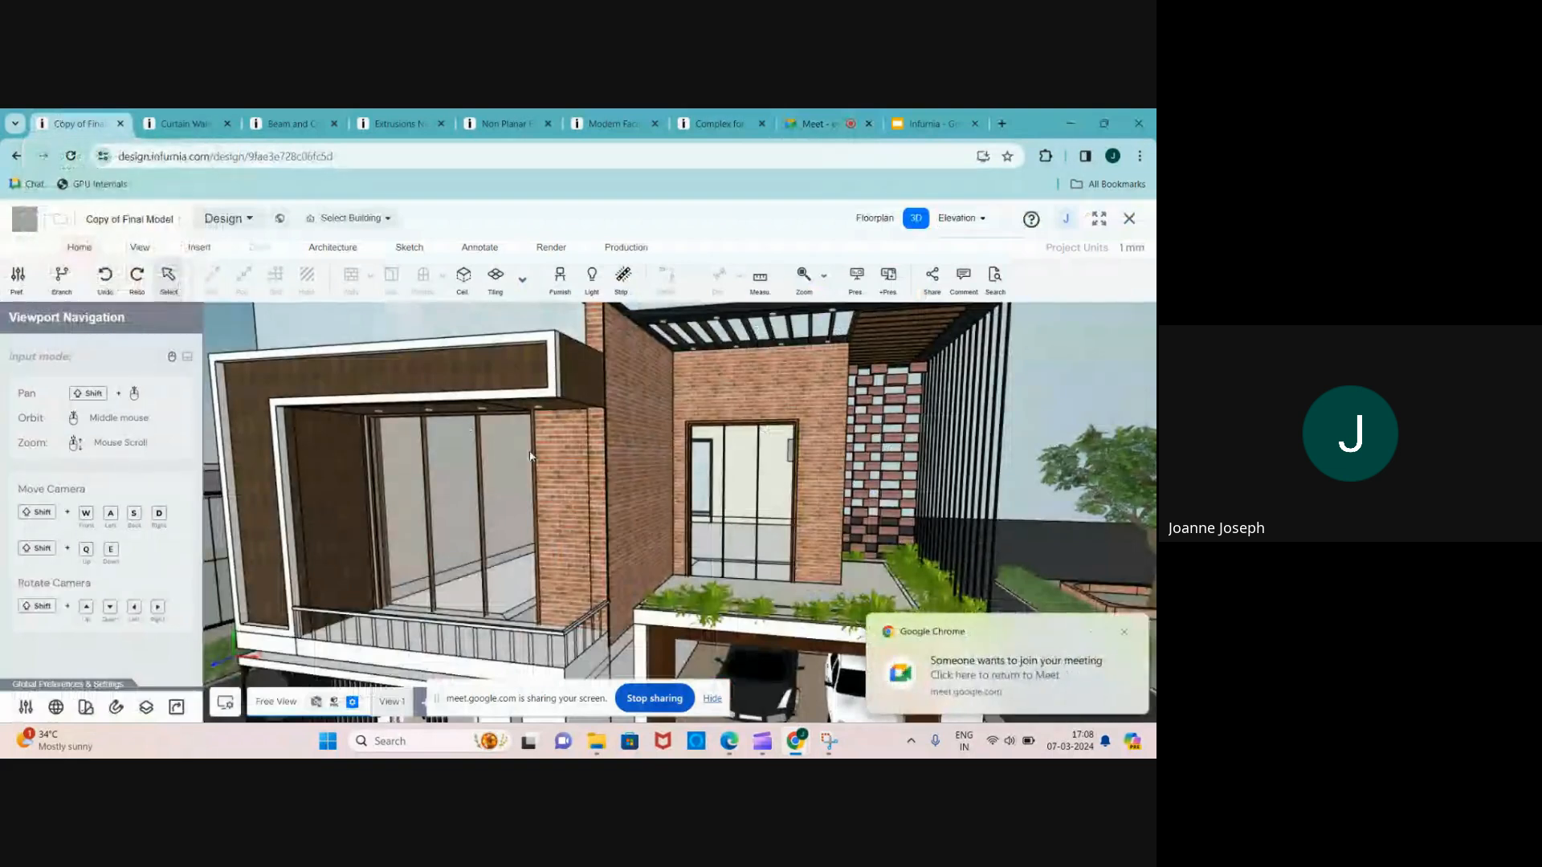
- Examine the front facade of the house in the Final Model design from near and far
middle_drag(590, 510, 506, 400)
scroll(780, 421, up, 3)
scroll(506, 400, up, 3)
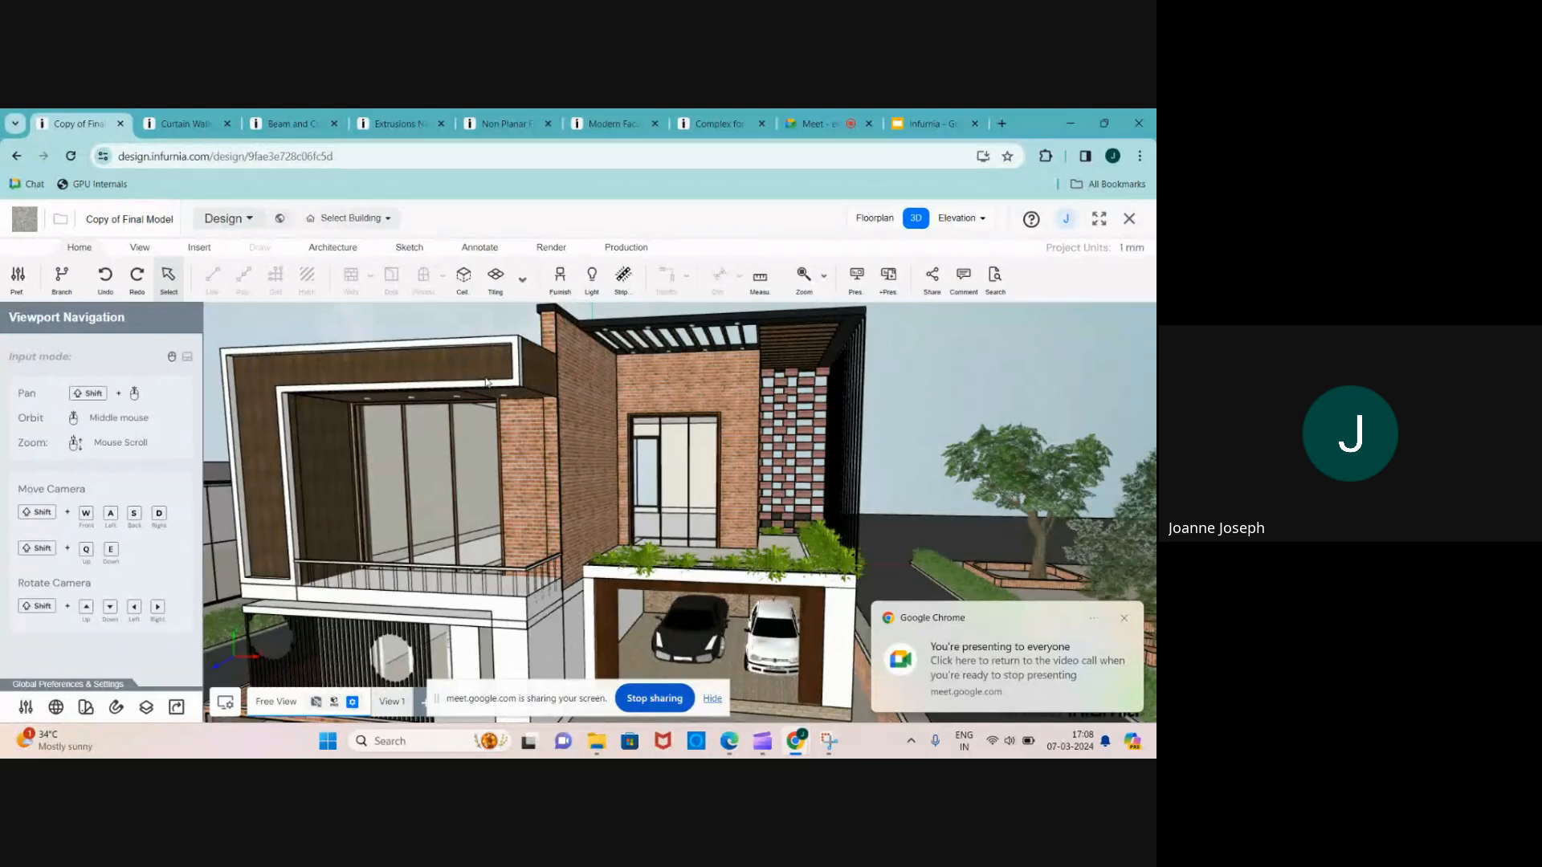
scroll(489, 393, down, 3)
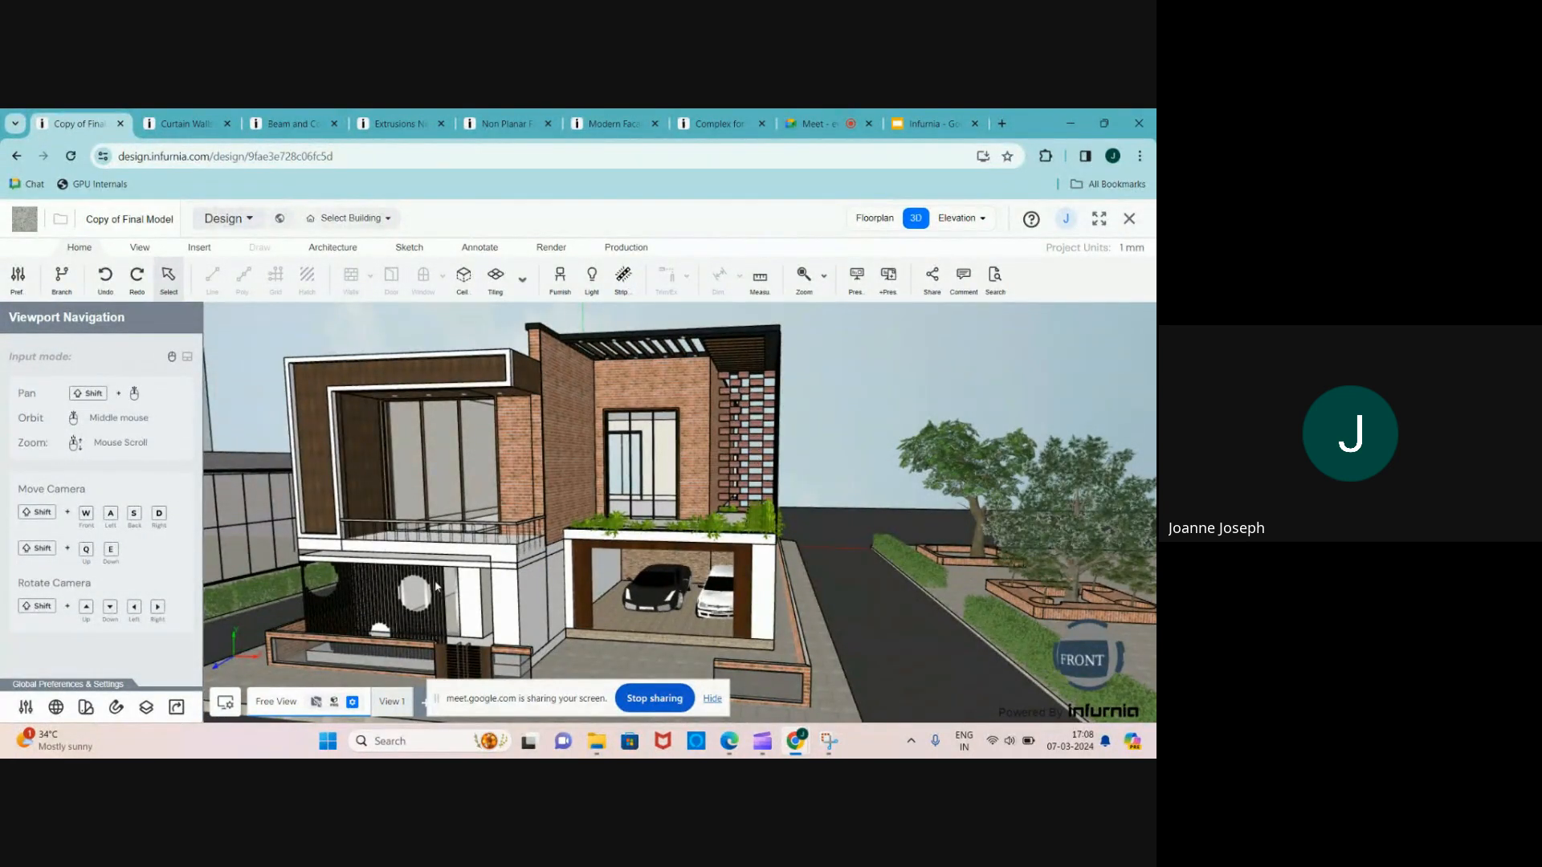
scroll(384, 588, up, 3)
scroll(384, 588, down, 3)
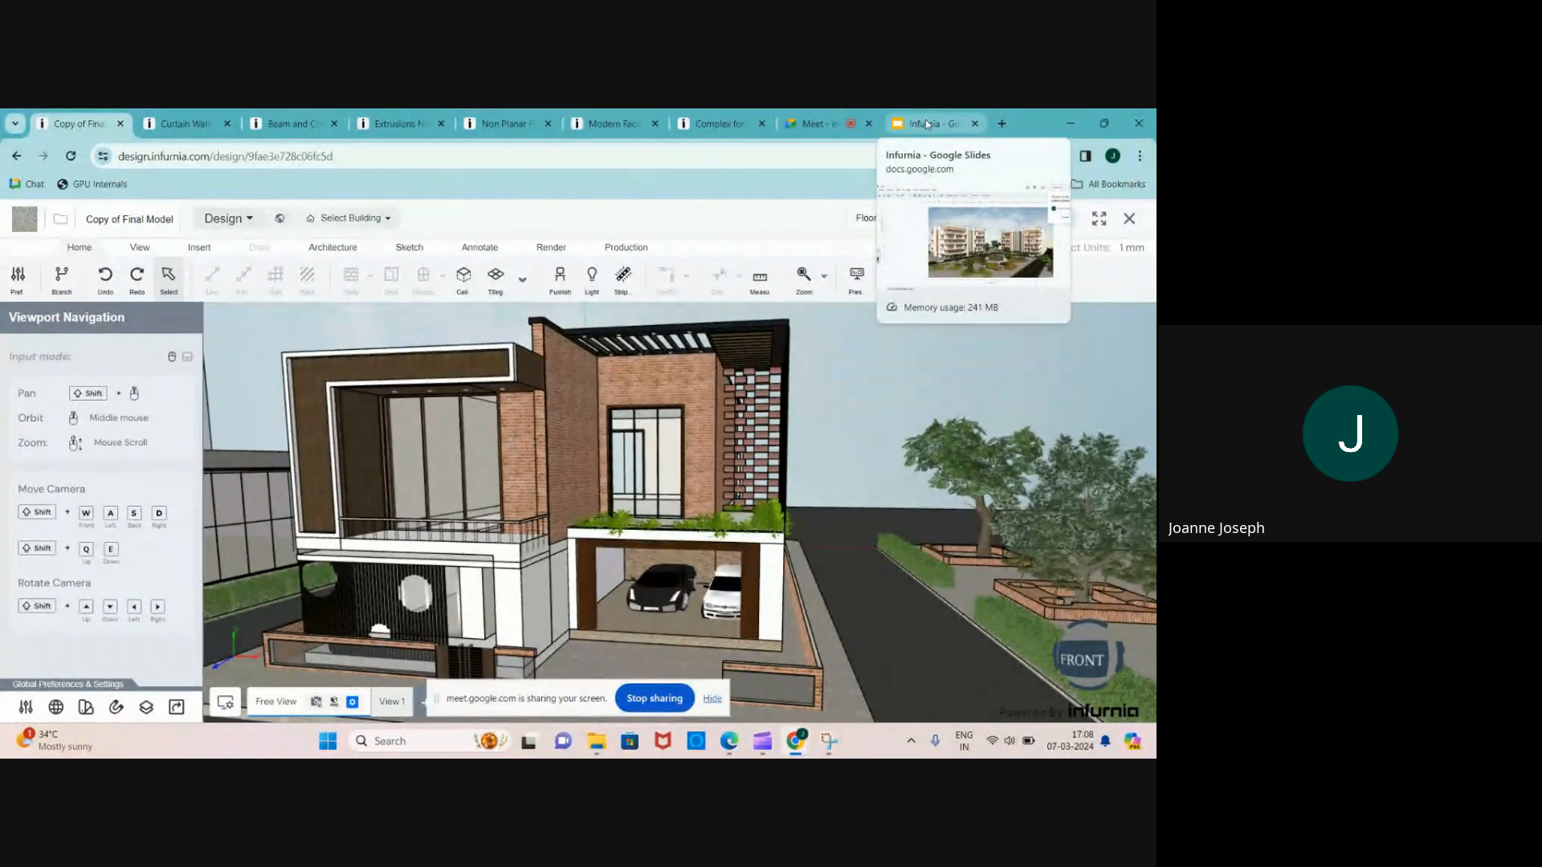
- Switch to the Infurnia presentation in Google Slides and present the building facade examples on slides 8 to 11
click(926, 123)
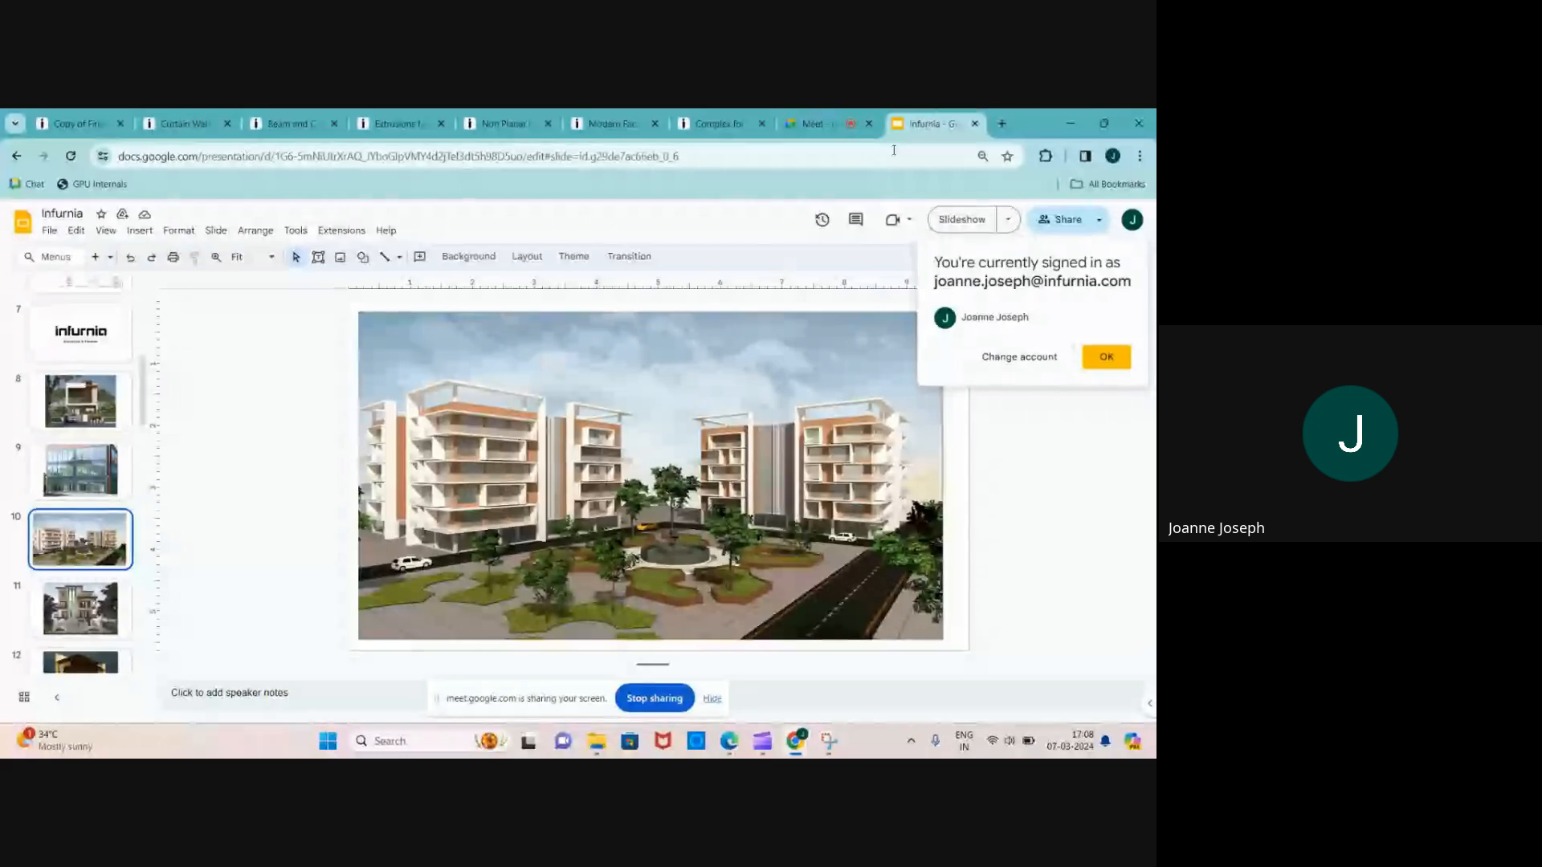
click(89, 383)
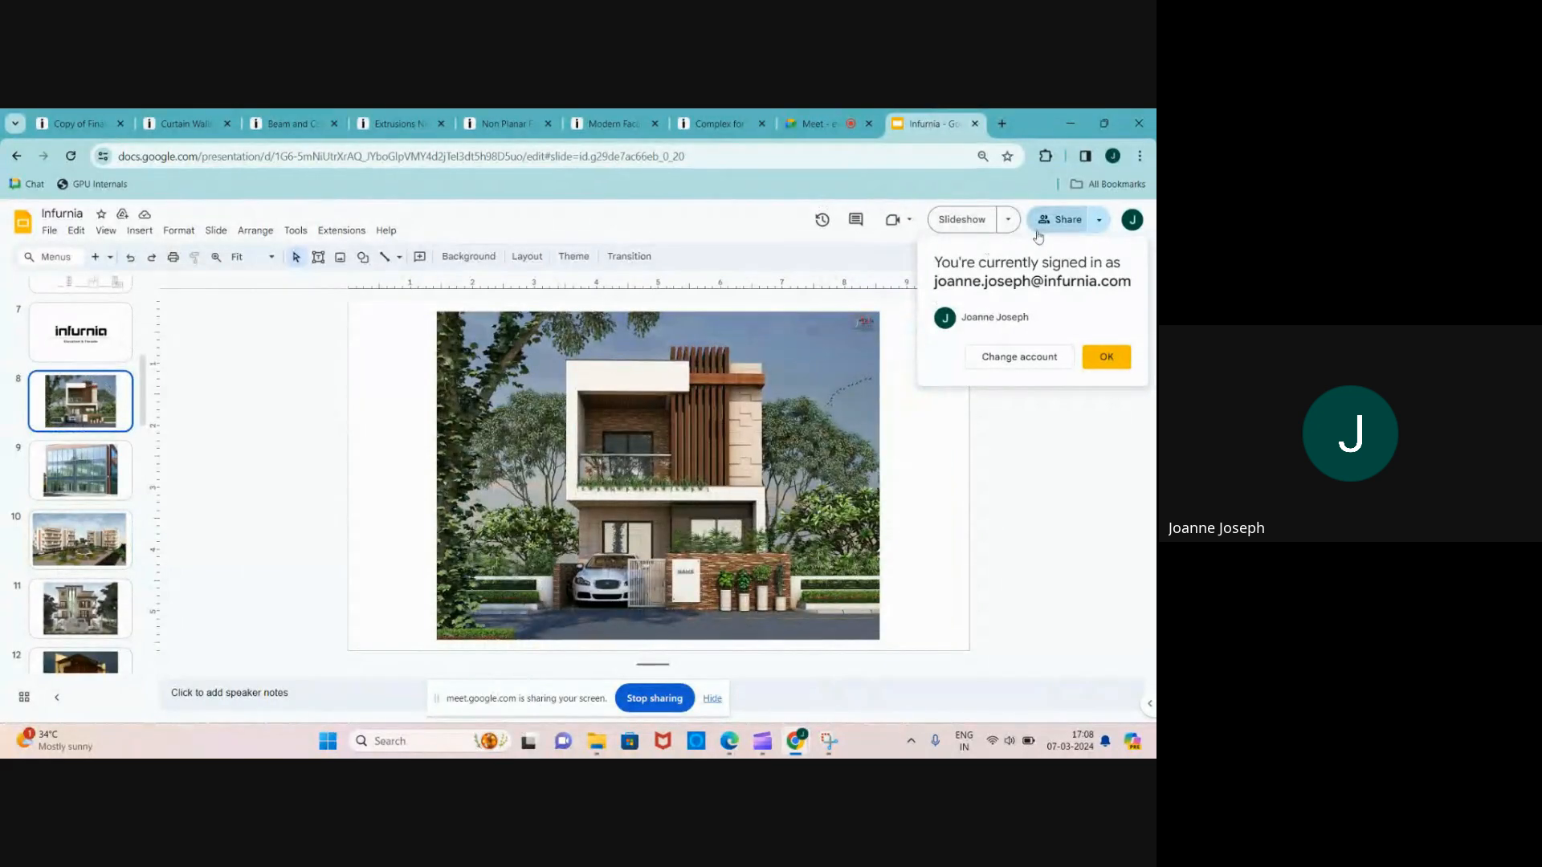
click(962, 220)
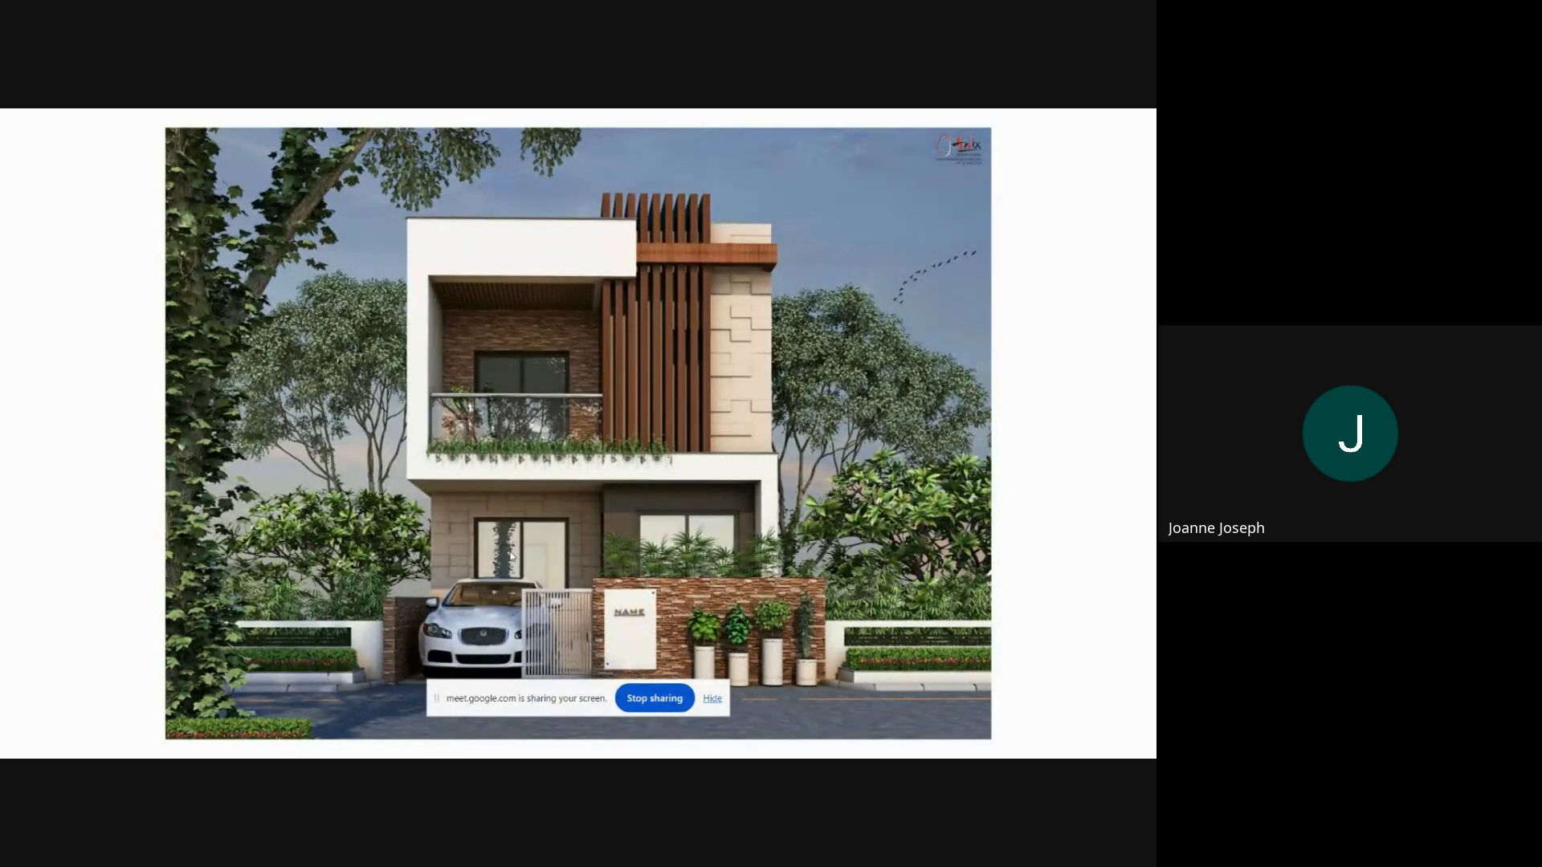
key(Right)
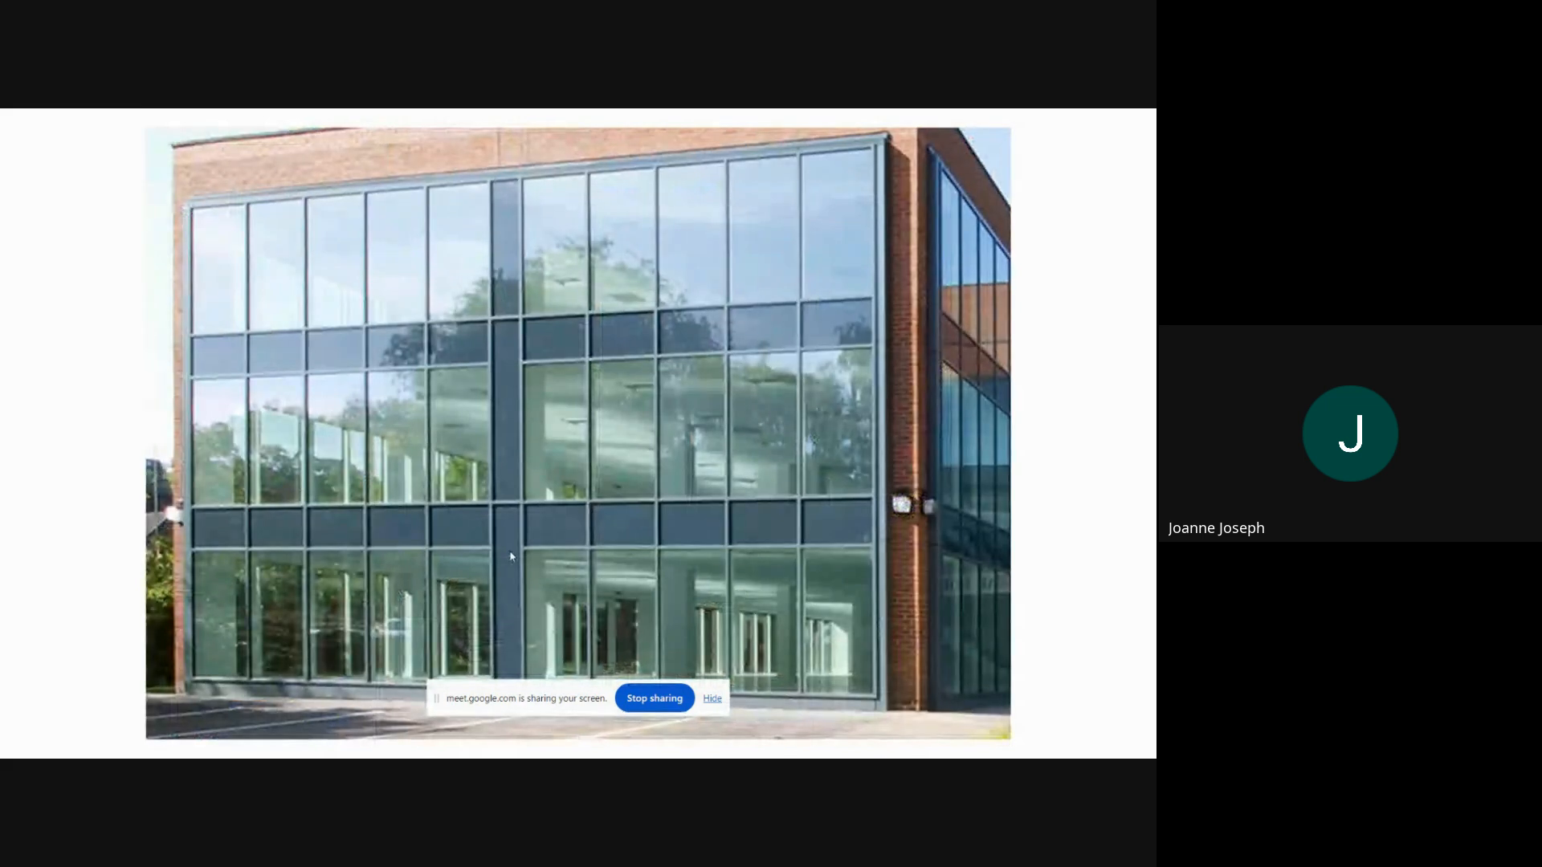
click(386, 269)
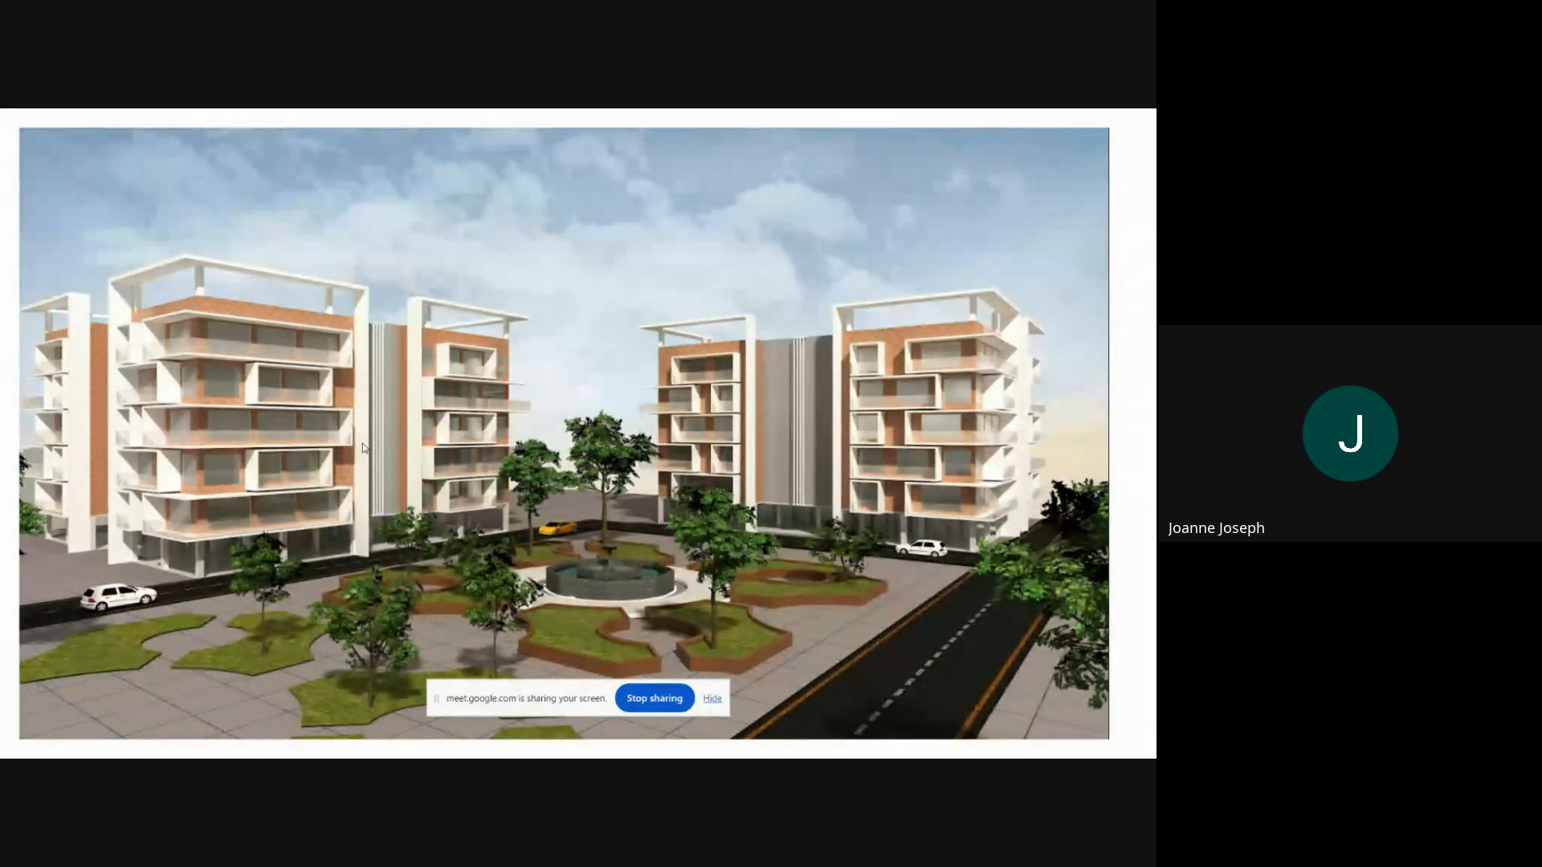
click(512, 338)
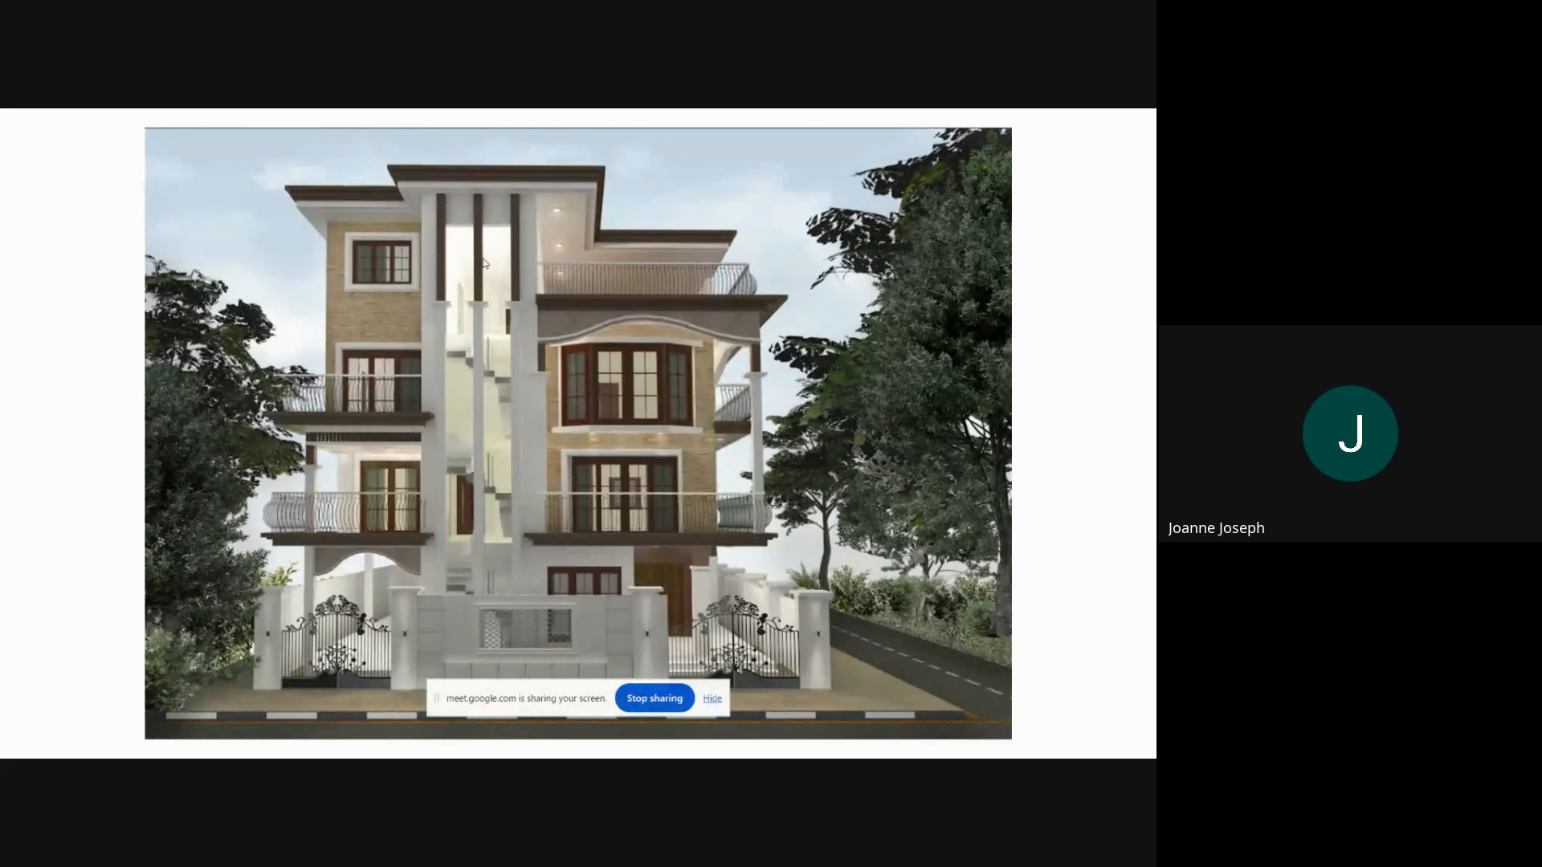
- Leave the slideshow to check the Google Meet call and resume presenting from slide 11
key(Escape)
click(807, 122)
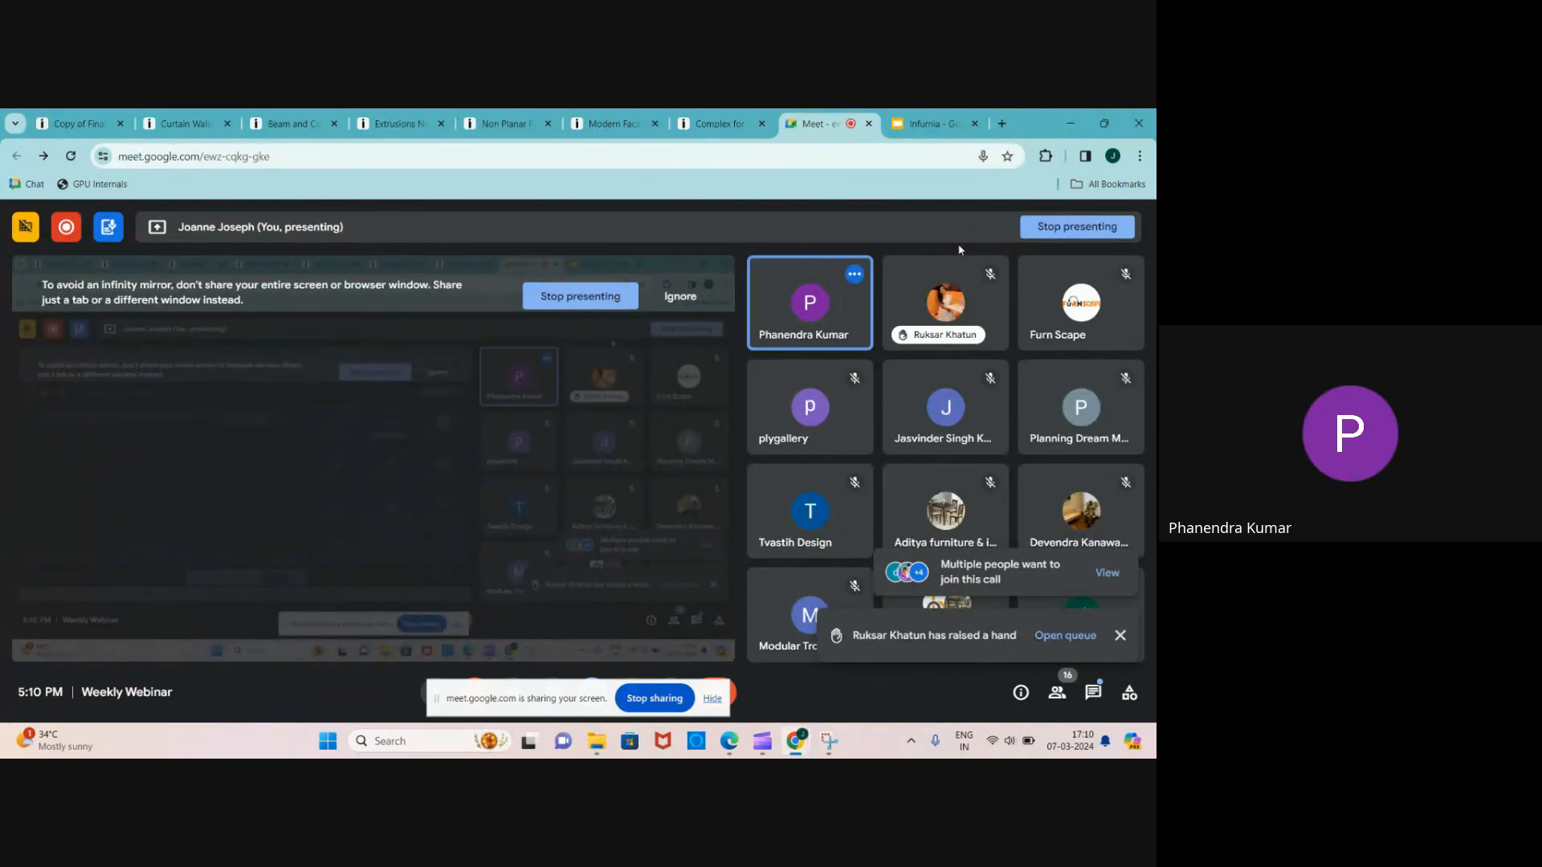
click(923, 124)
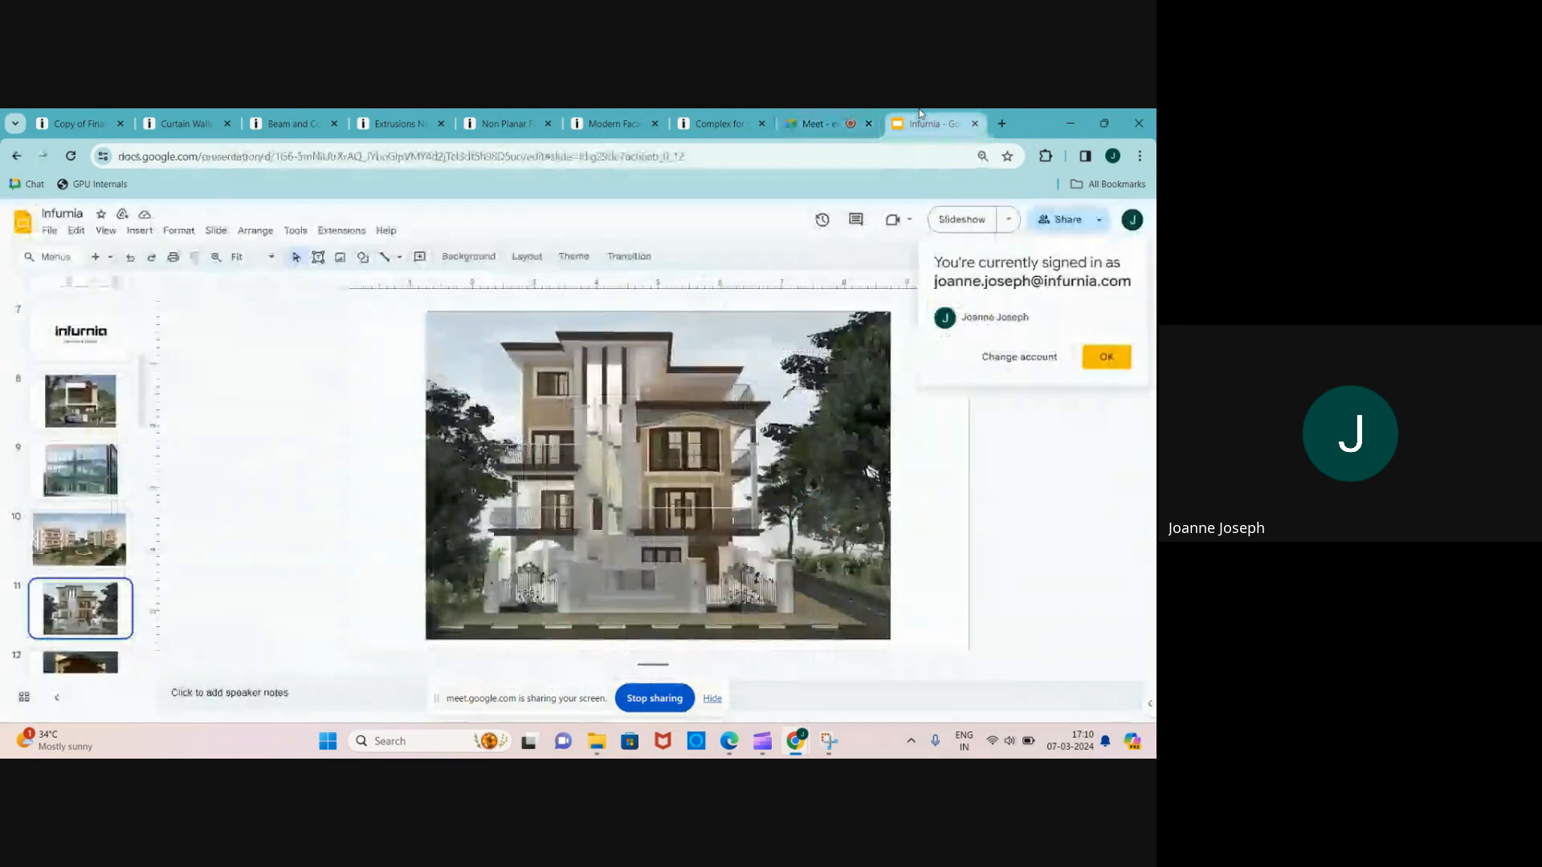
click(964, 220)
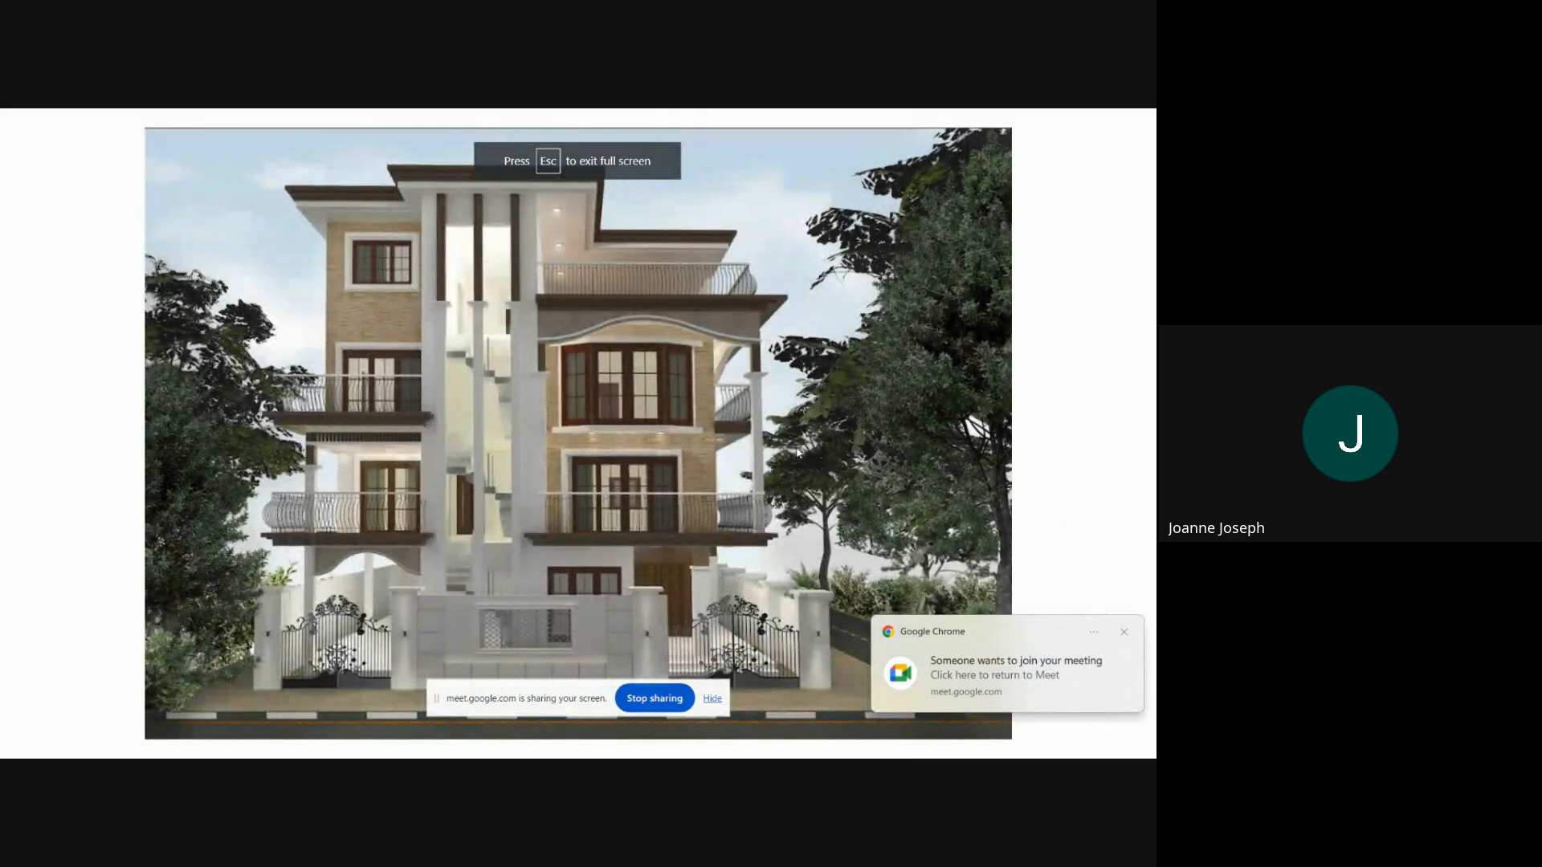
- Present the facade examples on slides 12 to 16, including the perforated brick wall model, and end the slideshow
key(Right)
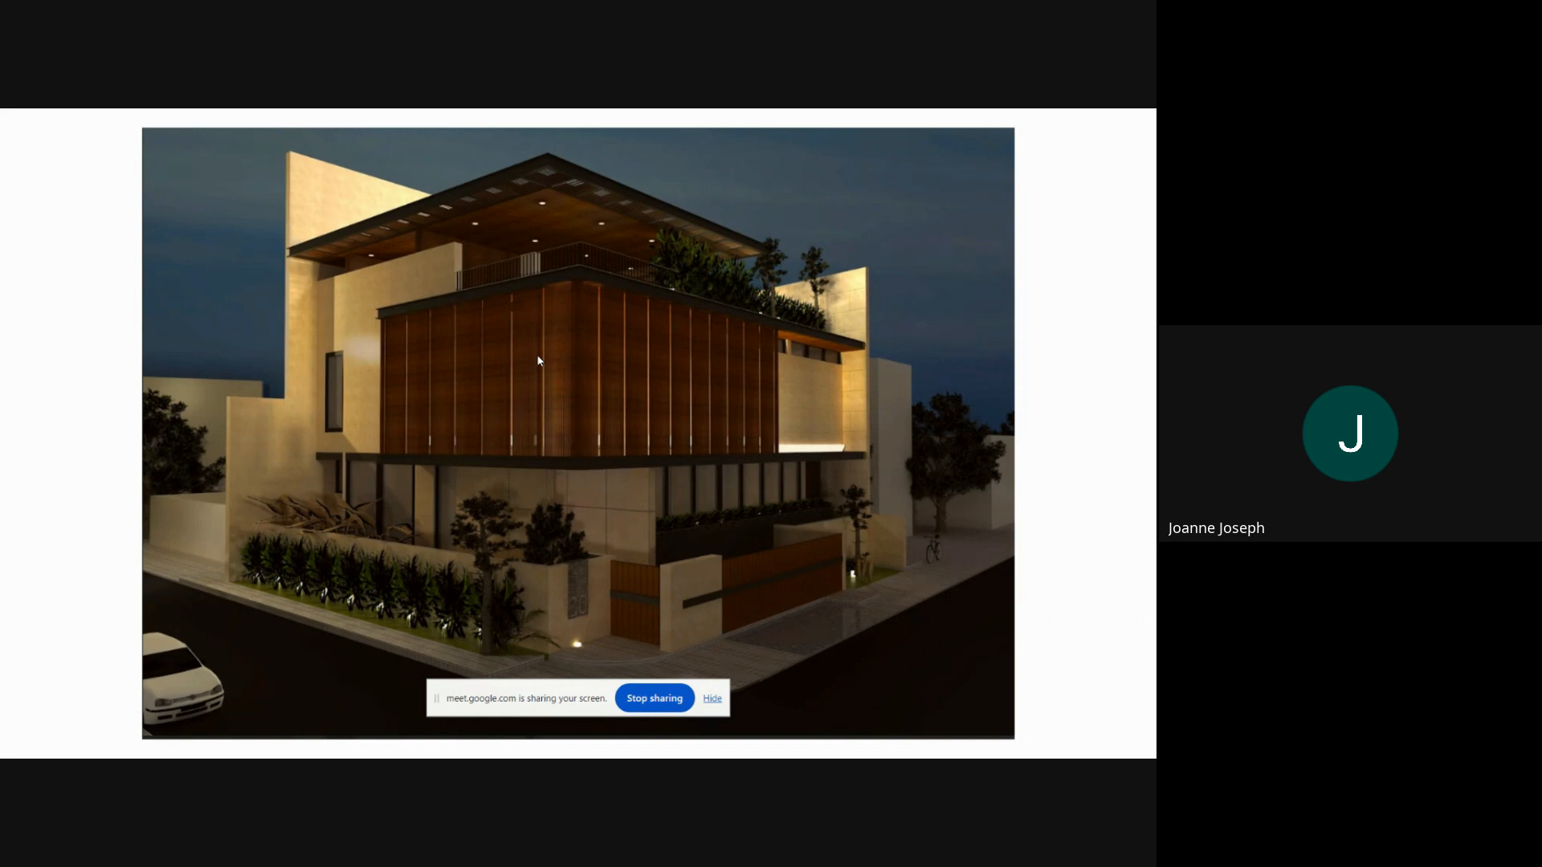
key(Right)
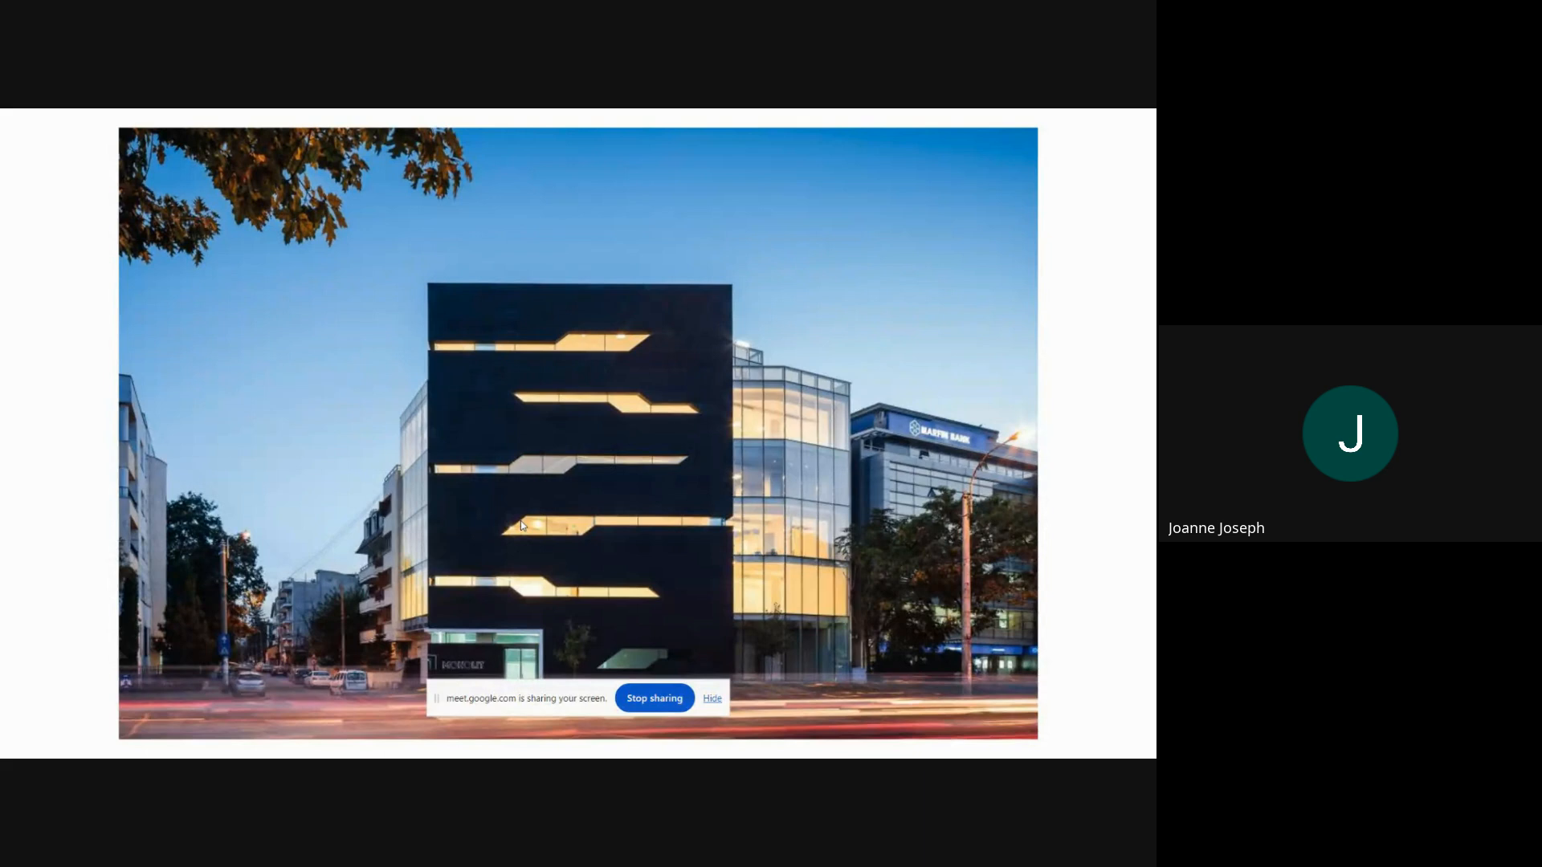
key(Right)
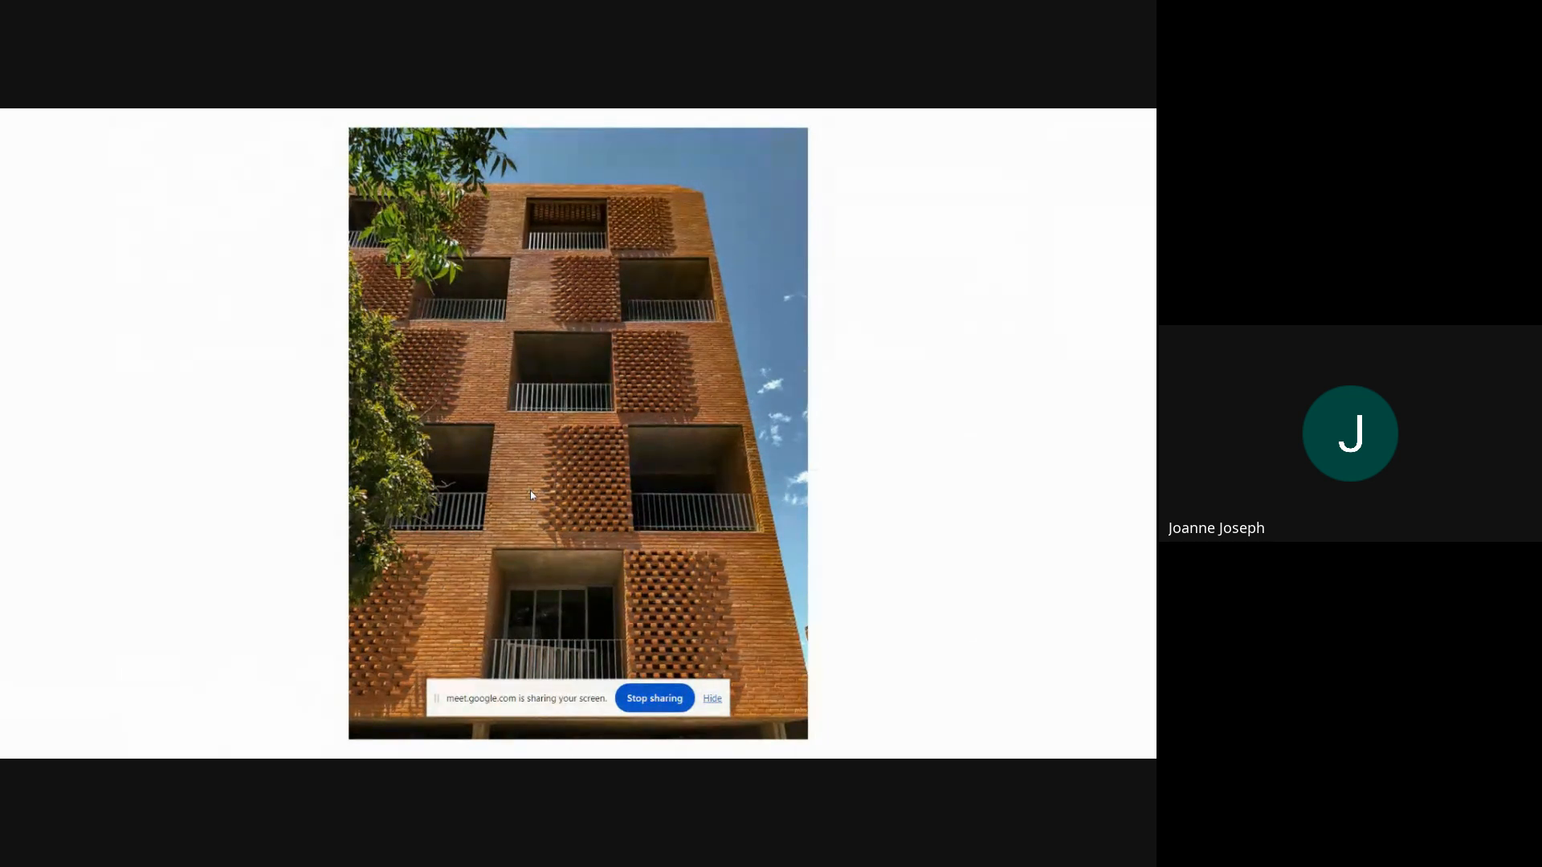
click(530, 496)
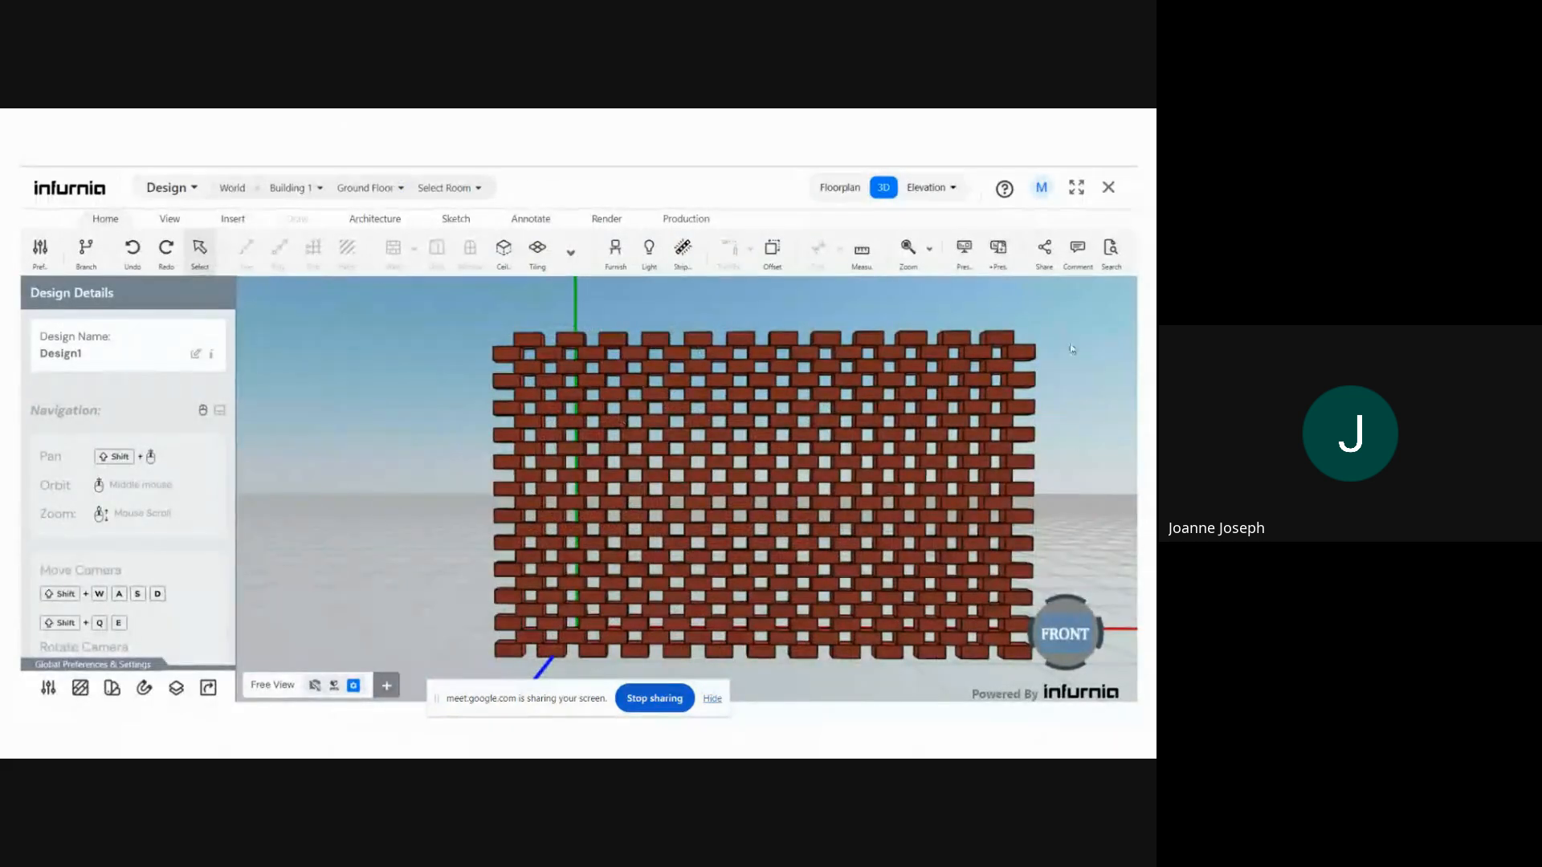
click(505, 399)
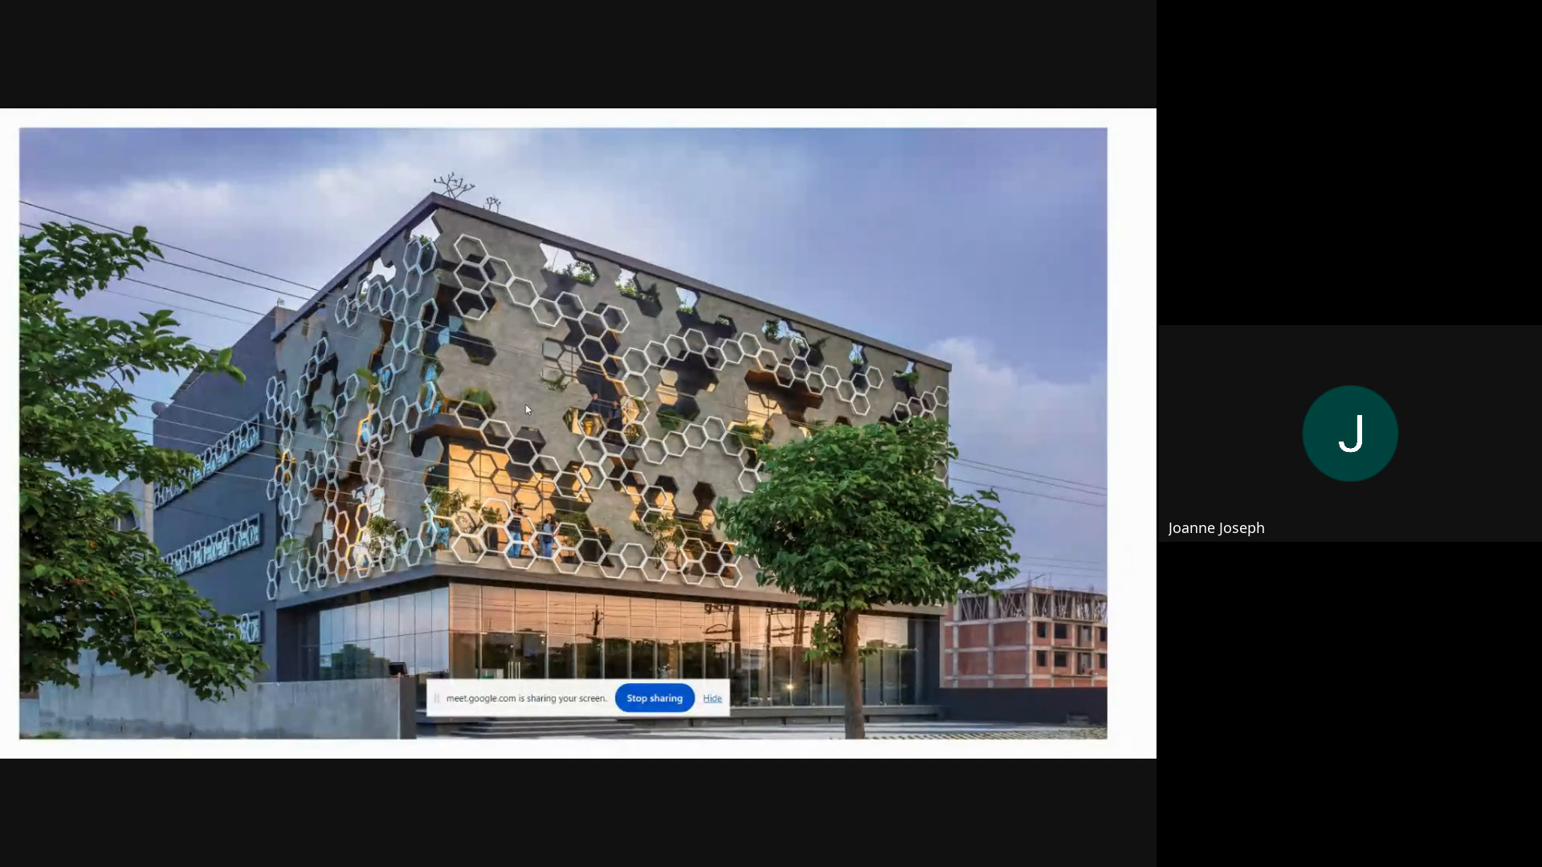
key(Escape)
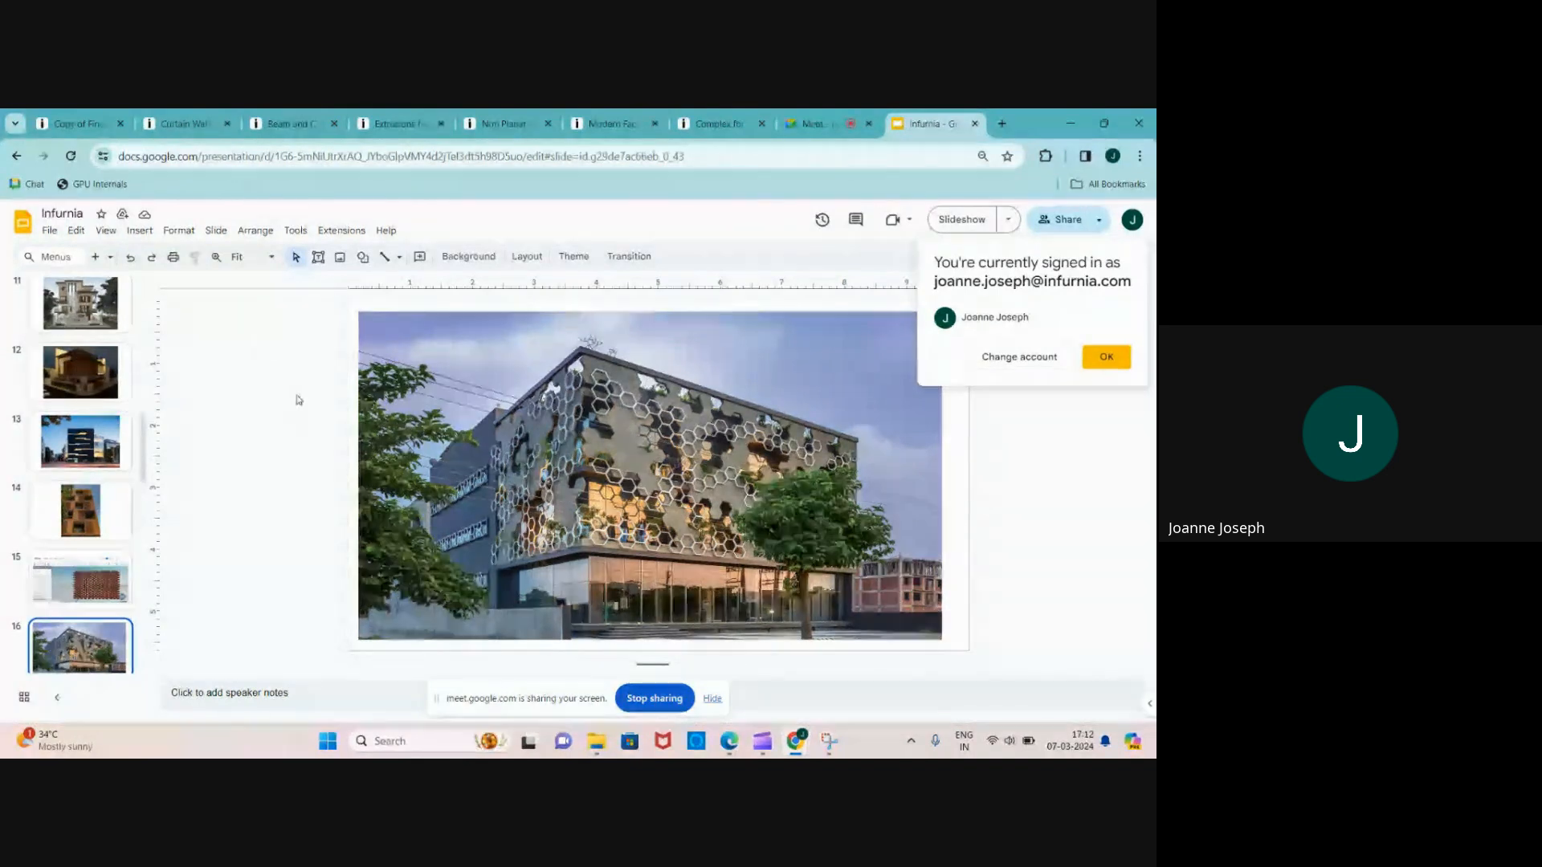
- Switch to the Curtain Walls design in Infurnia and examine the three glazed openings in the brick front wall
click(180, 124)
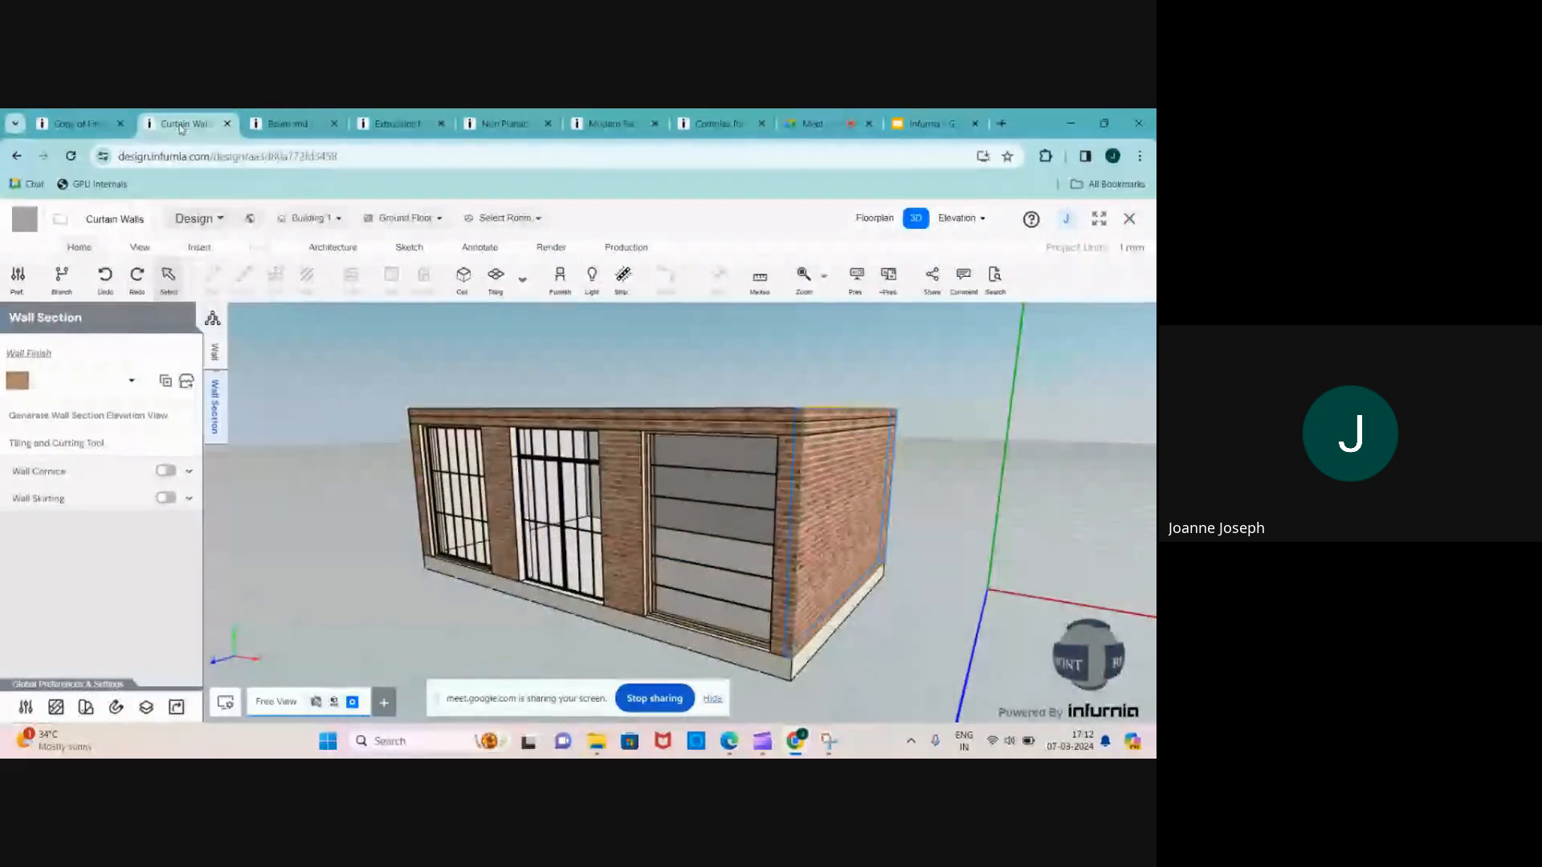
mouse_move(673, 517)
middle_down()
mouse_move(720, 537)
mouse_move(768, 528)
mouse_move(674, 538)
middle_up()
scroll(674, 538, up, 1)
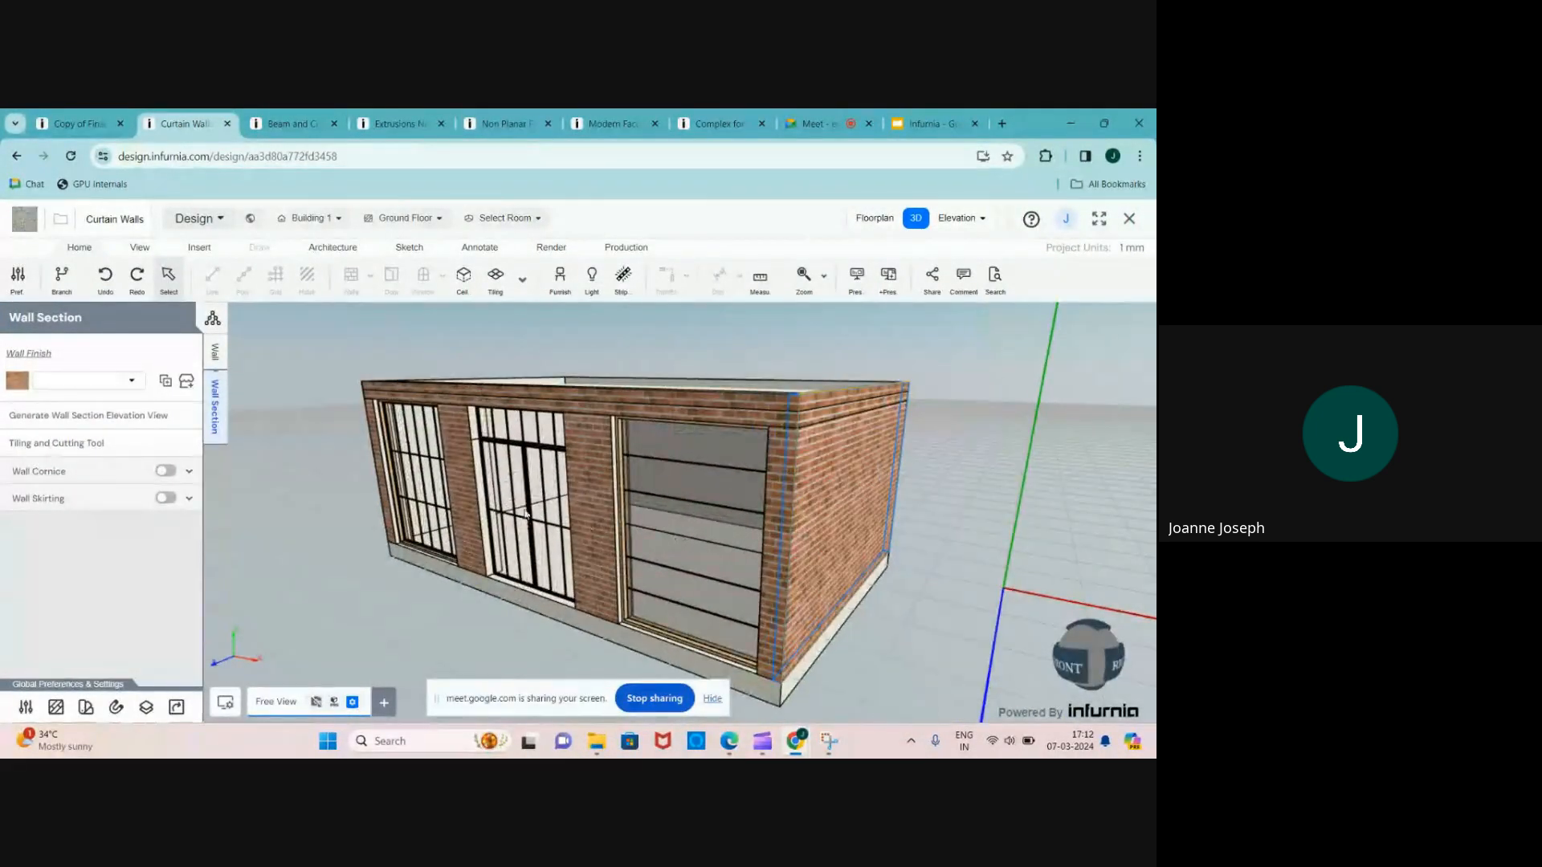
middle_drag(577, 486, 636, 523)
scroll(595, 477, up, 3)
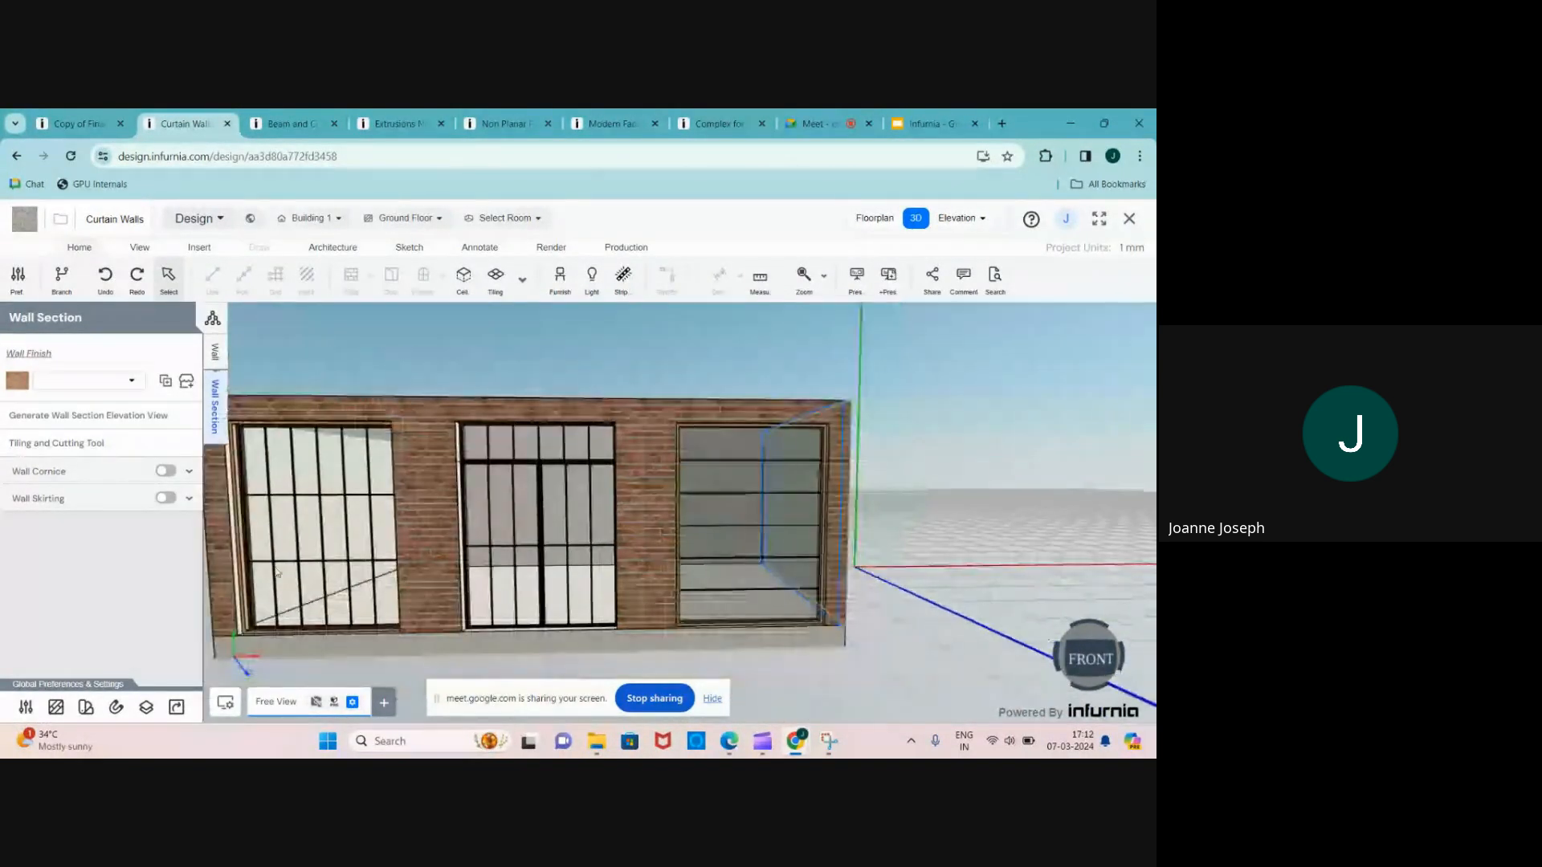
scroll(283, 555, down, 2)
scroll(374, 550, up, 4)
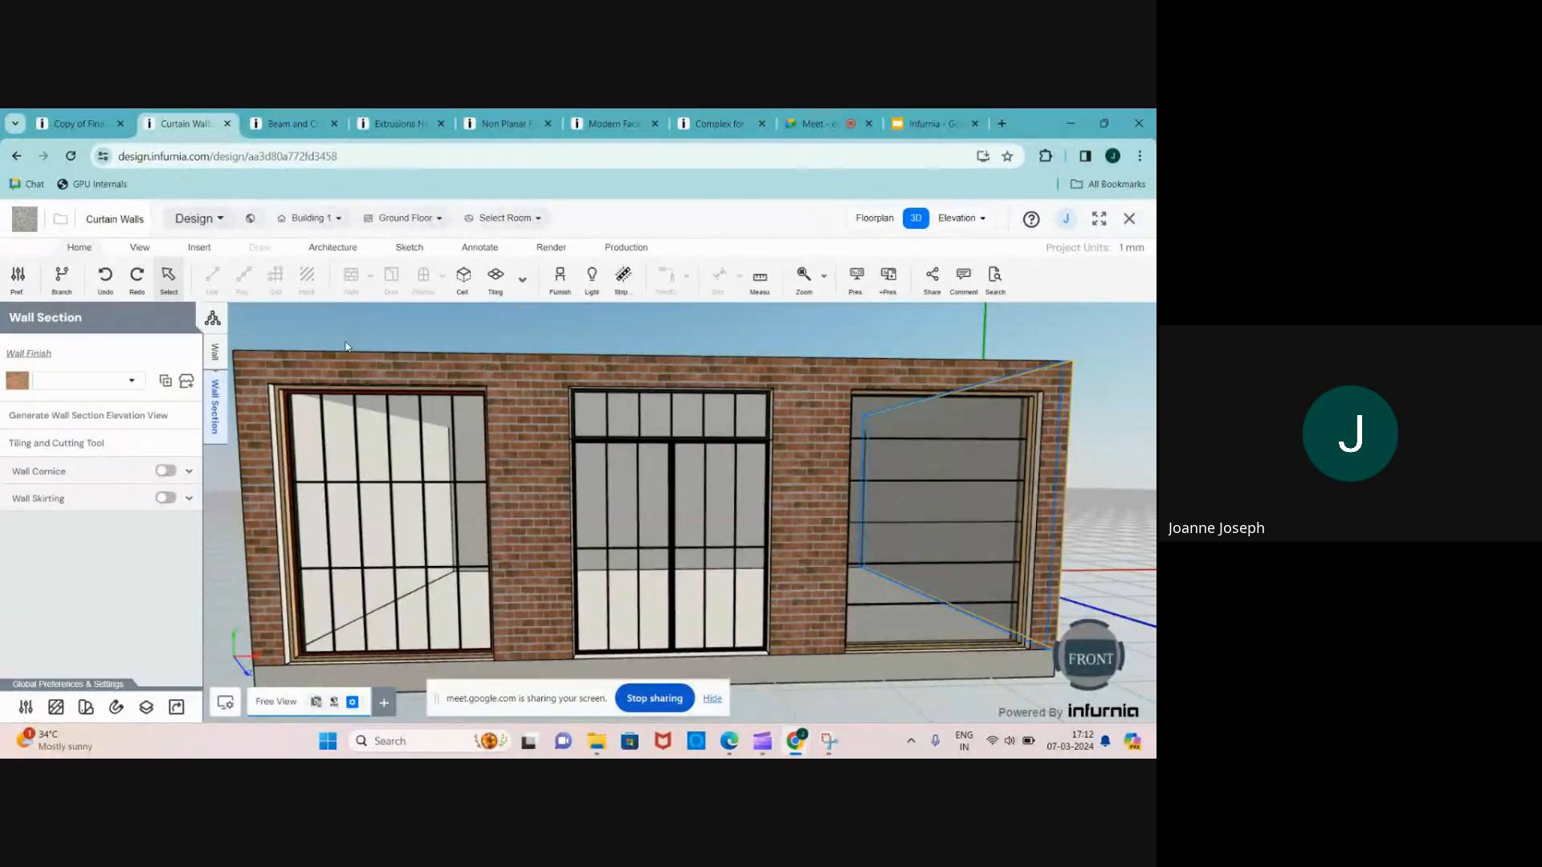
scroll(383, 432, down, 2)
middle_drag(384, 433, 408, 499)
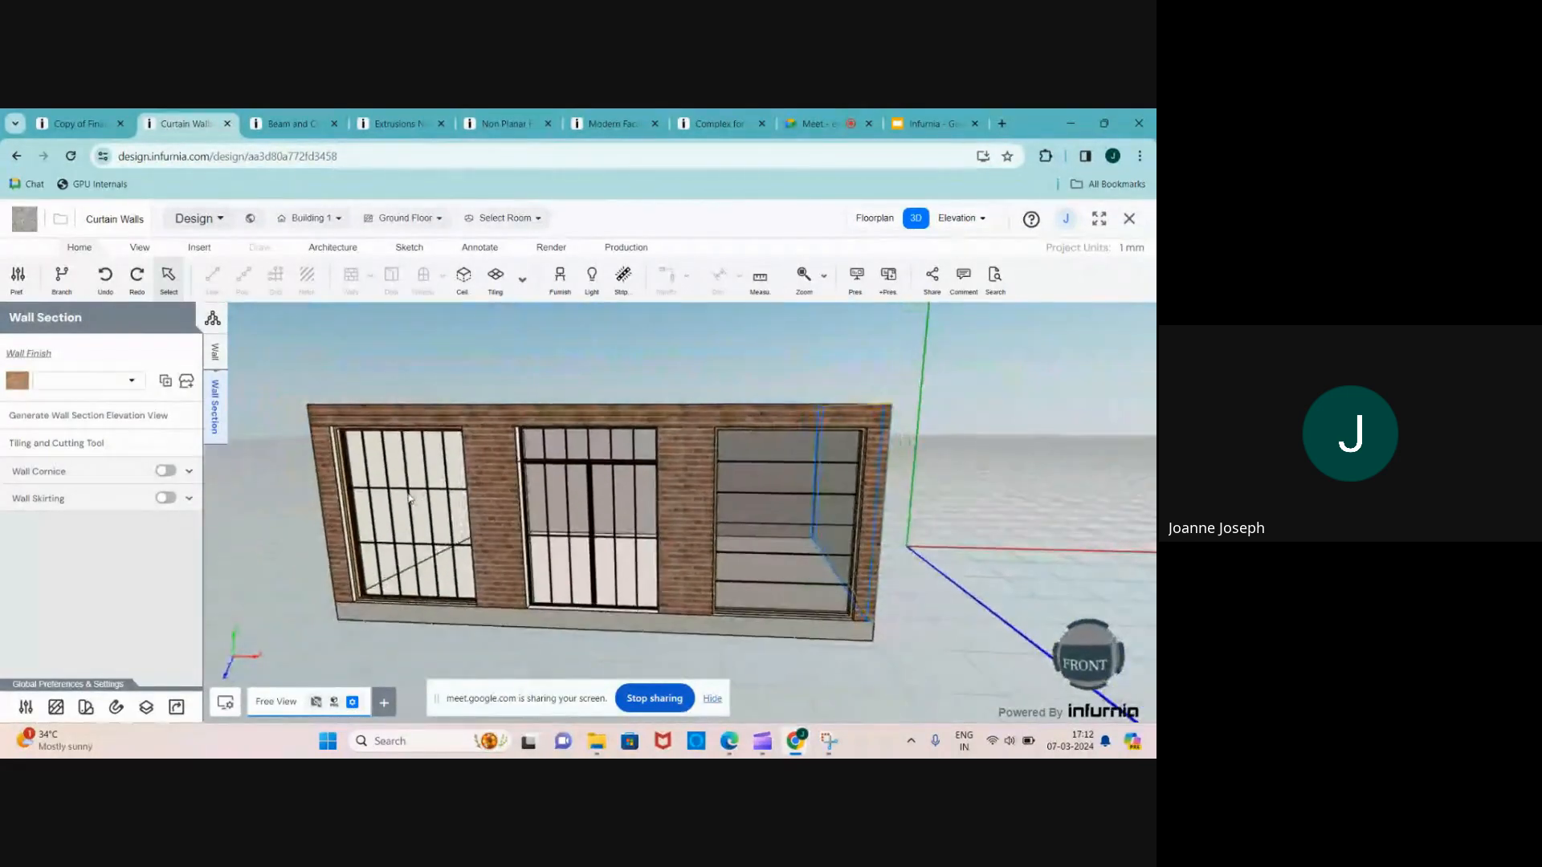
- Select the pane of the window with vertical mullions beside the door and examine its properties, mullions and frame up close
click(408, 499)
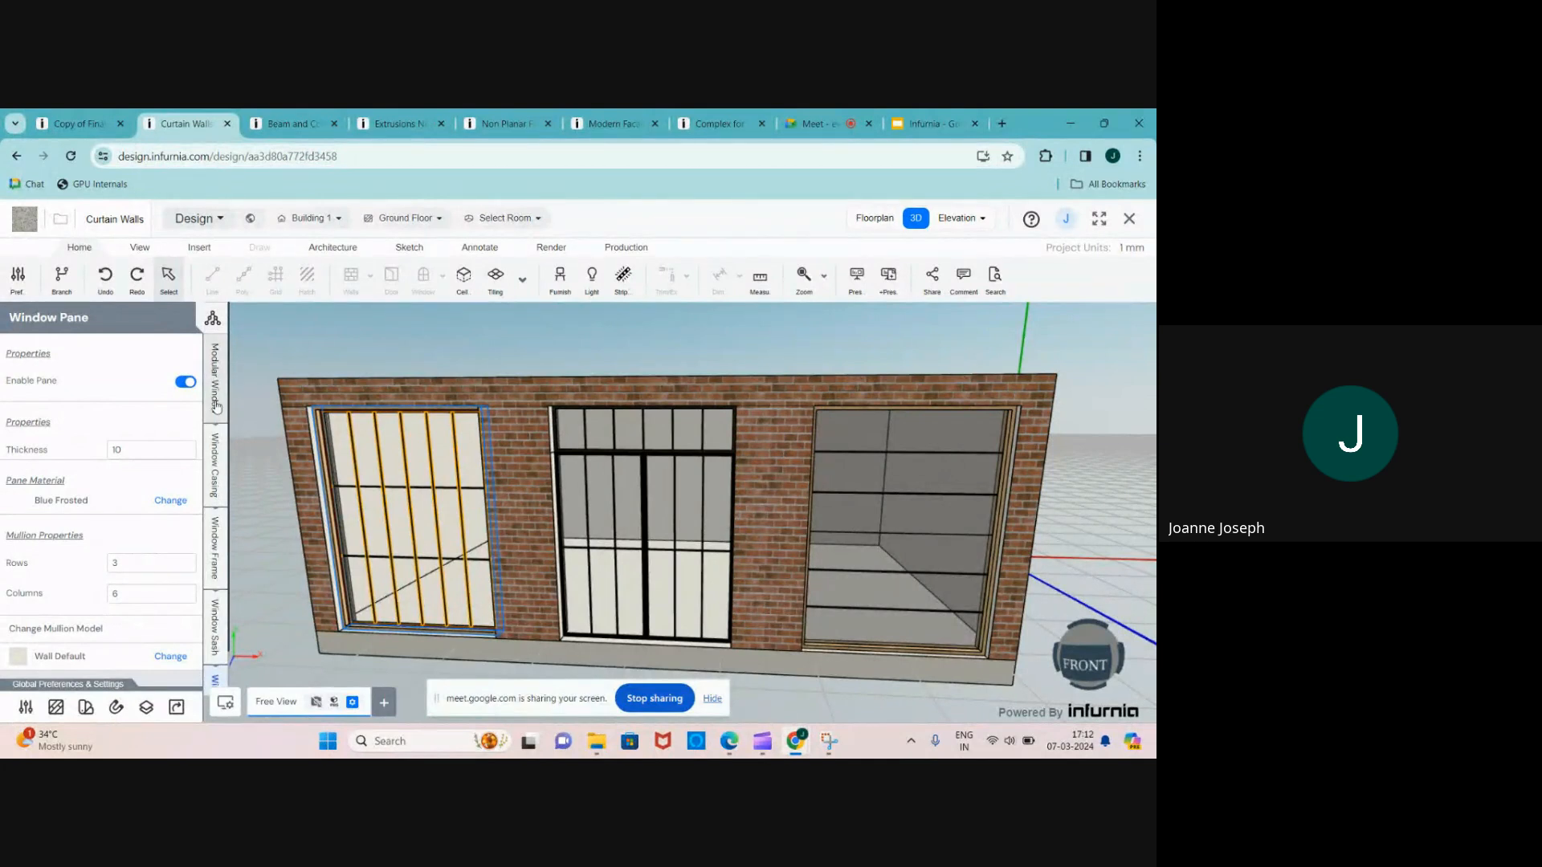
scroll(290, 483, up, 2)
scroll(357, 438, up, 3)
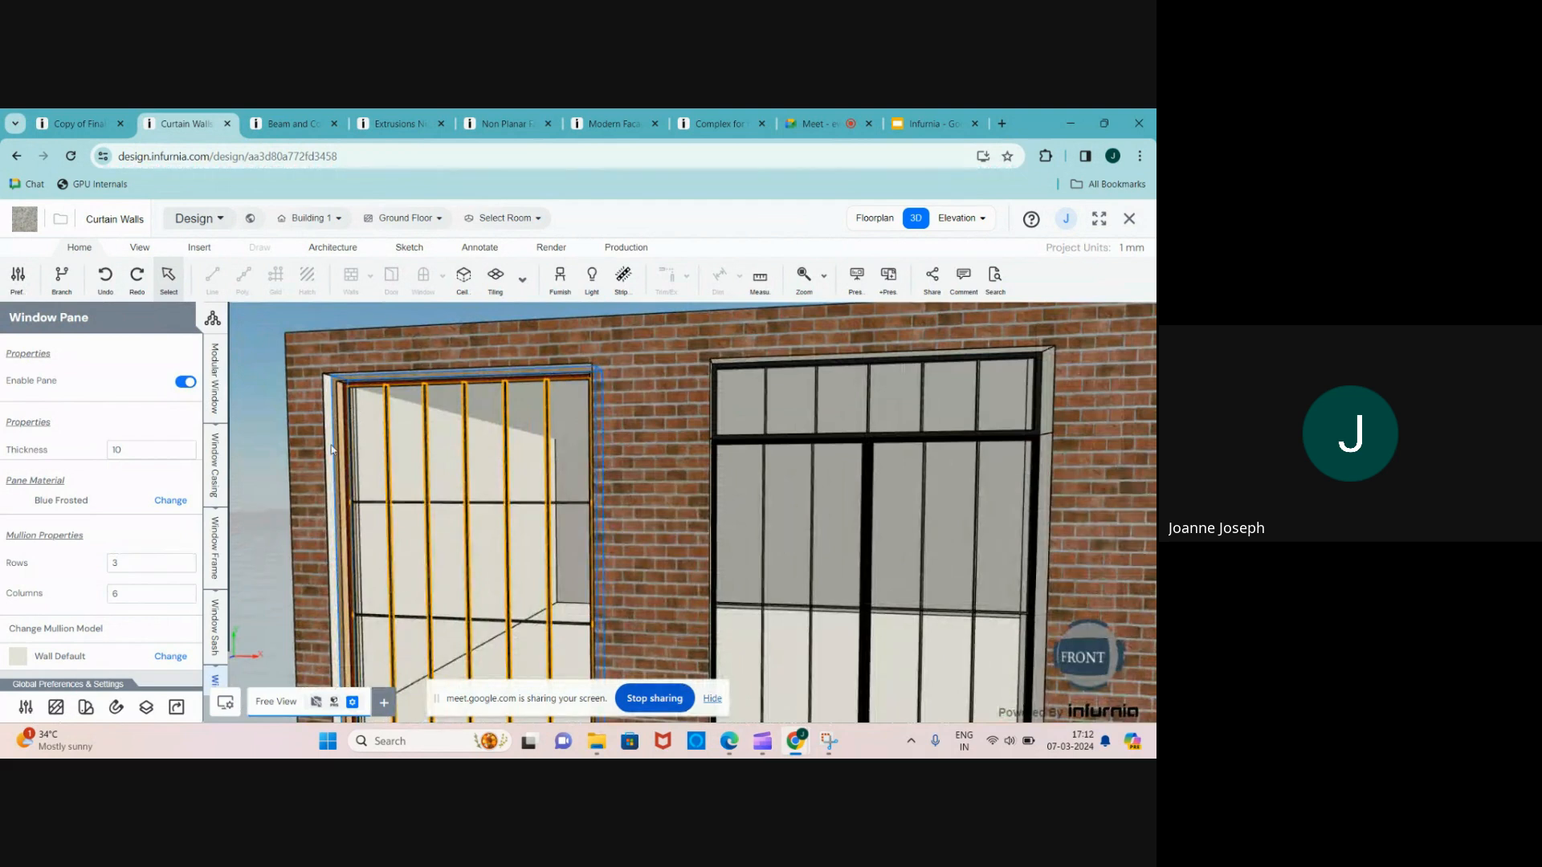
scroll(336, 393, up, 1)
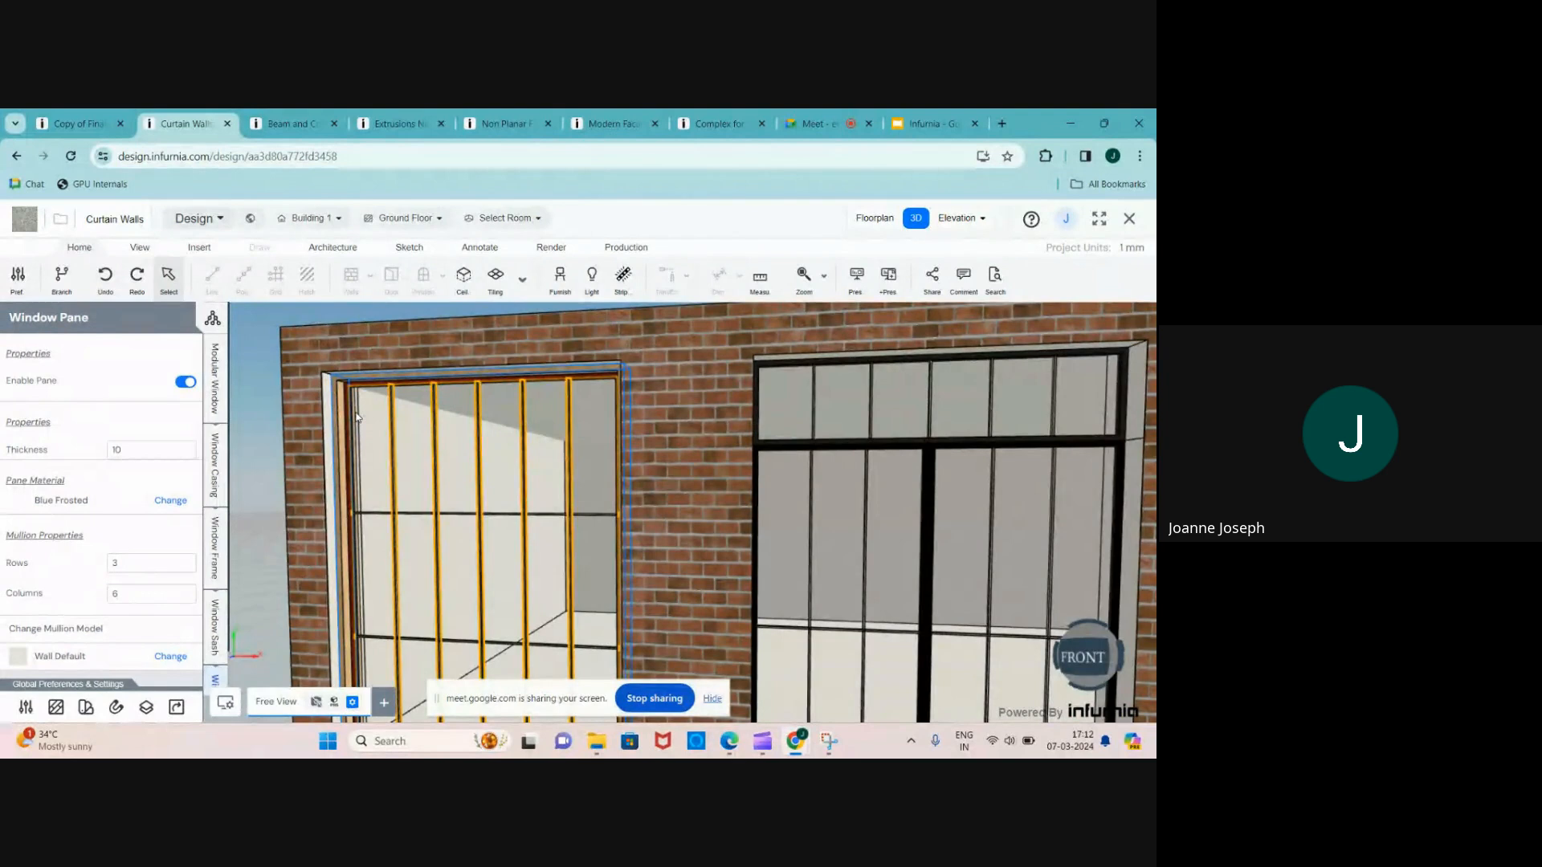
scroll(358, 418, down, 2)
scroll(409, 561, up, 2)
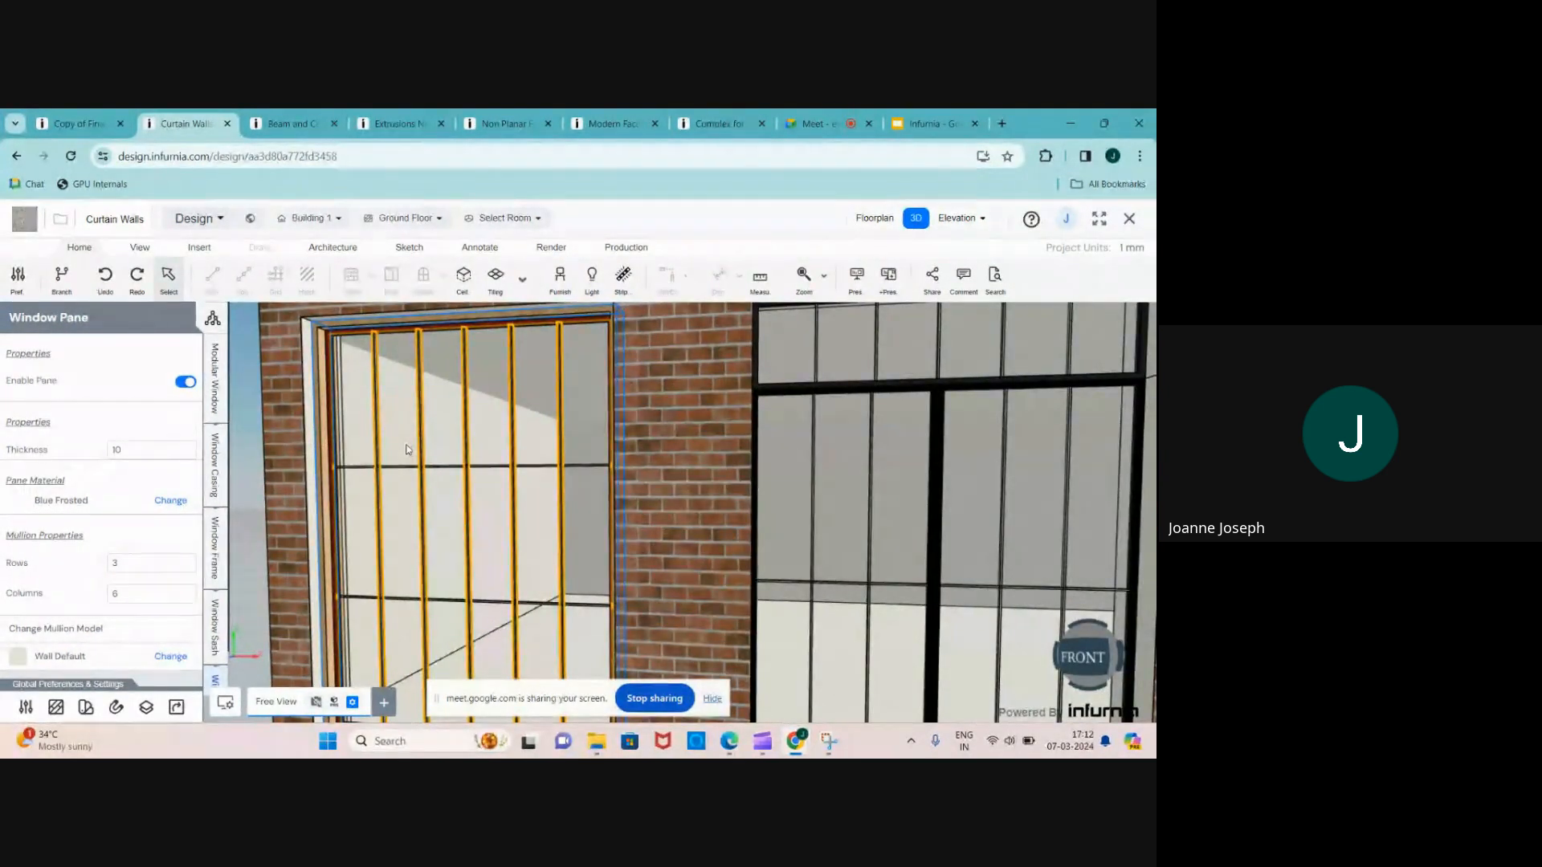
scroll(407, 449, down, 3)
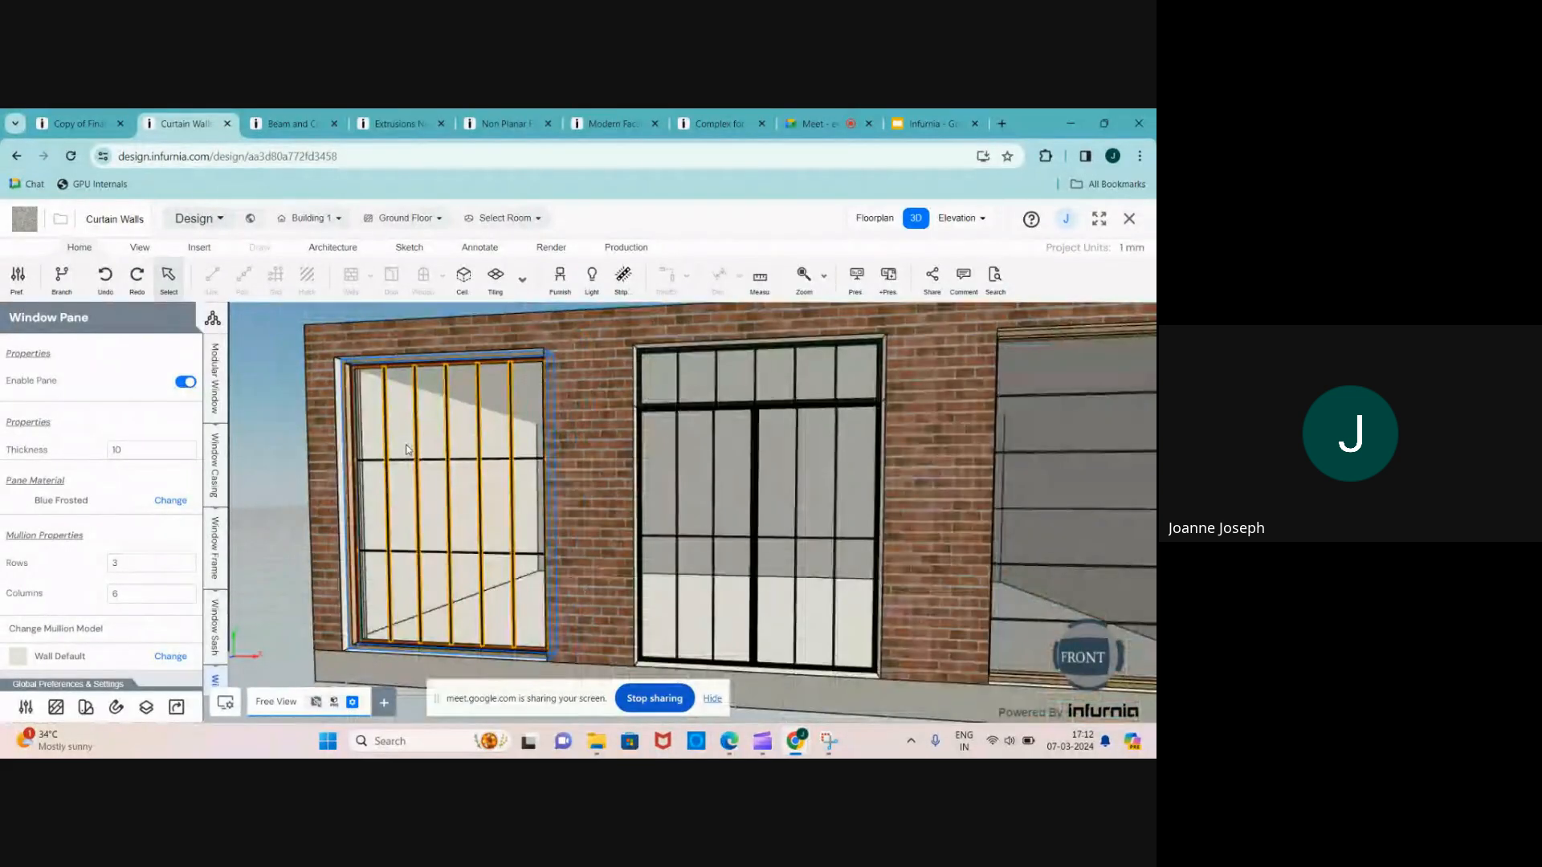
scroll(407, 494, down, 2)
scroll(685, 506, up, 3)
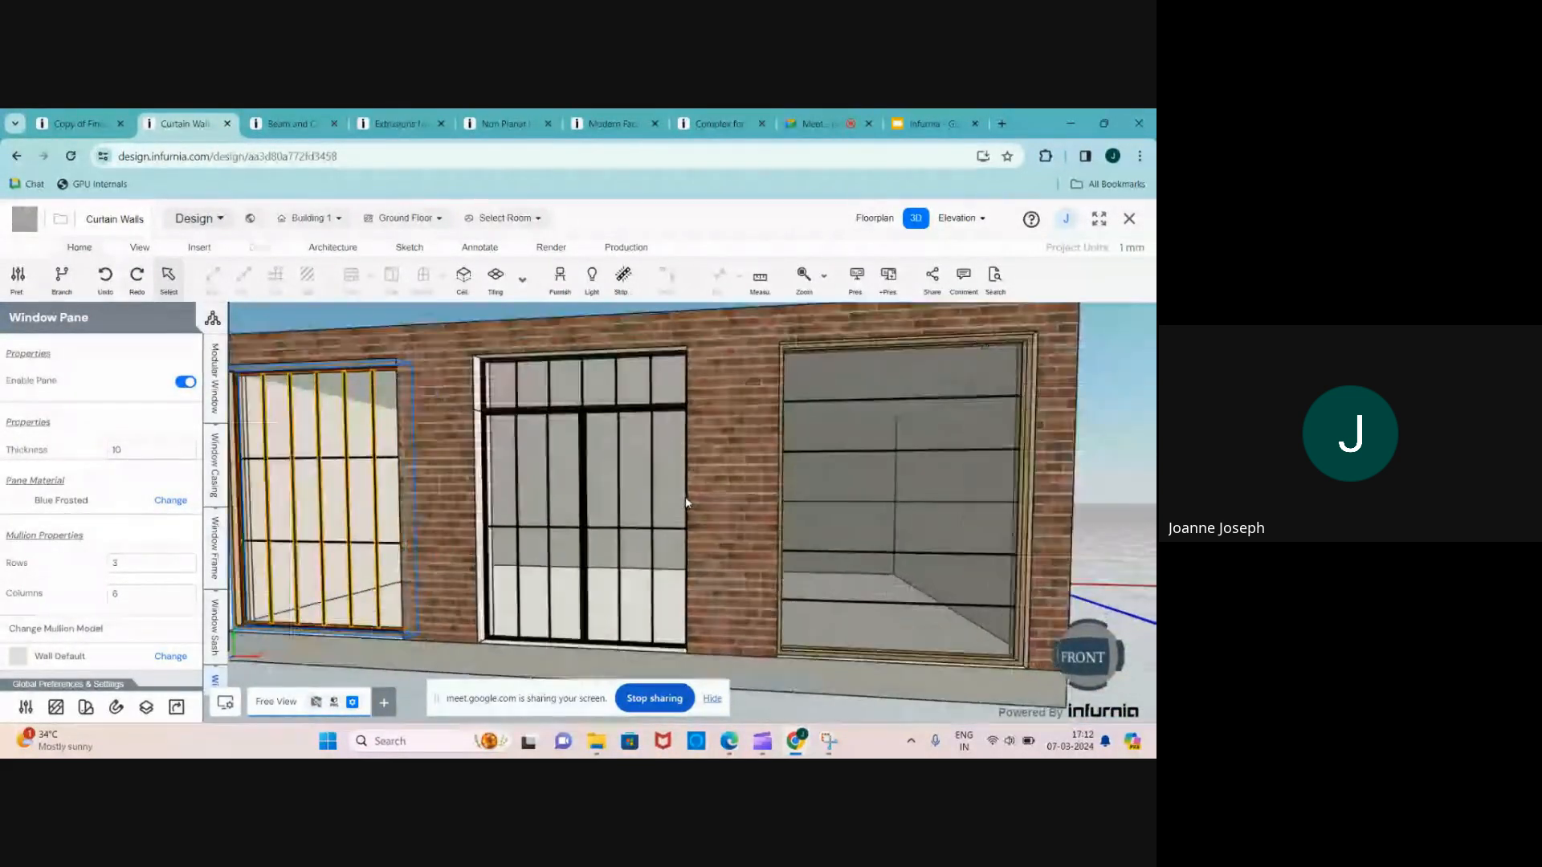
- Examine the central glazed door and the window with horizontal mullions from several angles and distances
middle_drag(685, 505, 673, 524)
scroll(673, 524, down, 3)
scroll(783, 565, up, 1)
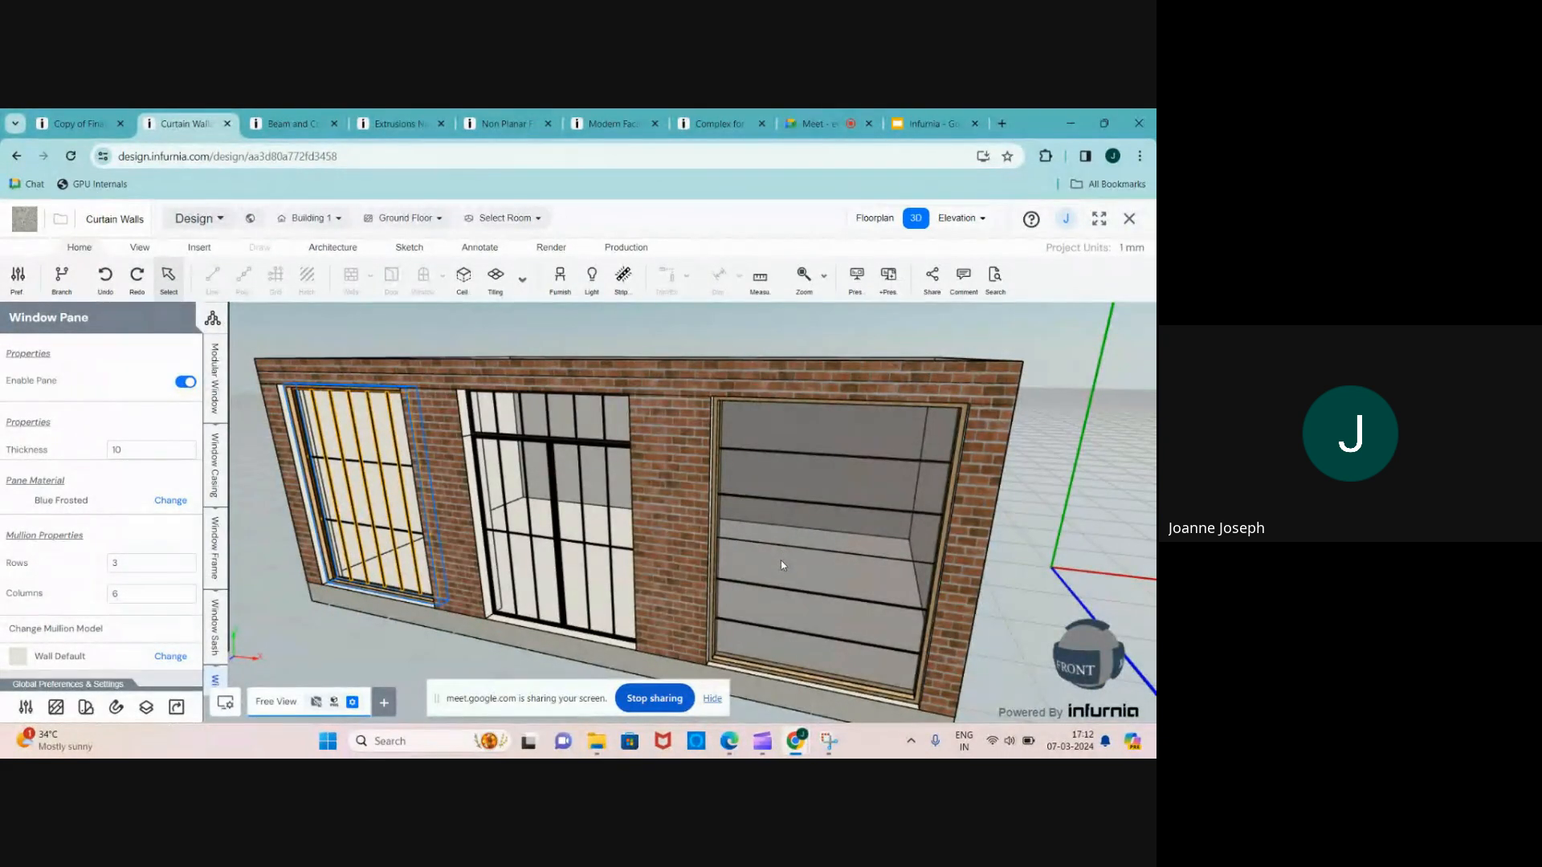
scroll(745, 560, up, 2)
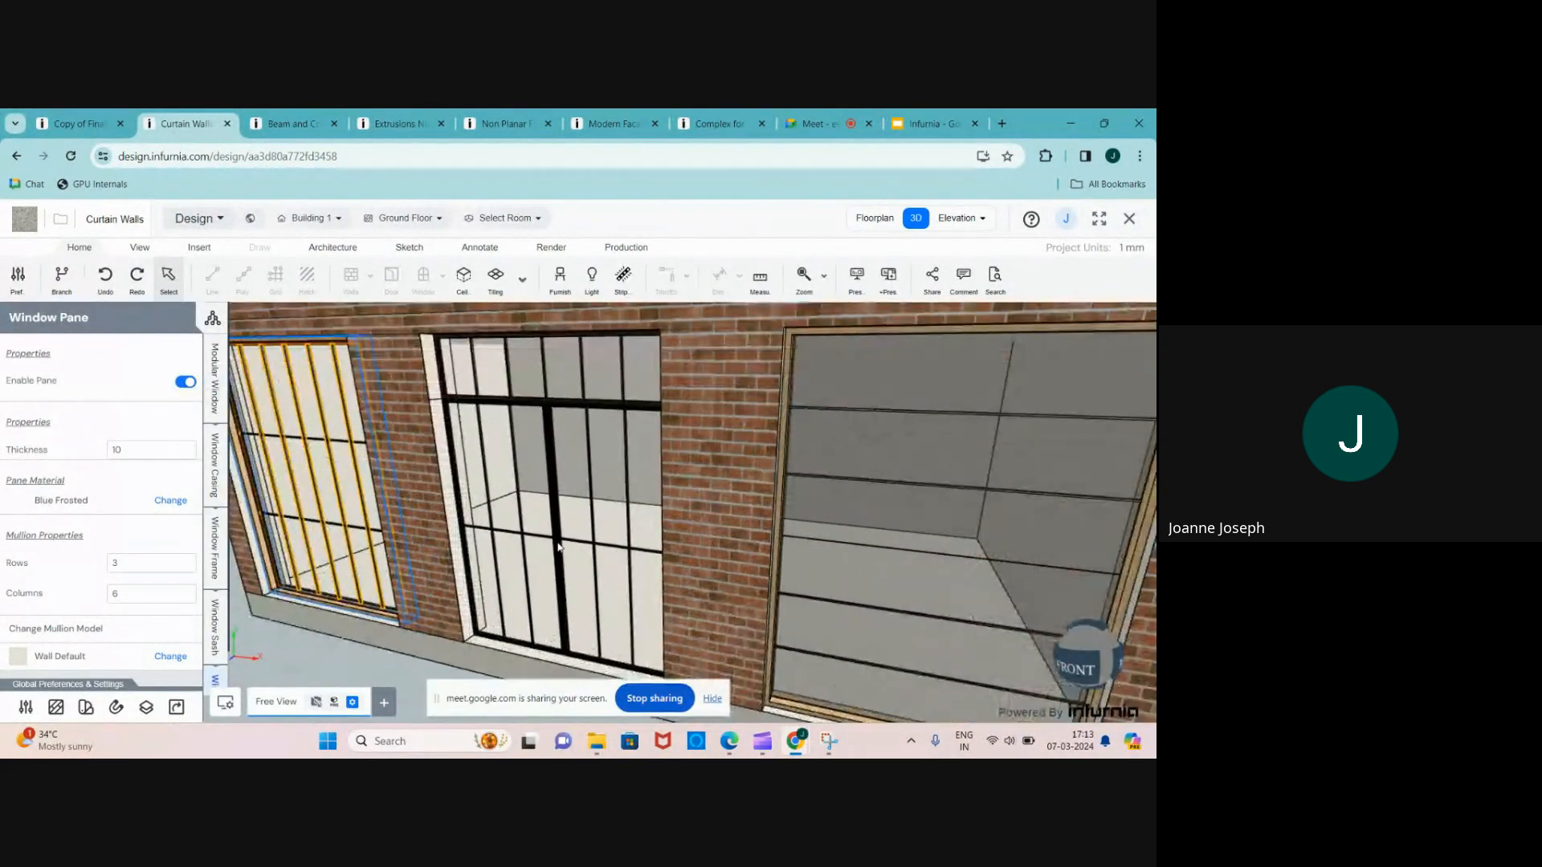
scroll(710, 542, down, 1)
scroll(710, 537, down, 2)
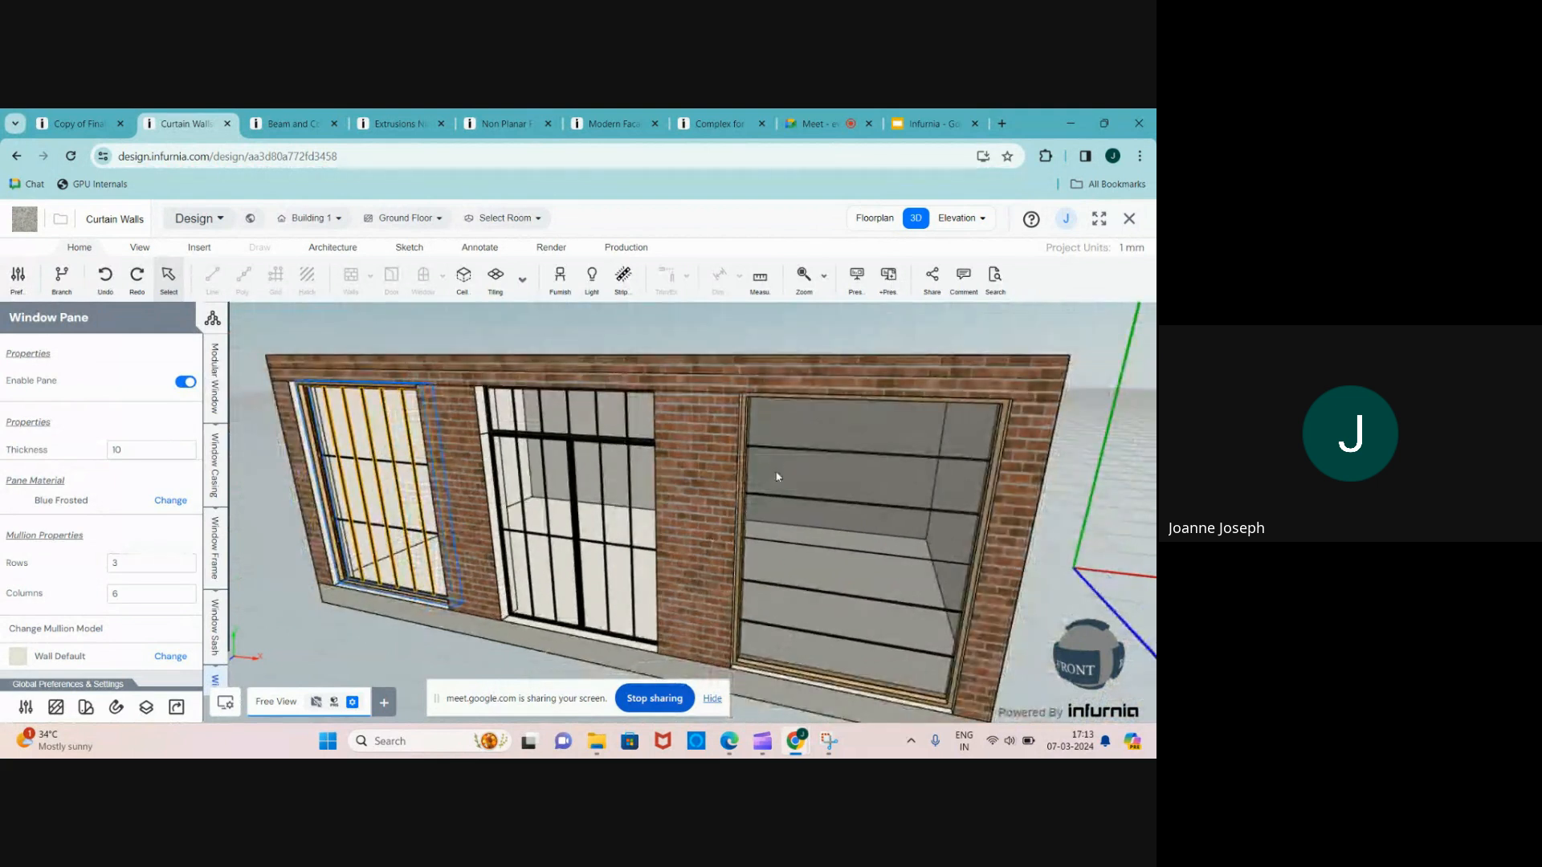
scroll(773, 452, down, 1)
scroll(755, 445, up, 2)
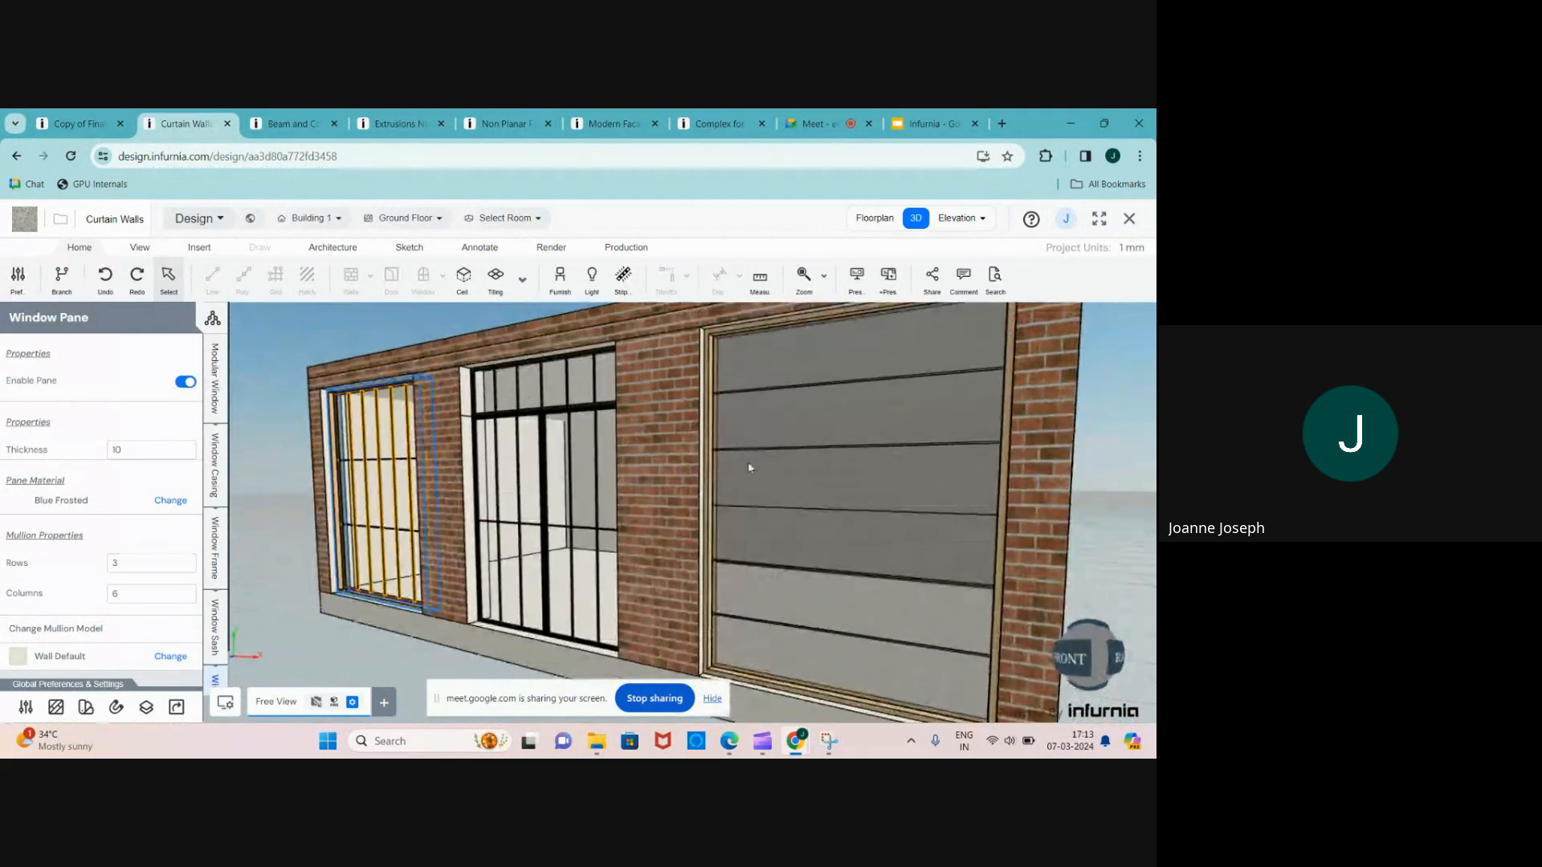
scroll(683, 525, down, 1)
scroll(516, 492, up, 2)
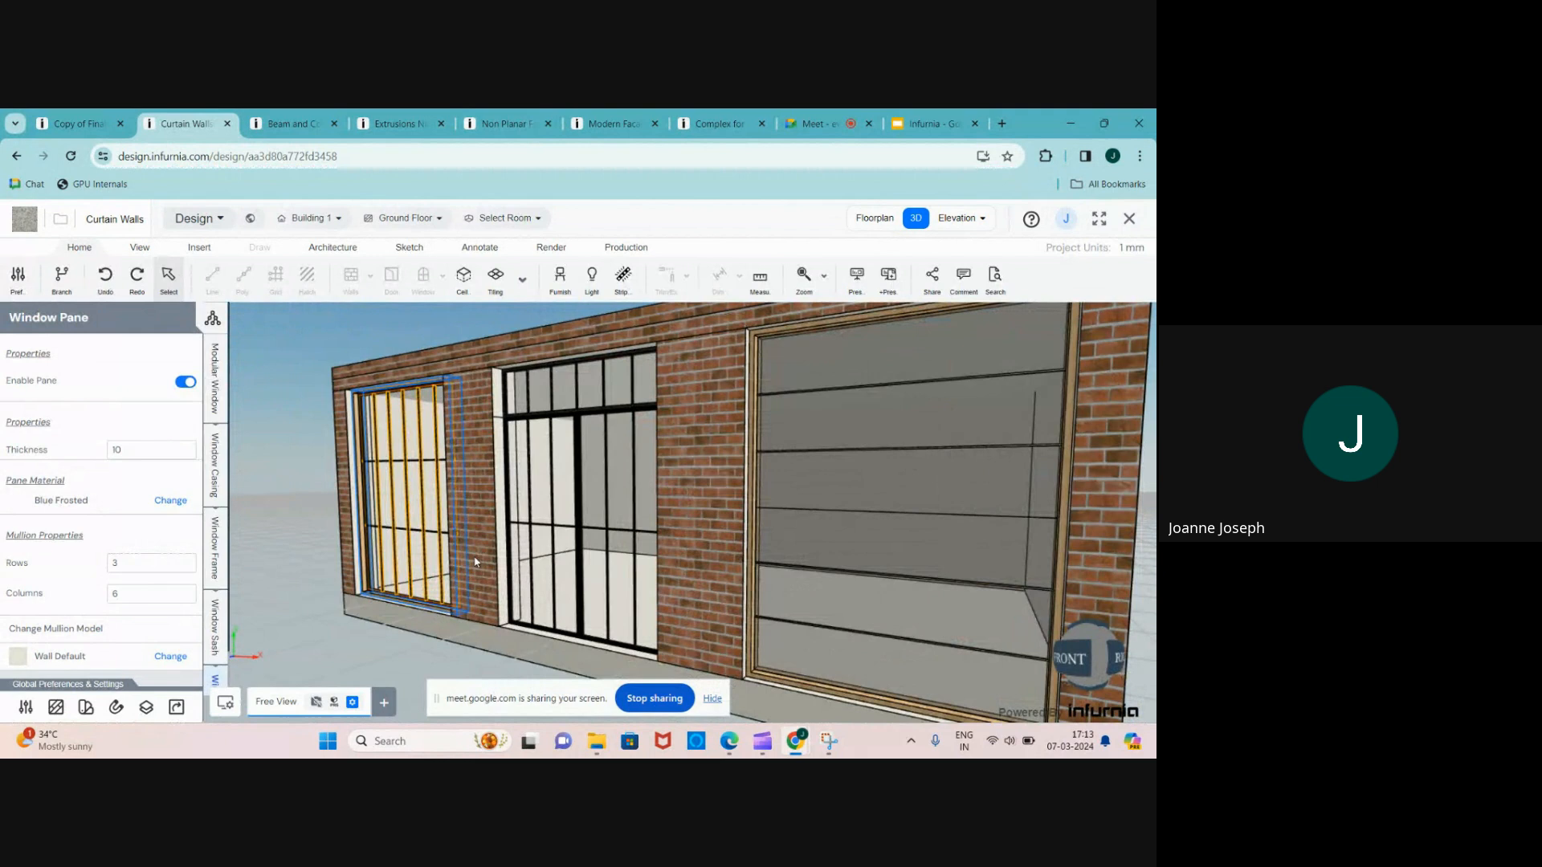
scroll(474, 562, down, 2)
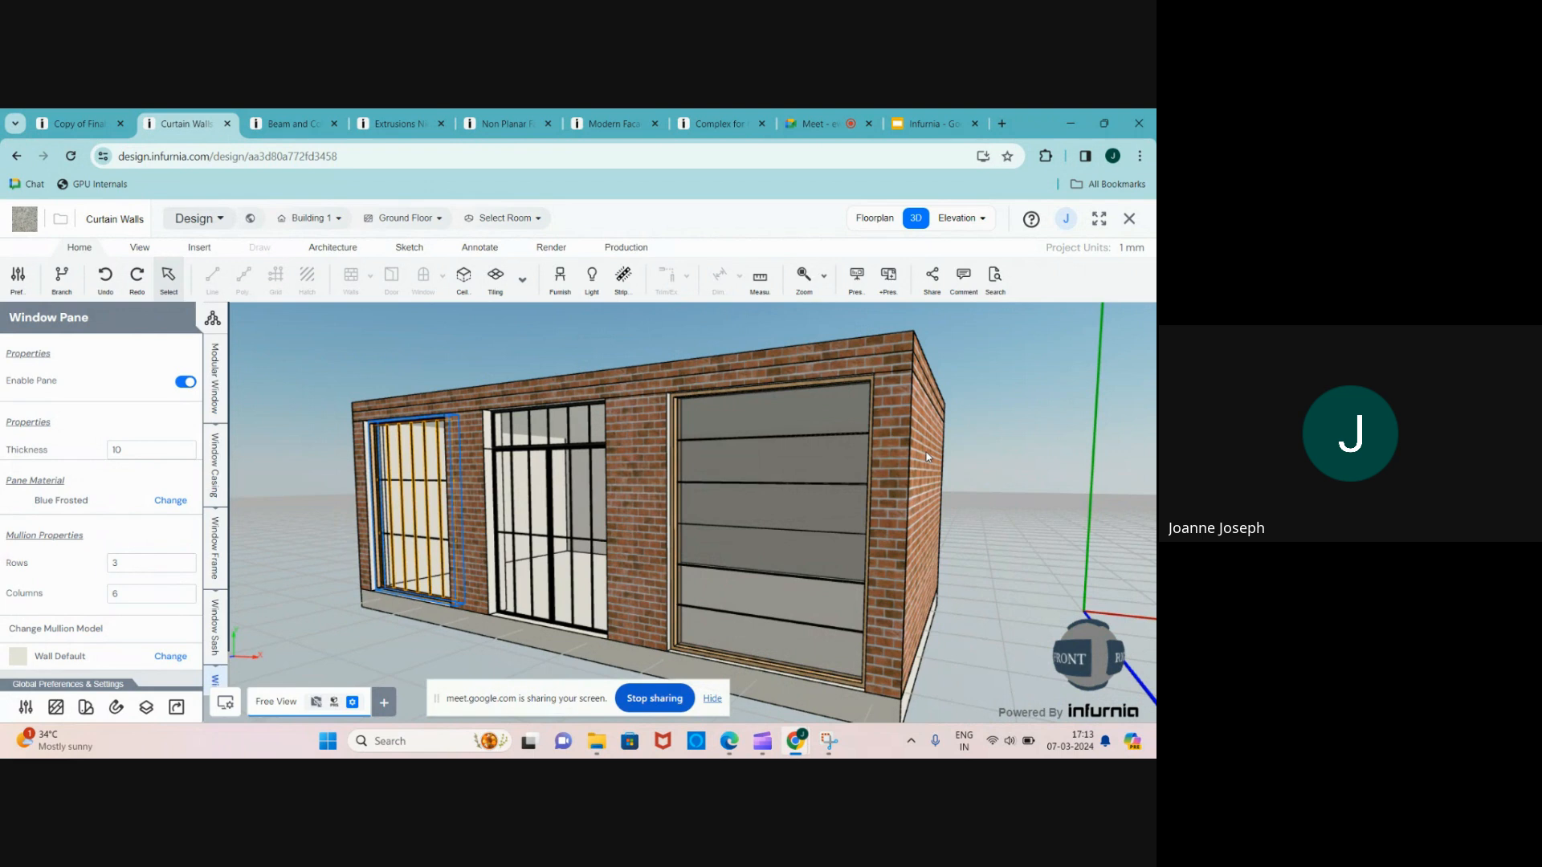
- Switch to the Ground Floor floor plan and start adding a modular window
drag(926, 457, 824, 474)
scroll(824, 470, down, 3)
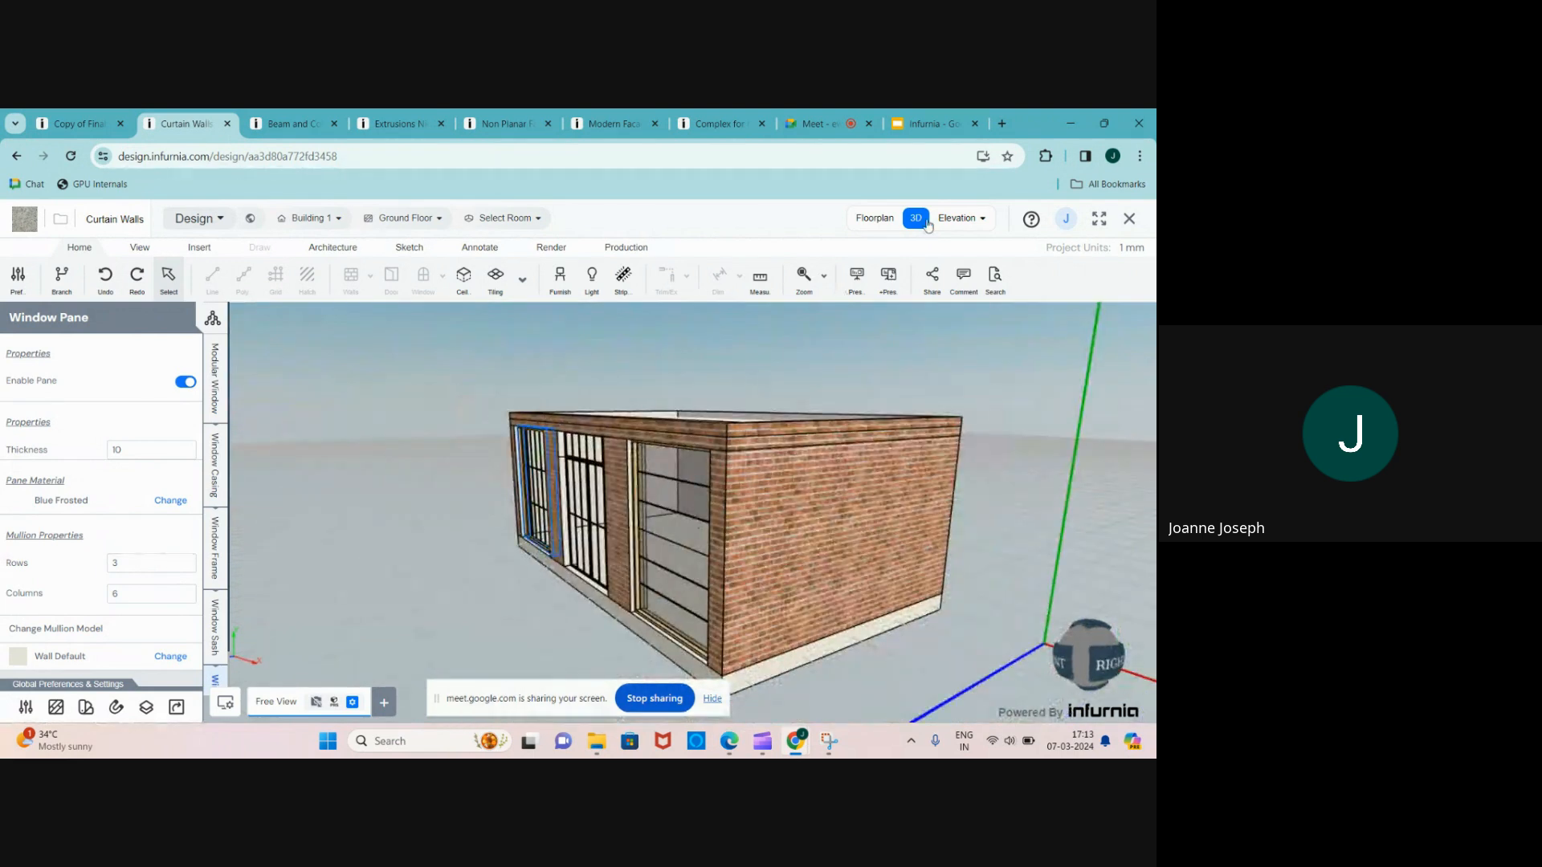
click(871, 216)
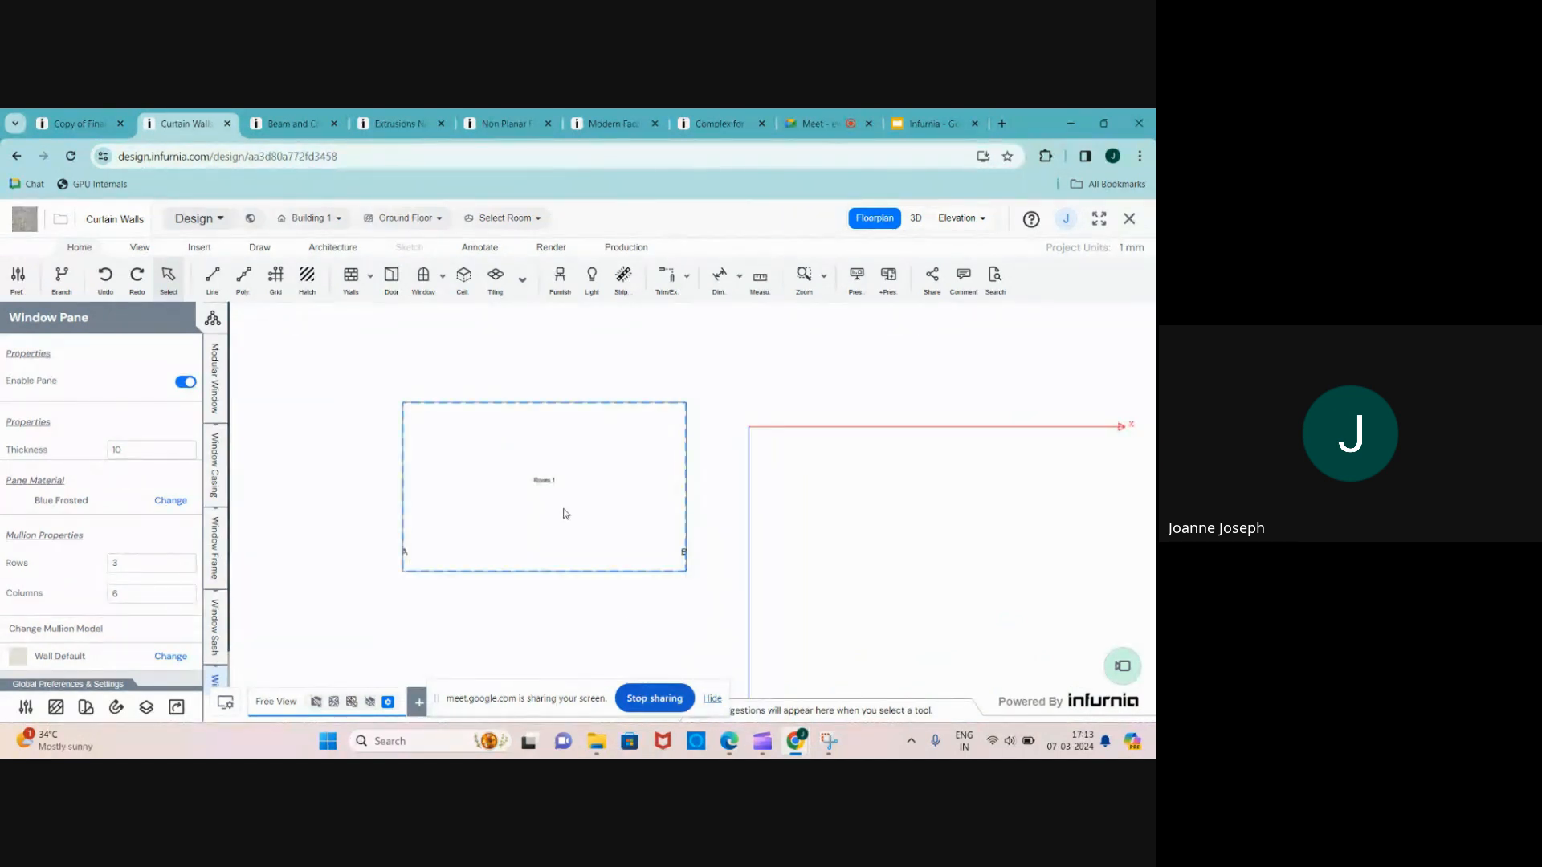
scroll(692, 528, up, 3)
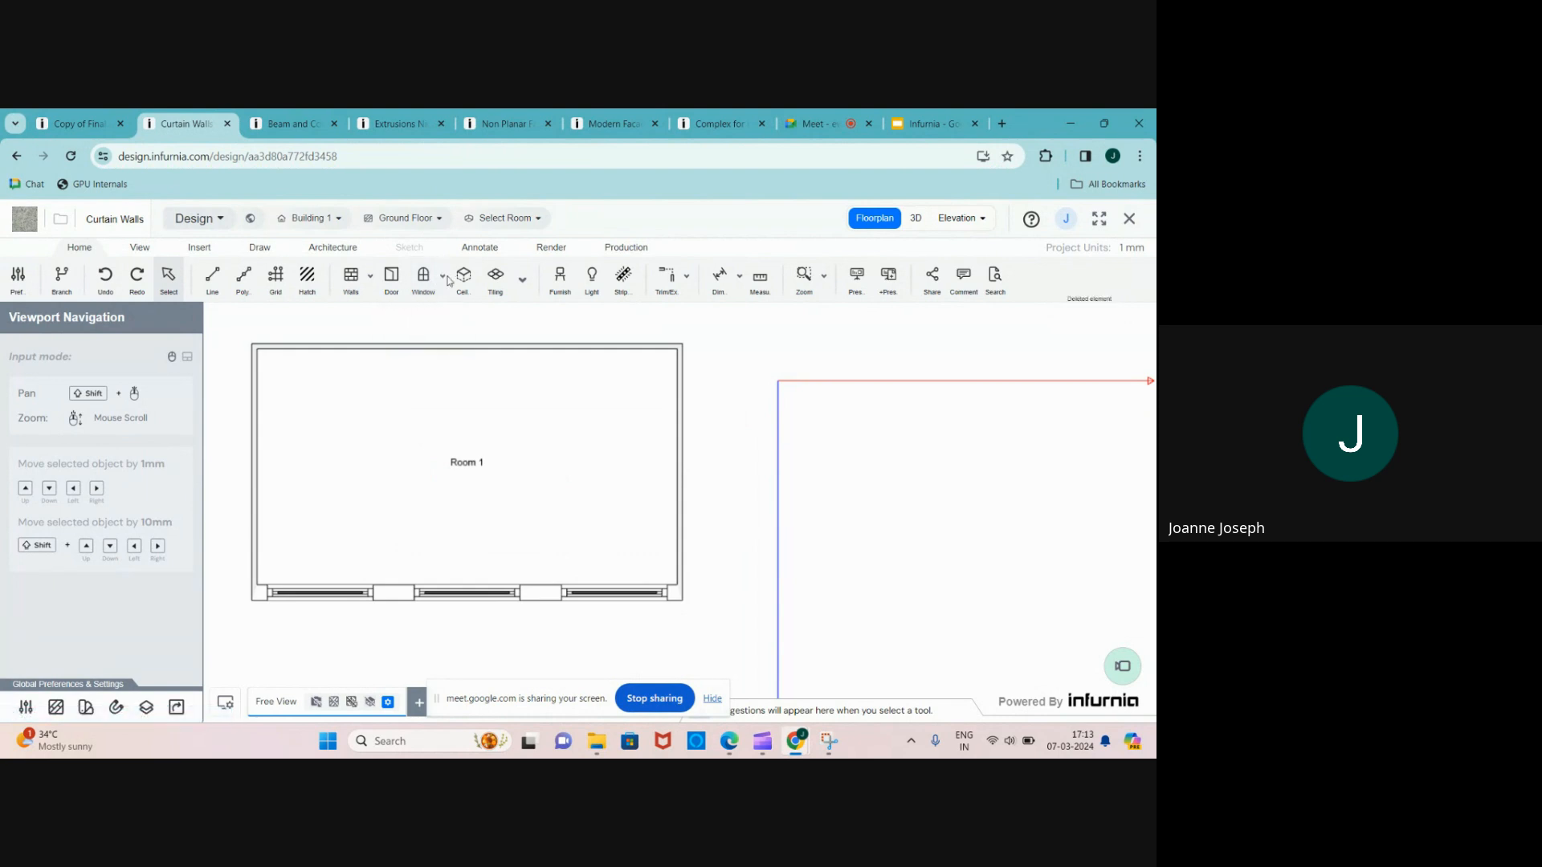
click(445, 280)
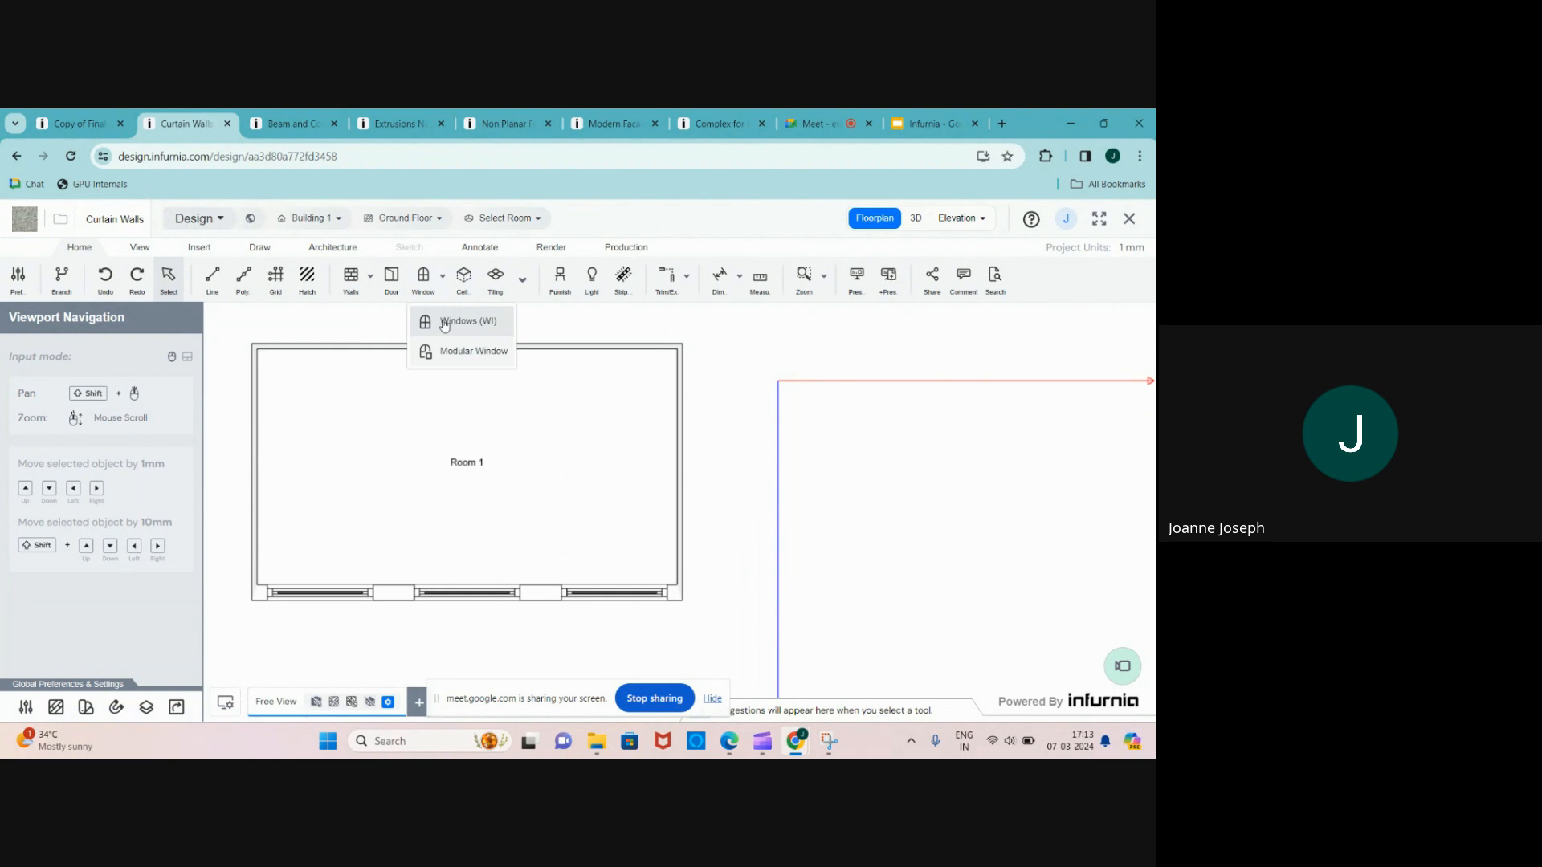
click(460, 353)
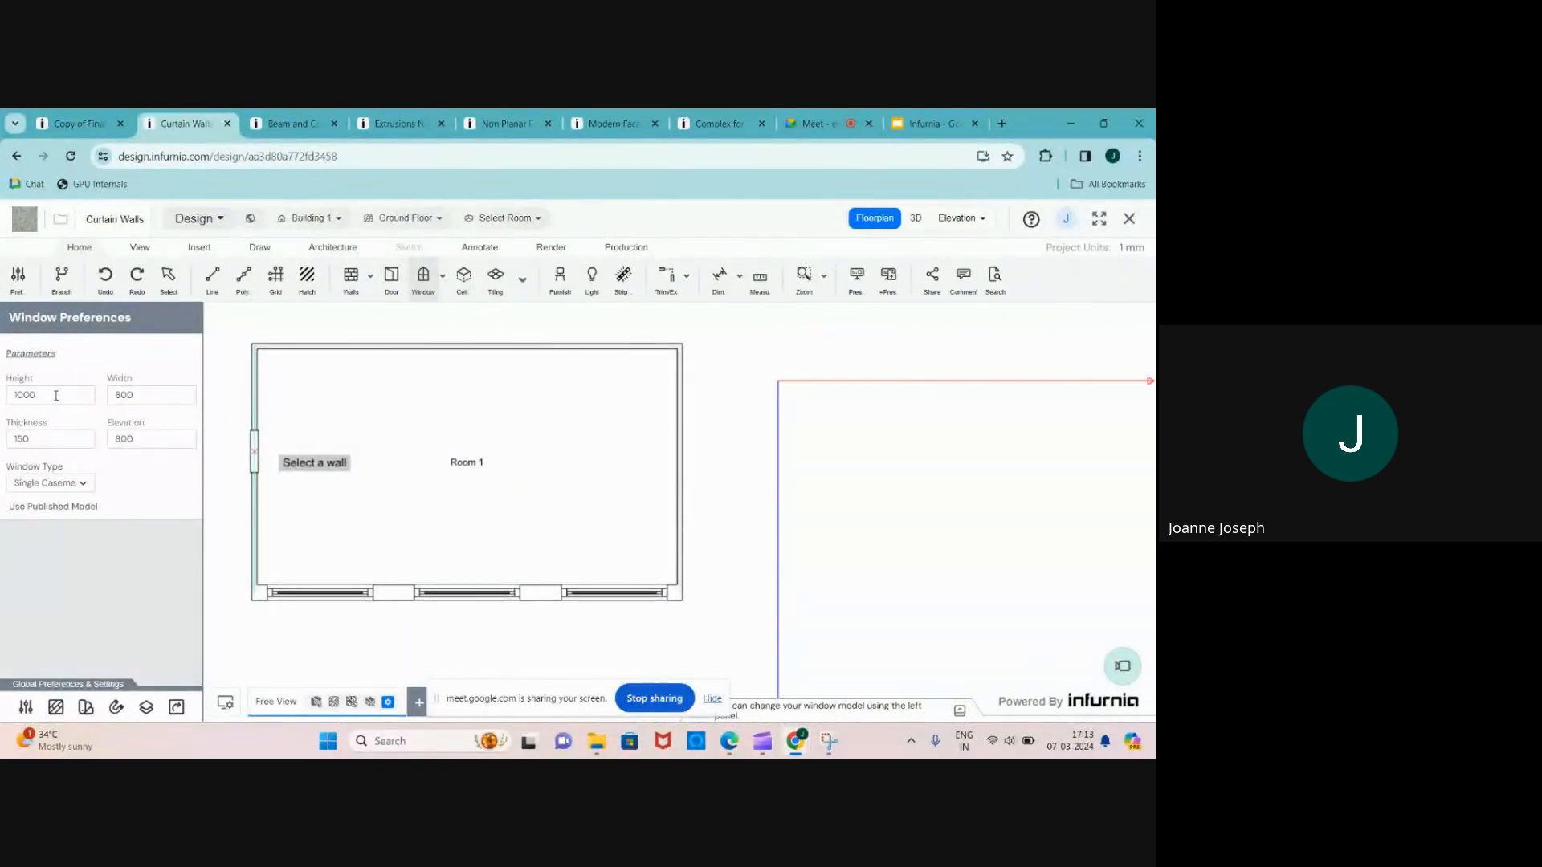
- Set the new modular window's height to 3000 mm
drag(56, 395, 12, 397)
text(4000)
key(Return)
drag(46, 396, 8, 399)
text(3000)
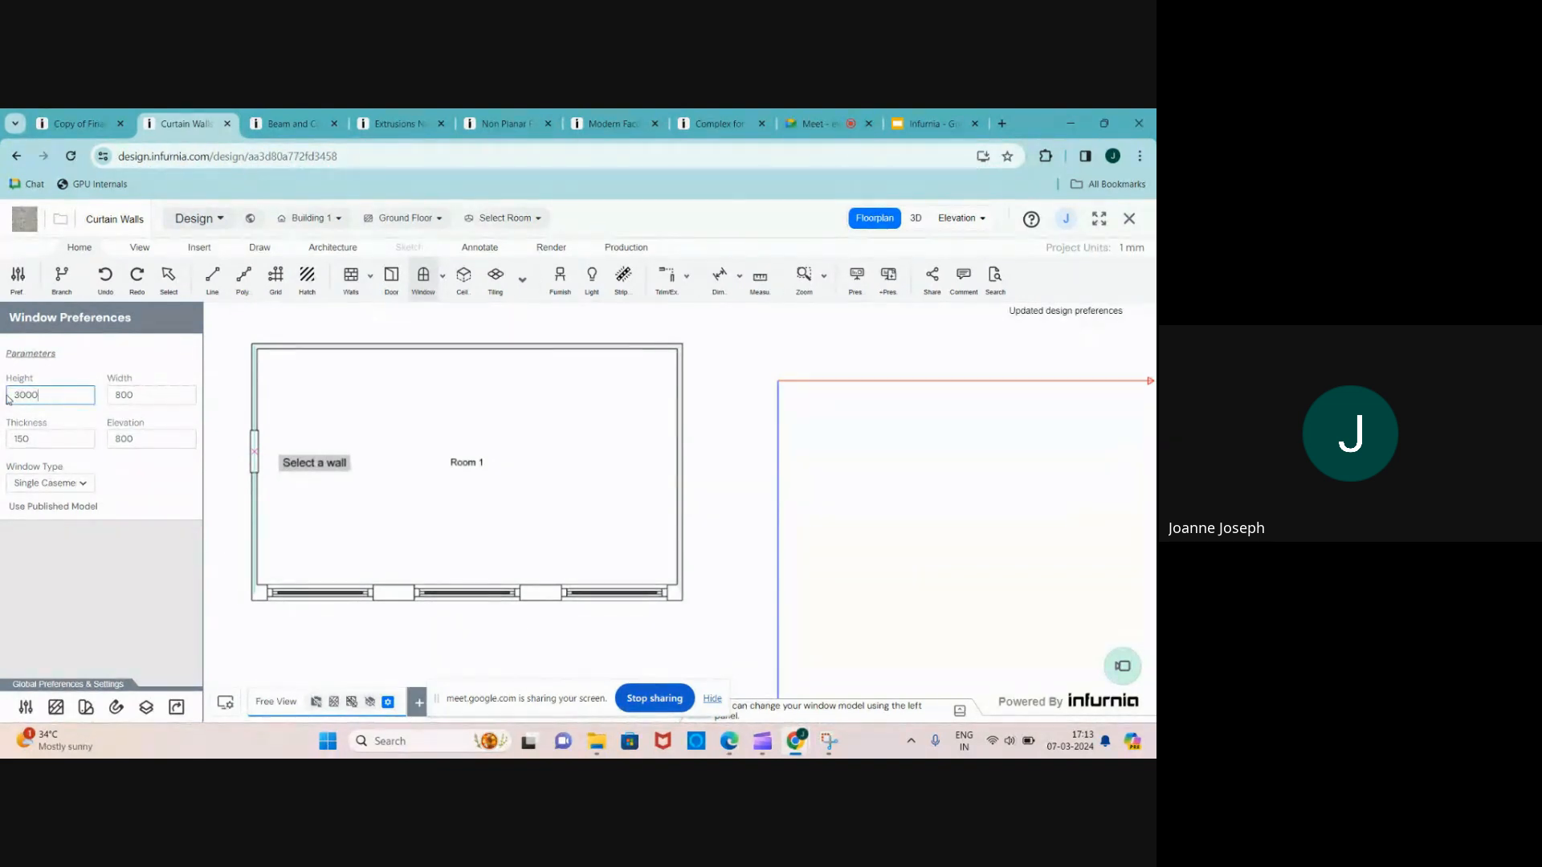
- Set the new modular window's width to 4000 mm and its elevation to 0
drag(140, 395, 112, 395)
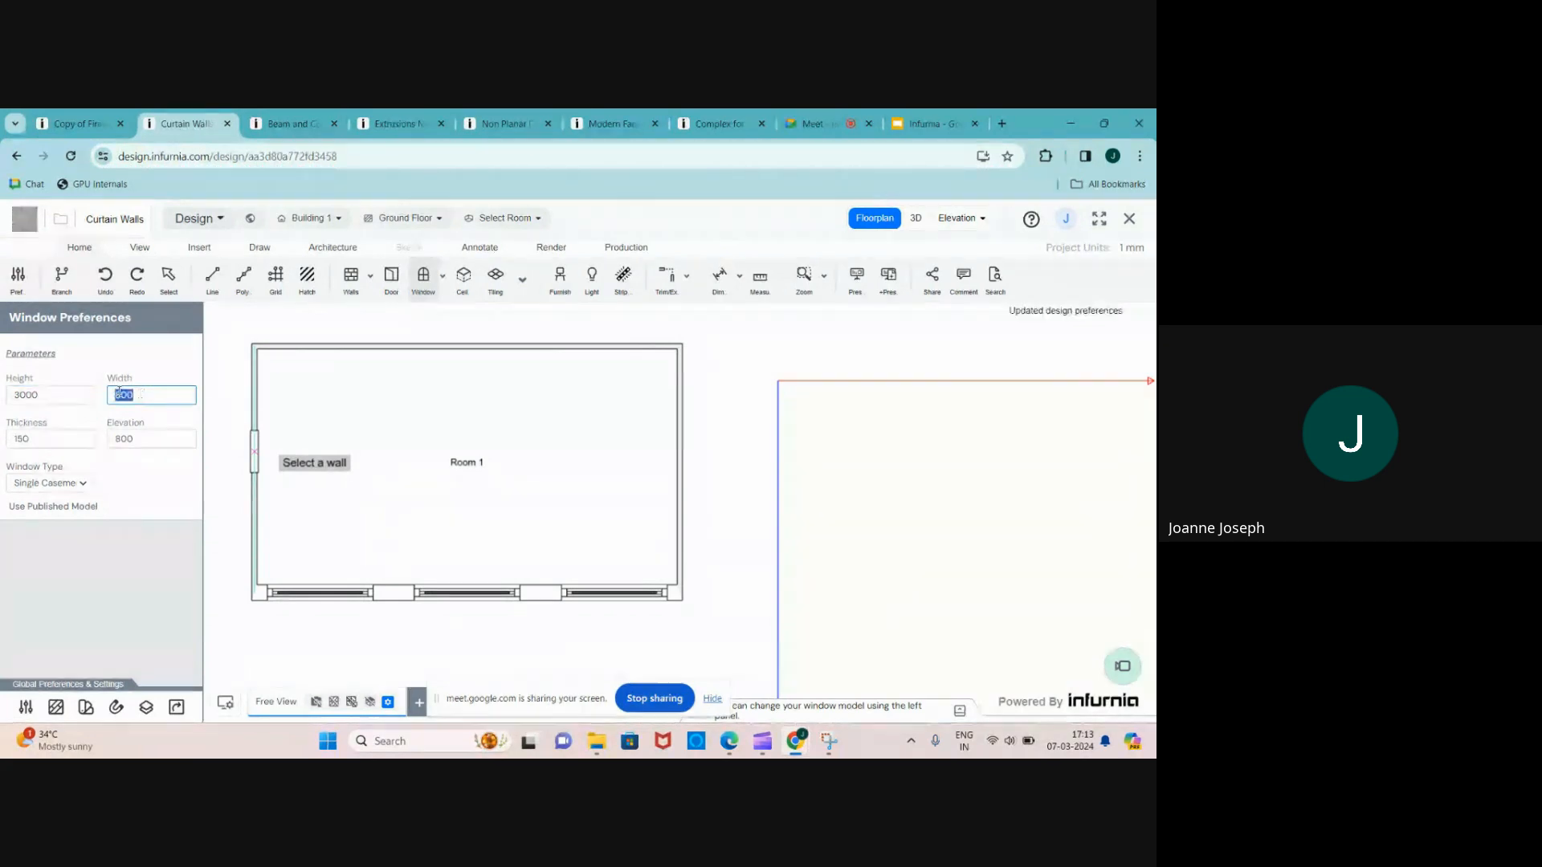
text(140)
text(000)
click(106, 440)
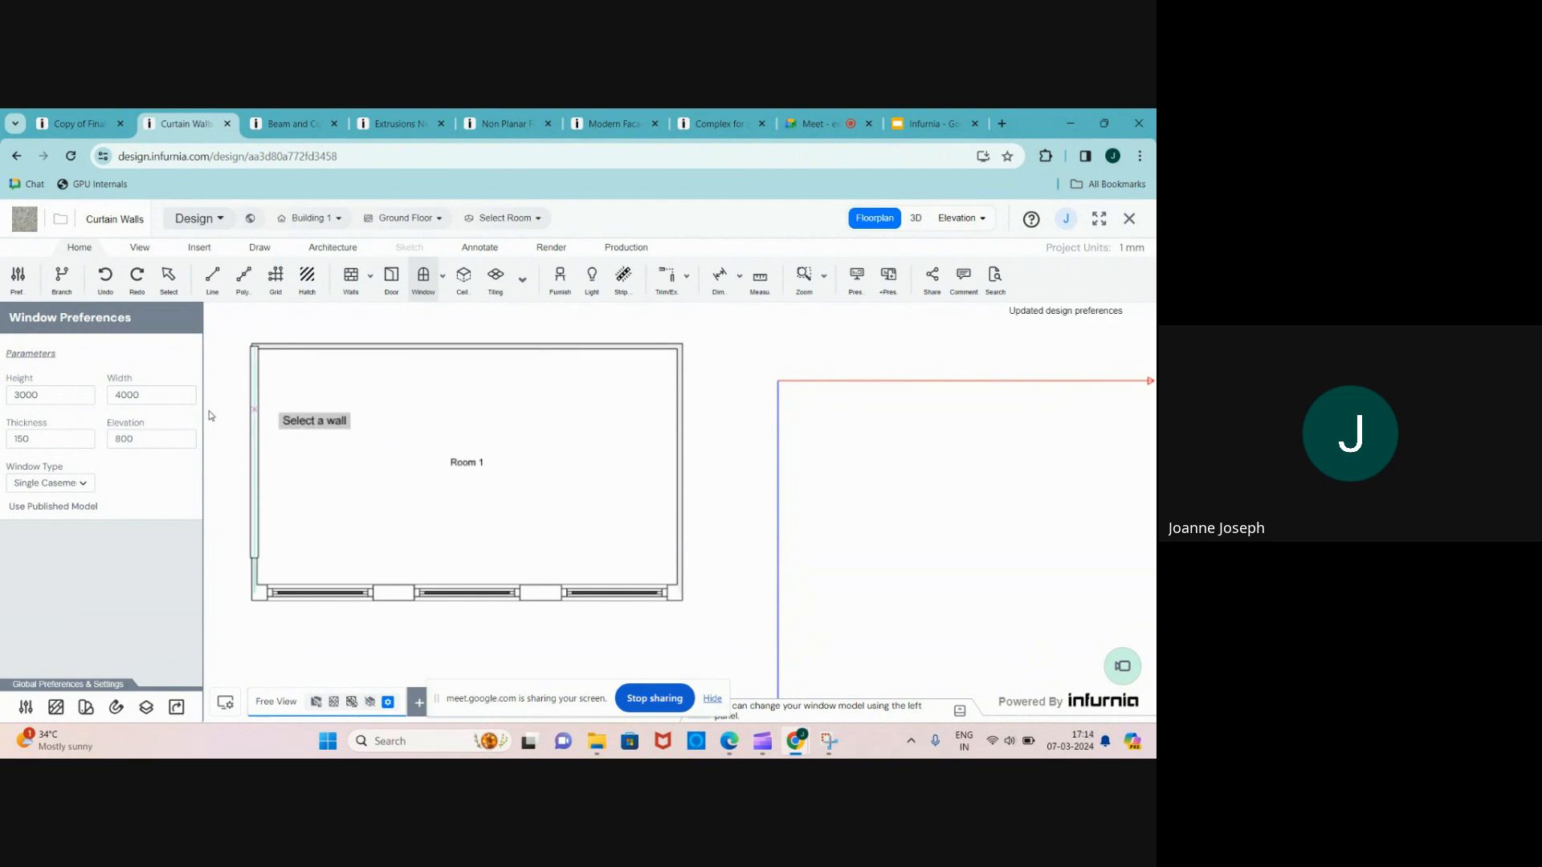
drag(147, 439, 104, 441)
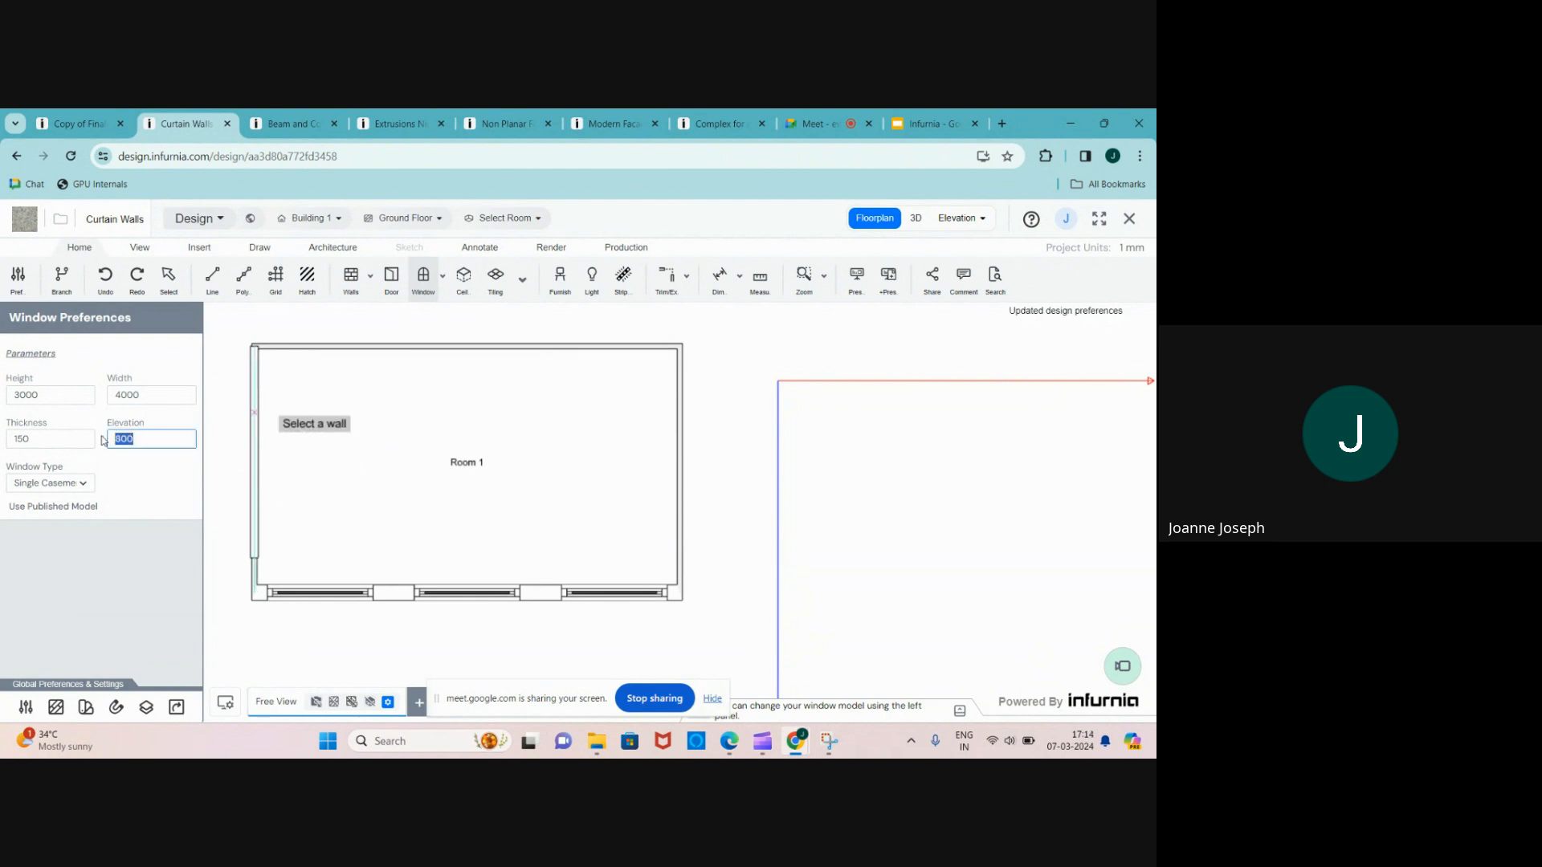
text(0)
key(Return)
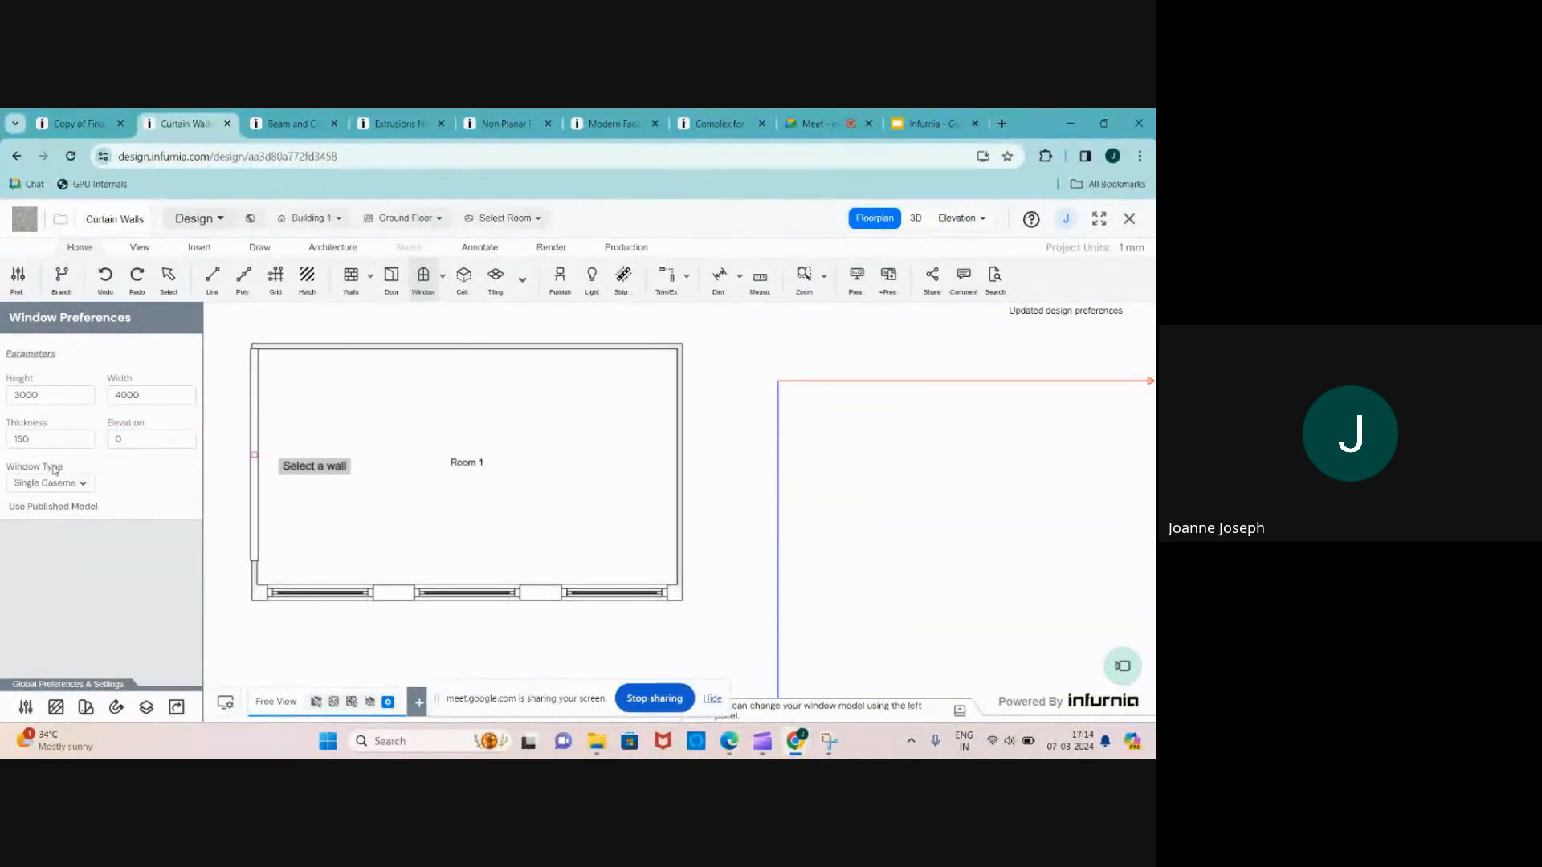
- Place the modular window in the right-hand side wall of Room 1 and switch to the 3D view
click(84, 486)
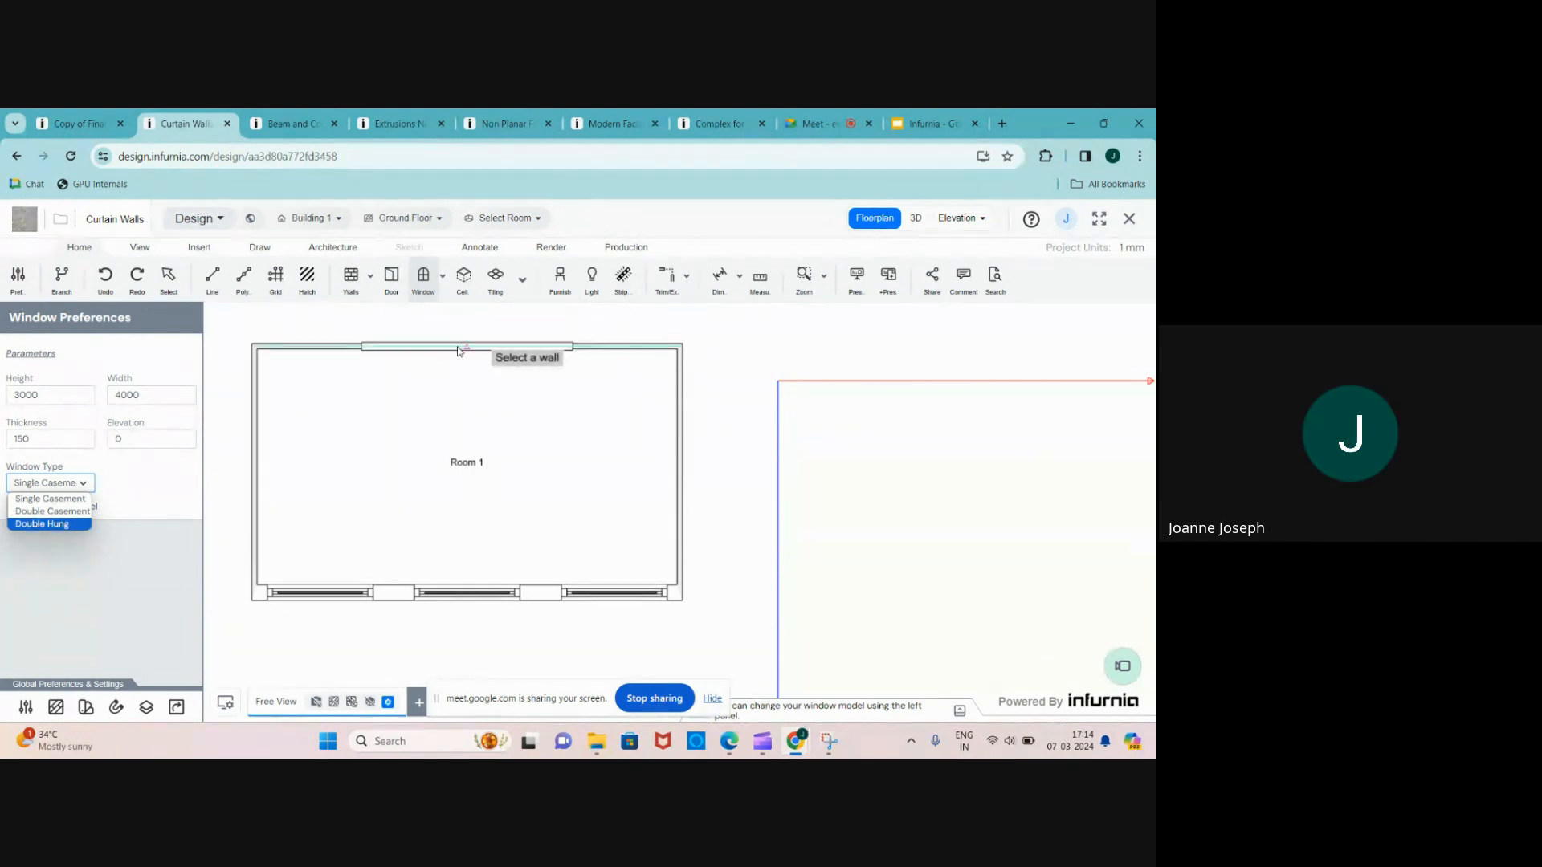
click(446, 278)
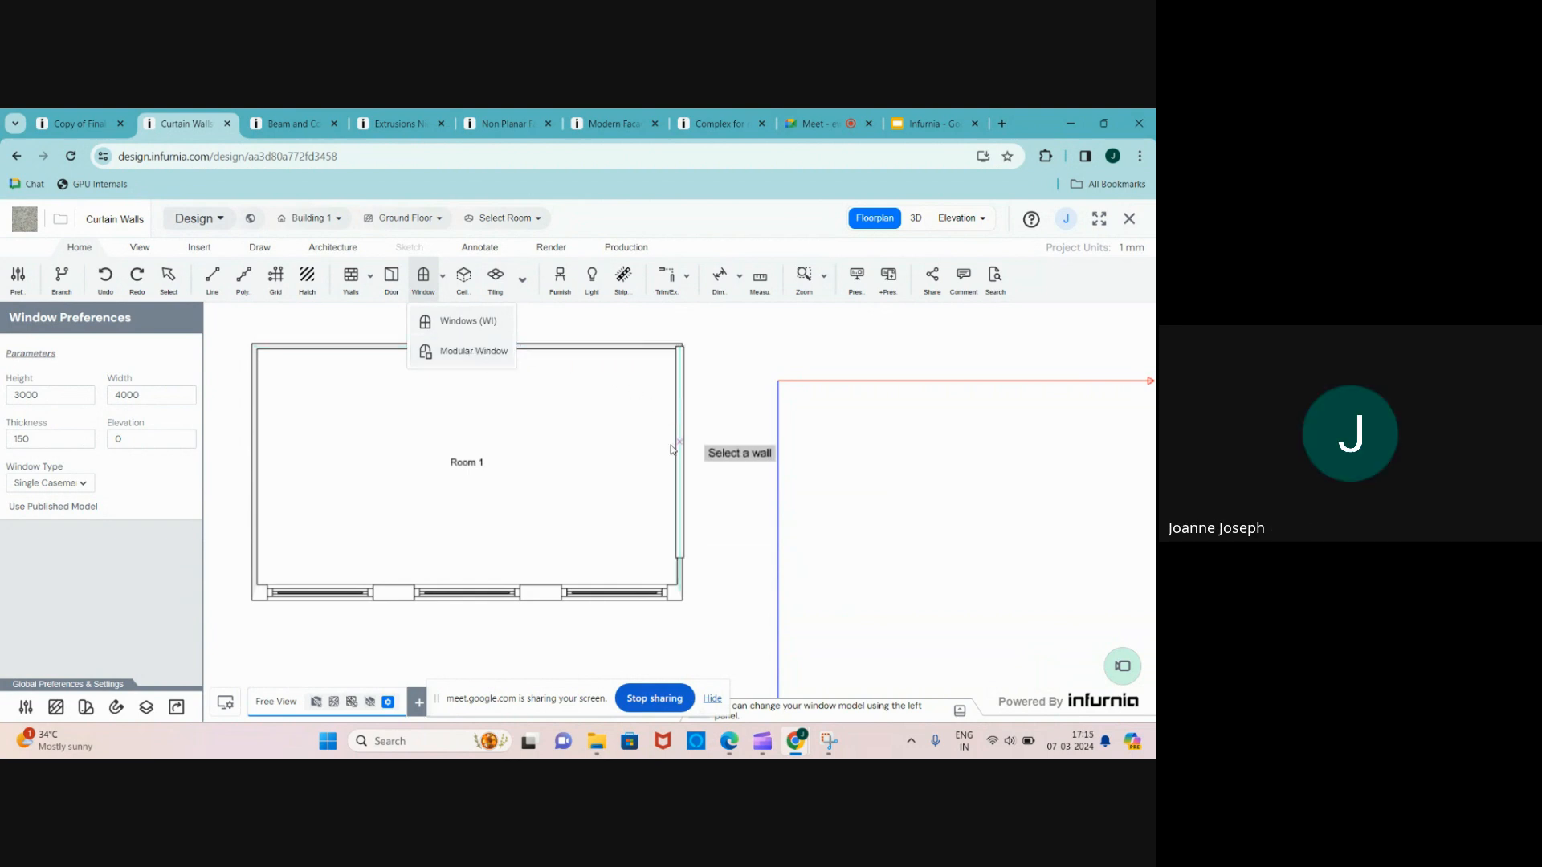
click(915, 217)
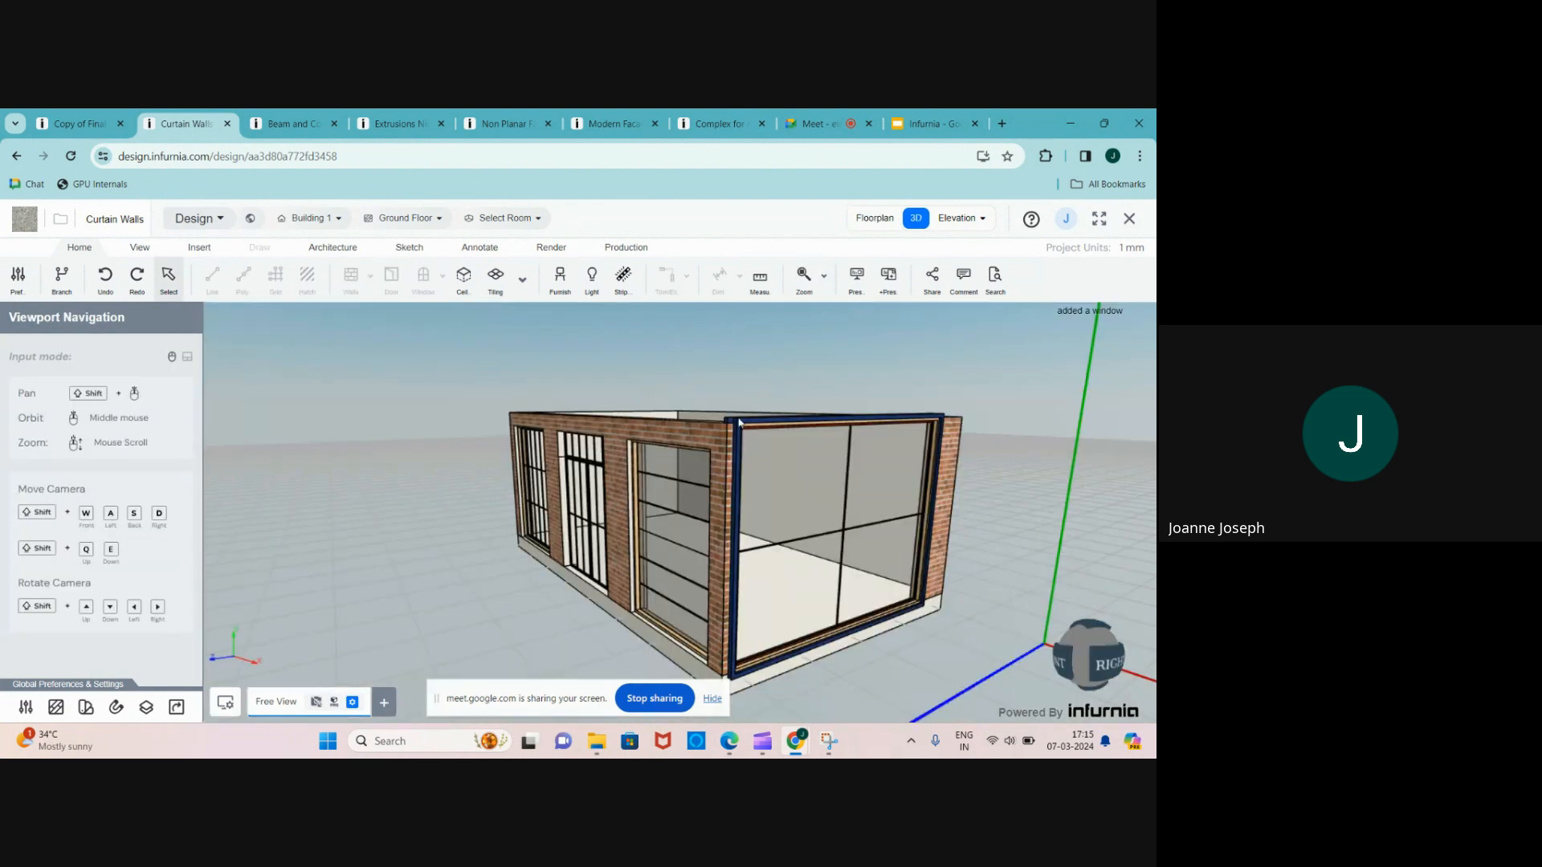
- Select the new side-wall window and examine its pane properties and its overall modular window dimensions
middle_drag(893, 531, 745, 555)
scroll(745, 555, up, 3)
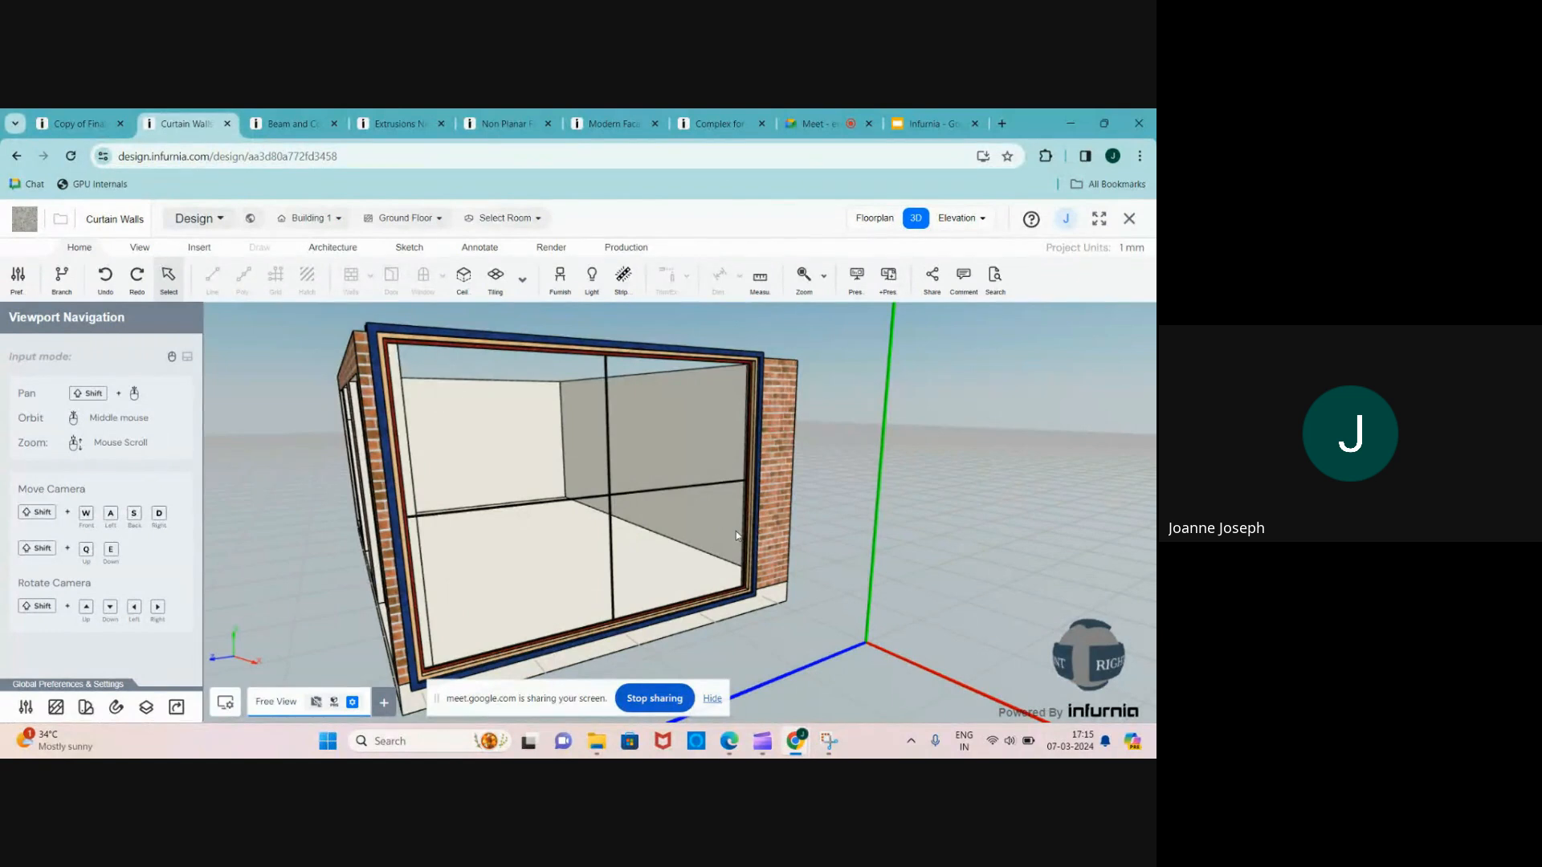
click(735, 535)
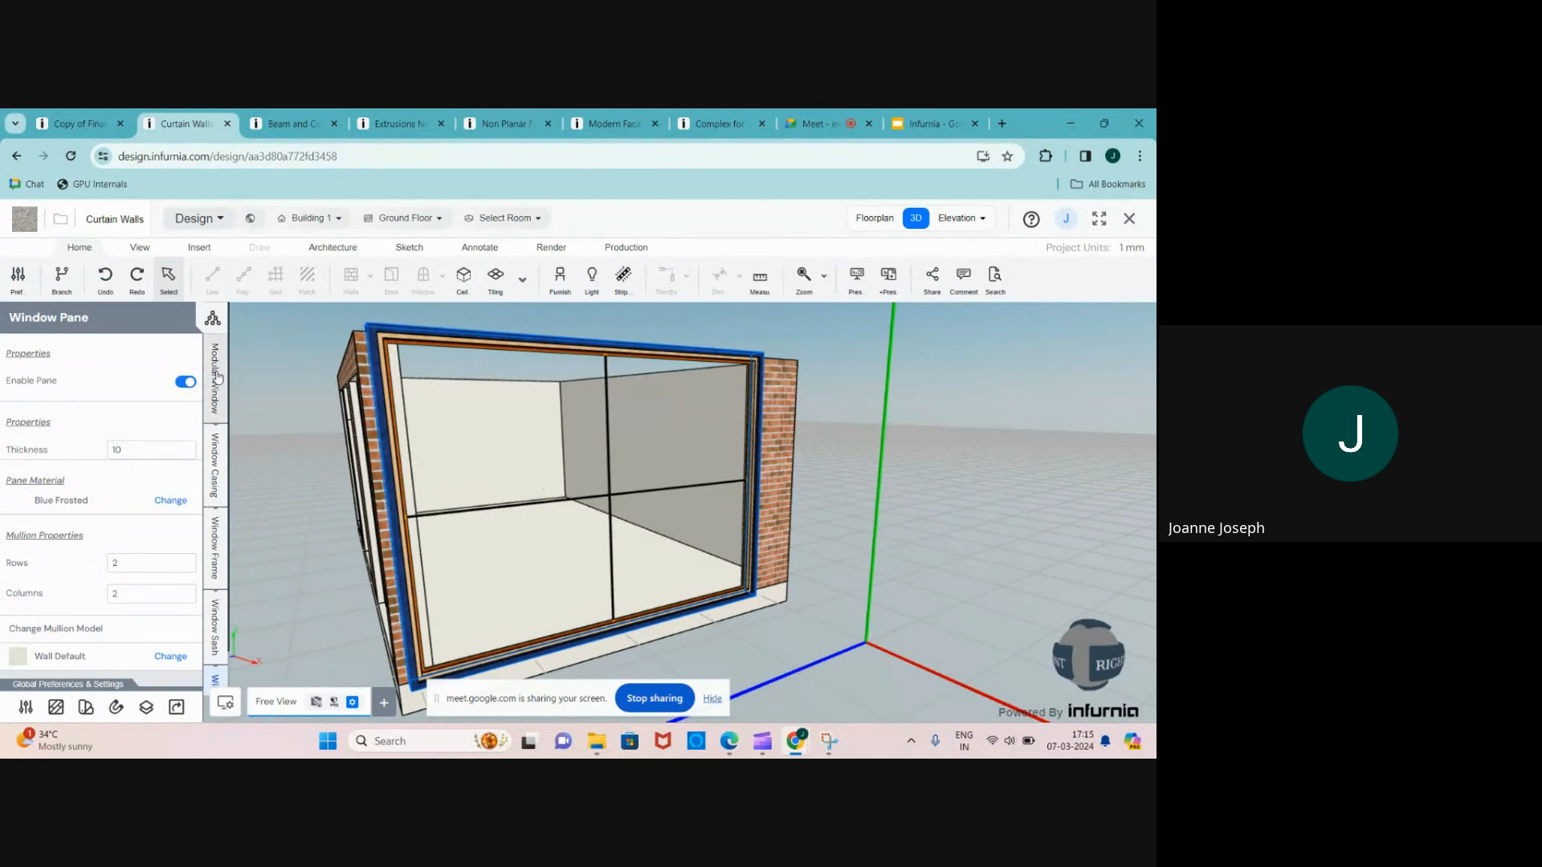
drag(419, 454, 488, 463)
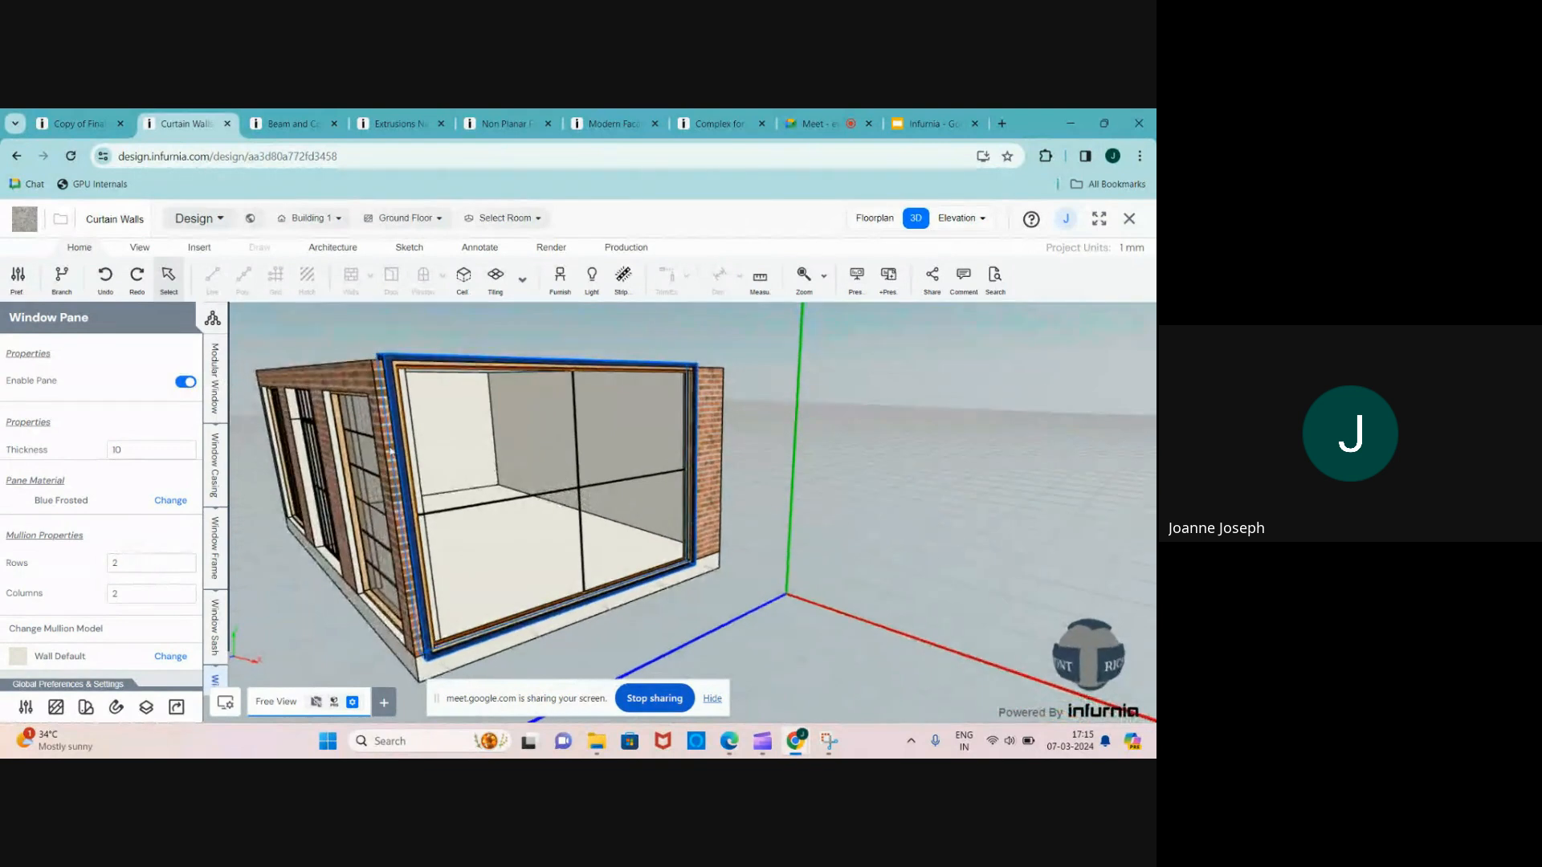
click(213, 371)
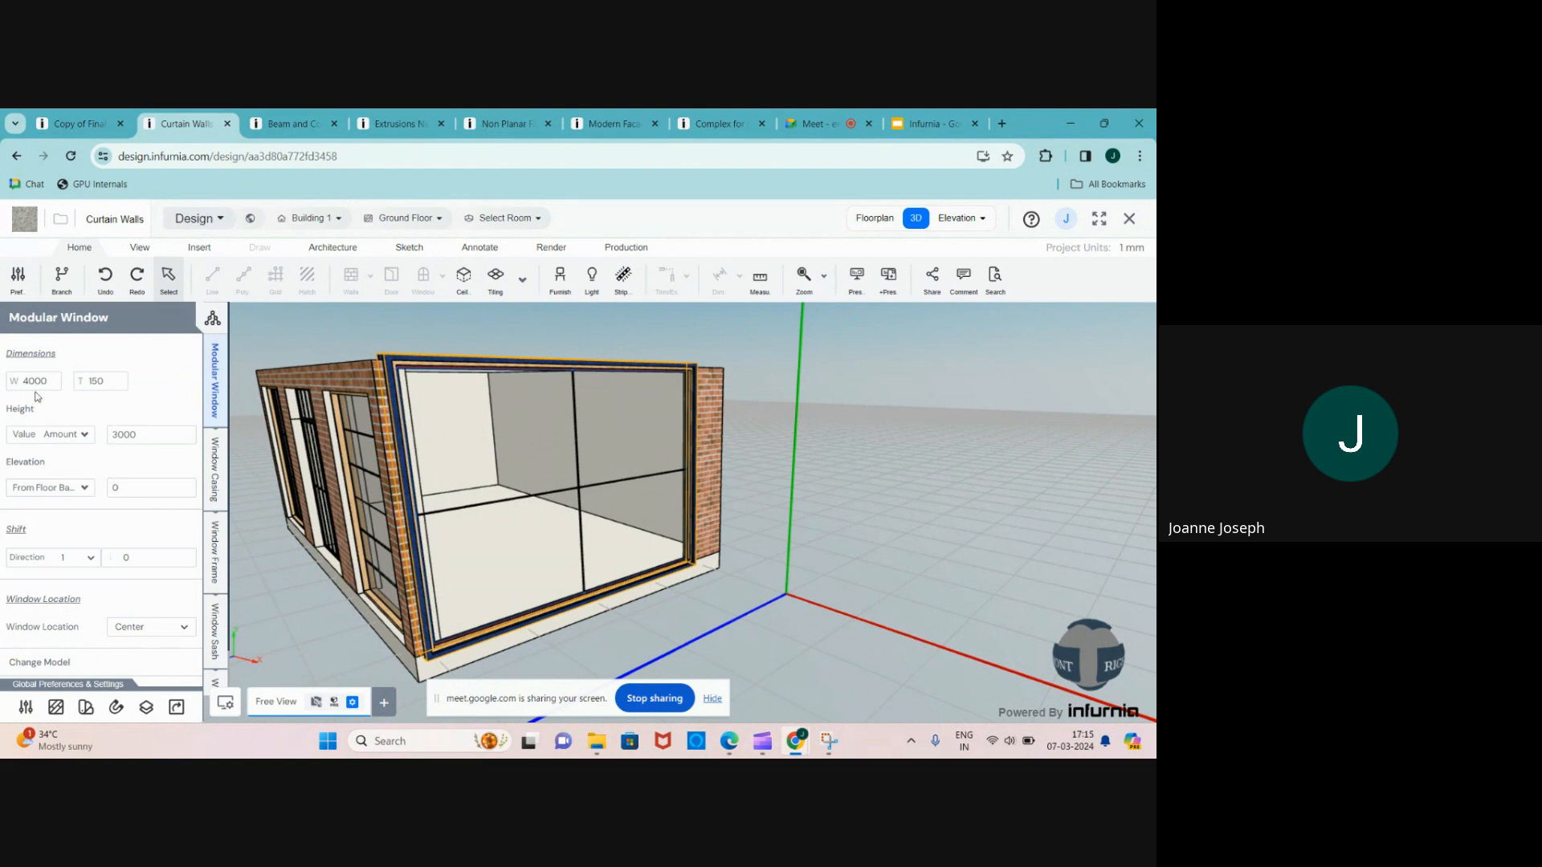
scroll(103, 465, down, 1)
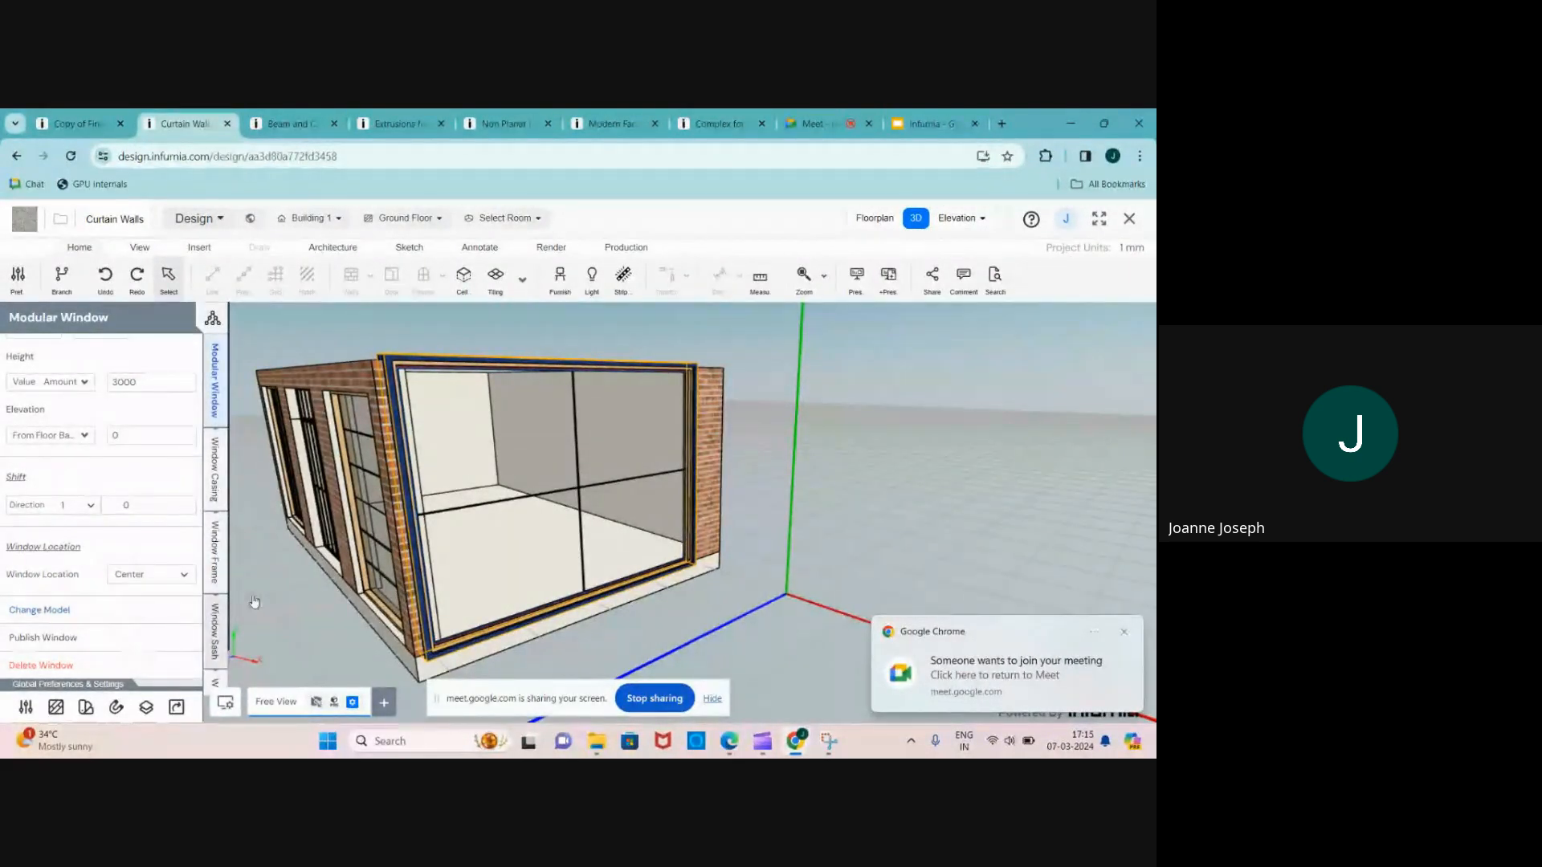
- Try the side-wall window without its casing and without only the exterior casing, and leave the whole casing disabled
click(218, 472)
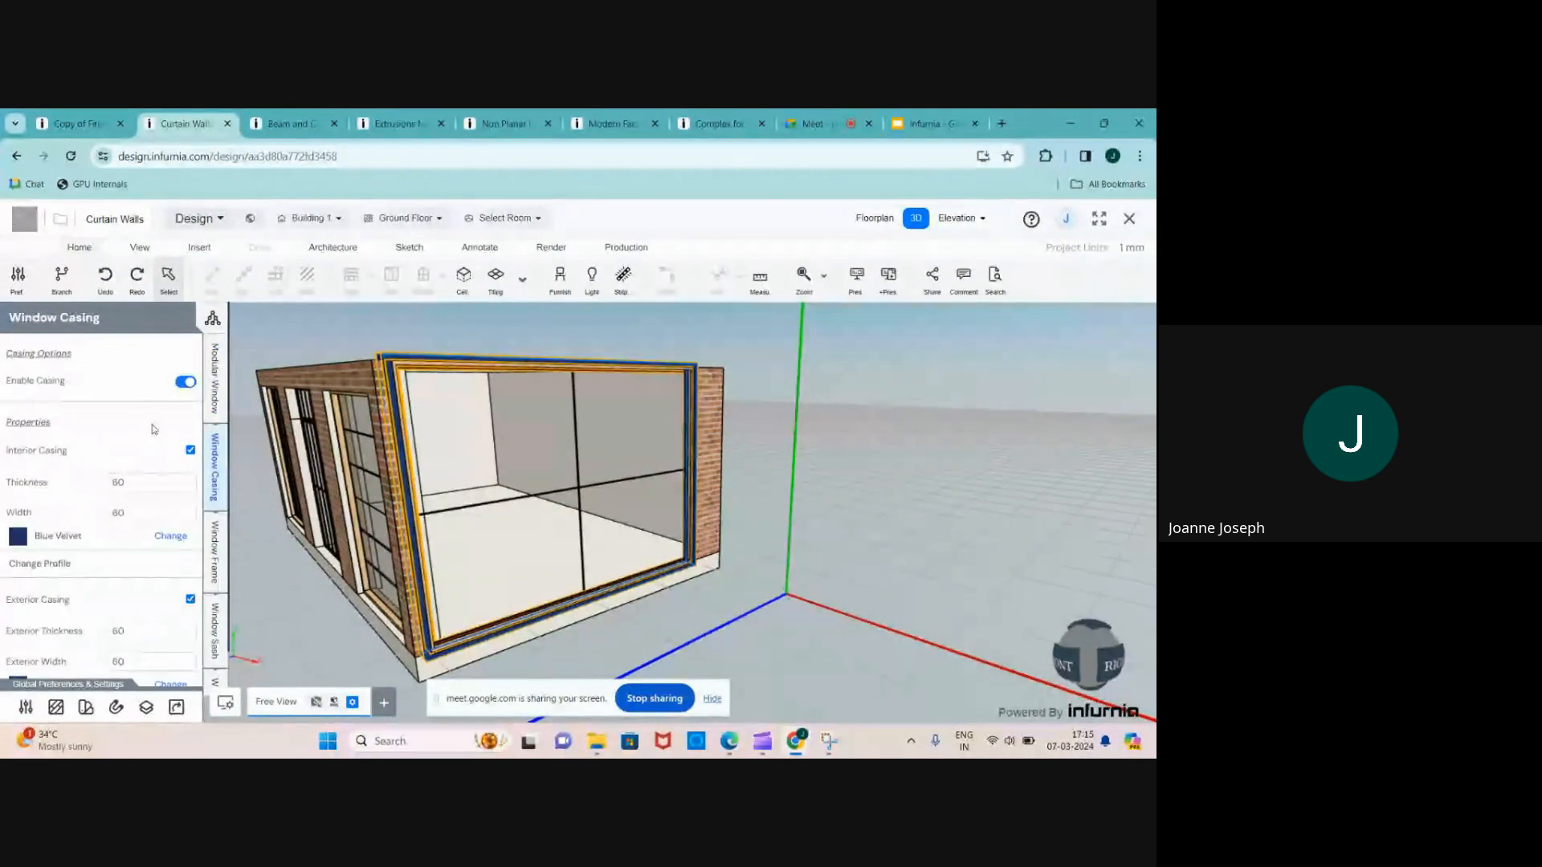
scroll(389, 367, up, 3)
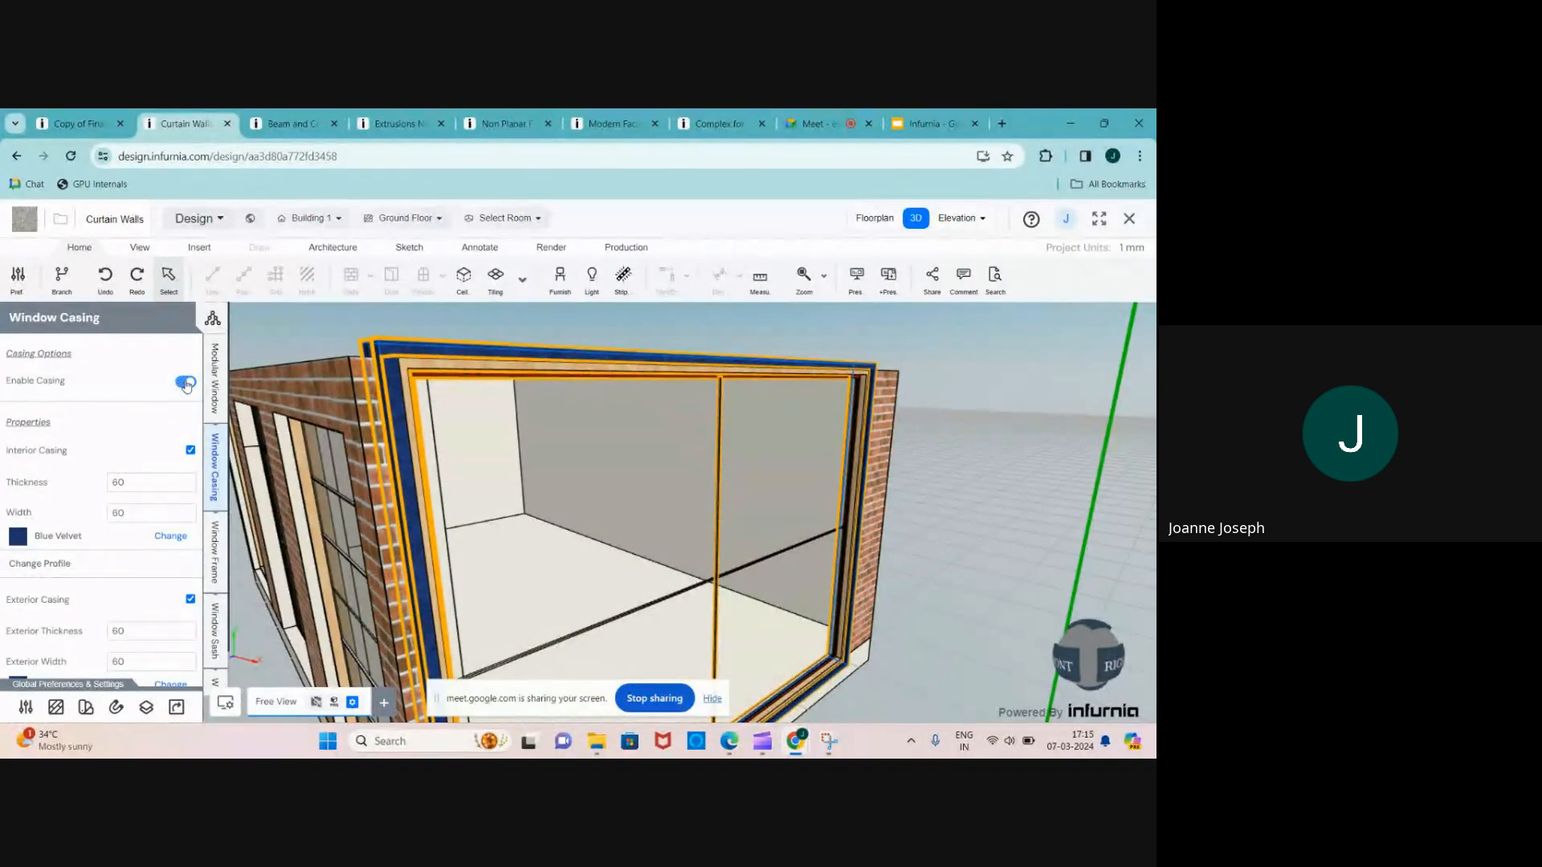
click(185, 383)
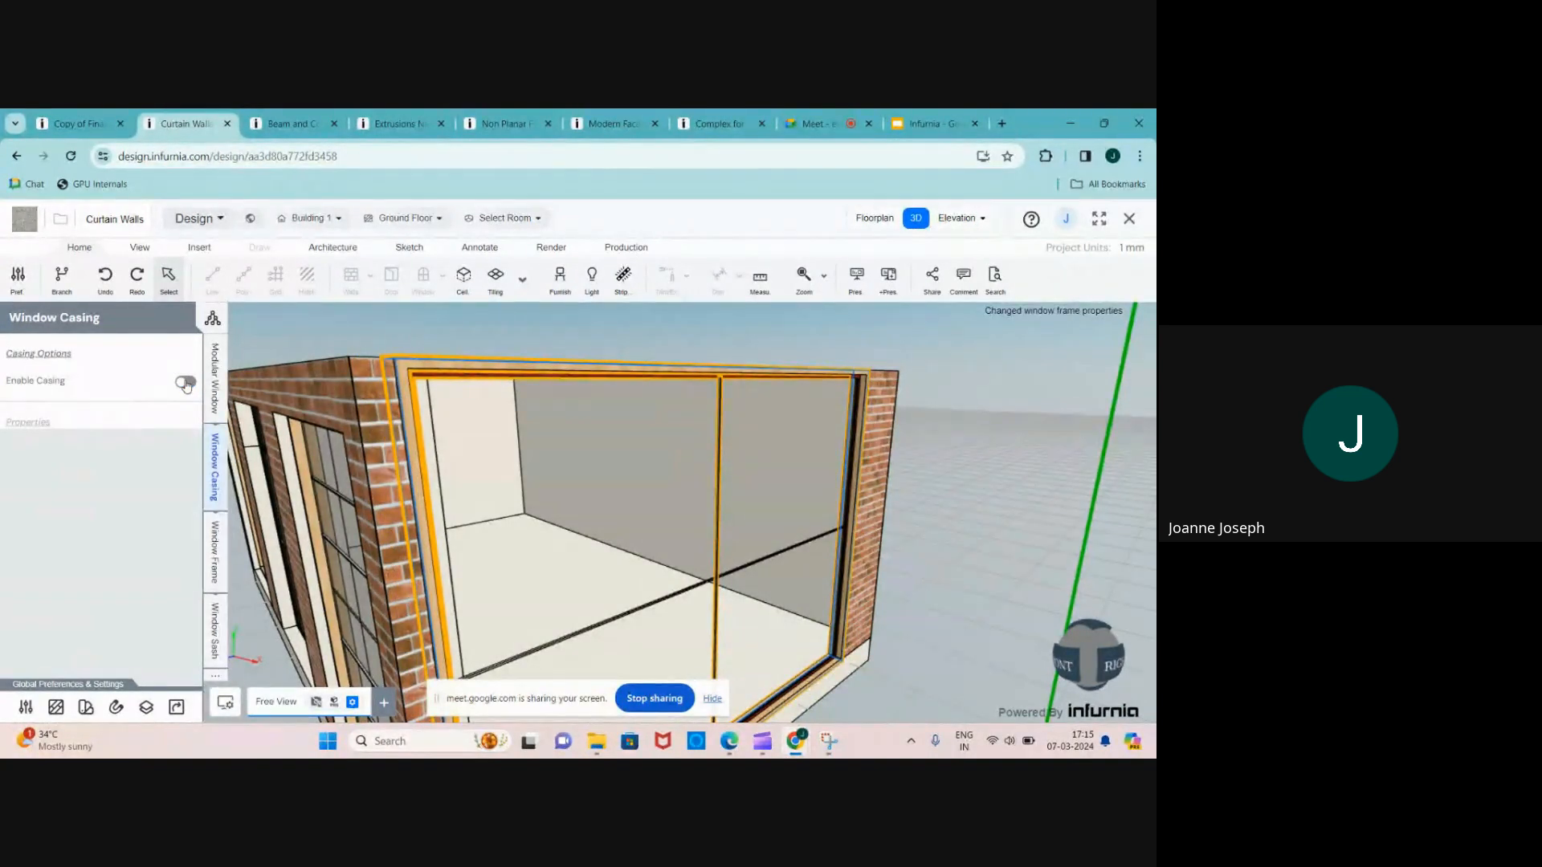
click(185, 382)
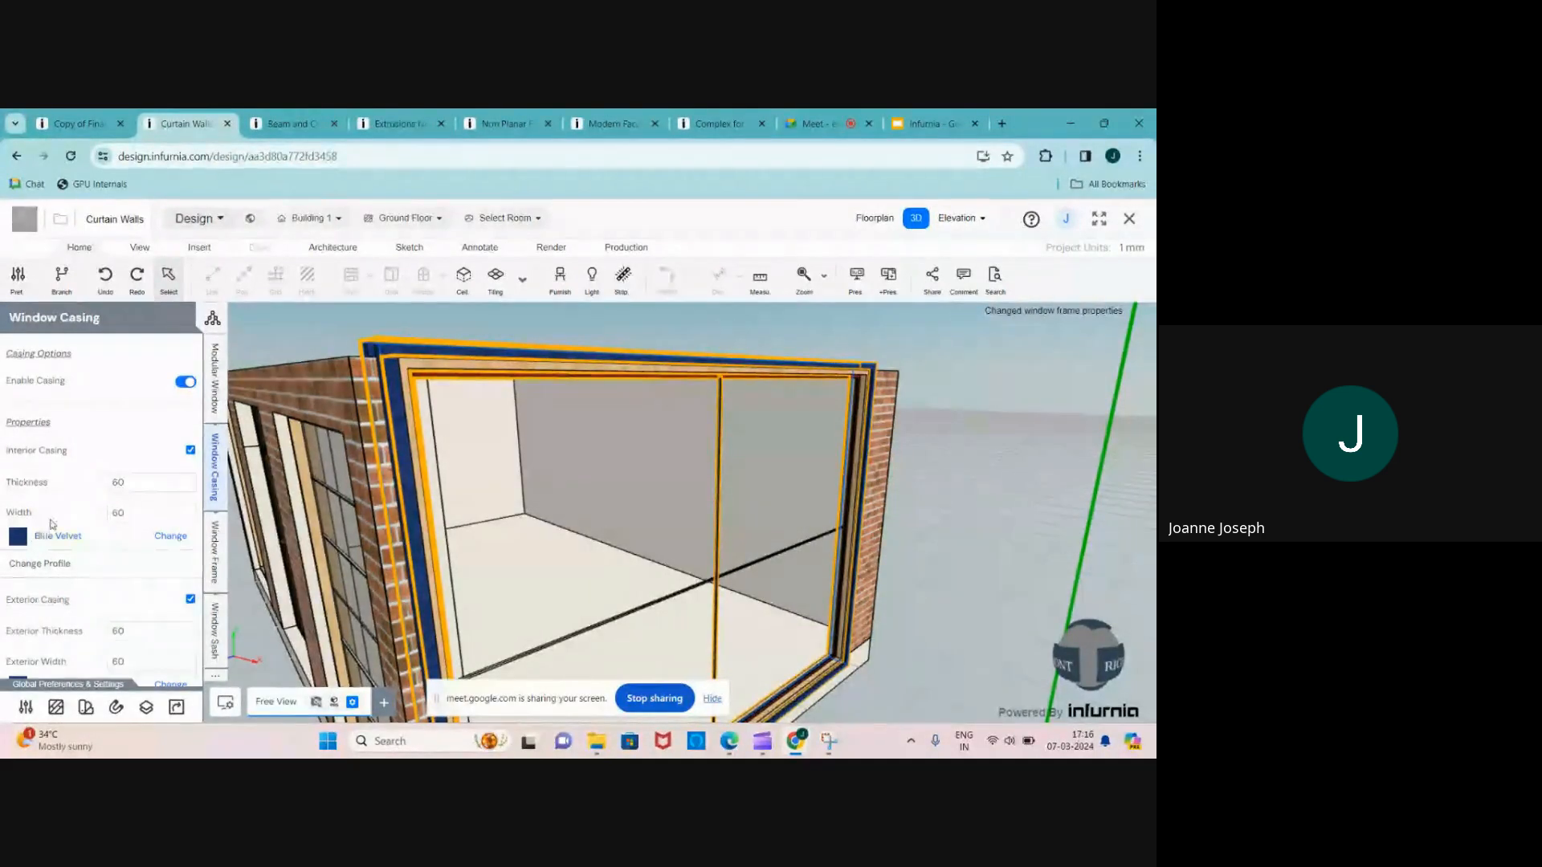
scroll(60, 523, down, 1)
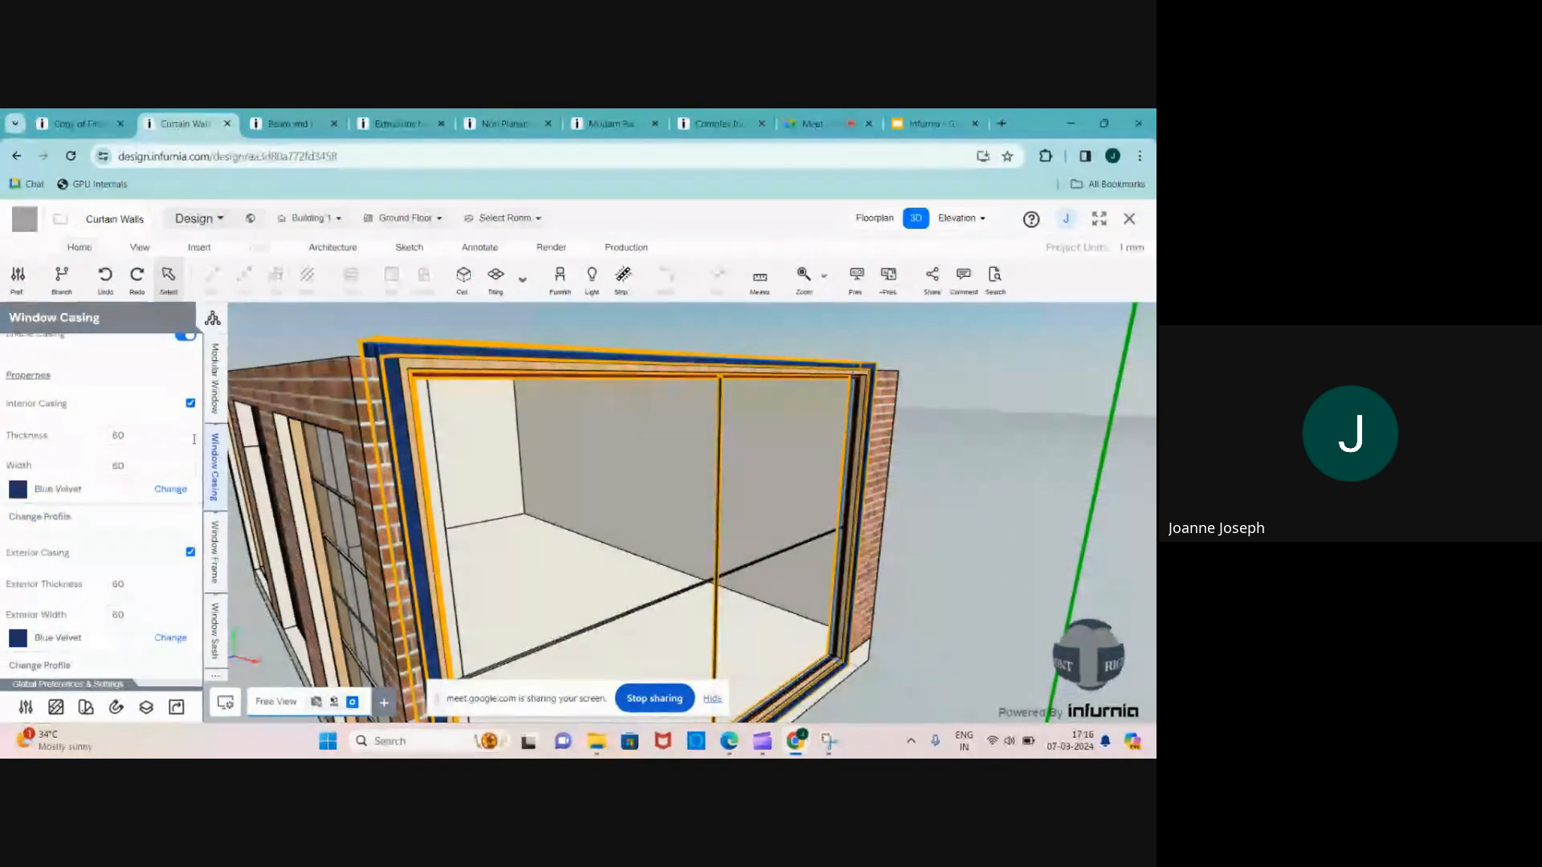
click(191, 552)
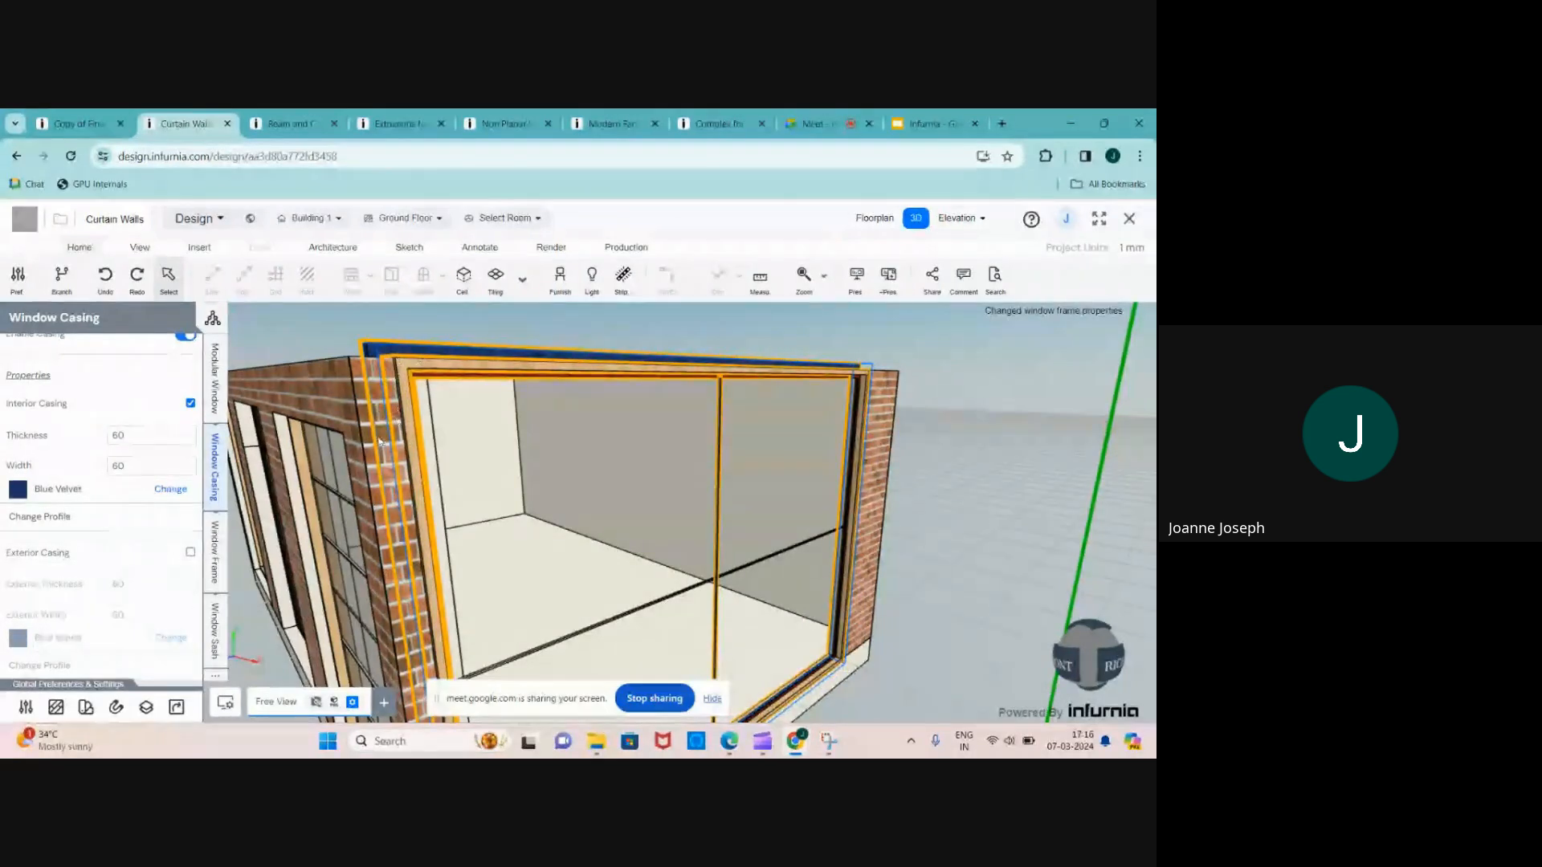
click(190, 553)
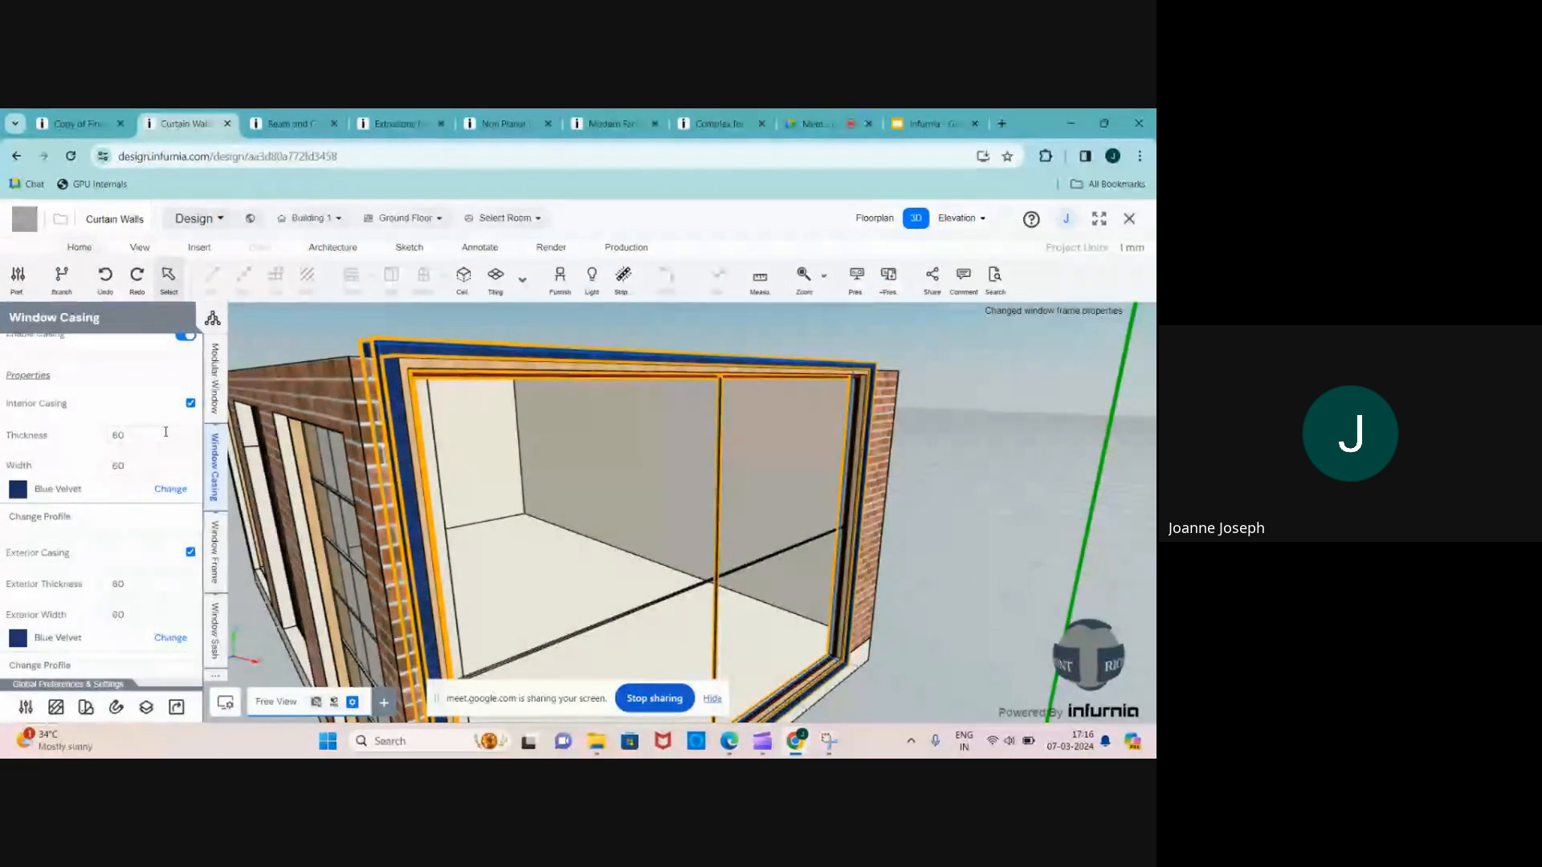
scroll(183, 482, up, 2)
click(184, 383)
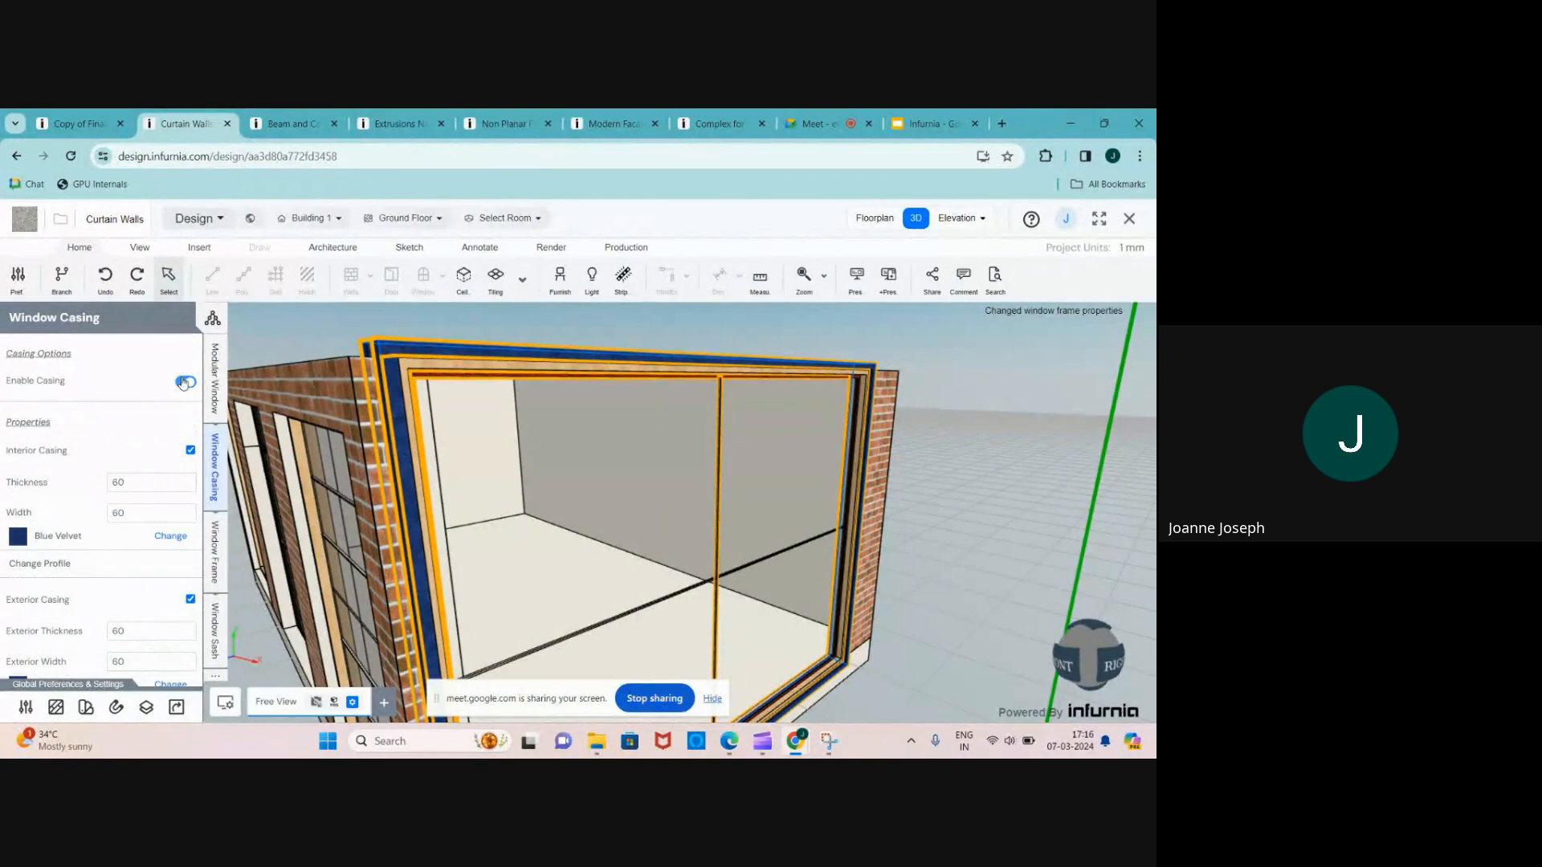
- Examine the side-wall window's frame up close and try it switched off before enabling it again
click(216, 548)
scroll(407, 397, up, 3)
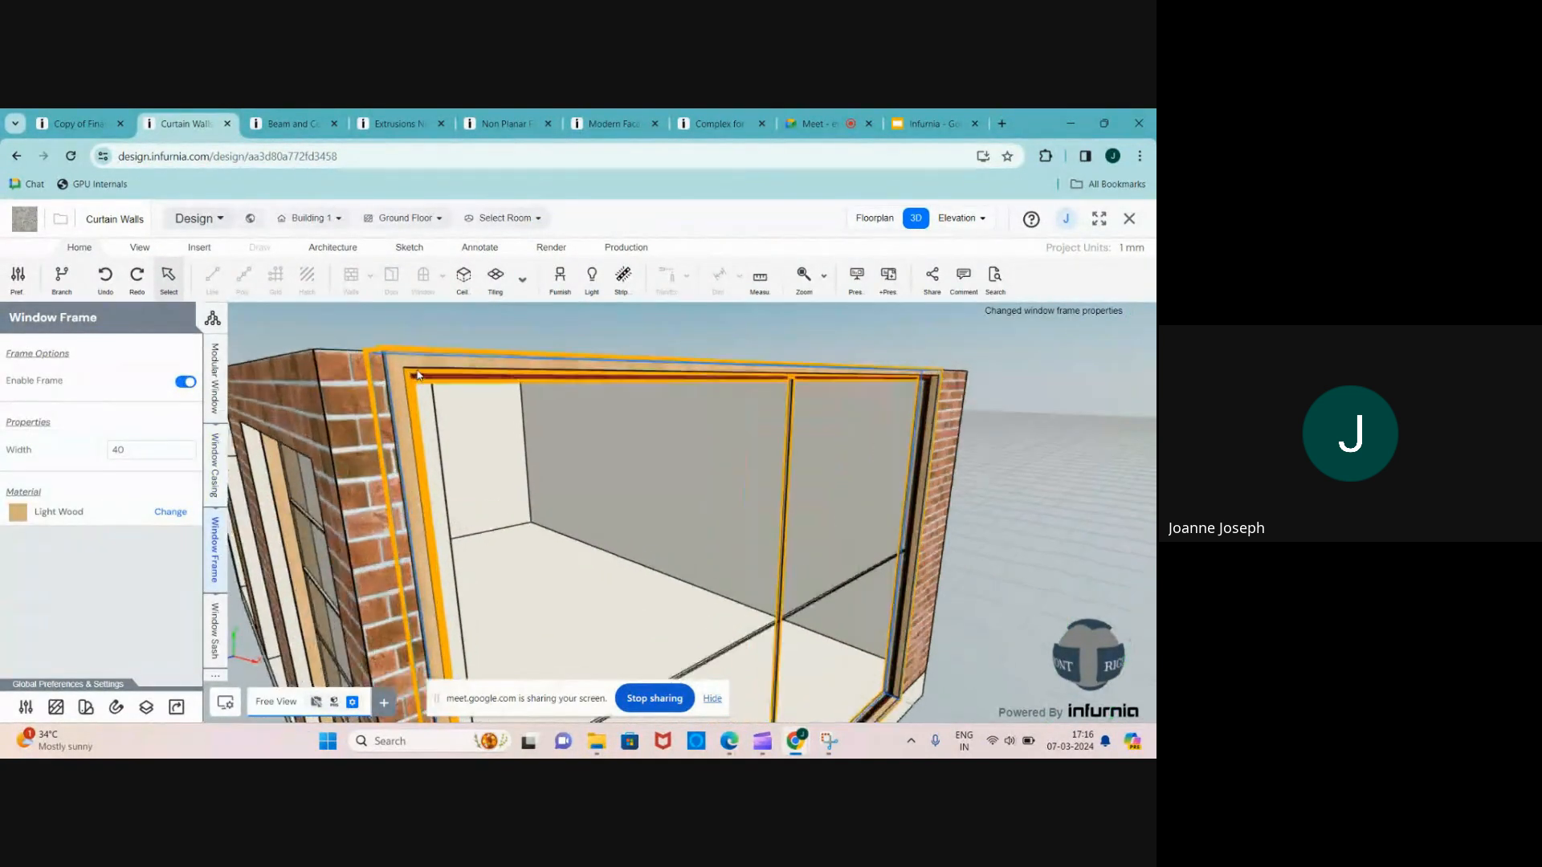
scroll(384, 419, down, 5)
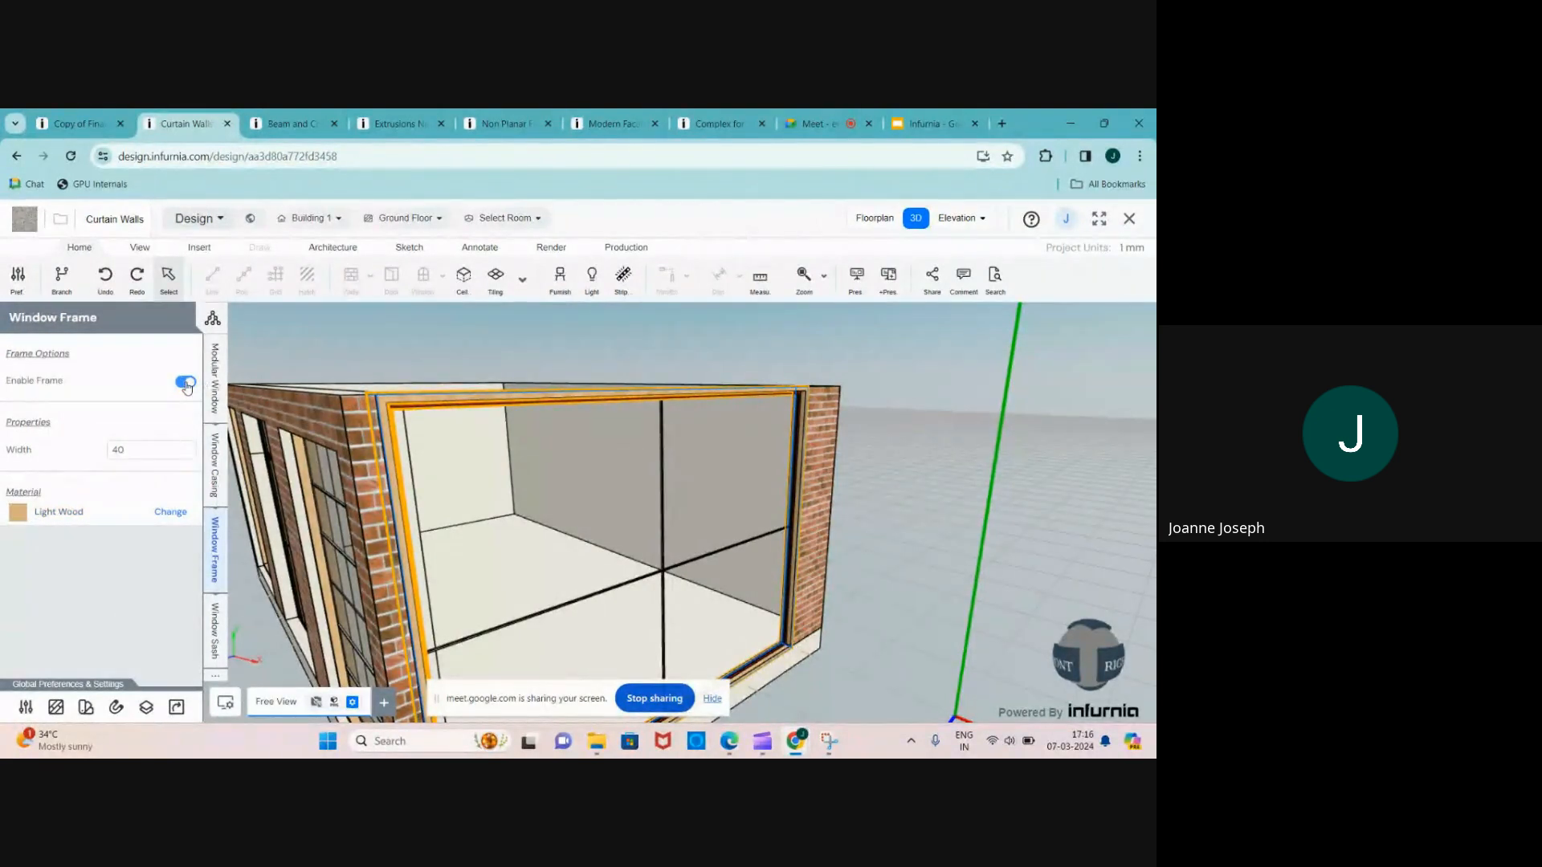
click(185, 382)
click(186, 382)
- Change the side-wall window's frame material to Flat Black from the Acrylic high gloss collection
click(170, 512)
click(117, 545)
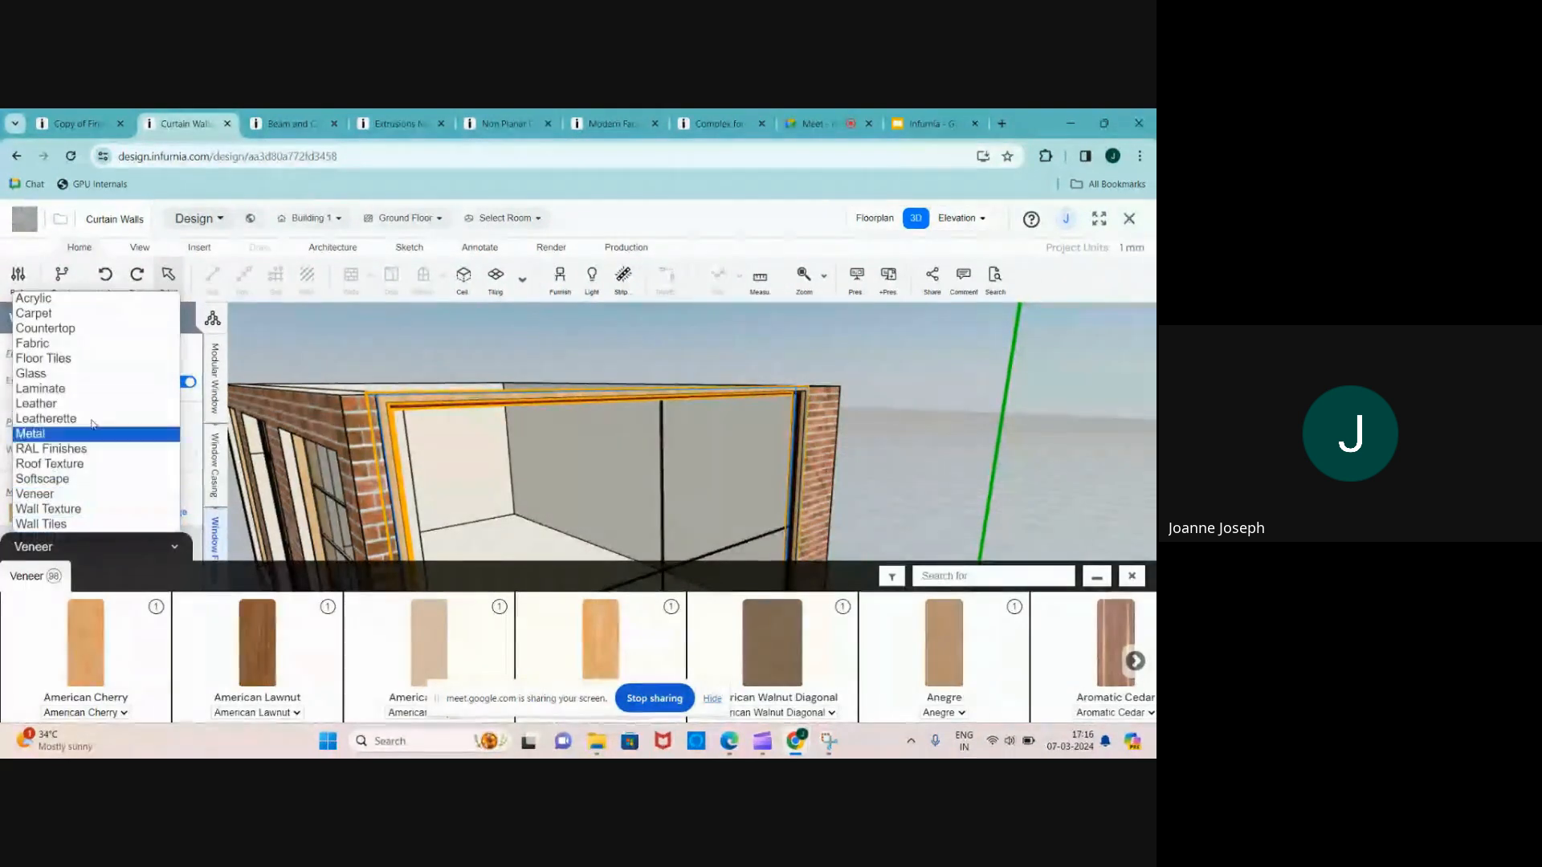
click(56, 299)
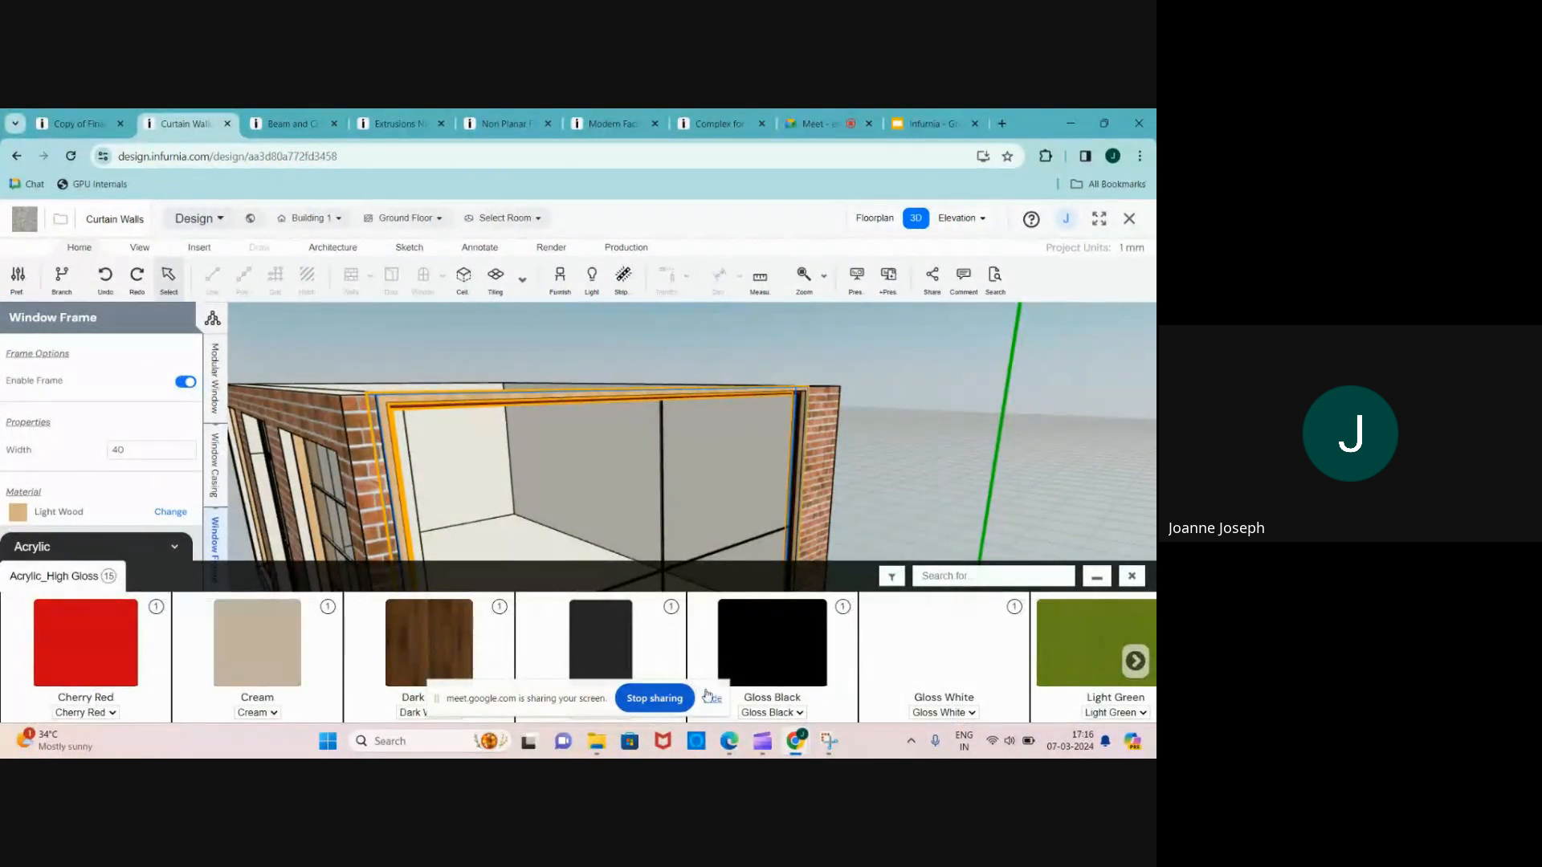
click(599, 648)
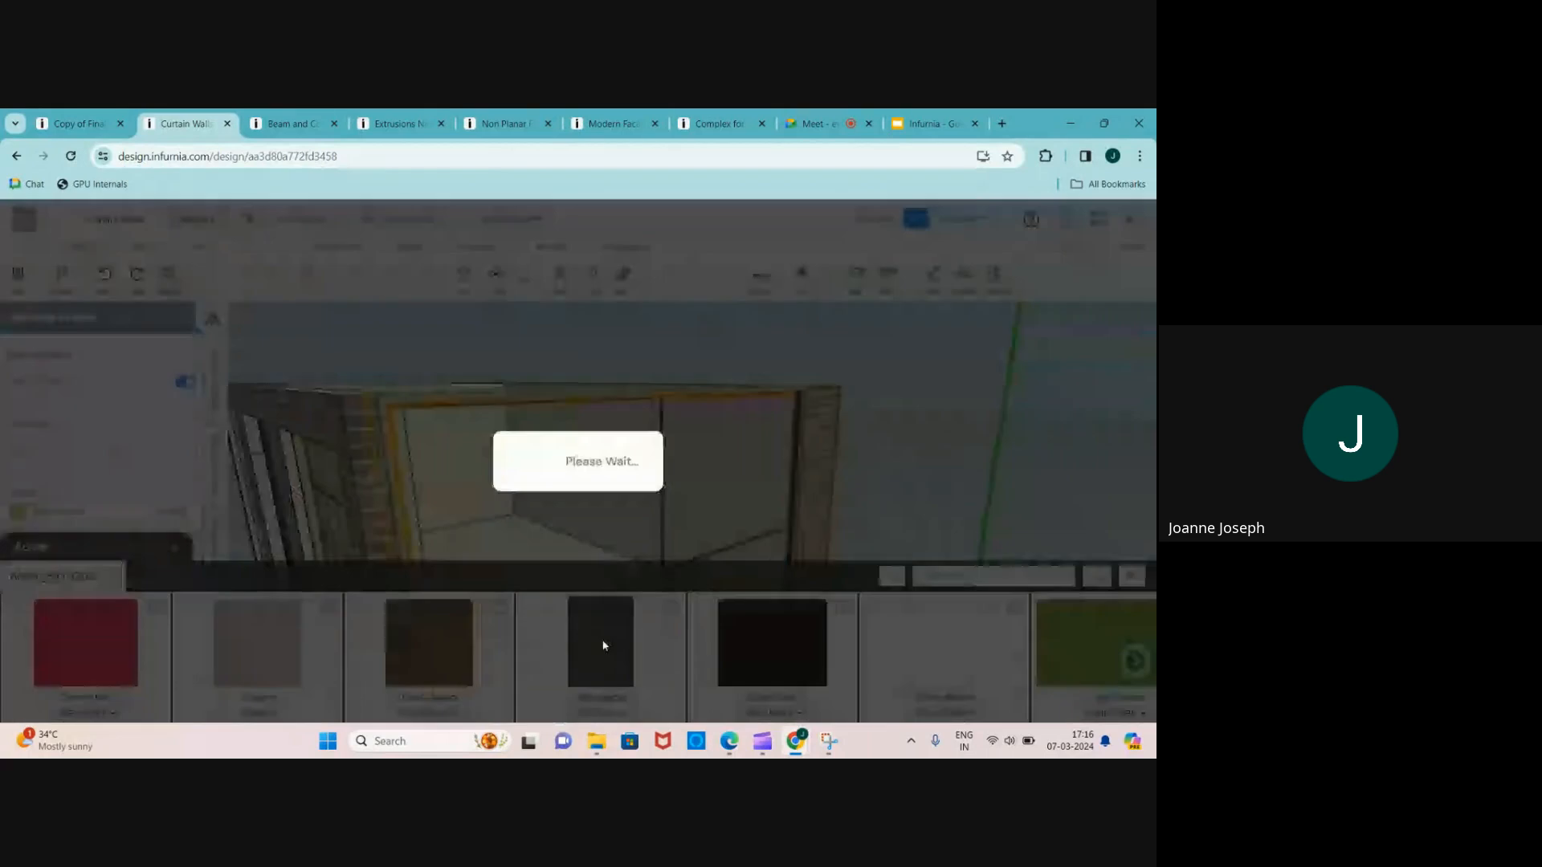
scroll(426, 441, up, 3)
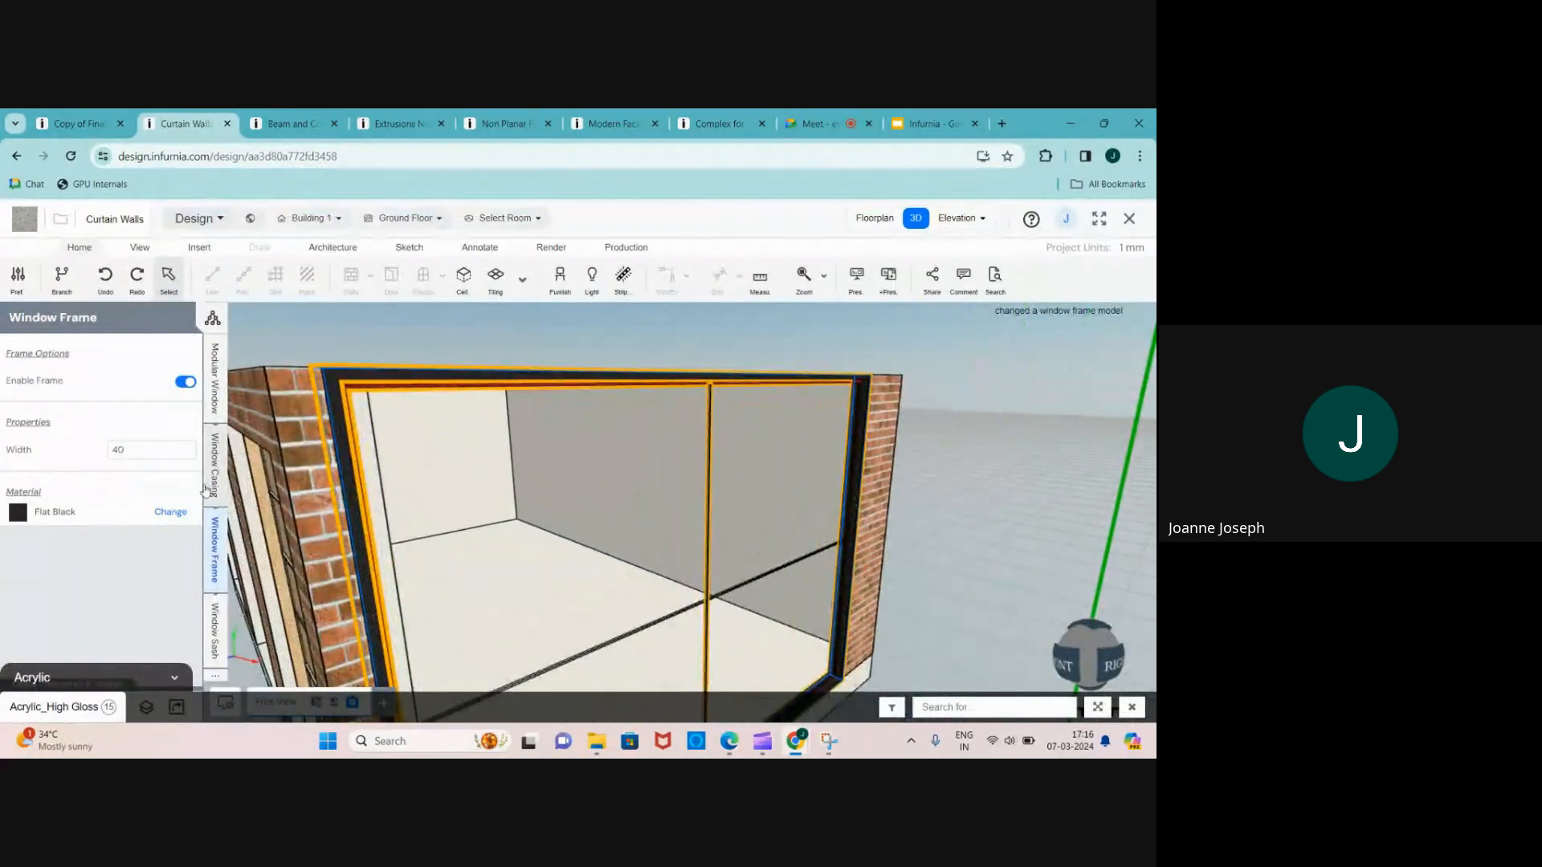
scroll(397, 367, up, 3)
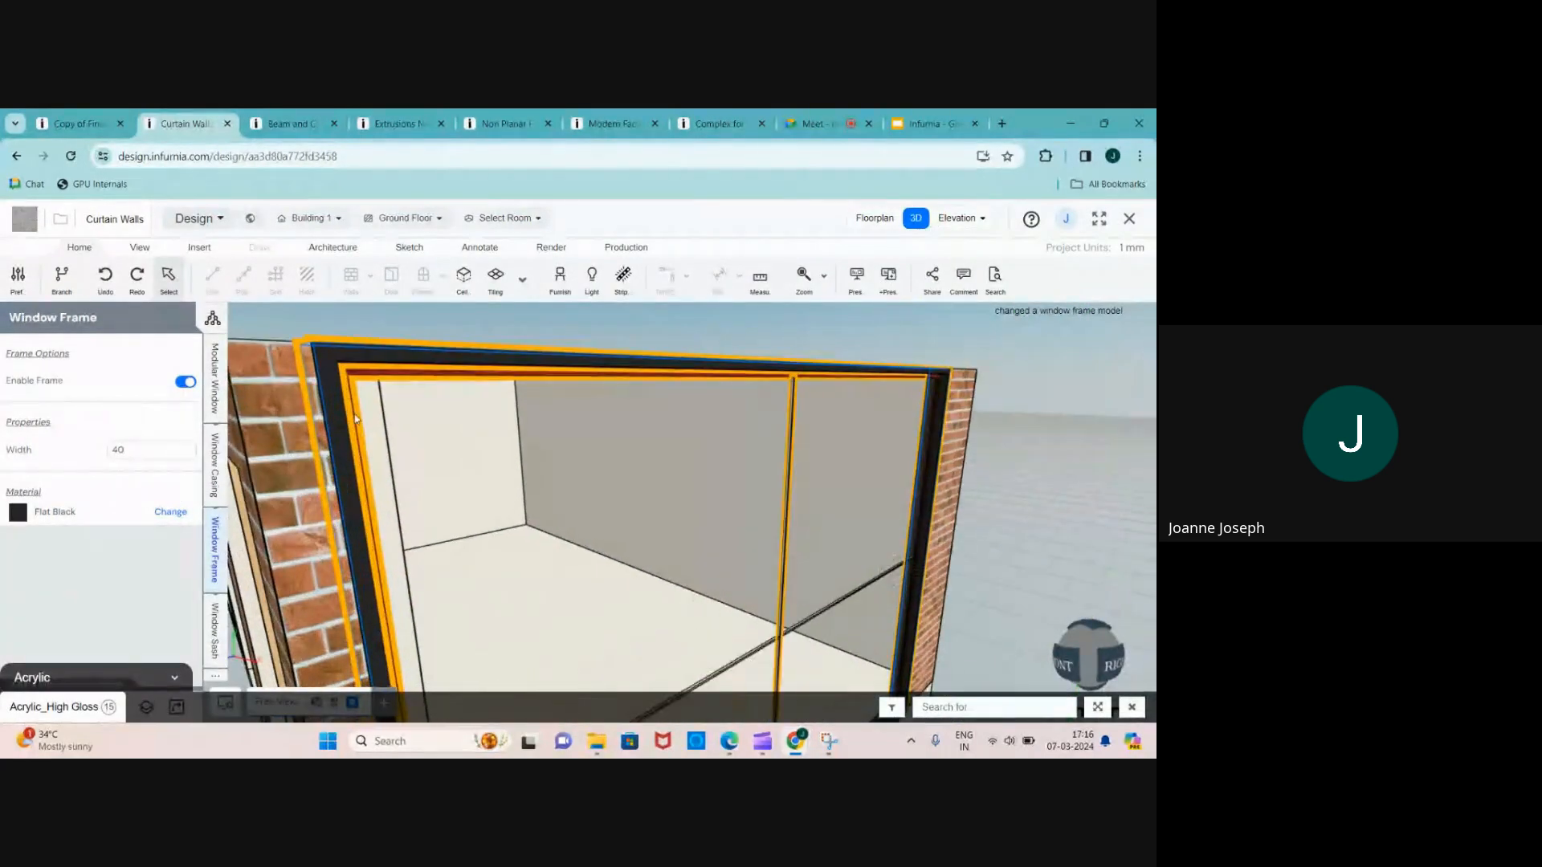
- Change the side-wall window's sash material to Gloss Black from the Acrylic high gloss collection
click(214, 639)
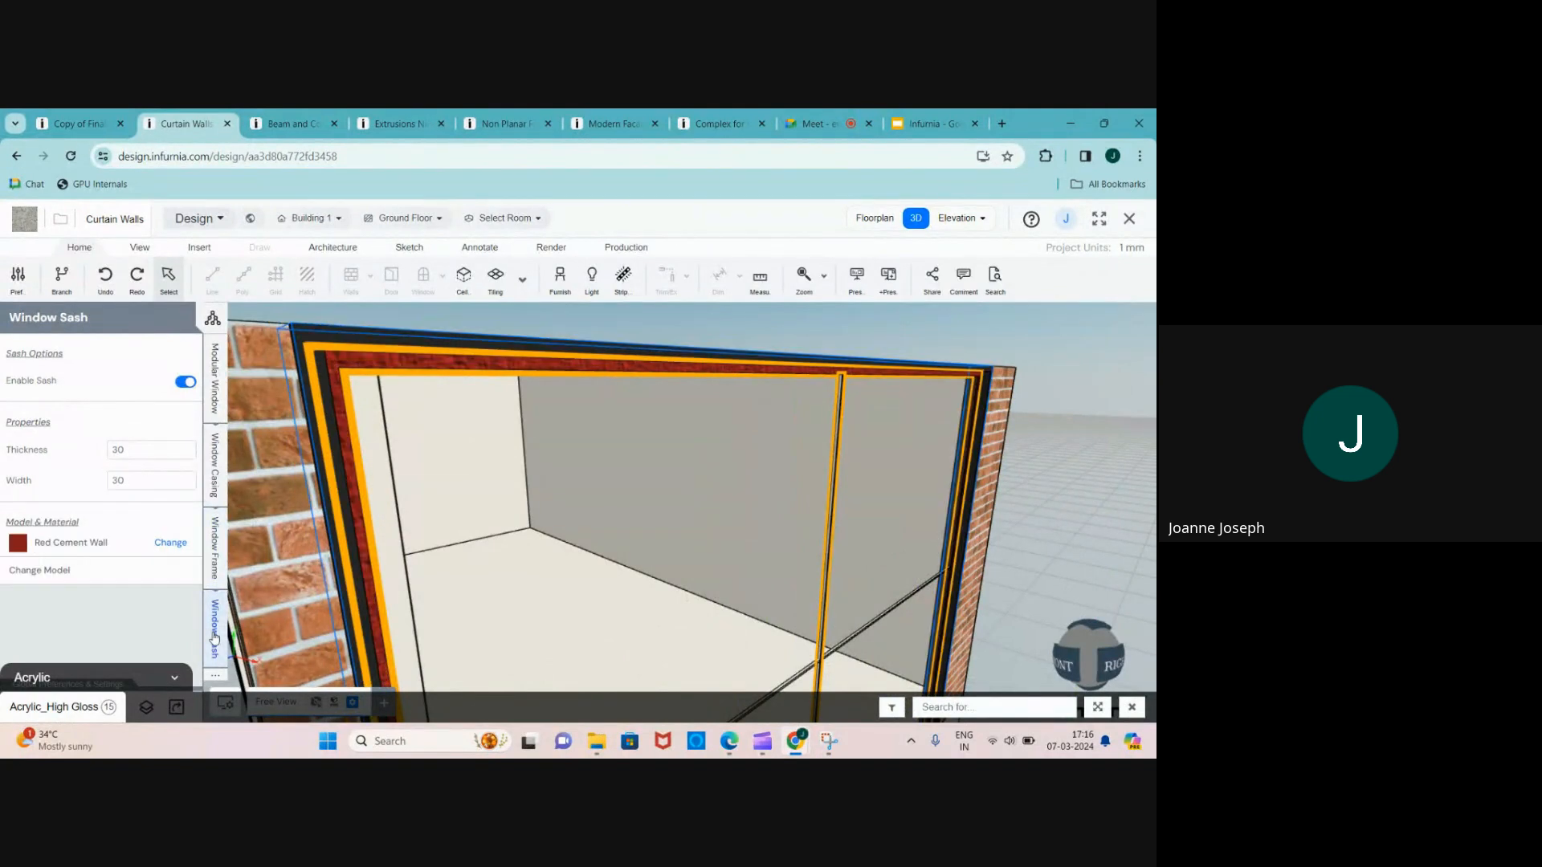
click(170, 544)
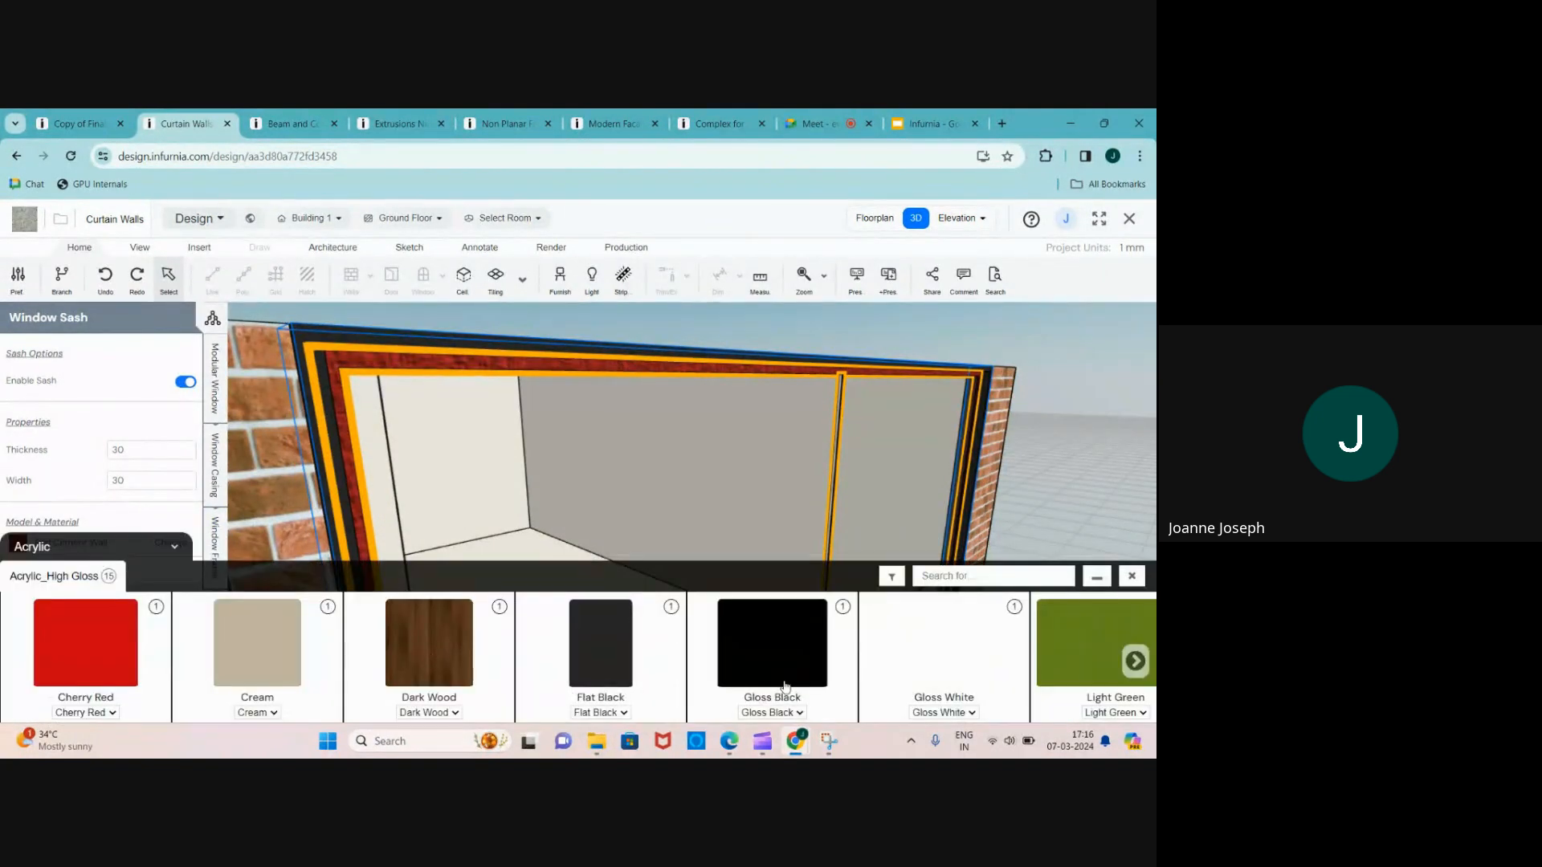
click(760, 676)
scroll(498, 449, down, 5)
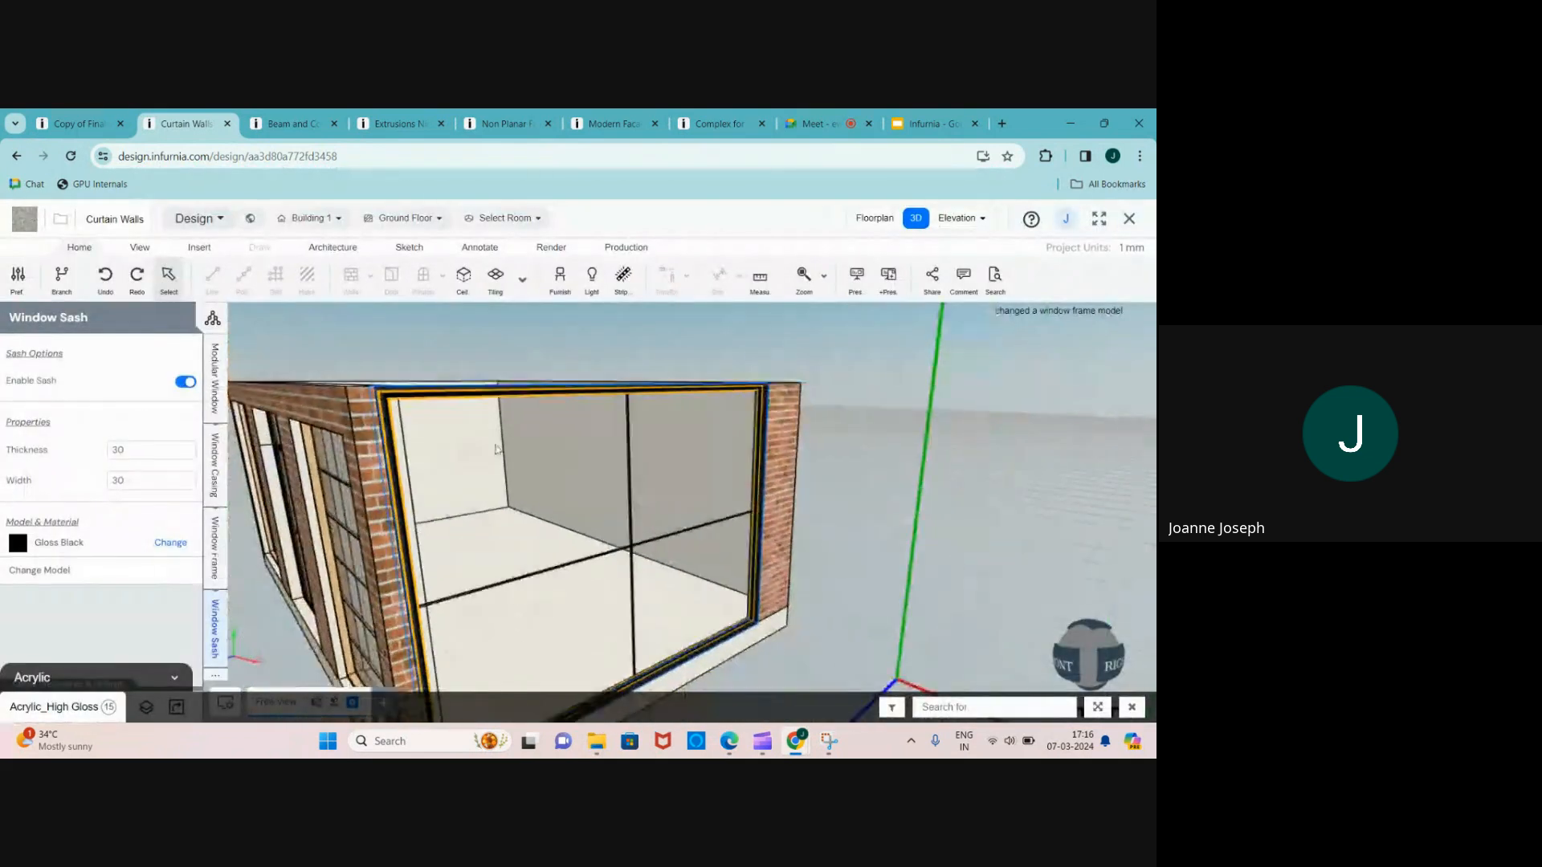
scroll(499, 458, down, 2)
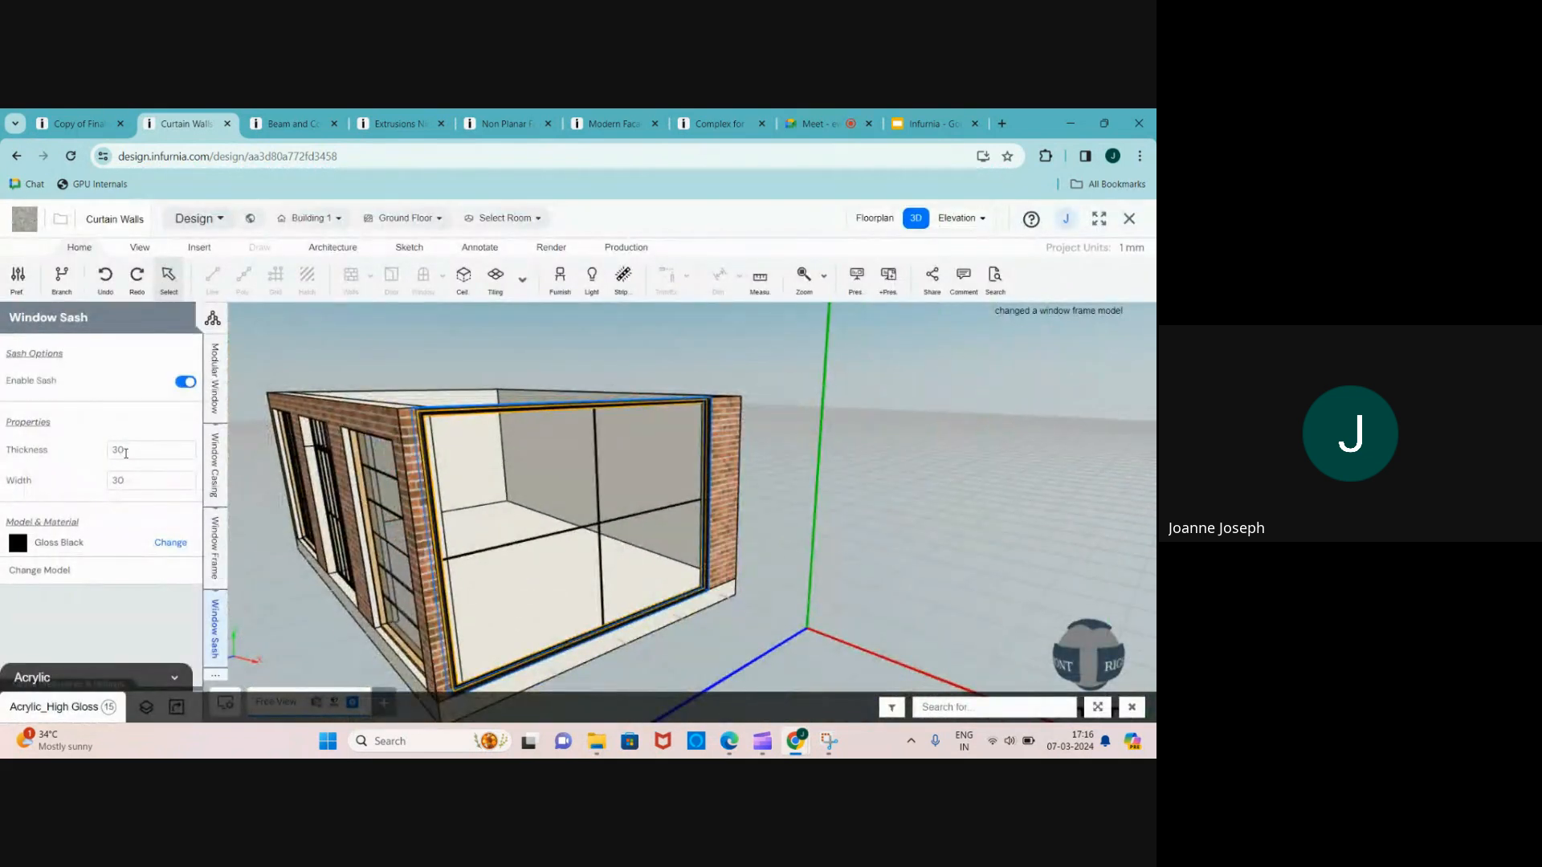
- Set the side-wall window's sash thickness to 50 mm and check the sash up close
scroll(464, 439, up, 8)
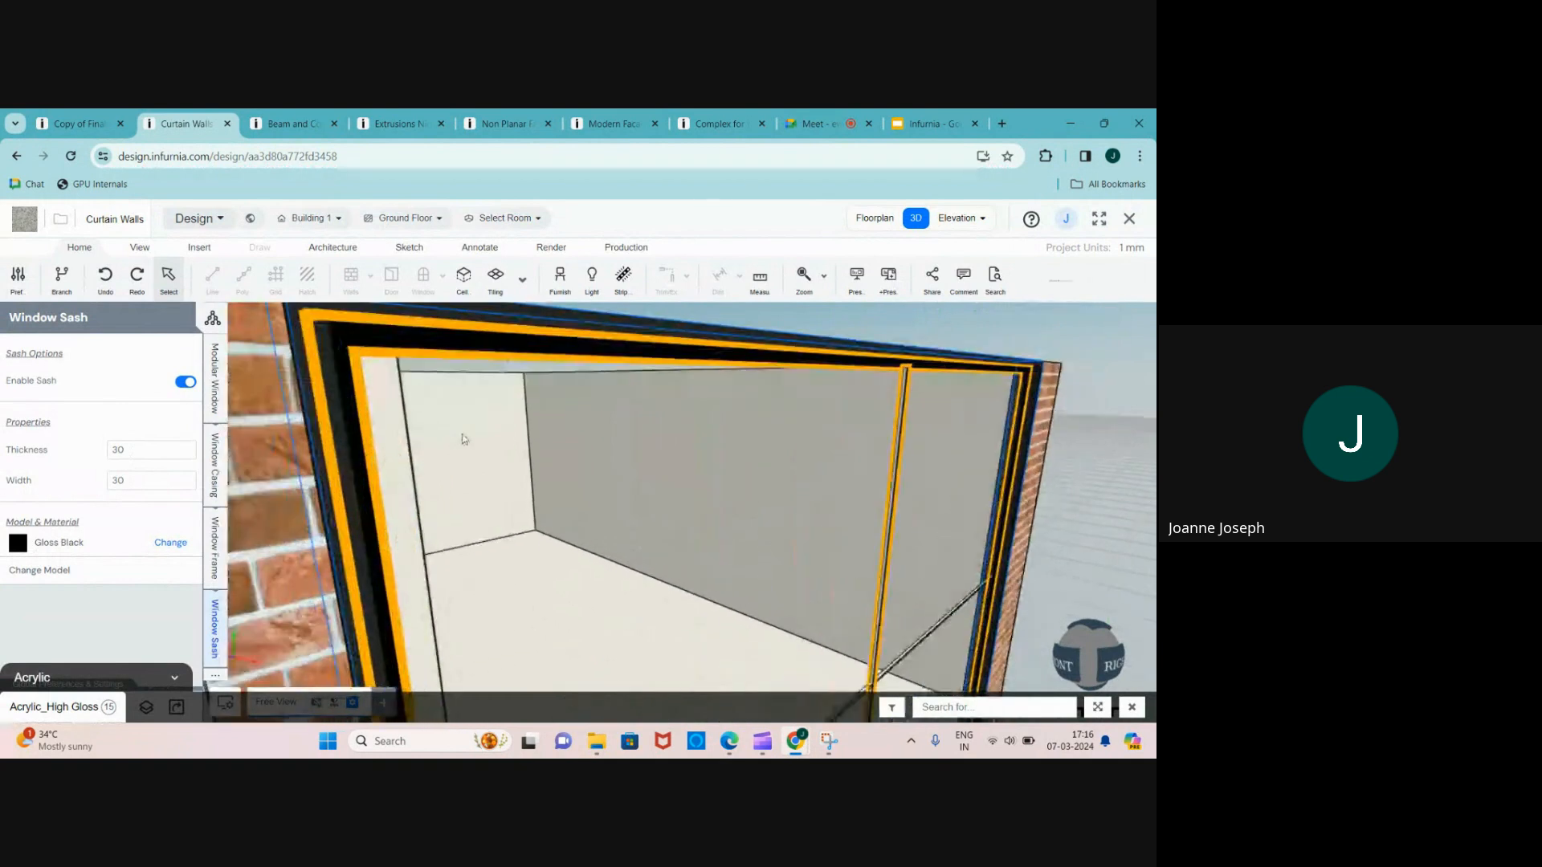
scroll(463, 439, down, 4)
drag(121, 448, 93, 448)
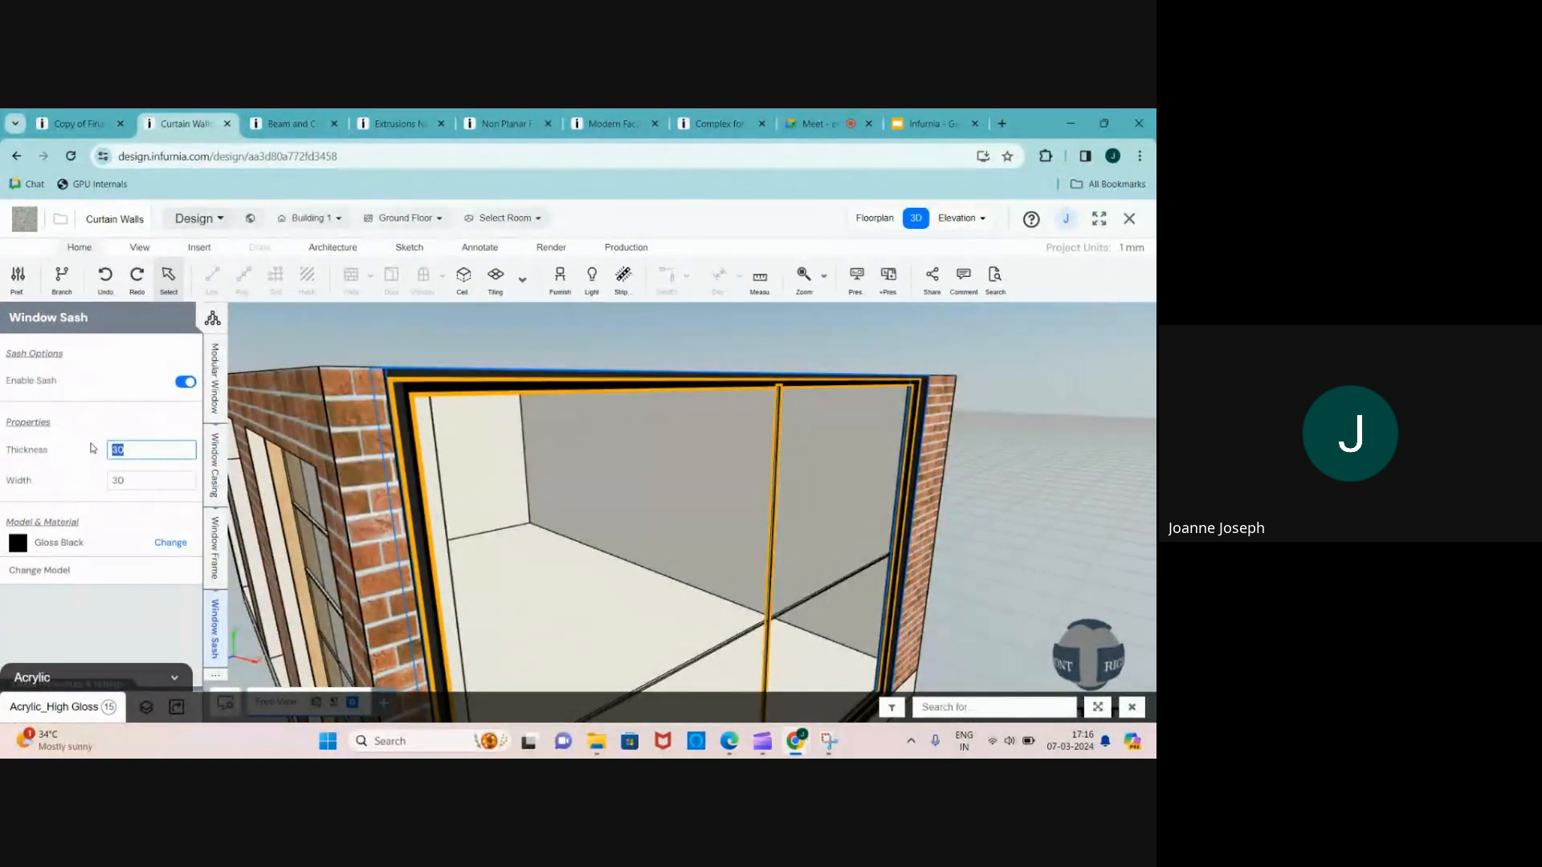
text(5)
key(Return)
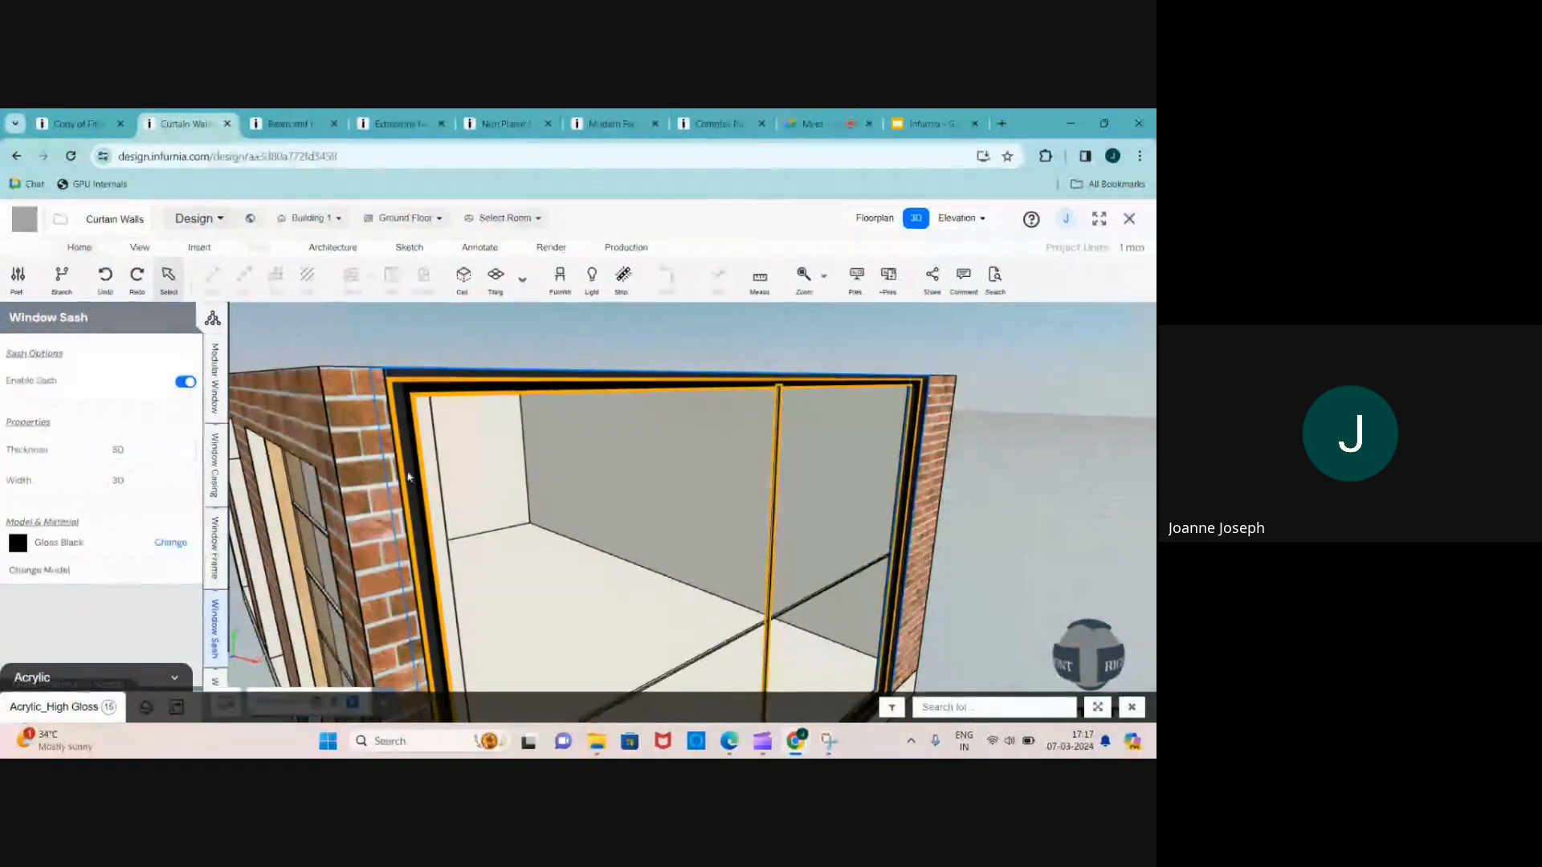
scroll(418, 432, up, 3)
drag(410, 465, 358, 467)
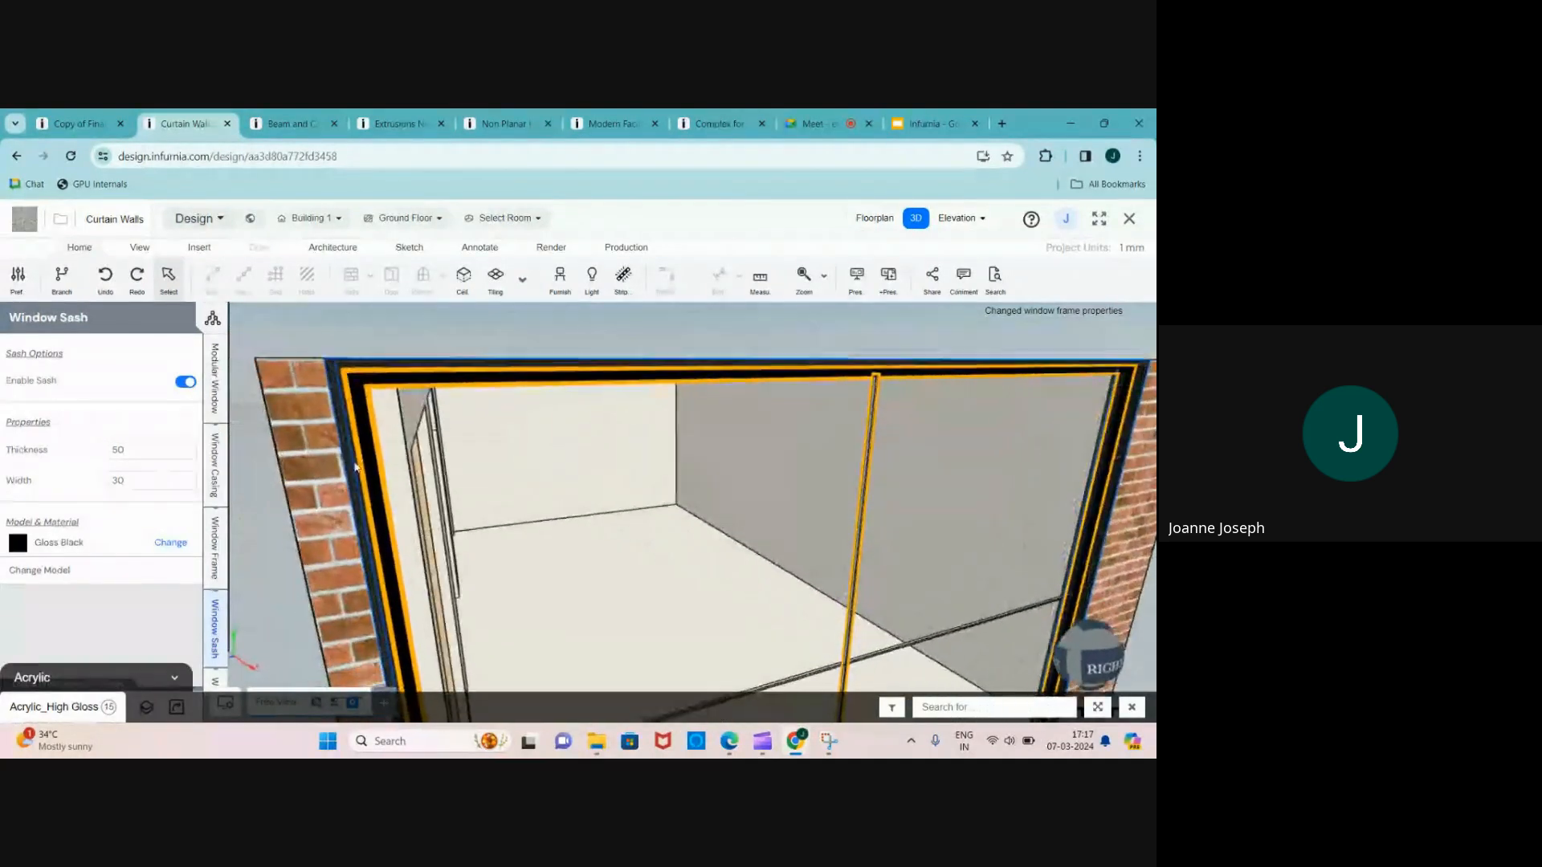
- Try a sash width of 100 mm on the side-wall window and view the whole window
drag(133, 481, 87, 488)
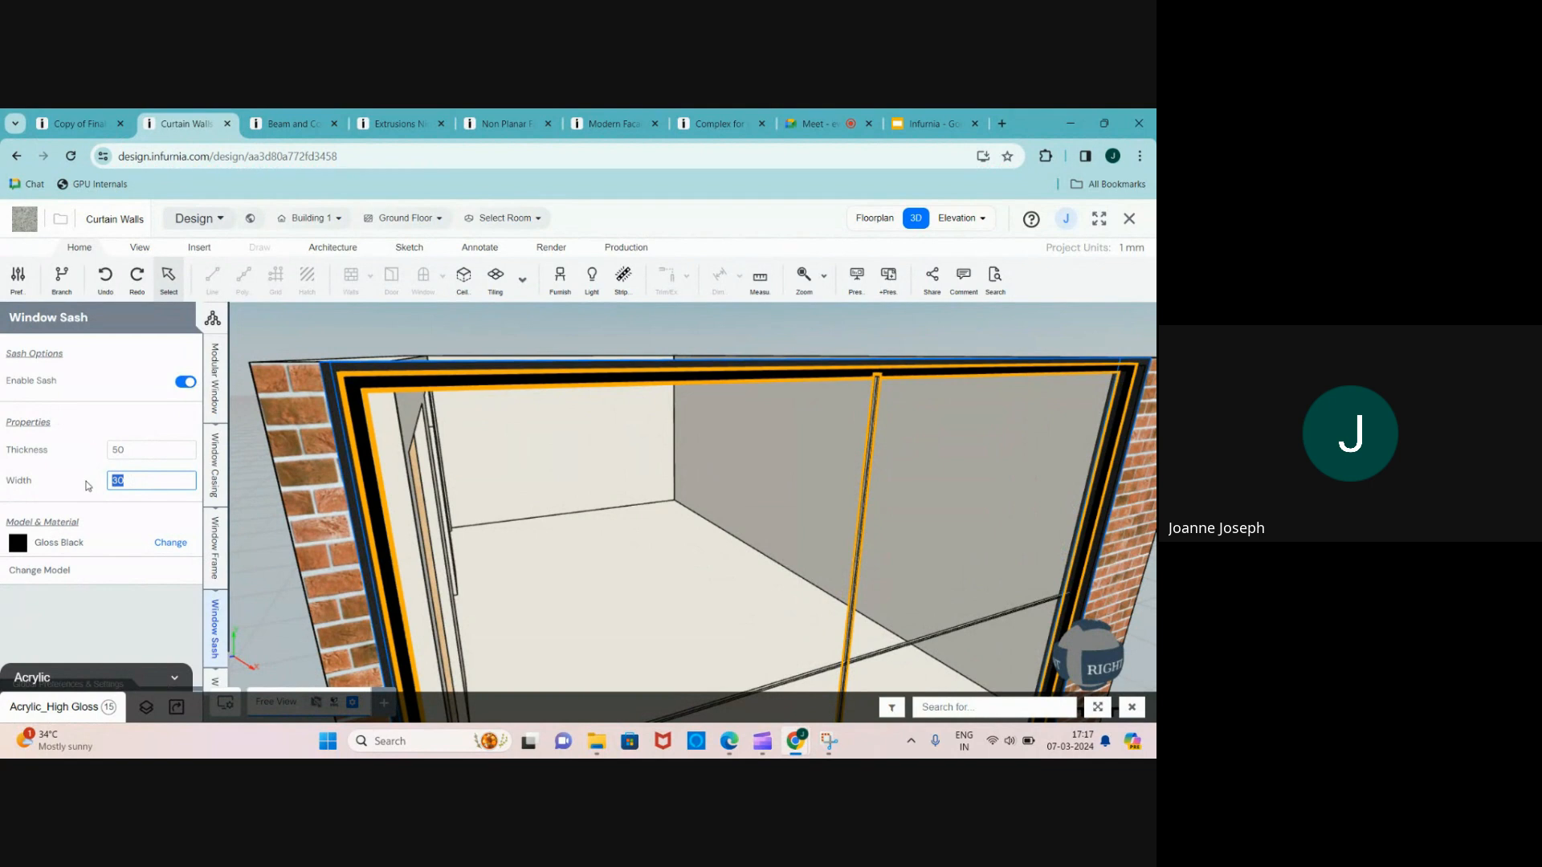
text(100)
key(Return)
scroll(385, 471, down, 5)
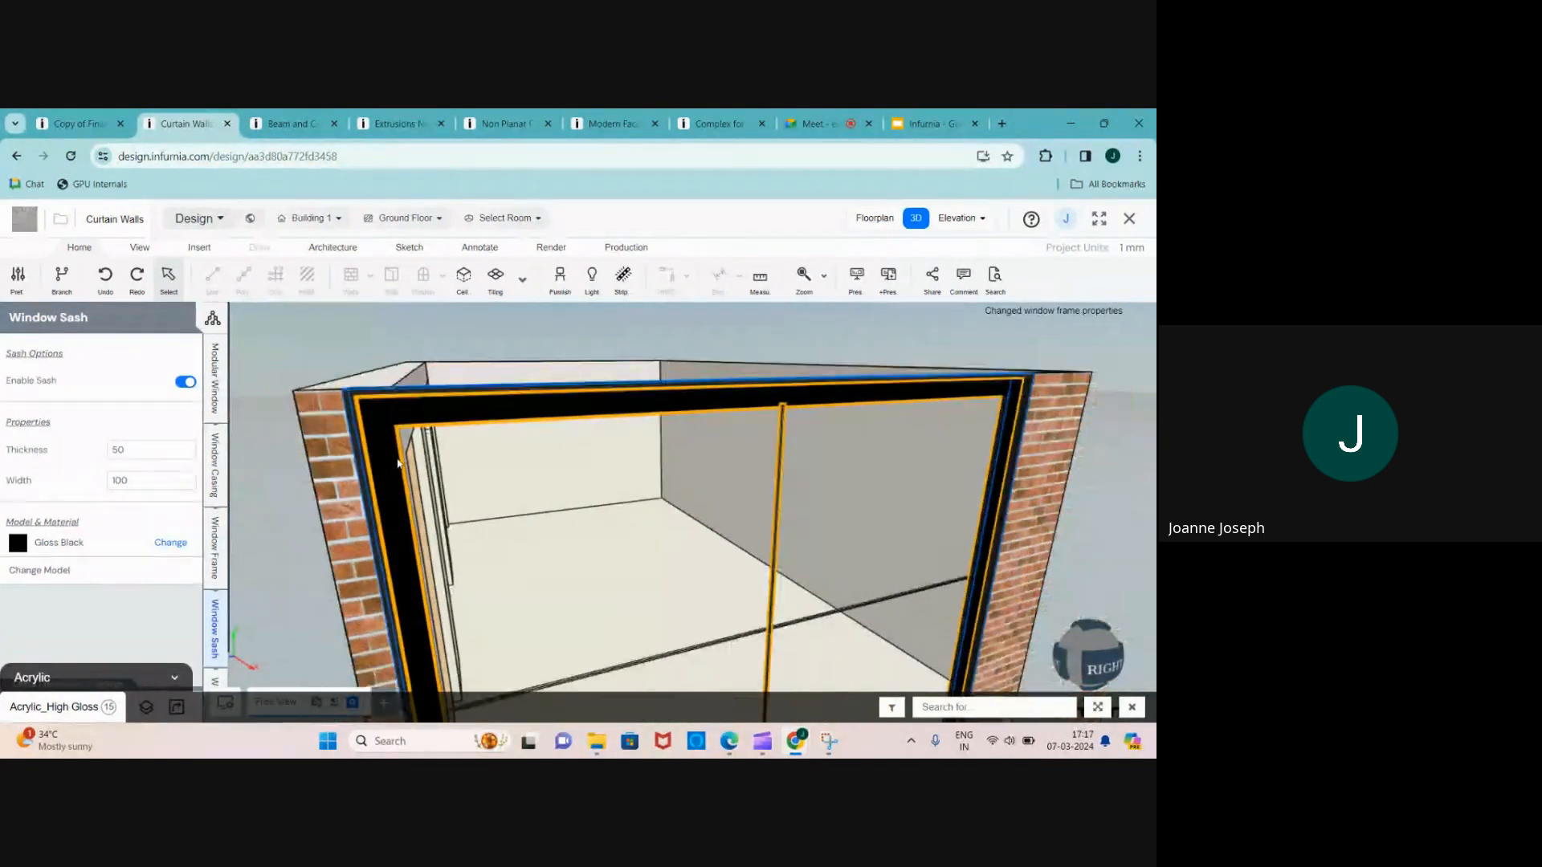
drag(507, 620, 467, 604)
scroll(464, 604, up, 1)
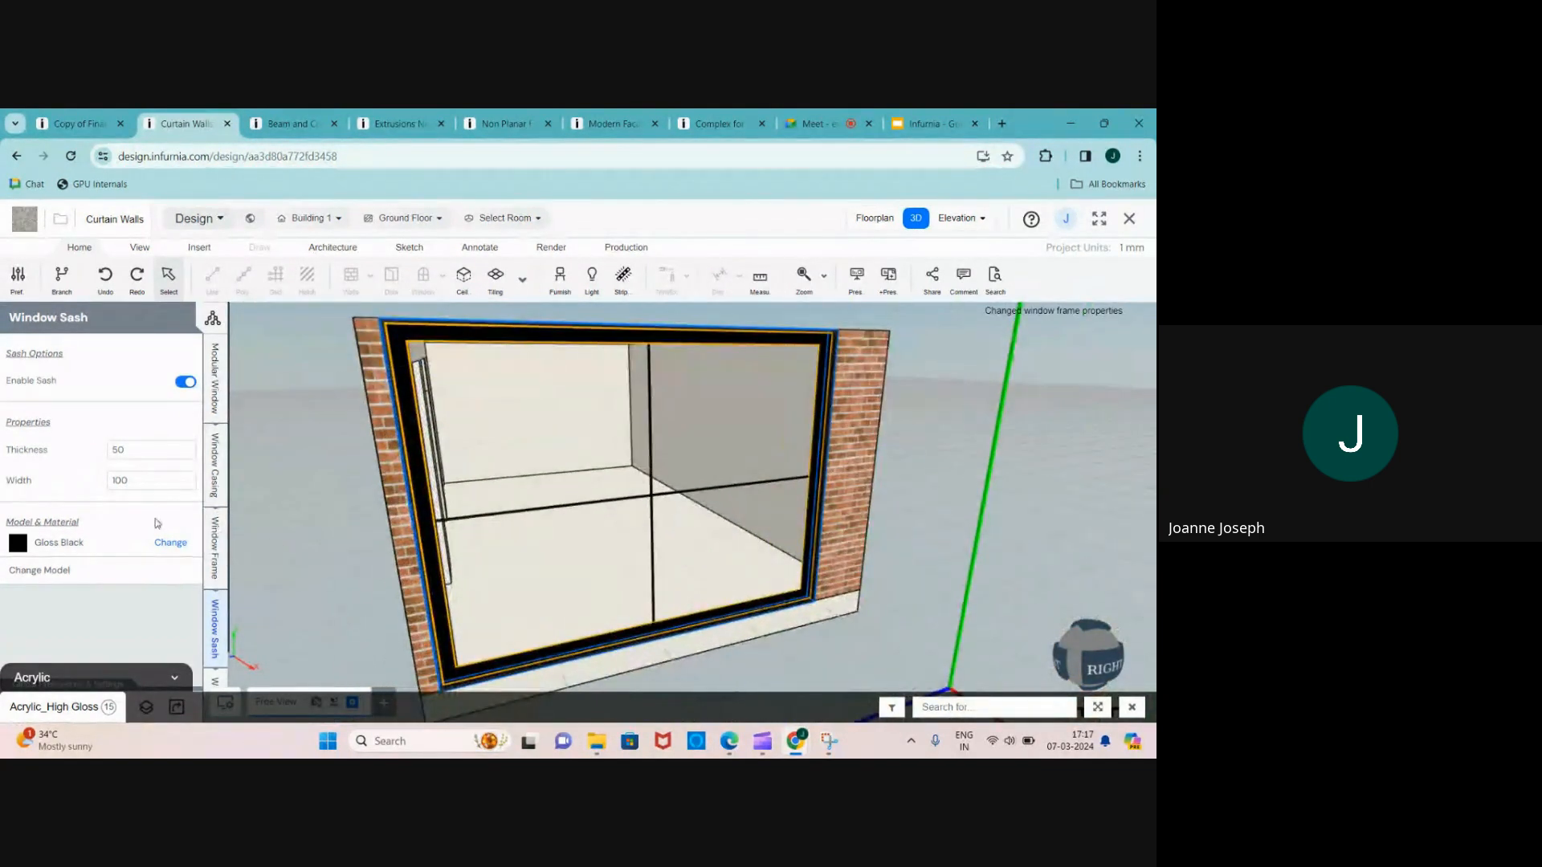
- Set the side-wall window's sash width to 20 mm and review the slimmer sash
click(152, 480)
text(20)
key(Return)
scroll(484, 563, down, 2)
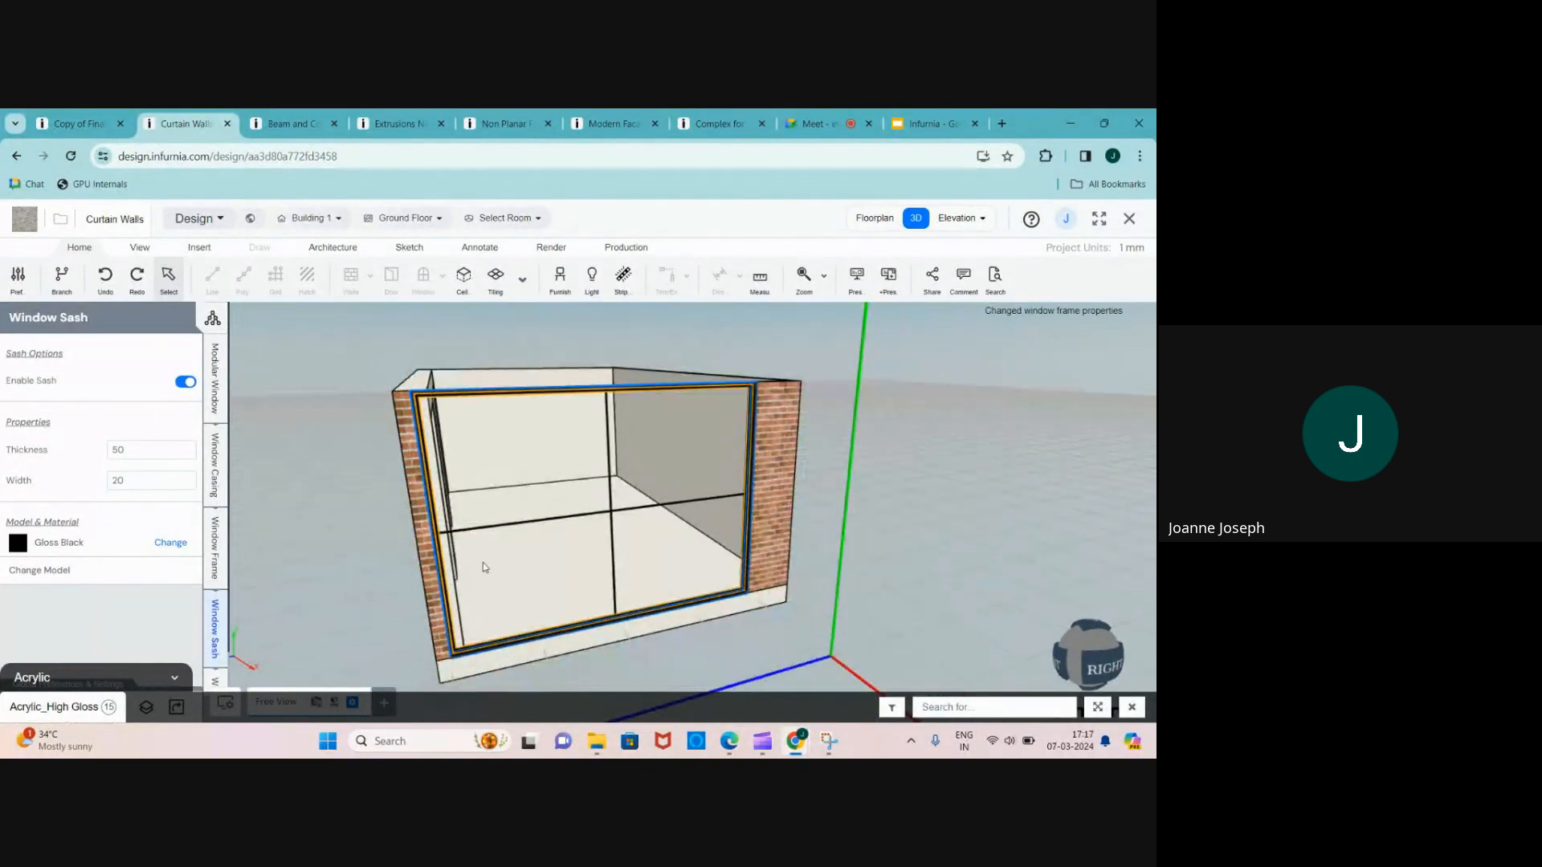
scroll(484, 562, up, 2)
scroll(213, 512, down, 1)
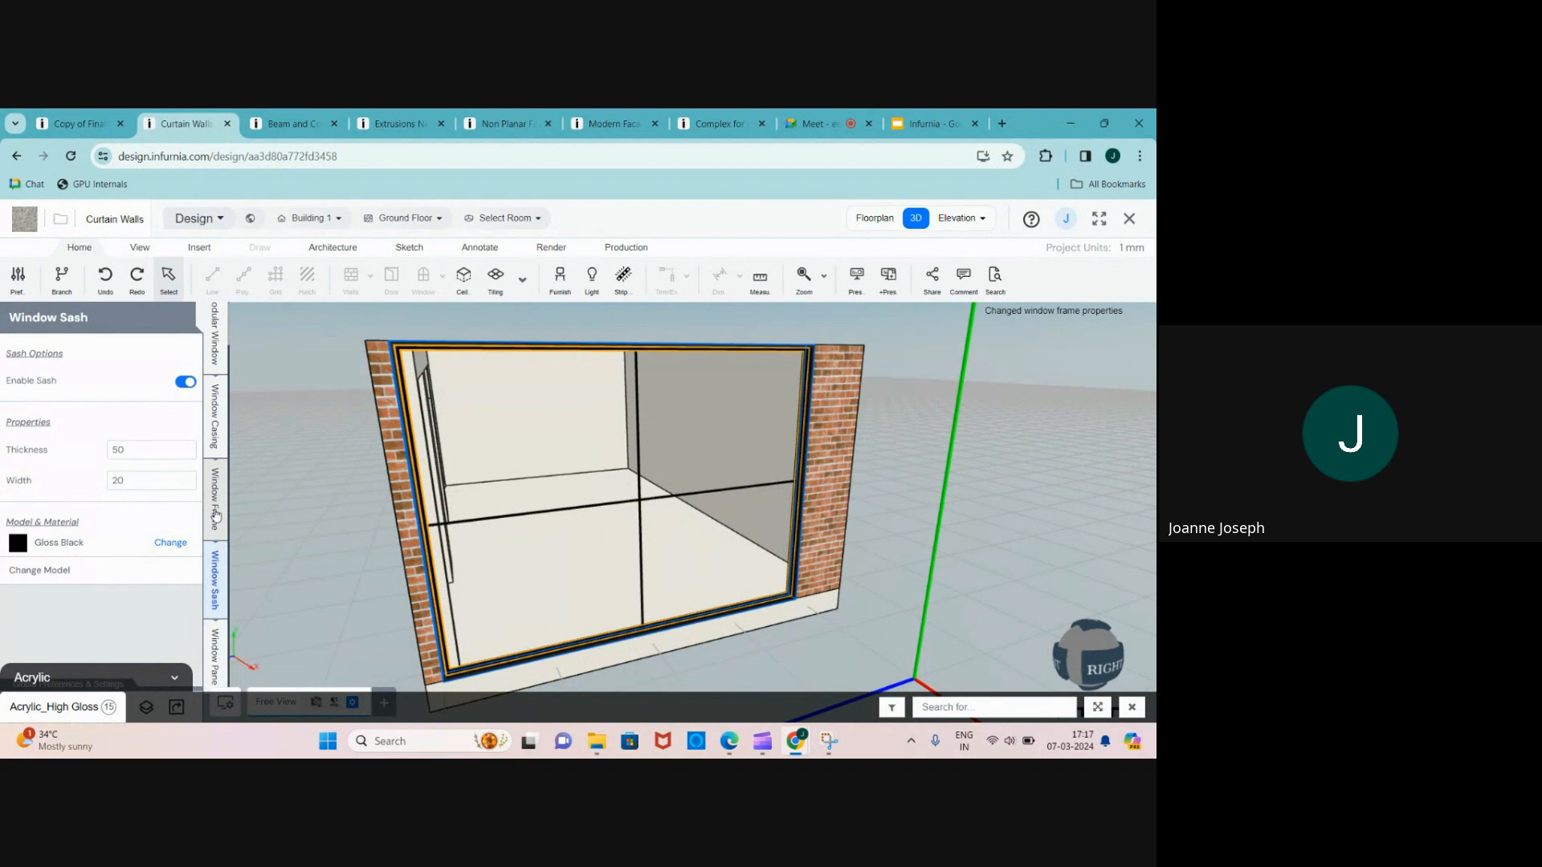
scroll(673, 492, down, 1)
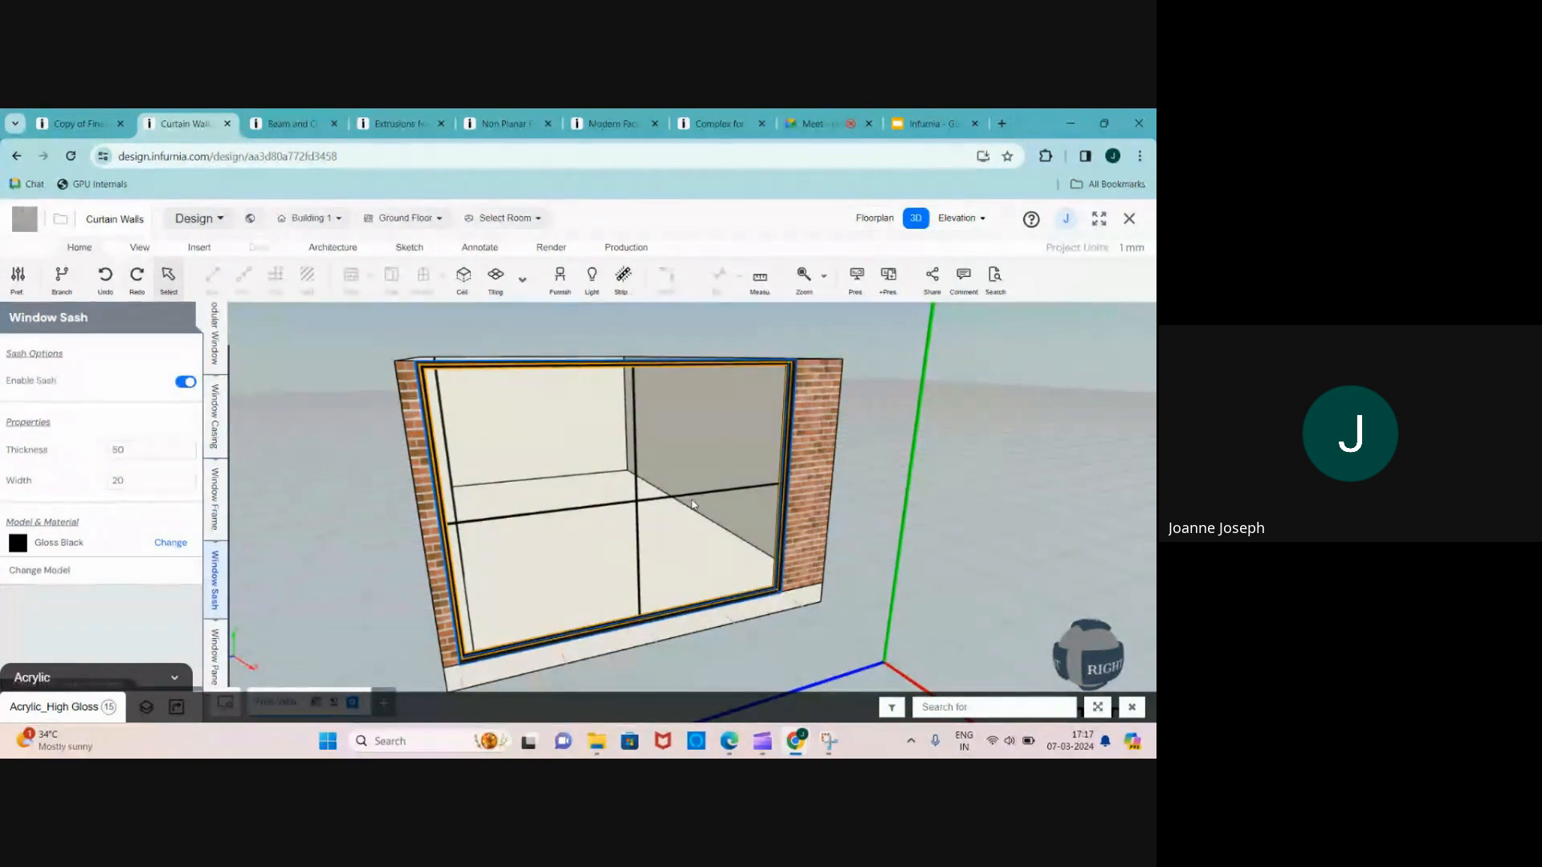
scroll(682, 499, up, 1)
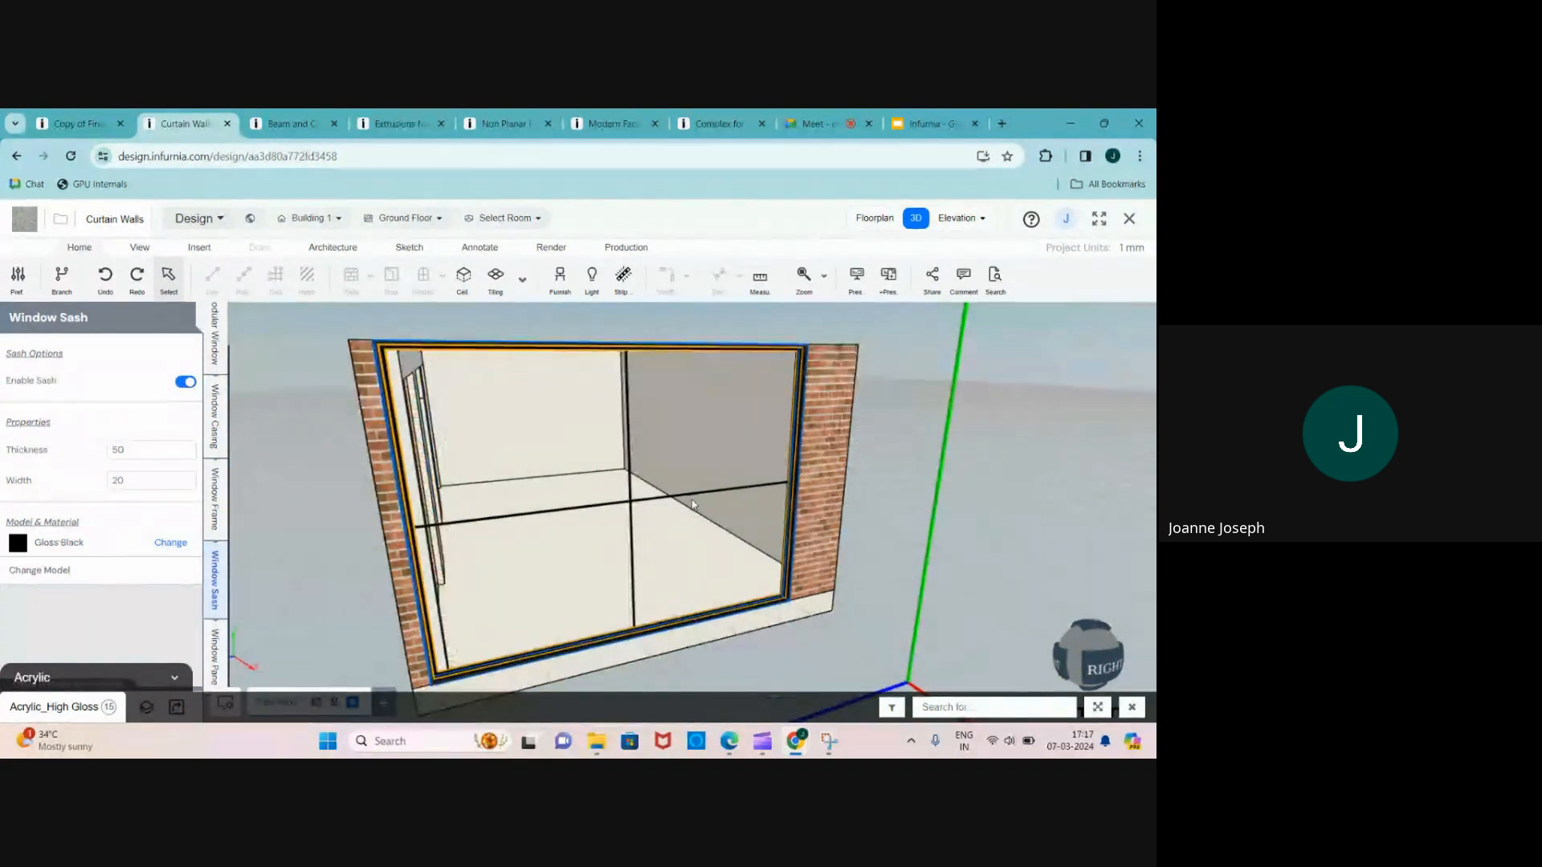
- Open the side-wall window's pane properties and try the pane switched off before enabling it again
click(214, 654)
scroll(775, 550, up, 2)
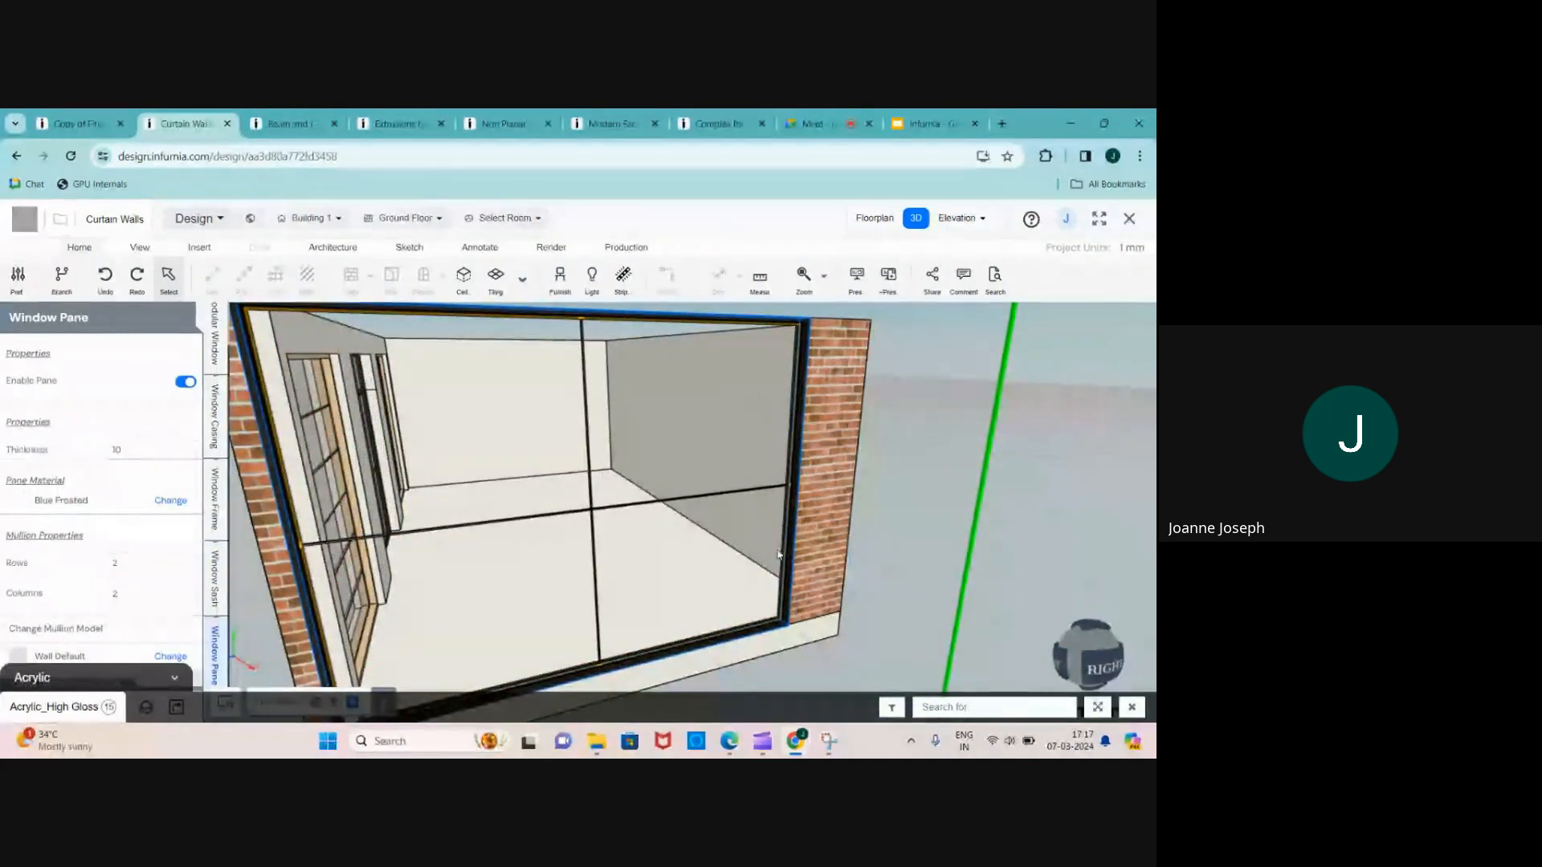
scroll(450, 638, down, 1)
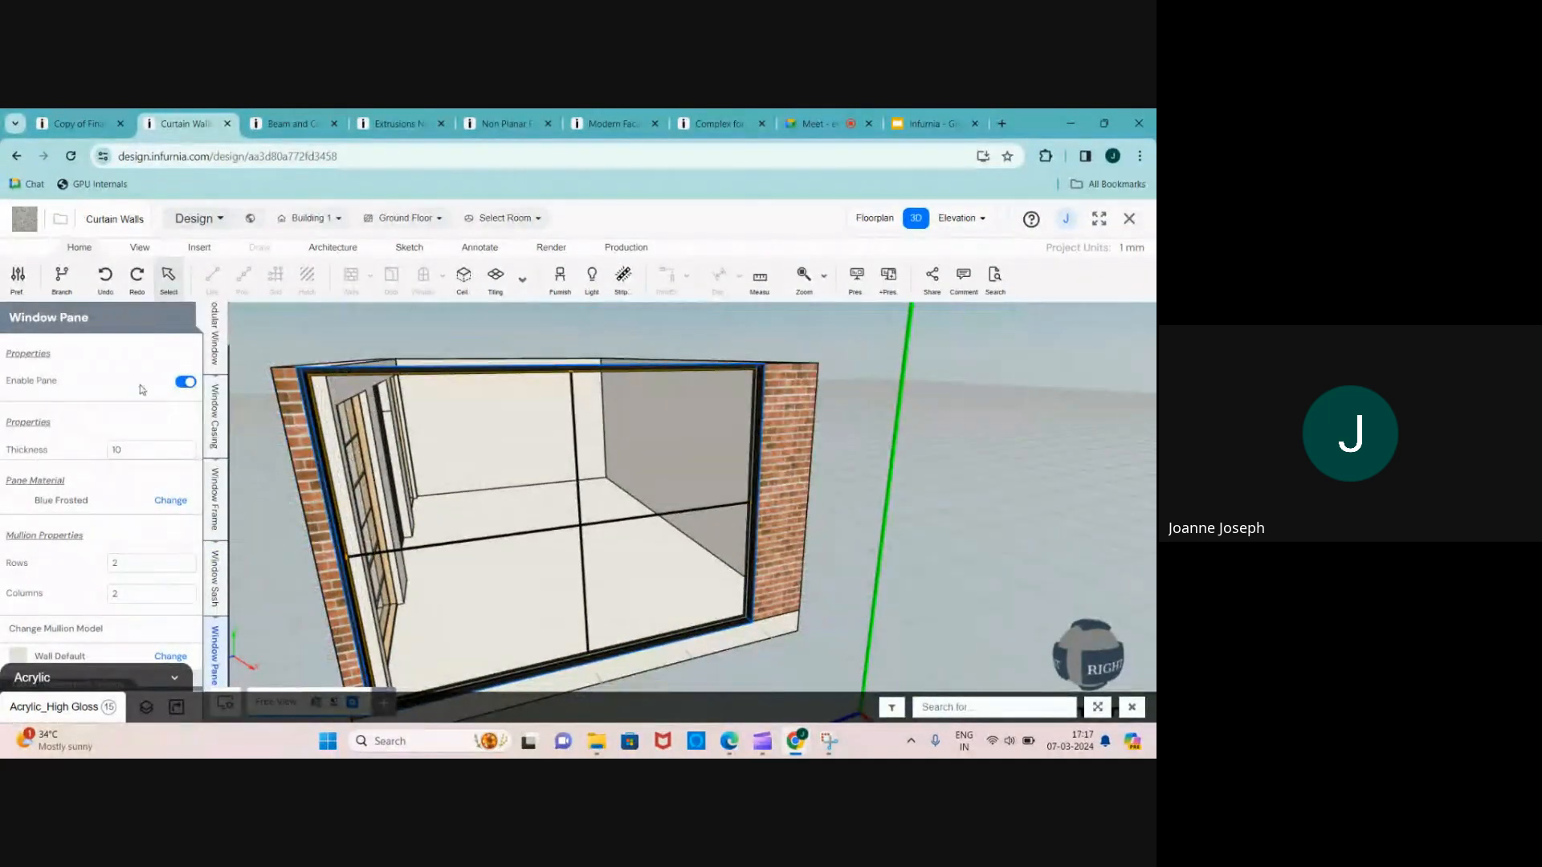
click(186, 386)
click(185, 385)
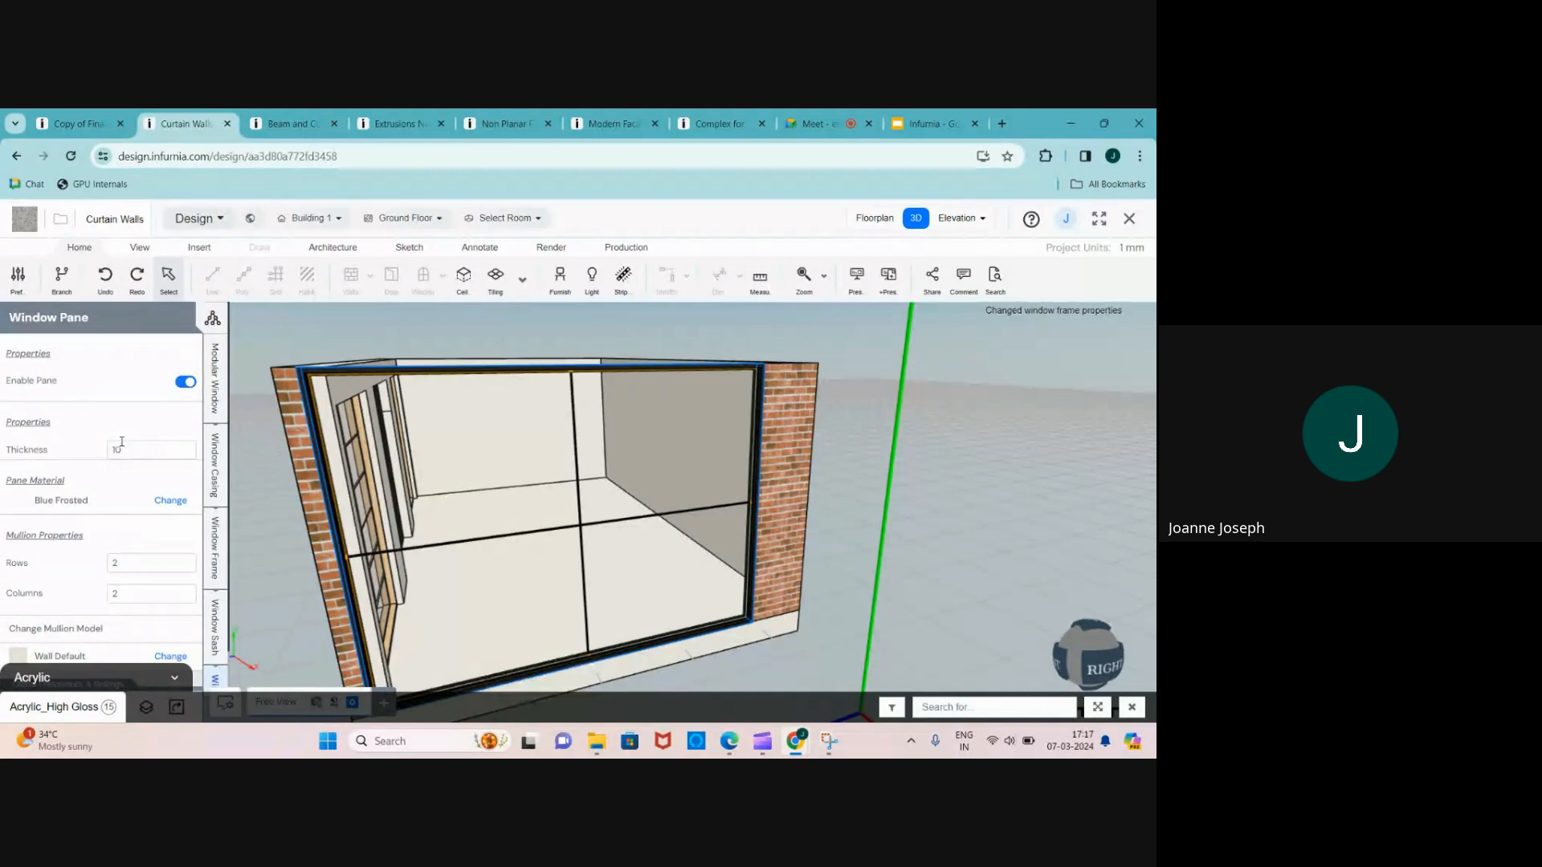
- Change the side-wall window's pane material to Black Glass from the Glass collection
click(178, 505)
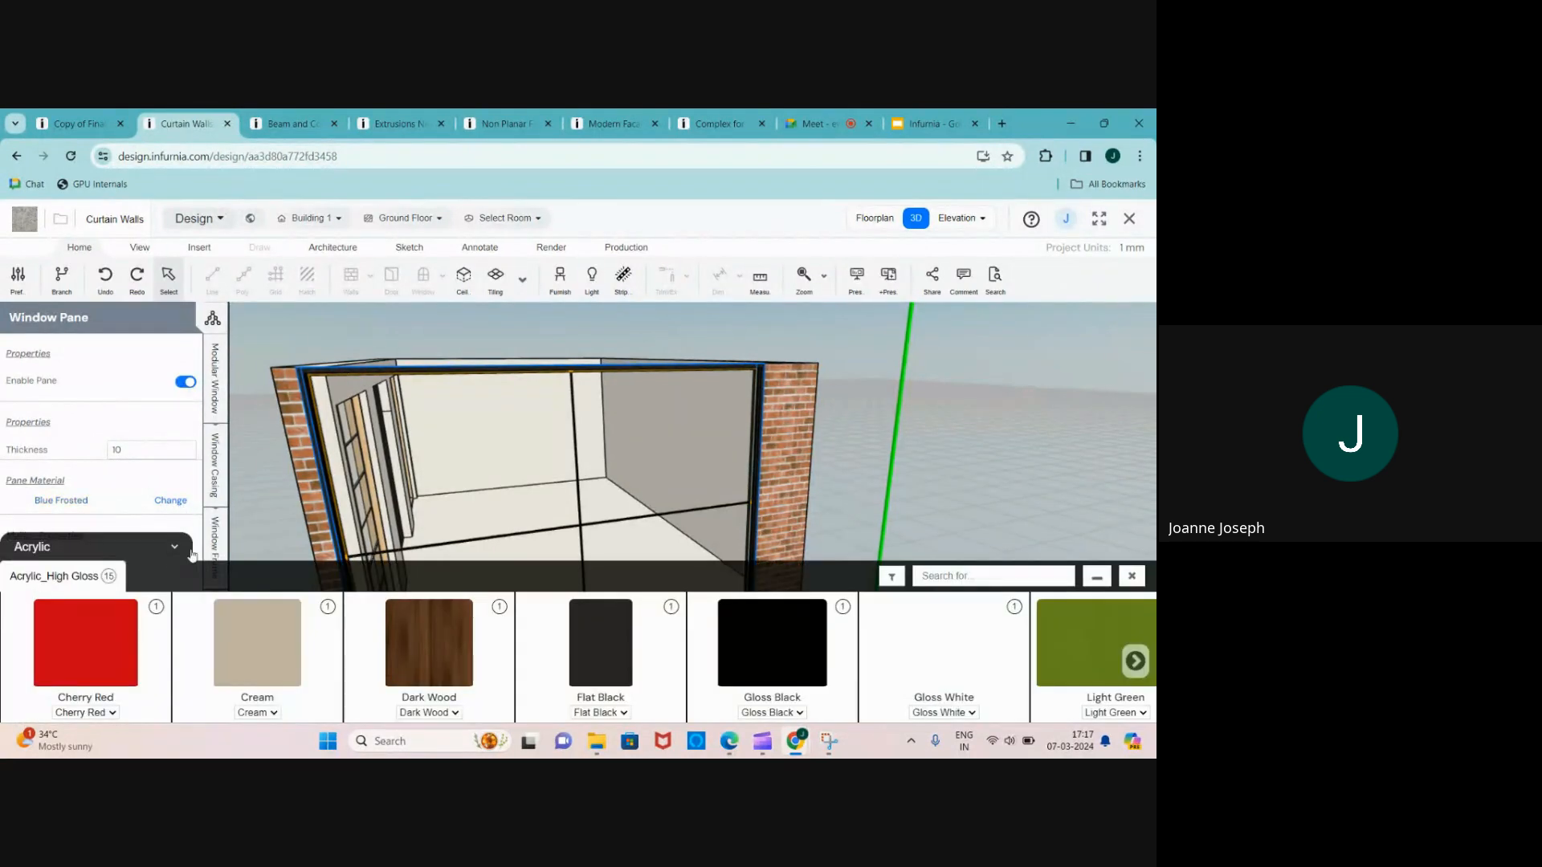
click(108, 547)
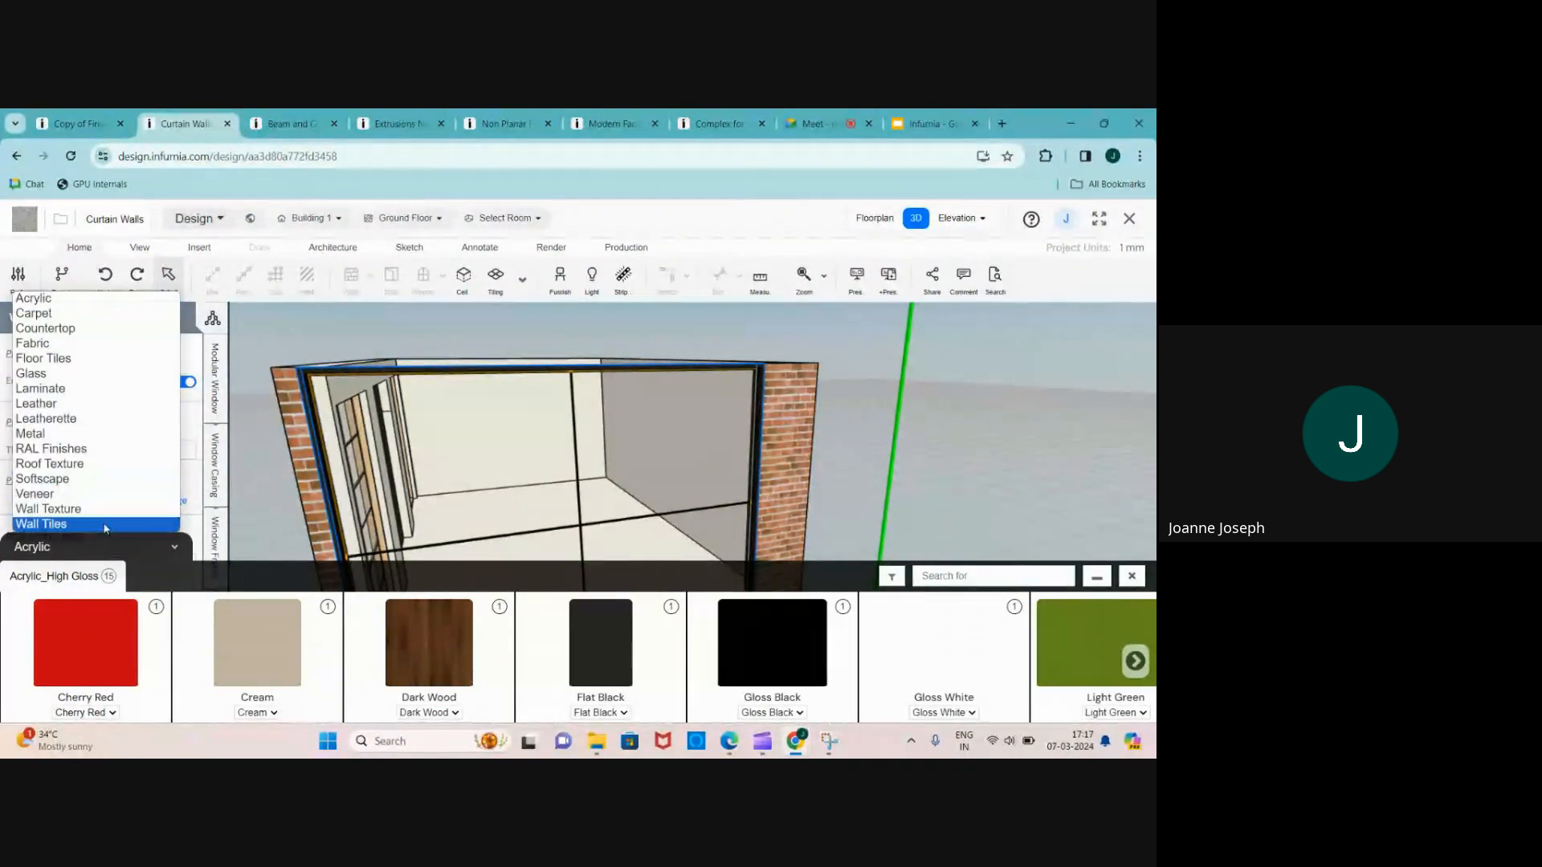
click(68, 374)
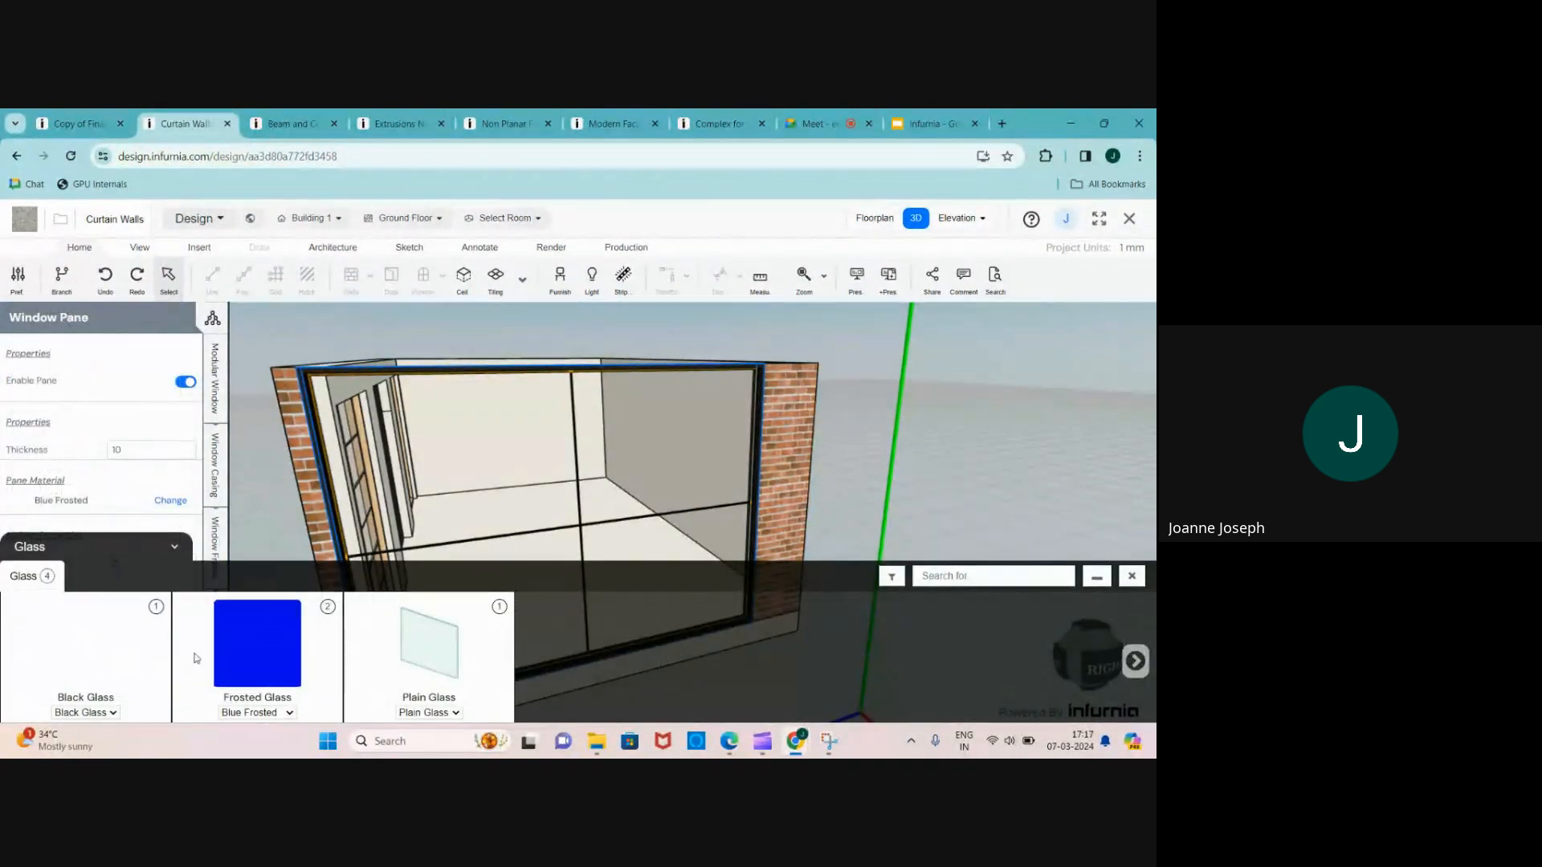
click(107, 642)
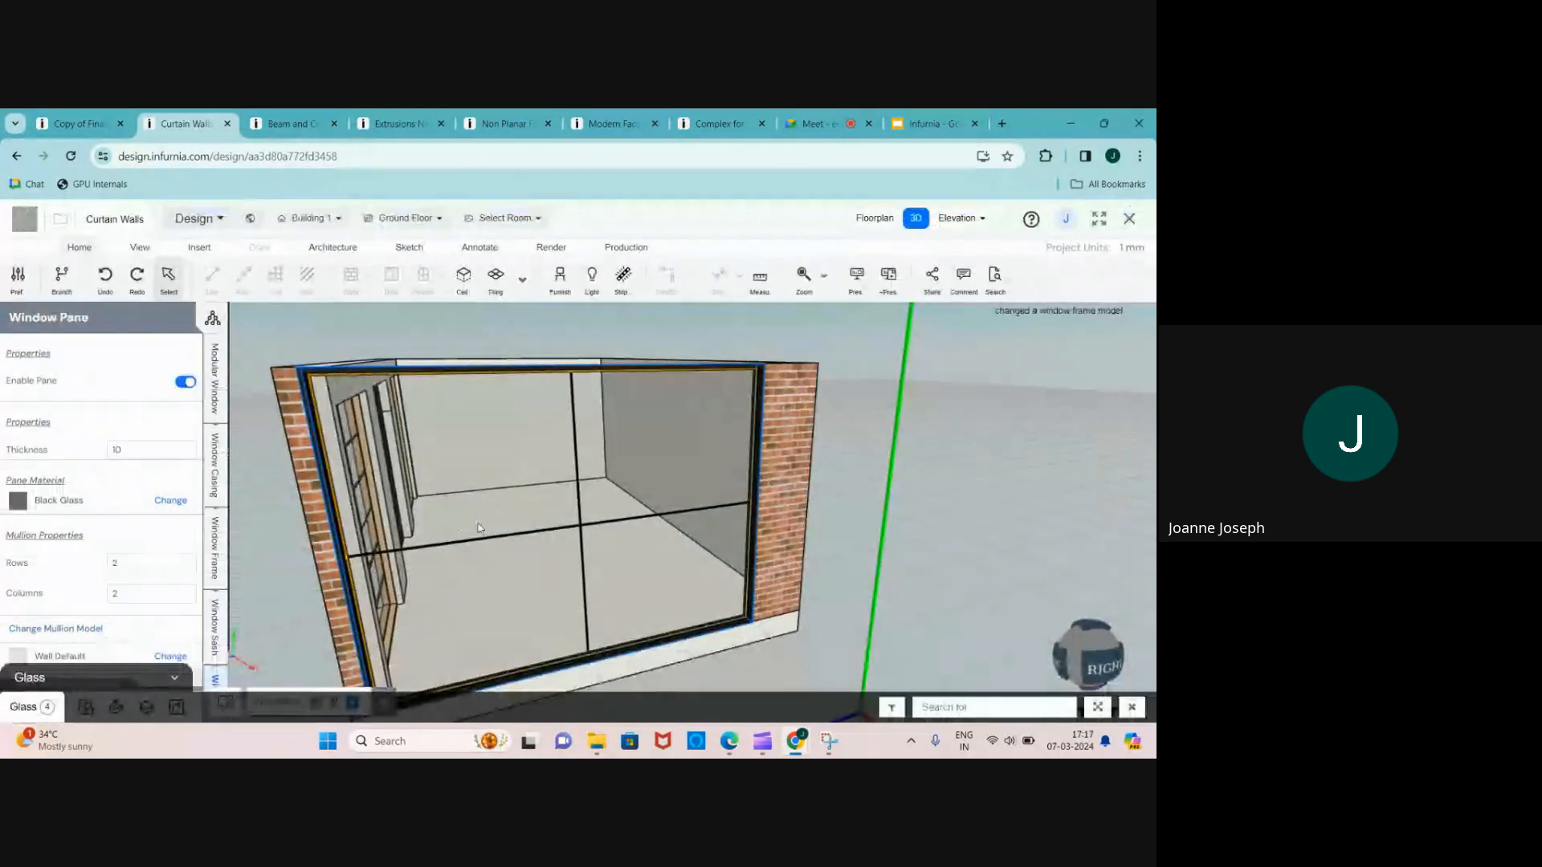
scroll(410, 540, down, 2)
drag(408, 540, 466, 537)
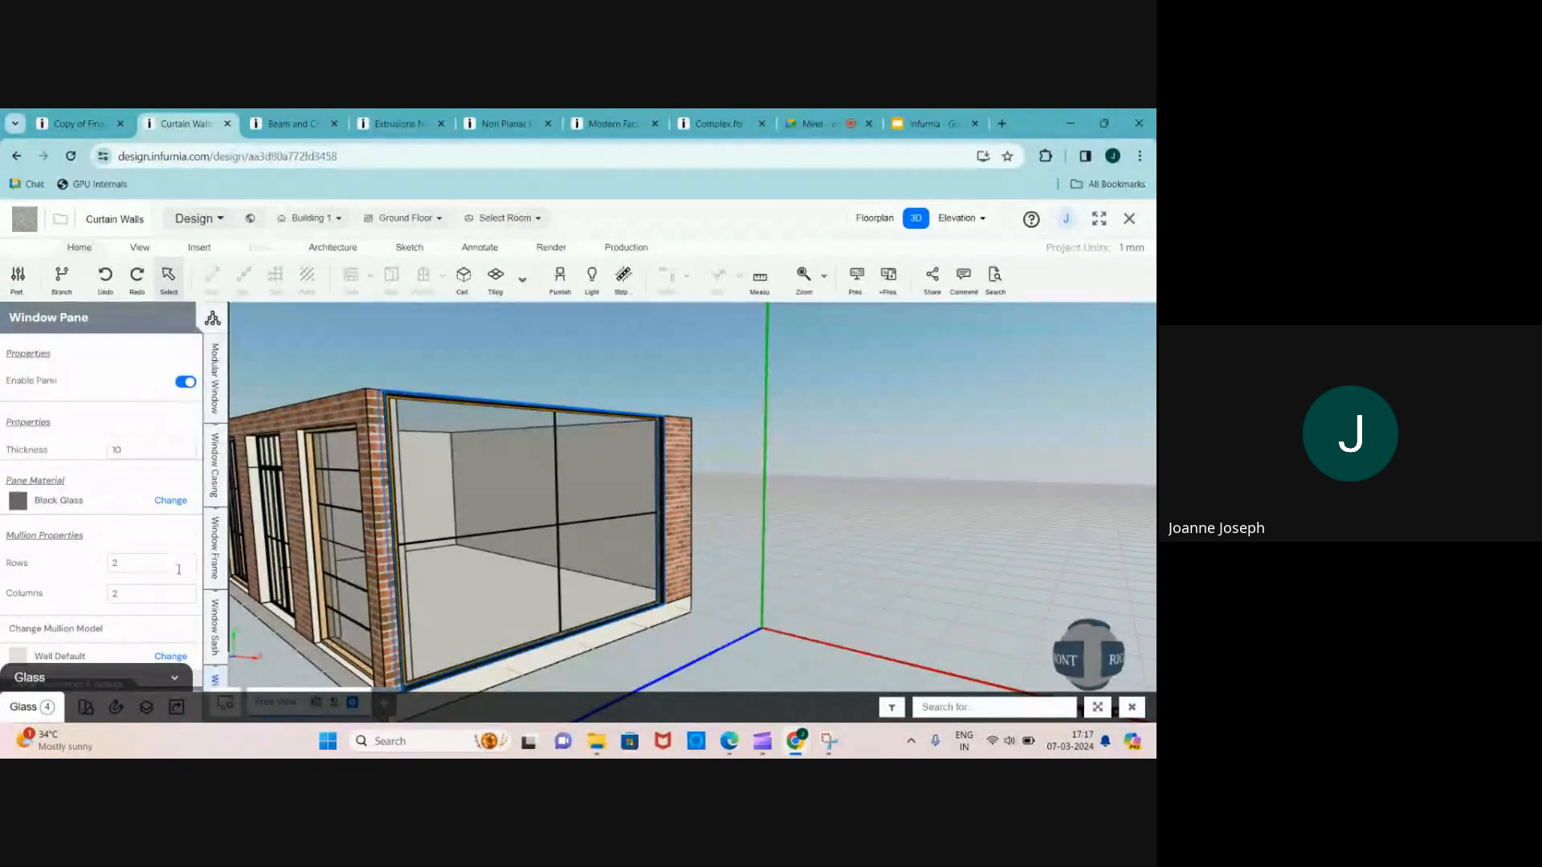
drag(454, 580, 563, 532)
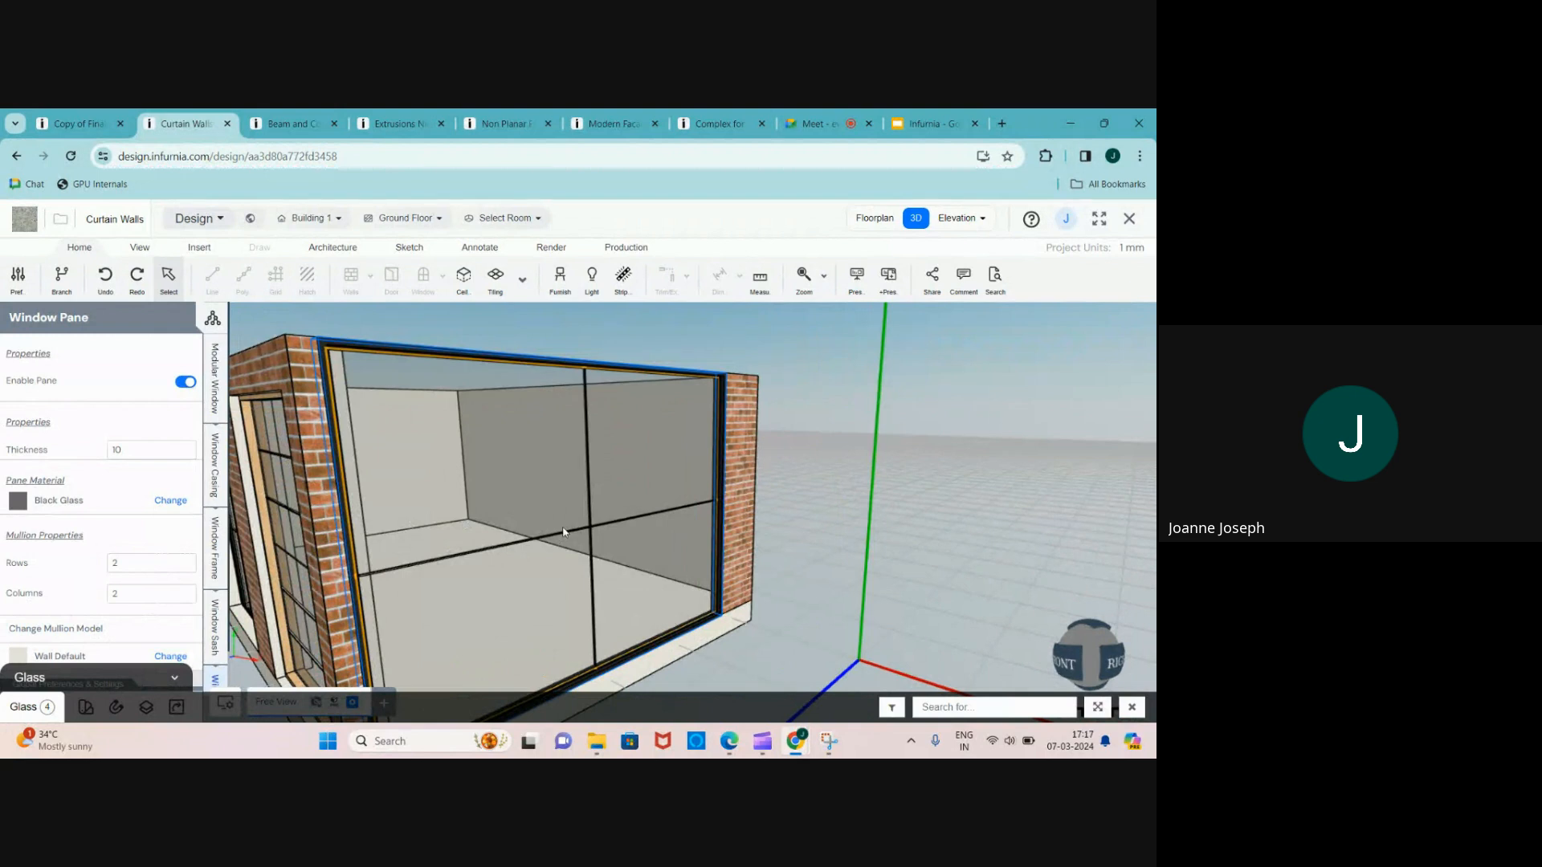
- Divide the side-wall window's pane with mullions into 5 columns and 3 rows
scroll(552, 512, up, 2)
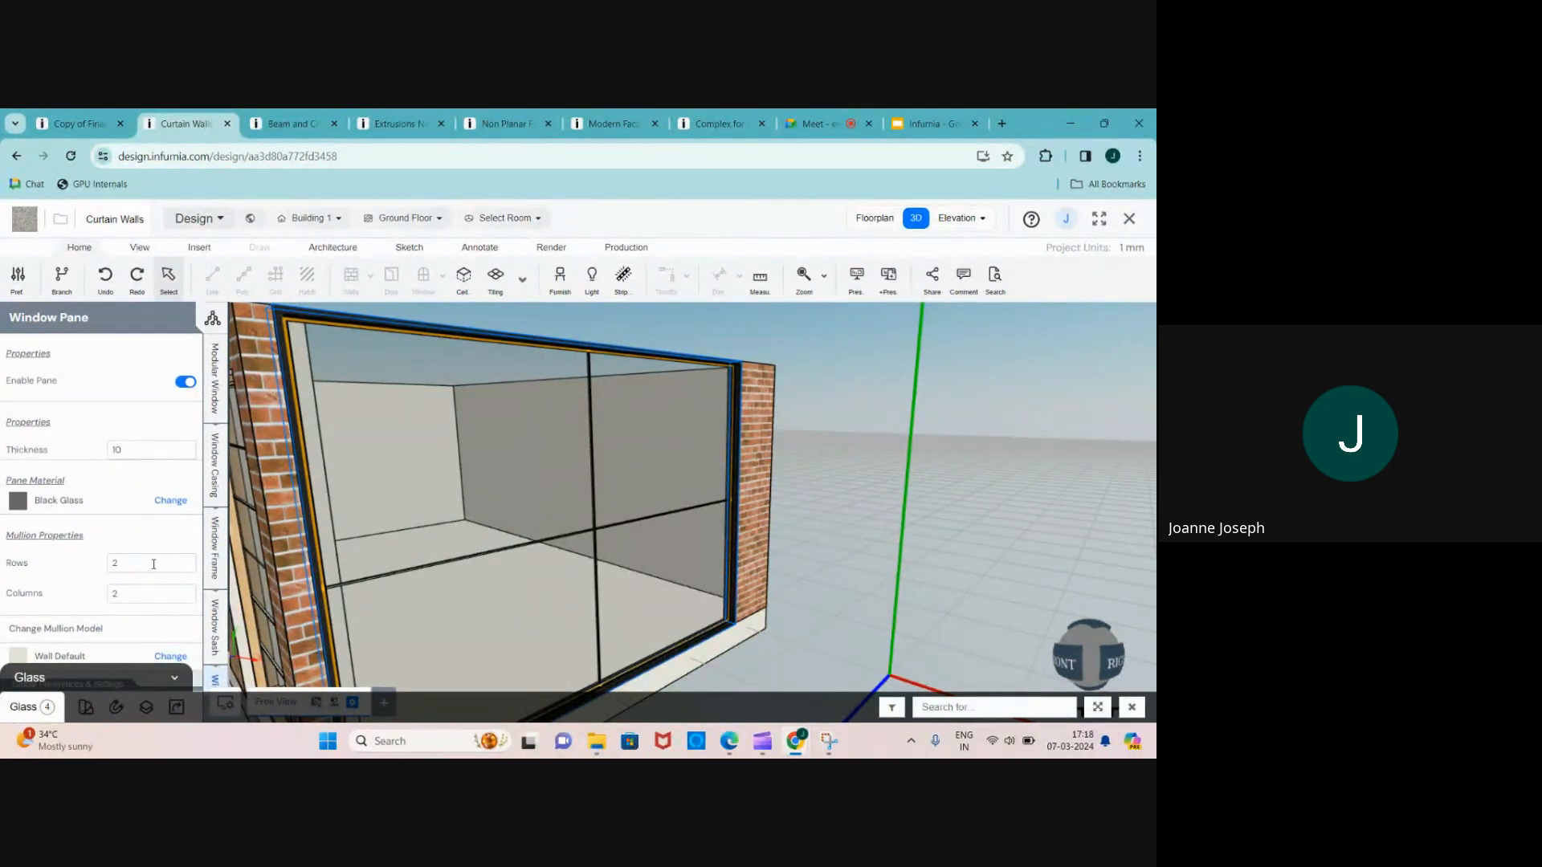
click(141, 594)
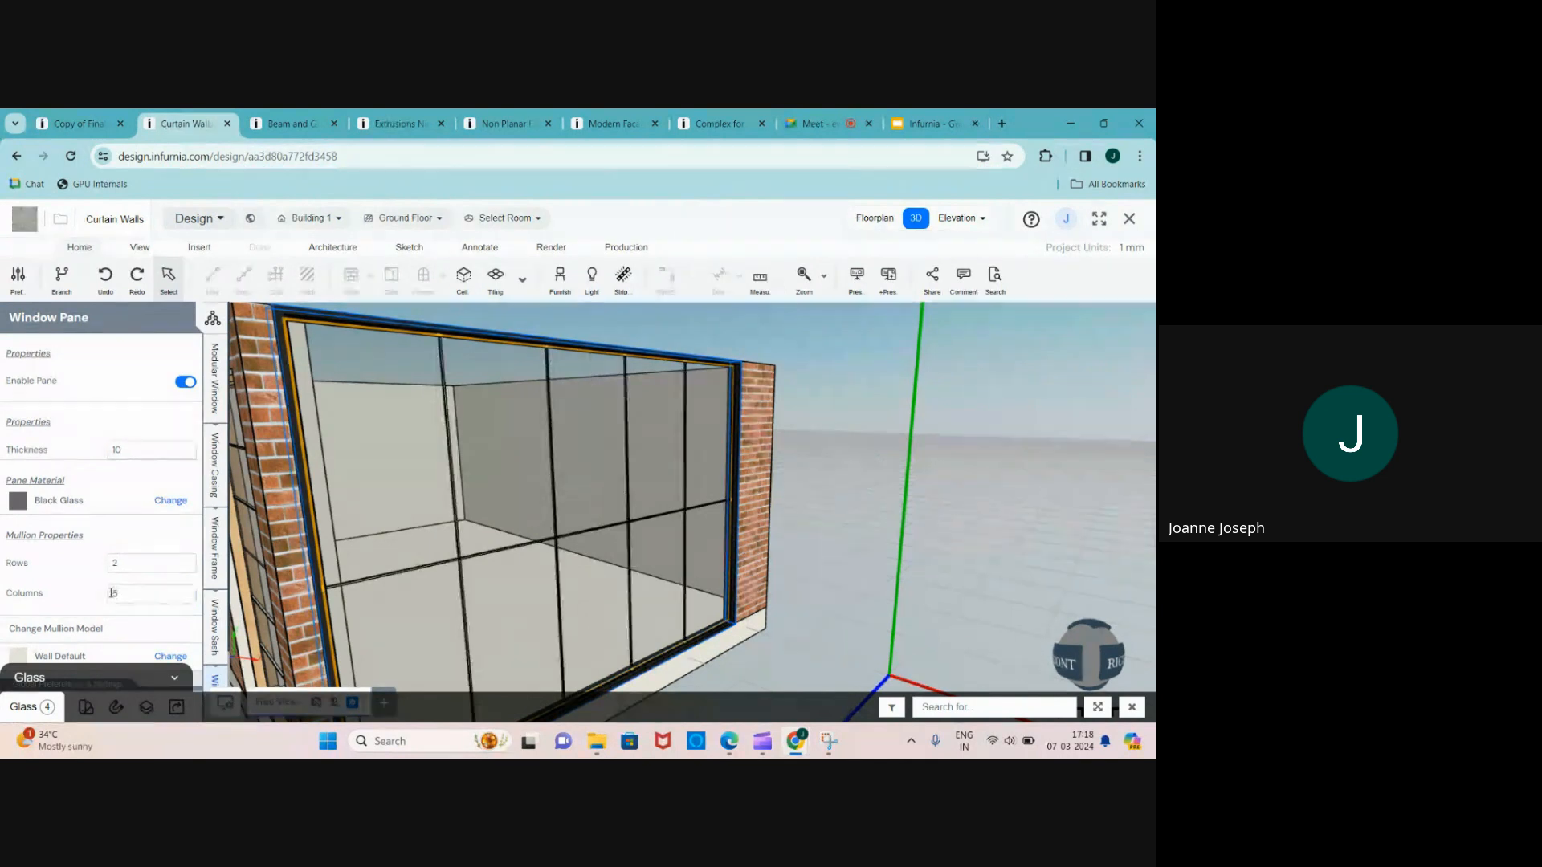
key(Return)
click(137, 563)
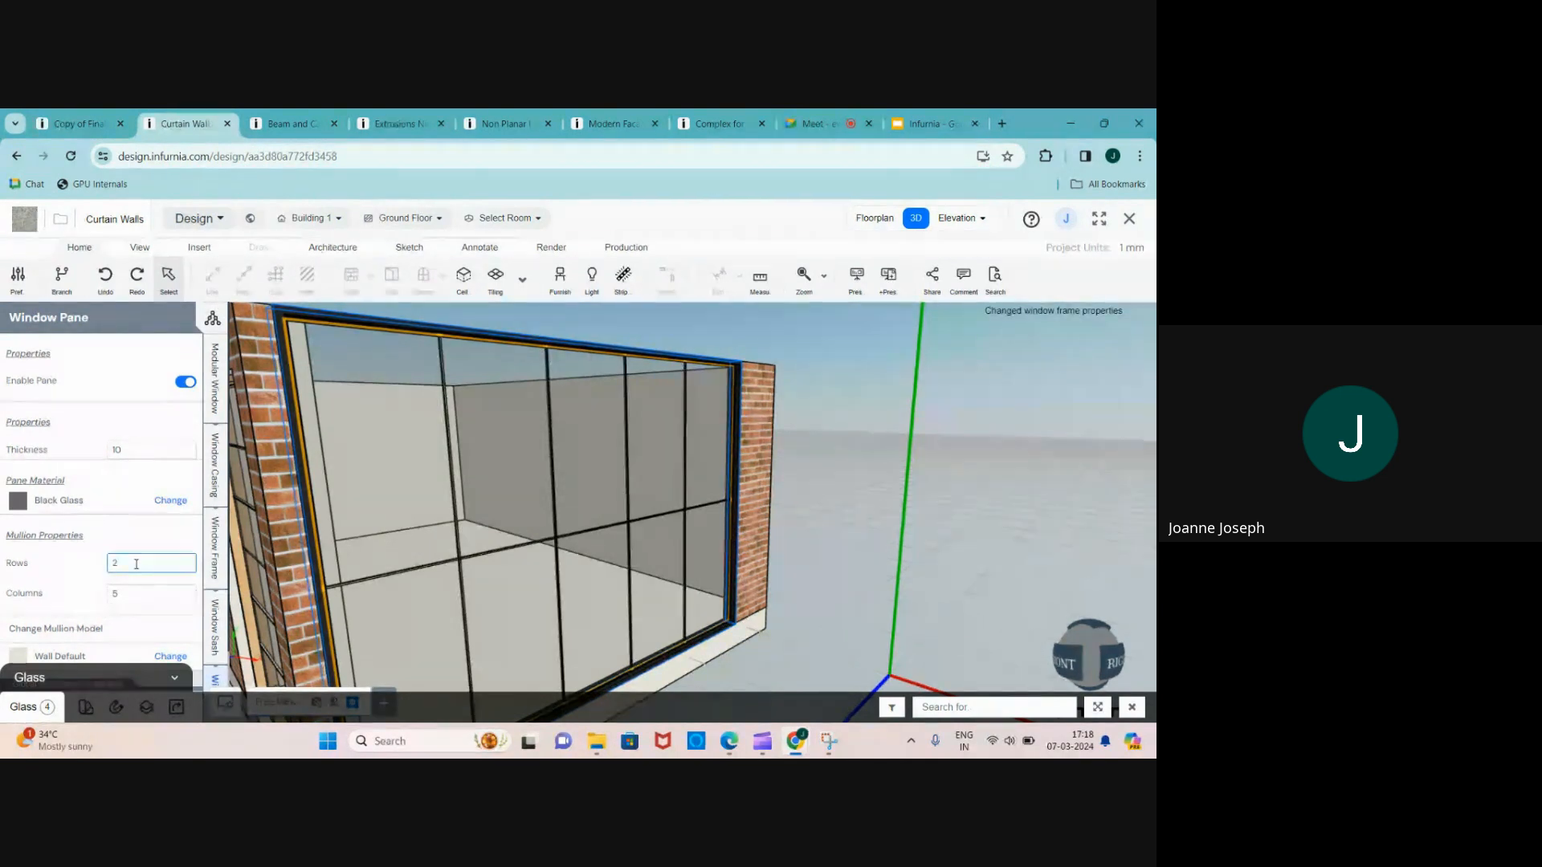
drag(137, 563, 95, 569)
text(3)
key(Return)
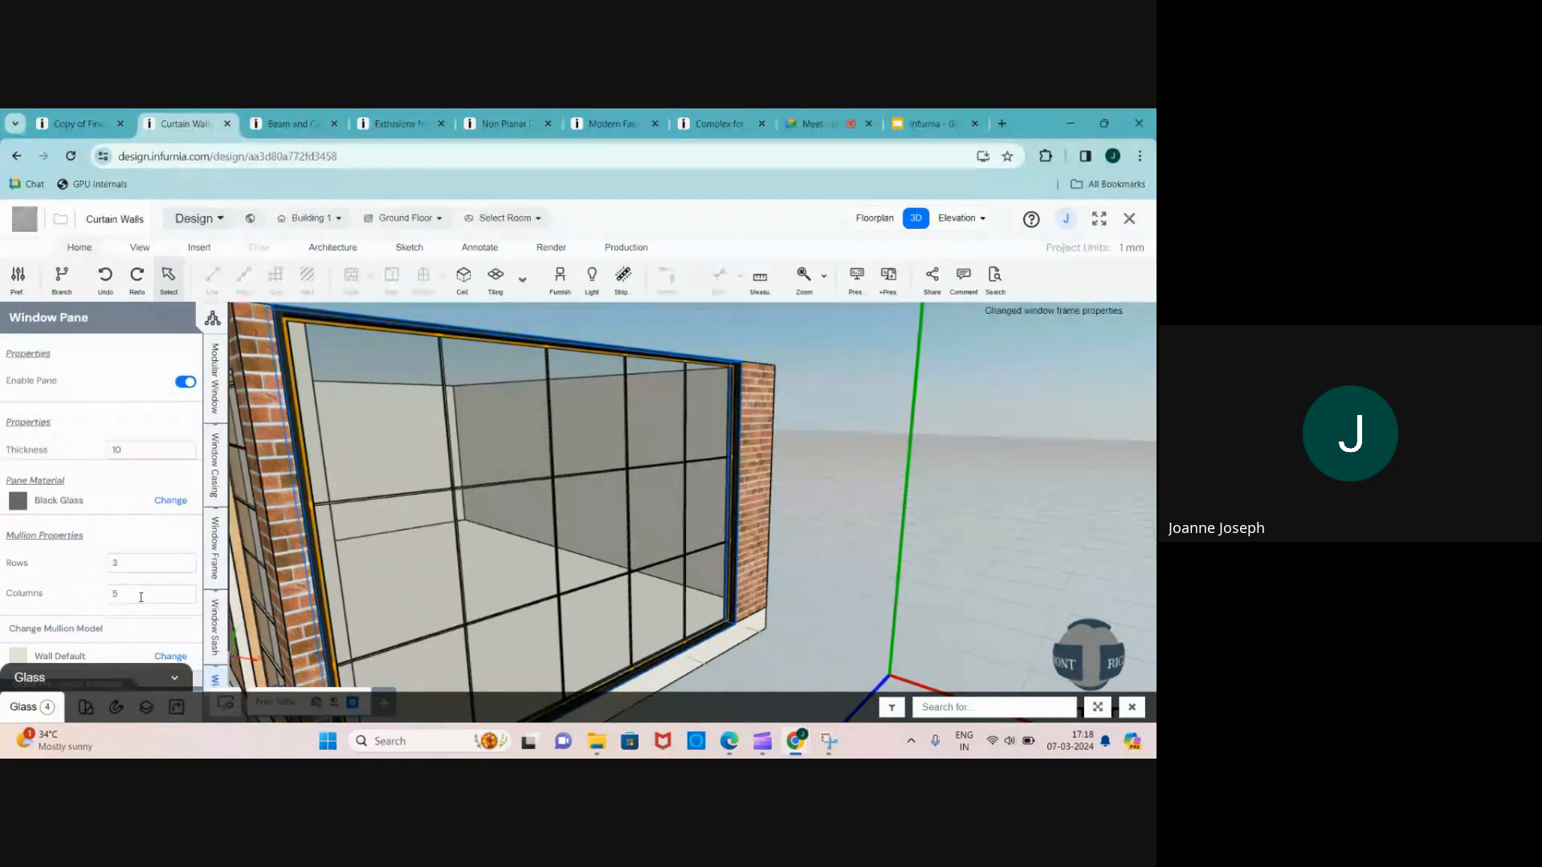
- Set the side-wall window's mullion columns to 8 and review the curtain wall from several angles
drag(141, 597, 102, 601)
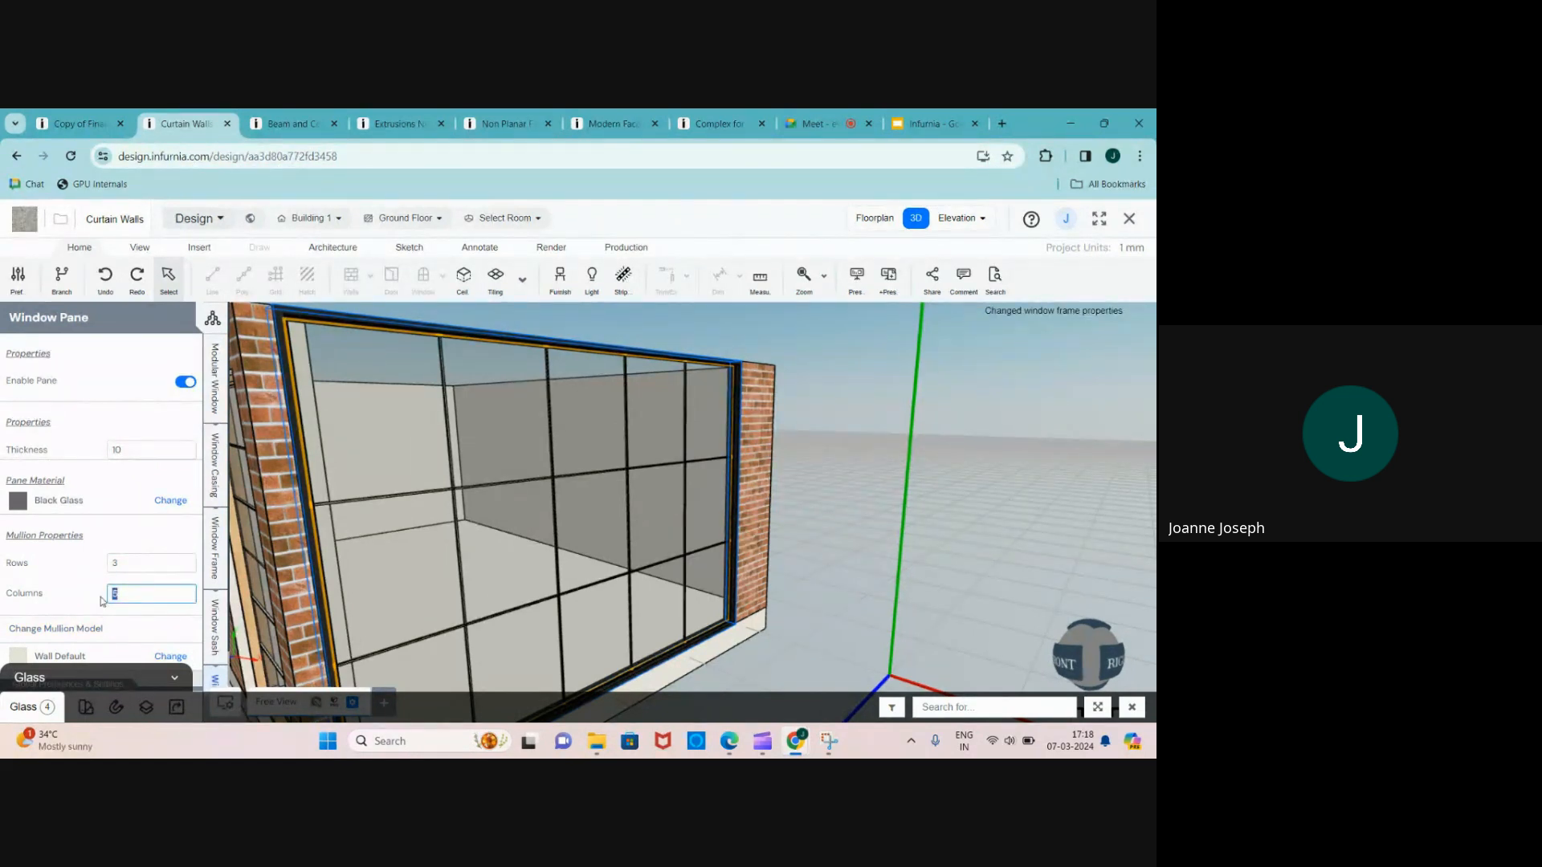
scroll(205, 662, down, 1)
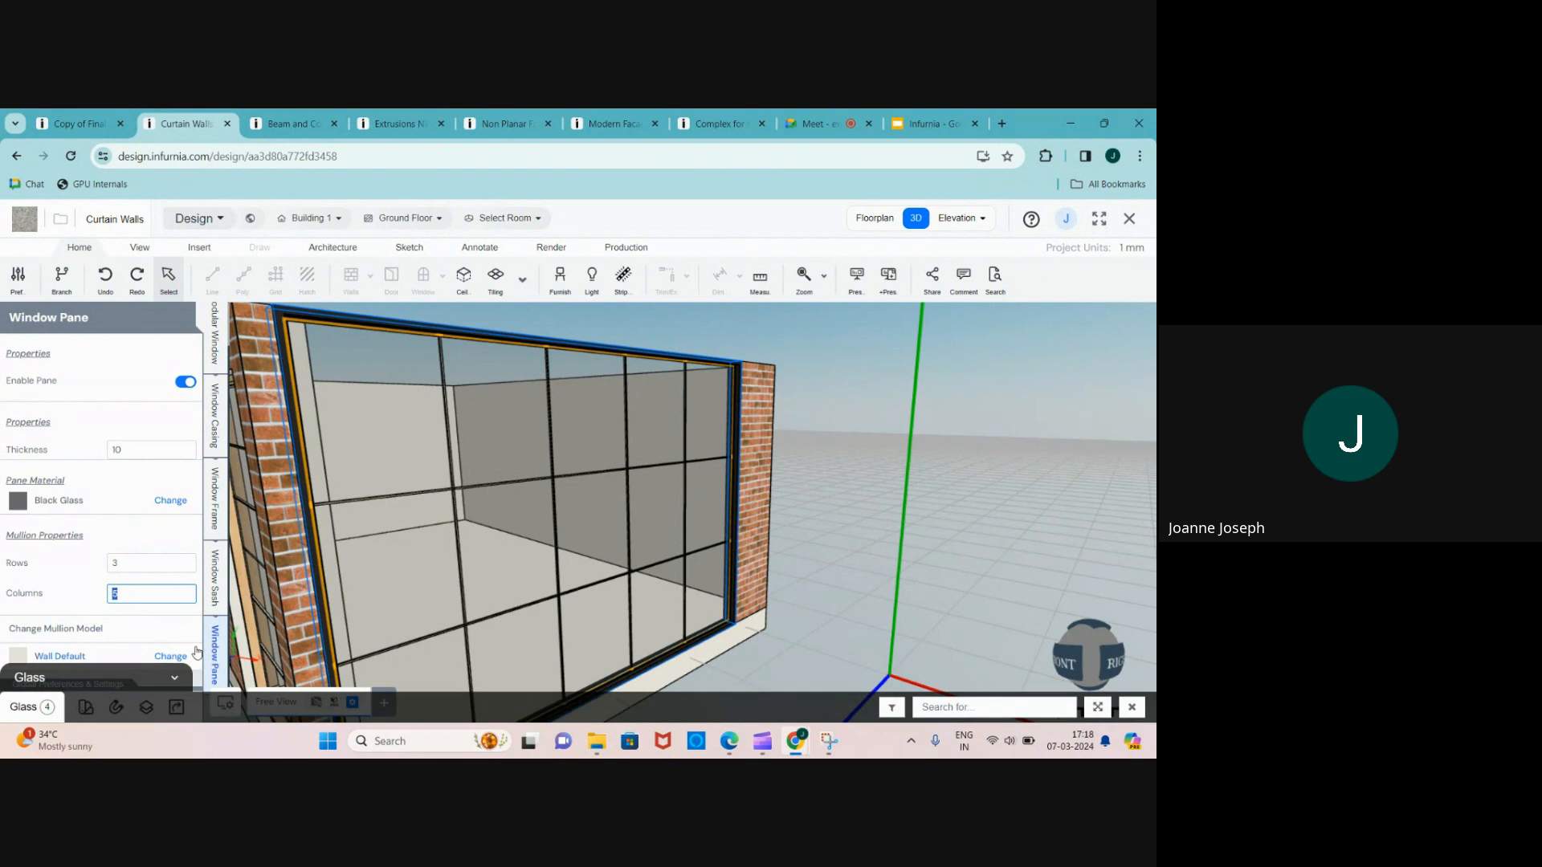
key(Return)
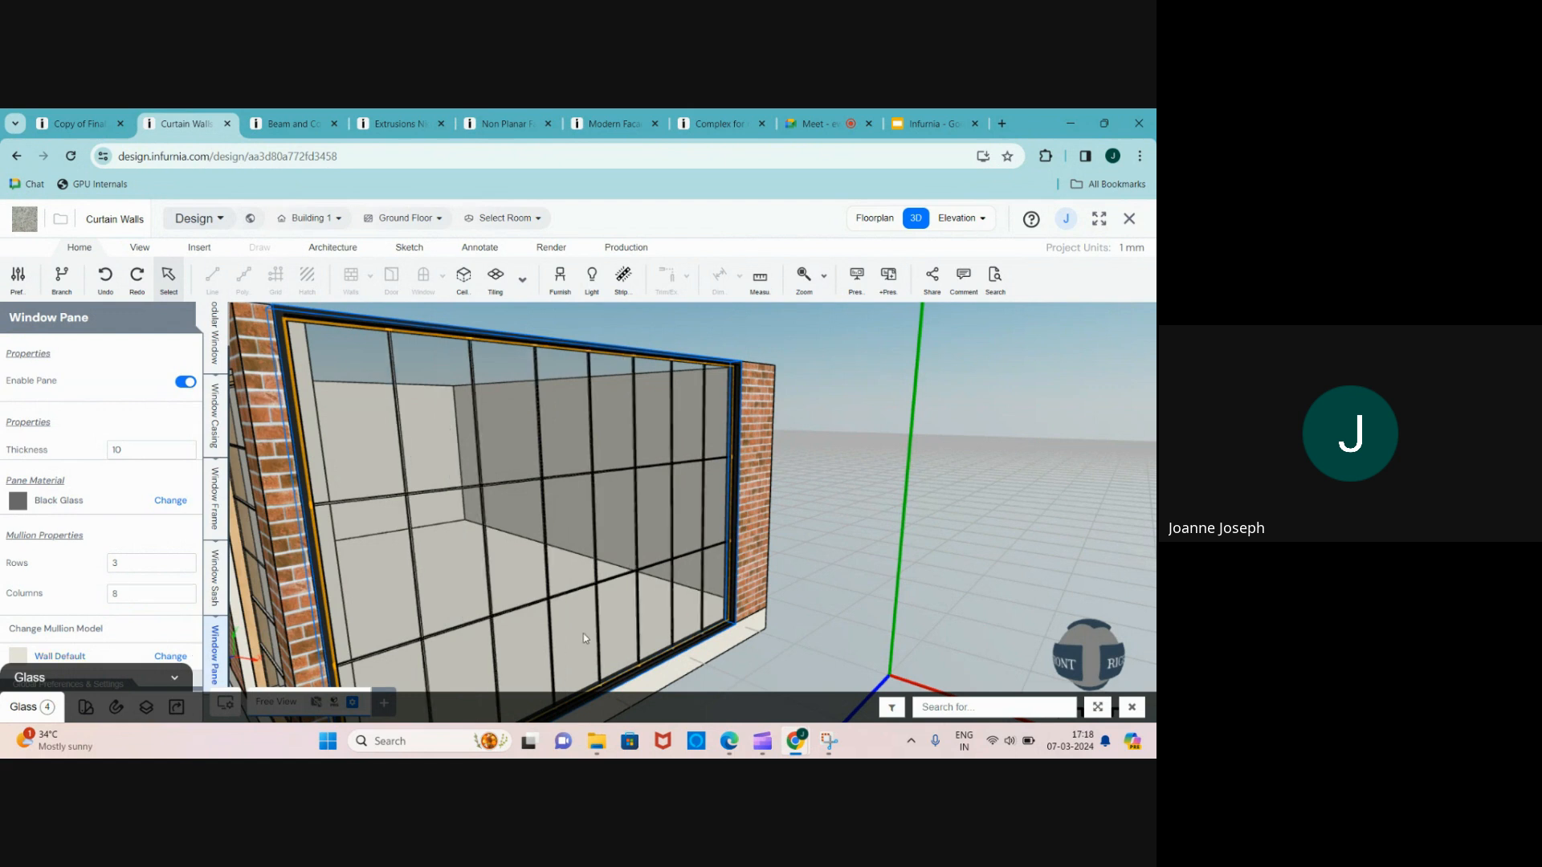
scroll(585, 633, down, 4)
drag(673, 626, 692, 600)
scroll(681, 583, up, 1)
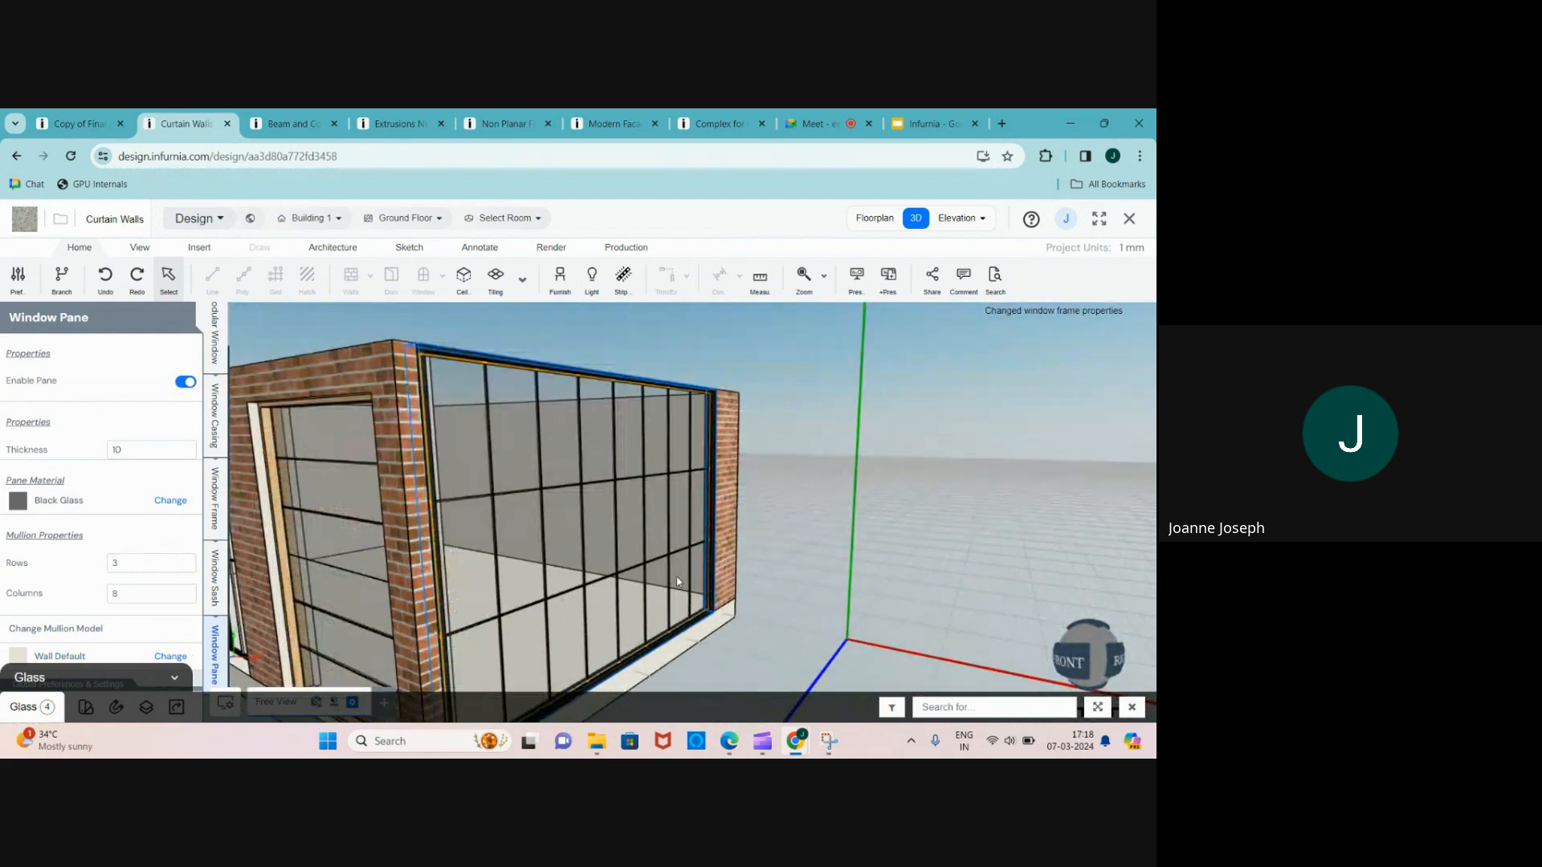
scroll(582, 538, up, 1)
scroll(583, 541, down, 1)
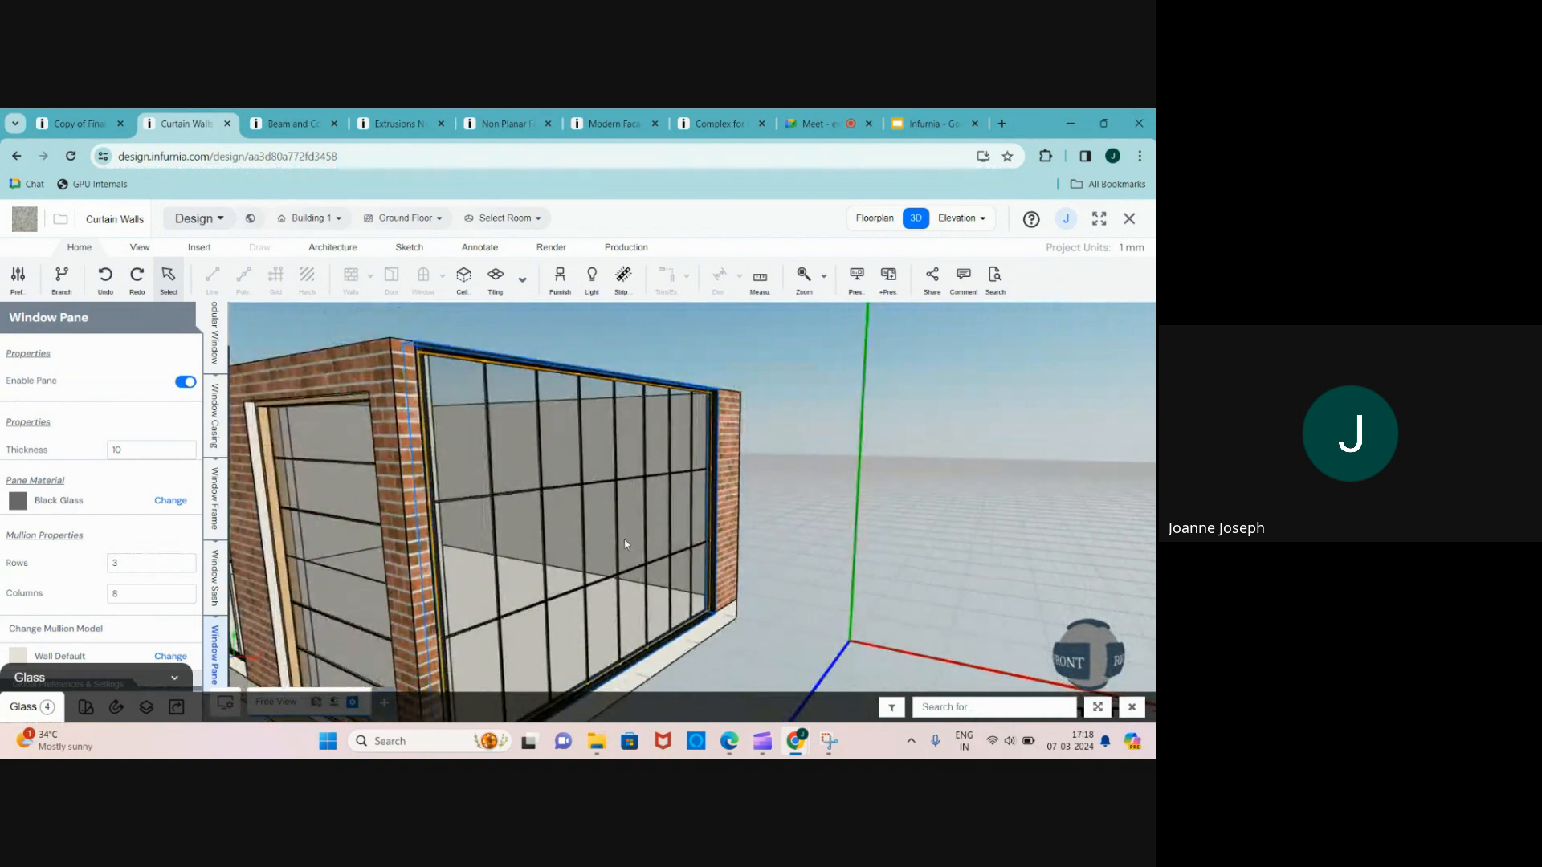
drag(624, 538, 587, 551)
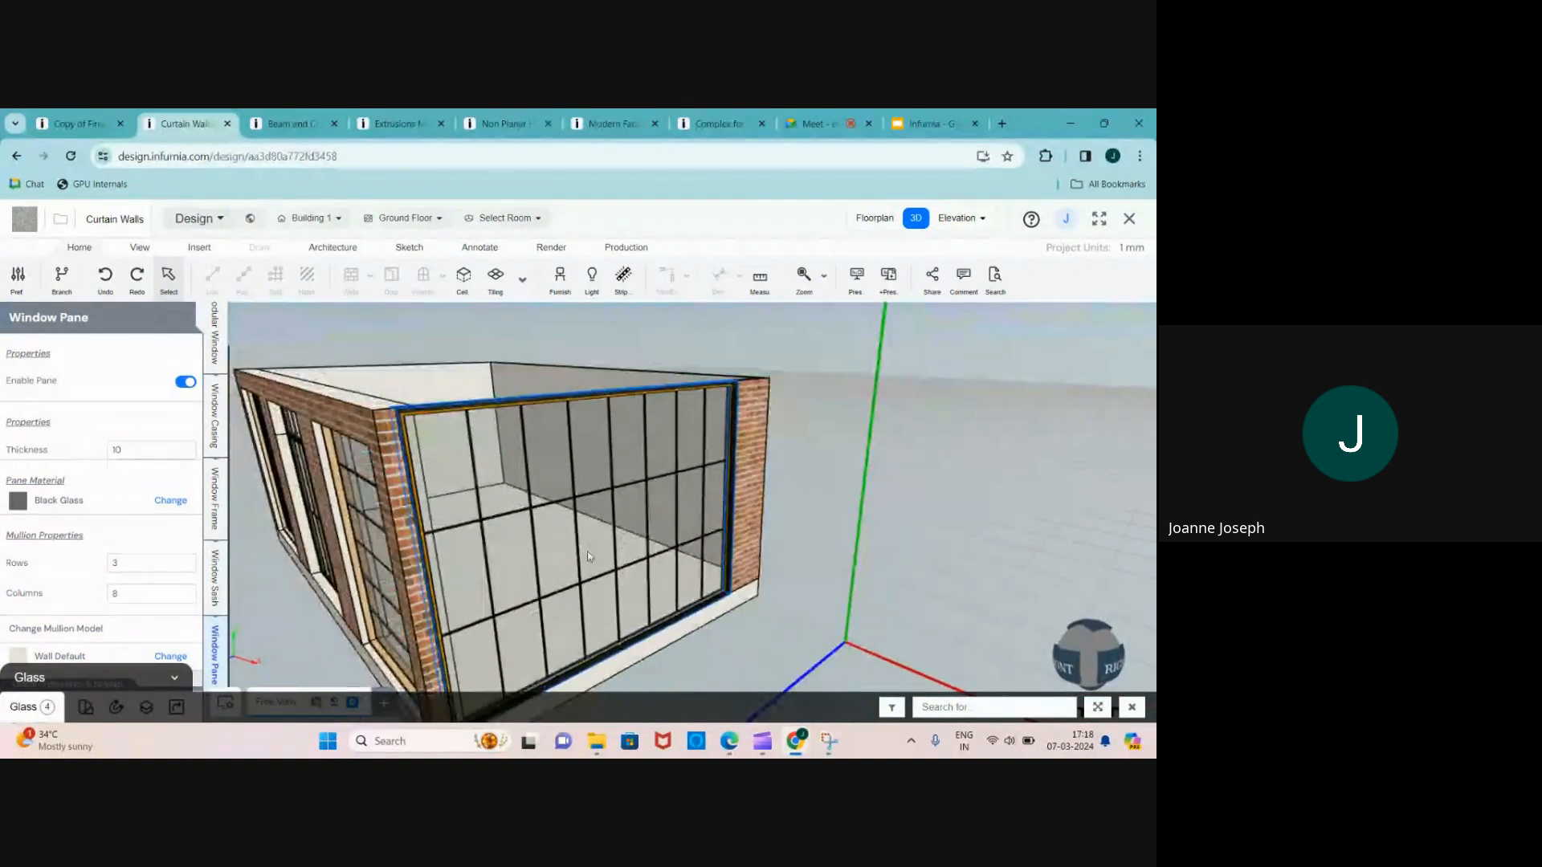
scroll(745, 504, down, 2)
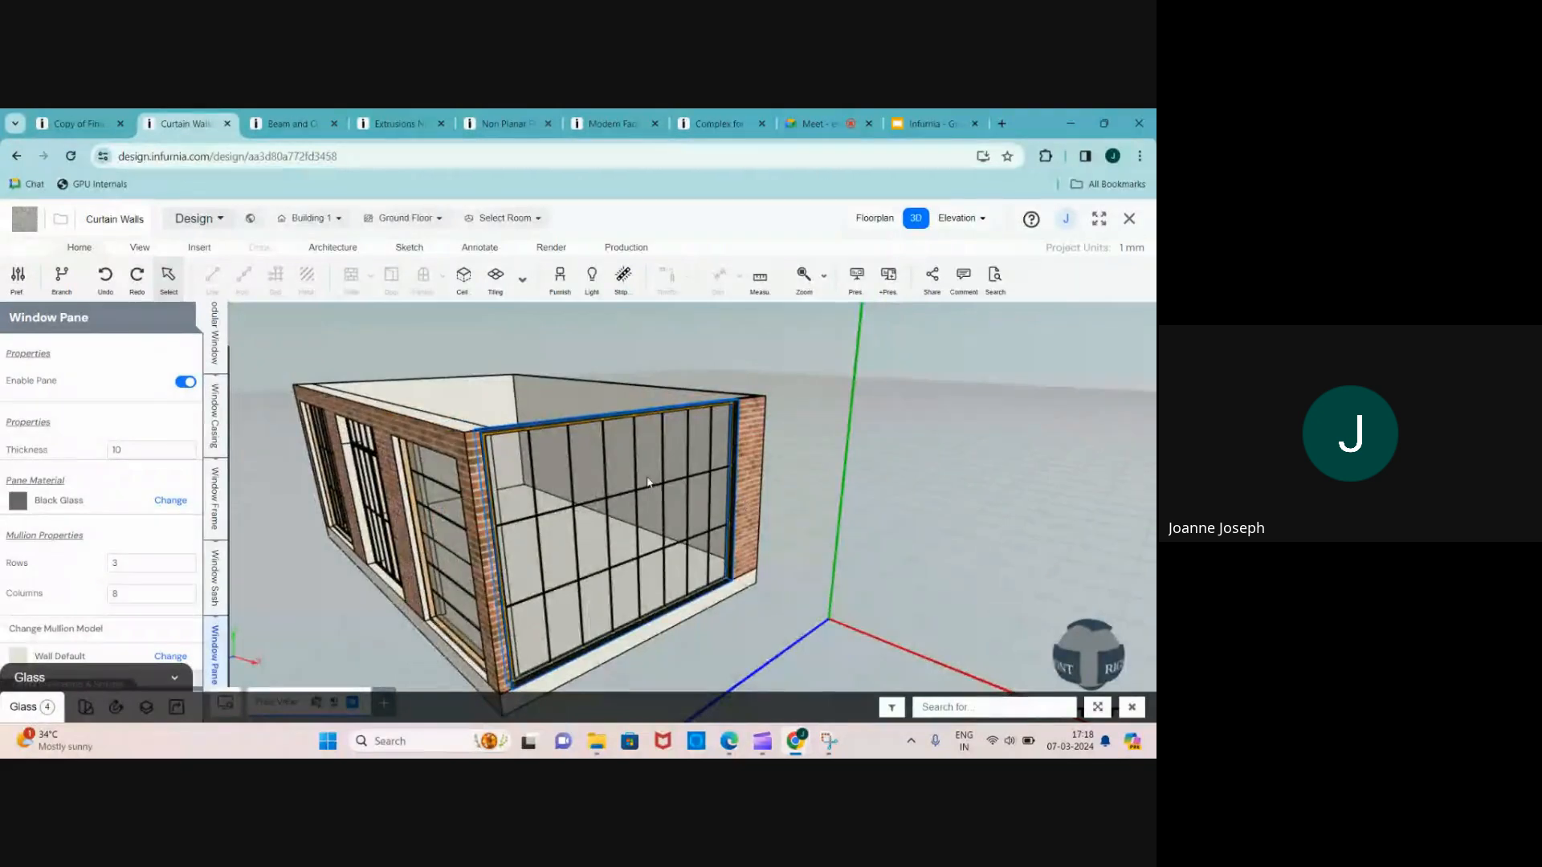
- Set the height of the side wall containing the large window to 6000 mm
drag(654, 505, 691, 472)
scroll(691, 472, up, 1)
scroll(692, 473, up, 2)
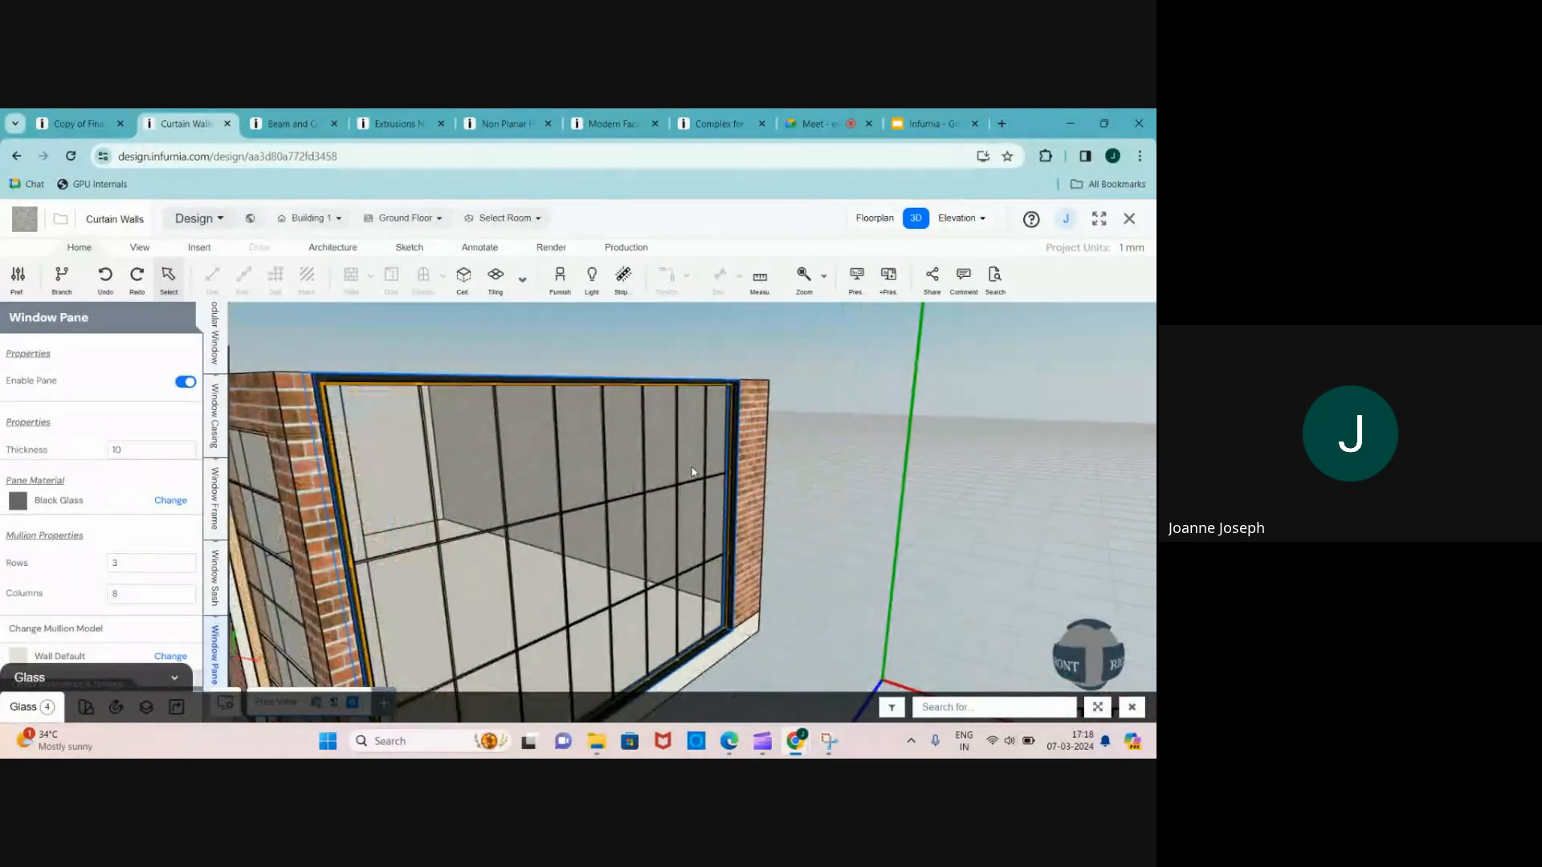
scroll(692, 473, down, 2)
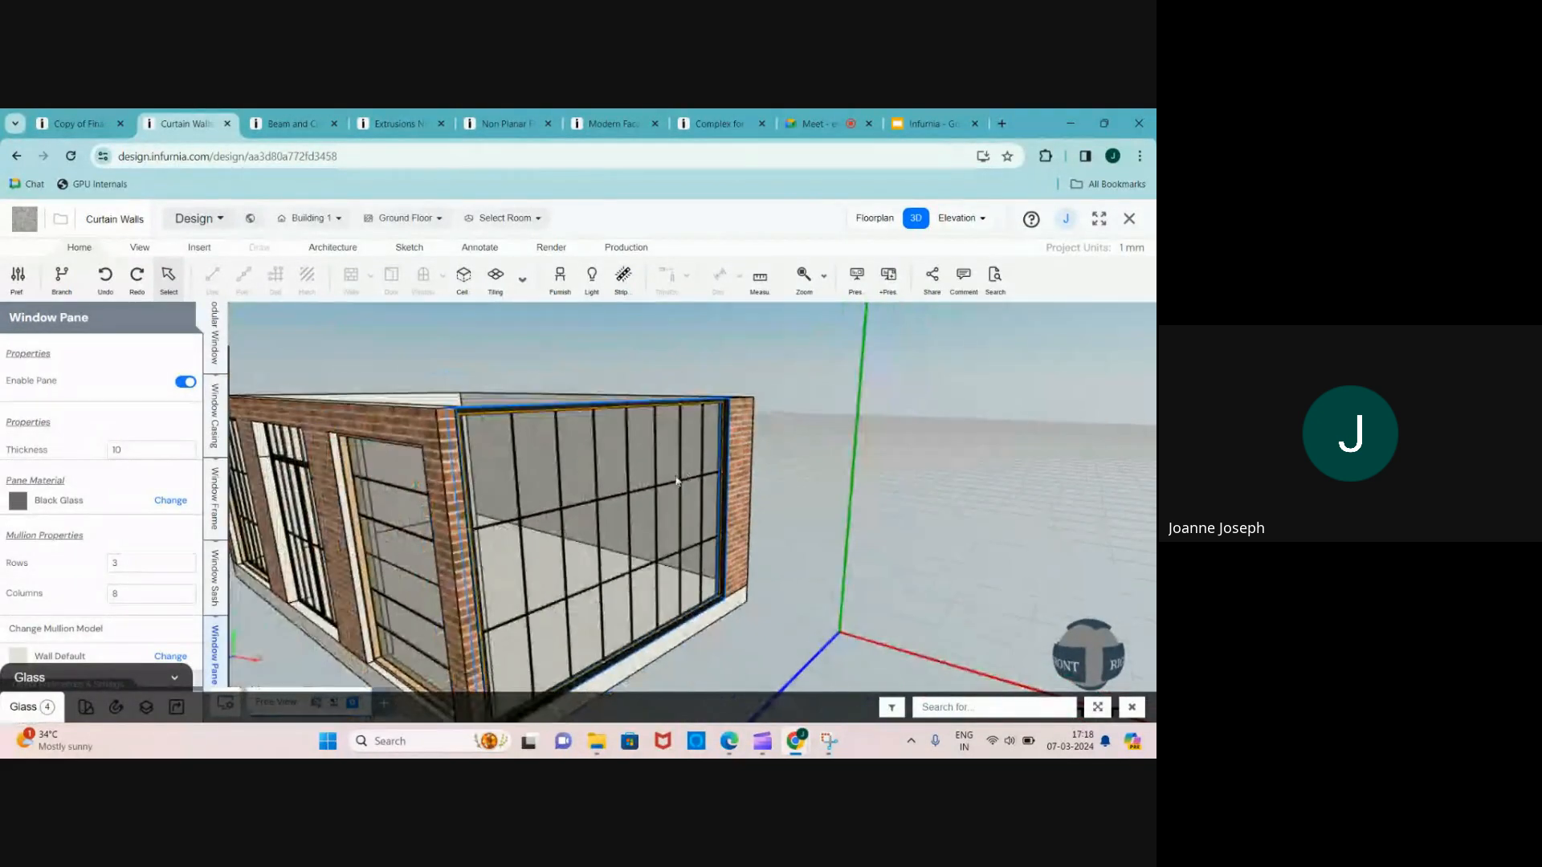
click(744, 452)
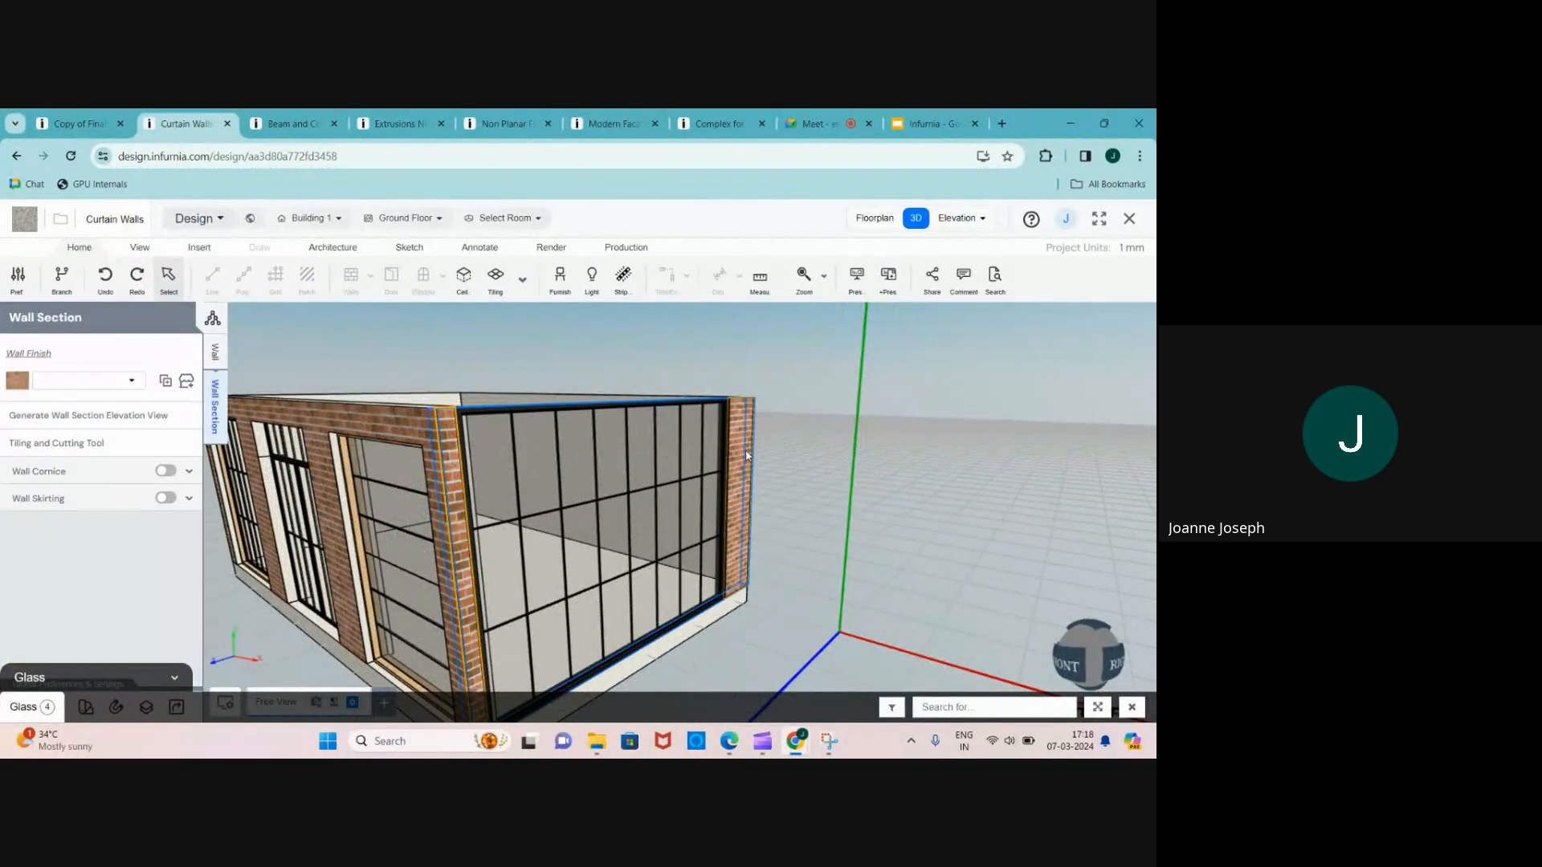
click(210, 355)
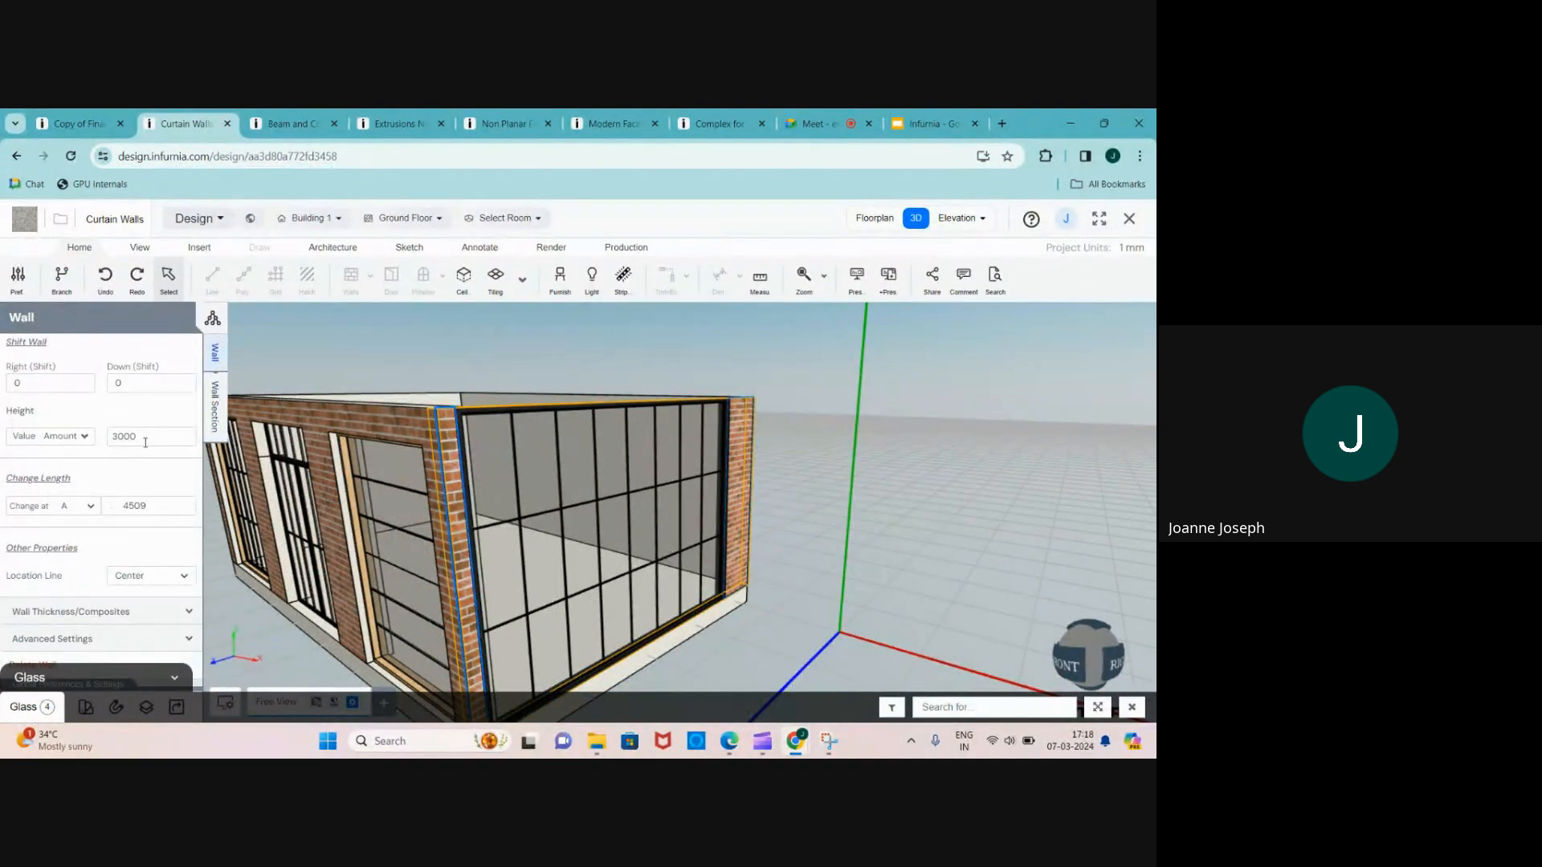
double_click(145, 441)
text(600)
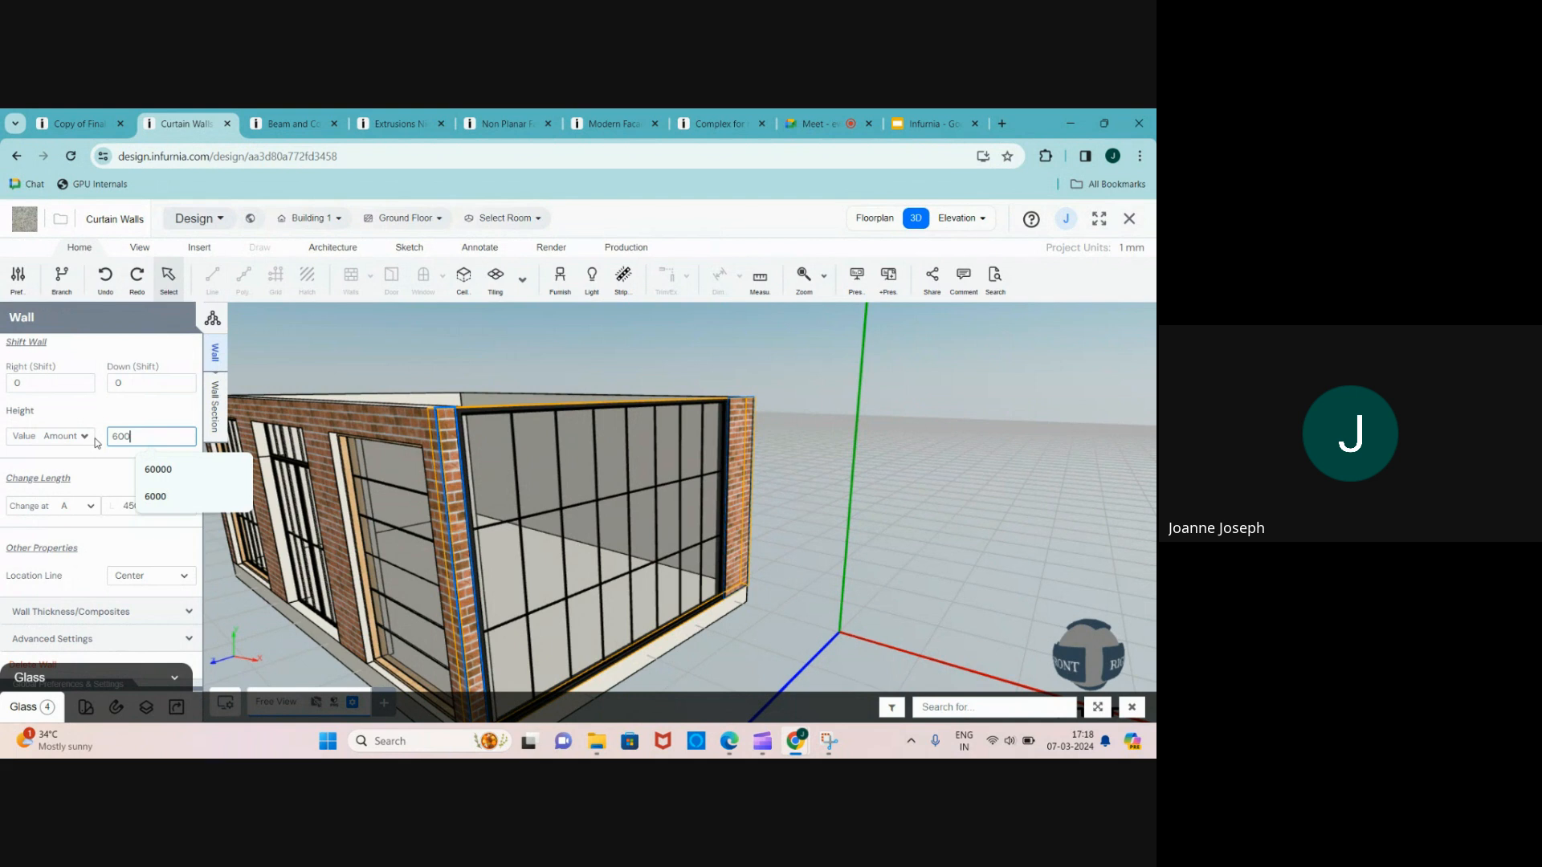
text(0)
key(Return)
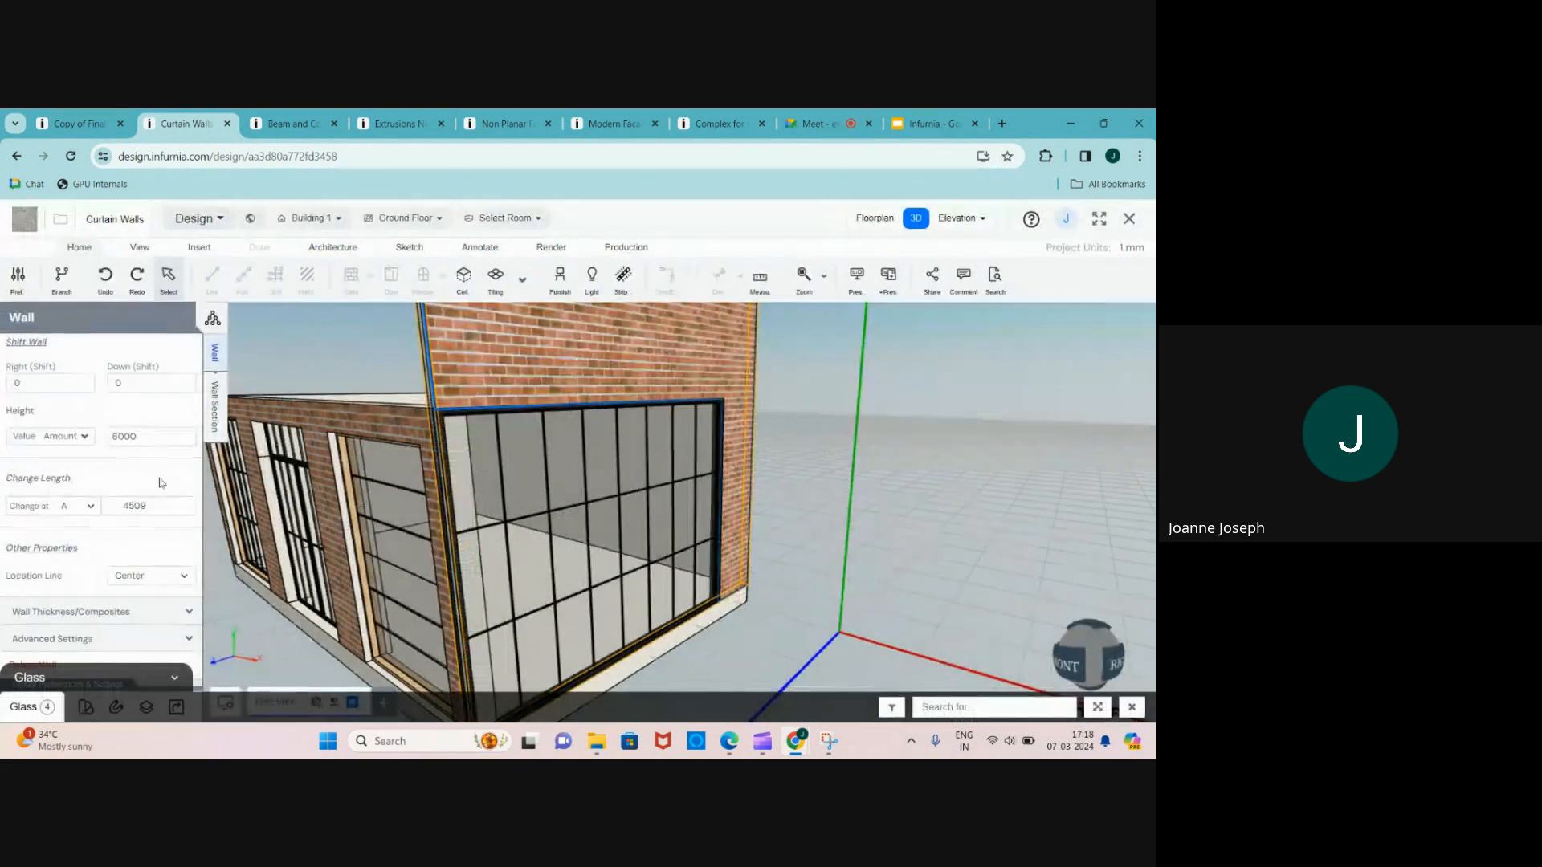
- Set the side-wall modular window's height to 6000 mm and inspect it against the raised wall
click(566, 515)
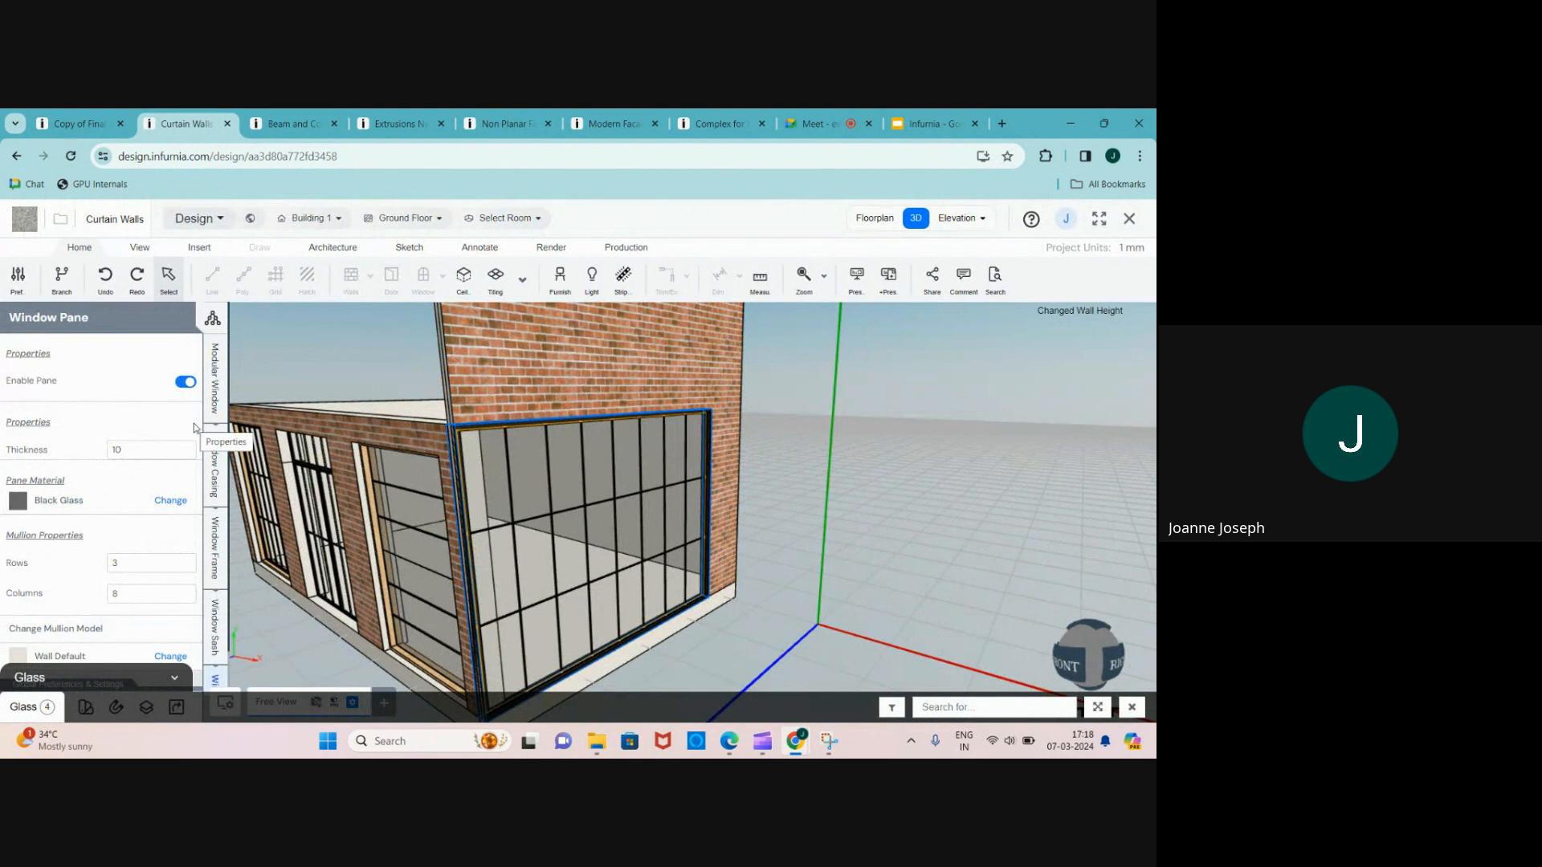
click(214, 378)
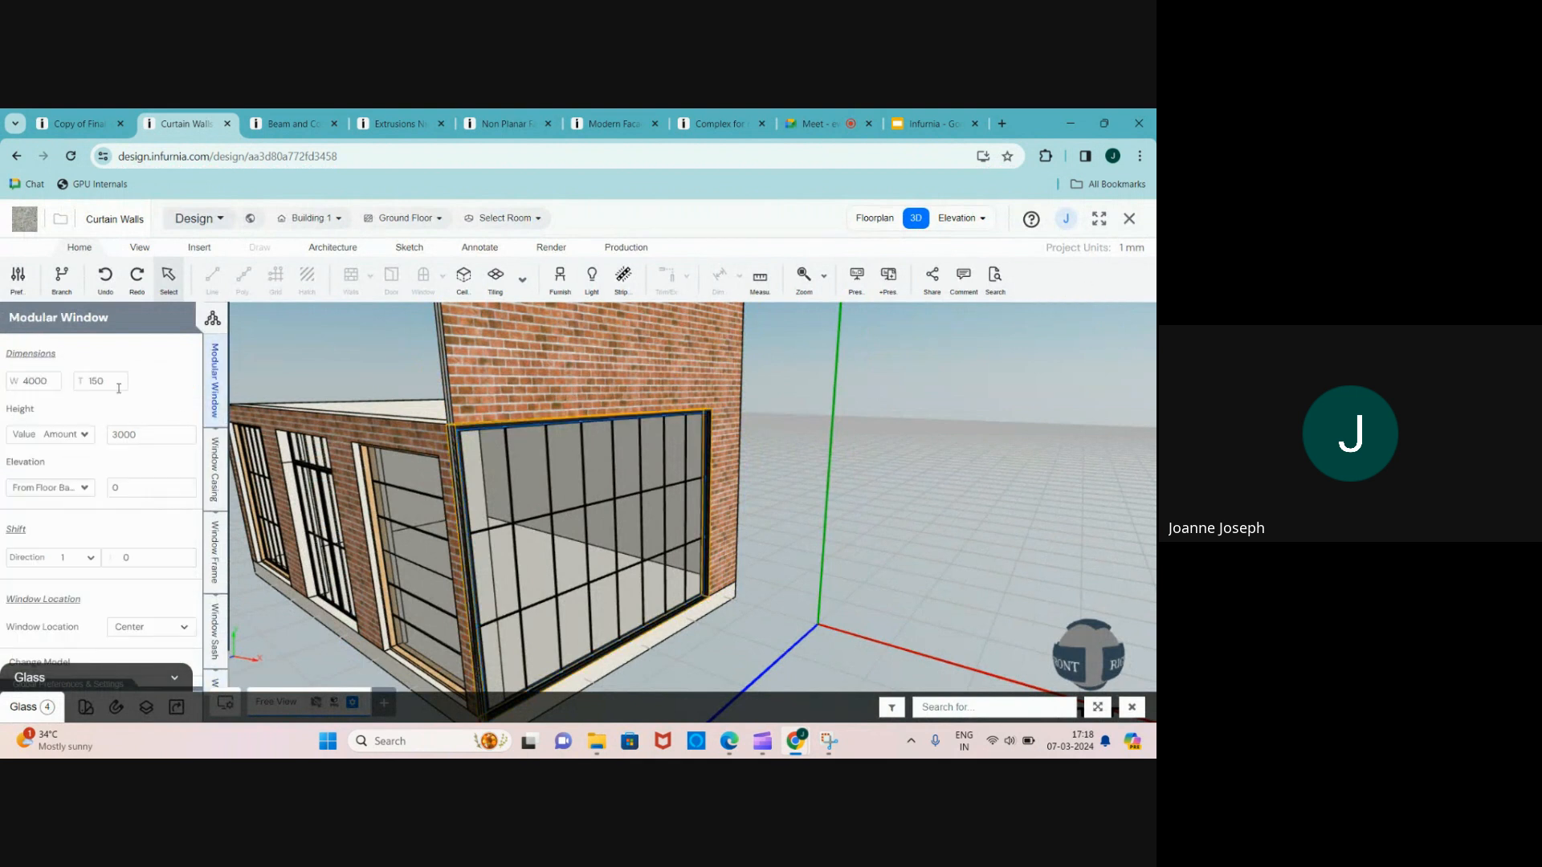
double_click(163, 434)
text(6)
key(Return)
scroll(92, 435, down, 1)
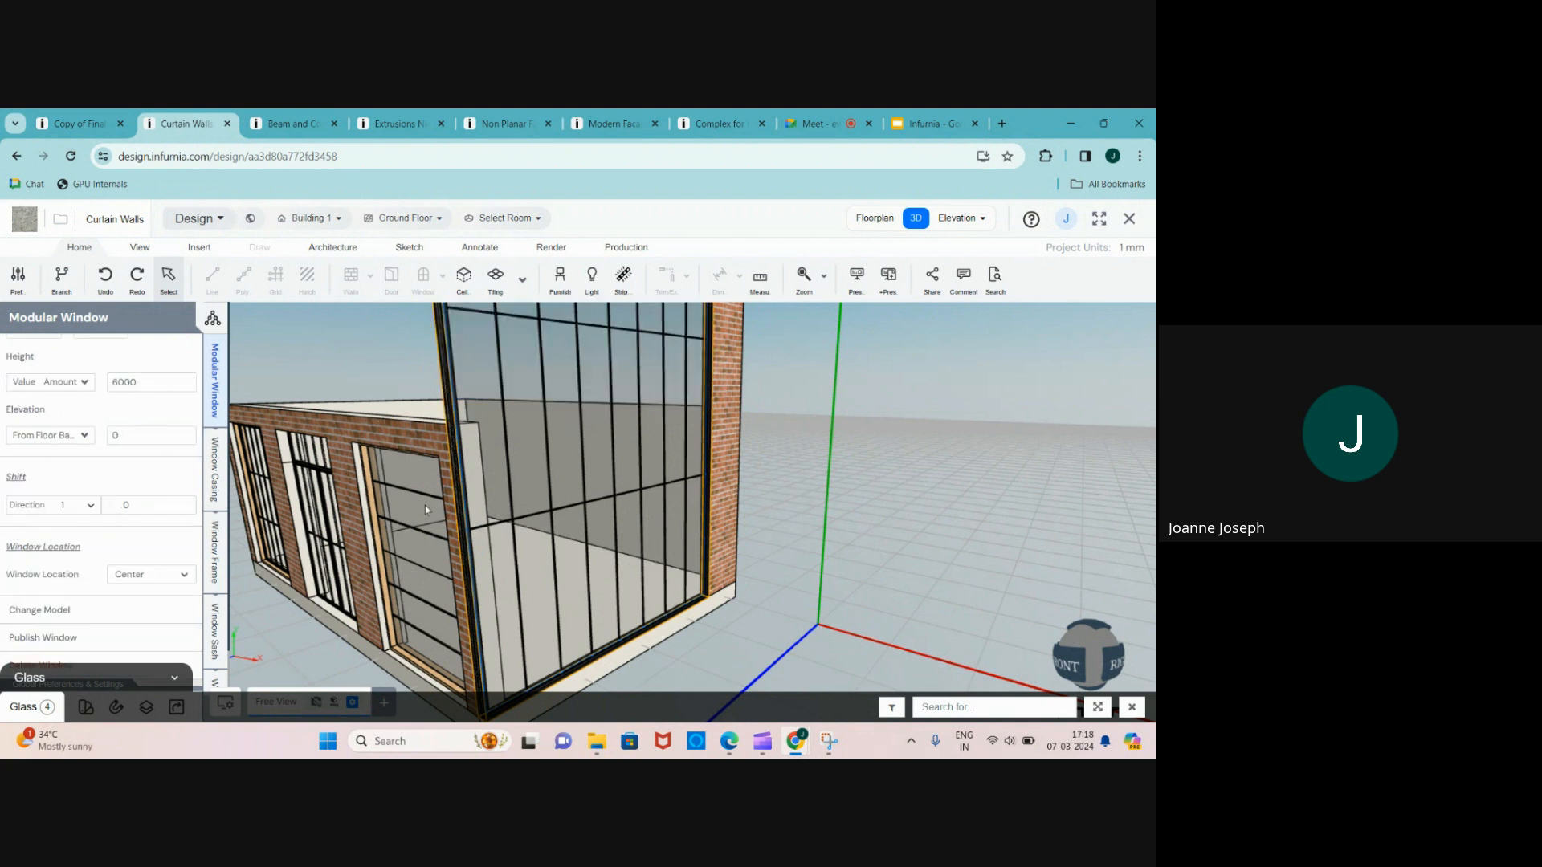
scroll(626, 498, down, 4)
drag(626, 498, 587, 494)
scroll(504, 499, up, 3)
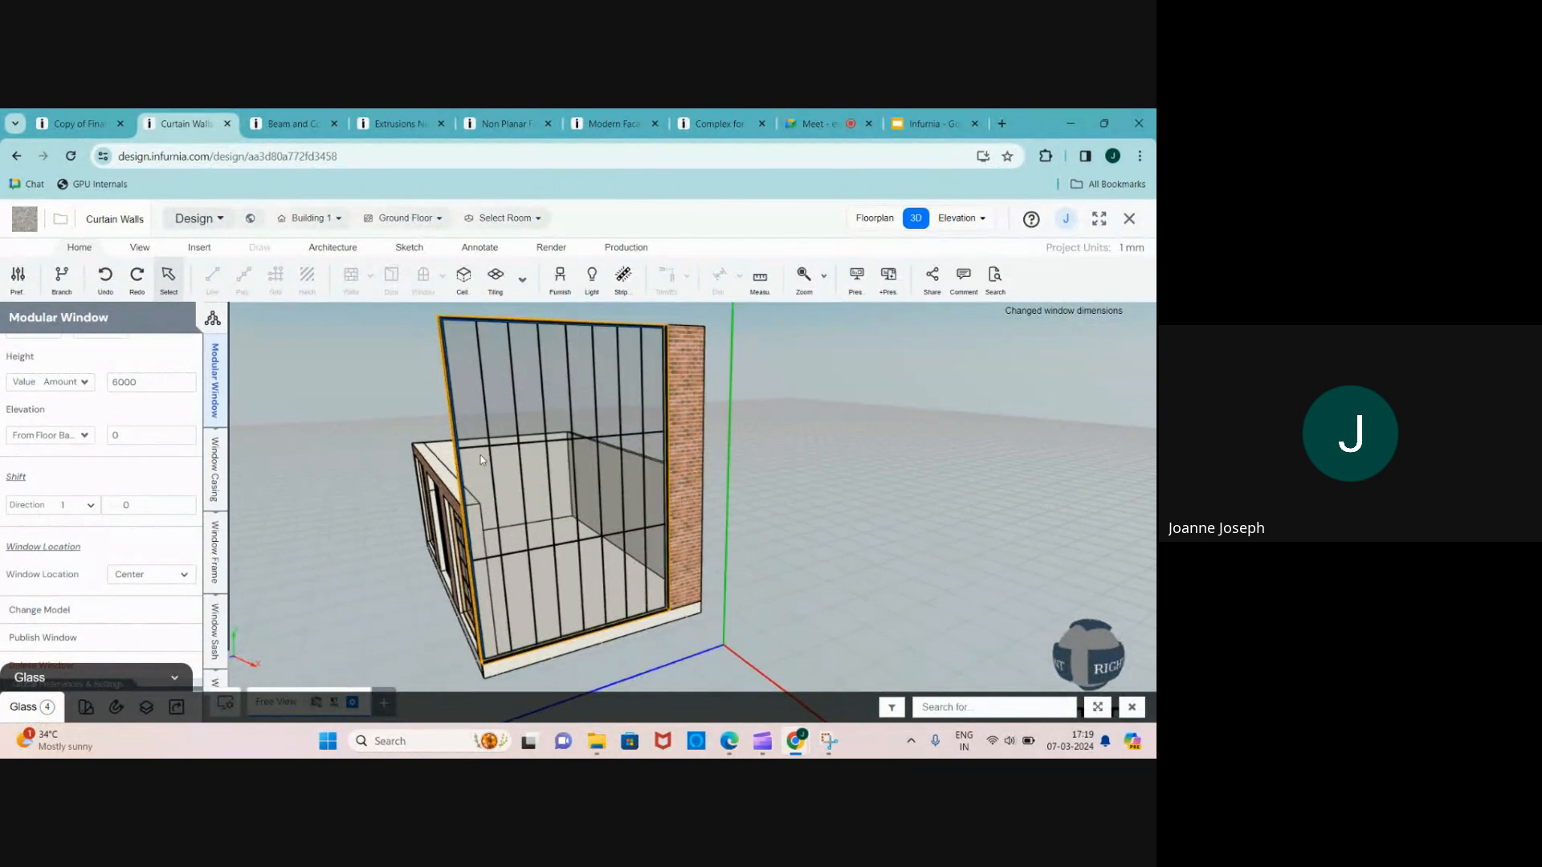
- Undo the side-wall window's height change
key(Escape)
middle_drag(506, 503, 534, 522)
key(ctrl+z)
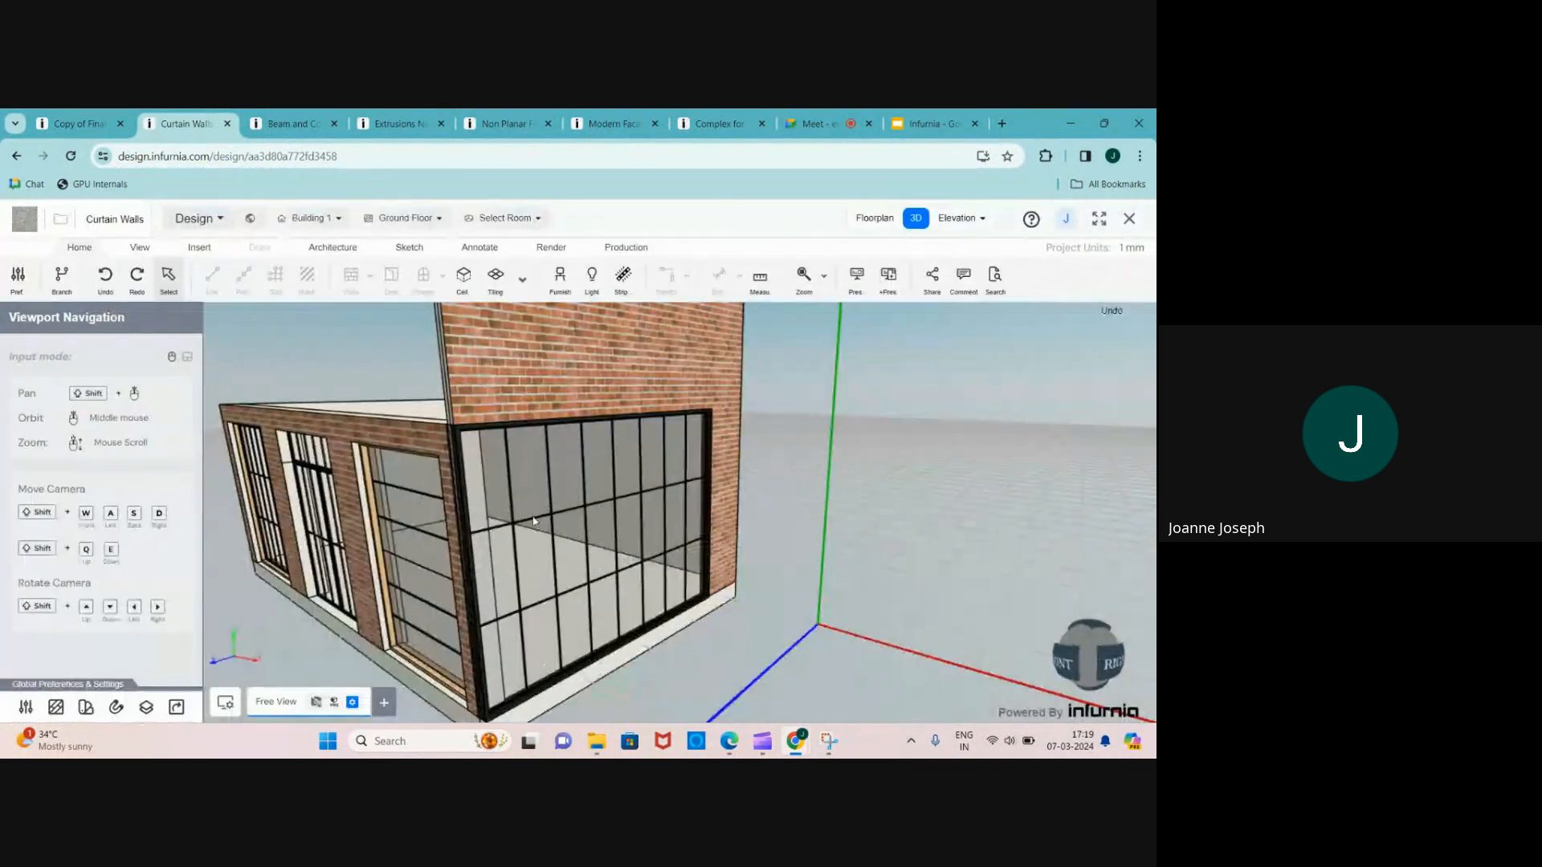
scroll(533, 522, down, 2)
scroll(516, 496, up, 3)
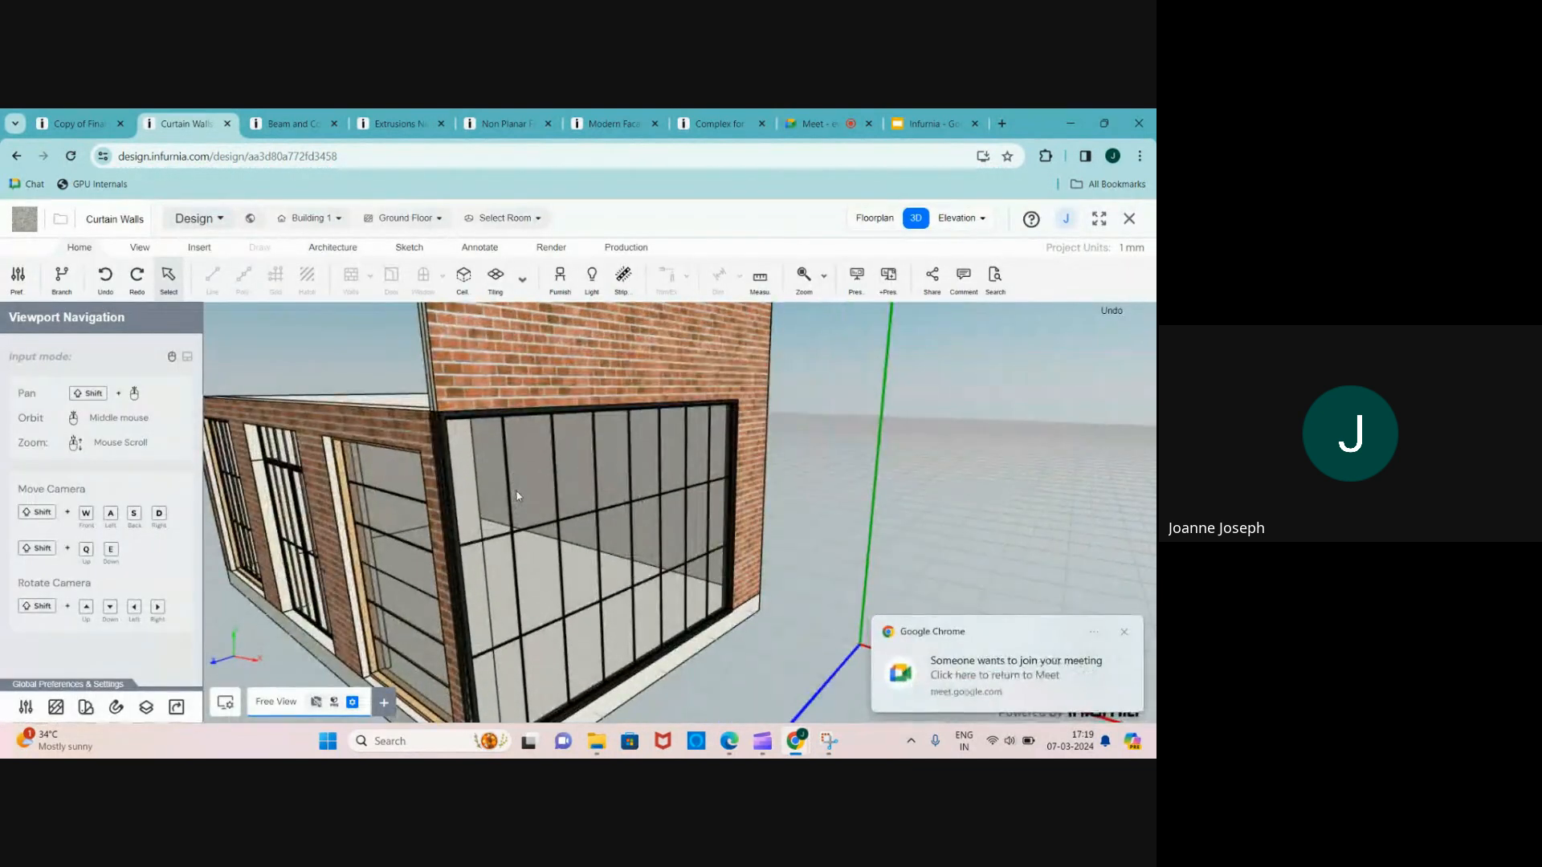
scroll(513, 461, down, 3)
scroll(657, 399, up, 3)
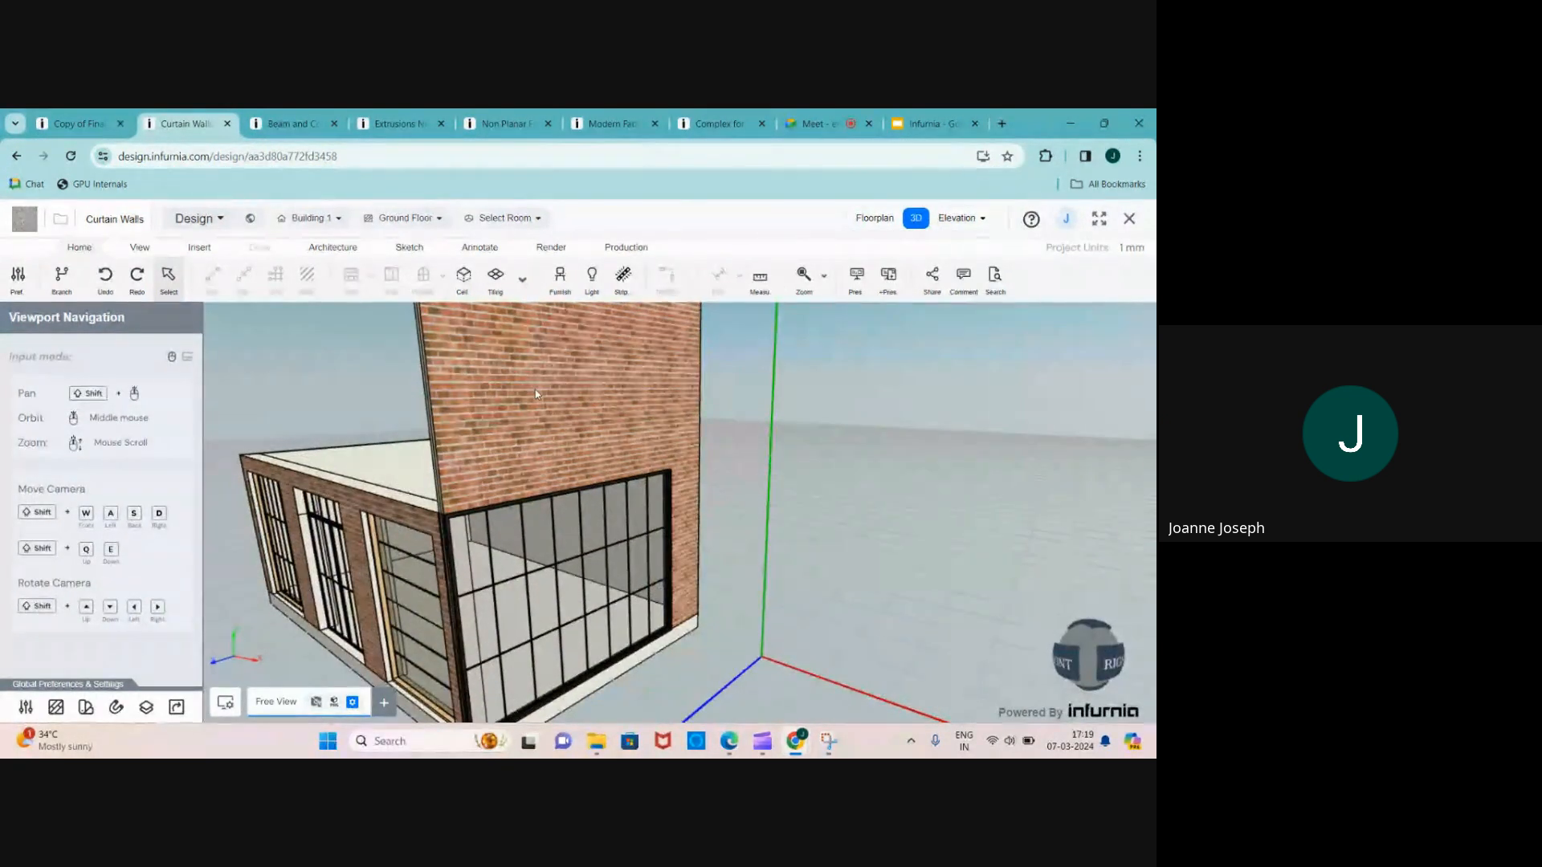
- Switch to the Infurnia presentation in Google Slides and examine the glass curtain wall reference on slide 9
click(930, 124)
scroll(88, 482, up, 3)
click(80, 391)
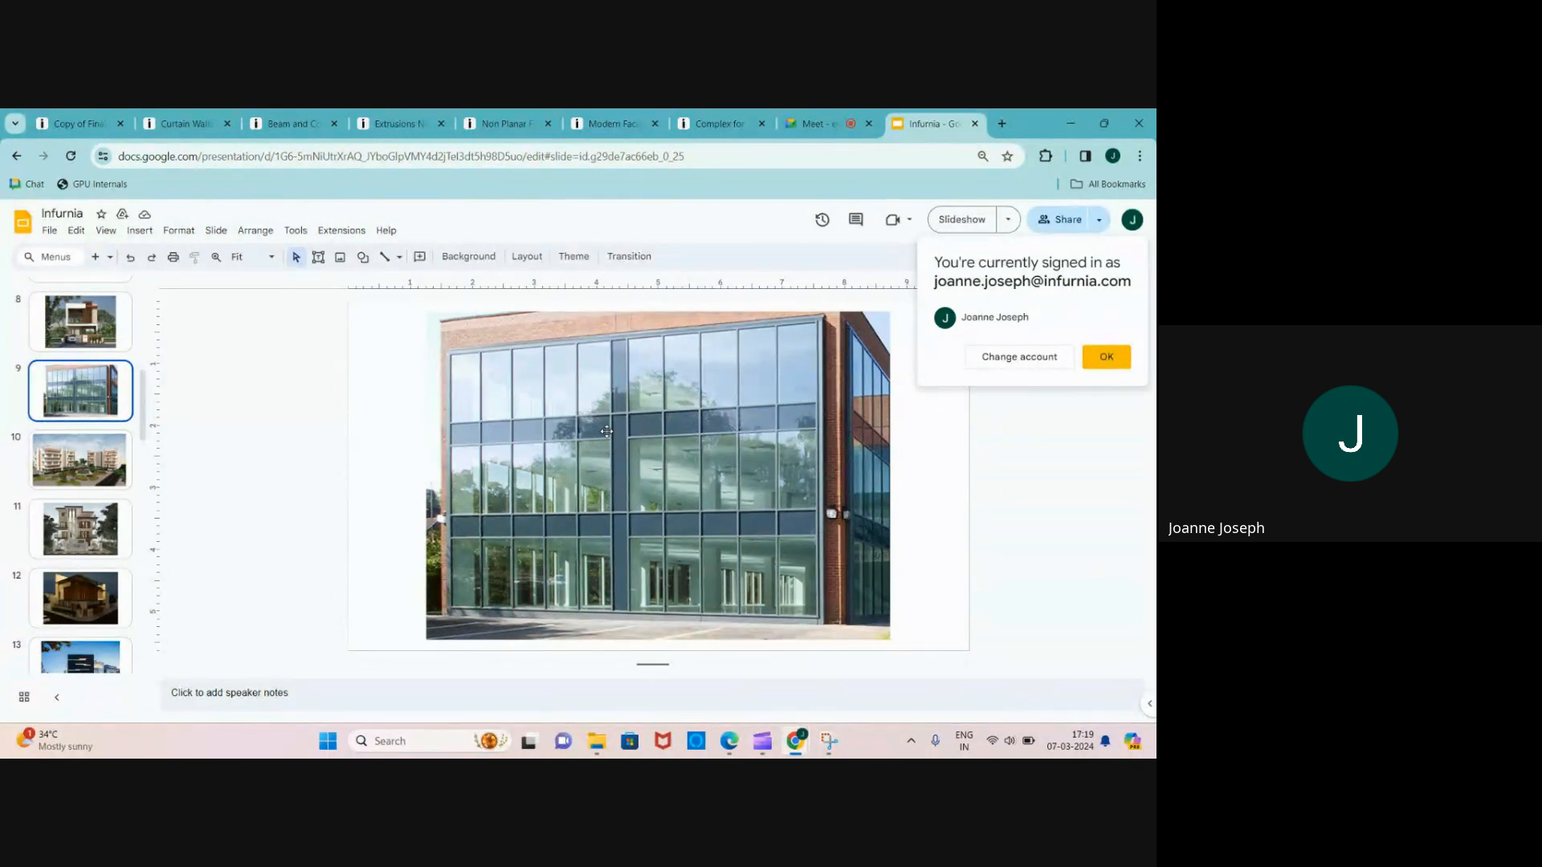
- Switch back to the Curtain Walls design in Infurnia and place a second window over the existing side-wall window in the floor plan
click(175, 122)
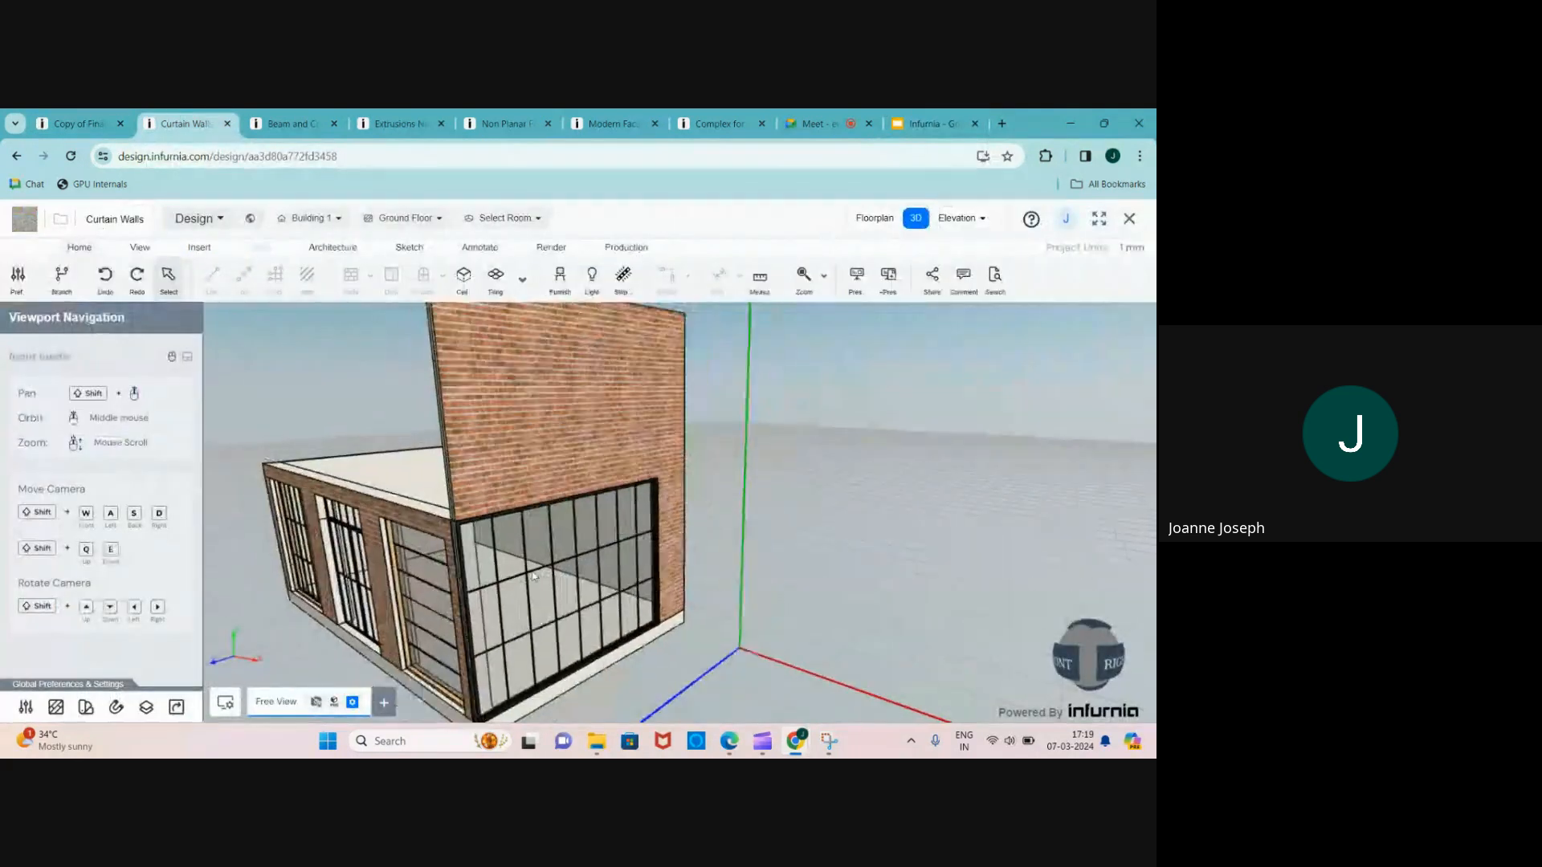
scroll(534, 575, up, 2)
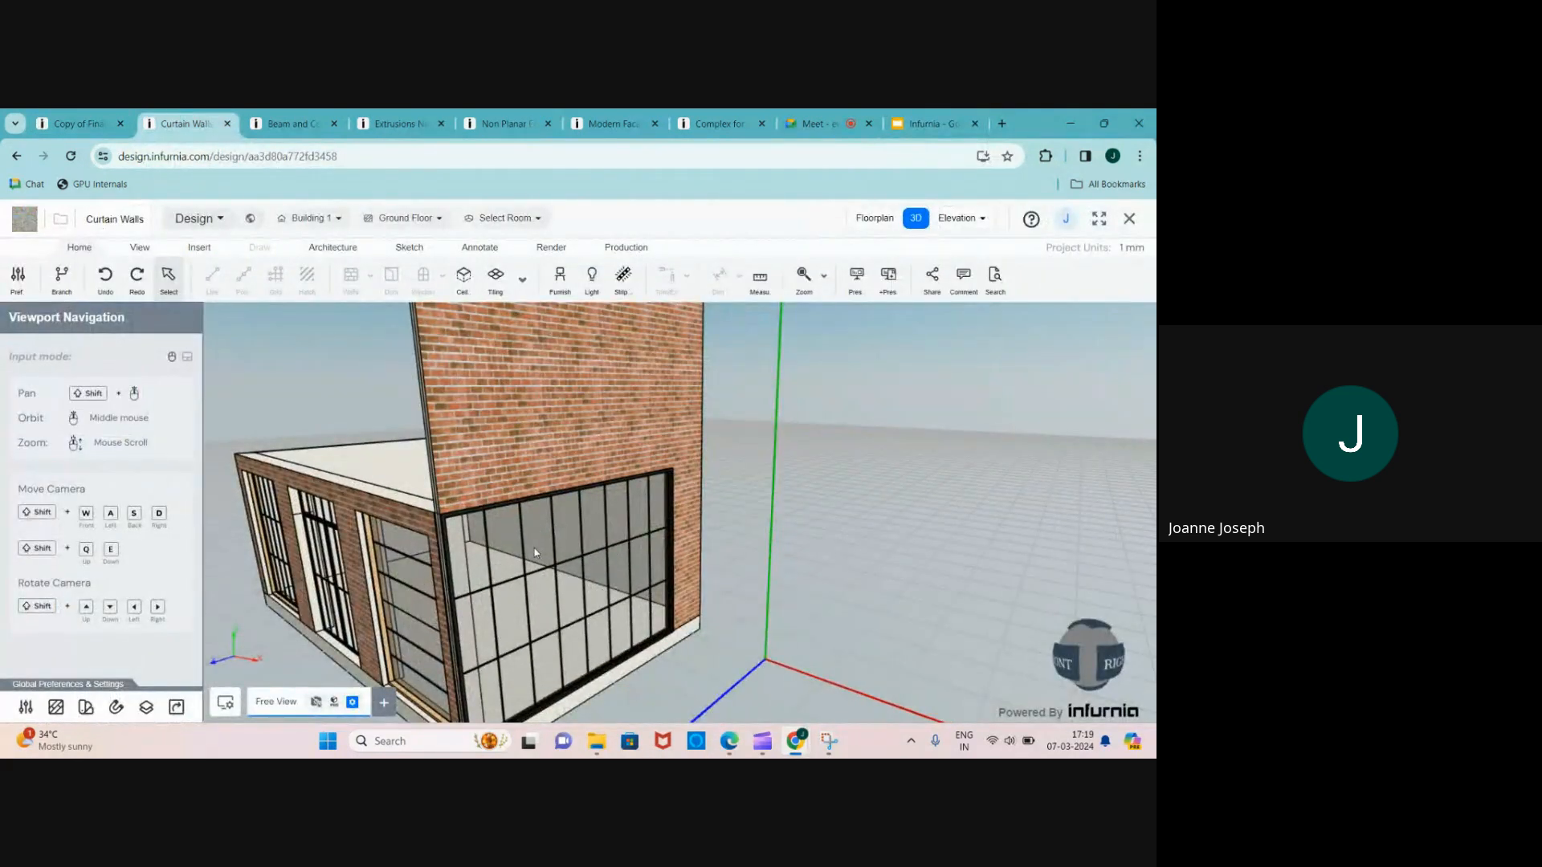
click(535, 552)
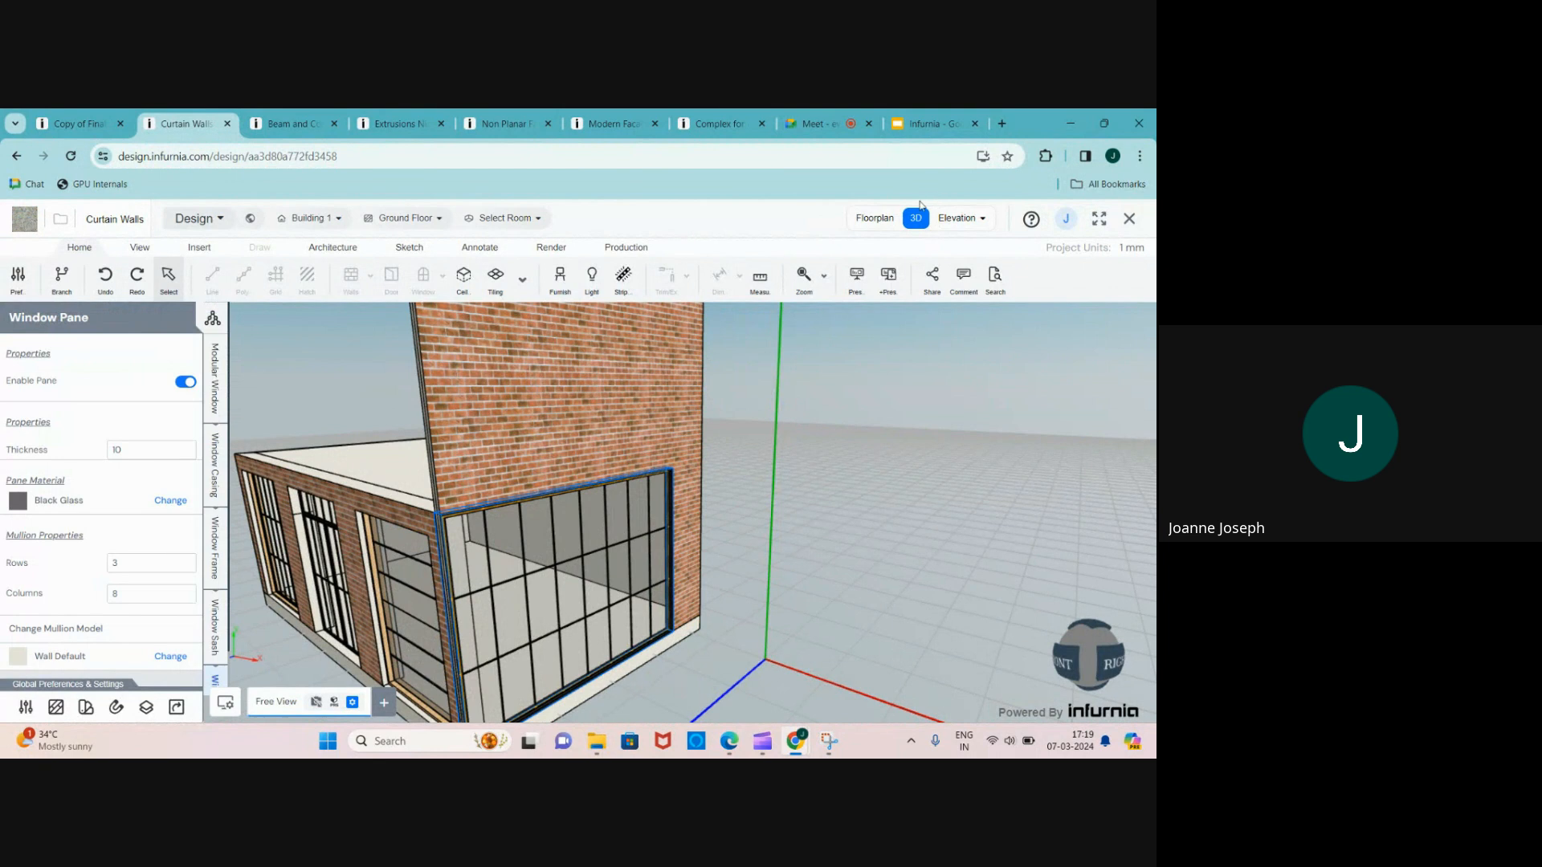
click(874, 218)
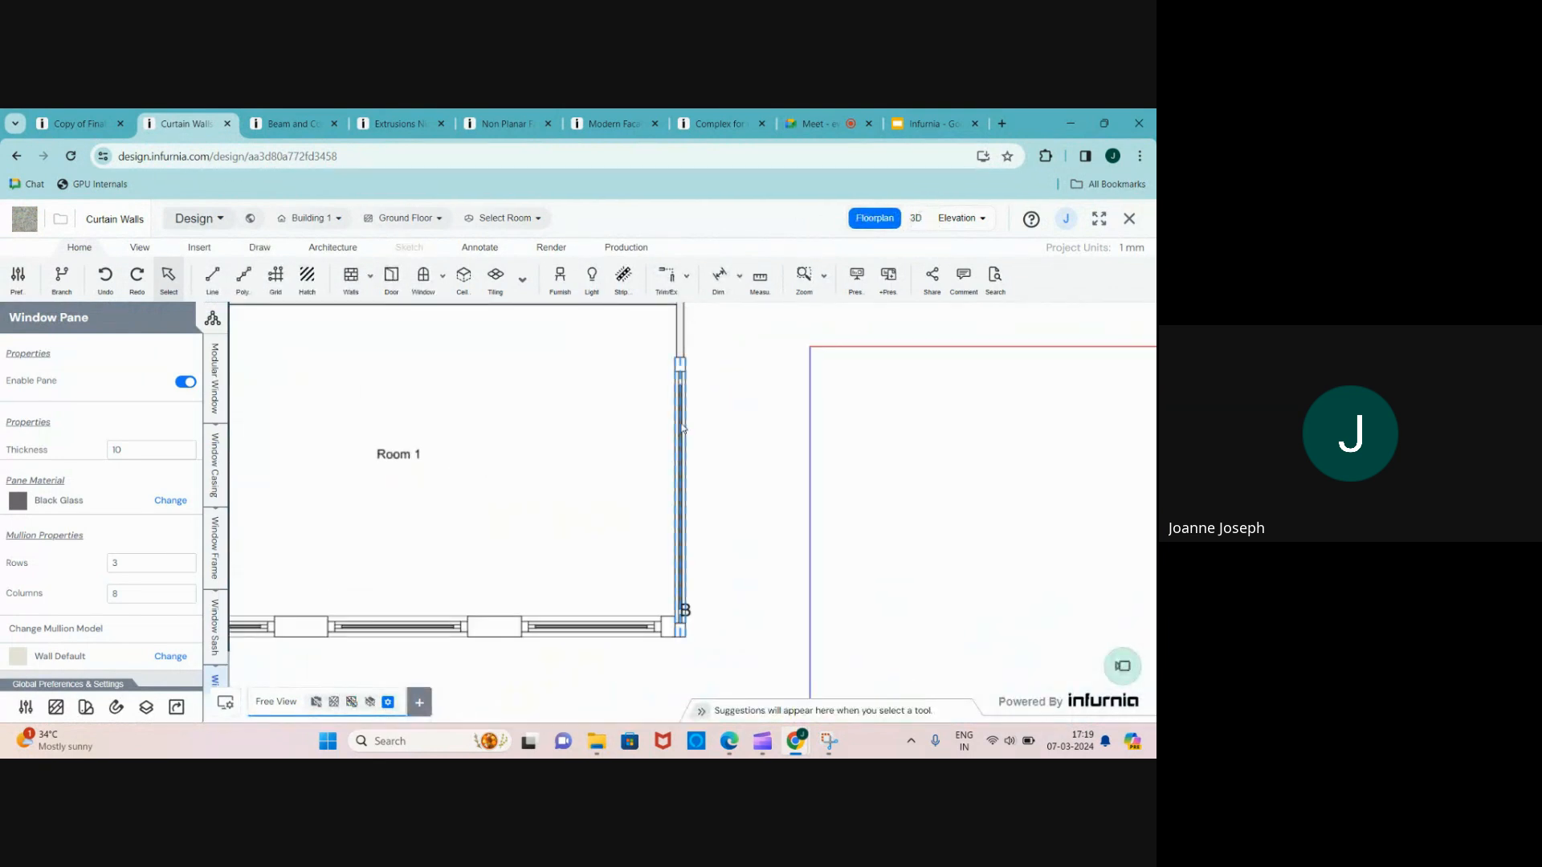
click(443, 277)
click(443, 320)
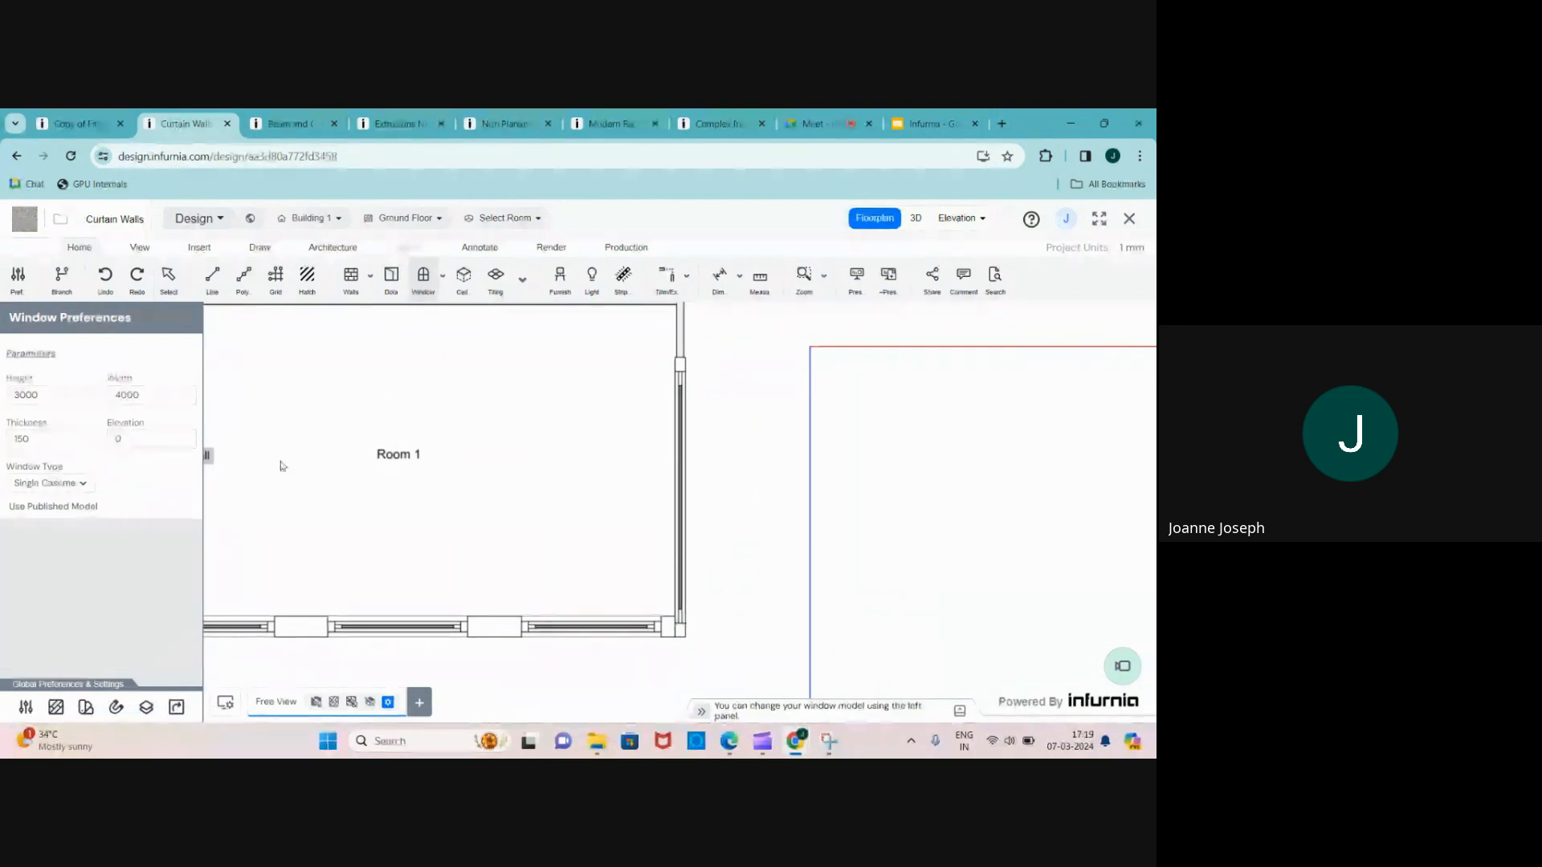
click(670, 542)
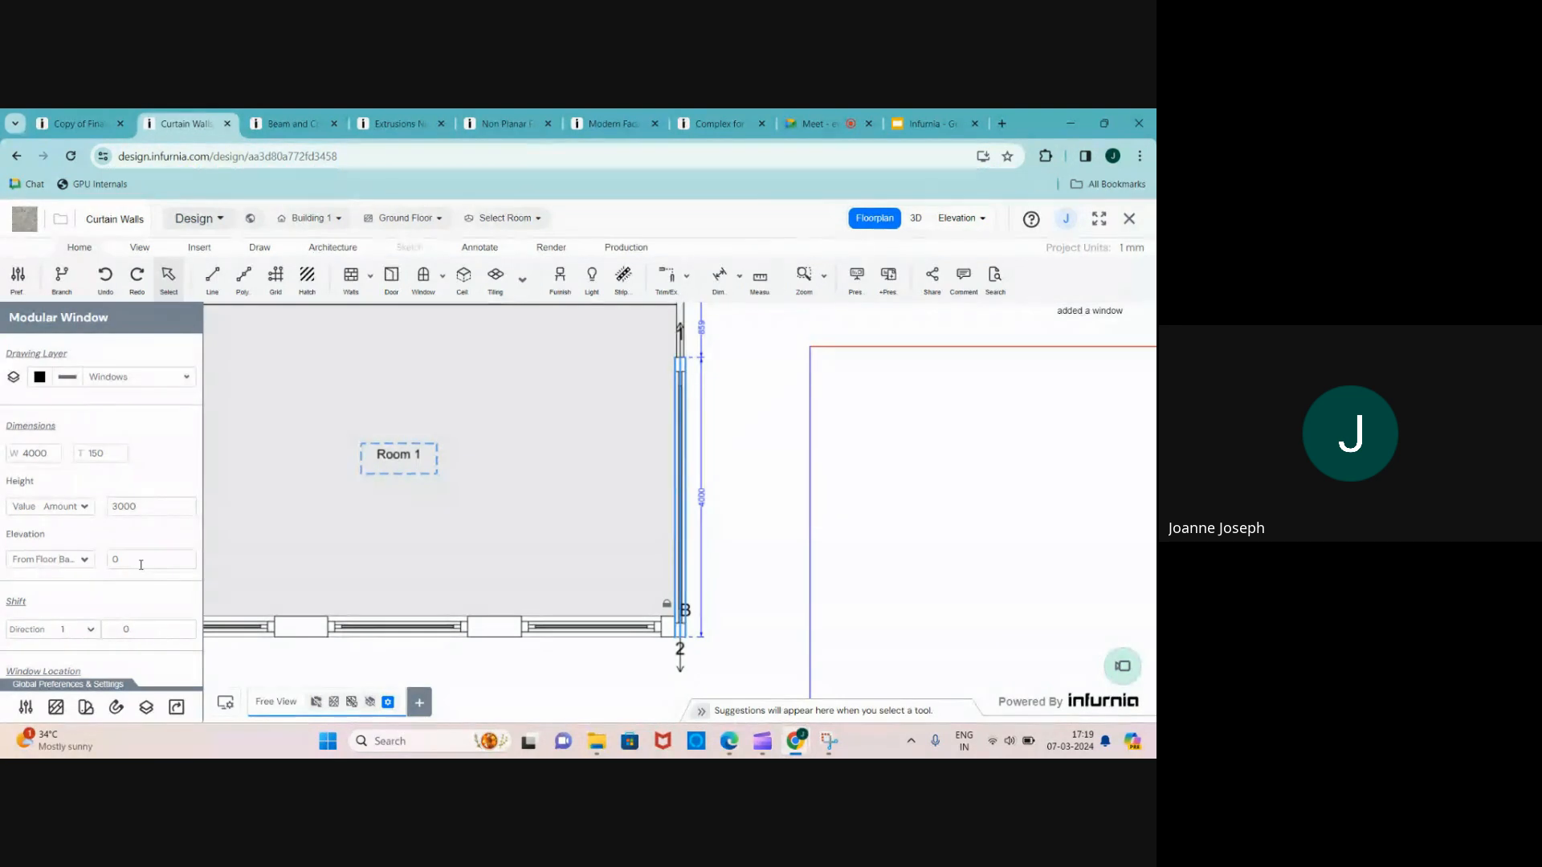
- Set the new window's elevation to 3000 mm and its height to 1000 mm, and show the model in 3D
click(141, 561)
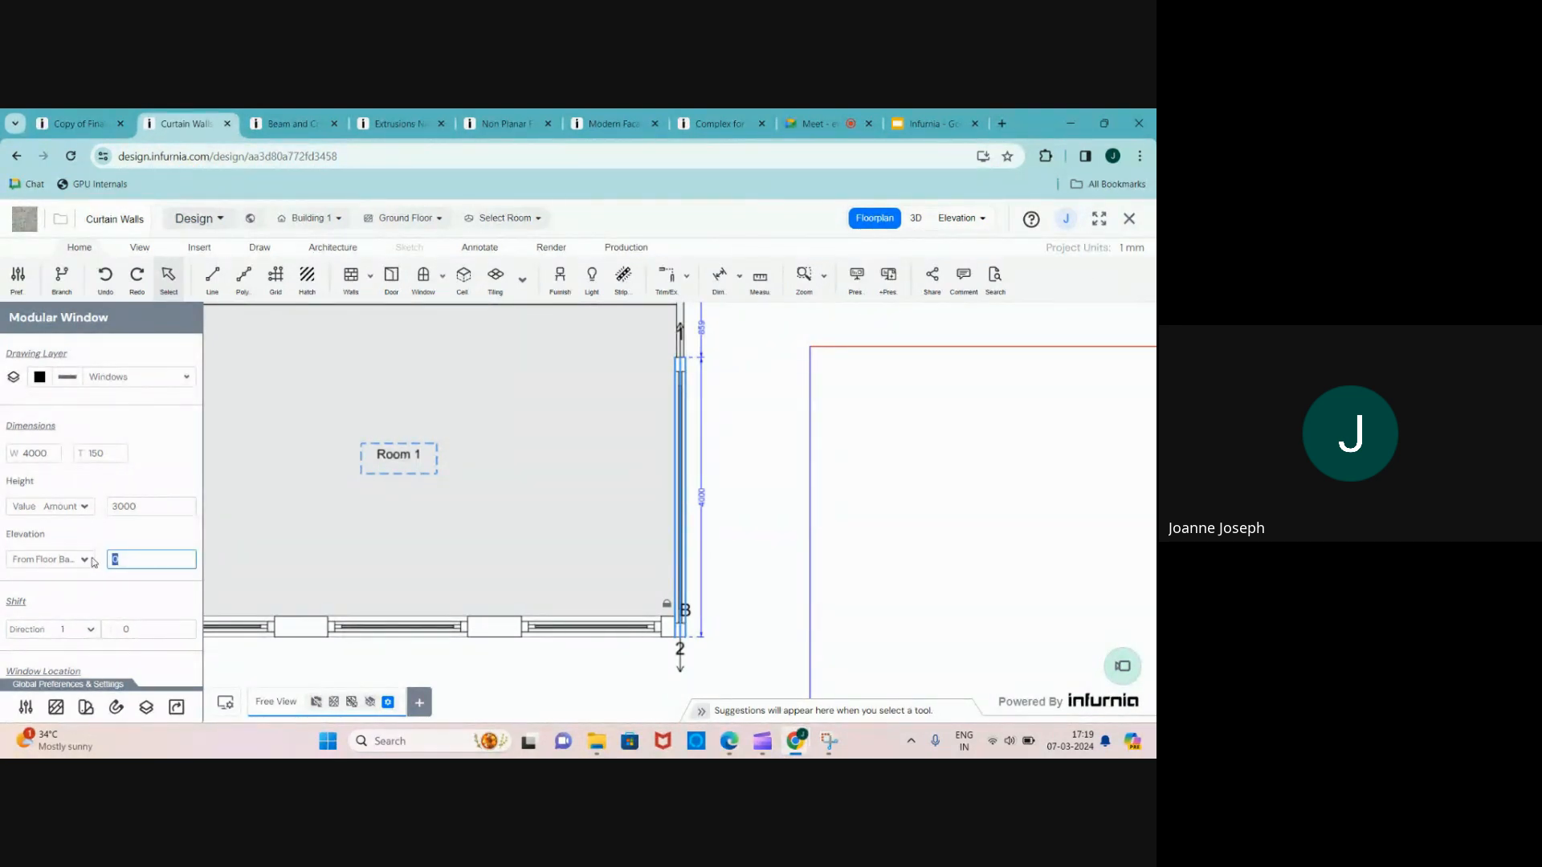
text(3000)
key(Return)
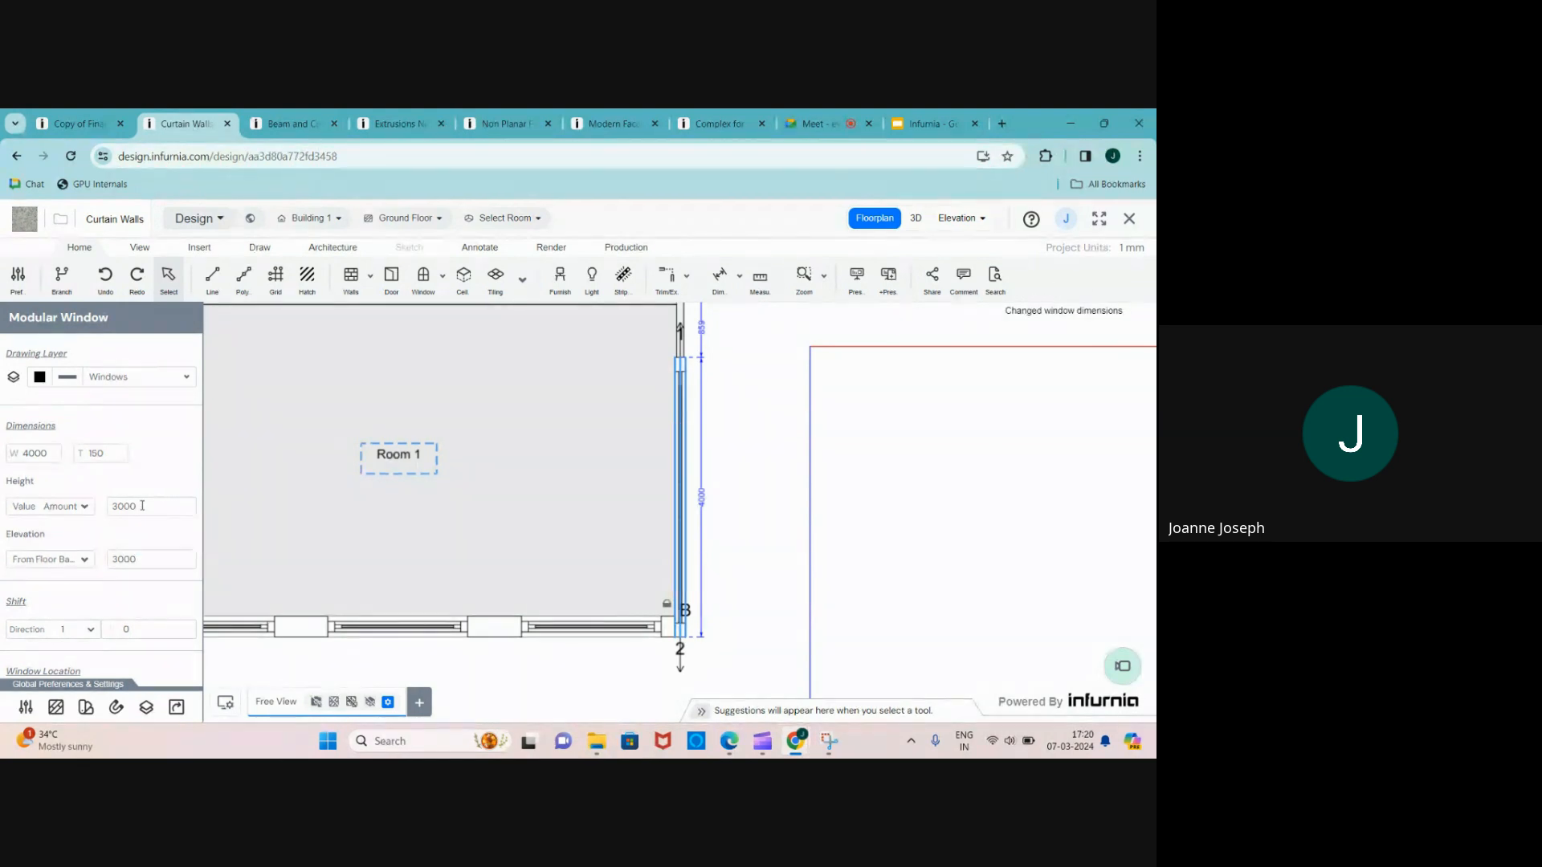
click(142, 506)
key(BackSpace)
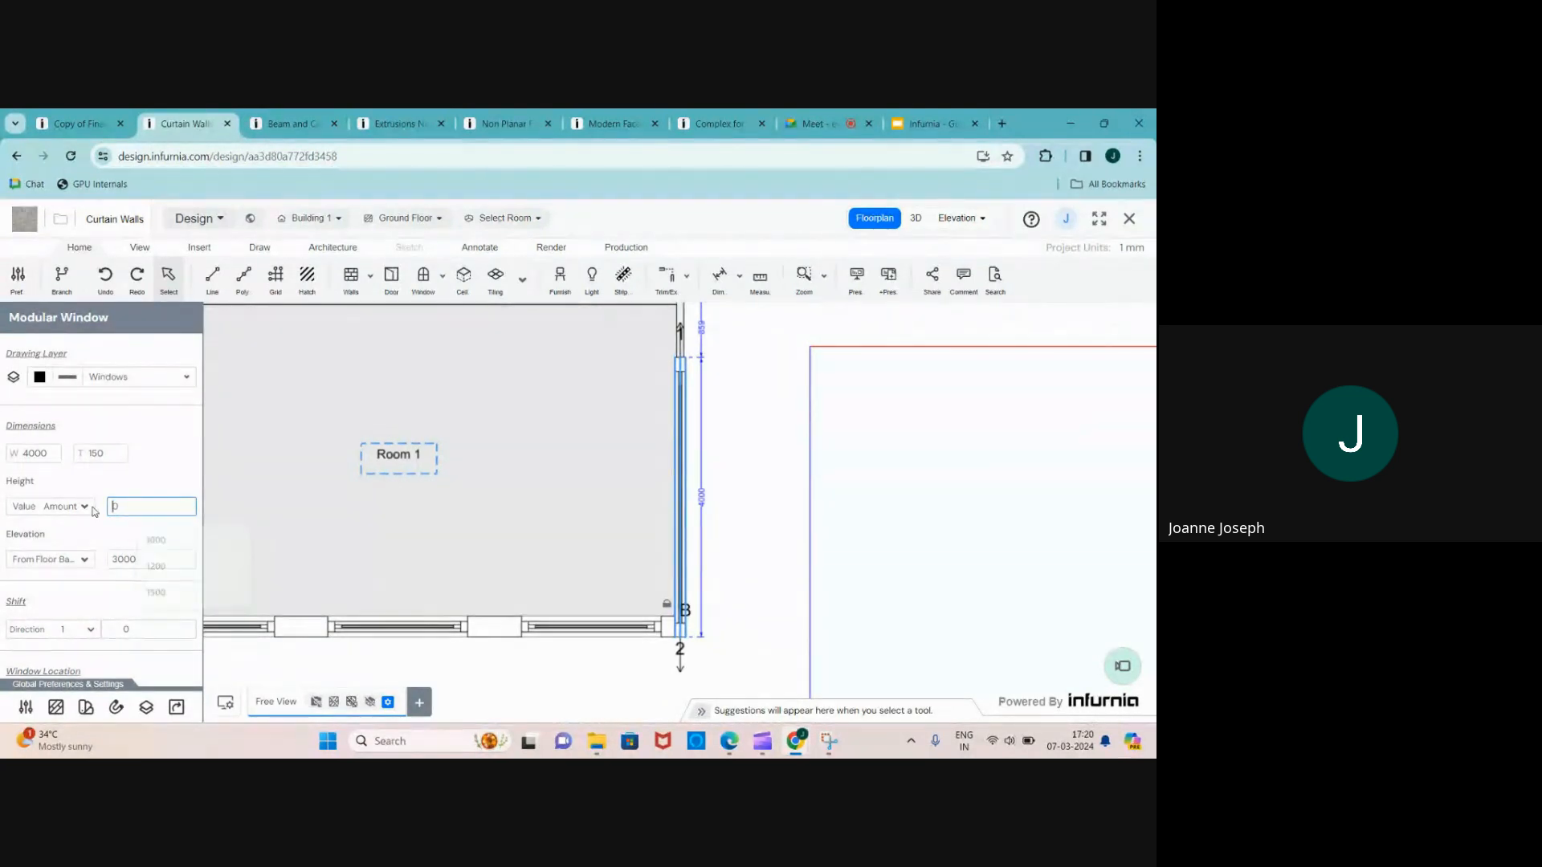
text(1000)
key(Return)
click(916, 219)
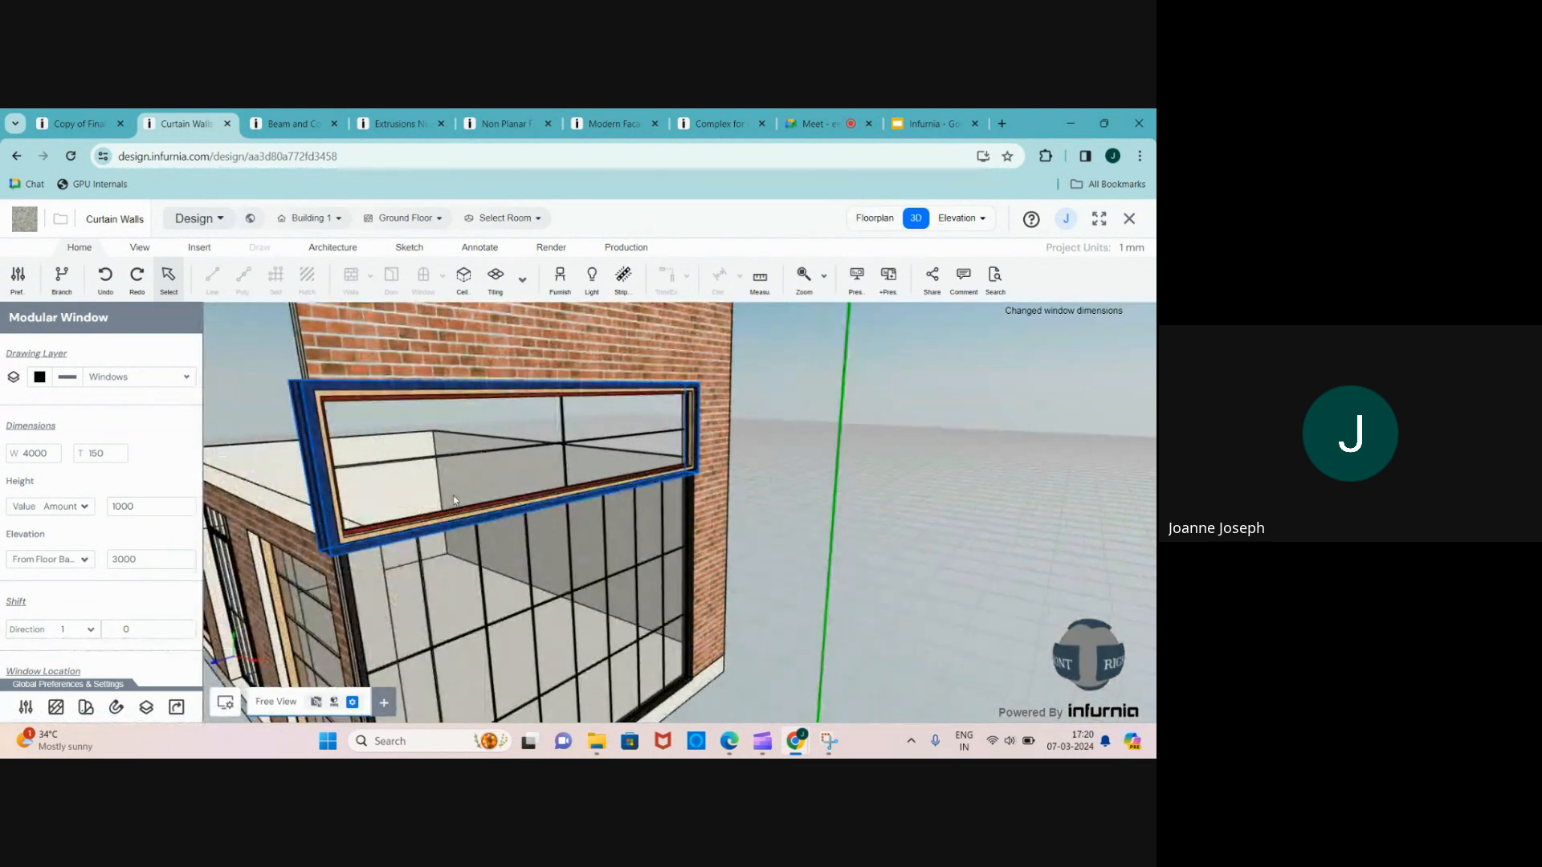
- Select the upper side-wall window and disable its casing
click(862, 533)
click(644, 537)
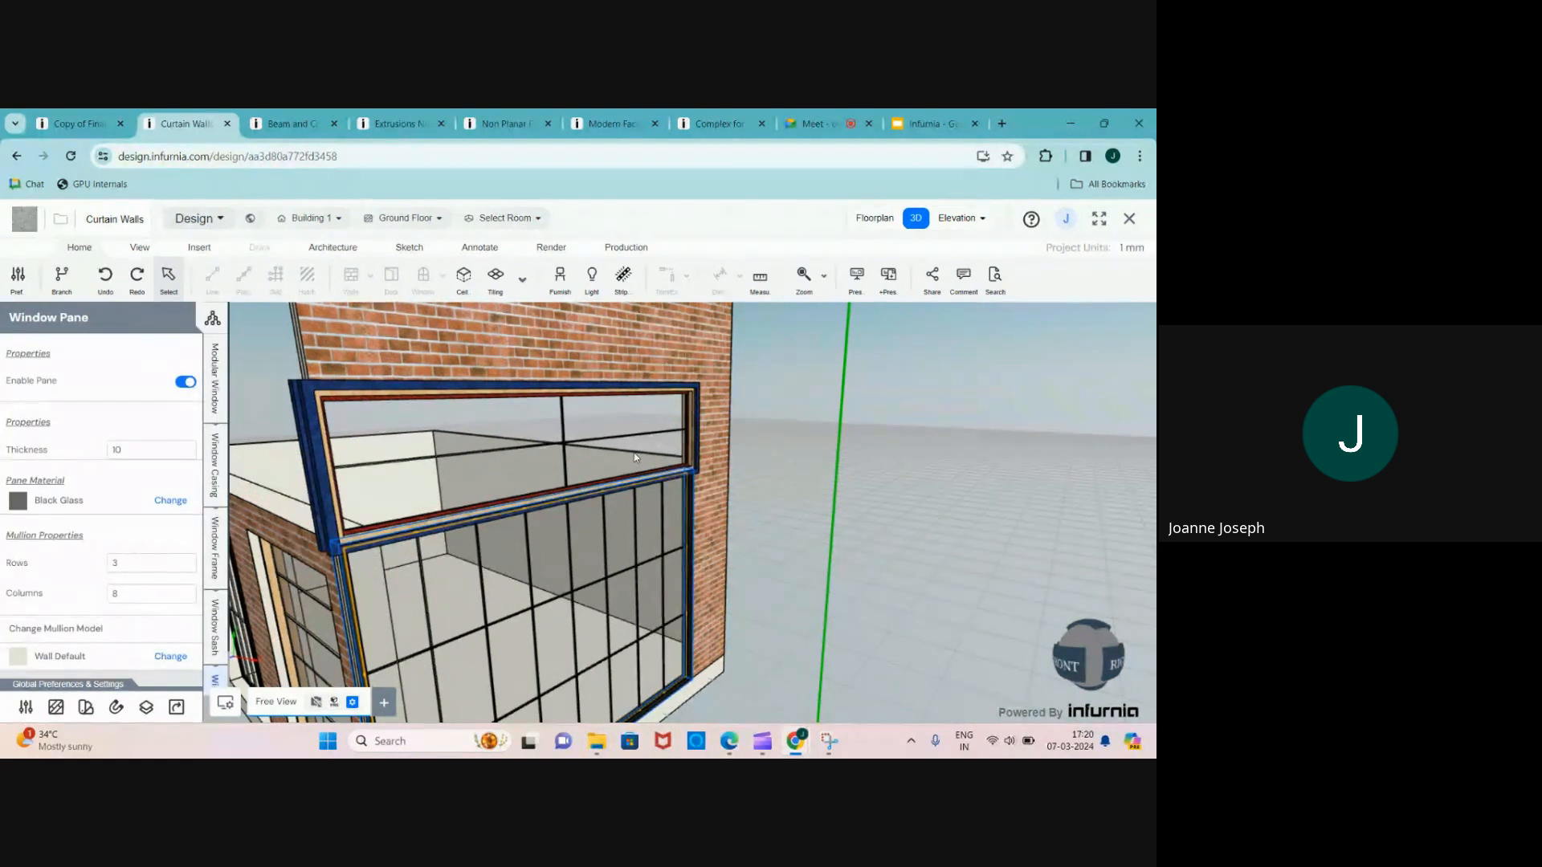
click(609, 469)
click(215, 466)
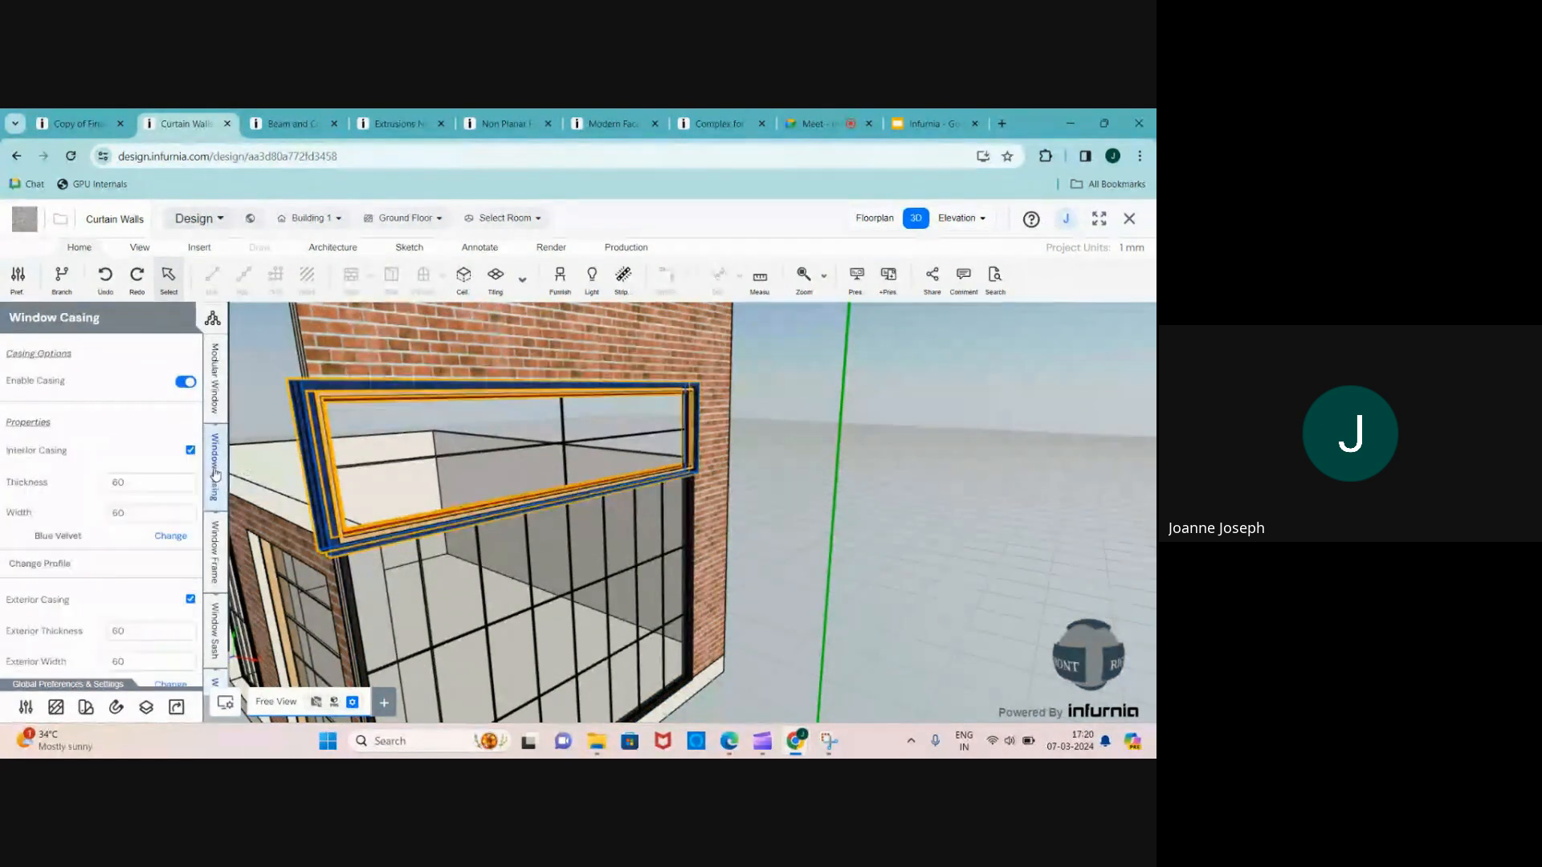
- Change the upper window's frame material to Flat Black from the Acrylic collection
click(211, 558)
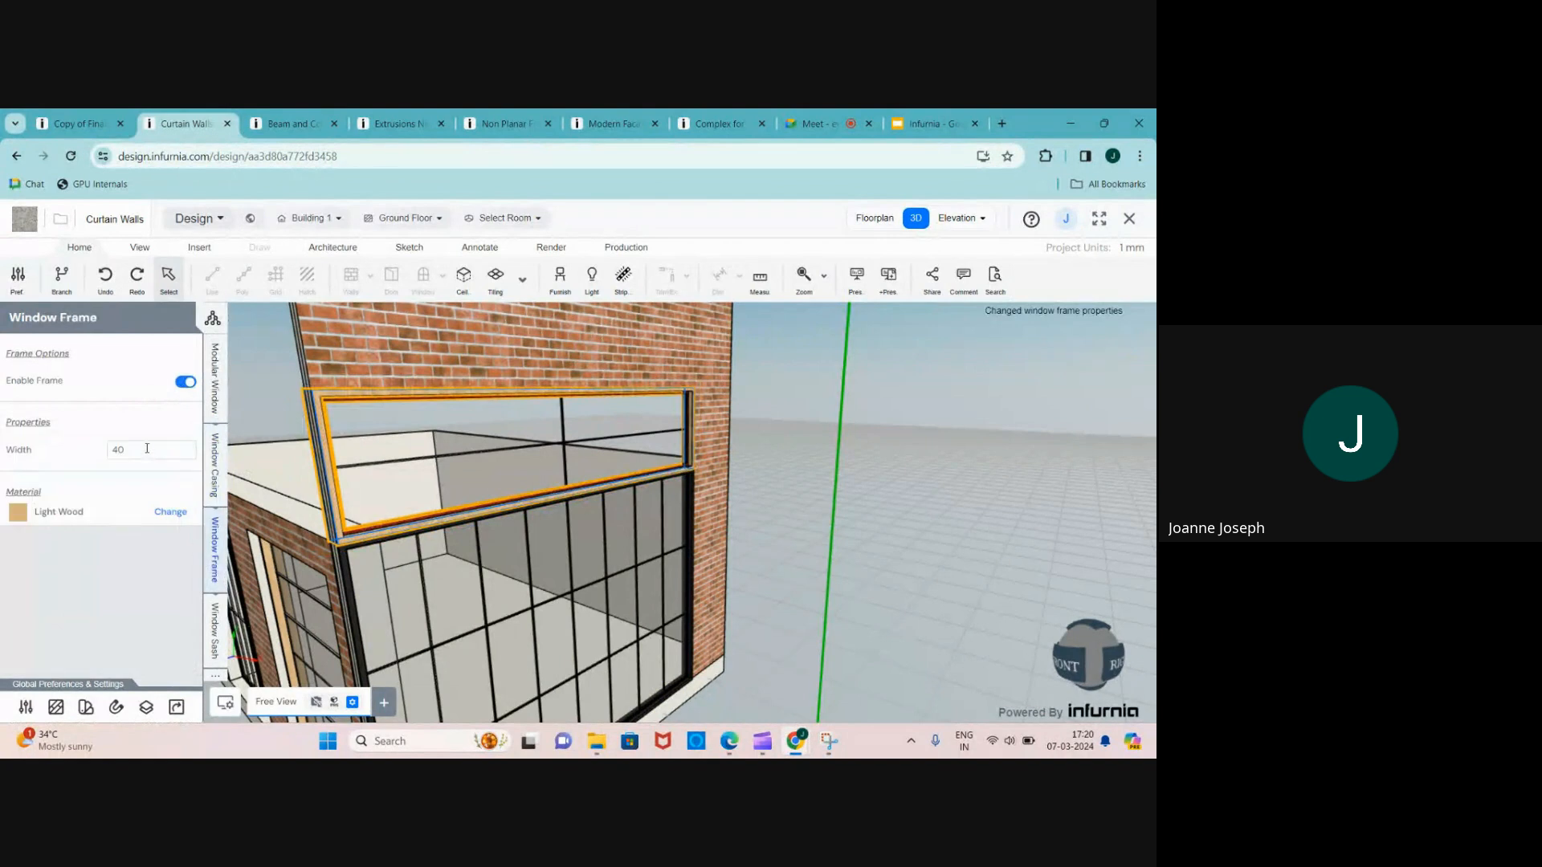
click(165, 512)
click(56, 545)
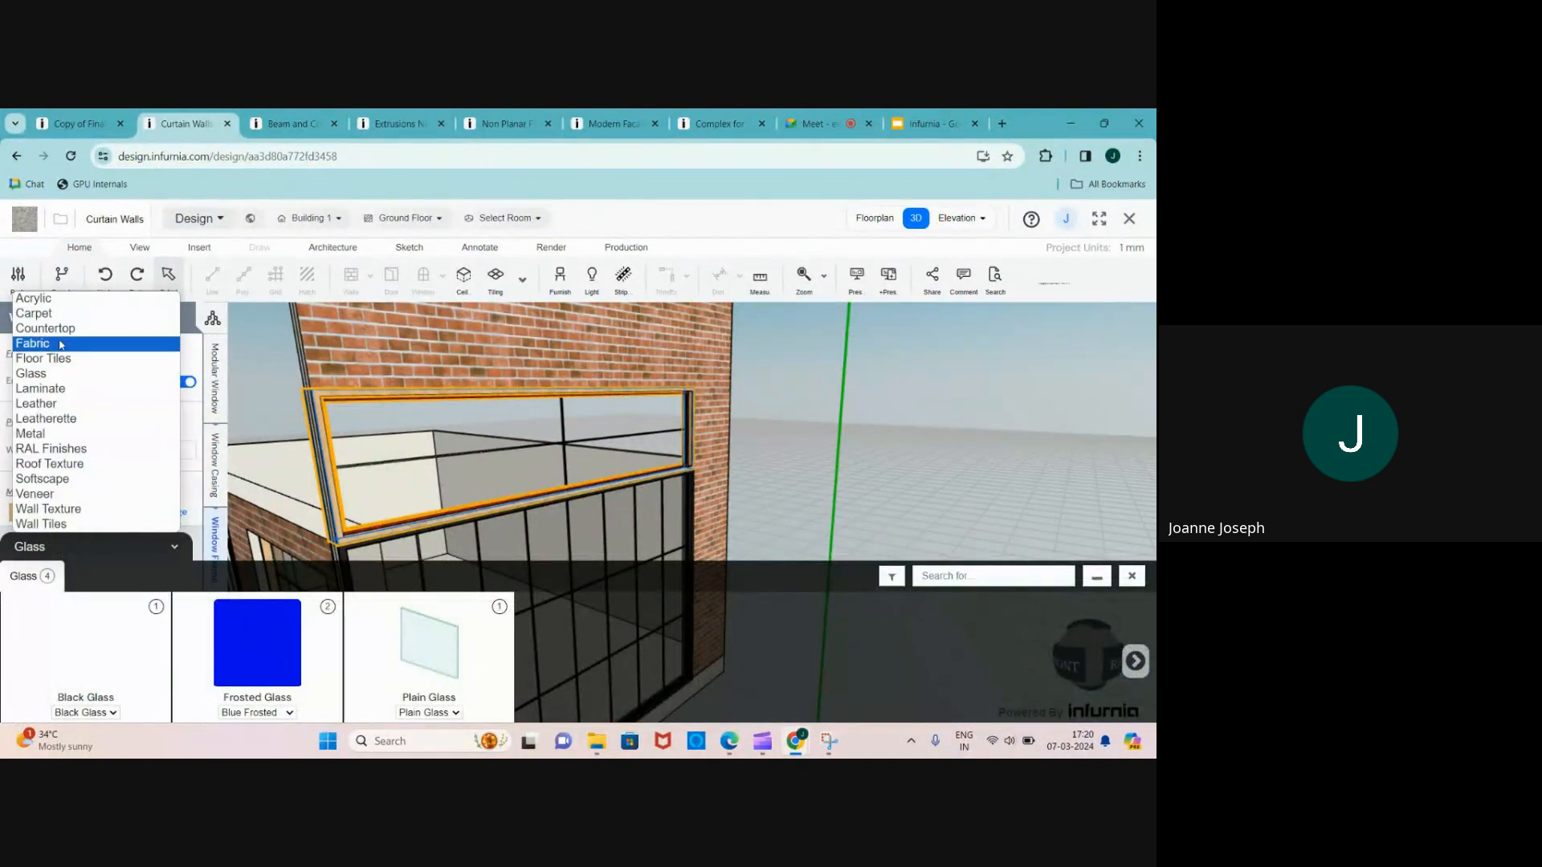
click(34, 298)
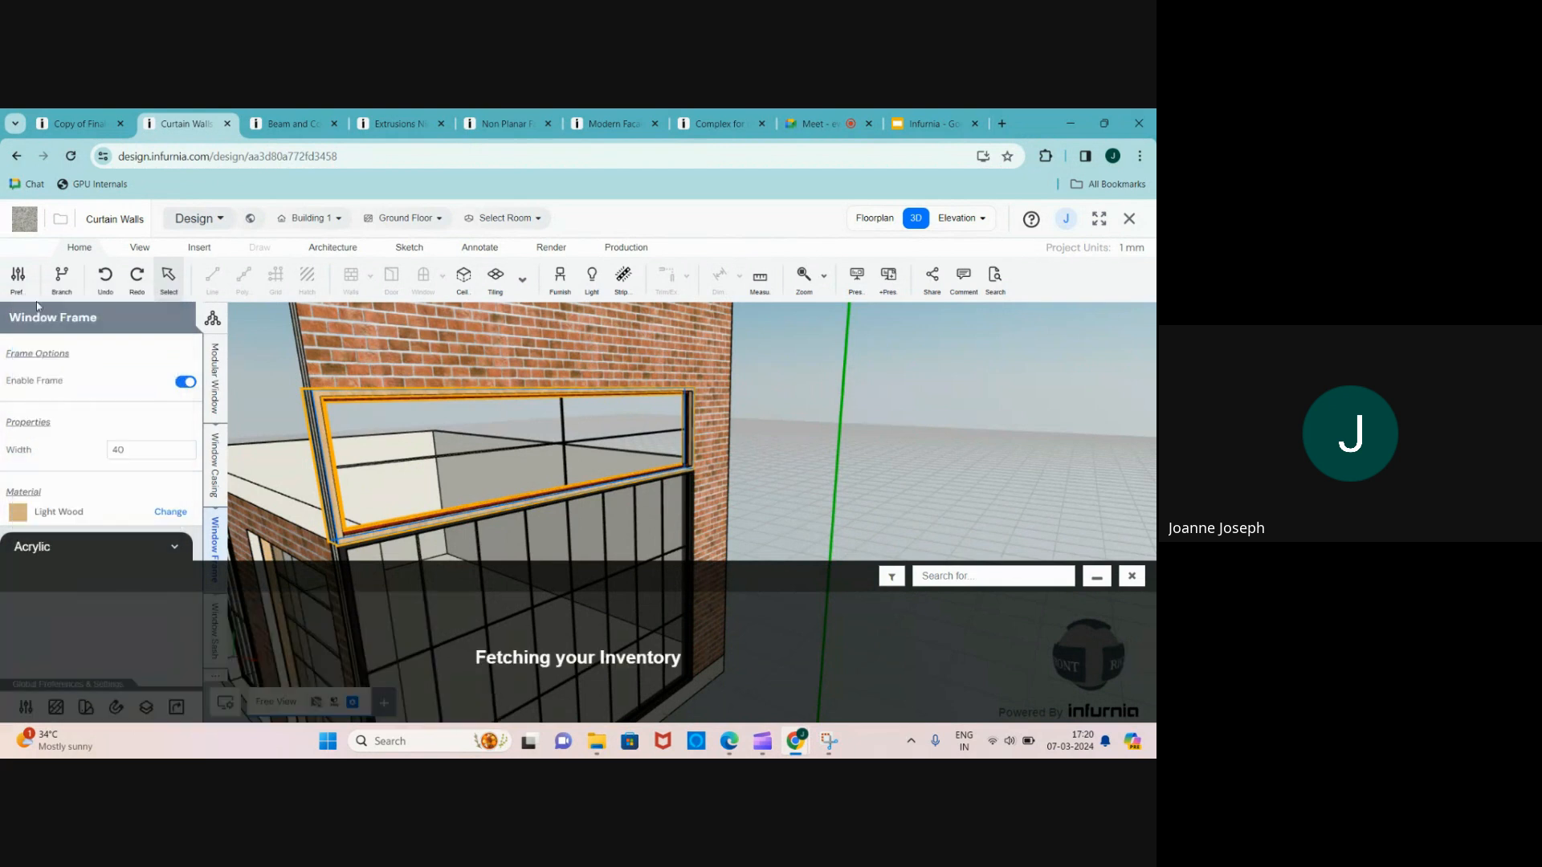
click(612, 643)
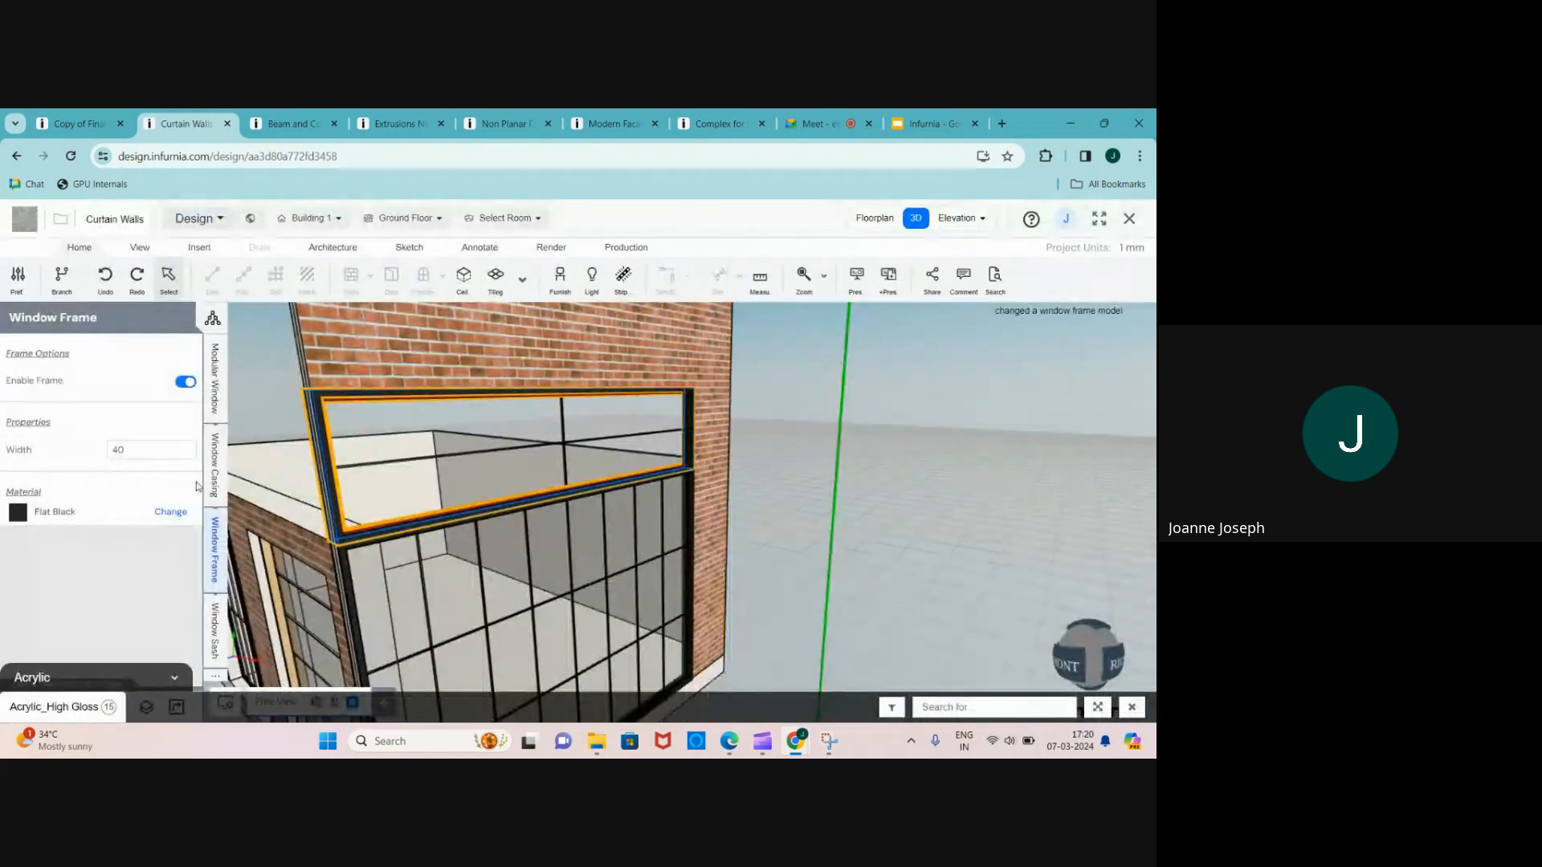
- Disable the upper window's frame and sash
click(186, 381)
click(214, 630)
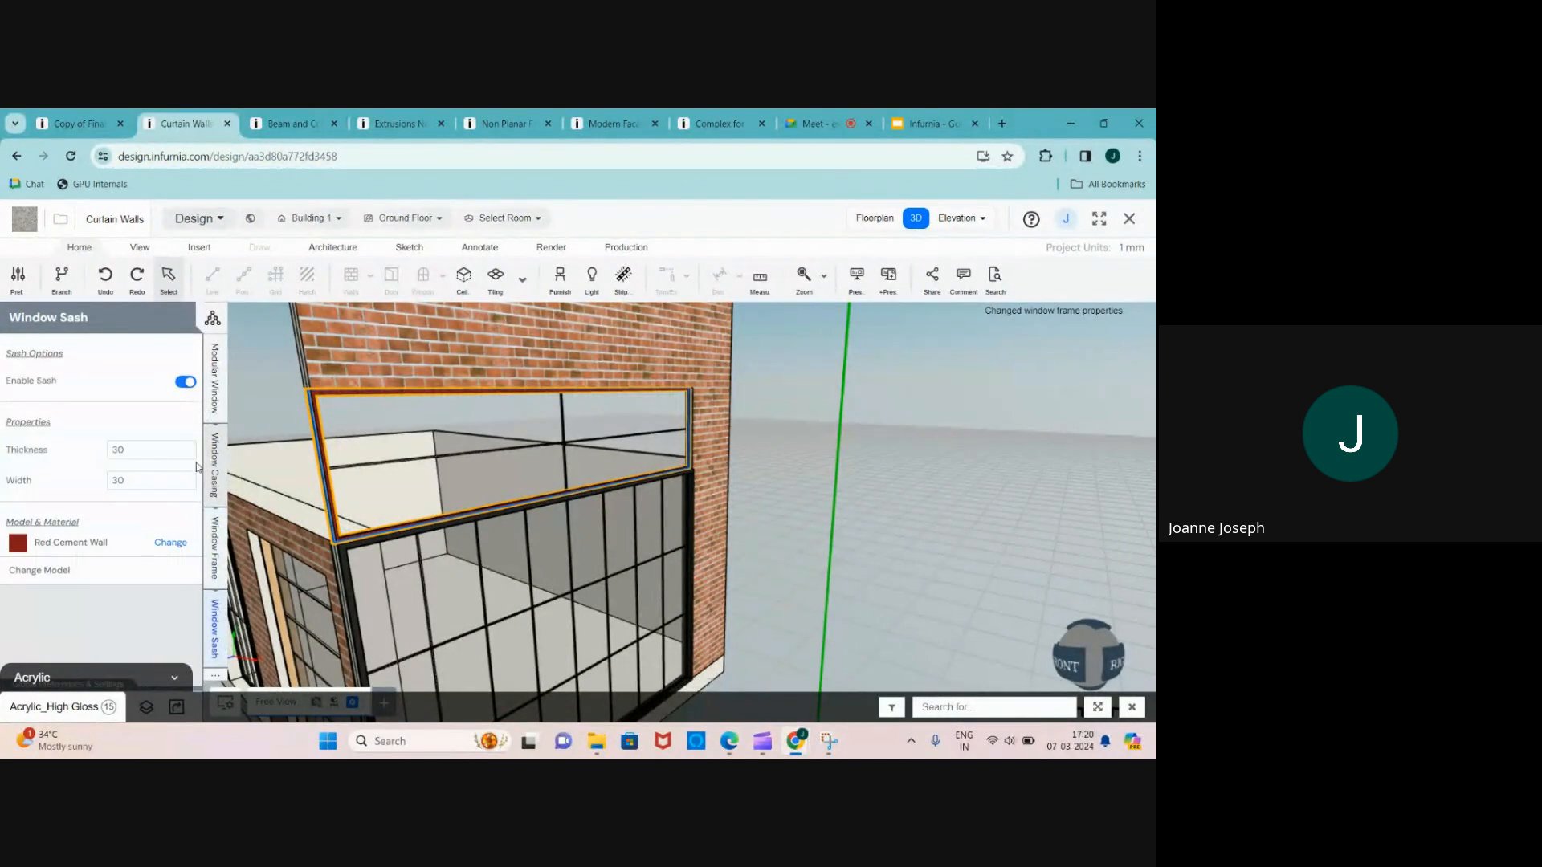
click(184, 382)
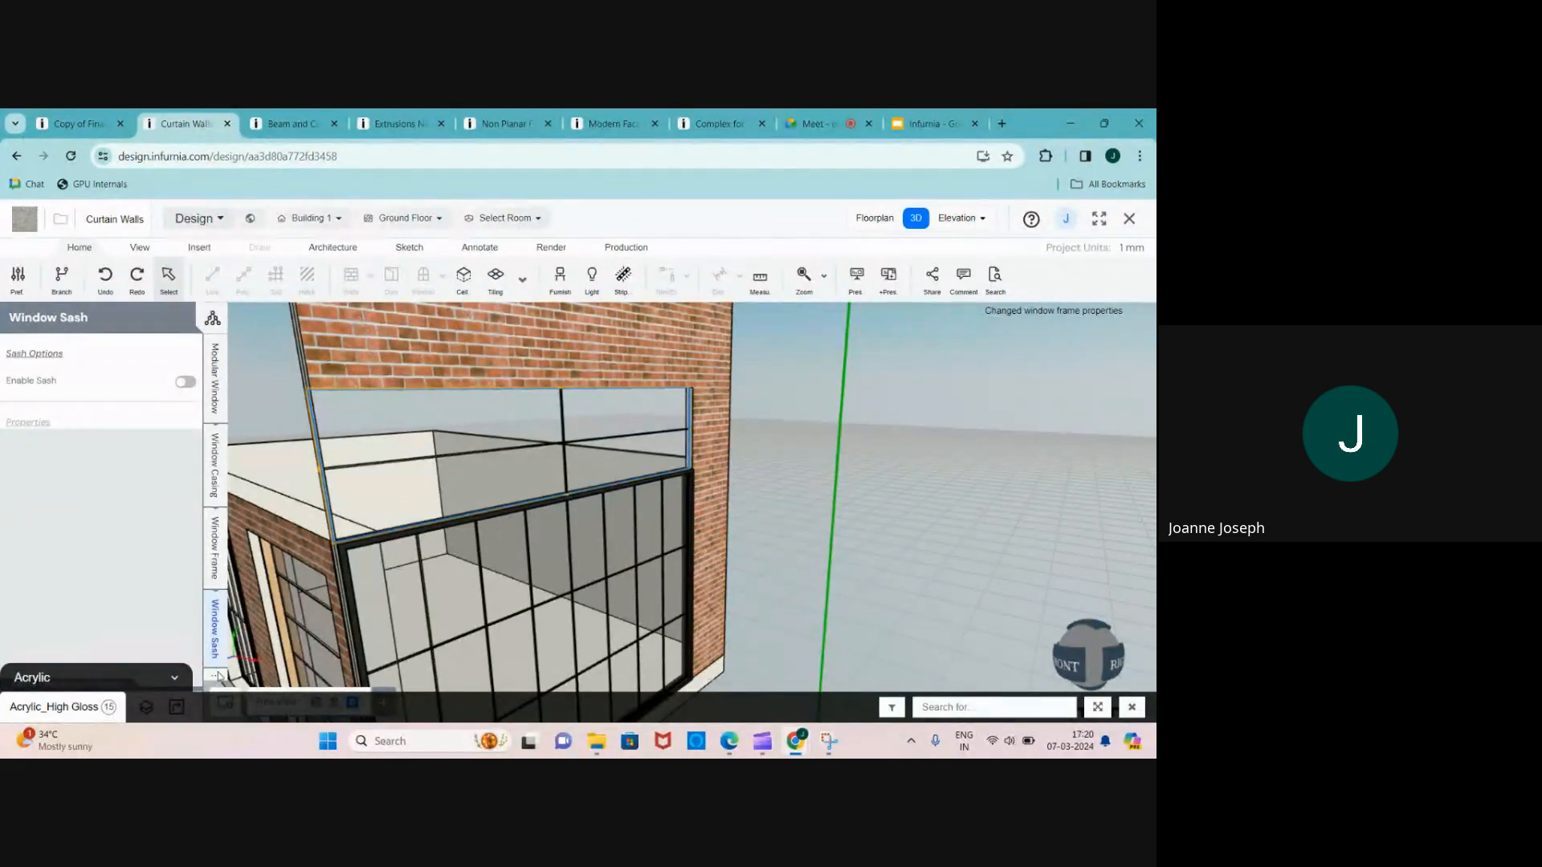
- Set the upper side-wall window's pane mullions to 1 row and 8 columns
scroll(212, 590, down, 4)
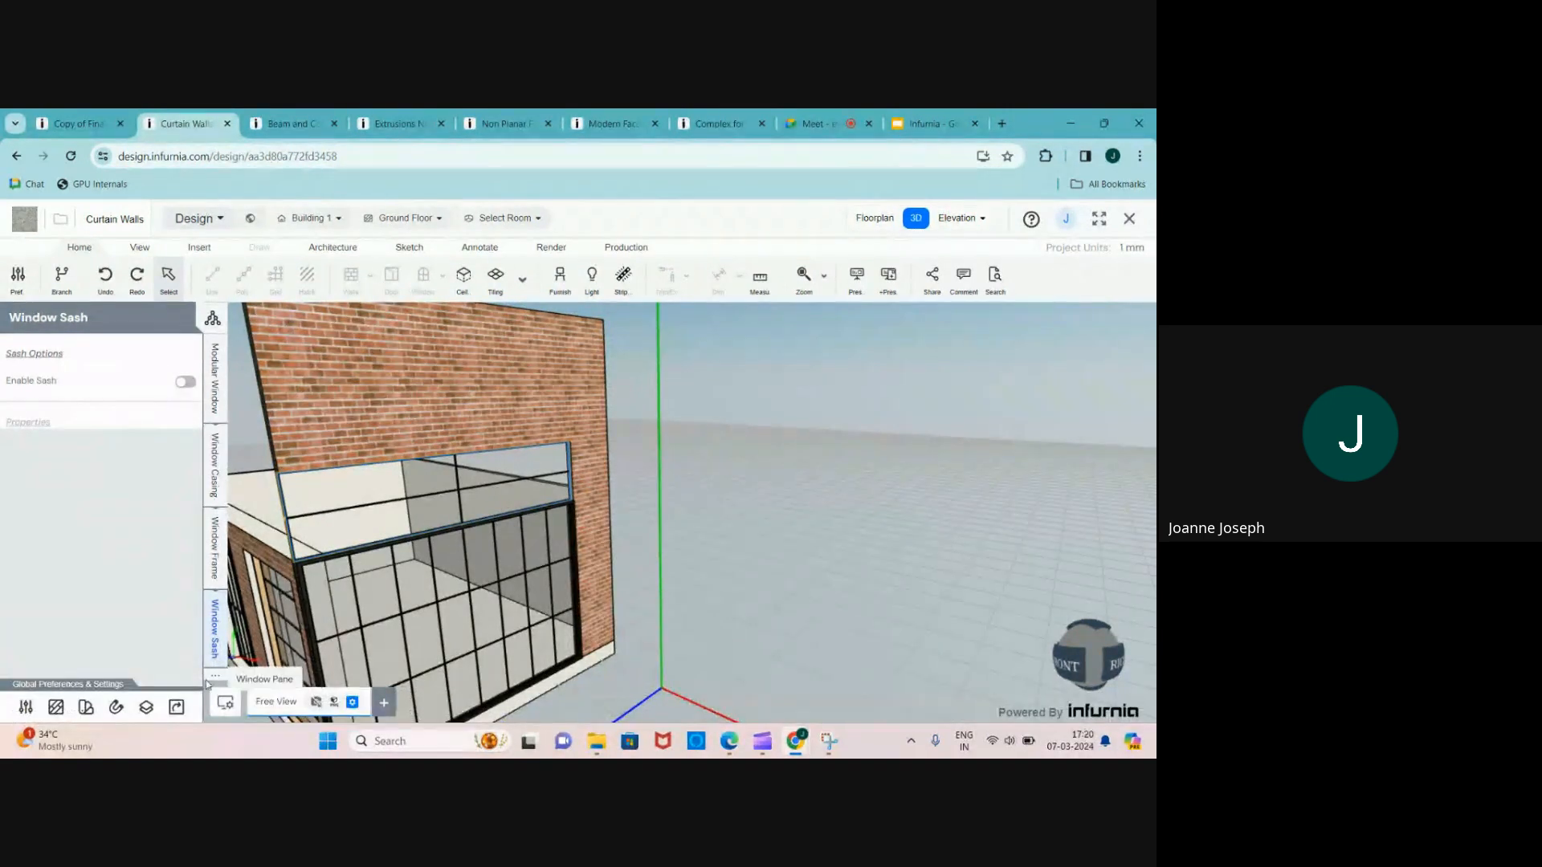
click(250, 683)
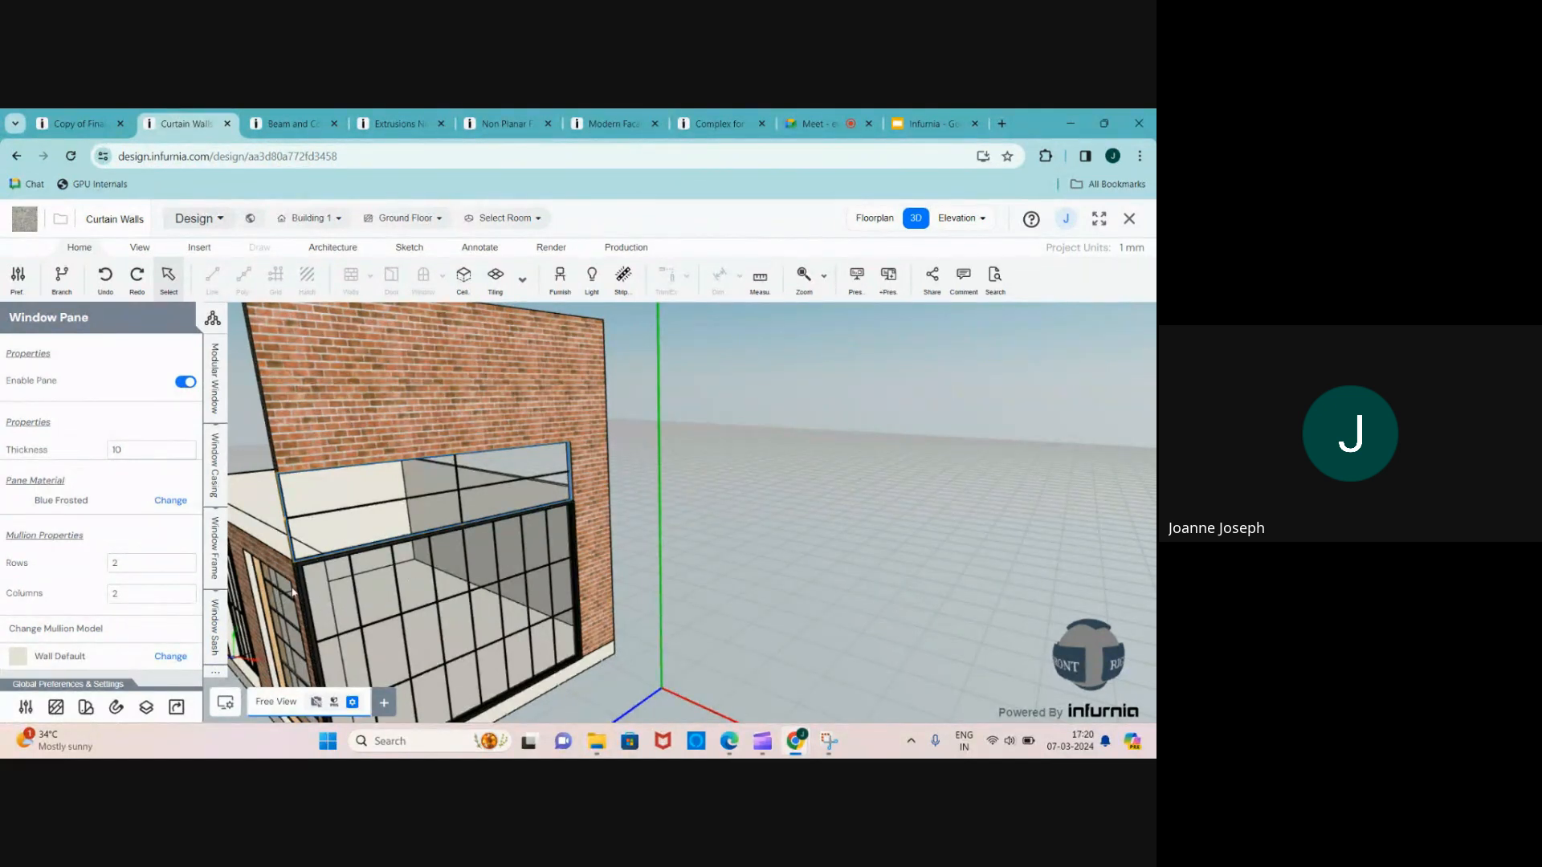
drag(169, 589, 107, 590)
text(8)
key(Return)
drag(133, 566, 88, 569)
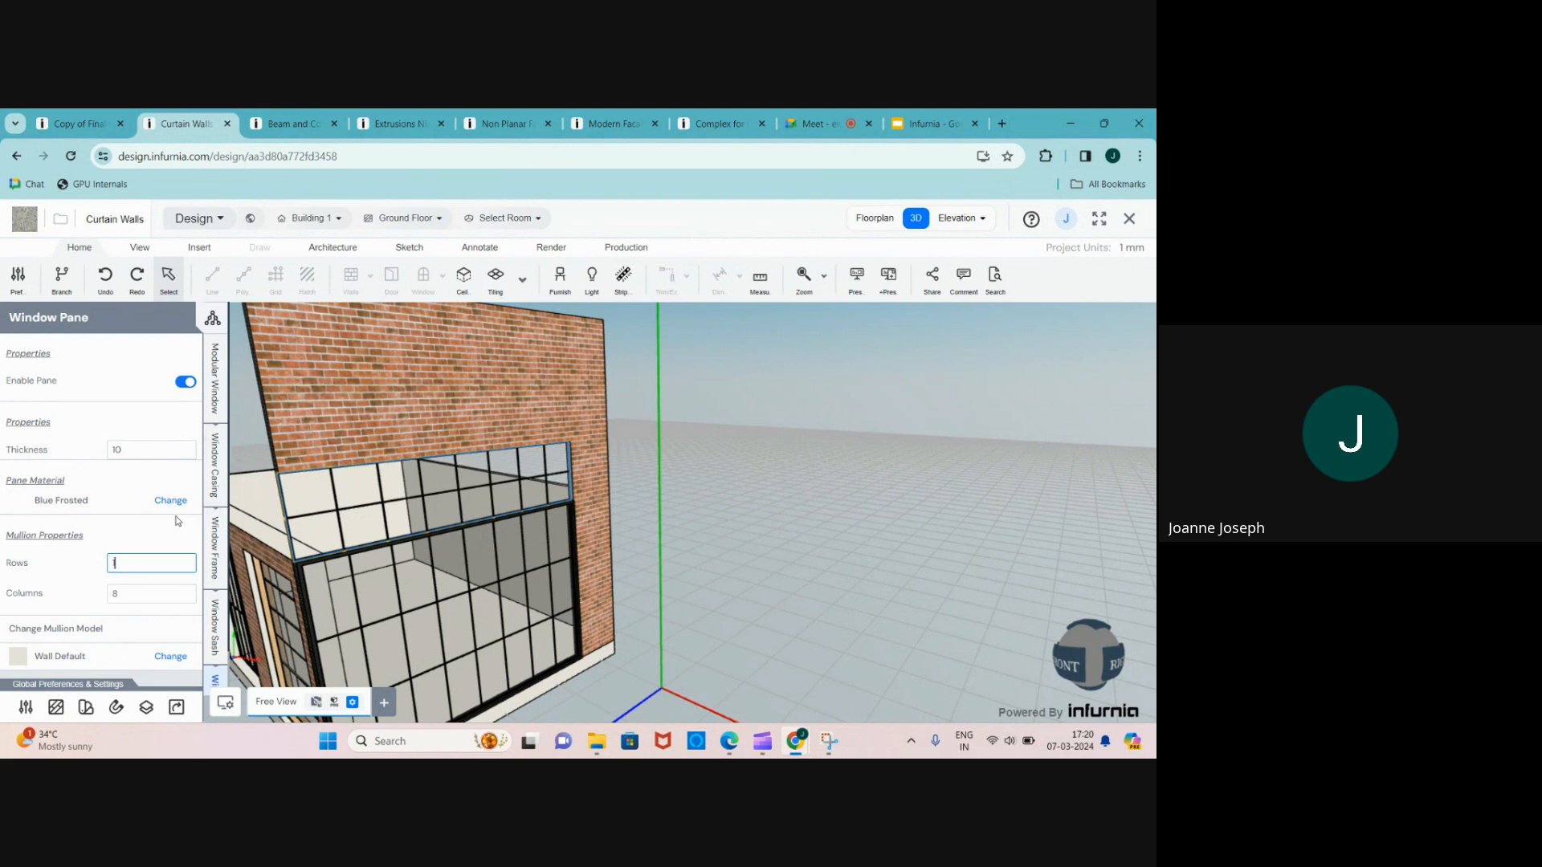
text(1)
key(Return)
scroll(344, 496, up, 3)
scroll(457, 566, down, 4)
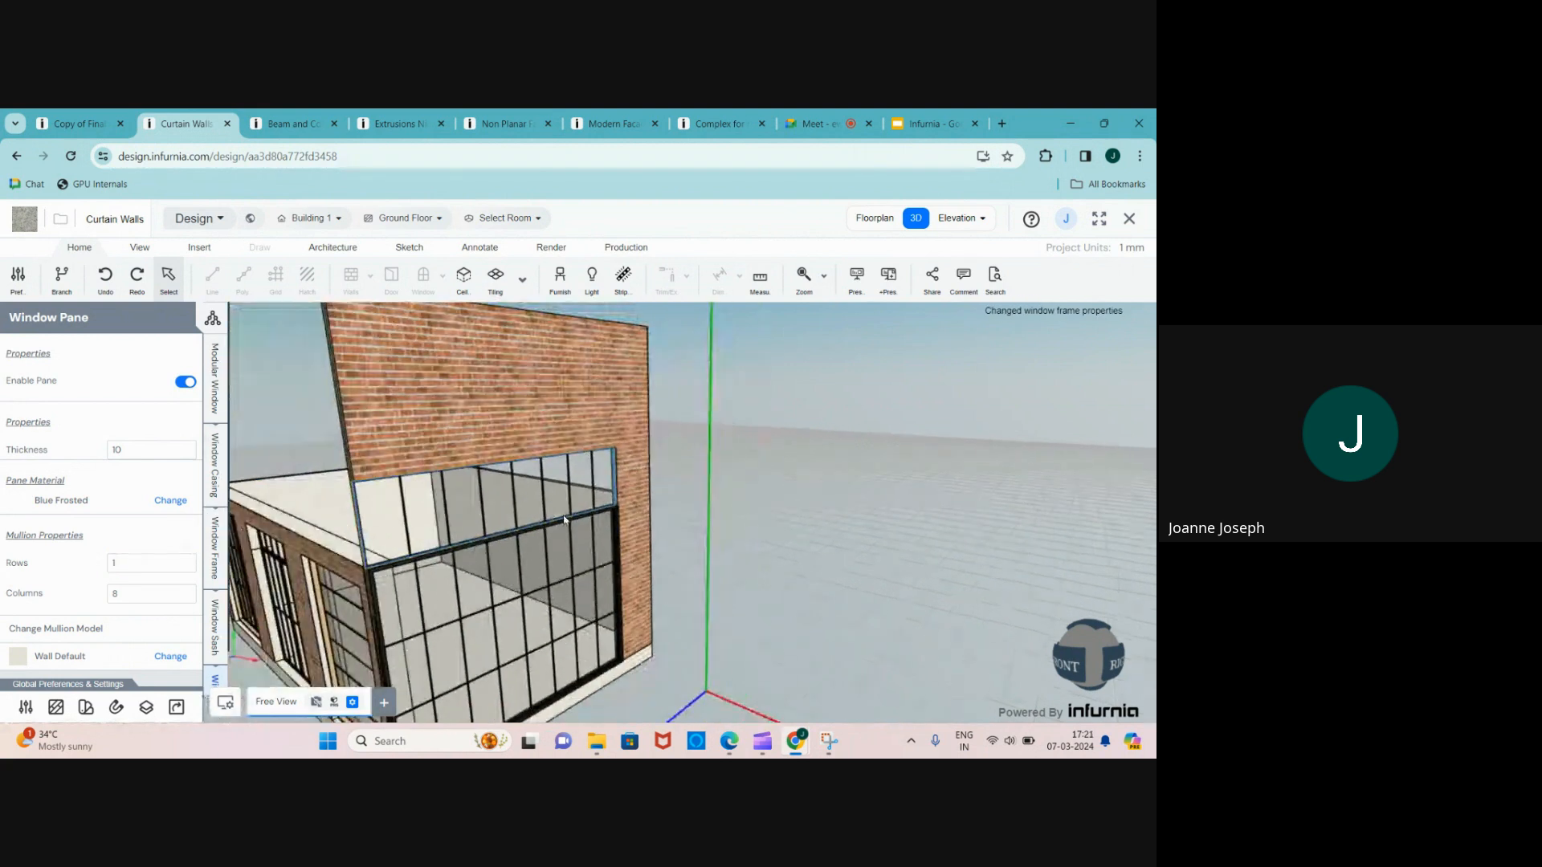
- Select the lower side-wall window and disable its frame
scroll(456, 565, up, 4)
click(455, 567)
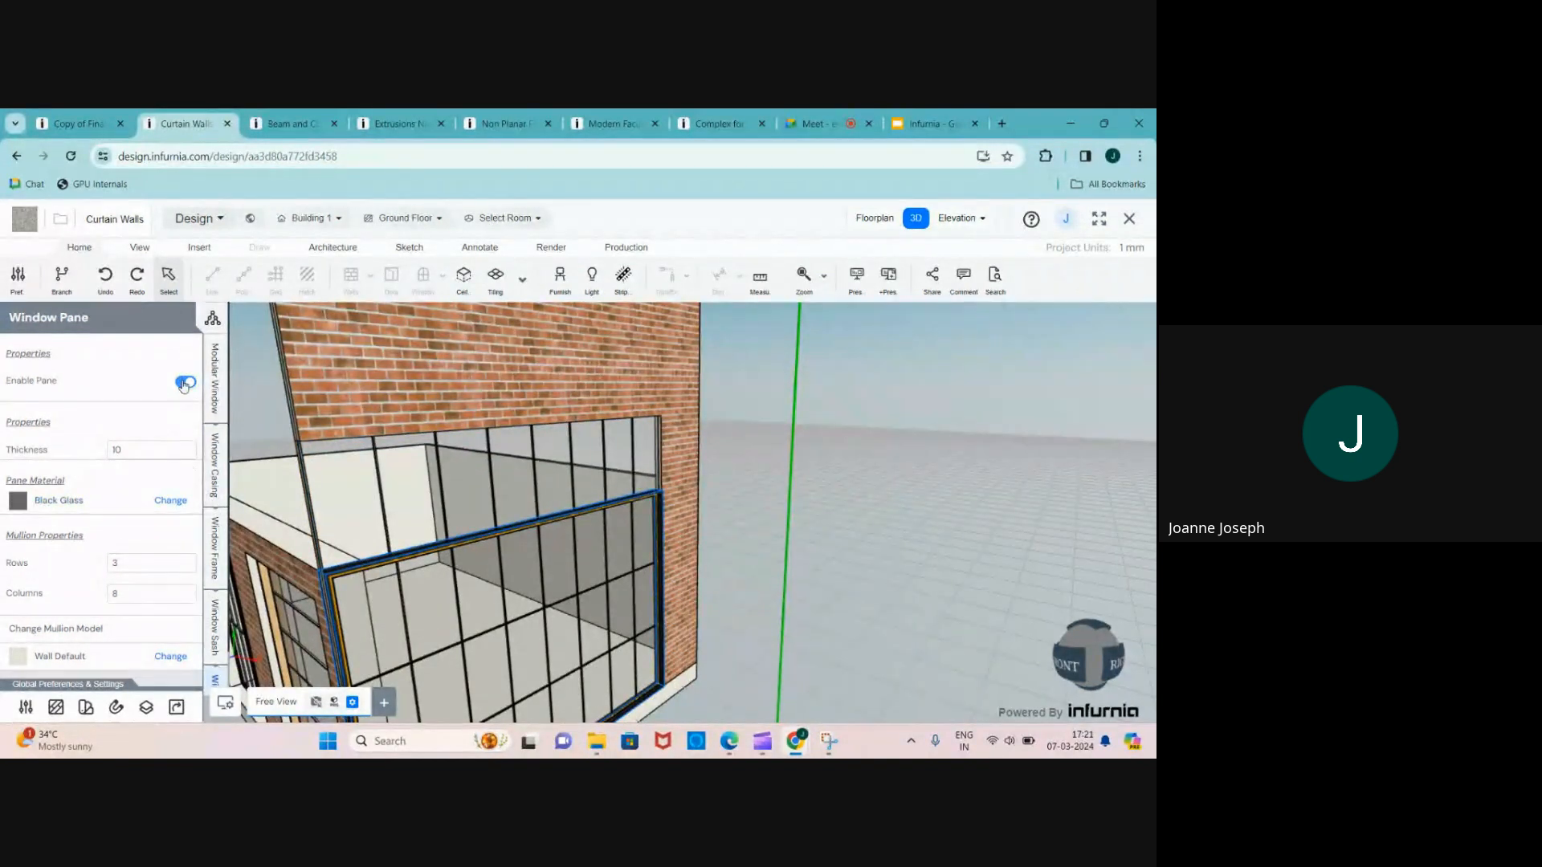
click(214, 550)
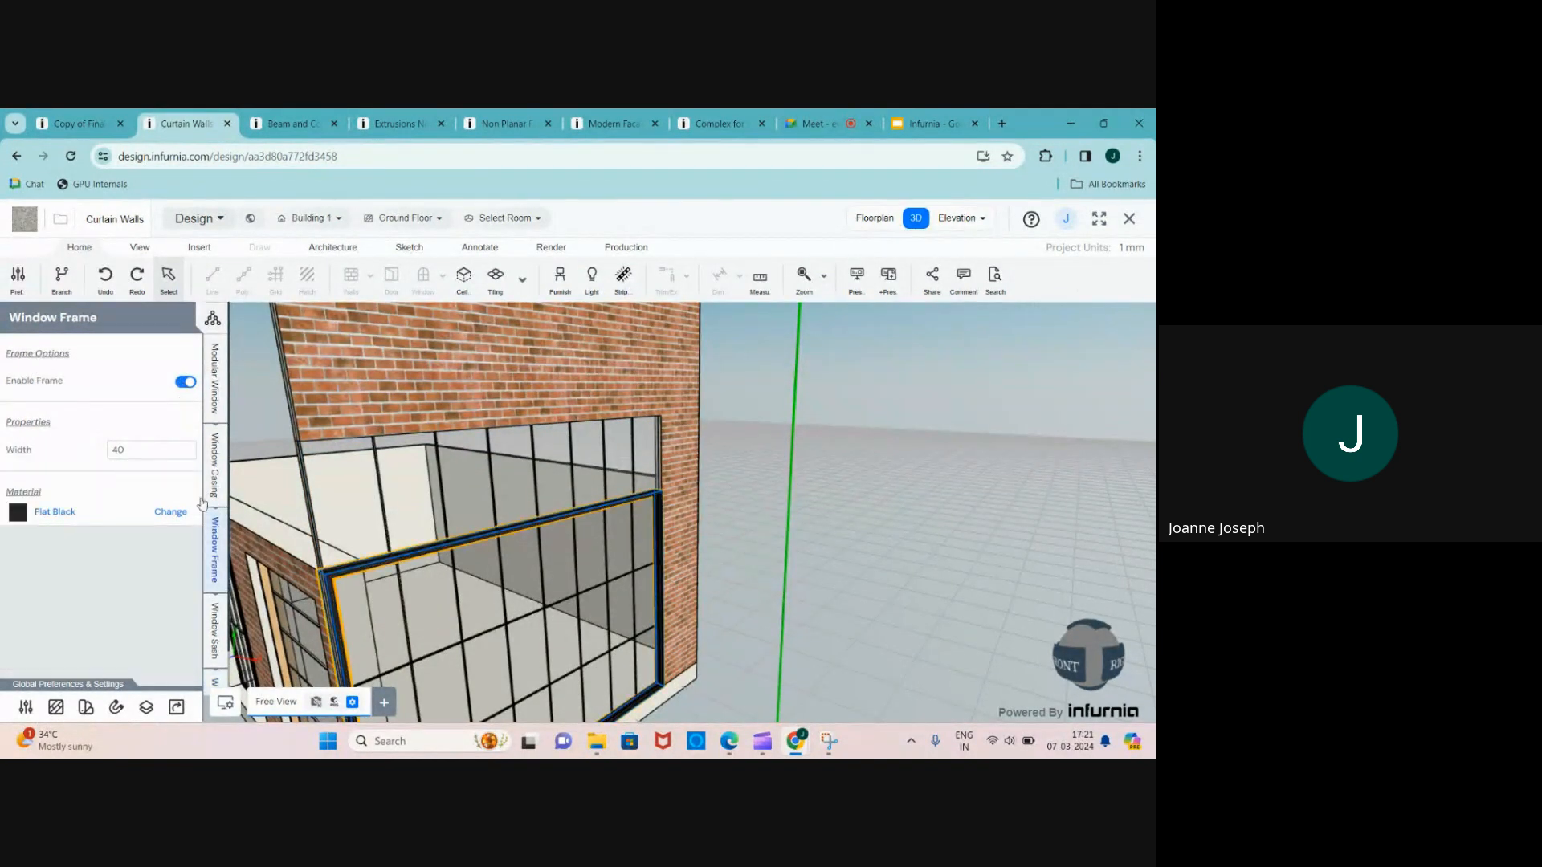
click(183, 383)
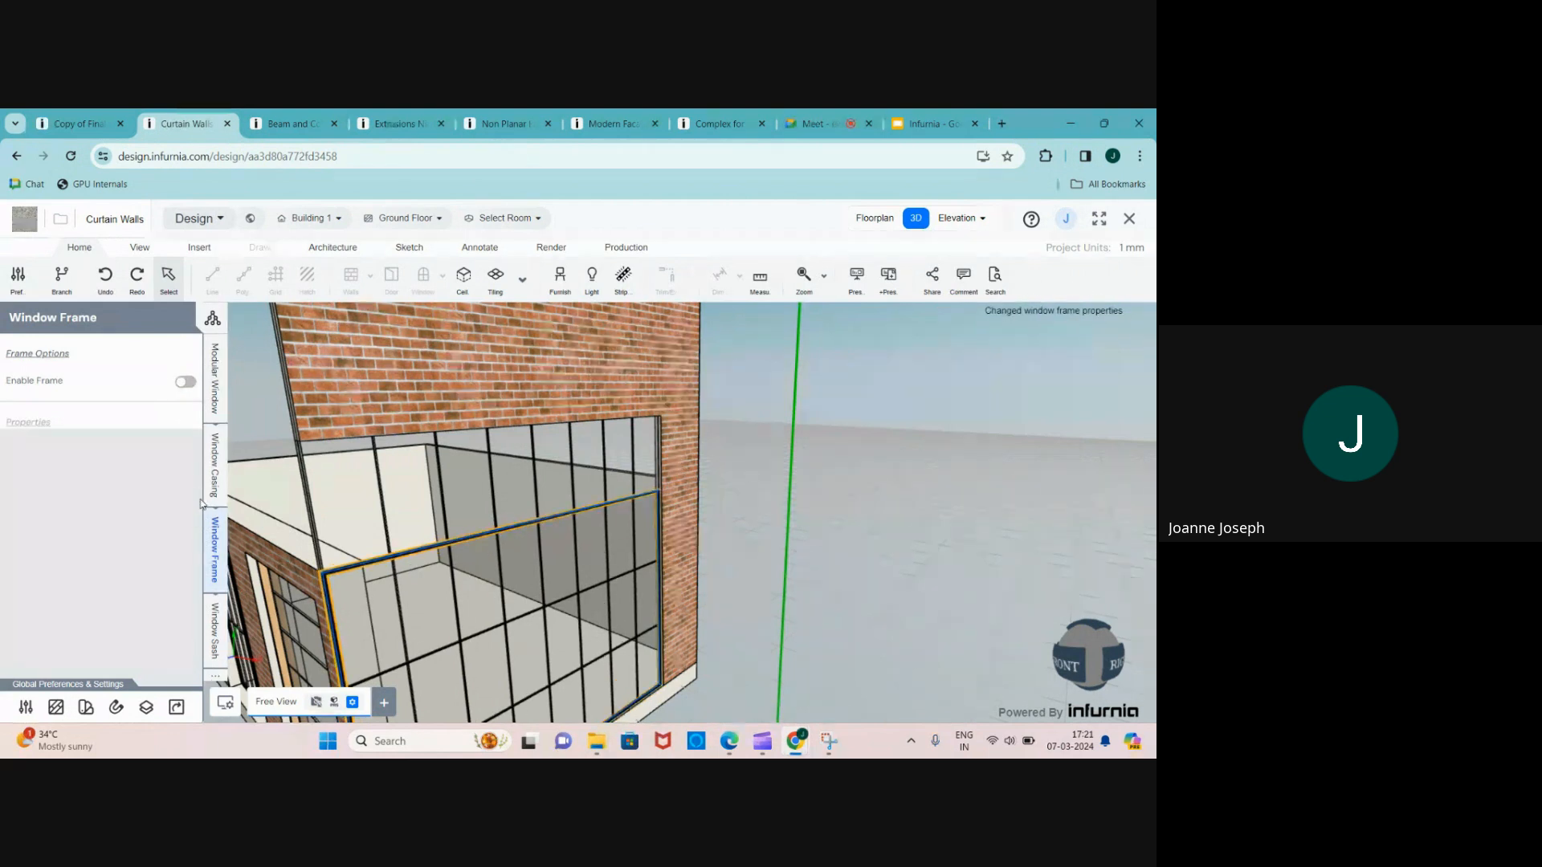
scroll(381, 522, down, 1)
scroll(342, 559, up, 1)
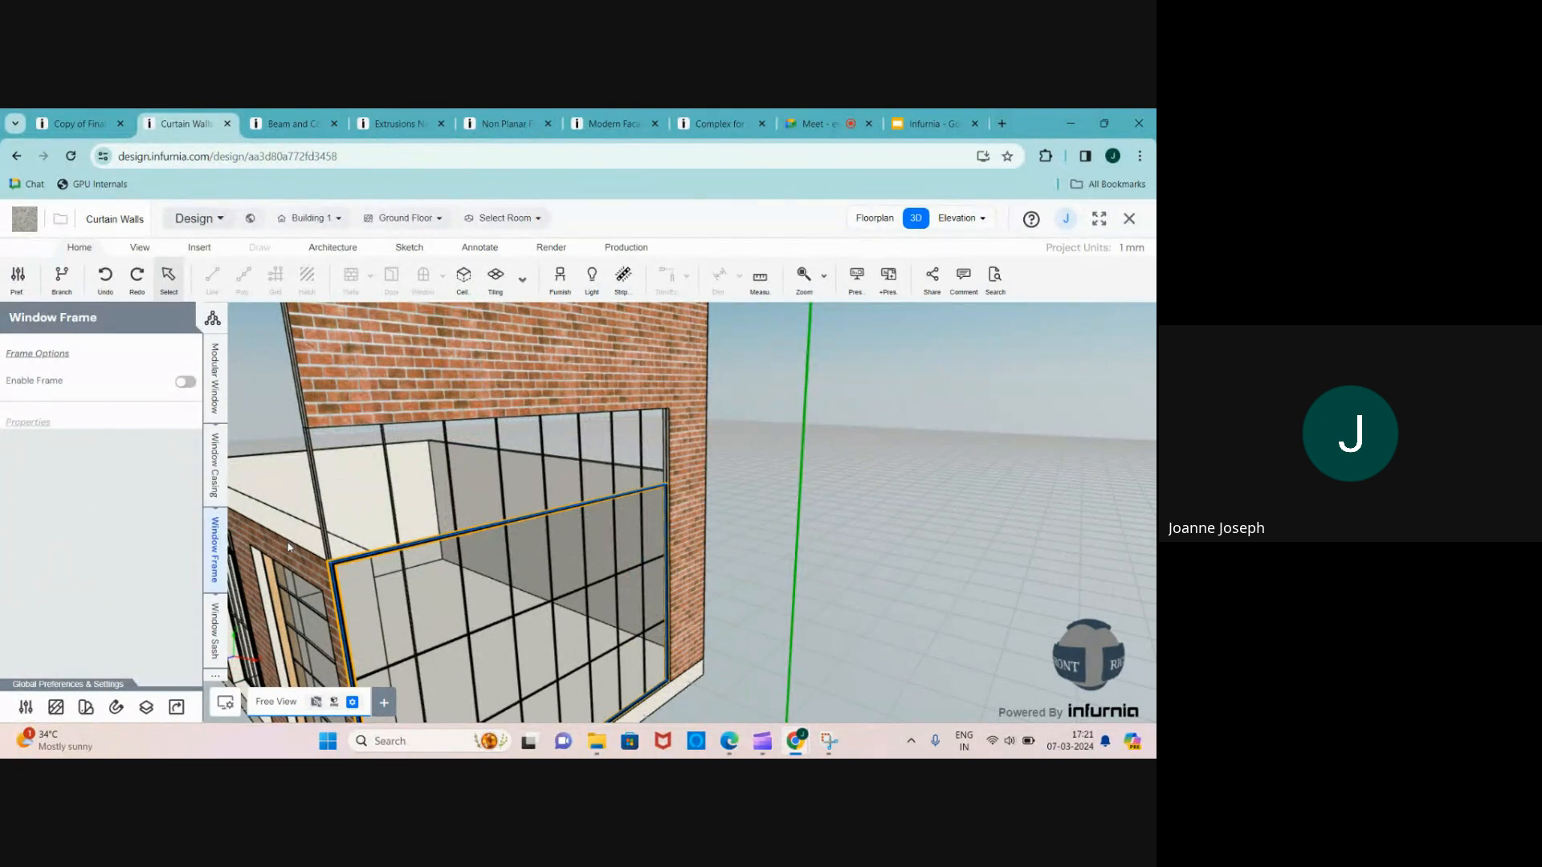
- Disable the lower side-wall window's sash and clear the selection
click(215, 492)
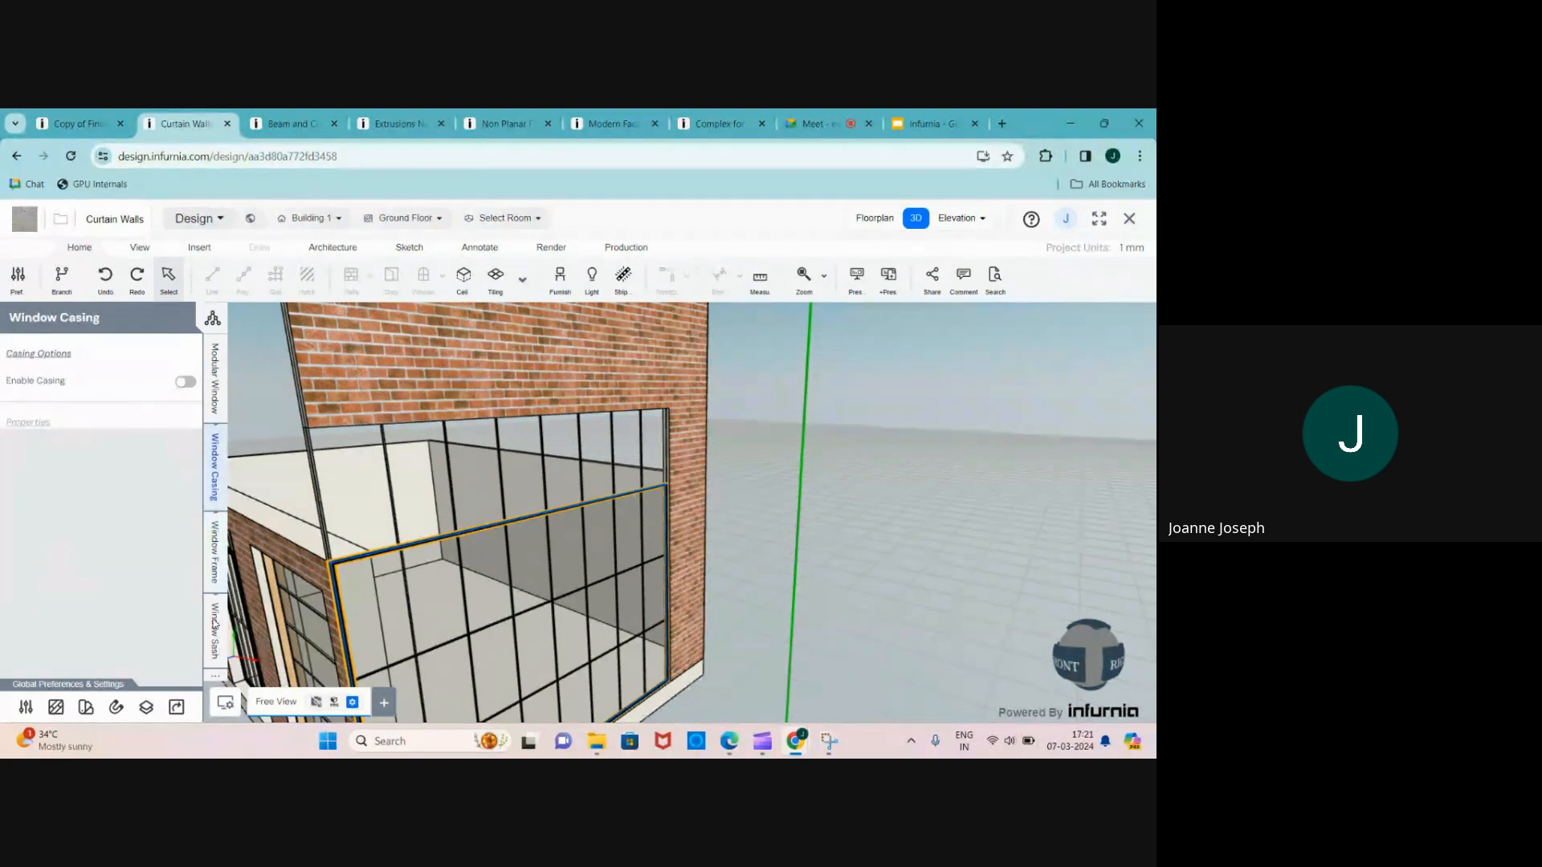
click(215, 627)
click(185, 381)
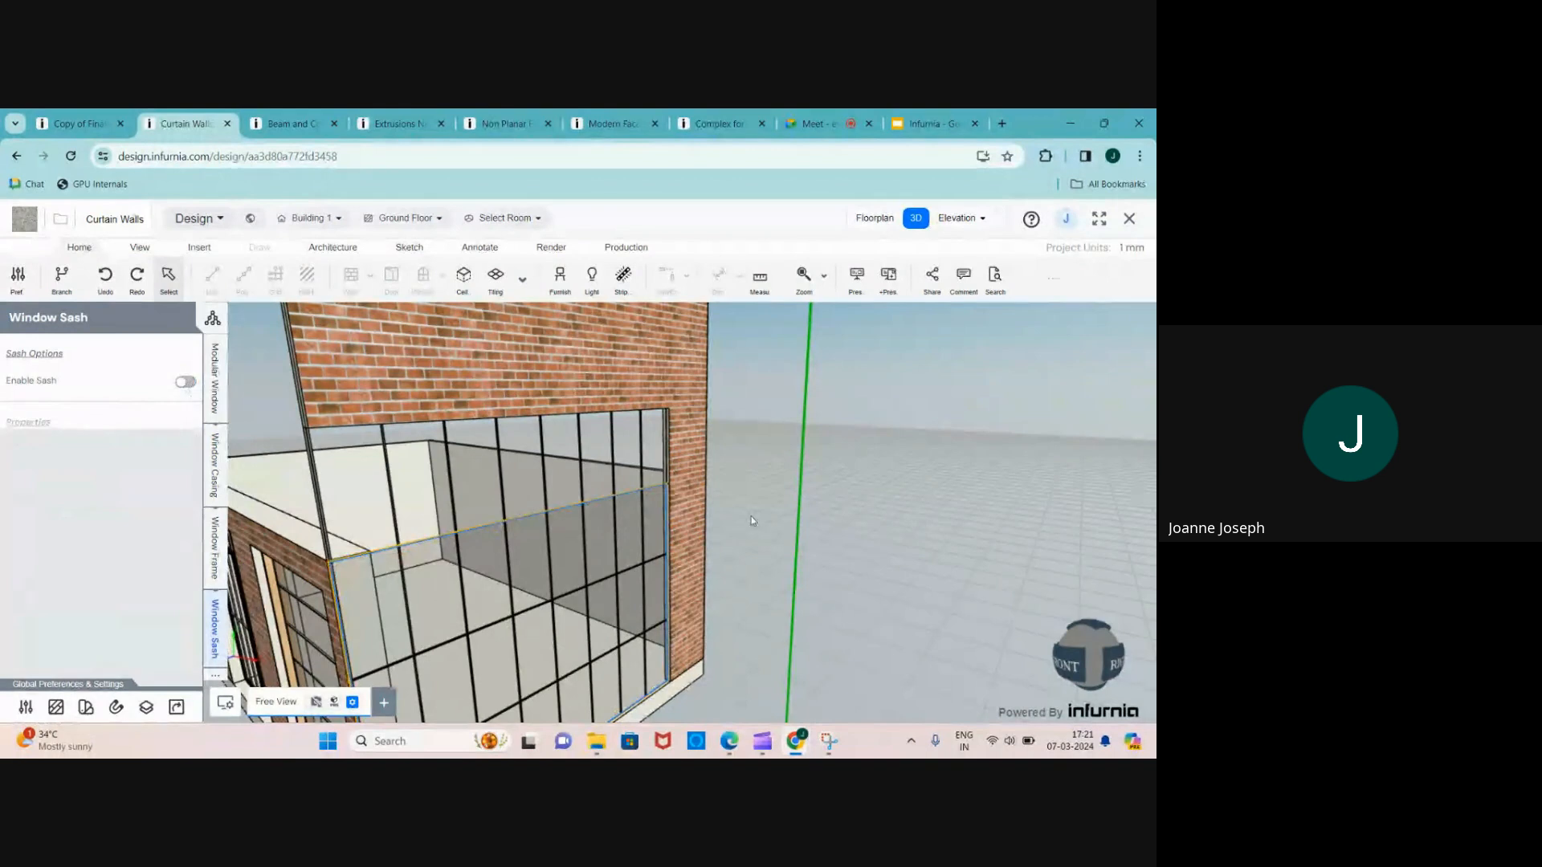
click(789, 504)
scroll(787, 494, down, 5)
scroll(603, 640, up, 5)
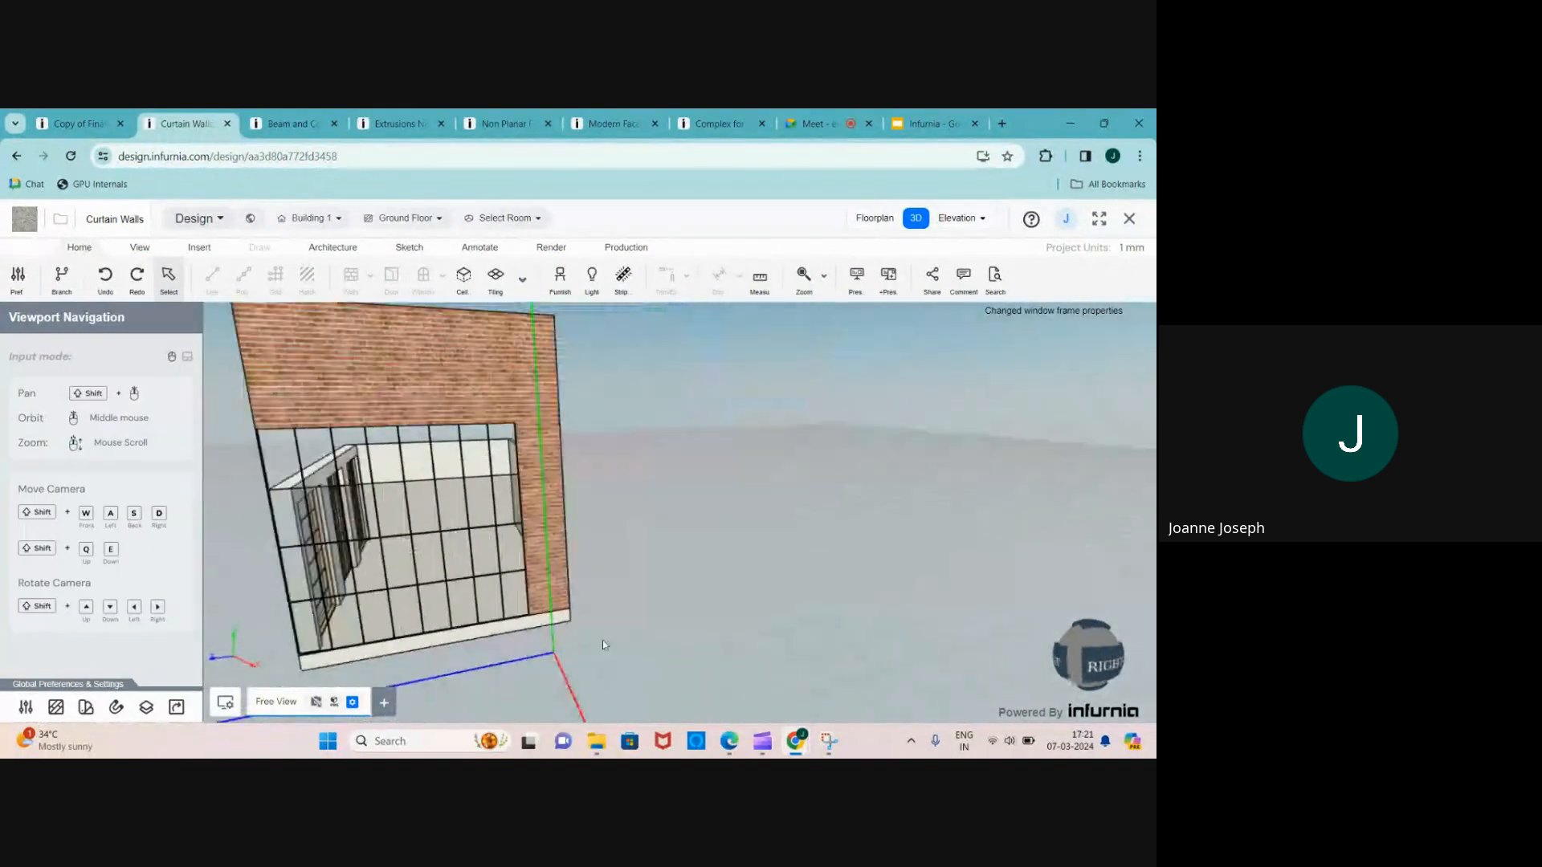
scroll(448, 549, up, 2)
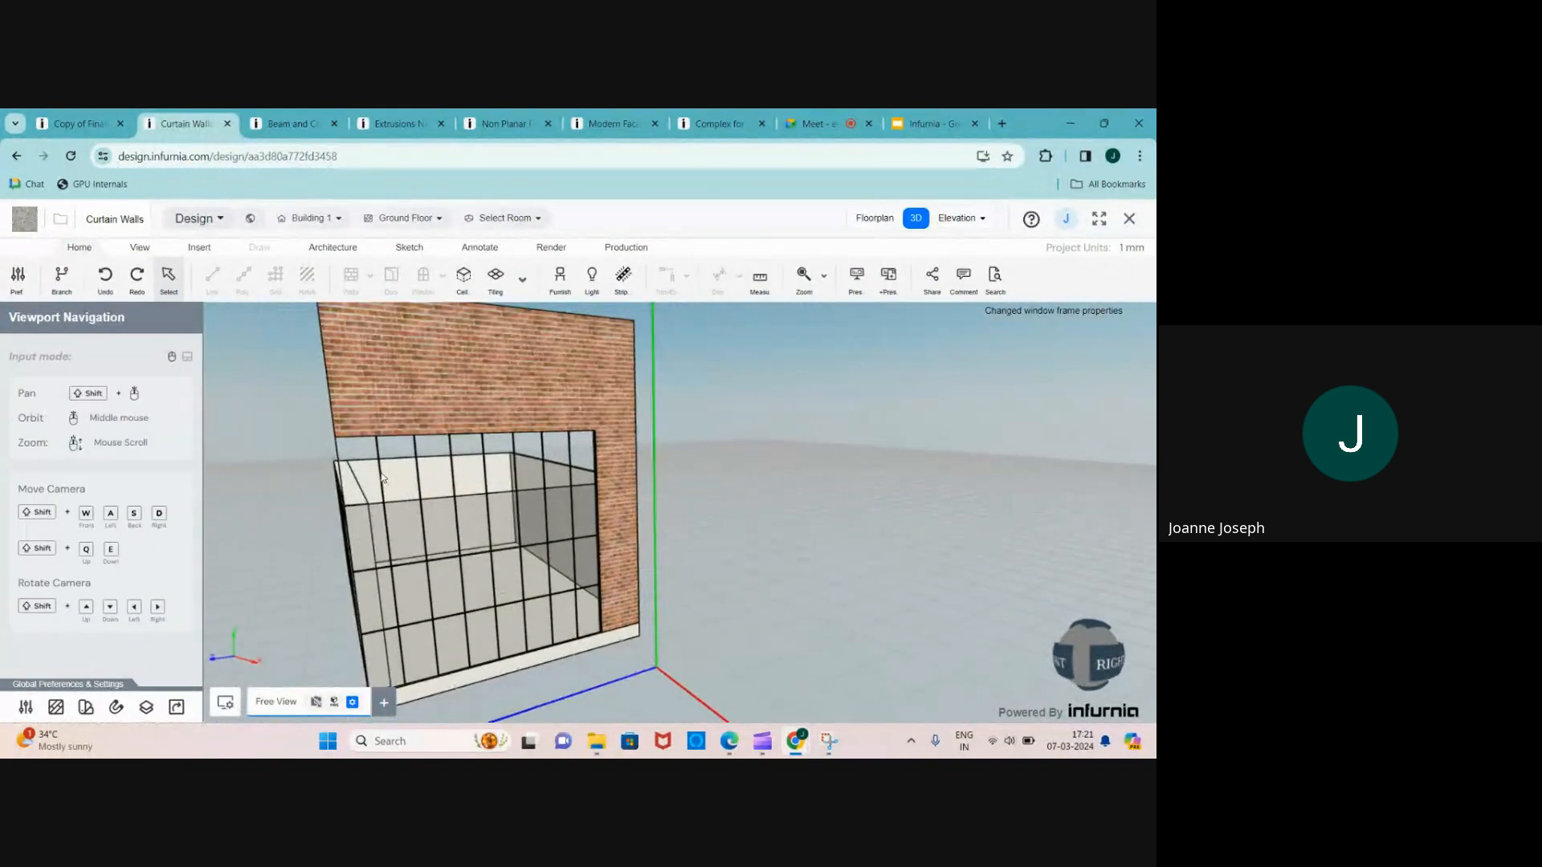
- Set the upper side-wall window's height to 500 mm
click(400, 569)
click(397, 562)
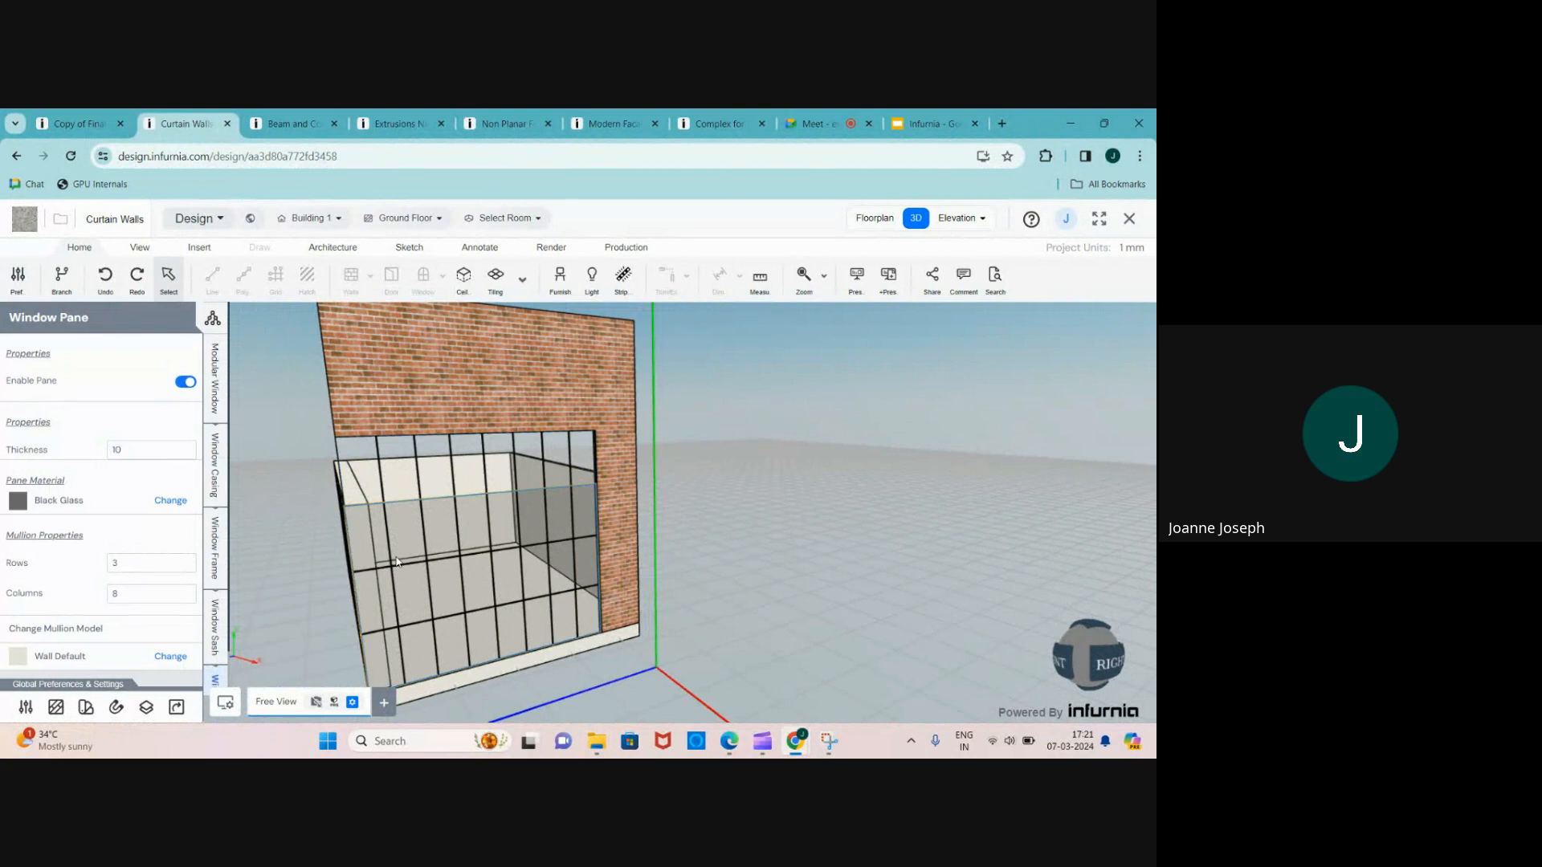
scroll(397, 562, up, 2)
scroll(397, 562, down, 2)
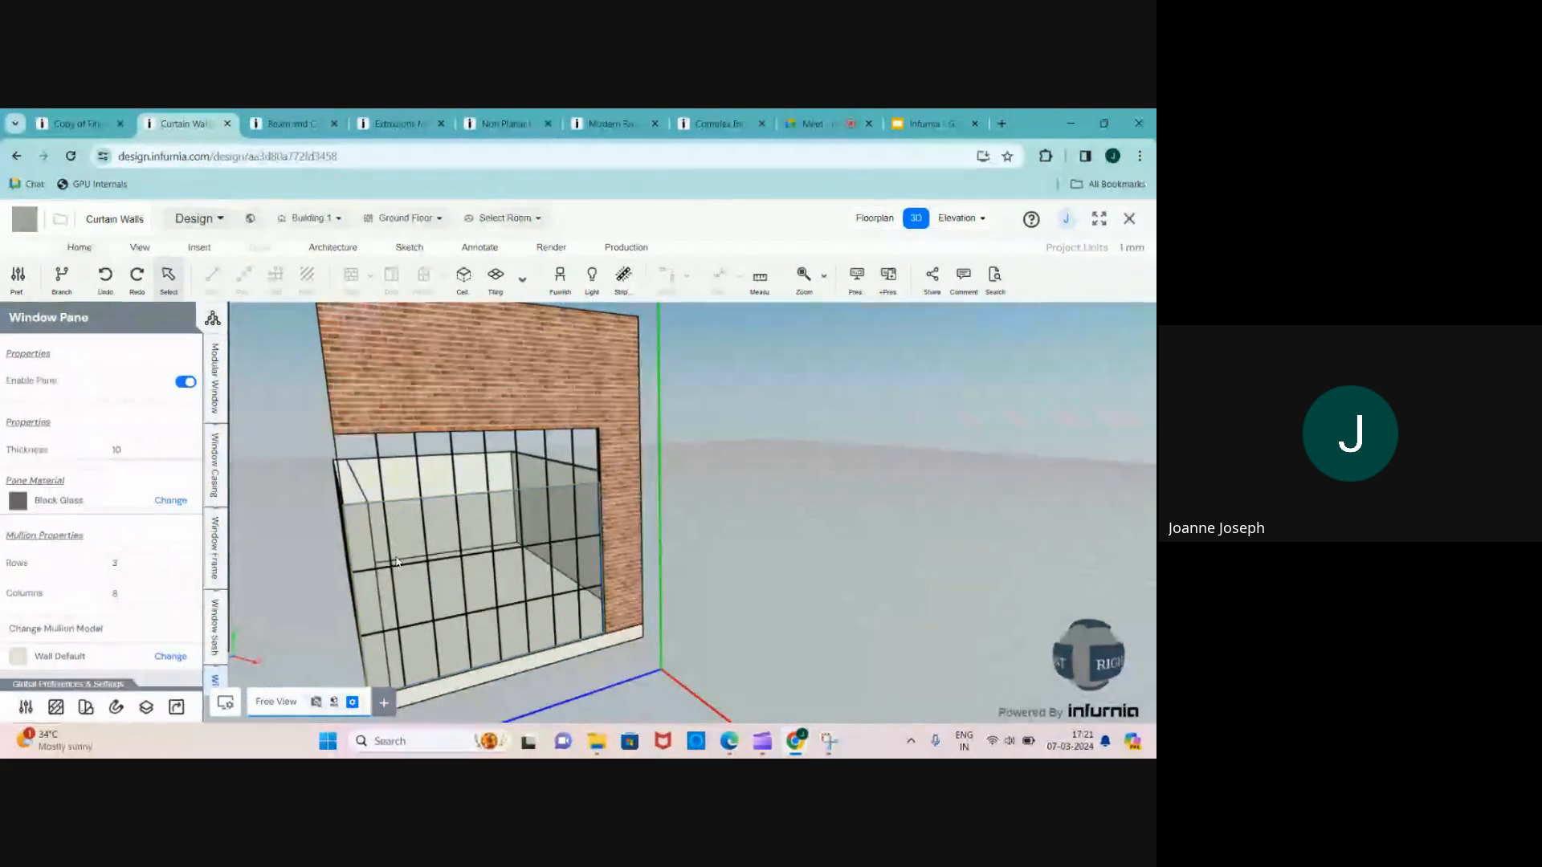
drag(396, 558, 689, 581)
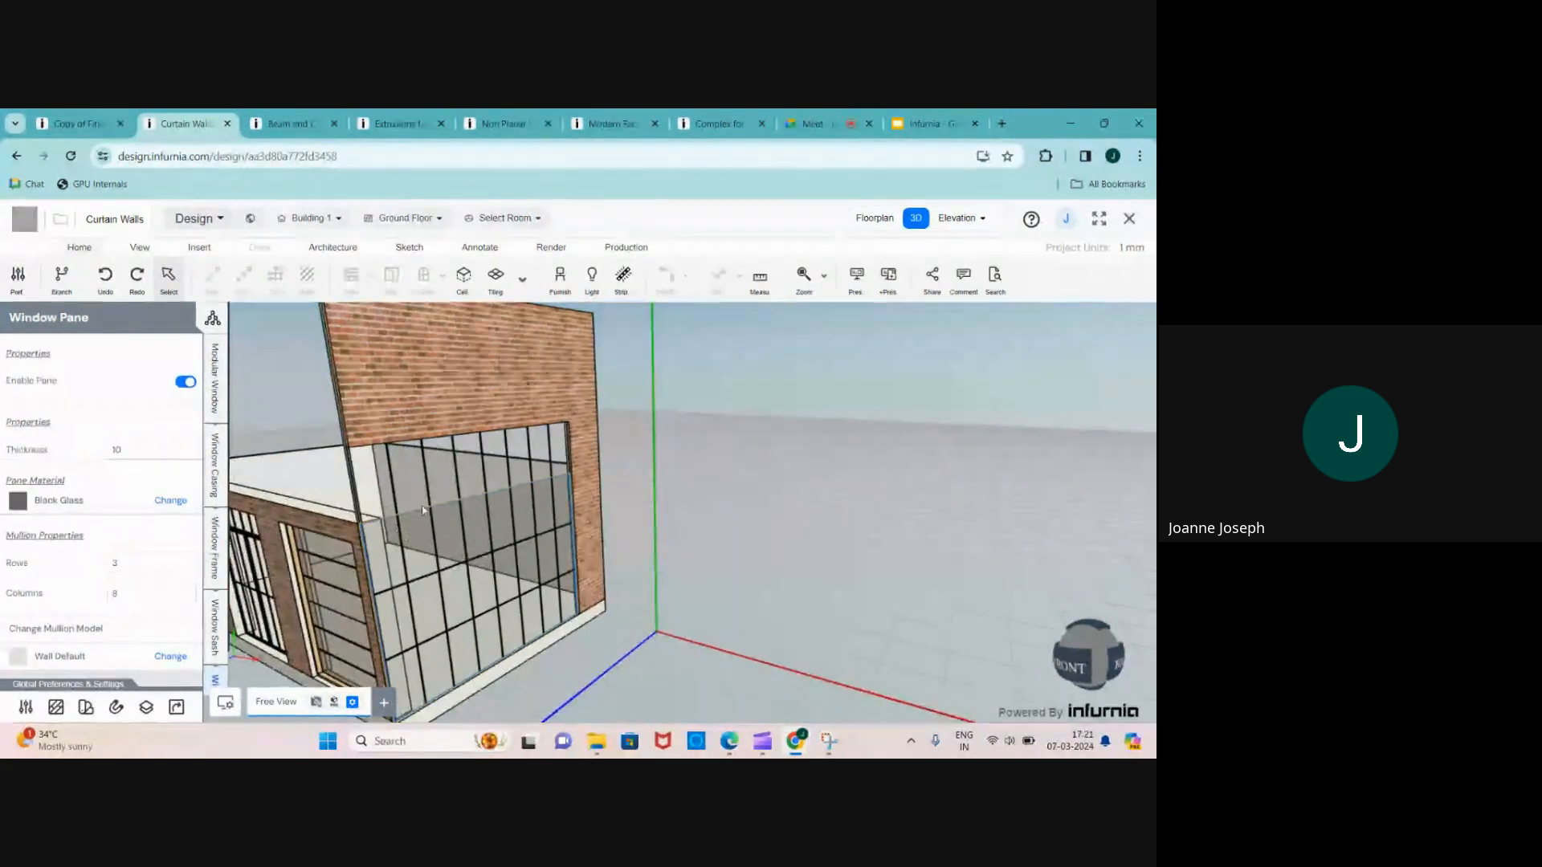
scroll(689, 581, down, 3)
scroll(689, 584, up, 2)
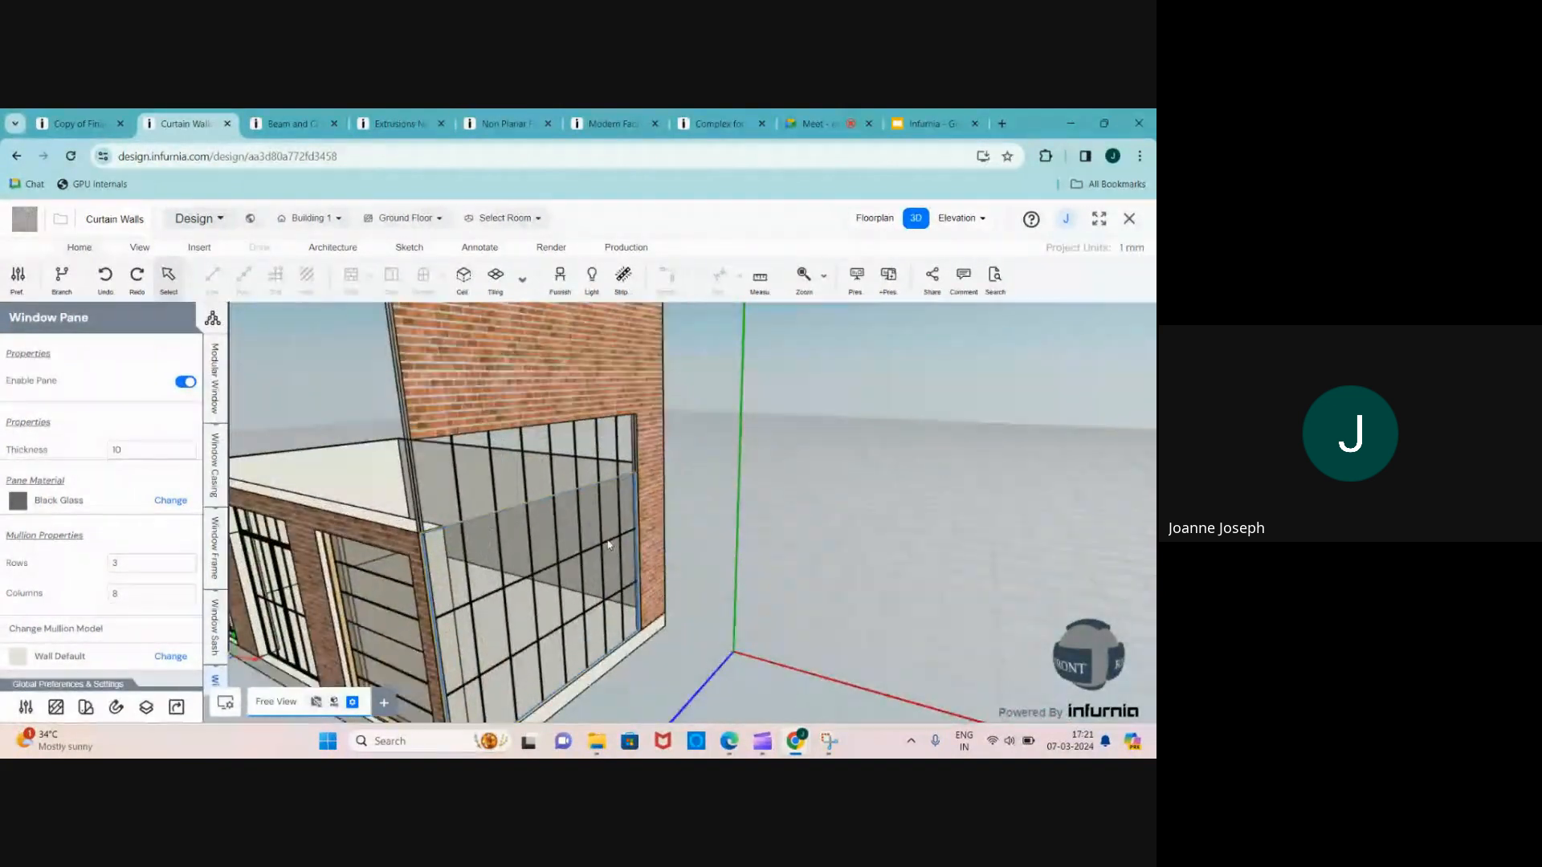
click(217, 399)
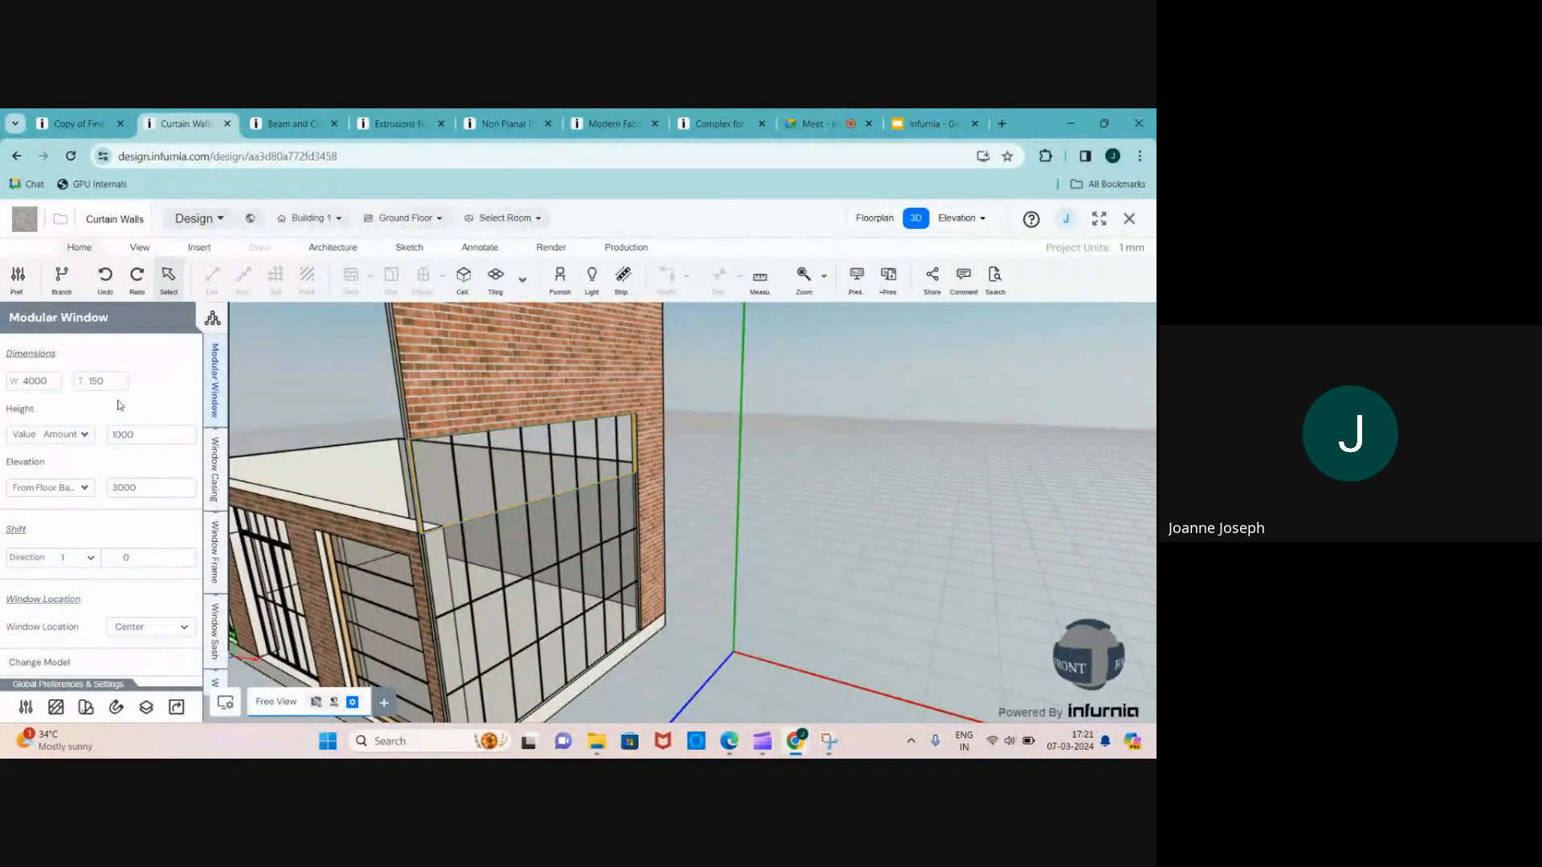
drag(142, 434, 80, 438)
text(500)
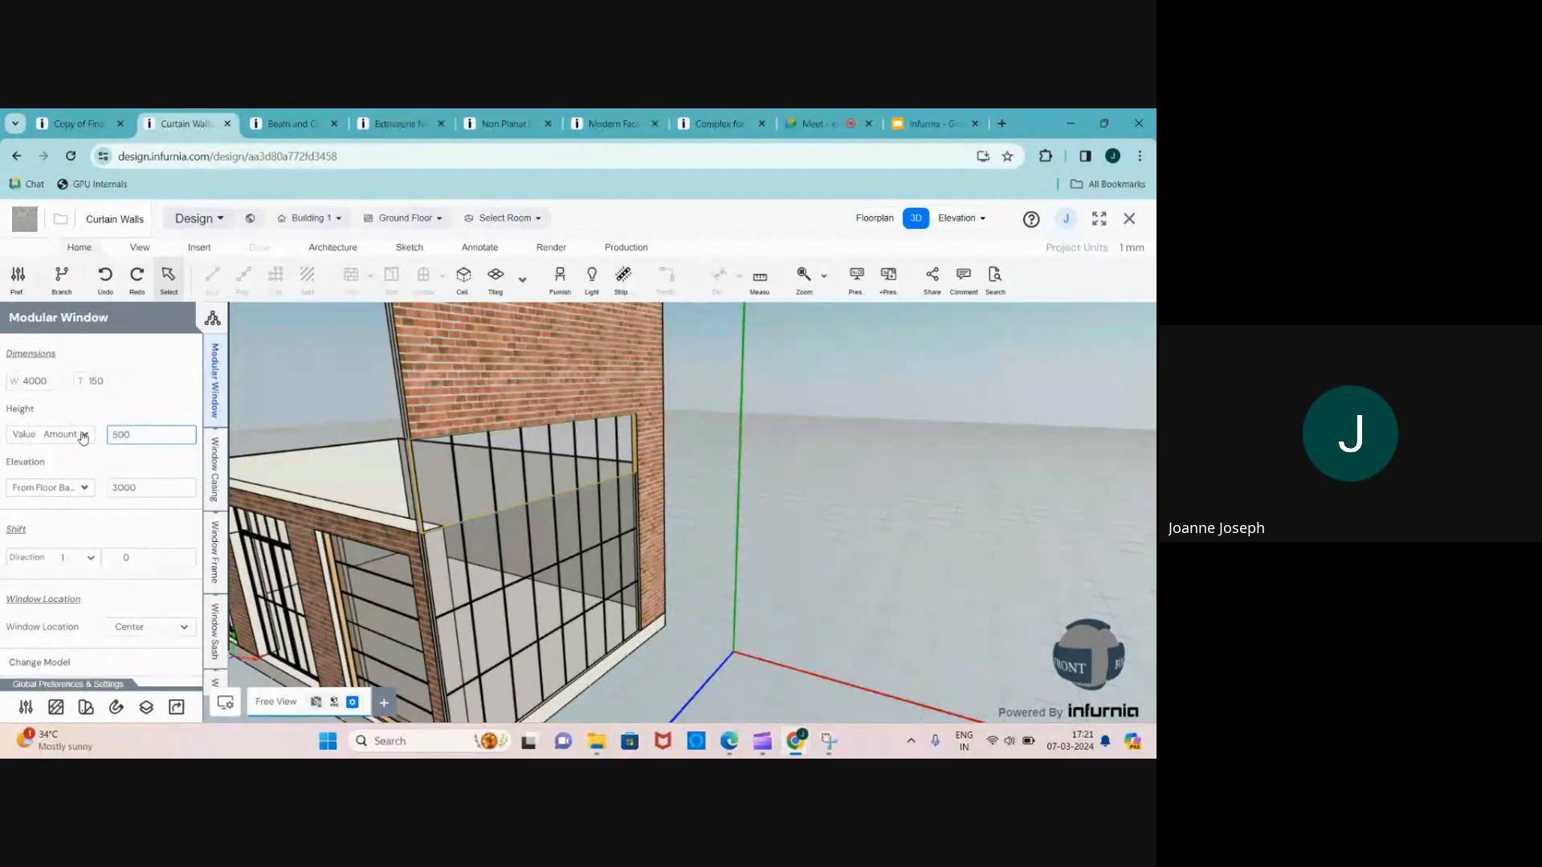
key(Return)
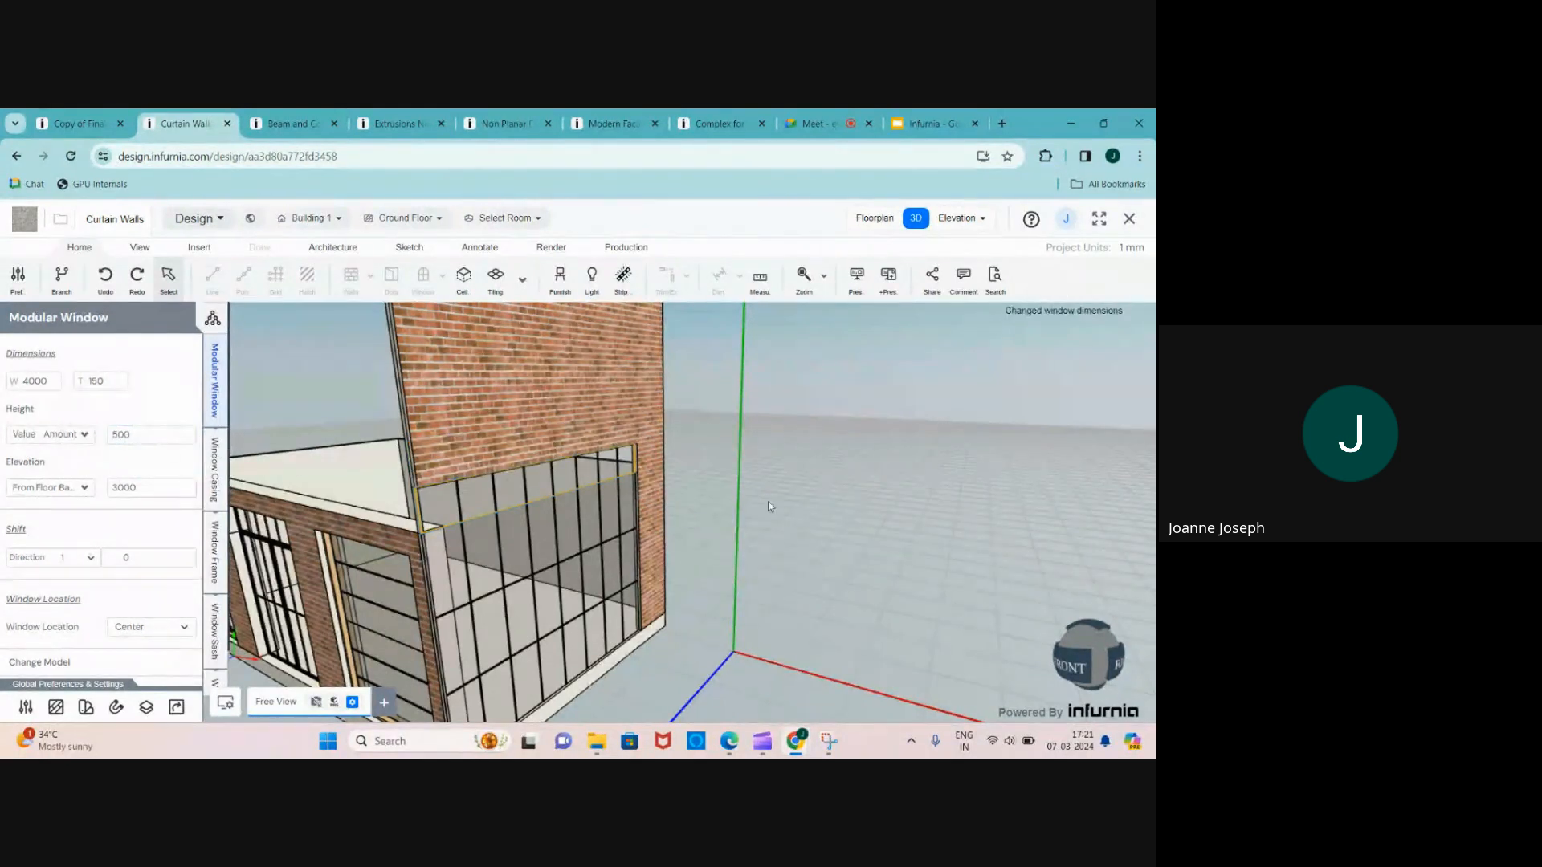
- Examine how the two stacked side-wall windows line up with each other and with the building corner
click(889, 489)
middle_drag(889, 488, 482, 483)
scroll(447, 477, up, 1)
scroll(446, 477, down, 3)
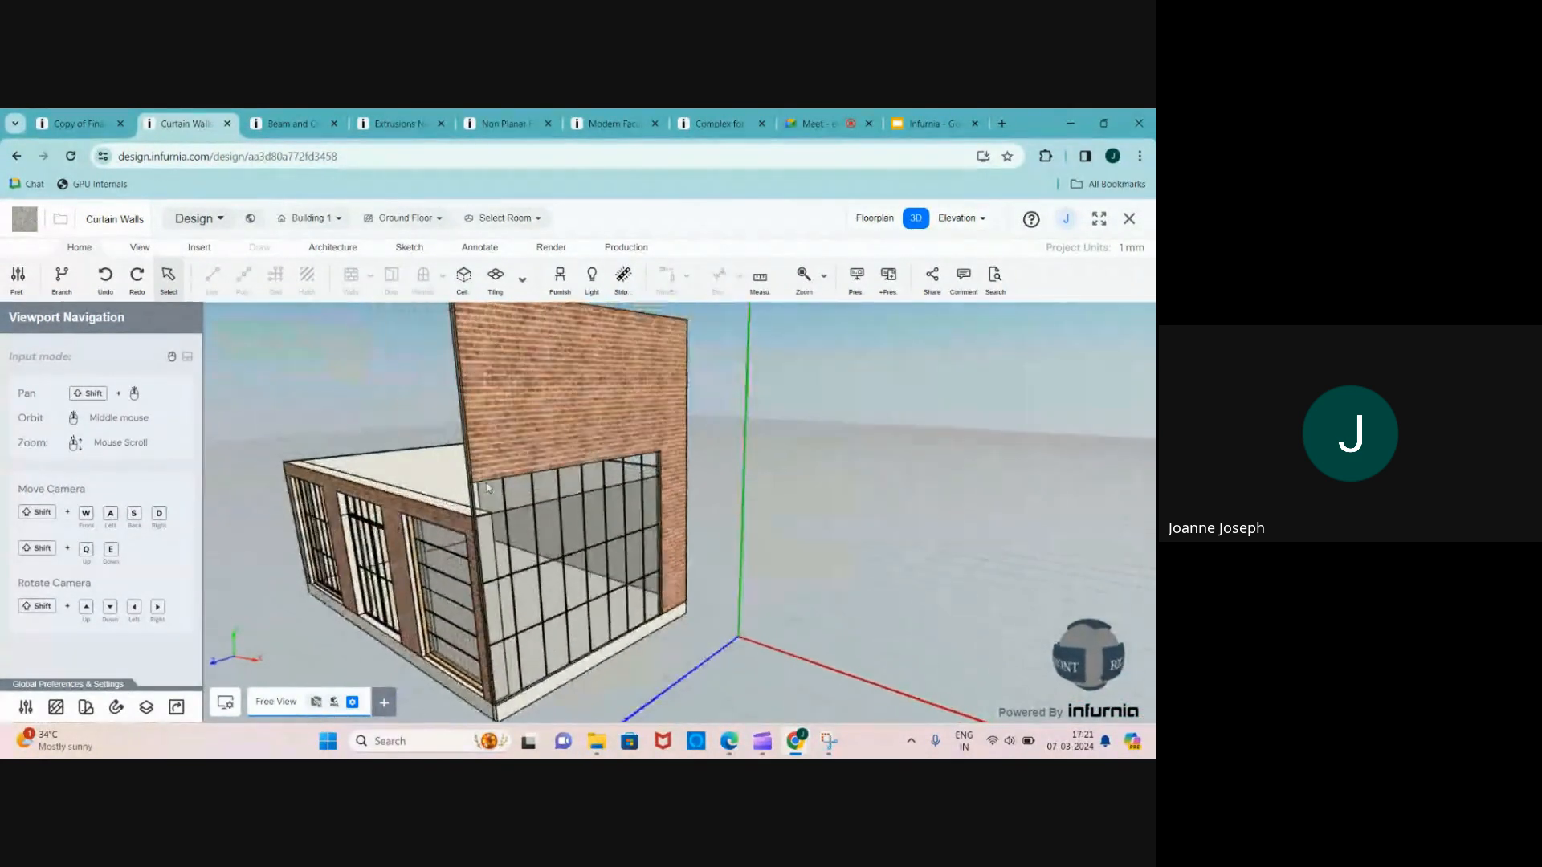
scroll(486, 487, up, 3)
scroll(487, 486, up, 1)
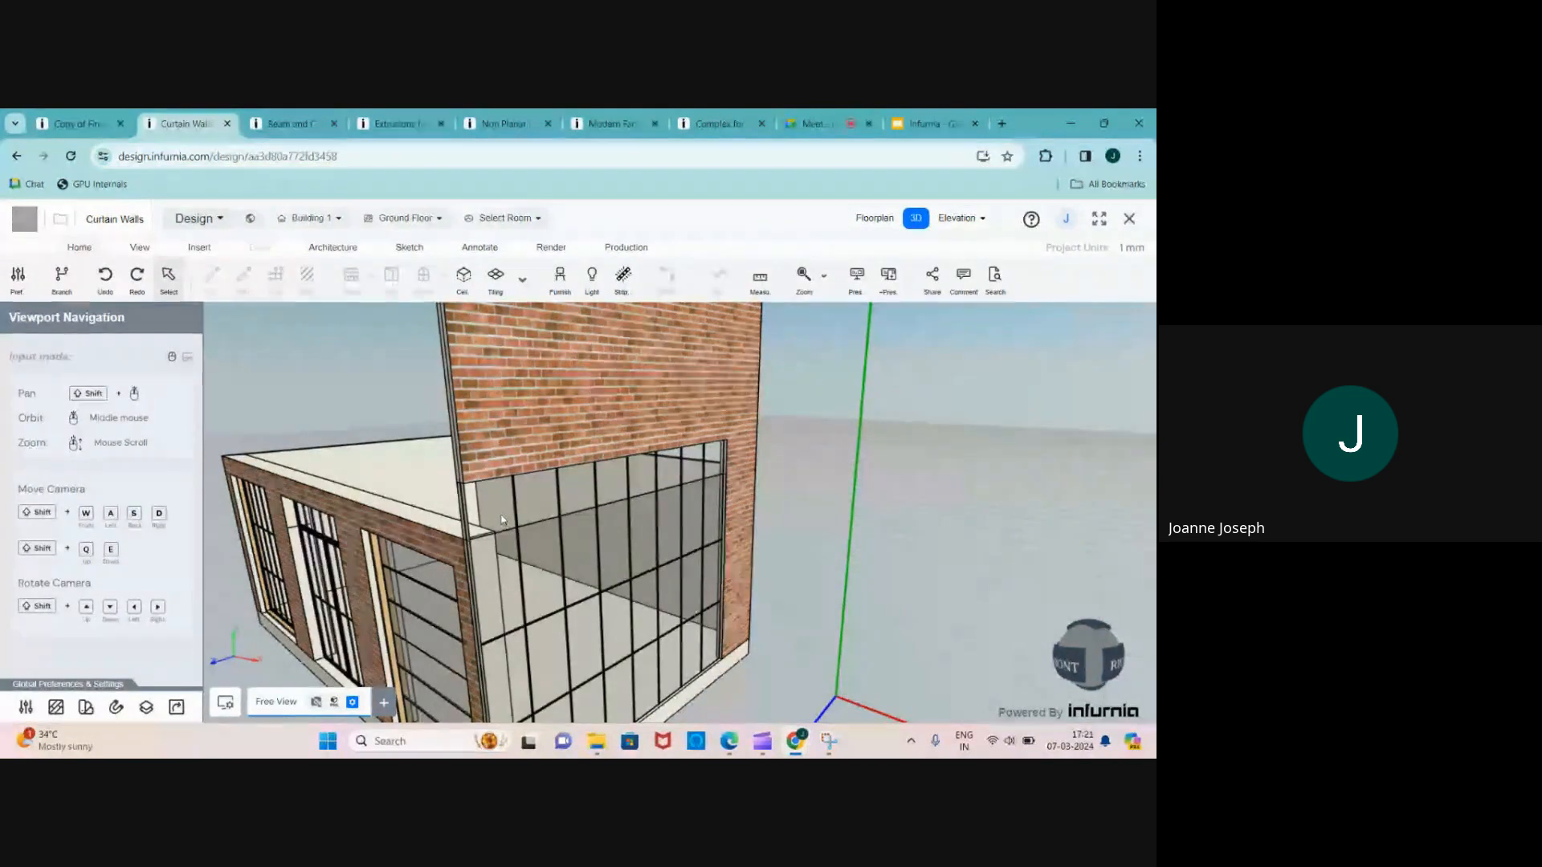
scroll(501, 519, up, 1)
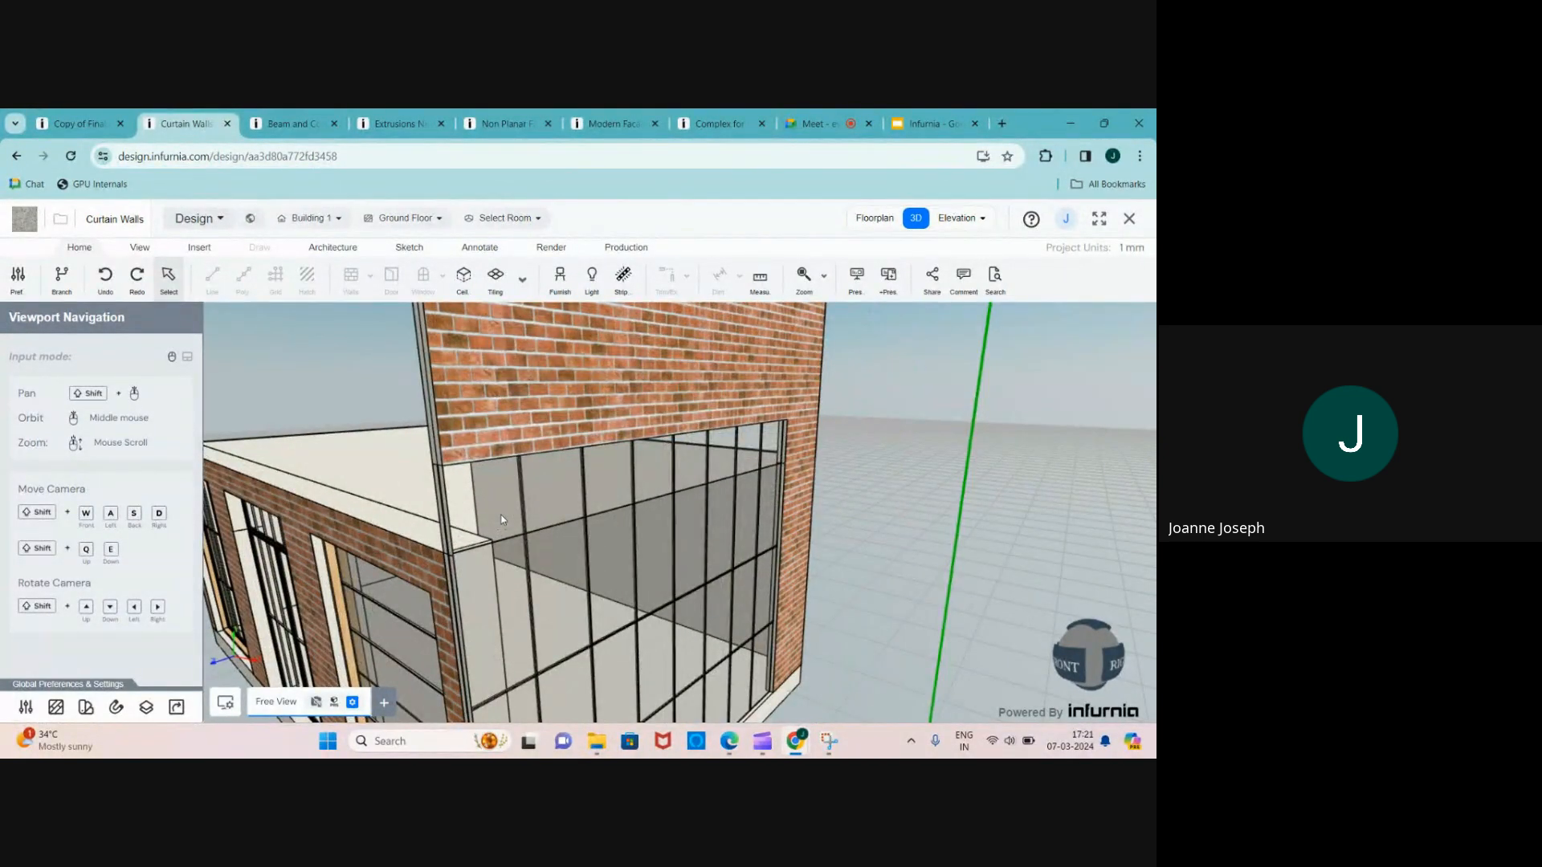
scroll(610, 526, down, 3)
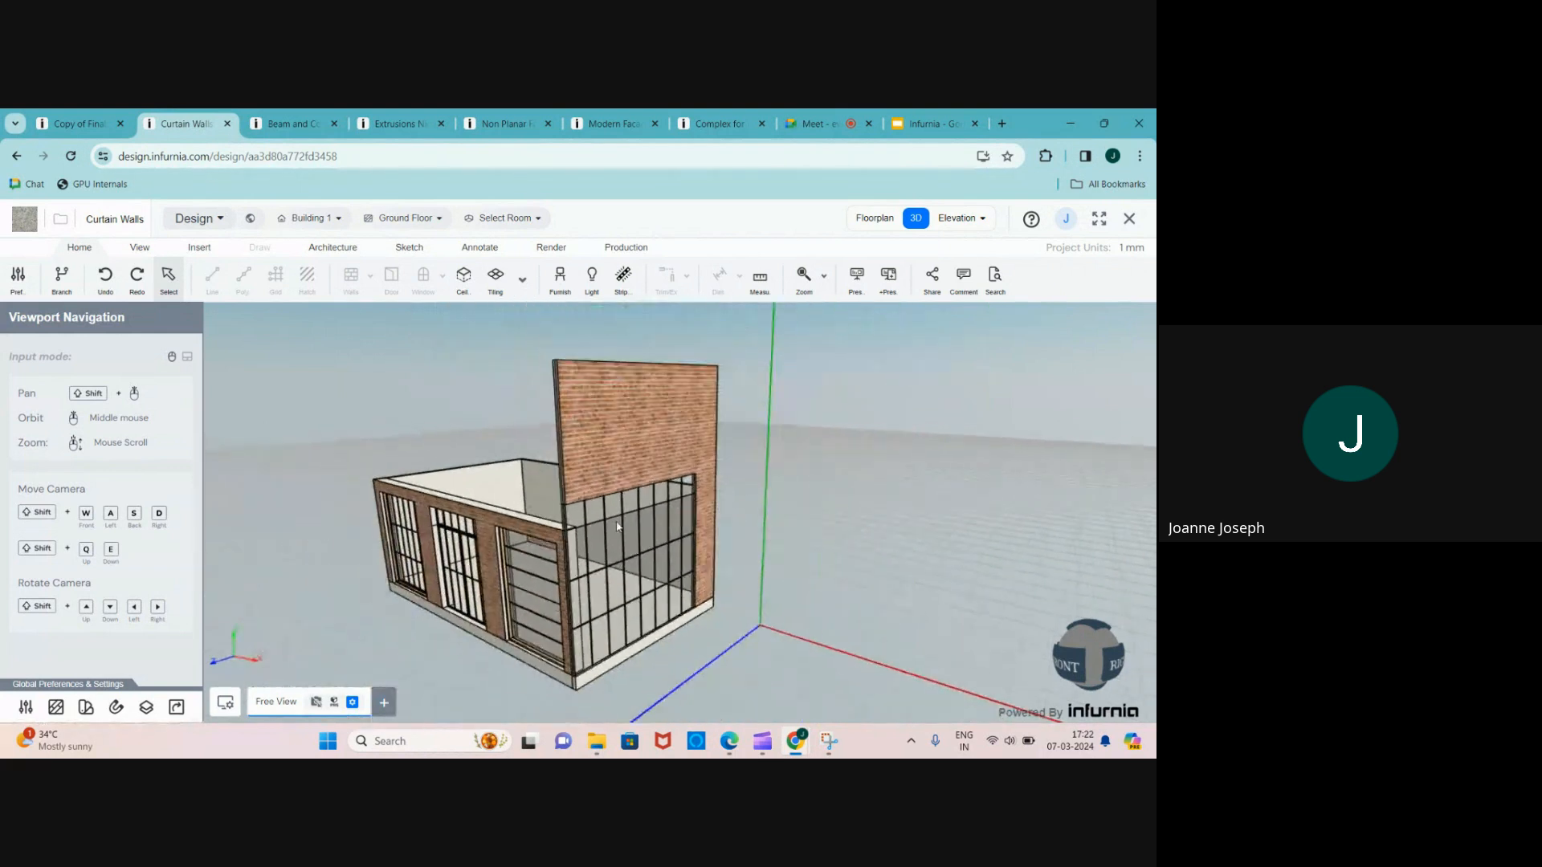
scroll(617, 527, up, 1)
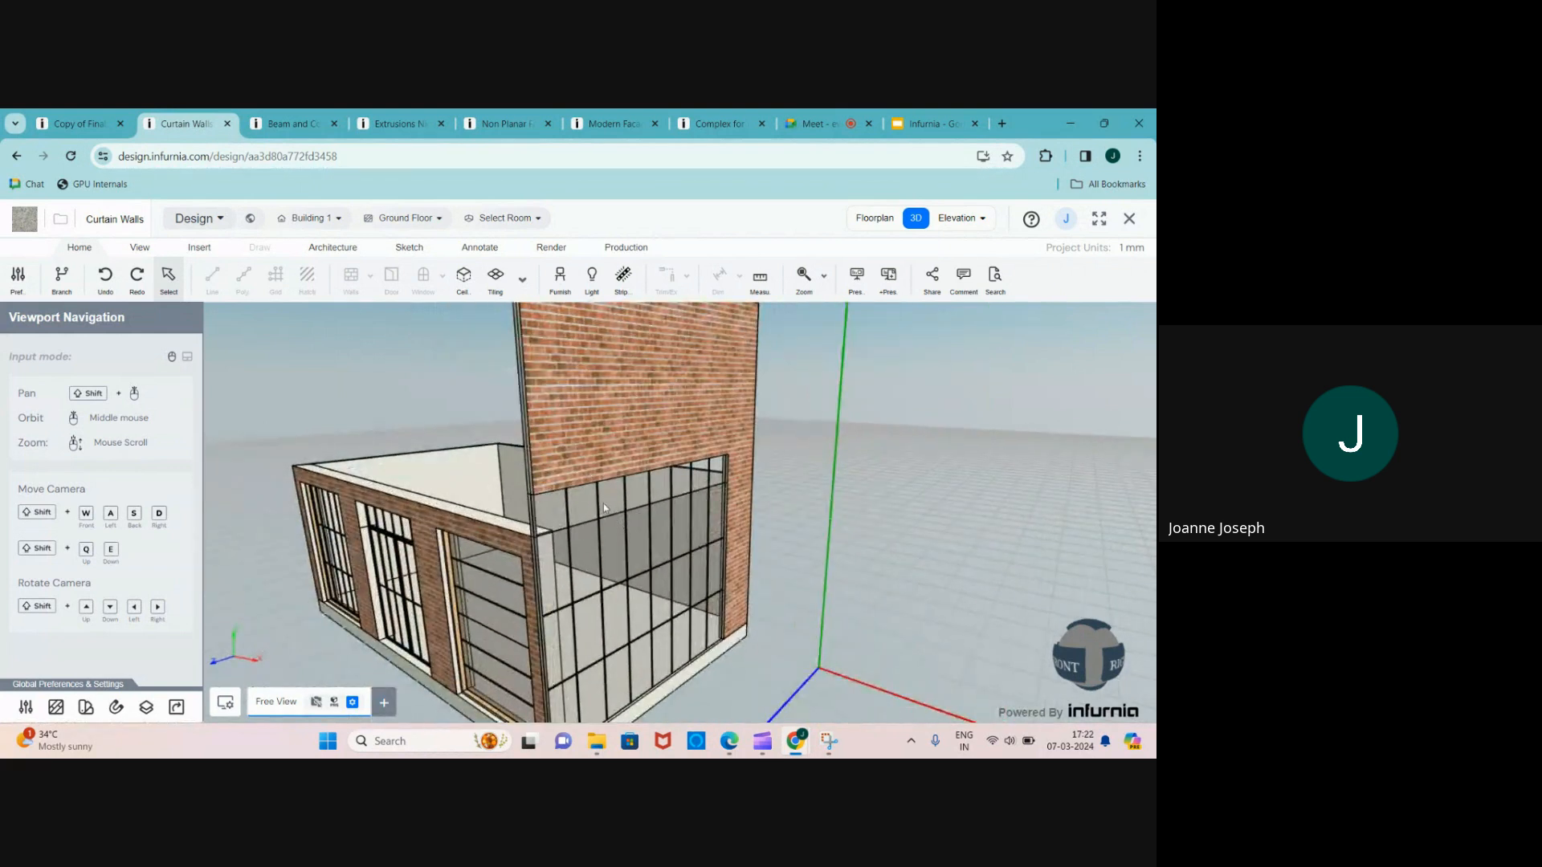
scroll(606, 507, down, 1)
- Select the upper side-wall window and inspect the facade windows from the front, side and back of the building
click(602, 511)
scroll(590, 514, up, 2)
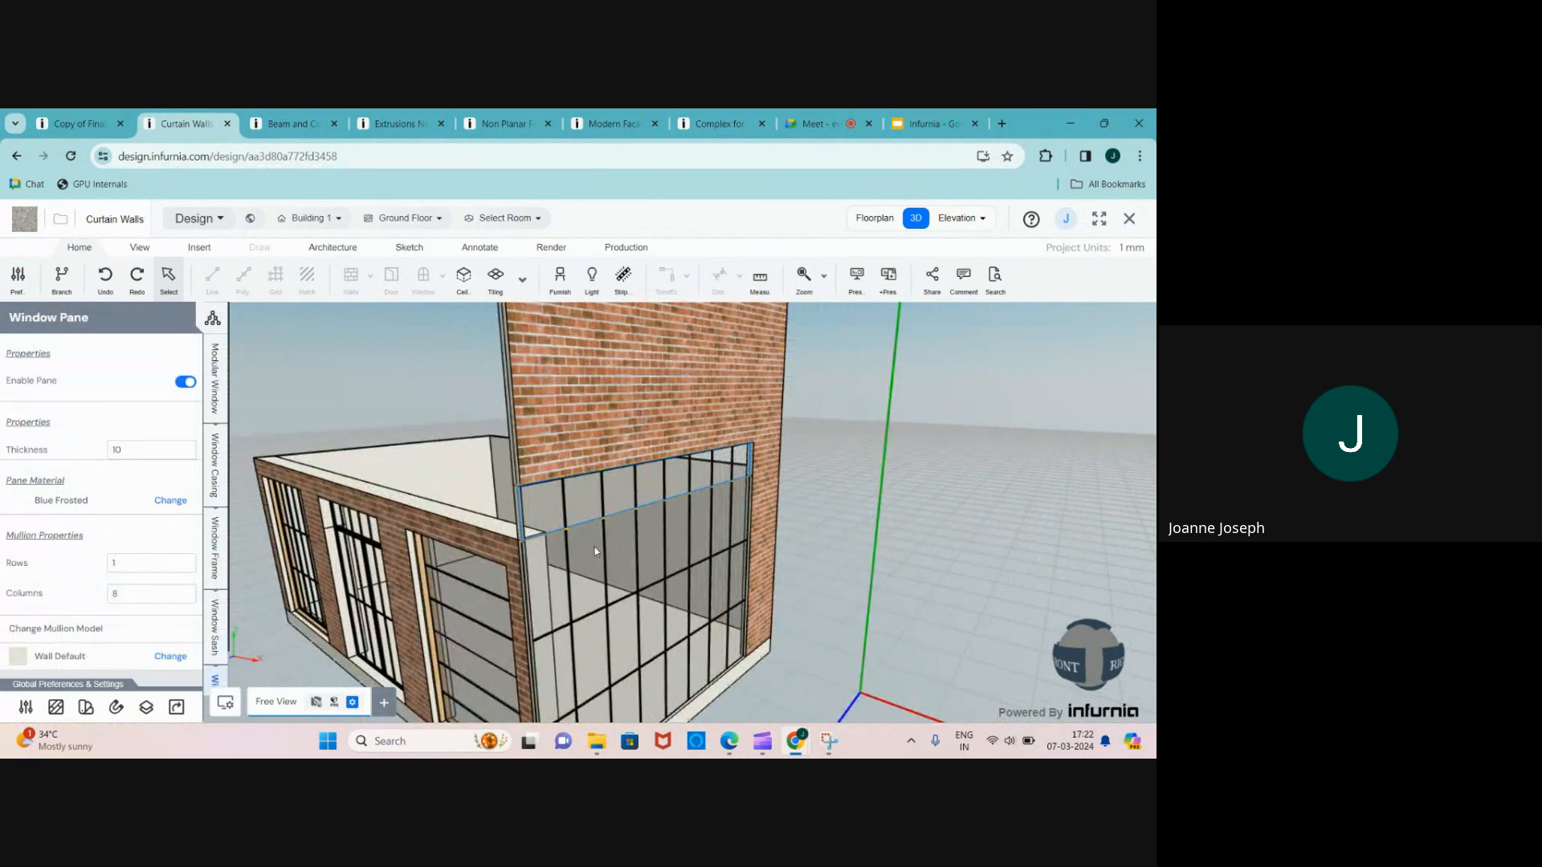
scroll(594, 549, down, 1)
drag(510, 605, 564, 589)
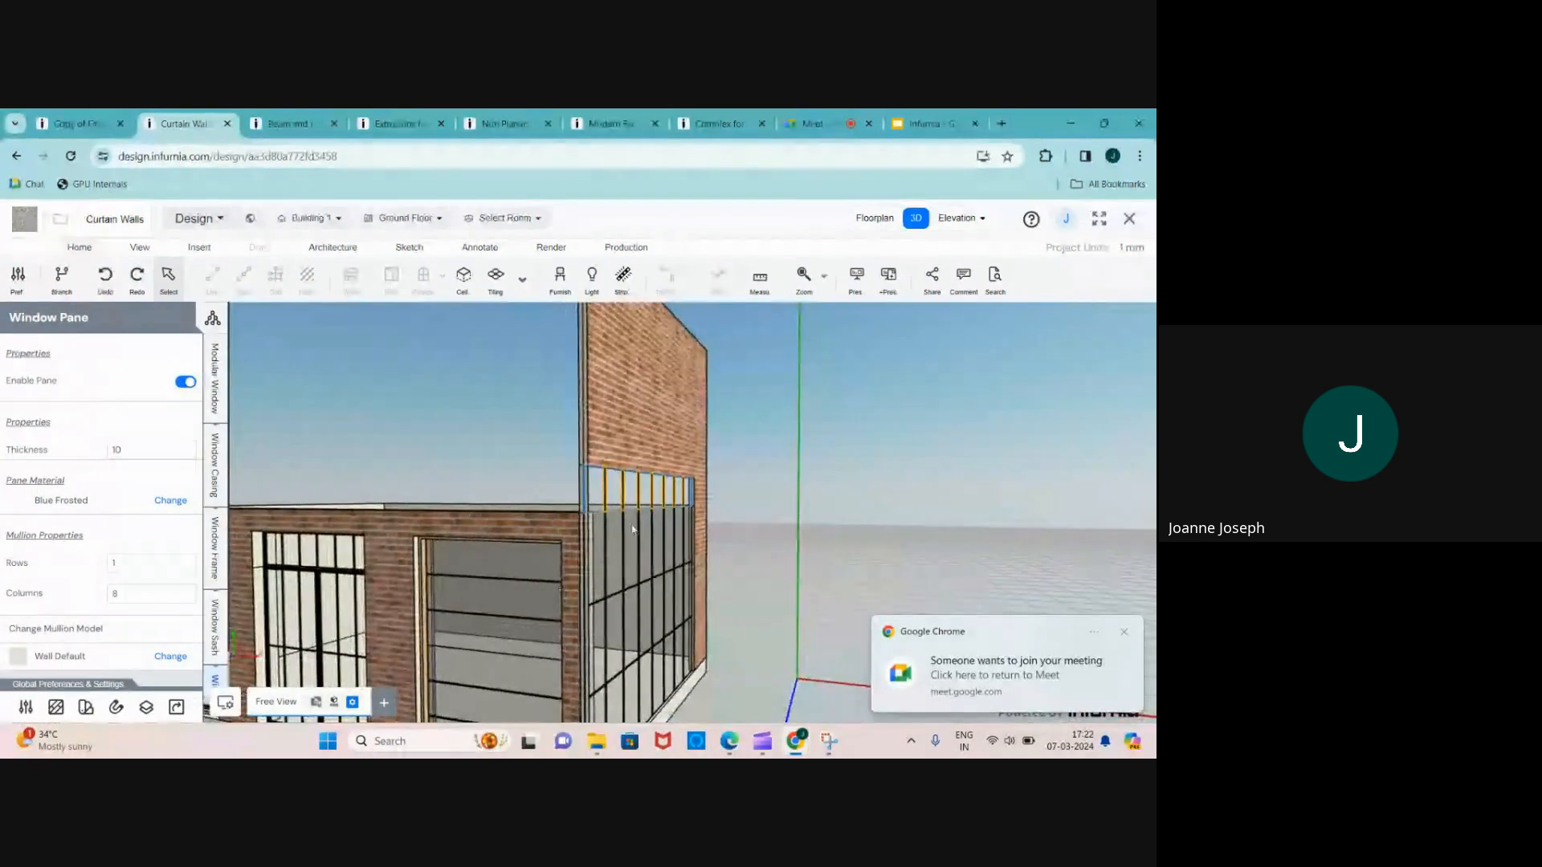
scroll(631, 530, down, 2)
scroll(482, 570, up, 3)
scroll(532, 554, down, 2)
scroll(474, 572, up, 2)
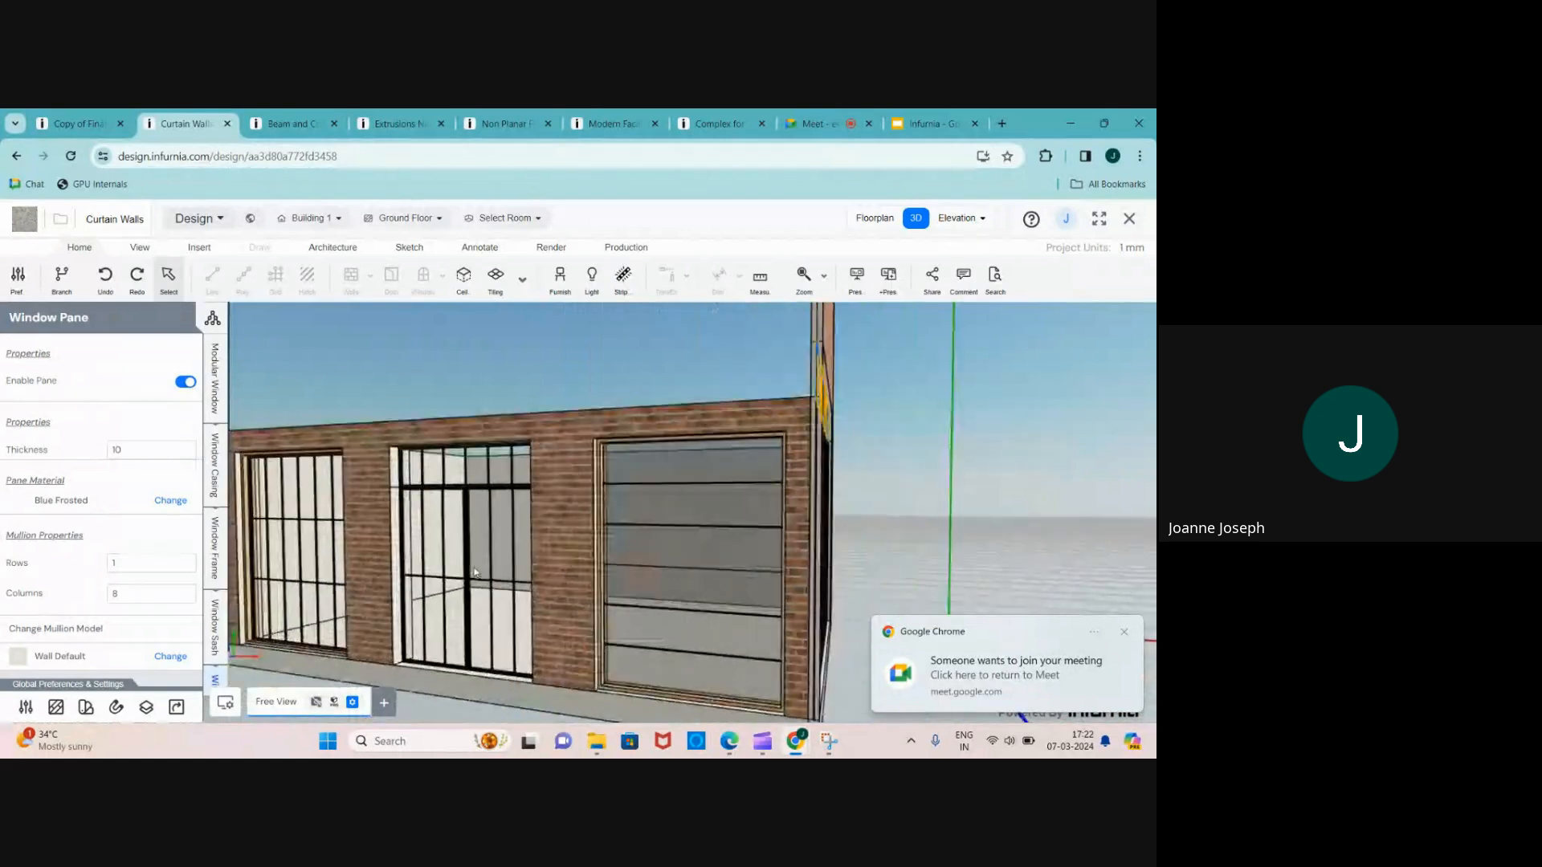
scroll(466, 535, up, 3)
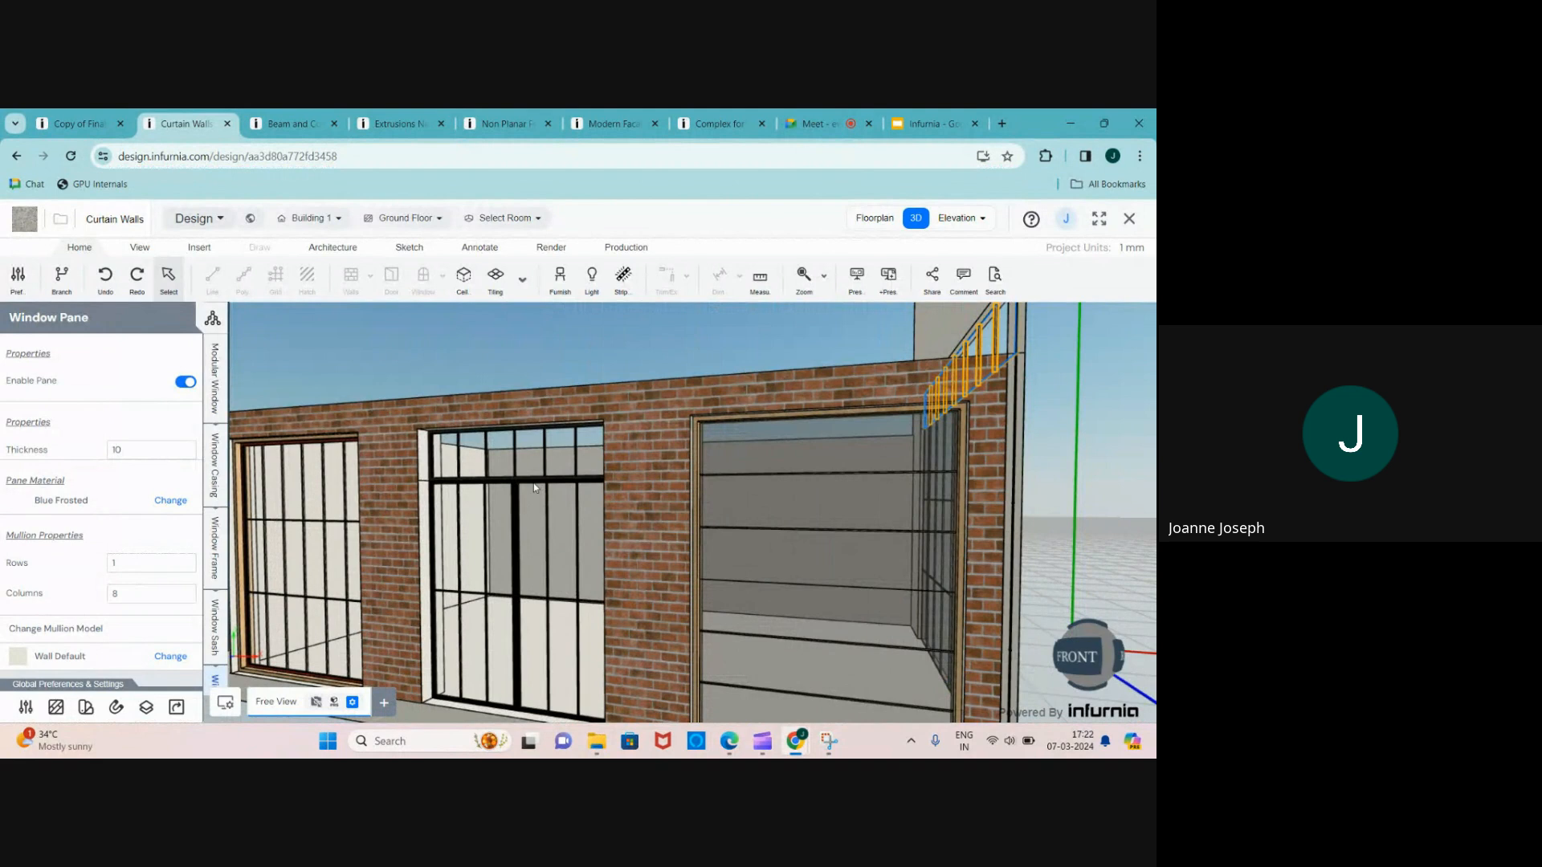
scroll(536, 487, down, 2)
drag(581, 499, 392, 555)
scroll(392, 555, down, 2)
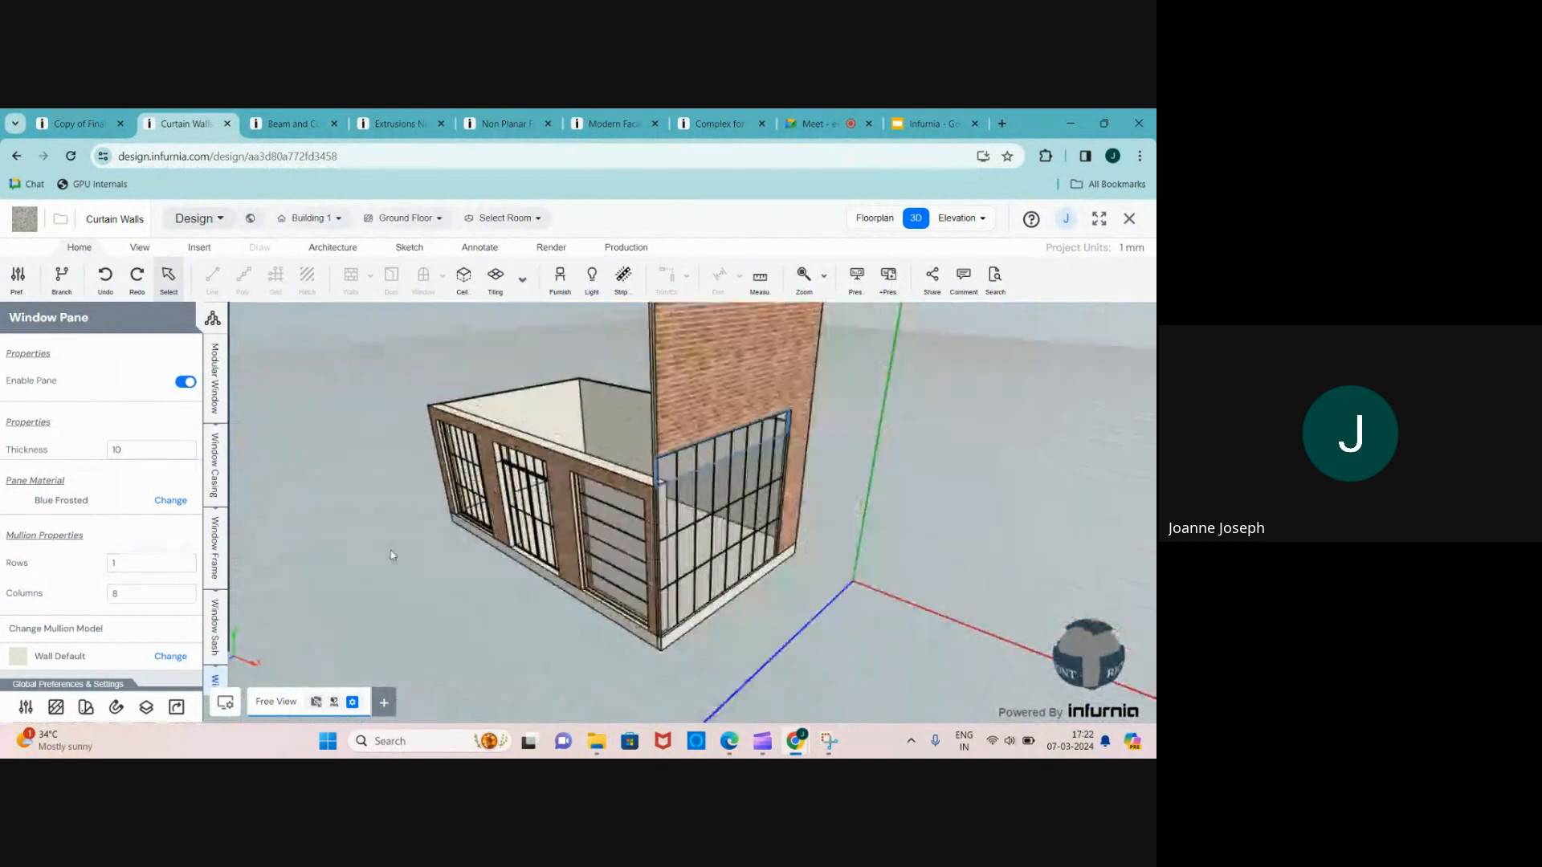
drag(846, 511, 560, 499)
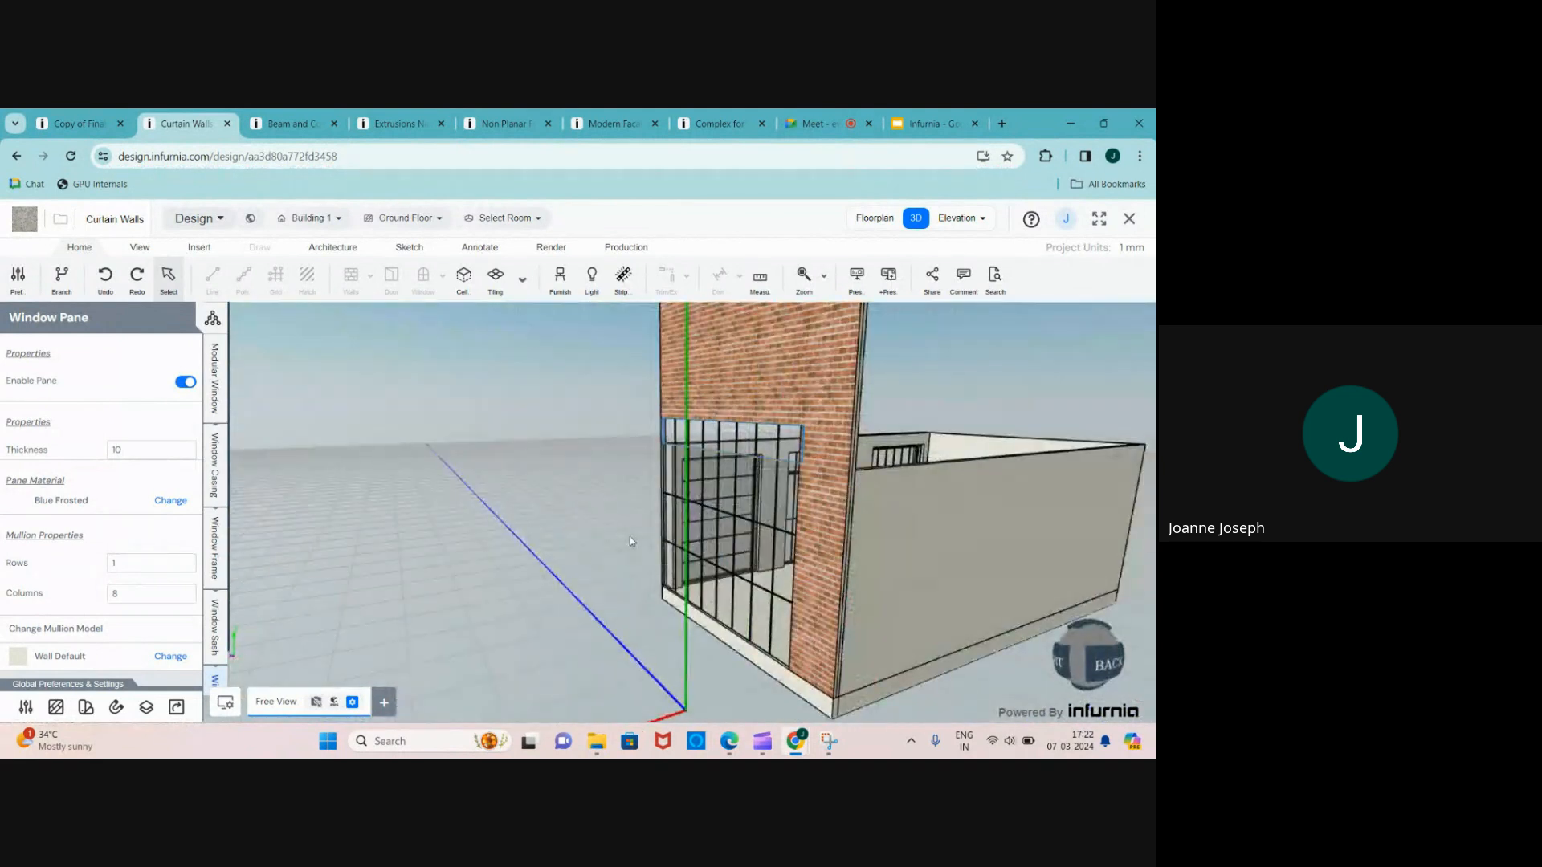
scroll(561, 575, down, 2)
drag(831, 567, 792, 445)
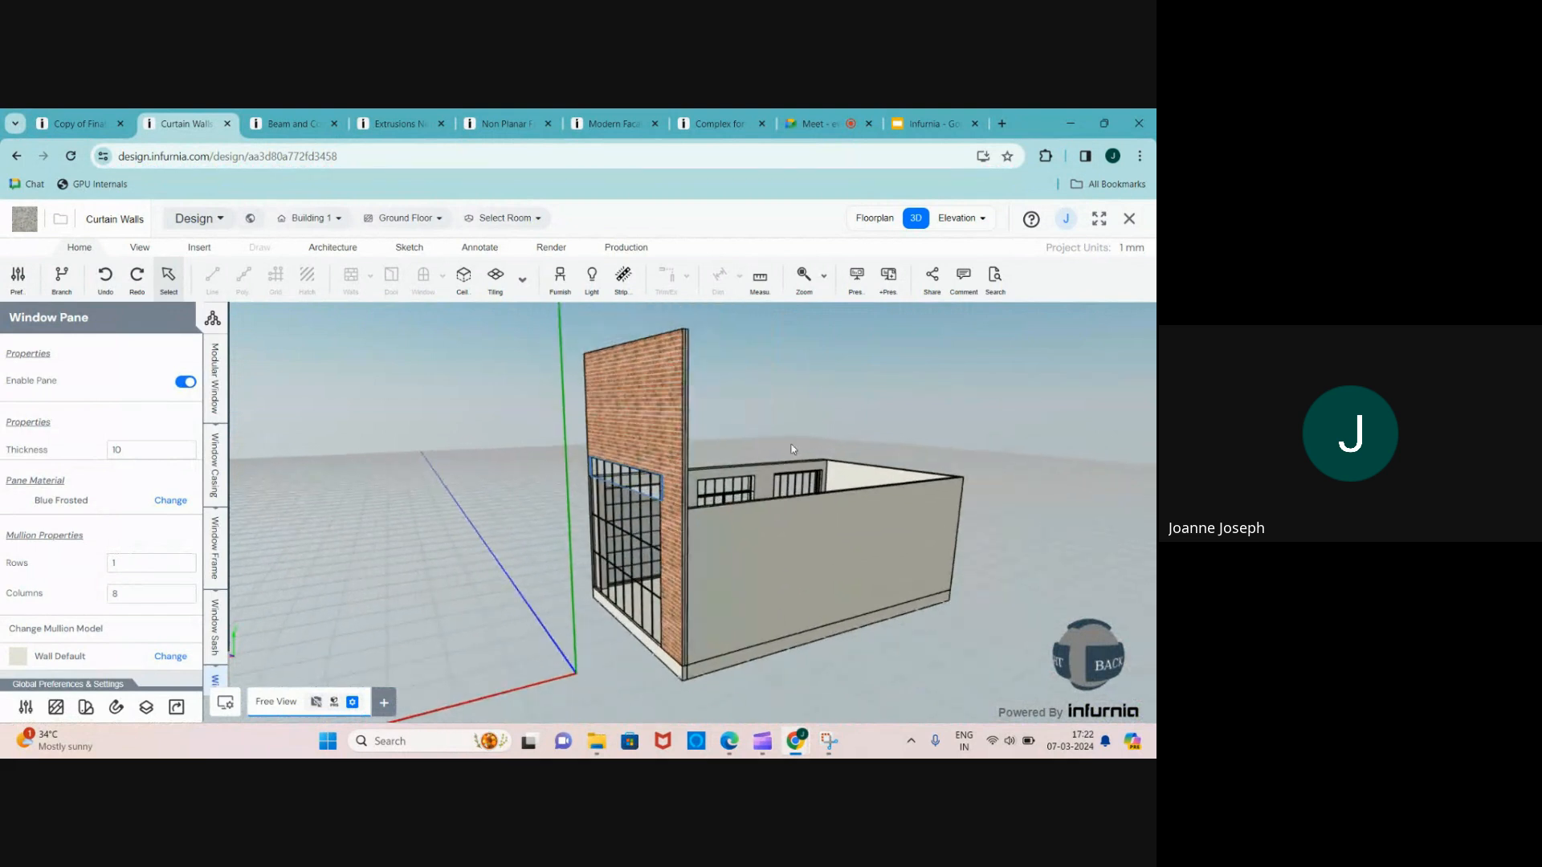
- Add a Double Casement window to the blank long wall of Room 1 in the floor plan, next to the corner
click(883, 217)
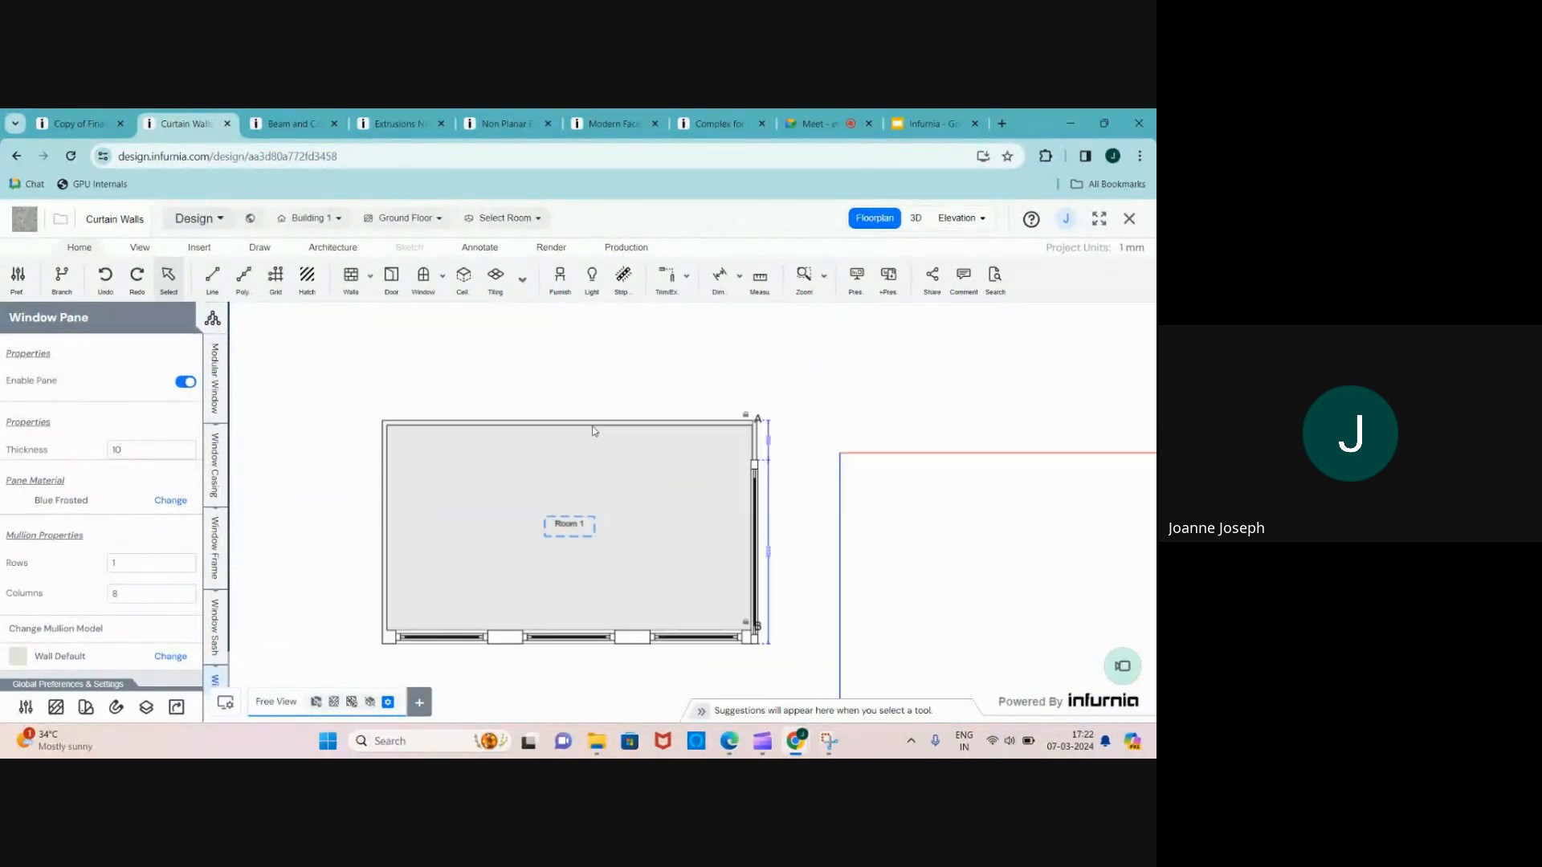
click(442, 281)
click(446, 351)
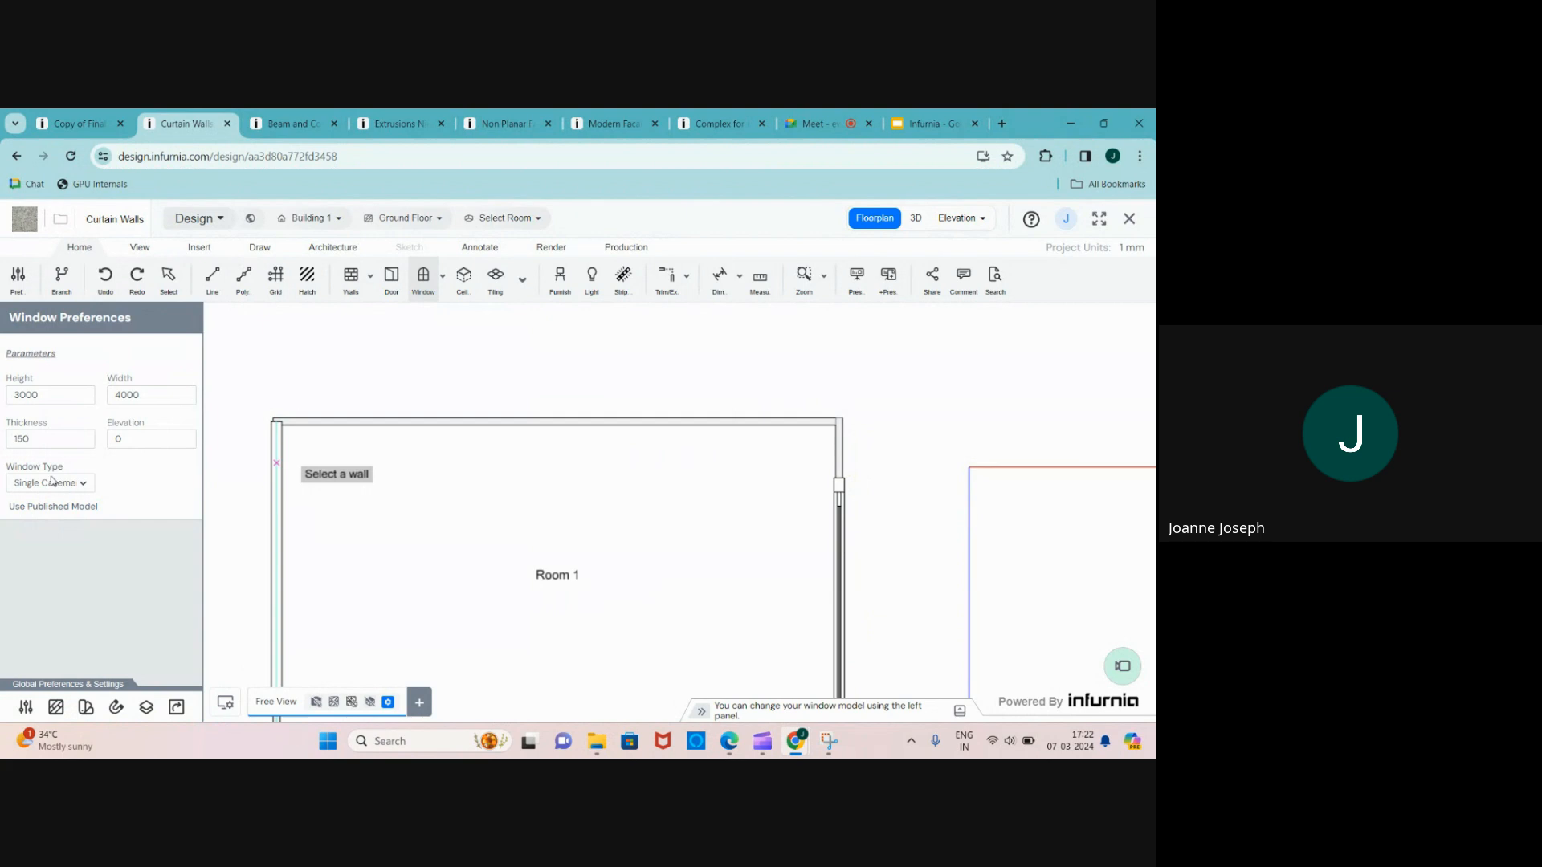
click(74, 489)
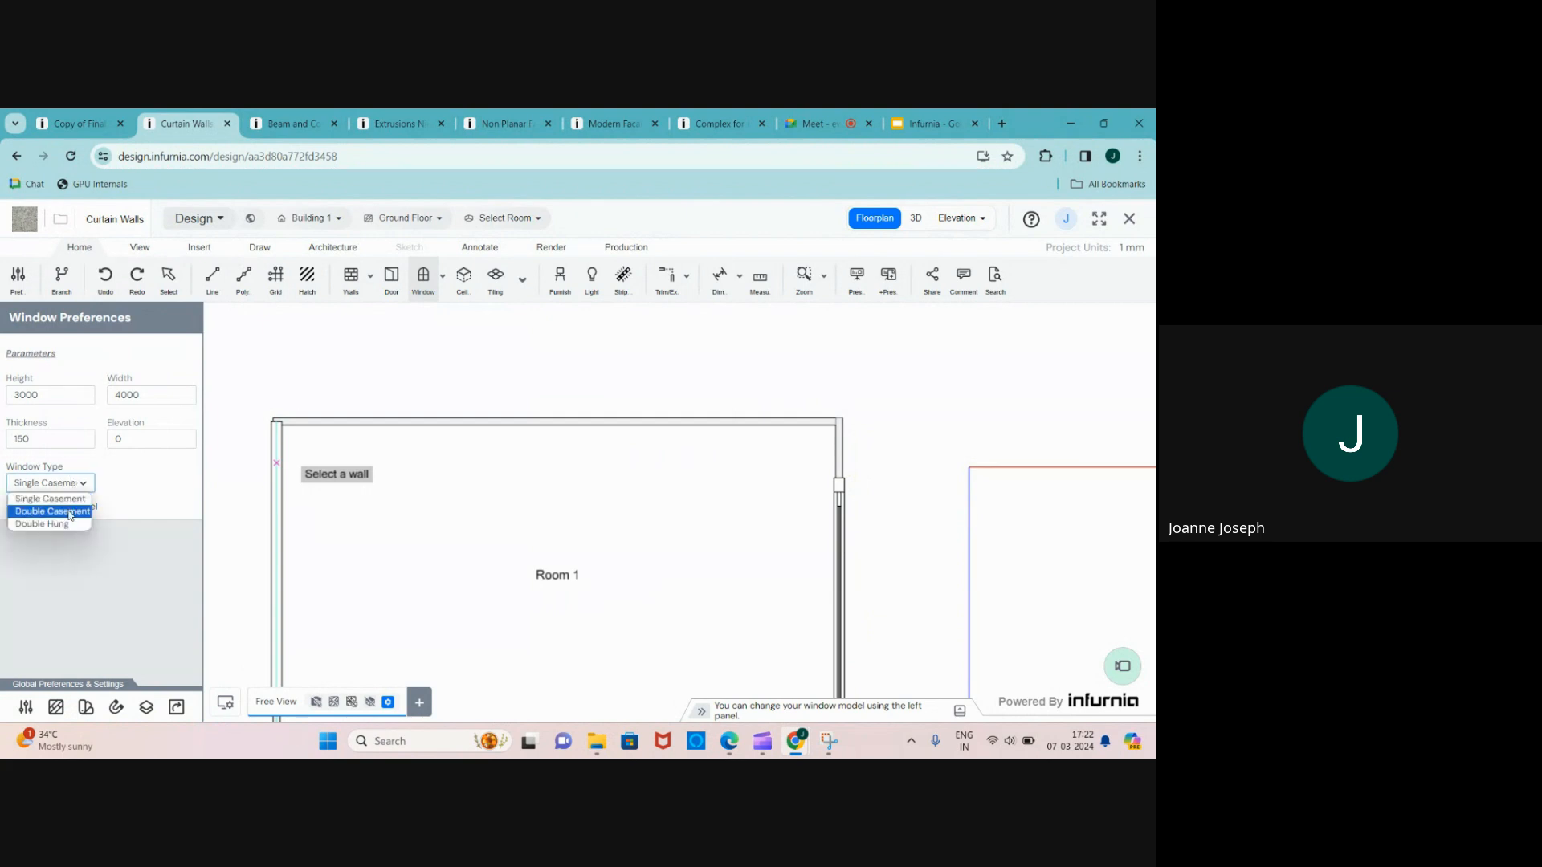
click(63, 515)
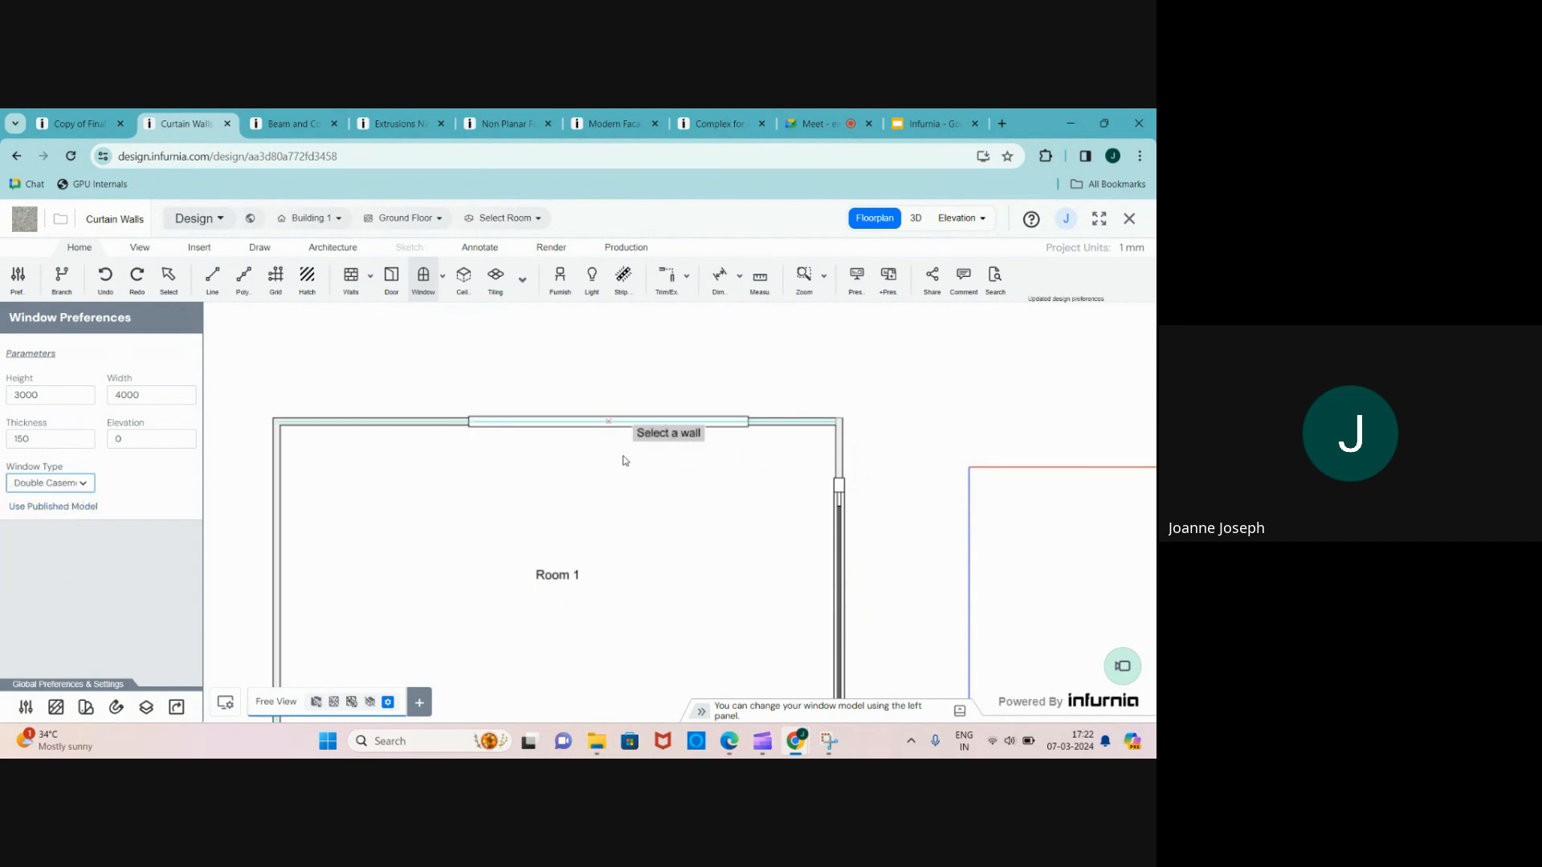
click(677, 442)
- Examine the newly placed double casement window in 3D from outside the building
click(915, 218)
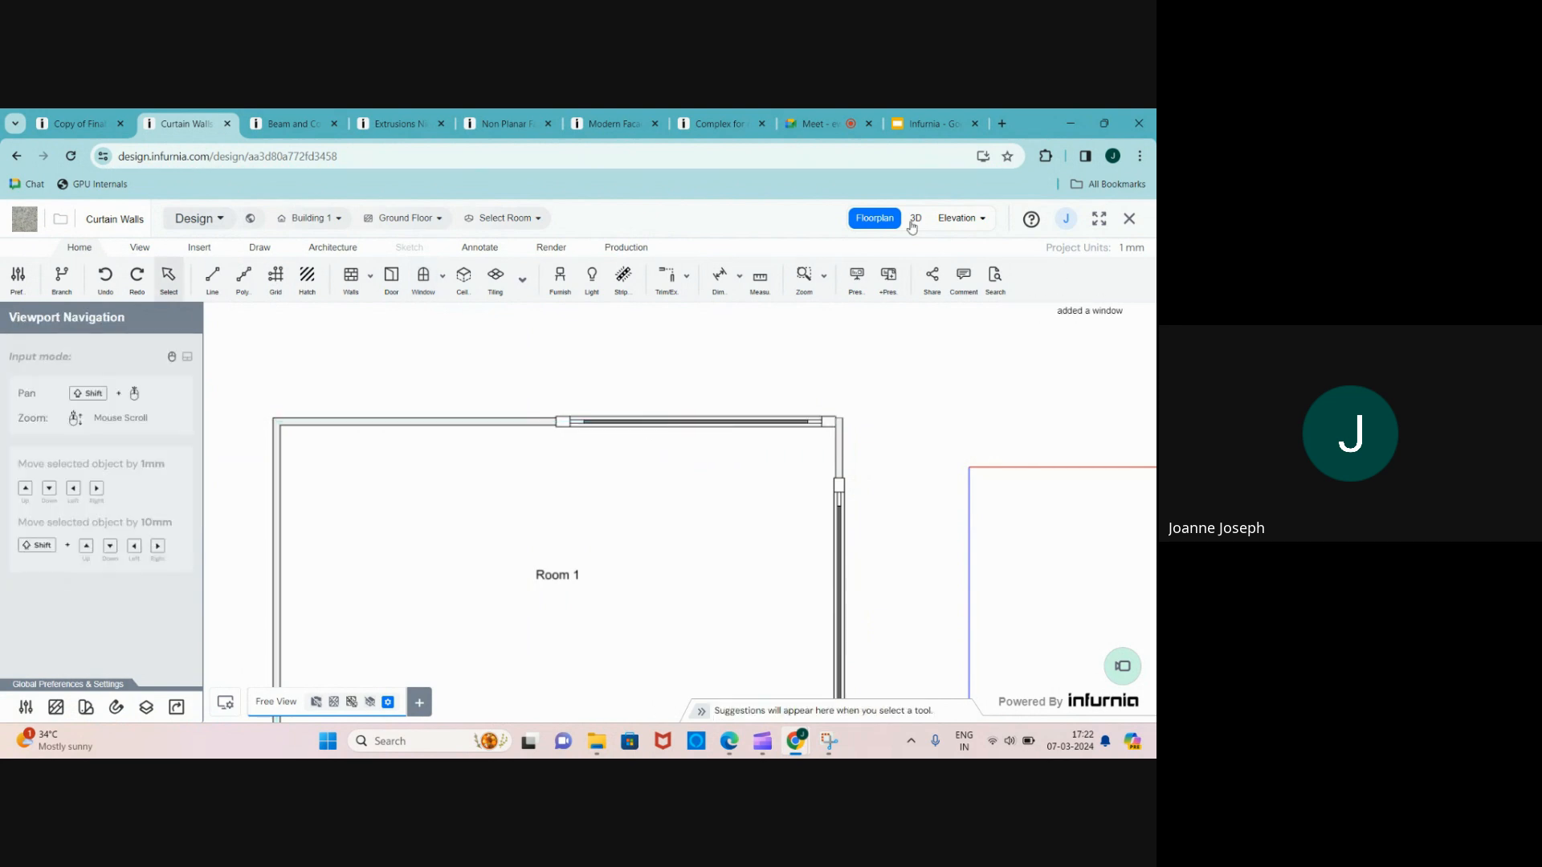
middle_drag(843, 512, 831, 499)
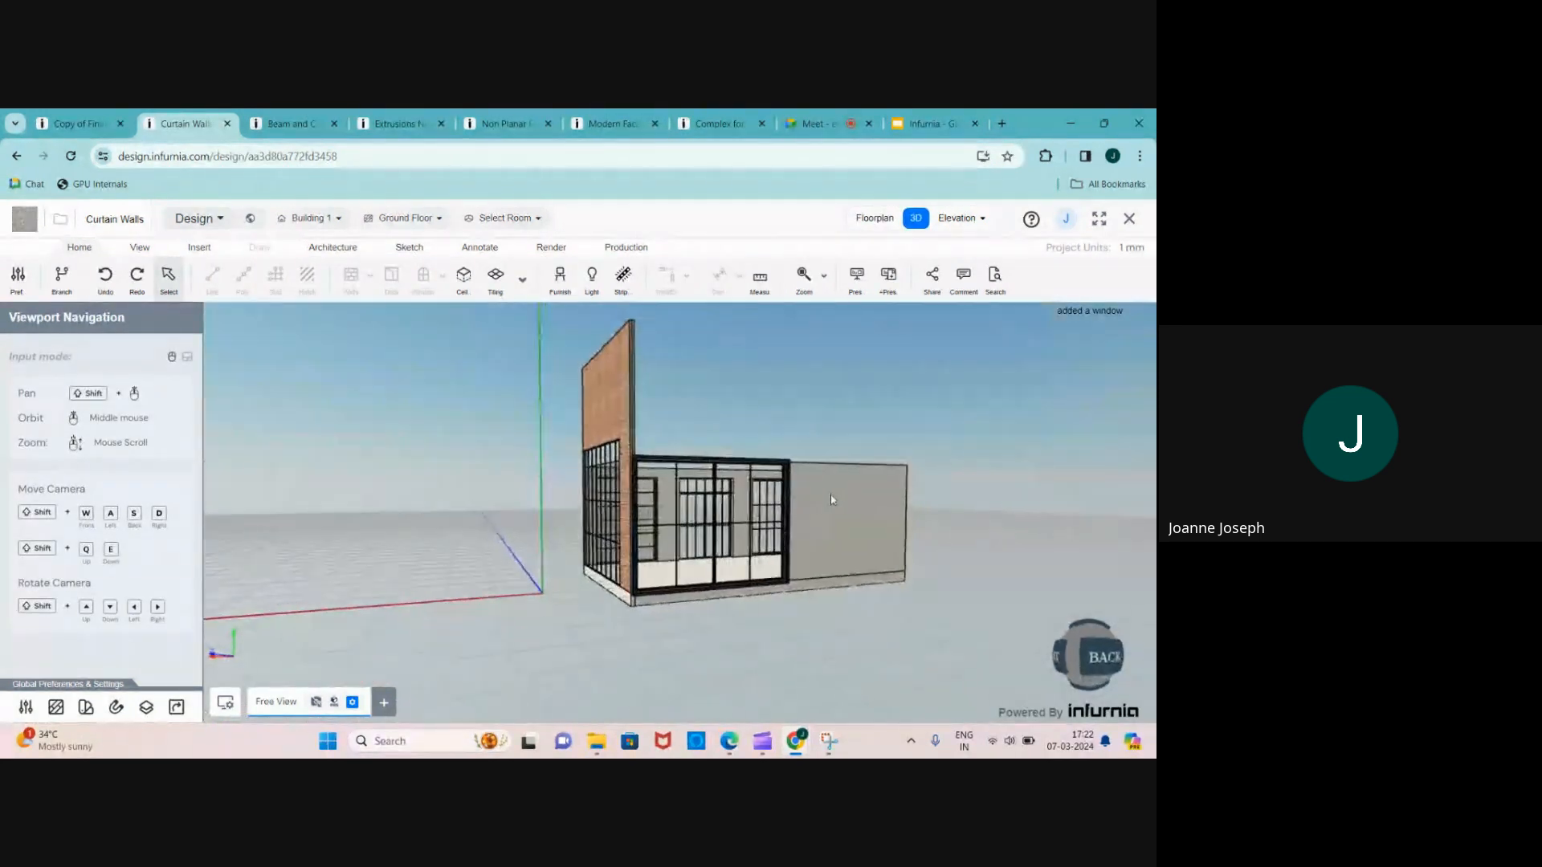
scroll(831, 499, up, 4)
middle_drag(684, 504, 697, 544)
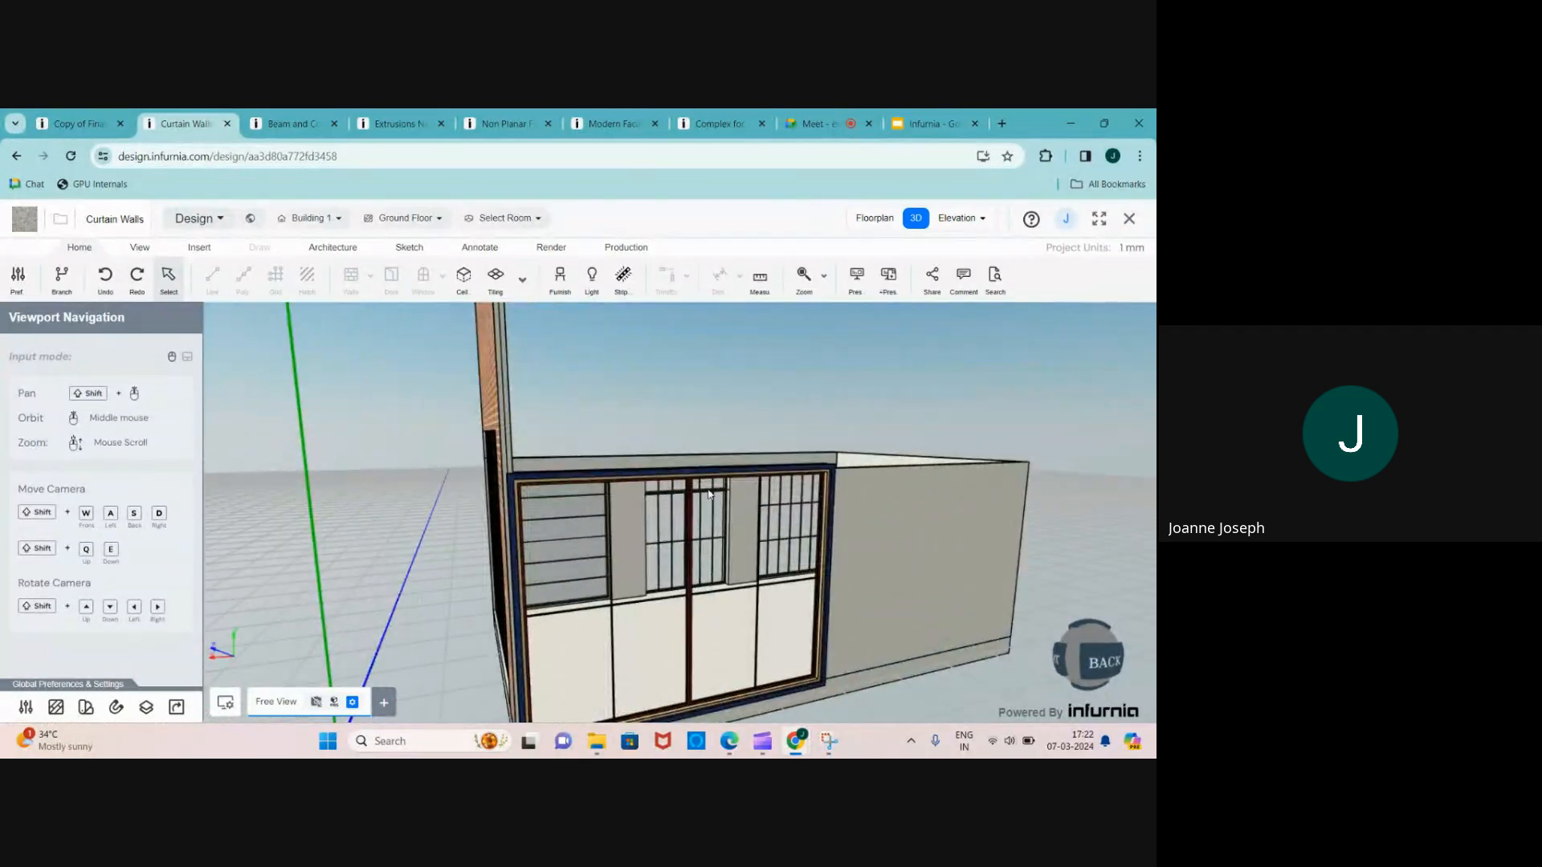
middle_drag(556, 520, 702, 630)
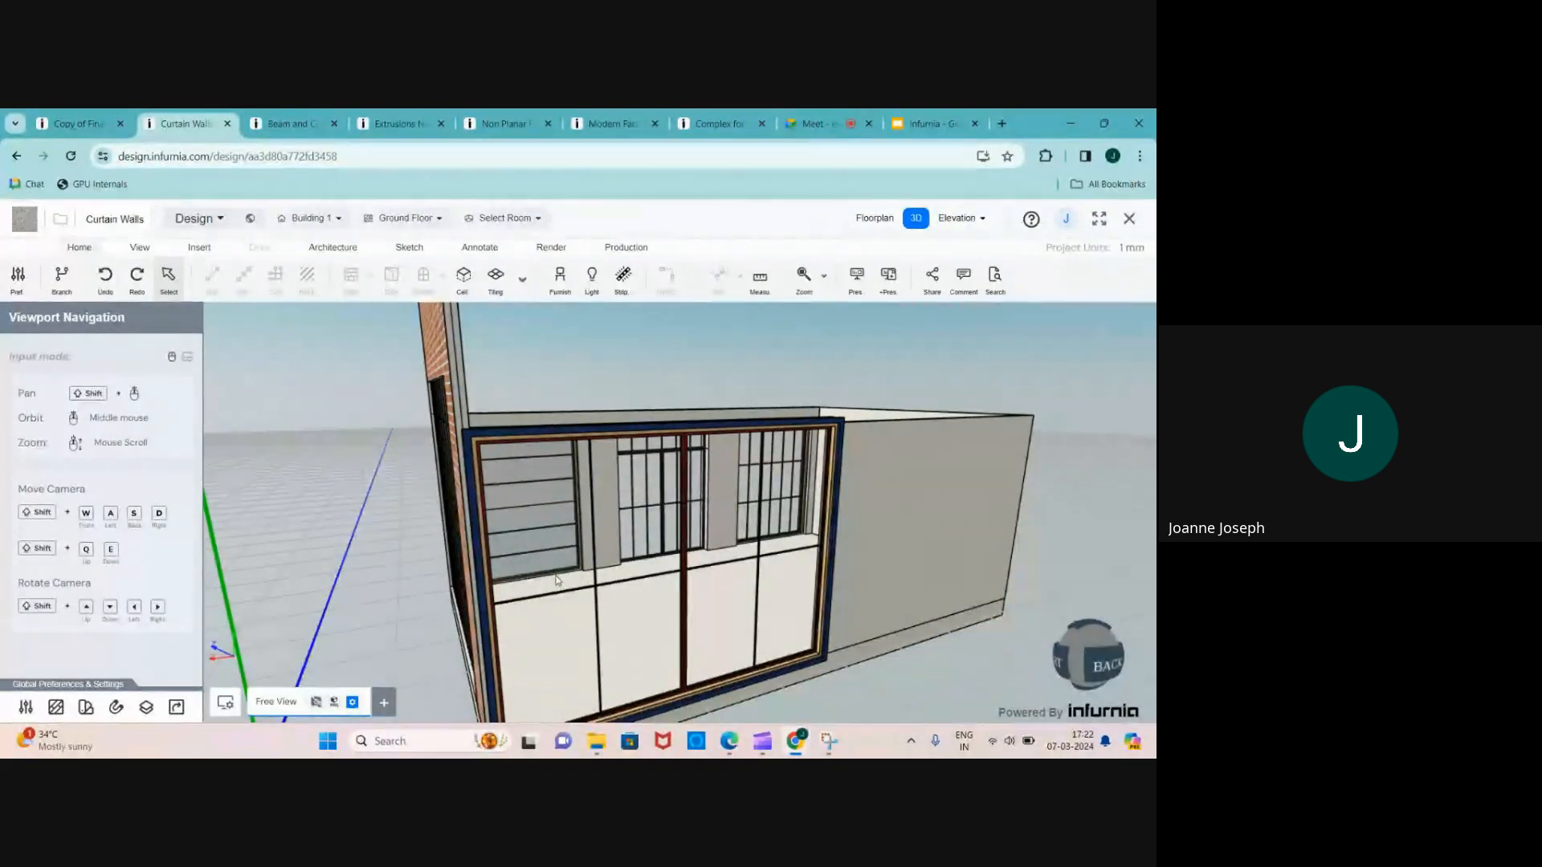
scroll(599, 553, down, 1)
scroll(677, 575, up, 3)
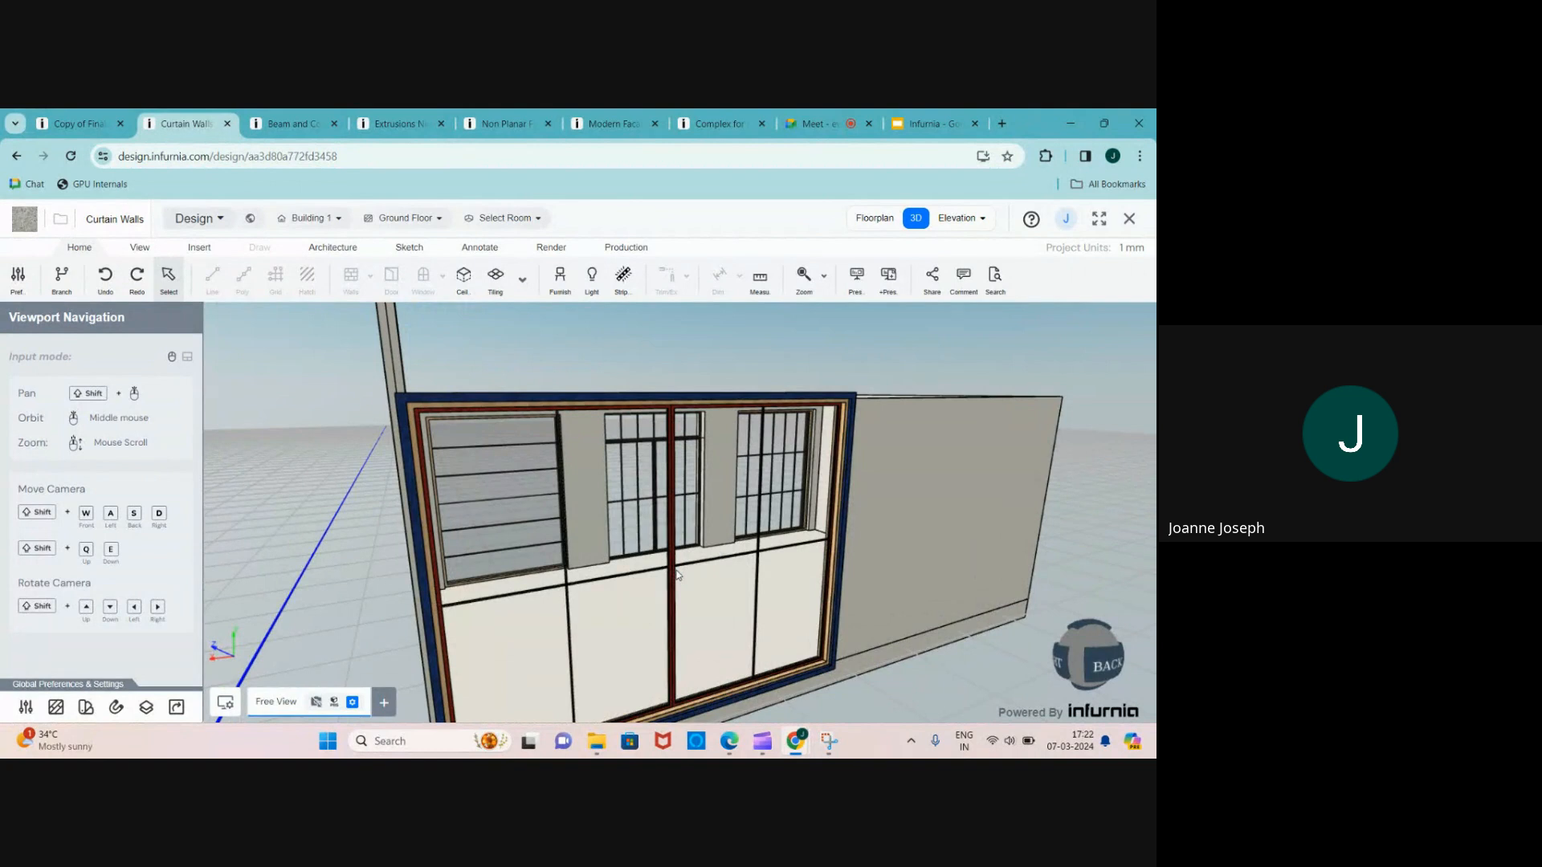
- Check the meeting call, return to the Curtain Walls design and inspect the building corner with both window walls
click(840, 116)
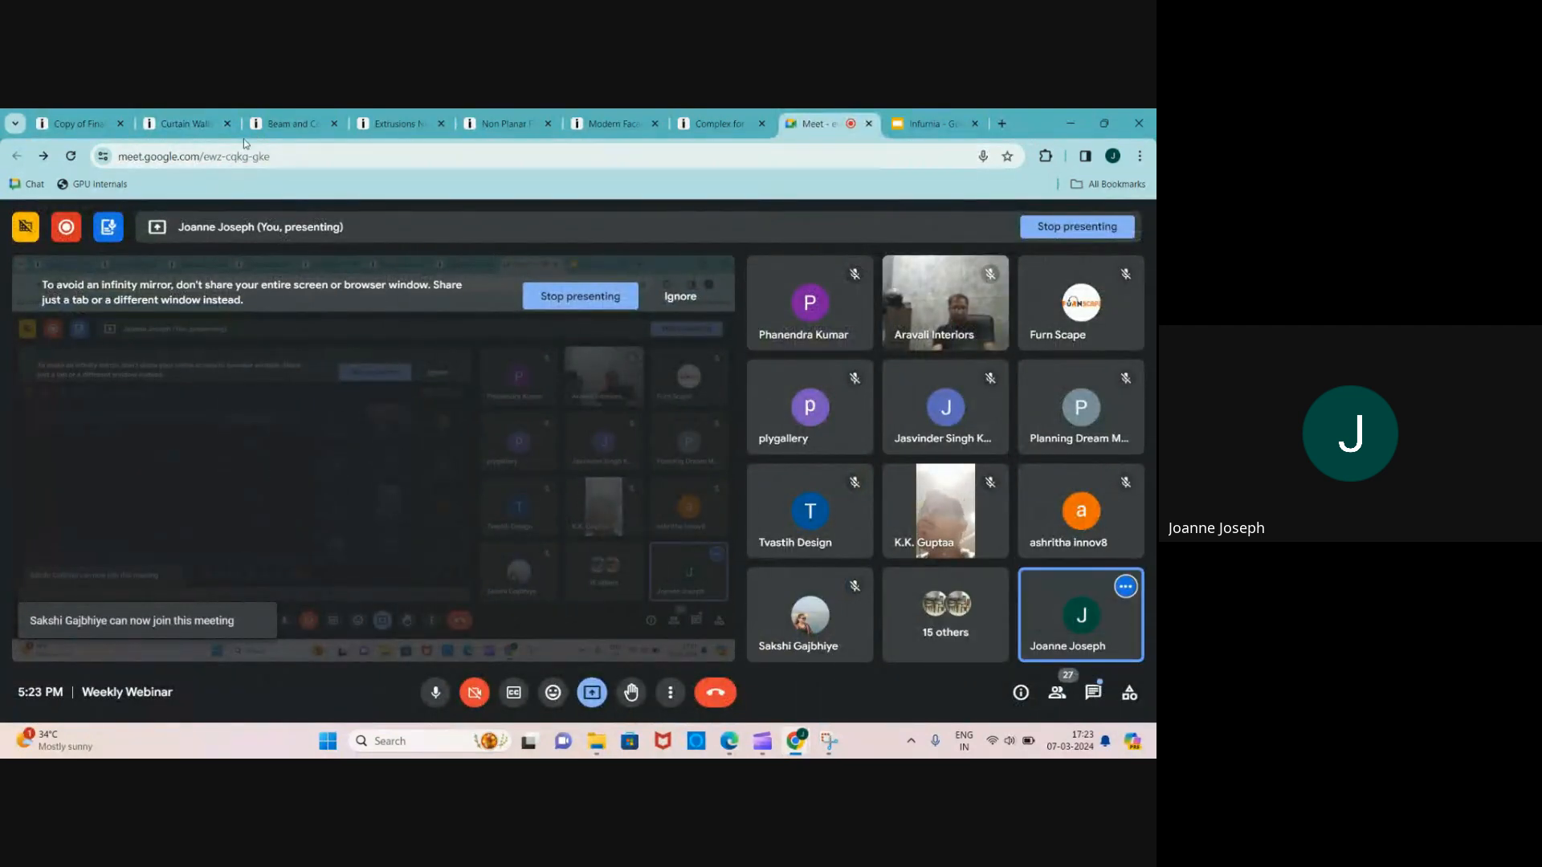
click(204, 127)
scroll(468, 551, down, 2)
scroll(557, 628, down, 3)
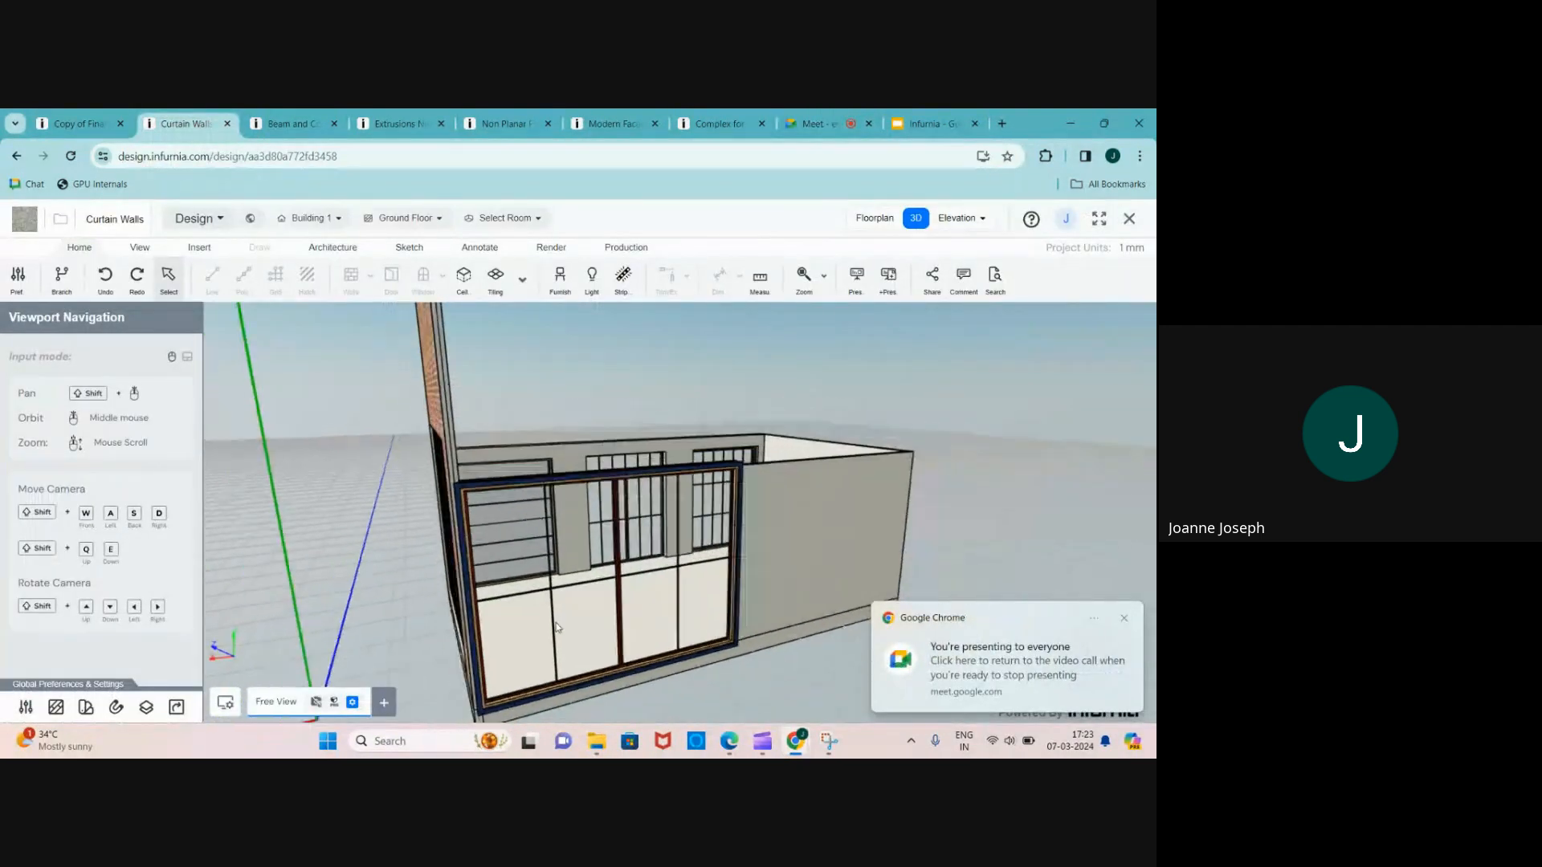
scroll(551, 602, down, 2)
scroll(544, 574, up, 4)
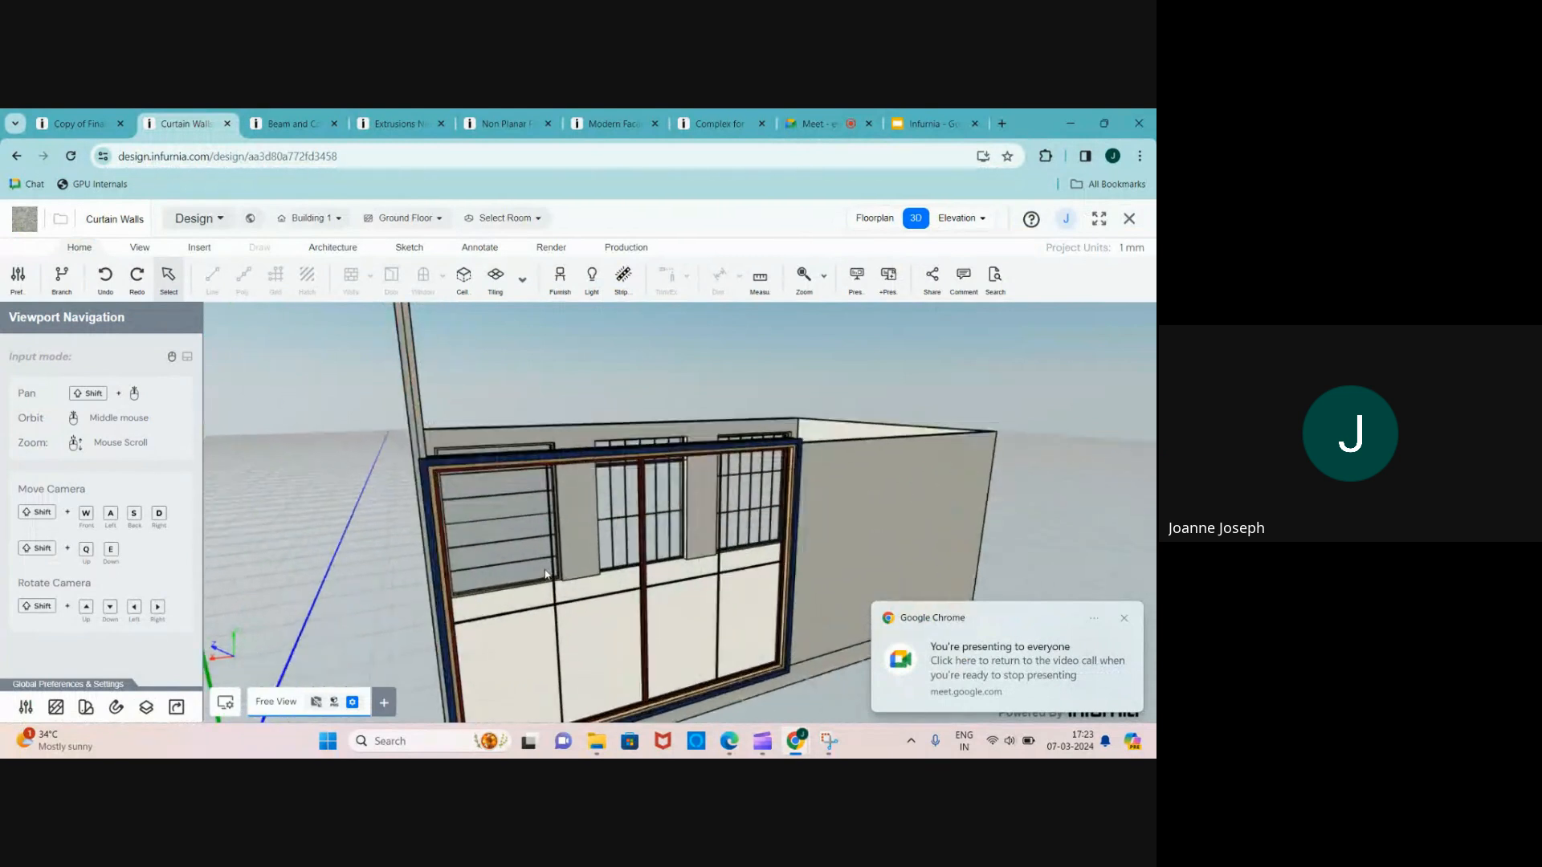
middle_drag(430, 492, 835, 586)
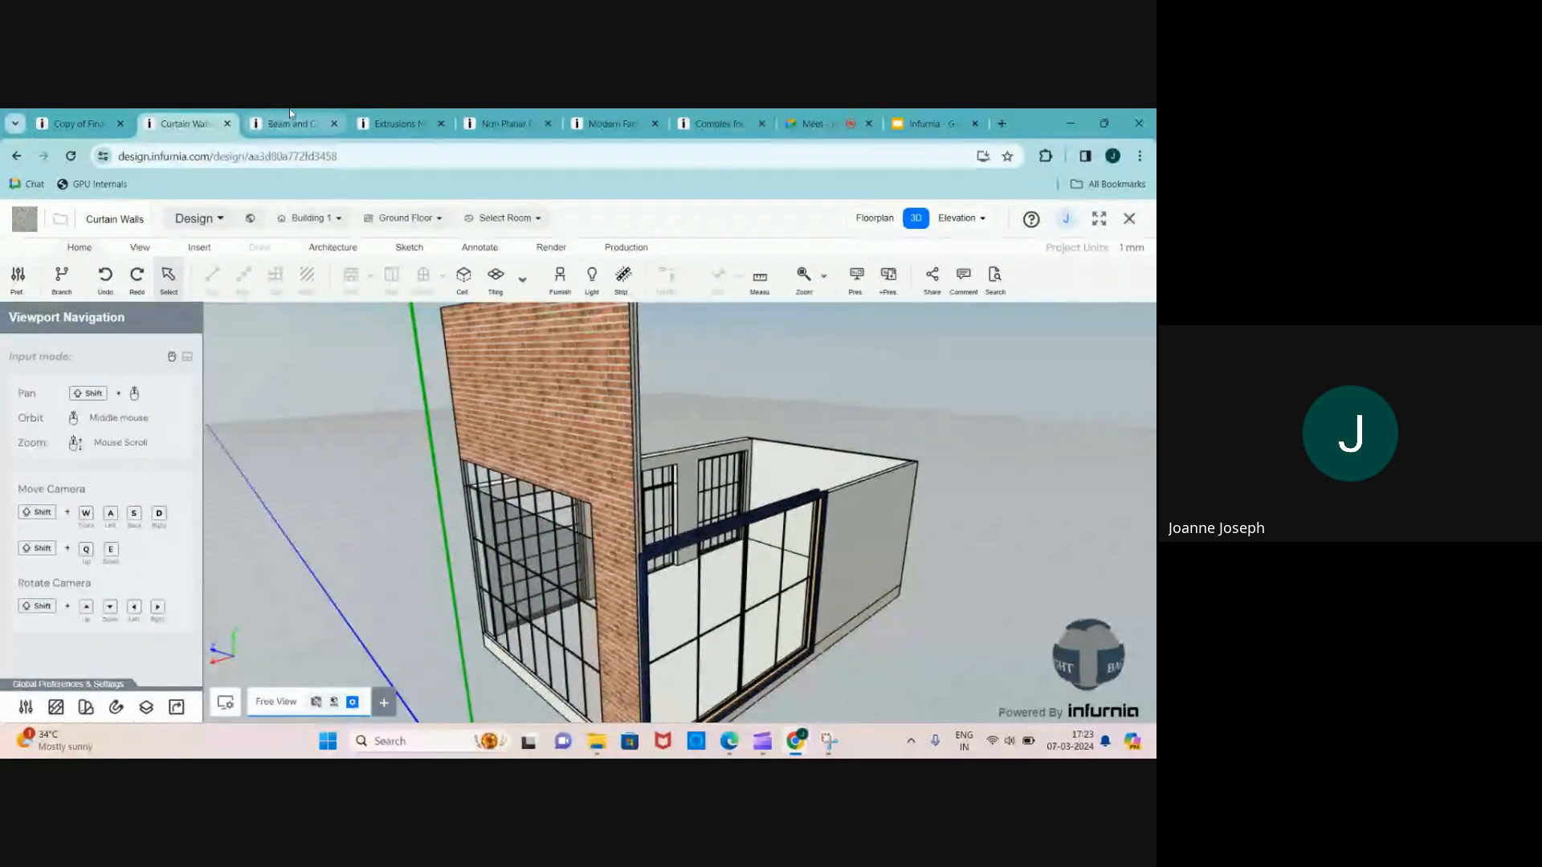
- Open the Beam and Column Pergolas design and examine the pergola's roof beams and vertical columns
mouse_move(289, 108)
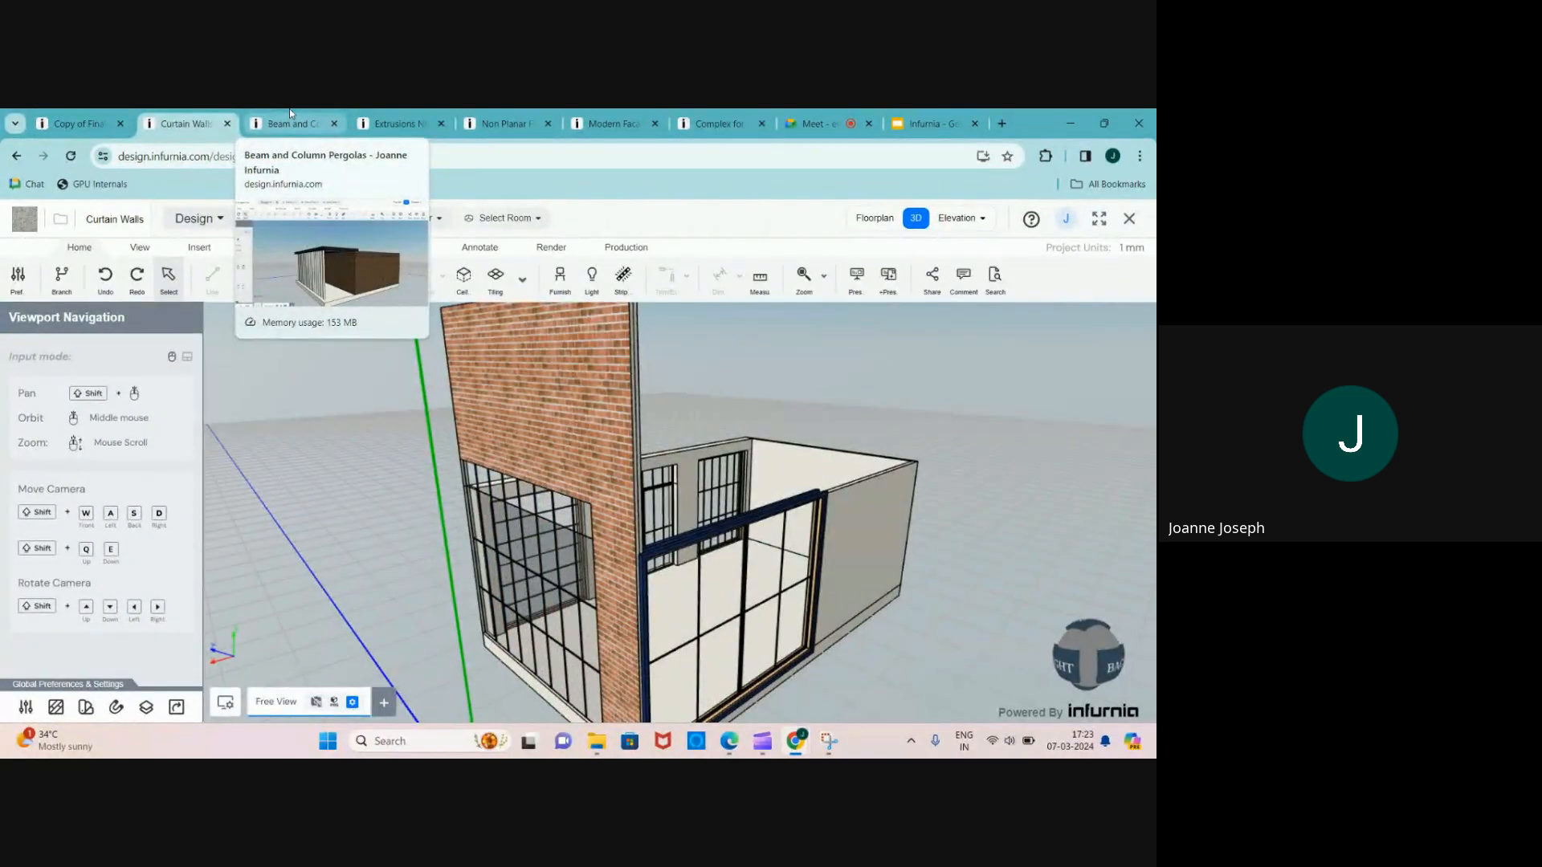
click(289, 111)
scroll(616, 487, down, 4)
middle_drag(616, 487, 623, 510)
scroll(623, 511, up, 5)
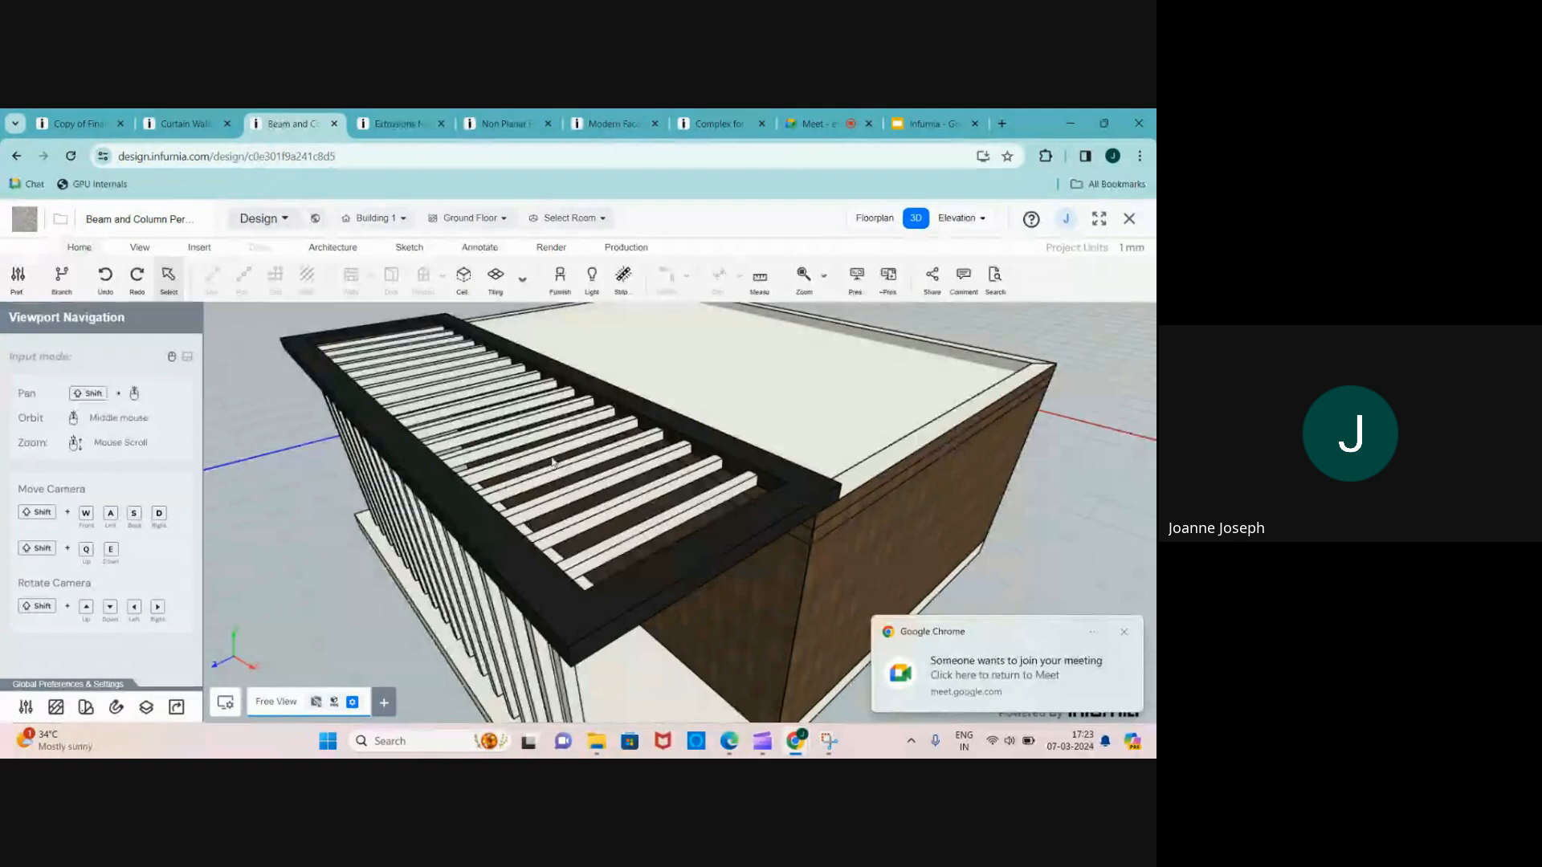
scroll(492, 442, down, 5)
middle_drag(495, 513, 546, 523)
scroll(547, 523, down, 2)
scroll(547, 522, up, 5)
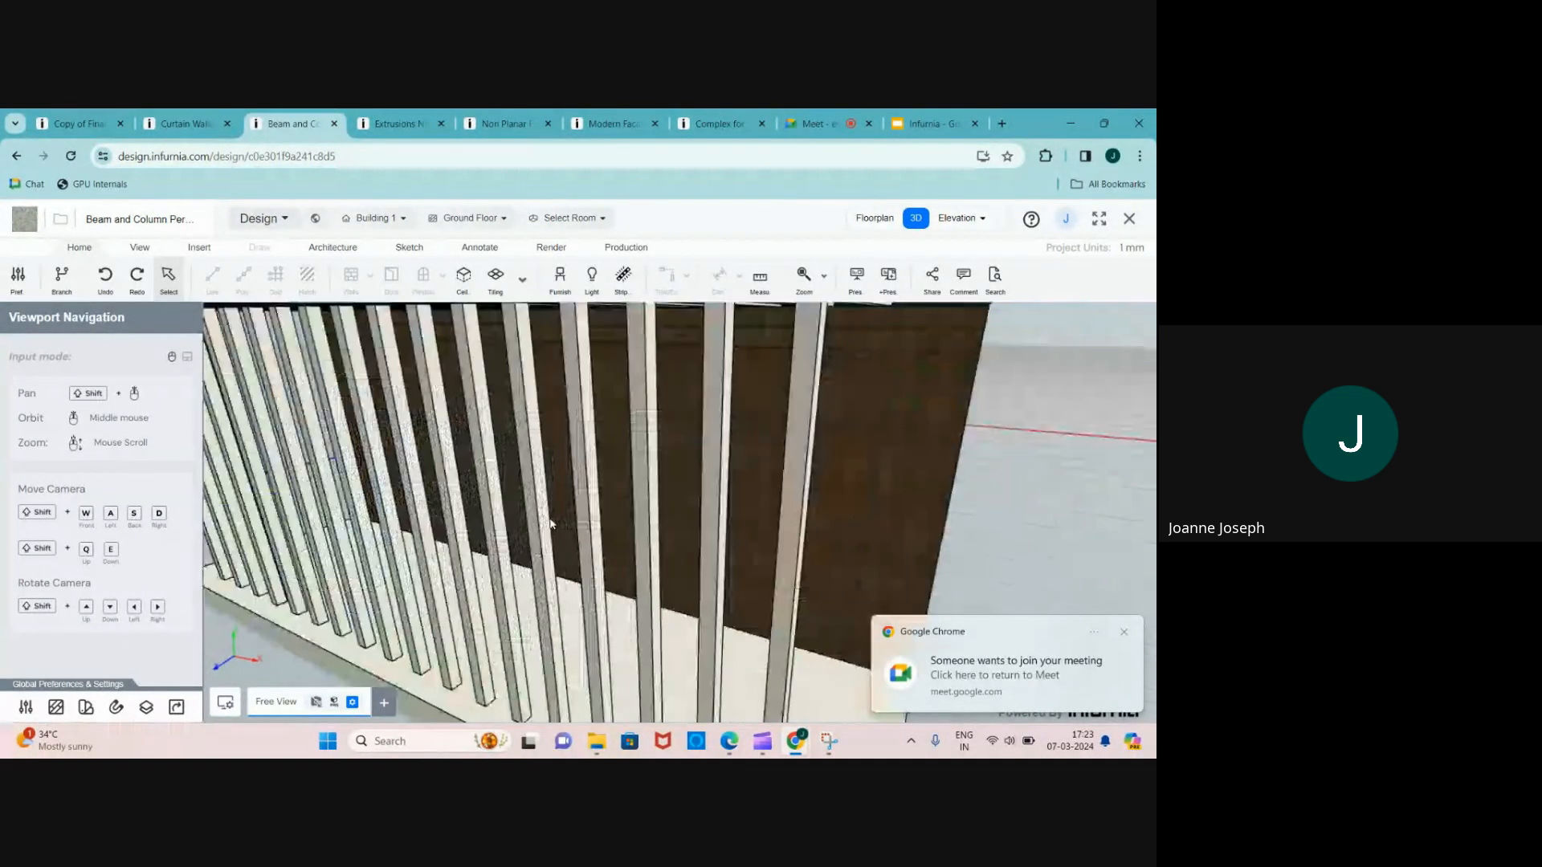
scroll(586, 542, down, 4)
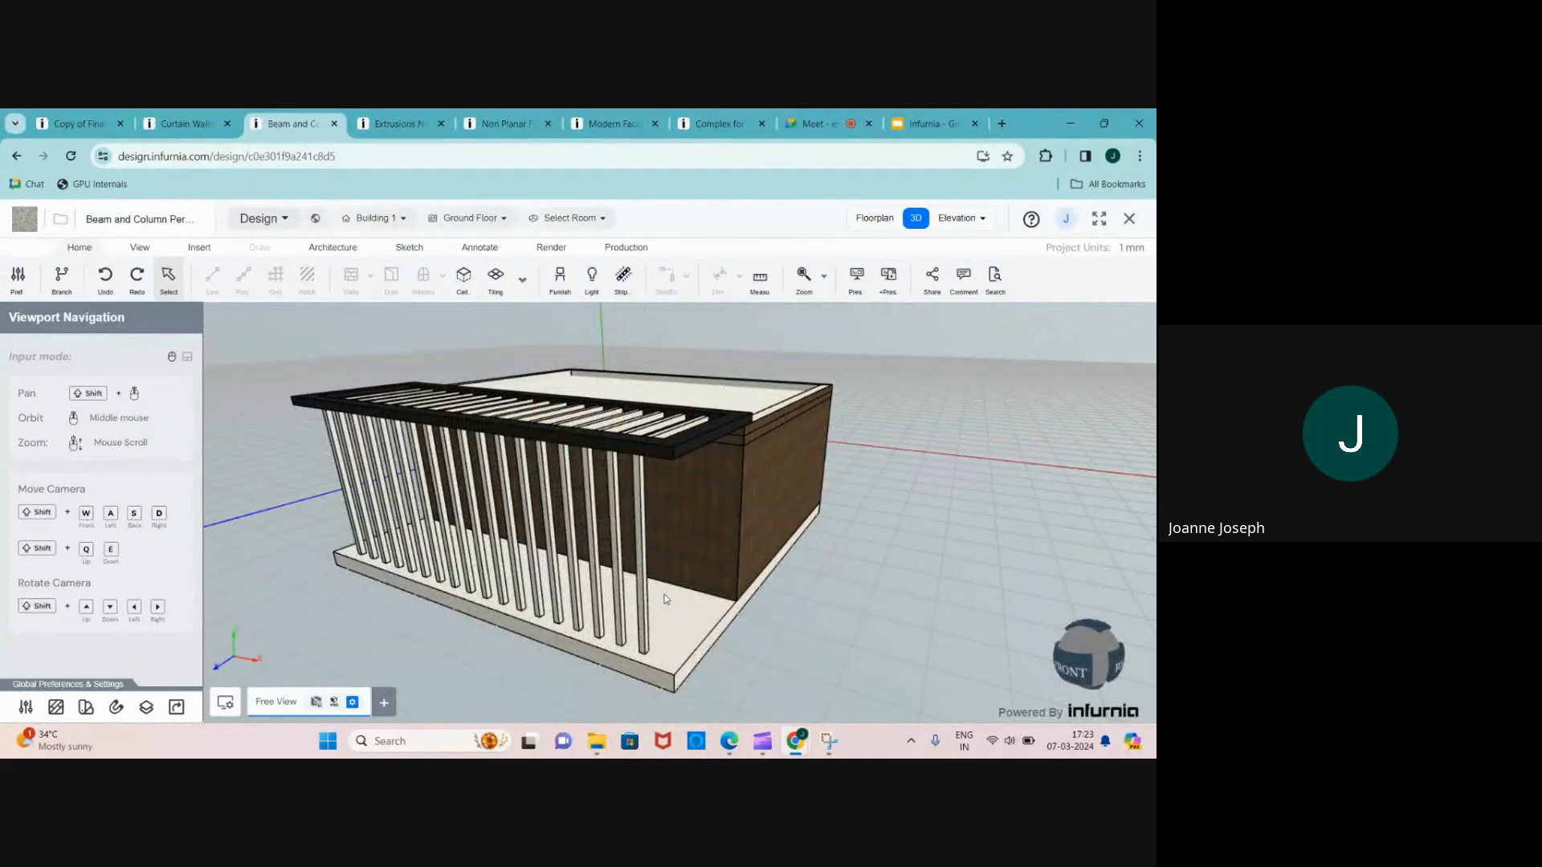
scroll(665, 598, down, 3)
scroll(666, 601, up, 3)
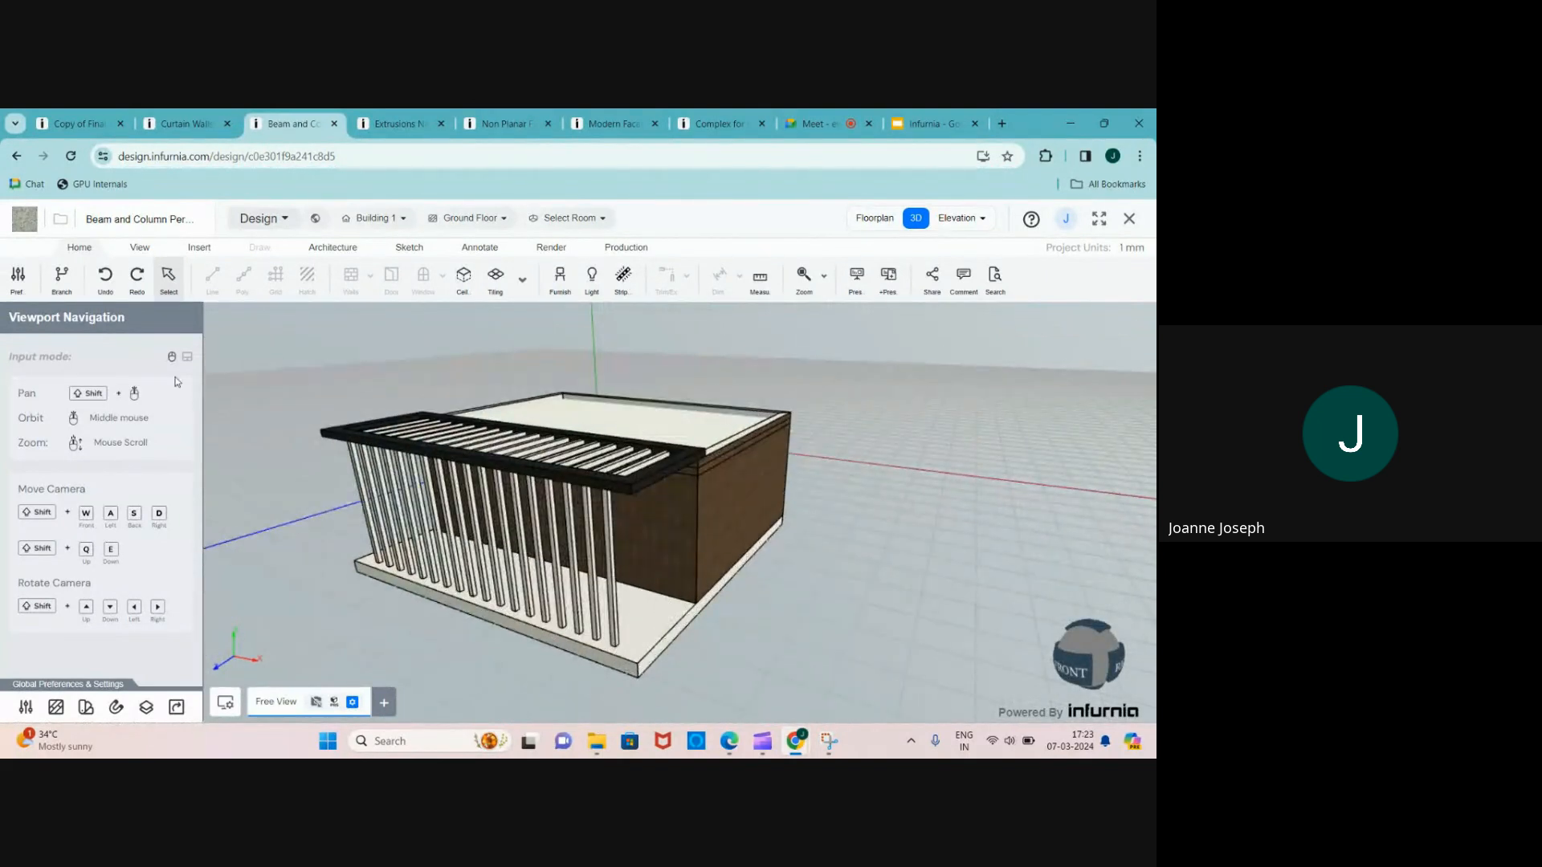
- Open the Copy of Final Model design and examine the upper-floor pergola with its beams and vertical columns
click(77, 123)
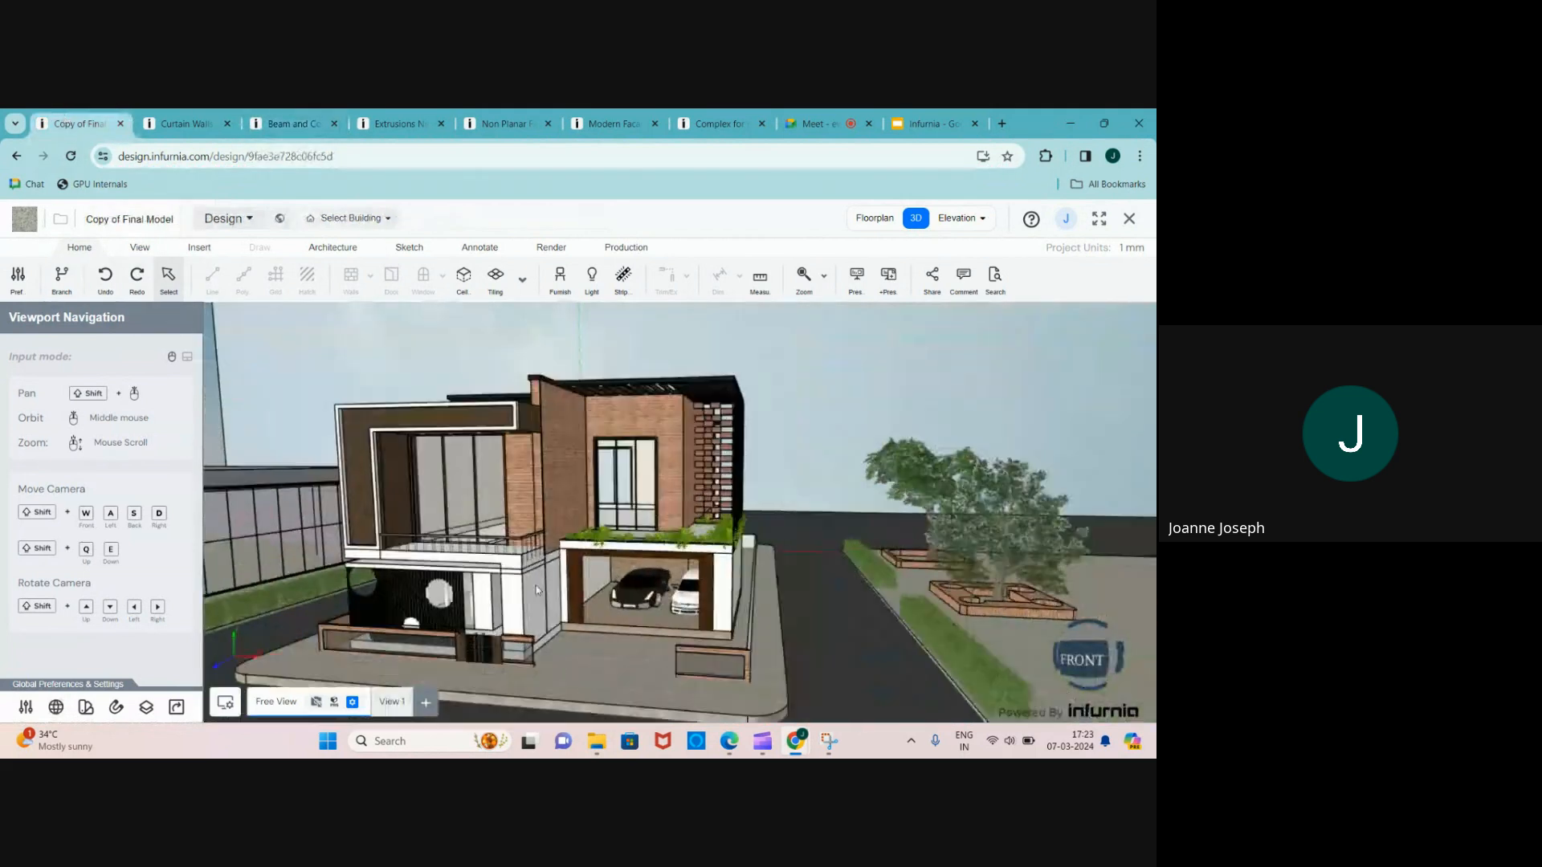
scroll(604, 461, up, 3)
scroll(610, 457, up, 5)
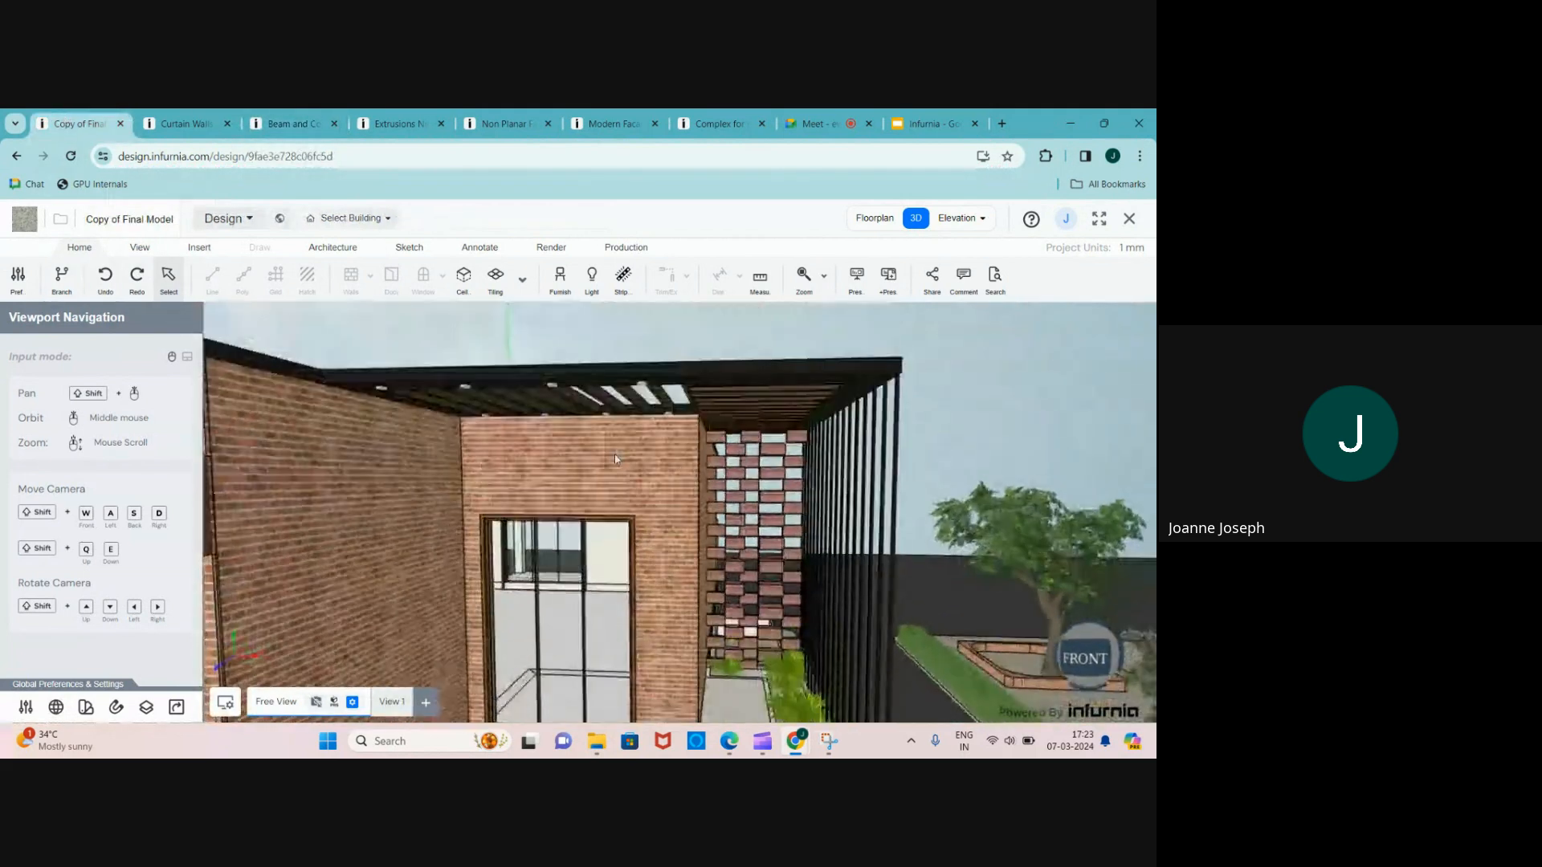
scroll(615, 453, down, 5)
scroll(694, 384, up, 5)
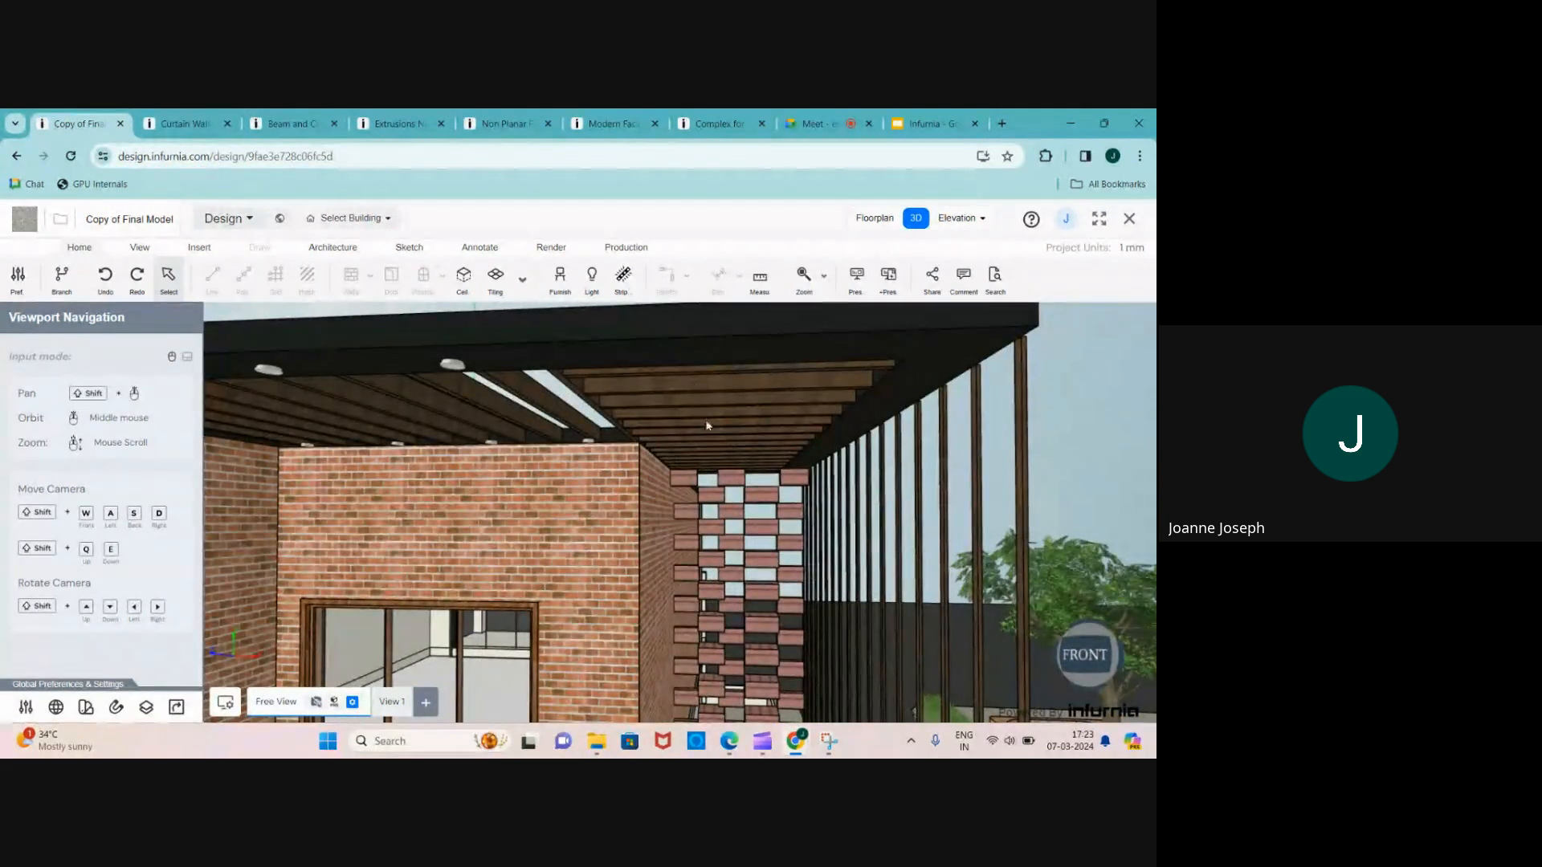
scroll(682, 368, down, 3)
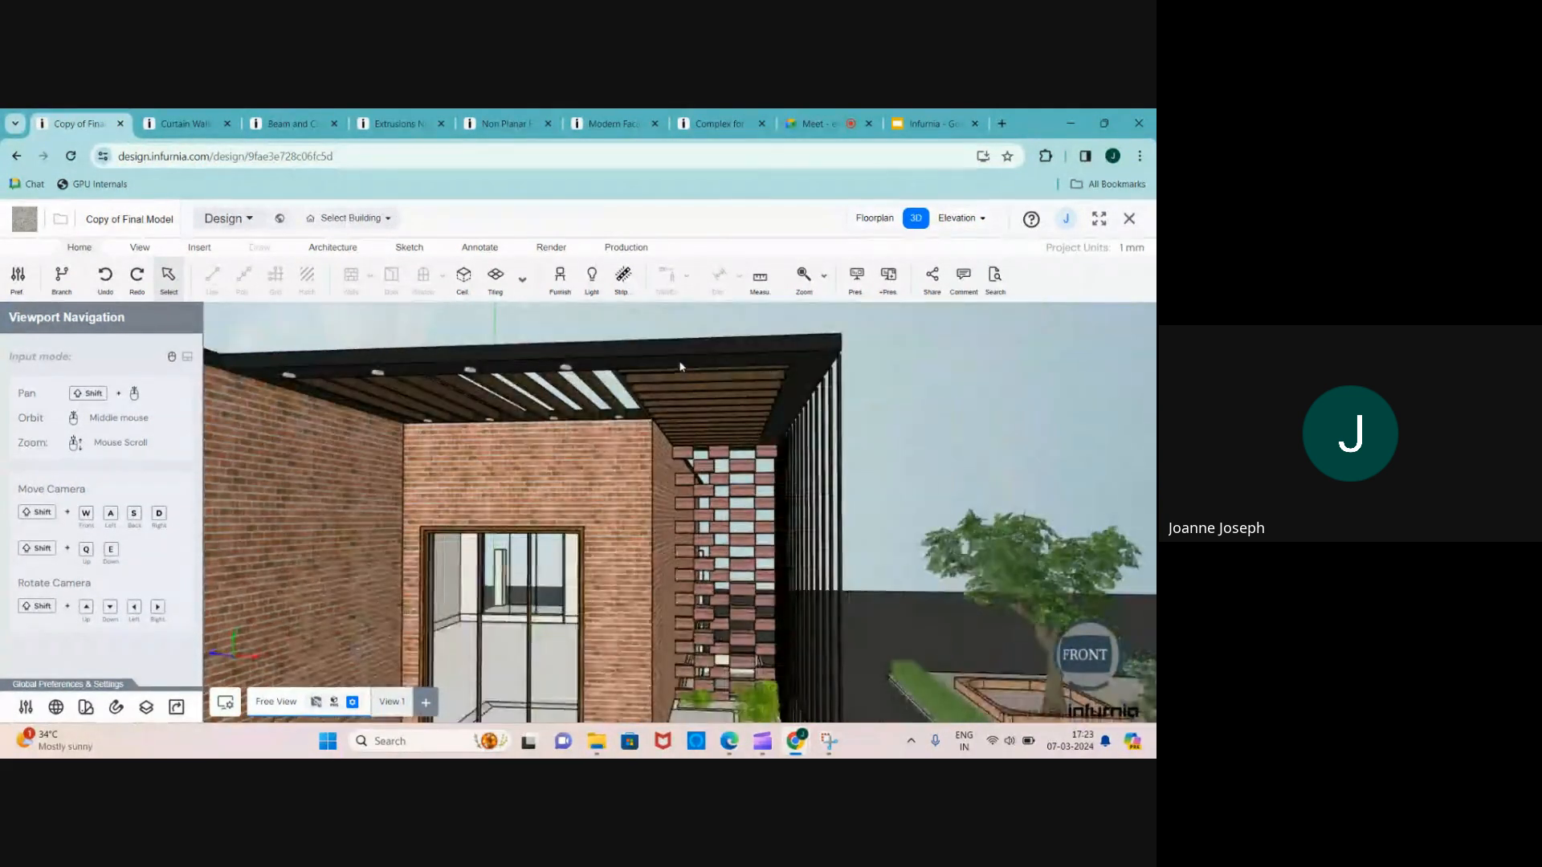
- Return to the Beam and Column Pergolas design and extend the floor base's custom shape outward beyond the bare side wall
click(294, 124)
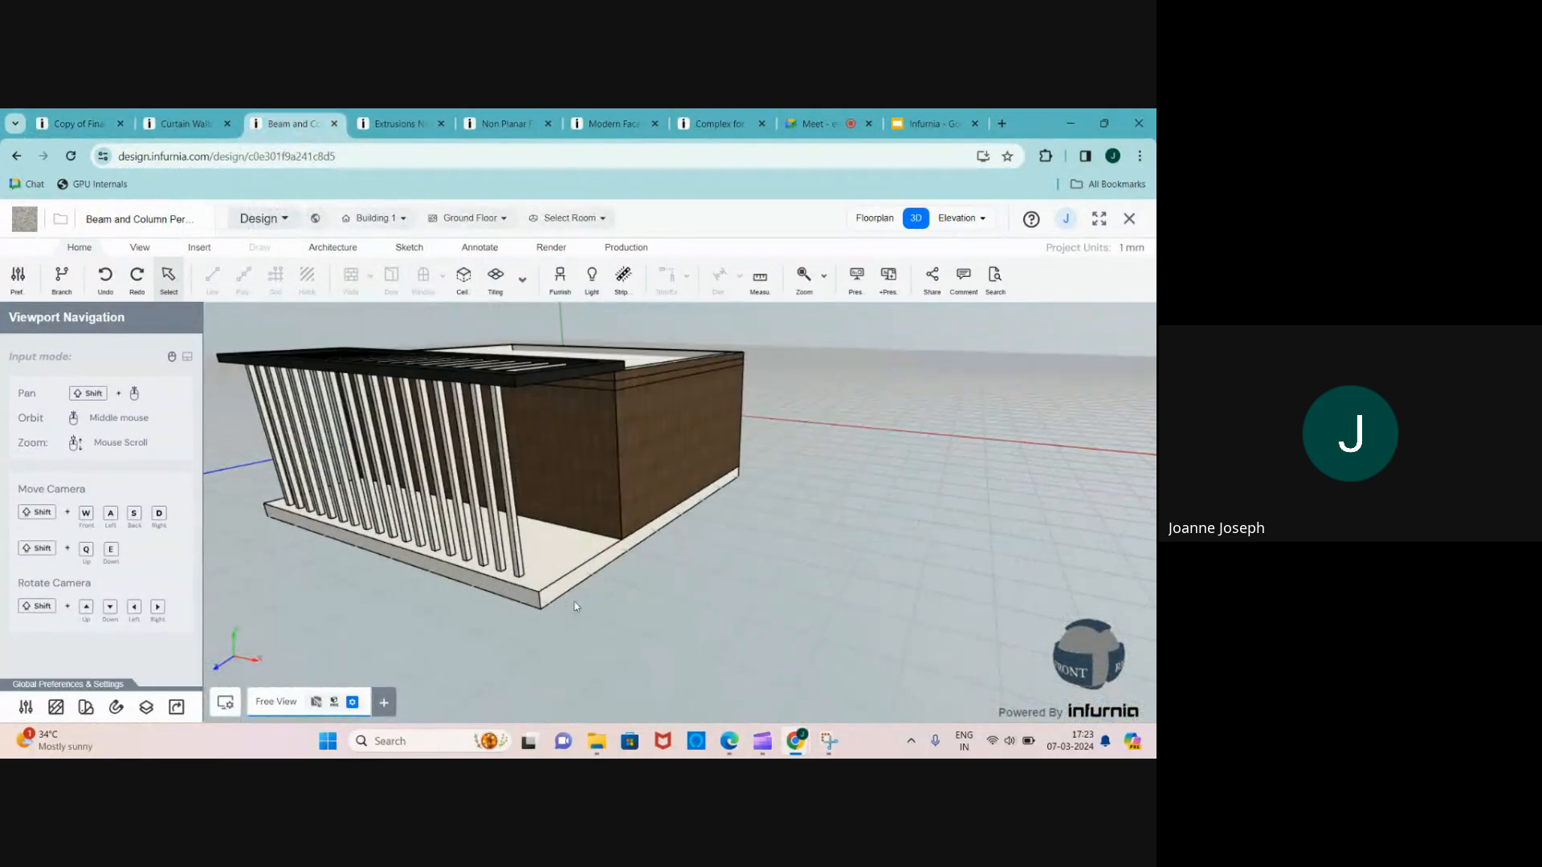
click(575, 558)
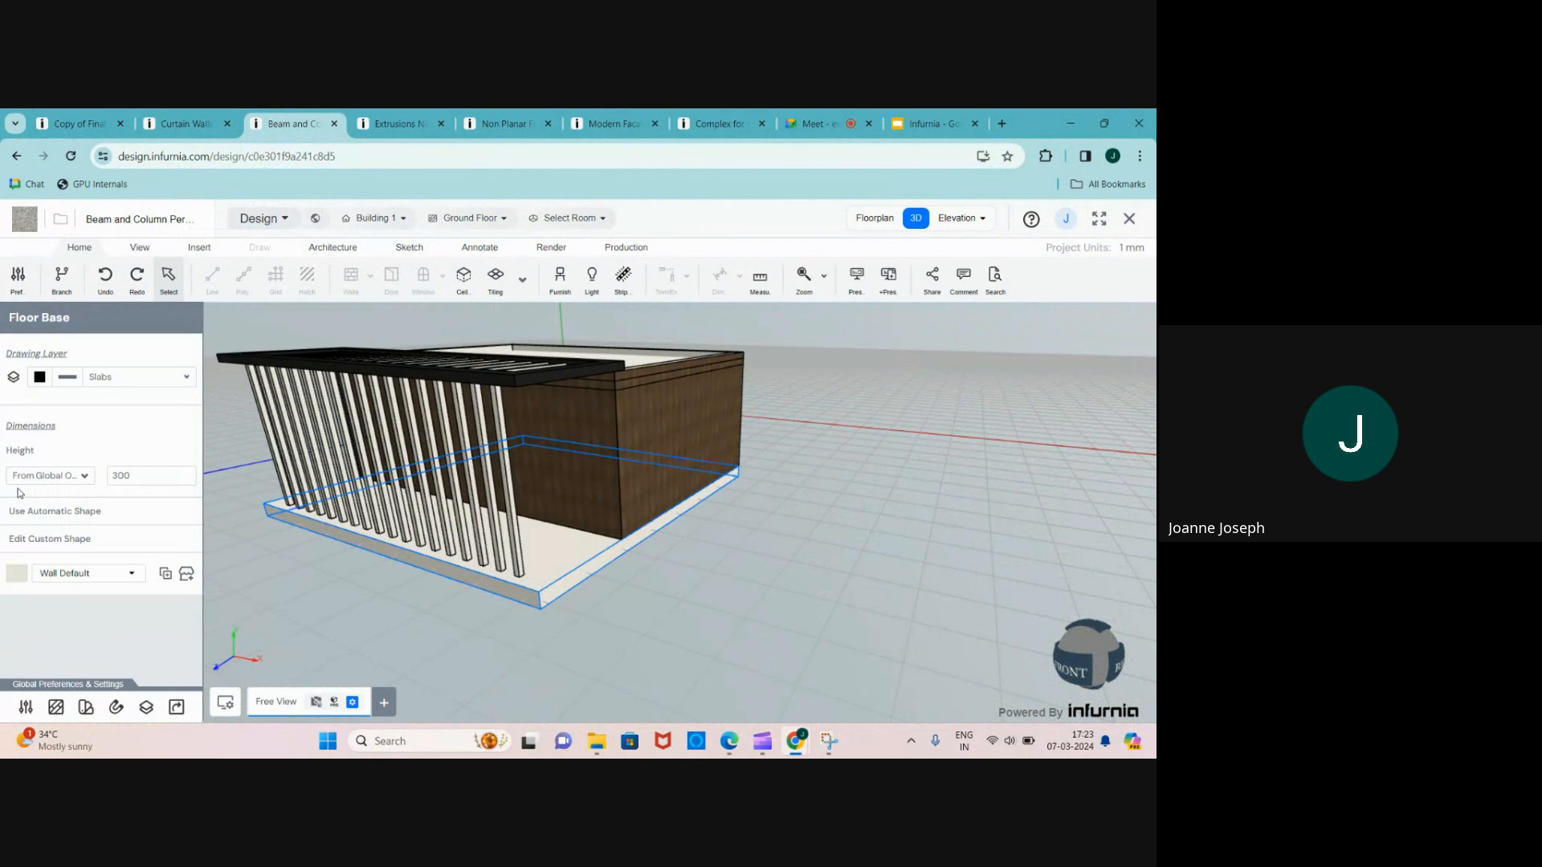
click(176, 572)
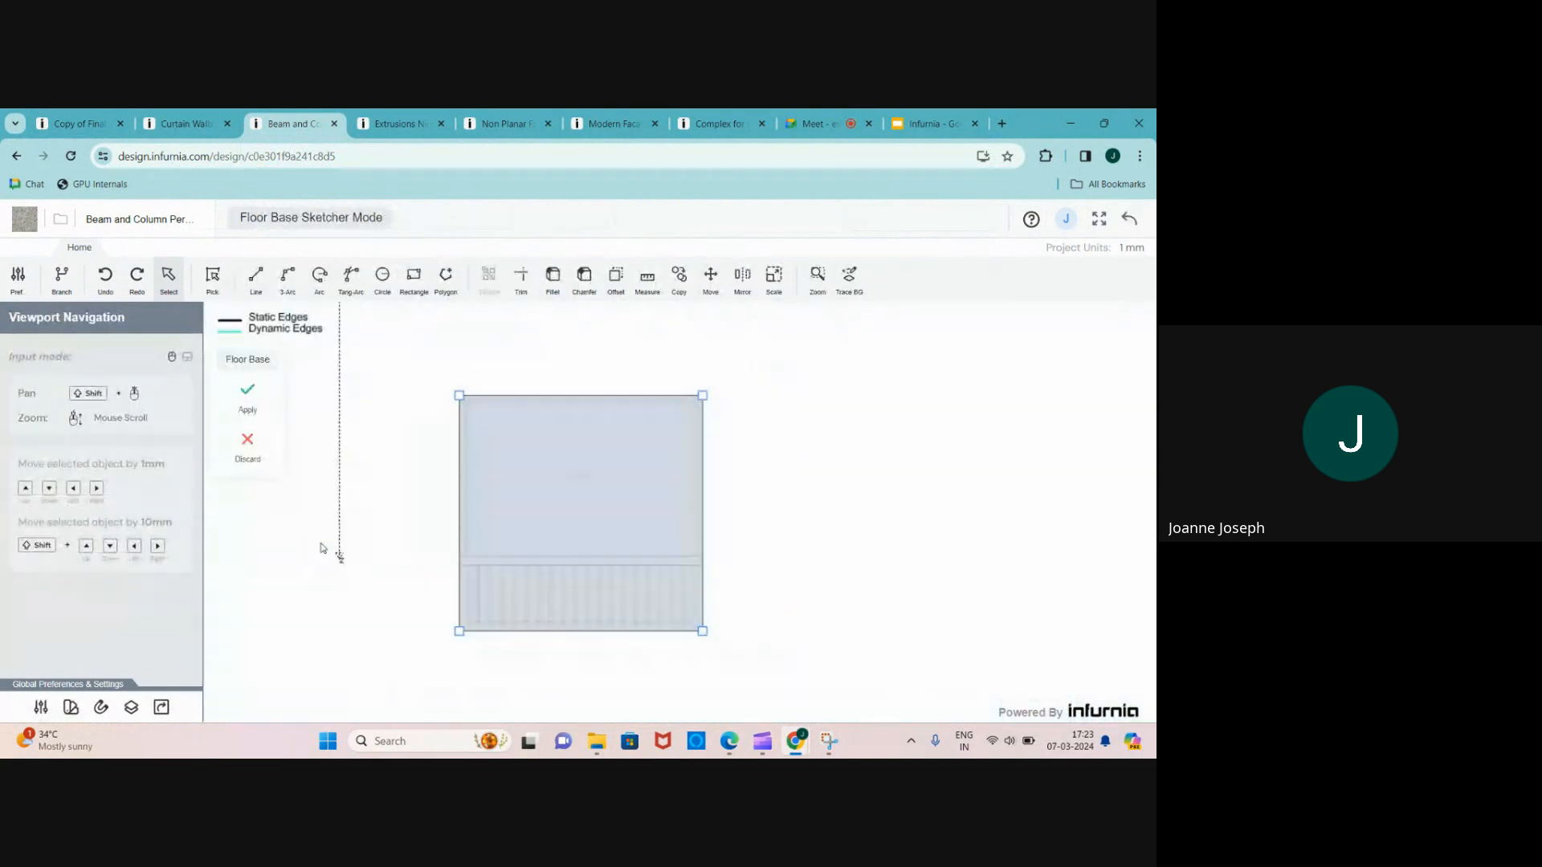
drag(699, 503, 759, 506)
click(257, 396)
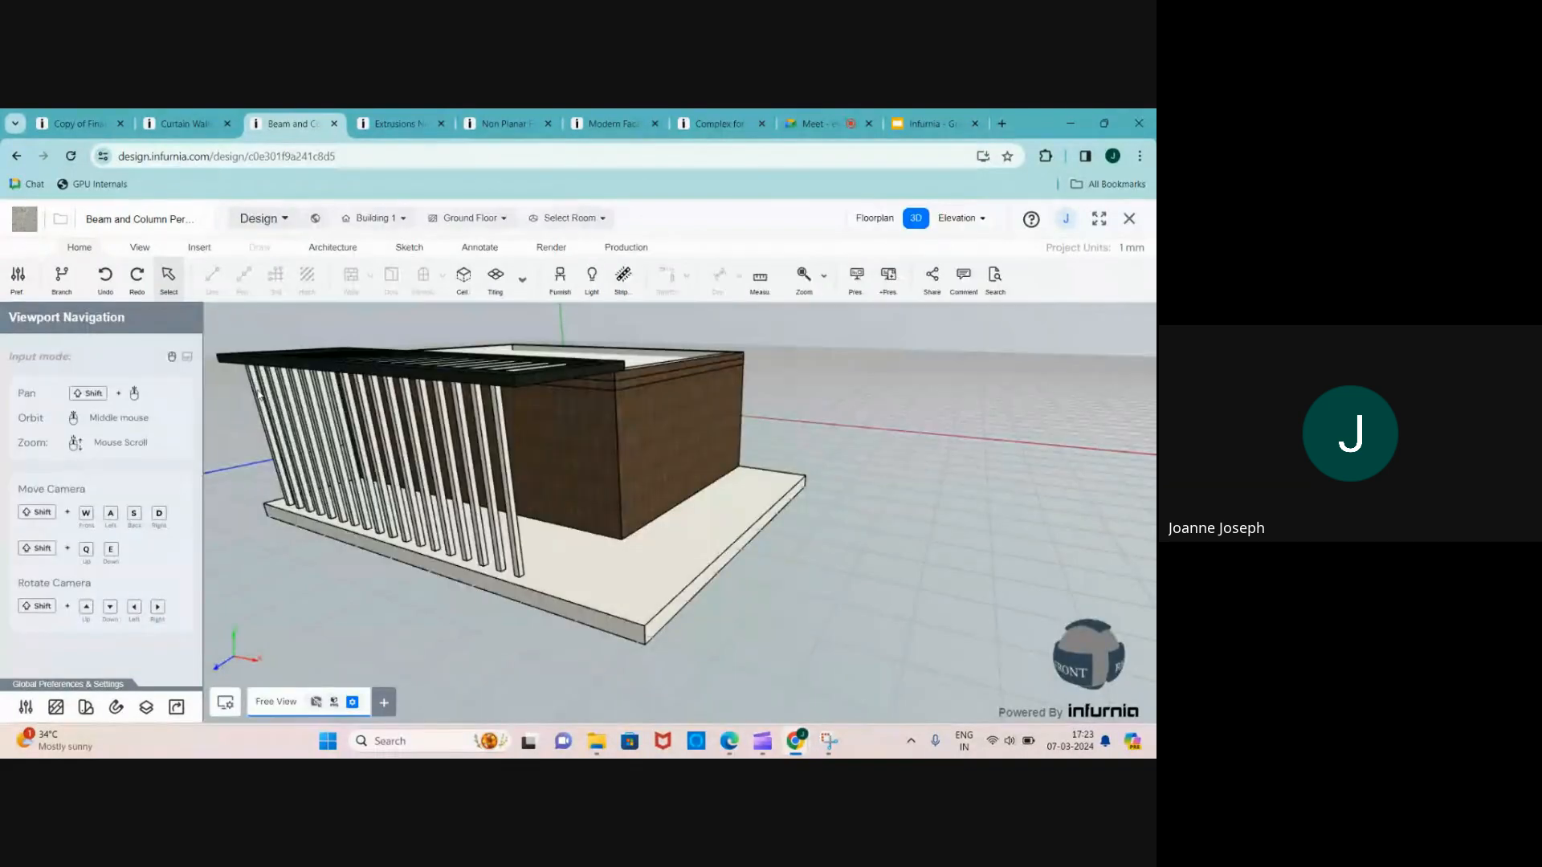
- Start a new slab and sketch a rectangle about 1870 mm wide along the room's side wall, from its outer corner
scroll(667, 531, up, 5)
scroll(667, 531, down, 3)
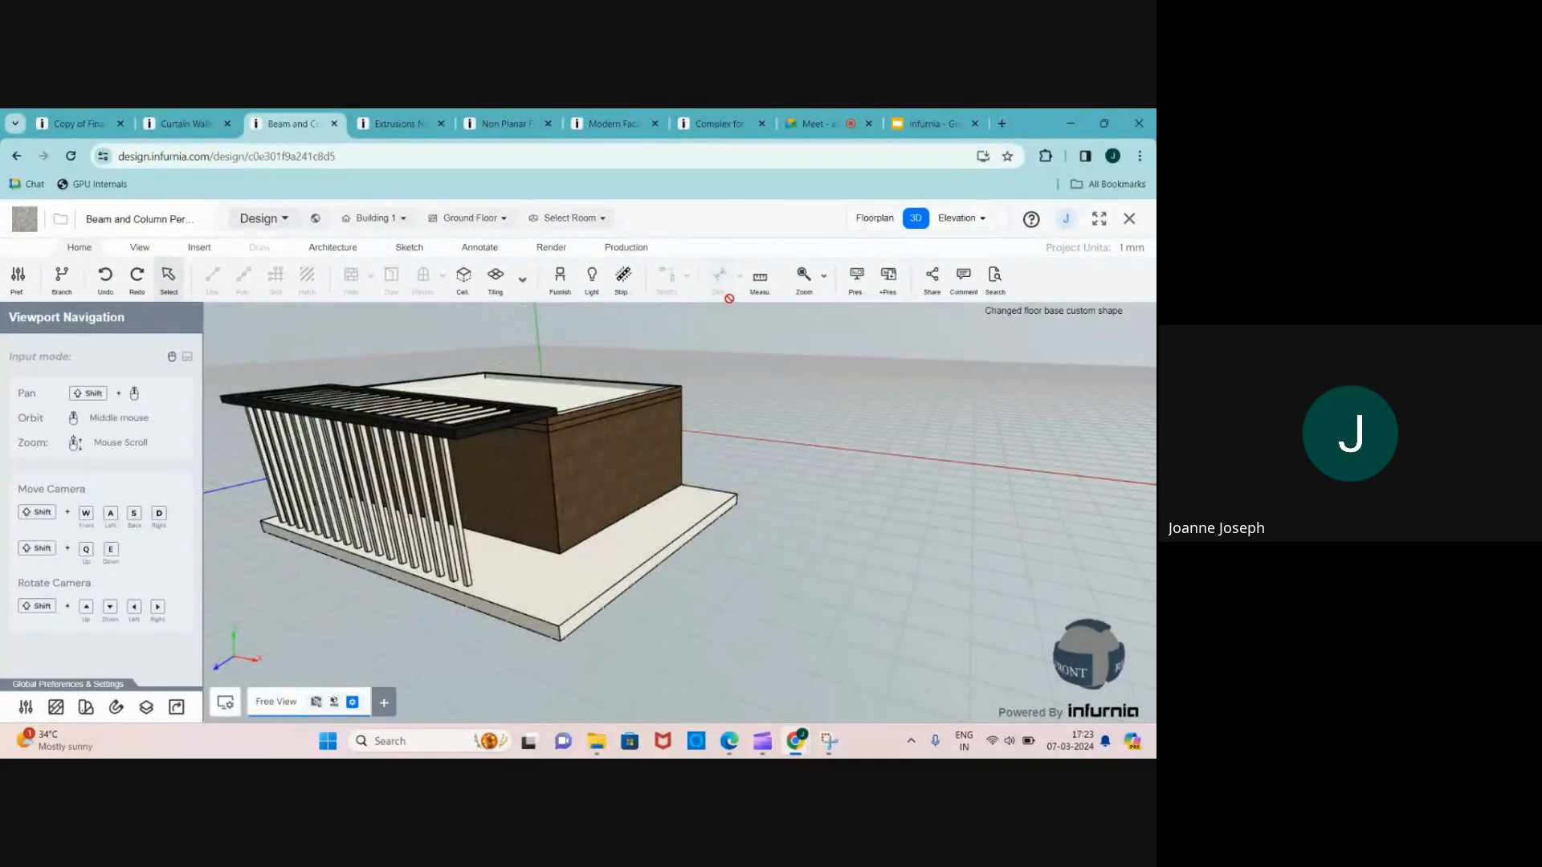
click(314, 249)
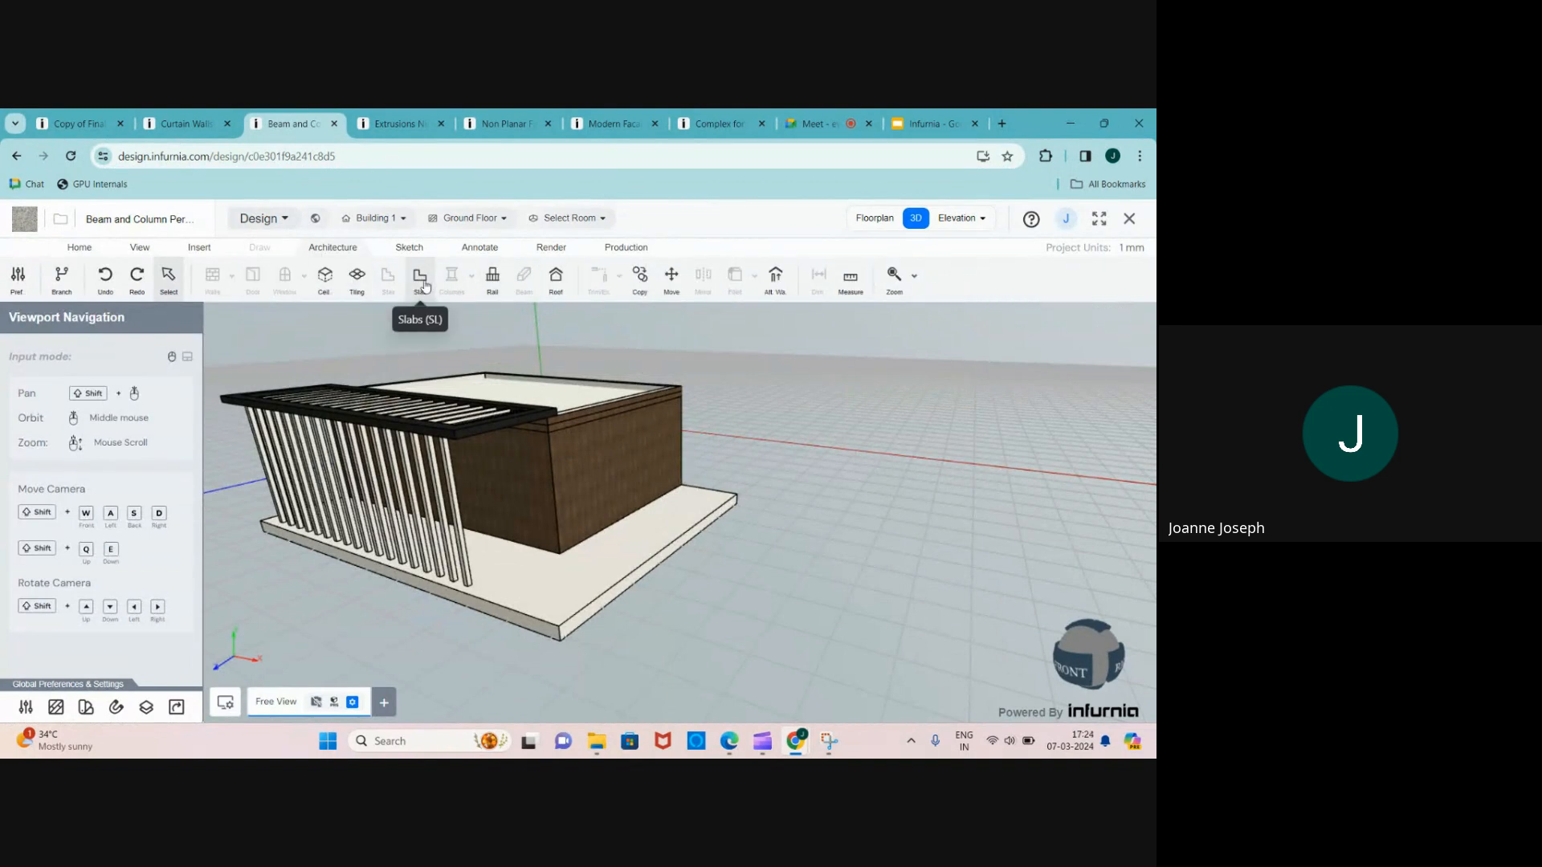
click(420, 280)
scroll(602, 466, up, 3)
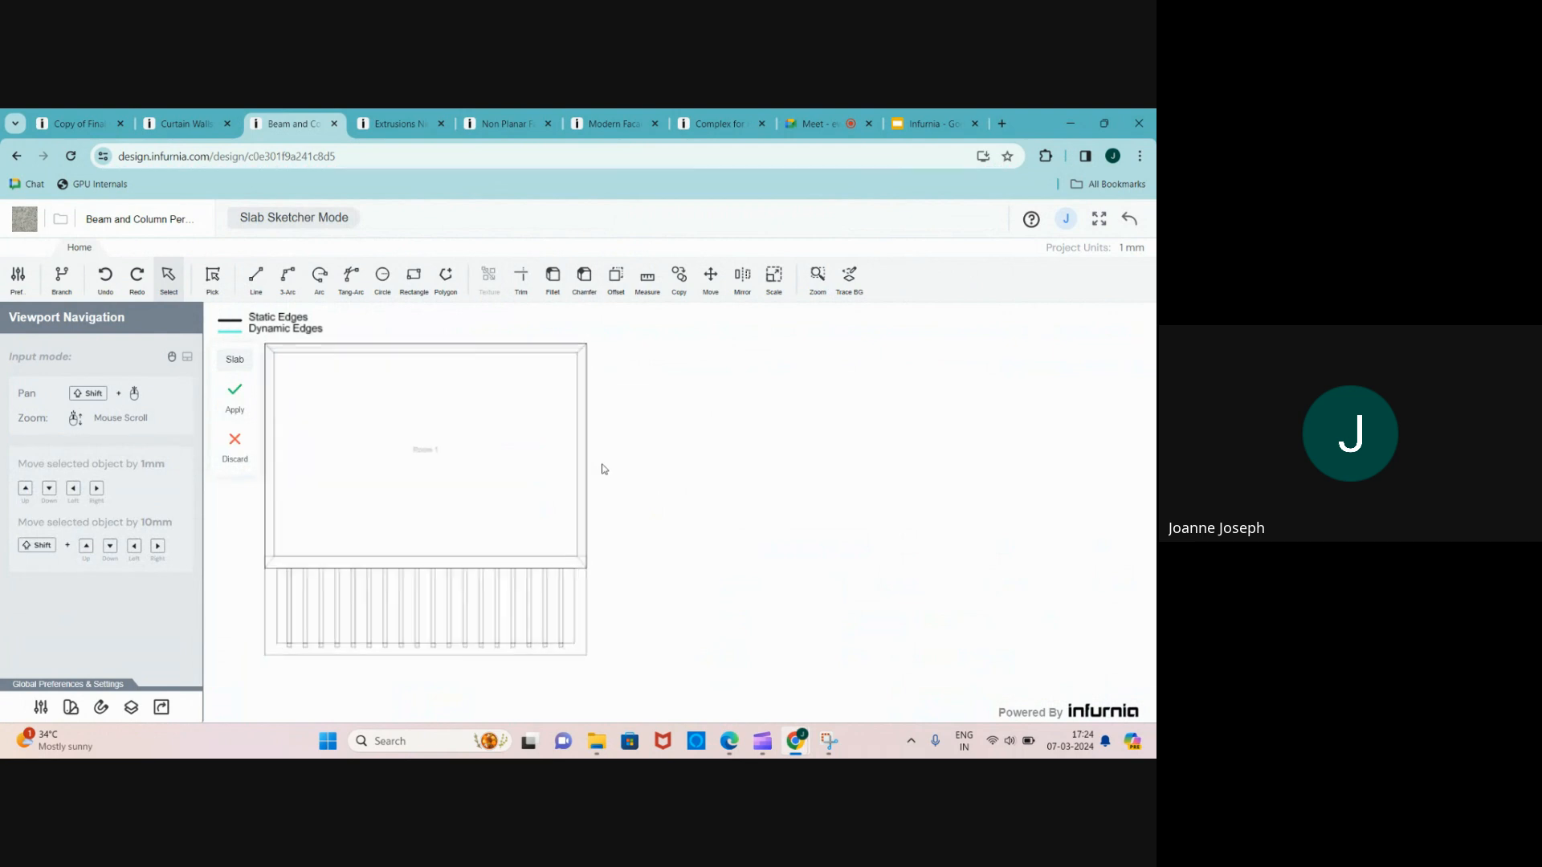
click(414, 278)
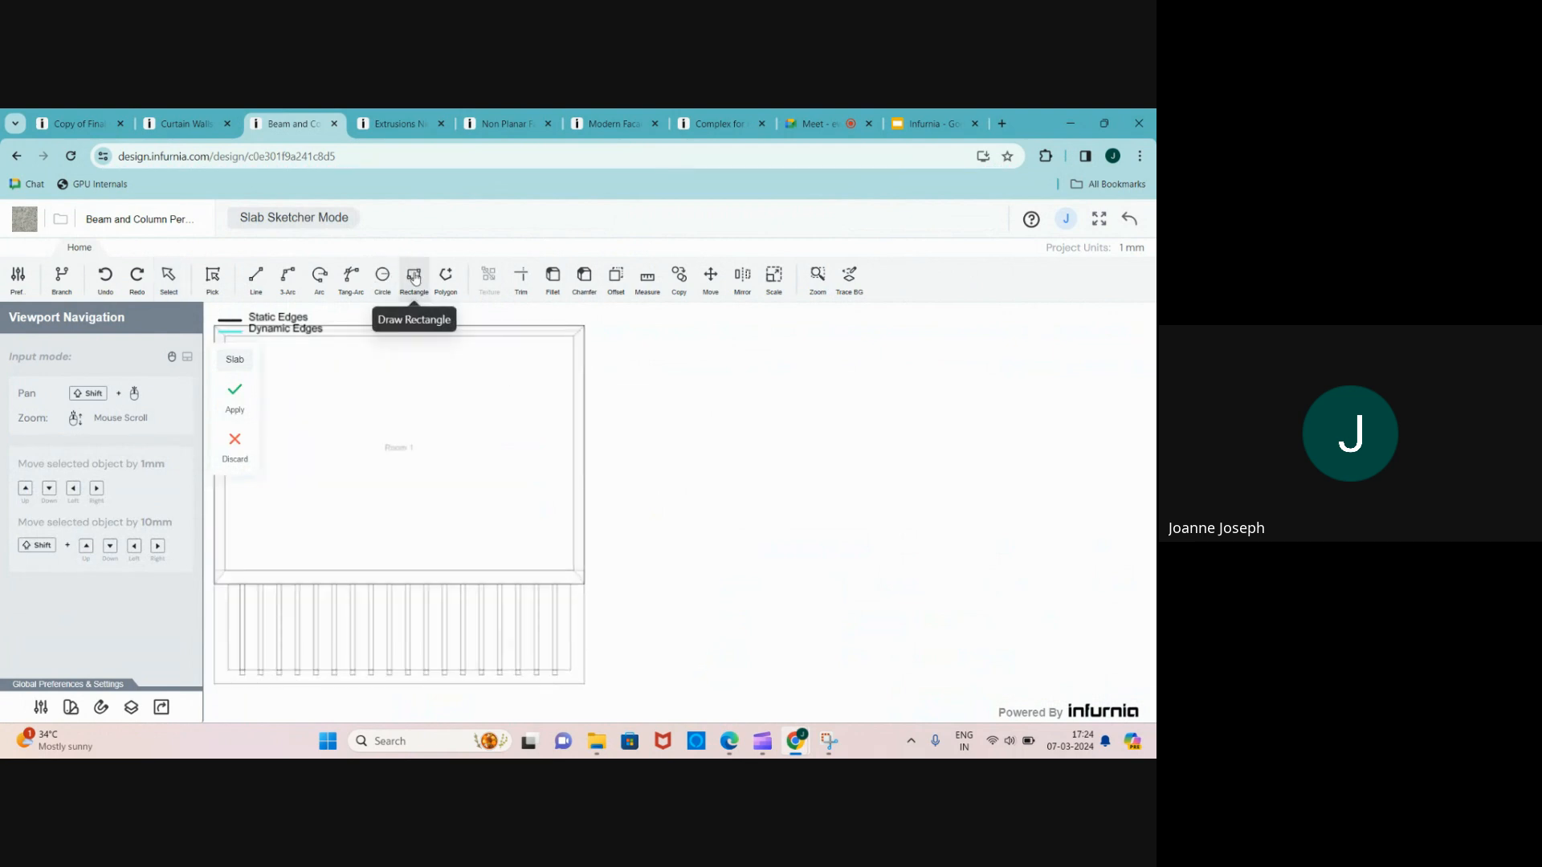
click(584, 325)
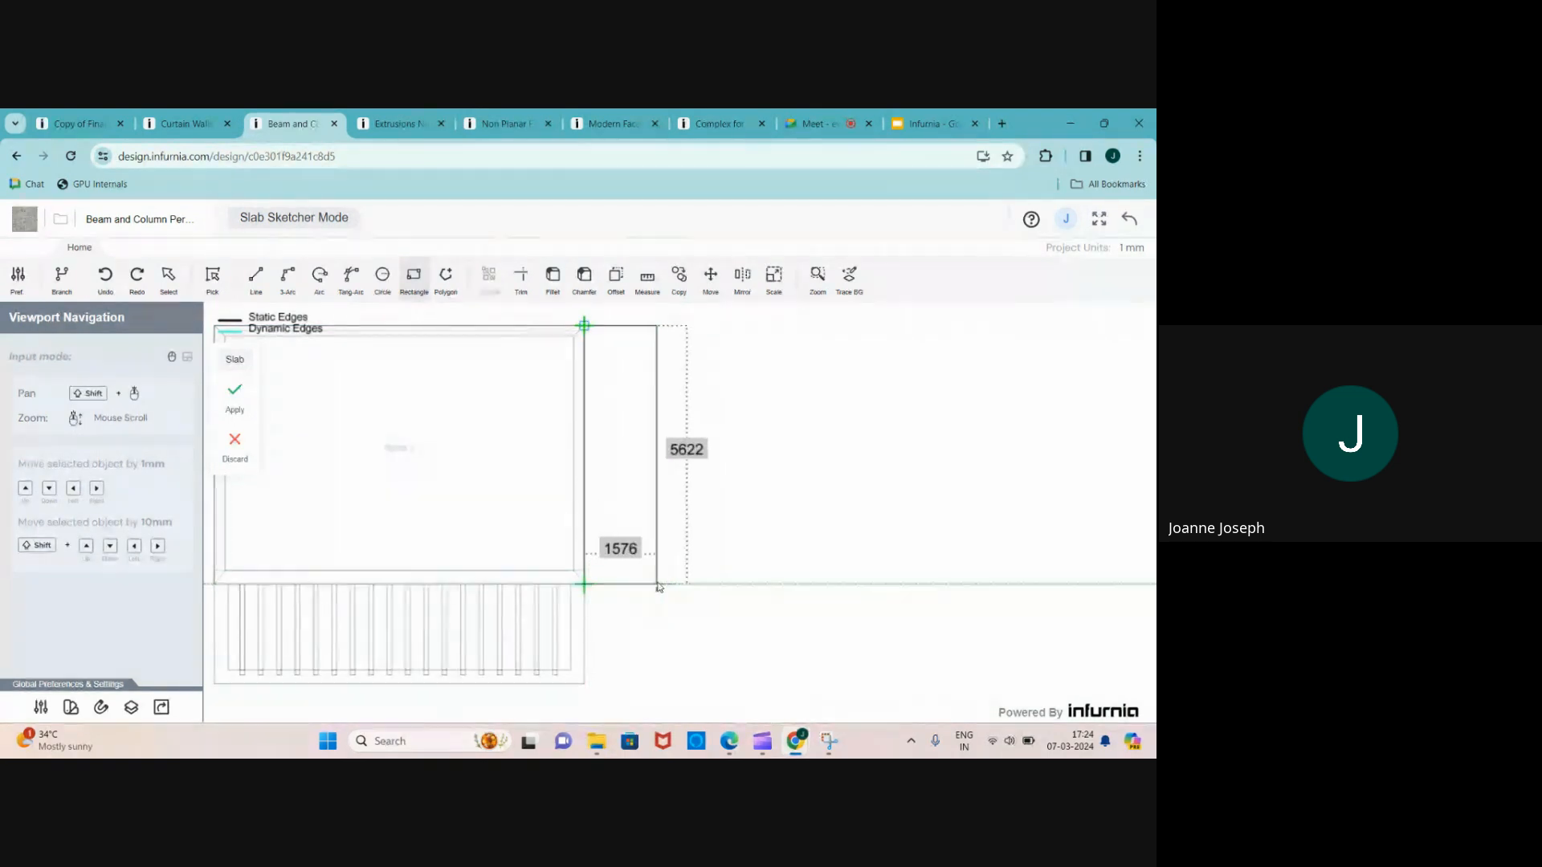
click(672, 580)
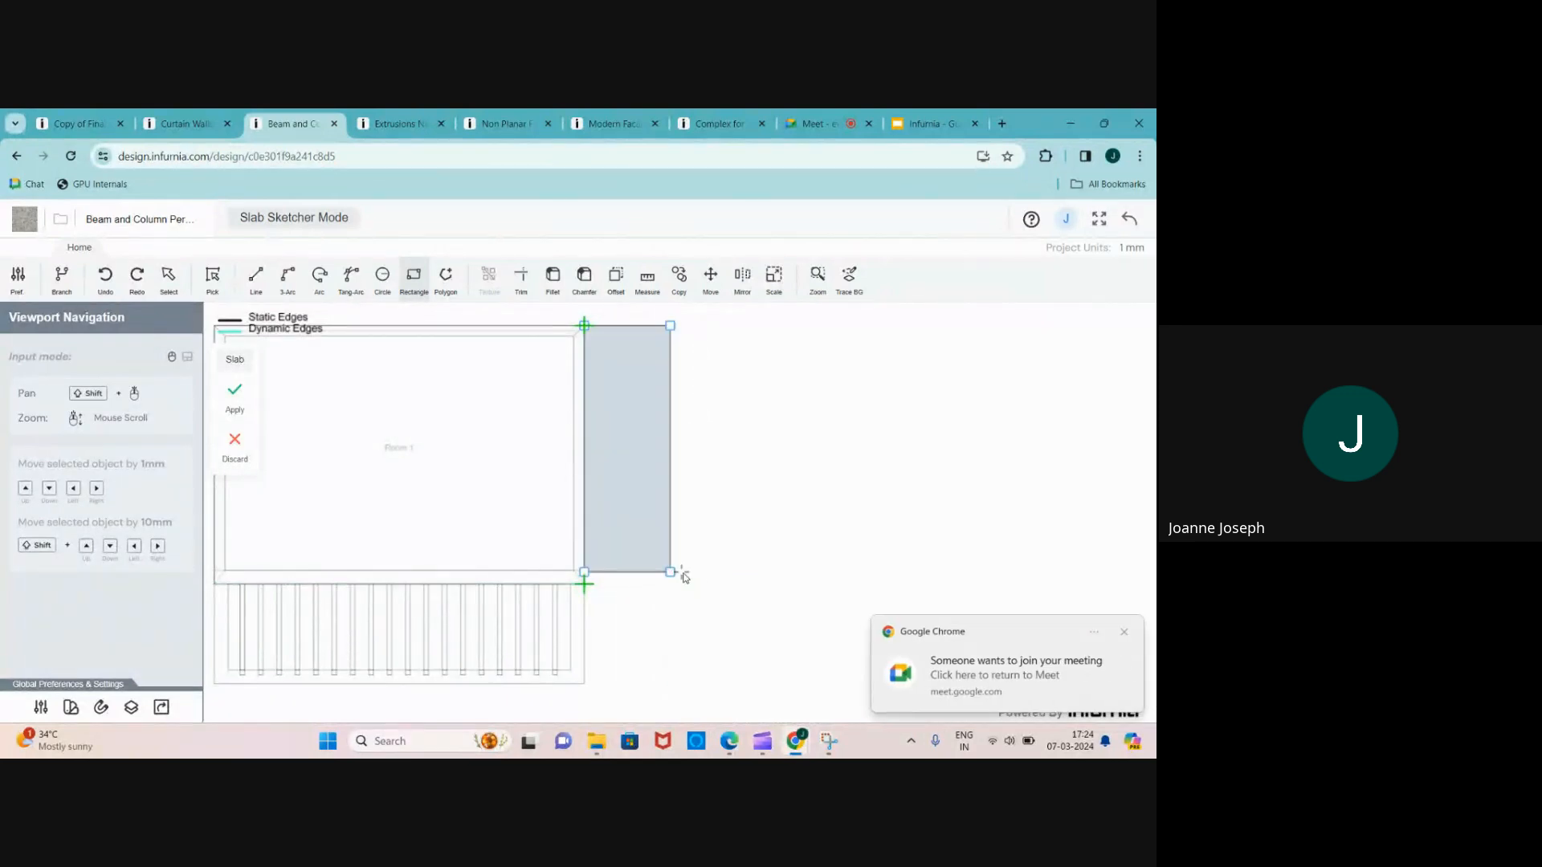
- Move the slab rectangle's short edge to line up with the room's outer wall face and undo the stray move
scroll(612, 617, up, 3)
key(Escape)
scroll(629, 547, up, 1)
click(616, 539)
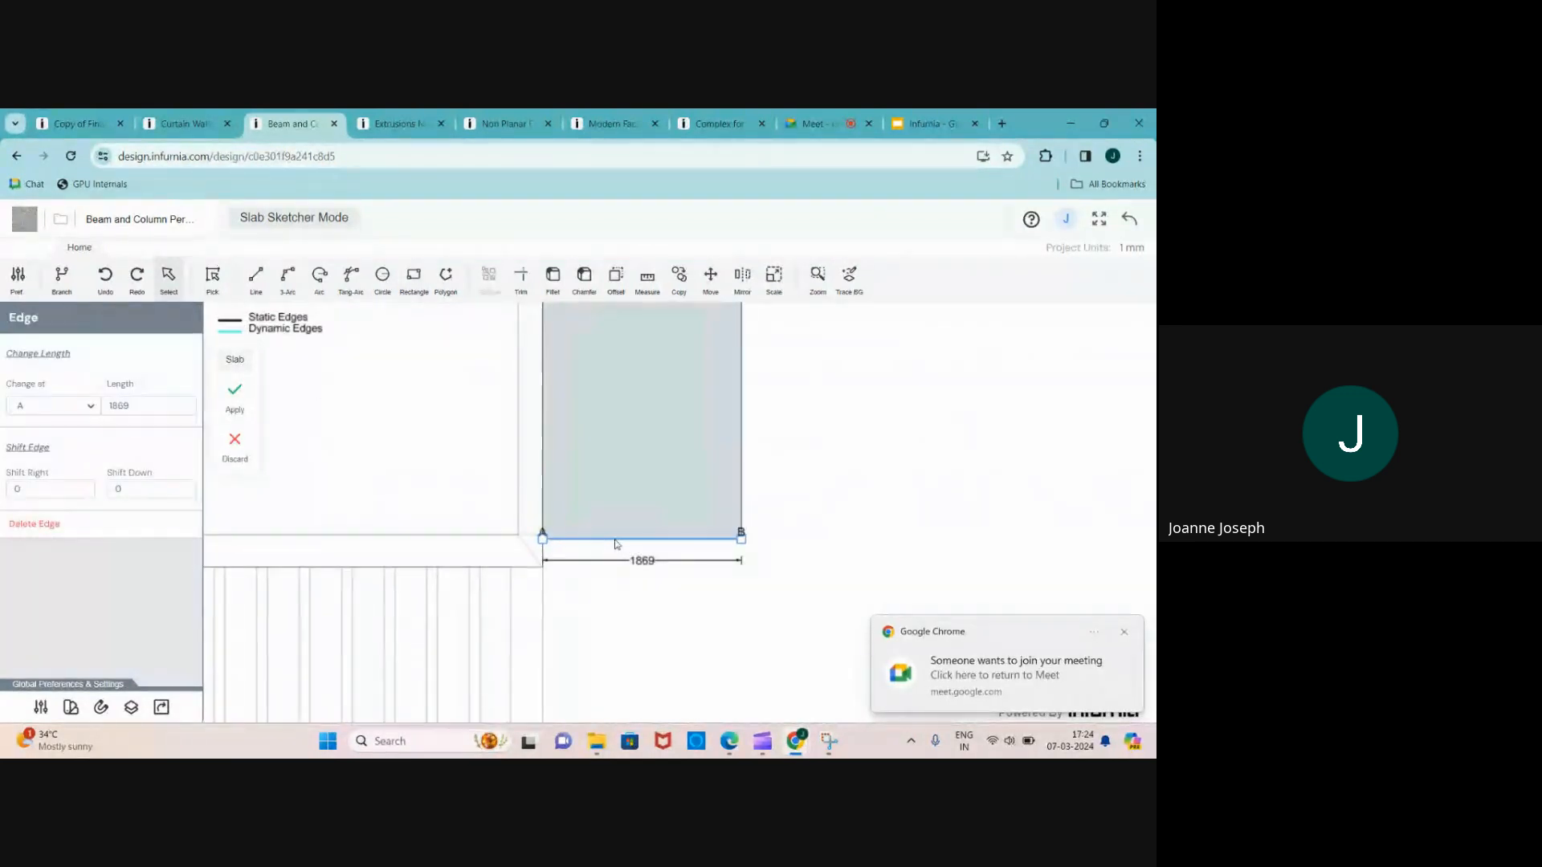
drag(616, 547, 664, 563)
key(ctrl+z)
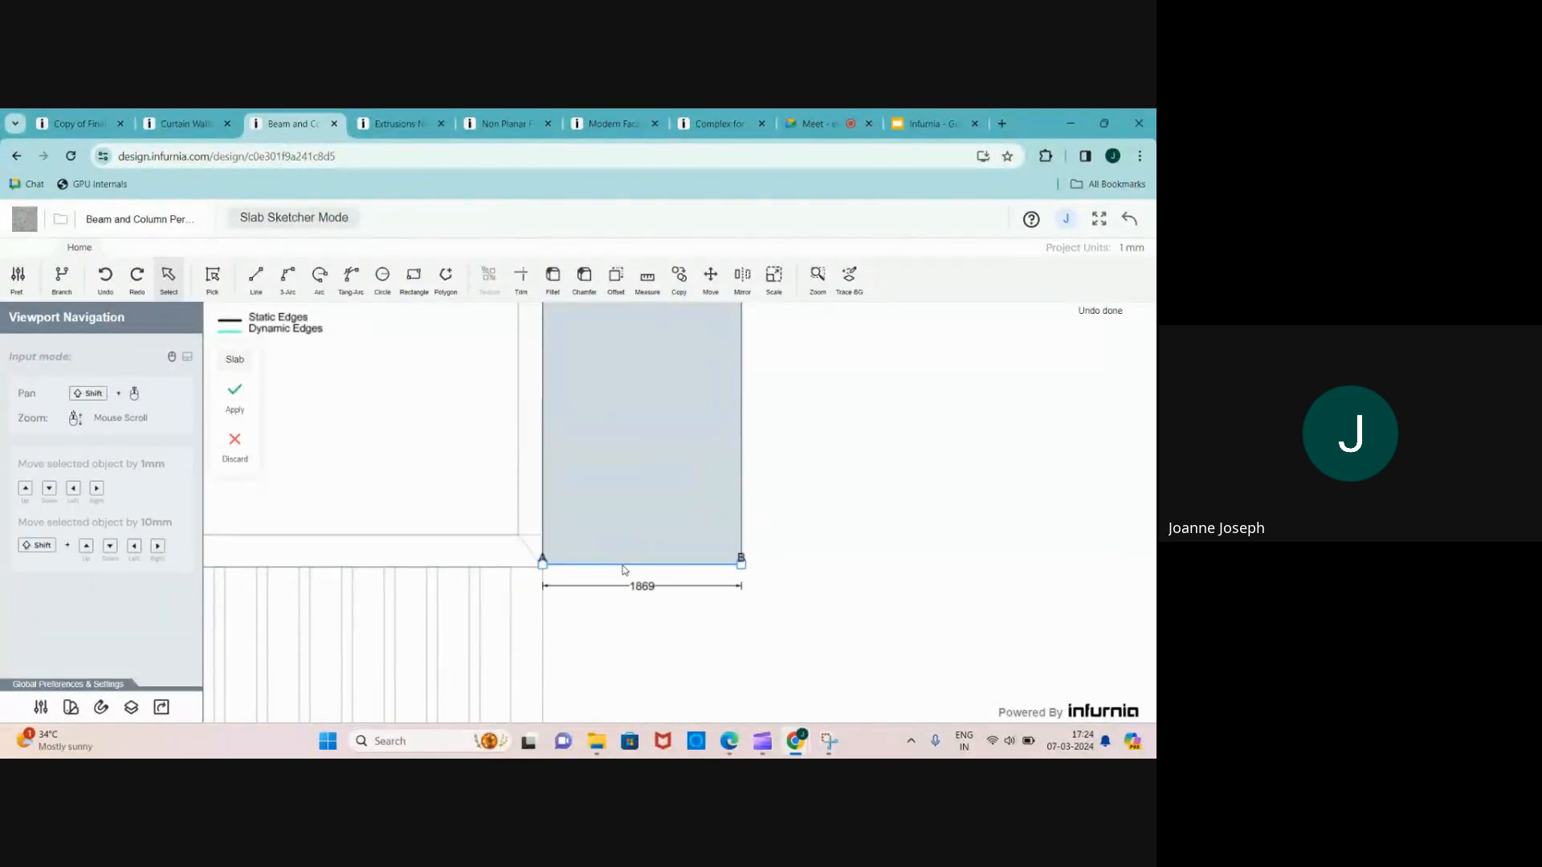
scroll(637, 585, down, 3)
scroll(575, 645, up, 2)
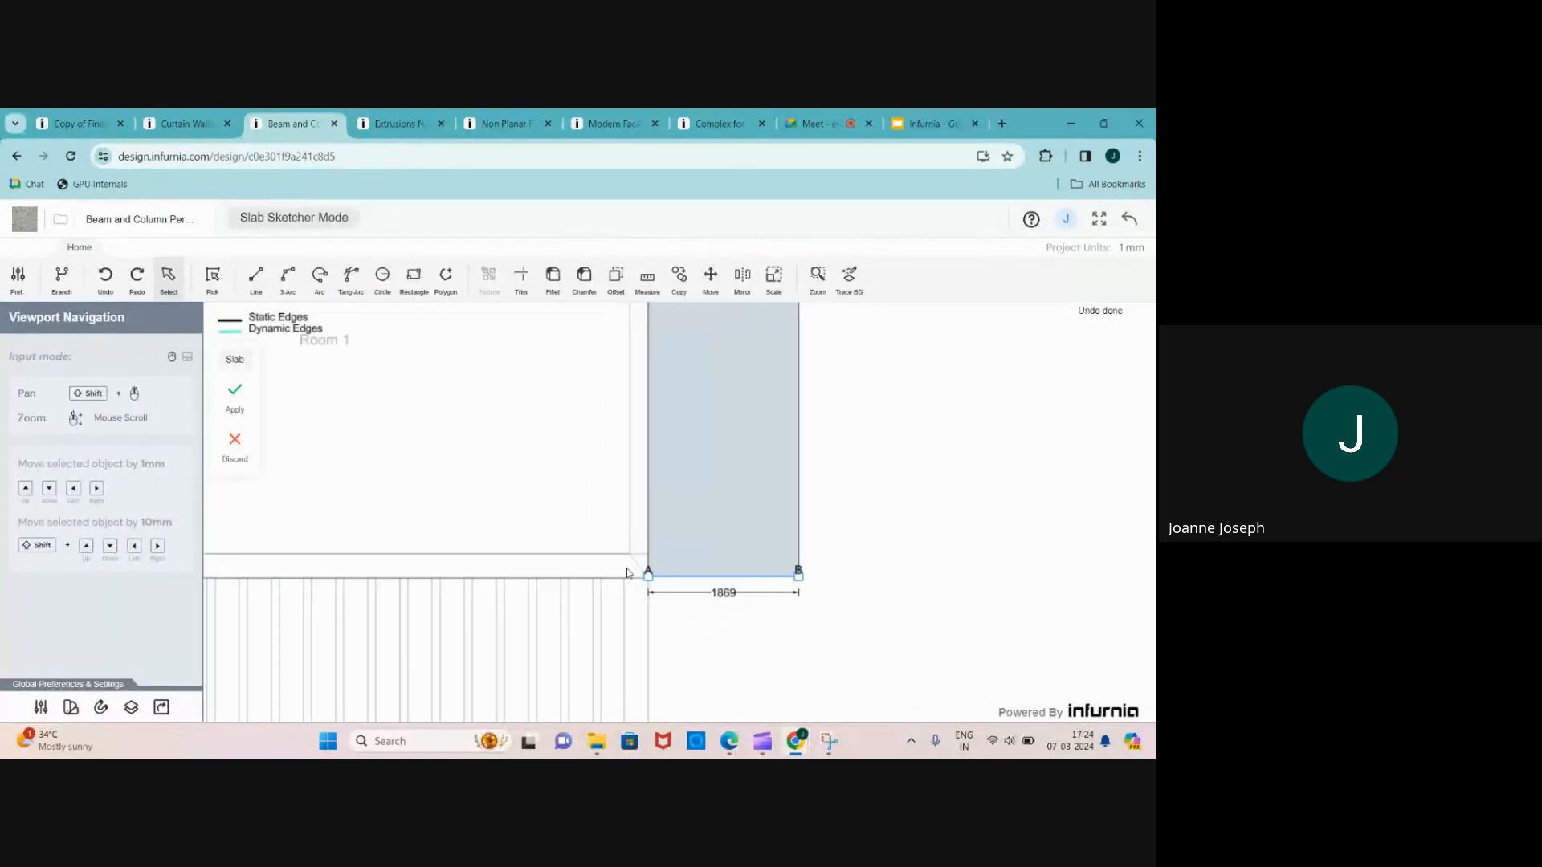
- Offset a copy of the slab rectangle 100 mm inward to form a hollow frame, and apply the slab sketch
scroll(633, 621, down, 3)
scroll(698, 370, up, 5)
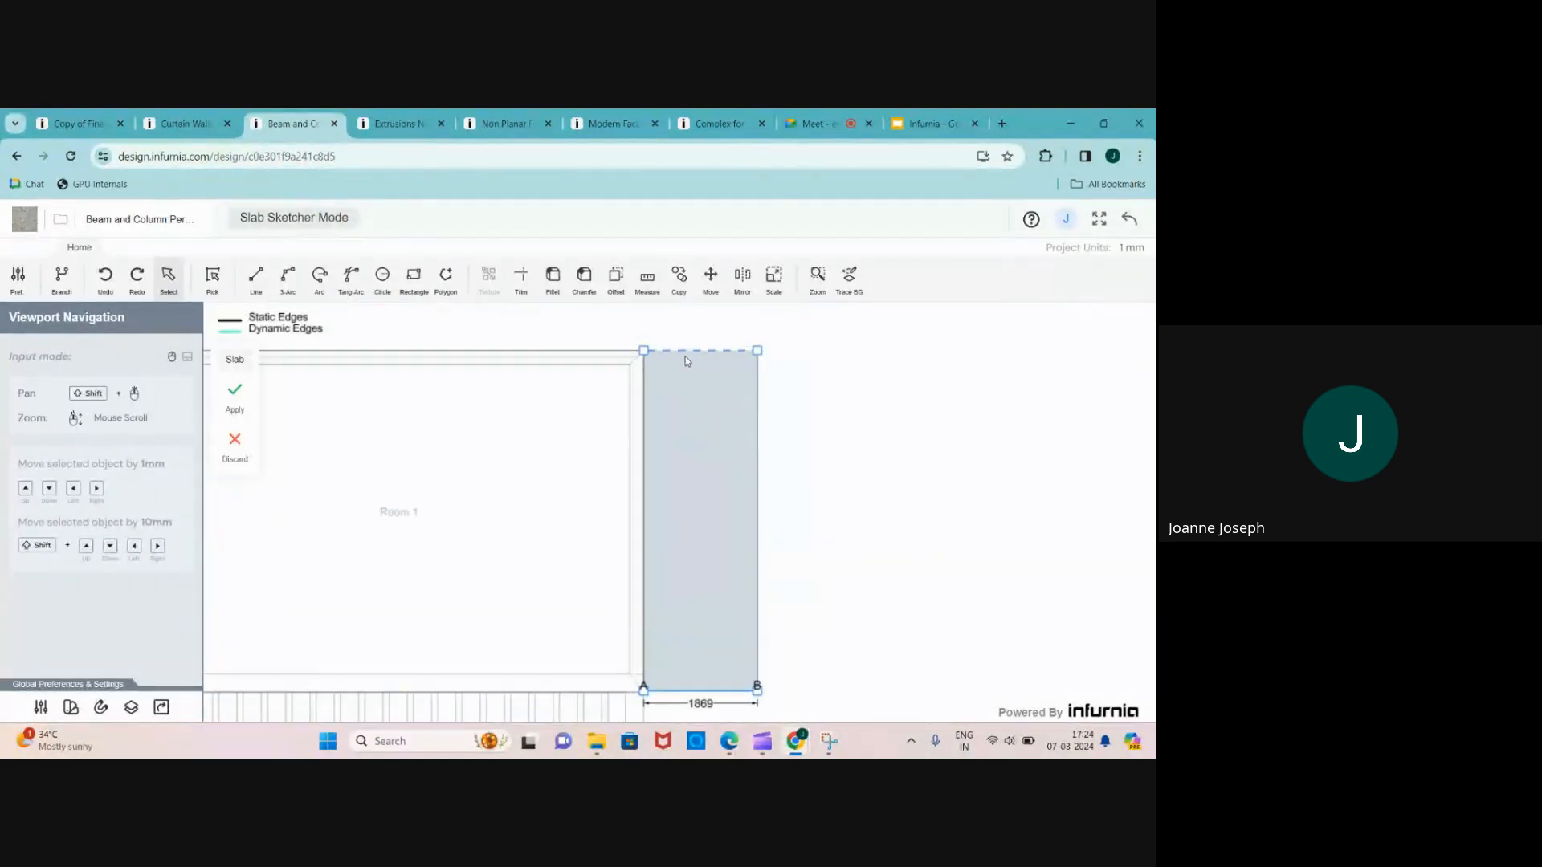
scroll(679, 319, up, 2)
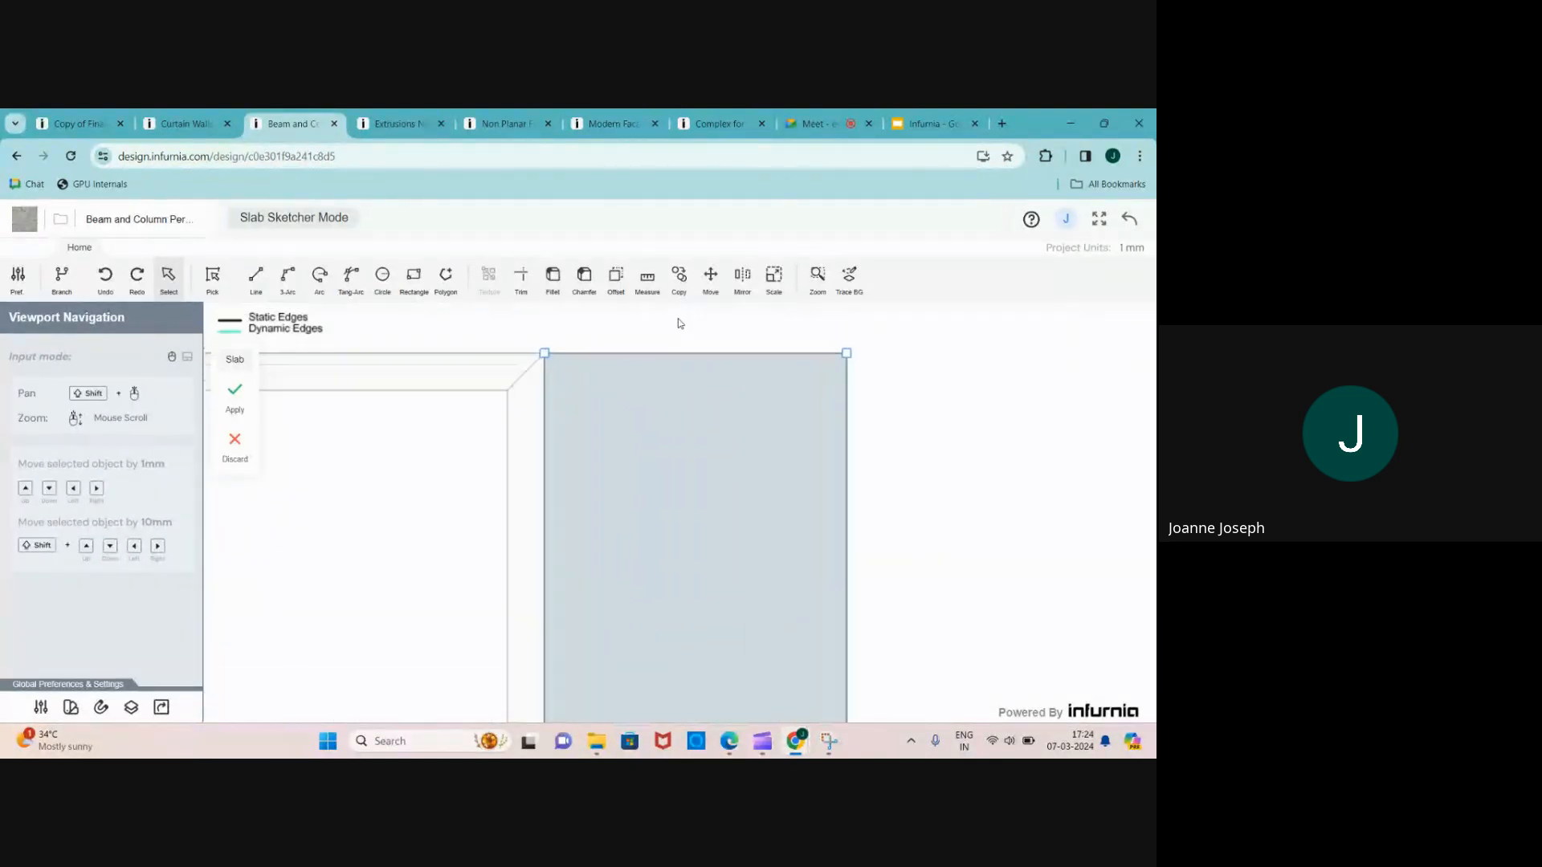
click(616, 275)
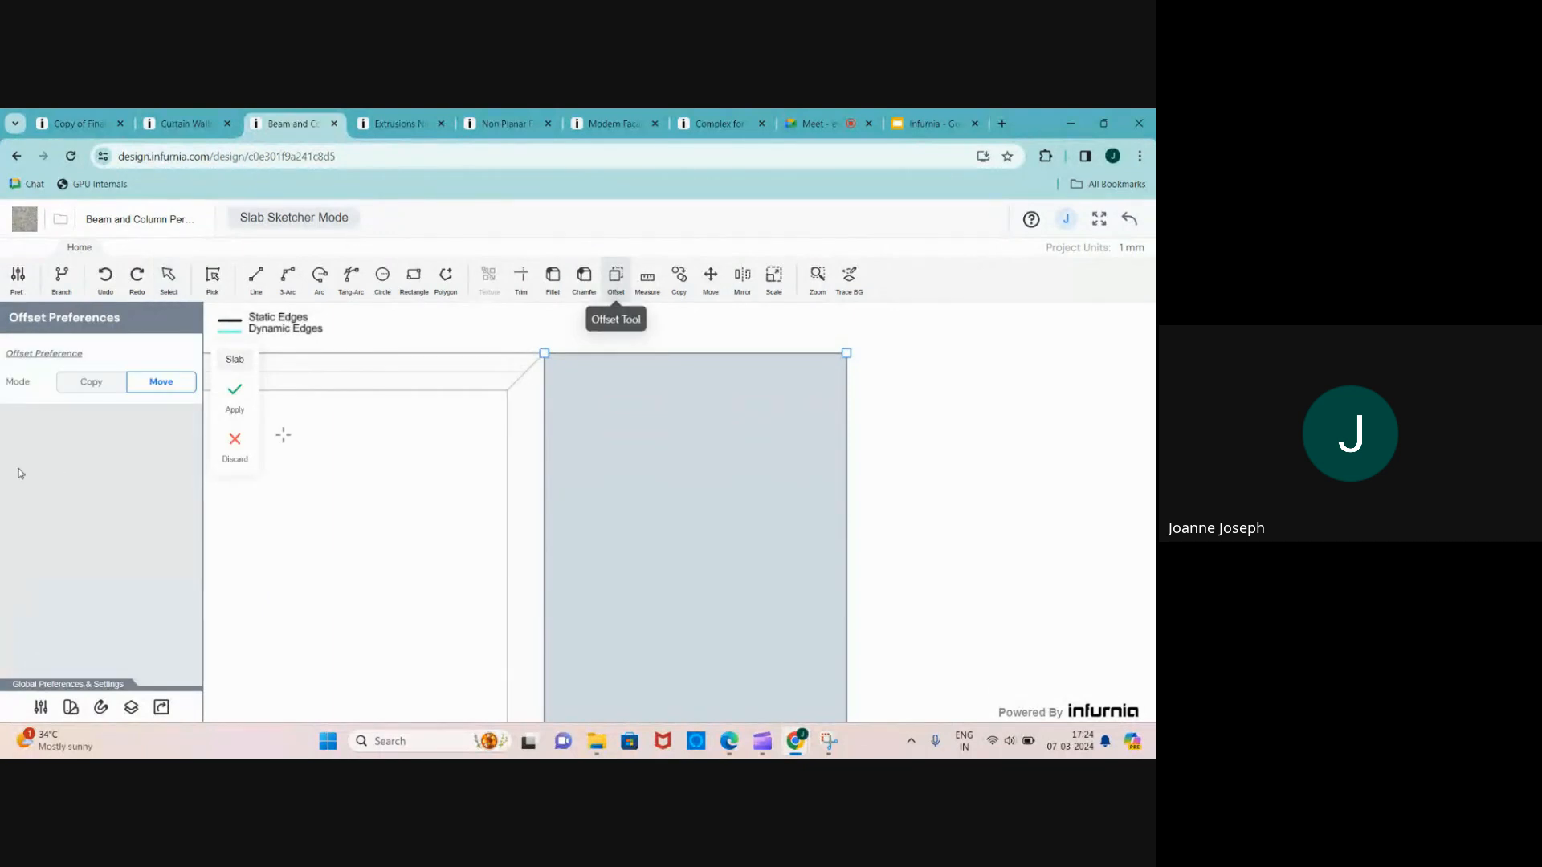
click(91, 384)
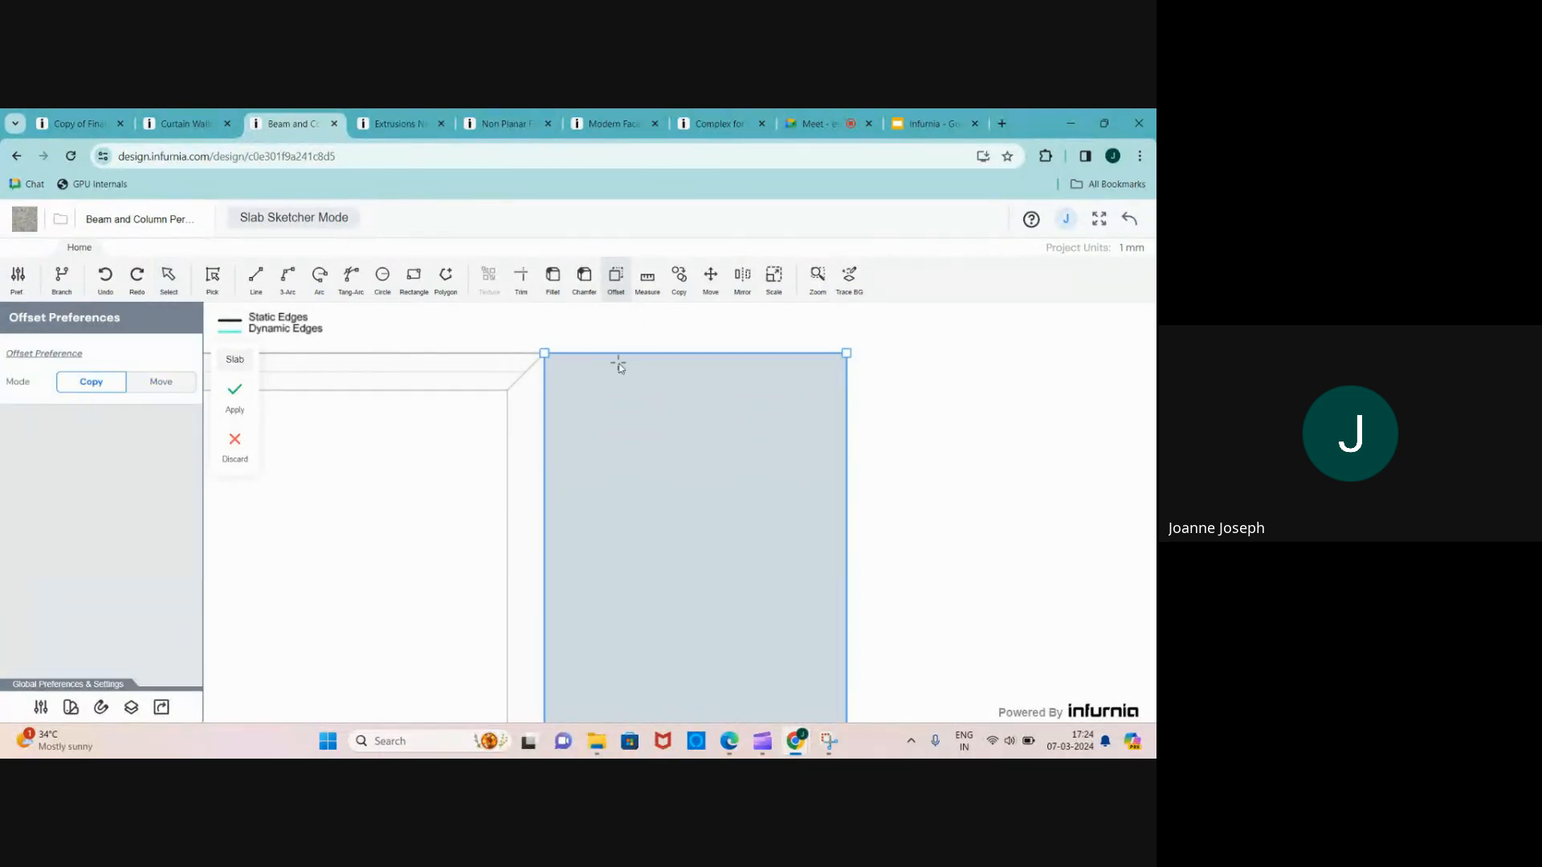
click(618, 364)
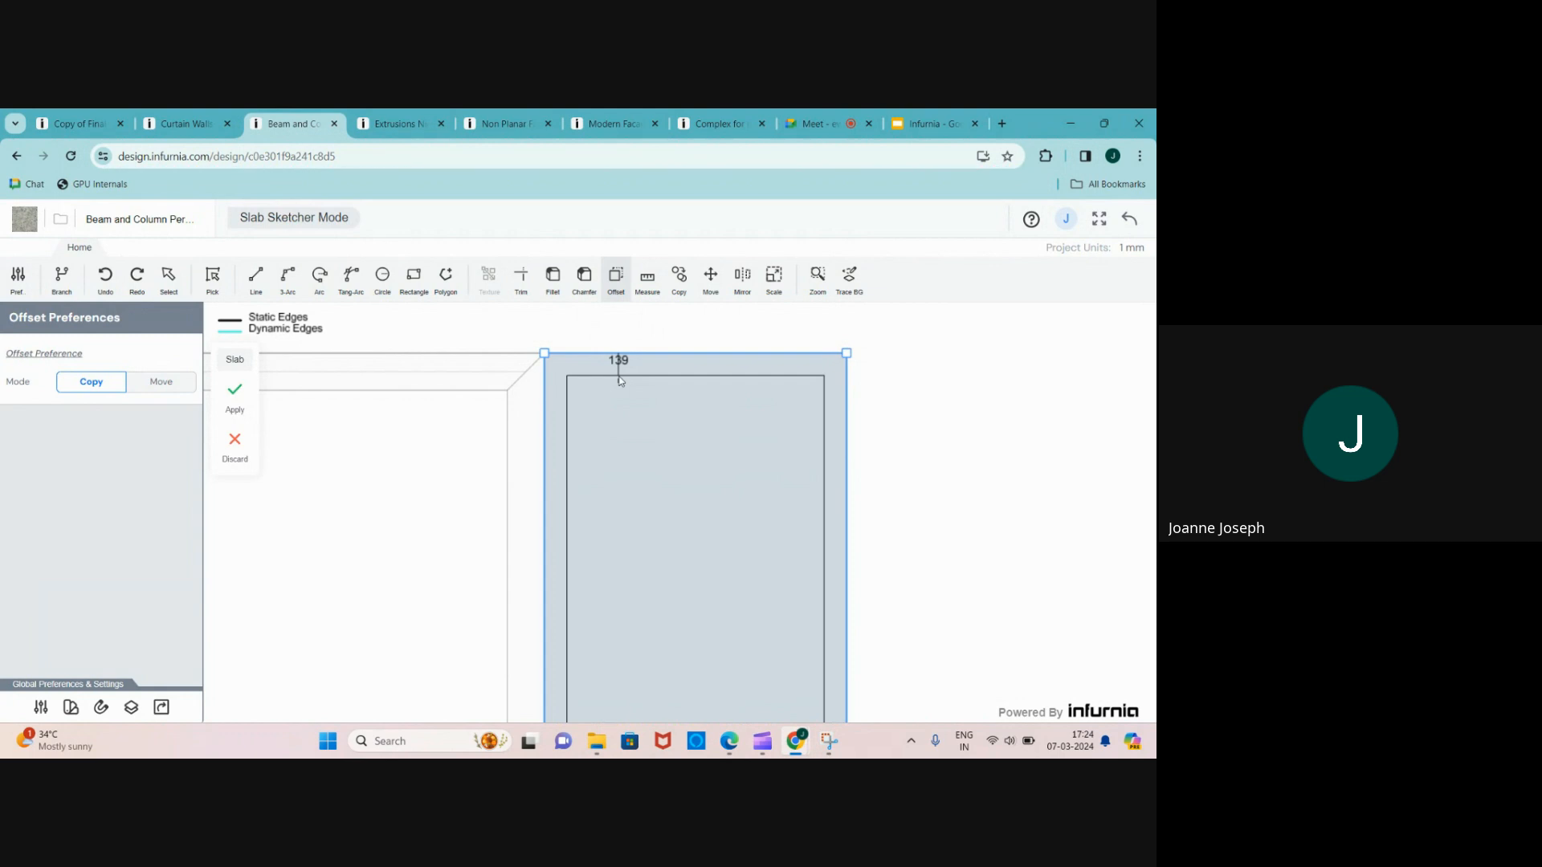
text(100)
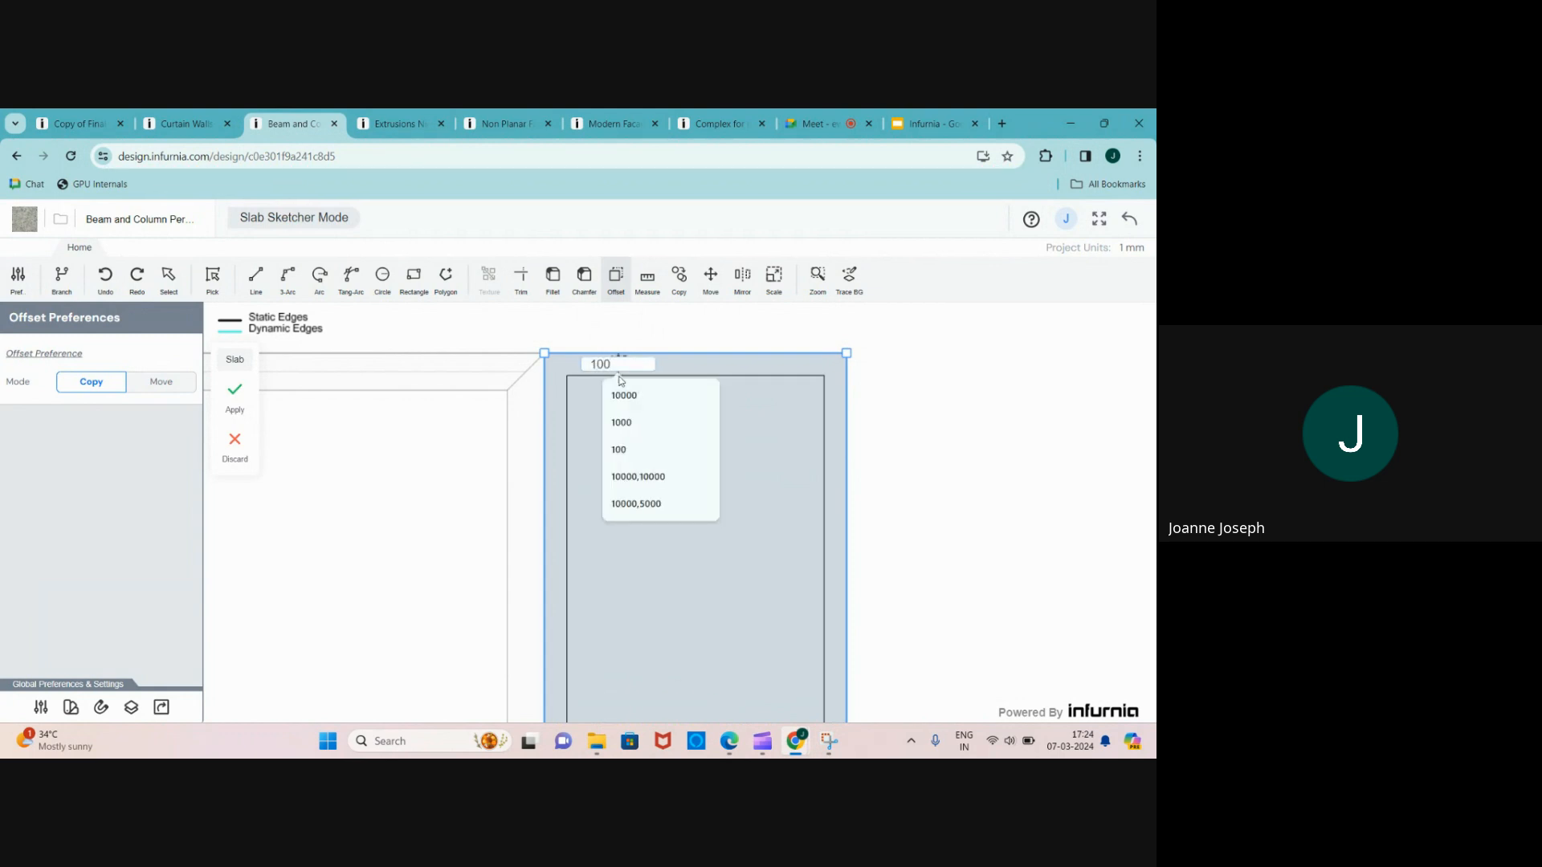
key(Return)
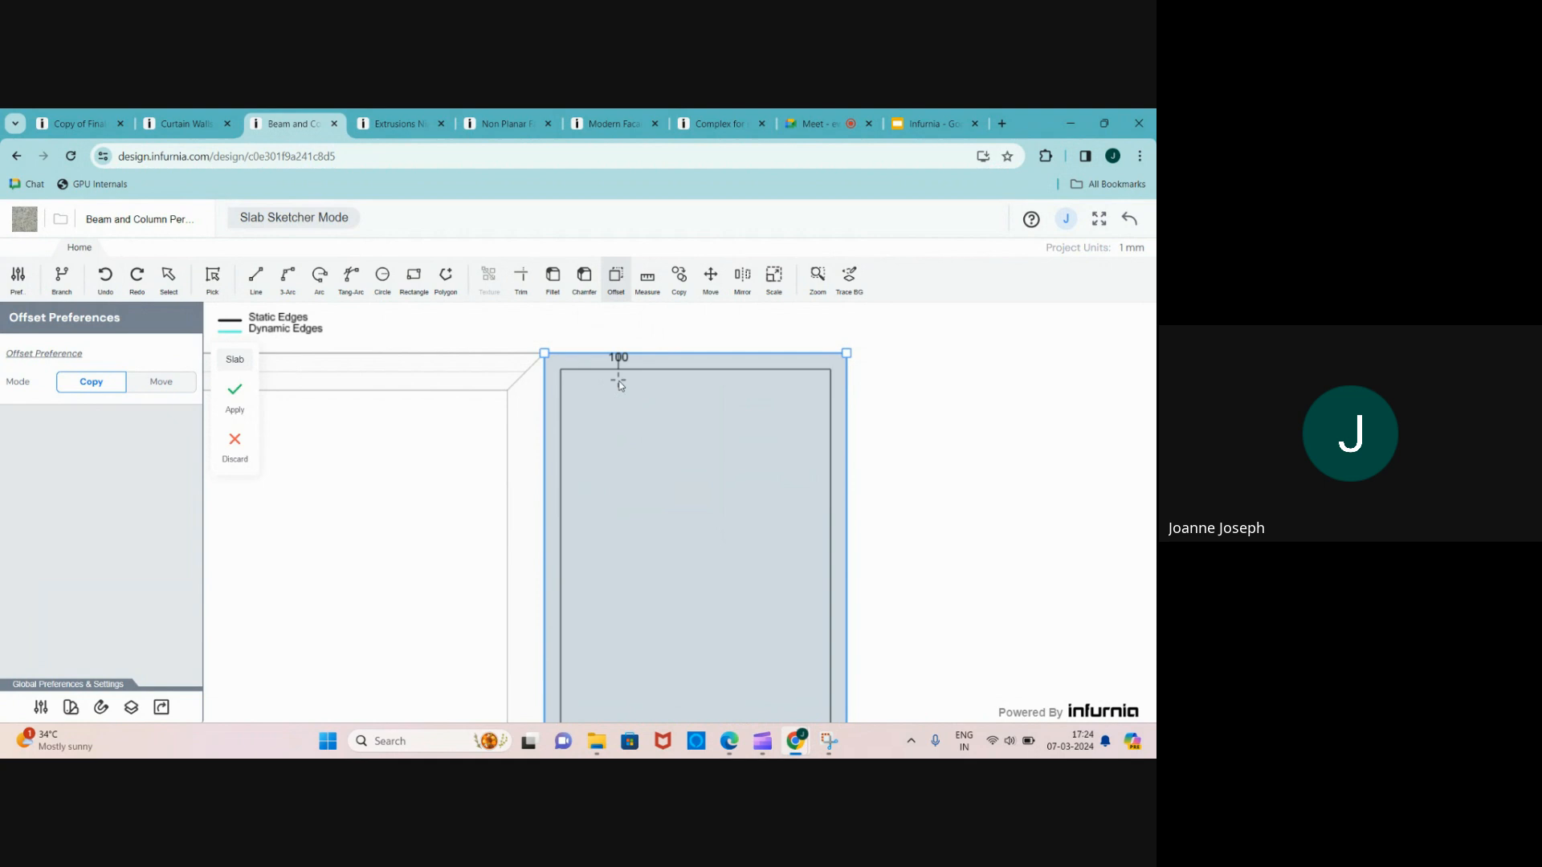
click(619, 381)
scroll(634, 427, down, 3)
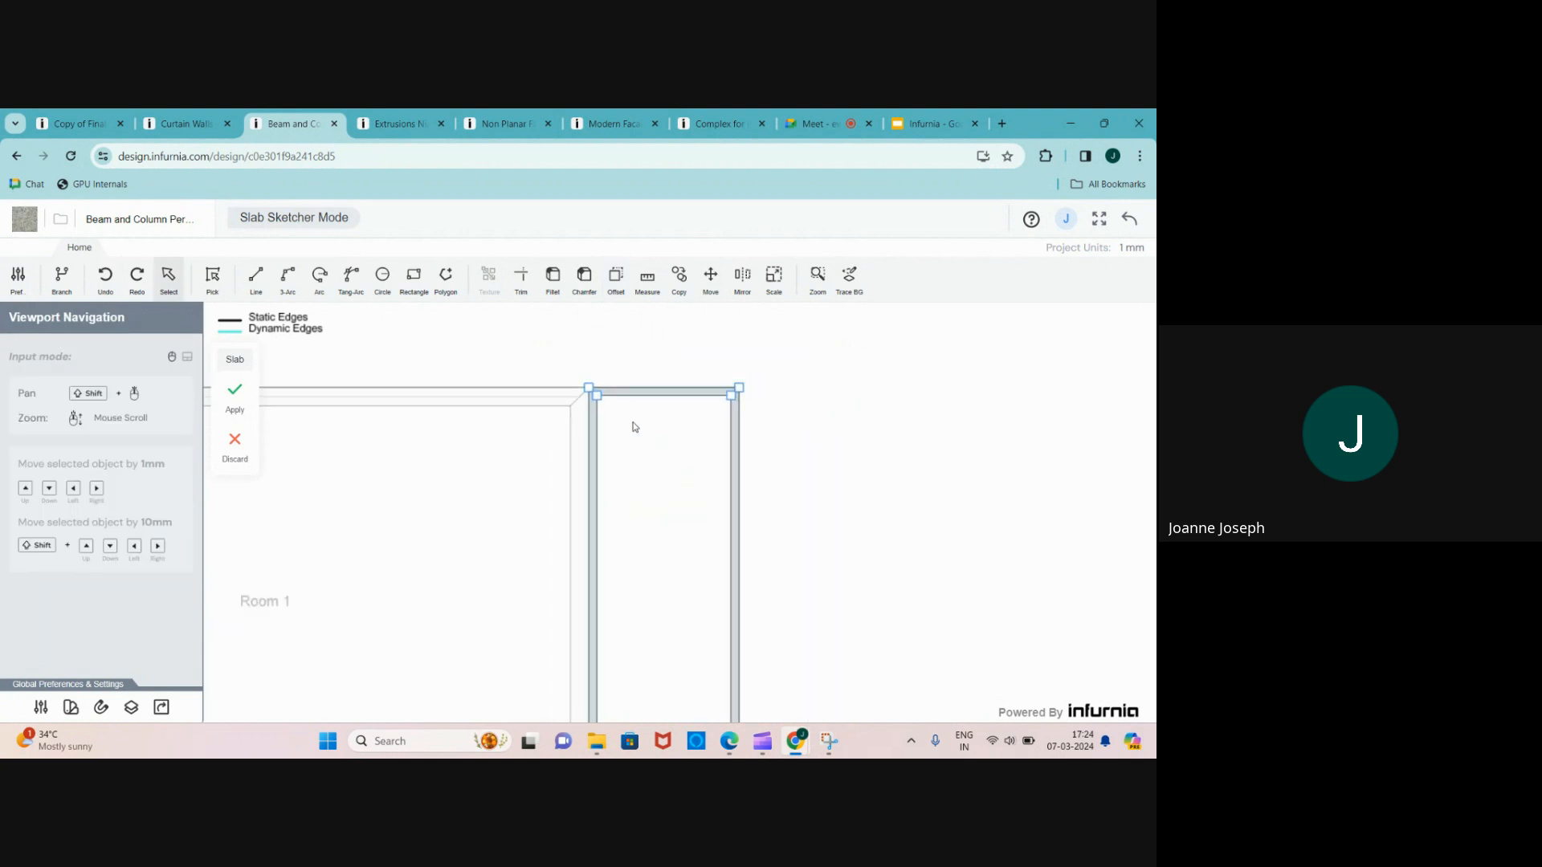
scroll(635, 427, down, 3)
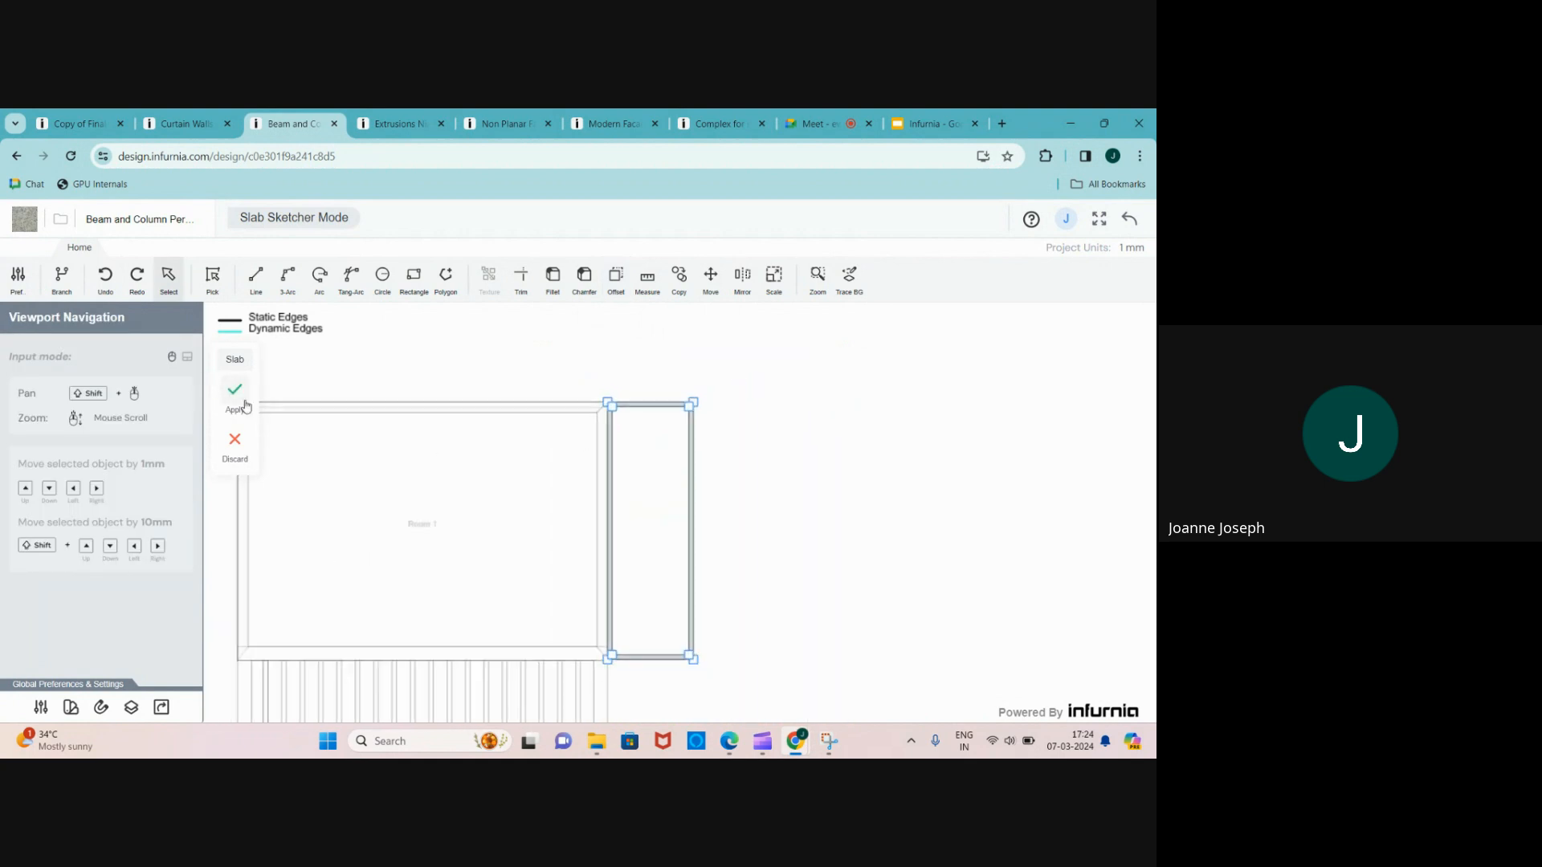
click(235, 393)
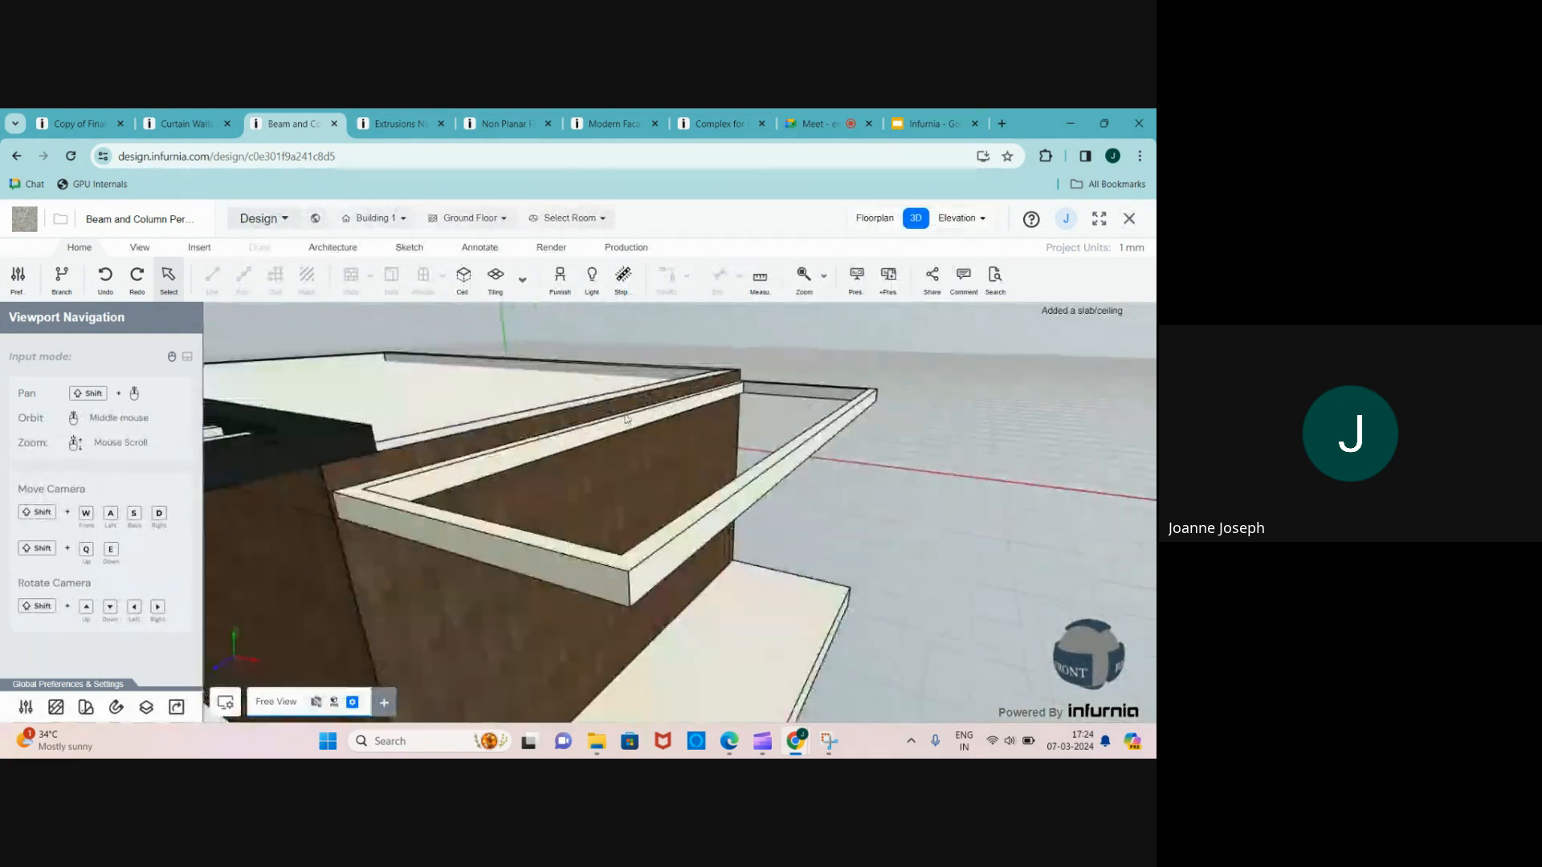
- Set the new frame slab's elevation to 3000 mm from the floor base
click(563, 489)
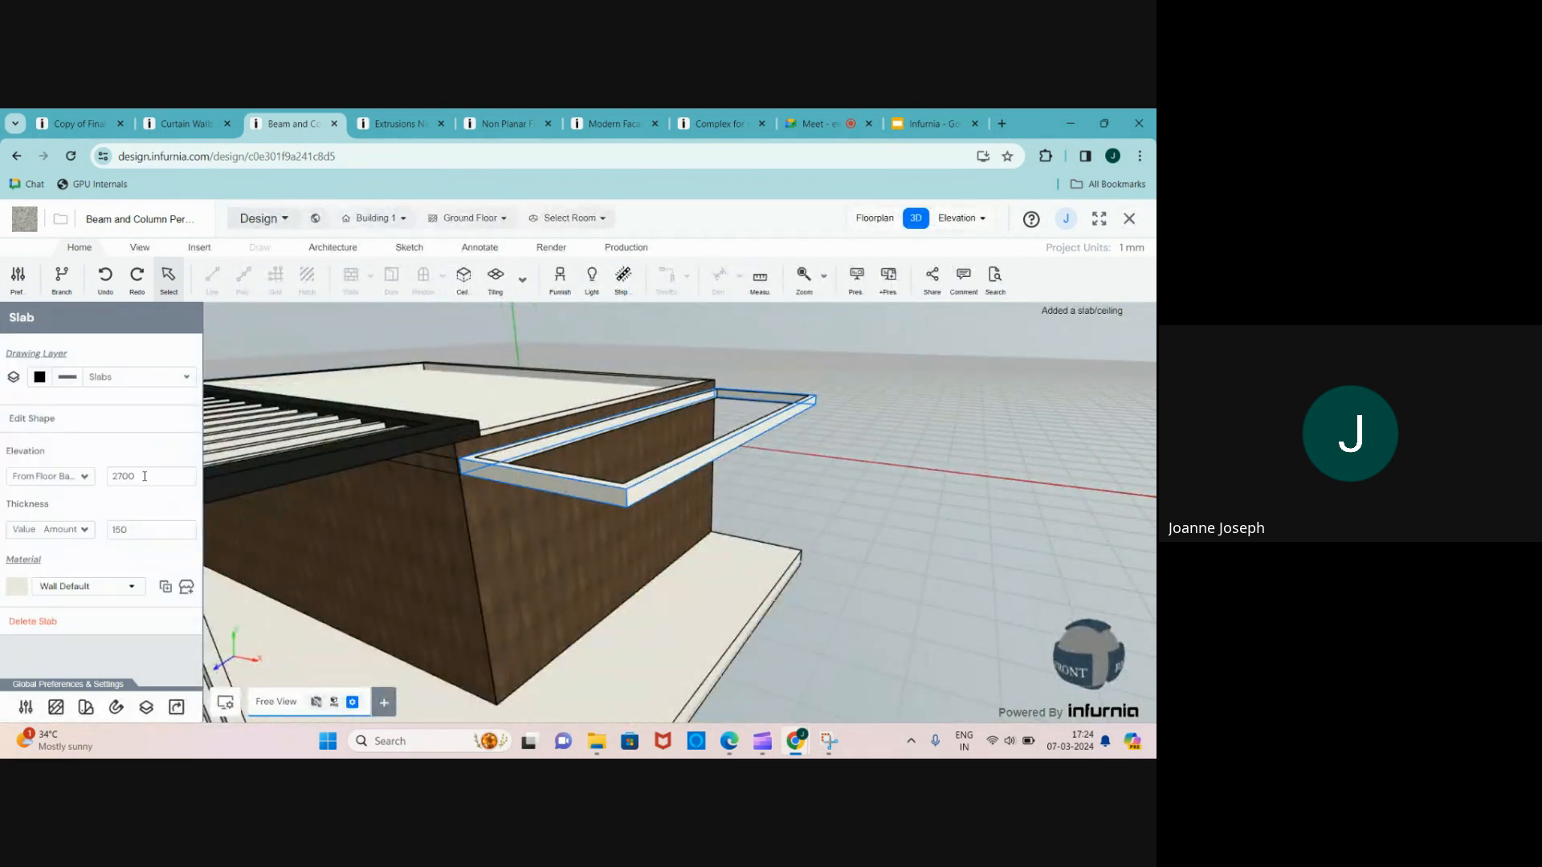
double_click(145, 476)
text(300)
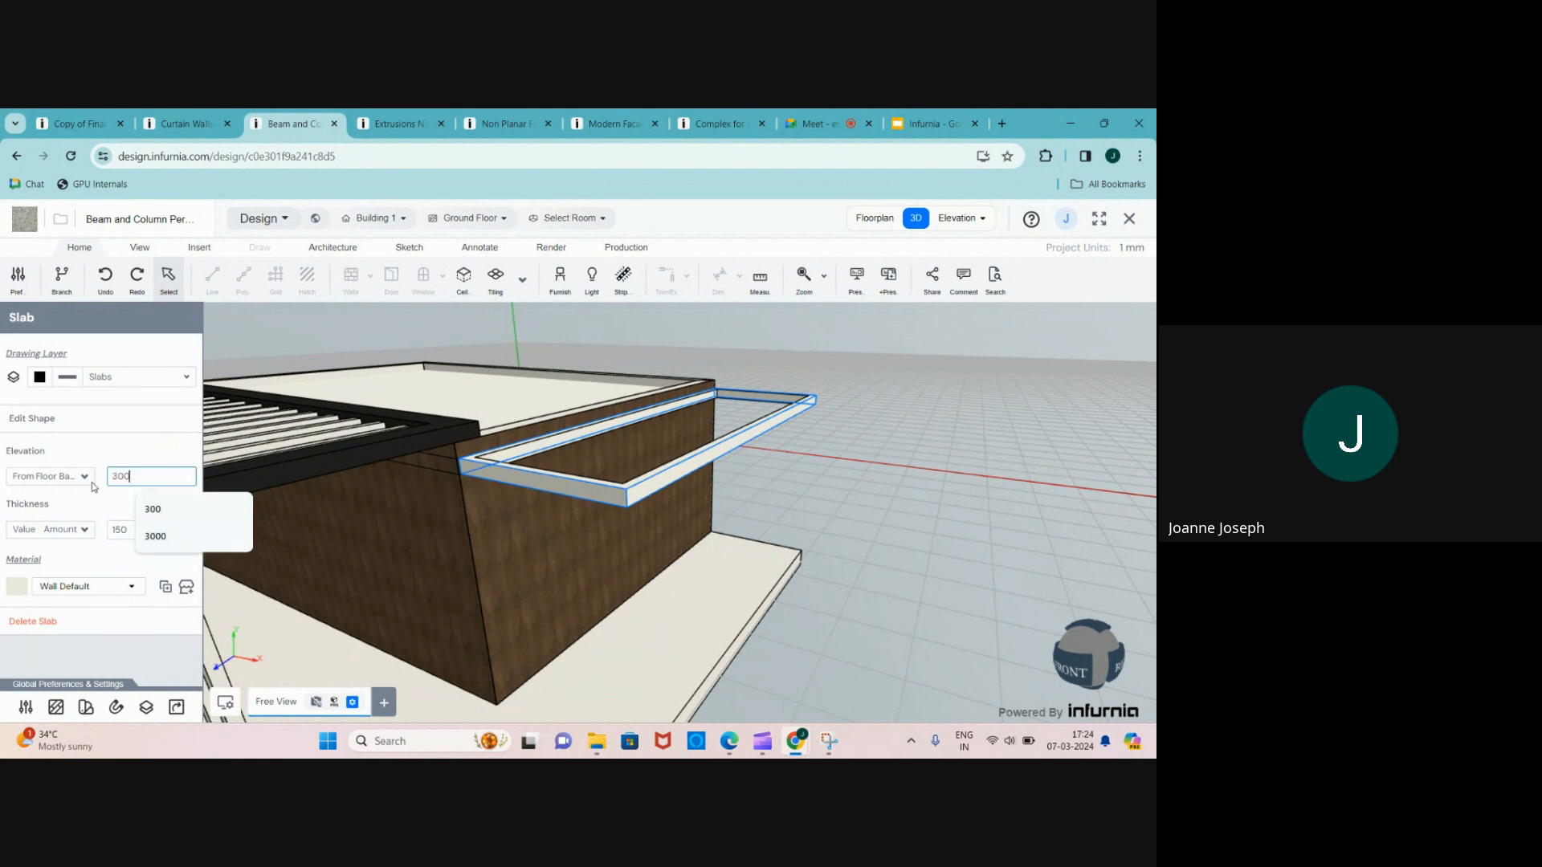
text(0)
key(Return)
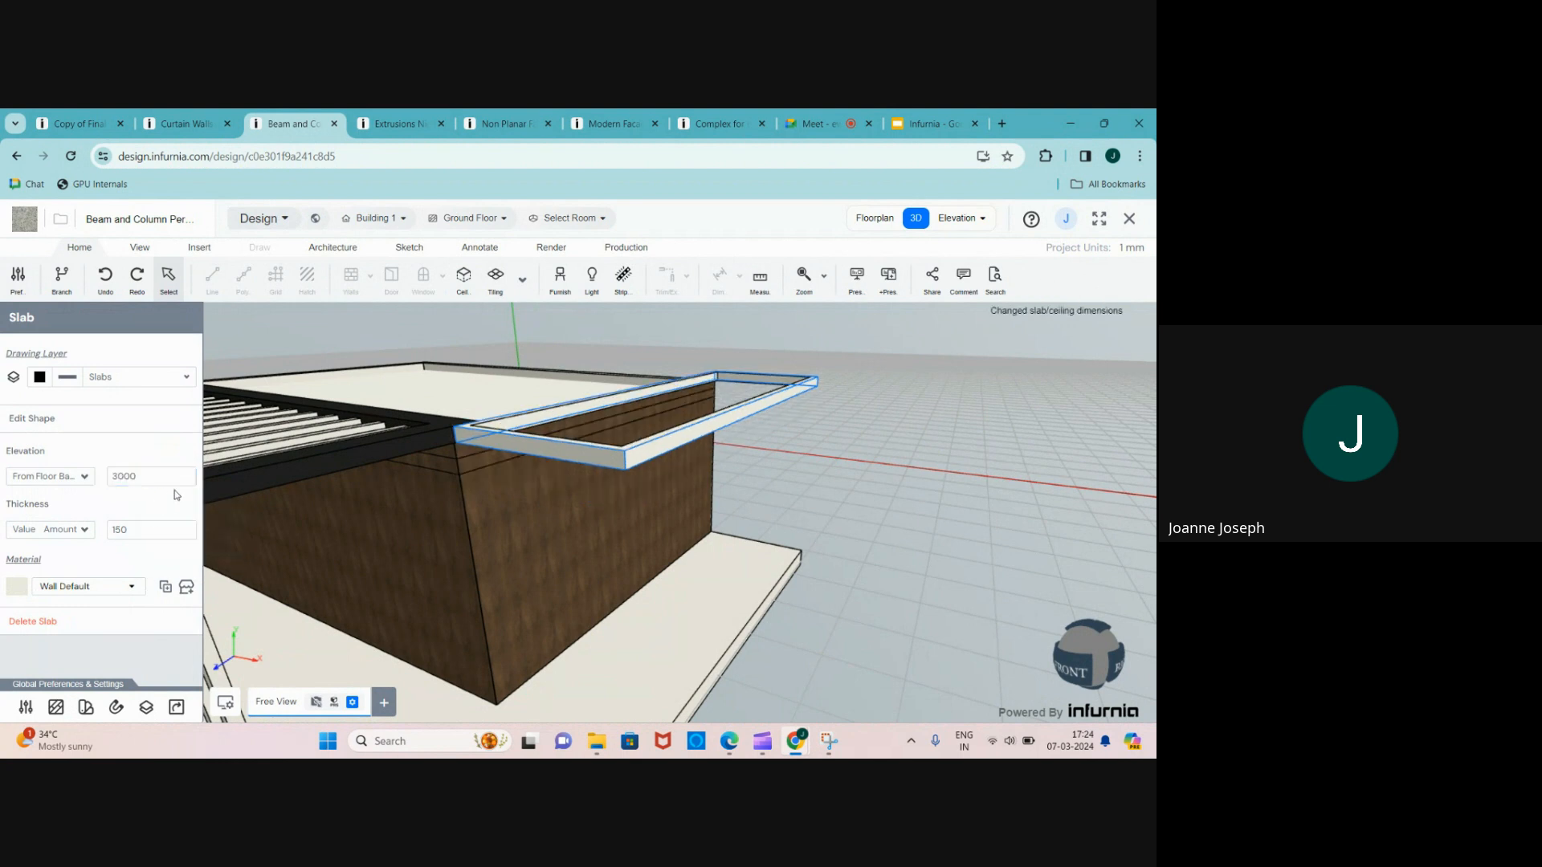
scroll(634, 433, down, 3)
scroll(612, 473, up, 2)
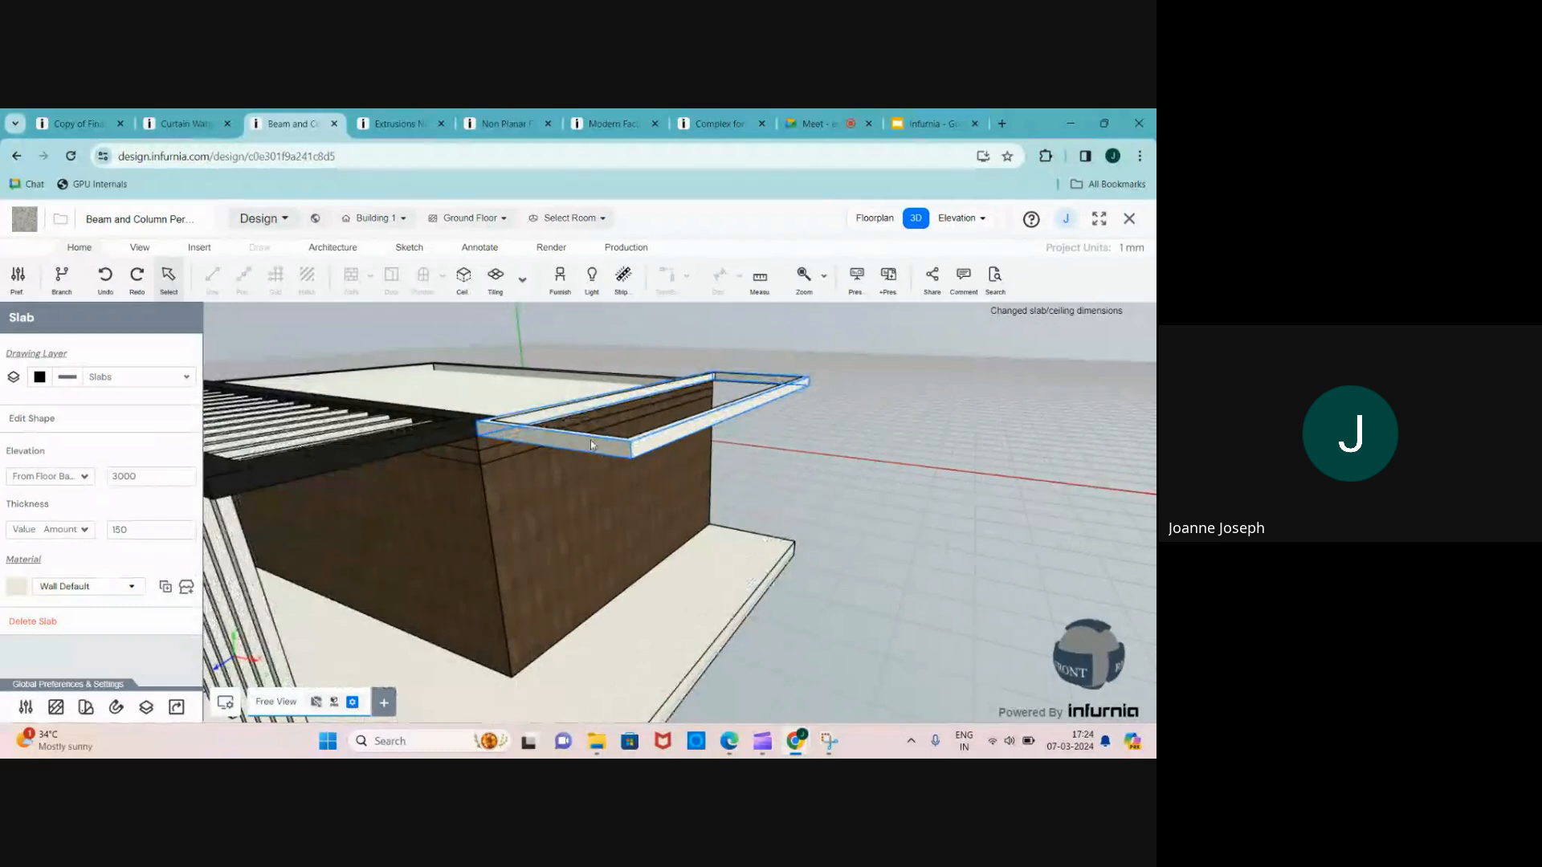
- Change the frame slab's material to Black
click(131, 587)
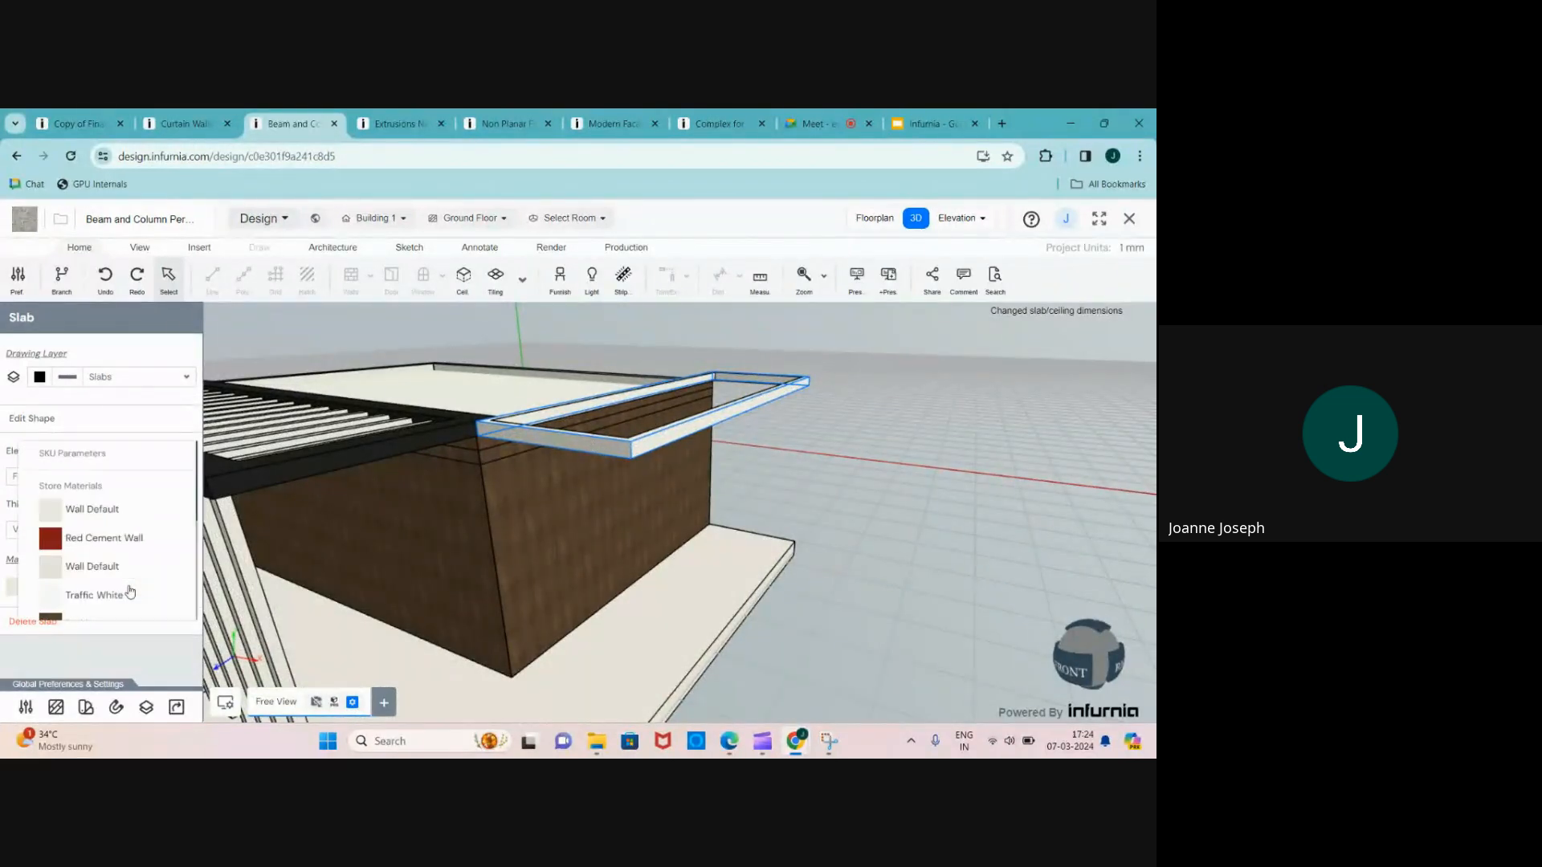
scroll(120, 554, down, 5)
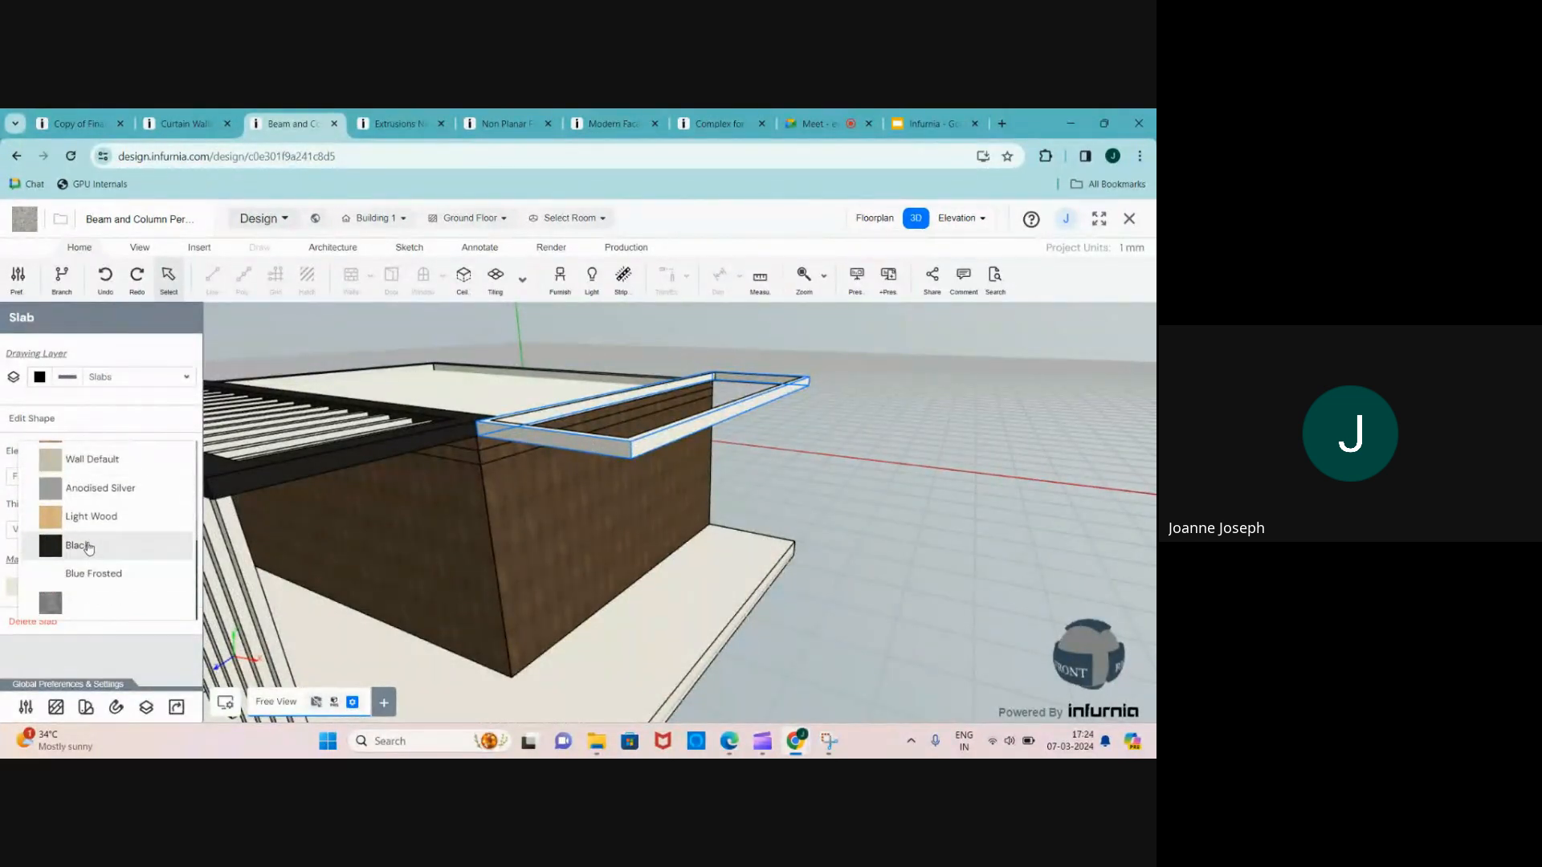
click(88, 546)
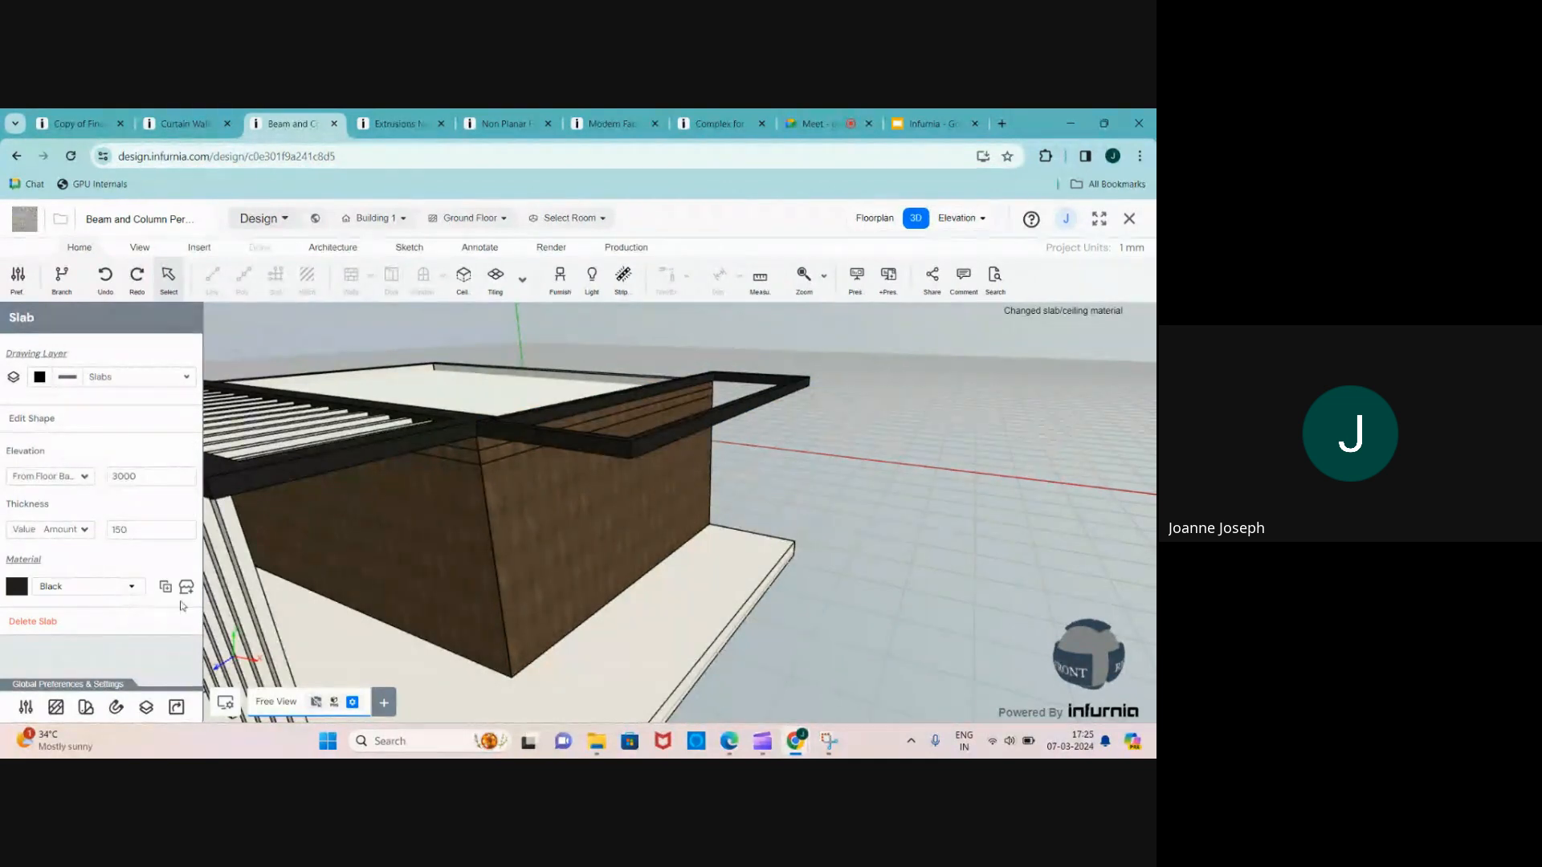
scroll(634, 569, down, 3)
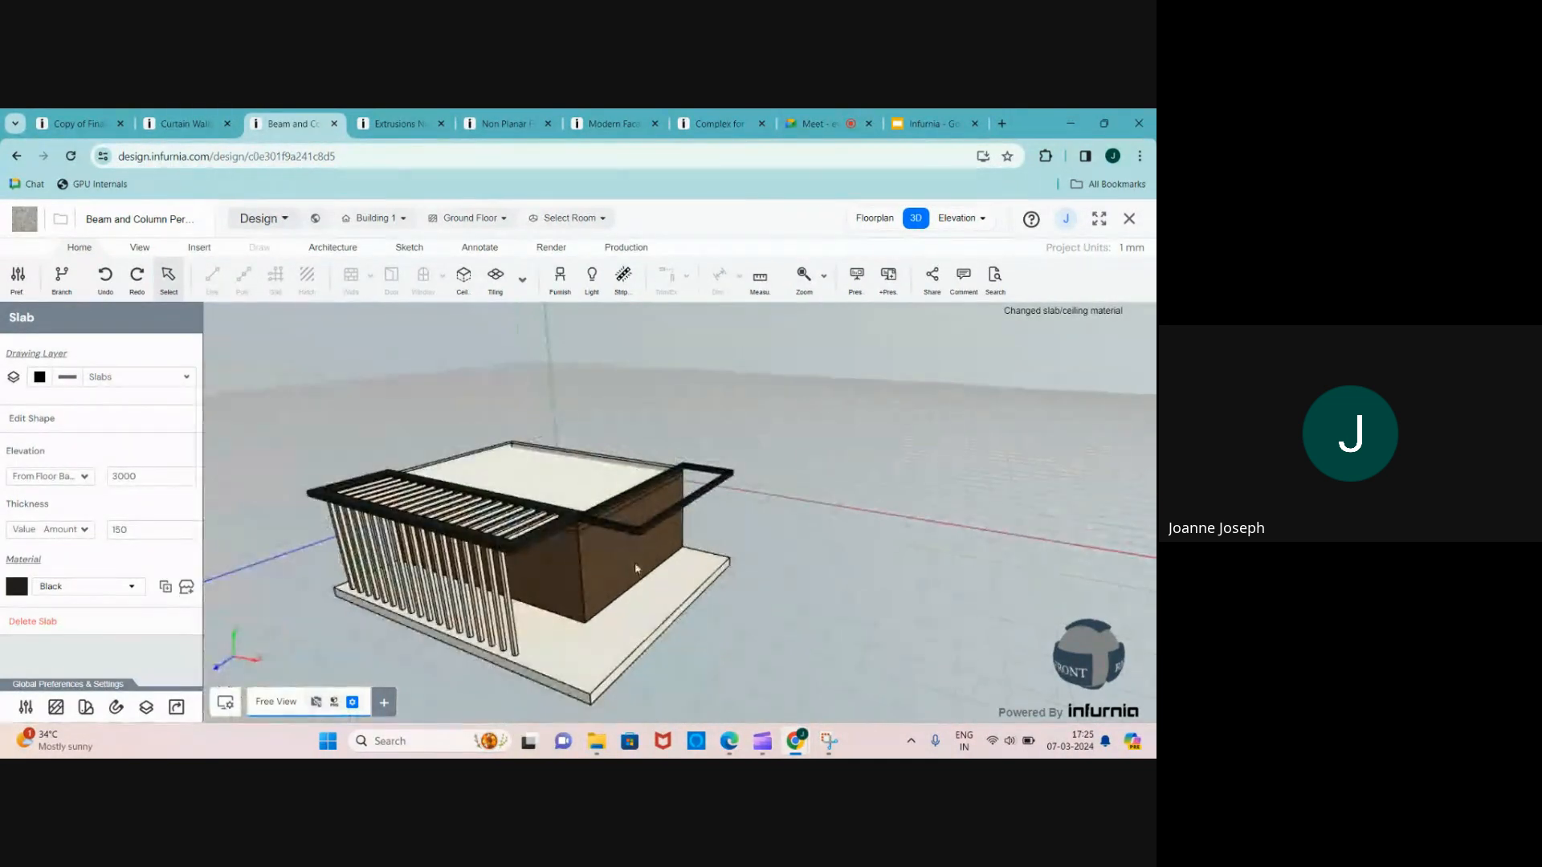
scroll(634, 568, up, 3)
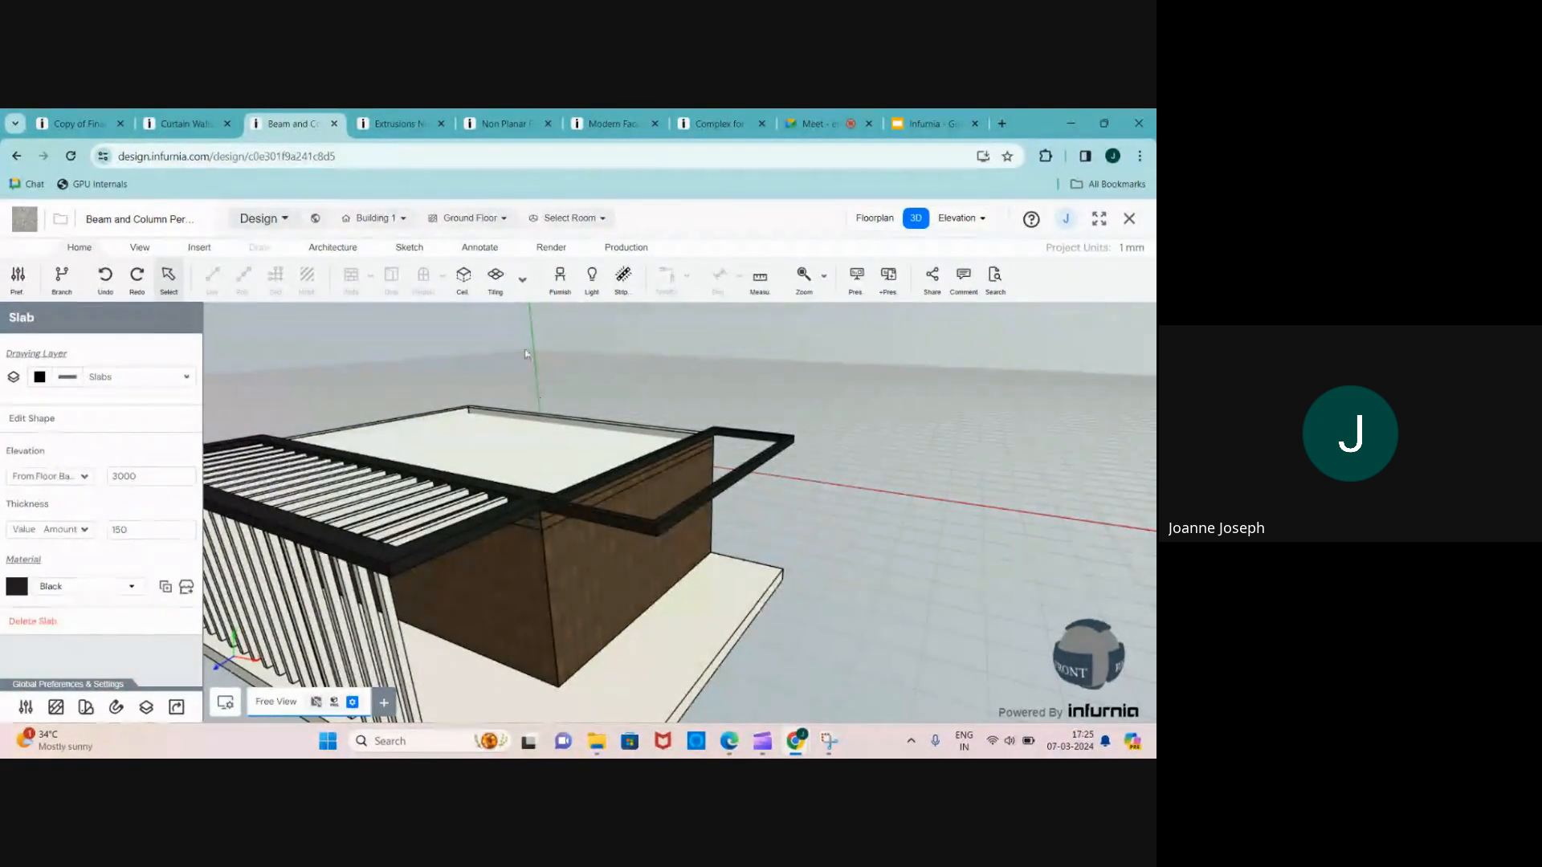
- In the floorplan, place a beam across the slab frame's opening, against the inner edge on the room side
click(870, 222)
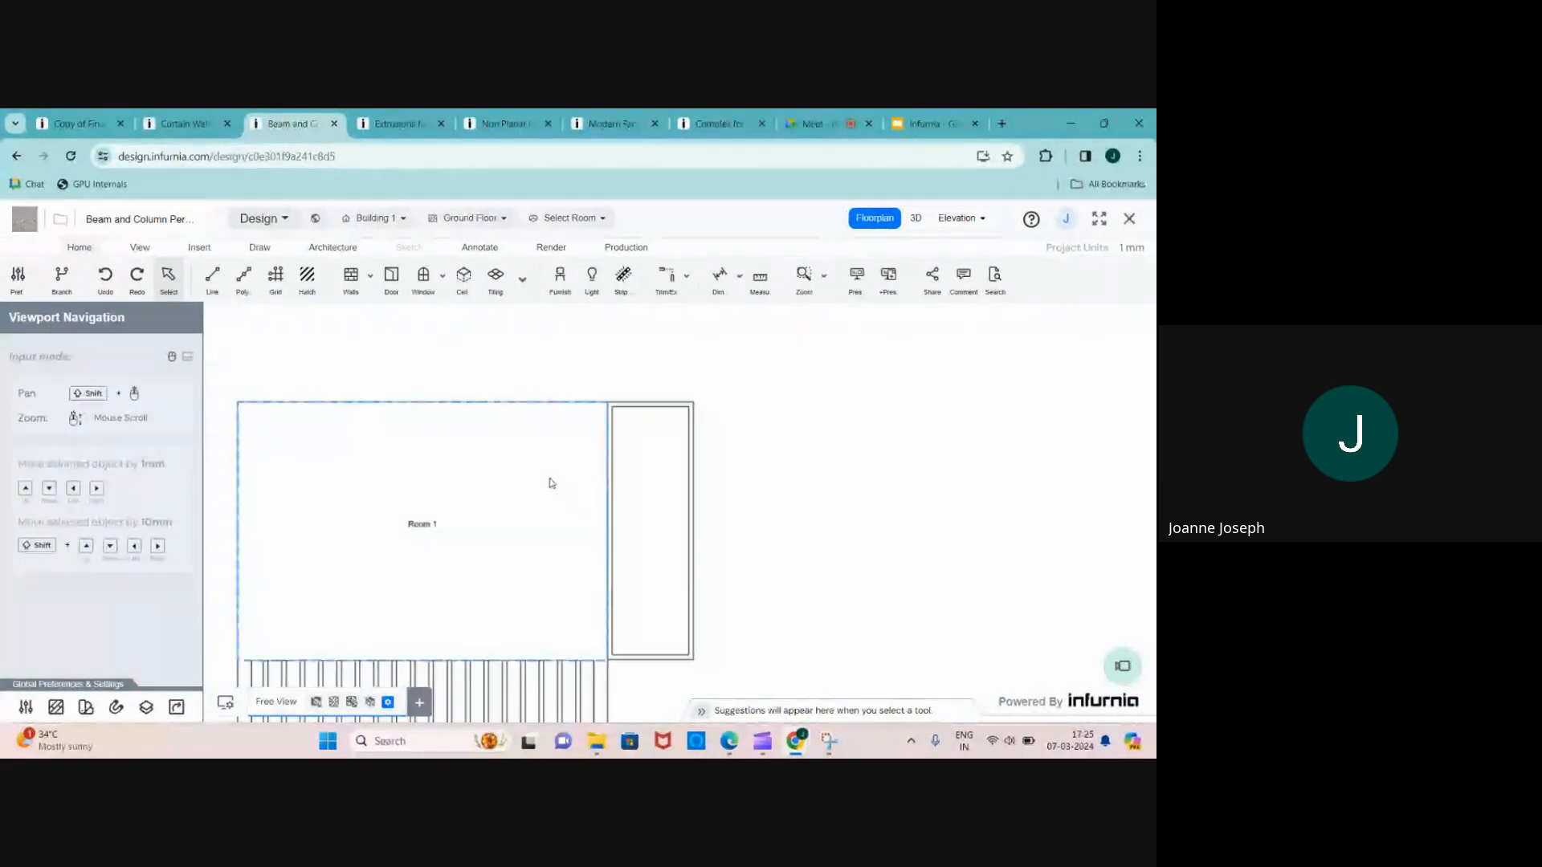
scroll(634, 438, up, 3)
scroll(608, 436, up, 1)
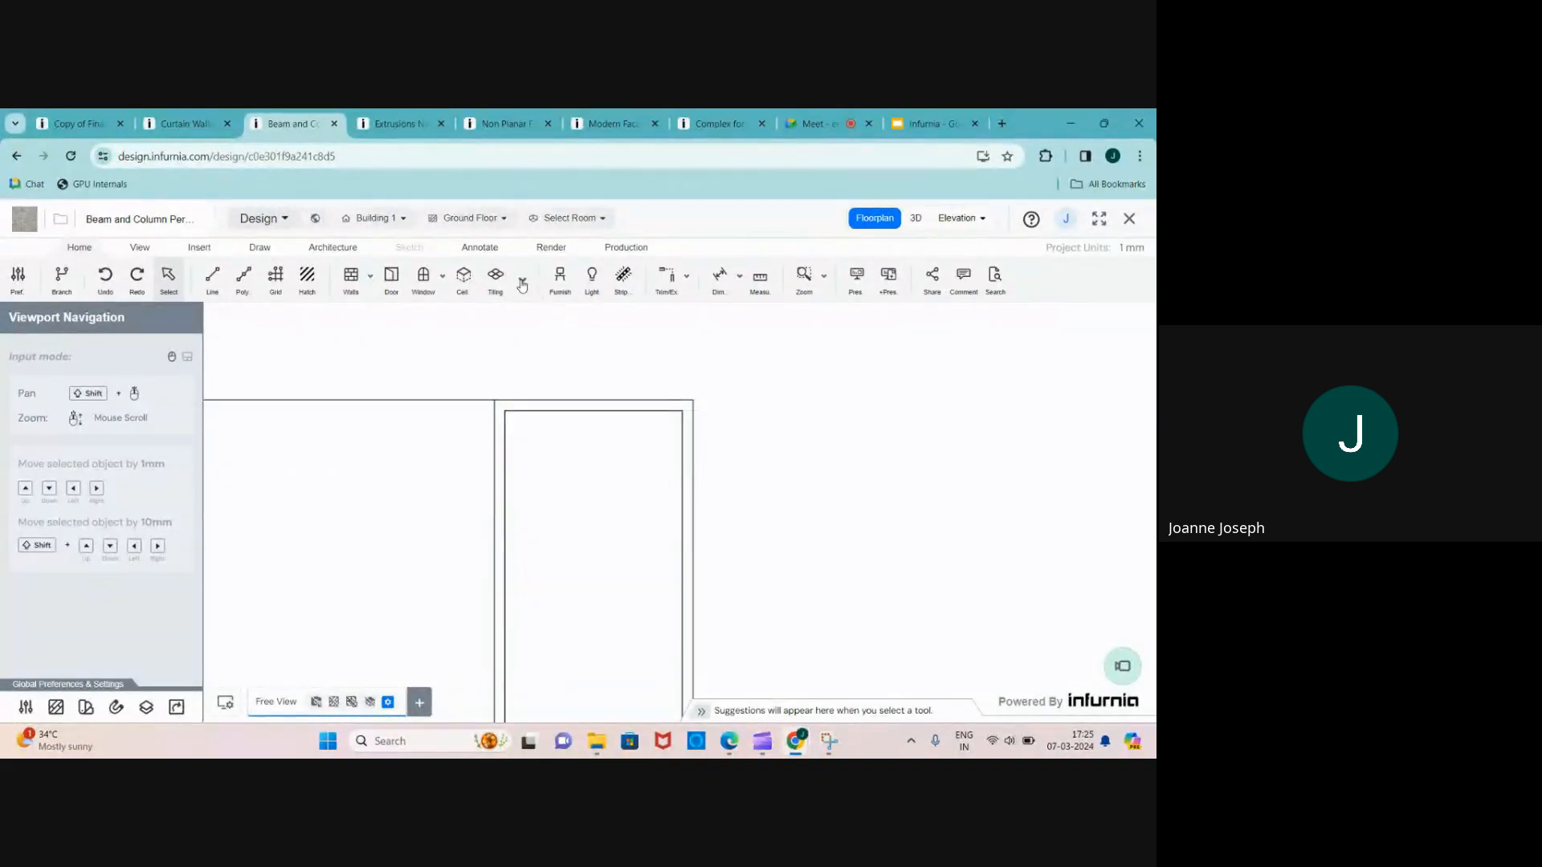
click(524, 281)
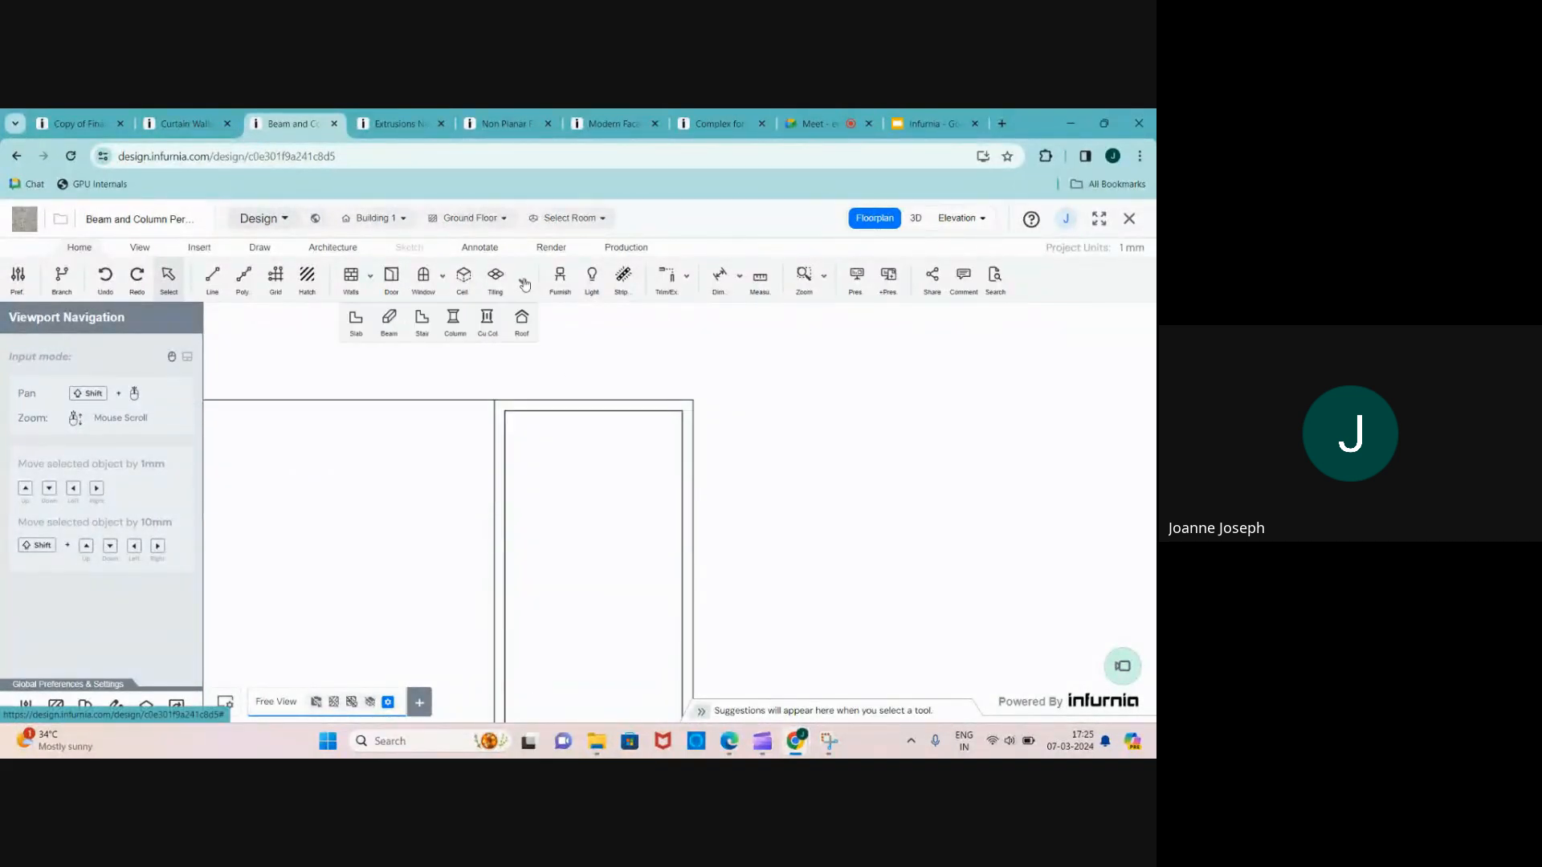
click(388, 331)
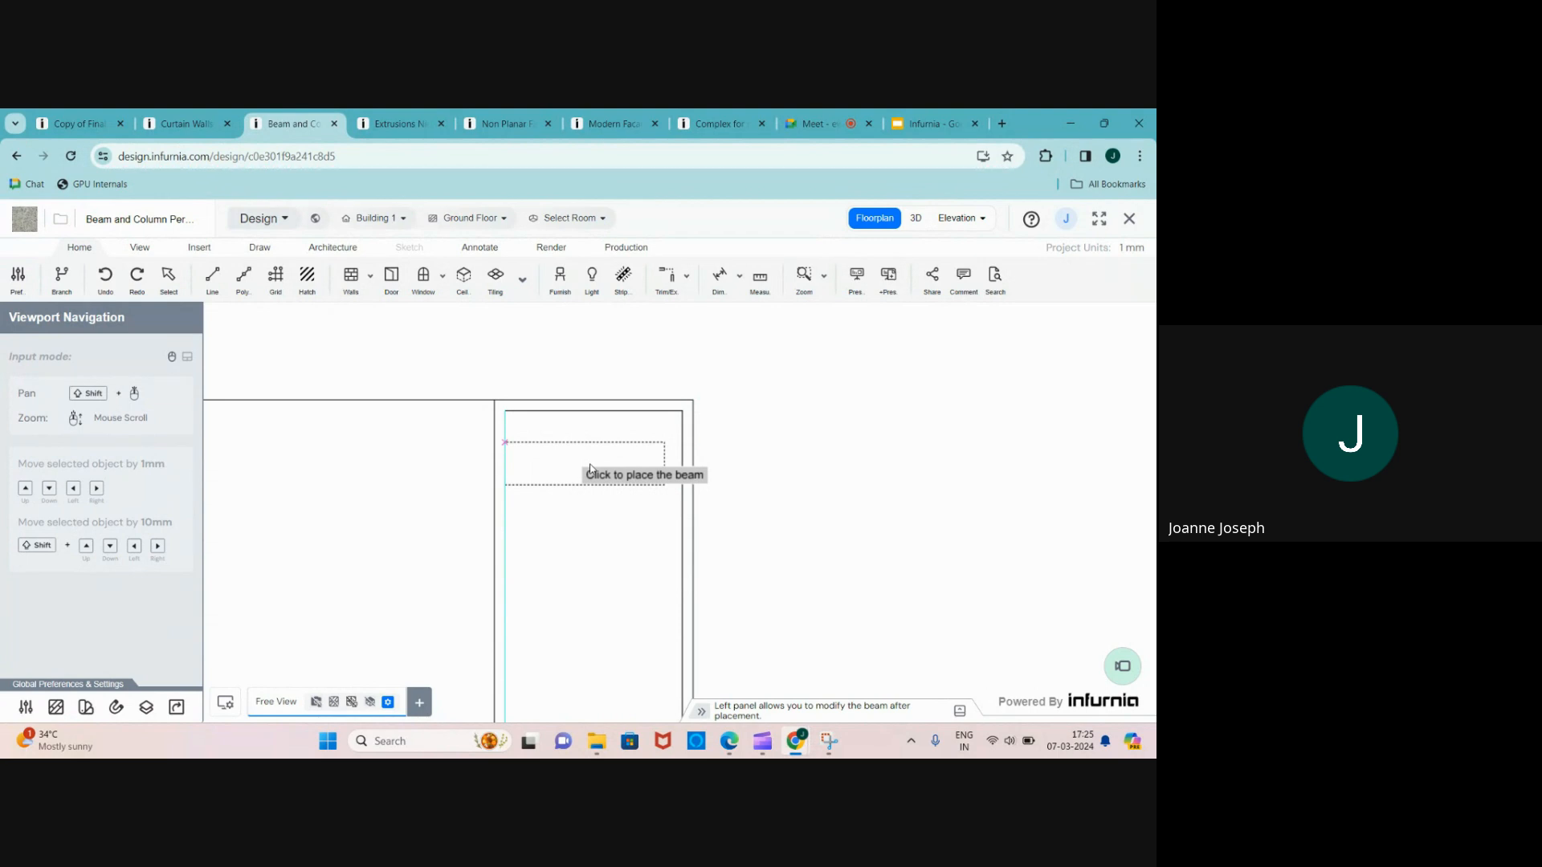
click(589, 468)
scroll(584, 455, up, 2)
key(Escape)
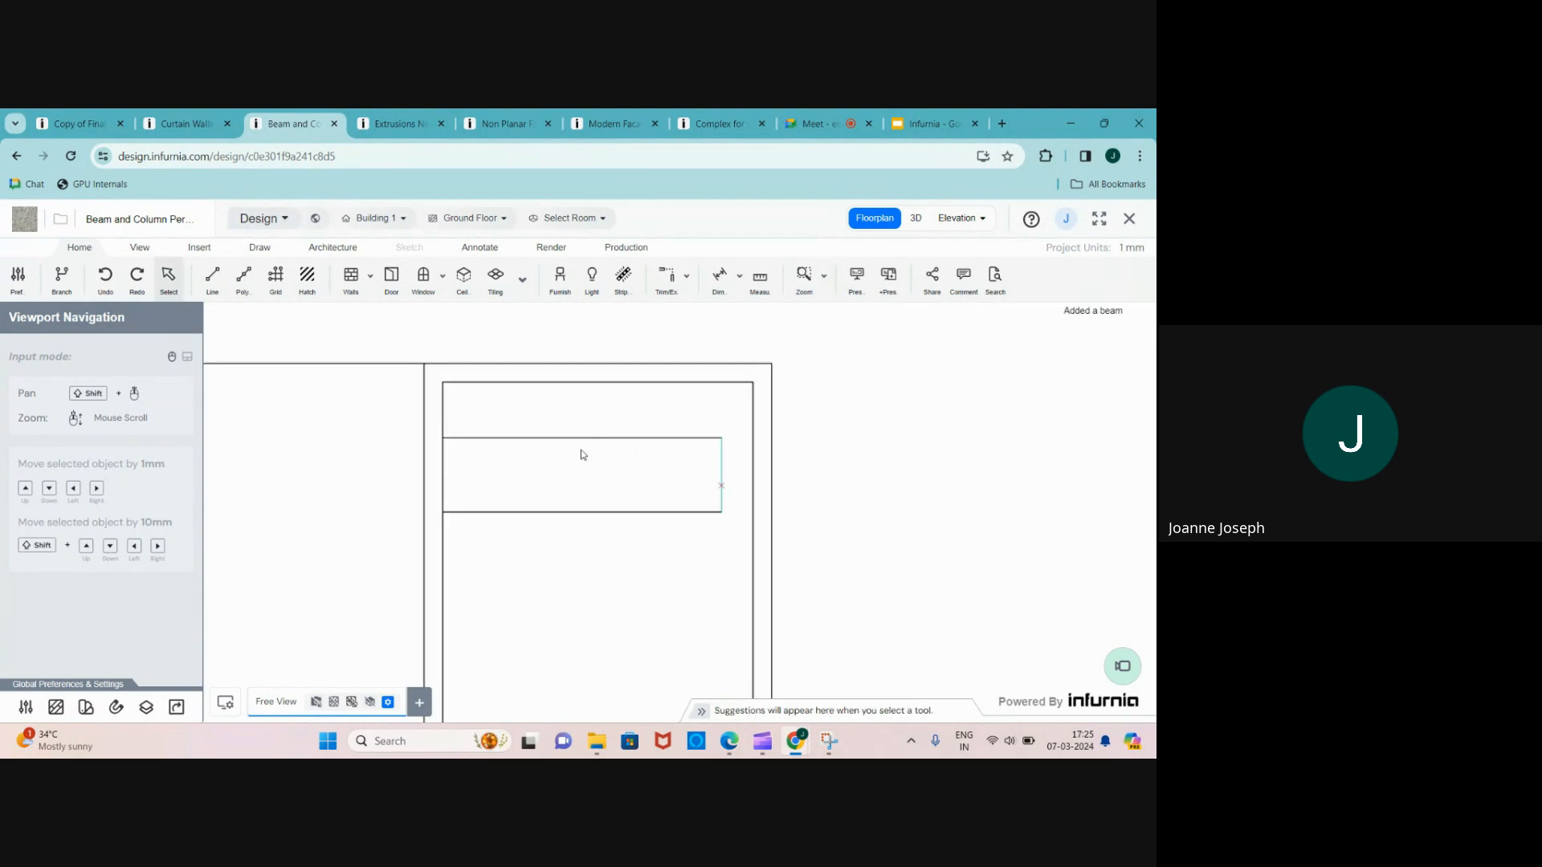
- Set the placed beam's depth to 100 mm
click(583, 512)
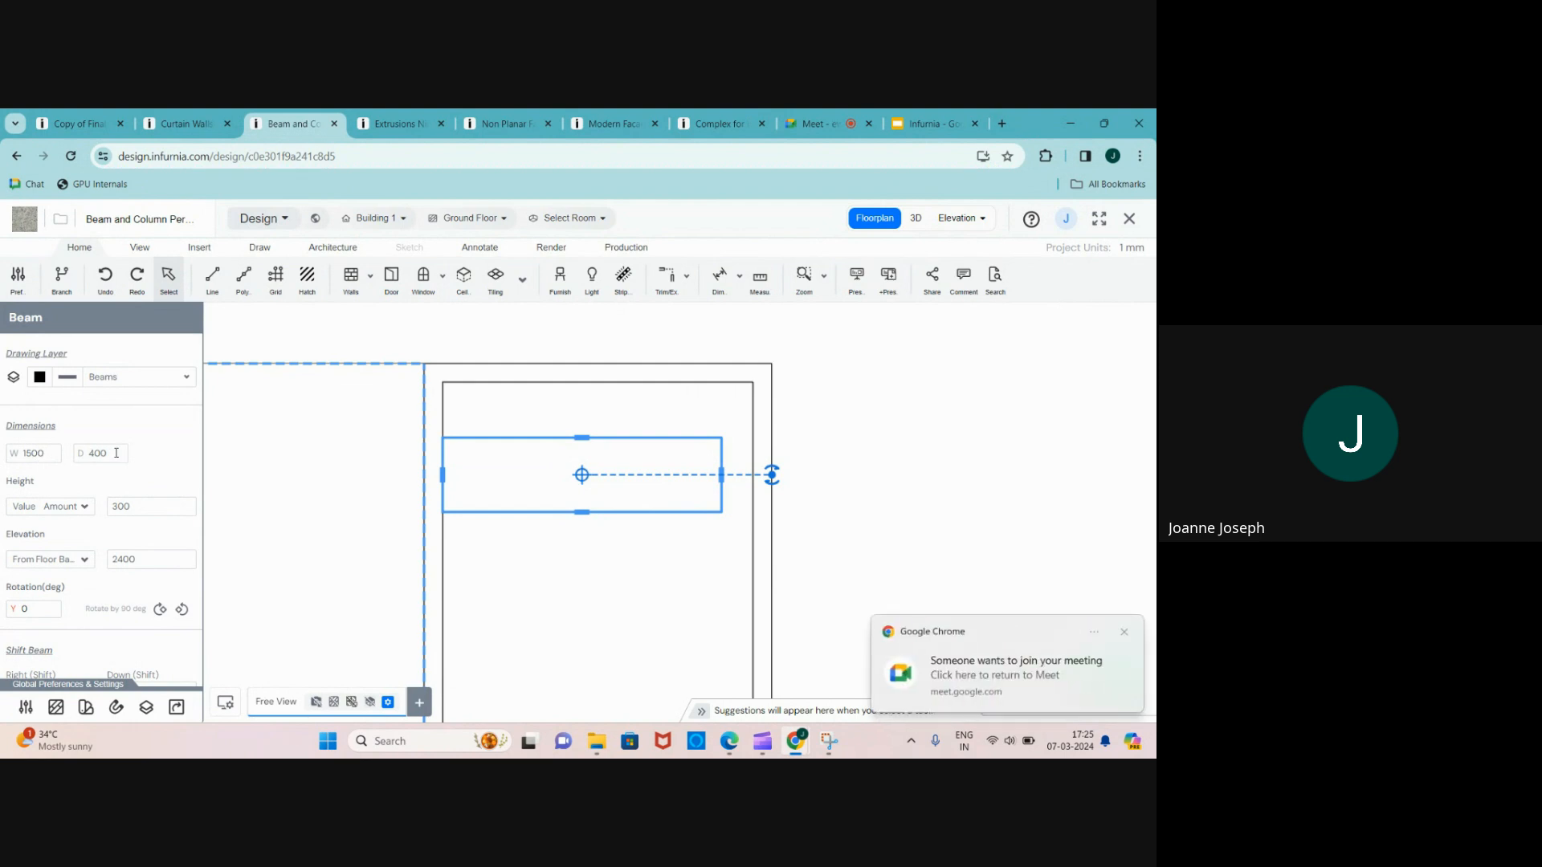
drag(116, 453, 84, 456)
text(1)
key(Return)
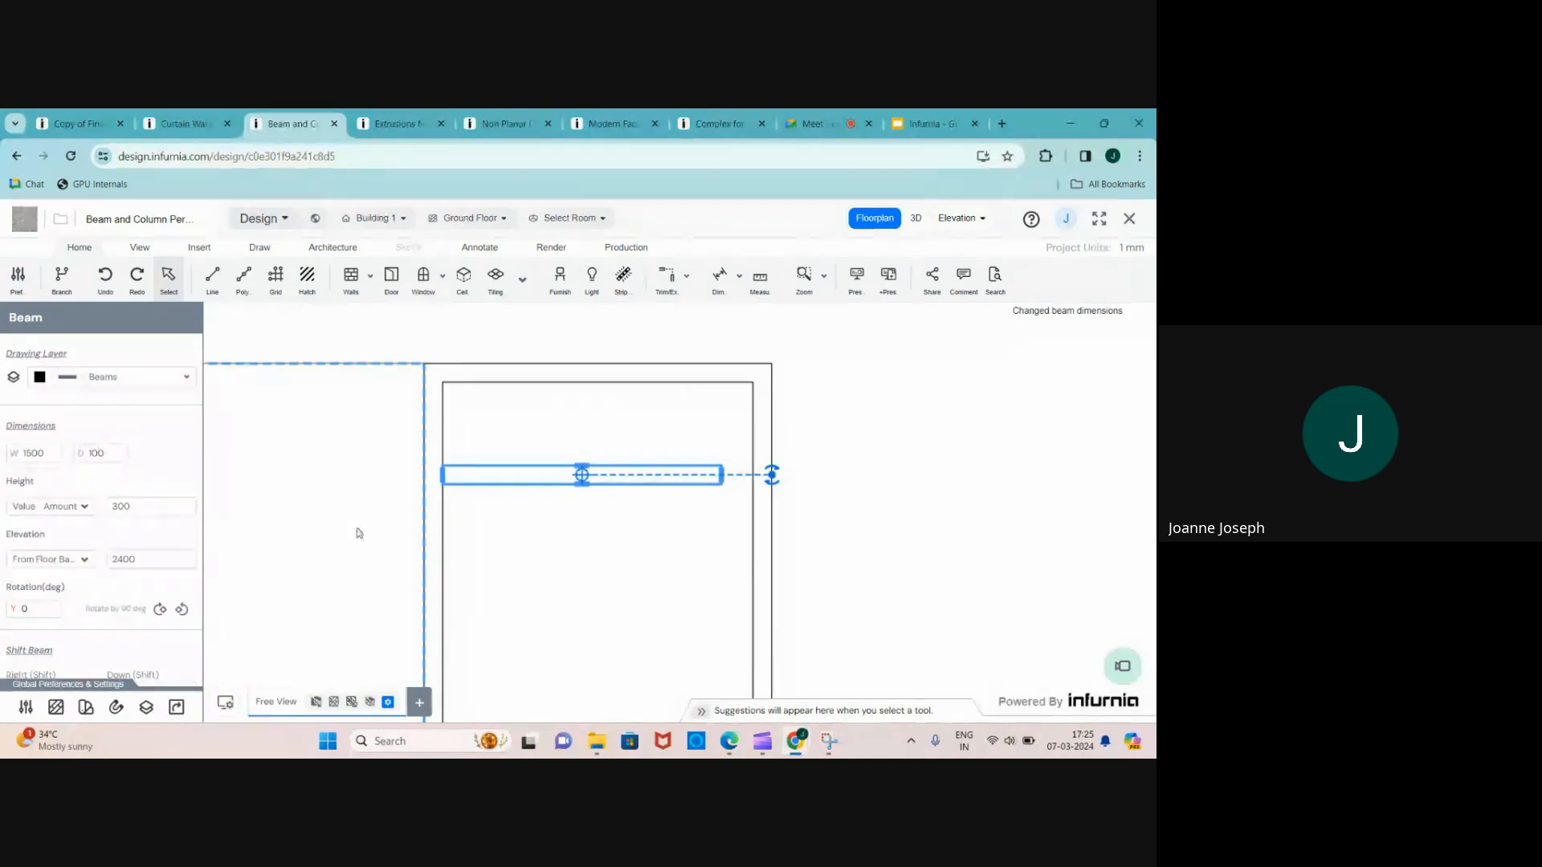
- Stretch the beam's free end to the frame's outer-side inner edge, giving a width of 1669 mm
scroll(753, 492, up, 3)
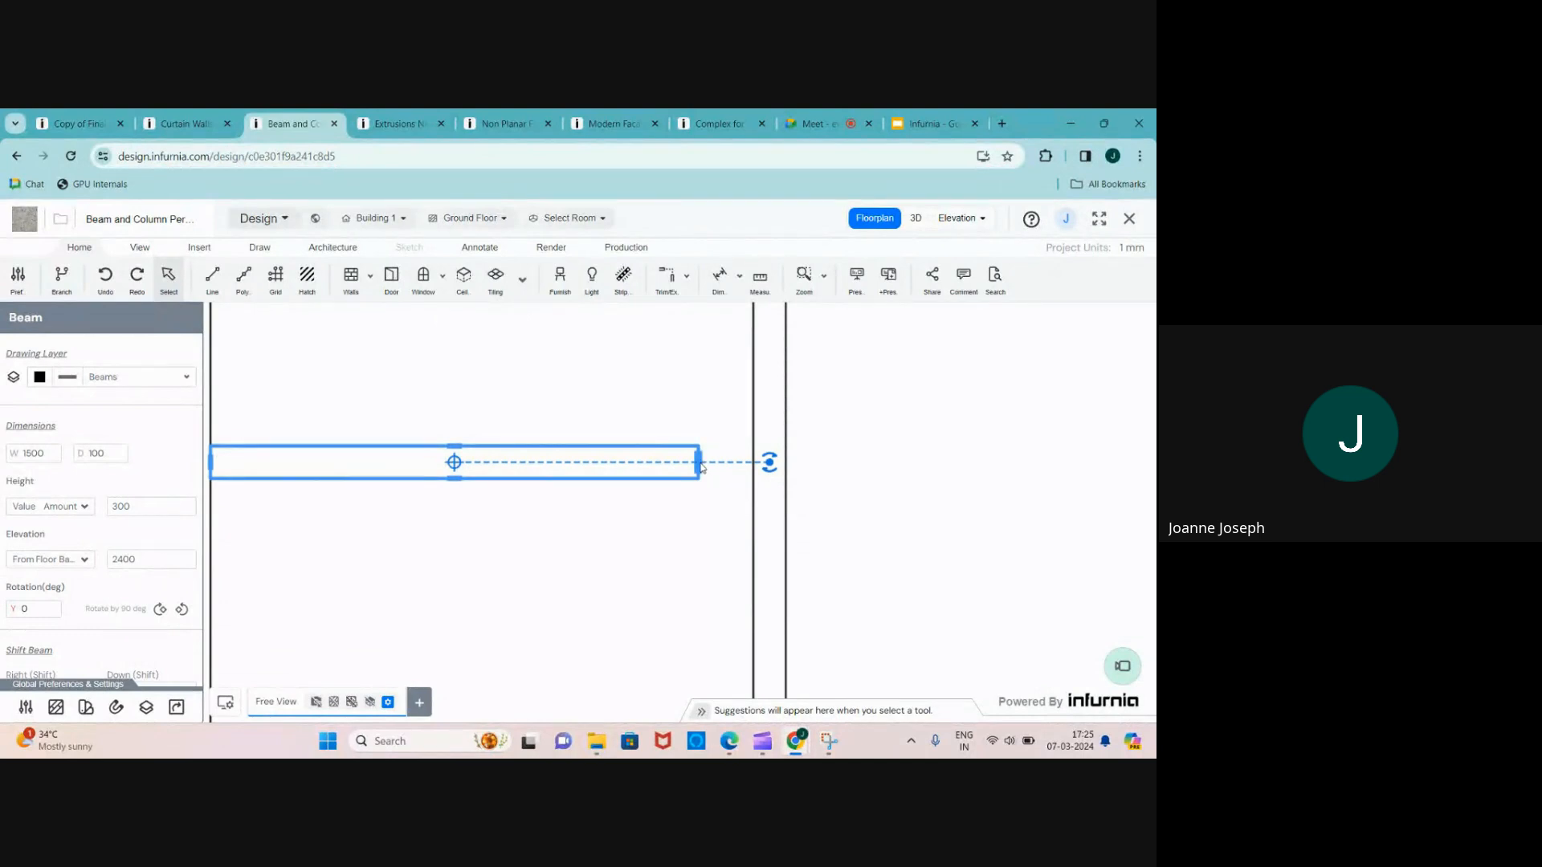
drag(700, 466, 753, 464)
scroll(839, 516, down, 2)
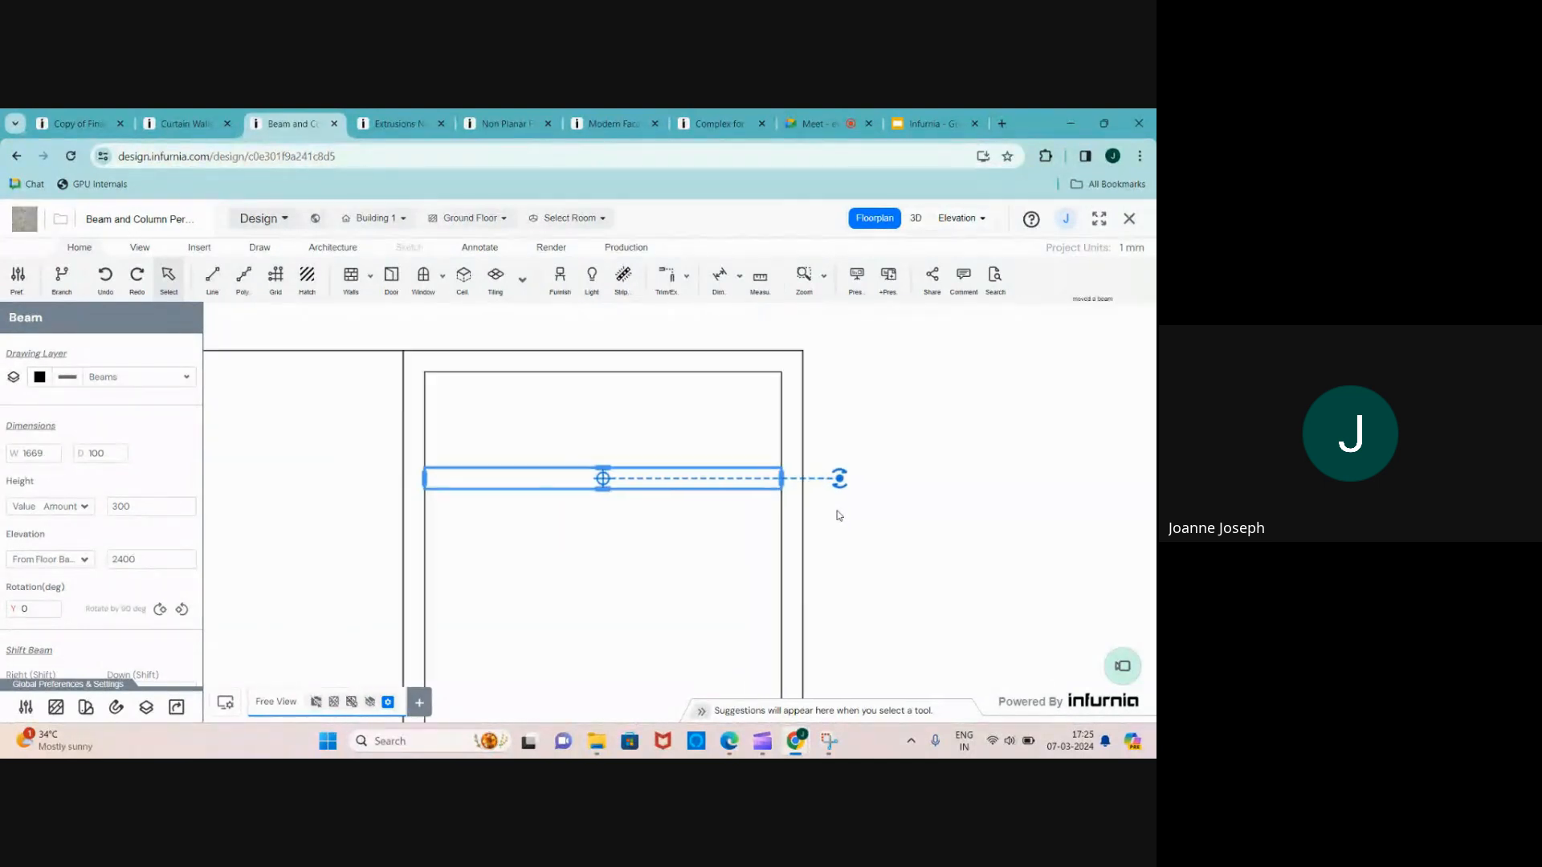
scroll(839, 516, down, 1)
scroll(605, 537, up, 1)
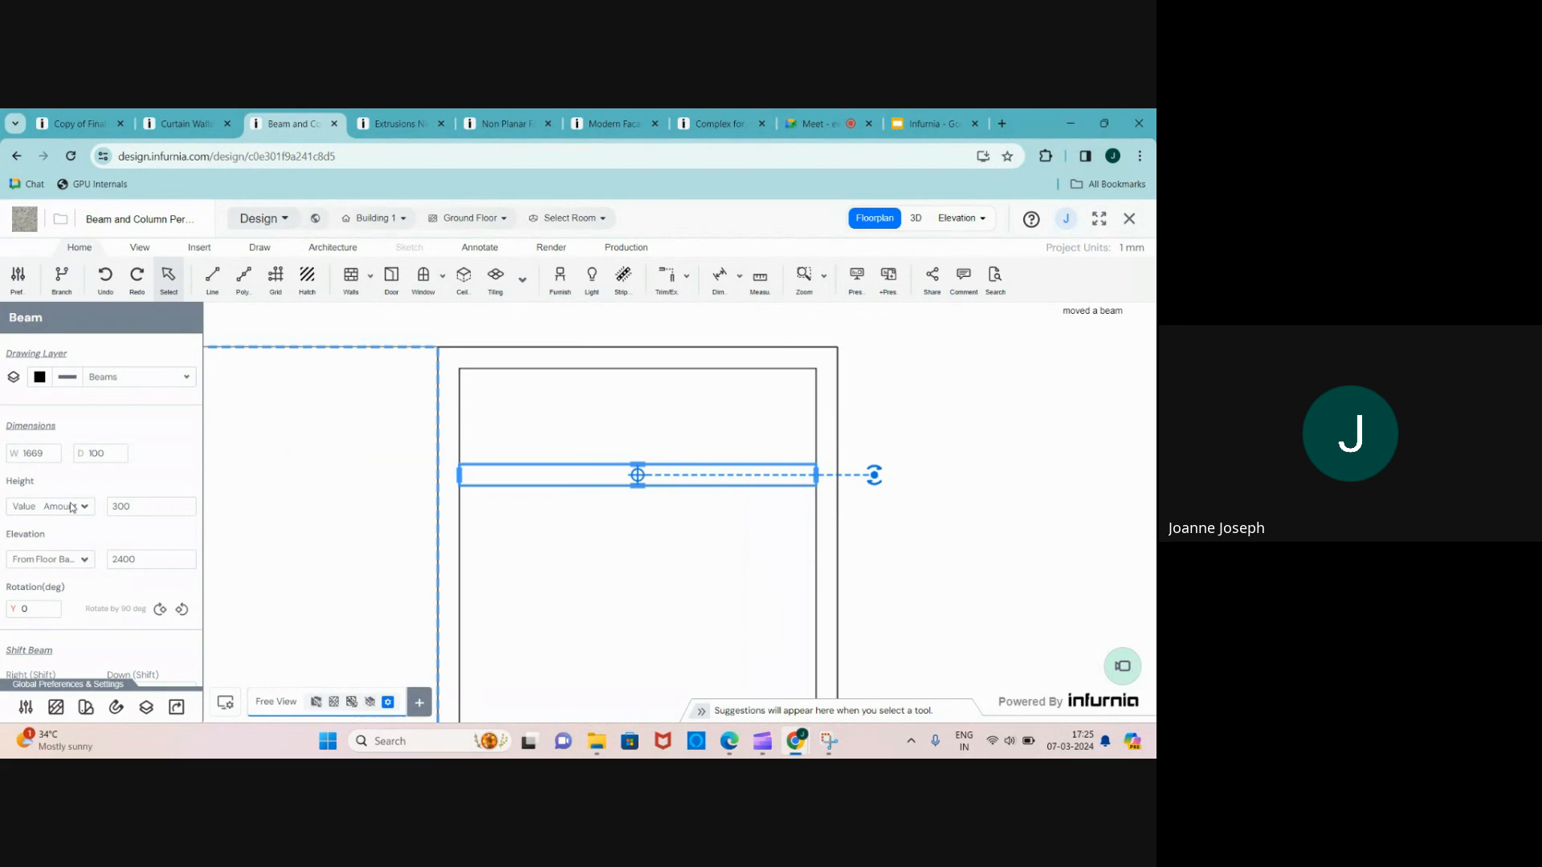
- Set the beam's height to 100 mm and show the beam and frame in the 3D view
double_click(130, 506)
key(BackSpace)
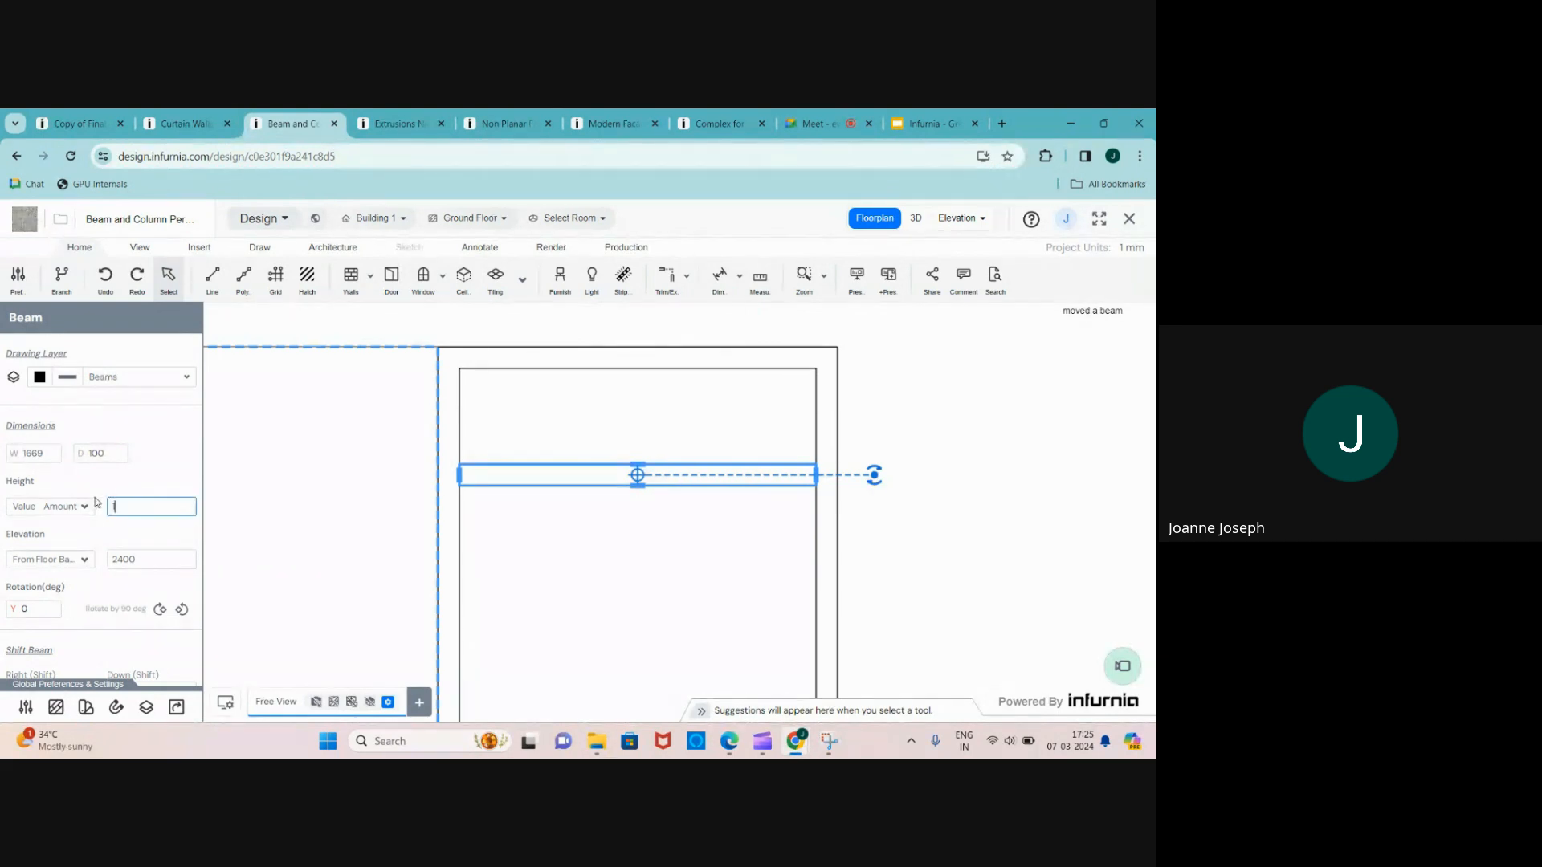
text(100)
key(Return)
click(916, 217)
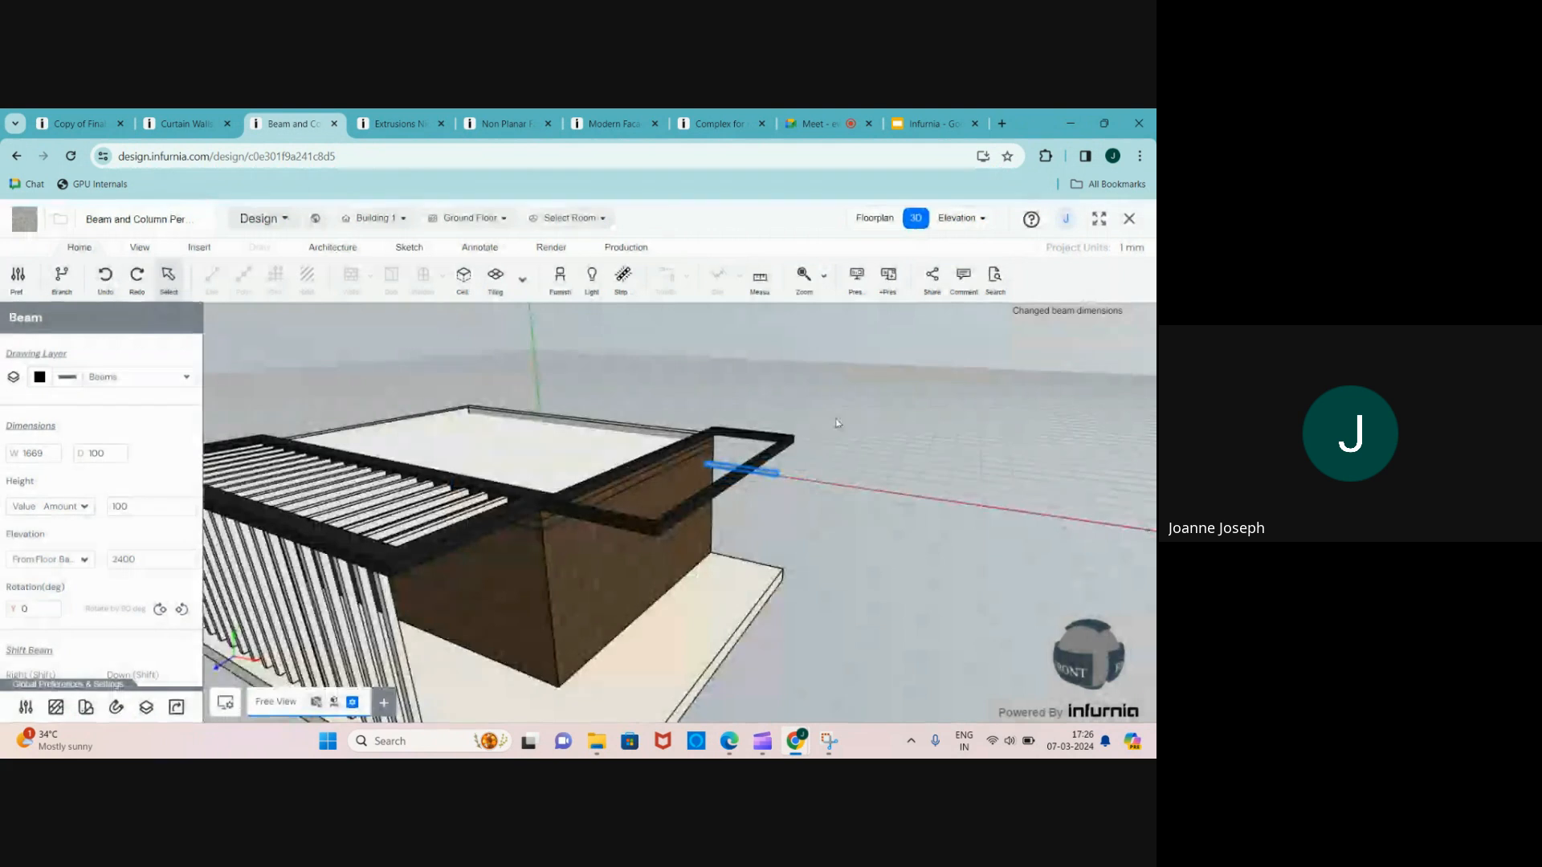
scroll(710, 423, up, 3)
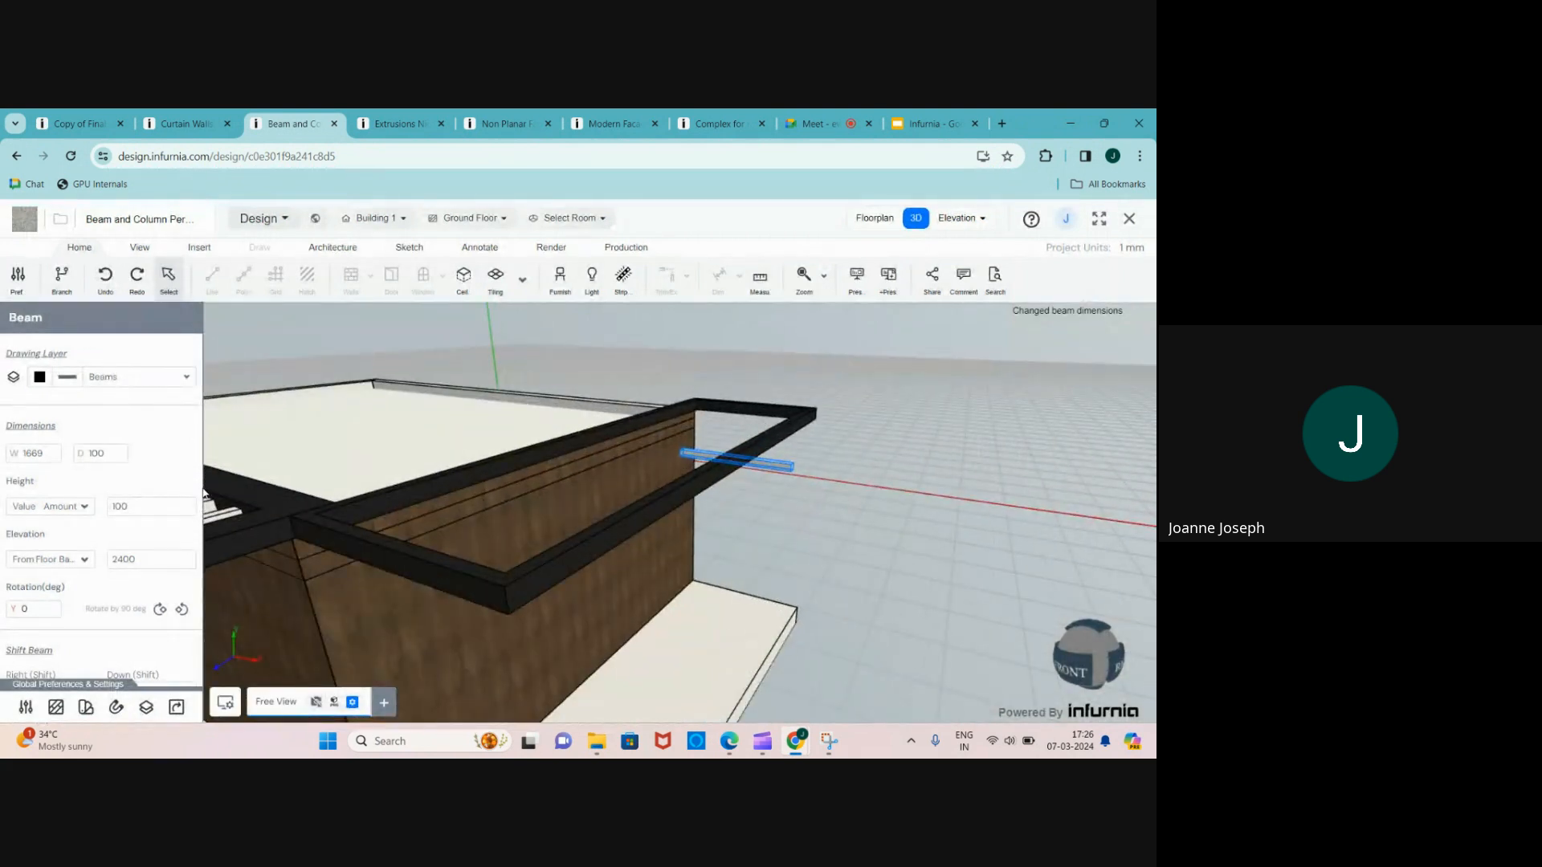
- Try raising the beam to an elevation of 2700 mm
drag(138, 559, 119, 557)
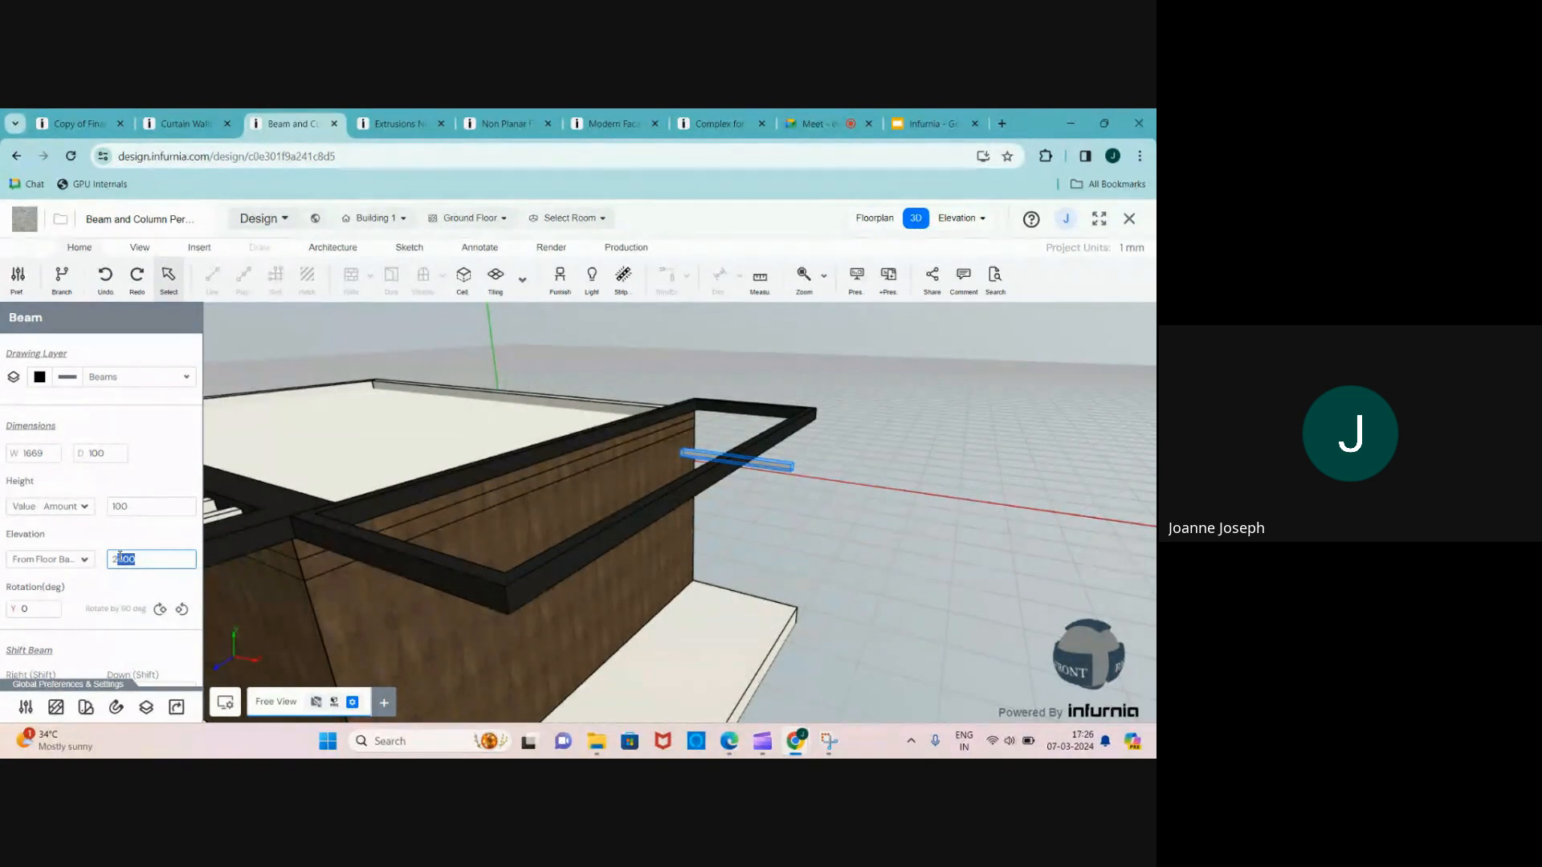
key(BackSpace)
text(700)
key(Return)
- Set the beam's elevation to 3000 mm so it sits level with the slab frame
drag(138, 559, 109, 559)
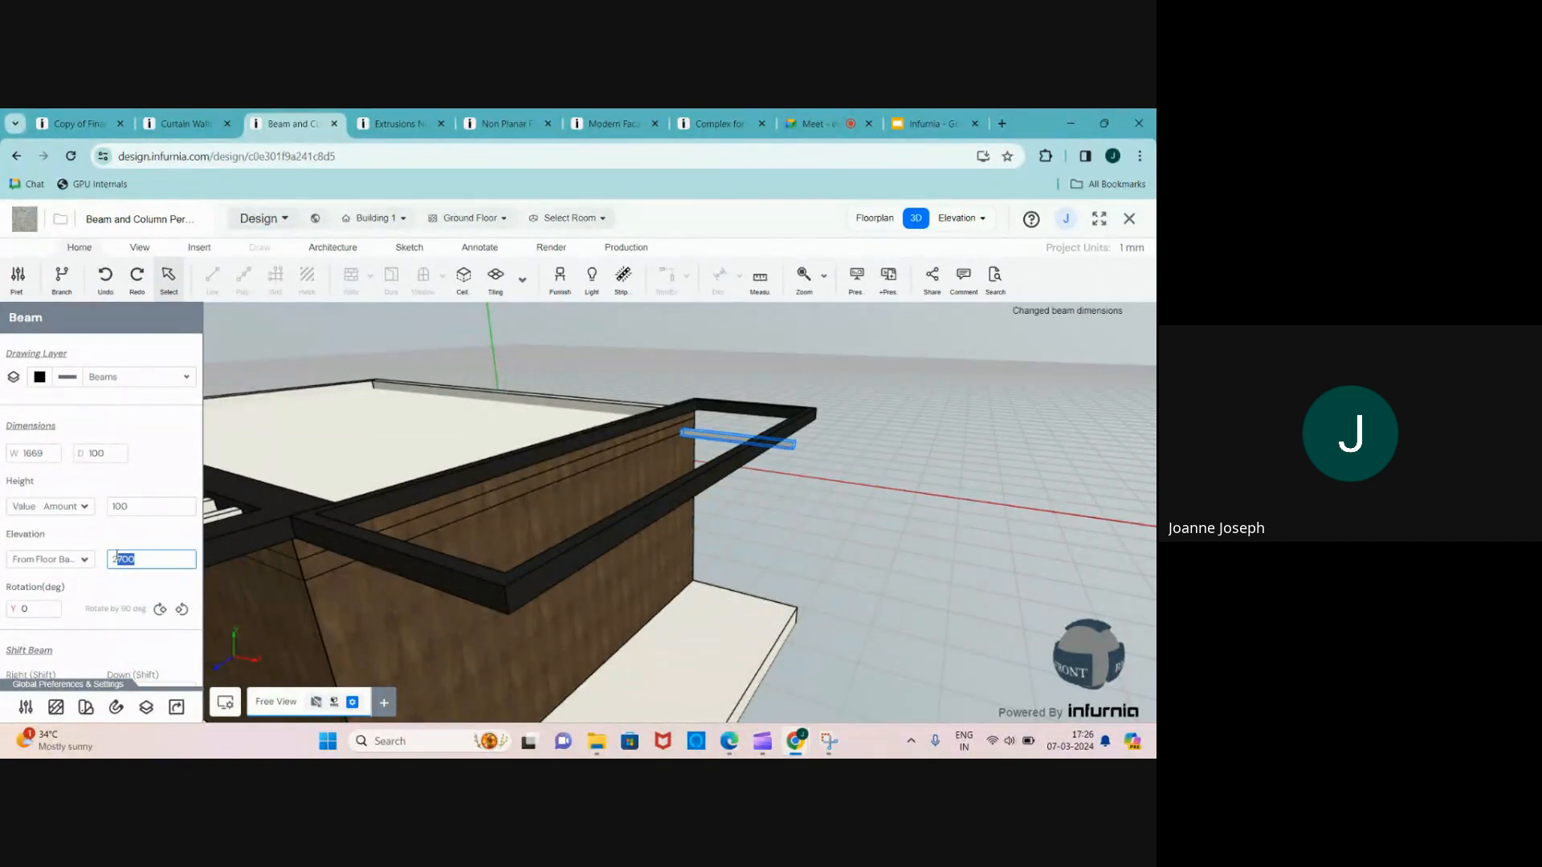
text(3000)
key(Return)
scroll(271, 558, up, 3)
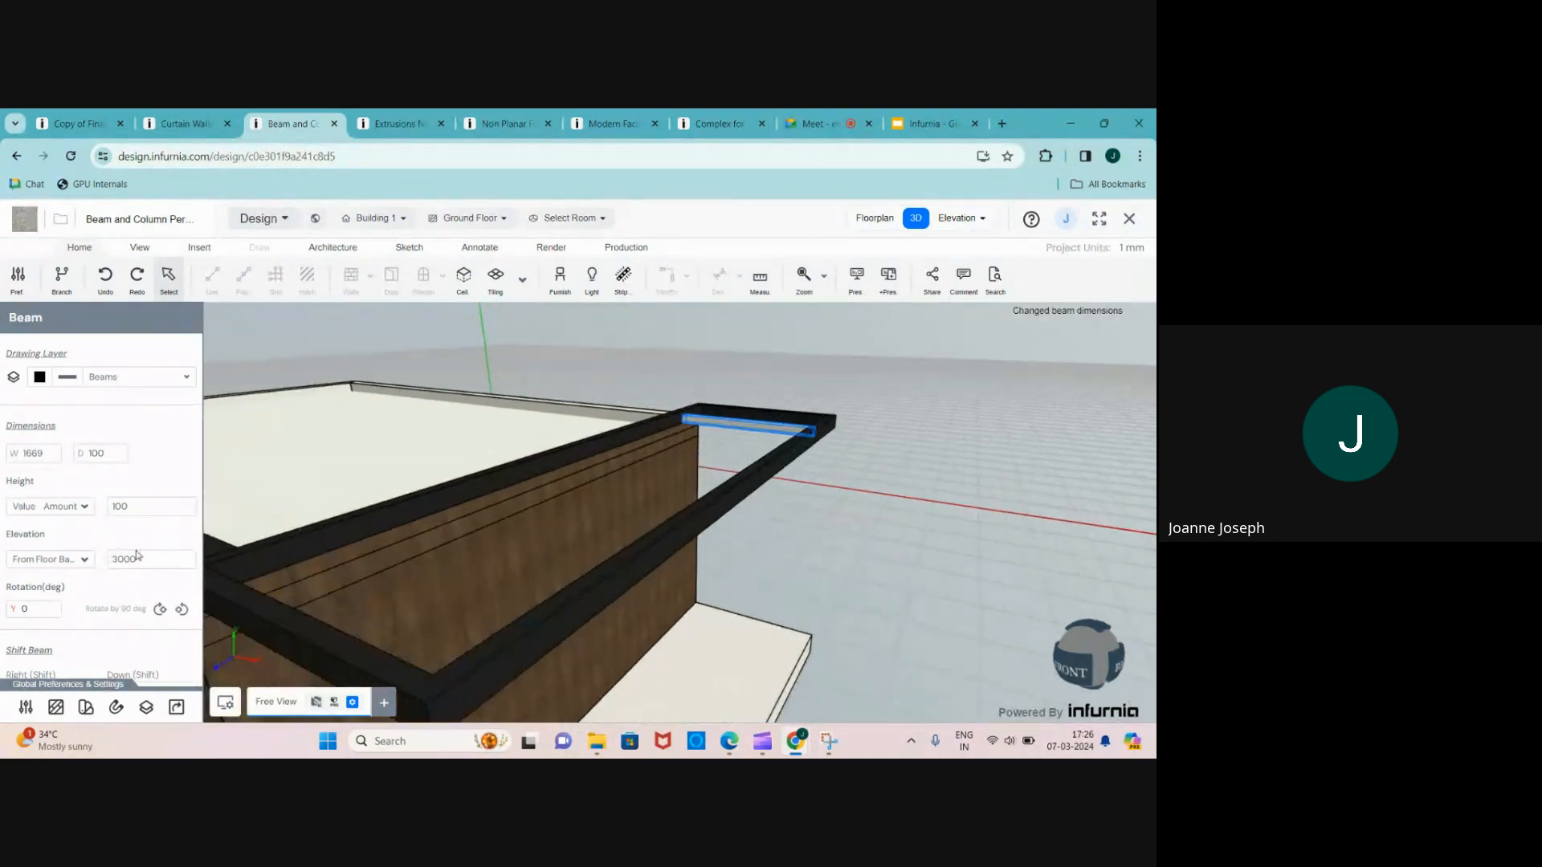
- Apply the Barkburn material to the beam
scroll(137, 557, down, 2)
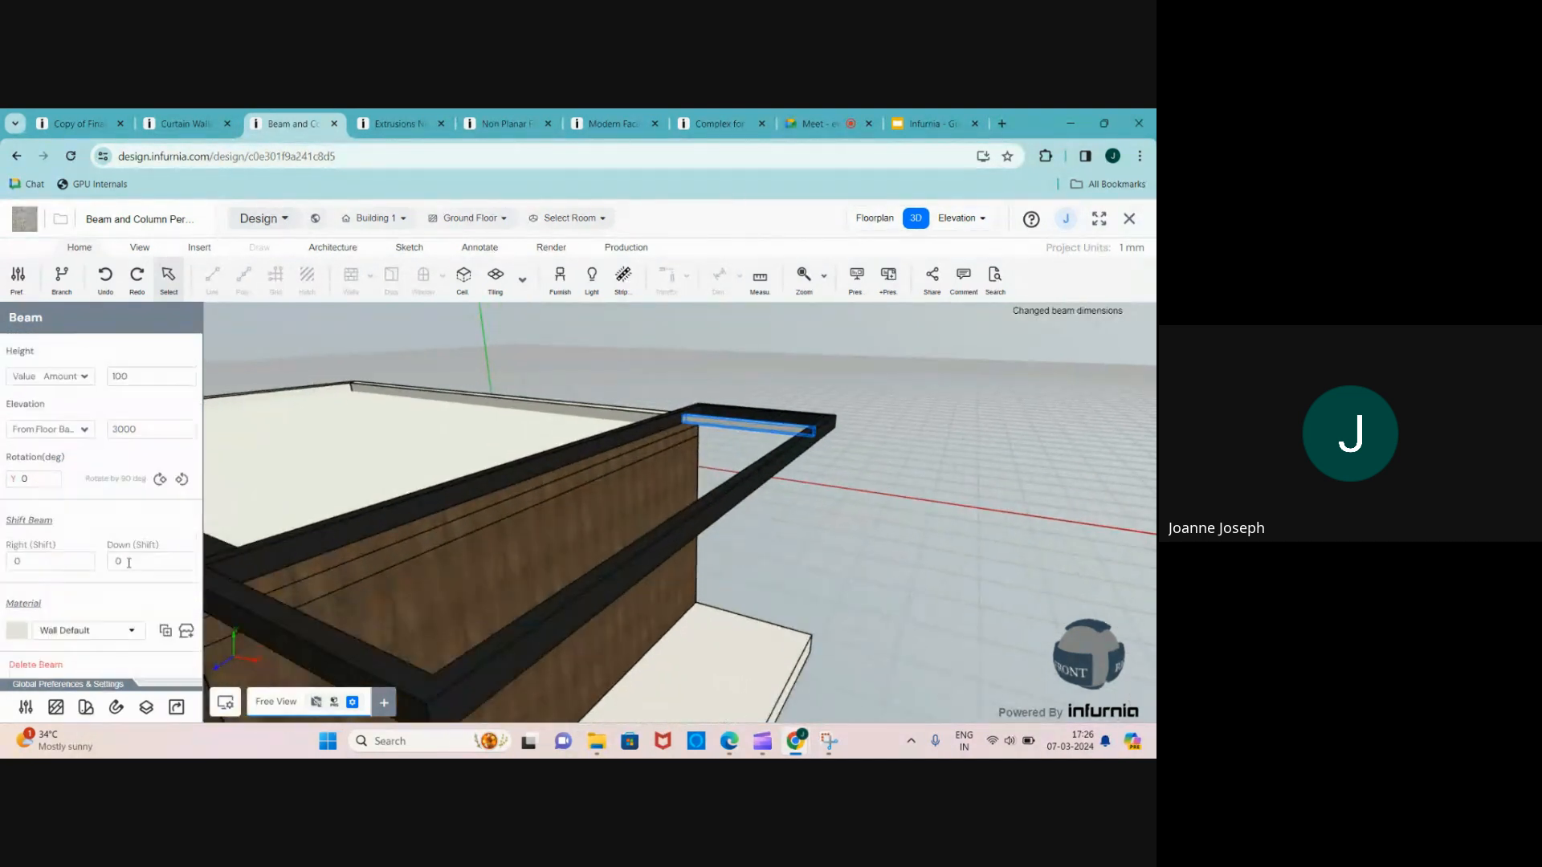
click(131, 631)
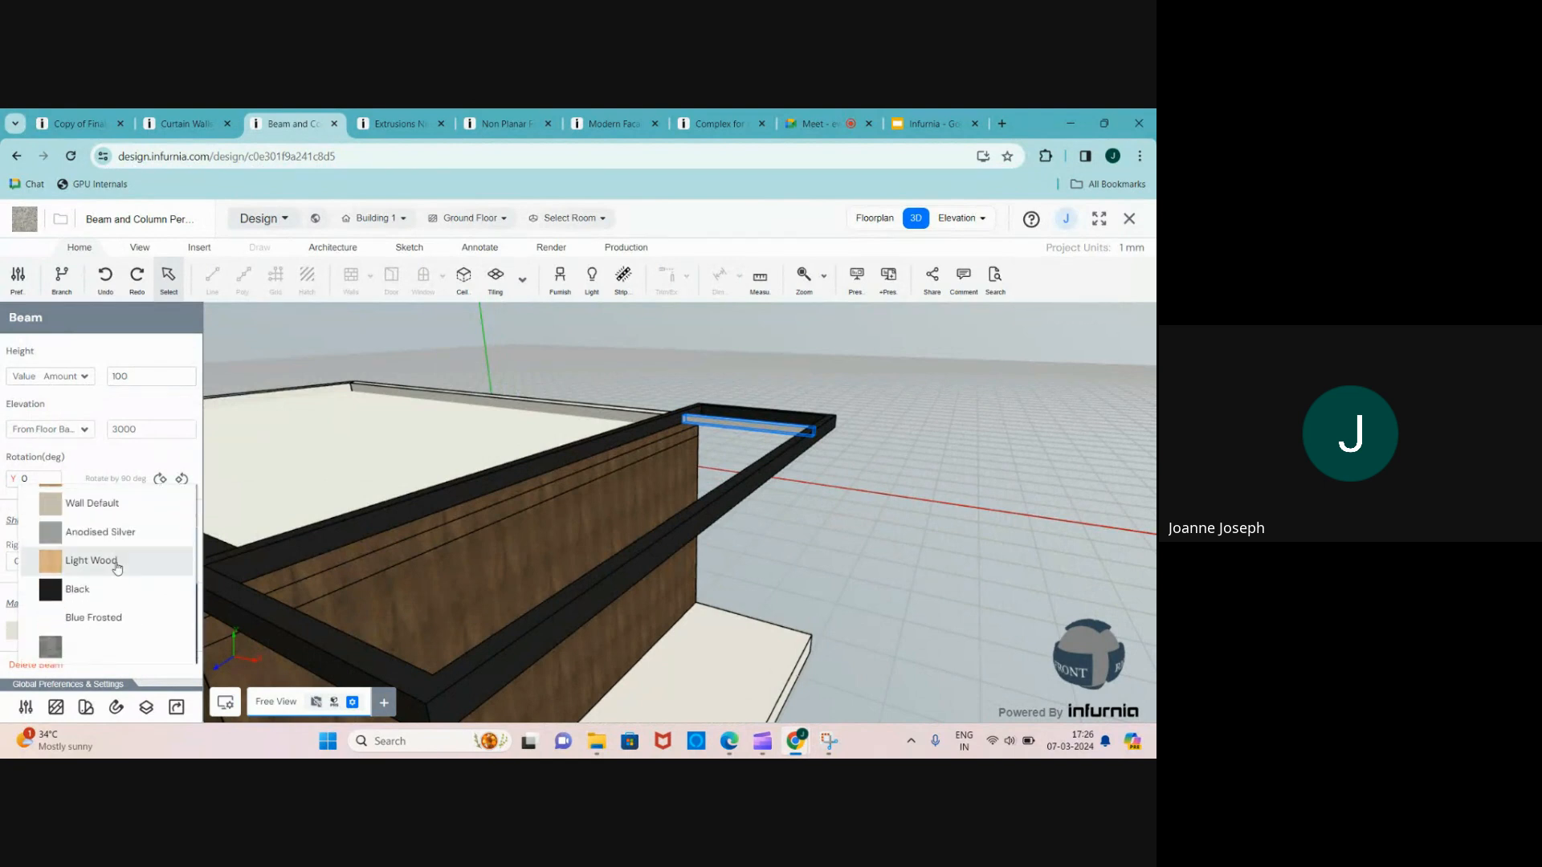
scroll(112, 554, down, 1)
click(110, 524)
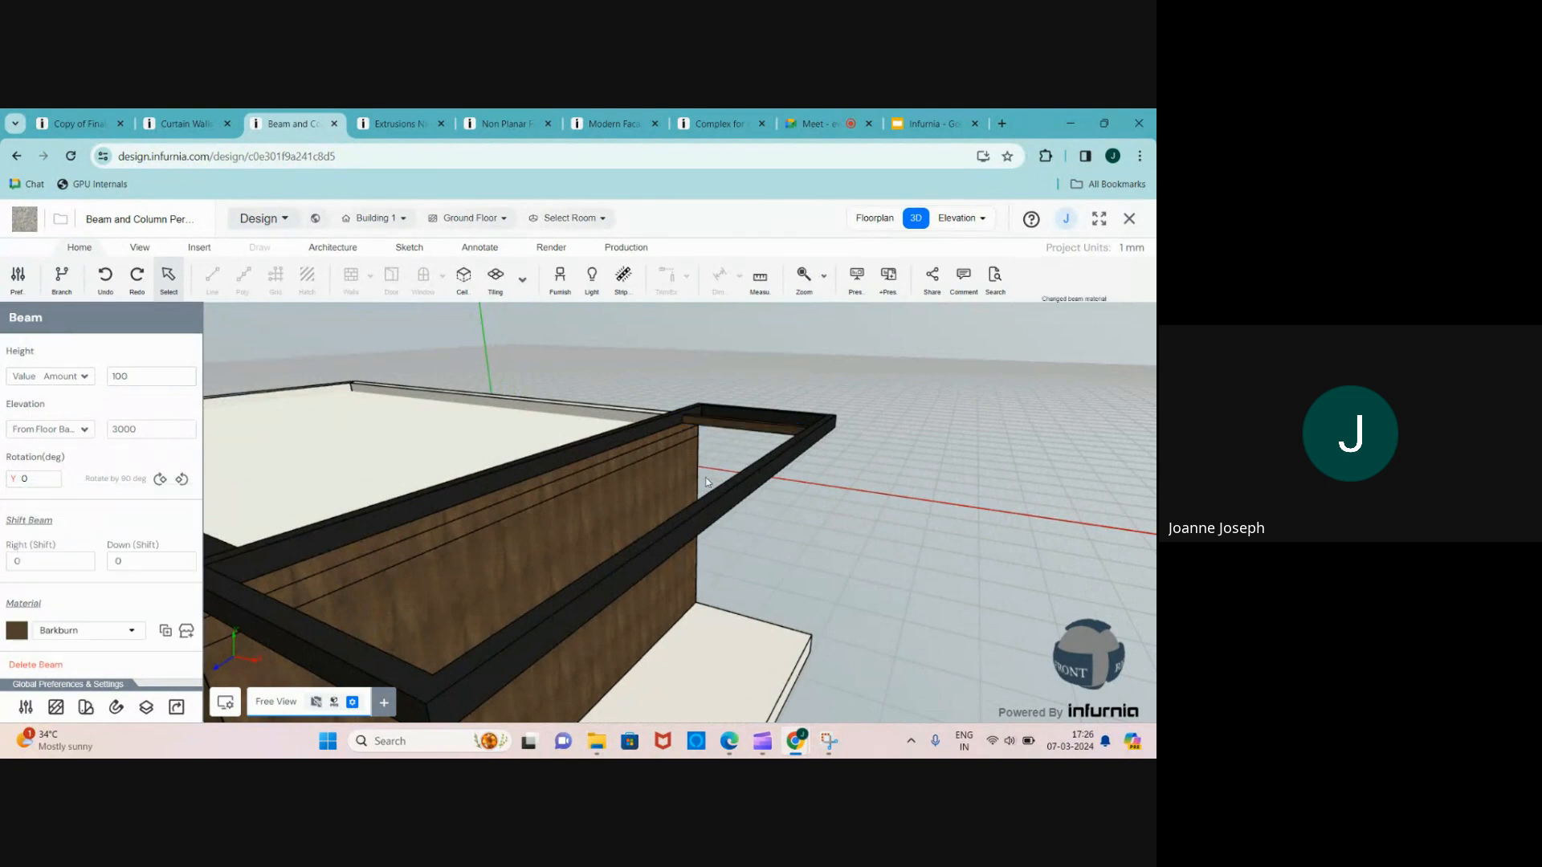
- Move the beam in the floorplan closer to the inner edge at the frame's upper end
click(876, 218)
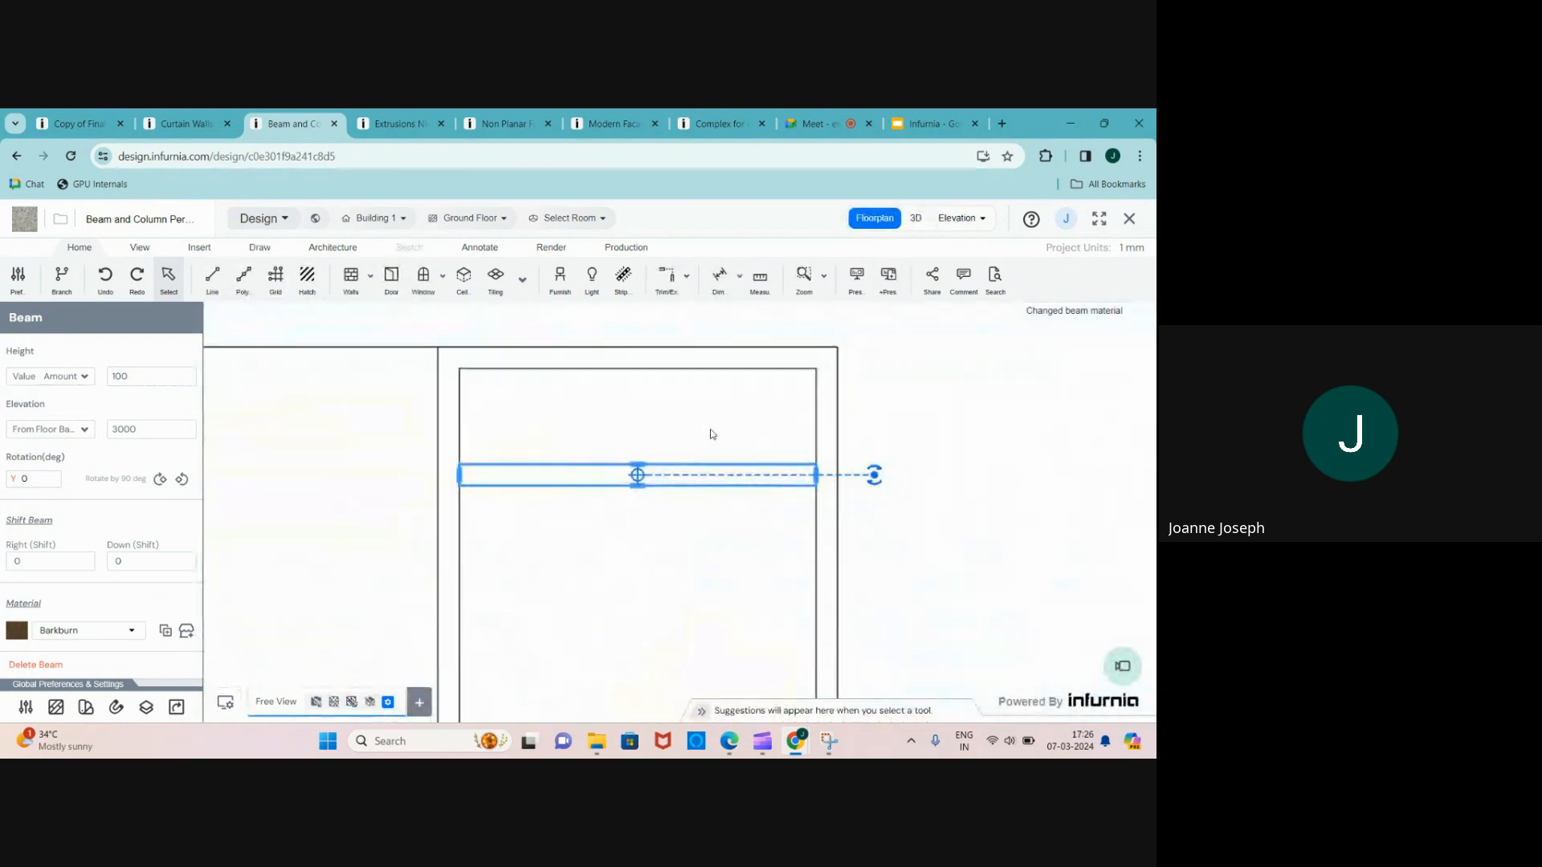
scroll(646, 417, up, 6)
drag(643, 472, 638, 441)
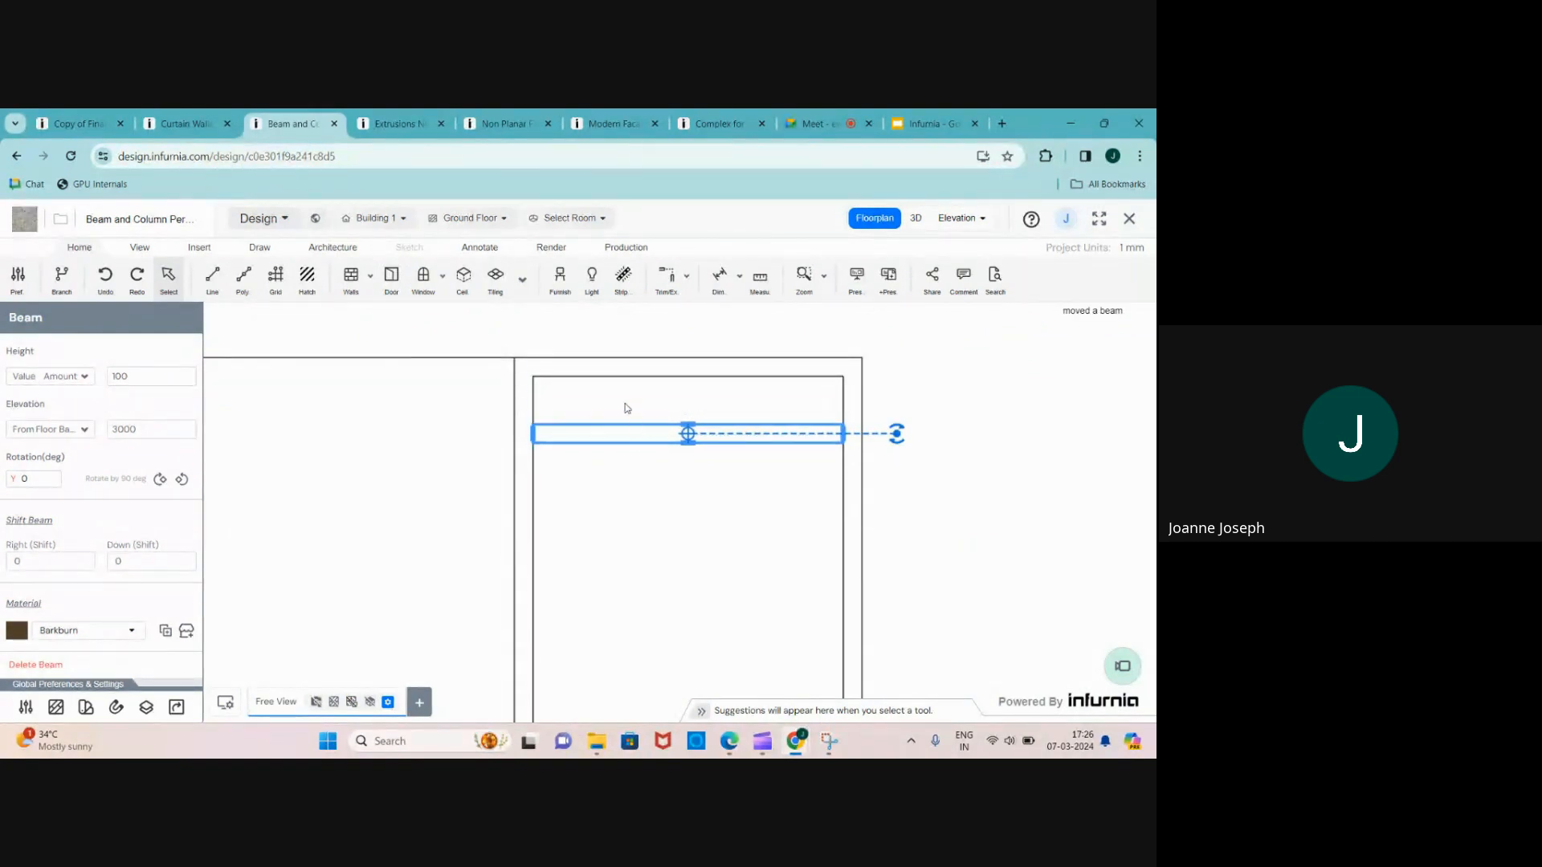
- Multiply the beam down the full length of the frame opening using Multiply(Straight) Fixed Distance copies spaced 400 mm apart
click(343, 249)
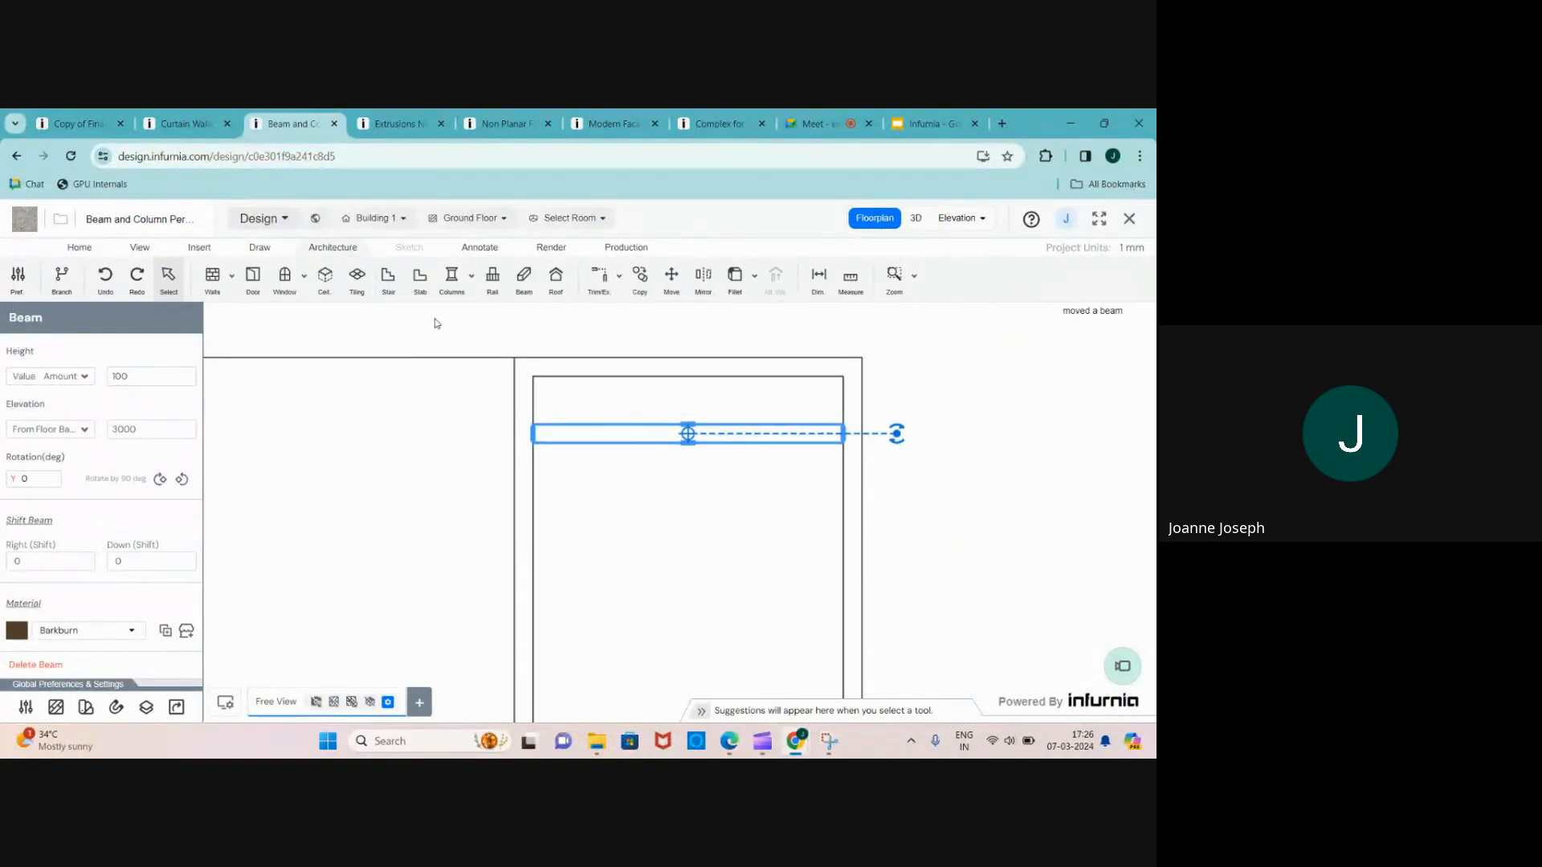
click(641, 277)
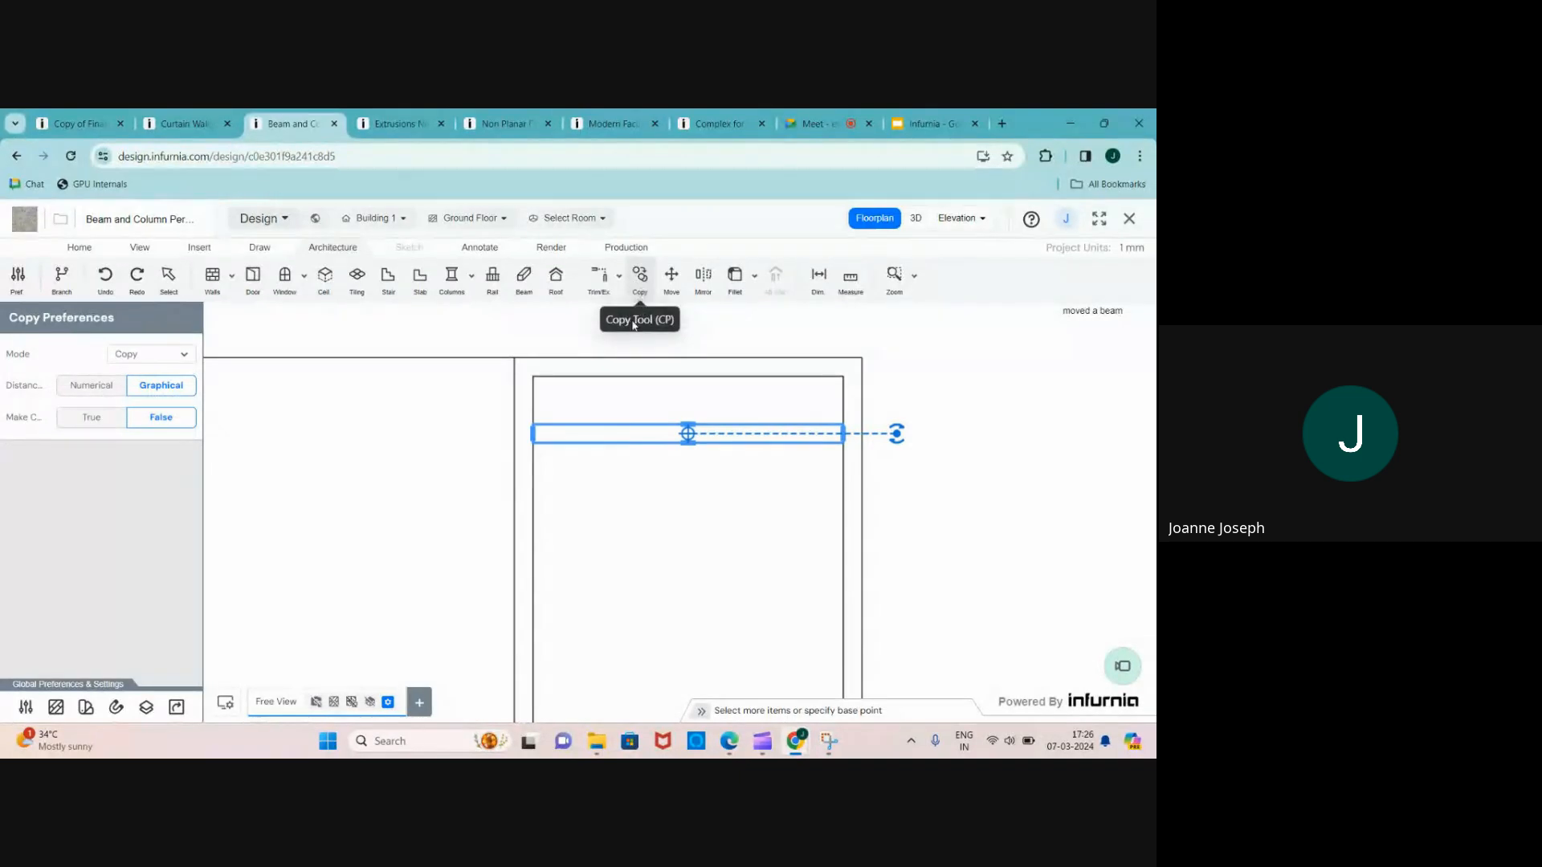
click(177, 358)
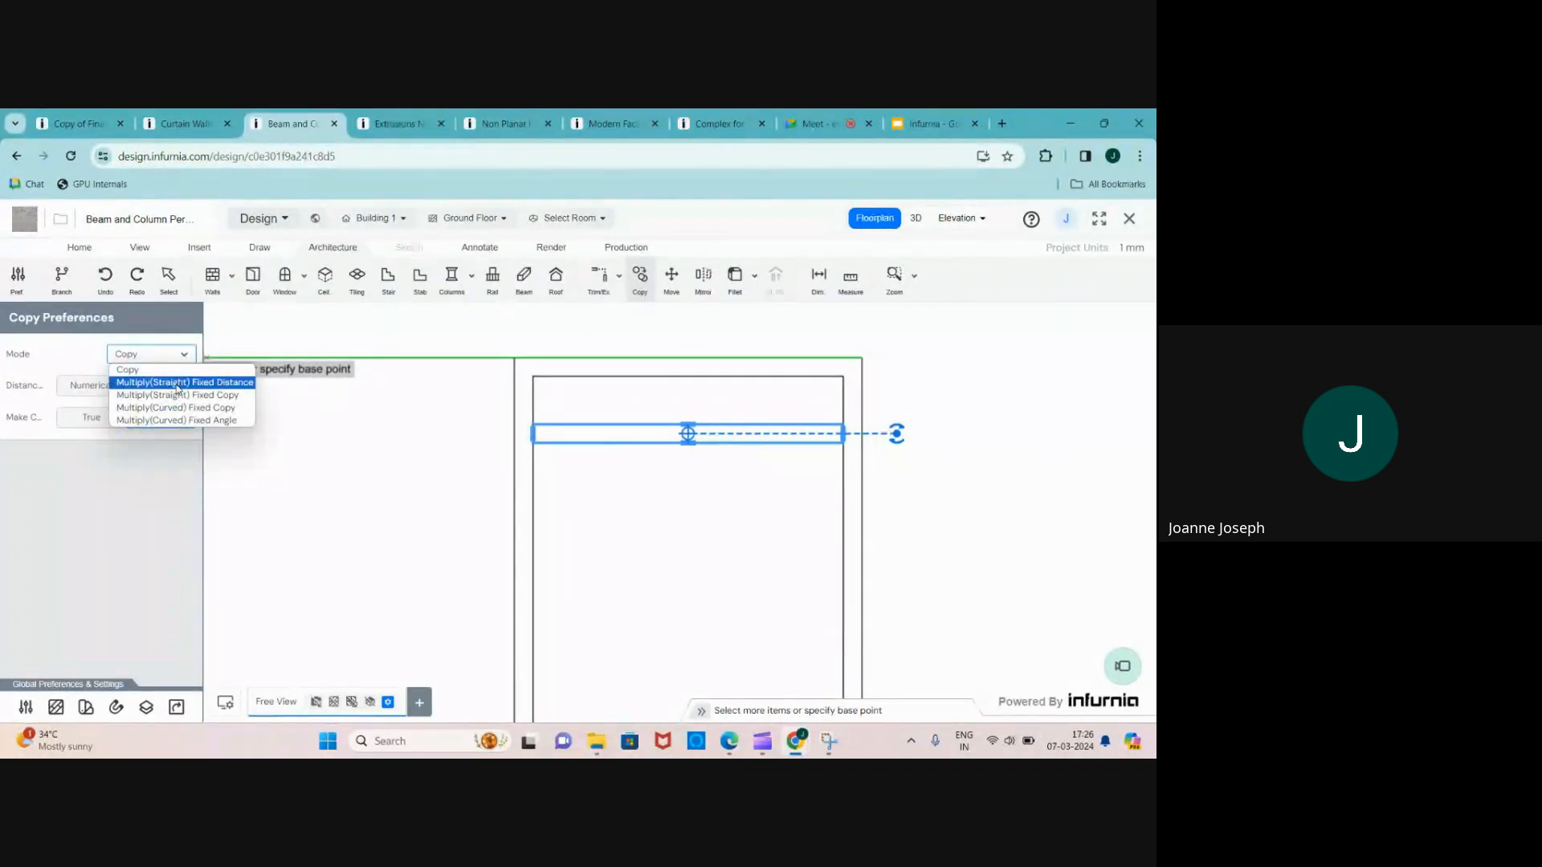
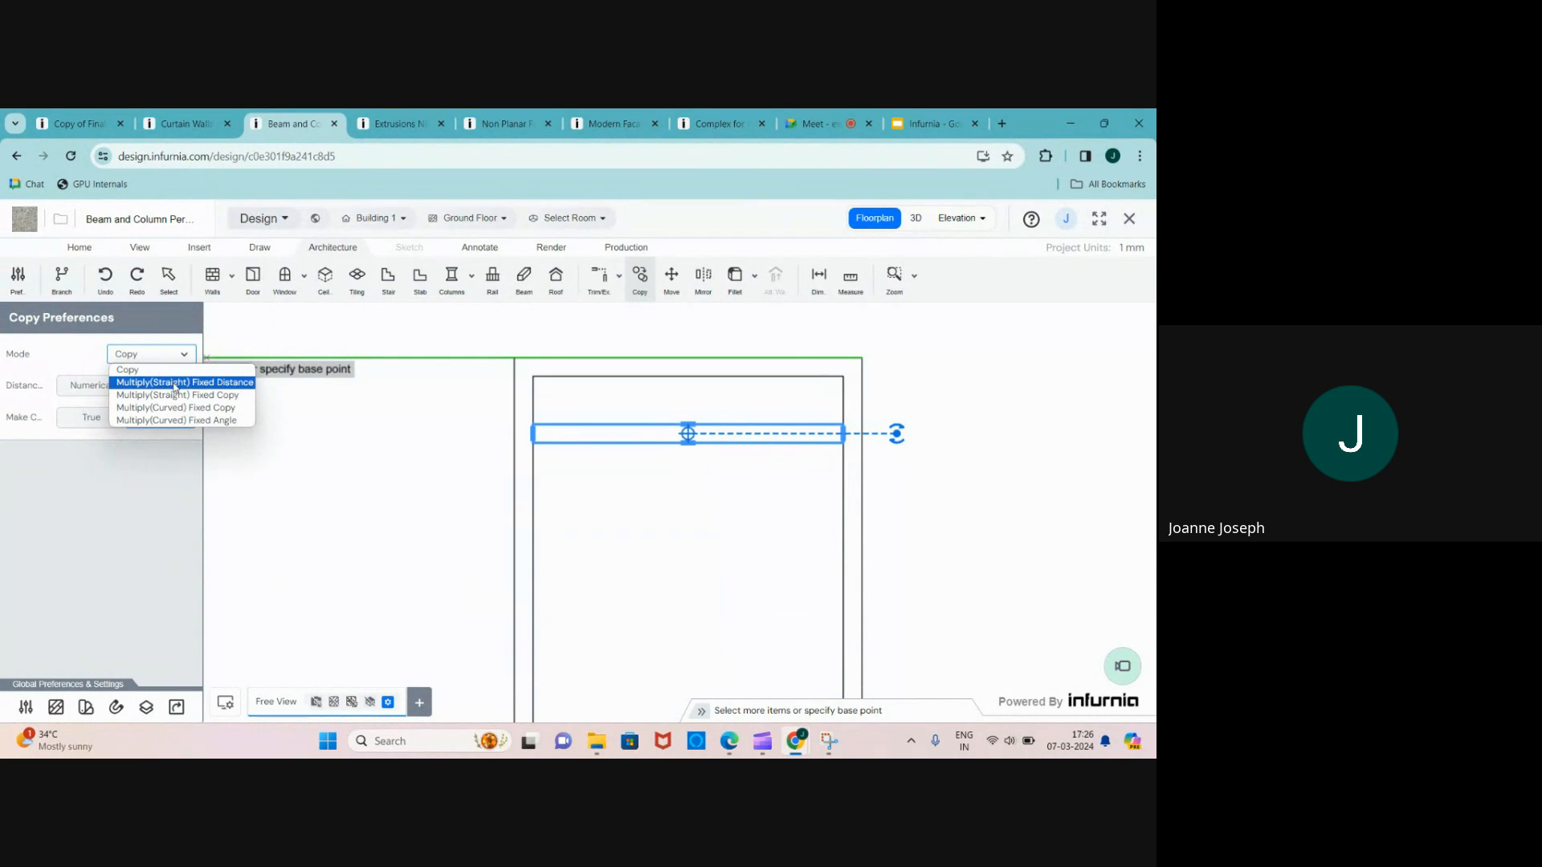
click(176, 383)
drag(137, 385, 104, 387)
text(400)
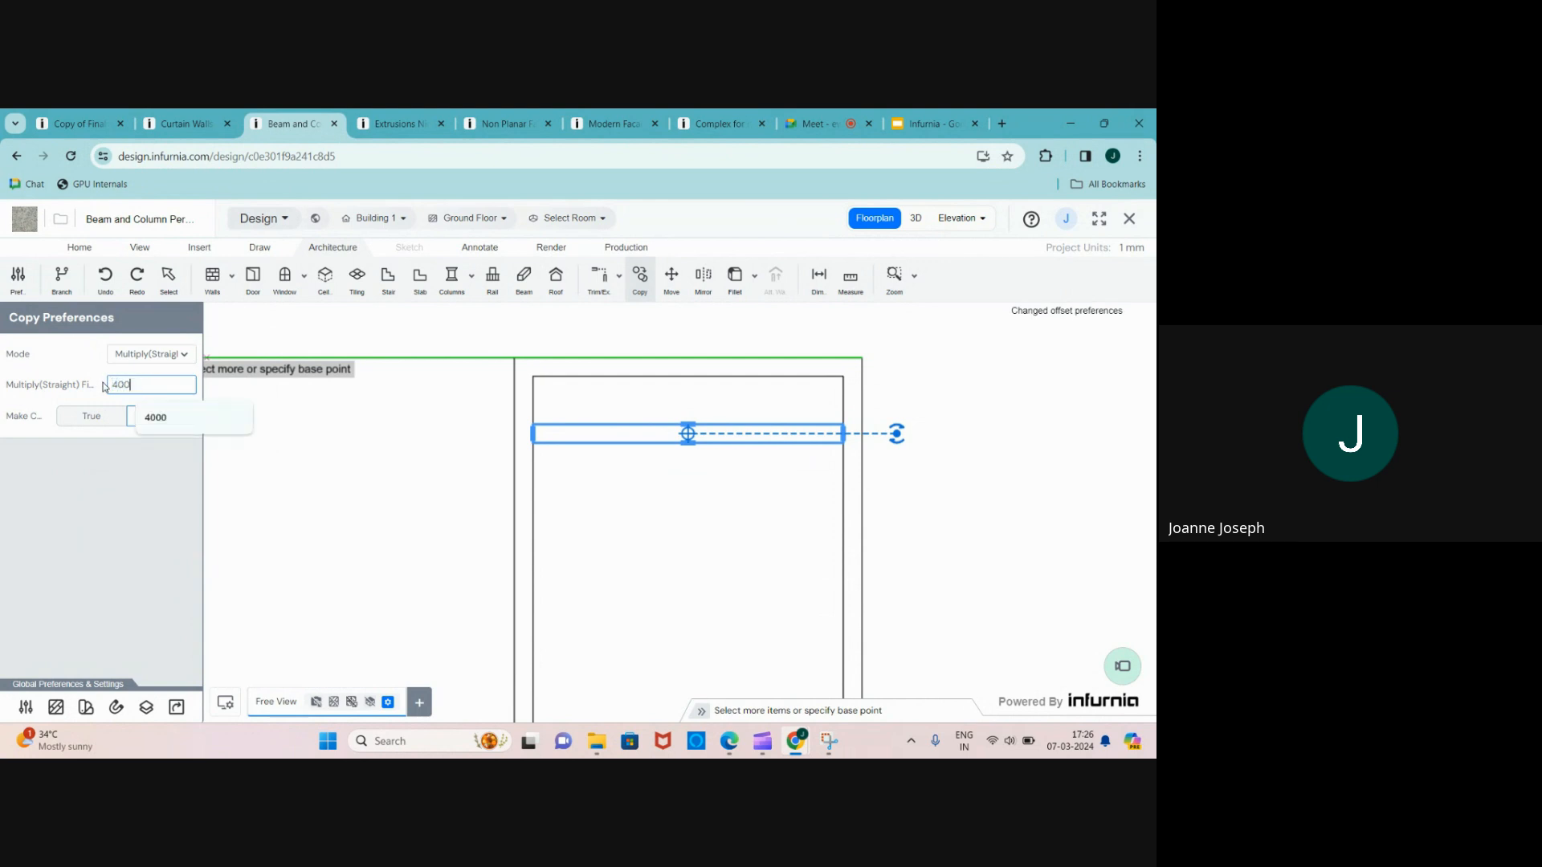
key(Return)
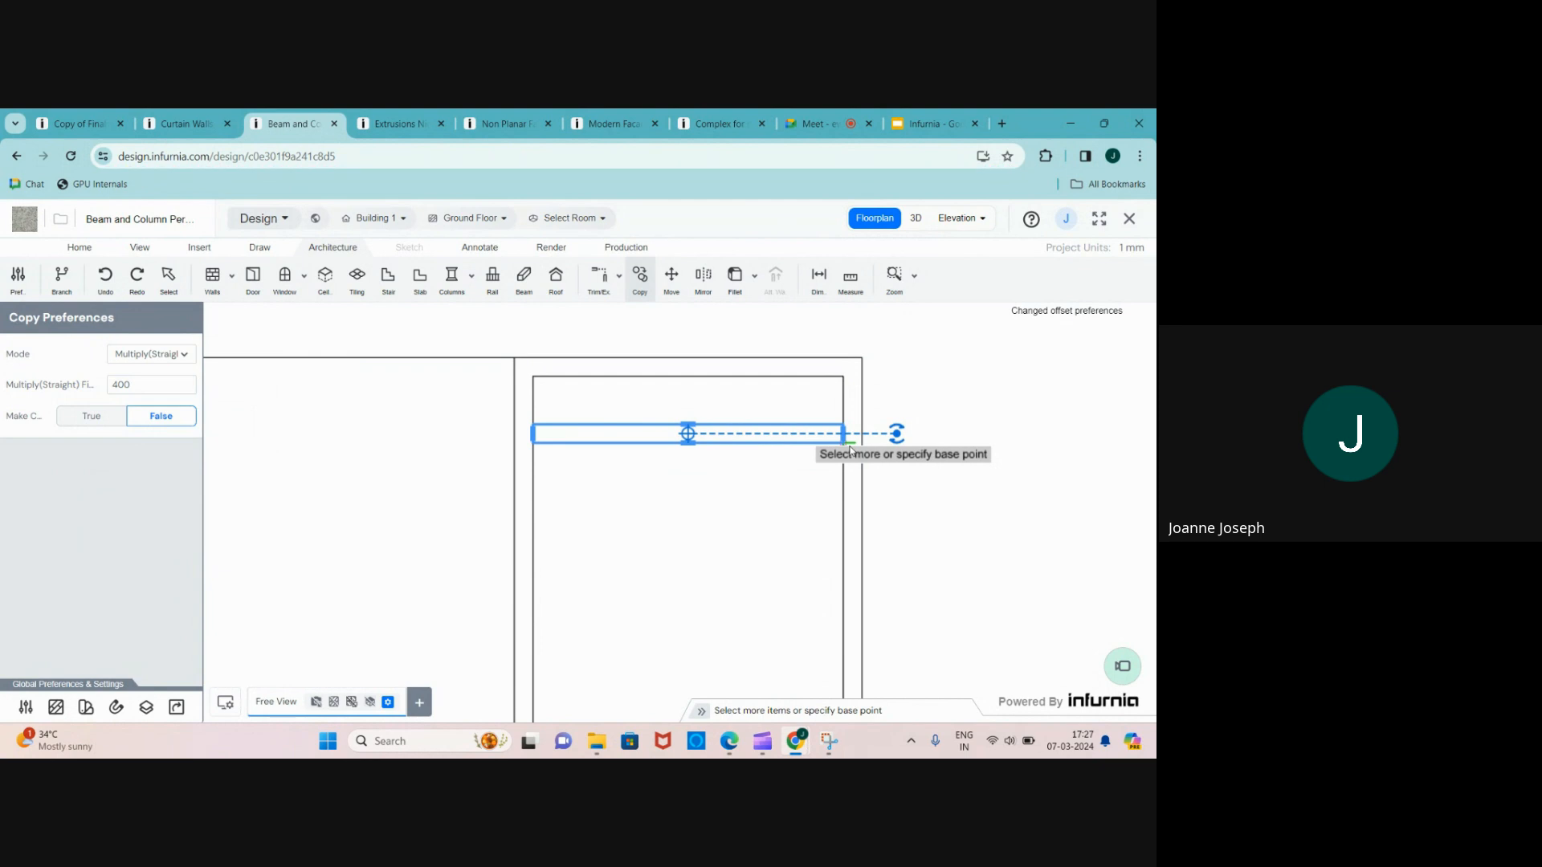
click(844, 434)
scroll(747, 351, down, 5)
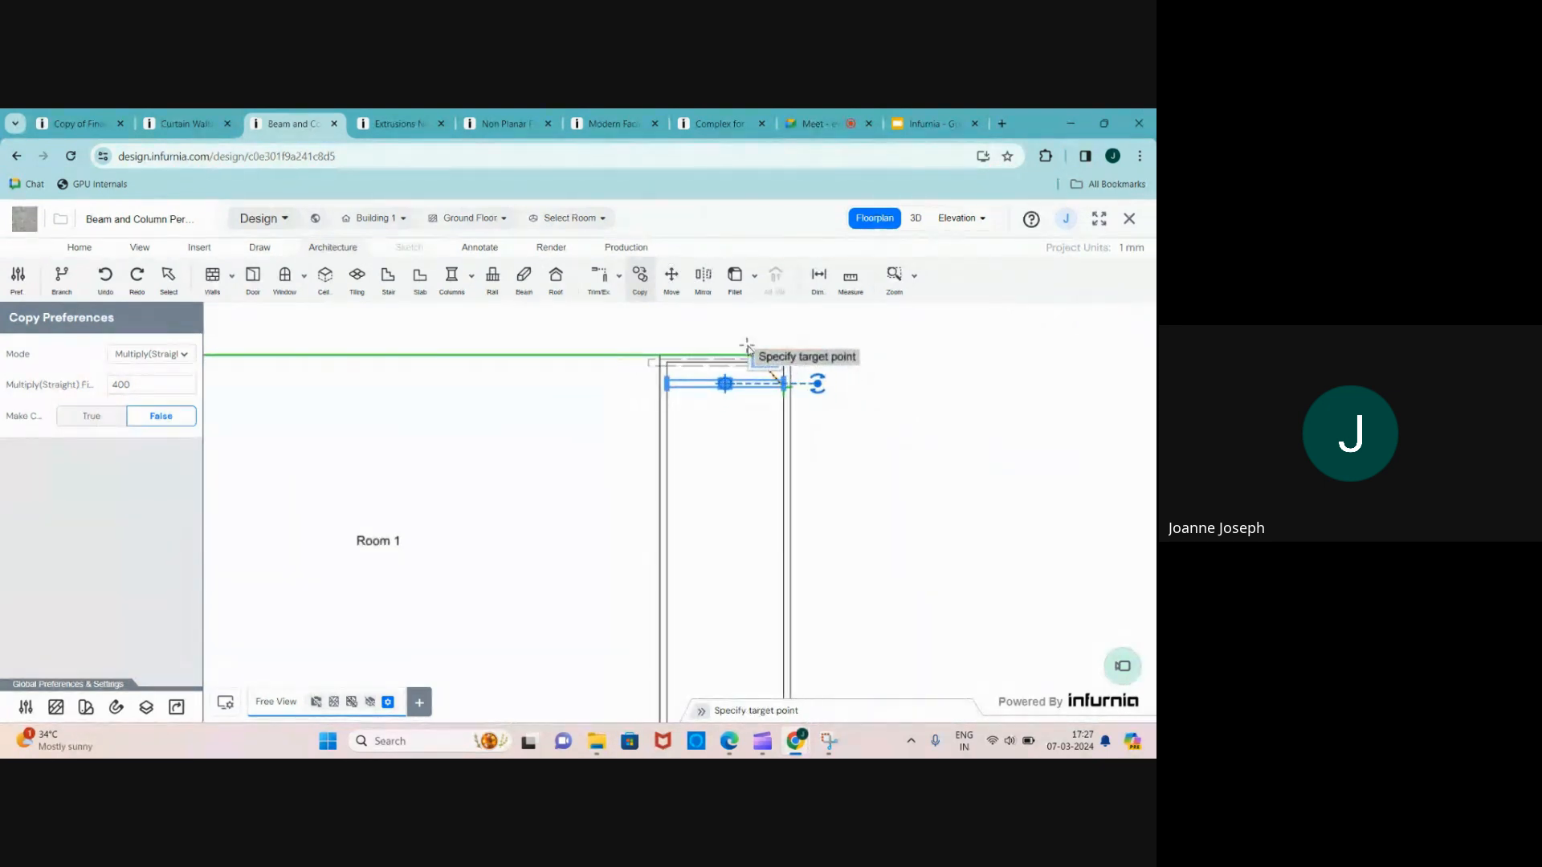
scroll(746, 351, down, 2)
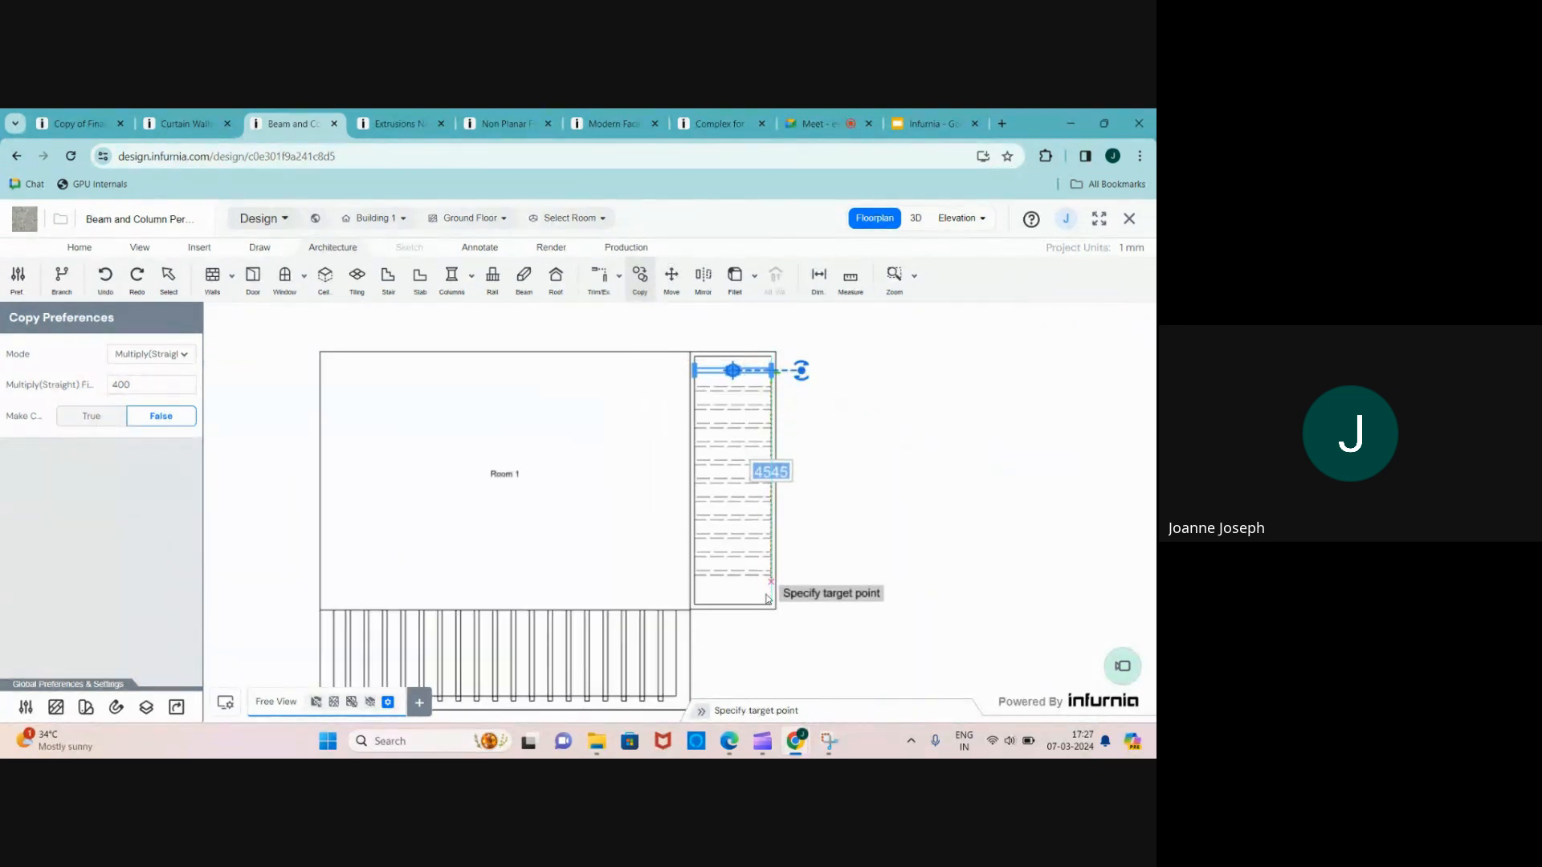
scroll(763, 634, up, 3)
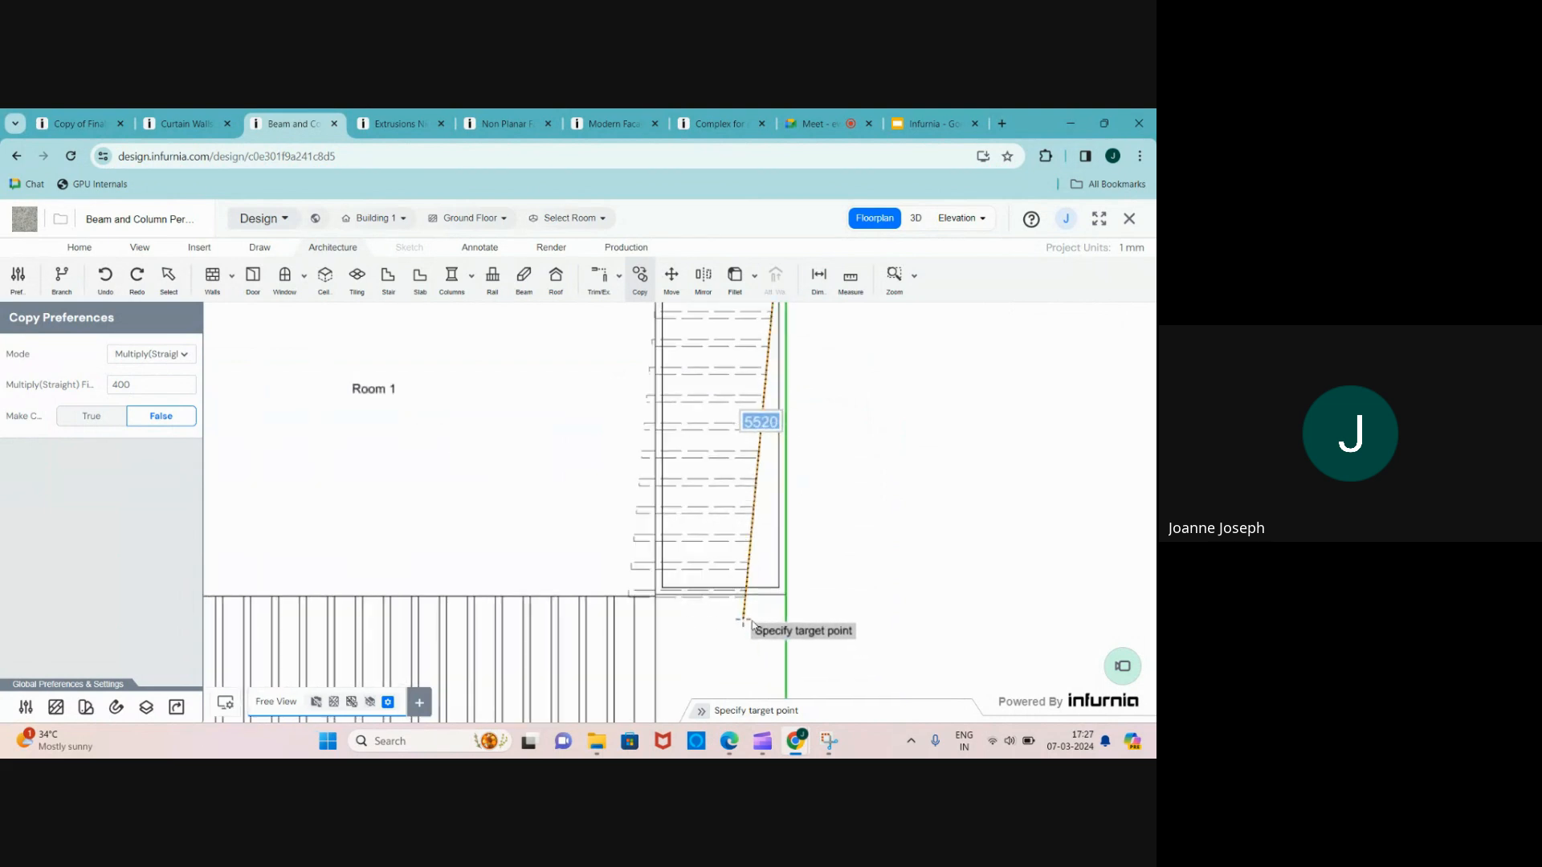
scroll(787, 582, up, 3)
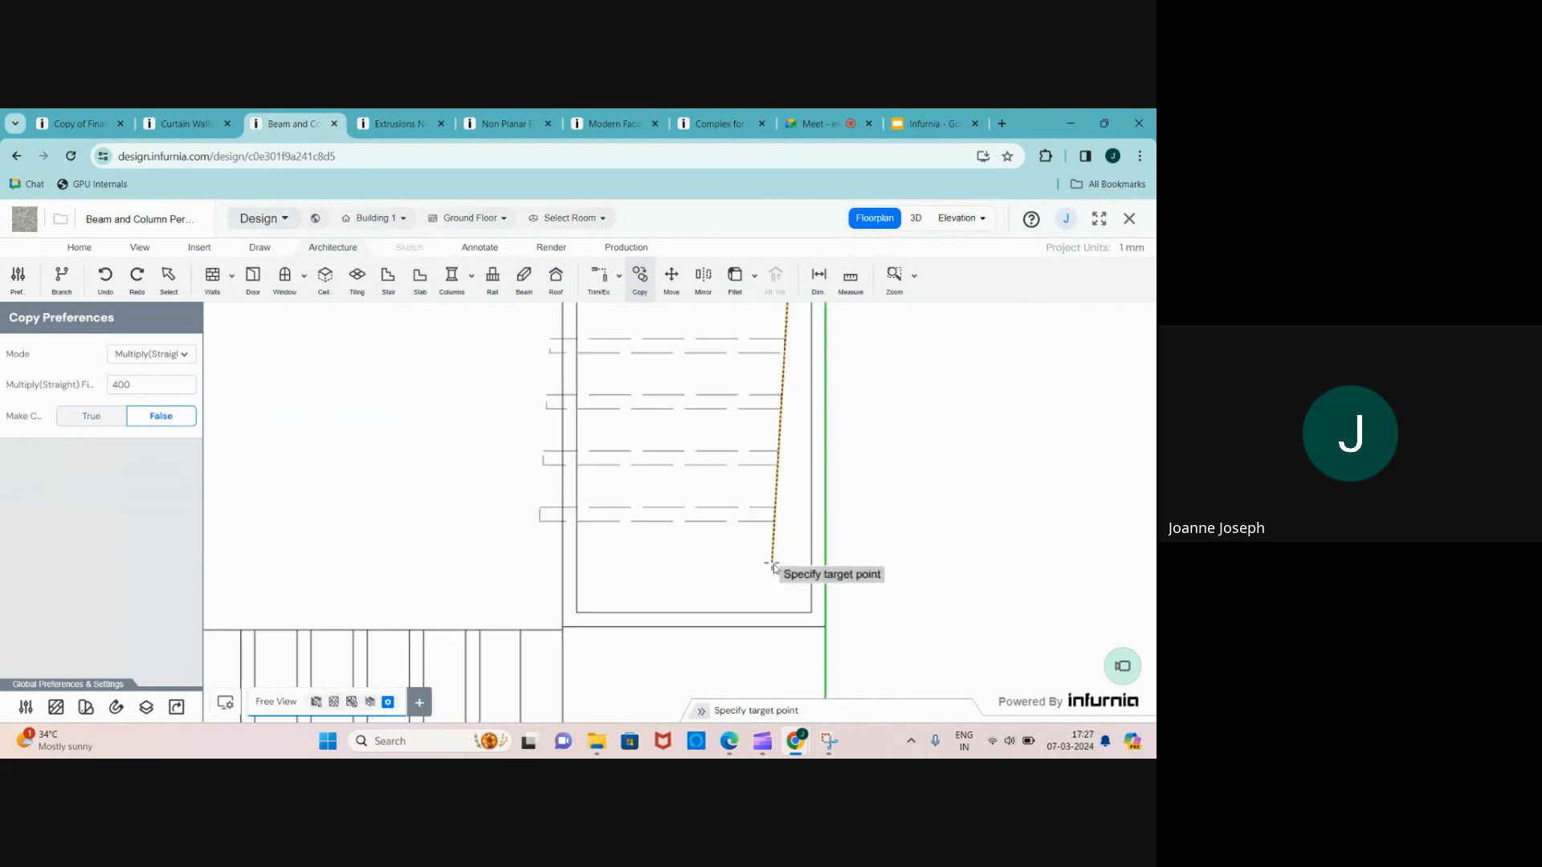
click(796, 602)
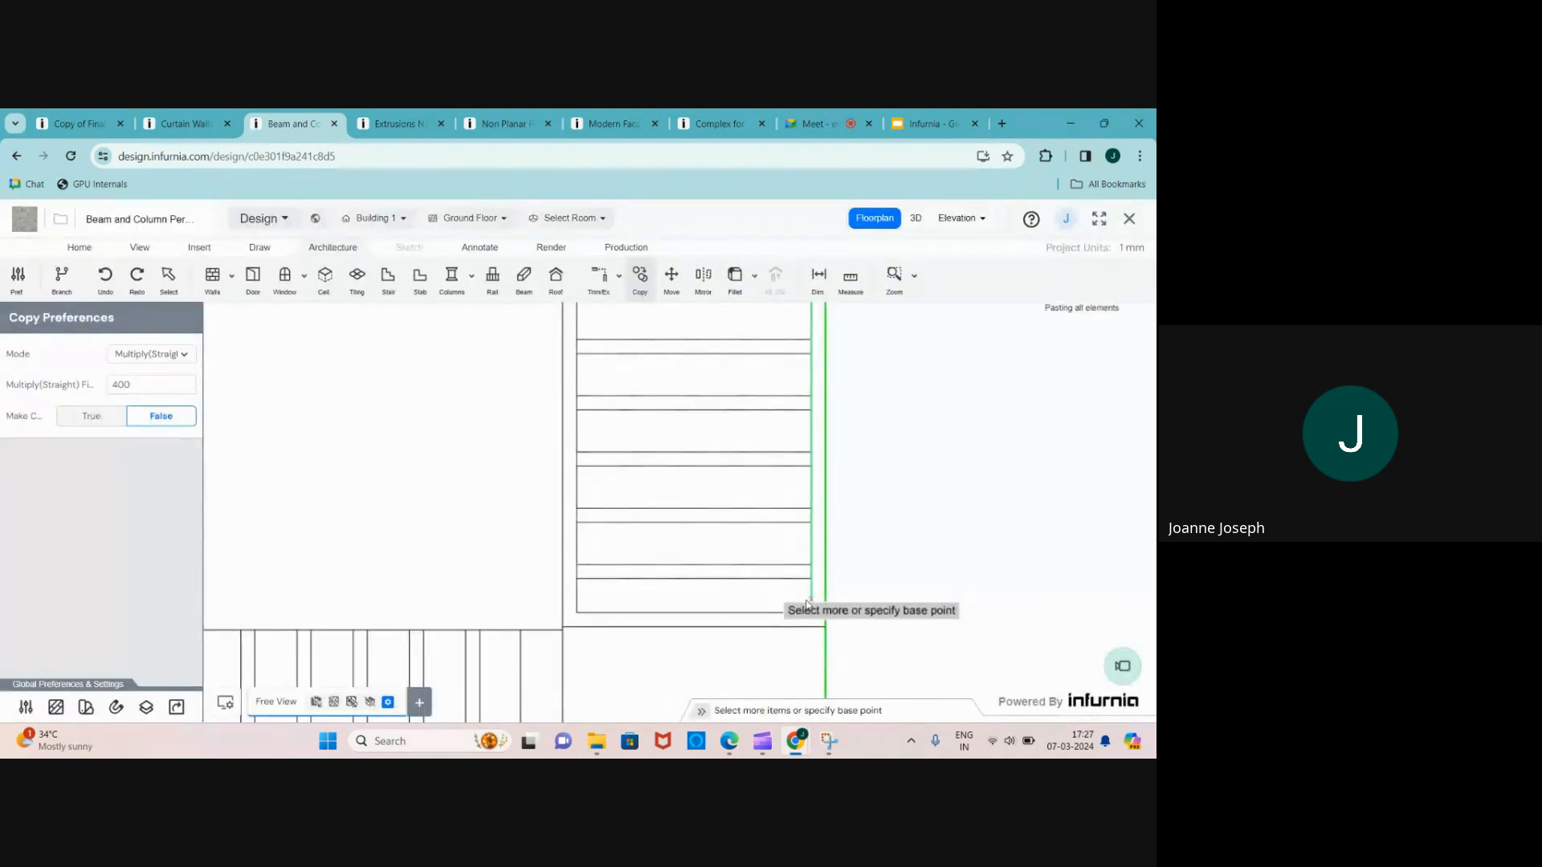
- Examine the side pergola in 3D from several angles, checking its slab frame and one of its beams
click(915, 218)
scroll(814, 459, down, 5)
scroll(627, 503, up, 3)
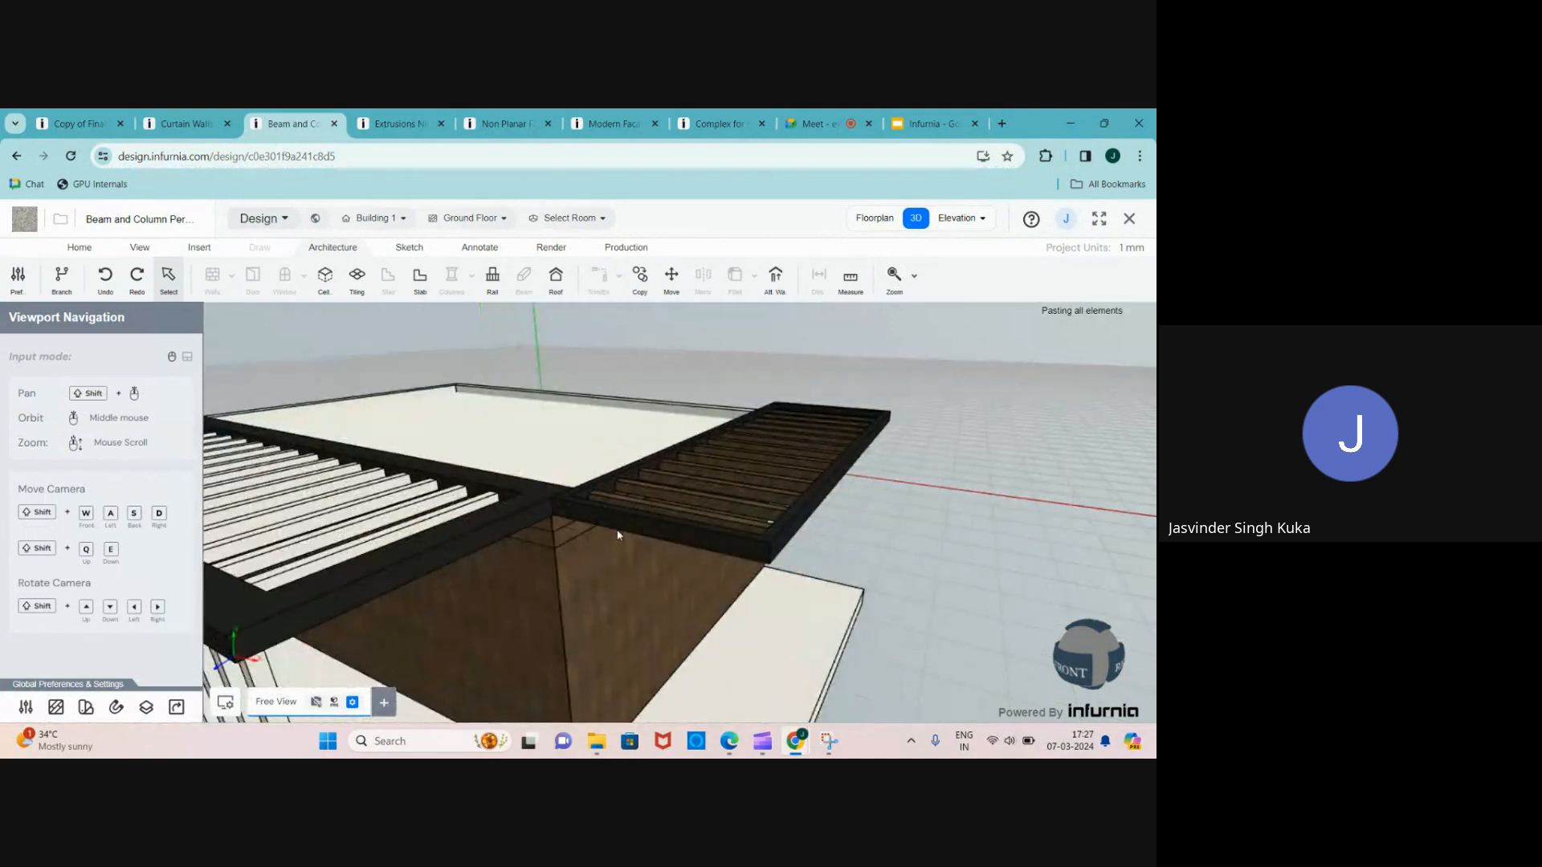
scroll(618, 536, down, 4)
scroll(644, 520, up, 4)
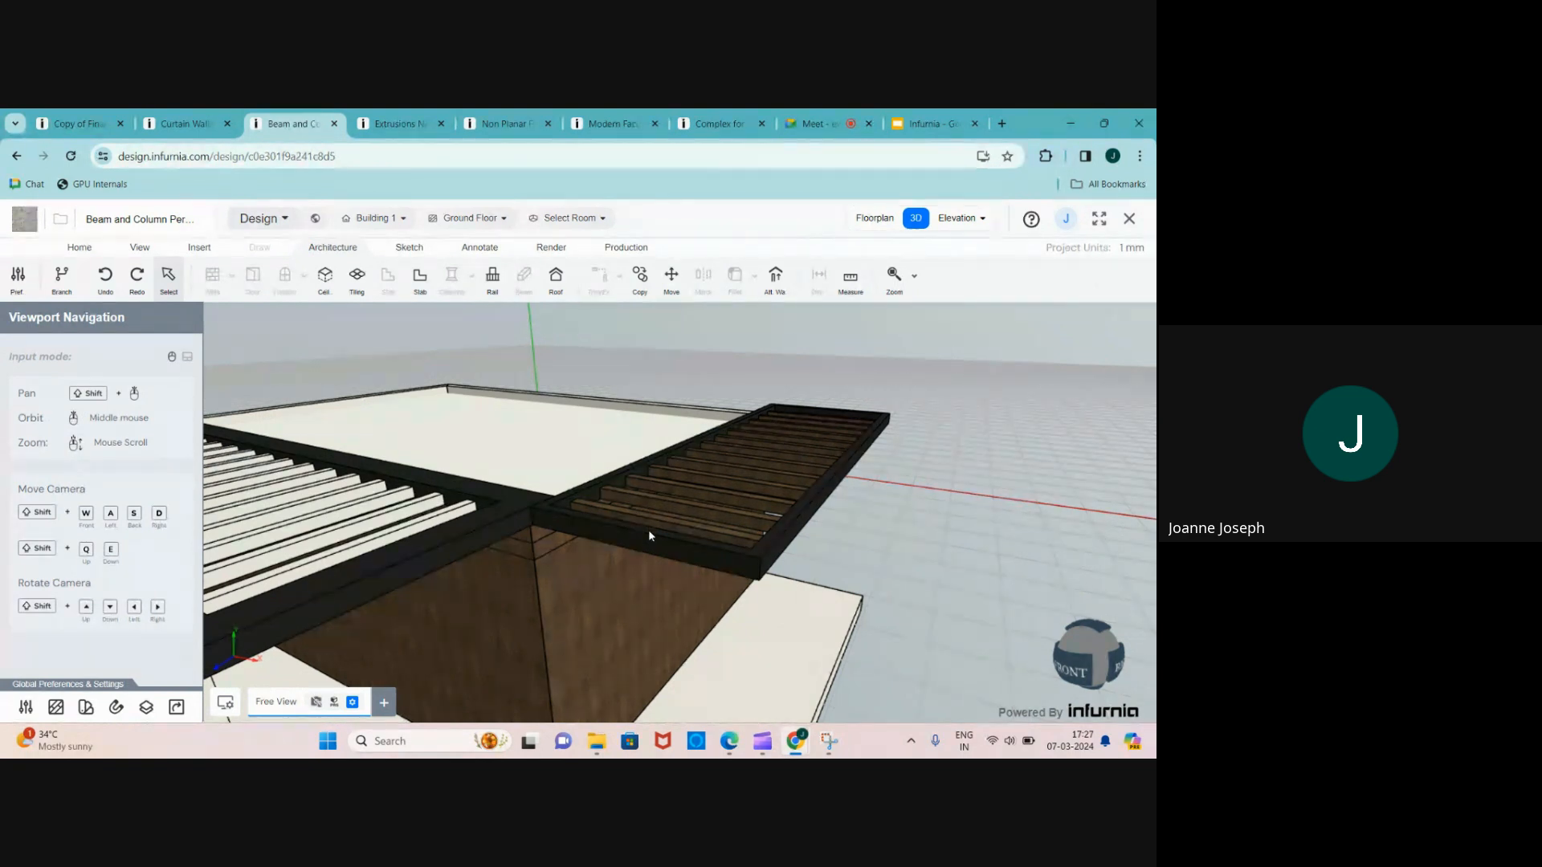
click(655, 545)
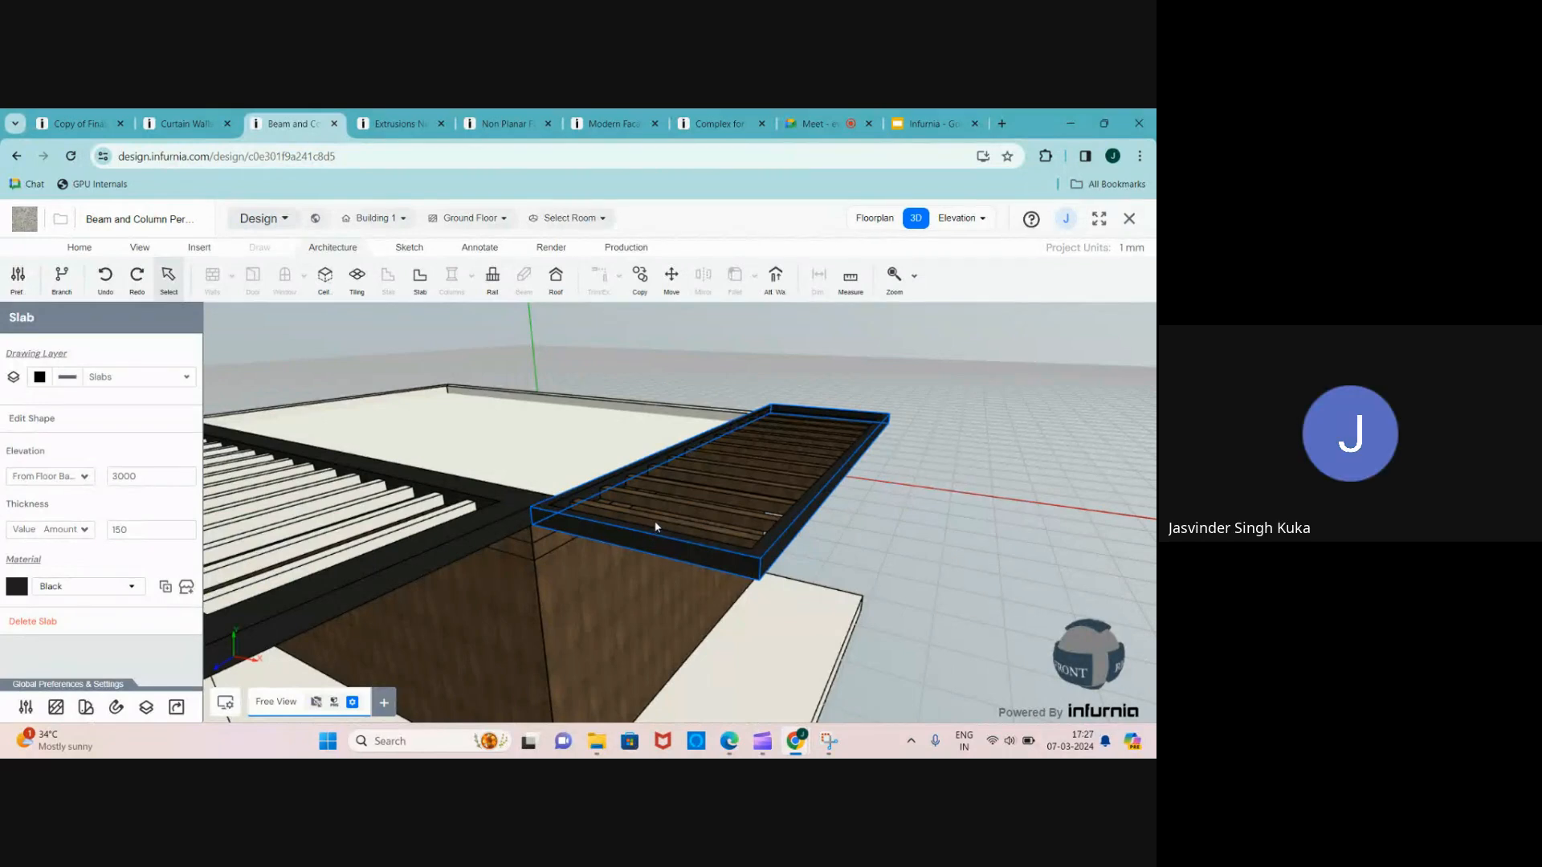
scroll(673, 551, down, 2)
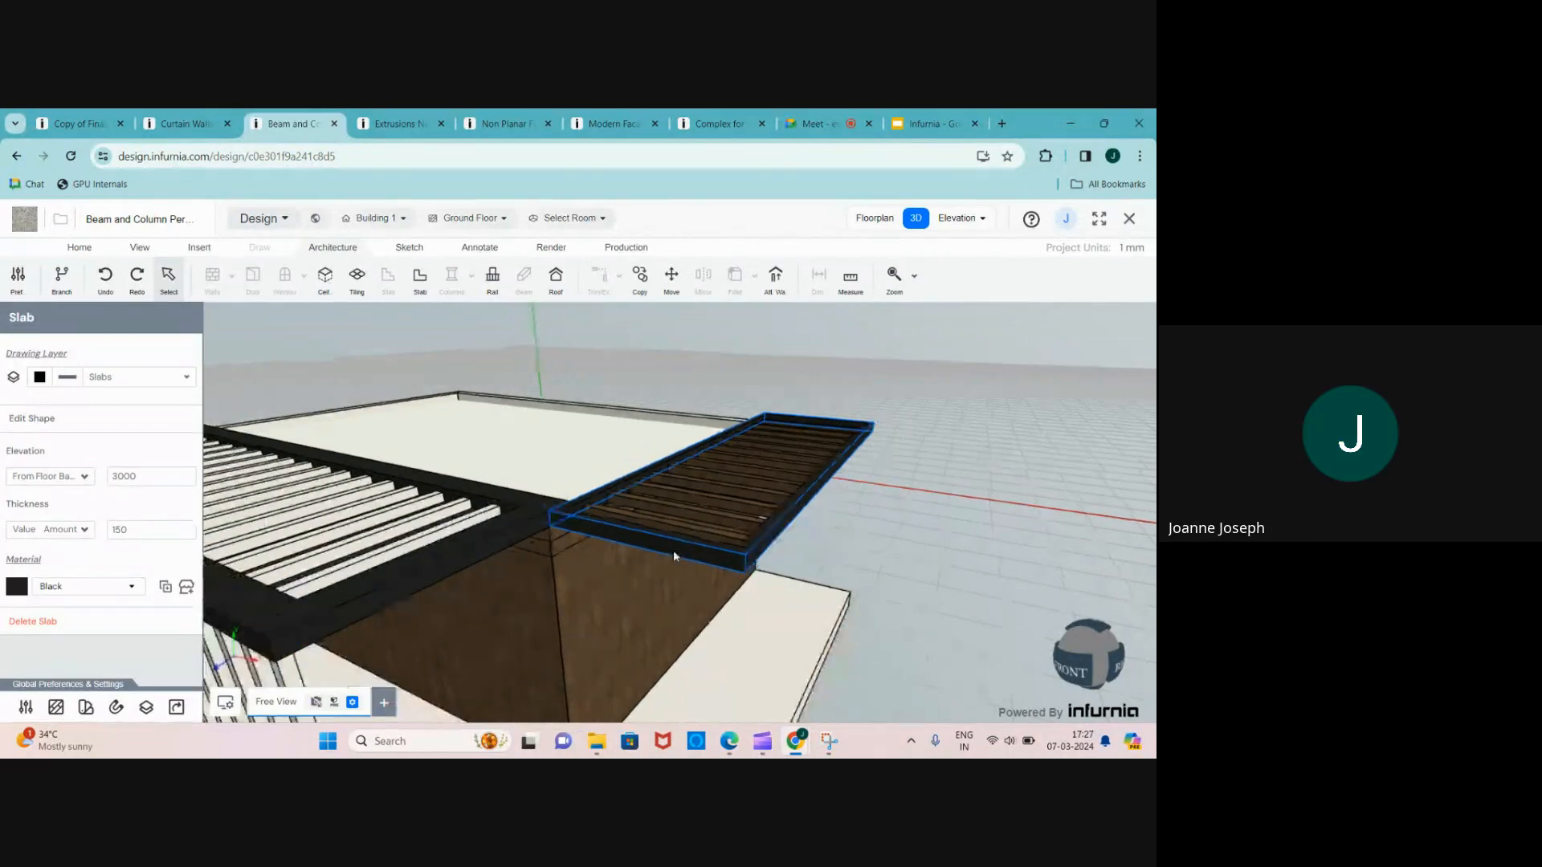
scroll(673, 551, up, 3)
drag(673, 551, 643, 666)
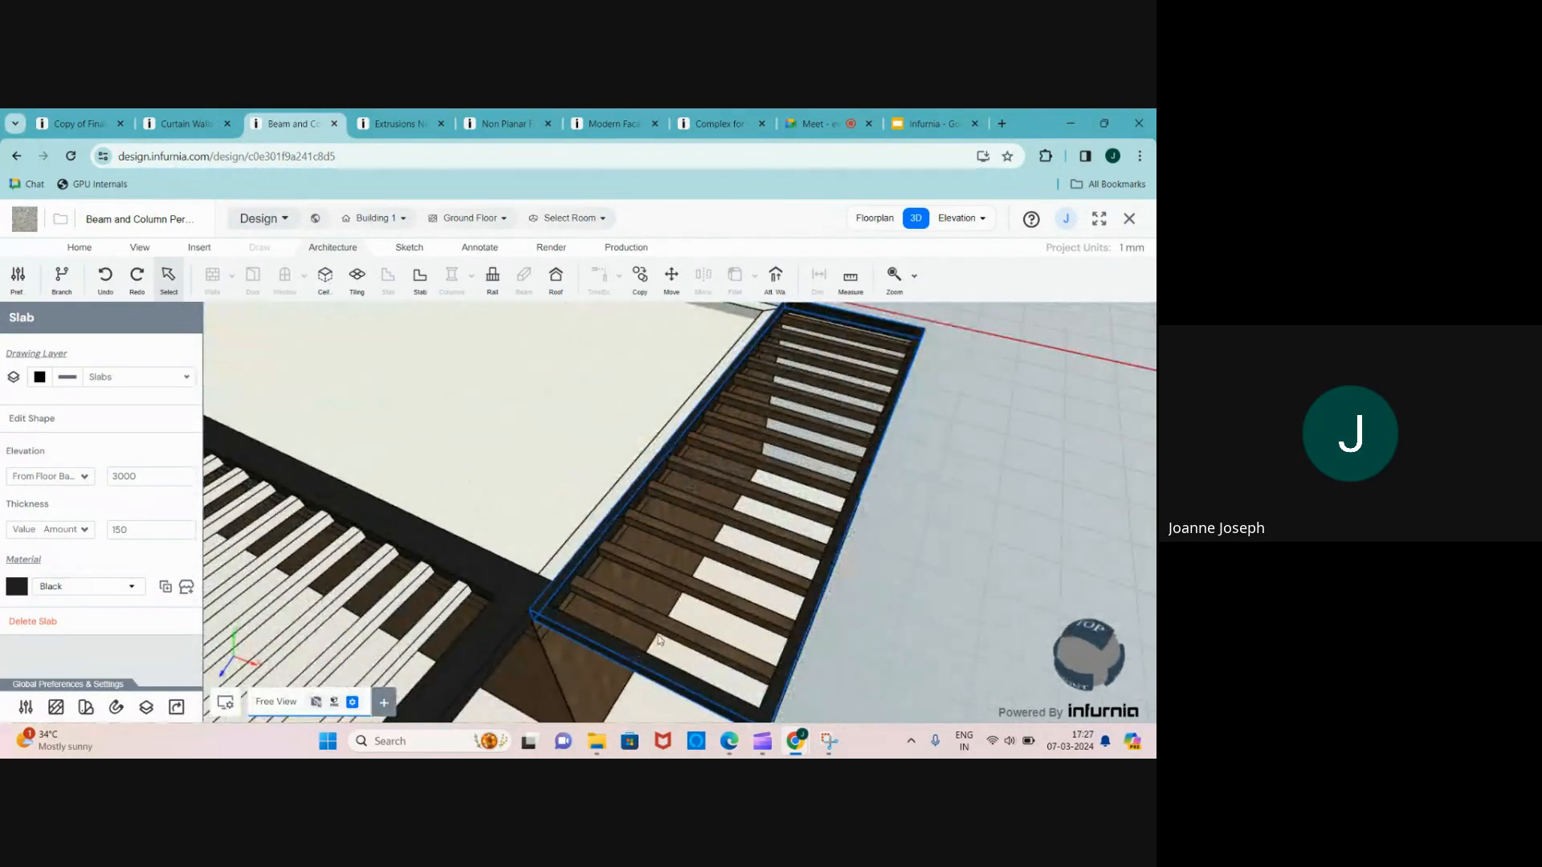
click(683, 582)
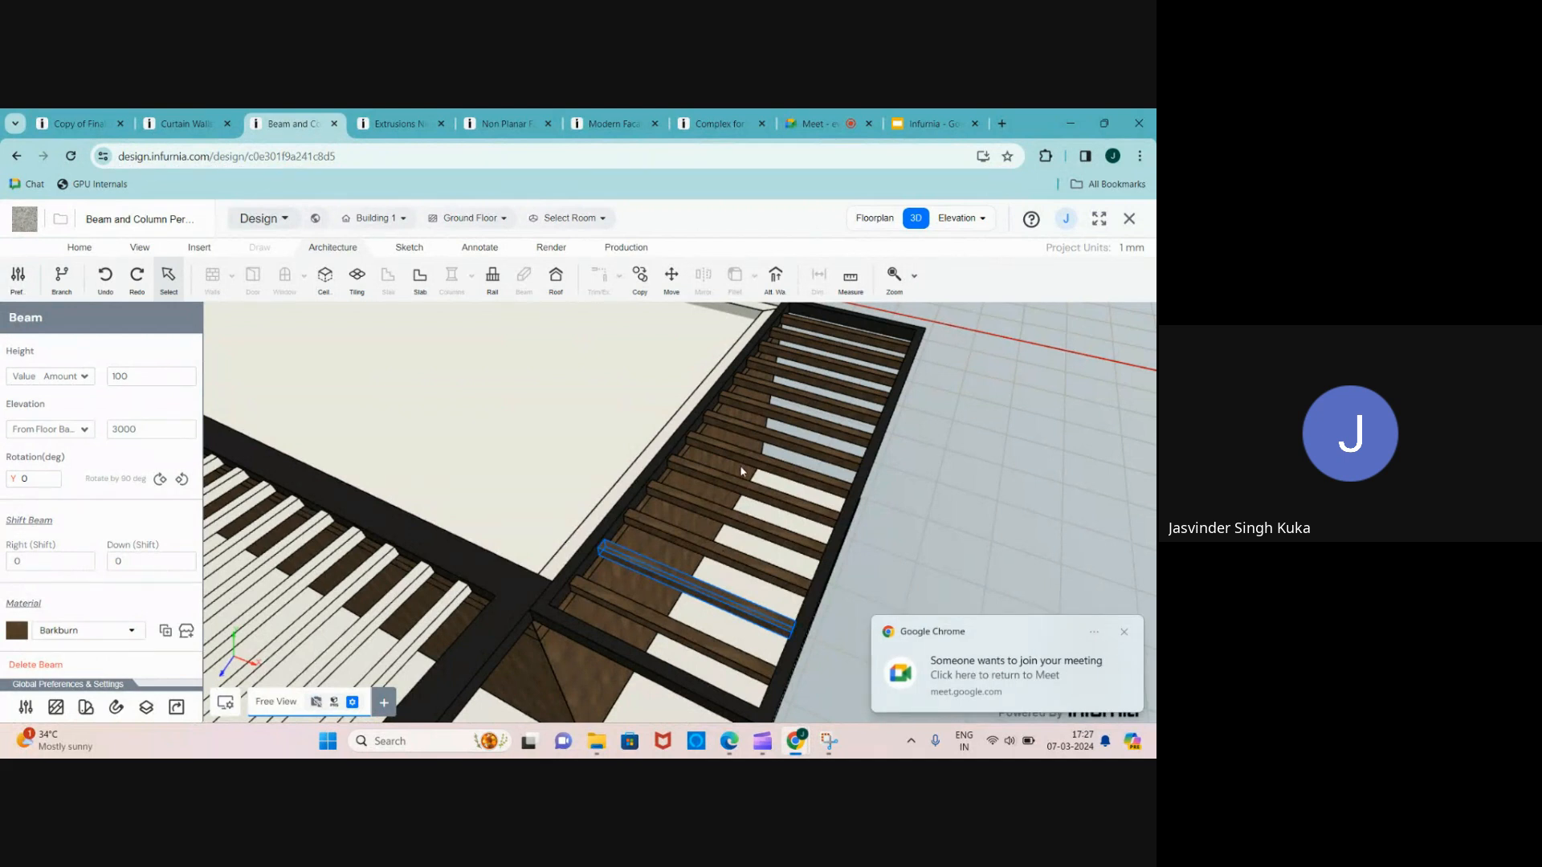
- Delete the side pergola's slab frame together with all its beams and show the building in 3D
click(864, 219)
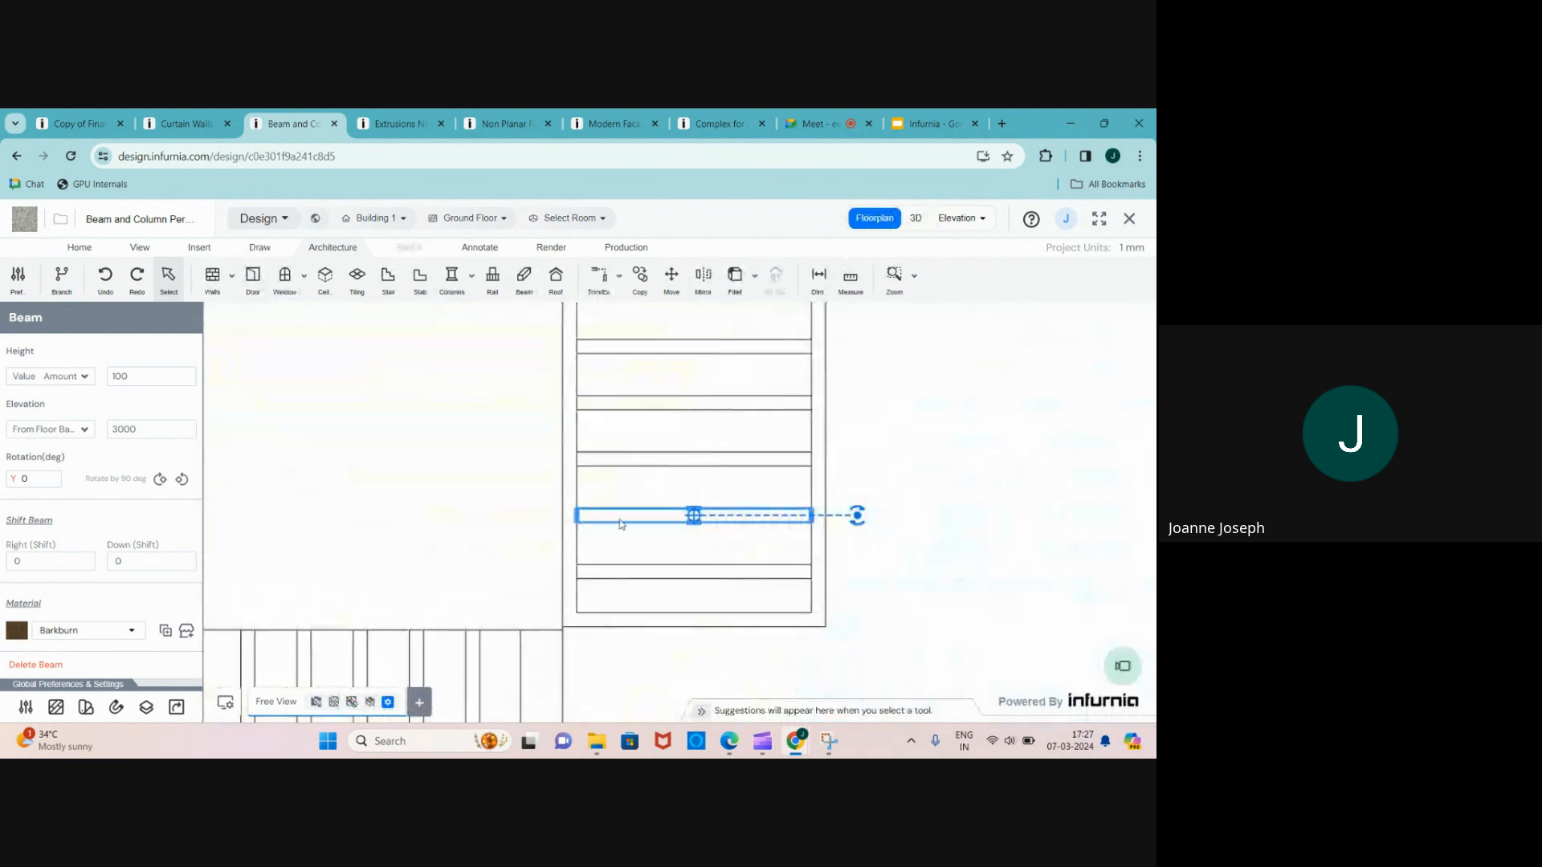
drag(659, 602, 612, 330)
scroll(732, 627, down, 3)
scroll(733, 627, down, 1)
scroll(725, 414, up, 1)
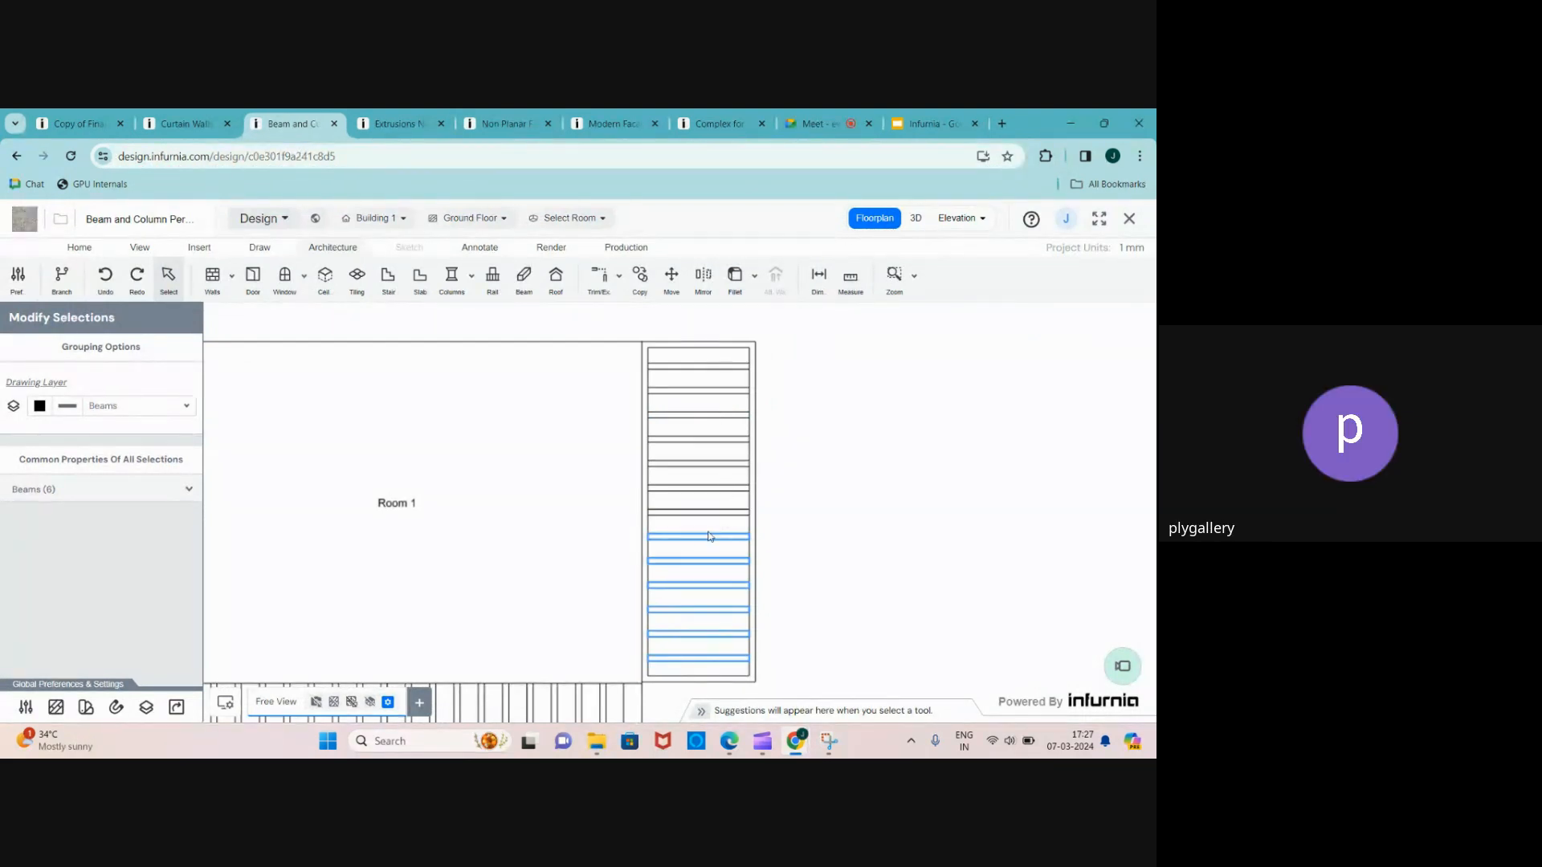
scroll(800, 370, down, 1)
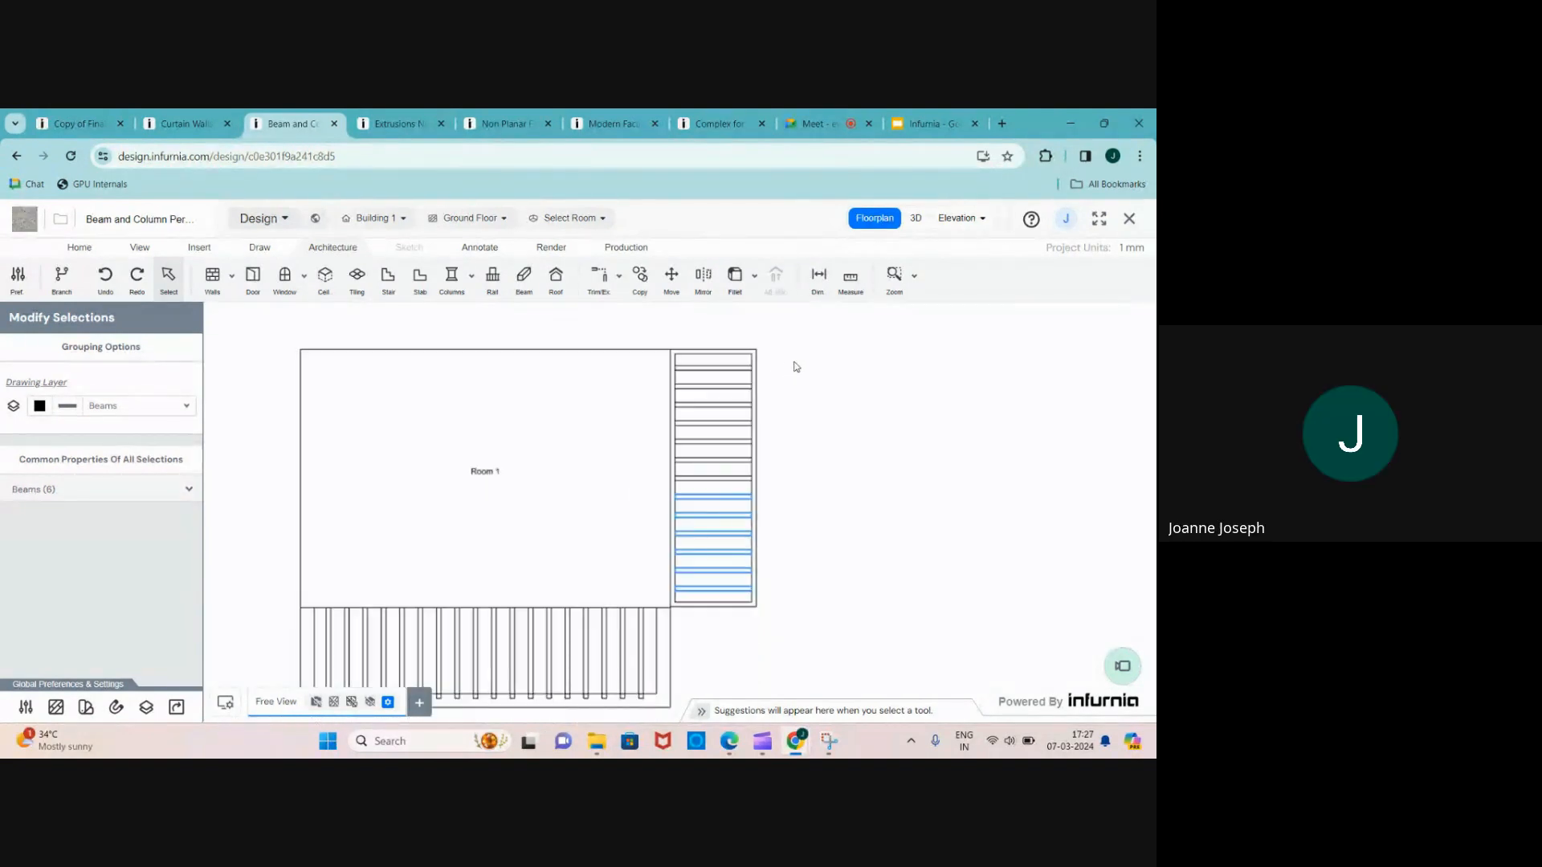
click(795, 356)
drag(787, 344, 732, 612)
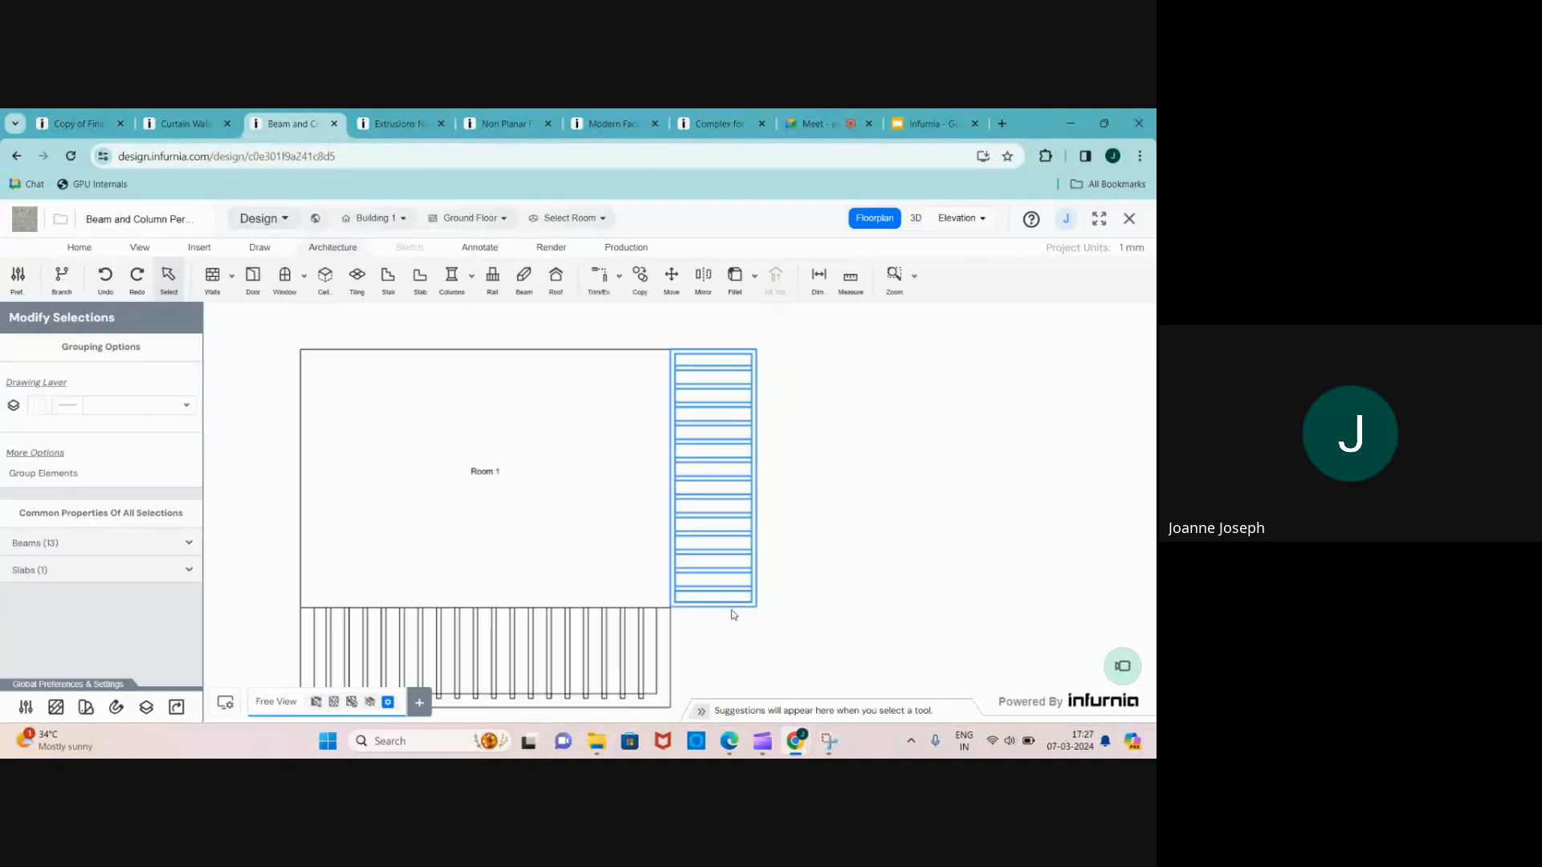
key(Delete)
click(915, 218)
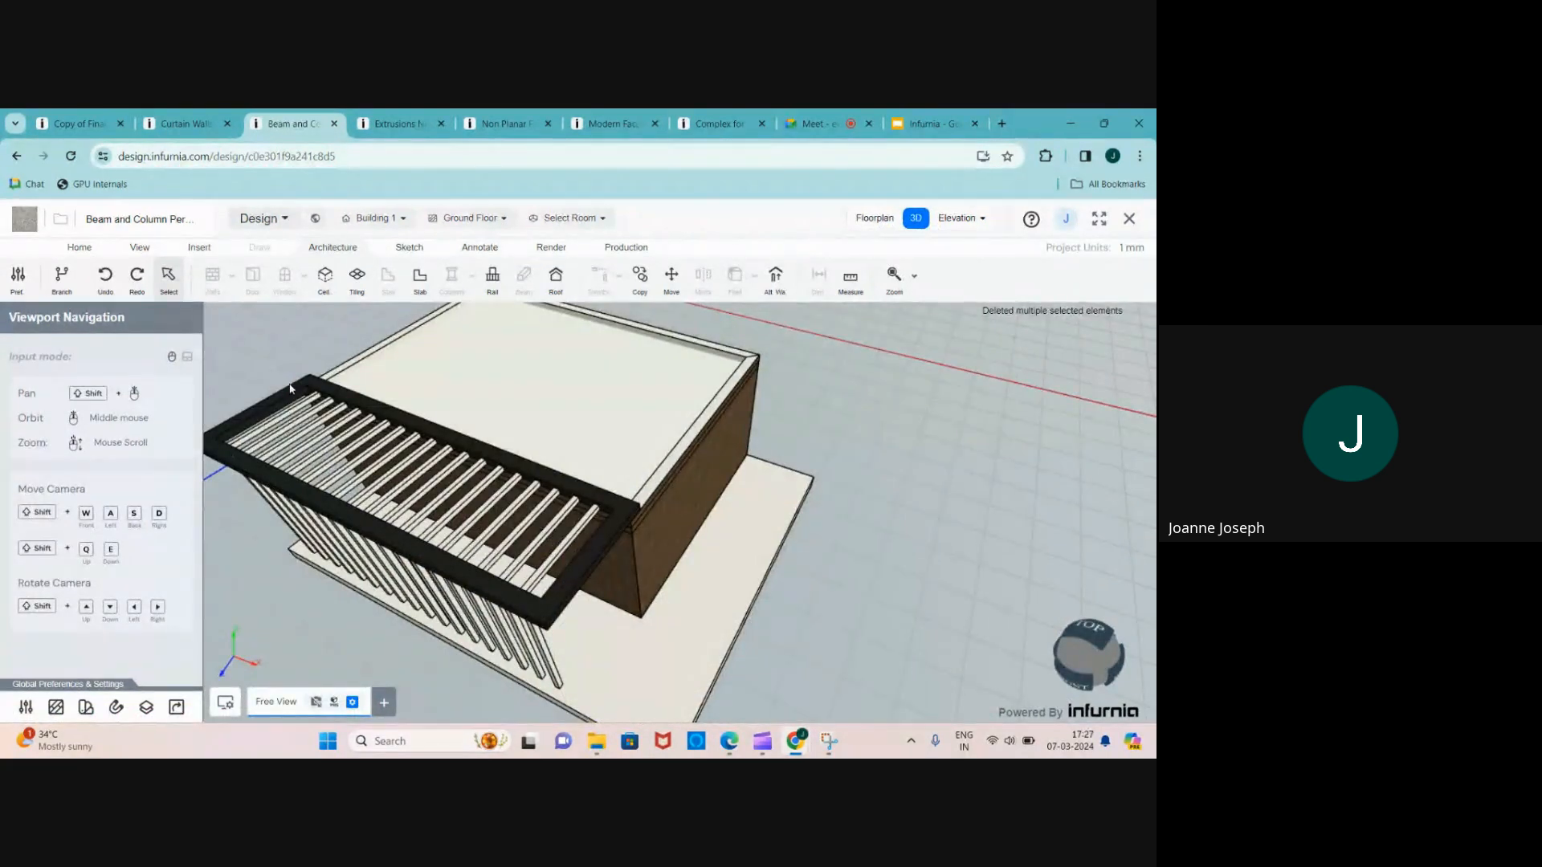
- Sketch a rectangle for a new slab beside the room's outer wall, matching the room's full depth
scroll(691, 522, up, 2)
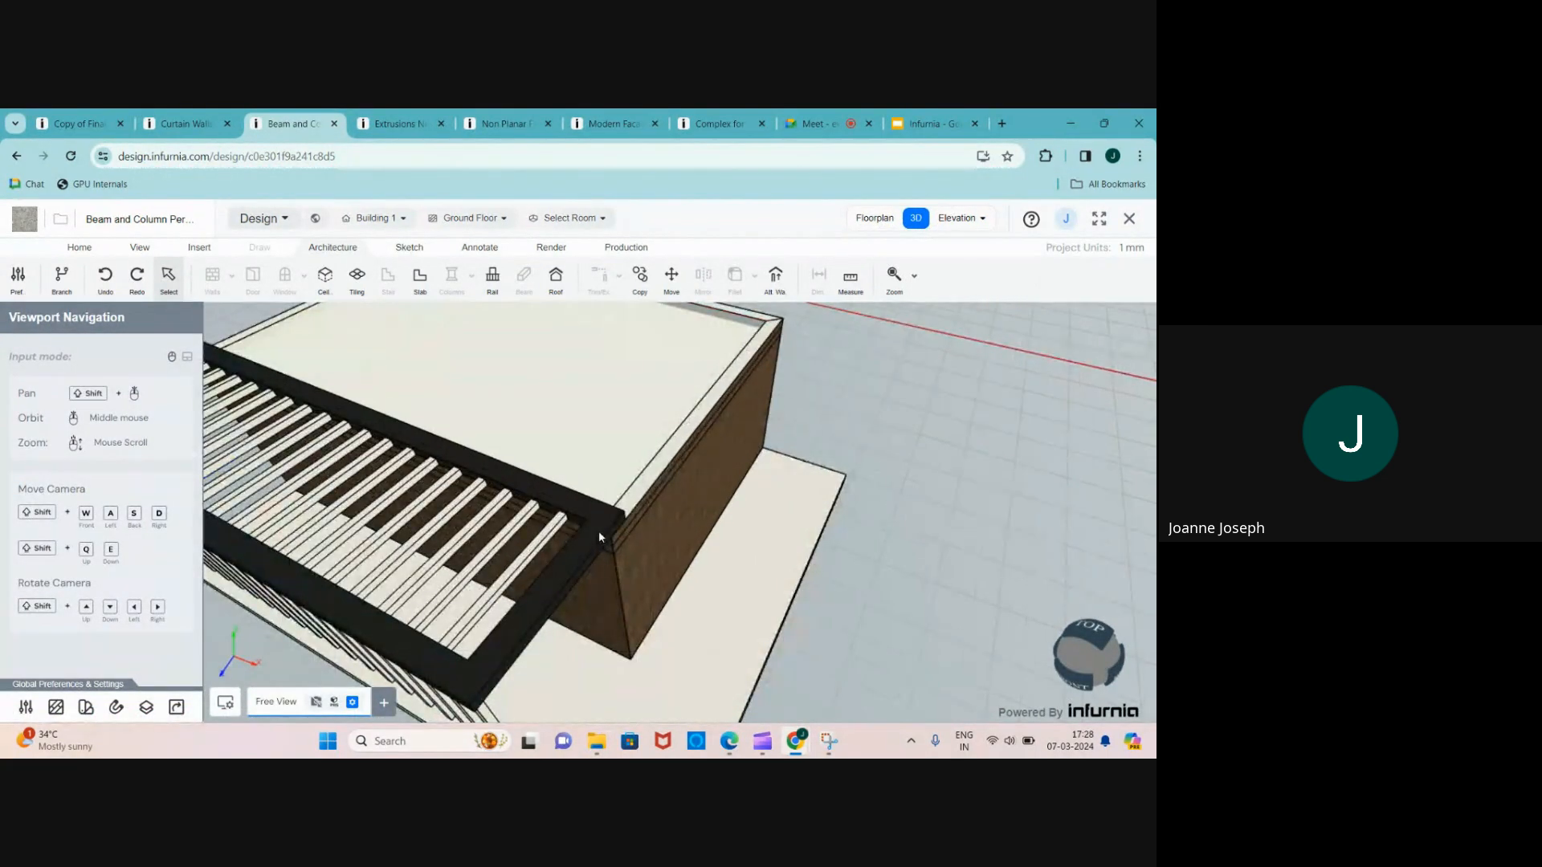
scroll(599, 531, down, 2)
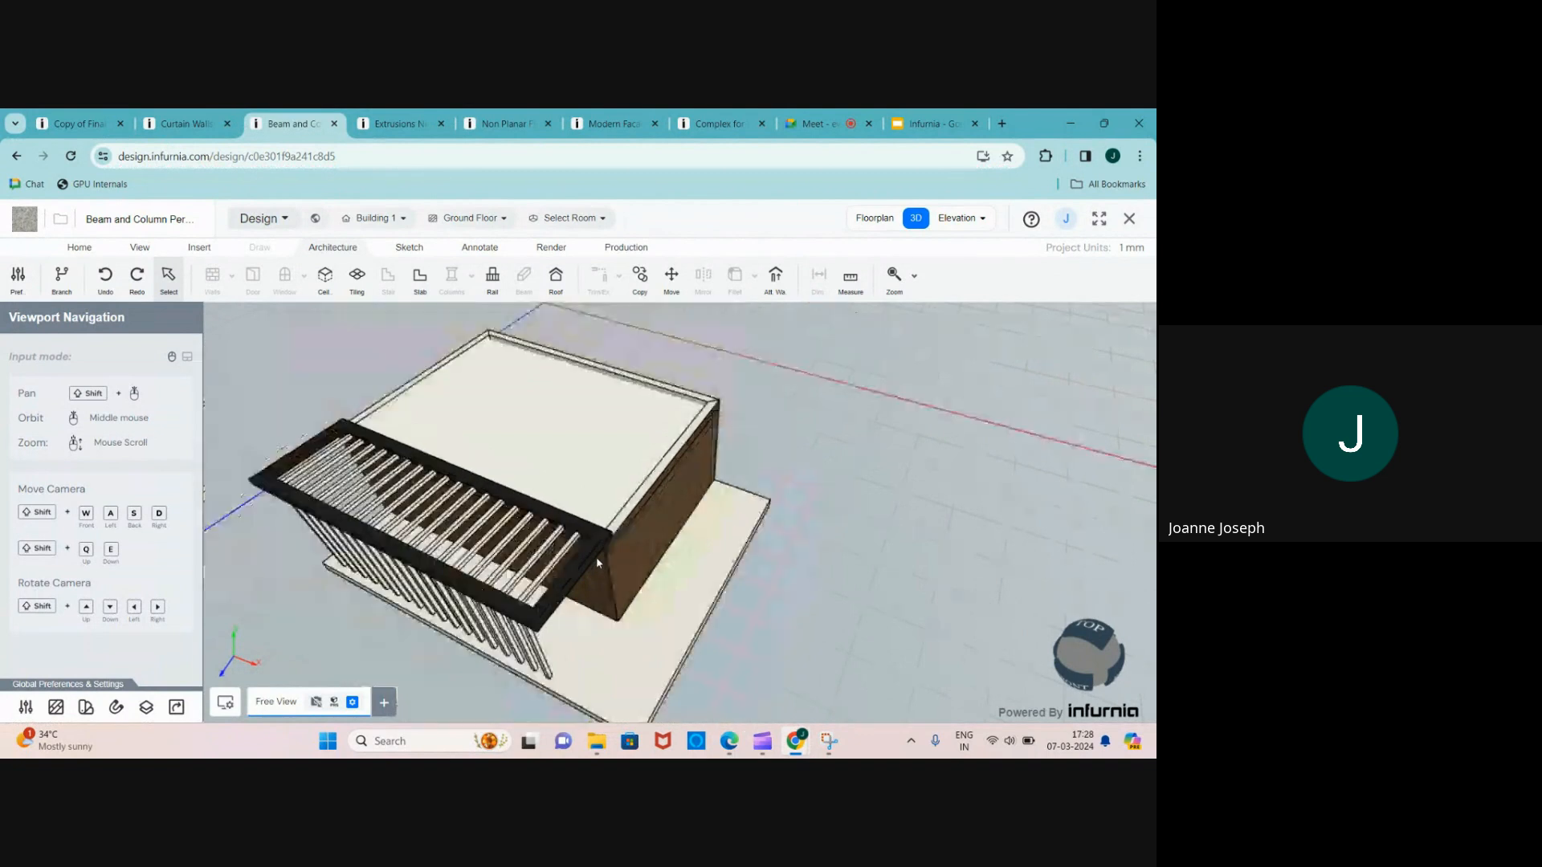
scroll(634, 512, up, 3)
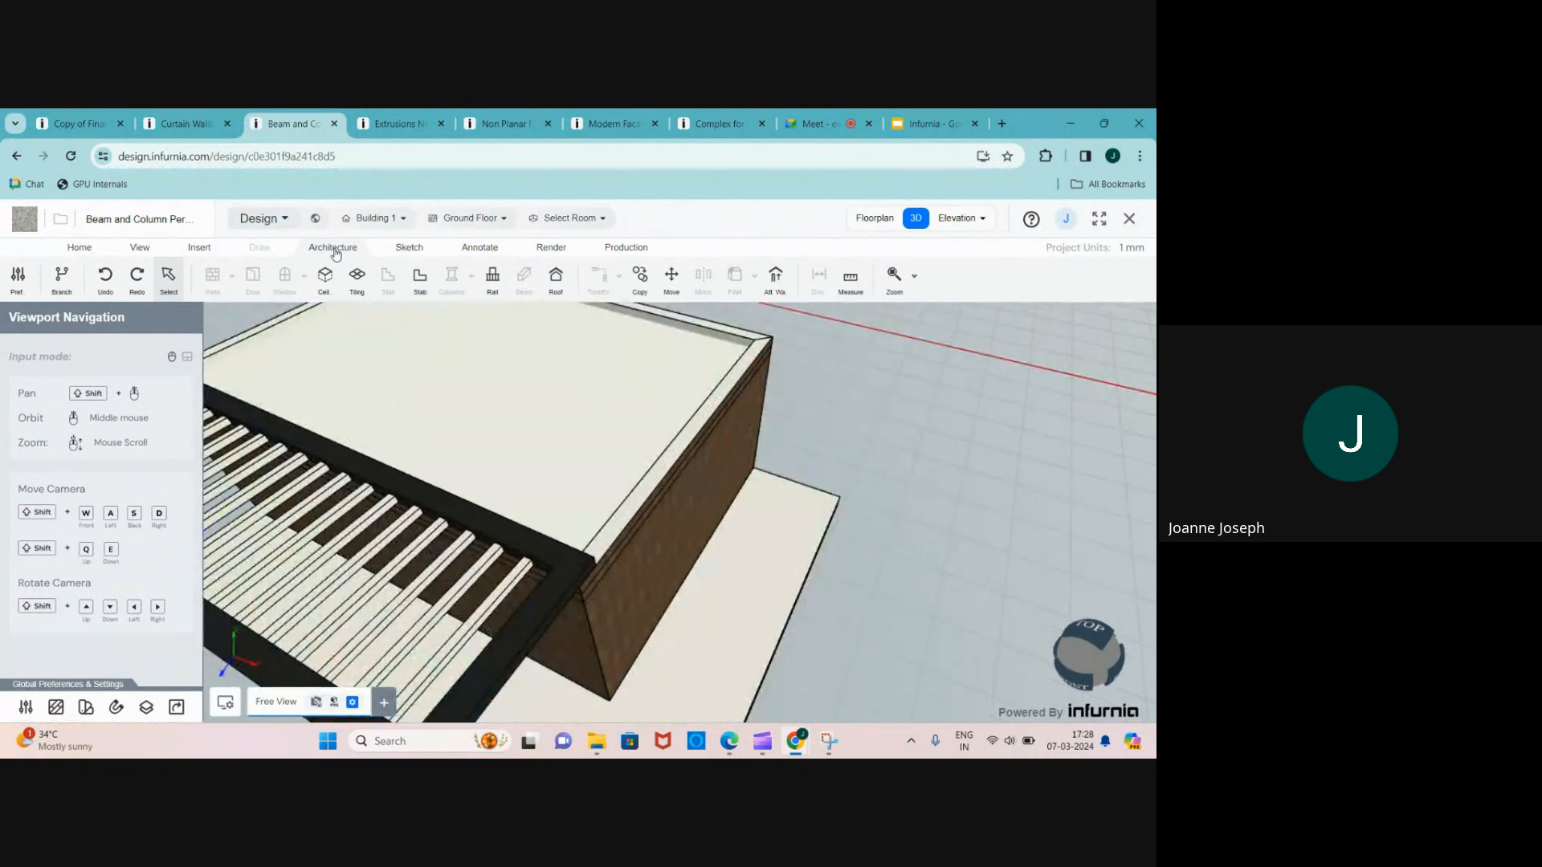
click(421, 278)
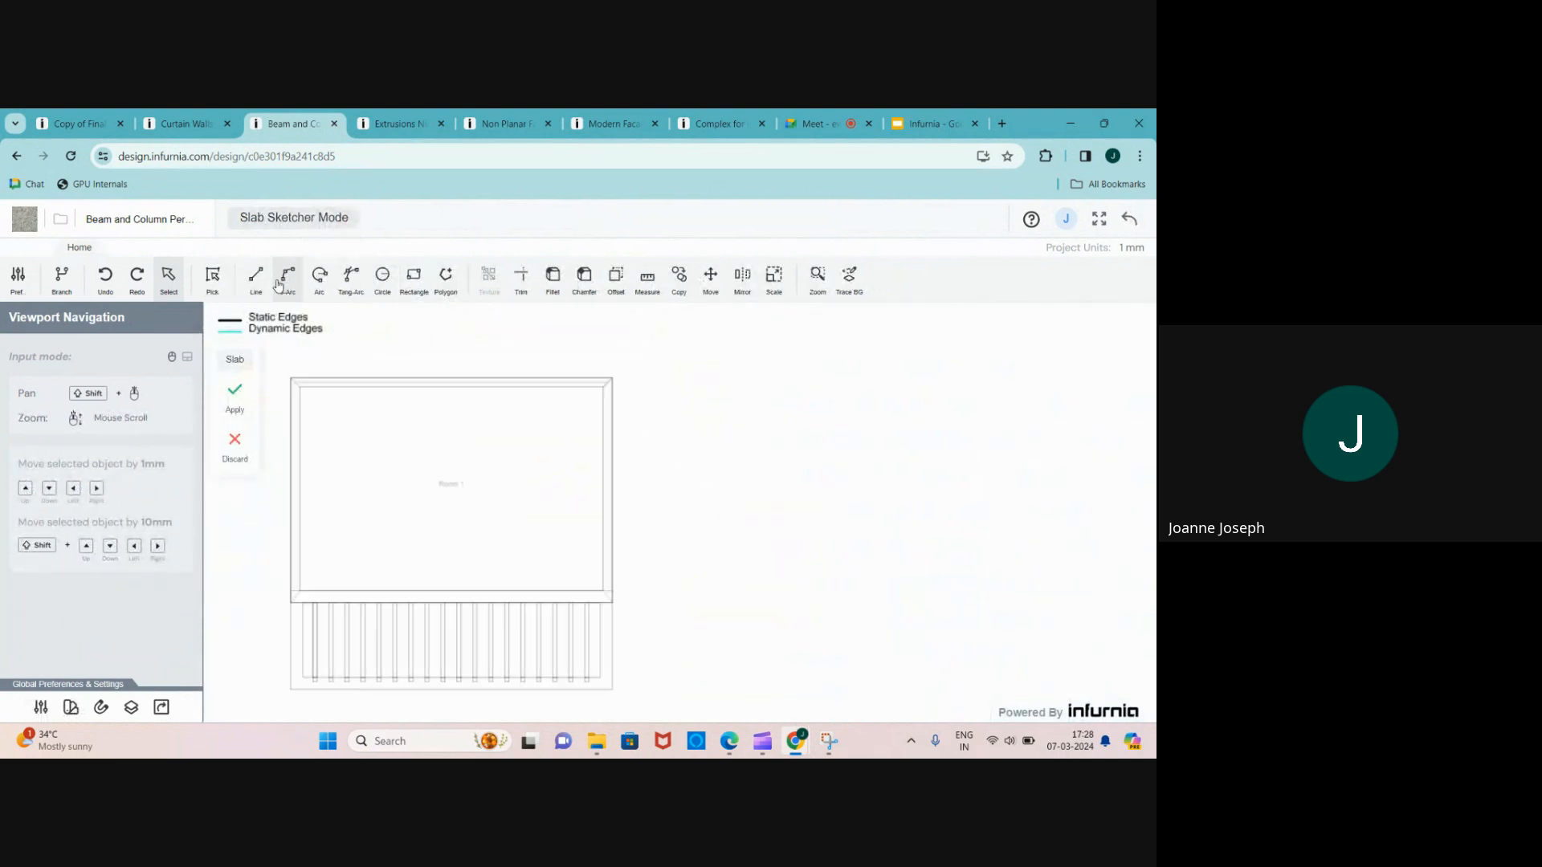
click(411, 281)
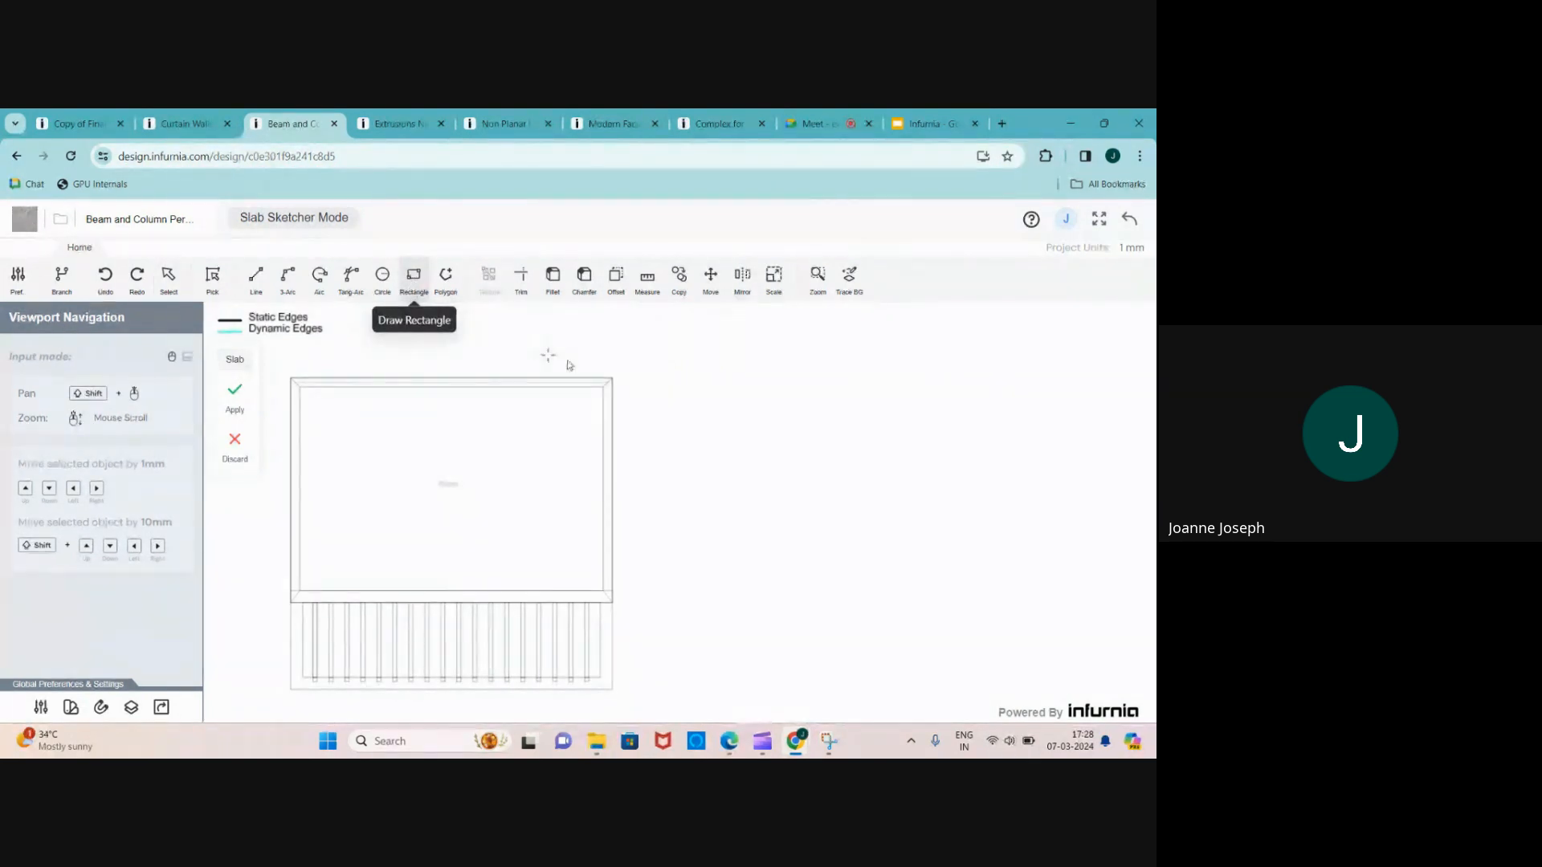
click(687, 377)
scroll(685, 379, up, 1)
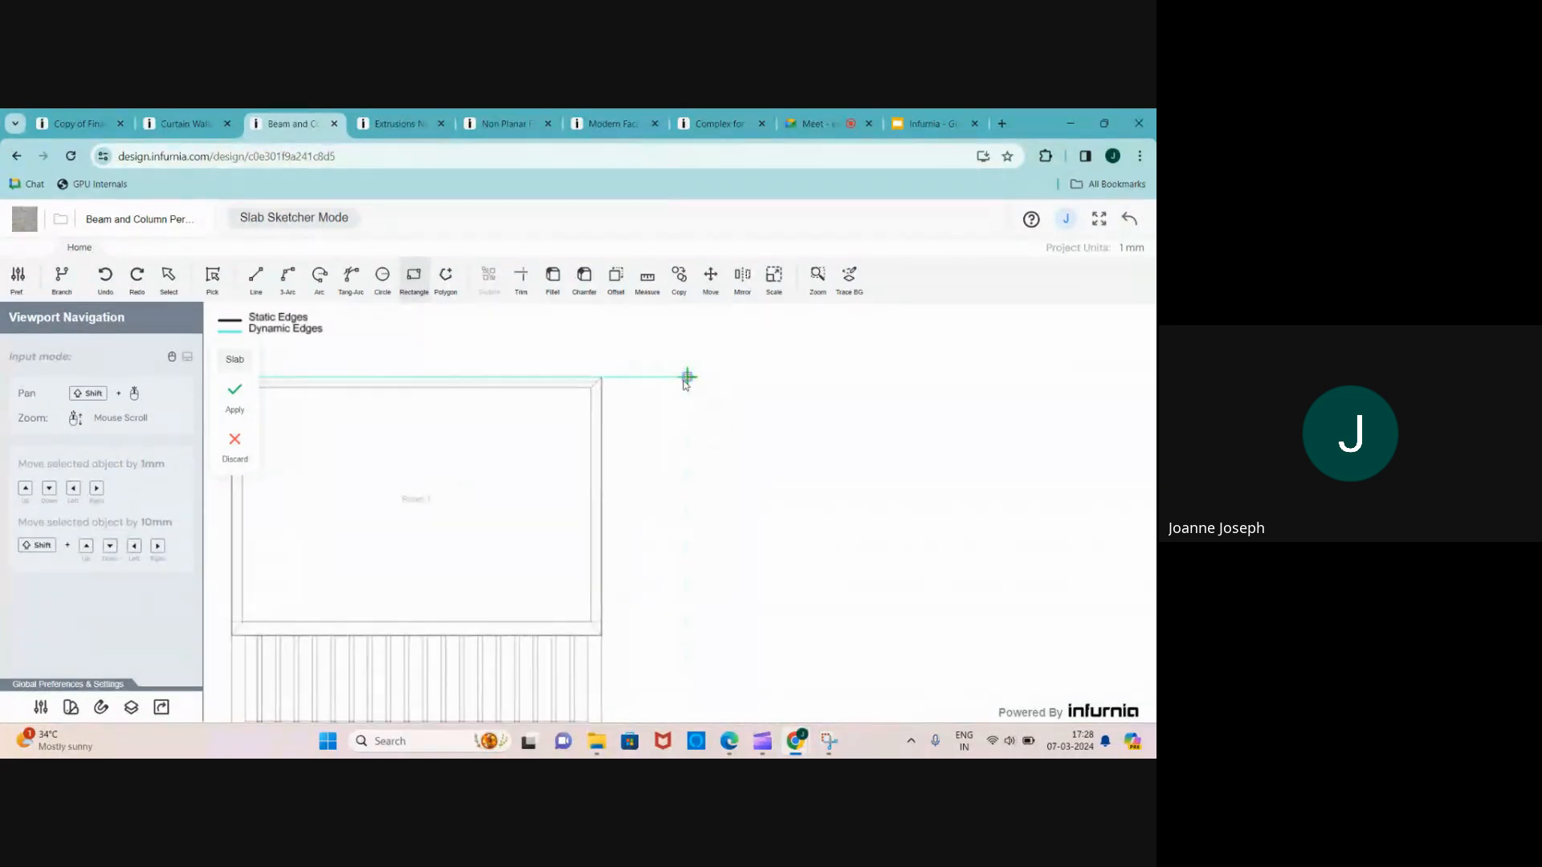
scroll(678, 579, up, 3)
click(601, 602)
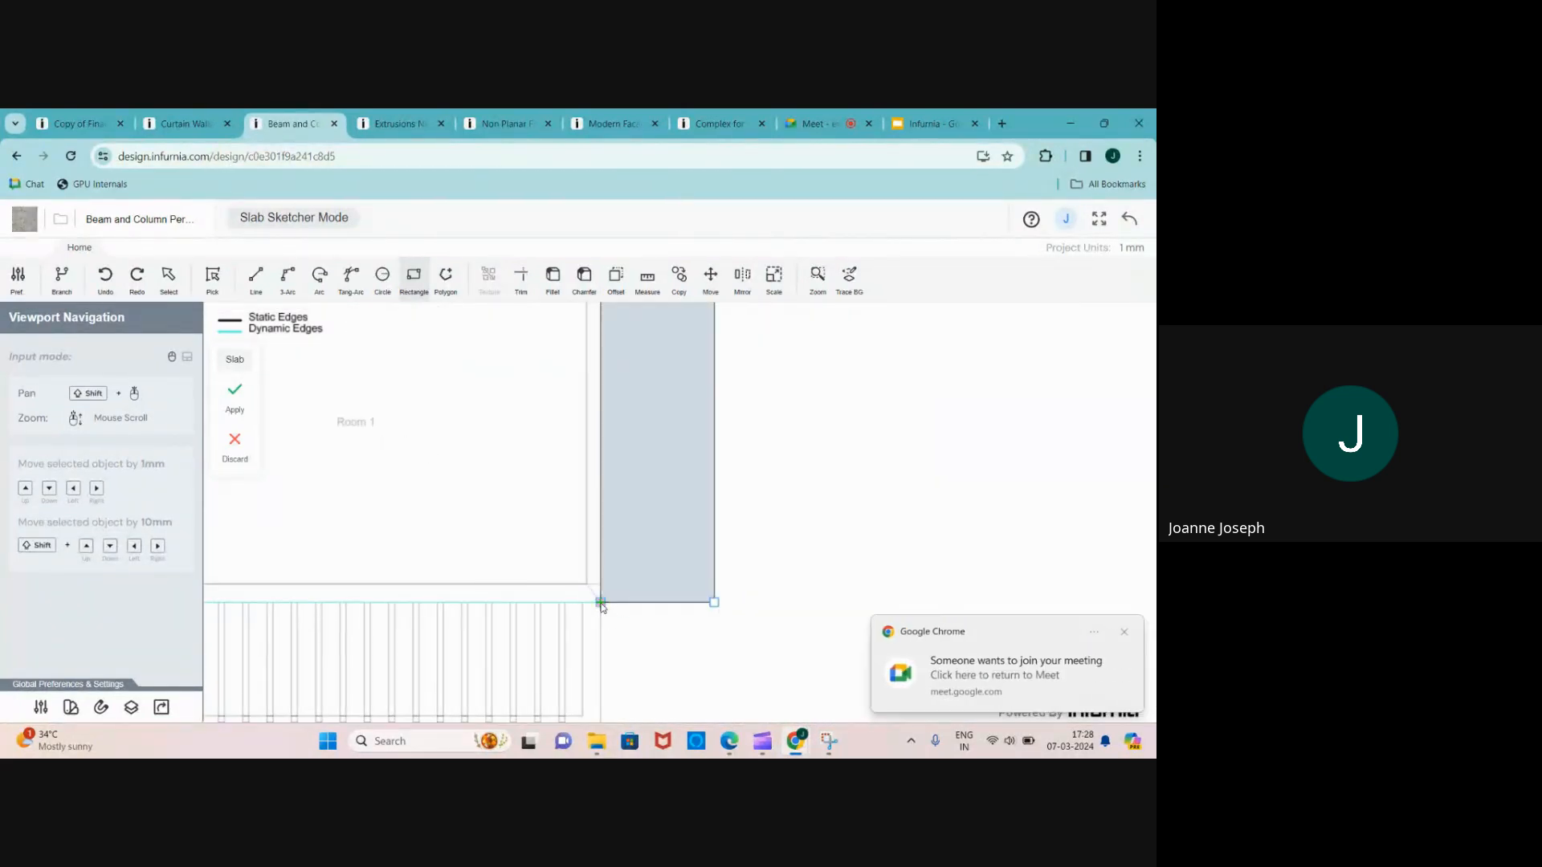
scroll(614, 594, down, 2)
scroll(624, 372, up, 4)
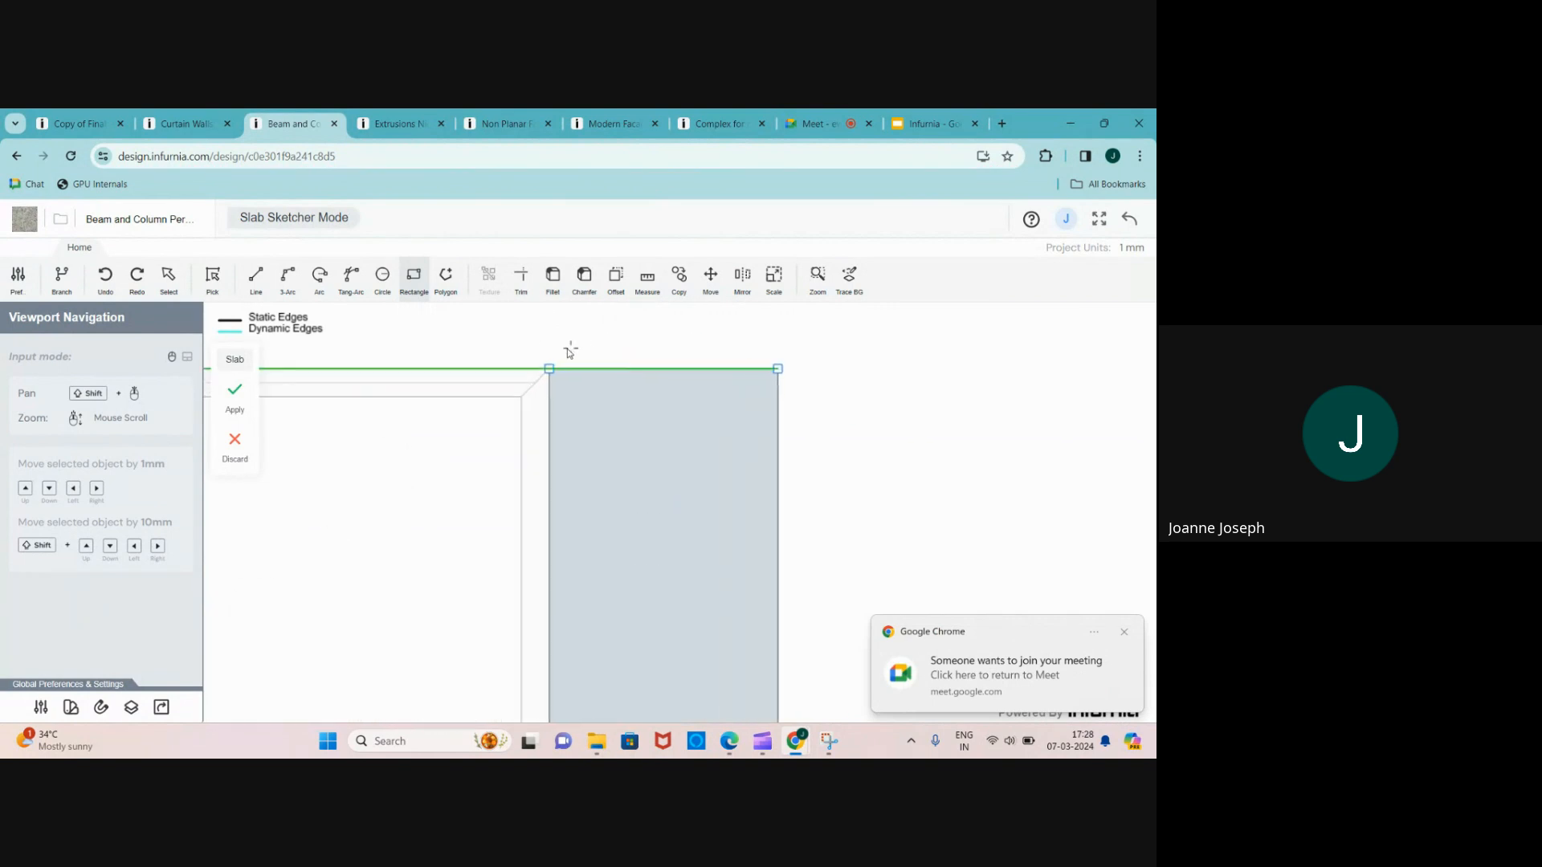
- Offset a copy of the slab outline 100 mm inward to form a frame and apply the slab sketch
click(616, 281)
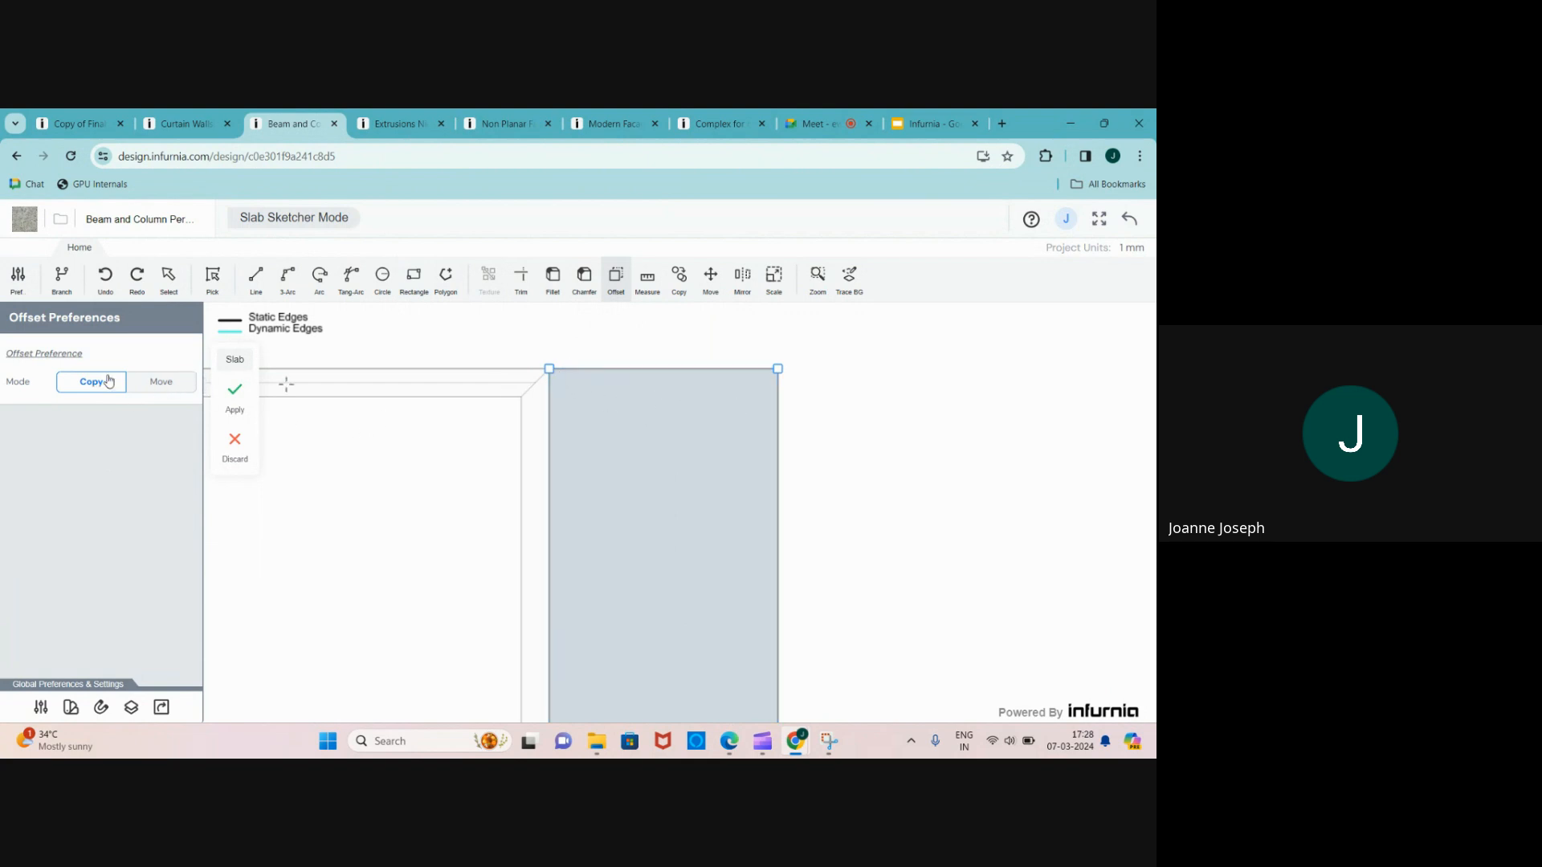
click(667, 370)
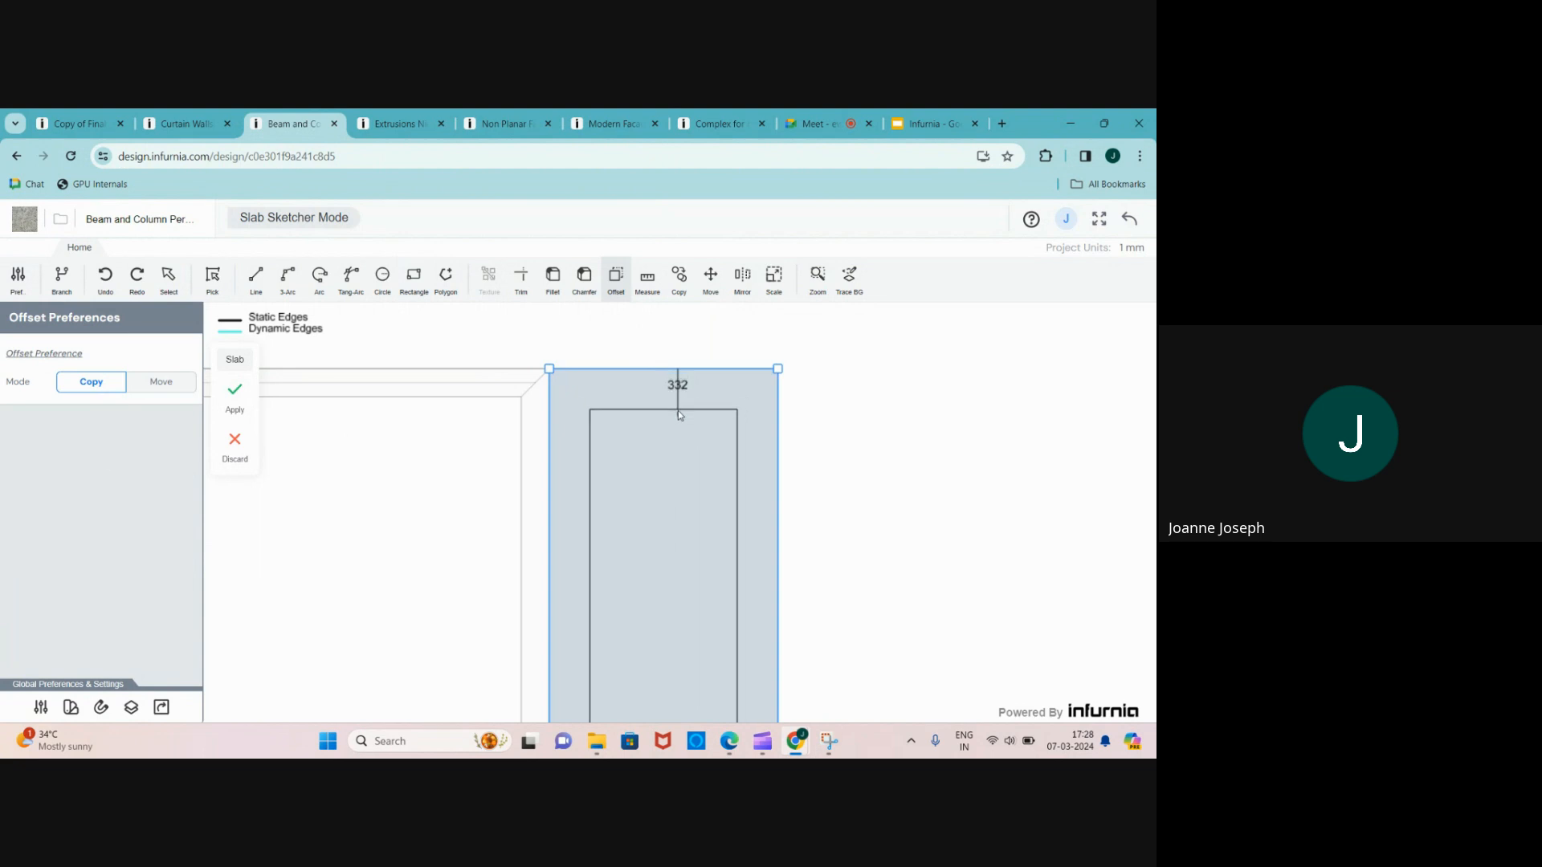
text(100)
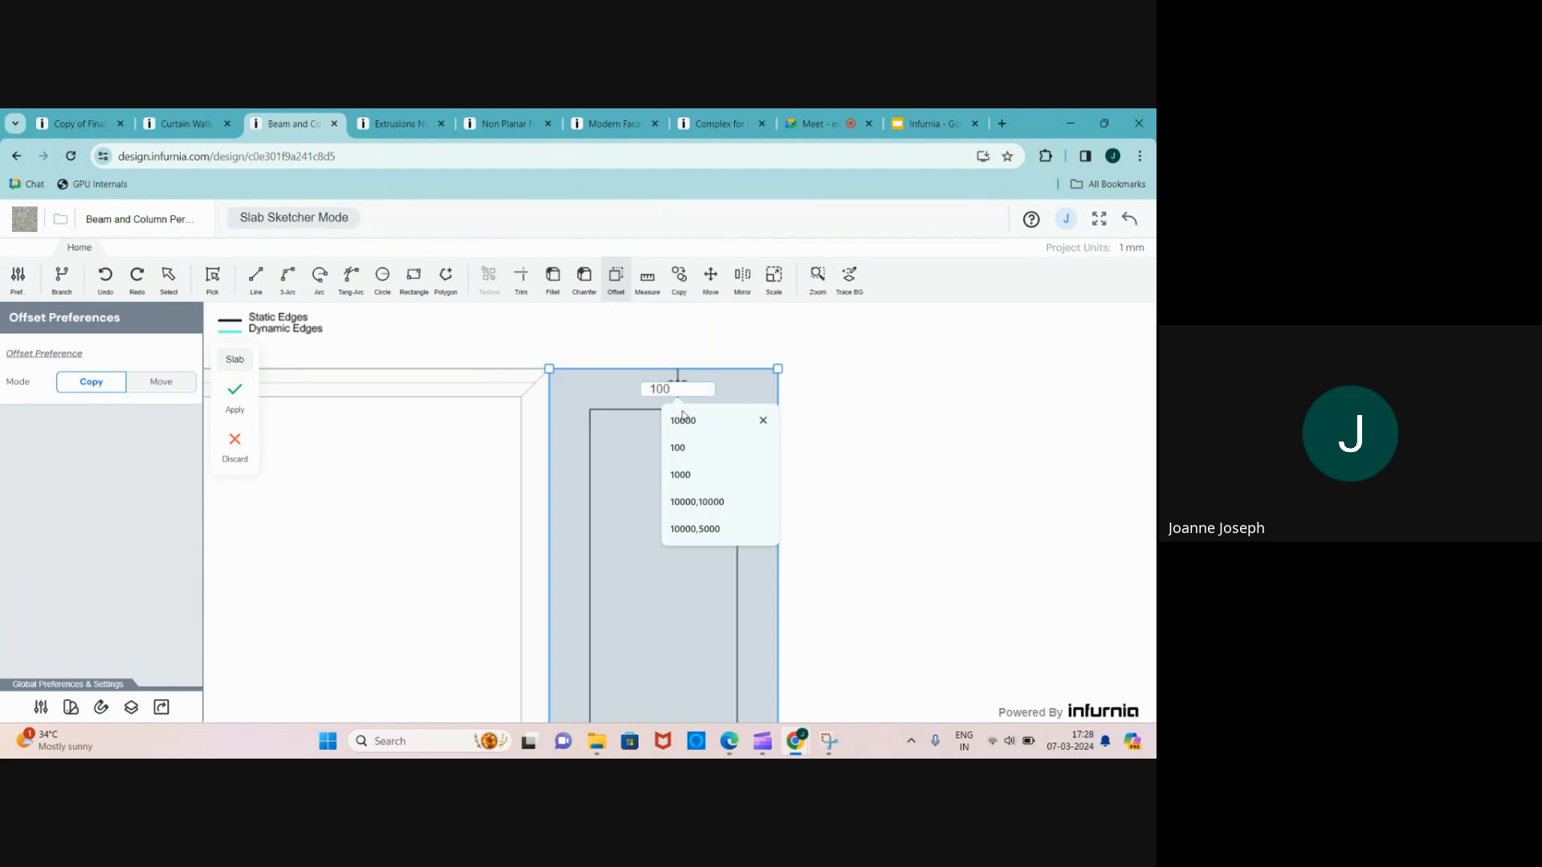
key(Return)
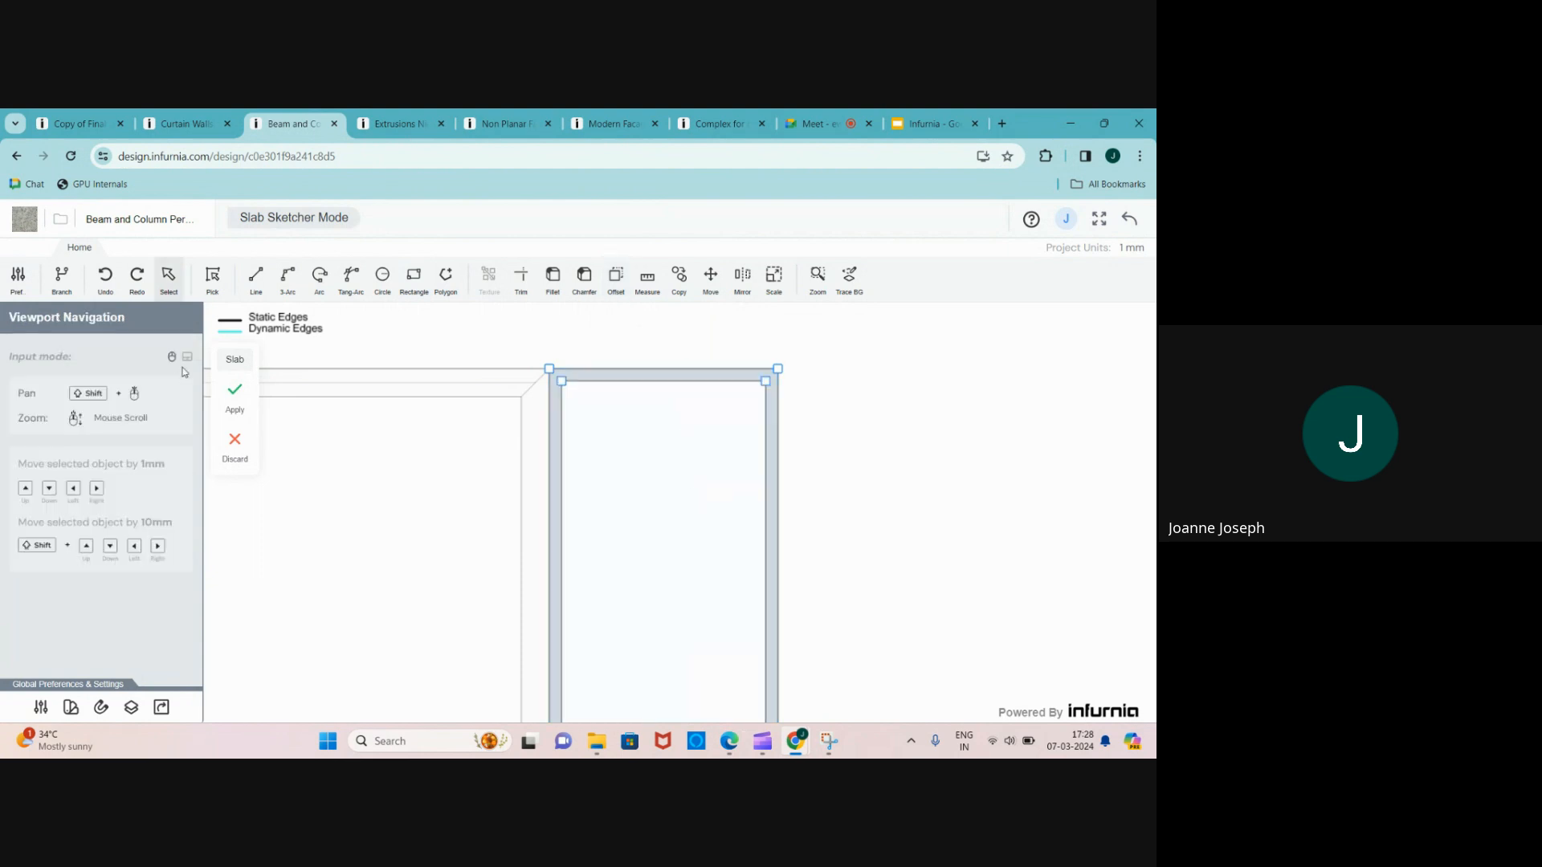
click(235, 399)
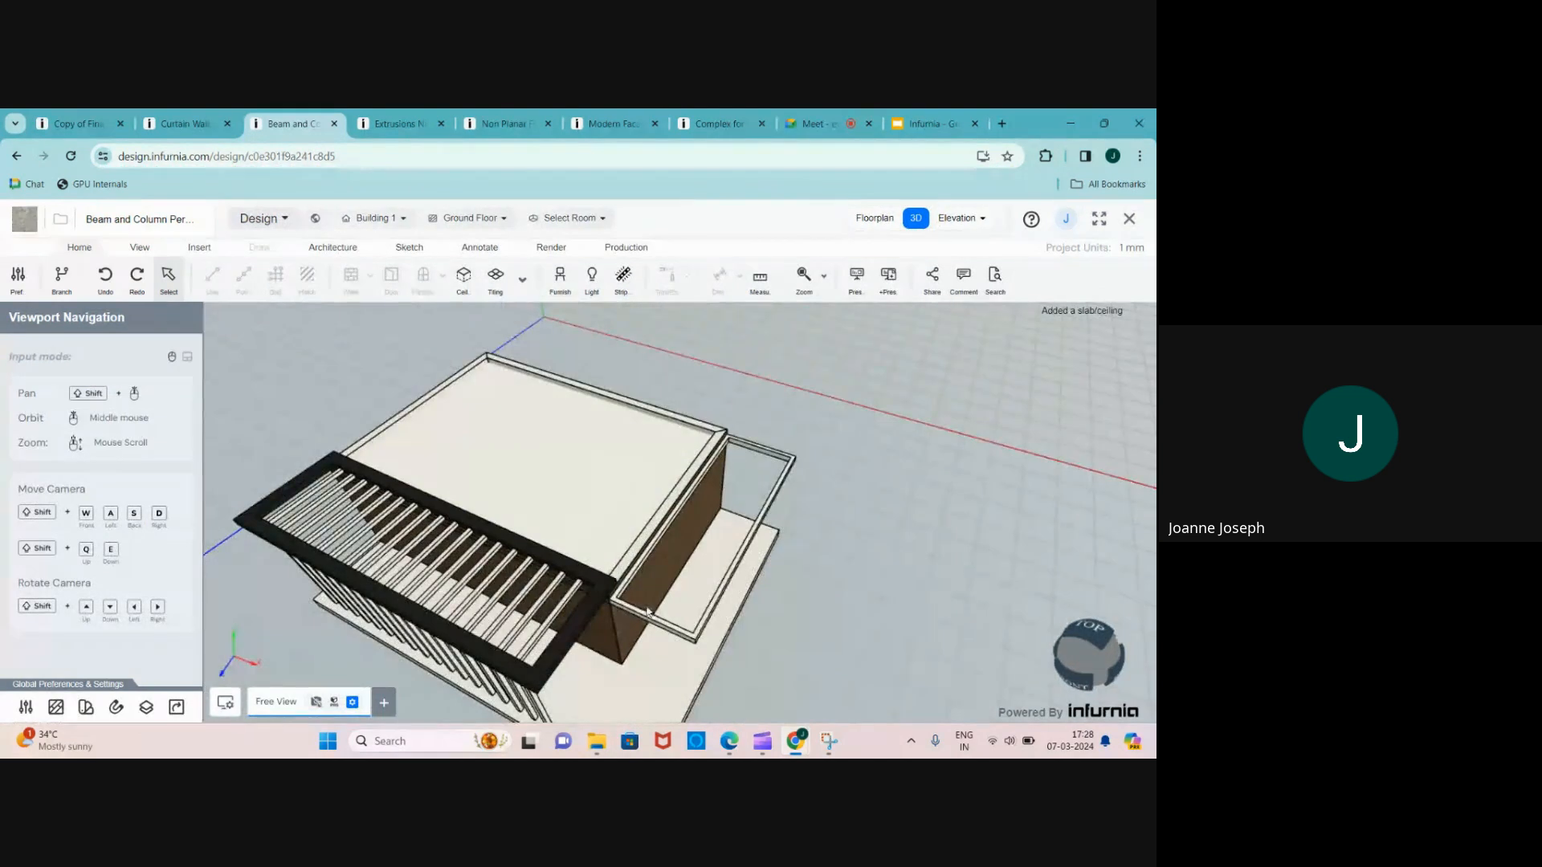
- Set the new side slab frame's elevation to 3000 mm and its material to Black
scroll(647, 611, up, 5)
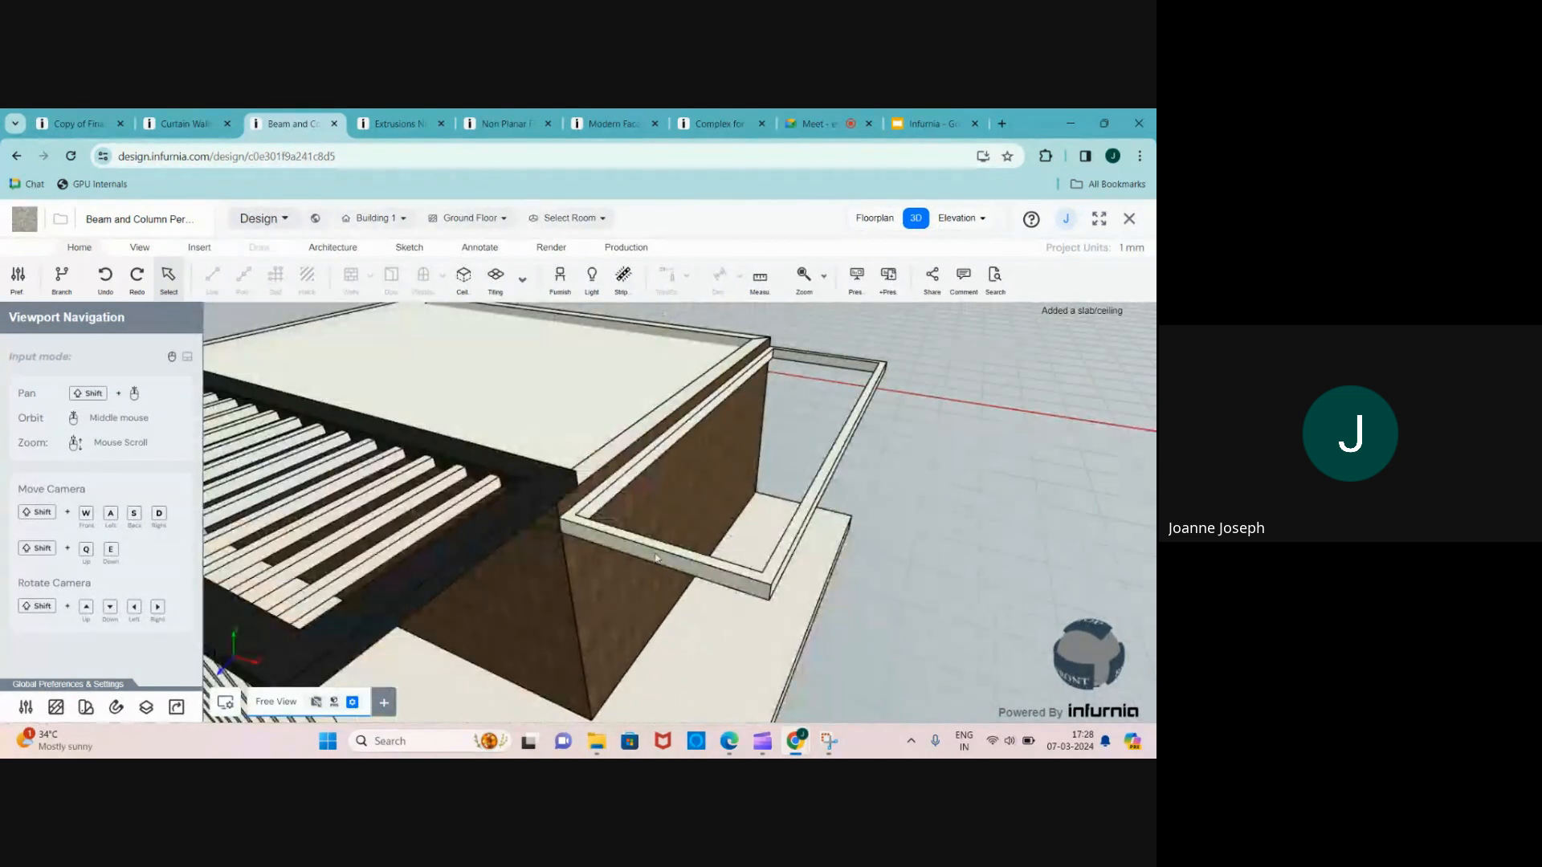
click(656, 557)
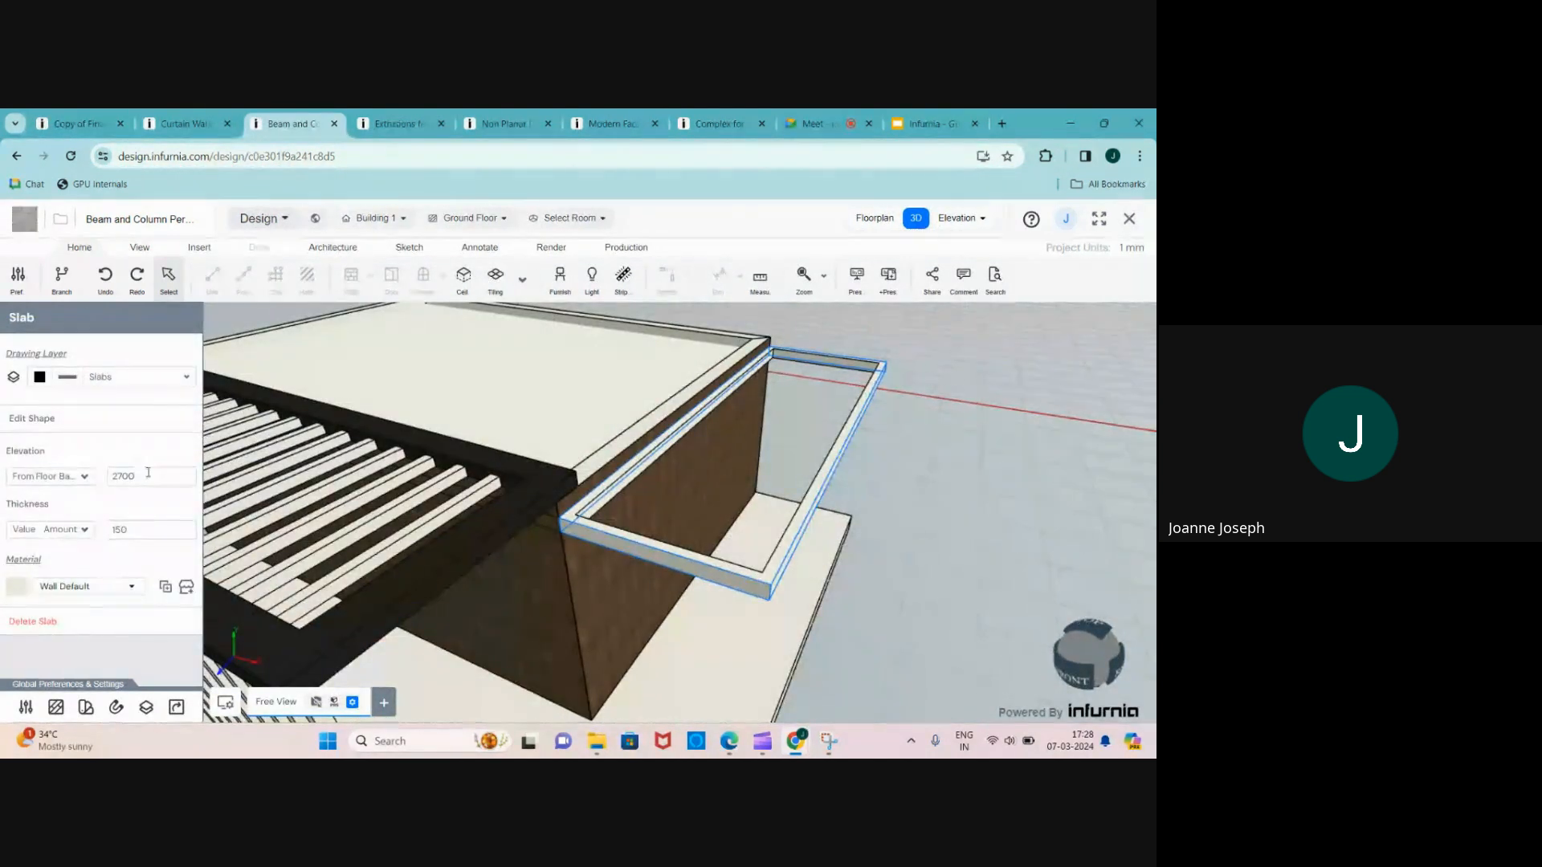
drag(154, 477, 104, 480)
text(3000)
key(Return)
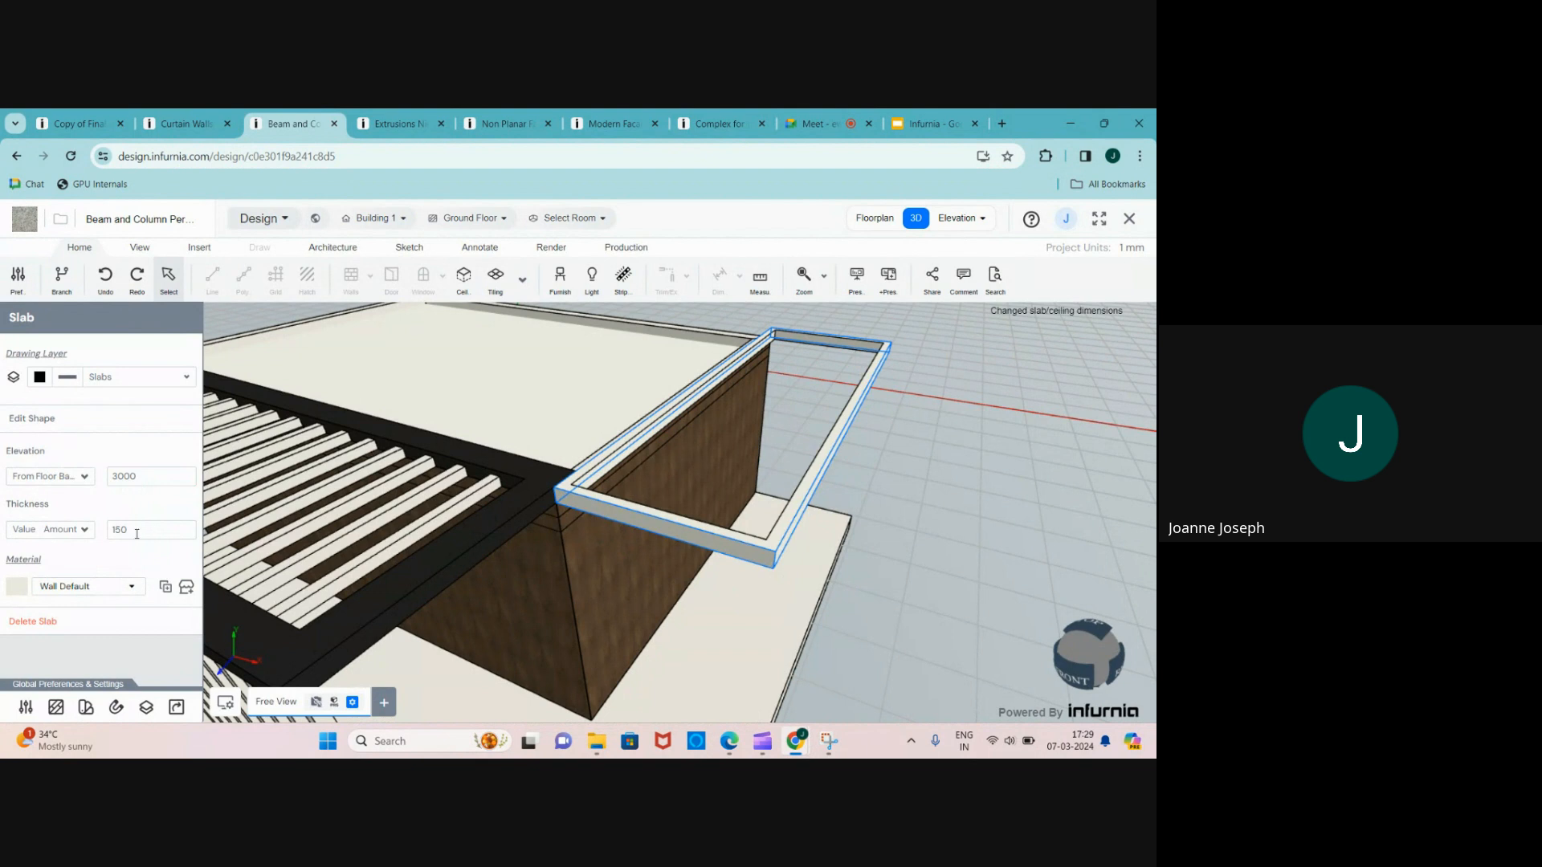
click(123, 595)
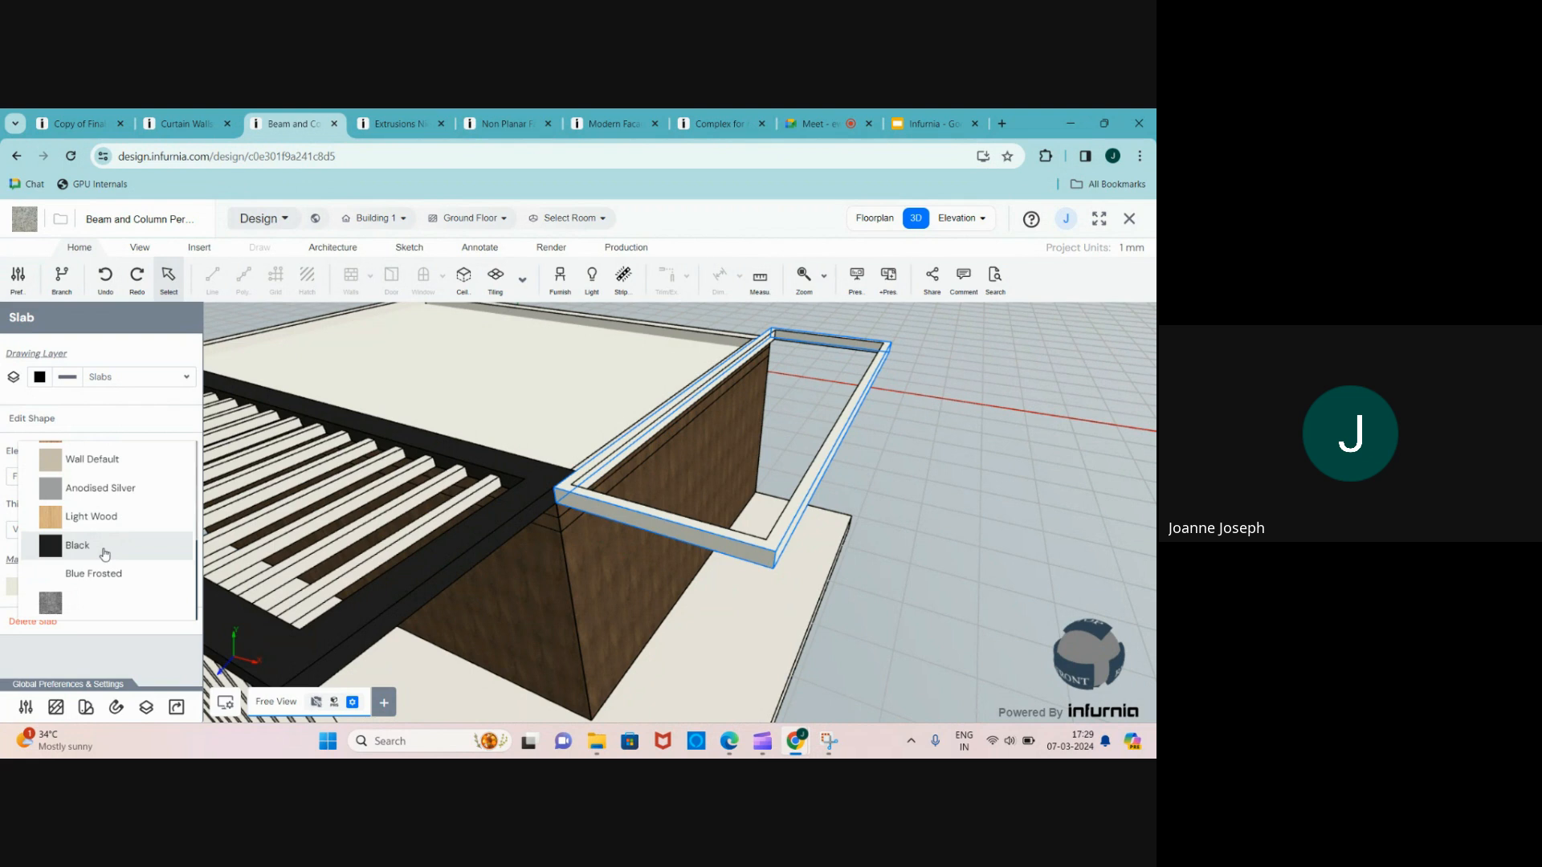
click(104, 552)
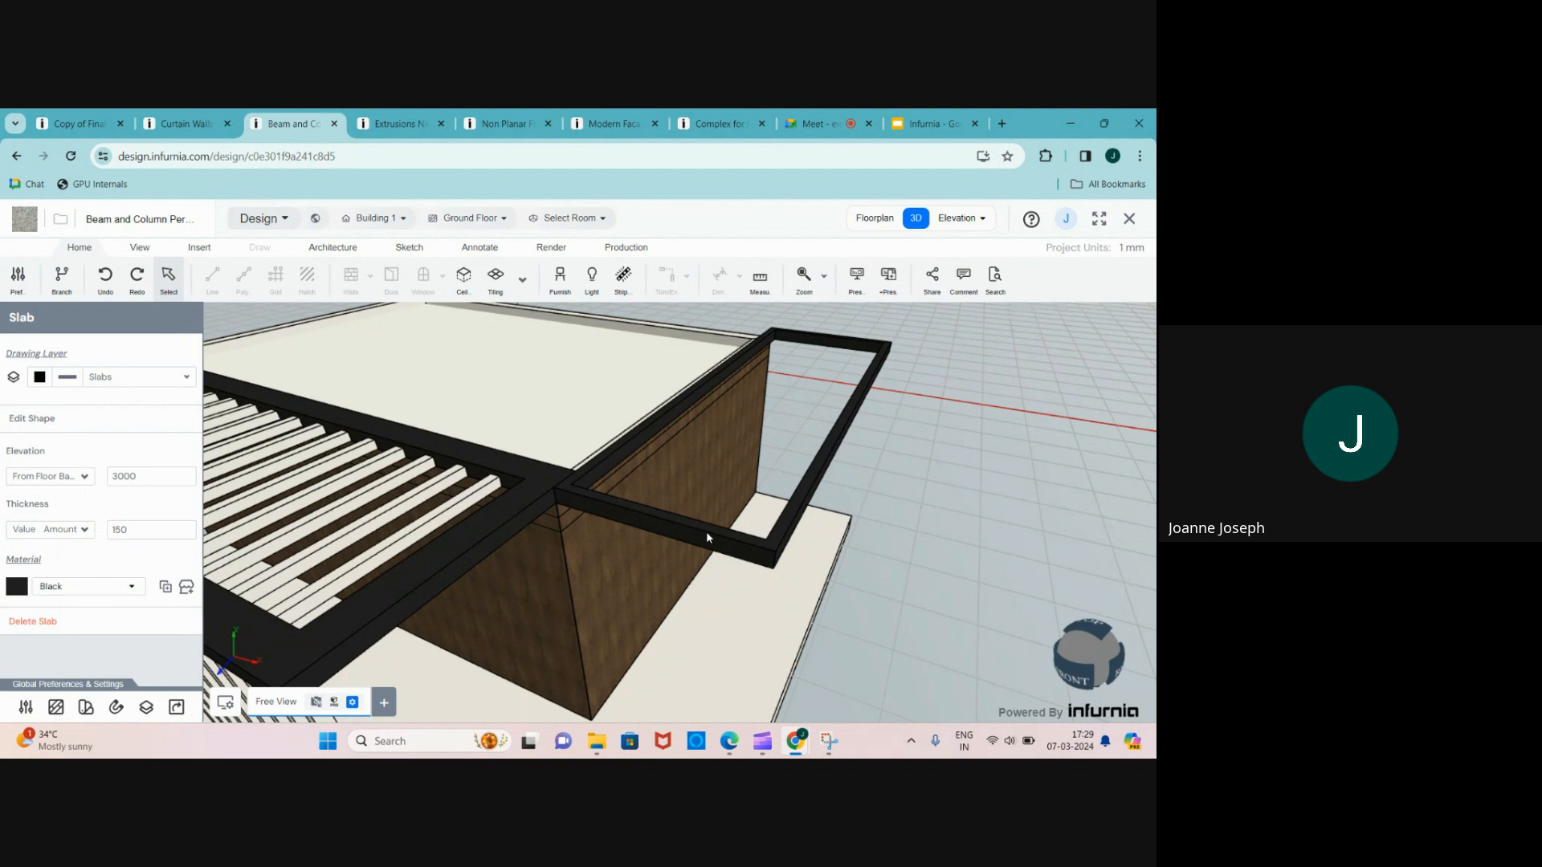
- Place a beam in the floorplan inside the side frame's opening, flush with its inner edge beside the wall
click(870, 218)
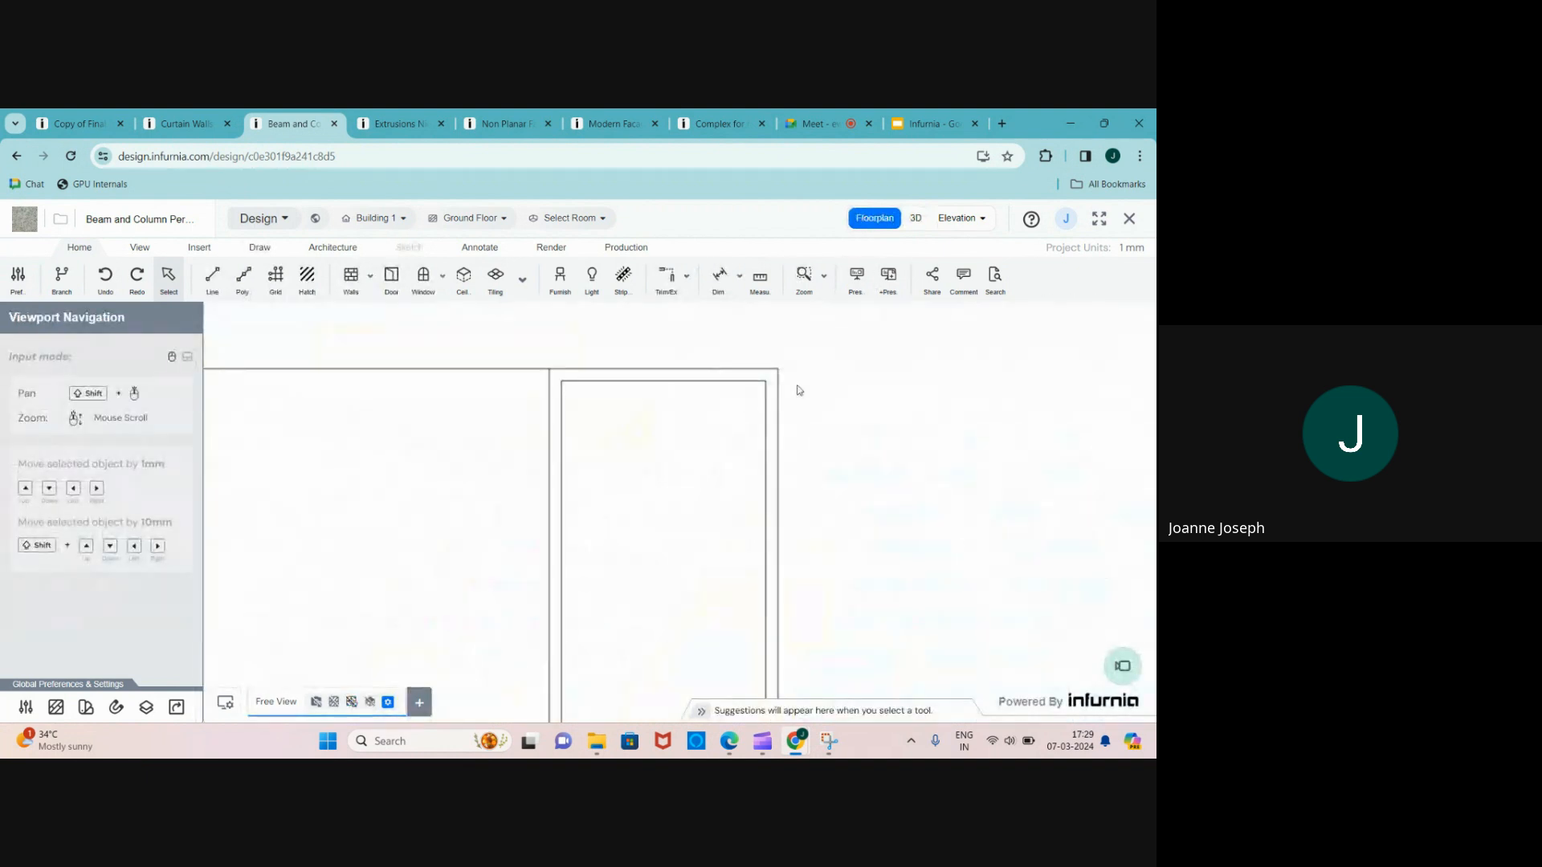
click(521, 281)
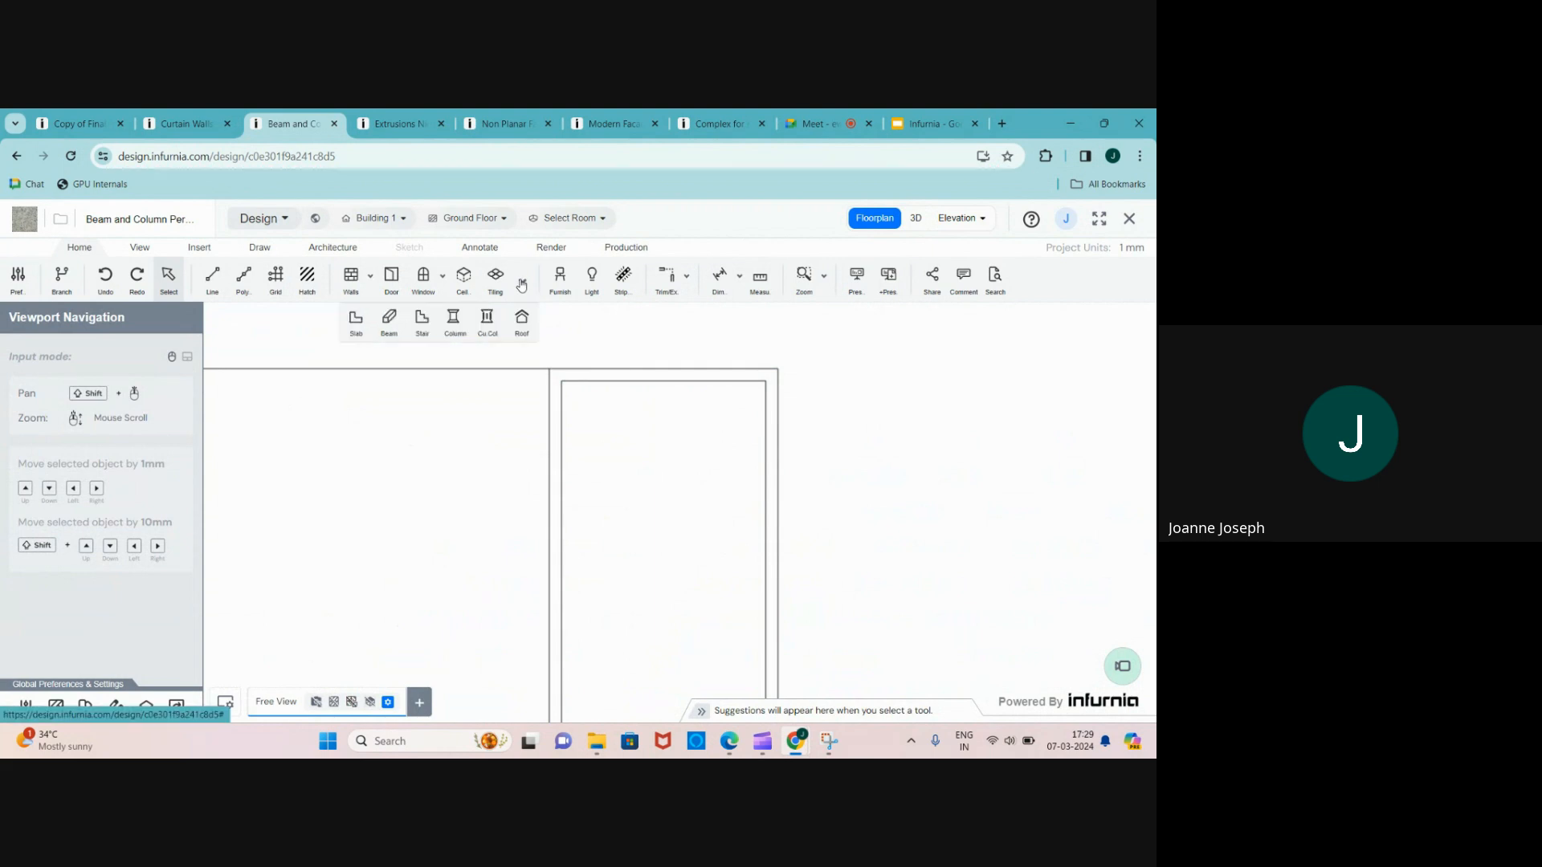
click(388, 320)
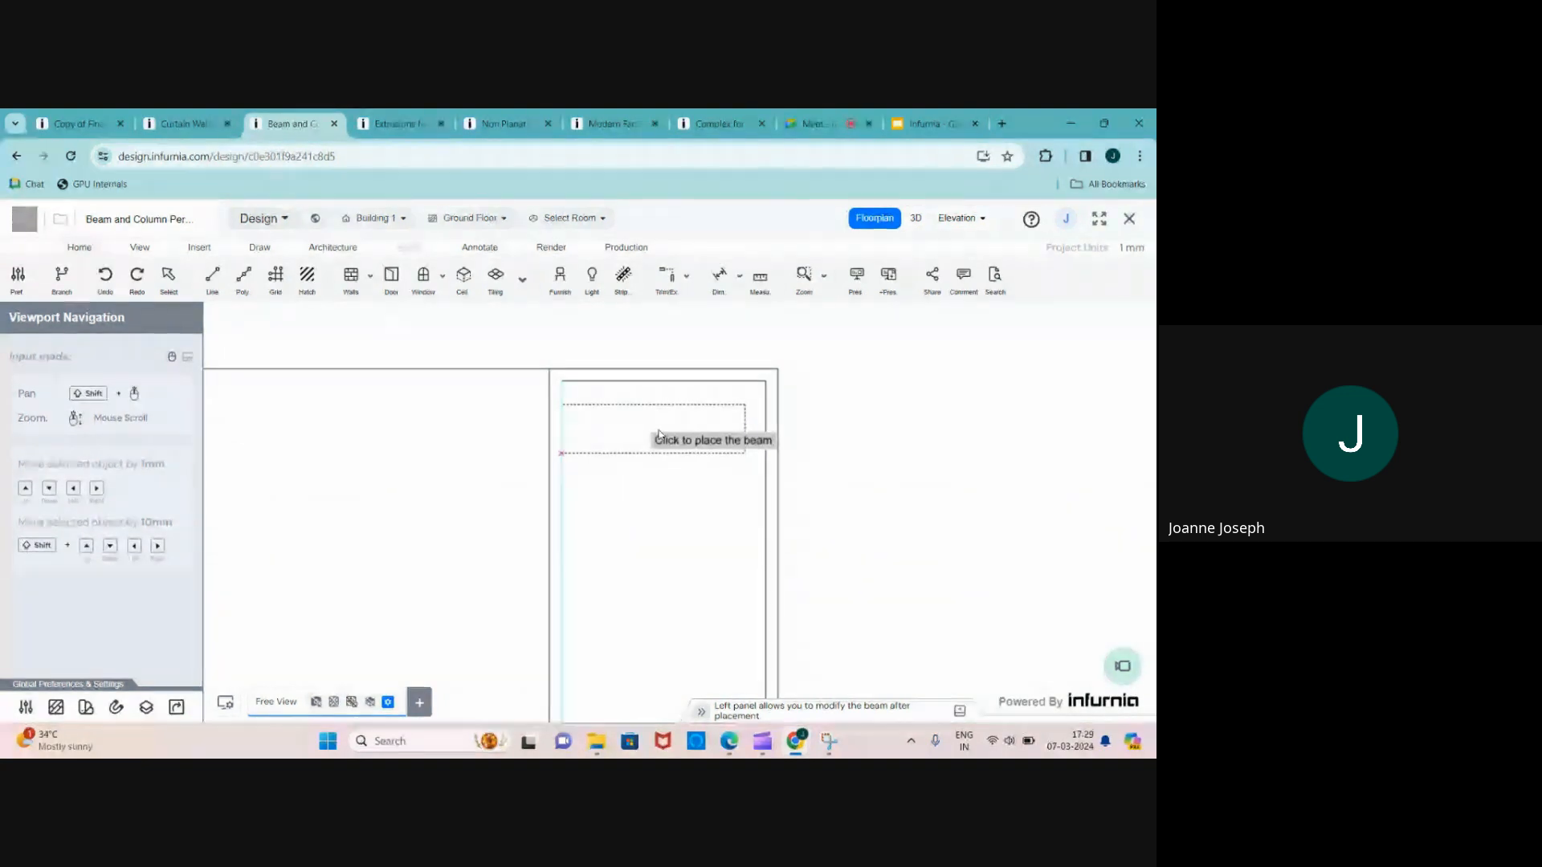
click(658, 436)
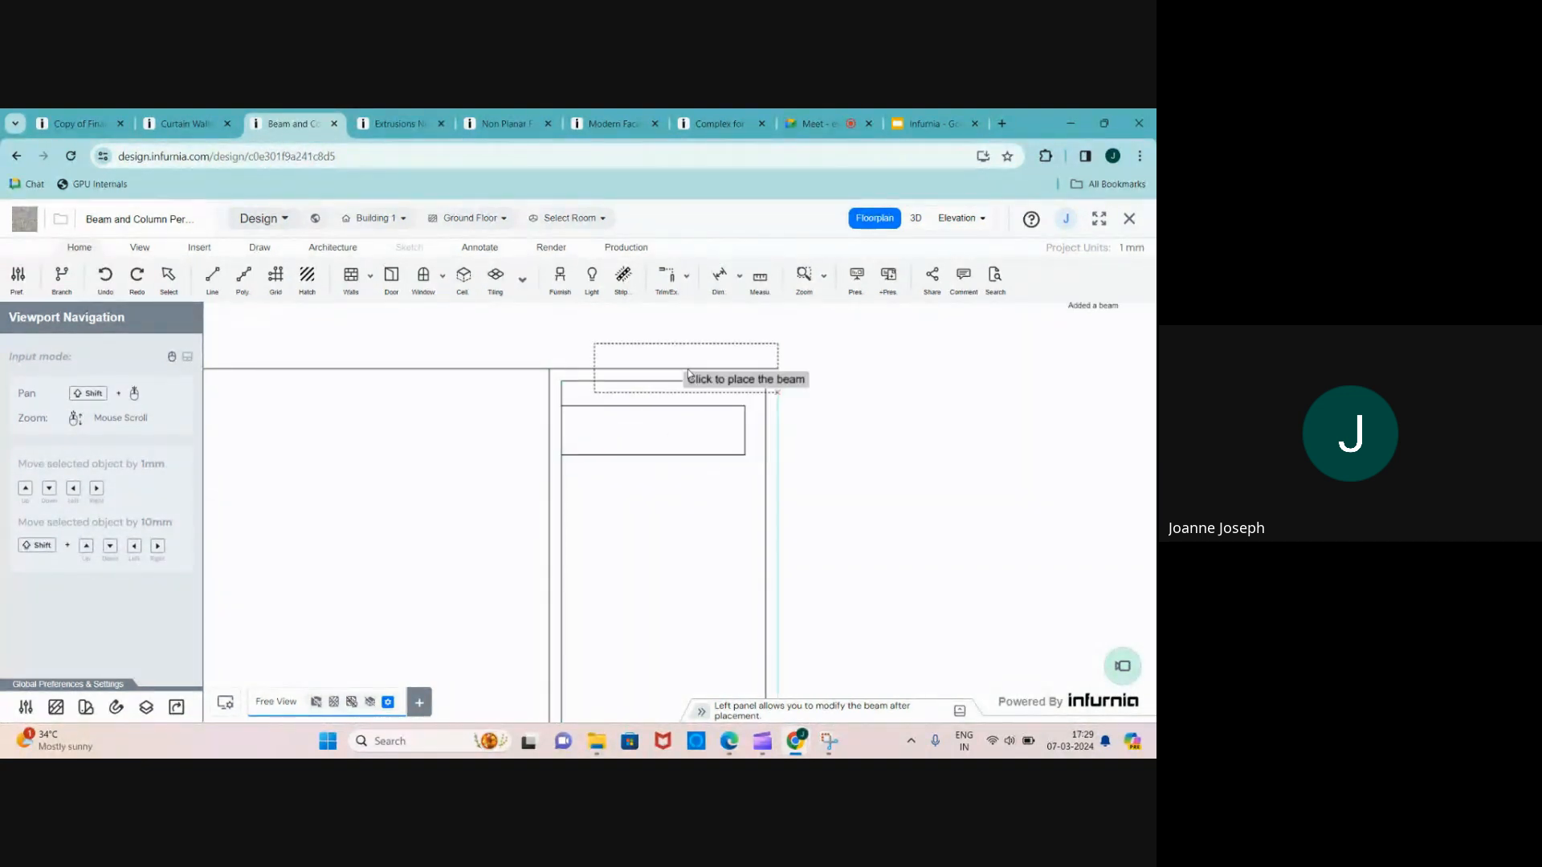
key(Escape)
scroll(673, 427, up, 1)
click(673, 427)
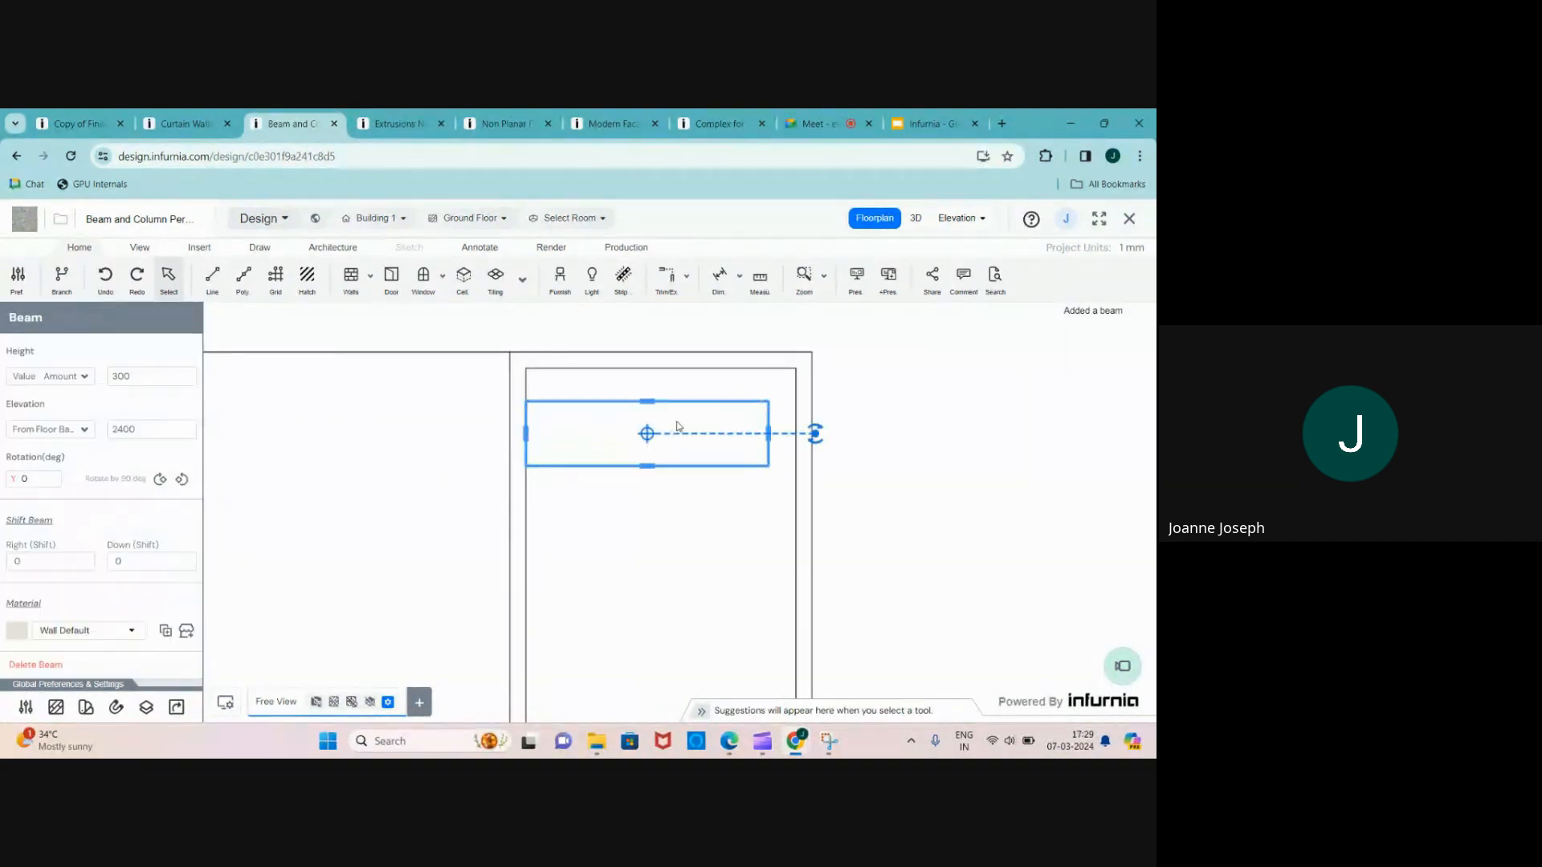
- Set the beam's depth to 100 mm and start editing its height
scroll(679, 426, up, 2)
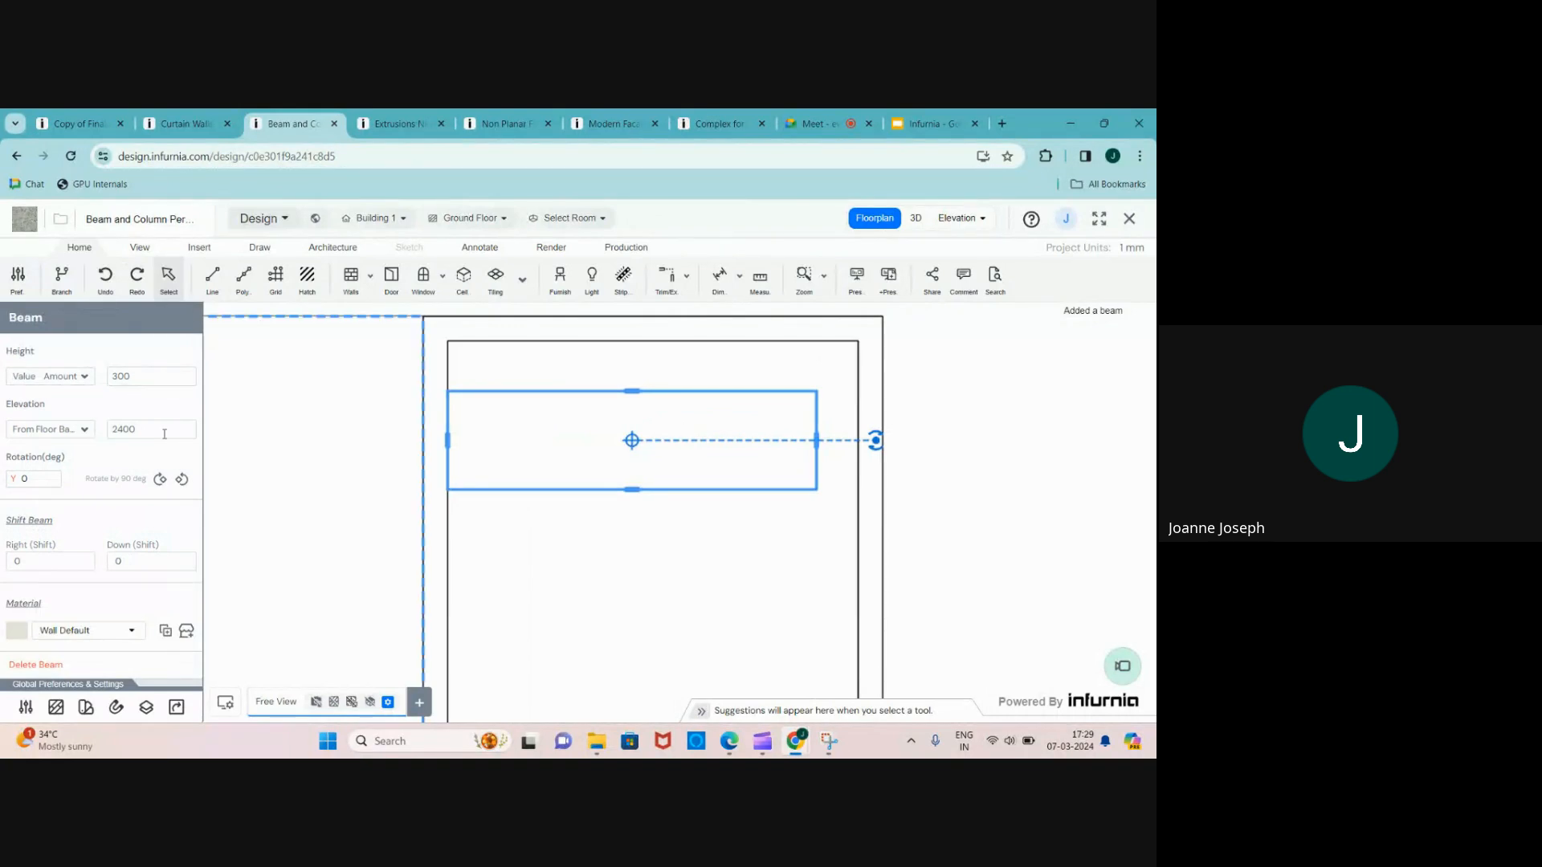
scroll(145, 419, up, 2)
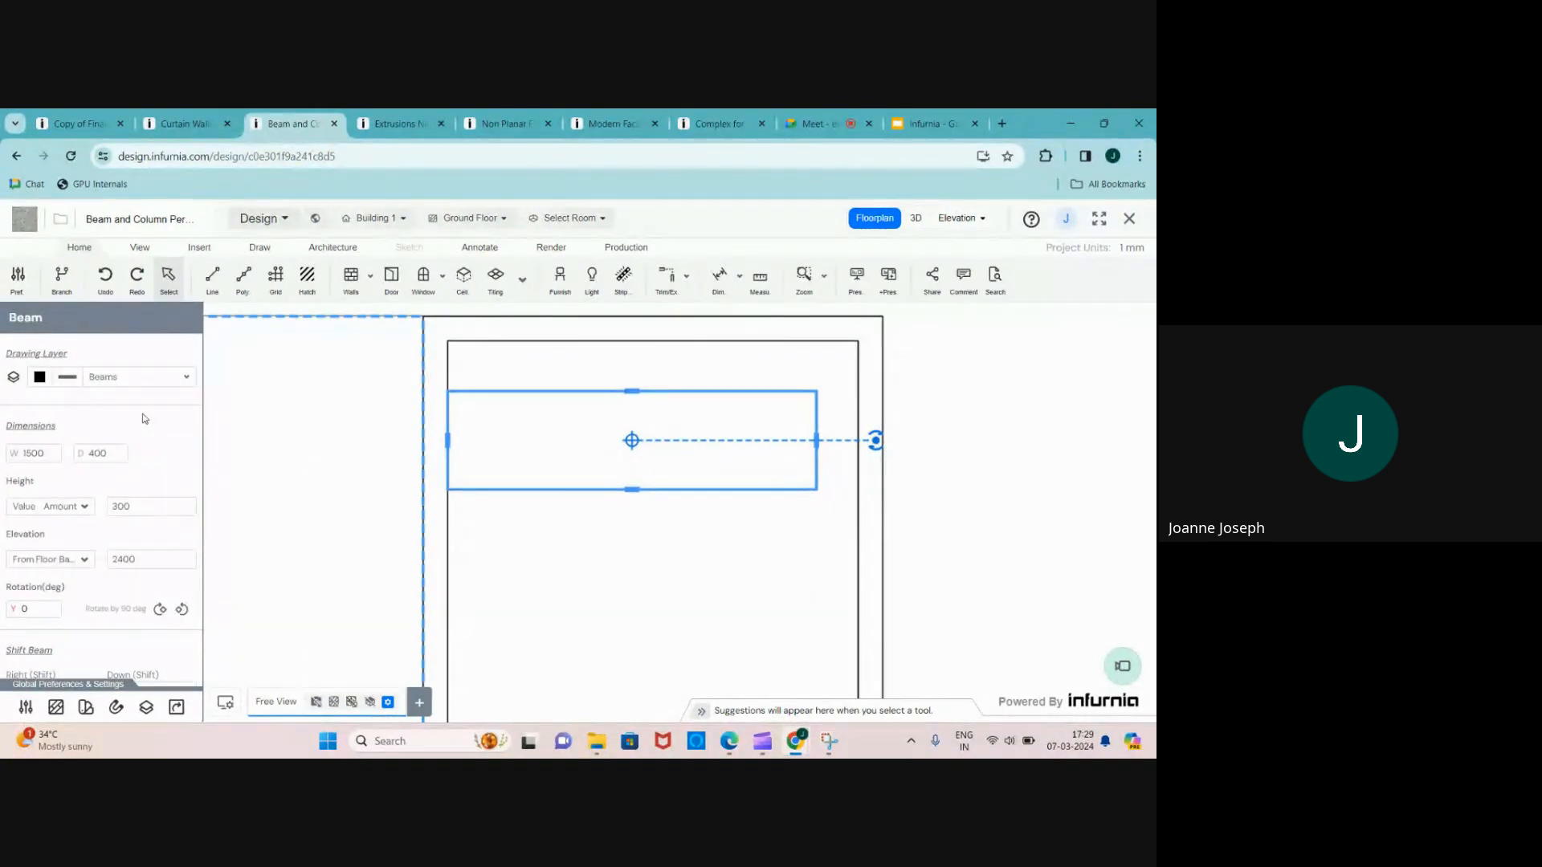
double_click(113, 452)
text(100)
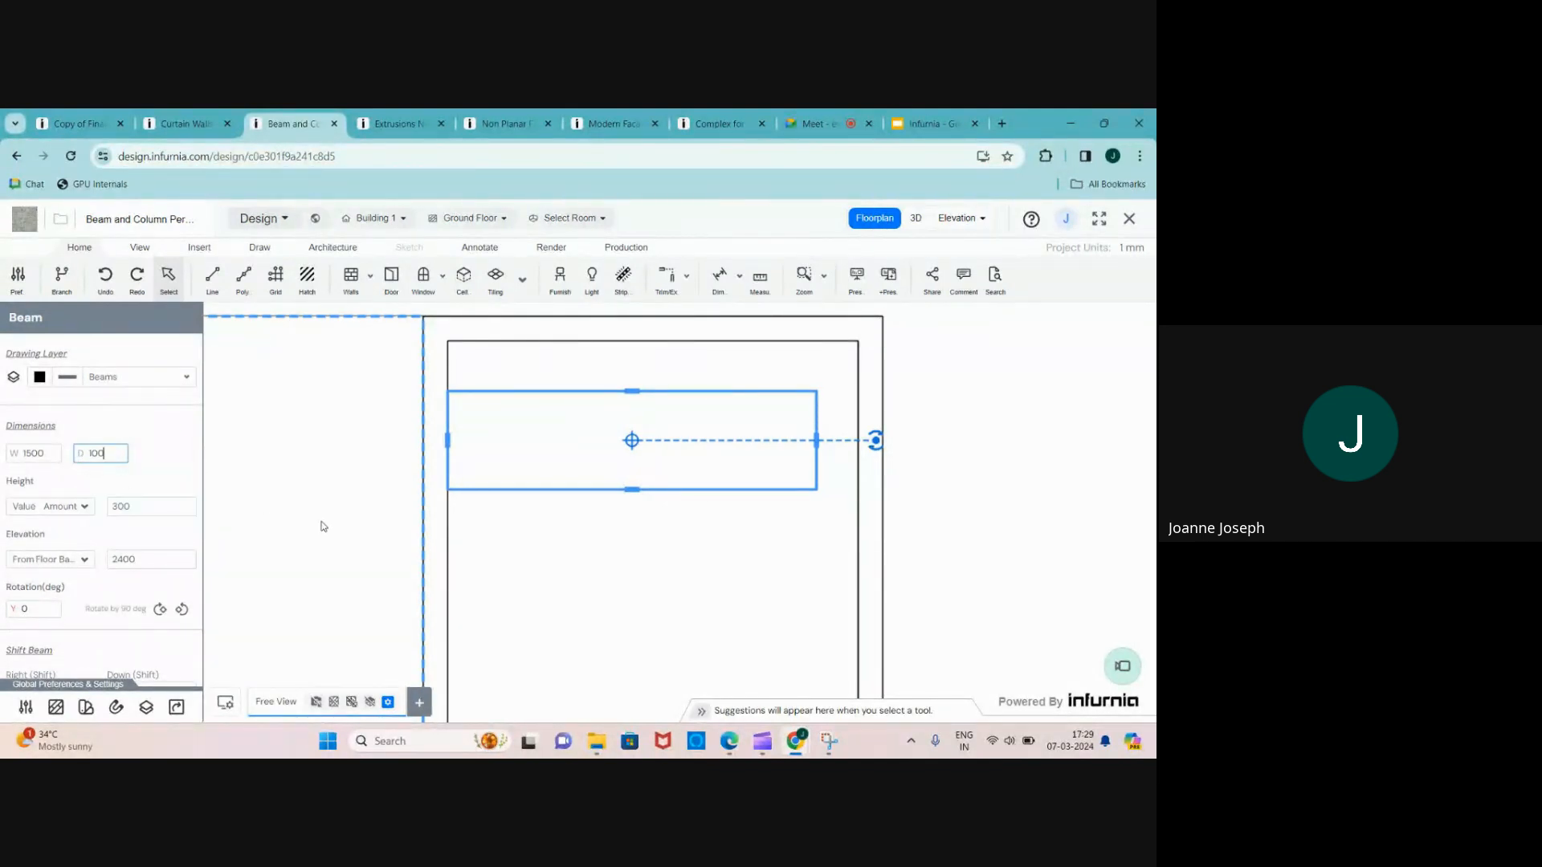
click(323, 525)
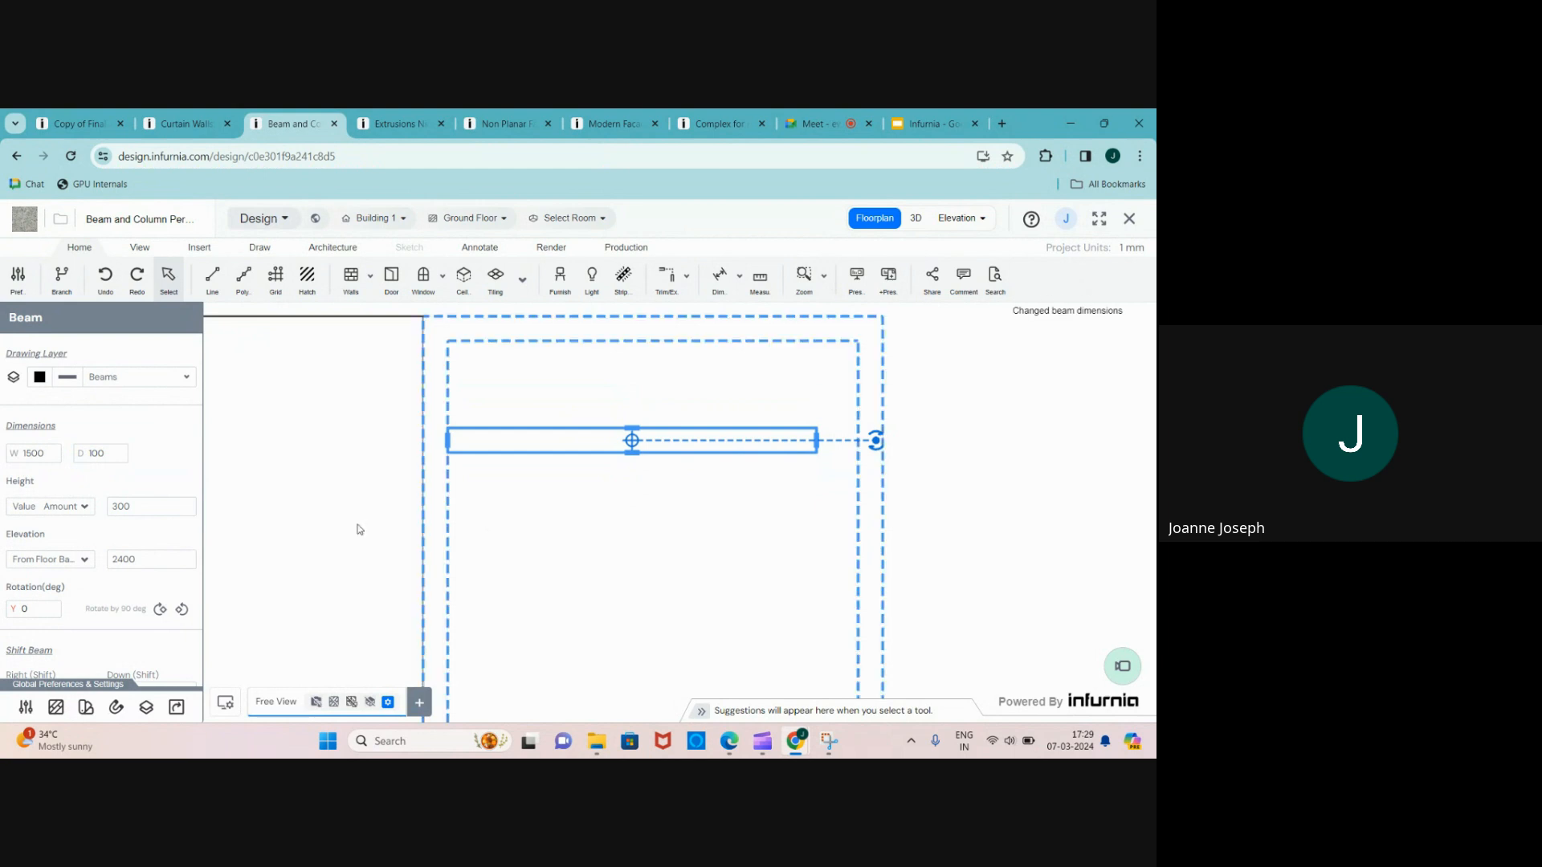
click(139, 506)
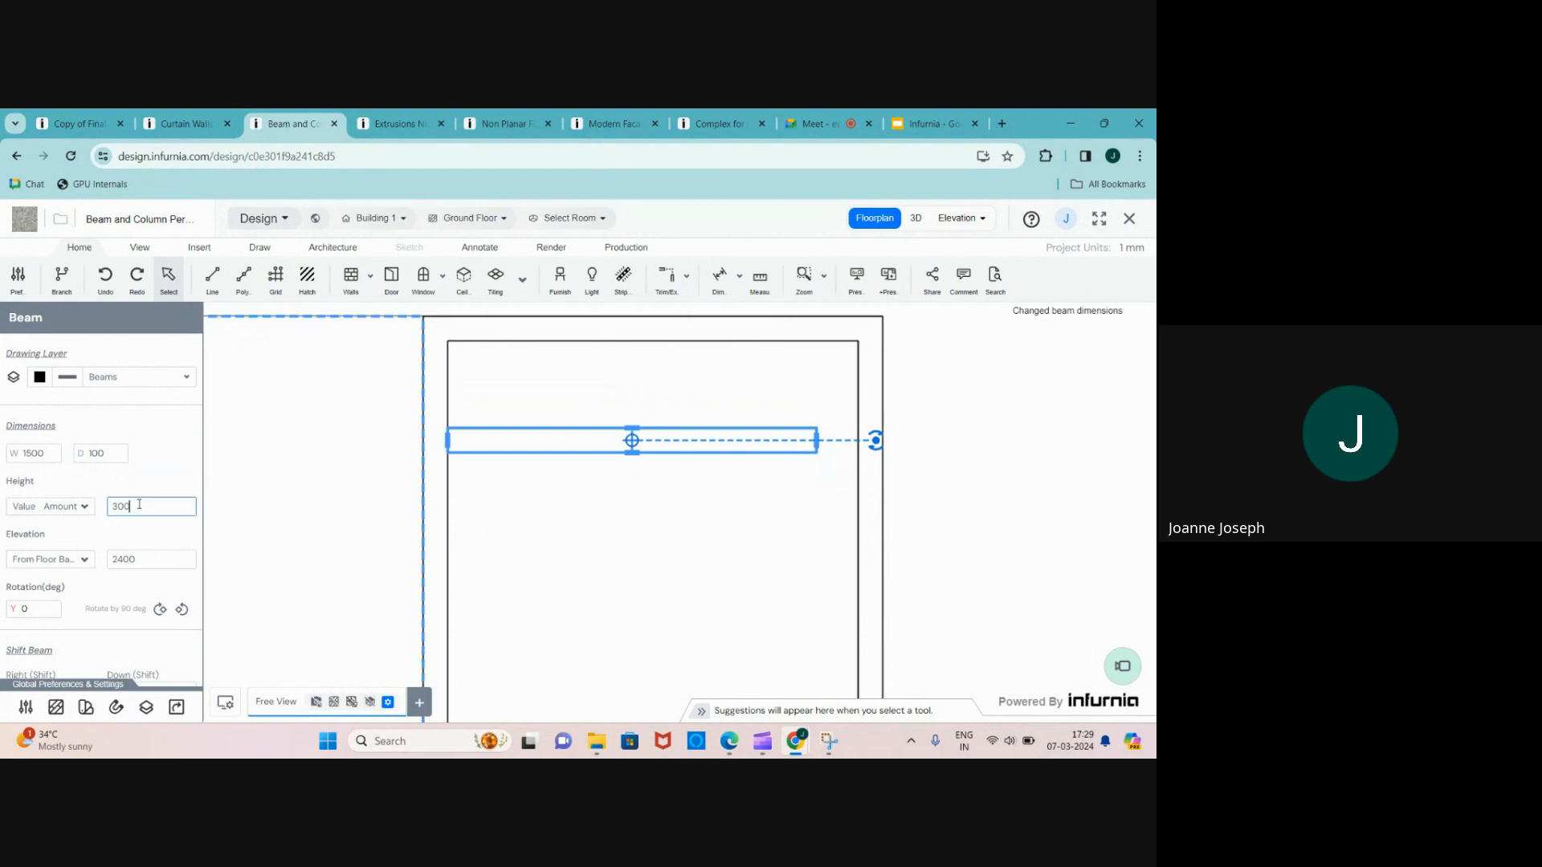
double_click(139, 506)
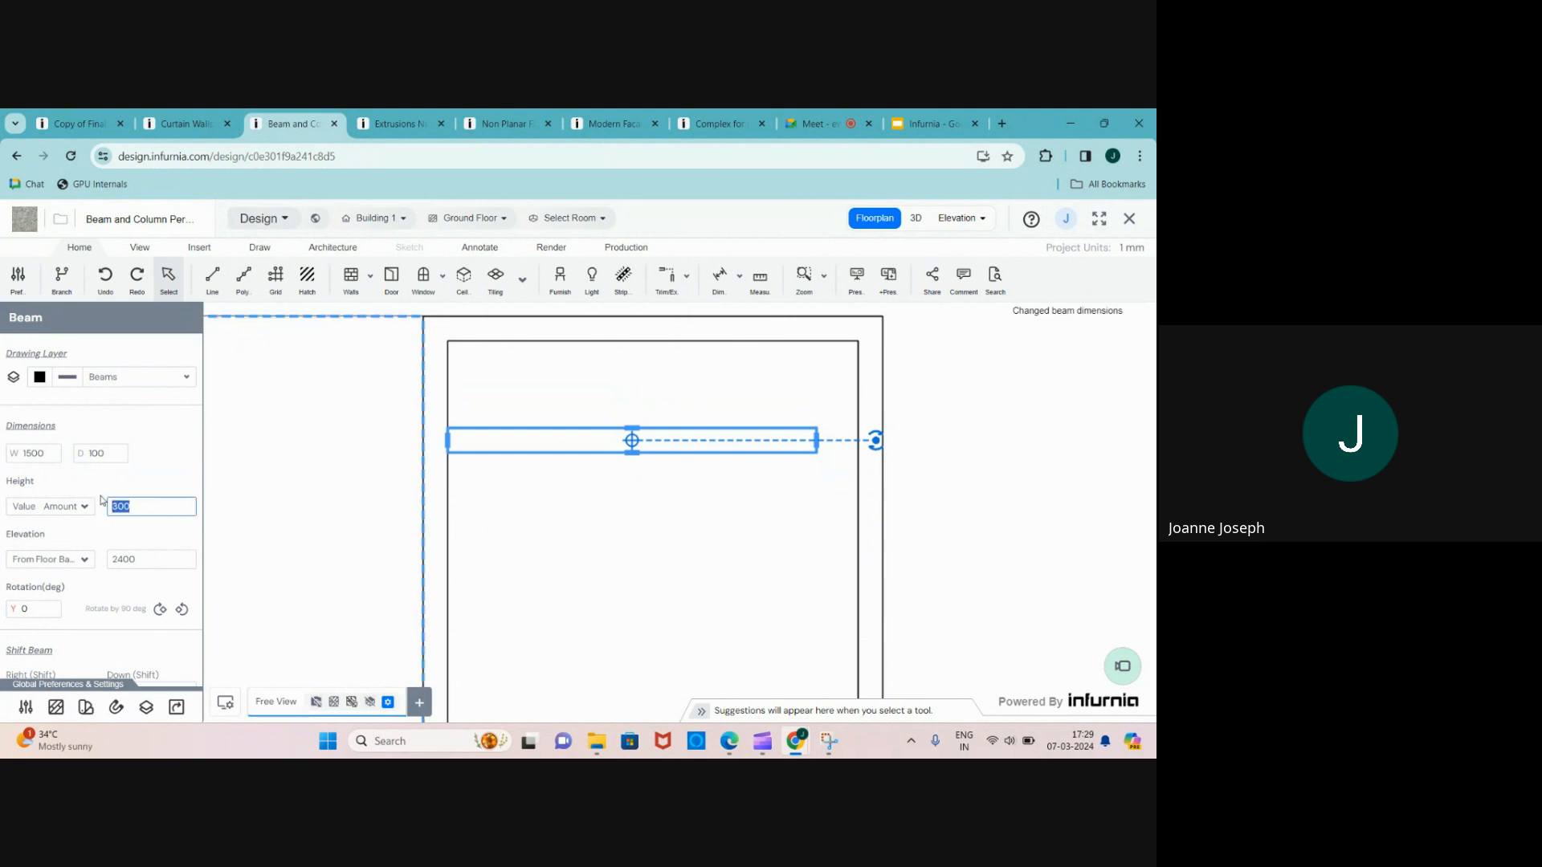
- Check the beam in 3D against the side frame and delete it
click(916, 219)
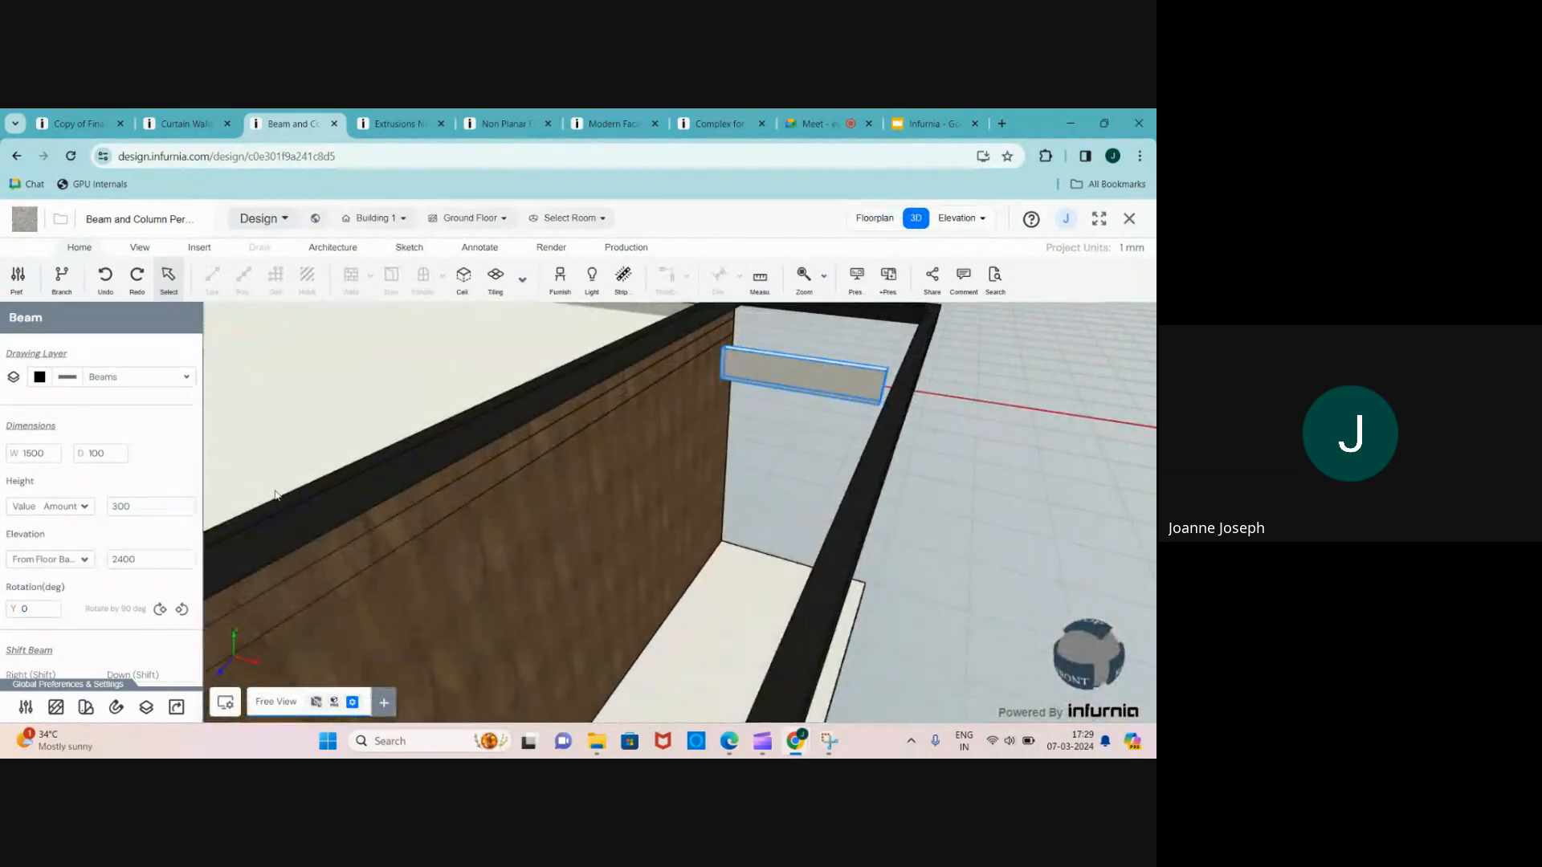
double_click(114, 506)
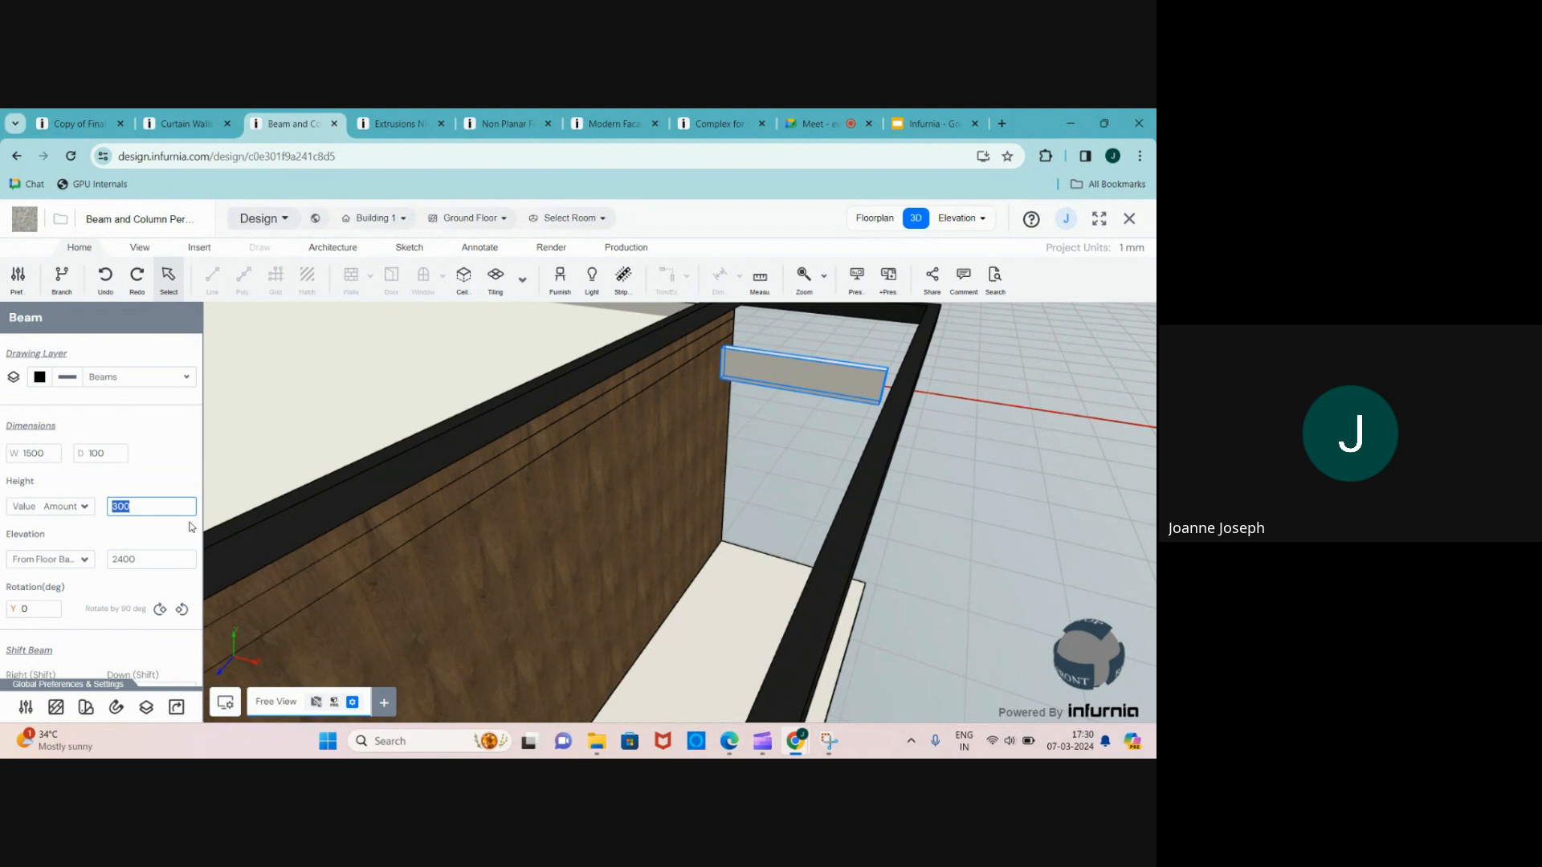
text(0)
key(Delete)
- Place a new beam in the floorplan inside the side frame's opening, against its inner edge beside the wall
click(875, 218)
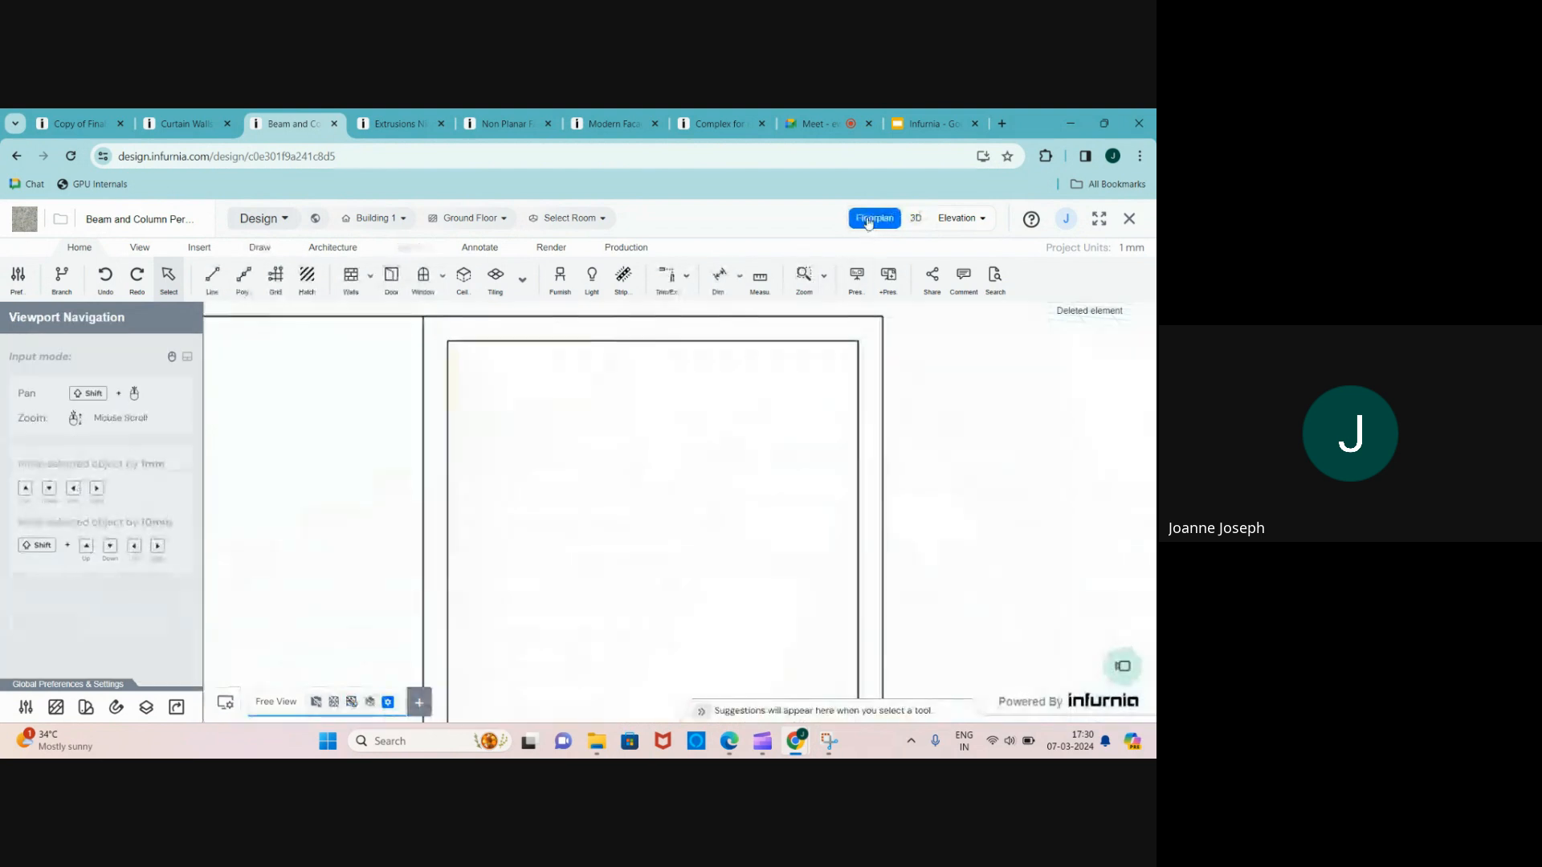
click(522, 279)
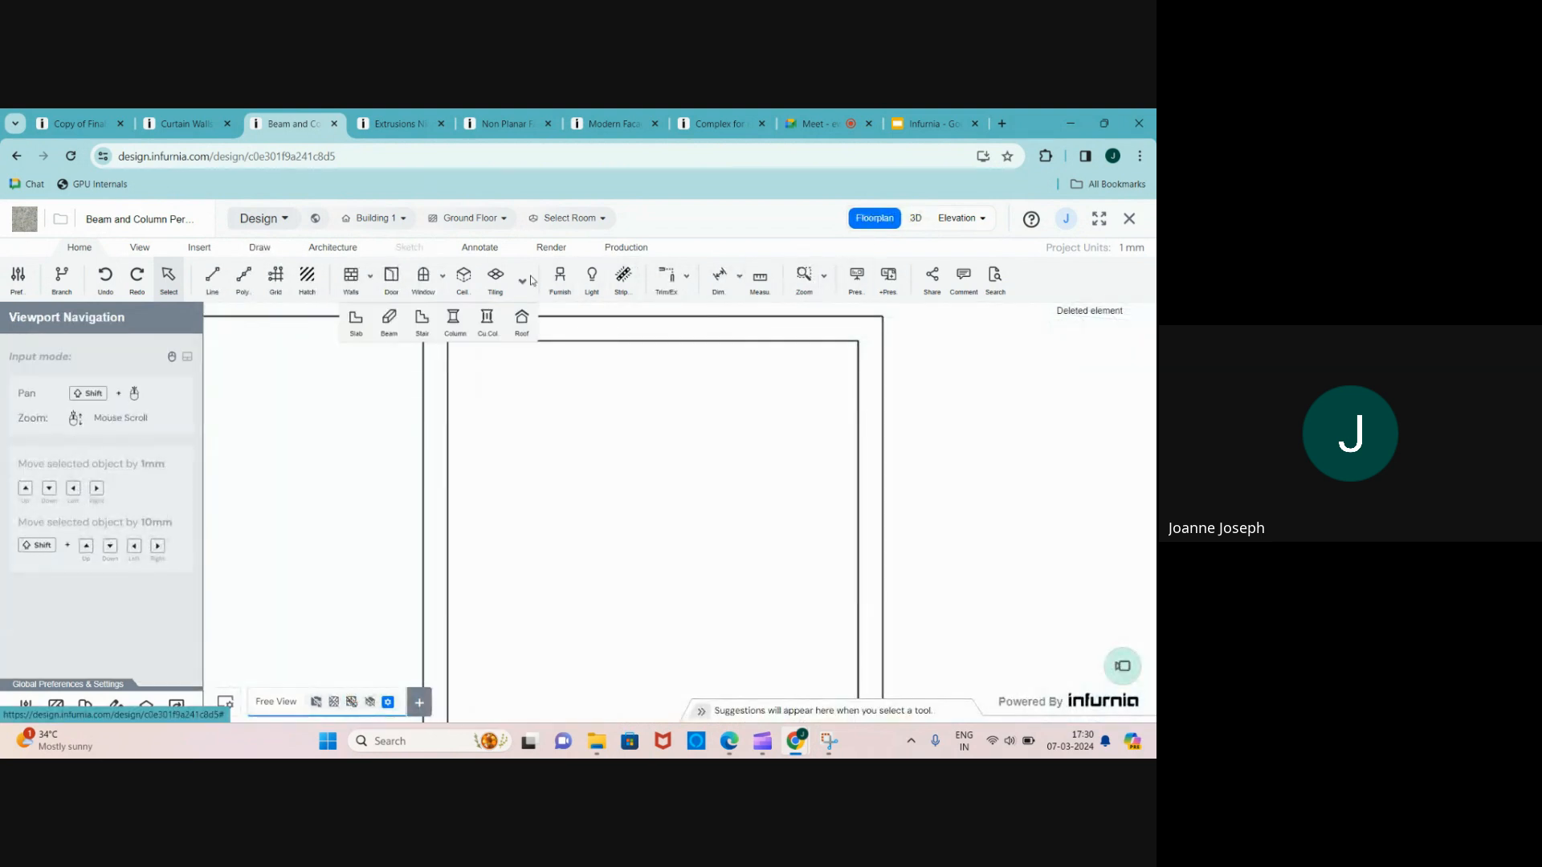
click(332, 248)
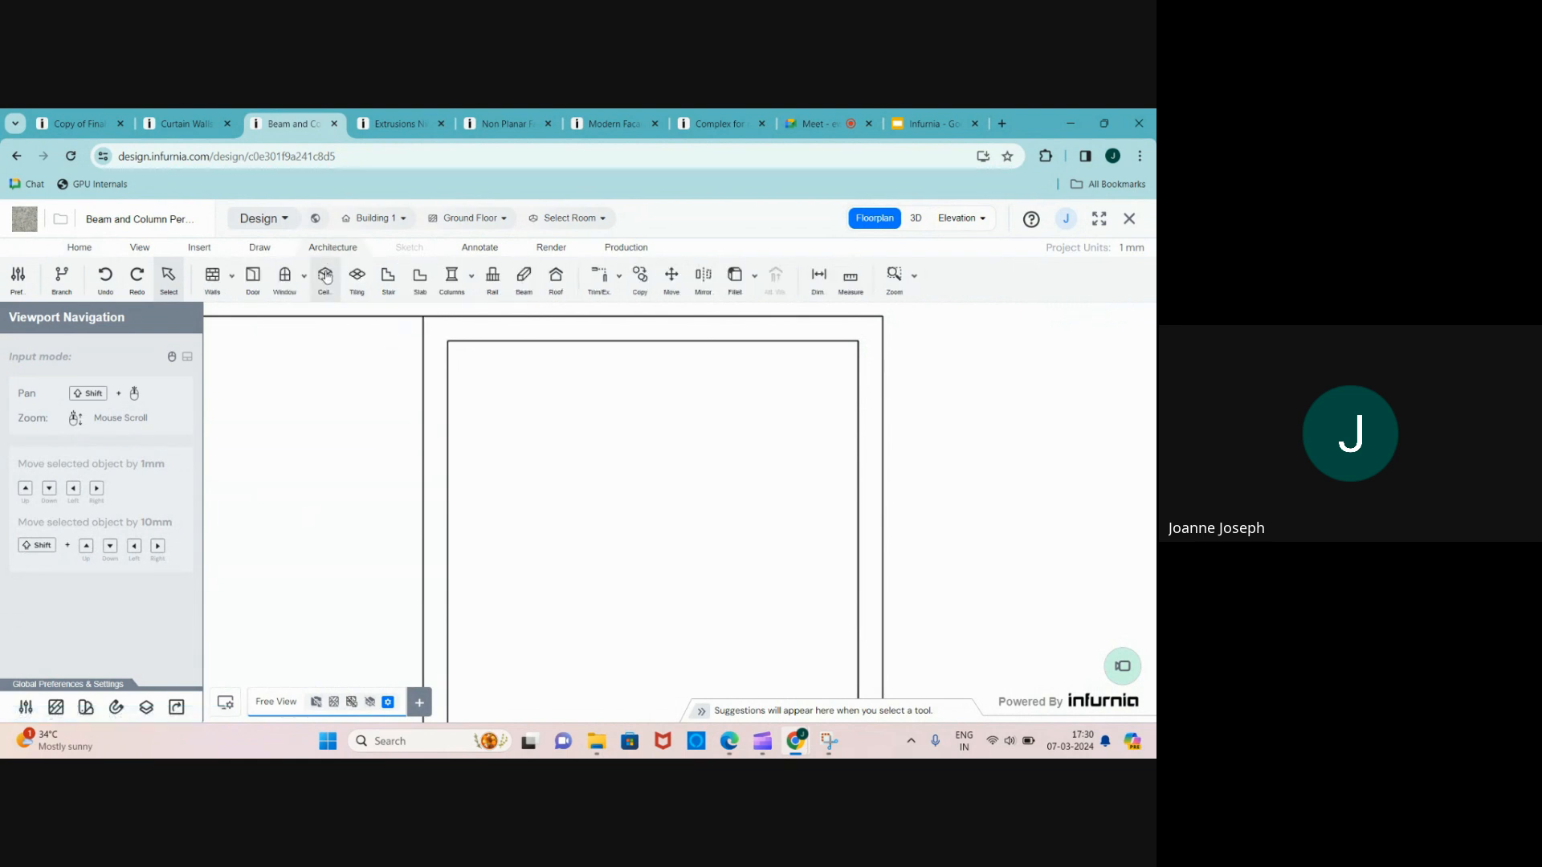
click(523, 273)
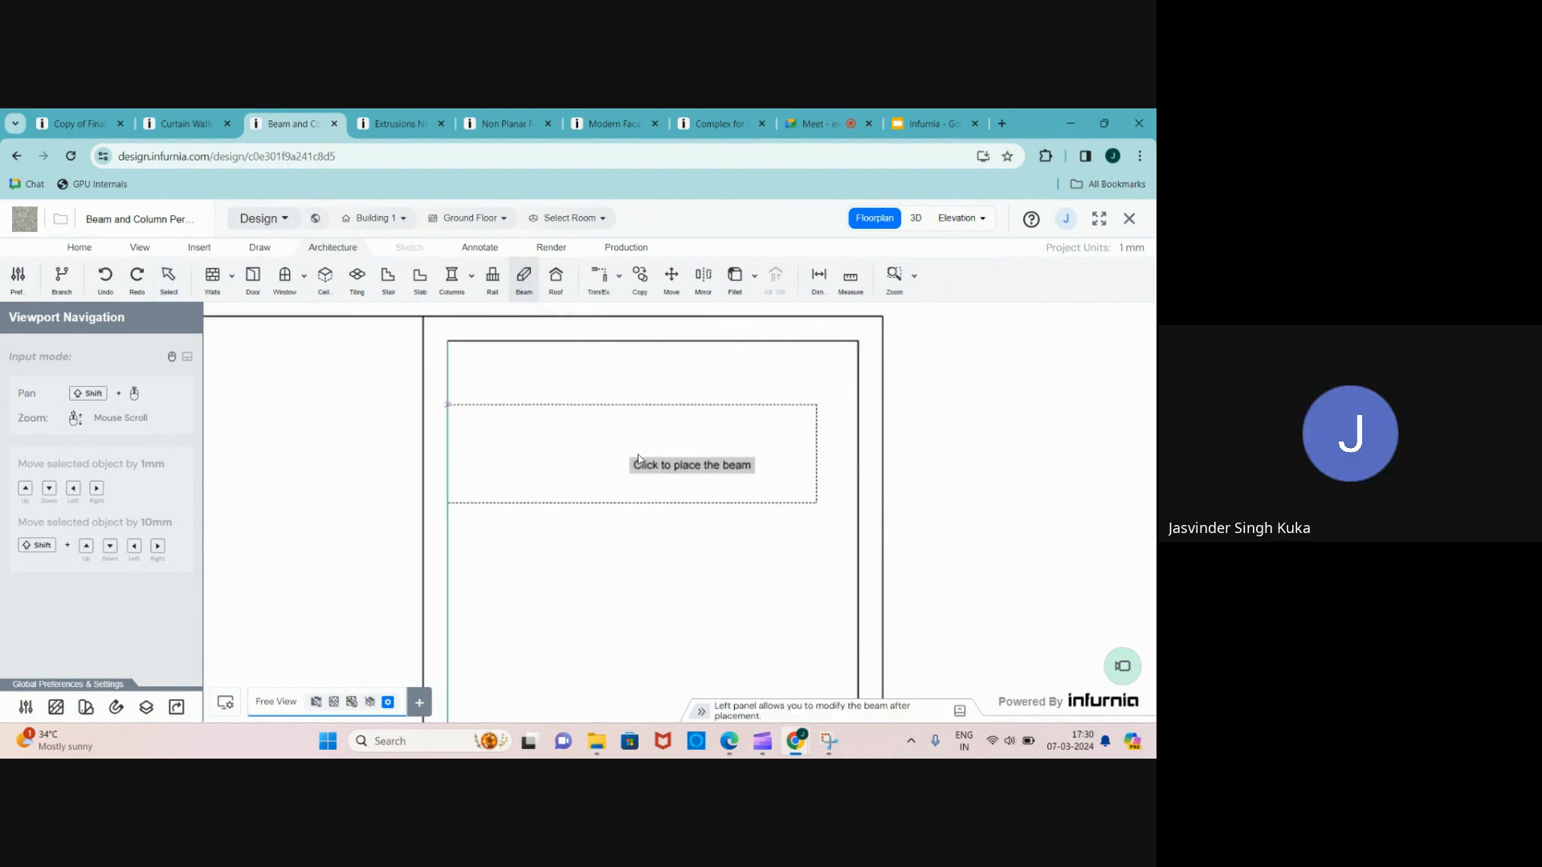
click(638, 458)
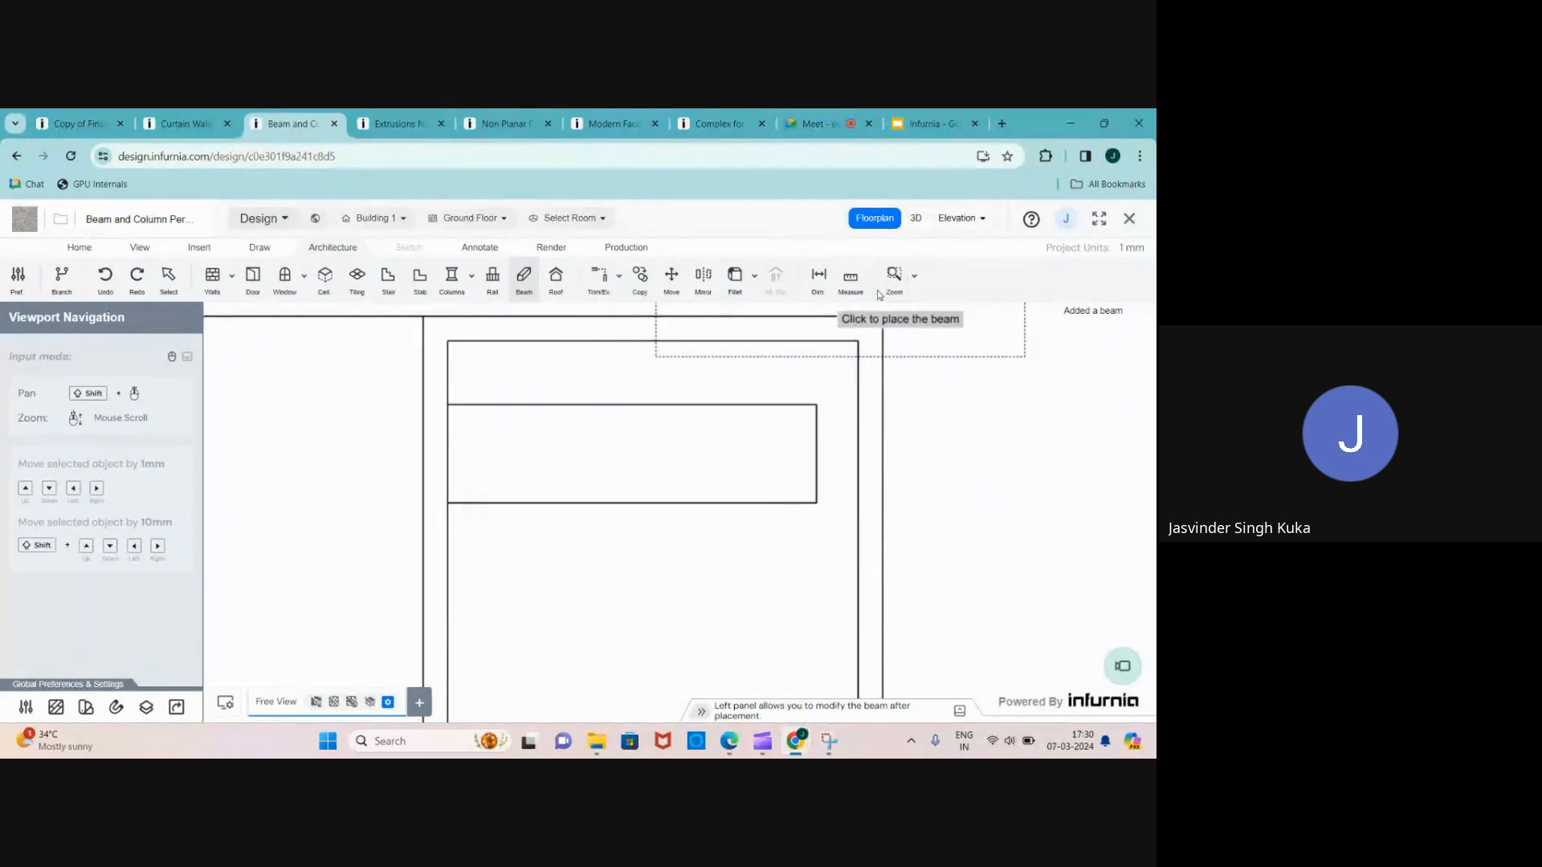
key(Escape)
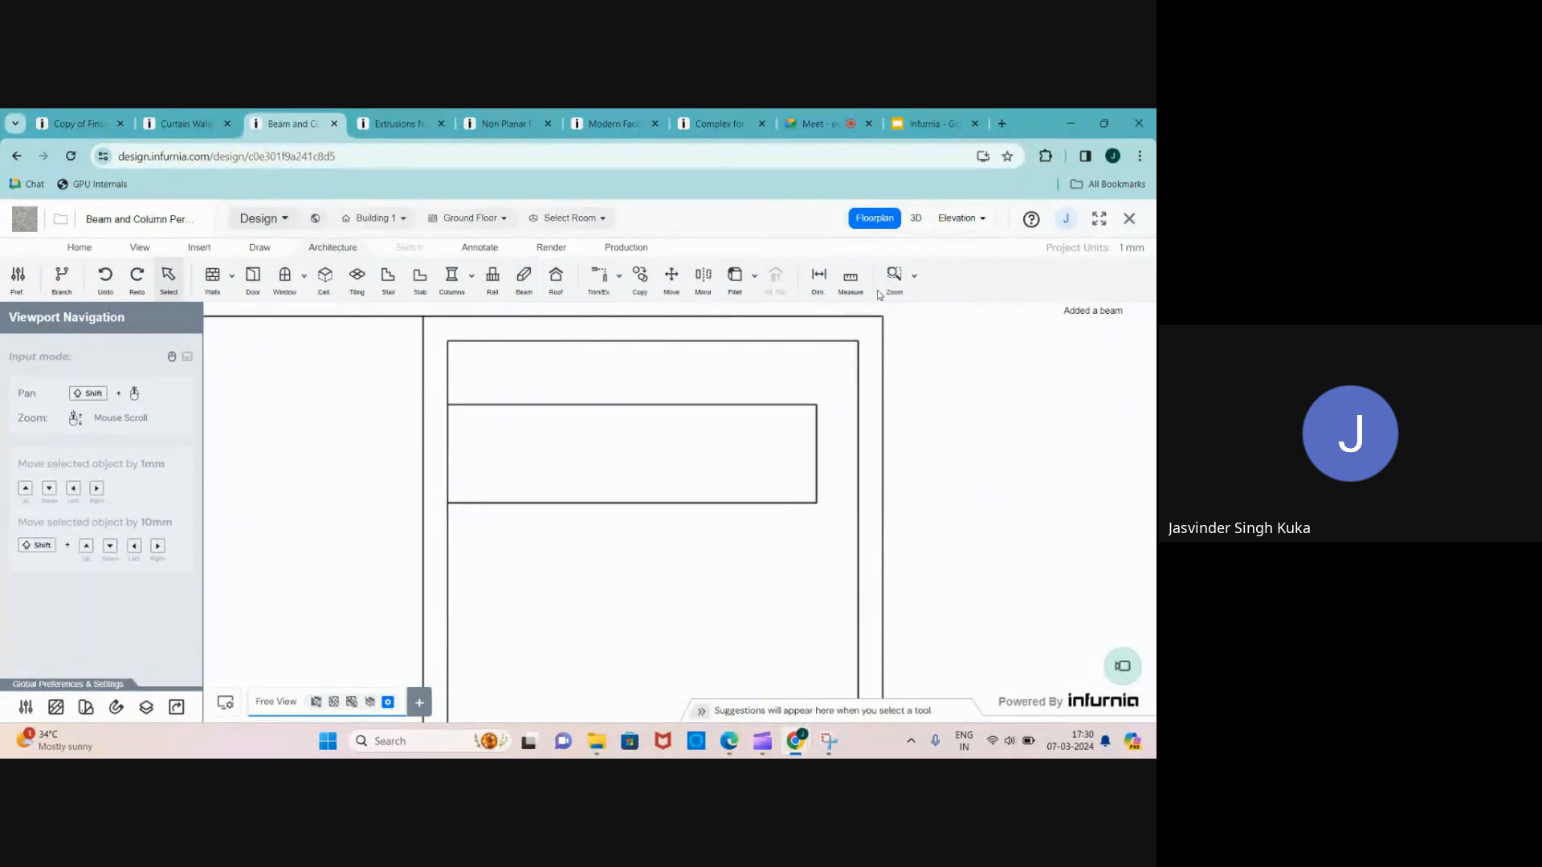
- Select the new beam in 3D and set its elevation from the floor base to 3000 mm
click(916, 218)
scroll(775, 396, down, 5)
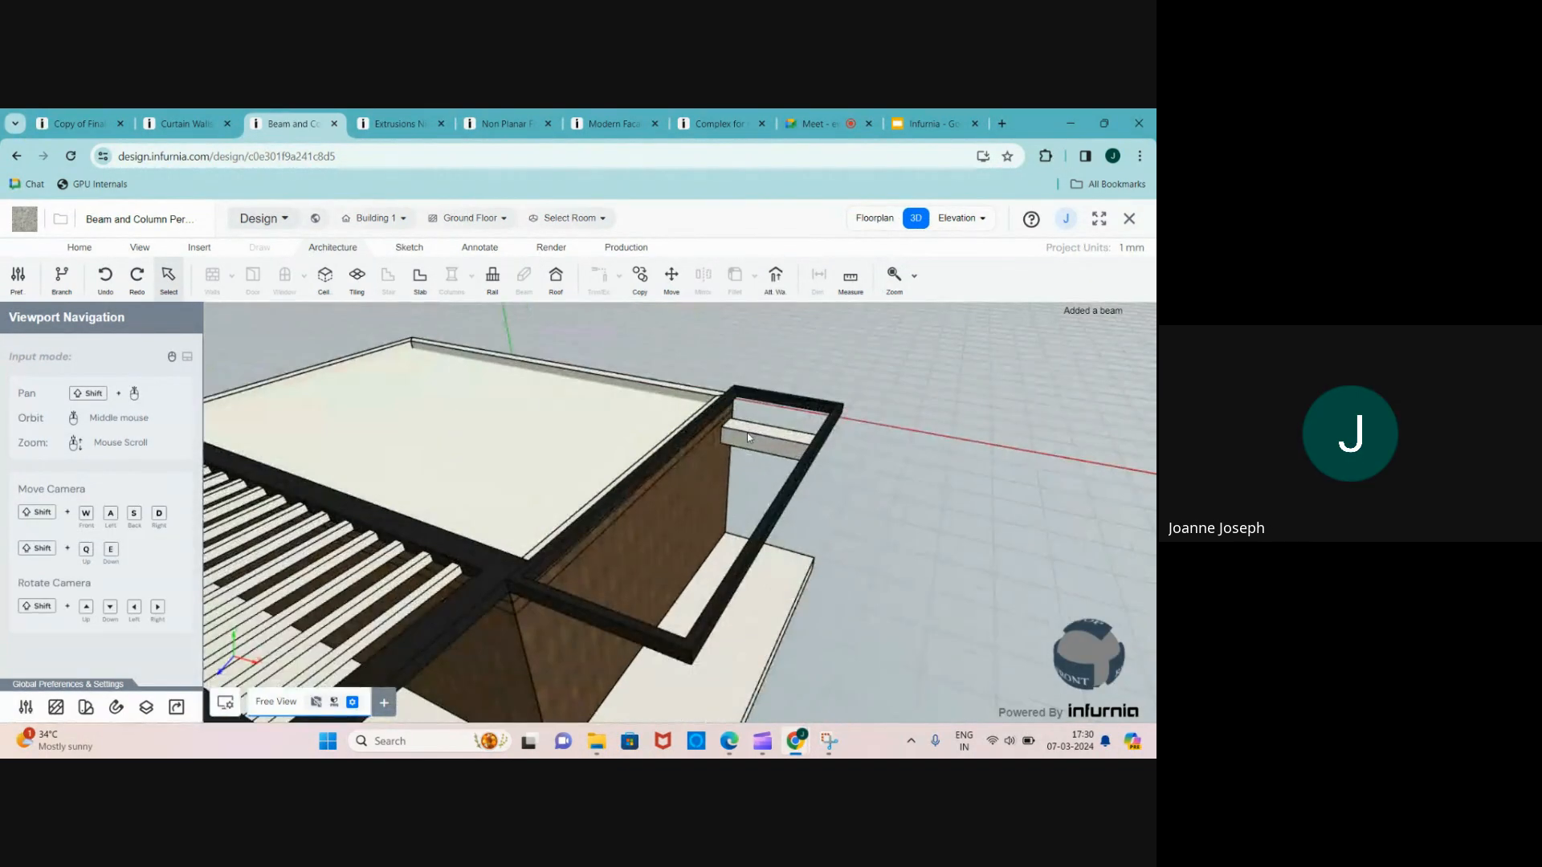
click(747, 432)
scroll(747, 432, up, 4)
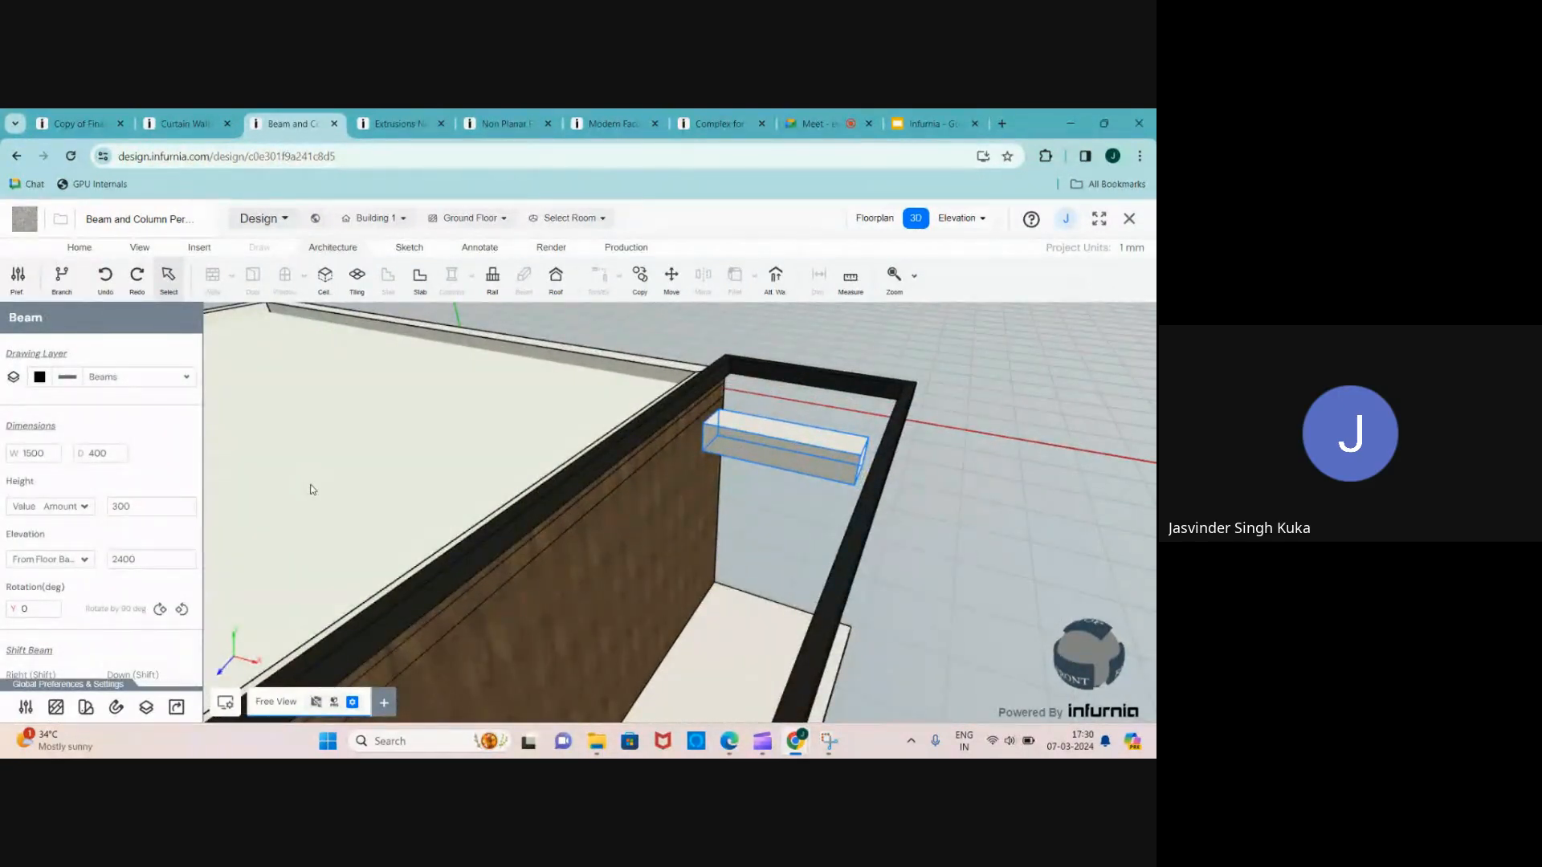
scroll(284, 572, down, 1)
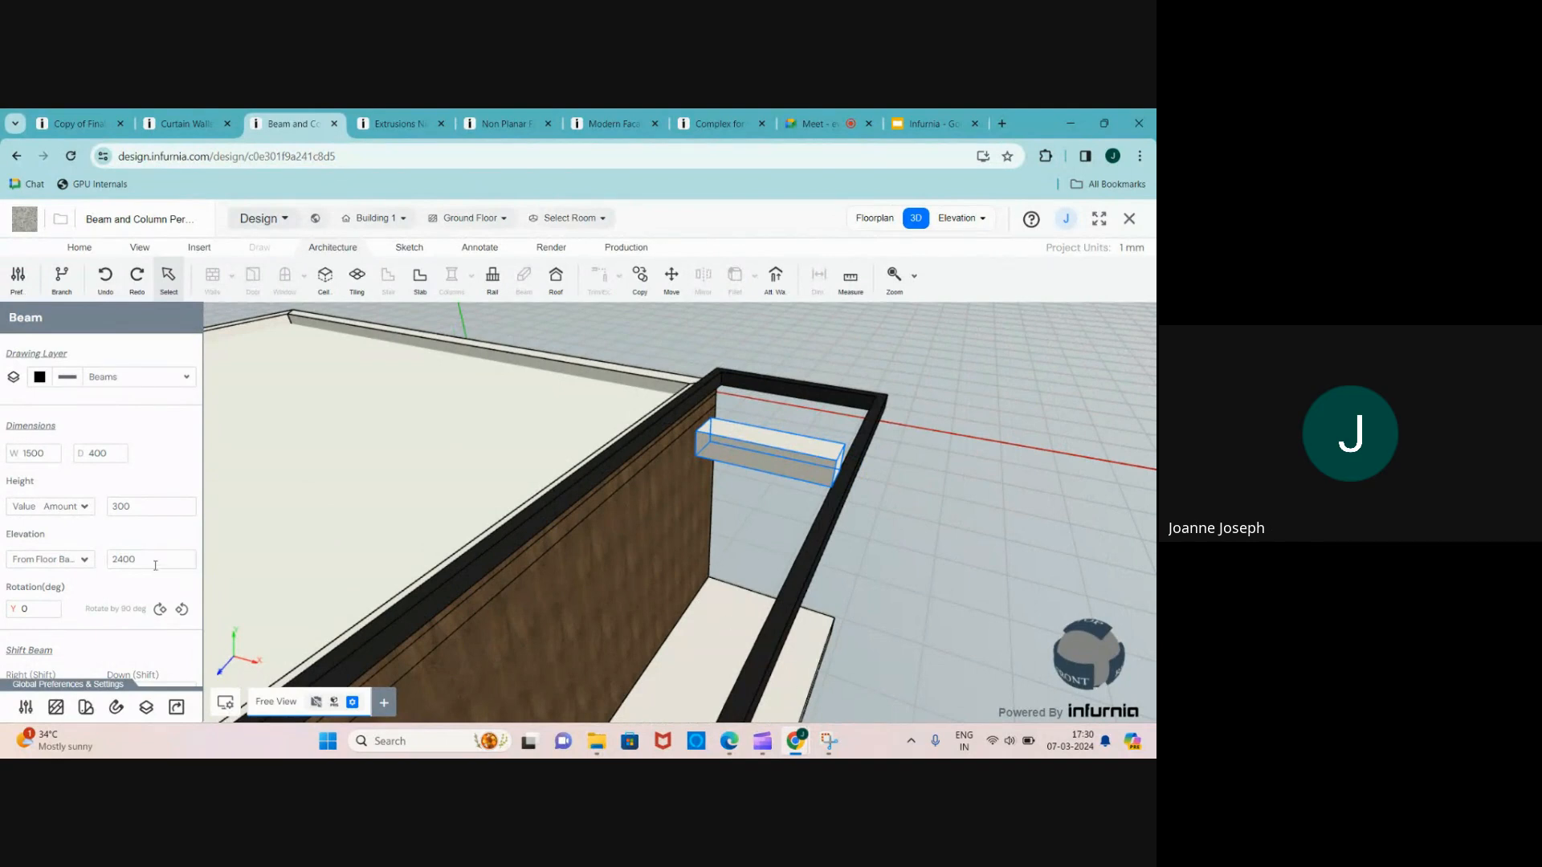
drag(148, 560, 110, 562)
text(300)
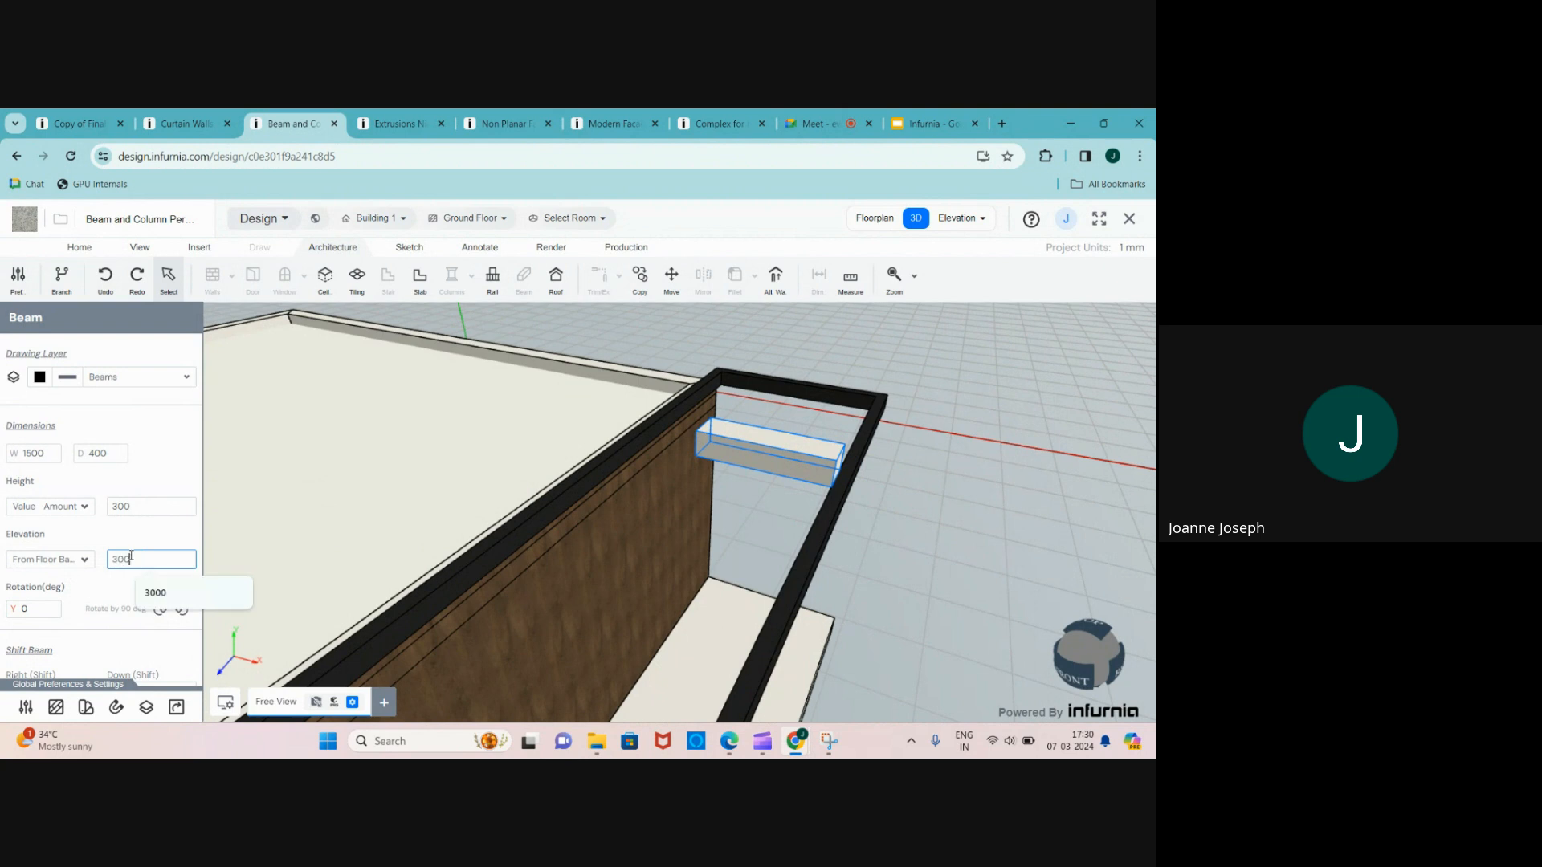
text(0)
key(Return)
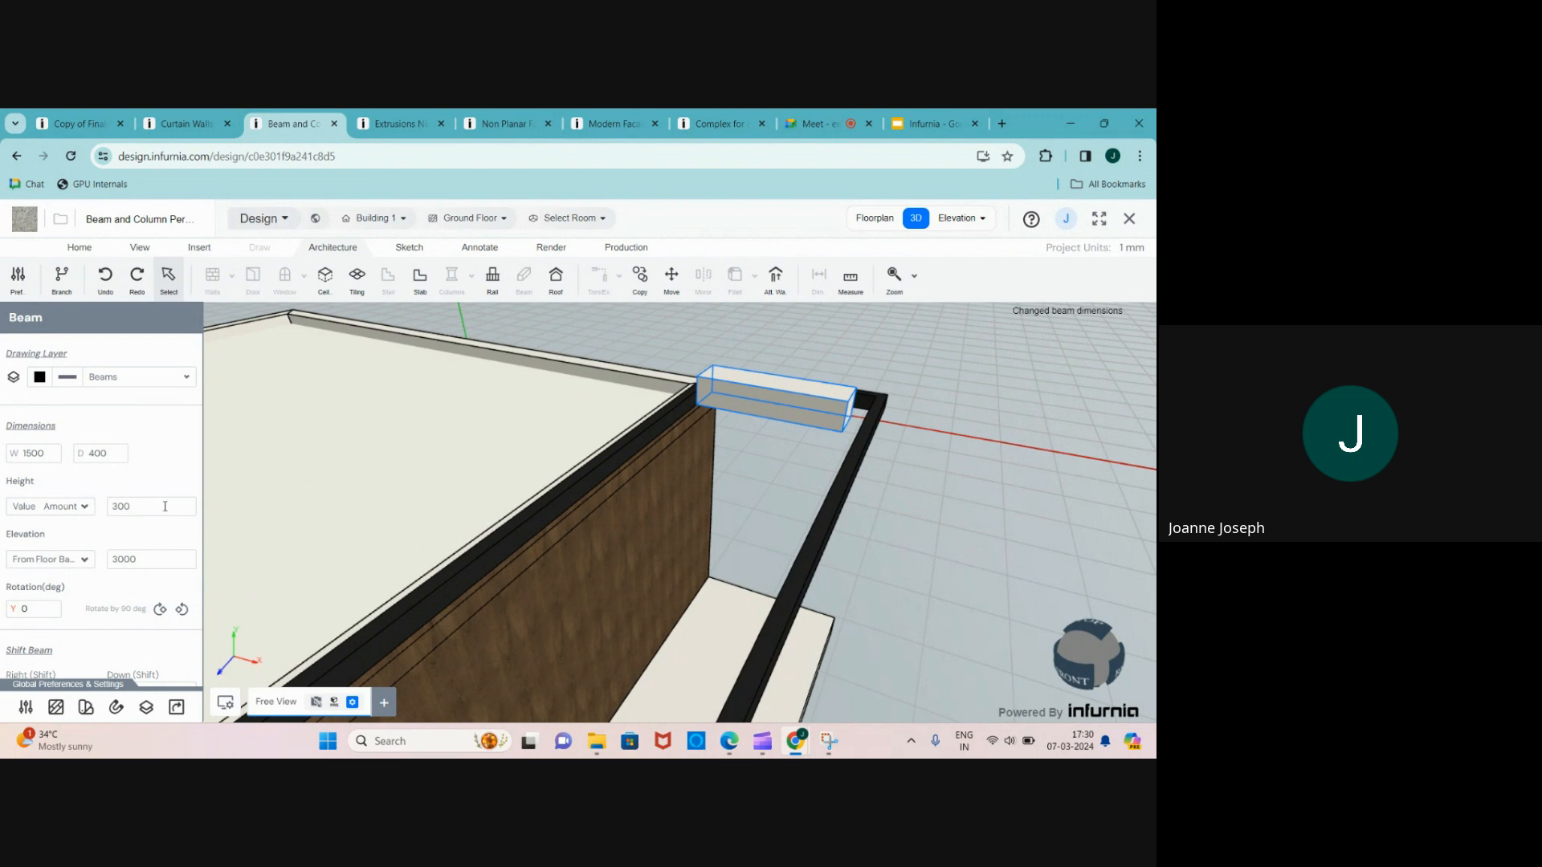
- Set both the beam's height and its depth to 100 mm
drag(160, 505, 90, 504)
key(BackSpace)
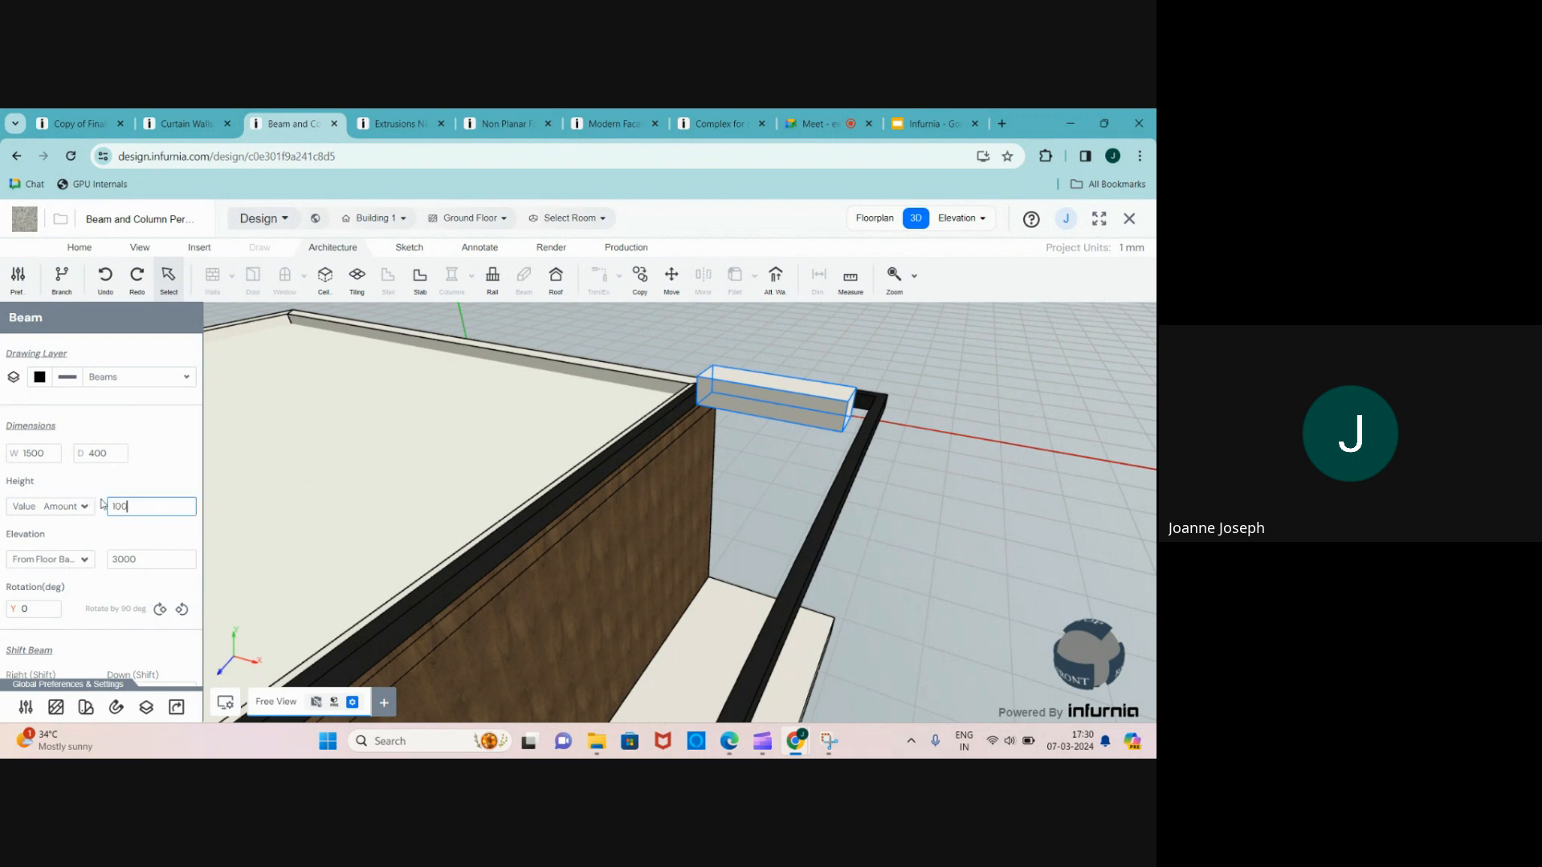
key(Return)
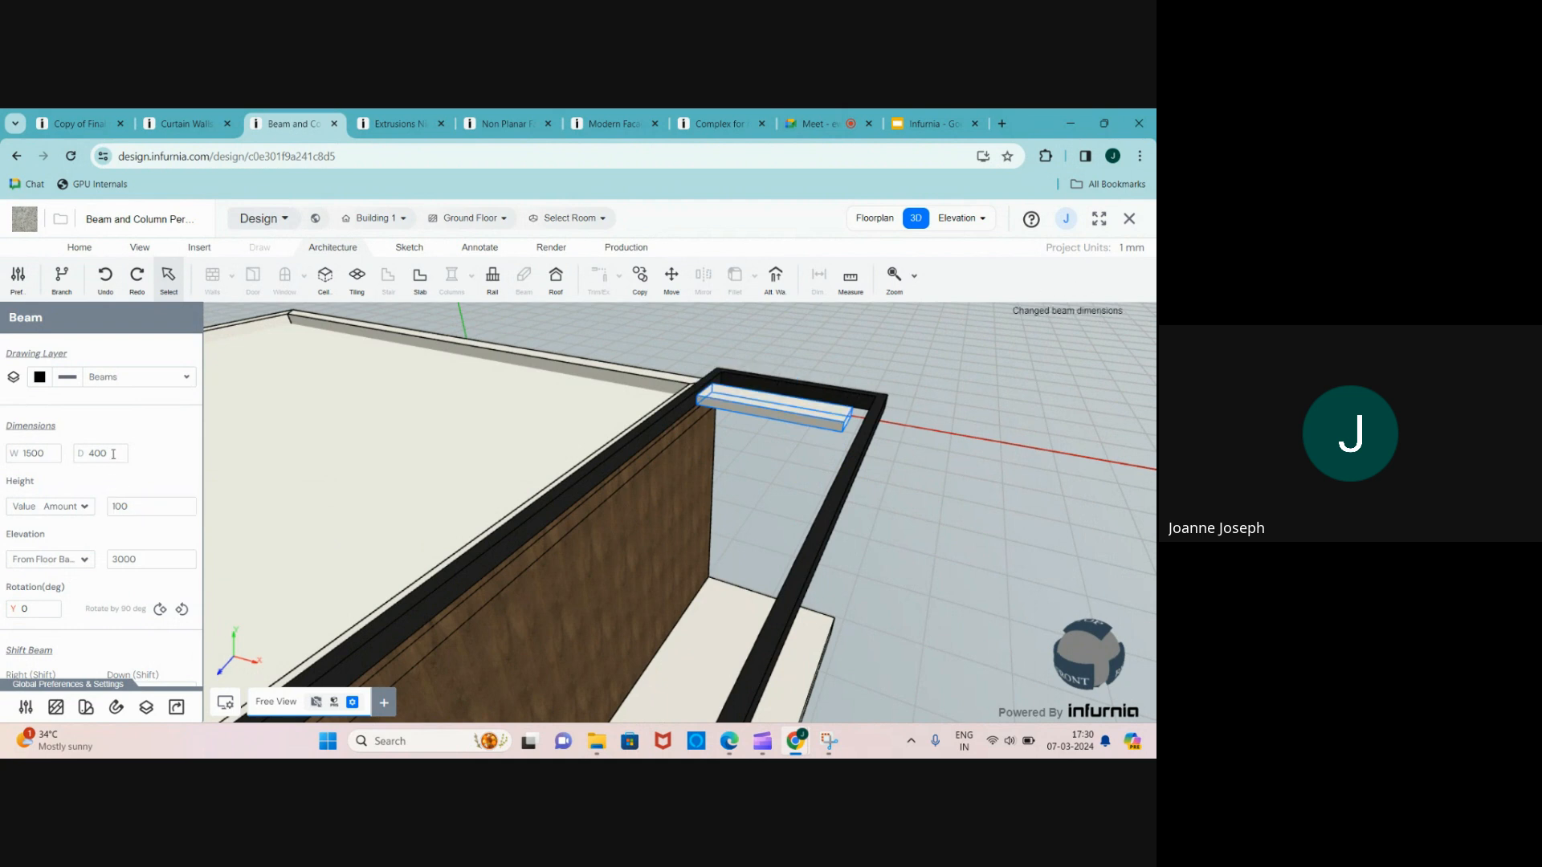
drag(113, 453, 89, 454)
key(BackSpace)
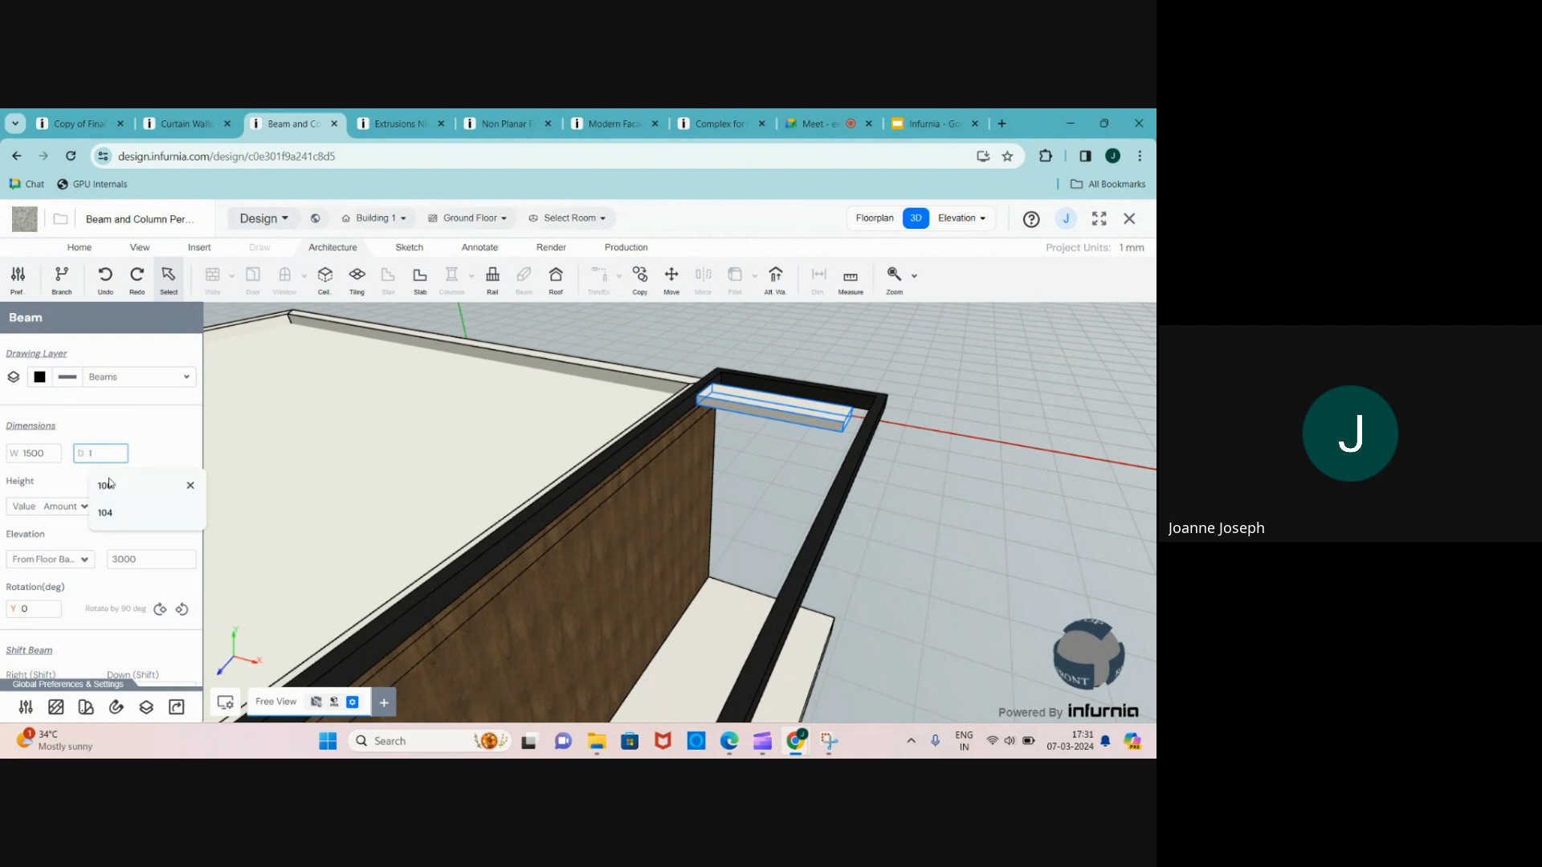
text(1)
click(106, 484)
key(Return)
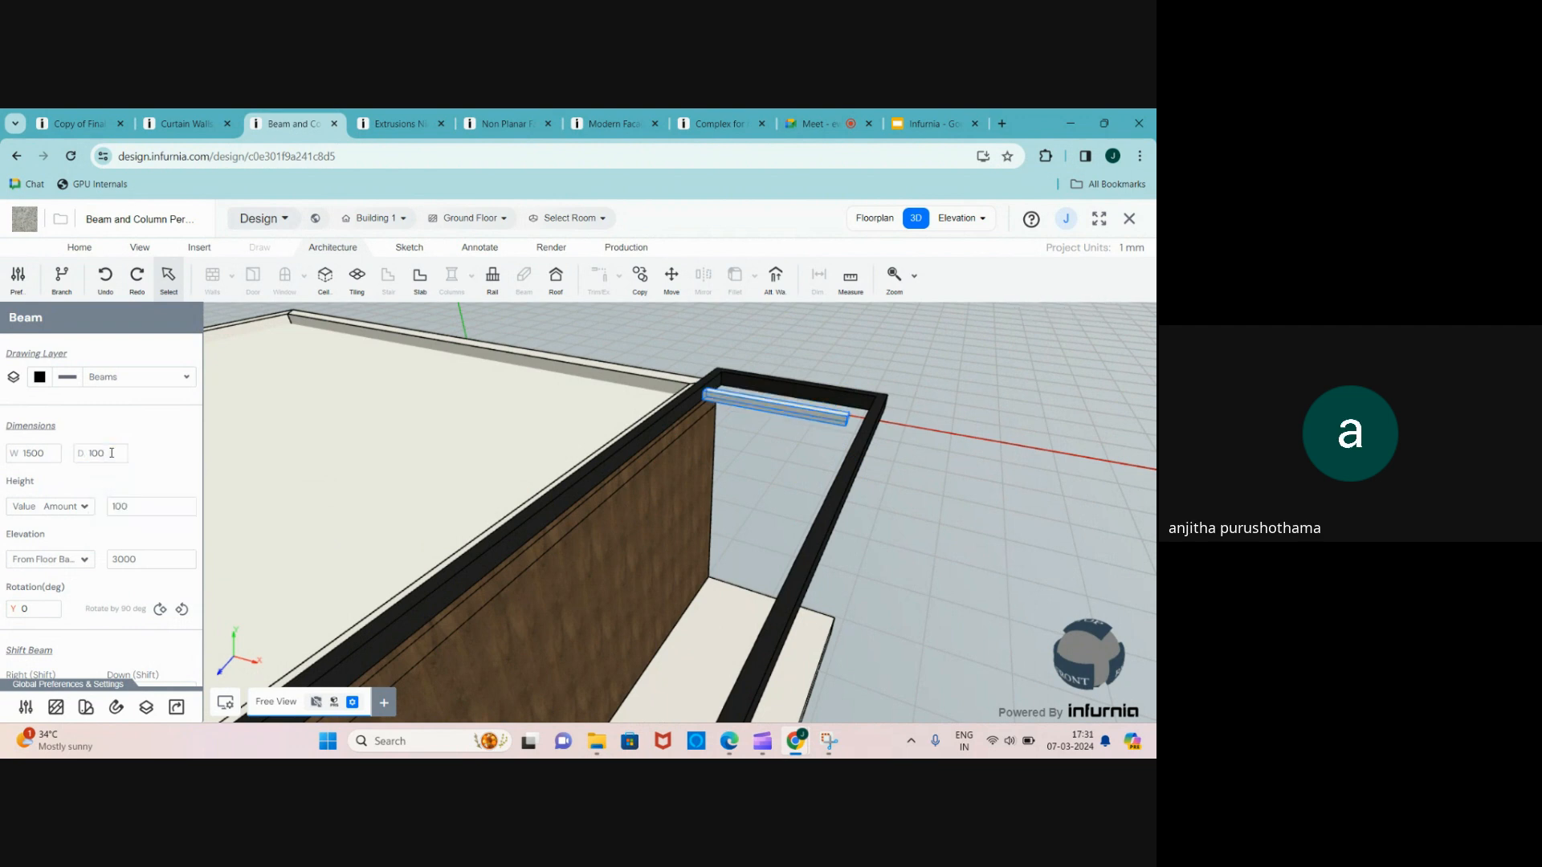
- Stretch the beam's free end in the floorplan to the frame's outer inside edge so it spans the opening
click(867, 223)
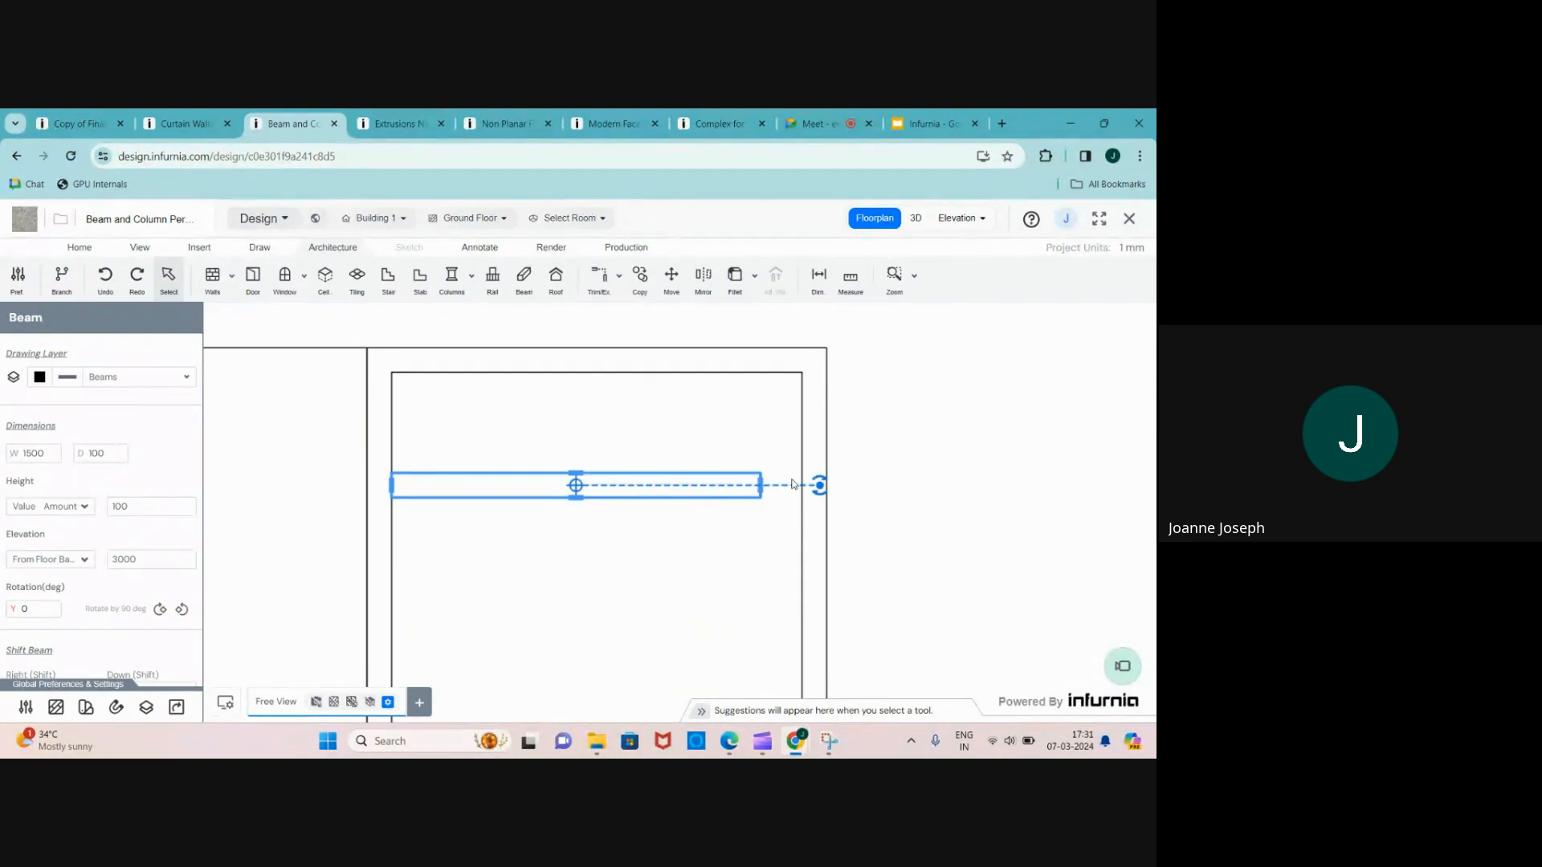
scroll(791, 481, up, 1)
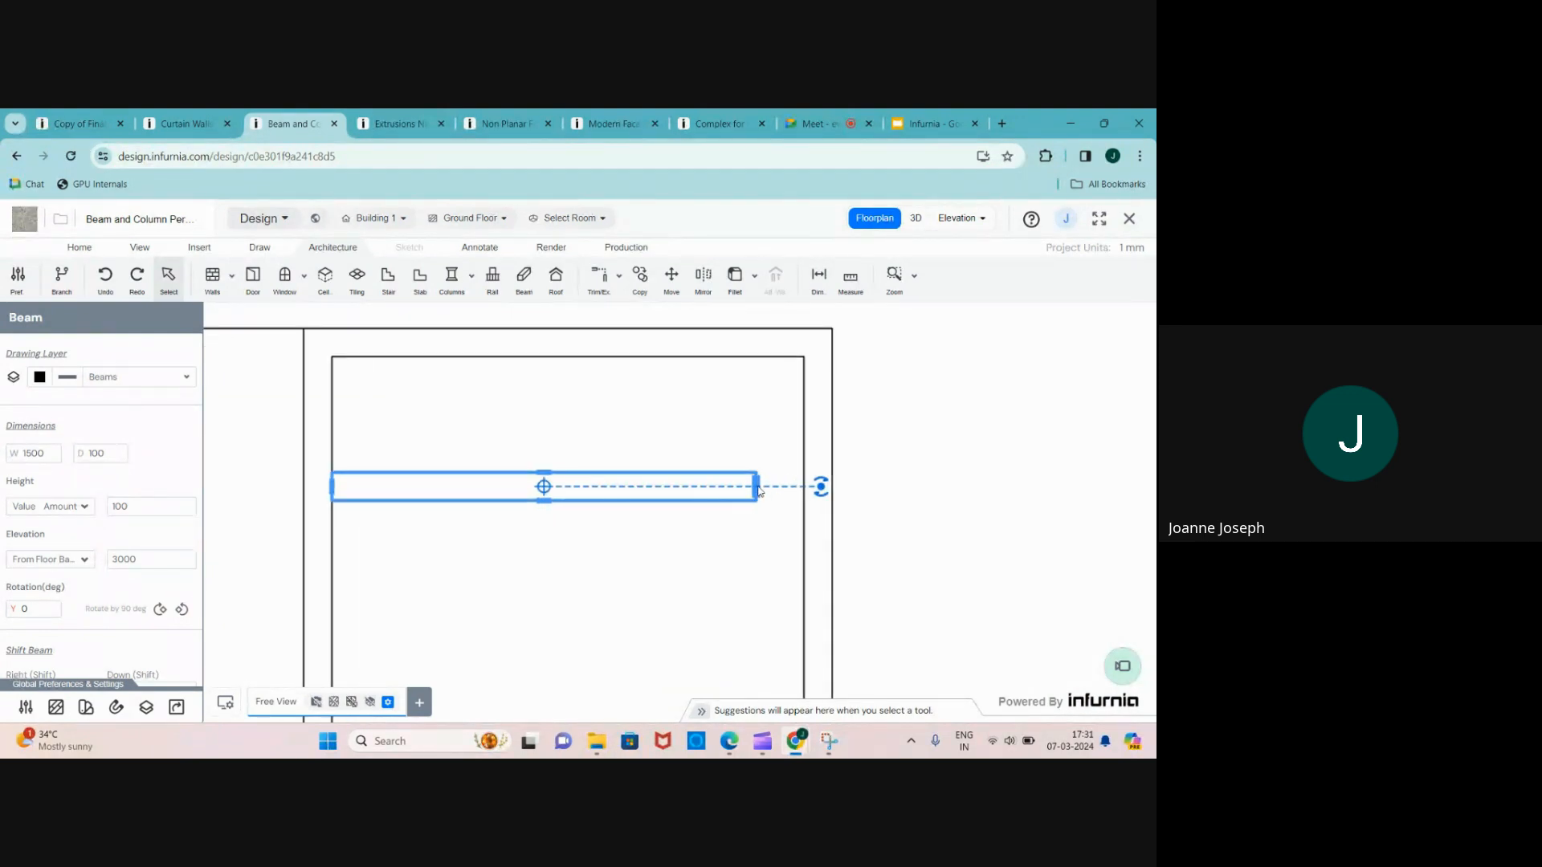
drag(758, 492, 804, 492)
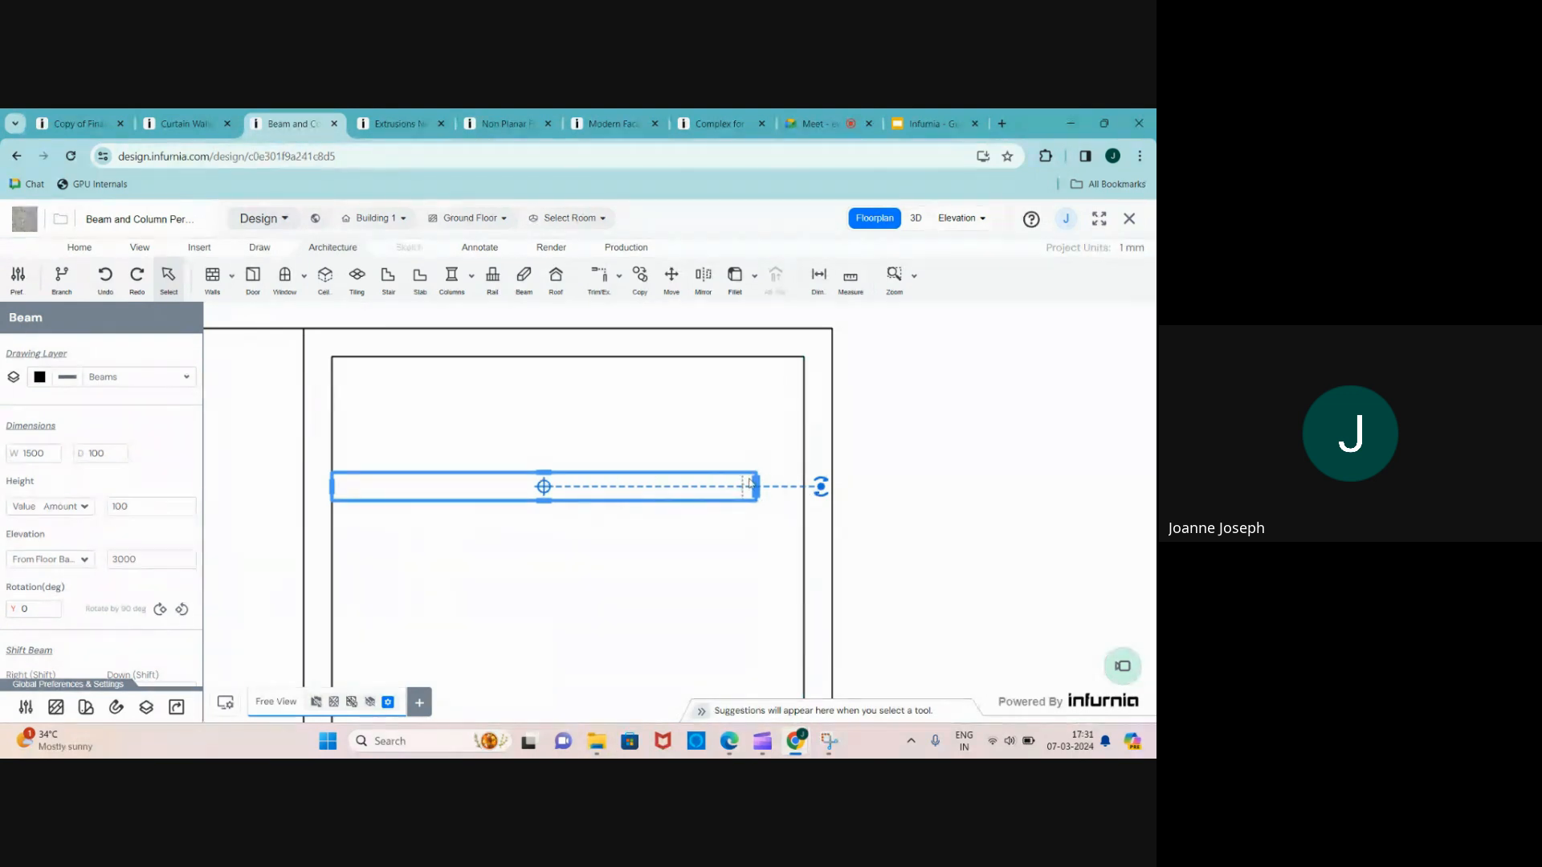
drag(803, 487, 804, 486)
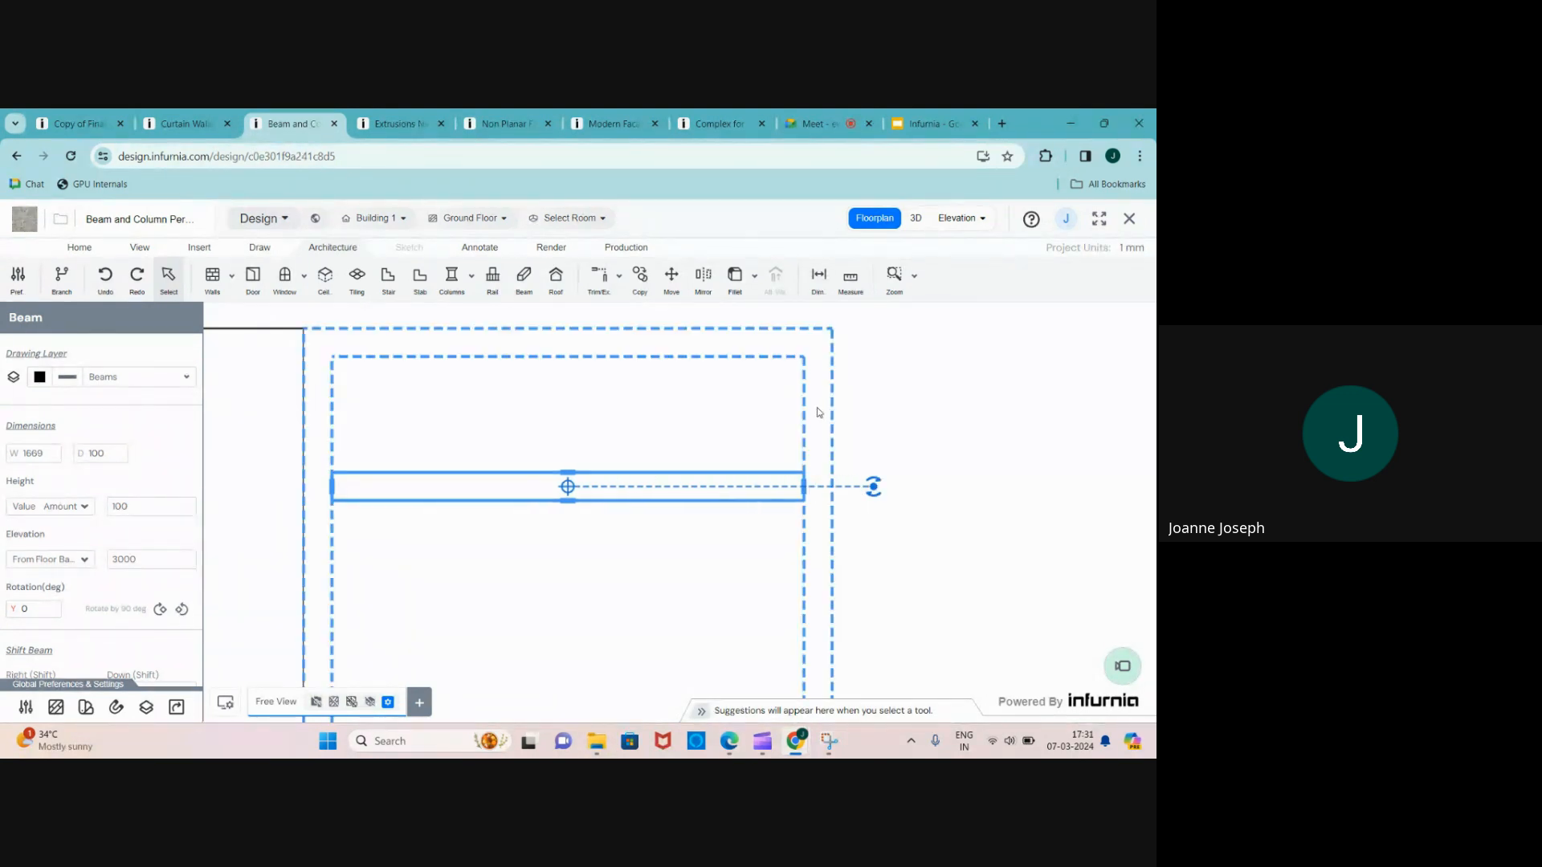
scroll(714, 447, up, 2)
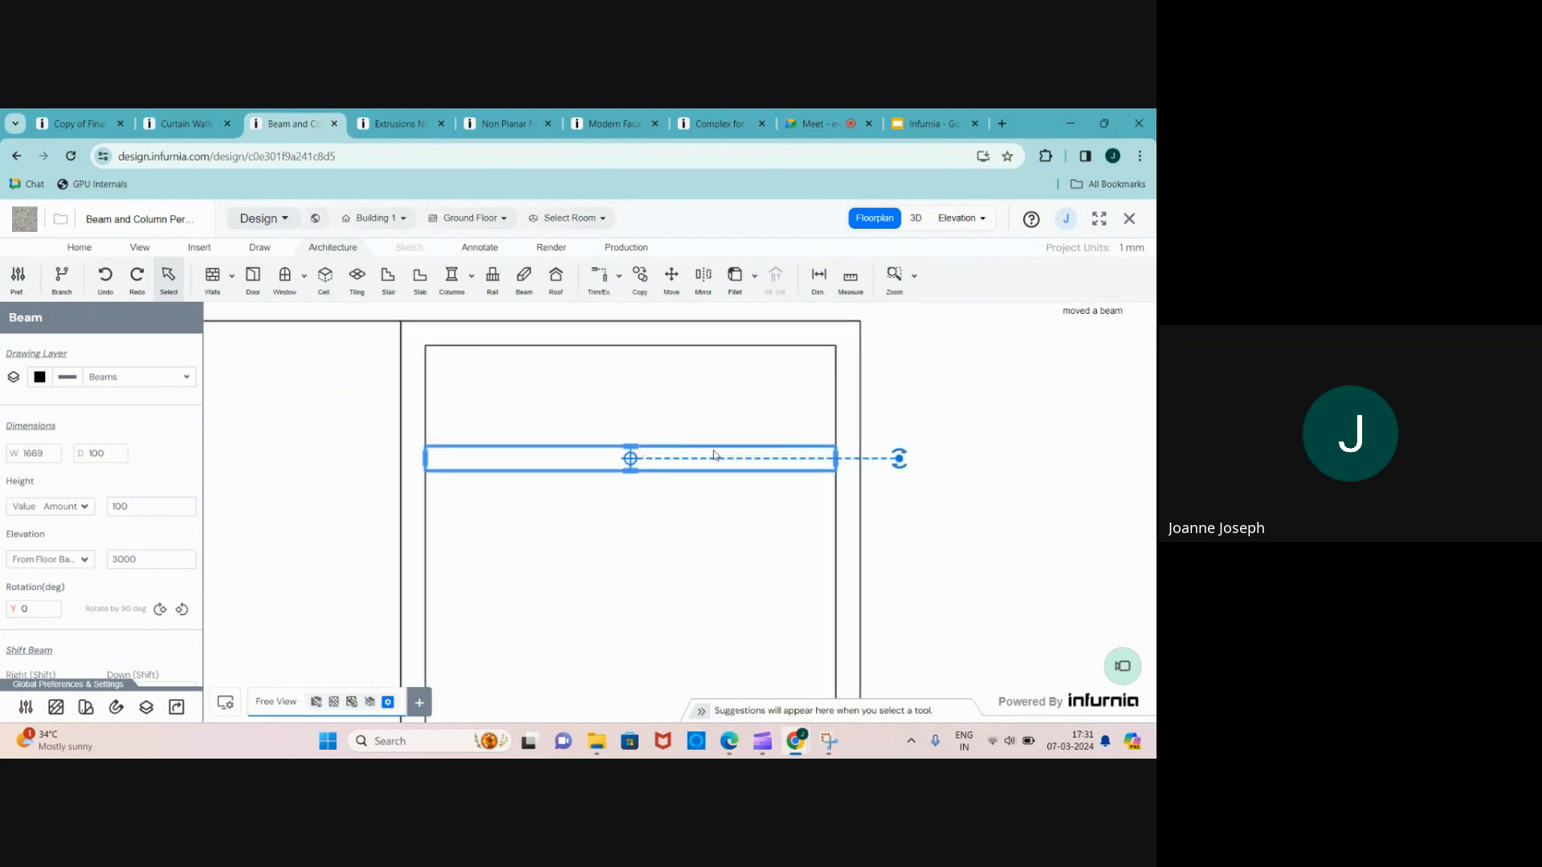
- Move the beam slightly up in the floorplan, closer to the side frame's upper edge
click(681, 397)
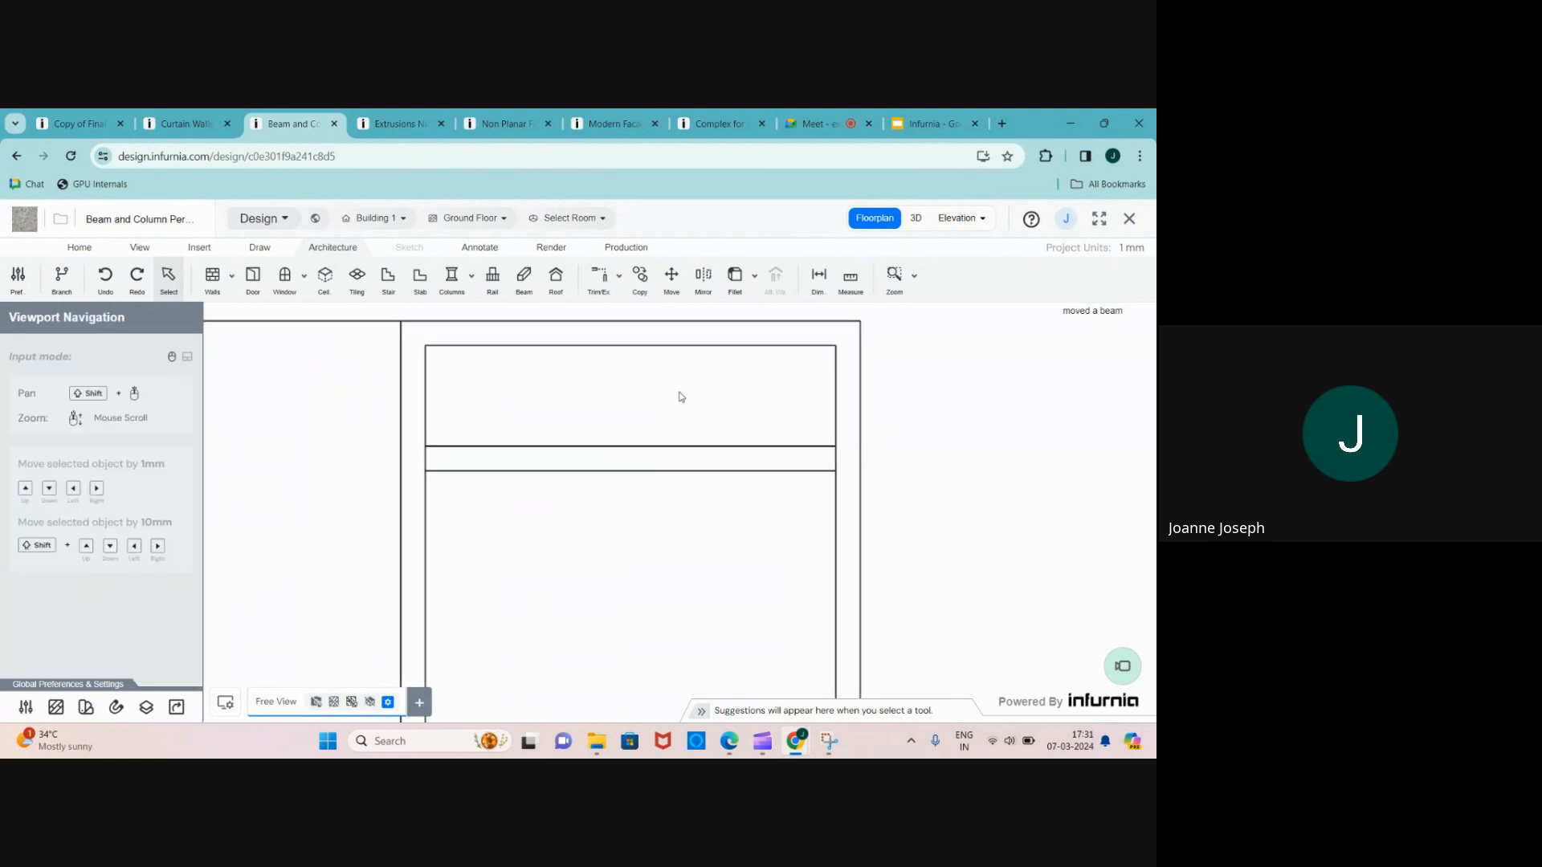
click(666, 455)
drag(578, 473, 578, 445)
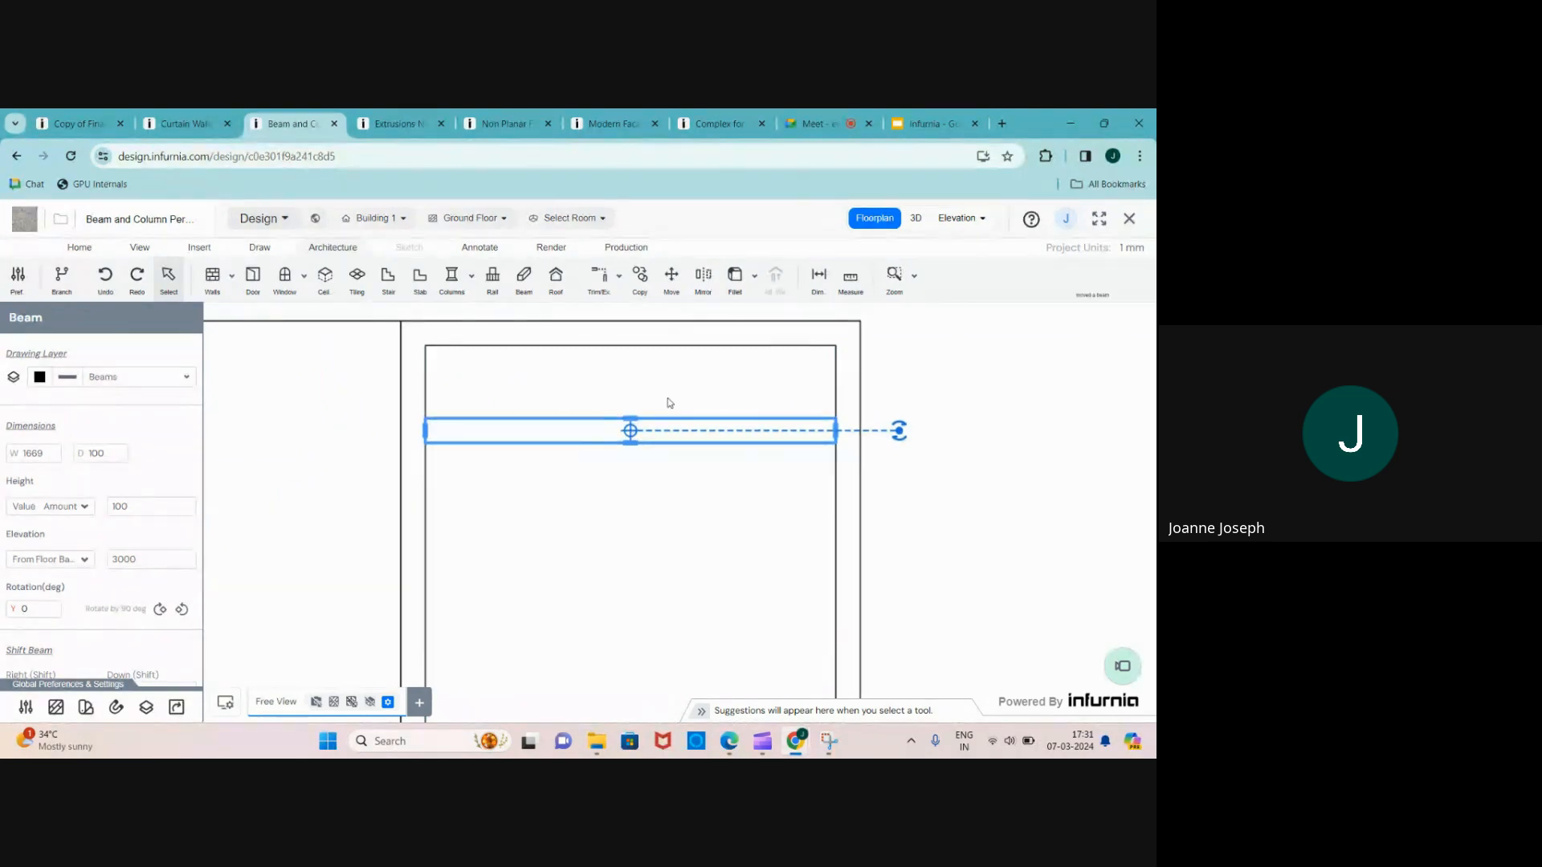
- Apply the dark brown Barkburn material to the beam in 3D
click(916, 217)
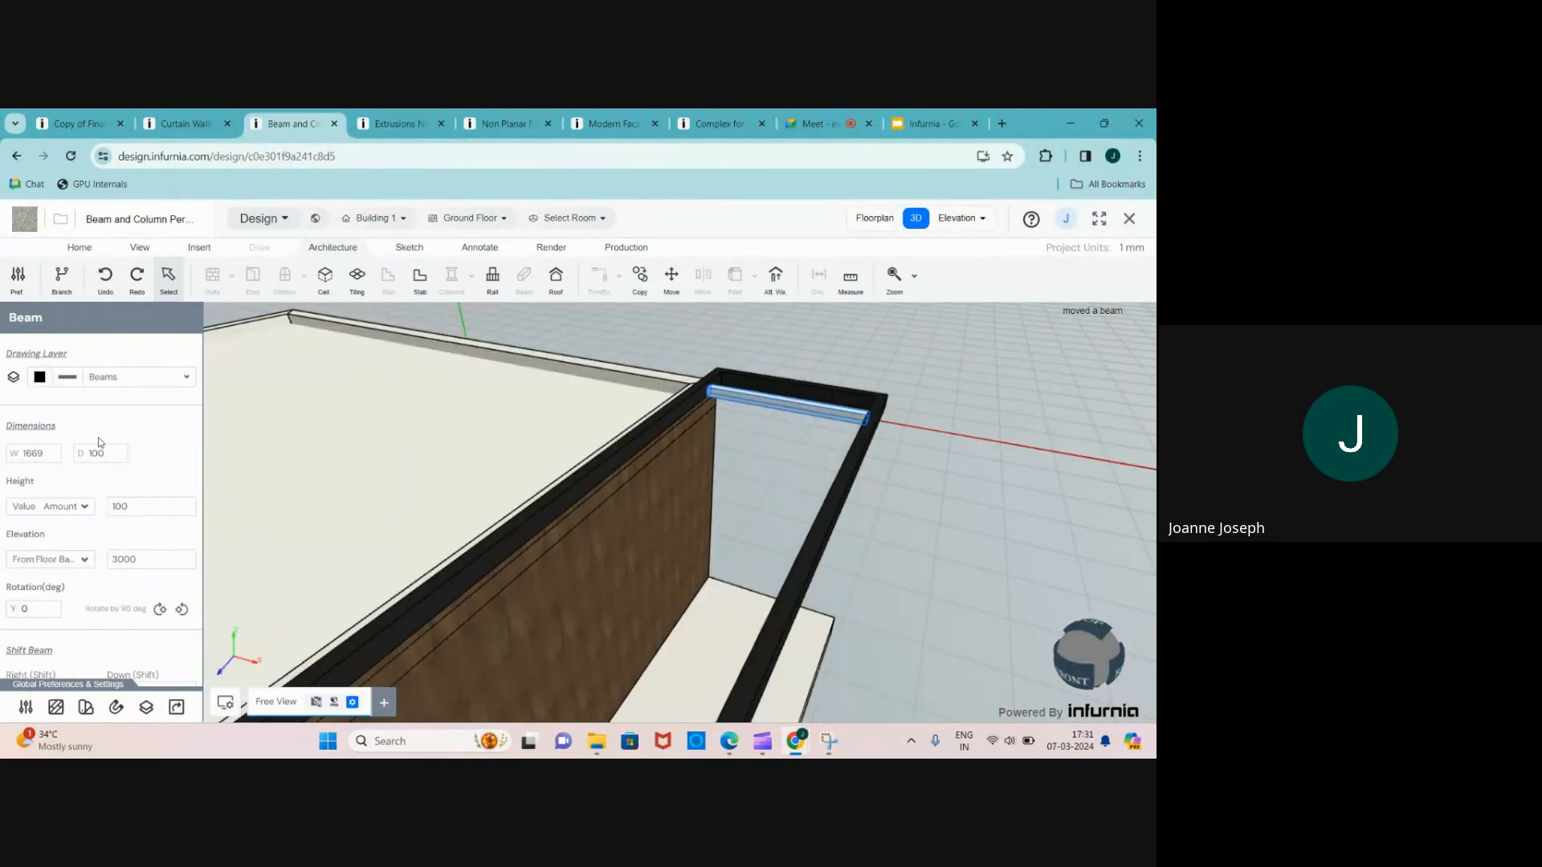
scroll(96, 458, down, 2)
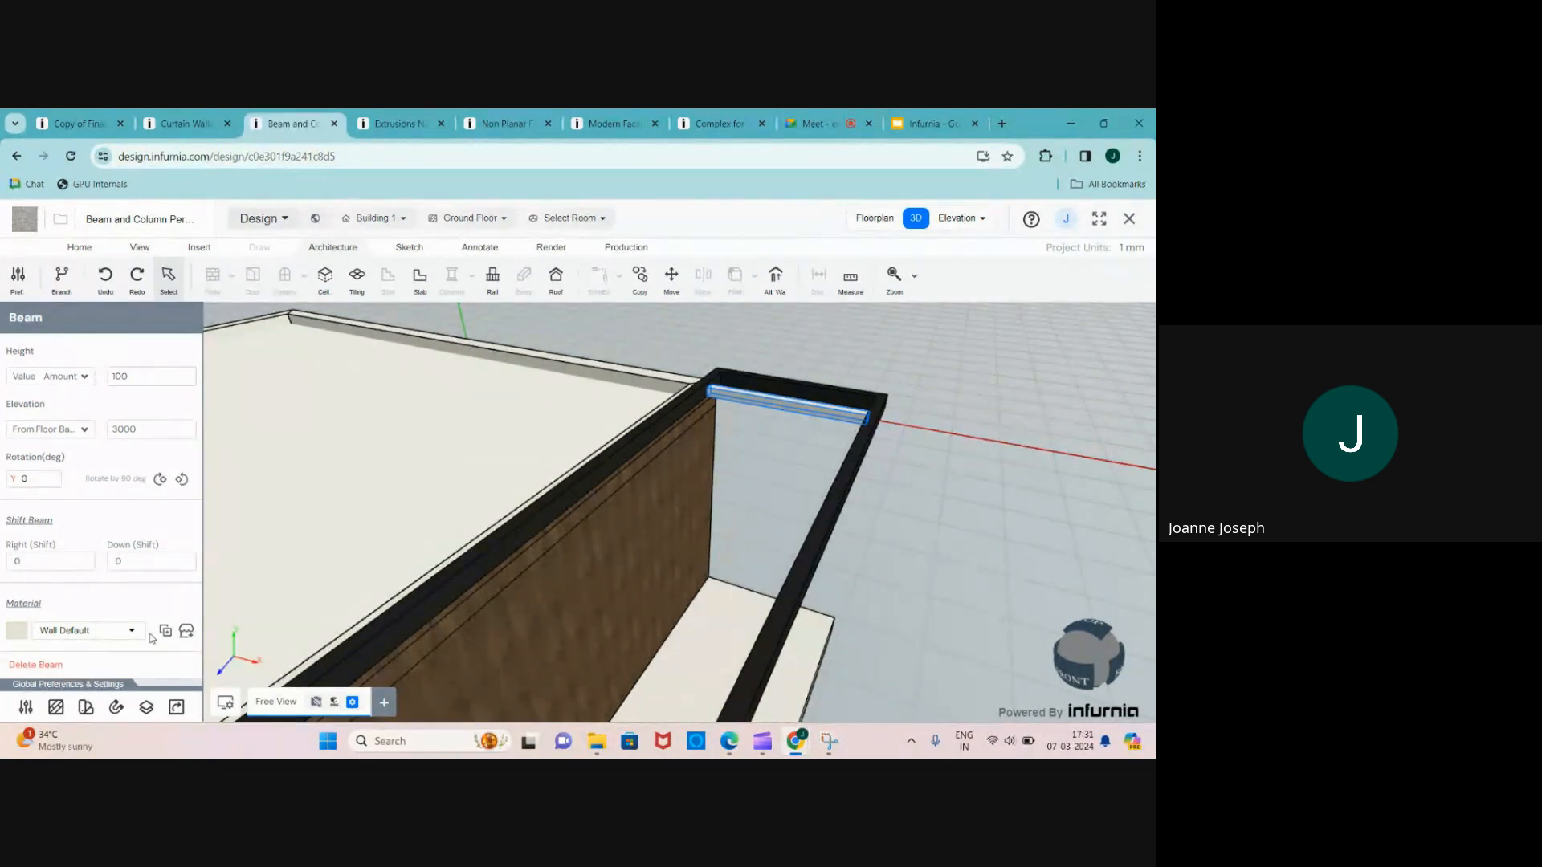
click(131, 633)
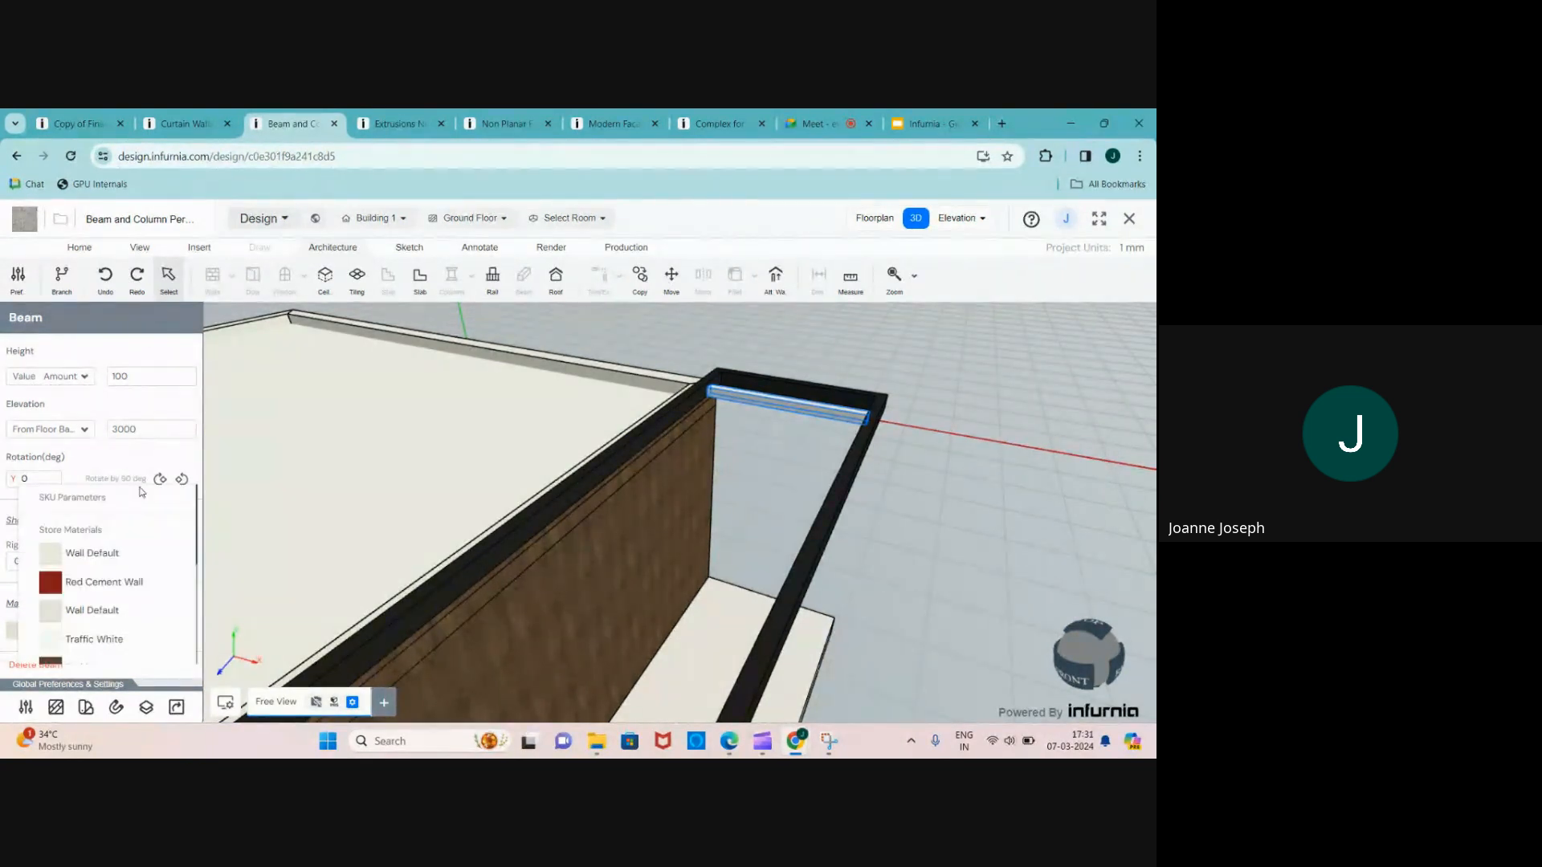
scroll(91, 520, down, 3)
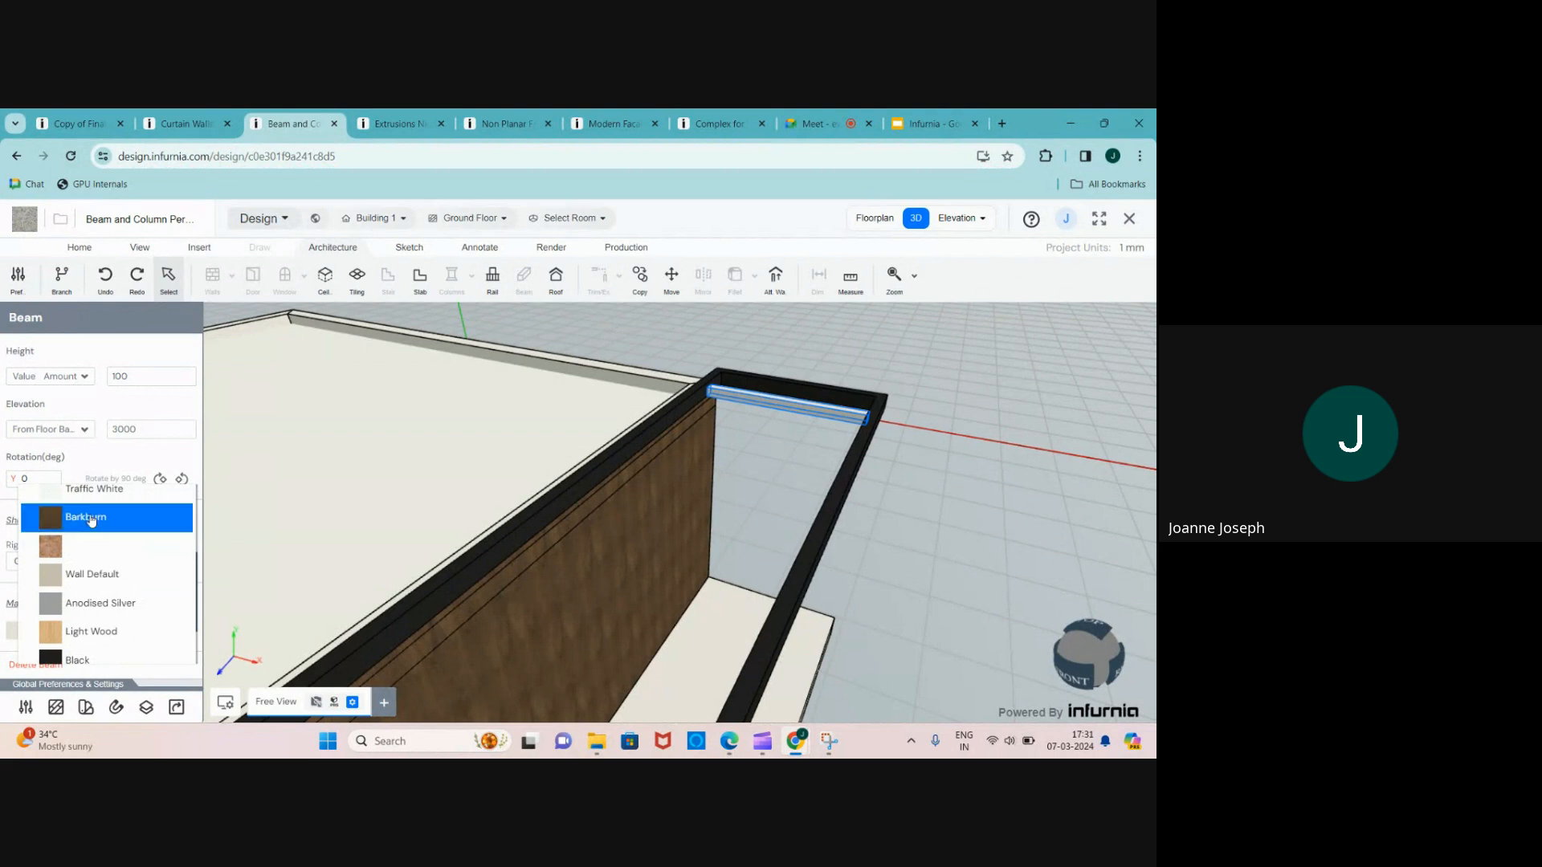
click(88, 518)
- Start copying the beam in the floorplan with the Multiply(Straight) Fixed Copy mode and 11 copies
click(875, 220)
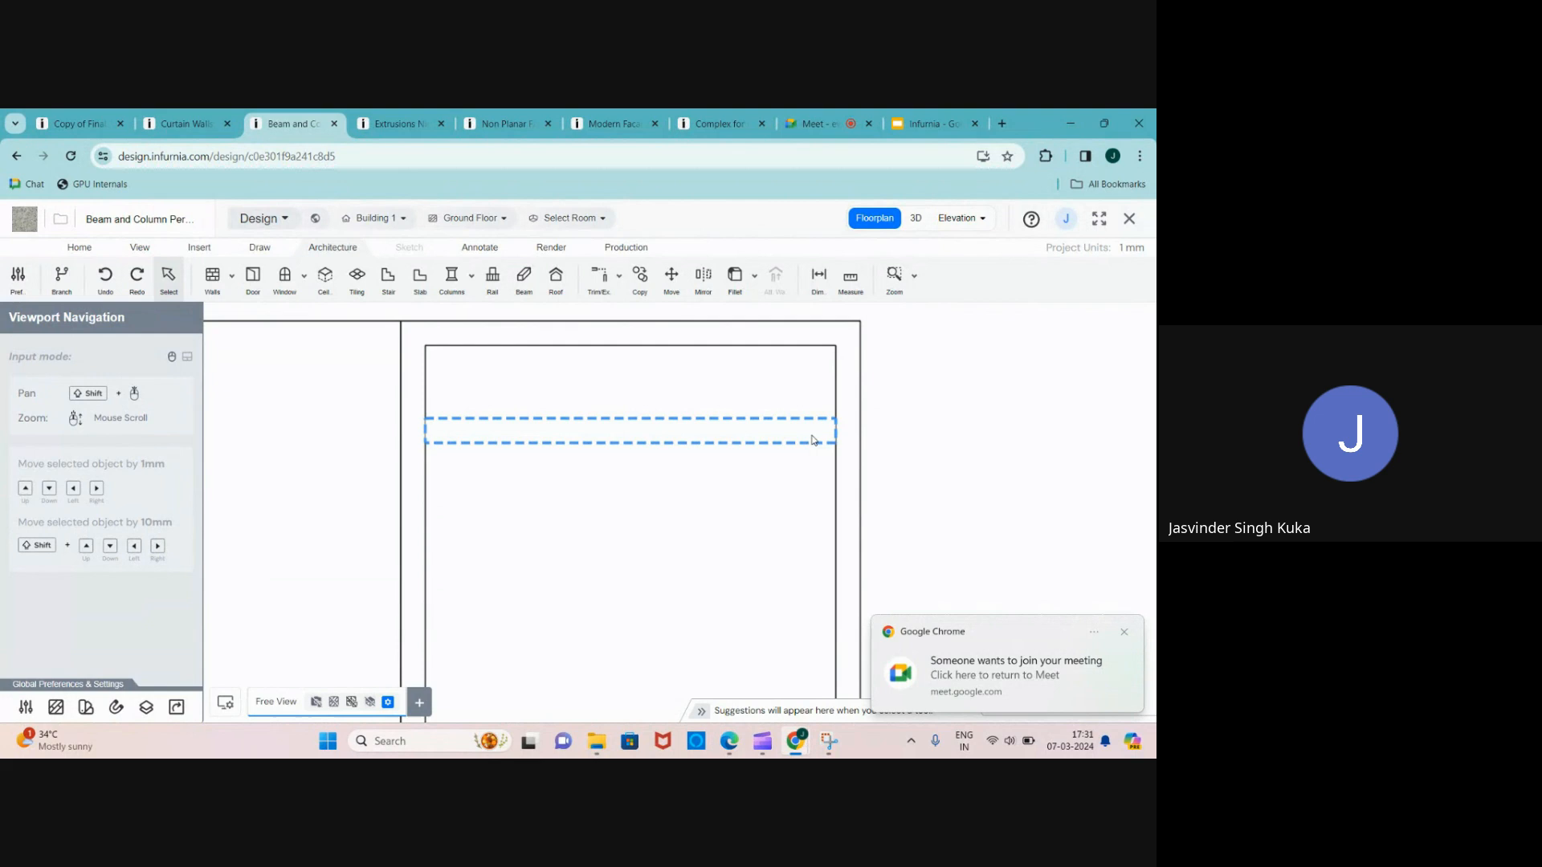
click(813, 440)
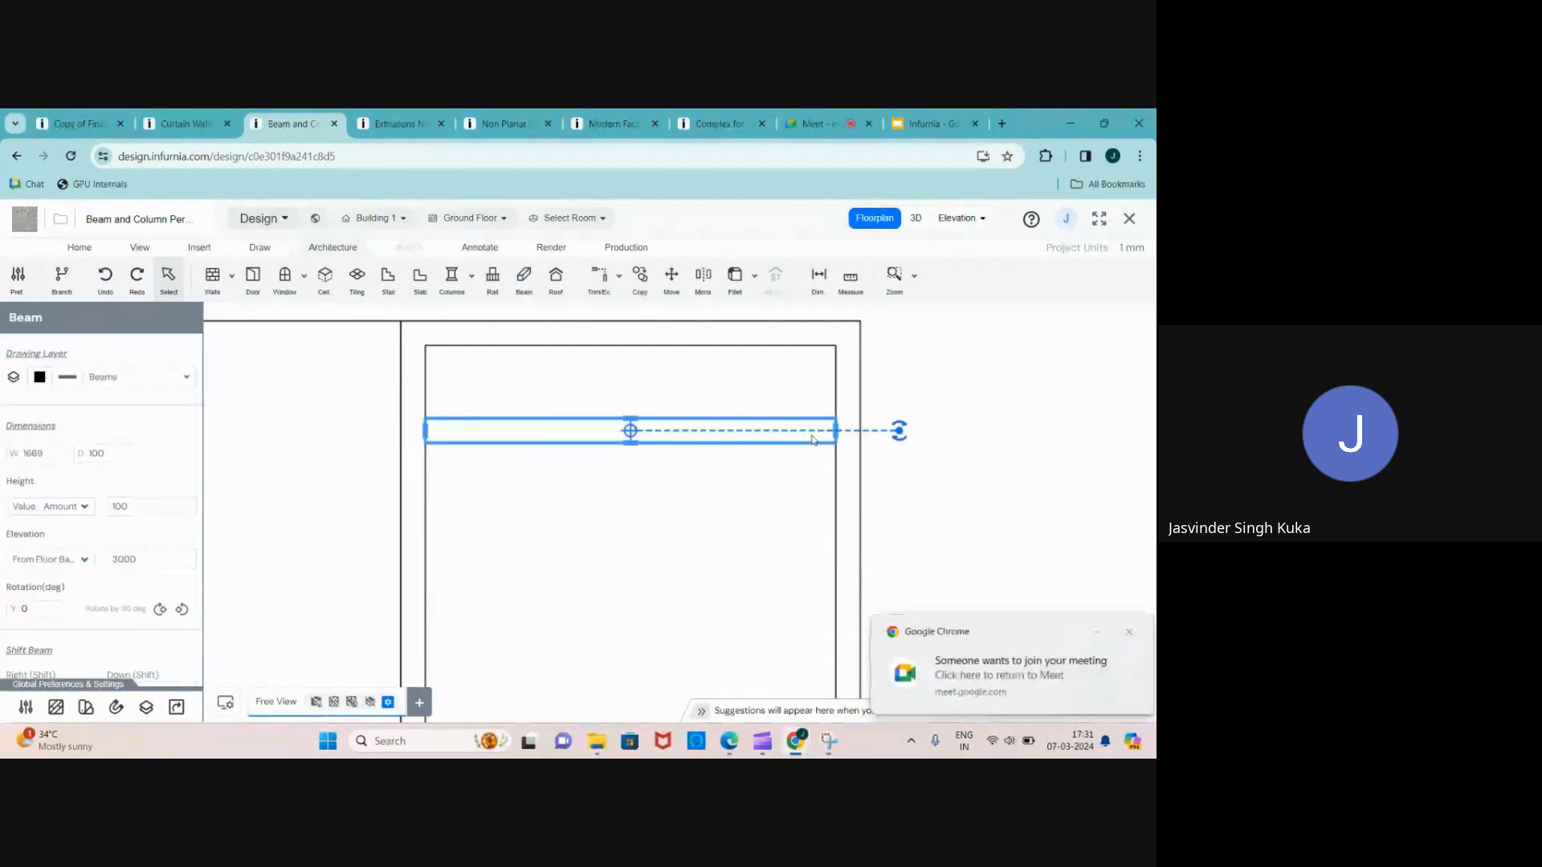
scroll(664, 382, down, 5)
scroll(584, 391, down, 6)
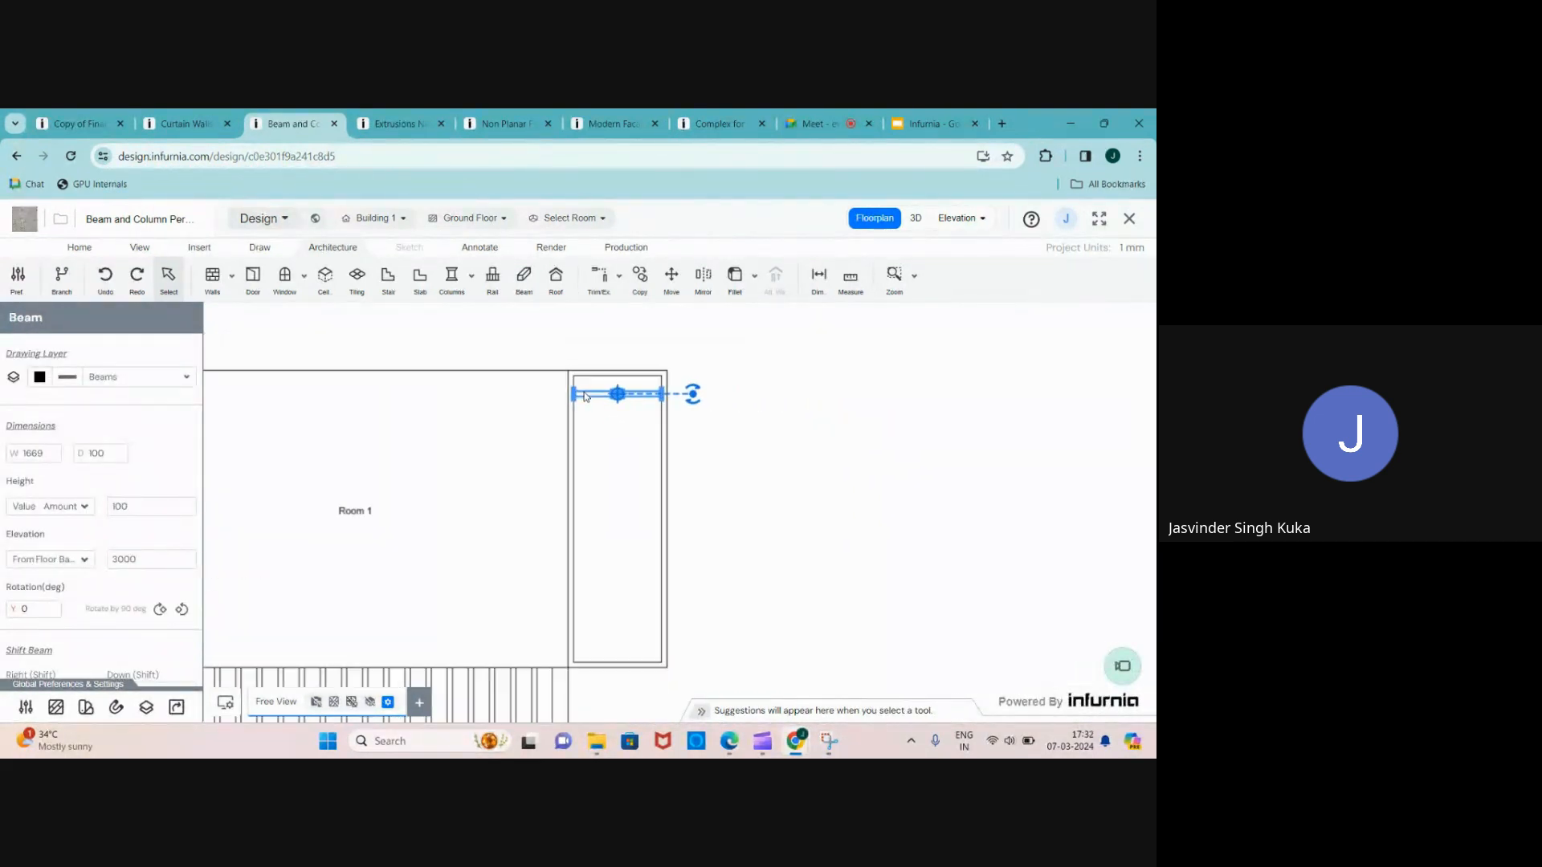
scroll(582, 407, up, 3)
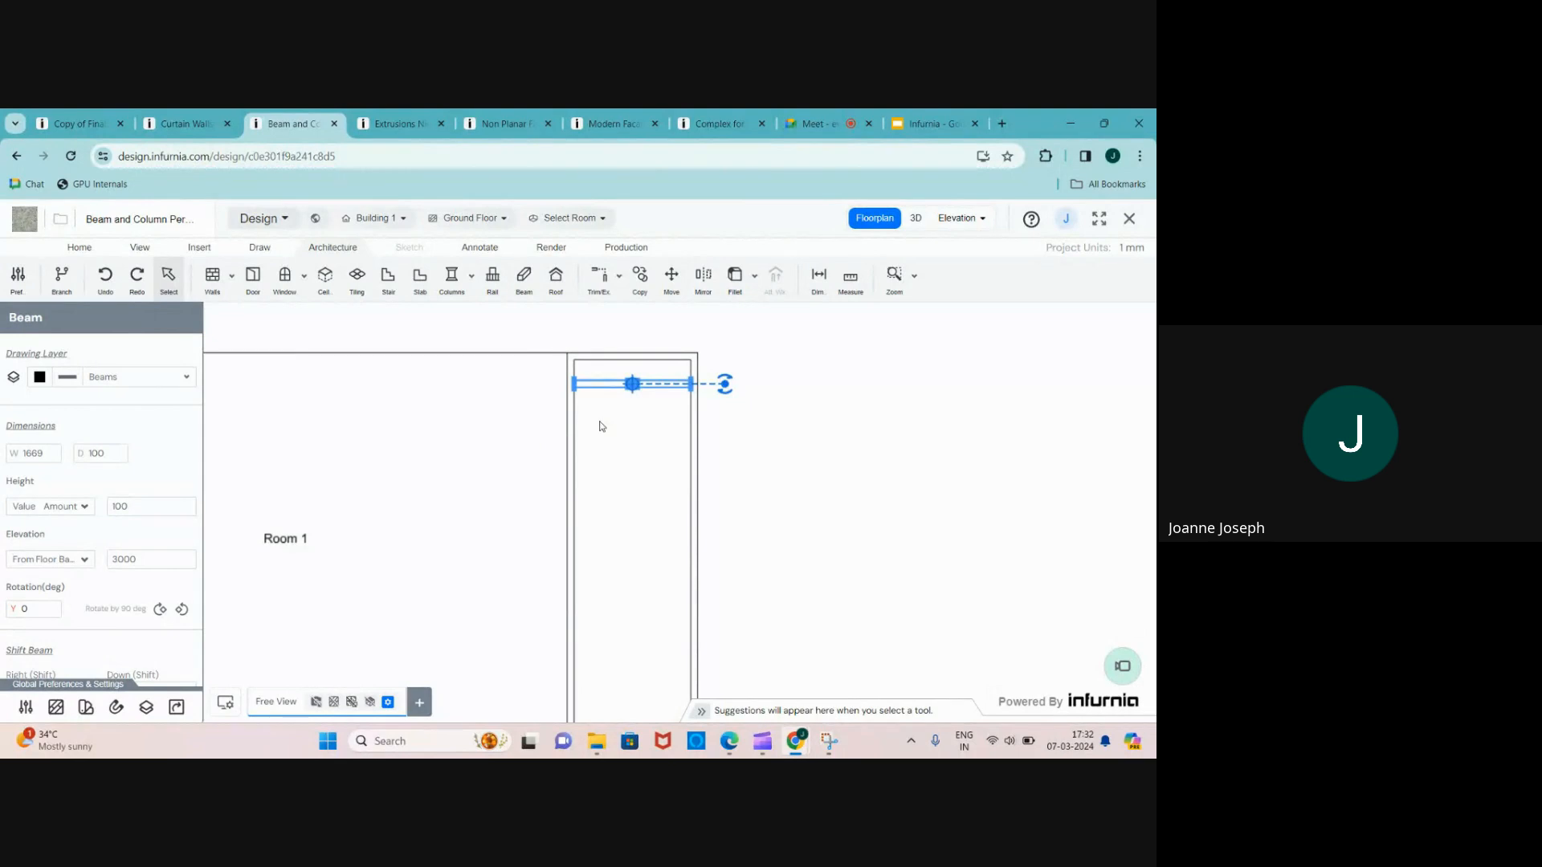
click(600, 426)
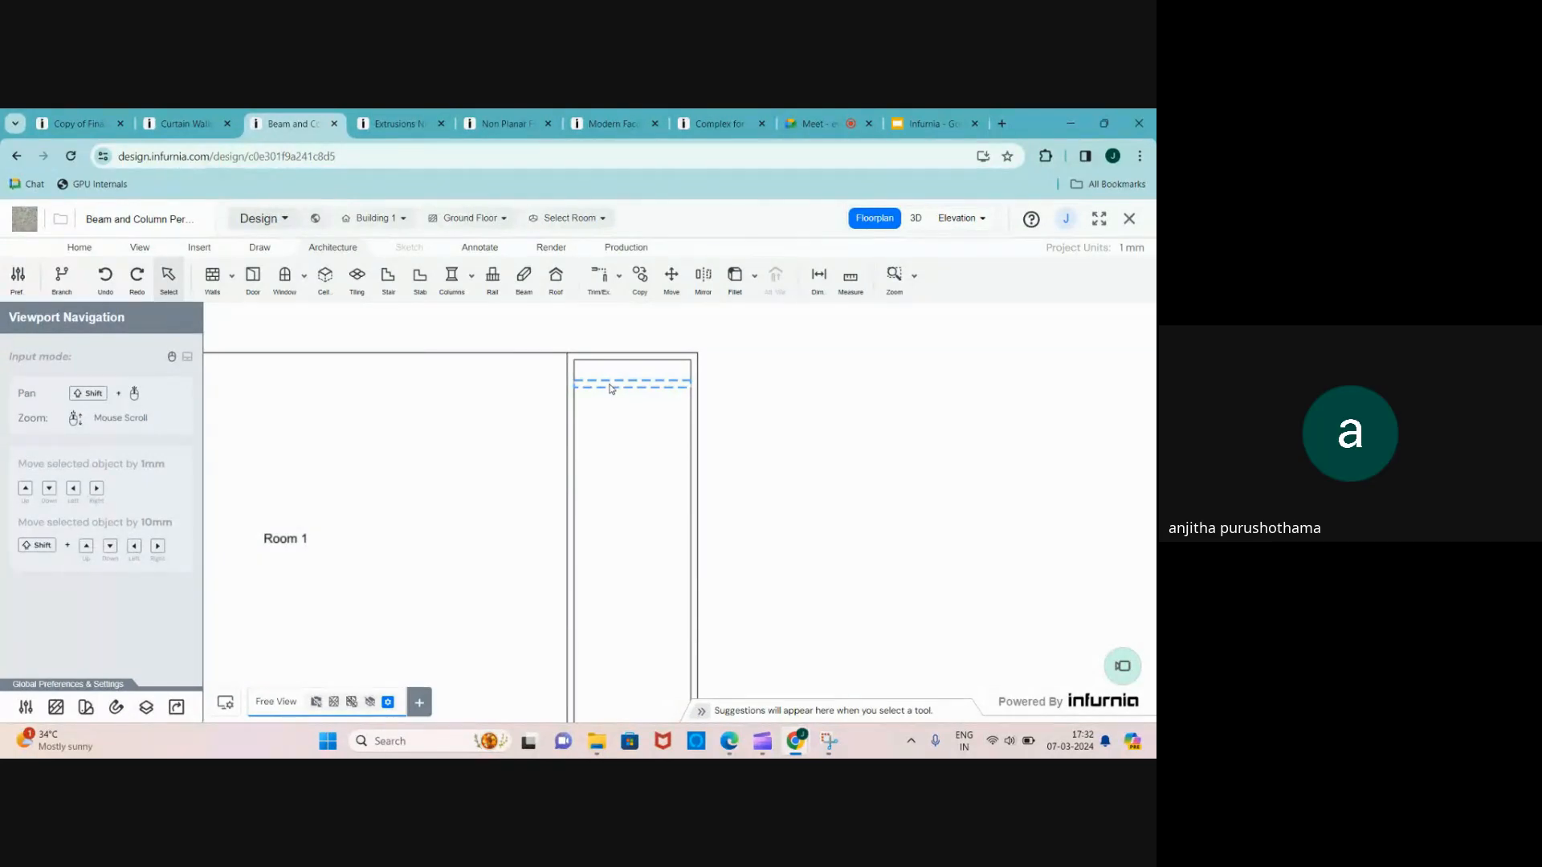
click(611, 387)
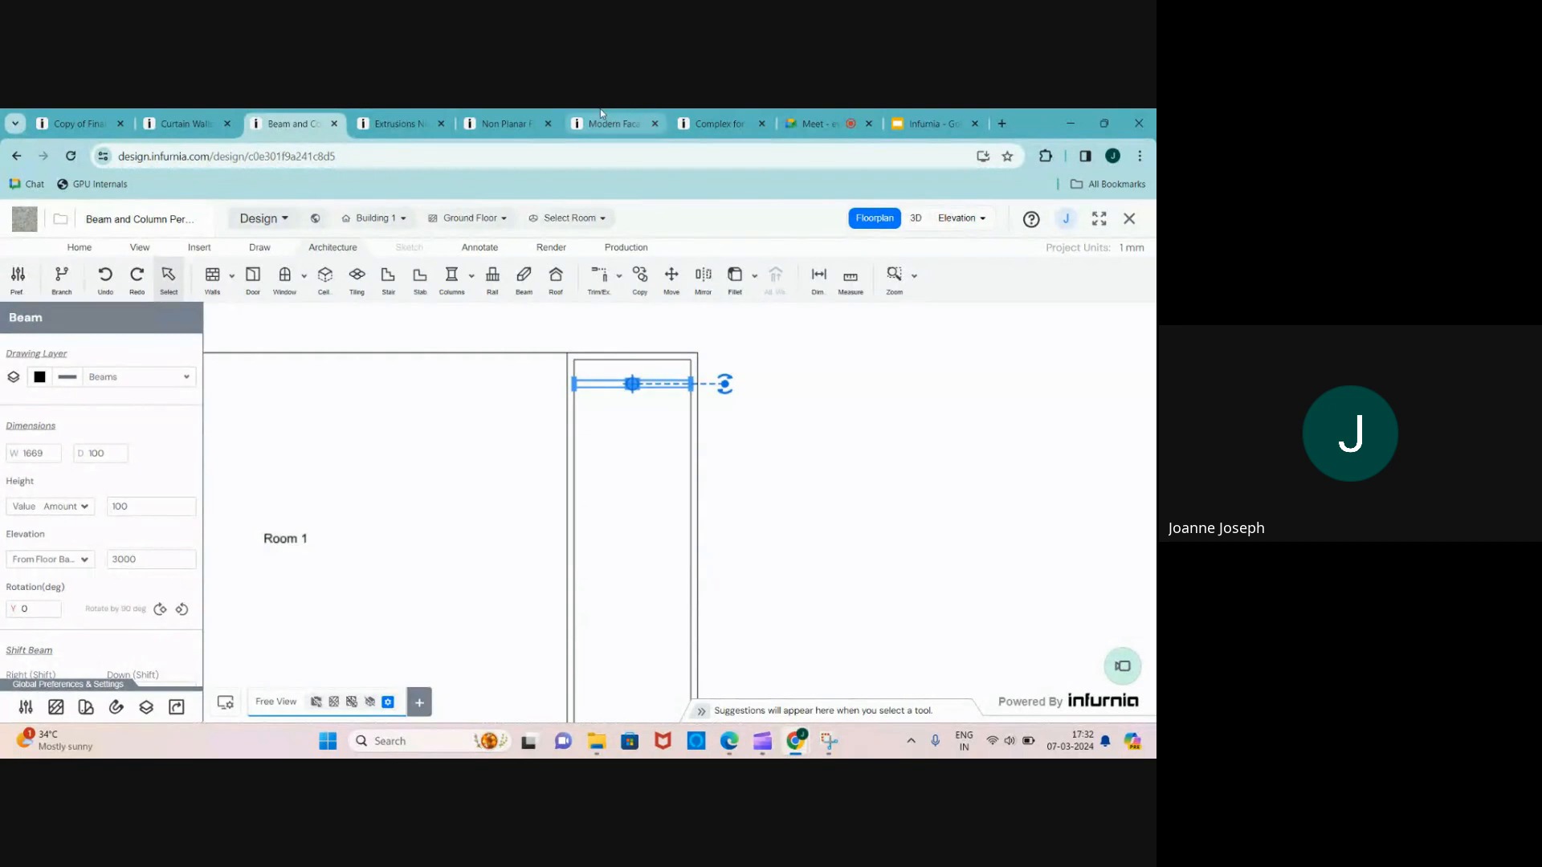
click(640, 277)
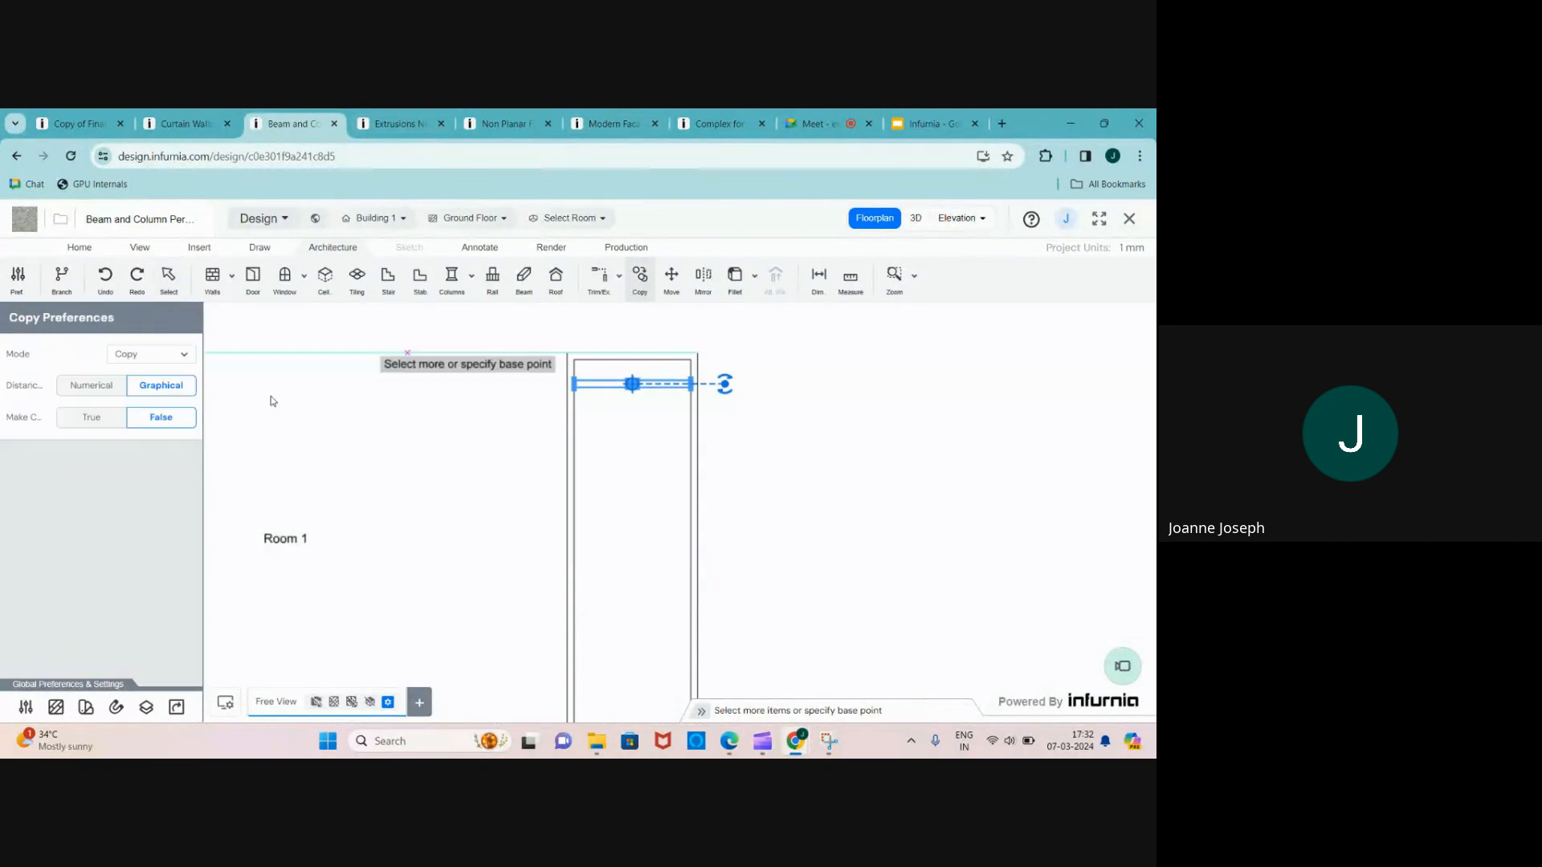
click(163, 355)
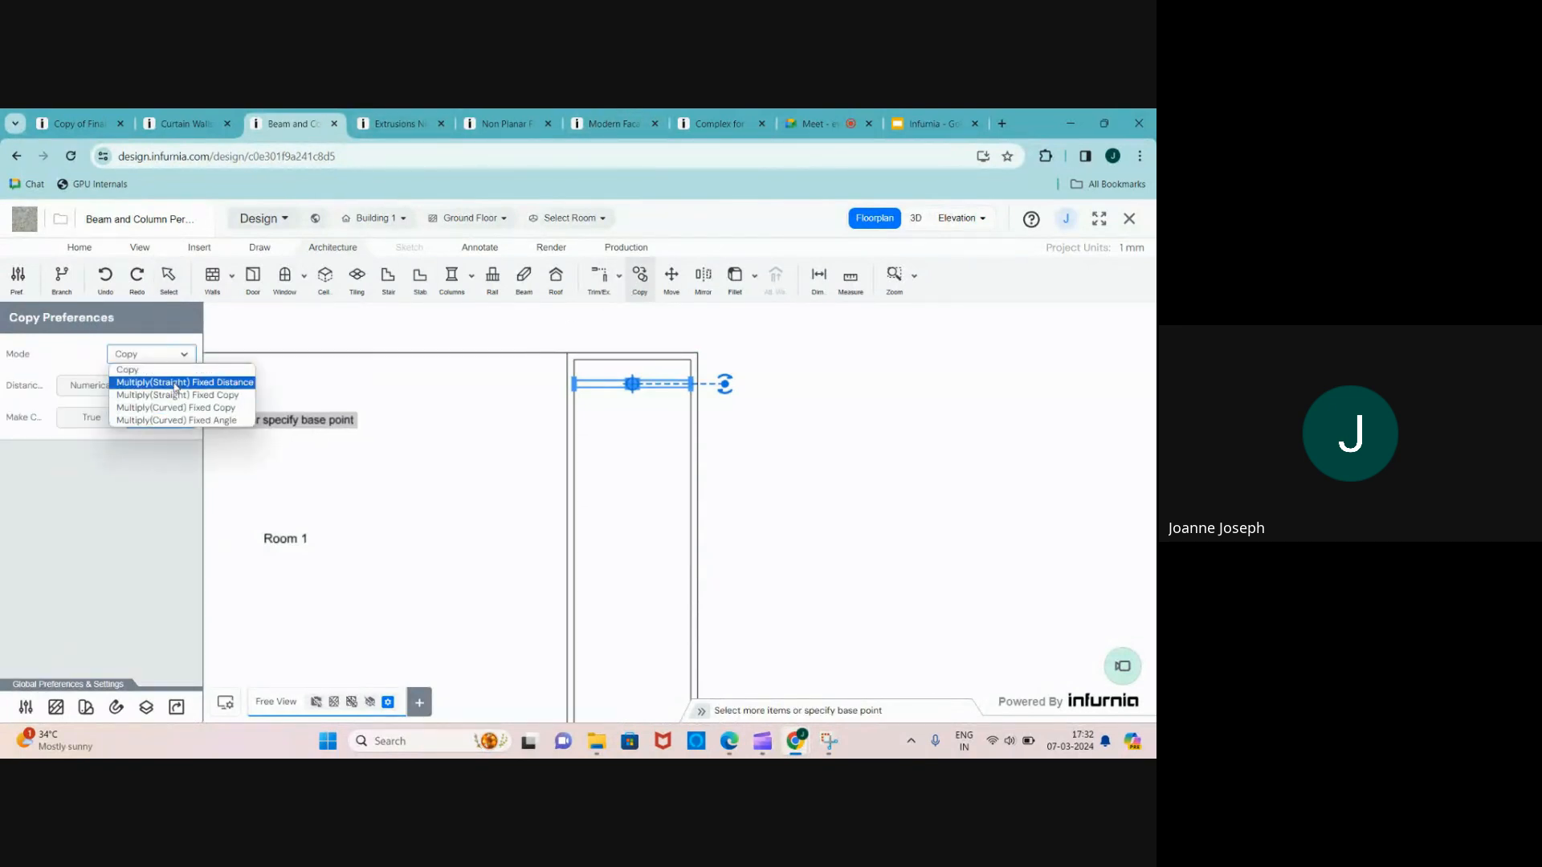
click(214, 395)
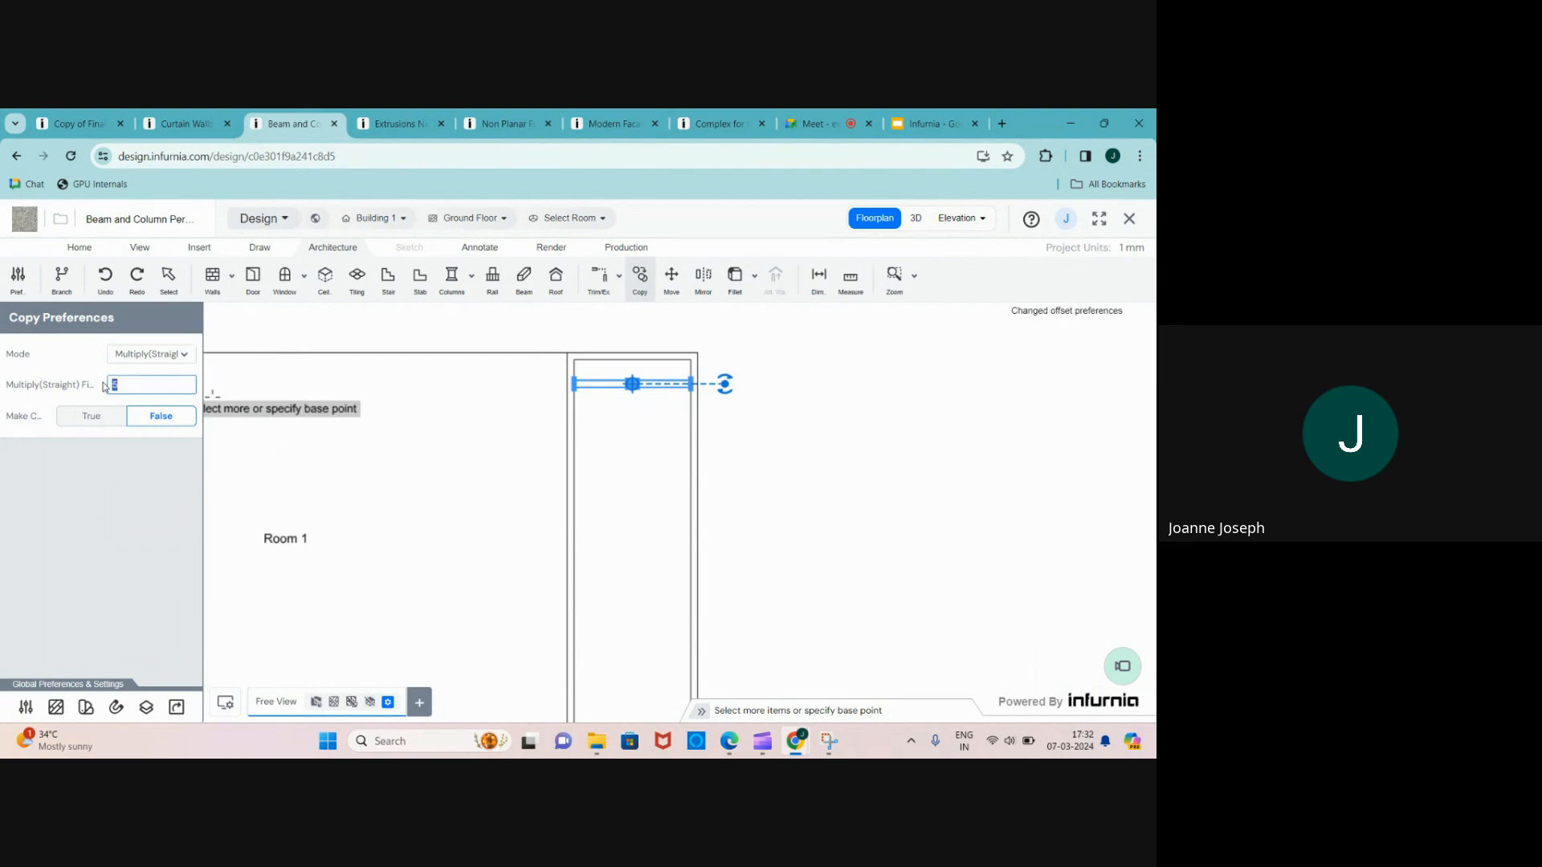
text(1)
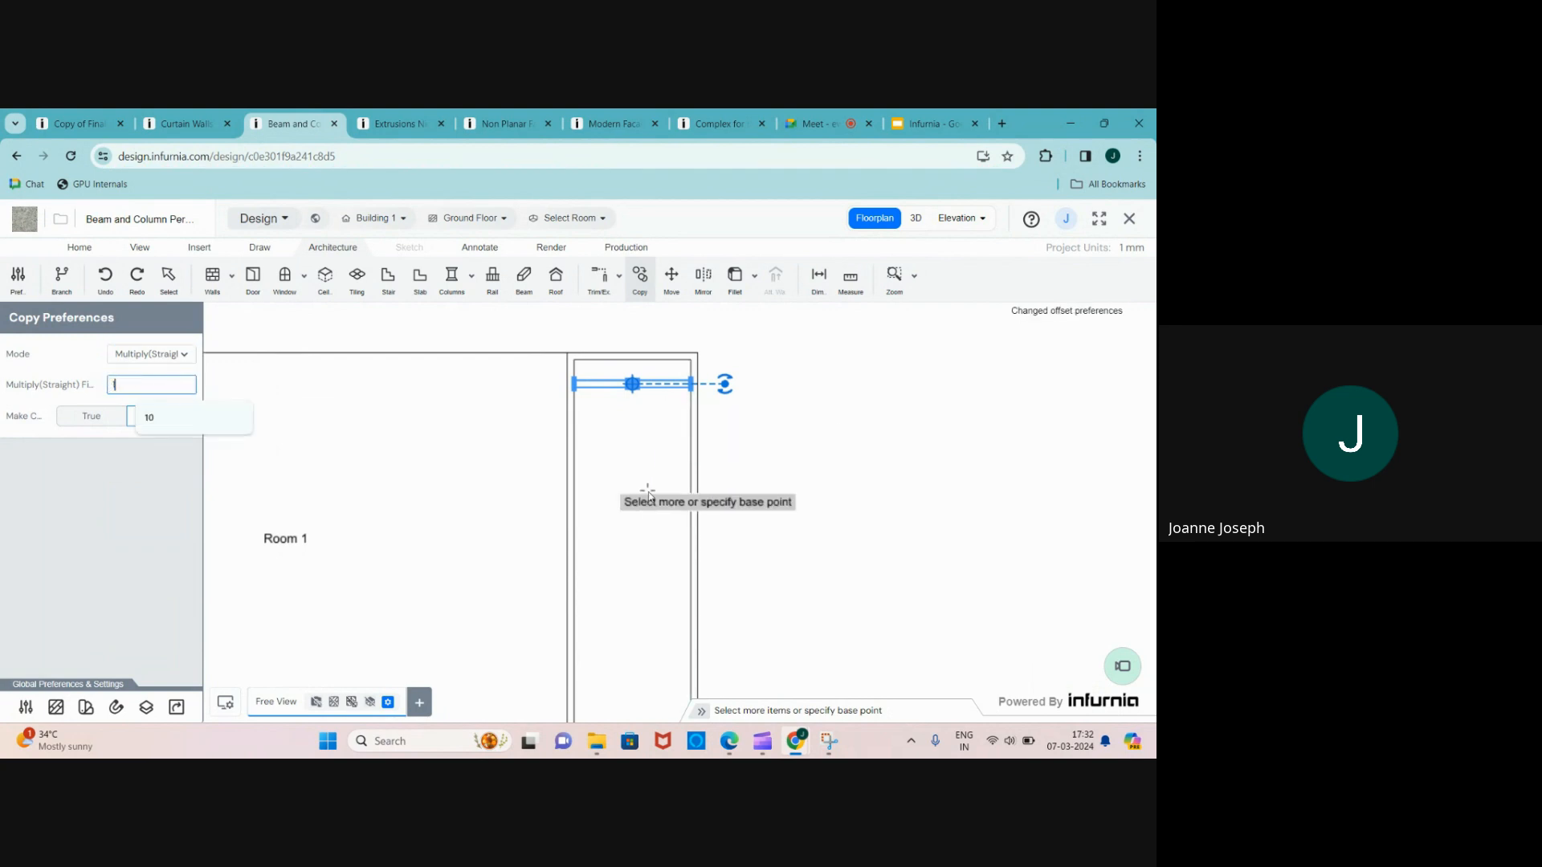
text(1)
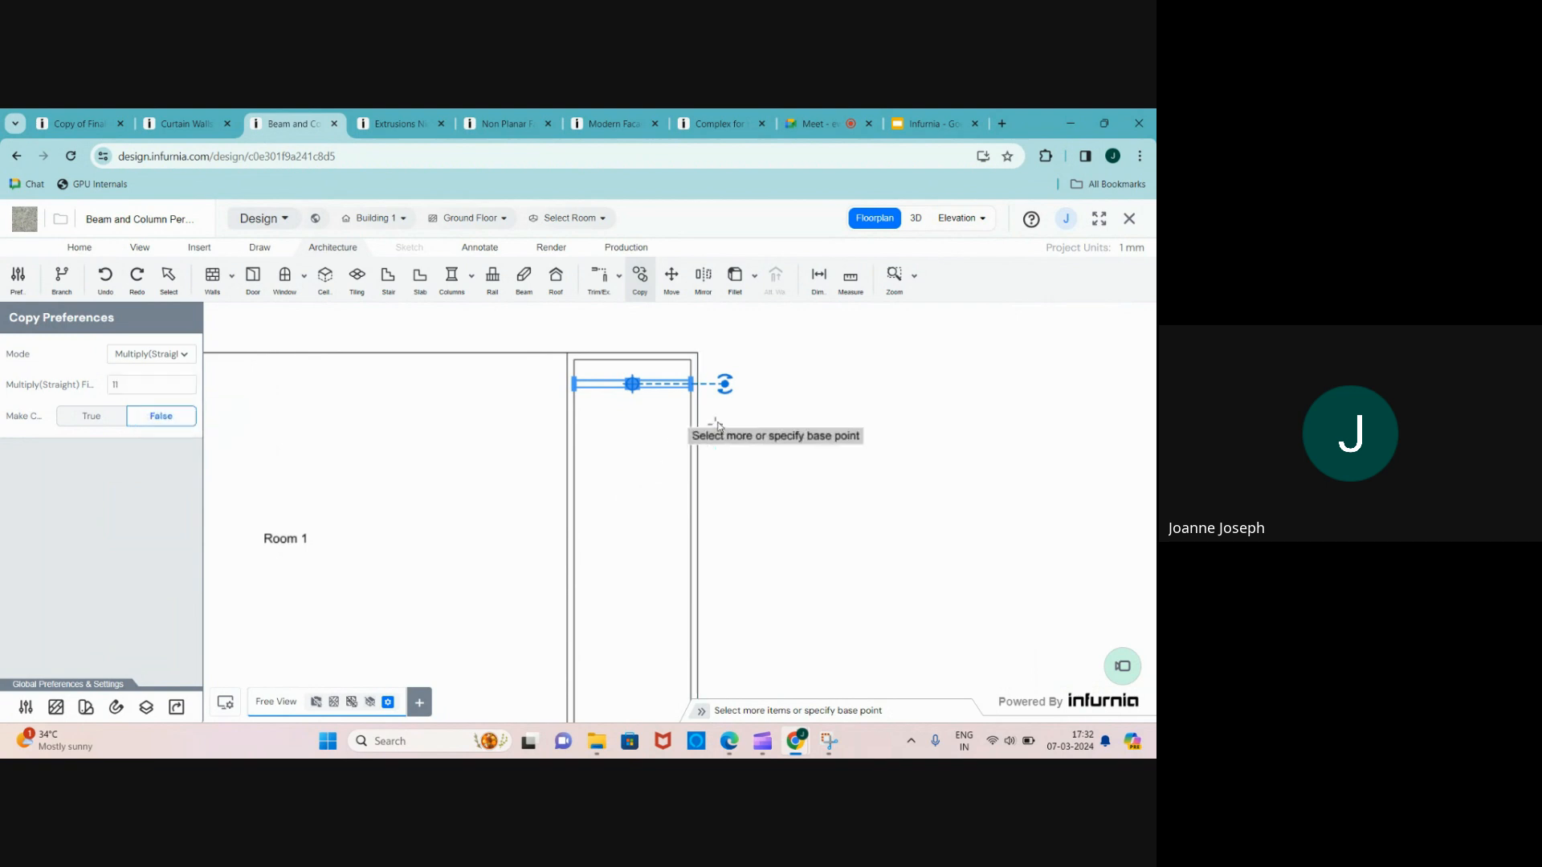
key(Return)
- Place the straight beam copies down the side frame from the beam's outer end to near the lower inside edge, and check them in 3D
scroll(693, 402, up, 4)
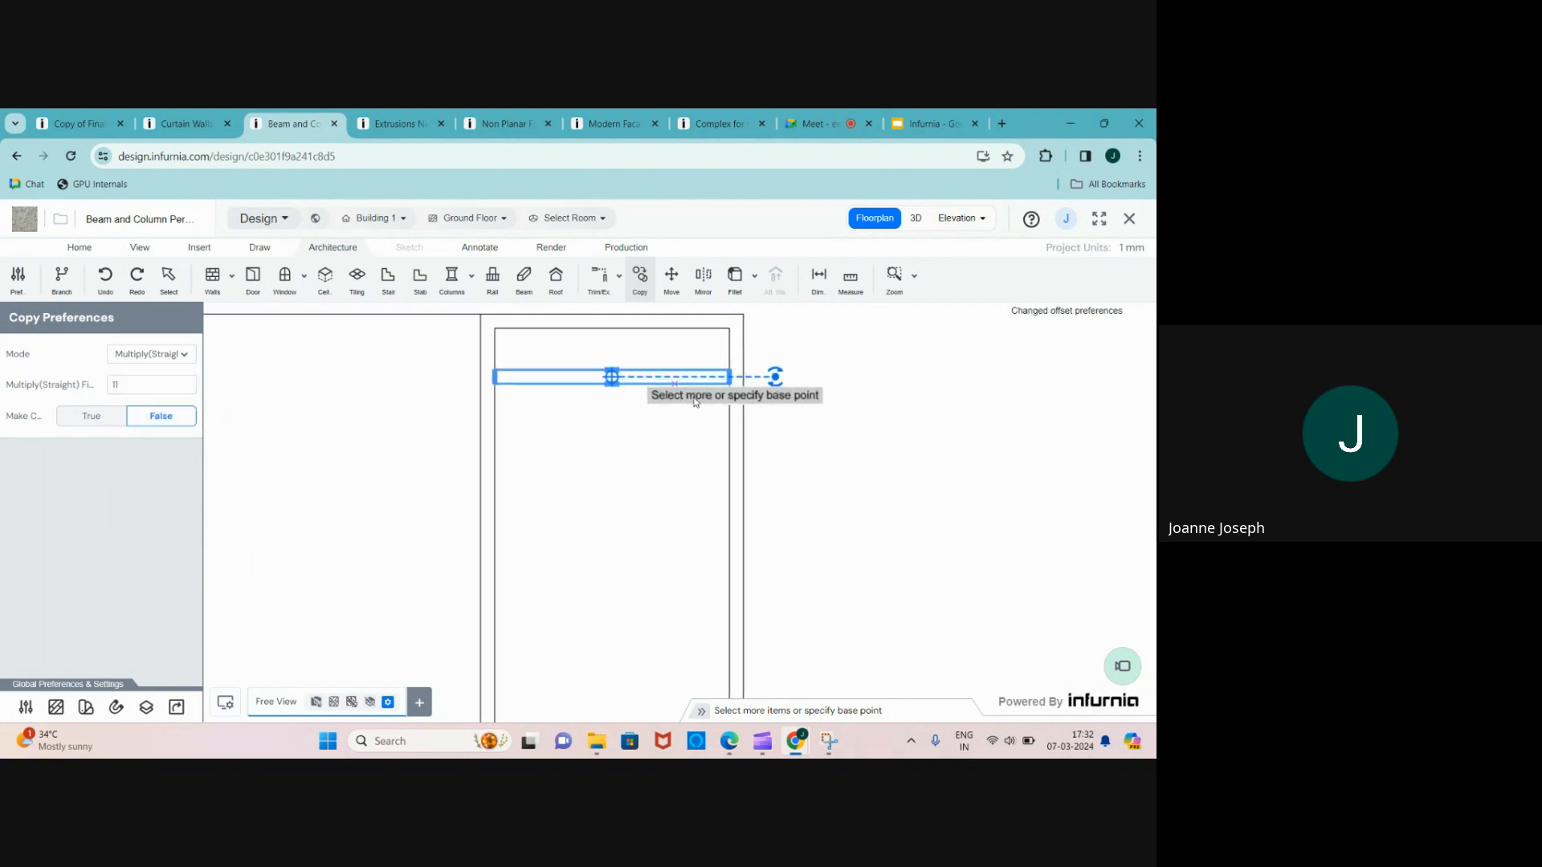
click(729, 377)
scroll(726, 386, down, 5)
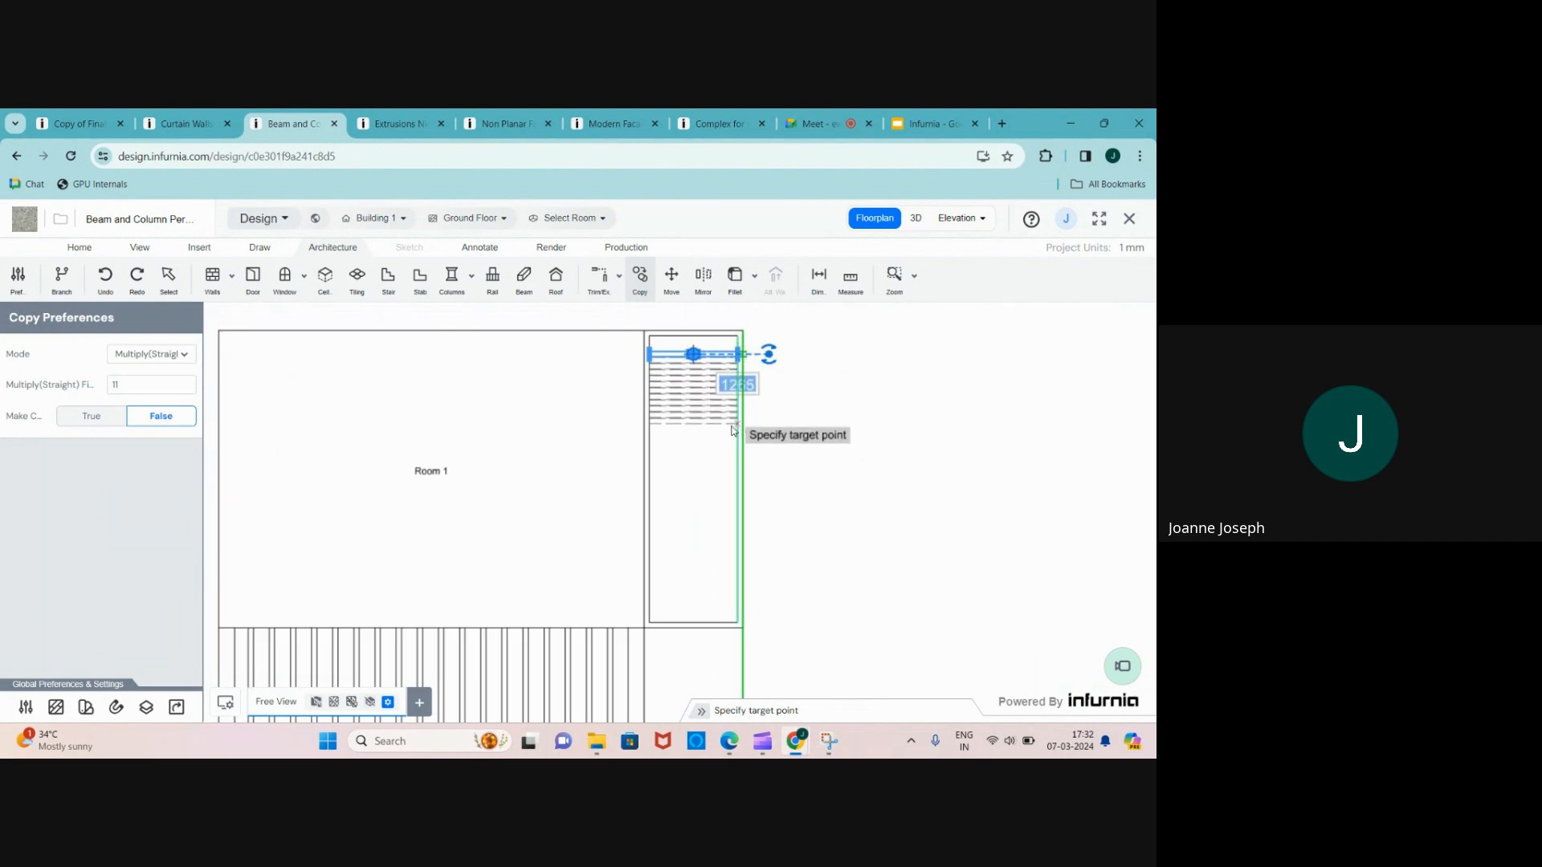
scroll(733, 446, up, 1)
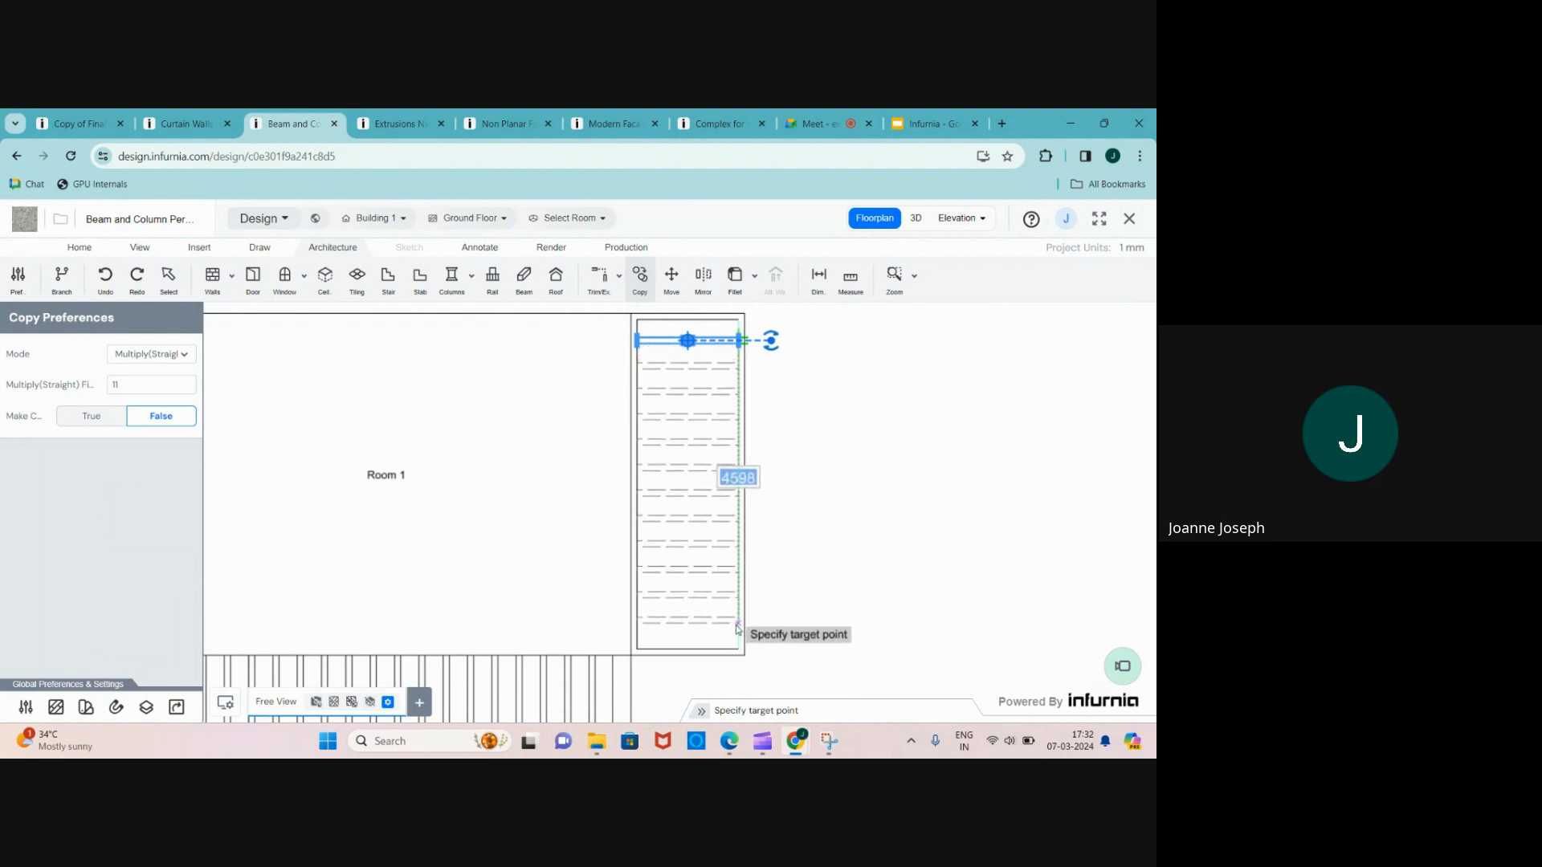
scroll(736, 640, up, 2)
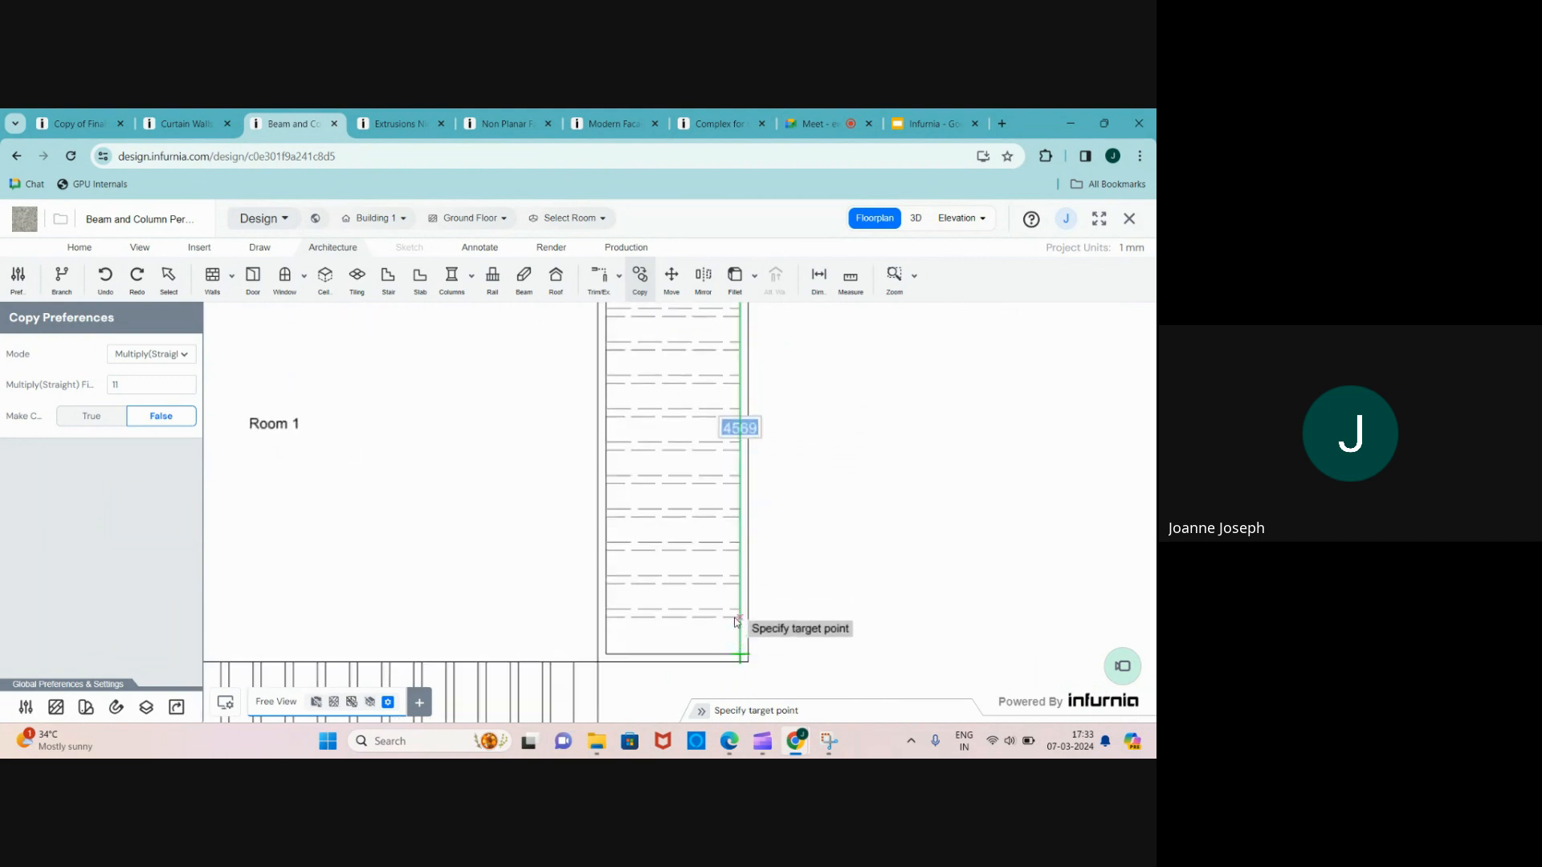
click(737, 640)
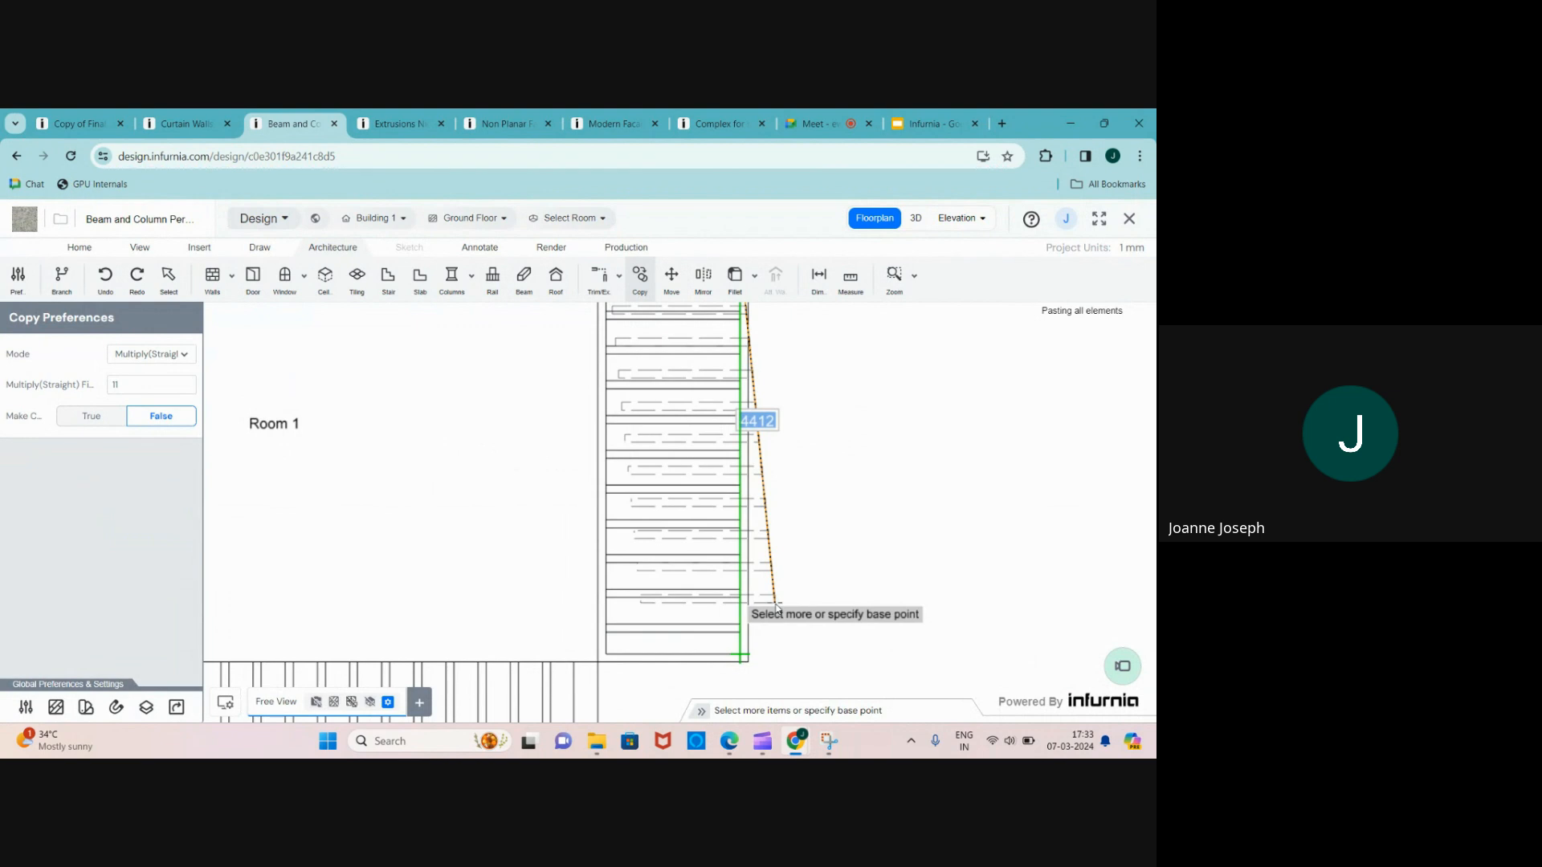
key(Escape)
scroll(767, 602, down, 5)
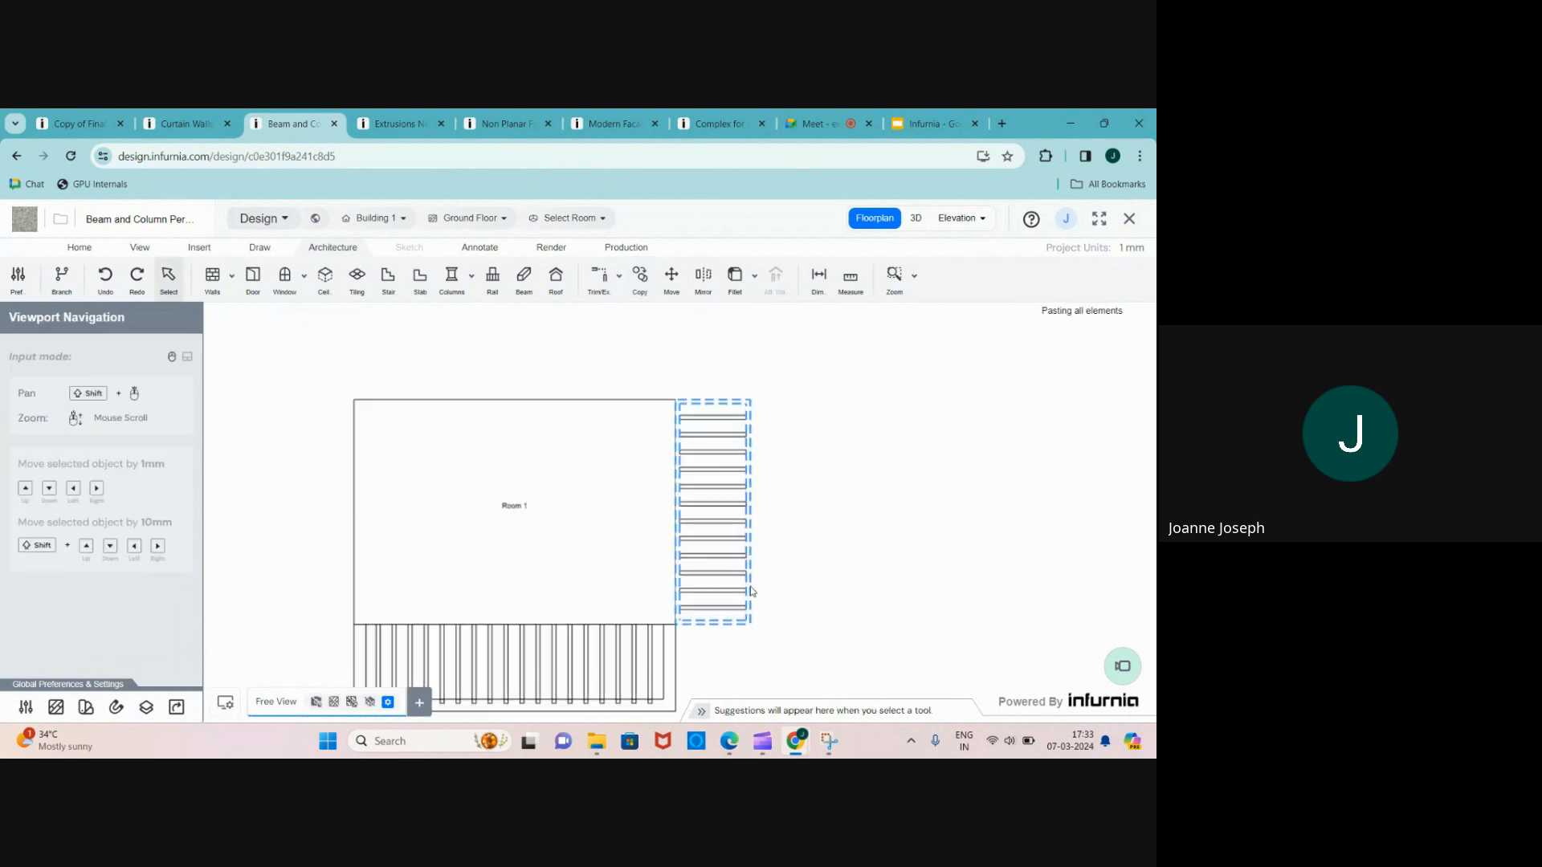
click(916, 221)
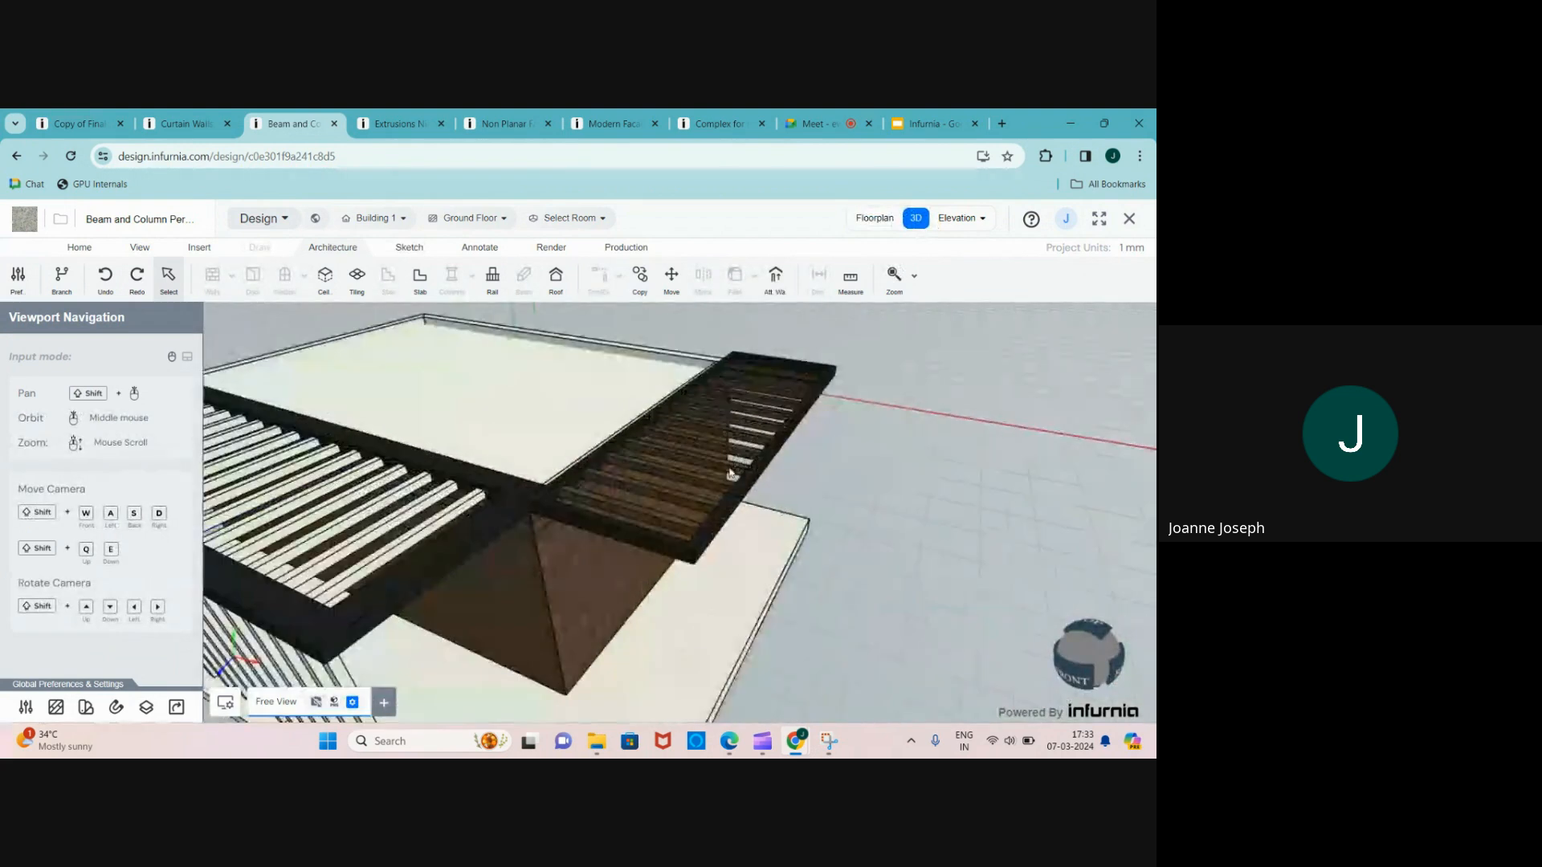
click(703, 496)
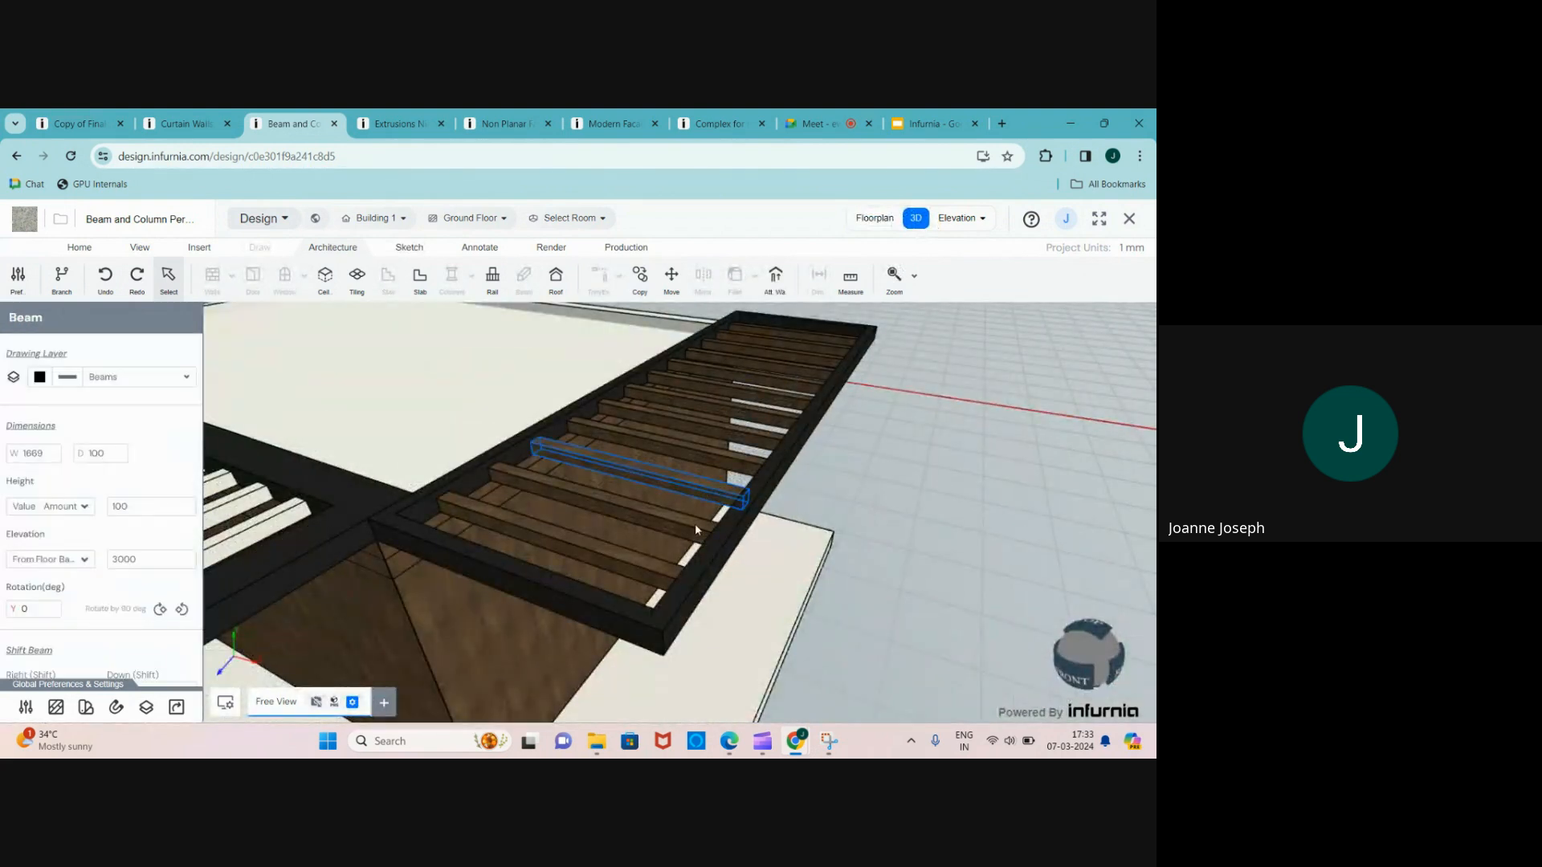
scroll(642, 579, down, 1)
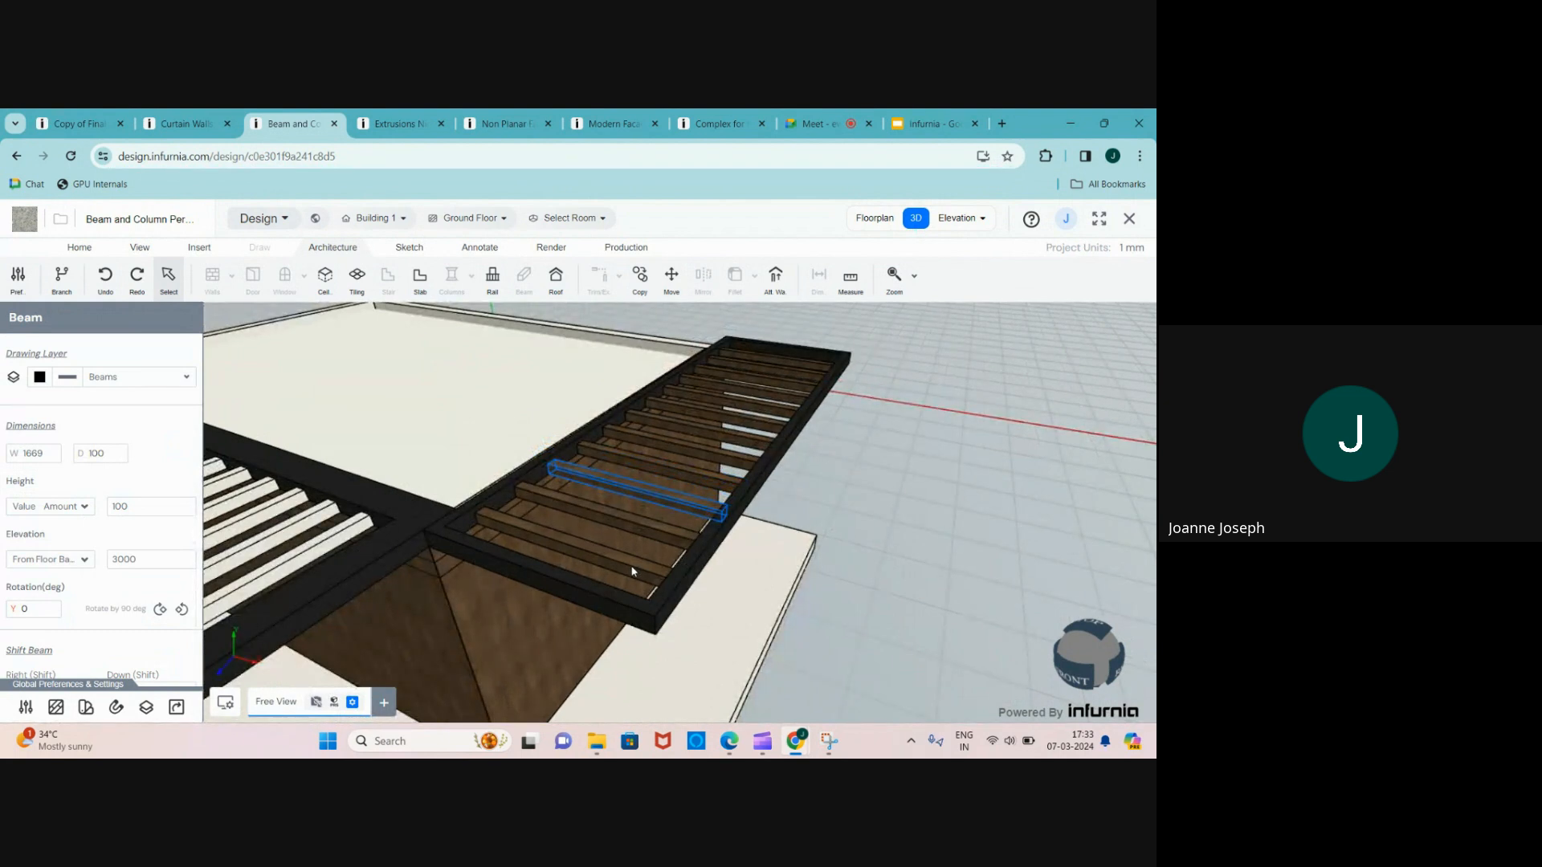
click(632, 571)
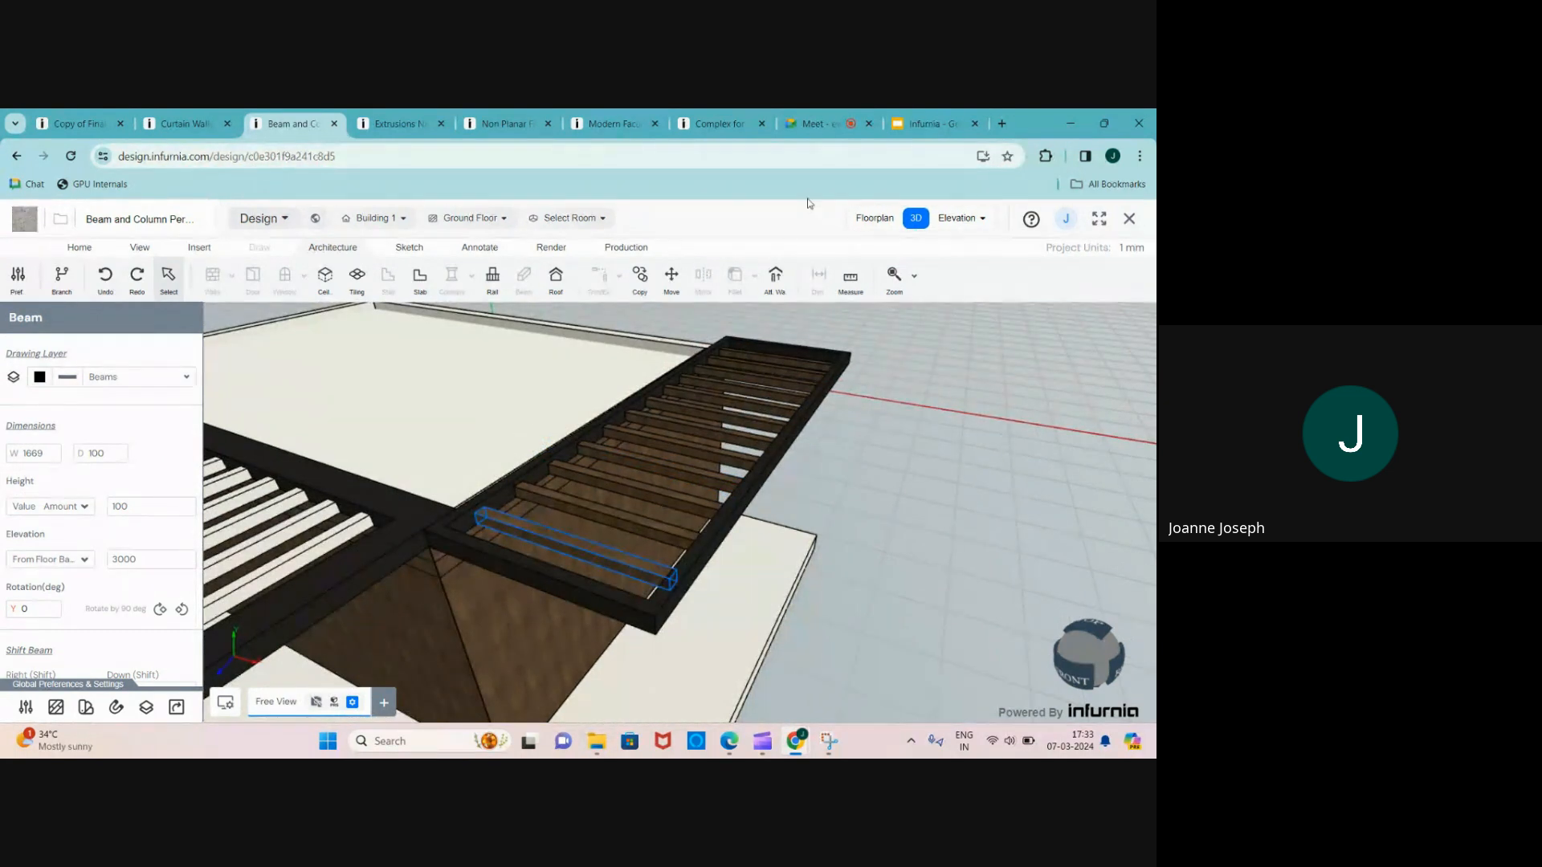
- Place a profile column in the floorplan on the side frame's outer edge, aligned with the uppermost beam
click(865, 221)
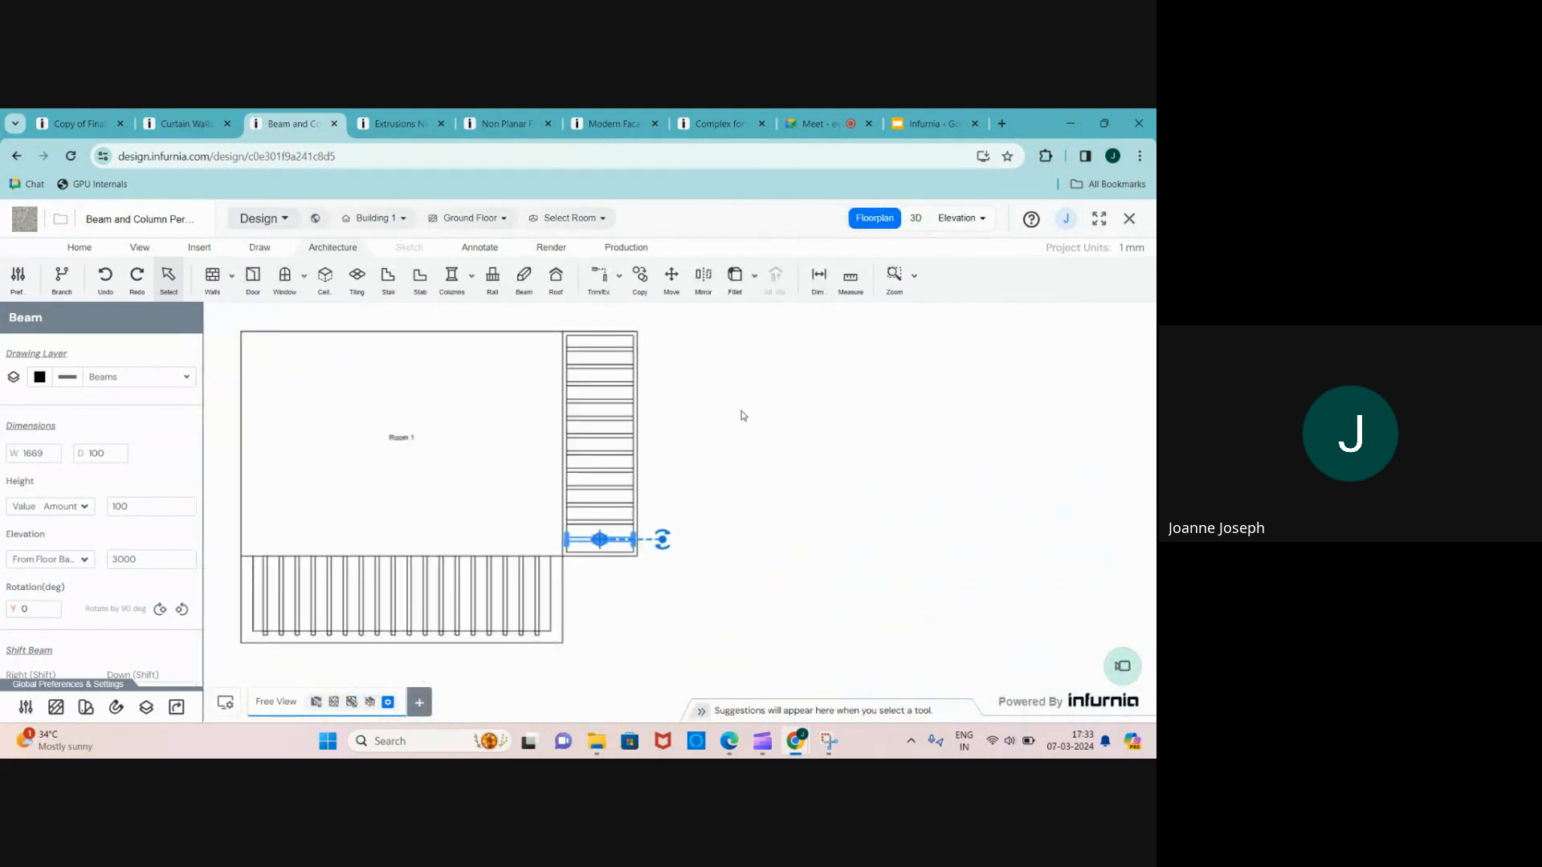
click(741, 414)
scroll(634, 322, up, 4)
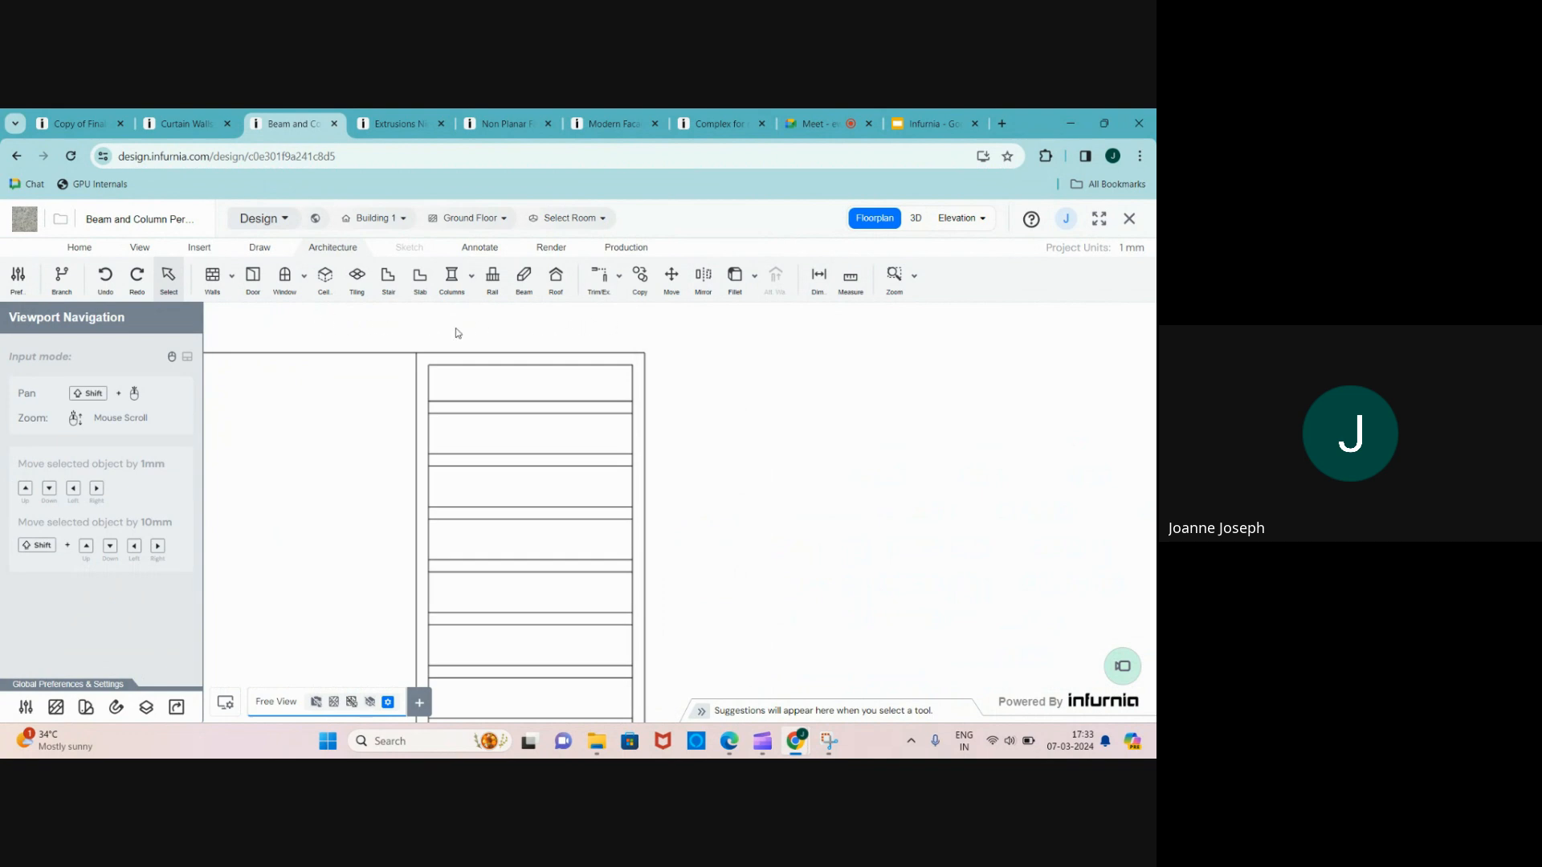
click(472, 278)
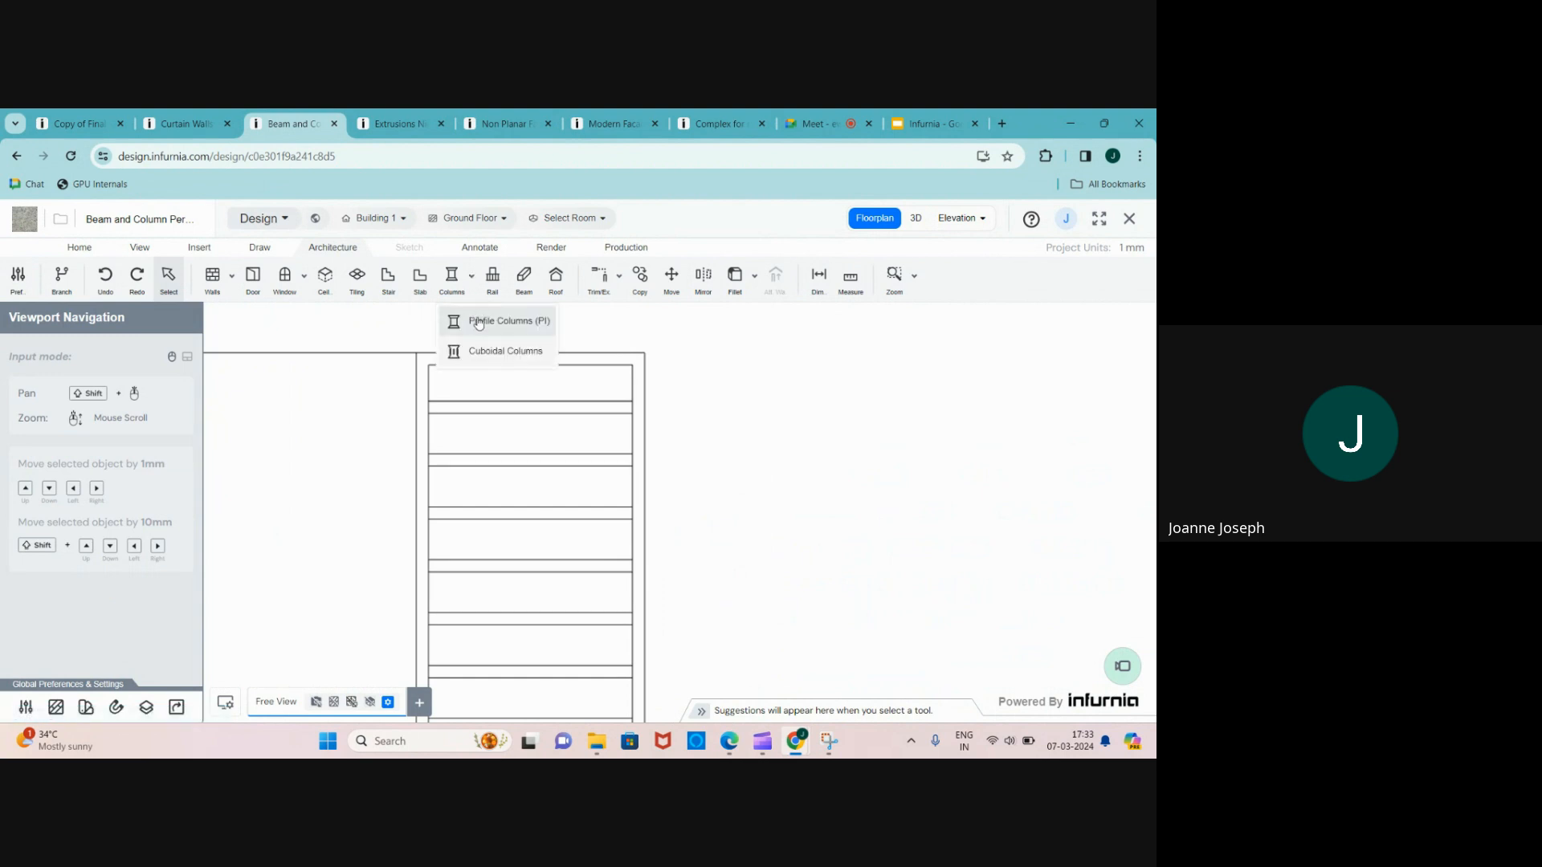
click(479, 322)
scroll(698, 442, up, 2)
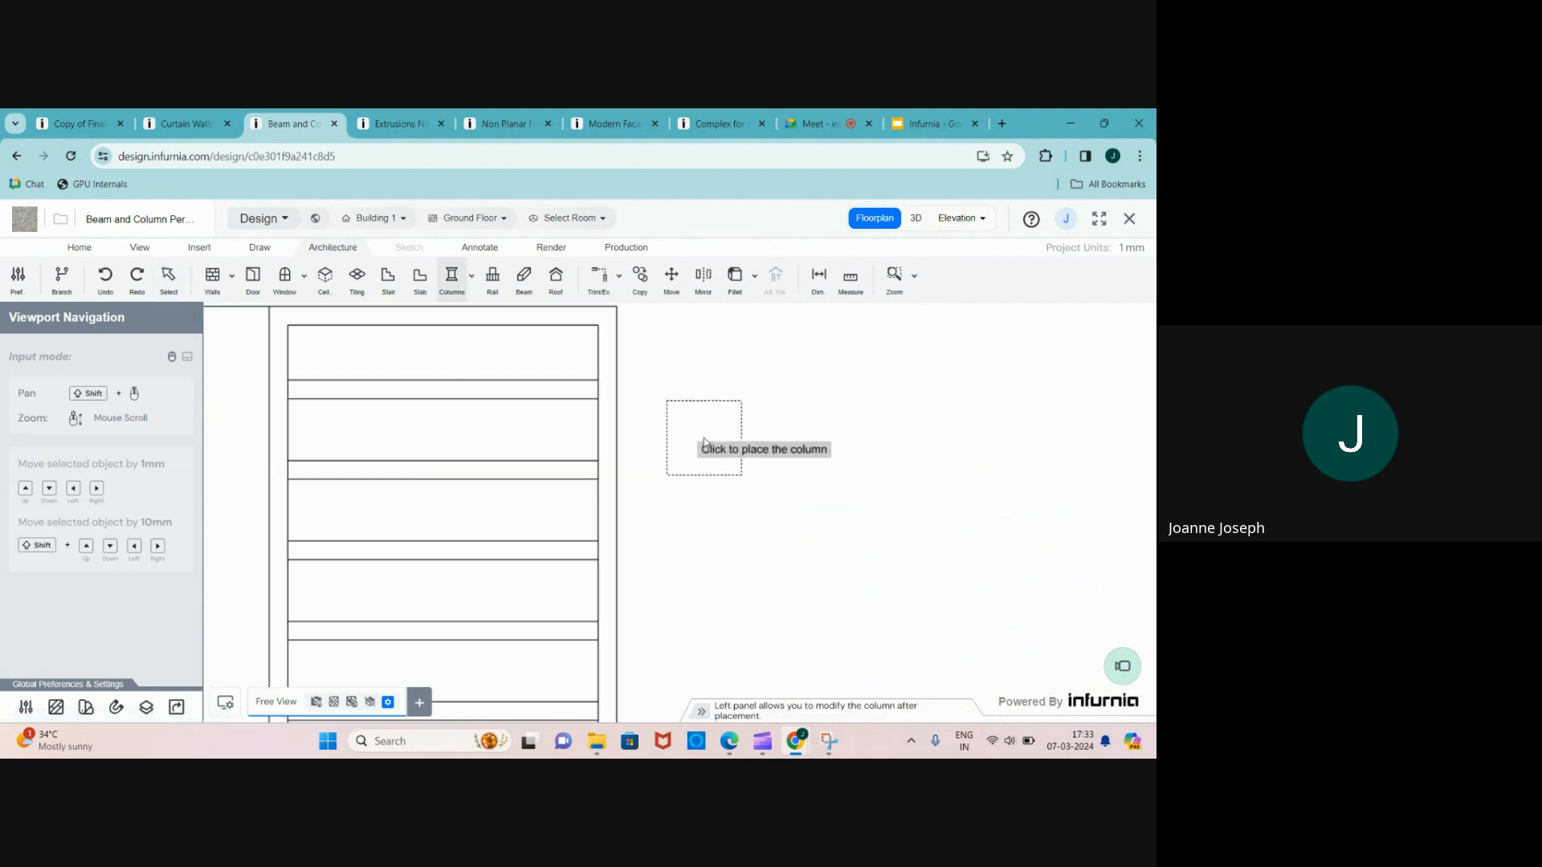
scroll(667, 386, up, 3)
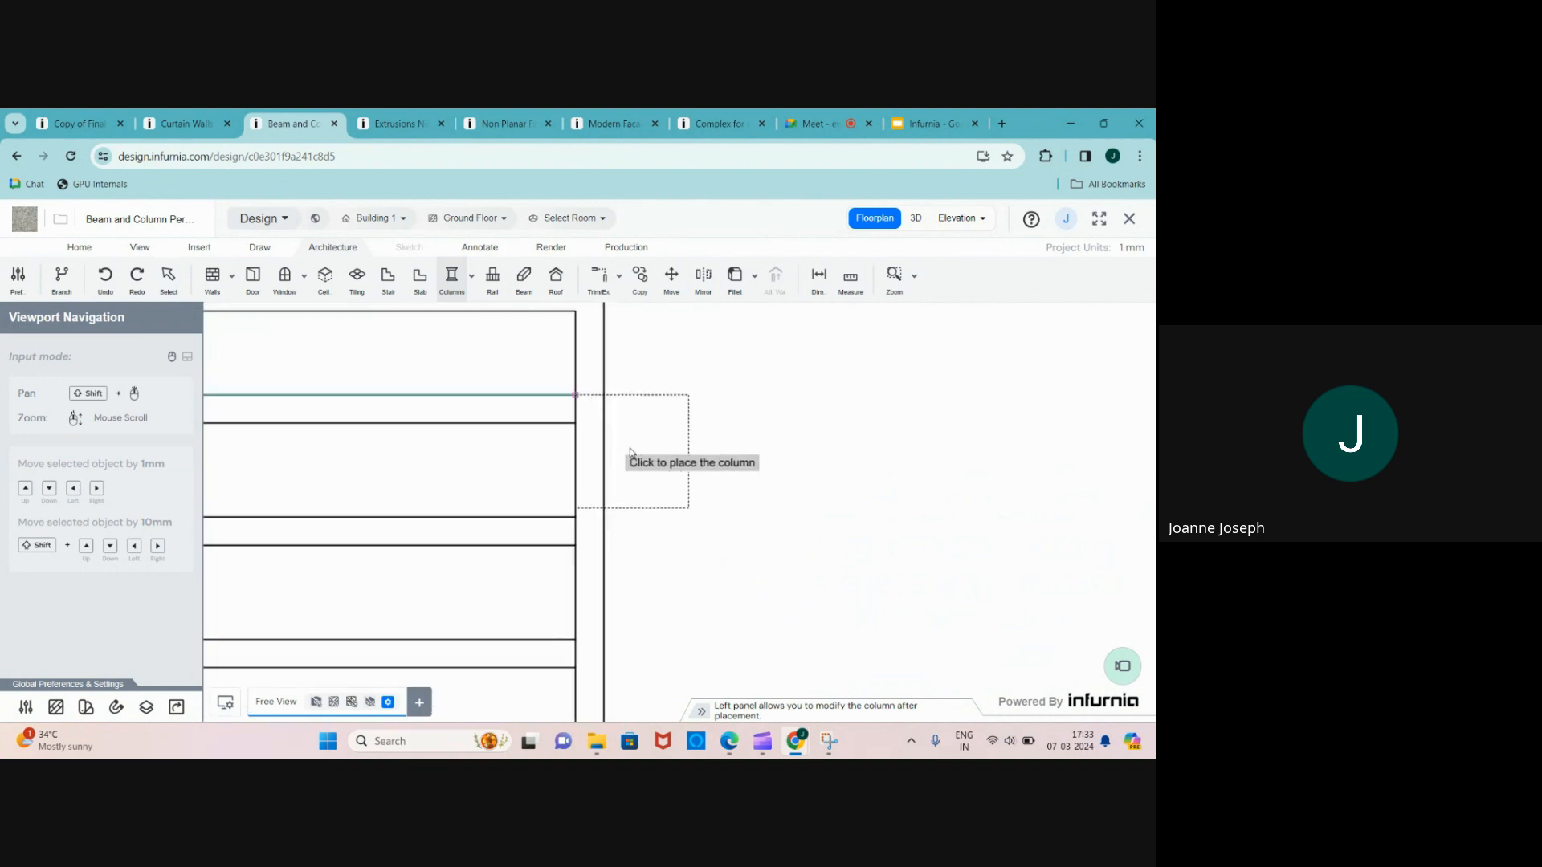
click(629, 448)
key(Escape)
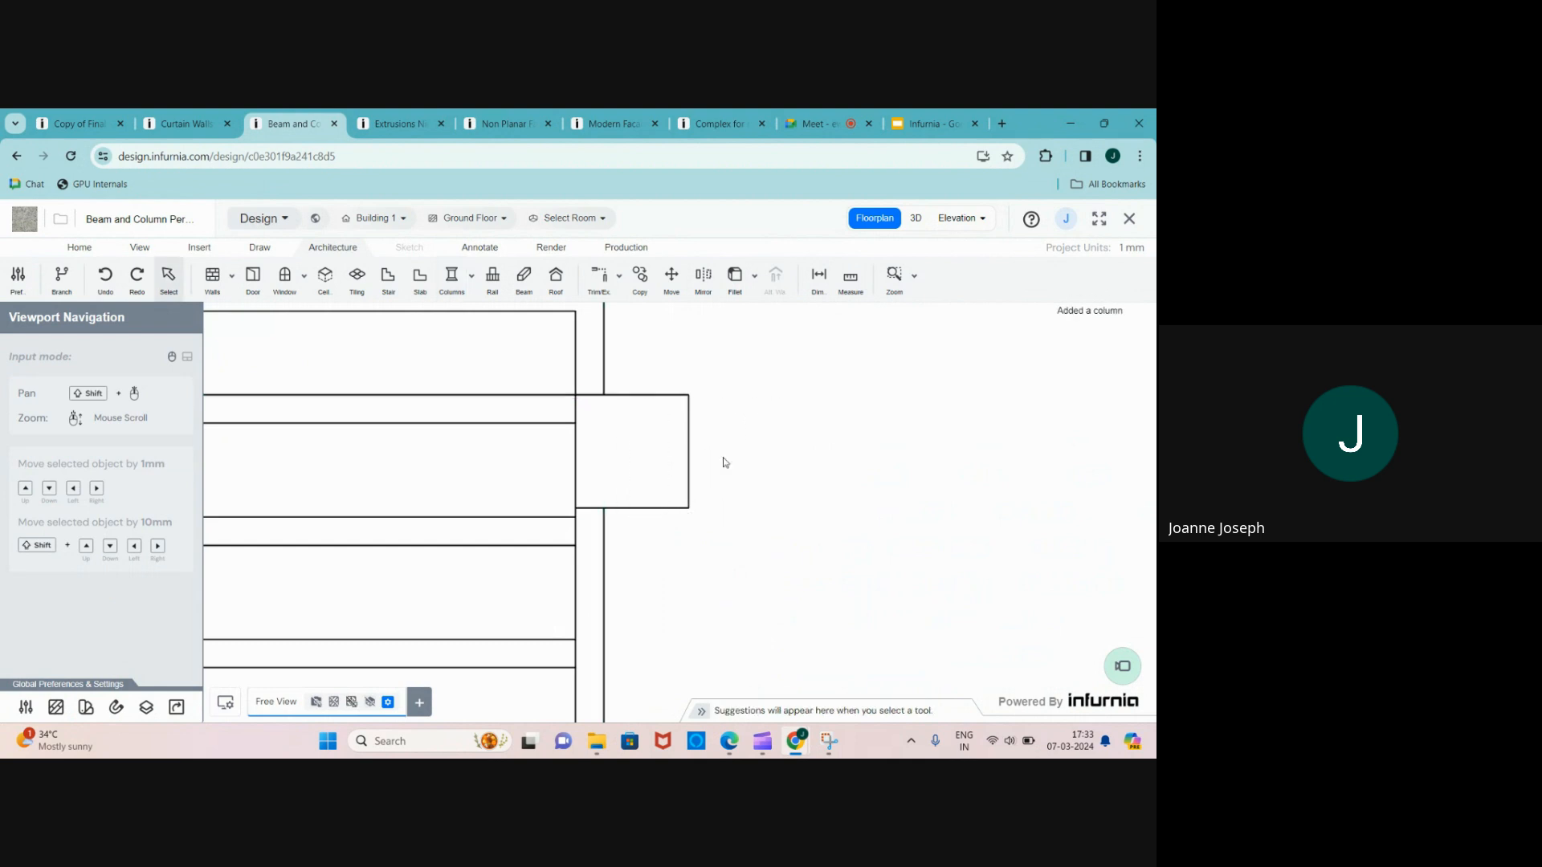
- Scale the column's entire square profile from its upper-left corner so that its sides are 100 mm long
click(660, 442)
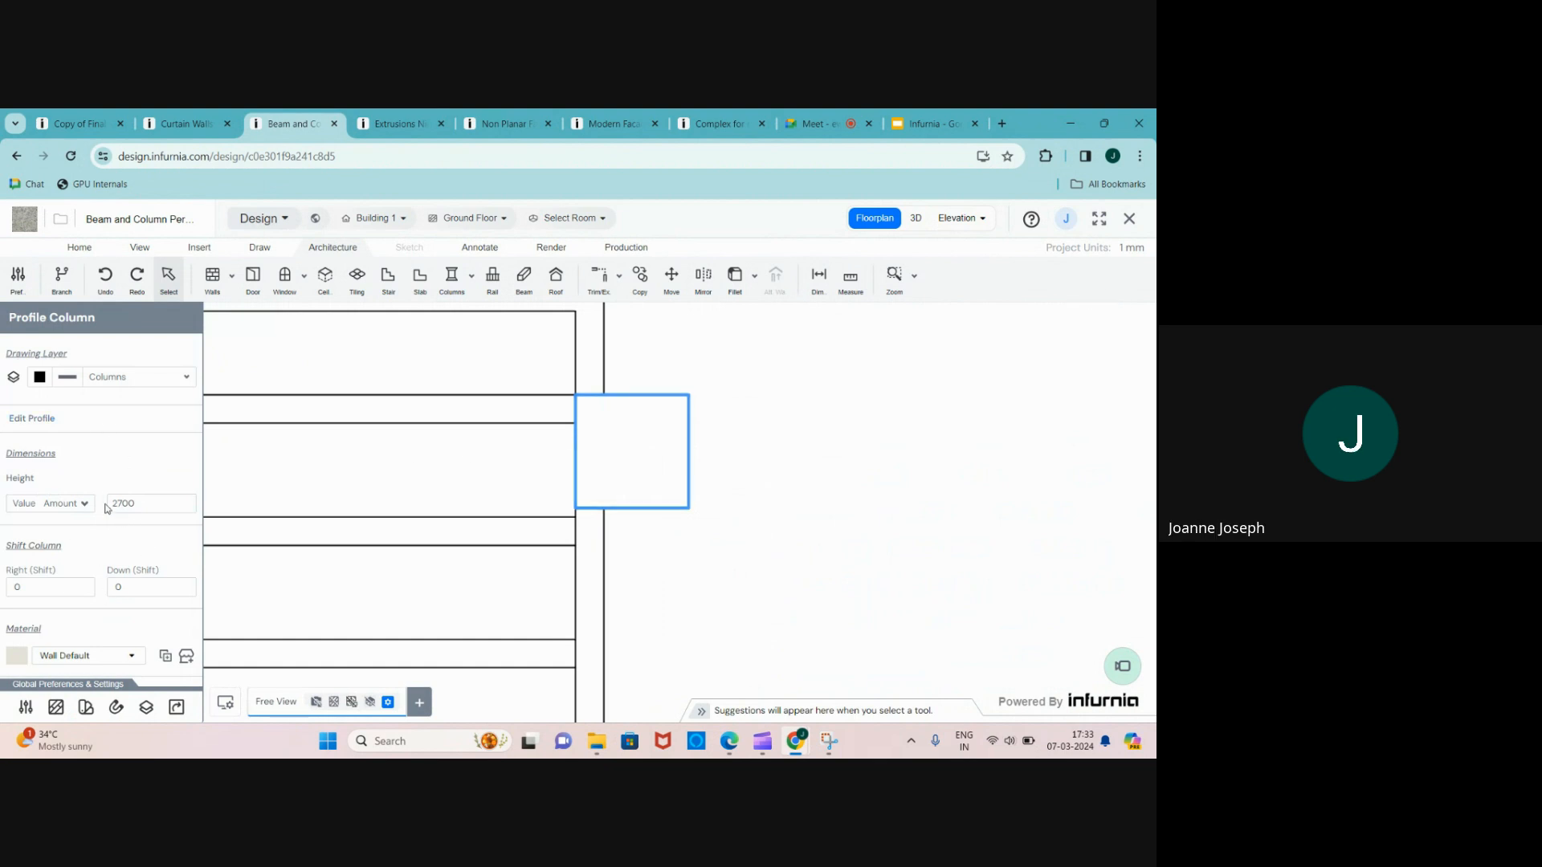
click(37, 419)
scroll(354, 425, down, 3)
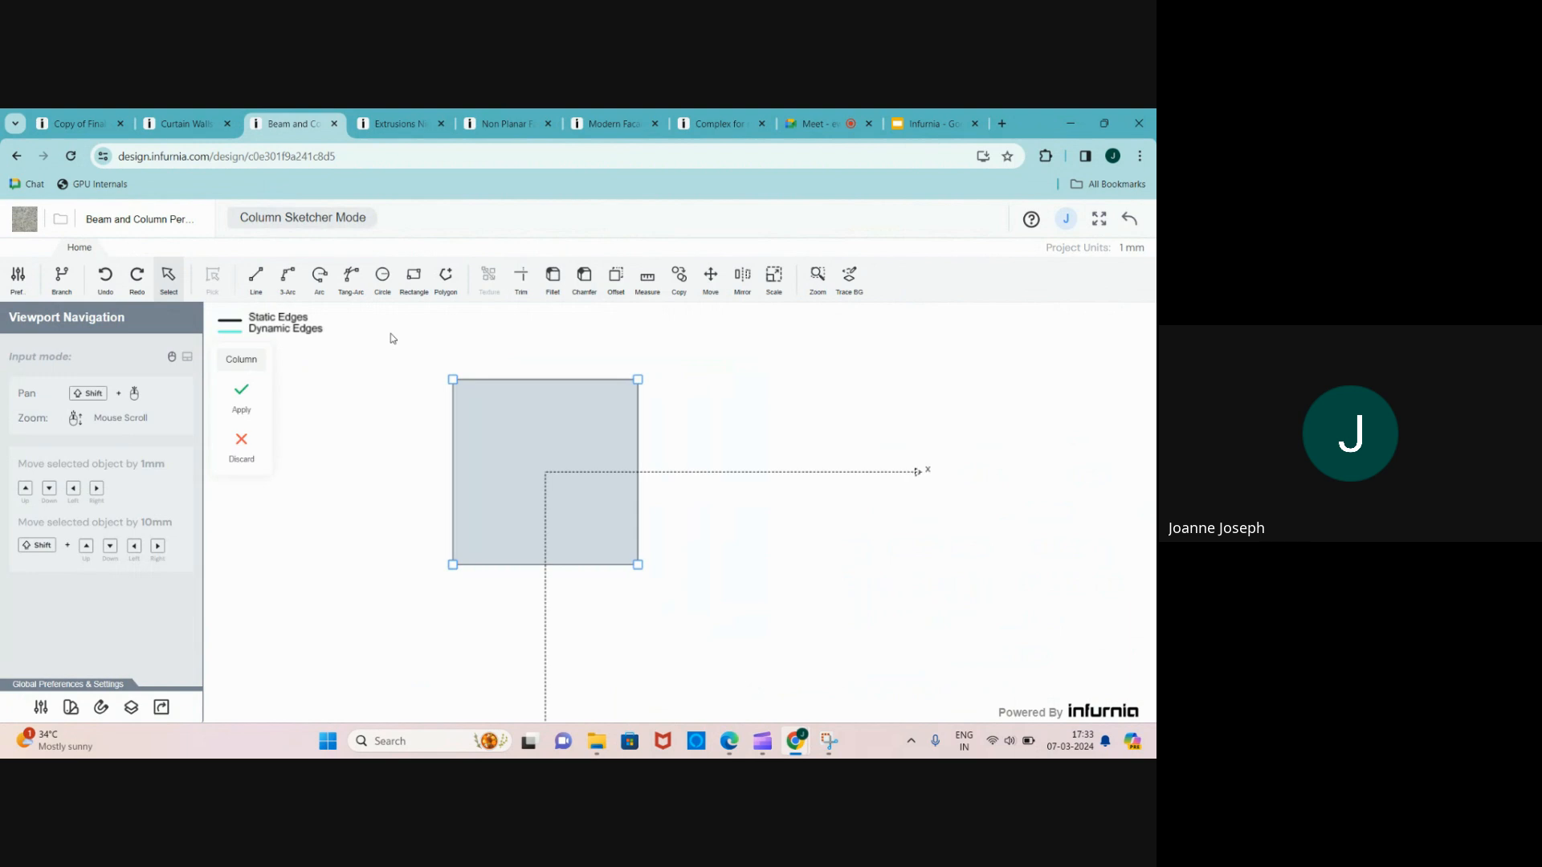
drag(390, 341, 742, 651)
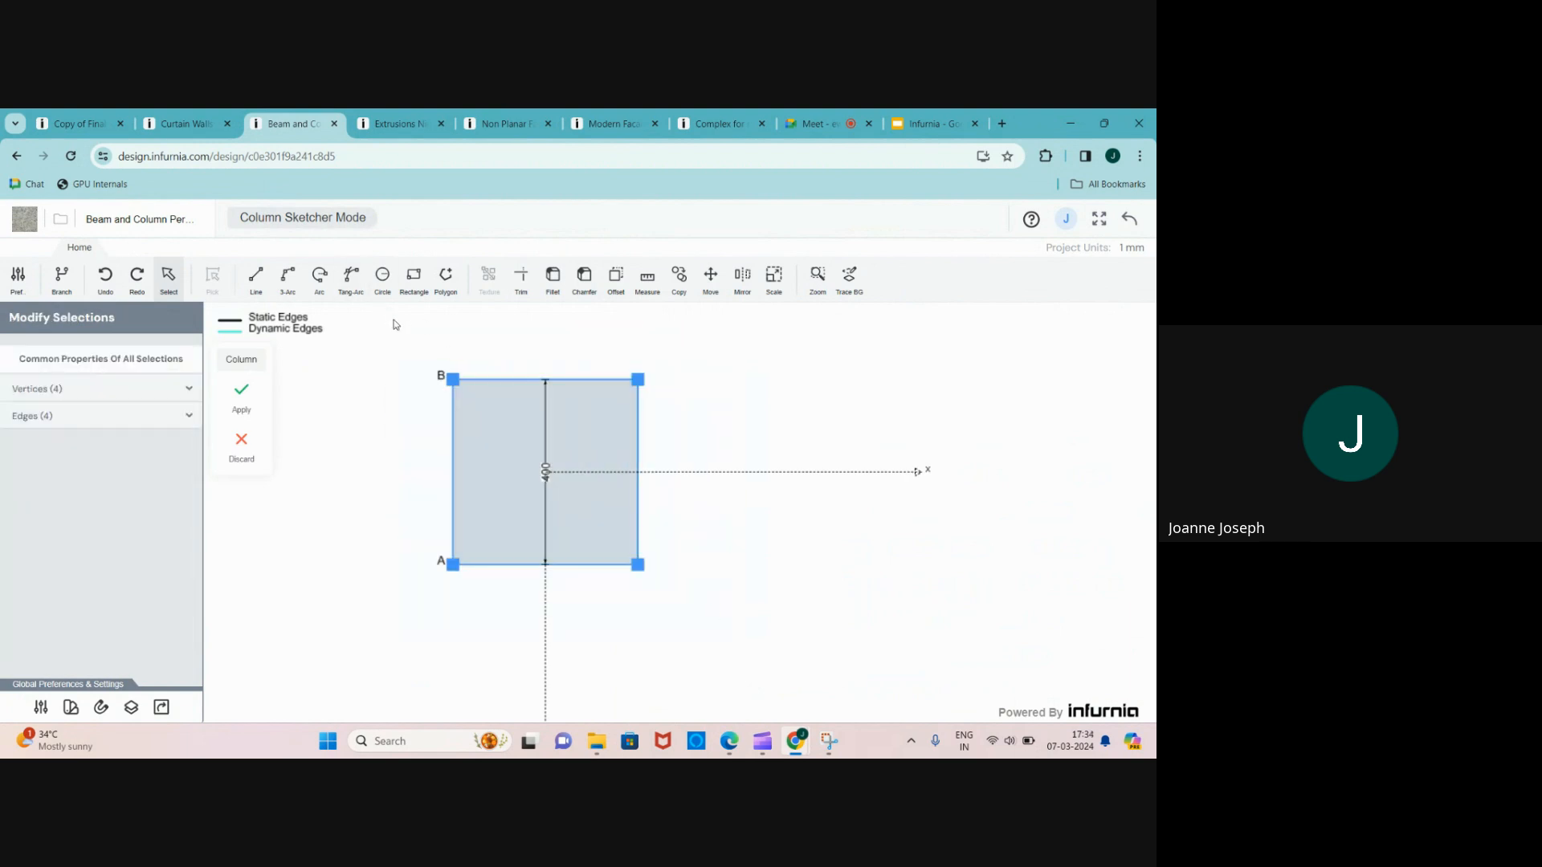
drag(392, 321, 776, 660)
scroll(592, 346, up, 3)
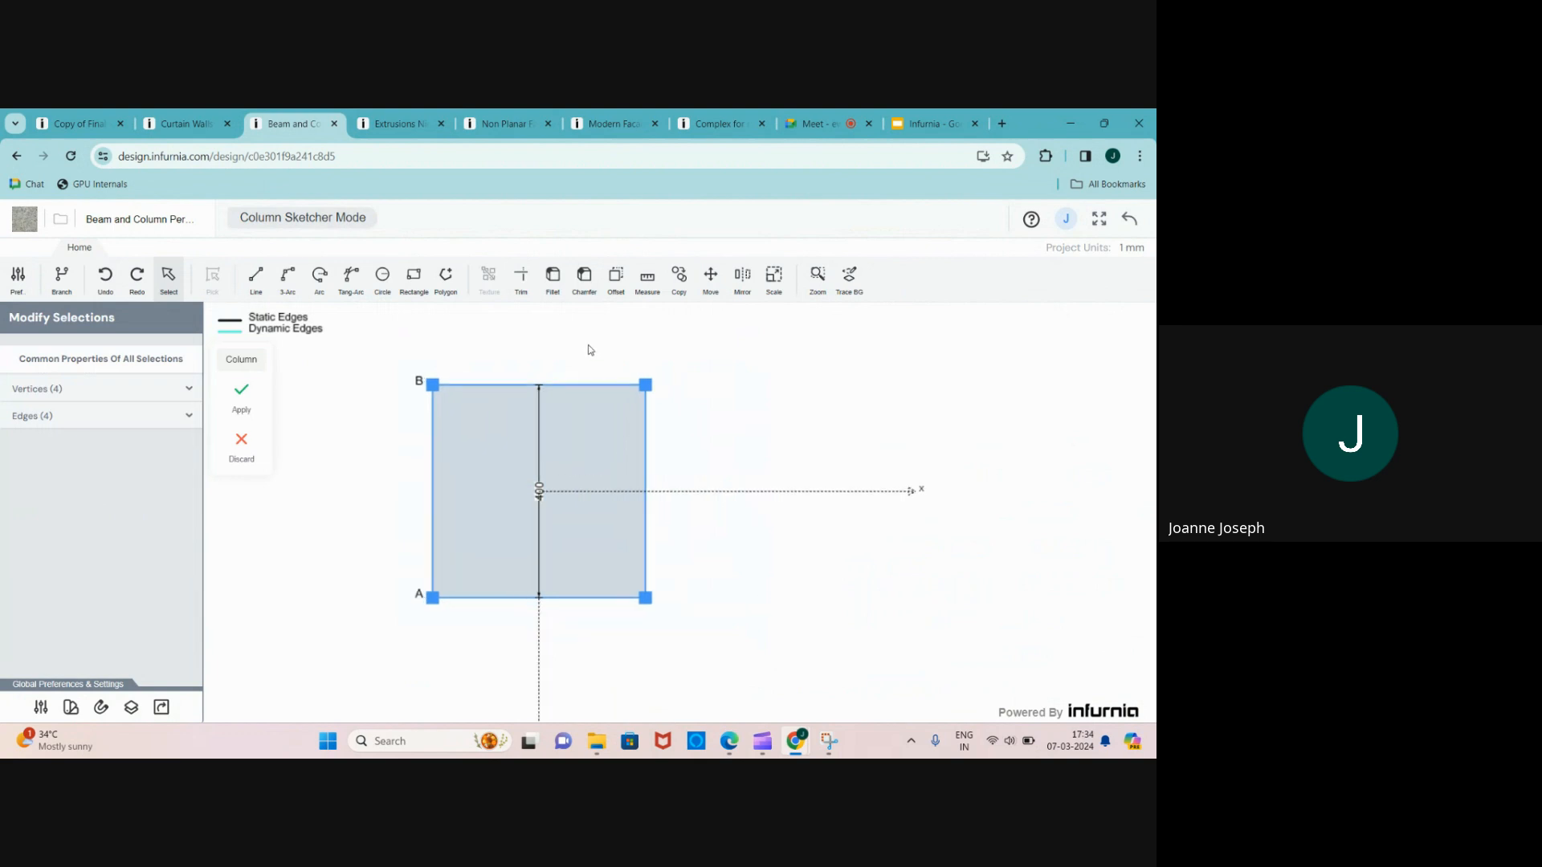
click(778, 278)
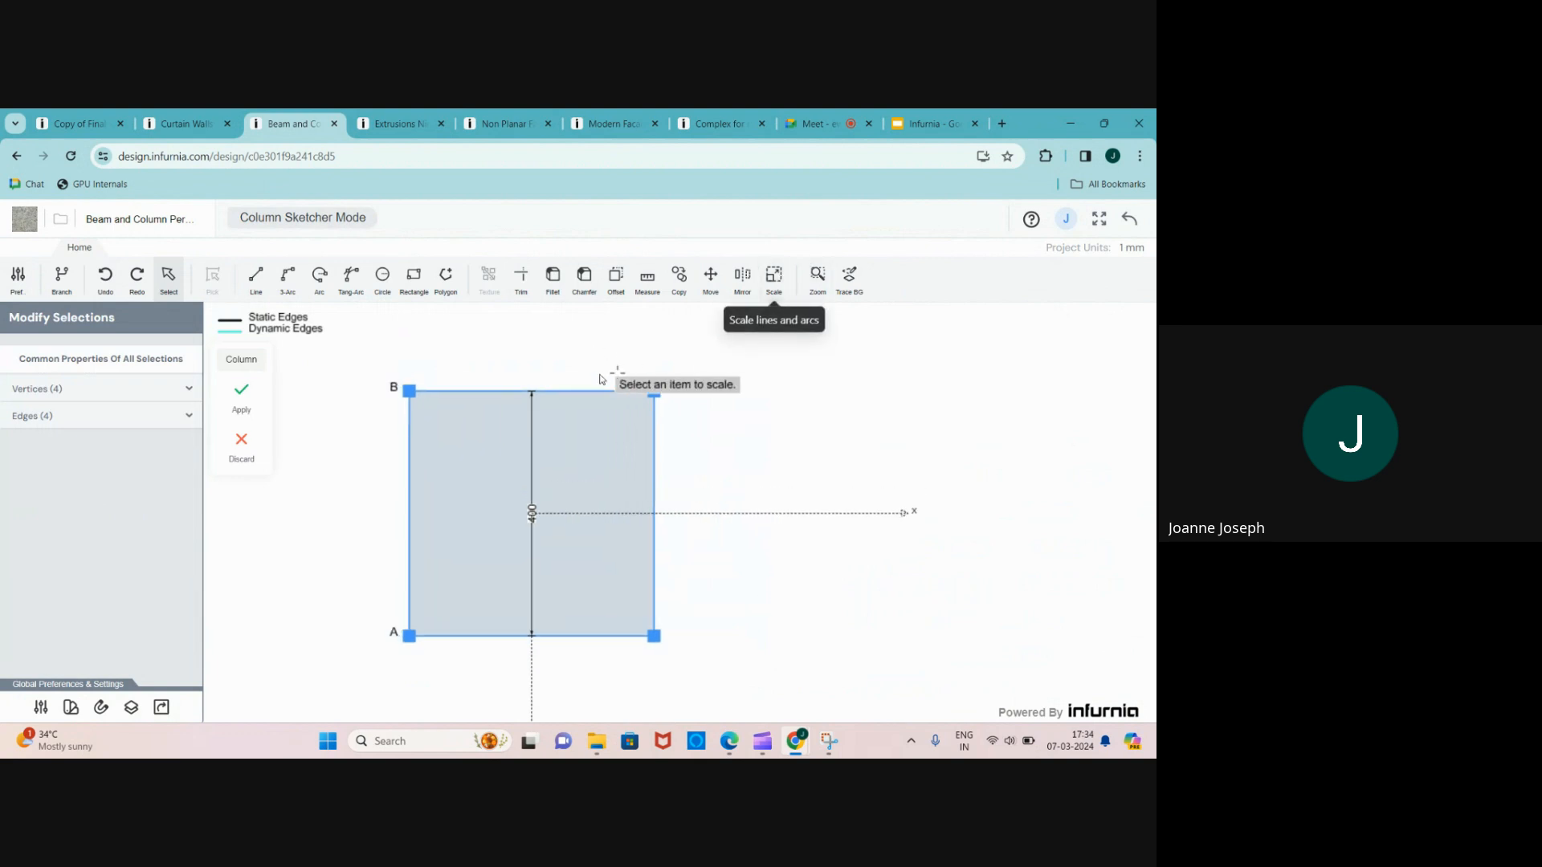
click(410, 391)
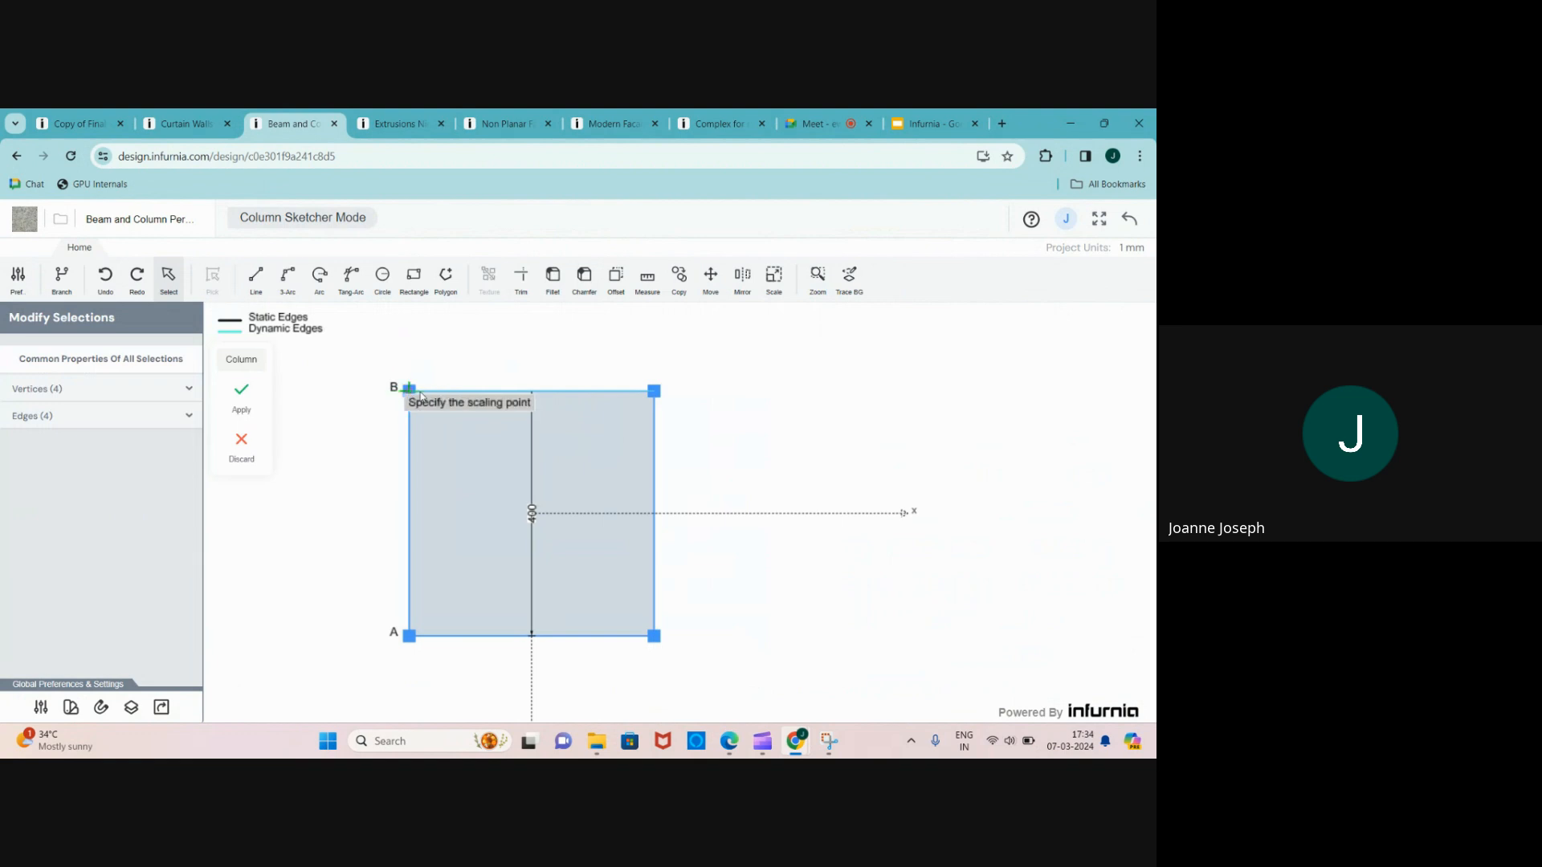
click(655, 391)
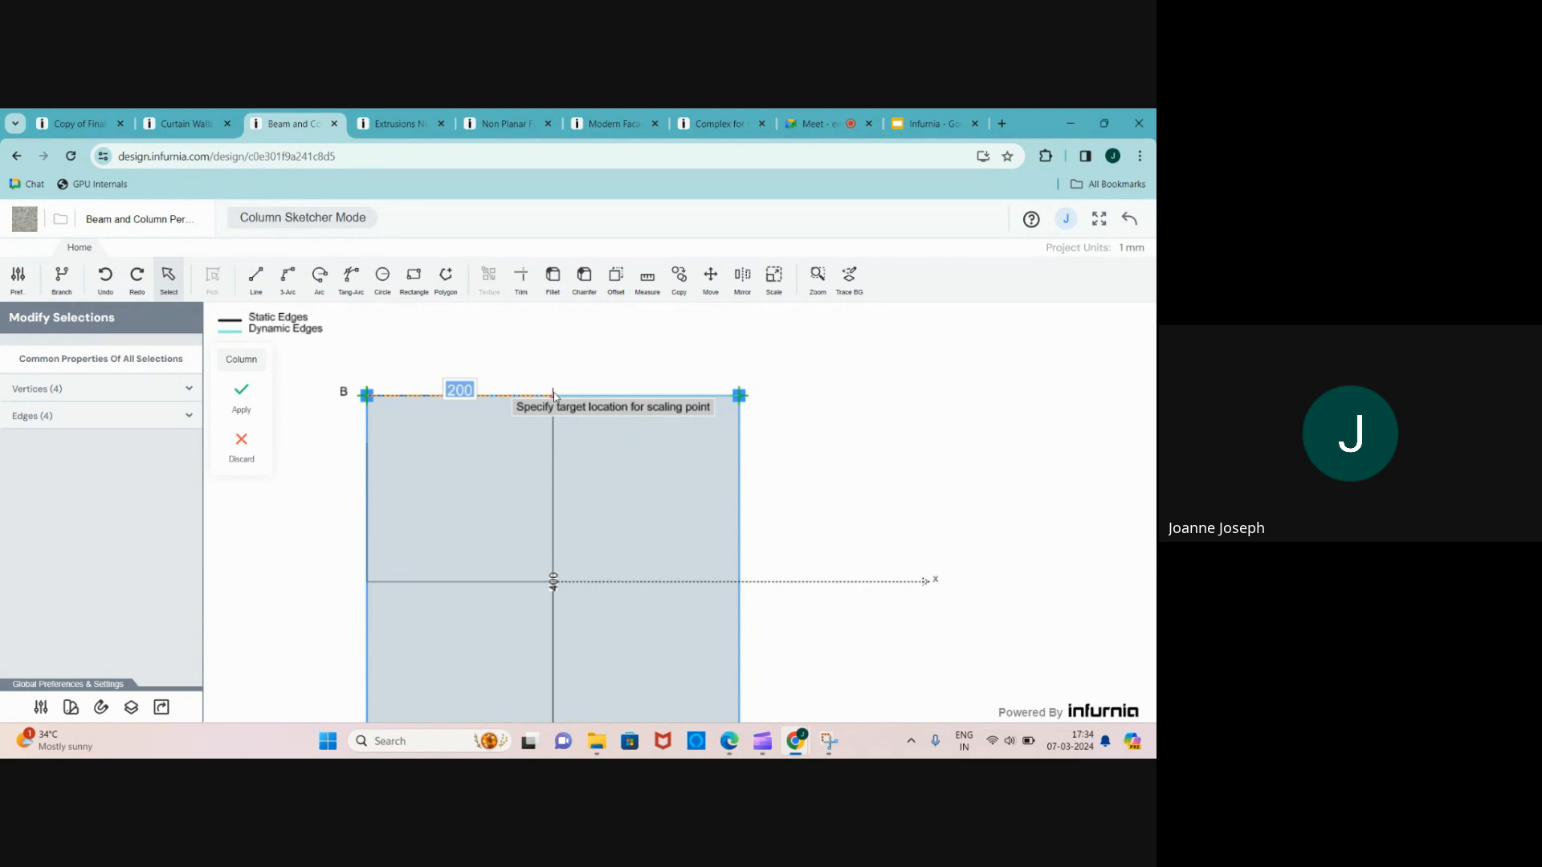
text(100)
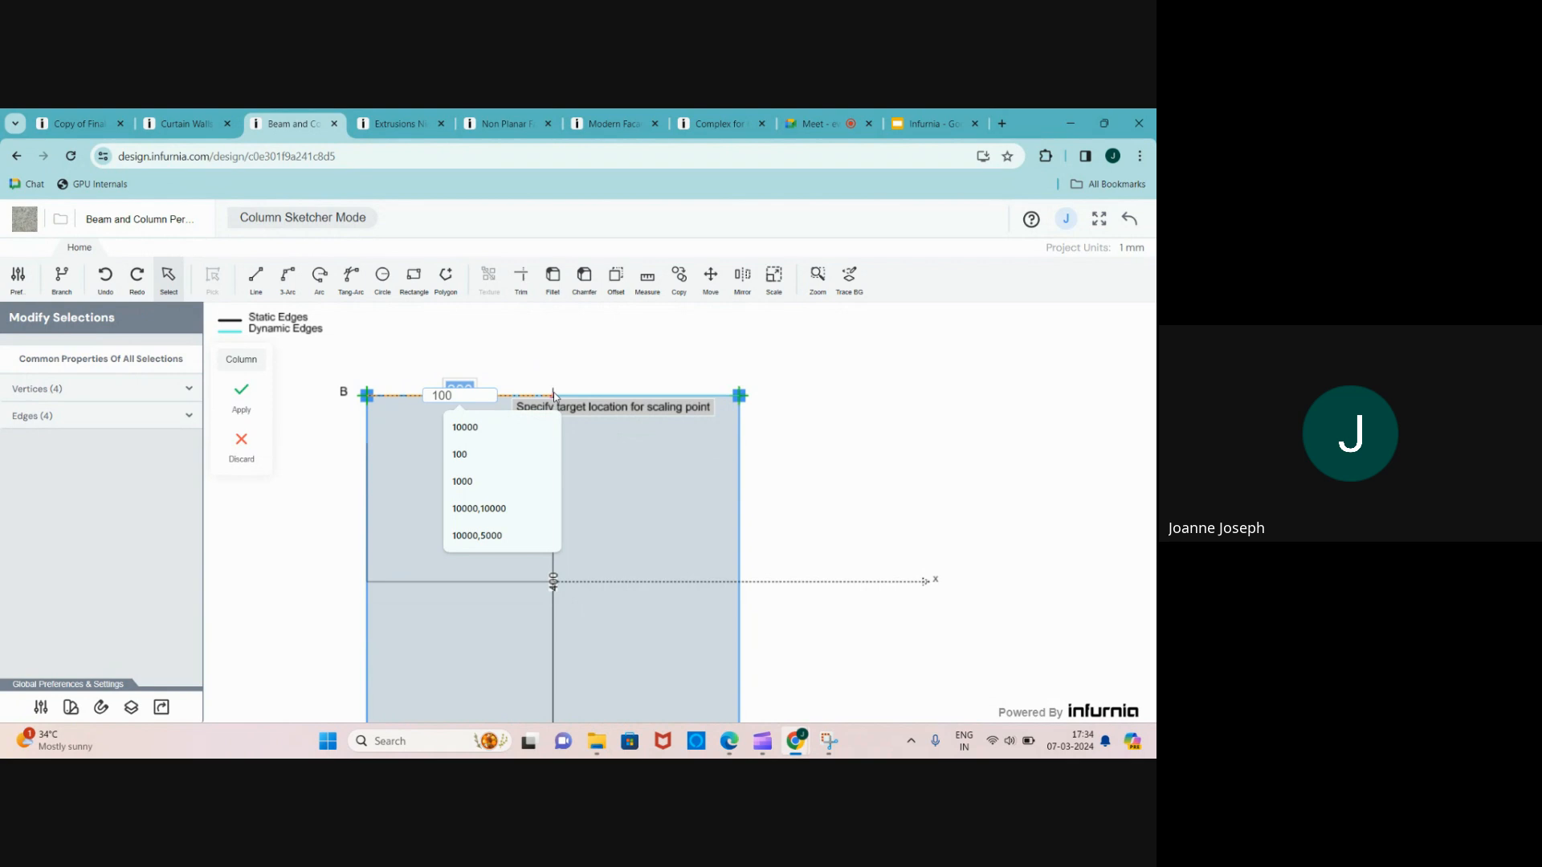
key(Return)
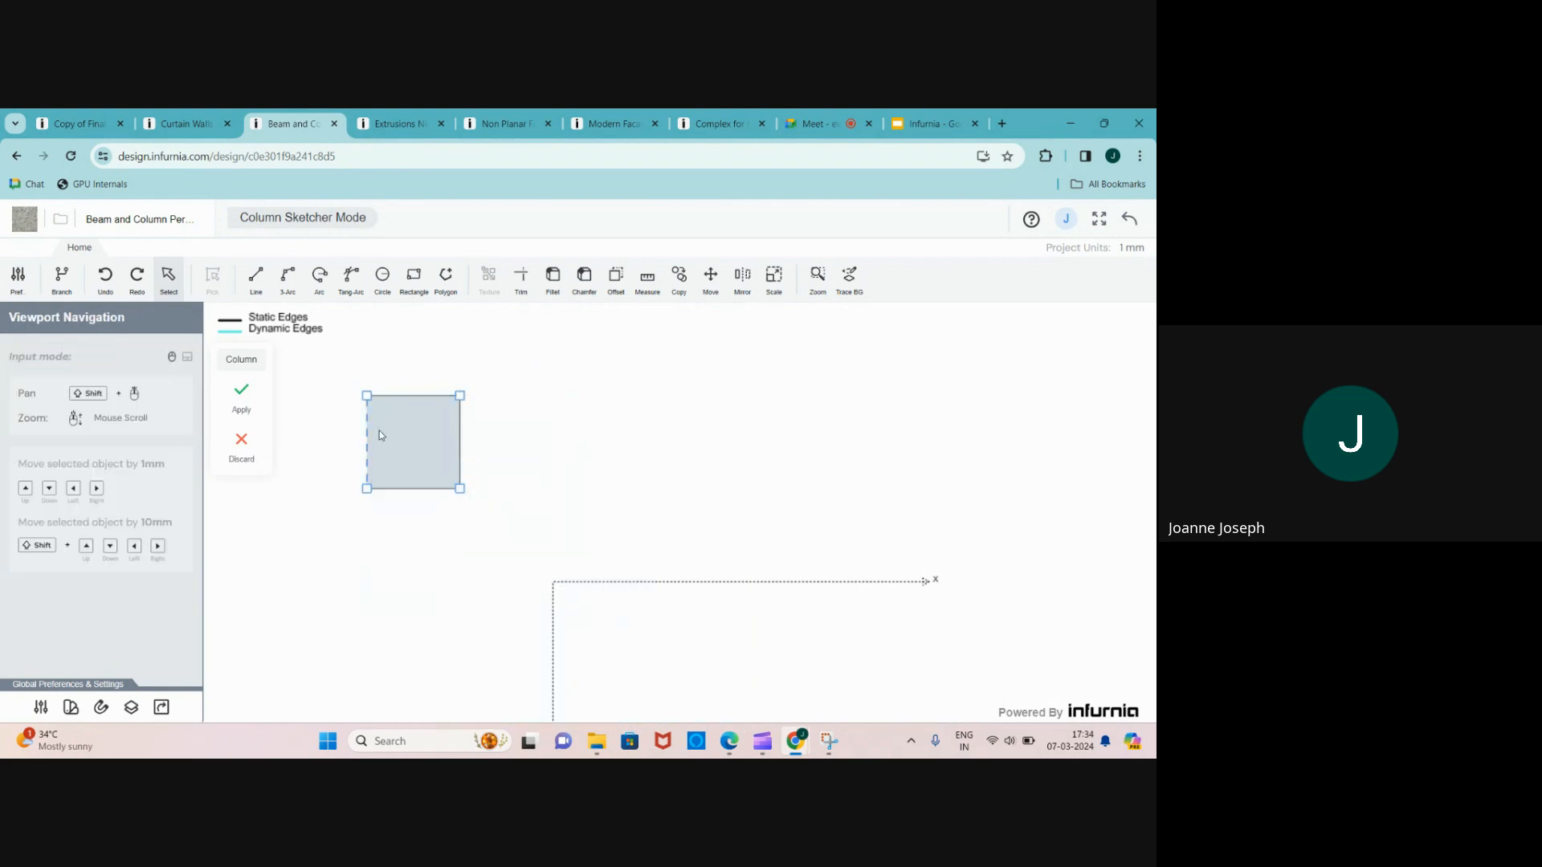
- Check the edge lengths of the scaled square and apply the profile to the column
click(360, 437)
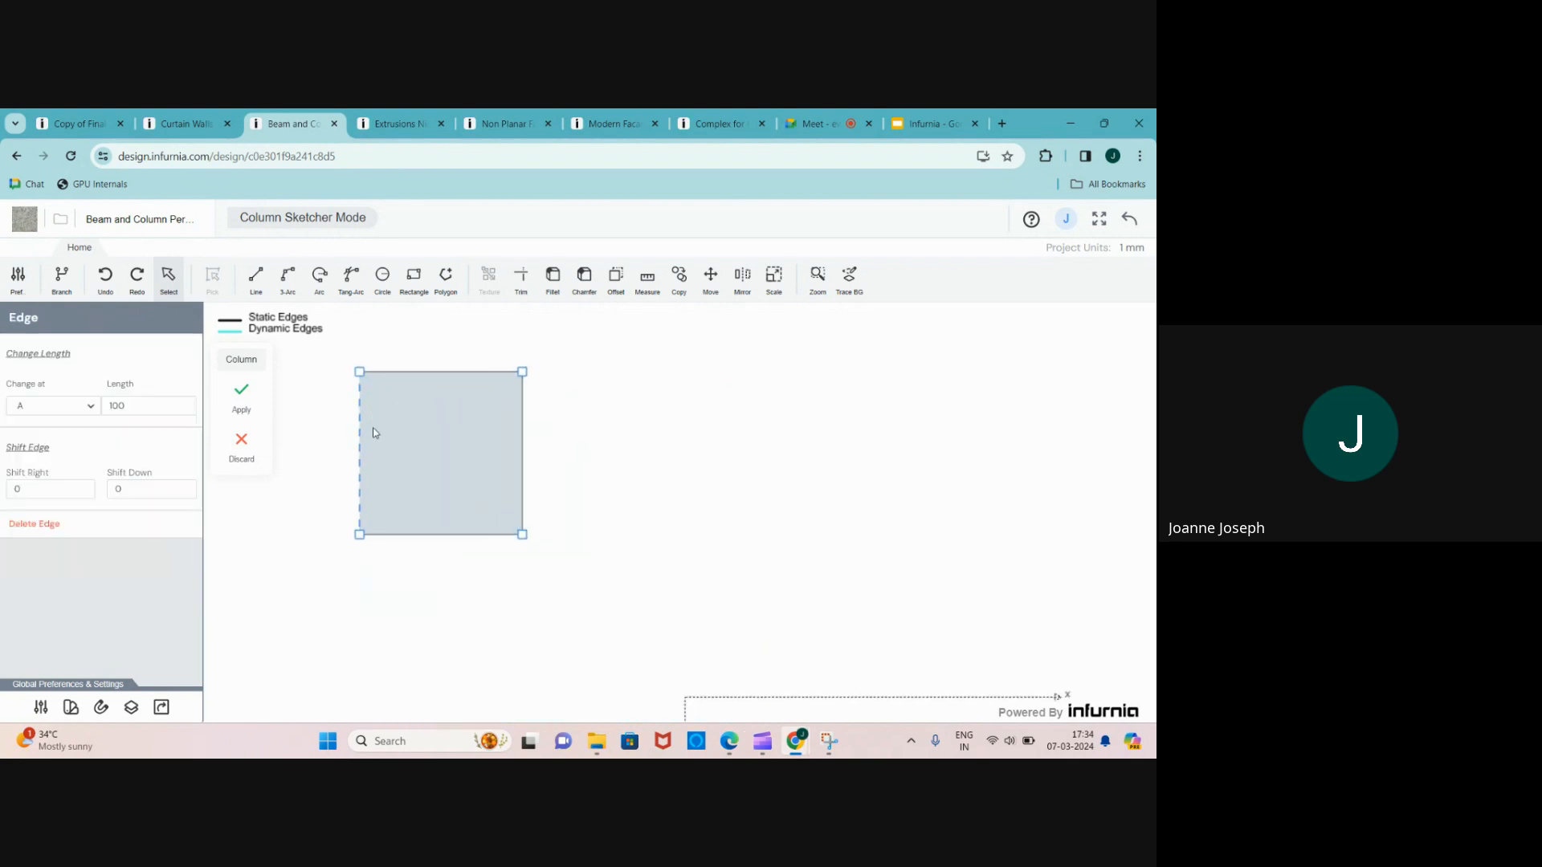
click(459, 370)
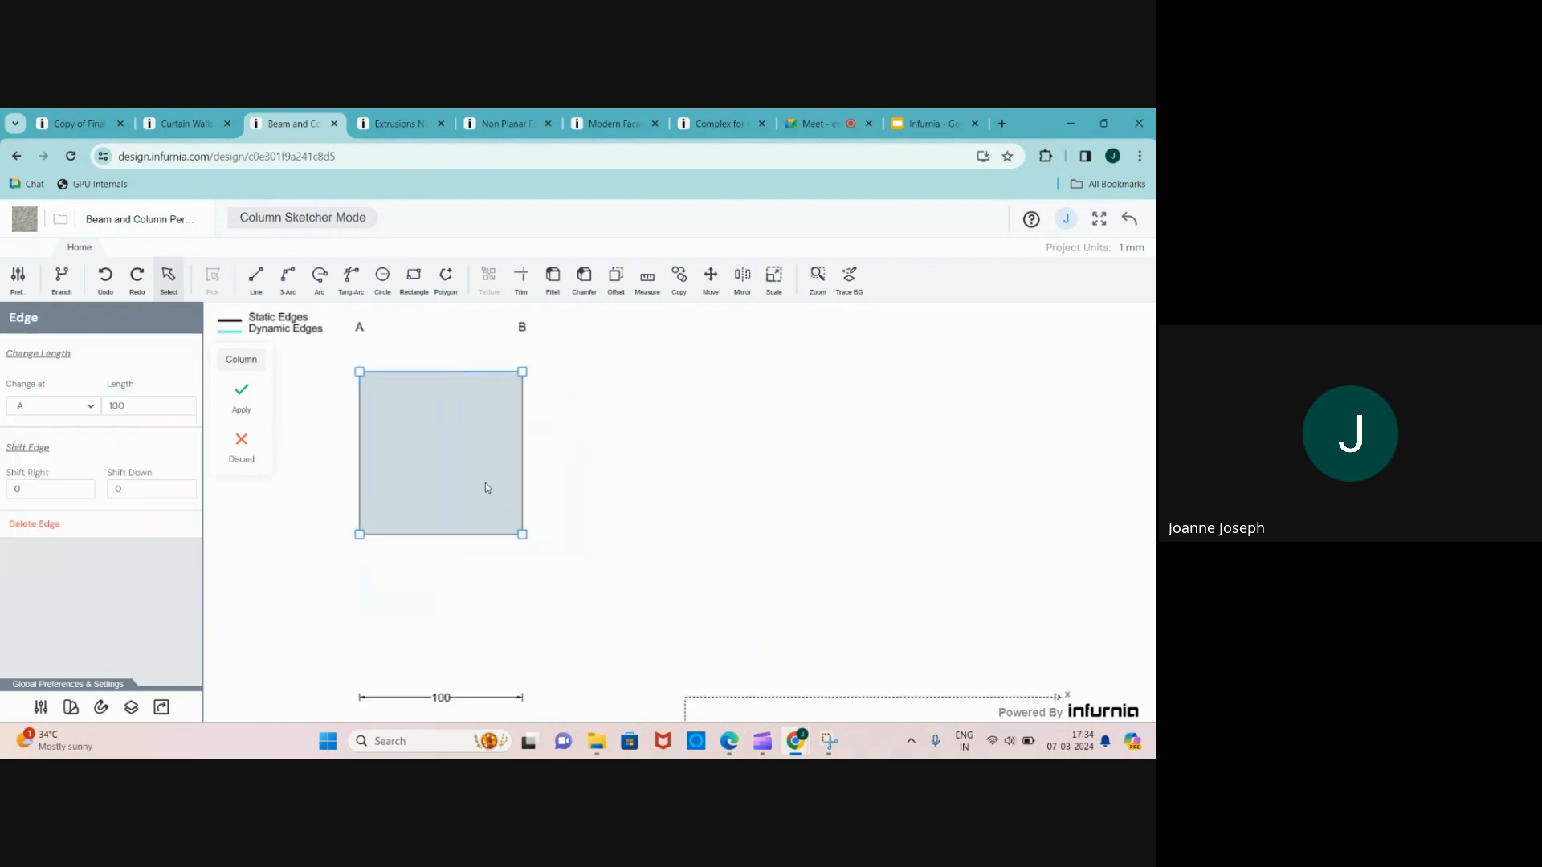
click(241, 391)
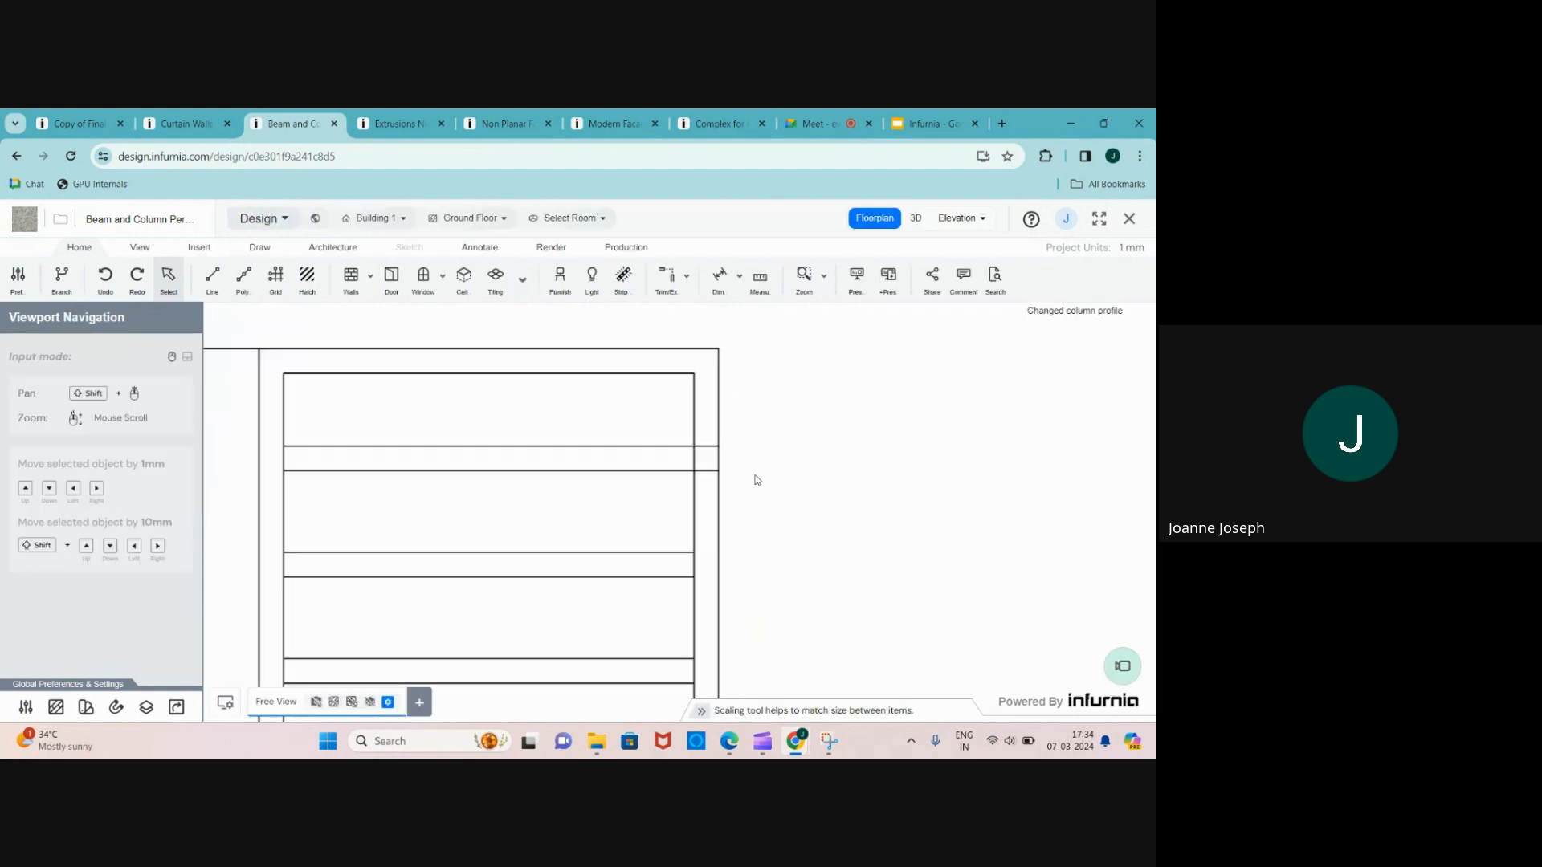
- Set the height of the new column at the side frame's outer edge to 3000 mm in 3D
drag(609, 385, 766, 528)
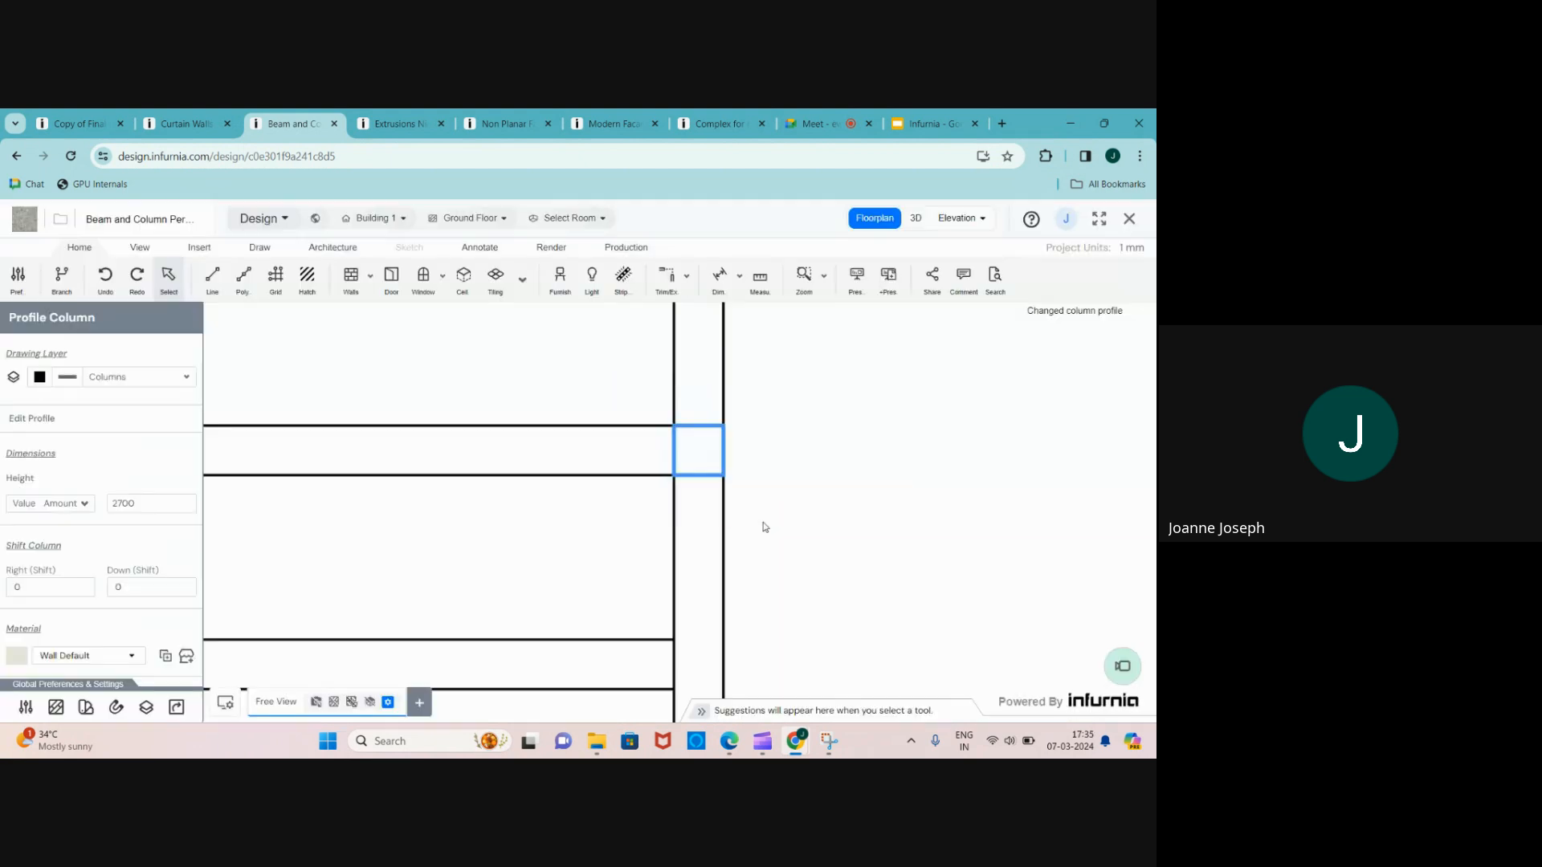
click(915, 219)
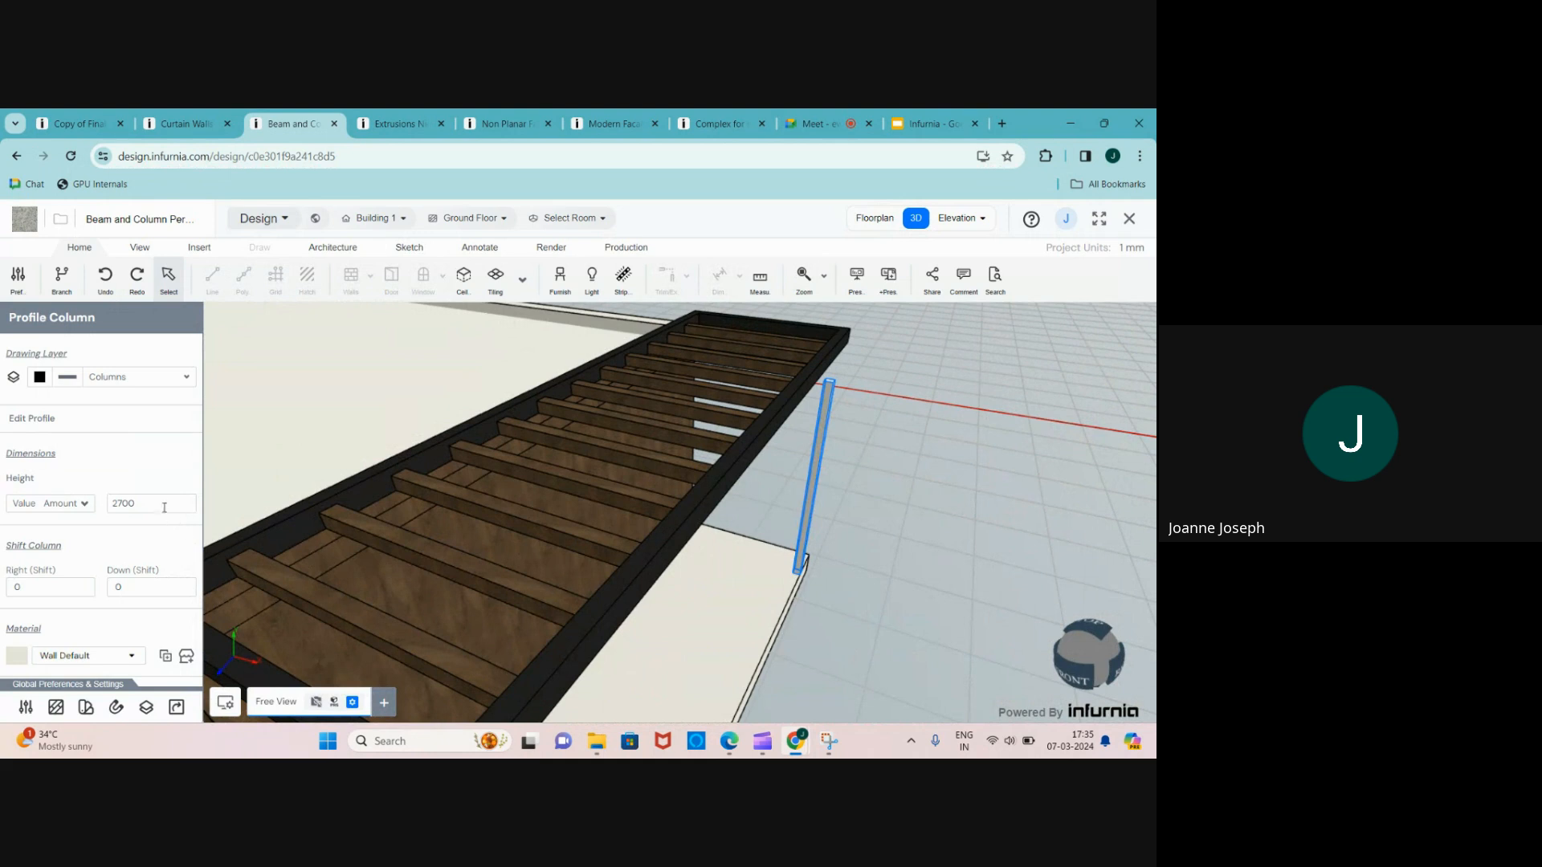
drag(155, 501, 101, 500)
text(3000)
key(Return)
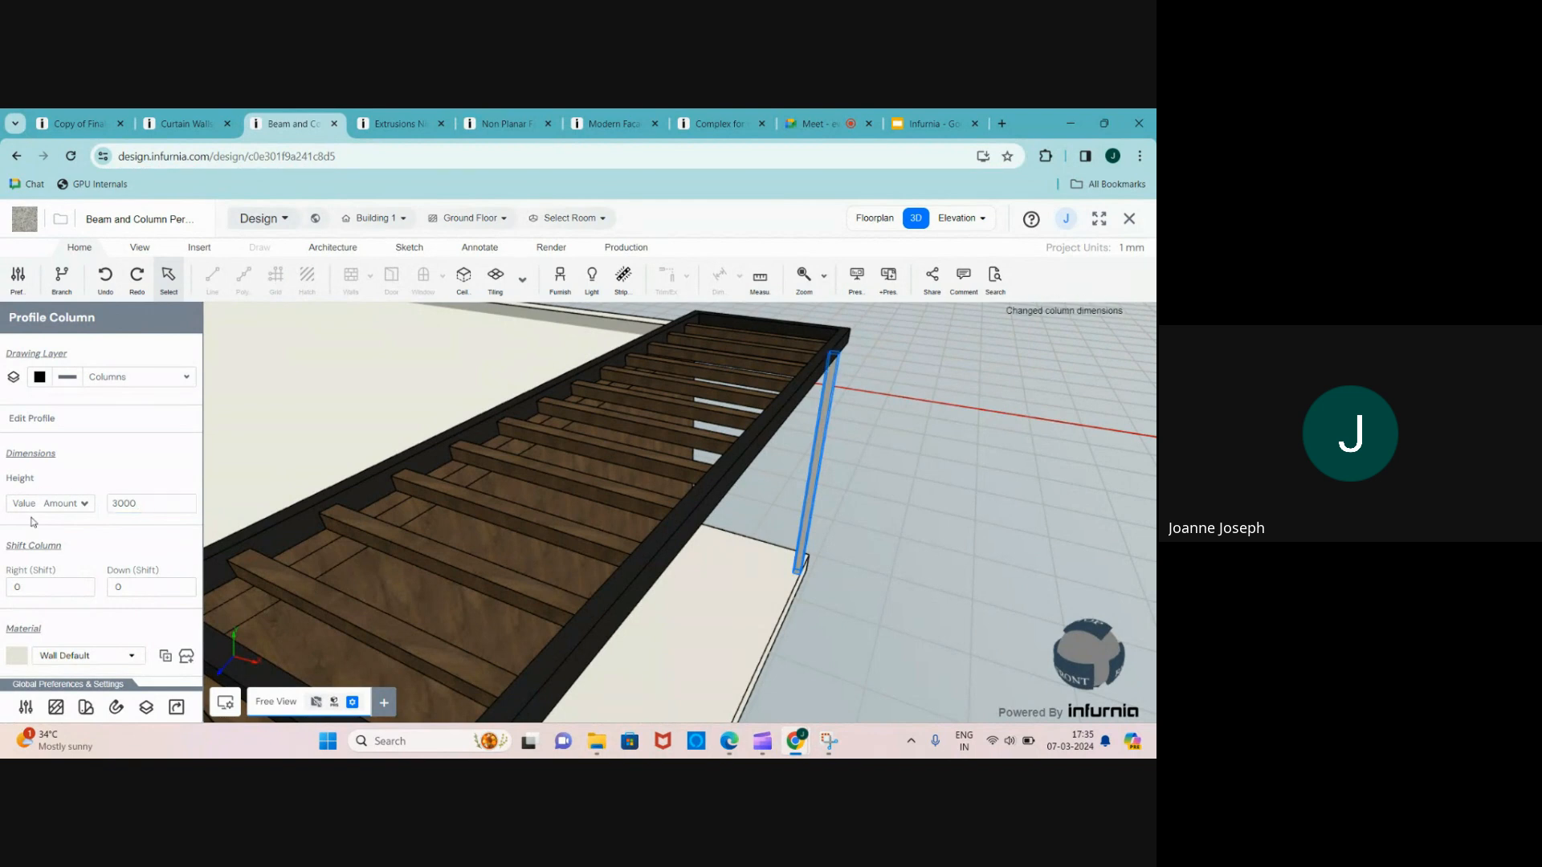
- Apply the Barkburn material to the column and view it together with the pergola in 3D
scroll(120, 562, down, 1)
click(132, 610)
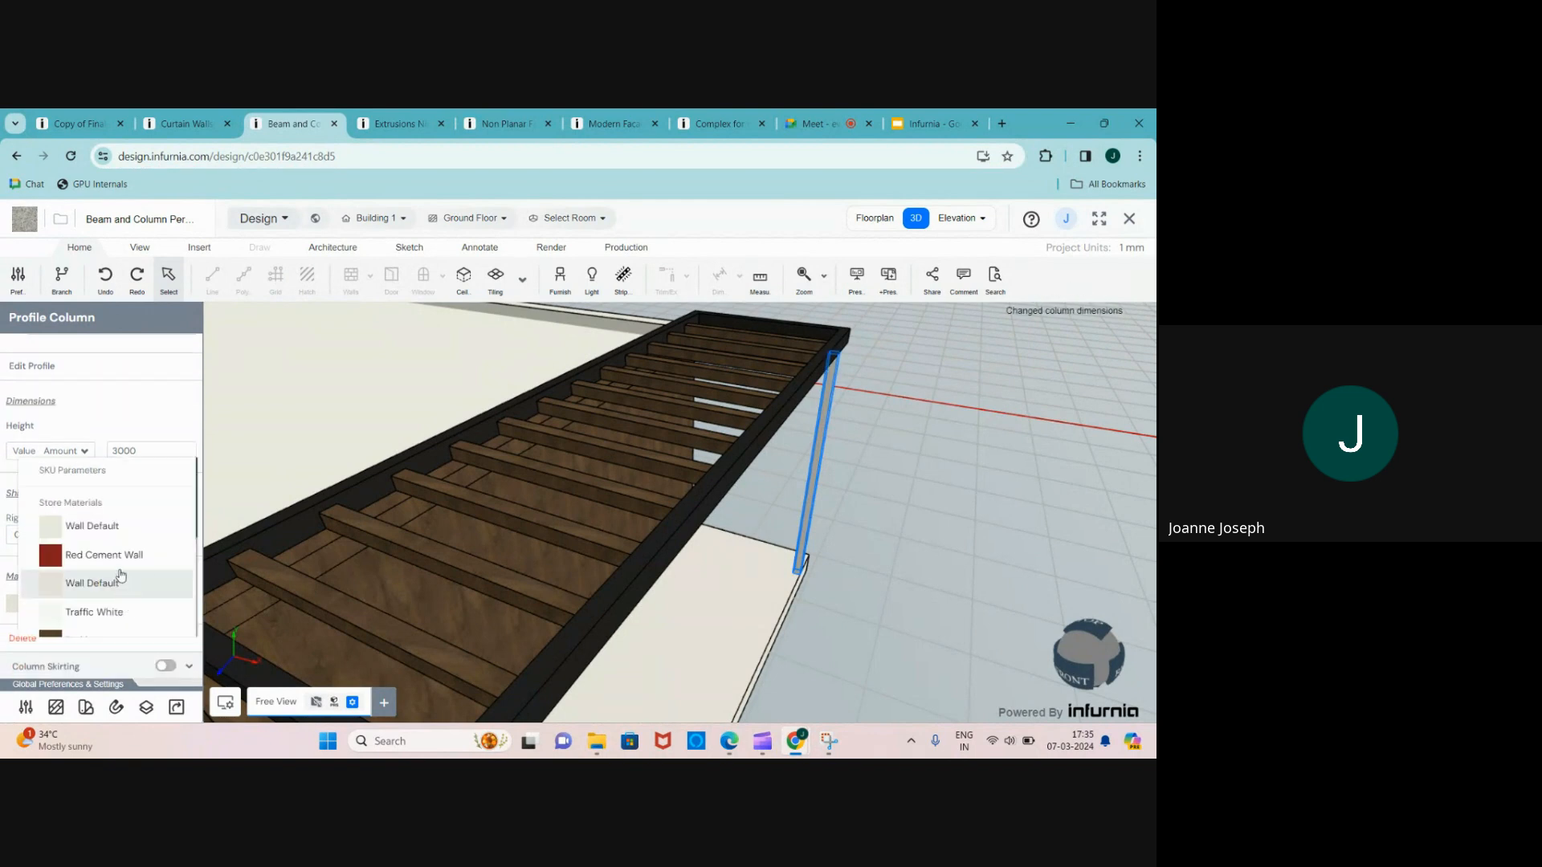
scroll(92, 555, up, 1)
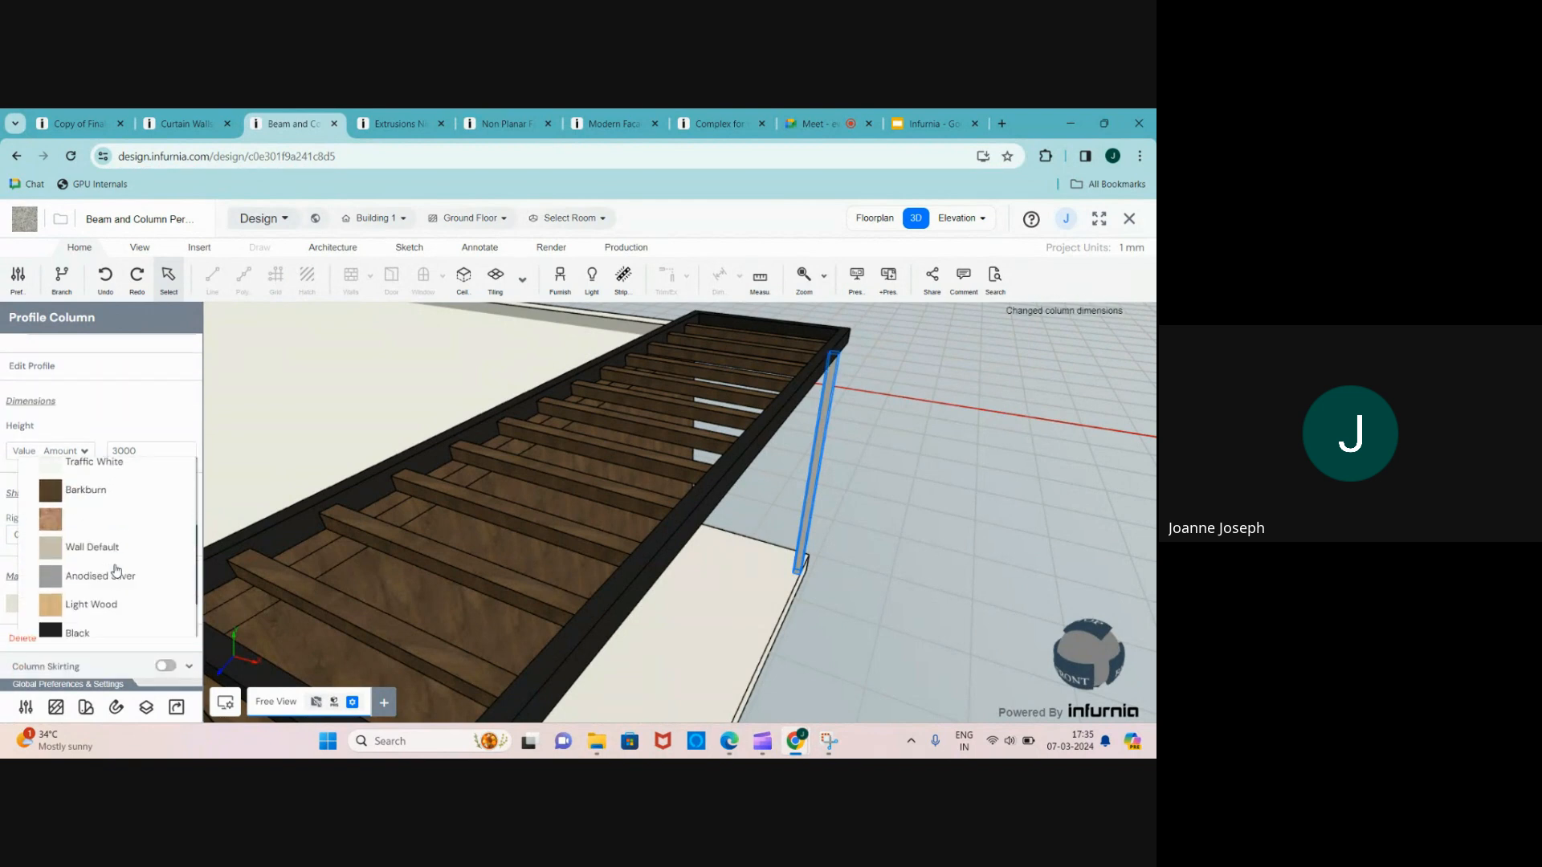
click(85, 492)
scroll(710, 484, down, 5)
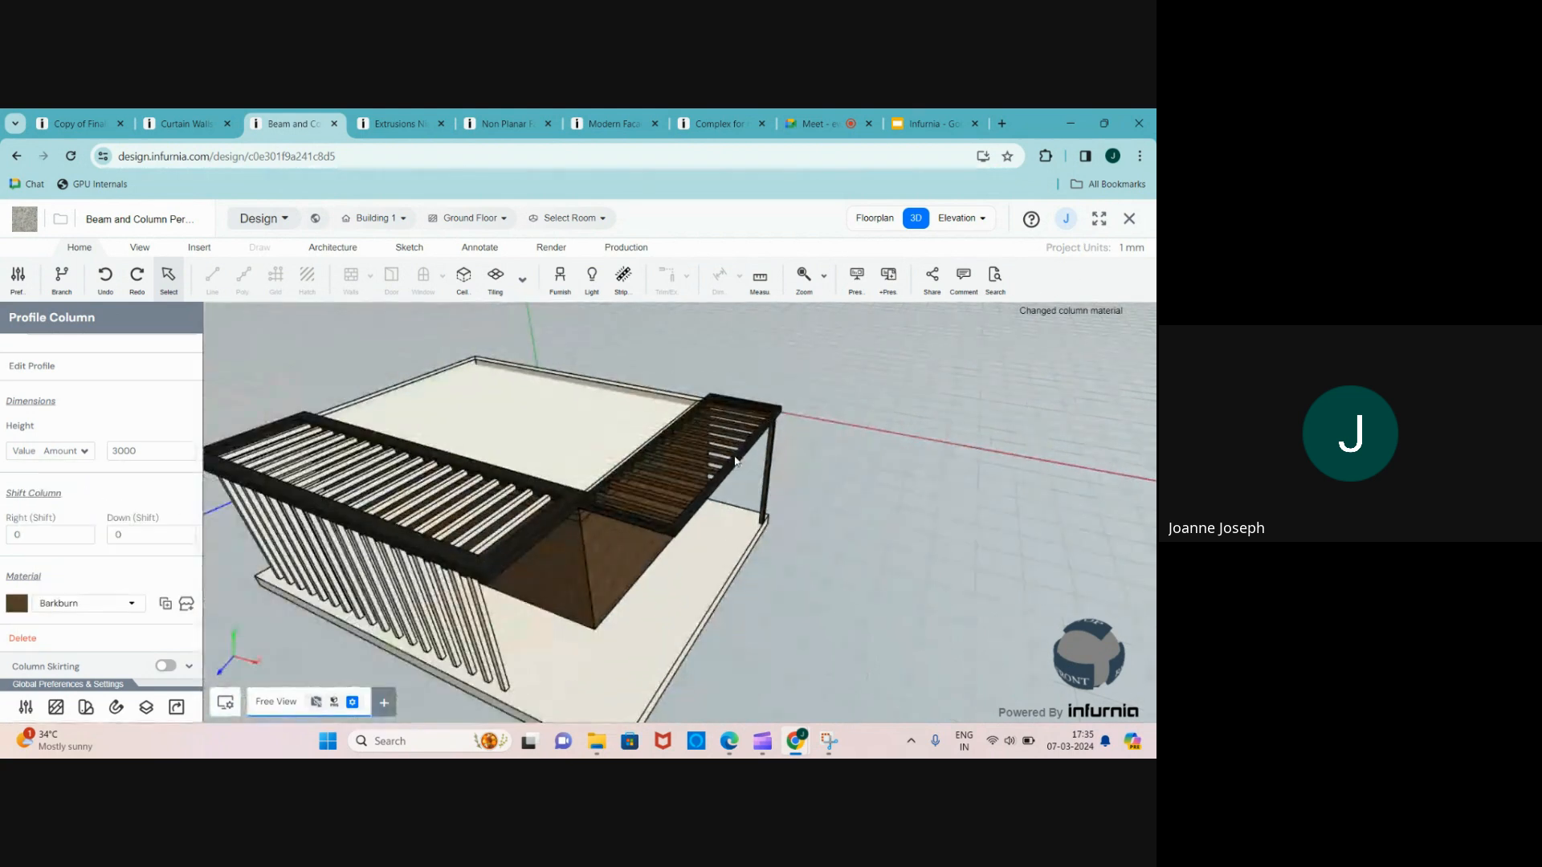
scroll(736, 462, up, 3)
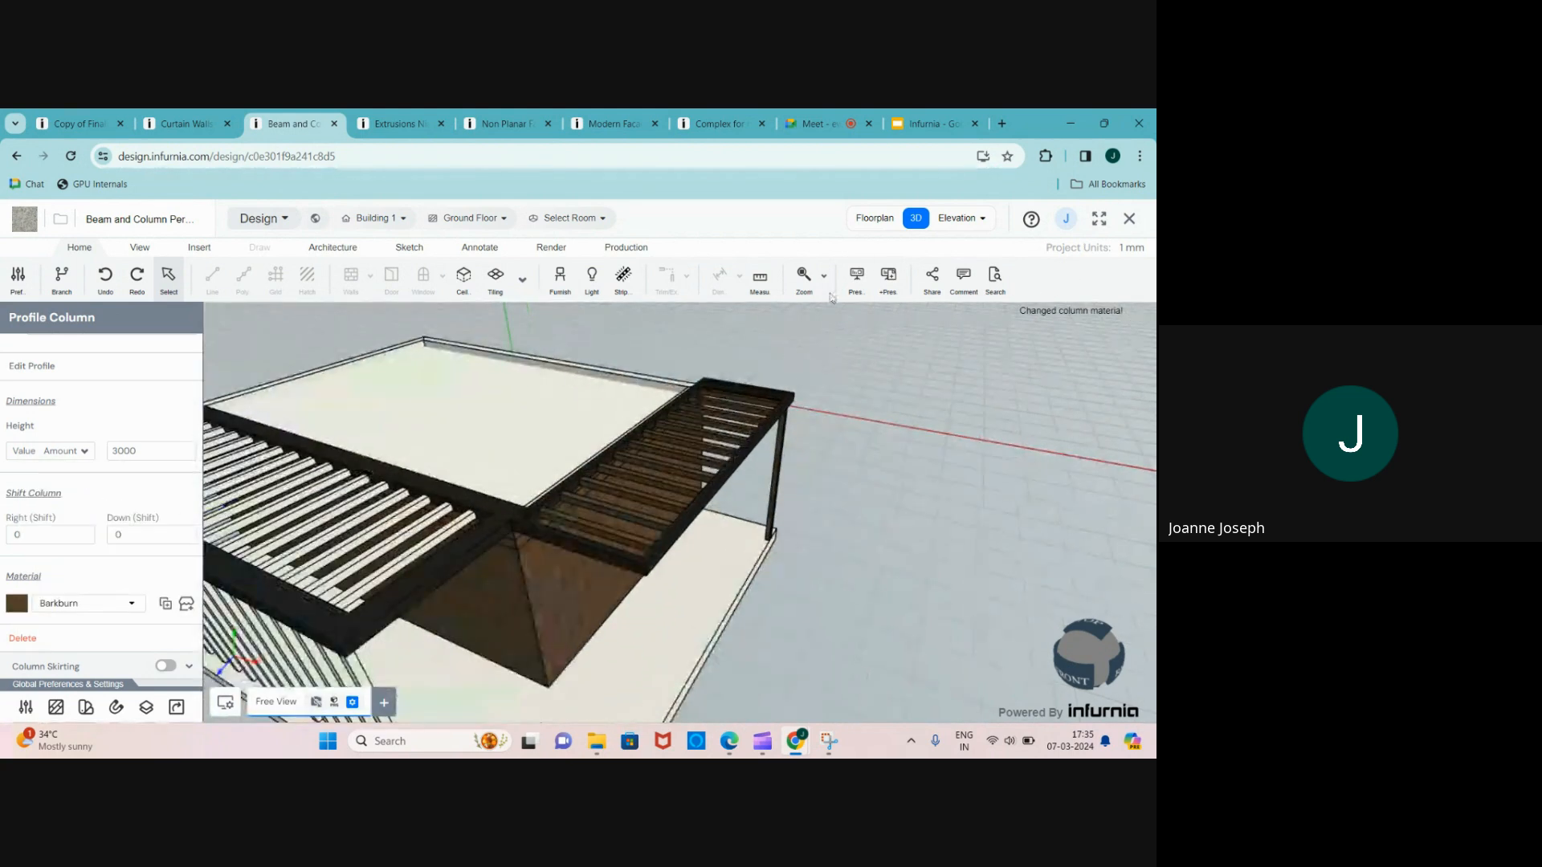
- Copy the Barkburn column in the floor plan using Multiply(Straight) with factor 11, from its inner lower corner to that of the side frame's last beam
click(780, 450)
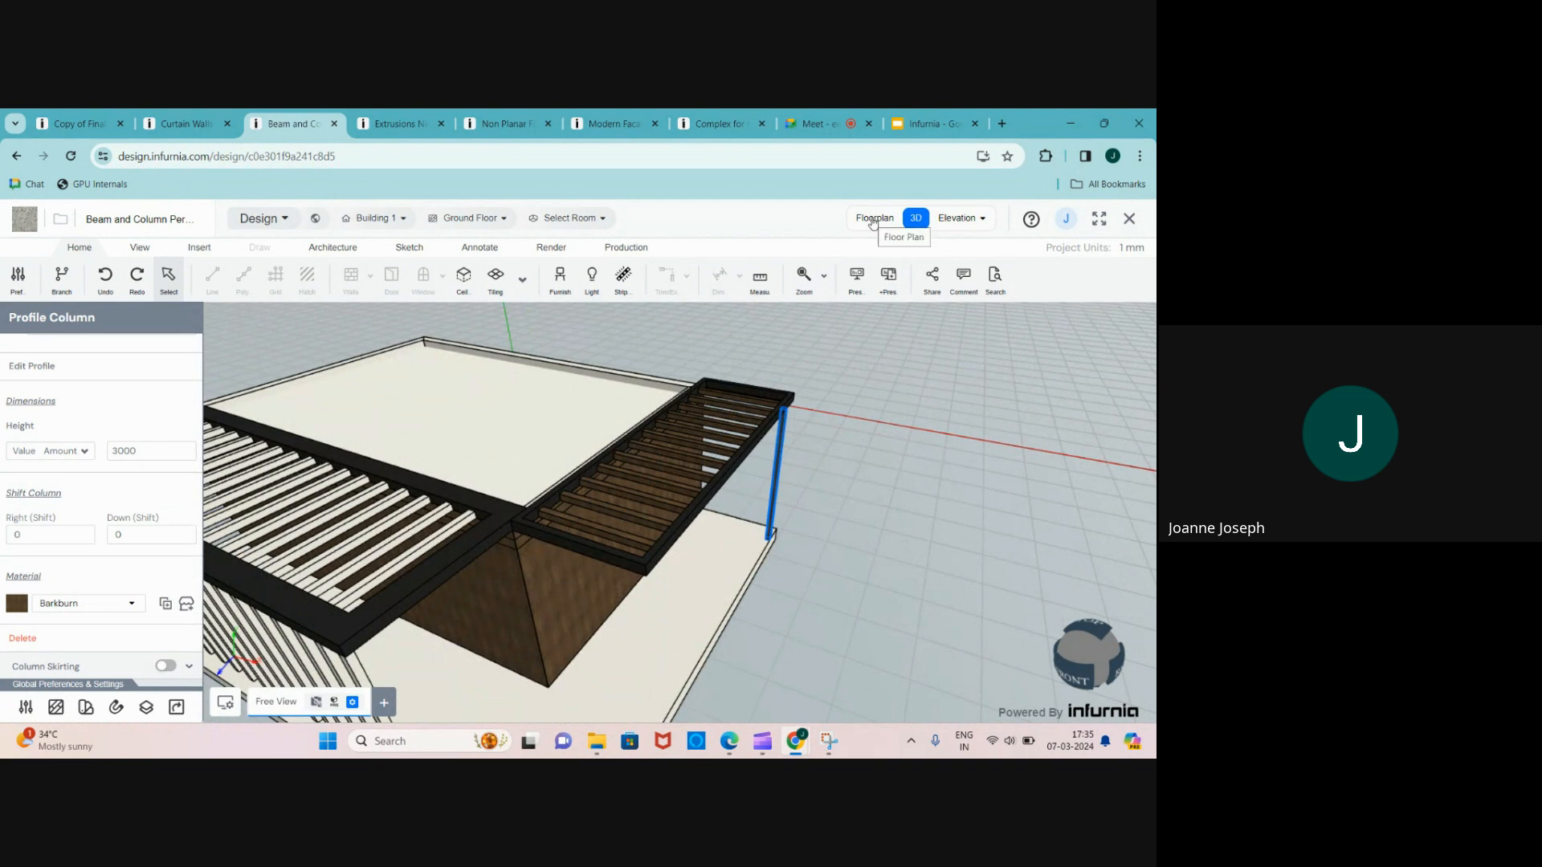
click(874, 218)
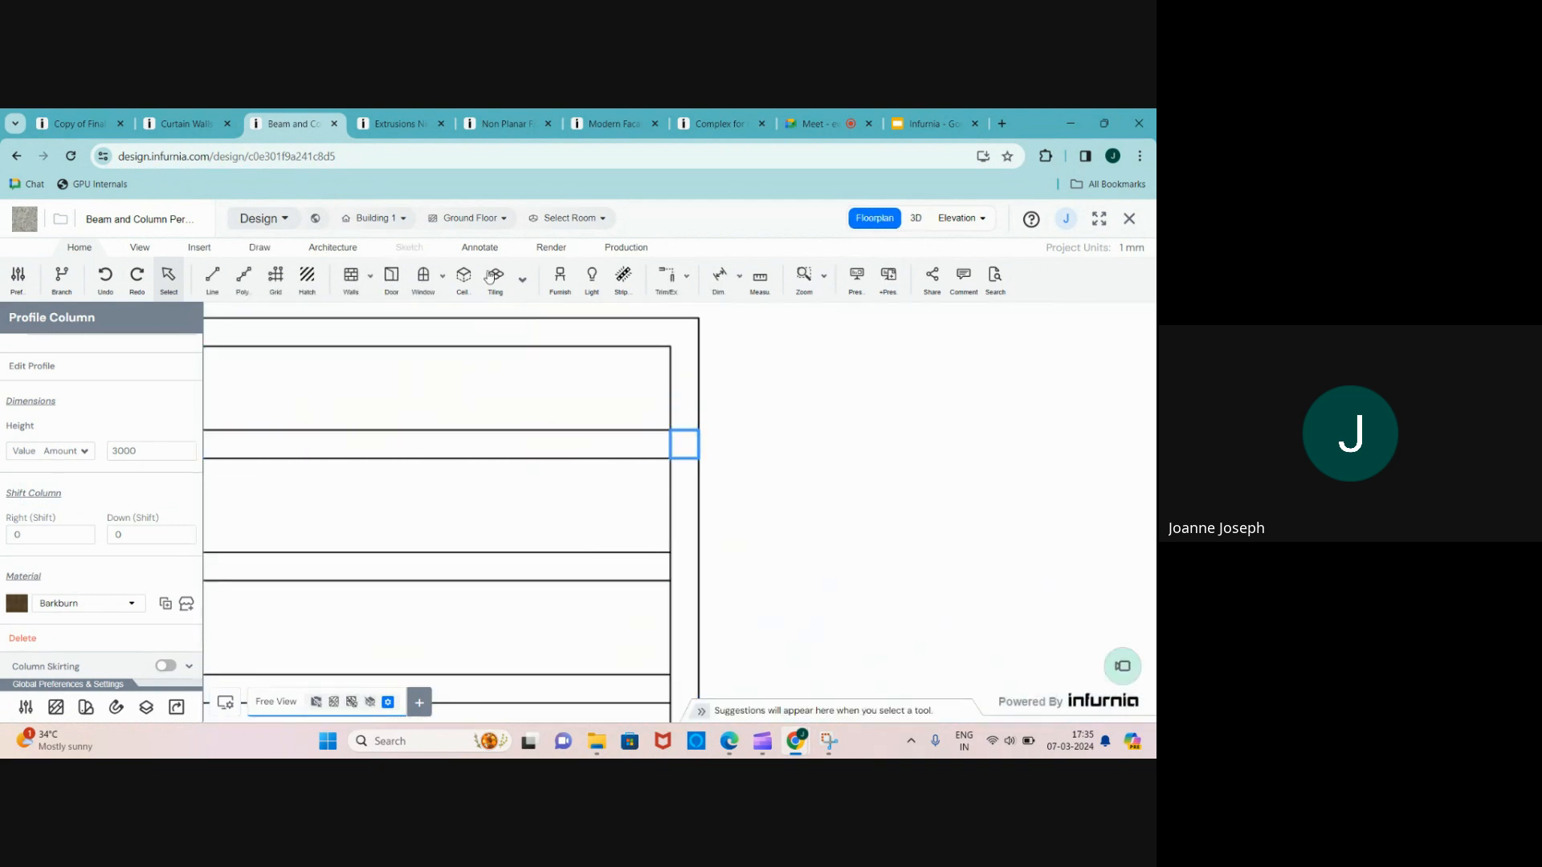
click(337, 248)
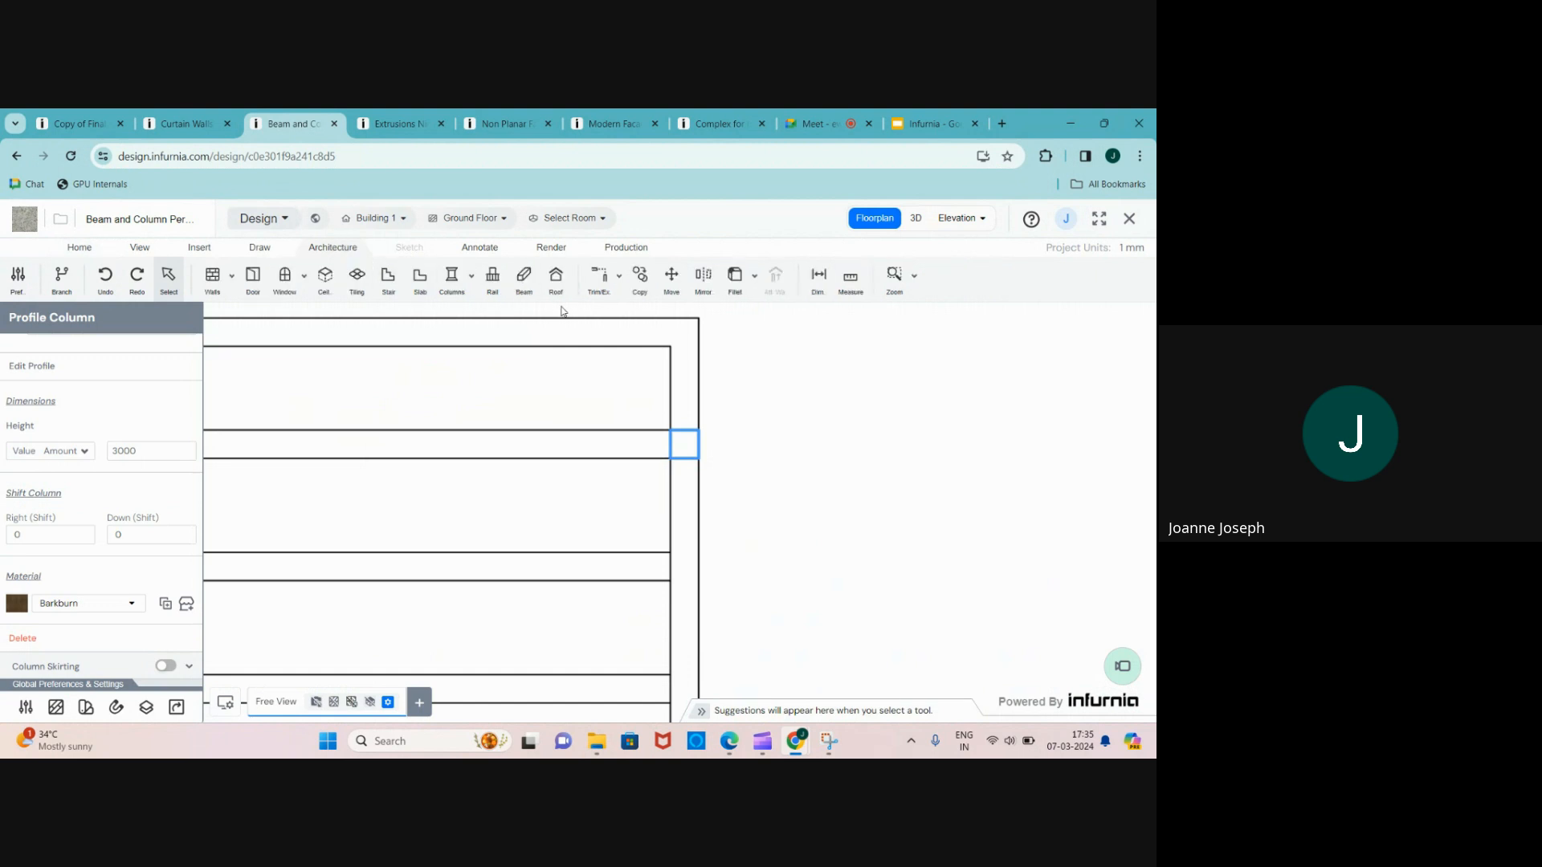
click(640, 277)
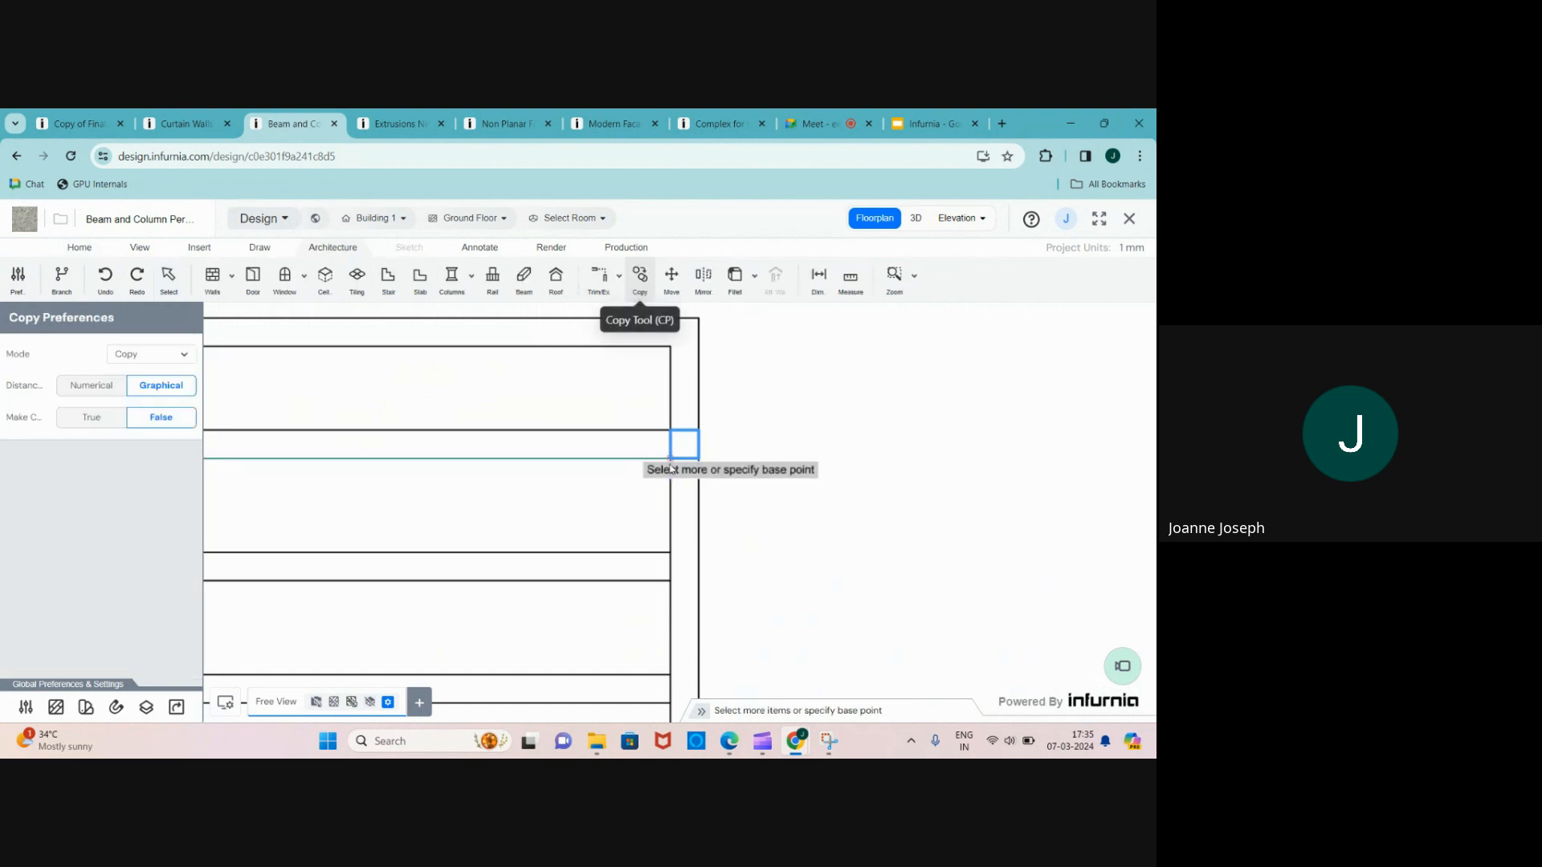
click(149, 353)
click(167, 396)
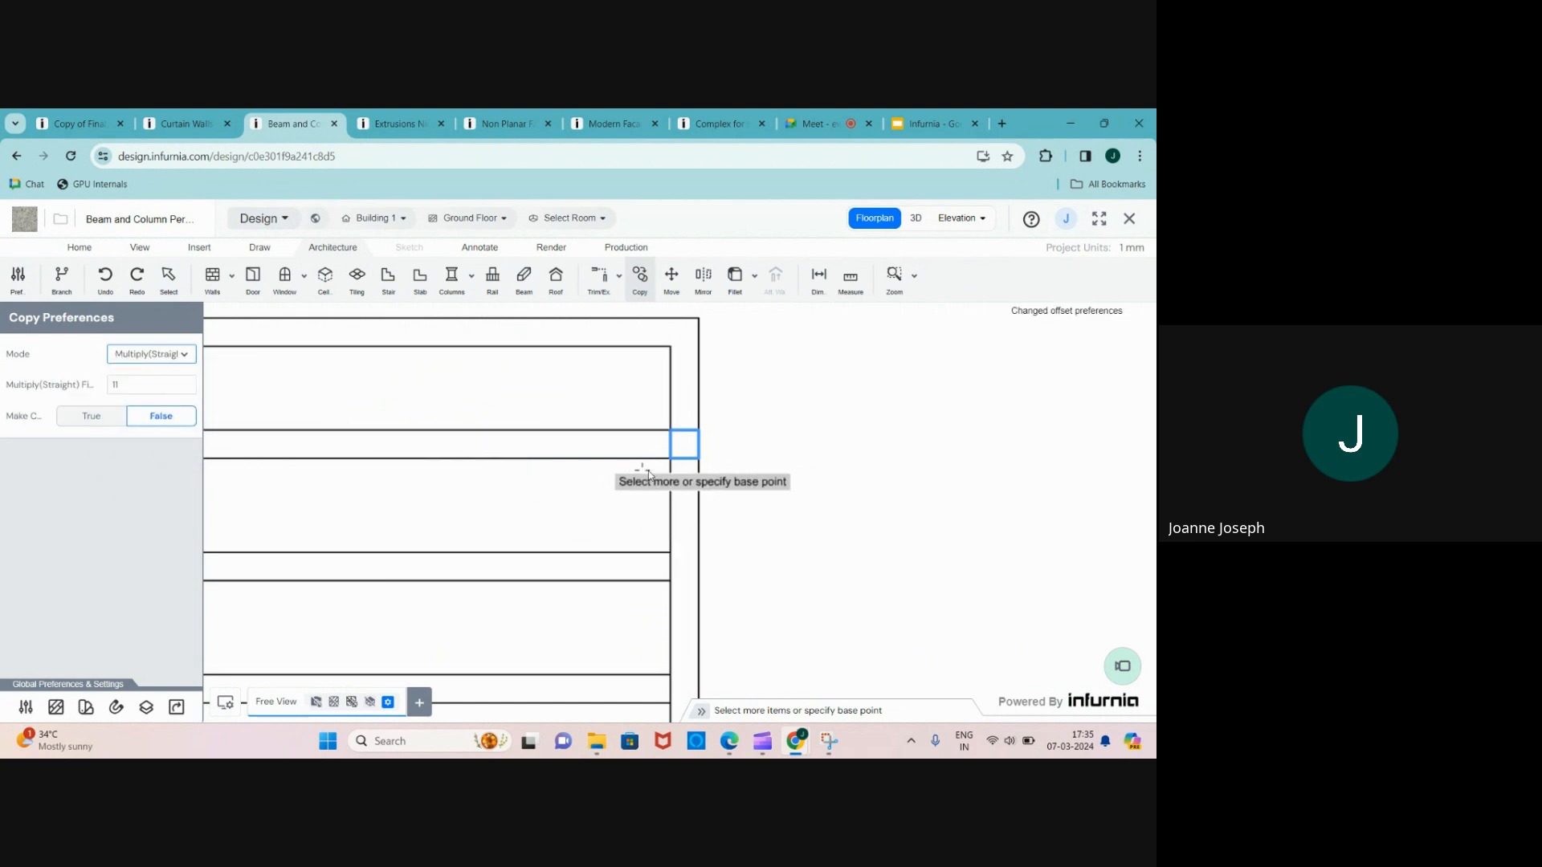
click(671, 467)
scroll(708, 352, down, 5)
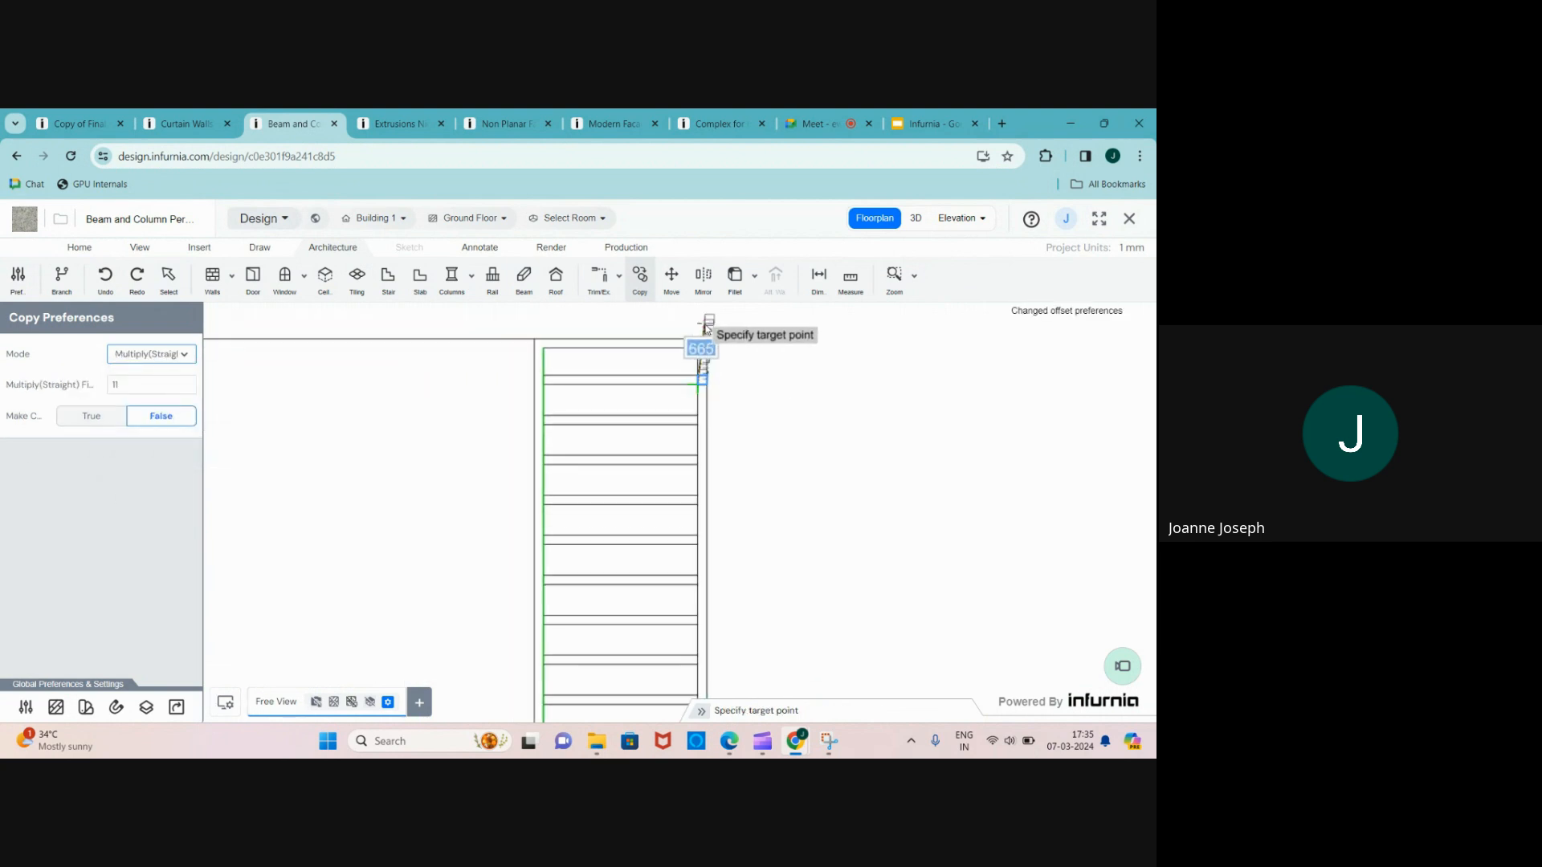
scroll(702, 398, up, 4)
scroll(677, 341, down, 5)
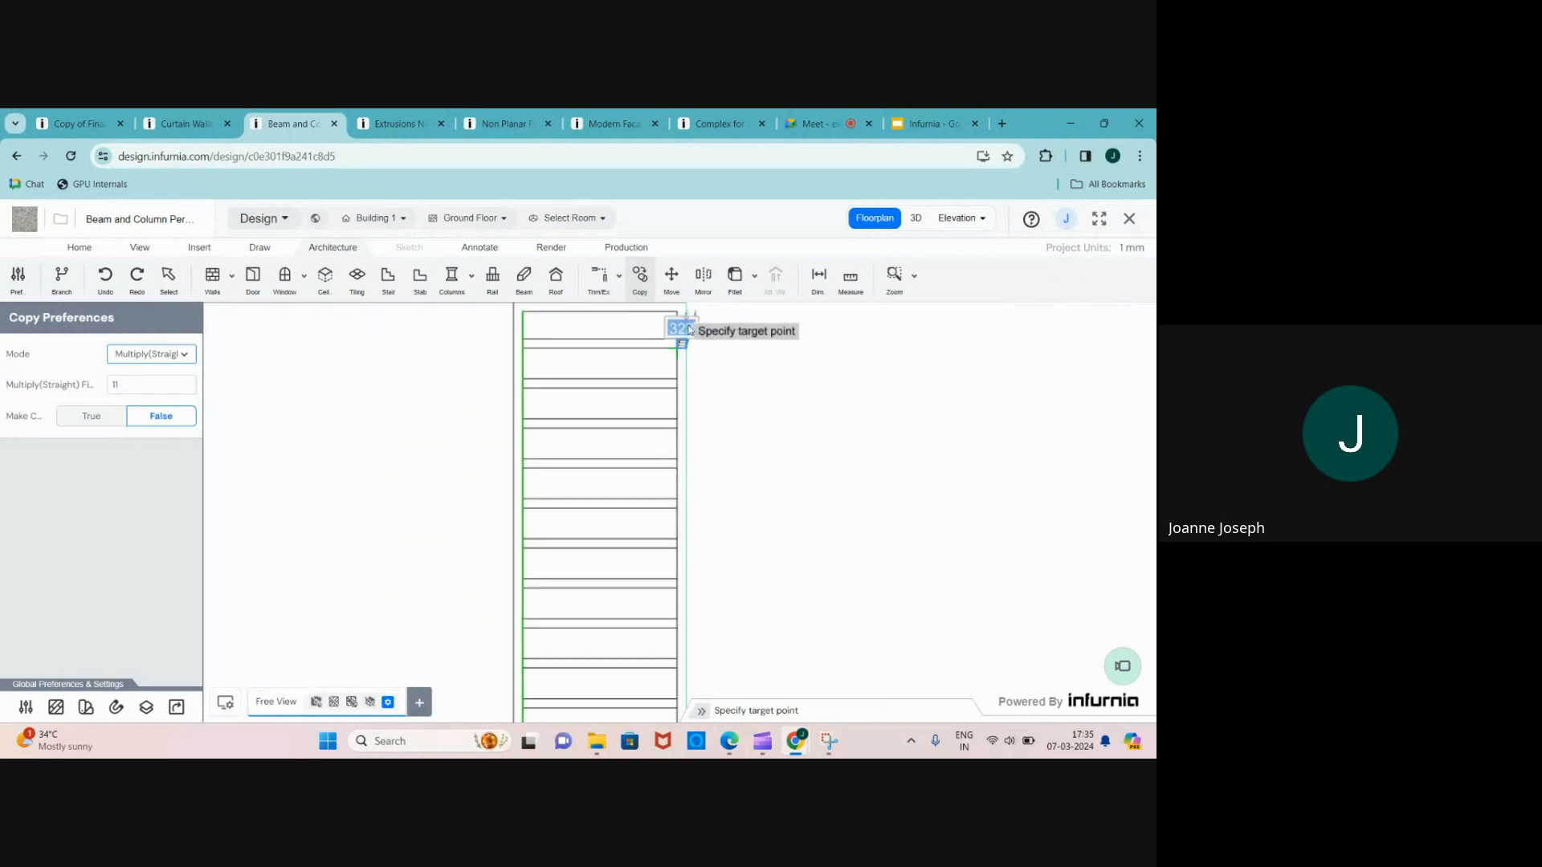
scroll(685, 329, down, 3)
scroll(700, 619, up, 4)
scroll(674, 598, up, 2)
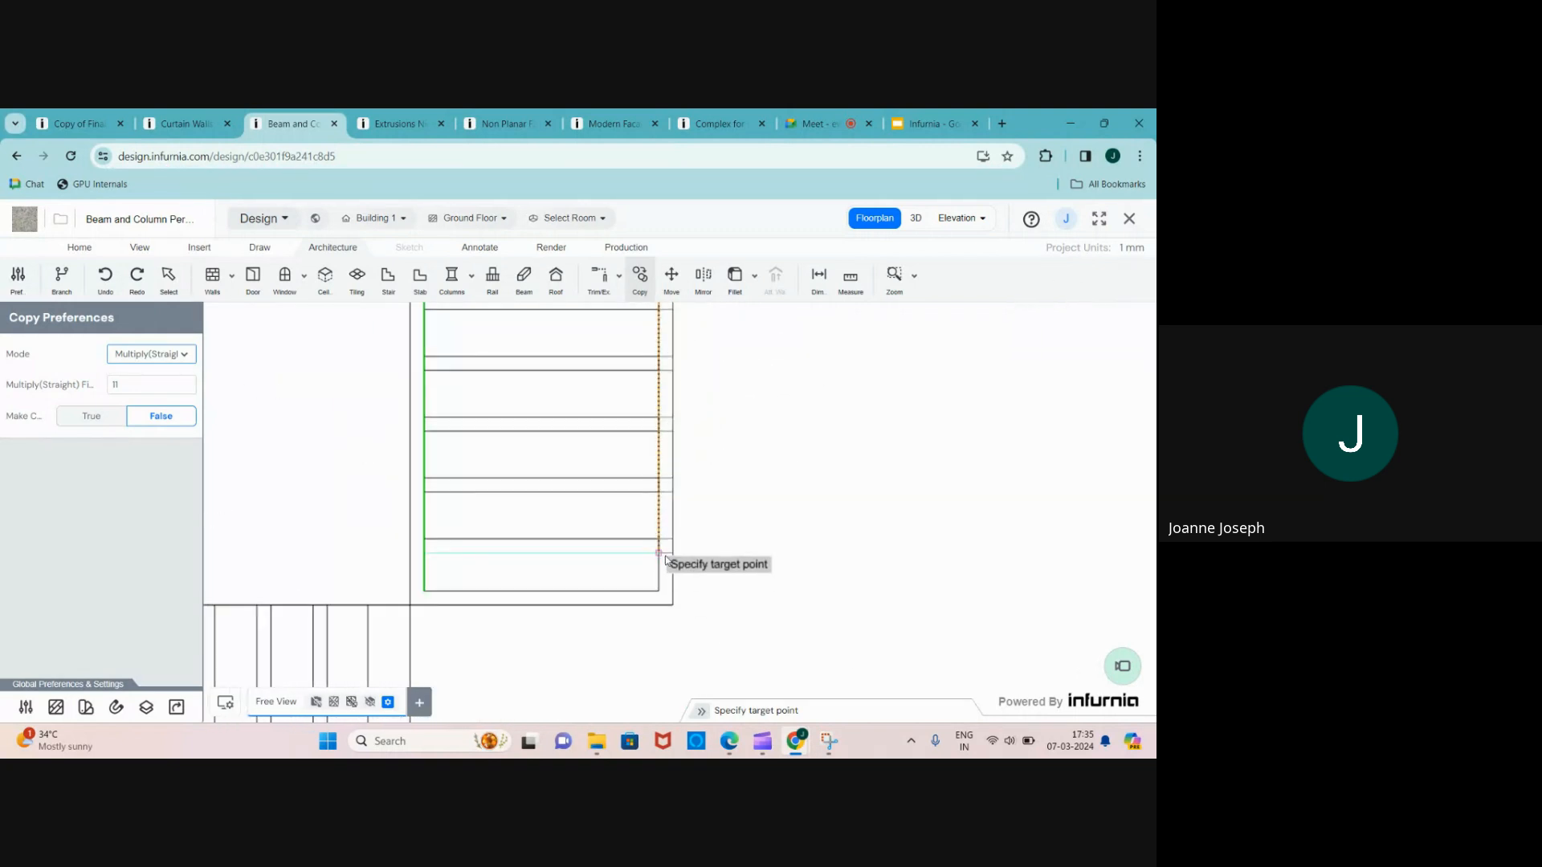
click(658, 554)
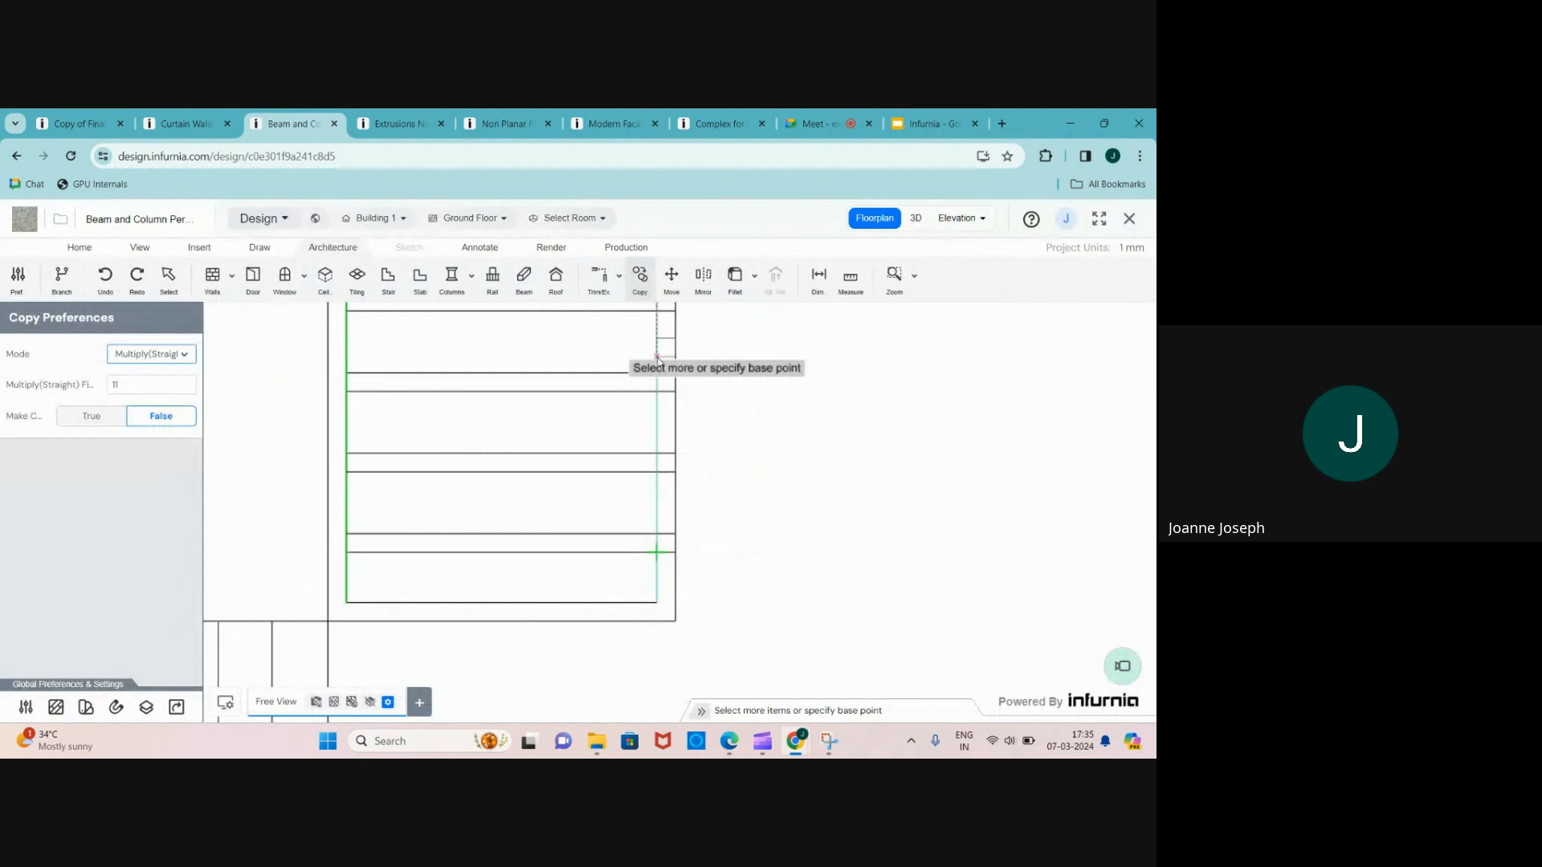
key(Escape)
scroll(658, 362, down, 4)
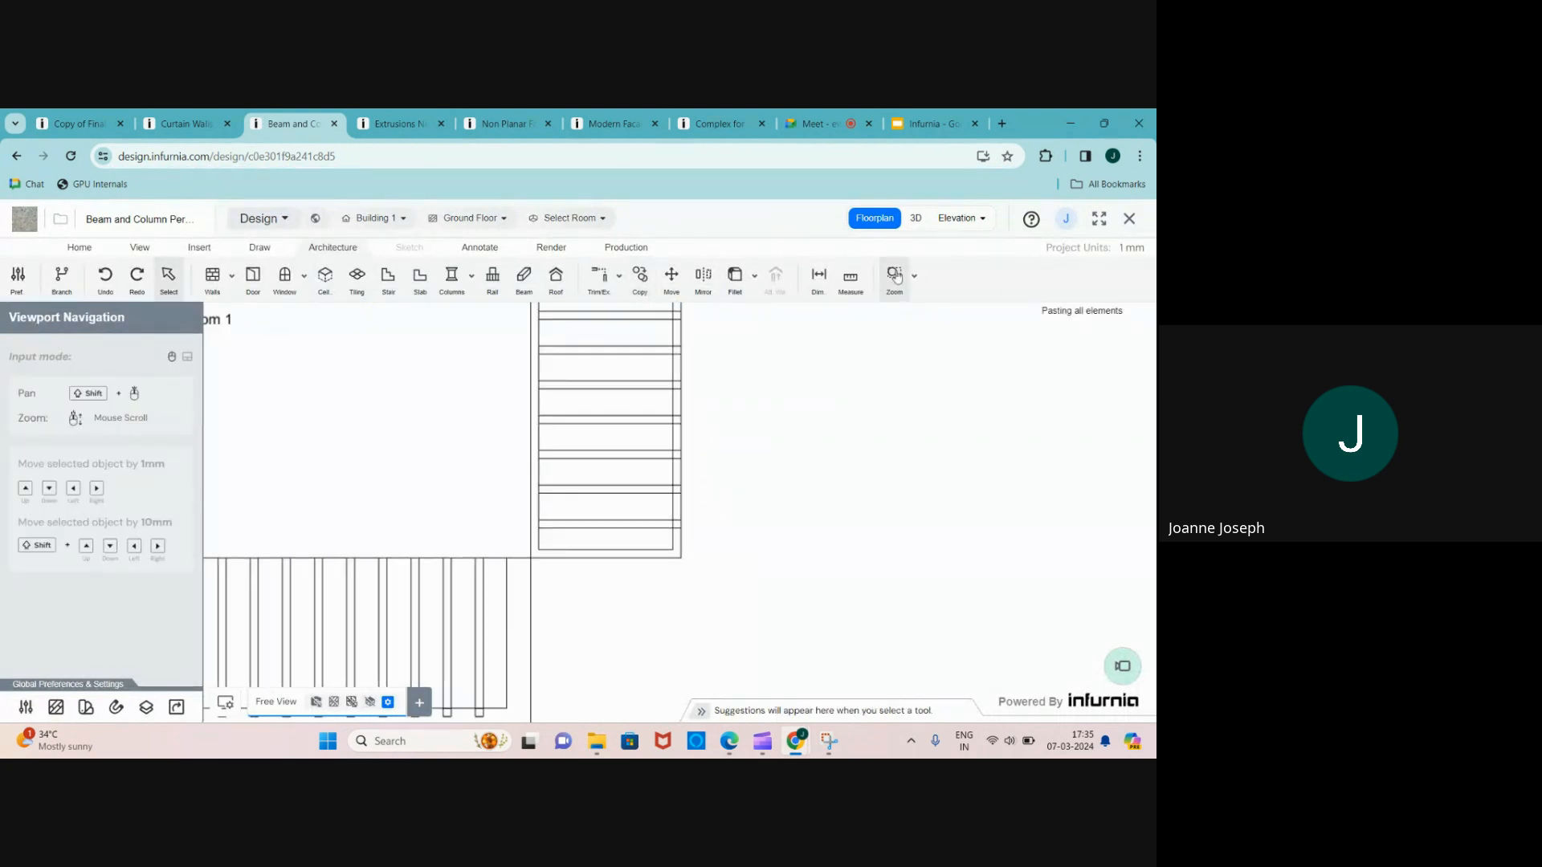
- Examine the row of wood columns under the side pergola and the front pergola's columns and beams in 3D
click(918, 218)
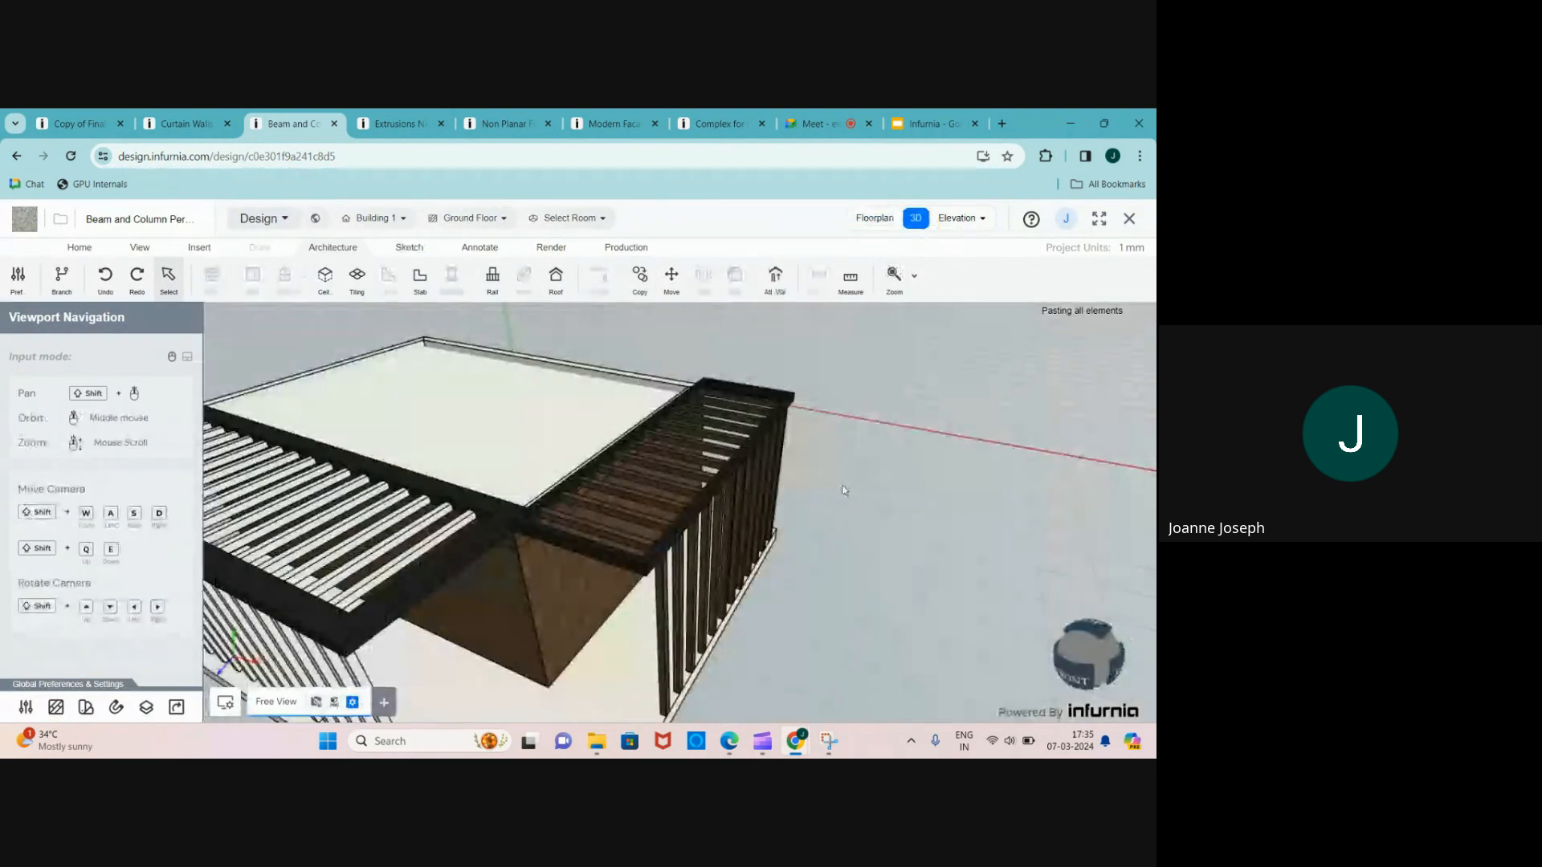
middle_drag(727, 559, 650, 537)
scroll(699, 545, up, 3)
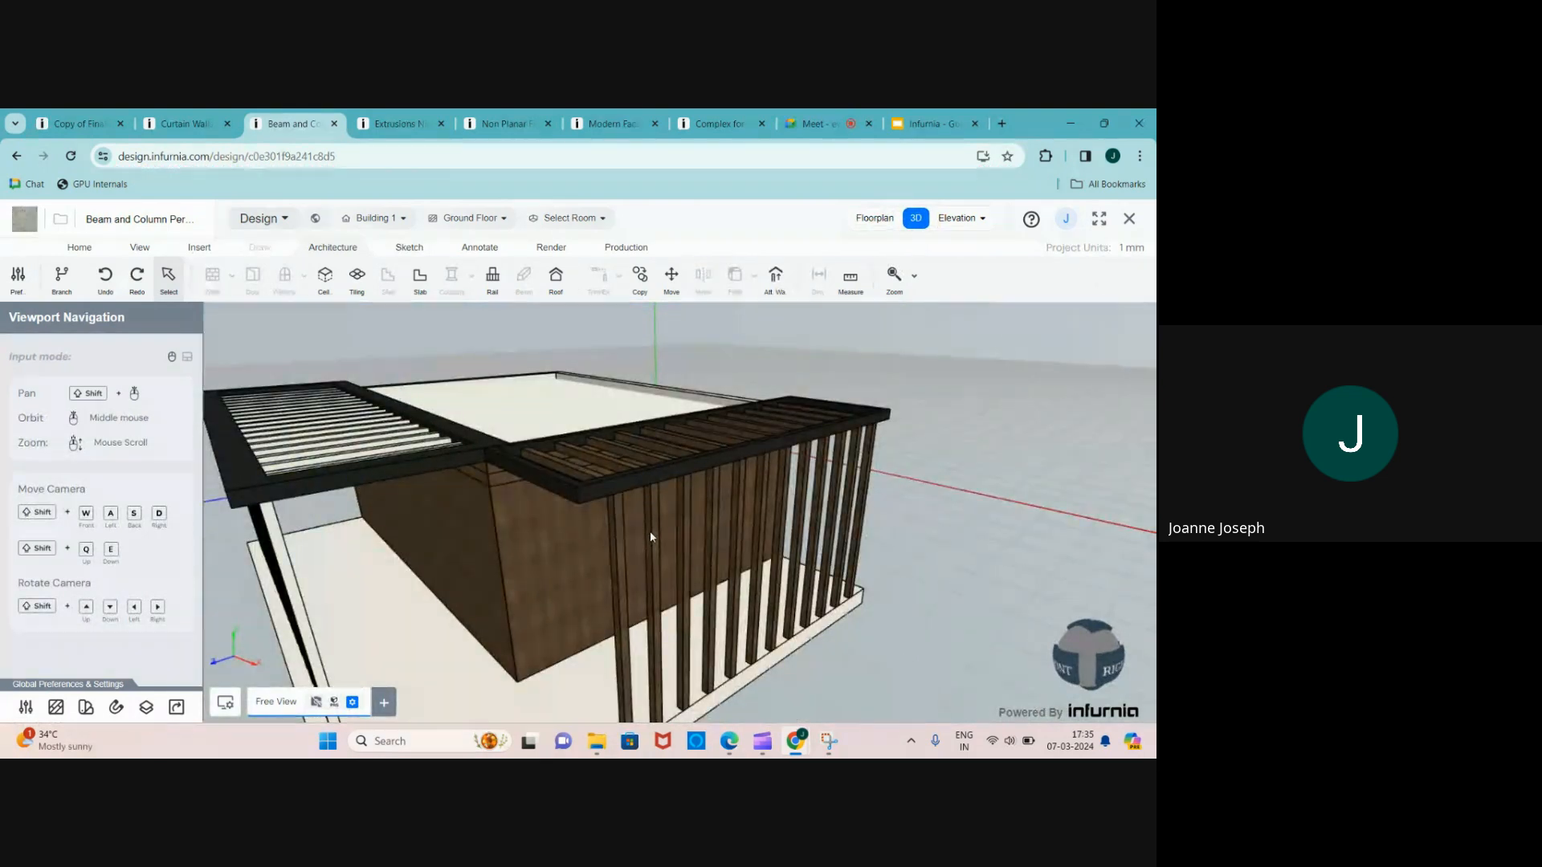
scroll(651, 536, down, 3)
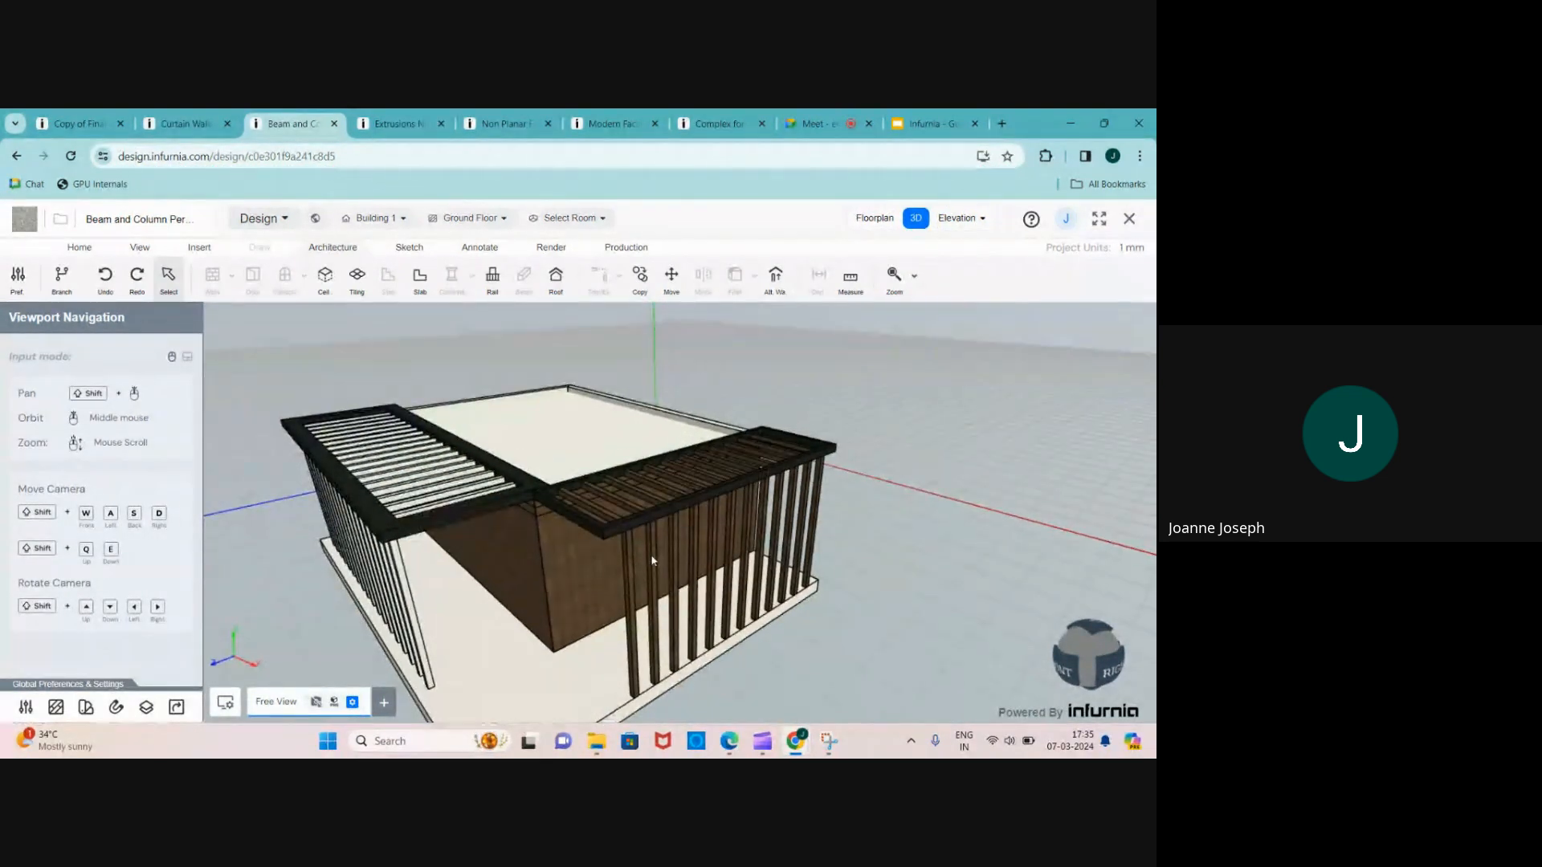
scroll(362, 530, up, 2)
scroll(371, 475, up, 2)
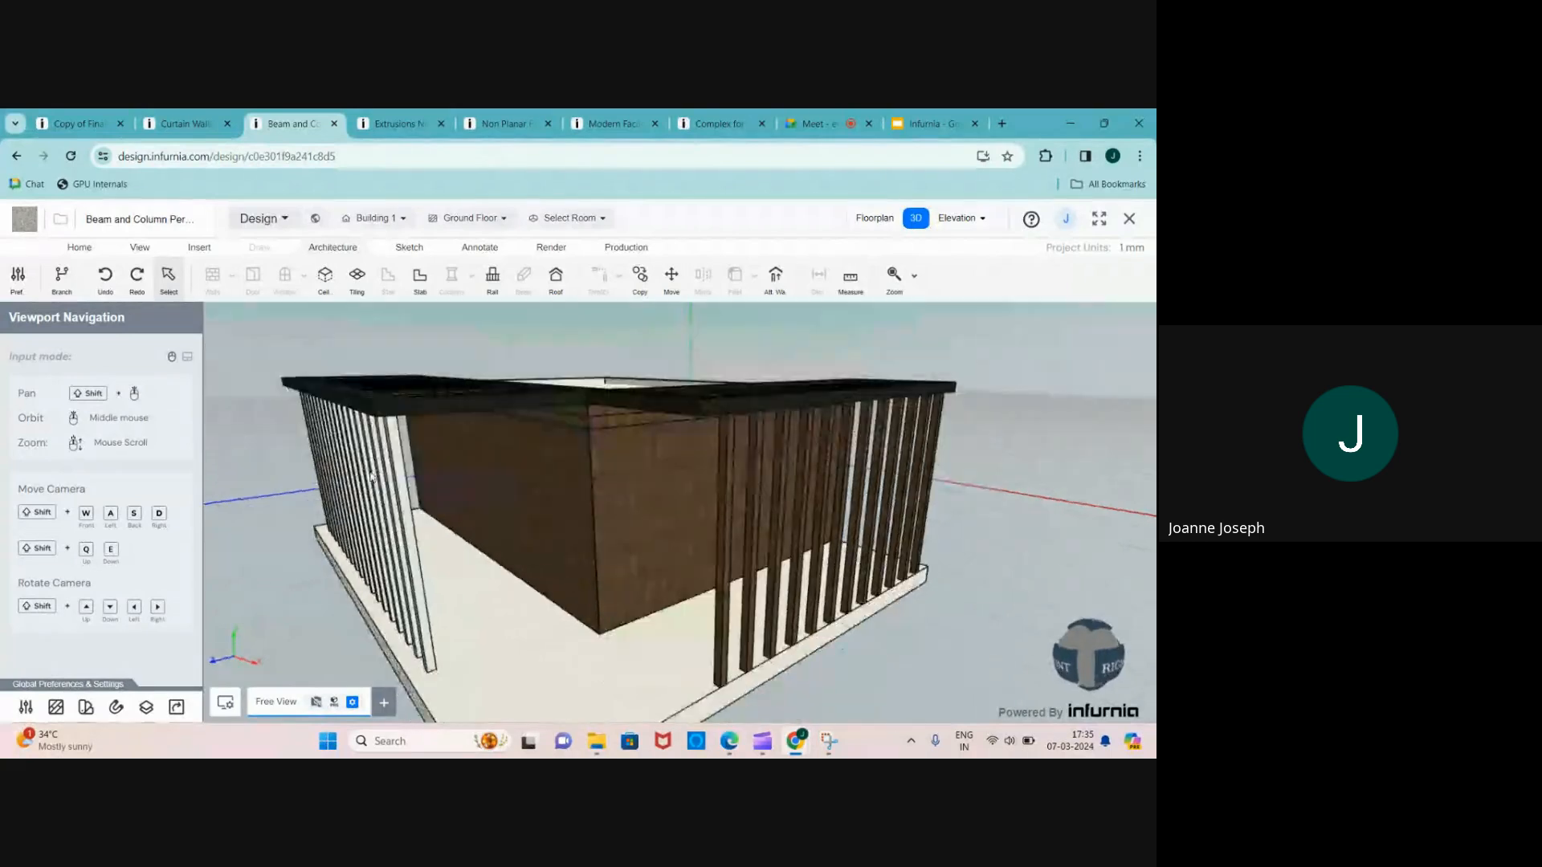
mouse_move(371, 475)
middle_down()
mouse_move(379, 530)
mouse_move(391, 476)
middle_up()
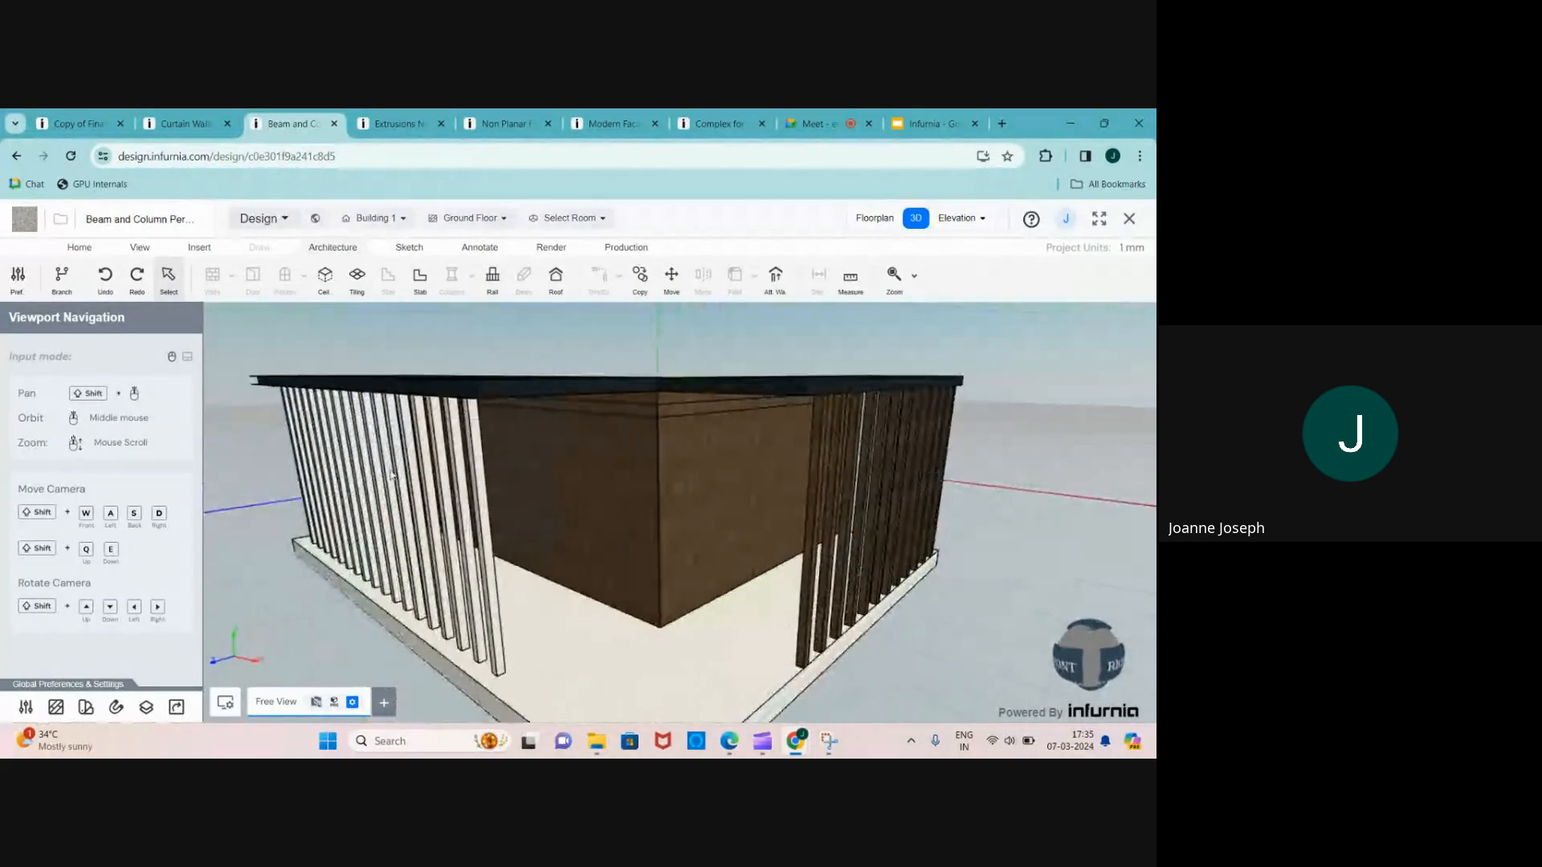
scroll(339, 448, down, 2)
scroll(331, 415, up, 5)
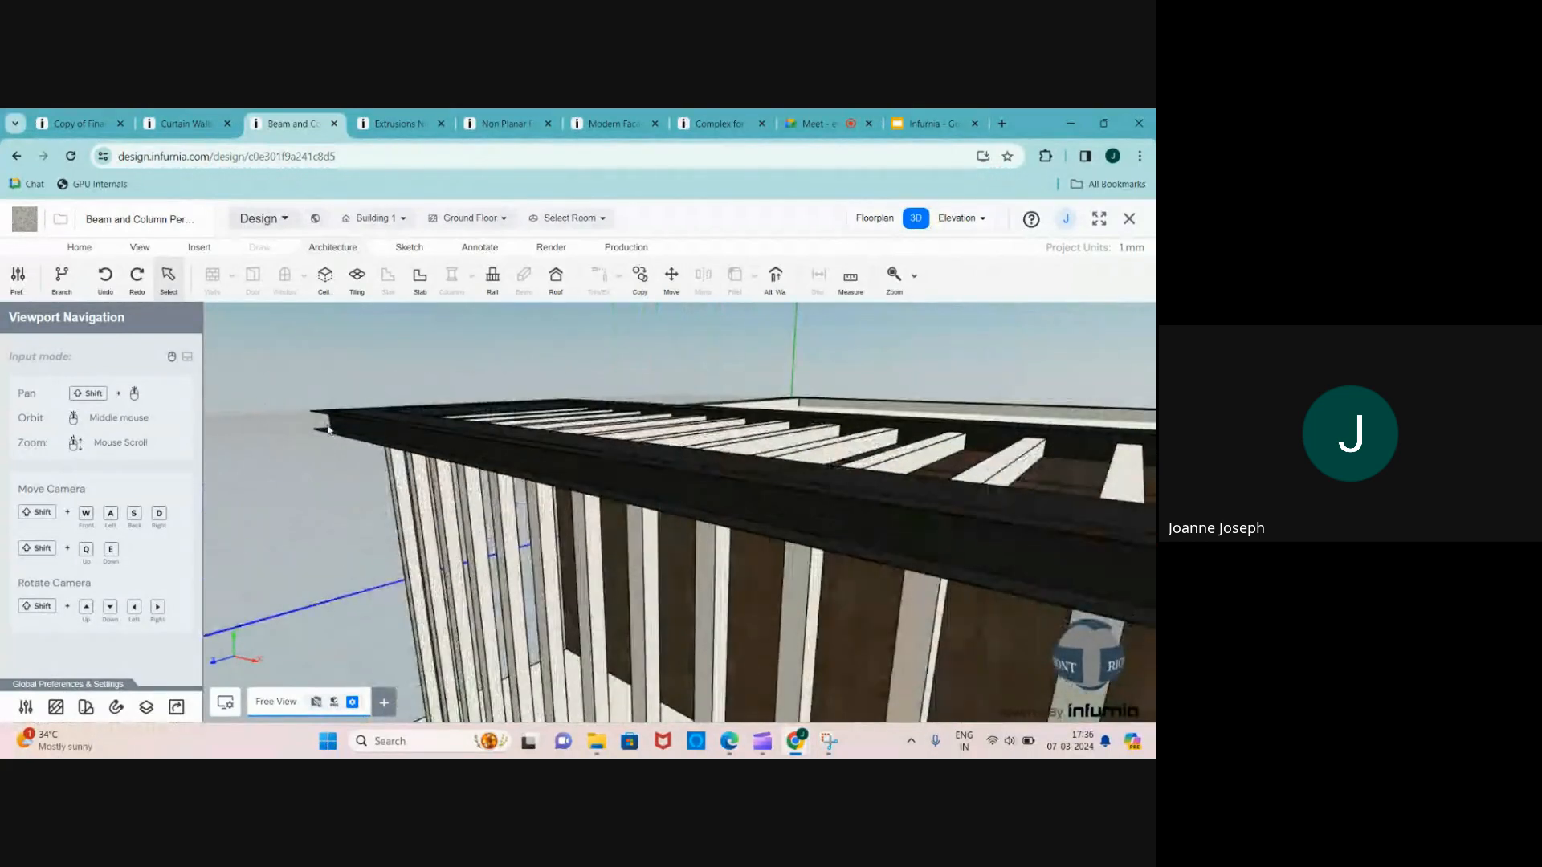
- Examine the black ceiling strip around the front pergola's edge and compare it with the side pergola in 3D
scroll(332, 420, down, 3)
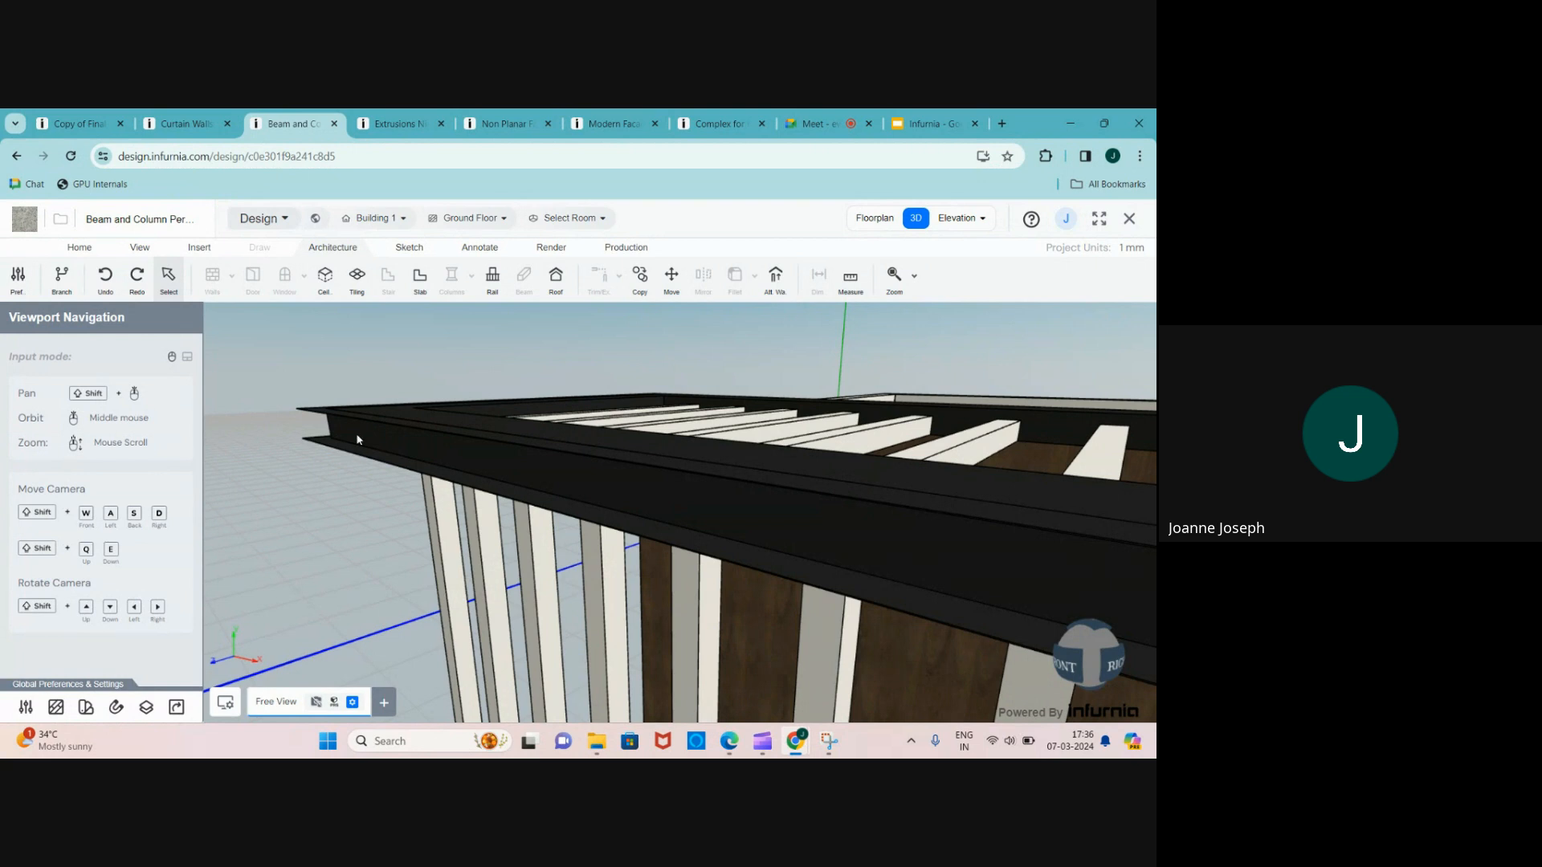
click(357, 439)
click(357, 456)
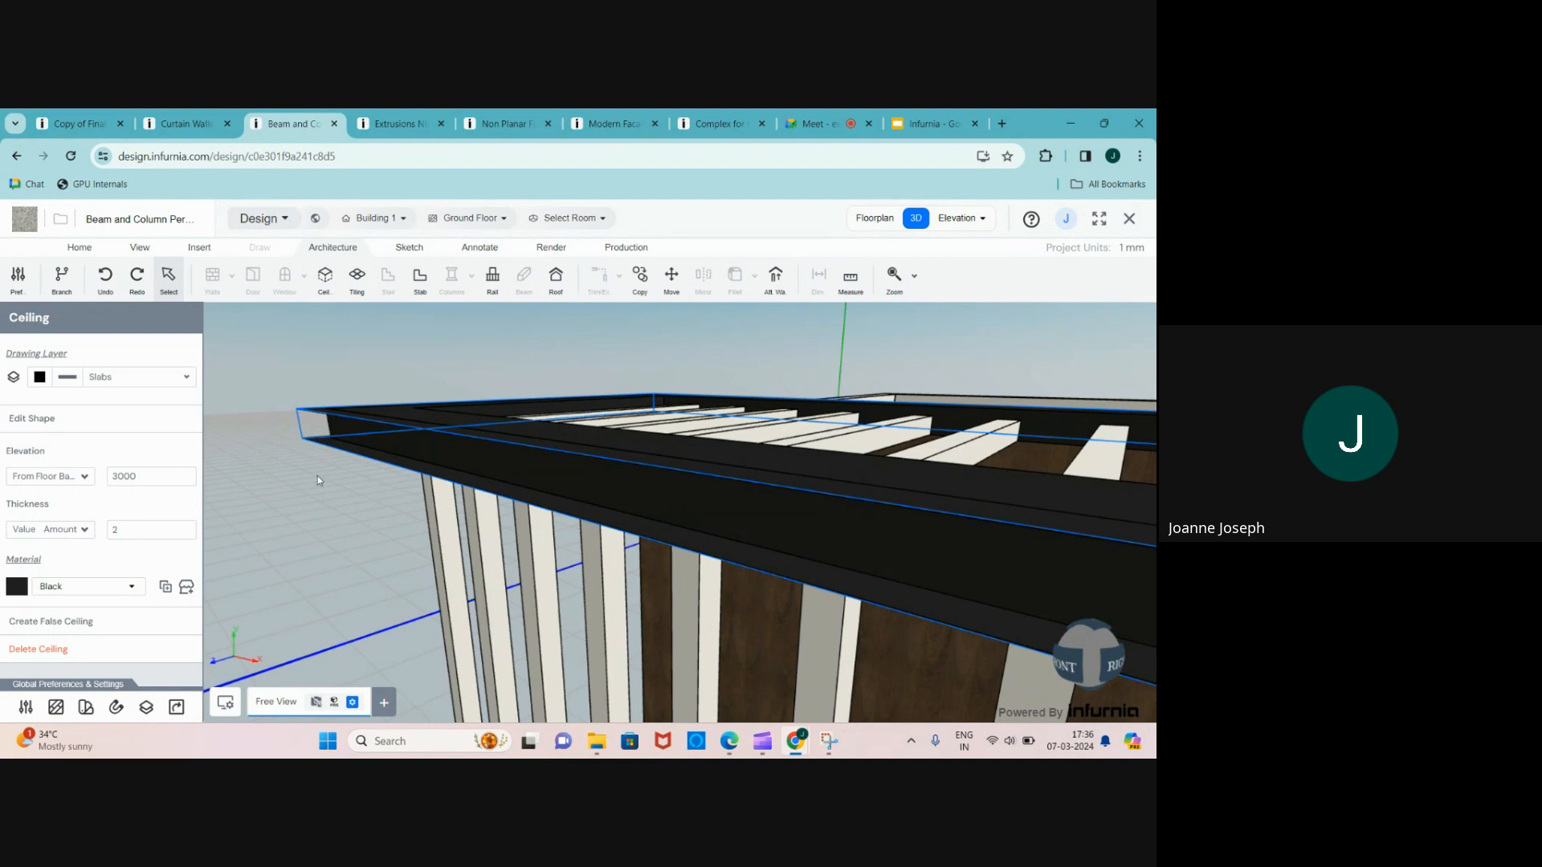
scroll(316, 480, down, 3)
scroll(316, 481, up, 3)
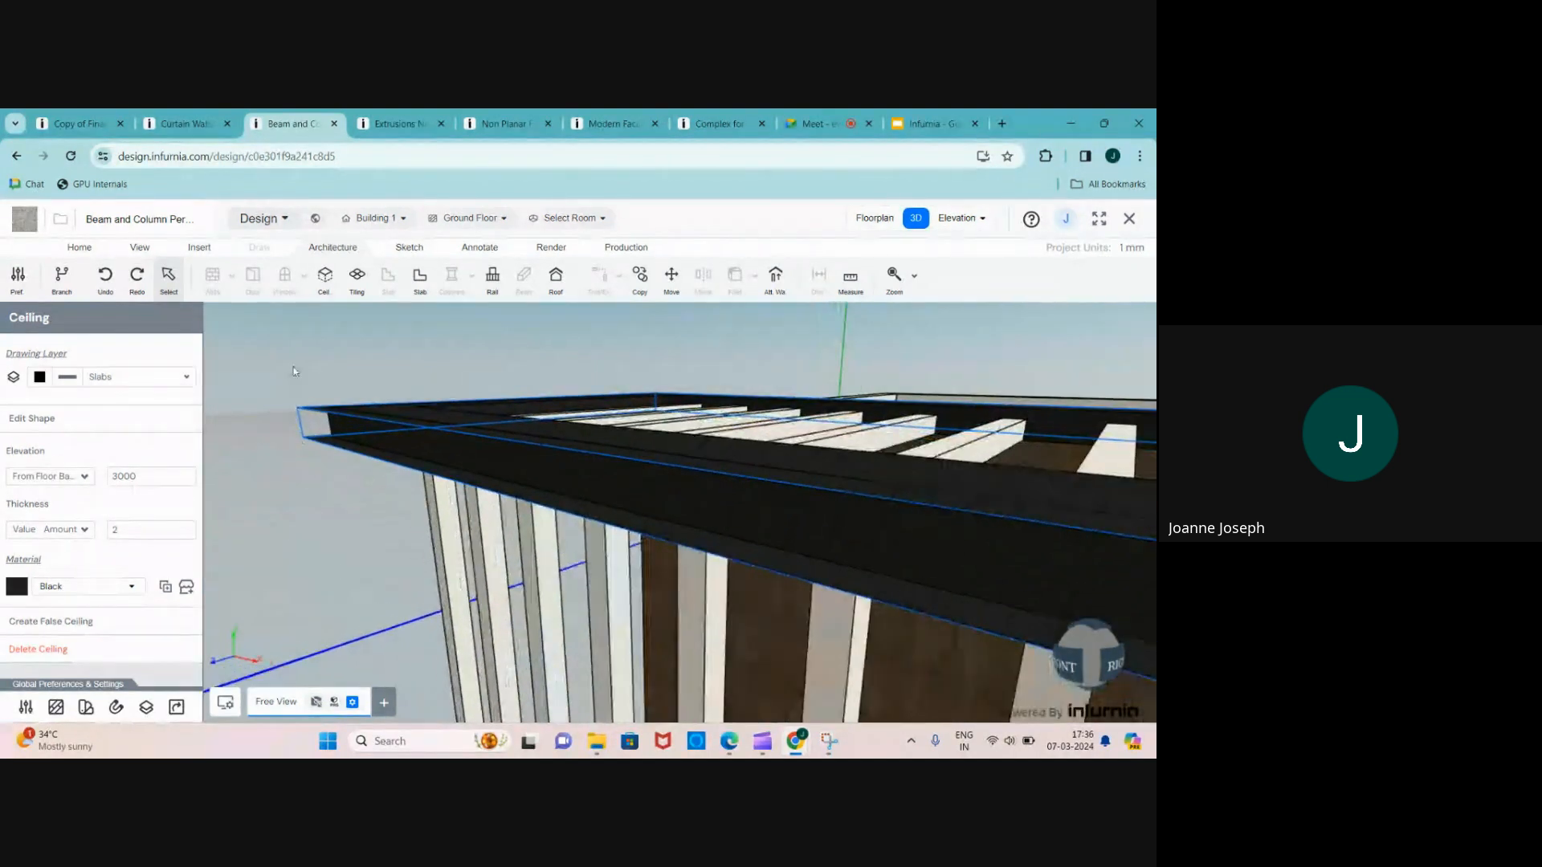
middle_drag(294, 371, 293, 504)
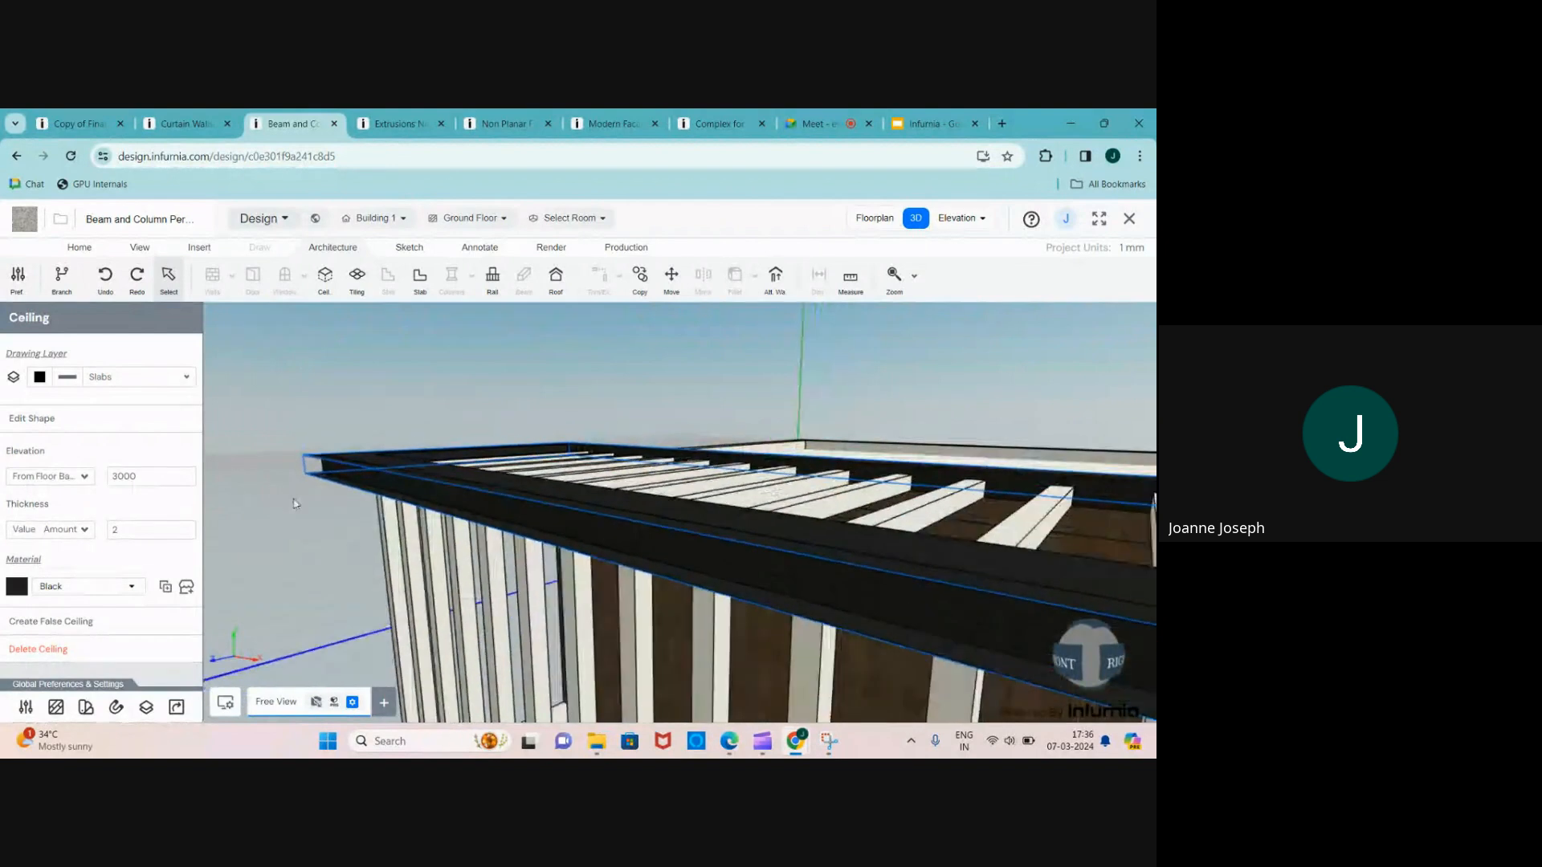
scroll(309, 492, down, 6)
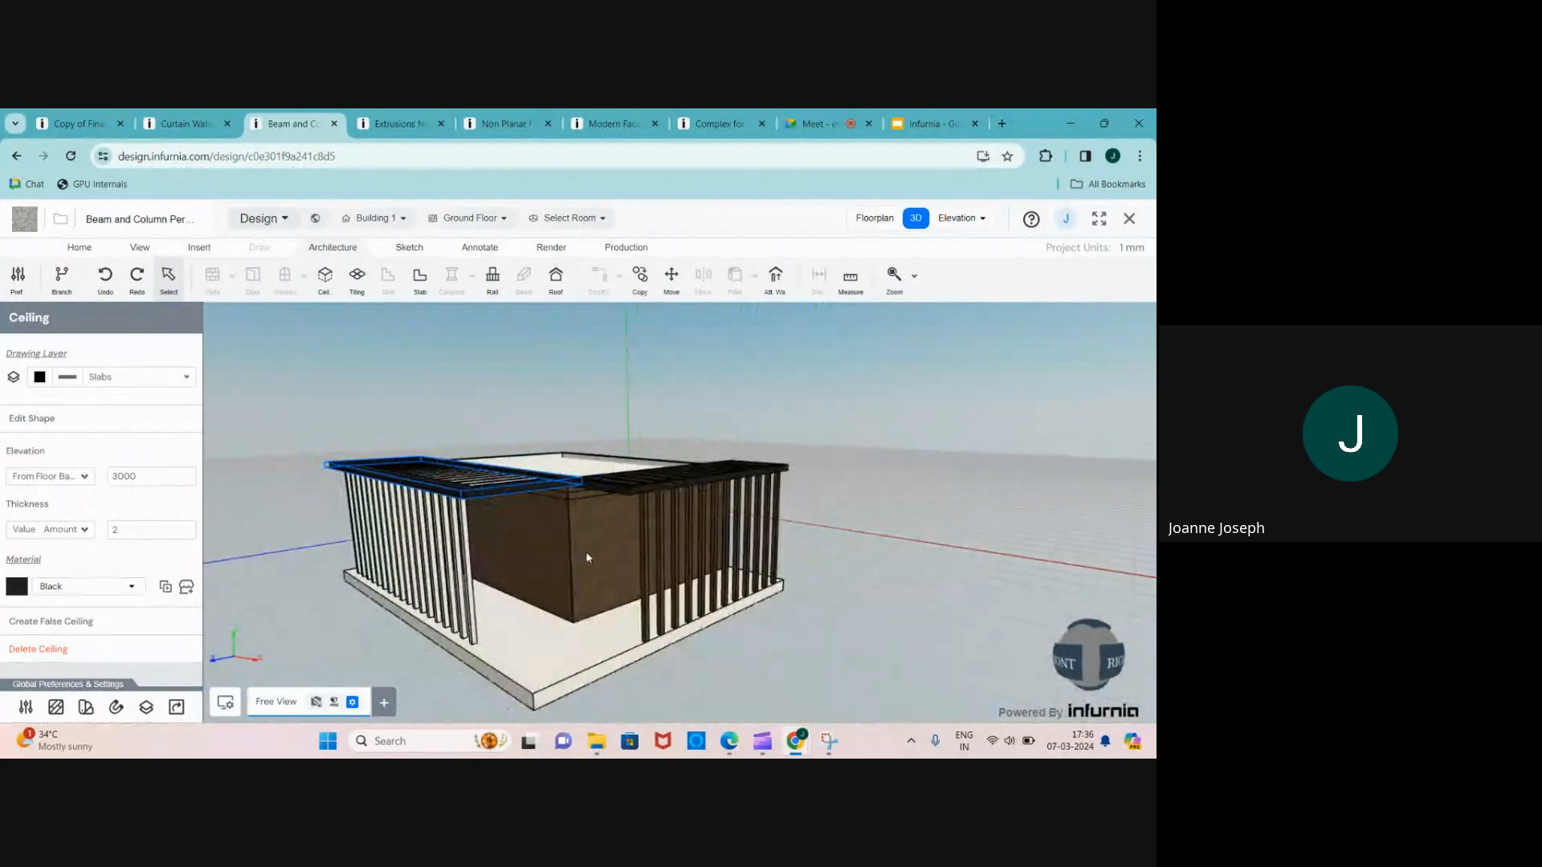
middle_drag(586, 558, 673, 573)
scroll(666, 408, up, 5)
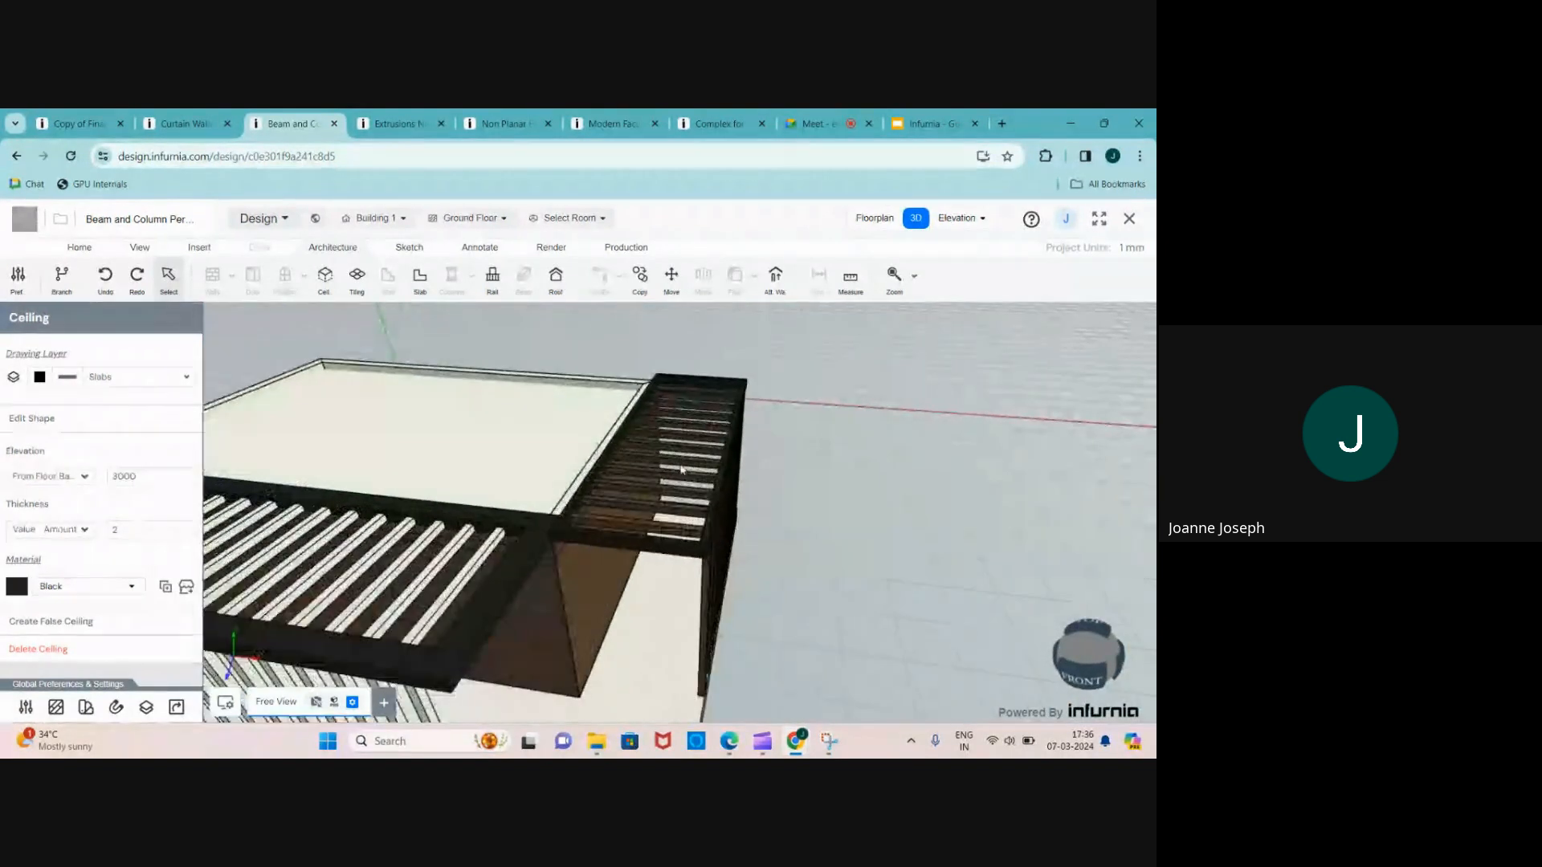
- In the floor plan, start a new ceiling sketch and draw a line along the side pergola's upper edge
click(868, 222)
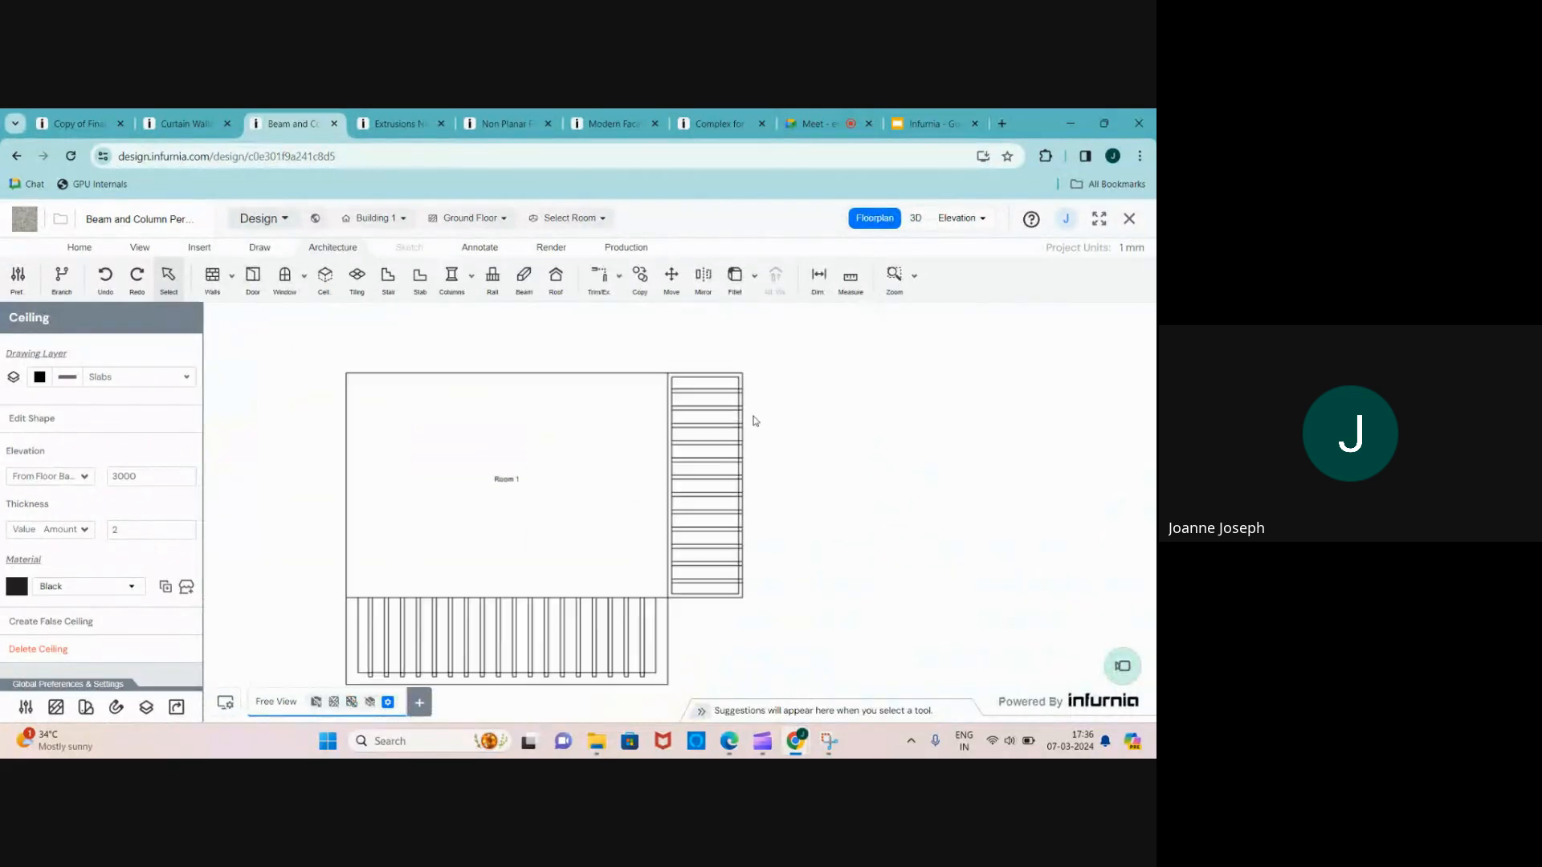
click(324, 277)
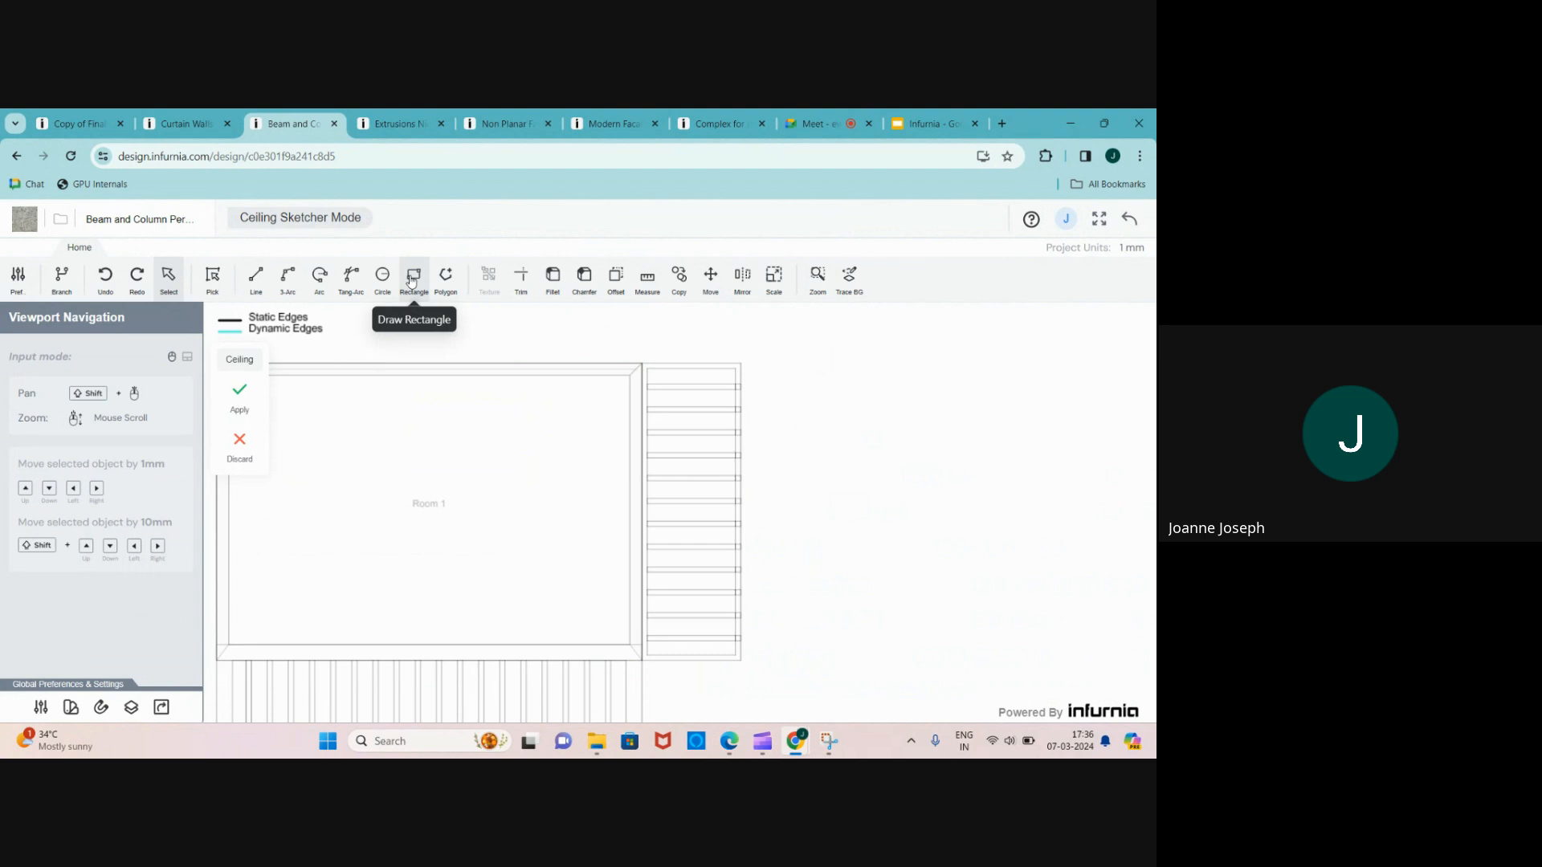
click(256, 277)
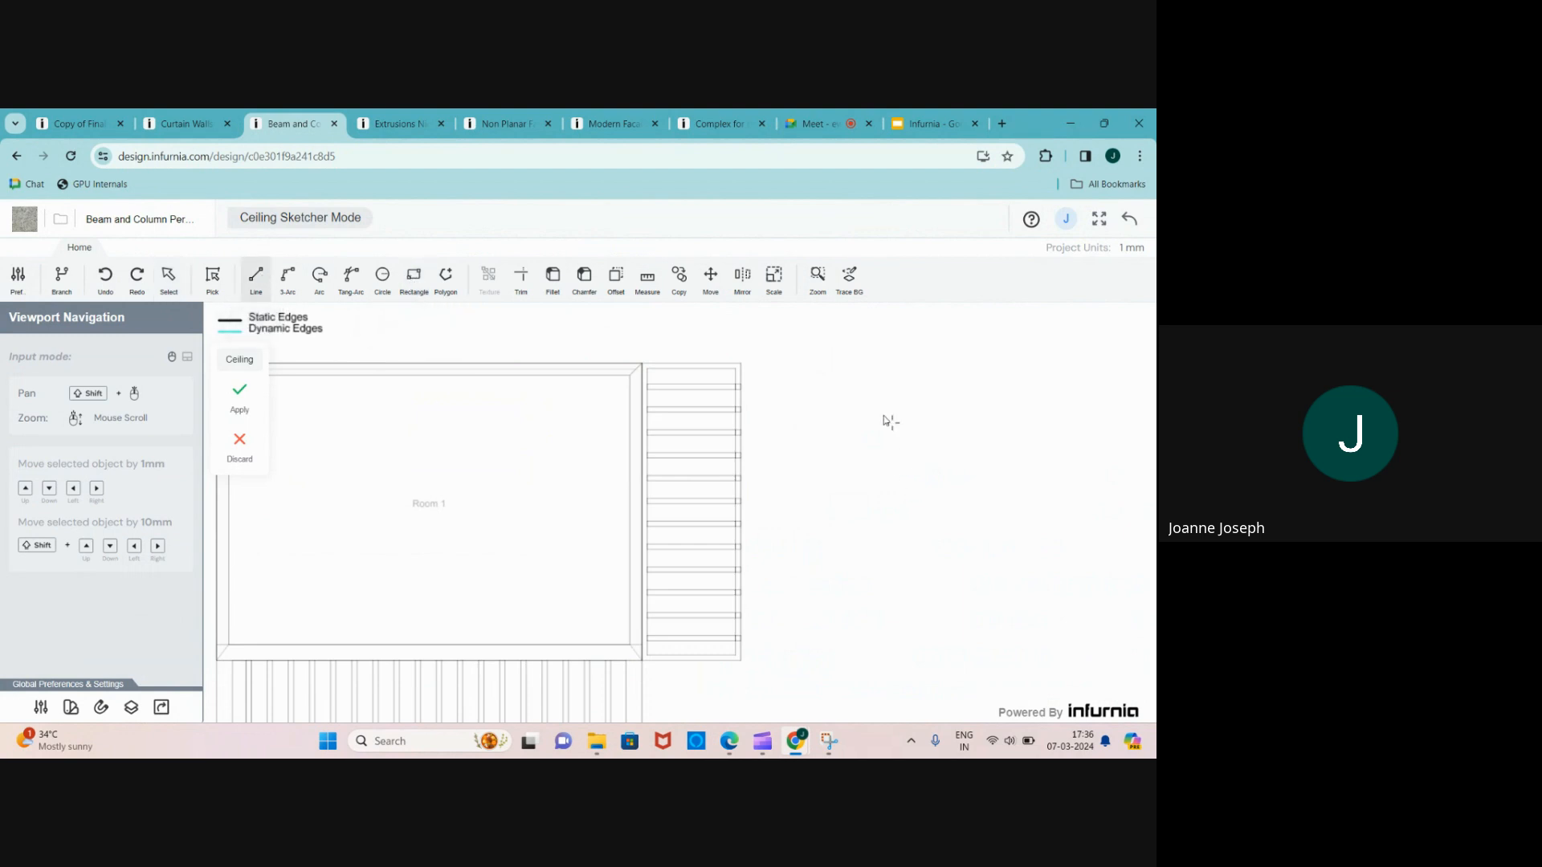
scroll(514, 354, up, 5)
click(533, 366)
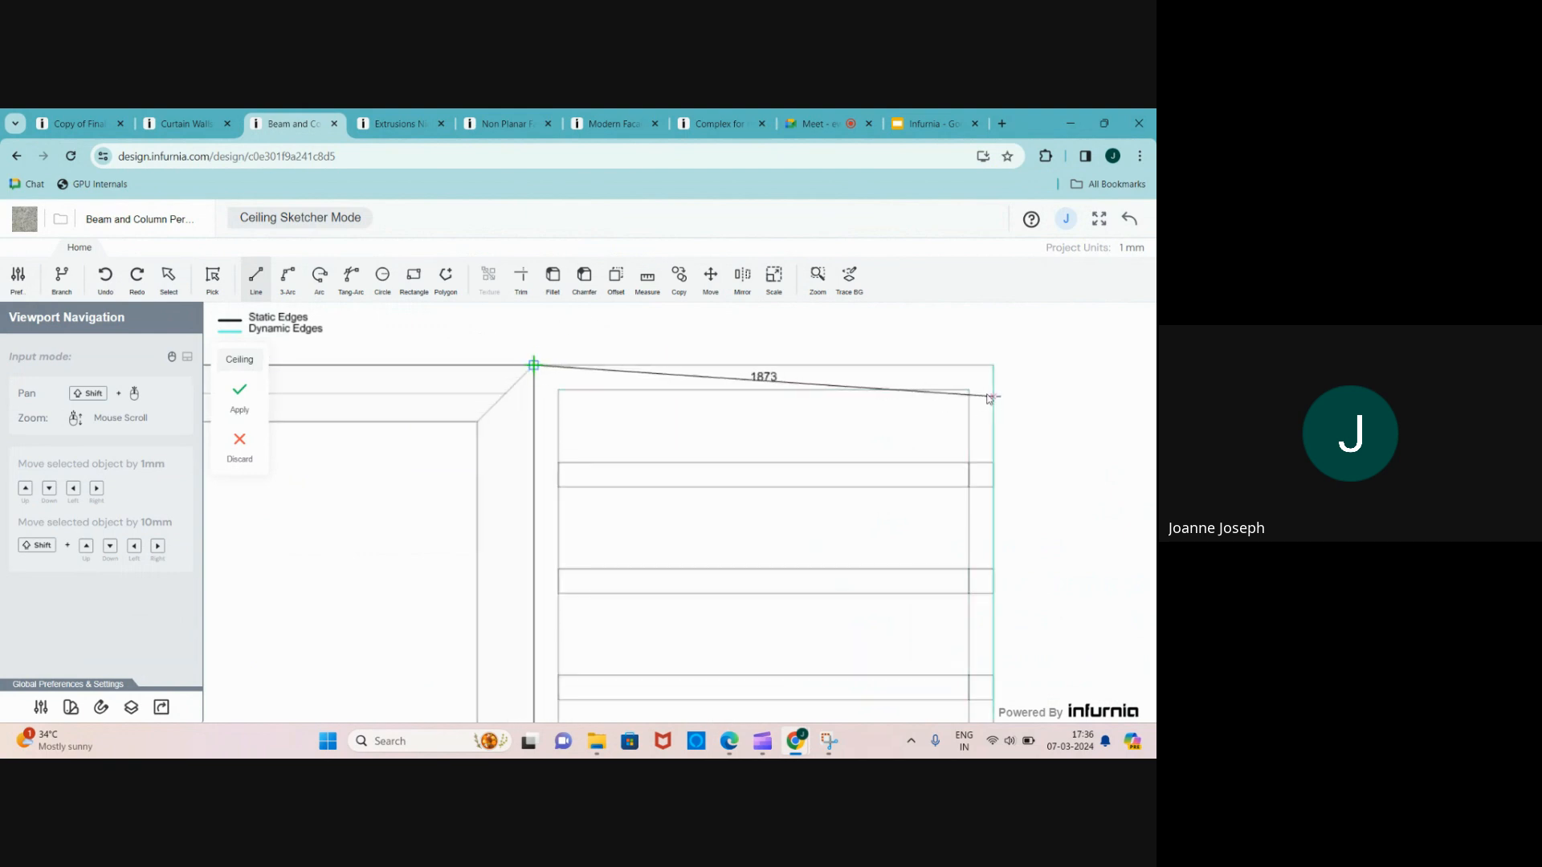
click(995, 362)
- Continue the line down the side pergola's outer edge and back along its lower edge to the room corner
scroll(995, 362, down, 5)
scroll(924, 381, down, 2)
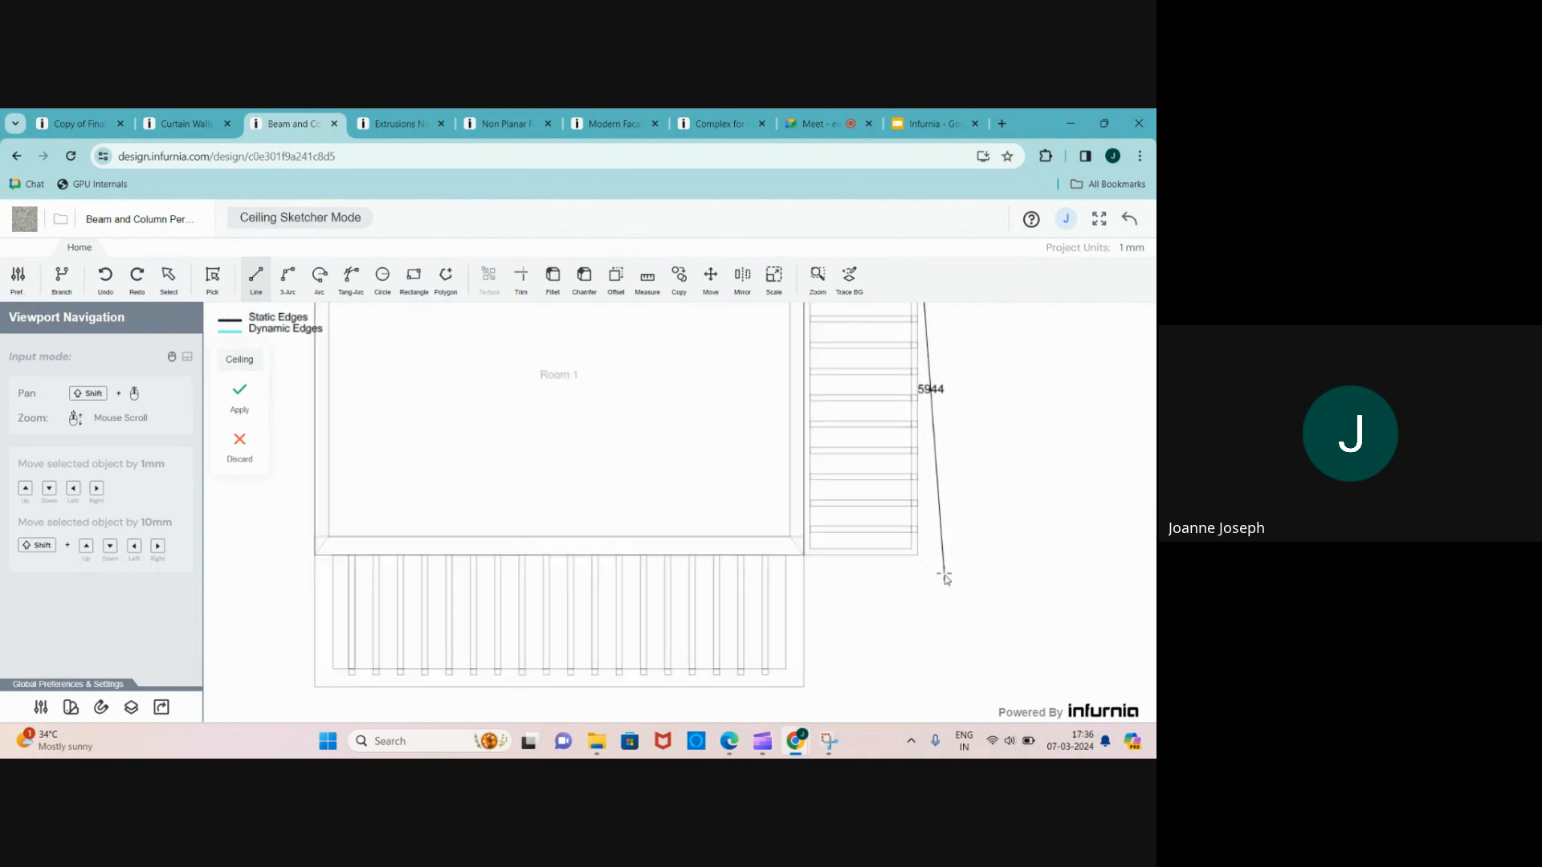
scroll(937, 566, up, 5)
click(880, 528)
scroll(634, 534, up, 2)
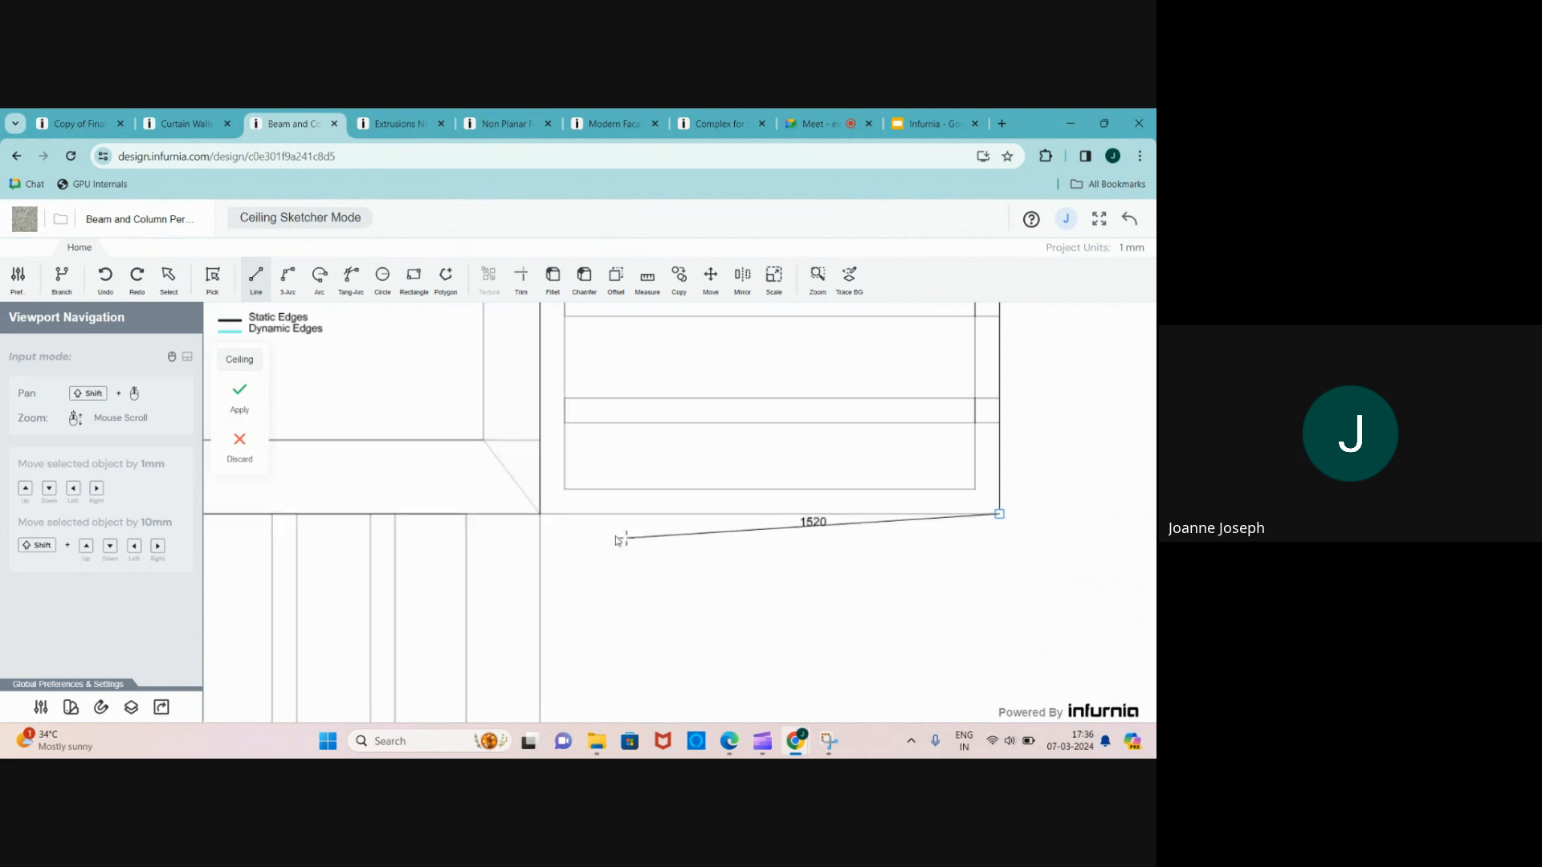
click(540, 514)
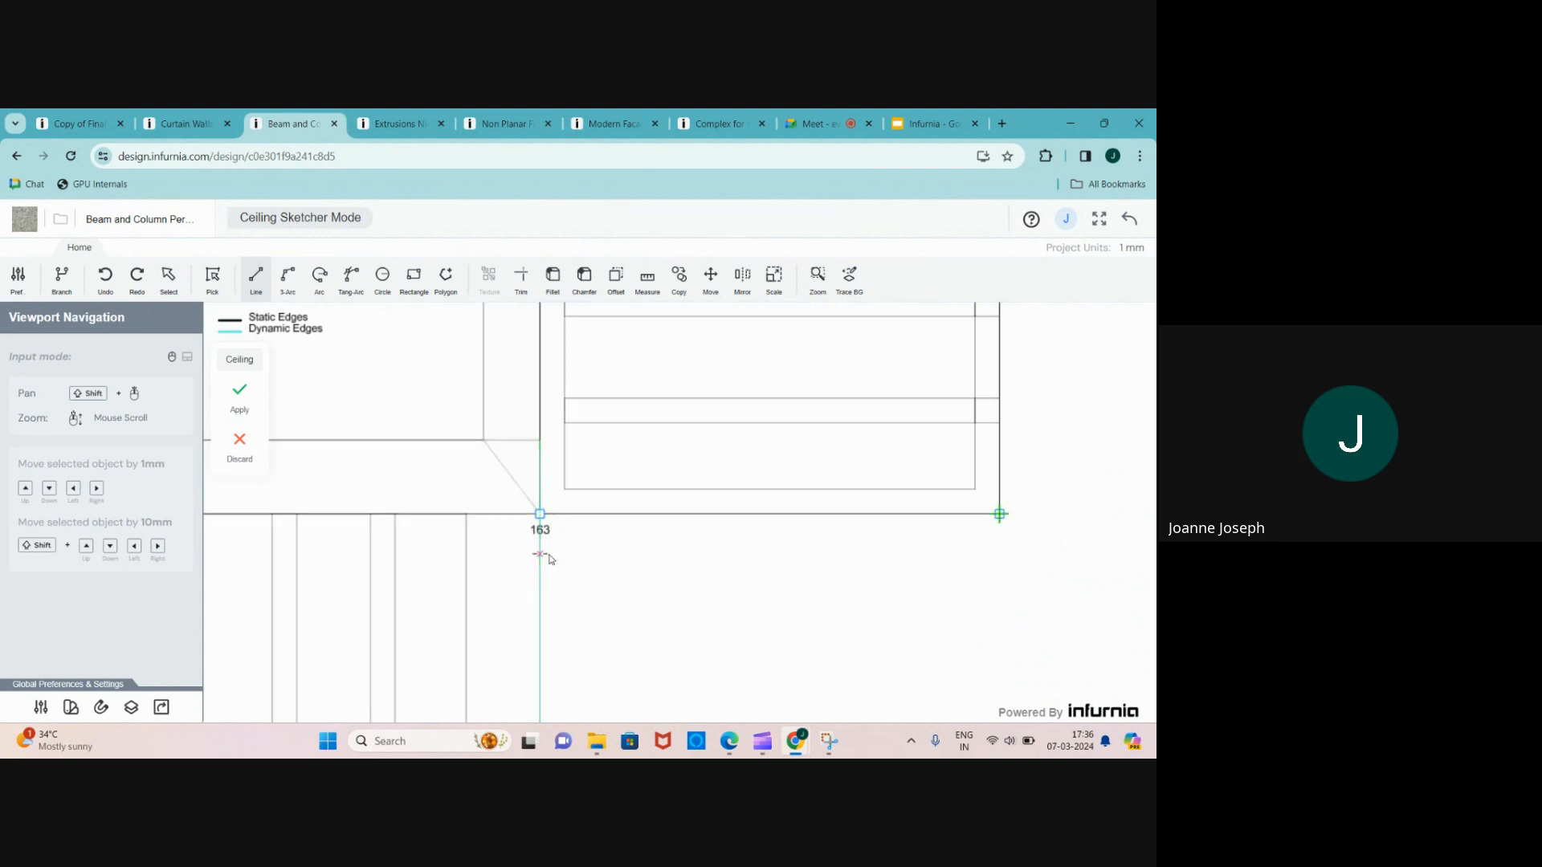
- Drop the outline 100 mm below the room corner and run it parallel to the lower edge until 100 mm past the outer edge
text(100)
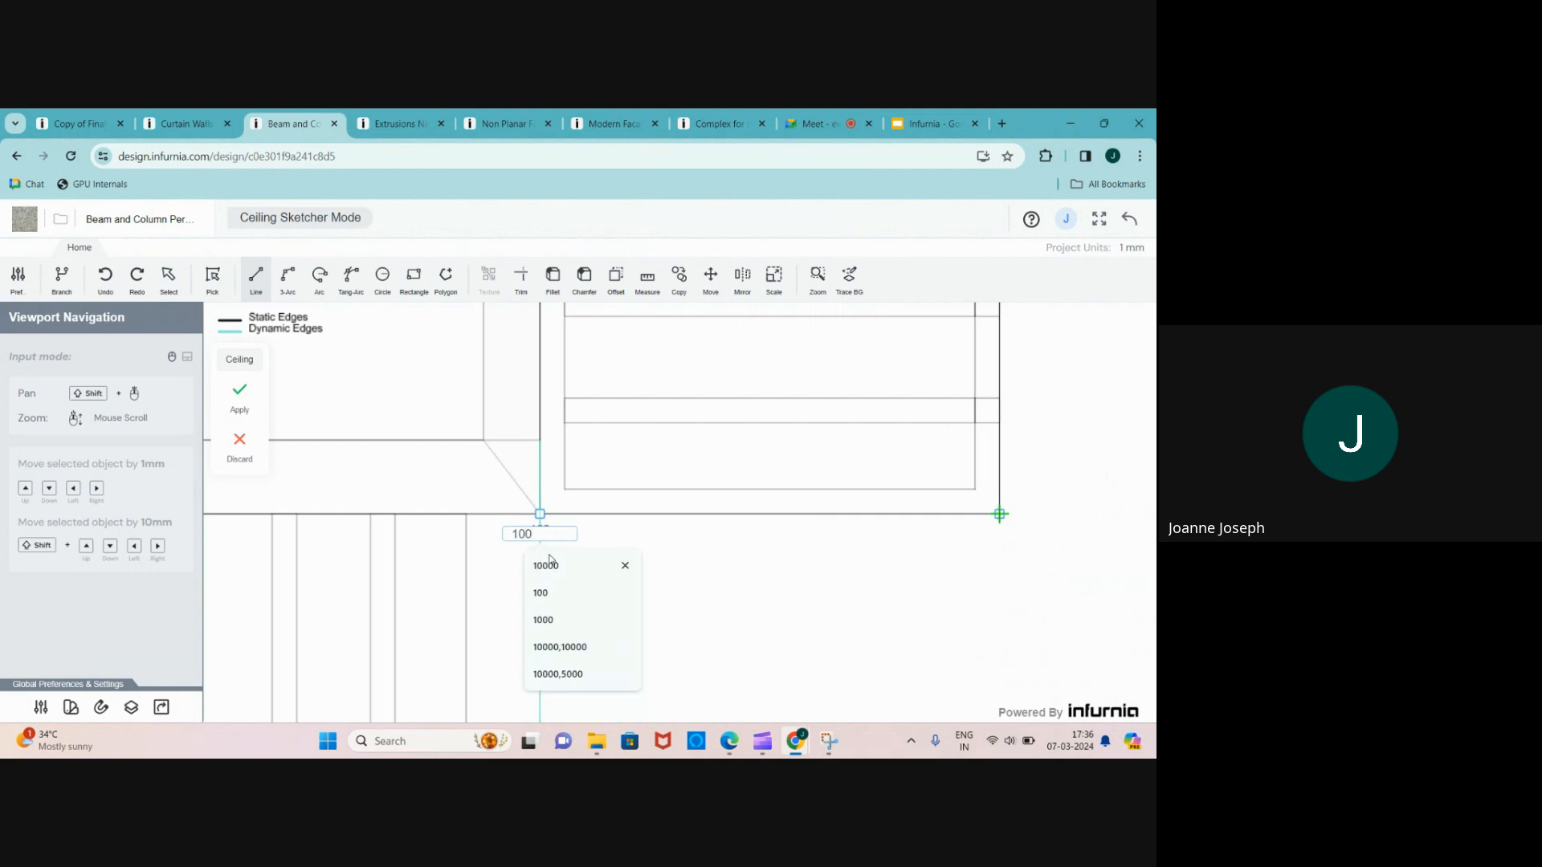
key(Return)
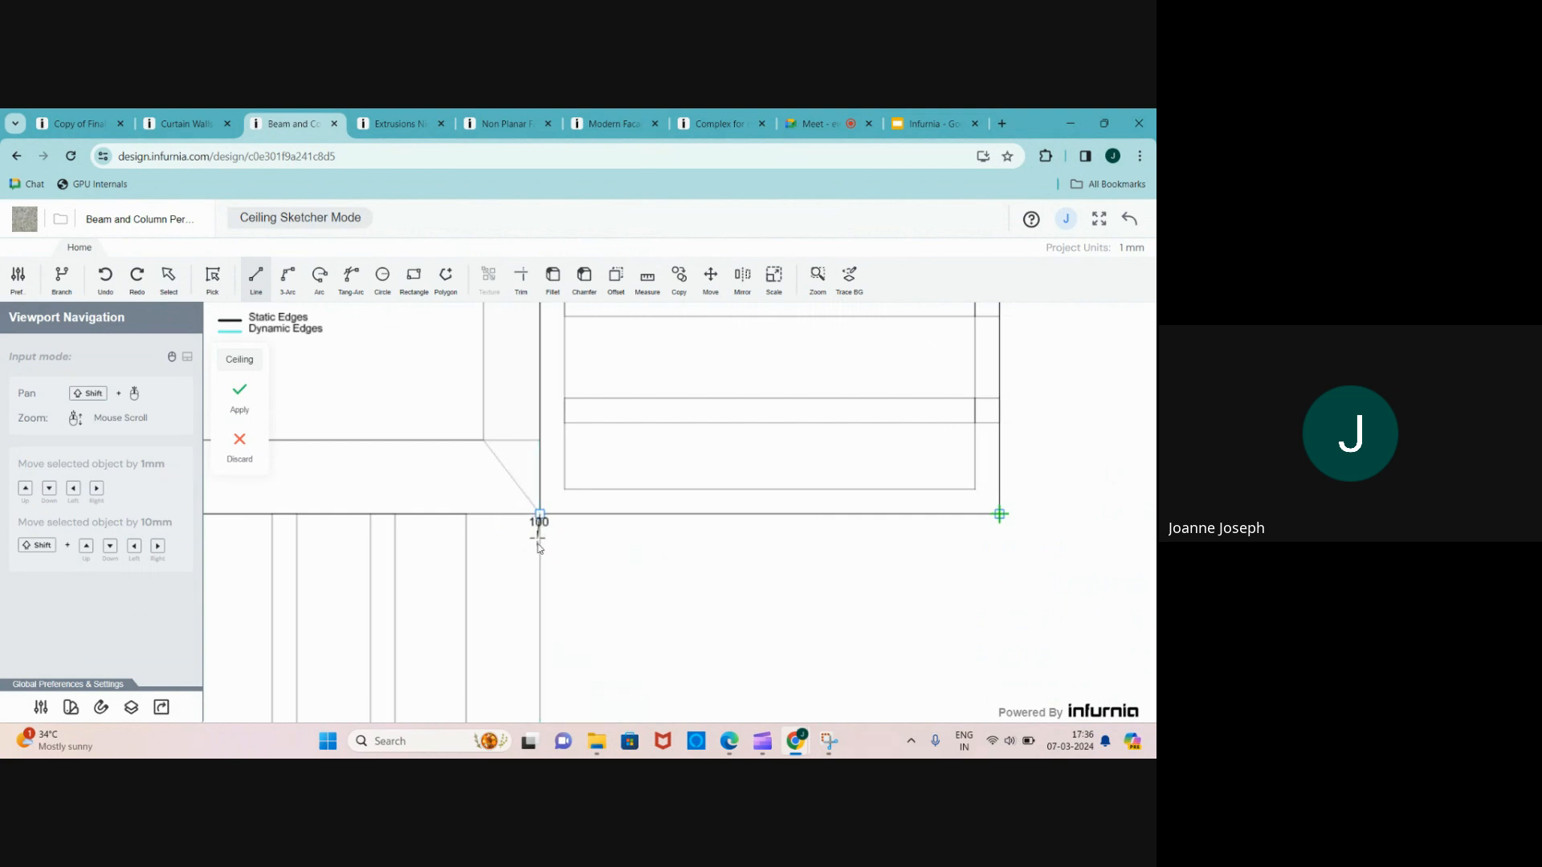
click(540, 548)
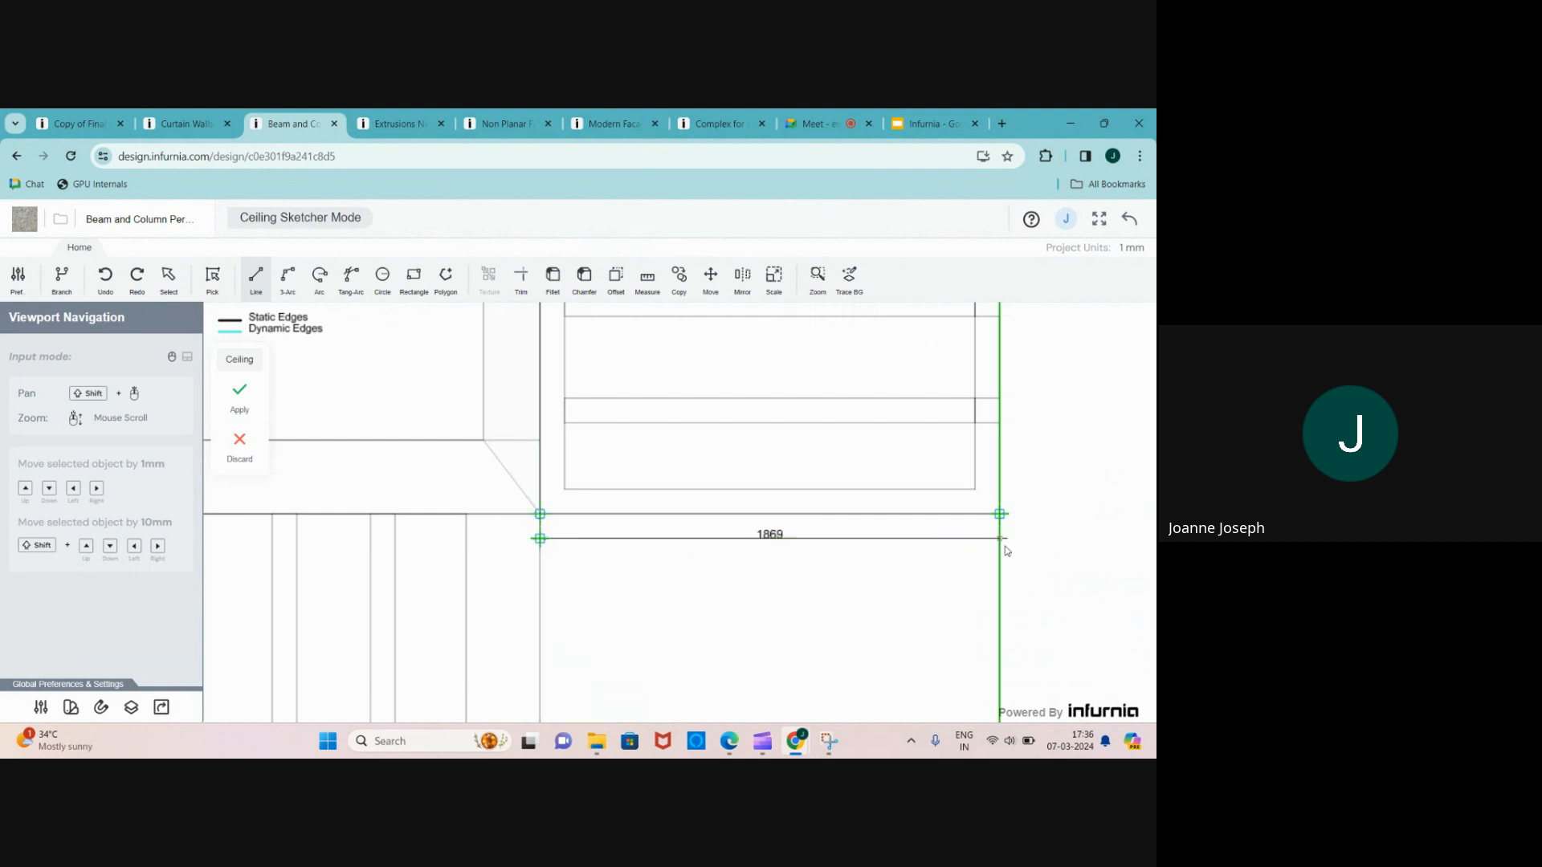
click(1007, 550)
text(100)
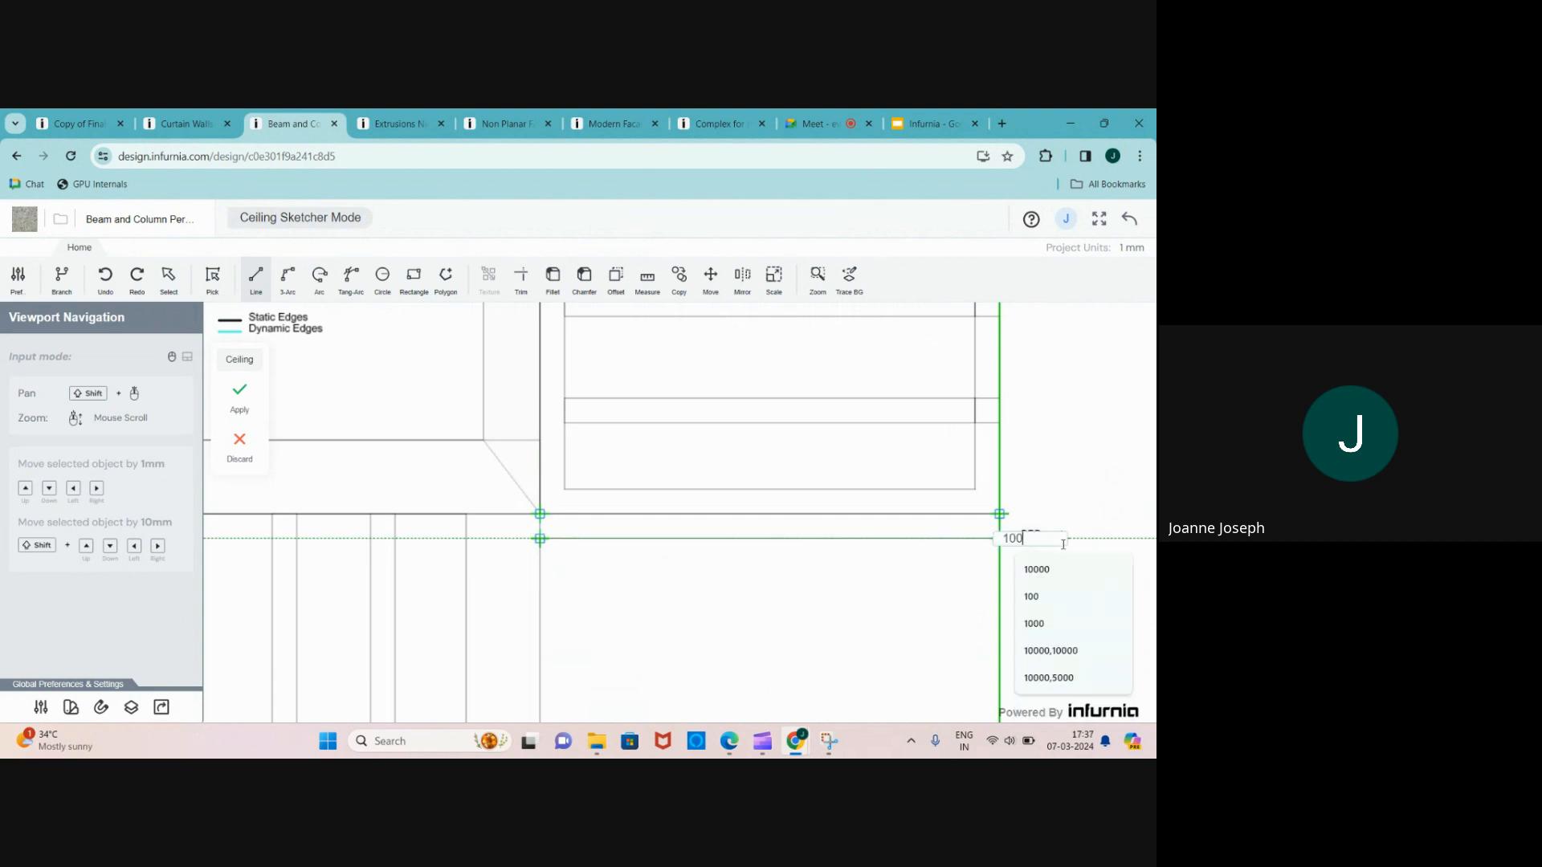
key(Return)
- Run the outline up parallel to the pergola's outer edge to the upper edge's level, and extend it 100 mm farther up
scroll(921, 640, down, 10)
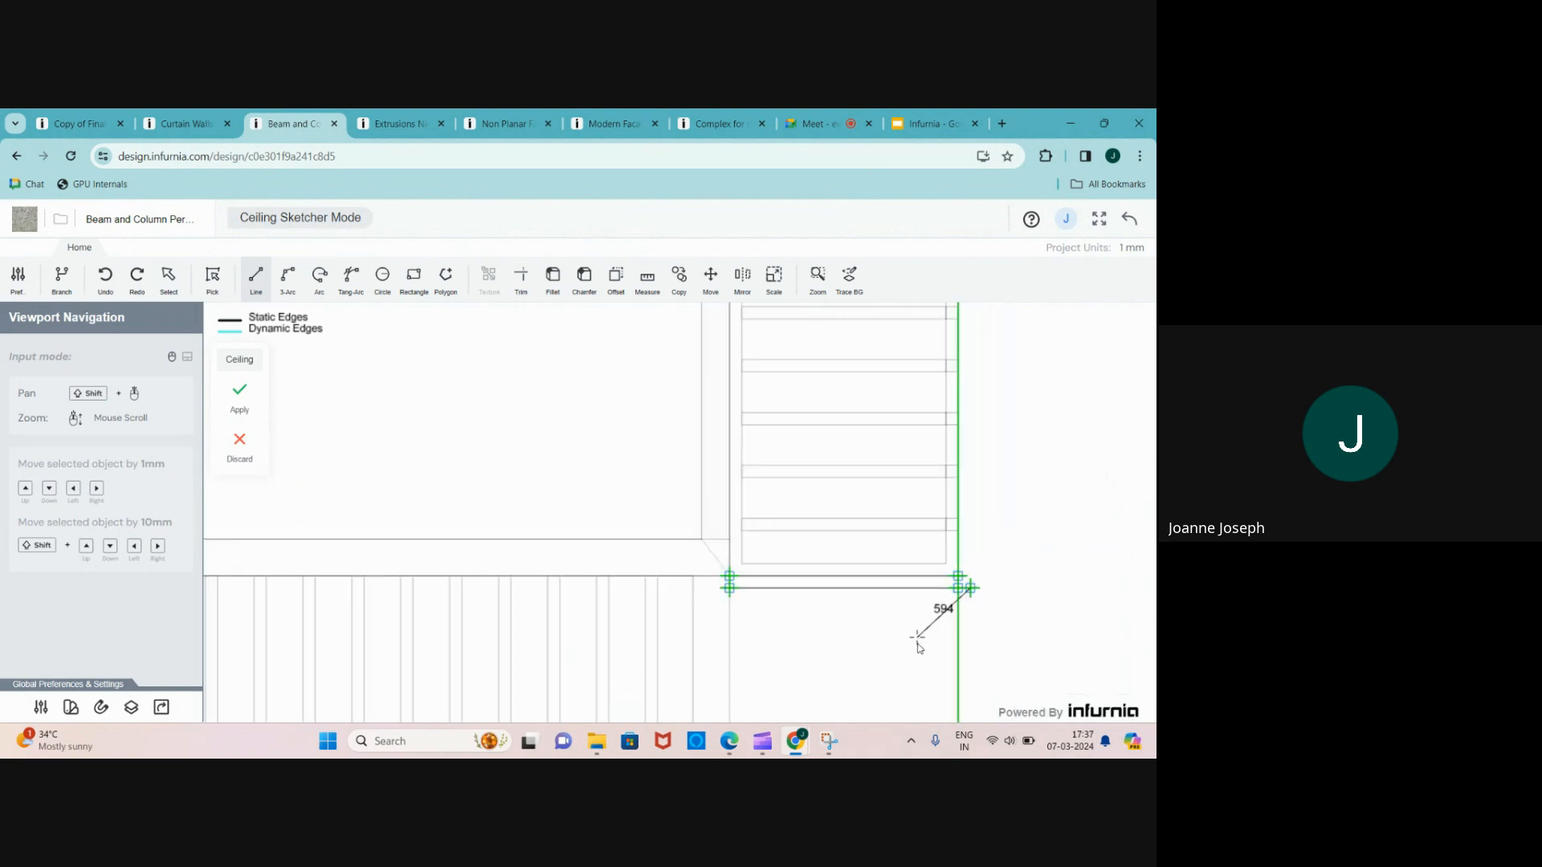
scroll(994, 412, up, 3)
scroll(924, 408, up, 4)
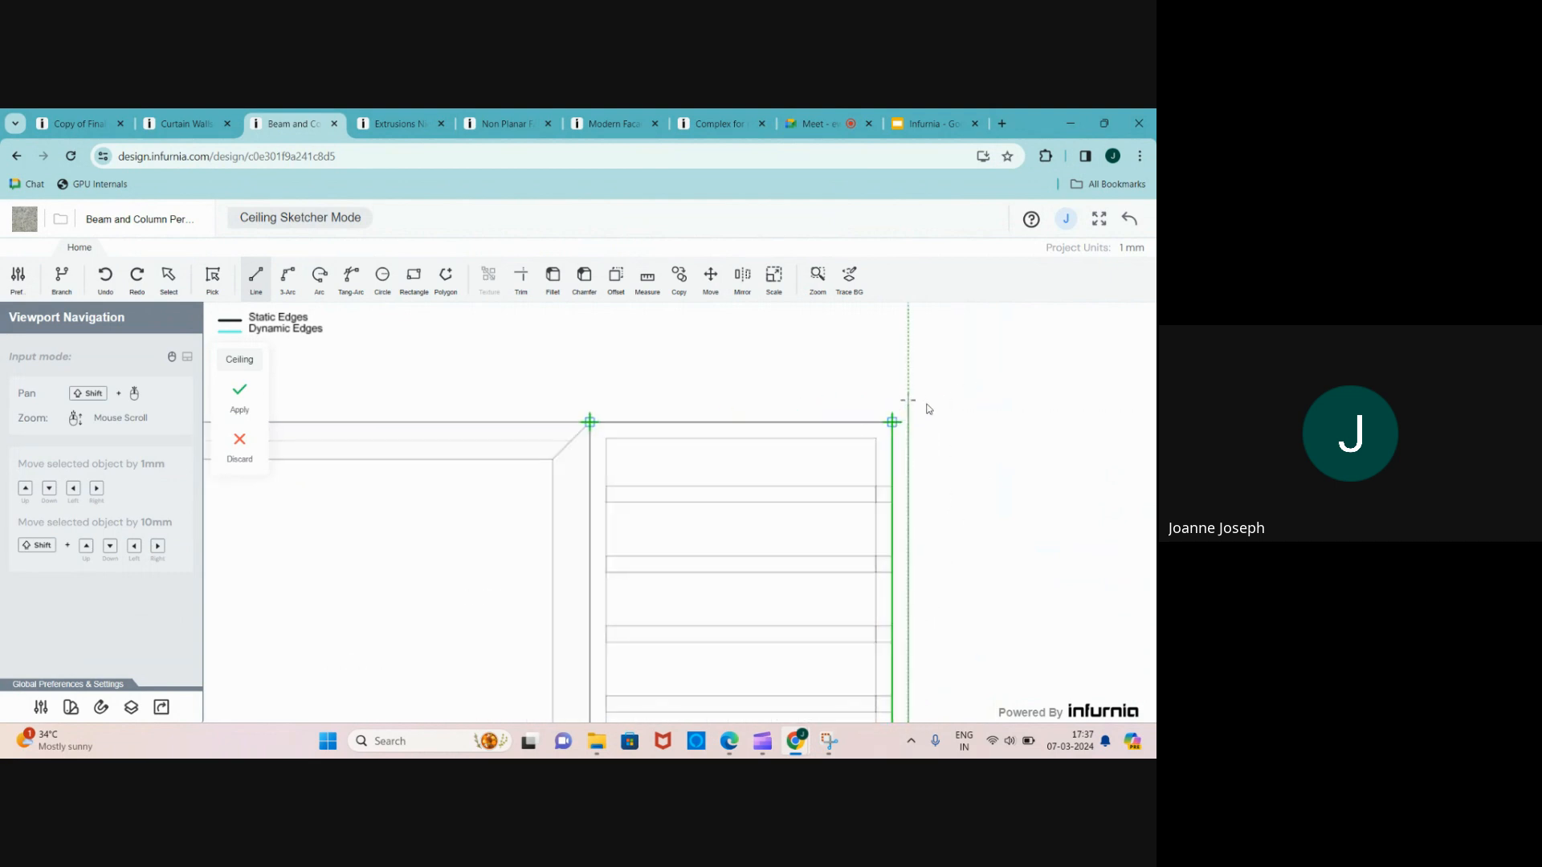
click(899, 432)
text(100)
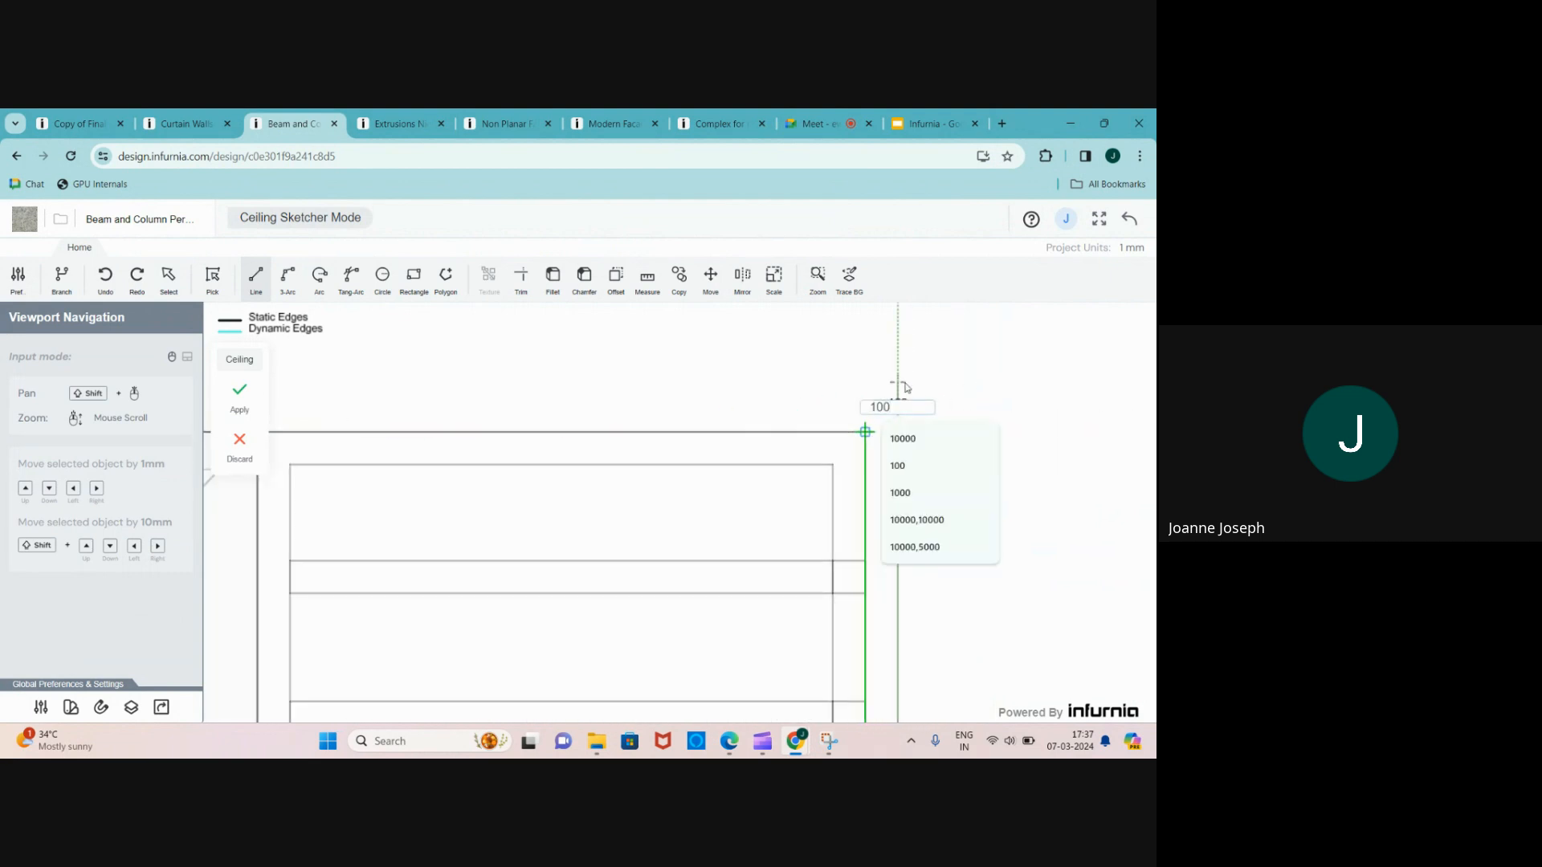
key(Return)
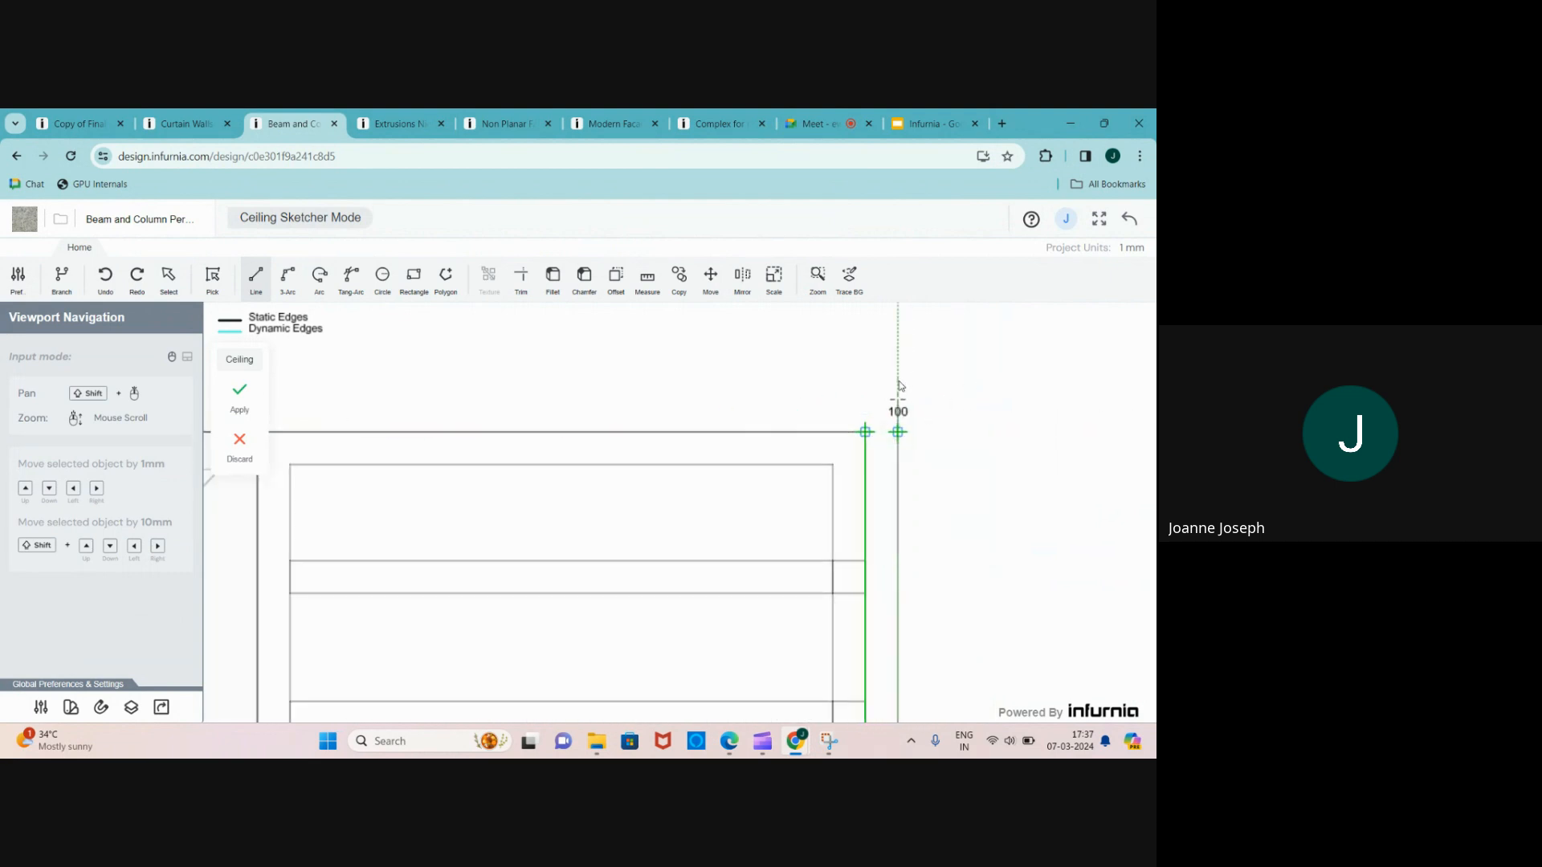
- Close the outline with a line parallel to the pergola's upper edge and back to the starting corner, and end the Line command
scroll(984, 404, down, 5)
scroll(610, 365, up, 4)
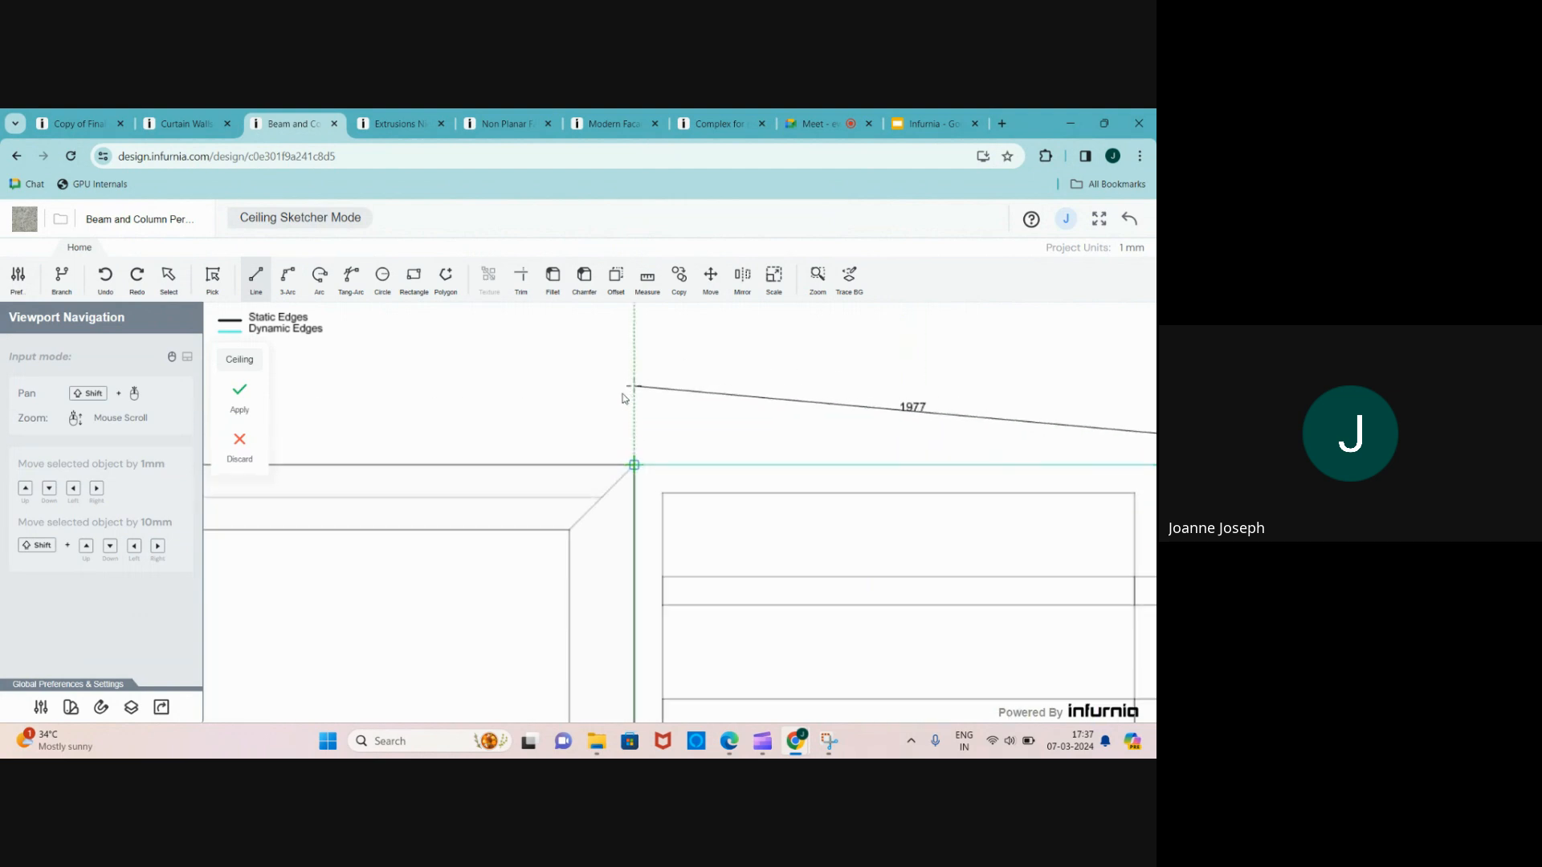
click(634, 436)
click(635, 464)
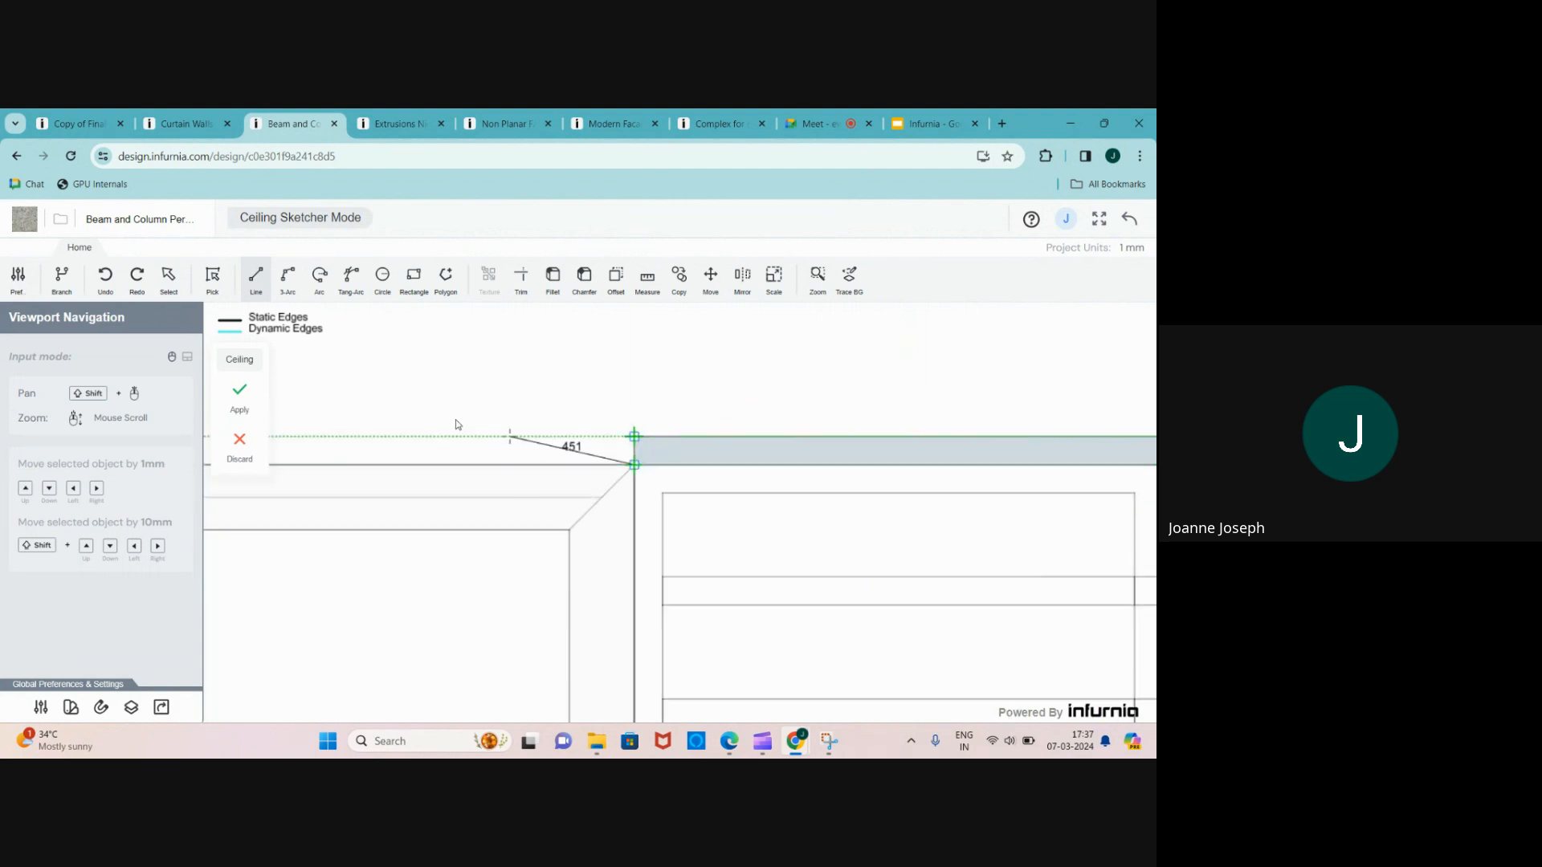
key(Escape)
- Examine the closed strip outline around the side pergola, checking its upper and lower corners
scroll(518, 414, down, 4)
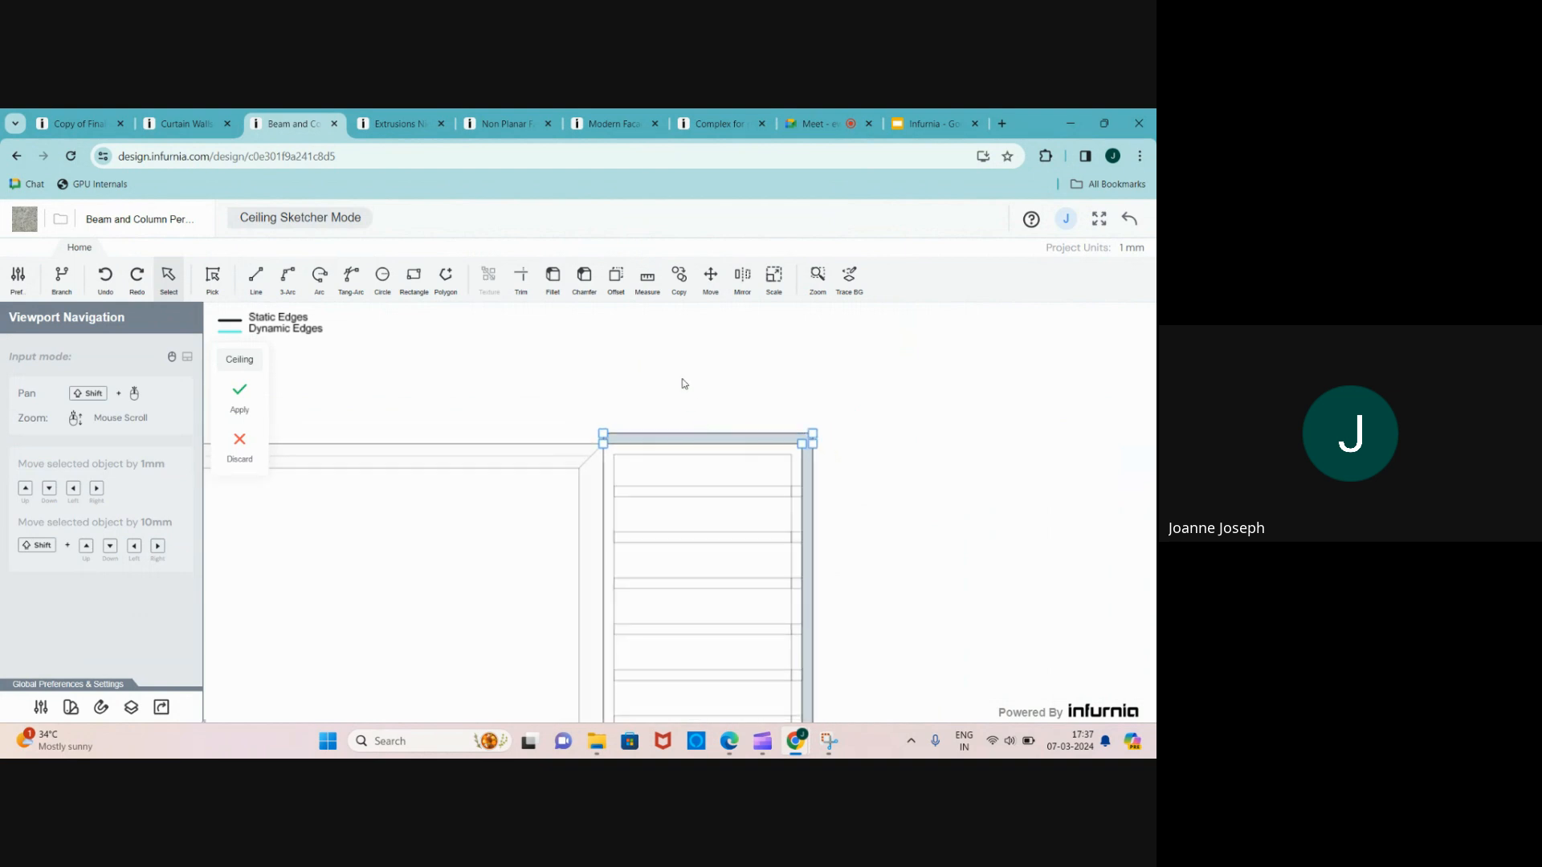
scroll(715, 421, down, 6)
scroll(745, 667, up, 4)
scroll(763, 544, down, 4)
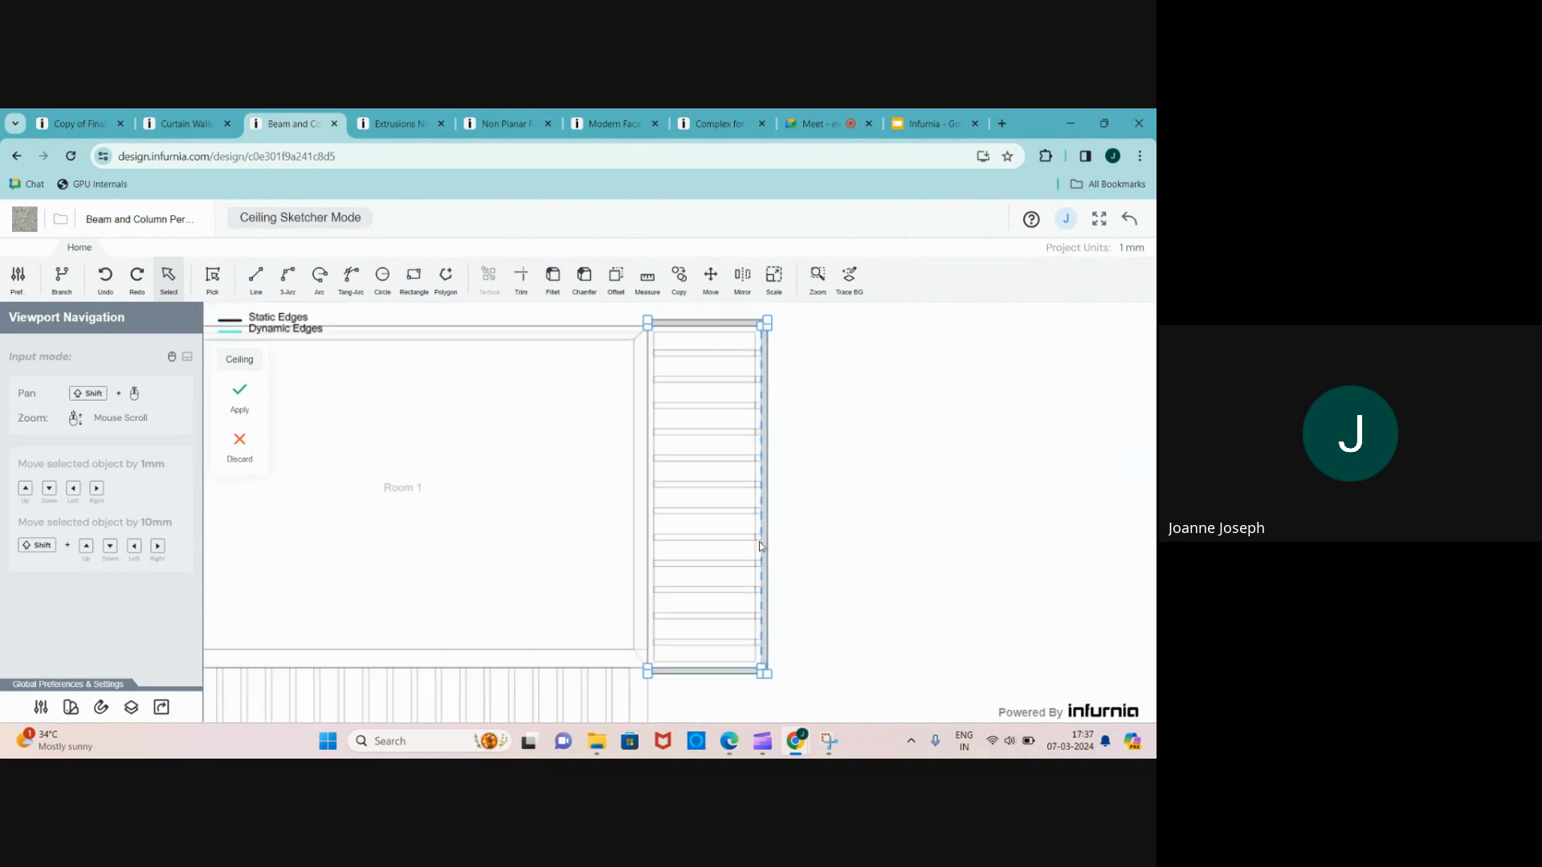
scroll(786, 678, up, 1)
scroll(723, 630, up, 6)
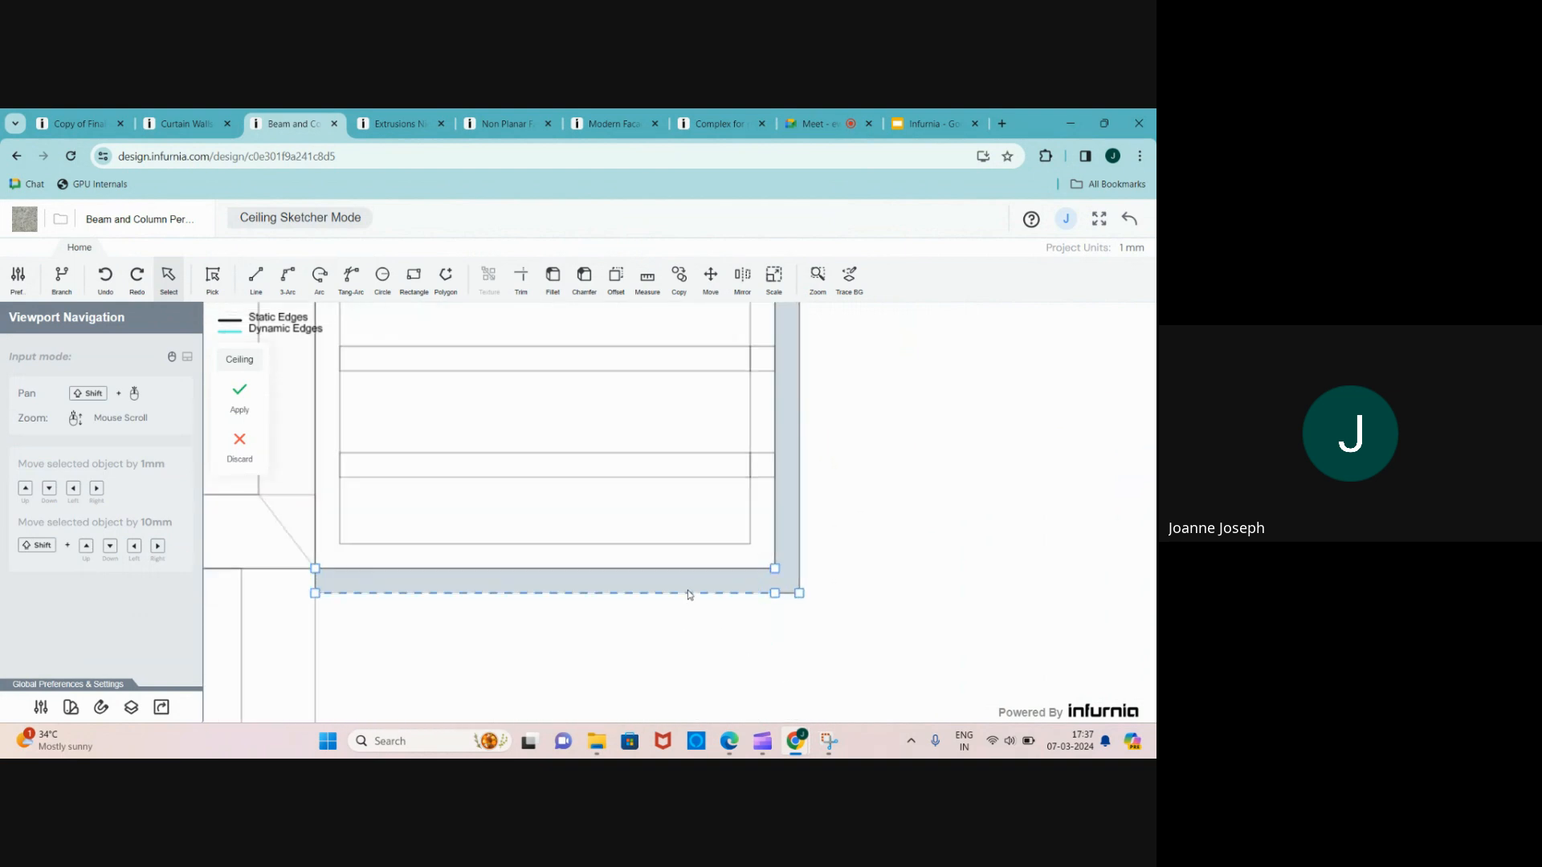
scroll(697, 583, up, 1)
scroll(750, 637, down, 2)
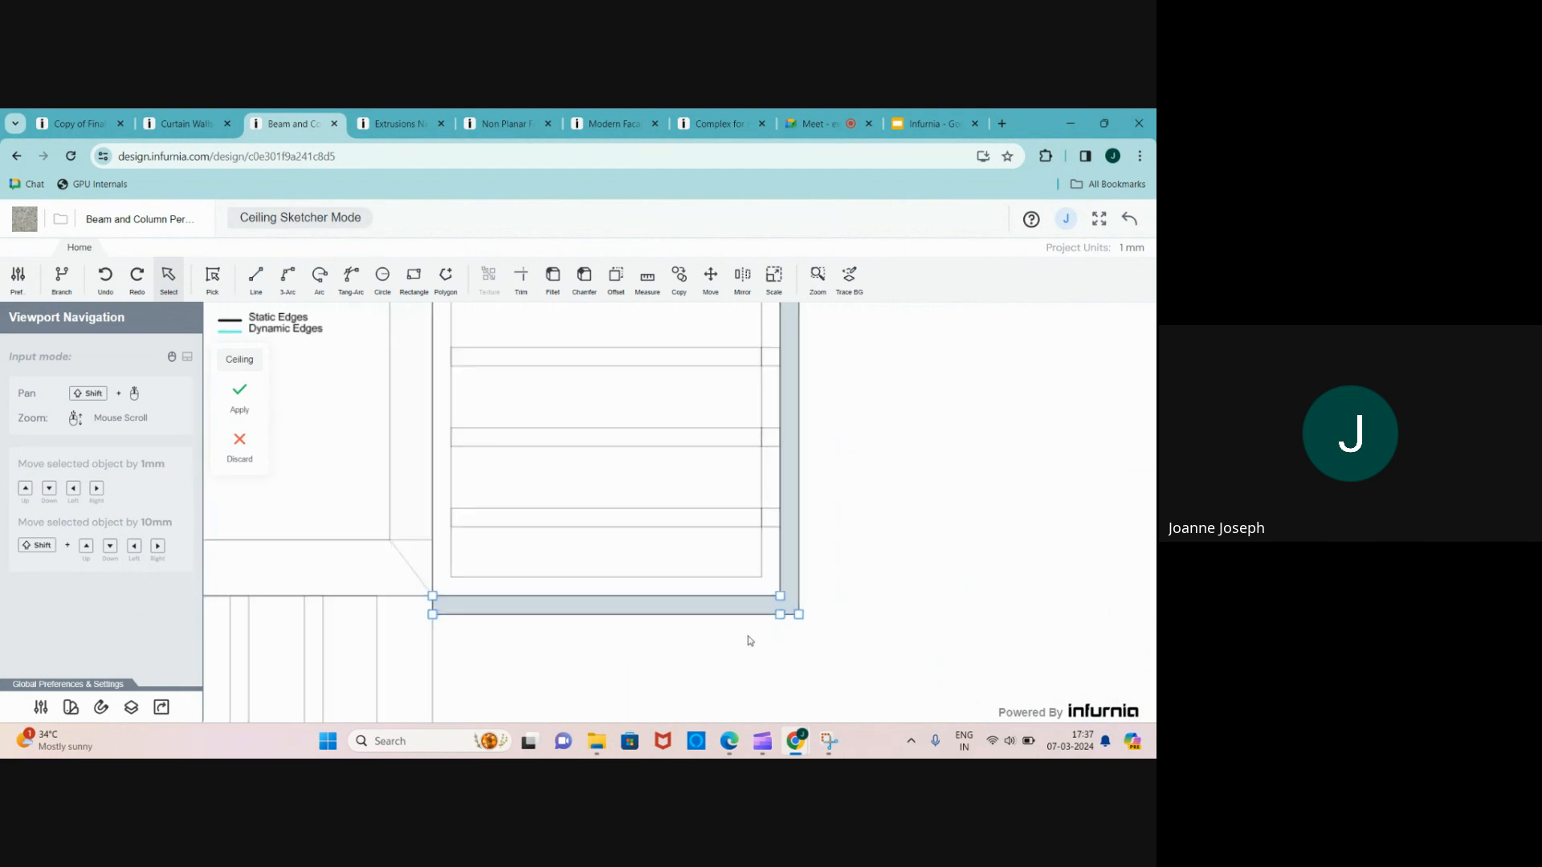
scroll(766, 680, down, 5)
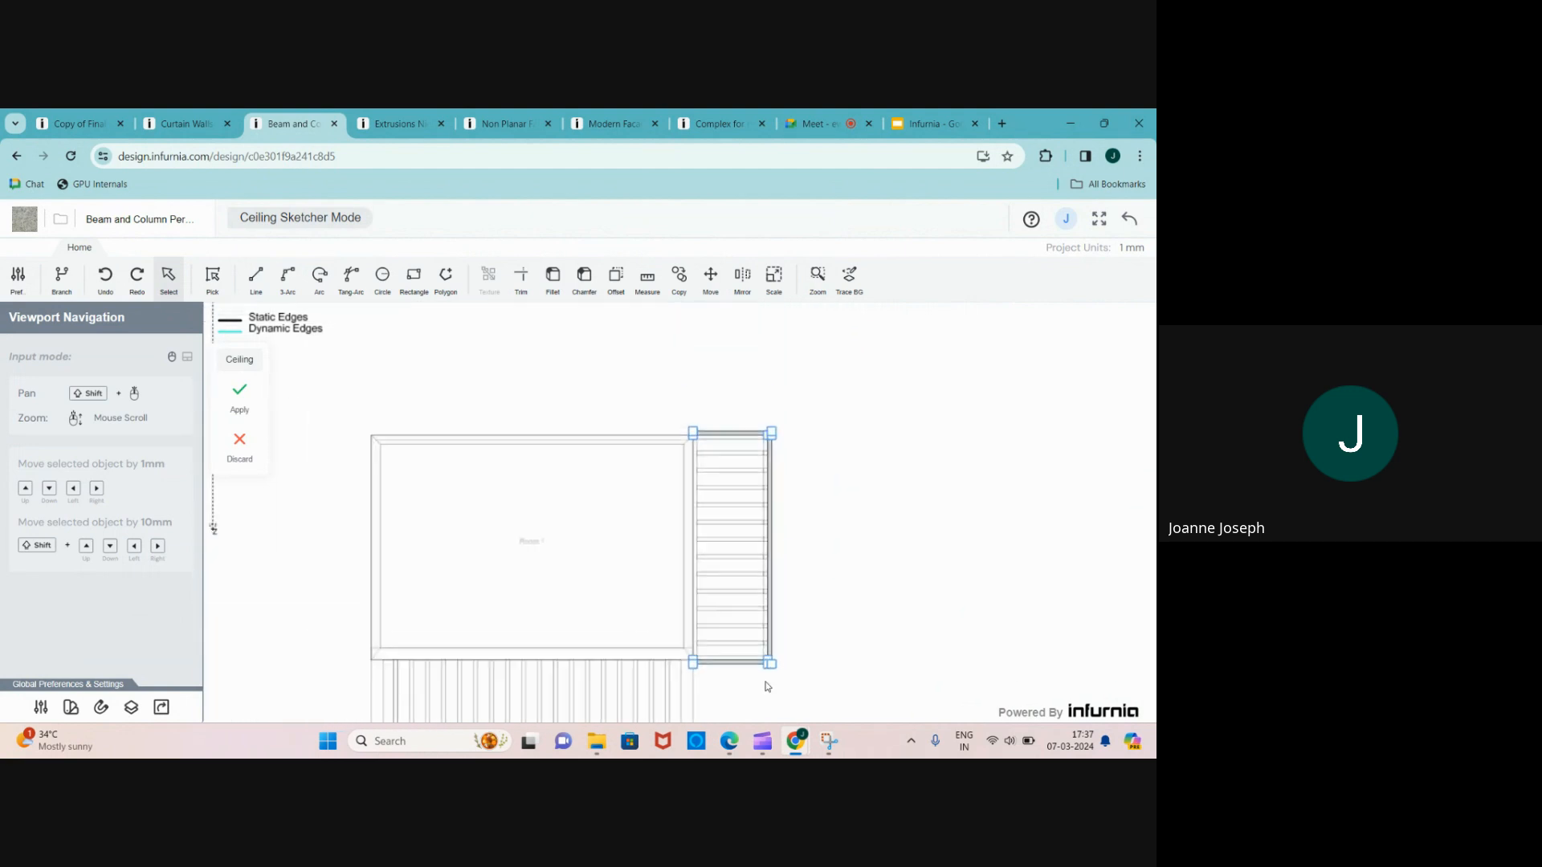
scroll(748, 498, up, 6)
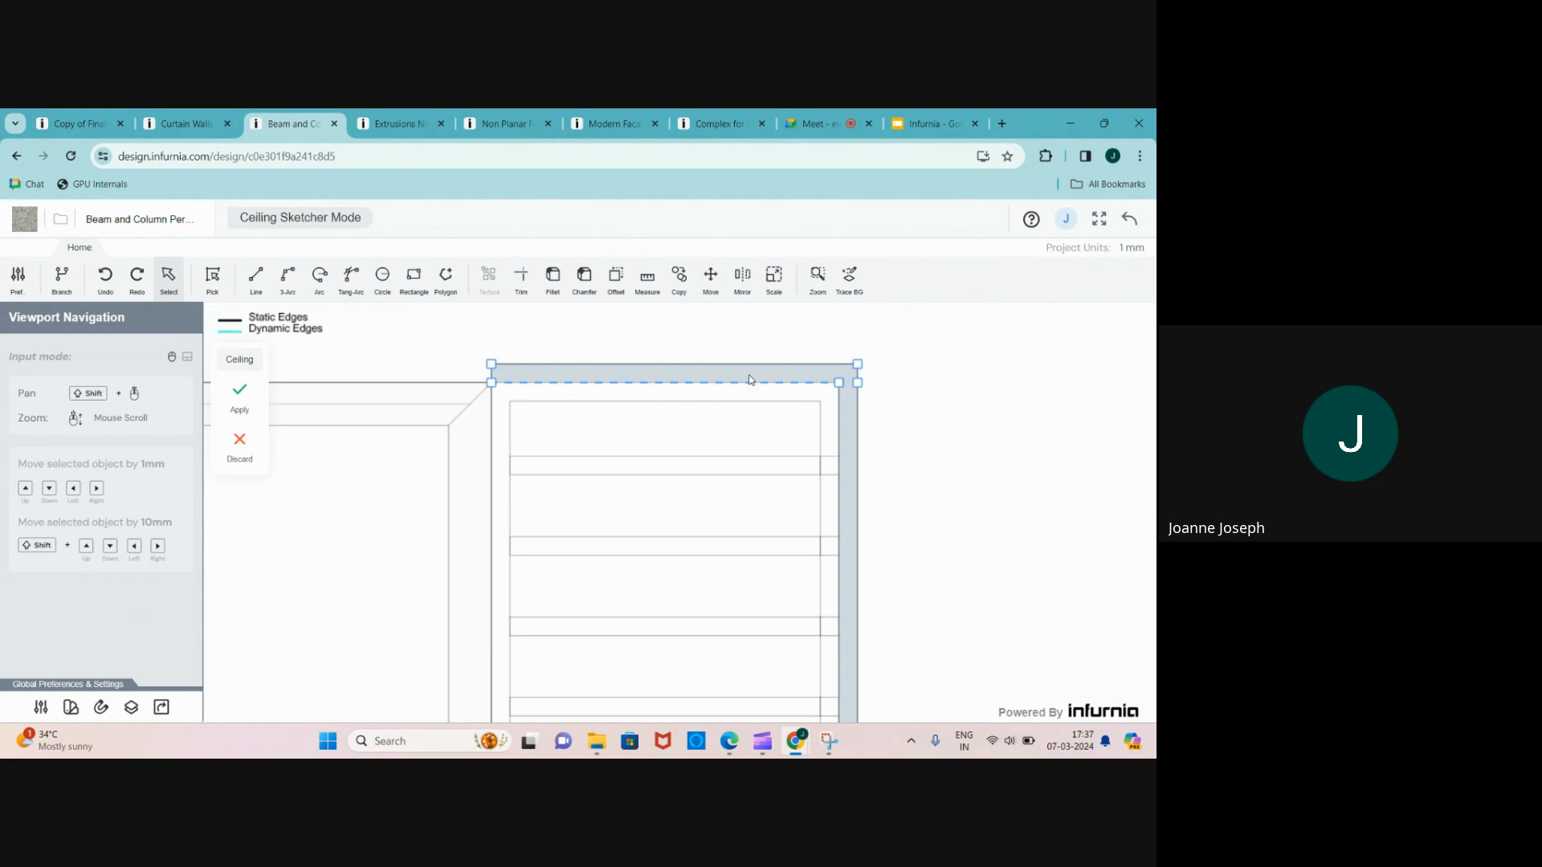
scroll(664, 443, down, 1)
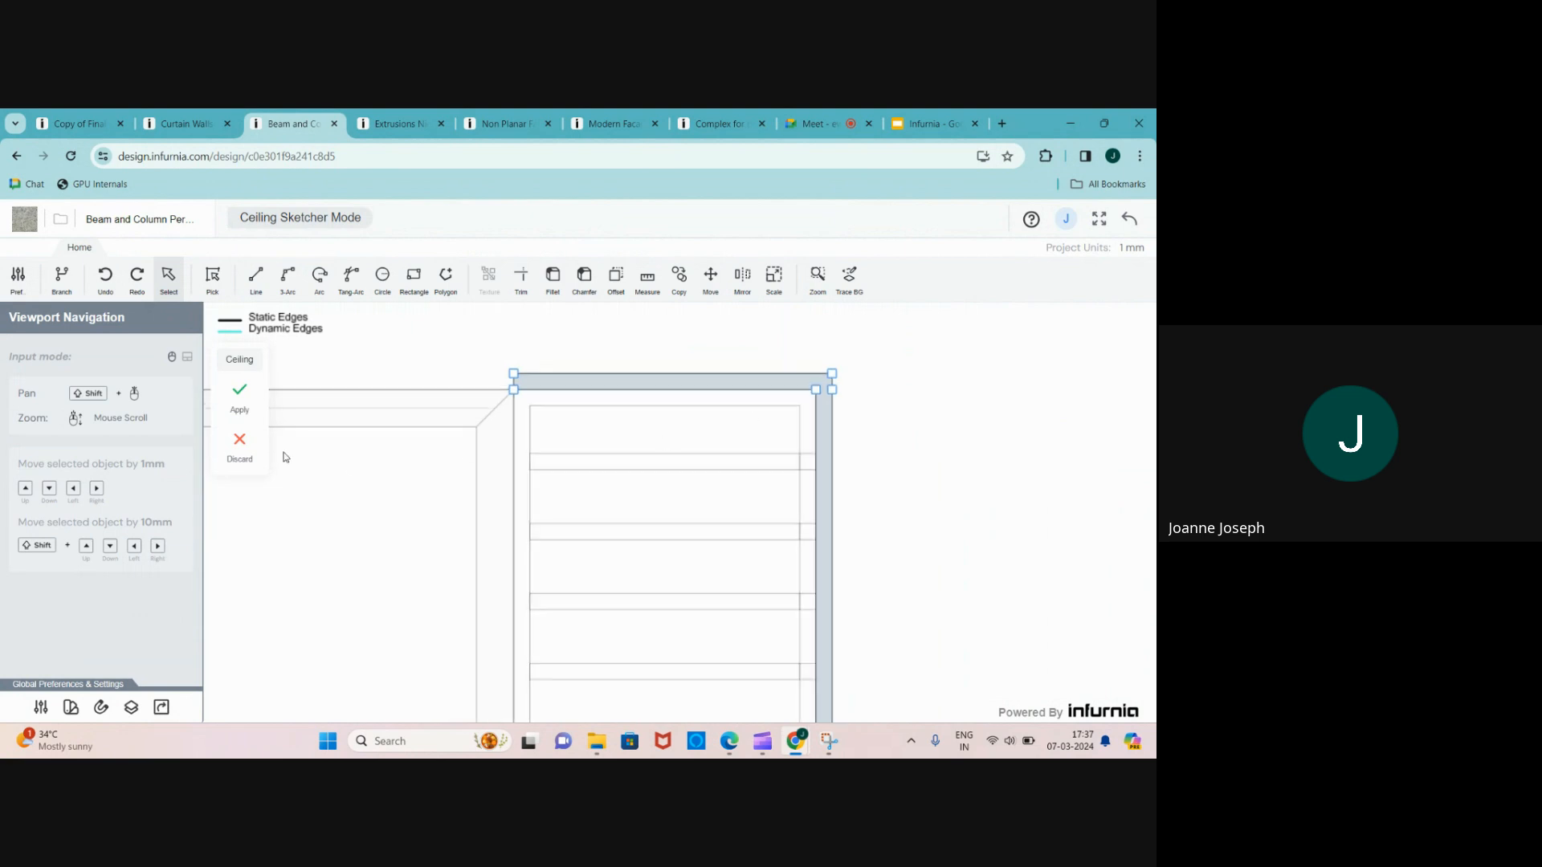
- Apply the ceiling sketch and show the side pergola's lower front corner in 3D
click(246, 392)
click(916, 219)
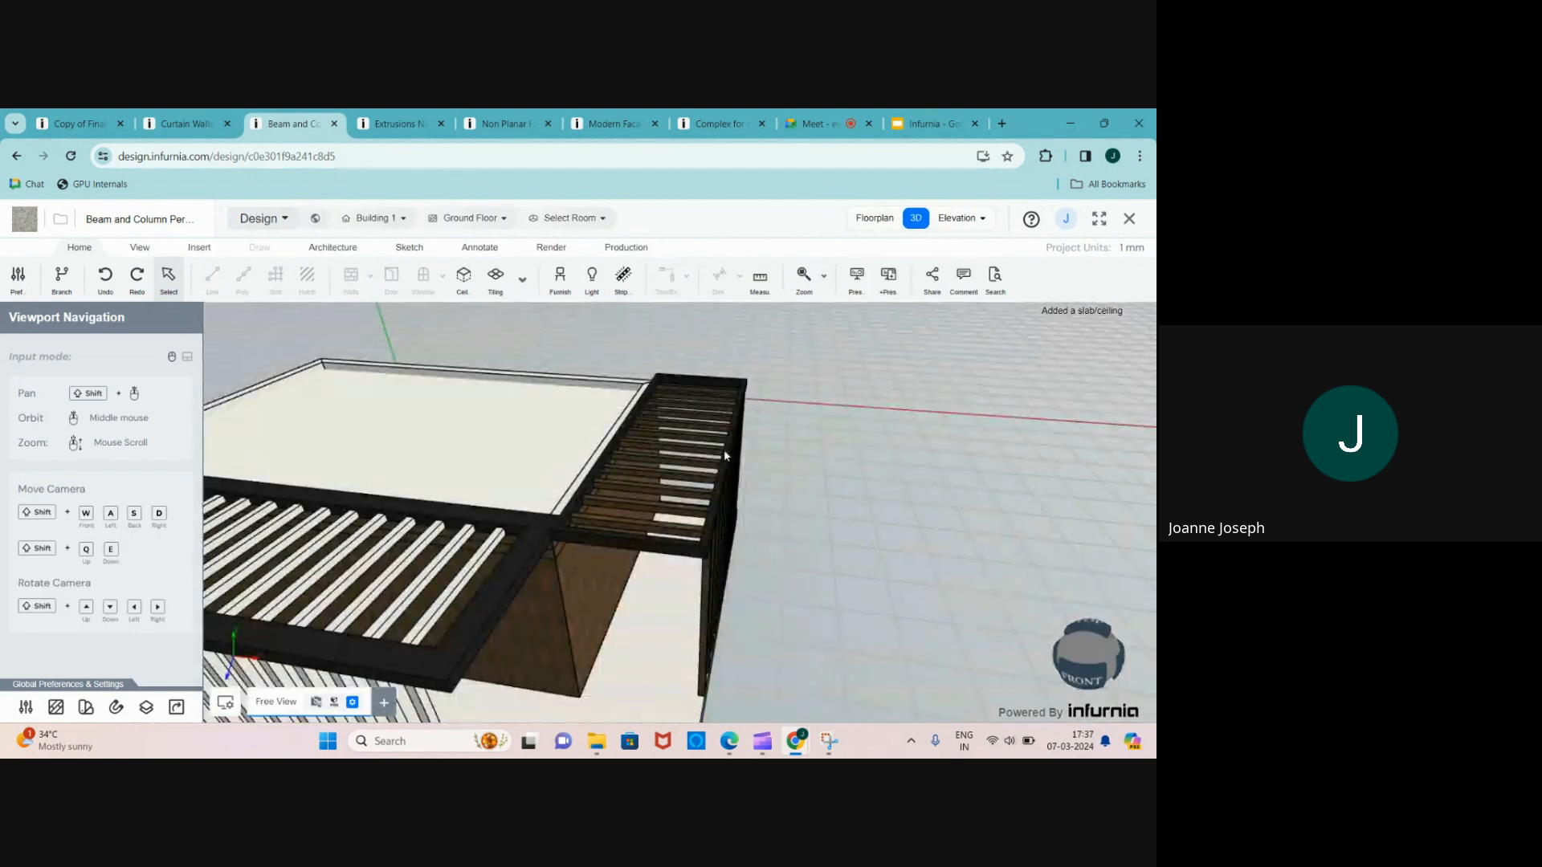
middle_drag(725, 455, 682, 448)
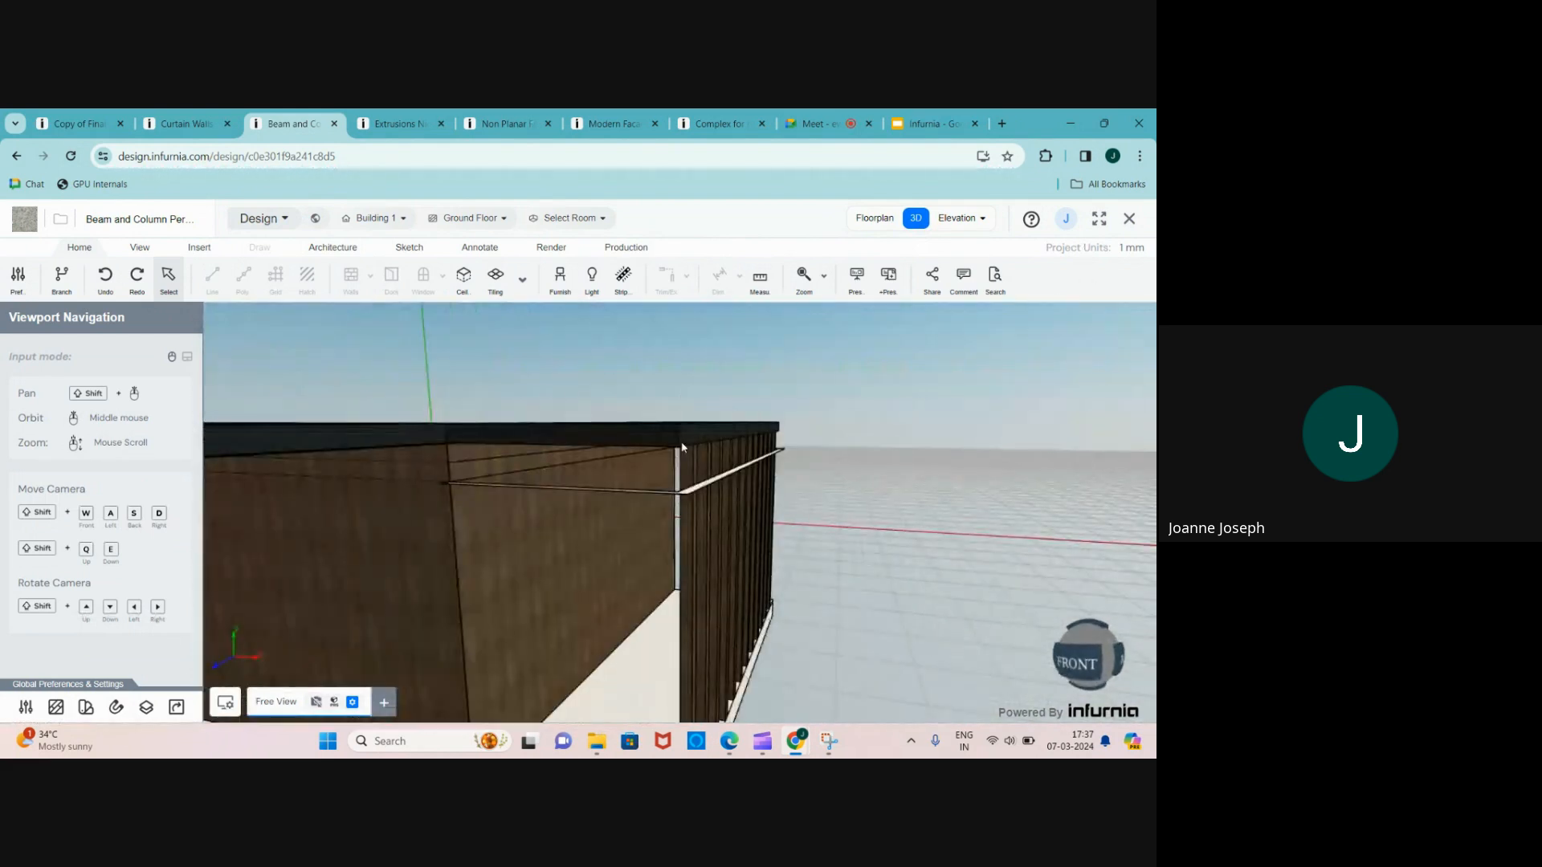
- Assign the Black material to the ceiling strip around the side pergola
click(688, 495)
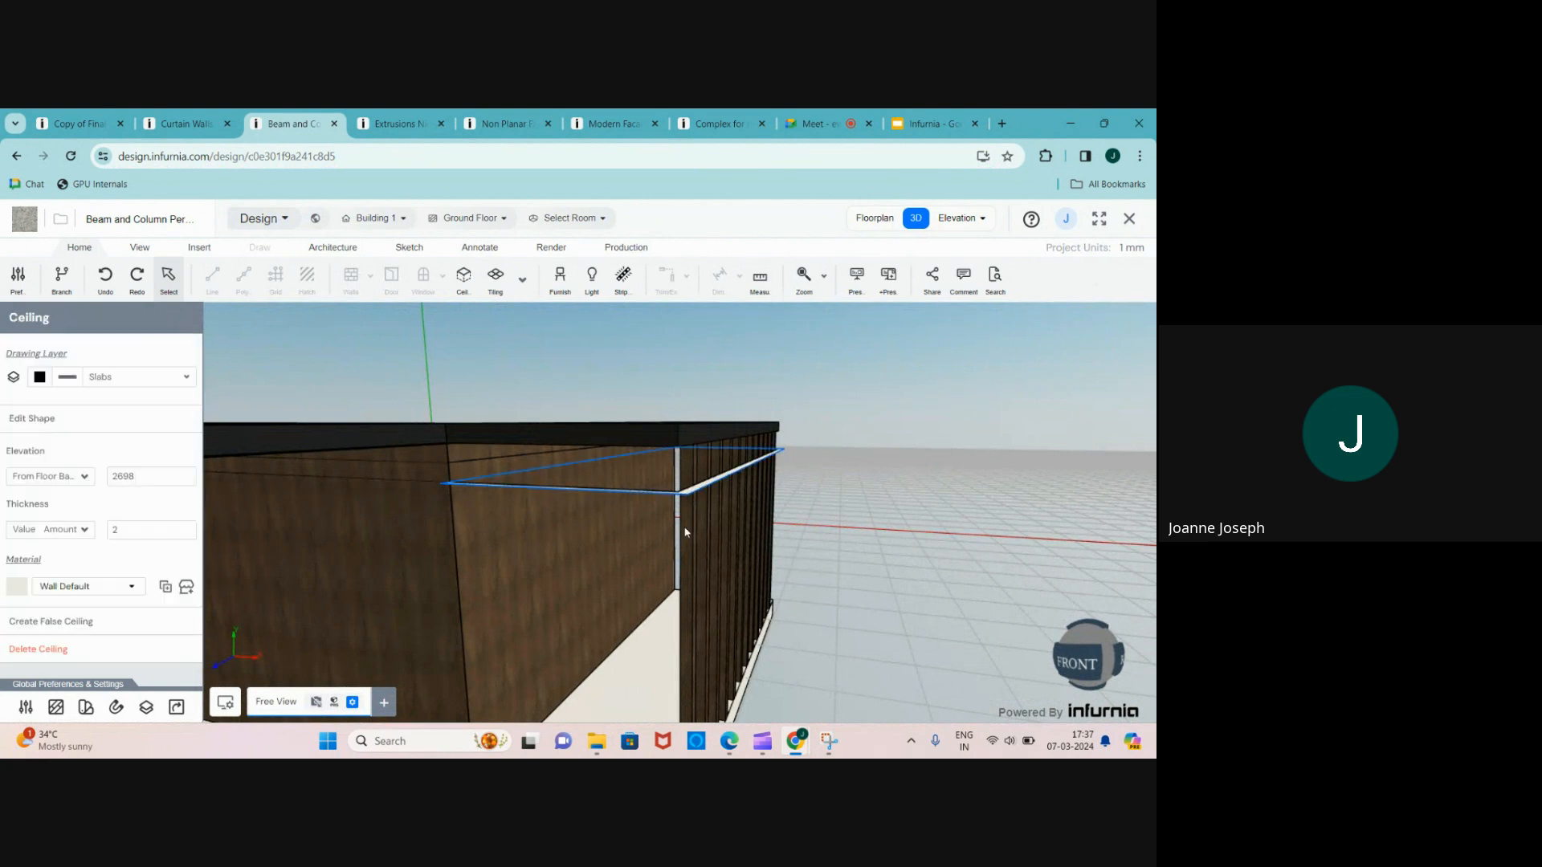
middle_drag(670, 529, 657, 514)
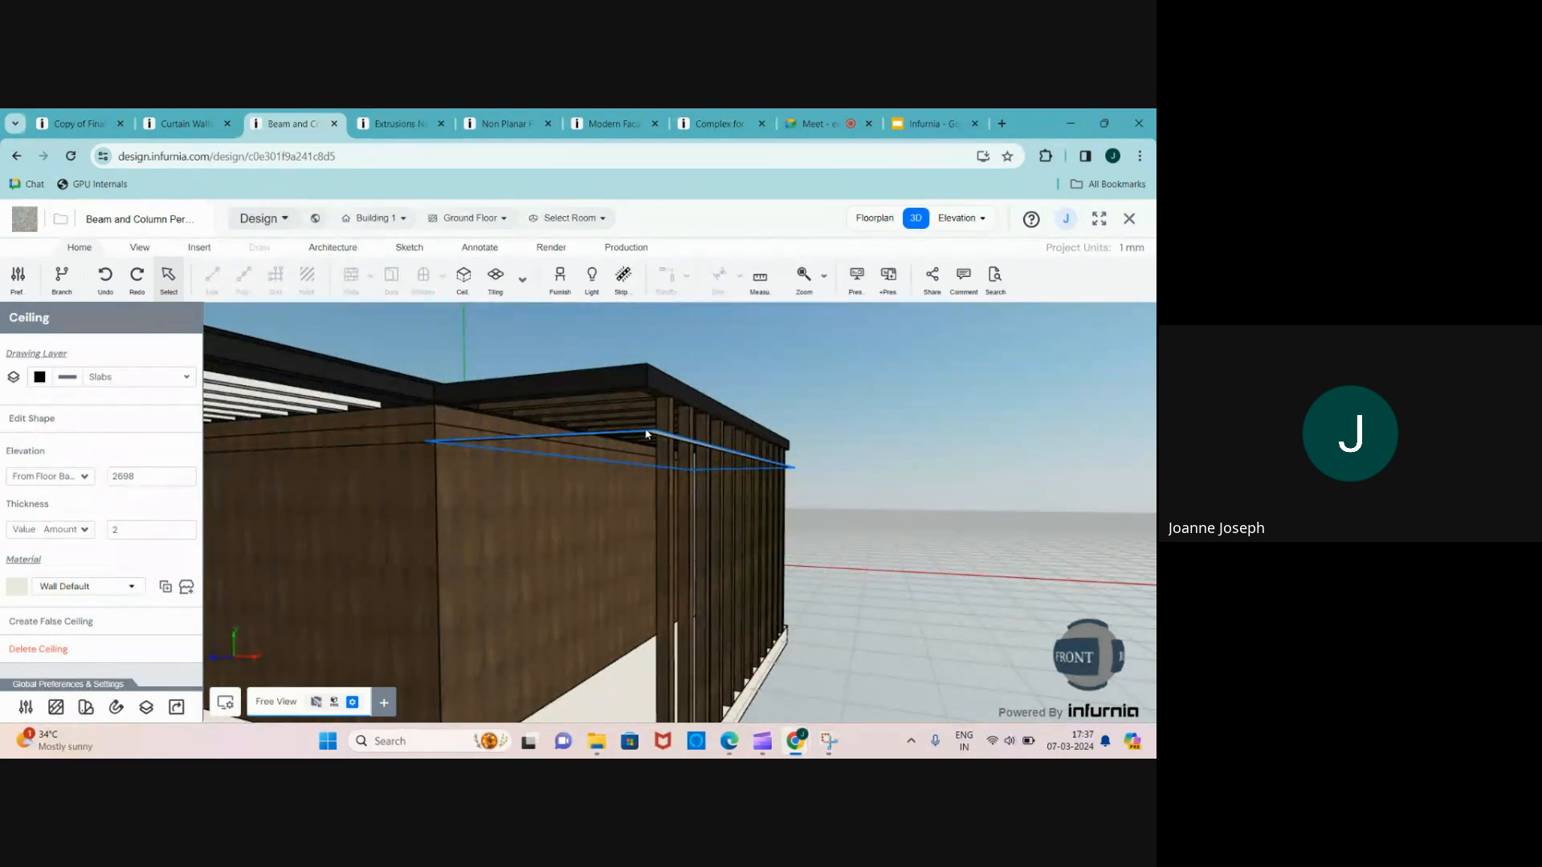
click(116, 587)
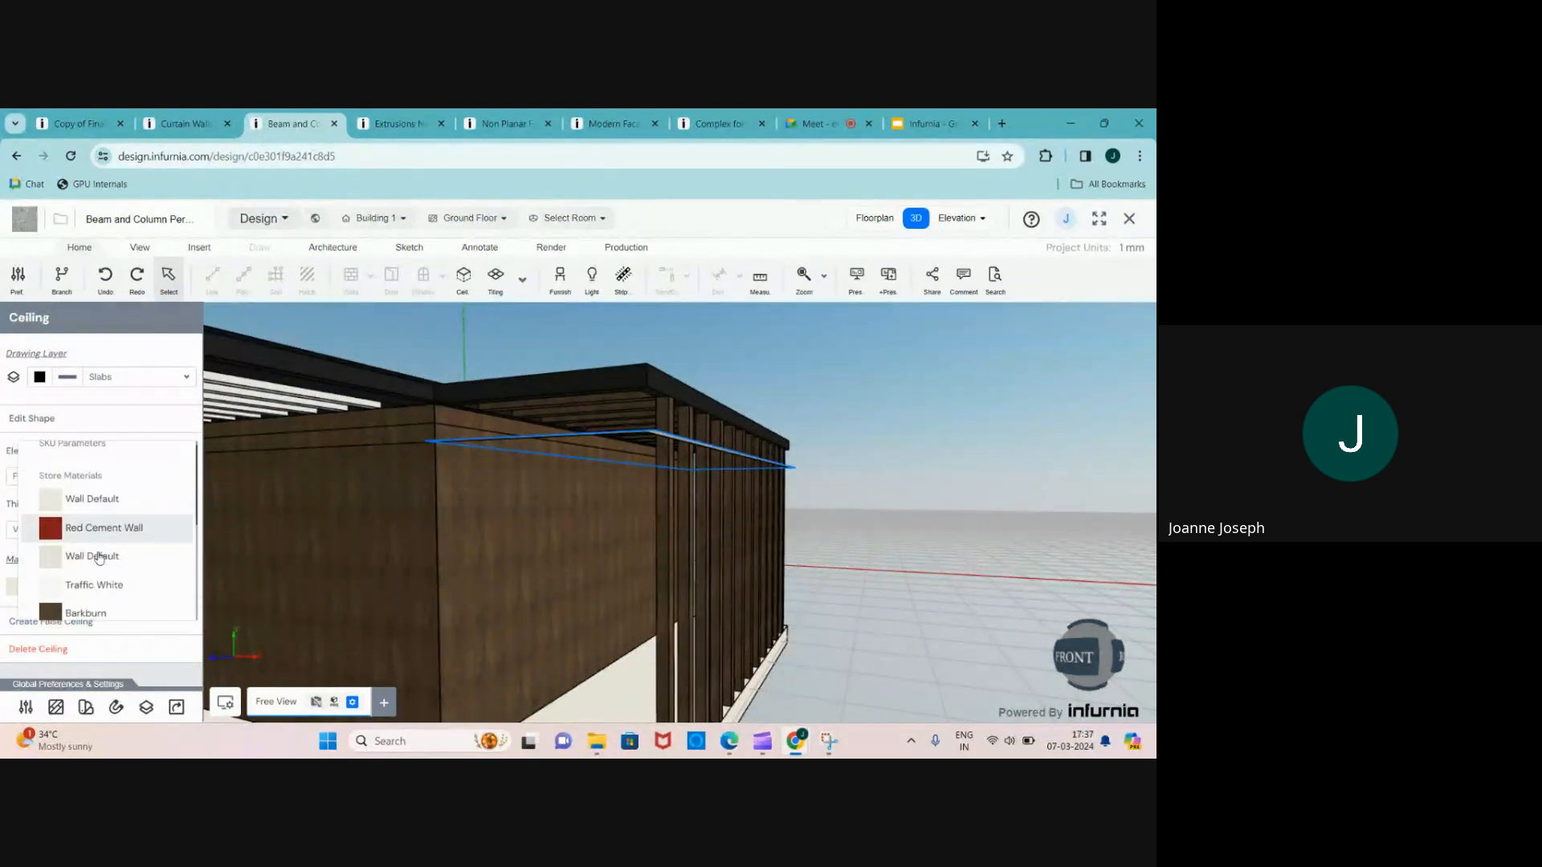
scroll(98, 558, down, 3)
click(78, 546)
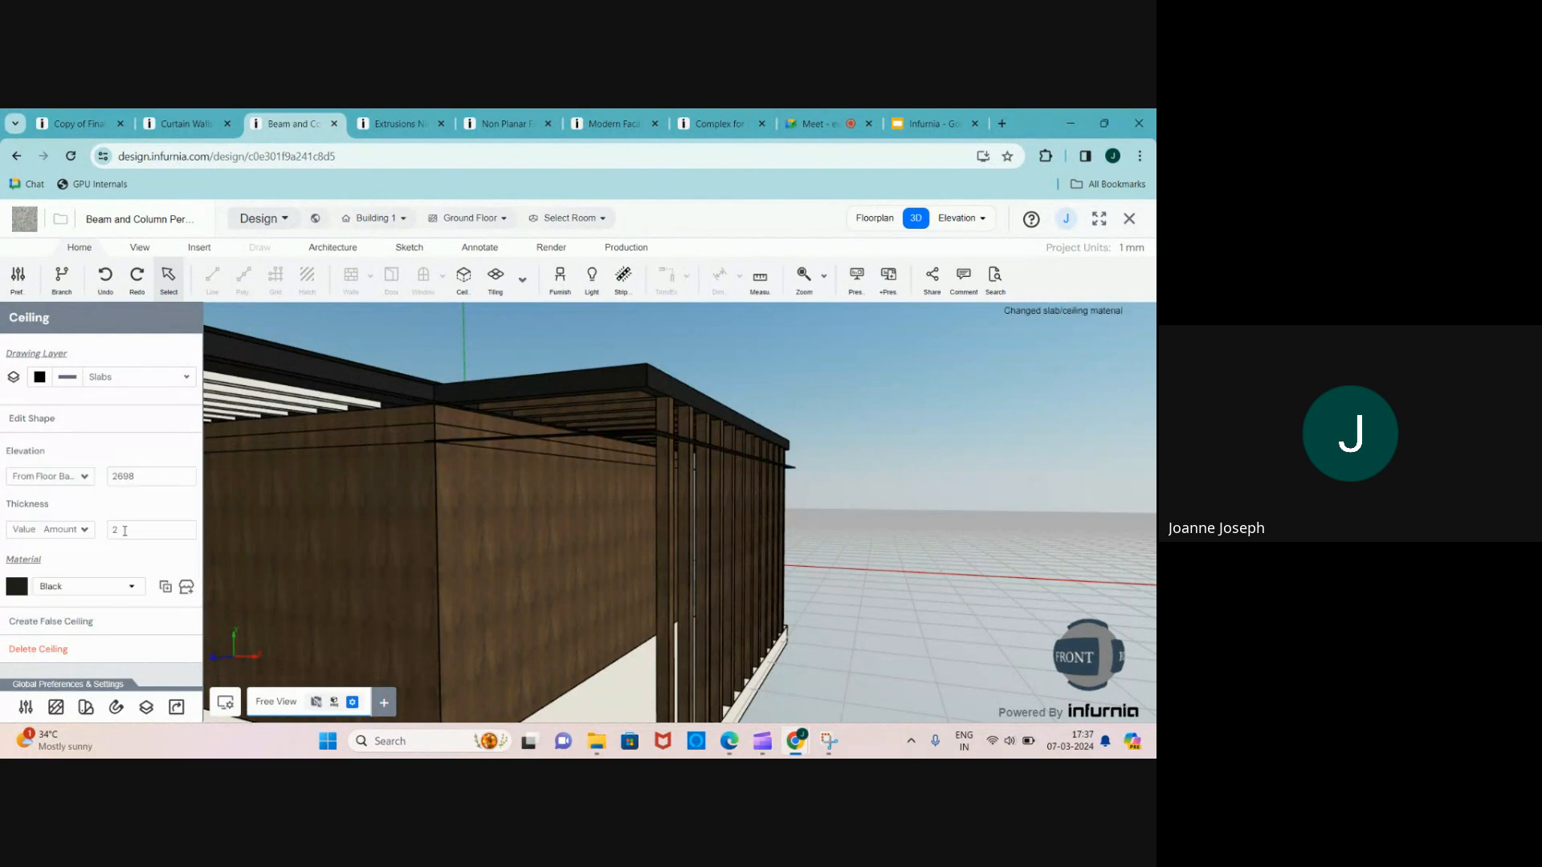
- Set the ceiling strip's elevation from the floor base to 3000 mm
drag(151, 476, 107, 479)
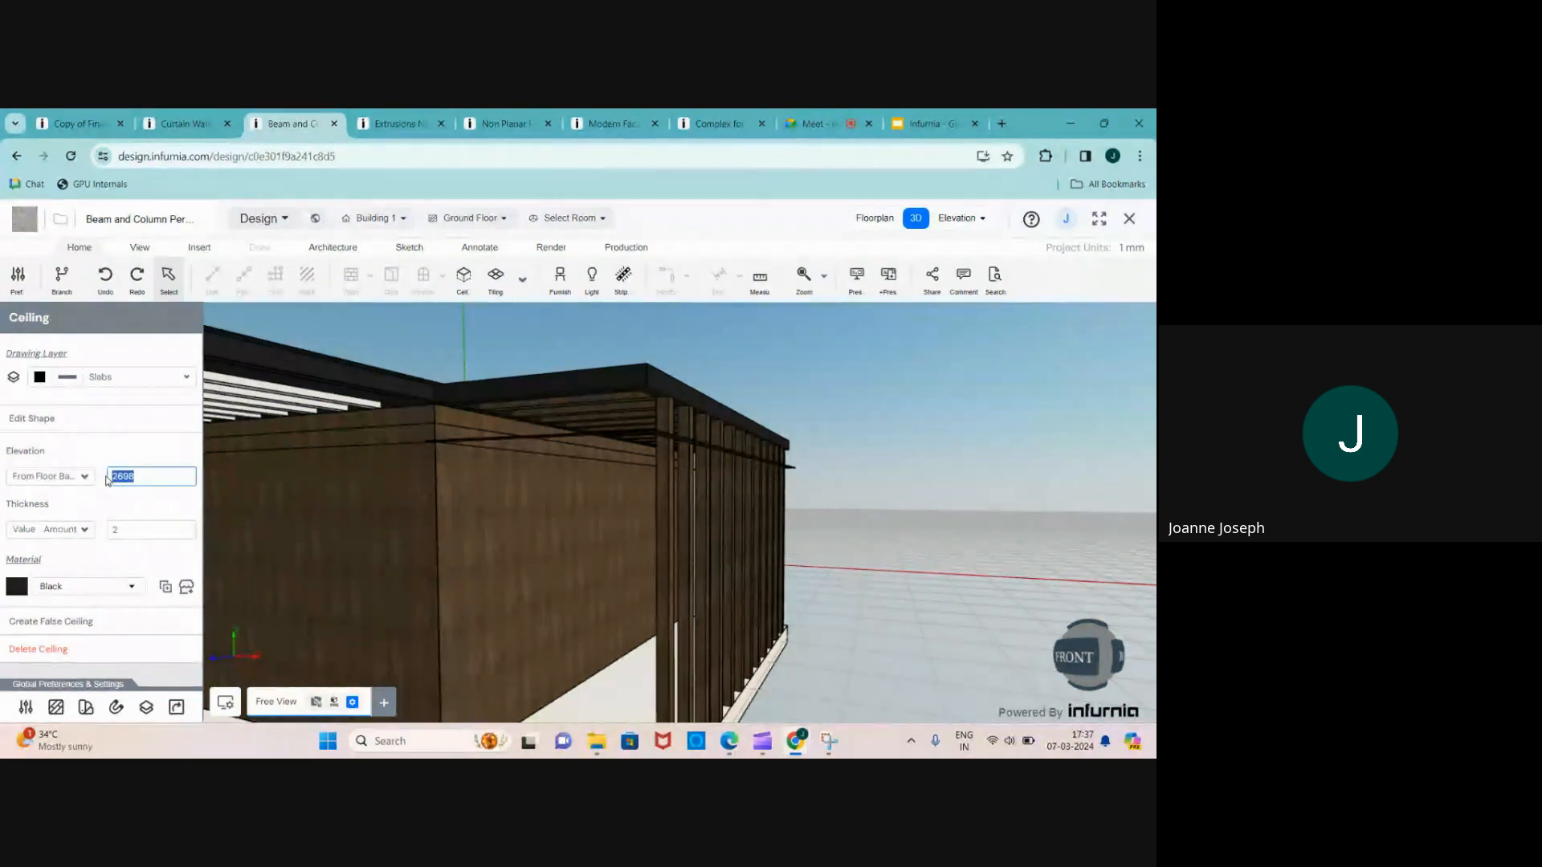
text(3000)
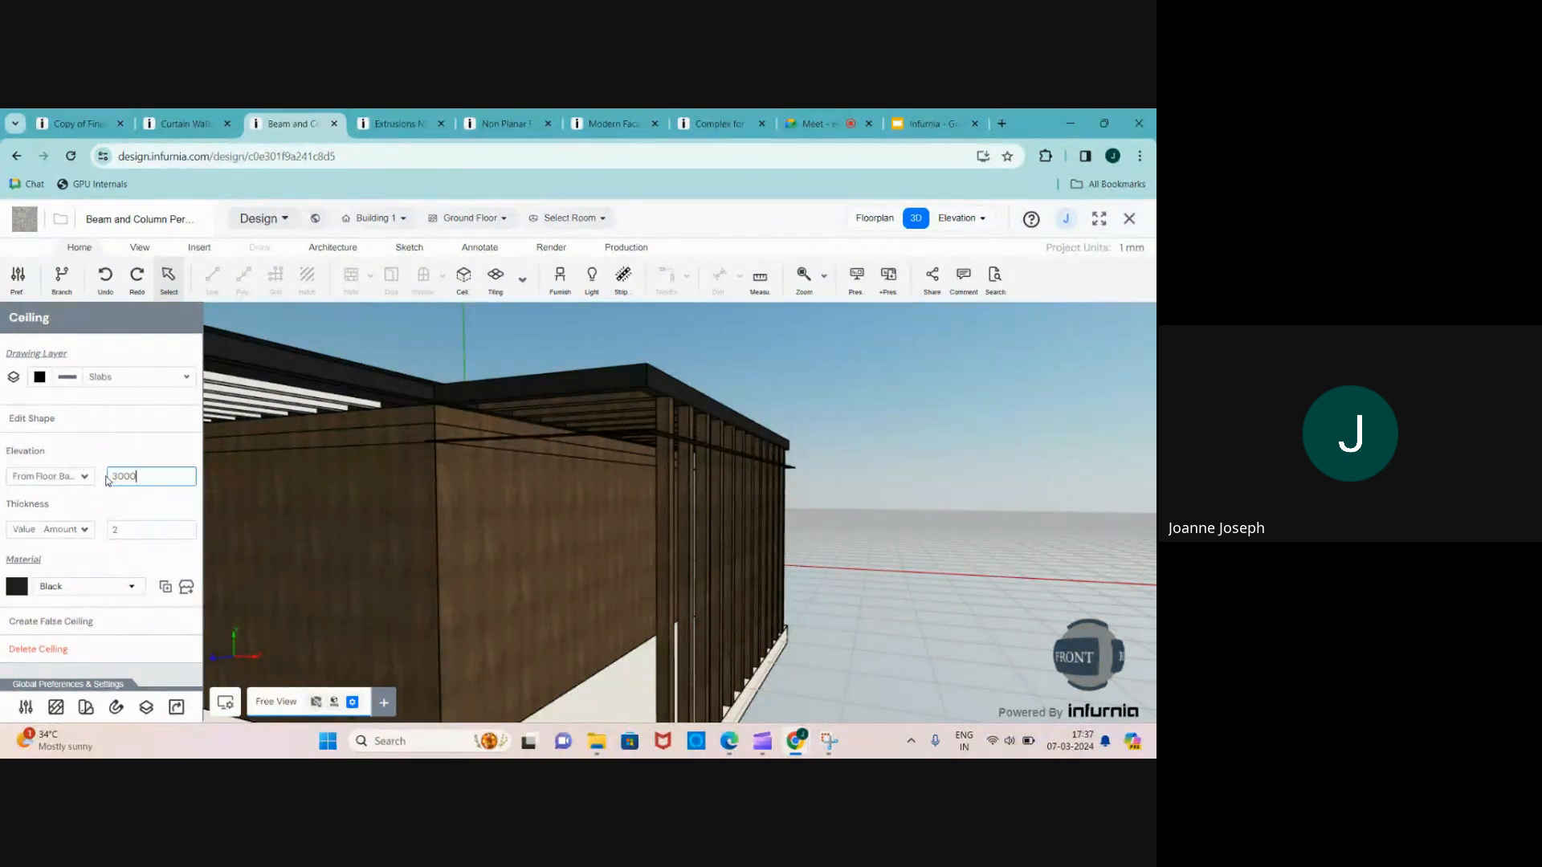
key(Return)
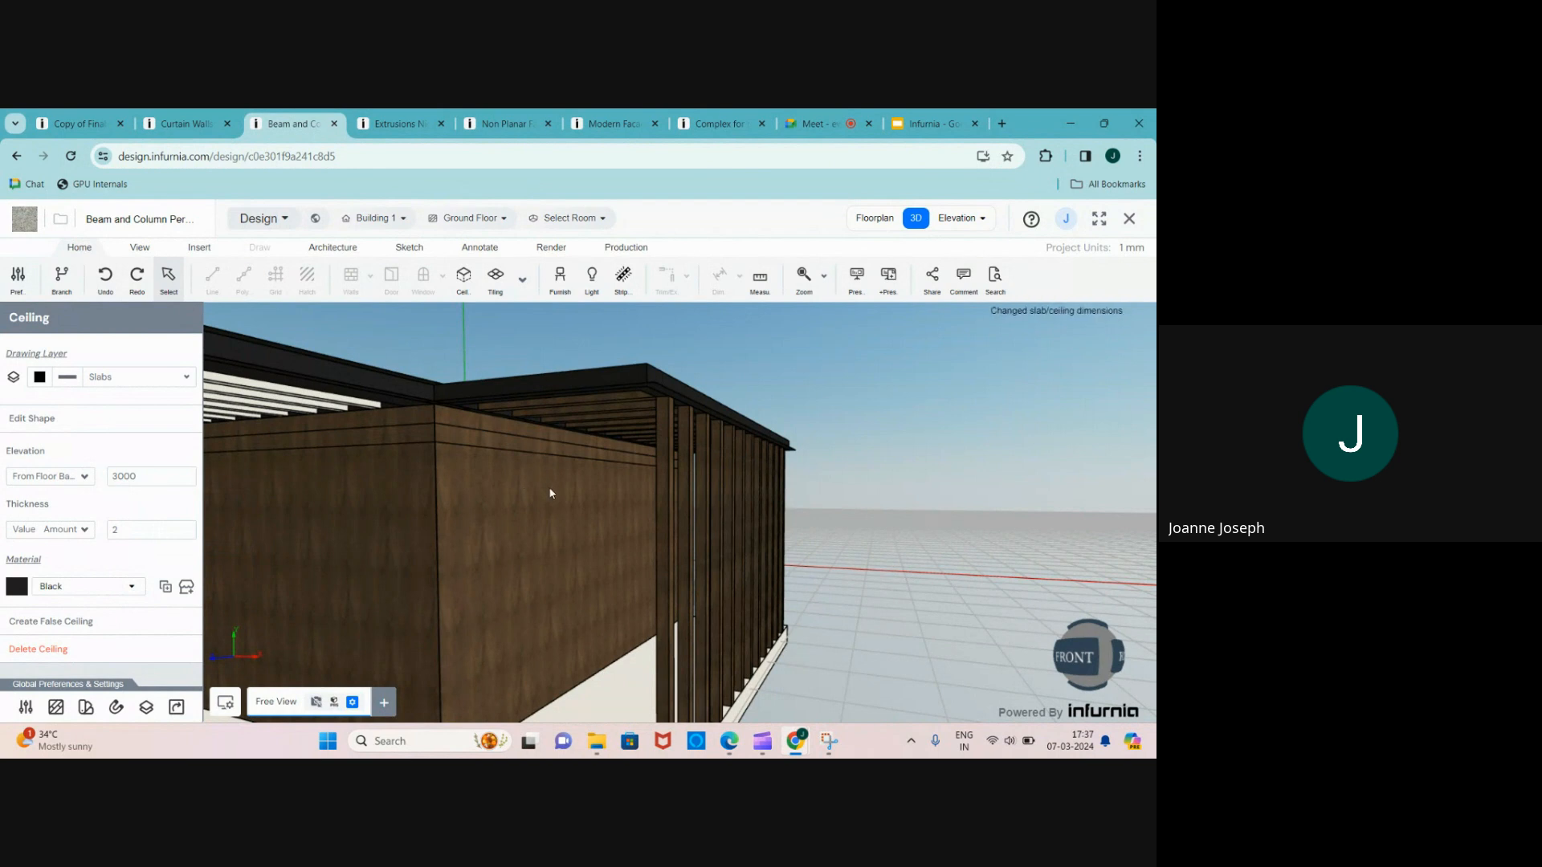
- Create a false ceiling on the strip and start a new shape with a line along its upper arm's inner edge
drag(551, 493, 675, 617)
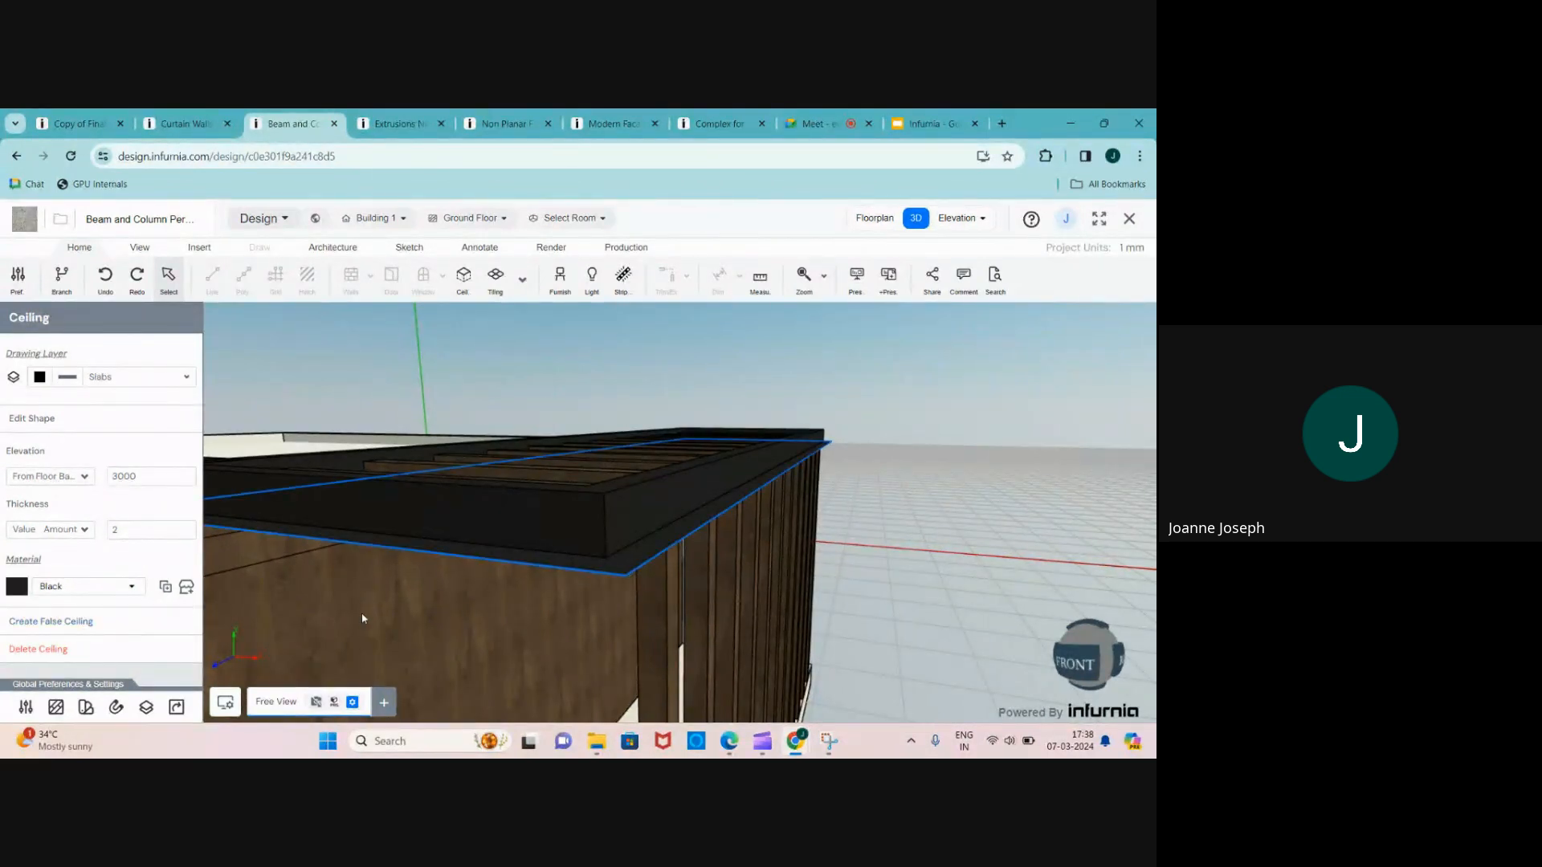
click(57, 630)
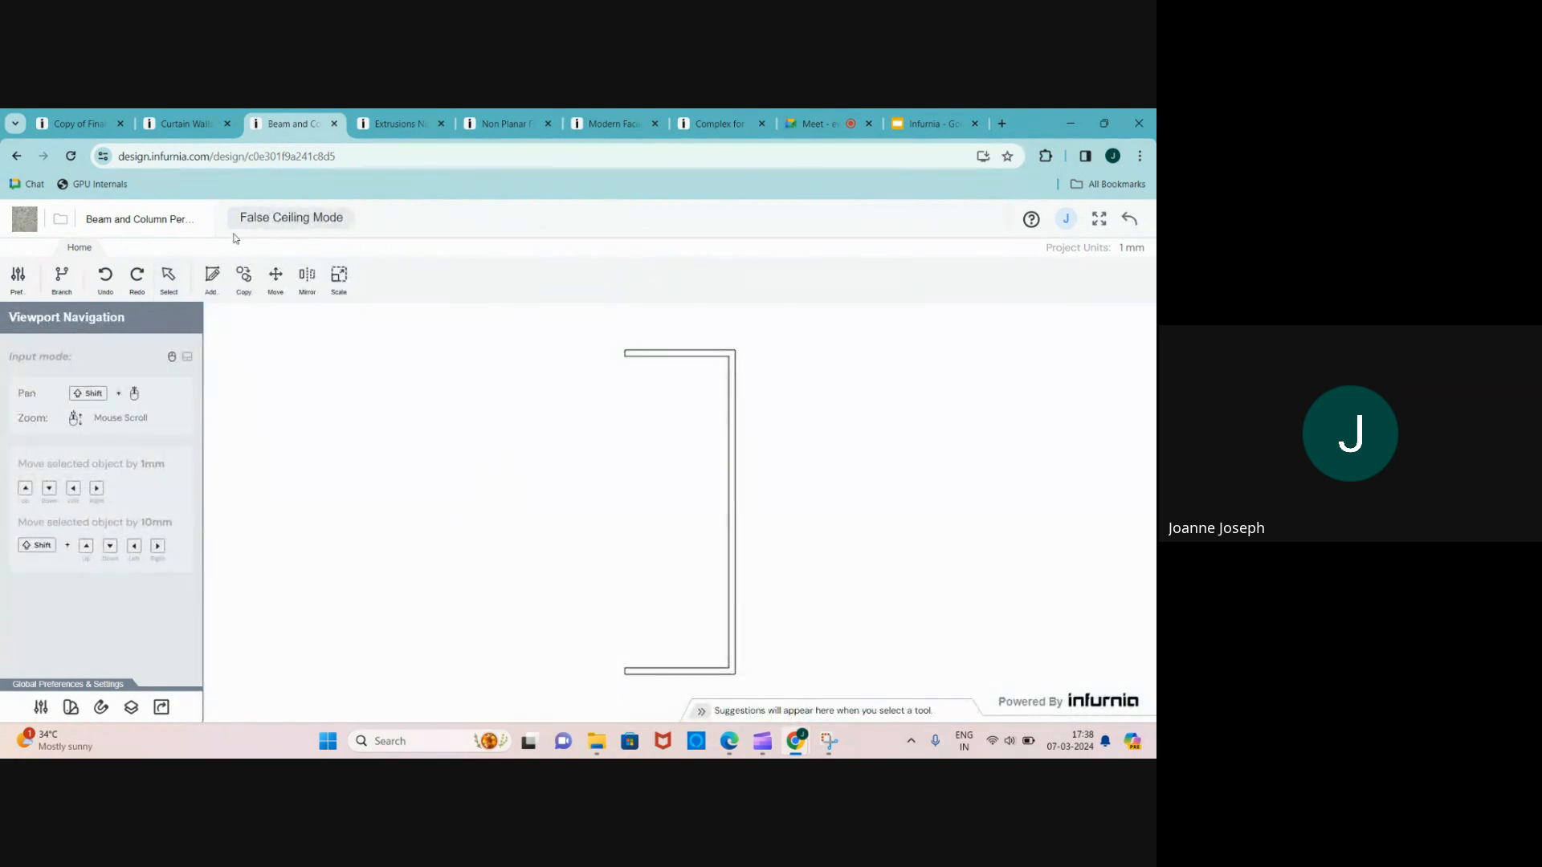
click(211, 287)
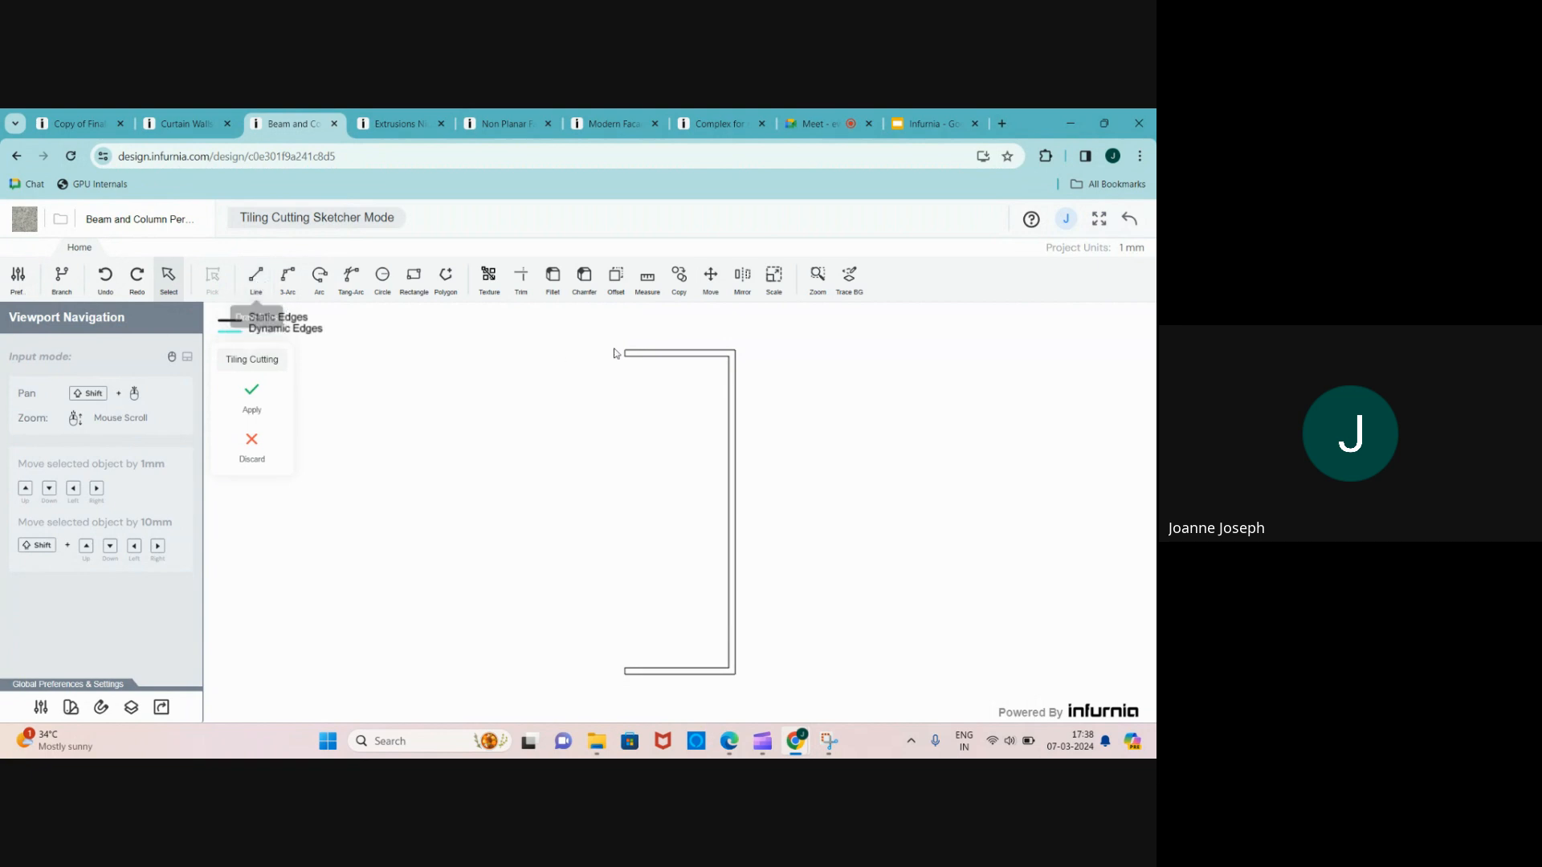
scroll(753, 347, up, 2)
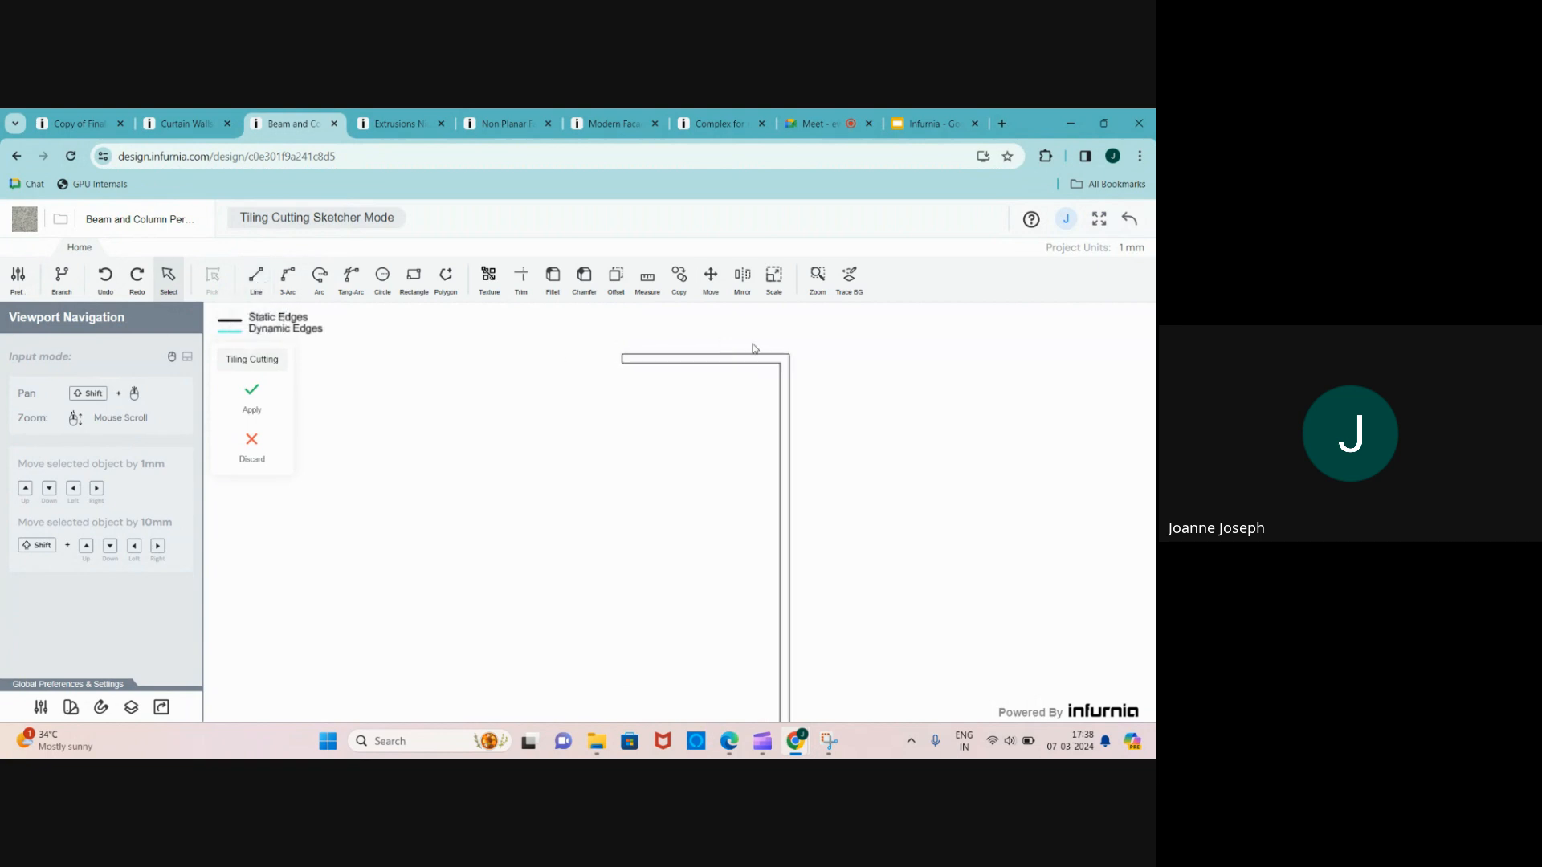
click(255, 279)
scroll(762, 347, up, 2)
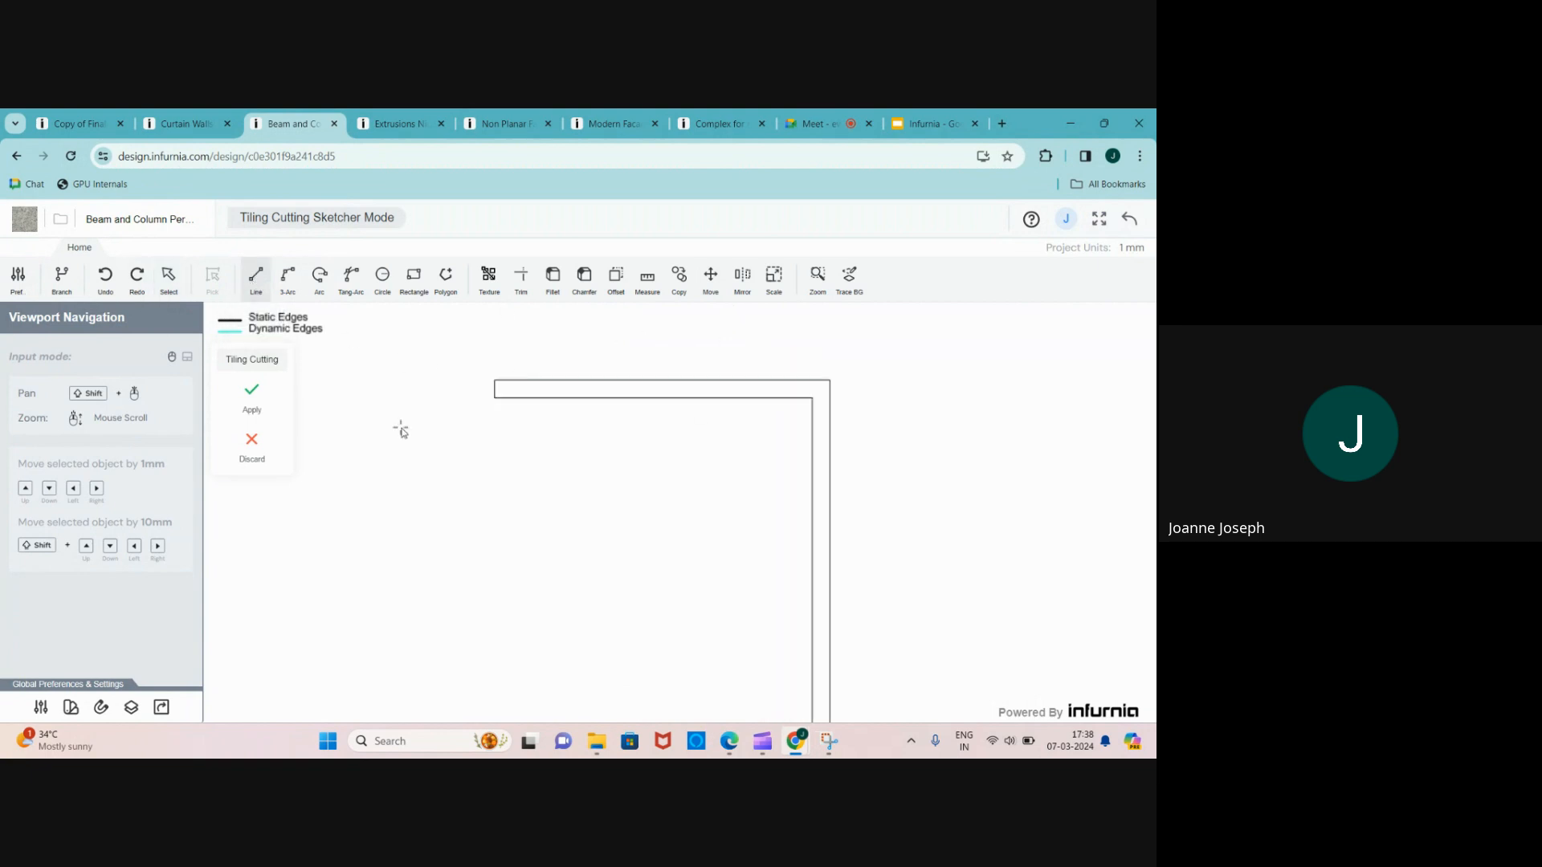
click(495, 397)
click(813, 399)
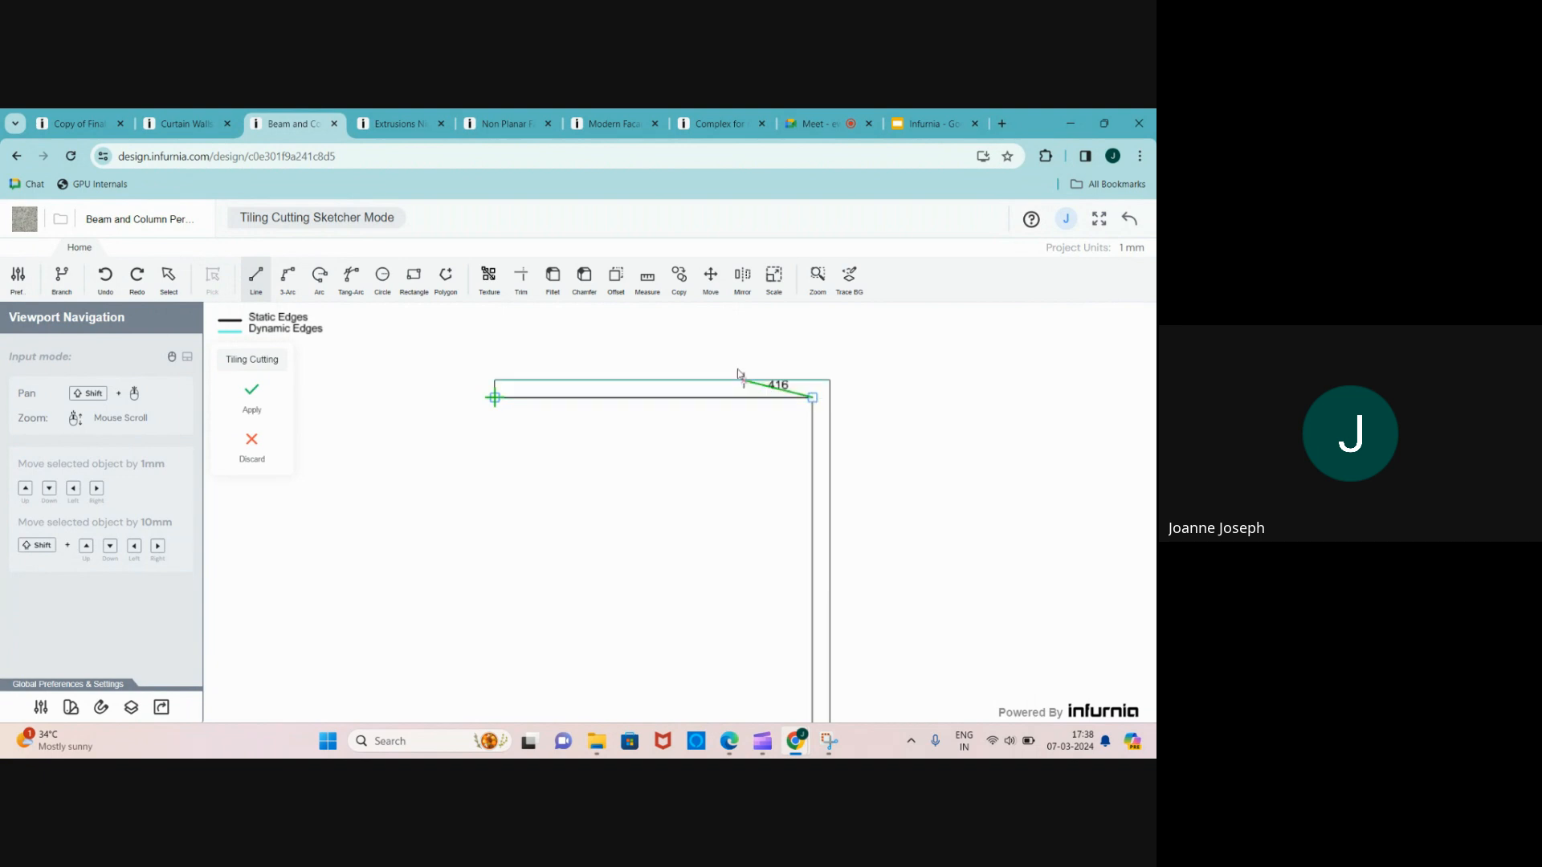
- Continue the outline down the strip's long inner edge and around the lower arm to the outer lower corner
scroll(733, 361, down, 5)
scroll(725, 687, up, 5)
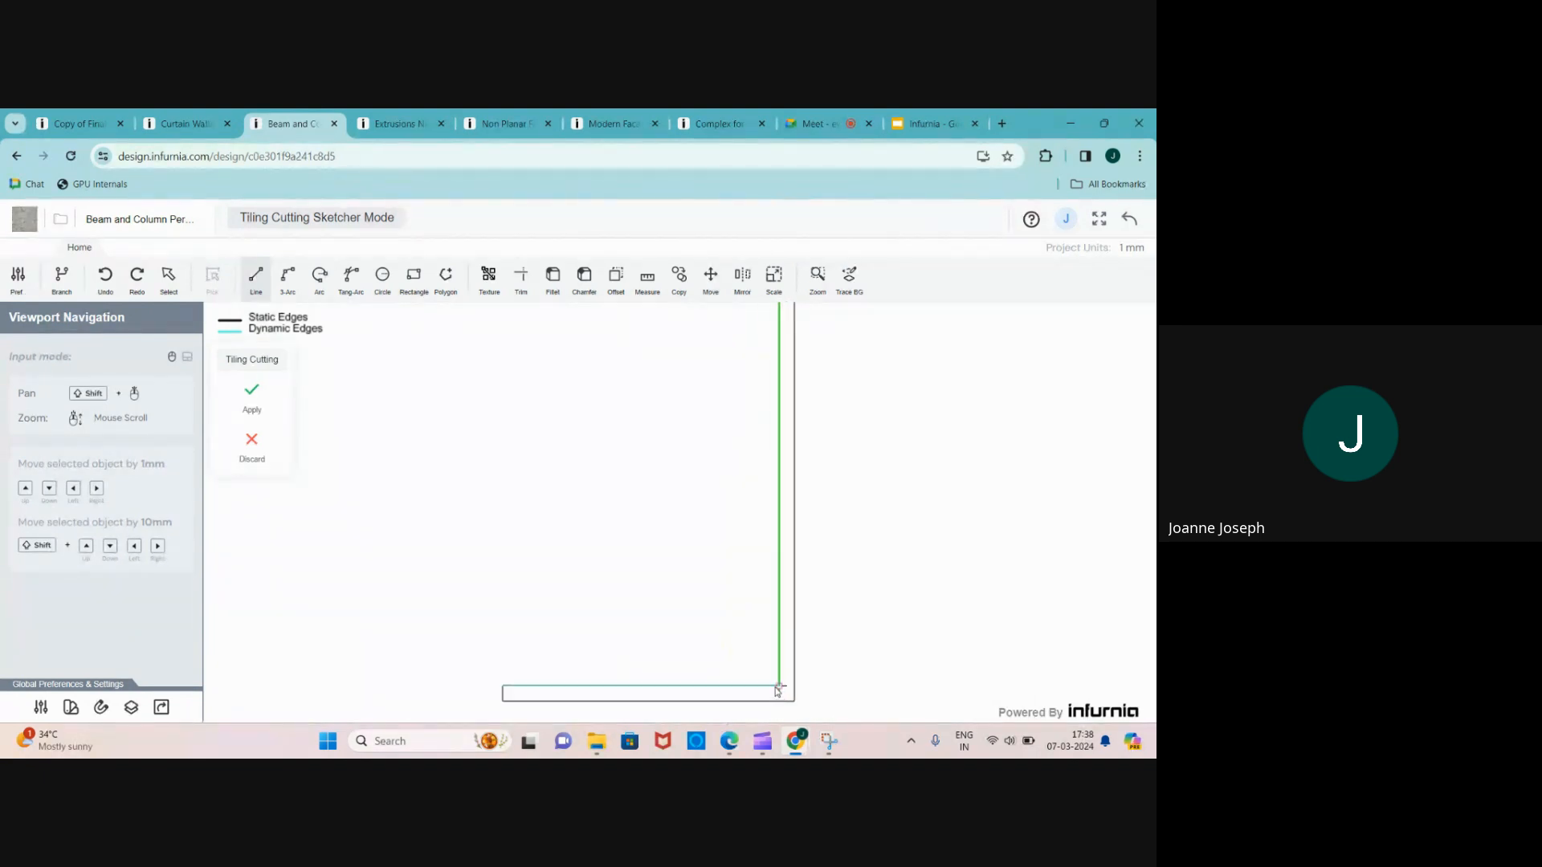
click(779, 686)
click(503, 687)
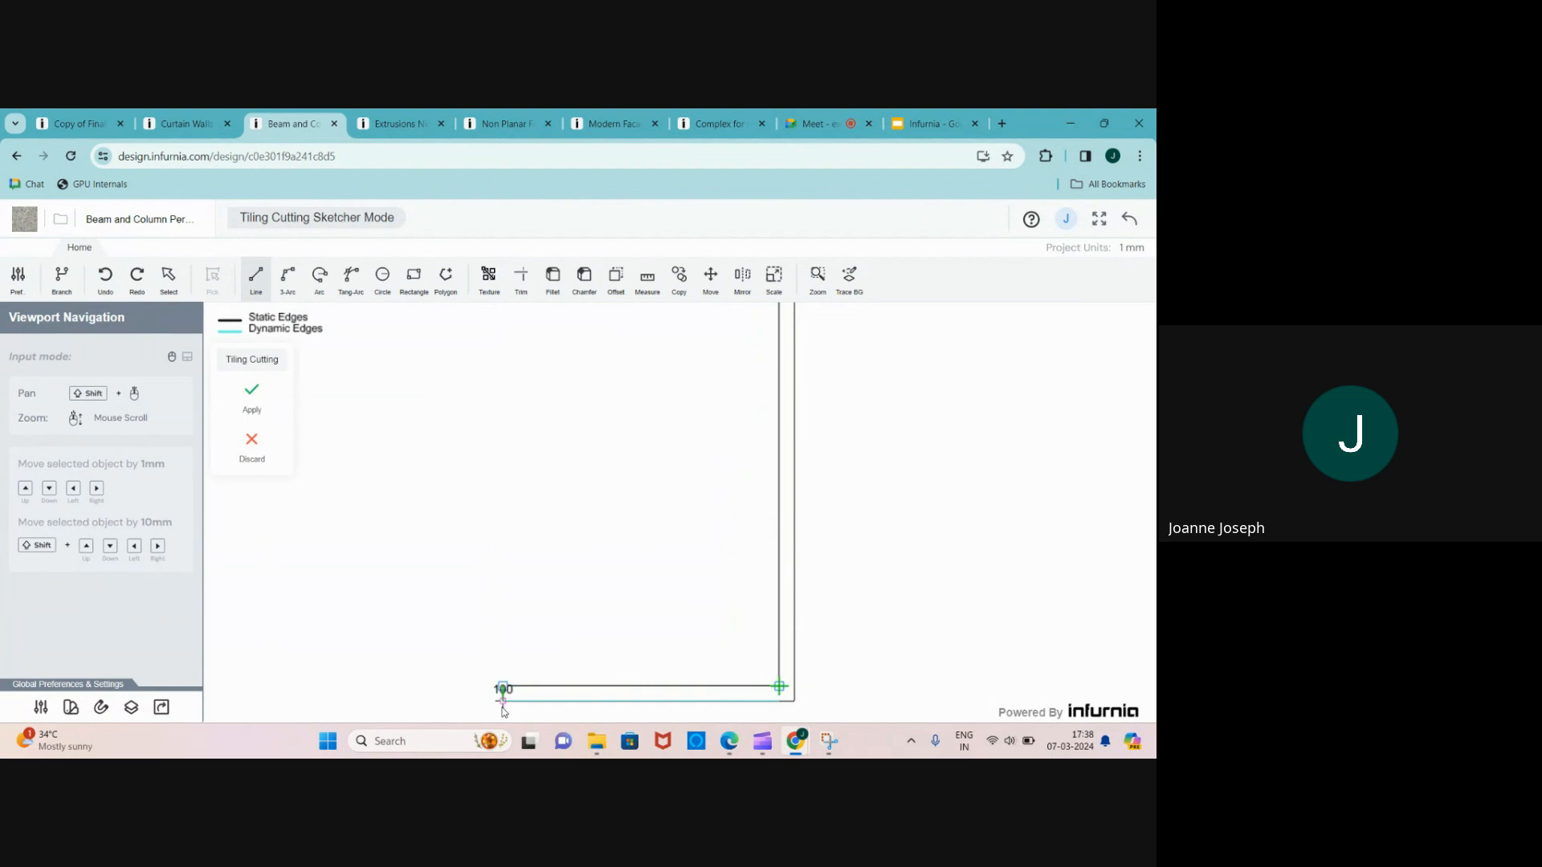
click(503, 701)
click(795, 701)
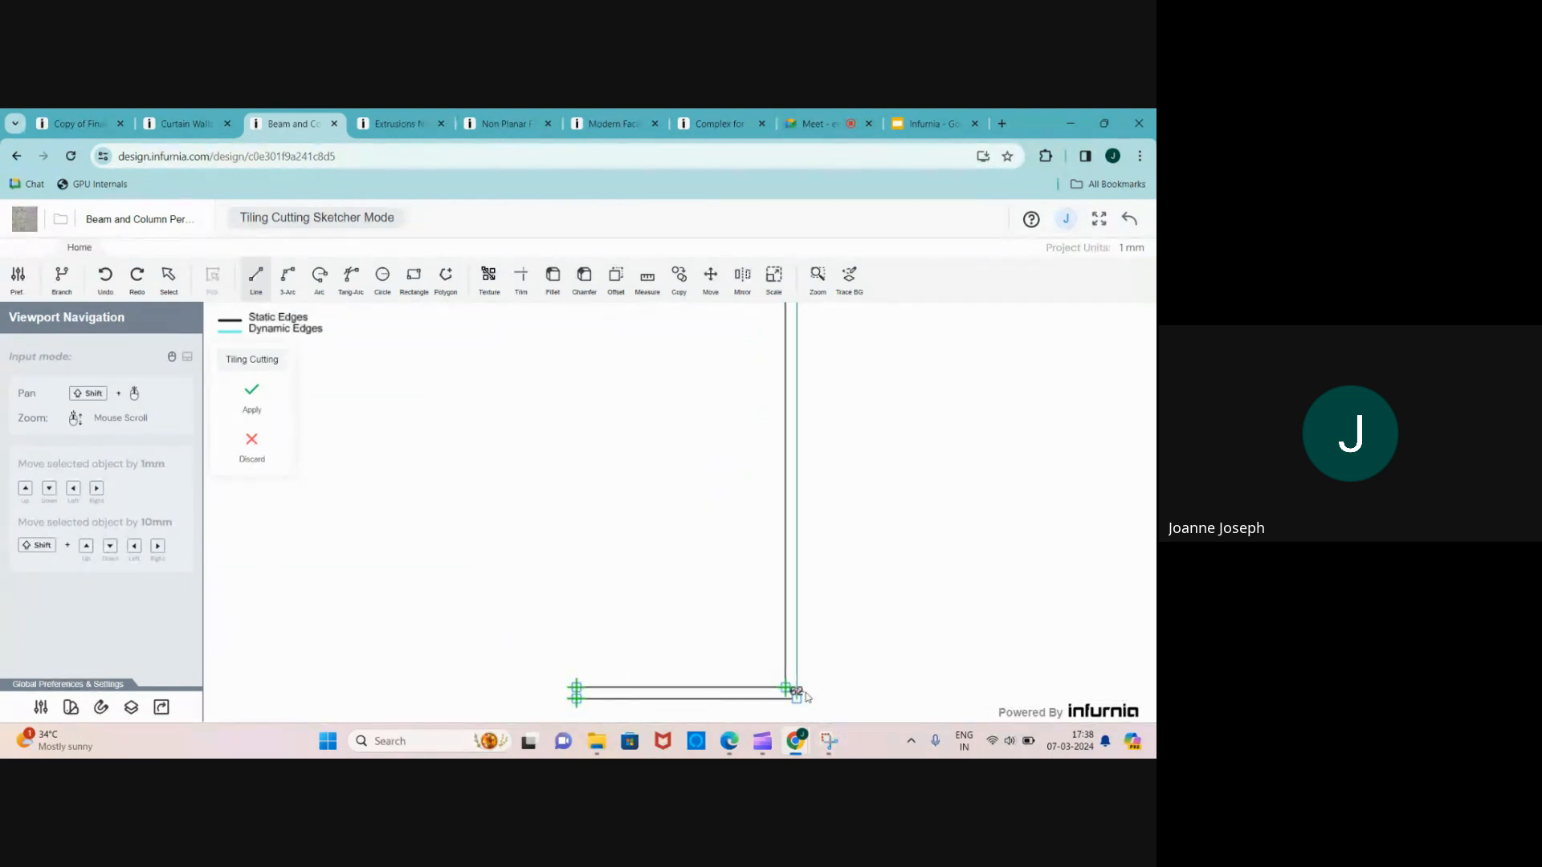
- Close the outline up the strip's outer edge and around the upper arm, and apply the shape
scroll(823, 498, down, 5)
scroll(803, 411, up, 5)
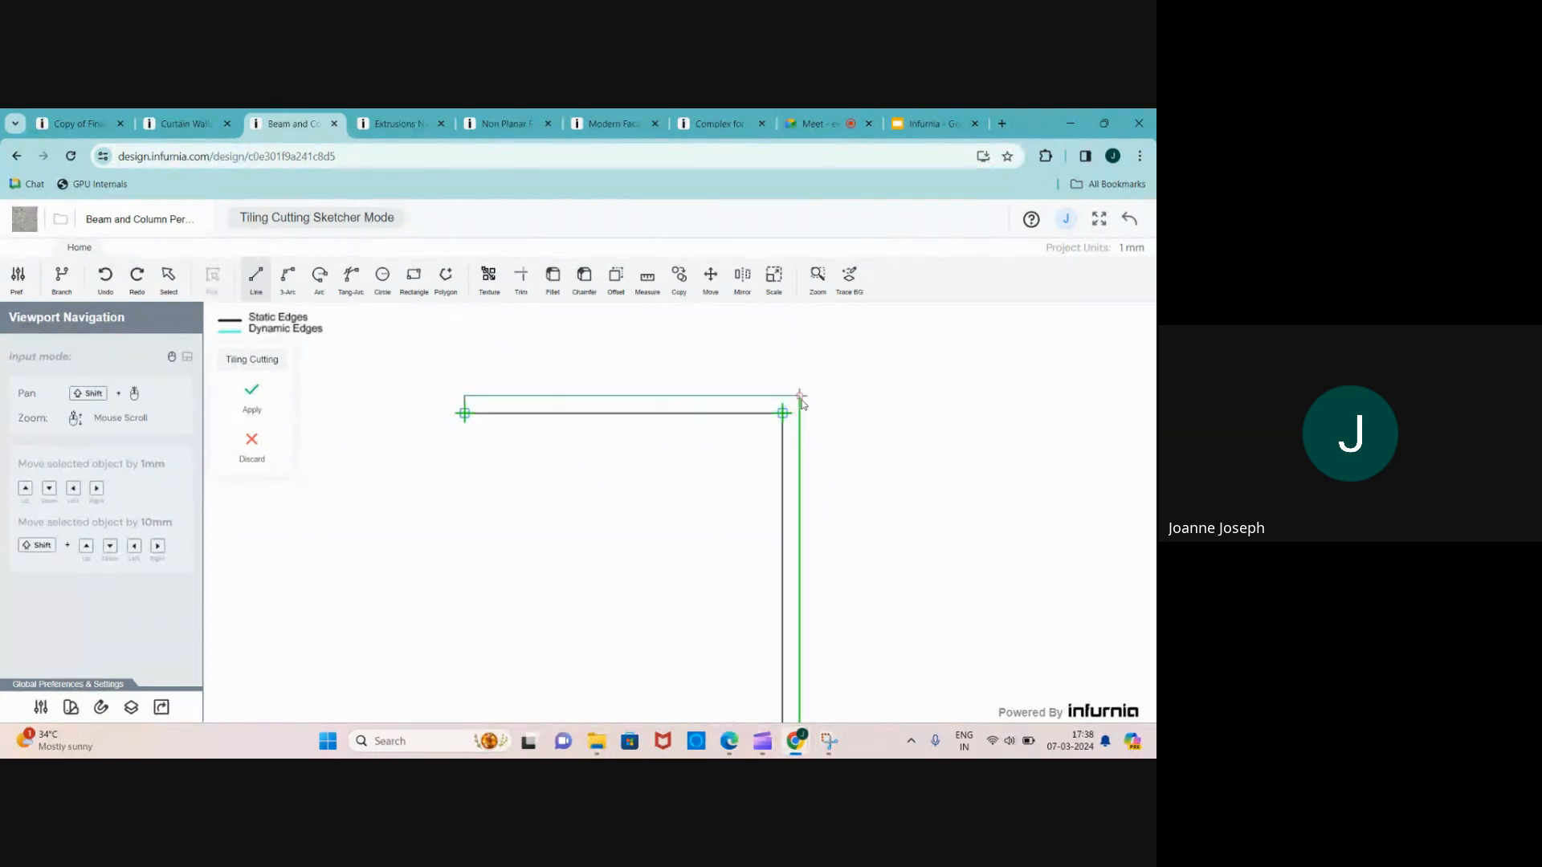
click(800, 395)
click(465, 413)
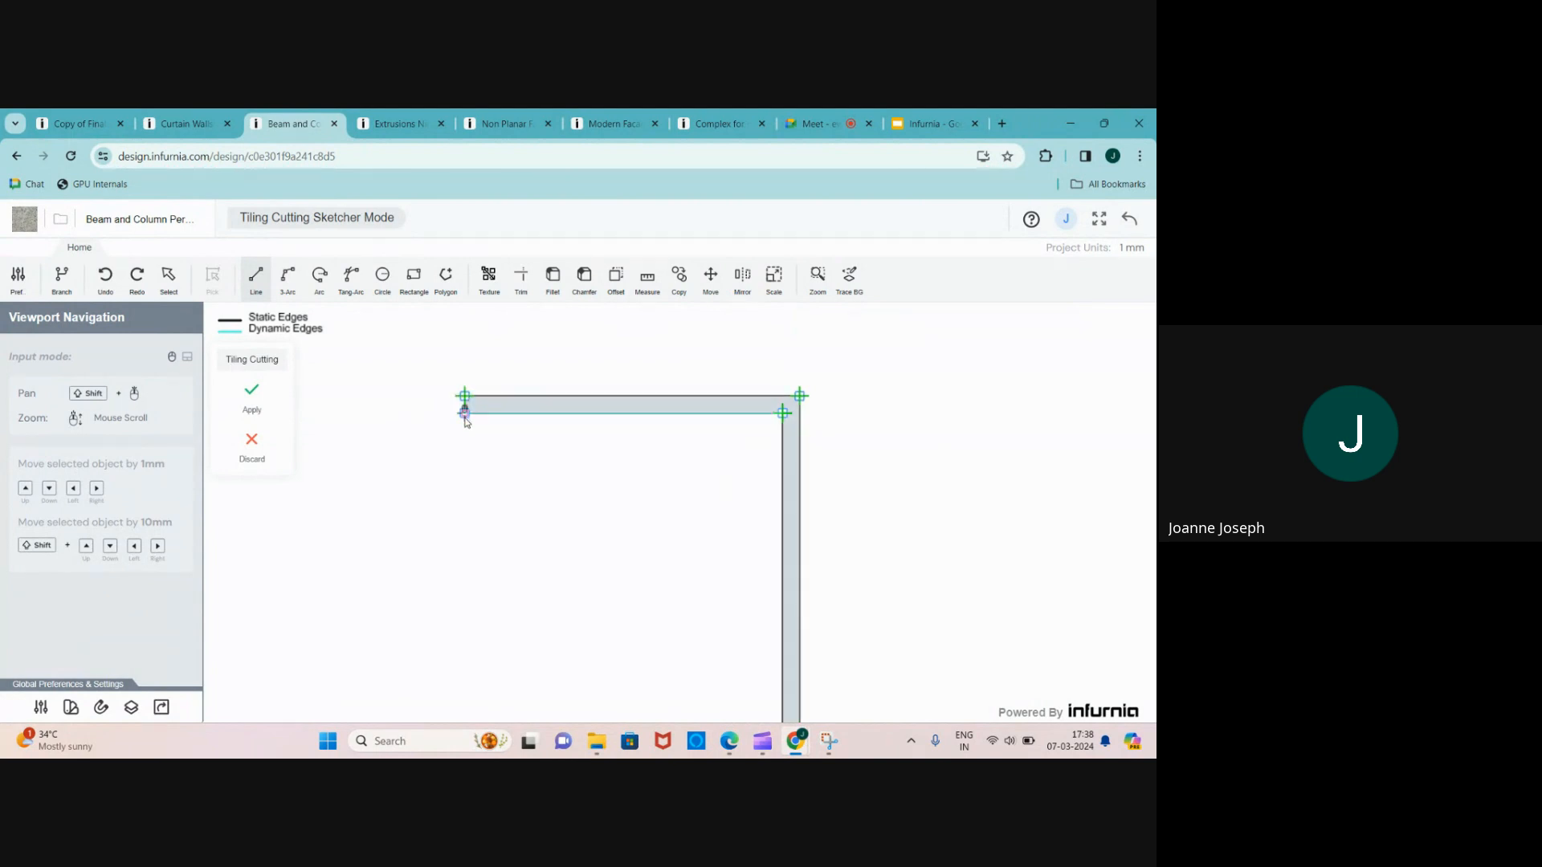
click(251, 394)
- Set the new false ceiling shape's depth to 2 mm
click(526, 407)
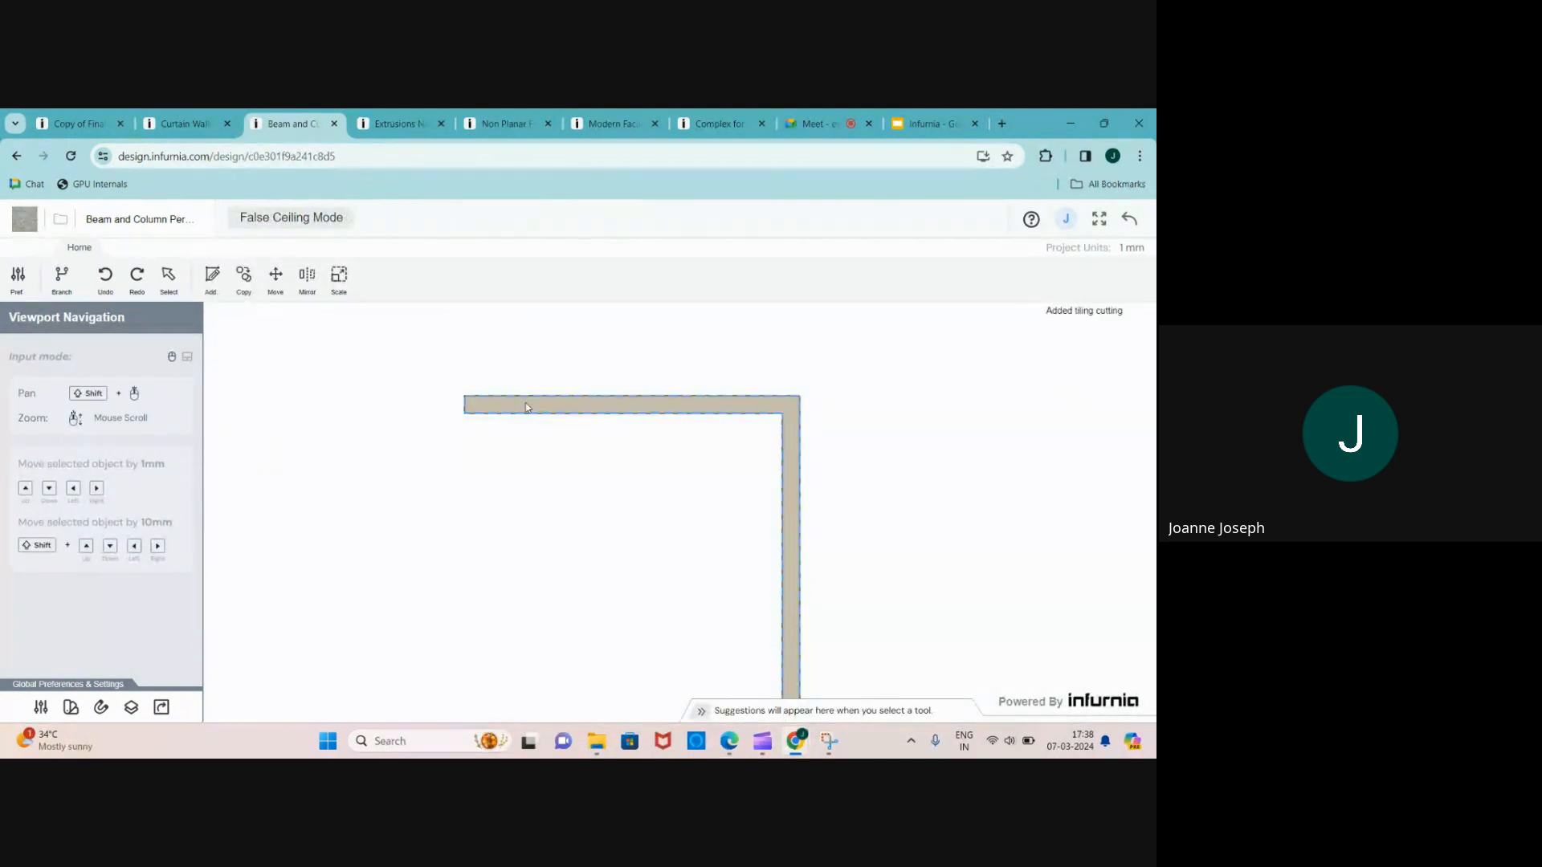
click(526, 407)
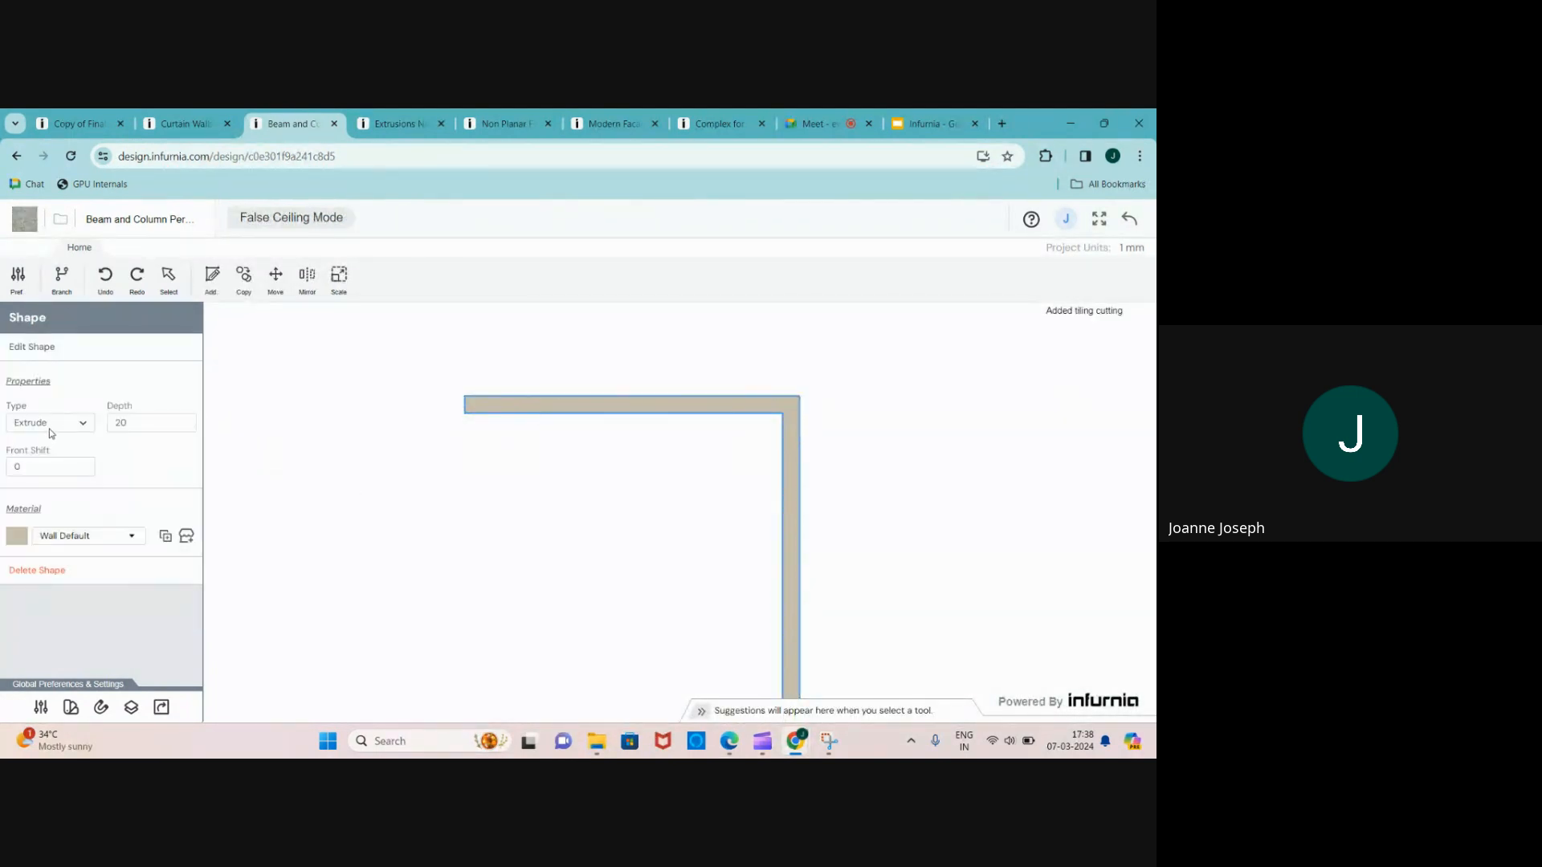
drag(149, 423, 111, 416)
text(2)
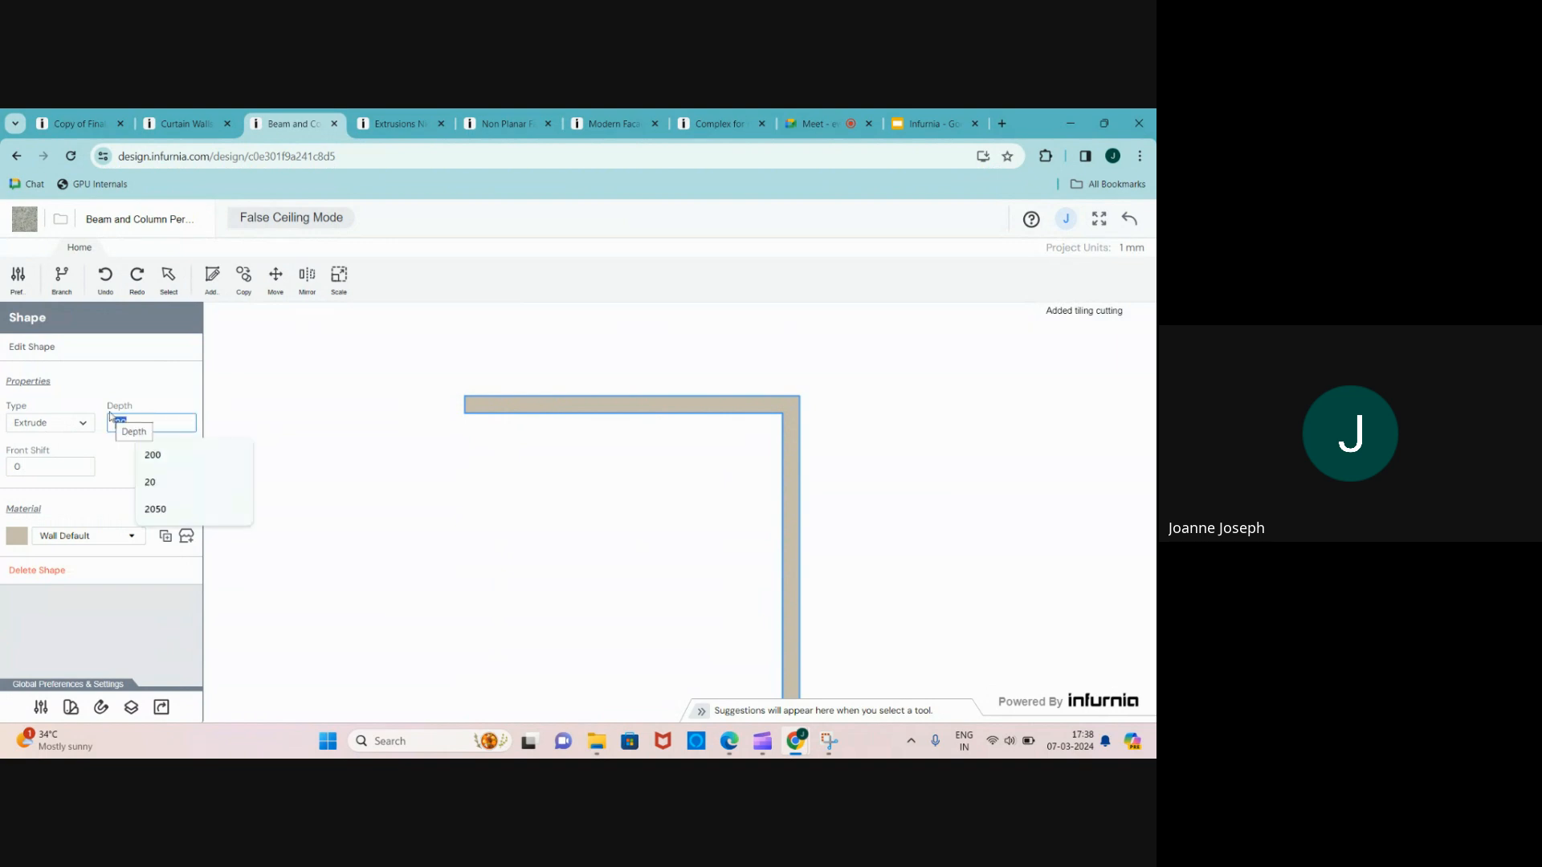
key(Return)
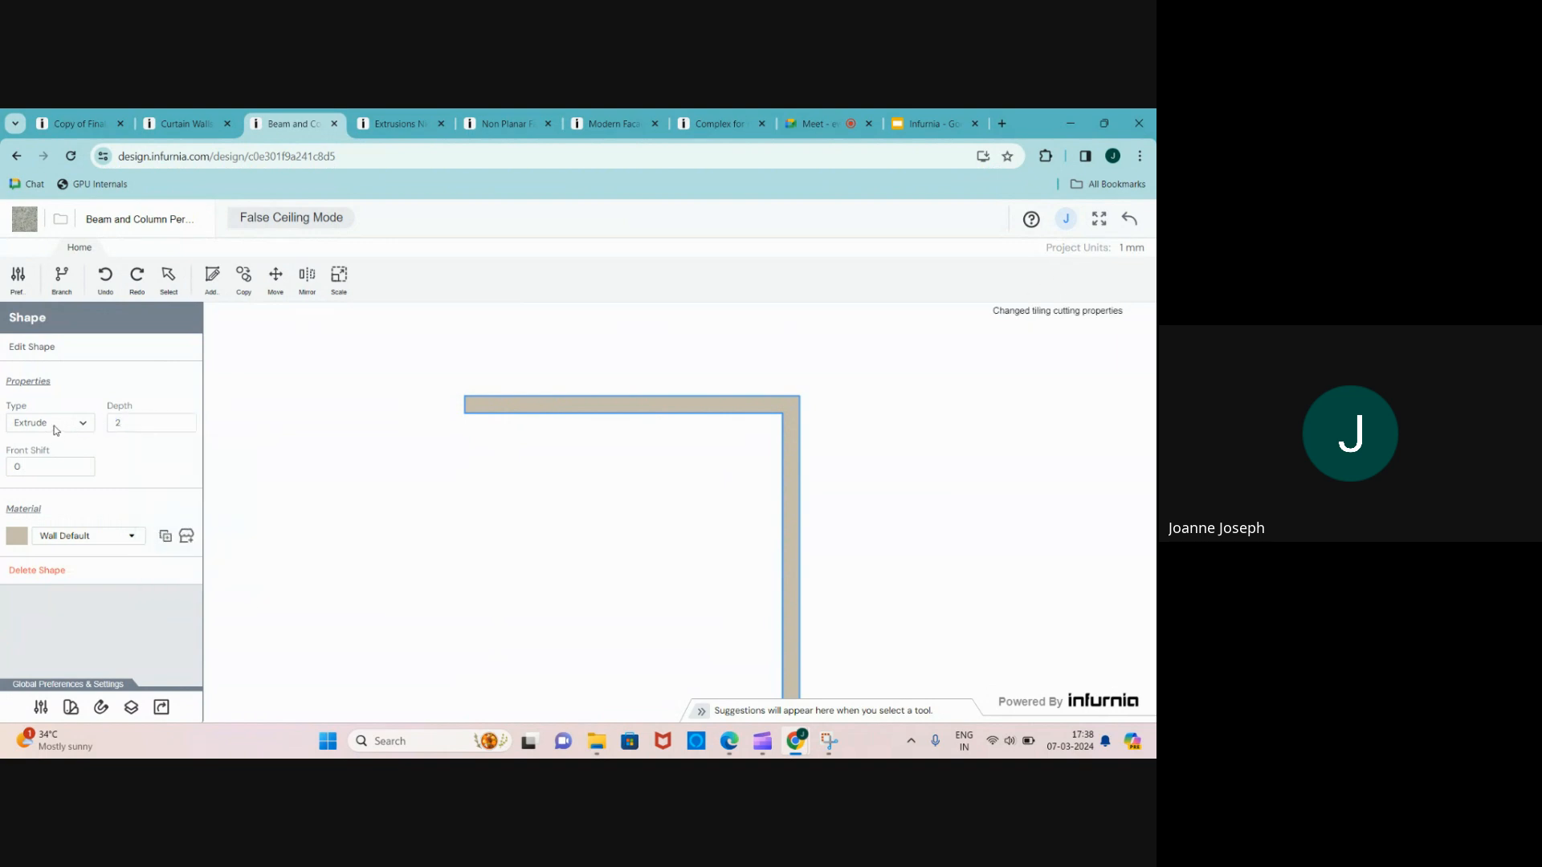
- Set the shape's type to Extrude and its material to Black
click(56, 426)
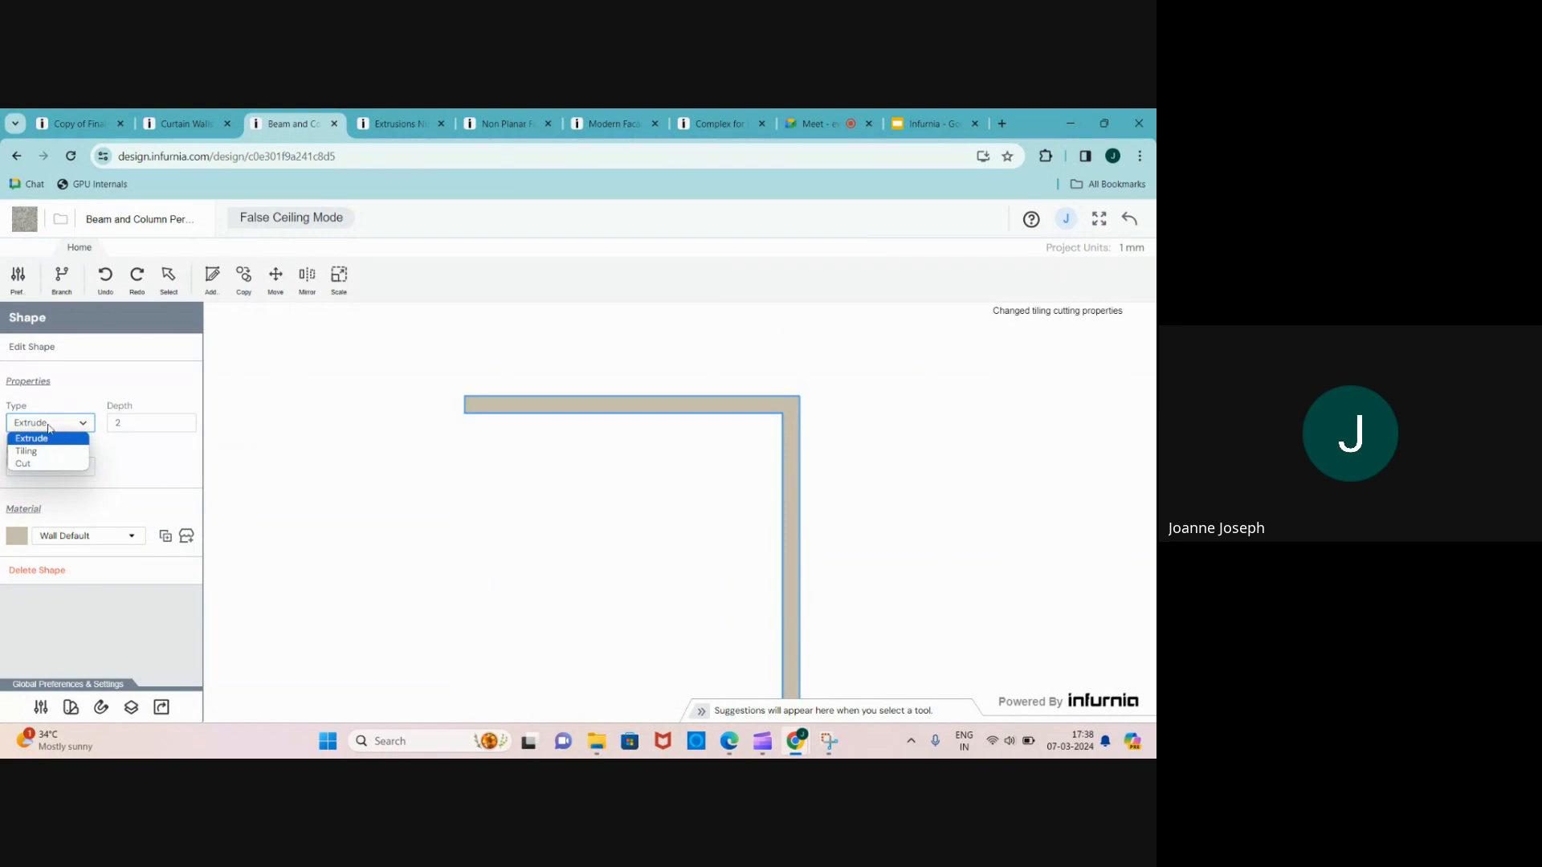
click(46, 438)
click(81, 537)
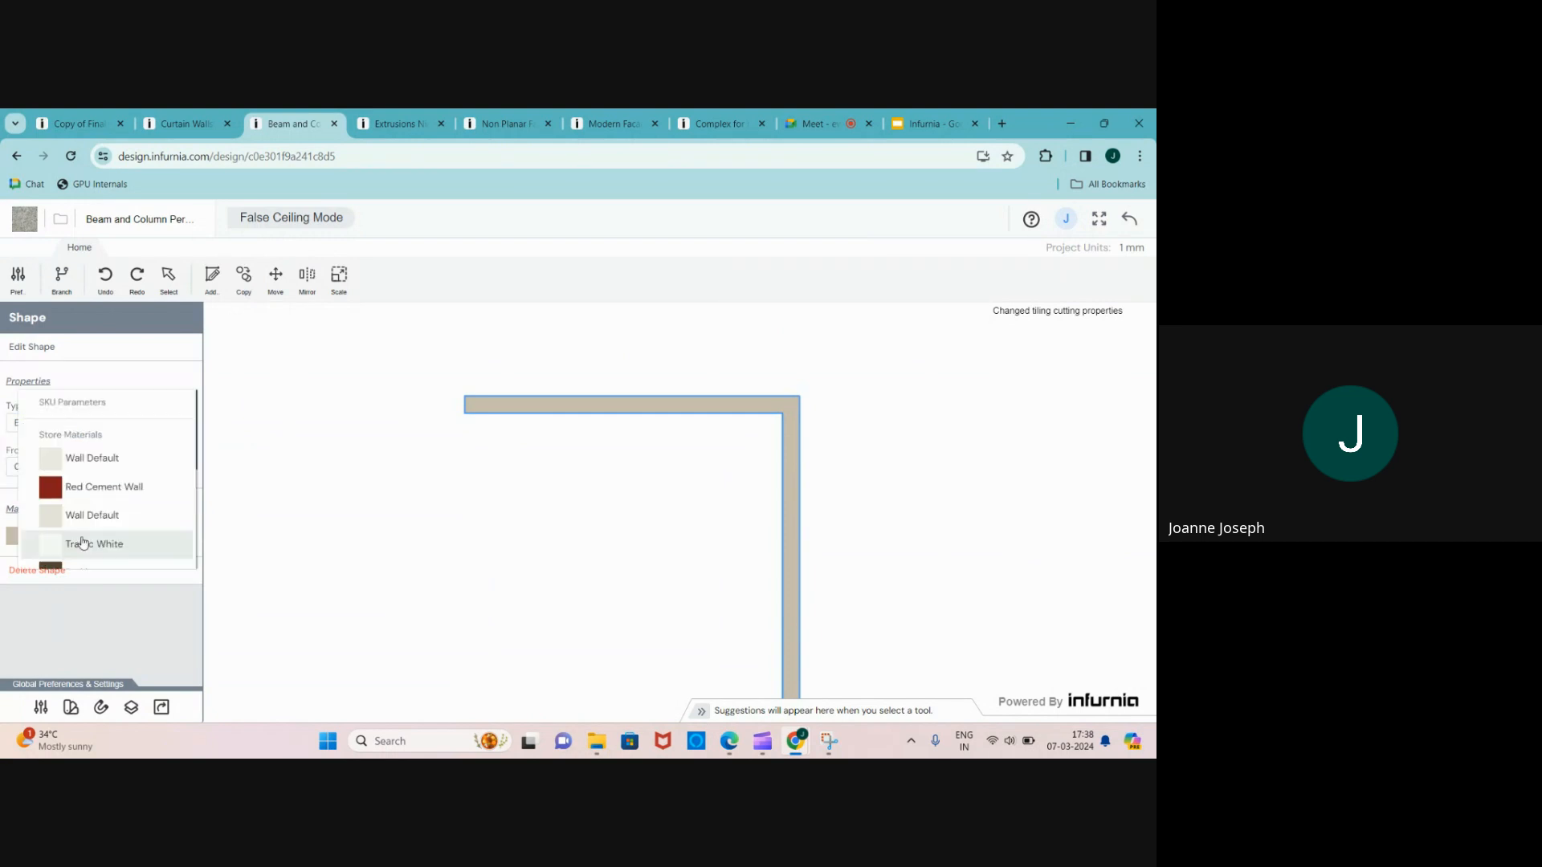
click(103, 623)
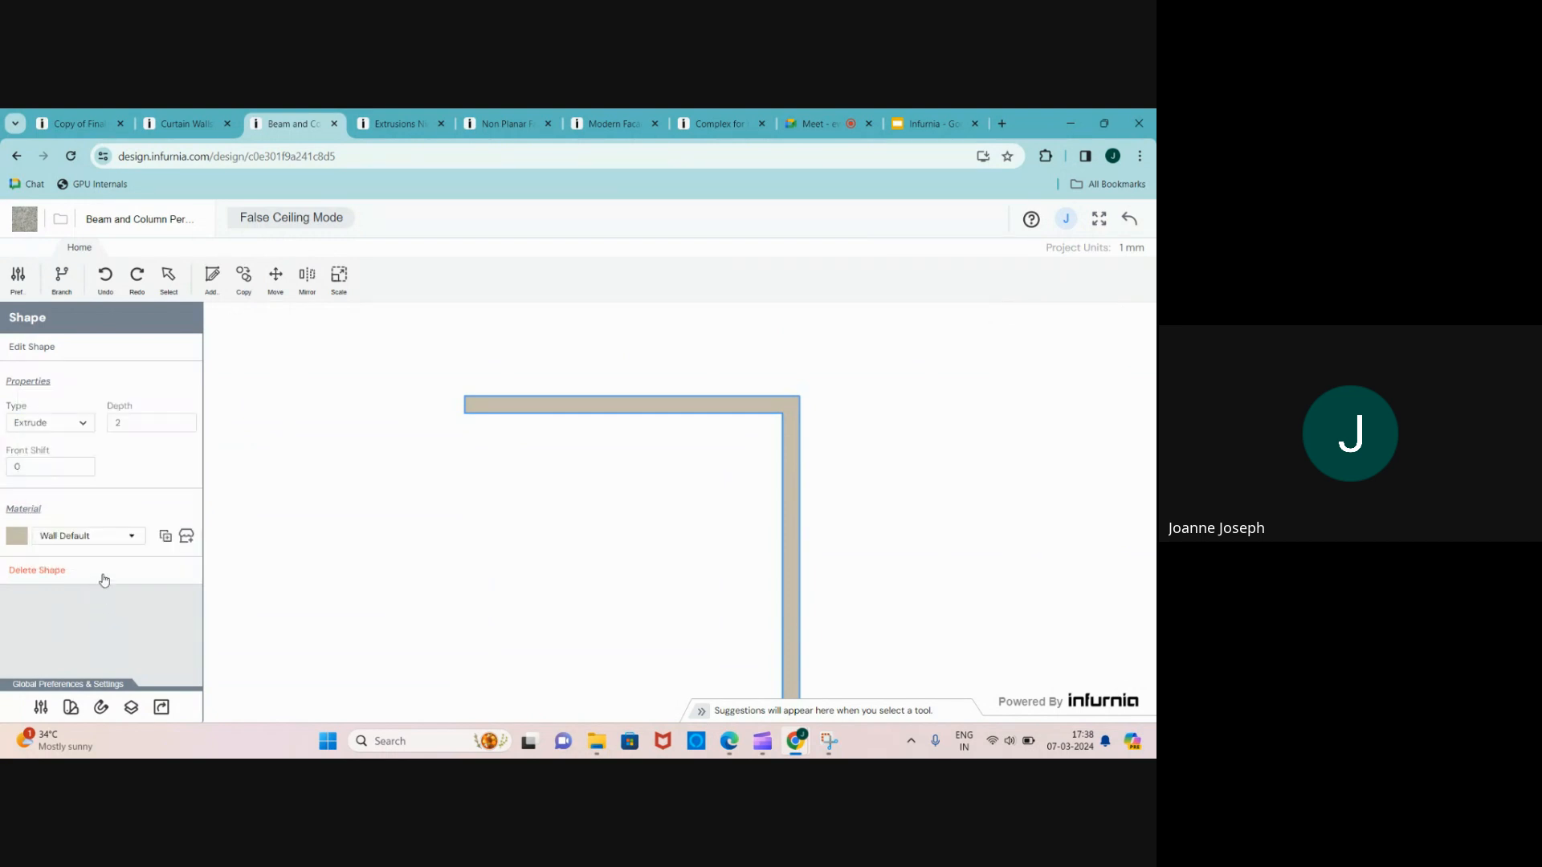
click(88, 536)
scroll(86, 543, down, 2)
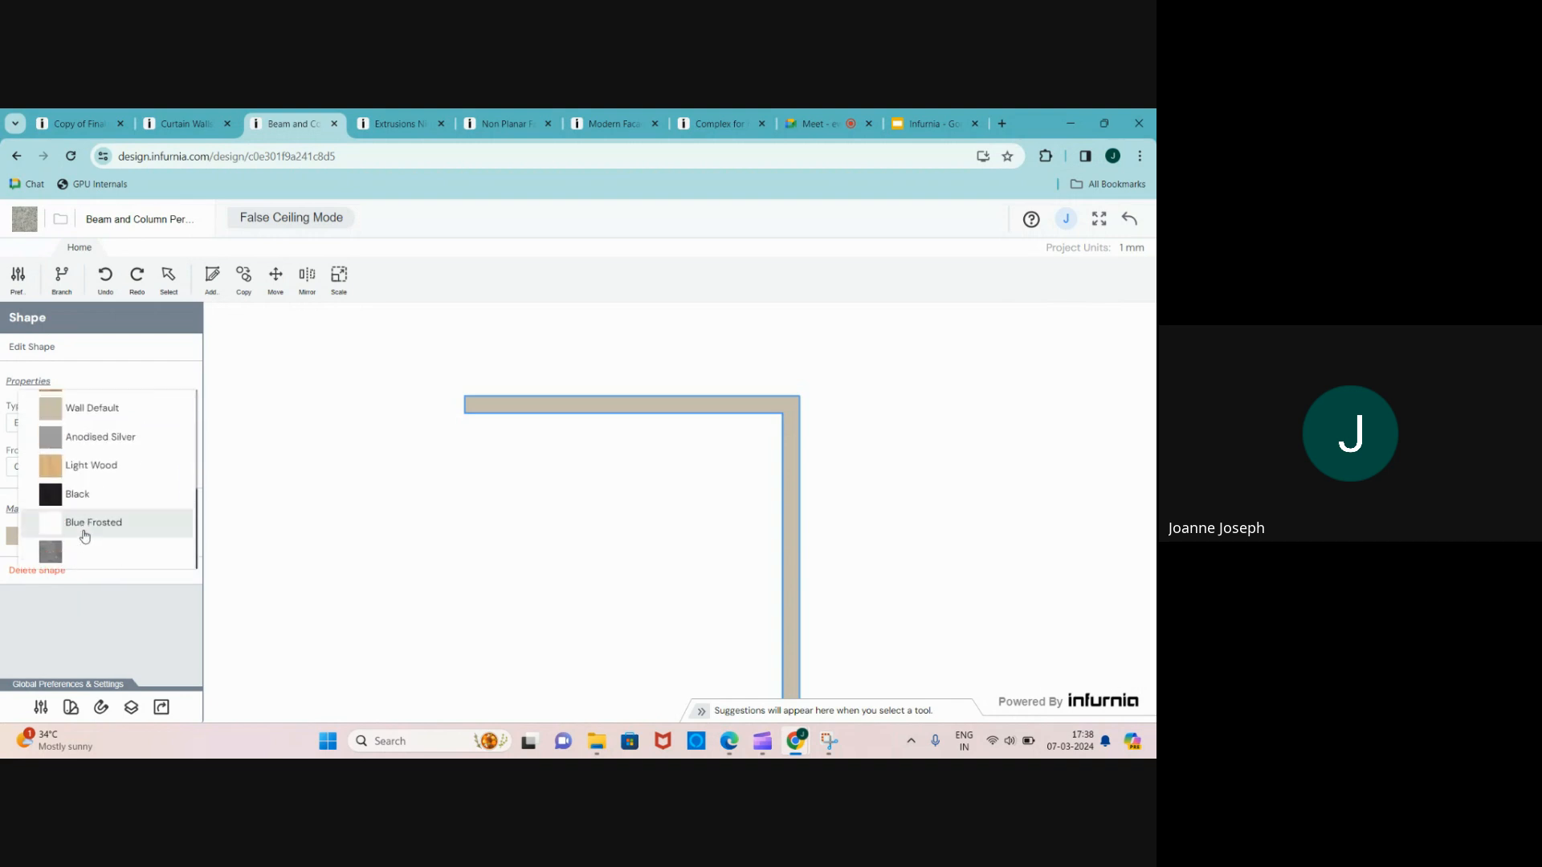
click(85, 494)
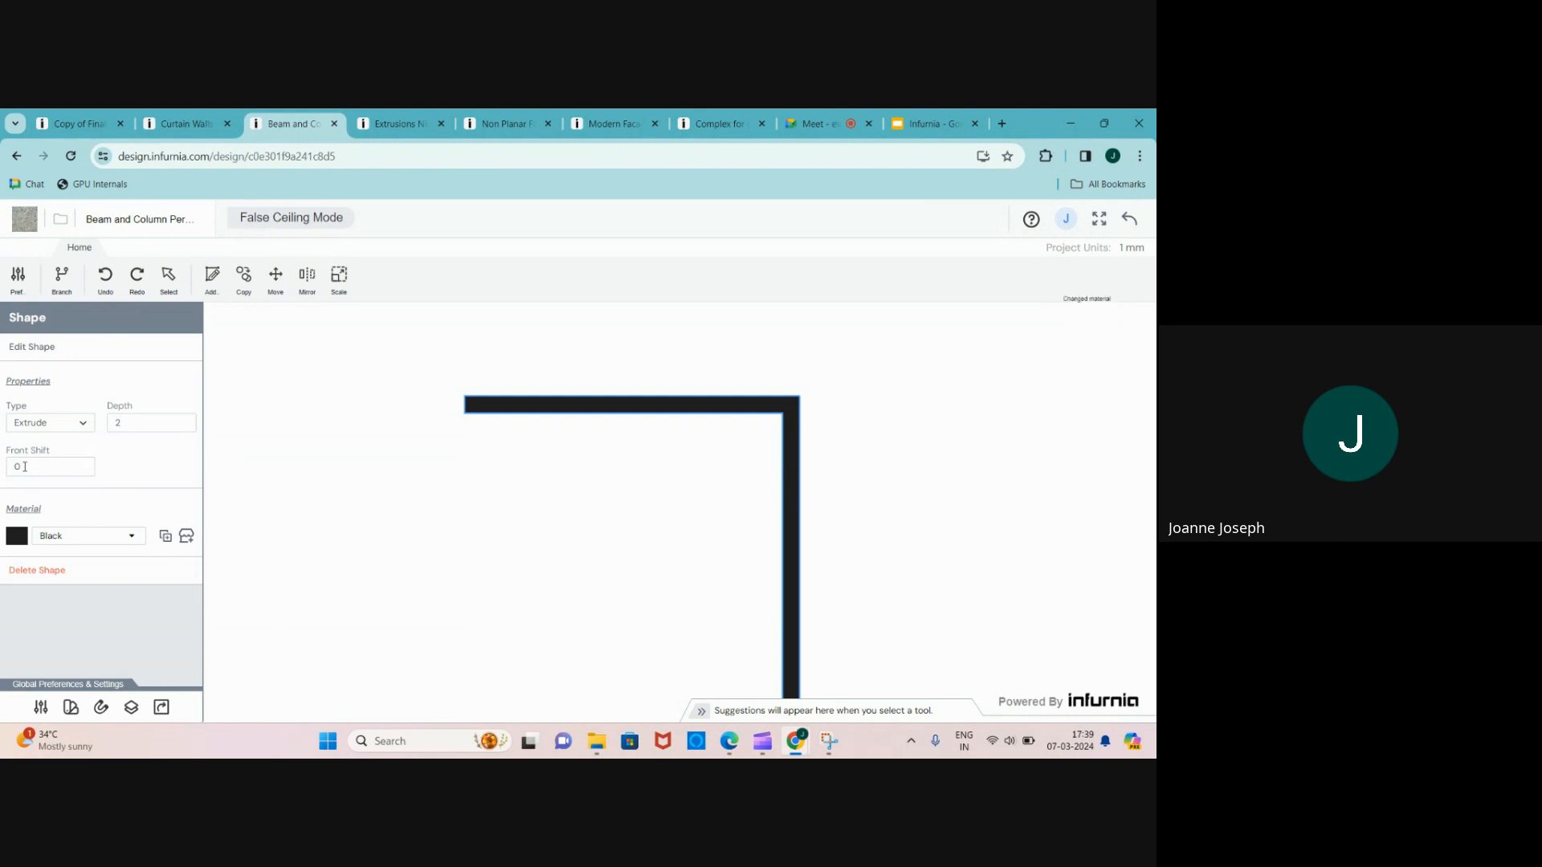
- Set the shape's front shift to -150 mm and exit False Ceiling mode
drag(25, 466, 1, 467)
text(-1)
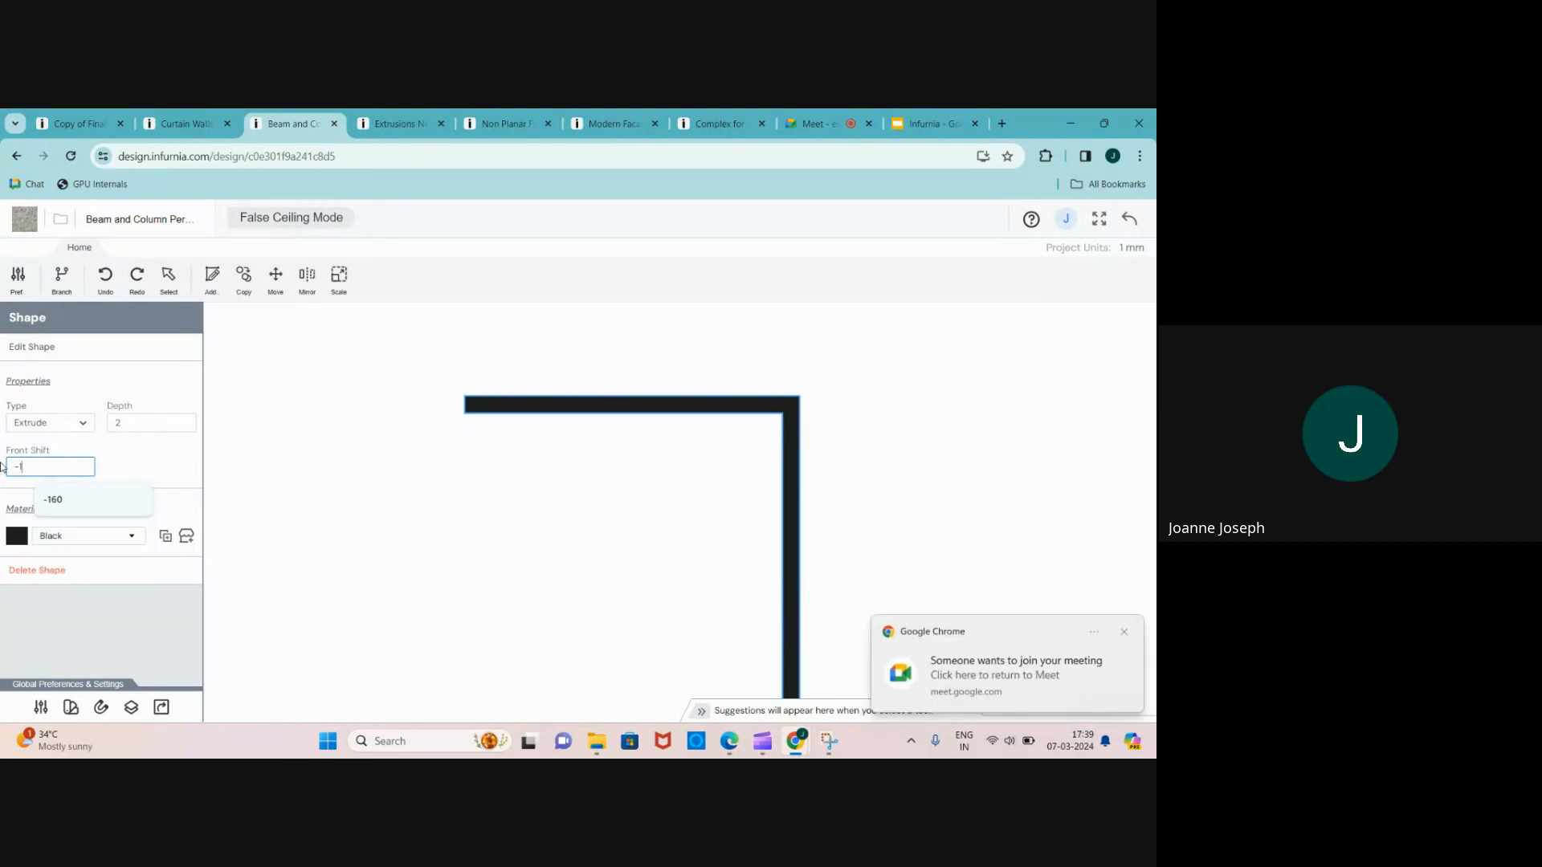
text(50)
key(Return)
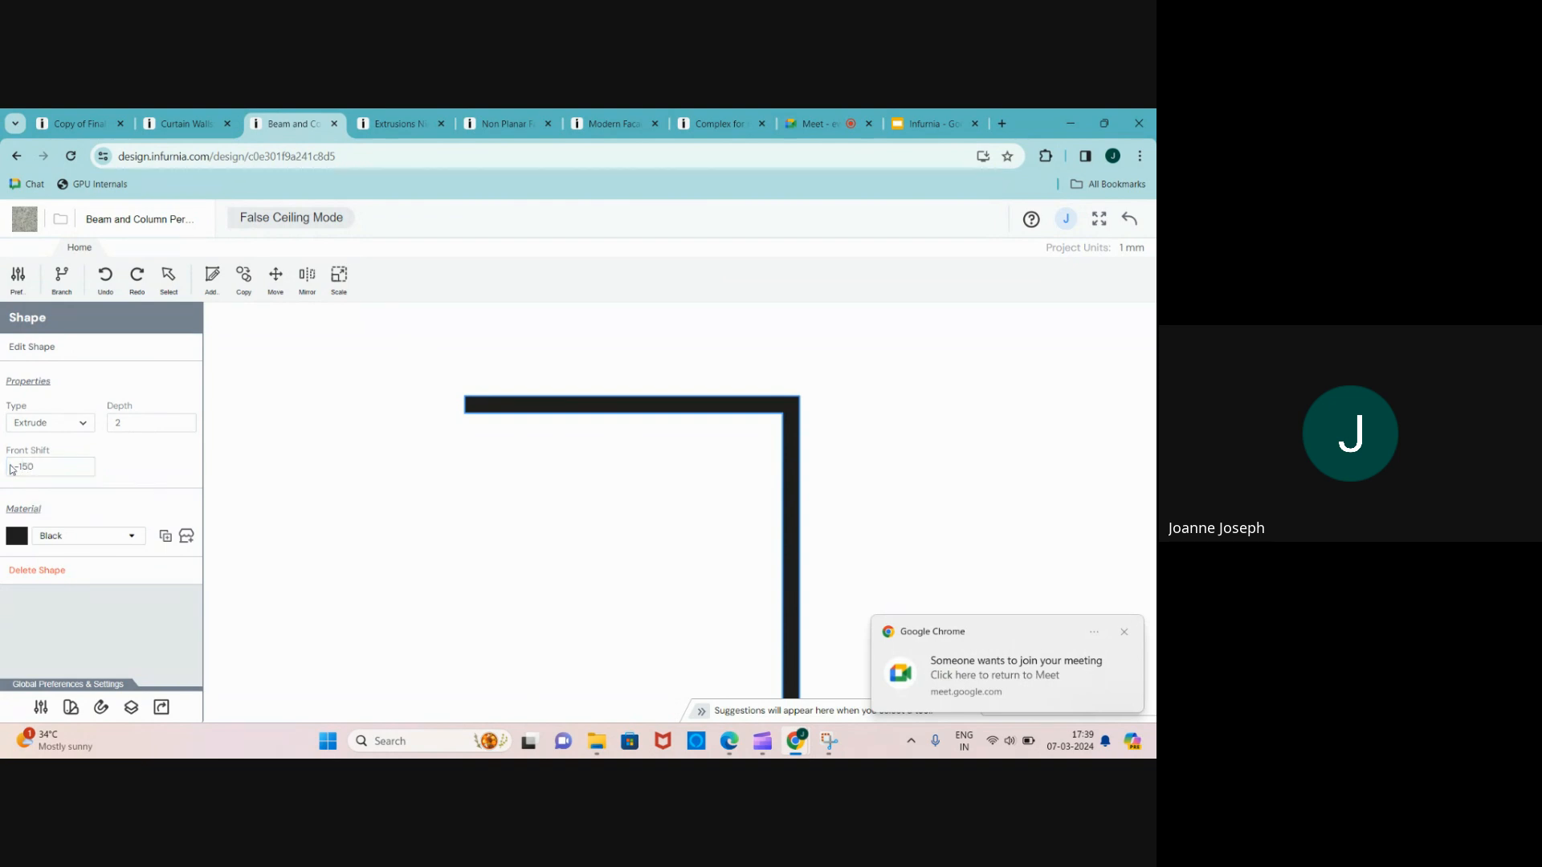
click(1129, 219)
- Examine the black strips along the side pergola's roof edge in 3D, from close up and farther away
mouse_move(673, 527)
middle_down()
mouse_move(696, 534)
mouse_move(659, 512)
middle_up()
scroll(659, 514, up, 2)
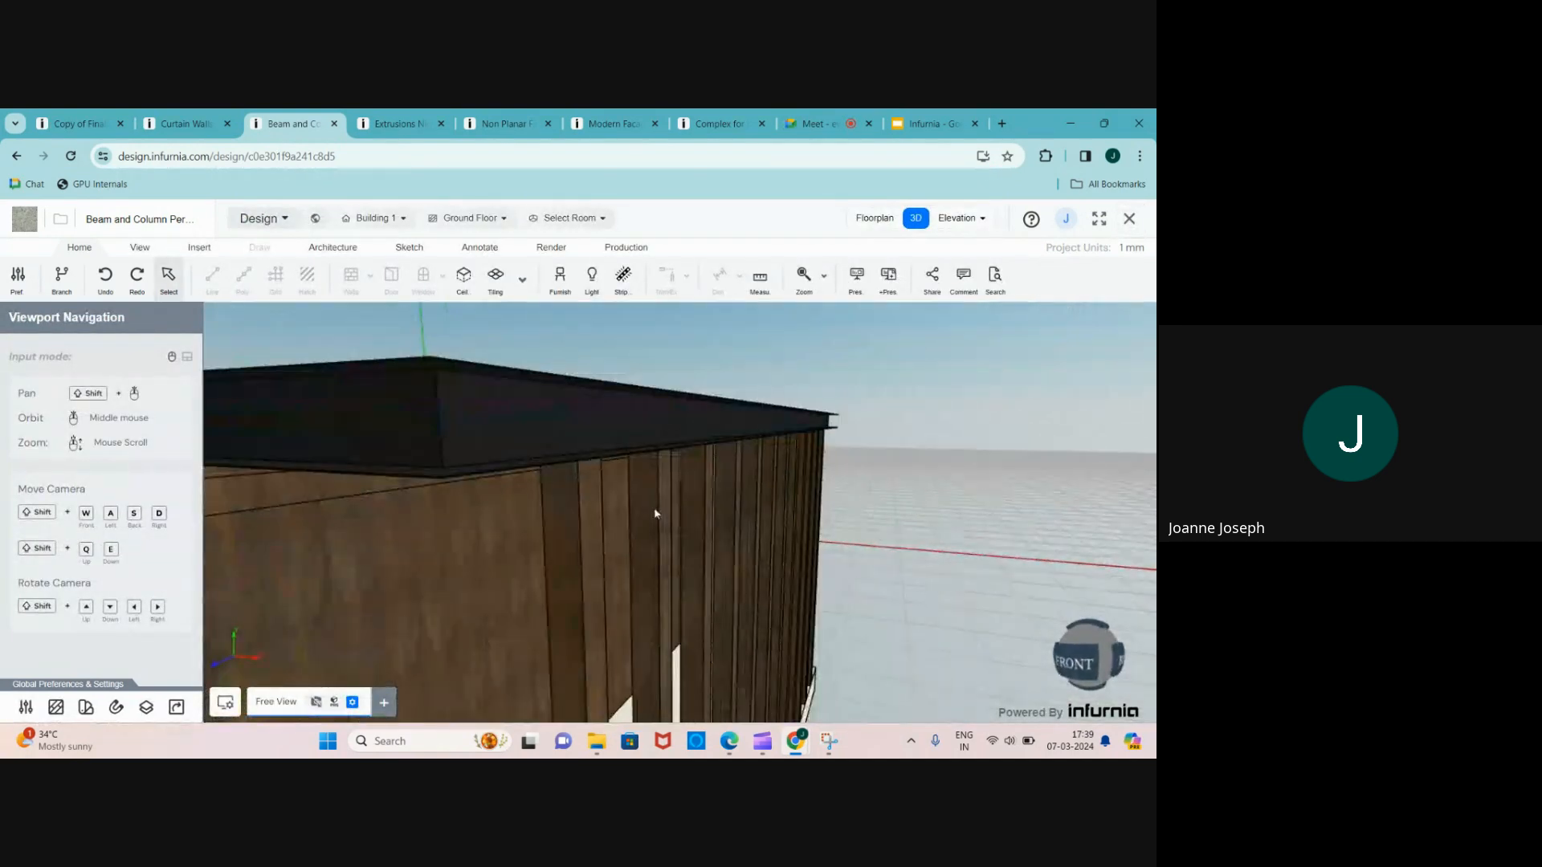
scroll(657, 514, down, 5)
scroll(707, 490, down, 3)
scroll(692, 535, up, 3)
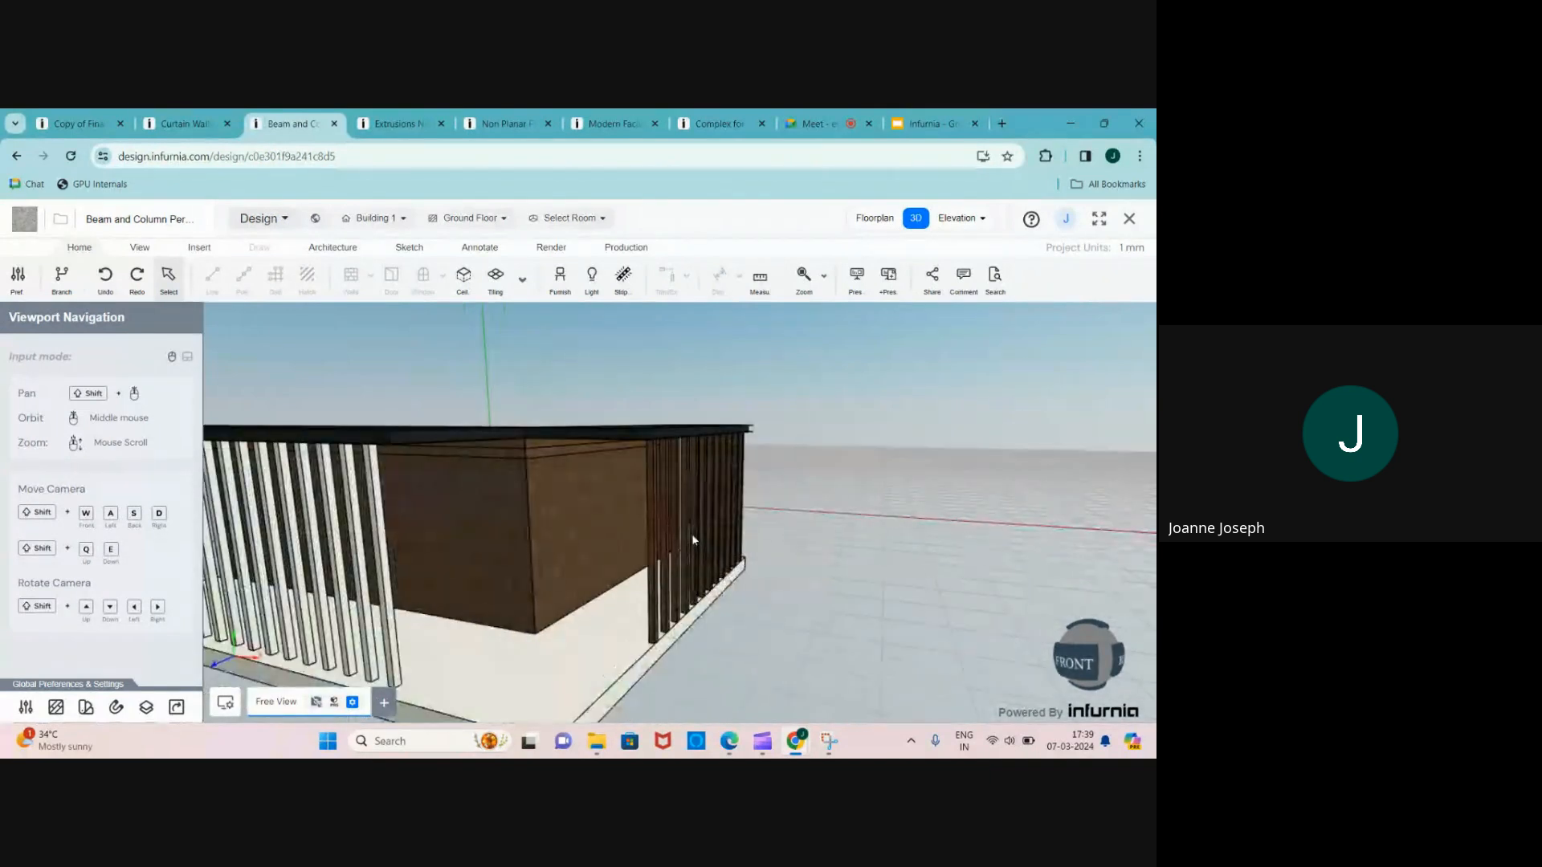
scroll(667, 444, up, 2)
scroll(666, 444, up, 1)
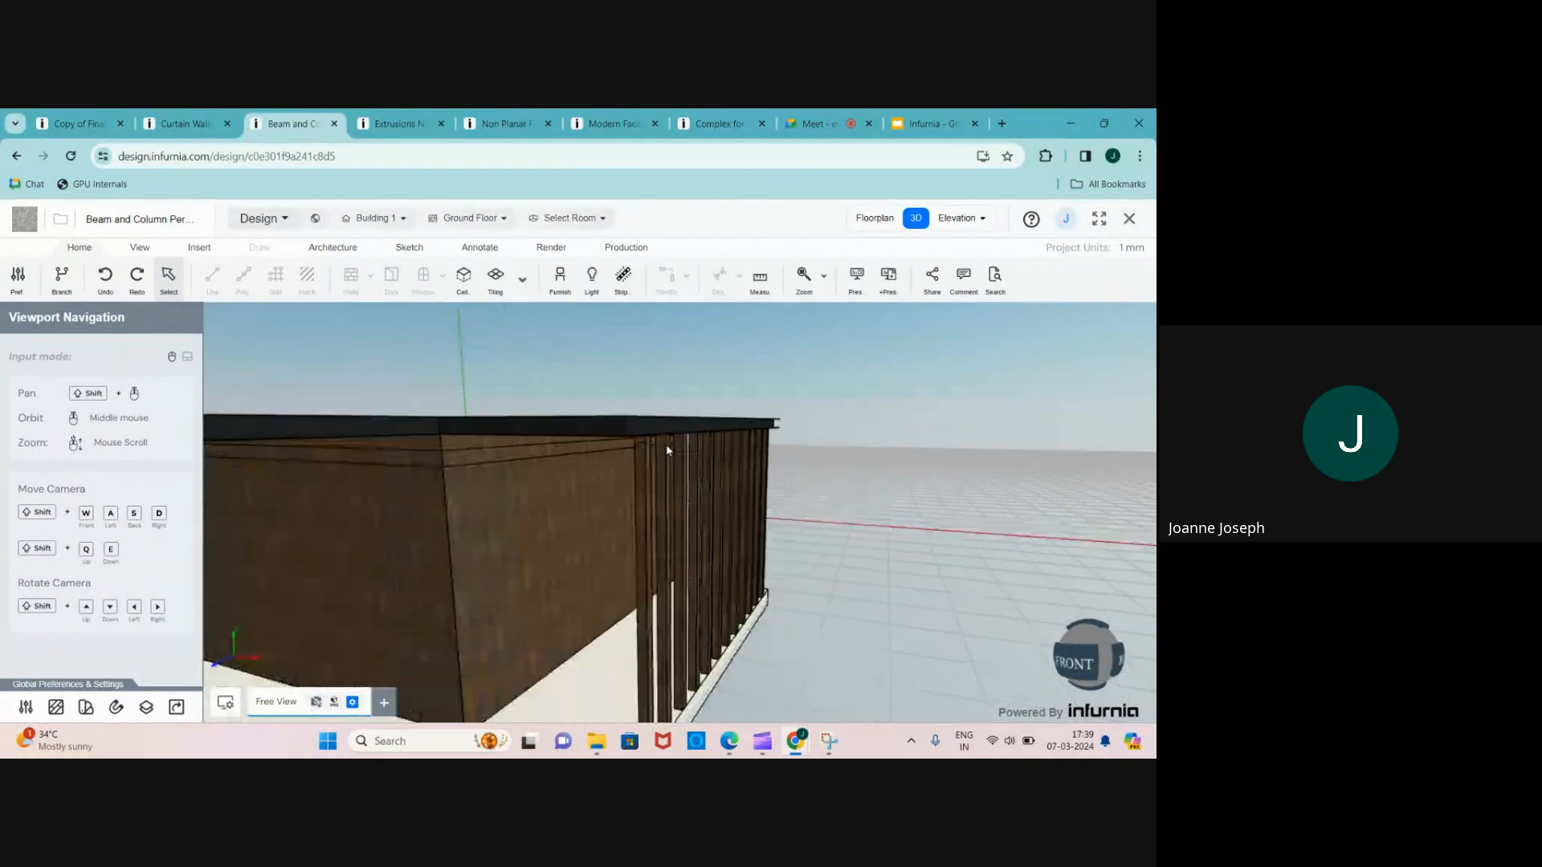
scroll(666, 445, down, 1)
middle_drag(667, 445, 665, 504)
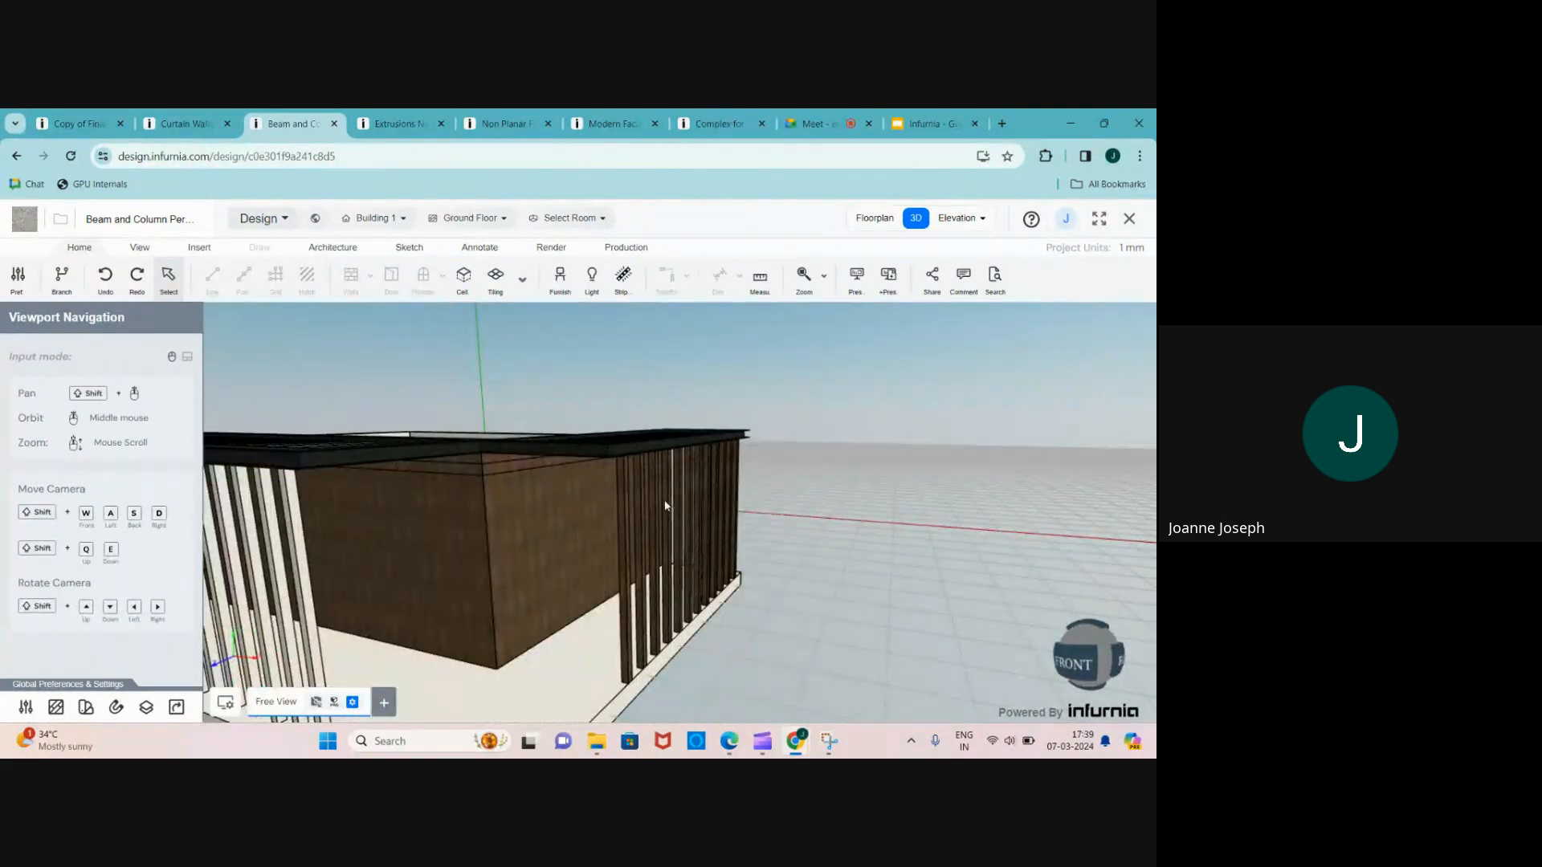
- Switch to the Google Meet call and back to the pergola design, and view the pergola roofs from above
click(810, 123)
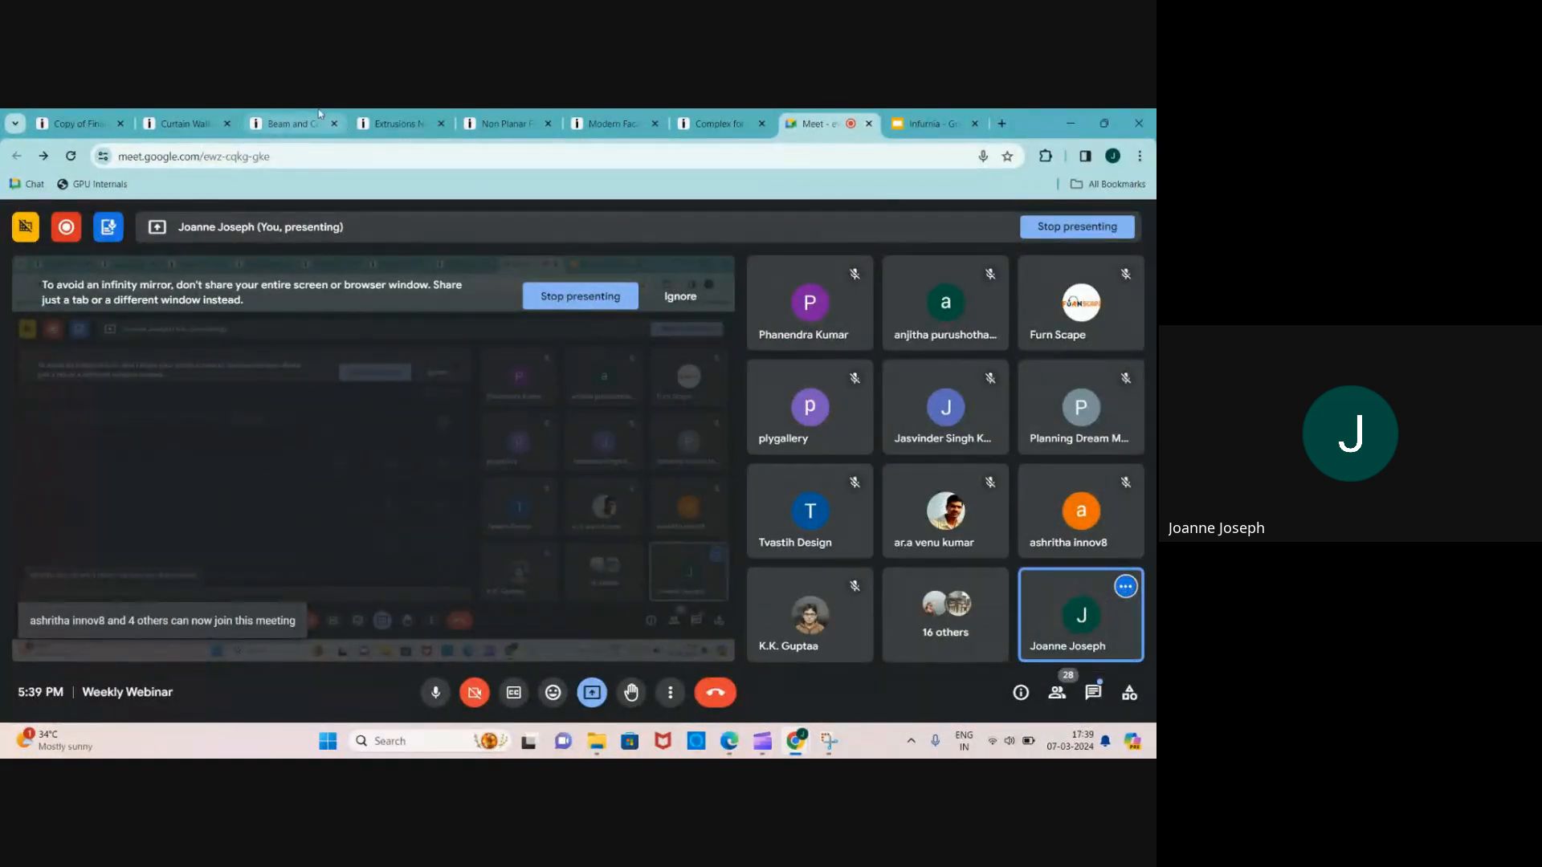
click(289, 123)
middle_drag(619, 515, 681, 568)
scroll(640, 492, down, 3)
scroll(649, 477, up, 5)
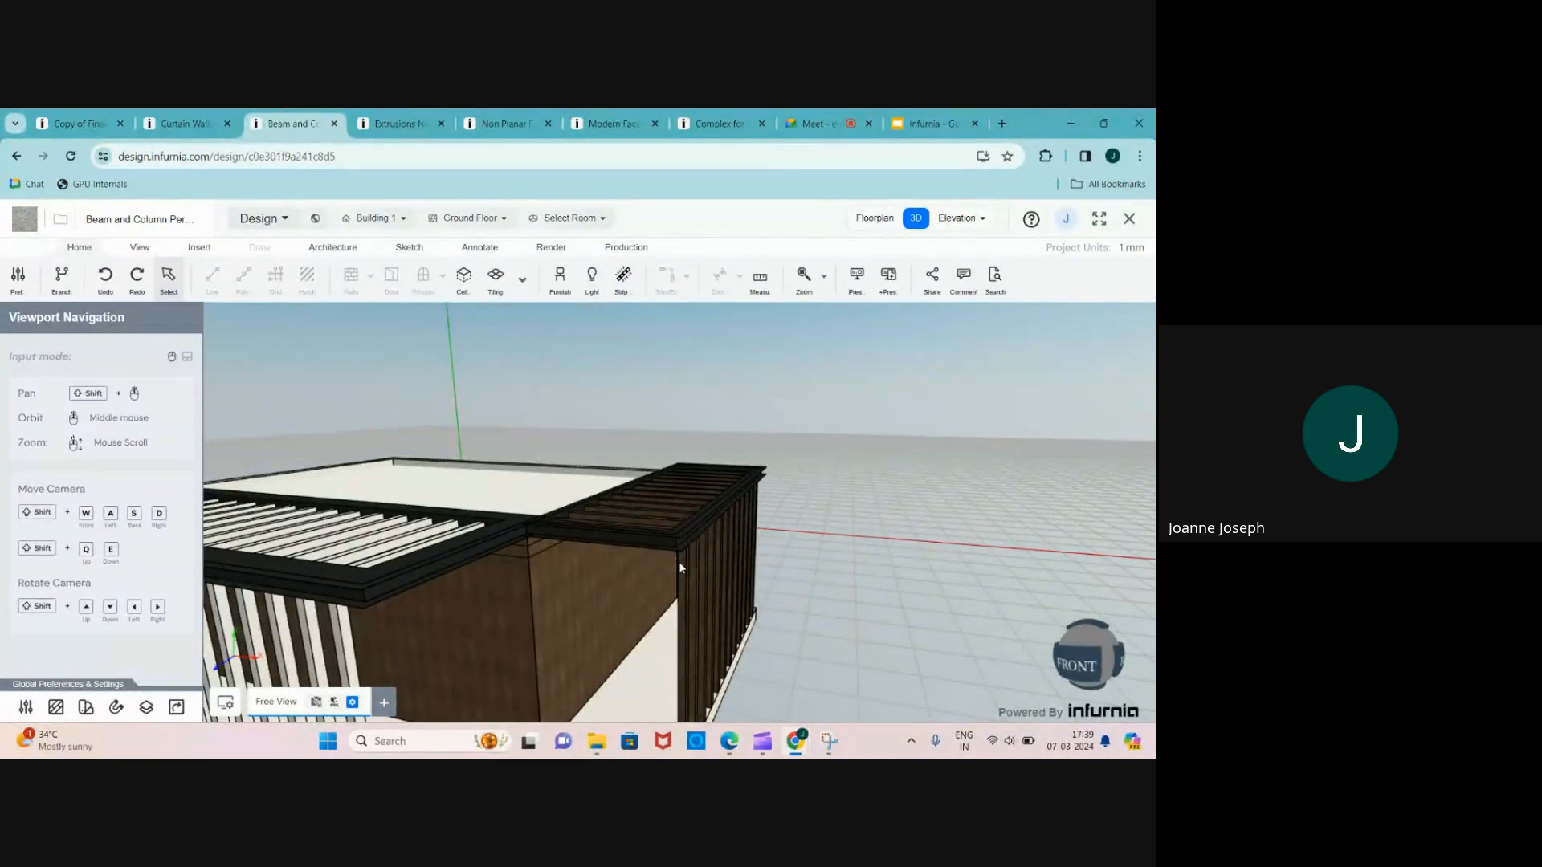
- Examine the front and side pergolas and their black roof edges in 3D, from close up and farther away
scroll(679, 555, down, 3)
middle_drag(678, 552, 673, 557)
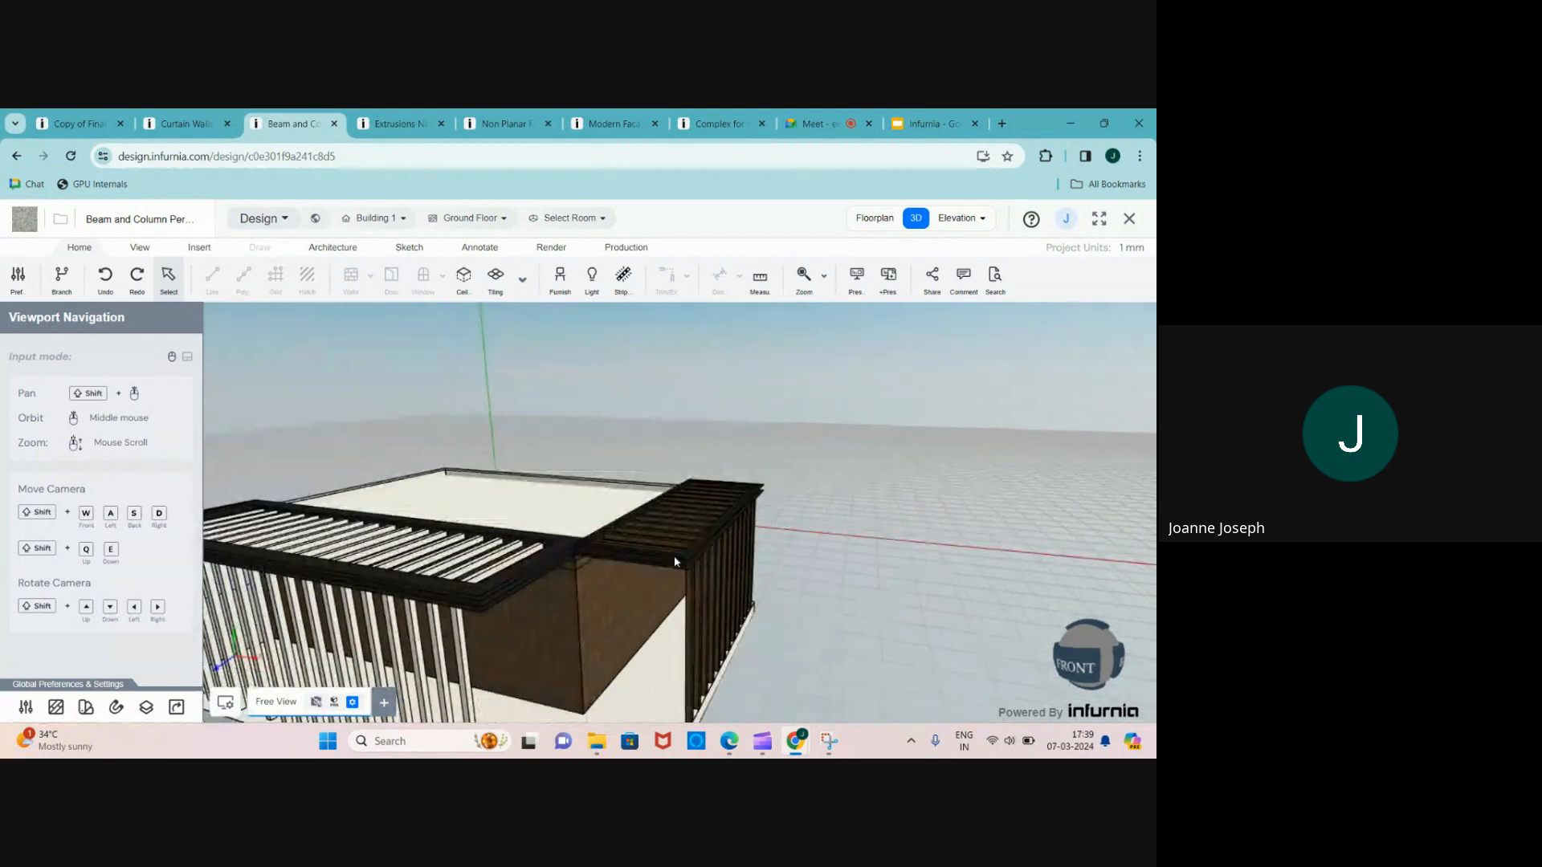
scroll(673, 557, up, 3)
scroll(673, 557, up, 2)
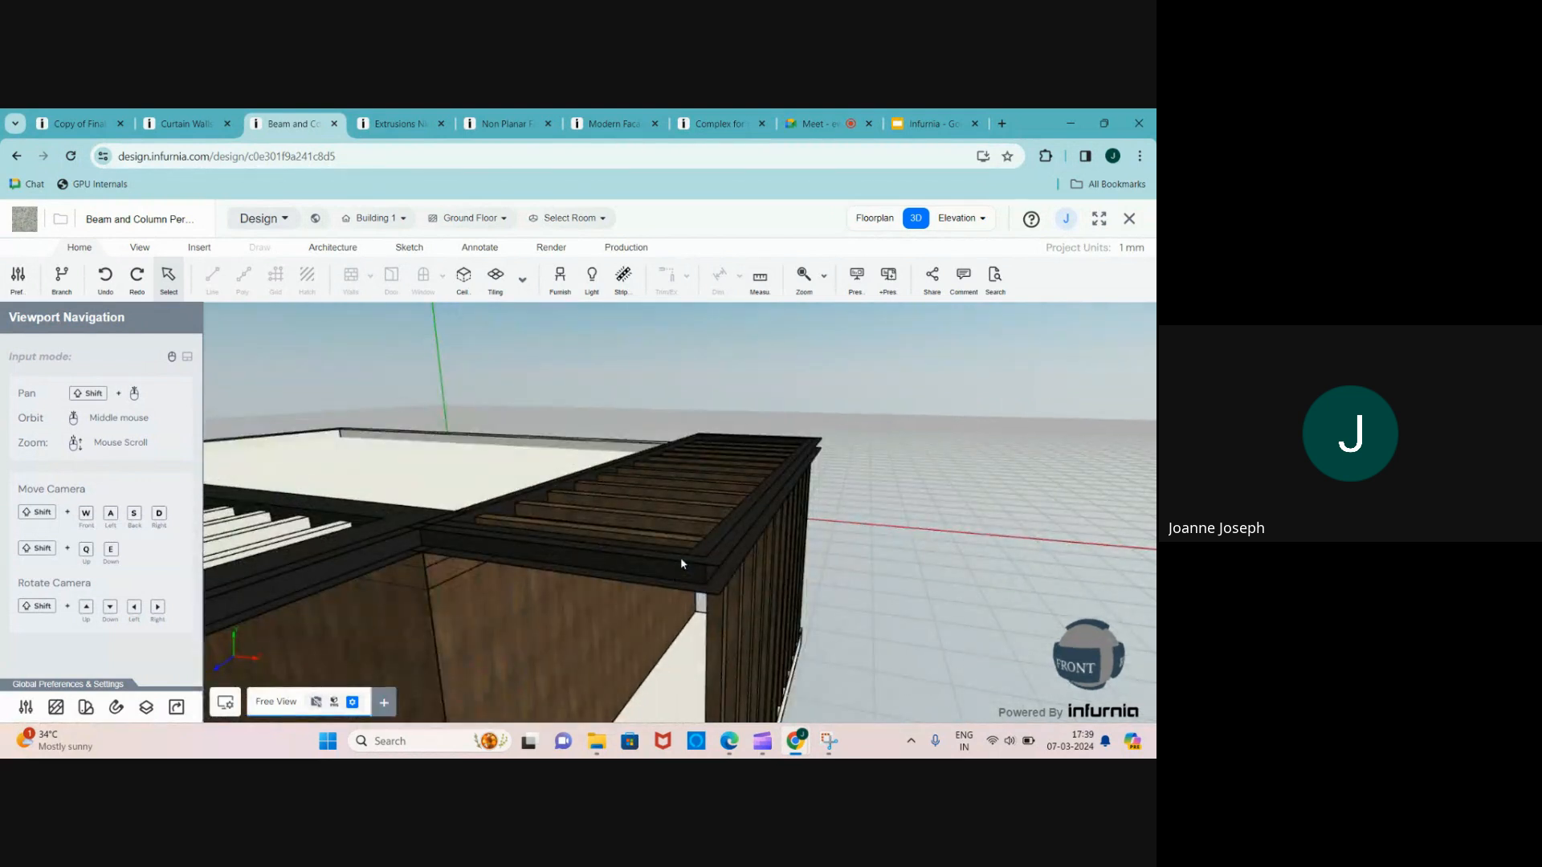
scroll(783, 546, down, 5)
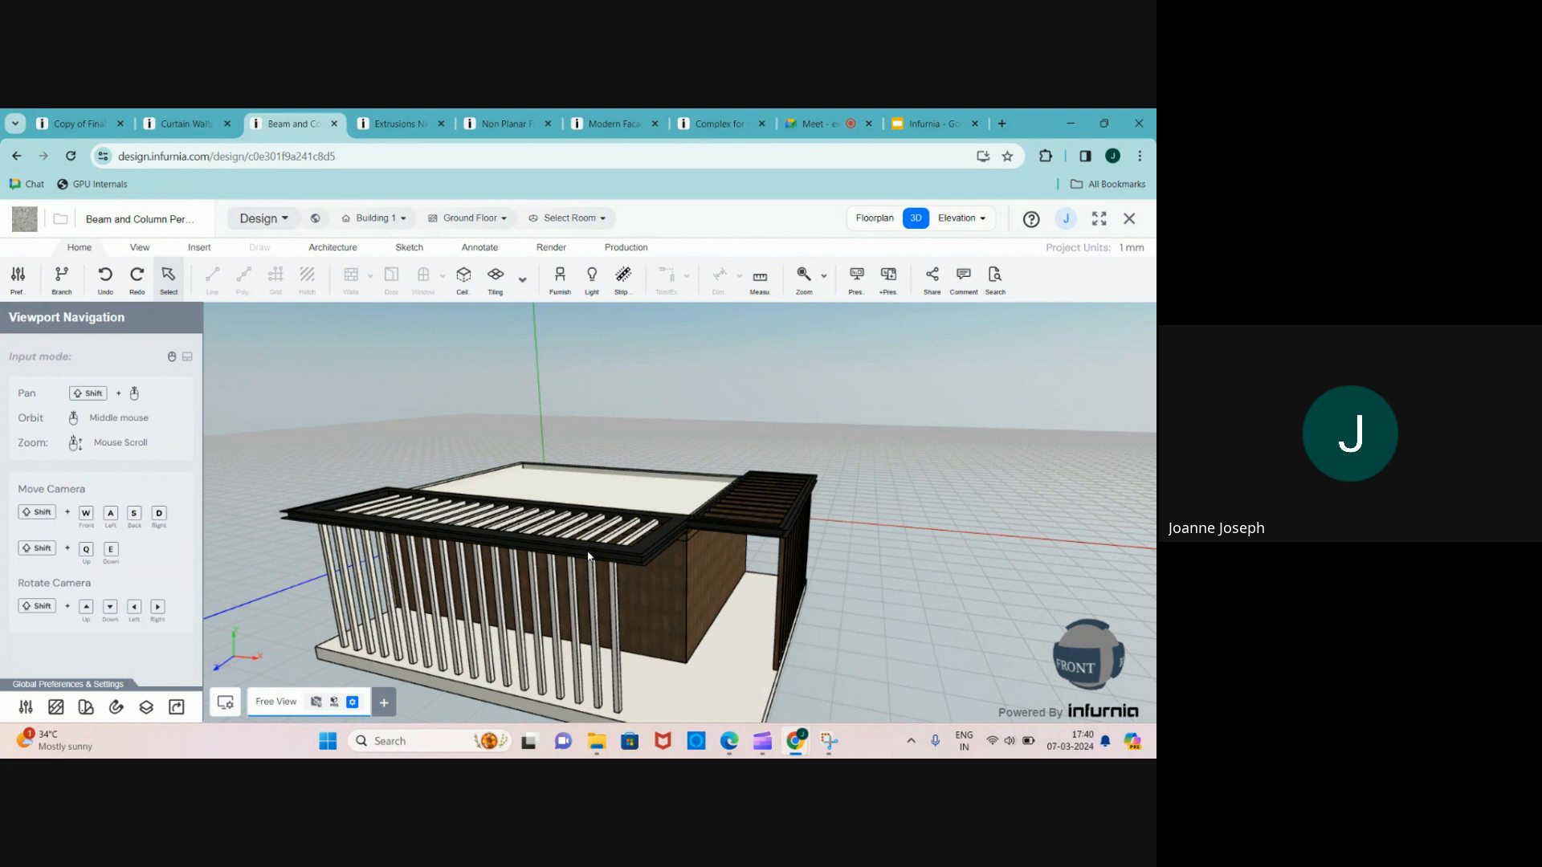
scroll(468, 560, down, 1)
scroll(768, 565, up, 1)
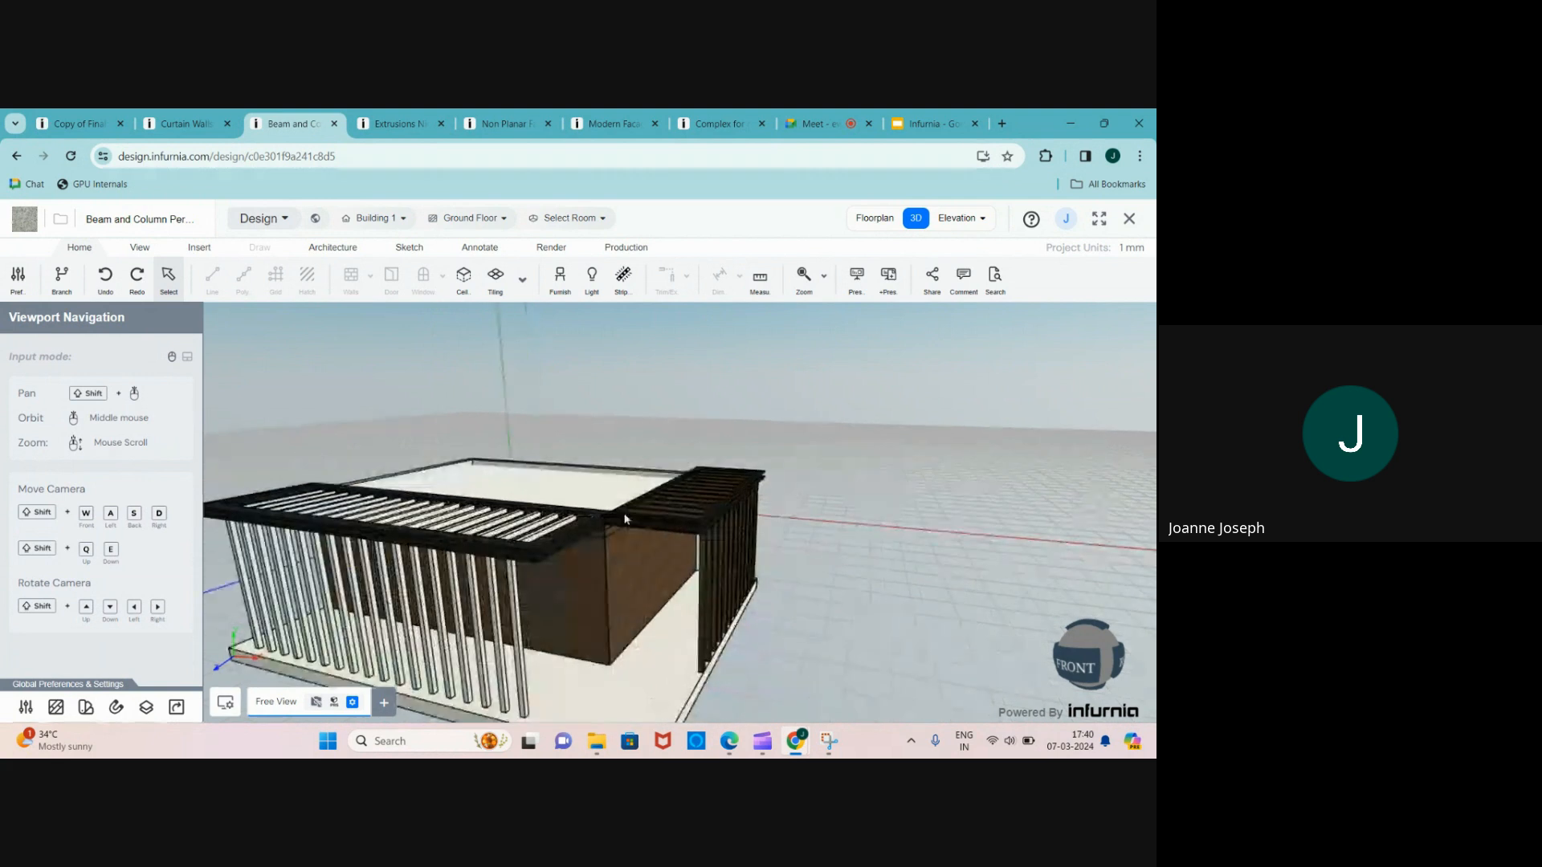
- Switch to the Copy of Final Model design and examine the projecting facade frame, brick walls and terrace pergola
click(88, 122)
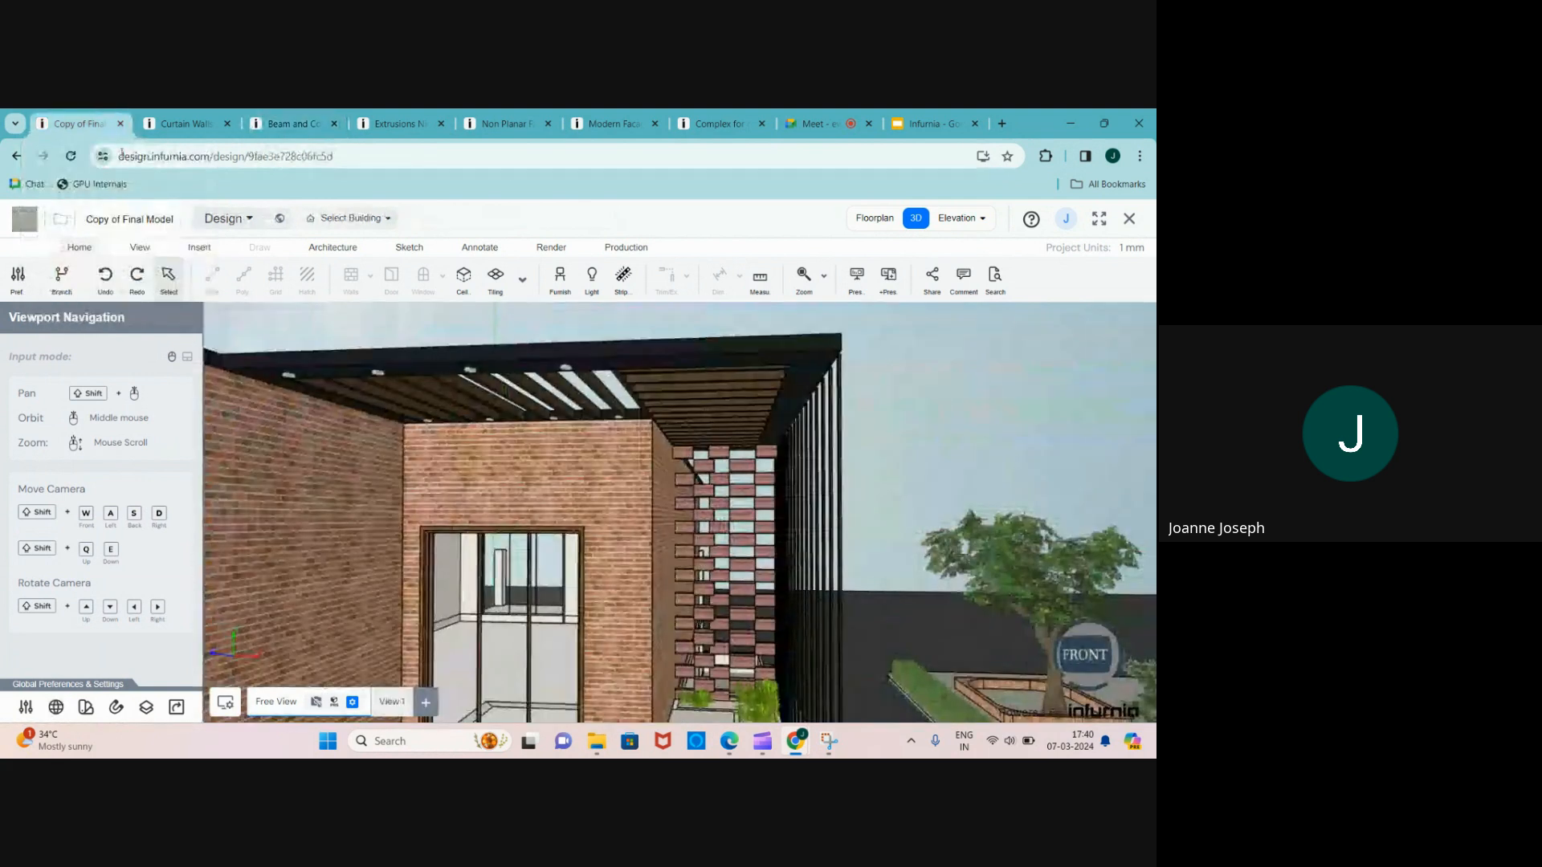
scroll(481, 505, up, 2)
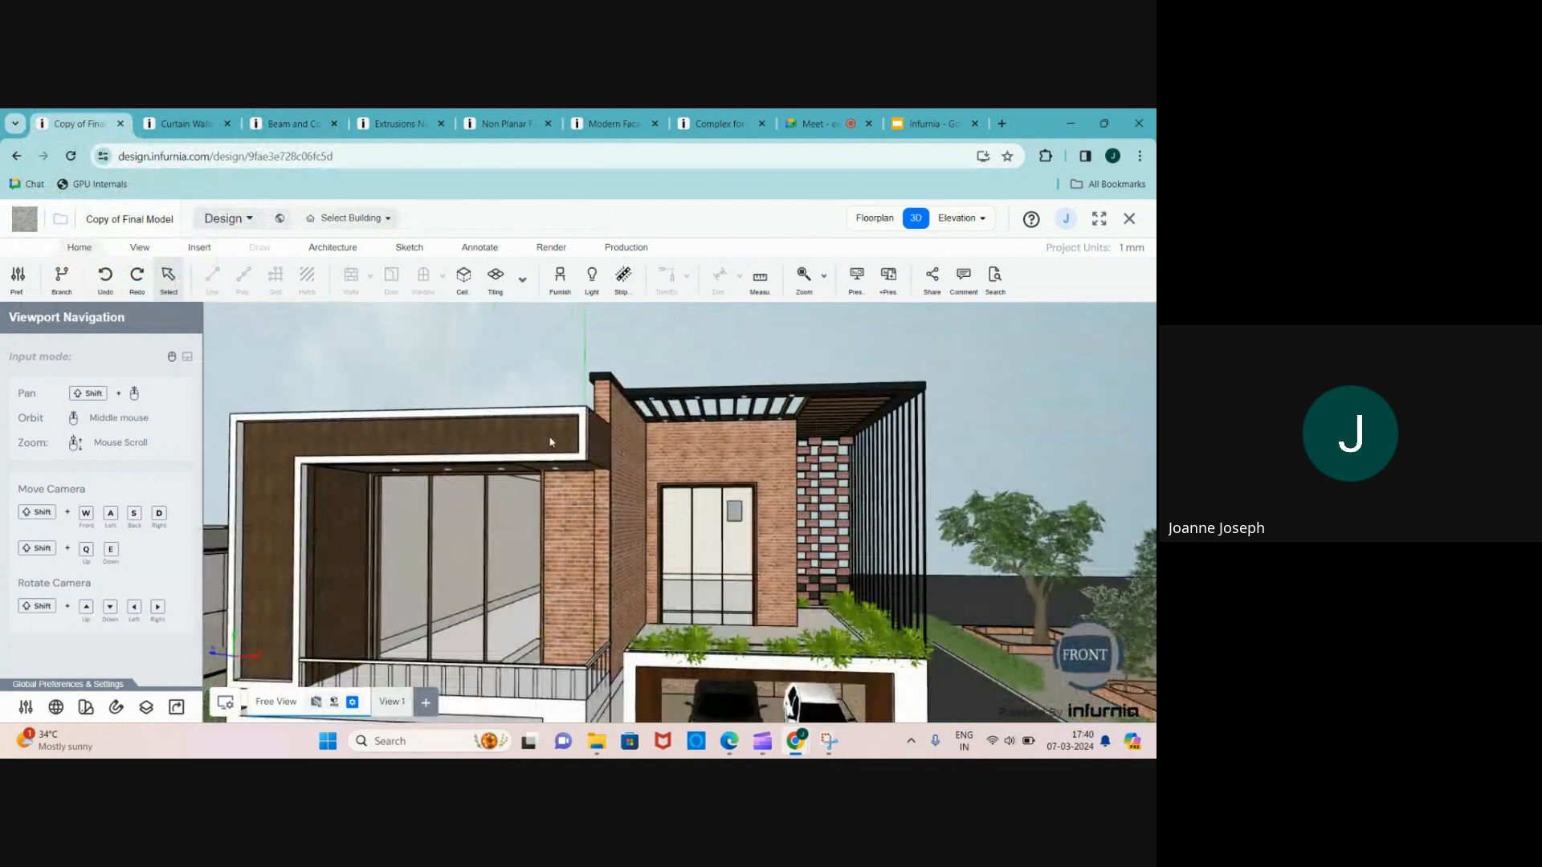
scroll(301, 464, up, 3)
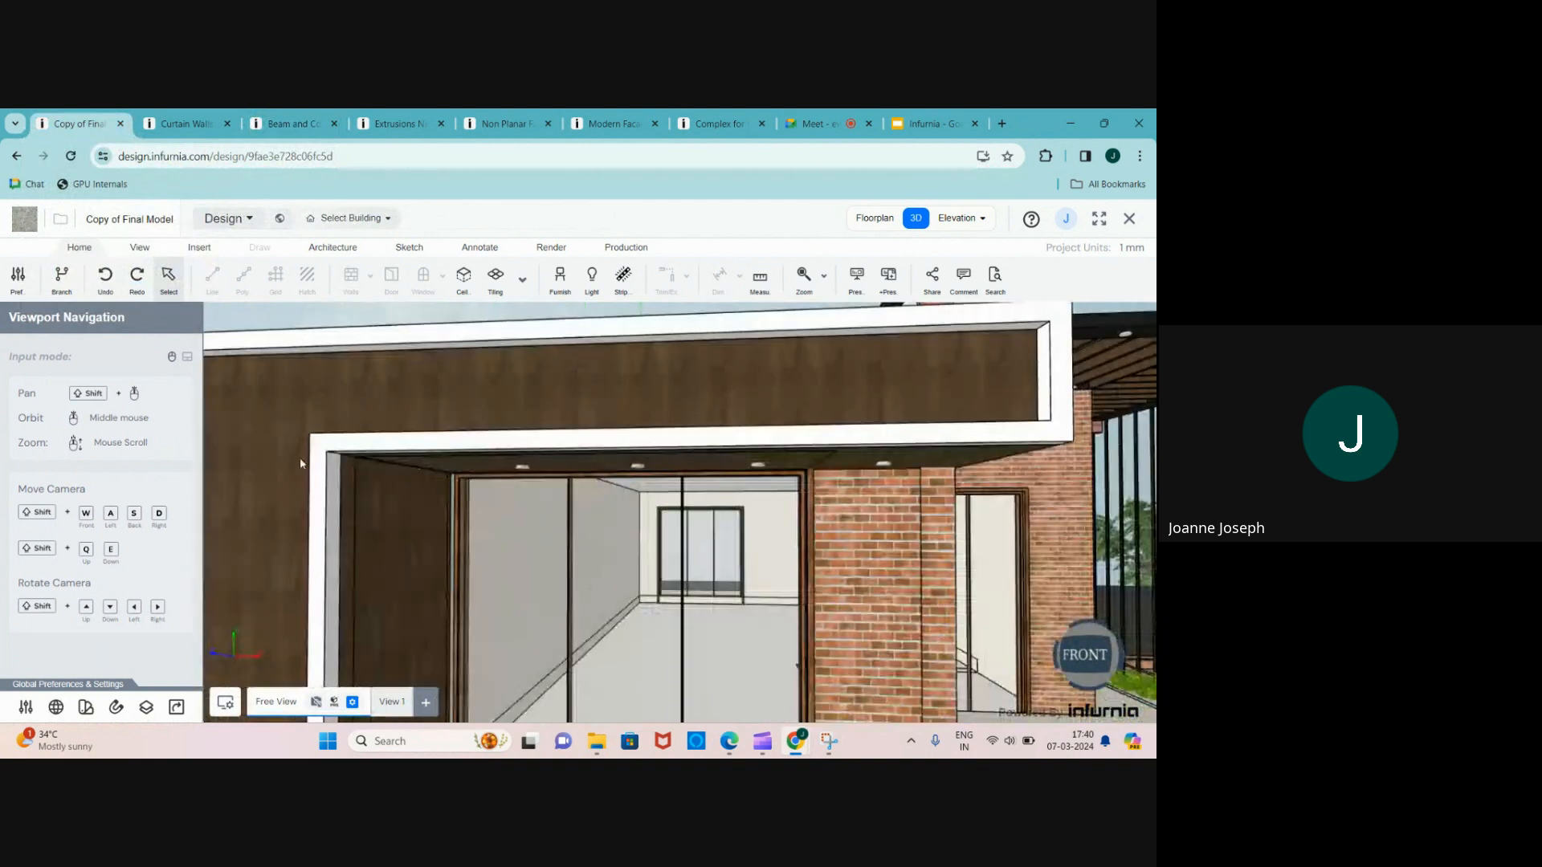
scroll(690, 437, down, 5)
scroll(691, 437, up, 3)
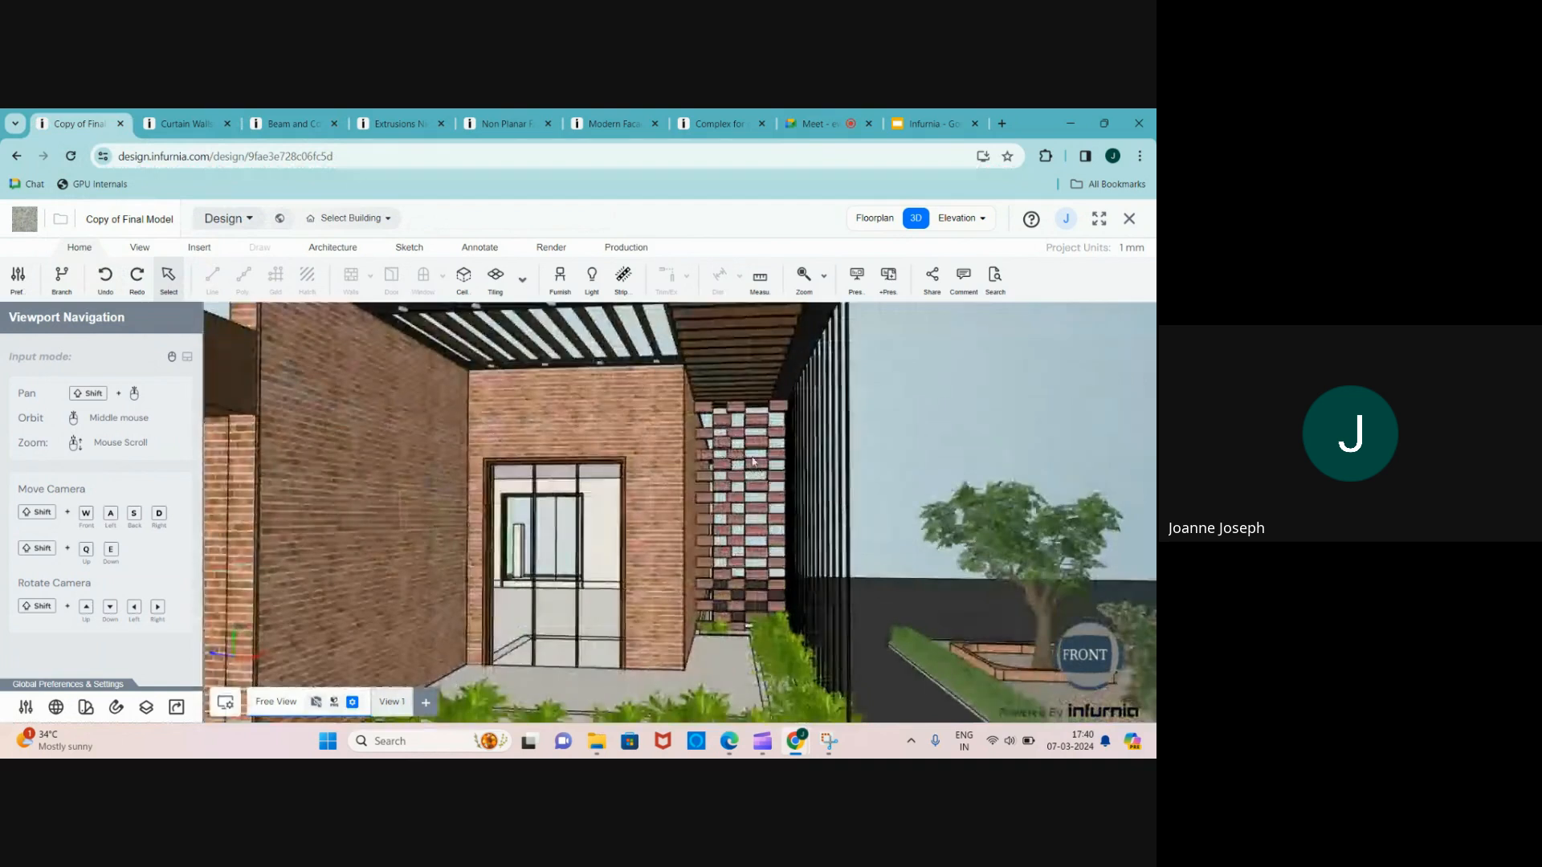
scroll(684, 574, down, 1)
scroll(684, 574, down, 2)
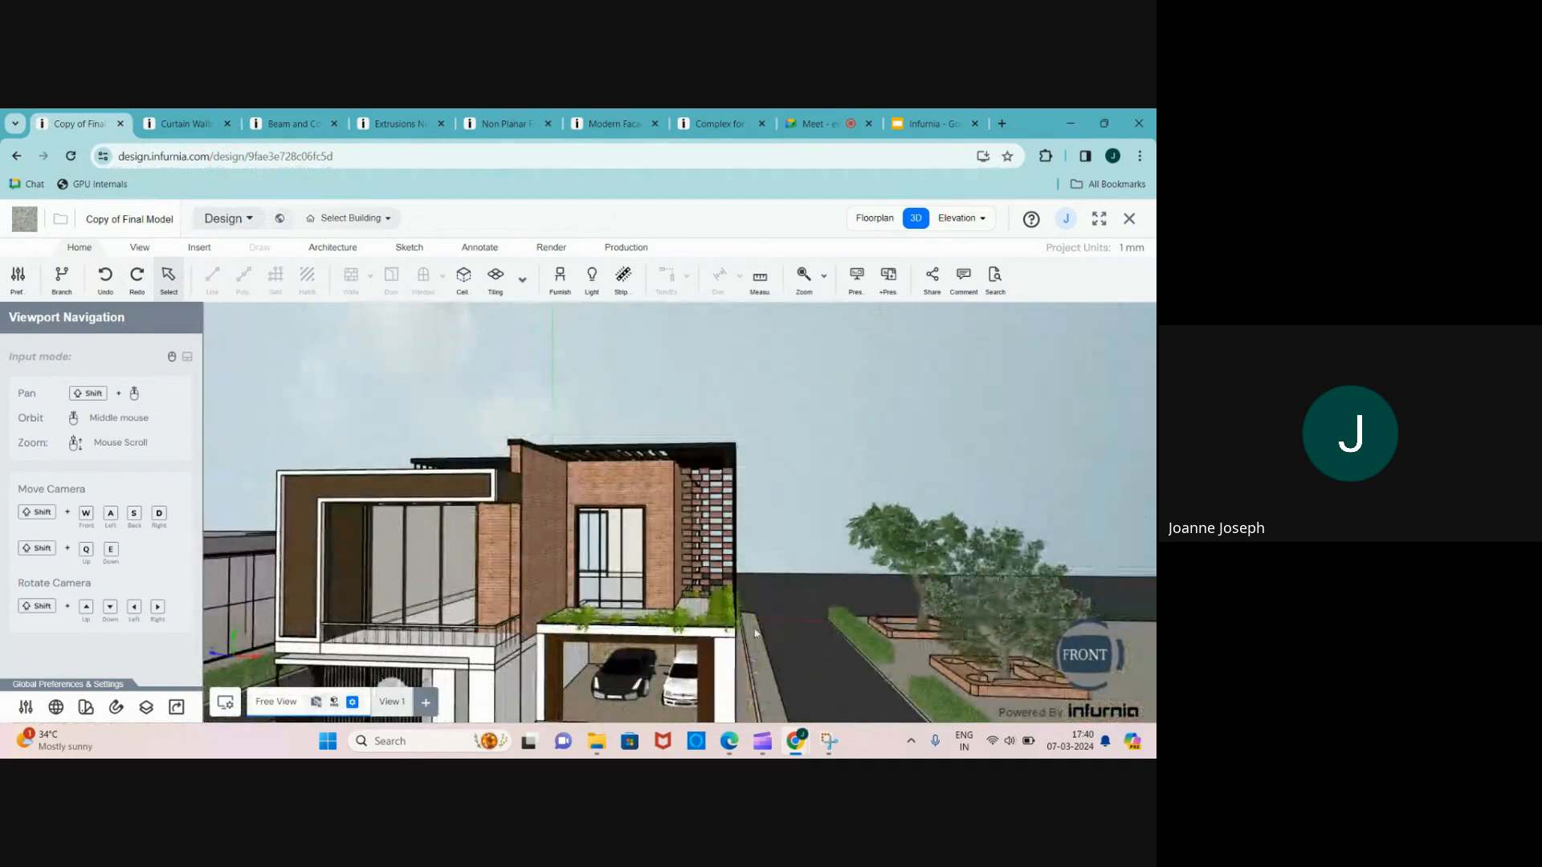
- Examine the final model's side pergola from above and the ground-floor vertical slat screen with its circular cutouts
scroll(694, 594, down, 2)
scroll(704, 619, up, 1)
scroll(704, 619, up, 3)
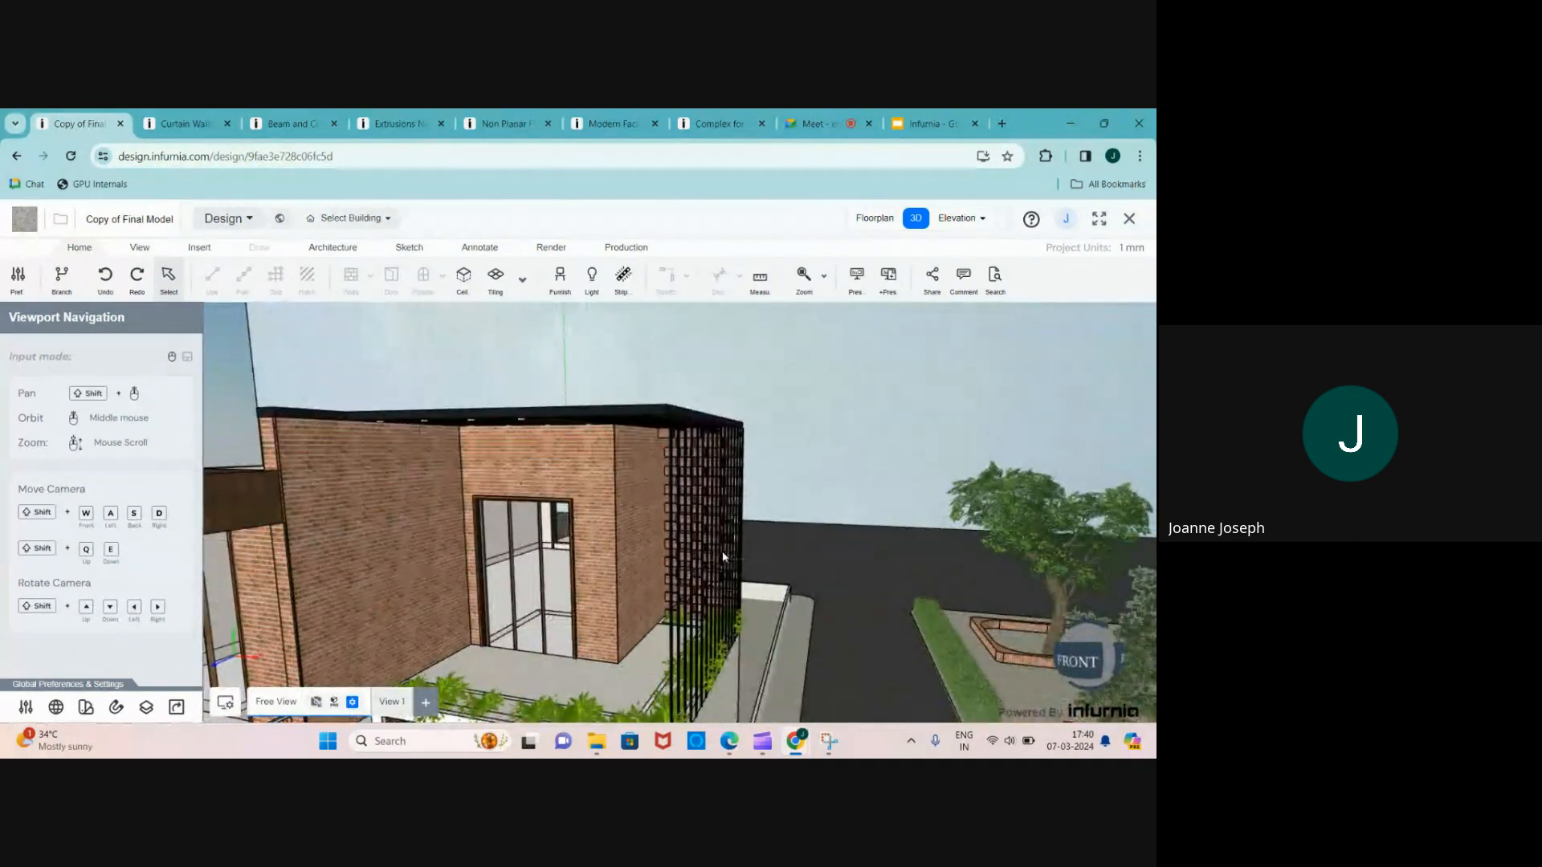
scroll(734, 573, down, 2)
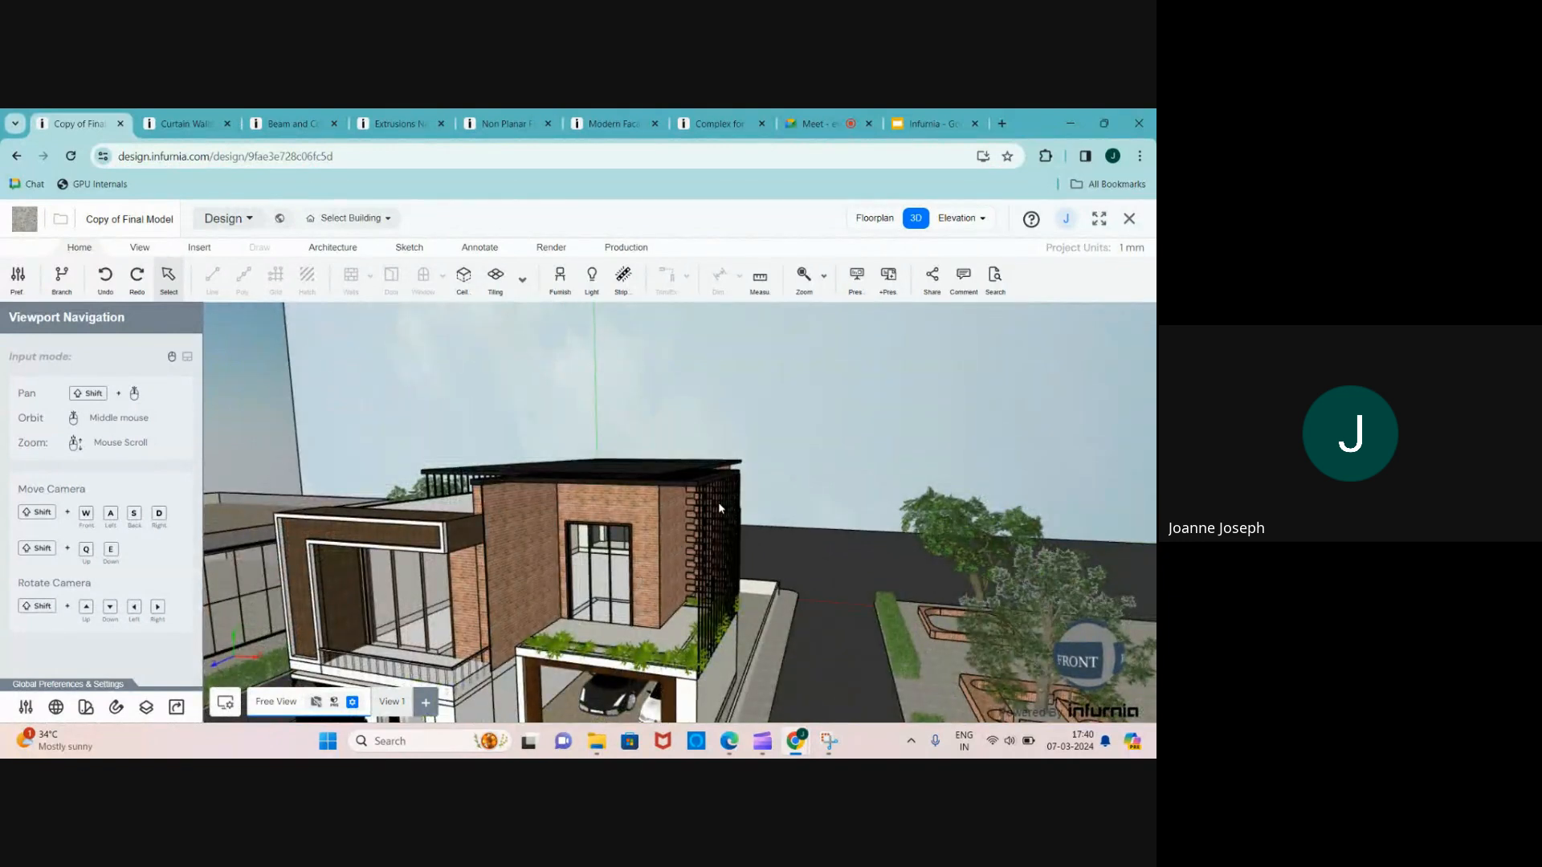
scroll(722, 498, down, 2)
scroll(526, 616, up, 6)
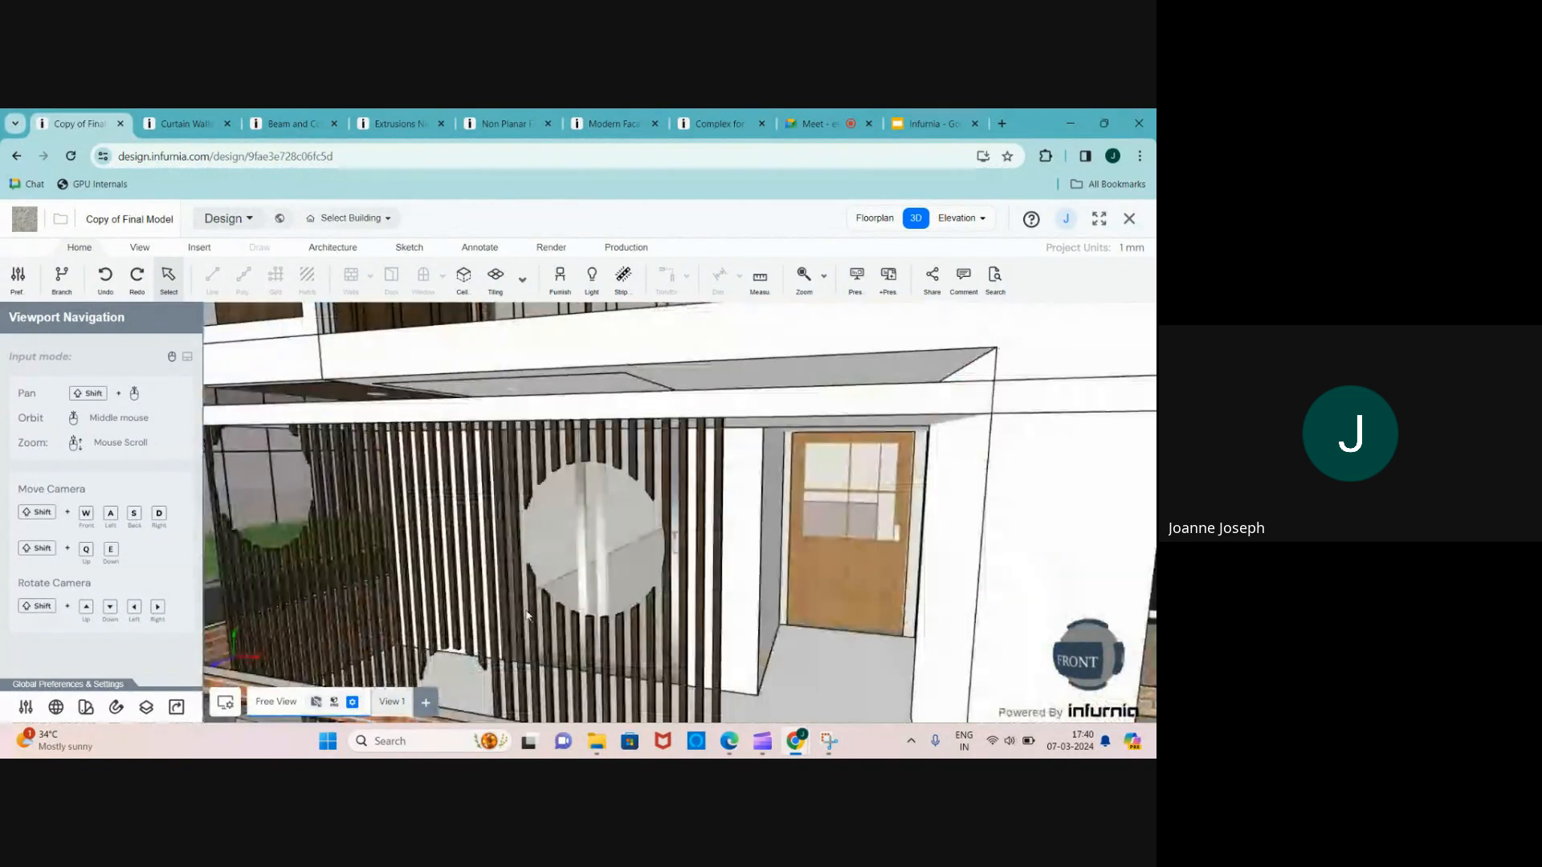
scroll(526, 616, down, 4)
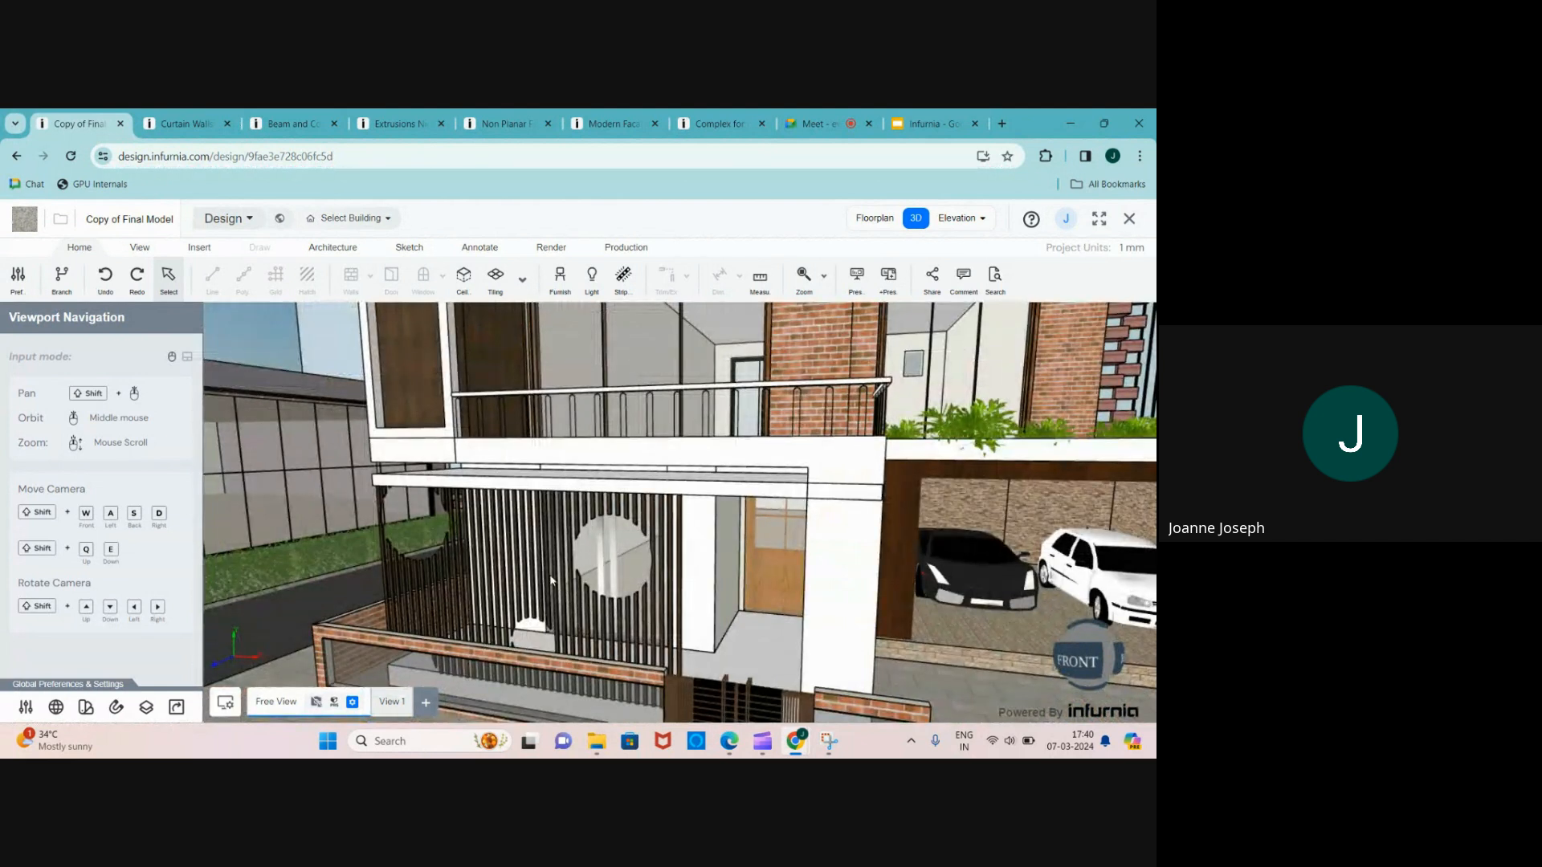
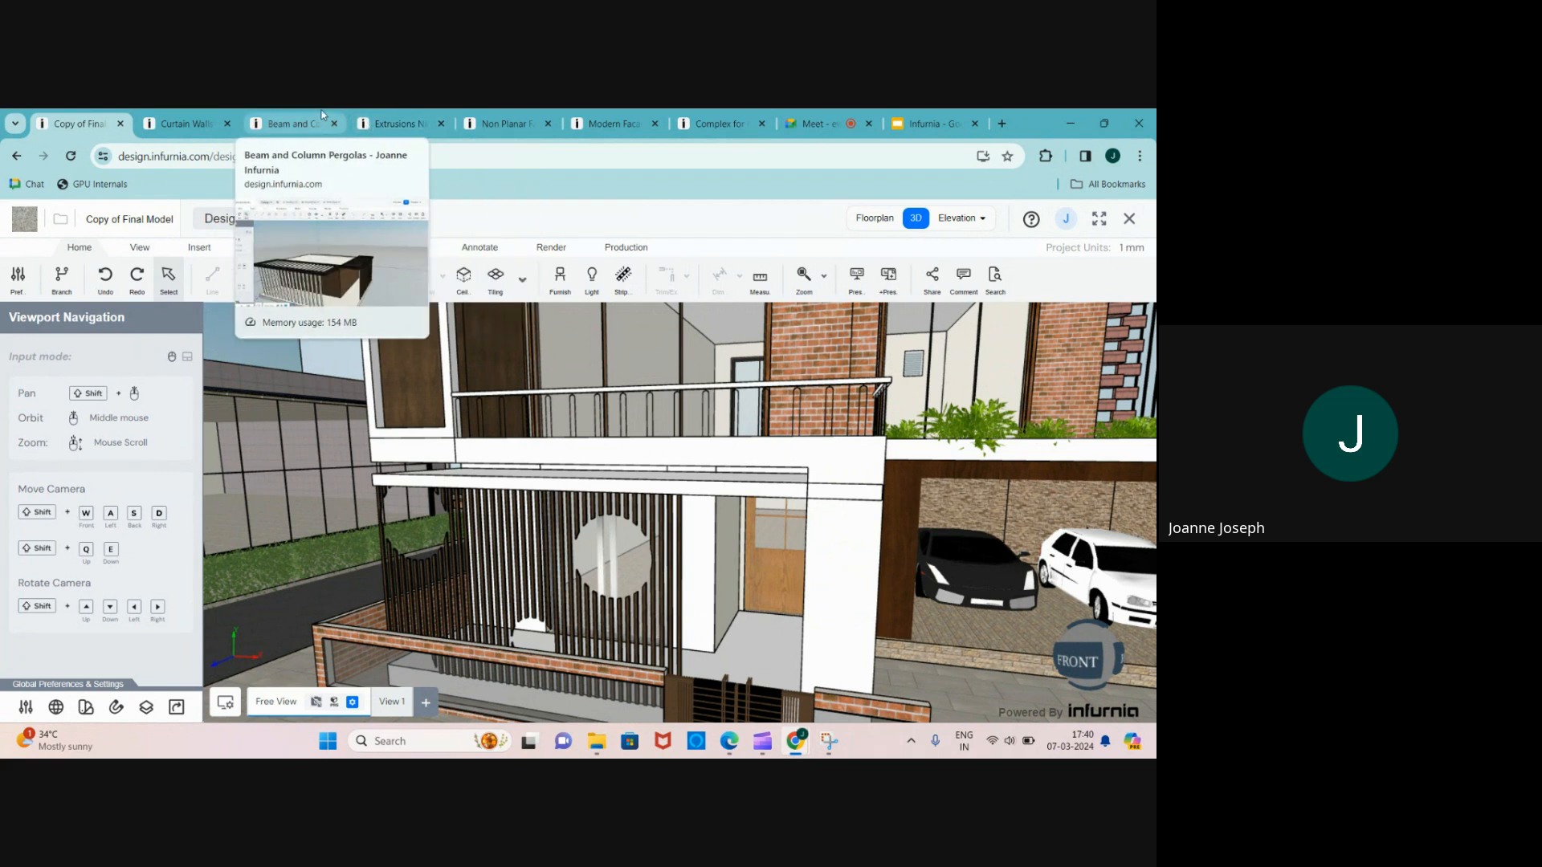
- Switch to the Extrusions Niches design and view its front facade with the extruded frame in 3D
click(383, 118)
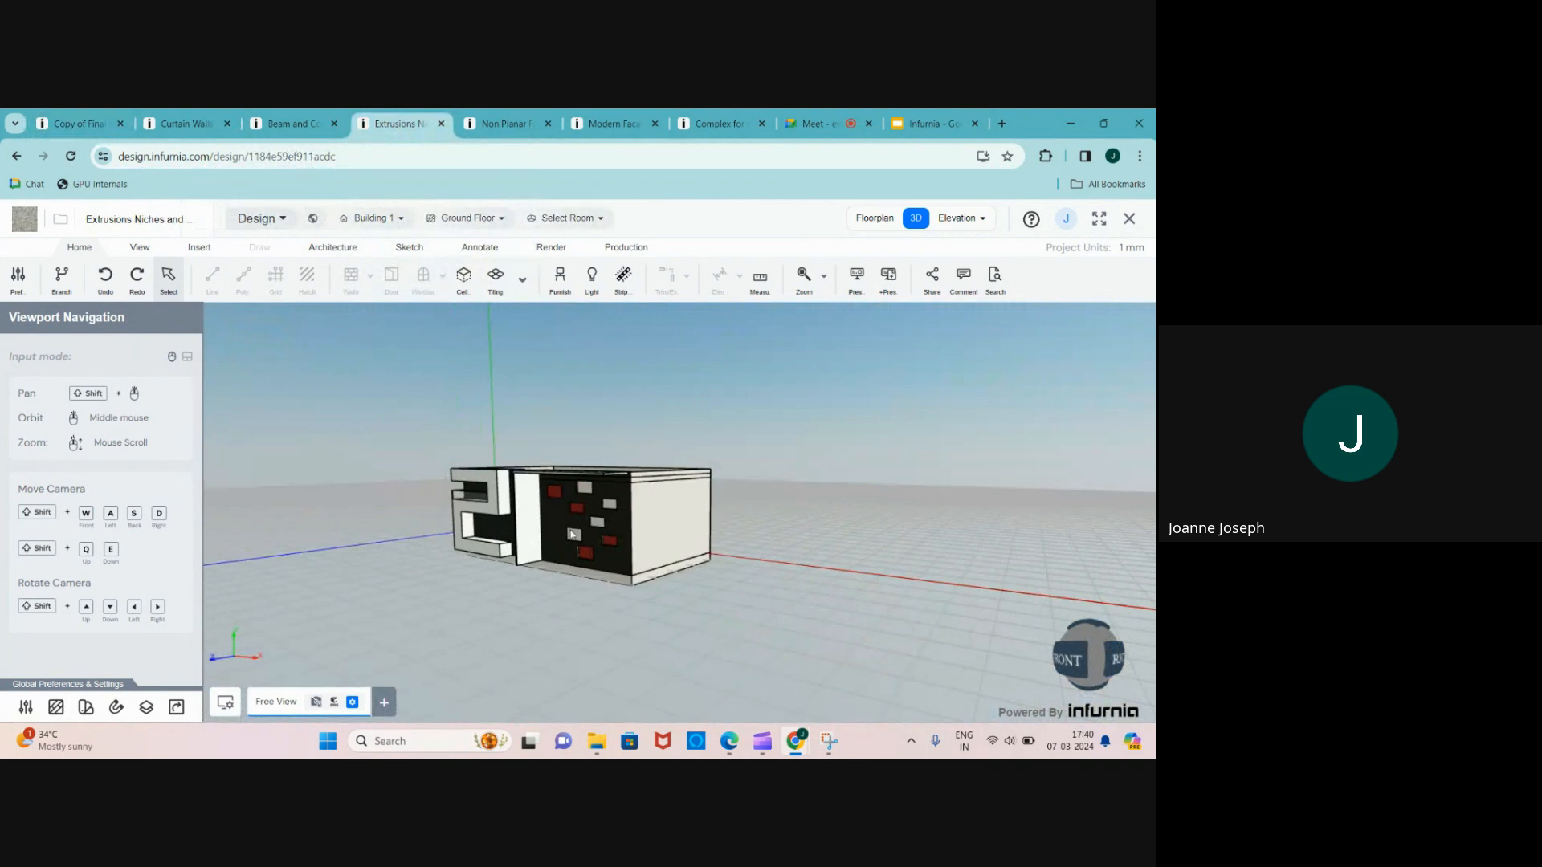
scroll(616, 540, up, 3)
middle_drag(643, 572, 449, 554)
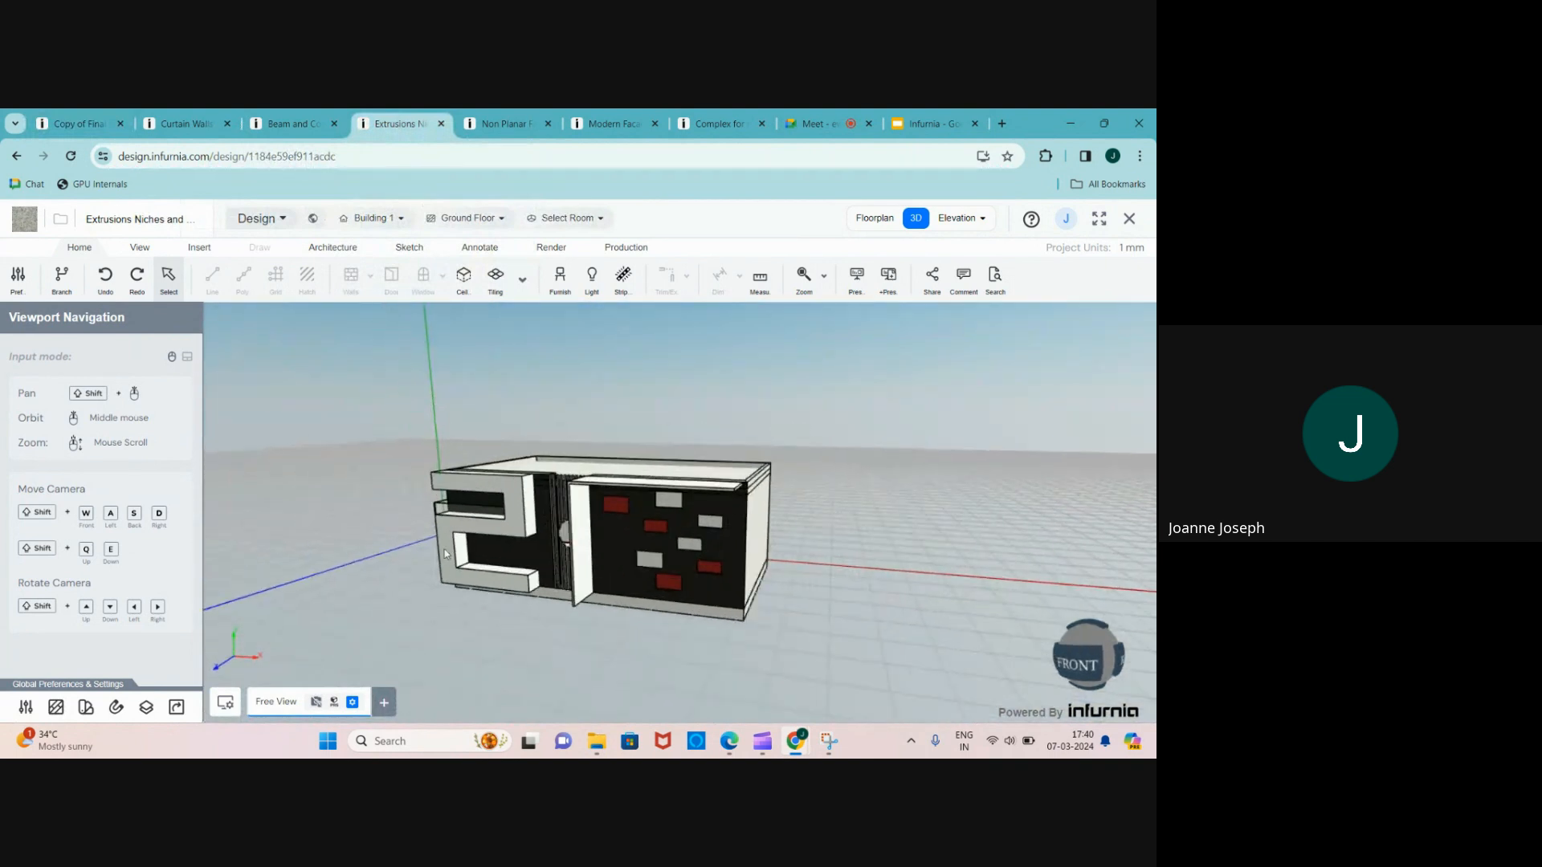
scroll(436, 551, up, 3)
scroll(436, 550, up, 4)
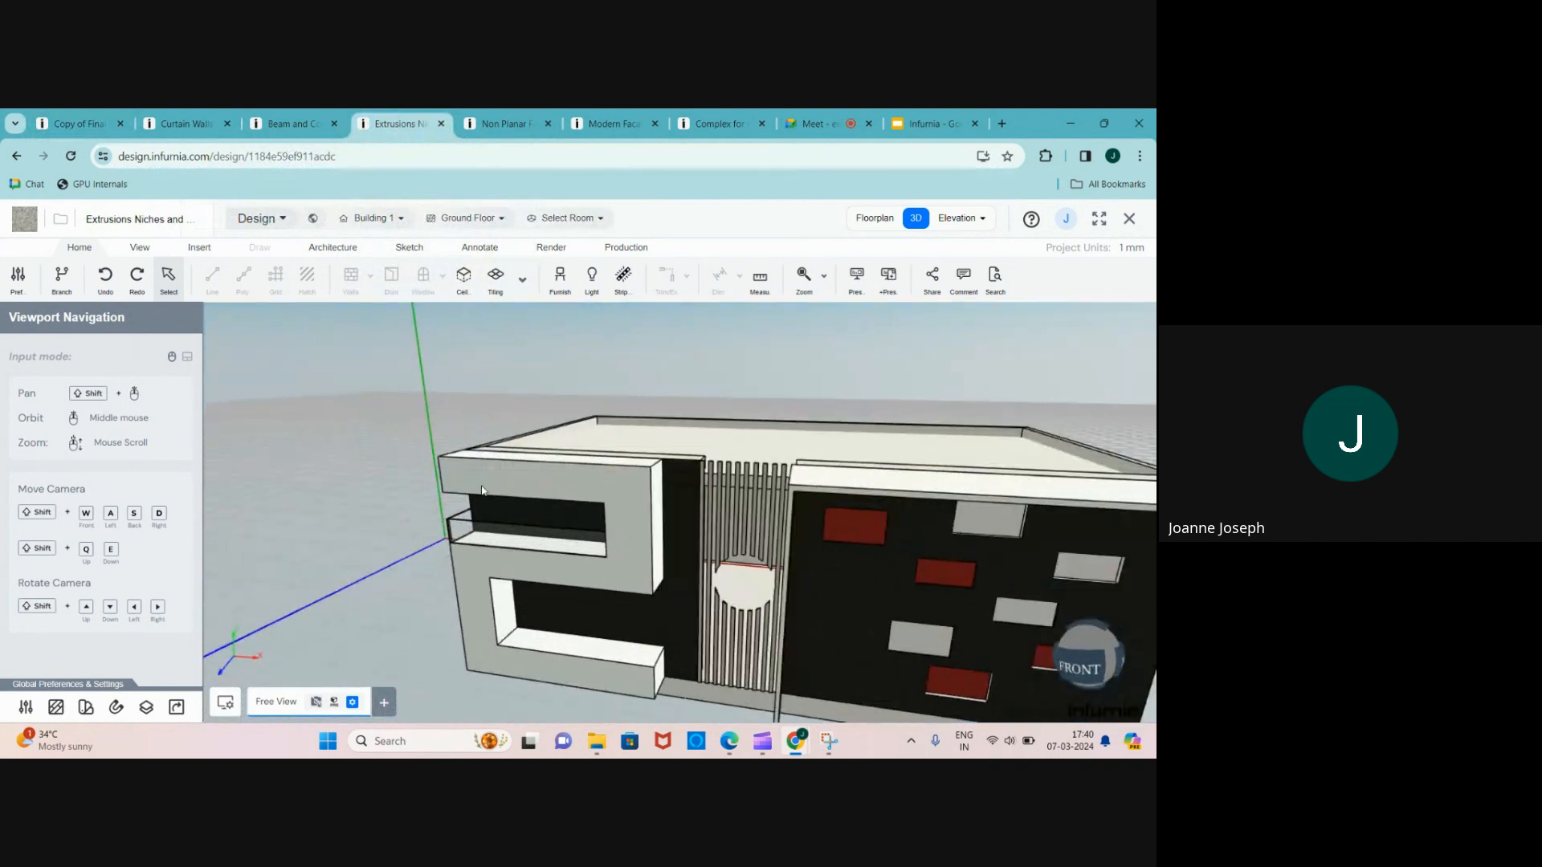
scroll(503, 501, down, 1)
scroll(503, 495, up, 1)
scroll(502, 496, up, 3)
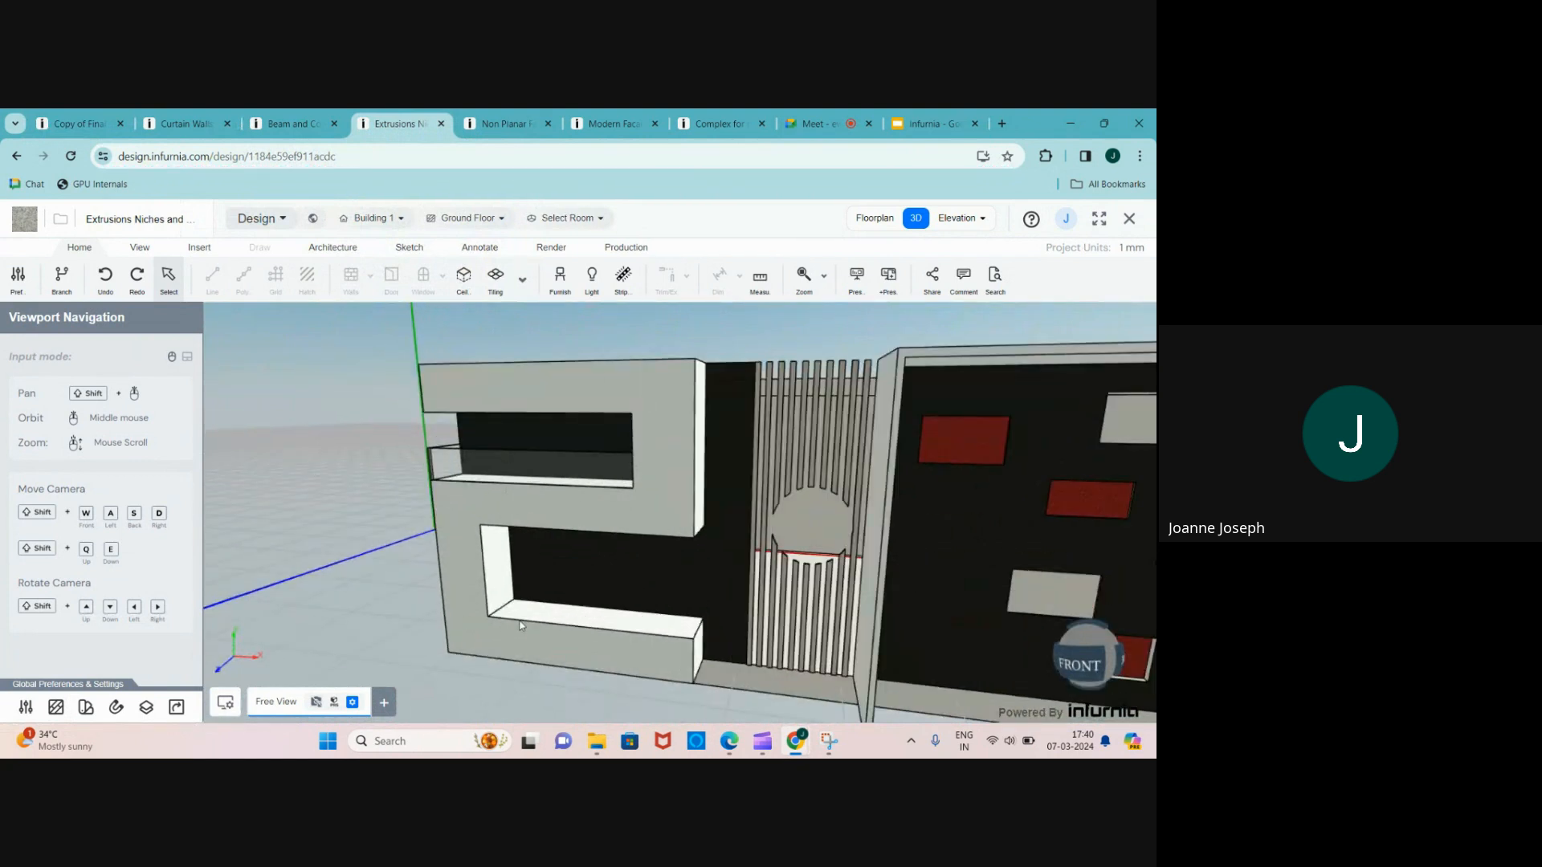
- Examine the extruded frame's upper opening and its glass railing from close up and farther away
scroll(524, 451, up, 2)
middle_drag(524, 451, 522, 477)
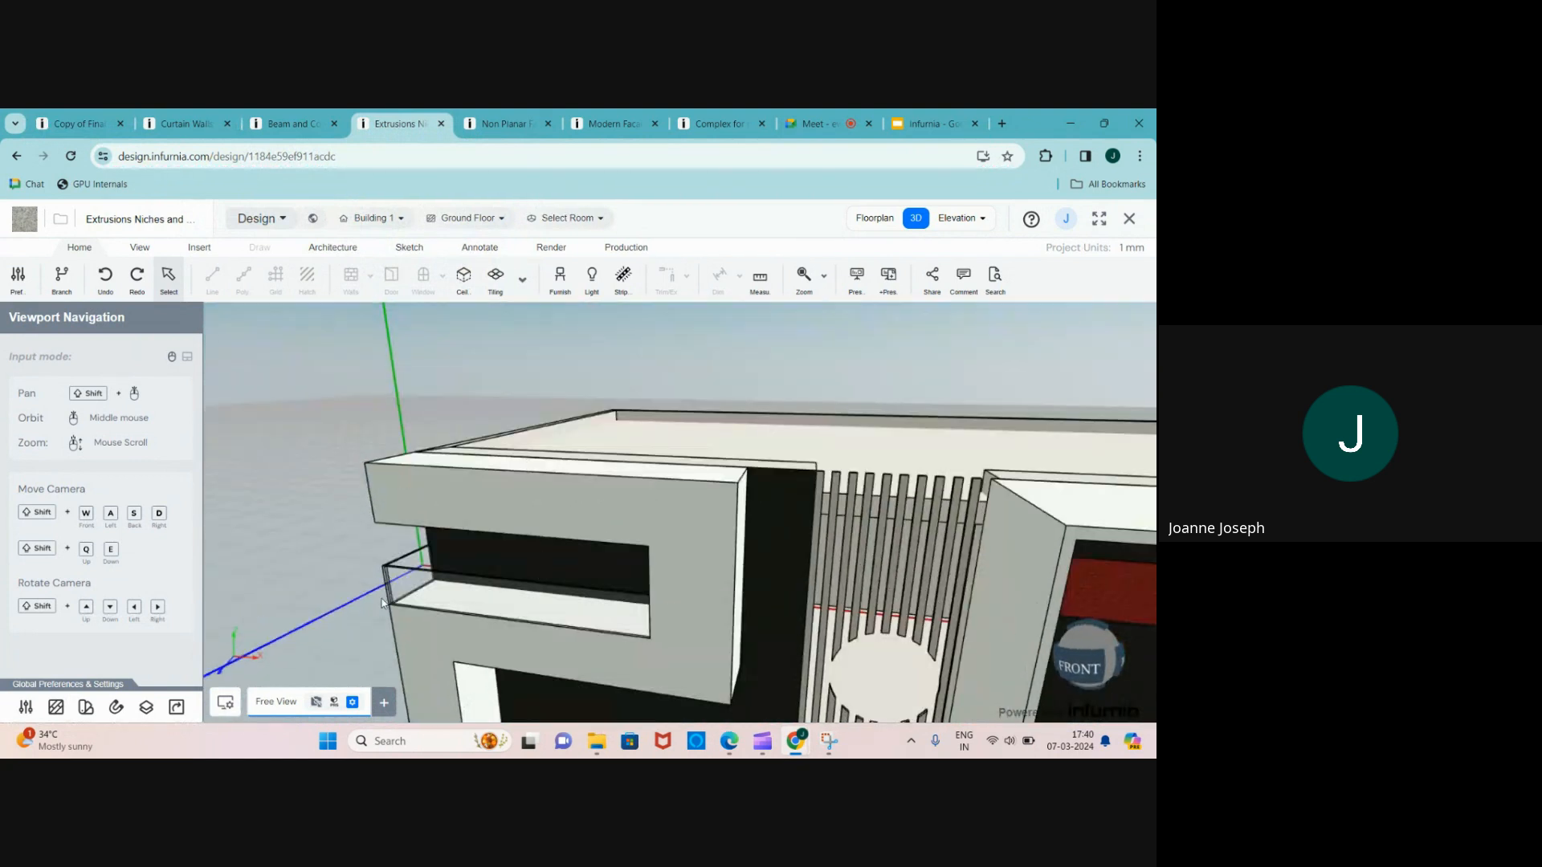
scroll(383, 603, up, 4)
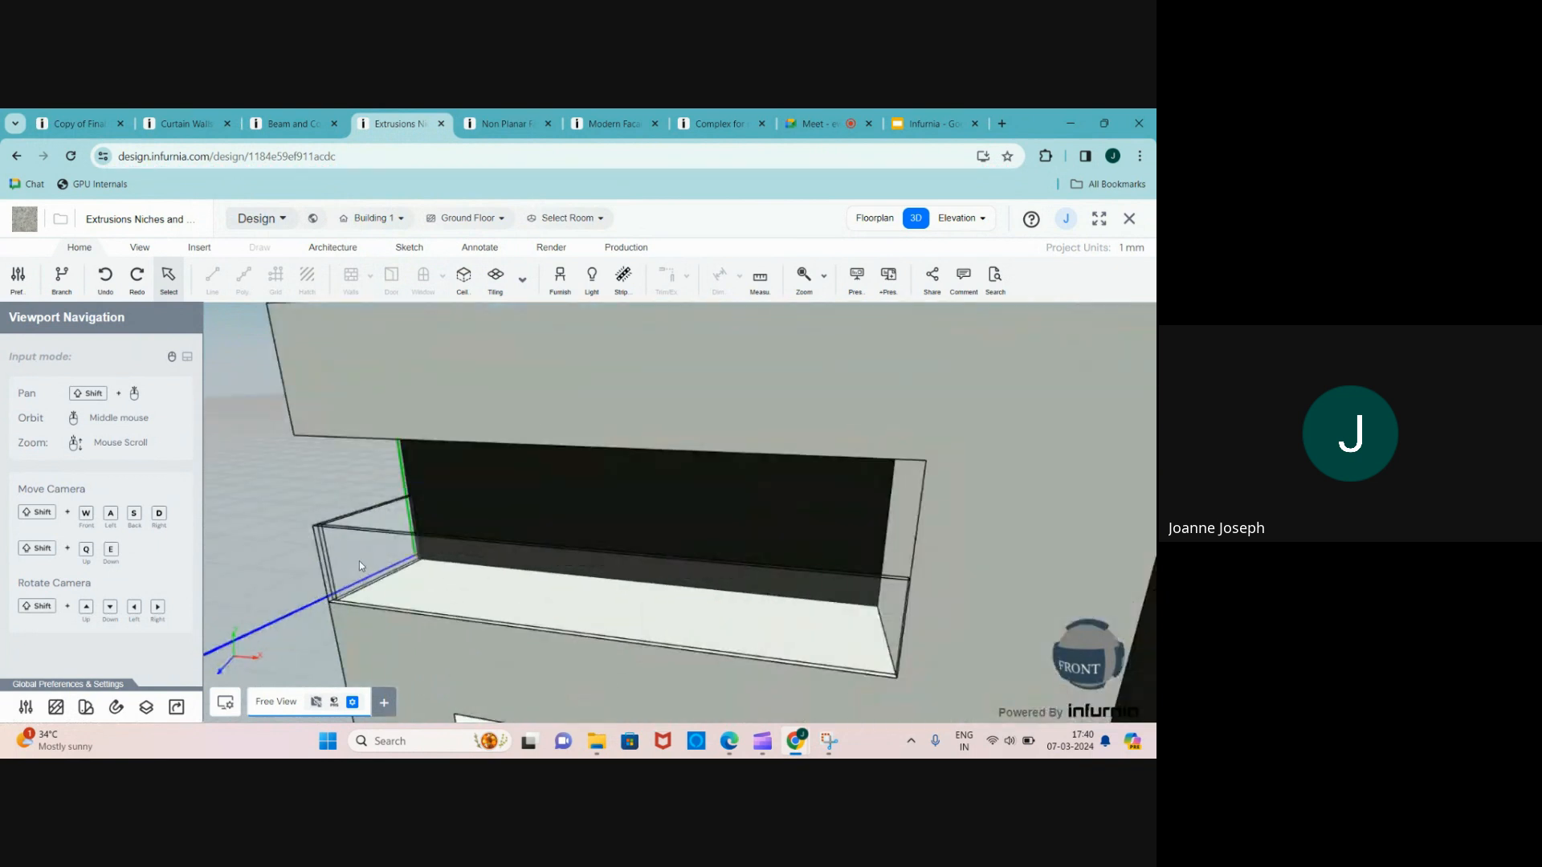
scroll(275, 471, down, 5)
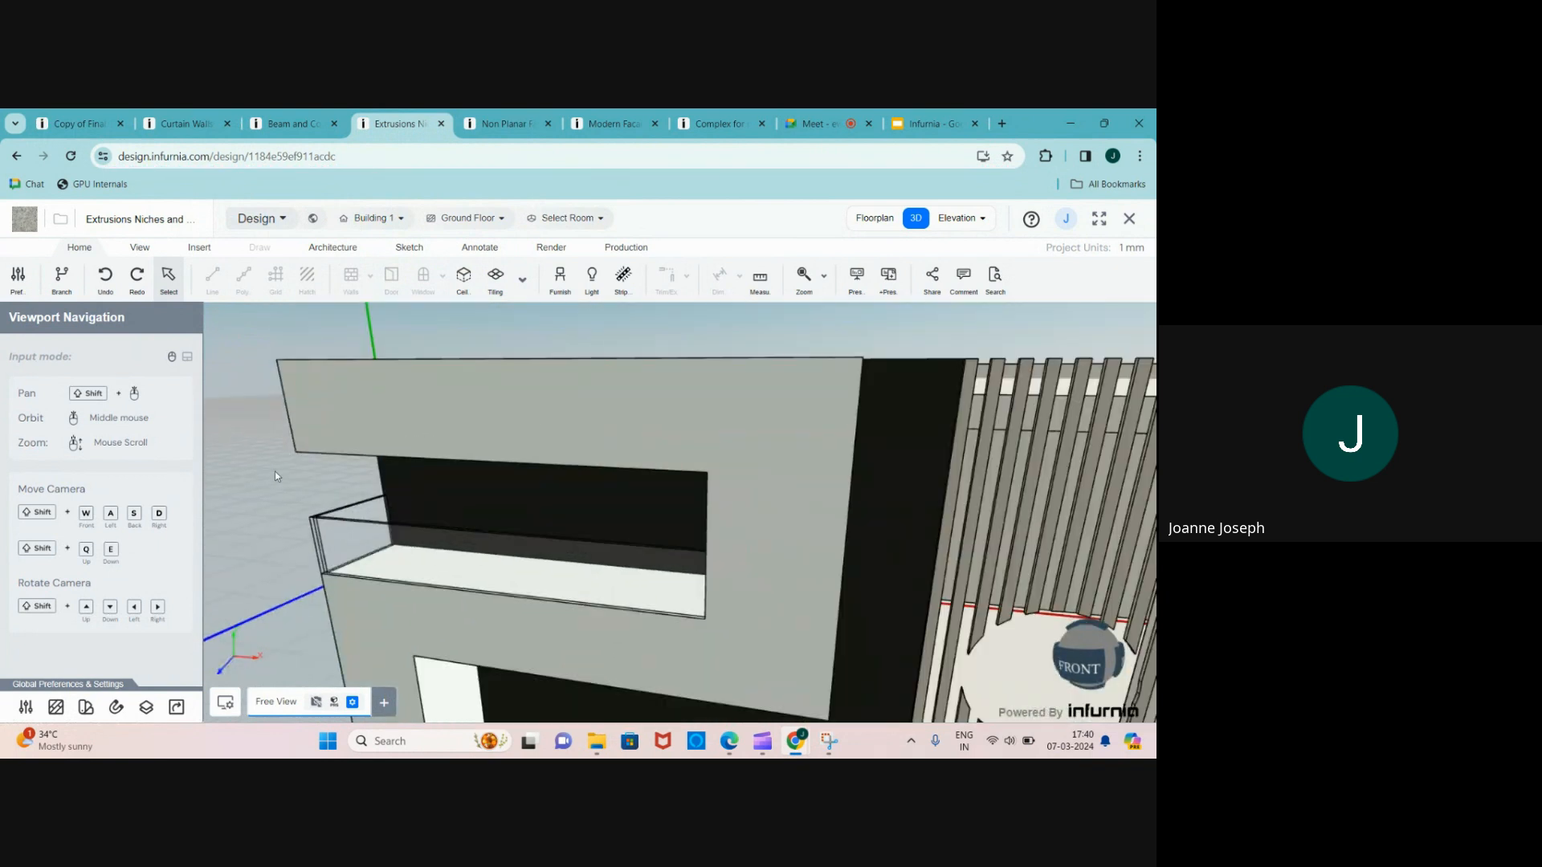
scroll(484, 576, up, 2)
scroll(660, 608, down, 2)
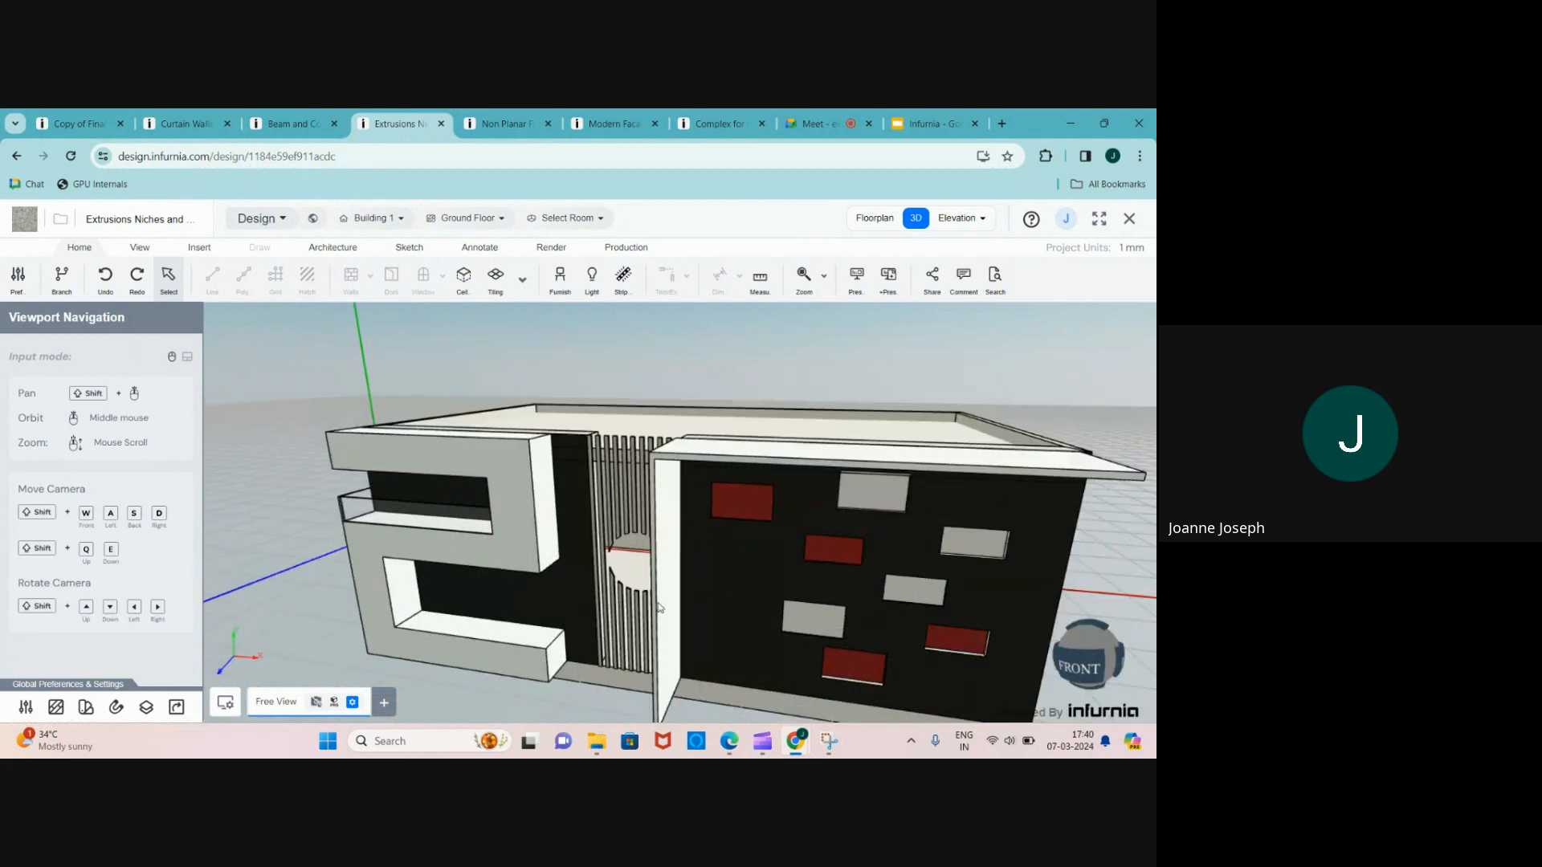
- Examine the vertical slats with the circular cutout and the projecting white wall beside the niches
scroll(673, 606, up, 2)
scroll(673, 605, up, 3)
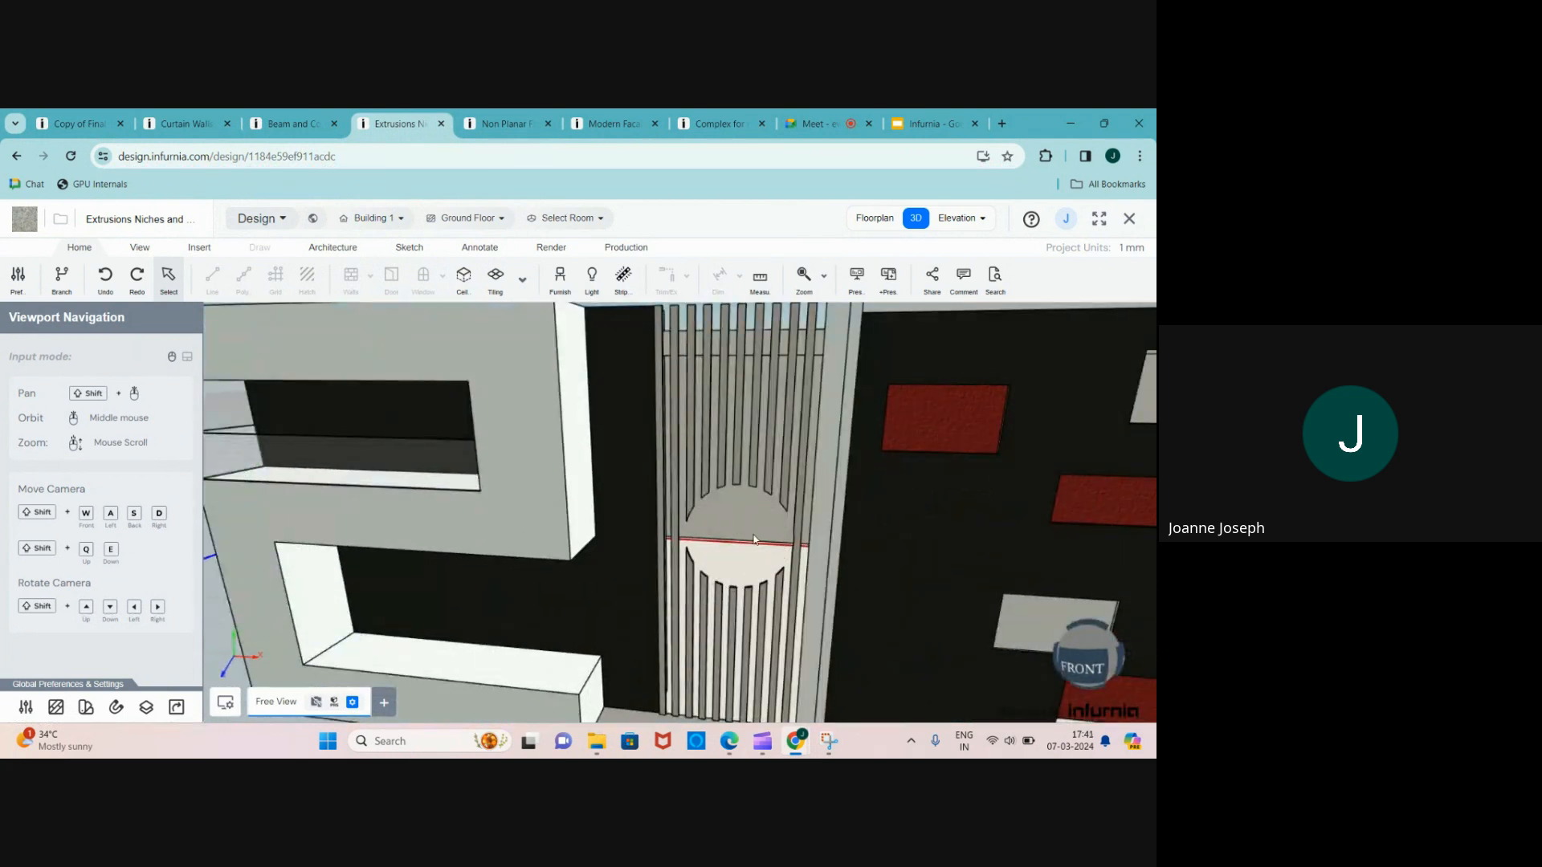
scroll(711, 578, down, 5)
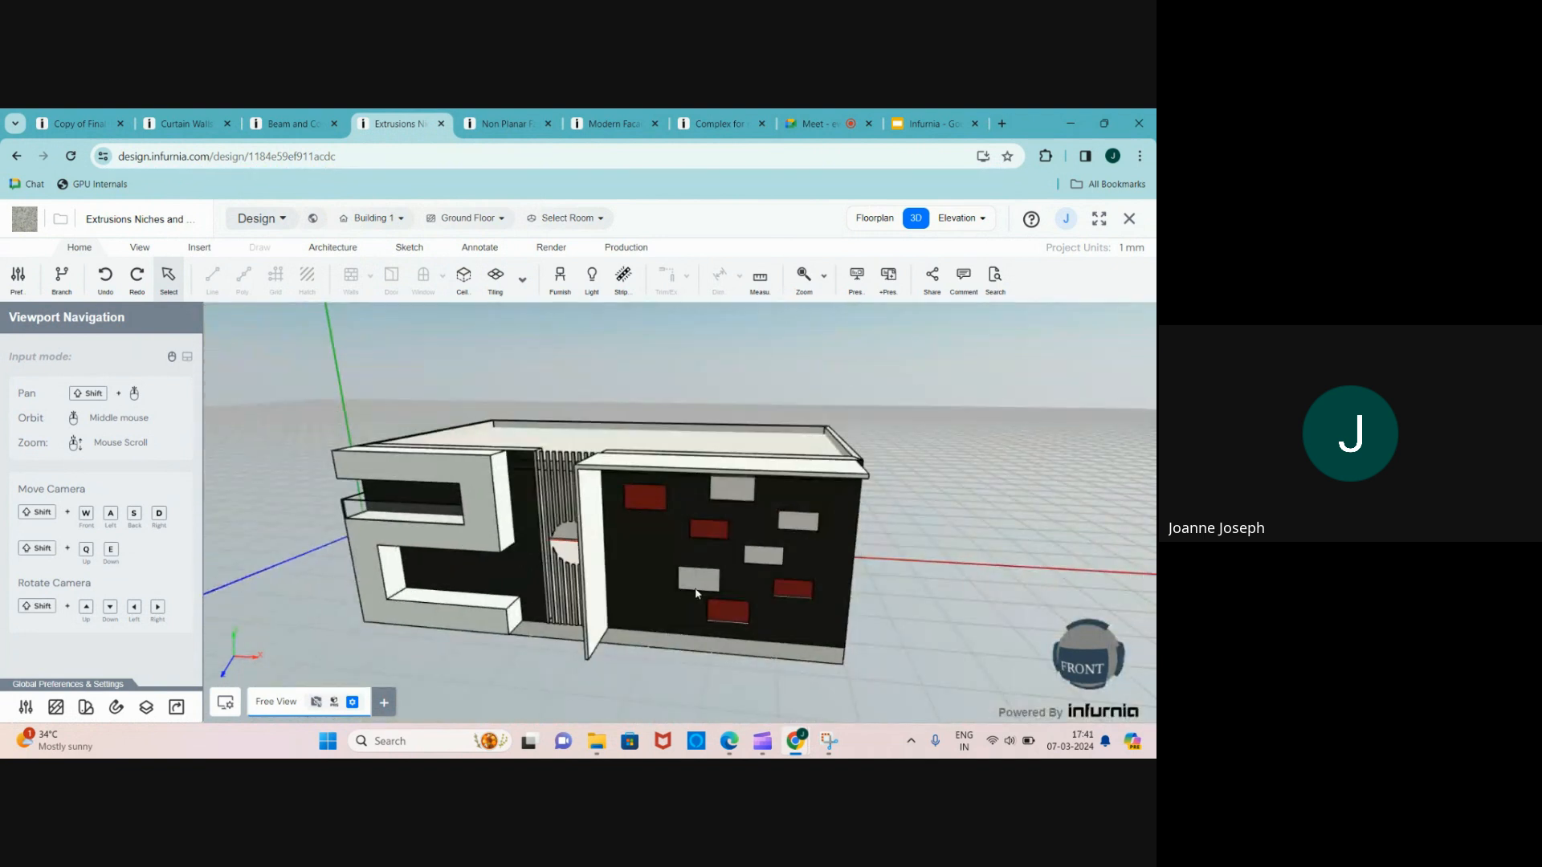
middle_drag(697, 594, 677, 595)
scroll(678, 595, up, 2)
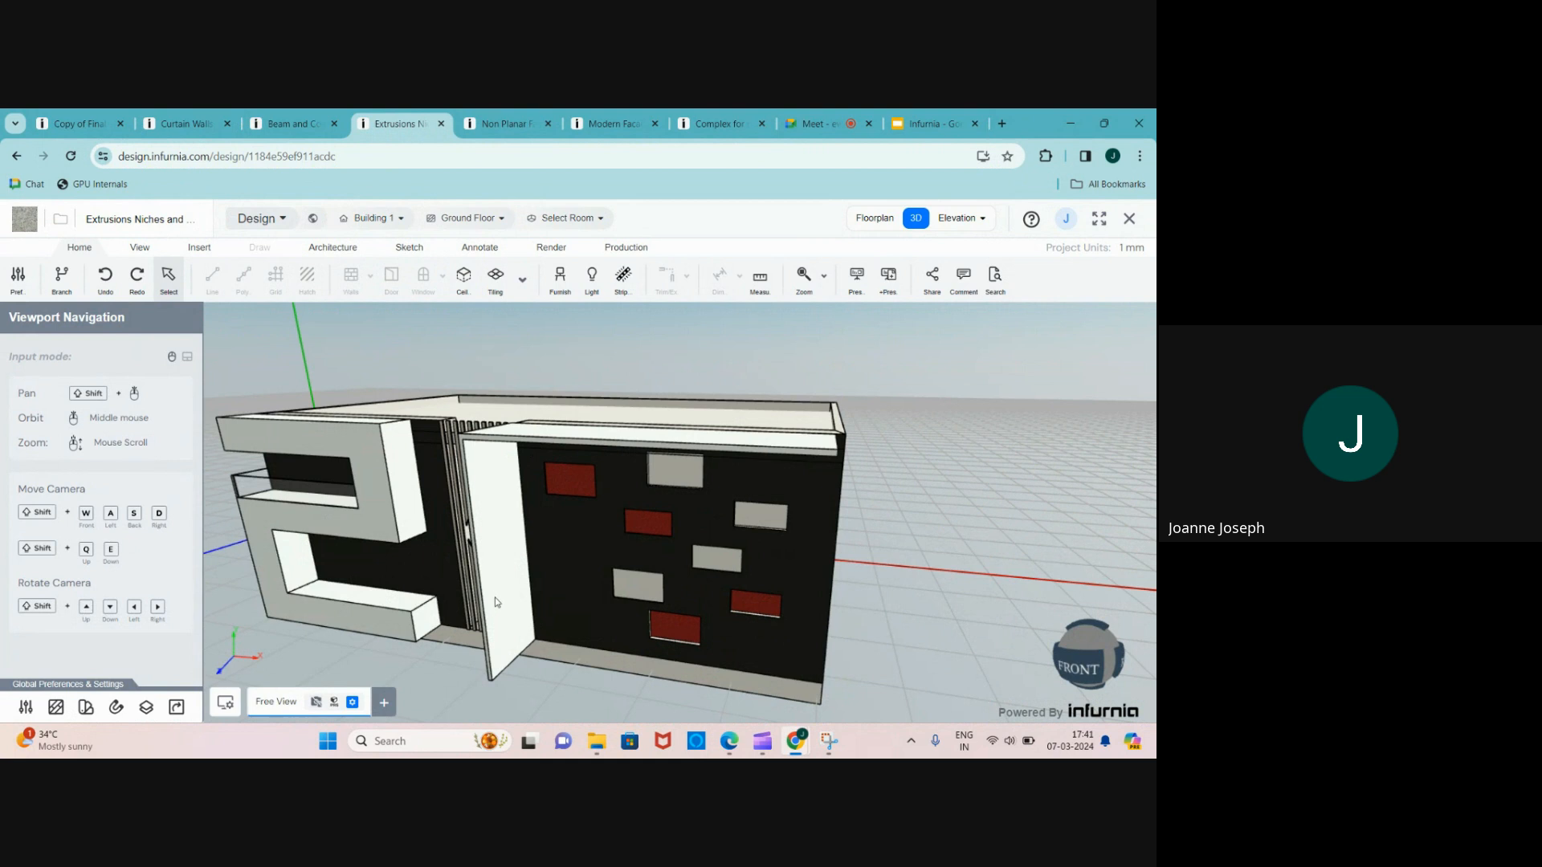
- View slide 10 in the Google Slides presentation, return to the Extrusions Niches design, and examine the red and grey wall niches up close
click(920, 113)
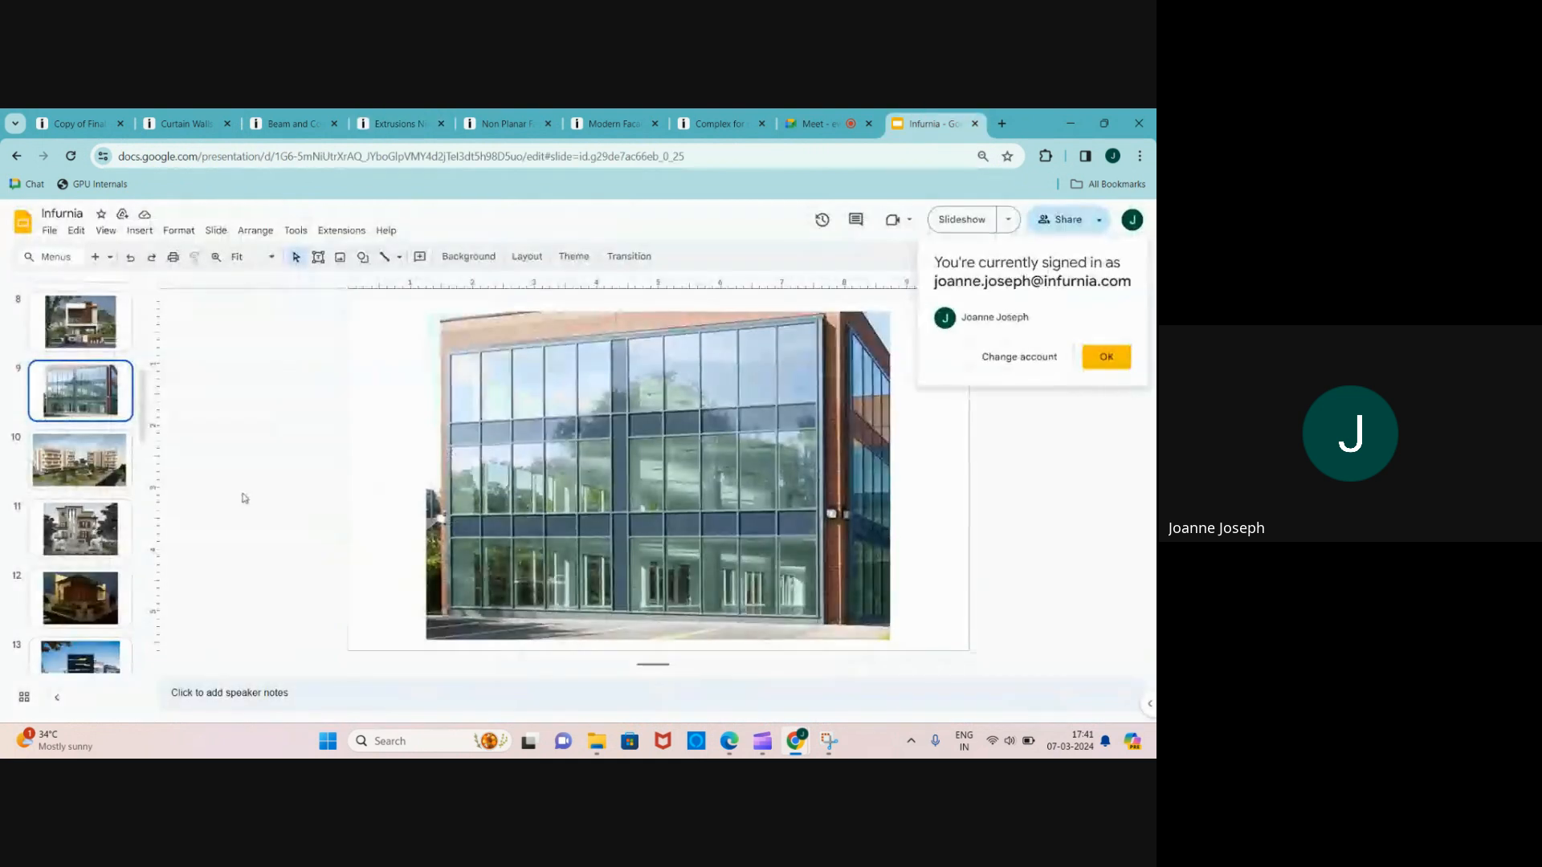
key(Down)
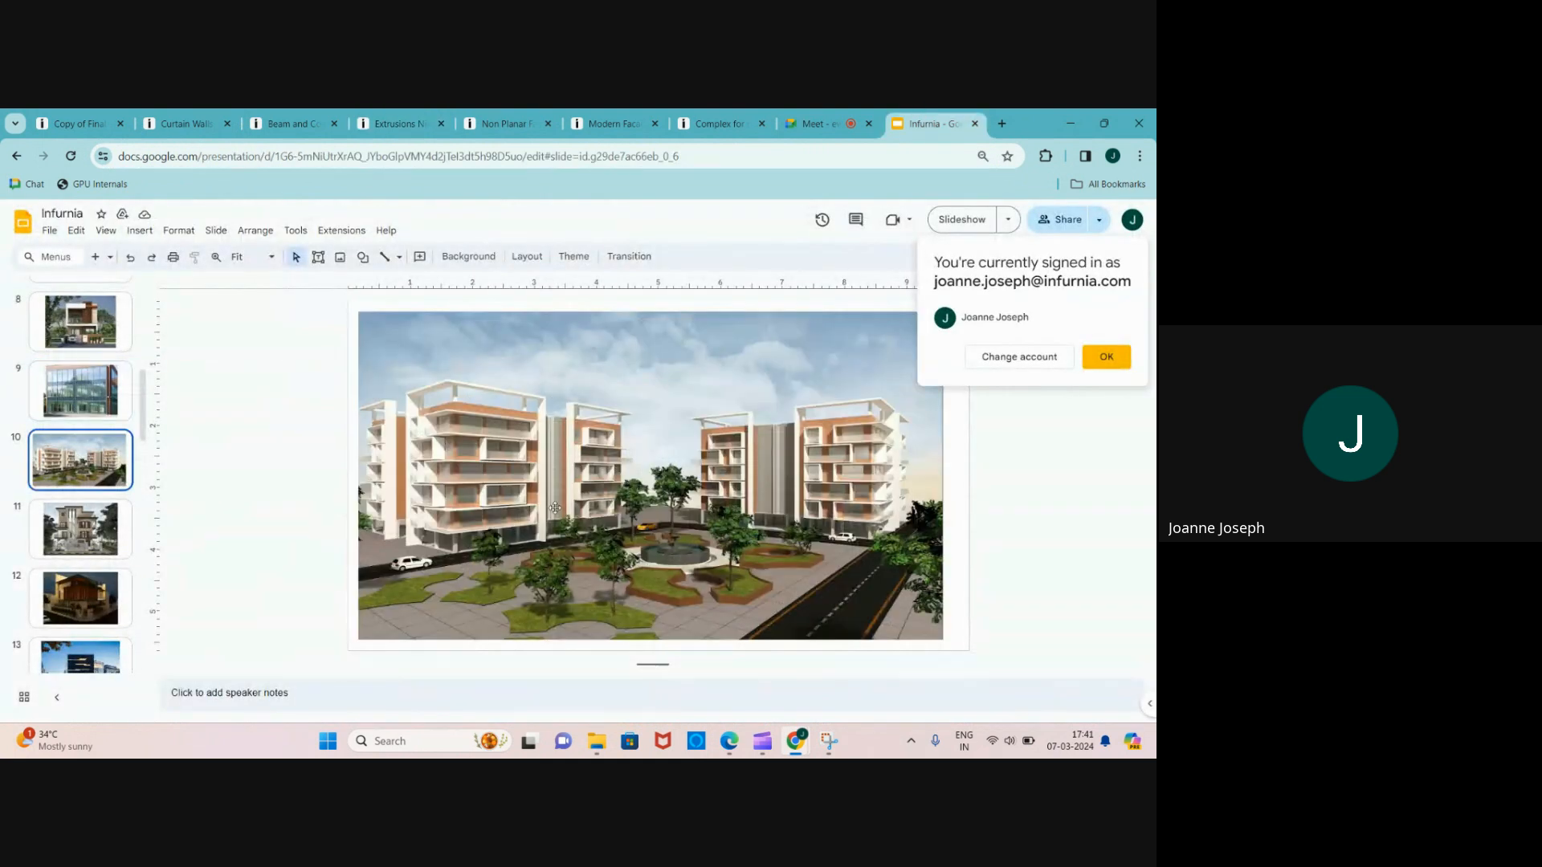
click(398, 123)
scroll(593, 547, up, 3)
scroll(546, 471, down, 1)
scroll(547, 471, up, 3)
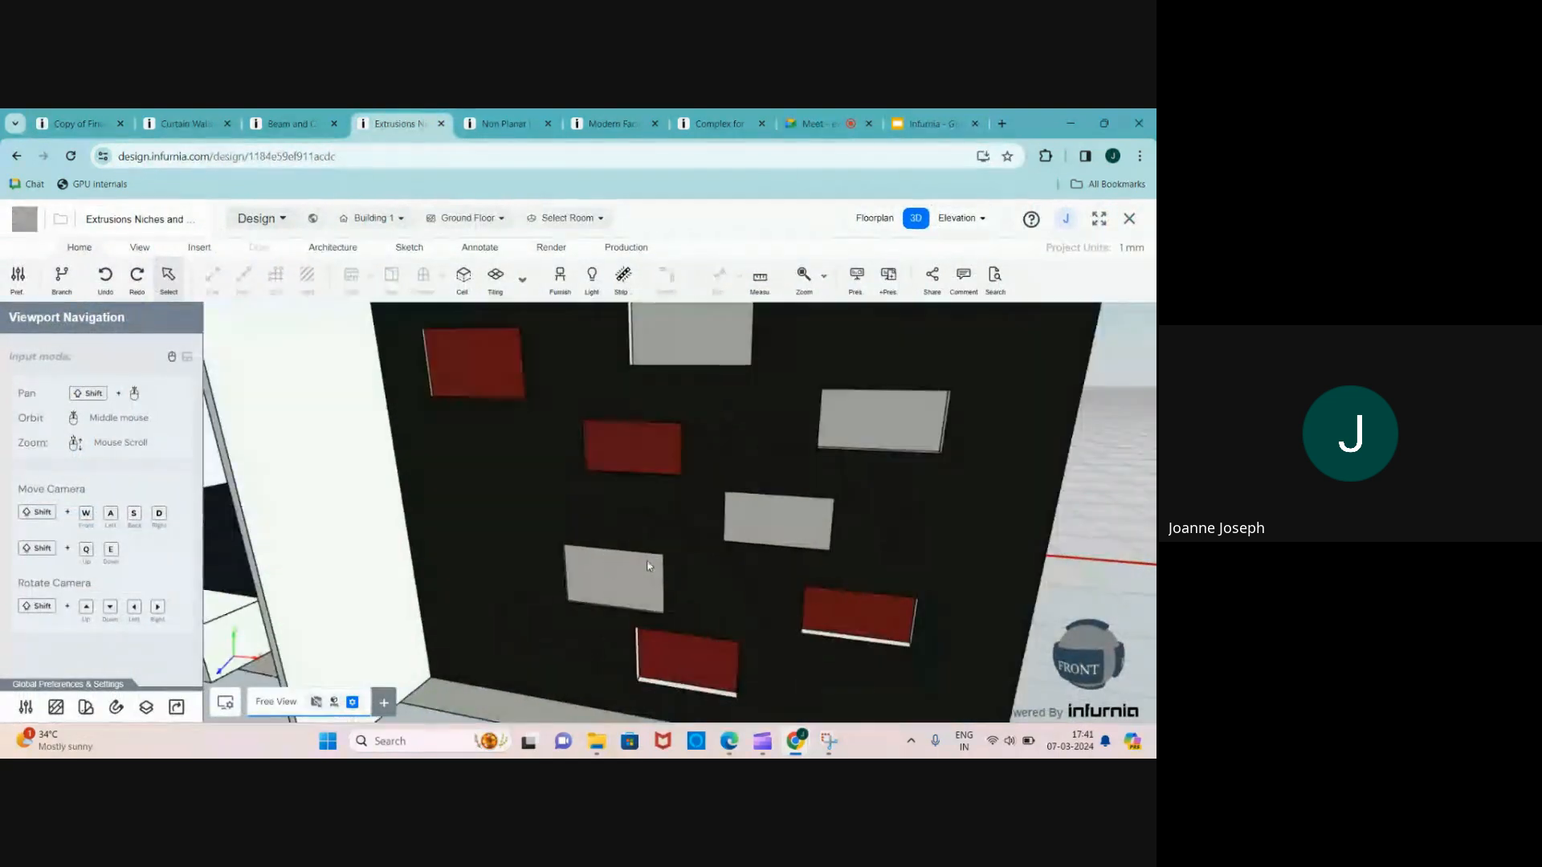
scroll(611, 450, down, 2)
scroll(679, 427, up, 2)
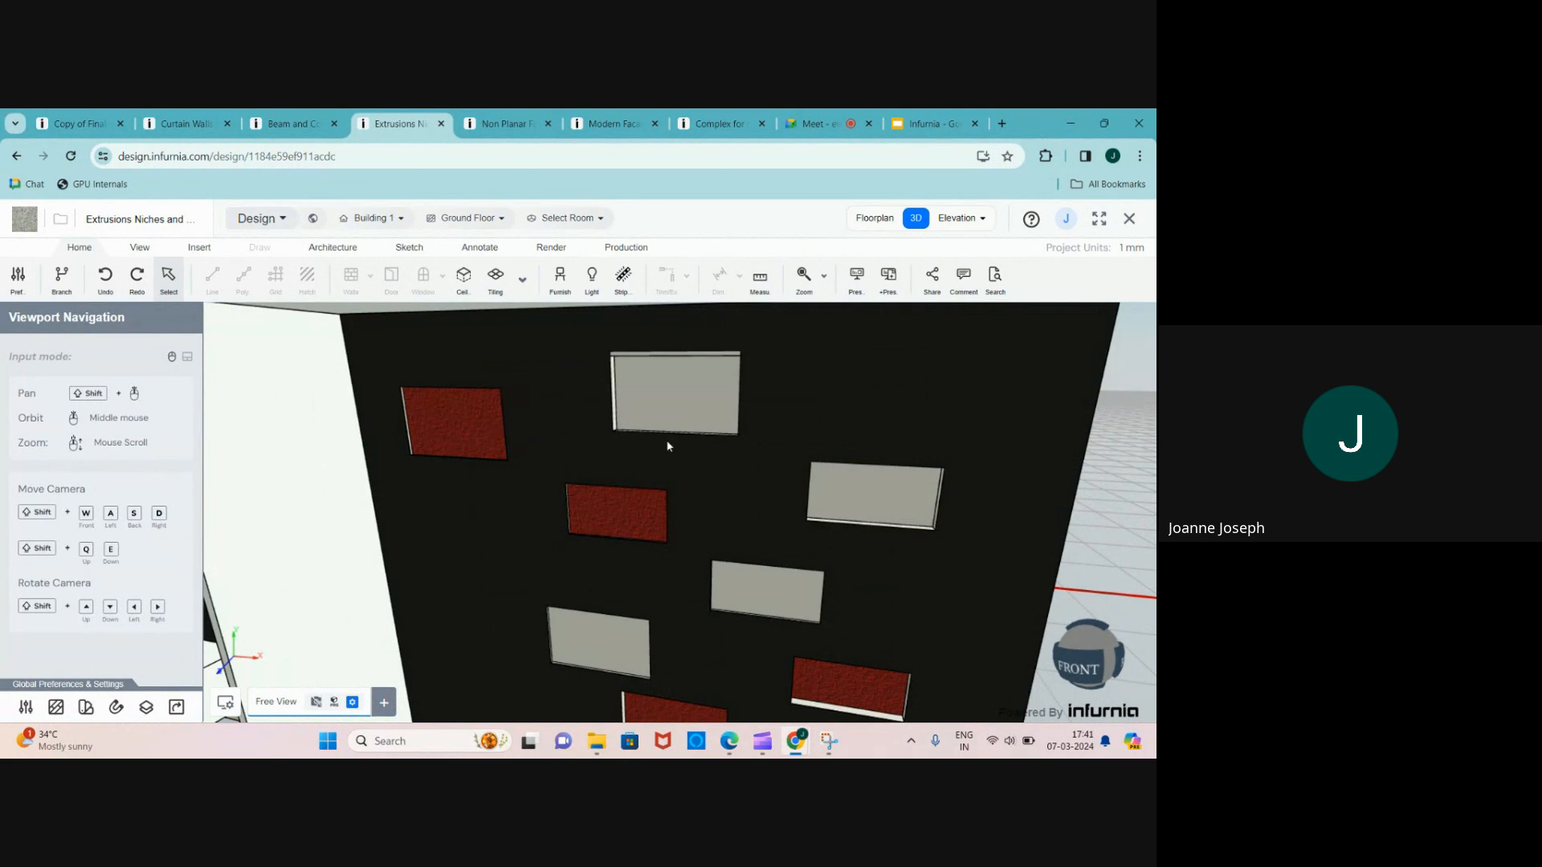
scroll(672, 457, down, 5)
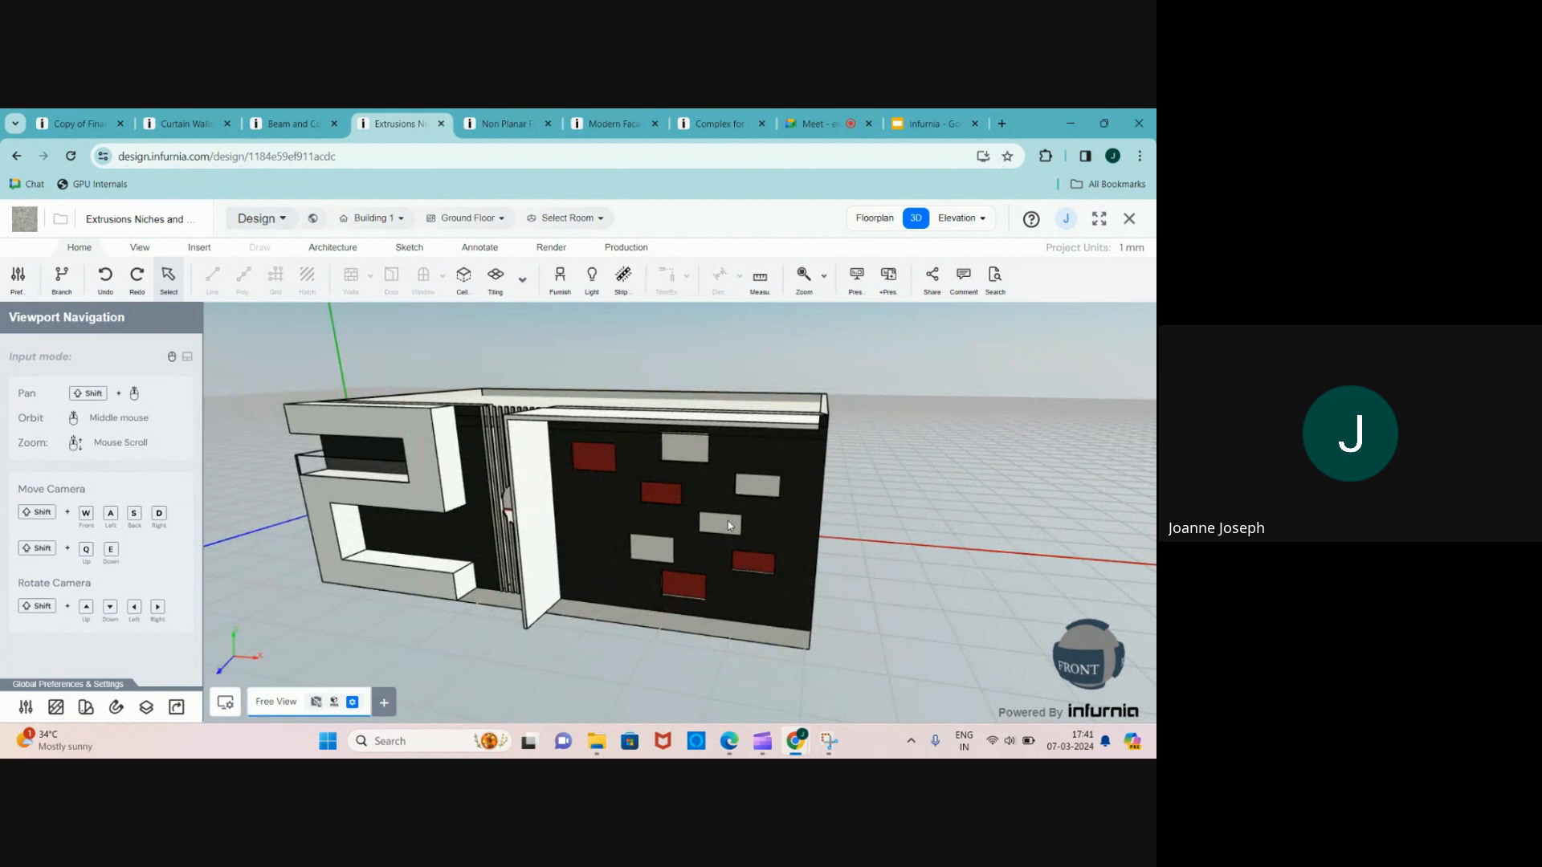
- View the building from the front and right side in 3D, and select the plain right-hand wall section
scroll(767, 531, down, 3)
middle_drag(764, 546, 691, 543)
scroll(666, 540, up, 5)
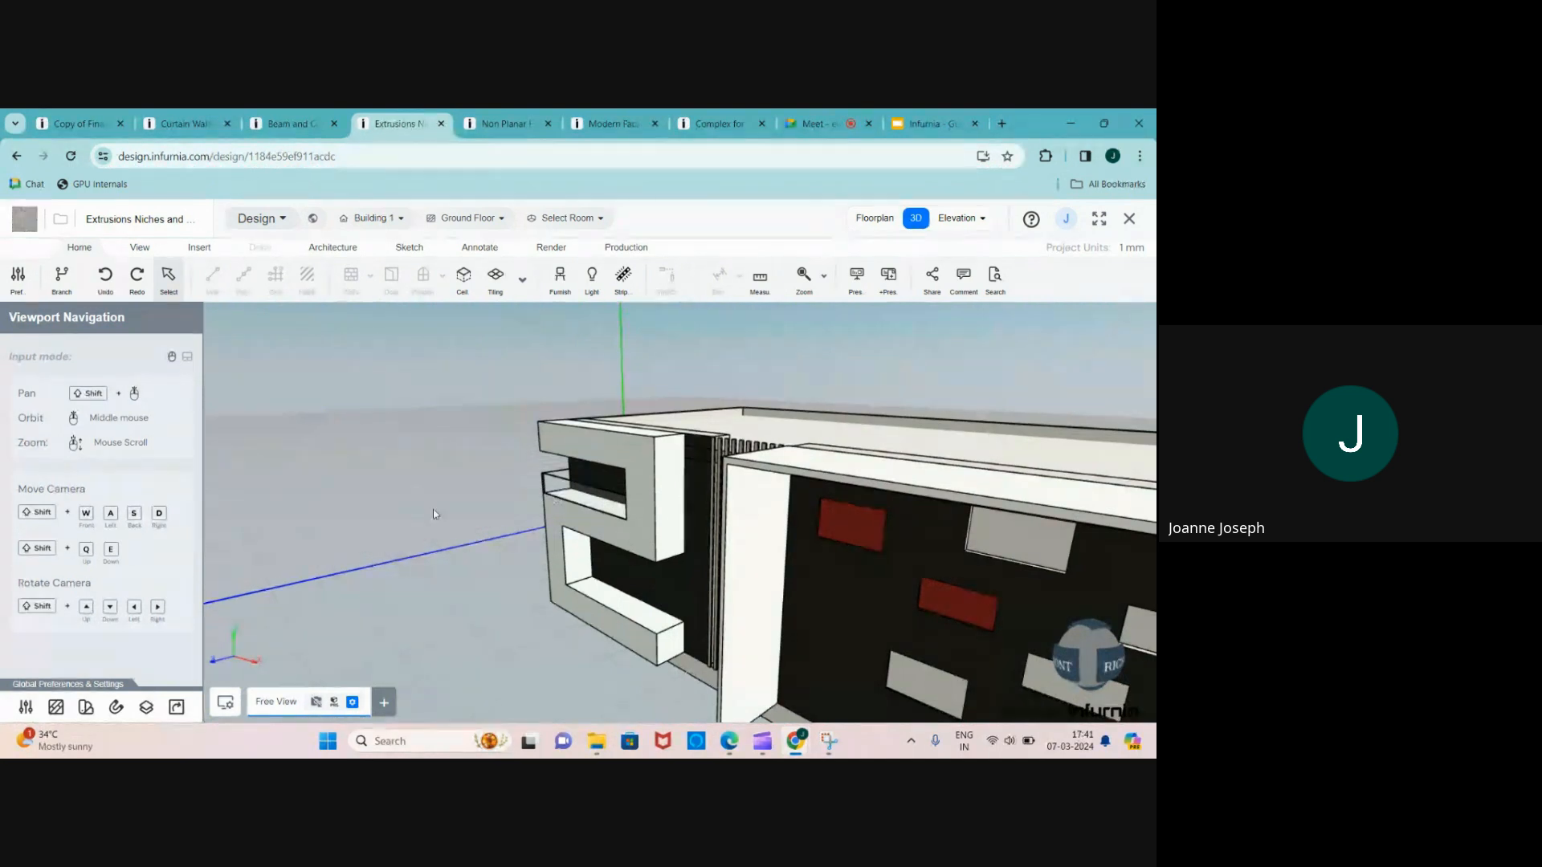
scroll(426, 510, down, 5)
middle_drag(503, 577, 713, 441)
scroll(792, 590, up, 3)
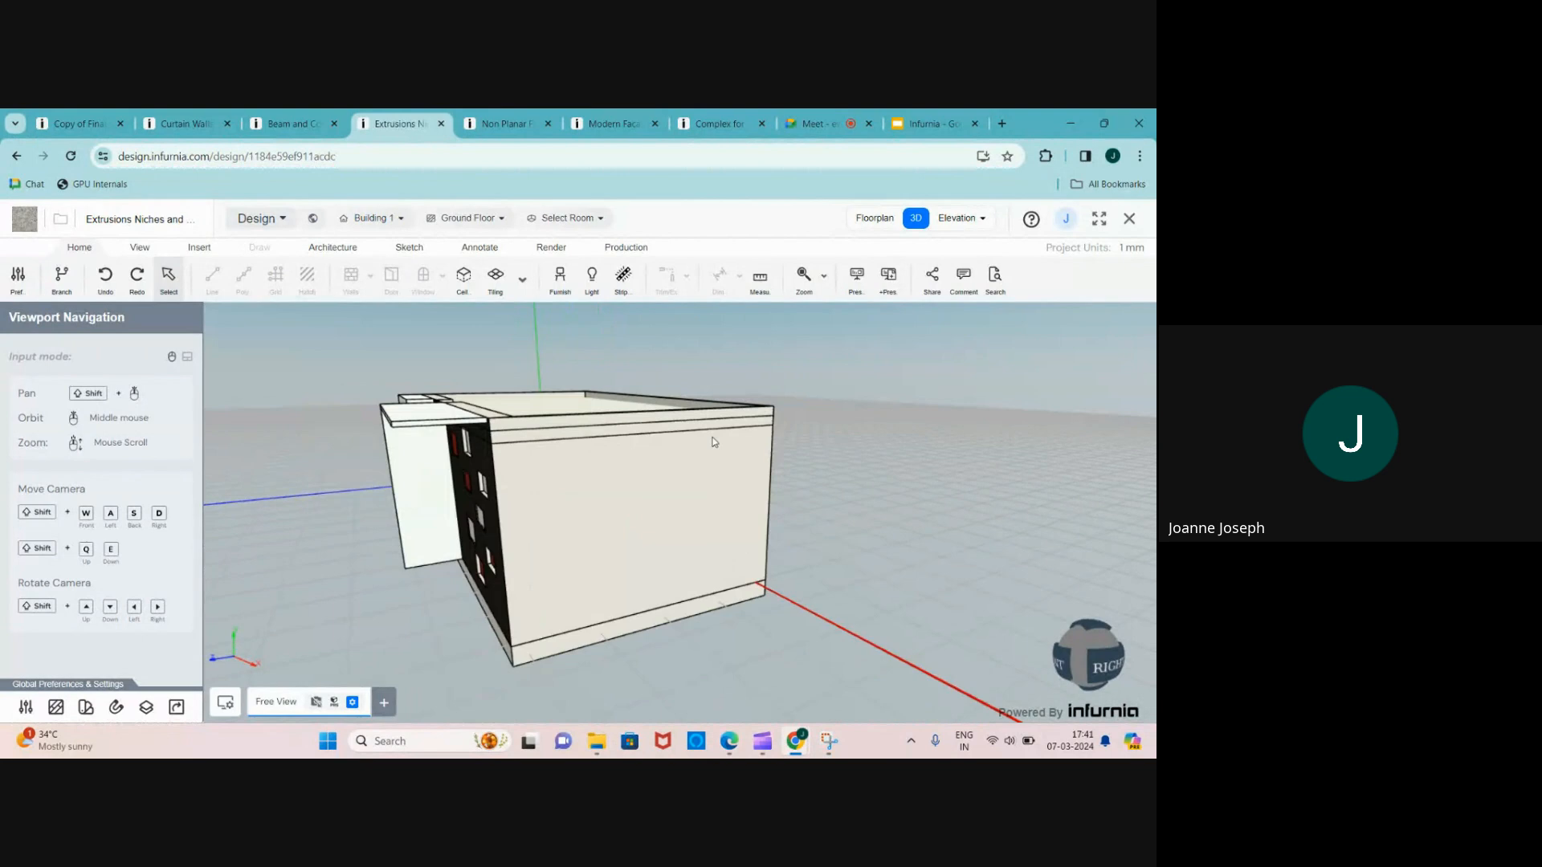
click(602, 544)
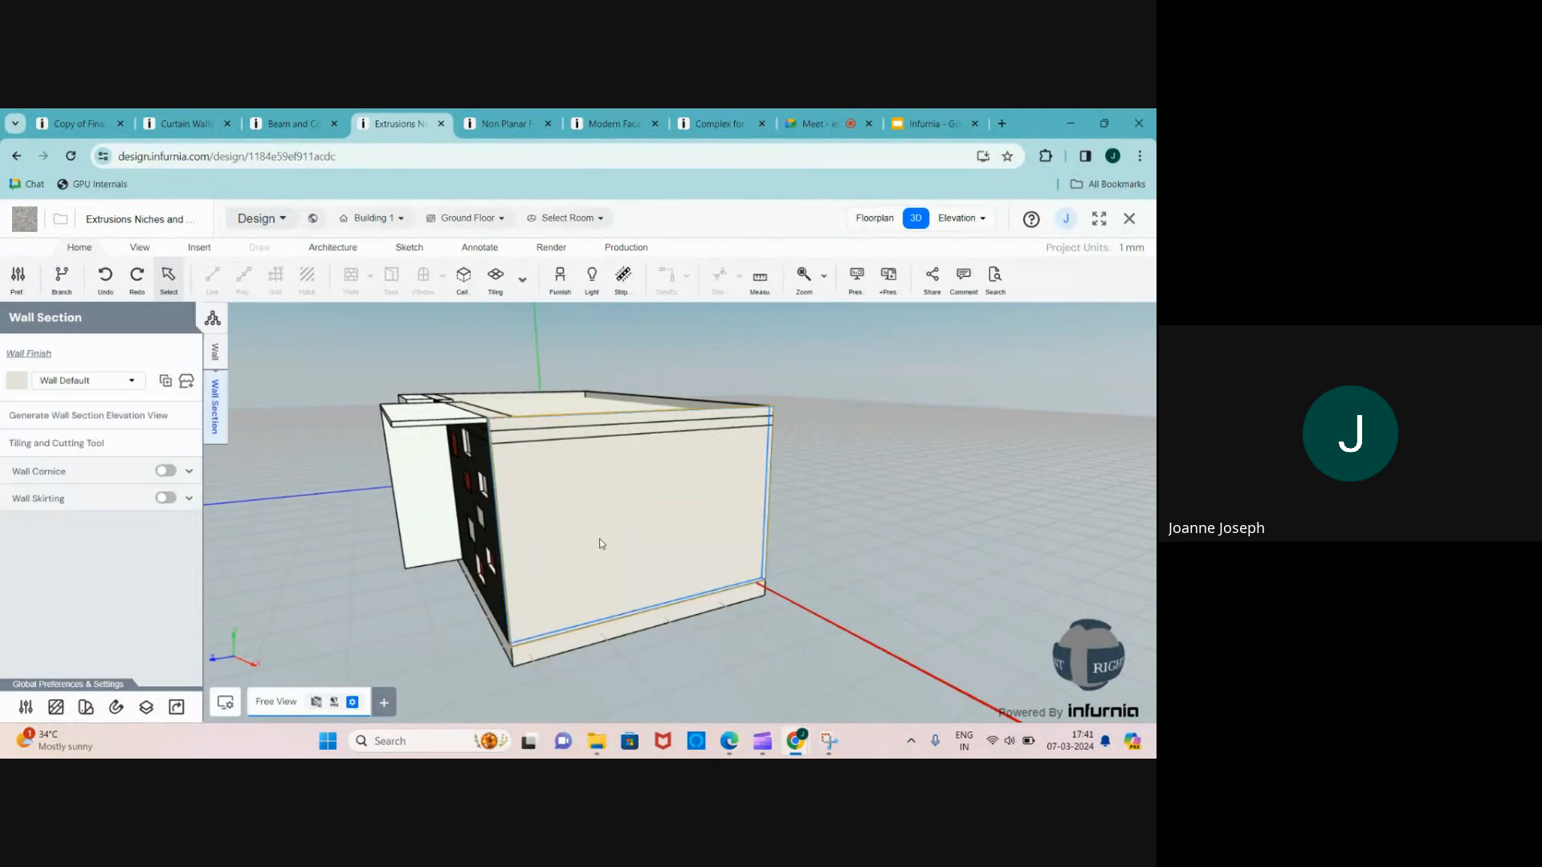
- Inspect the front wall's shift and height properties in the floor plan, and return to the 3D view
click(874, 220)
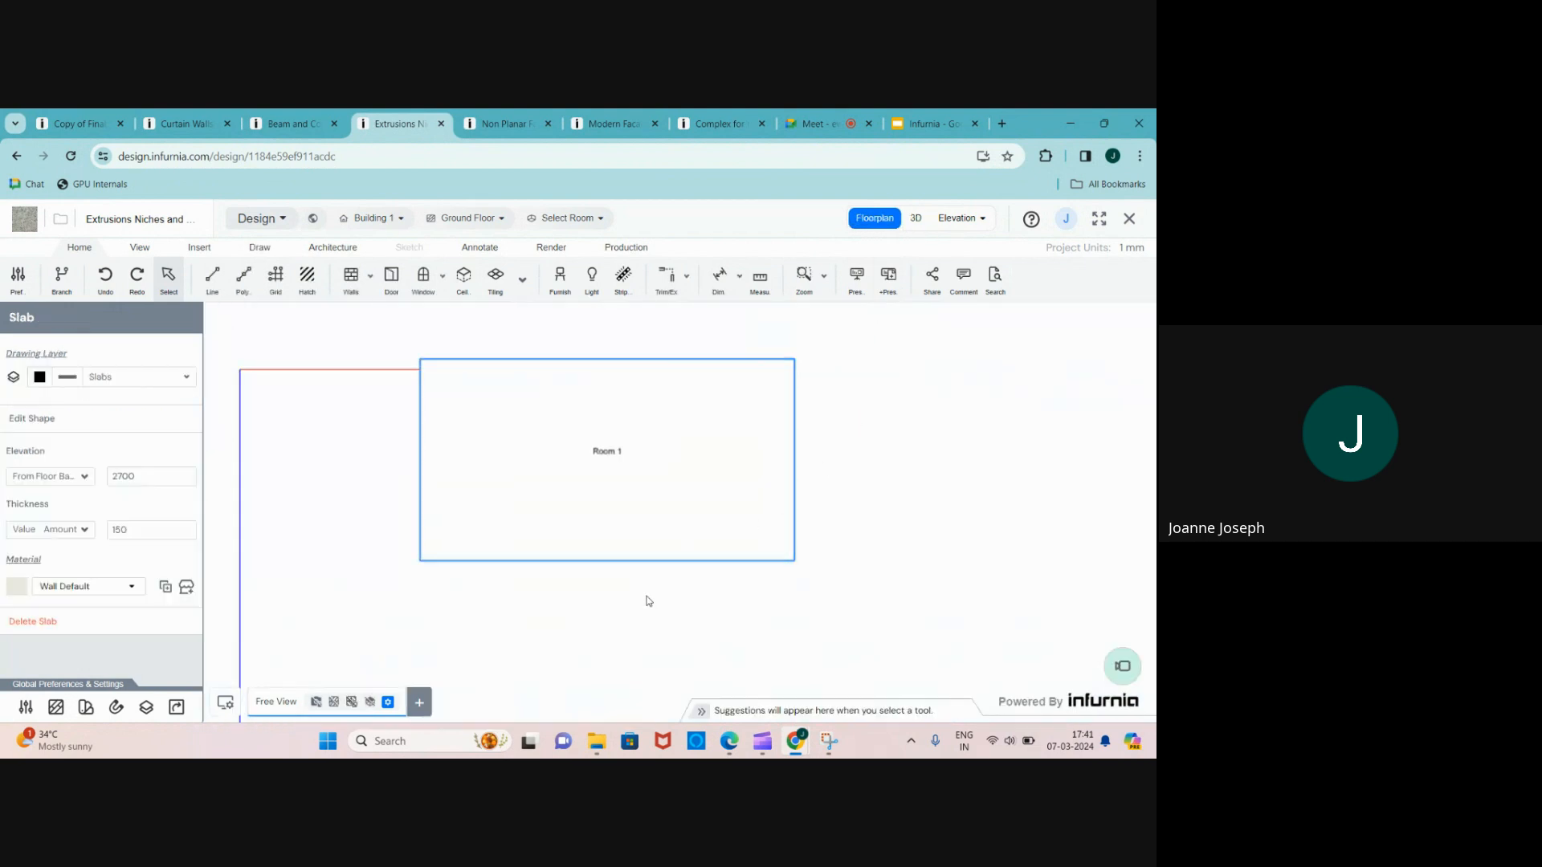
scroll(775, 546, up, 3)
click(777, 567)
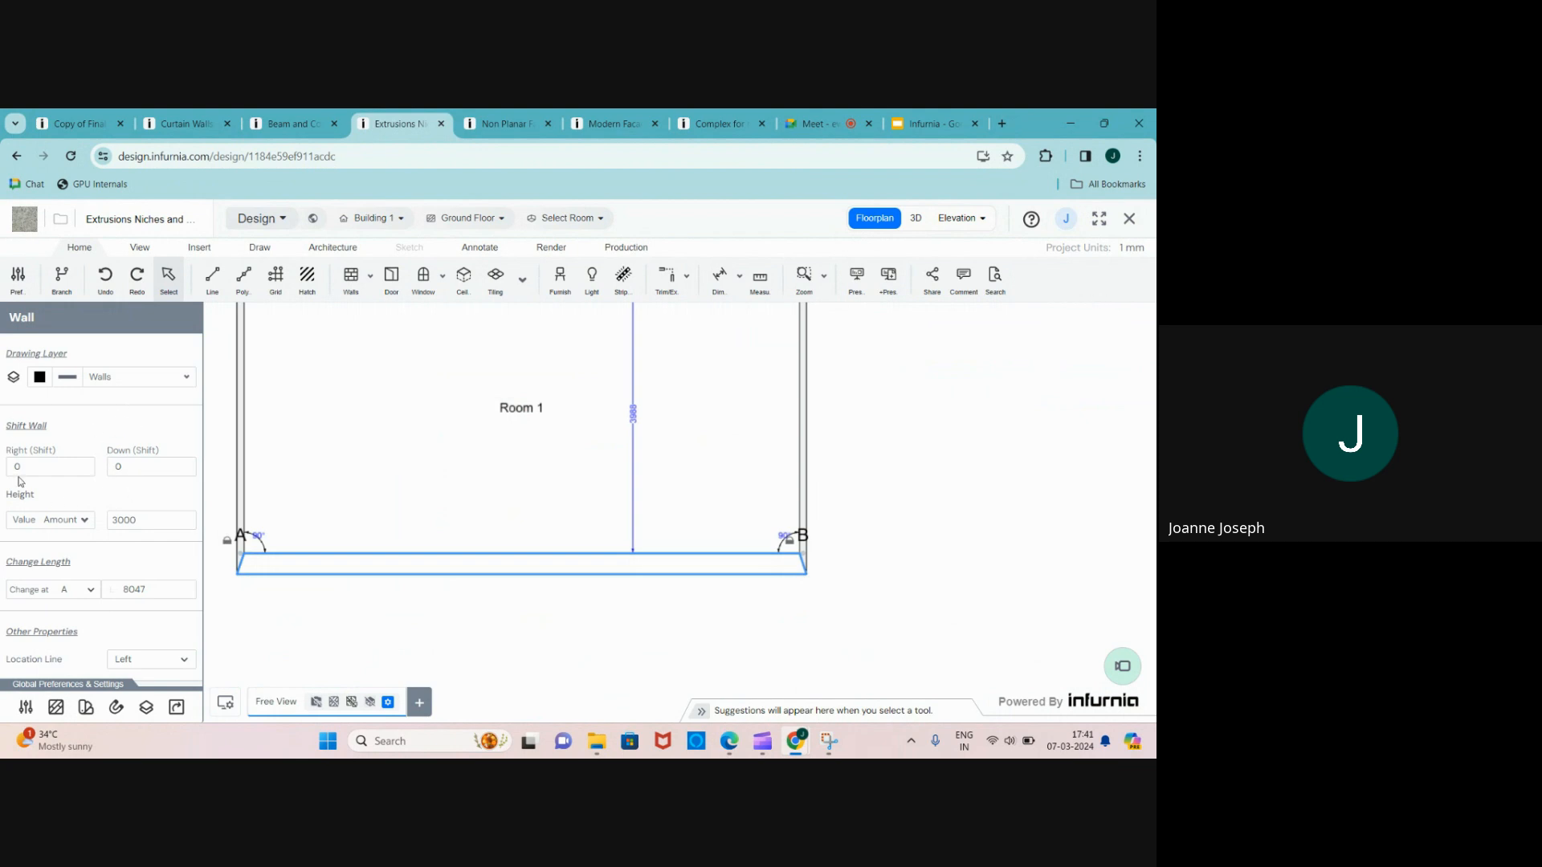
click(915, 218)
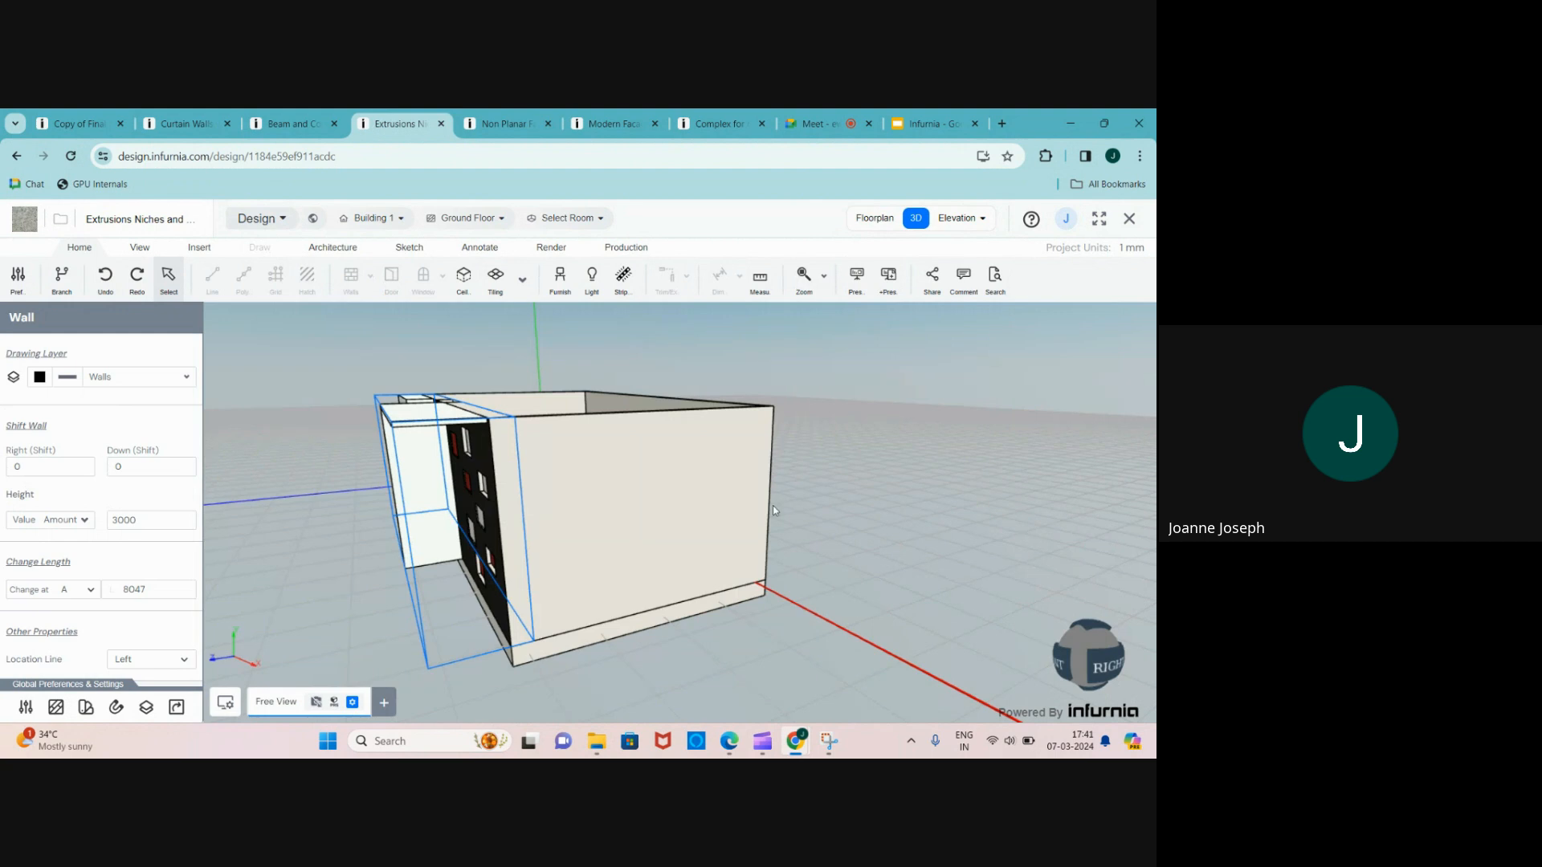
- Open the Tiling and Cutting Tool for the plain side wall section and start a new shape sketch
click(624, 493)
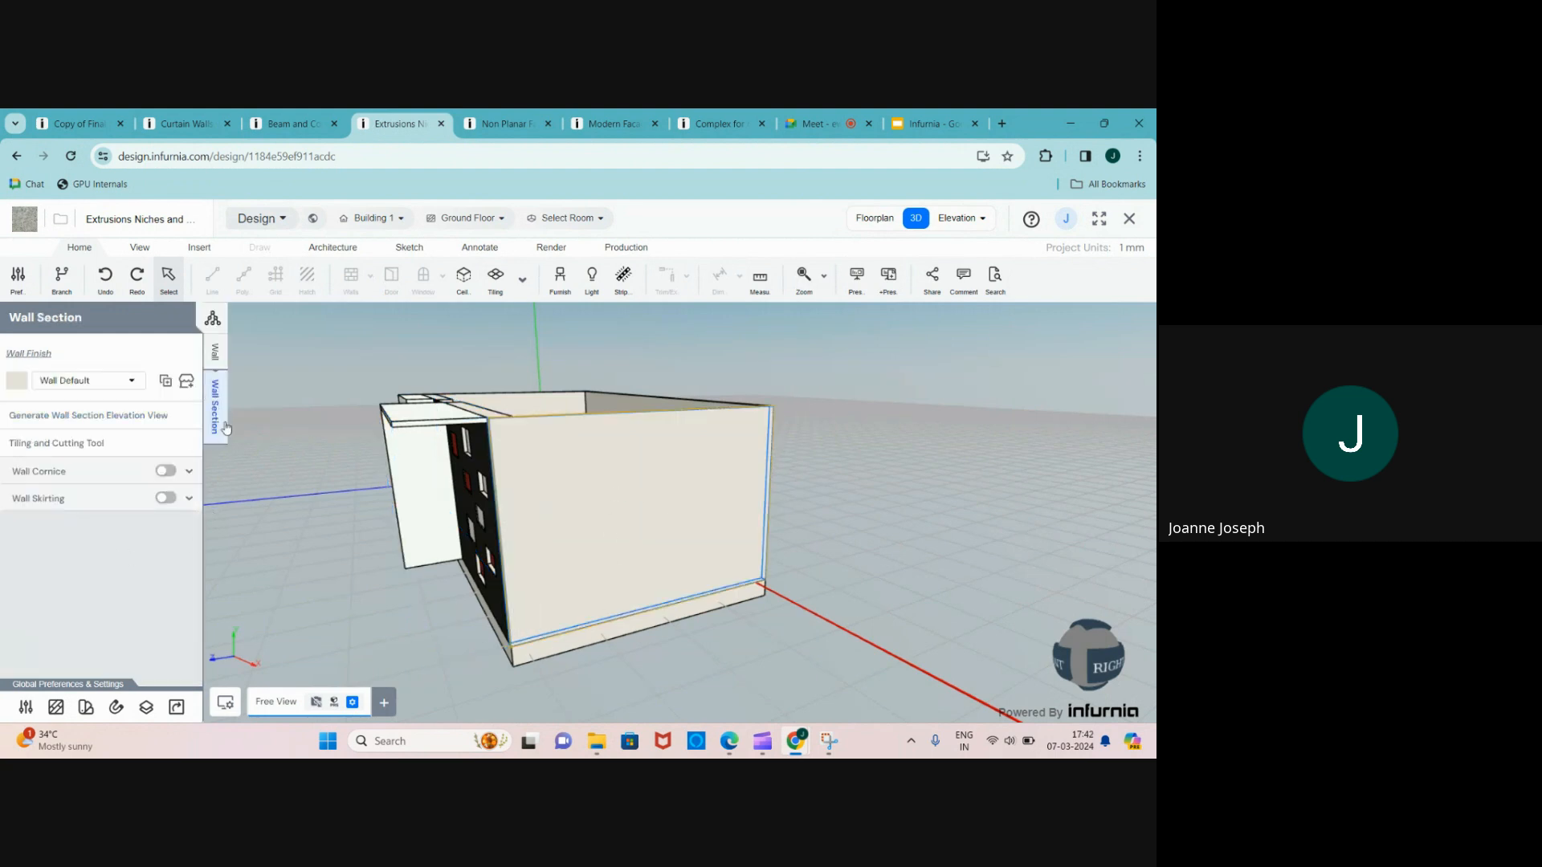
click(24, 446)
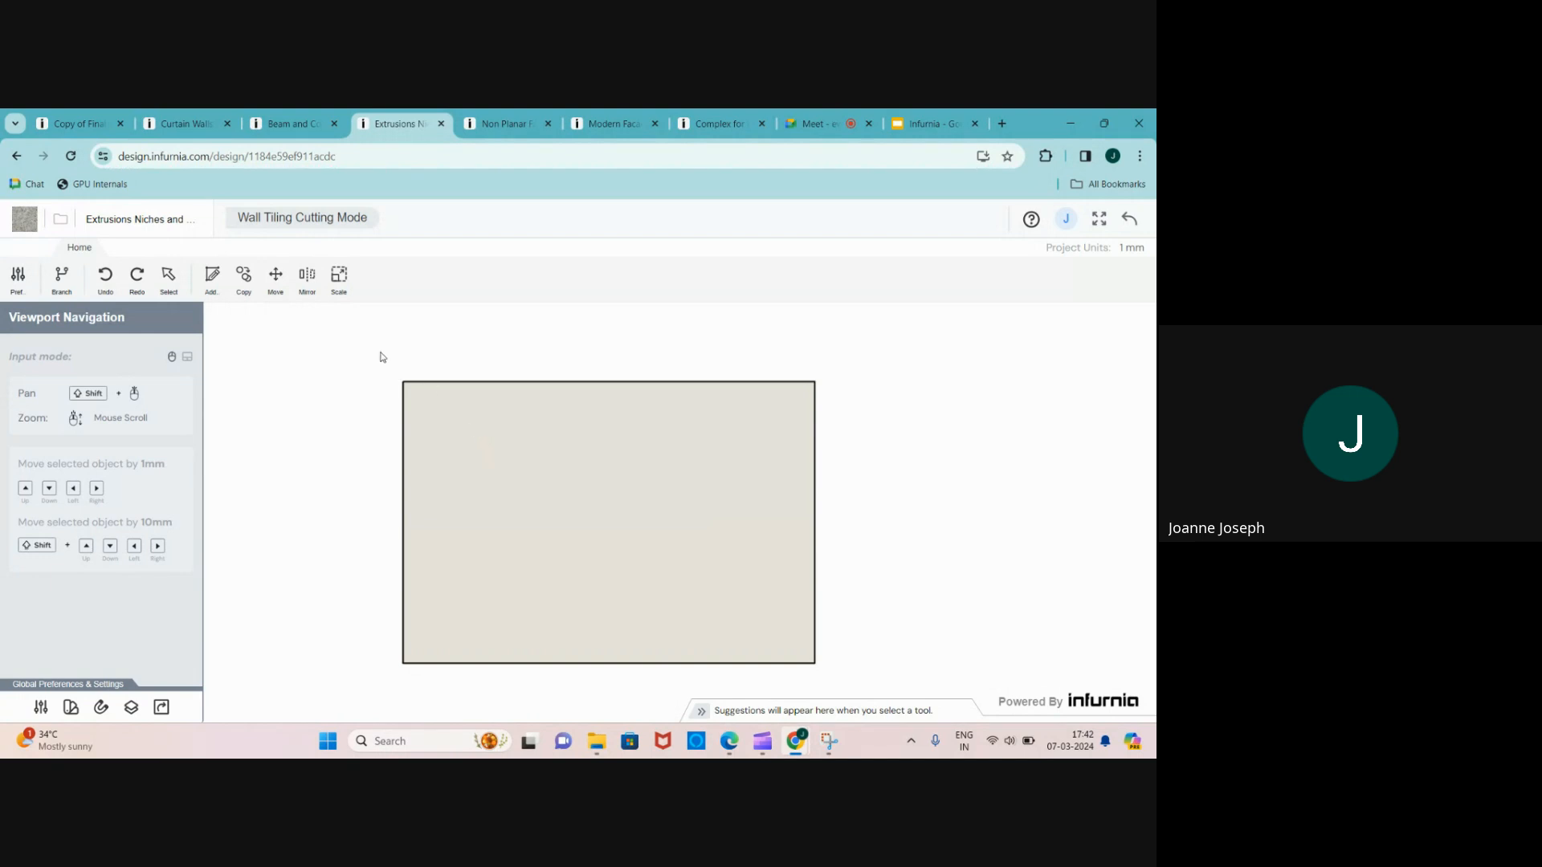
click(212, 276)
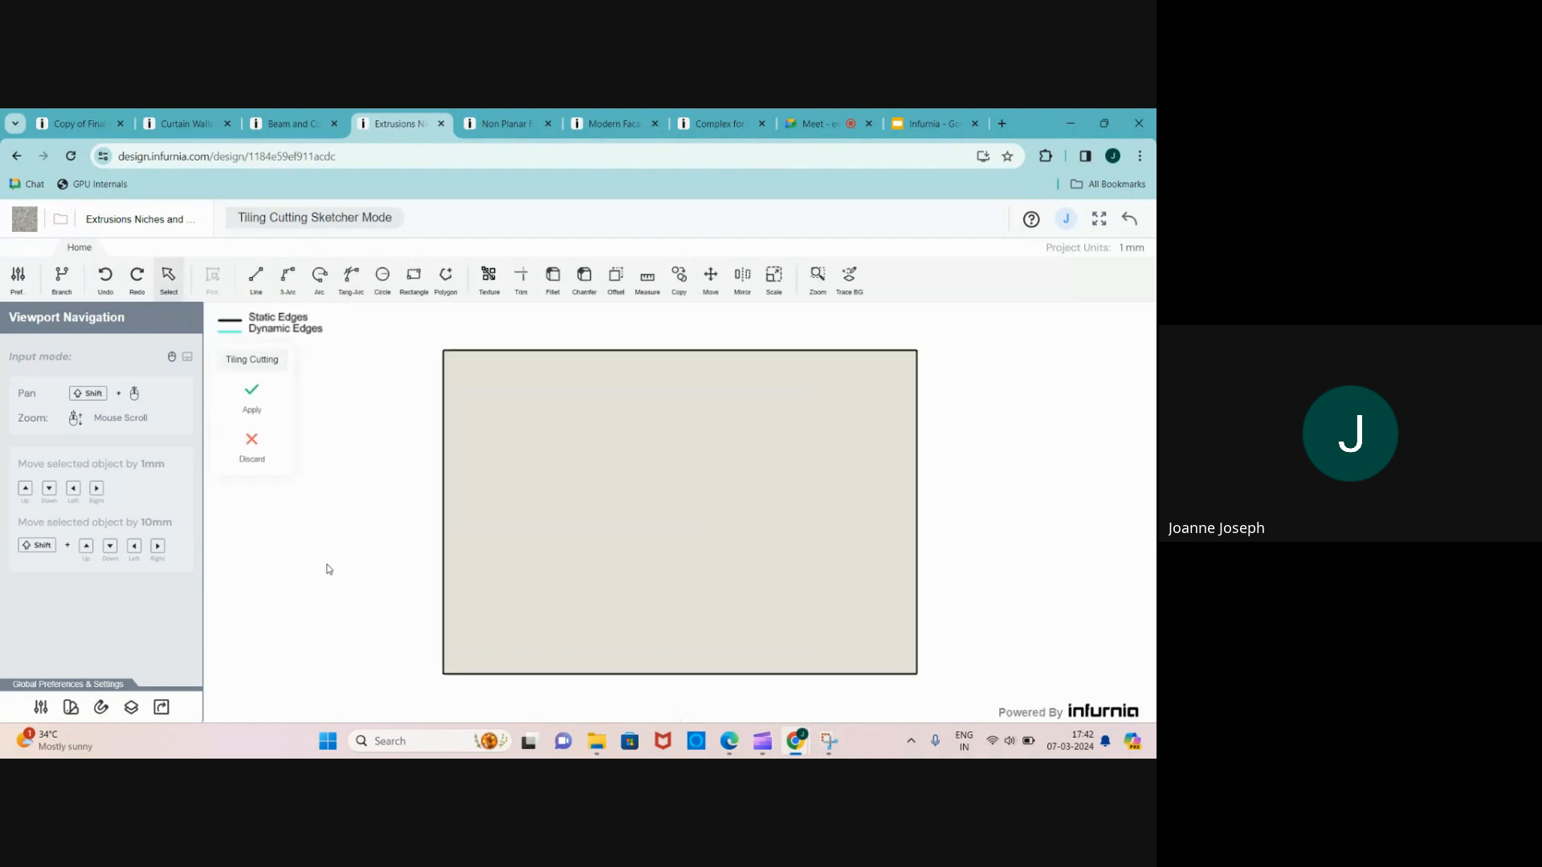
- Draw connected lines from the wall's upper-left corner to its top midpoint, stepping down around an inward rectangular notch to the bottom midpoint
click(254, 276)
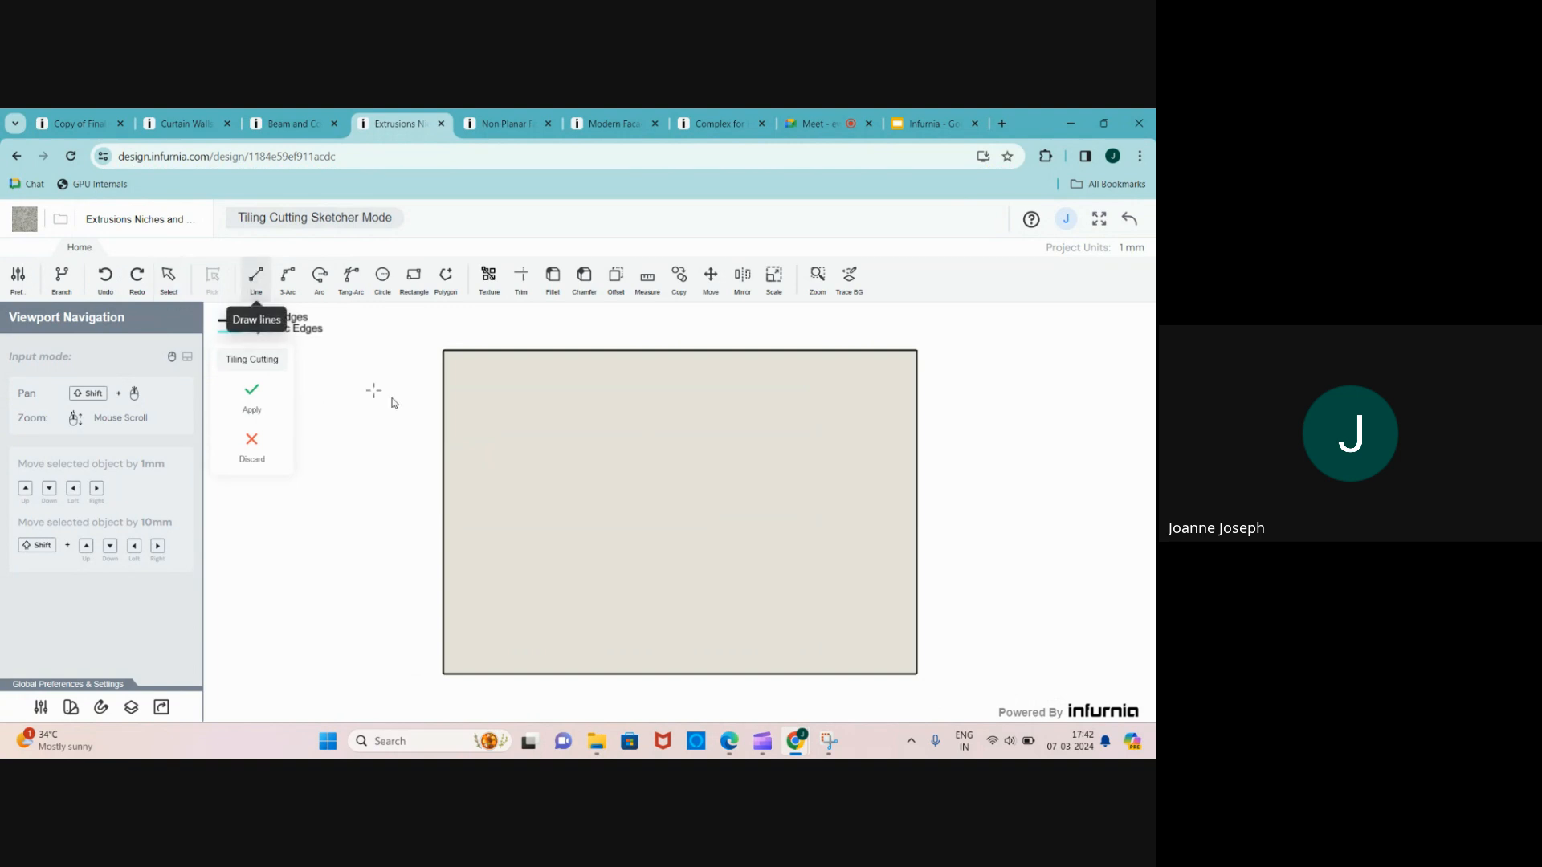
click(444, 350)
click(680, 351)
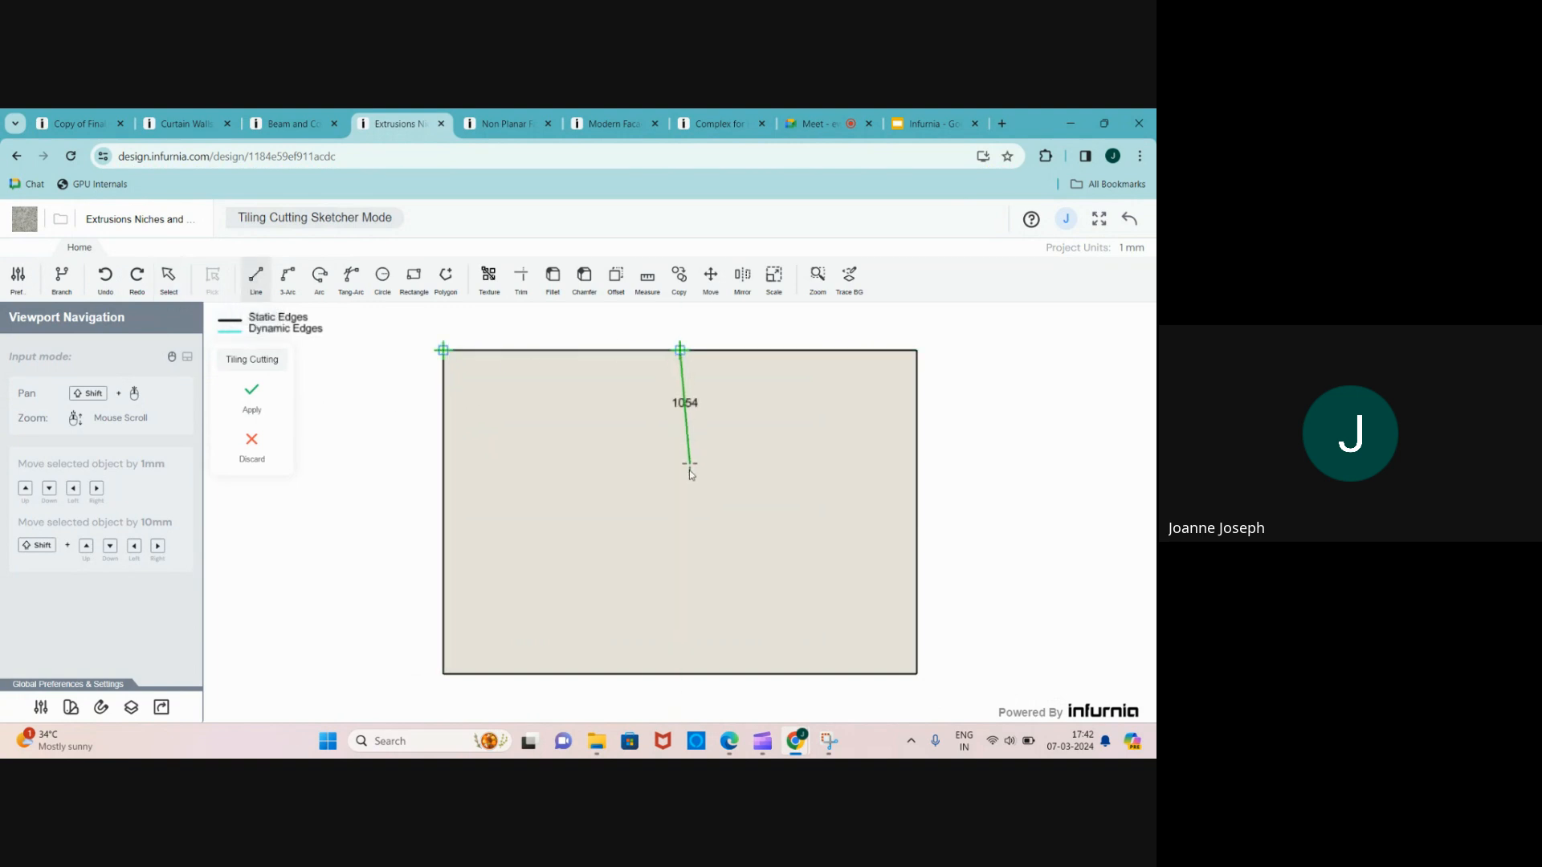
click(682, 512)
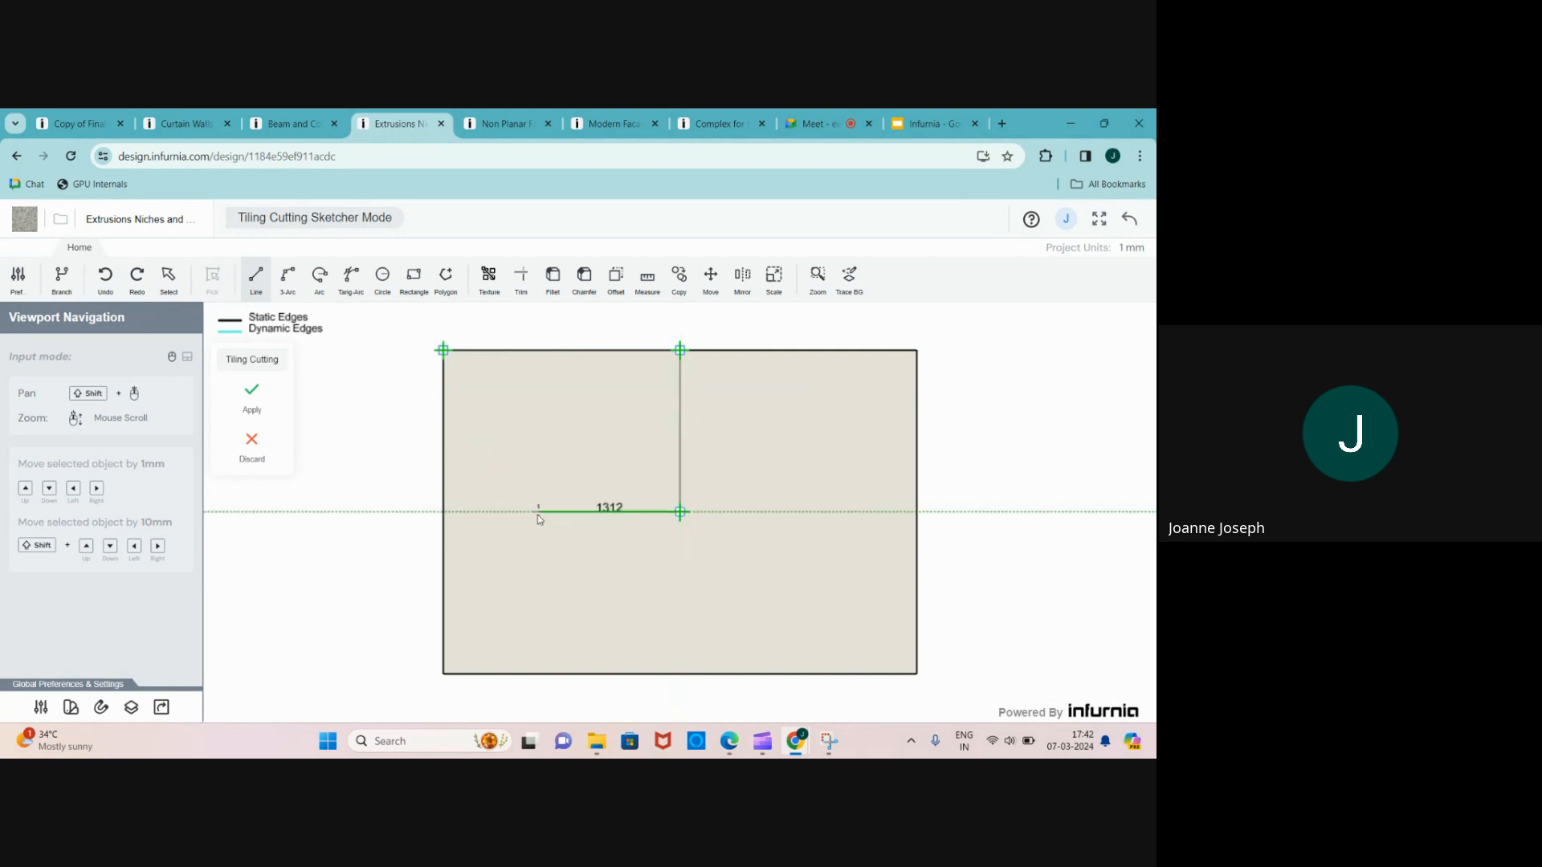
click(509, 512)
click(509, 608)
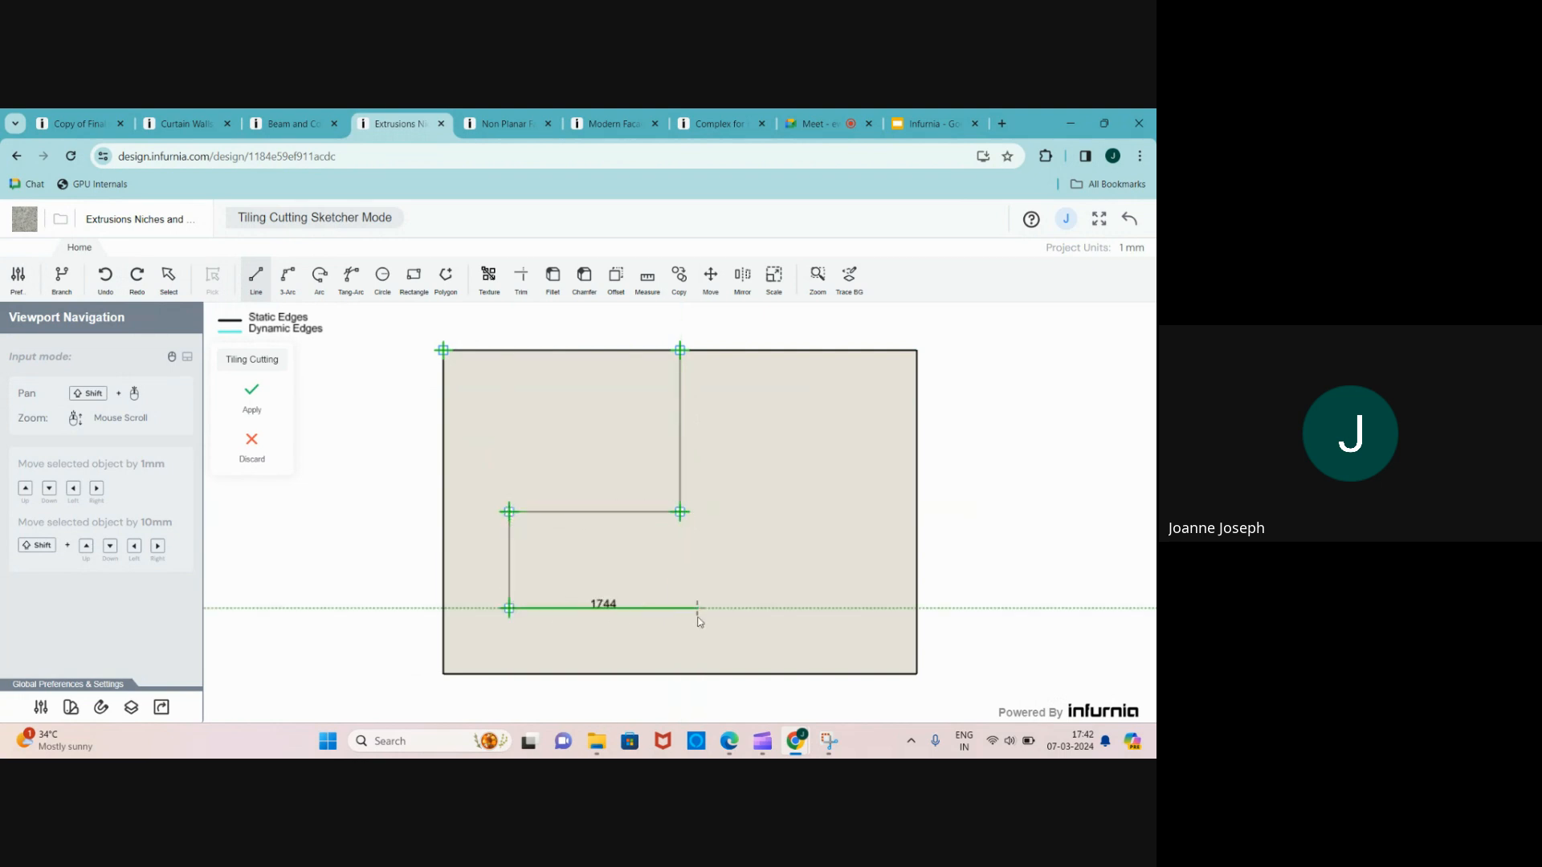
click(680, 608)
click(681, 675)
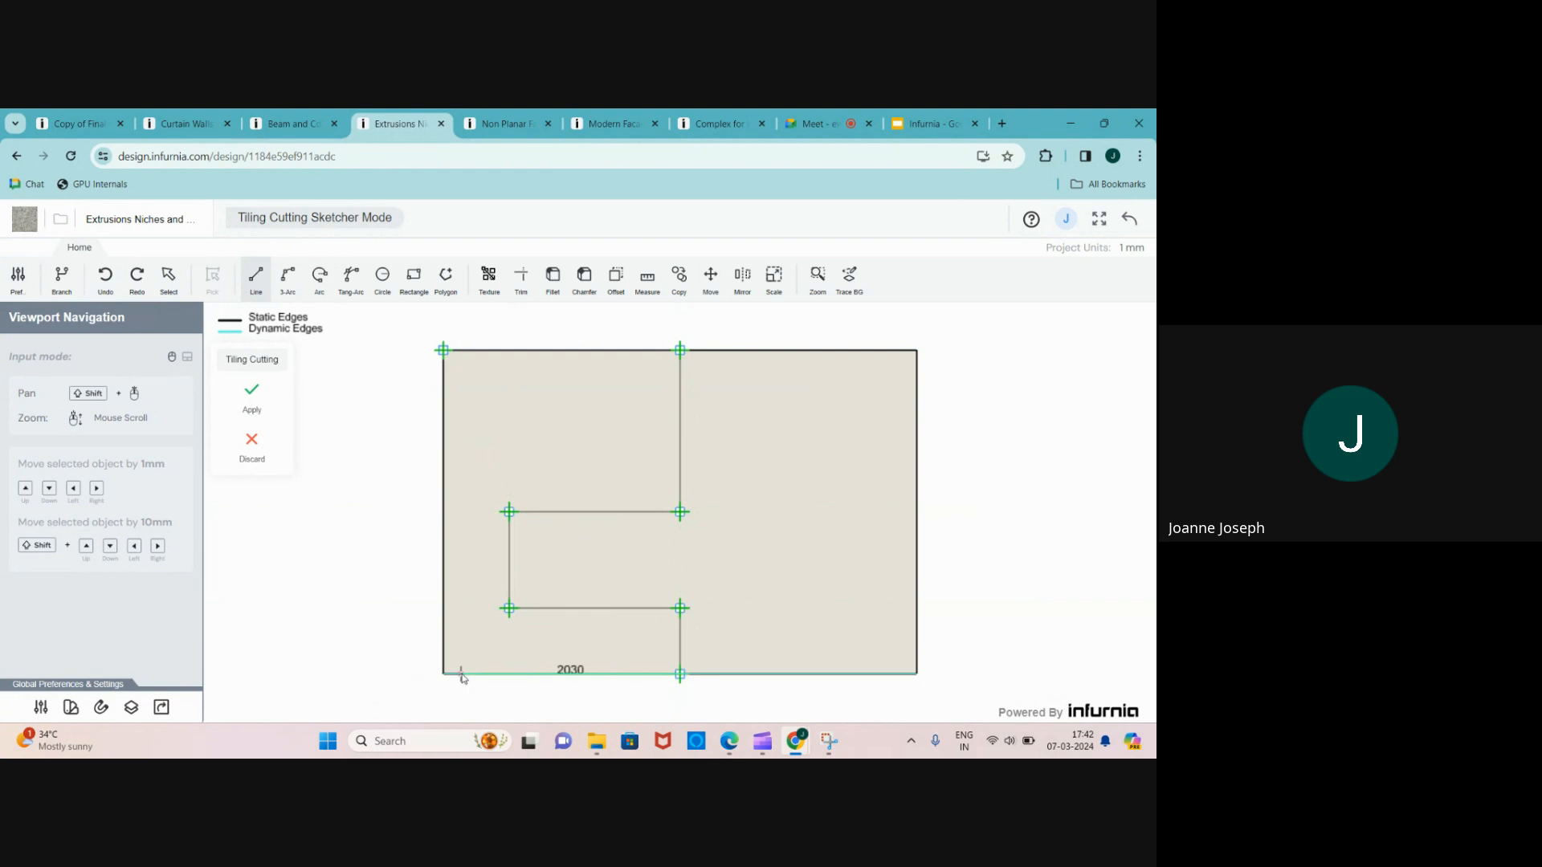
- Close the outline along the wall's left edge with a rectangular notch in its upper part, and apply the sketch
click(443, 675)
click(443, 474)
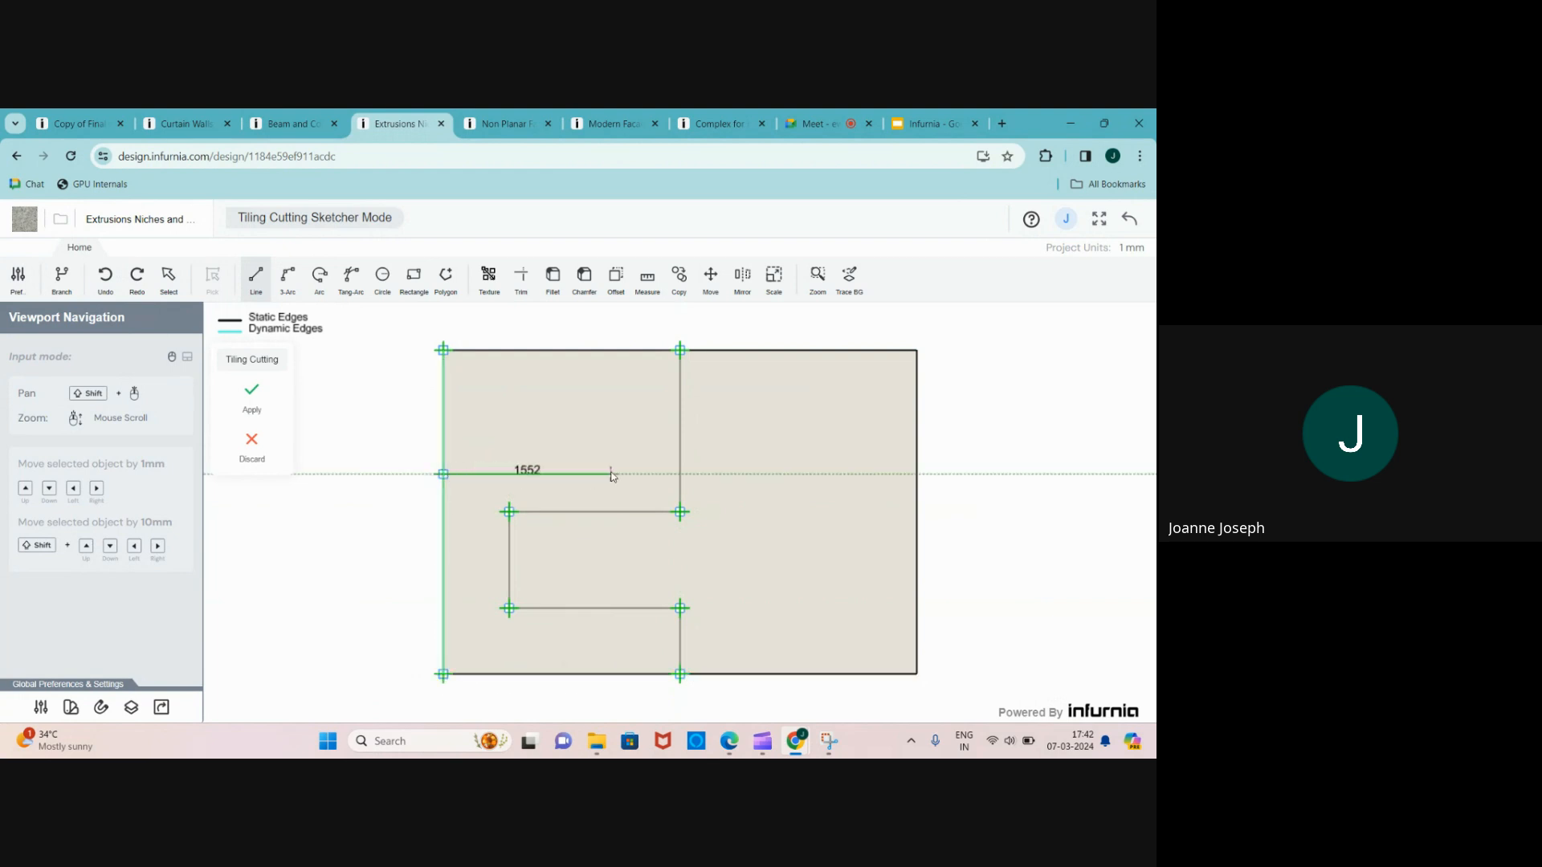
click(614, 474)
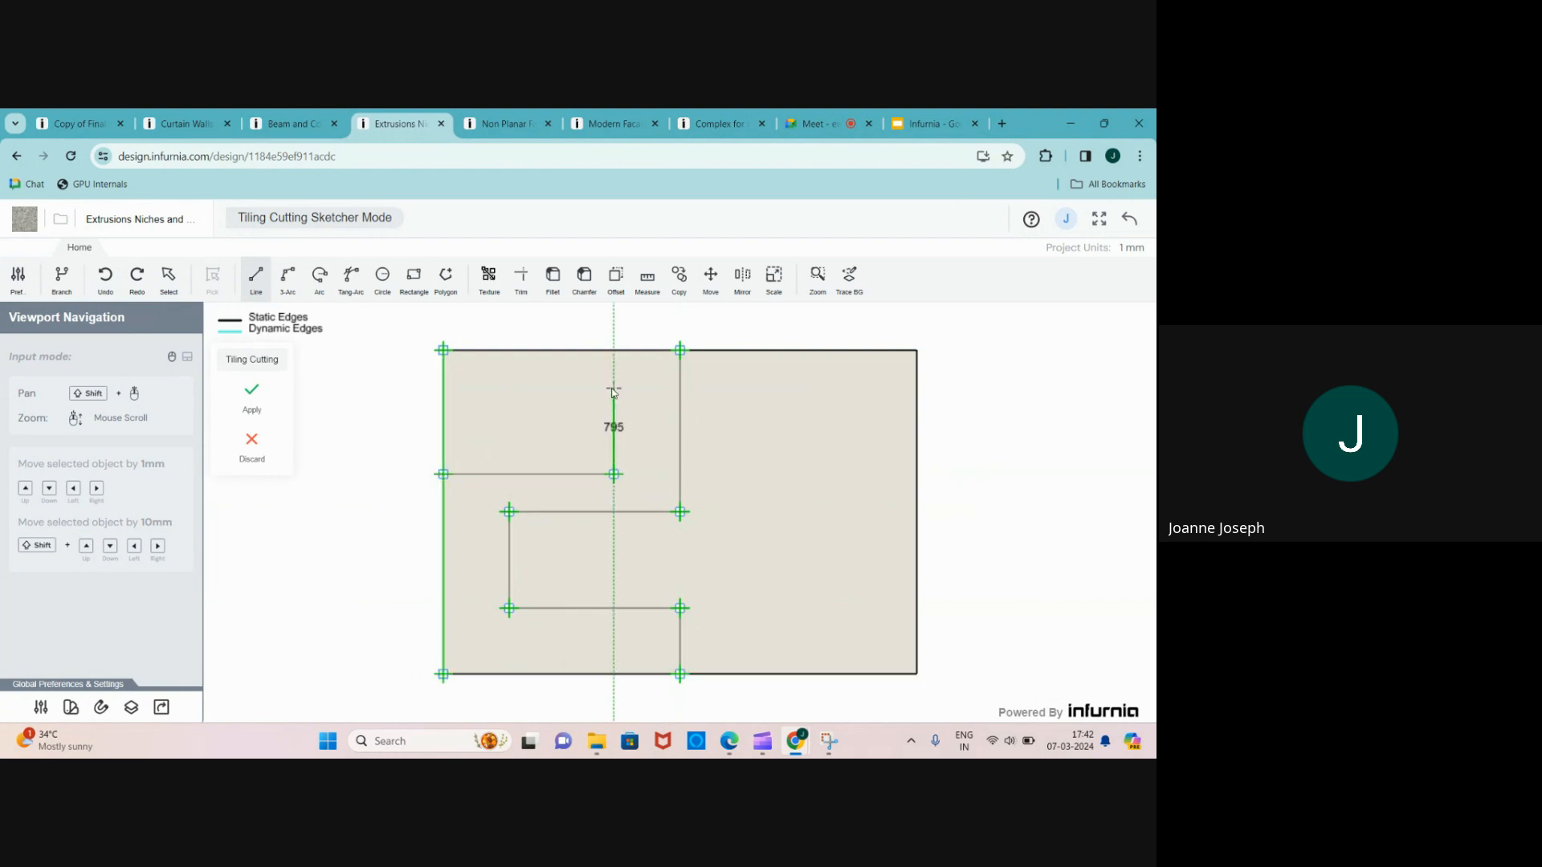
click(614, 391)
click(443, 391)
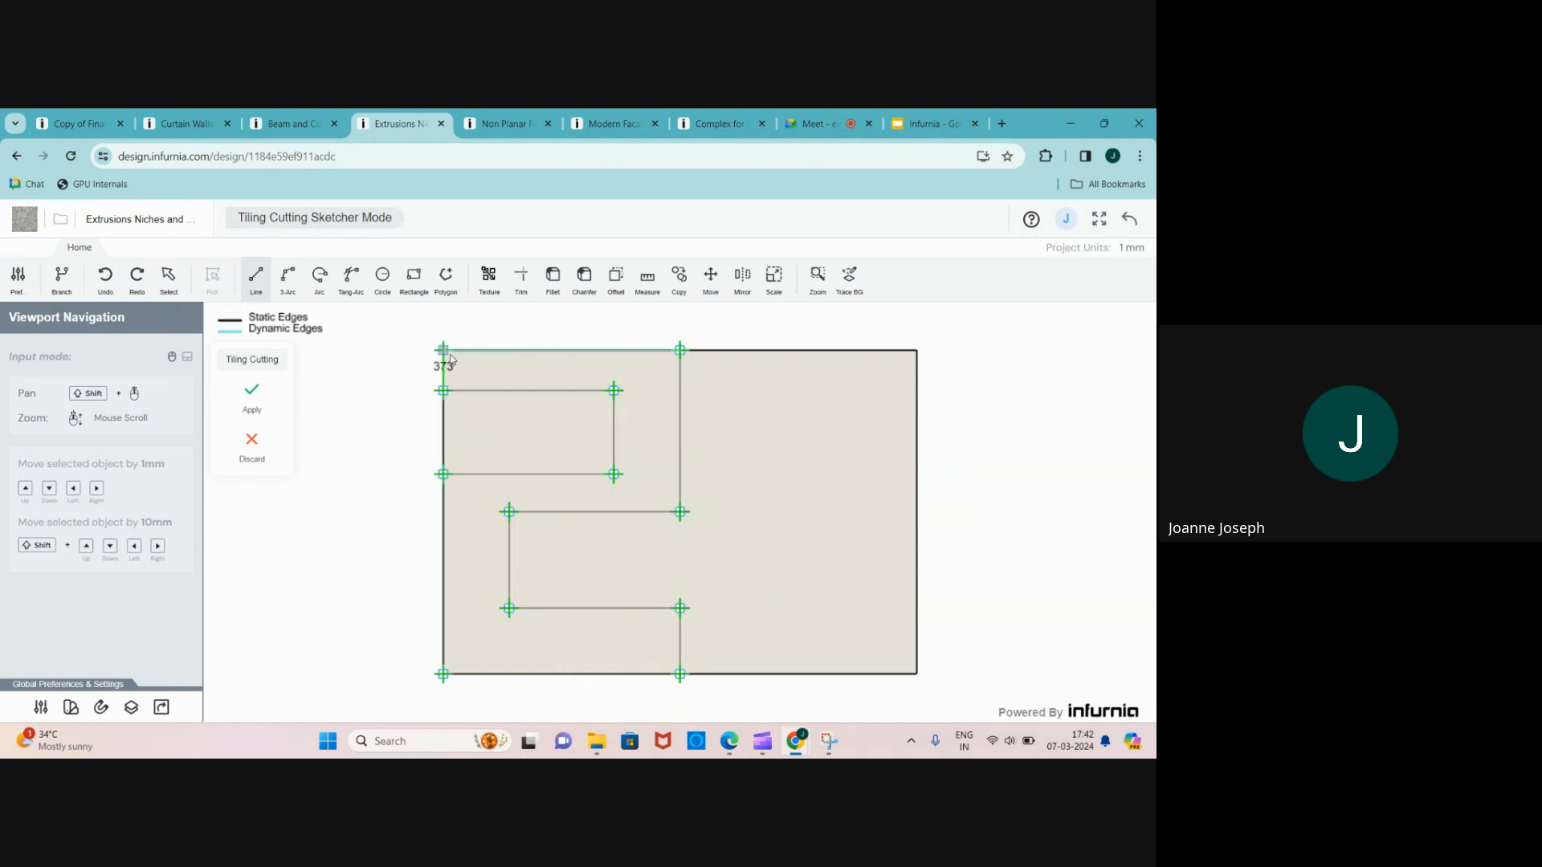
click(443, 350)
click(252, 391)
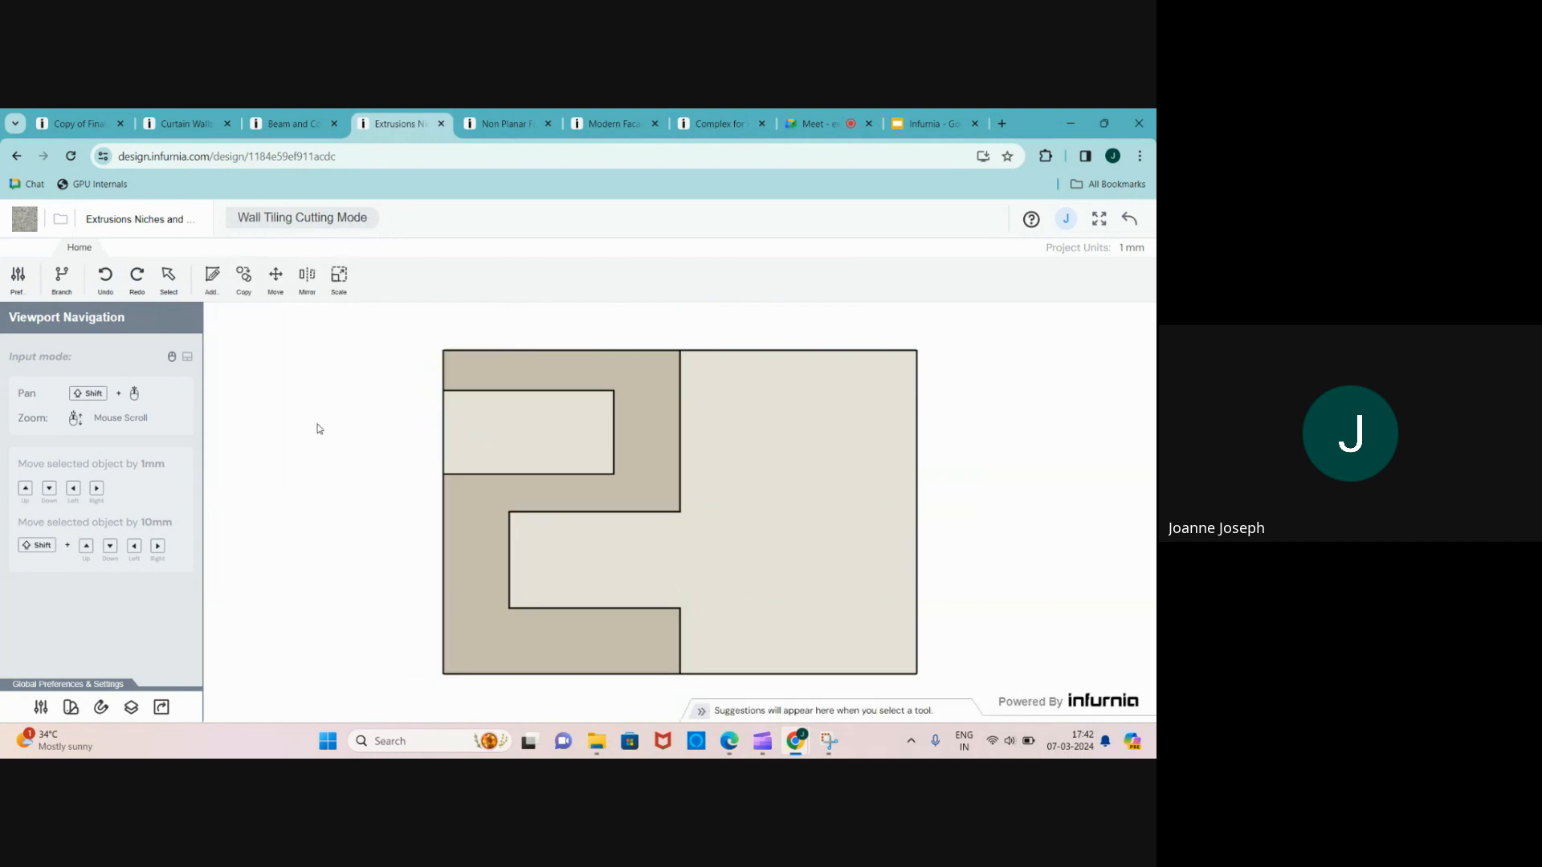
- Inspect the new shape's properties and its outline in the shape editor, and return to the wall face
click(431, 490)
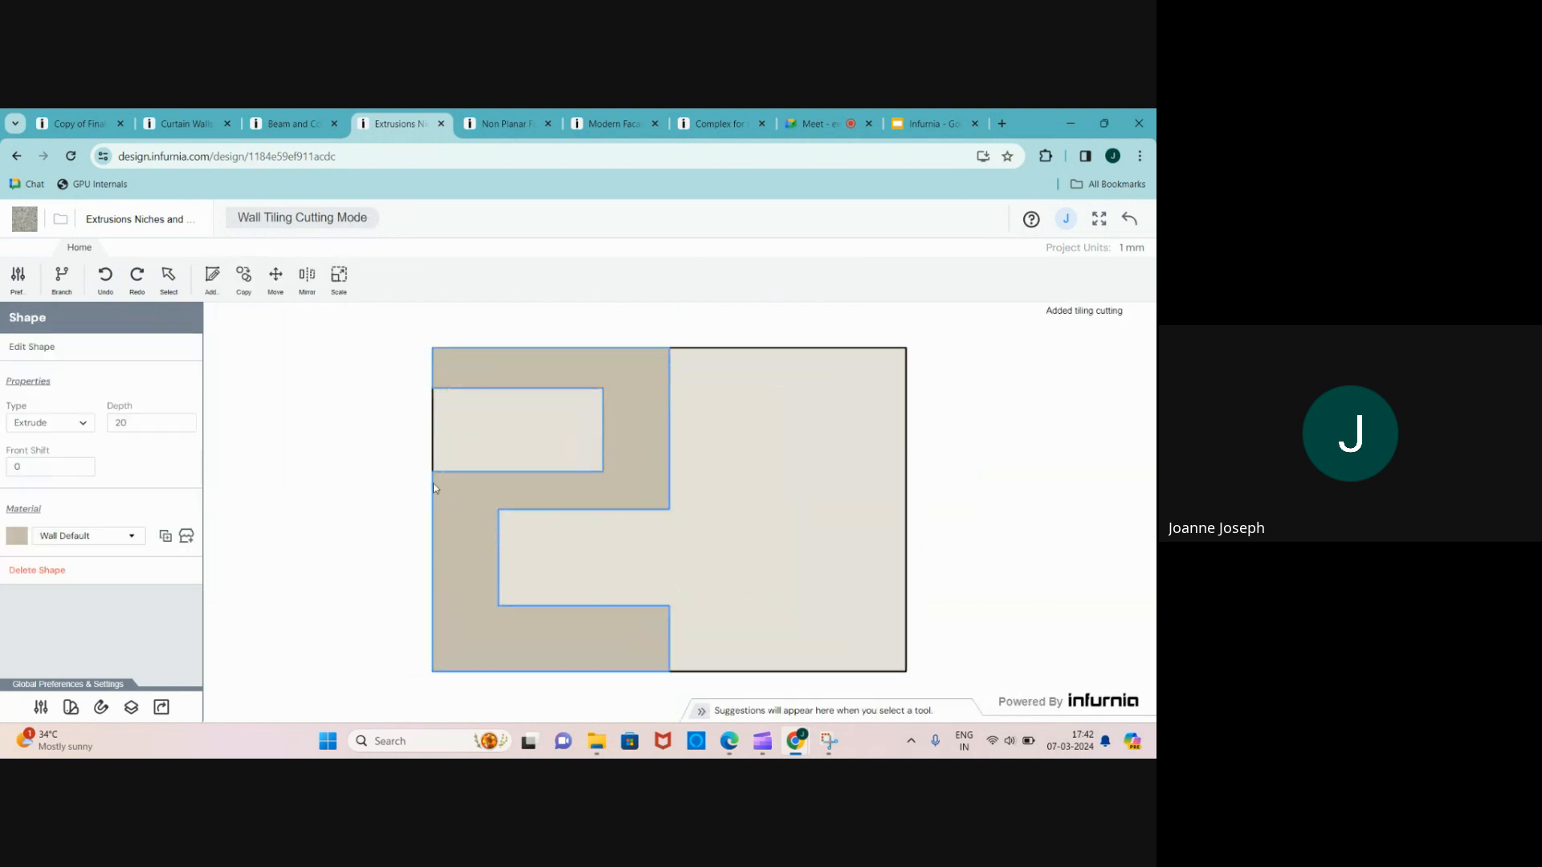
click(356, 482)
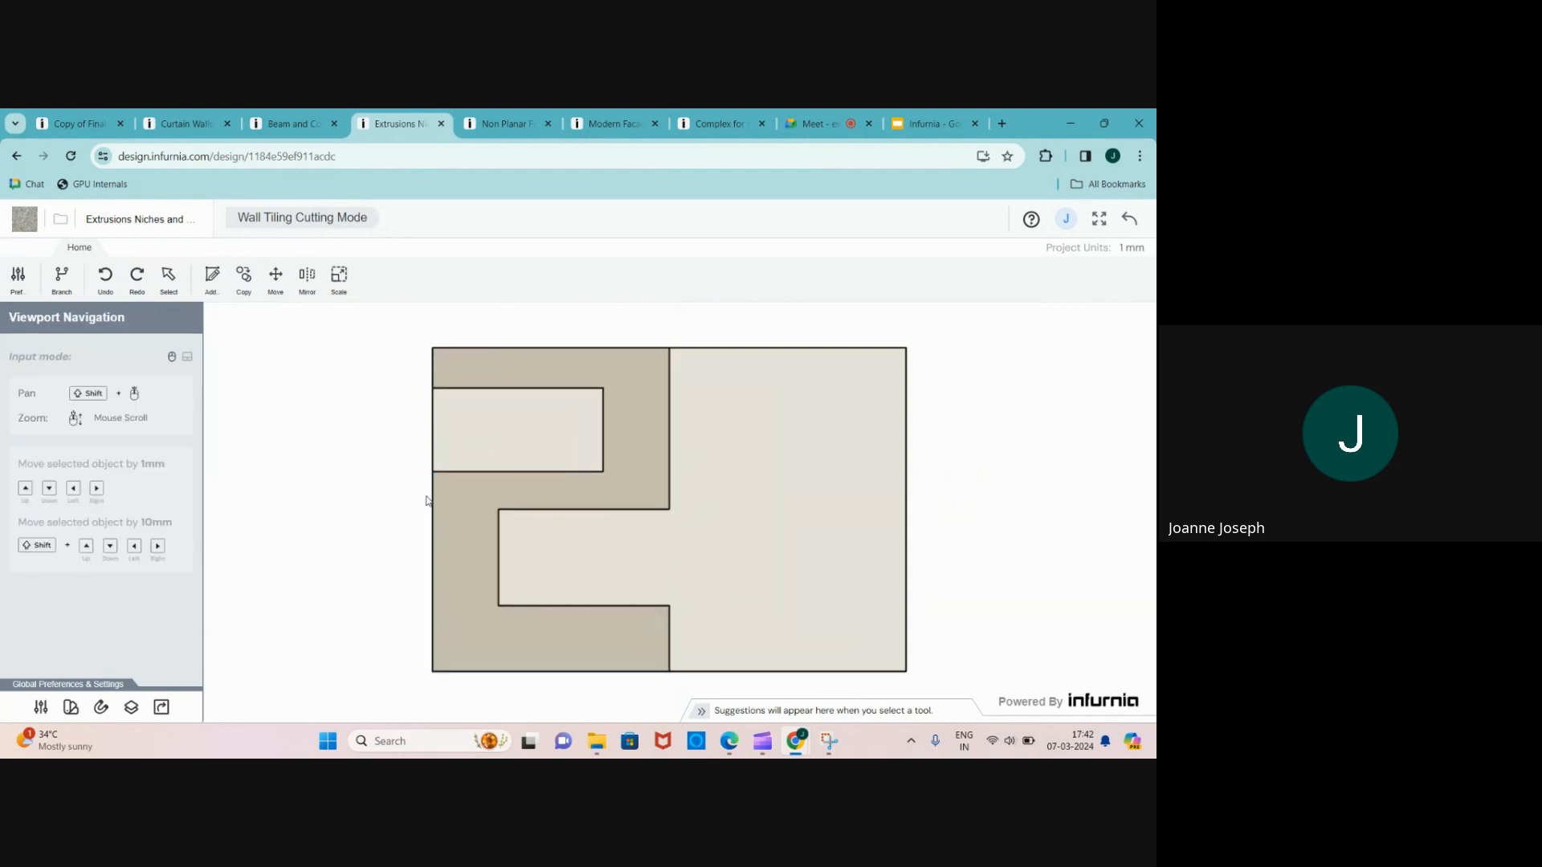
click(494, 493)
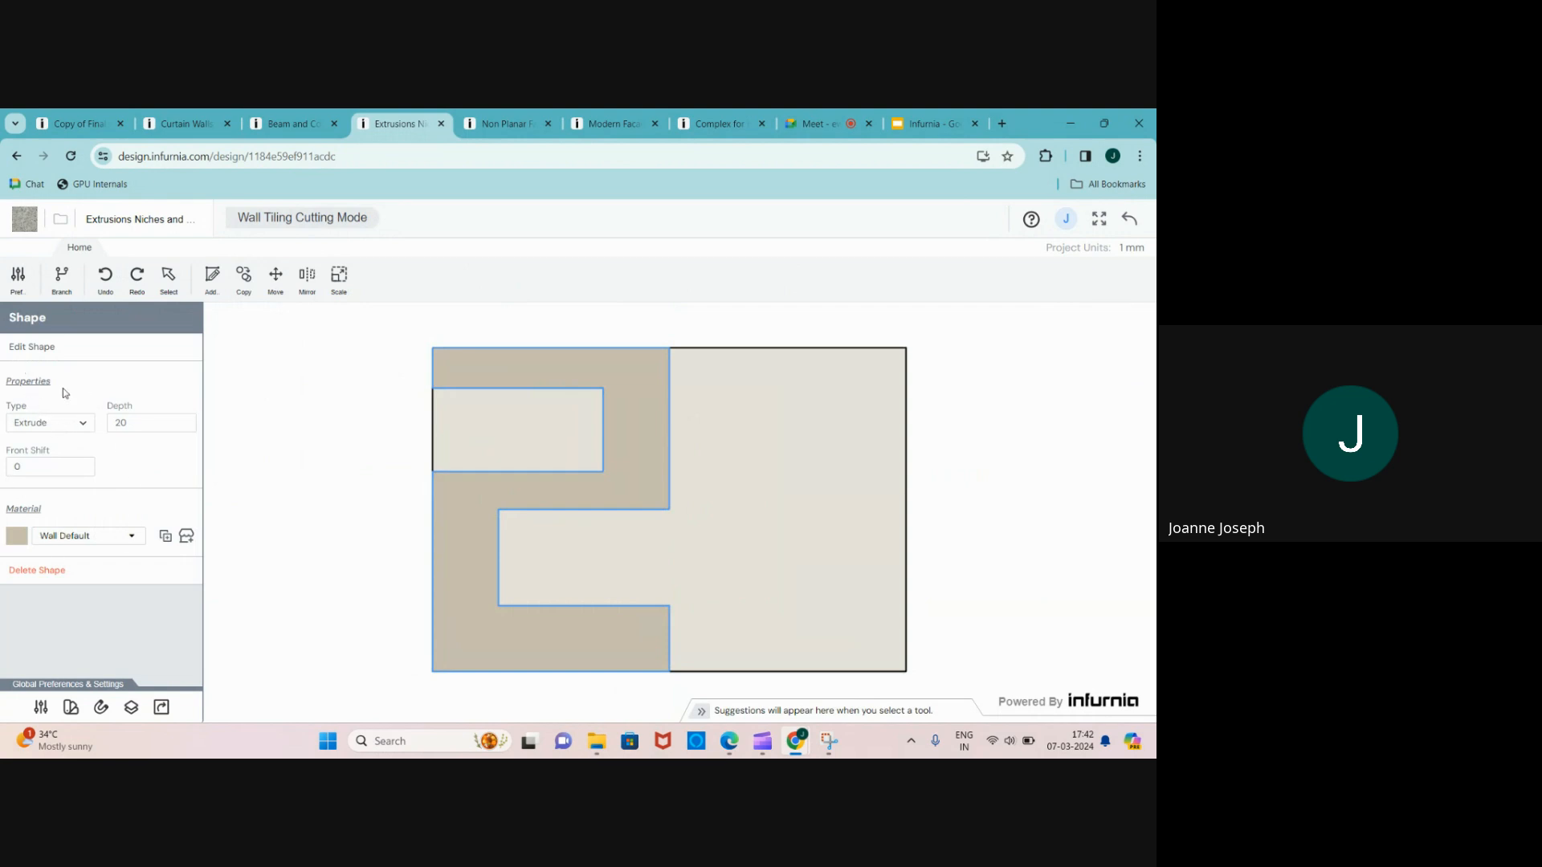
click(64, 348)
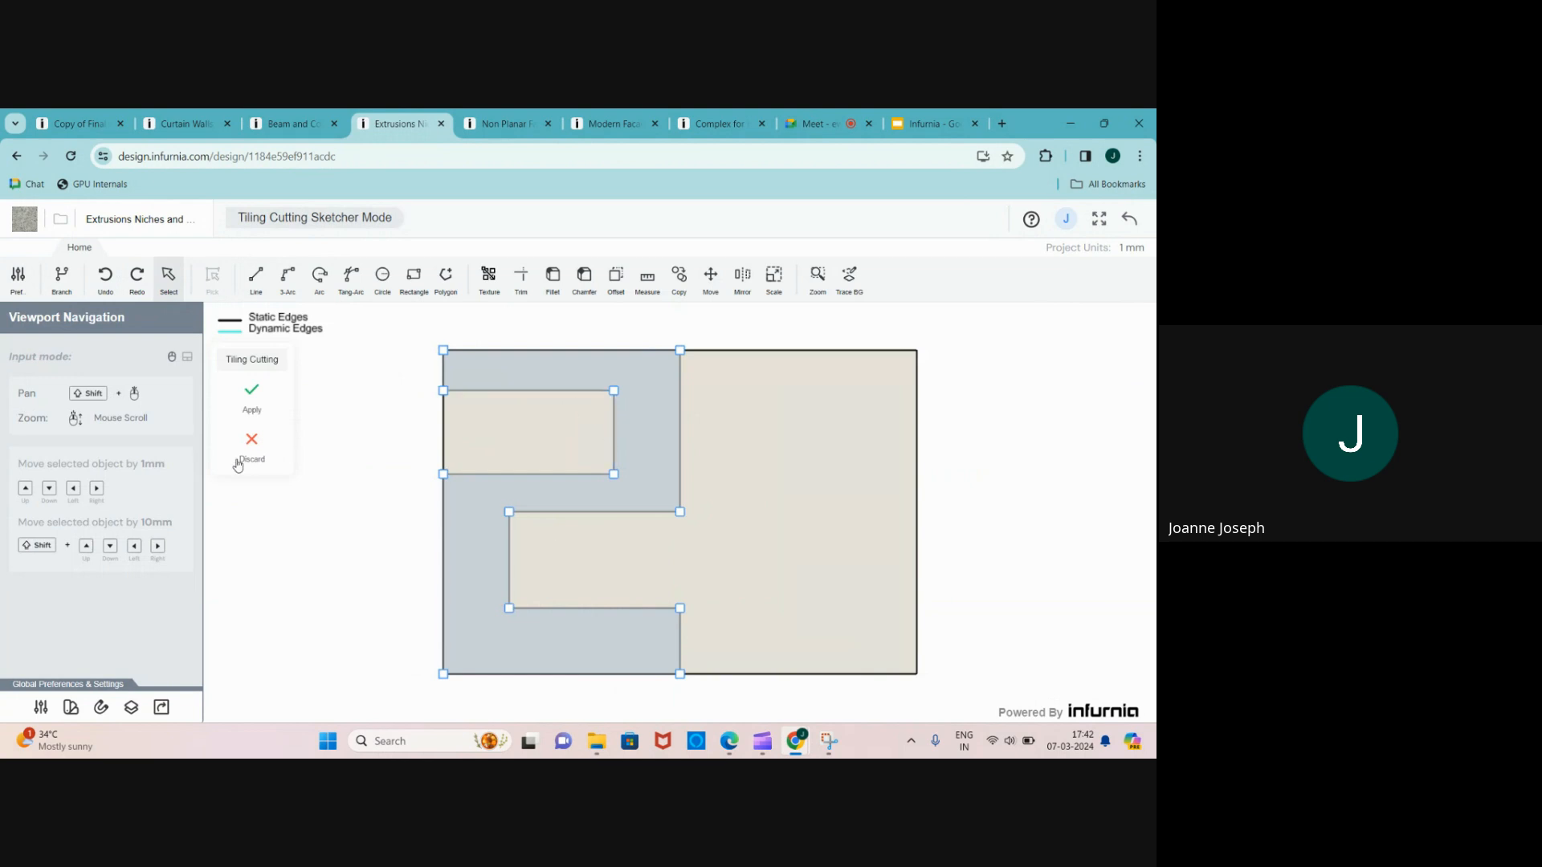
click(251, 392)
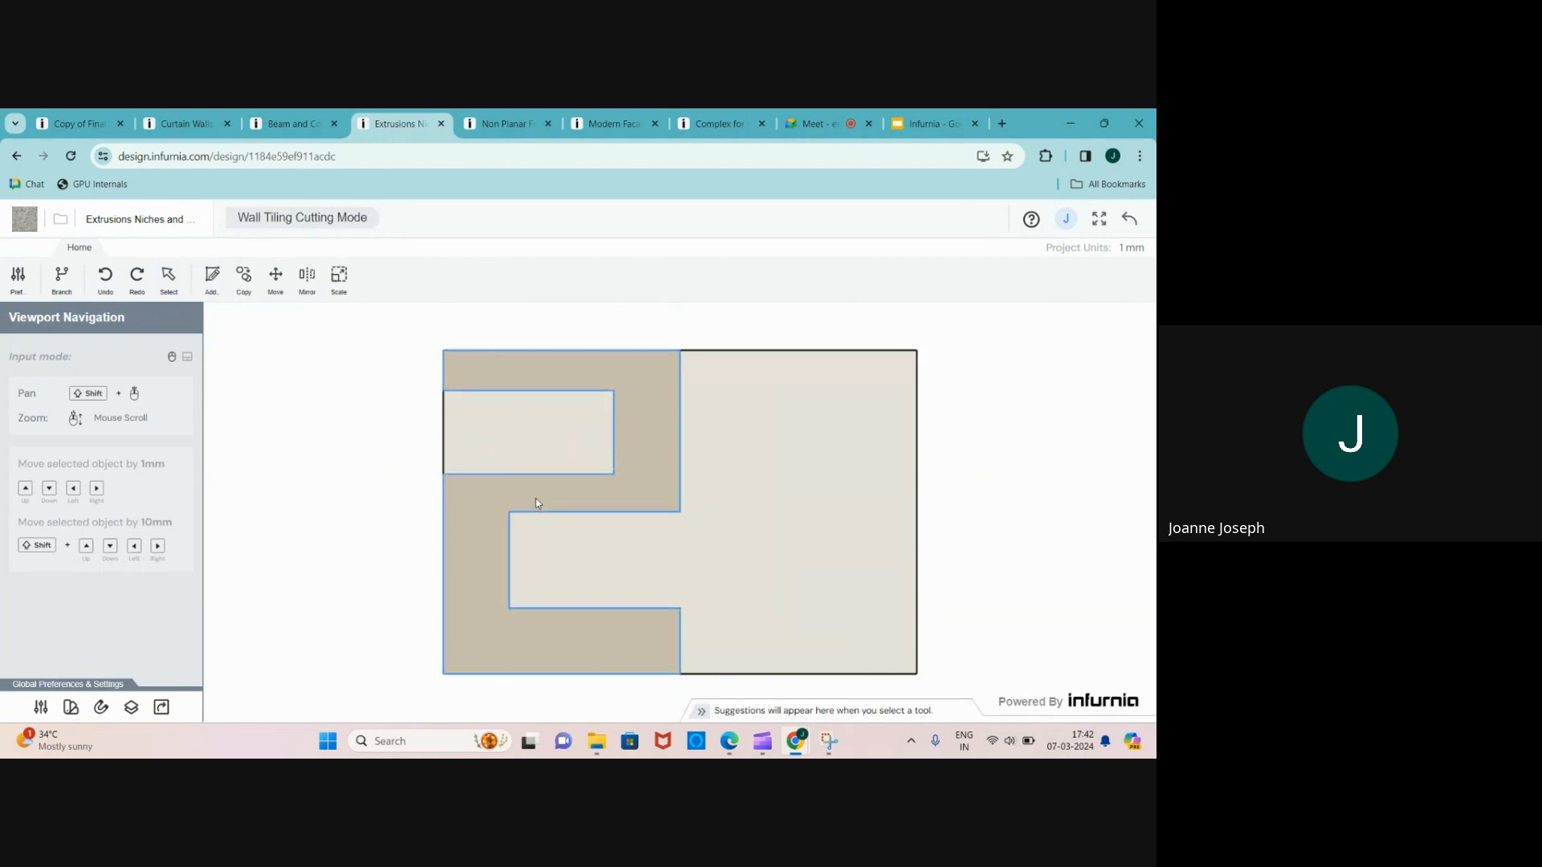
- Set the stepped shape's type to Extrude with a depth of 1000 mm
click(484, 512)
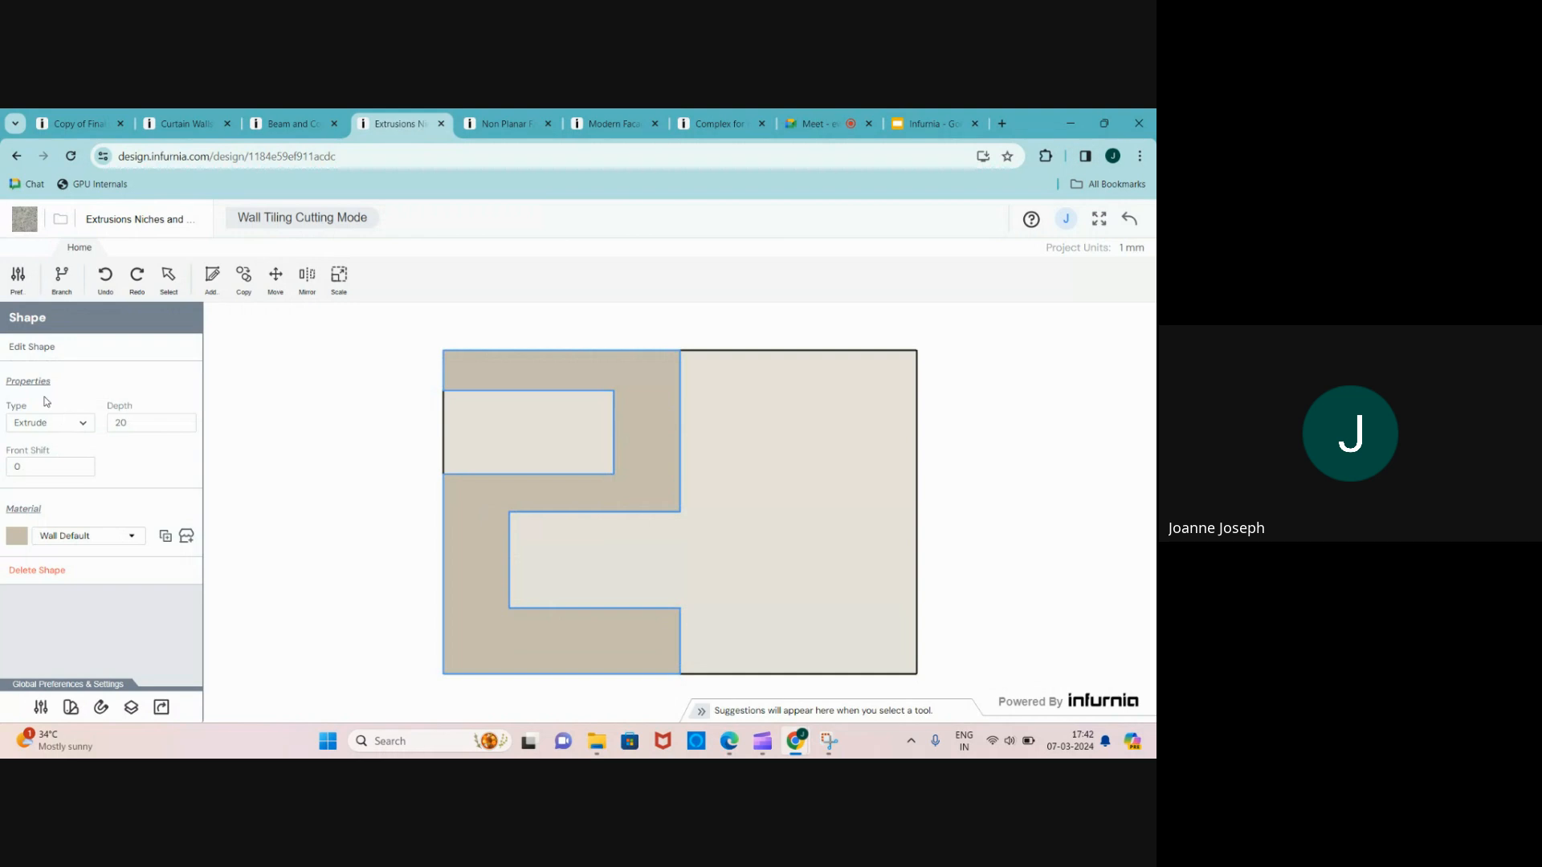
click(39, 423)
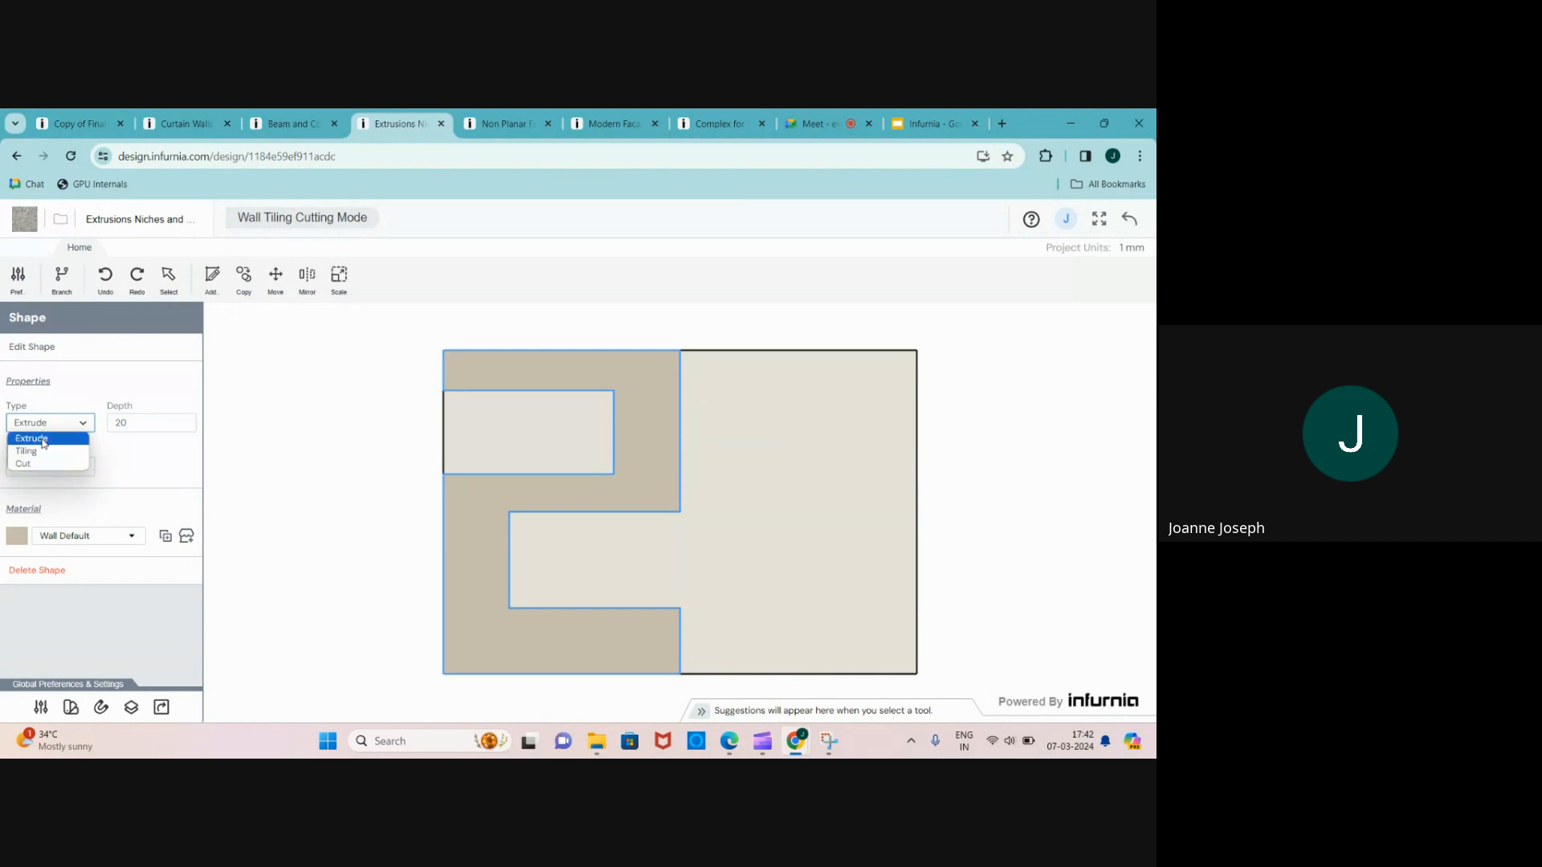
click(43, 444)
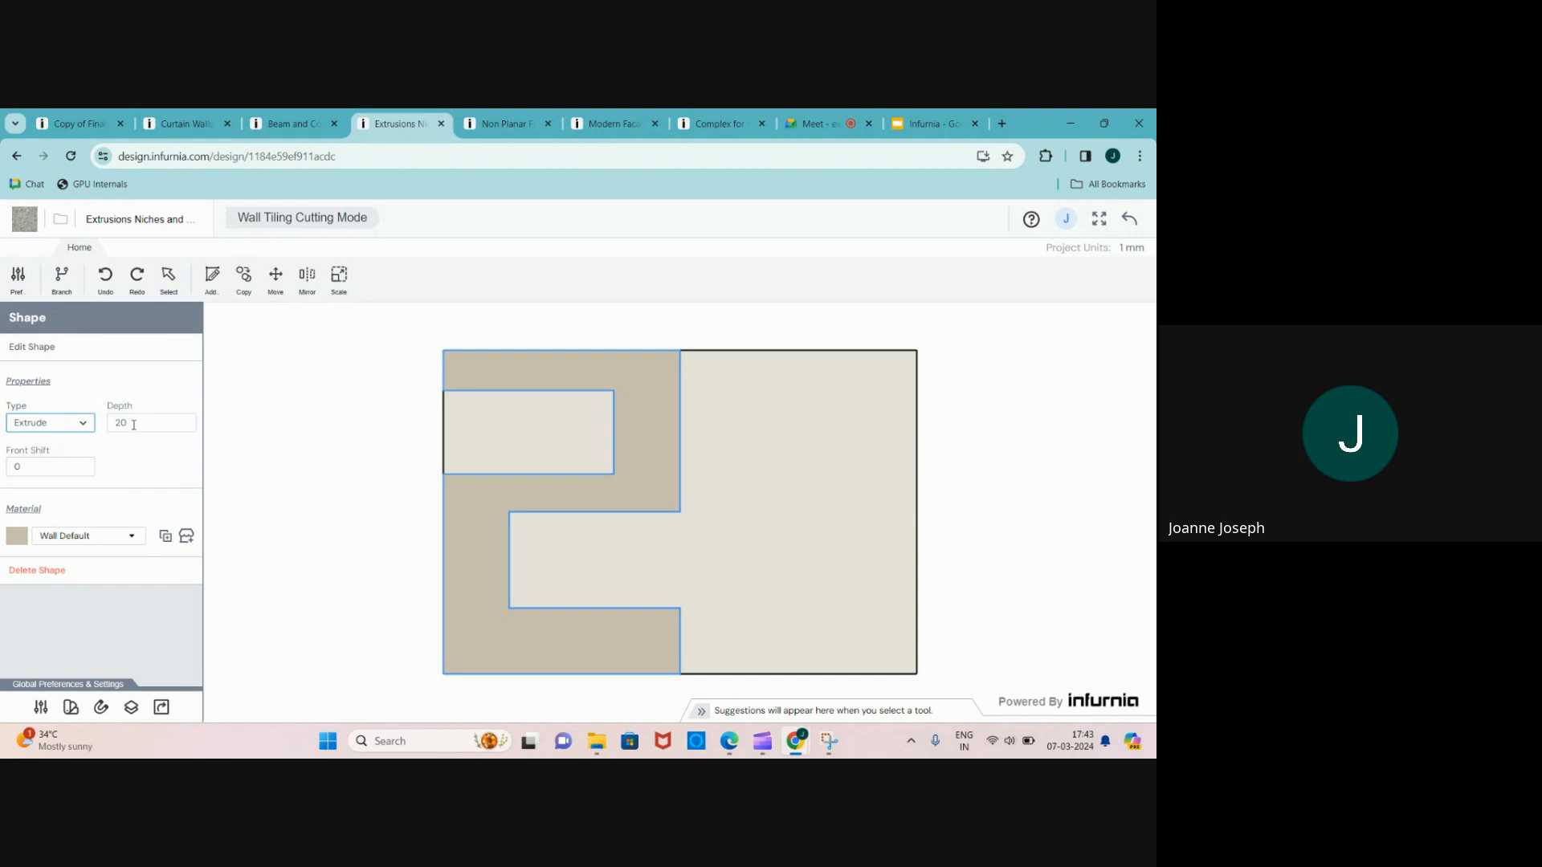
drag(135, 425, 109, 427)
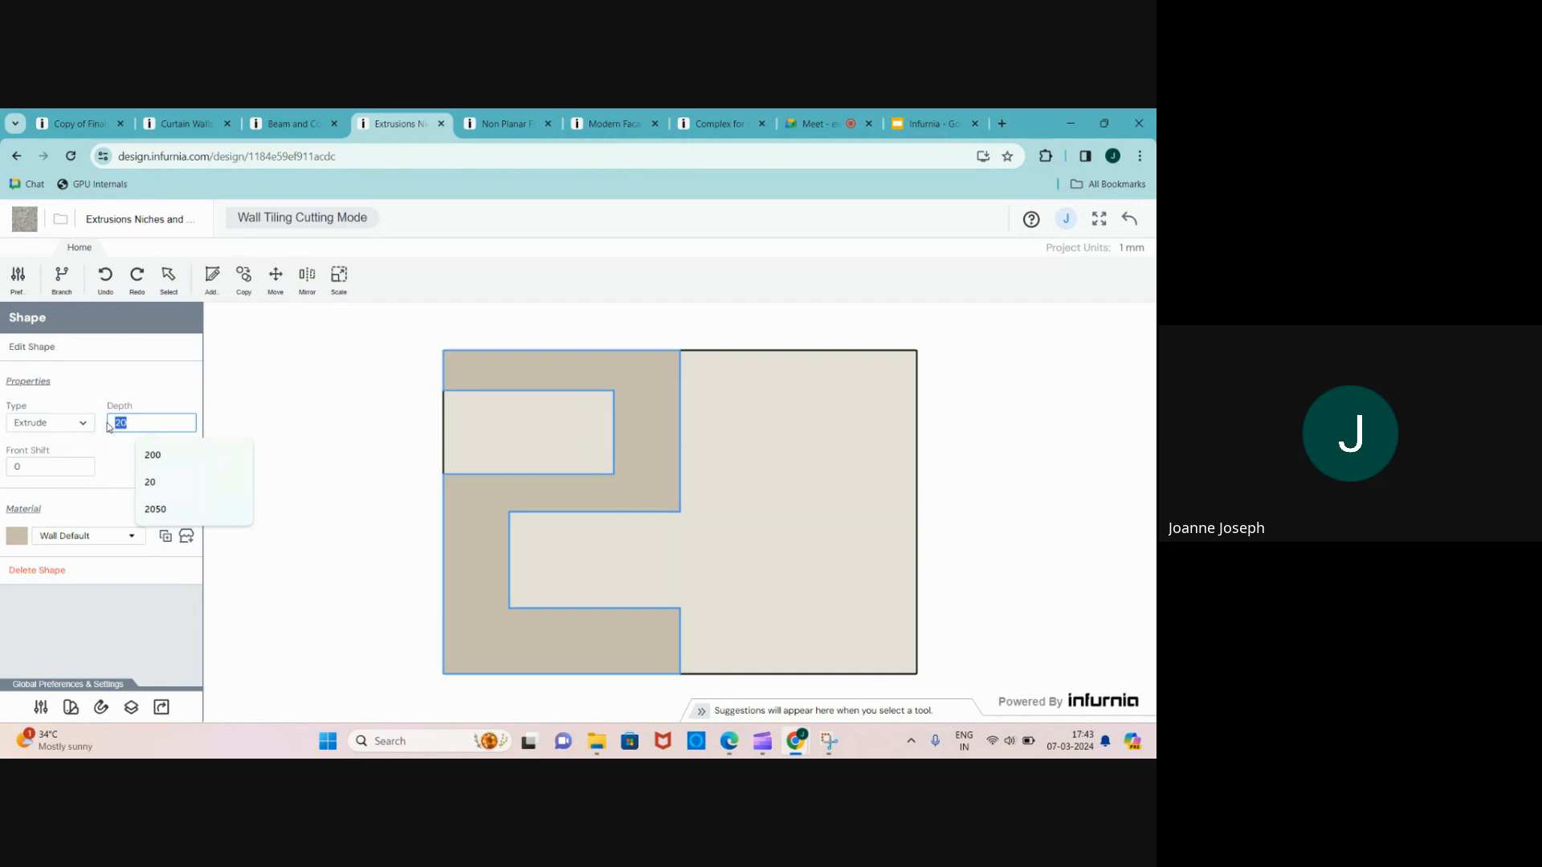
text(1000)
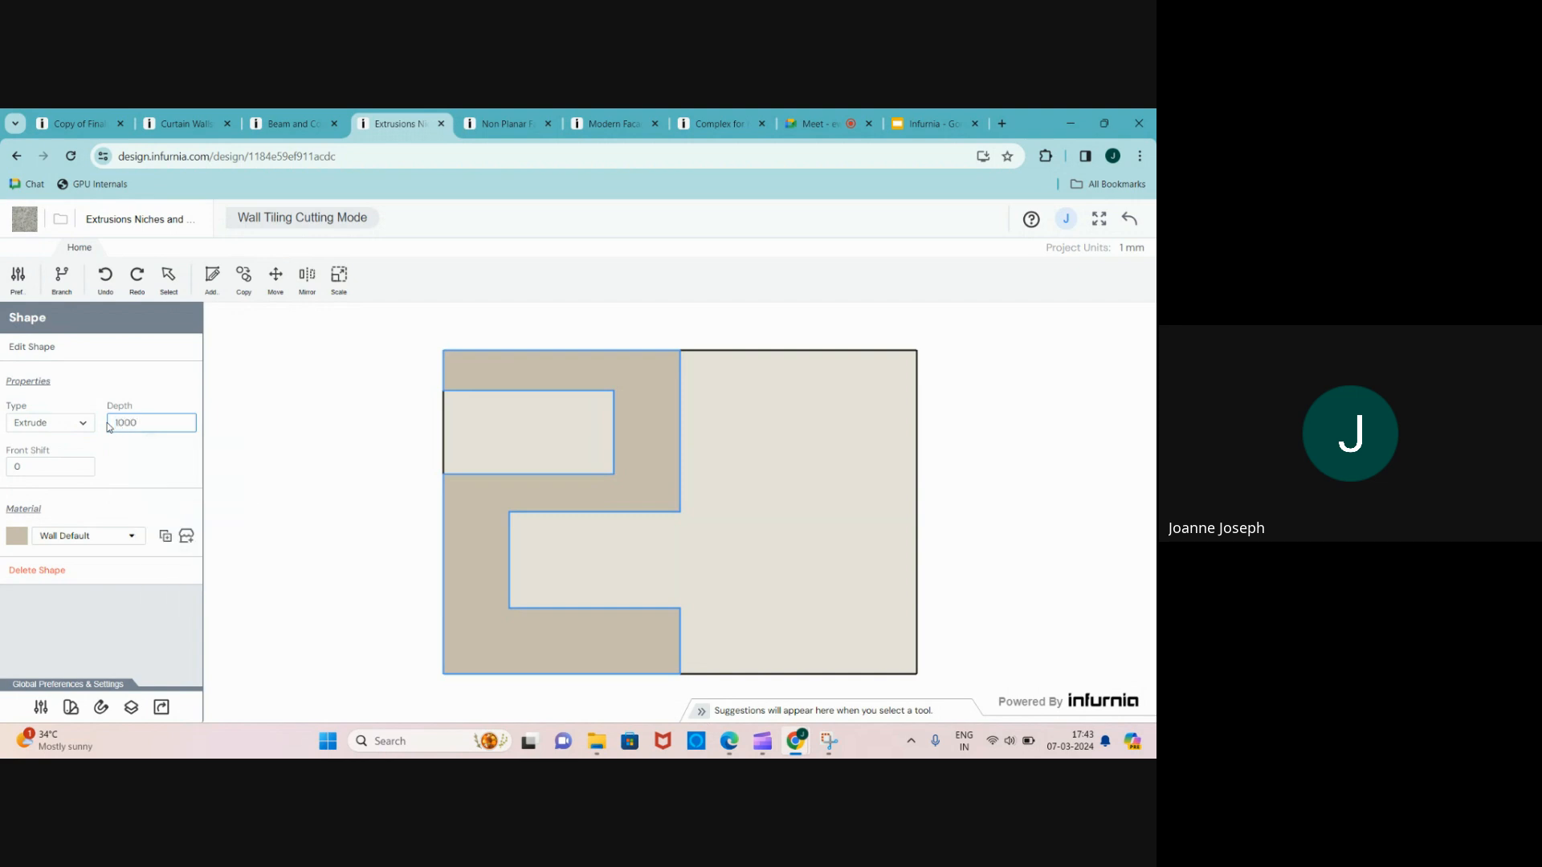
key(Return)
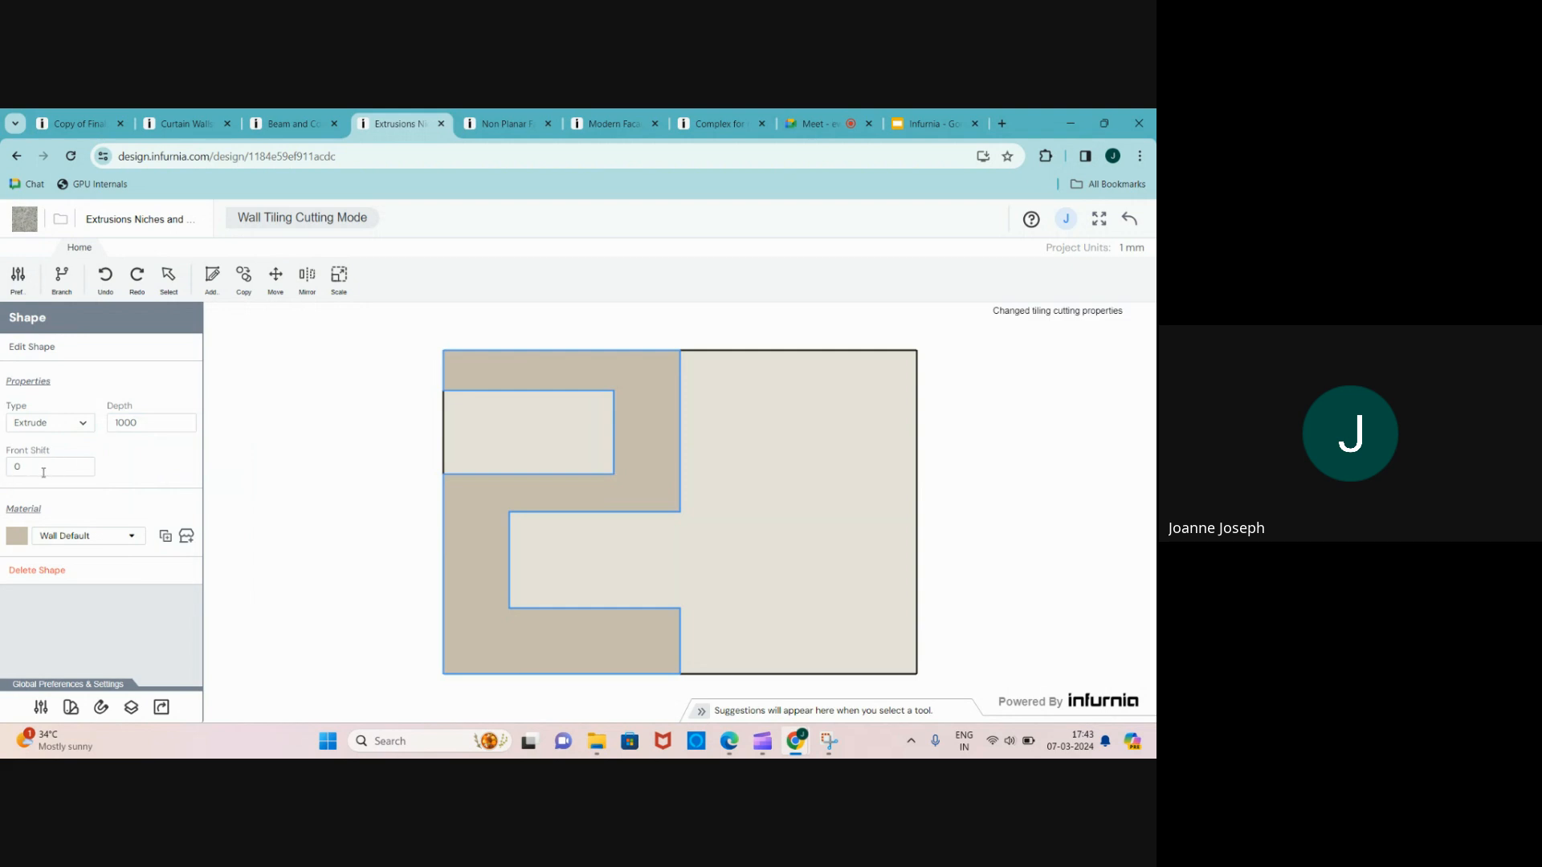
- Assign the Traffic White material to the extruded shape
click(95, 540)
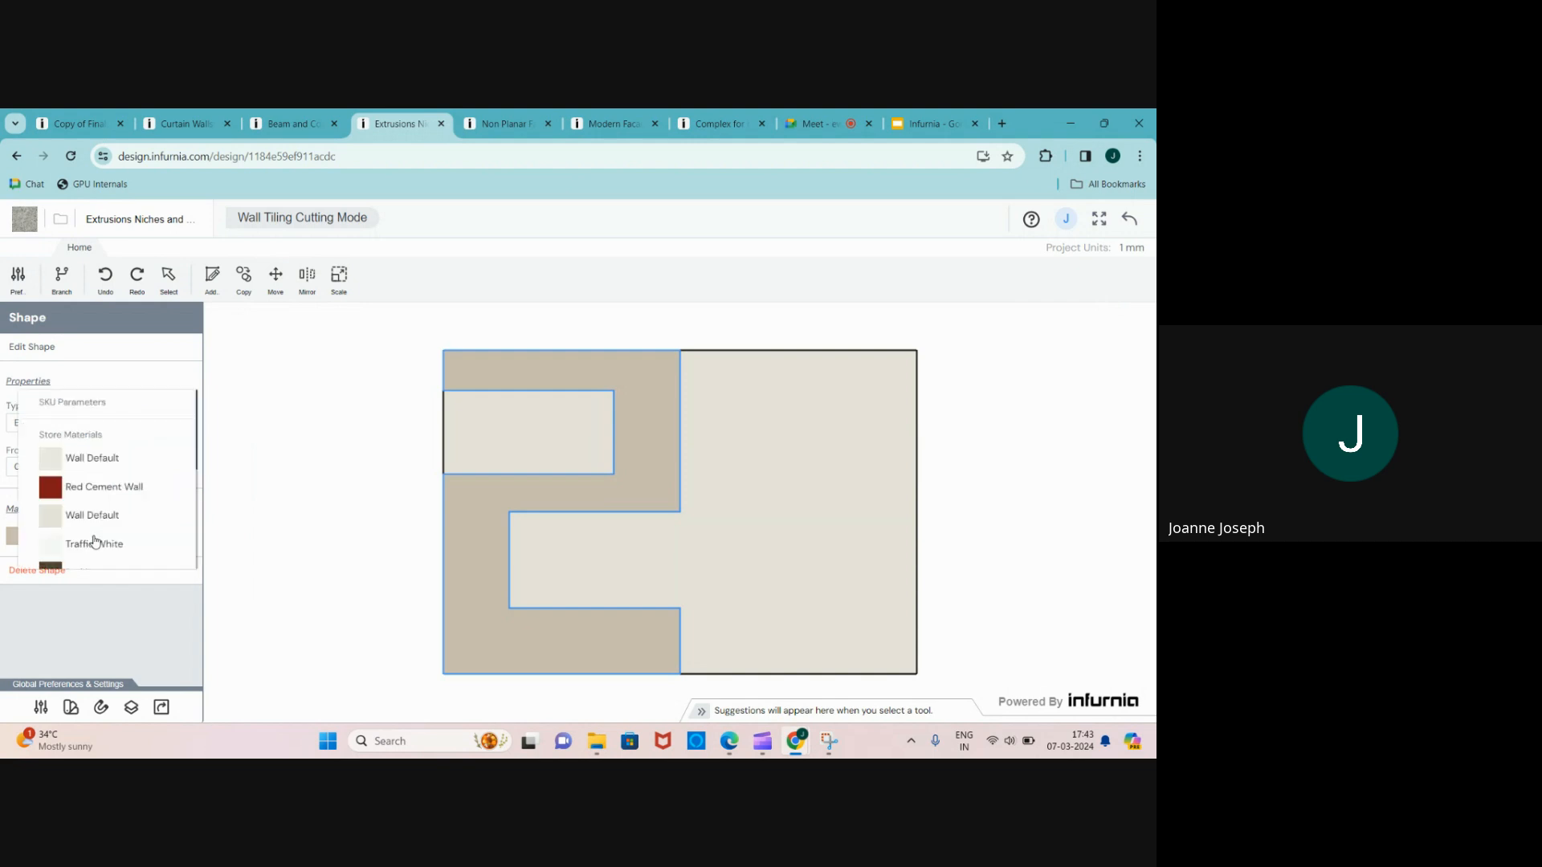
scroll(95, 462, down, 2)
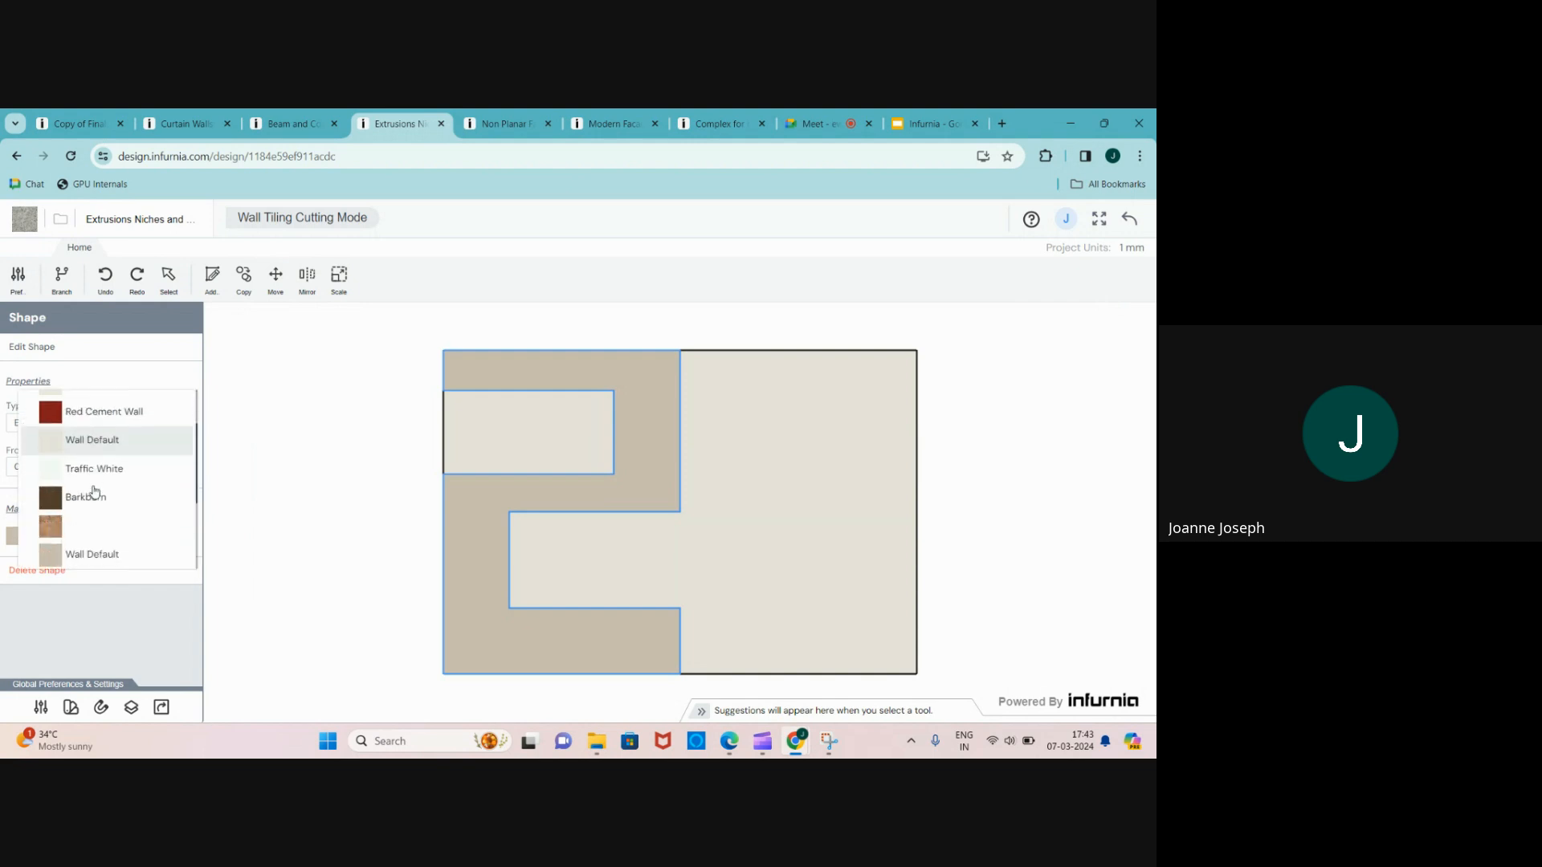
click(94, 480)
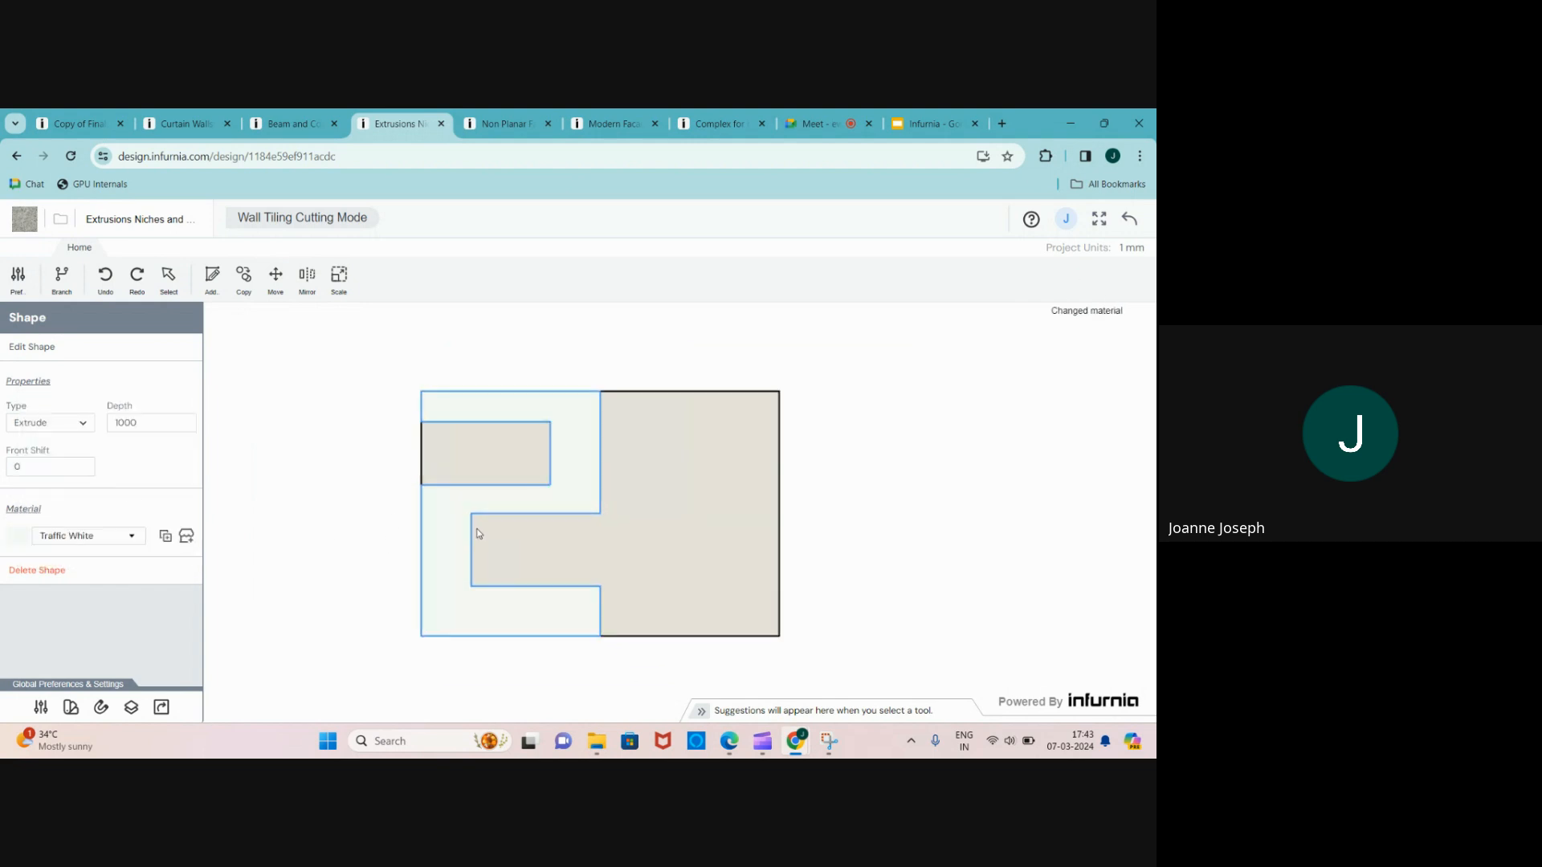
scroll(476, 538, down, 2)
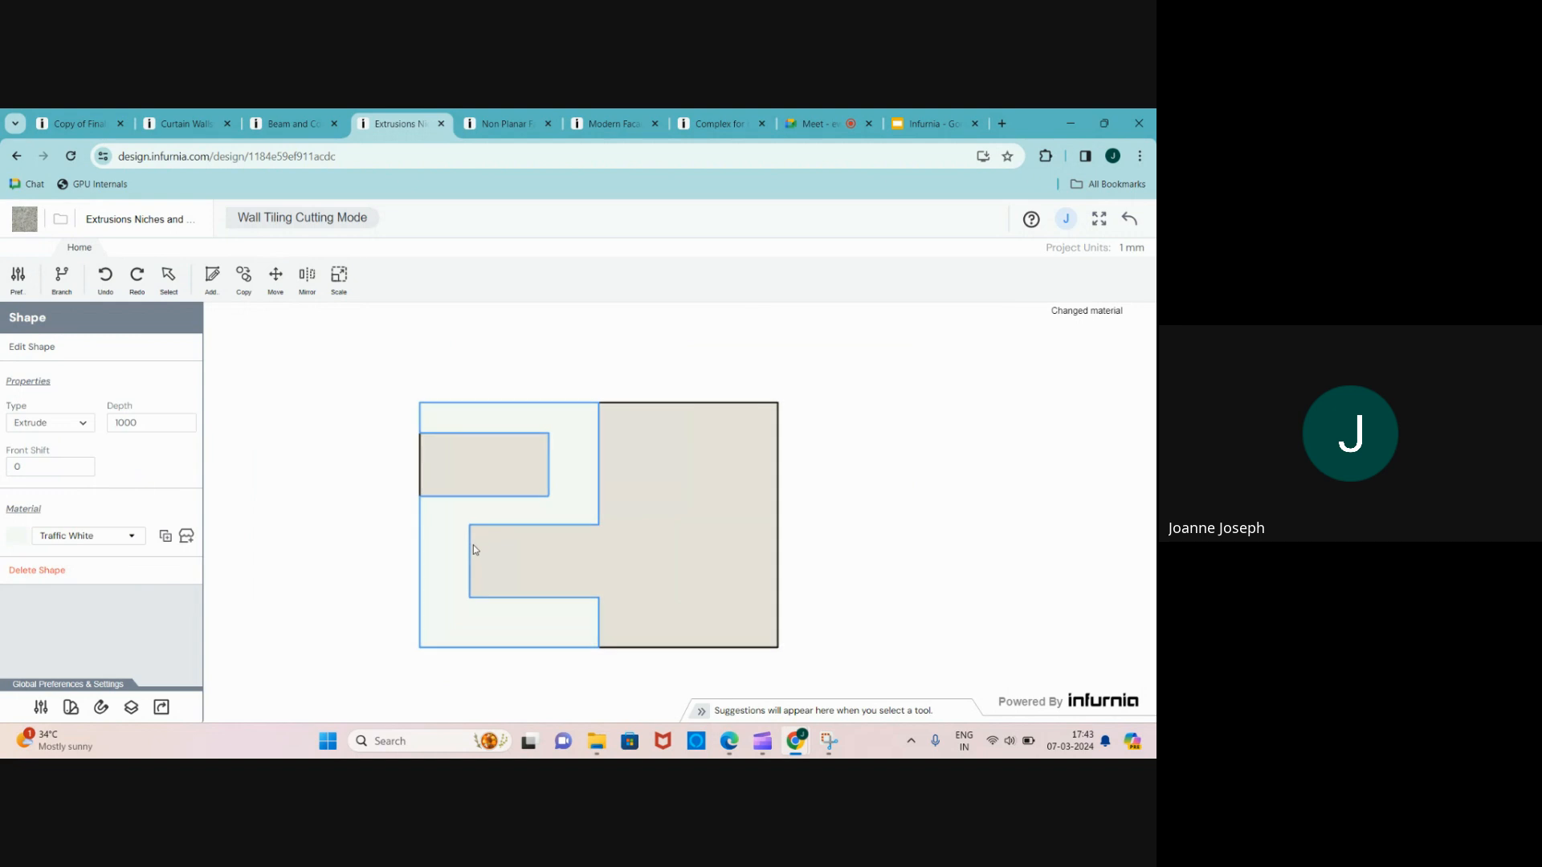
- Return to the 3D model and examine the white wall extrusion and its recesses from close up and farther away
click(1127, 217)
scroll(691, 503, down, 2)
mouse_move(683, 511)
middle_down()
mouse_move(671, 586)
mouse_move(670, 505)
middle_up()
scroll(468, 522, up, 3)
scroll(468, 522, down, 3)
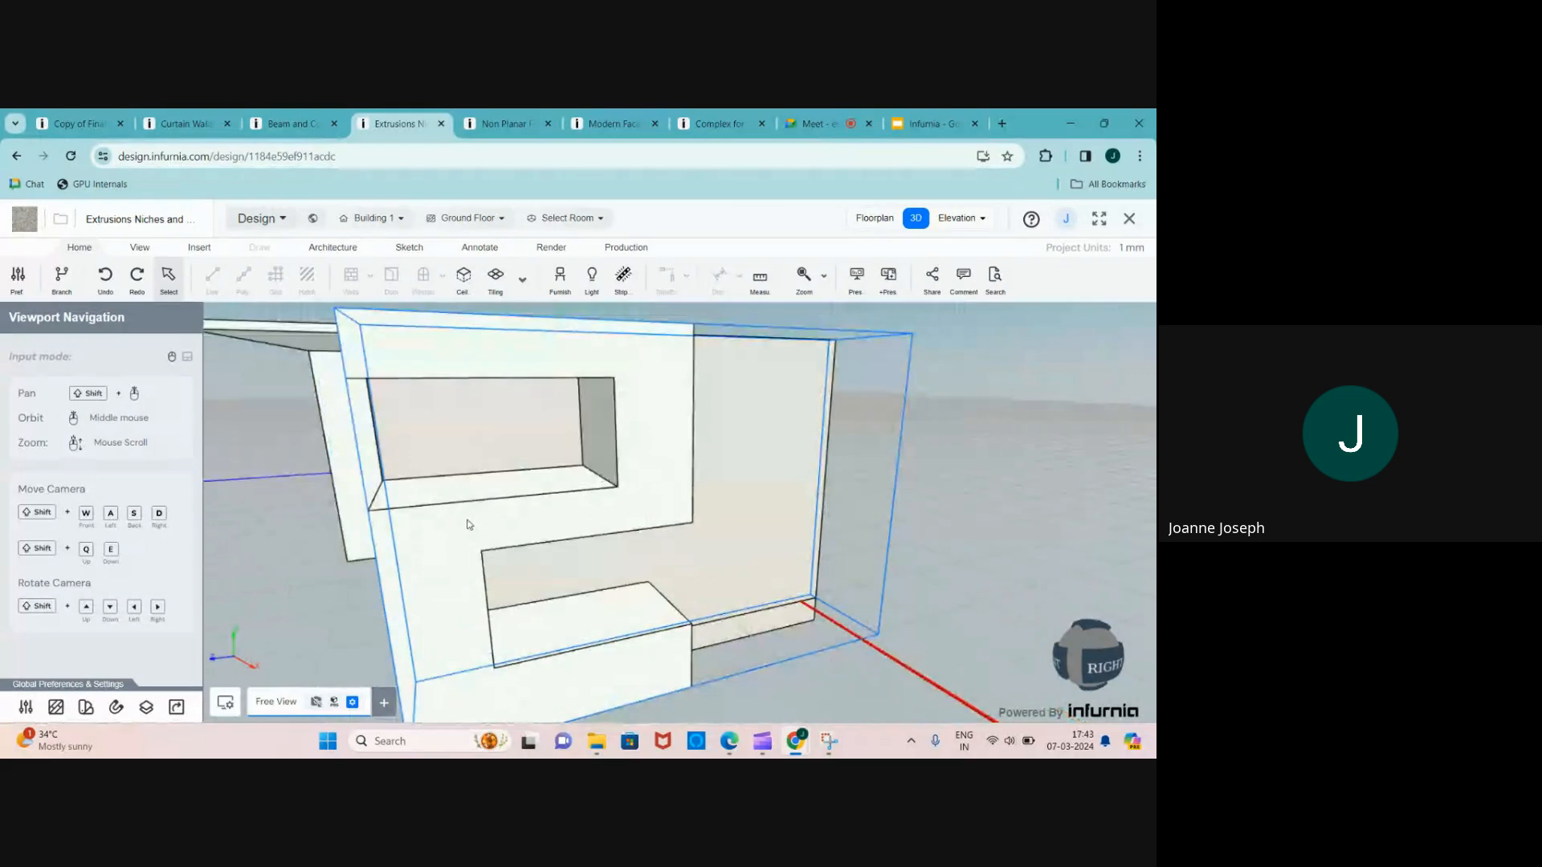
scroll(469, 524, up, 3)
scroll(469, 524, down, 3)
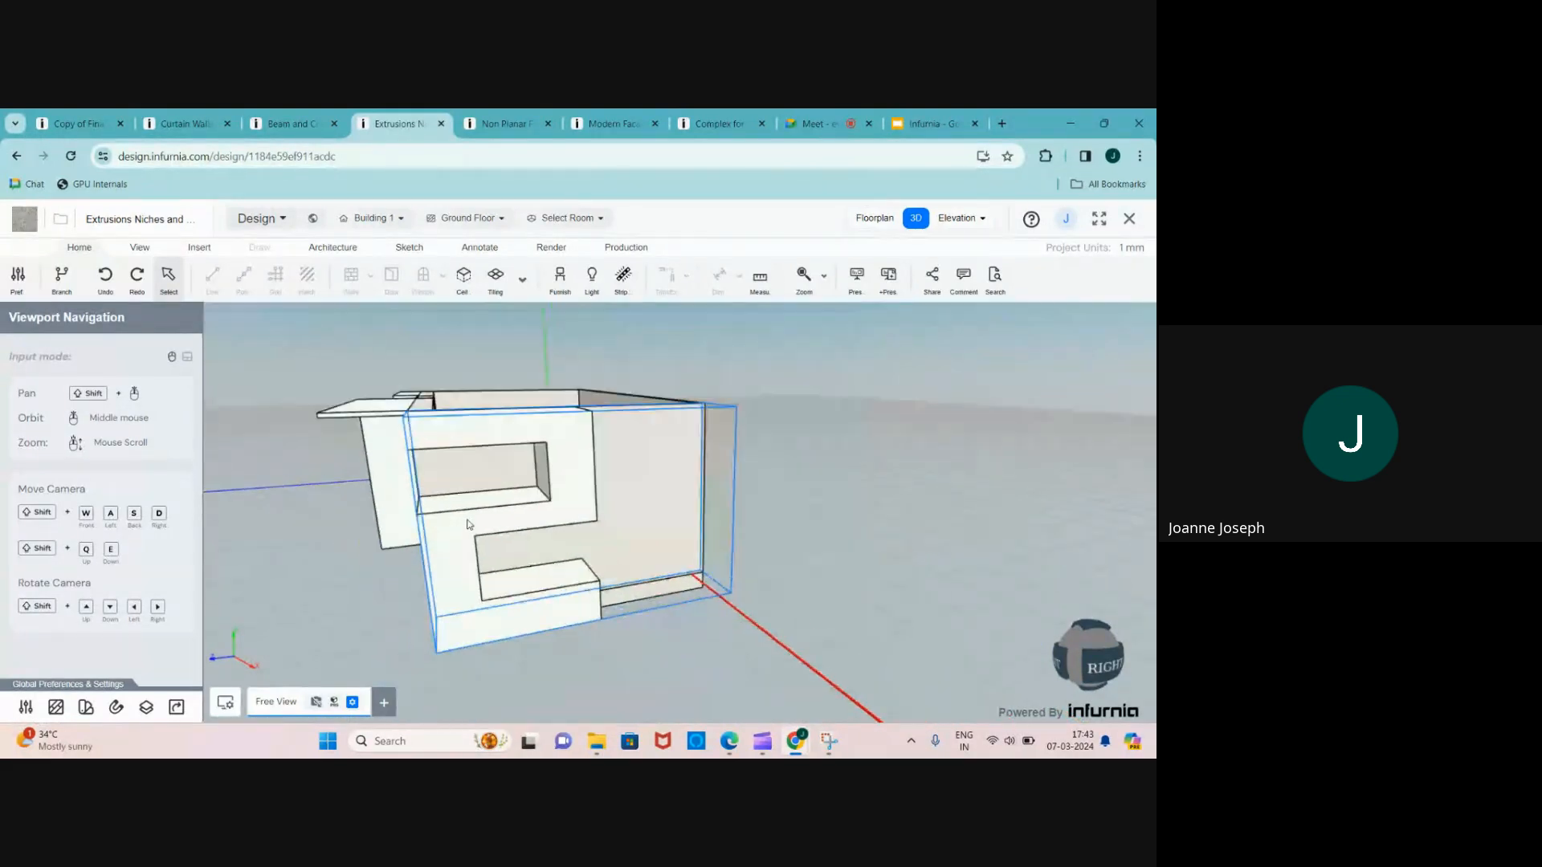
middle_drag(469, 523, 483, 531)
scroll(541, 595, up, 1)
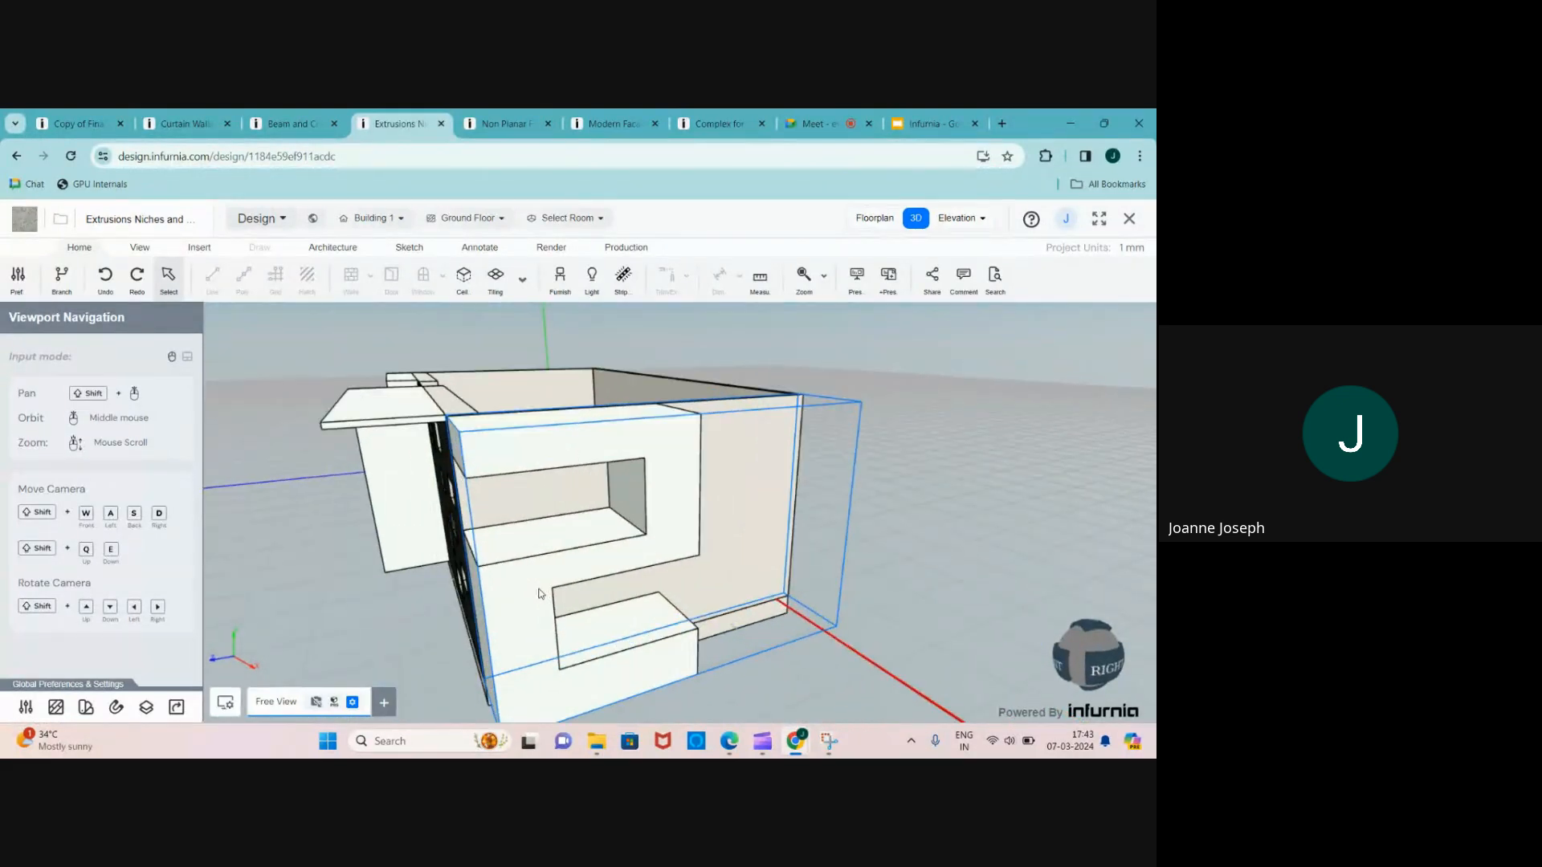
- Reopen the wall face in the Tiling and Cutting Tool, set the white shape's extrusion depth to 500 mm, and return to the 3D model
click(538, 564)
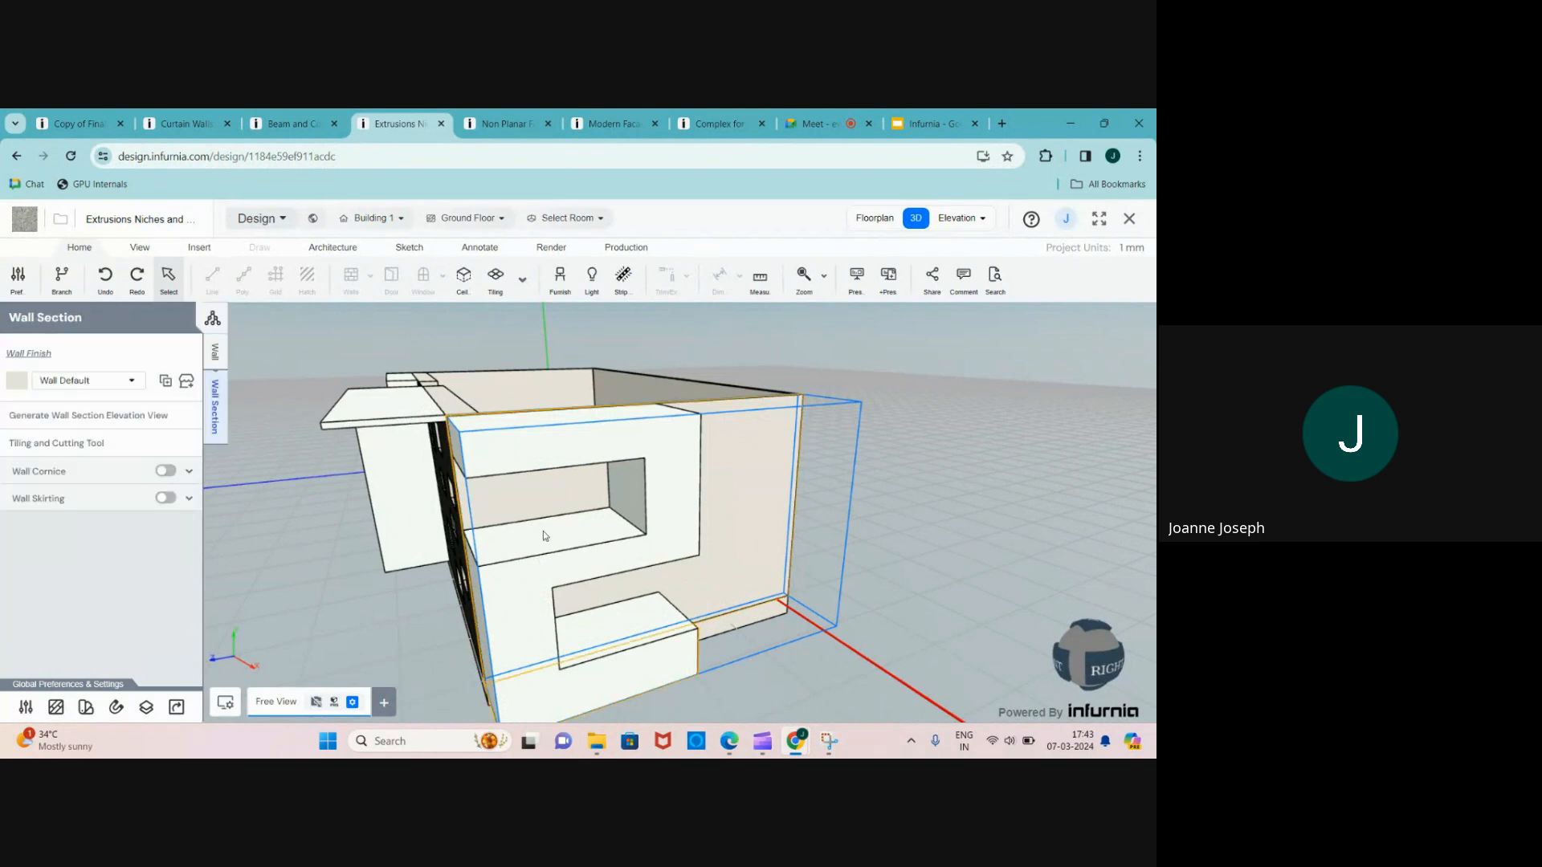
click(81, 444)
click(470, 518)
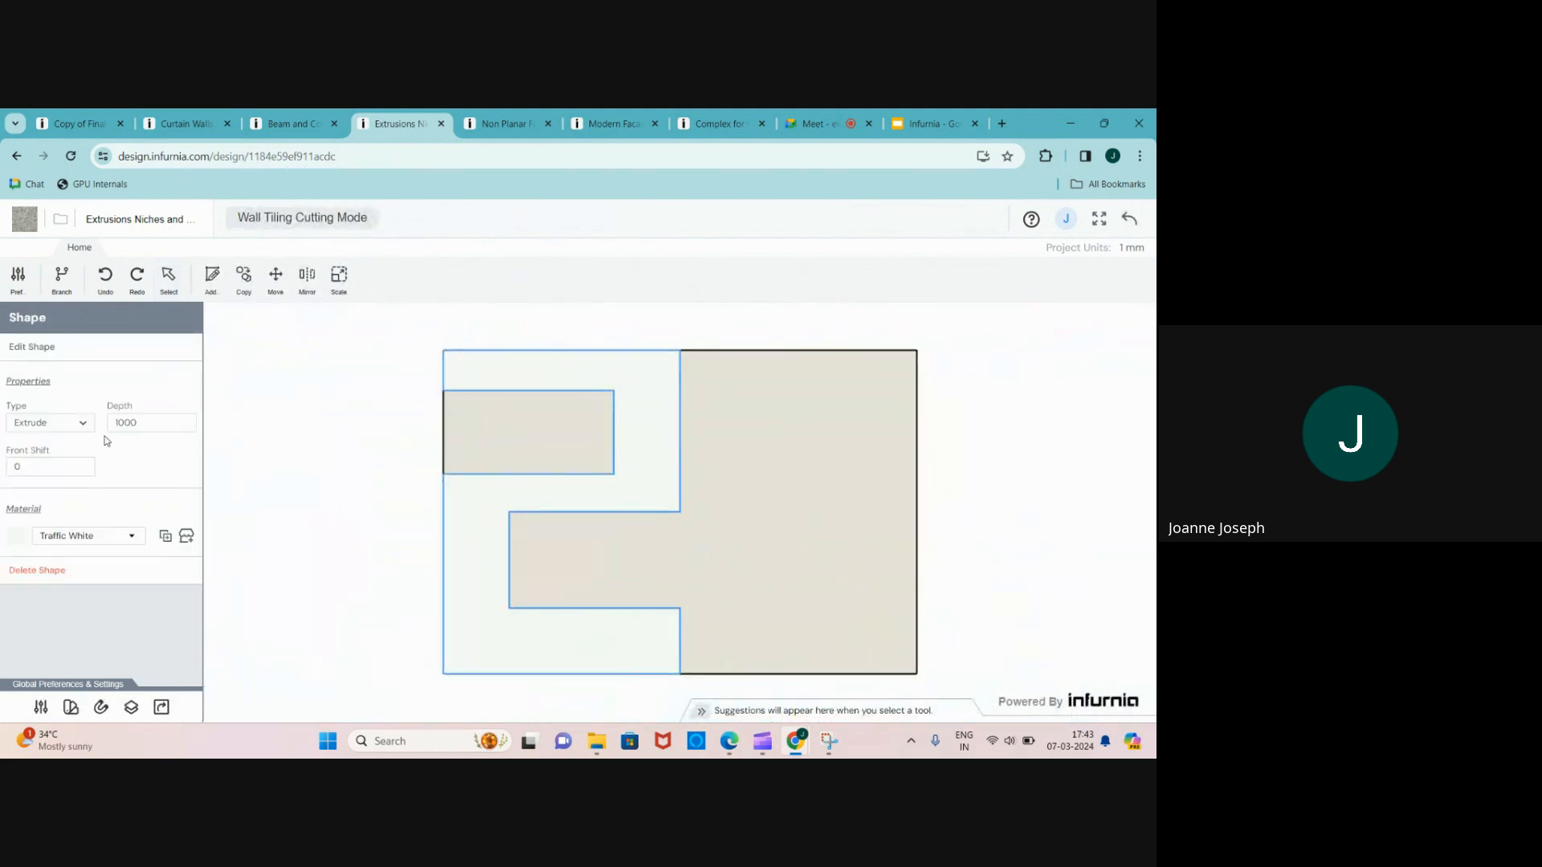
double_click(145, 423)
text(5)
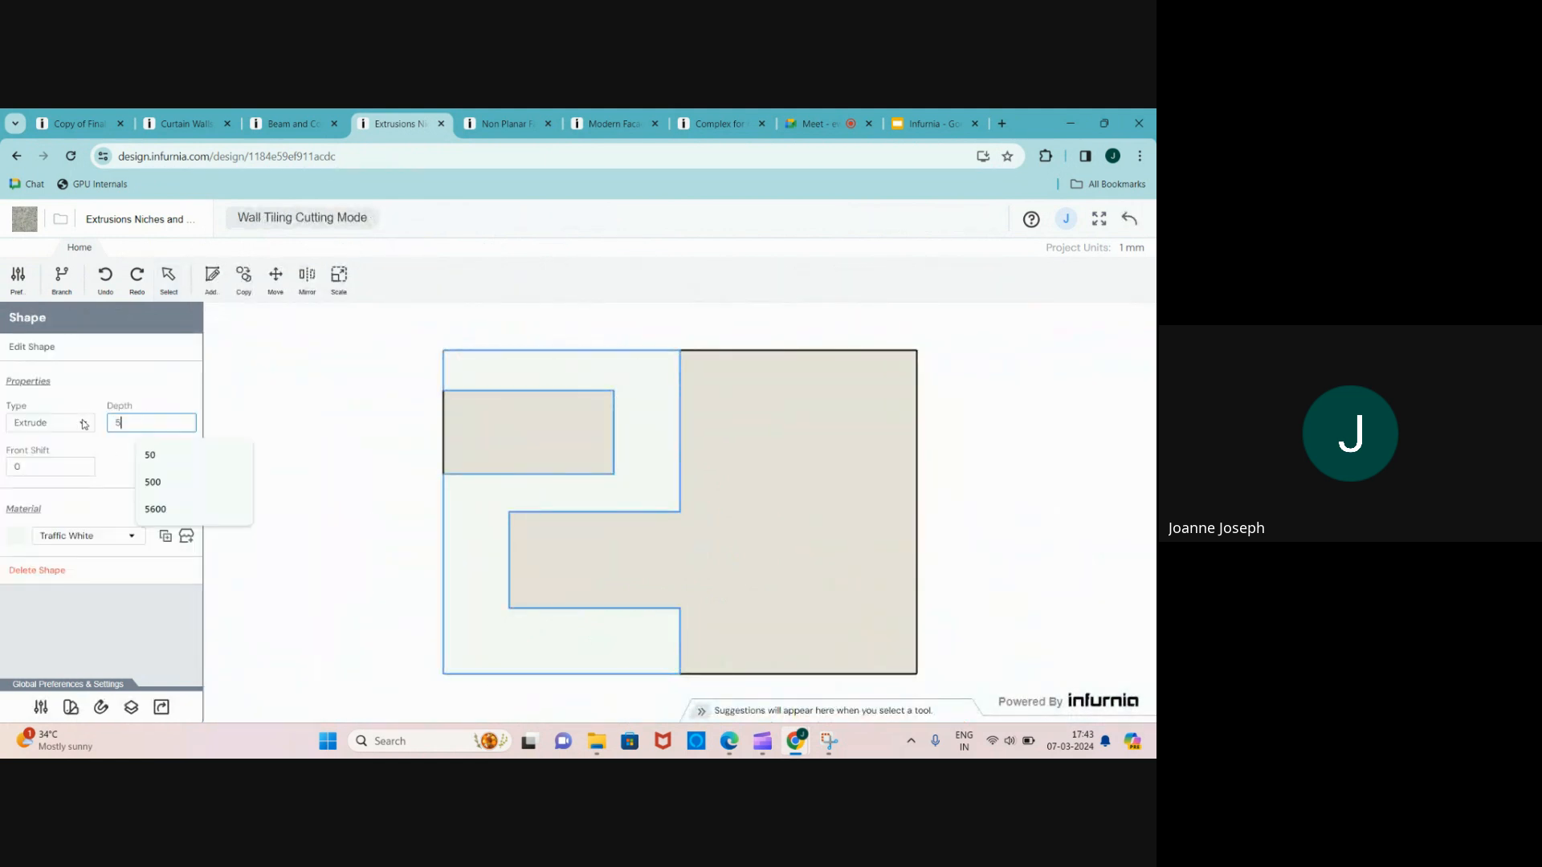
text(00)
key(Return)
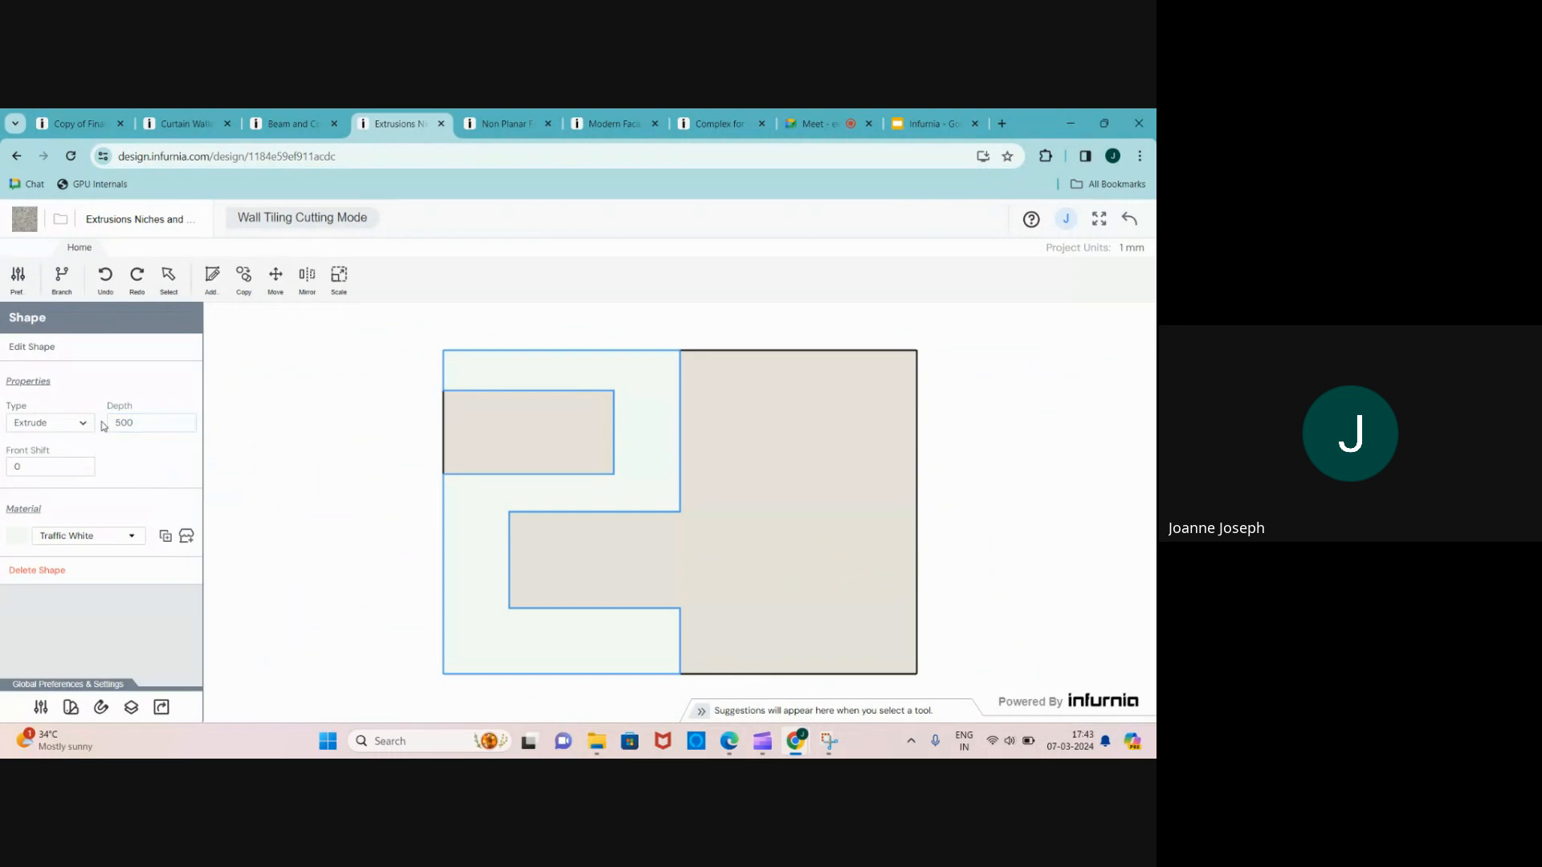
click(1128, 221)
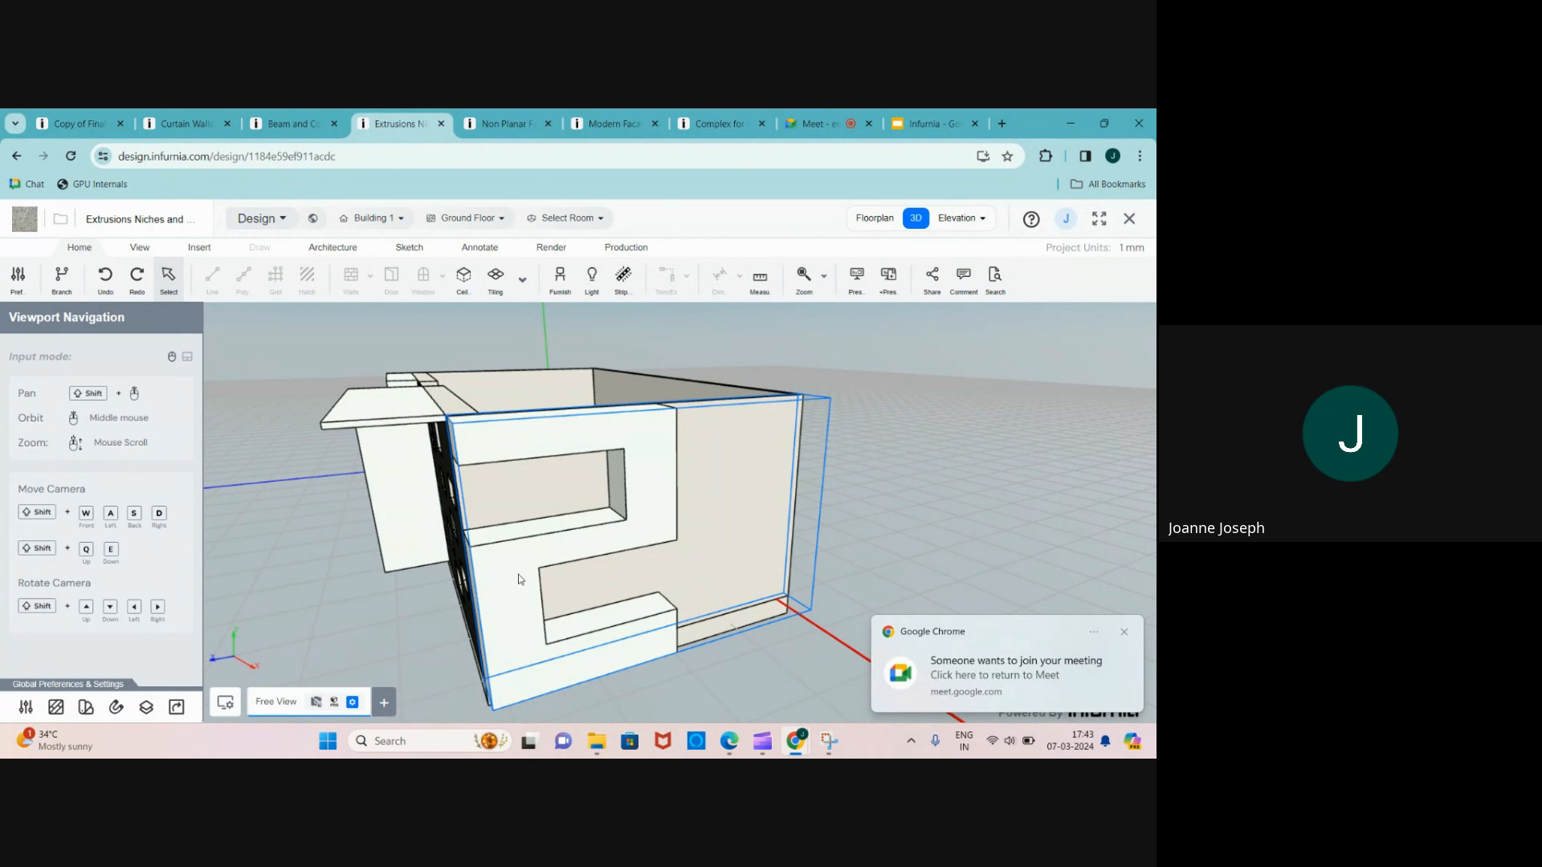
- Examine the glass railing in the recess of the existing white facade extrusion, and return to the new extrusion on the side wall
scroll(514, 572, down, 3)
middle_drag(509, 567, 569, 565)
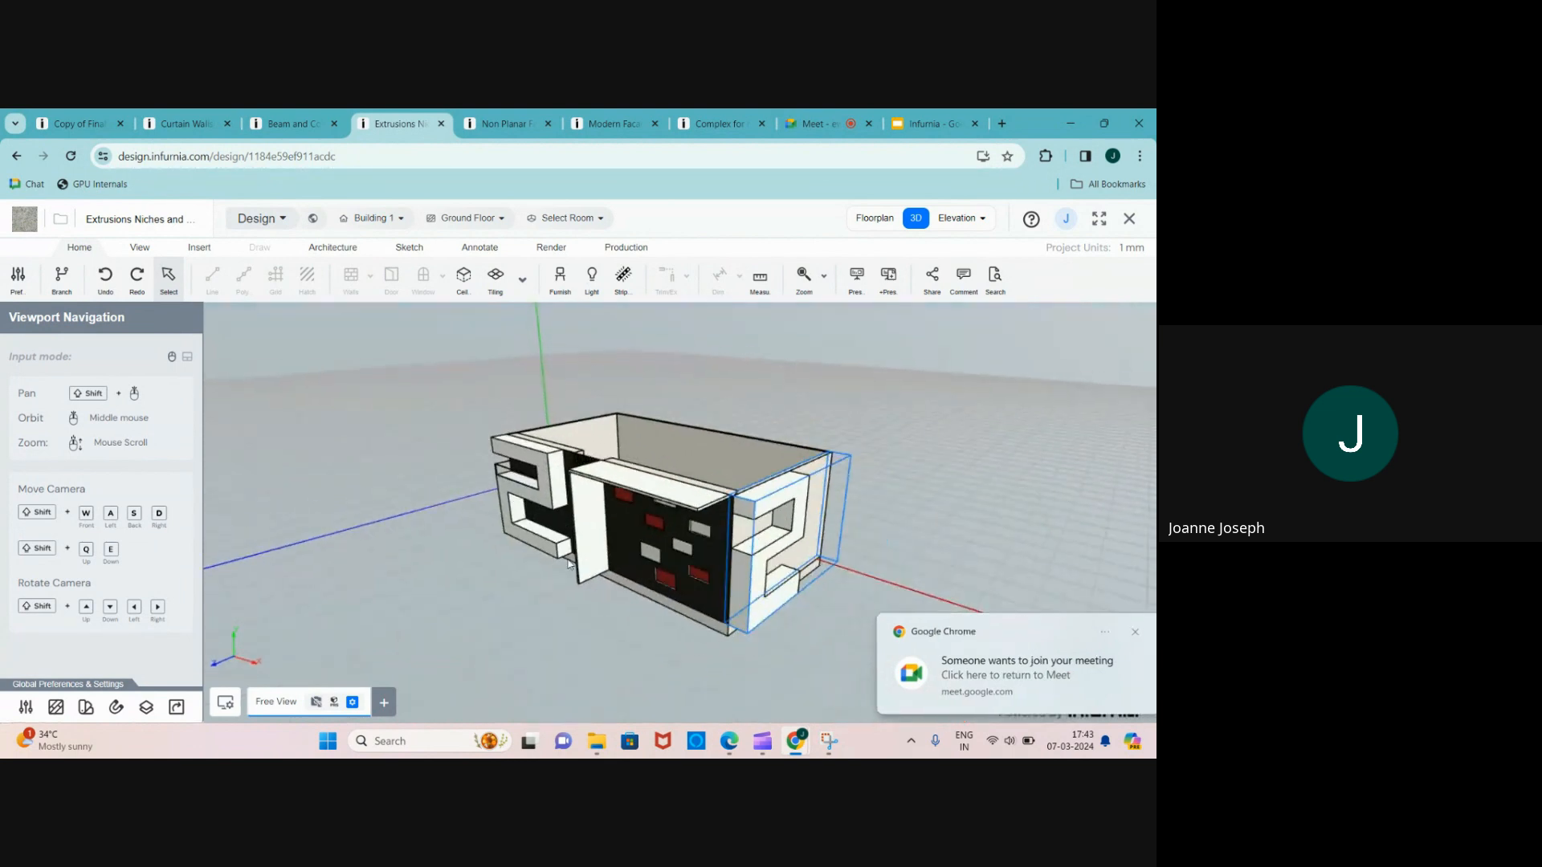
scroll(587, 533, up, 3)
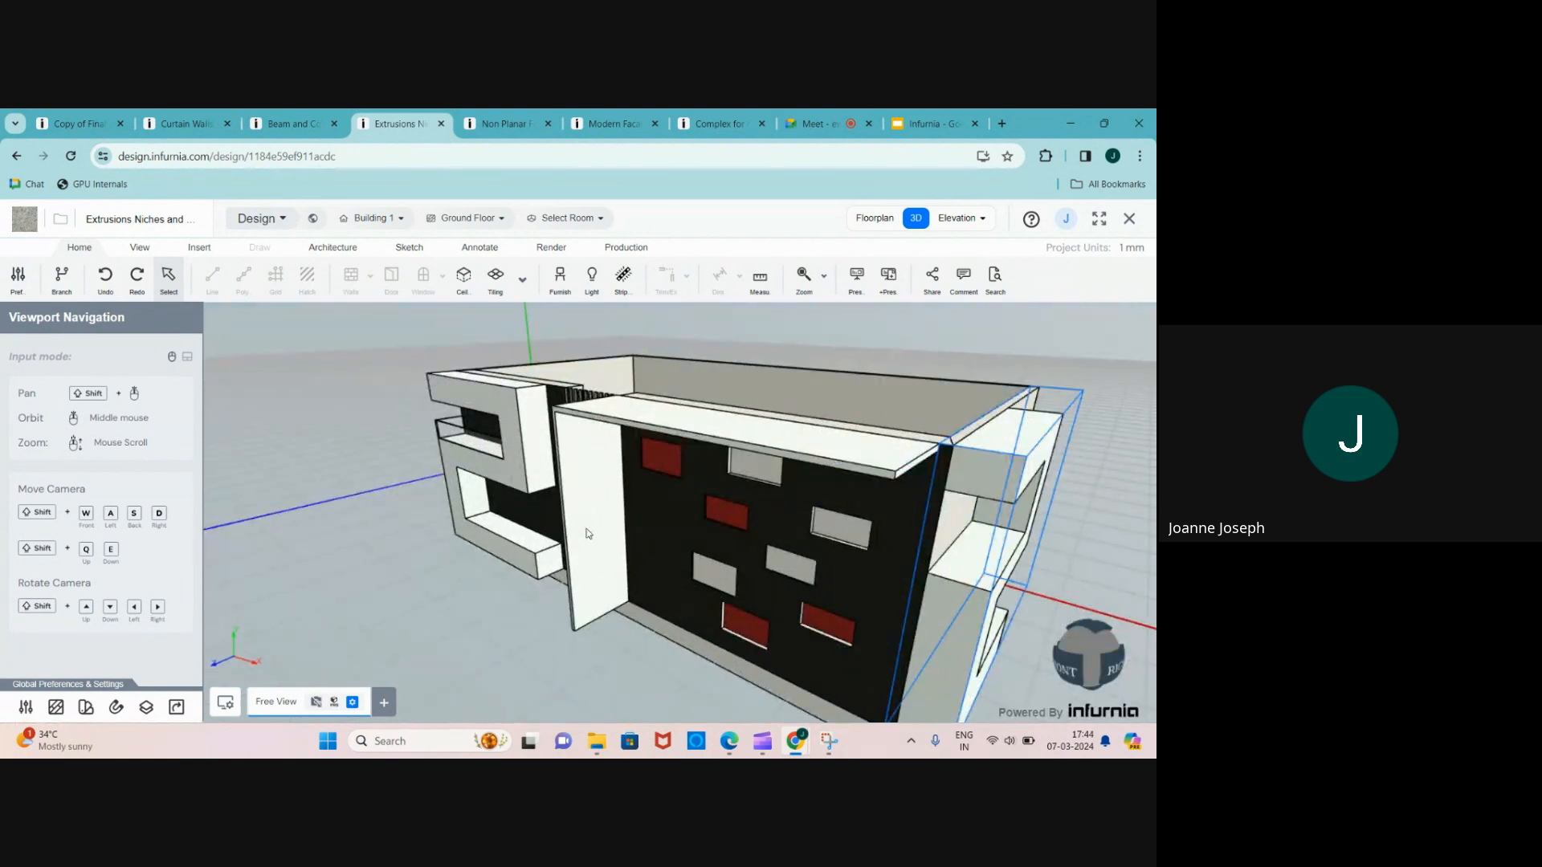
scroll(436, 398, up, 3)
scroll(406, 397, up, 3)
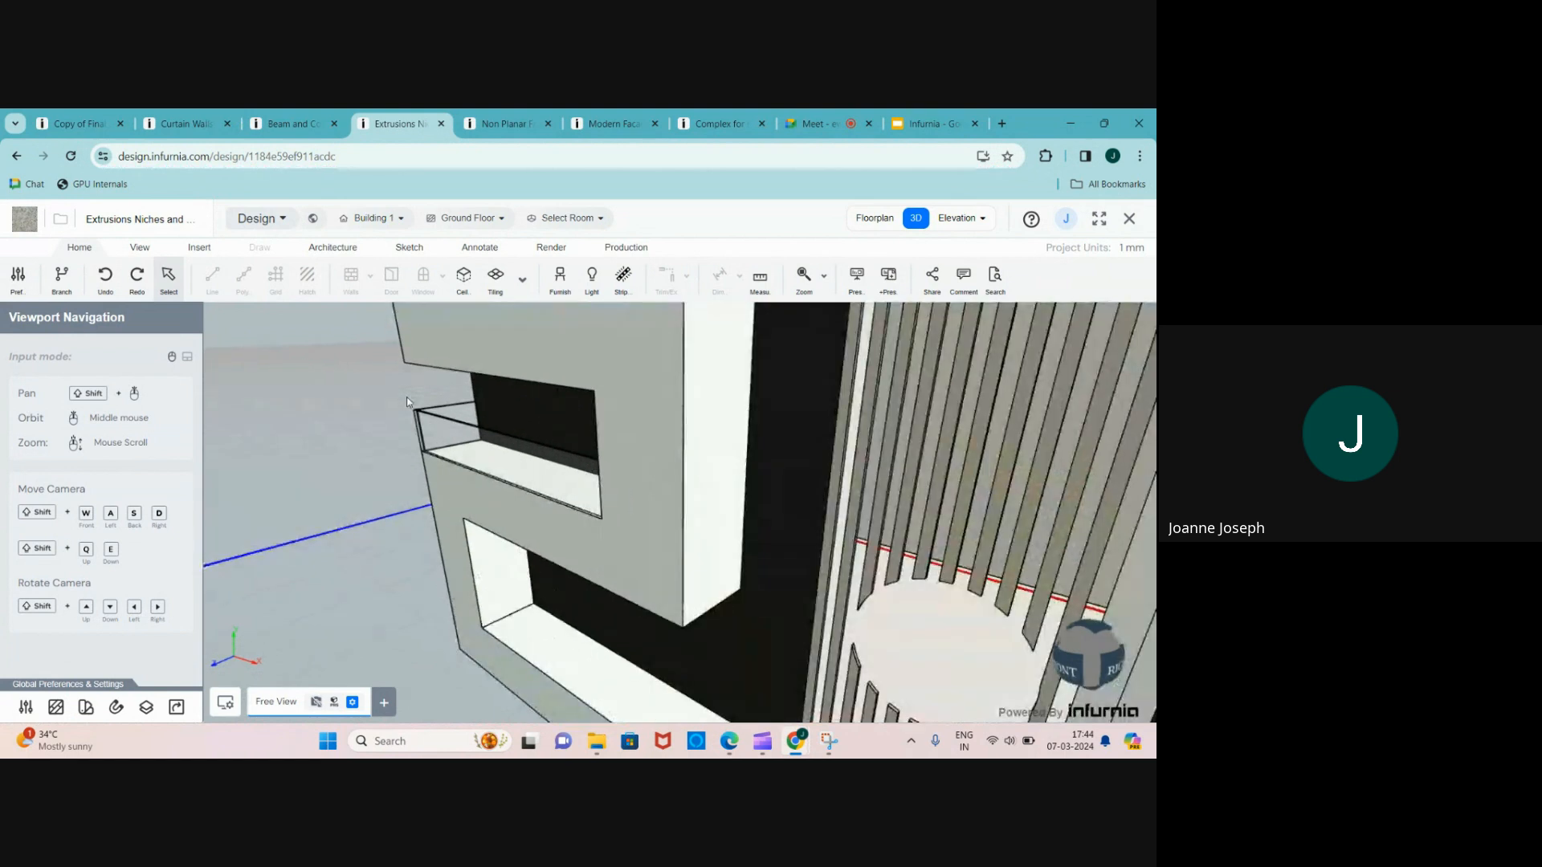
scroll(406, 397, up, 3)
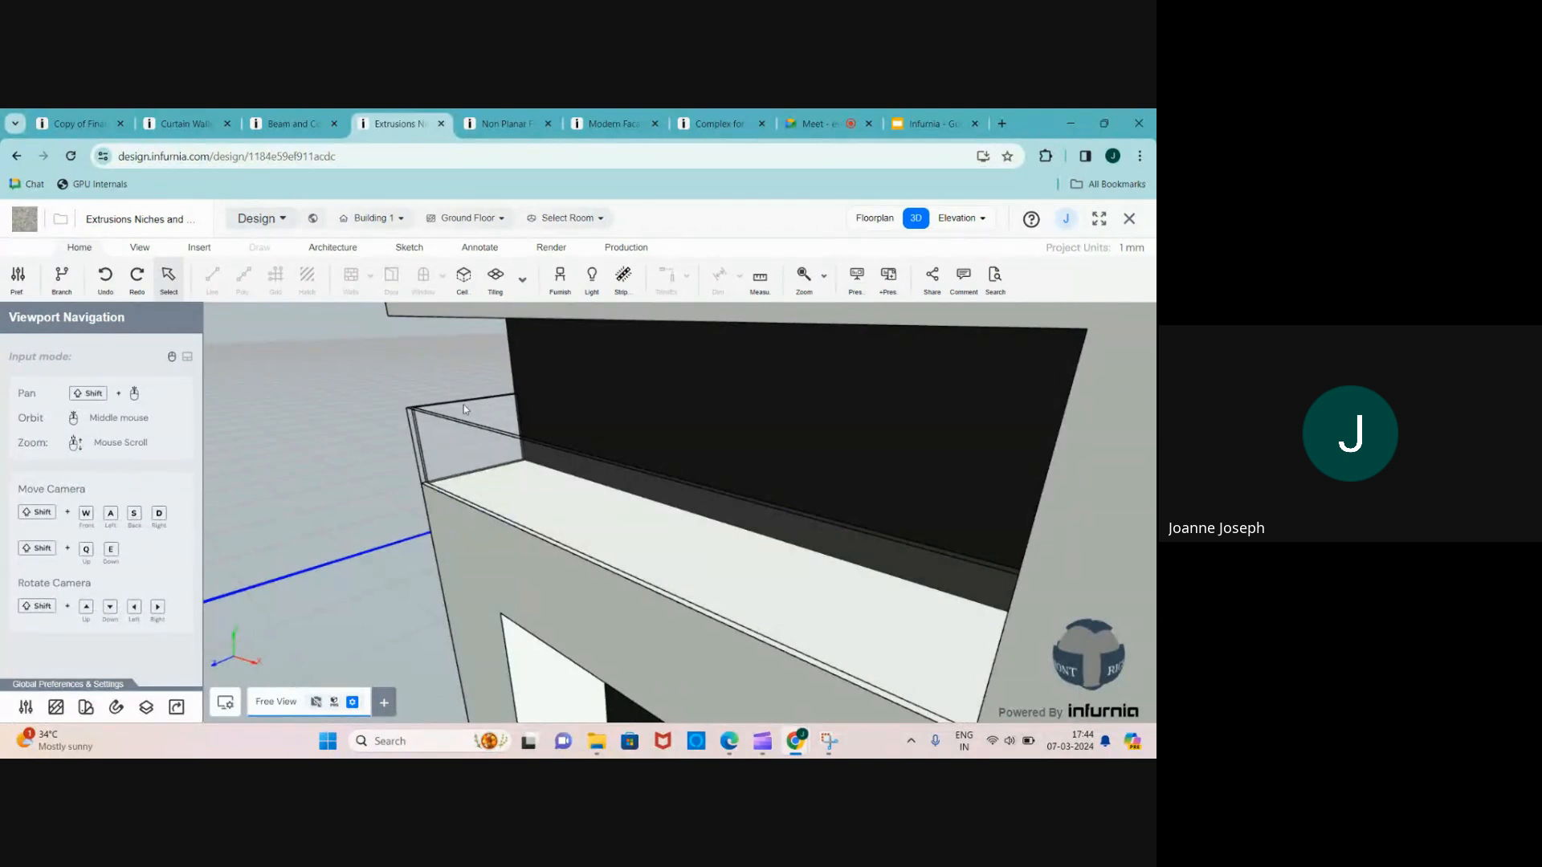
scroll(305, 455, down, 10)
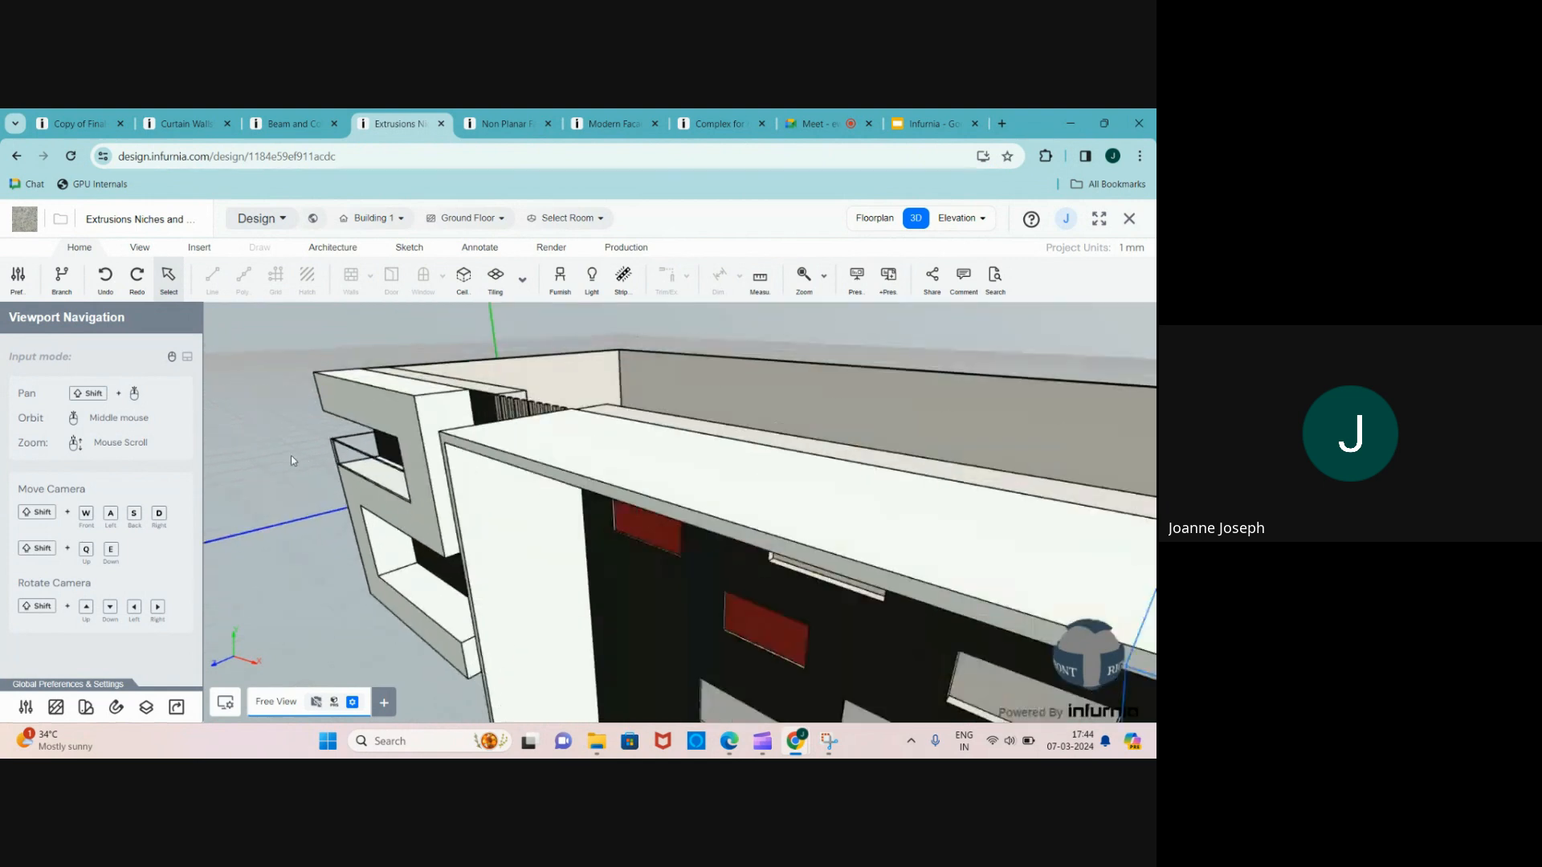
scroll(617, 585, up, 6)
scroll(580, 562, down, 2)
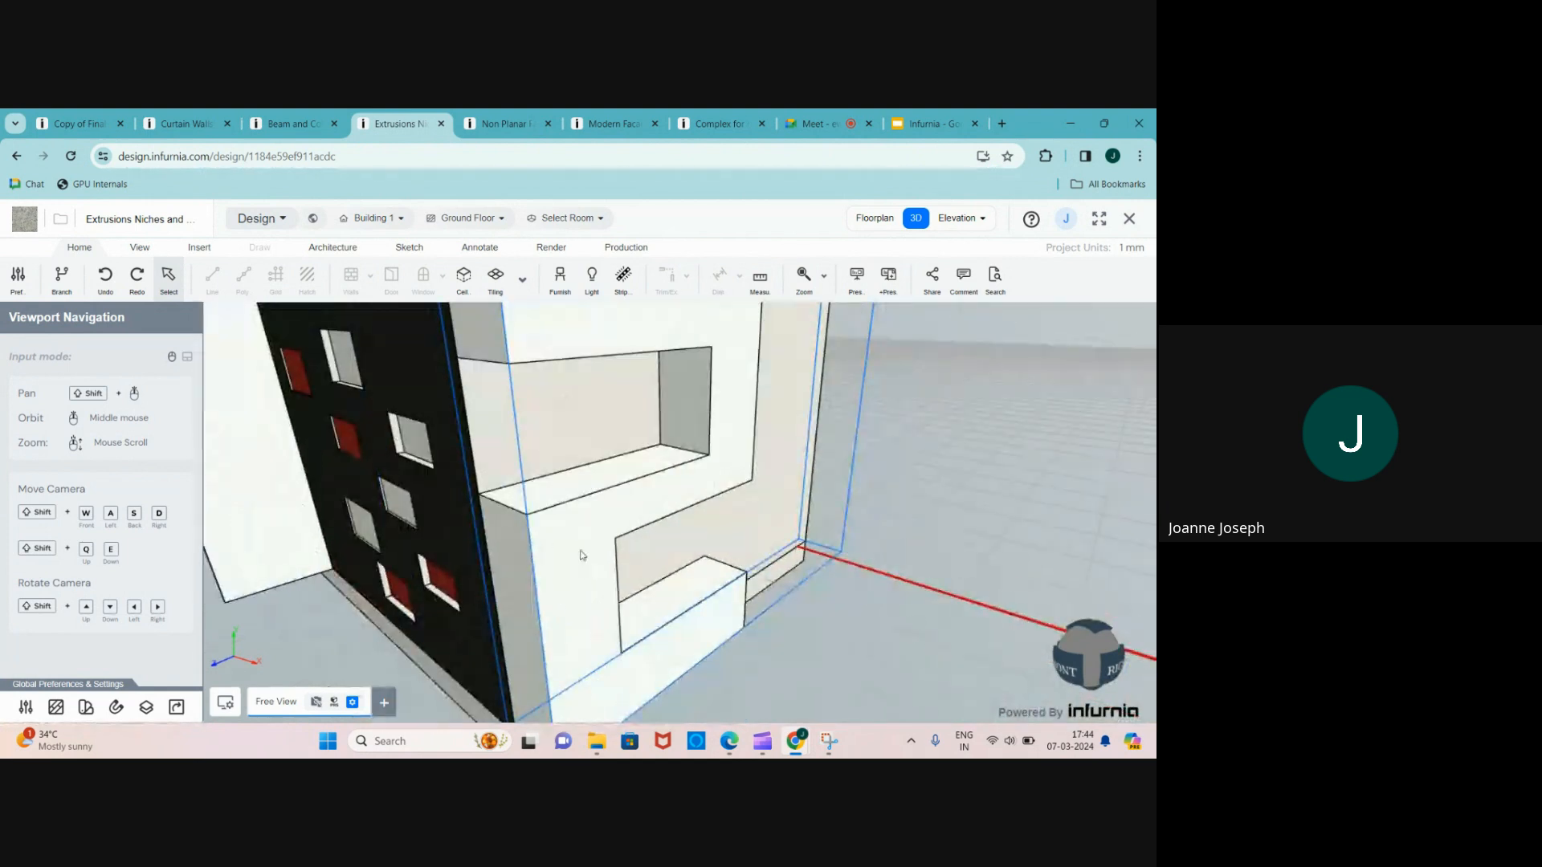
- Open the side wall face in the Tiling and Cutting Tool and inspect the white shape around its upper recess
click(583, 546)
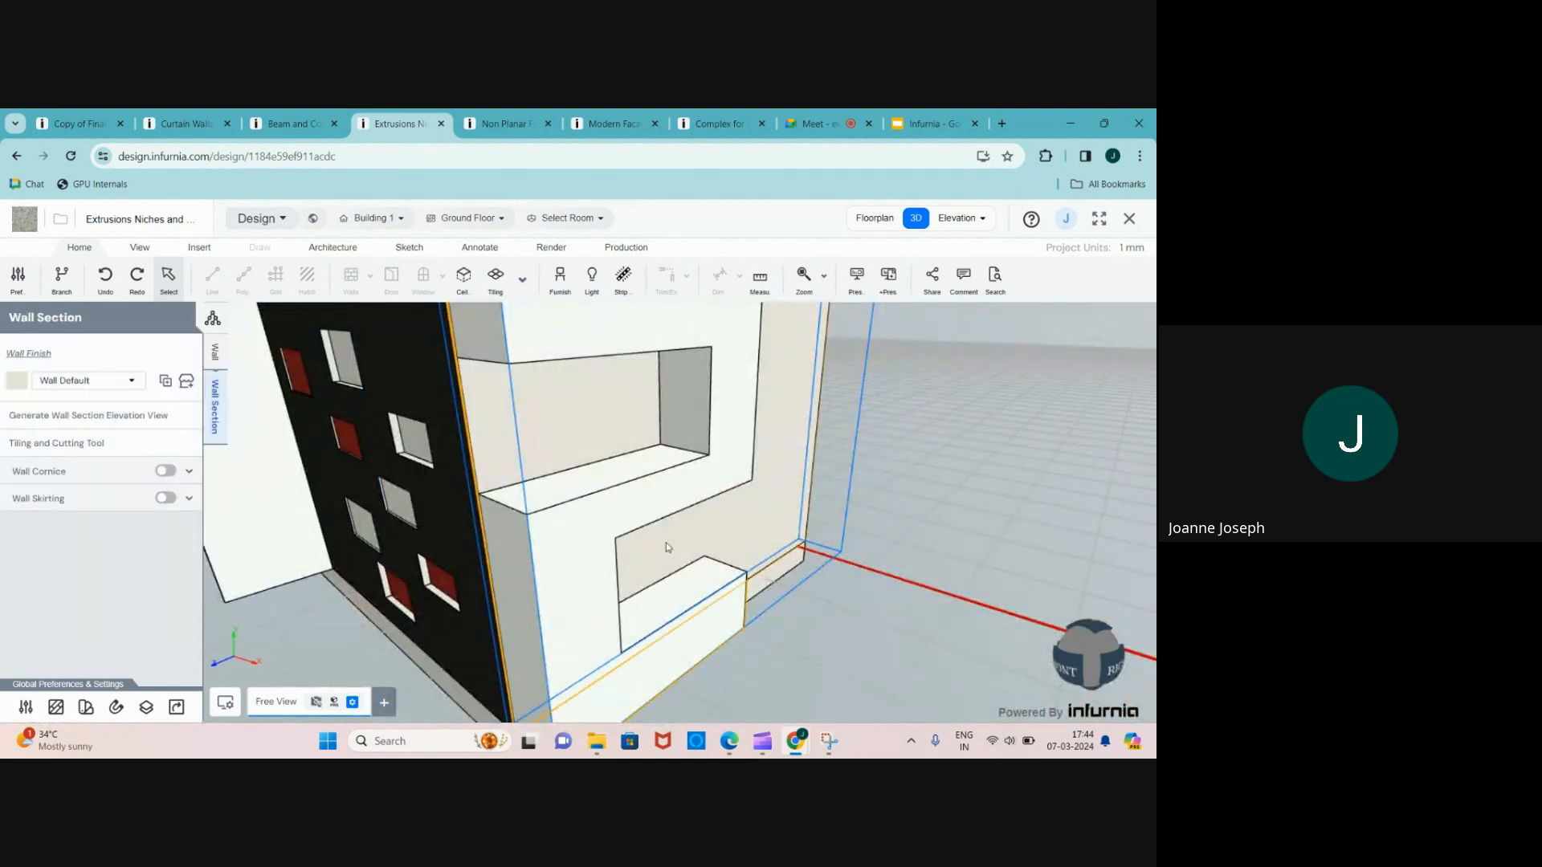
scroll(665, 542, down, 2)
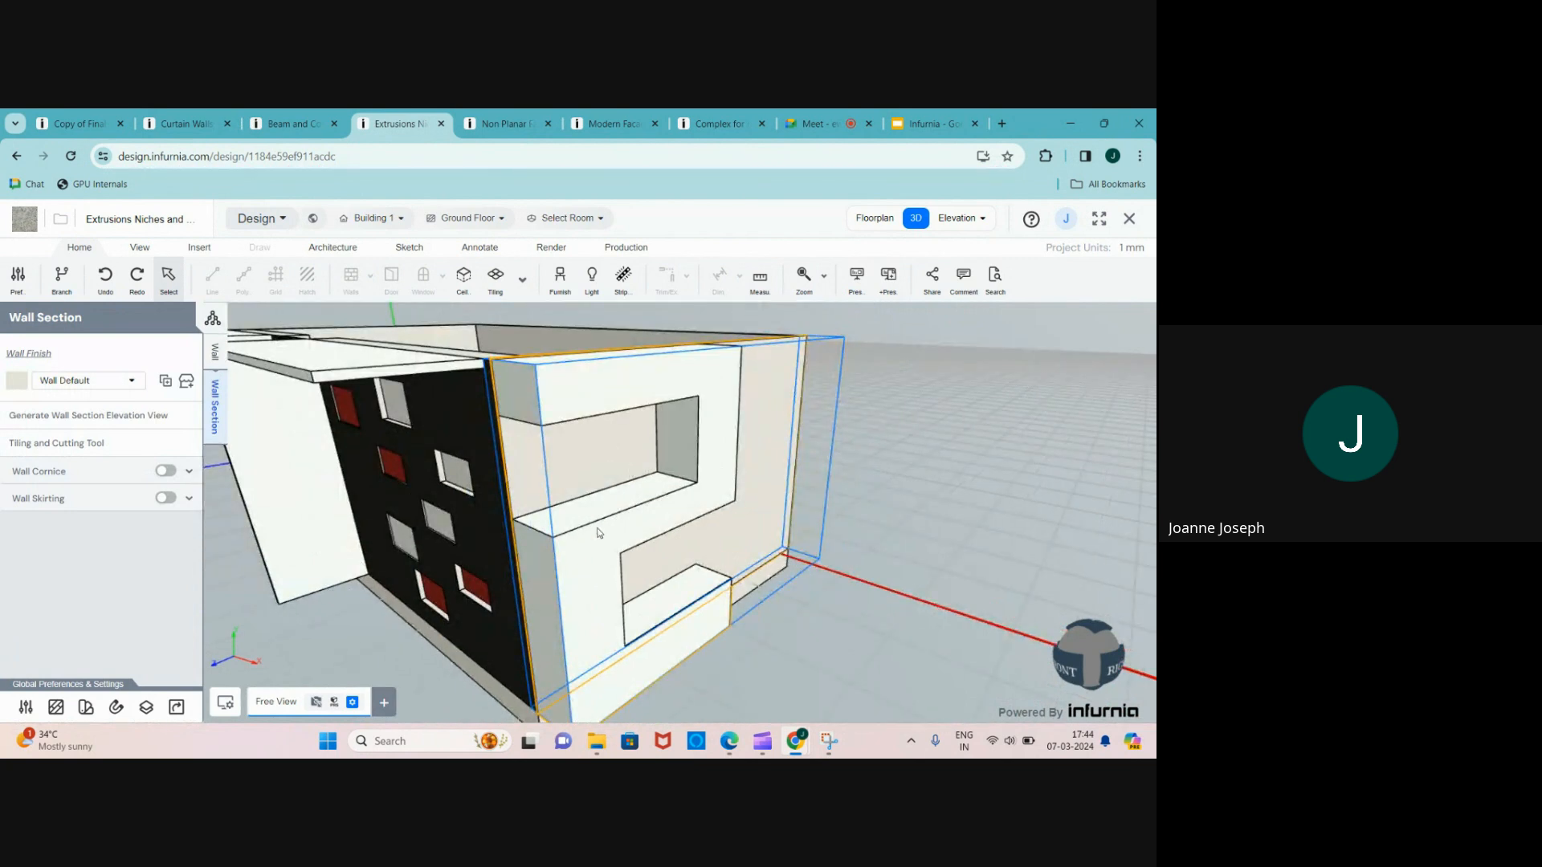
click(68, 441)
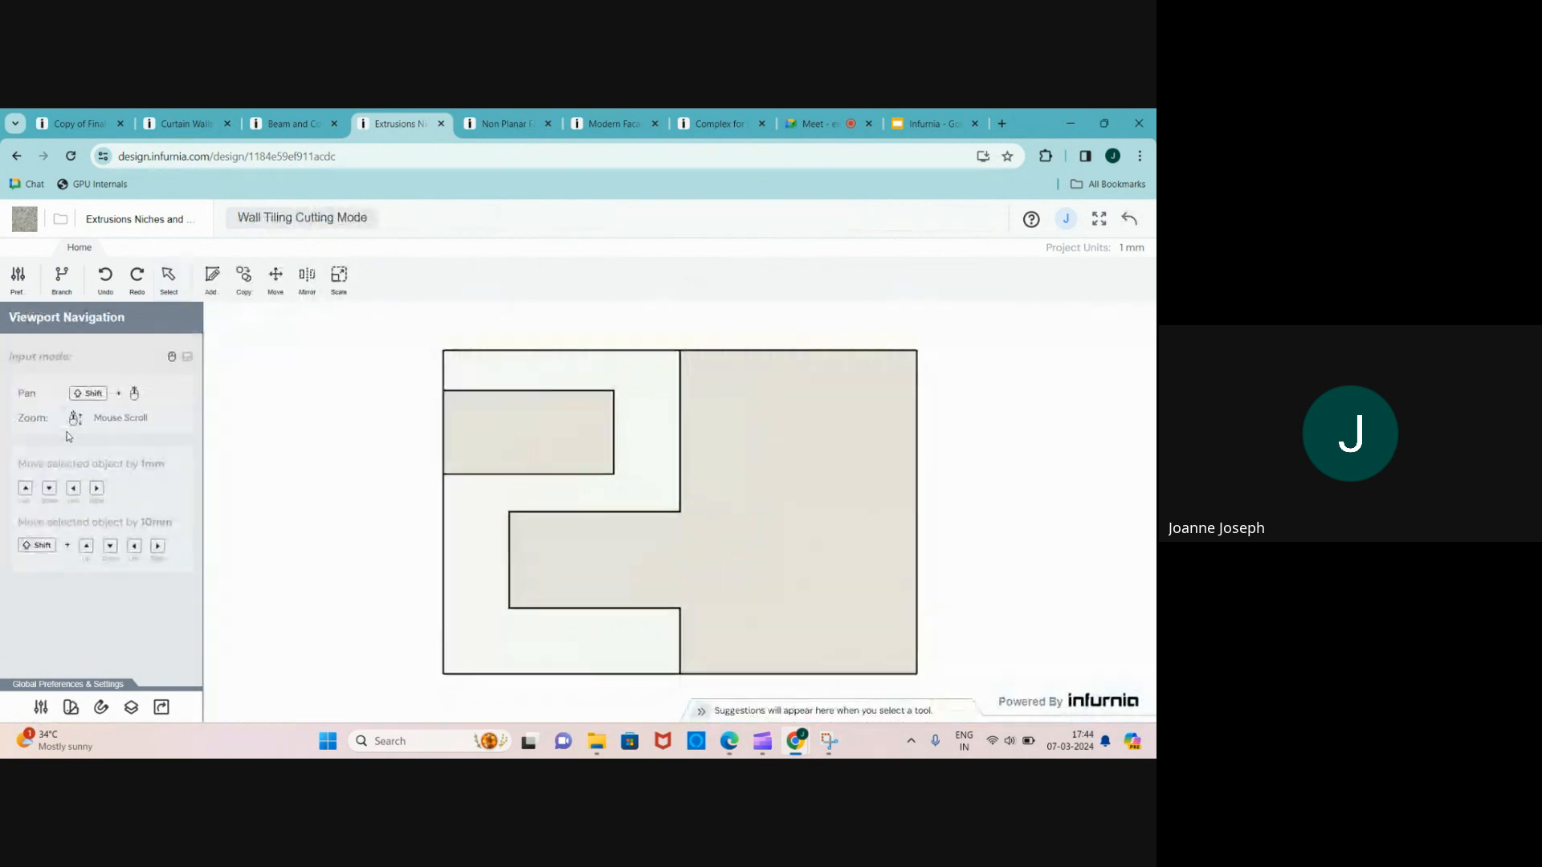
scroll(534, 462, up, 3)
scroll(520, 444, down, 1)
scroll(511, 434, up, 1)
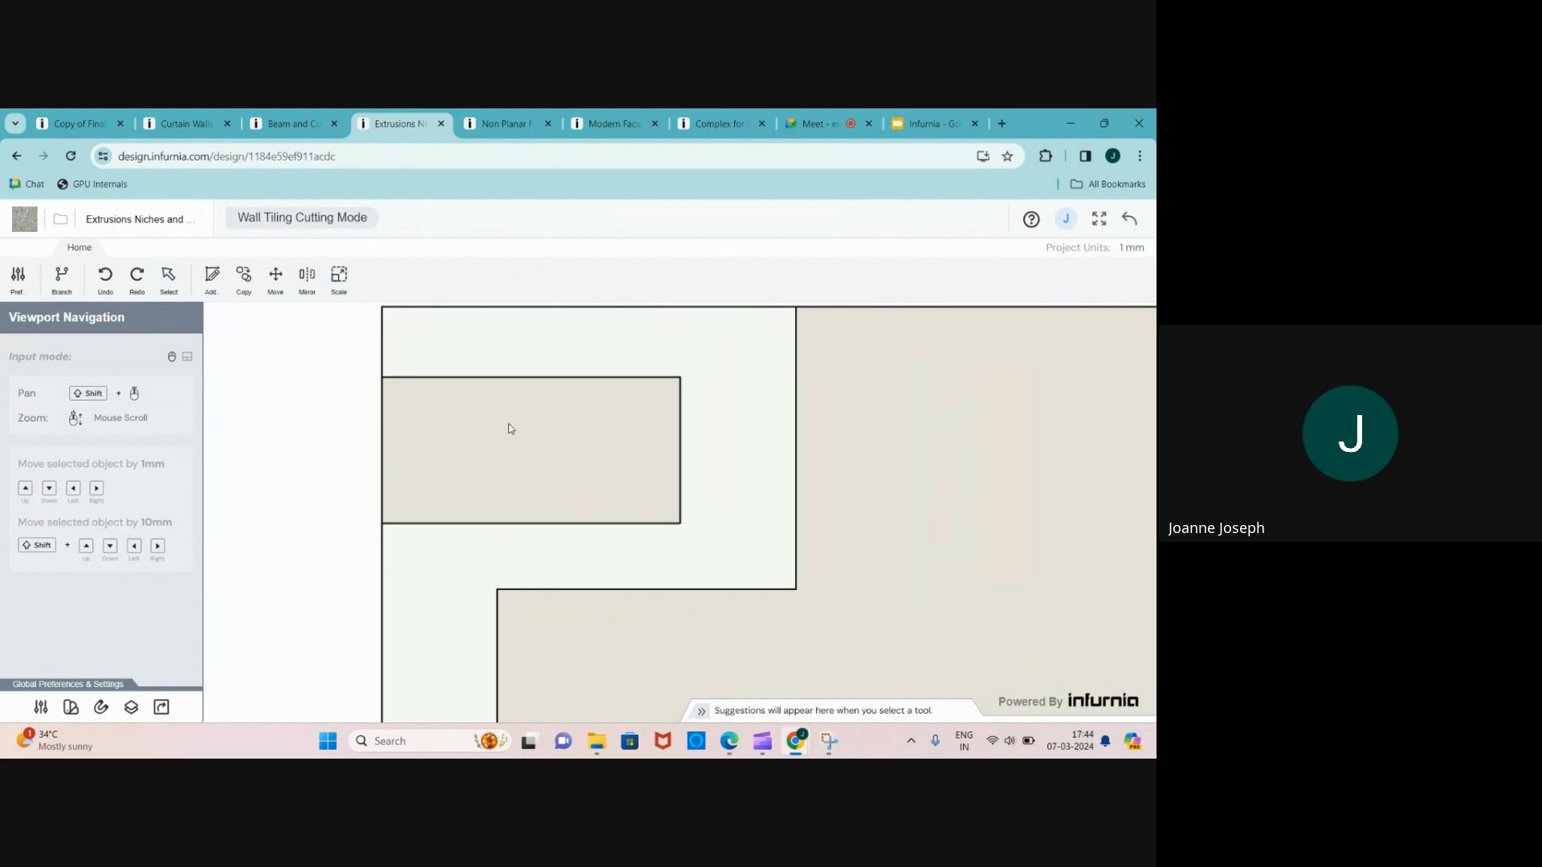
scroll(485, 448, down, 1)
scroll(465, 344, up, 2)
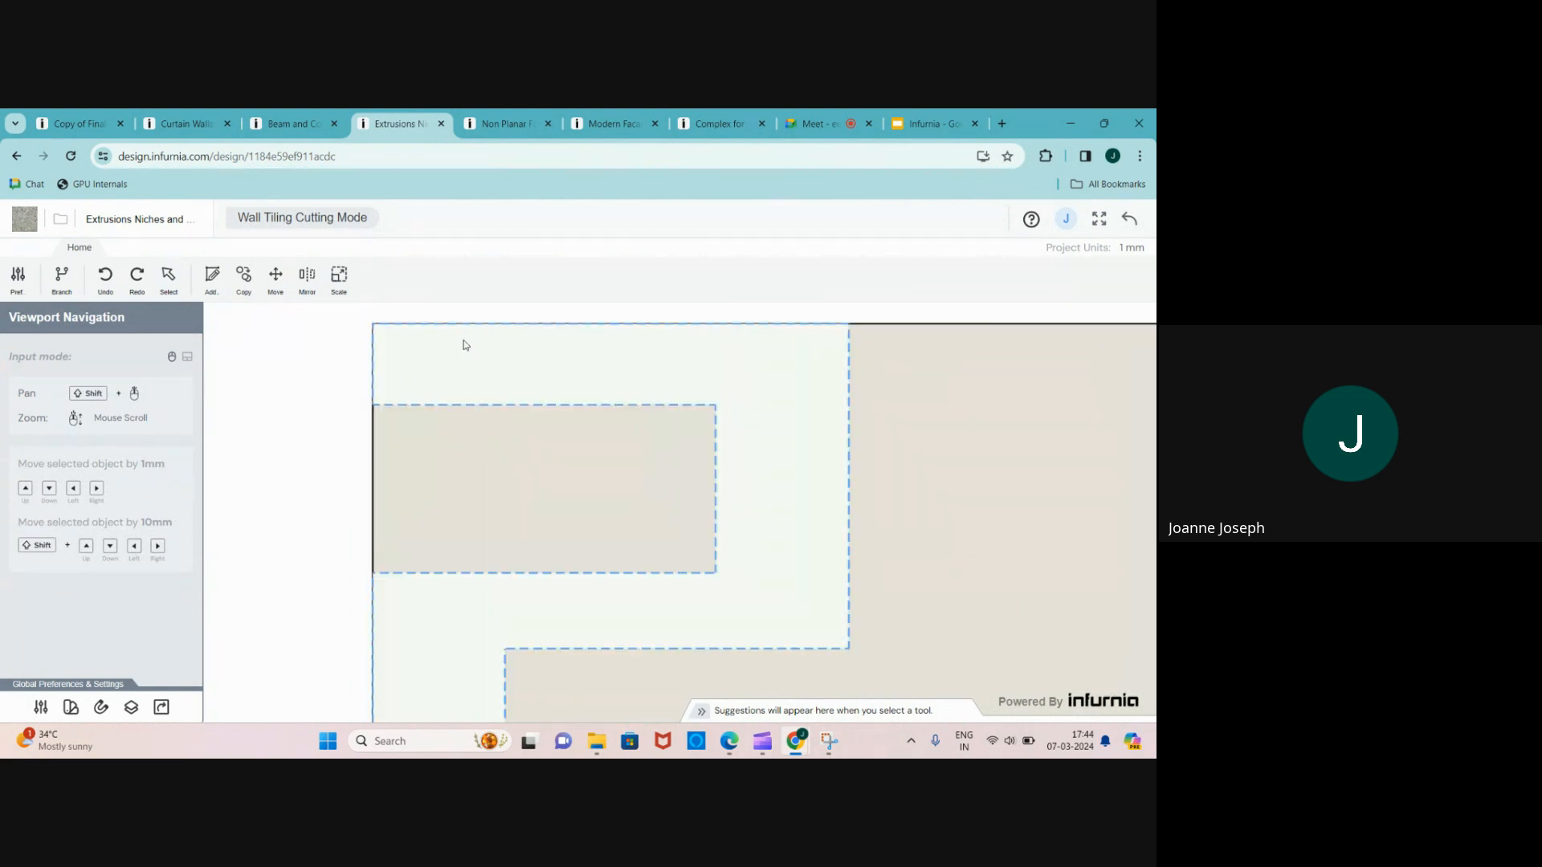
click(428, 420)
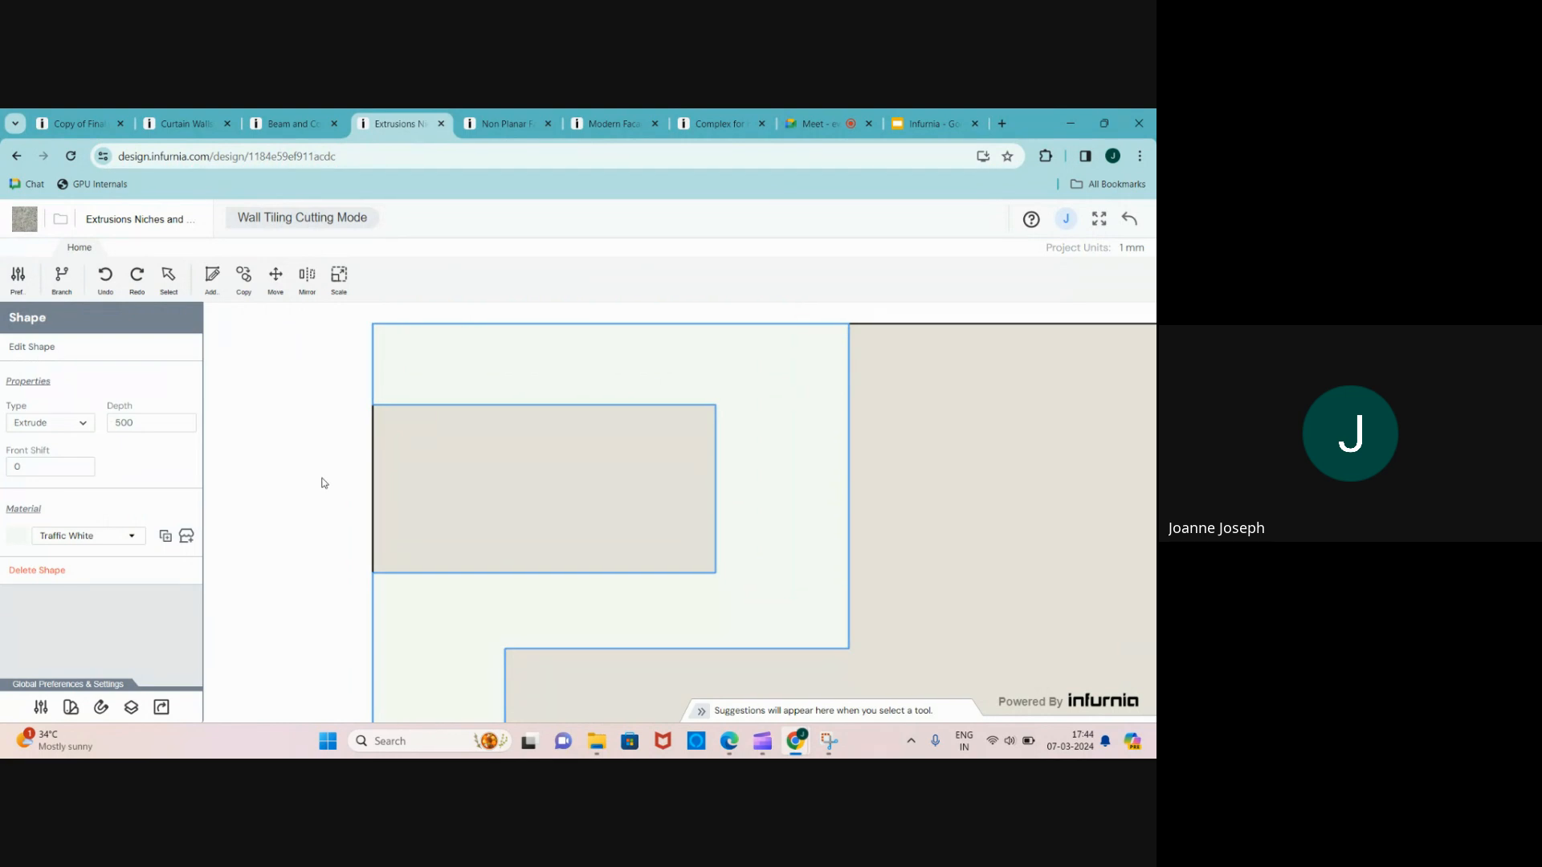
- Sketch a rectangle about 250 mm high across the full width of the upper recess along its lower edge, and apply the sketch
click(220, 289)
scroll(511, 408, up, 2)
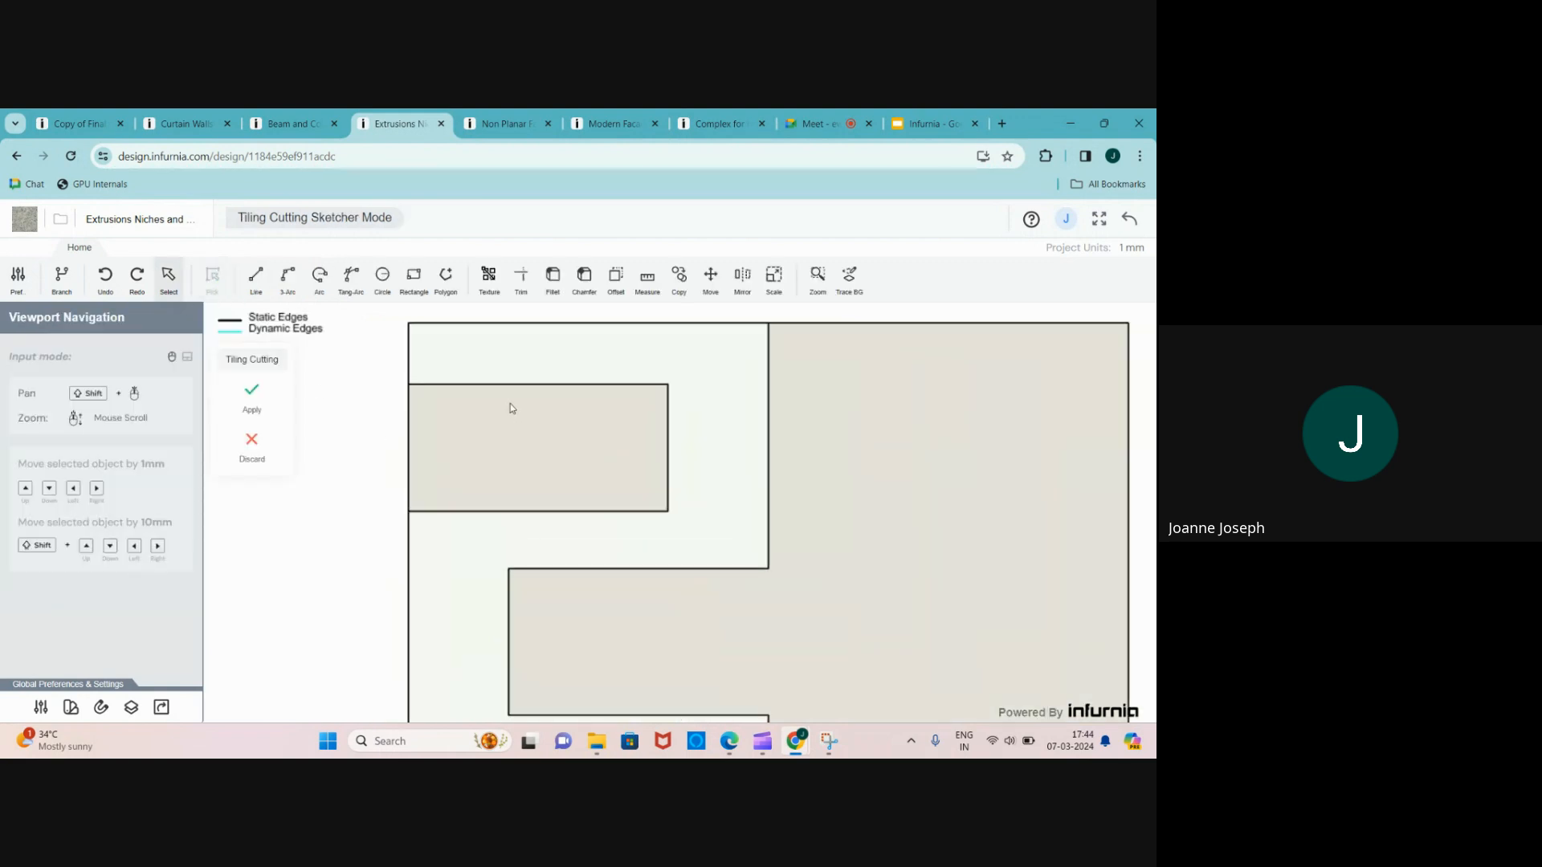
scroll(511, 408, up, 2)
scroll(526, 461, up, 1)
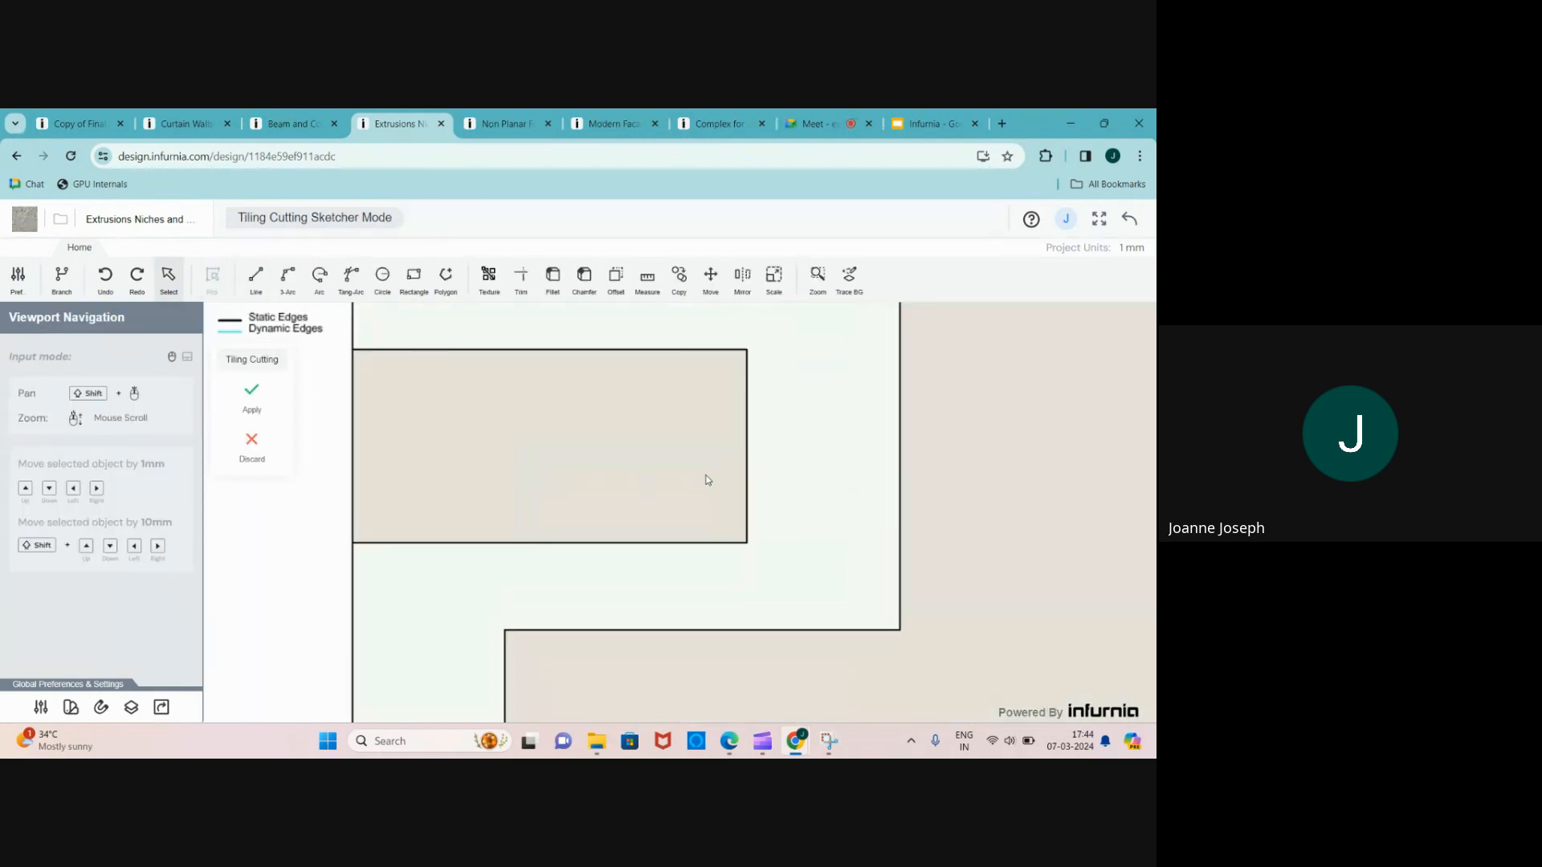
scroll(673, 522, down, 1)
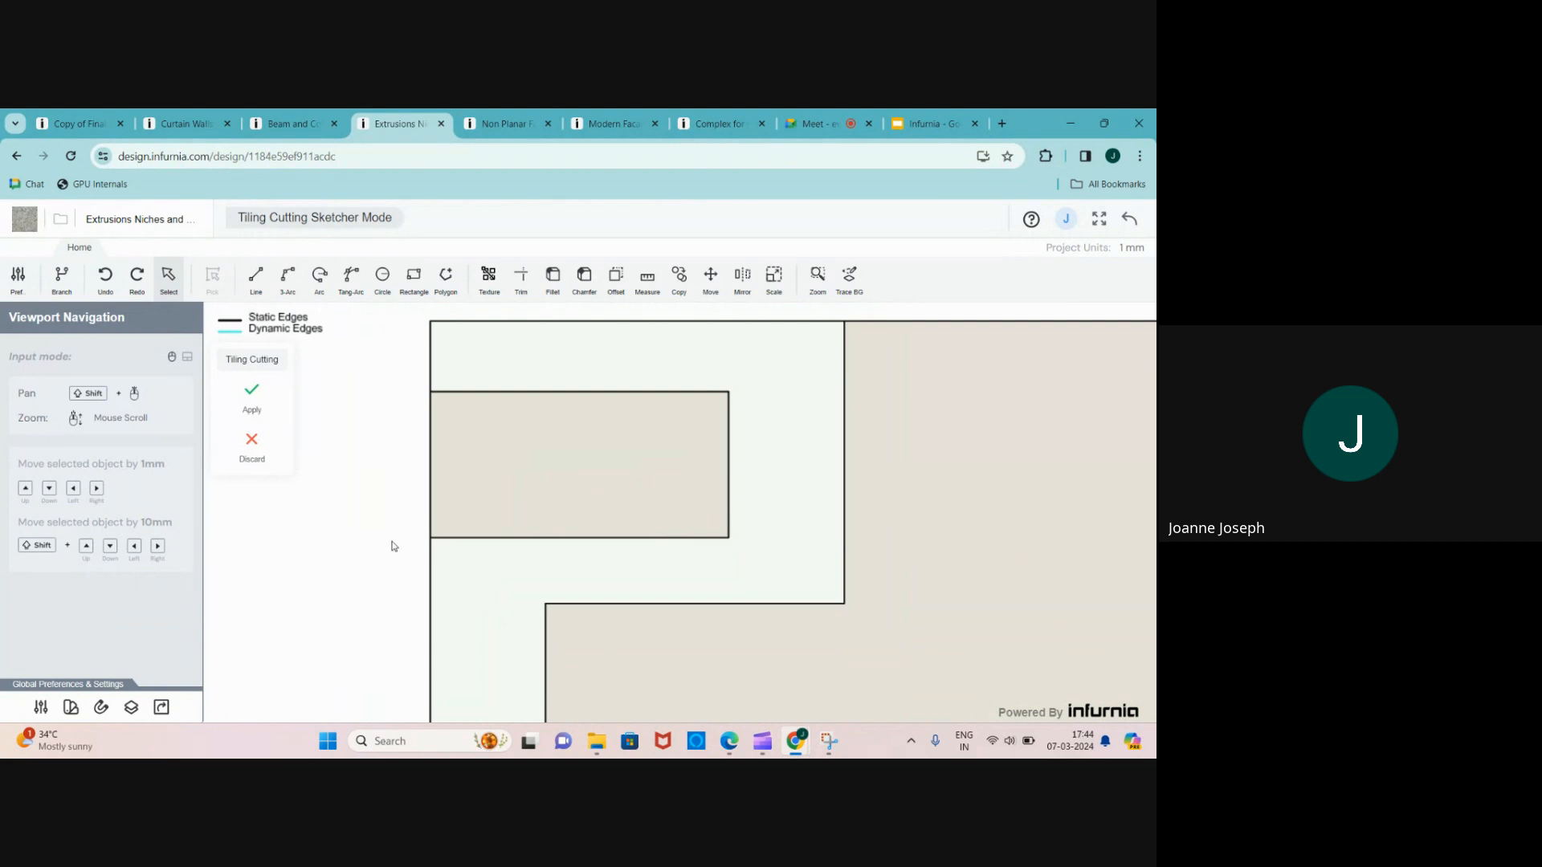
click(414, 280)
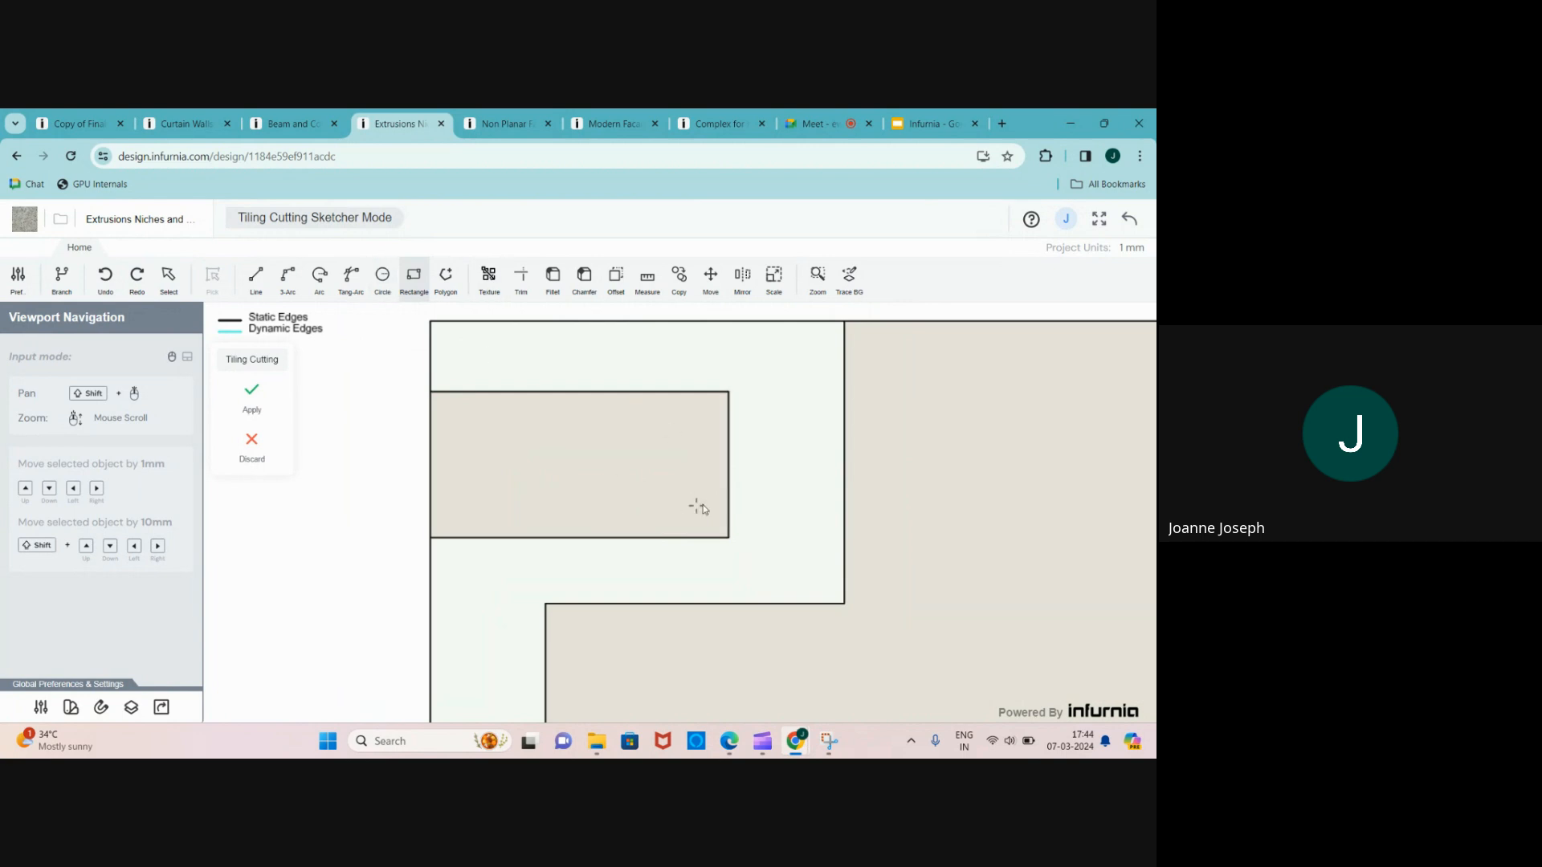
click(728, 491)
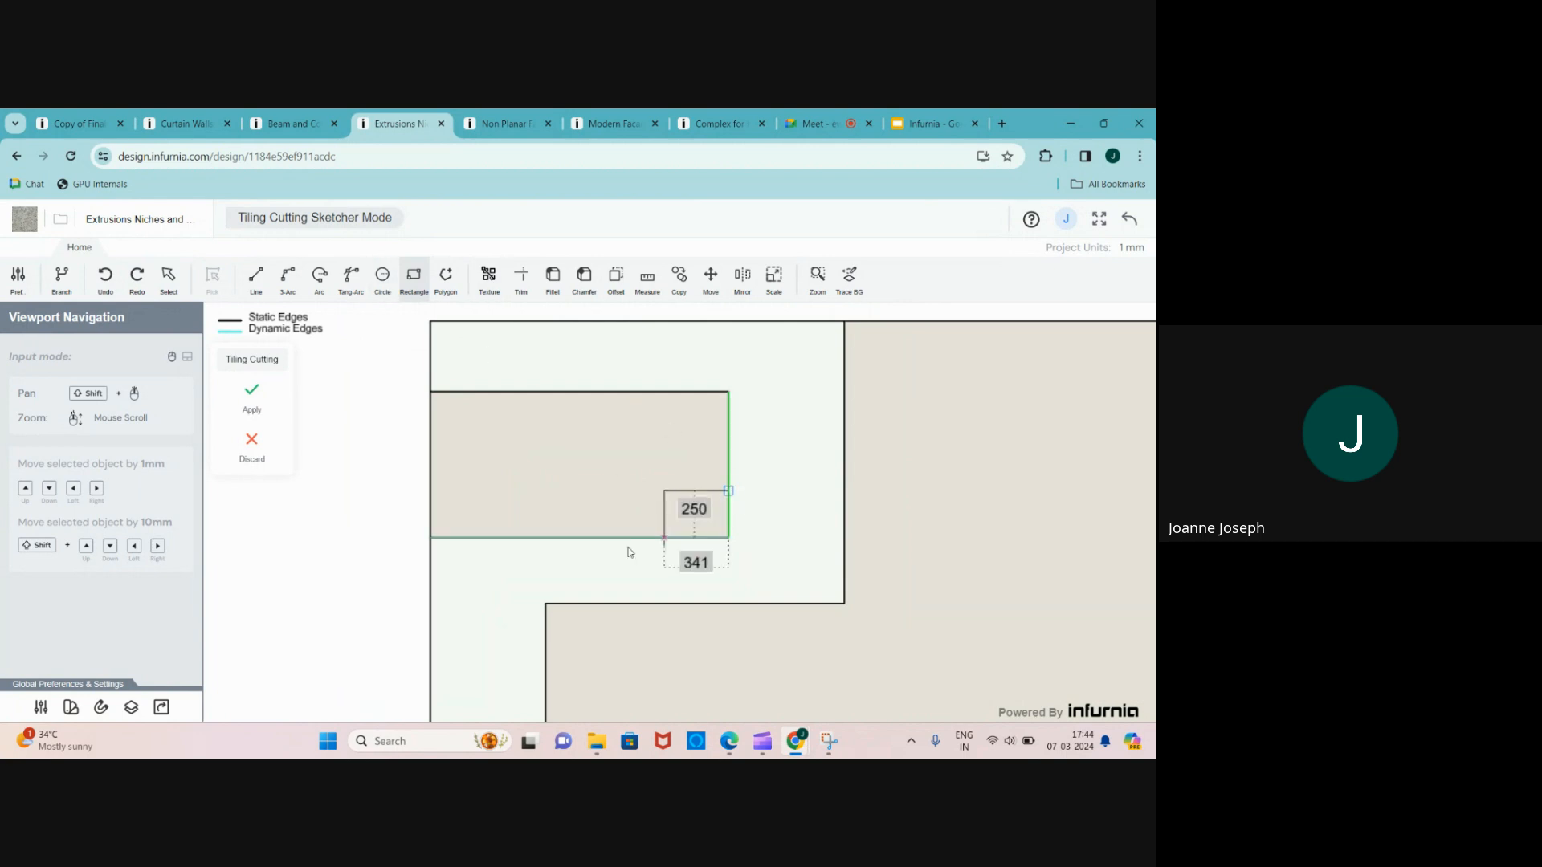
click(429, 537)
click(251, 391)
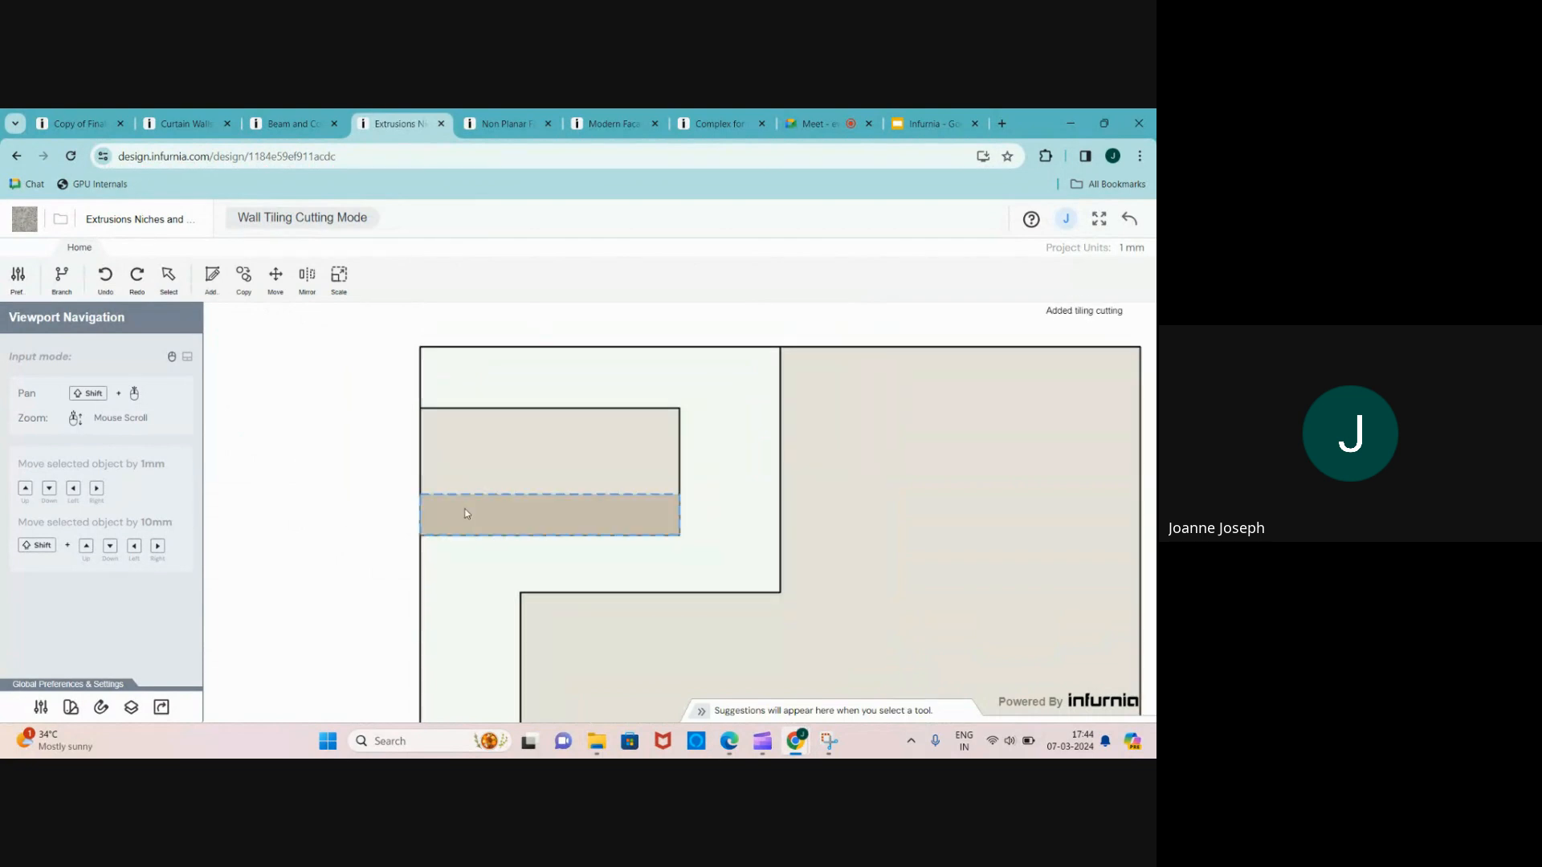
- Assign the Plain Glass material from the store's Glass category to the new strip in the upper recess
scroll(450, 518, up, 2)
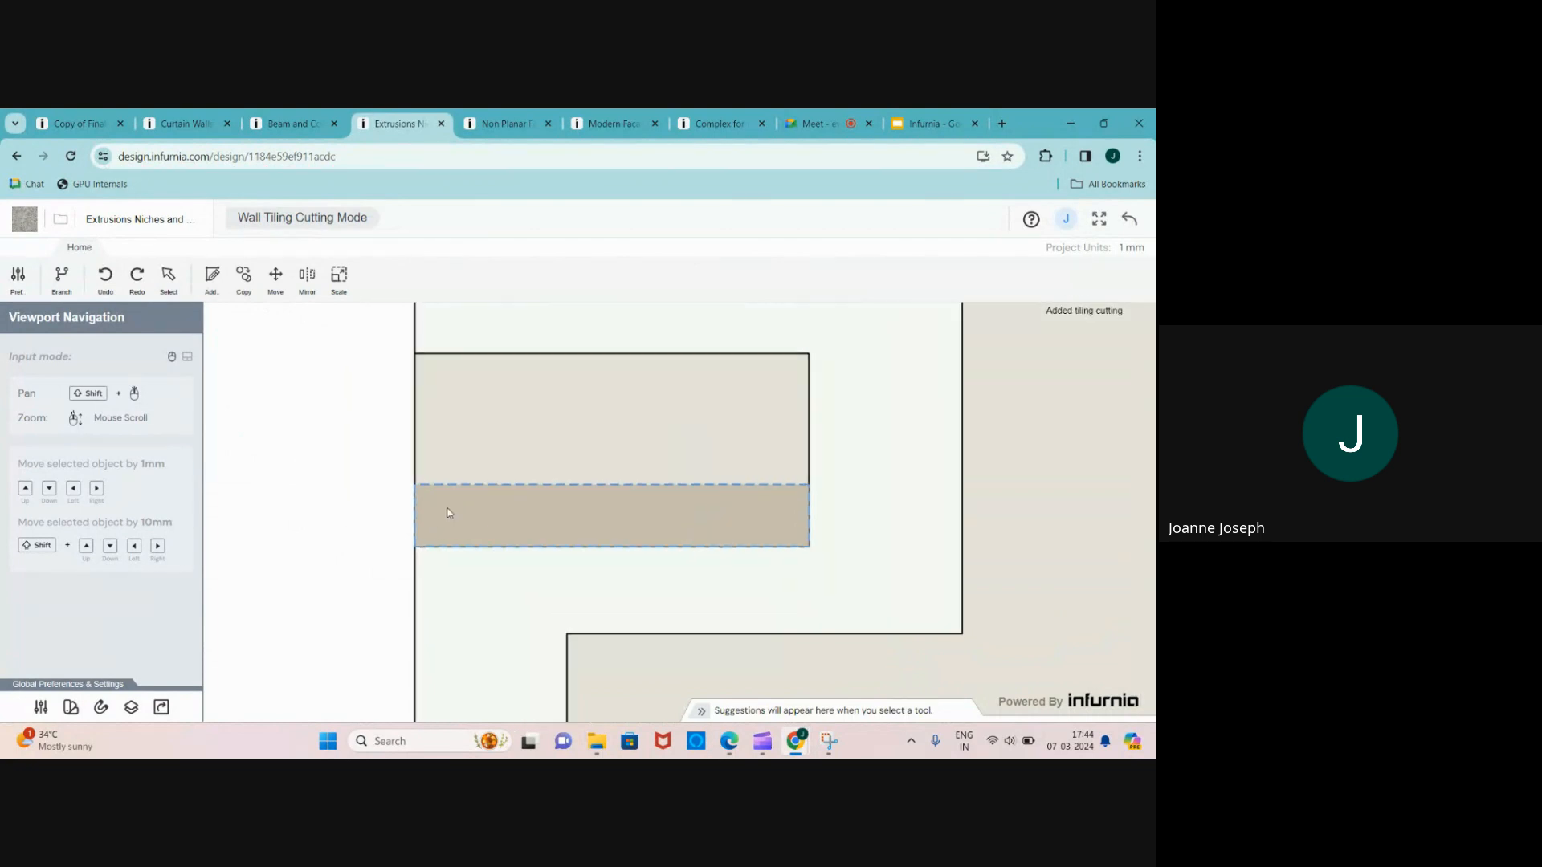
click(450, 522)
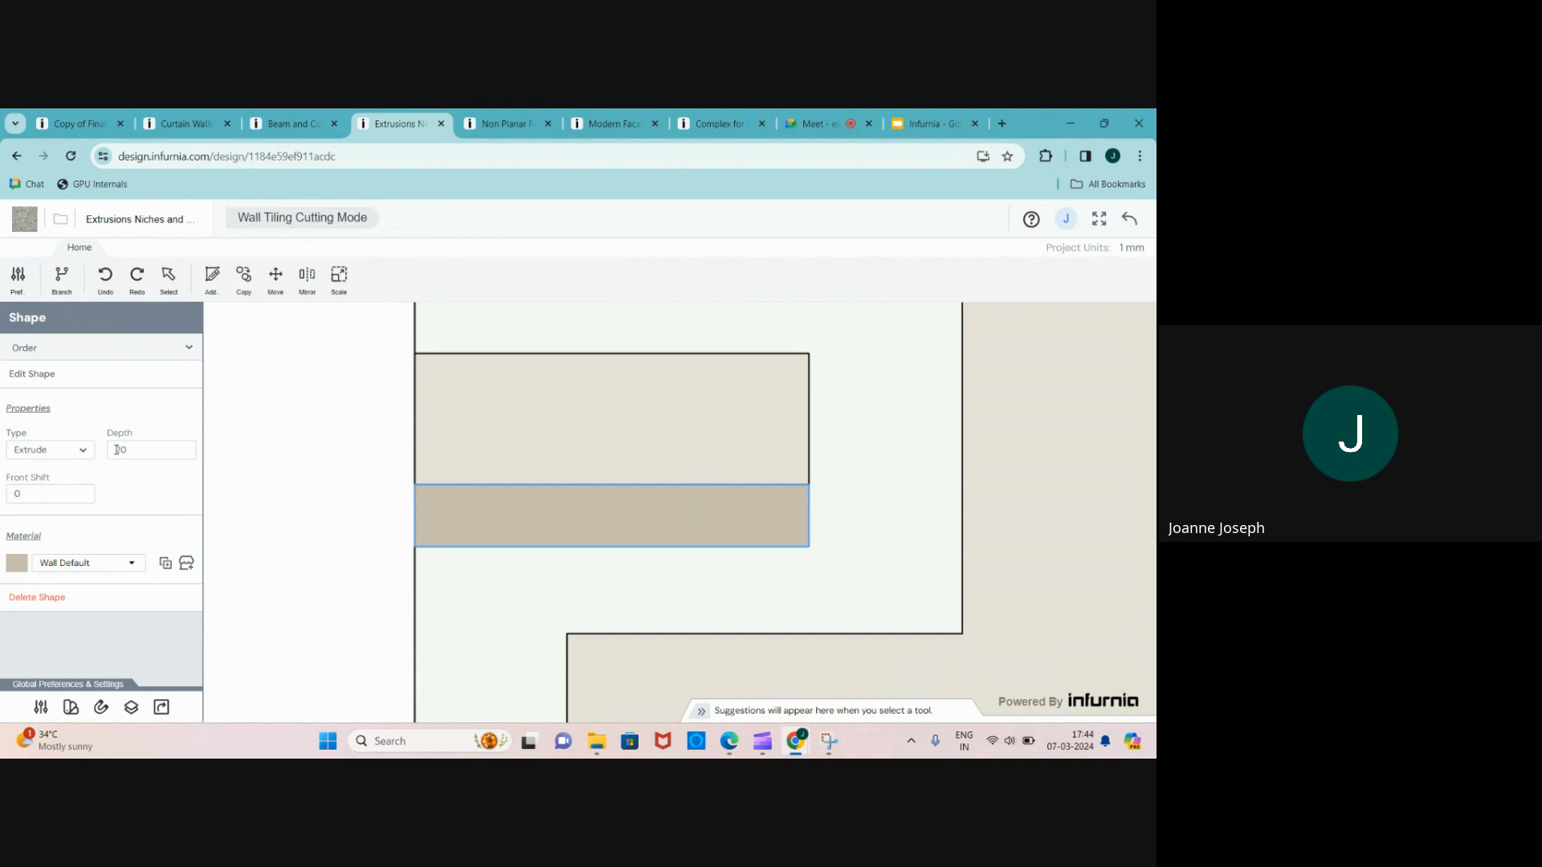
click(132, 567)
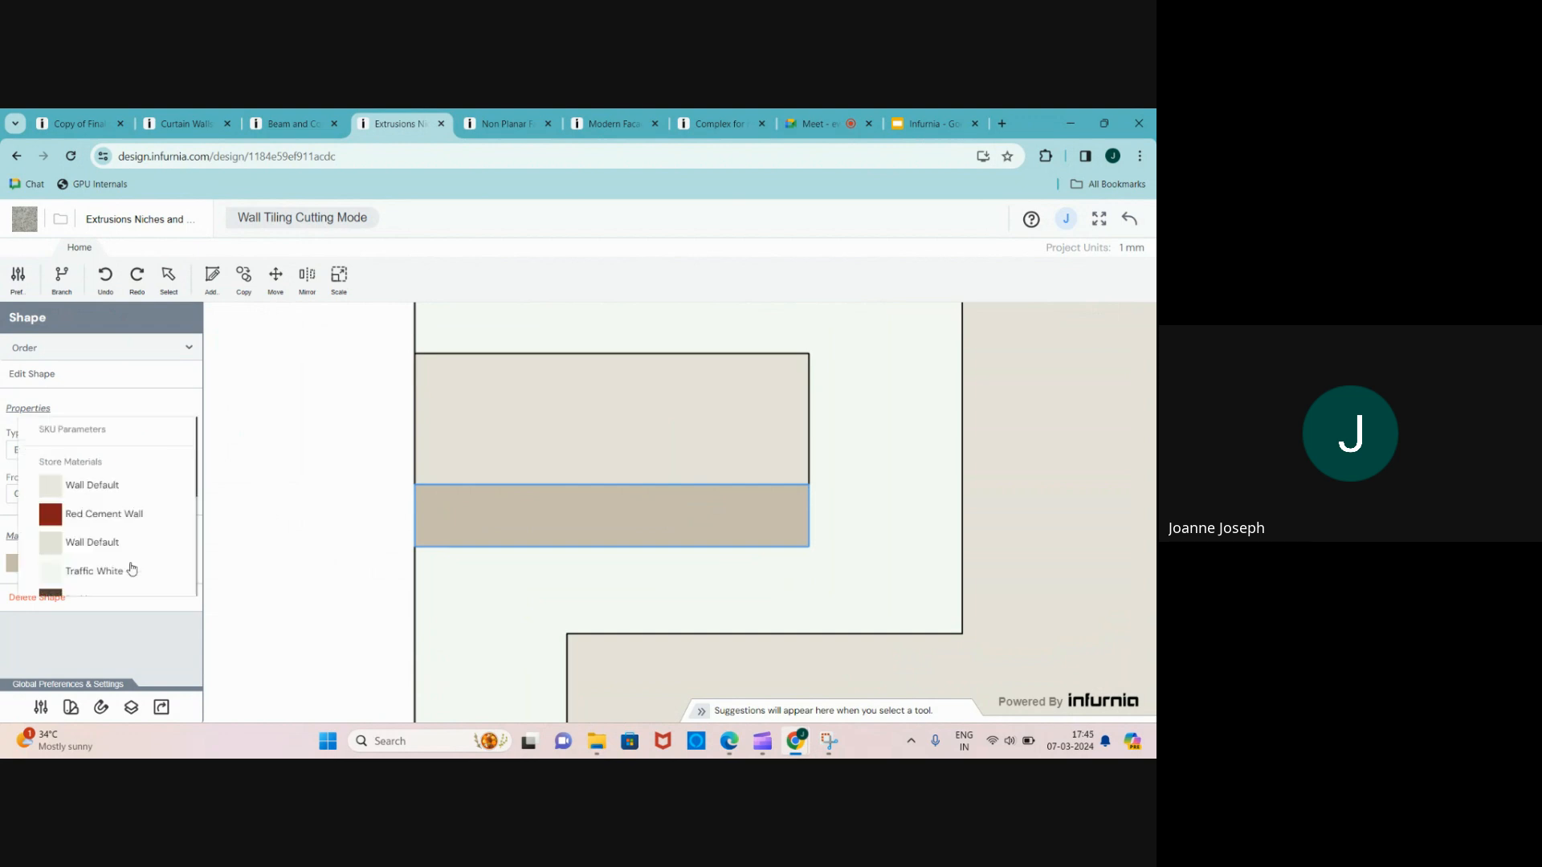
click(164, 634)
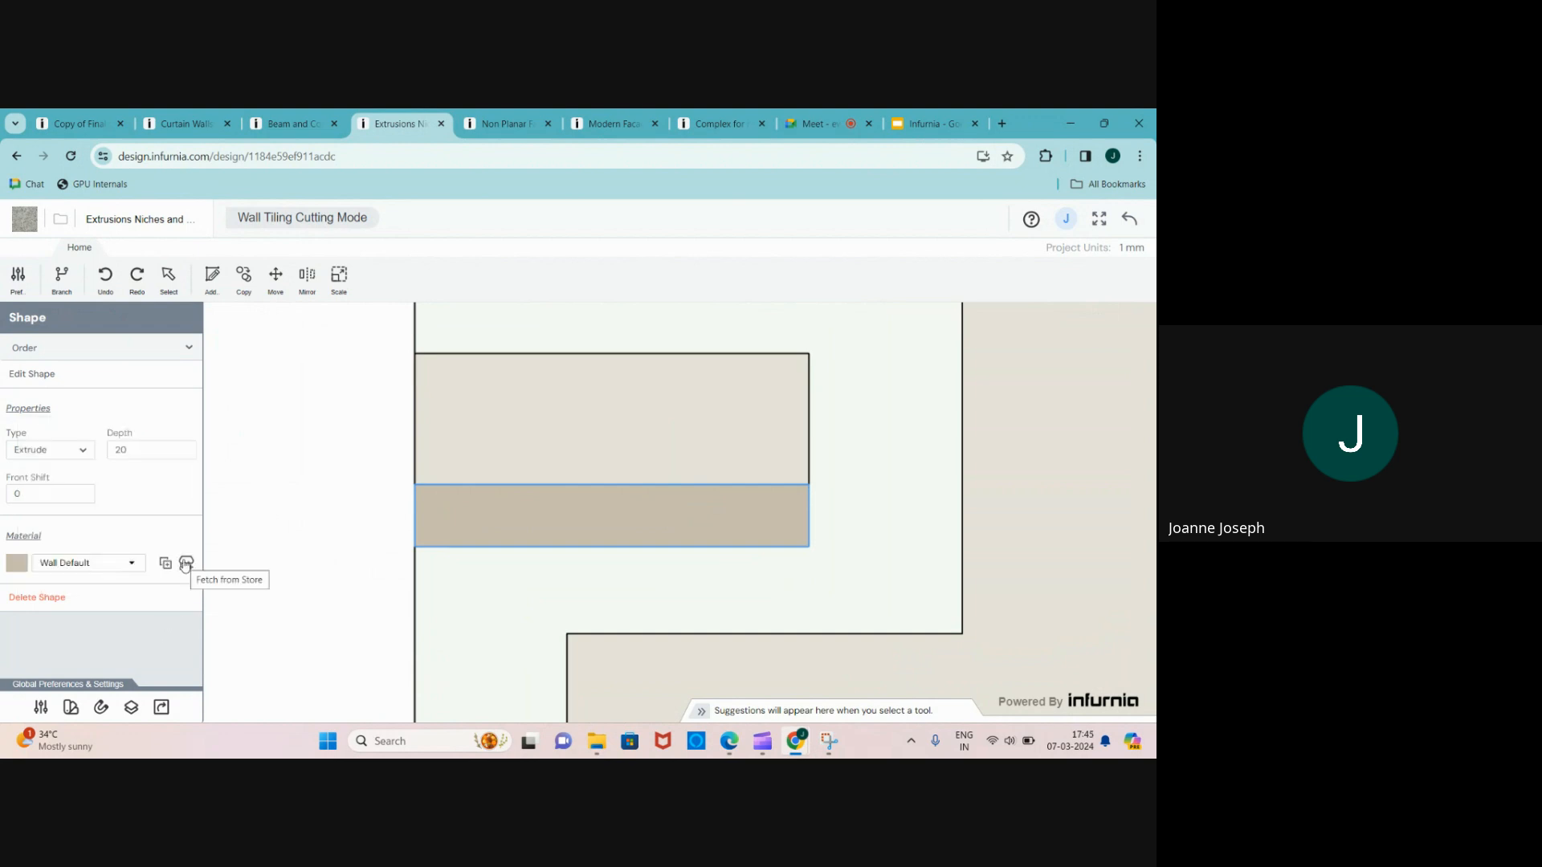
click(185, 565)
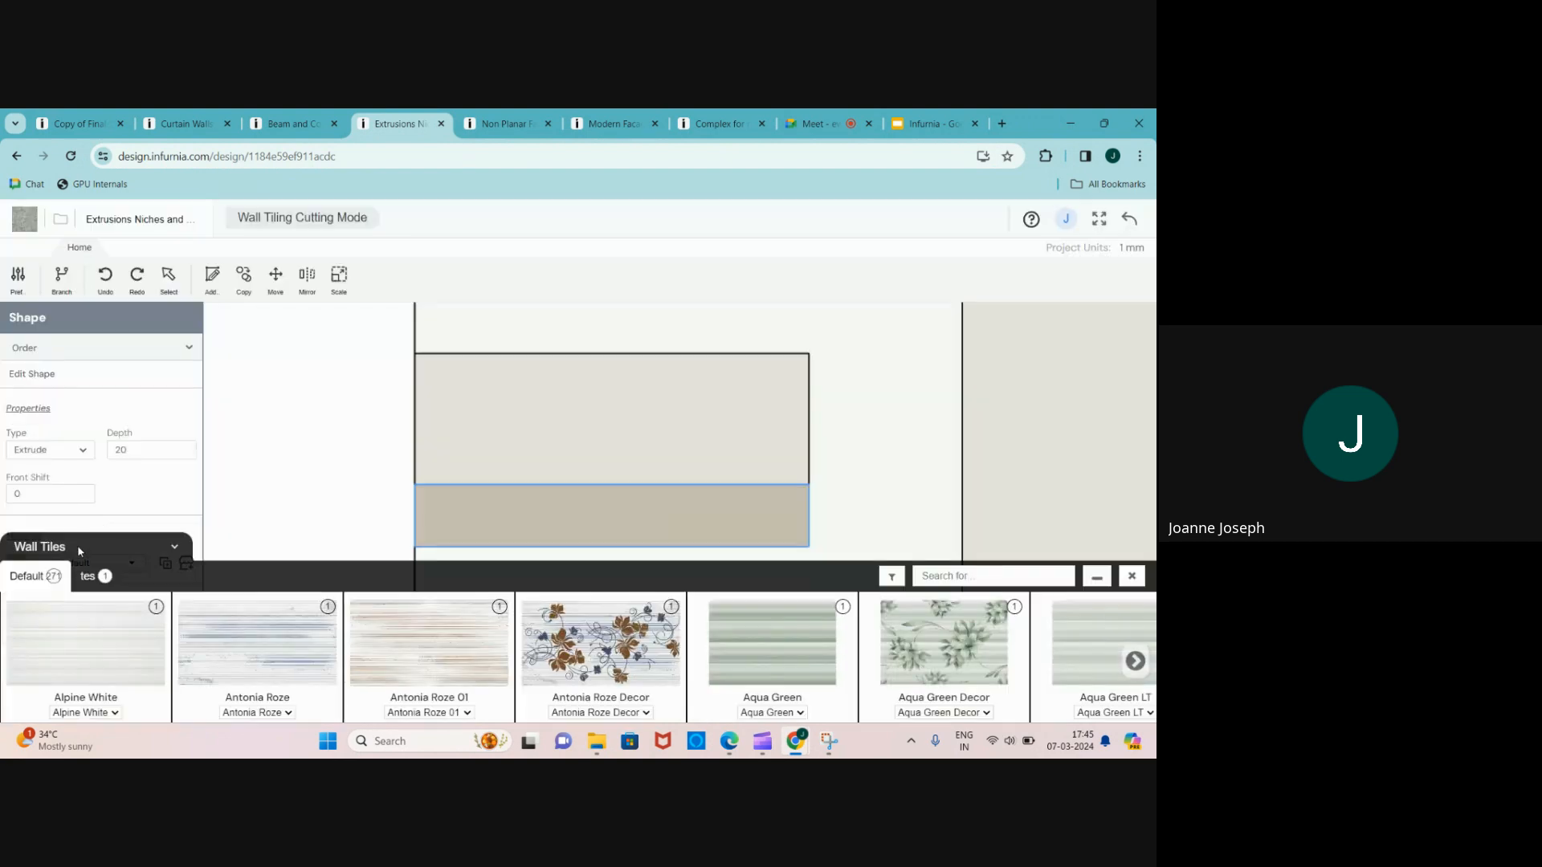
click(77, 547)
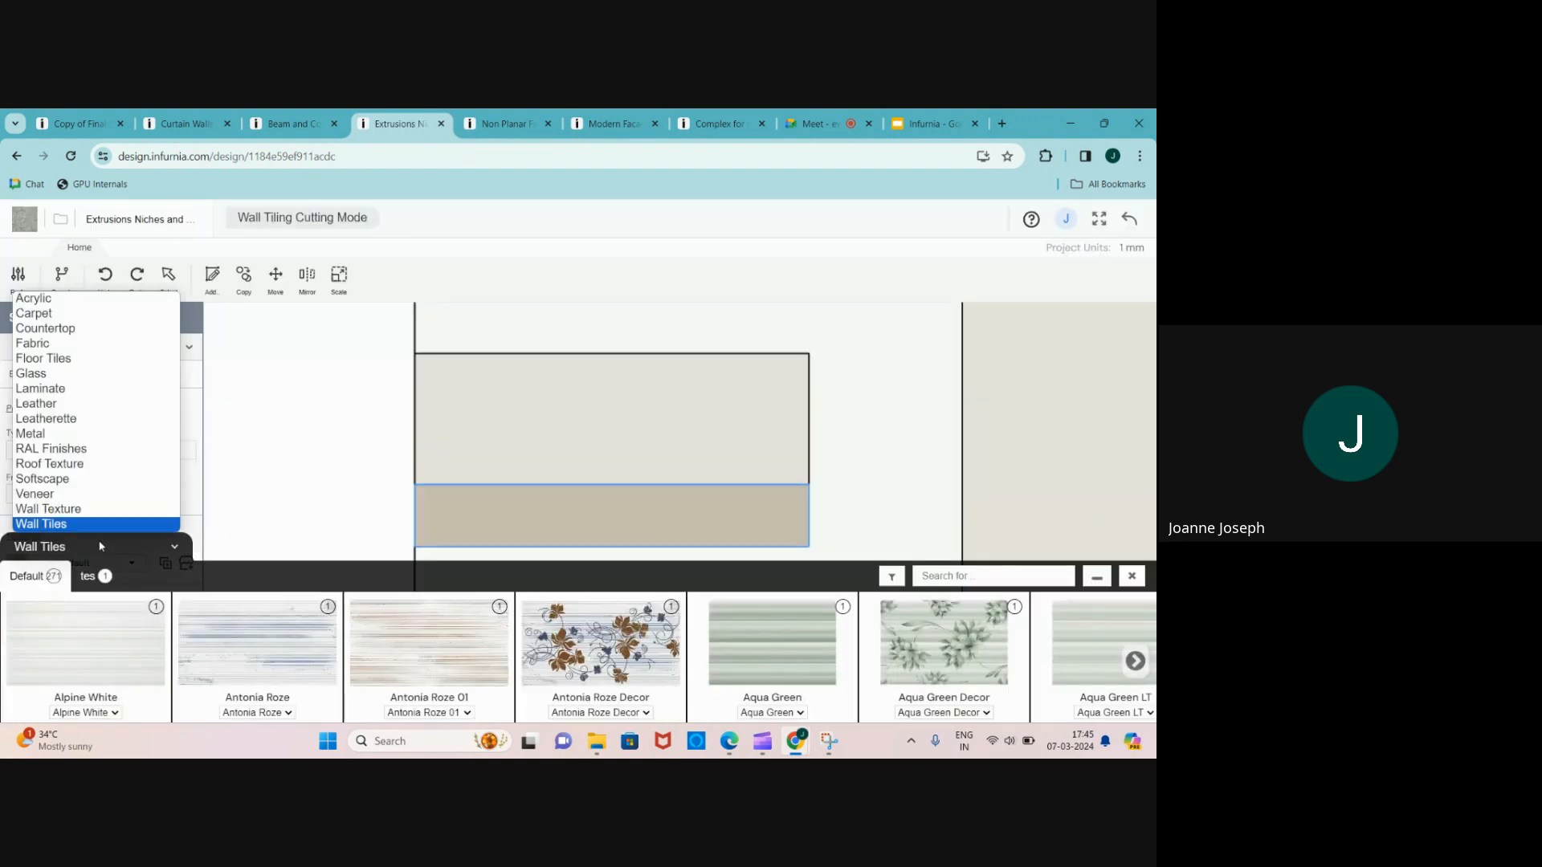
click(32, 373)
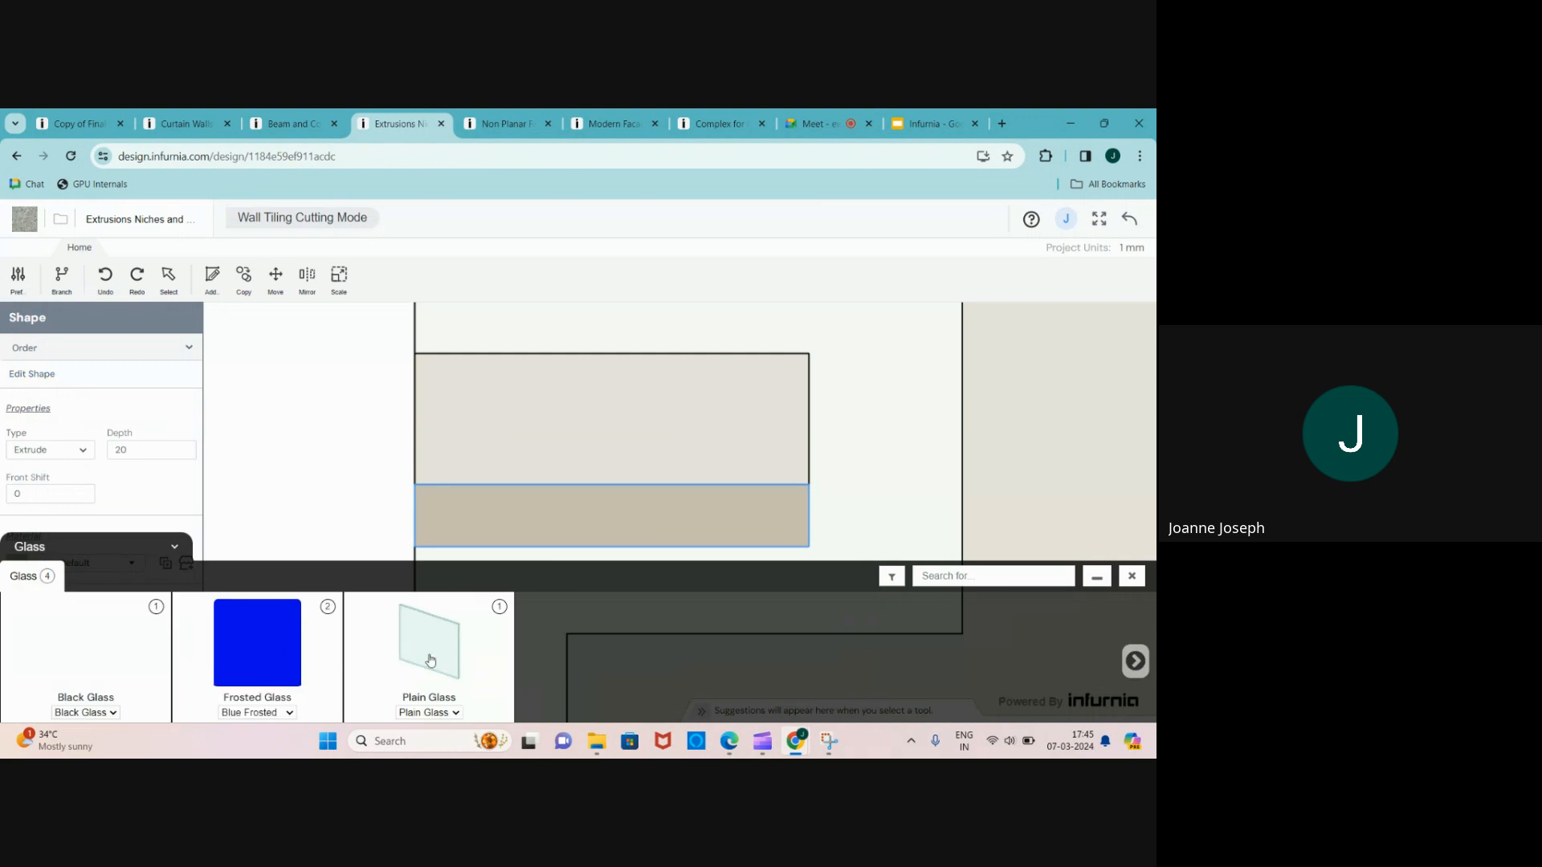
click(431, 660)
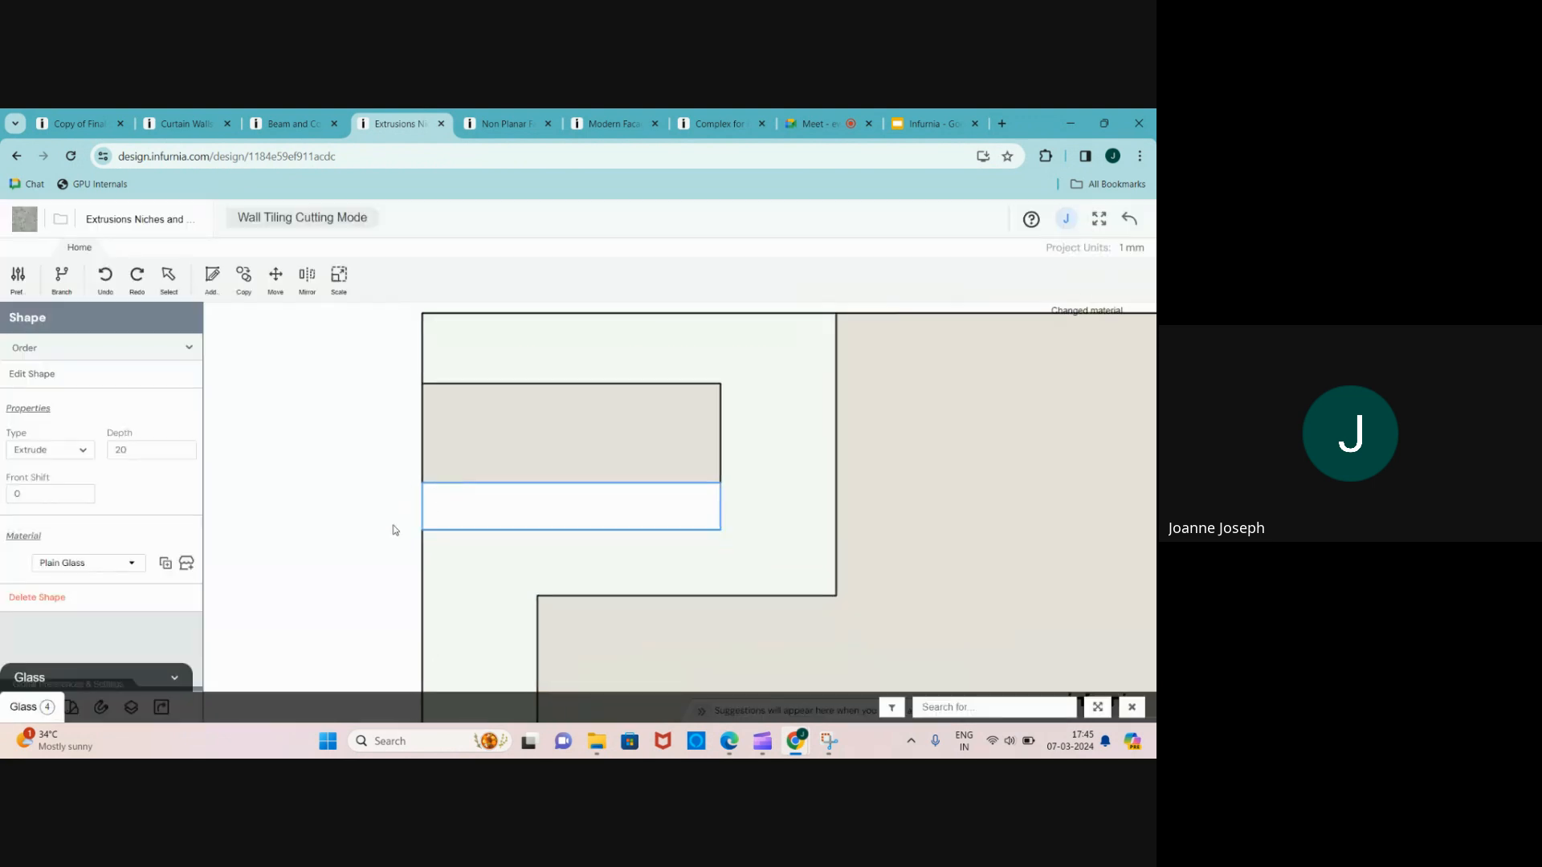
- Return to the 3D model, inspect the glass strip in the upper recess up close, and select its wall face
scroll(340, 555, down, 1)
shift+middle_drag(403, 589, 424, 601)
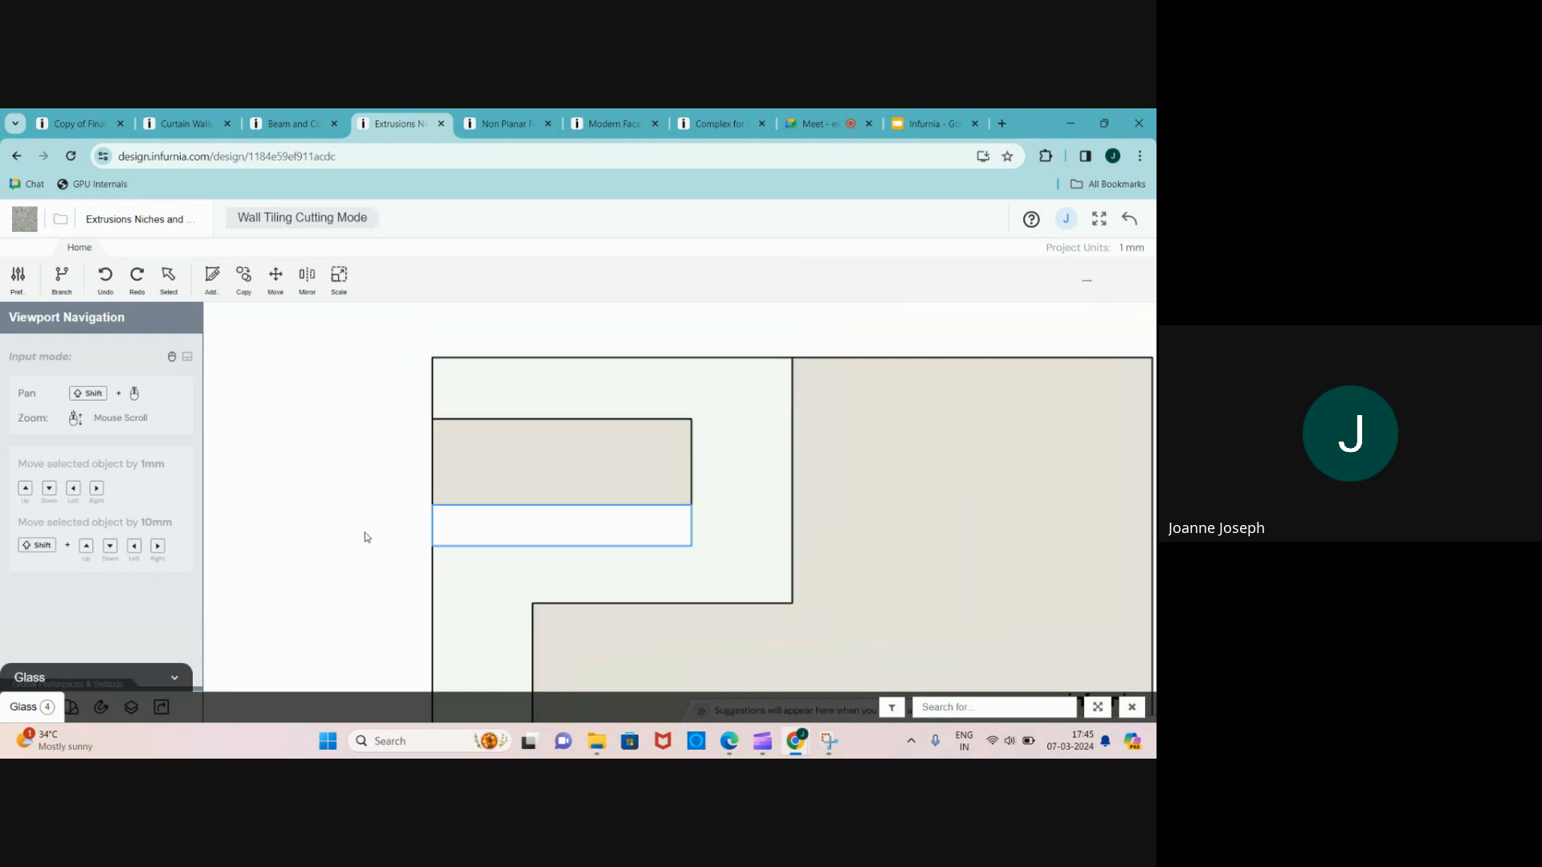
click(450, 527)
click(1129, 218)
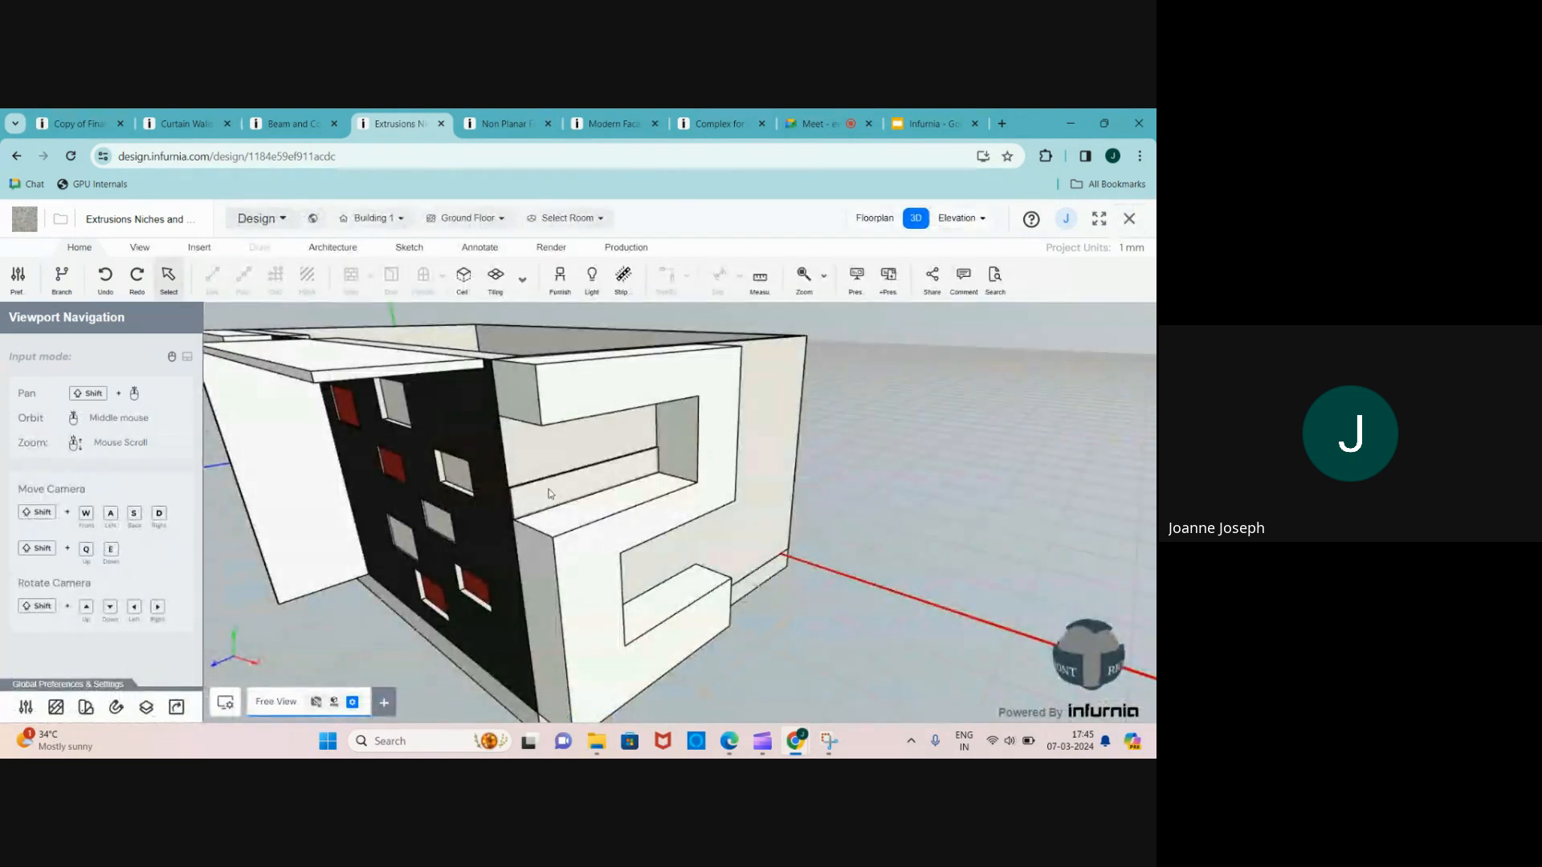
scroll(549, 493, up, 5)
scroll(547, 492, down, 2)
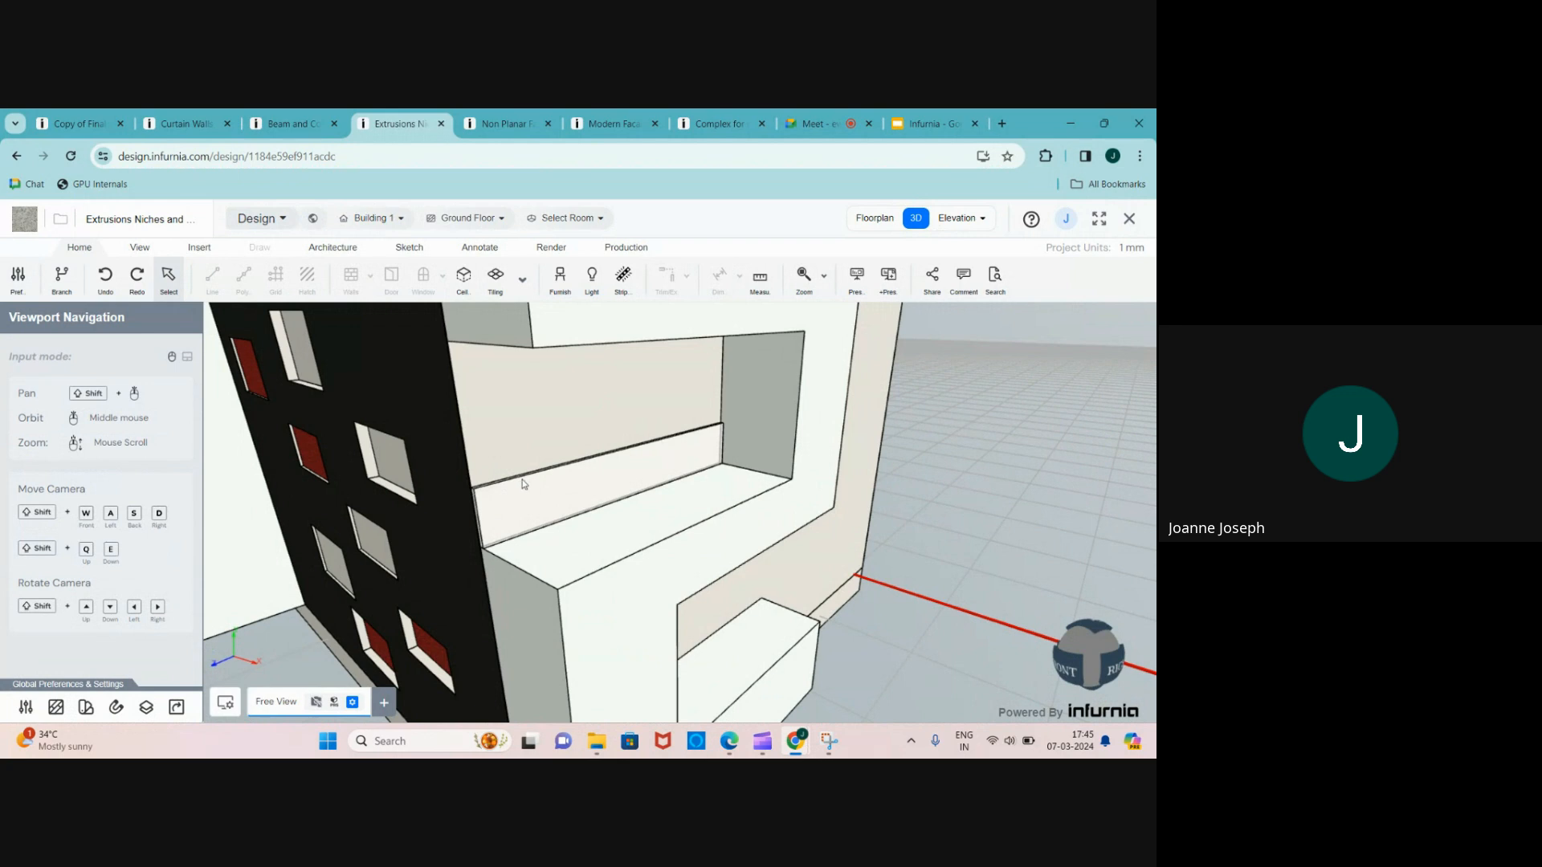
click(524, 484)
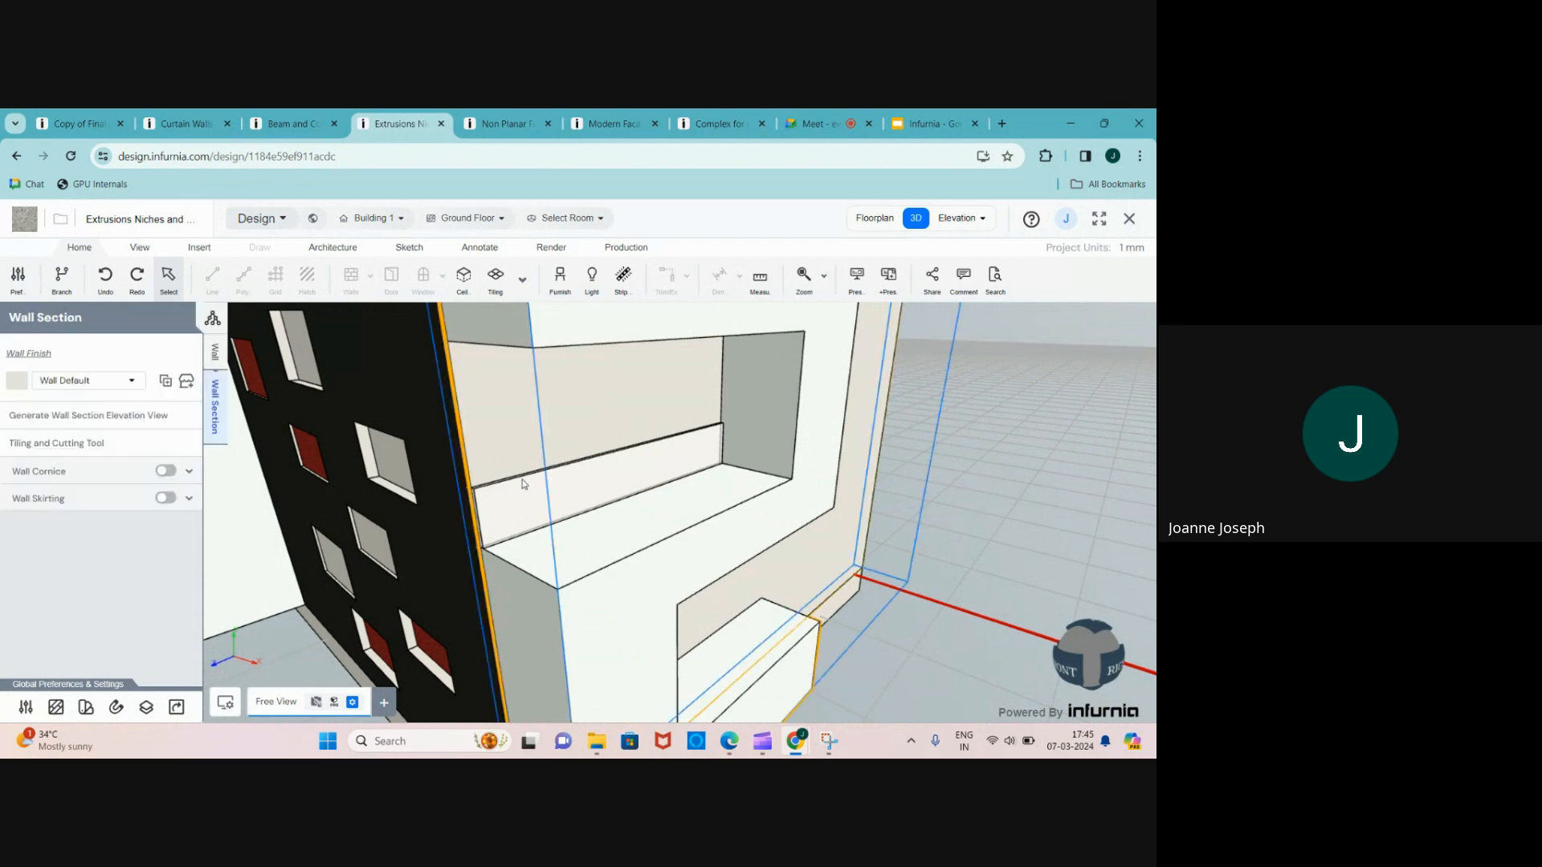
- Reopen the side wall in the Tiling and Cutting Tool, set the glass strip's front shift to 480 mm, and return to 3D
click(72, 443)
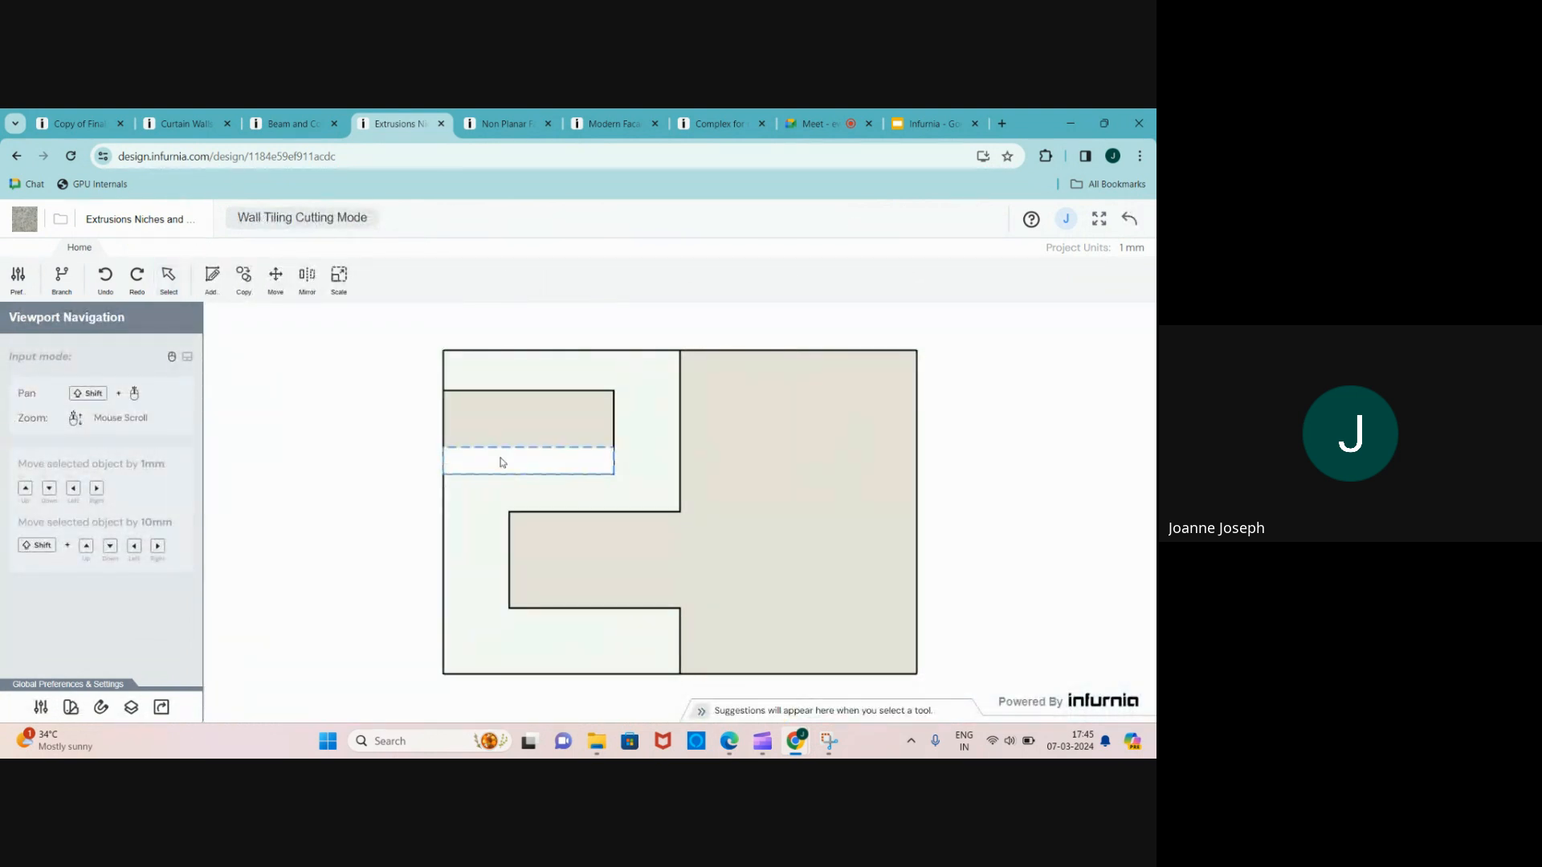
scroll(502, 462, up, 3)
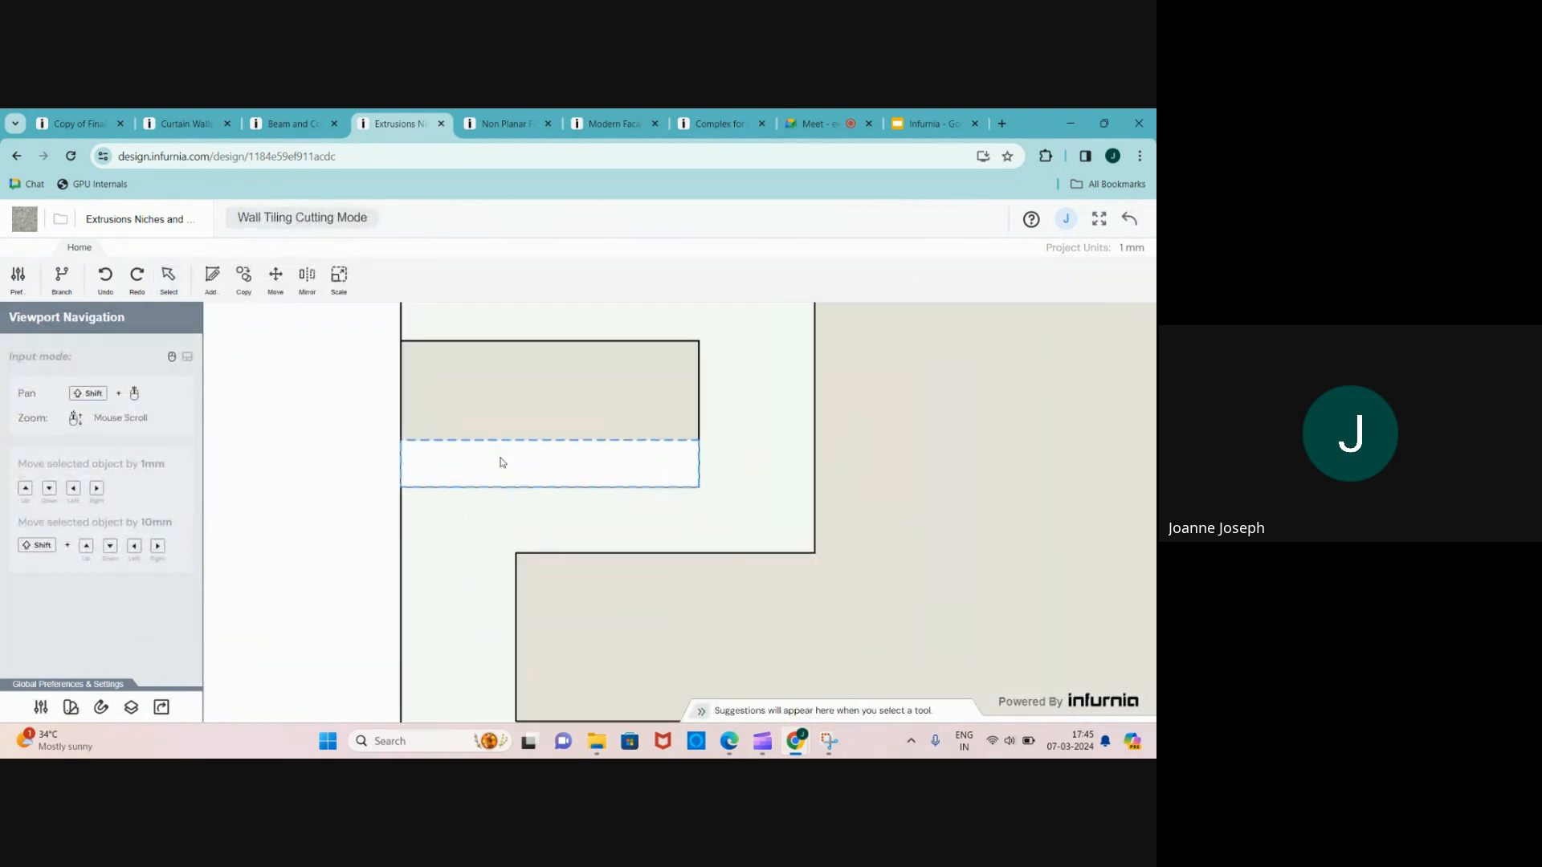
click(502, 462)
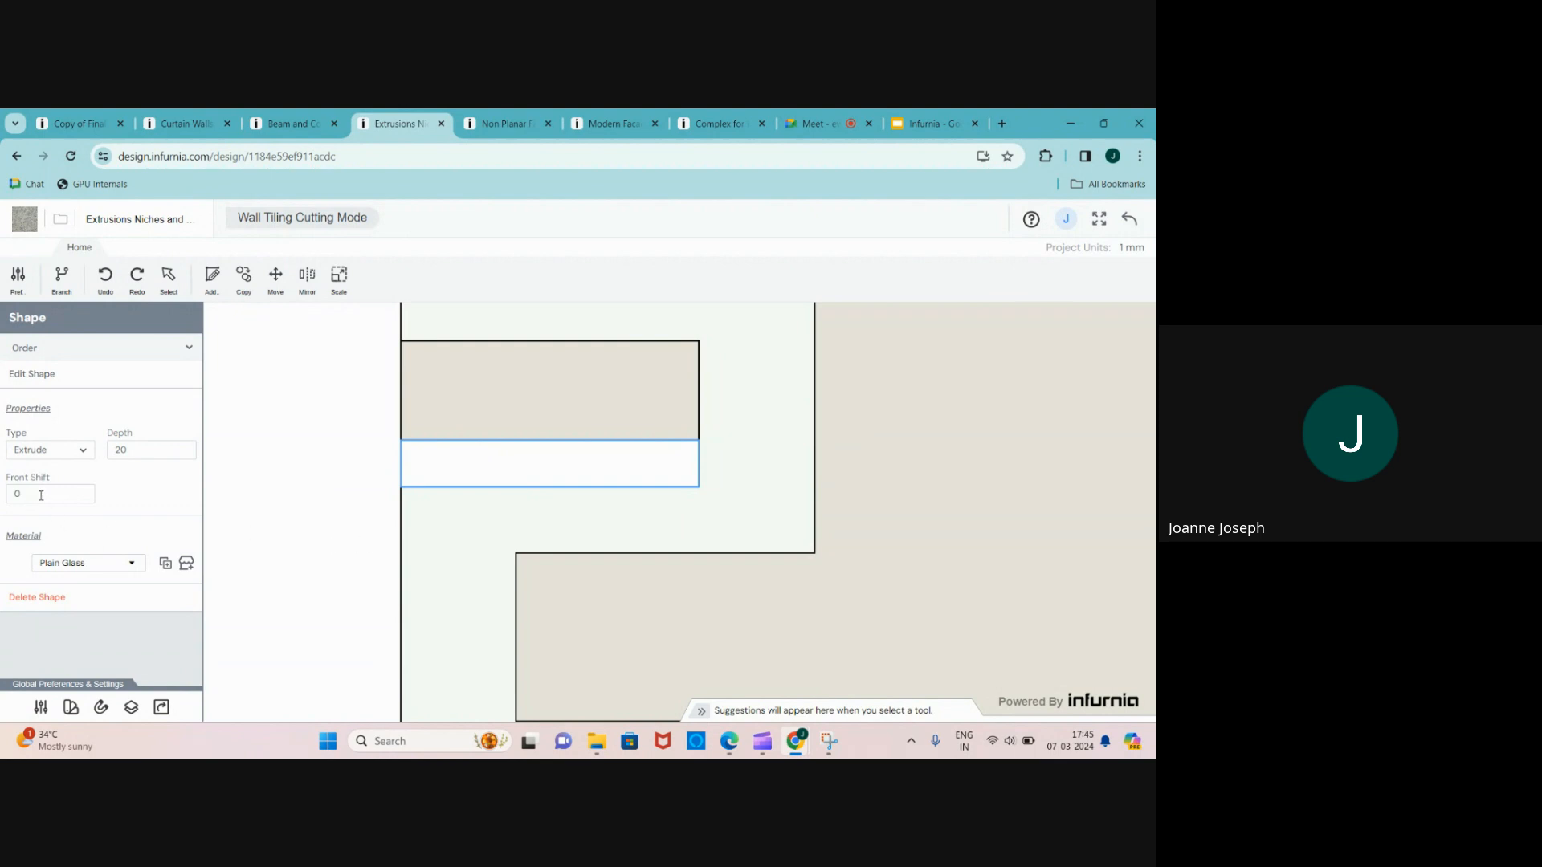
drag(41, 496, 14, 497)
text(40)
text(80)
click(287, 527)
click(1130, 221)
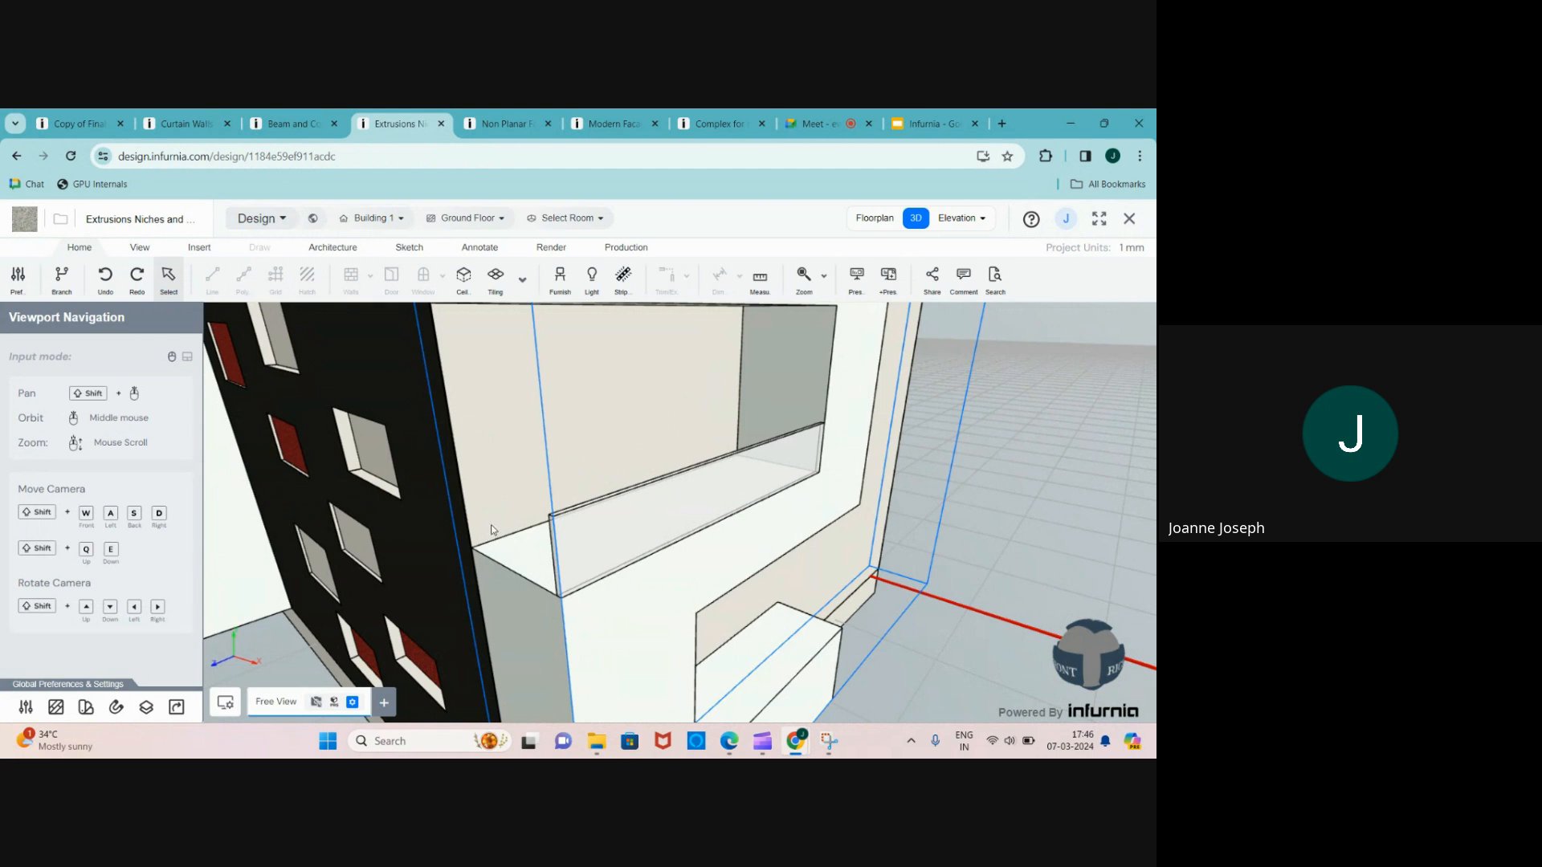
- On the side wall face, sketch a narrow rectangle about 250 mm high at the glass strip's outer corner end and apply it
click(587, 528)
click(18, 447)
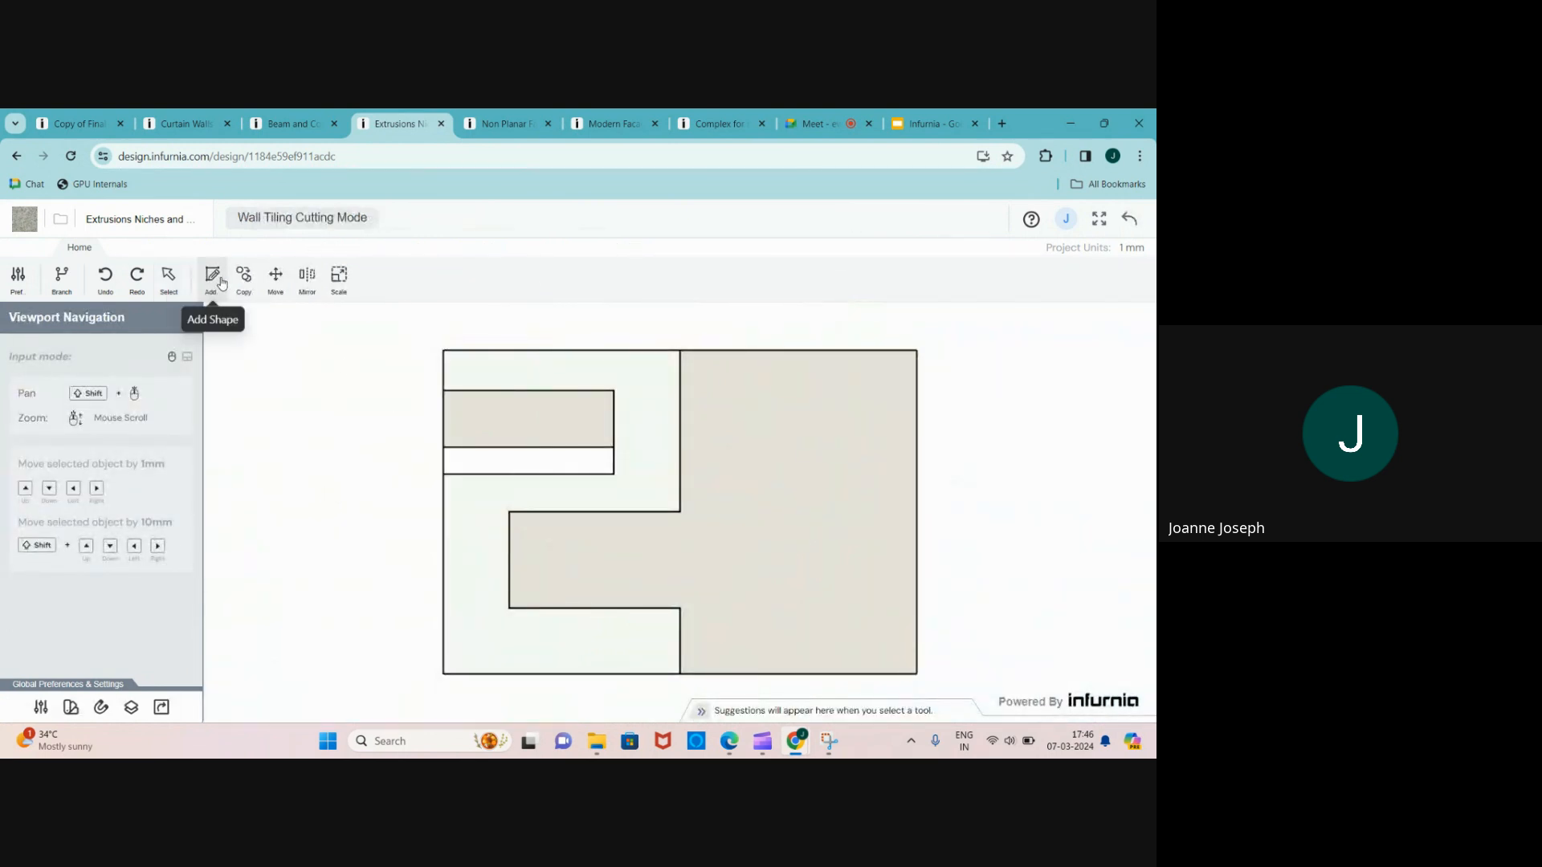
click(223, 283)
scroll(451, 448, up, 5)
scroll(454, 446, up, 4)
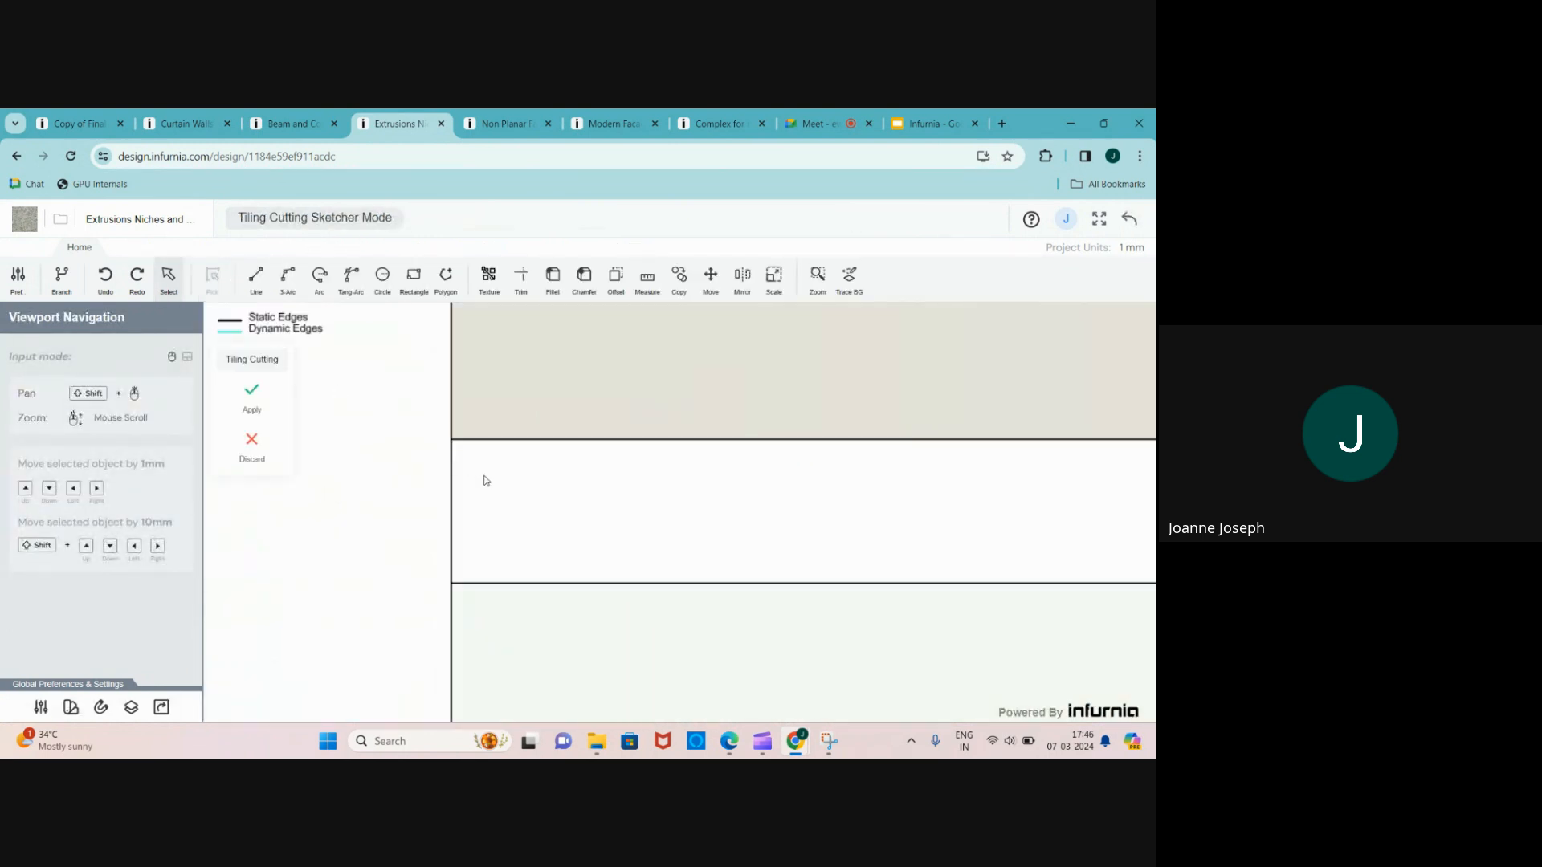
click(415, 287)
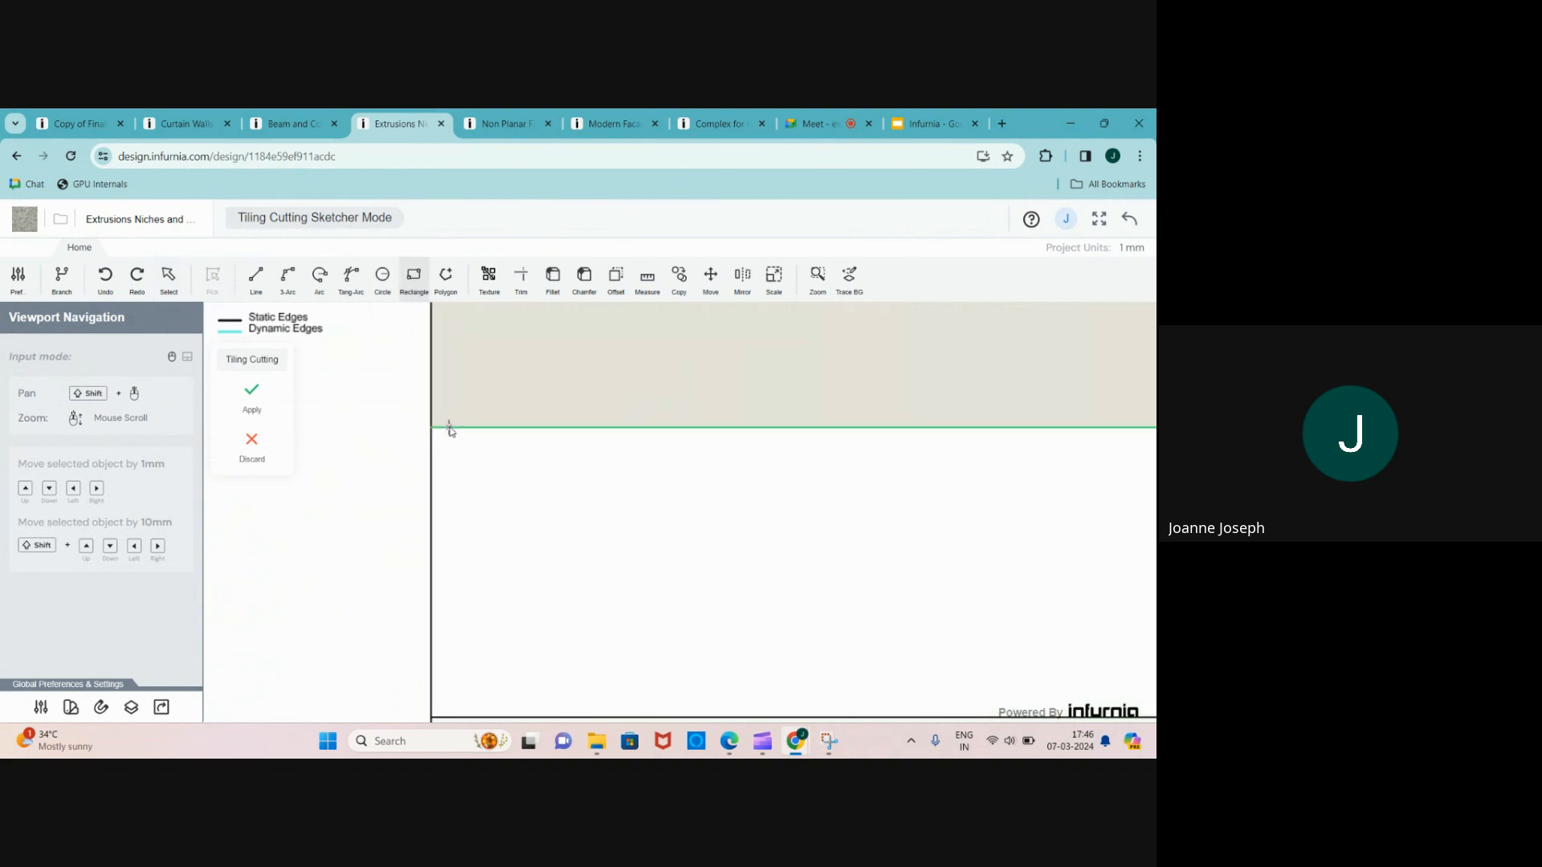
scroll(453, 406, up, 1)
scroll(455, 402, down, 2)
scroll(456, 595, up, 4)
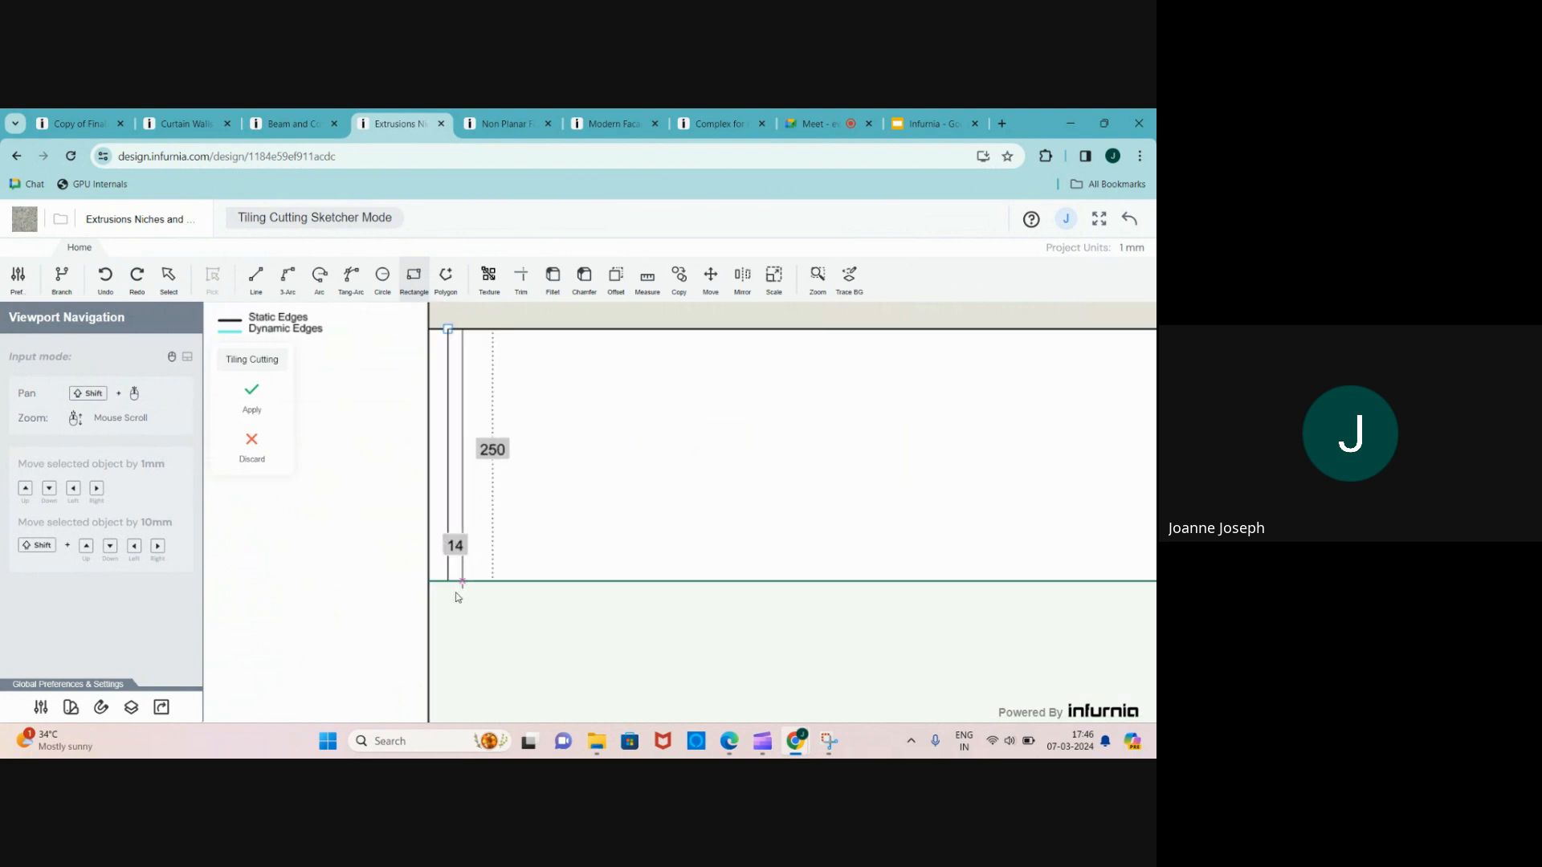
click(425, 578)
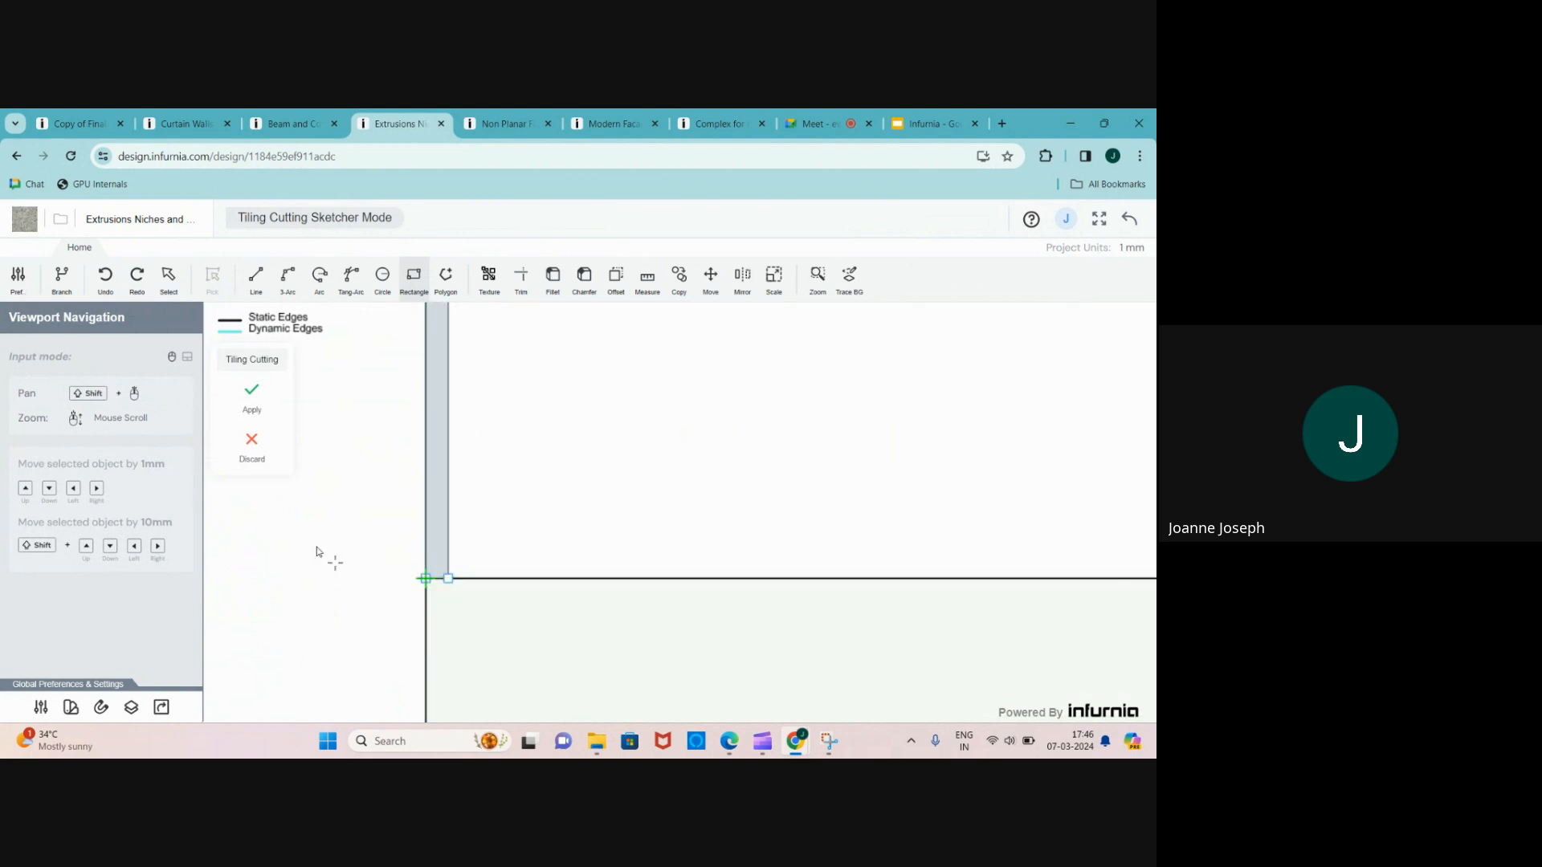
click(252, 395)
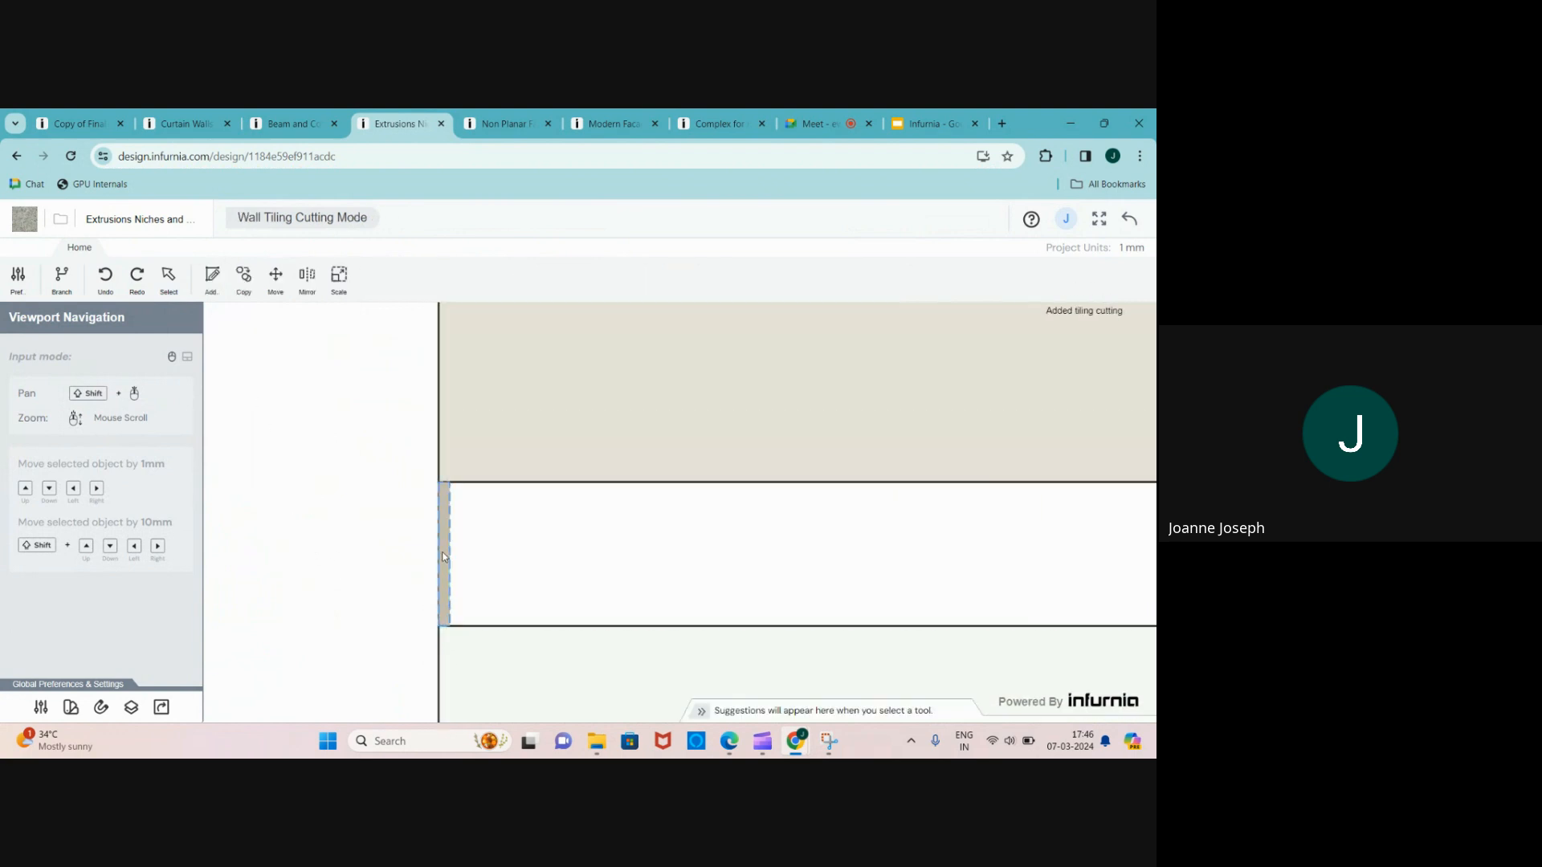
- Set the extrusion depth of the new narrow shape at the strip's outer end to 480 mm
click(444, 557)
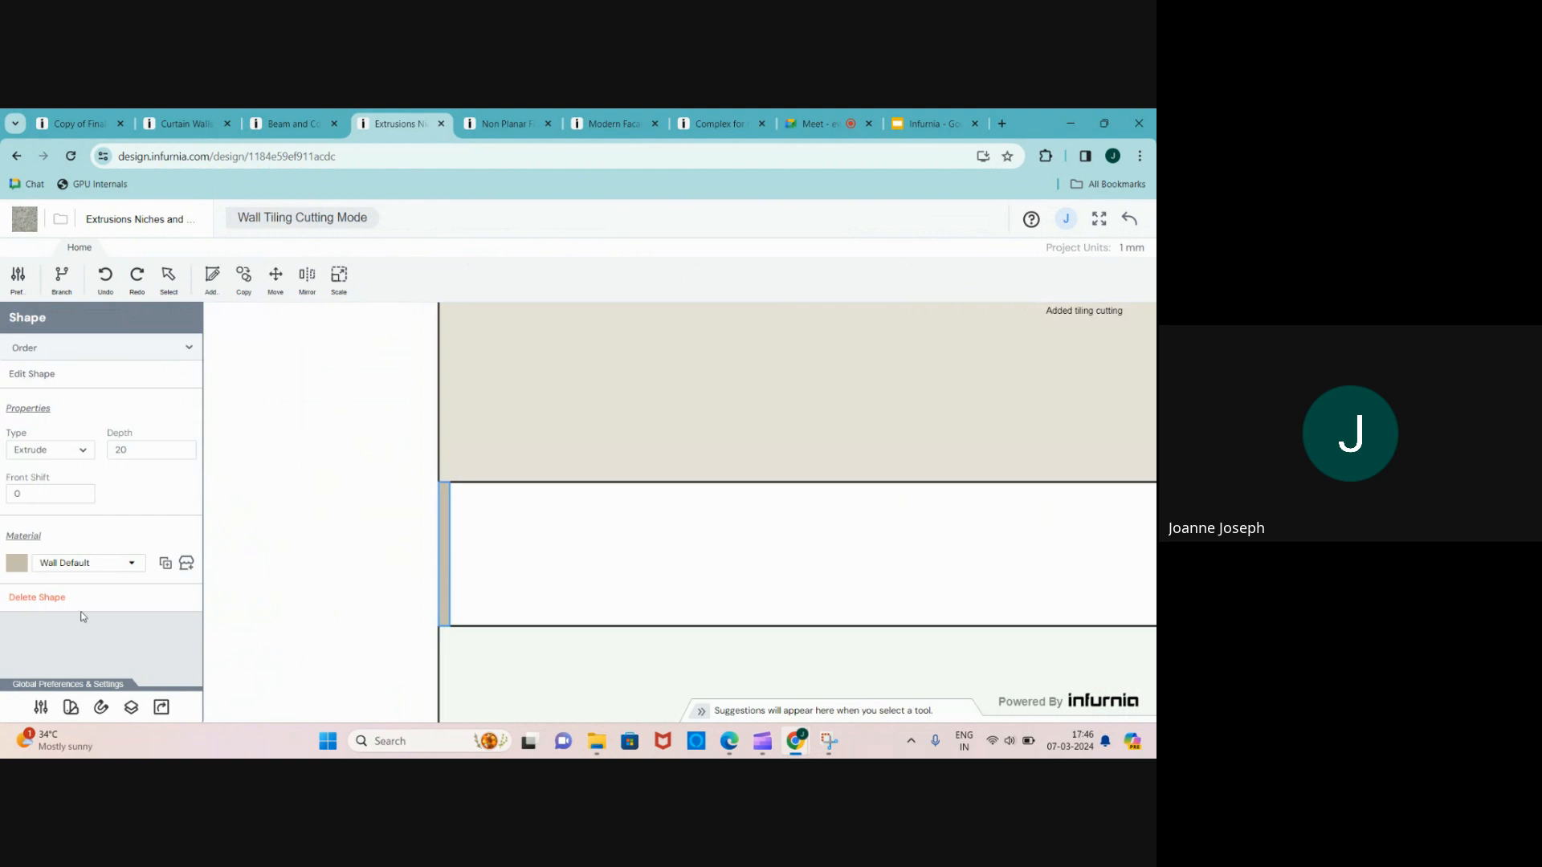
double_click(136, 449)
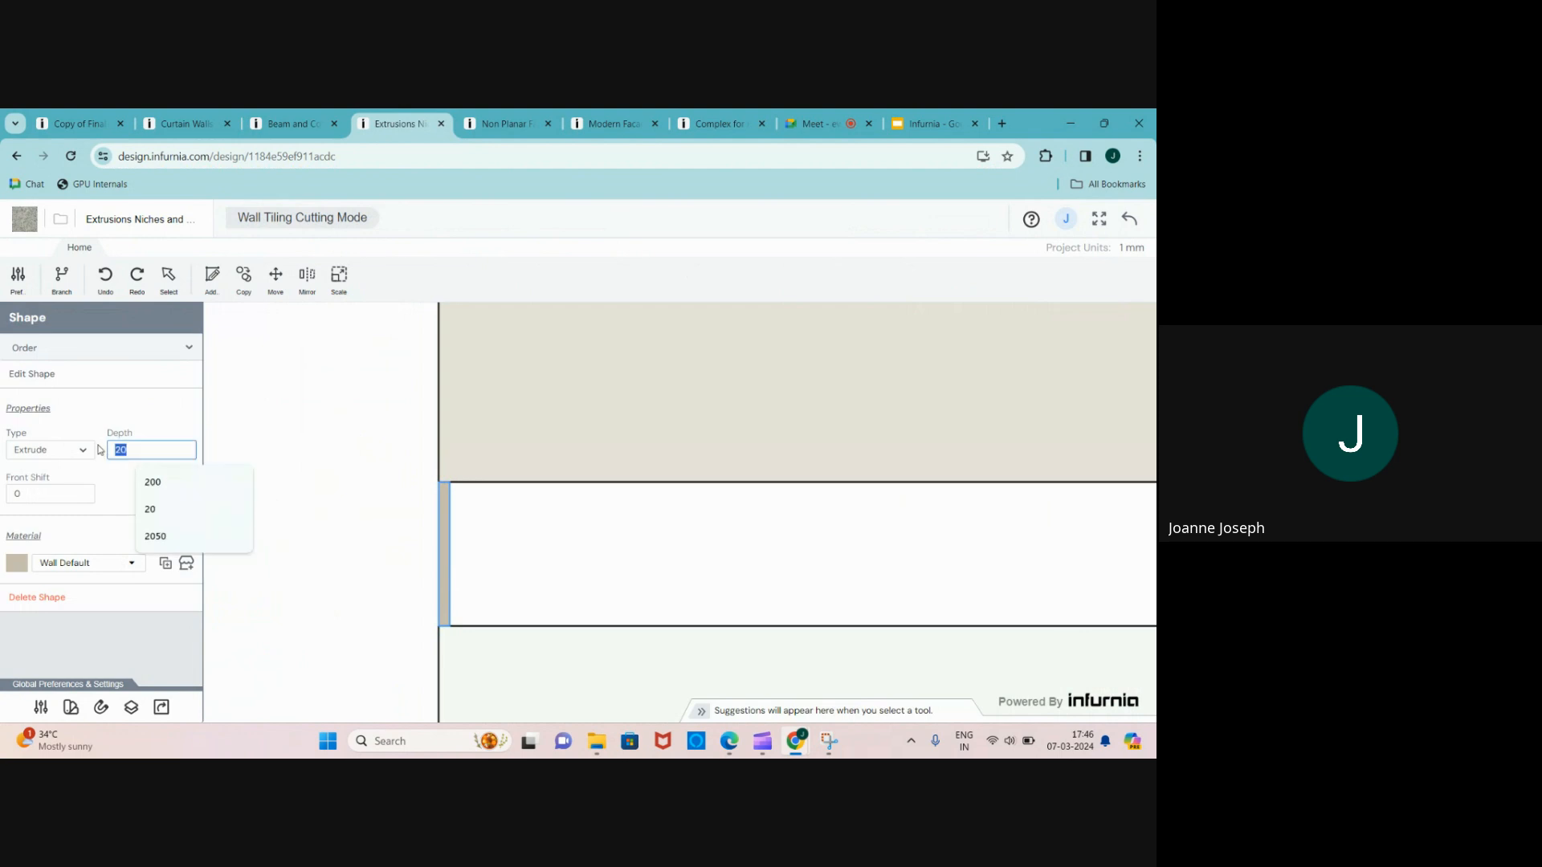
text(48)
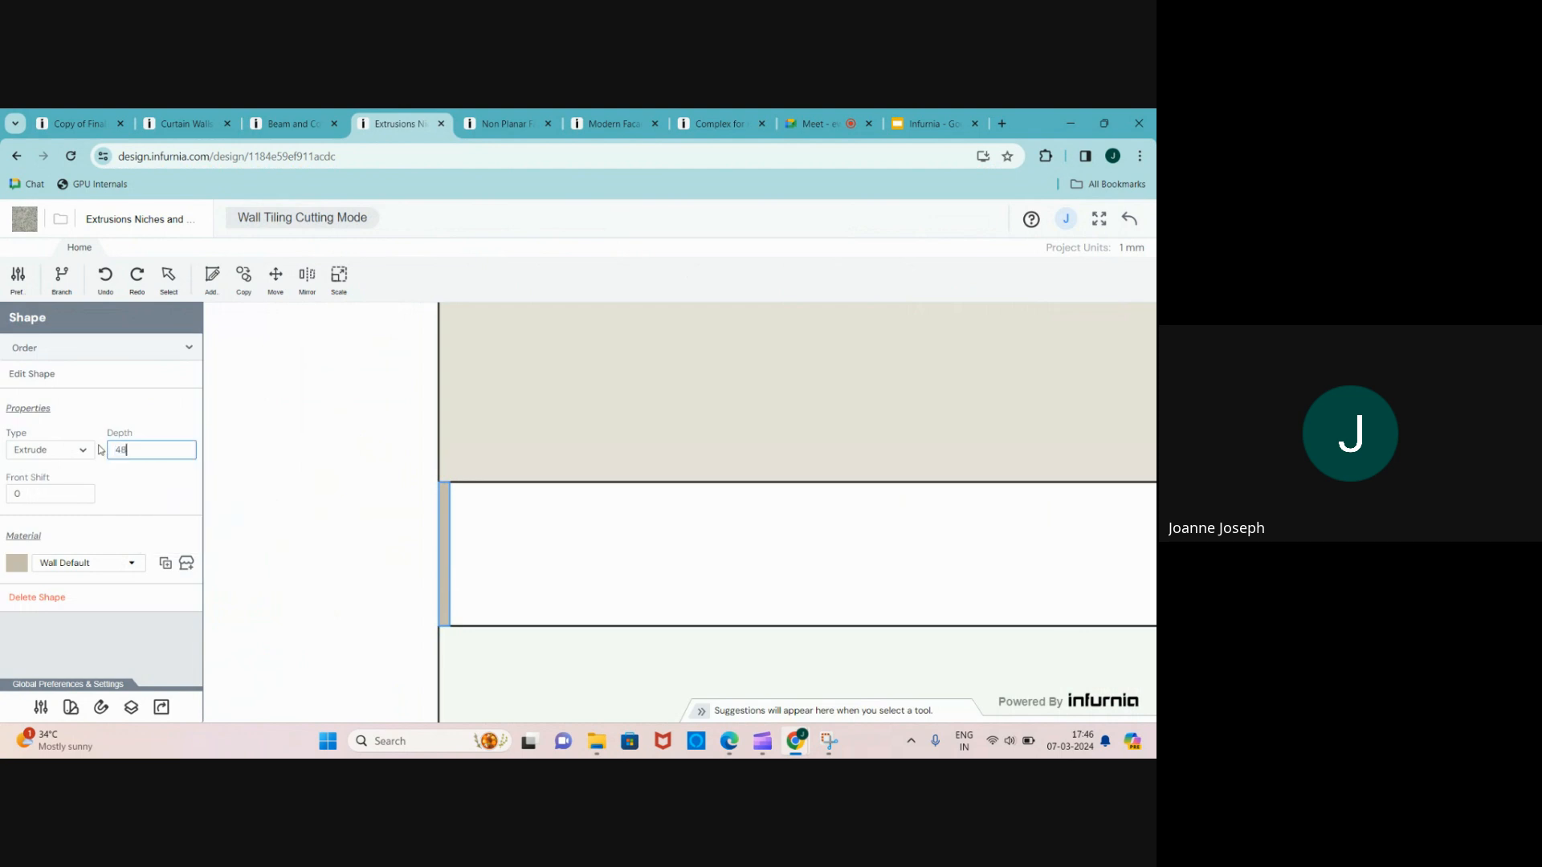
text(0)
key(Return)
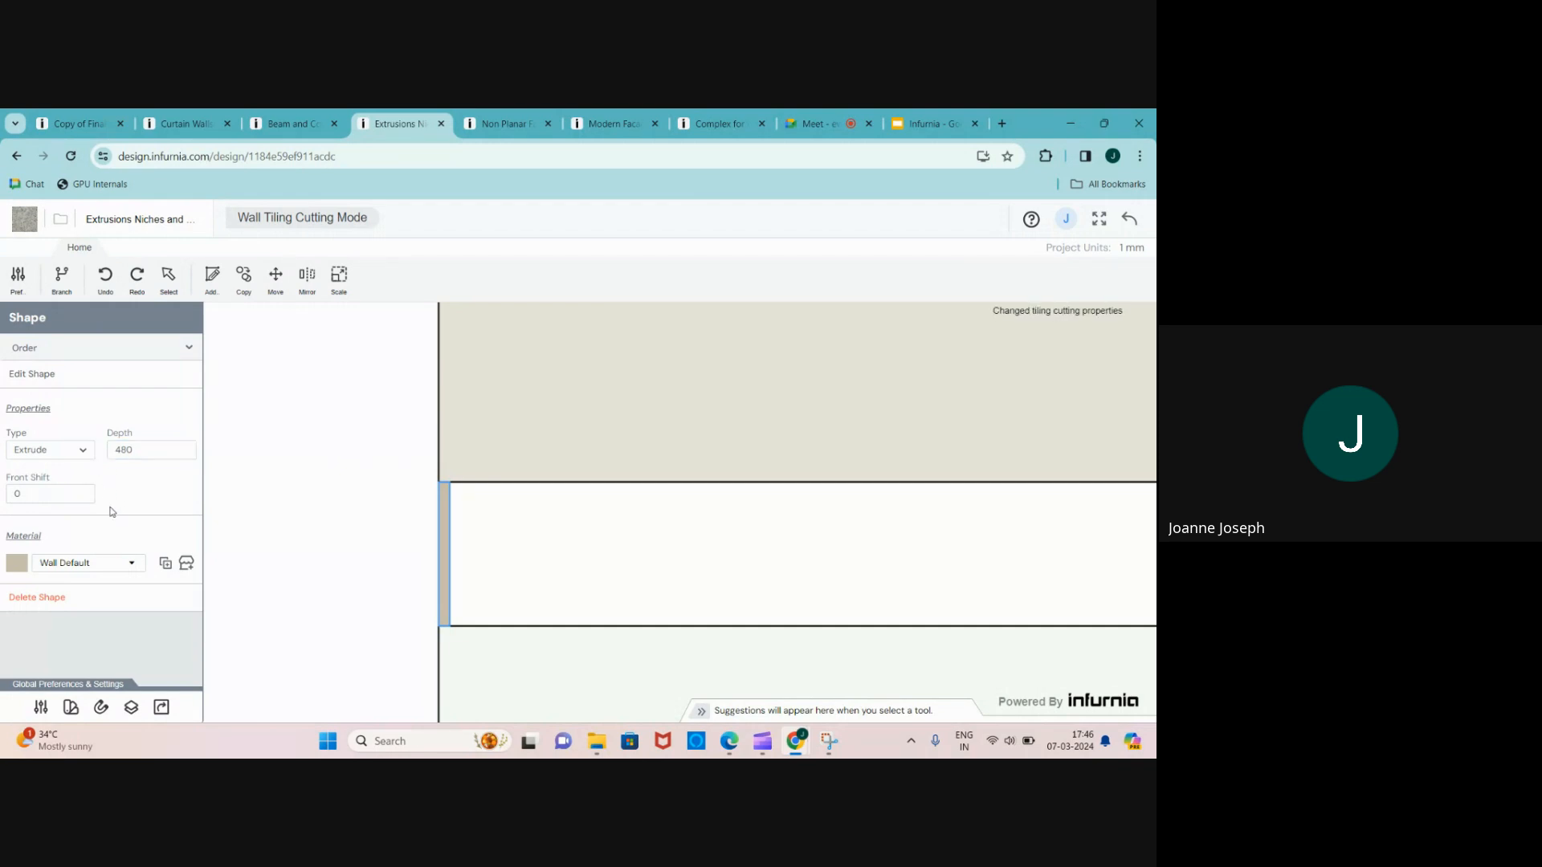
- Assign the Plain Glass material to the narrow end shape and return to the 3D model
click(105, 565)
scroll(106, 569, down, 5)
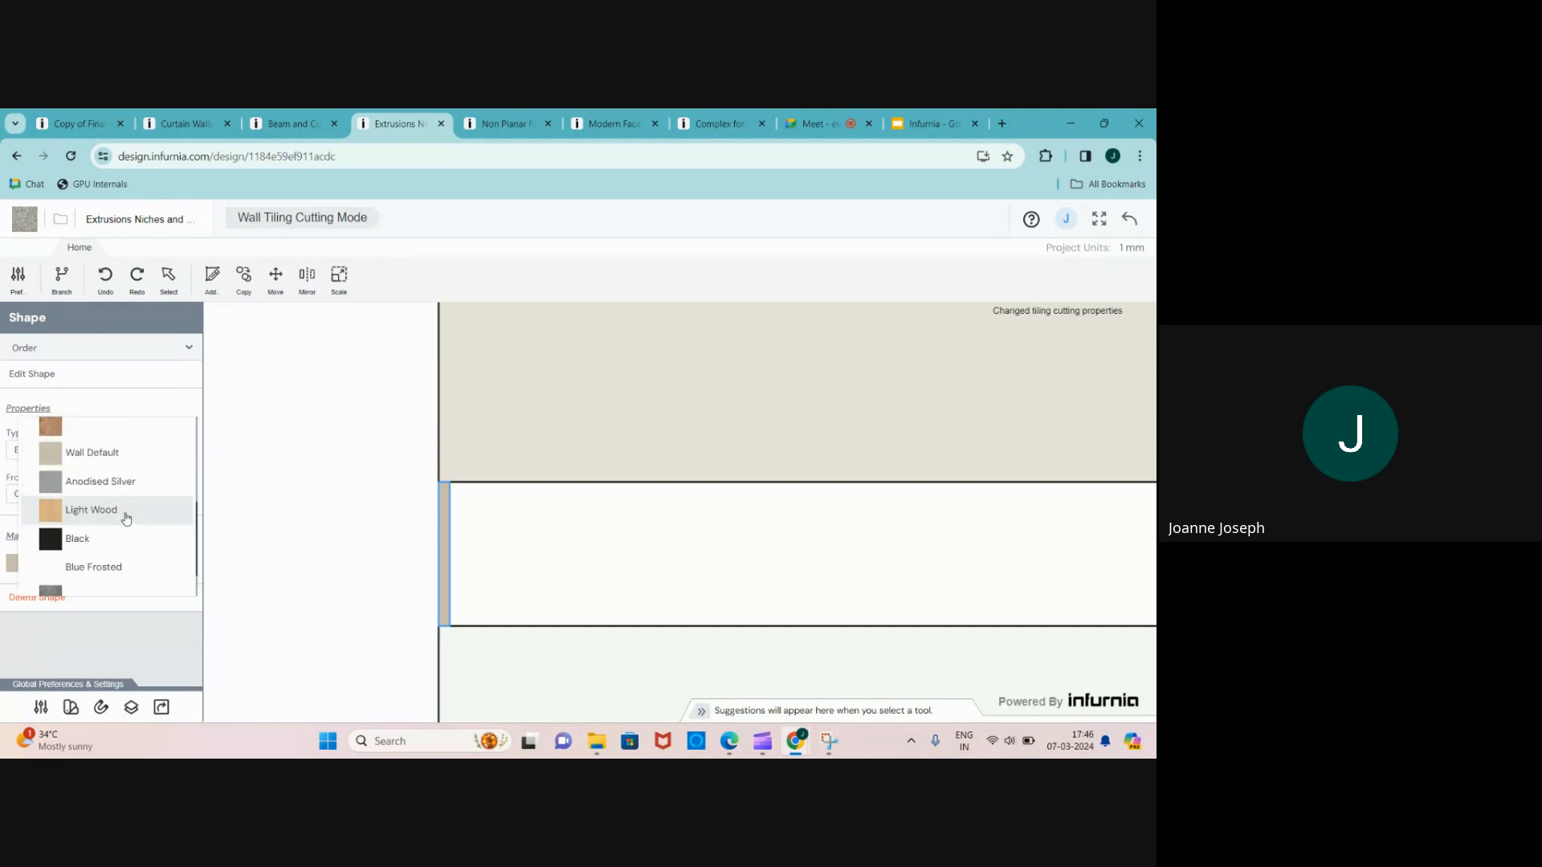
click(107, 580)
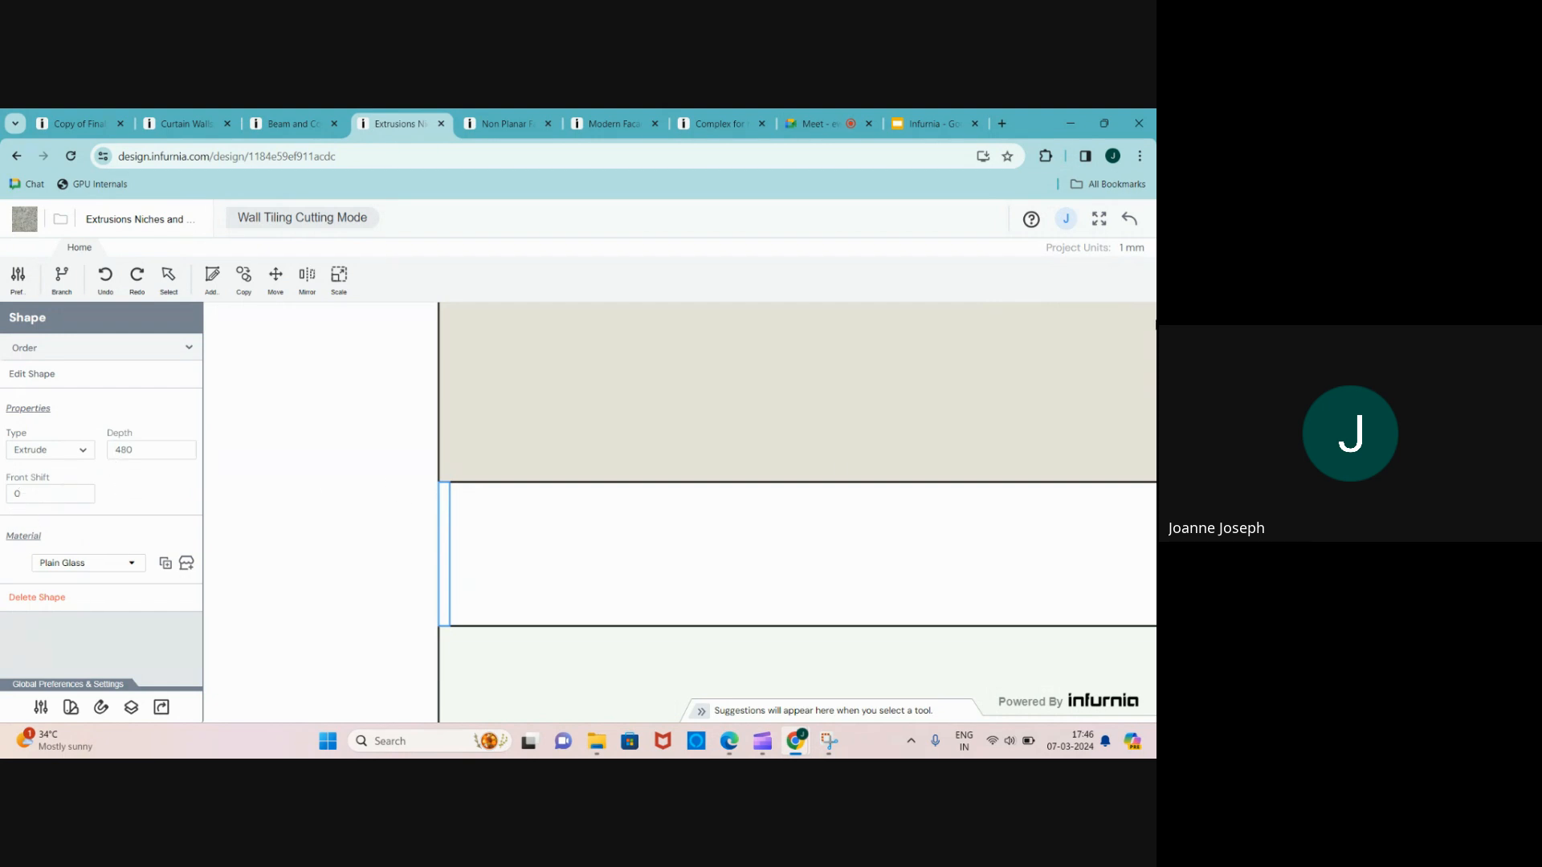
click(1129, 218)
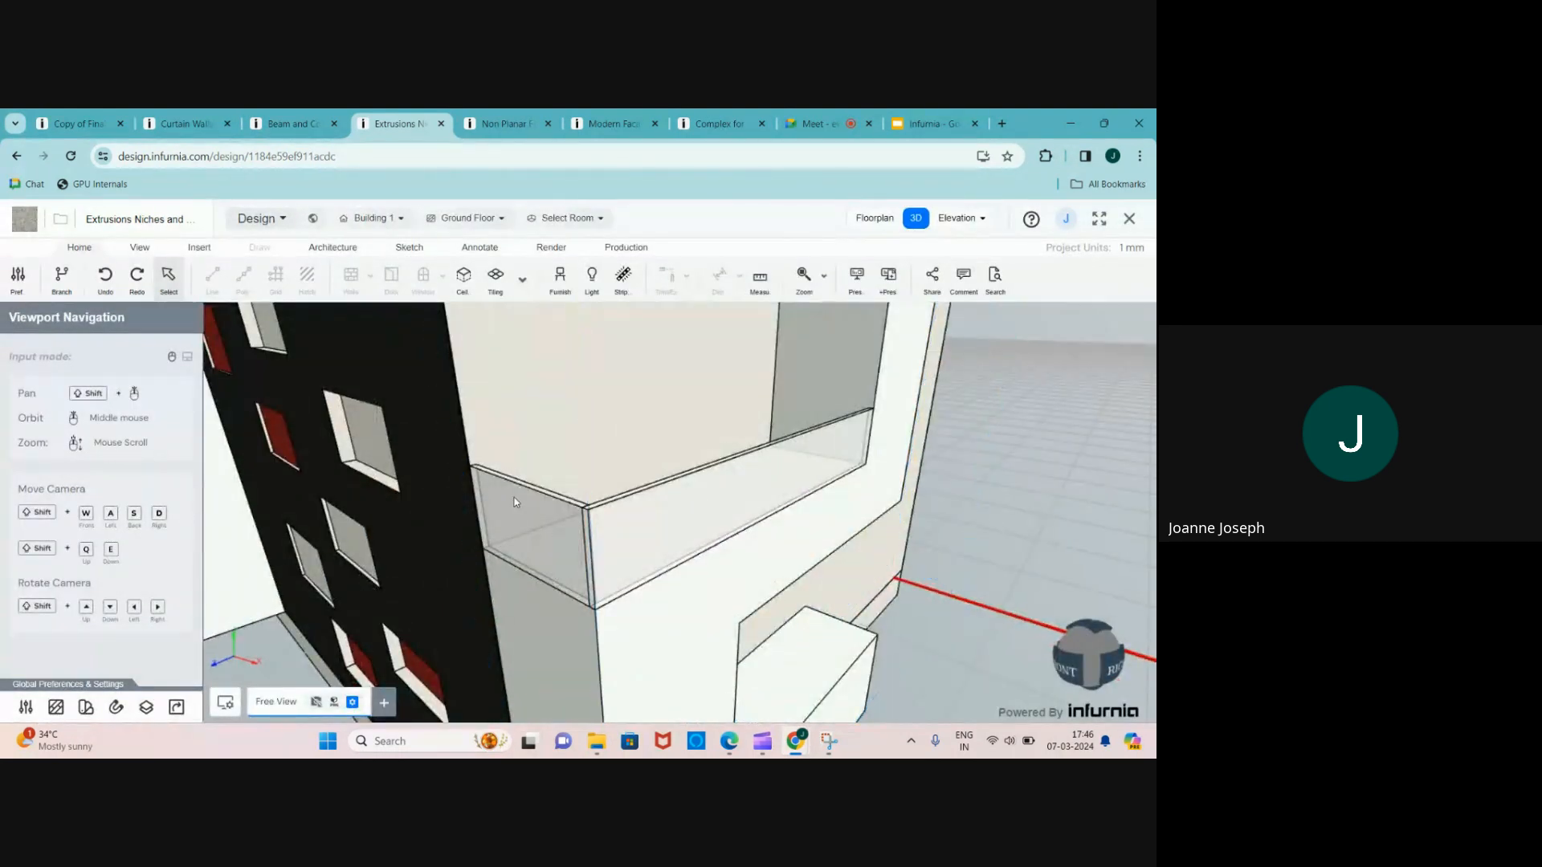
- Inspect the glass railing around the white extrusion's upper recess, both up close and with the whole building in view
scroll(514, 502, down, 5)
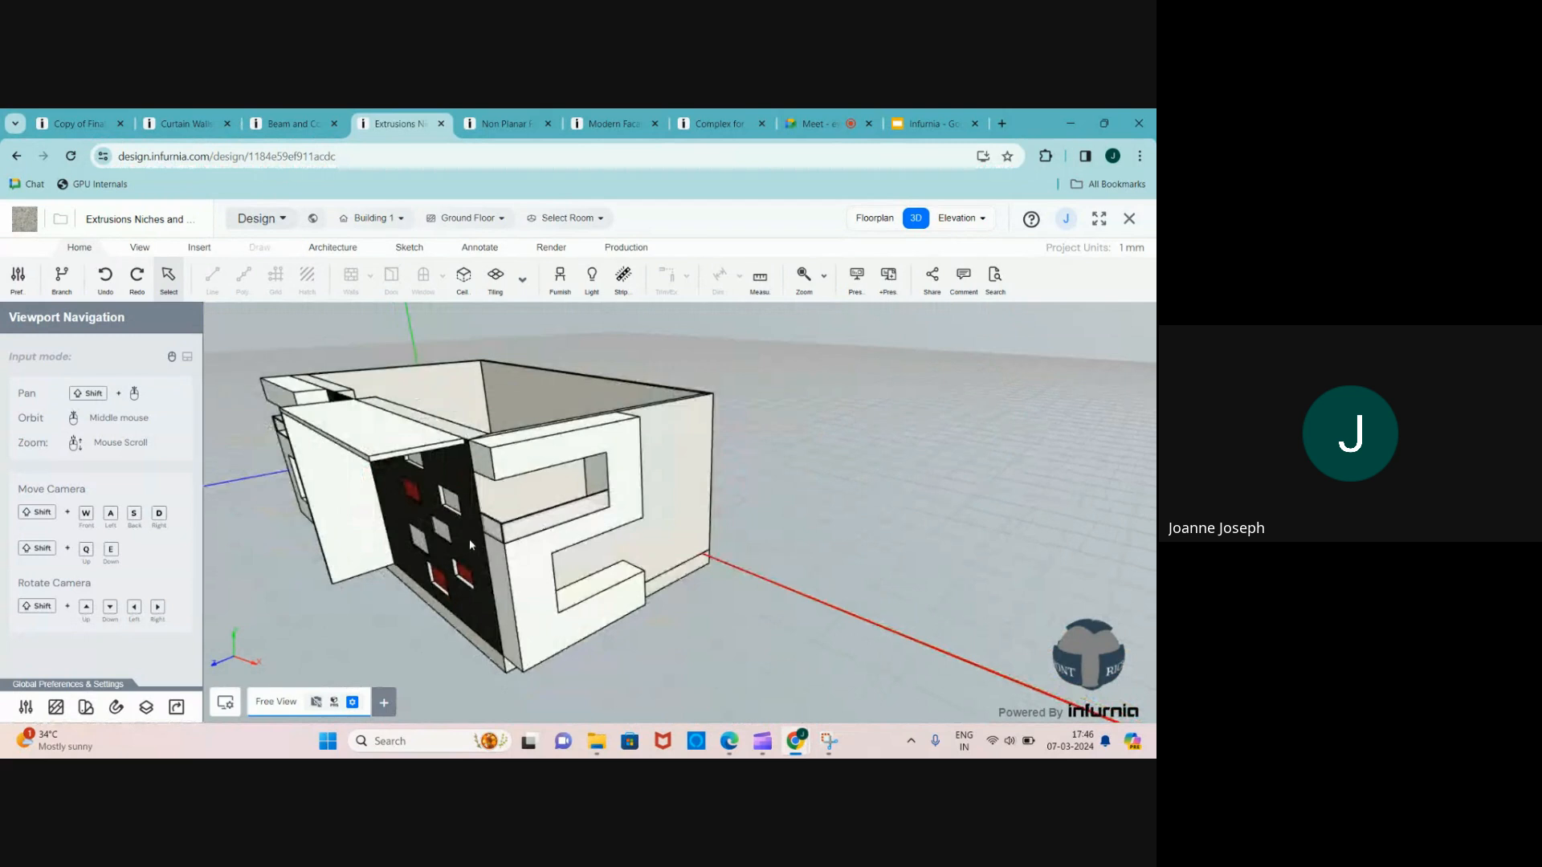
scroll(469, 538, up, 5)
scroll(591, 540, down, 4)
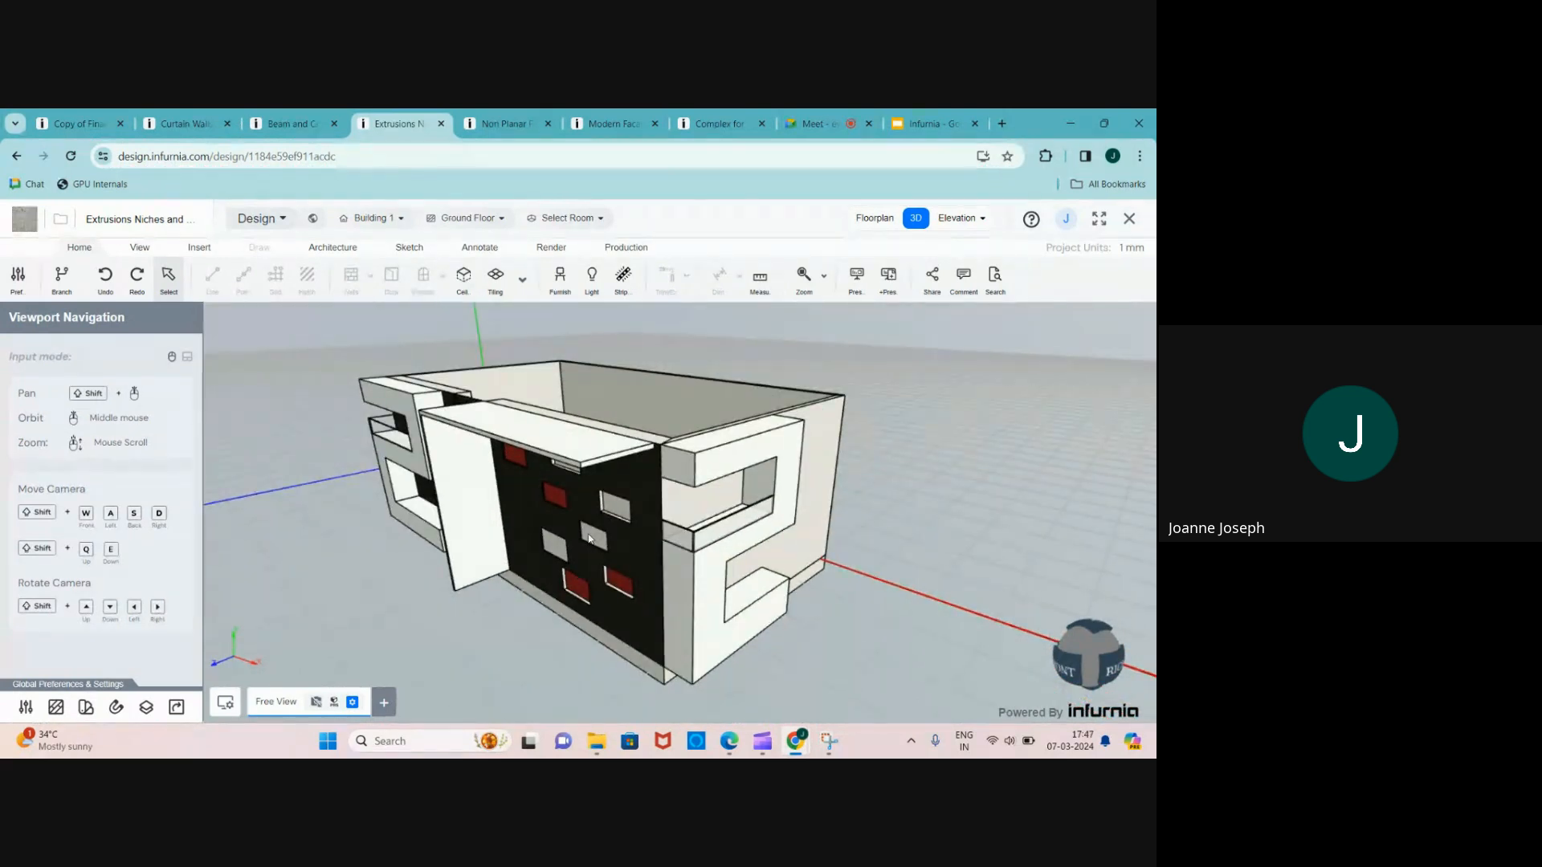
scroll(745, 535, up, 4)
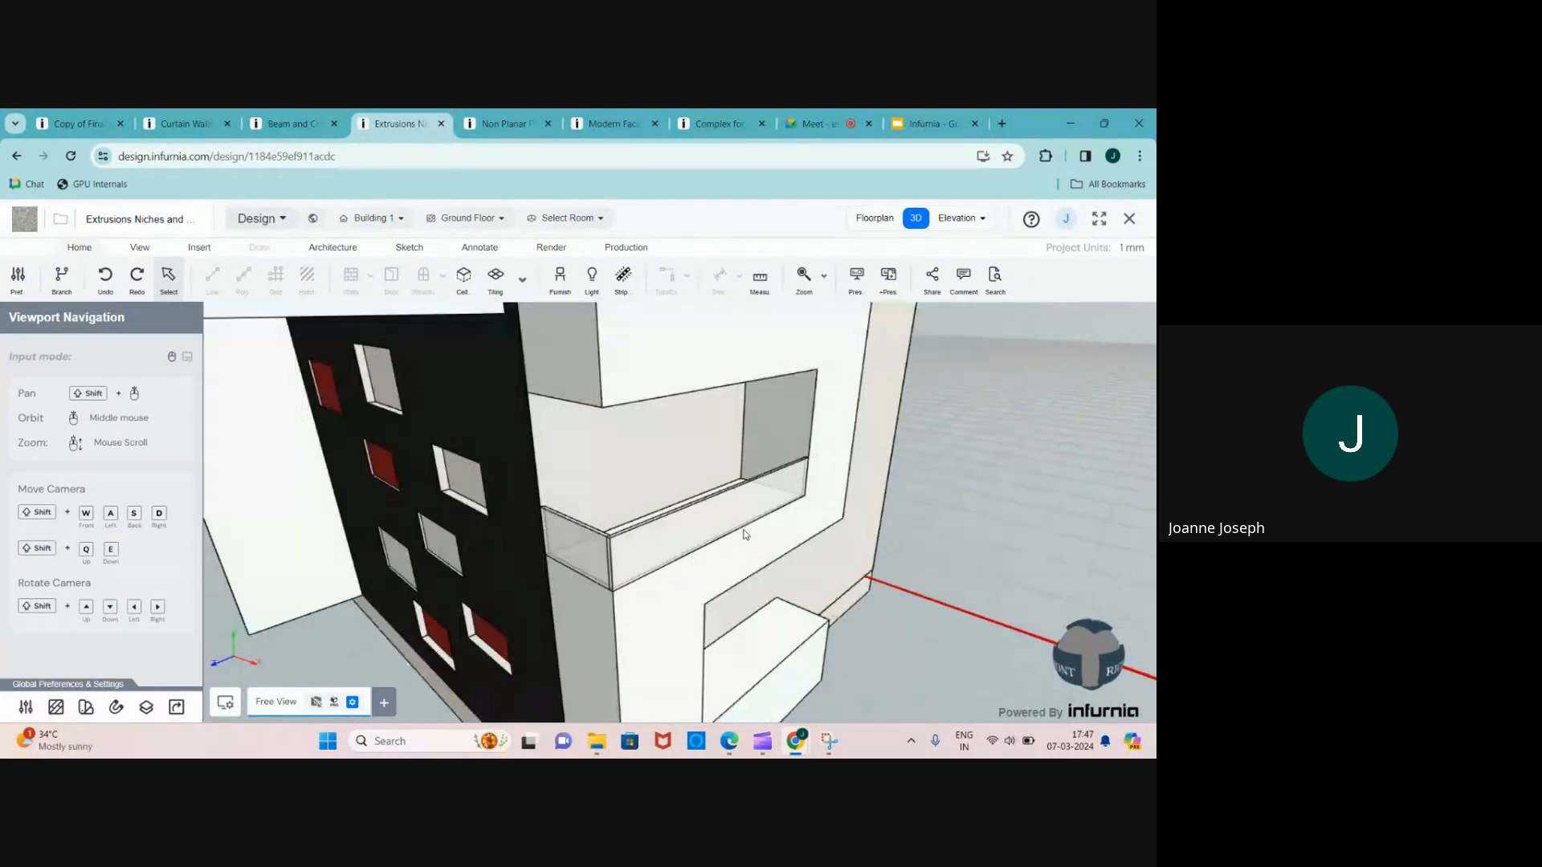
scroll(743, 535, down, 3)
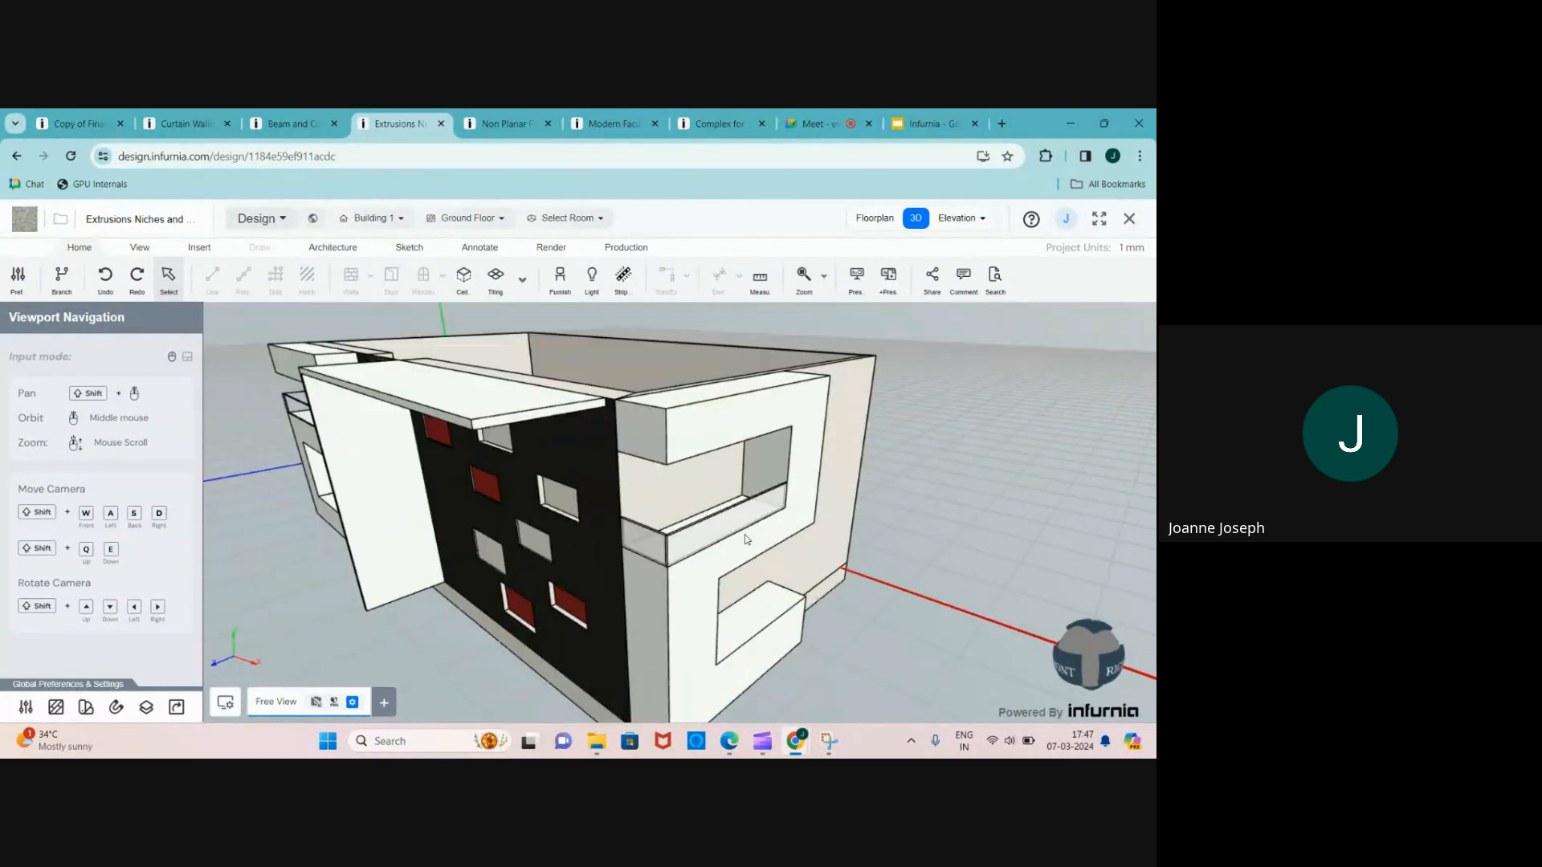
scroll(745, 540, down, 2)
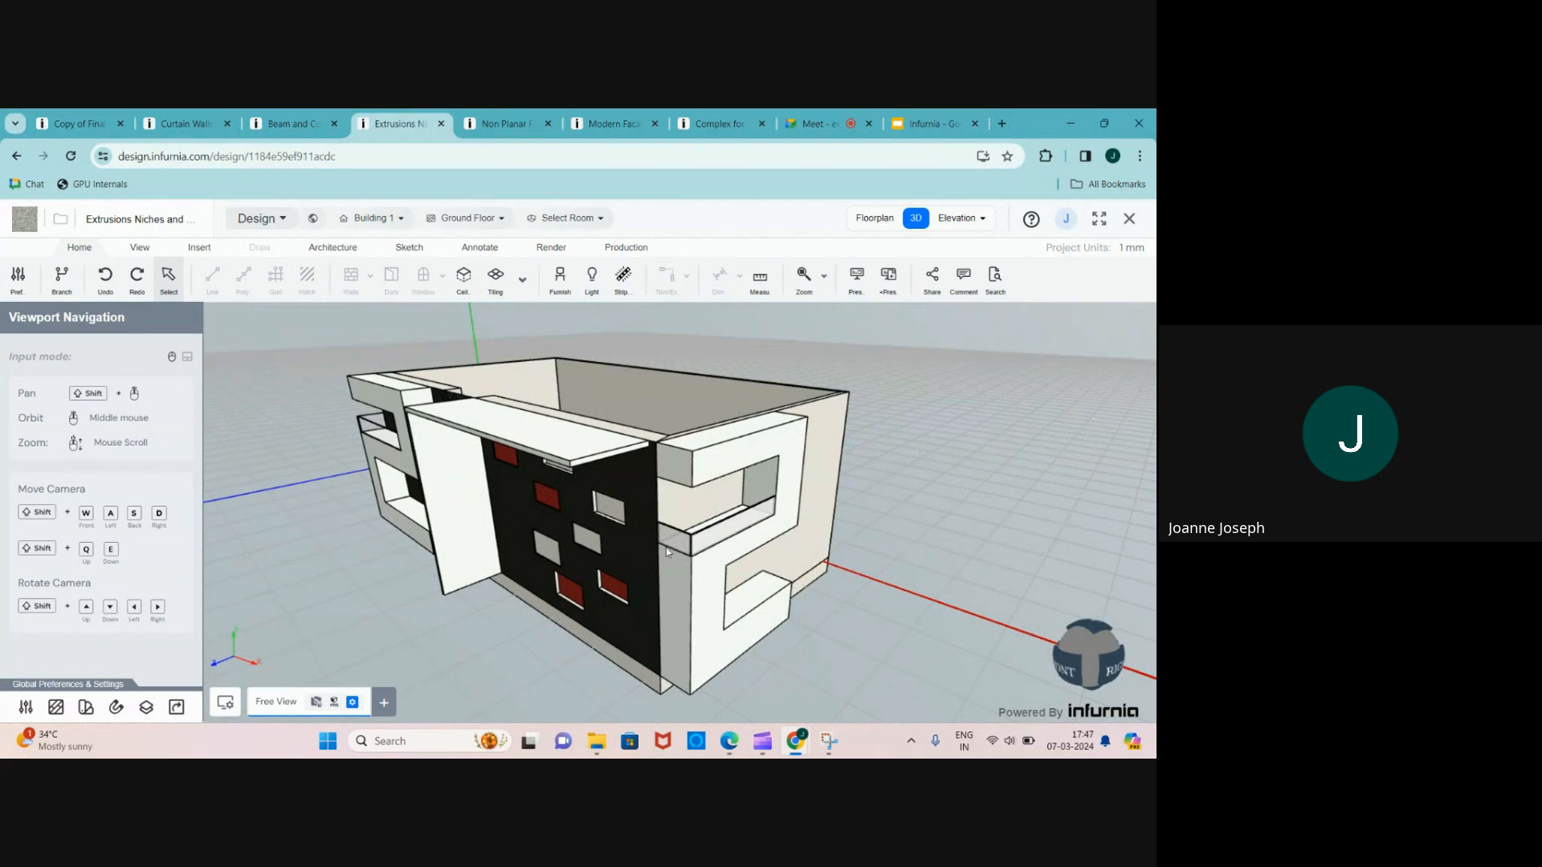
scroll(674, 549, down, 2)
- Examine the front facade's extrusions, vertical fins and wall niches from the front and from above
middle_drag(676, 551, 775, 514)
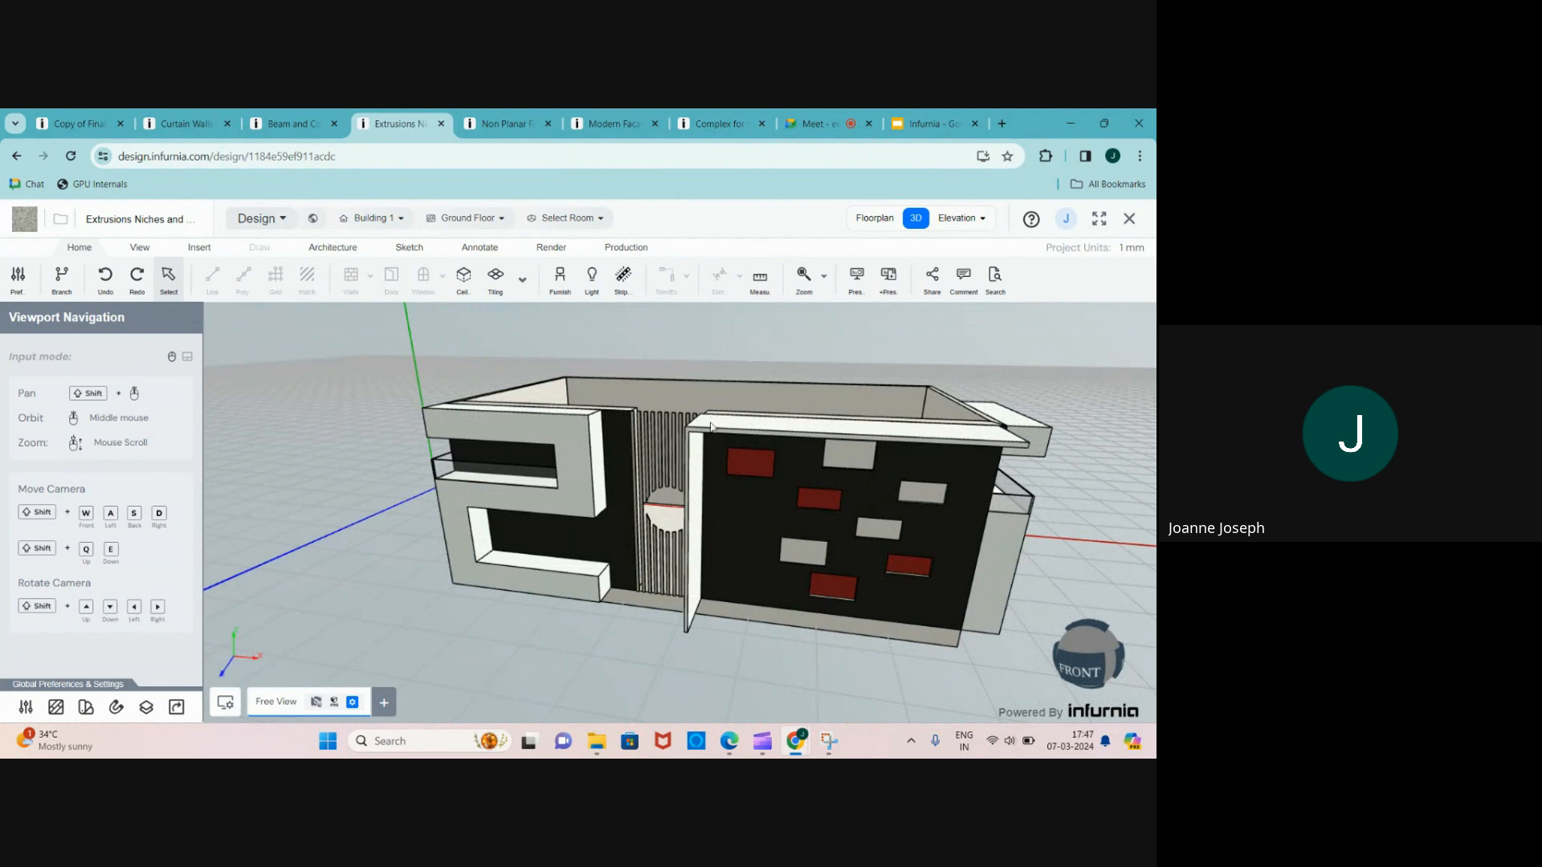
scroll(697, 464, up, 2)
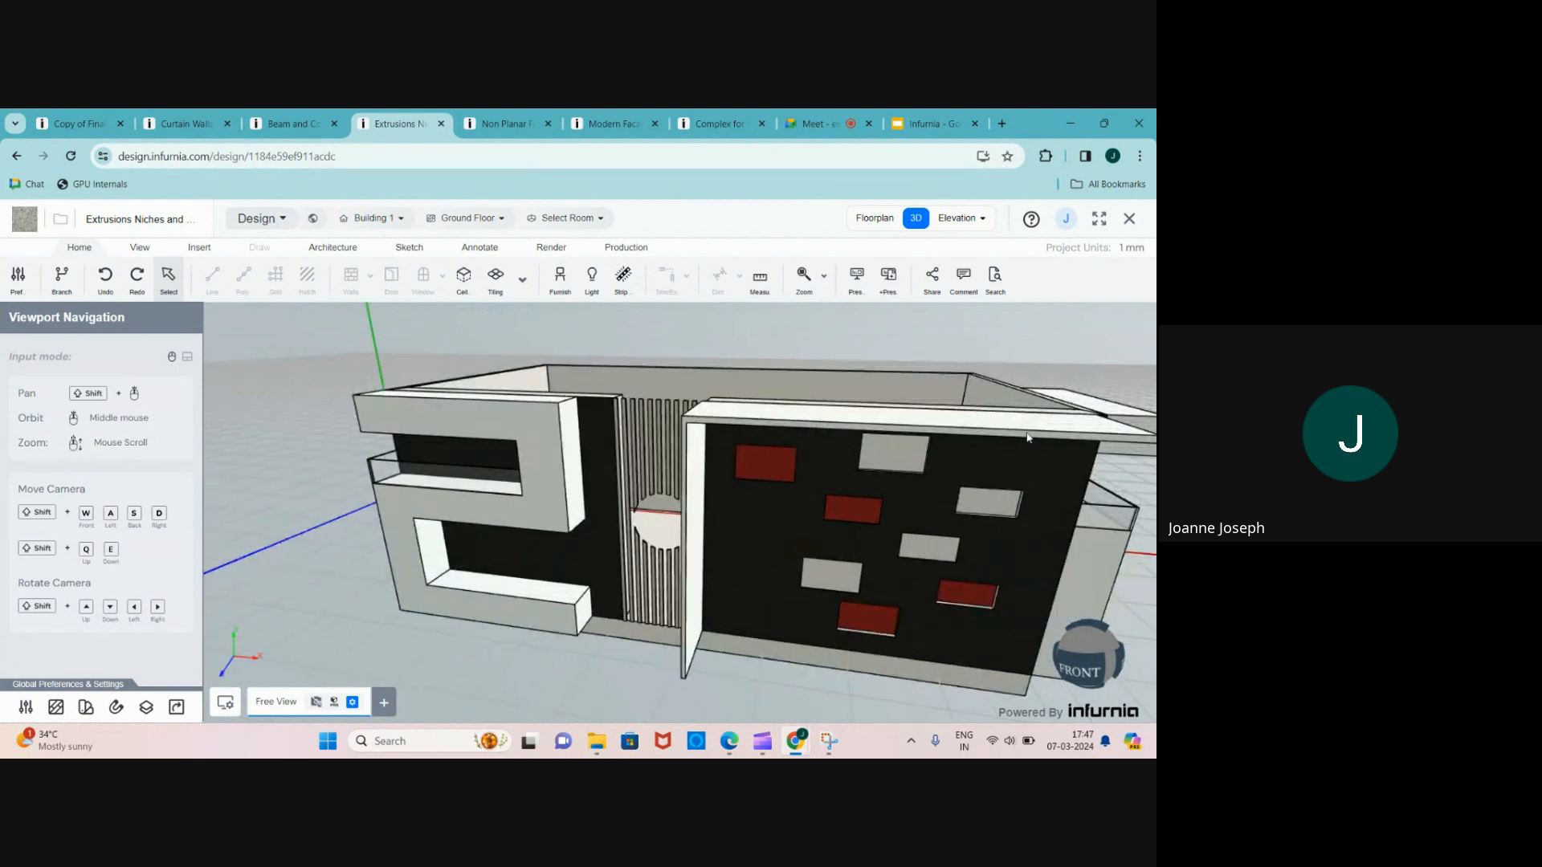
scroll(393, 537, down, 2)
scroll(674, 548, up, 3)
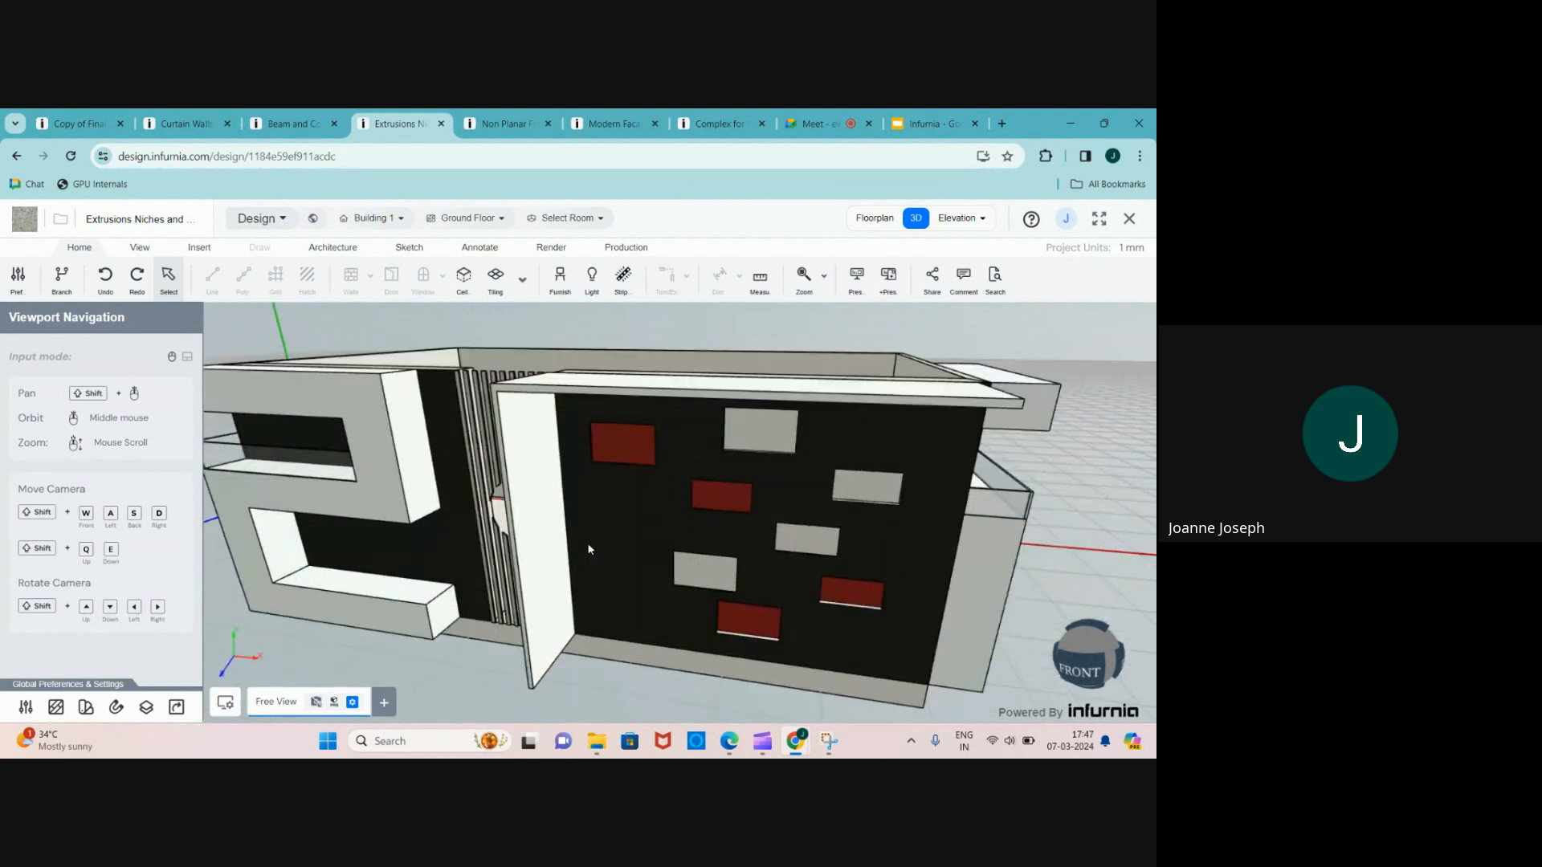
scroll(585, 546, down, 2)
scroll(585, 550, down, 2)
middle_drag(736, 609, 803, 484)
scroll(803, 483, up, 2)
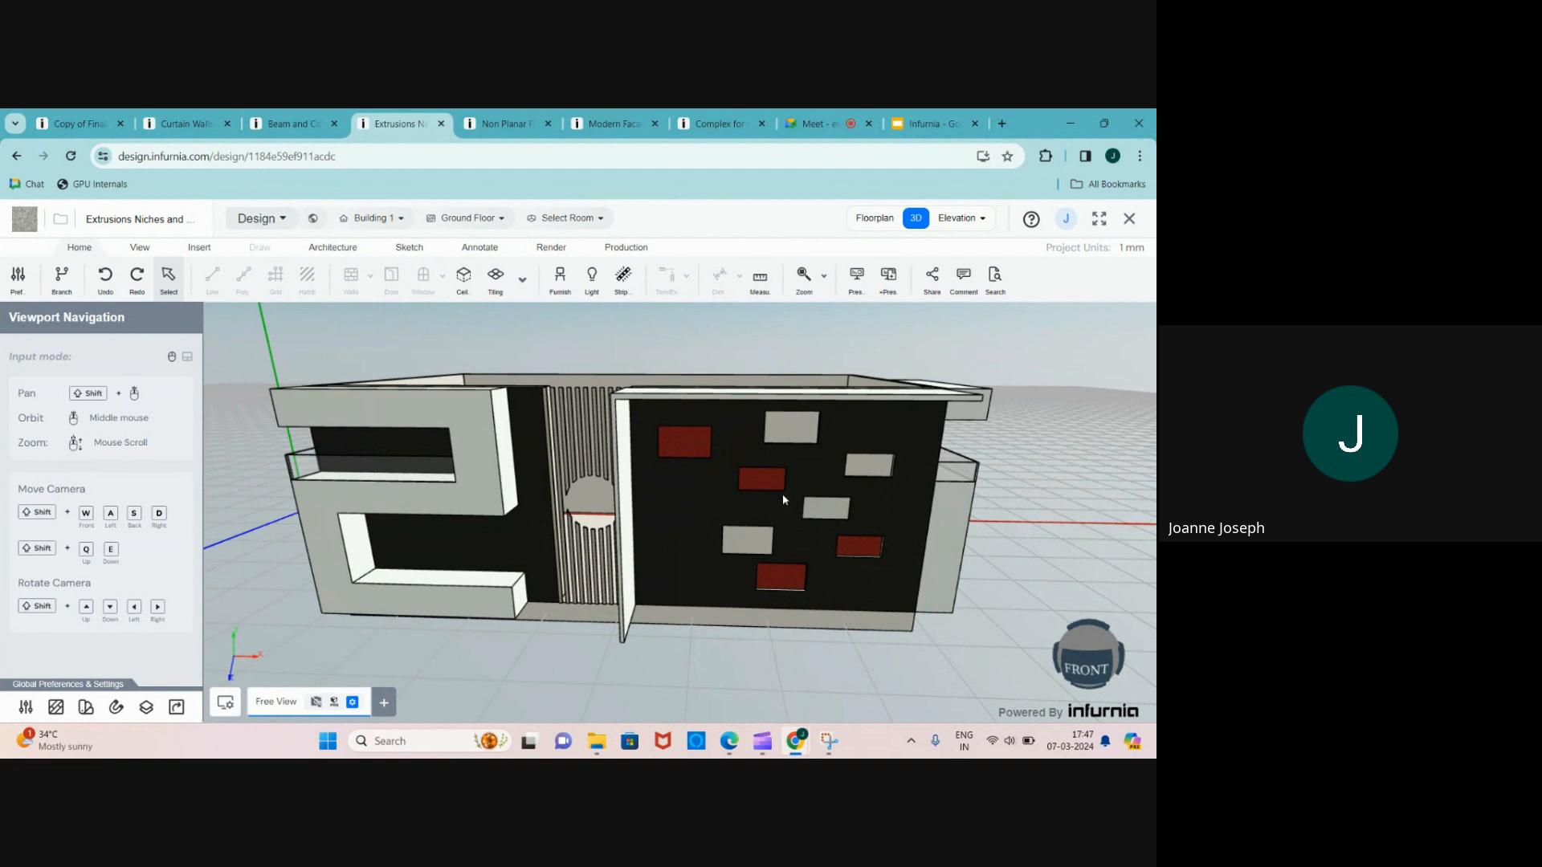
scroll(747, 458, up, 5)
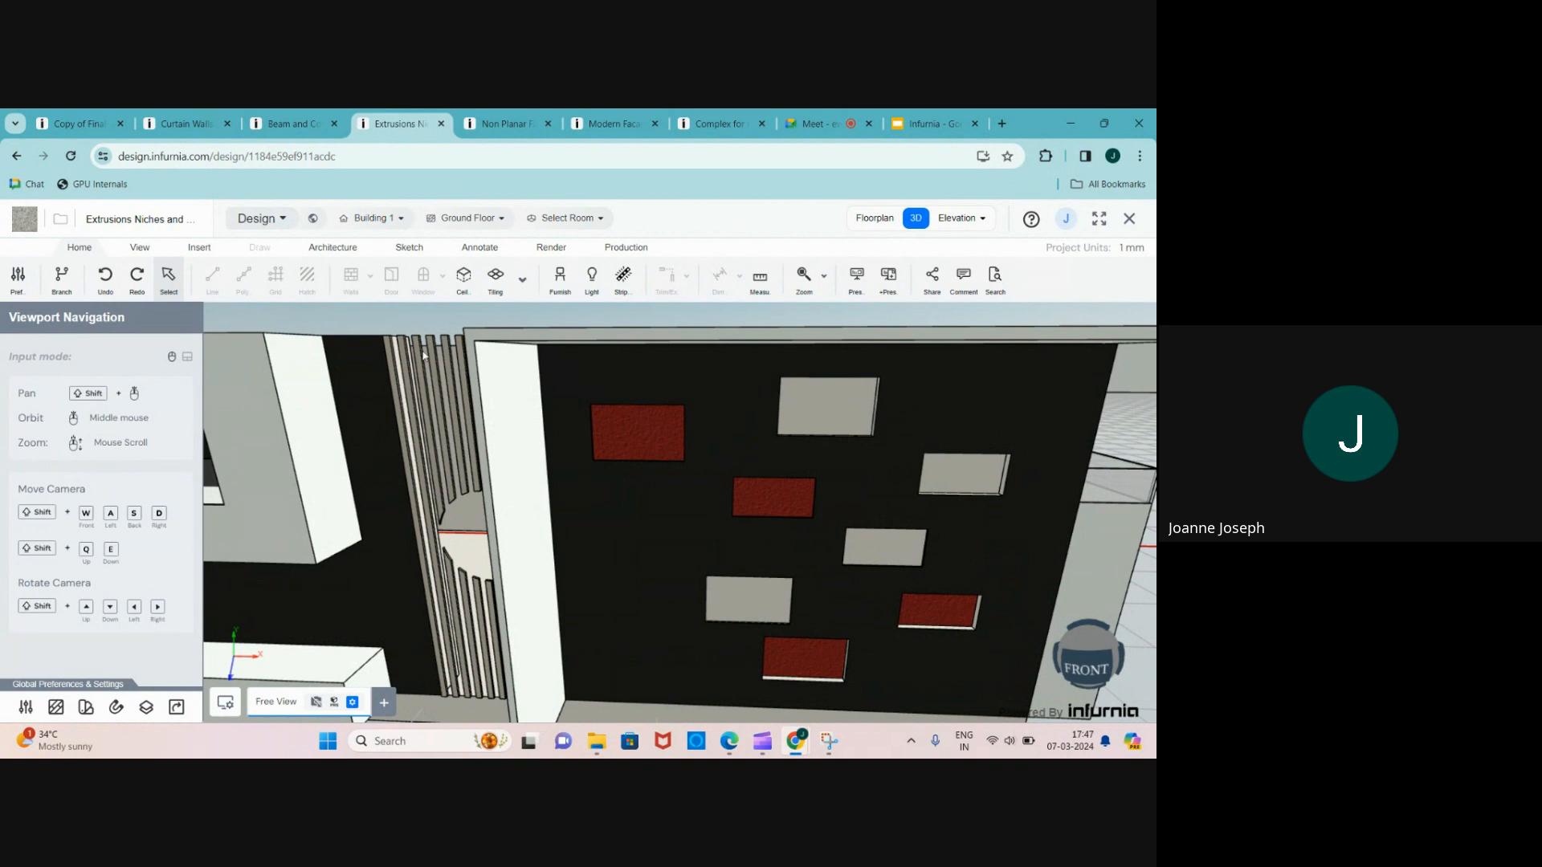
scroll(425, 429, down, 3)
middle_drag(426, 430, 448, 493)
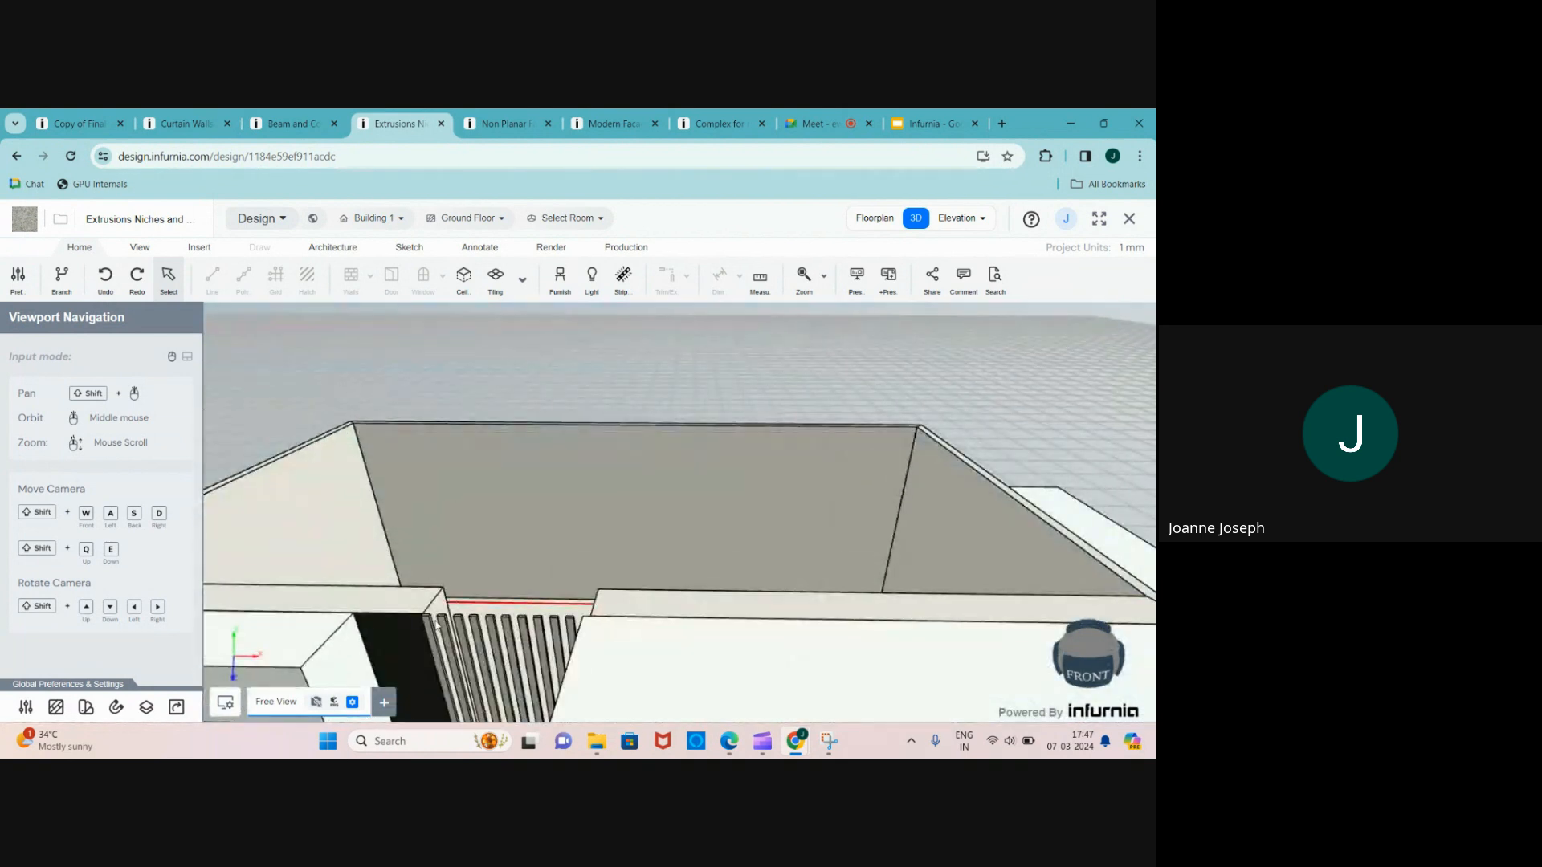
scroll(451, 523, down, 5)
scroll(459, 577, up, 2)
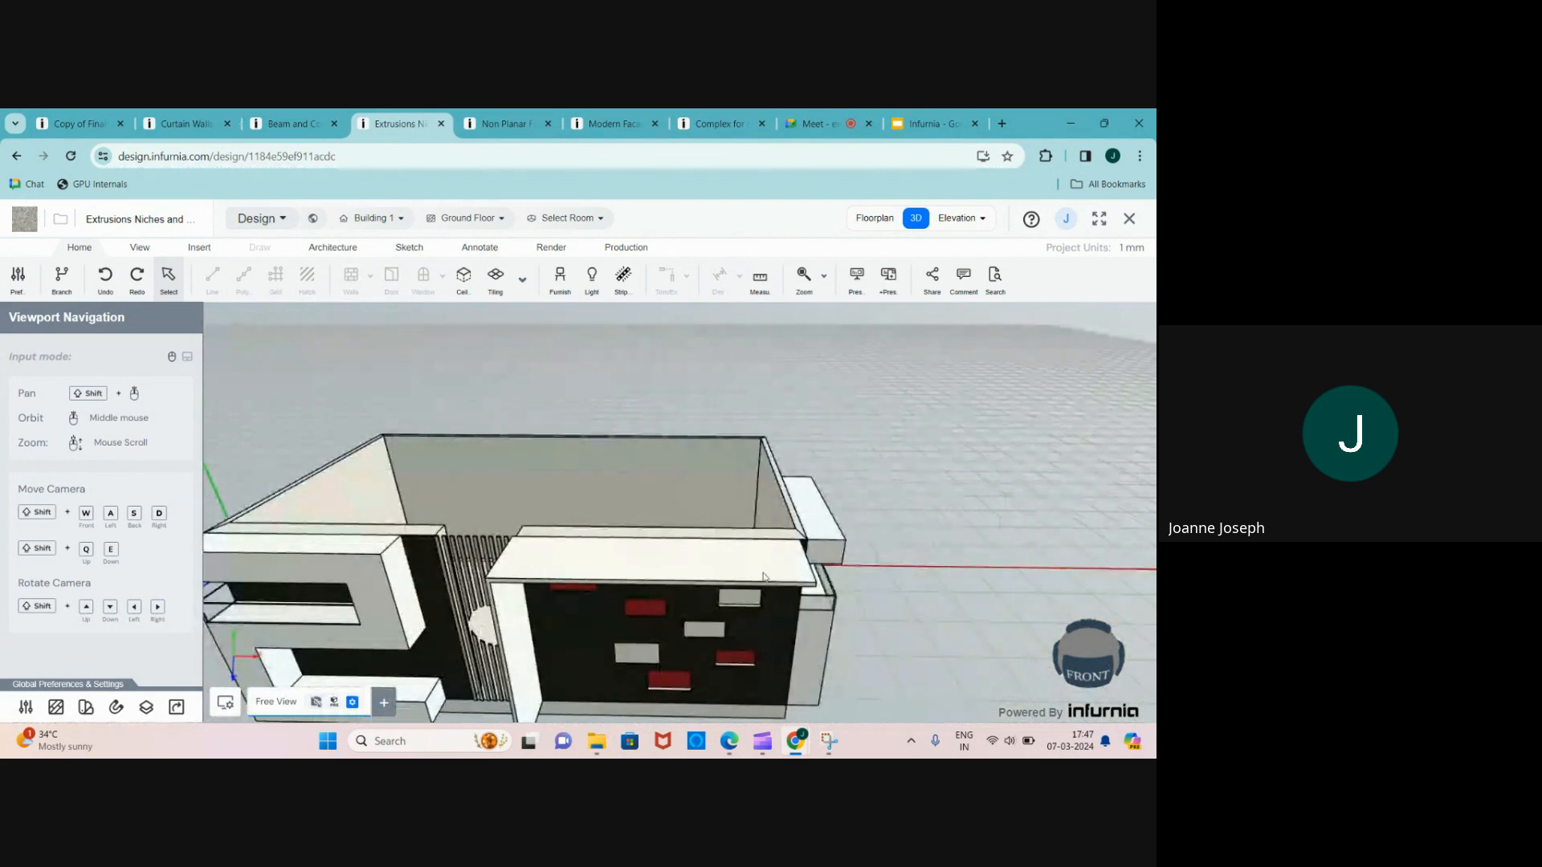
- Examine the side wall's white extrusion and the corner railing from several angles around the building
middle_drag(755, 578, 671, 580)
scroll(656, 577, down, 3)
scroll(468, 527, up, 6)
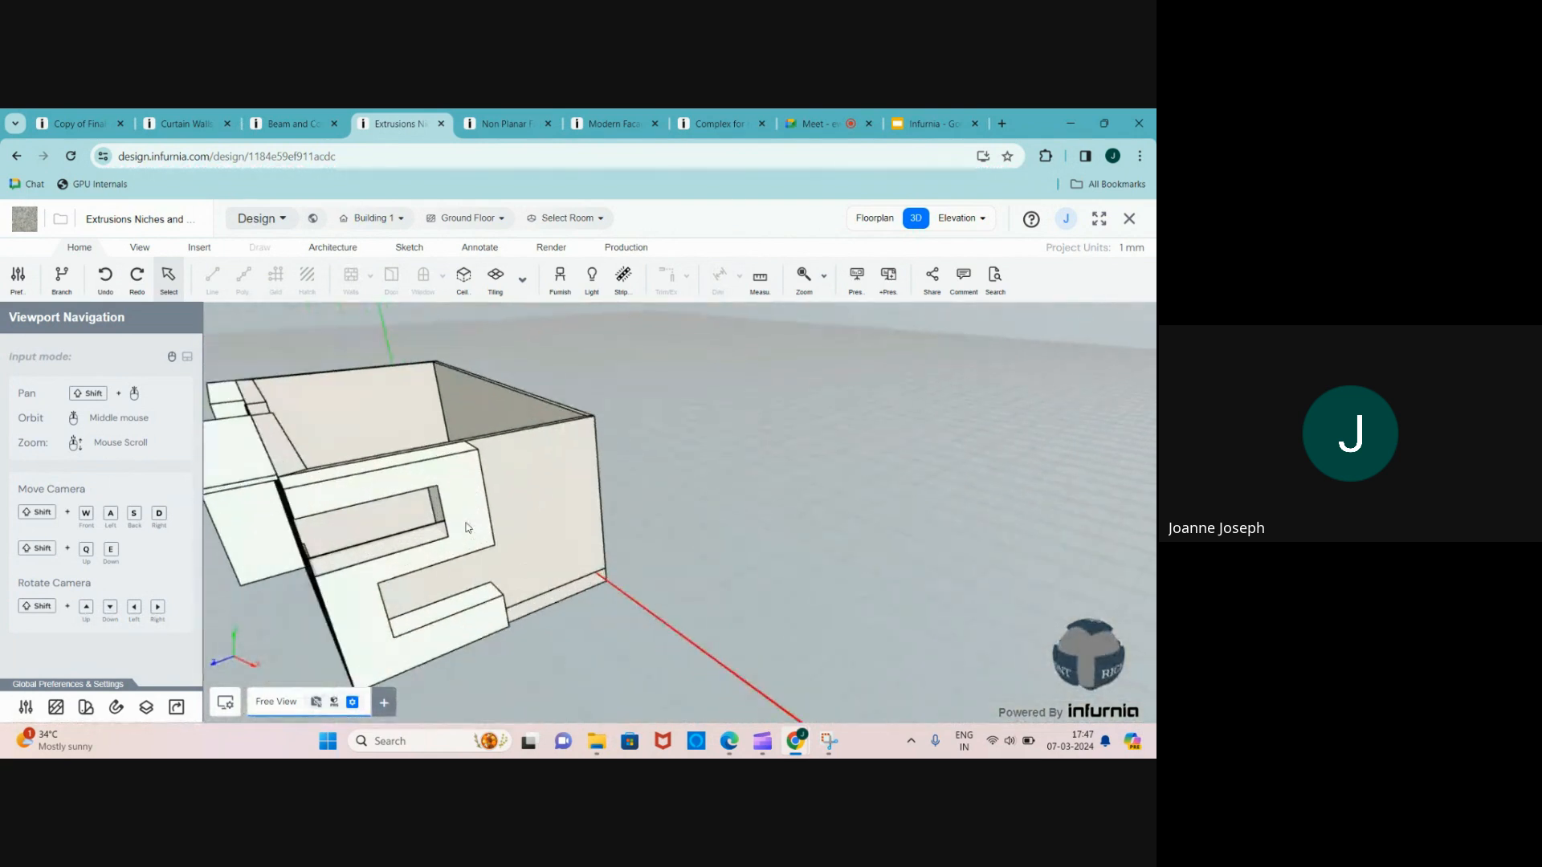
scroll(468, 527, down, 6)
middle_drag(431, 551, 470, 534)
scroll(465, 530, up, 6)
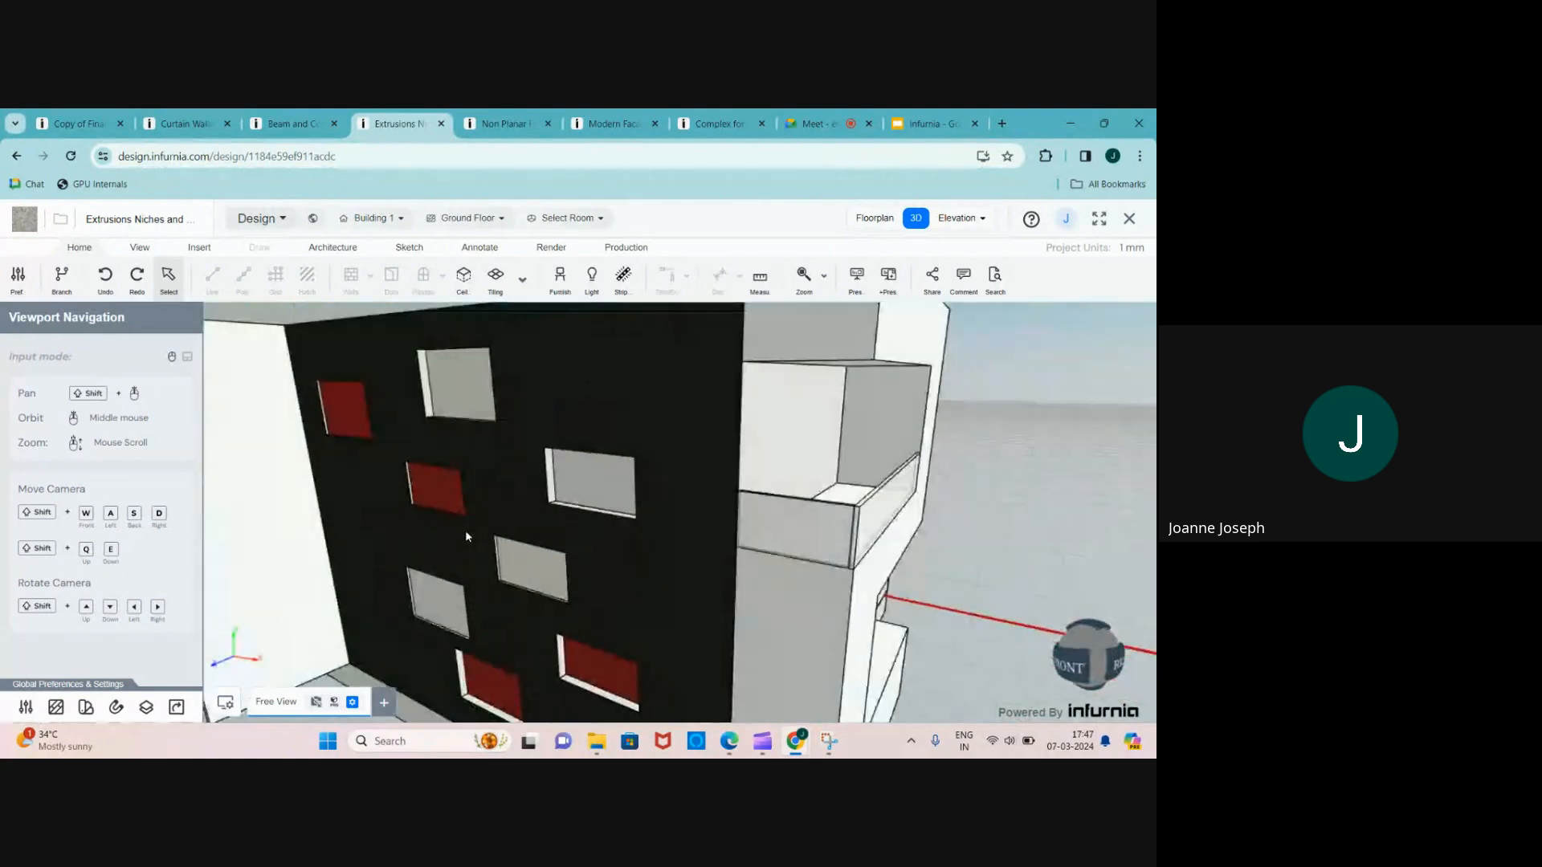
scroll(514, 598, down, 3)
scroll(384, 541, down, 4)
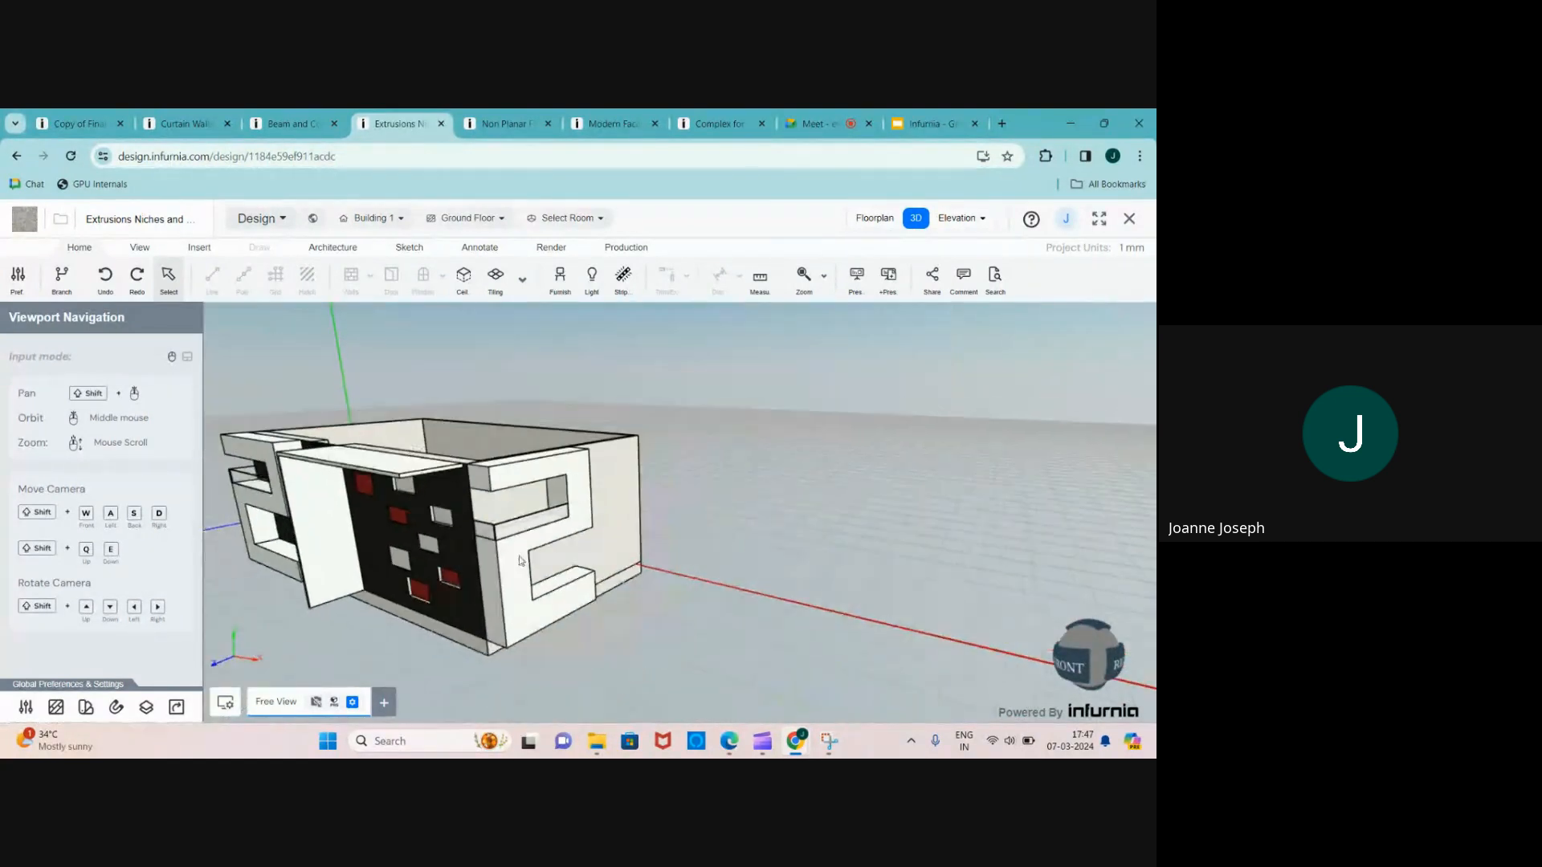
middle_drag(384, 541, 485, 564)
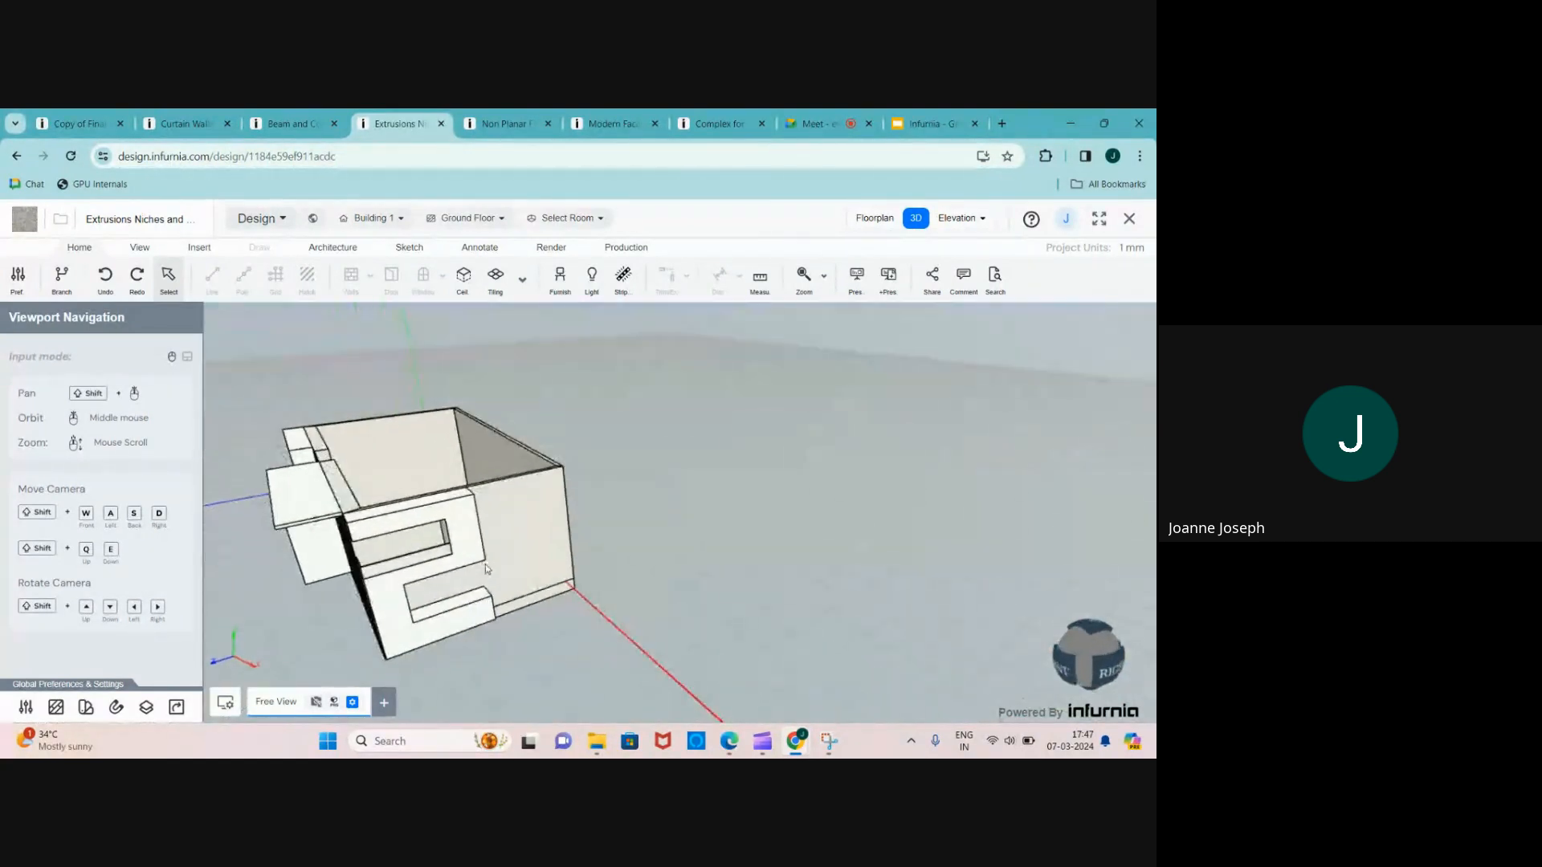
- Draw a circle on the side wall's plain area beside the white extrusion with the Tiling and Cutting Tool and apply the sketch
click(518, 538)
scroll(514, 543, up, 3)
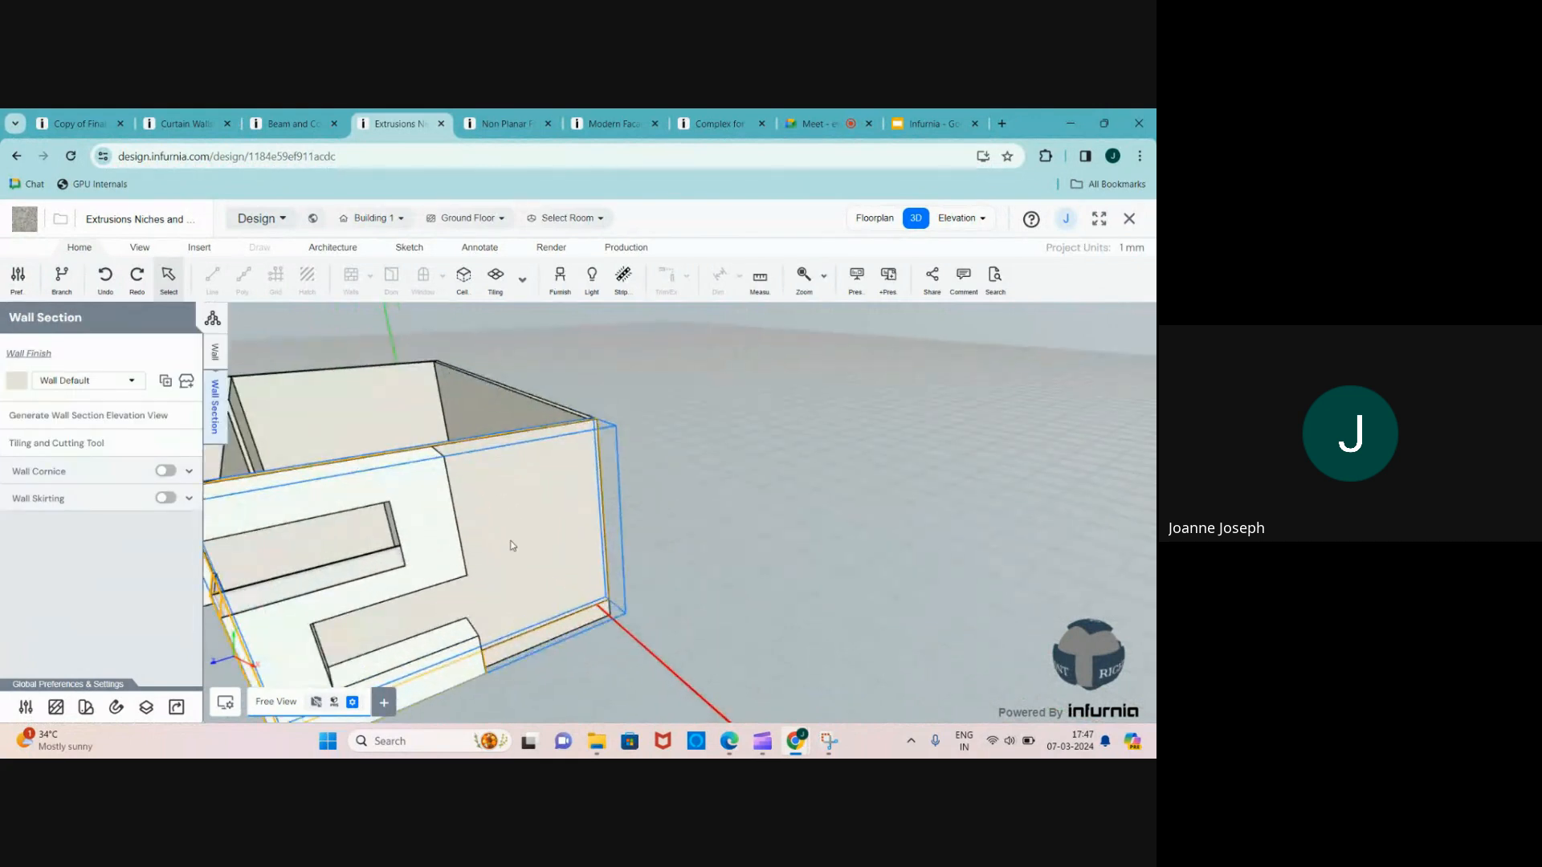
click(57, 445)
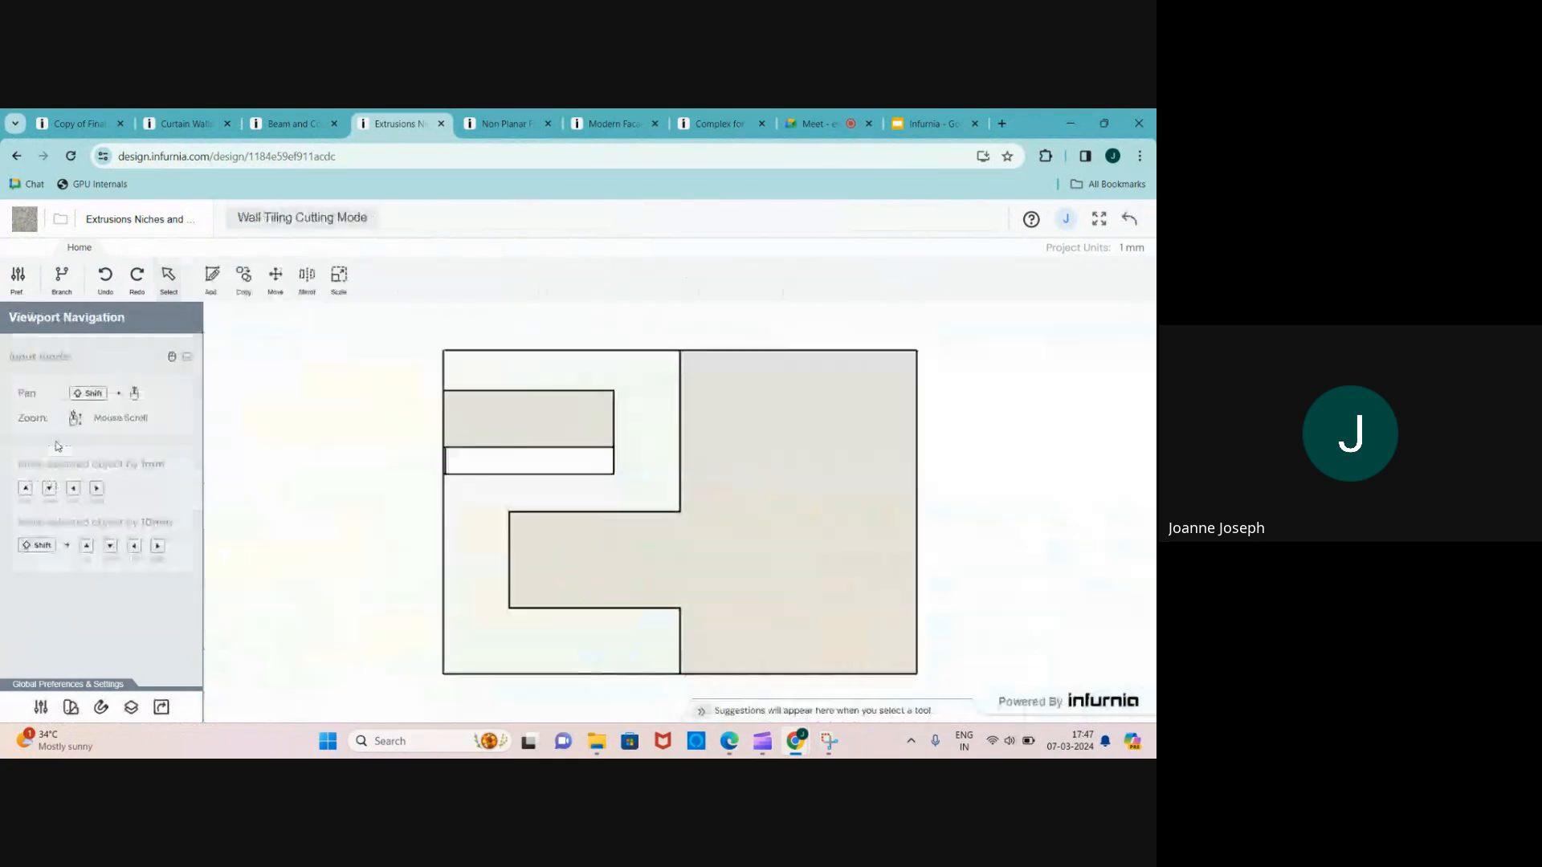
click(209, 275)
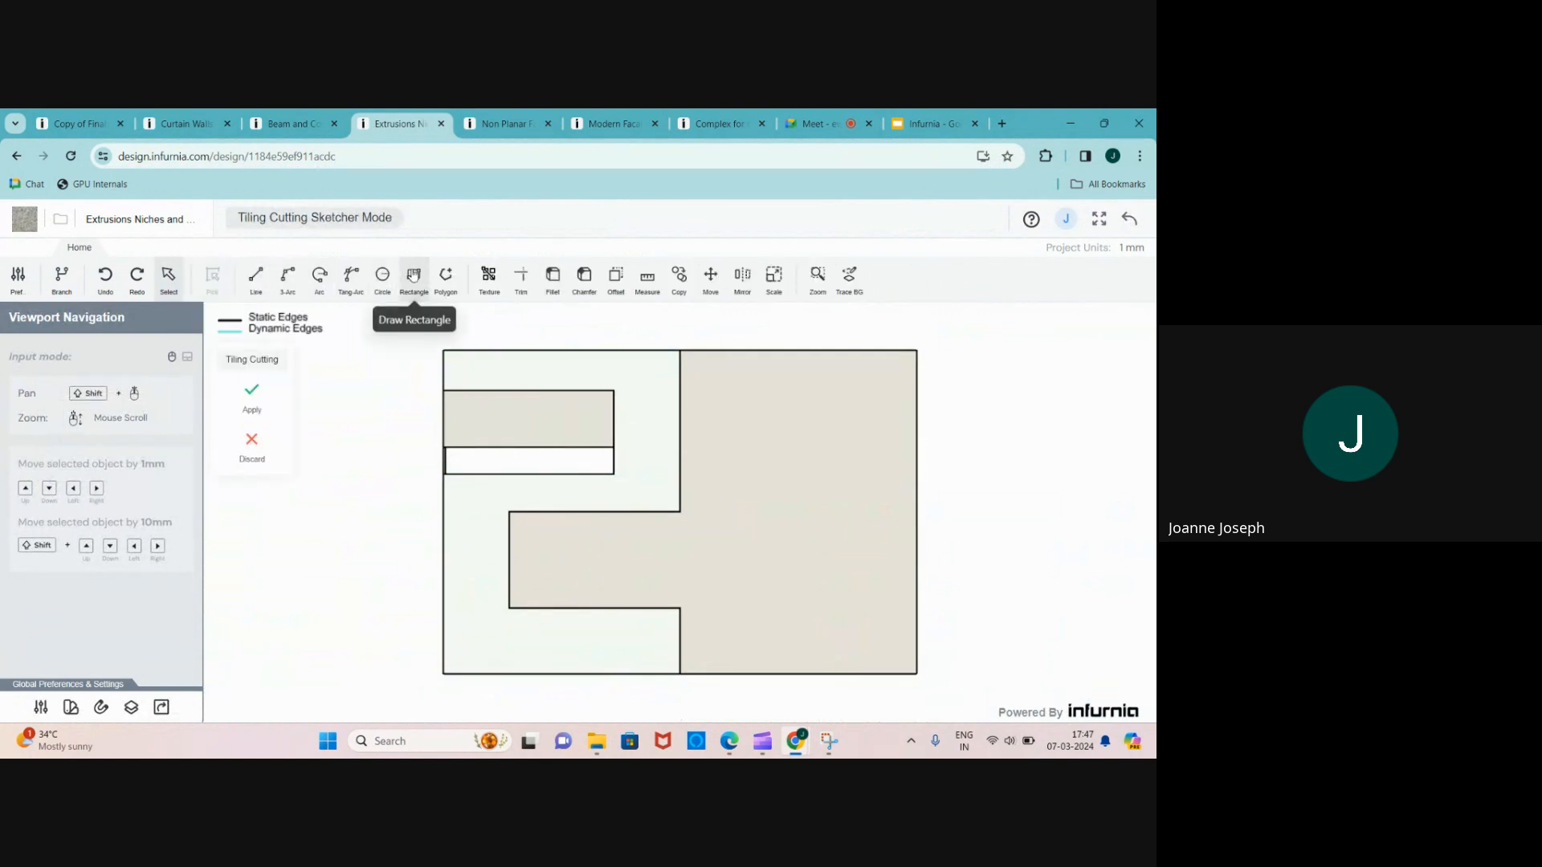
click(382, 275)
scroll(801, 448, up, 1)
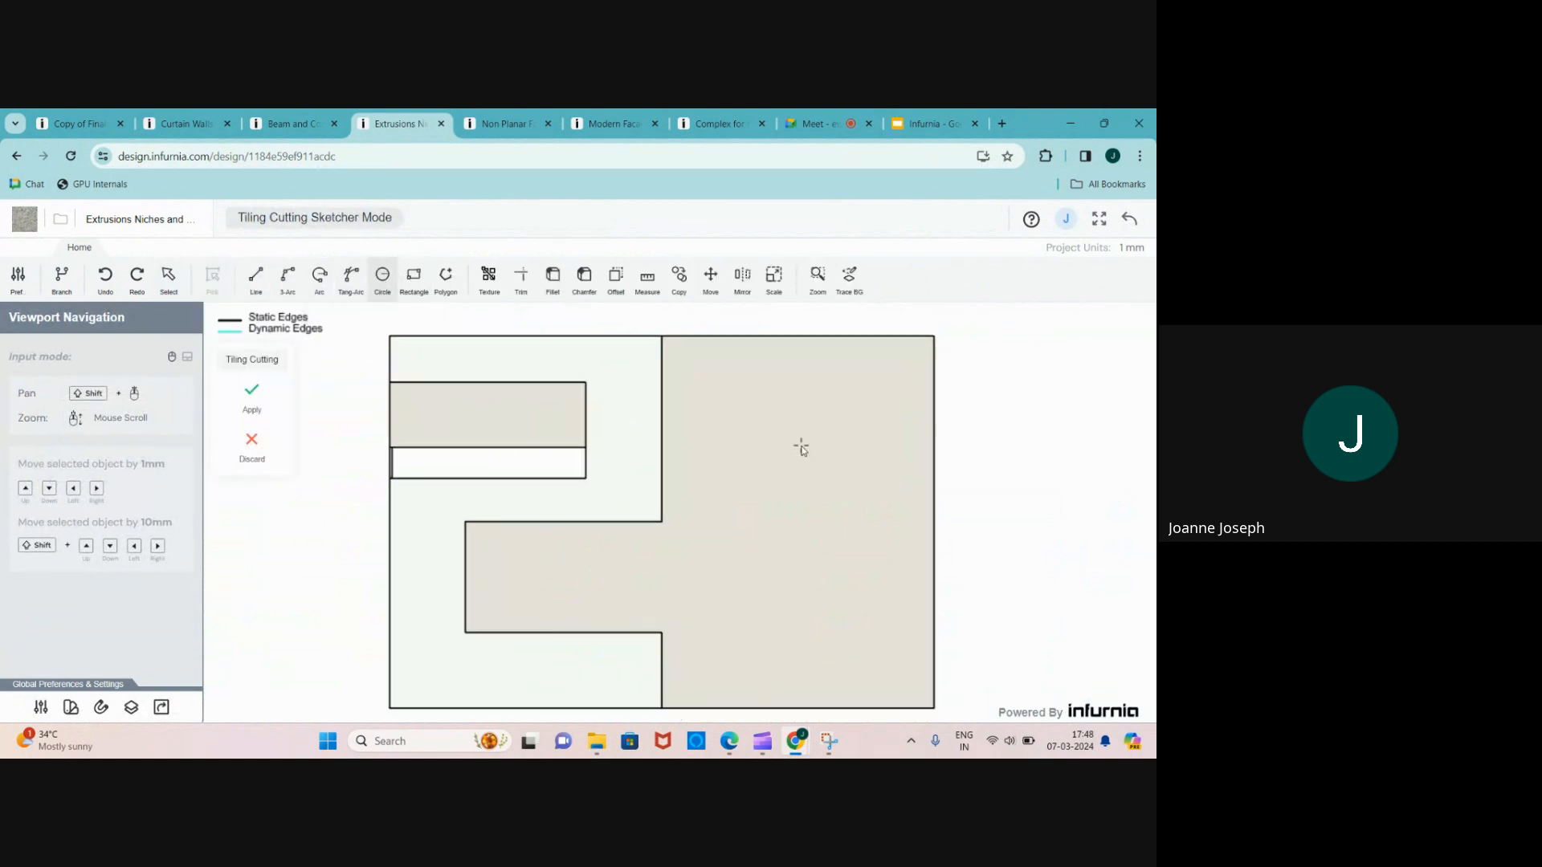
scroll(801, 448, up, 1)
click(809, 468)
click(840, 390)
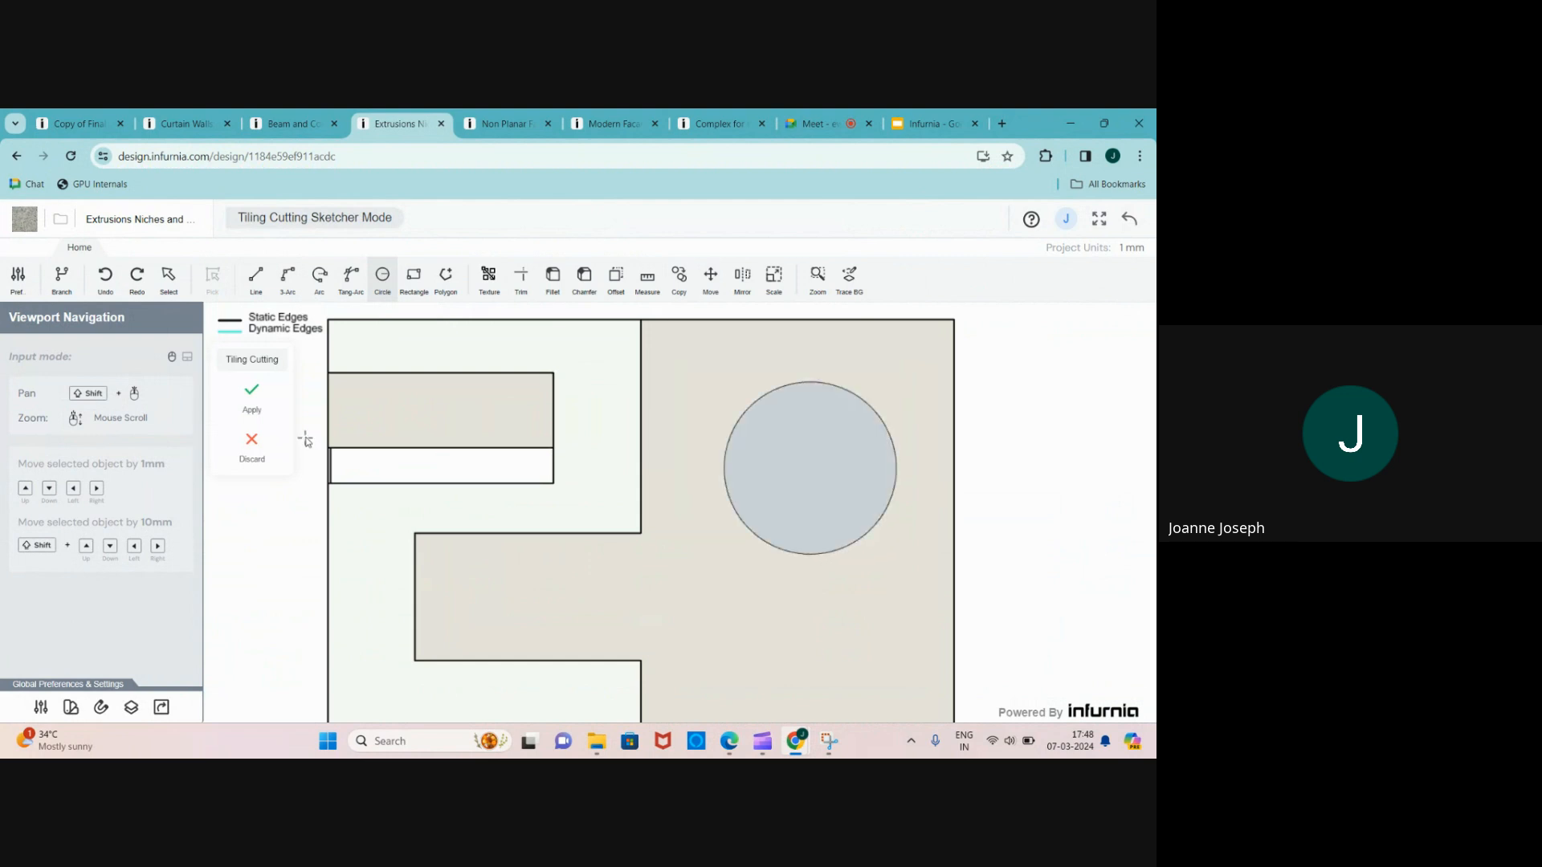
click(251, 391)
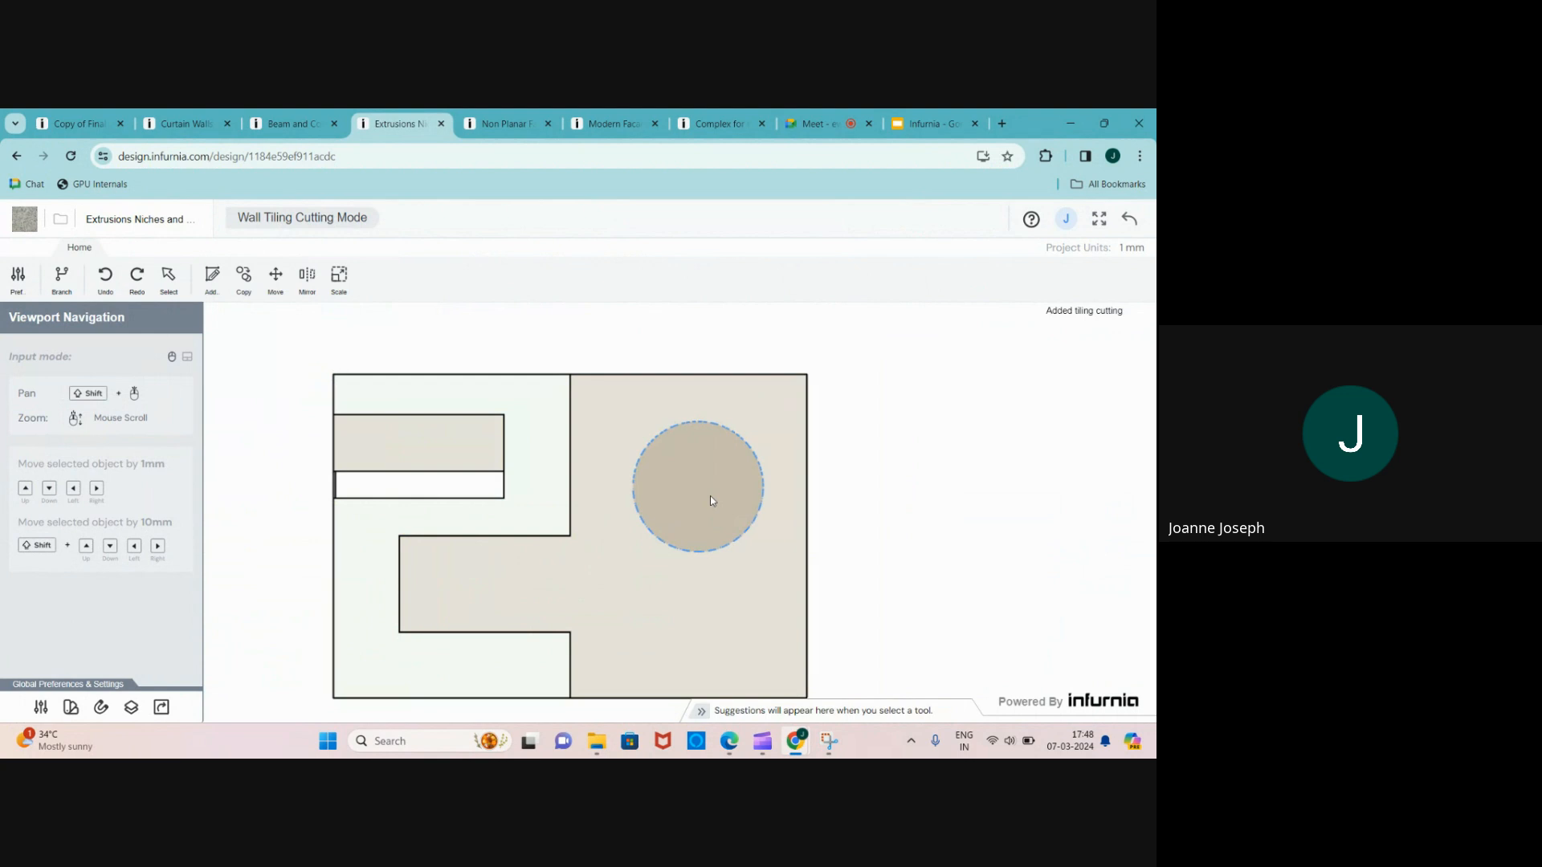
- Set the circle's type to Cut with a depth of 50 mm and return to the 3D model
click(711, 502)
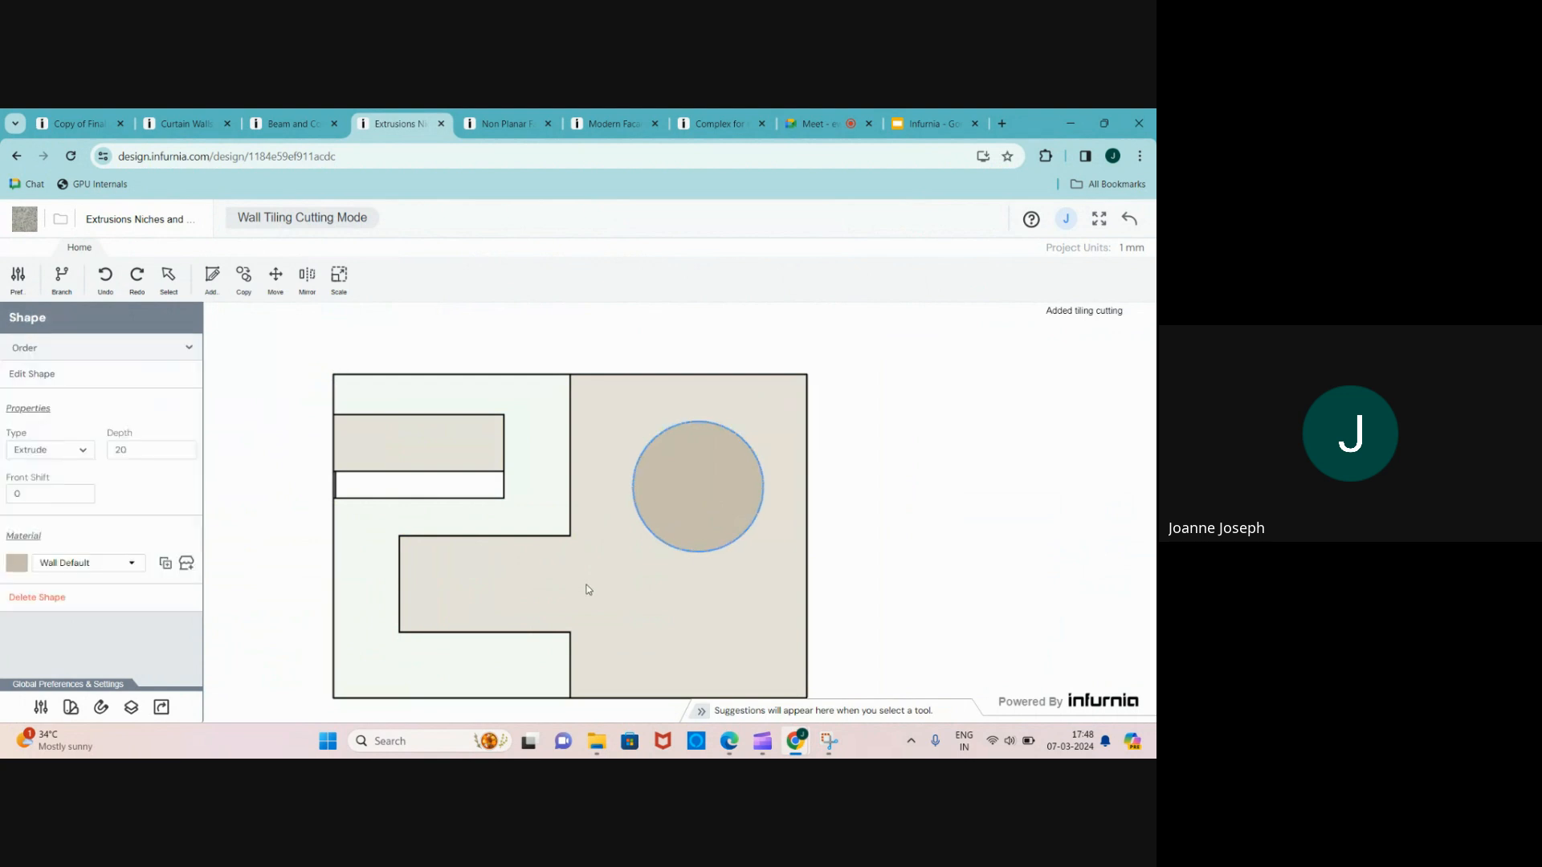
click(81, 451)
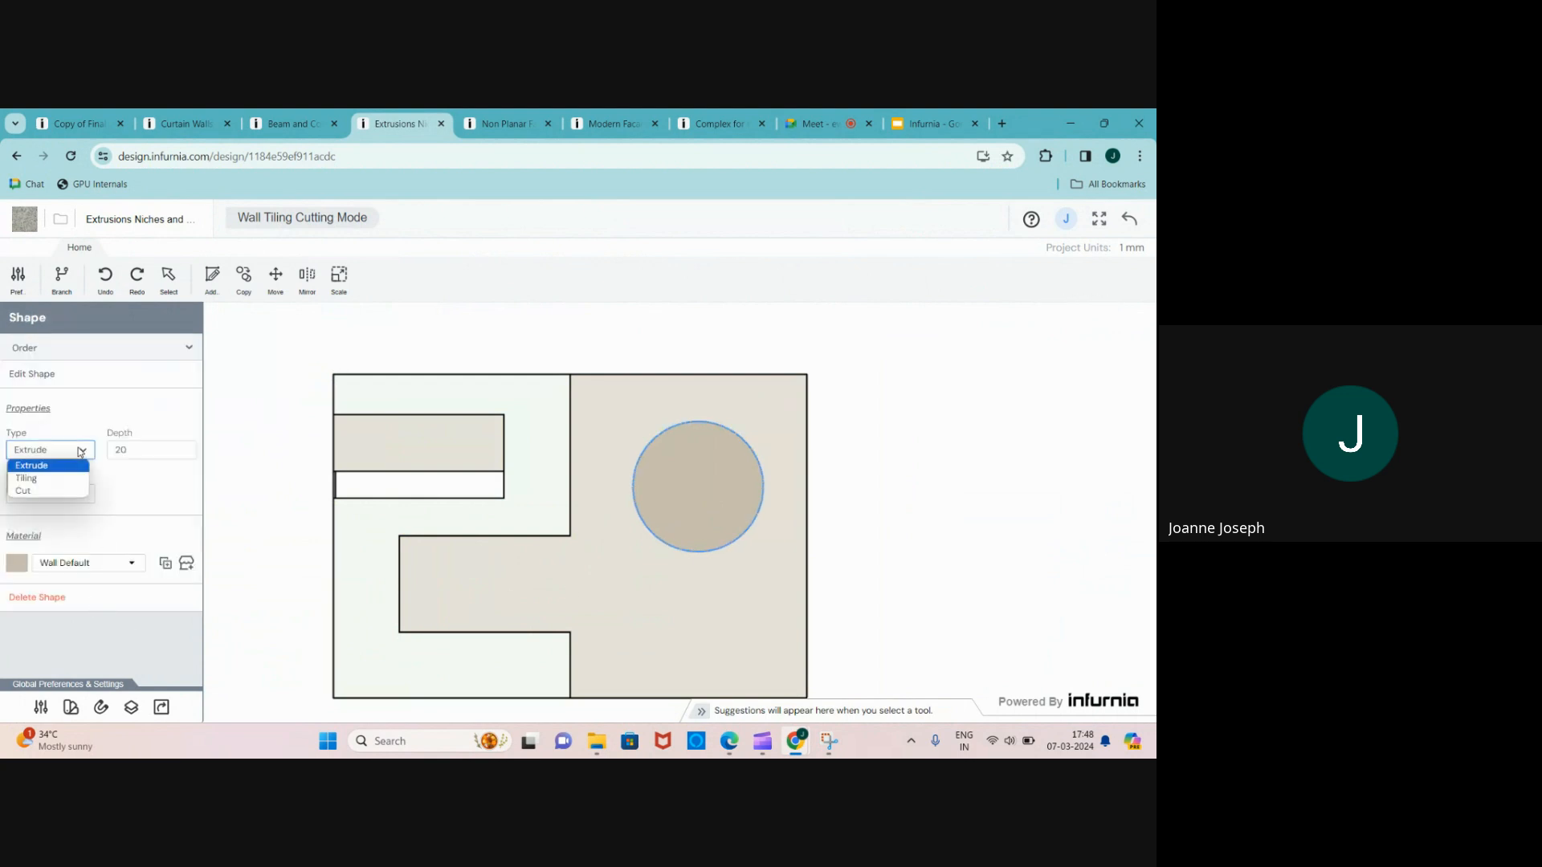
click(58, 492)
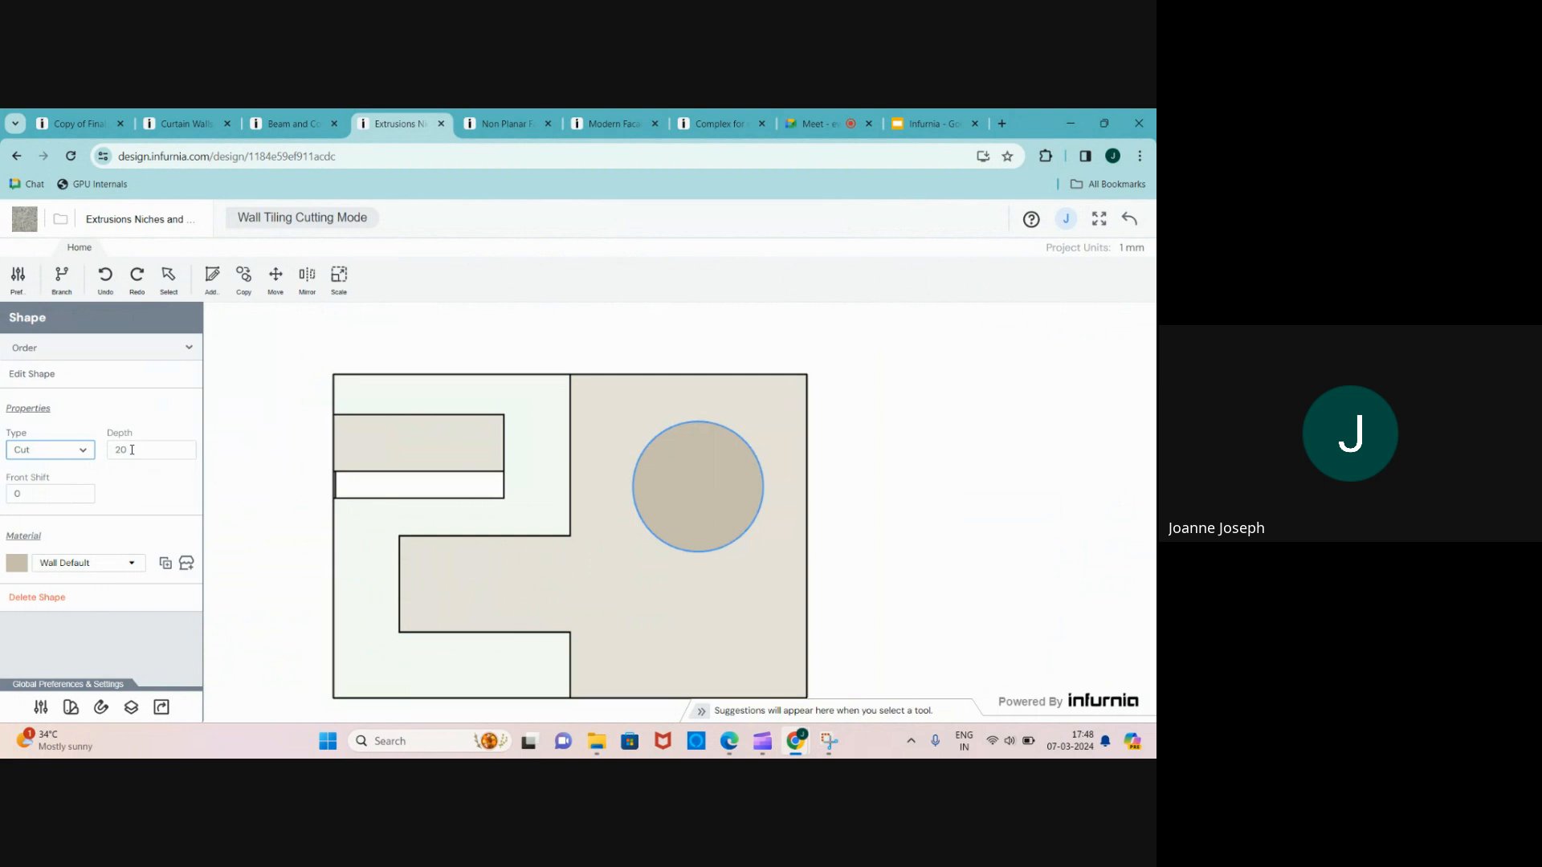
click(133, 450)
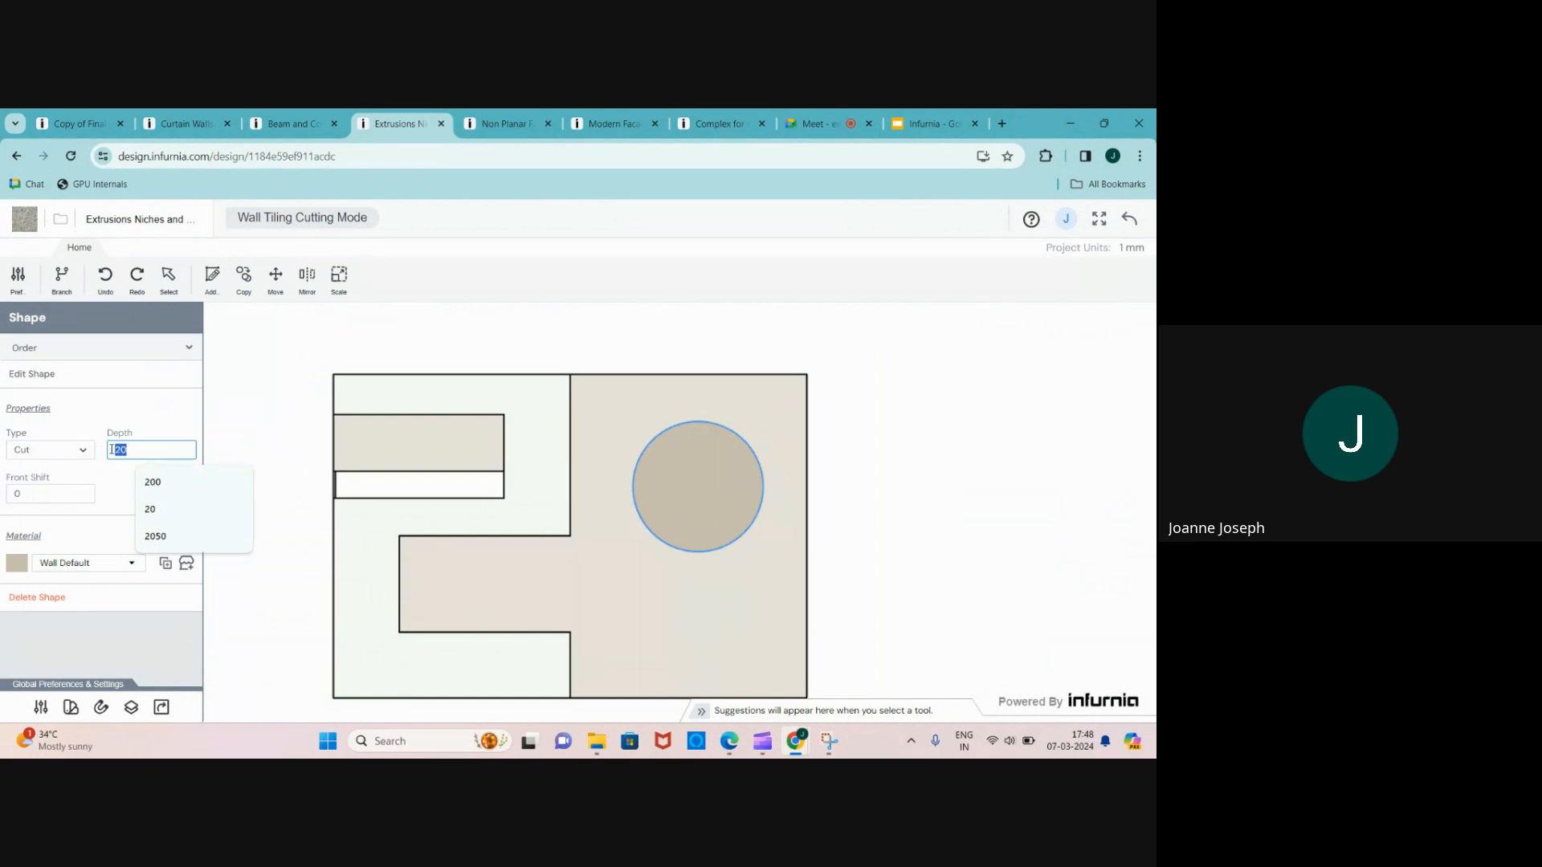
text(1)
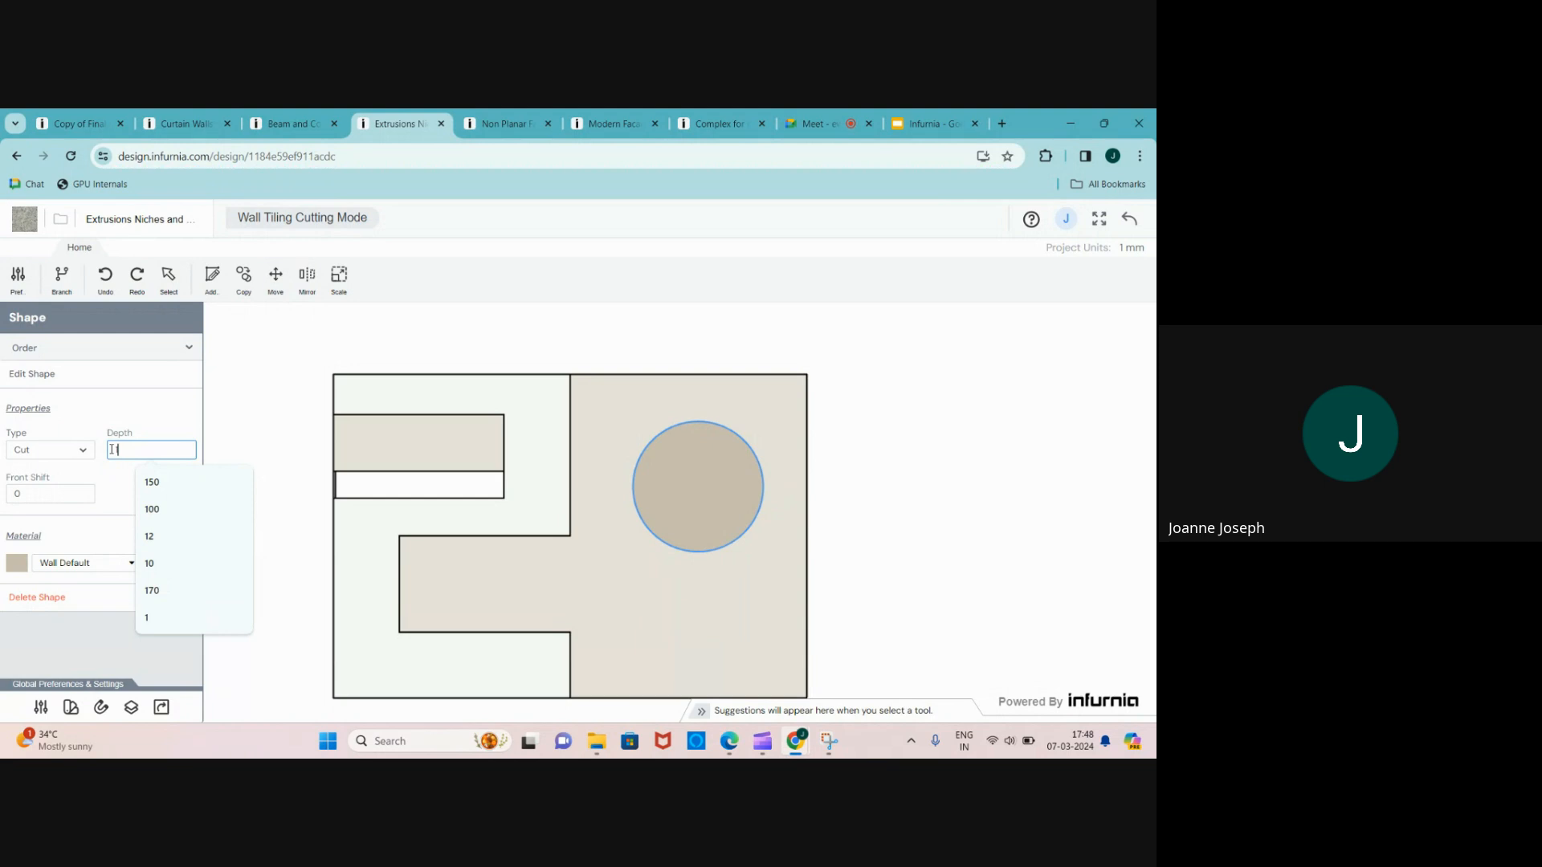
text(00)
drag(135, 450, 99, 455)
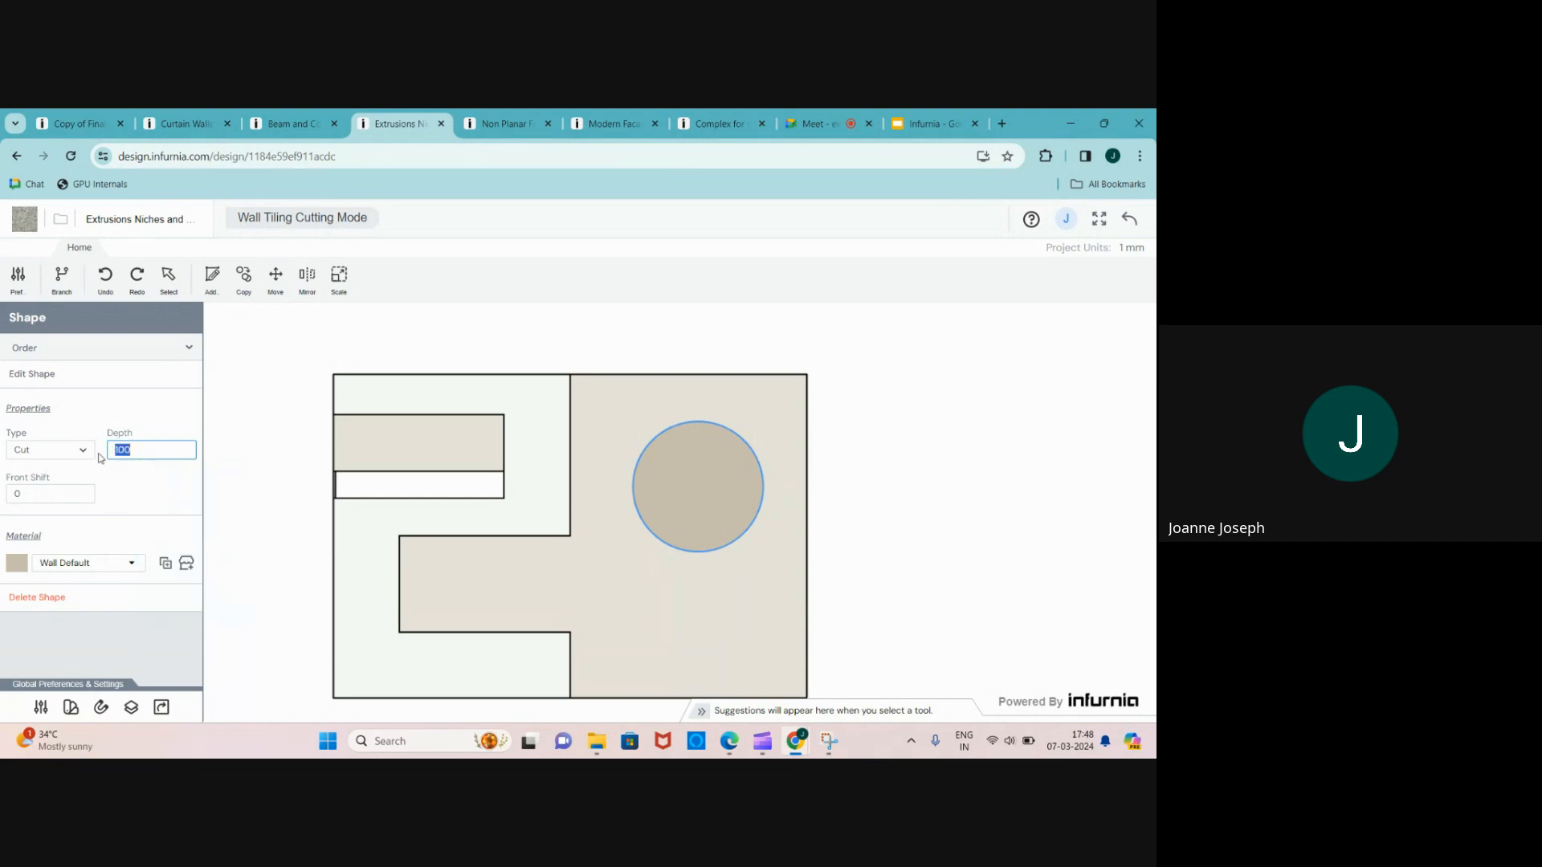
text(50)
click(105, 460)
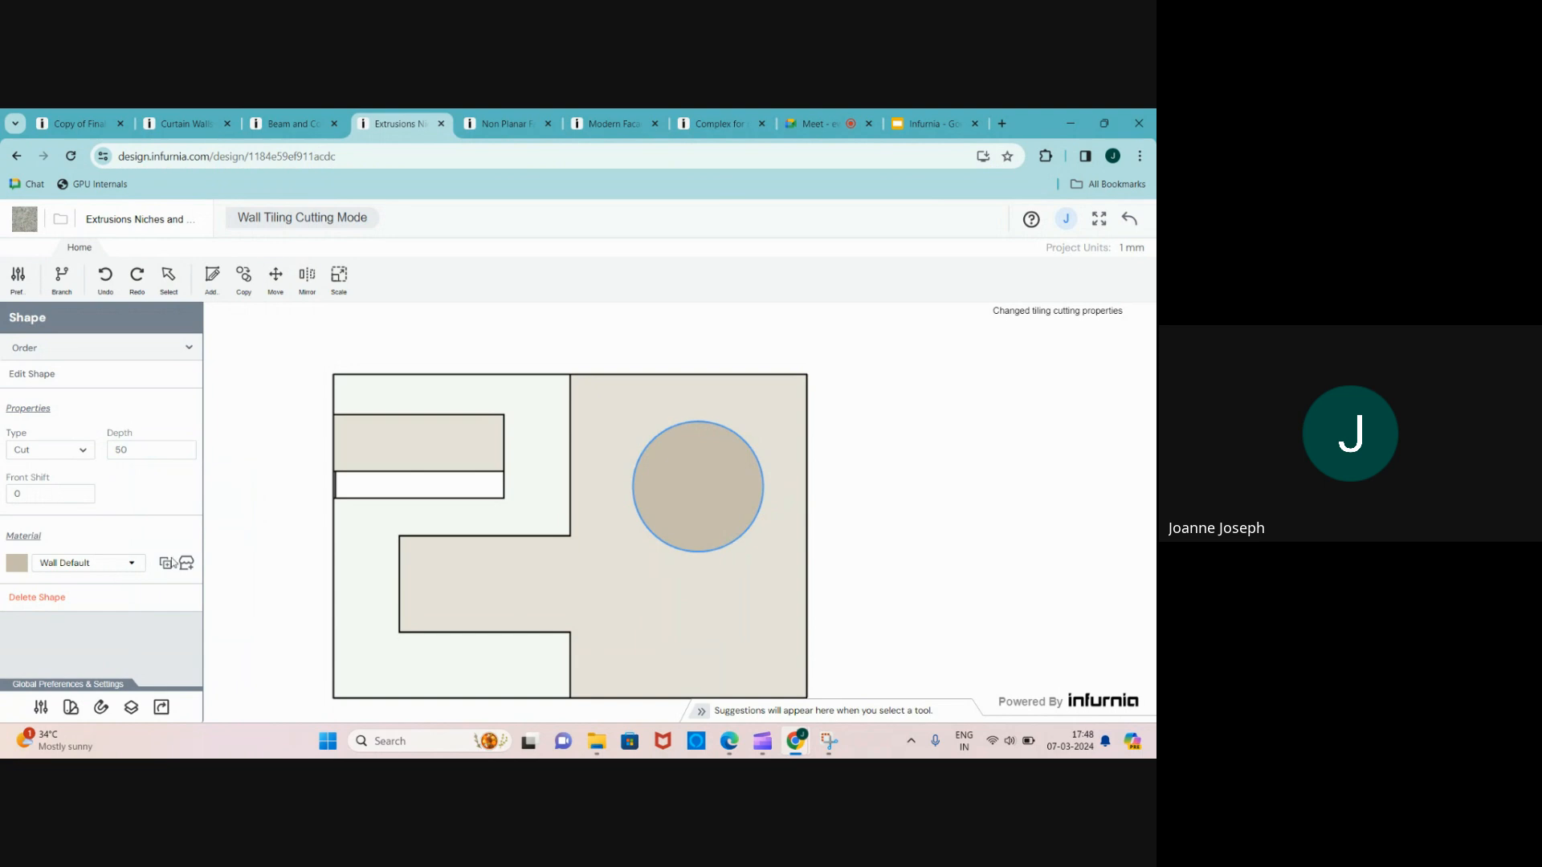
click(1127, 221)
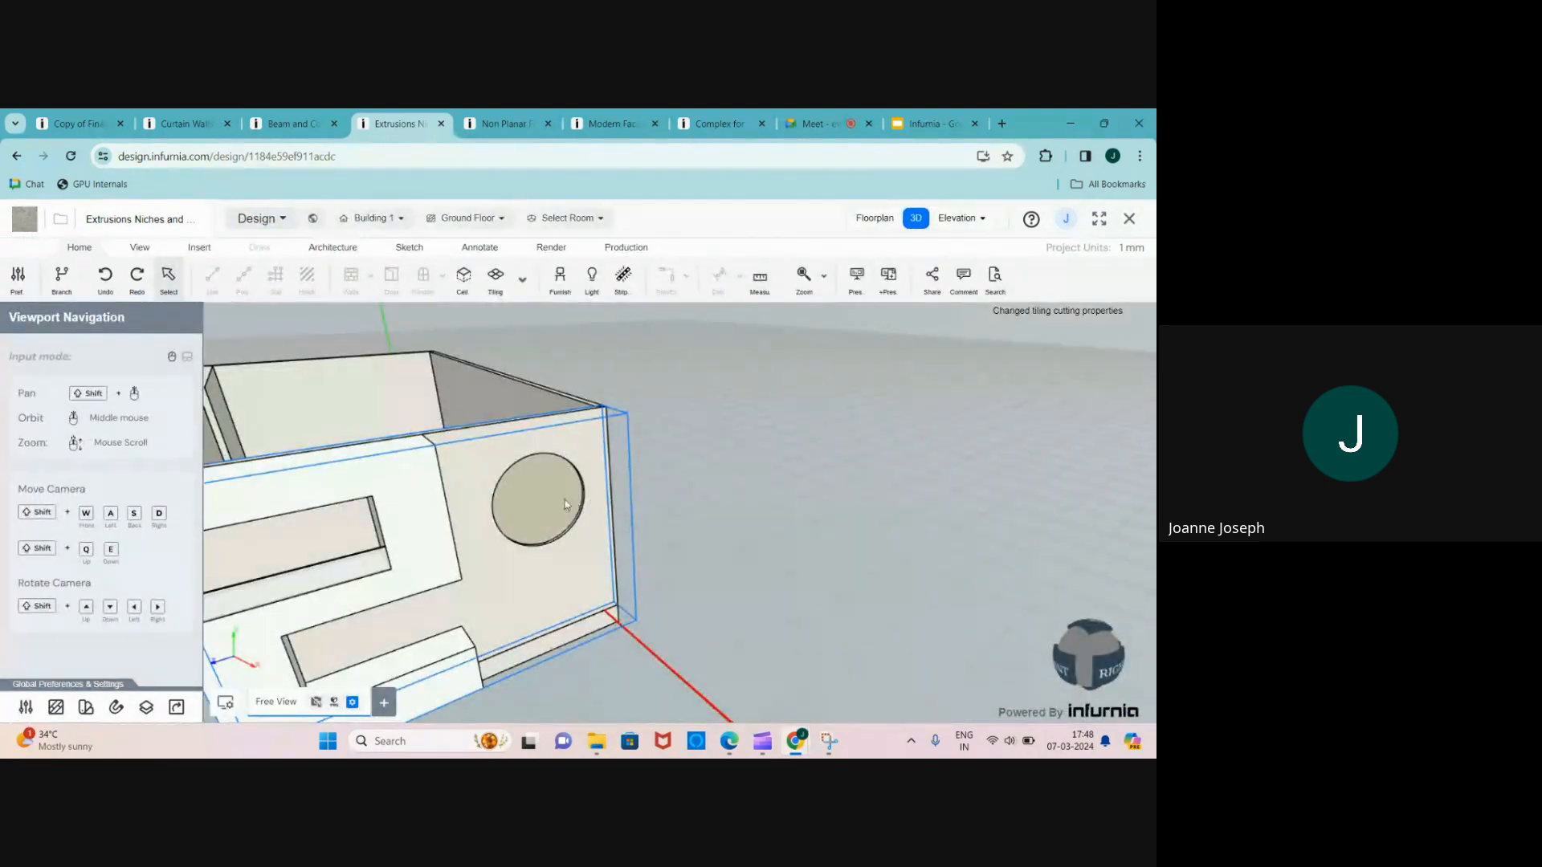
scroll(565, 504, up, 5)
scroll(691, 536, down, 3)
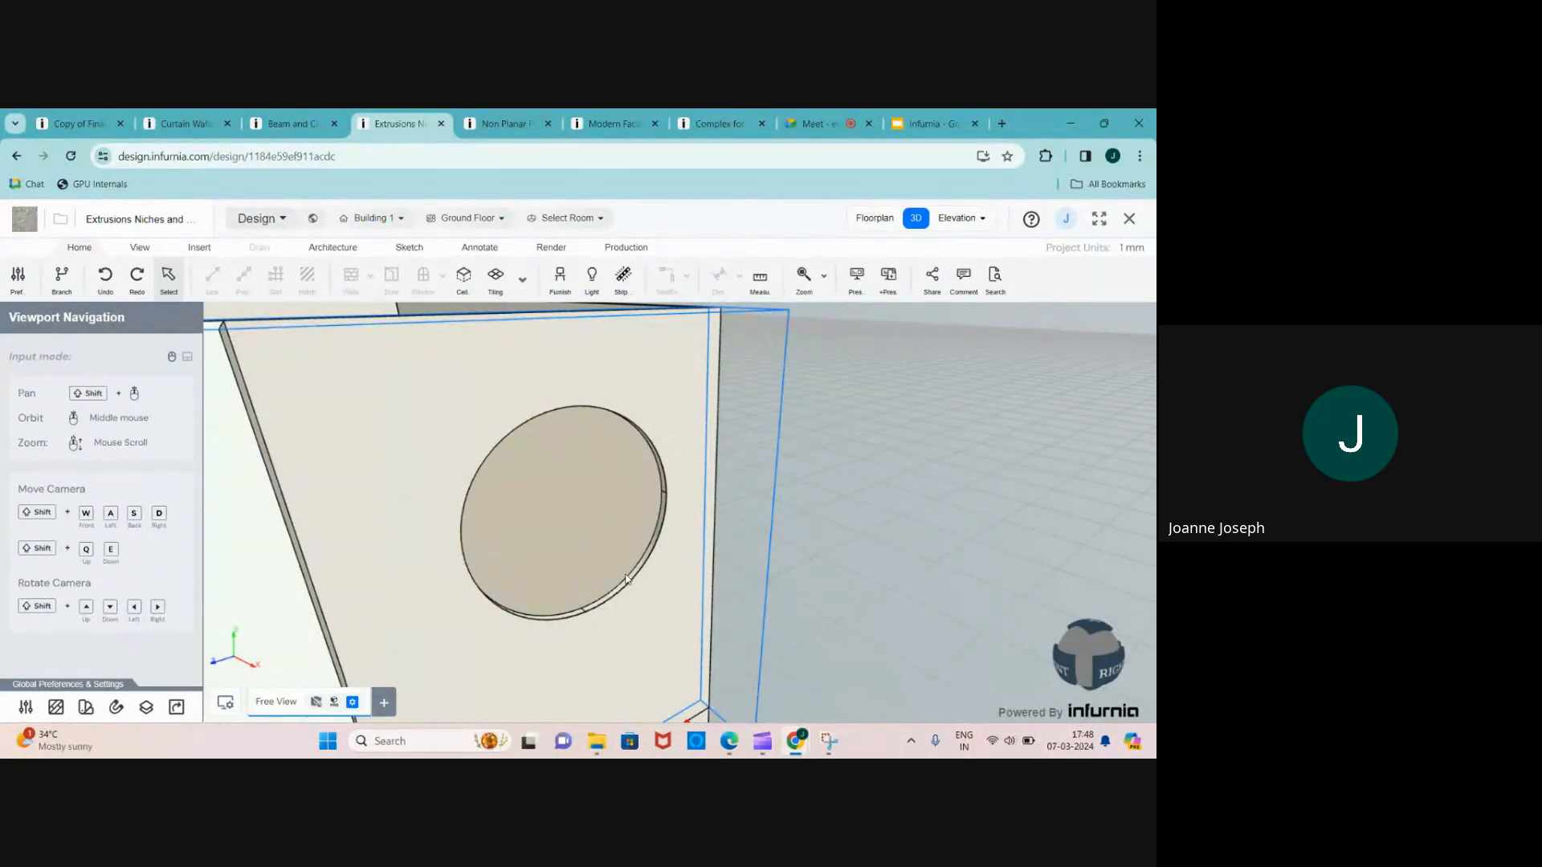
- Assign the Brick wall 2 wallpaper from the Wall Texture category to the circular cut and return to the 3D model
click(590, 521)
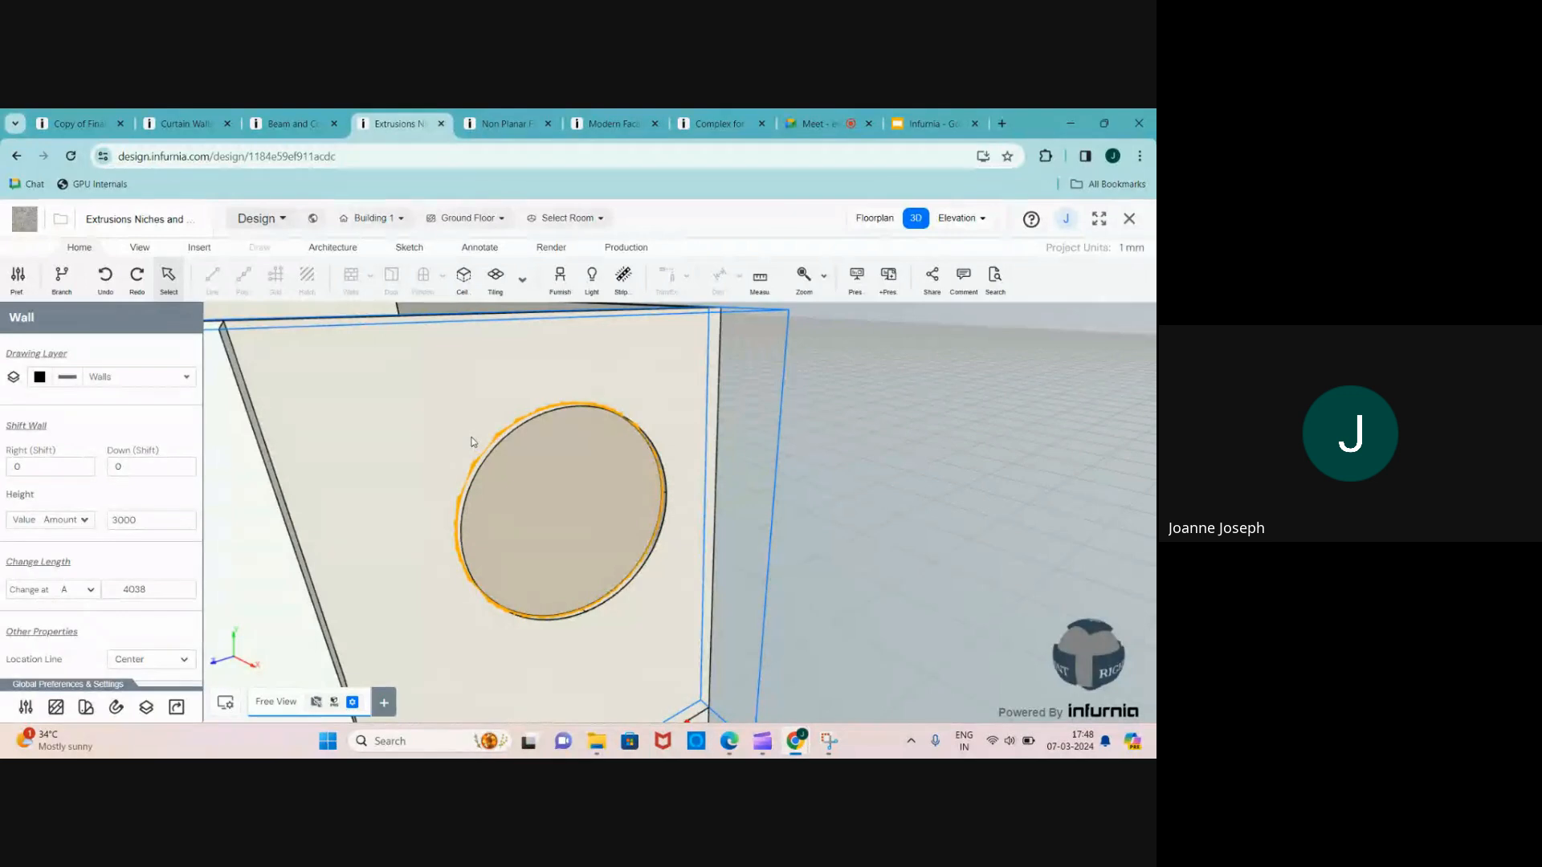
click(518, 491)
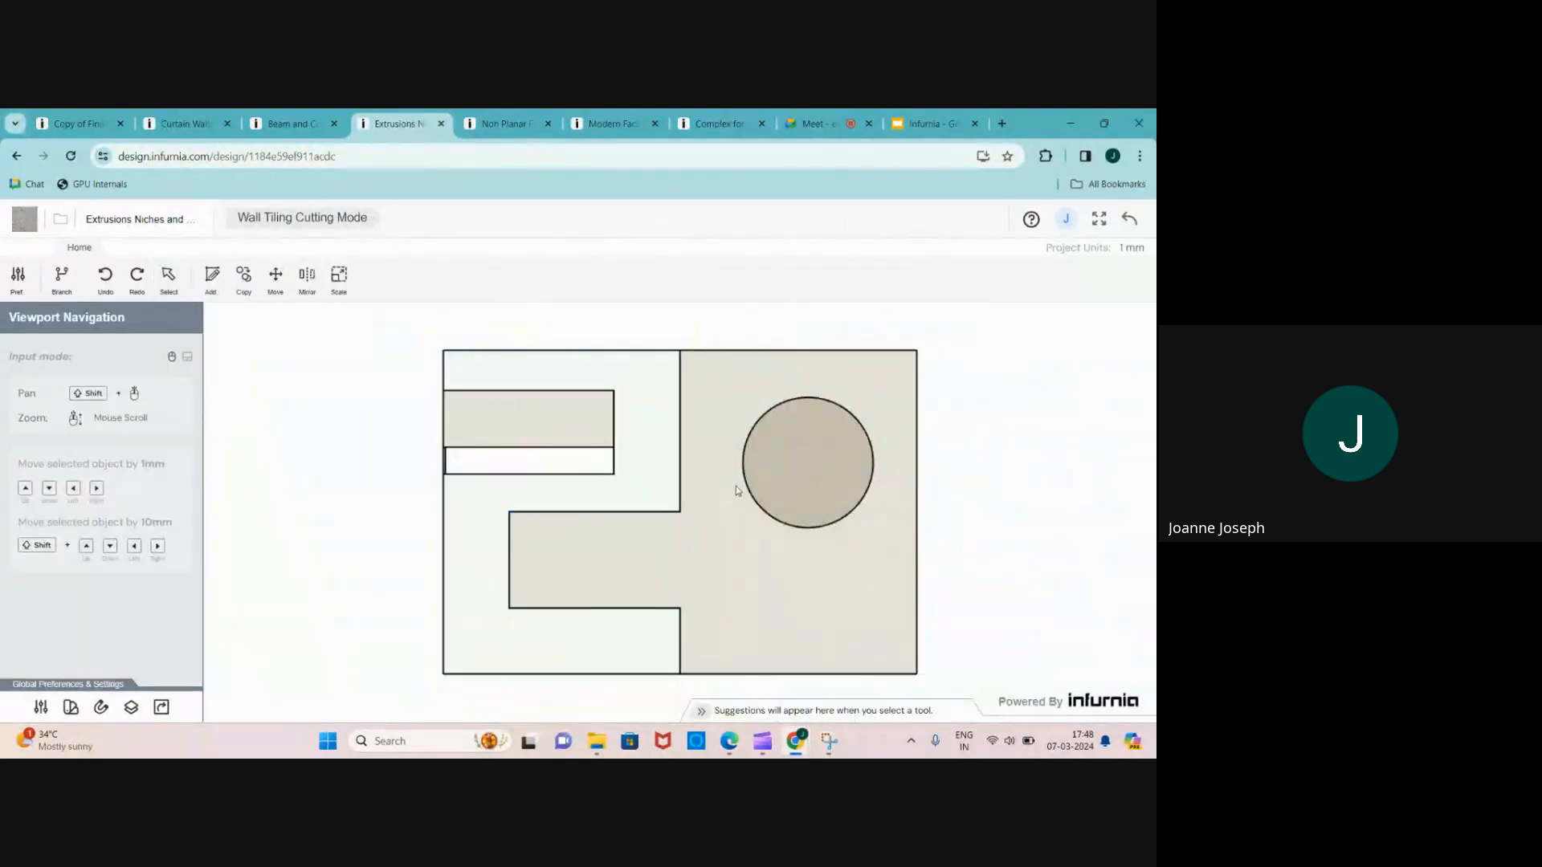
click(785, 465)
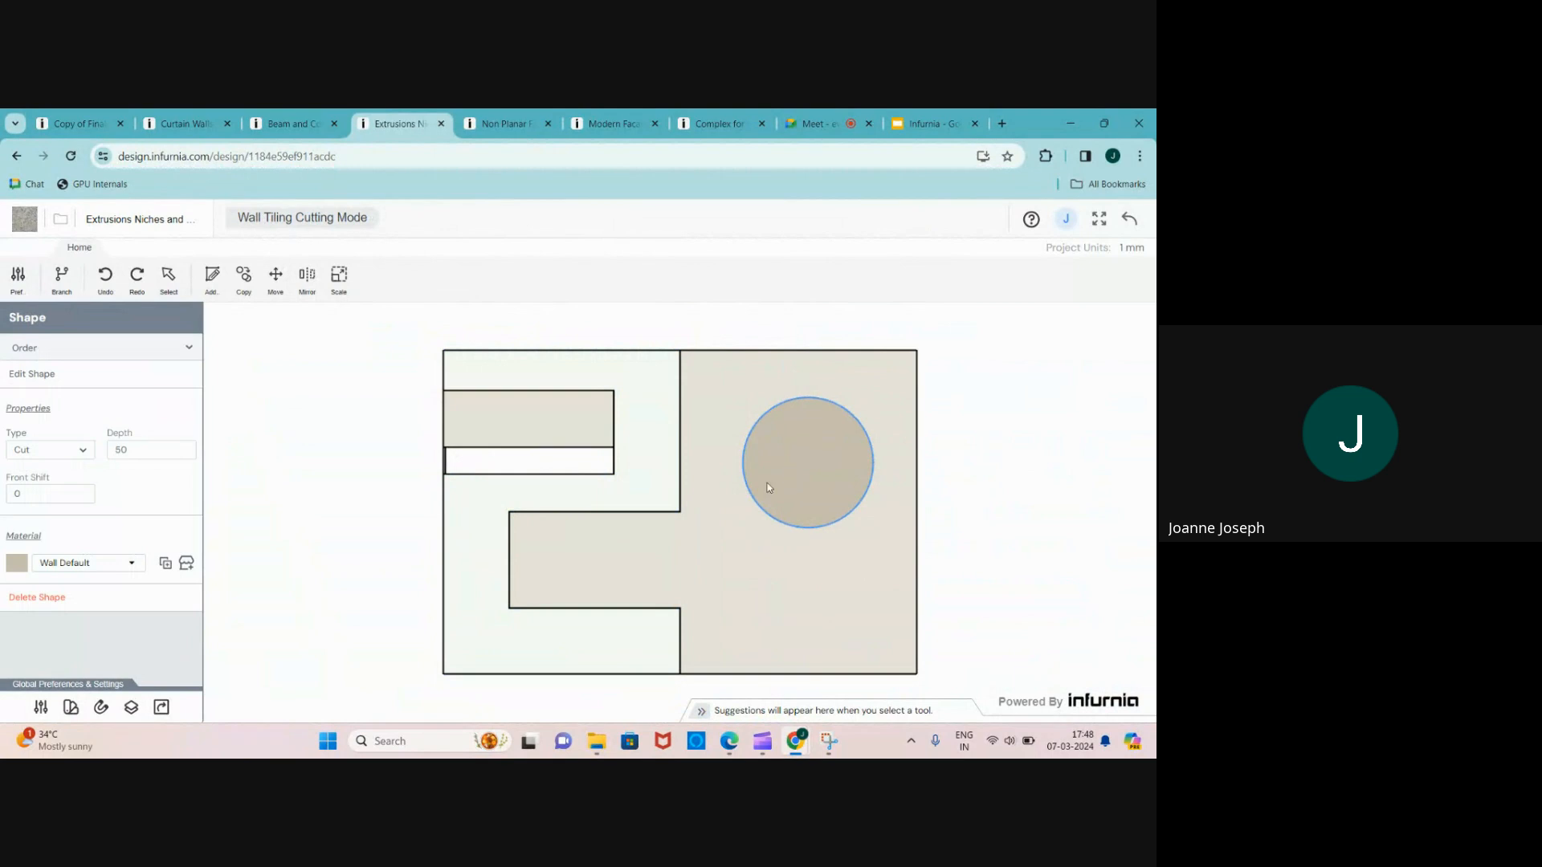
click(83, 574)
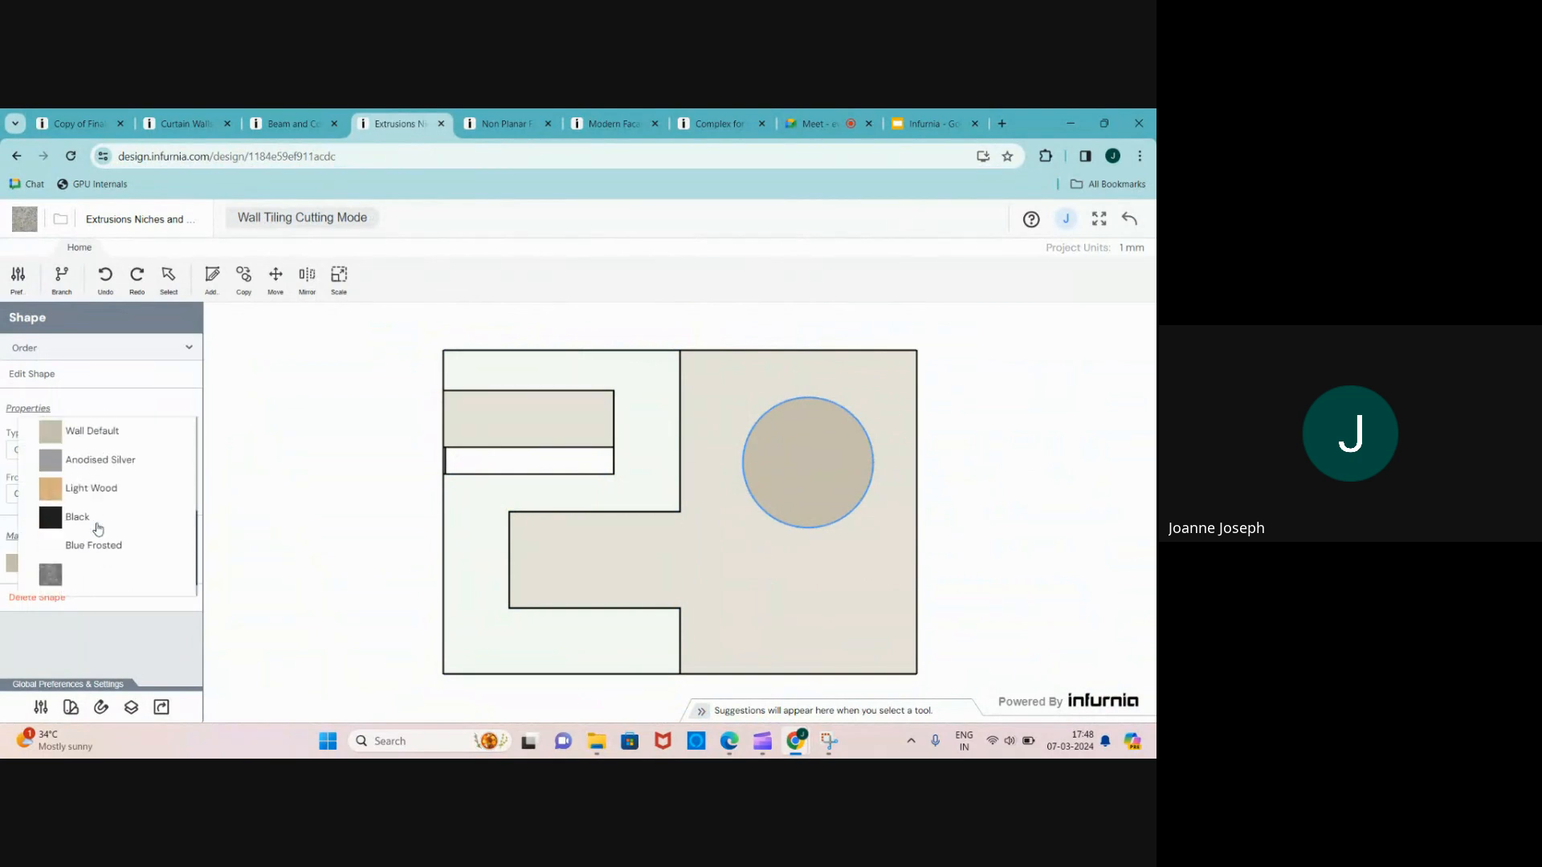
click(119, 631)
click(187, 562)
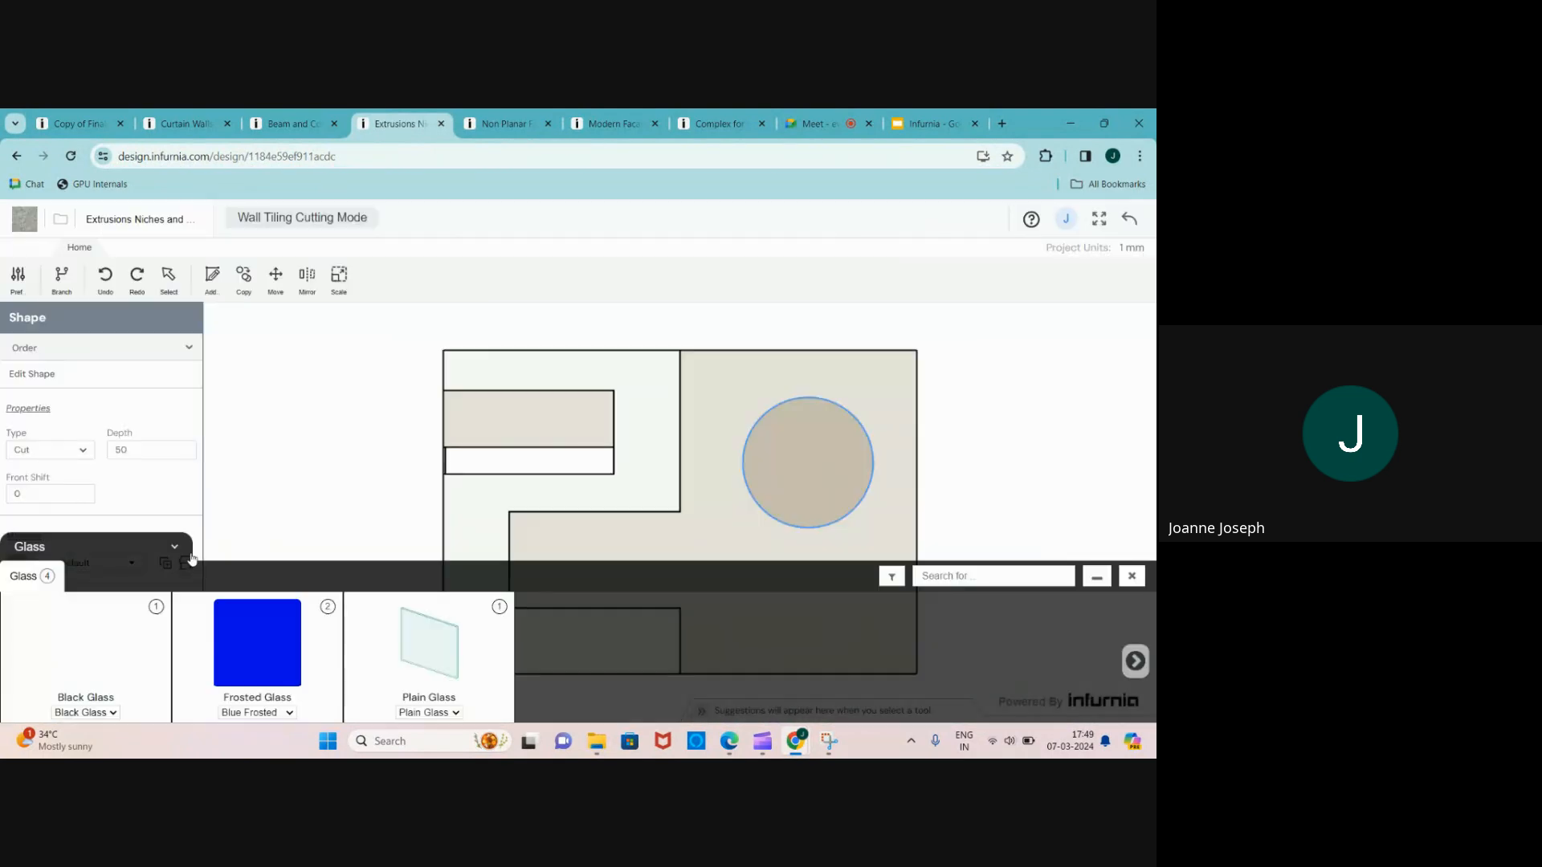
click(104, 547)
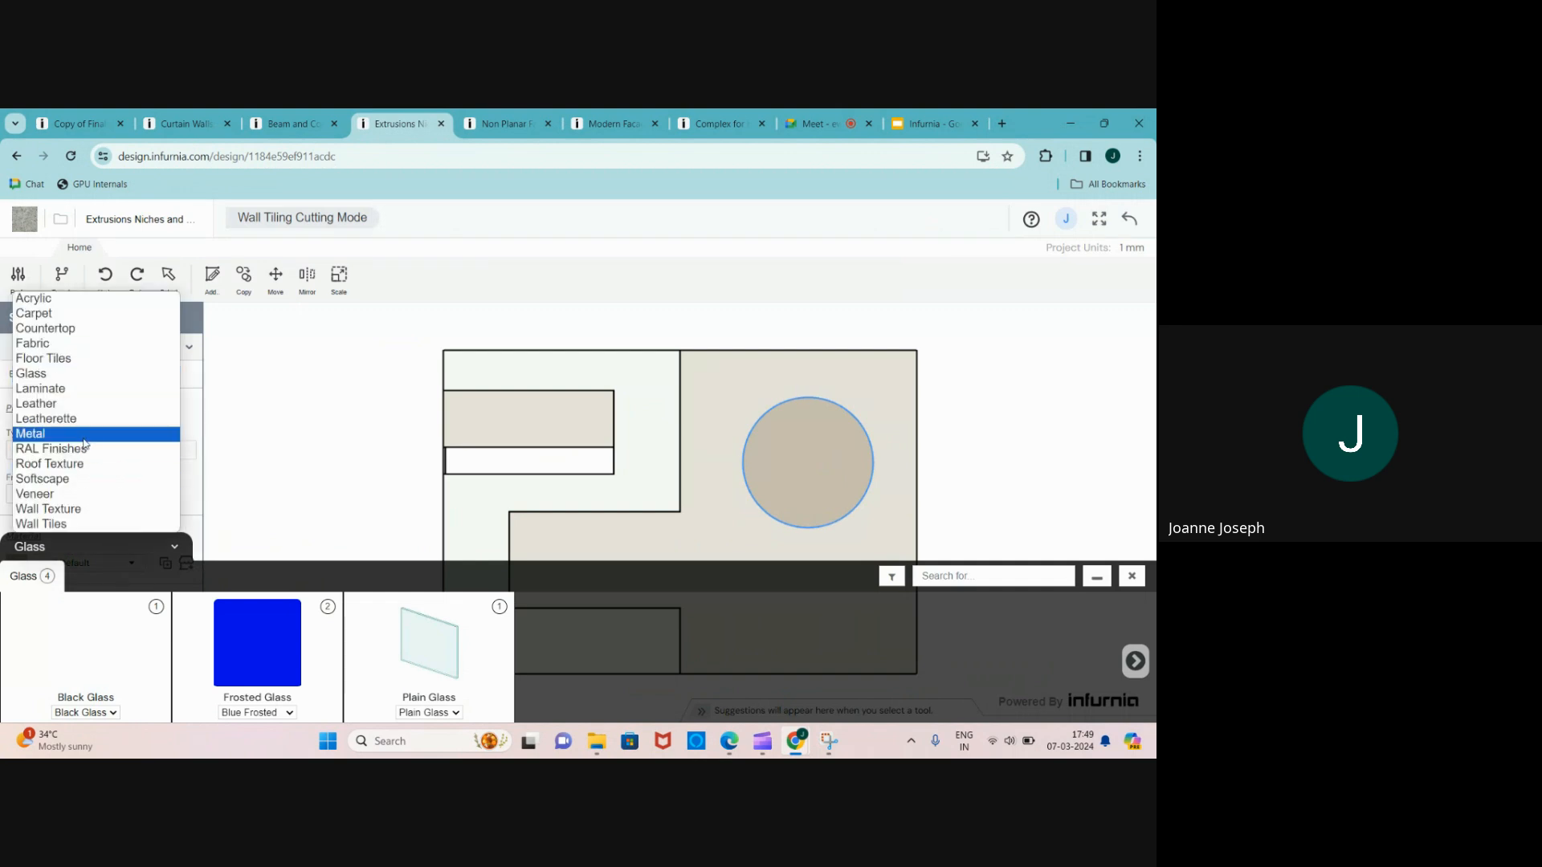
click(71, 514)
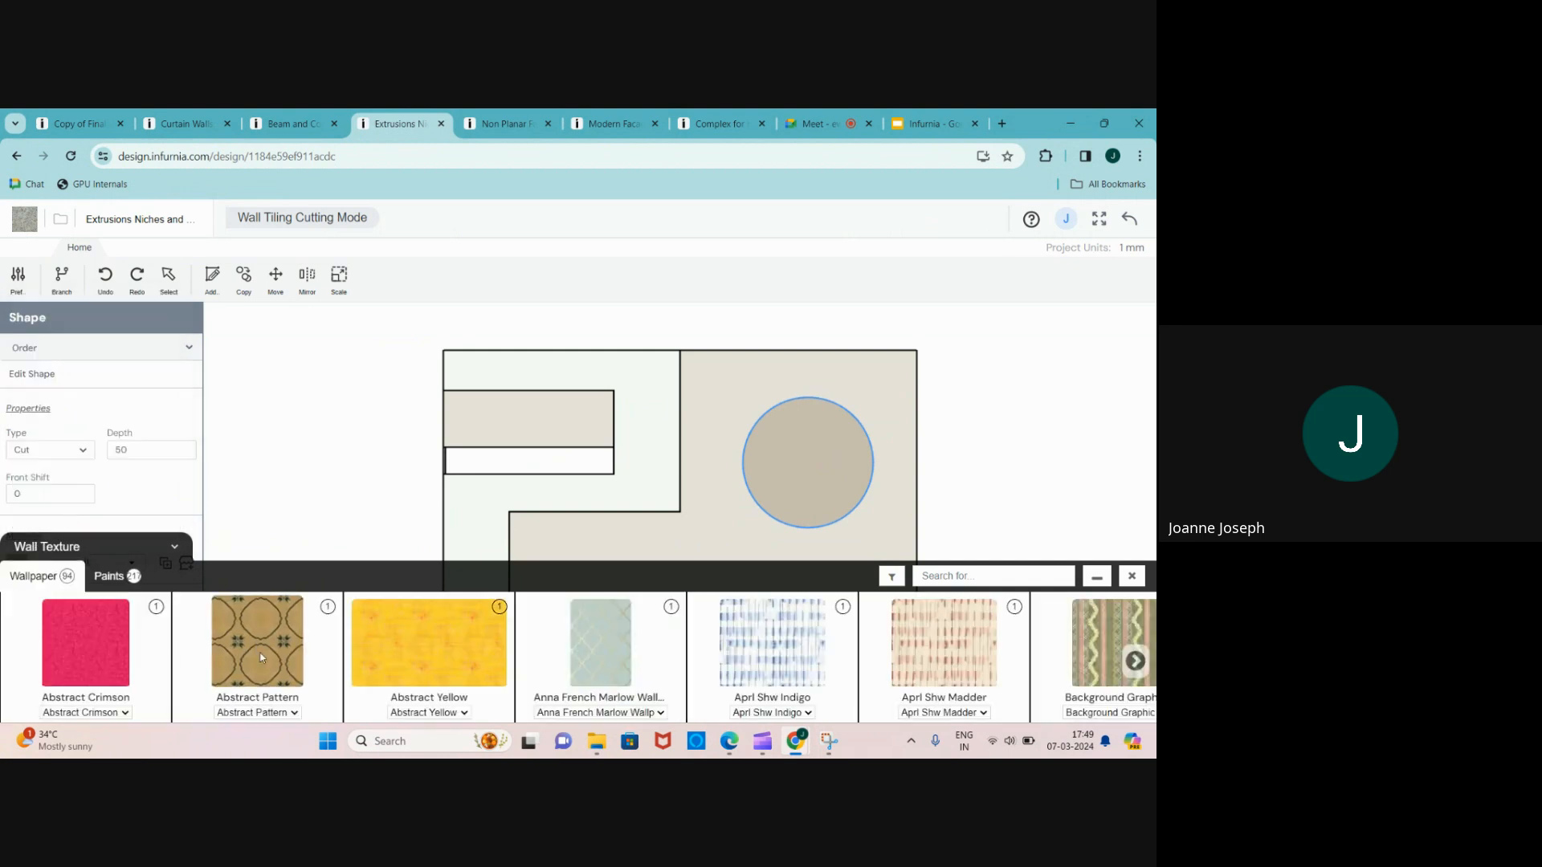
scroll(257, 655, right, 3)
scroll(858, 632, right, 2)
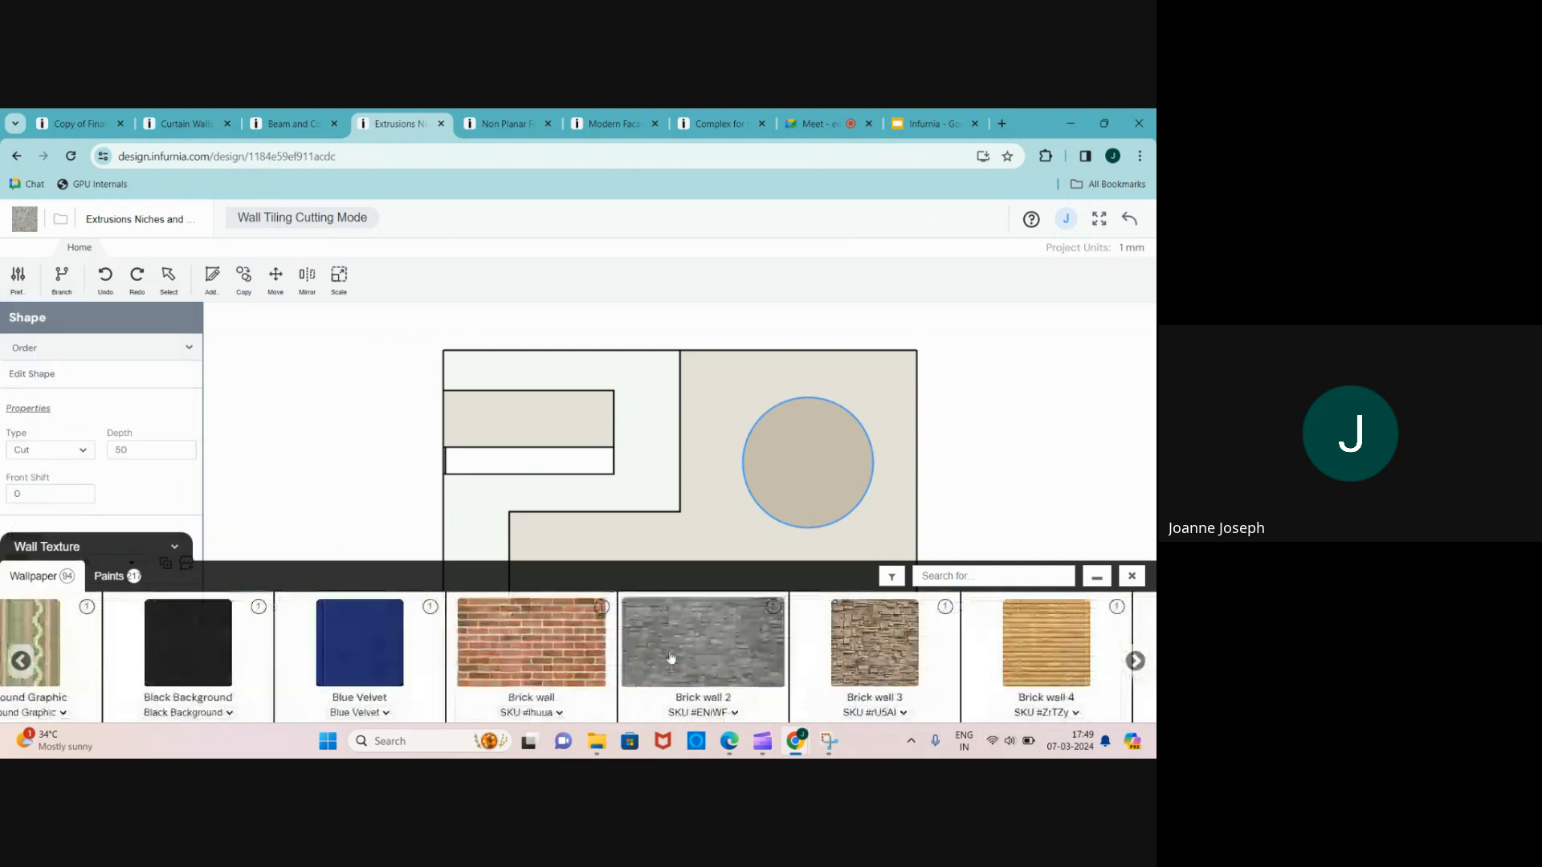
click(736, 652)
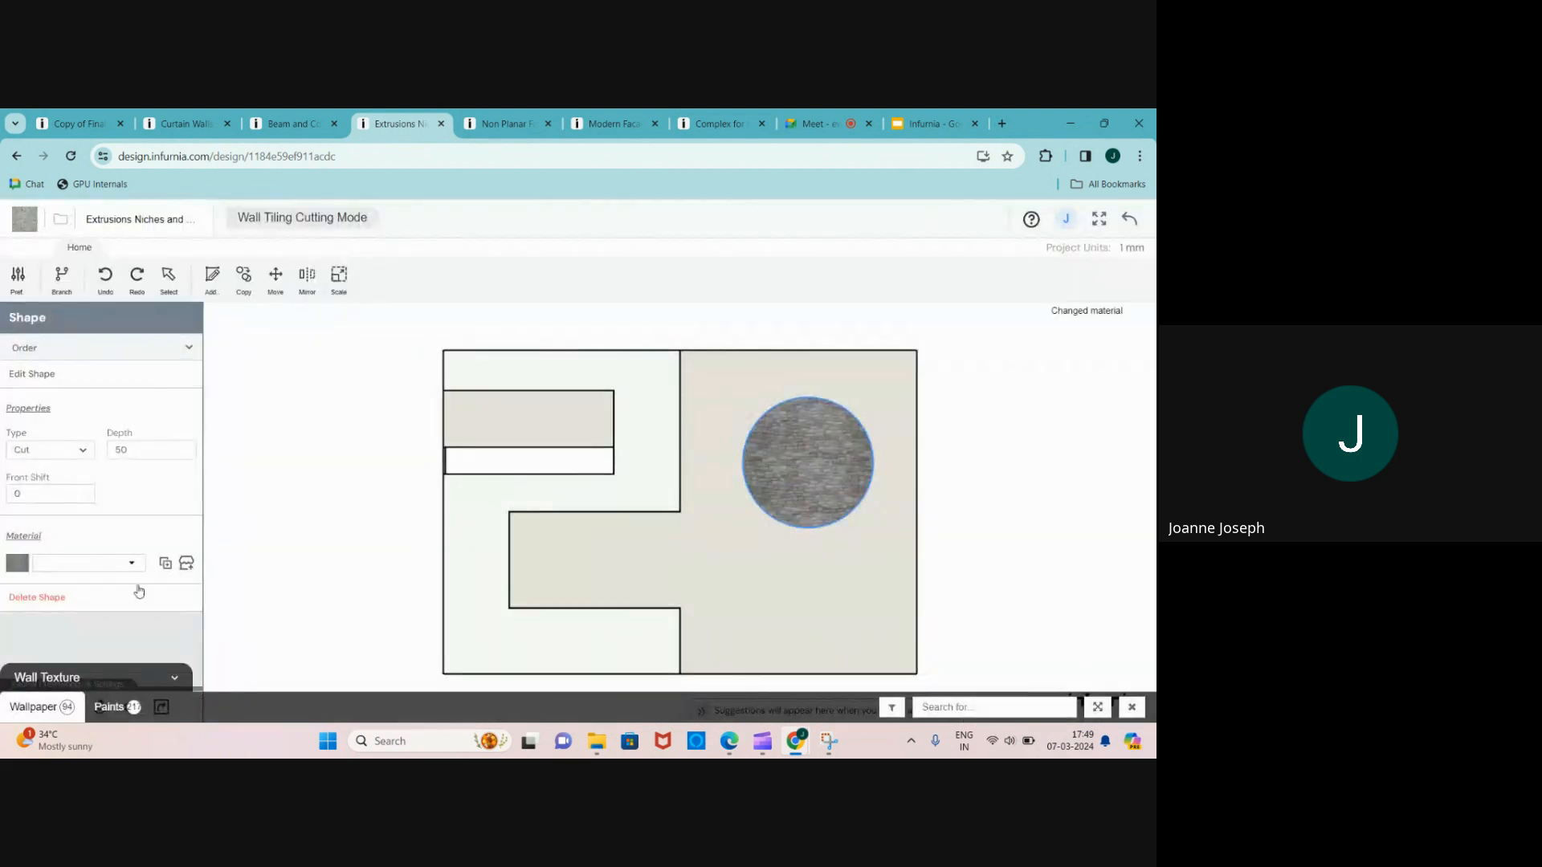
click(1127, 218)
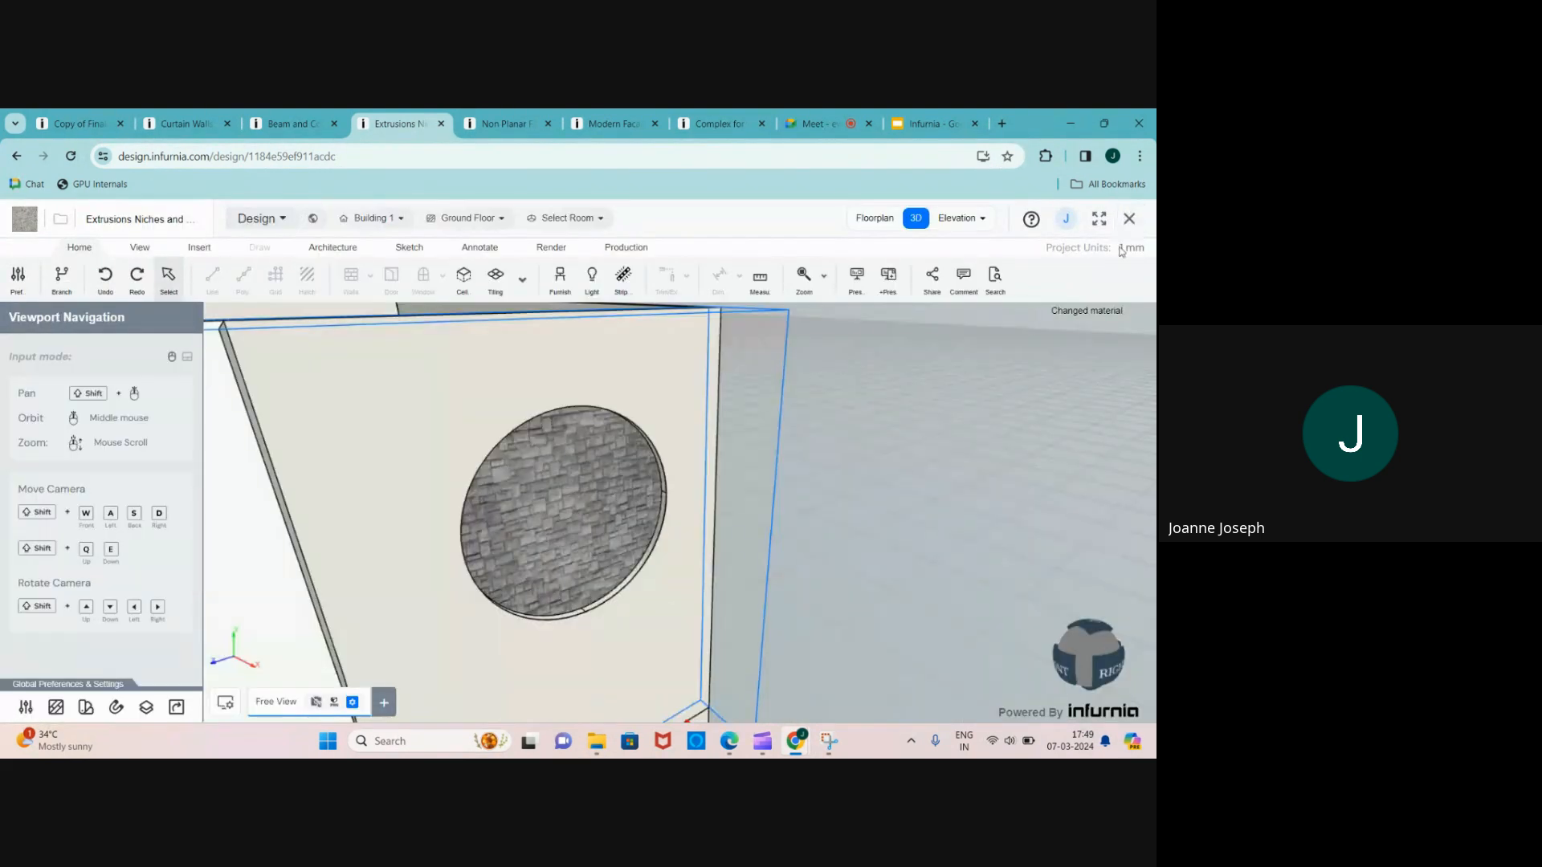
- Examine the brick-textured circular niche up close and from above
scroll(753, 488, up, 3)
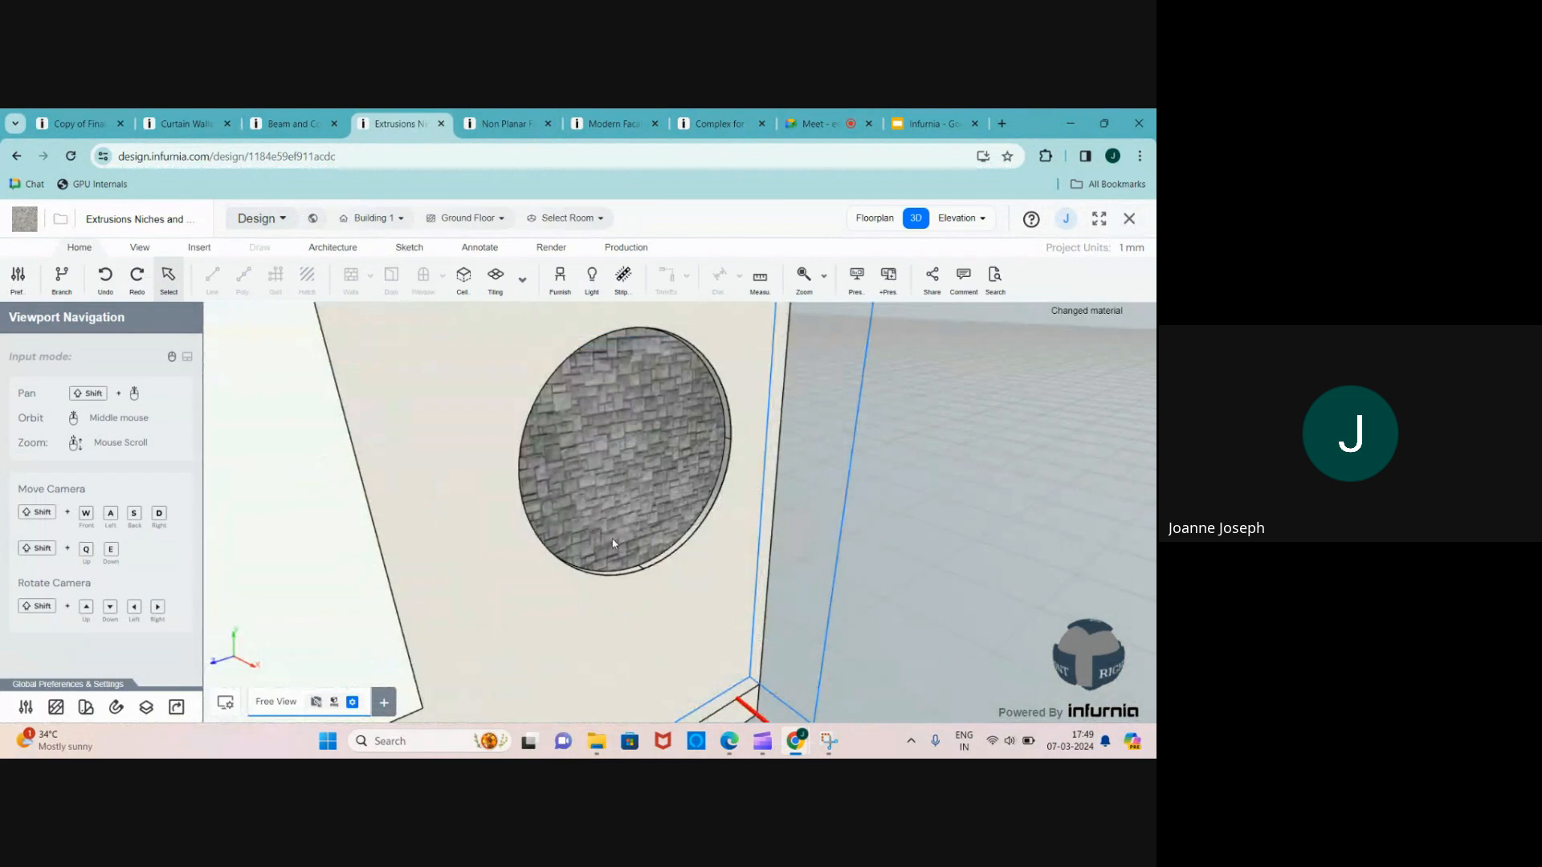
scroll(643, 582, down, 3)
scroll(658, 486, up, 3)
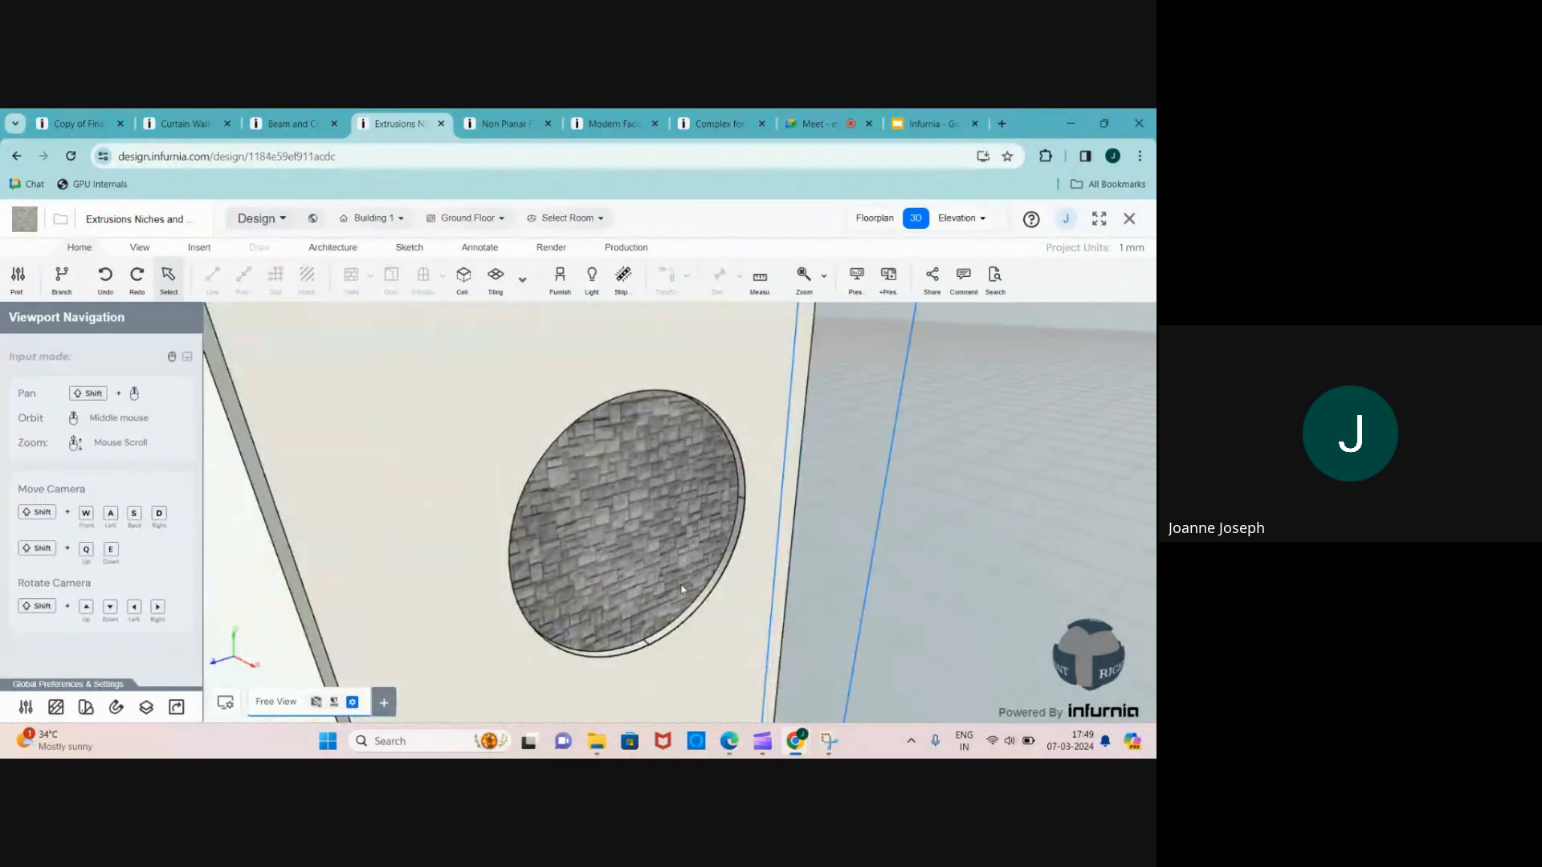
scroll(629, 501, down, 5)
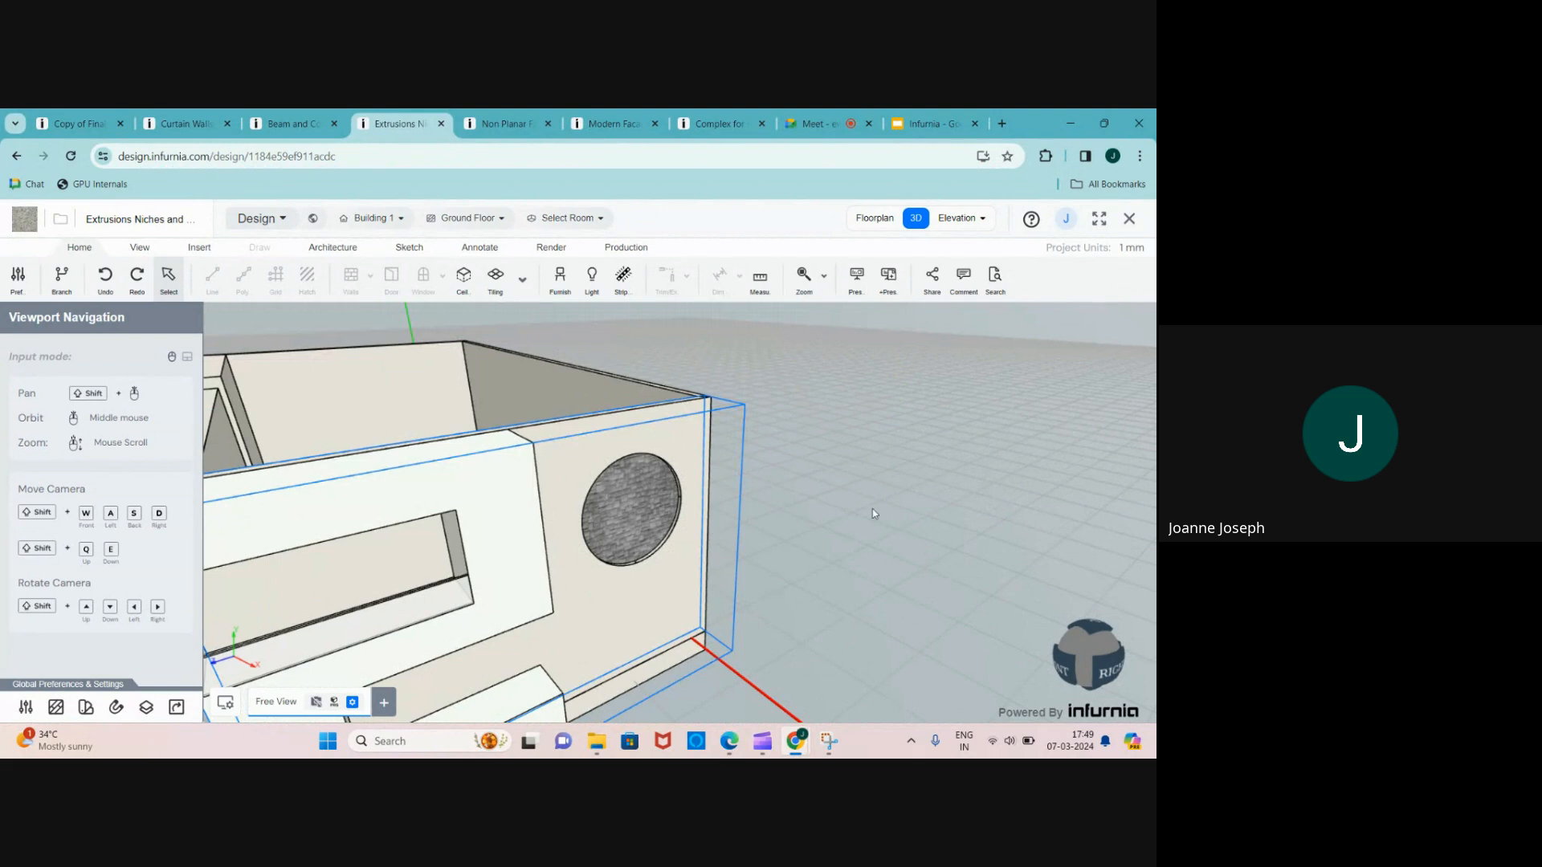
middle_drag(872, 508, 669, 574)
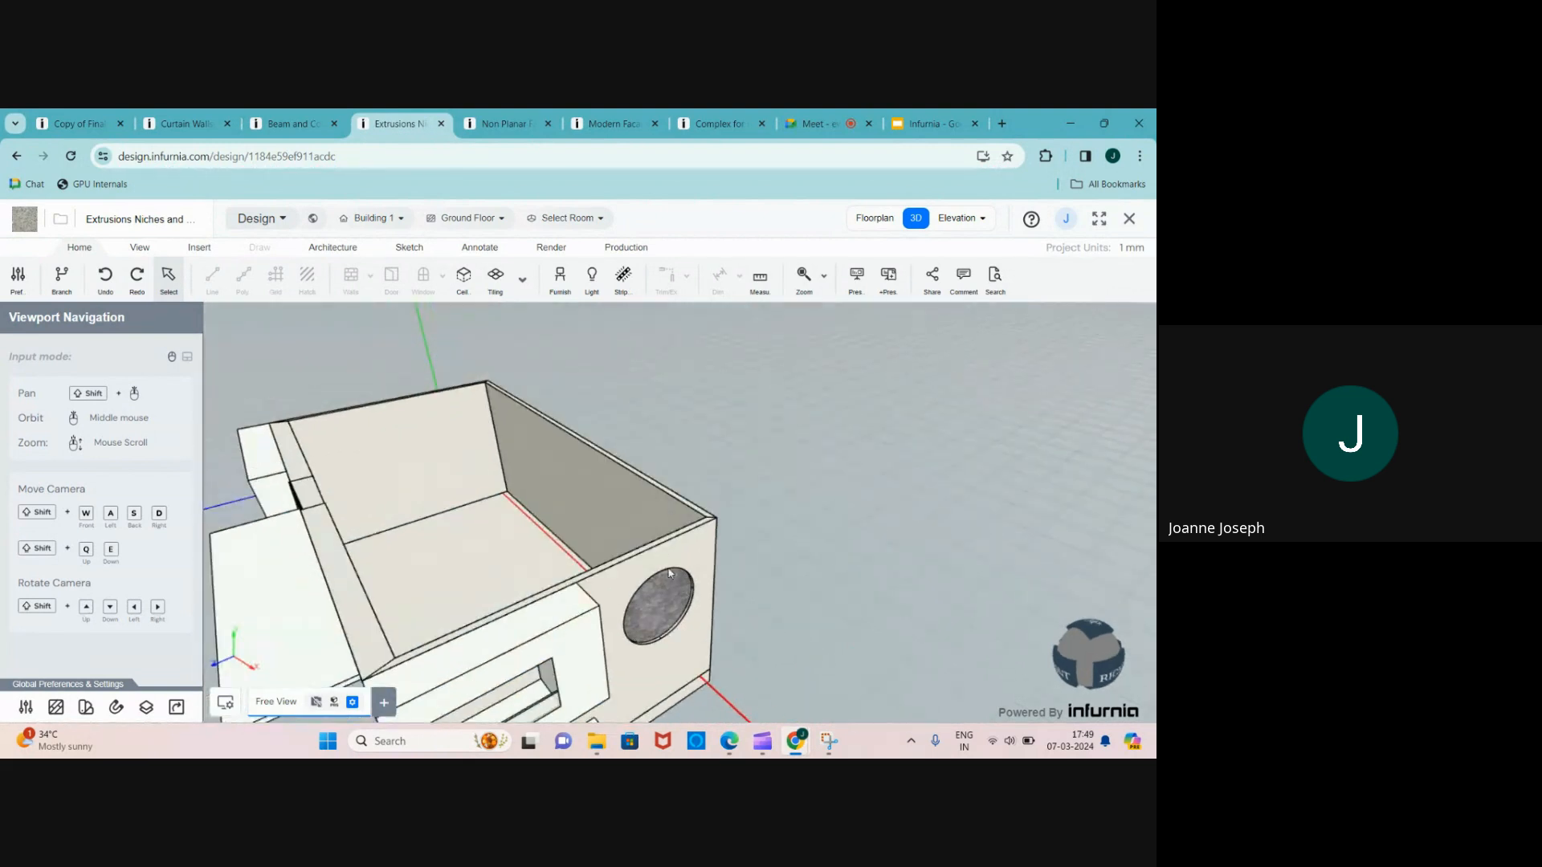
scroll(669, 573, up, 4)
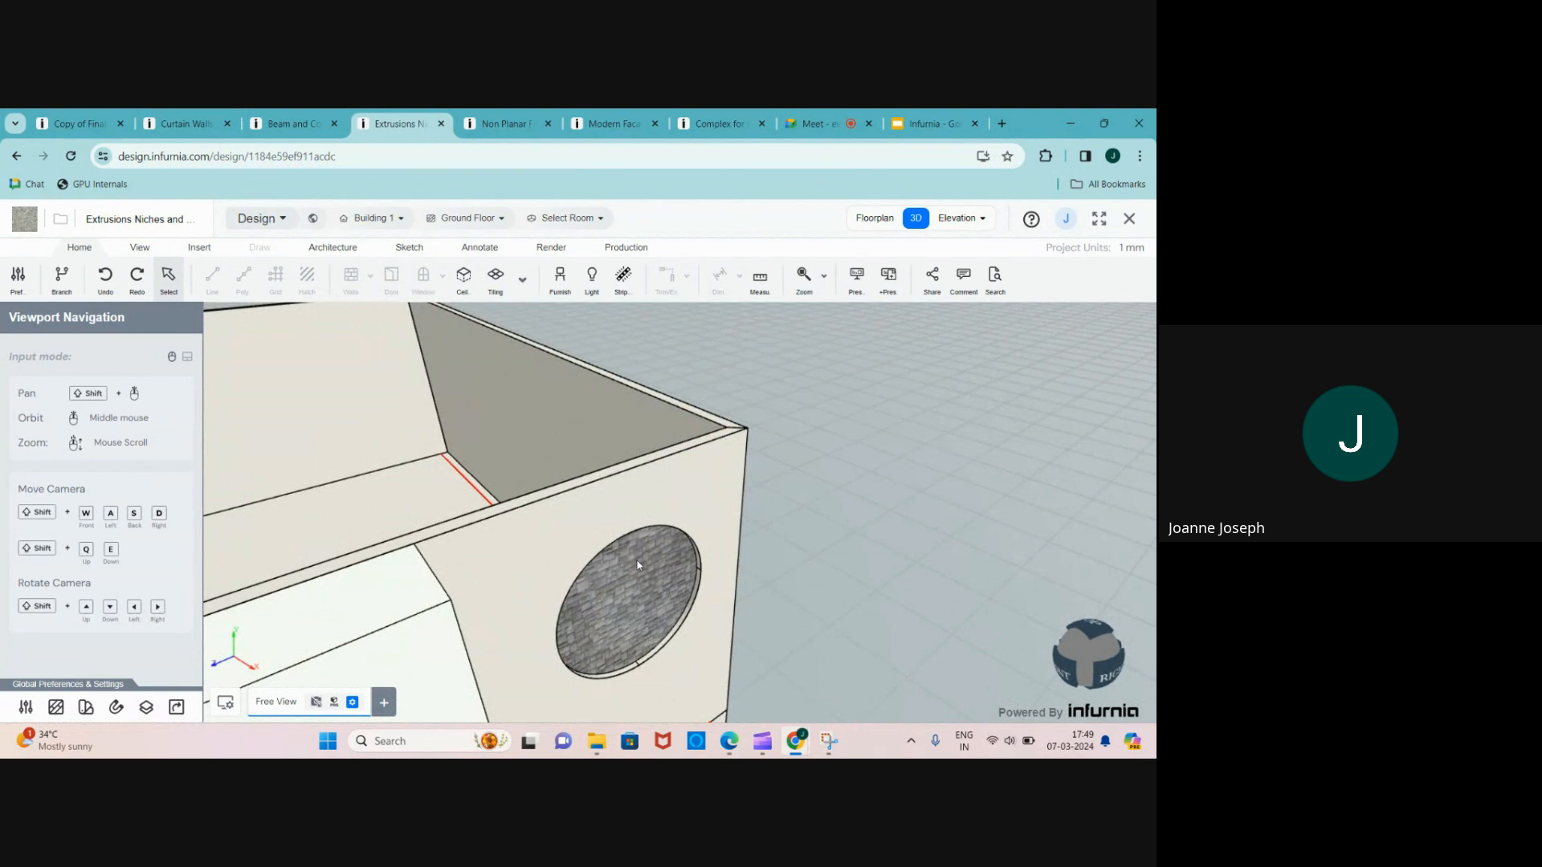
- Check the thickness and composite settings of the wall containing the circular niche
click(613, 516)
click(214, 352)
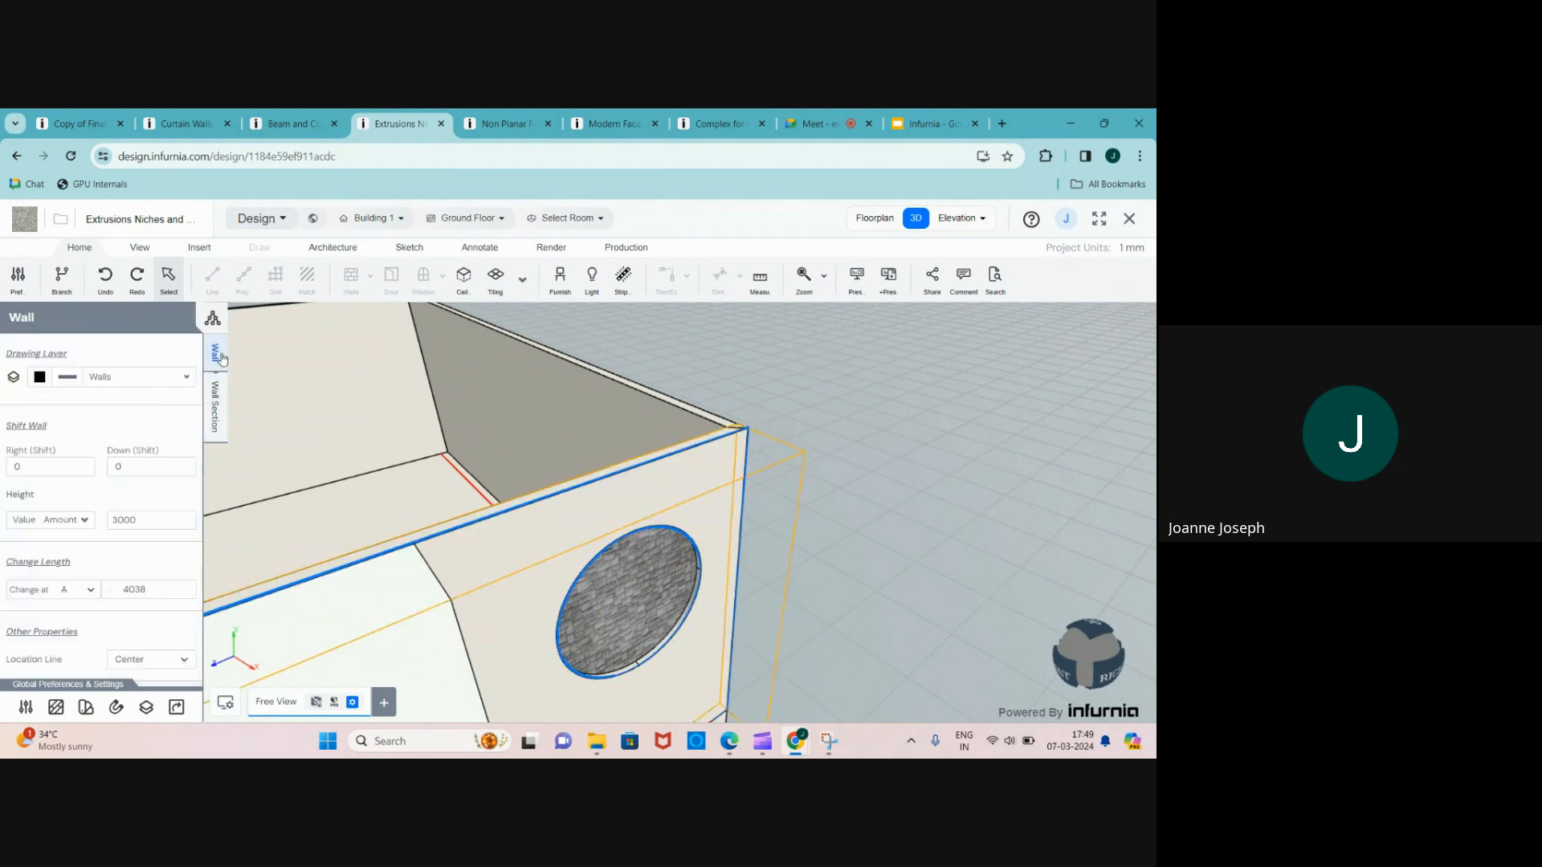
scroll(104, 498, down, 3)
click(126, 612)
scroll(120, 562, down, 2)
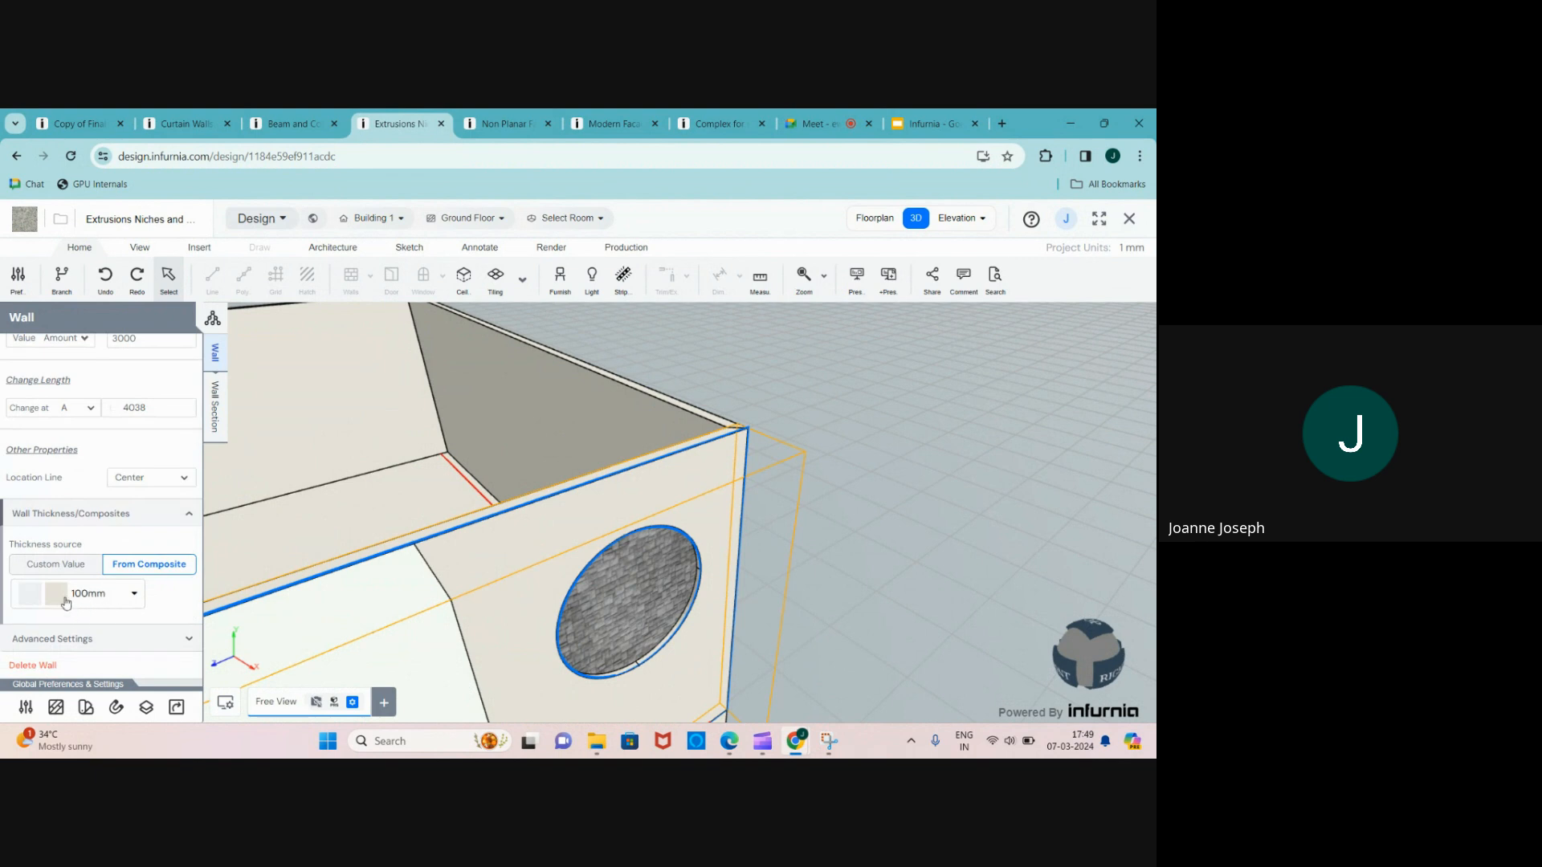
scroll(709, 387, down, 3)
scroll(656, 691, up, 2)
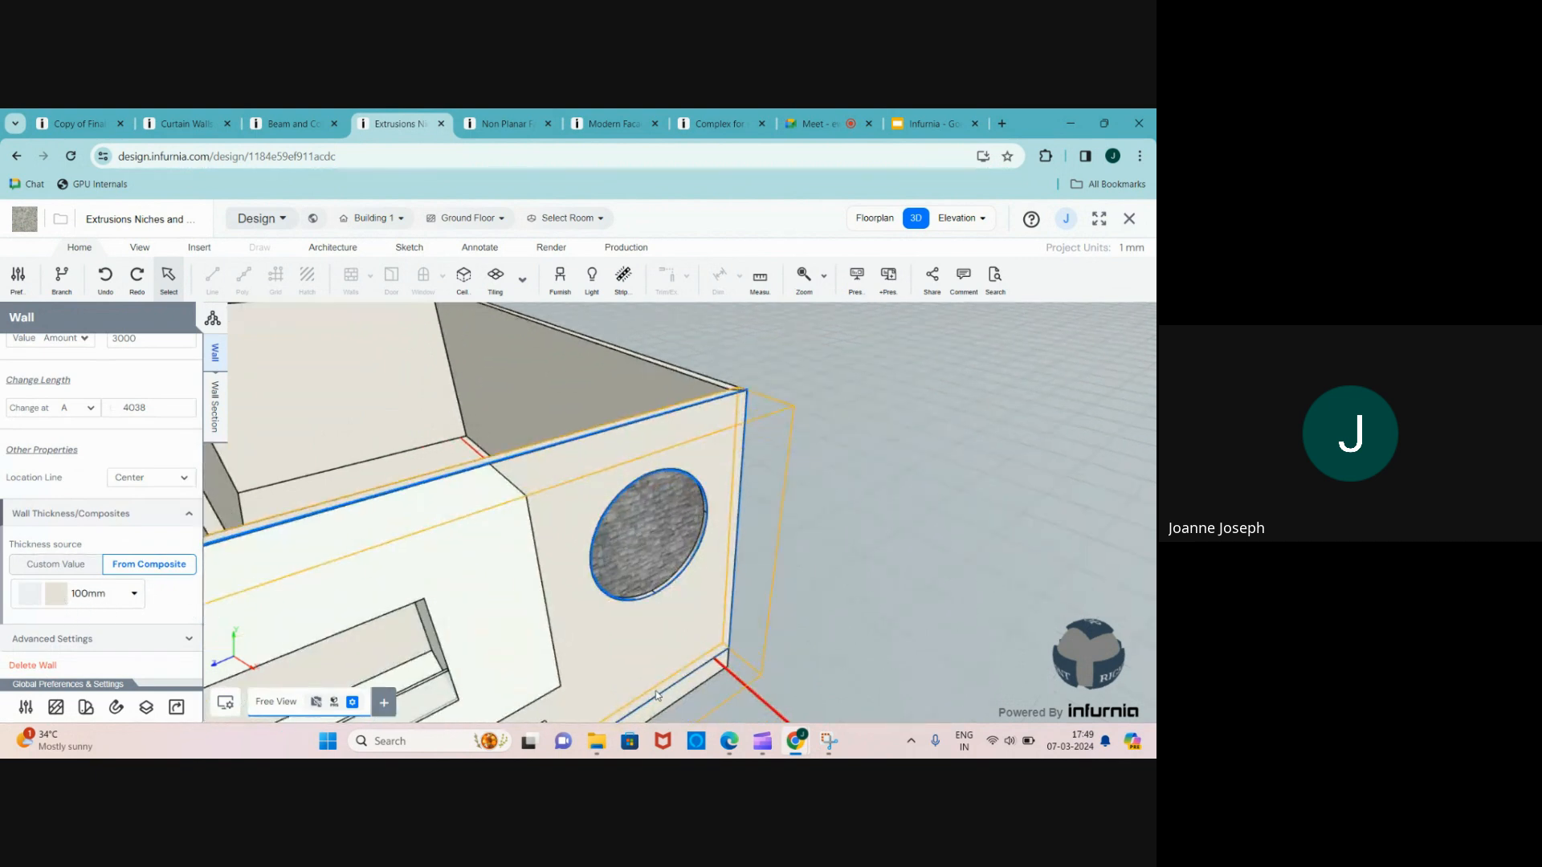
- Open the side wall section in the Tiling and Cutting Tool and move the brick-textured circle toward the wall's upper outer corner
click(662, 648)
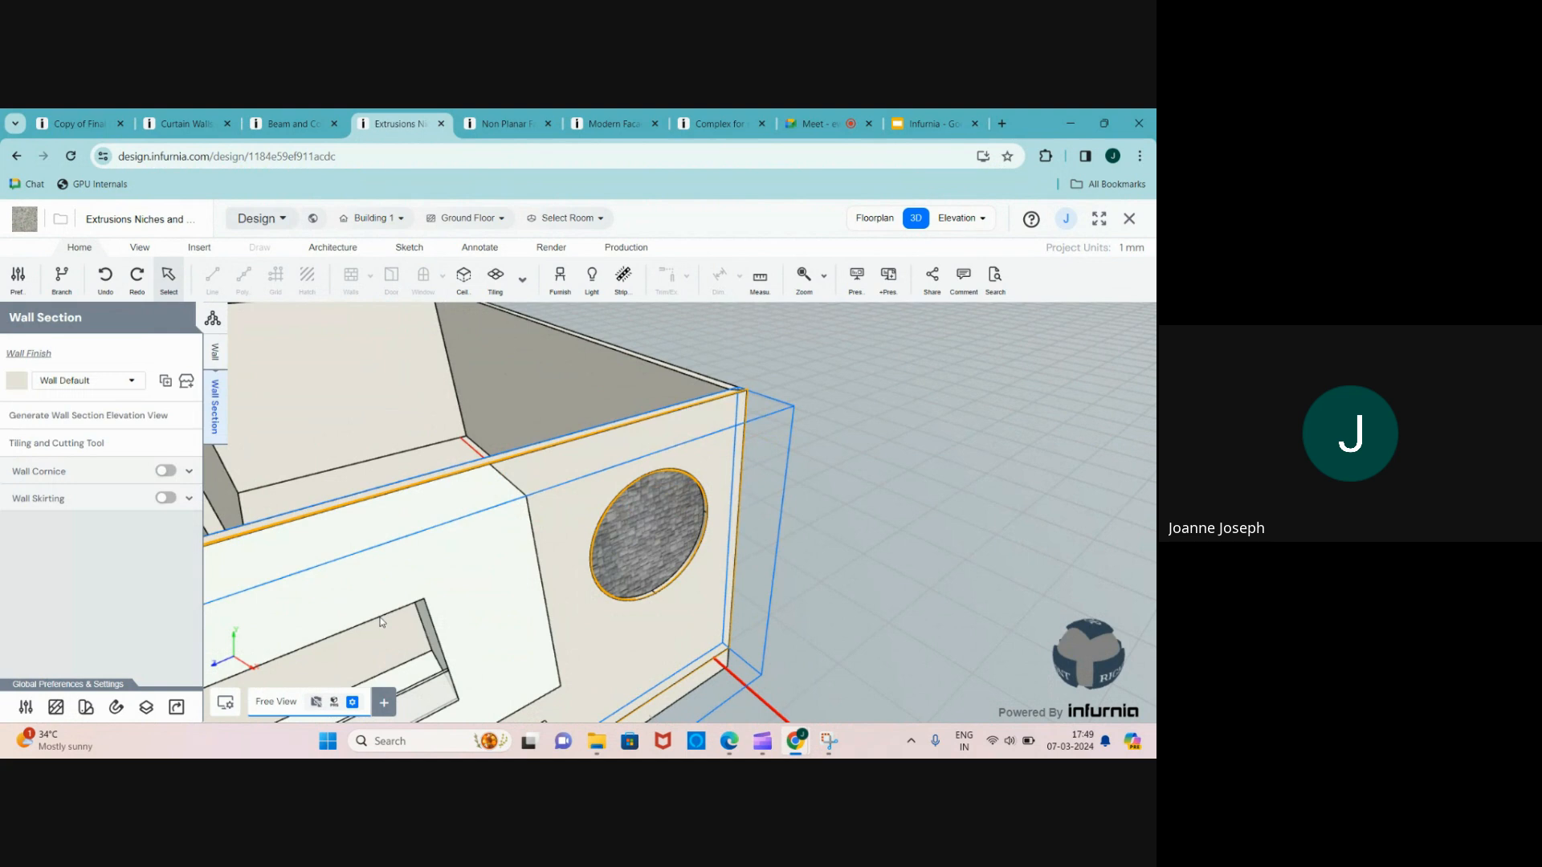
click(62, 444)
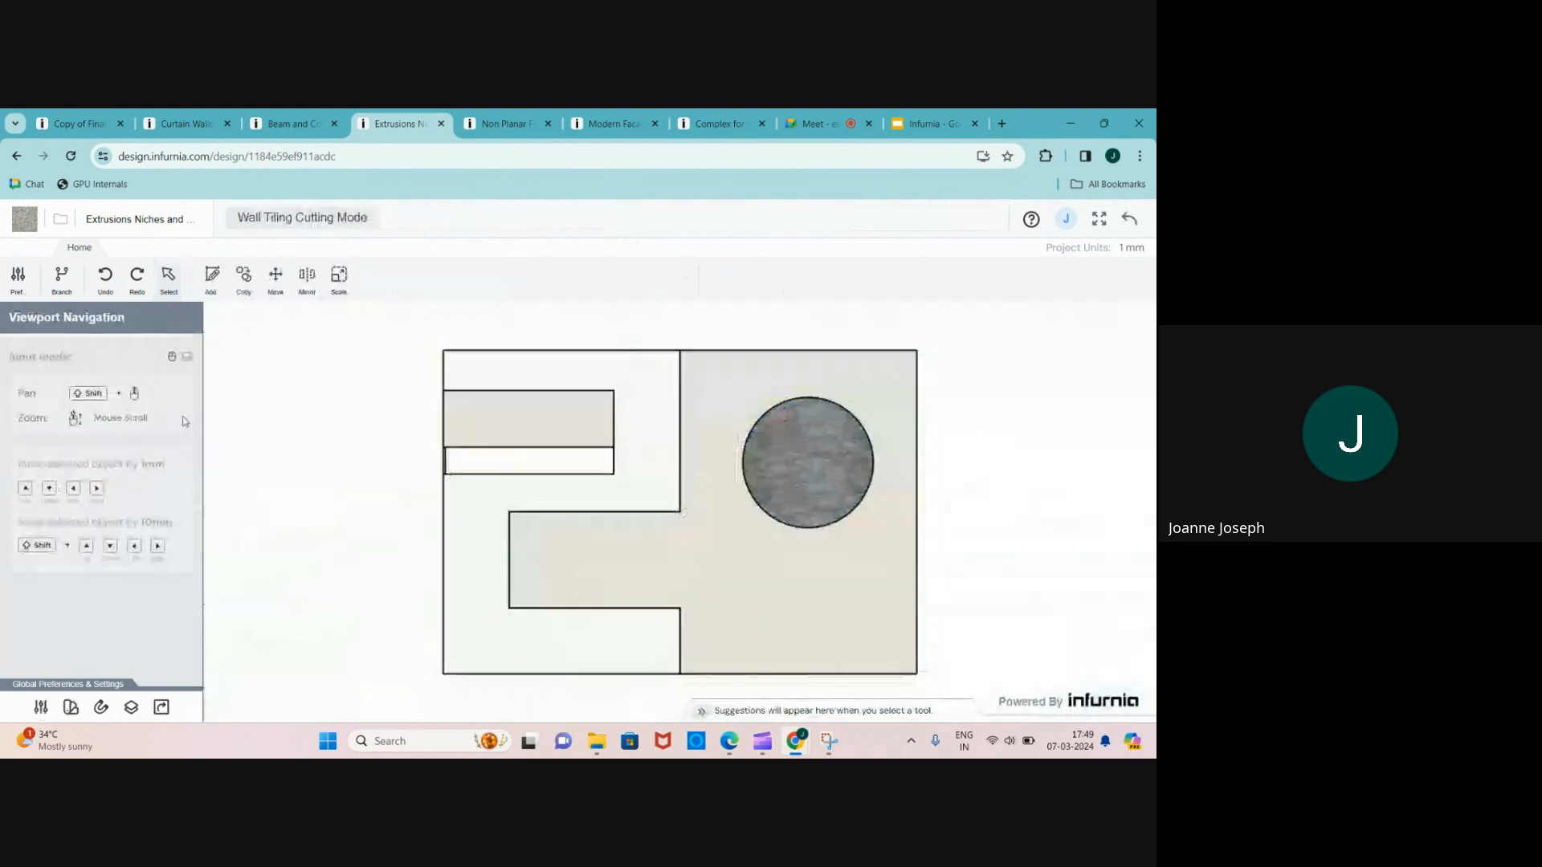
click(213, 279)
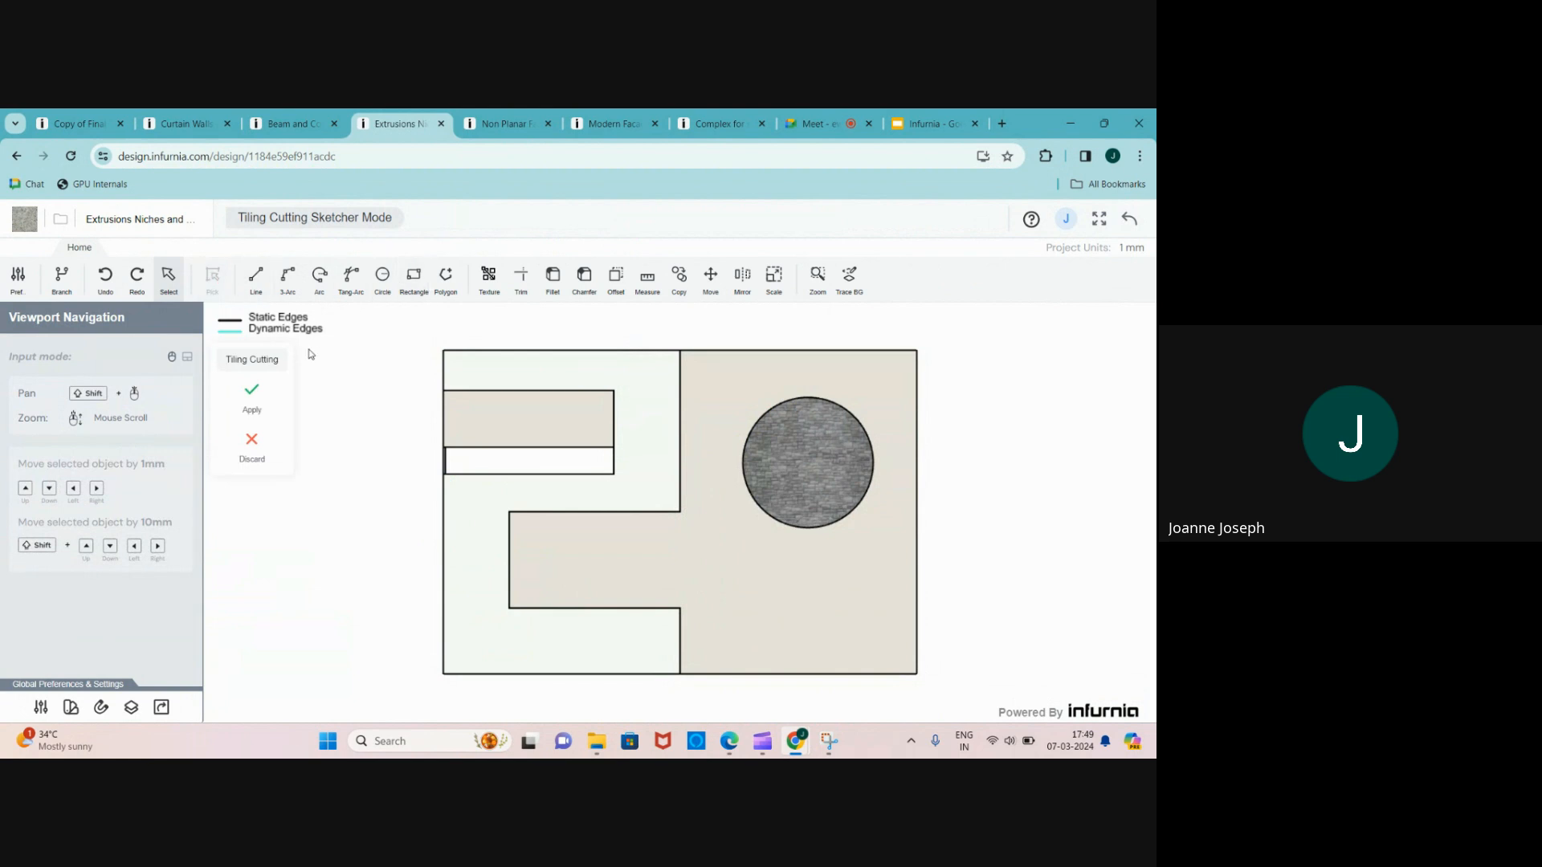
click(251, 441)
scroll(542, 500, down, 3)
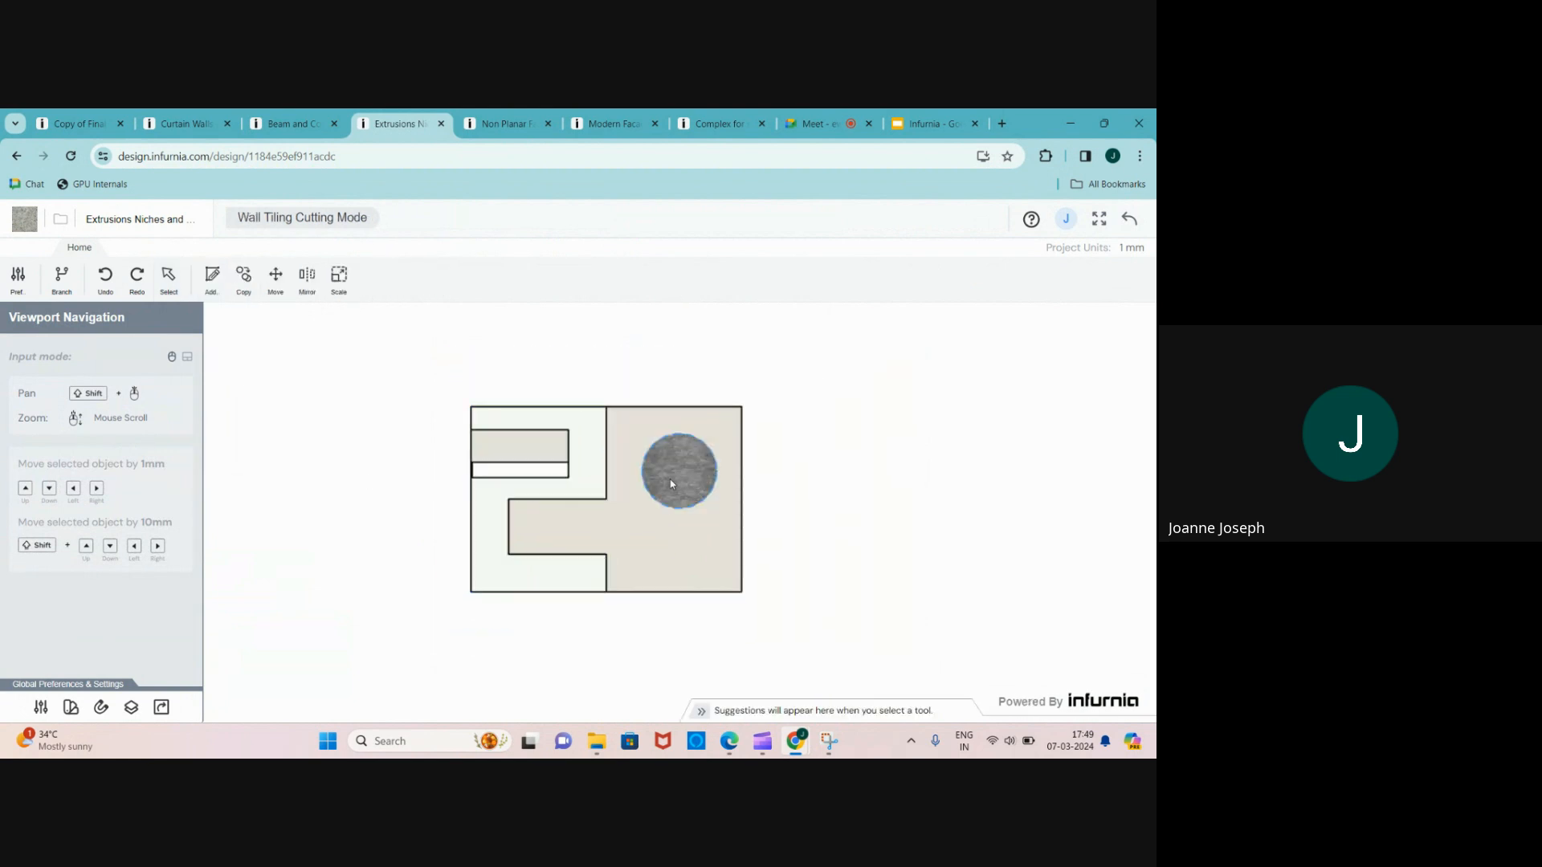
click(673, 484)
scroll(690, 524, up, 2)
drag(665, 465, 694, 436)
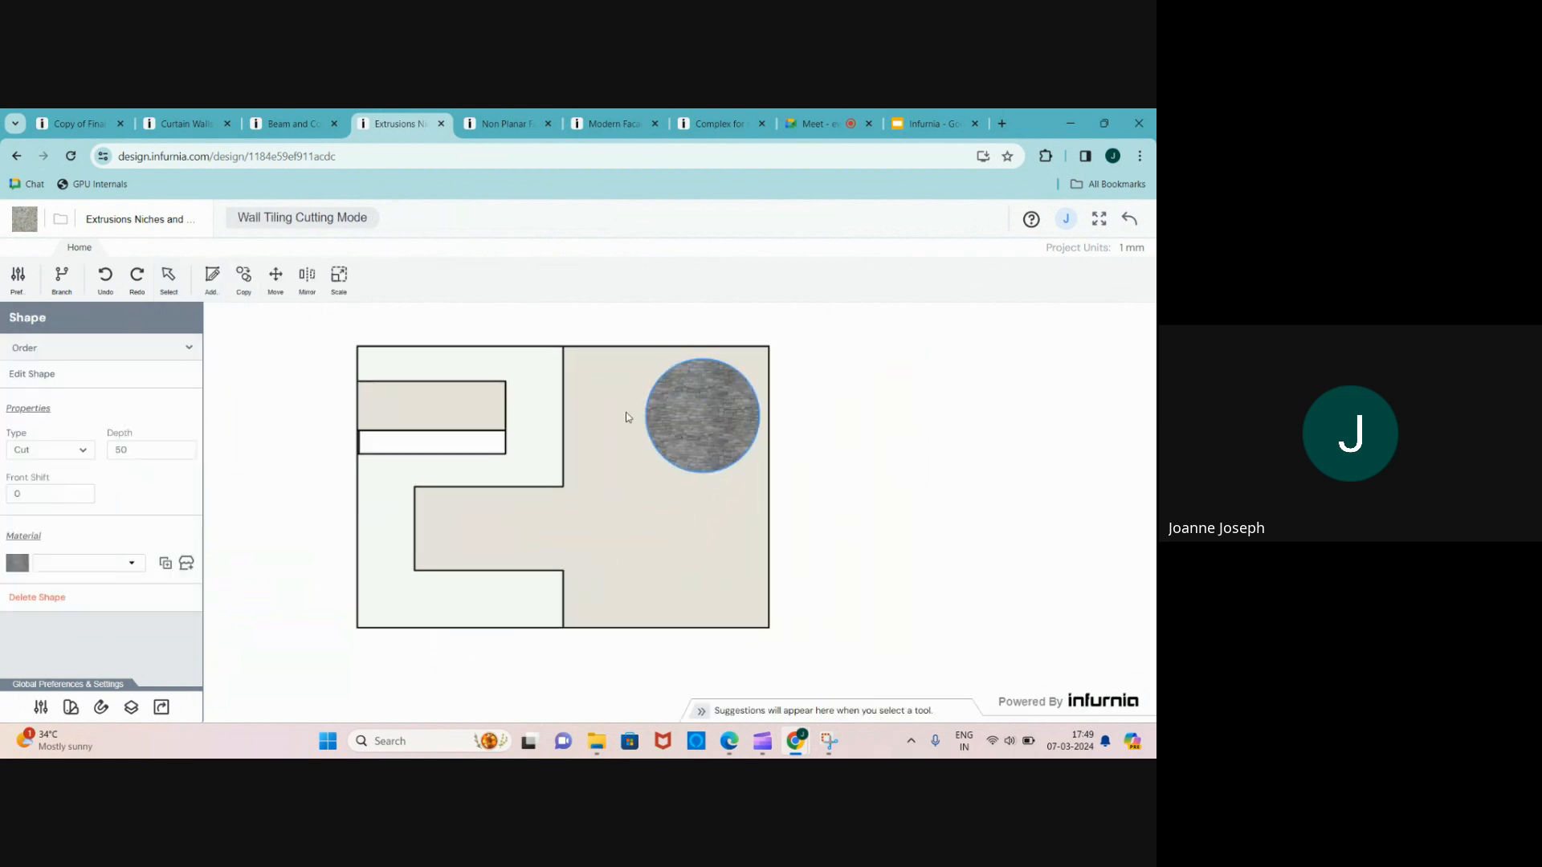
- Copy the brick-textured circle graphically and place the duplicate below the original on the side wall
click(255, 283)
click(702, 418)
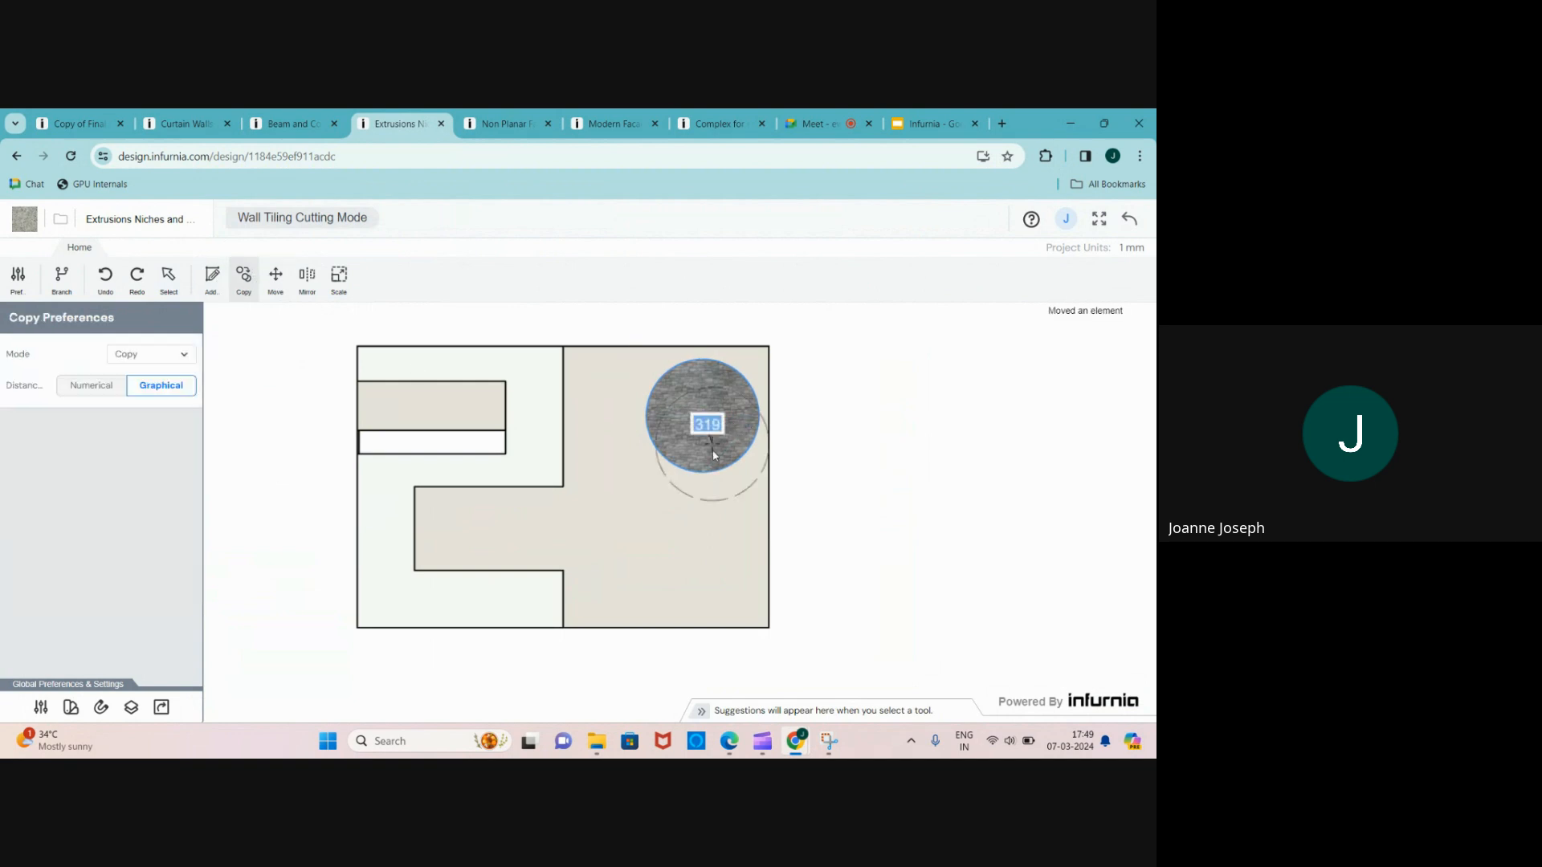
click(671, 550)
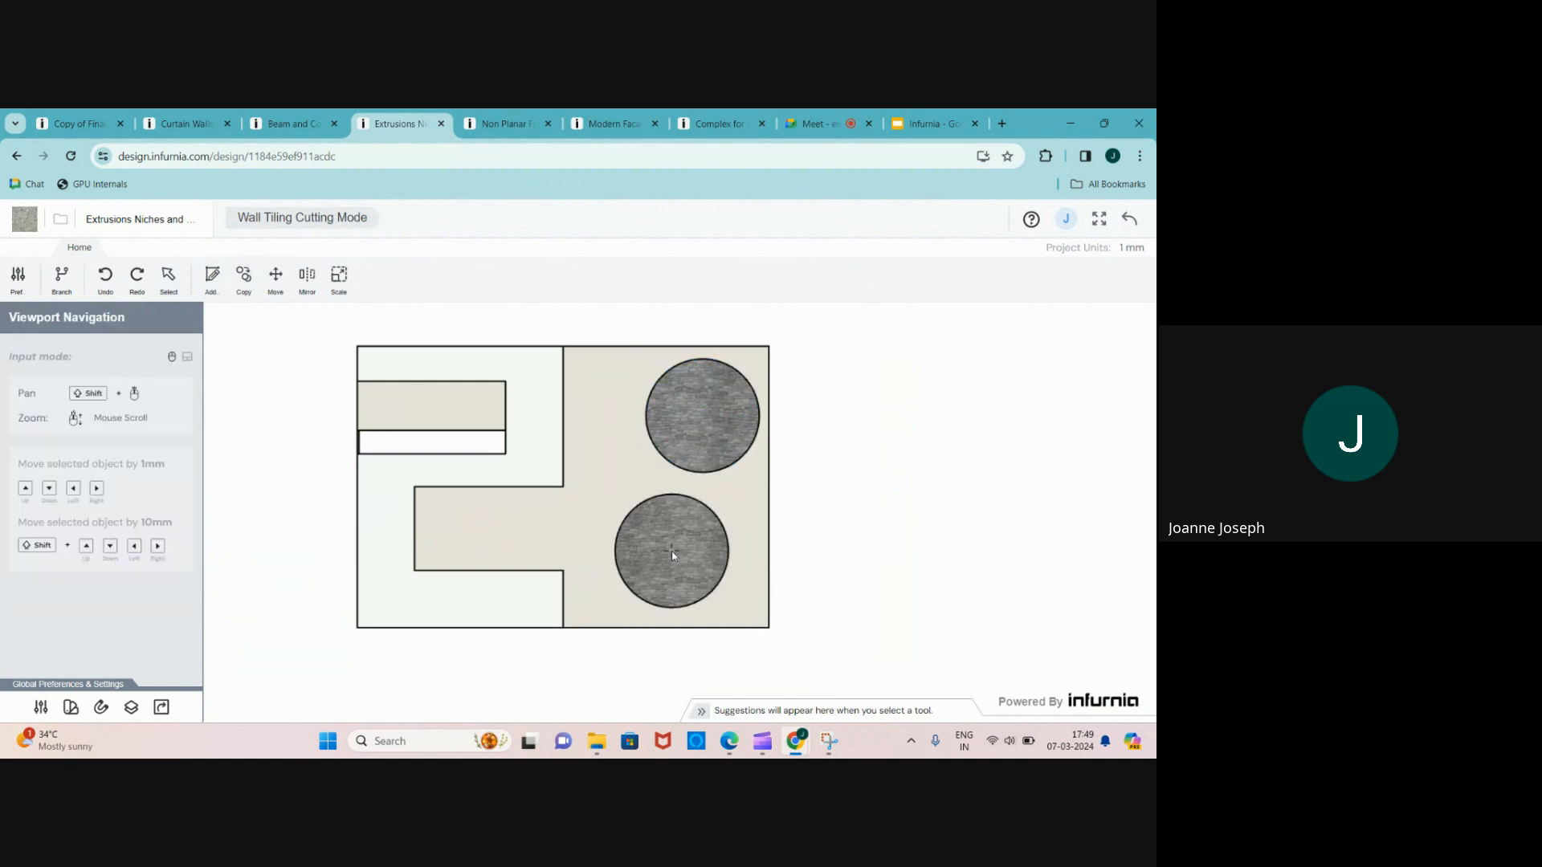
- Set the lower circle's cut depth to 100 mm and return to the 3D model
click(693, 573)
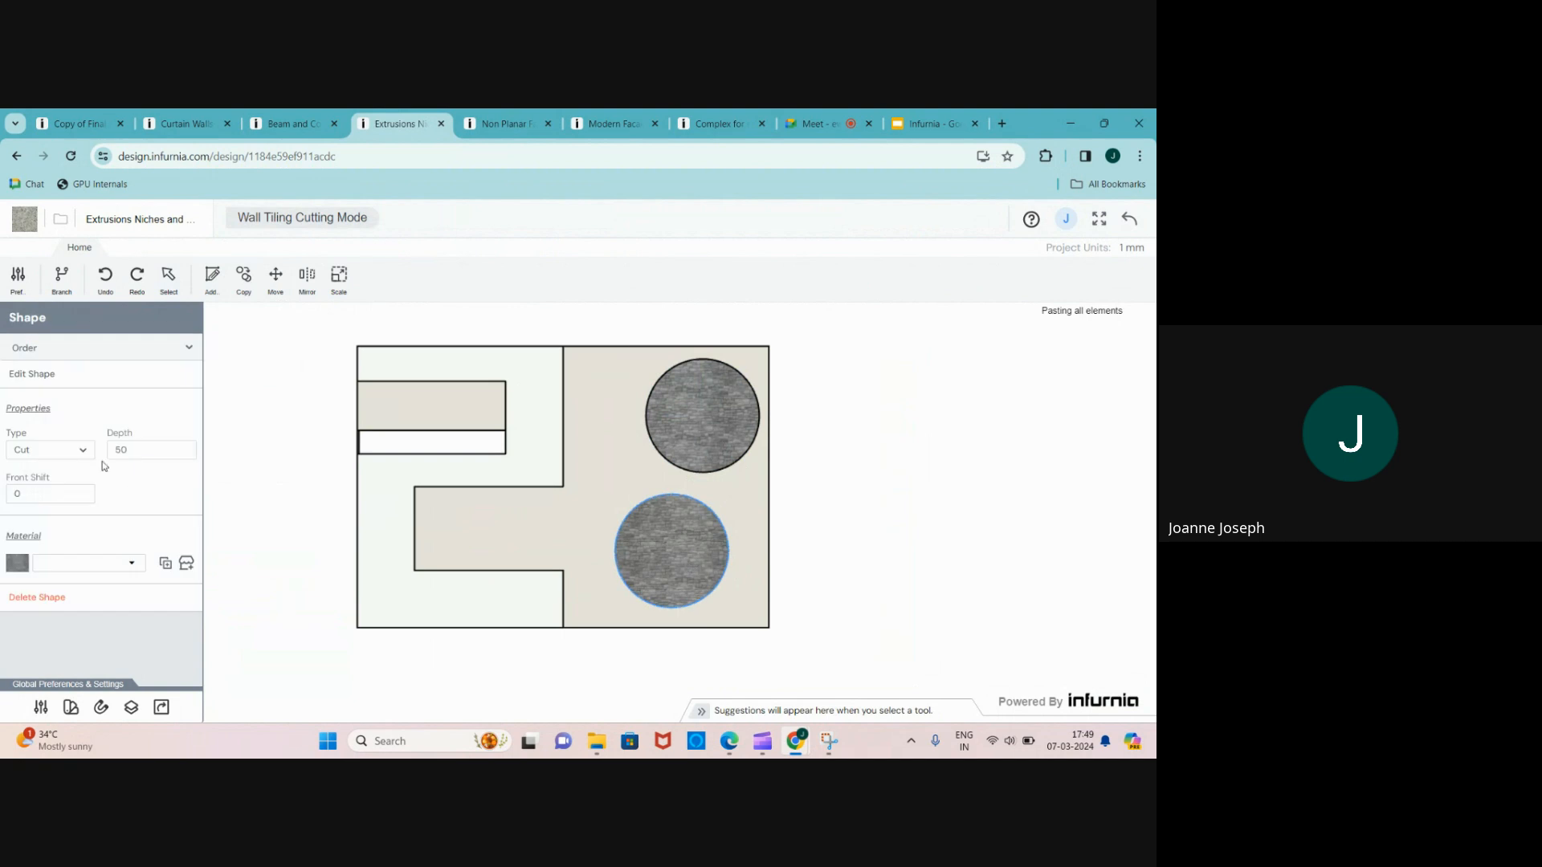
drag(124, 447, 112, 452)
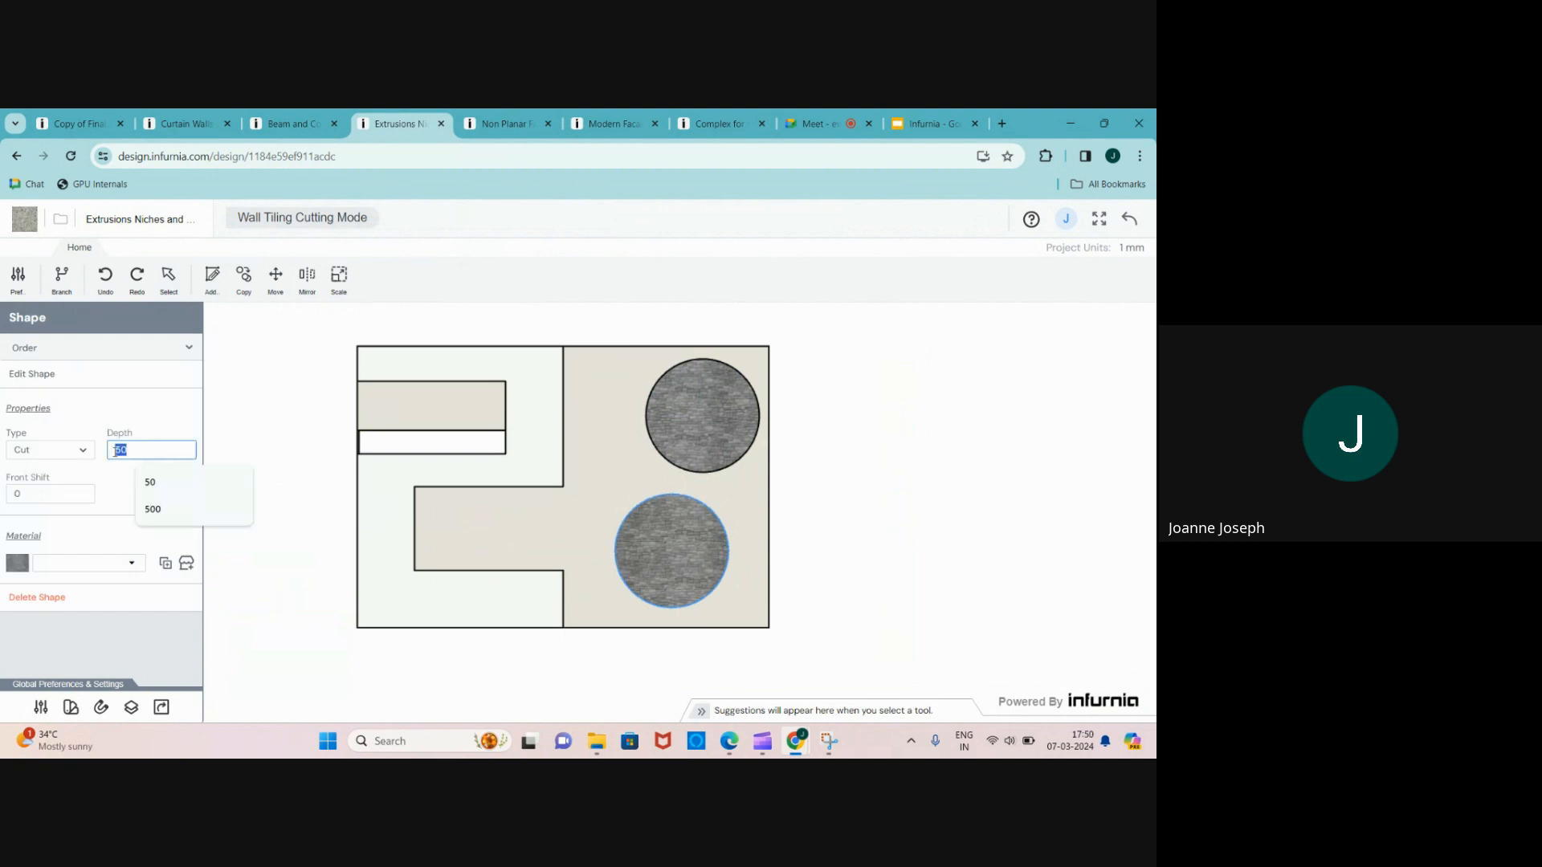
text(100)
key(Return)
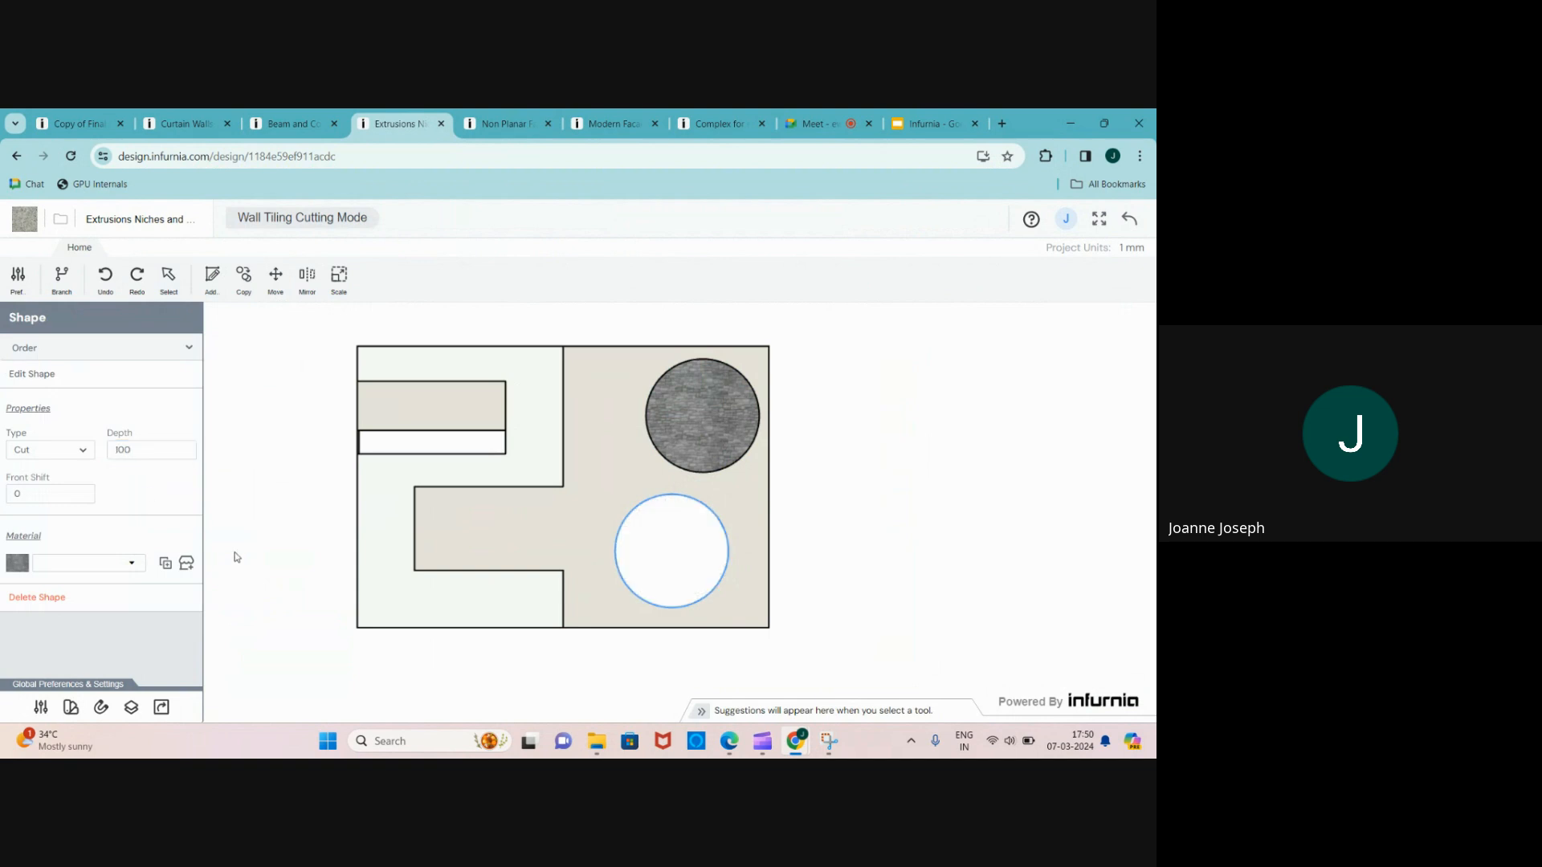
scroll(643, 586, up, 2)
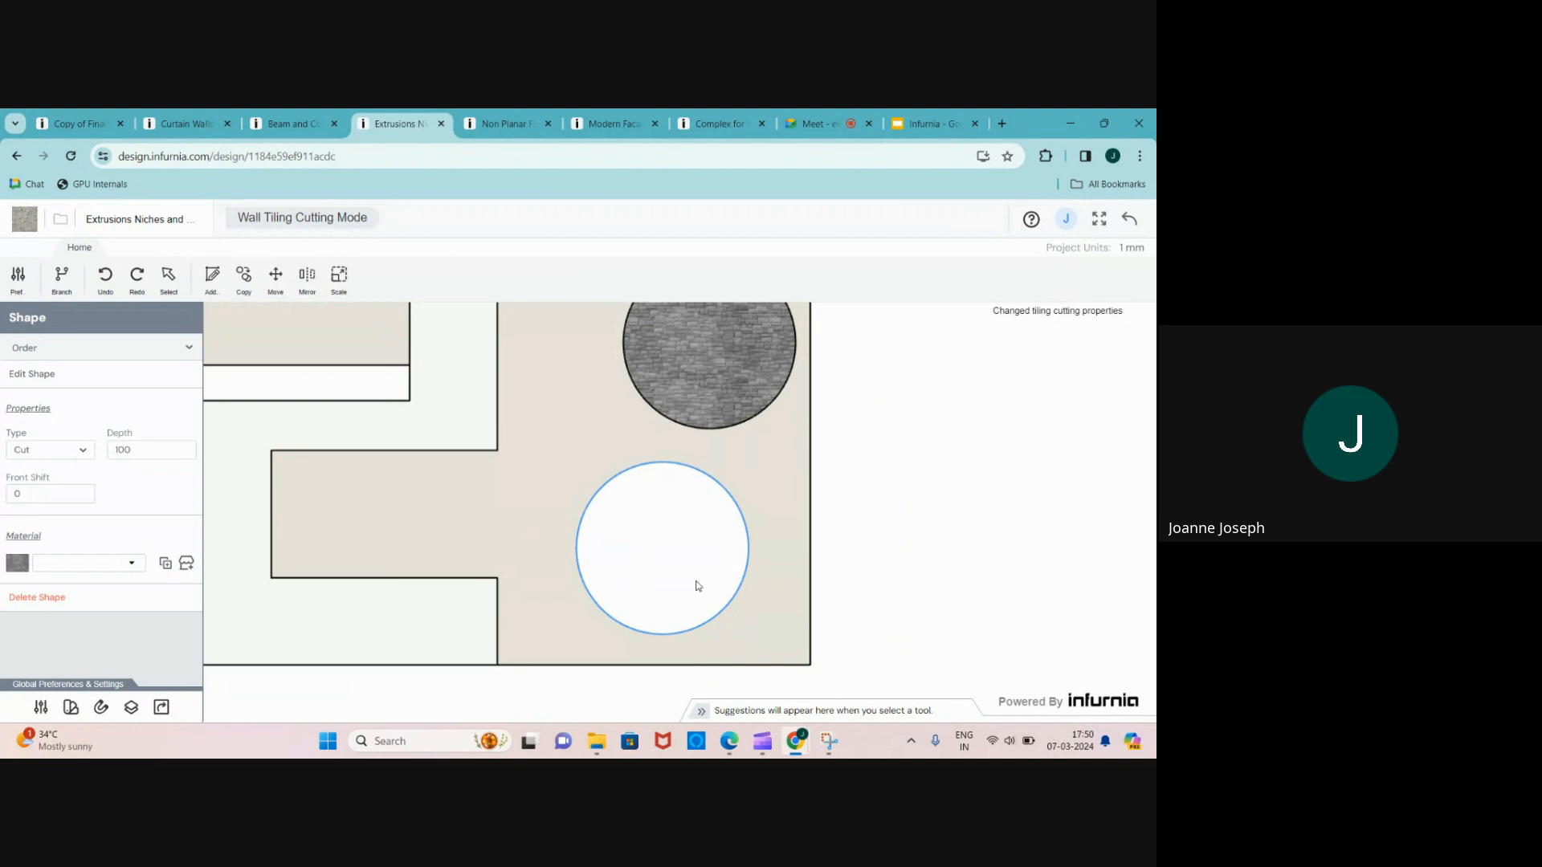
scroll(627, 619, down, 2)
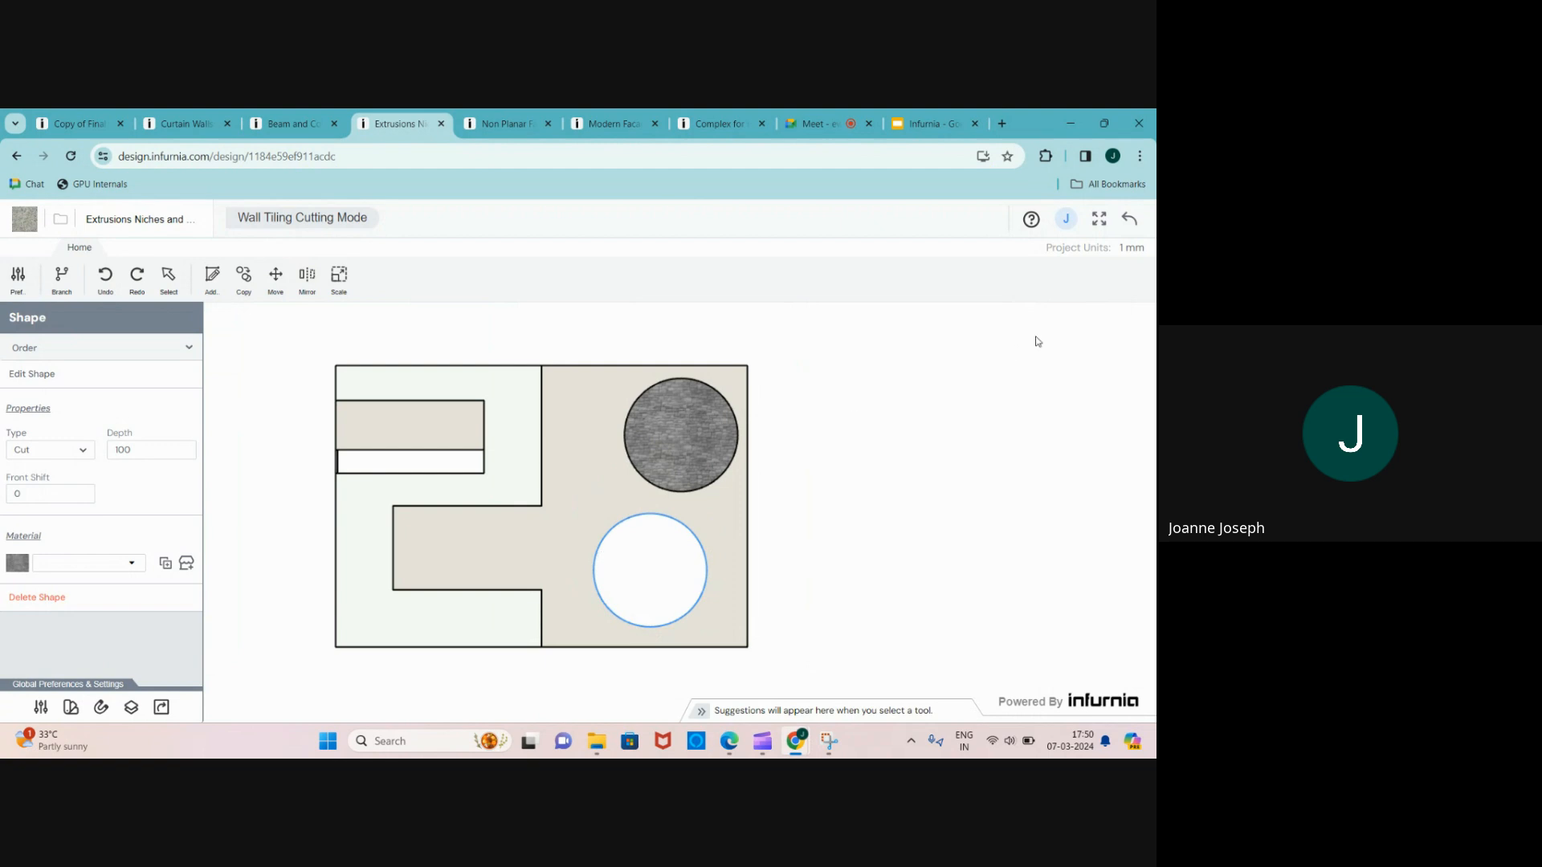
click(1129, 219)
- Examine the lower circular cut in the side wall and the slatted section of the front facade
scroll(760, 468, down, 1)
scroll(711, 609, up, 4)
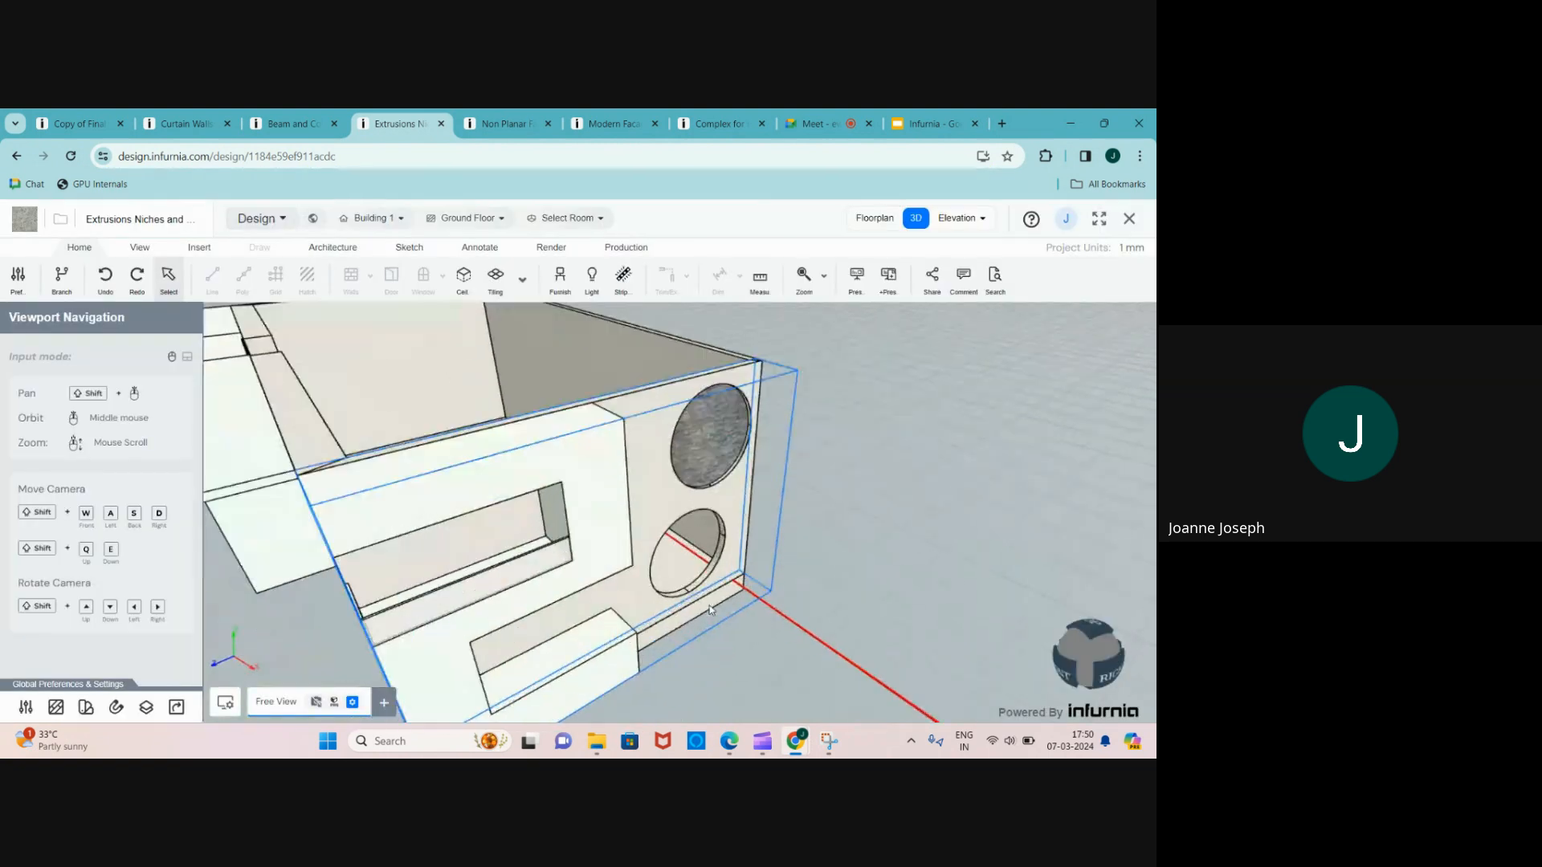
scroll(701, 564, down, 3)
scroll(681, 524, up, 3)
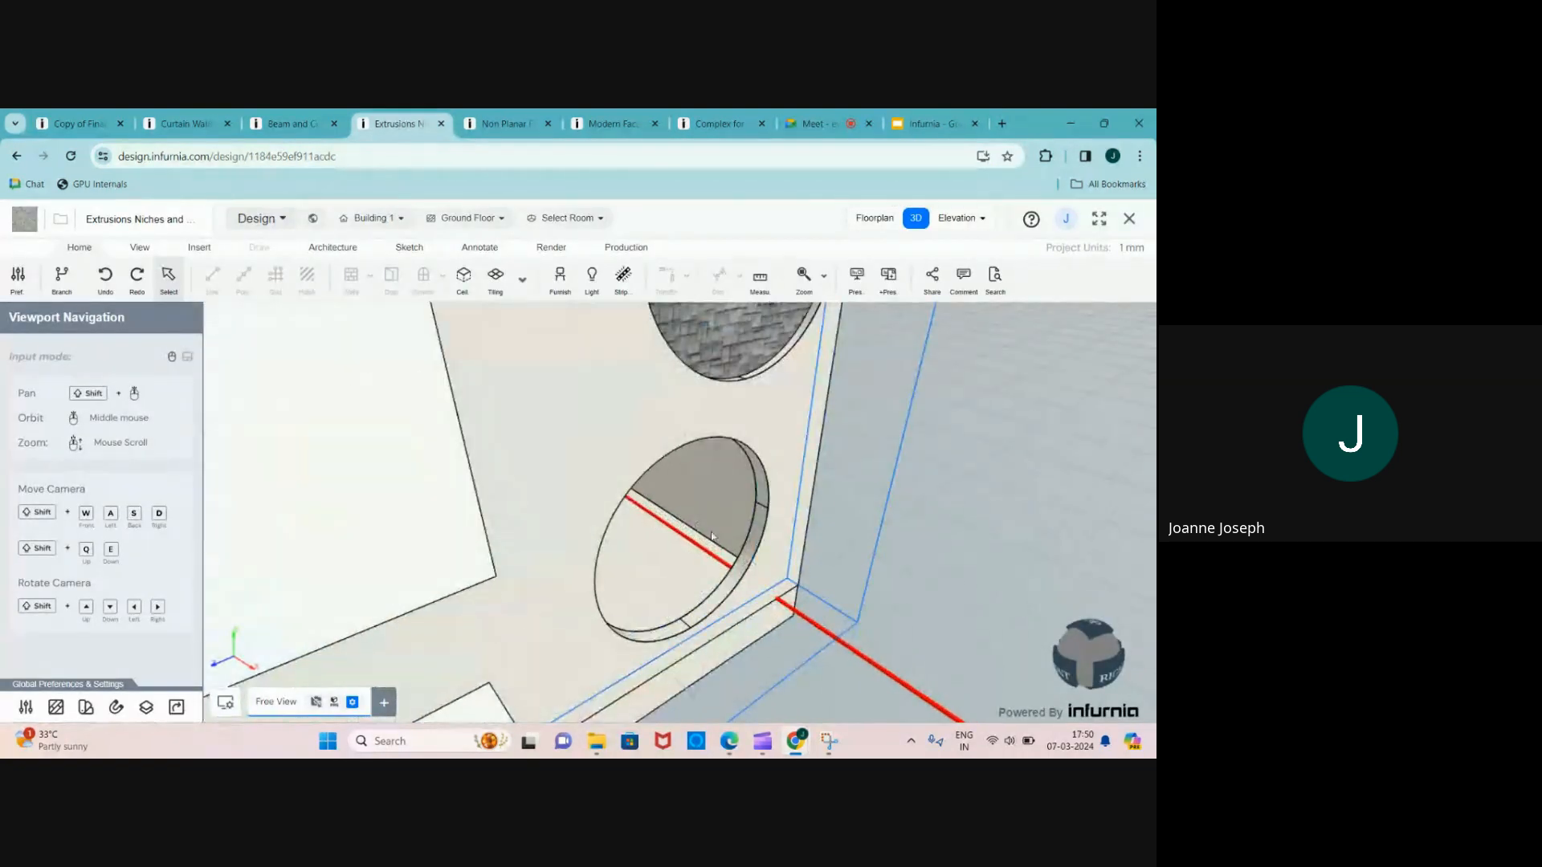
scroll(752, 566, down, 5)
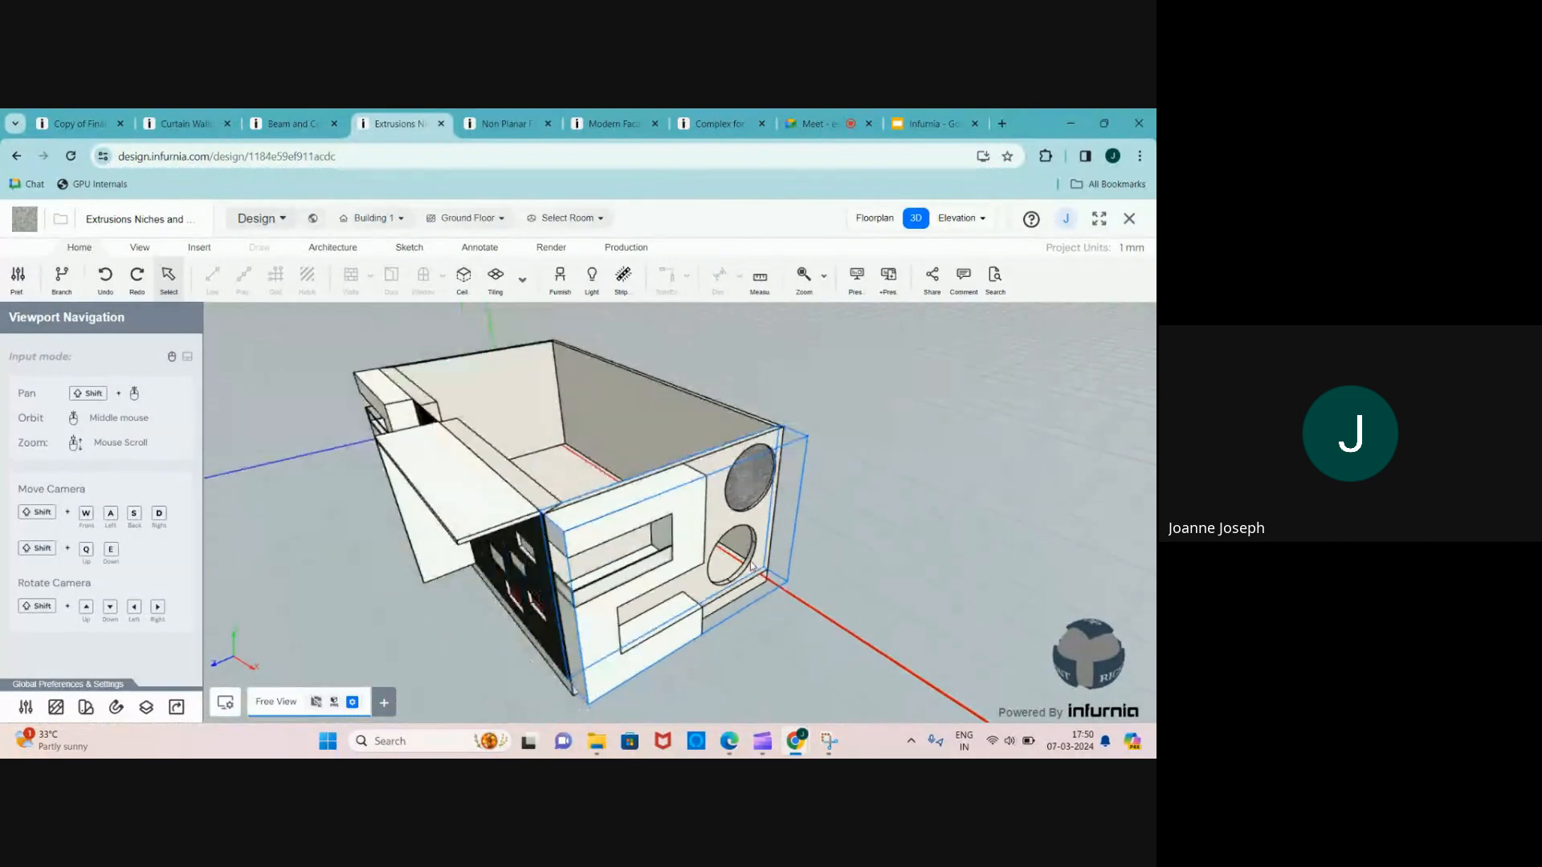
scroll(752, 566, down, 3)
middle_drag(562, 594, 673, 592)
scroll(671, 586, up, 1)
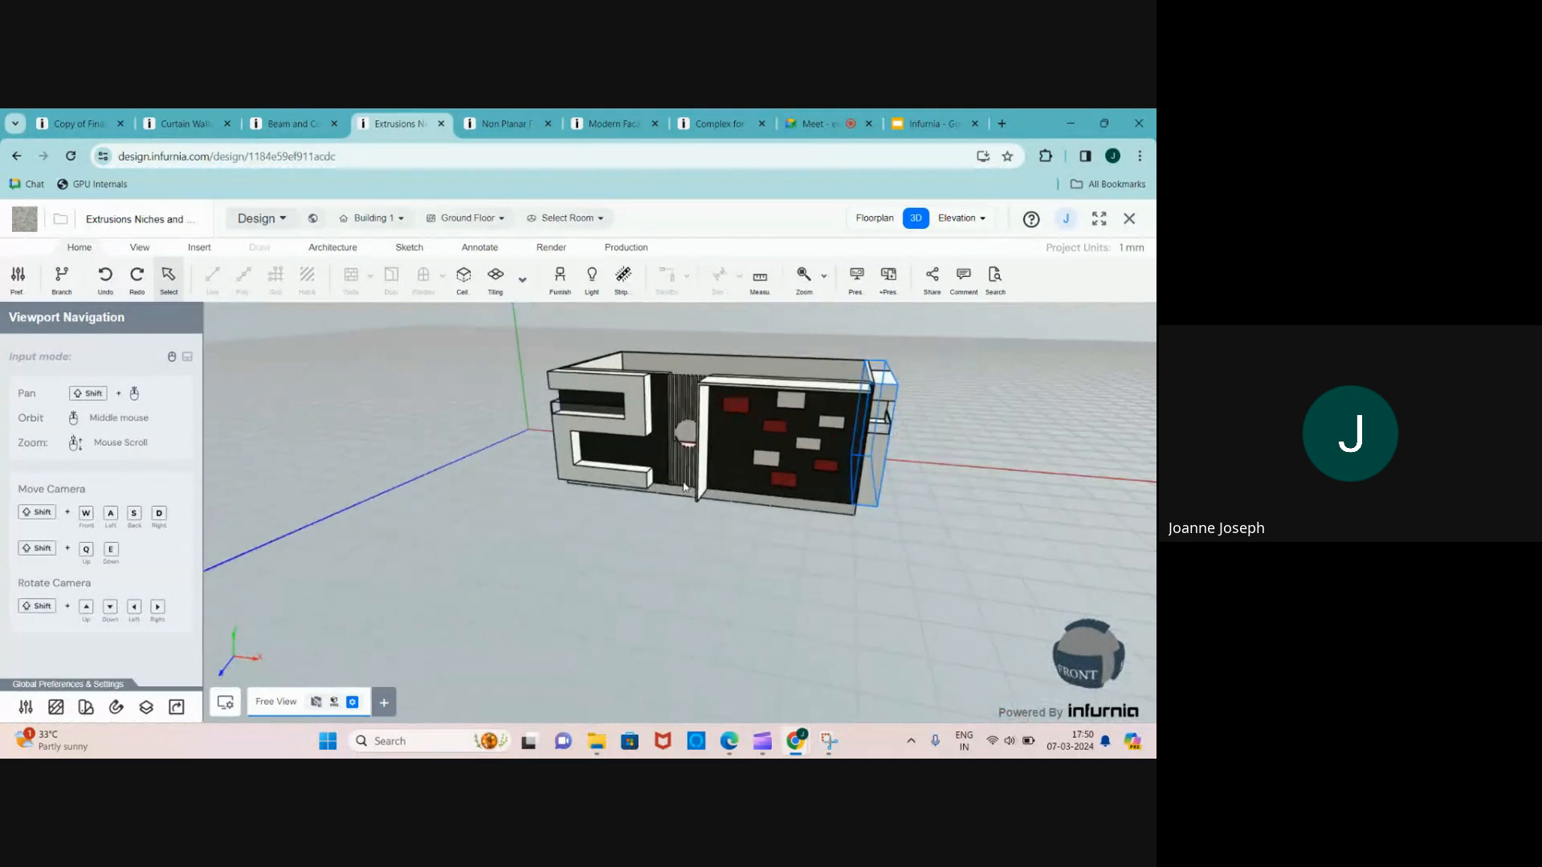
scroll(689, 414, up, 3)
scroll(689, 414, down, 1)
scroll(663, 518, up, 4)
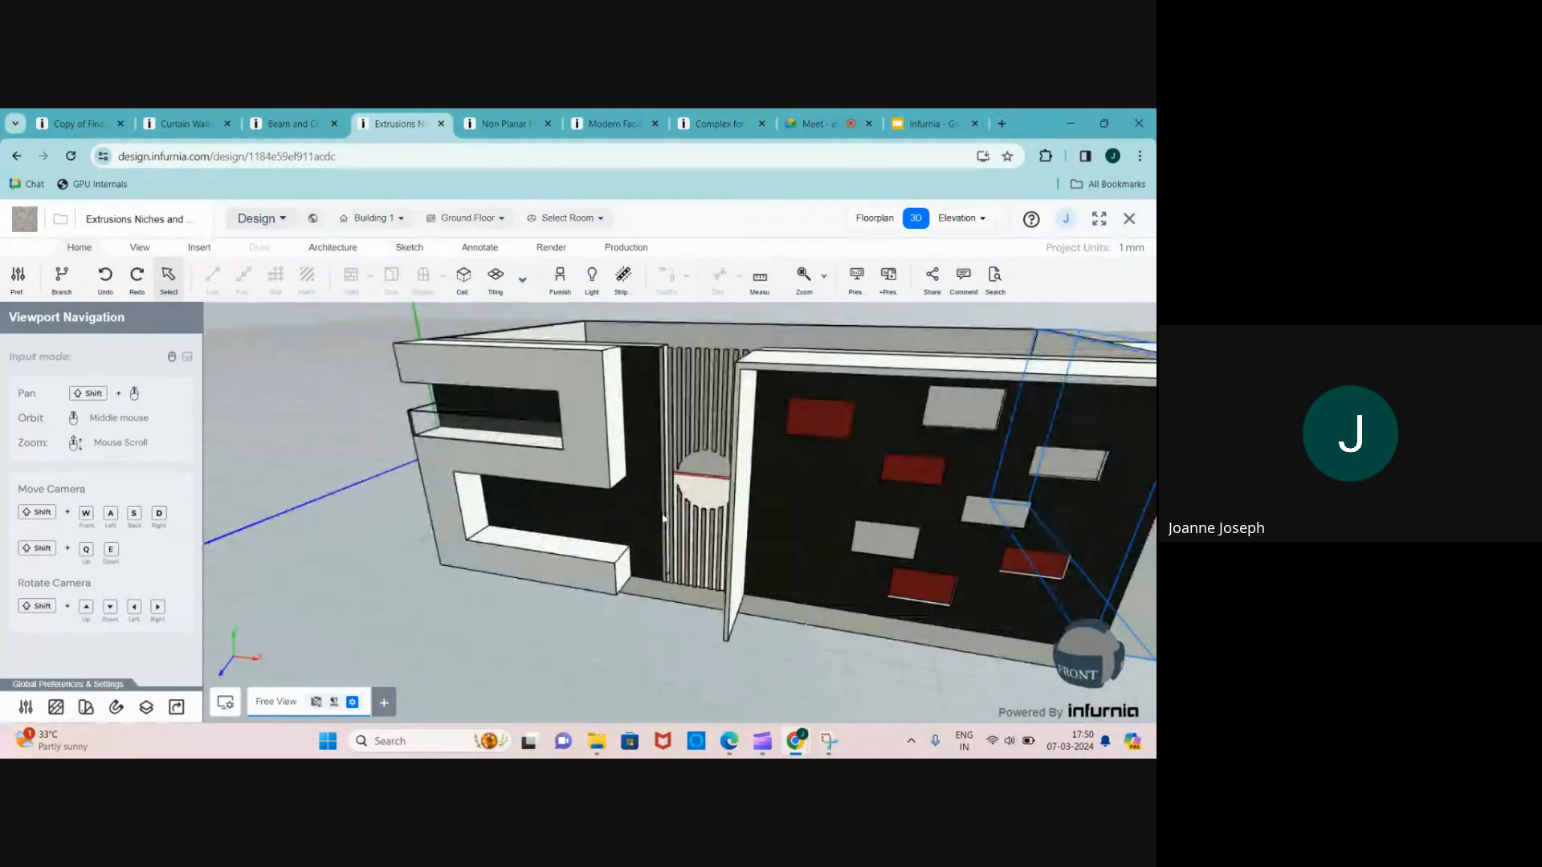
scroll(758, 619, down, 2)
scroll(764, 390, up, 3)
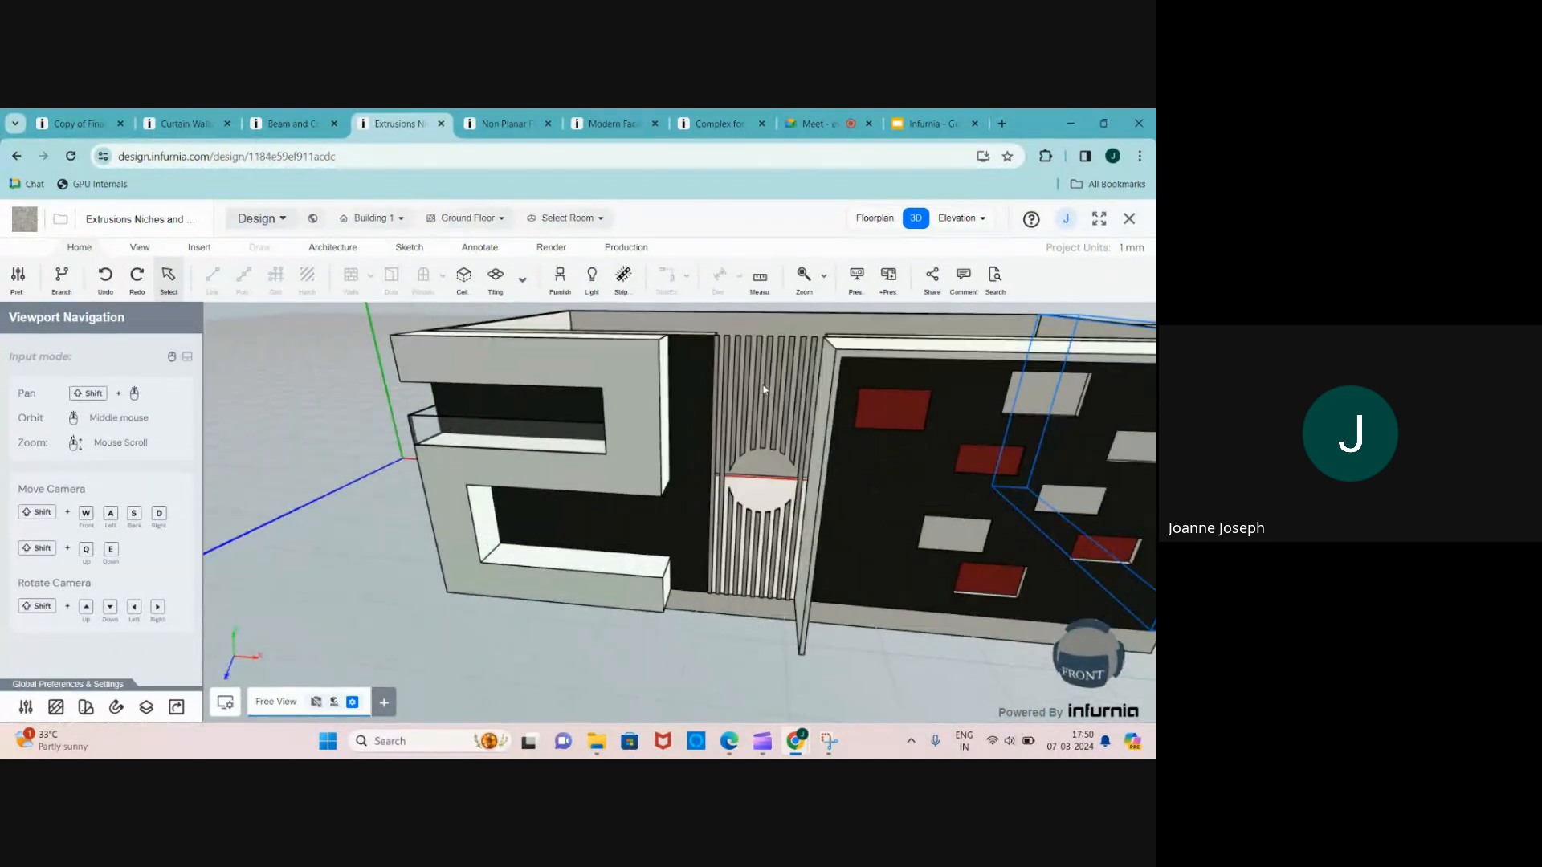
scroll(767, 375, up, 2)
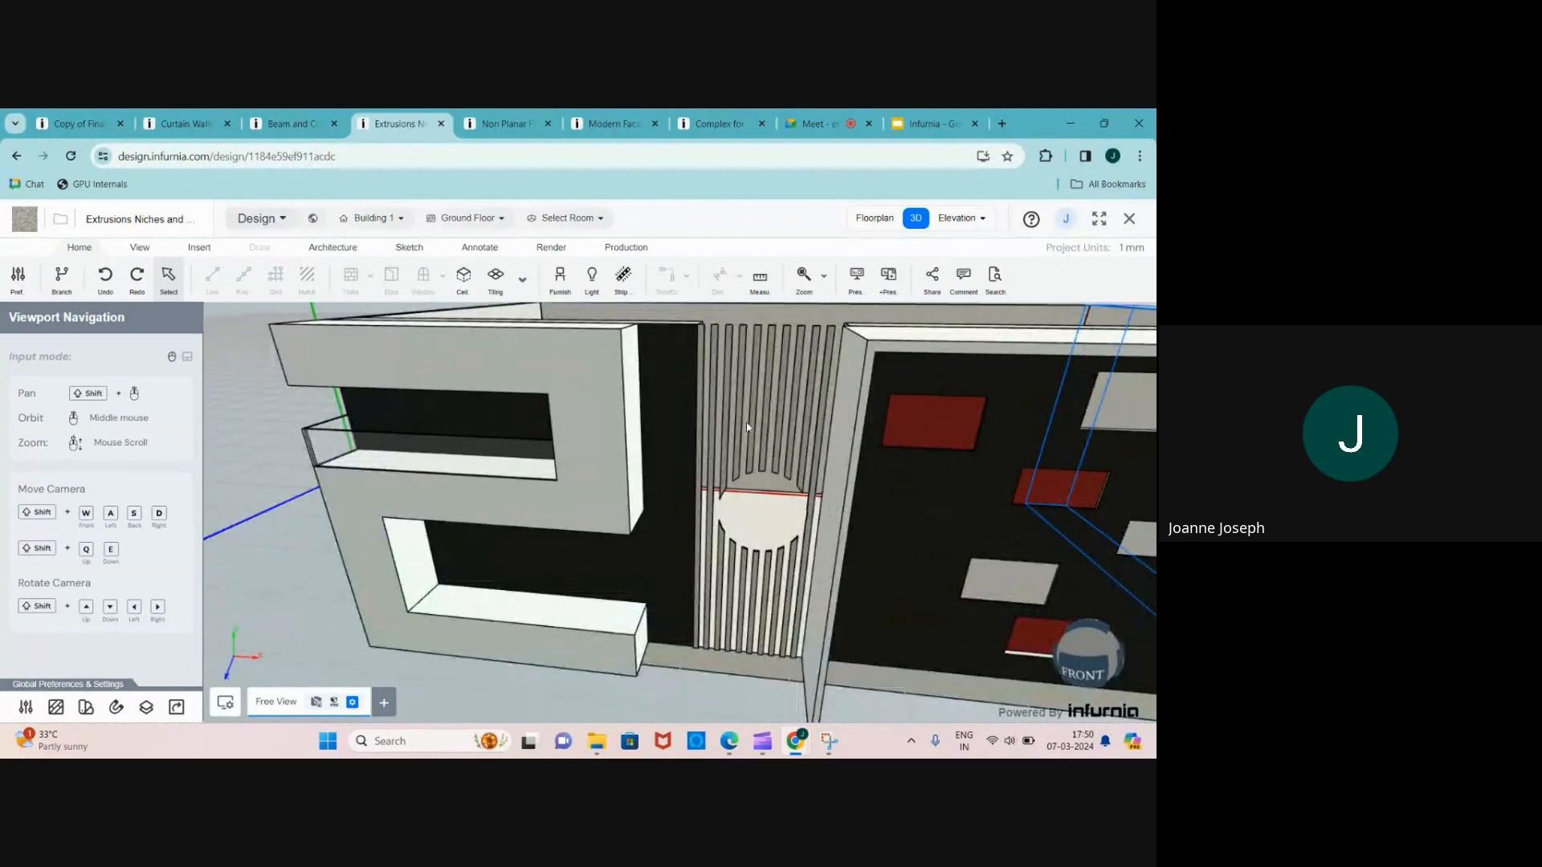
scroll(586, 590, down, 5)
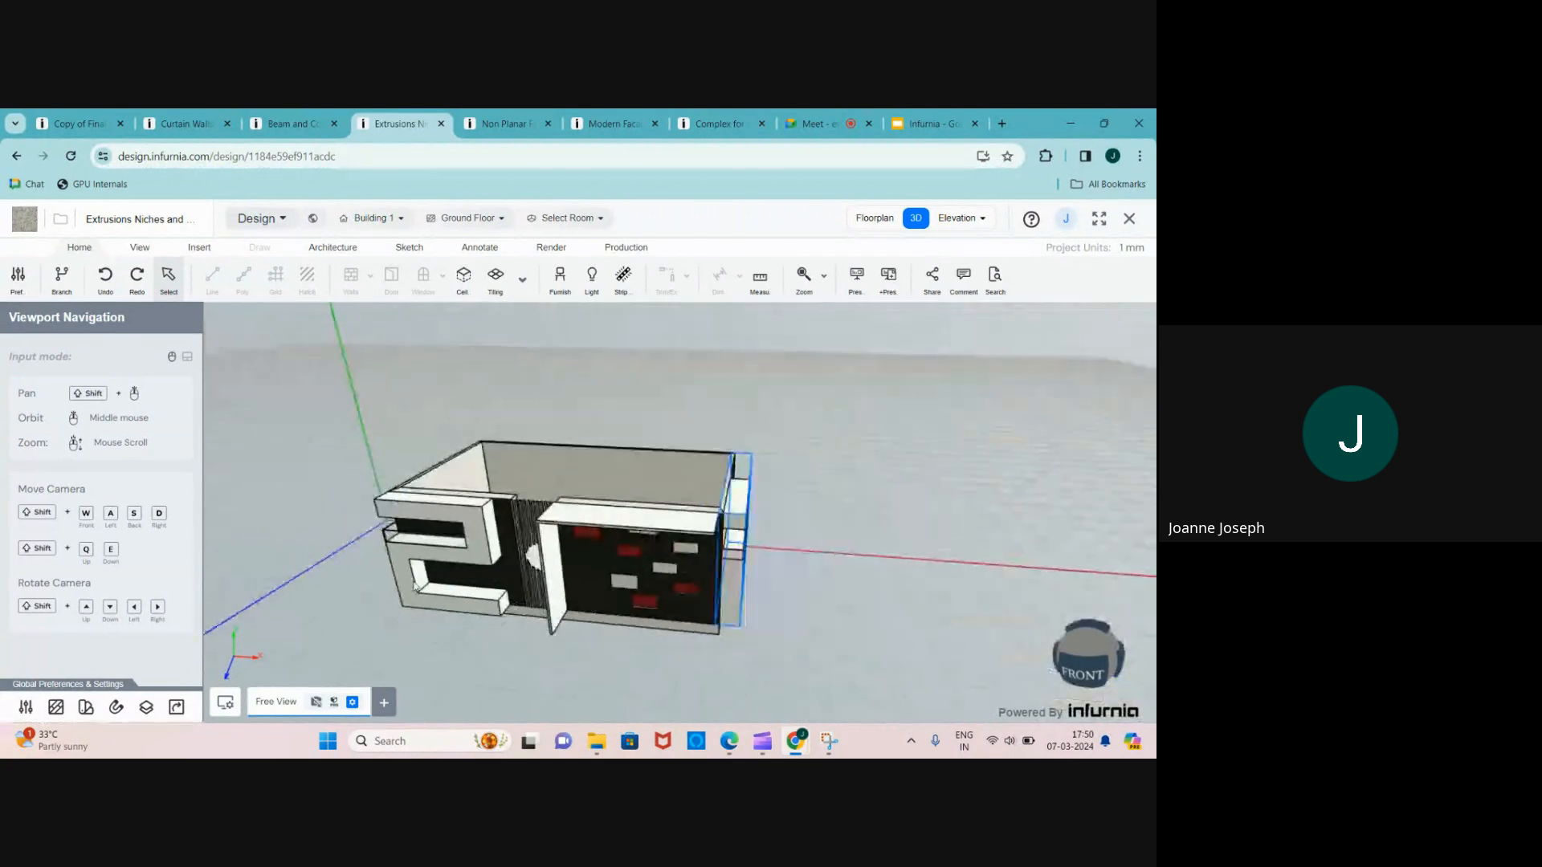
- Apply the Black finish to the long rear wall, open it in the Tiling and Cutting Tool, and return to the 3D model
middle_drag(803, 540, 405, 525)
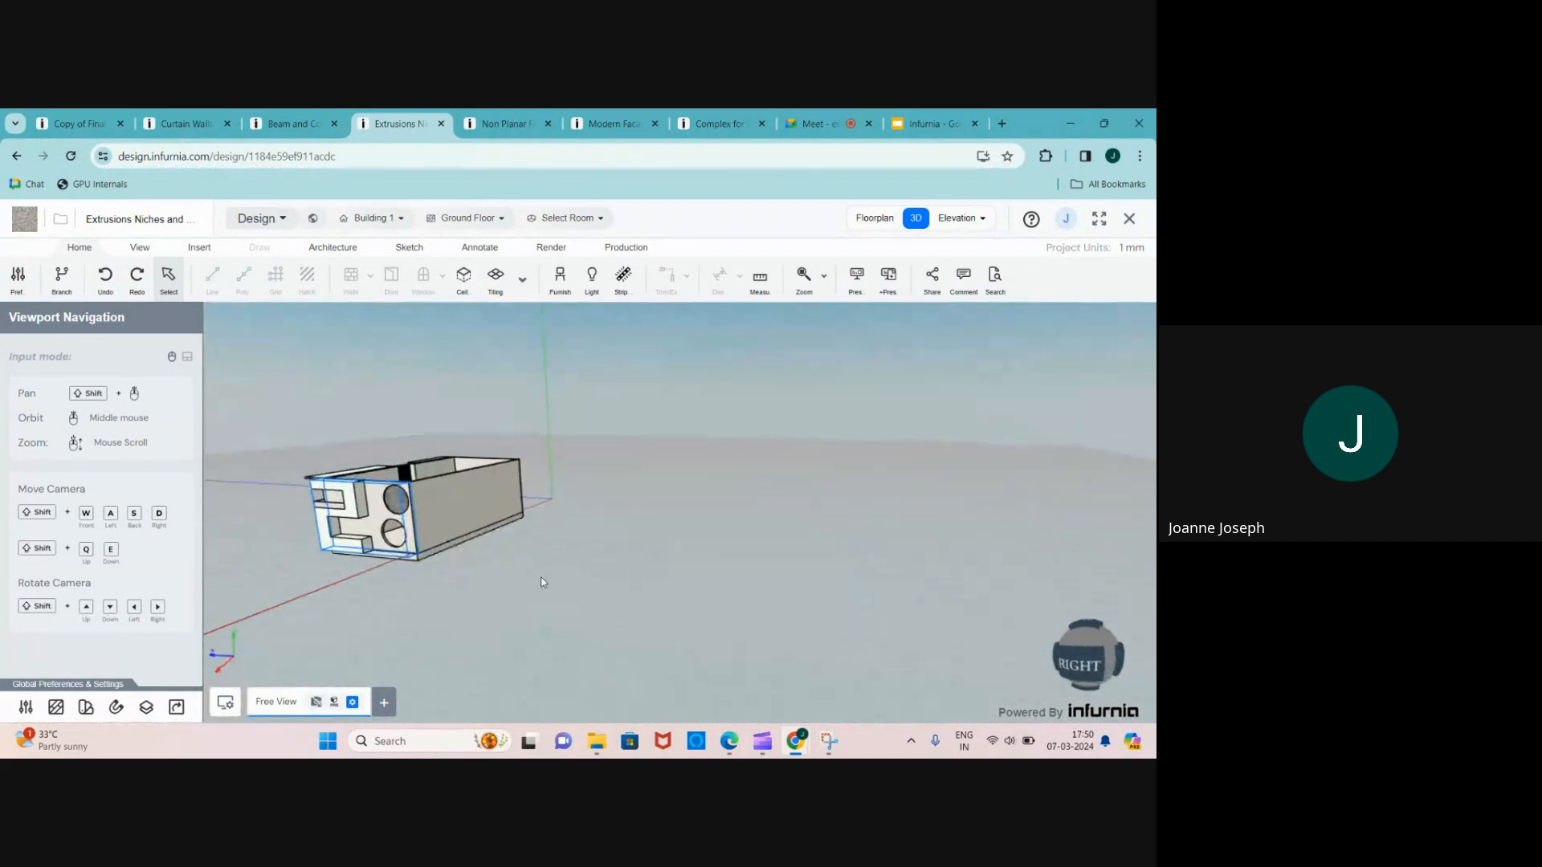
scroll(405, 524, up, 5)
click(404, 524)
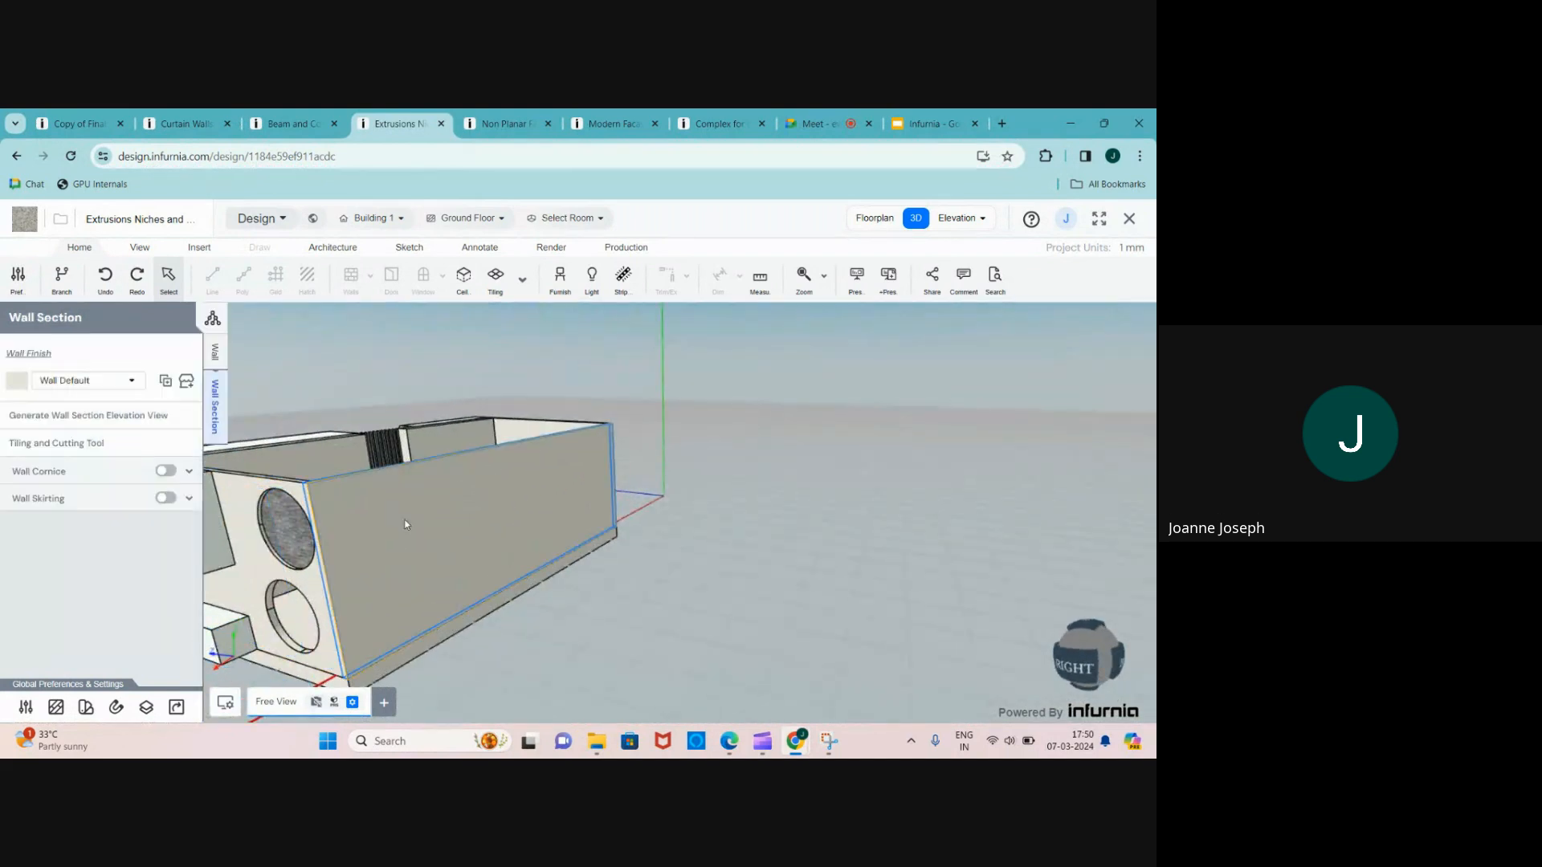
click(90, 383)
scroll(97, 402, down, 2)
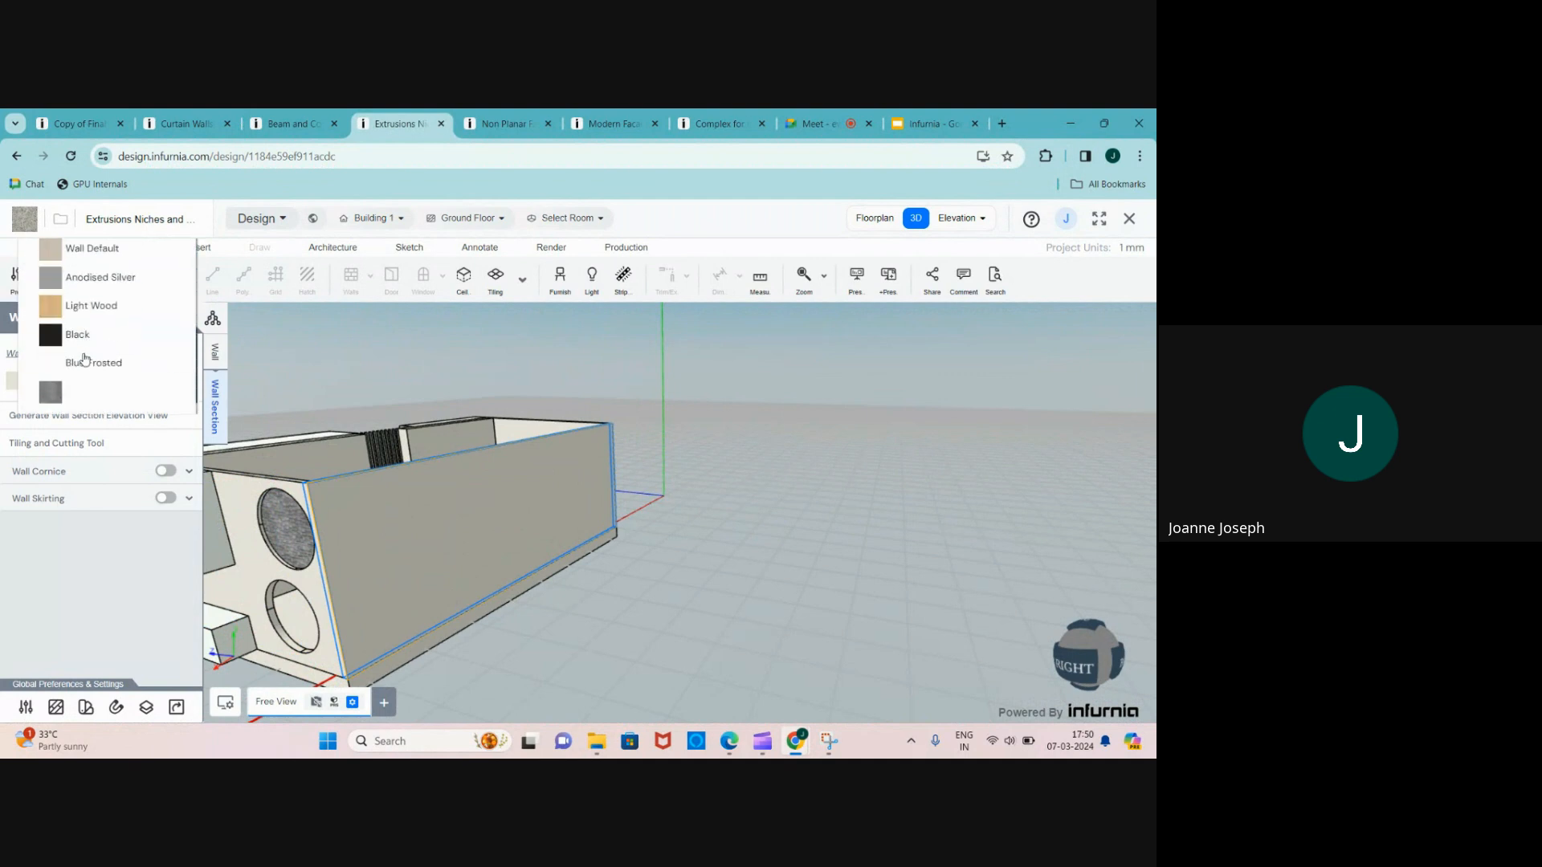
click(80, 333)
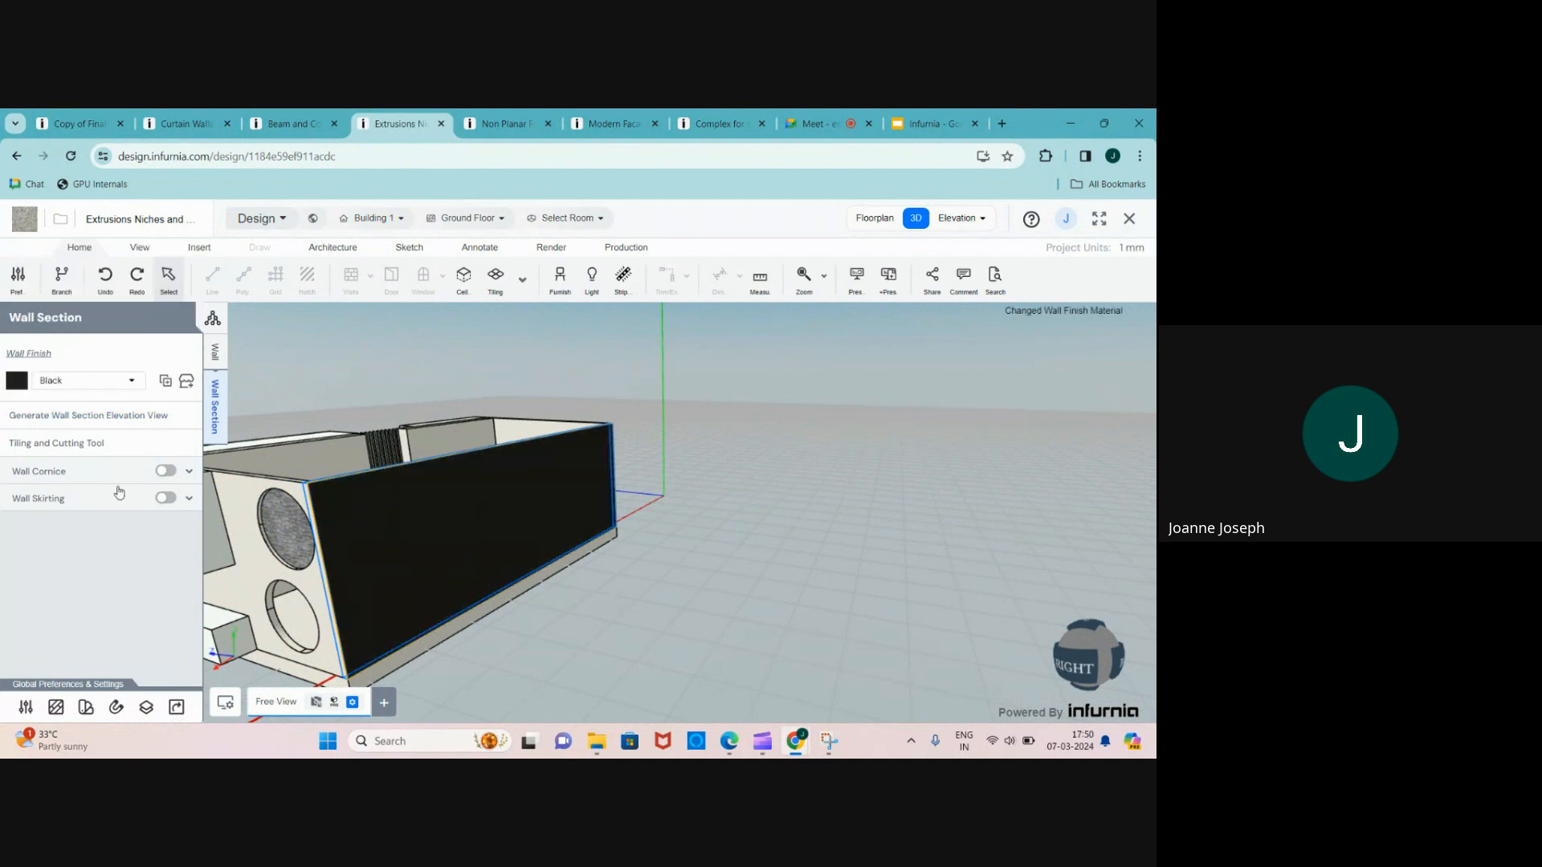
click(89, 444)
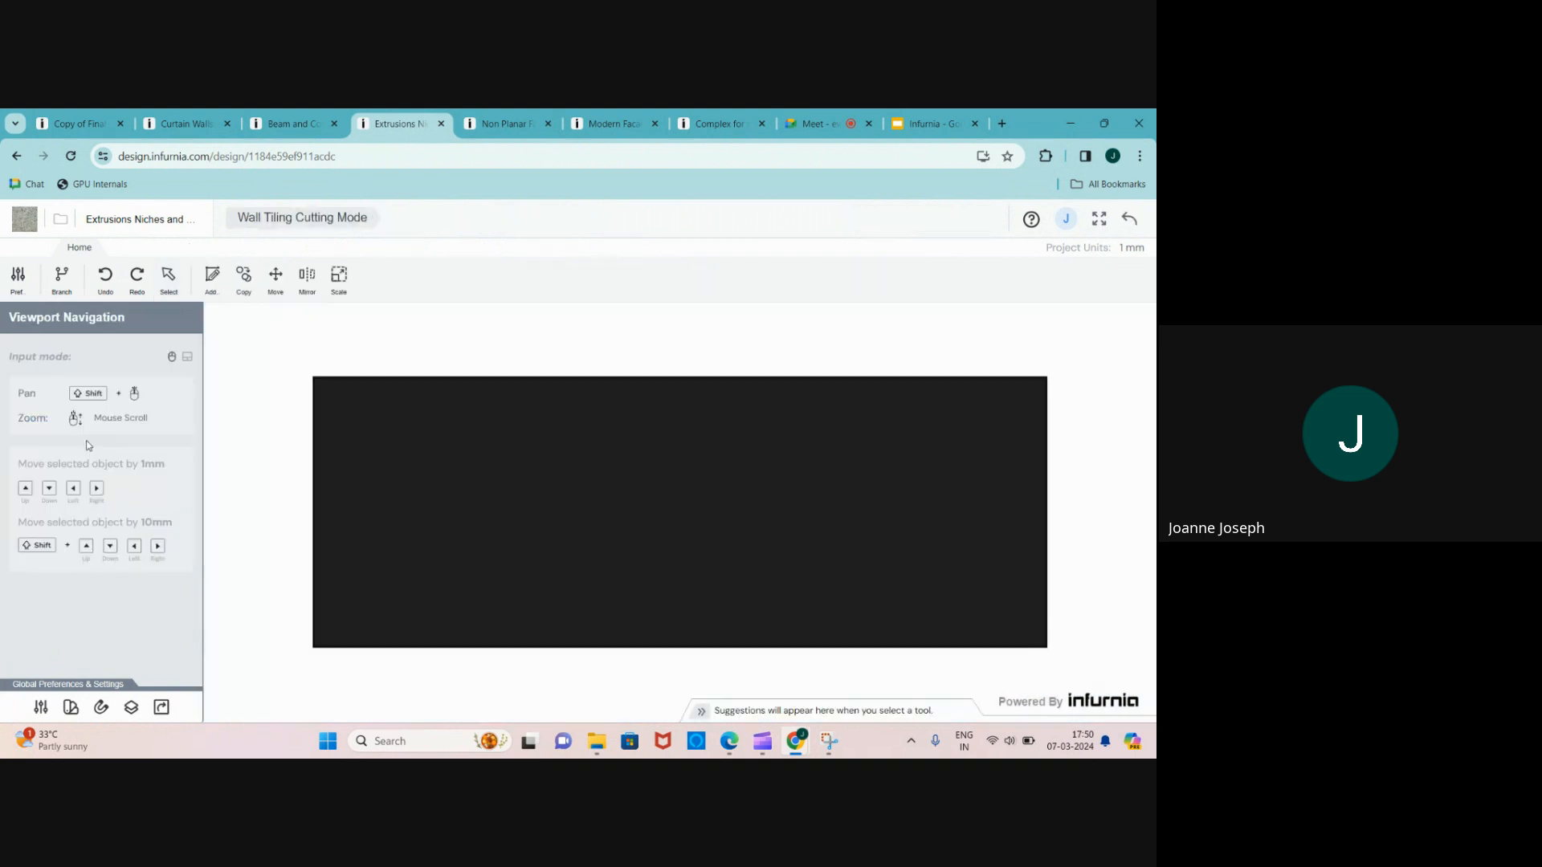
click(1128, 219)
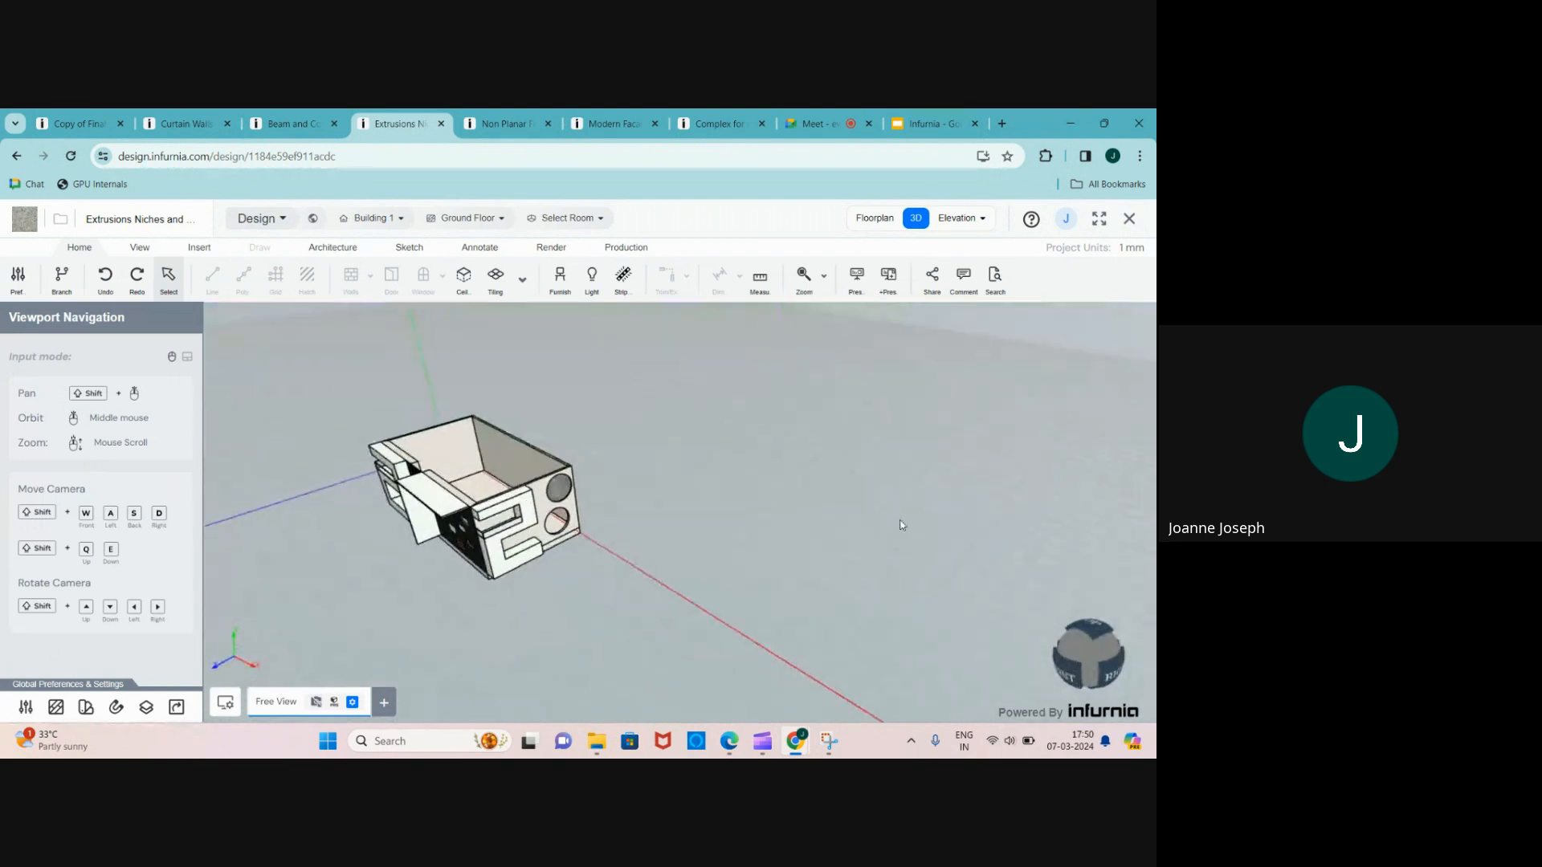
- Examine the front facade's extruded frames, vertical slats and circular element from above and up close
middle_drag(900, 526, 1029, 477)
scroll(1029, 477, down, 4)
scroll(621, 516, up, 6)
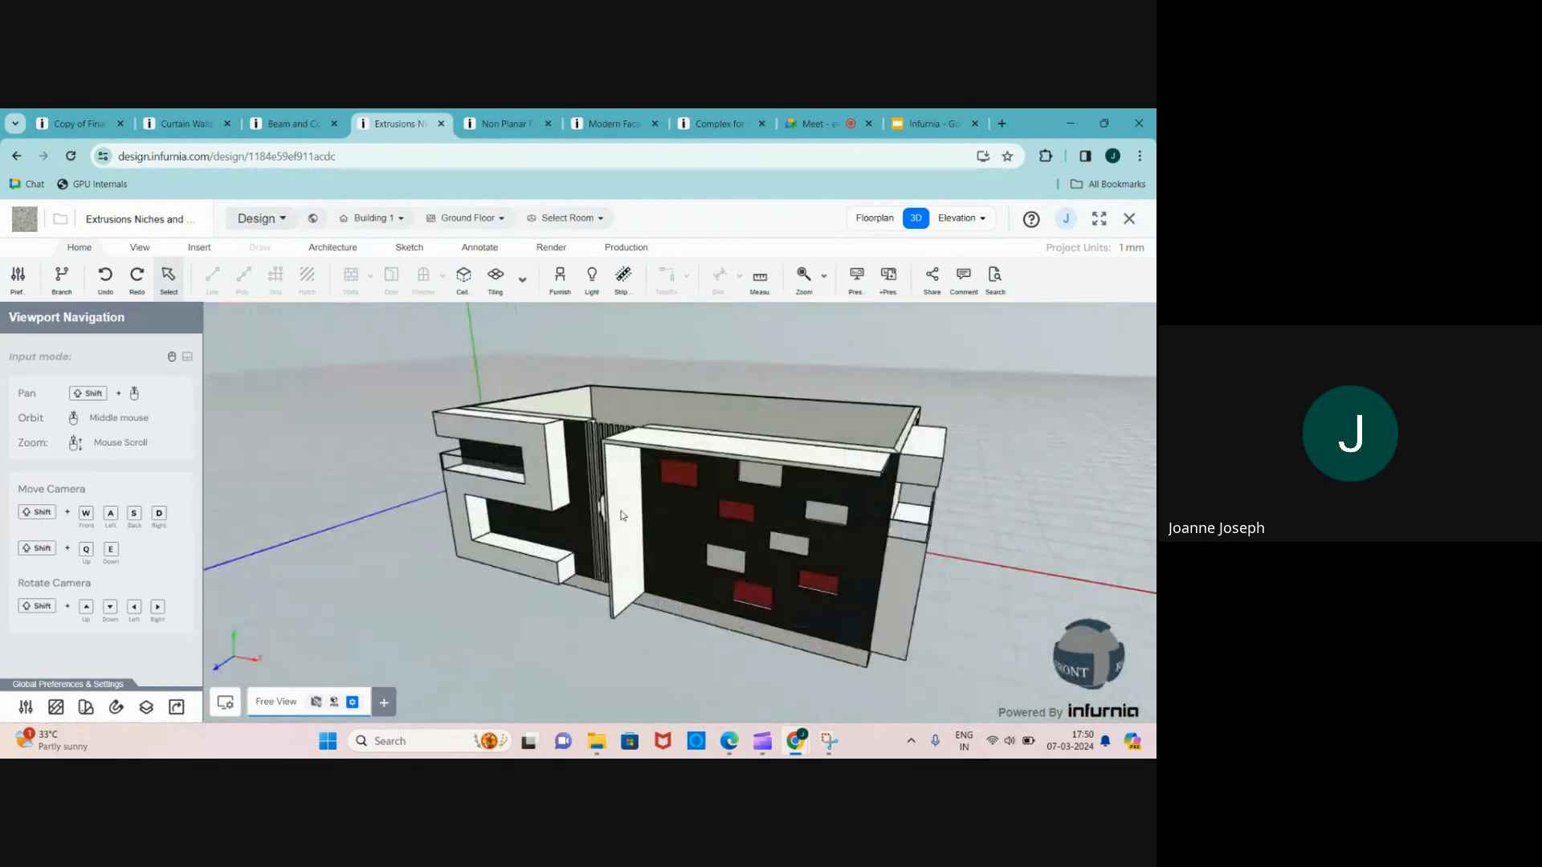
scroll(604, 483, up, 5)
scroll(592, 438, down, 3)
middle_drag(592, 439, 610, 465)
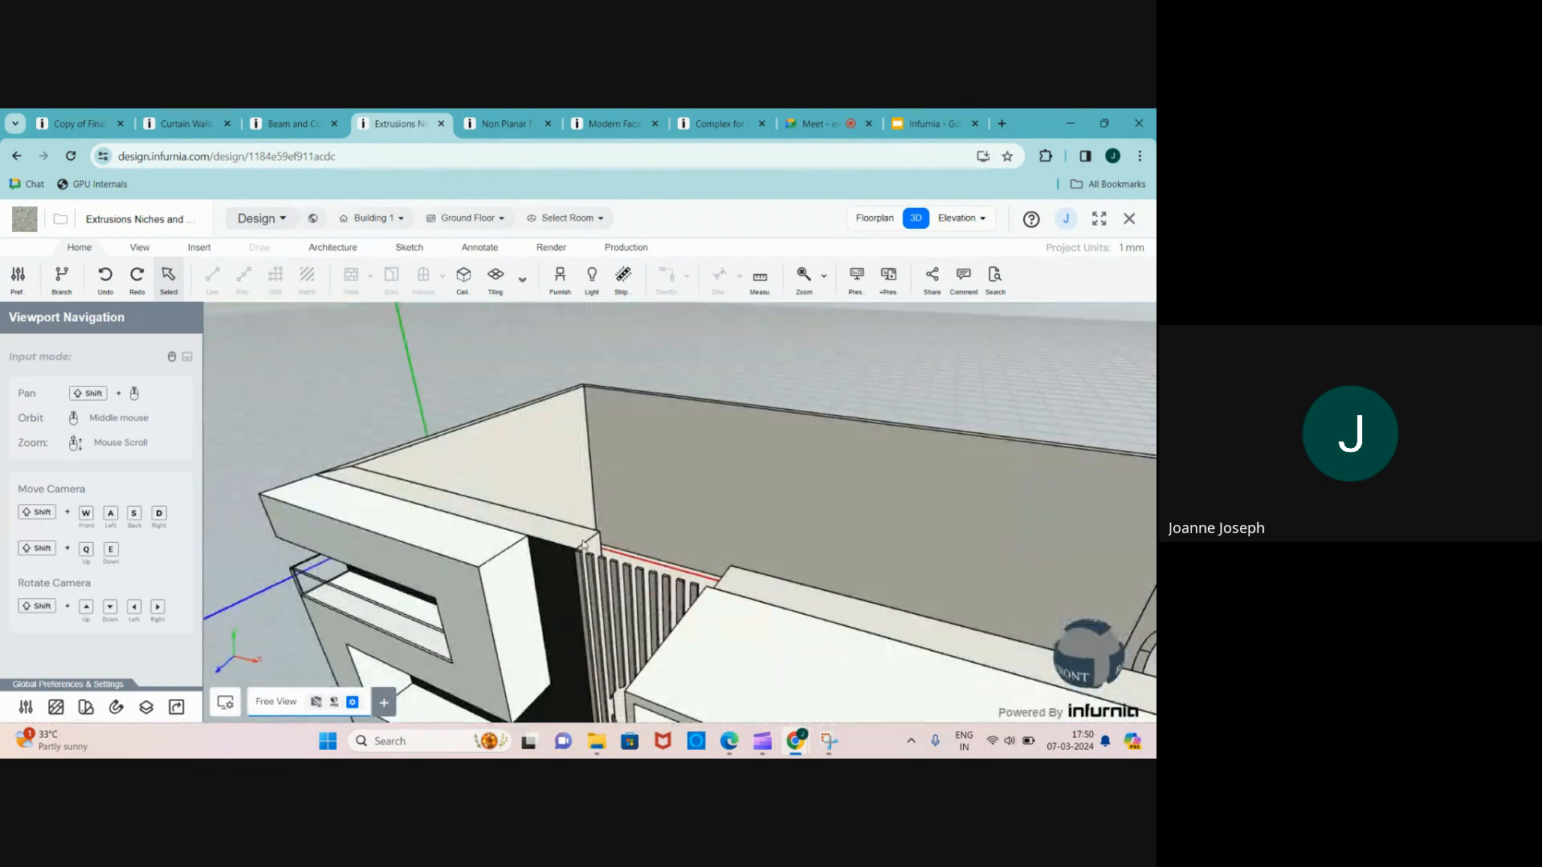
scroll(740, 502, down, 3)
scroll(647, 633, up, 4)
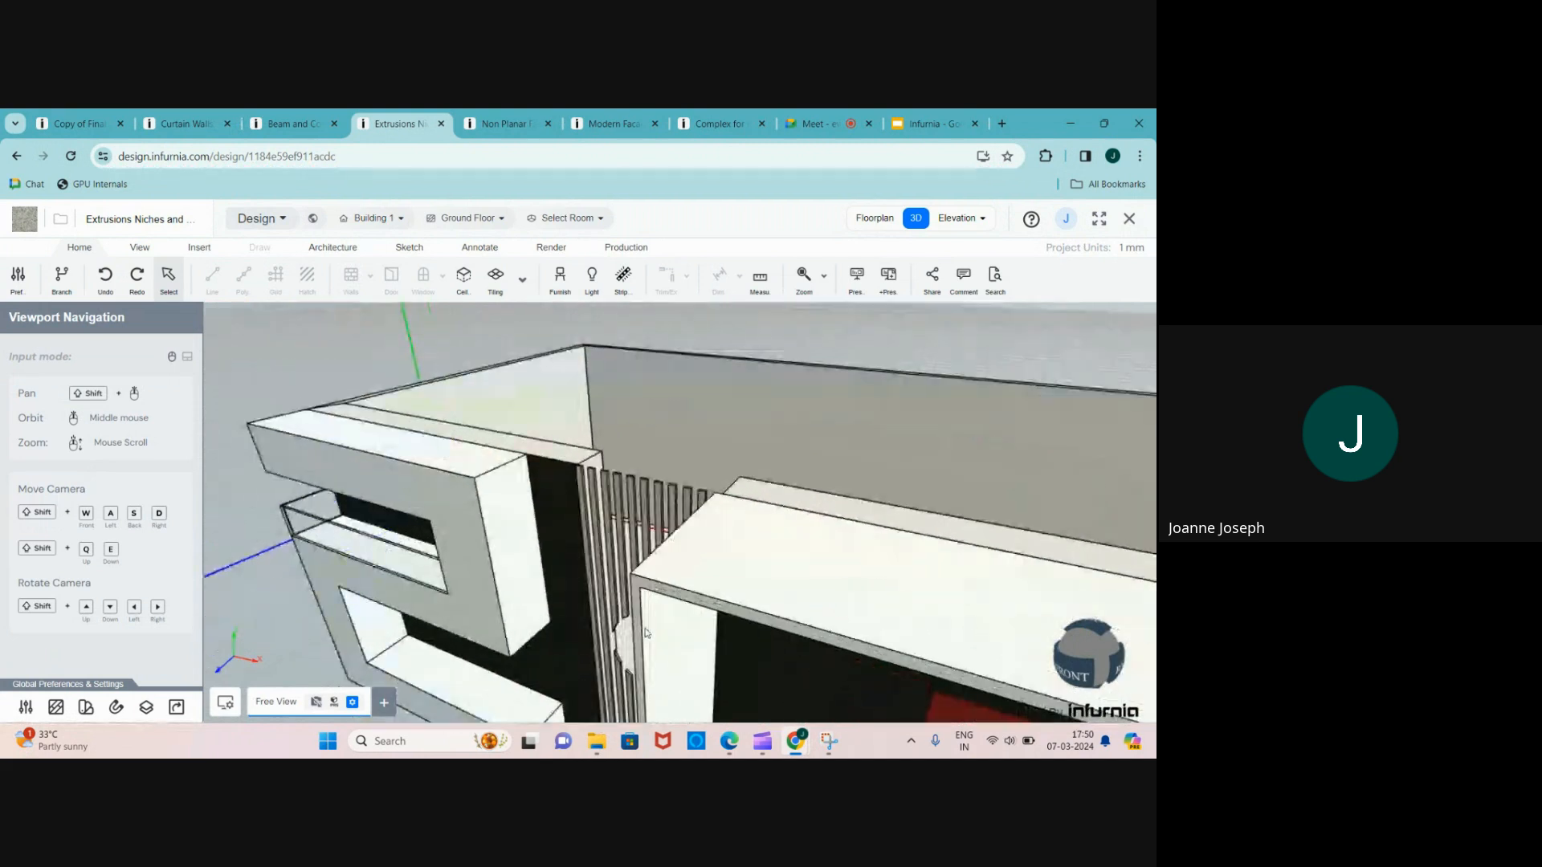
scroll(578, 490, up, 2)
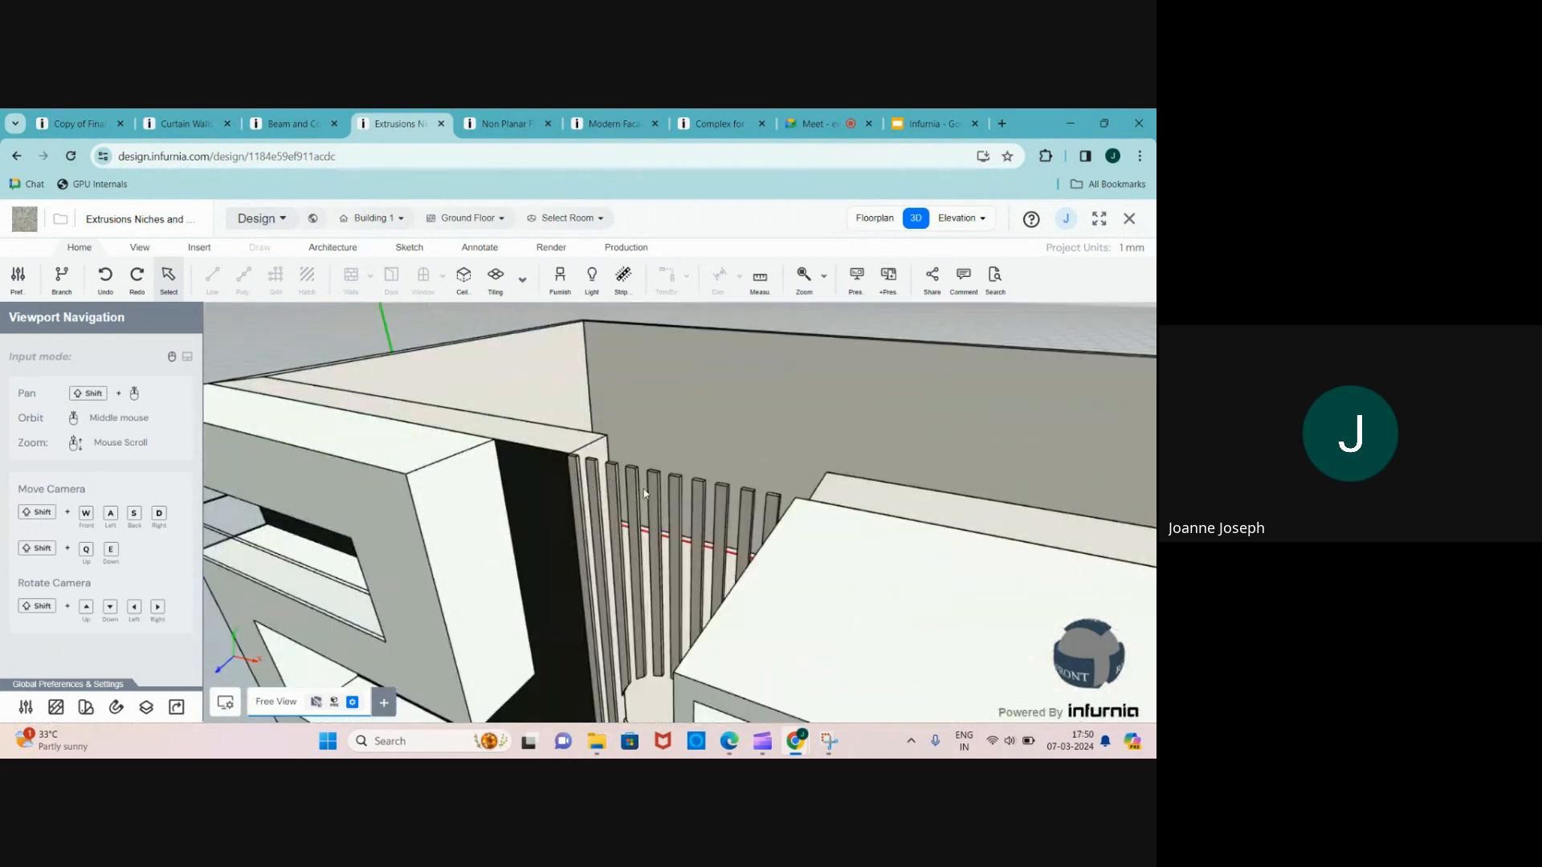
middle_drag(644, 493, 652, 581)
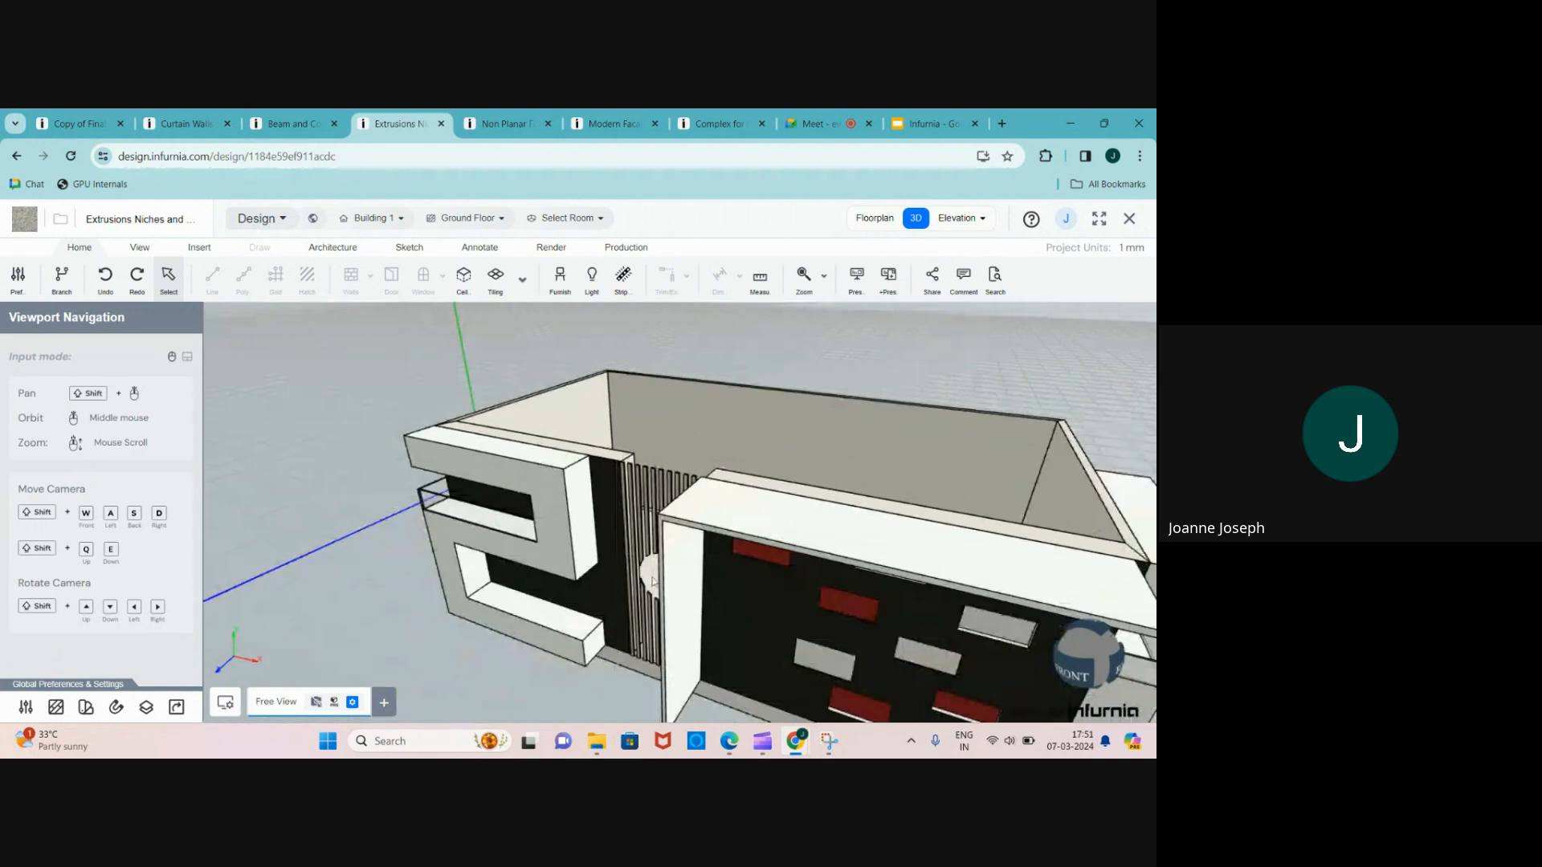
scroll(677, 589, up, 4)
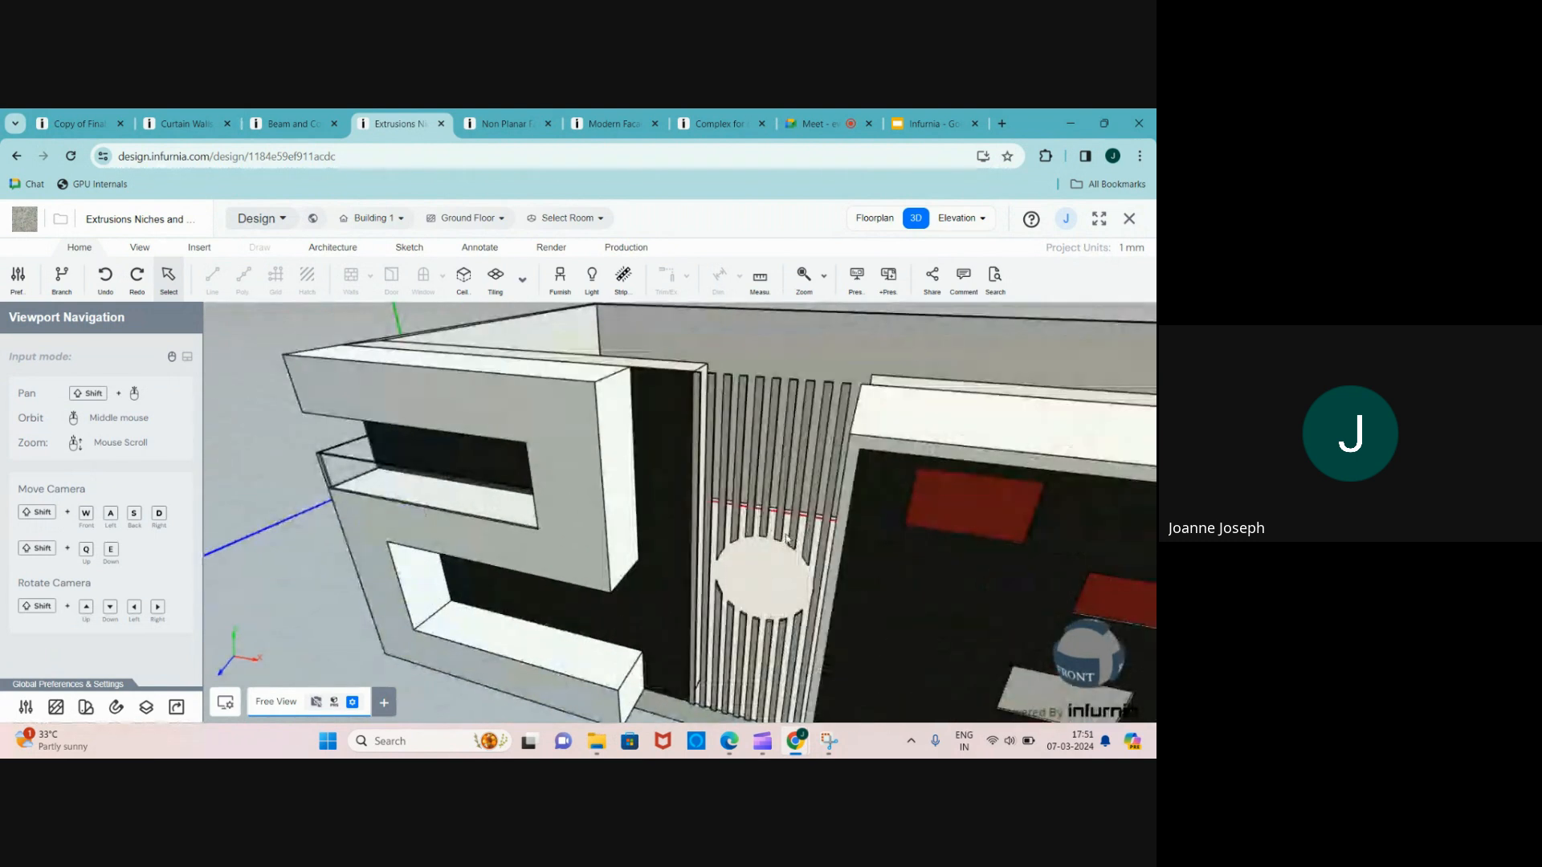
scroll(691, 586, down, 5)
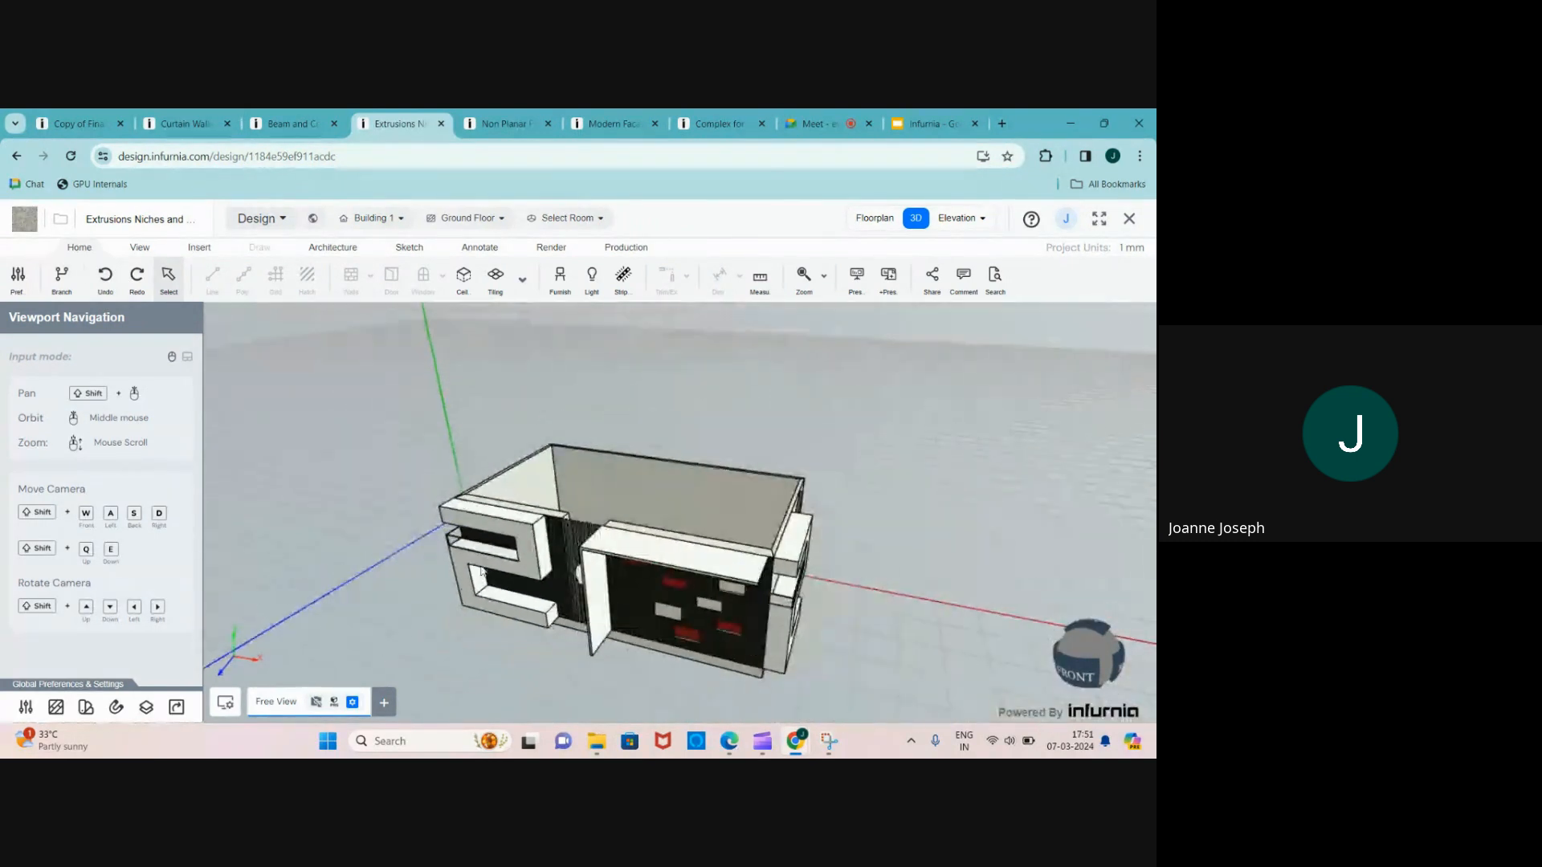
scroll(579, 568, up, 5)
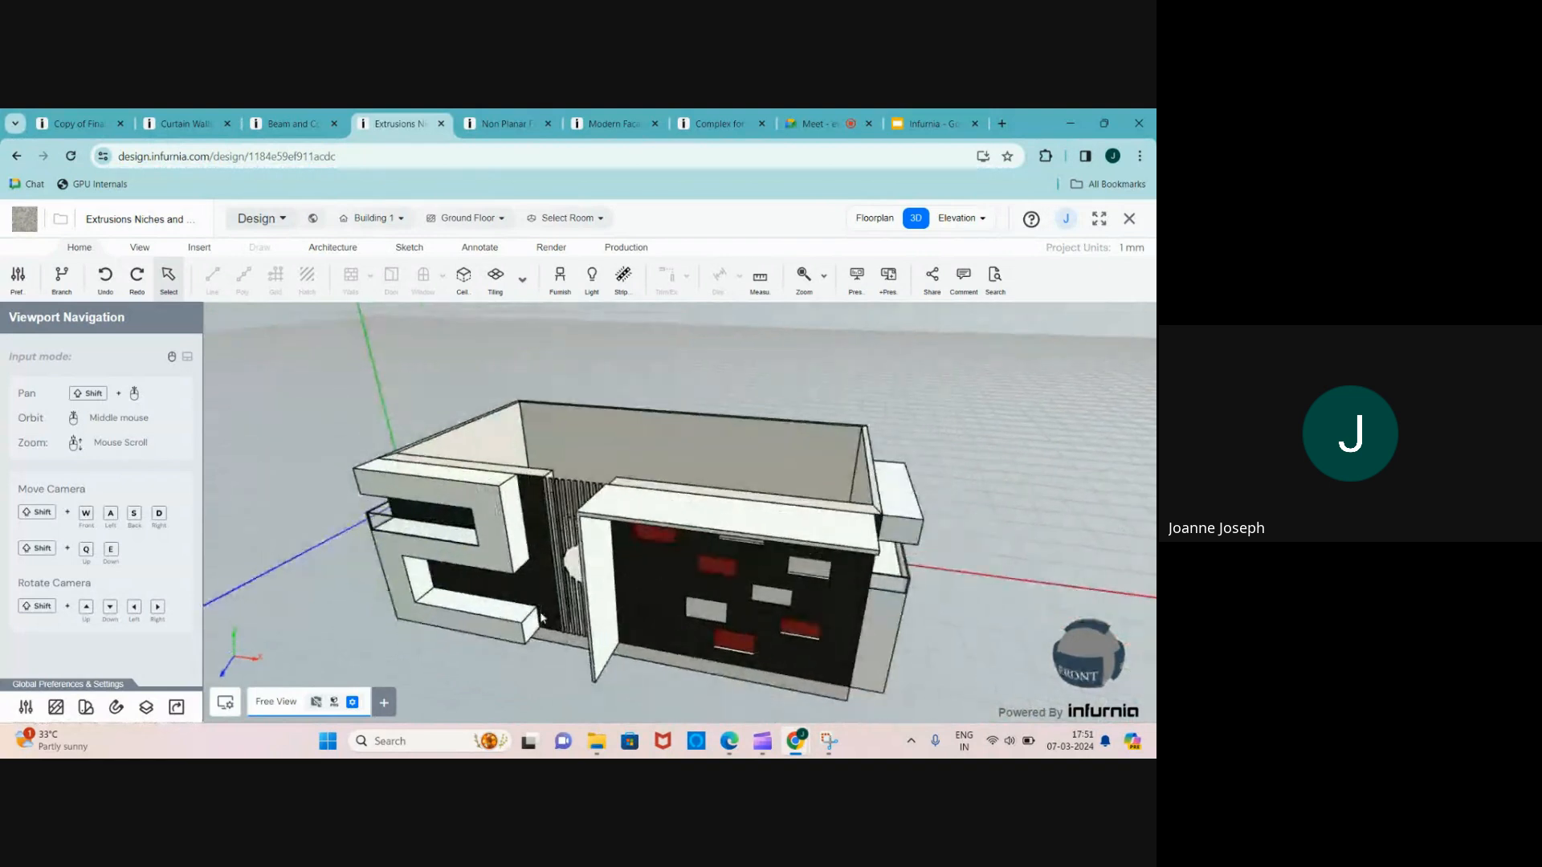
scroll(578, 569, up, 2)
scroll(591, 472, up, 2)
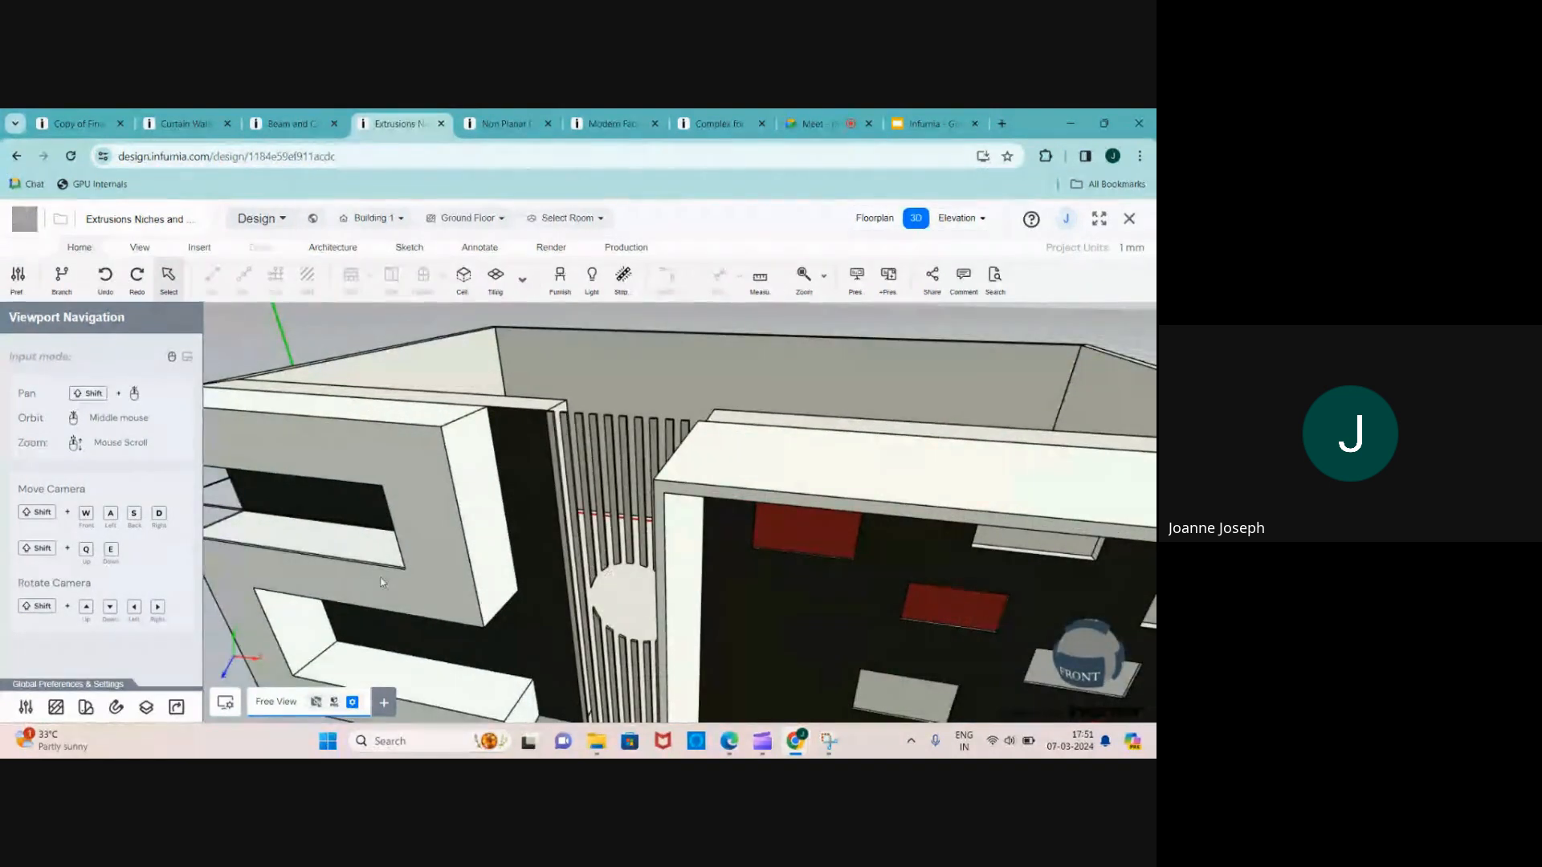
- Open the long black rear wall in the Tiling and Cutting Tool
scroll(382, 583, down, 3)
scroll(383, 582, down, 4)
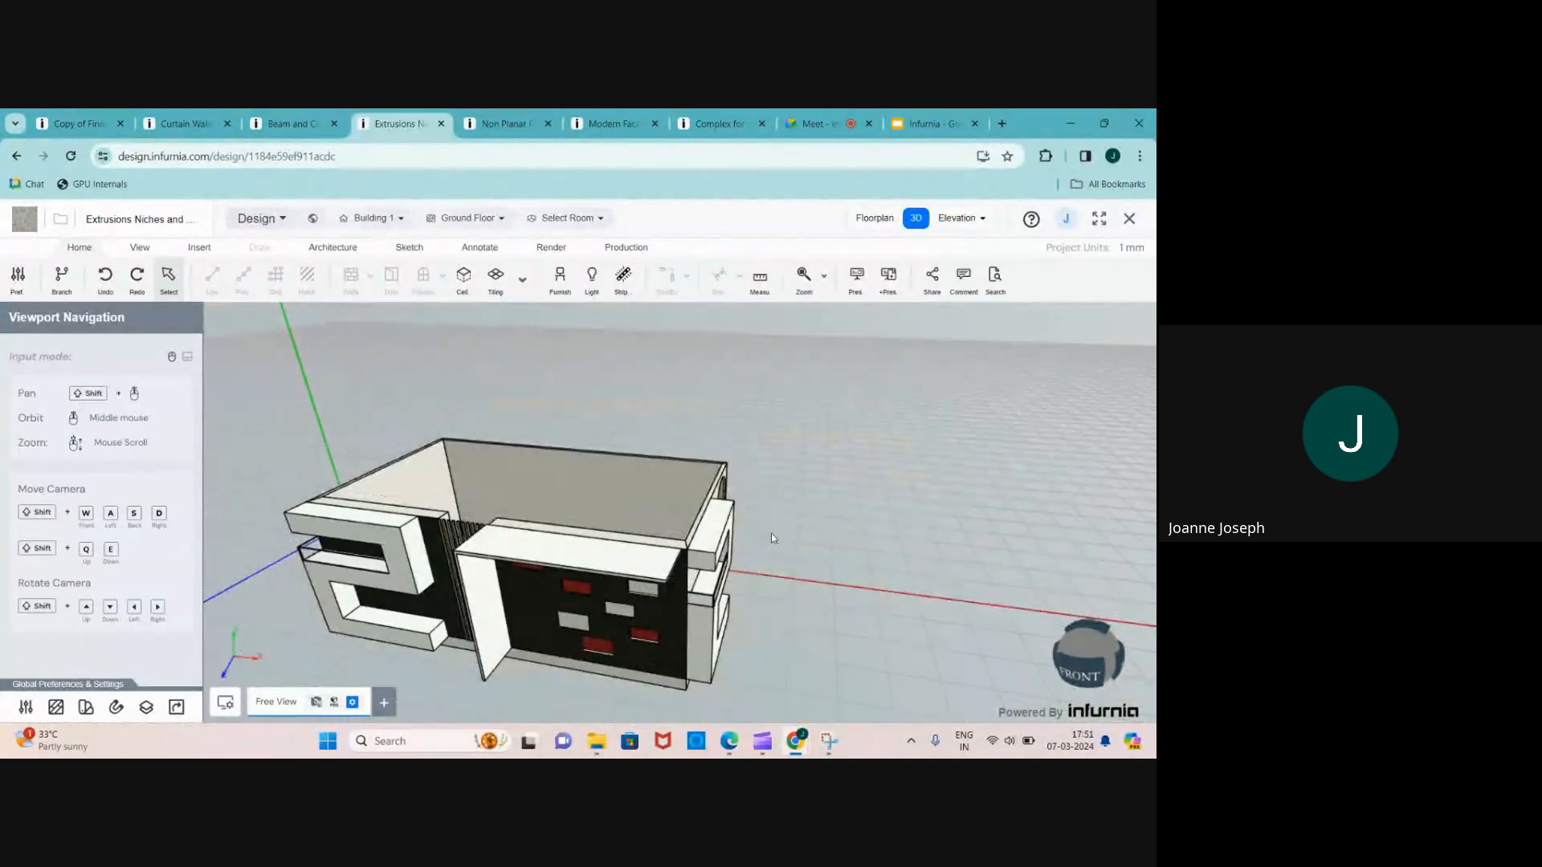
middle_drag(771, 534, 546, 490)
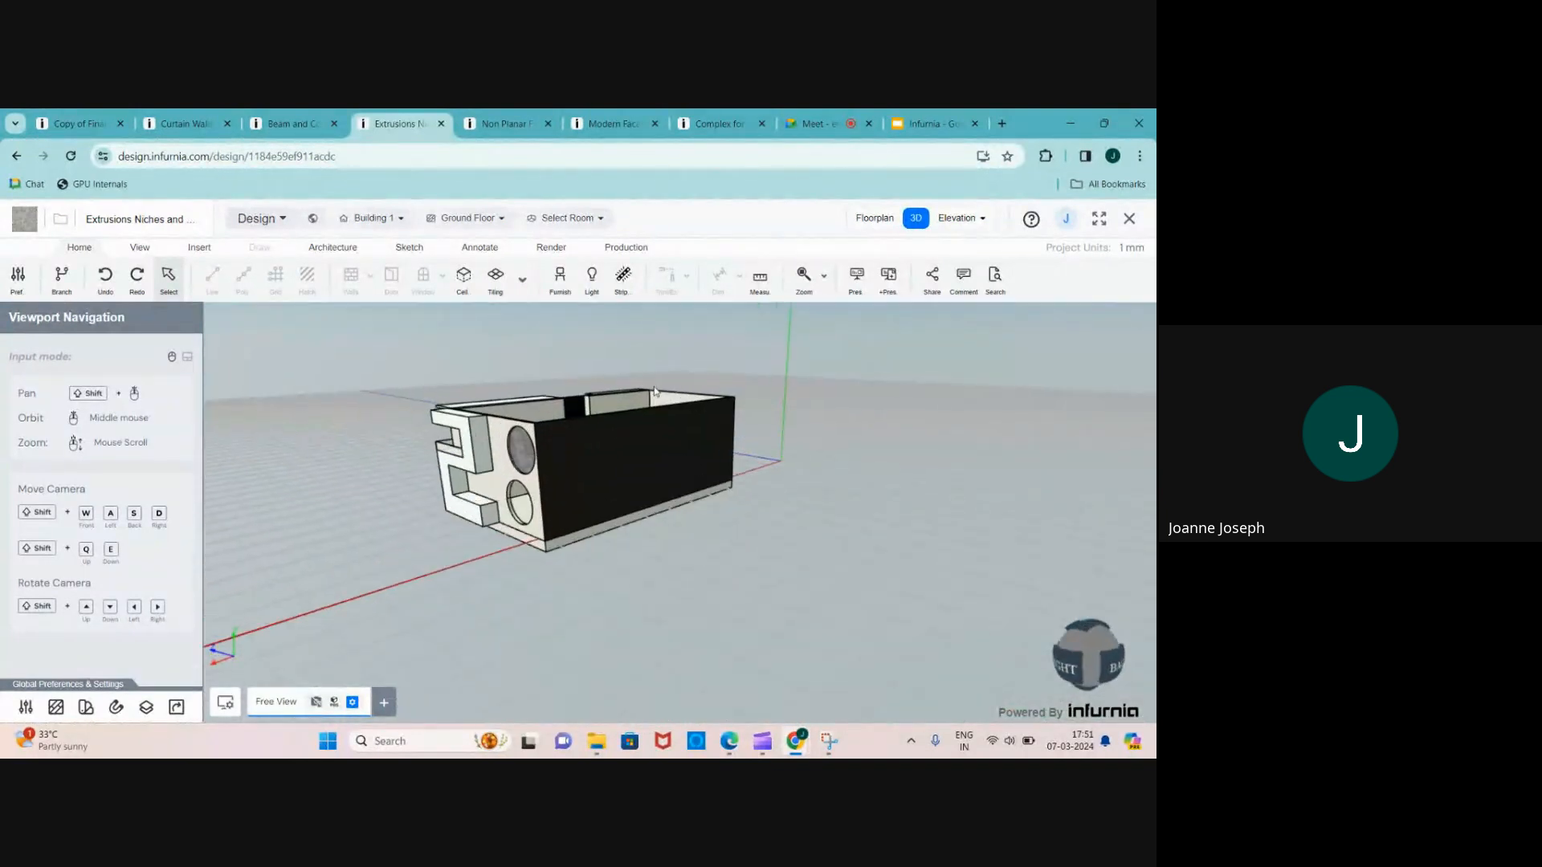
scroll(625, 455, up, 4)
click(625, 461)
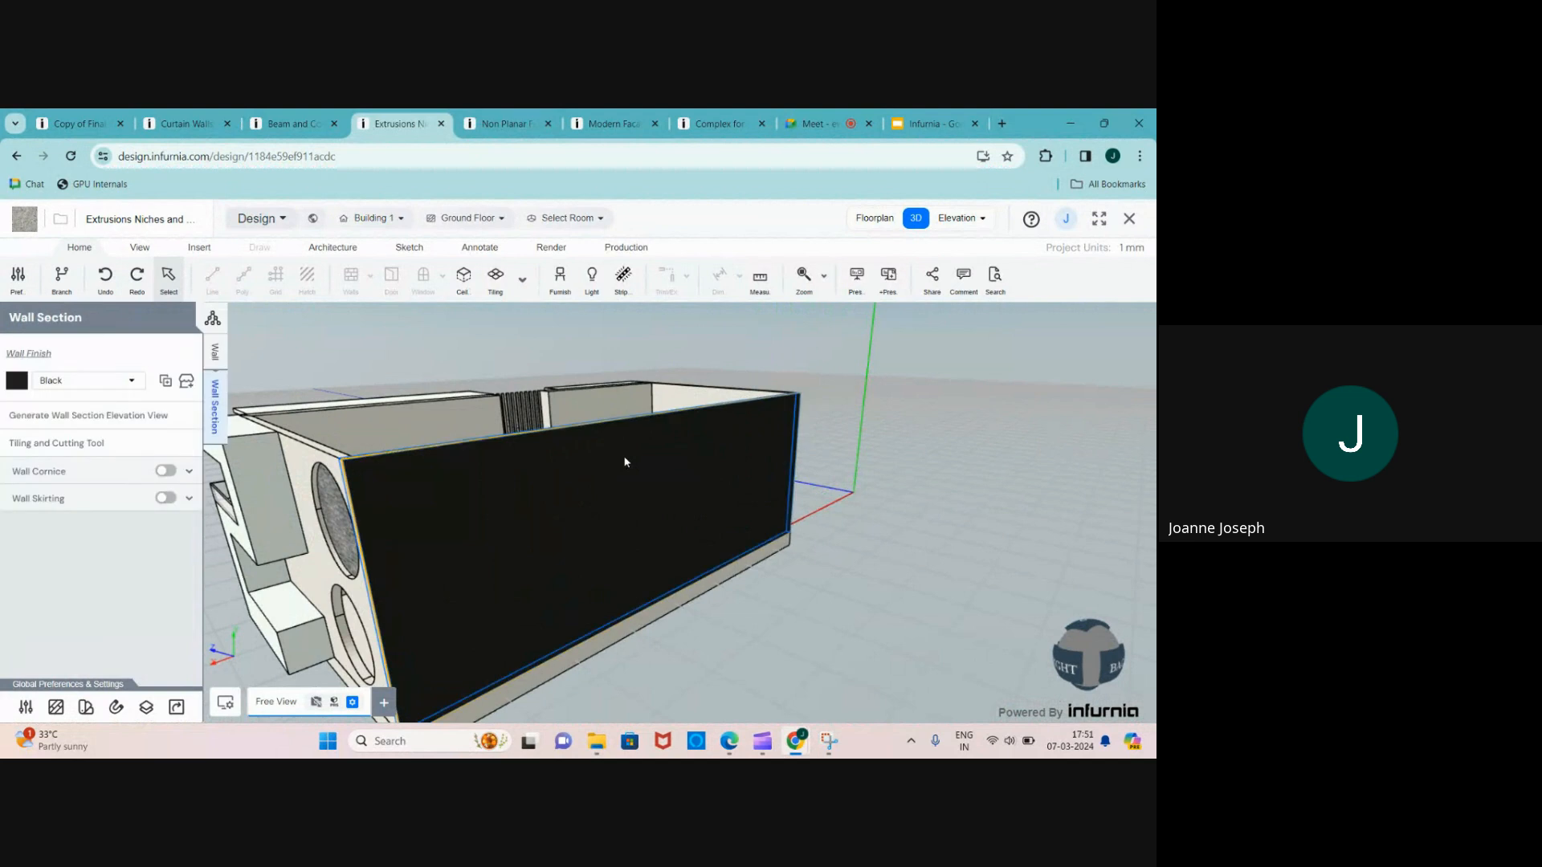
click(86, 444)
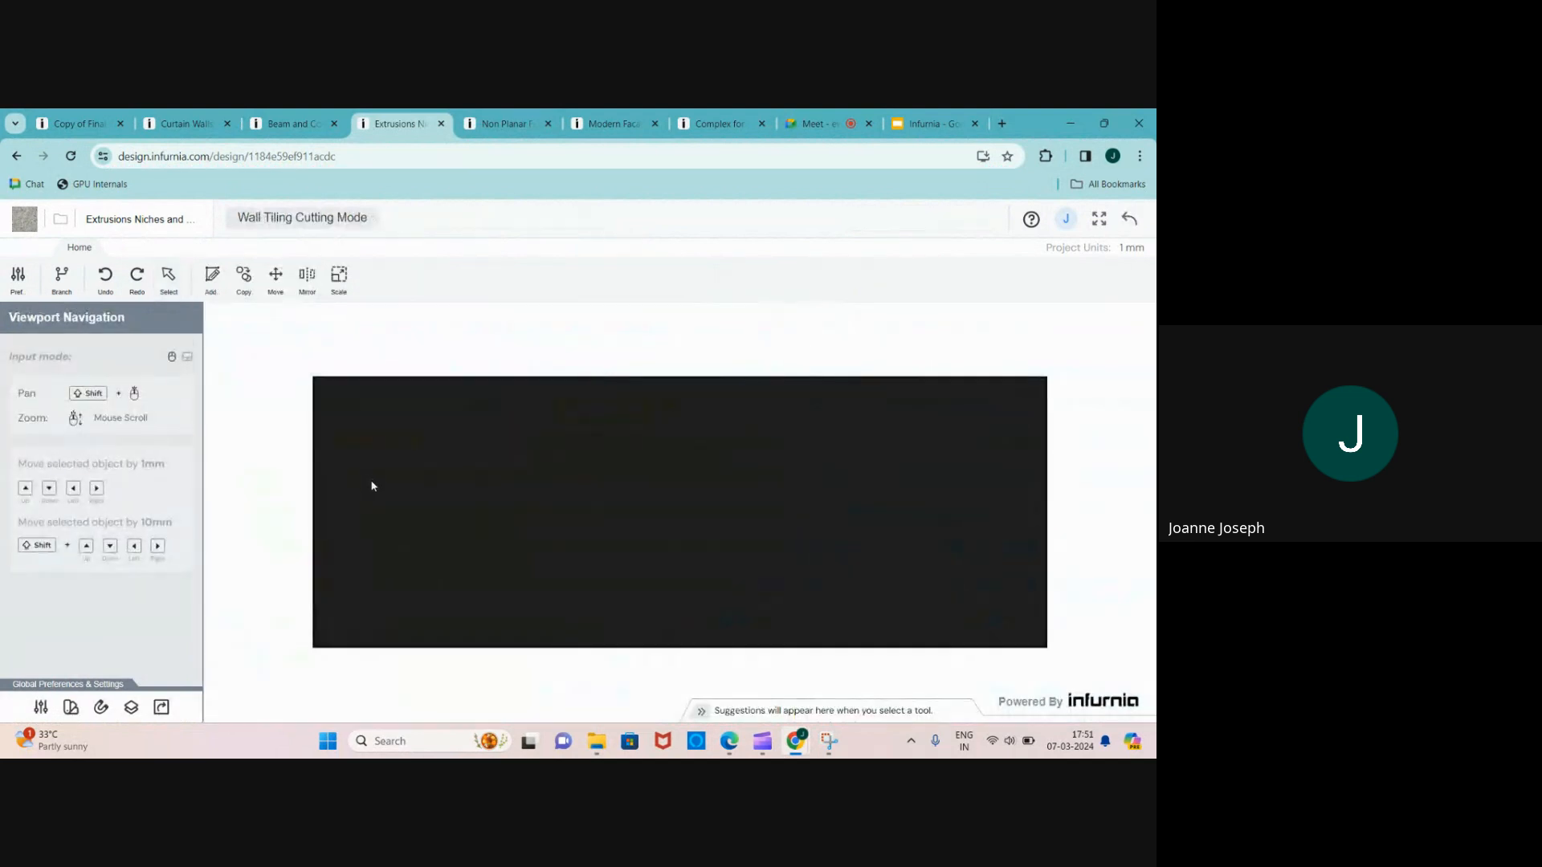
- Add a full-height rectangular strip about 84 mm wide and 3000 mm high near the middle of the black wall
click(215, 288)
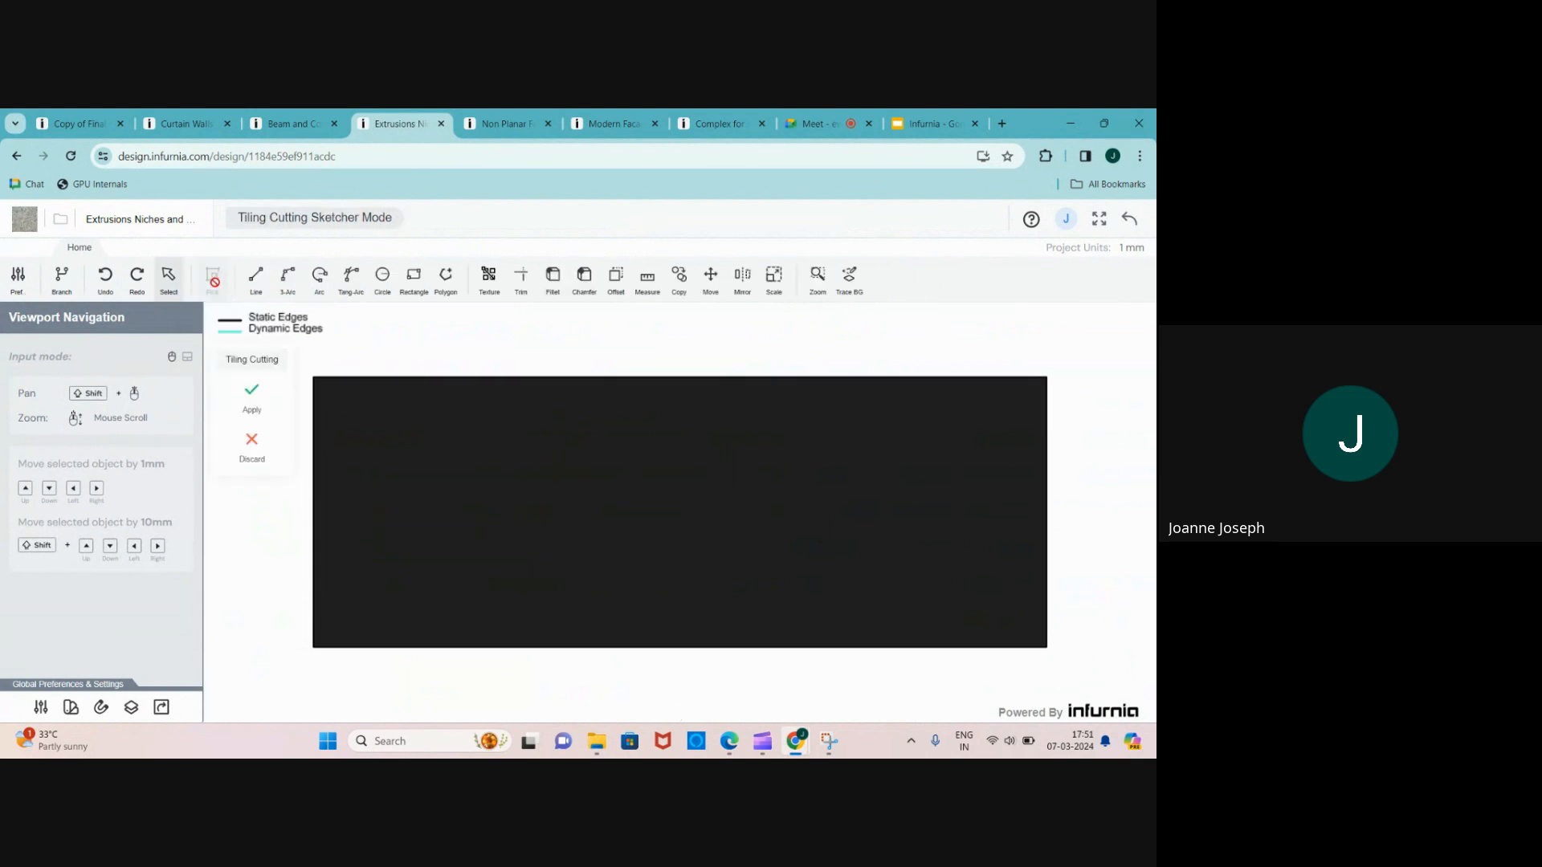
click(413, 280)
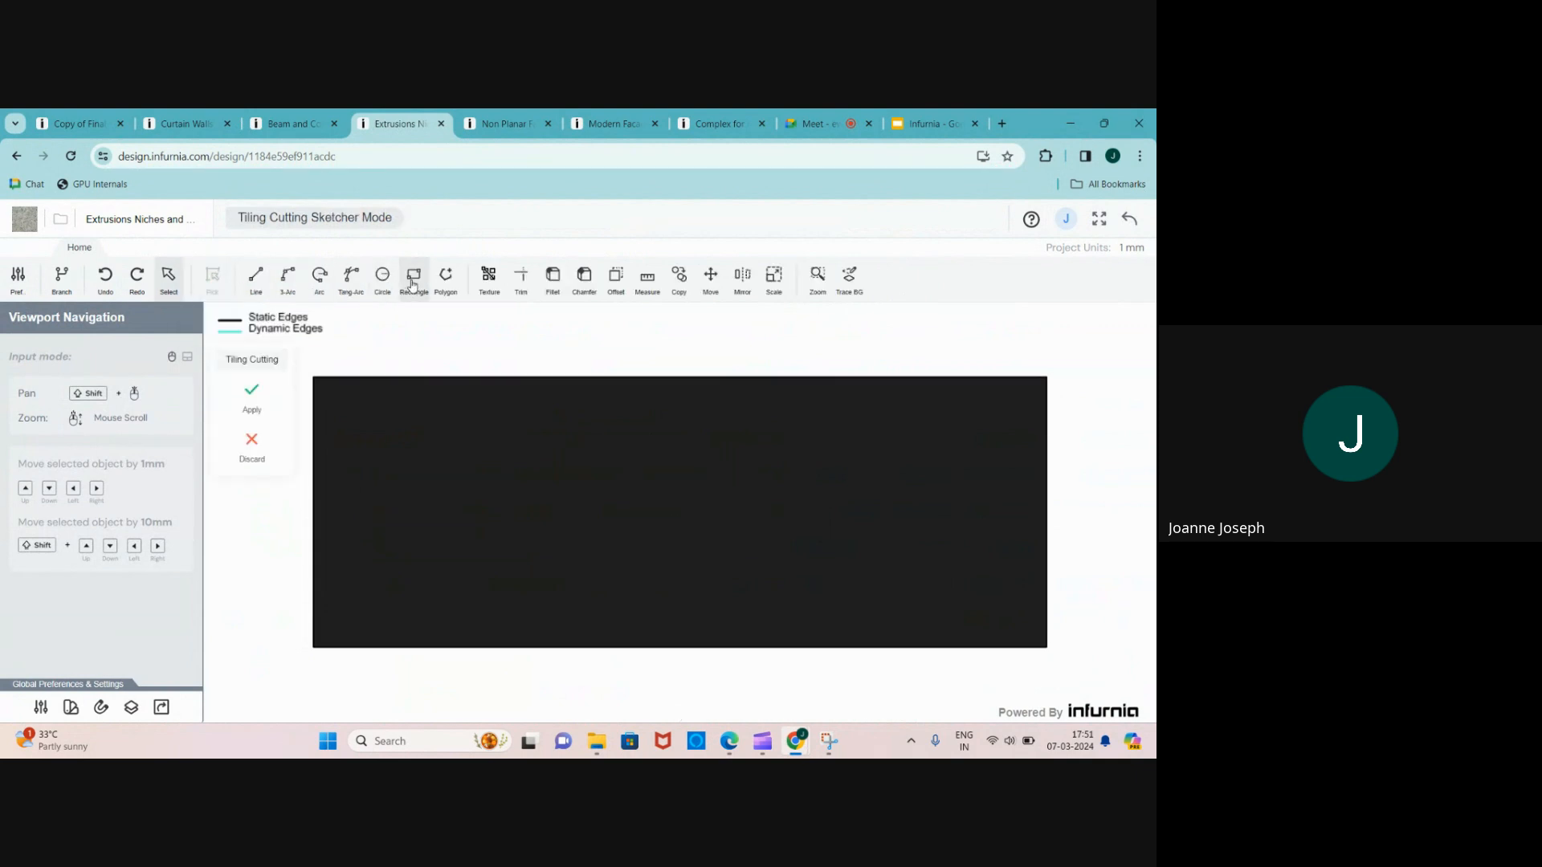
click(723, 378)
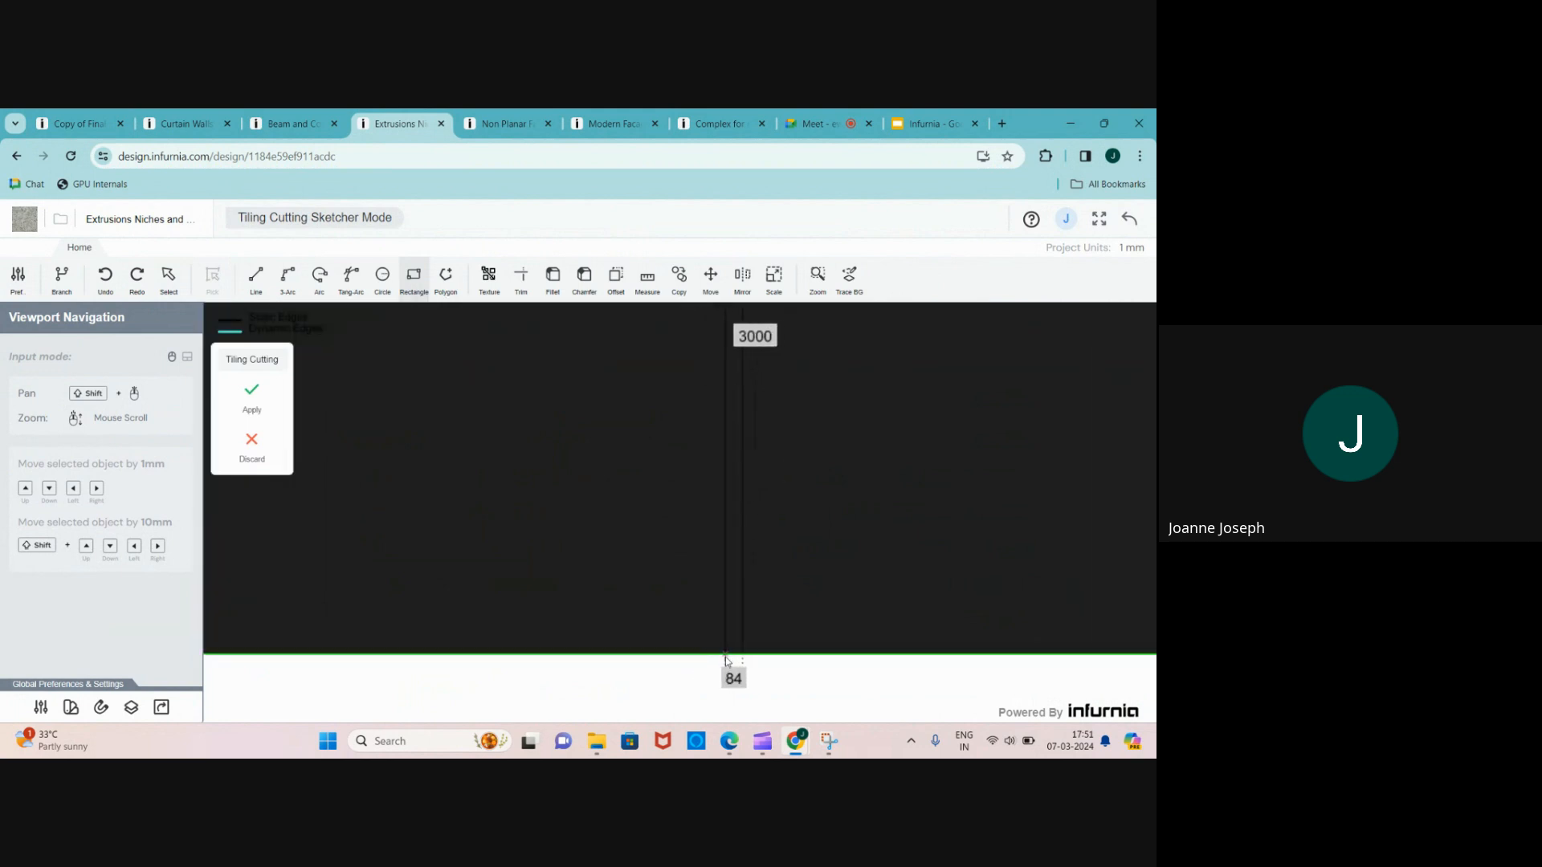
click(725, 657)
click(253, 397)
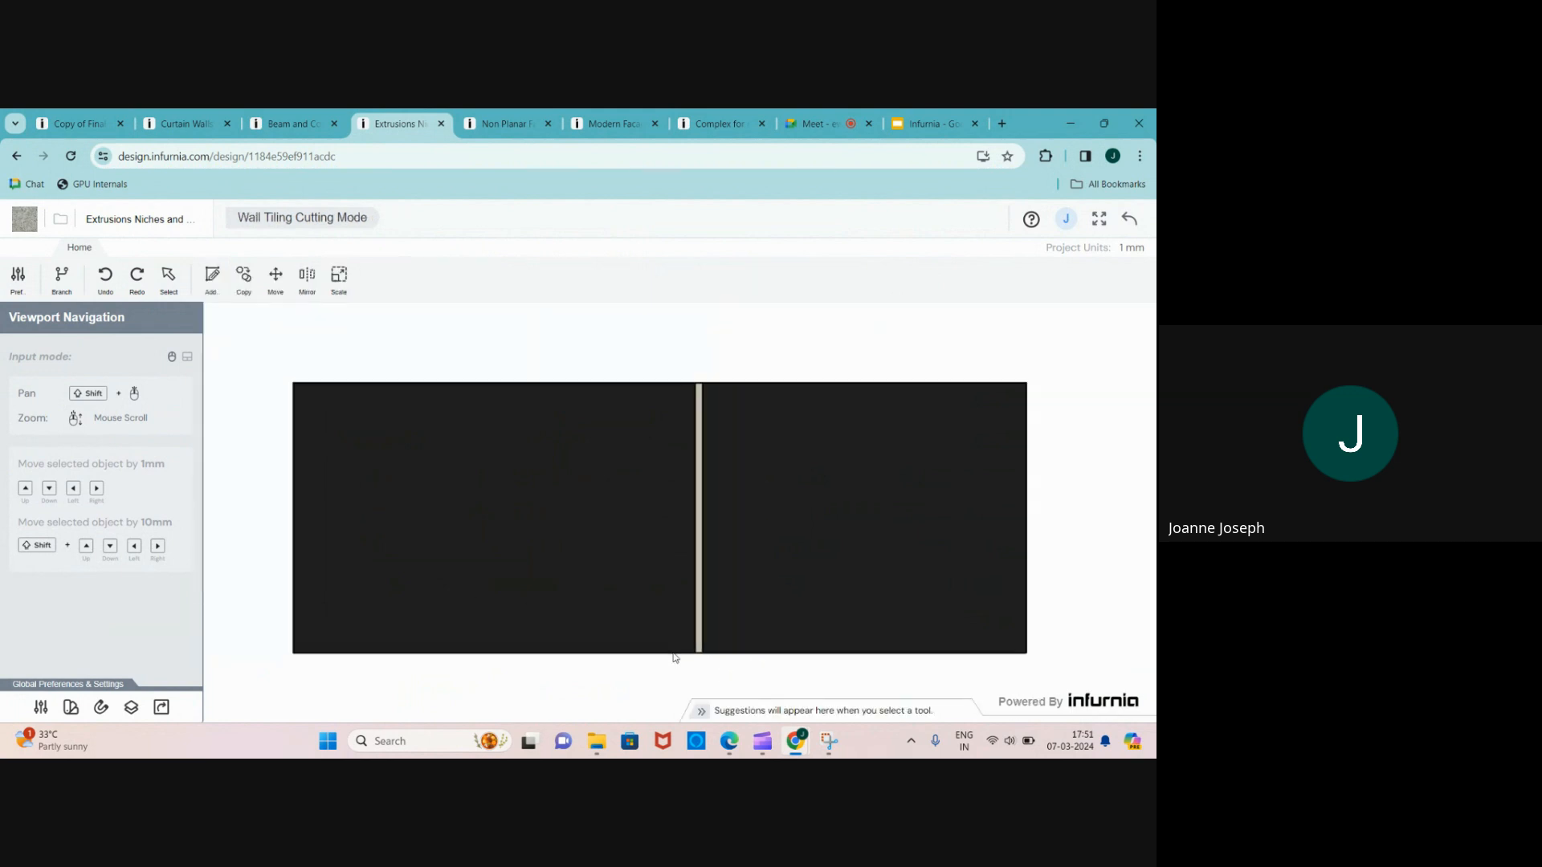
- Copy the strip along the wall's base with Multiply(Straight) Fixed Distance at 300 mm spacing to form a row of eight strips
click(698, 491)
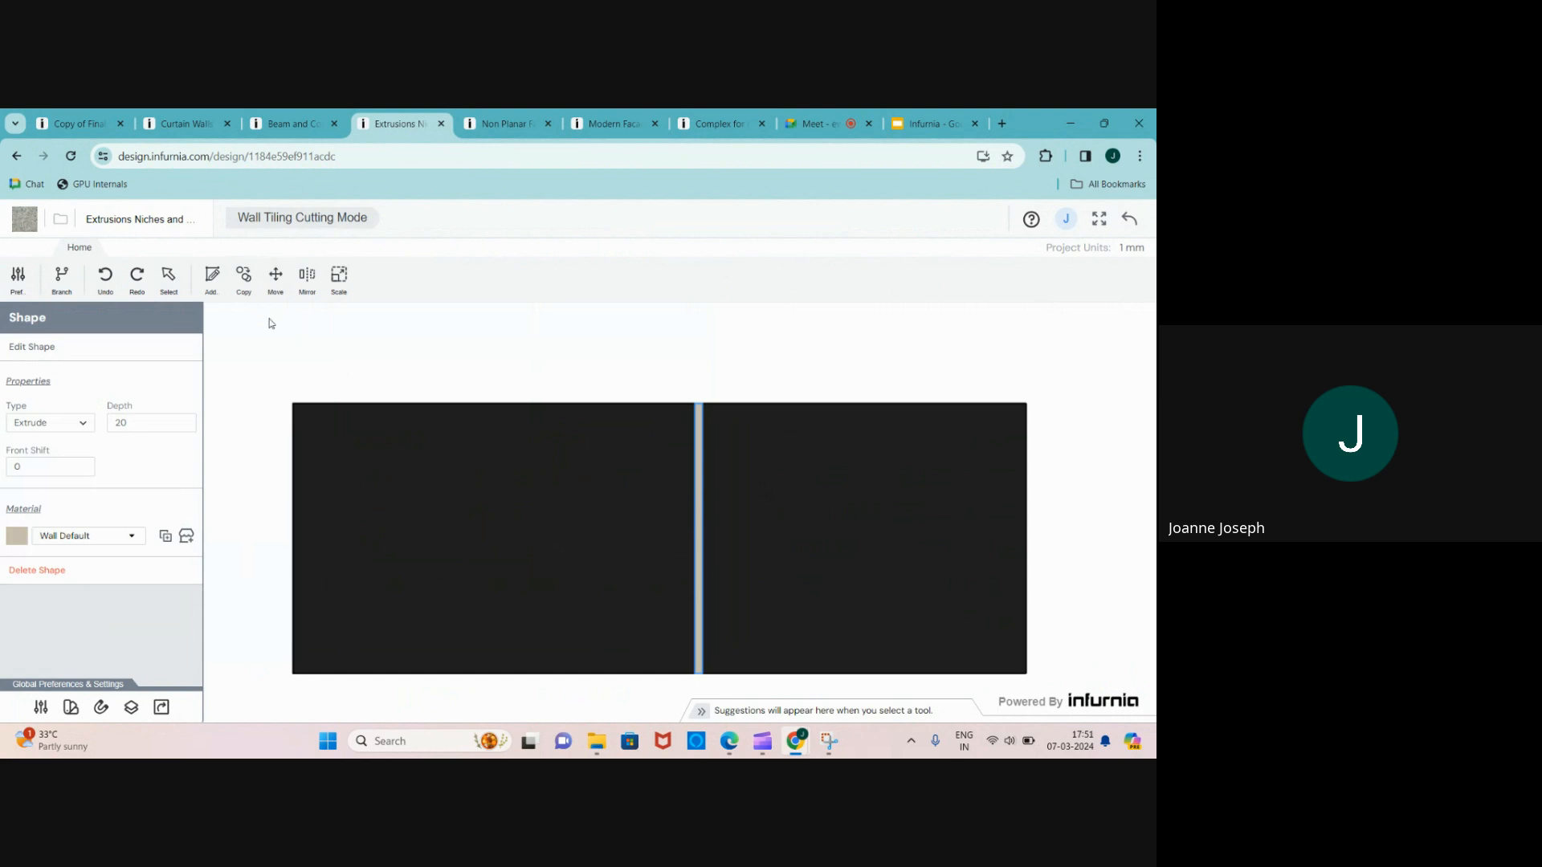
click(245, 281)
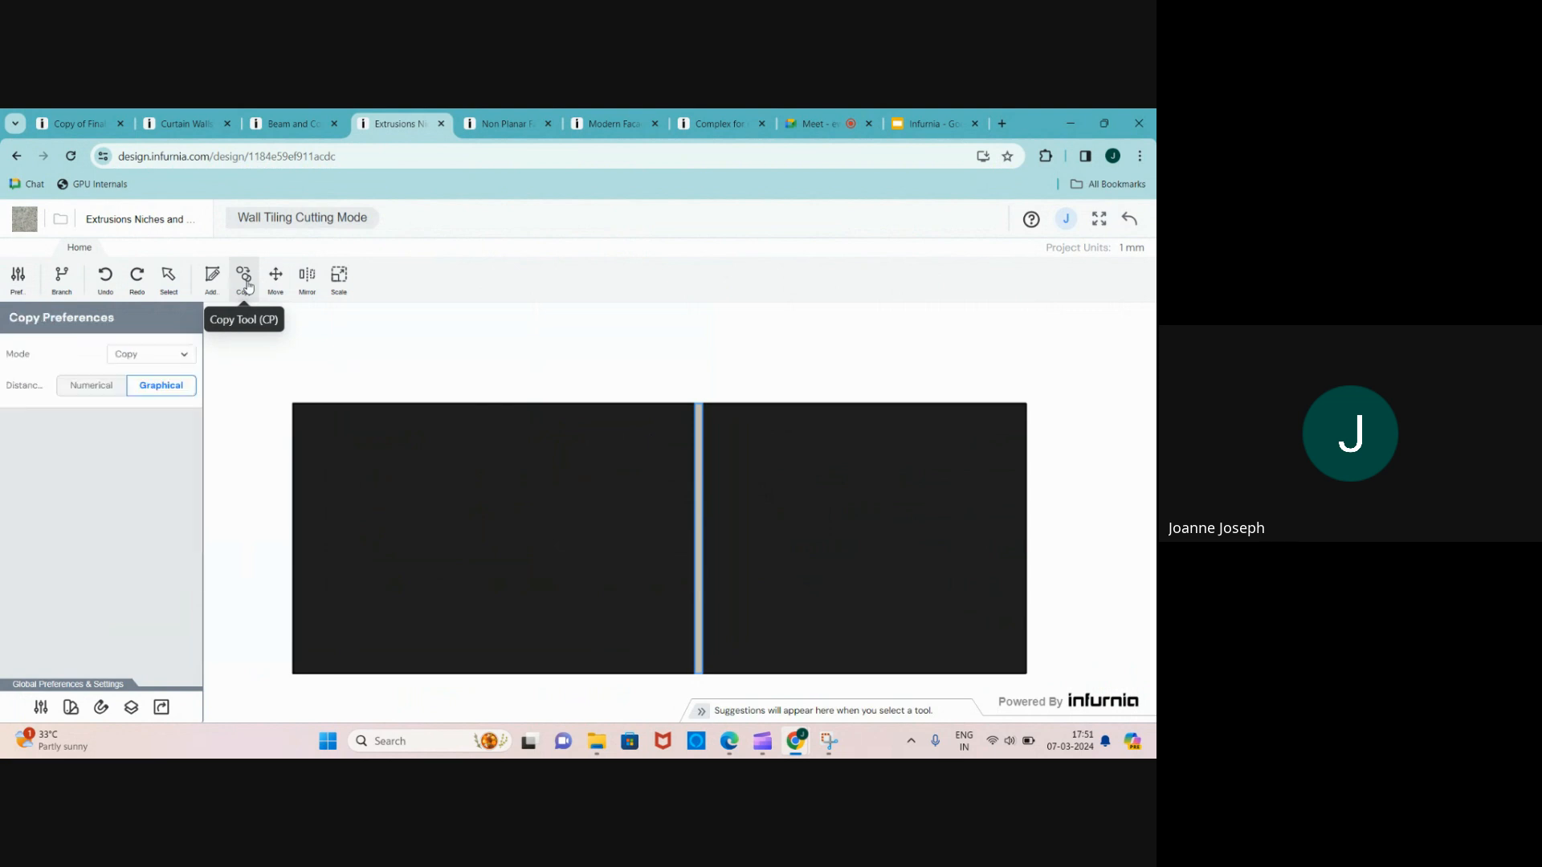
click(176, 356)
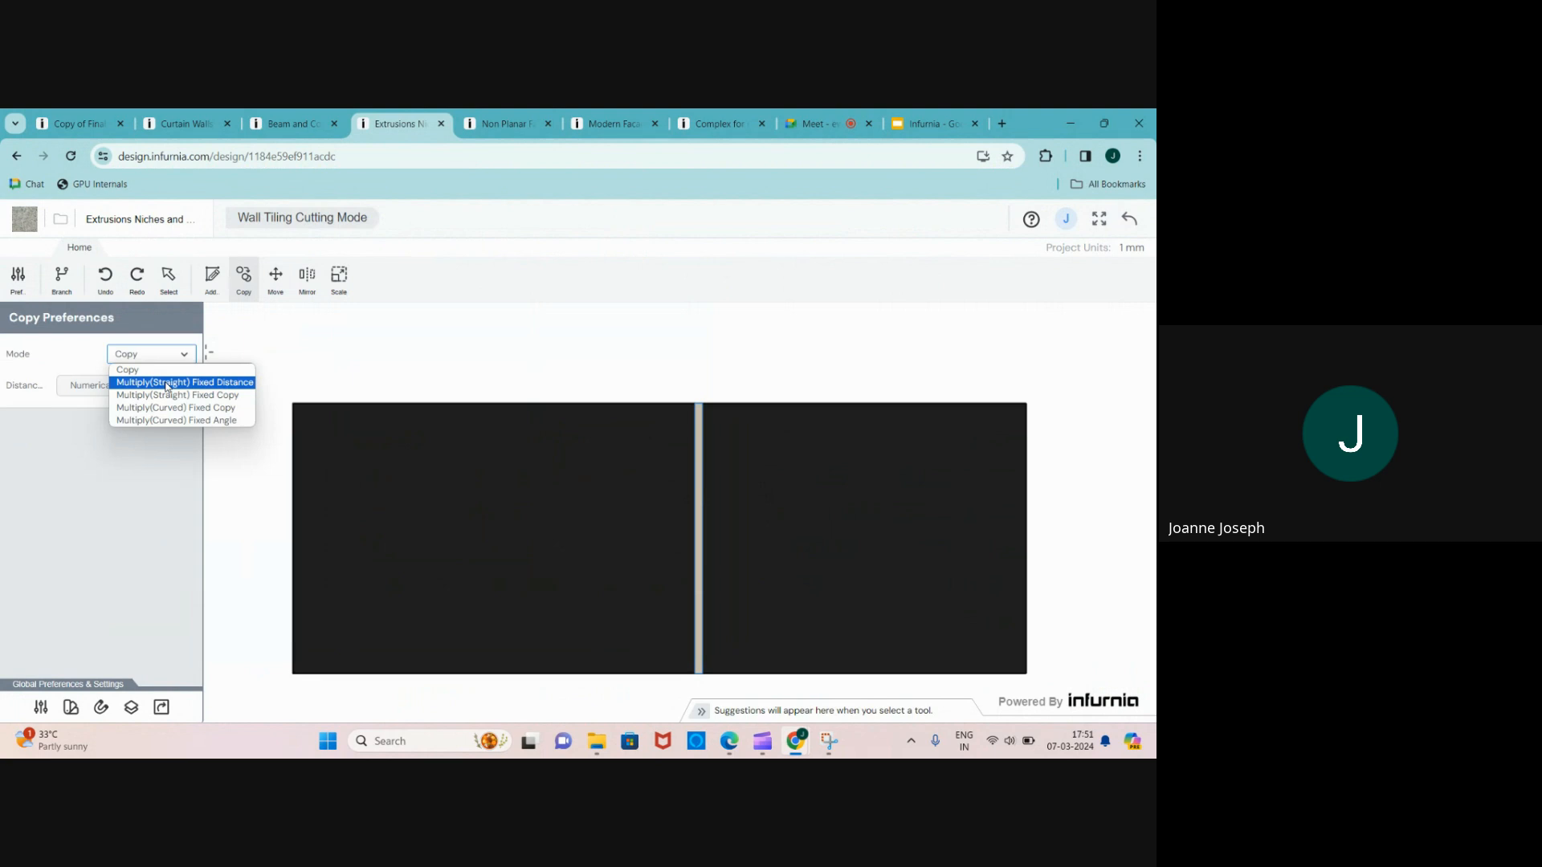
click(168, 383)
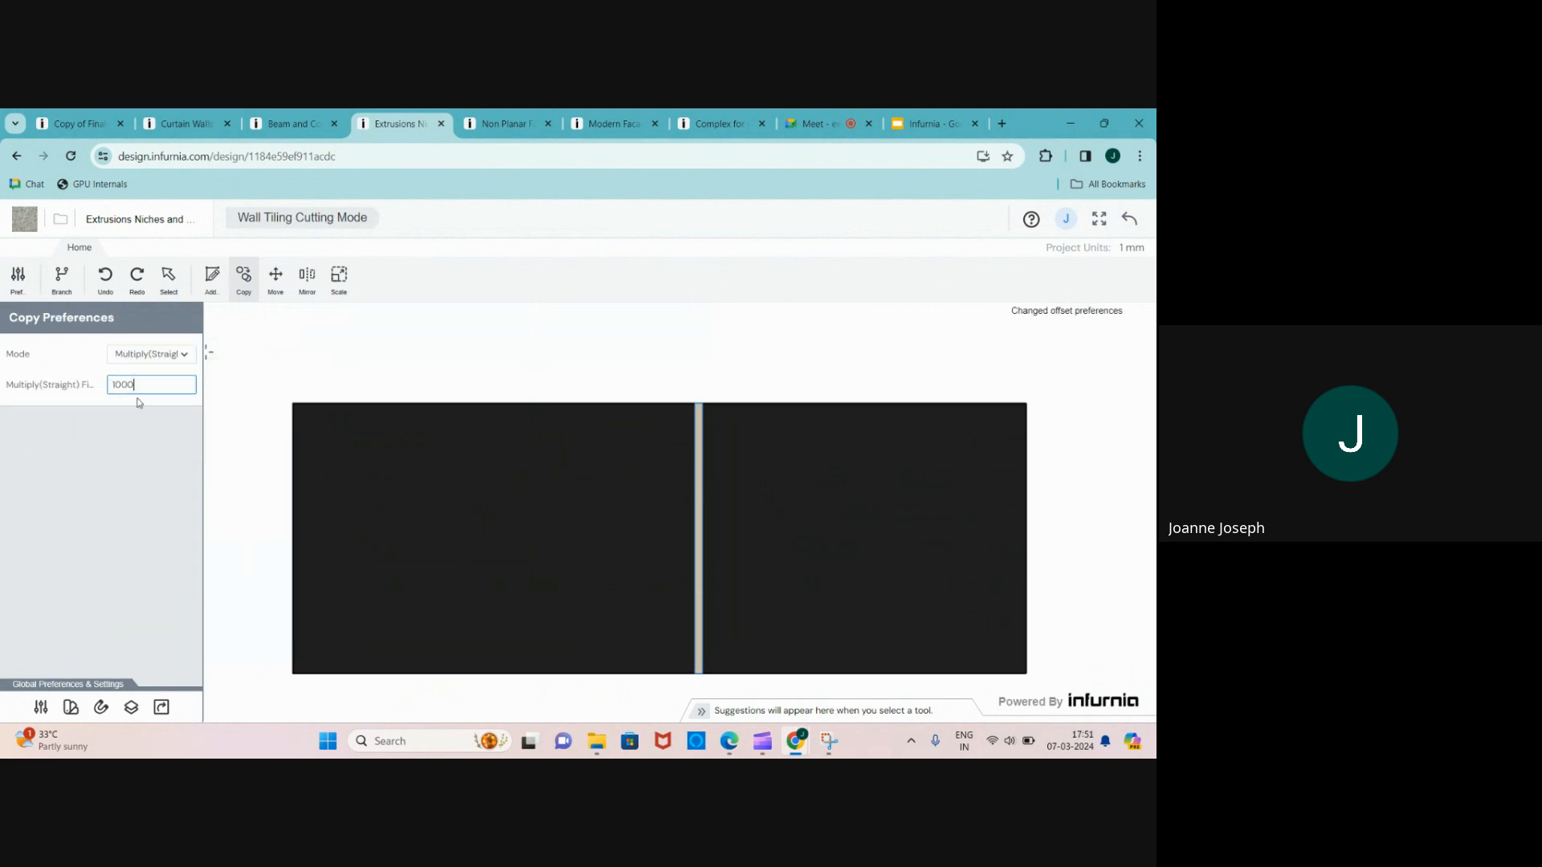
drag(141, 385, 110, 400)
text(300)
key(Return)
scroll(693, 679, up, 3)
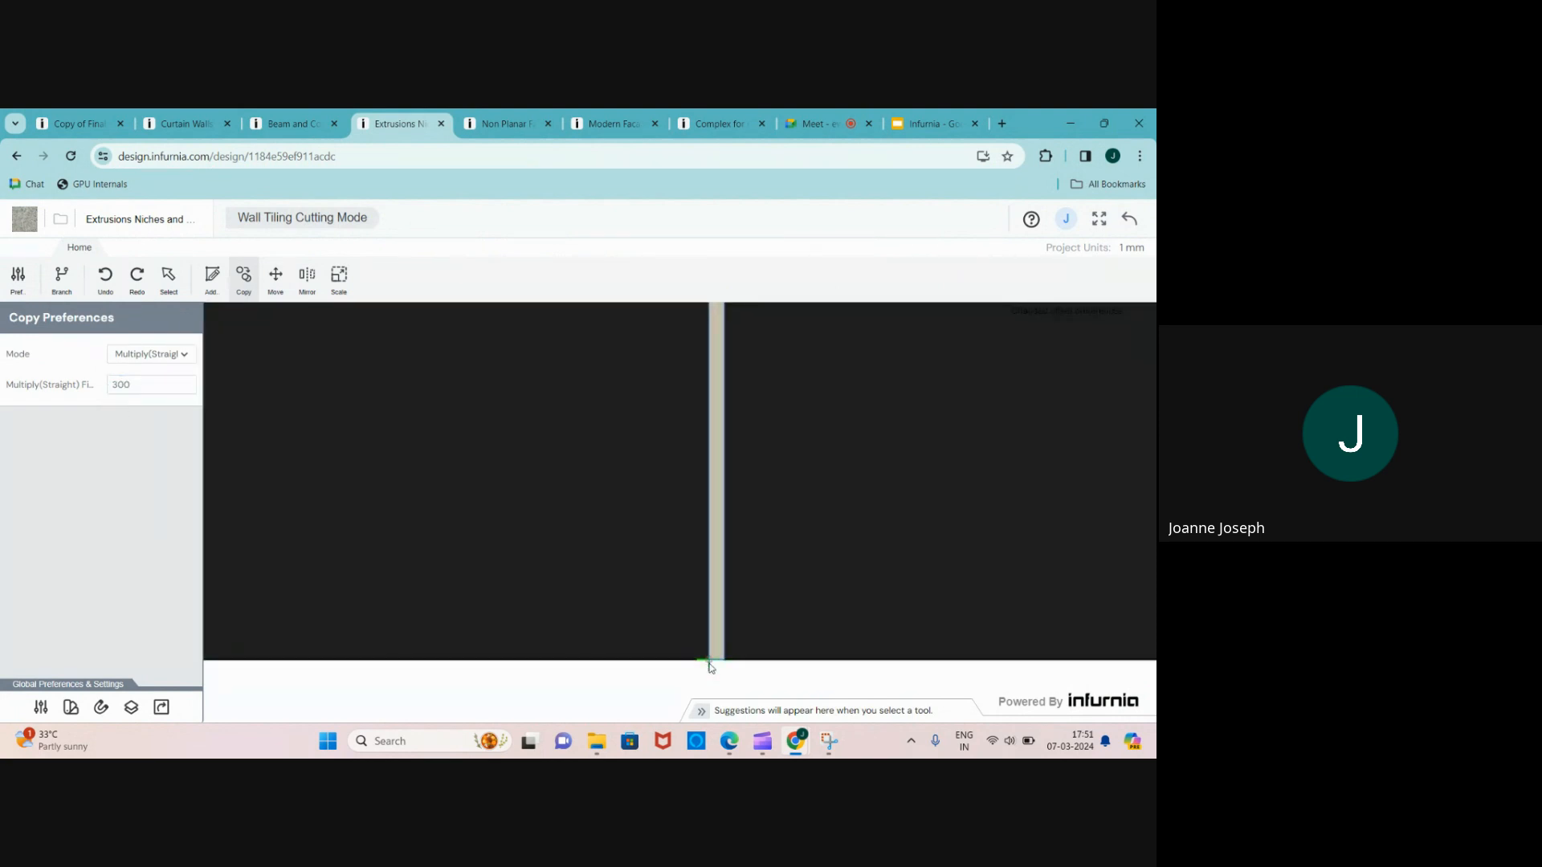
click(709, 664)
scroll(844, 644, down, 3)
scroll(719, 654, up, 3)
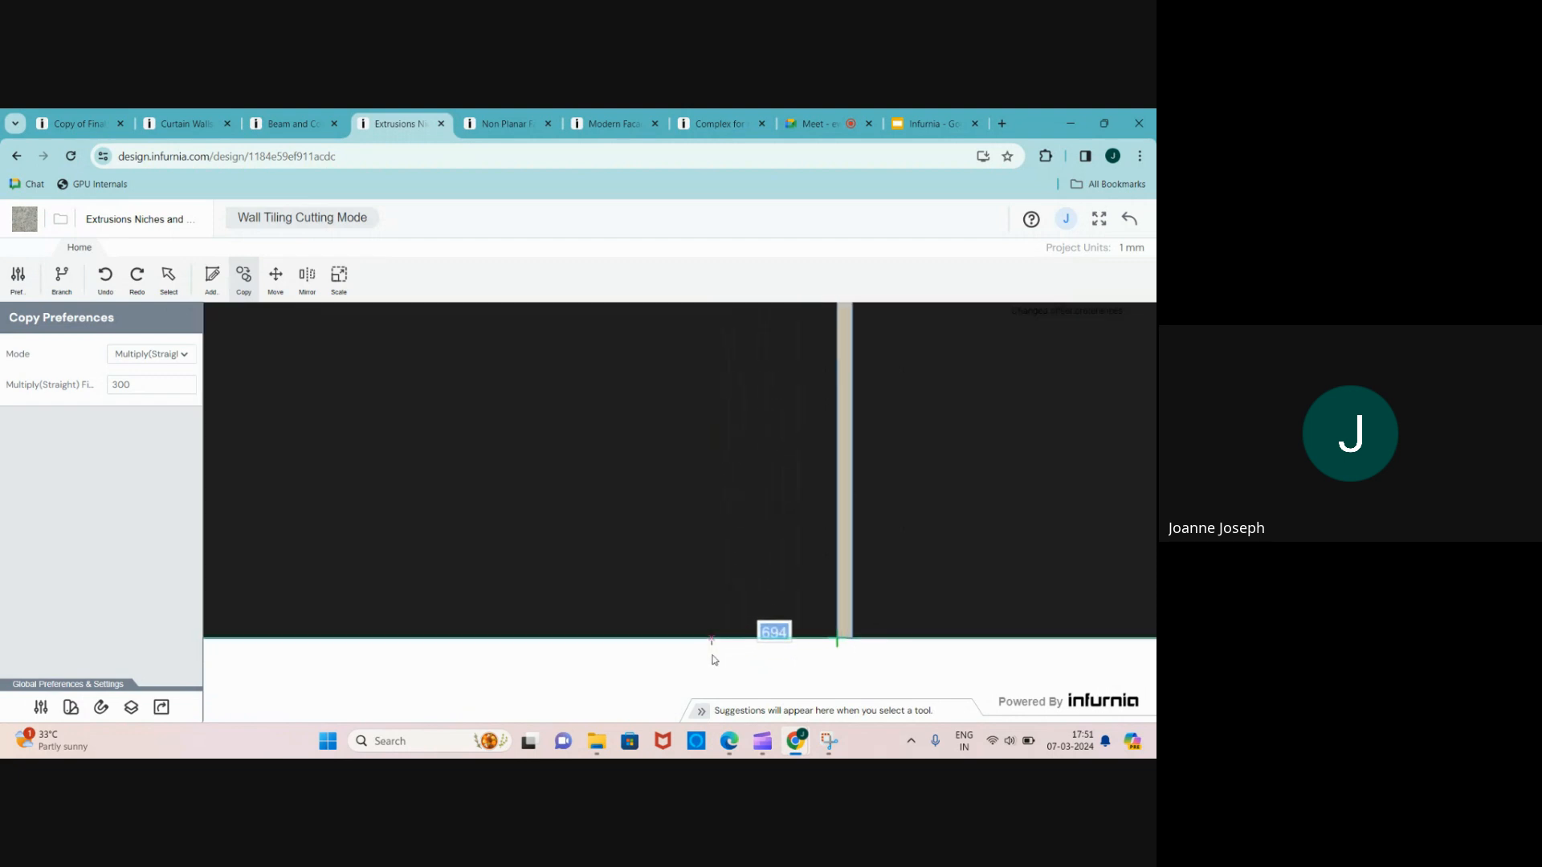
scroll(617, 638, up, 1)
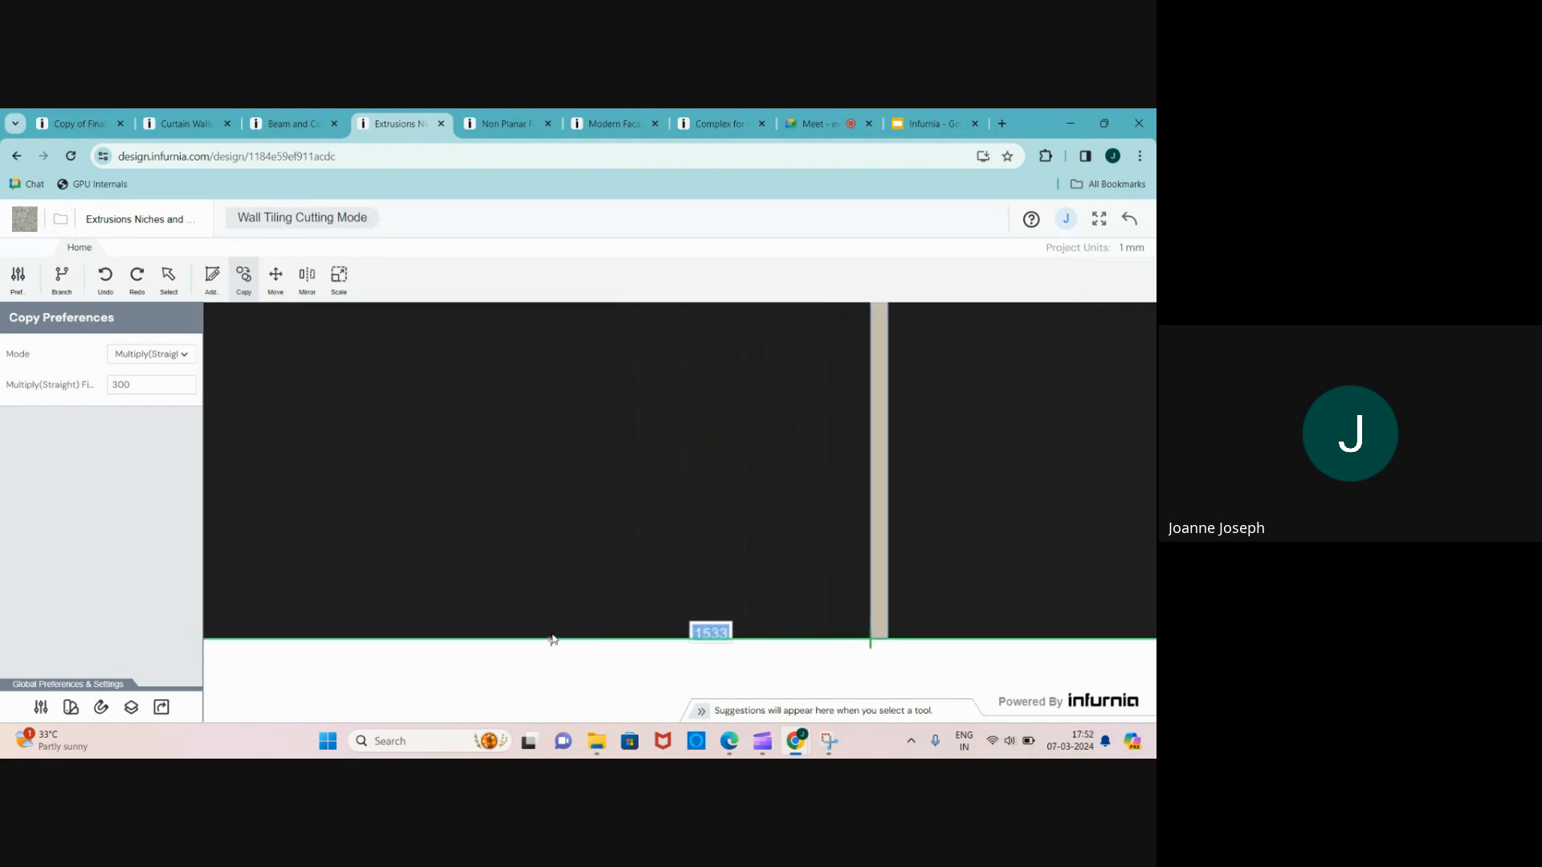
scroll(571, 527, down, 4)
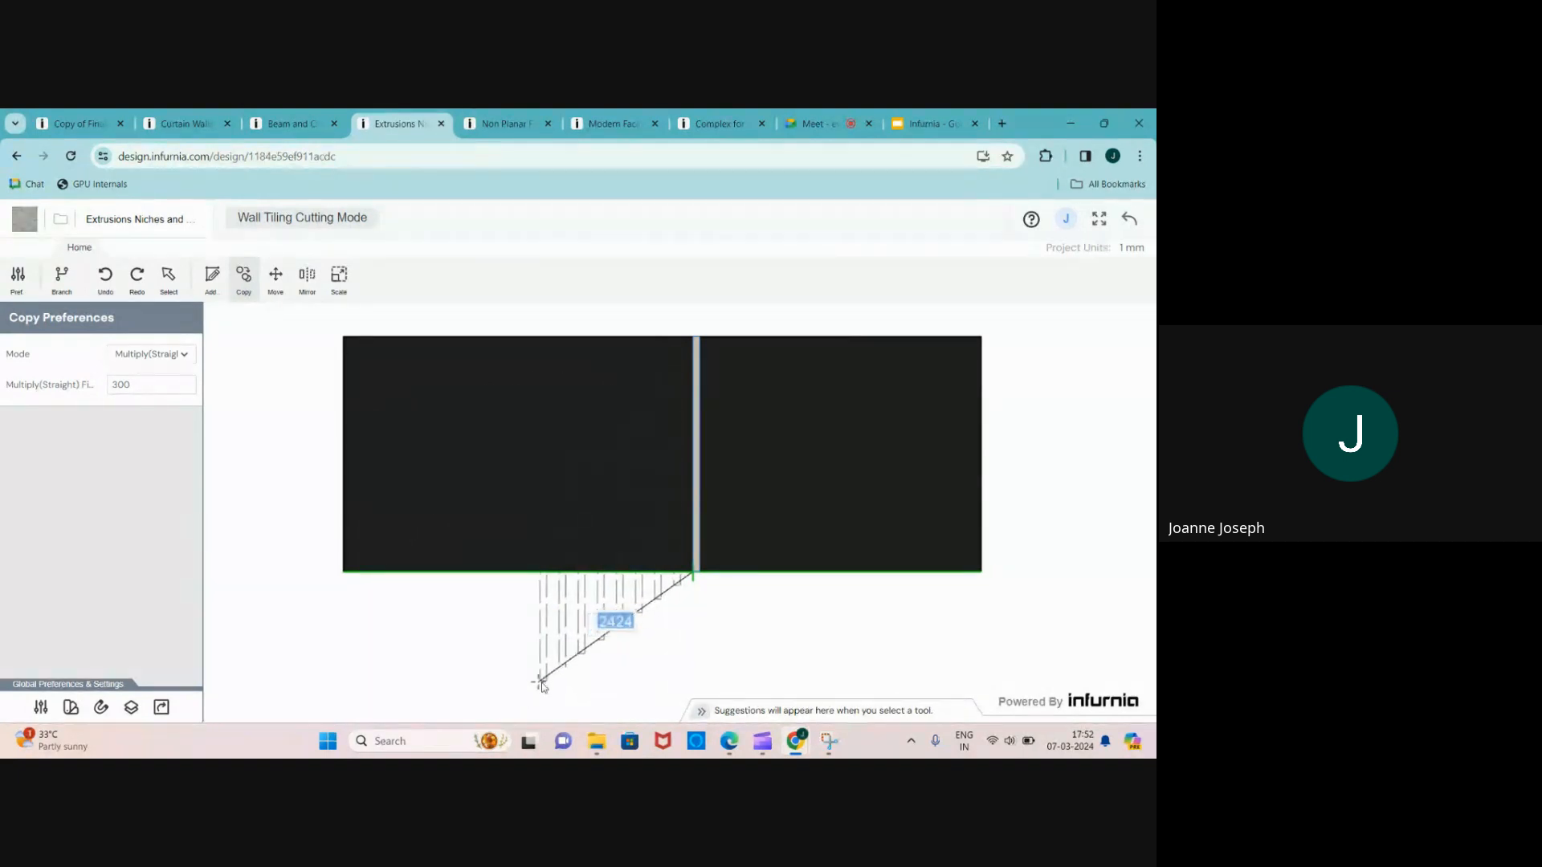
scroll(671, 599, up, 2)
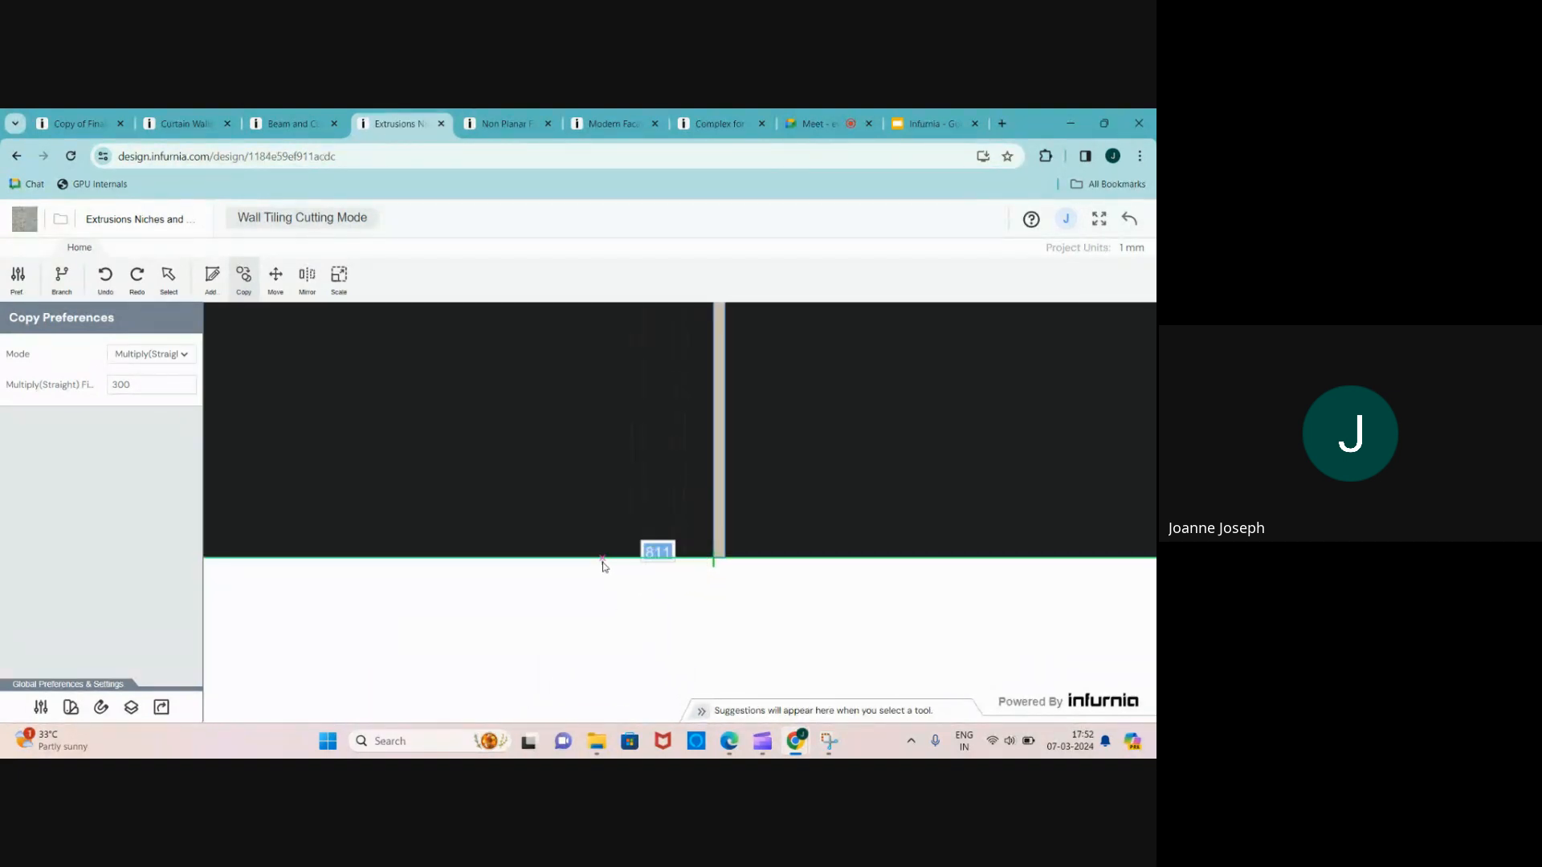
click(415, 562)
scroll(571, 642, down, 3)
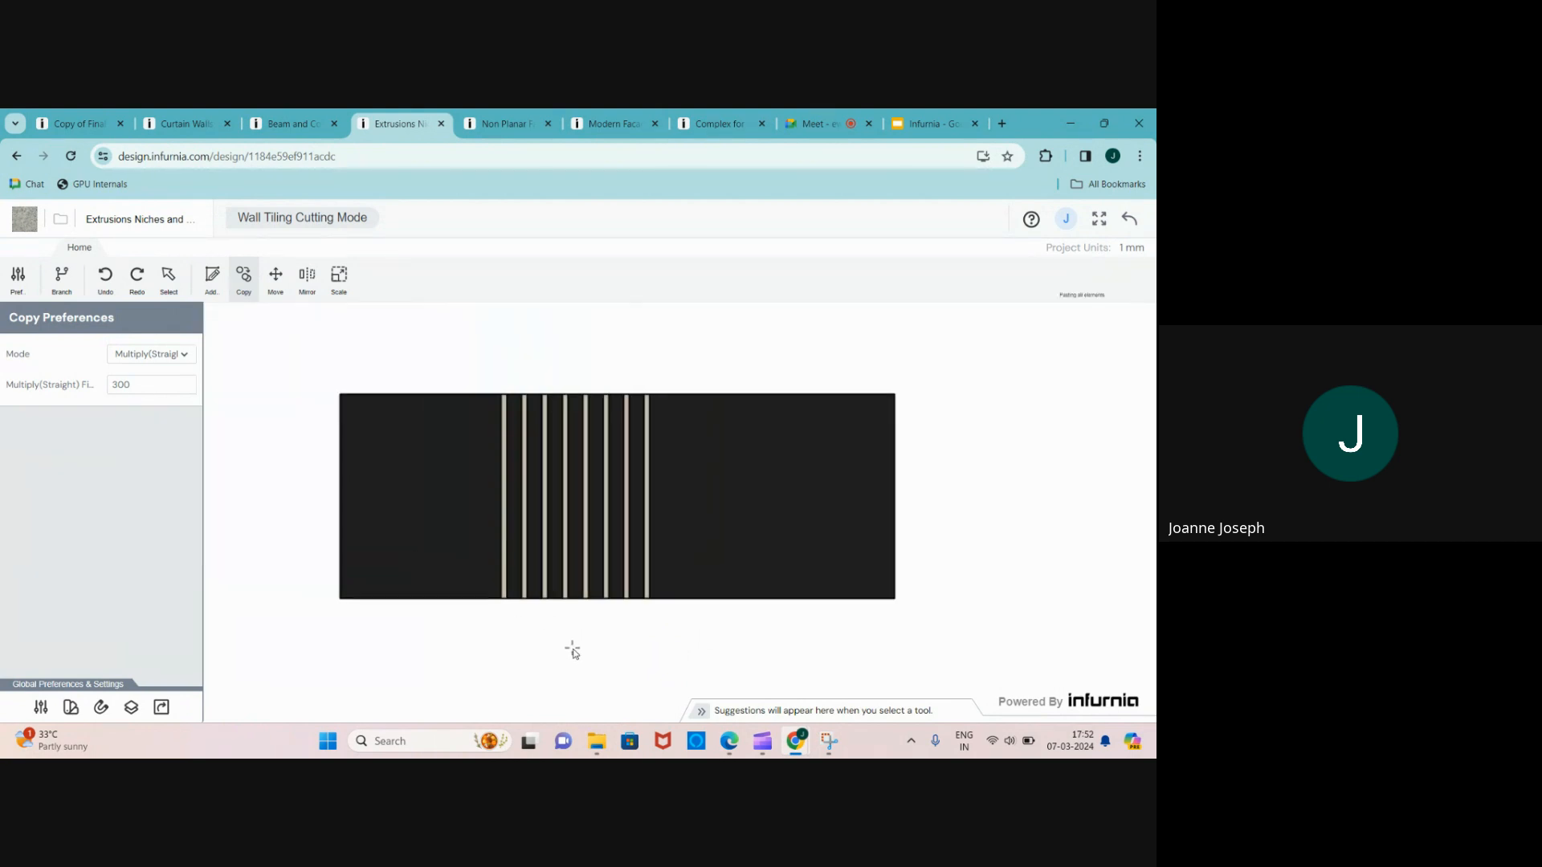
- Copy all eight strips sideways into the gaps between them to double the density of the slat pattern
scroll(588, 516, up, 3)
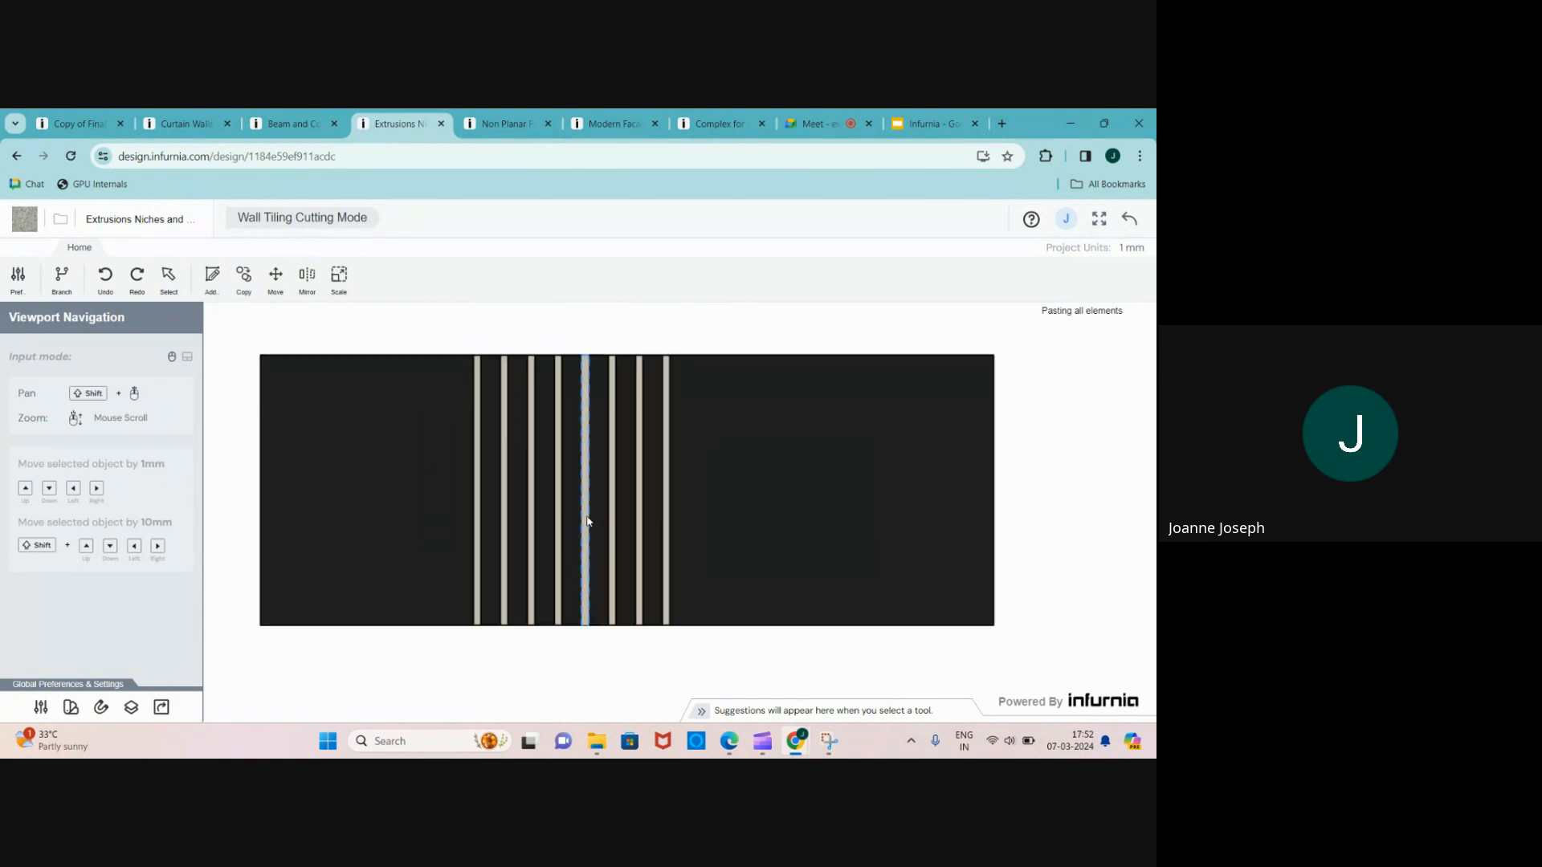
scroll(661, 634, up, 2)
scroll(669, 631, down, 2)
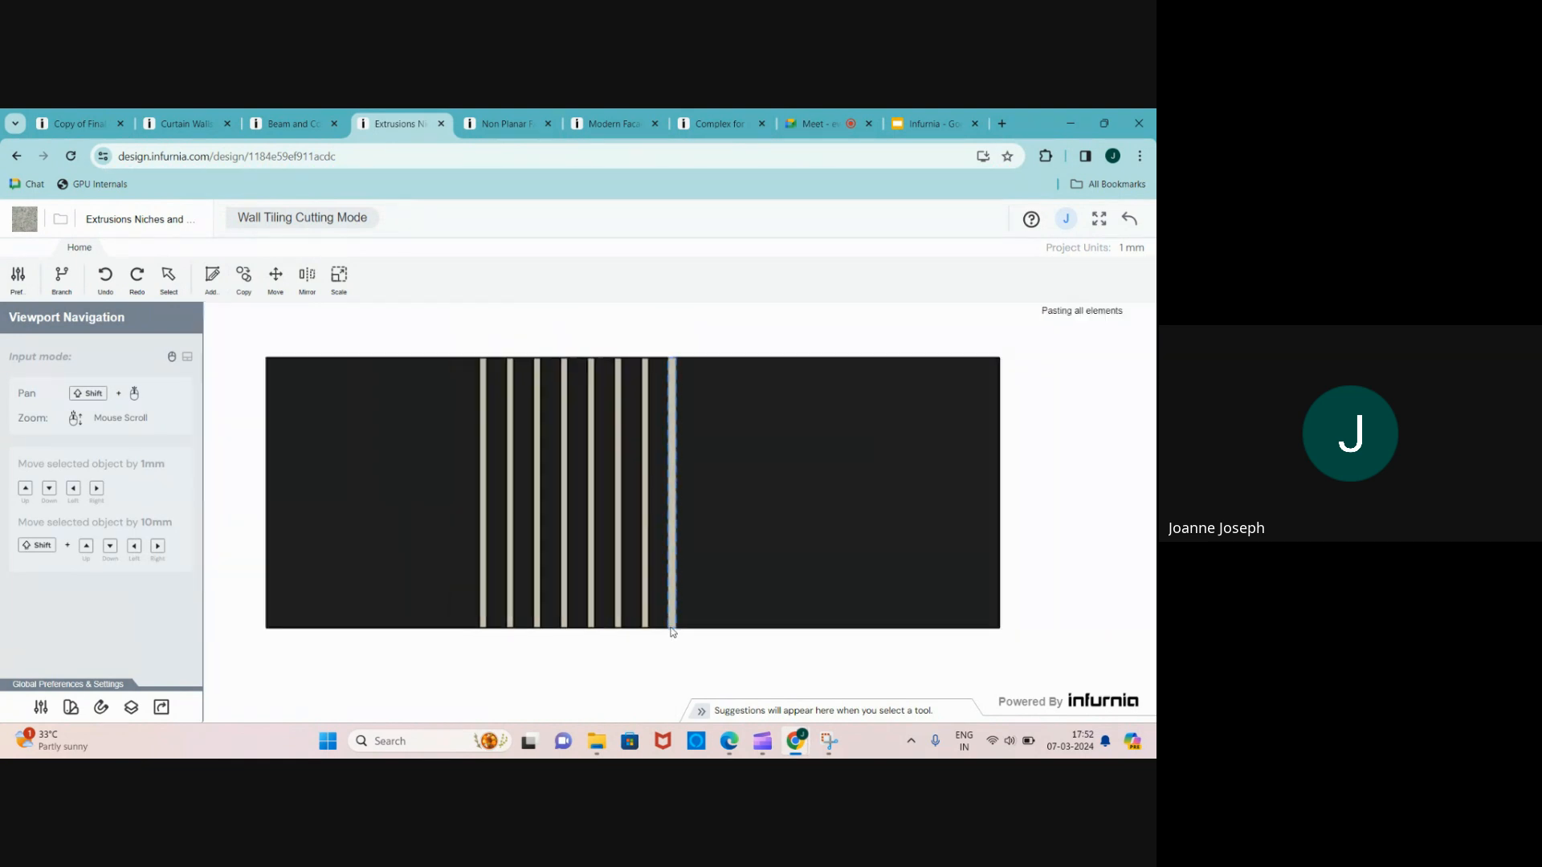
drag(460, 329, 692, 664)
click(244, 279)
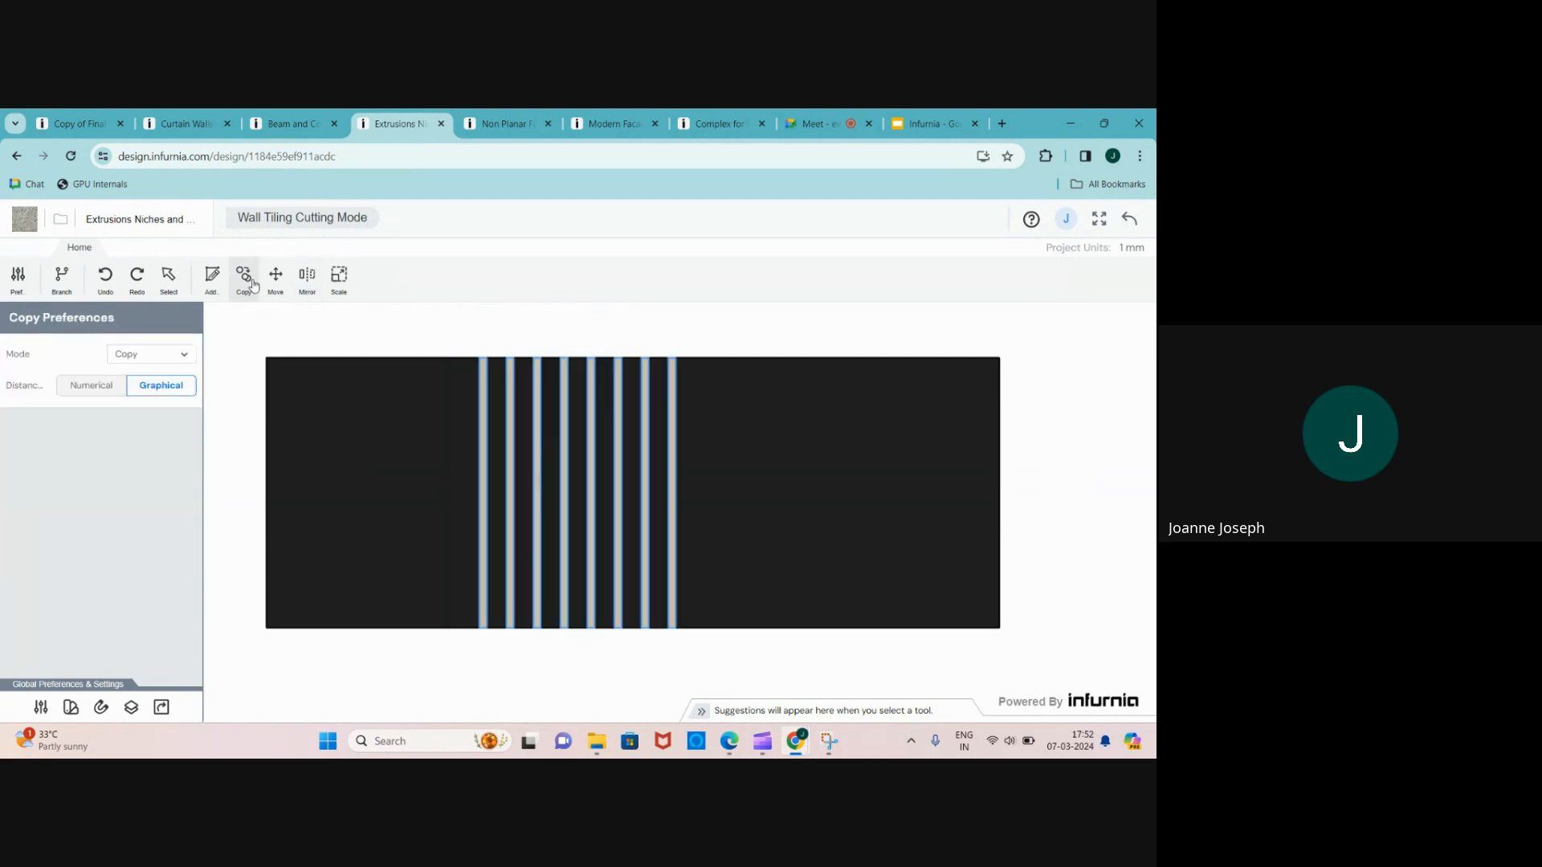
scroll(655, 630, up, 3)
scroll(688, 625, up, 2)
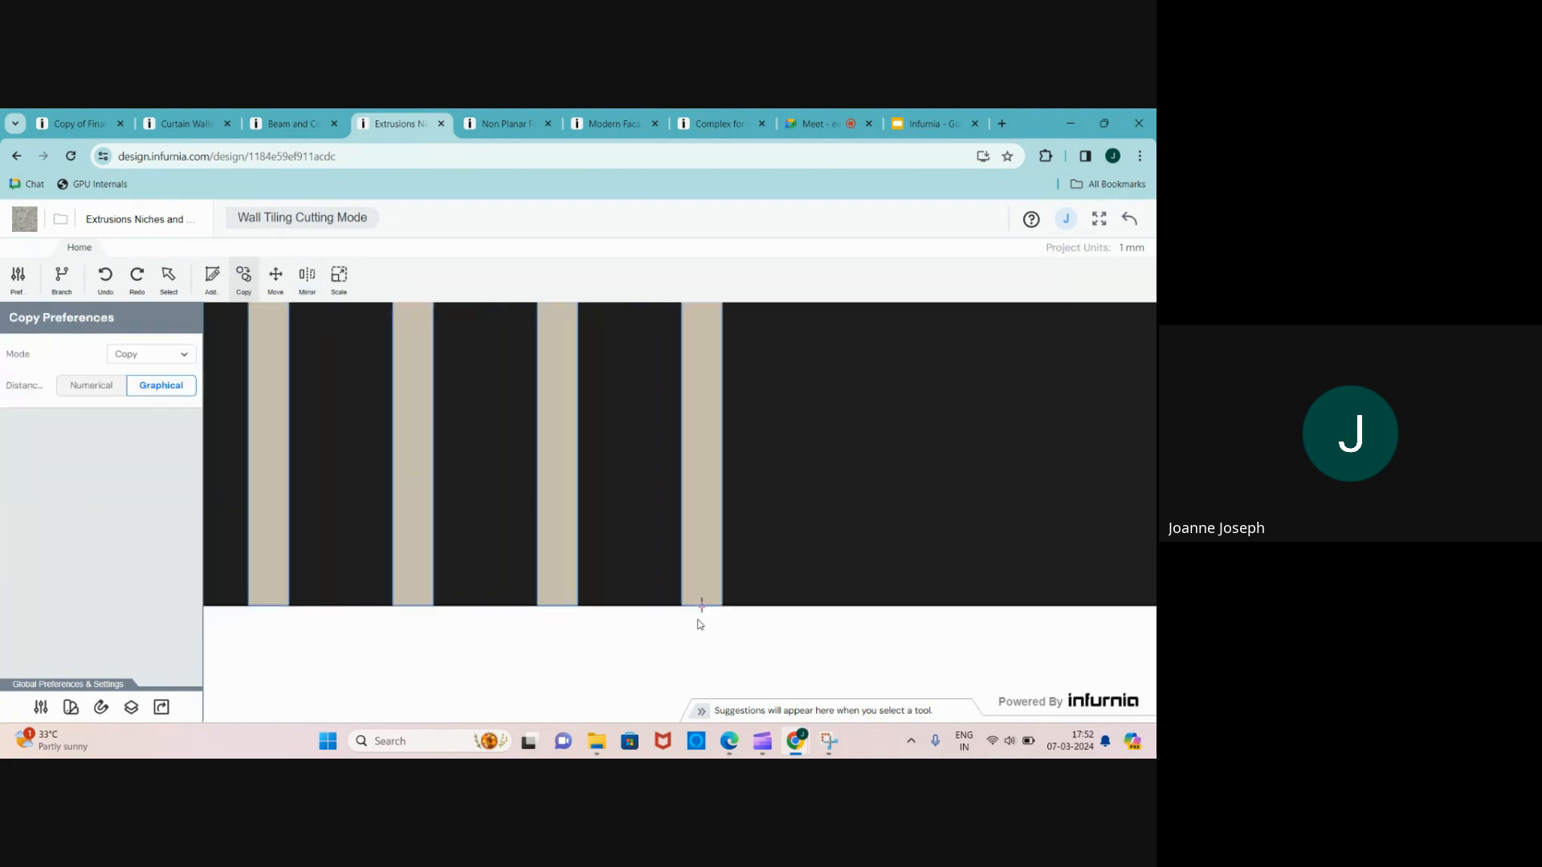
click(682, 606)
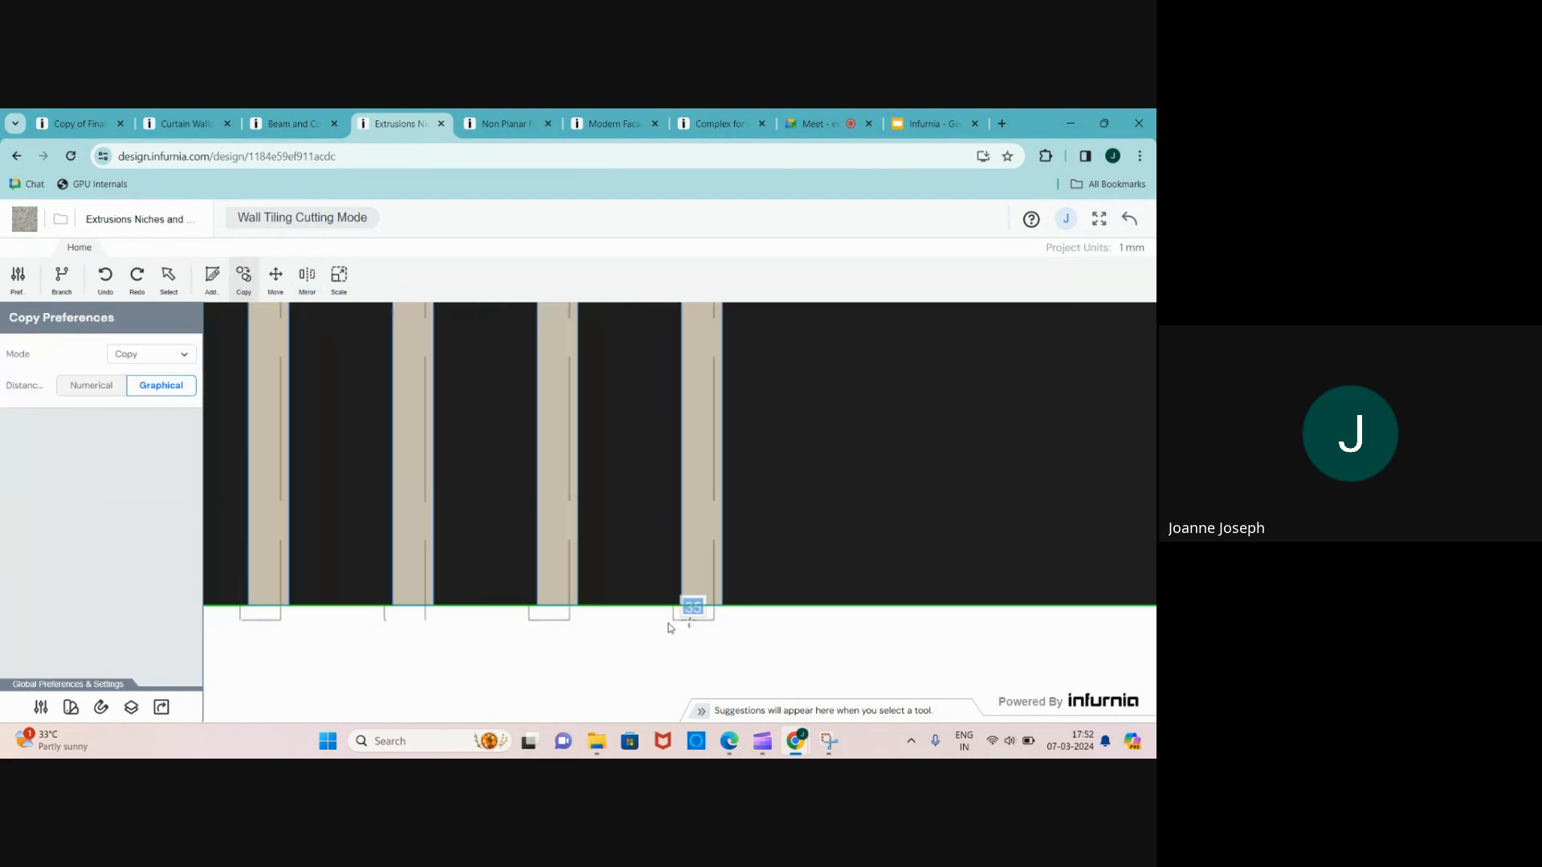
click(629, 608)
scroll(629, 623, down, 6)
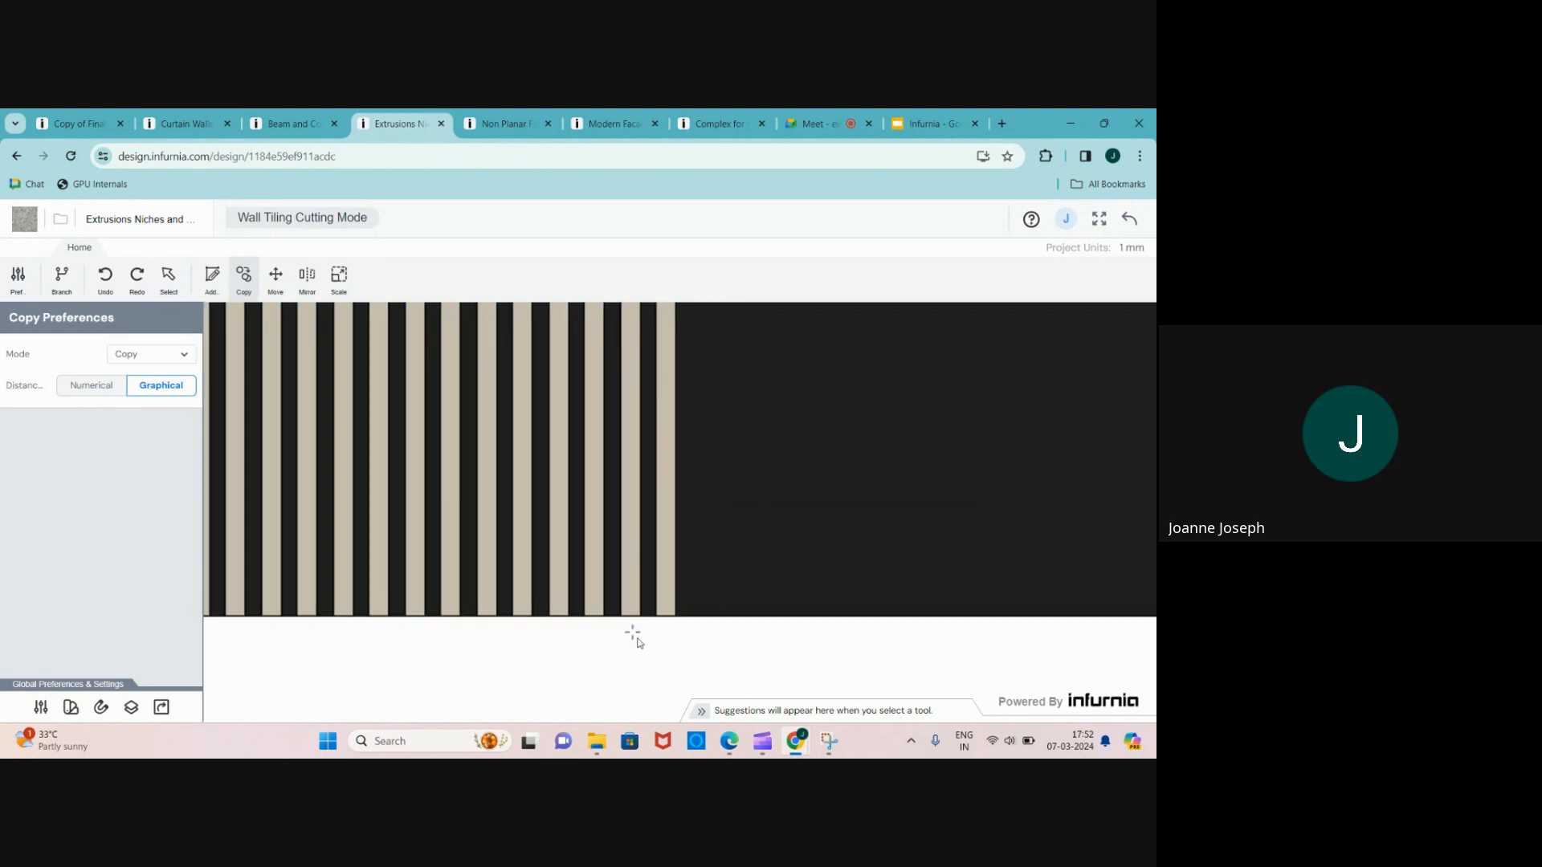
key(Escape)
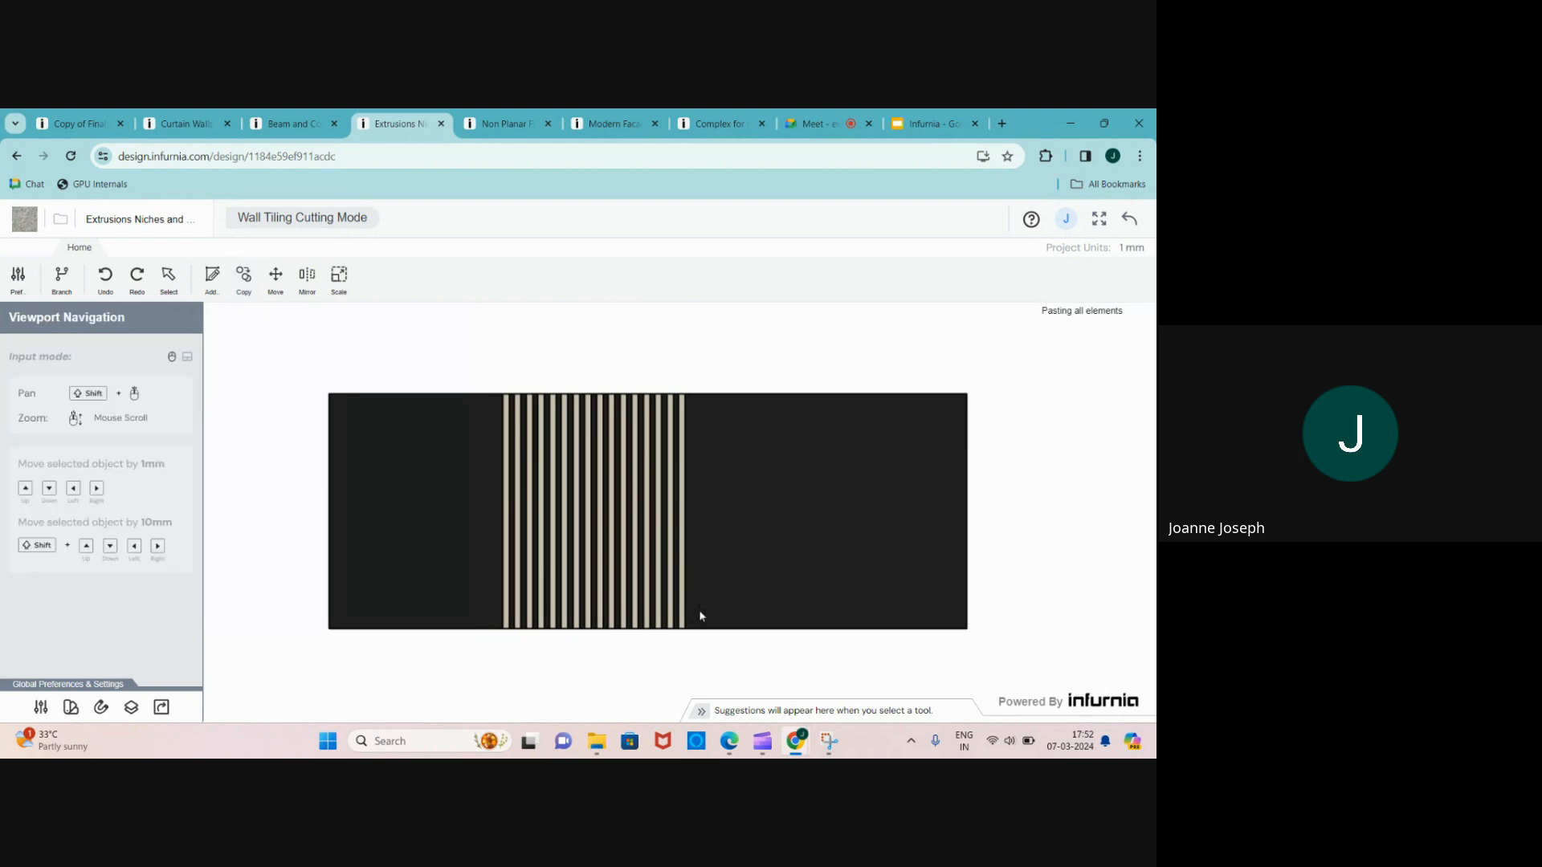
- Return to the 3D model to check the slats, and reopen the rear wall in the Tiling and Cutting Tool
click(1129, 219)
scroll(572, 466, up, 5)
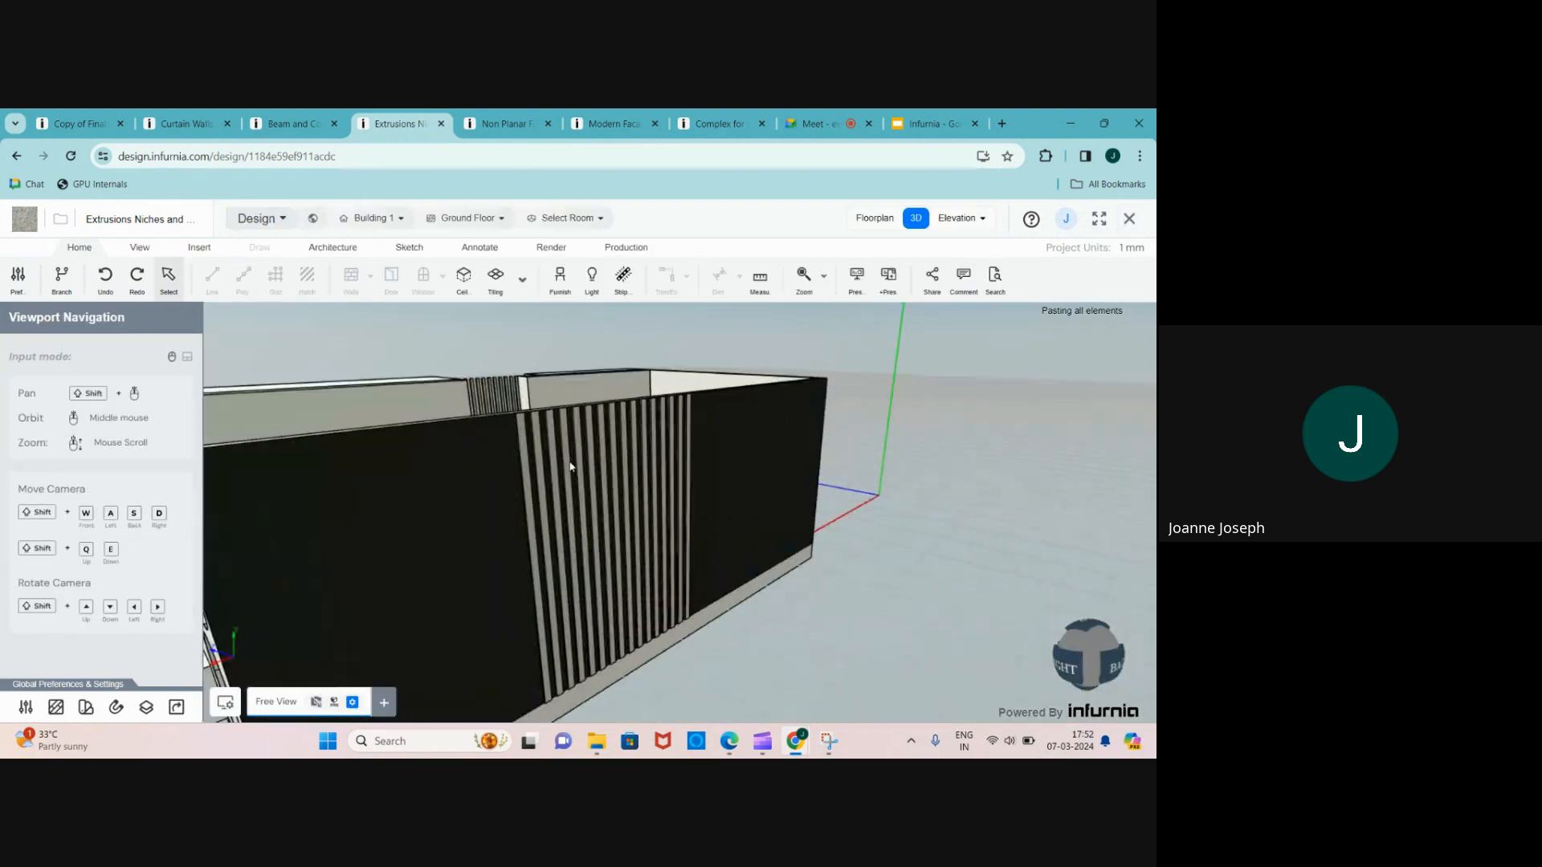
click(480, 454)
click(122, 446)
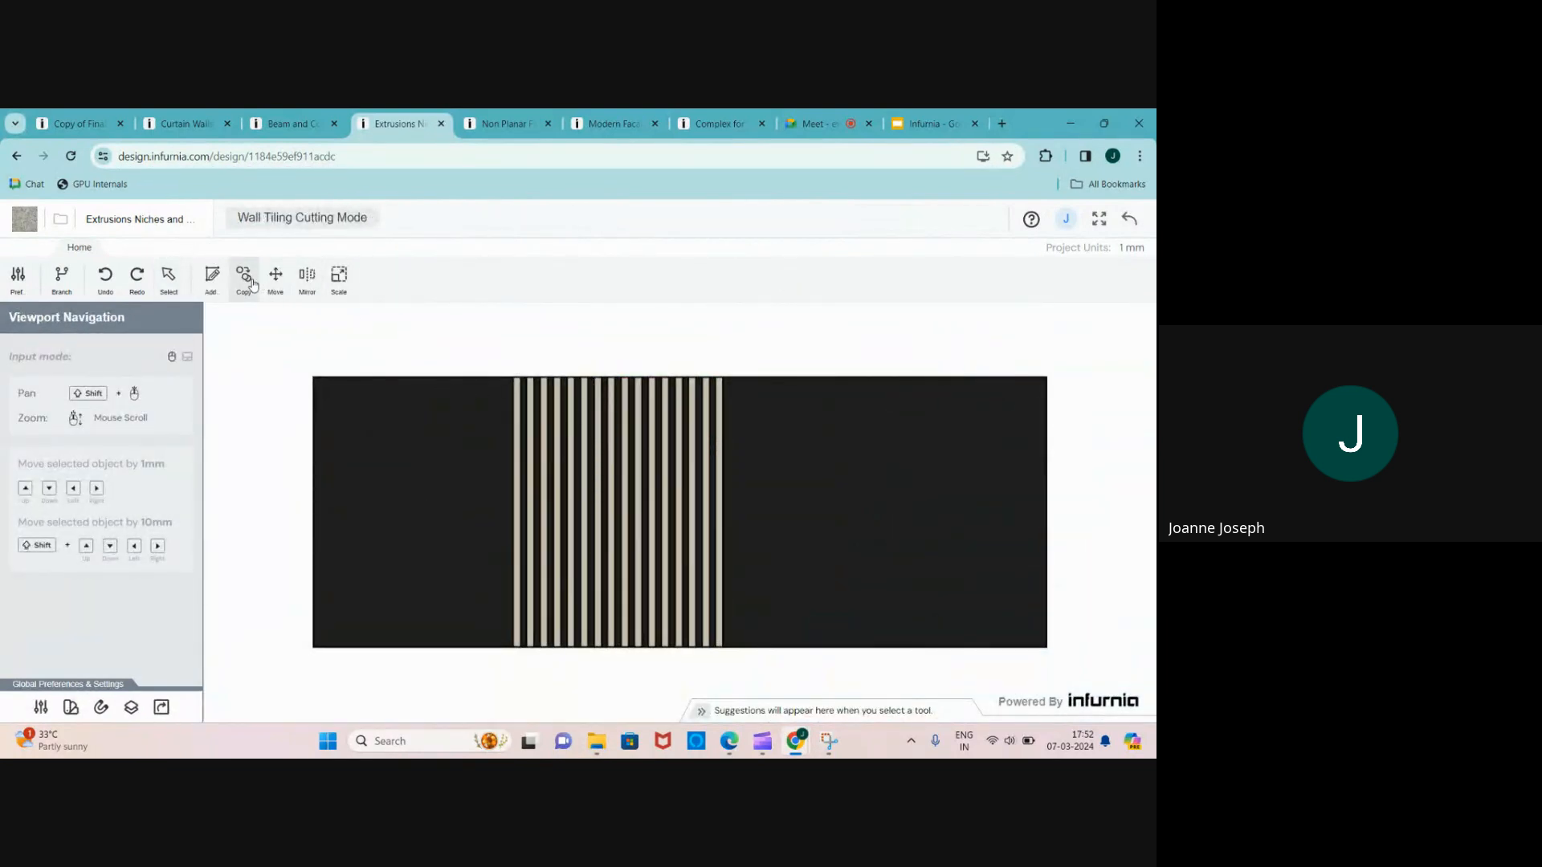
- Add a 3000 mm high rectangle covering the whole slatted section of the wall
click(212, 278)
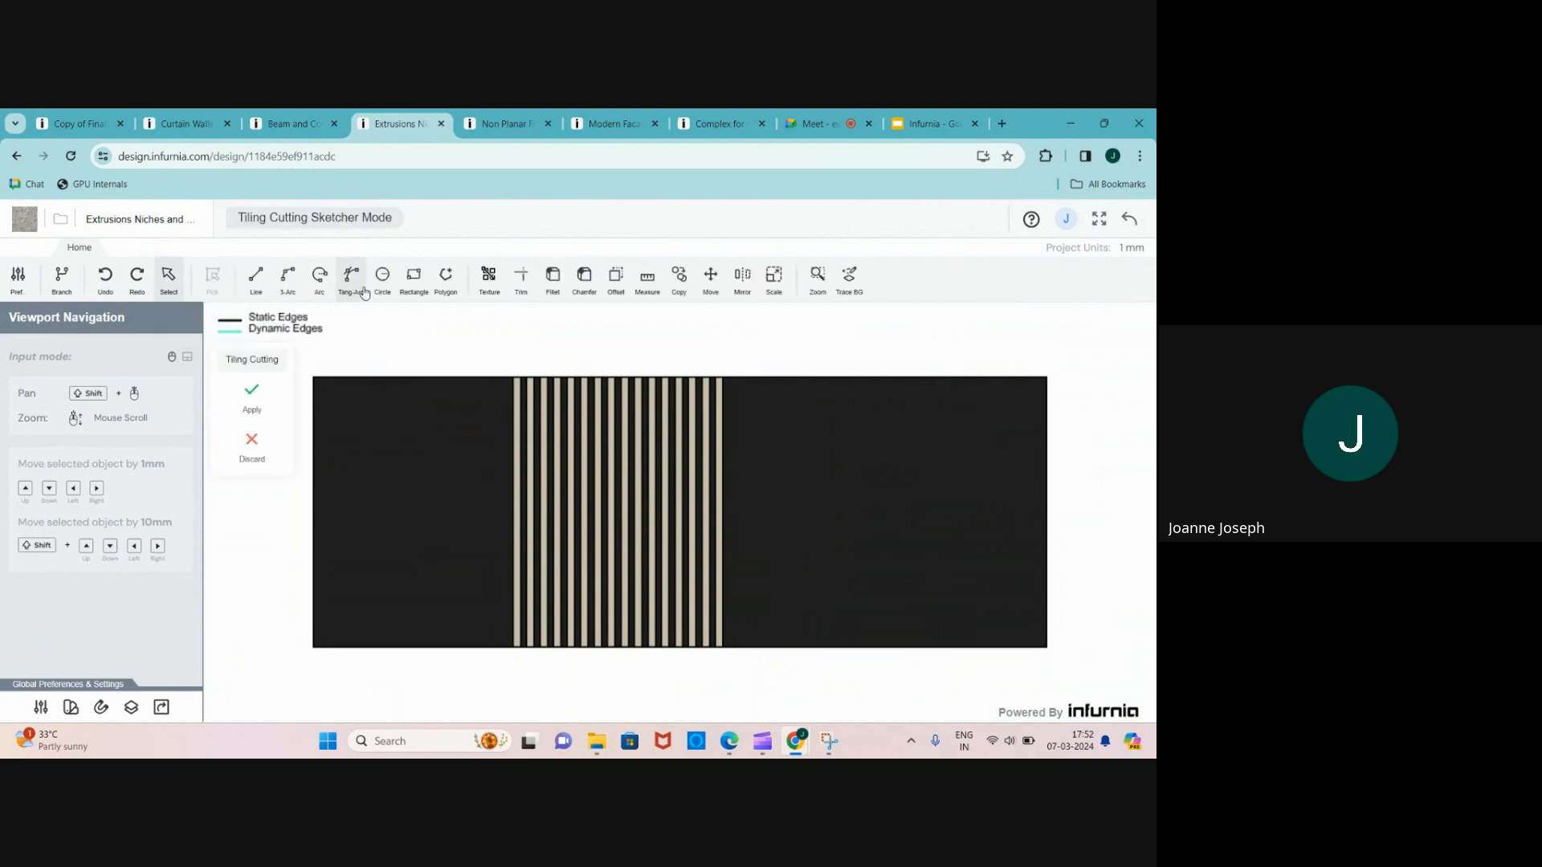
click(413, 277)
scroll(723, 385, up, 3)
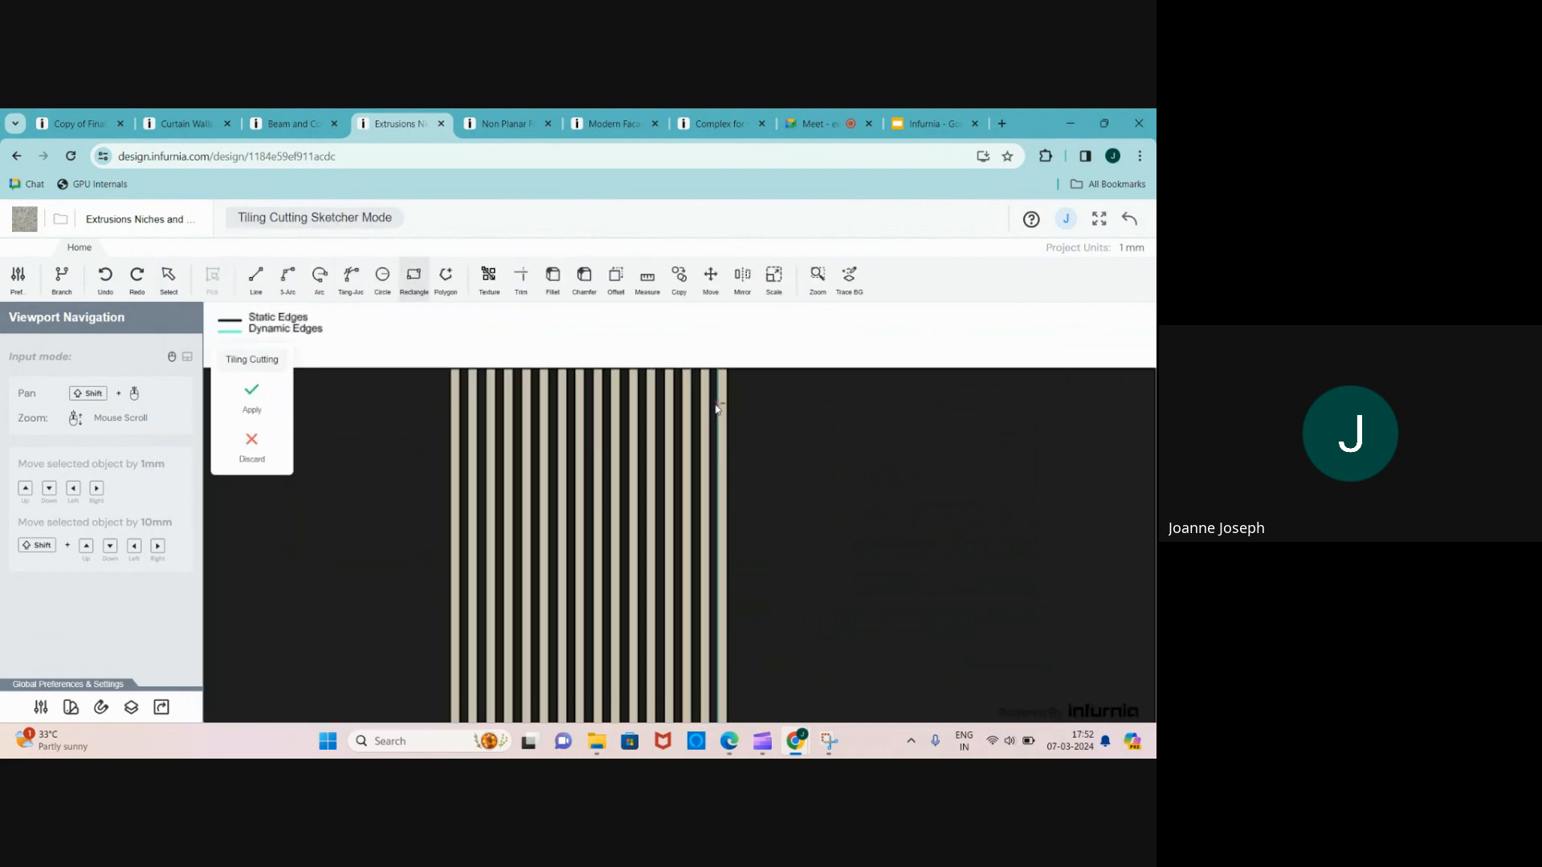
click(729, 363)
scroll(633, 345, down, 4)
scroll(490, 606, up, 3)
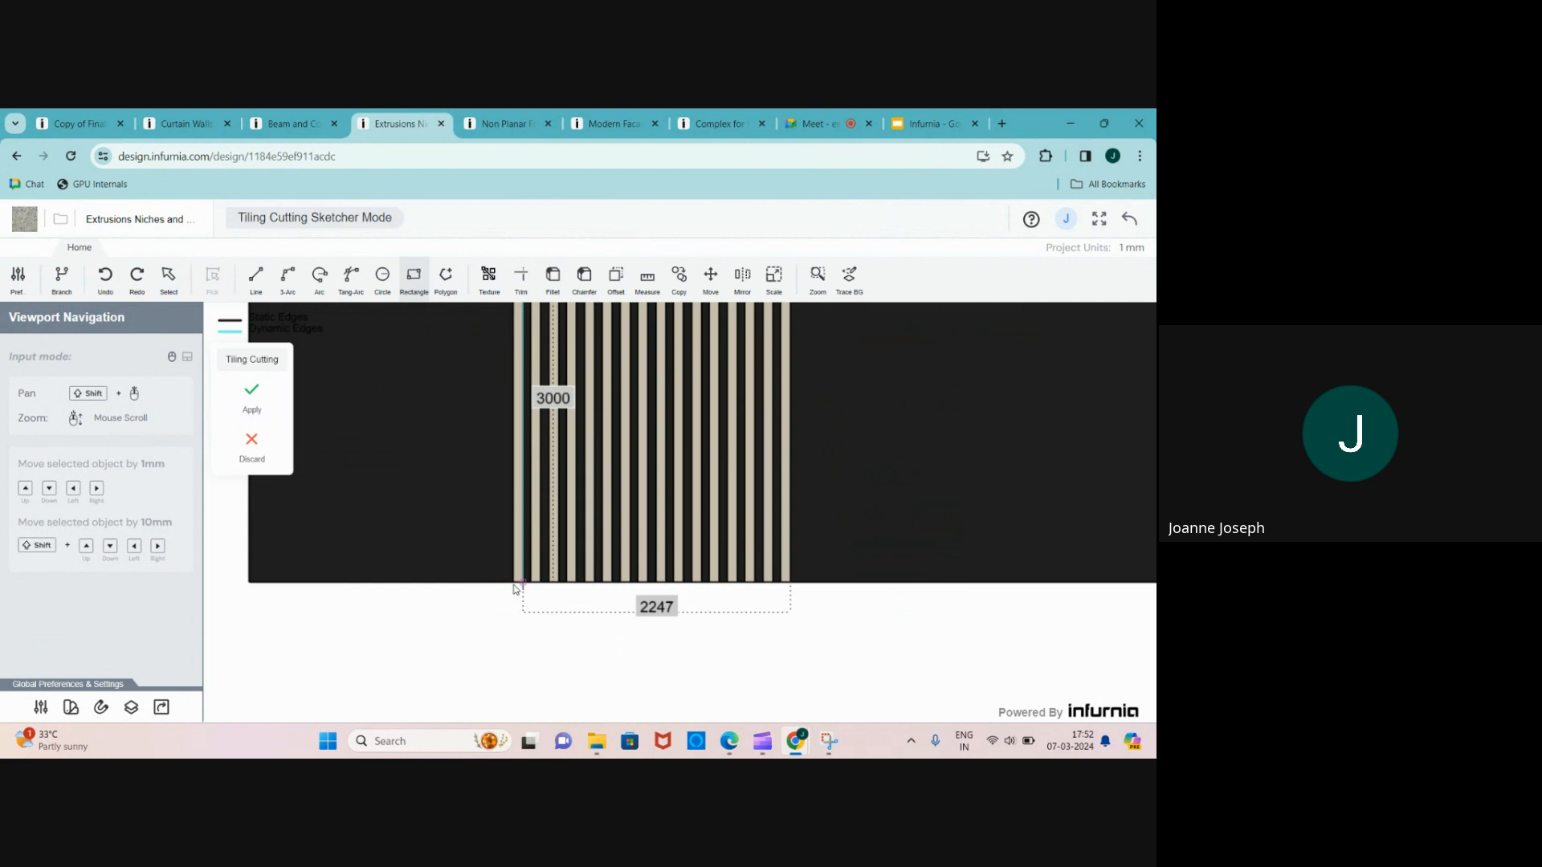
click(515, 584)
click(253, 409)
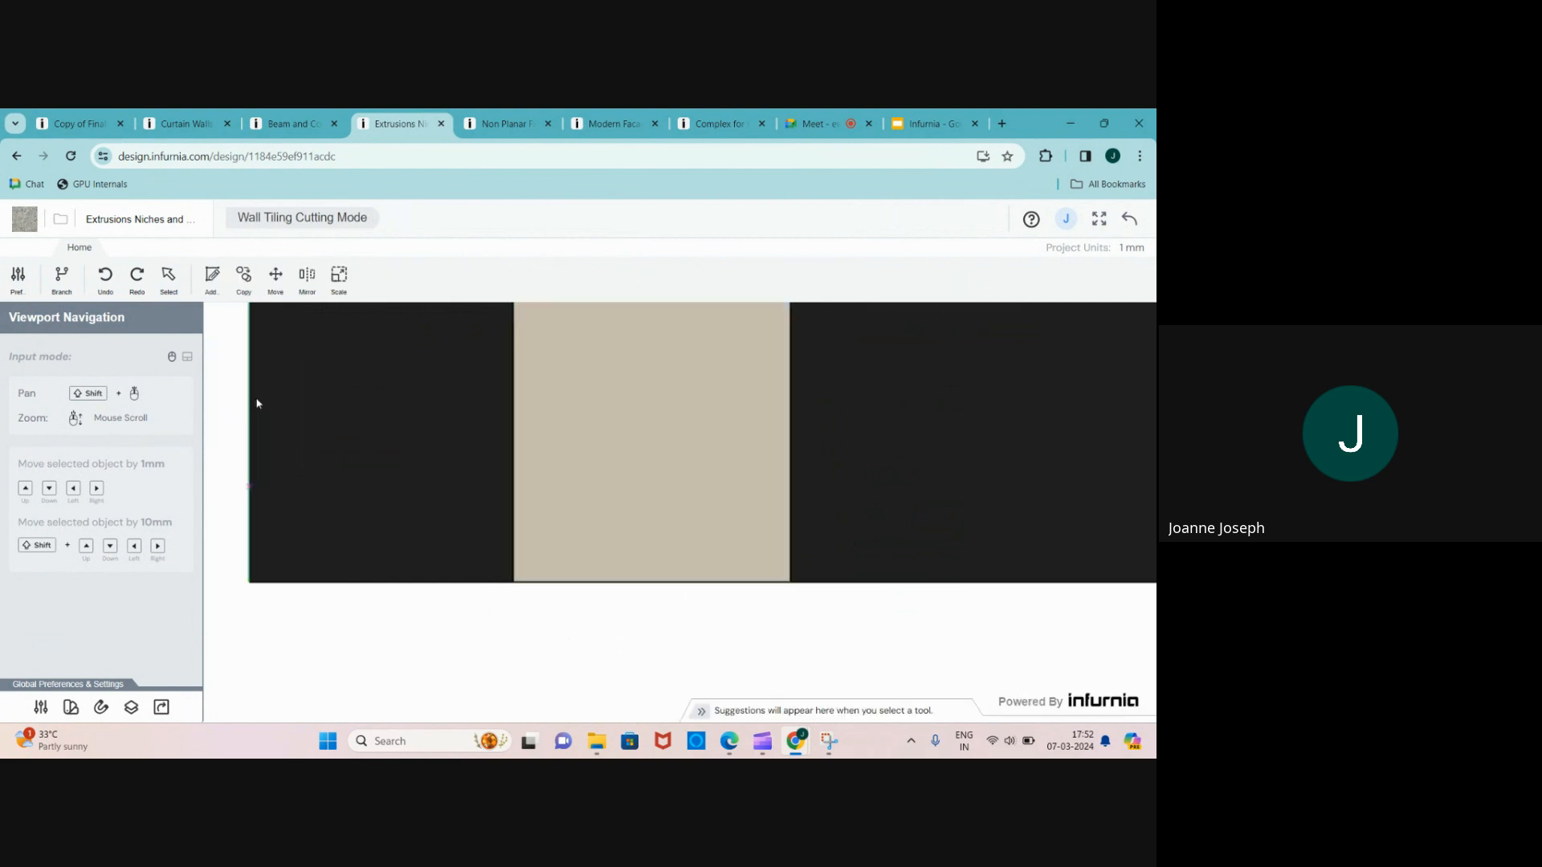
- Change the large rectangle's type to Cut with a depth of 100 mm
click(552, 493)
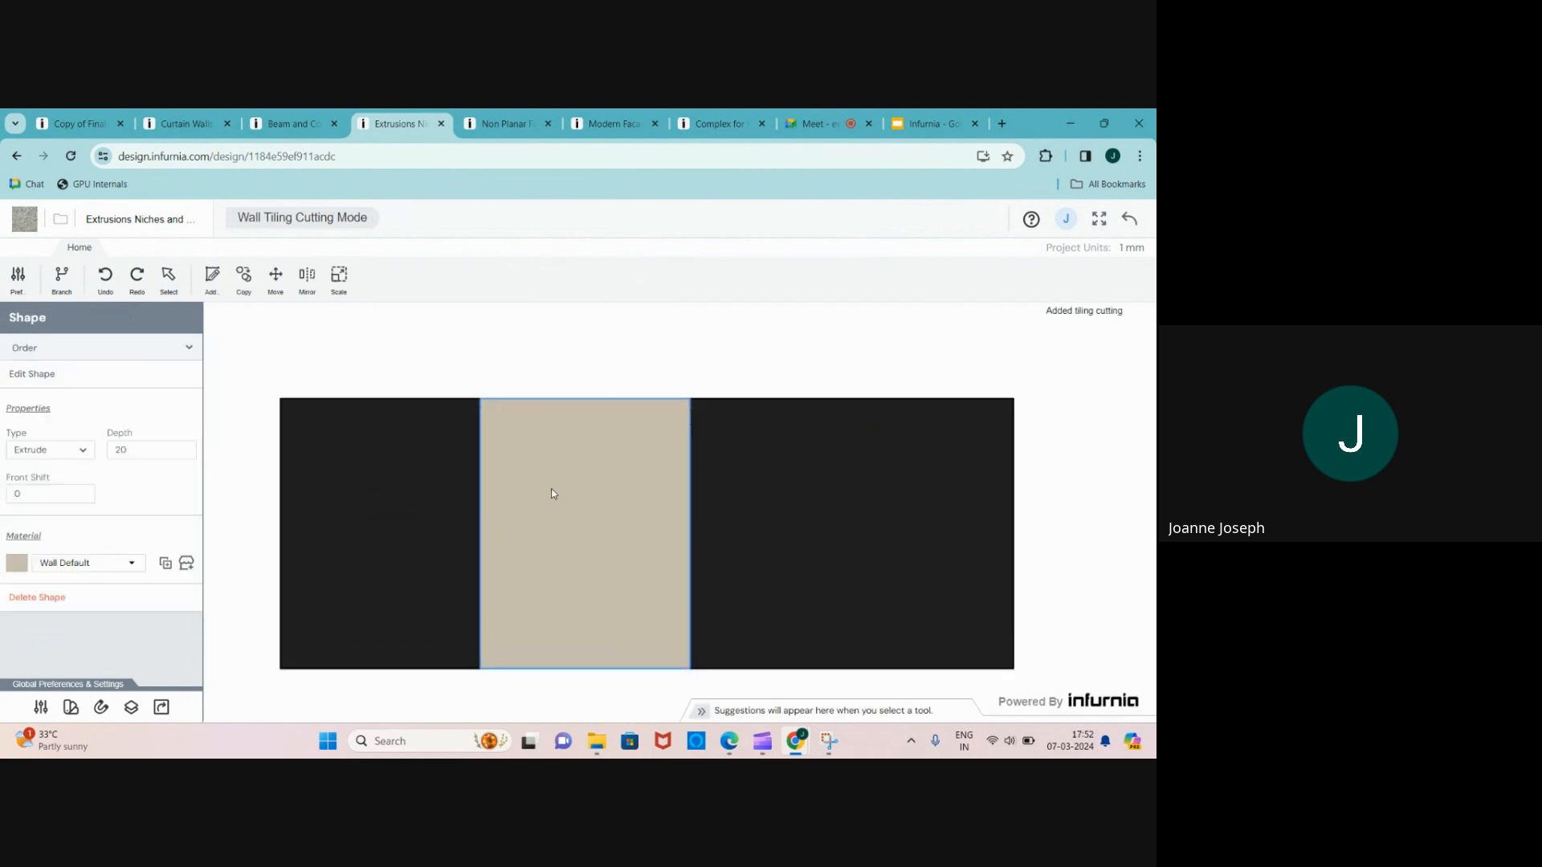
click(57, 456)
click(41, 475)
click(149, 449)
text(1)
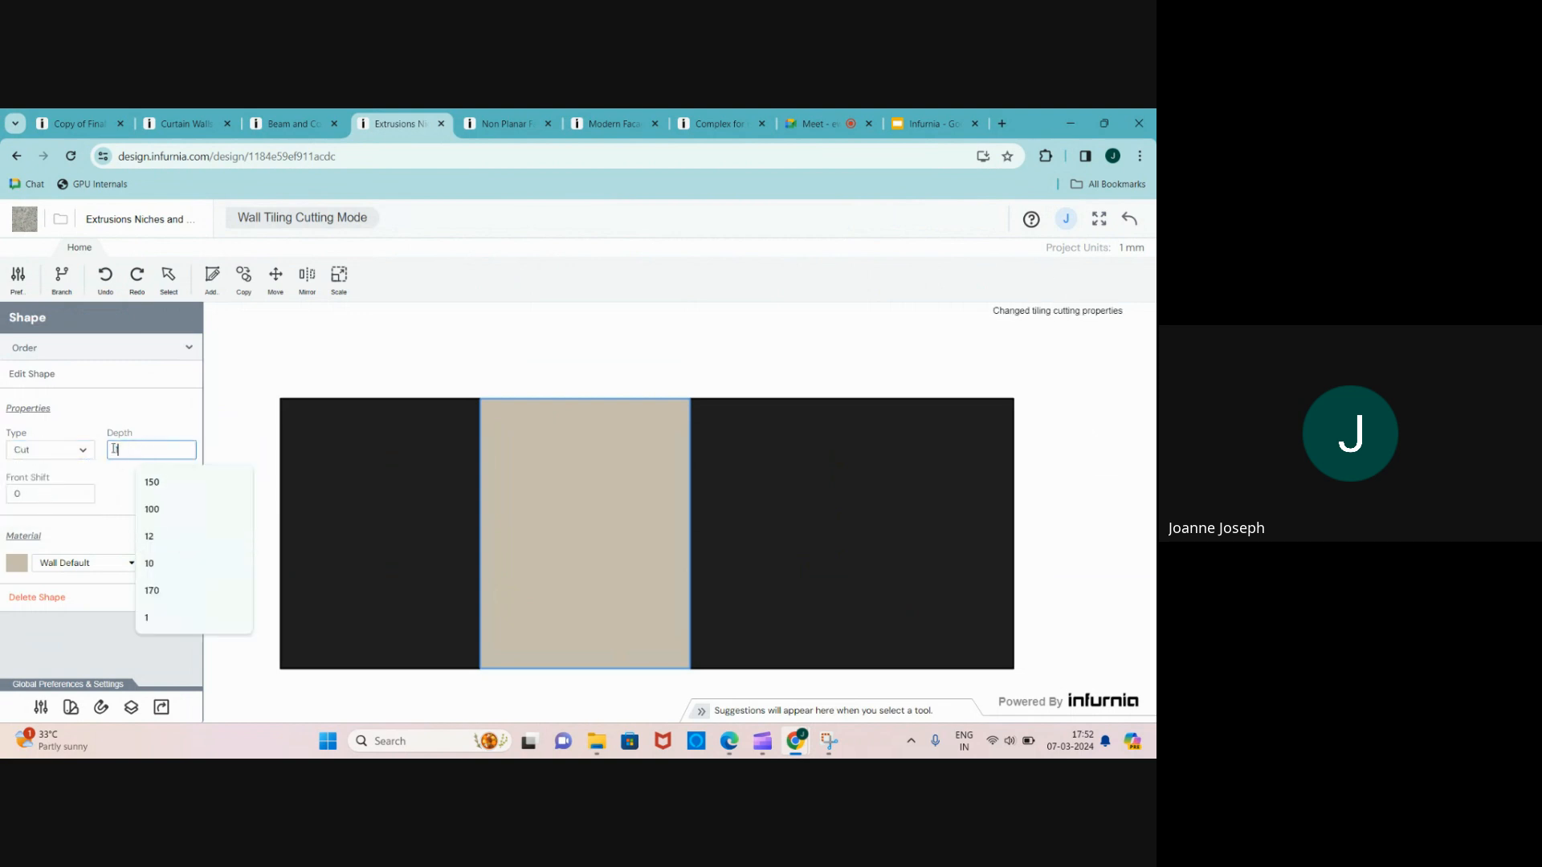
text(00)
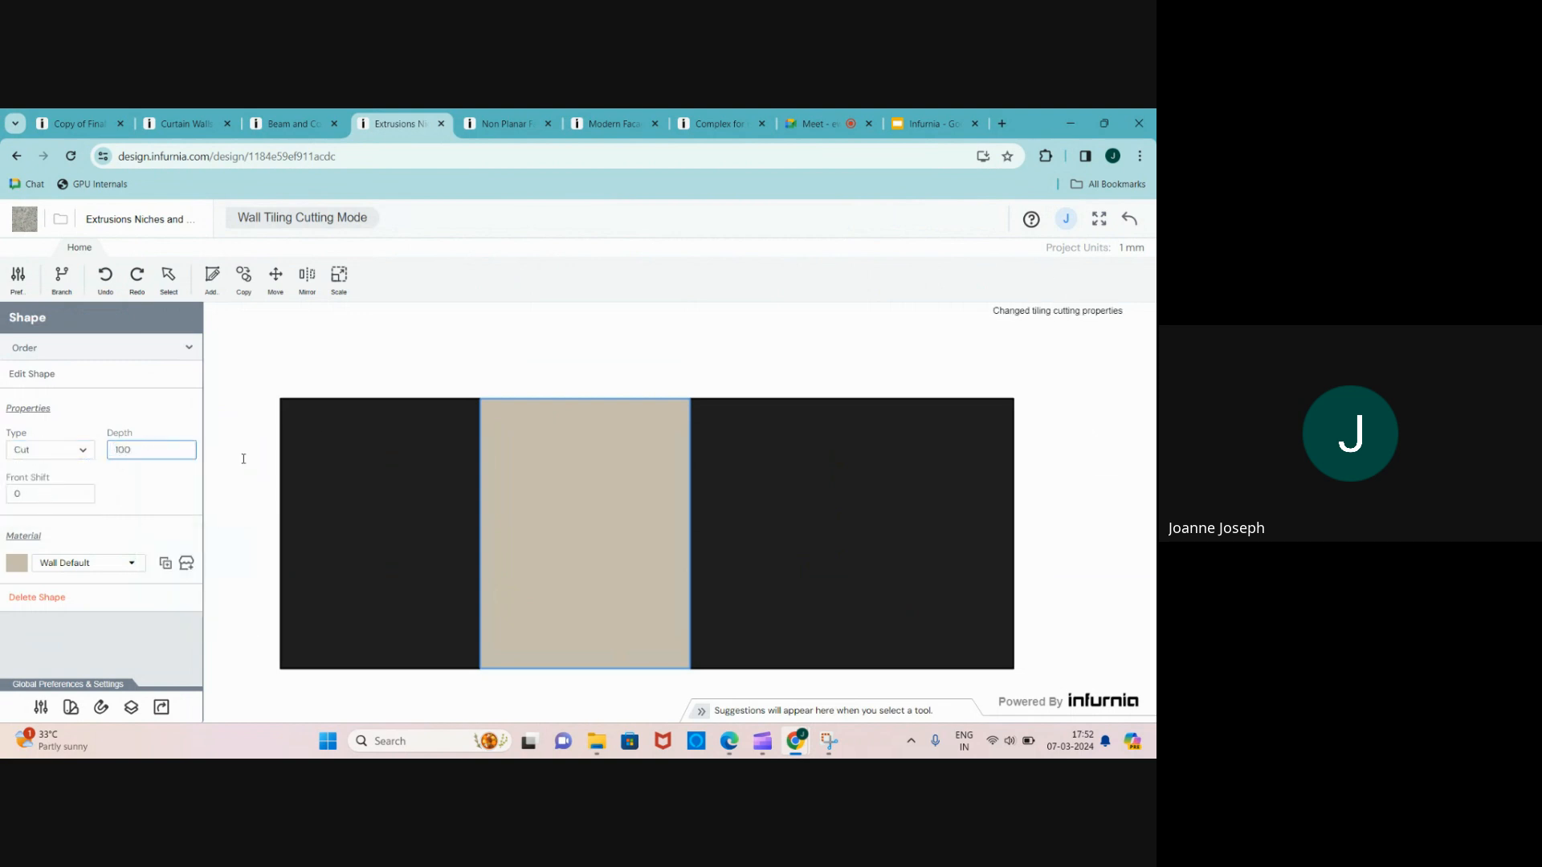
click(416, 364)
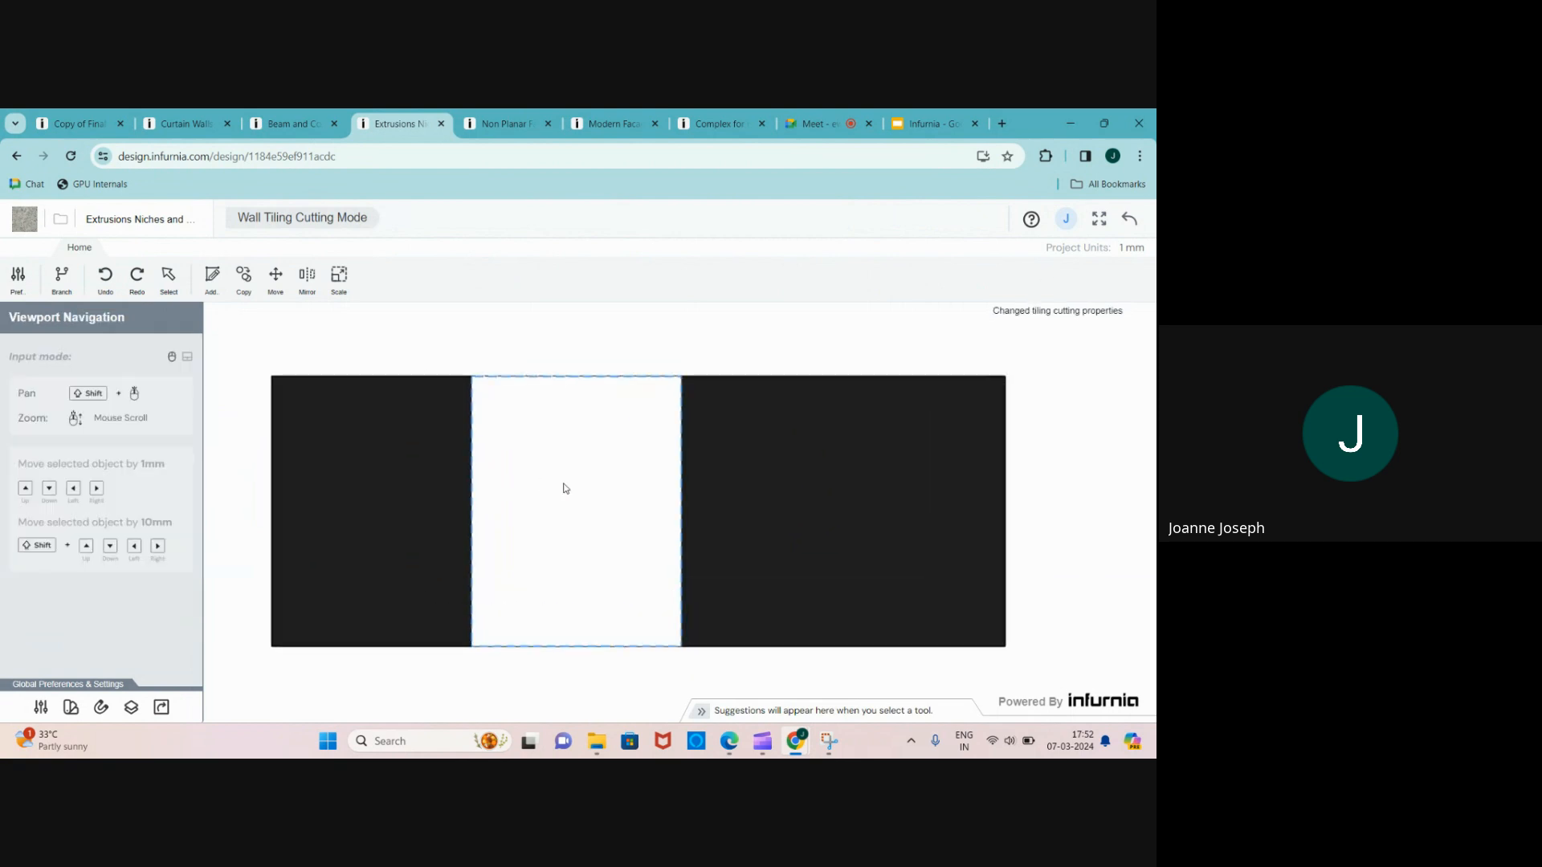
- Select the large cut rectangle to review its properties, and return to the 3D model to inspect the slatted section
click(592, 577)
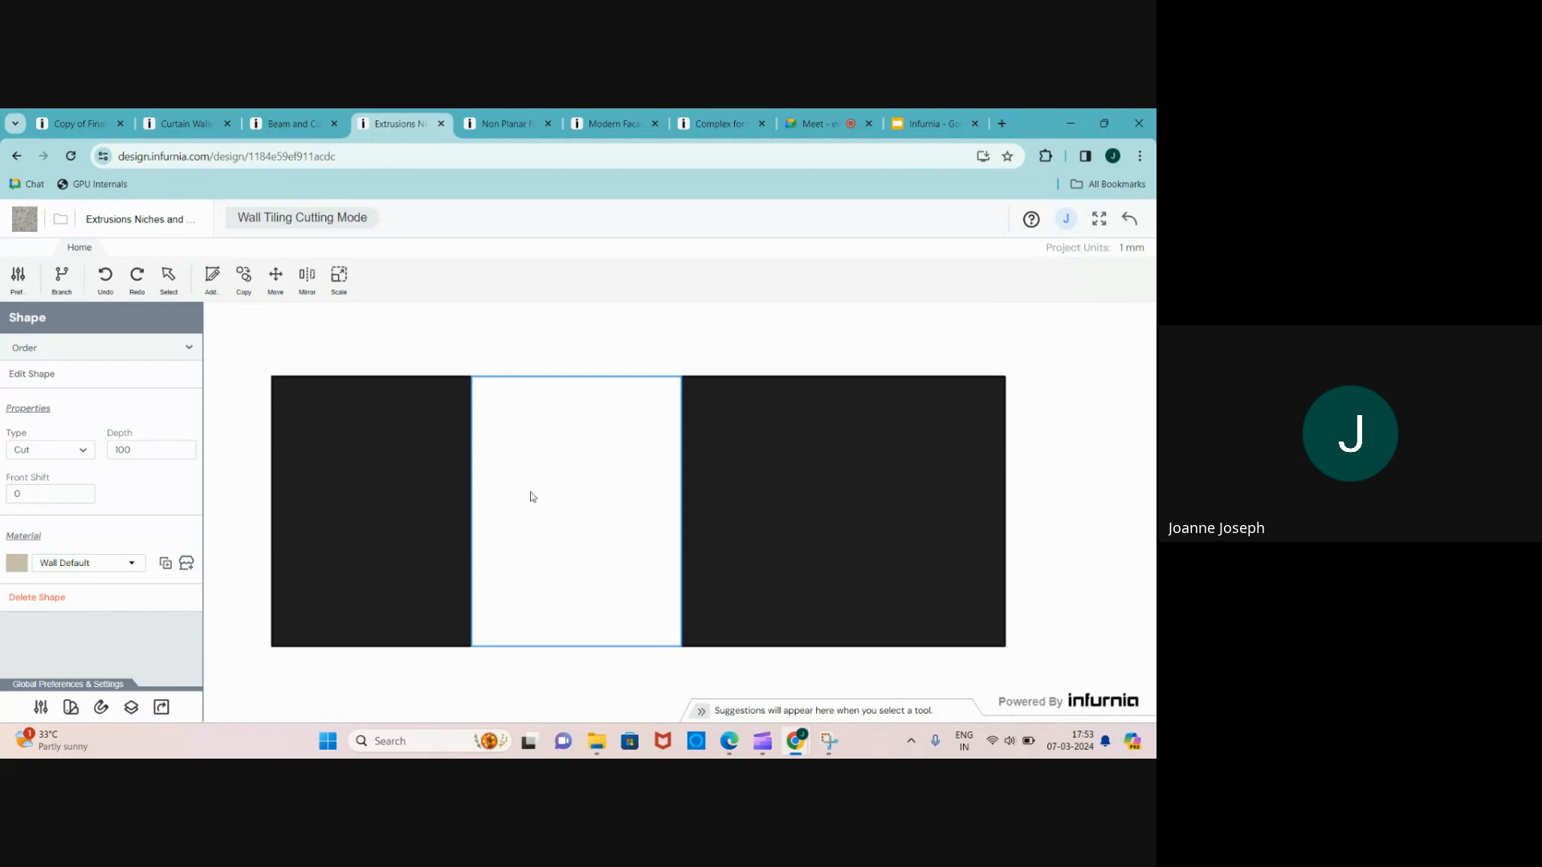
scroll(530, 497, down, 1)
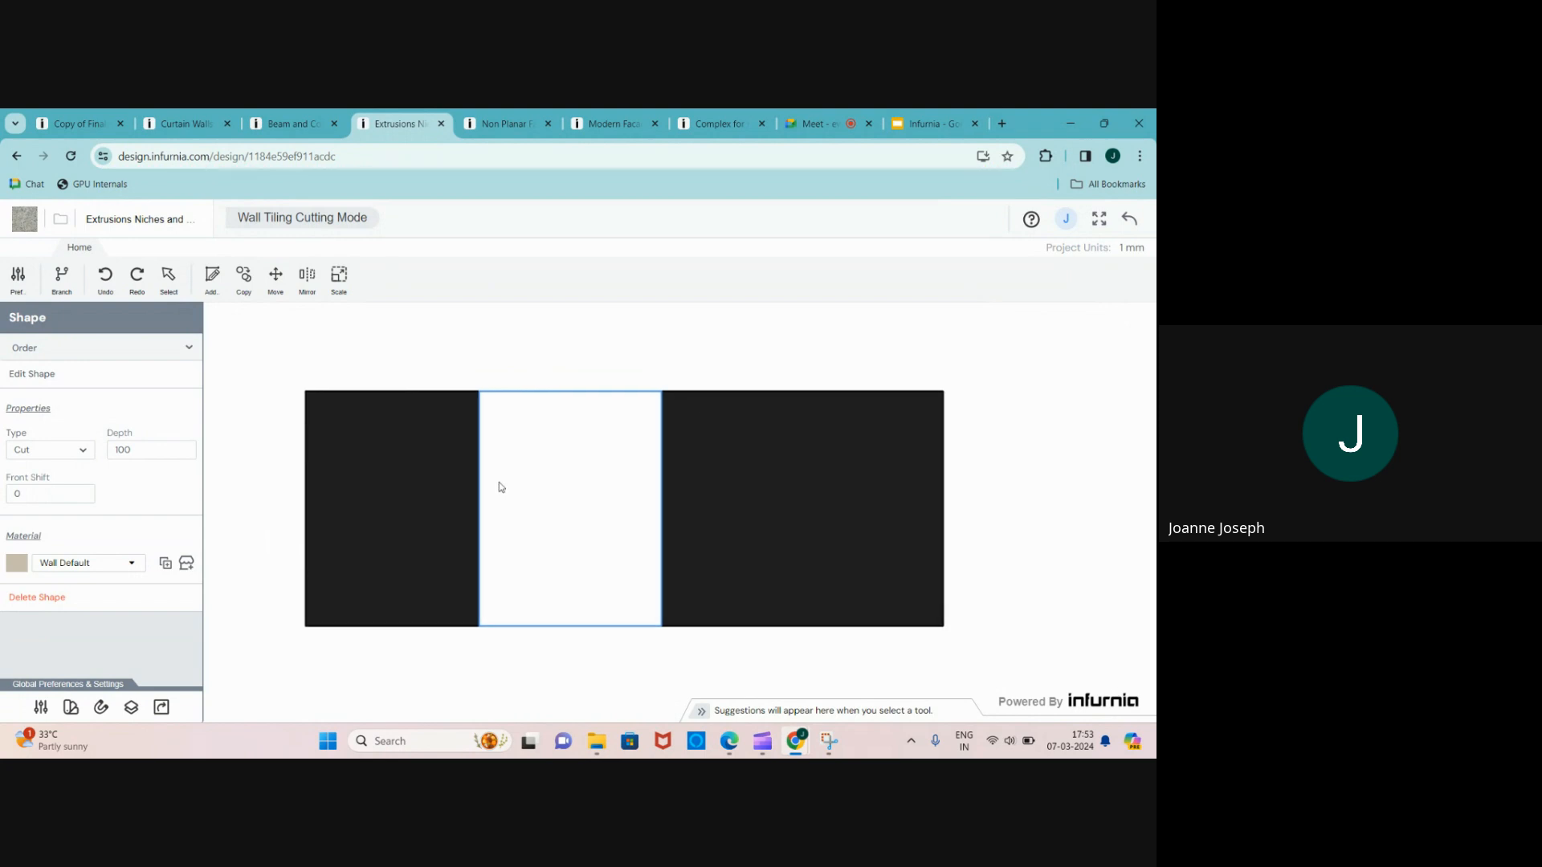
scroll(551, 572, up, 1)
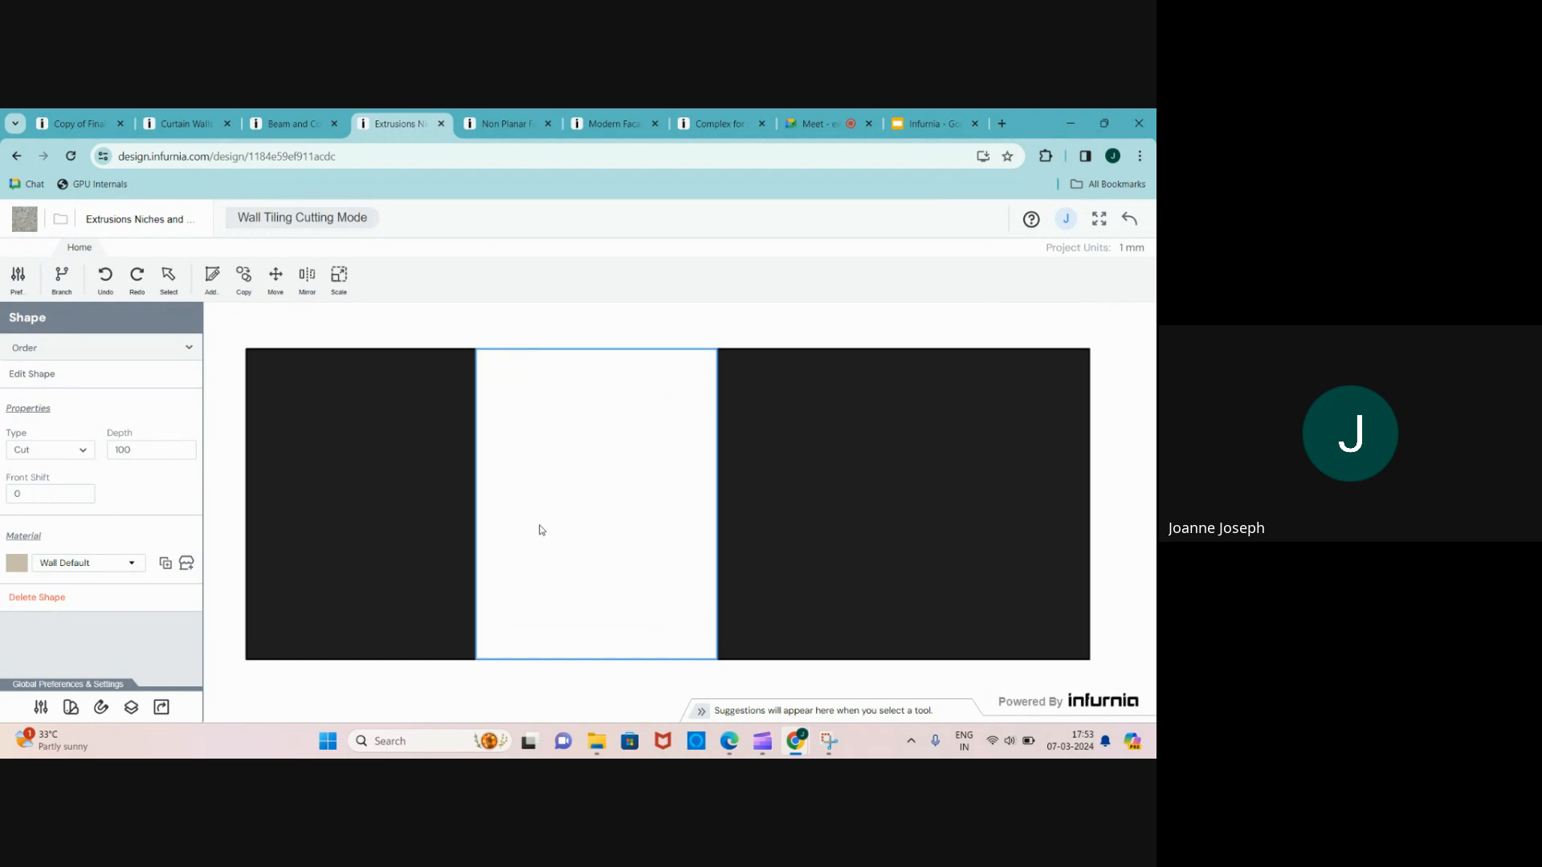
click(1128, 219)
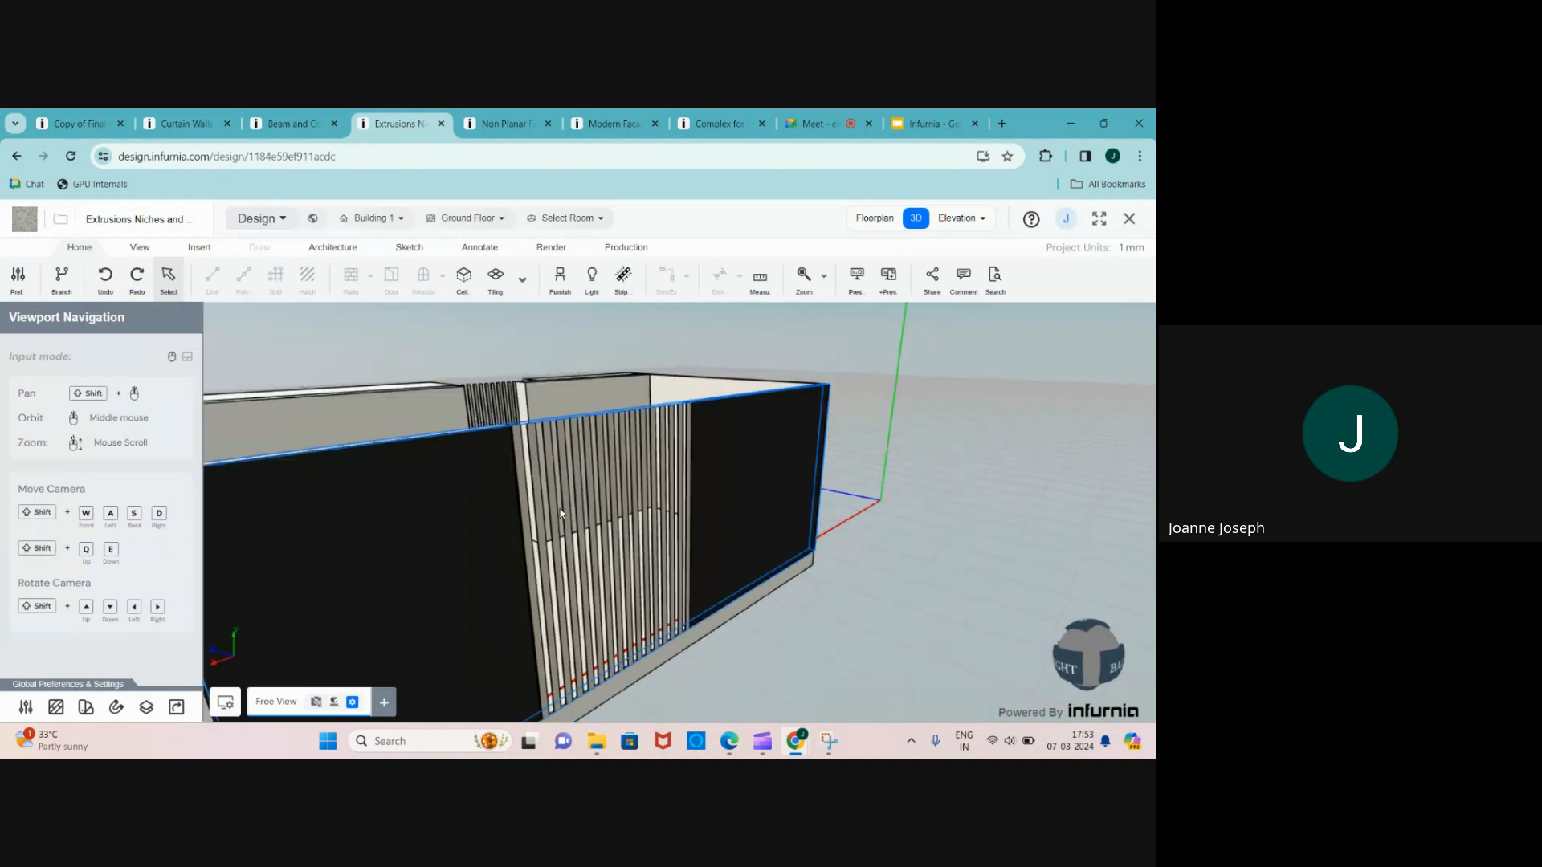
scroll(566, 520, up, 3)
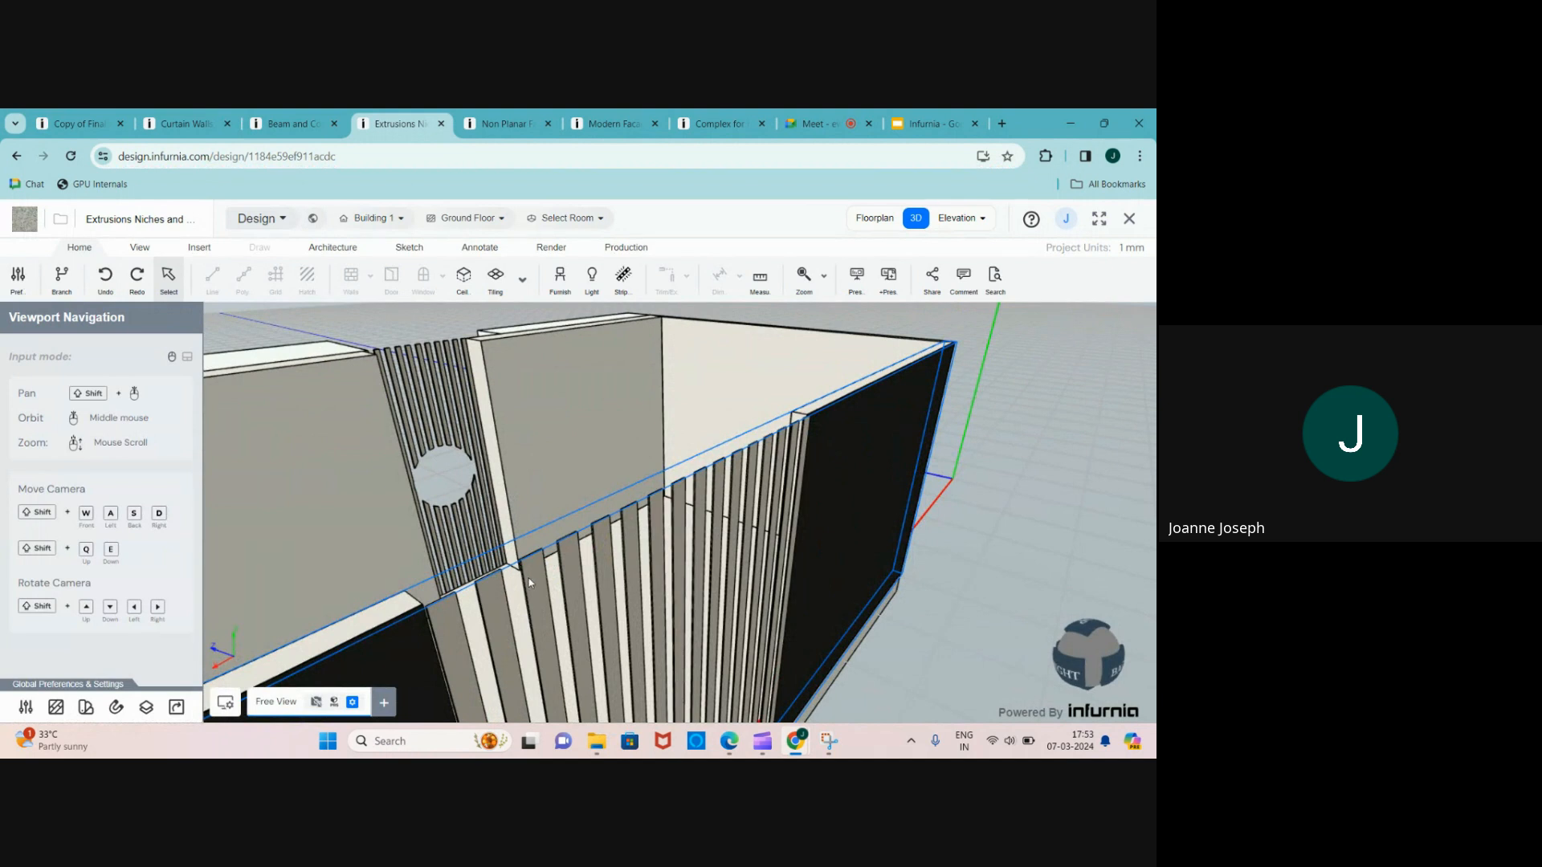
- Reopen the rear wall in the Tiling and Cutting Tool and select the large cut rectangle over the slats
click(569, 604)
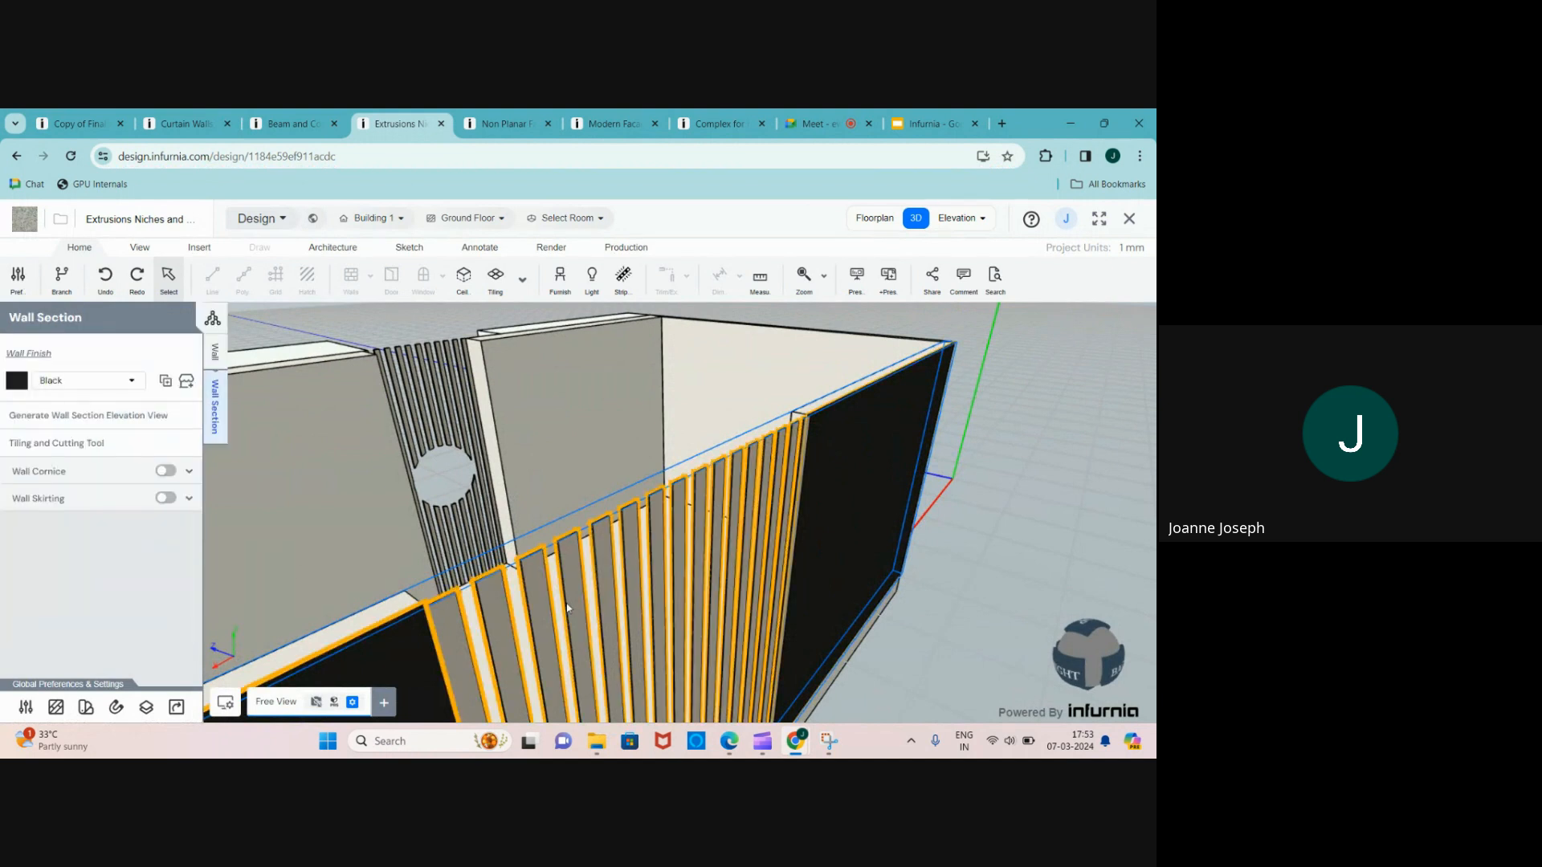
click(27, 444)
click(859, 504)
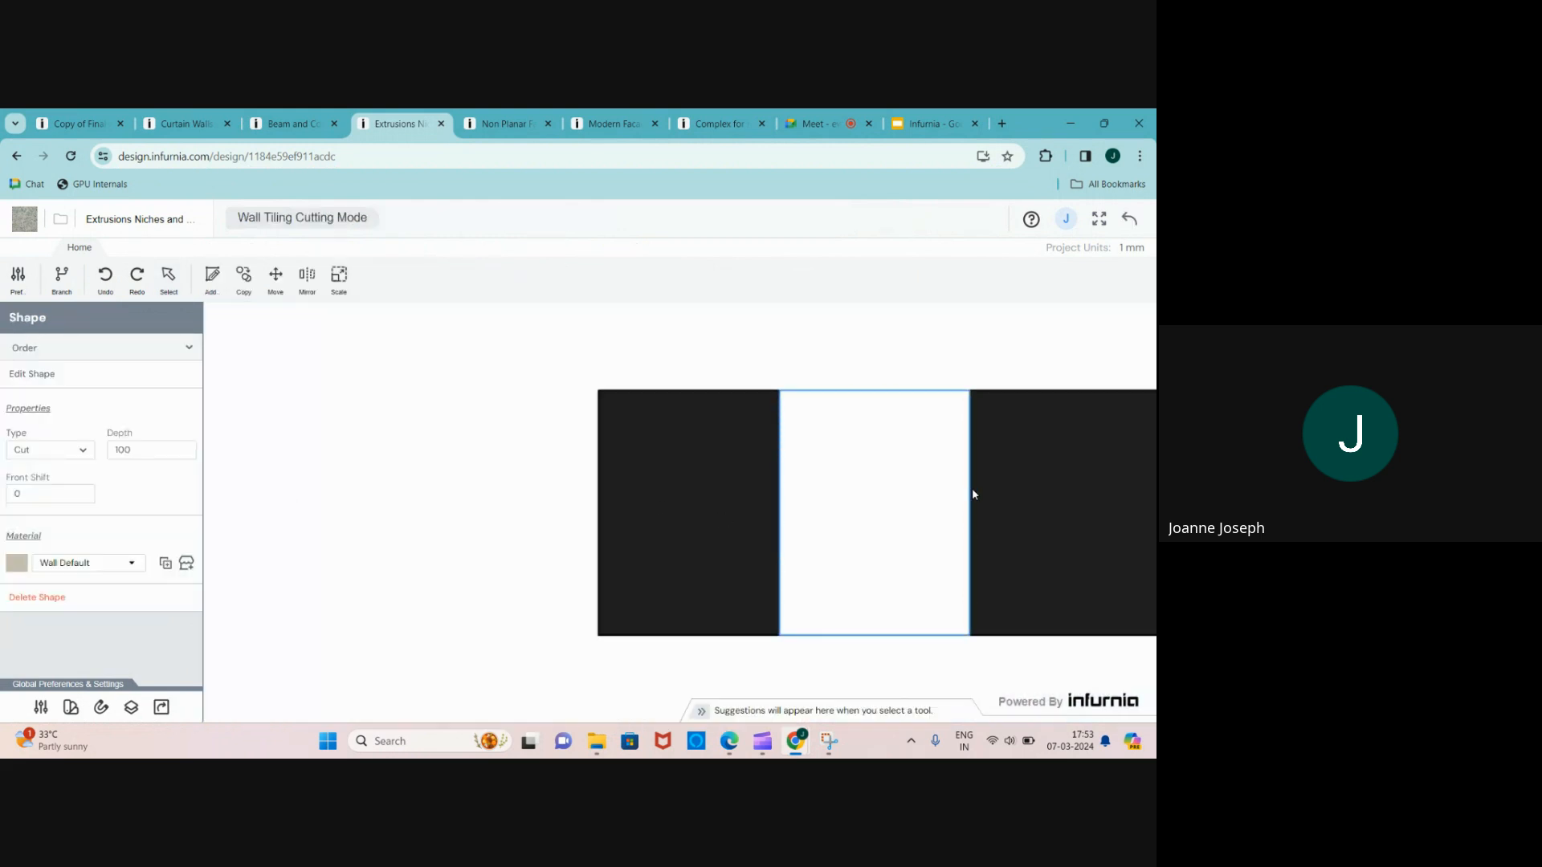
scroll(972, 492, up, 2)
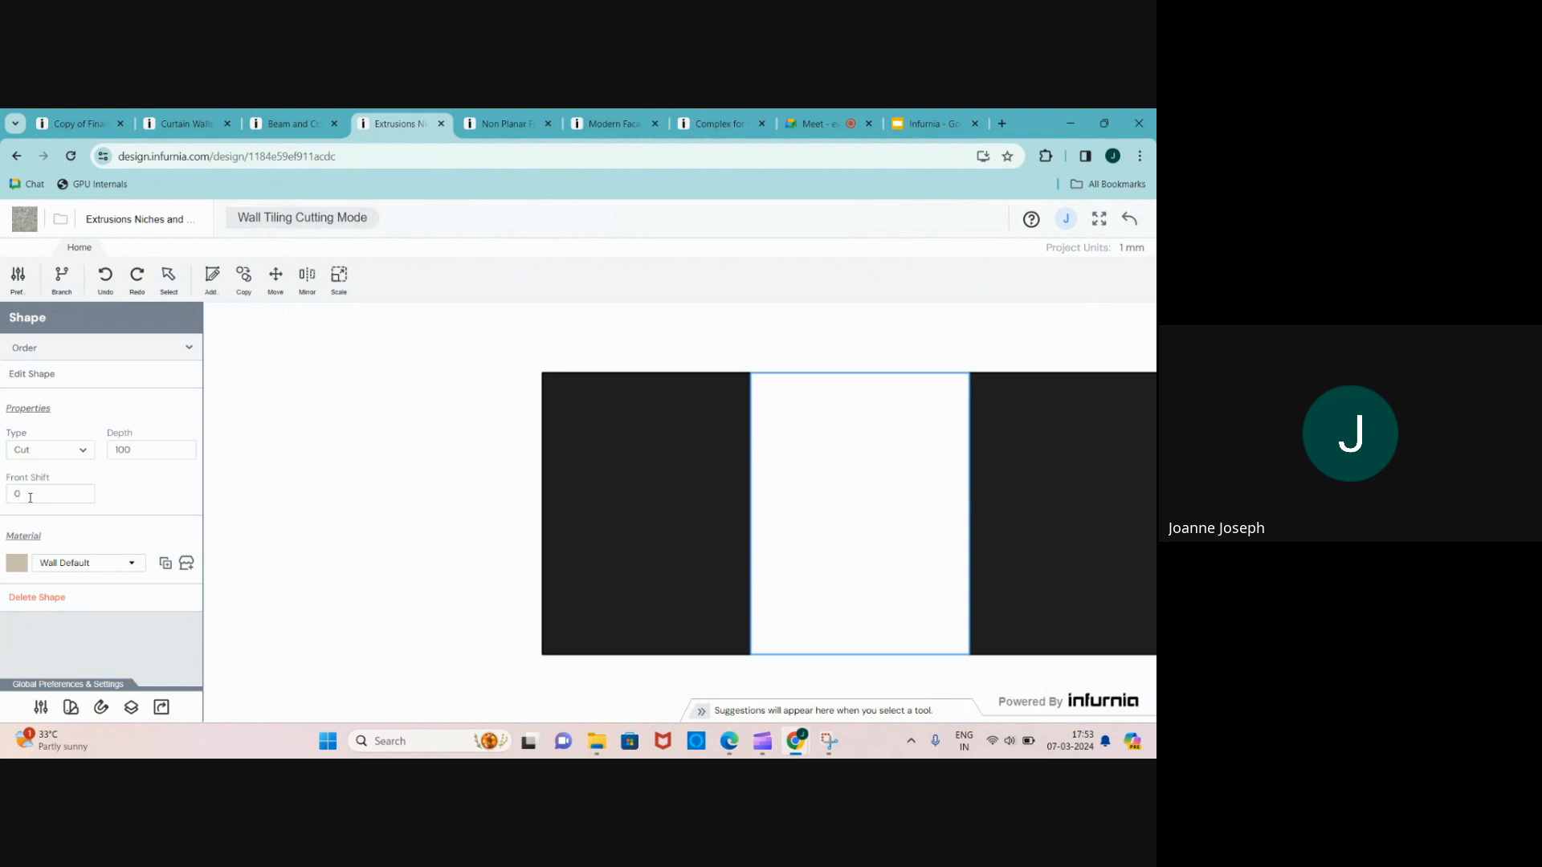
scroll(812, 485, down, 1)
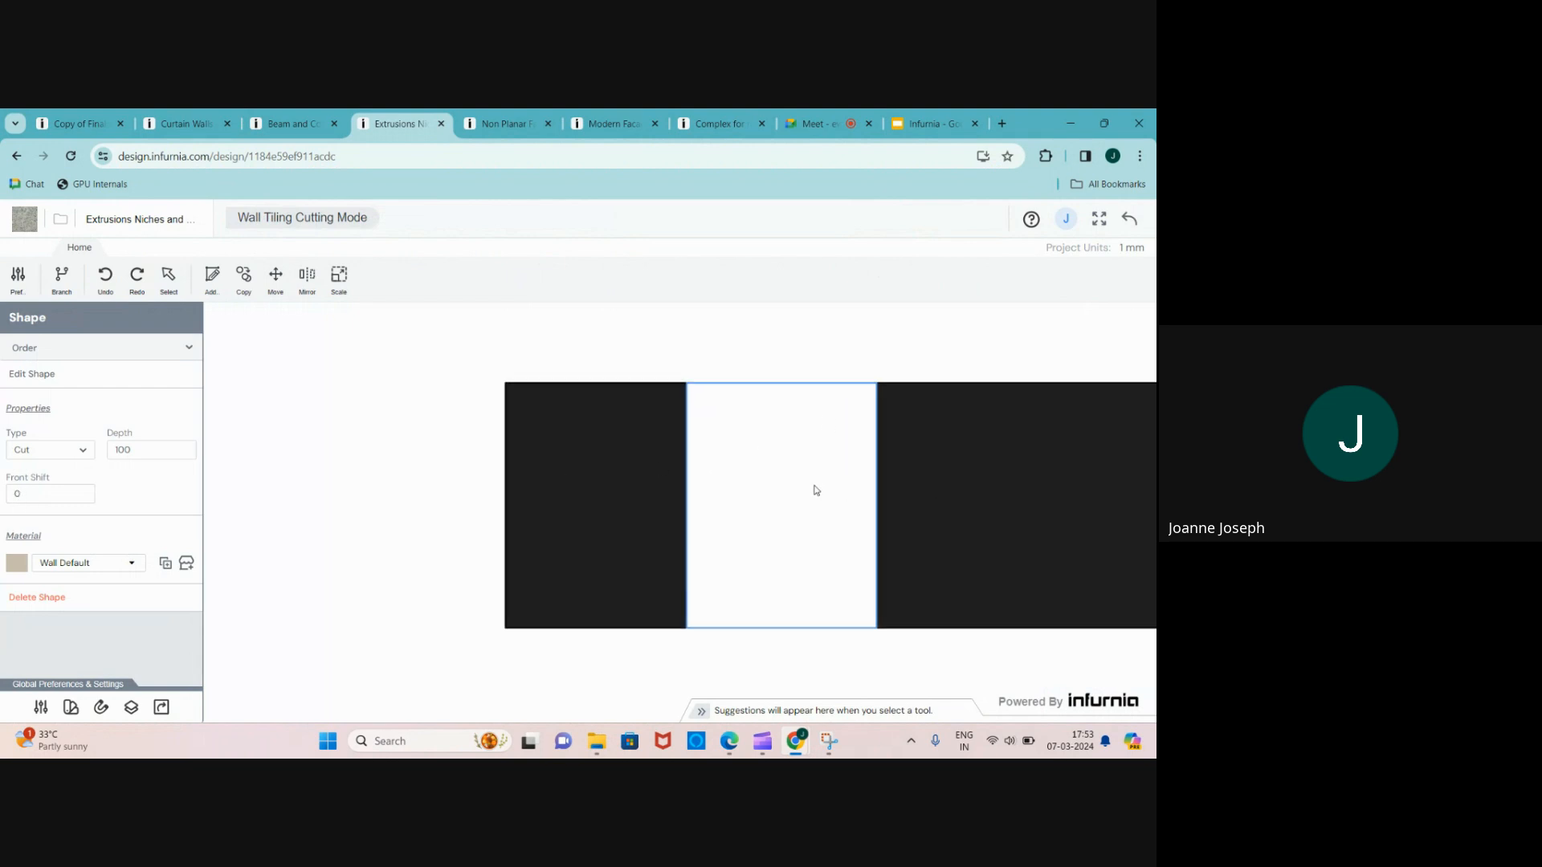
scroll(812, 485, up, 1)
scroll(854, 589, up, 1)
scroll(871, 533, up, 1)
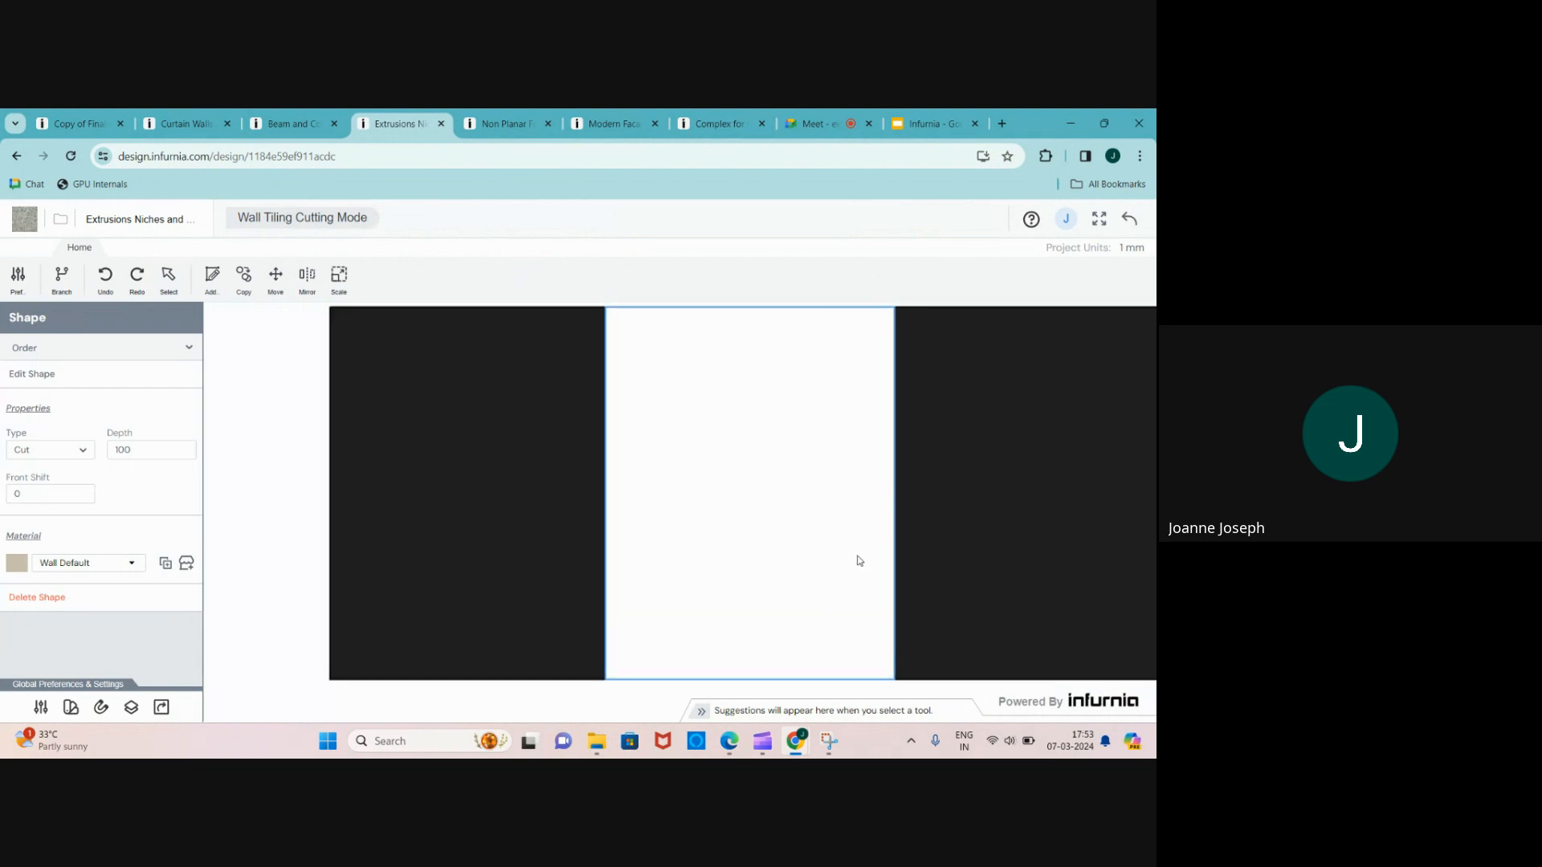
scroll(857, 561, down, 1)
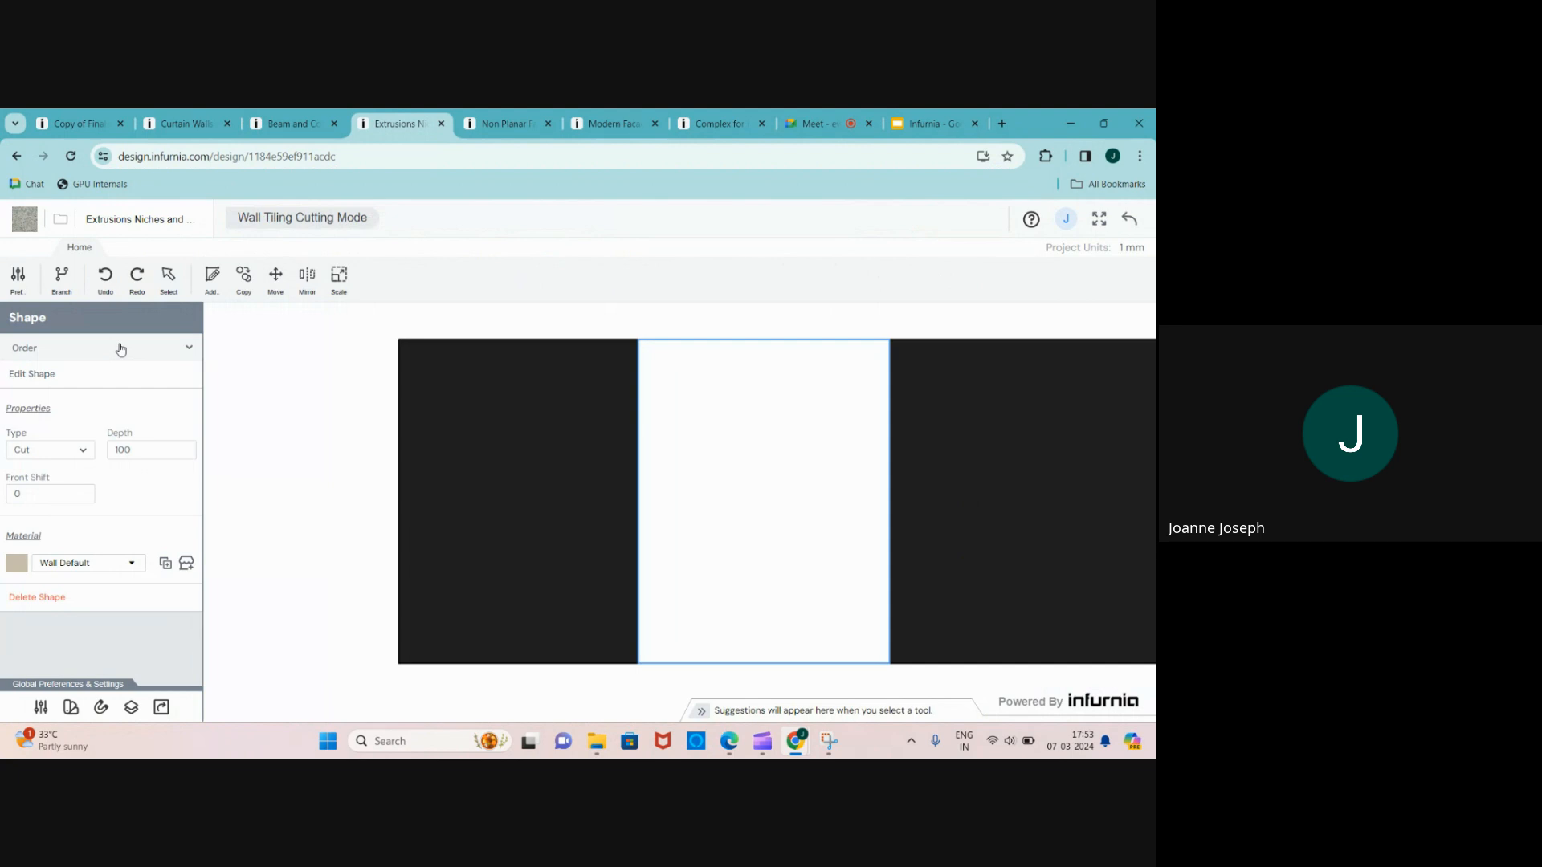
- Move the large cut rectangle down through the layer order to the lowest position, beneath all the strips
click(163, 355)
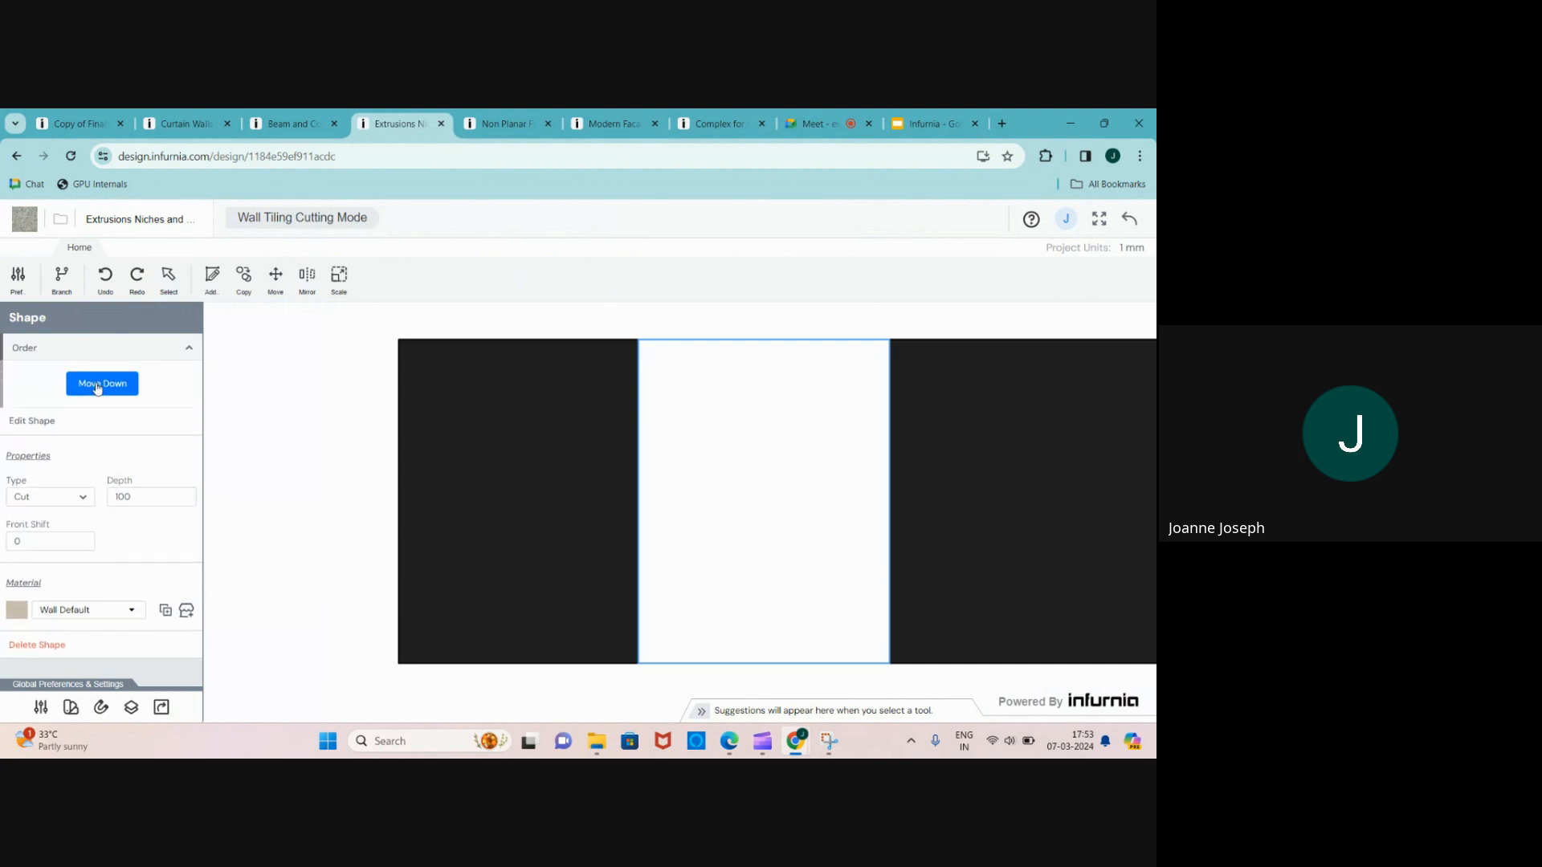
click(98, 385)
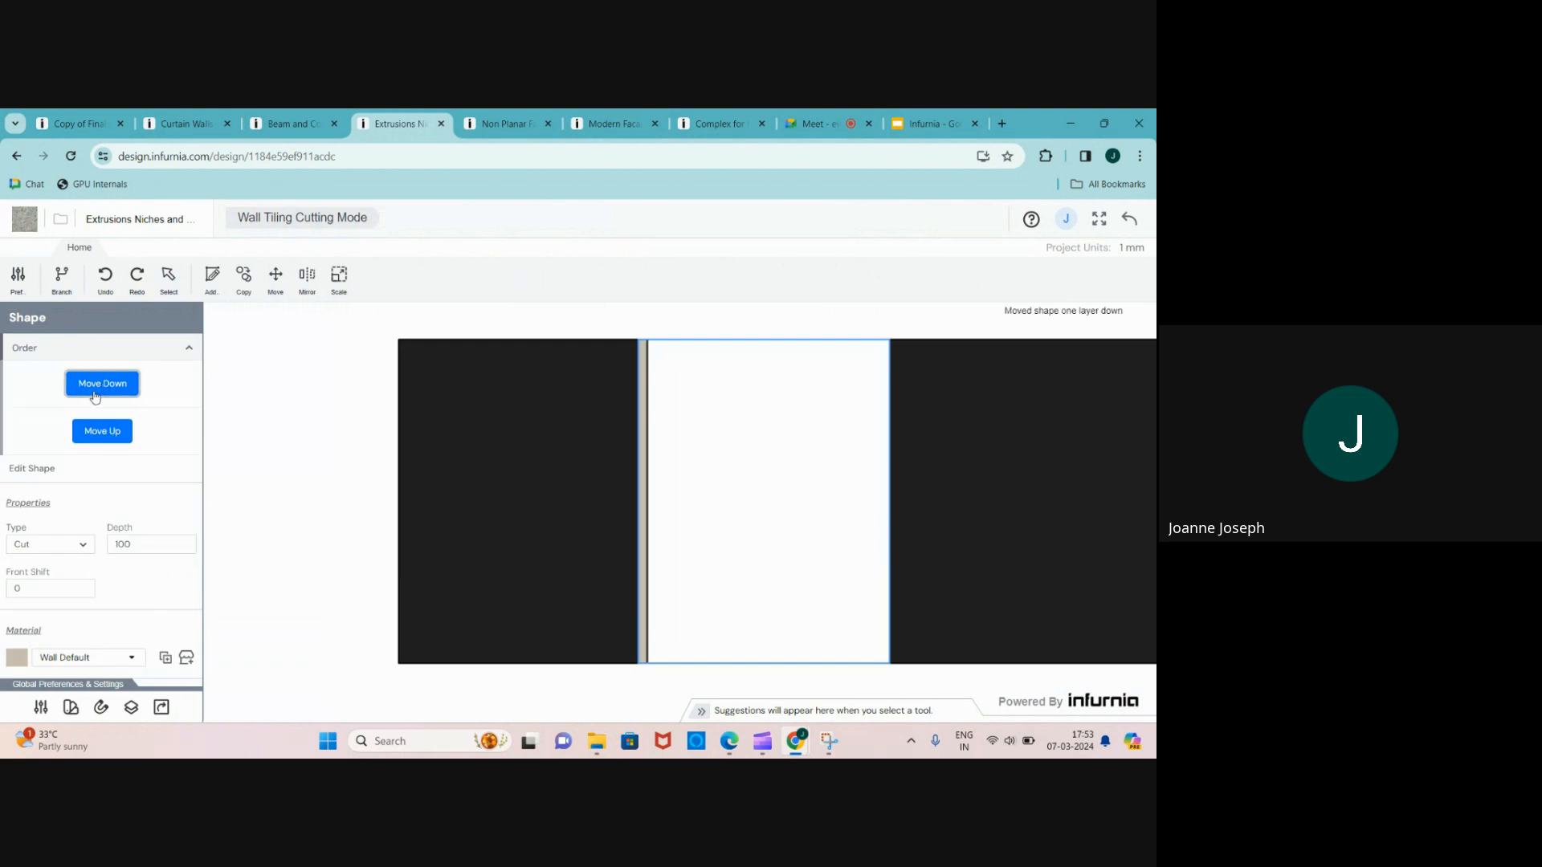
click(93, 386)
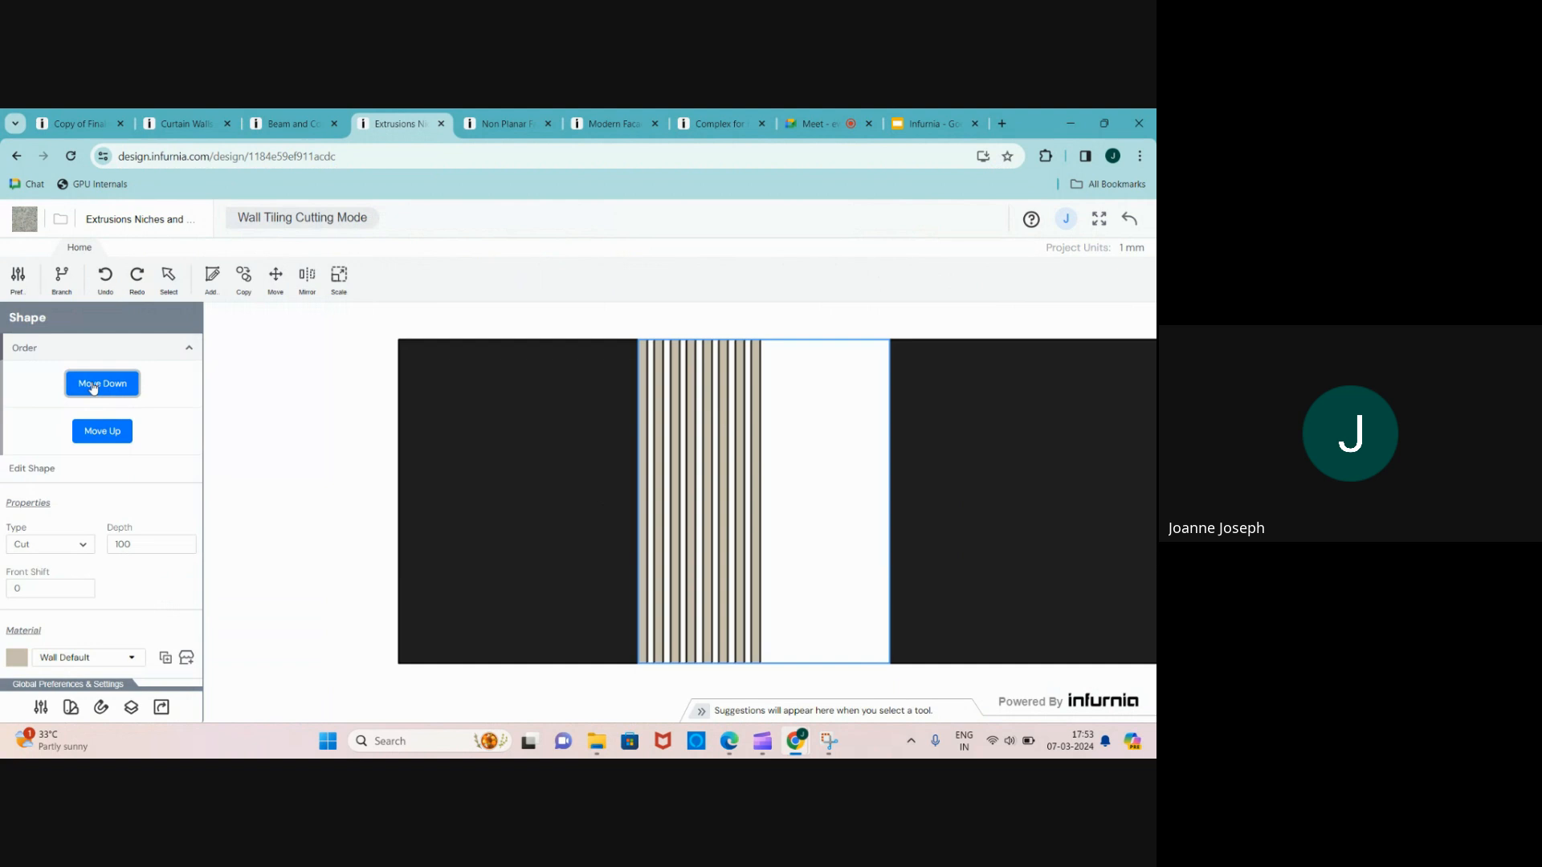
click(93, 388)
click(104, 382)
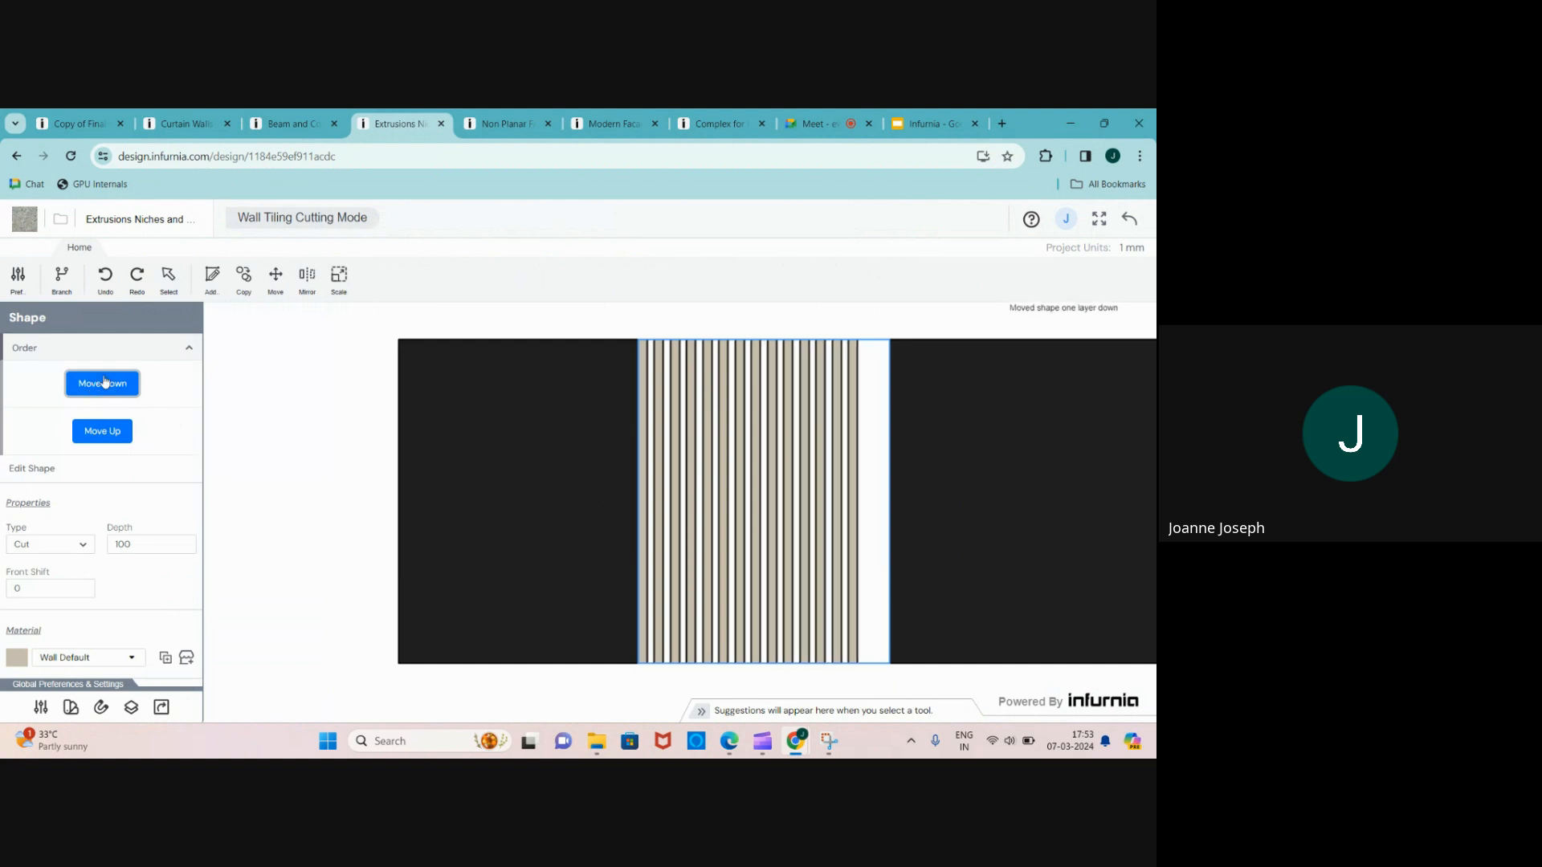
click(104, 382)
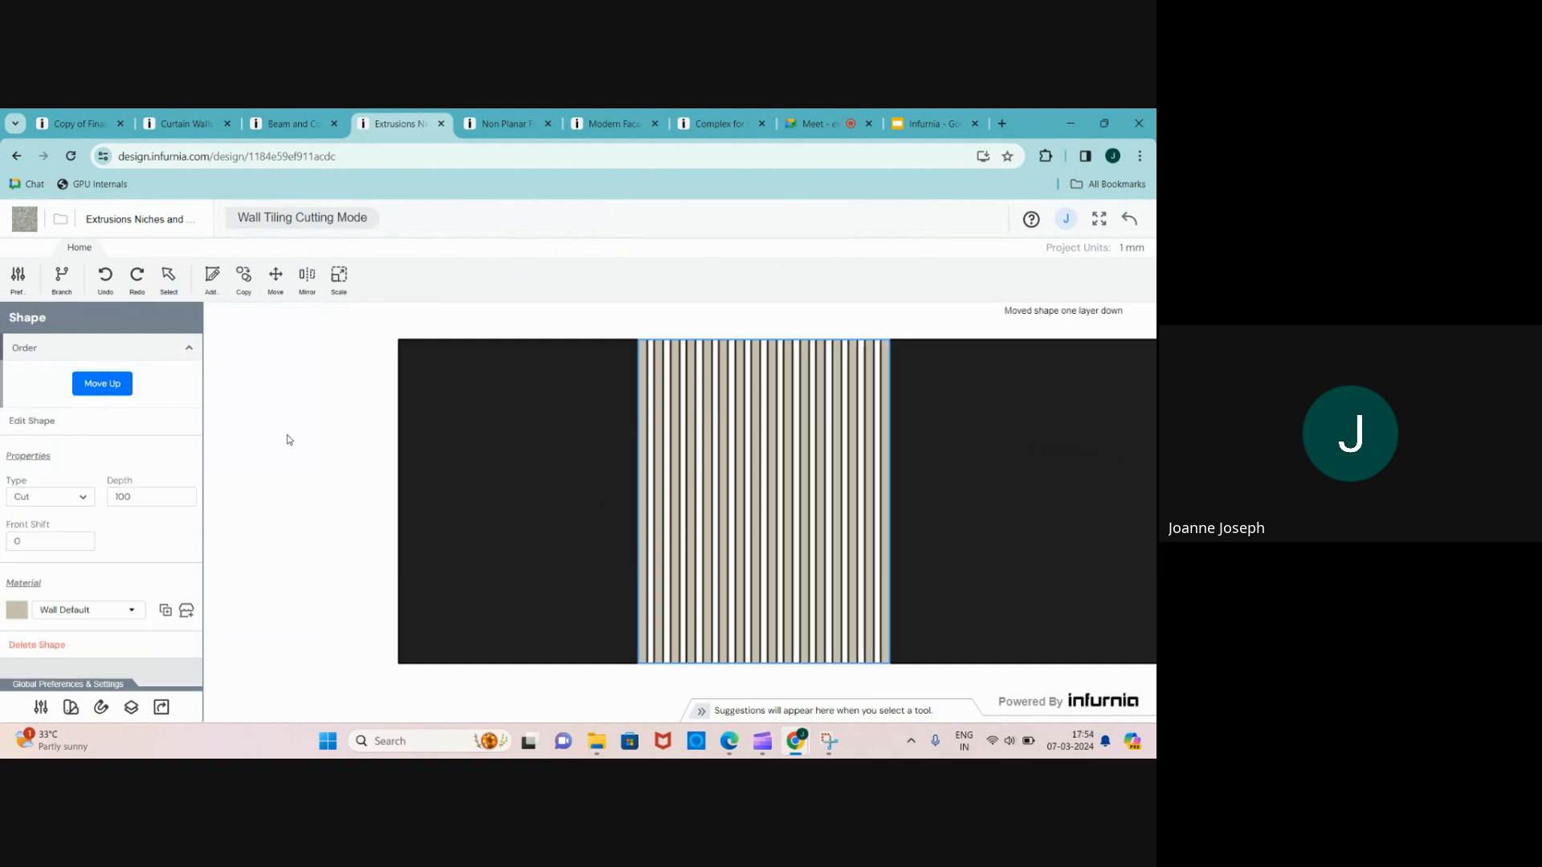
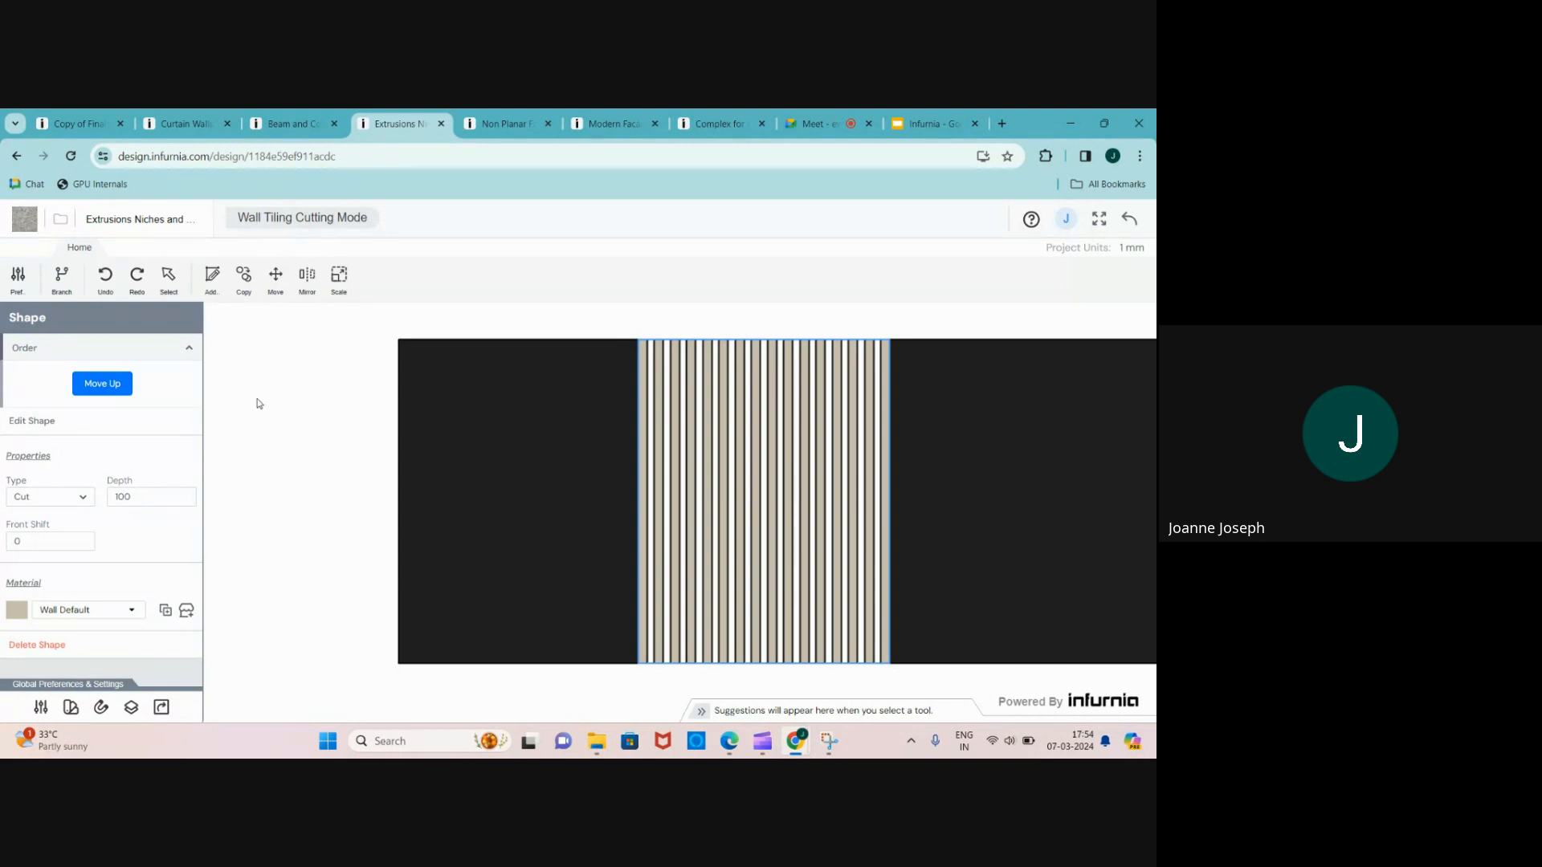
- Check the slatted section in the 3D model, and reopen the rear wall in the Tiling and Cutting Tool
click(352, 532)
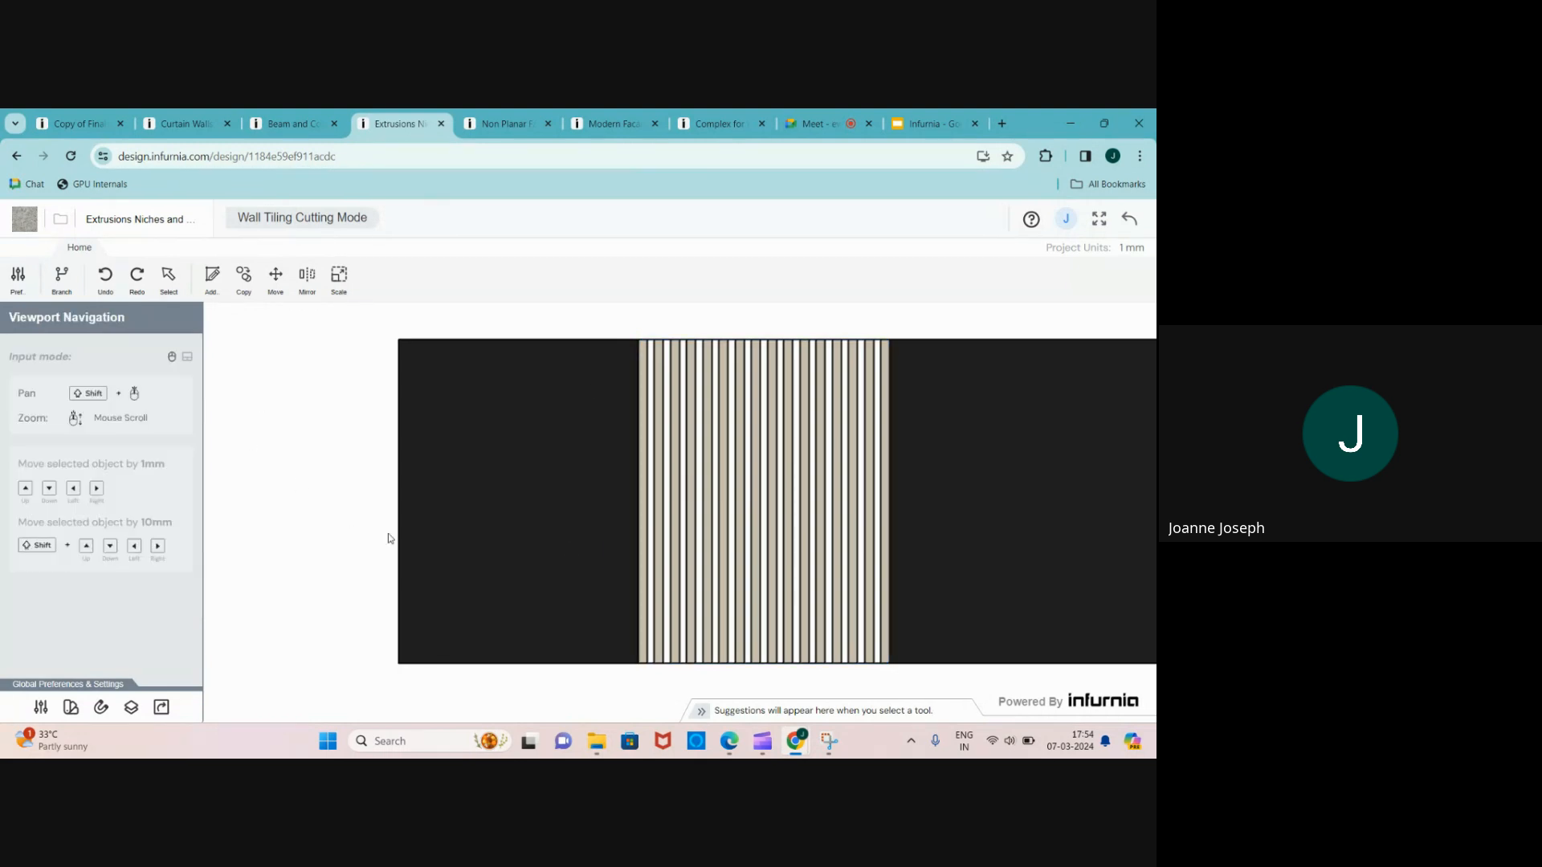
click(1129, 219)
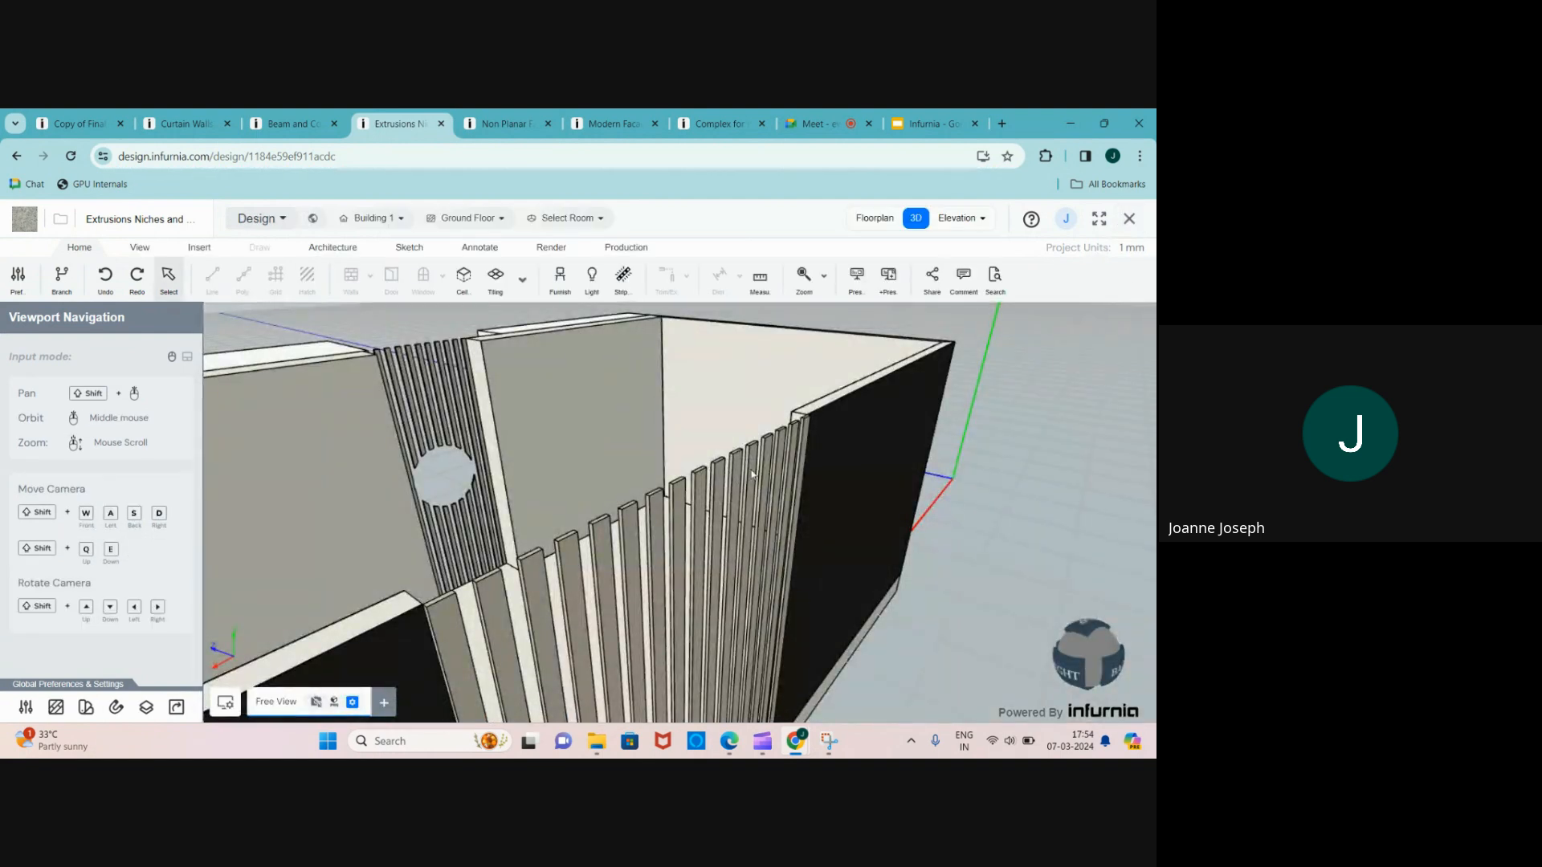
click(568, 582)
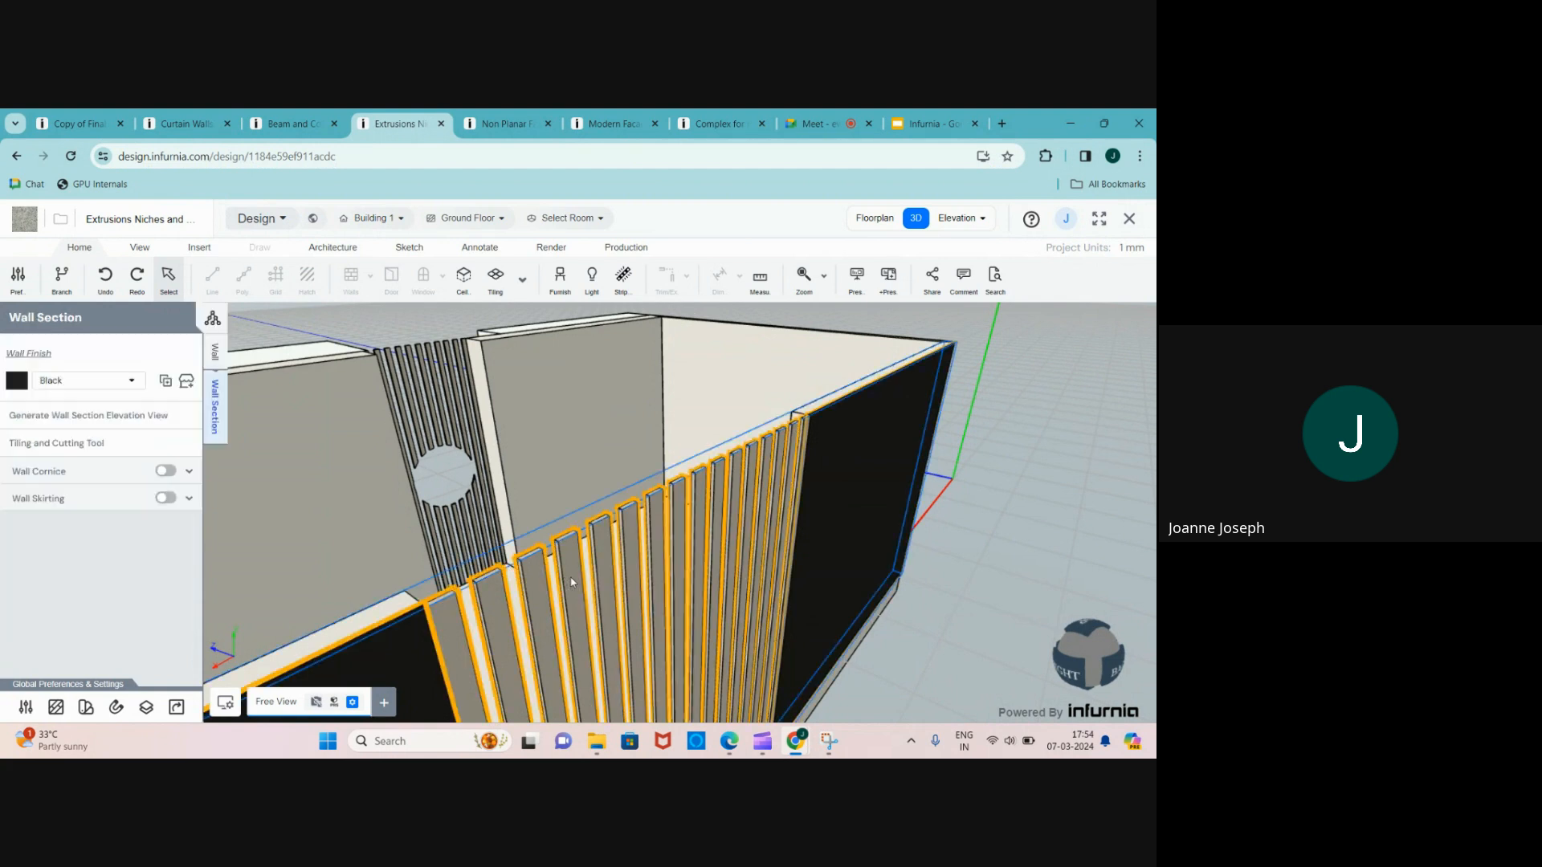
click(107, 446)
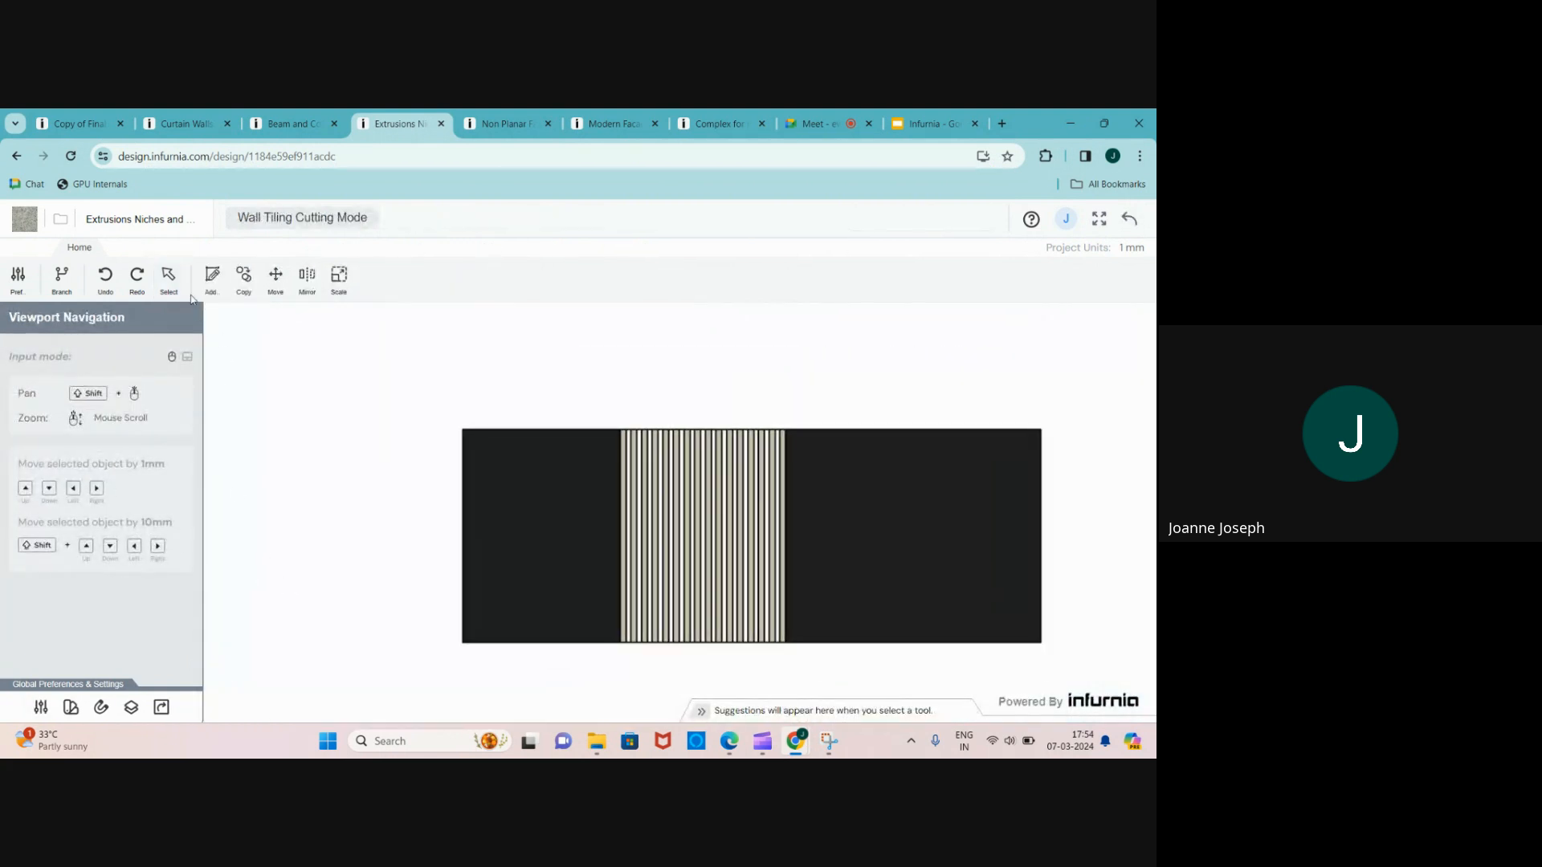
- Add a large circle around the middle of the slatted section as a new tiling shape
click(212, 275)
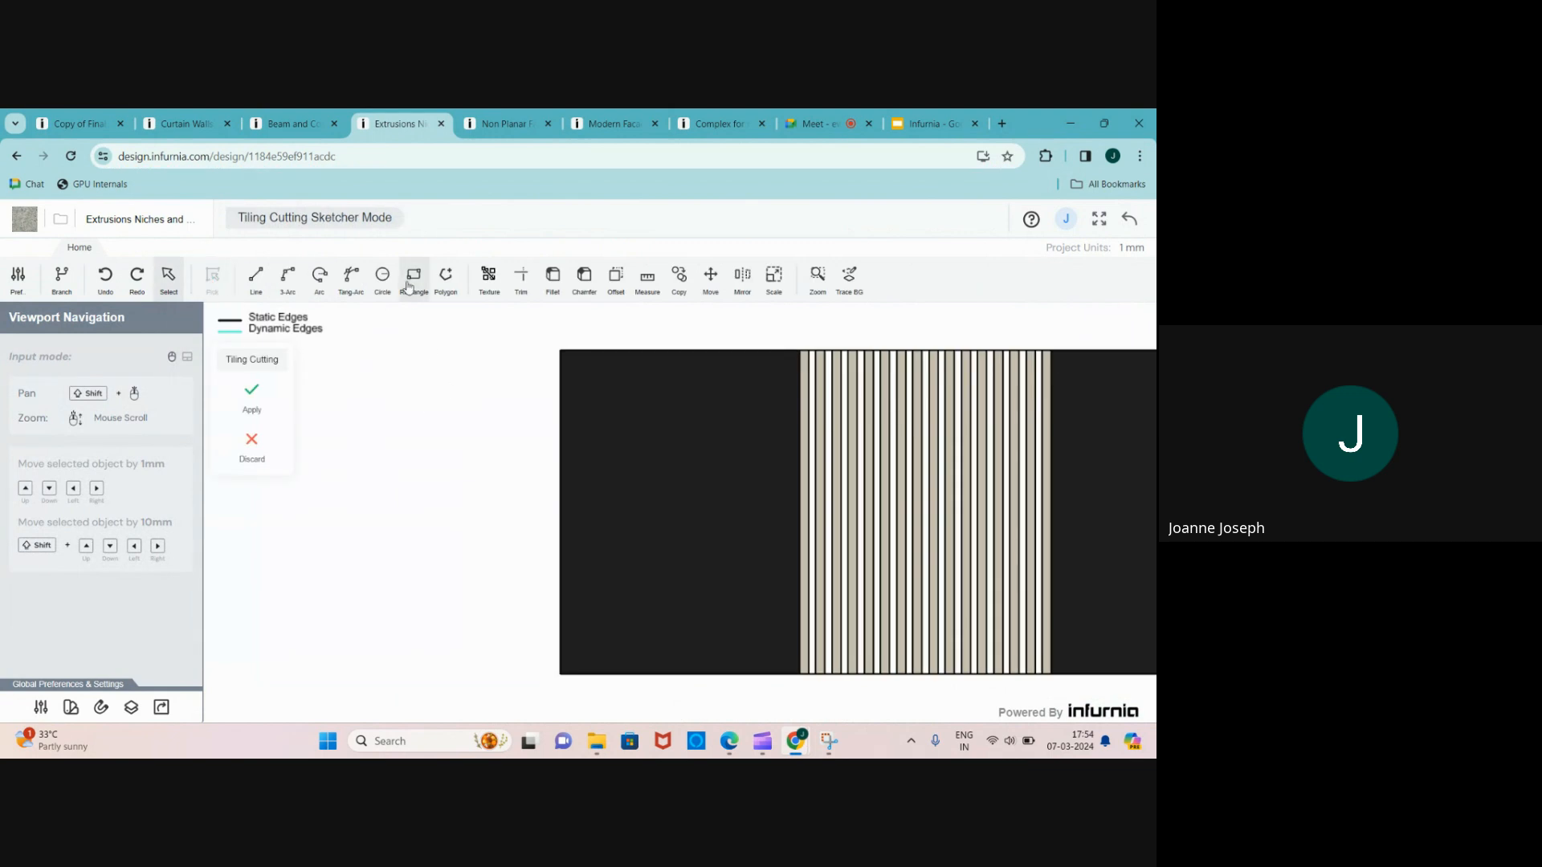
click(383, 277)
scroll(813, 466, up, 4)
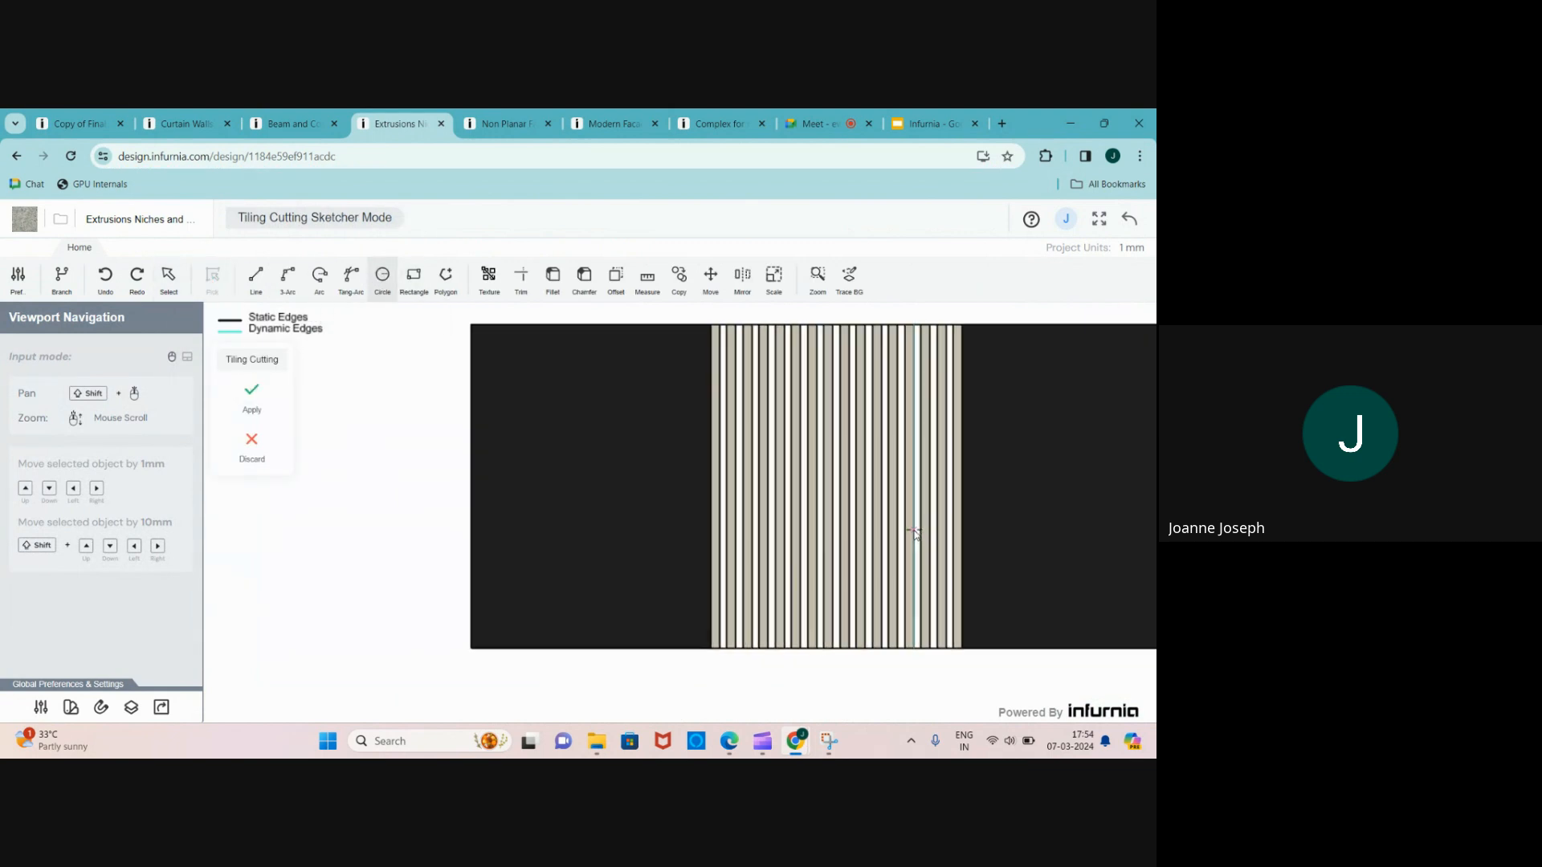
click(823, 481)
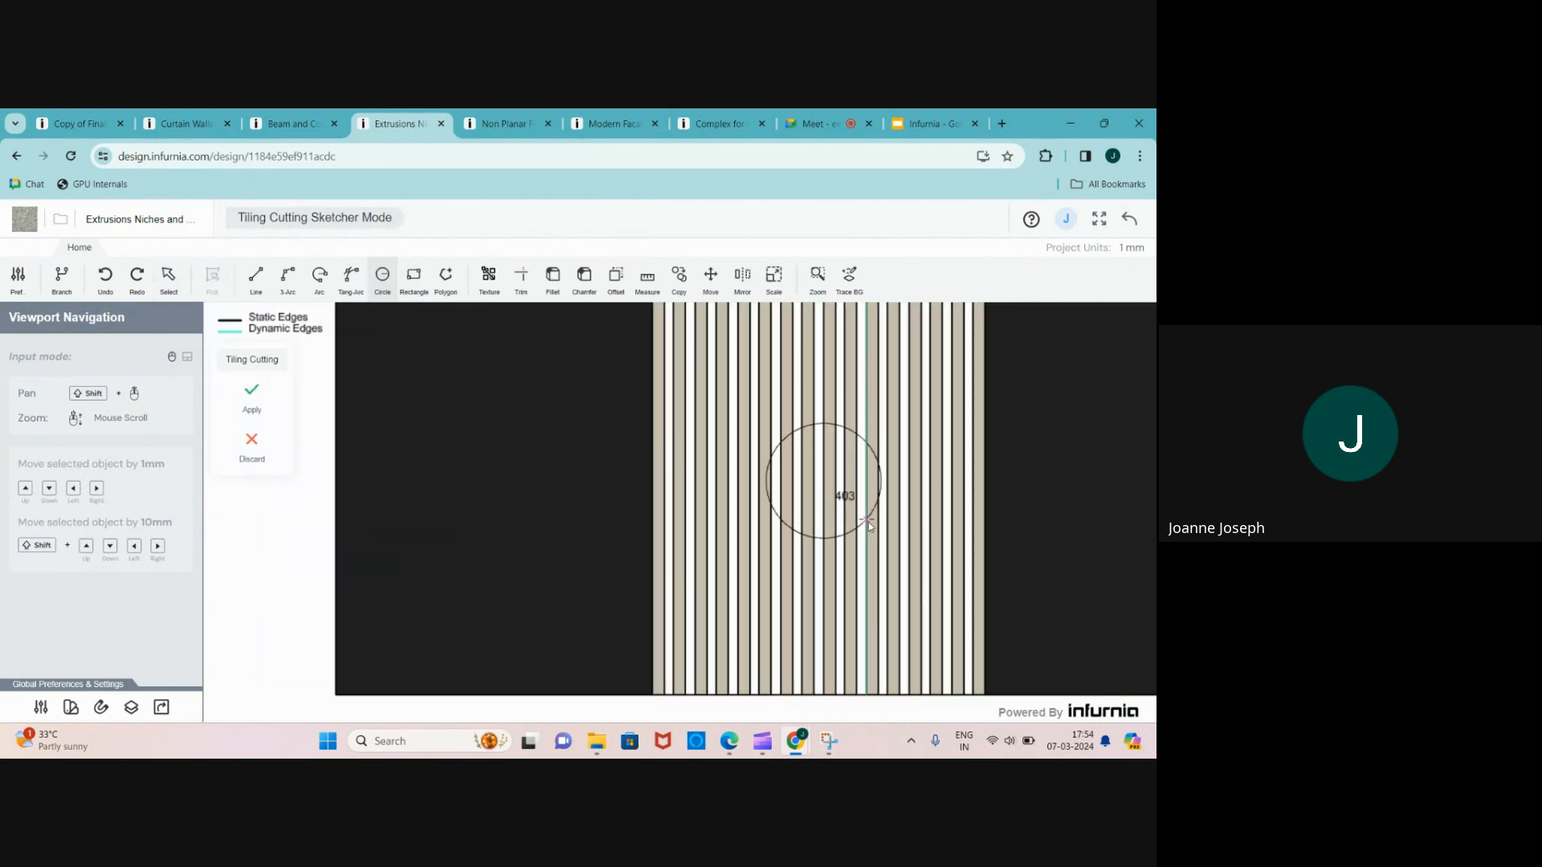
click(897, 558)
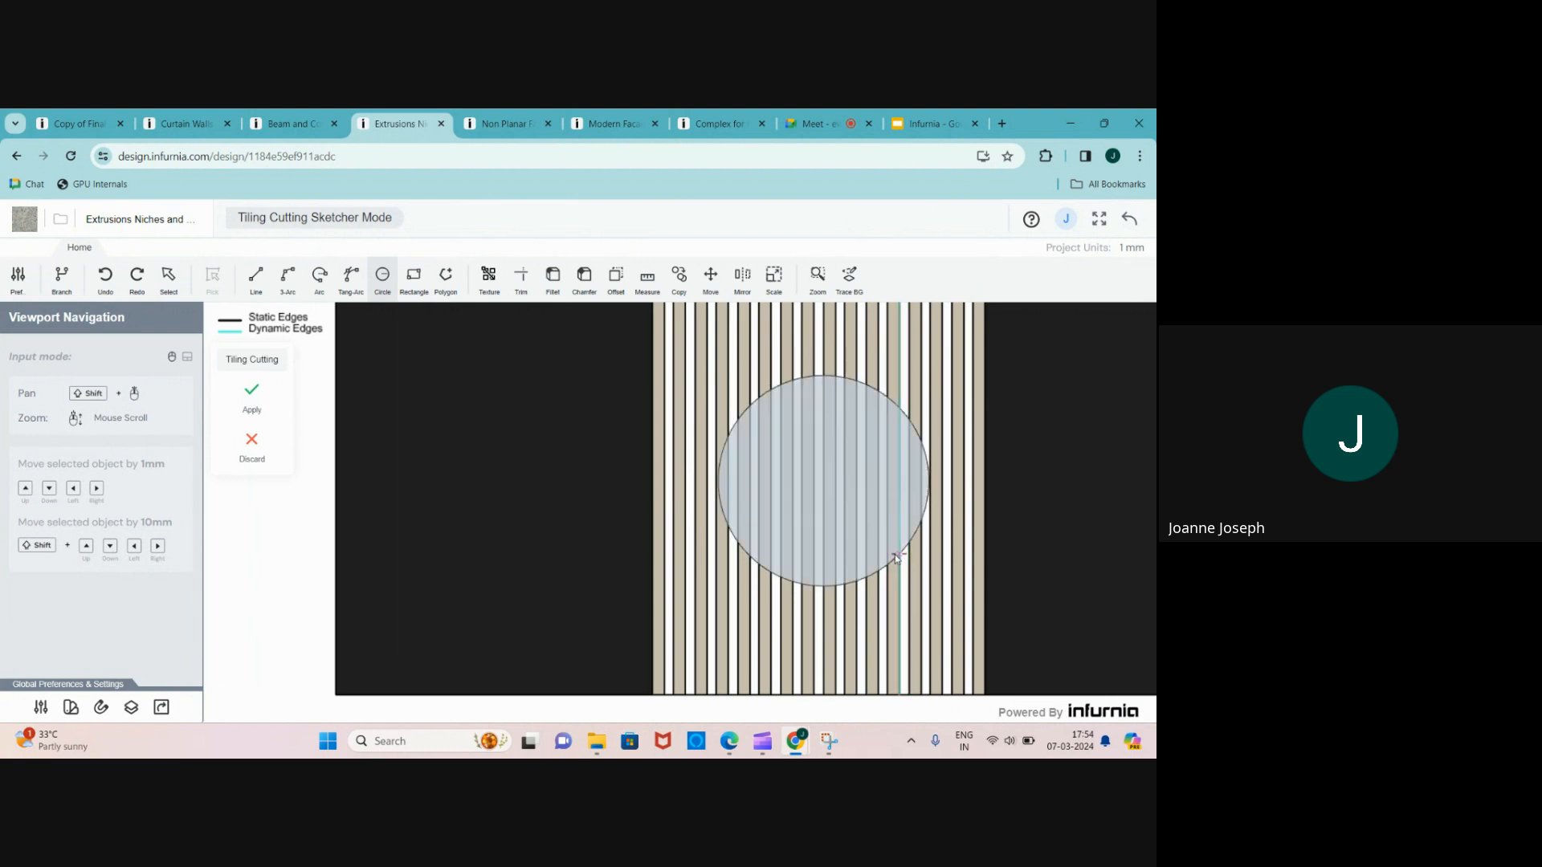
click(251, 393)
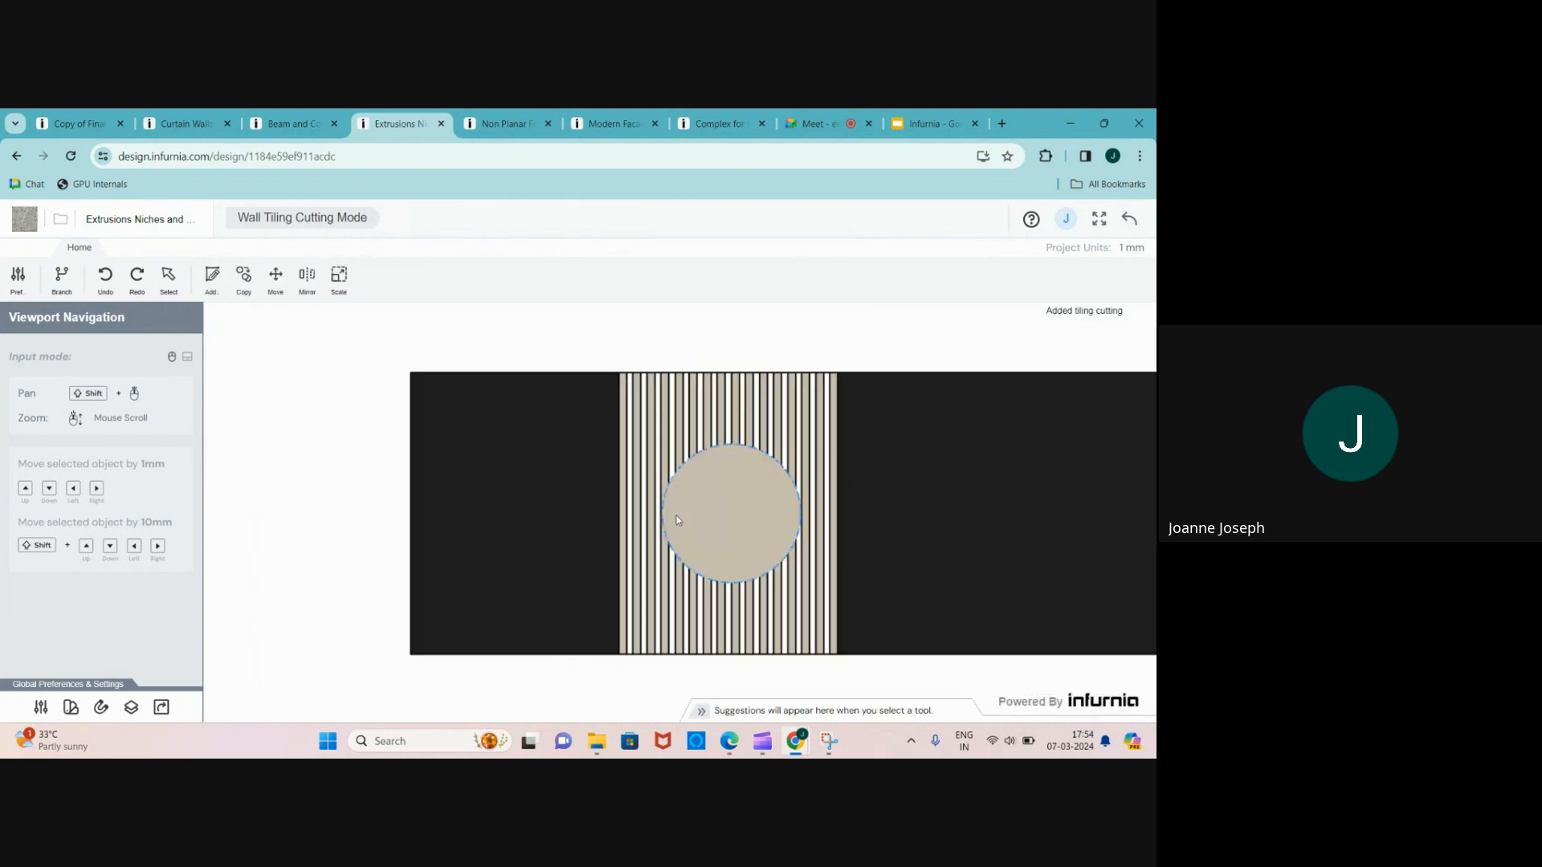
- Change the circle's type to Cut with a depth of 20 mm
click(678, 518)
click(53, 451)
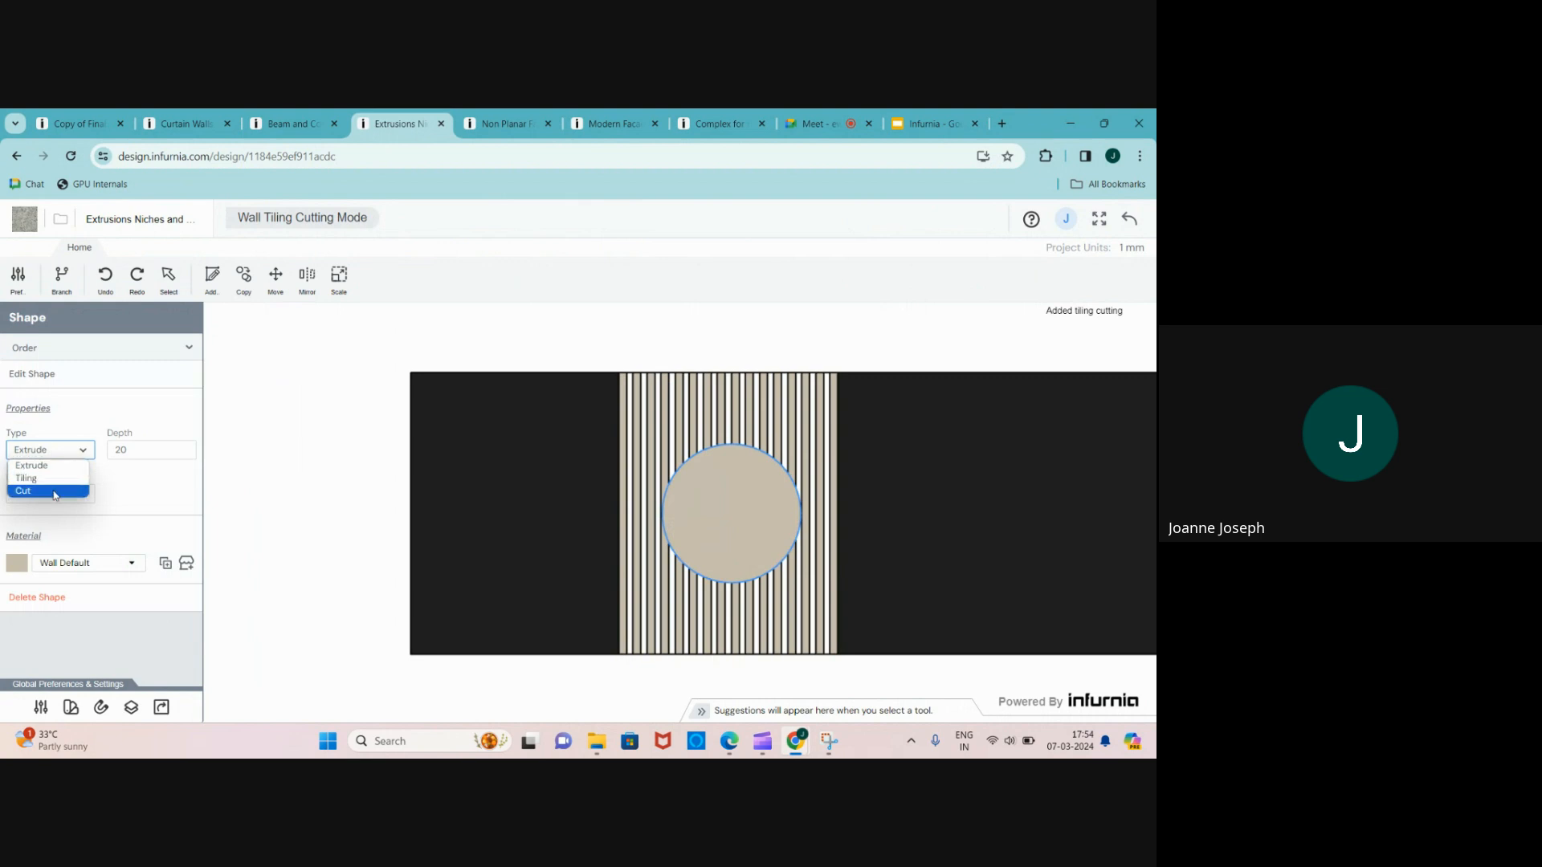
click(50, 491)
drag(138, 451, 91, 453)
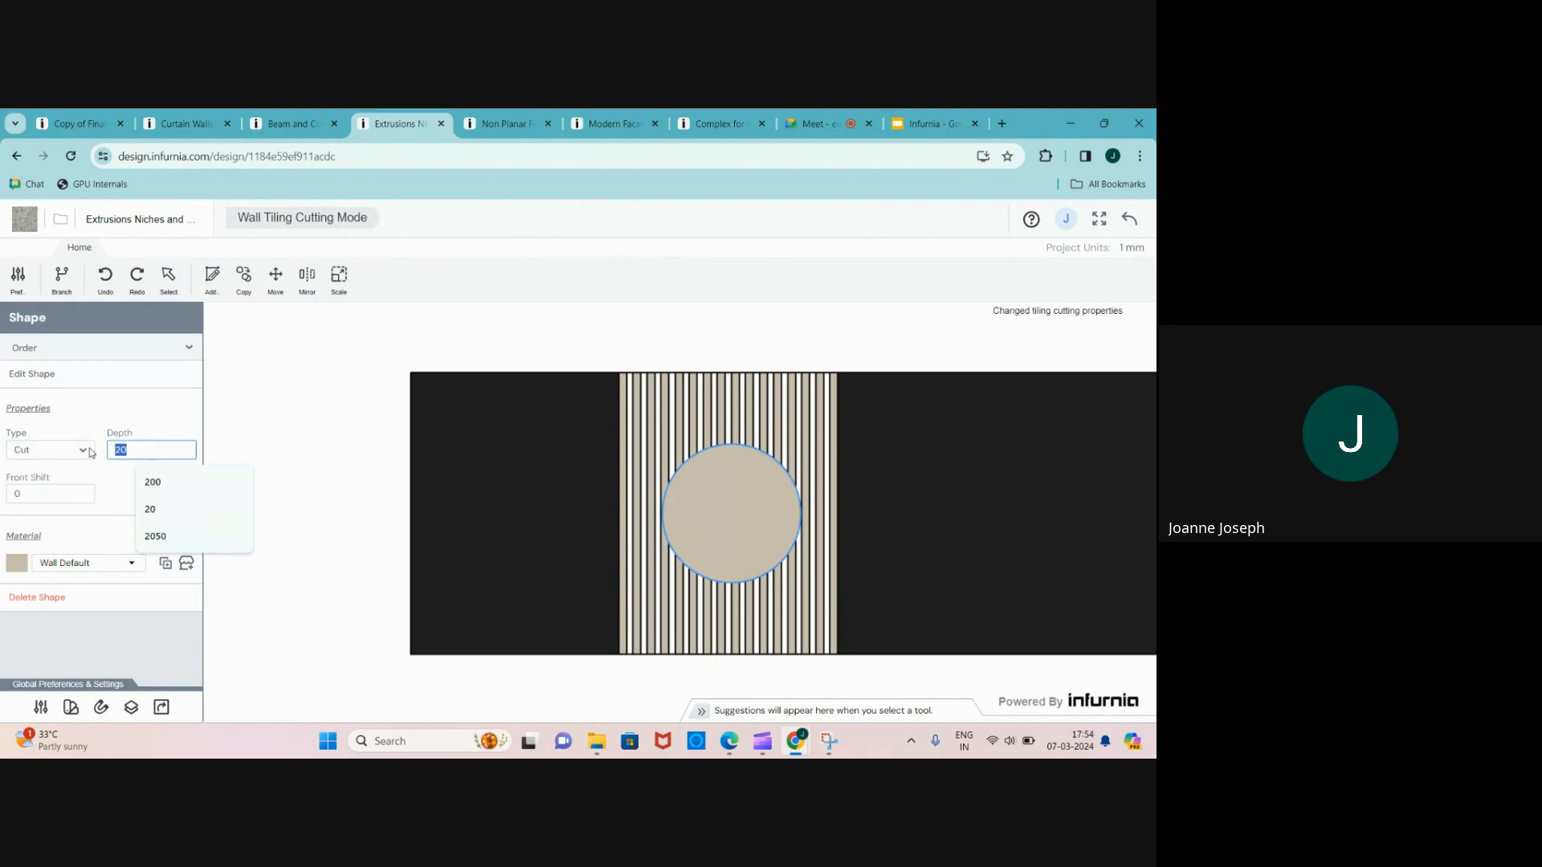
key(BackSpace)
text(20)
key(Return)
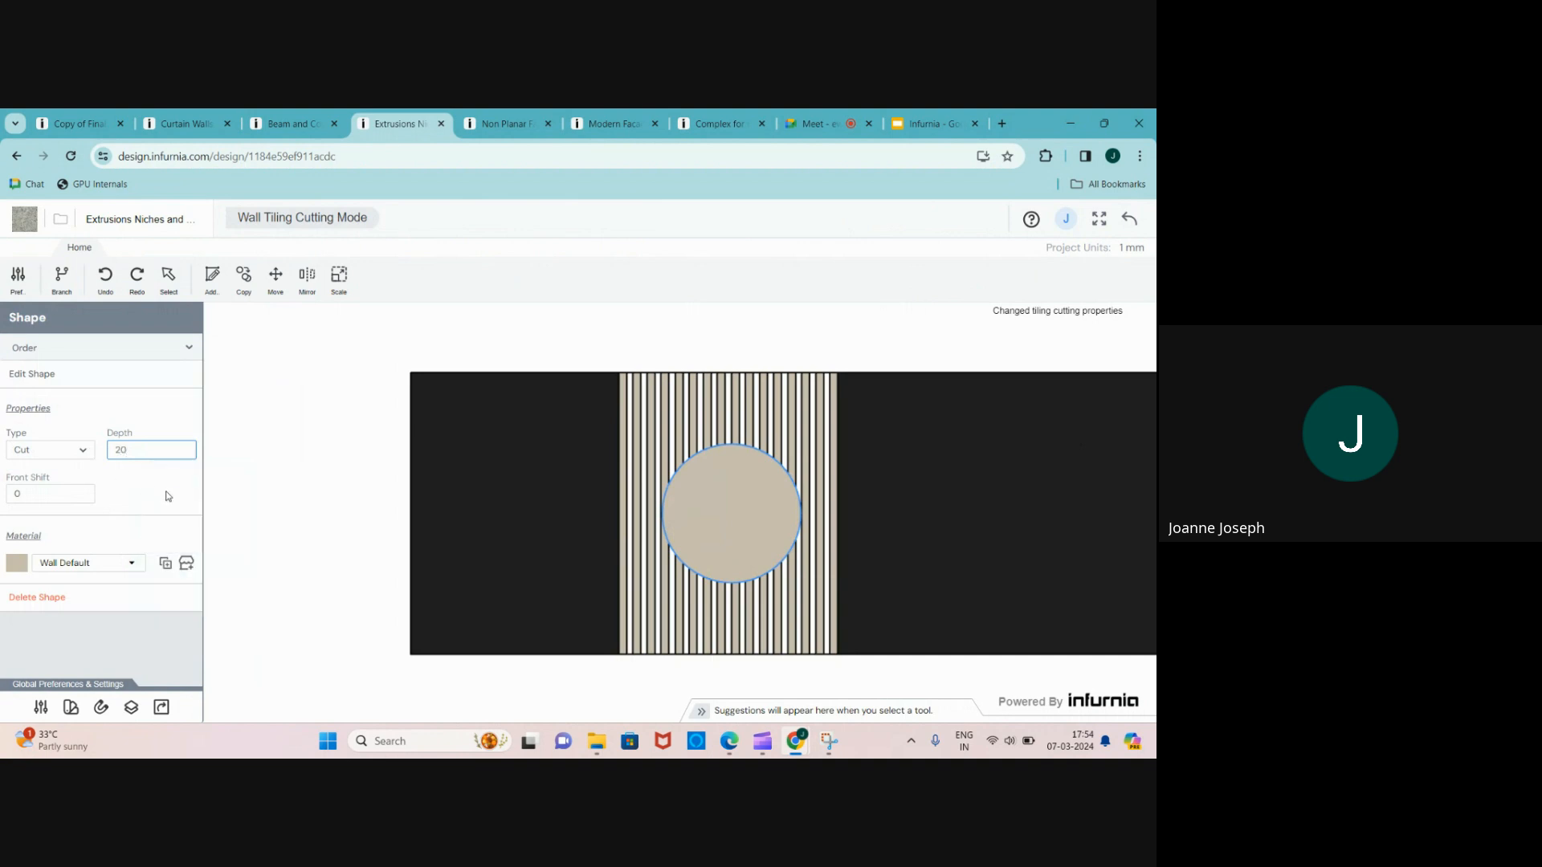
click(477, 514)
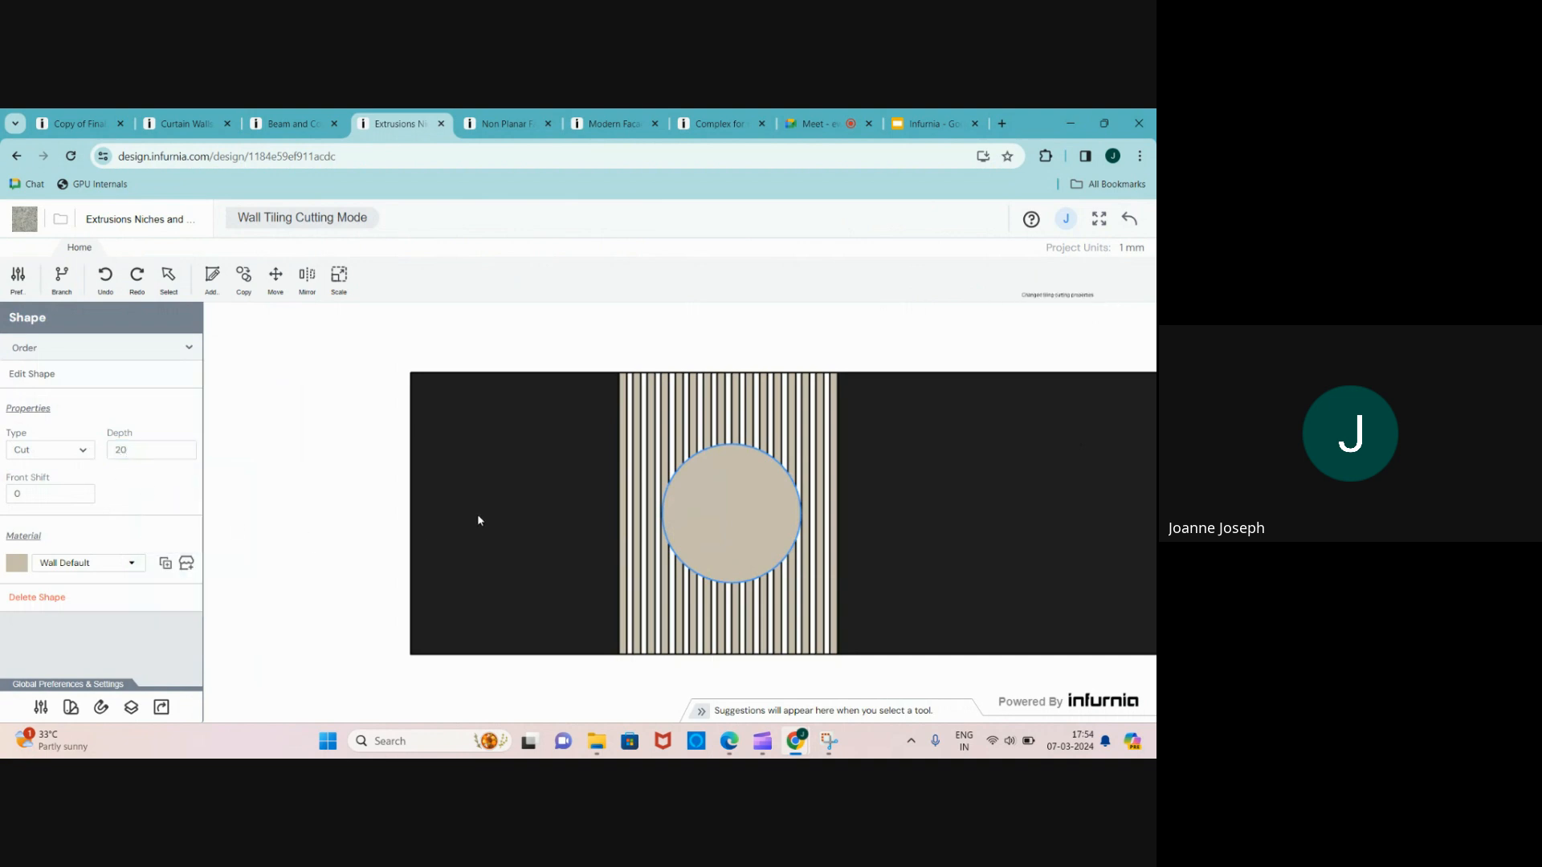
- Compare the properties of the circle and one of the strips, and return to the 3D model
click(16, 493)
scroll(643, 425, up, 5)
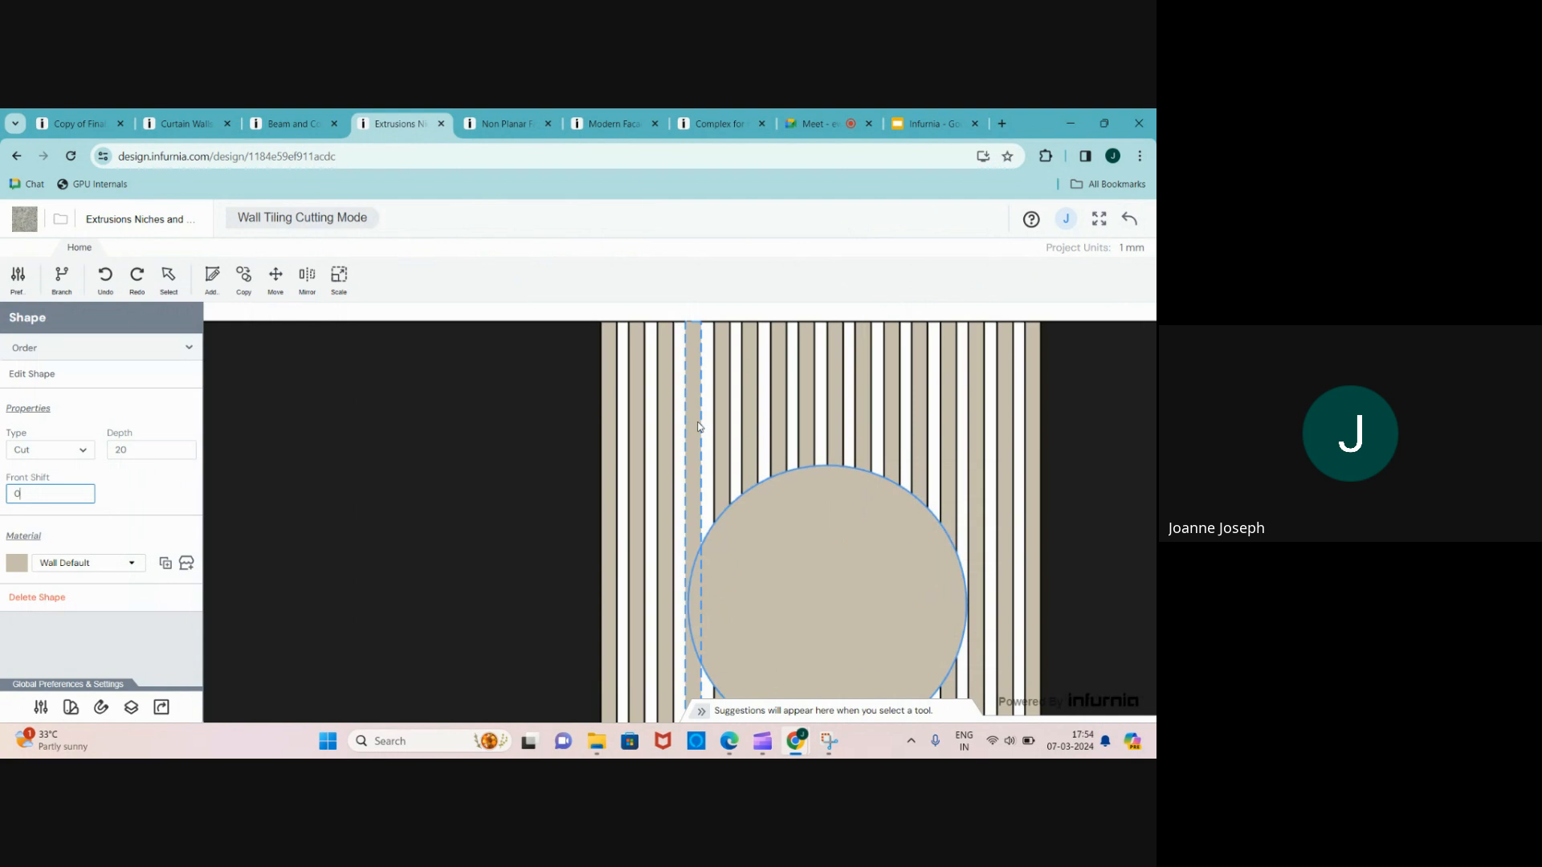
click(697, 427)
scroll(698, 432, down, 2)
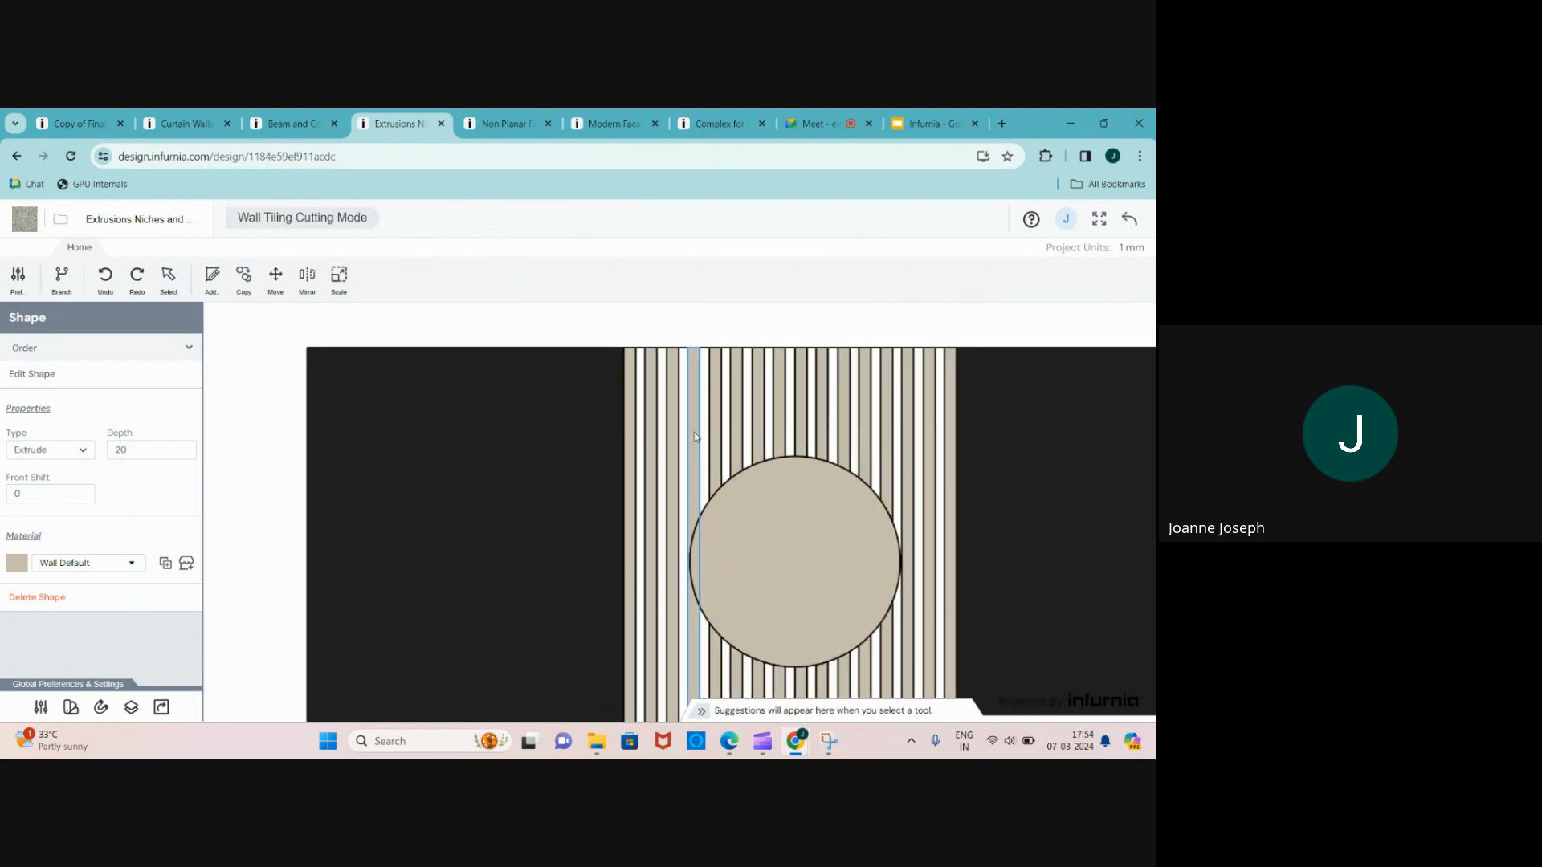
scroll(723, 476, up, 2)
click(750, 494)
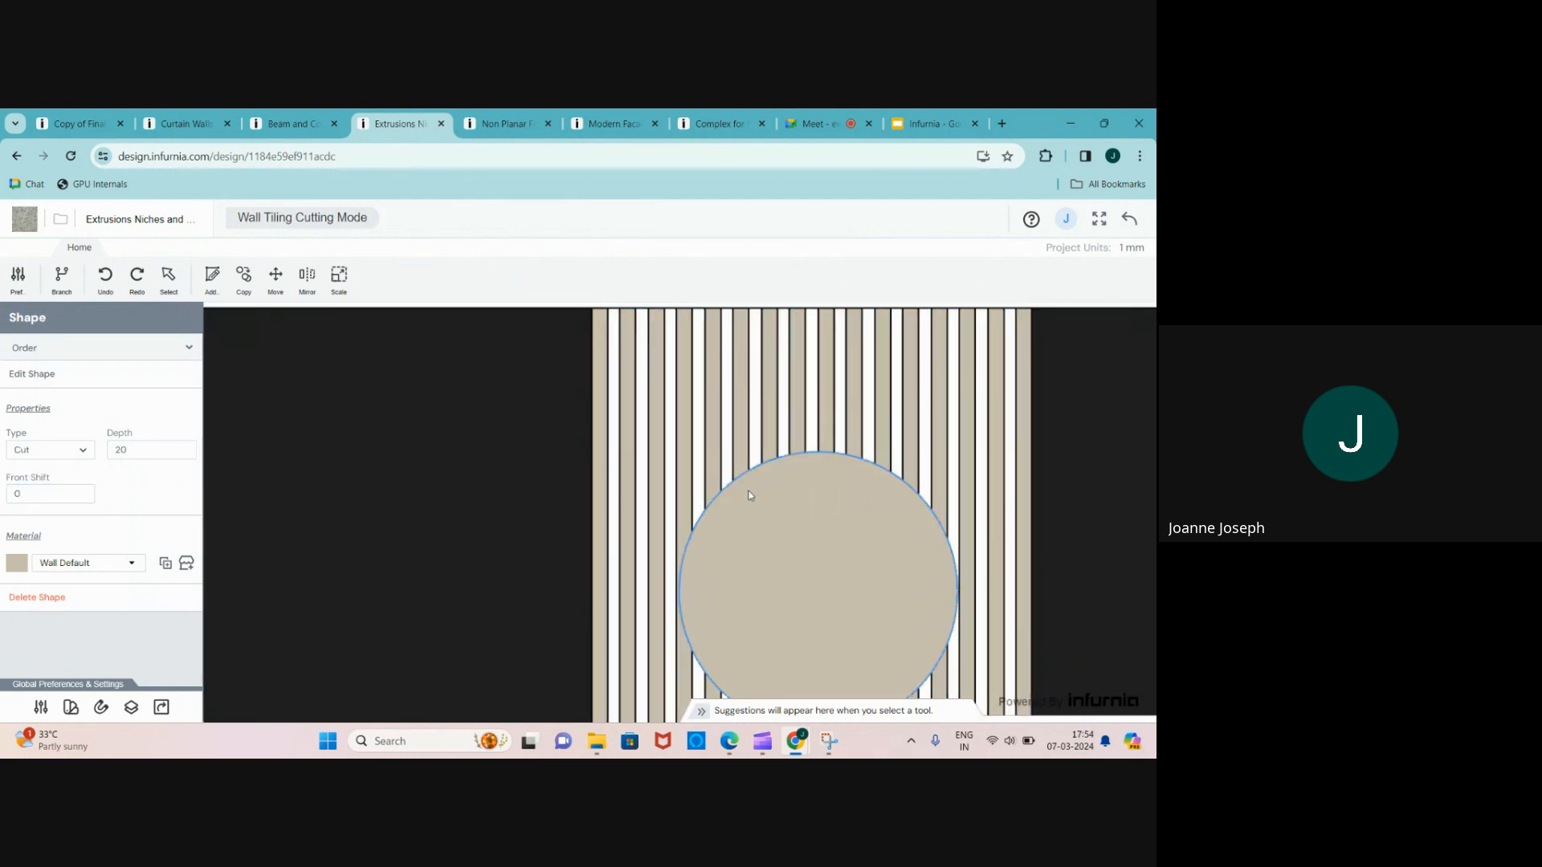
scroll(747, 490, up, 2)
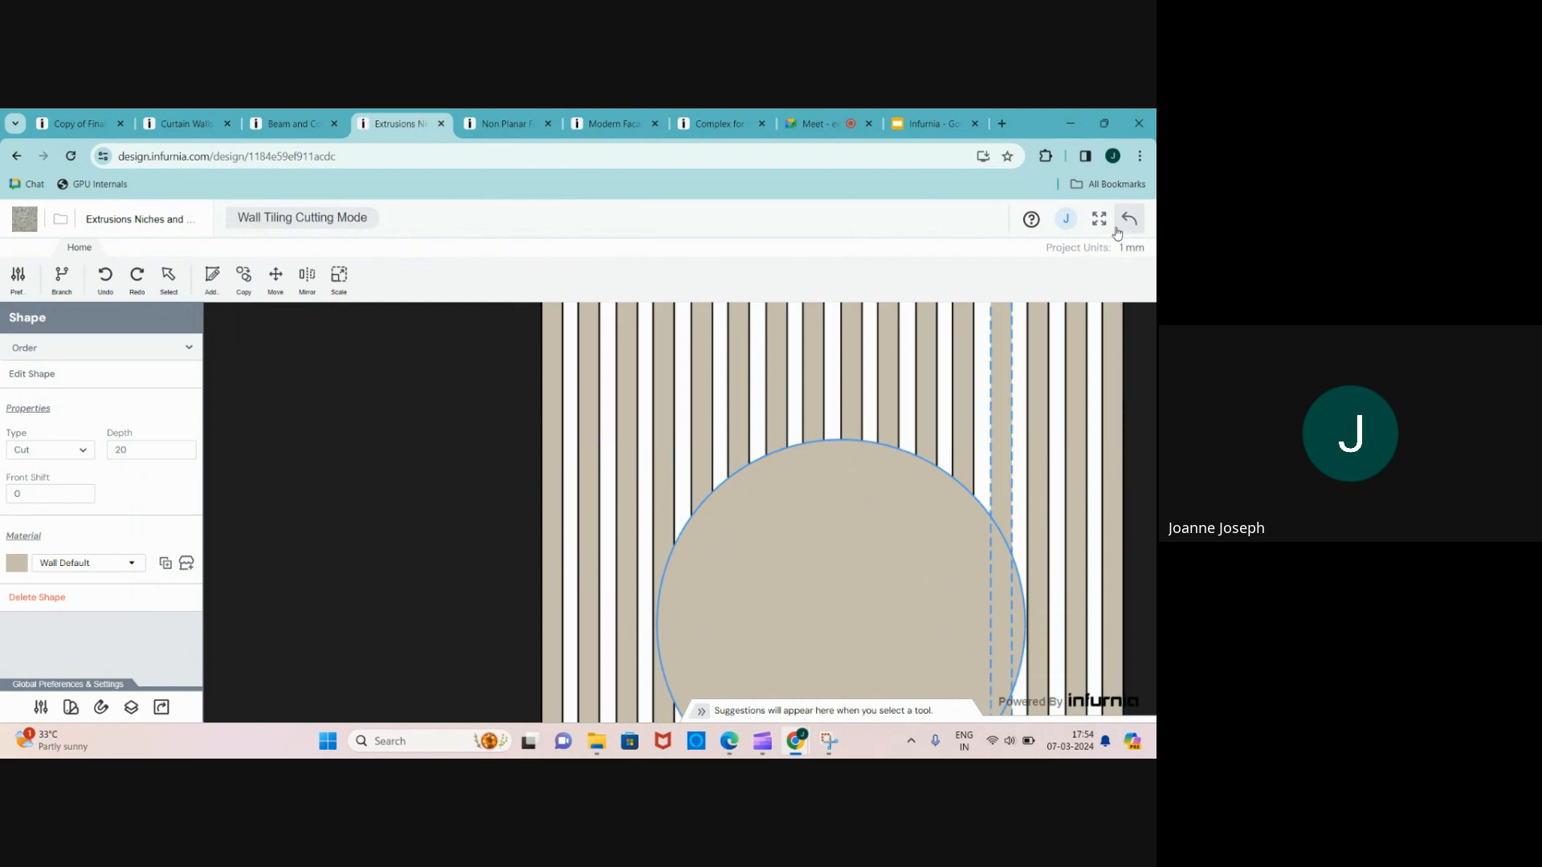
click(1129, 216)
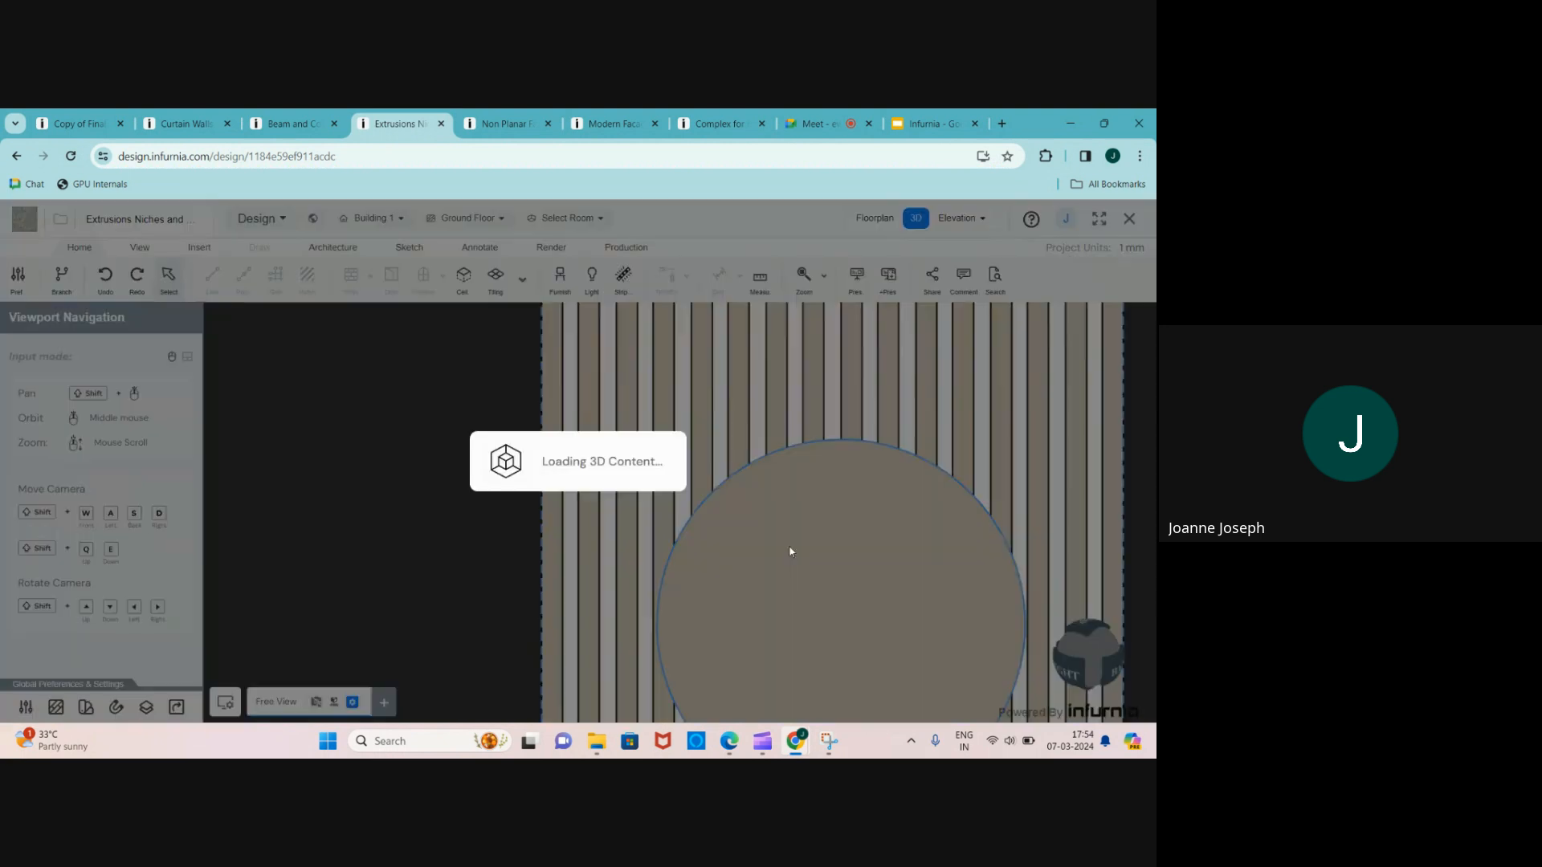
- Examine the circular cut among the slats in the 3D model, and reopen the rear wall in the Tiling and Cutting Tool
scroll(665, 694, up, 6)
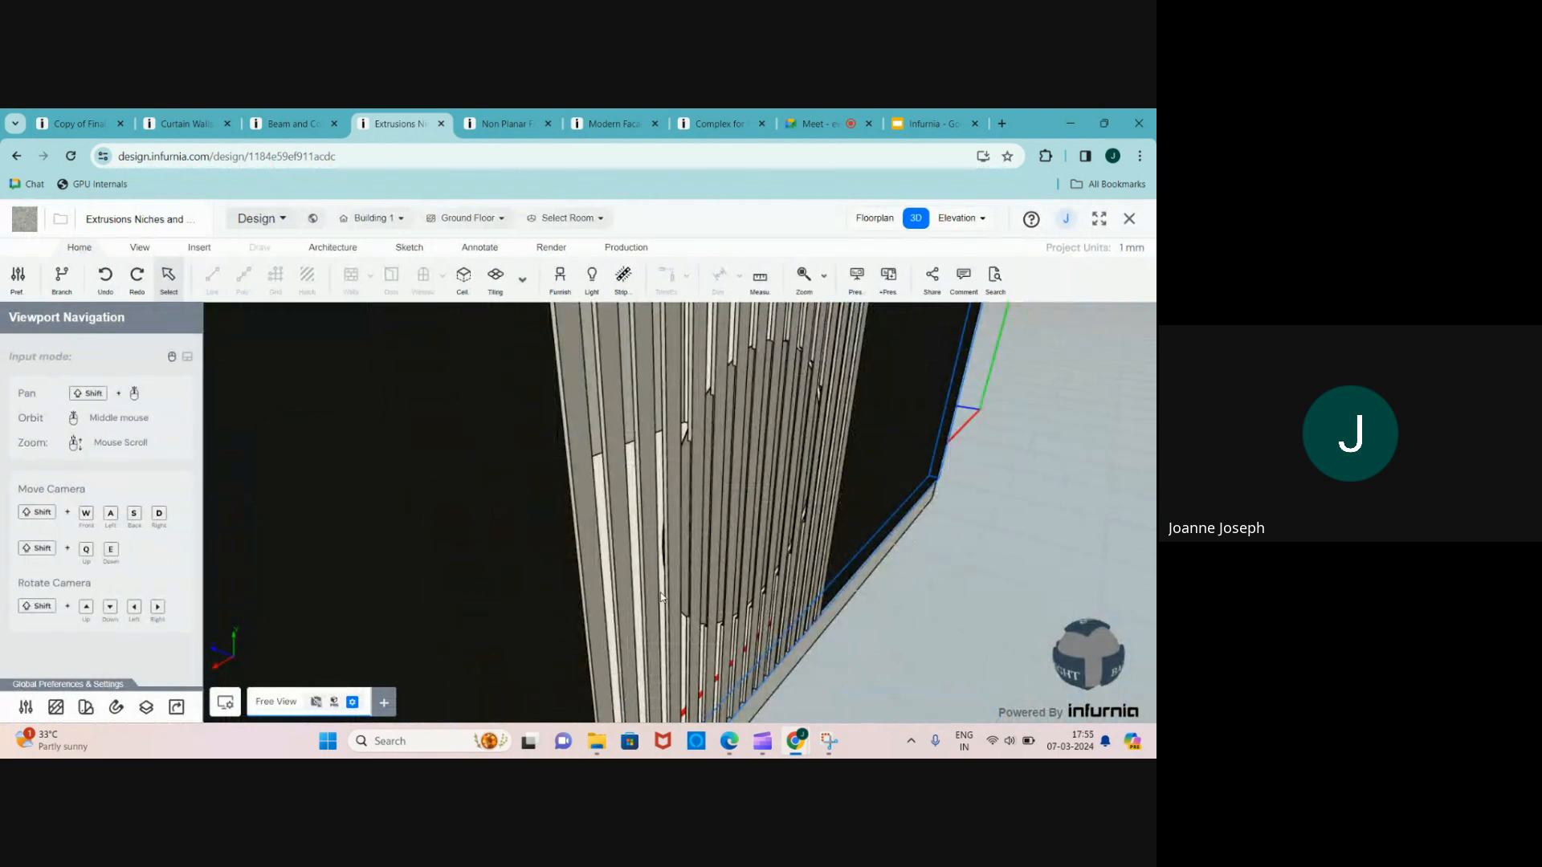
scroll(685, 488, up, 4)
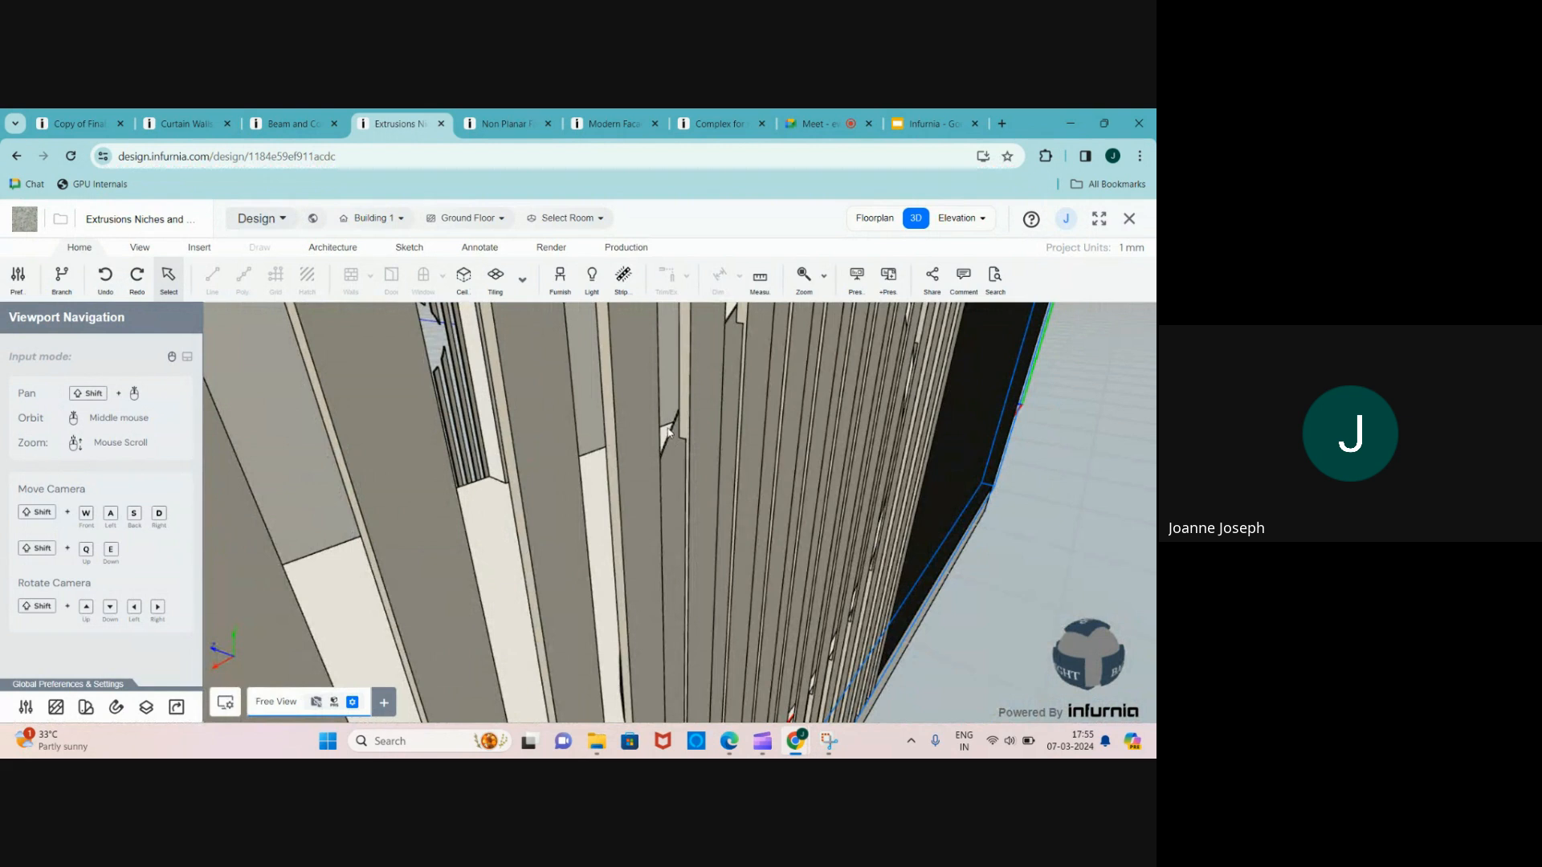
click(706, 460)
click(116, 445)
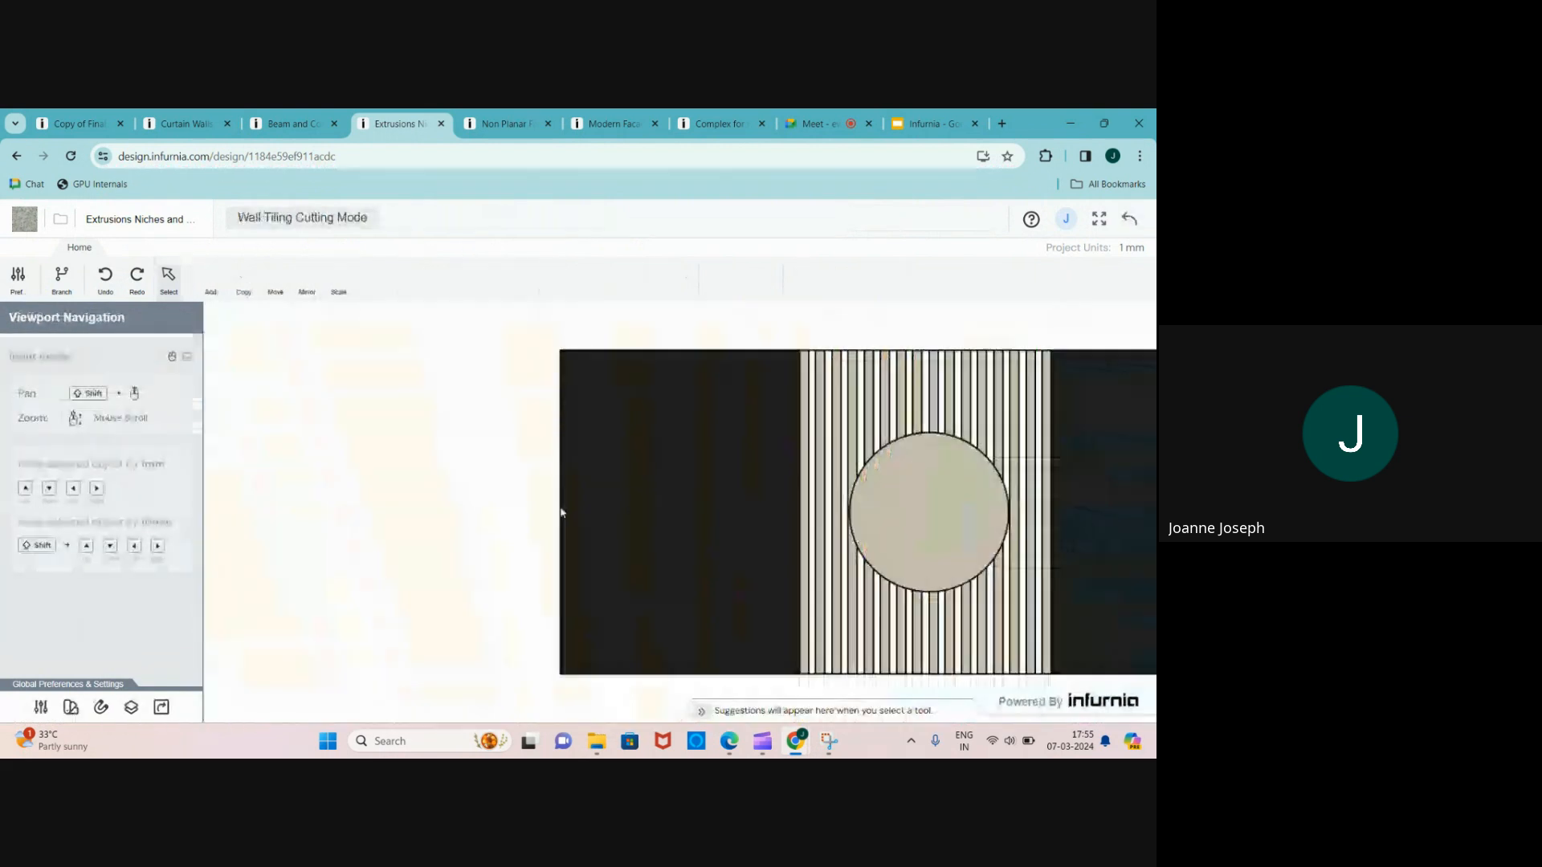
- Set the circular cut's front shift to 20 mm and its depth to 100 mm
click(910, 527)
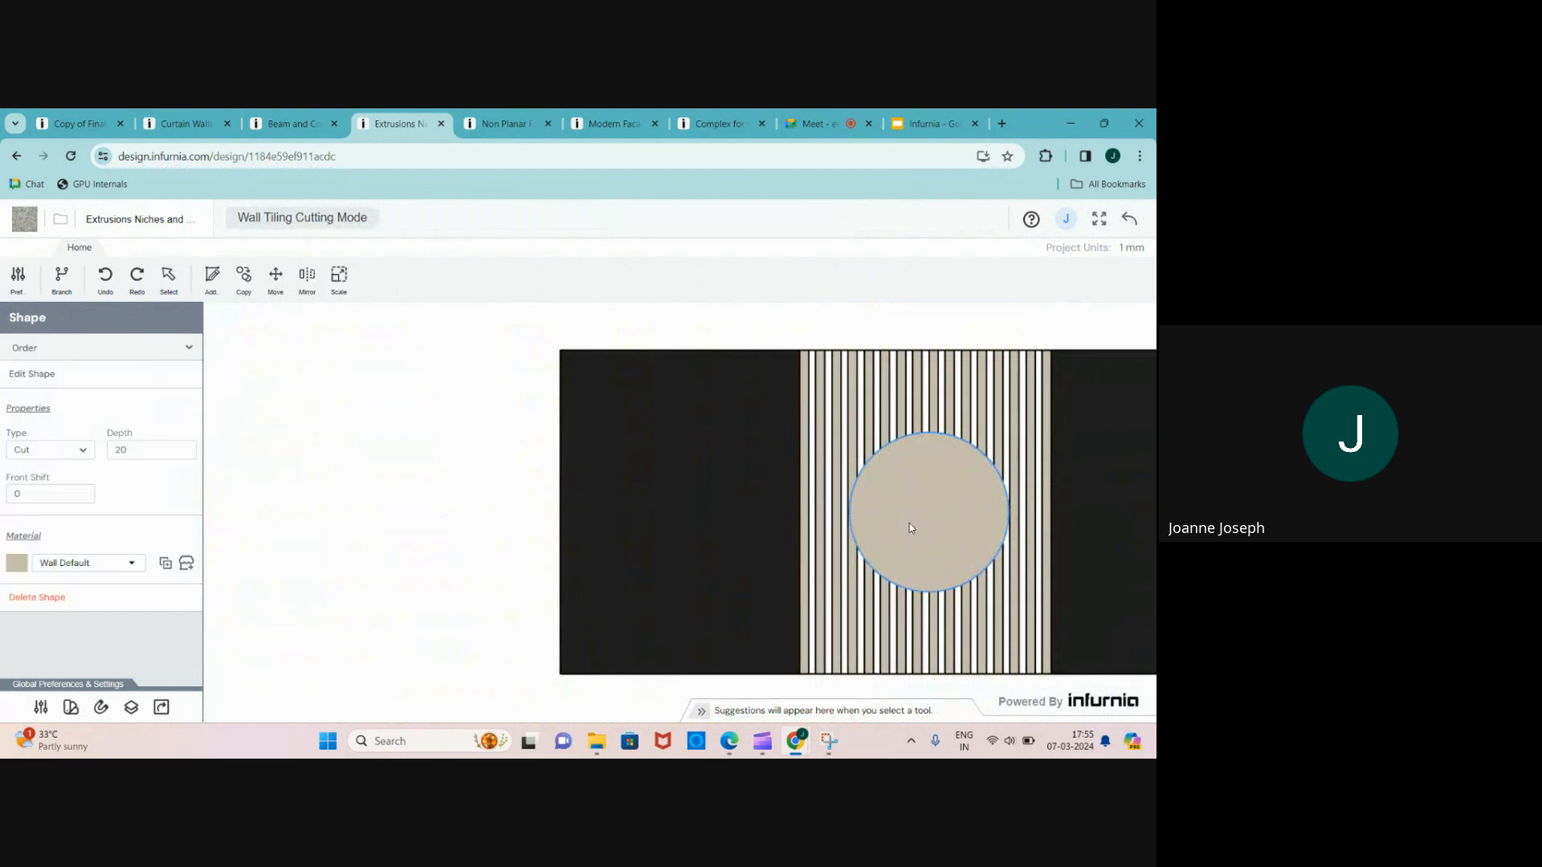
double_click(12, 494)
text(20)
click(142, 451)
drag(142, 452, 100, 451)
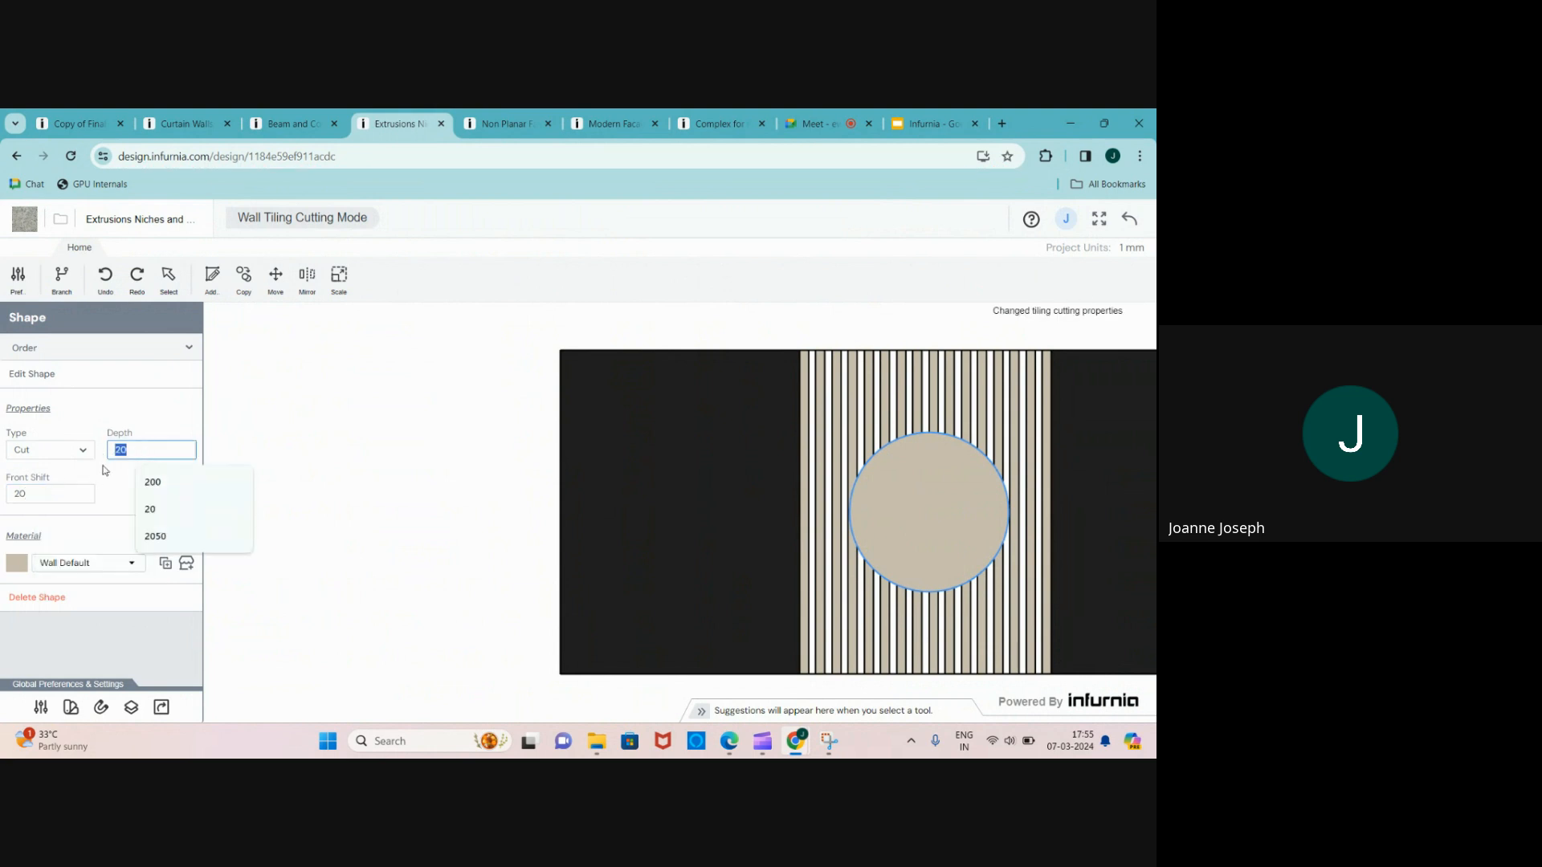
text(1)
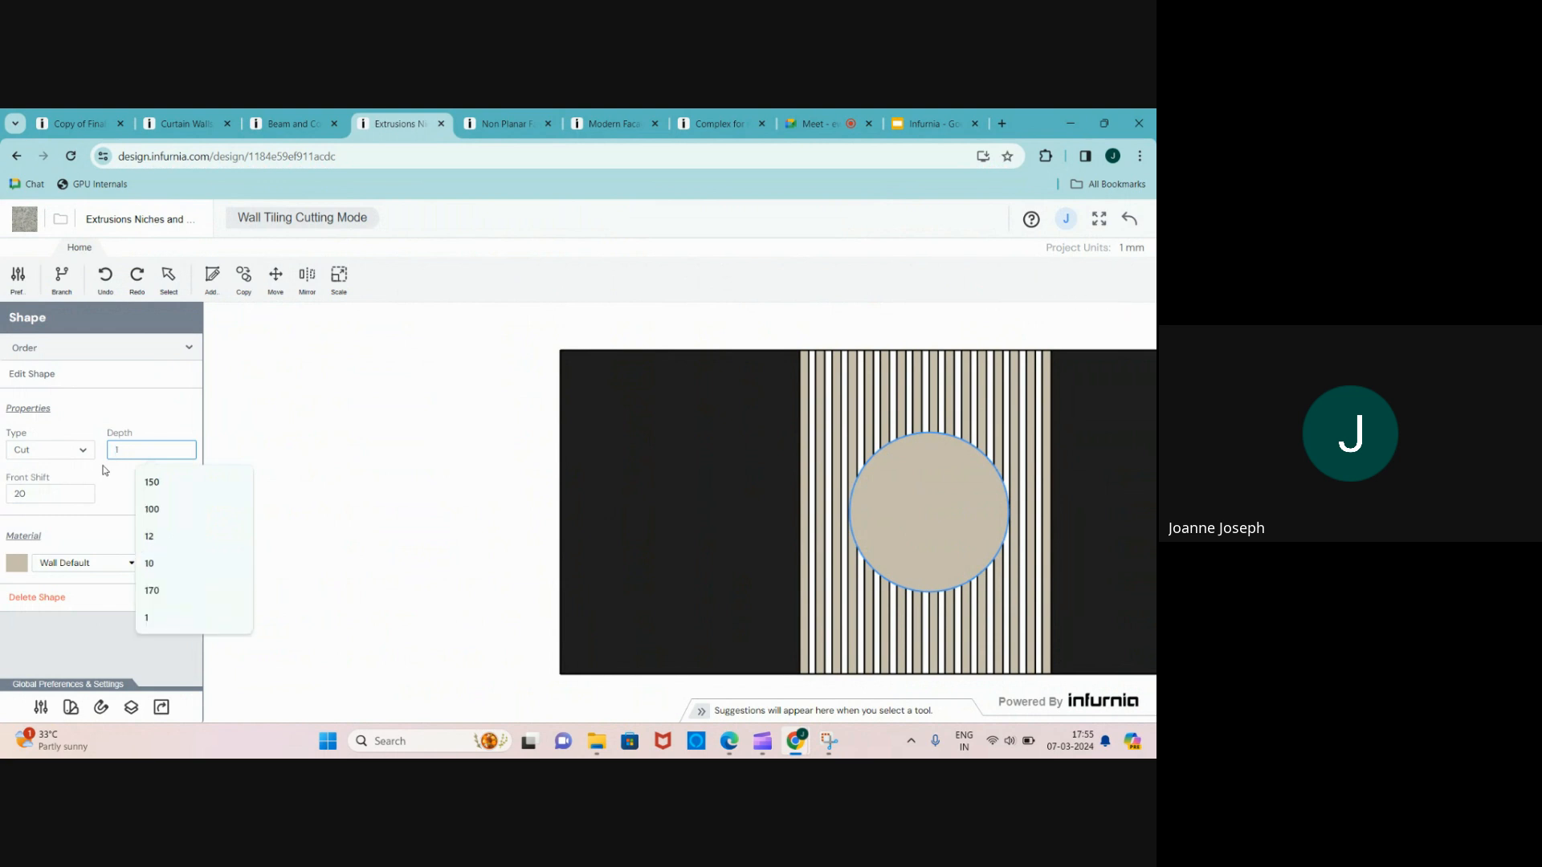
text(00)
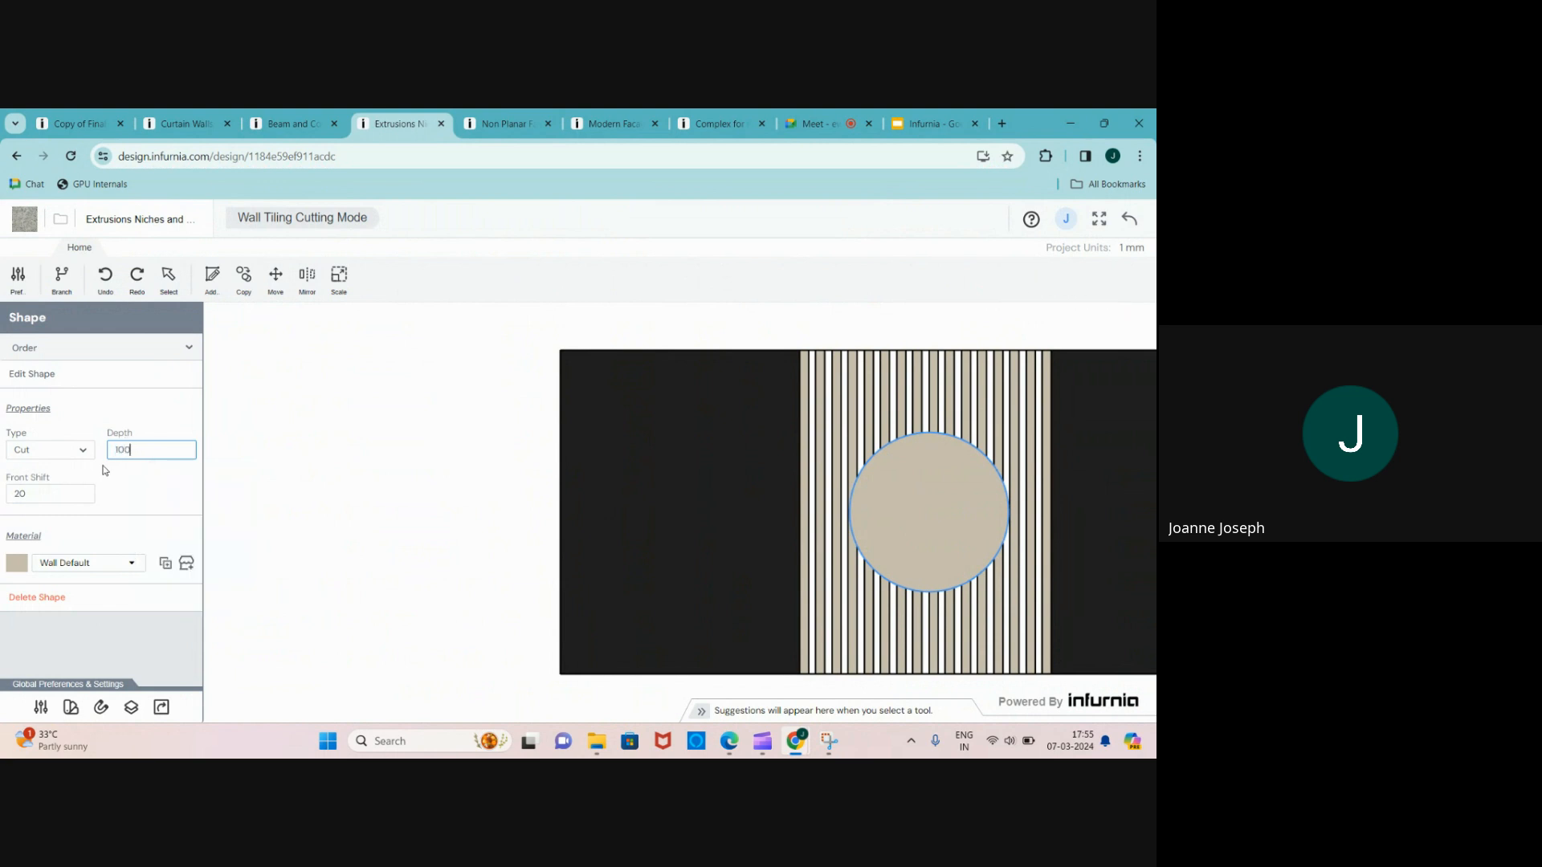
scroll(251, 582, down, 1)
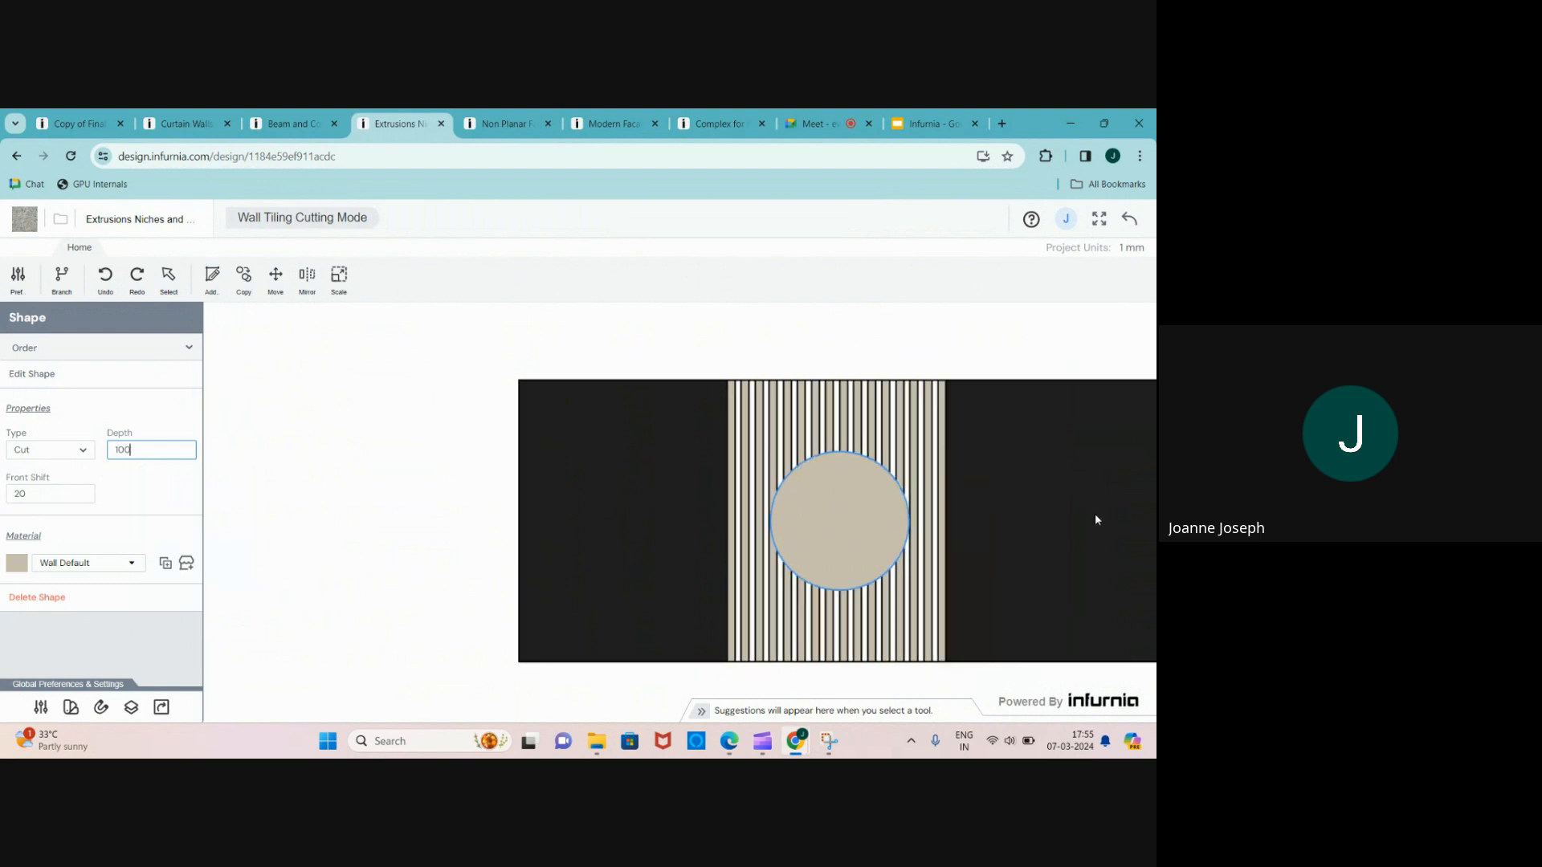
scroll(1049, 537, up, 2)
scroll(999, 543, up, 1)
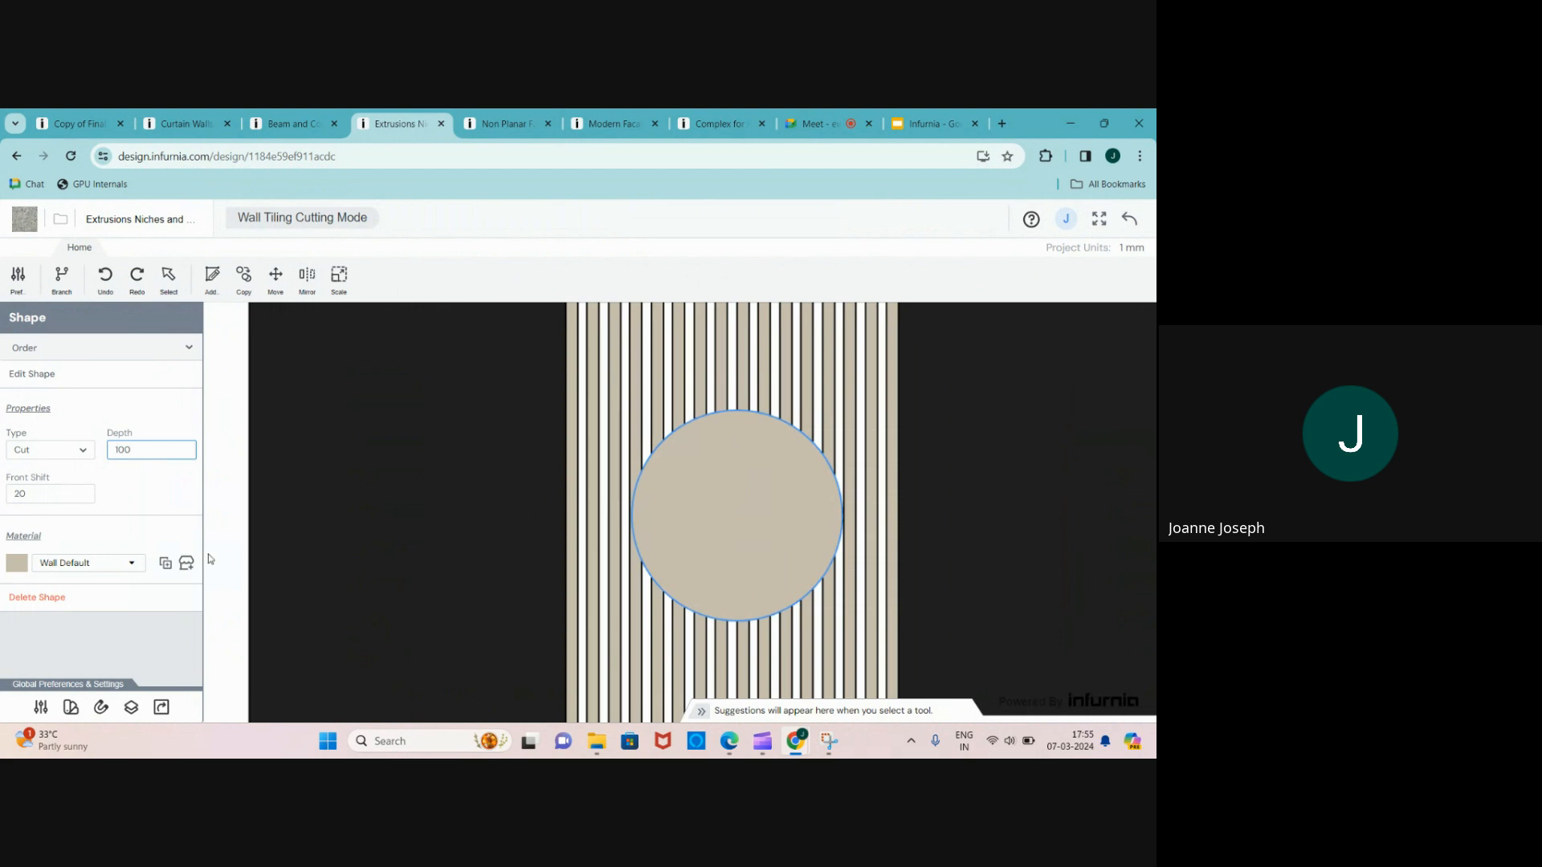
click(93, 452)
- Set the circular cut's front shift to 40 mm
click(51, 492)
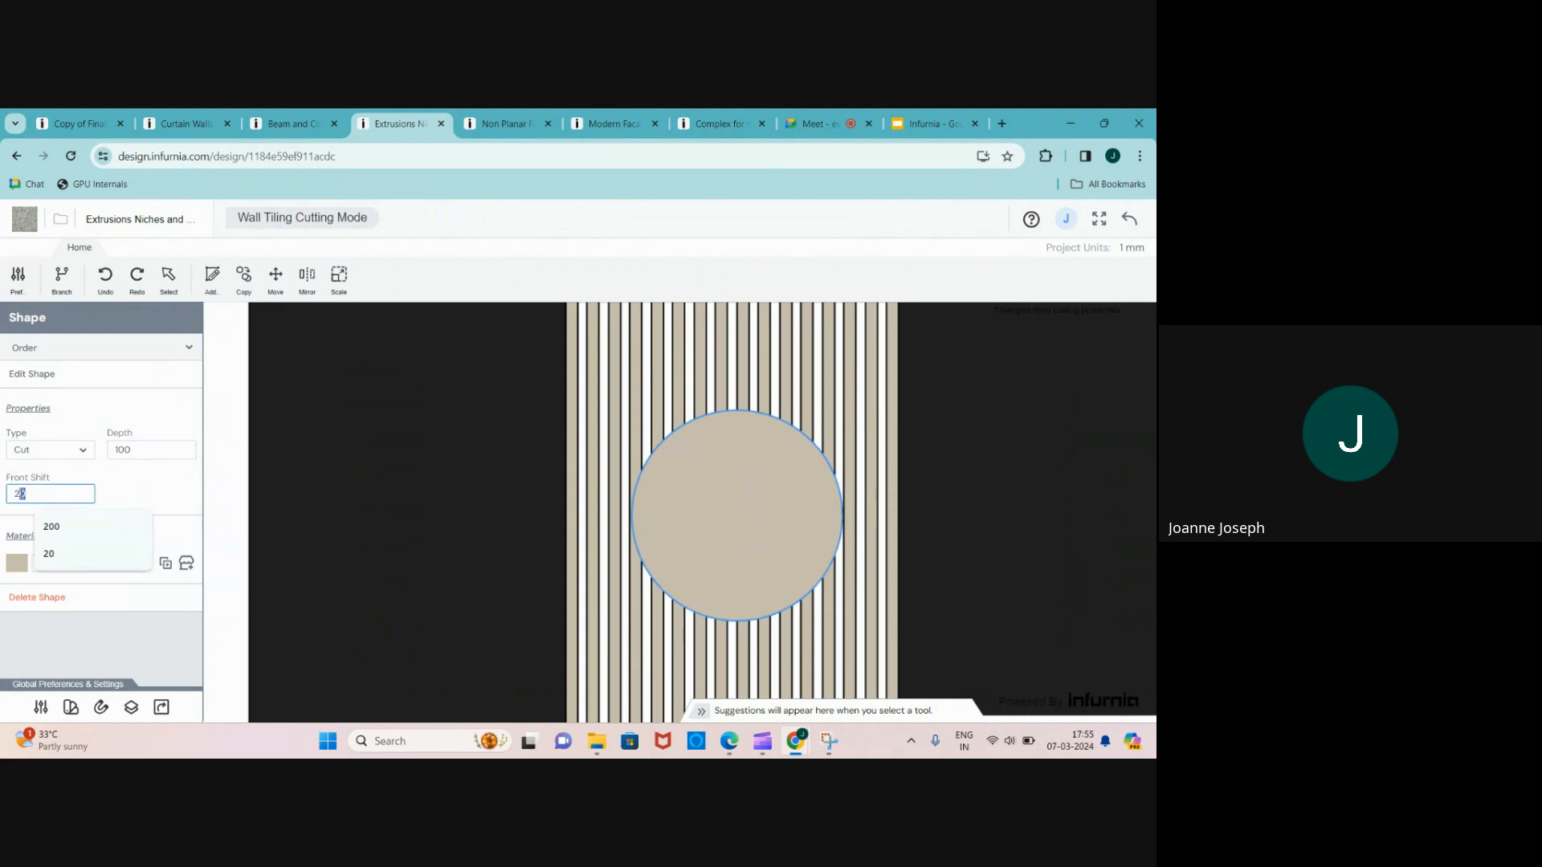
drag(22, 494, 4, 502)
text(4)
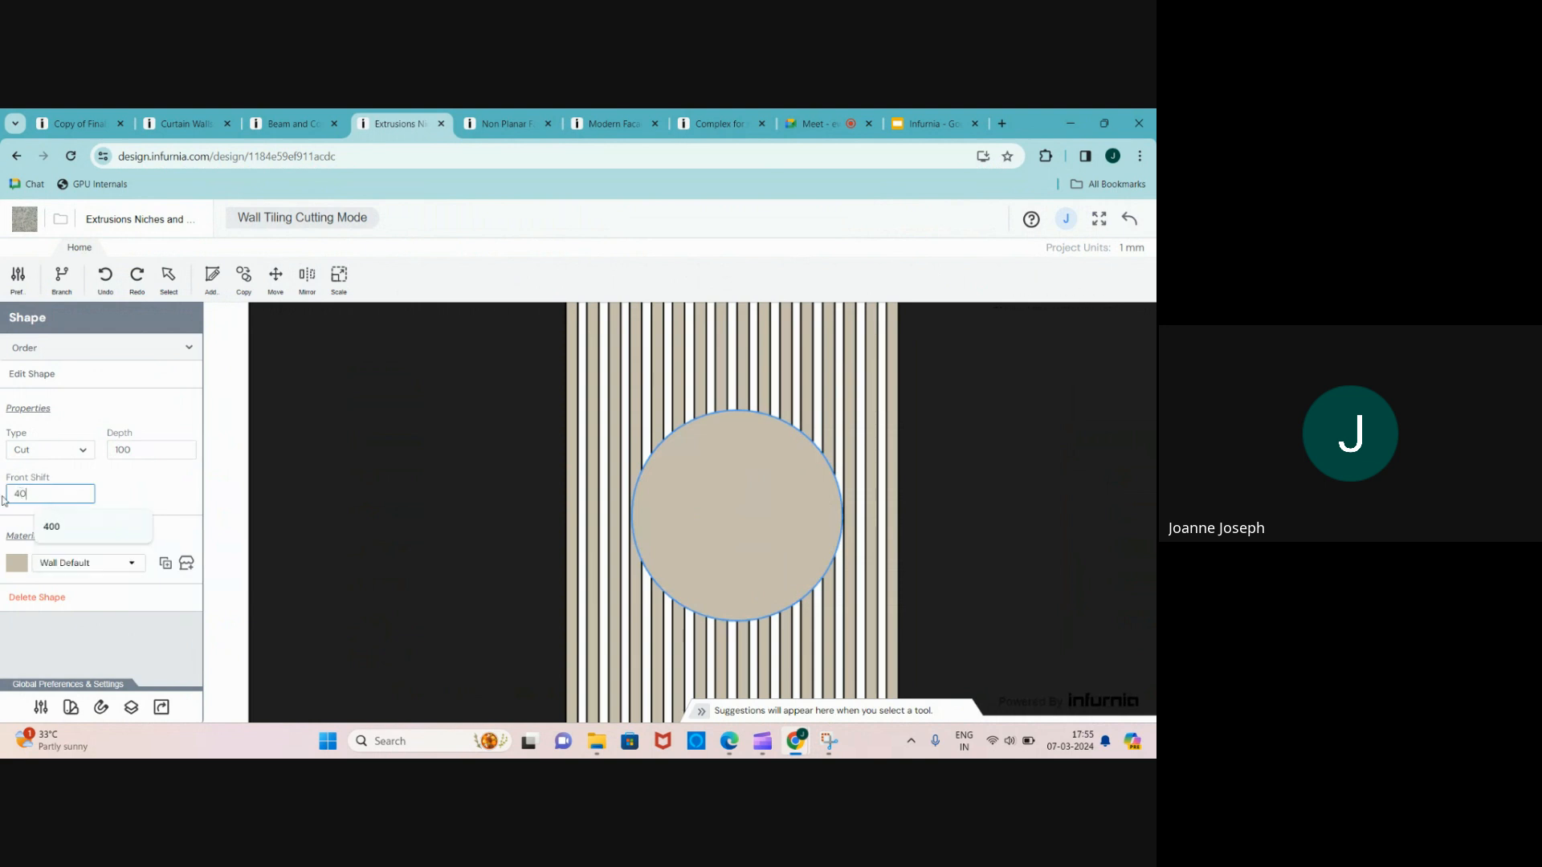
key(Return)
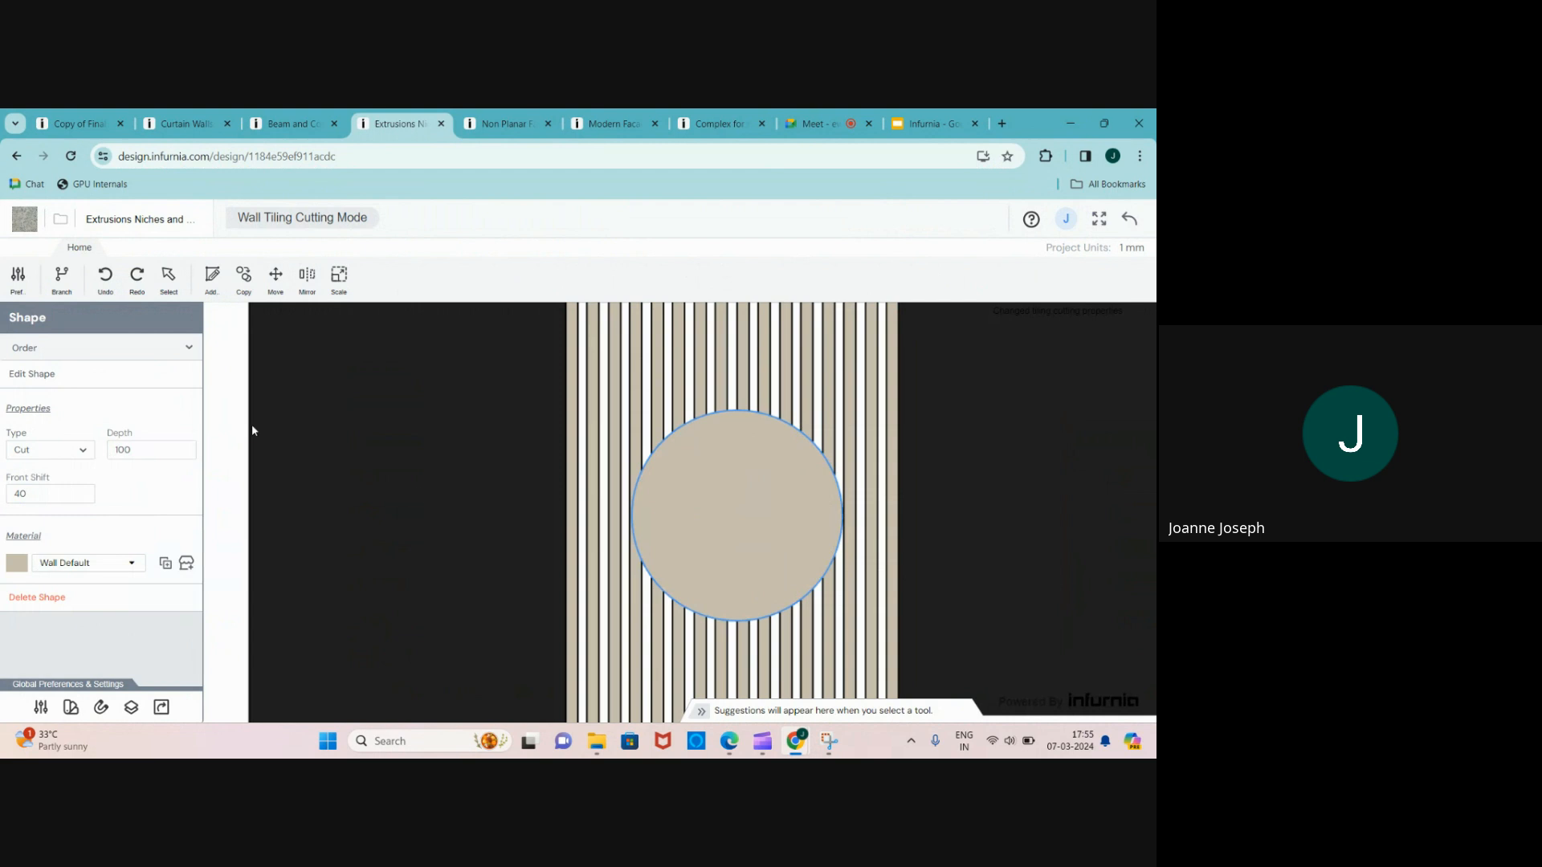
click(311, 495)
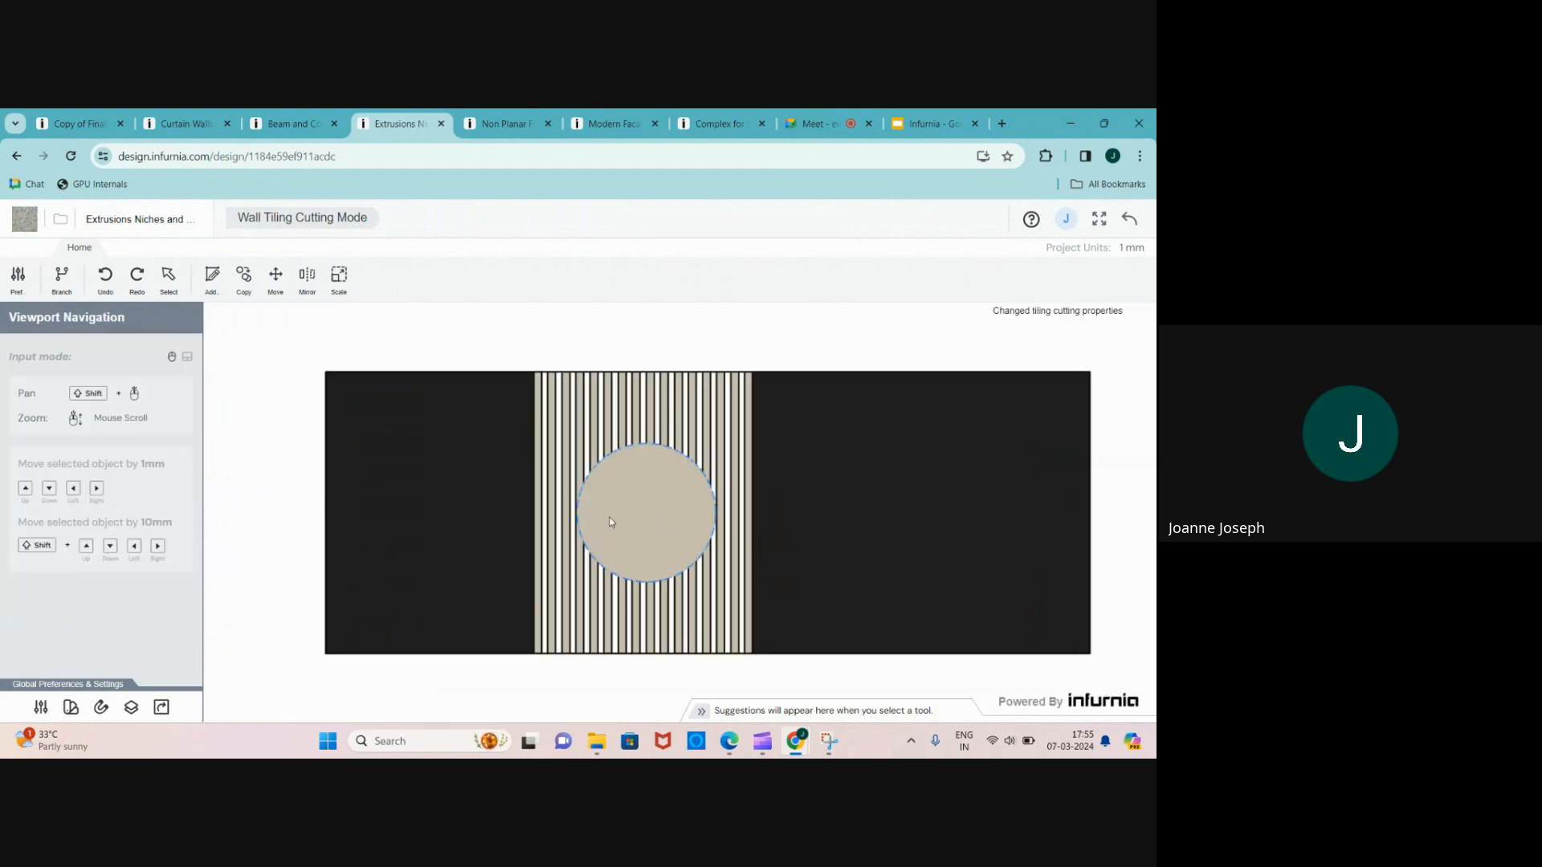
- Set the circular cut's front shift back to 20 mm and return to the 3D model
click(655, 513)
double_click(46, 494)
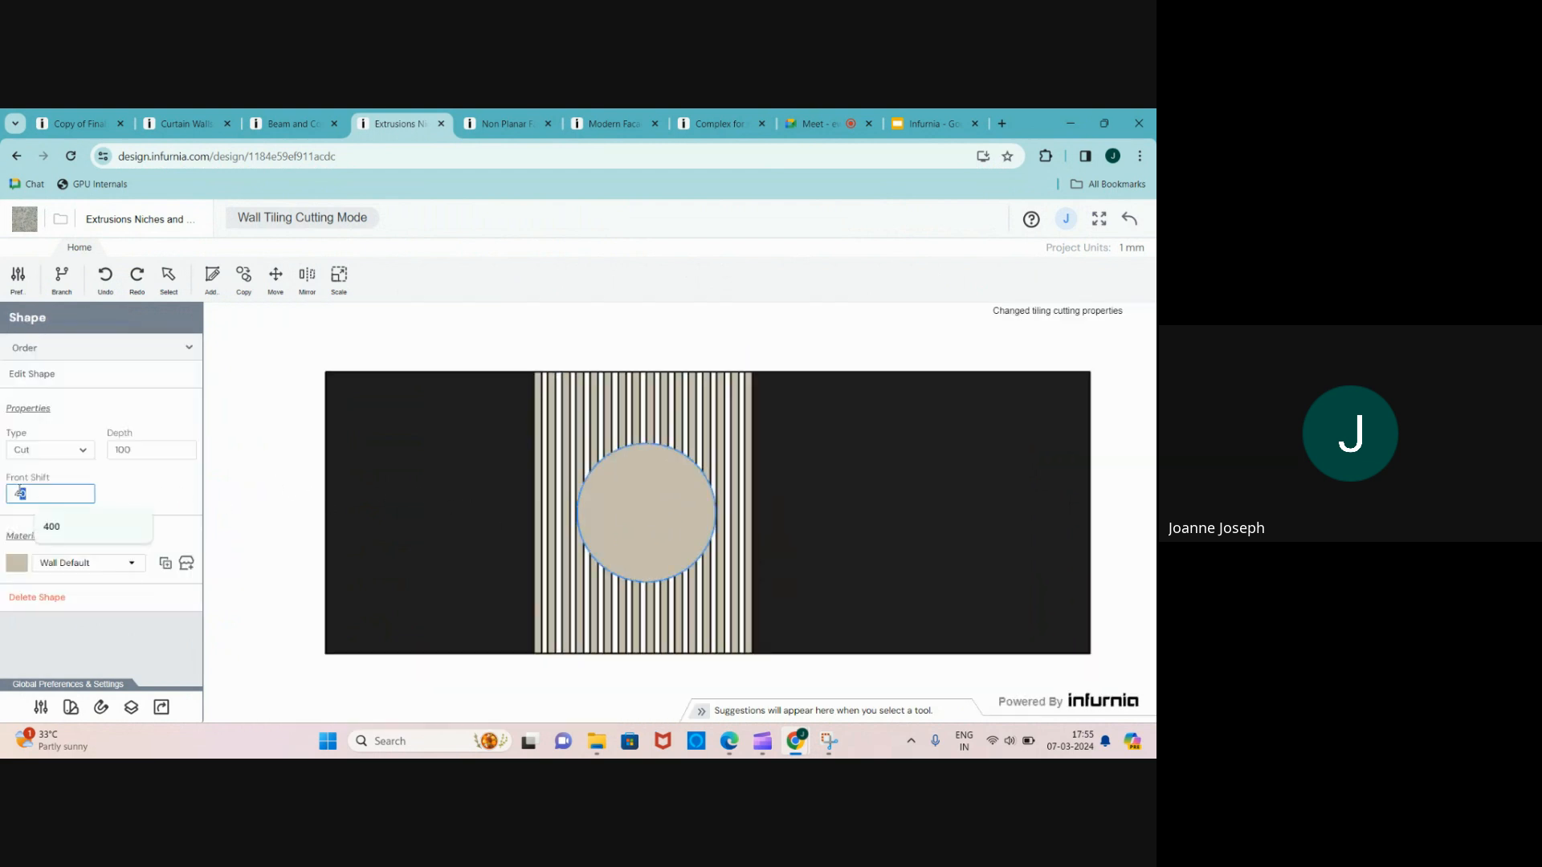
text(20)
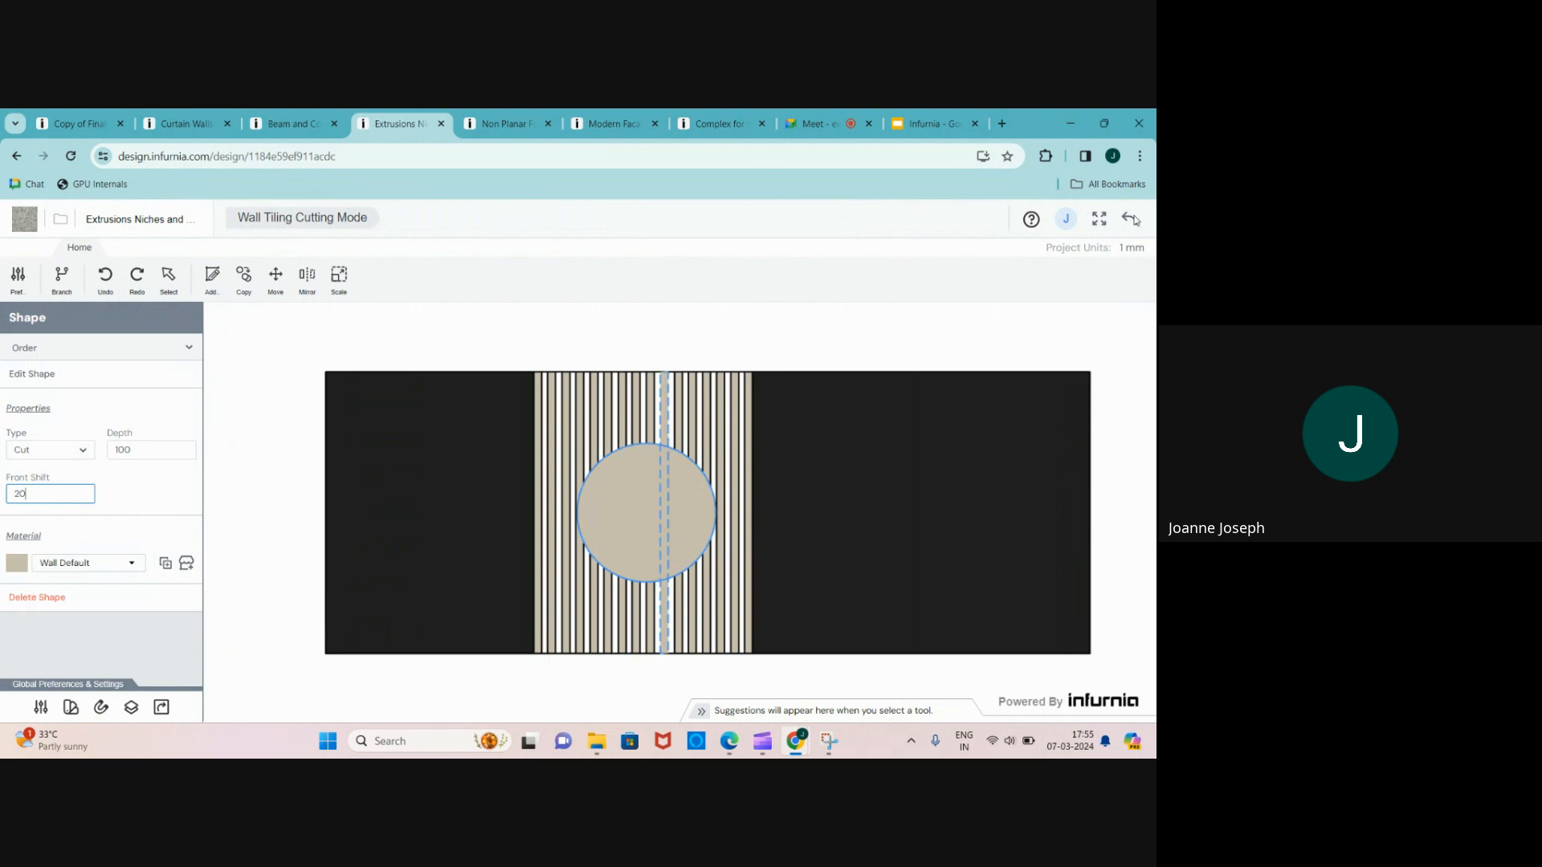
click(1132, 219)
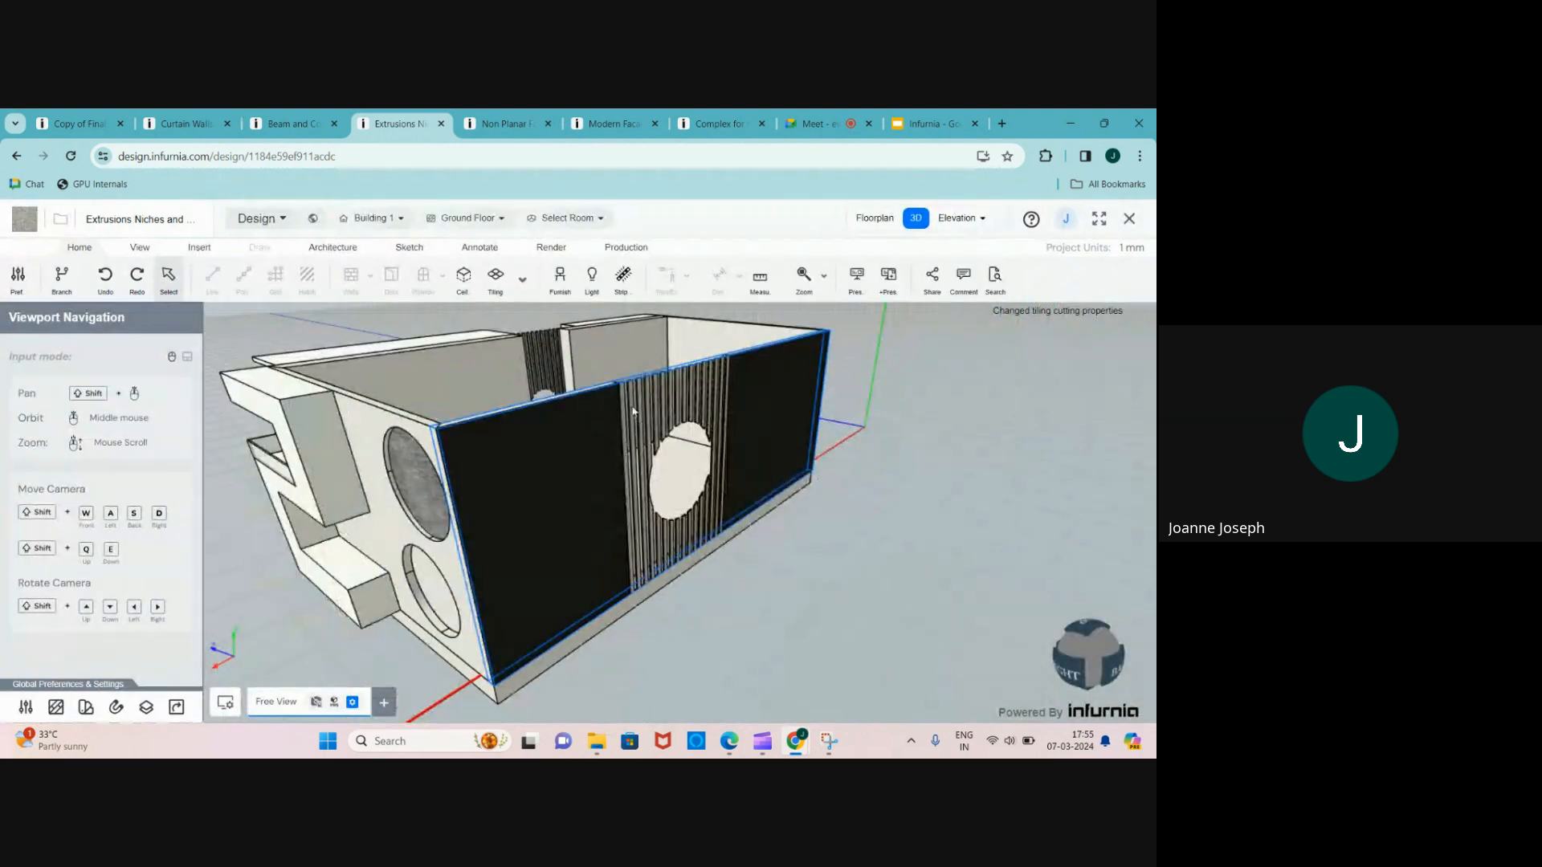
- Examine the circular cut through the slatted rear wall section from several angles and distances
scroll(633, 411, up, 5)
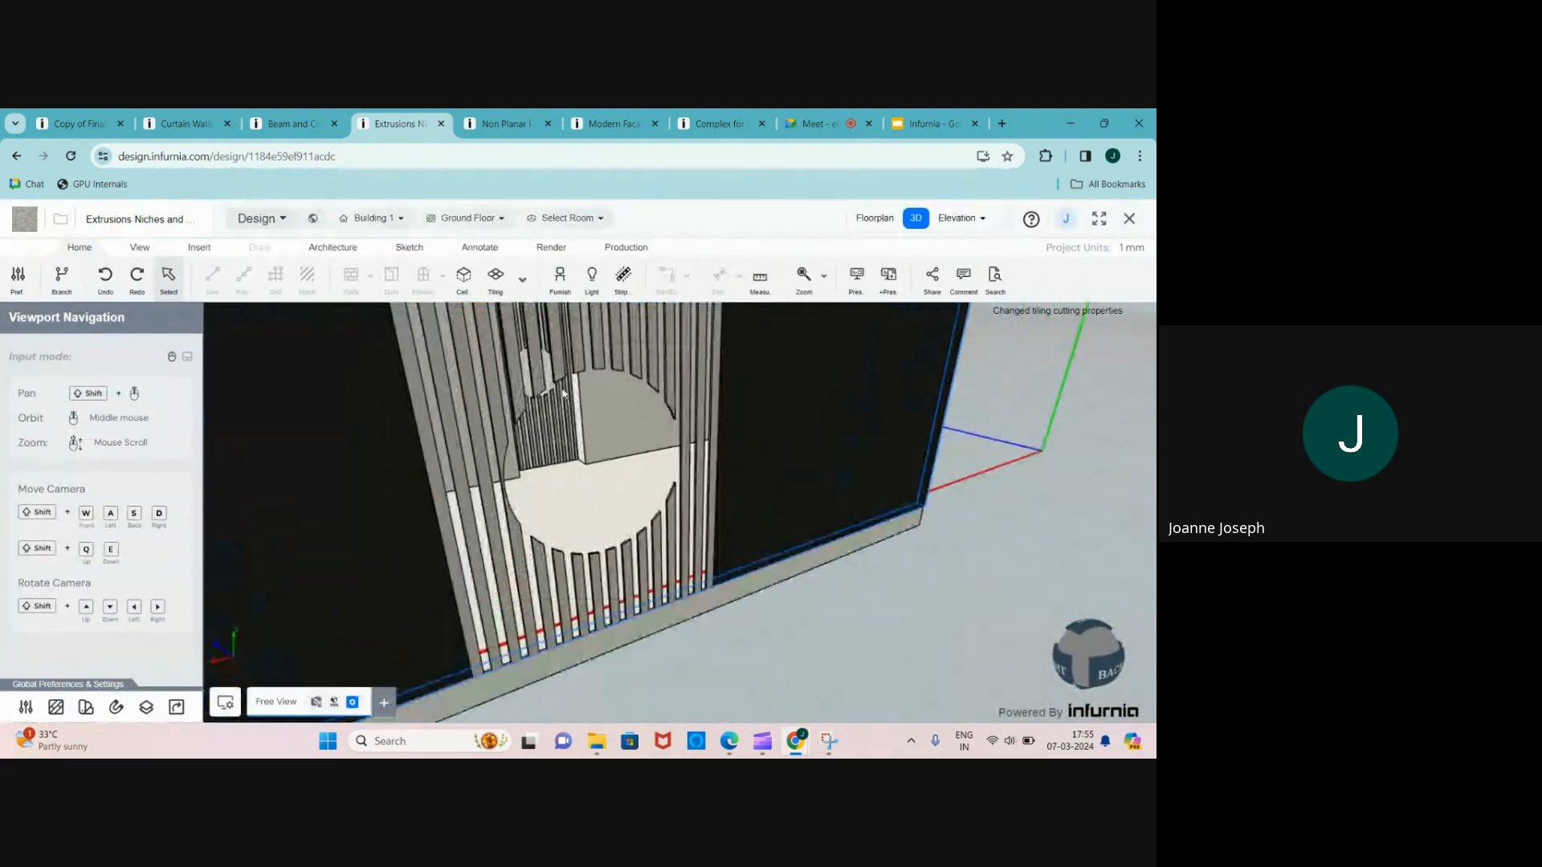
scroll(563, 393, down, 4)
middle_drag(527, 487, 558, 497)
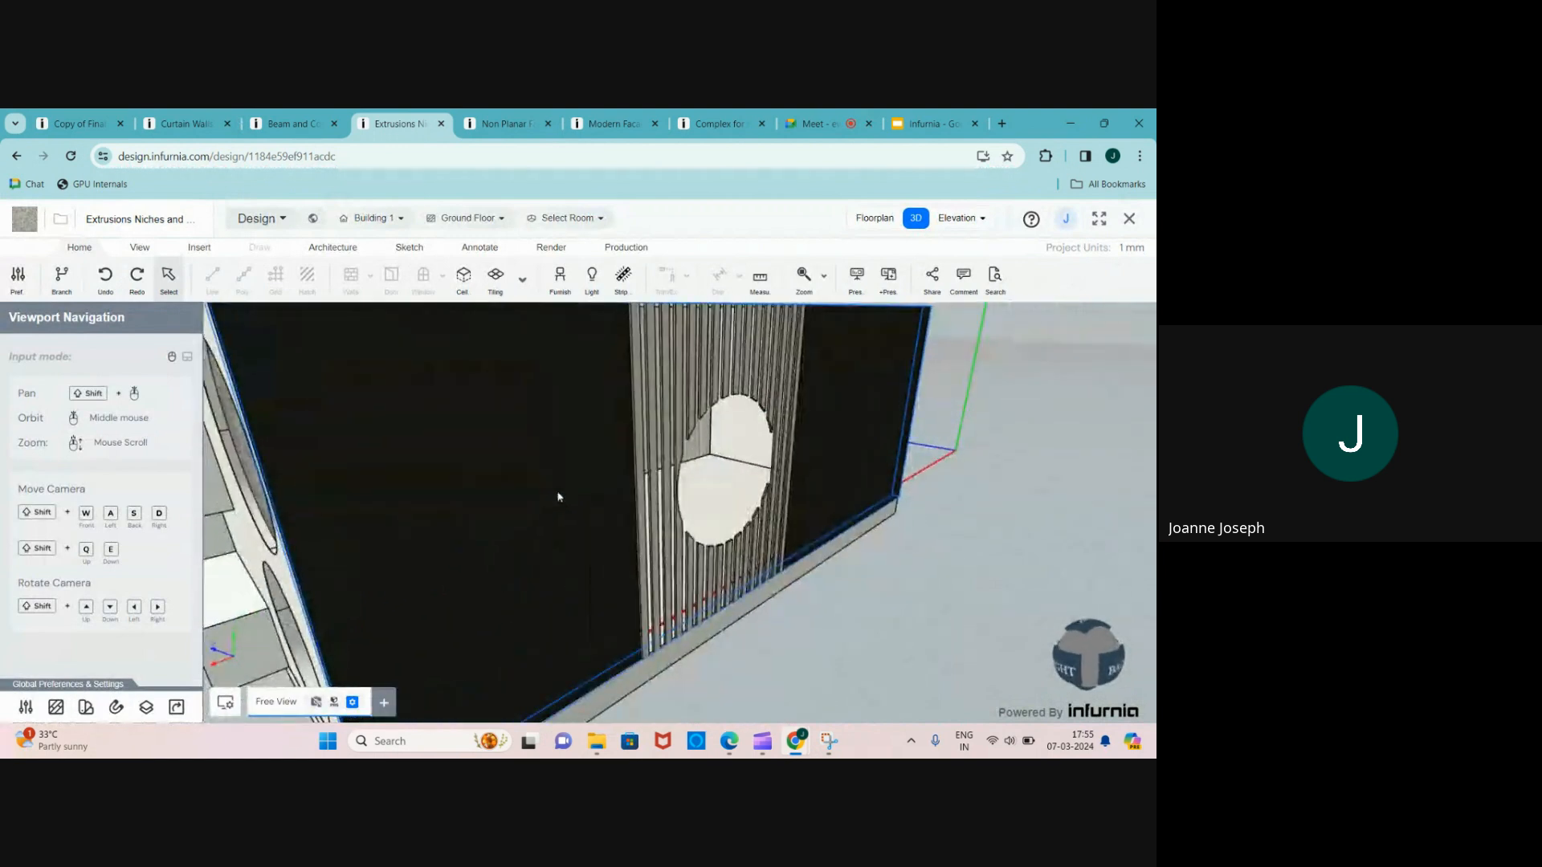
scroll(567, 514, down, 3)
scroll(713, 445, up, 5)
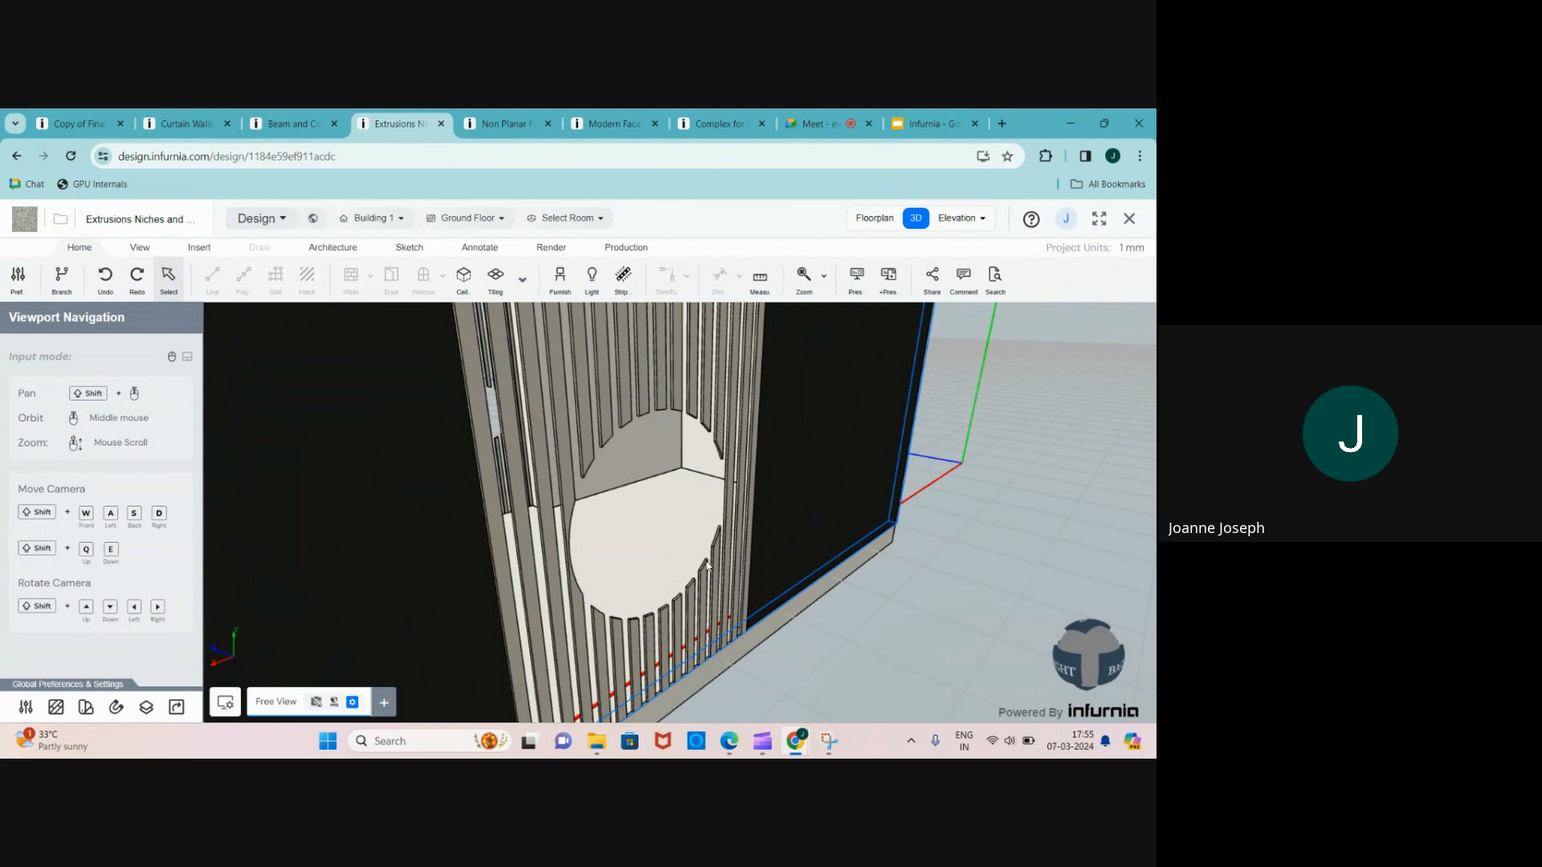
scroll(707, 566, down, 3)
scroll(643, 510, up, 2)
scroll(643, 509, down, 5)
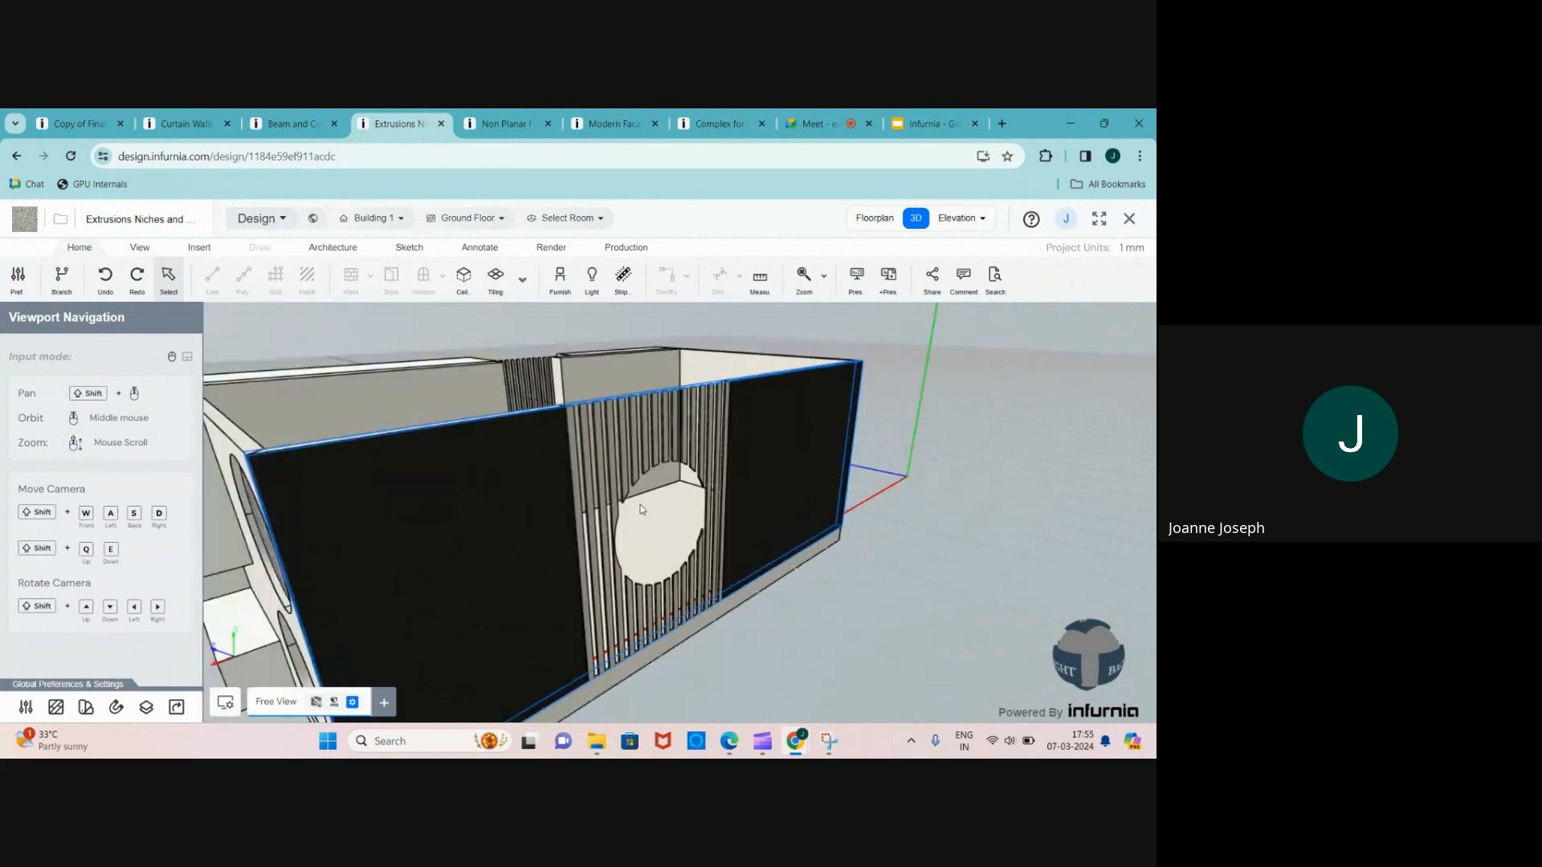
mouse_move(643, 509)
middle_down()
mouse_move(673, 517)
mouse_move(629, 516)
middle_up()
scroll(673, 433, up, 3)
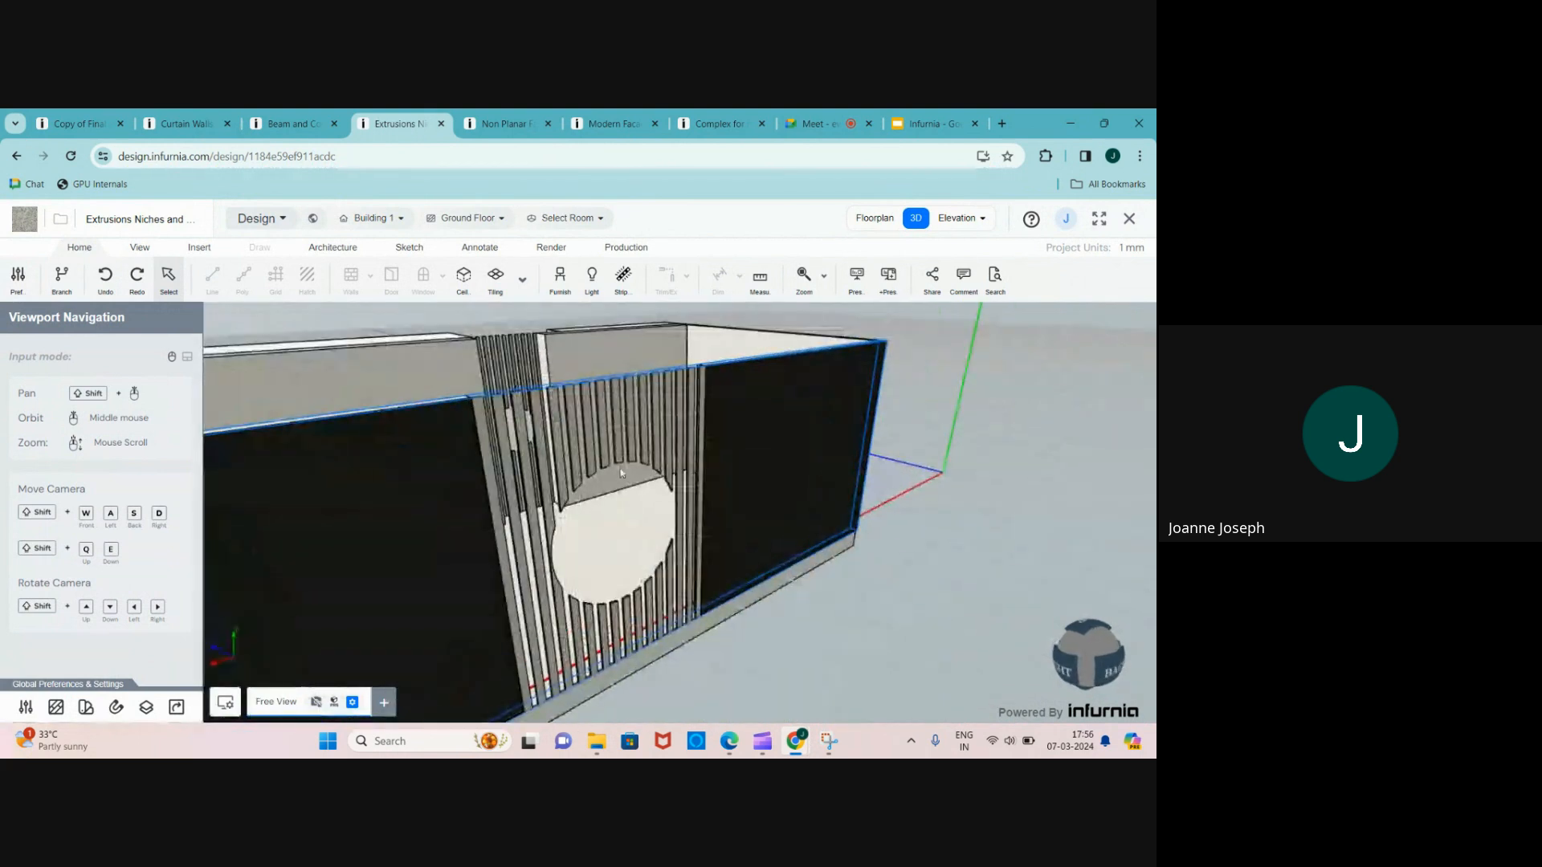
- Reopen the slatted wall in the Tiling and Cutting Tool, check the circle's cut properties, and return to the 3D model
click(620, 459)
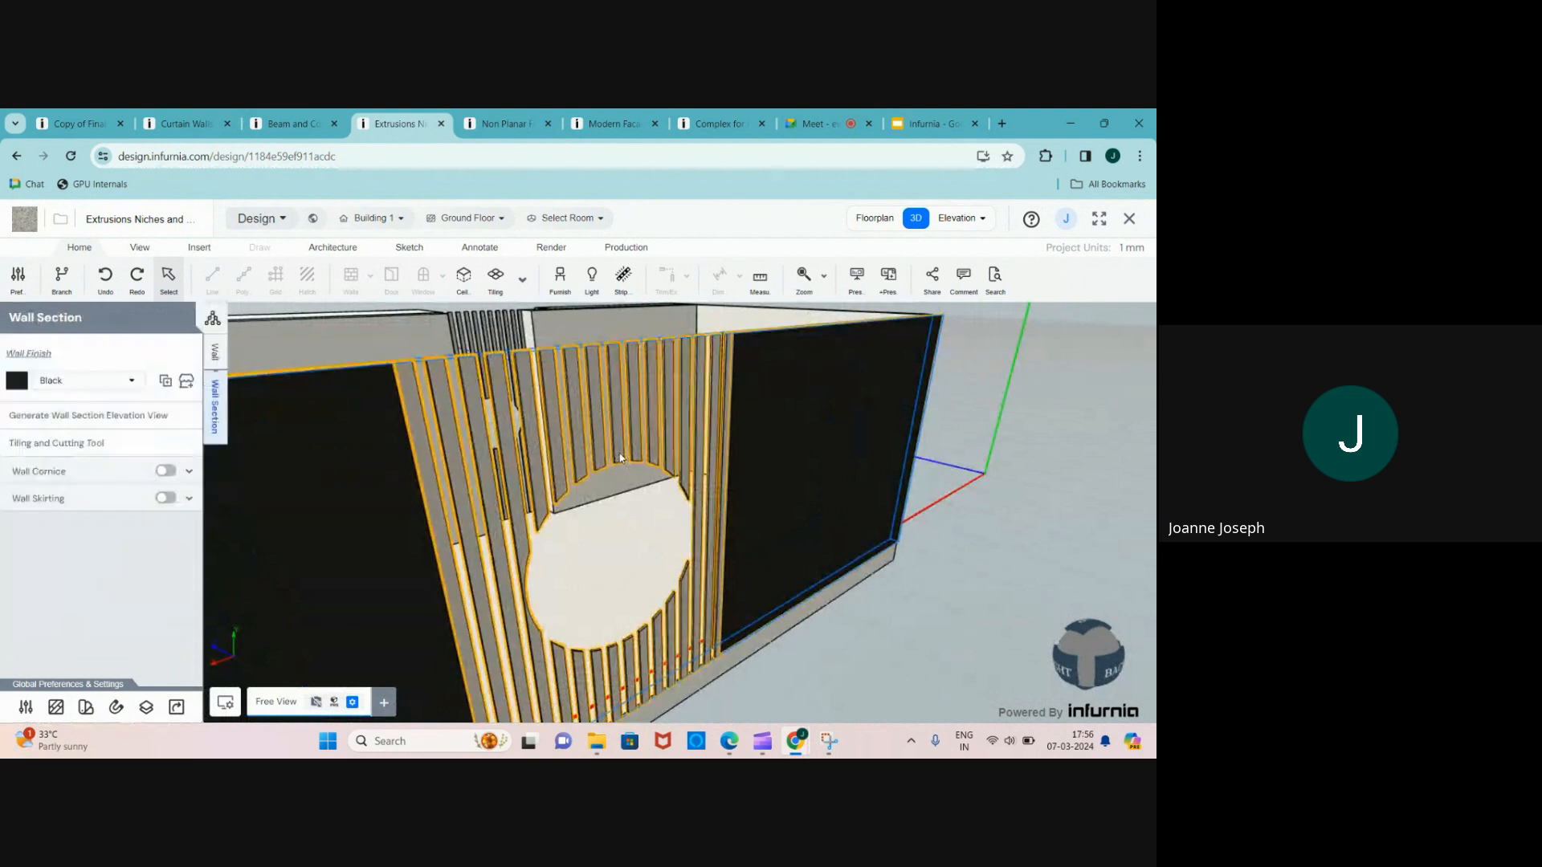
click(95, 443)
scroll(644, 540, down, 2)
scroll(867, 539, up, 2)
scroll(866, 539, up, 1)
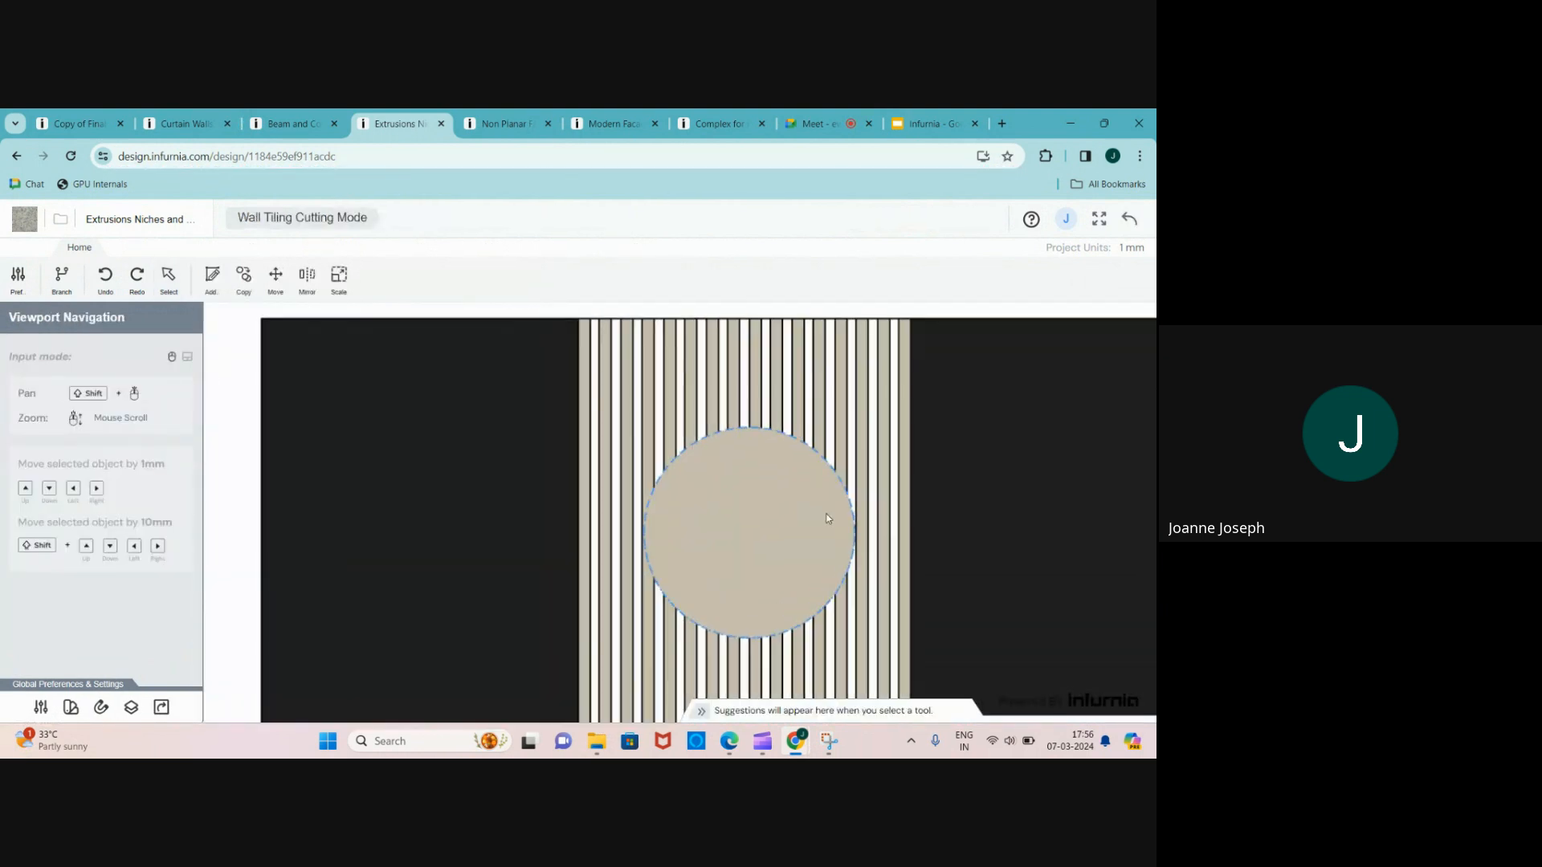
click(806, 572)
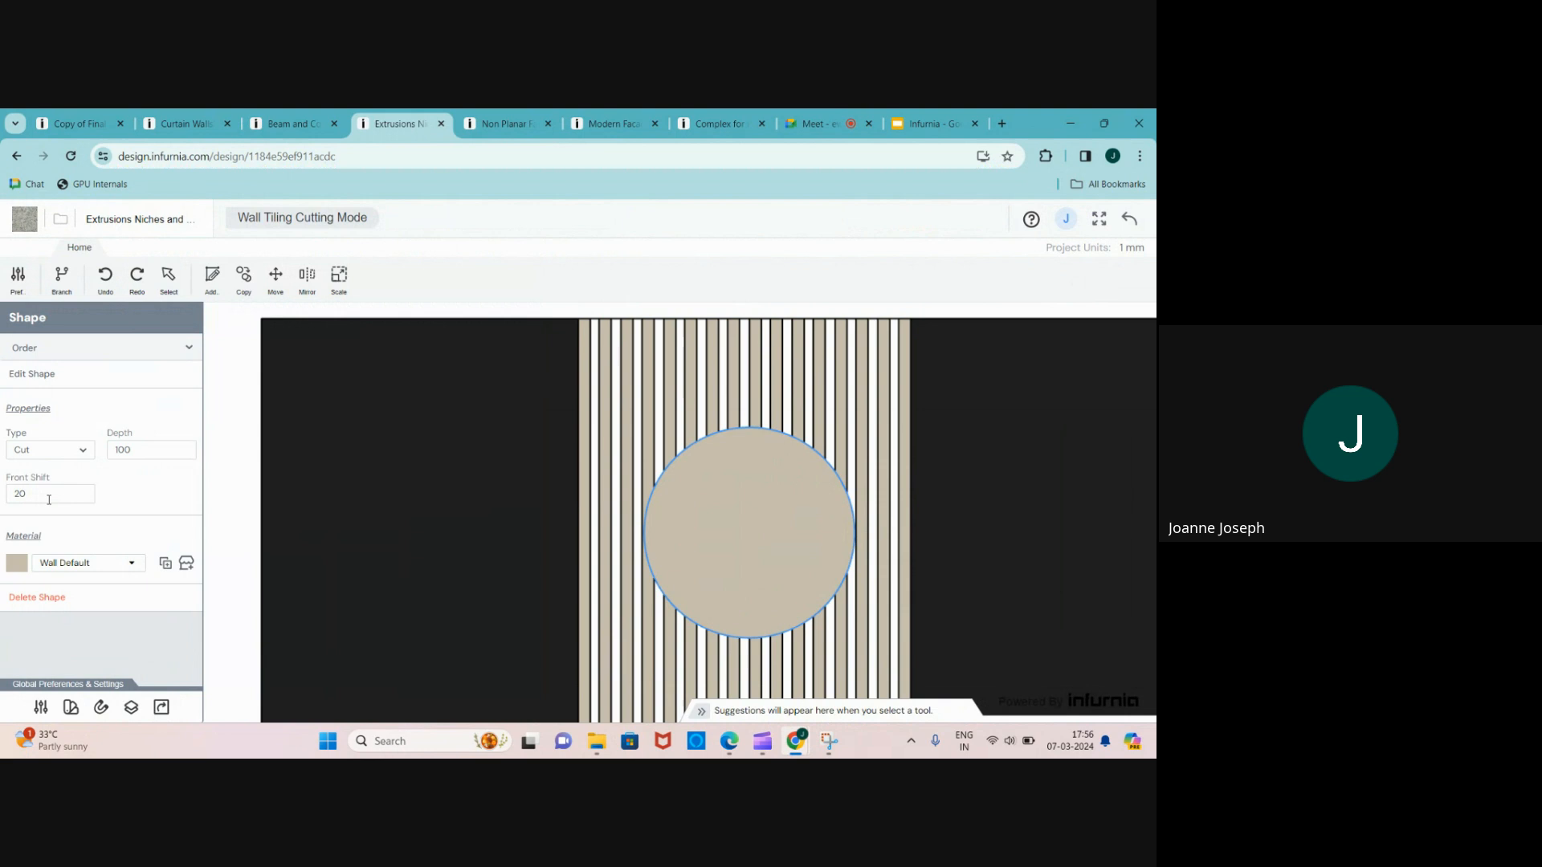
scroll(339, 515, down, 1)
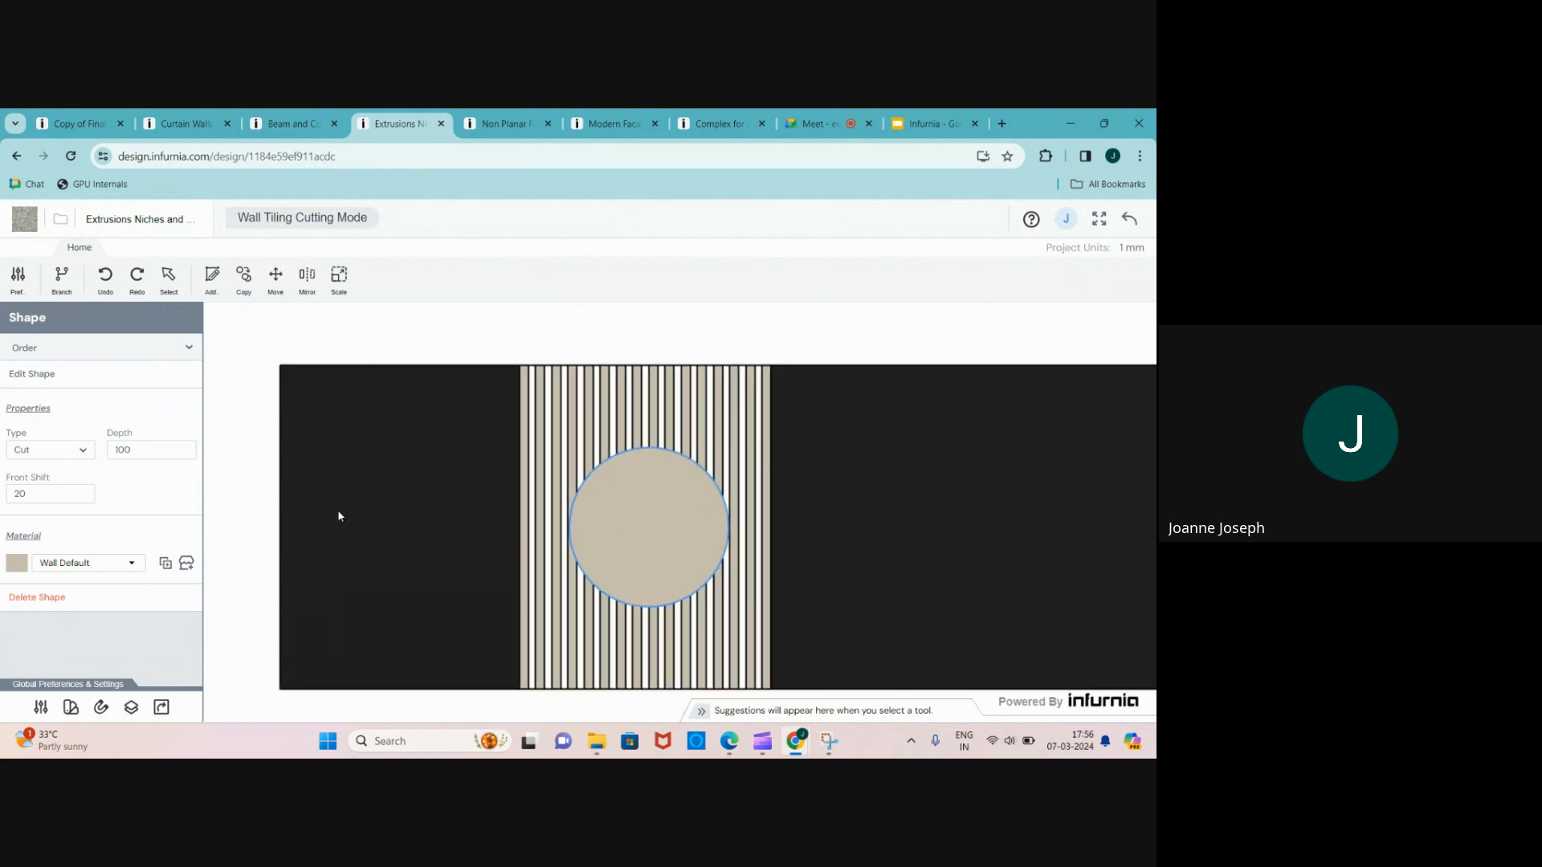
click(1129, 219)
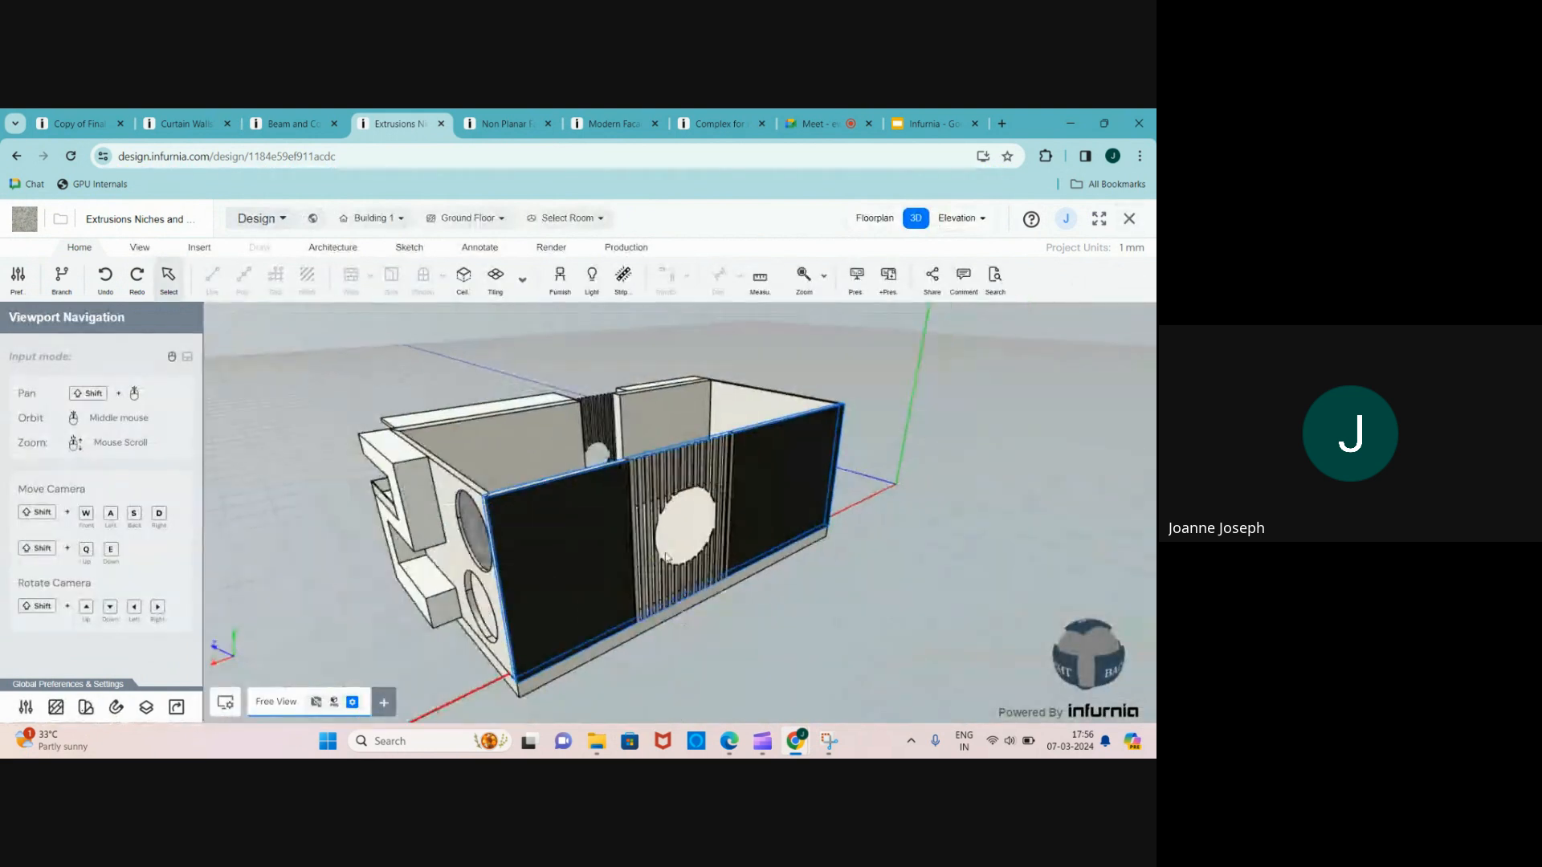
- Examine the whole building in 3D, from the slatted rear wall around to the facade with extrusions and niches
mouse_move(484, 582)
middle_down()
mouse_move(520, 592)
mouse_move(522, 571)
mouse_move(479, 578)
middle_up()
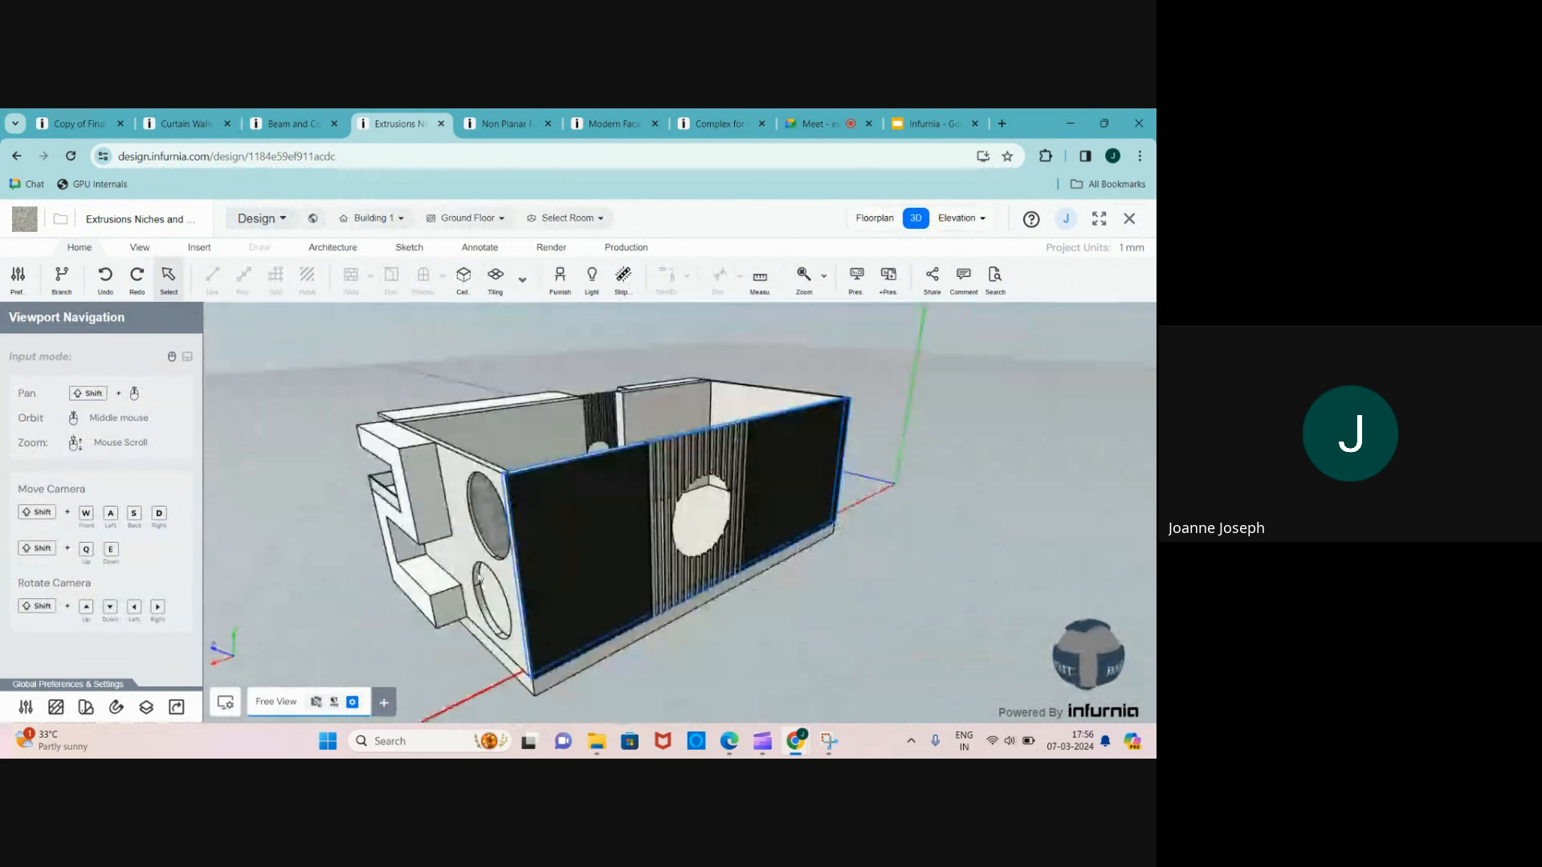
scroll(479, 577, up, 3)
scroll(479, 578, down, 3)
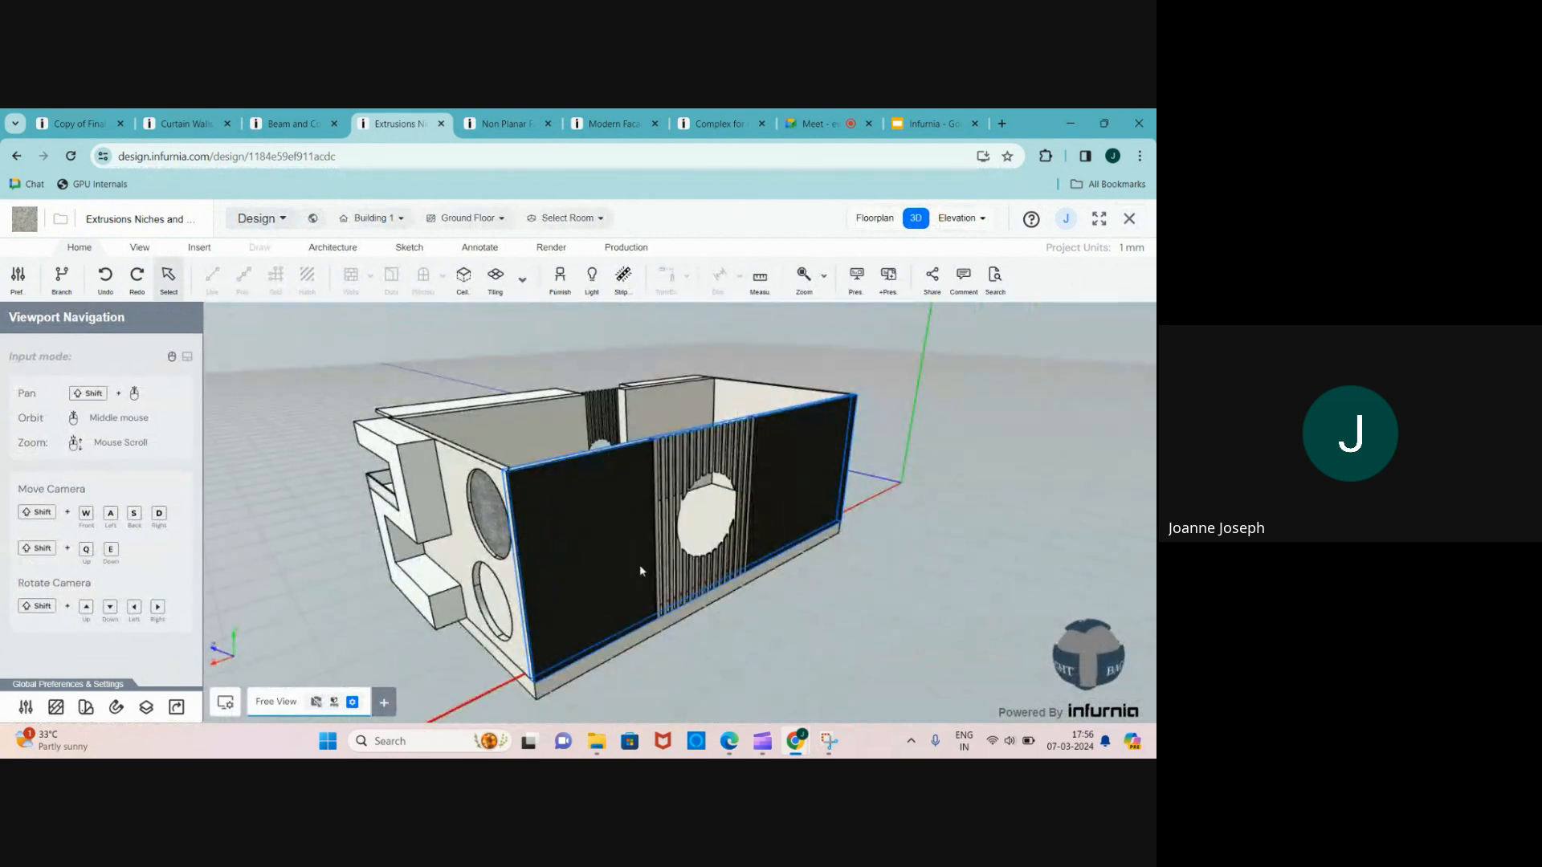
scroll(723, 606, up, 5)
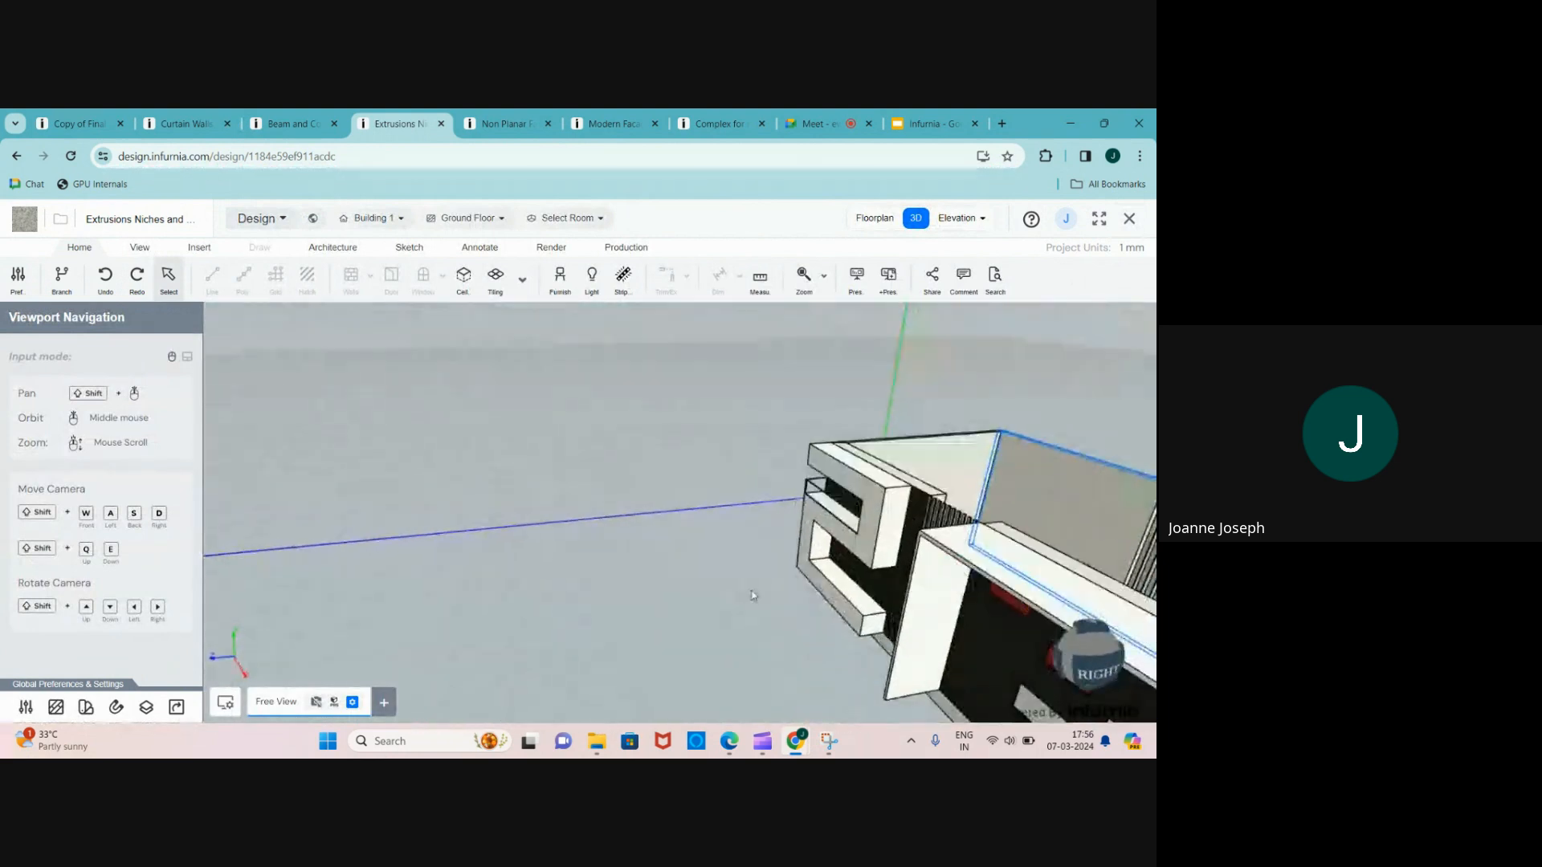
scroll(753, 595, down, 3)
scroll(882, 646, down, 2)
middle_drag(882, 646, 887, 493)
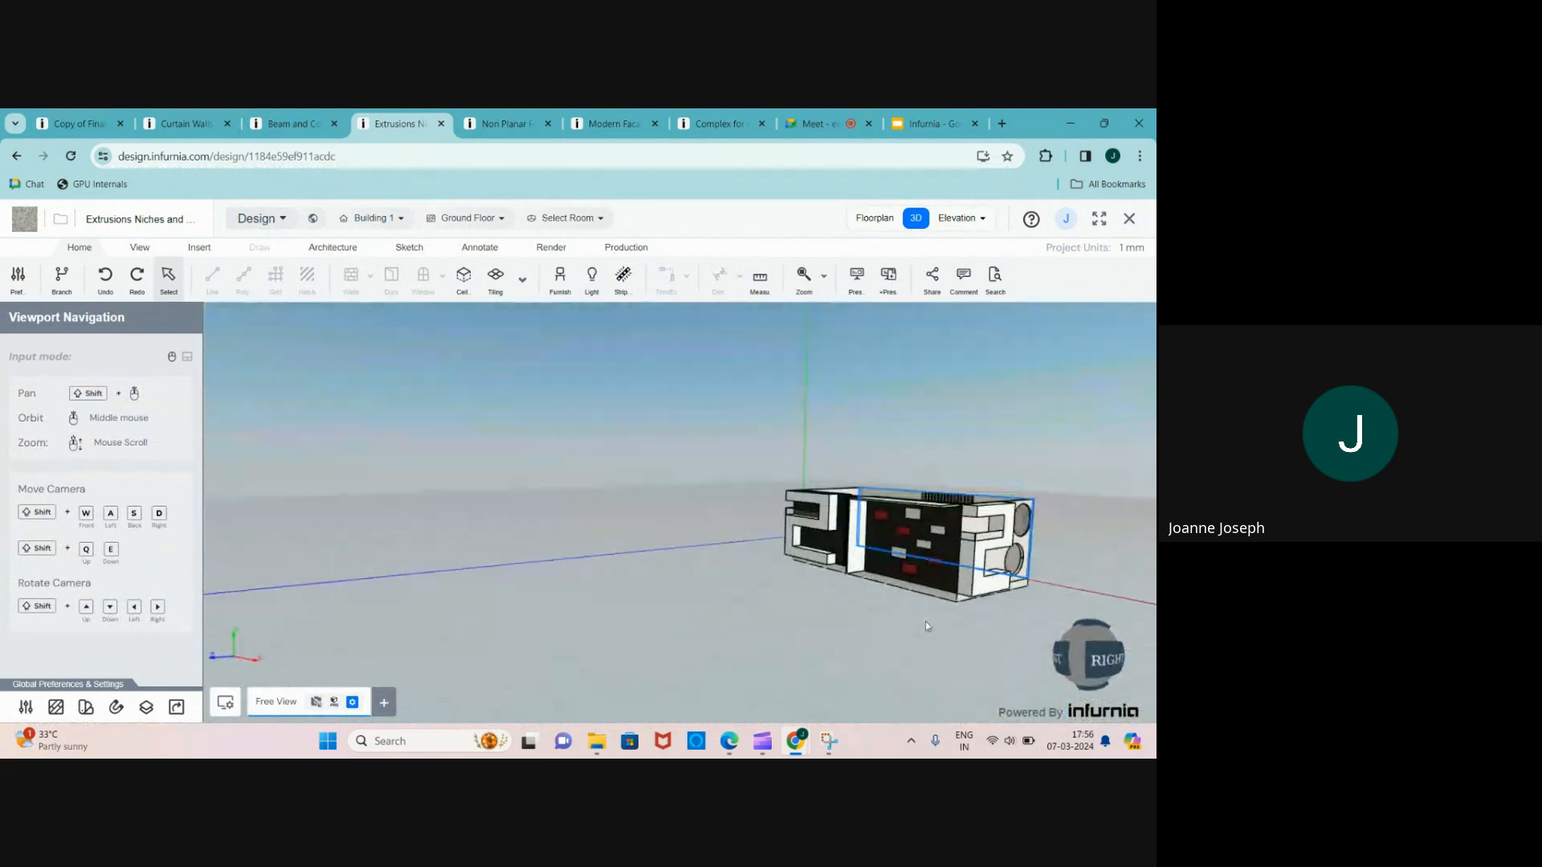
scroll(888, 491, up, 5)
- Switch to the Copy of Final Model design and examine the house's front facade and the vertical slats beside the upper terrace
click(90, 123)
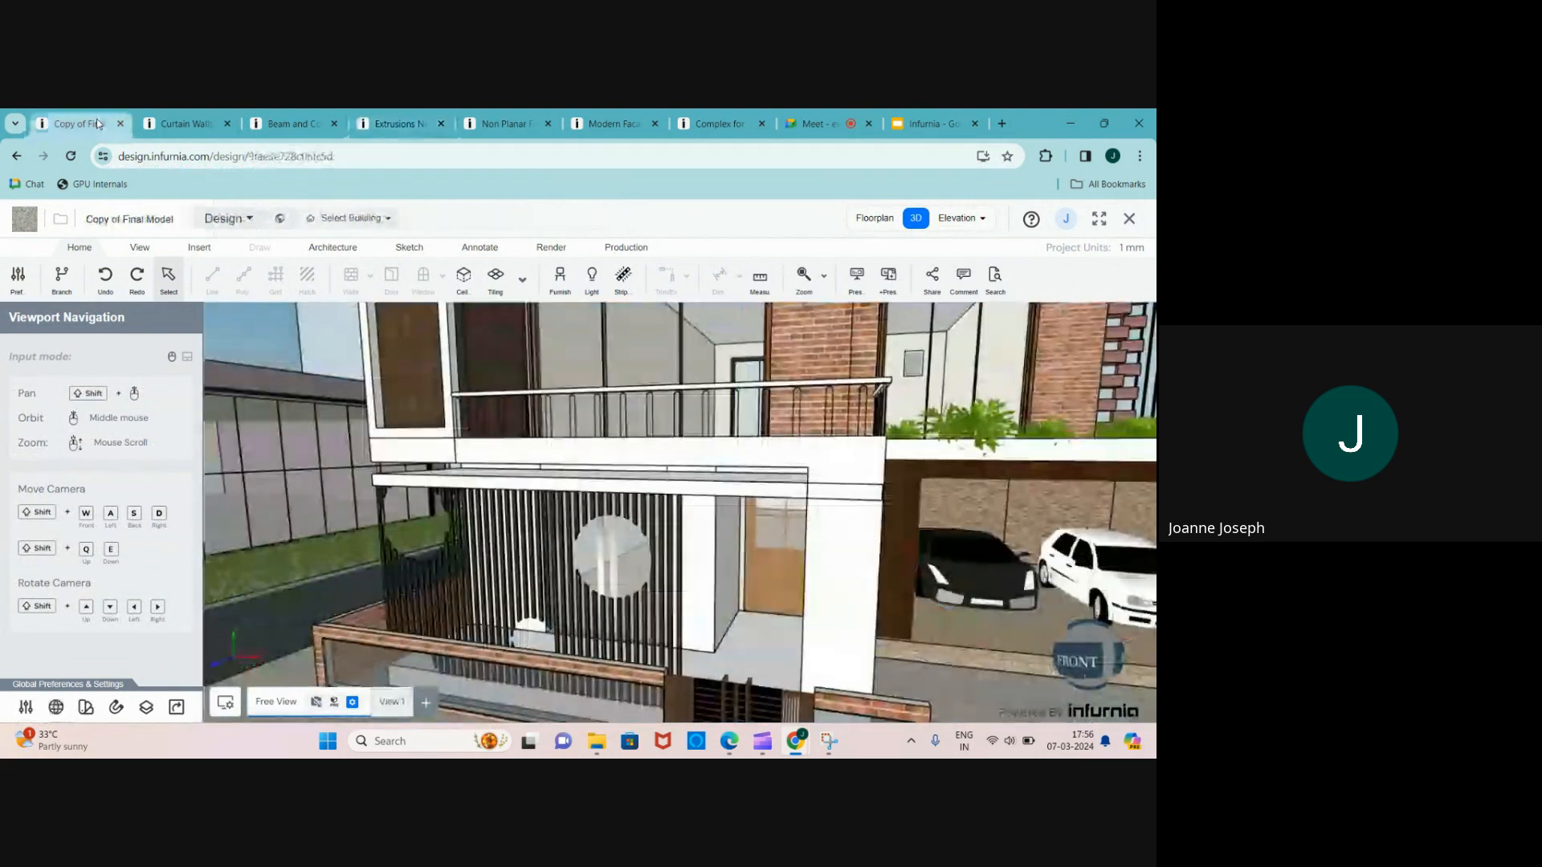
scroll(480, 587, down, 5)
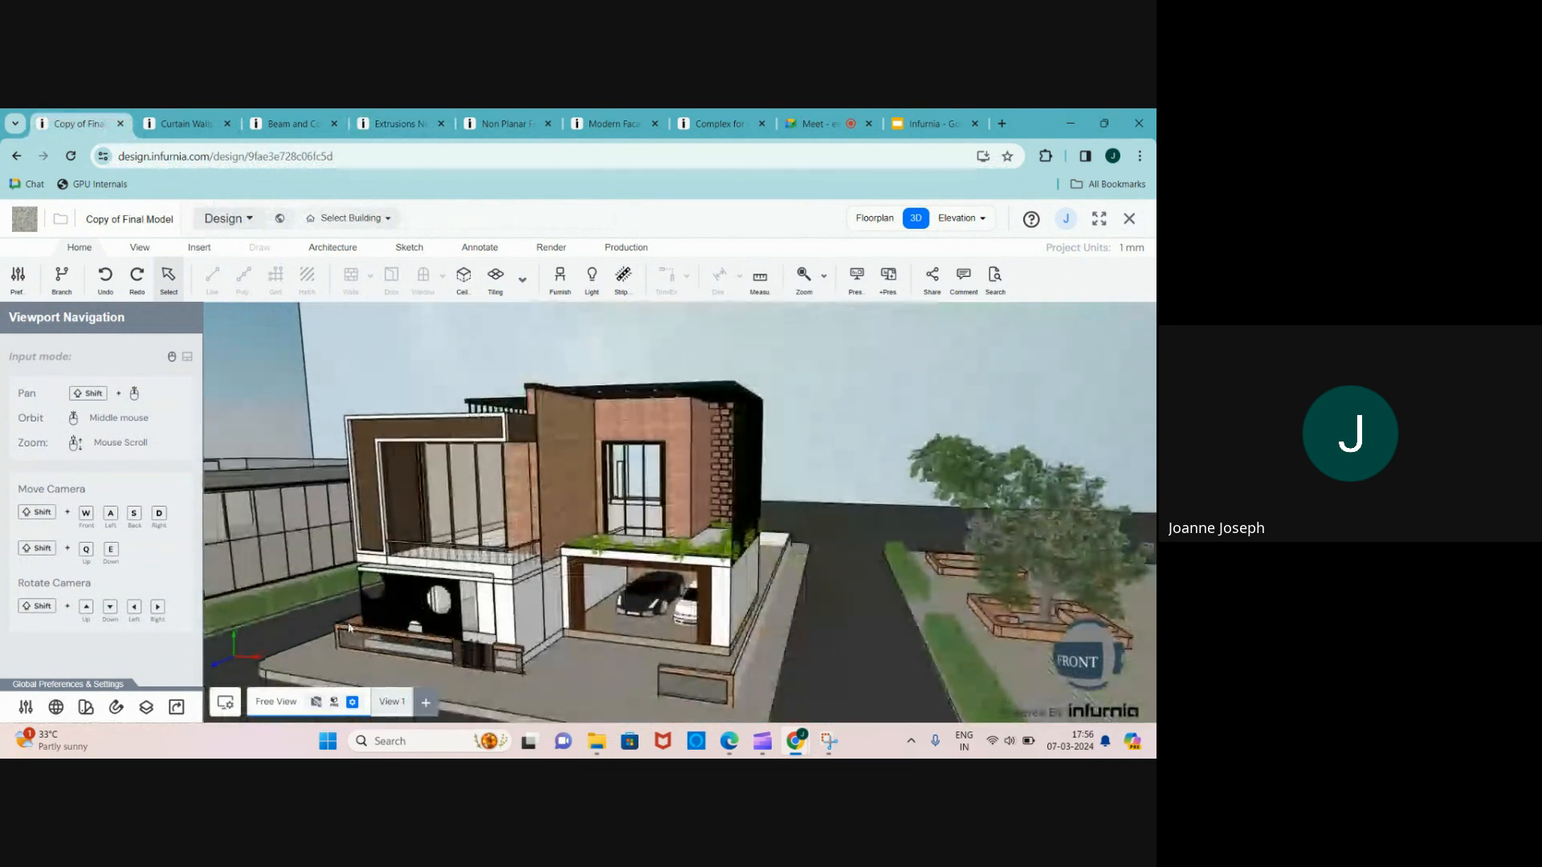
scroll(723, 462, up, 4)
middle_drag(724, 462, 697, 478)
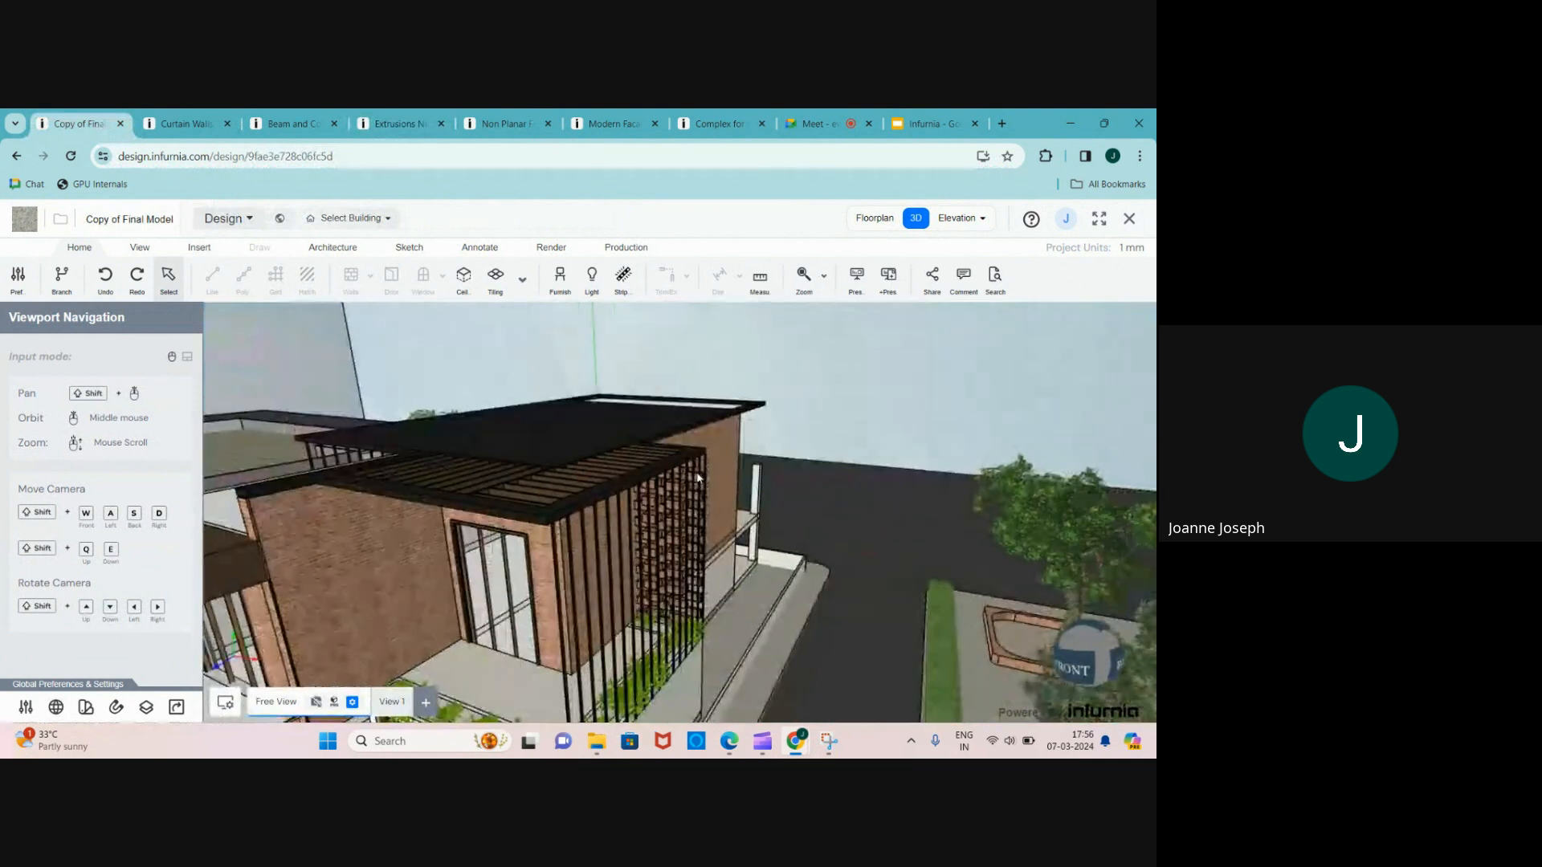
scroll(582, 569, up, 2)
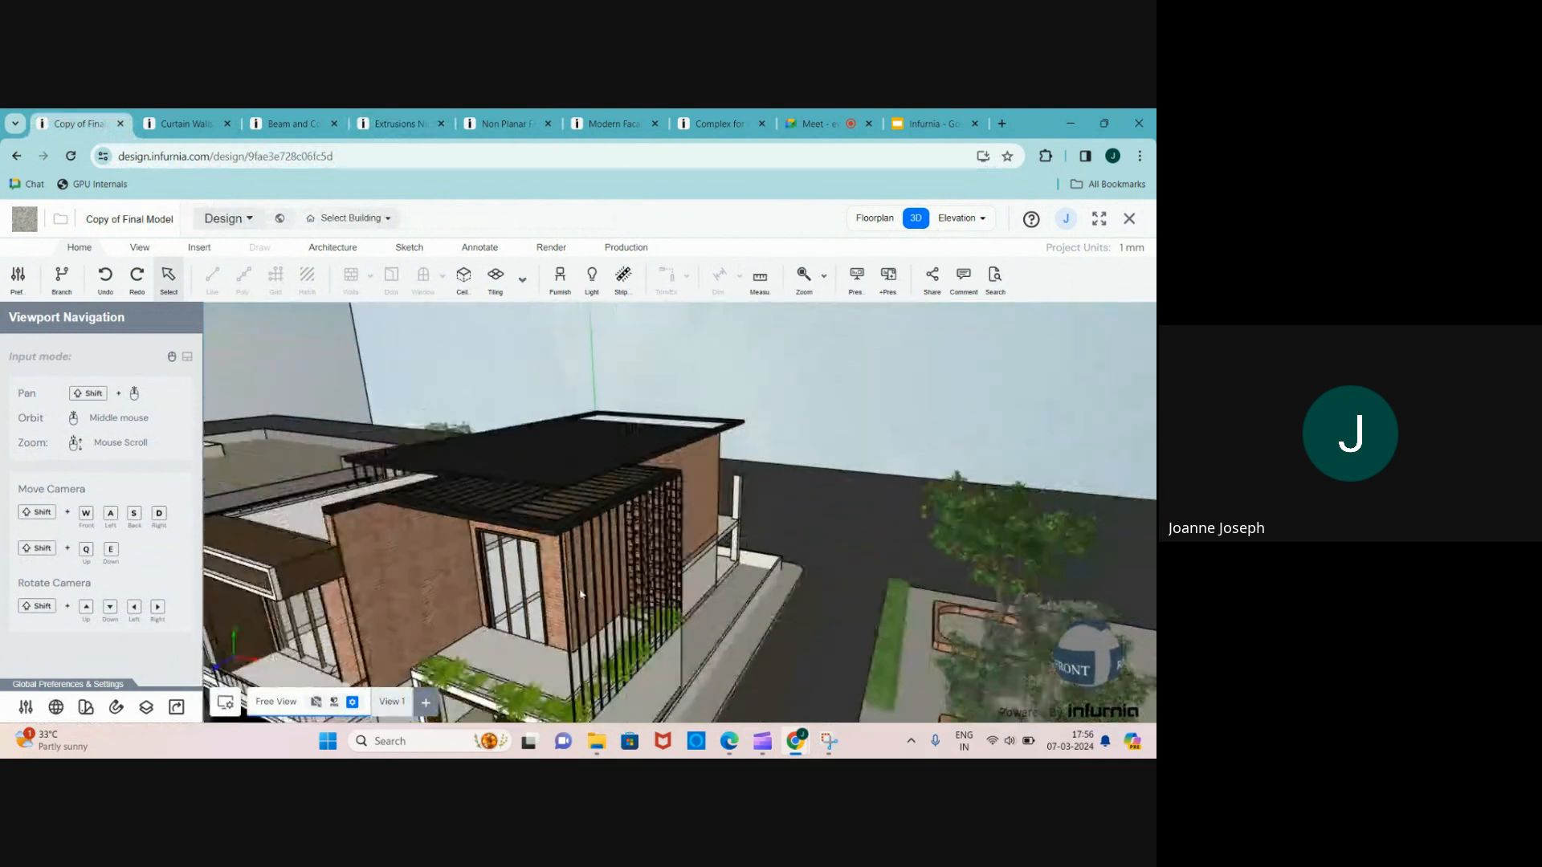
scroll(583, 653, up, 2)
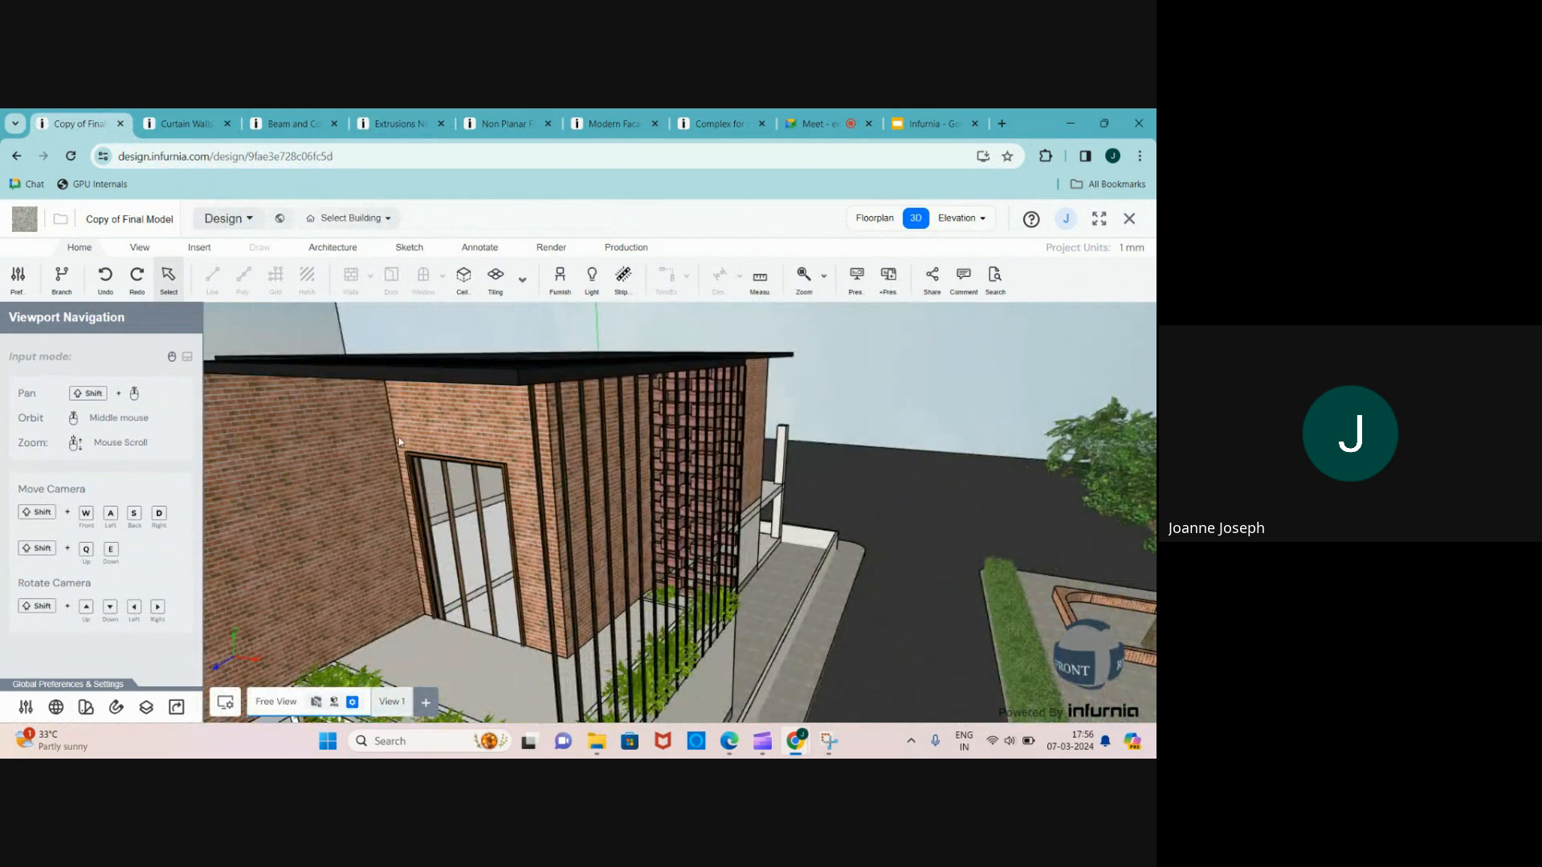
- Switch back to the Extrusions Niches design and examine the black slotted wall, the circular niches and the slatted wall's circular cut in 3D
click(397, 124)
scroll(808, 530, up, 3)
click(659, 600)
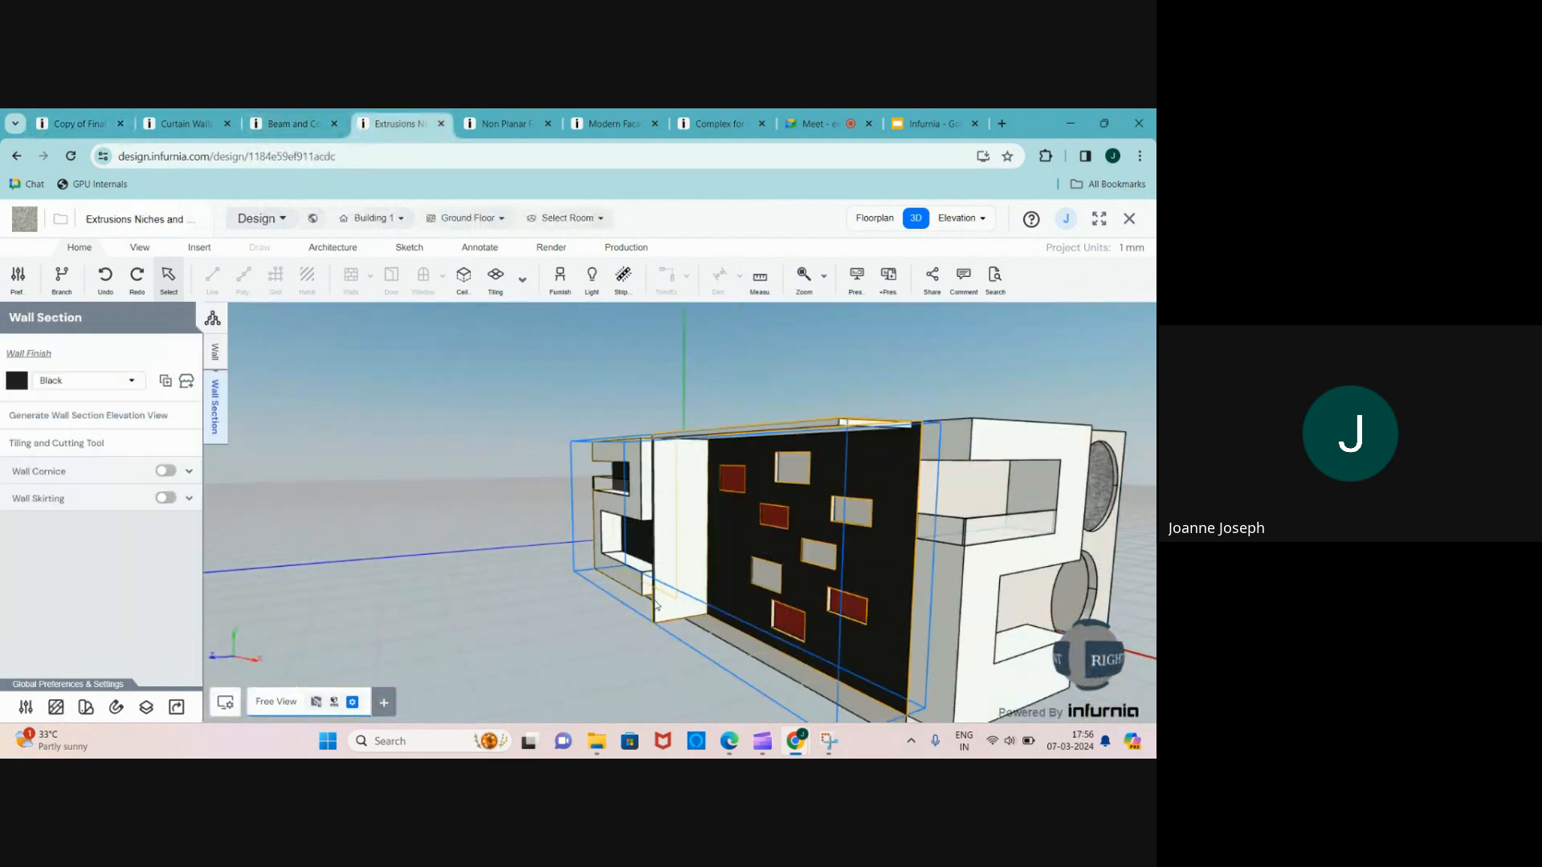
click(606, 633)
scroll(607, 631, down, 3)
middle_drag(866, 547, 738, 555)
scroll(631, 576, up, 3)
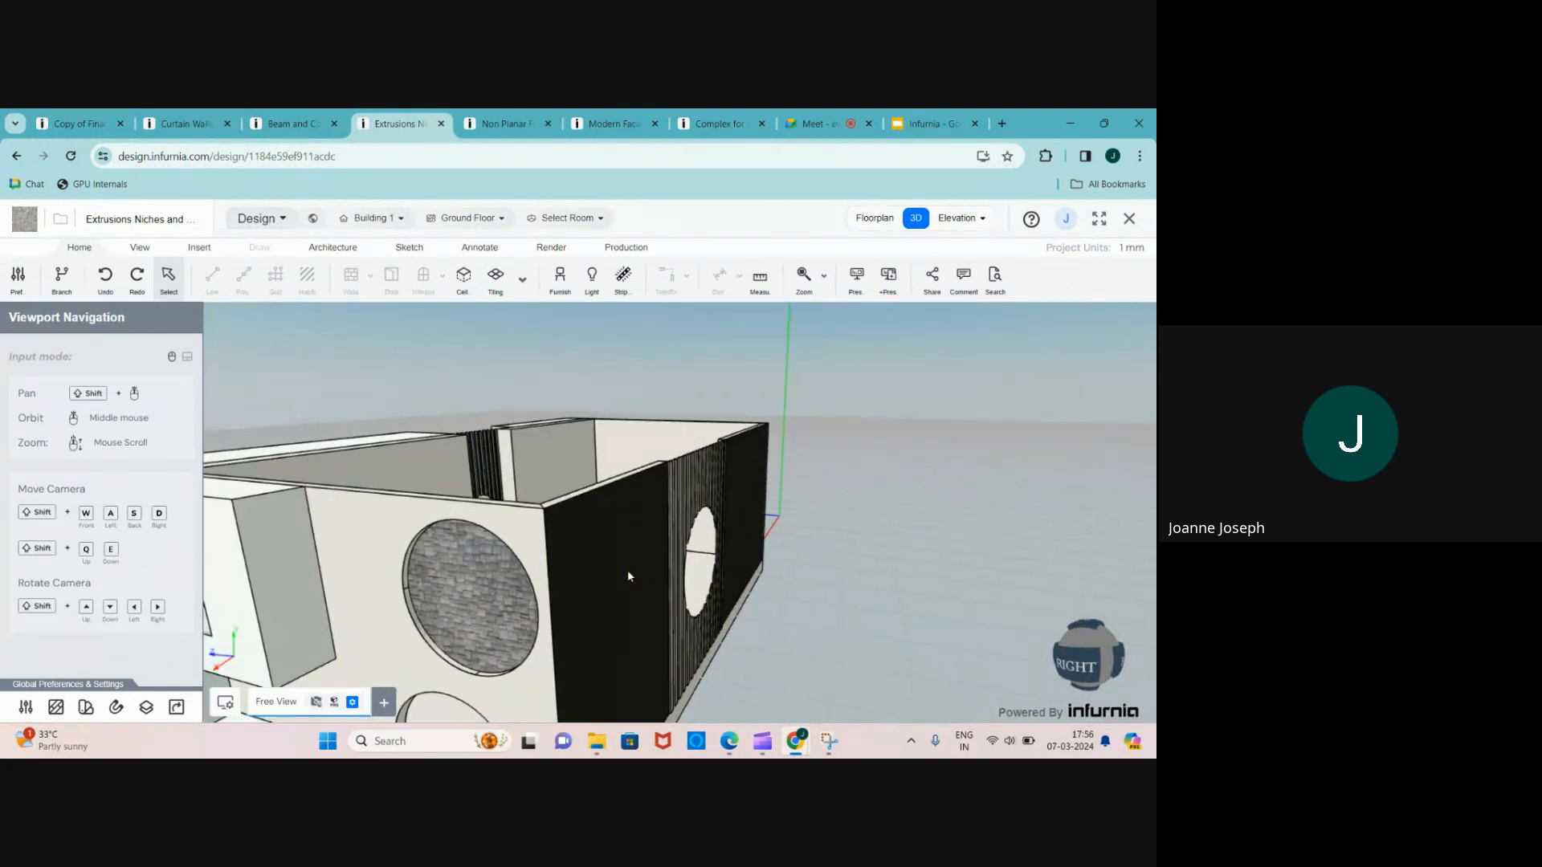
scroll(628, 573, down, 2)
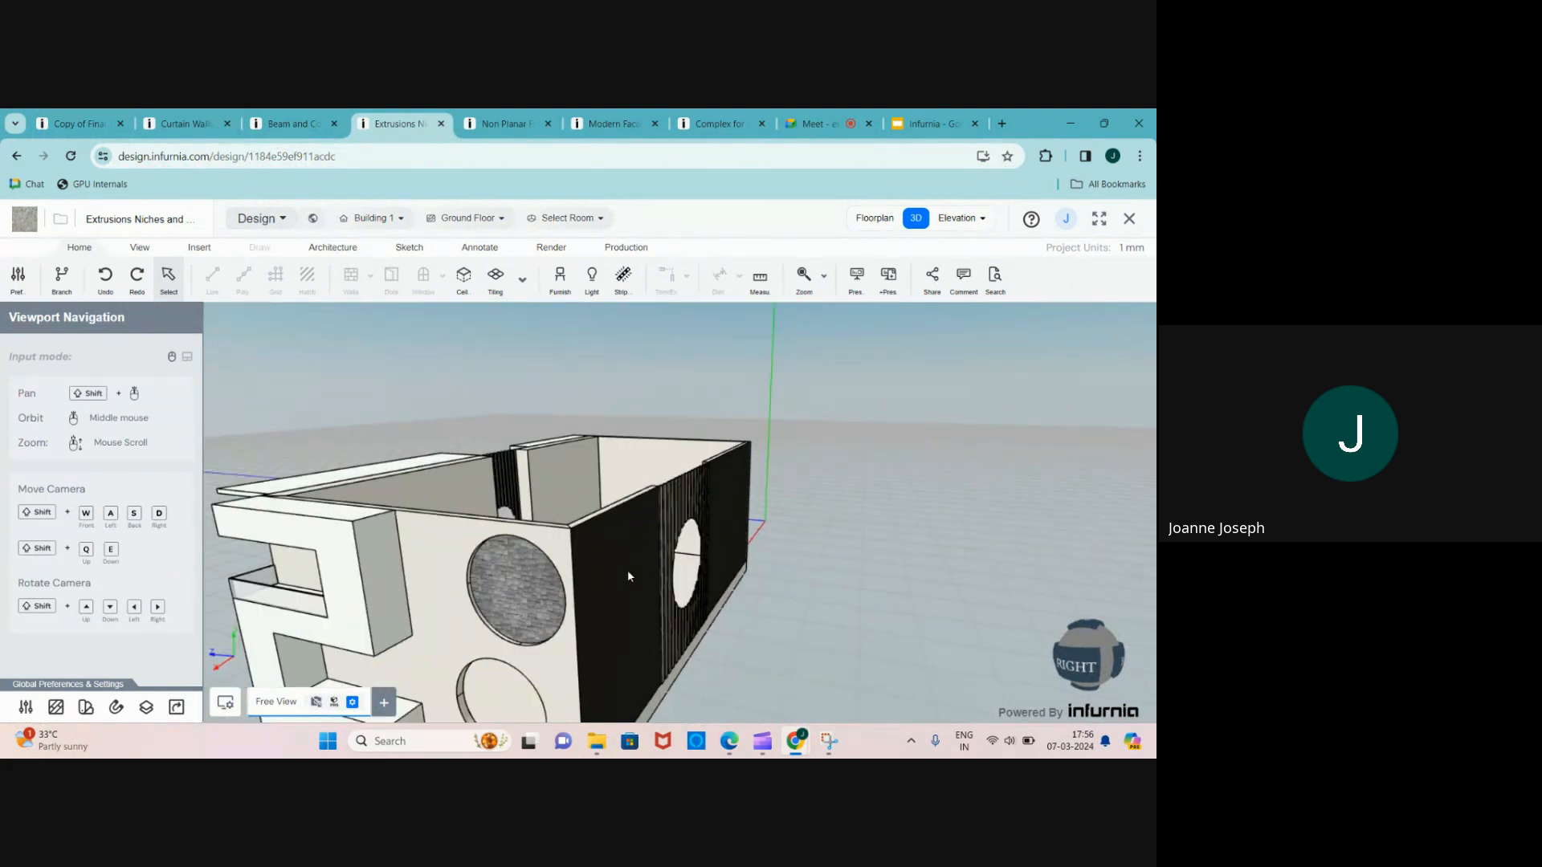
- Check the Modern Facades design, switch to the Infurnia presentation in Google Slides, and compare the facade reference photos on slides 12 to 14
click(608, 122)
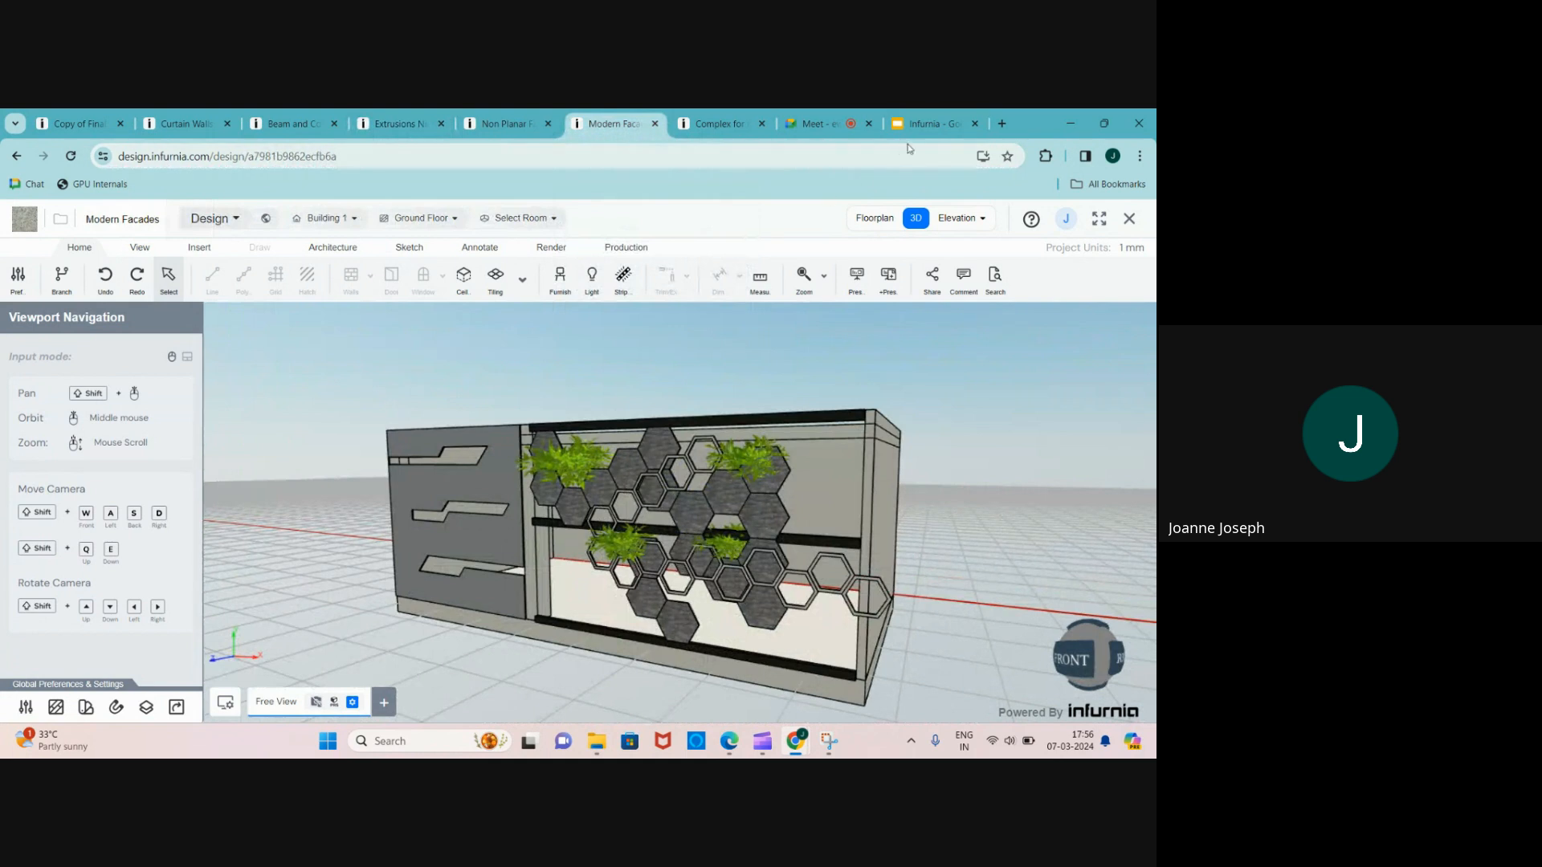
click(931, 124)
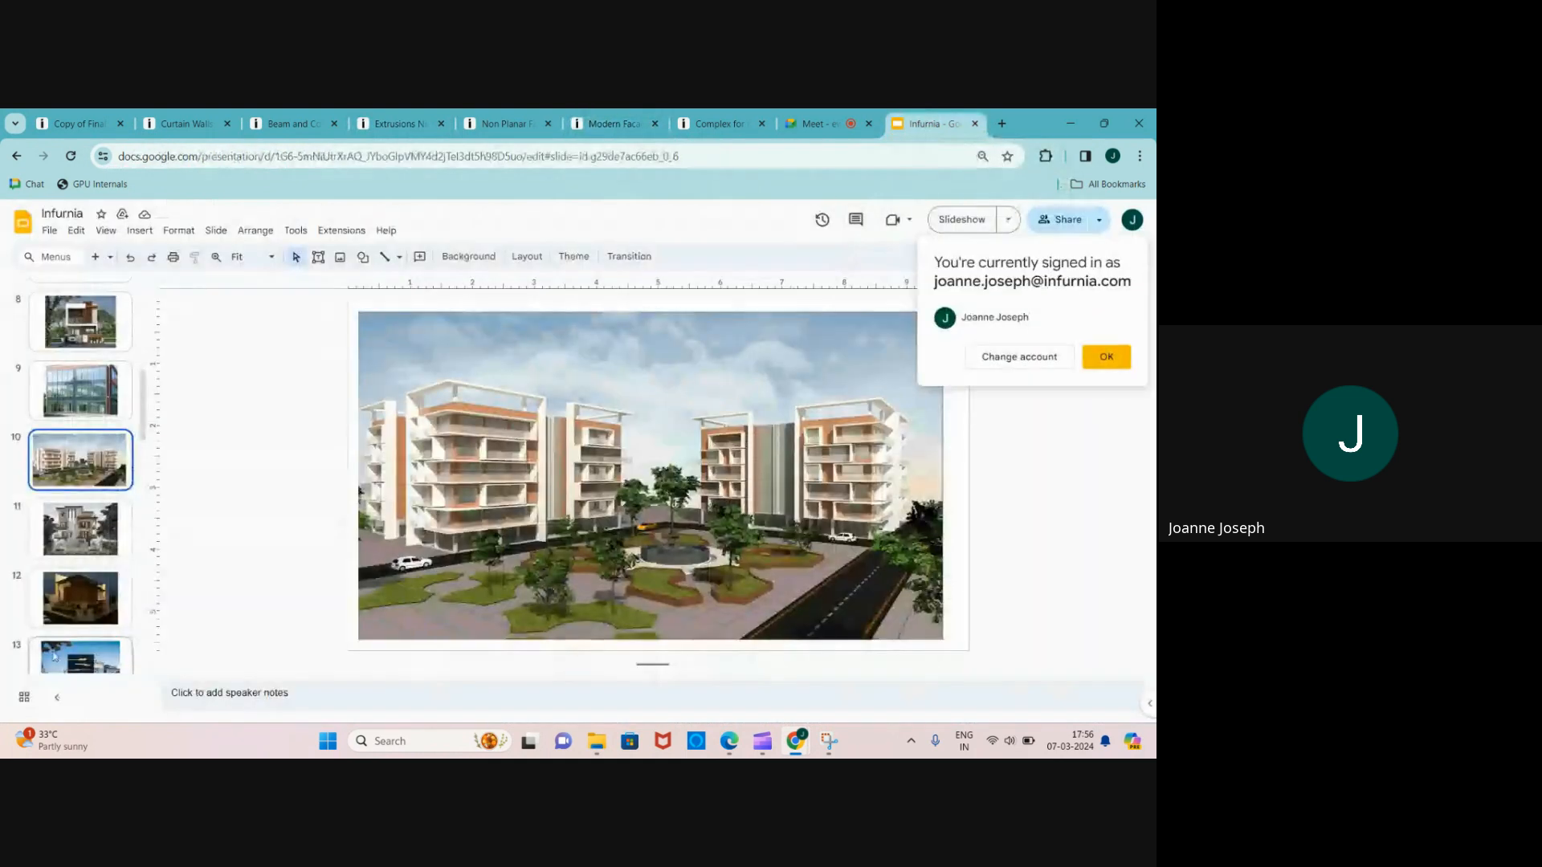
scroll(56, 572, down, 1)
click(63, 588)
key(Down)
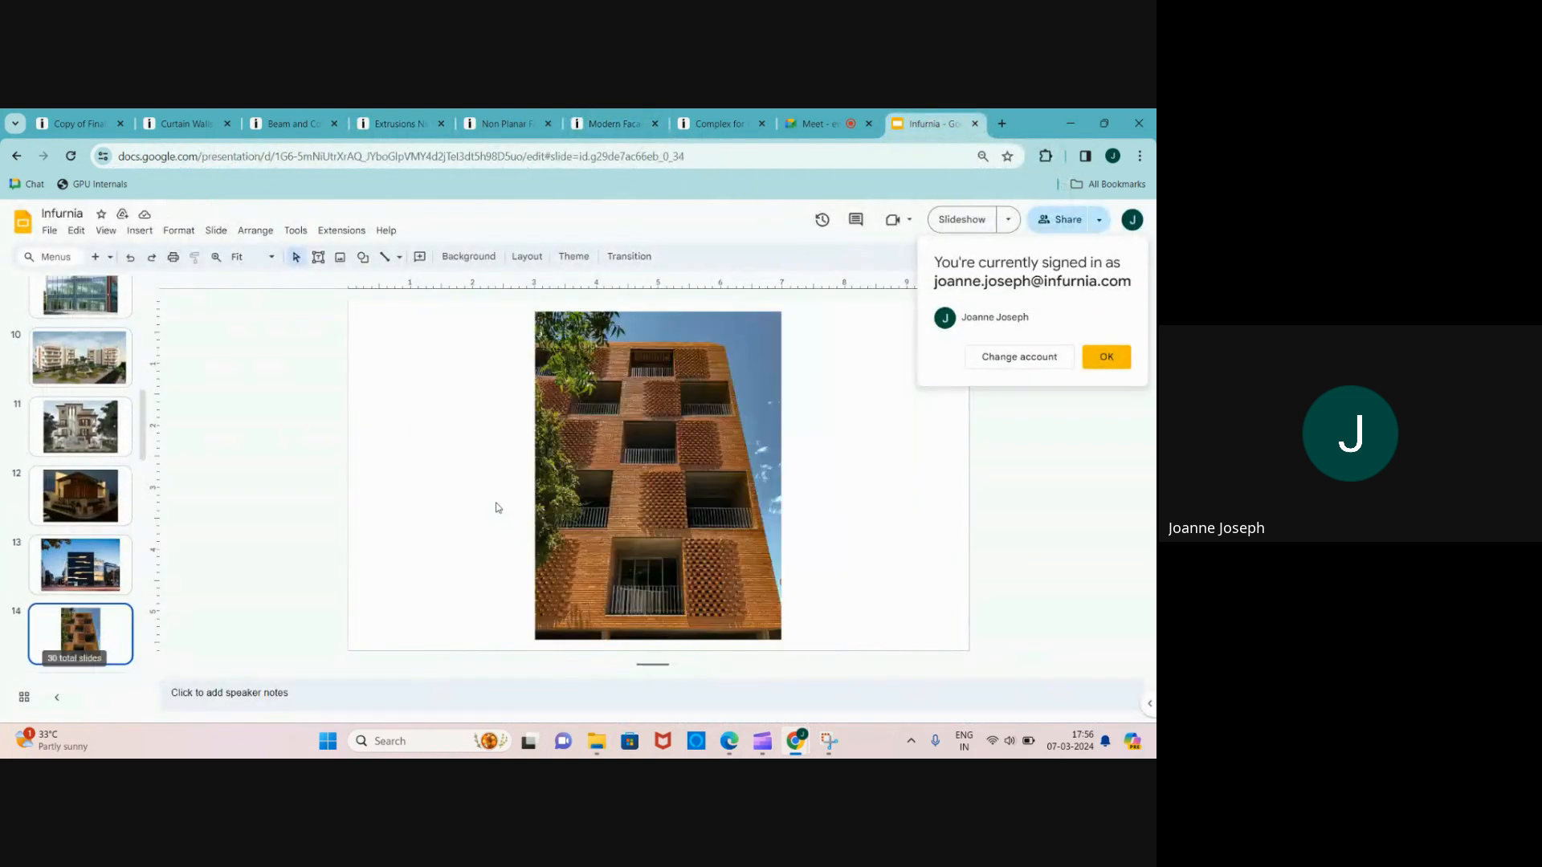
key(Up)
key(Up)
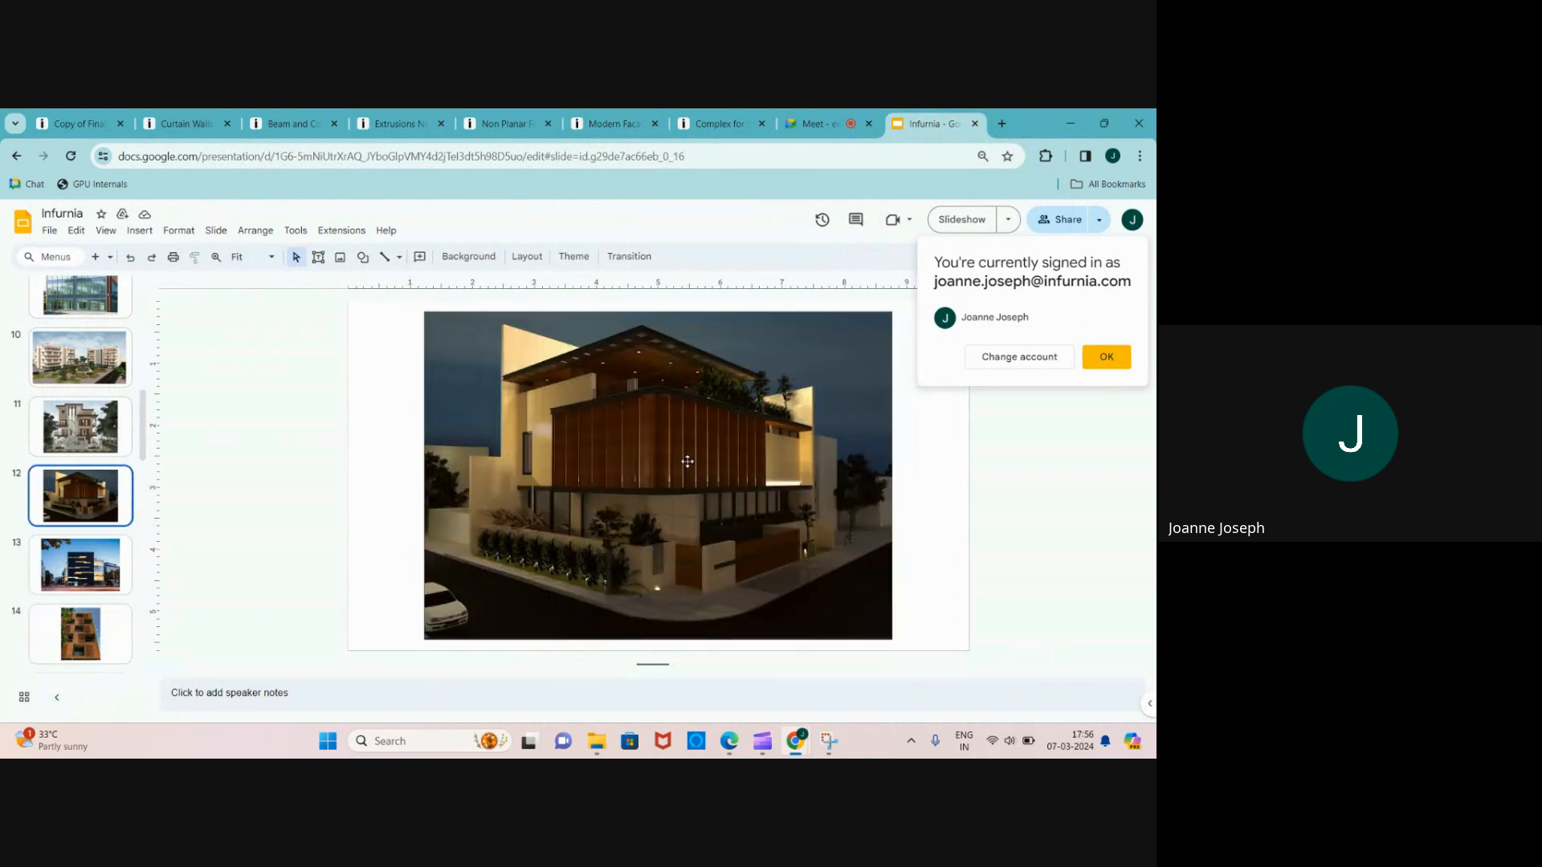
key(Down)
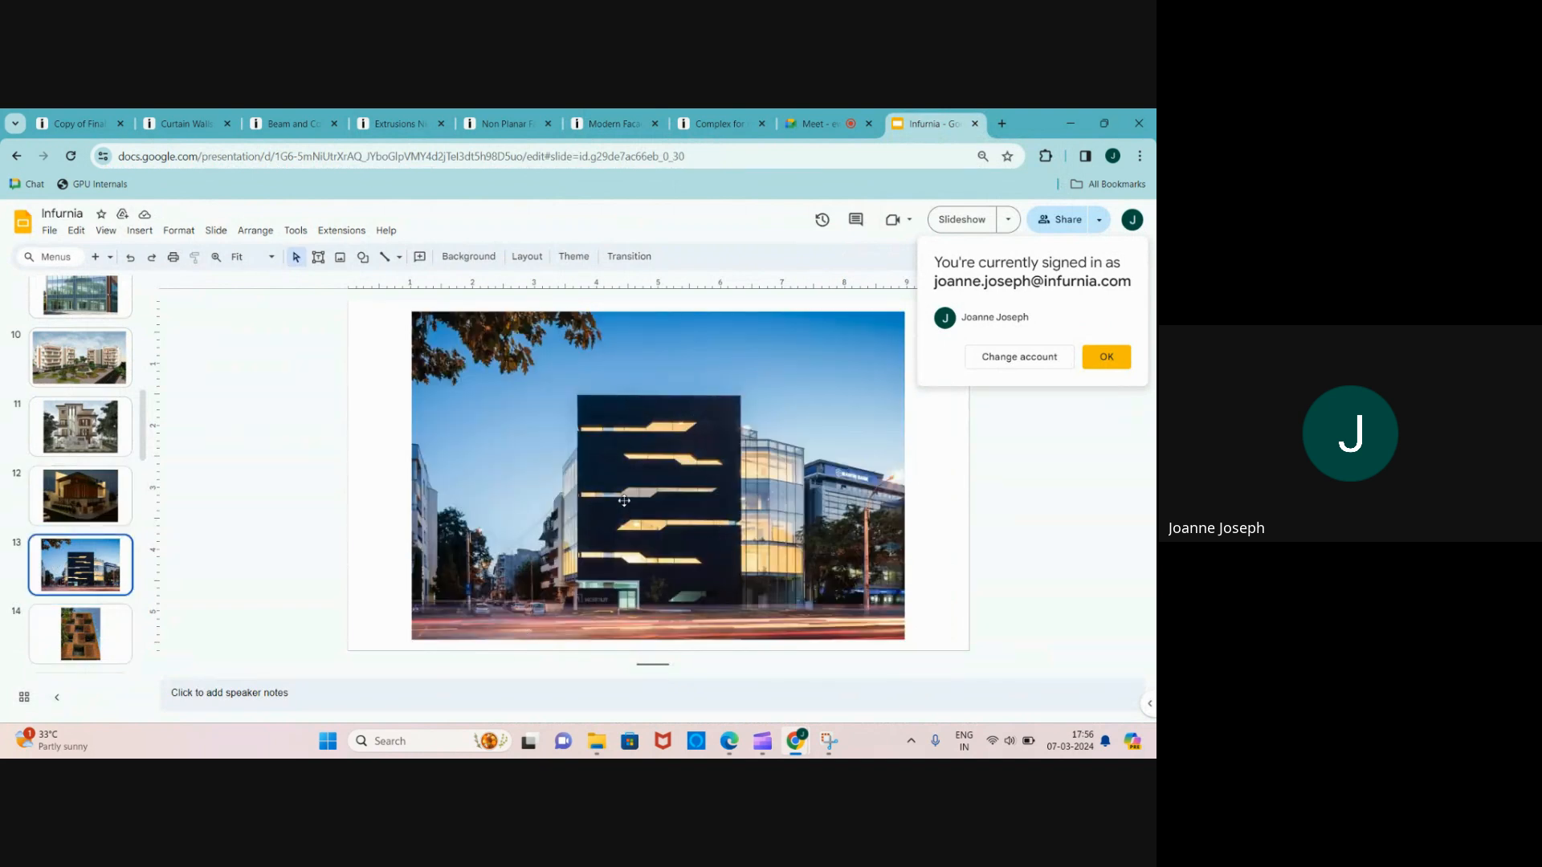
scroll(113, 557, down, 2)
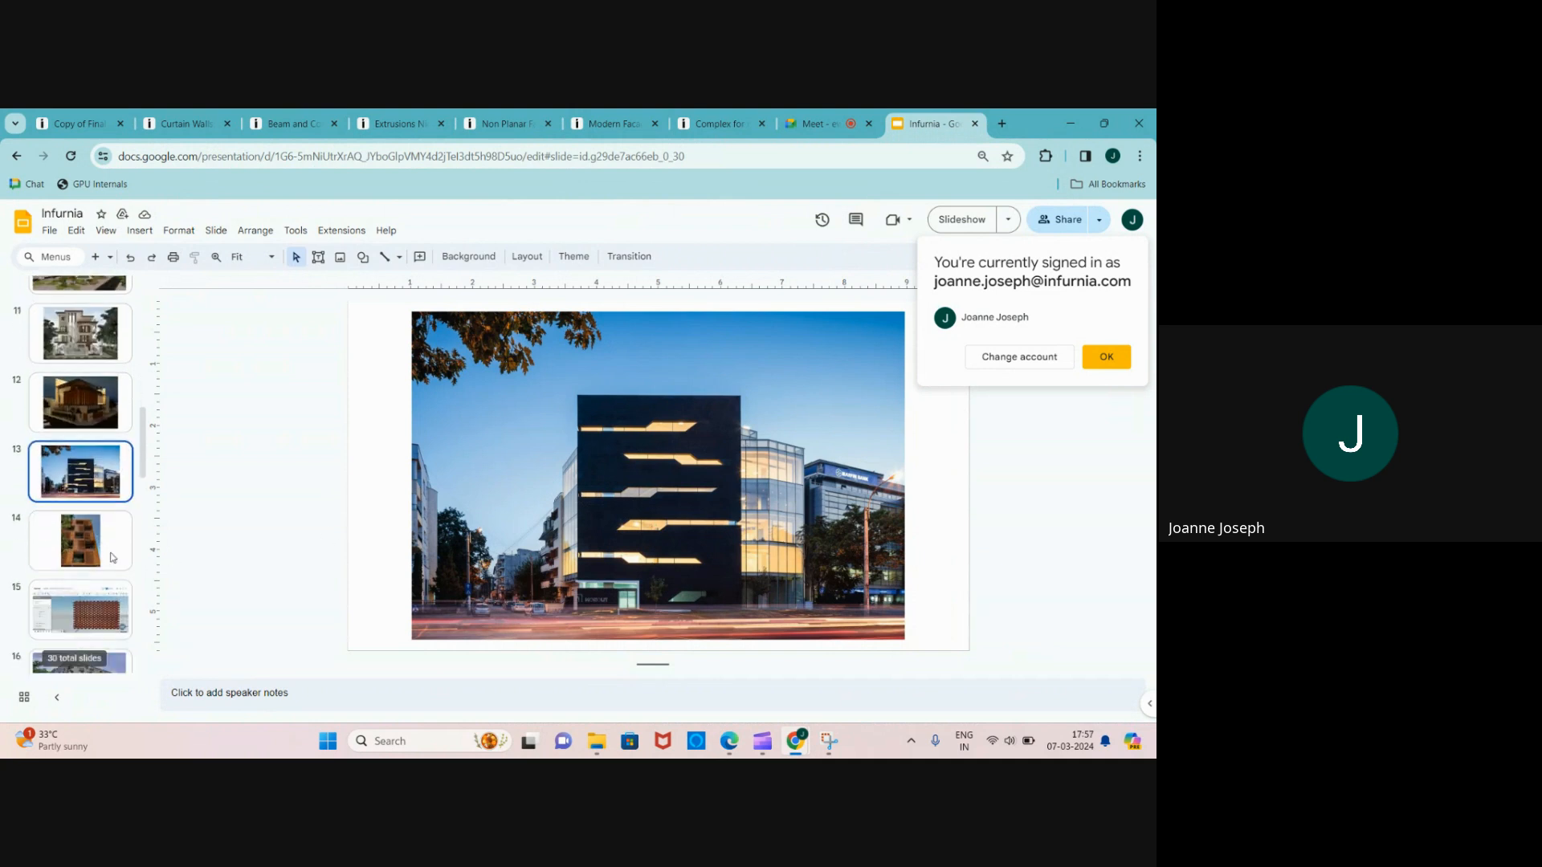
- View the slide of the hexagon-clad building and switch to the Modern Facades design in Infurnia
scroll(113, 557, down, 1)
click(81, 626)
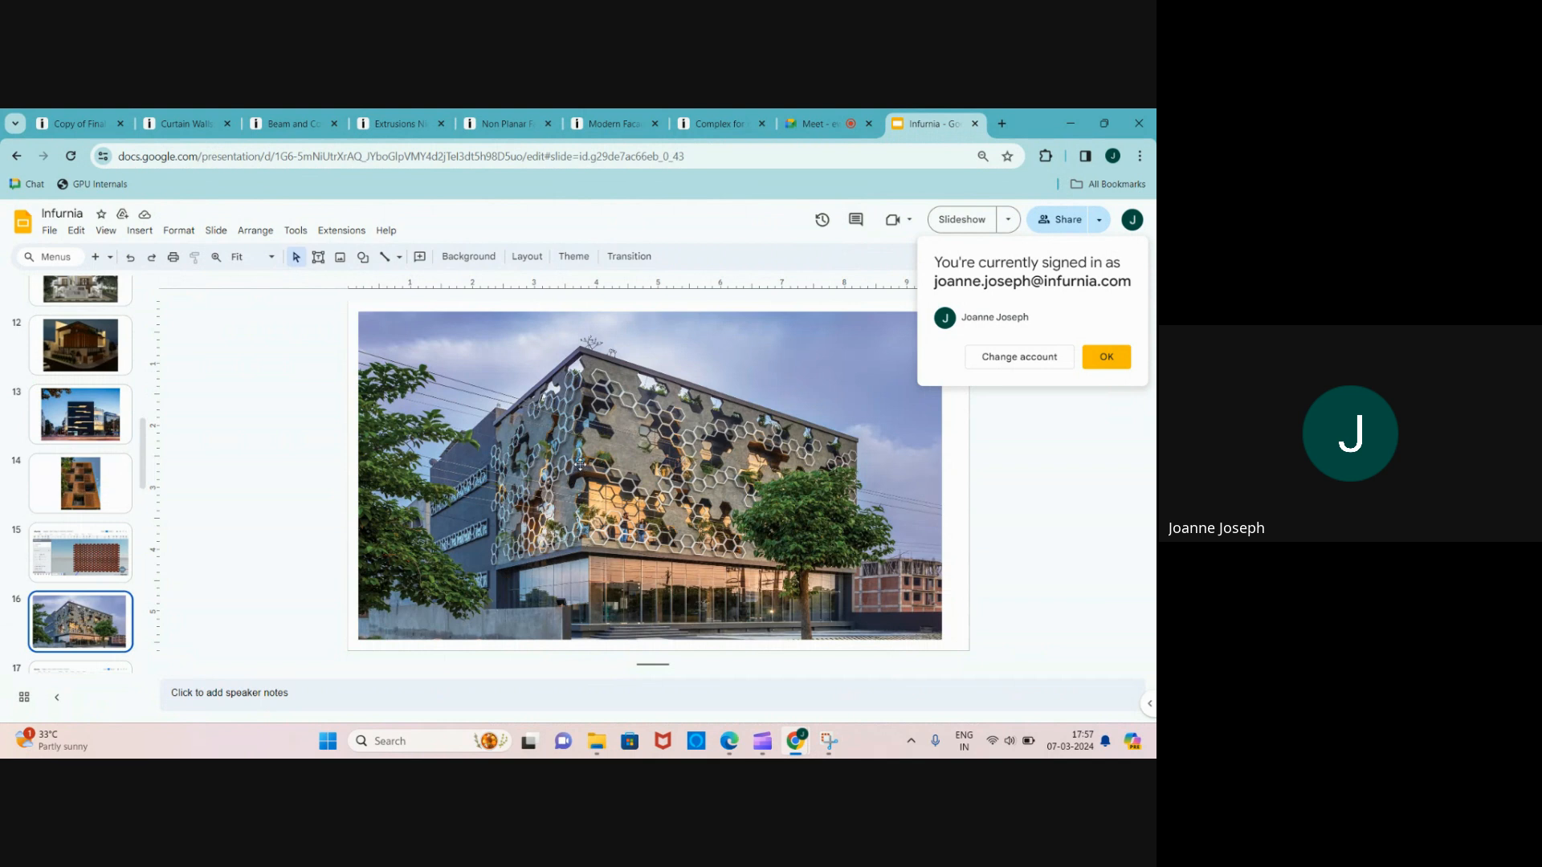
click(596, 128)
scroll(584, 595, down, 2)
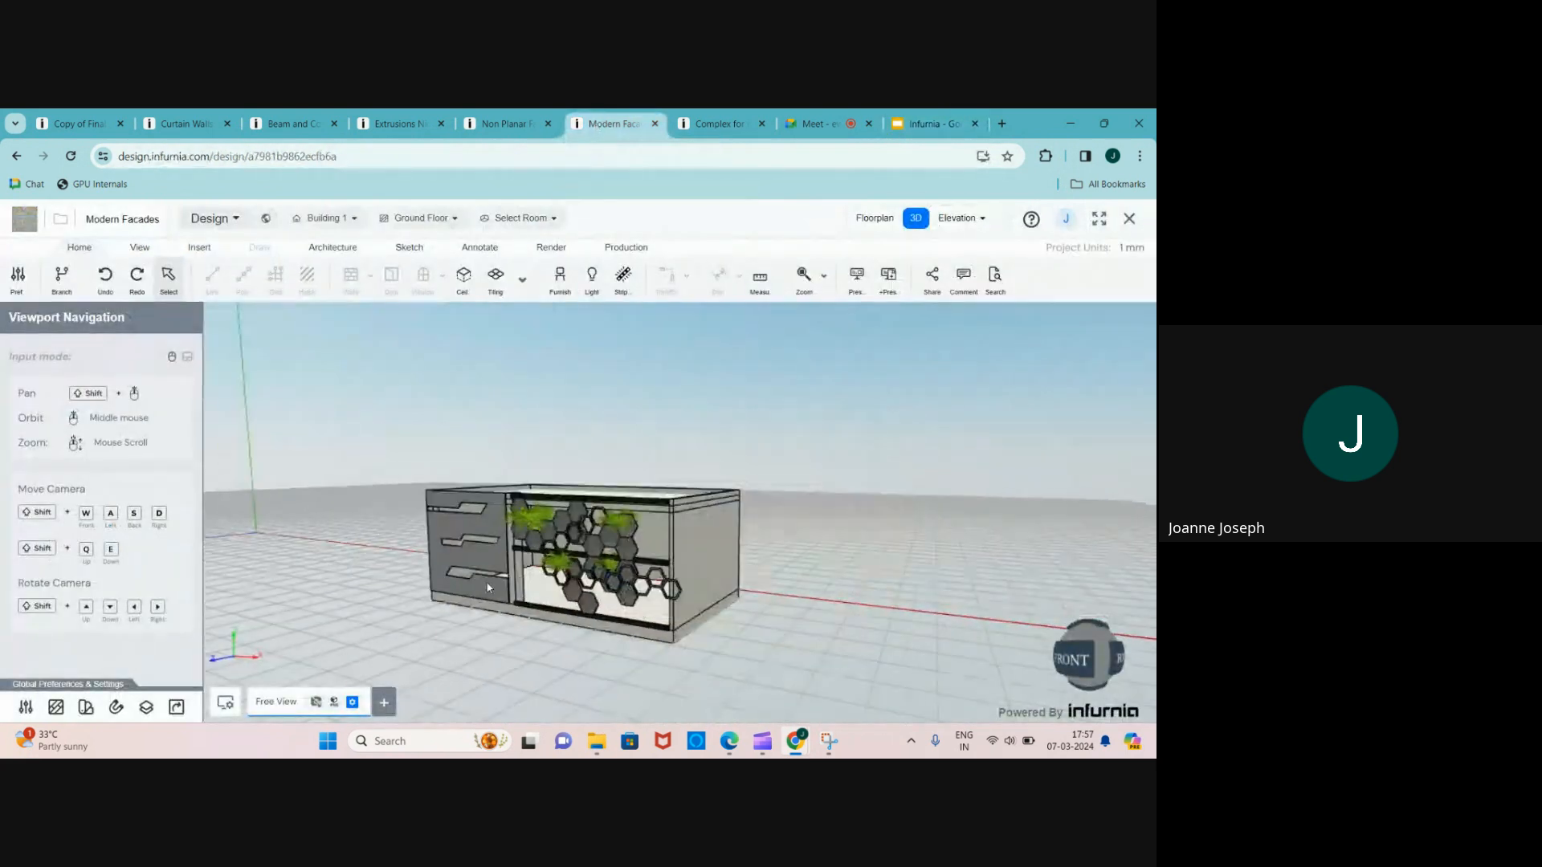
- Examine the front facade of the model, including the wall with the stepped slots and hexagon panels
scroll(584, 595, up, 1)
middle_drag(584, 594, 624, 576)
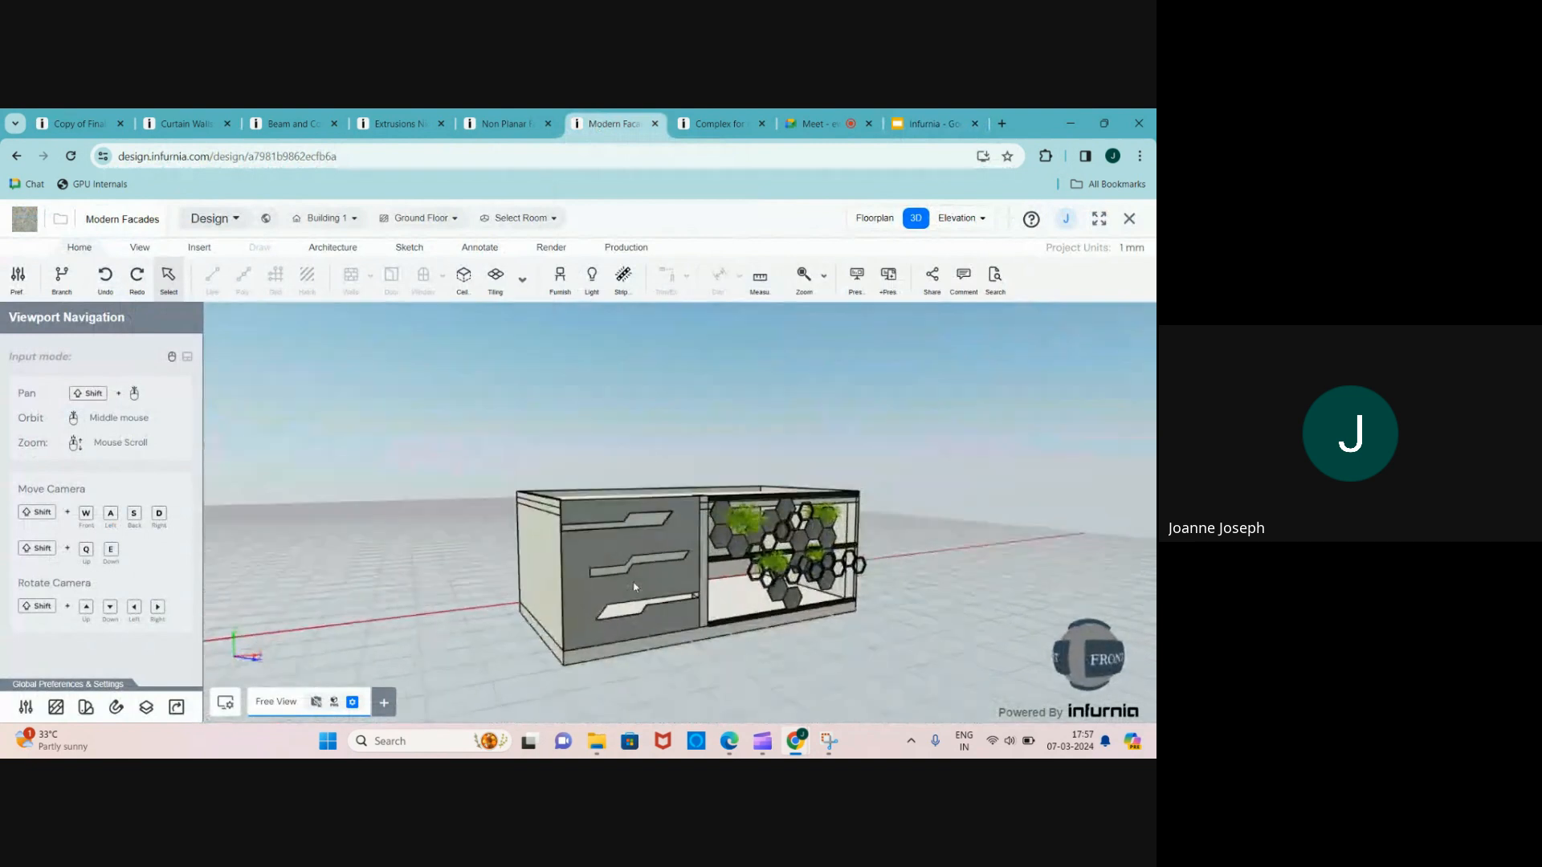
scroll(624, 576, up, 3)
scroll(571, 507, up, 2)
click(571, 508)
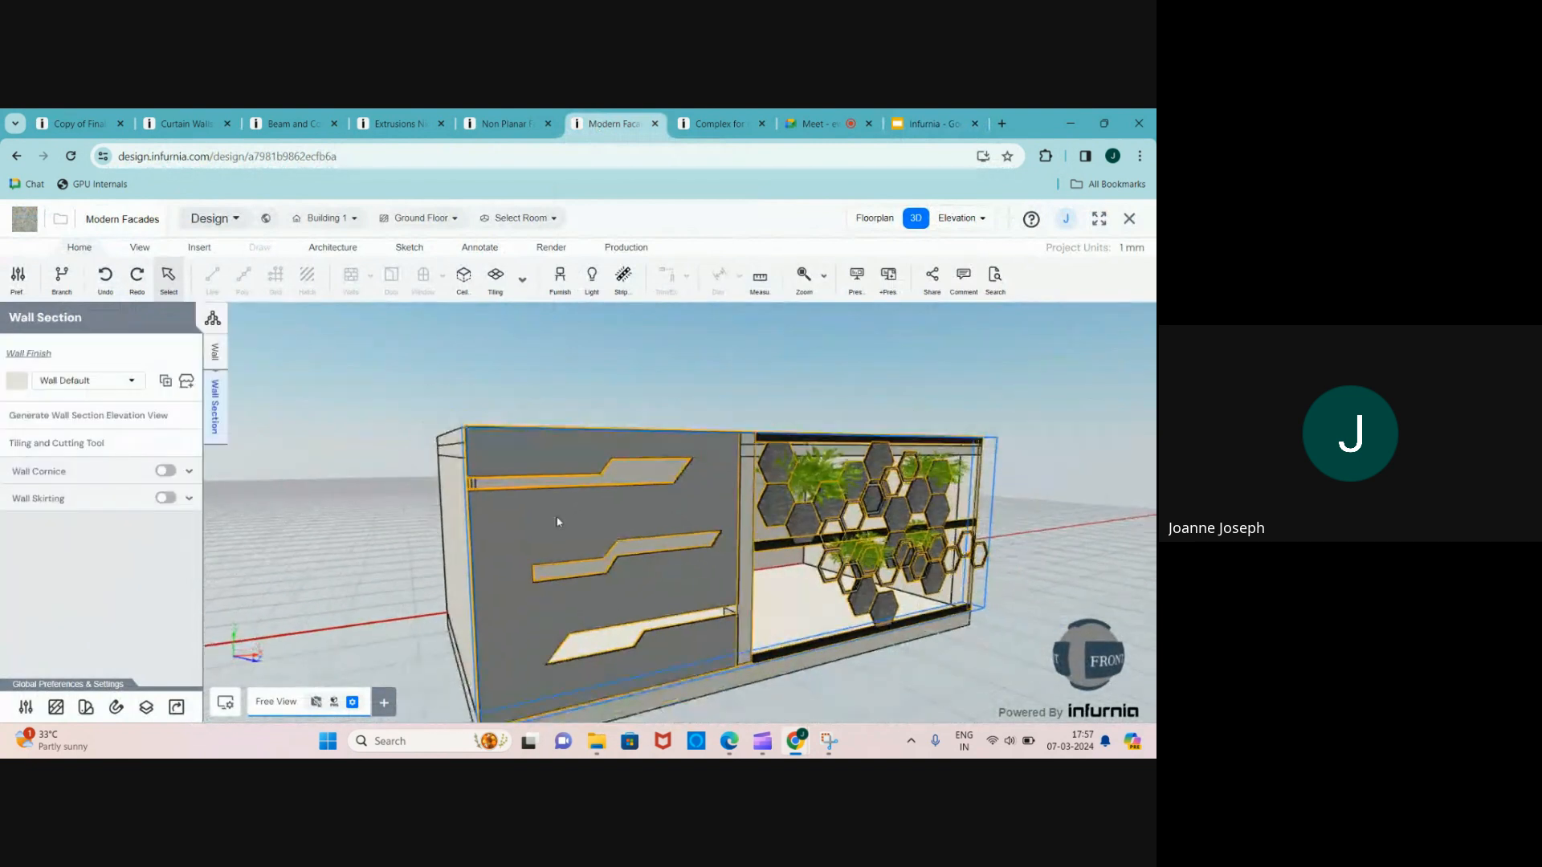
- Delete the roof slab at 2700 elevation from the top of the building
middle_drag(572, 514, 565, 566)
scroll(565, 571, up, 2)
scroll(566, 571, down, 5)
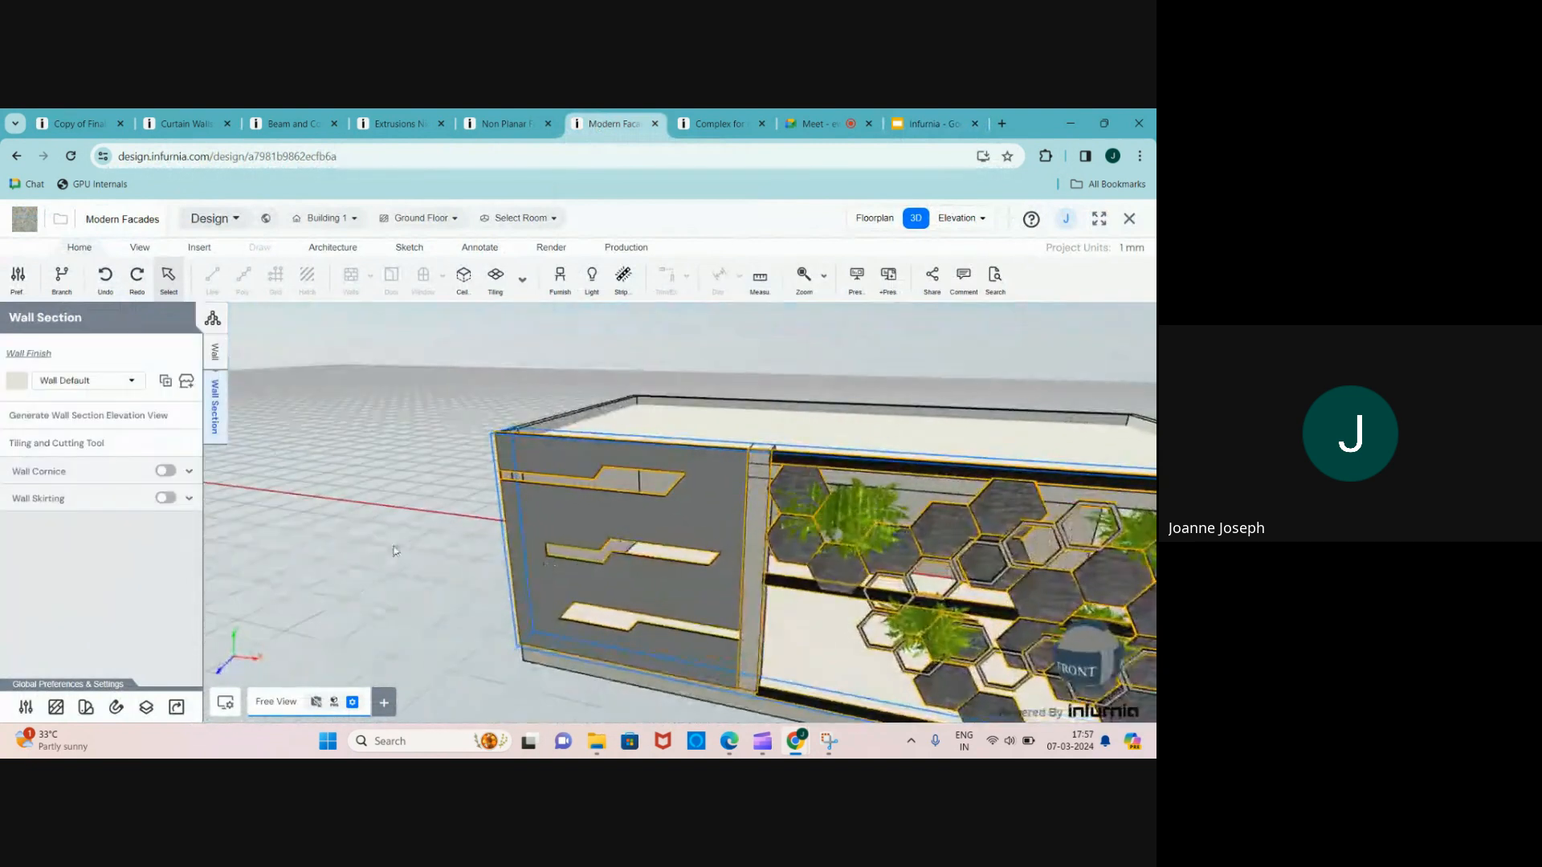
click(762, 498)
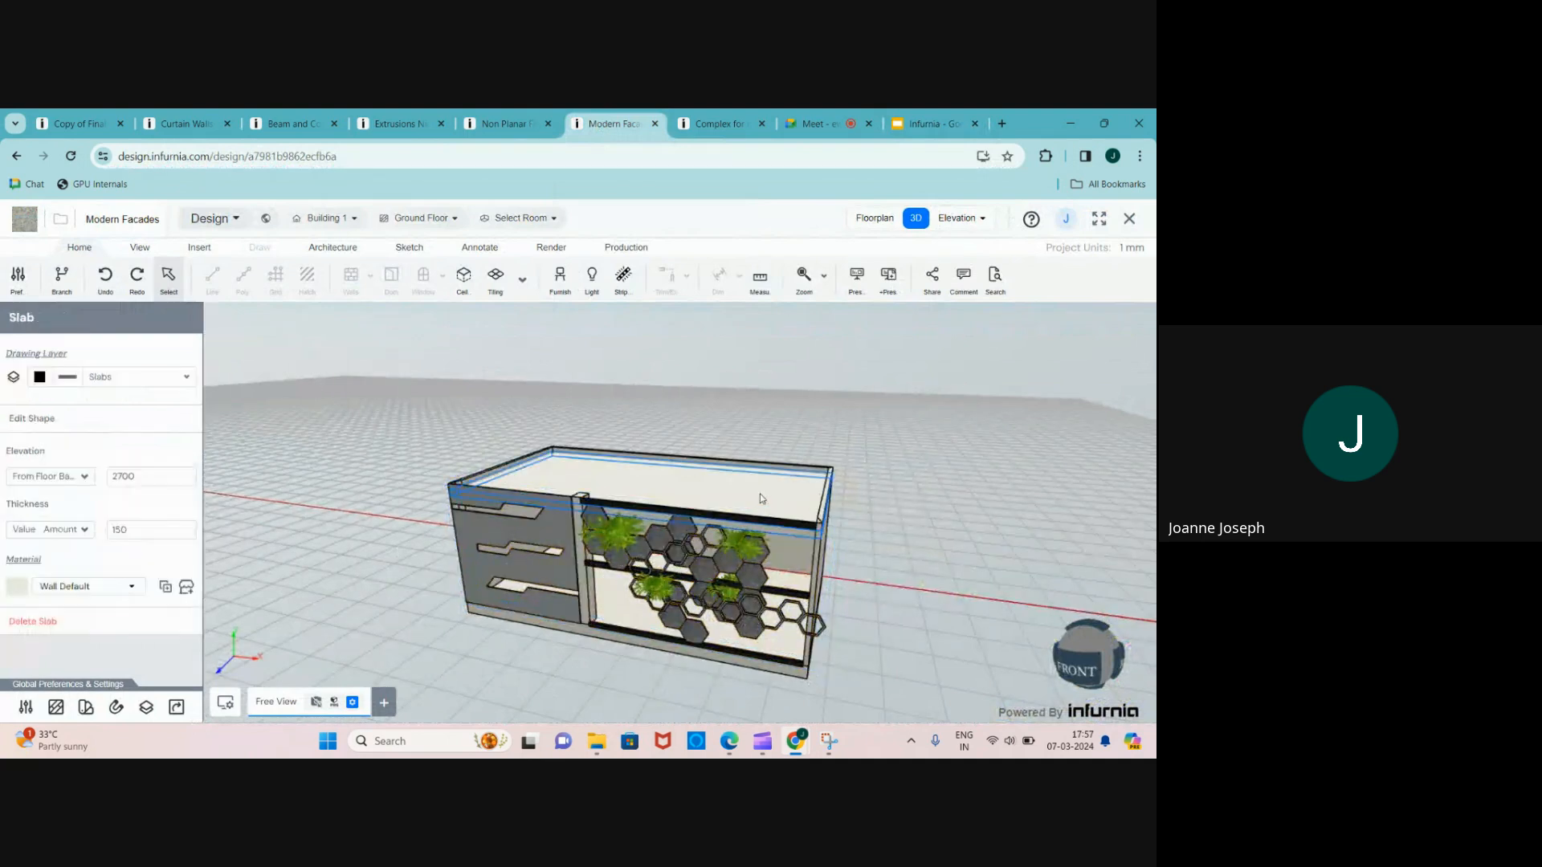
key(Delete)
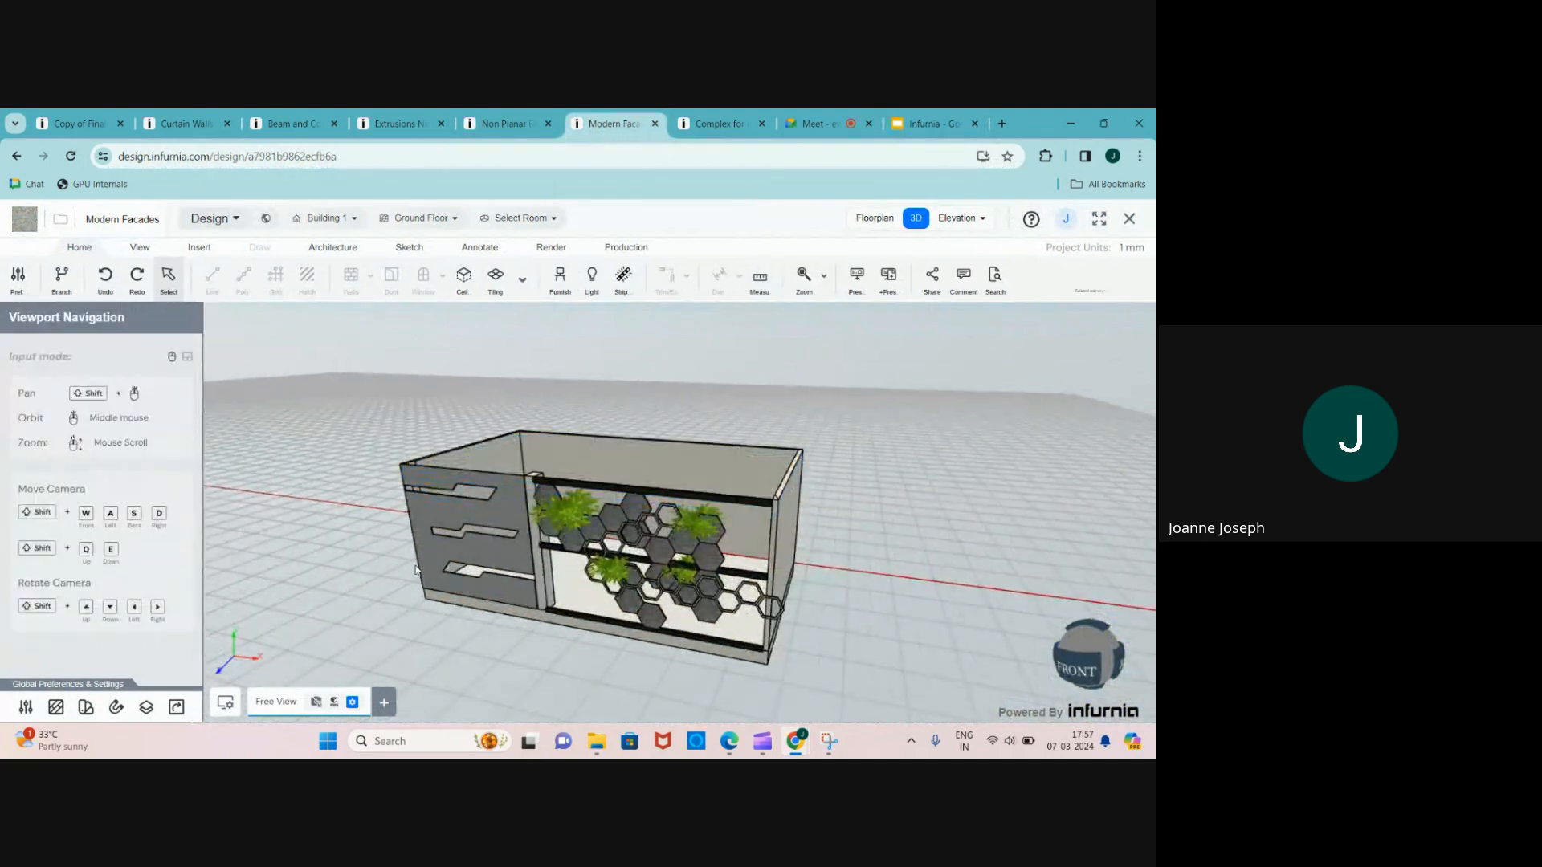
- Examine the interior of the open-topped building and the back of its front facade
scroll(447, 587, up, 2)
middle_drag(448, 587, 443, 589)
scroll(578, 605, up, 3)
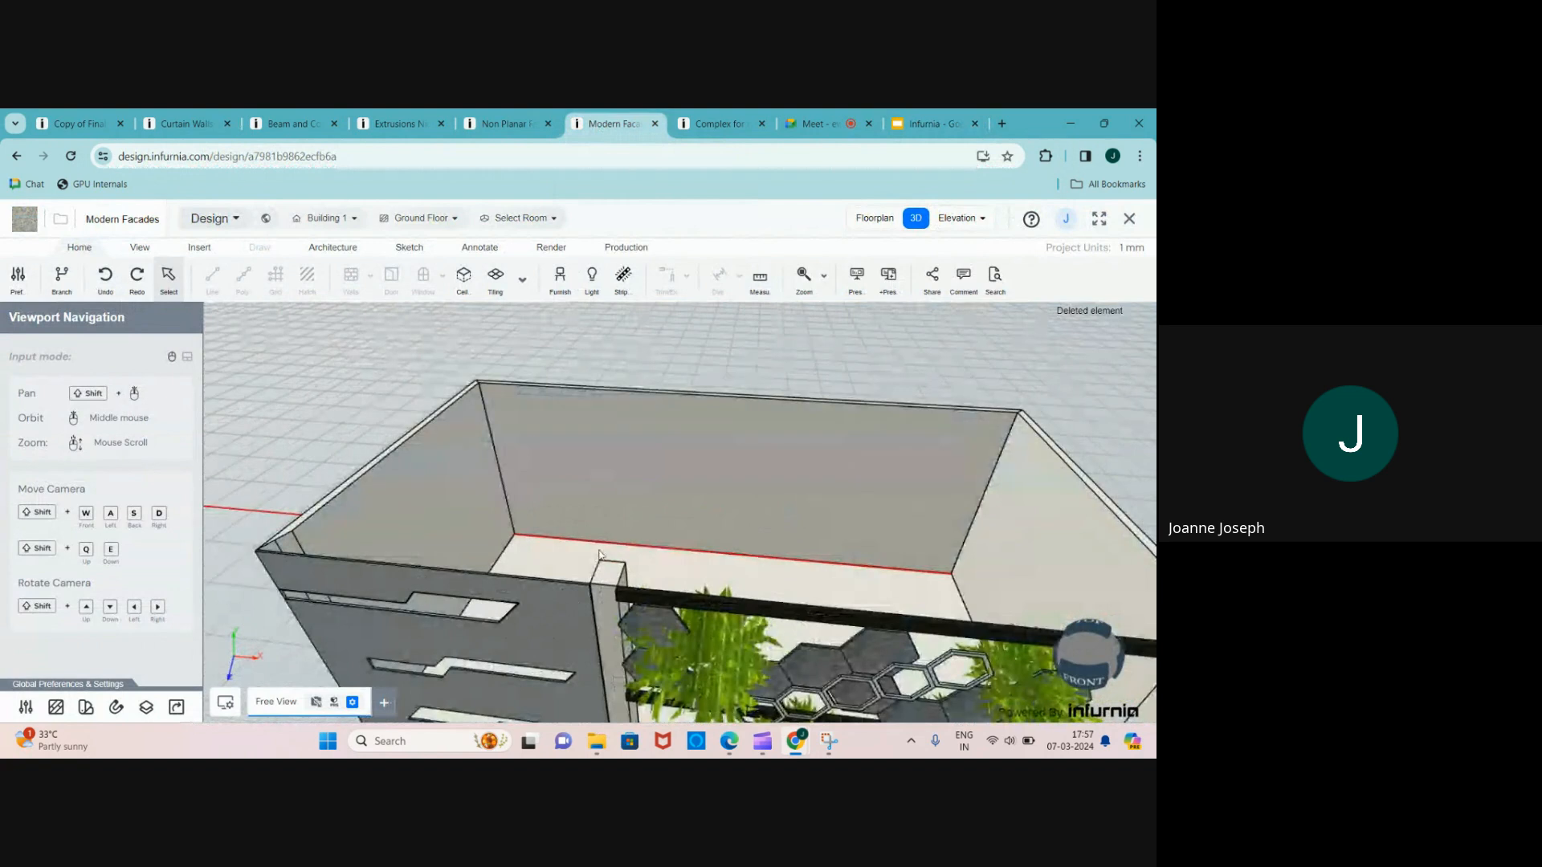
scroll(558, 547, down, 4)
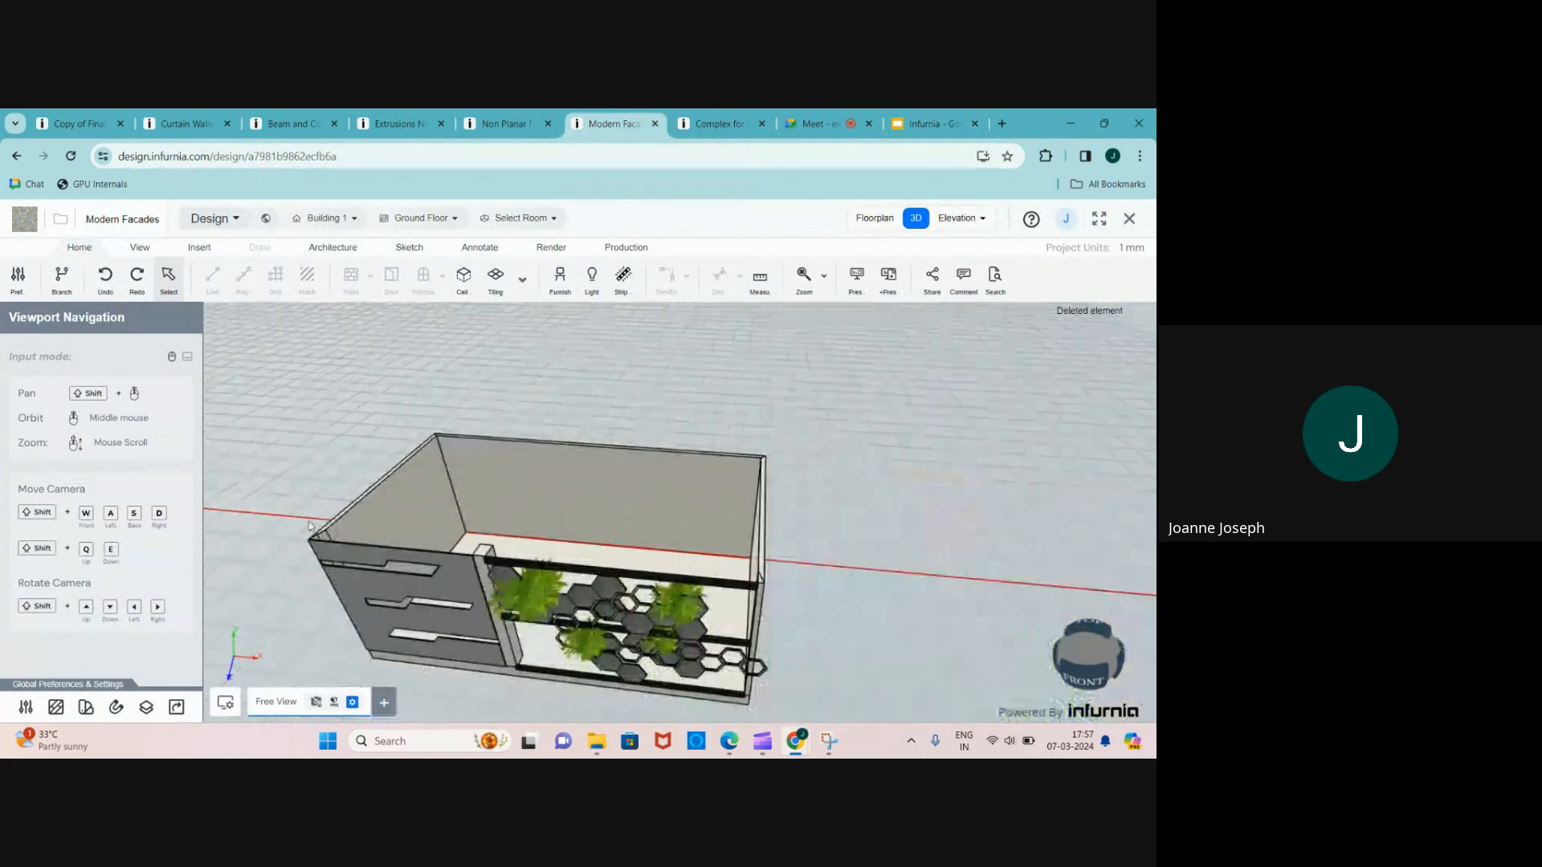
scroll(533, 542, up, 7)
scroll(400, 554, down, 2)
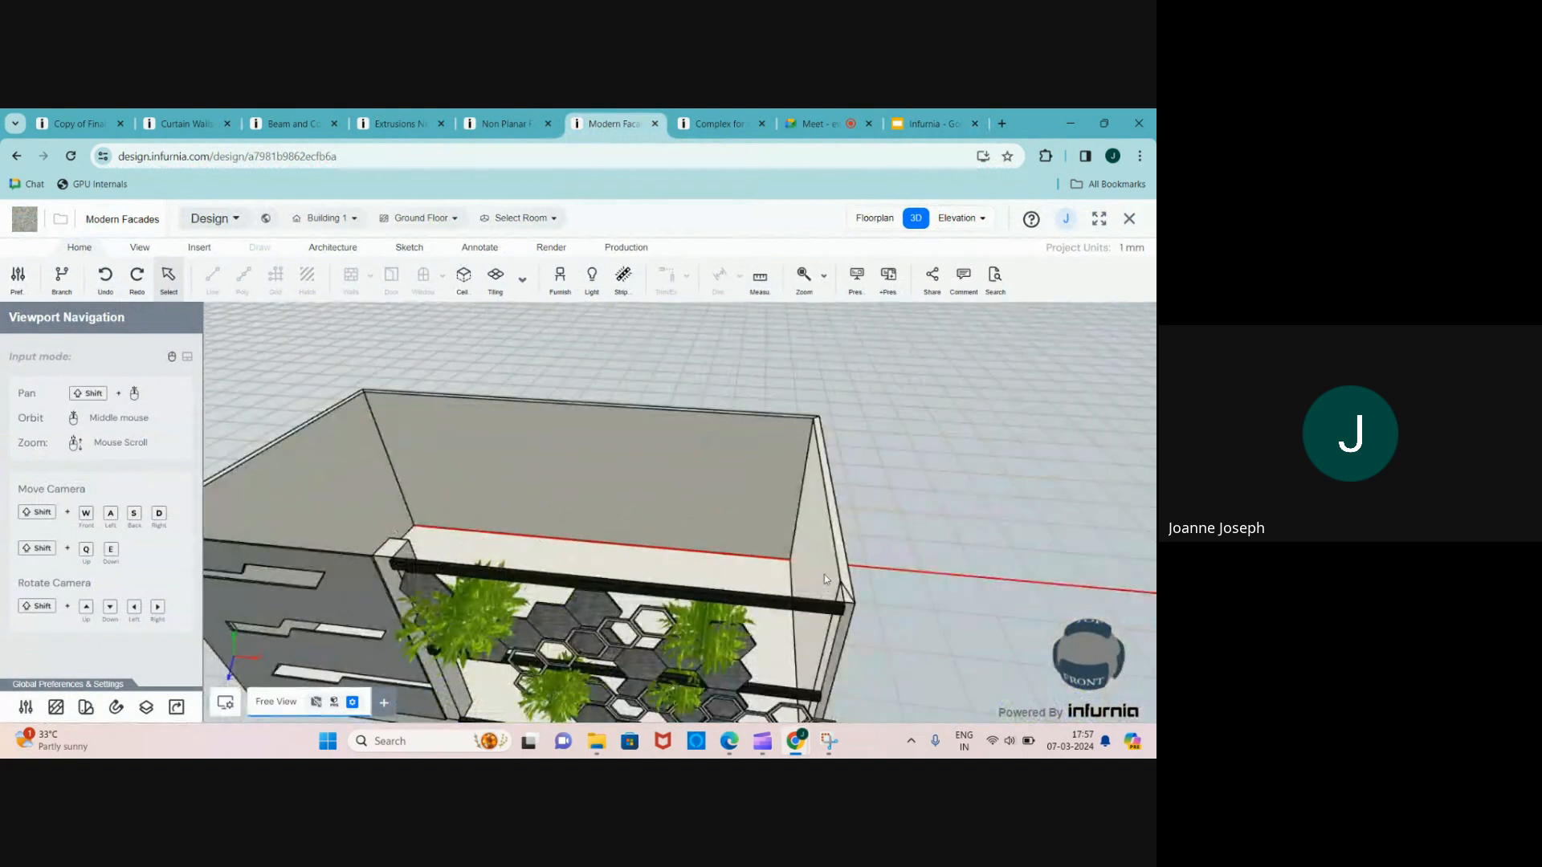
scroll(757, 514, down, 4)
scroll(565, 548, up, 6)
- Add a rectangular tiling and cutting shape over the half of the left end wall nearest the front facade
middle_drag(568, 554, 876, 497)
scroll(596, 564, down, 4)
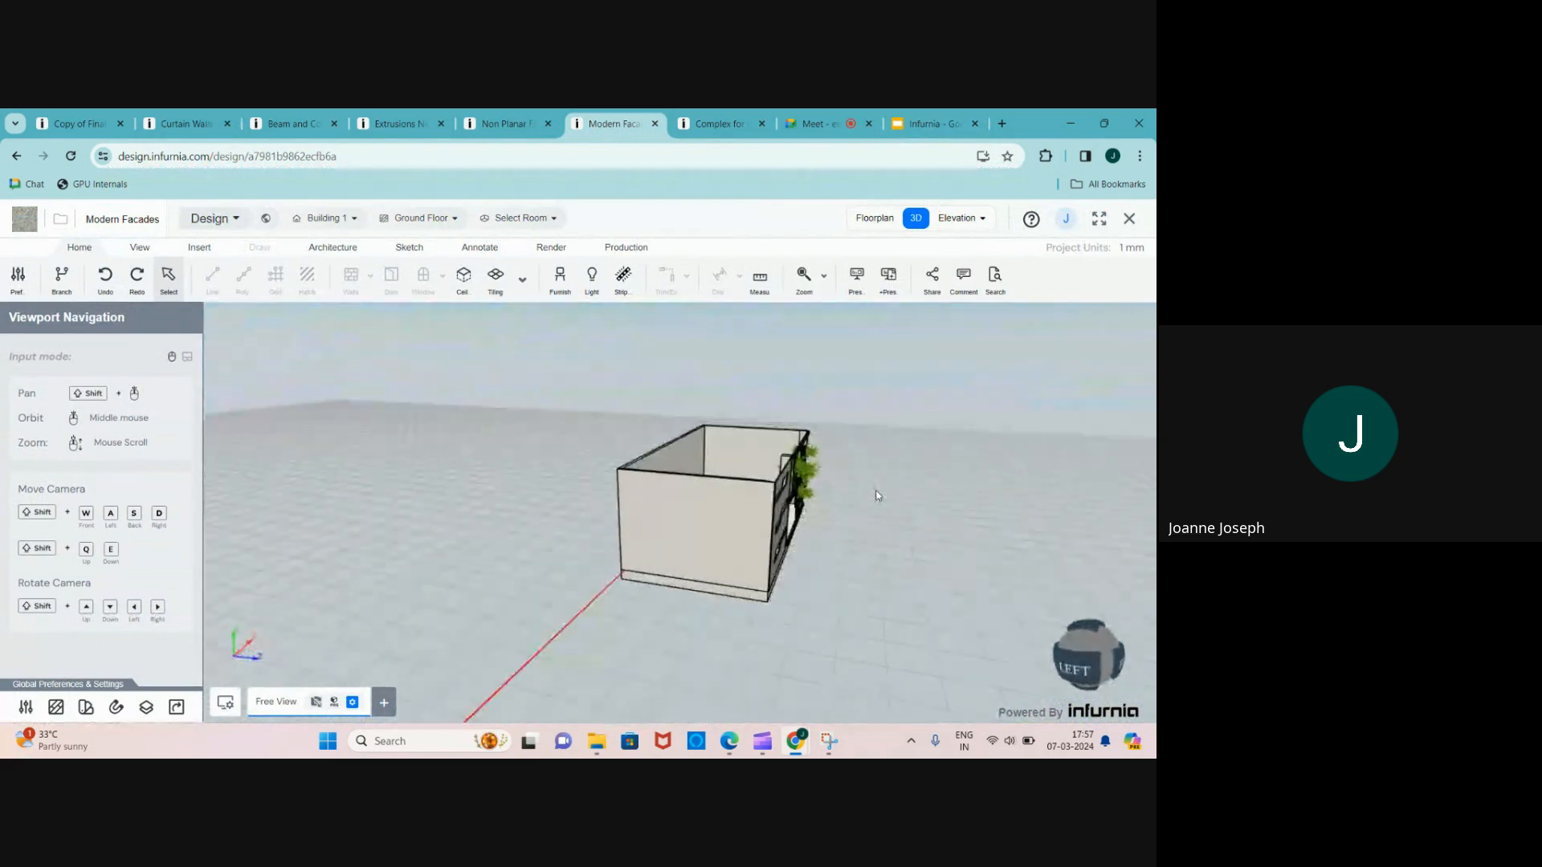
scroll(752, 493, up, 5)
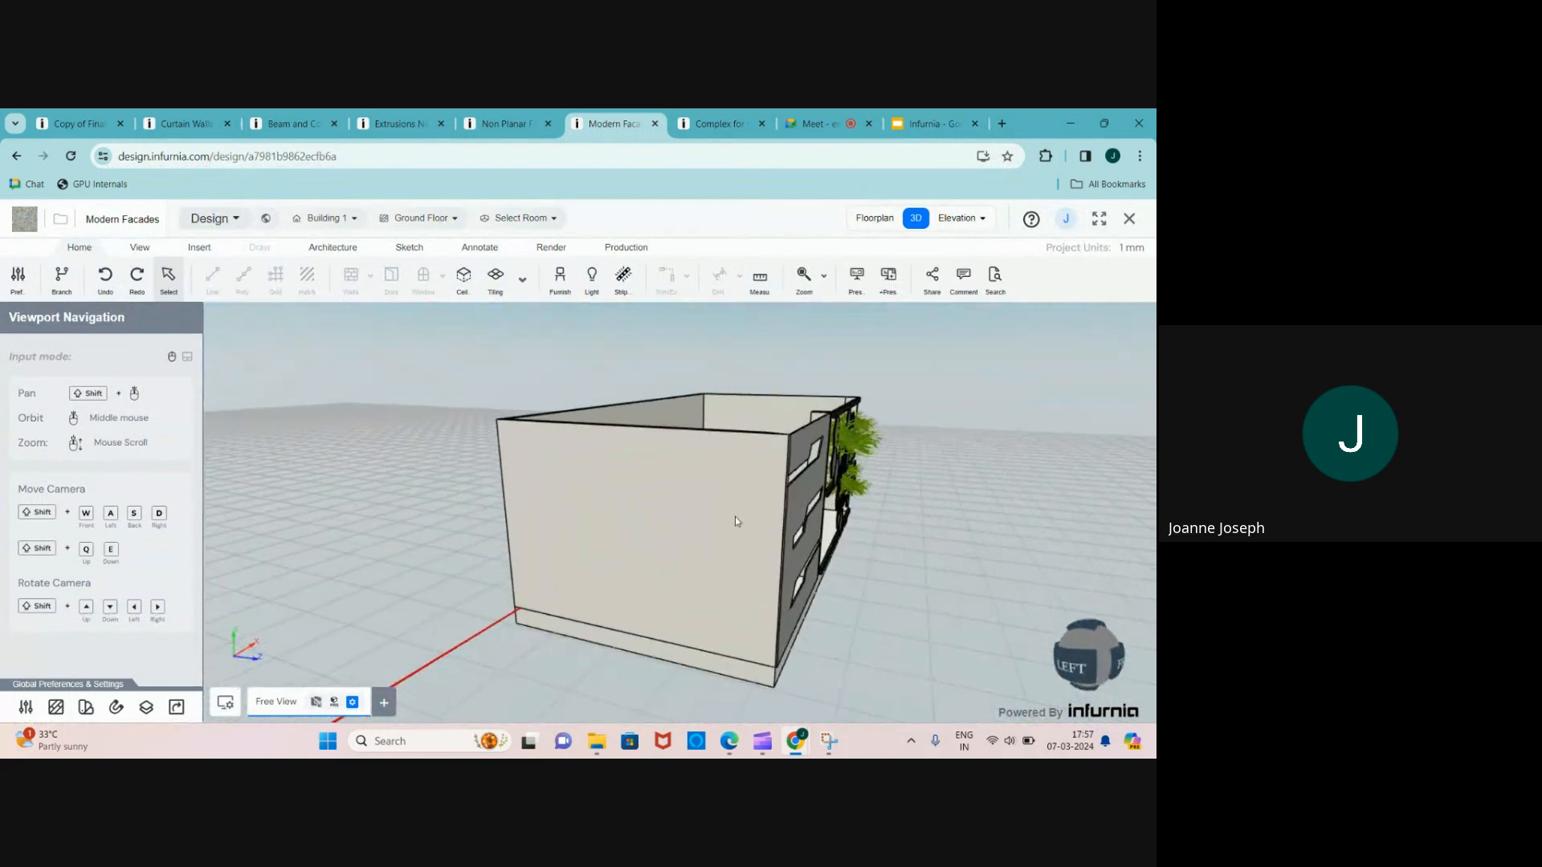
click(735, 522)
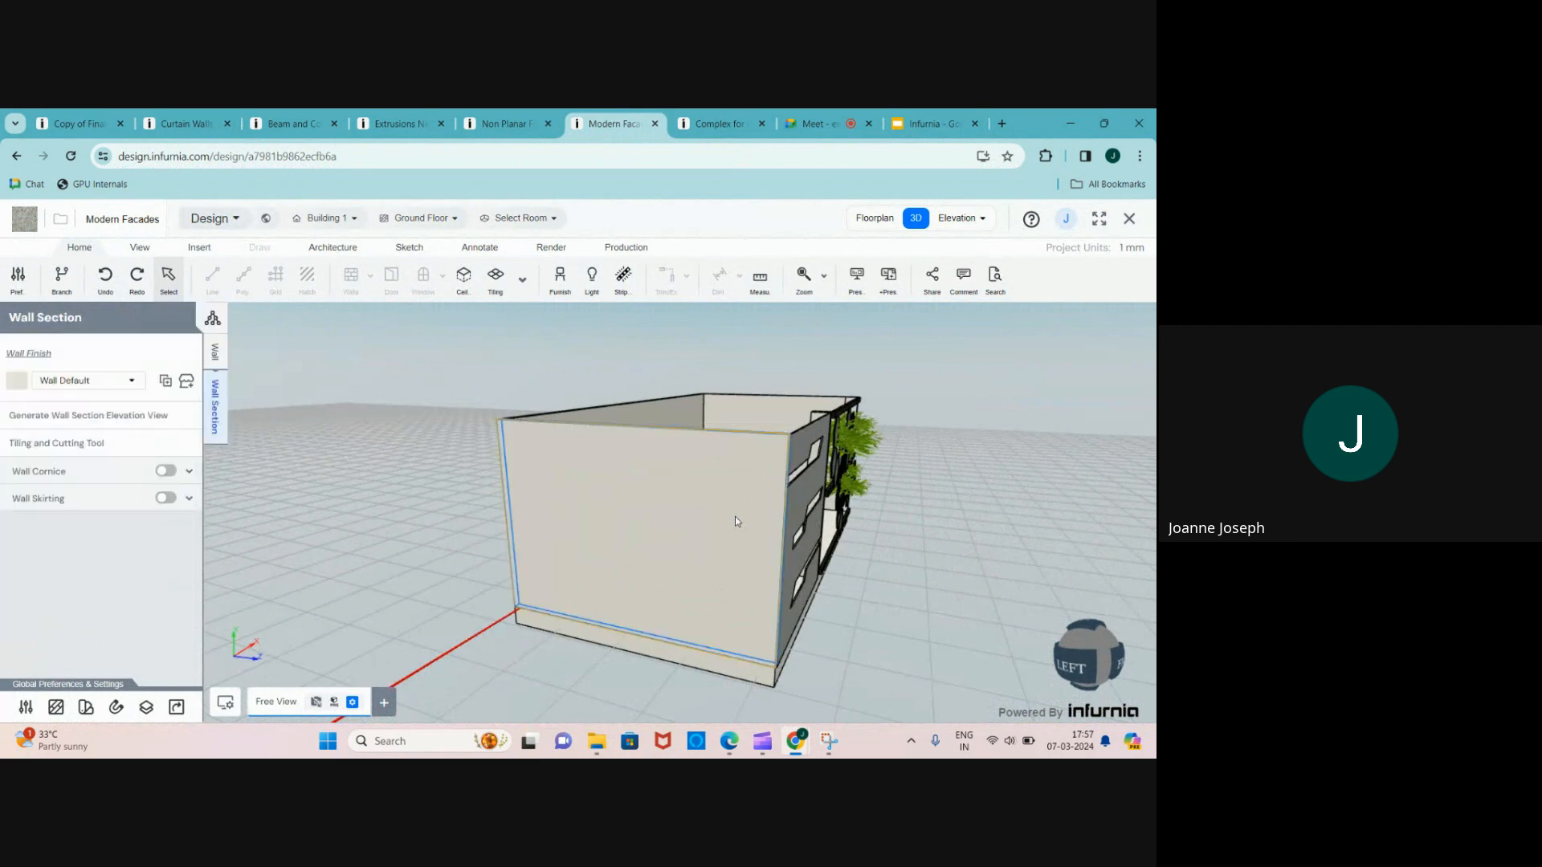
click(76, 446)
click(213, 277)
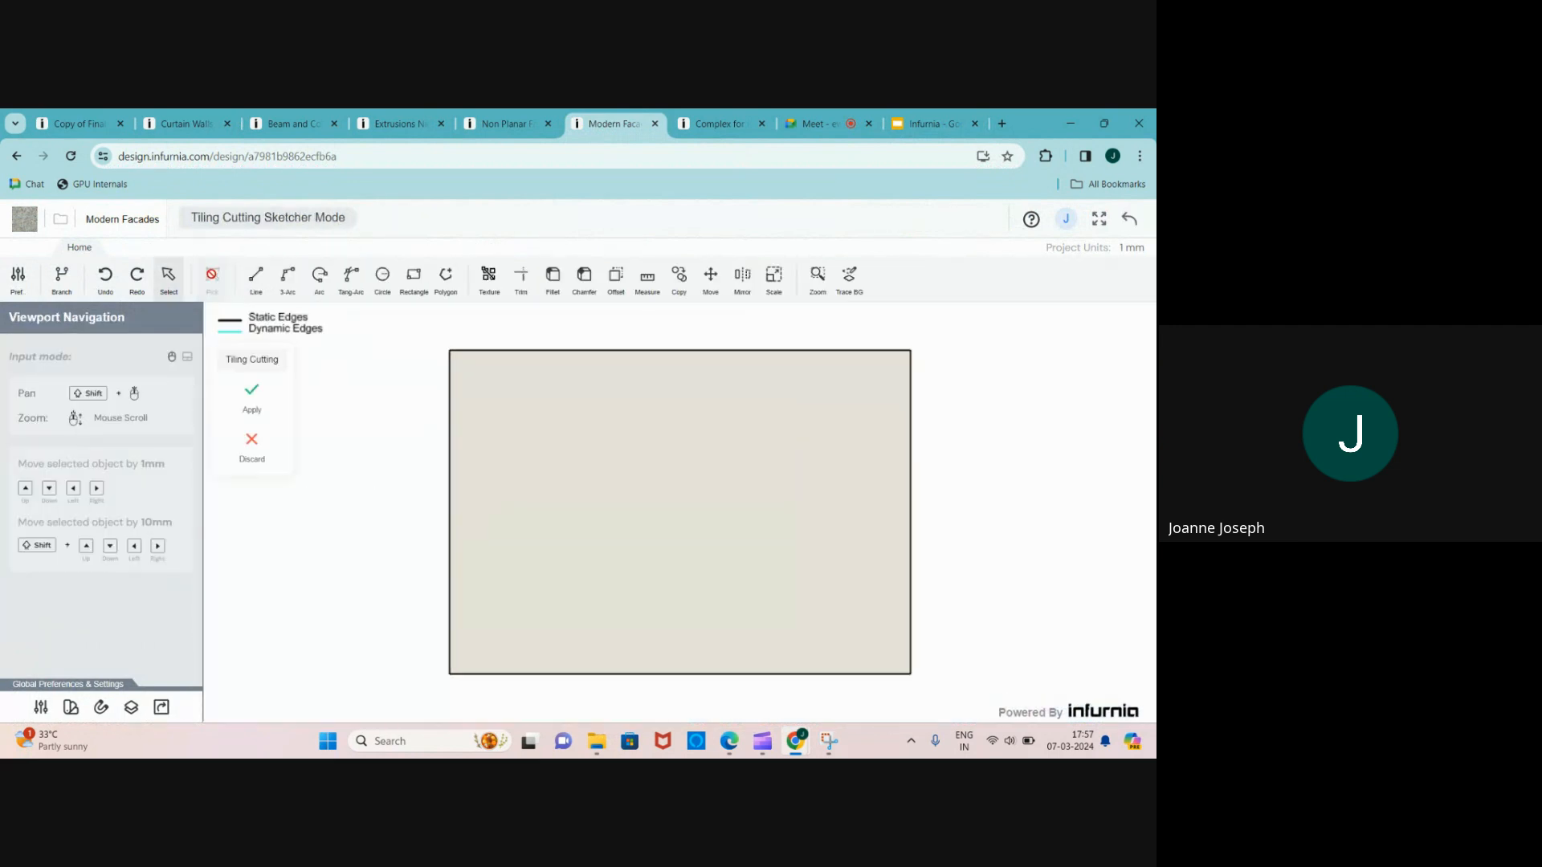
scroll(359, 416, down, 1)
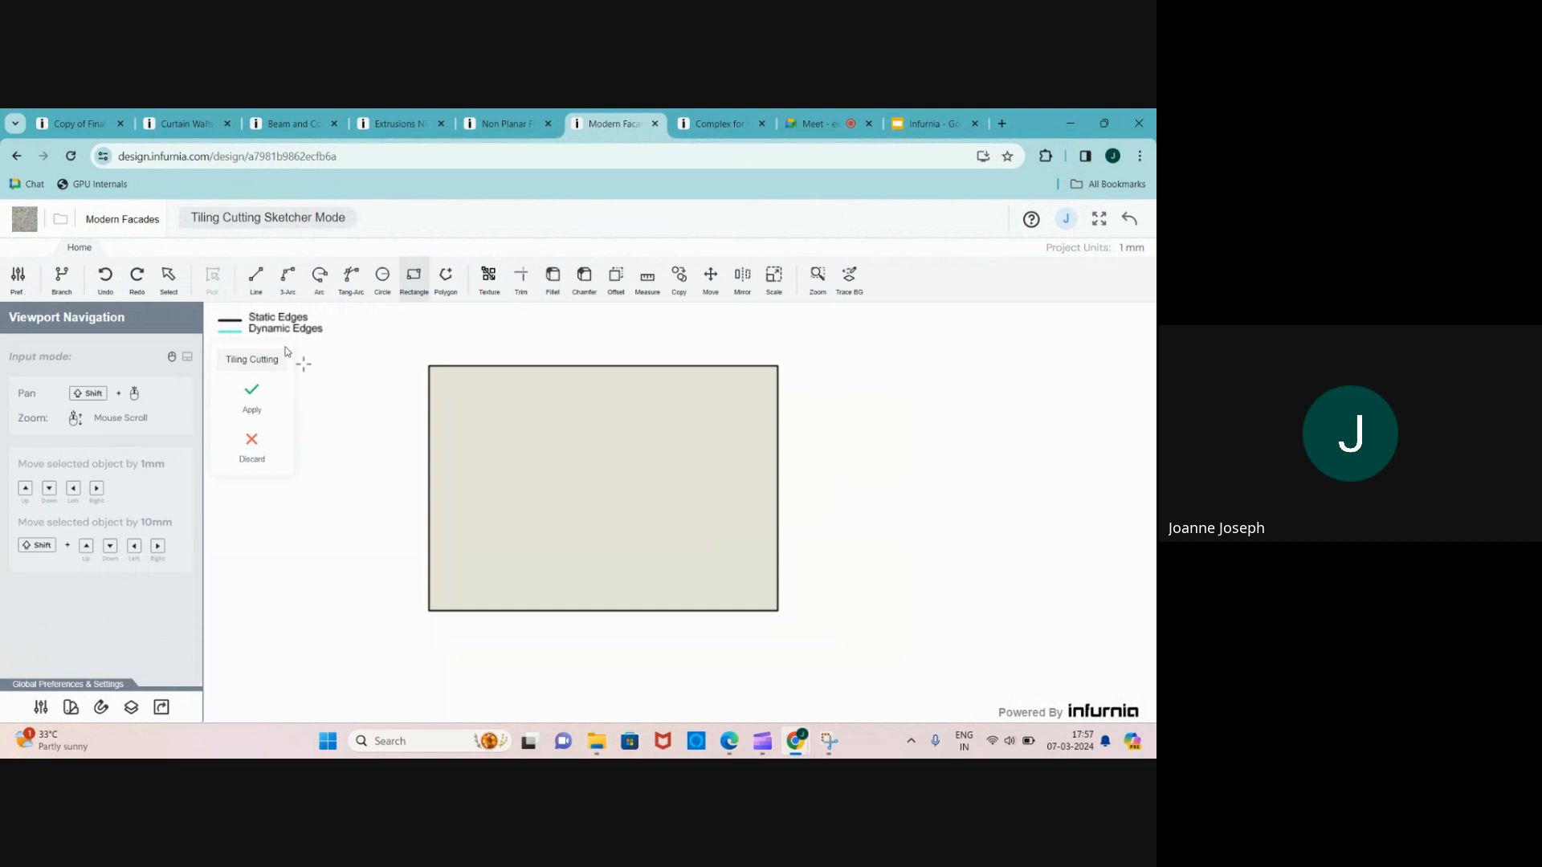
click(778, 365)
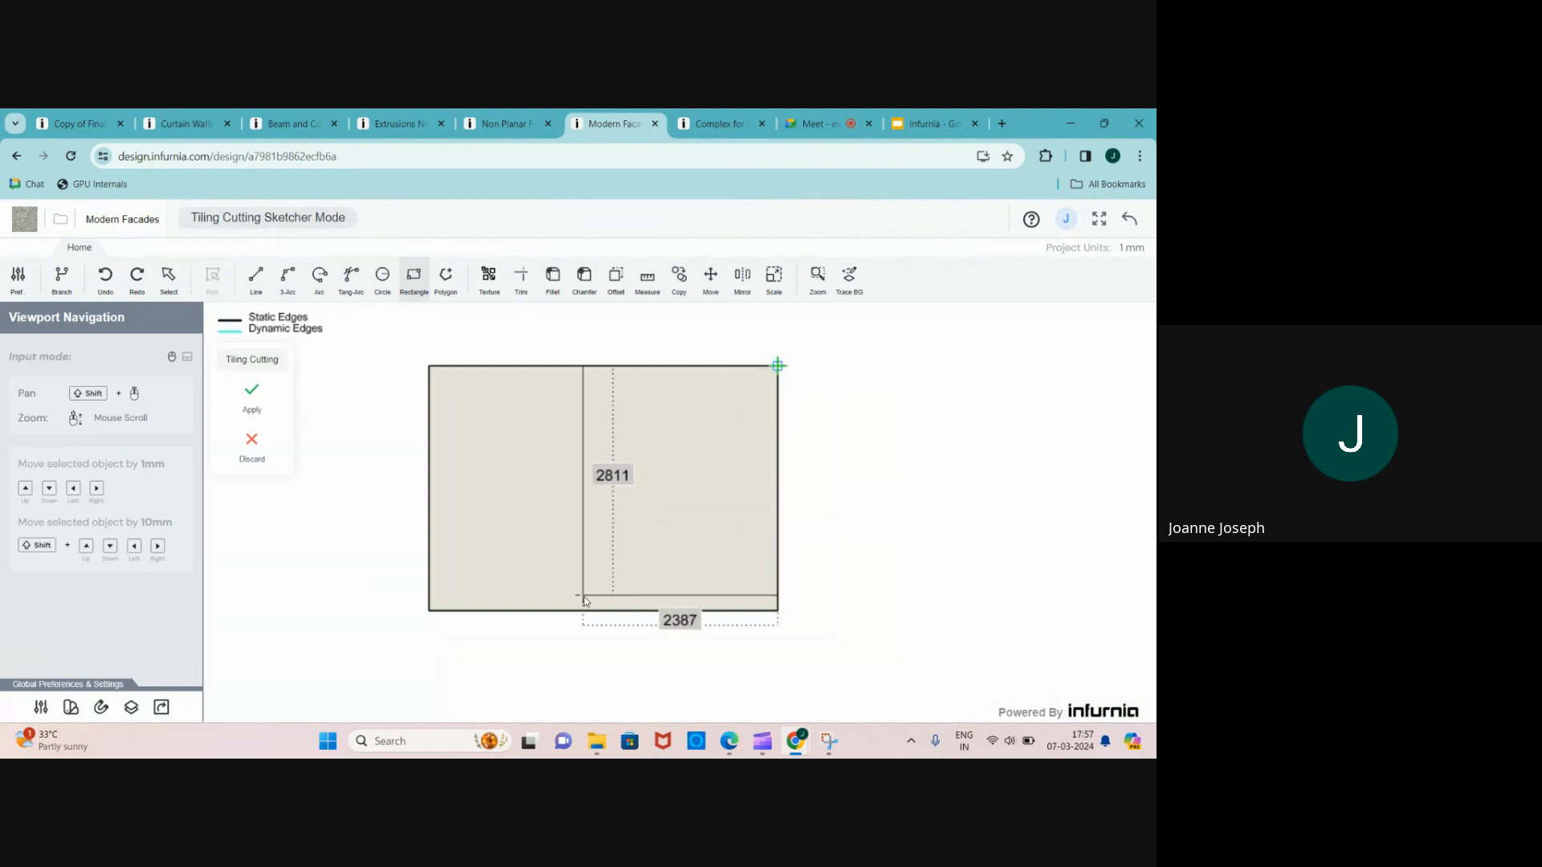
click(603, 610)
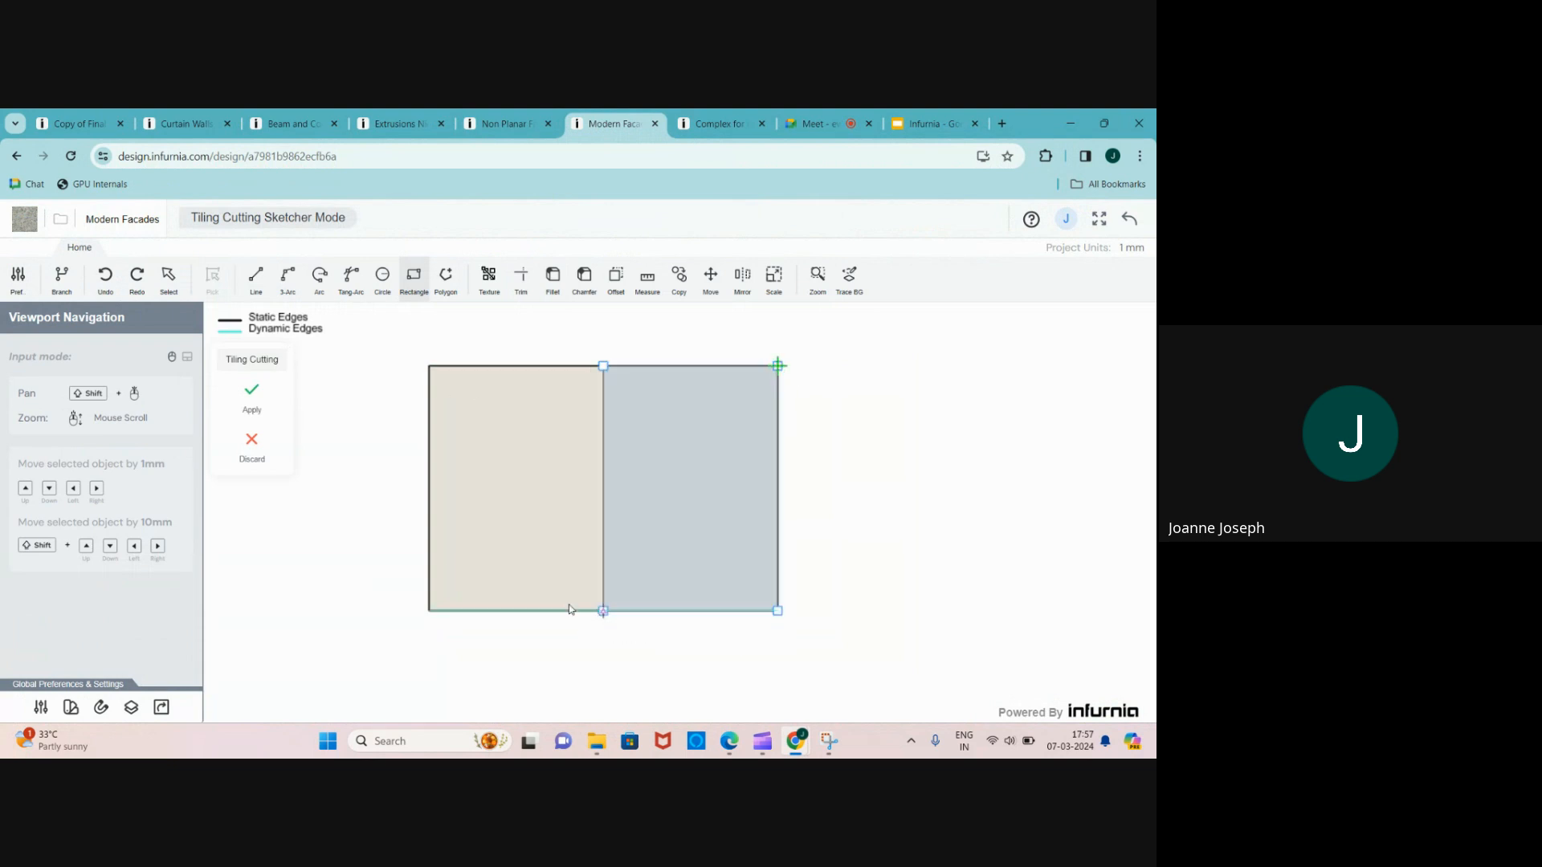
click(252, 391)
- Set the rectangle's type to Cut with a depth of 100 mm and return to the 3D model
click(56, 423)
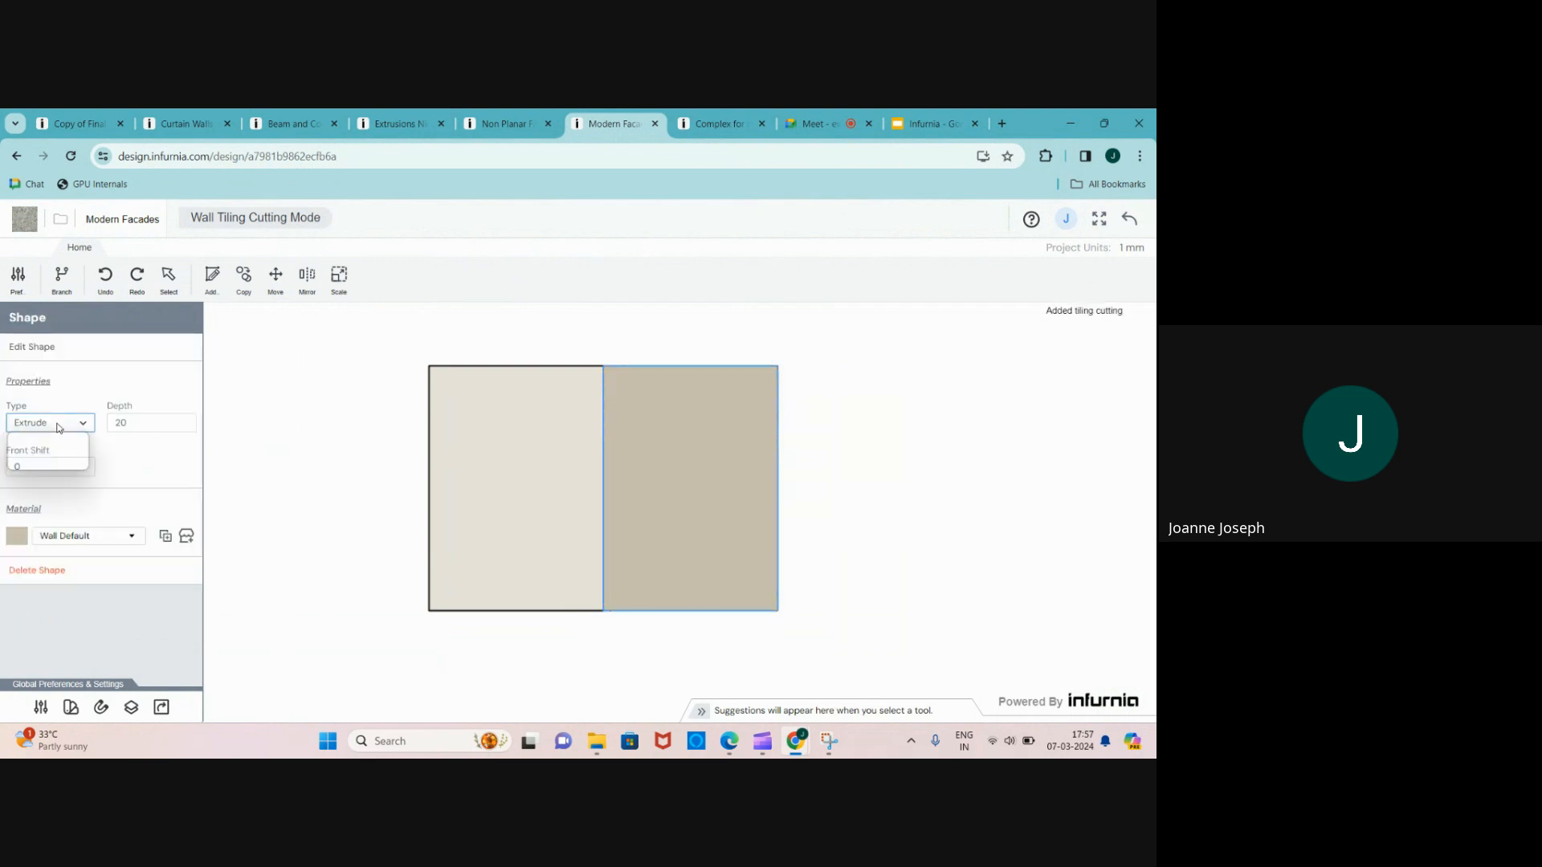
click(33, 461)
drag(137, 424, 110, 423)
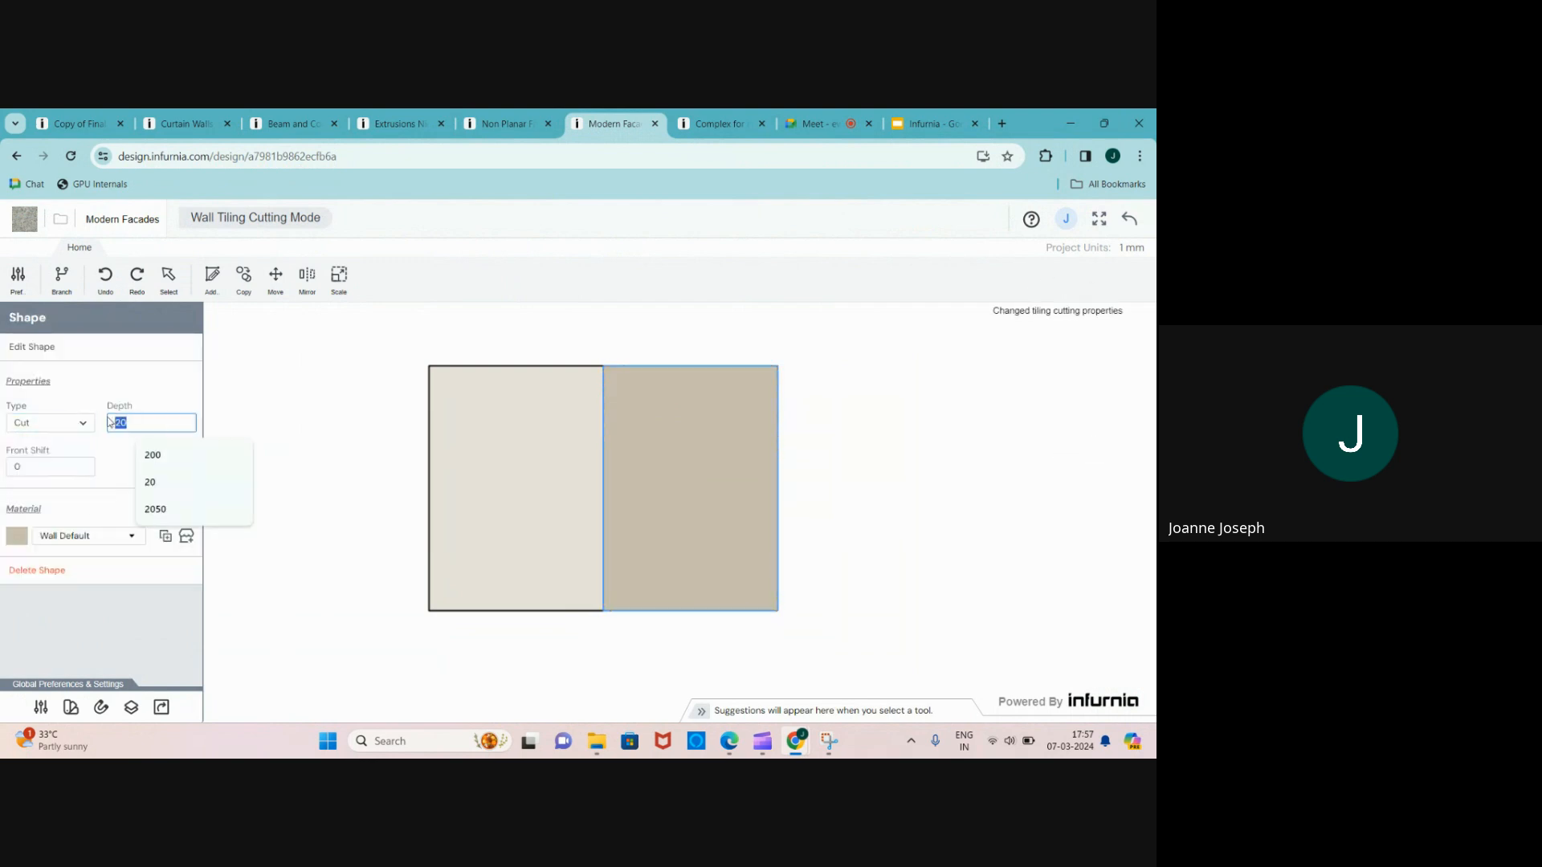
text(100)
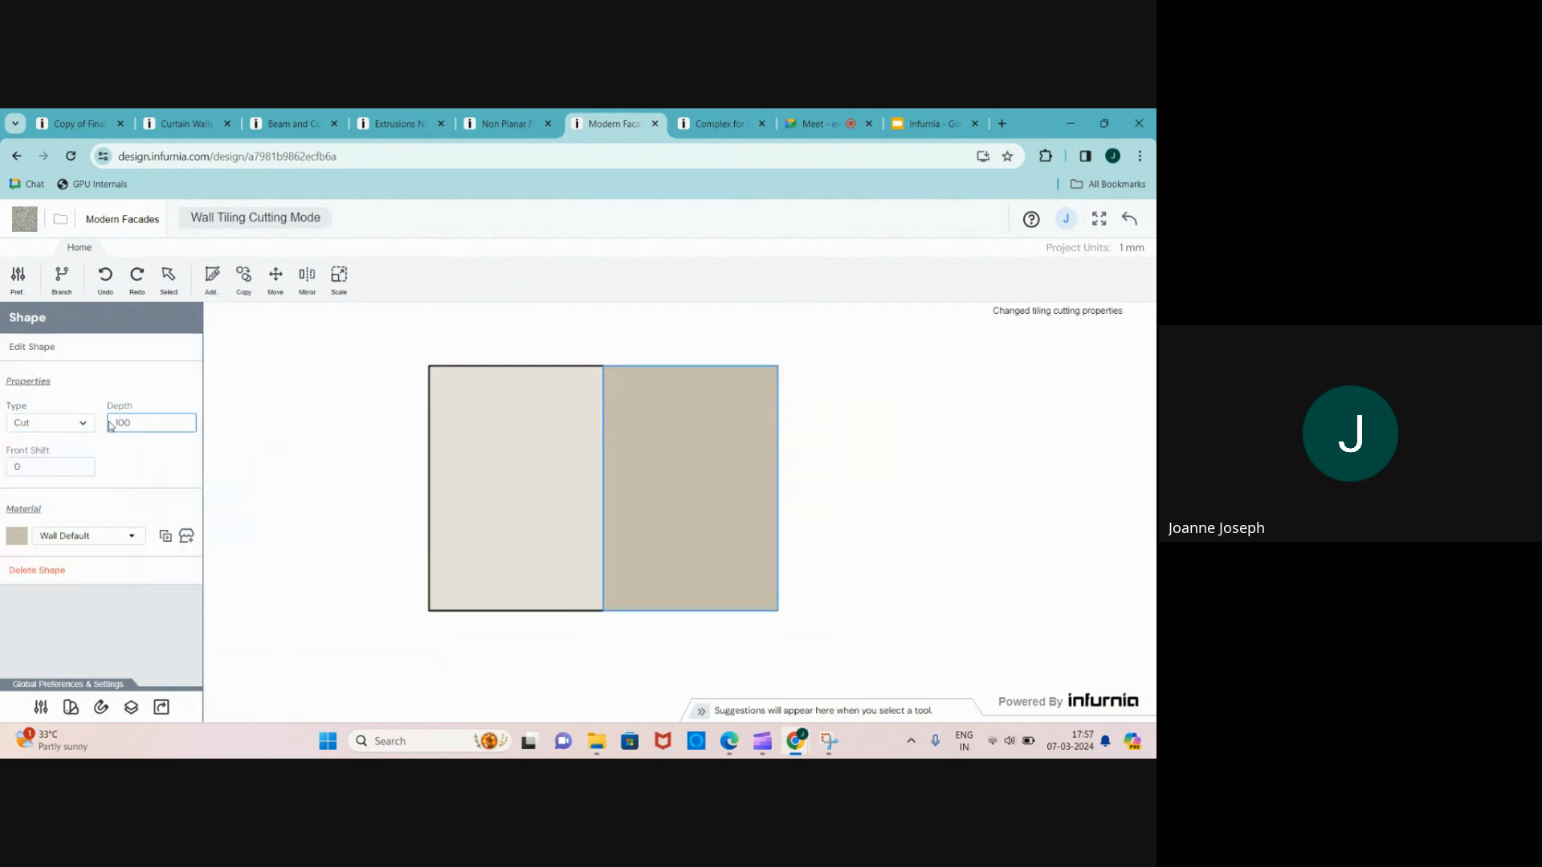
key(Return)
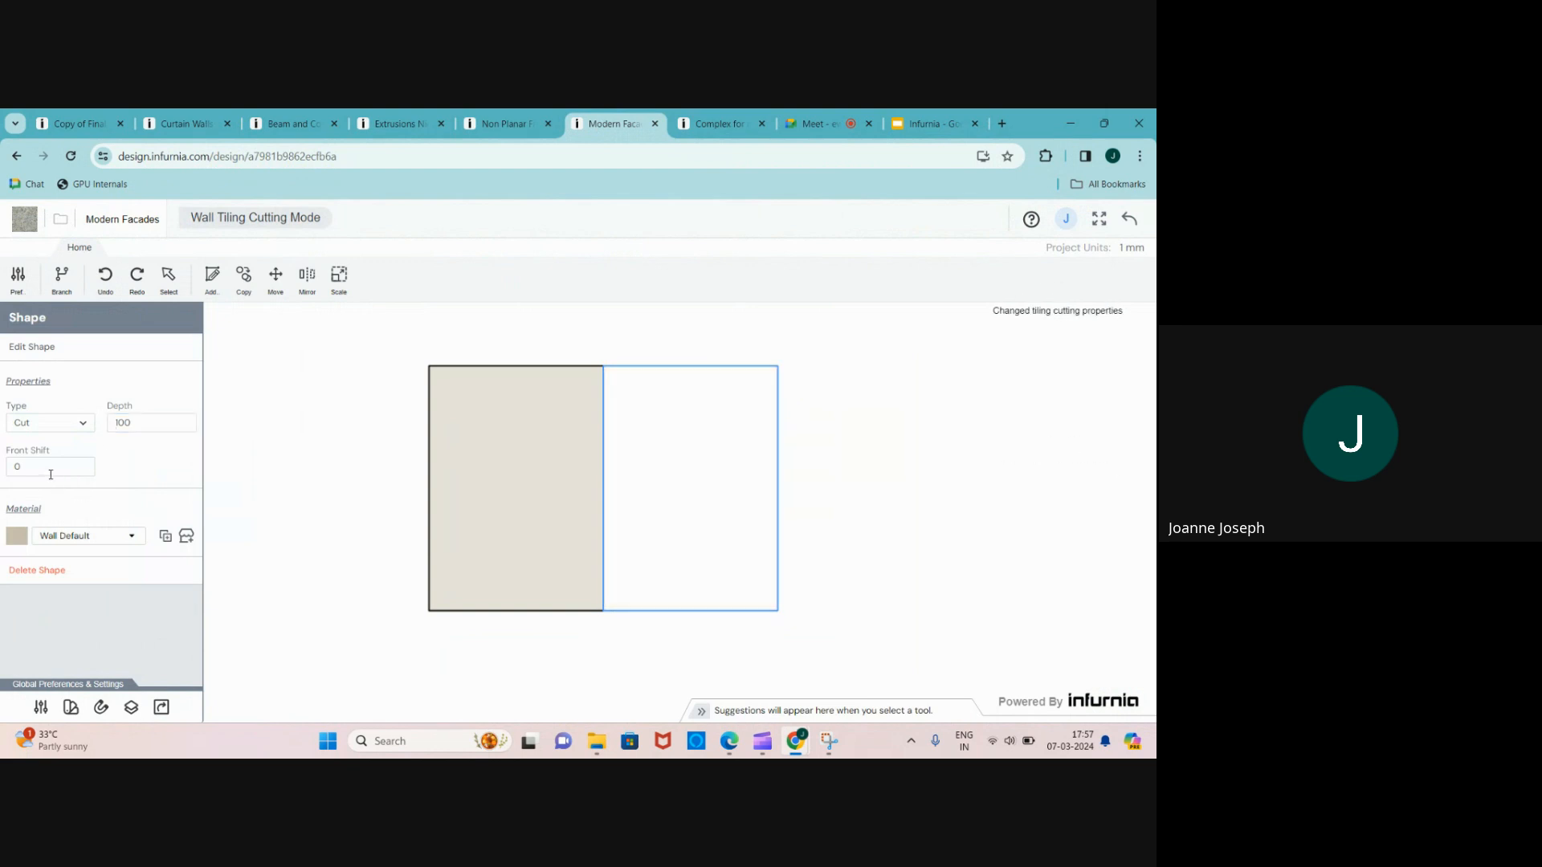
click(51, 475)
click(1130, 220)
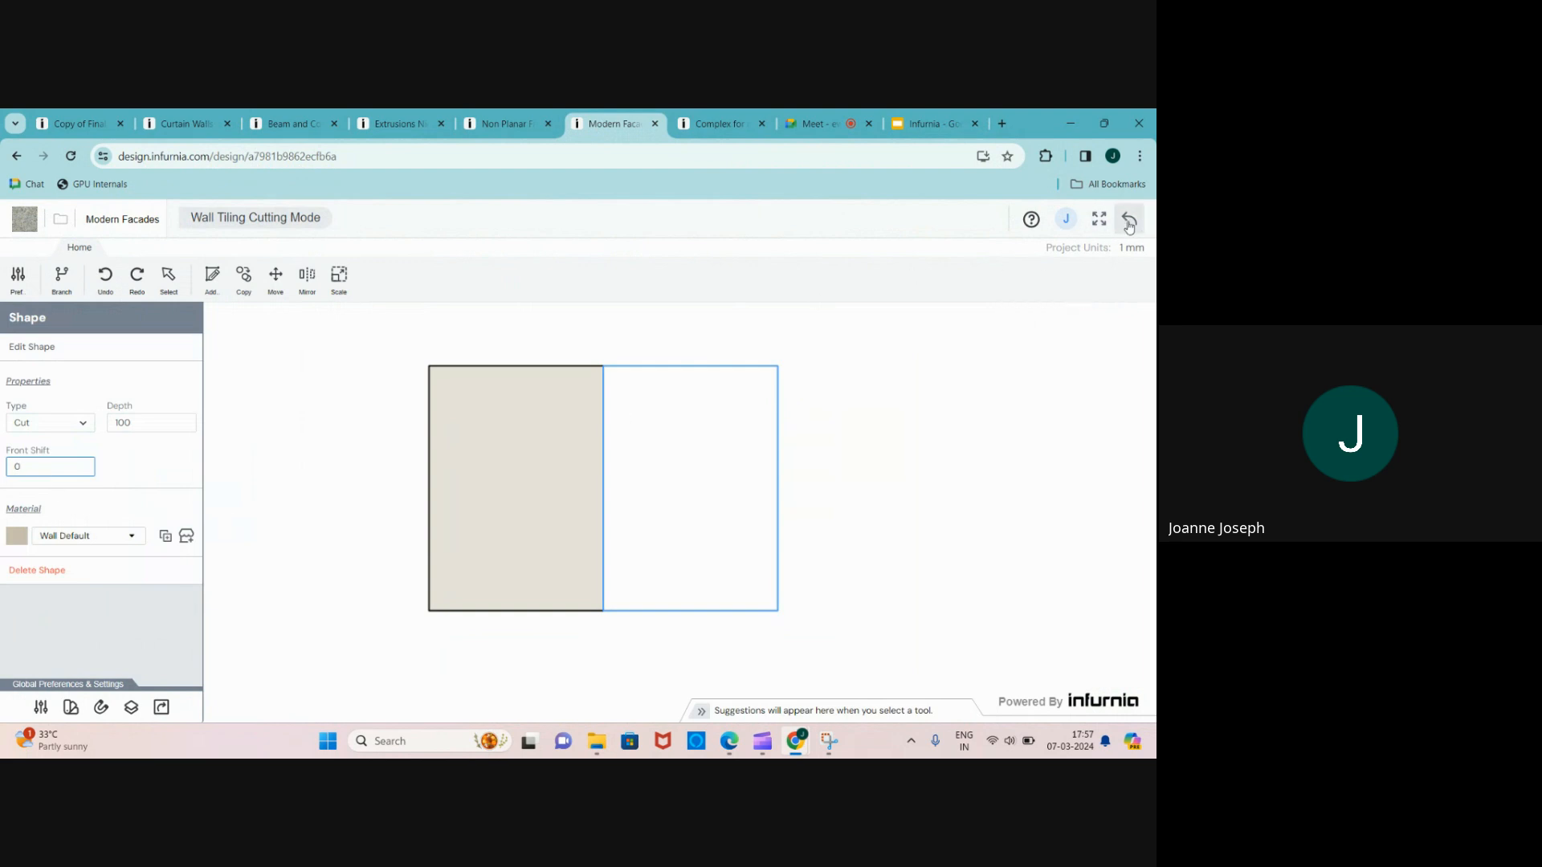
- Add a second rectangular tiling and cutting shape exactly covering the cut-out half of the left end wall
scroll(773, 441, up, 5)
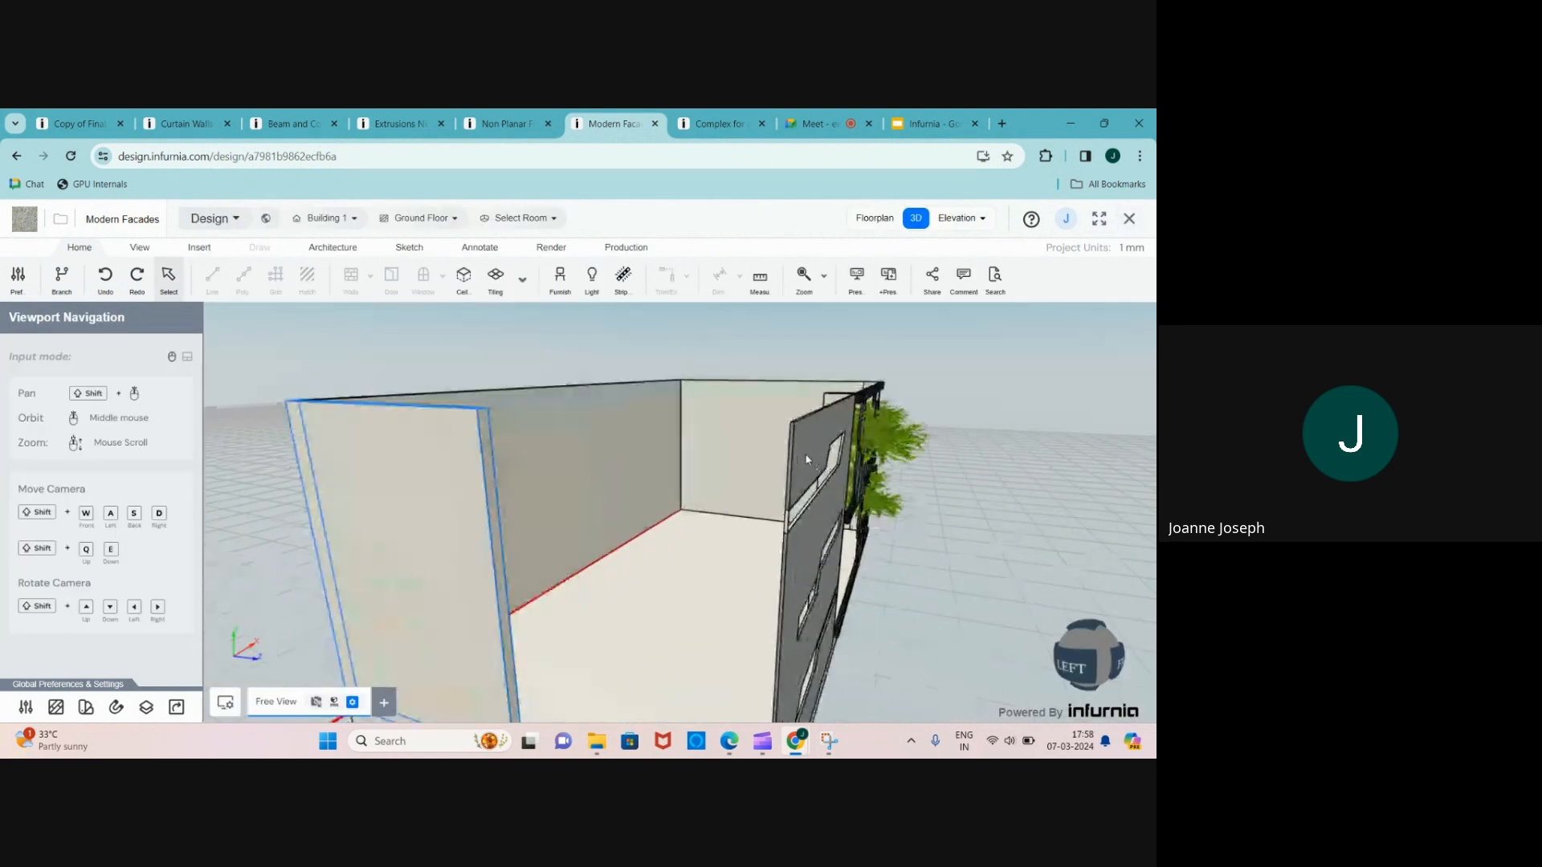
scroll(808, 461, down, 5)
scroll(811, 522, up, 2)
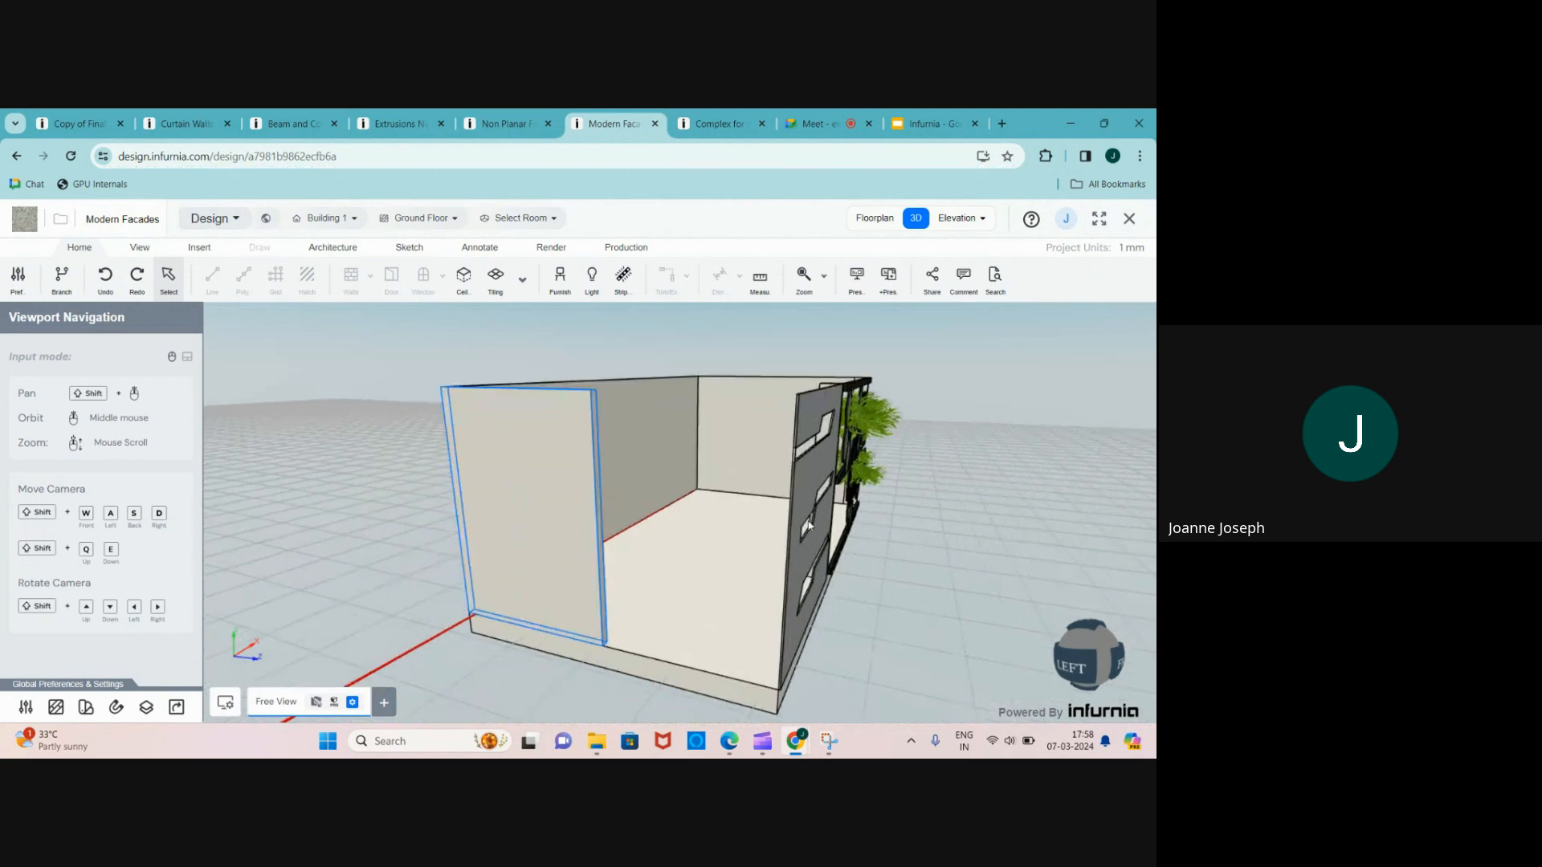
click(581, 484)
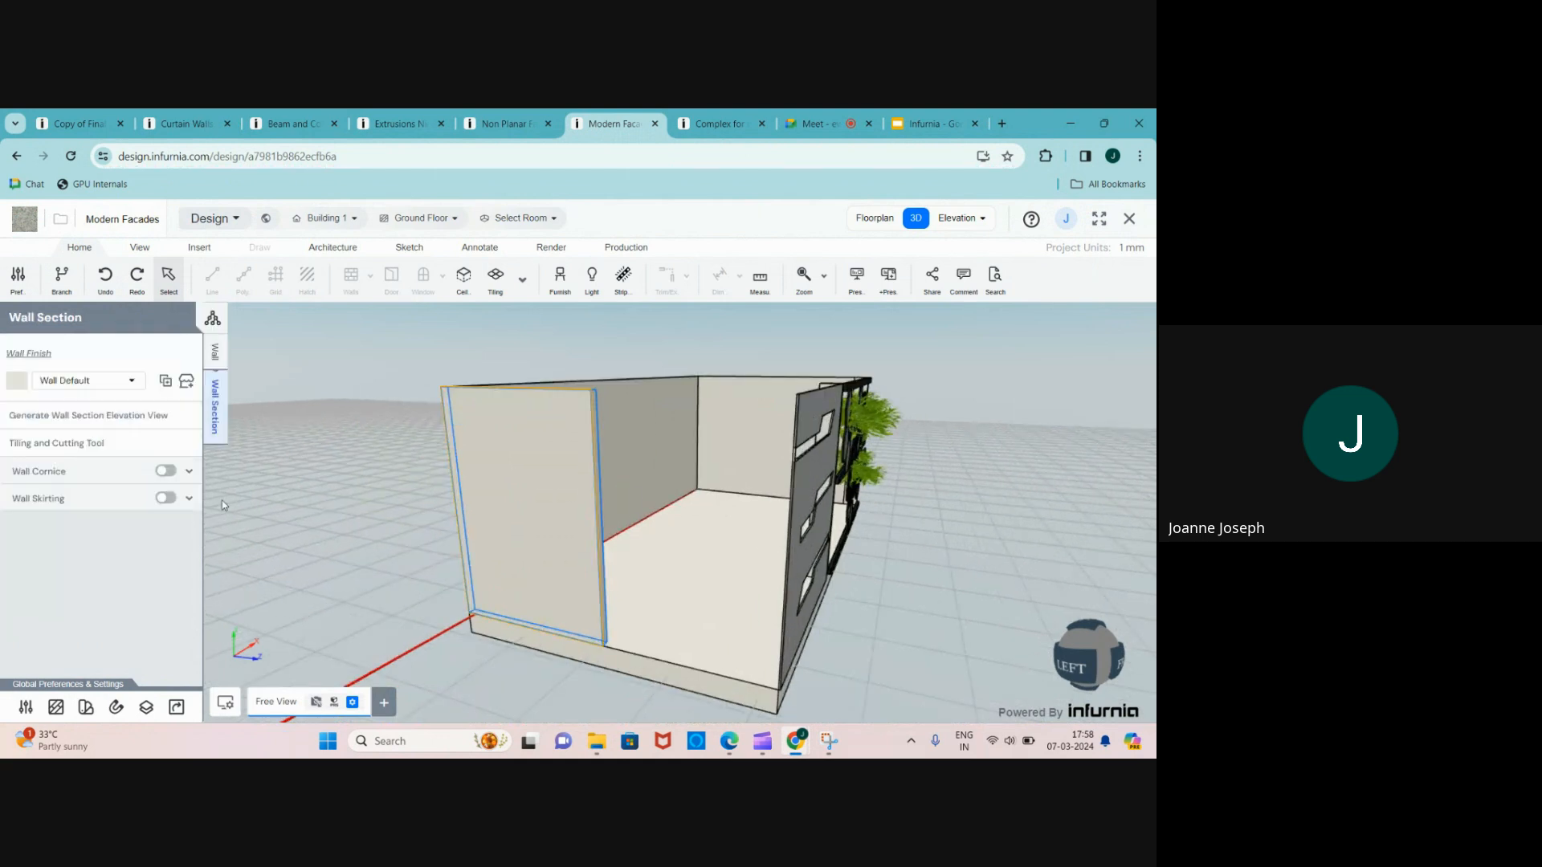
click(92, 444)
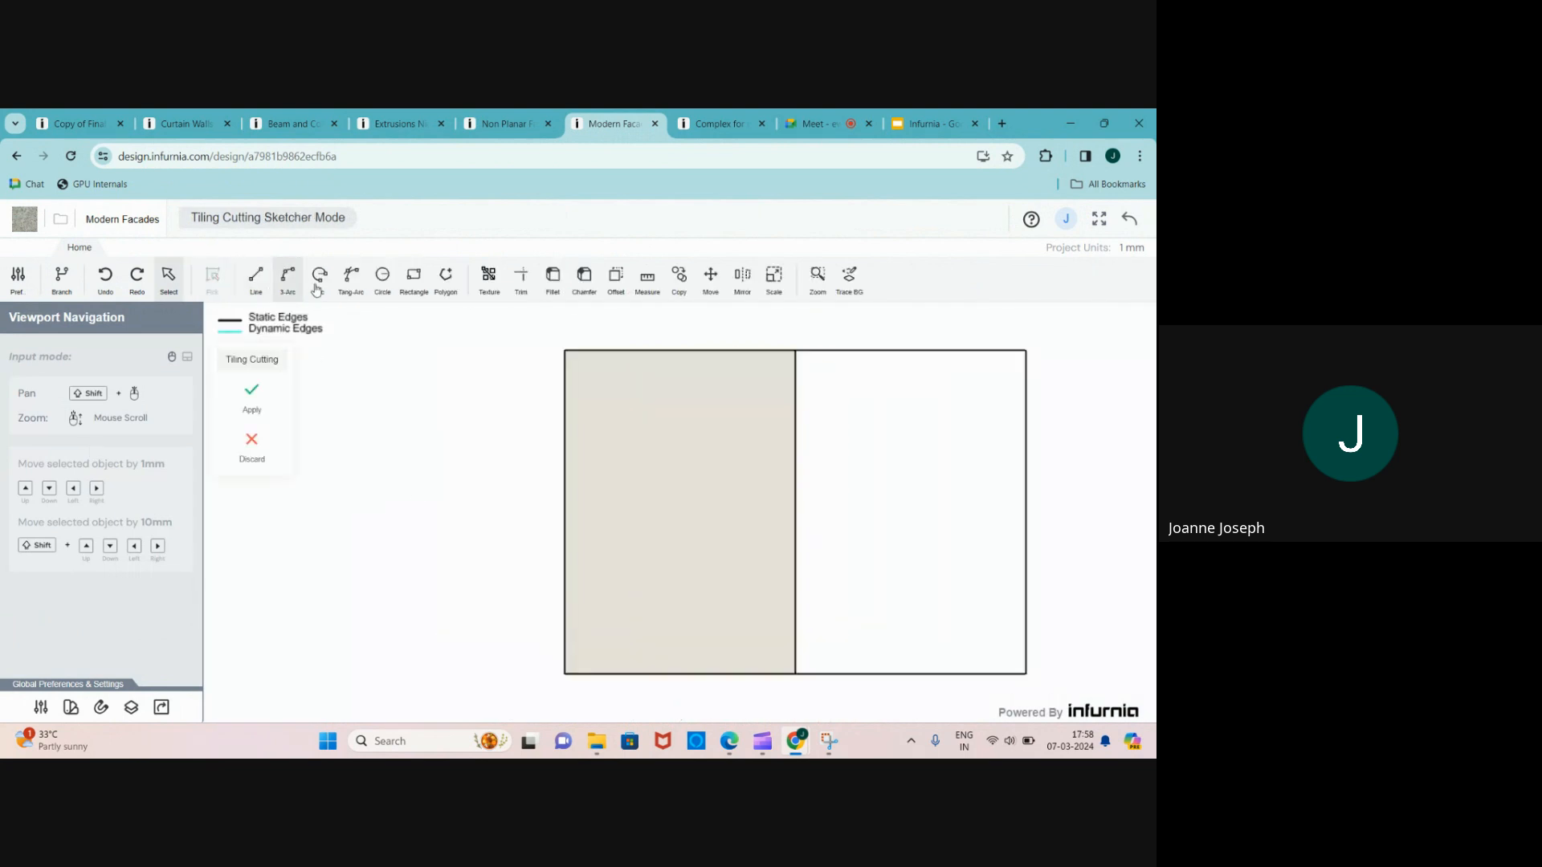
click(413, 276)
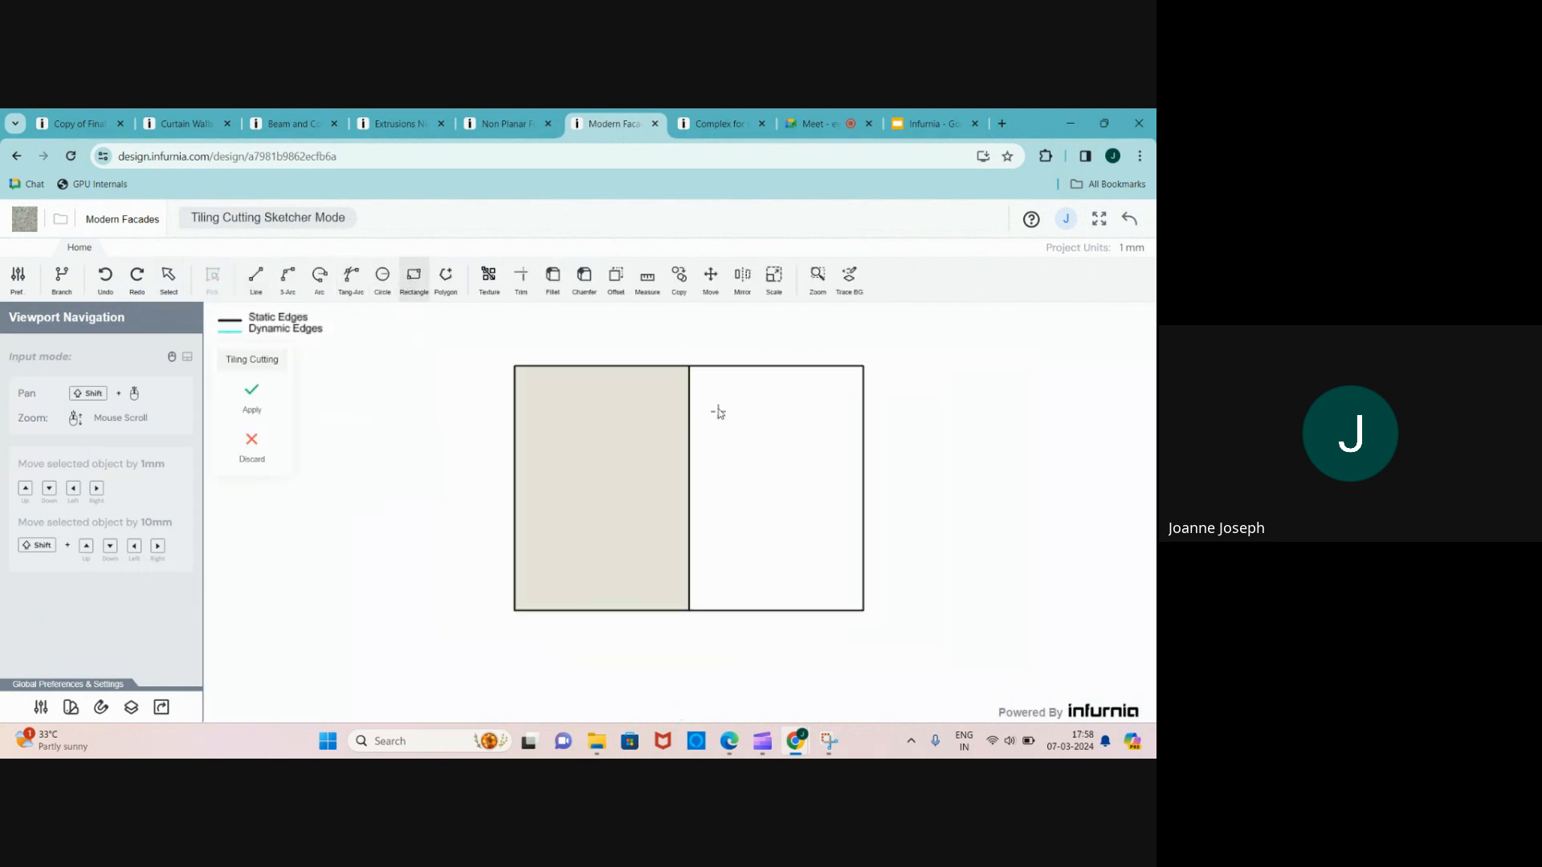
click(689, 366)
click(863, 611)
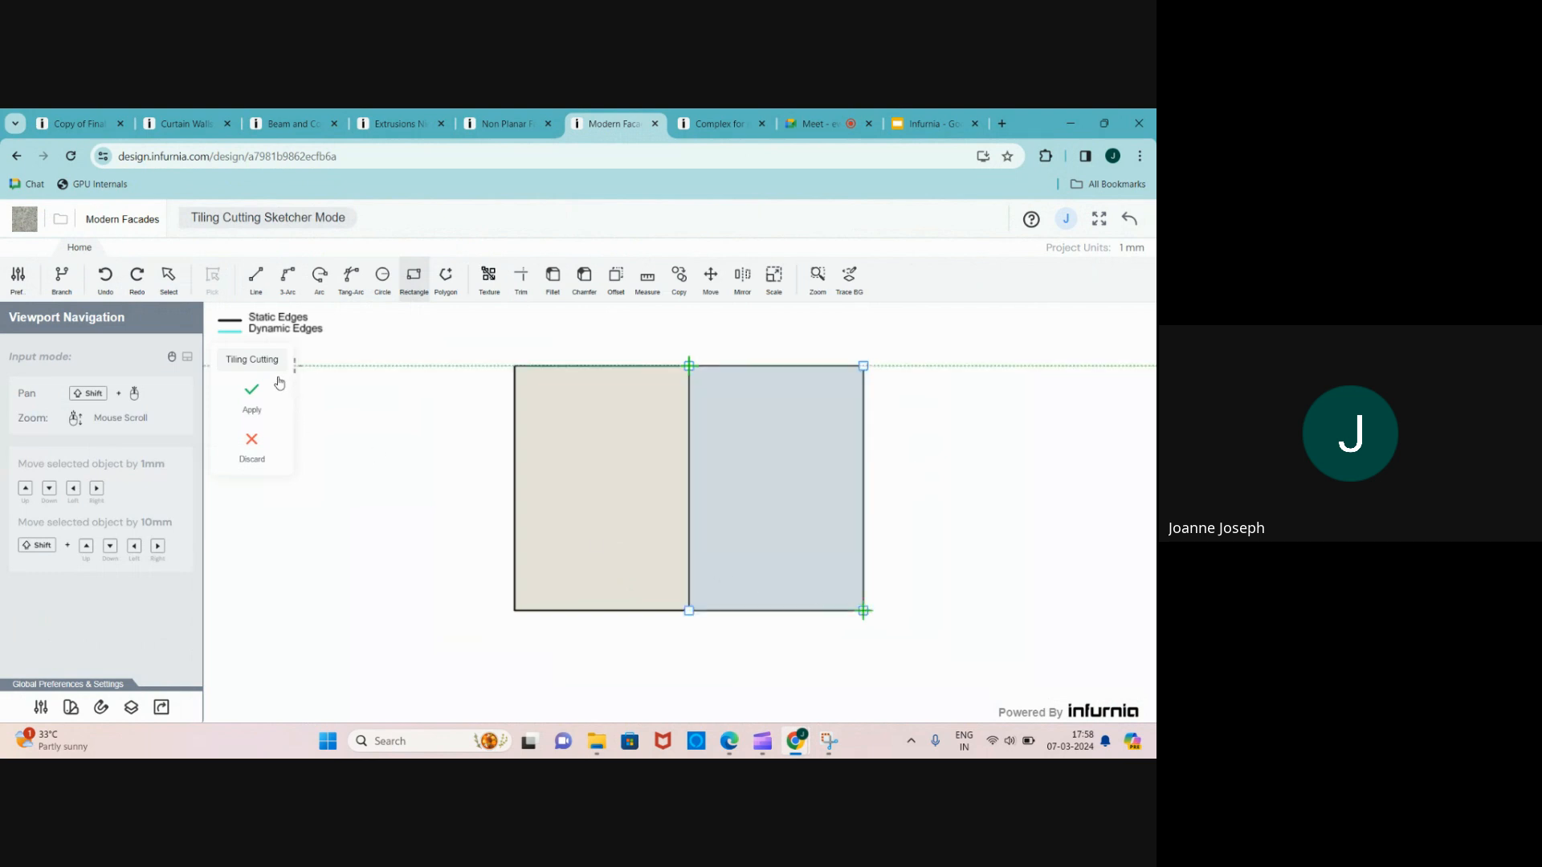
click(252, 393)
- Edit the new rectangle's shape to include a circular hole near its upper outer corner and apply it
click(735, 490)
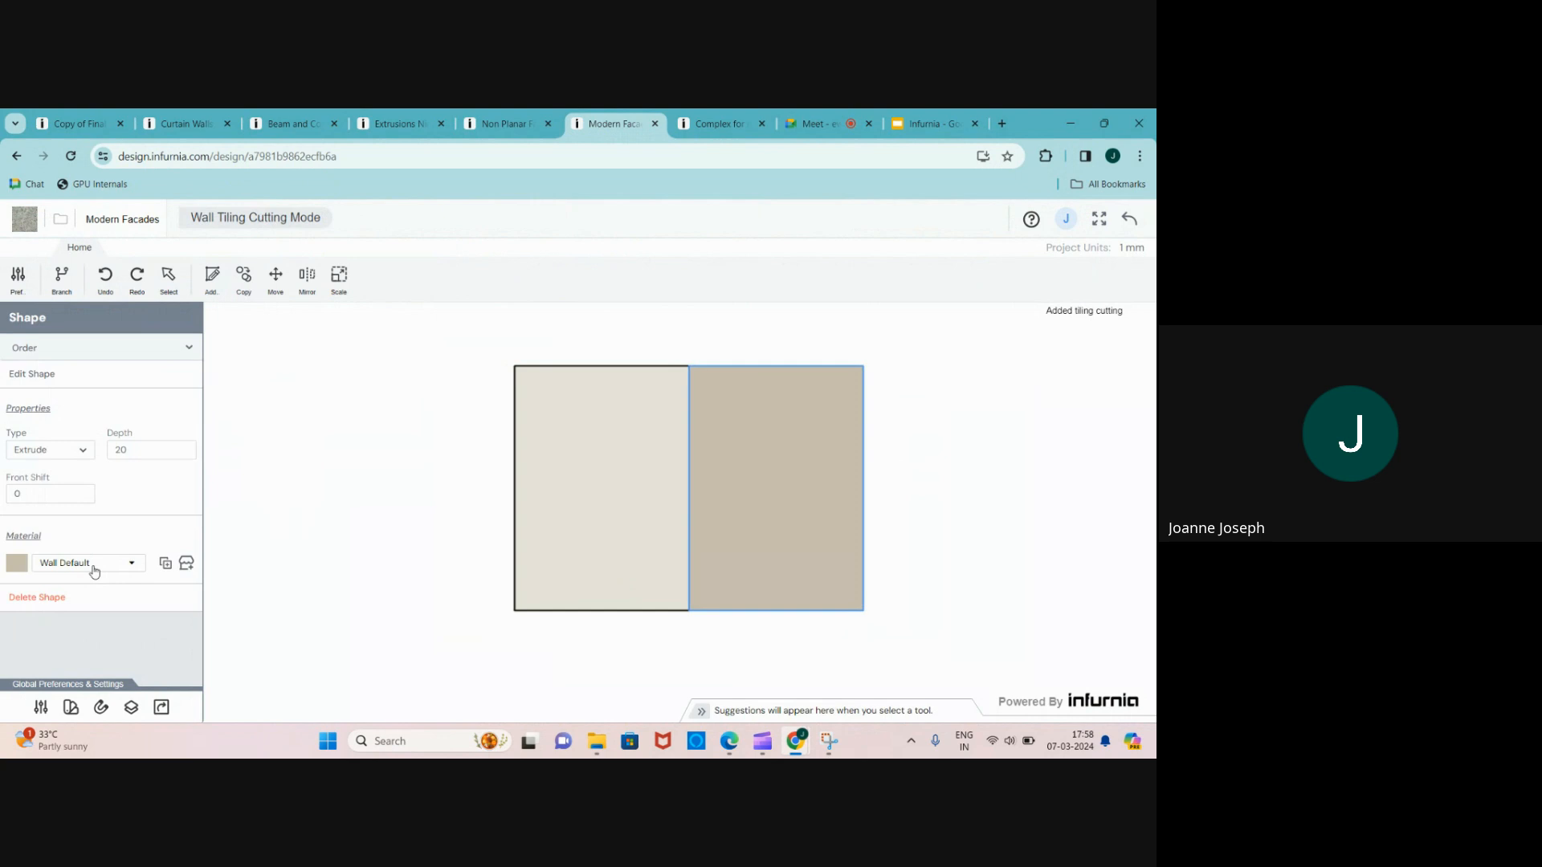
click(100, 376)
click(382, 274)
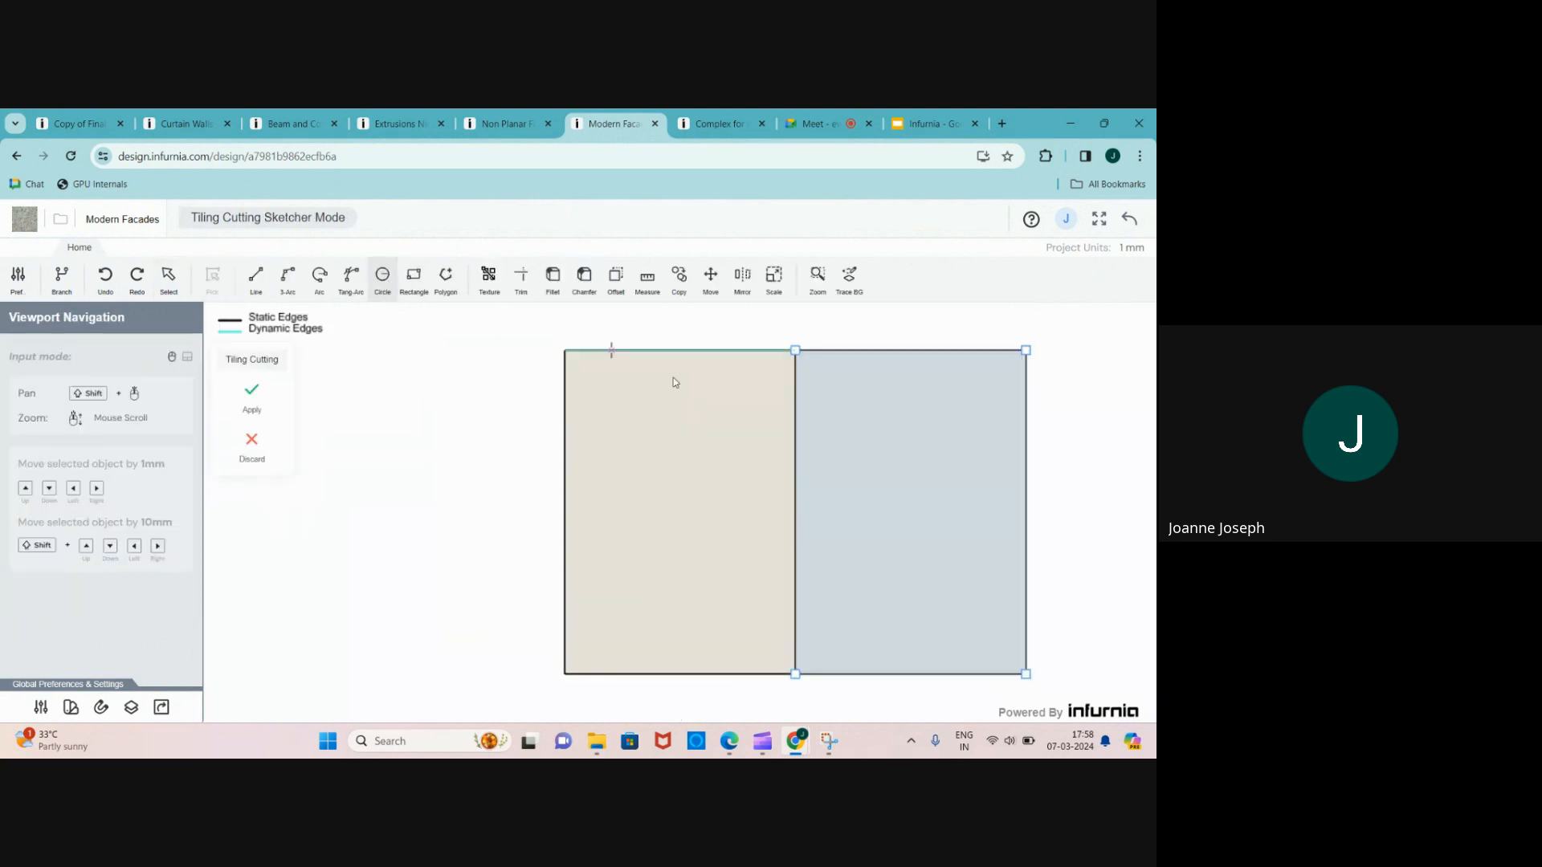
click(978, 397)
click(957, 421)
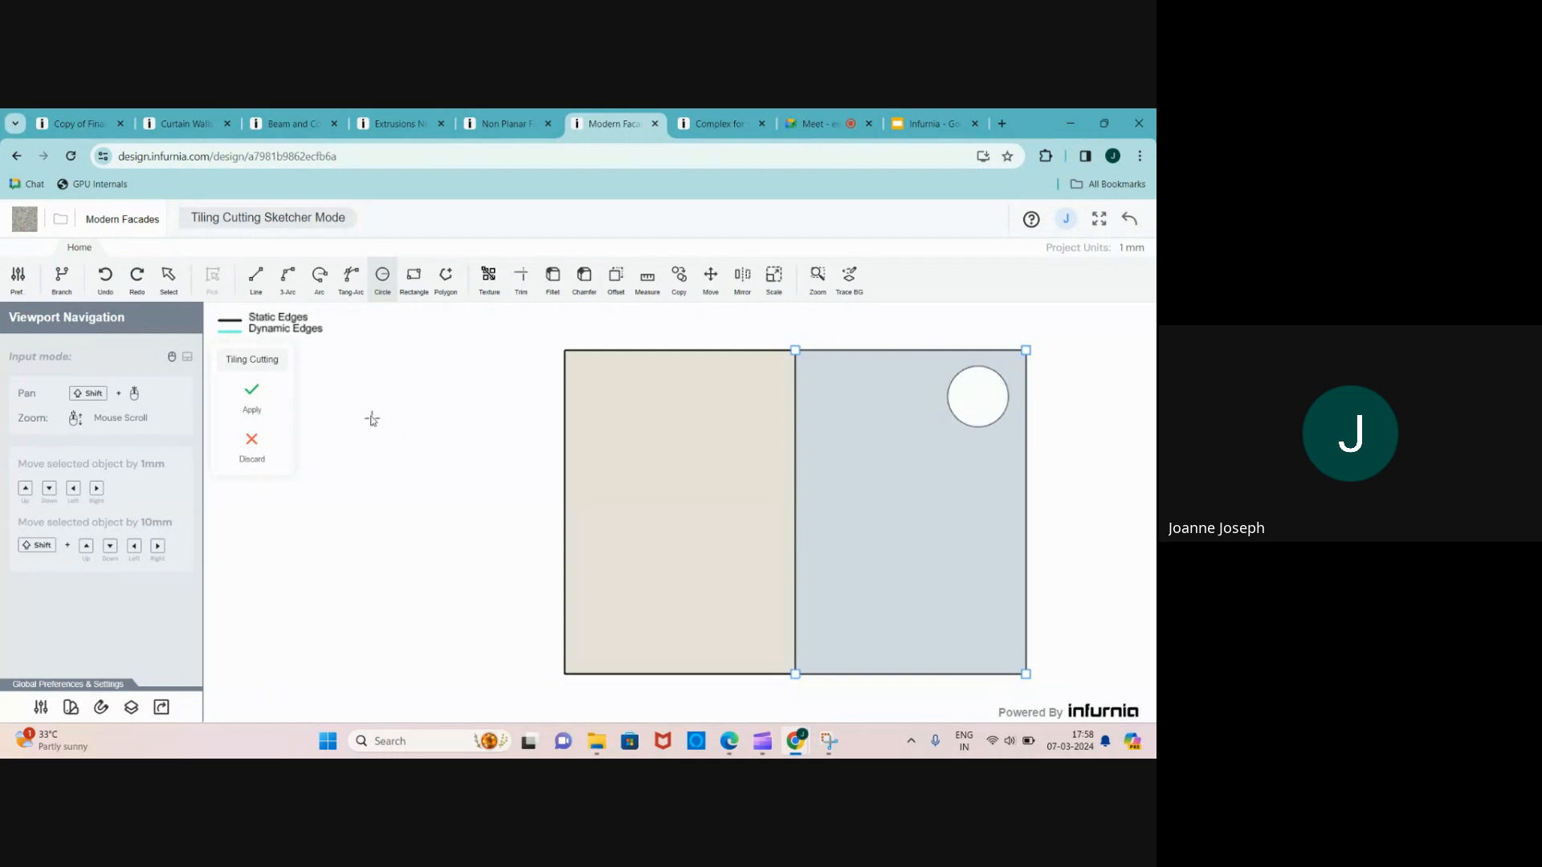
click(252, 392)
- Set the material of the rectangle with the circular hole to Anodised Silver and return to the 3D model
scroll(361, 441, down, 3)
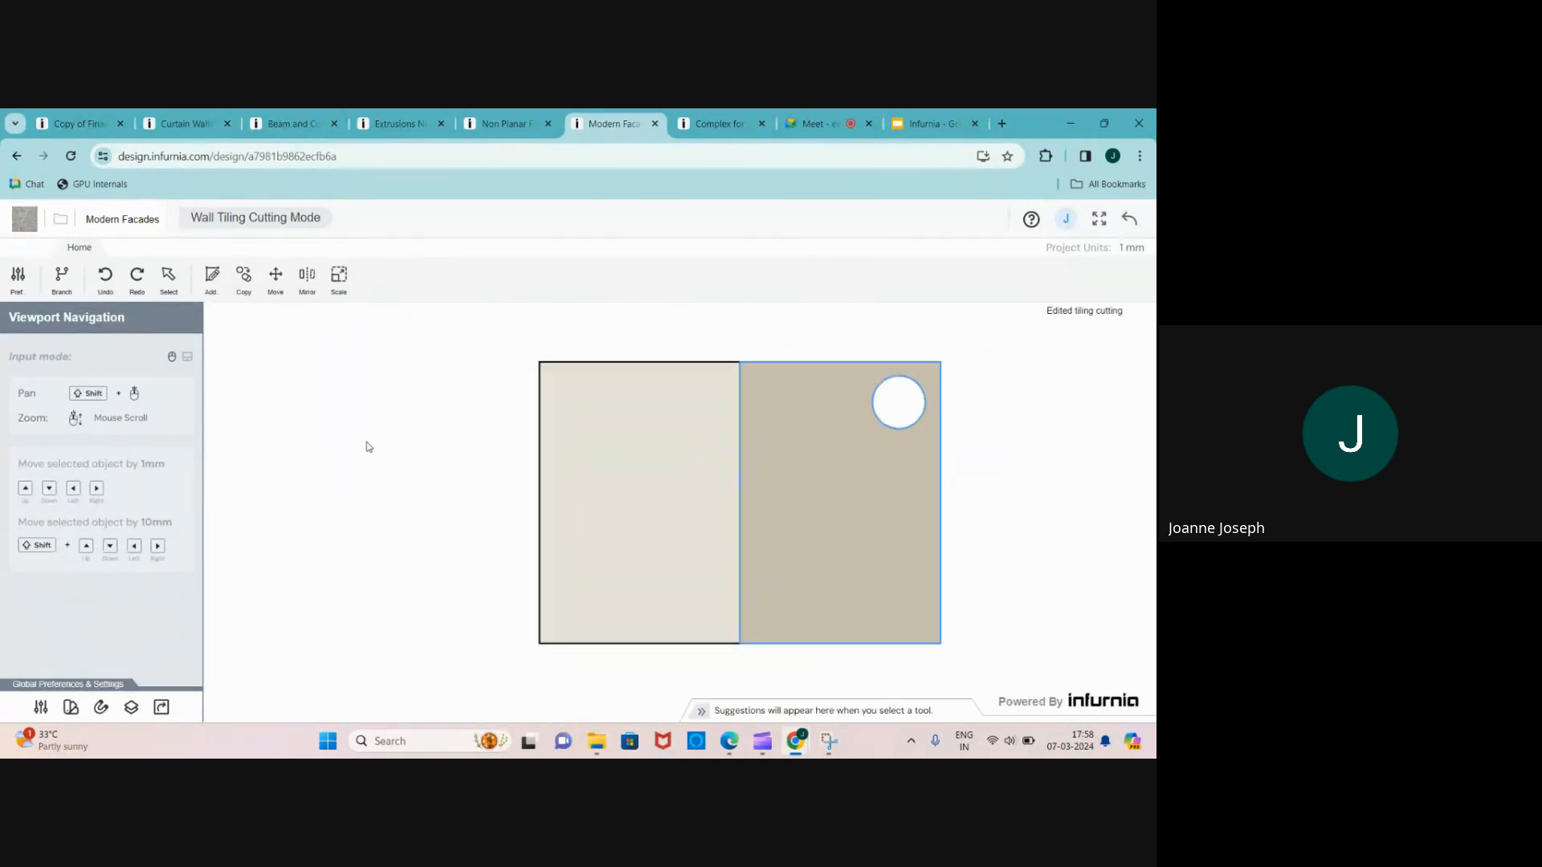
scroll(755, 477, up, 2)
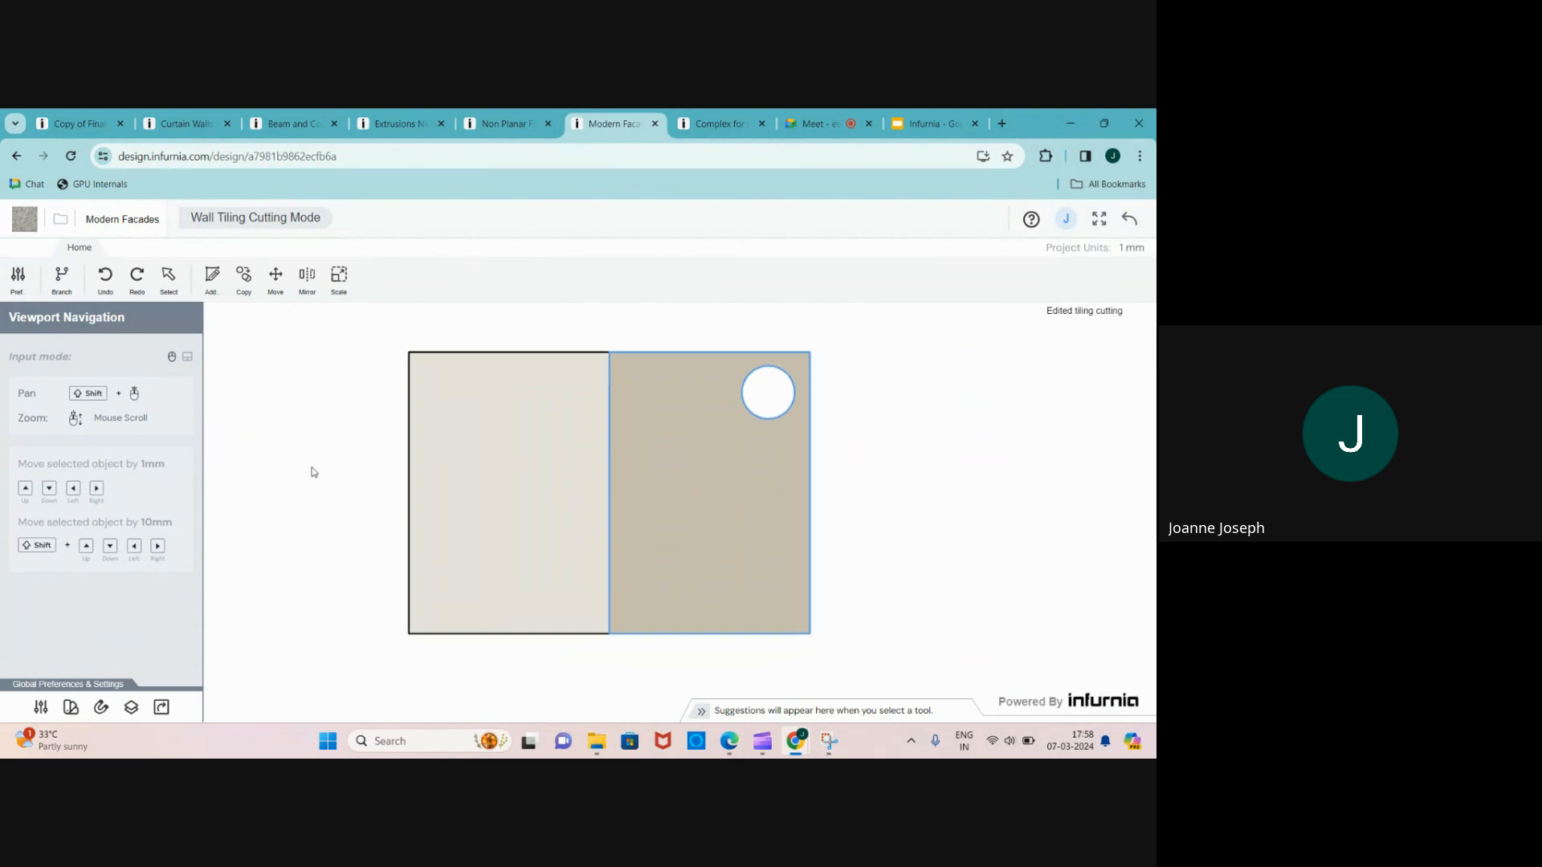
click(653, 481)
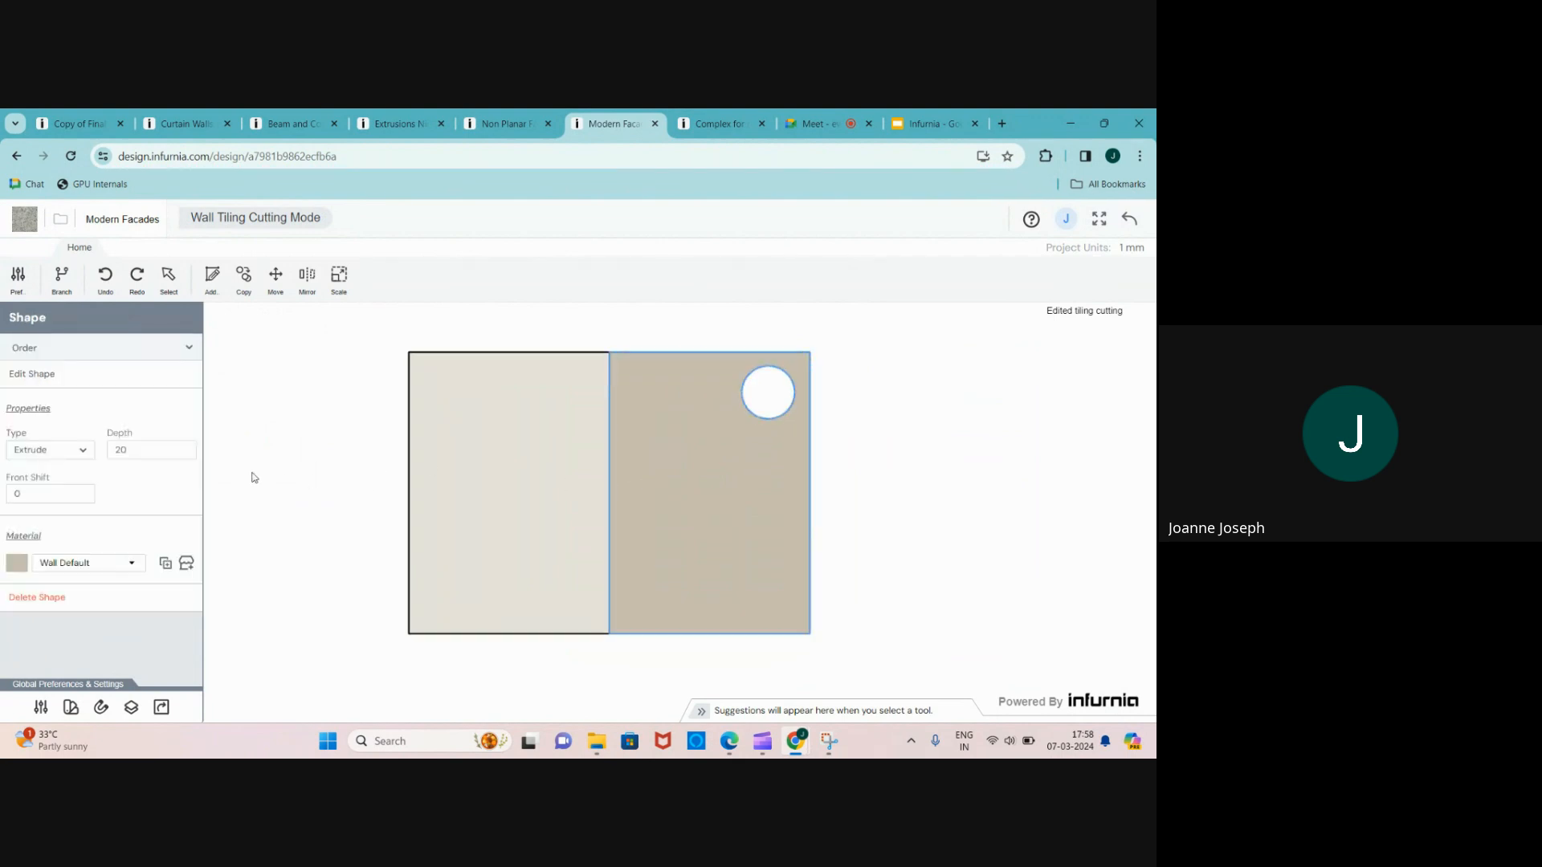
click(75, 563)
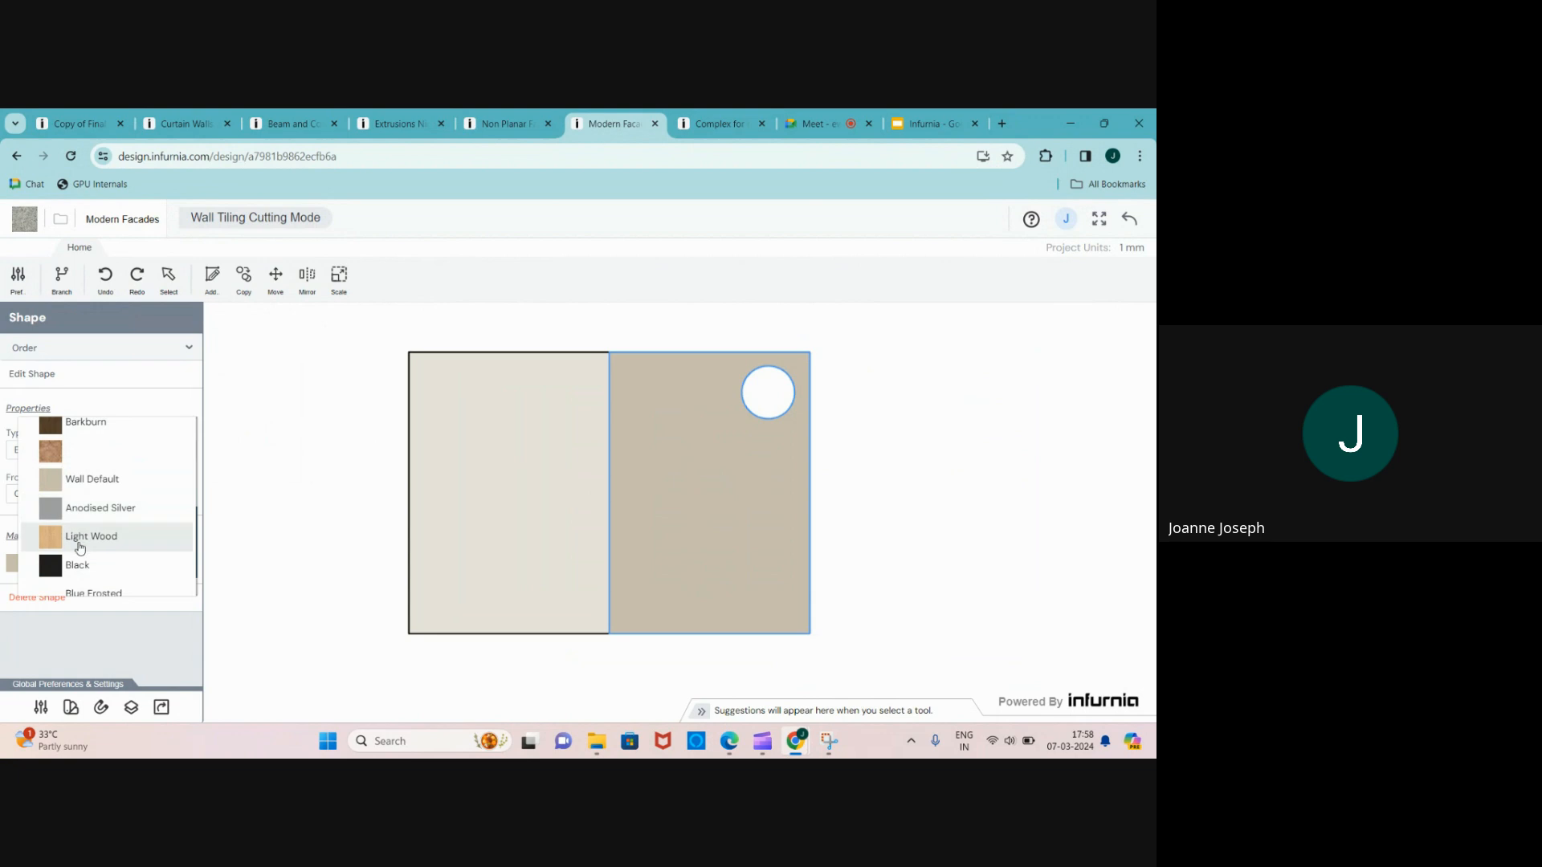
click(77, 517)
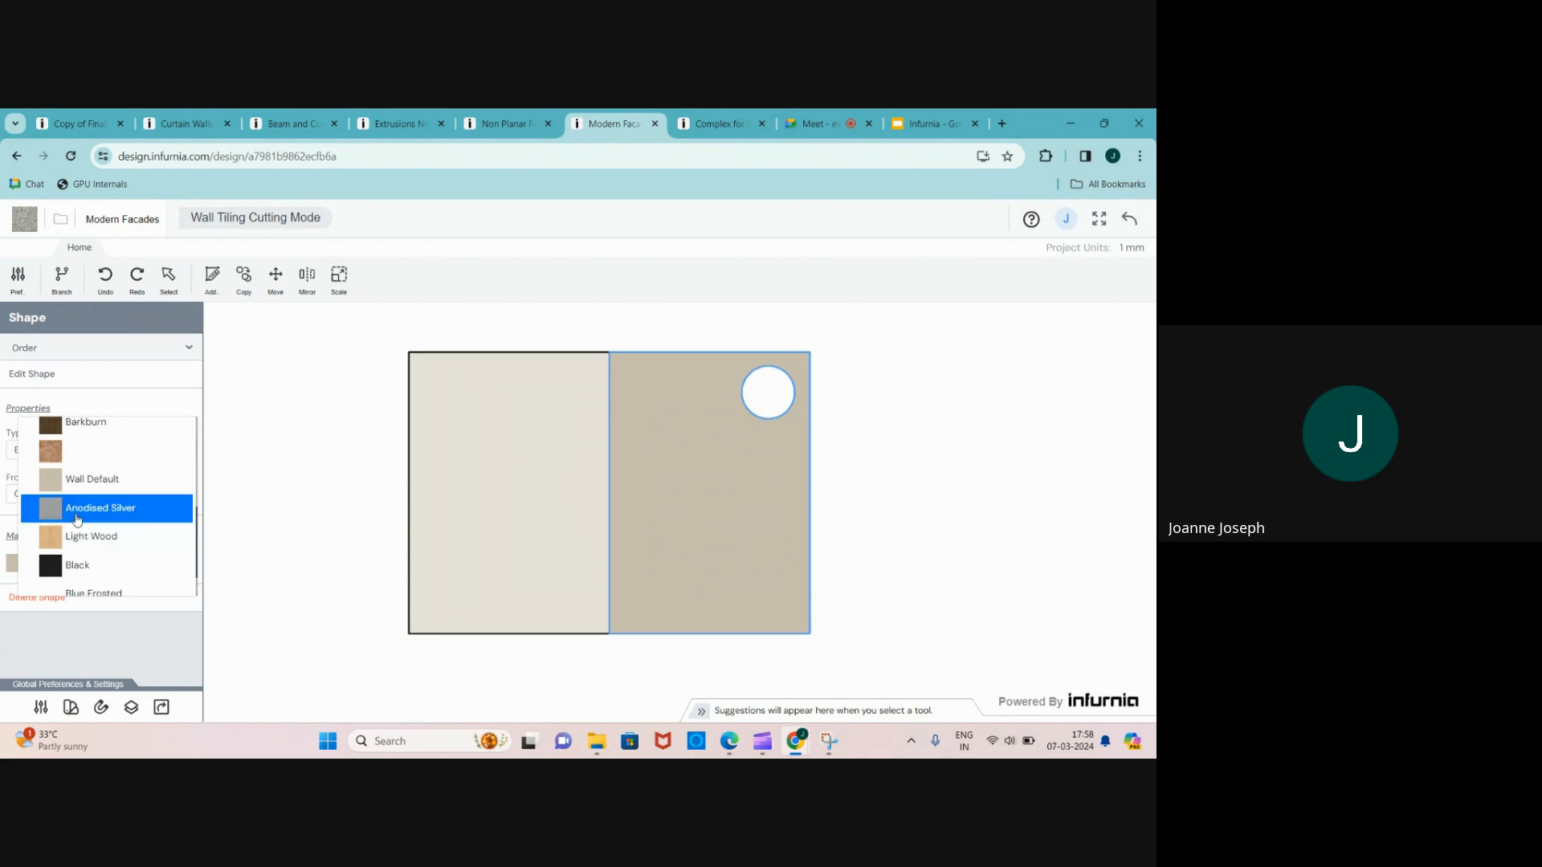
click(259, 501)
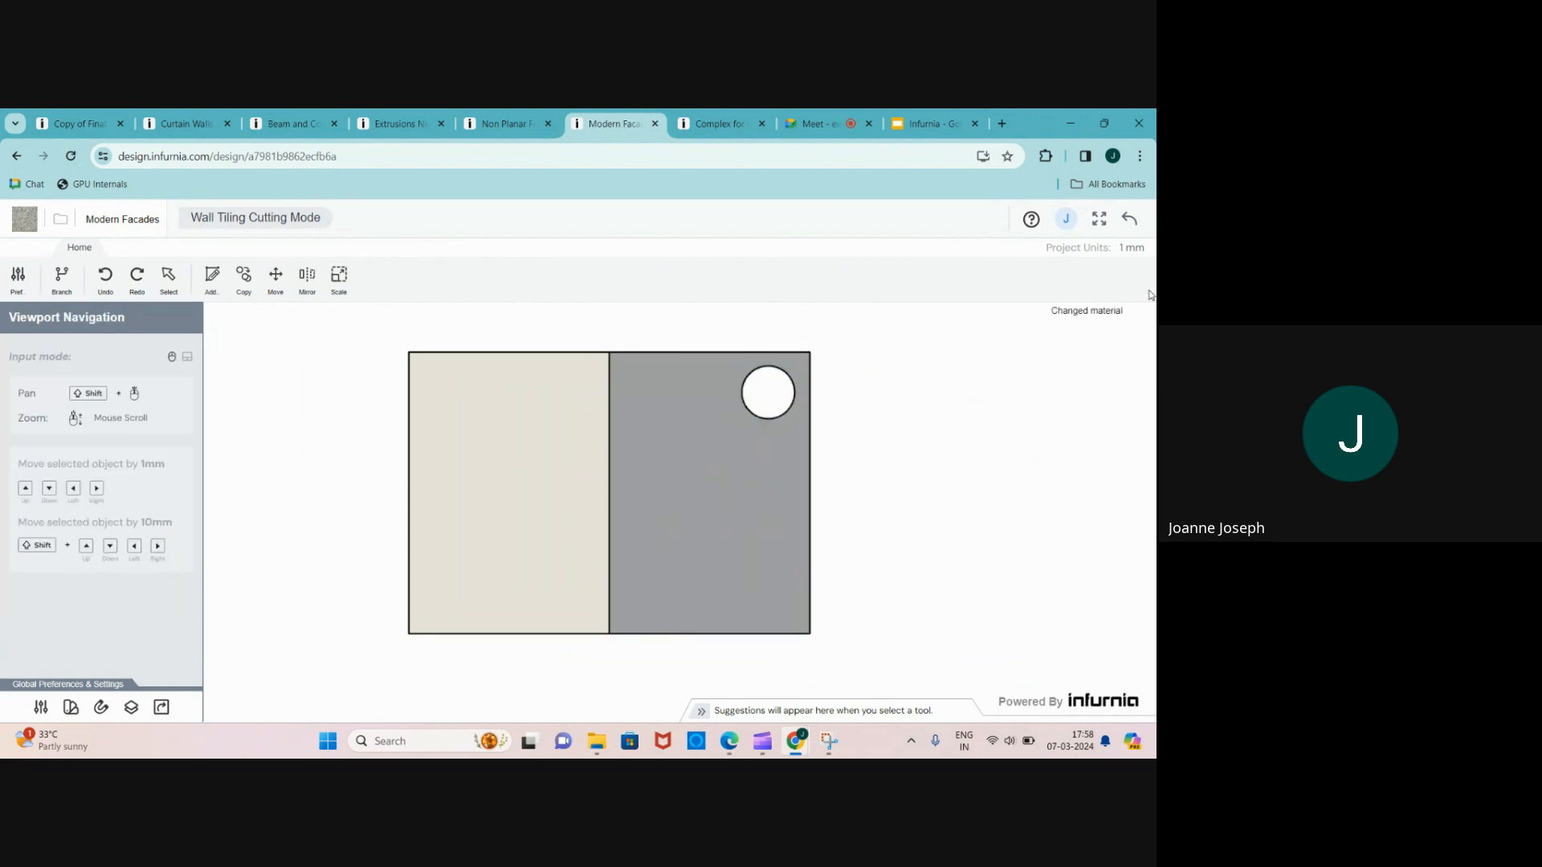
click(1129, 218)
- Select the left end wall section and reopen it in the Tiling and Cutting Tool
middle_drag(665, 456, 710, 492)
scroll(711, 518, up, 6)
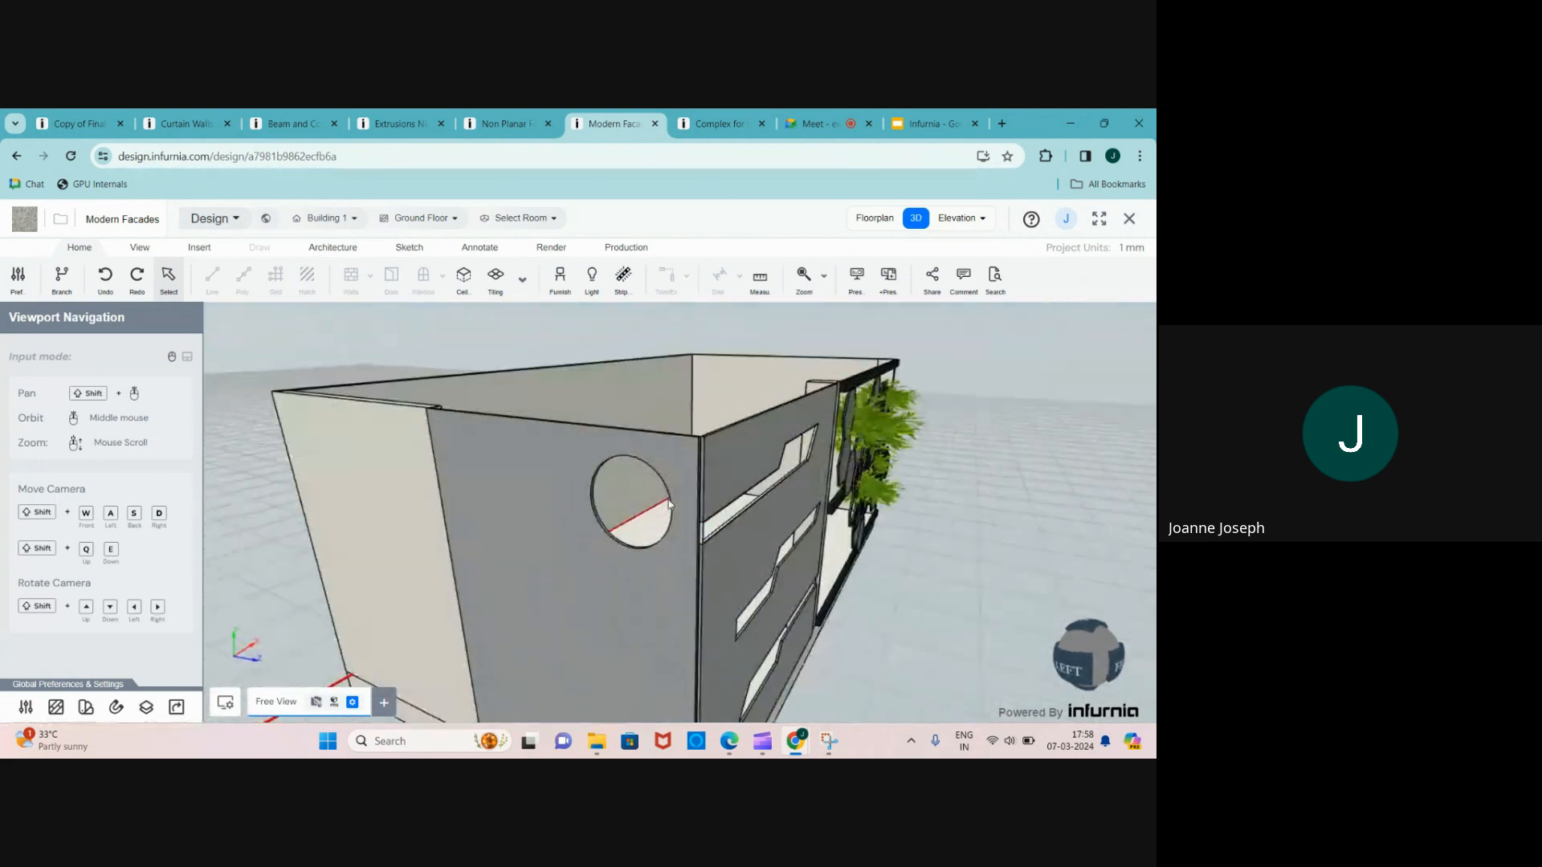
scroll(711, 518, down, 4)
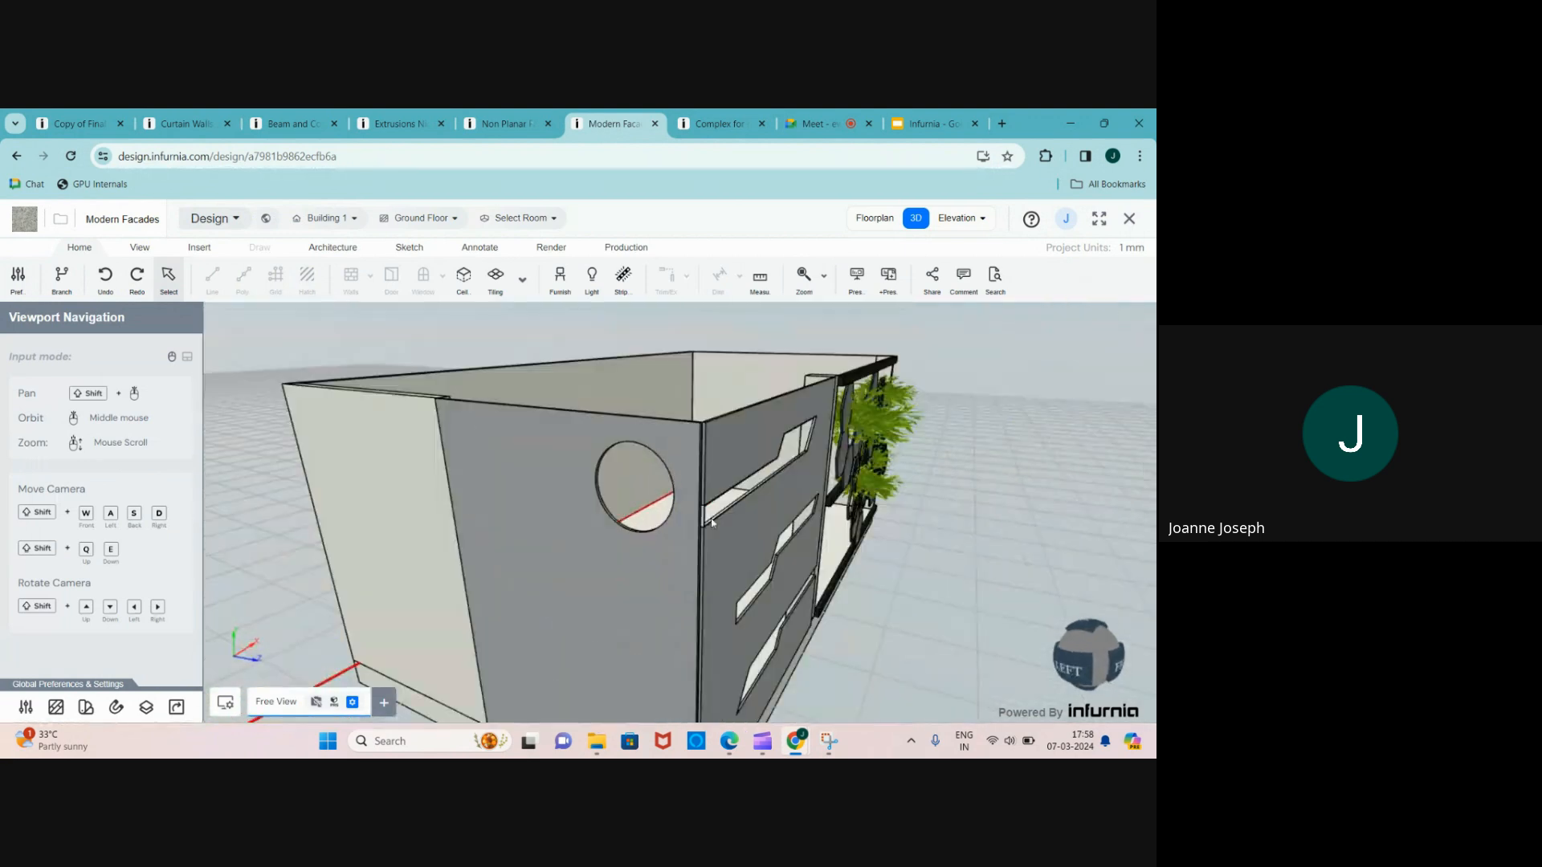
click(665, 571)
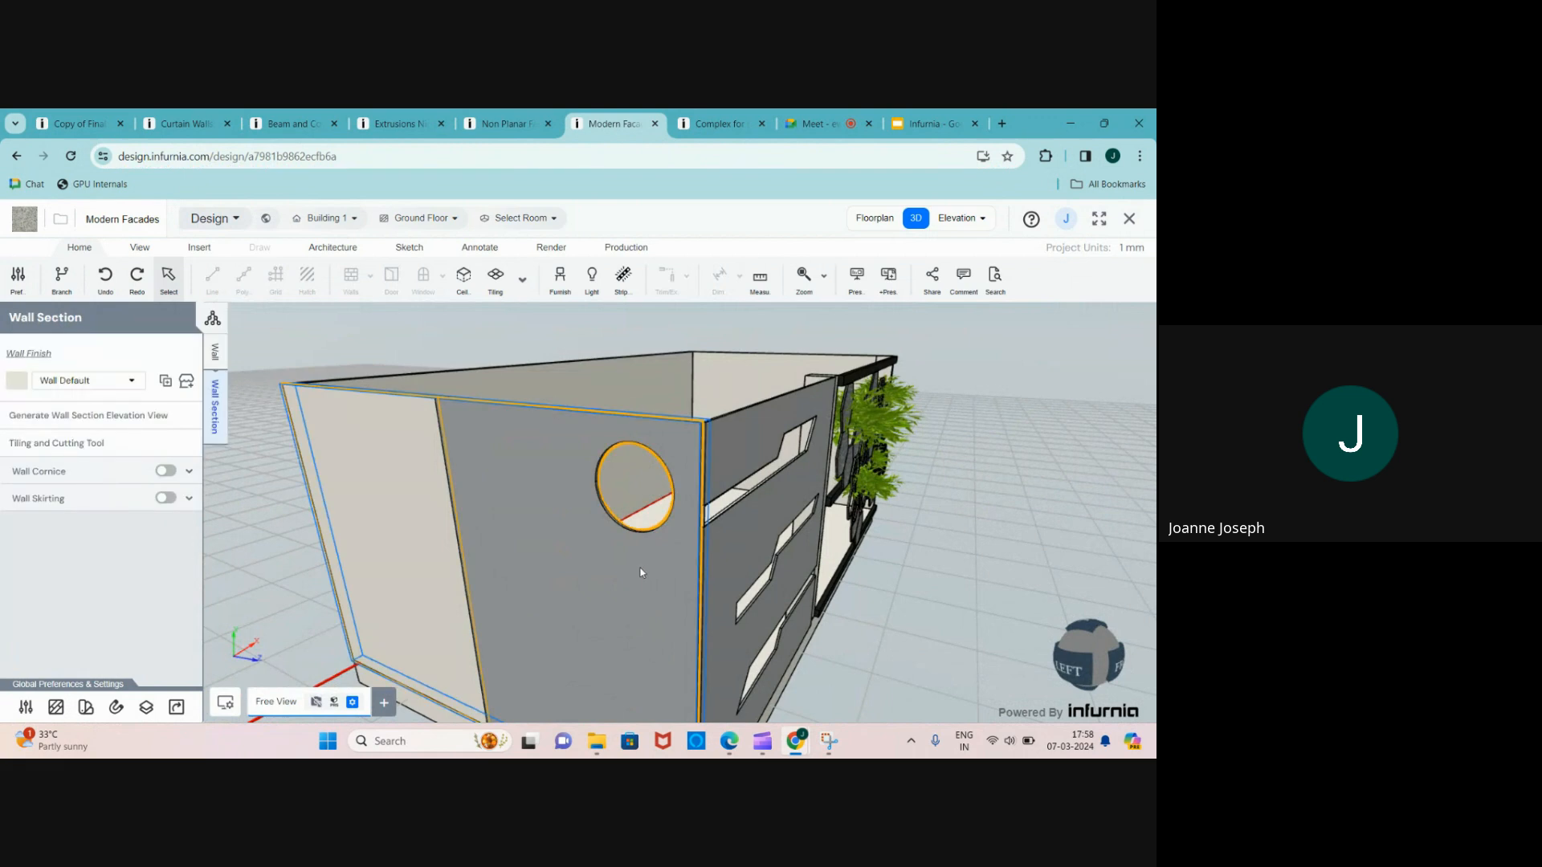
scroll(599, 493, down, 2)
scroll(600, 489, up, 2)
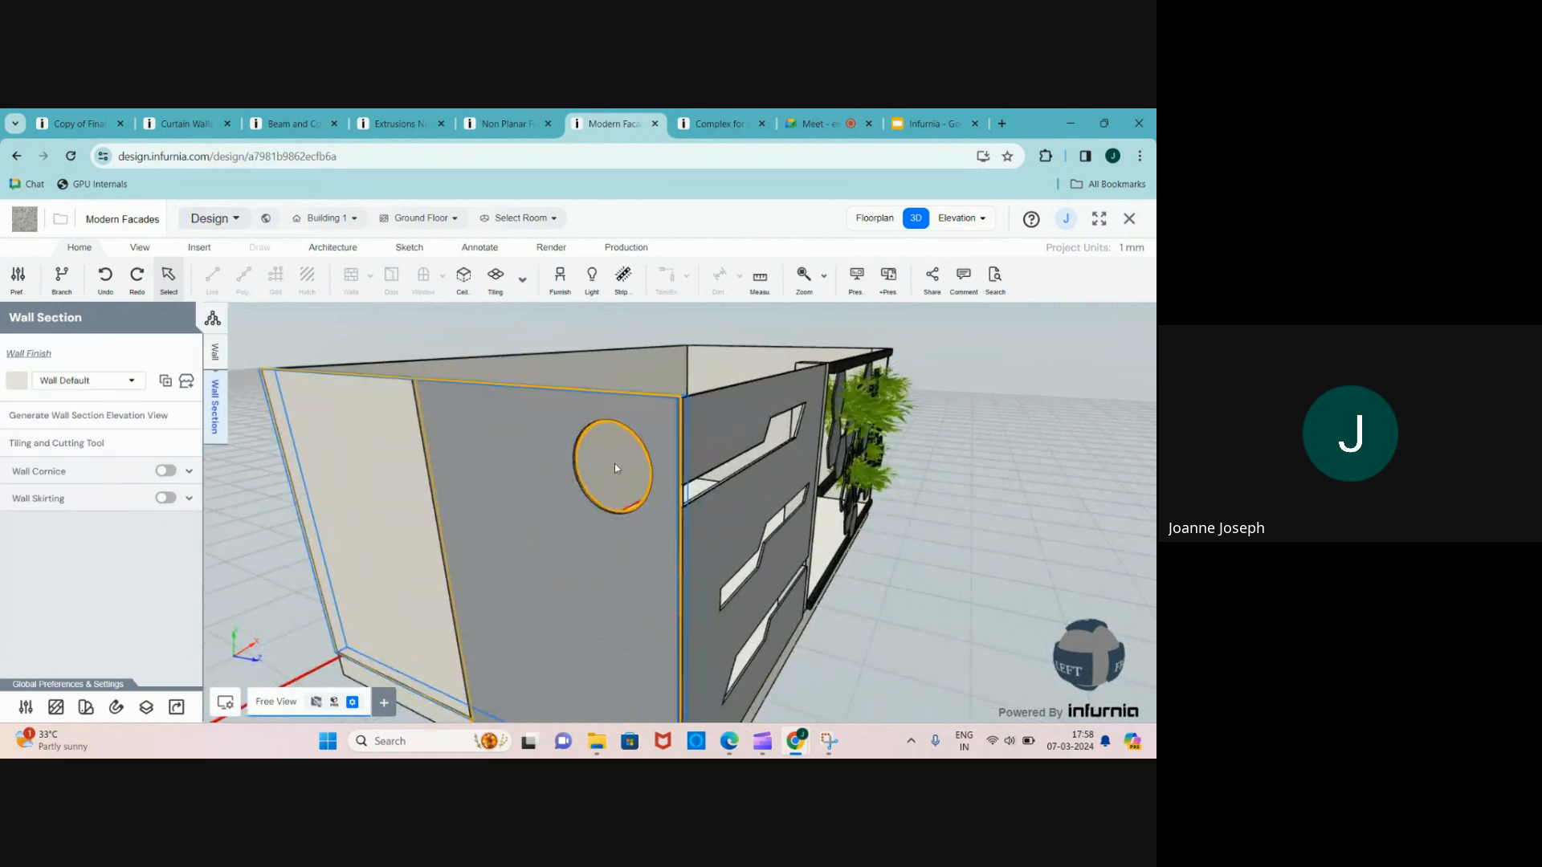
click(80, 445)
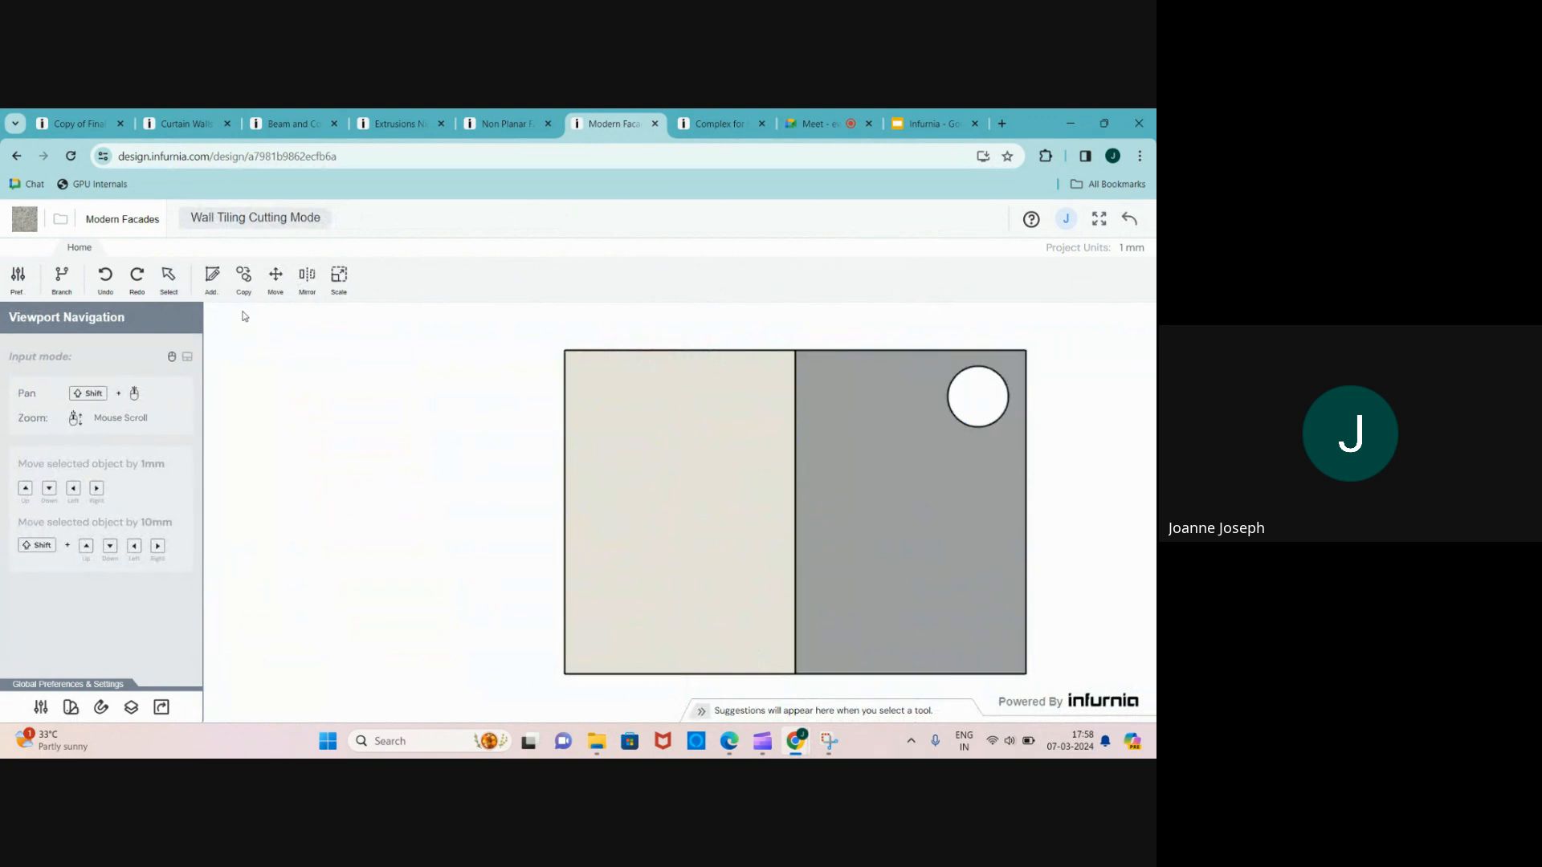
- Add a line-drawn bent strip below the circular hole, its lower diagonal edge about 610 mm long, running past the wall's outer edge
click(212, 275)
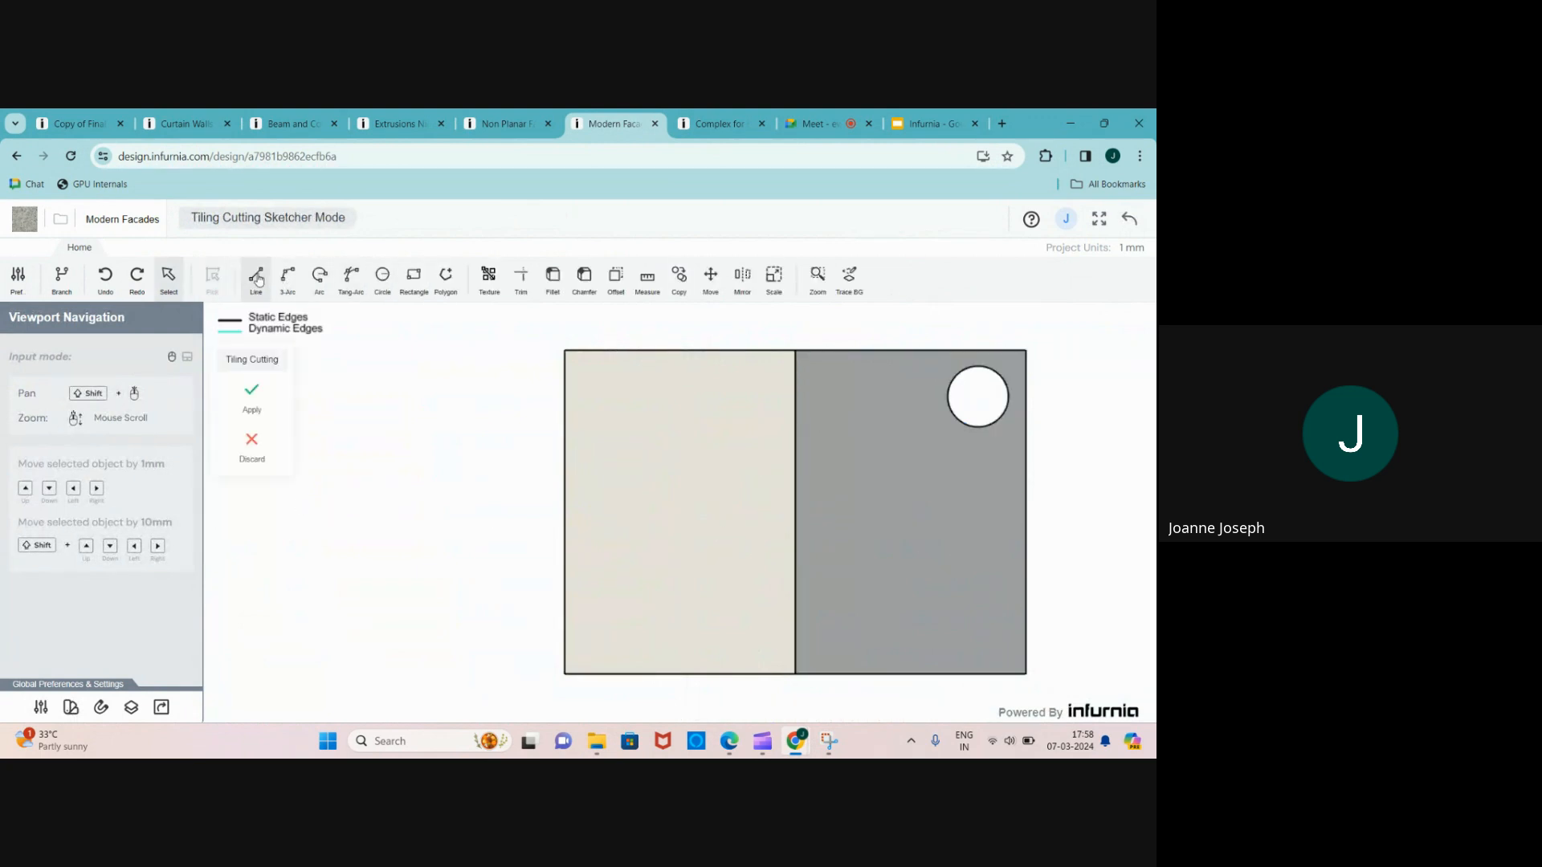
click(256, 278)
scroll(843, 523, down, 2)
scroll(830, 450, up, 3)
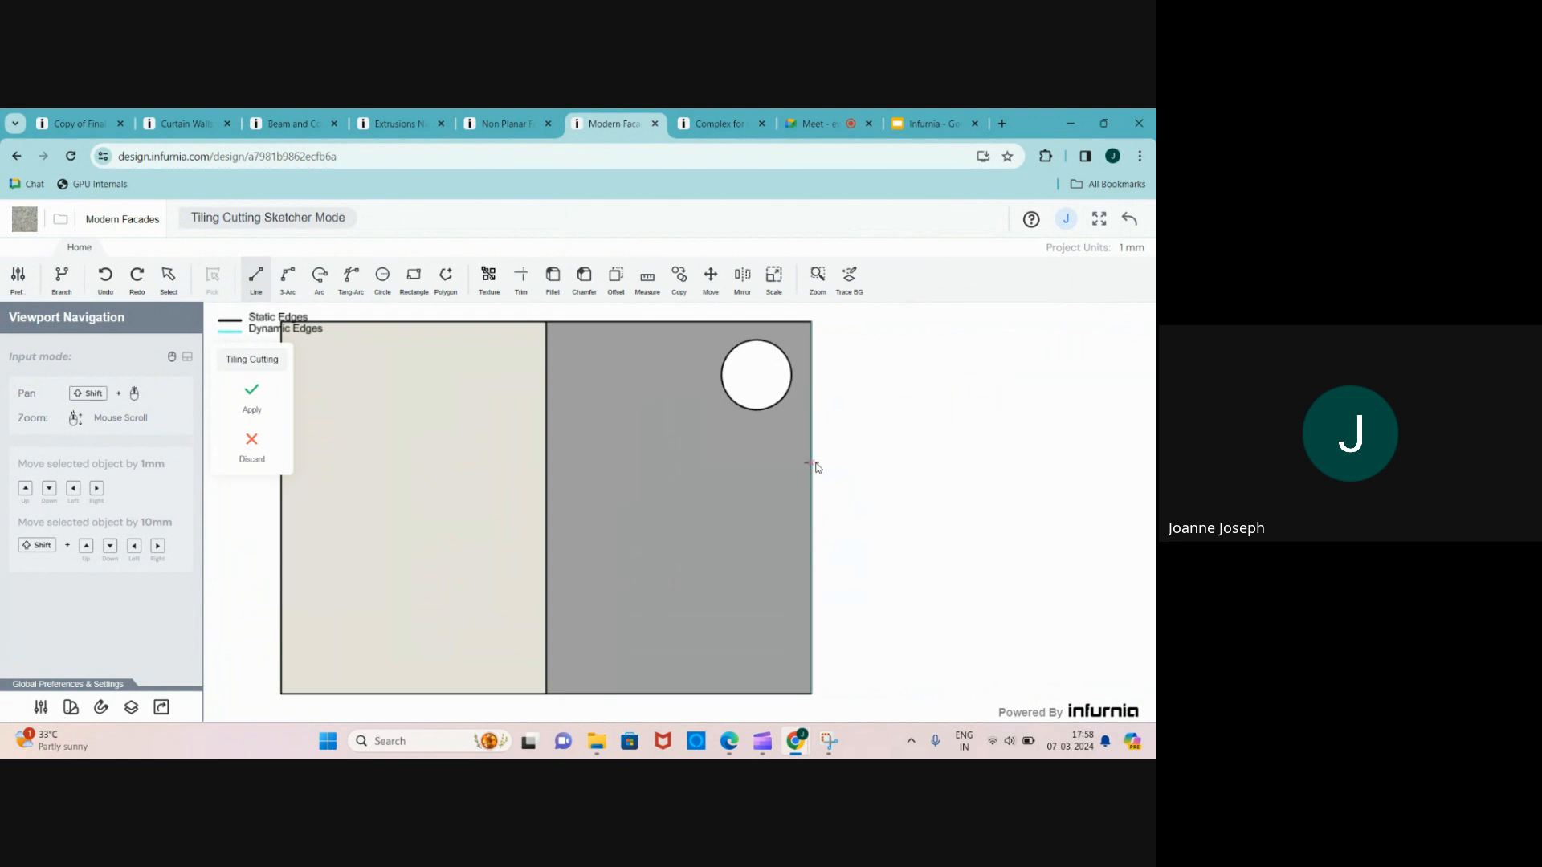
click(823, 462)
click(702, 462)
scroll(679, 450, up, 1)
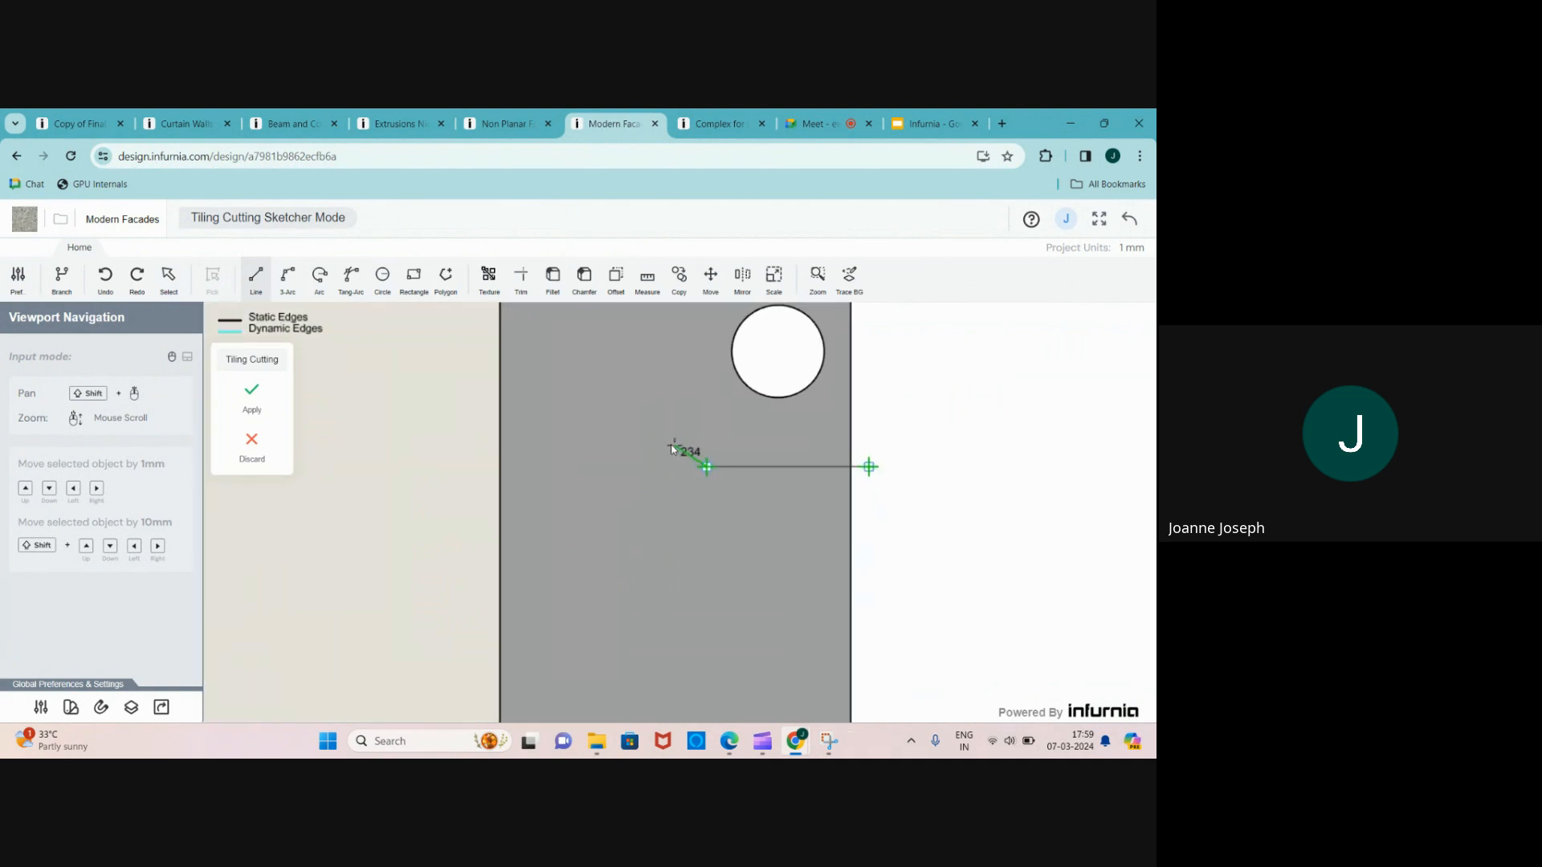
click(671, 439)
click(629, 439)
click(705, 504)
scroll(706, 504, up, 2)
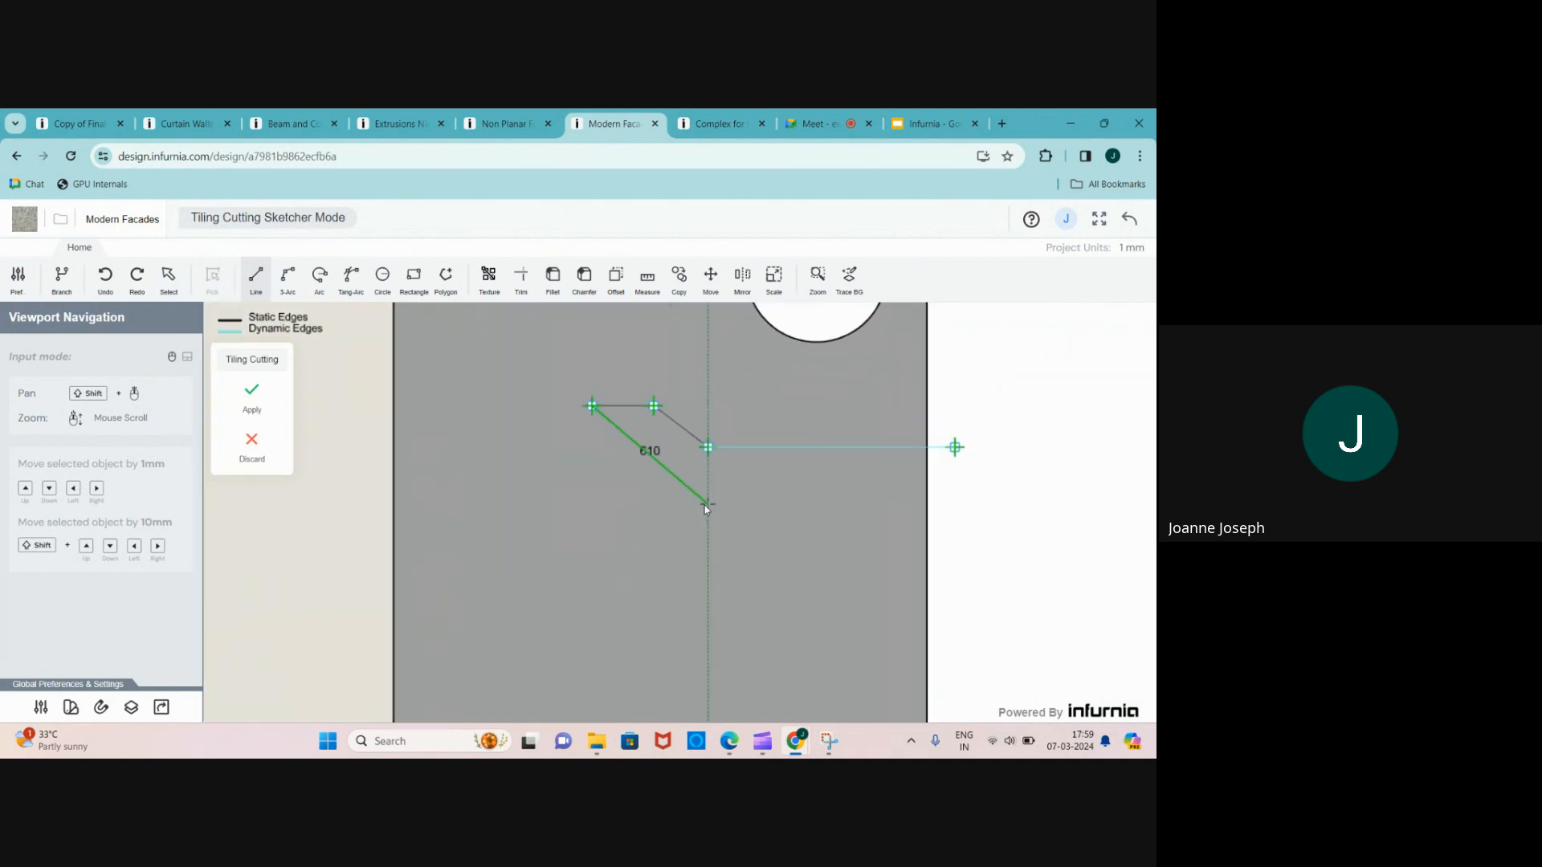
click(956, 506)
click(958, 448)
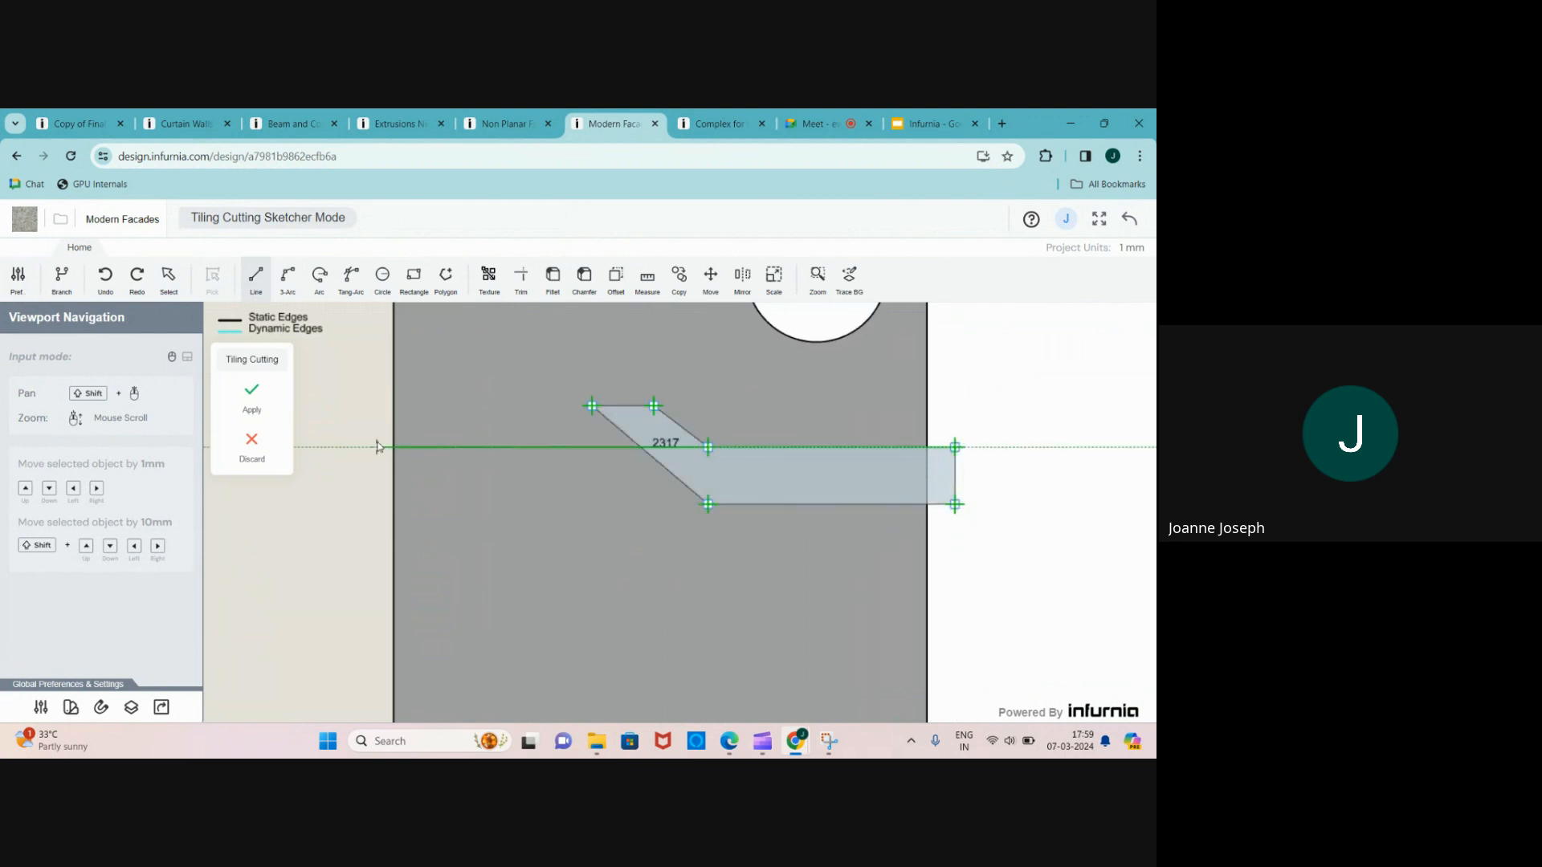
click(252, 392)
- Set the bent strip's type to Cut with a depth of 100 mm
click(721, 500)
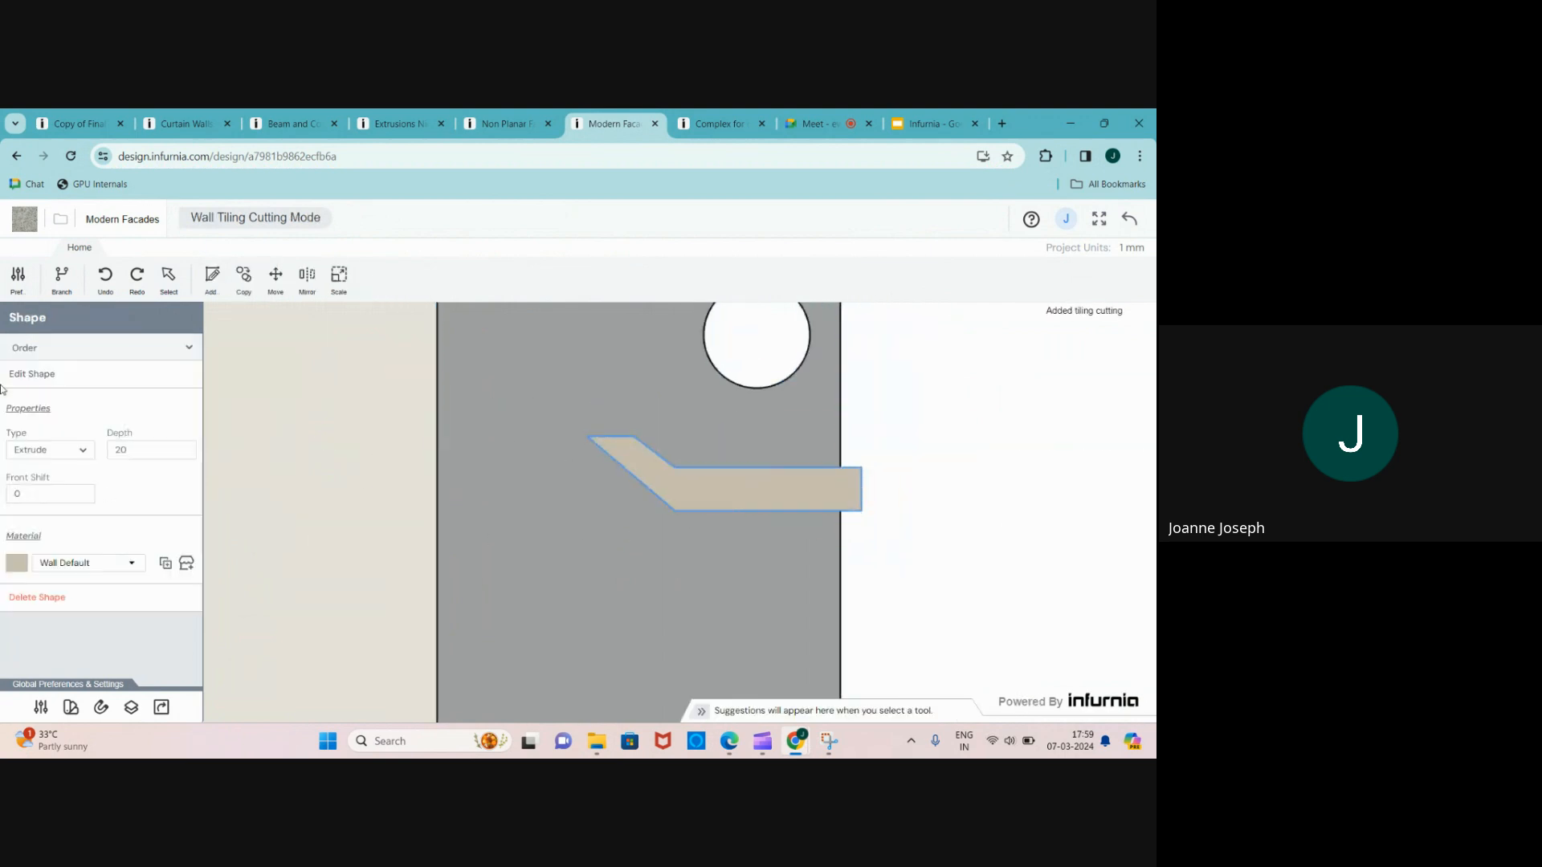
click(86, 456)
click(32, 472)
click(110, 451)
text(100)
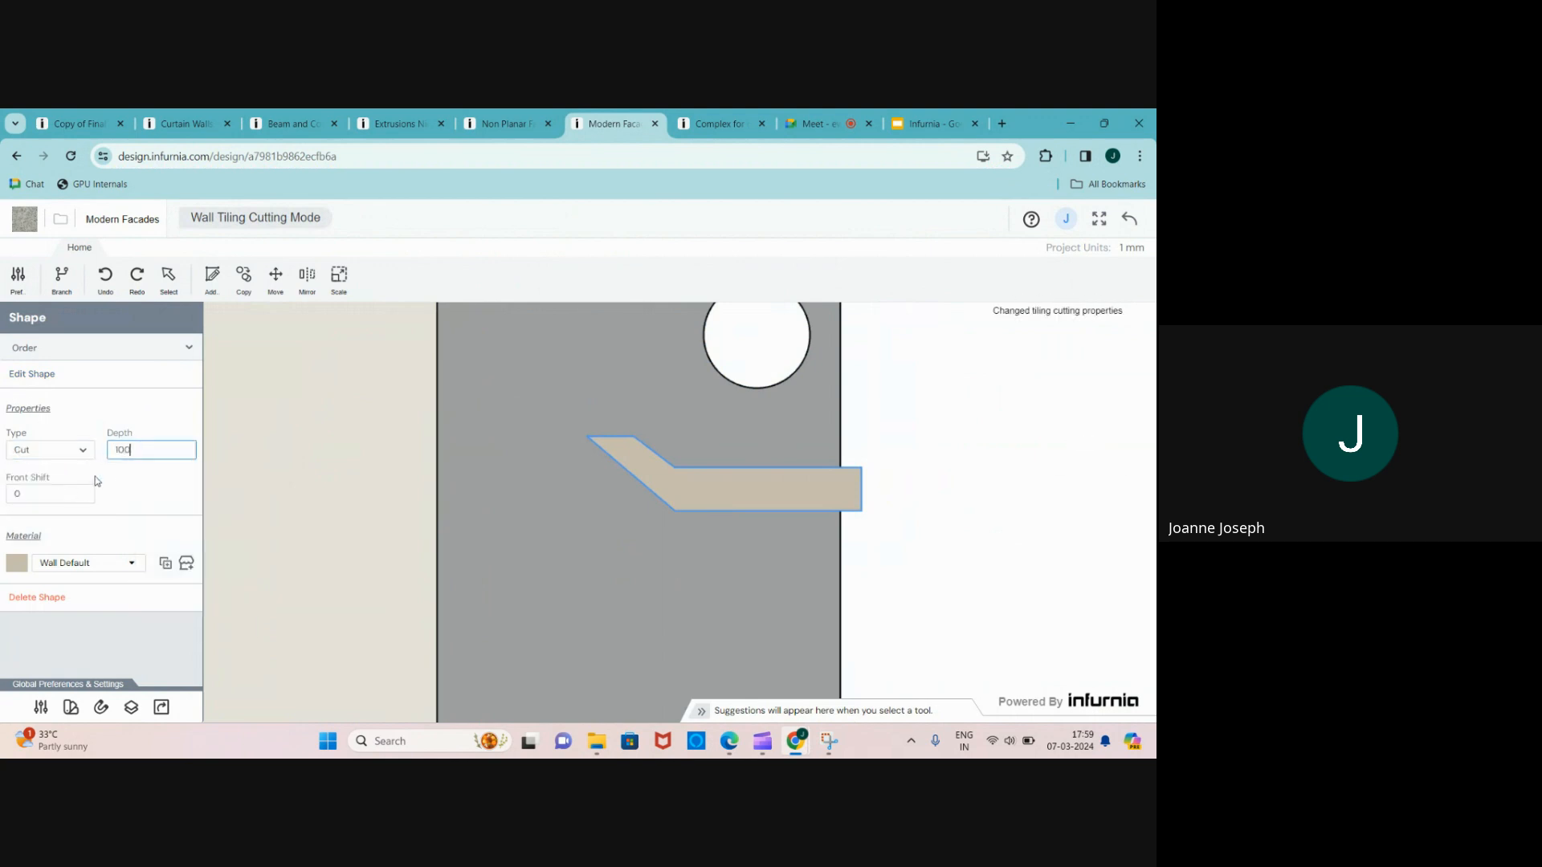
key(Return)
- Set the bent strip's front shift to 20 mm and return to the 3D model
click(31, 493)
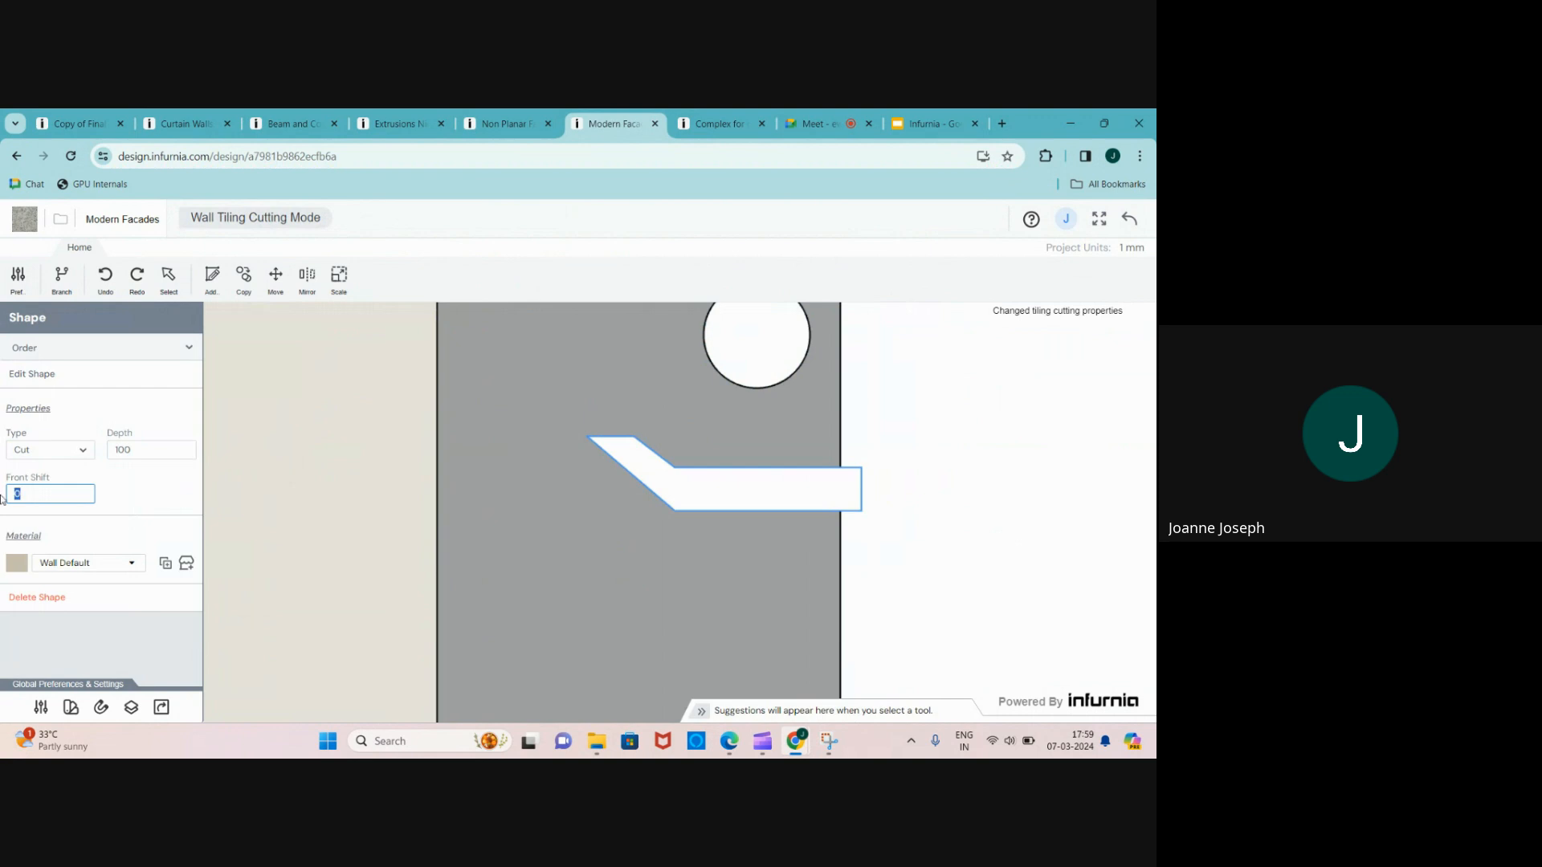
text(20)
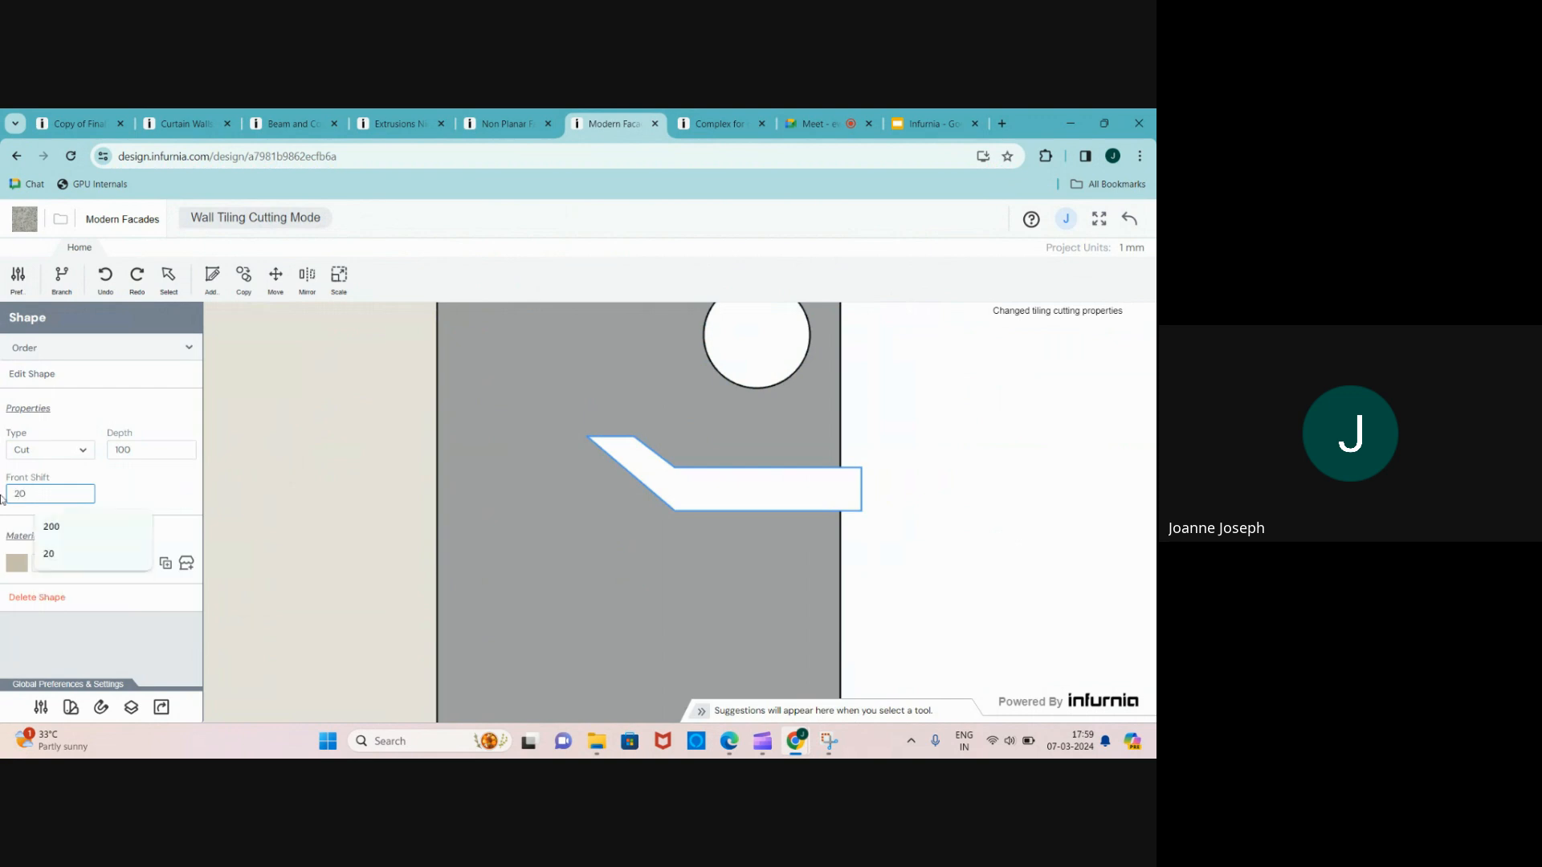
key(Return)
scroll(675, 560, down, 3)
click(895, 537)
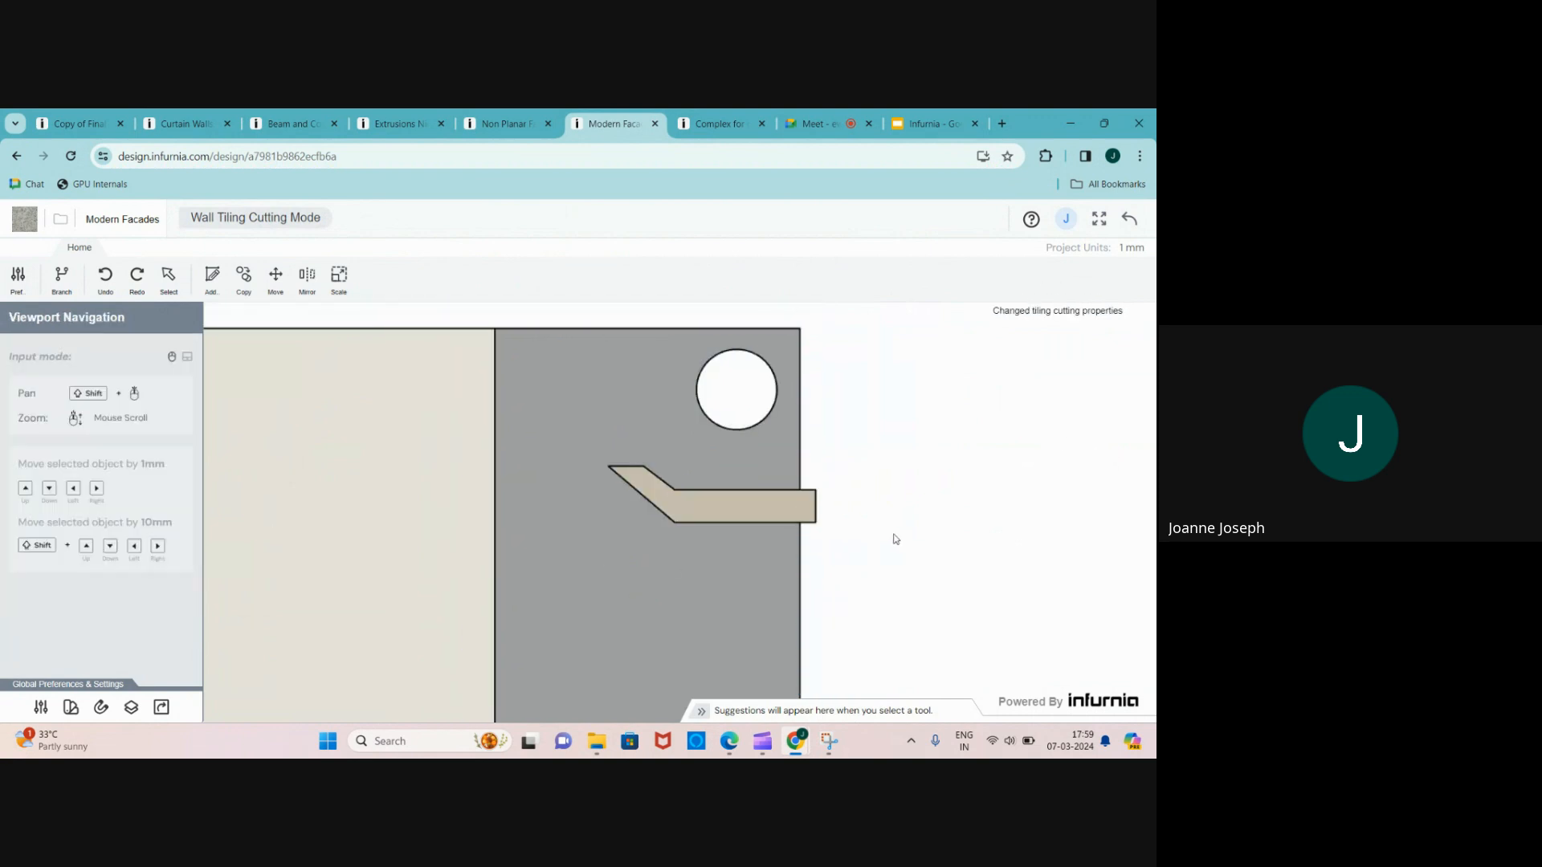
click(1129, 218)
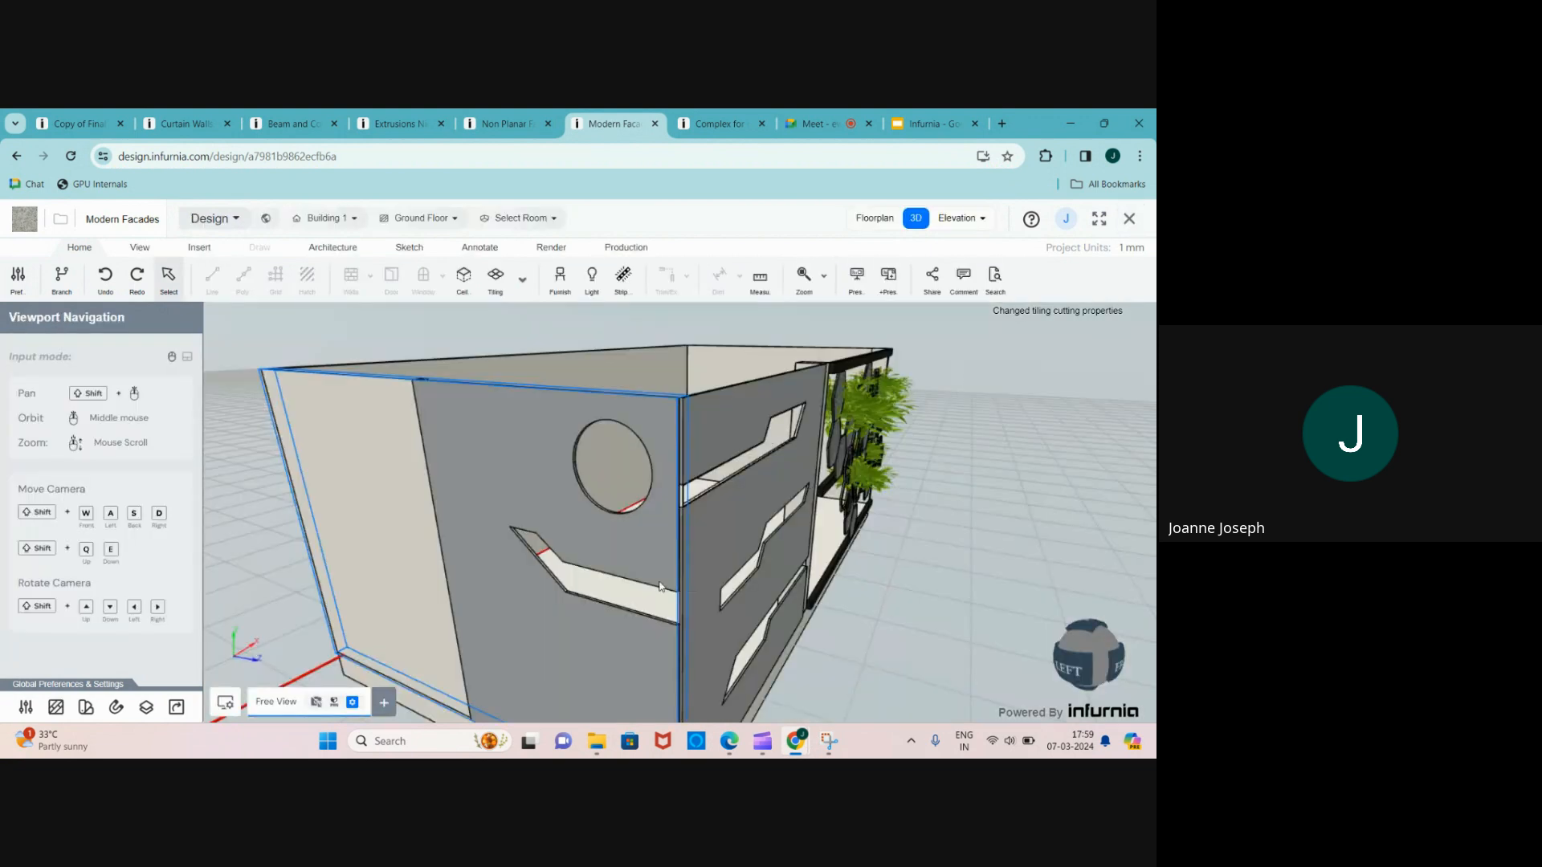
- Reopen the left end wall with the bent cut in the Tiling and Cutting Tool
scroll(660, 587, up, 3)
click(665, 513)
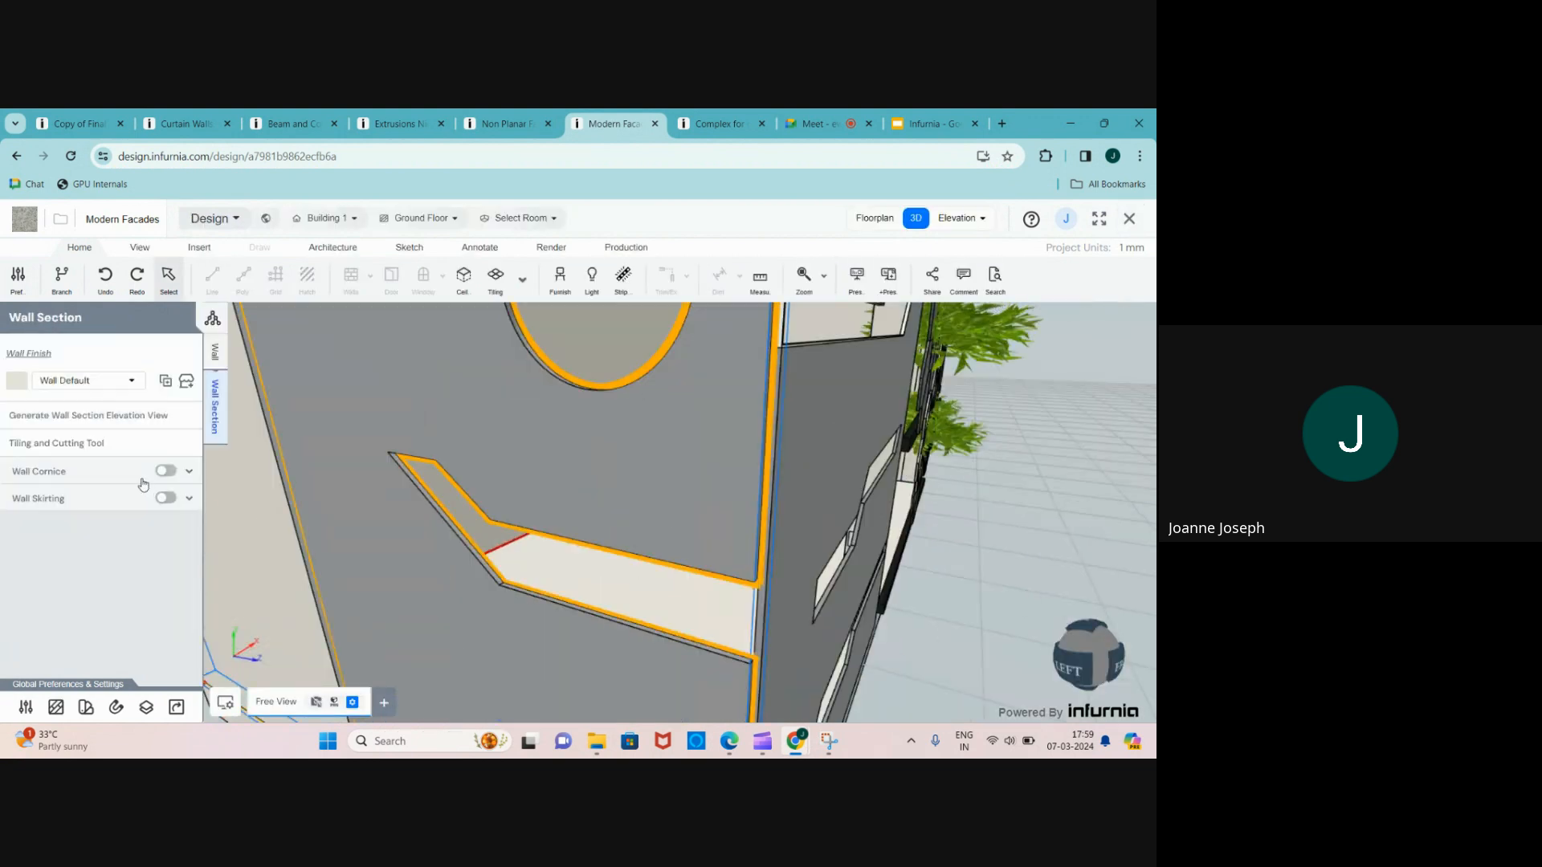
click(105, 447)
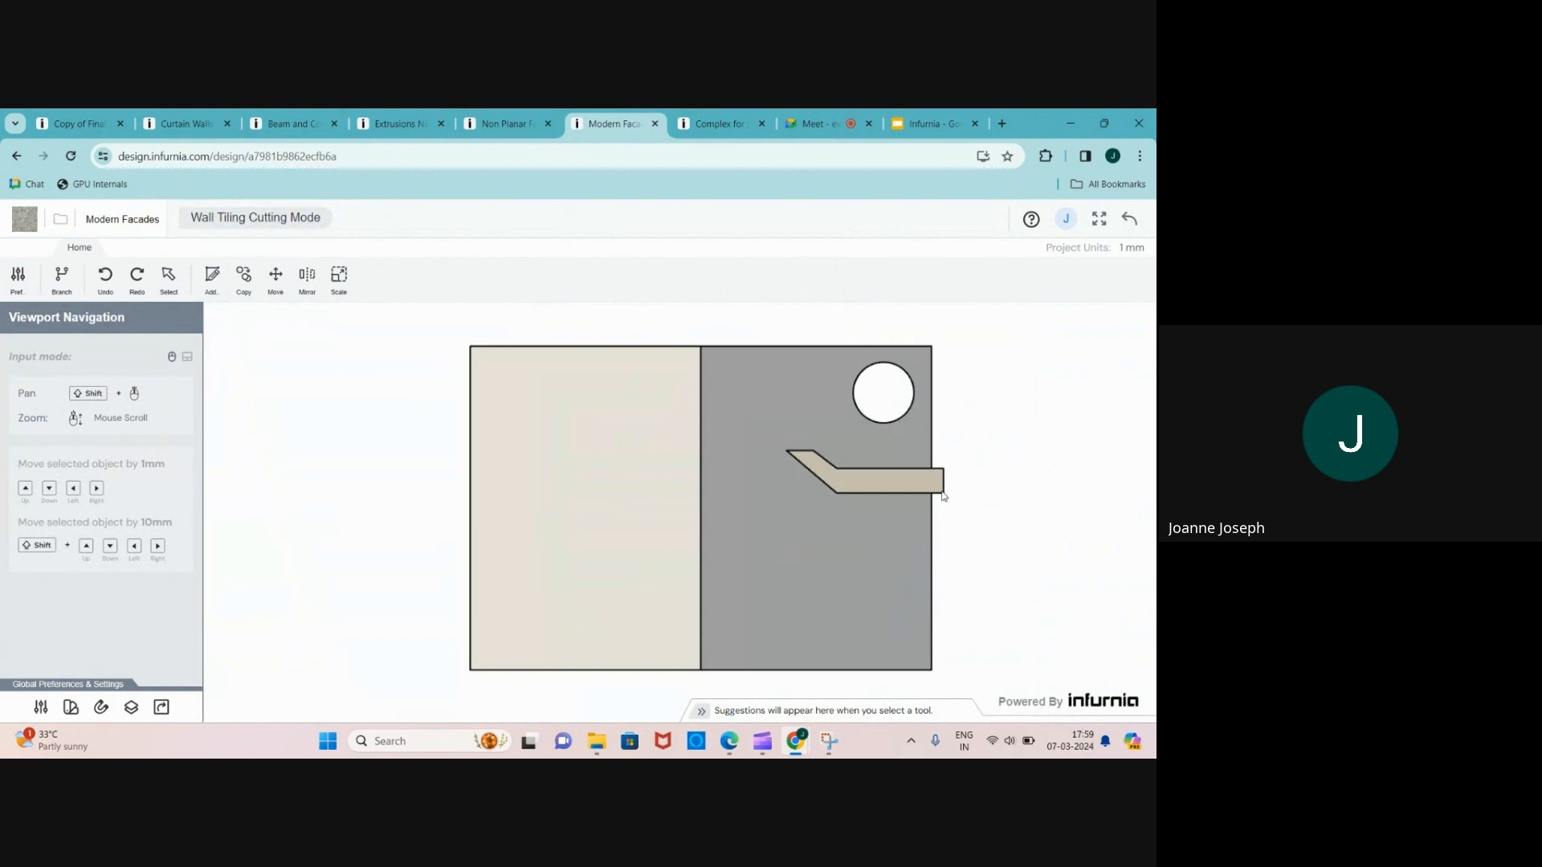
click(913, 485)
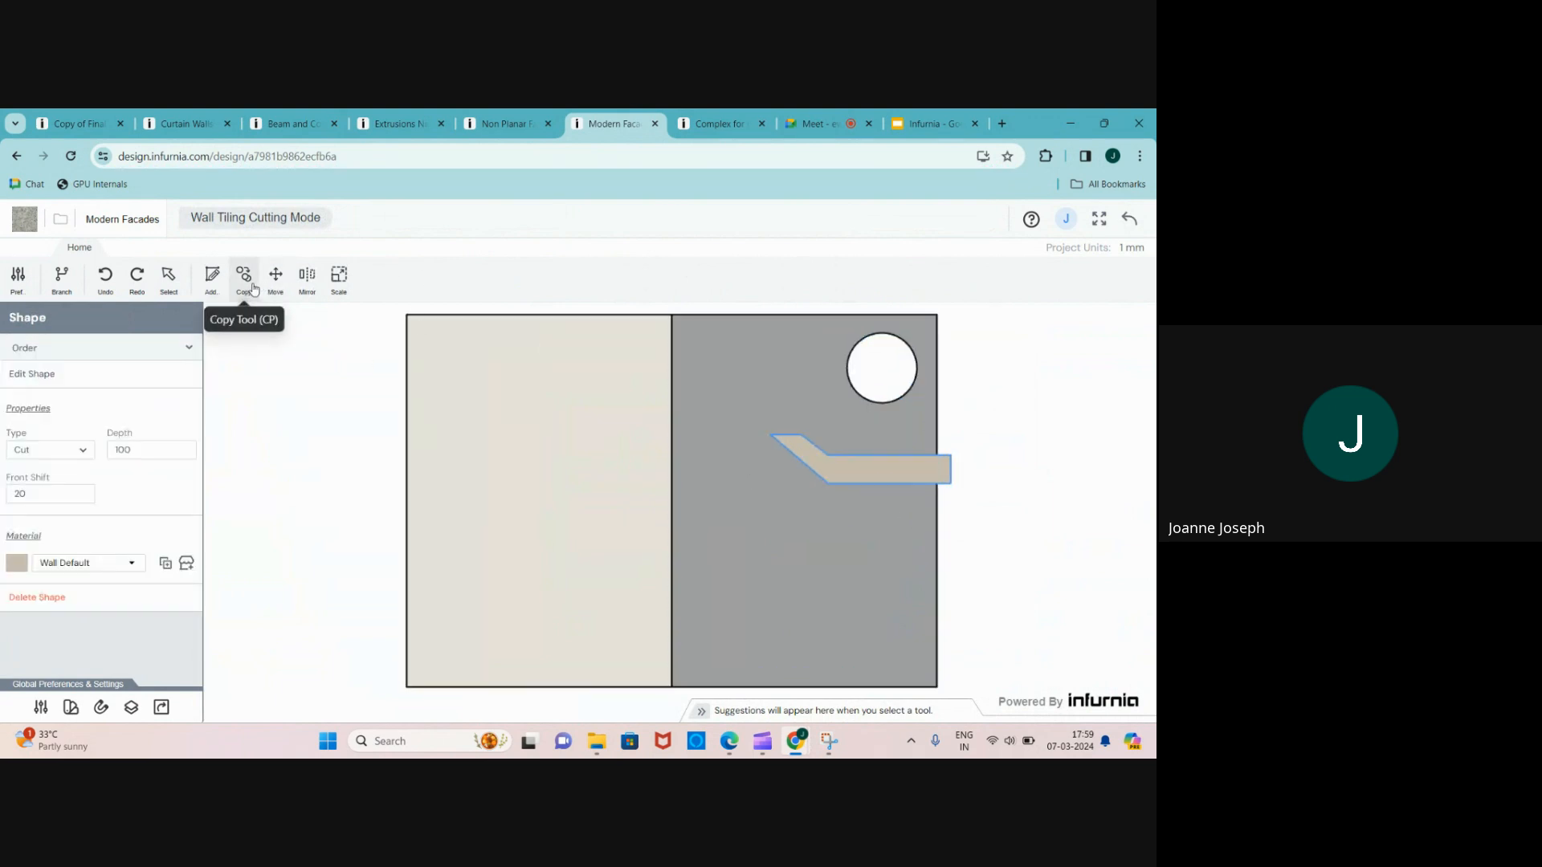
click(338, 289)
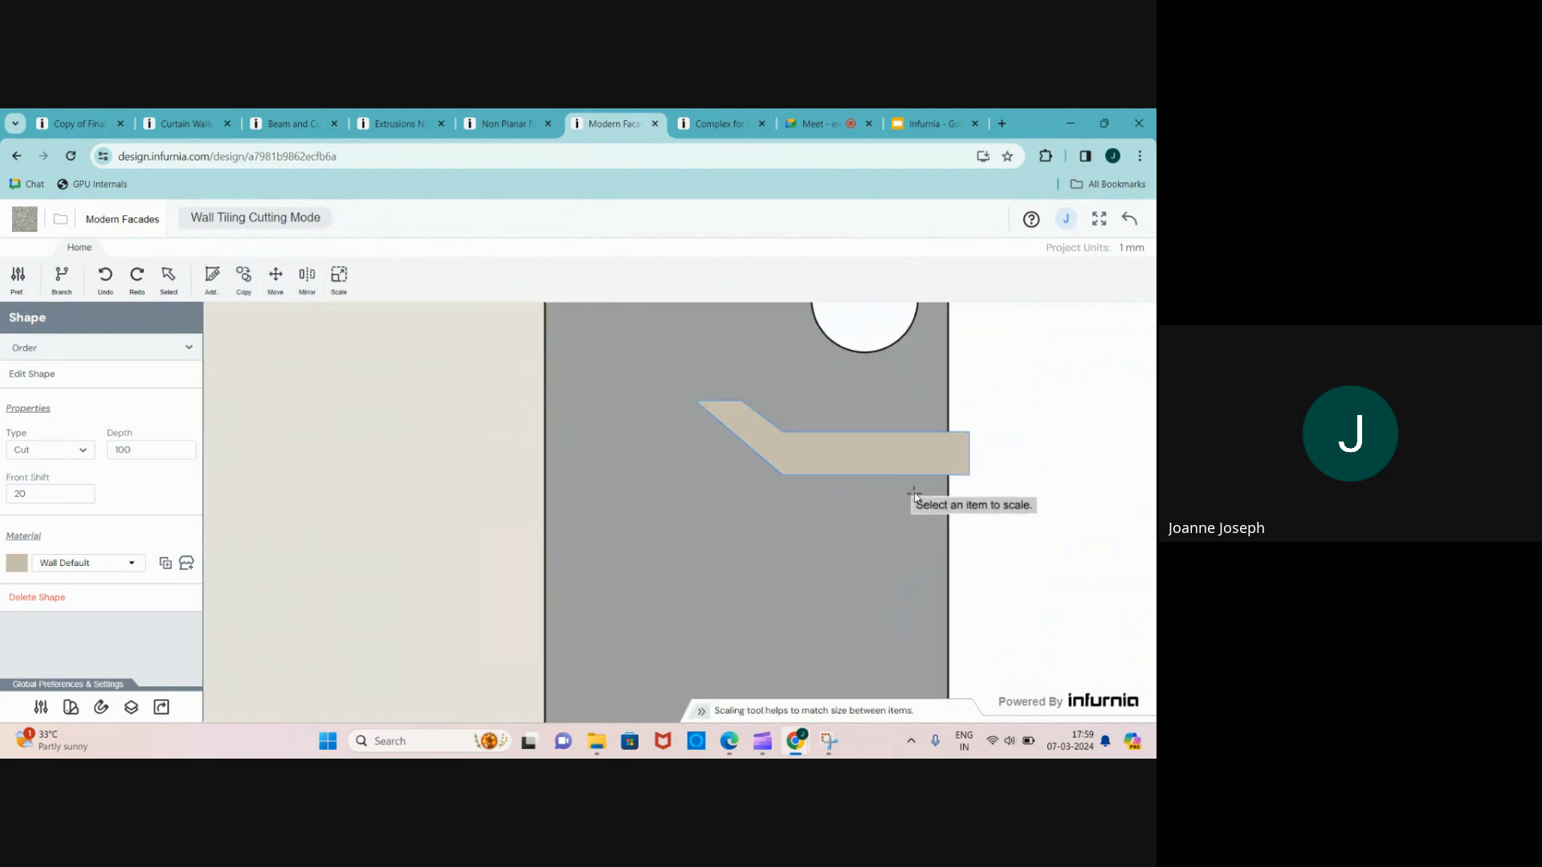
scroll(915, 502, up, 2)
click(969, 474)
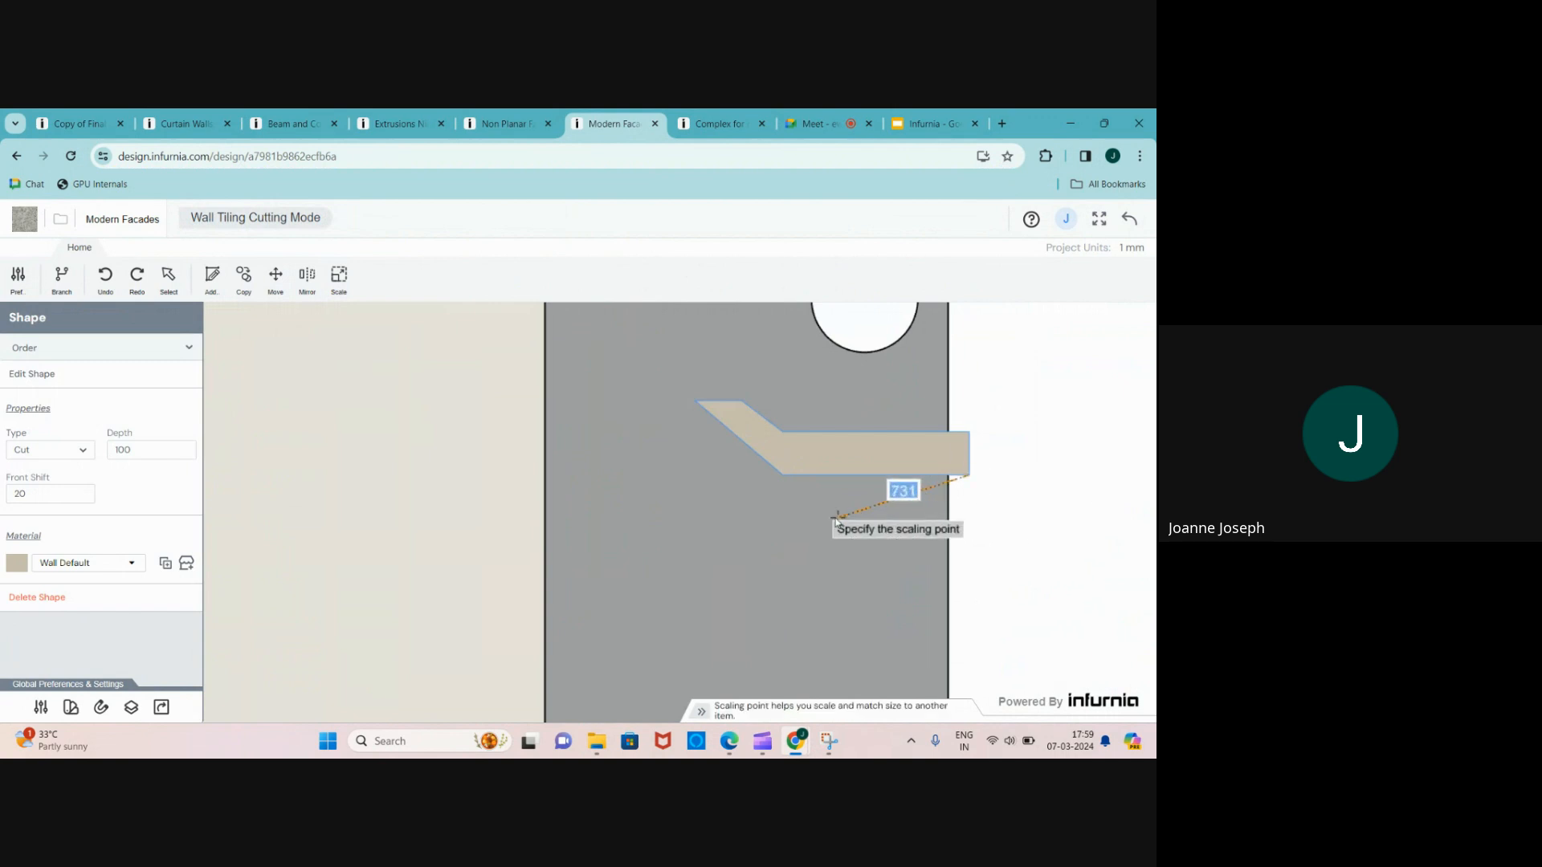
click(781, 472)
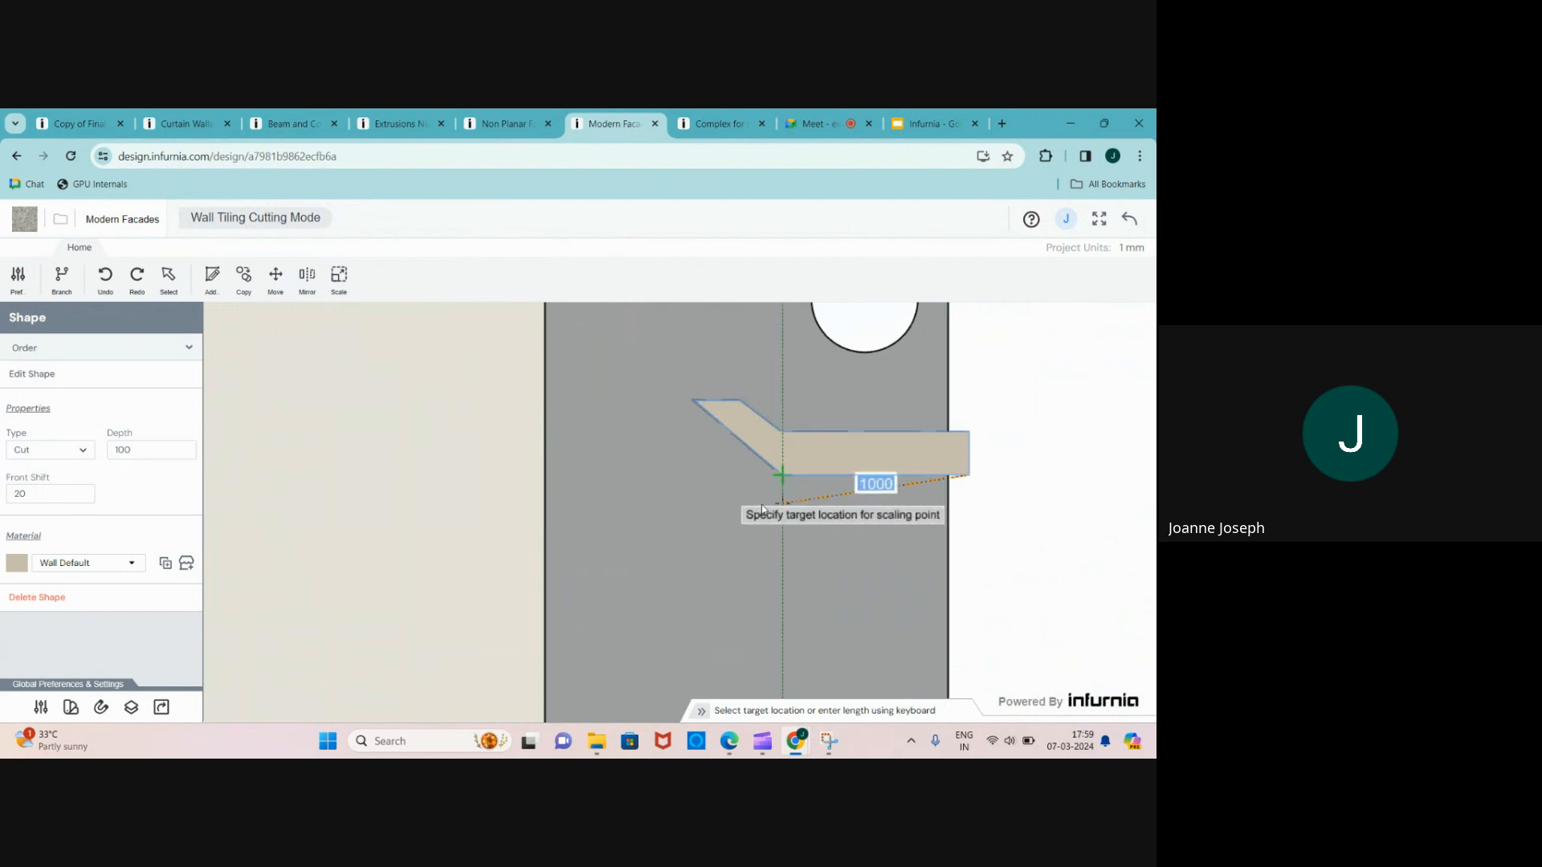
key(Escape)
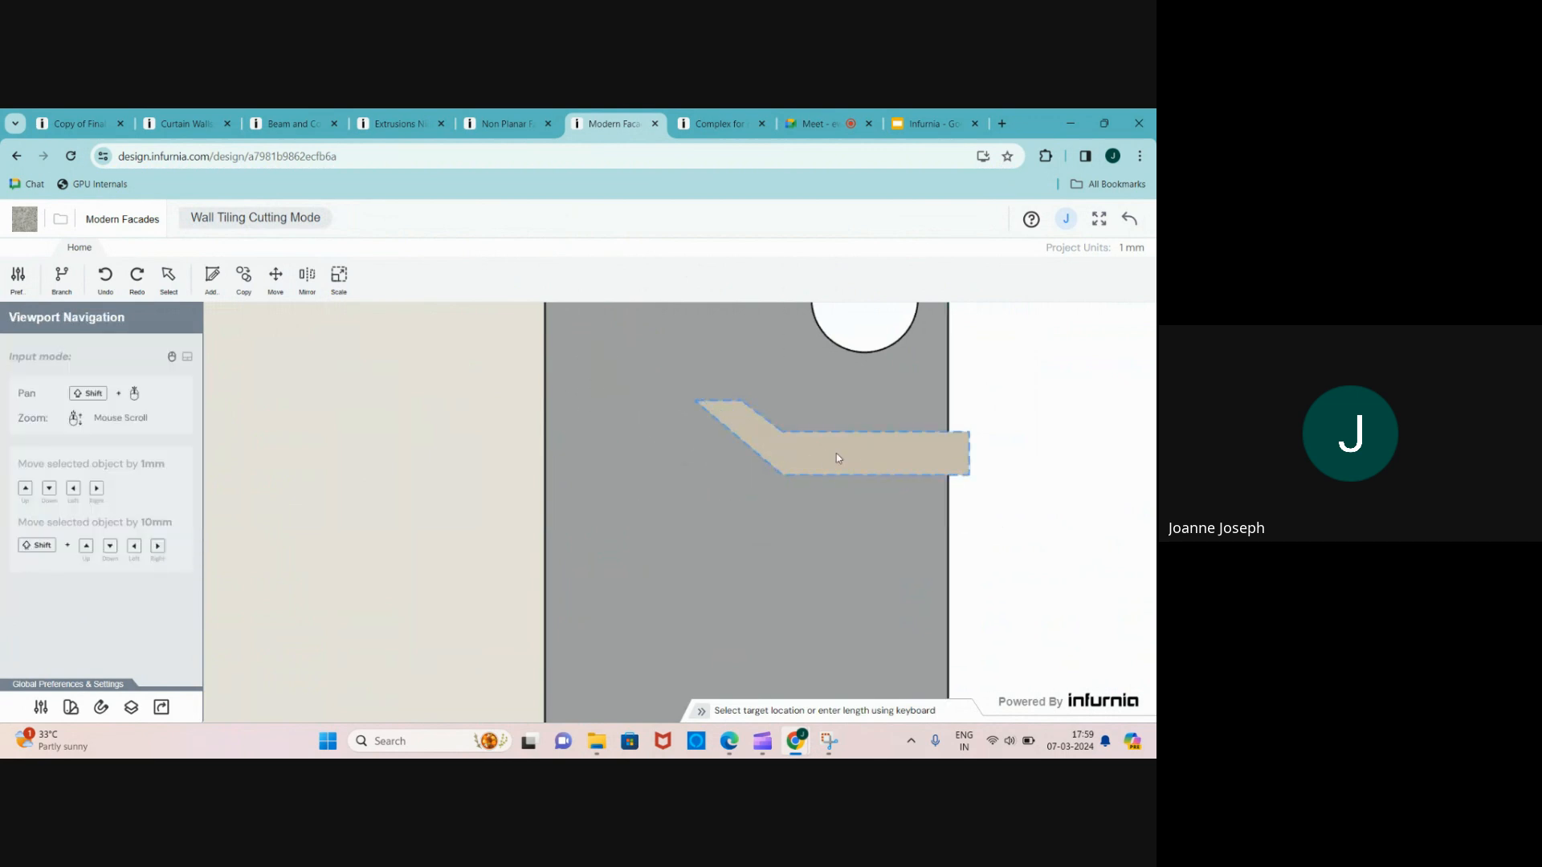
- Mirror the bent cut in Move mode about a horizontal axis drawn below it, placing it near the wall's lower edge
click(872, 454)
scroll(601, 434, down, 3)
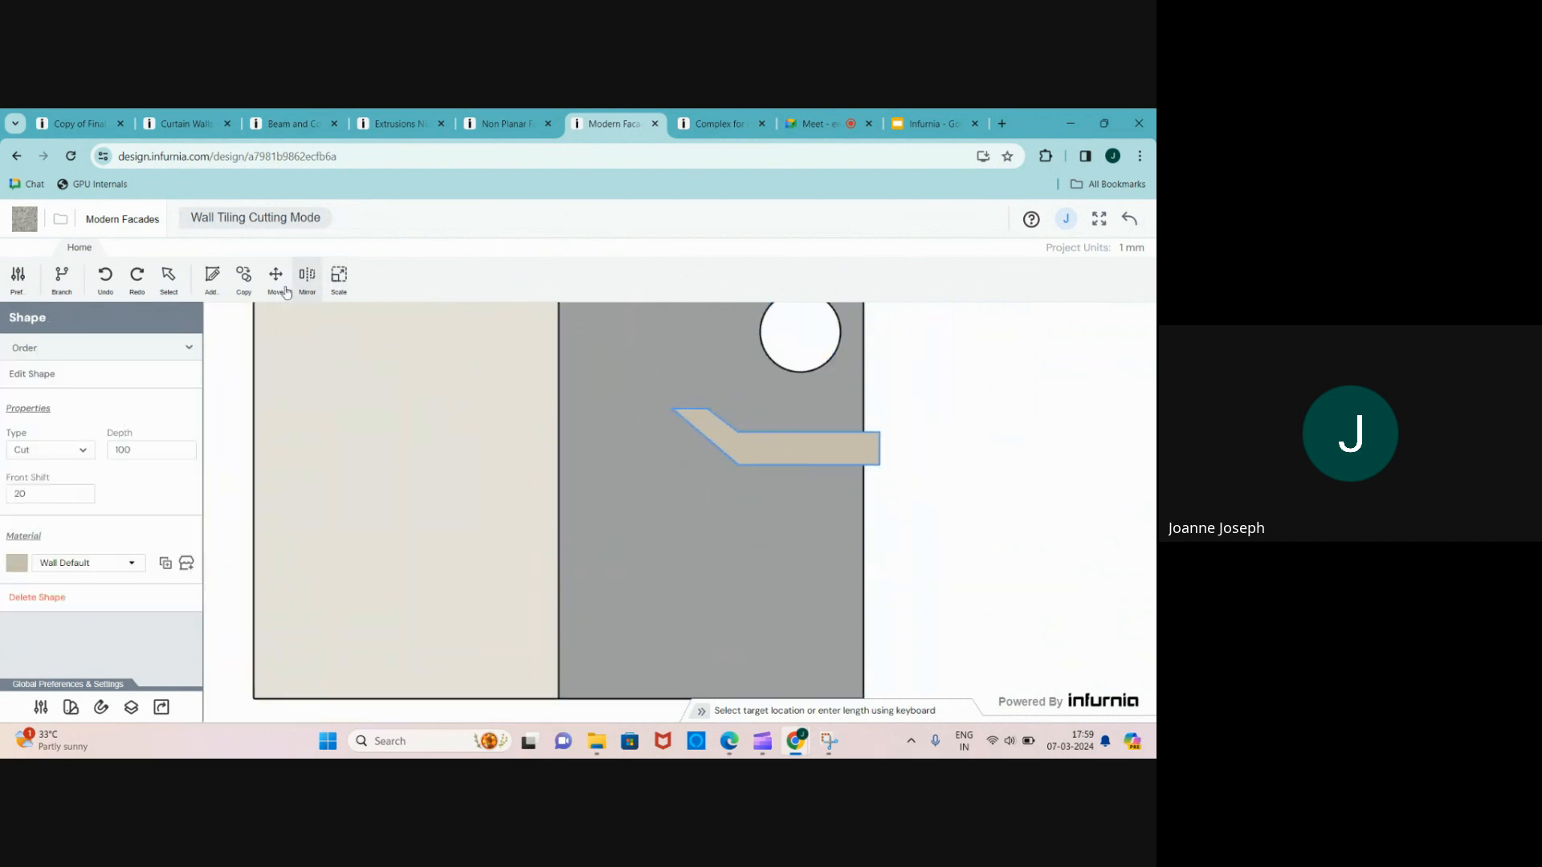
click(309, 279)
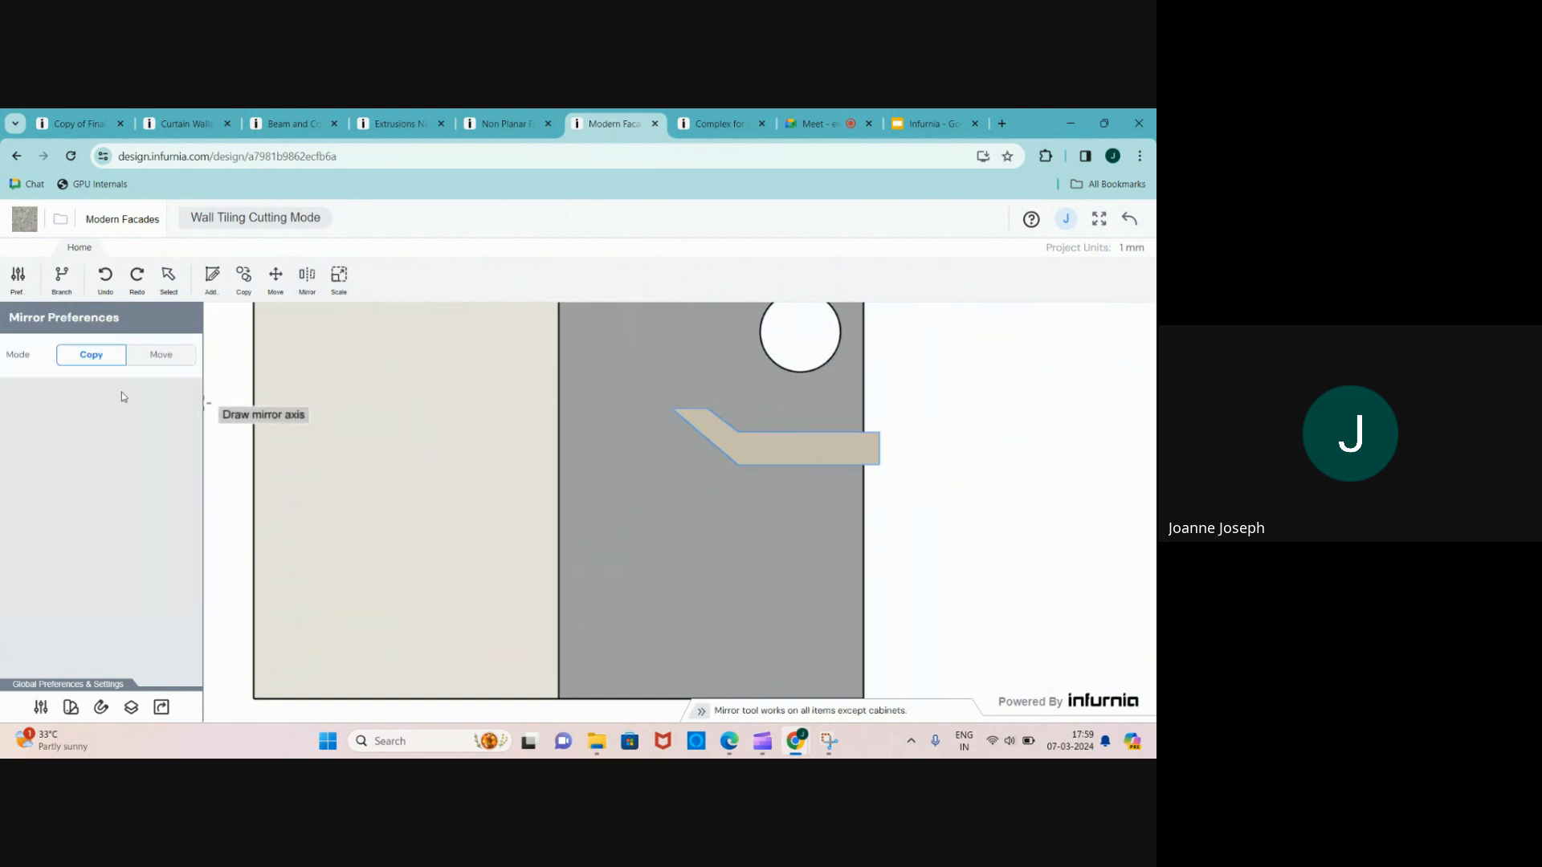
scroll(580, 536, down, 1)
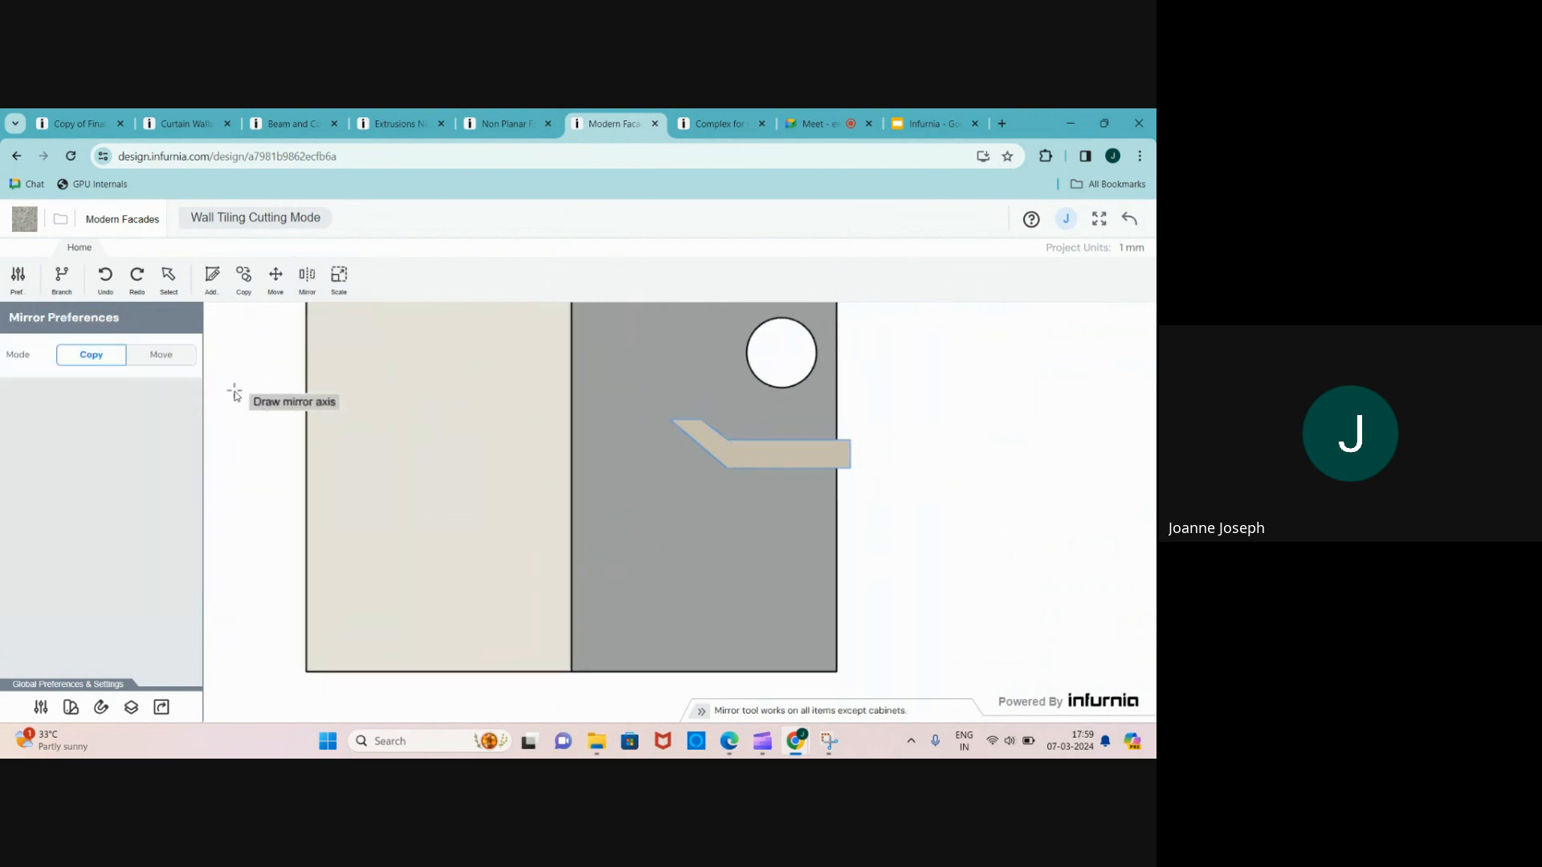
click(168, 361)
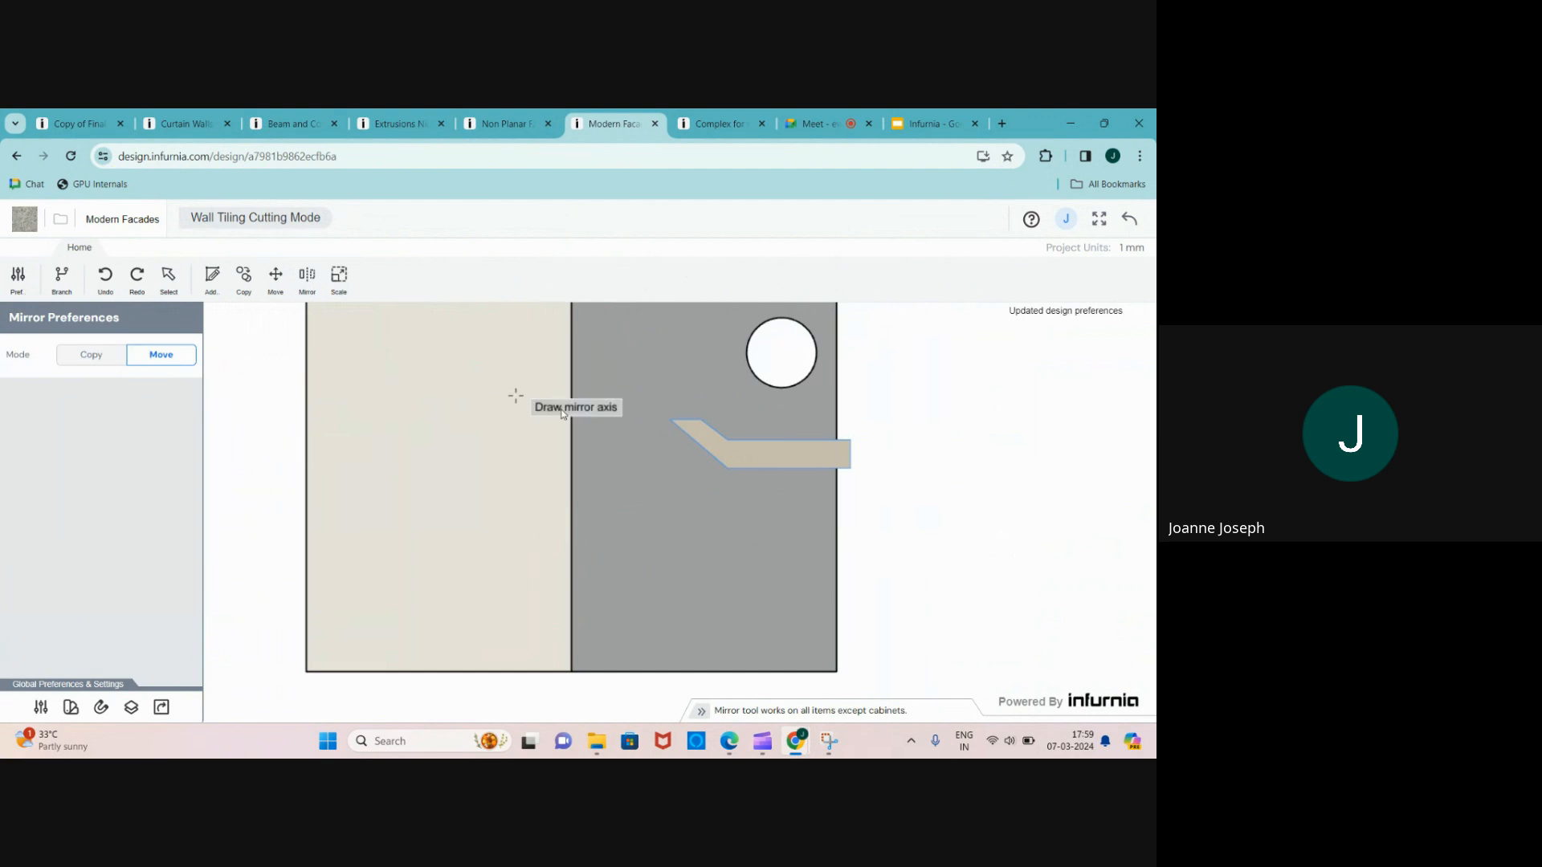
click(836, 523)
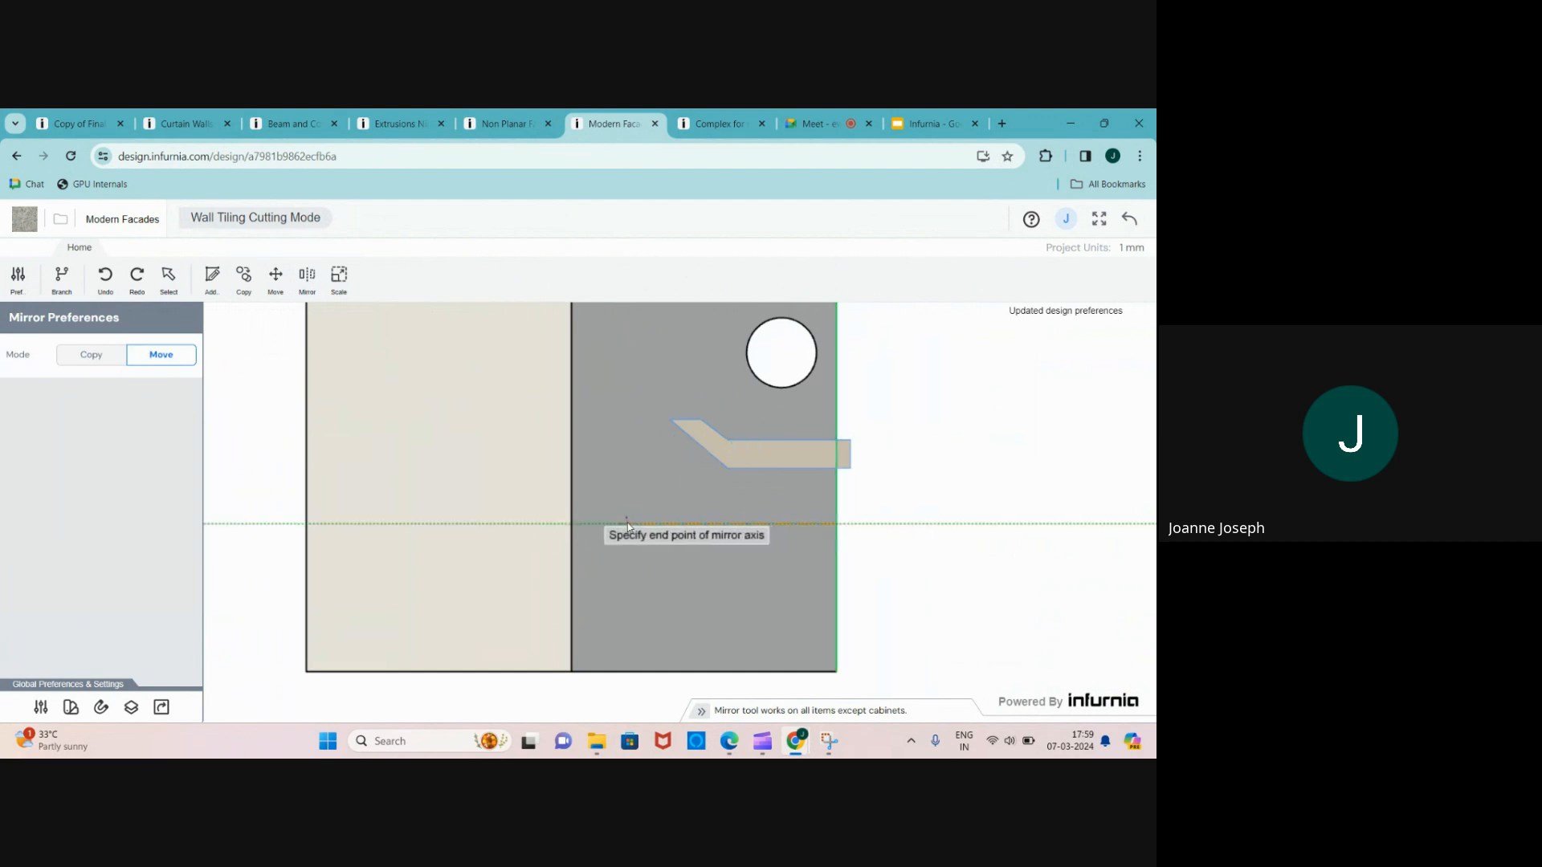
scroll(817, 538, up, 2)
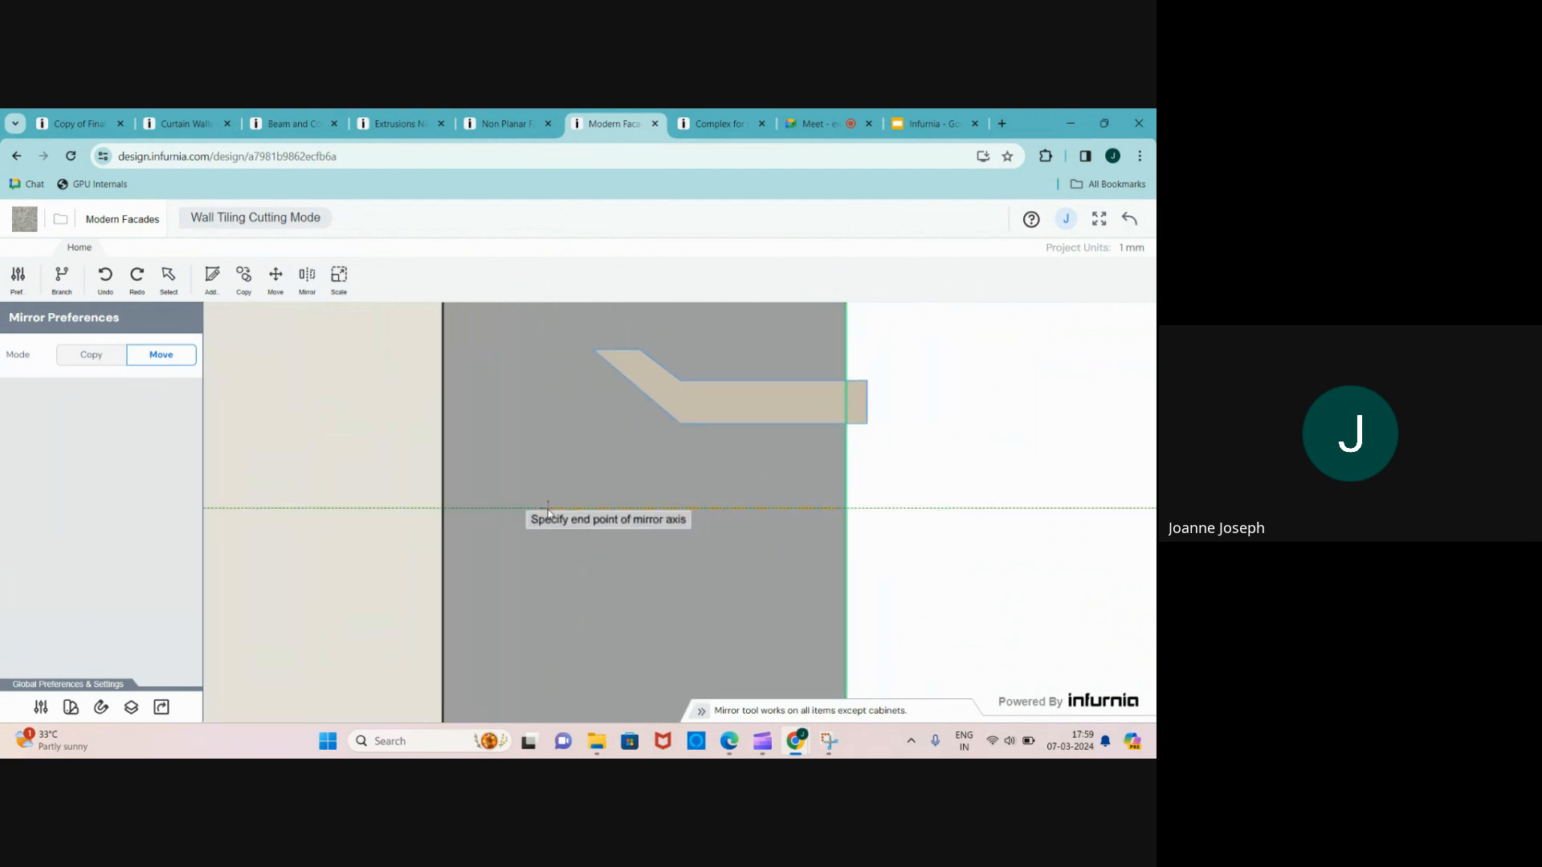
click(547, 510)
scroll(612, 476, down, 2)
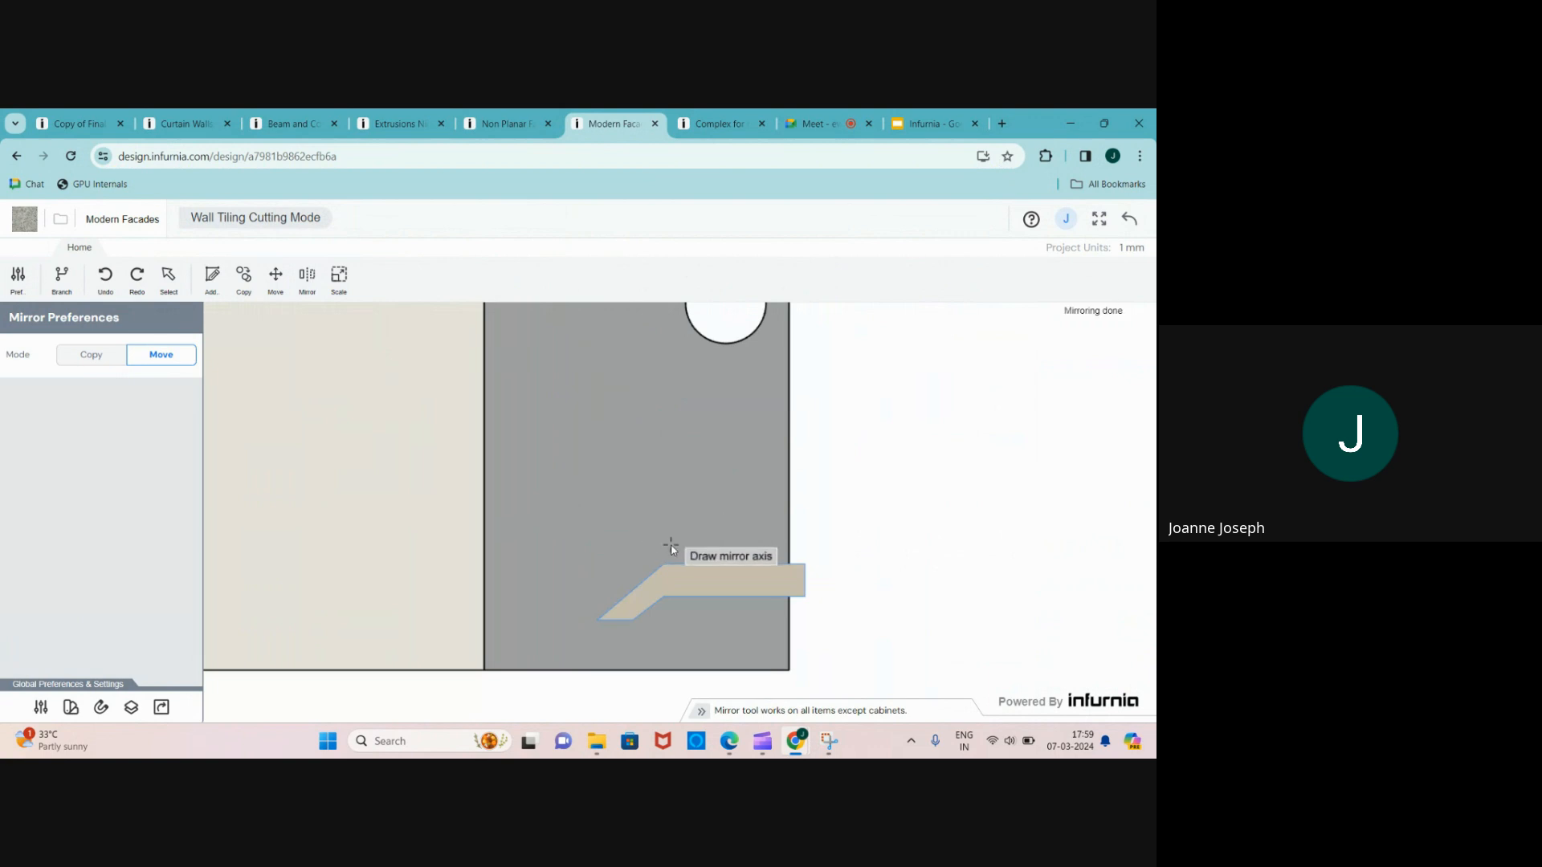
- Mirror a copy of the bent cut upward about a near-horizontal axis above it and return to the 3D model
click(91, 355)
click(702, 494)
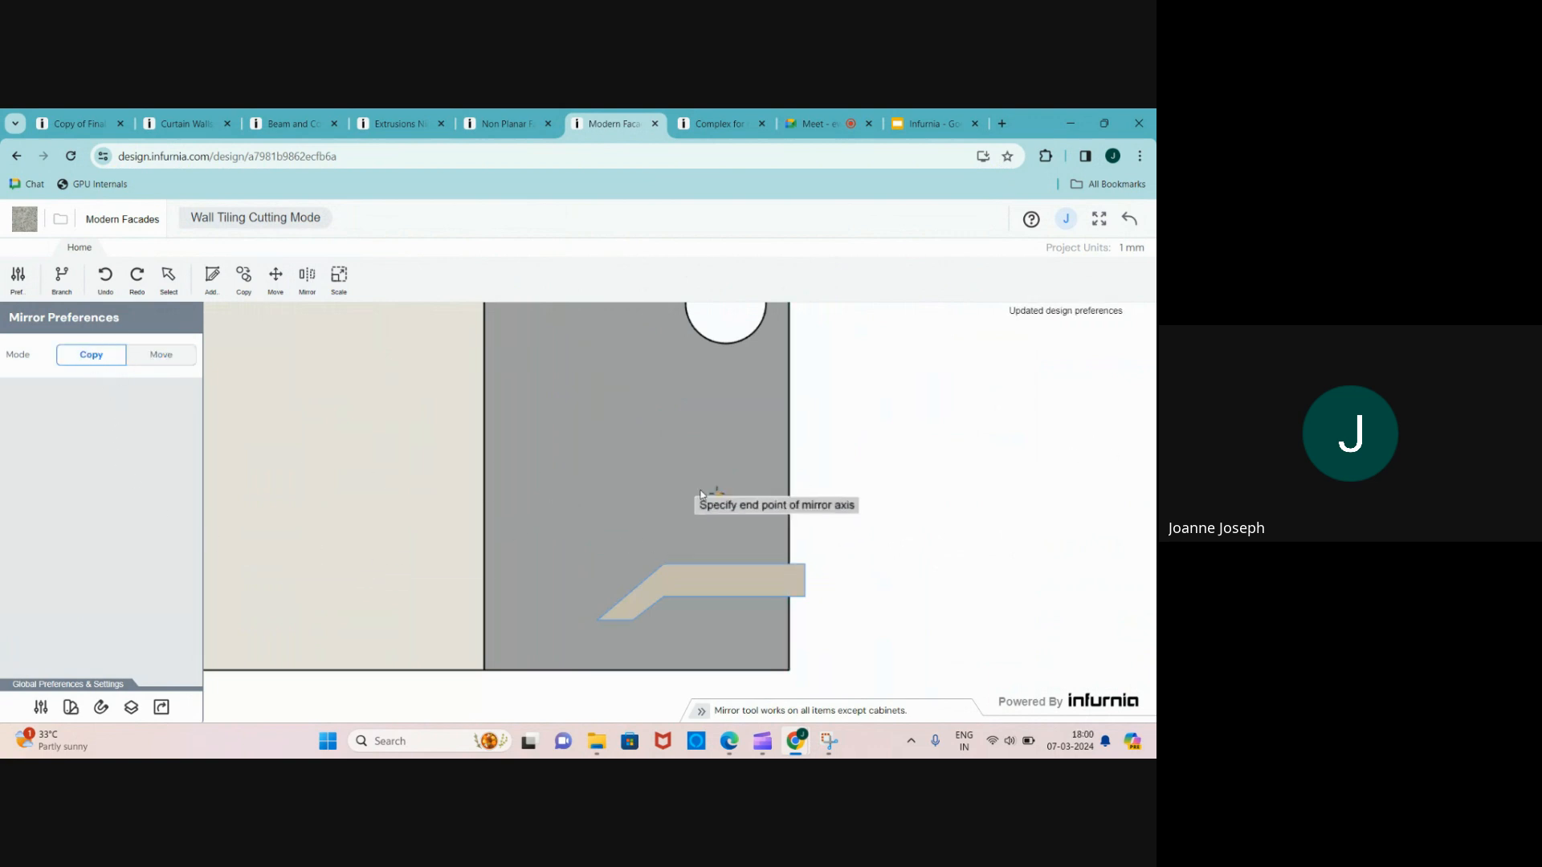
click(554, 519)
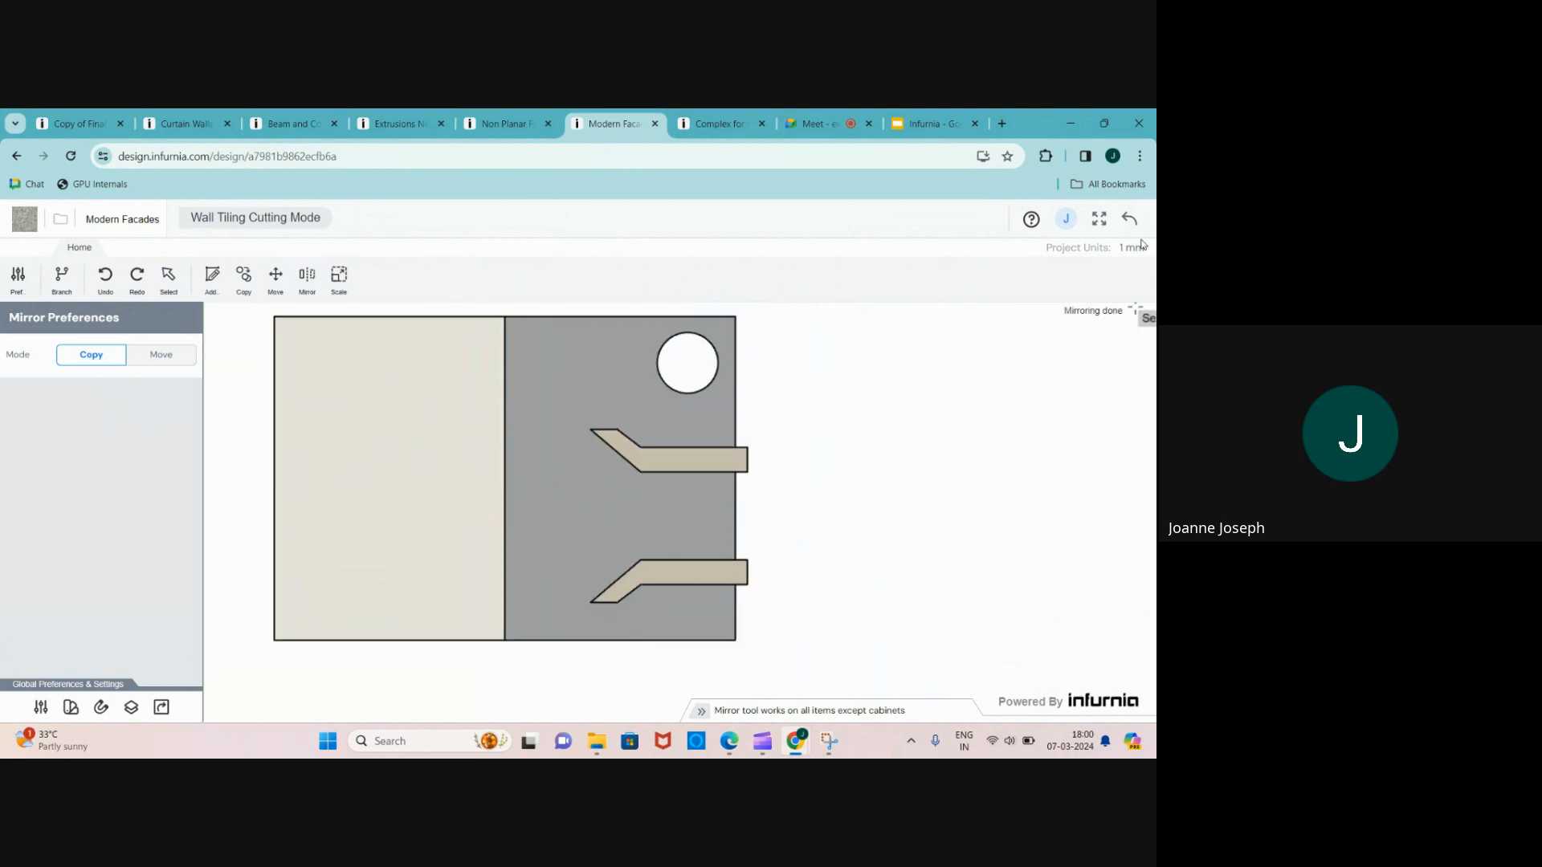
click(1130, 218)
- Examine the mirrored bent slots on the end wall and how they meet the slotted front panel at the corner
scroll(788, 517, down, 5)
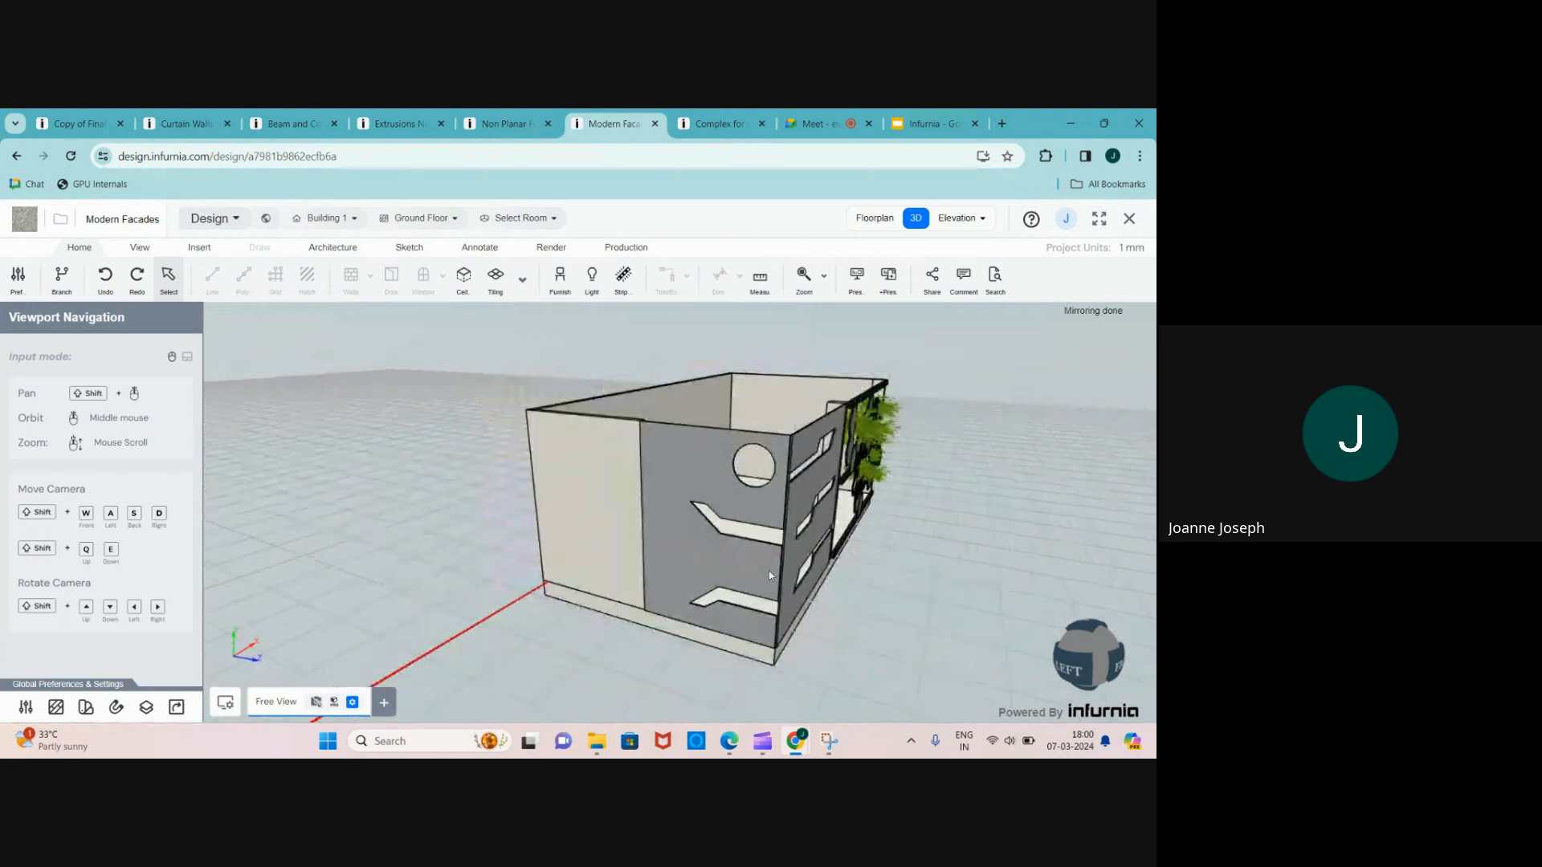
scroll(789, 546, up, 5)
scroll(791, 560, down, 5)
middle_drag(791, 563, 726, 554)
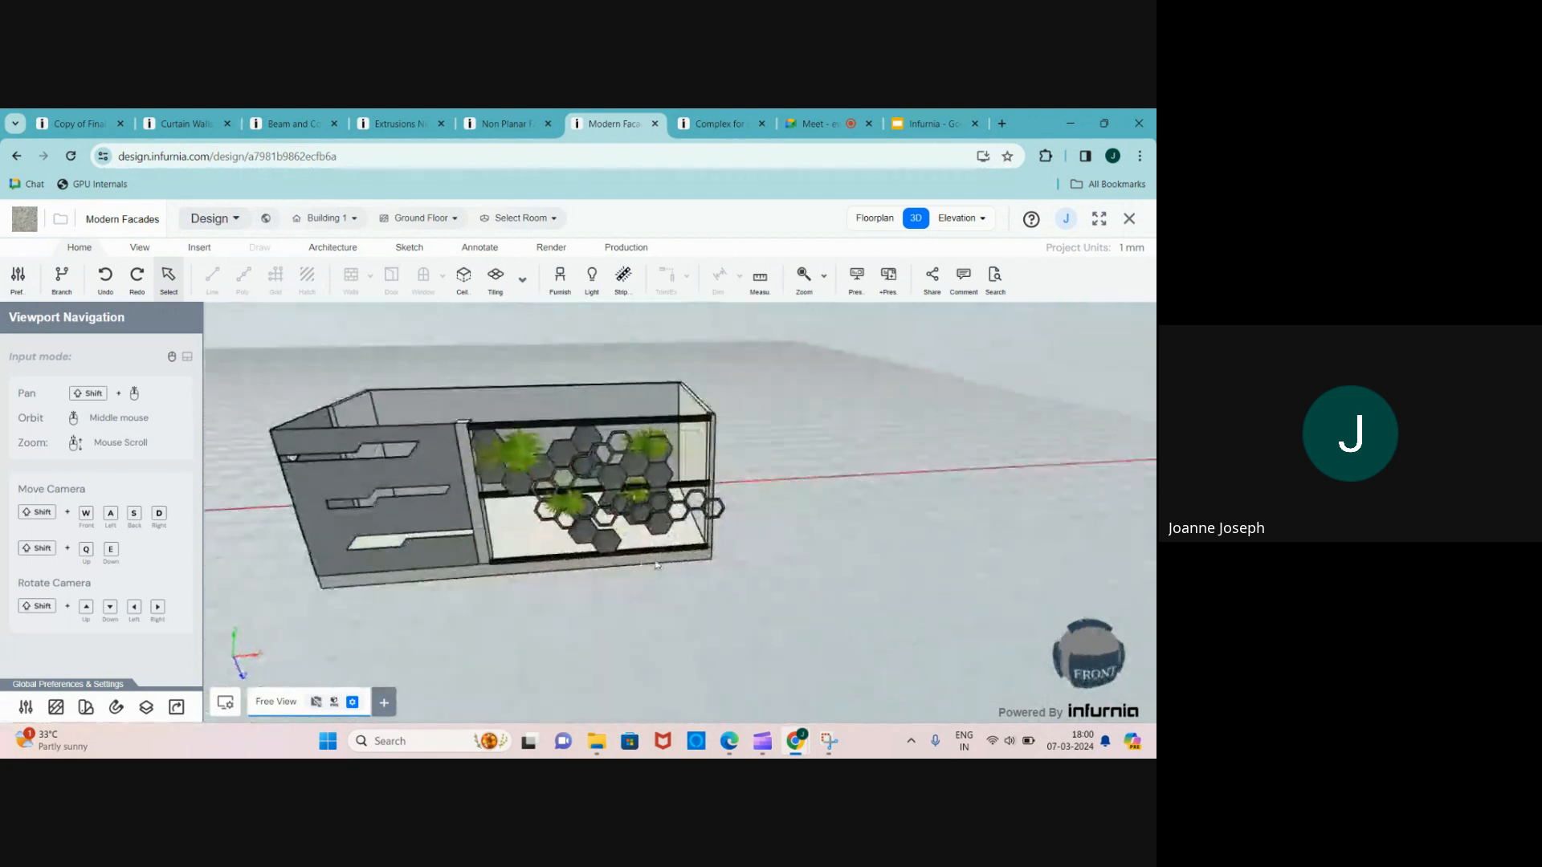
scroll(811, 536, down, 5)
middle_drag(592, 595, 486, 595)
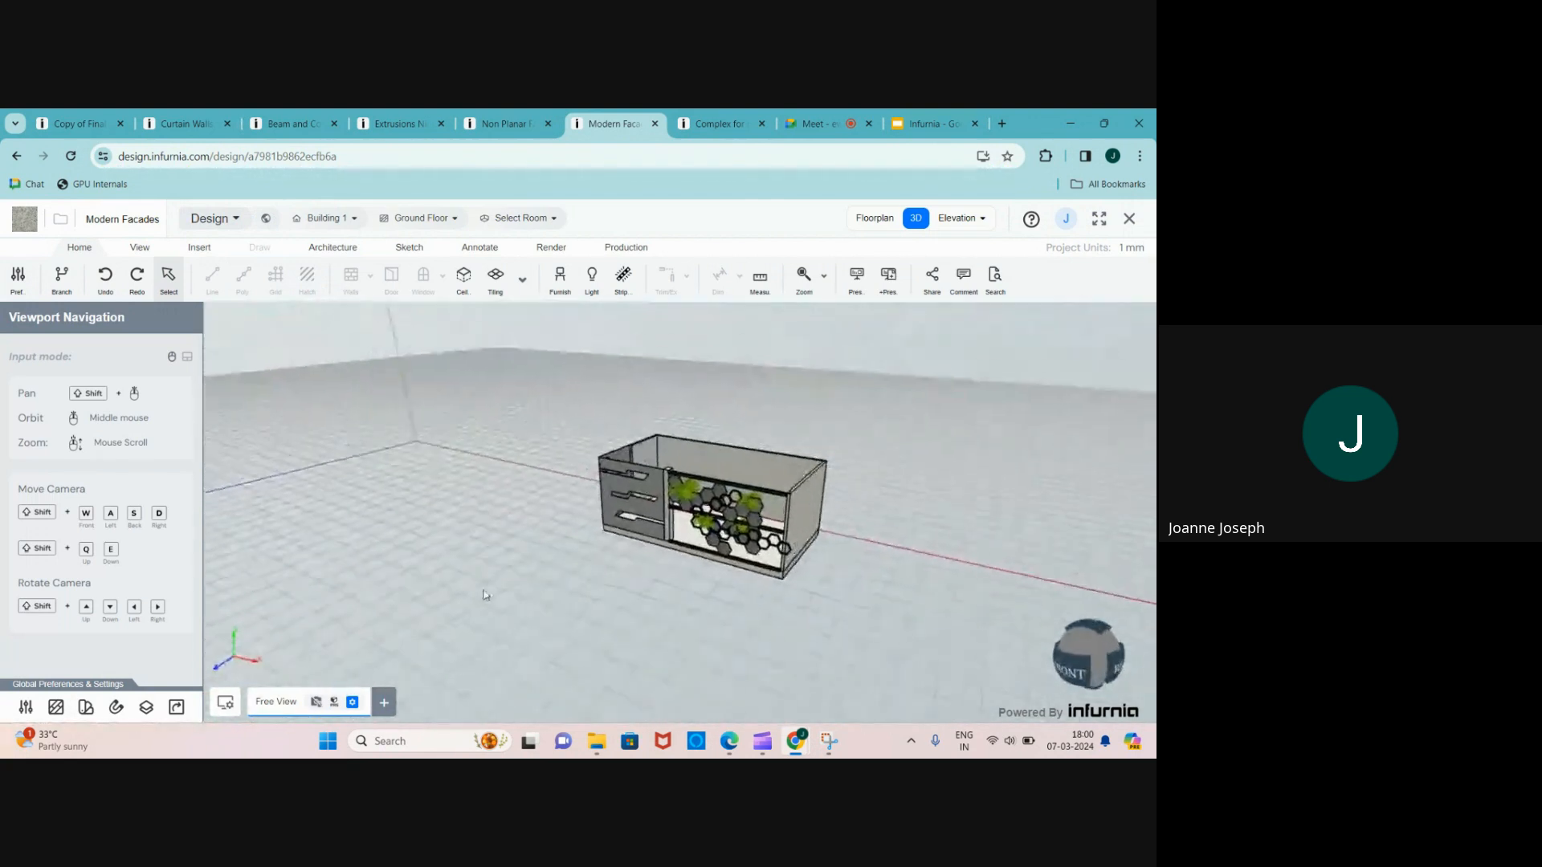
scroll(655, 561, up, 7)
scroll(663, 561, down, 5)
scroll(667, 480, up, 5)
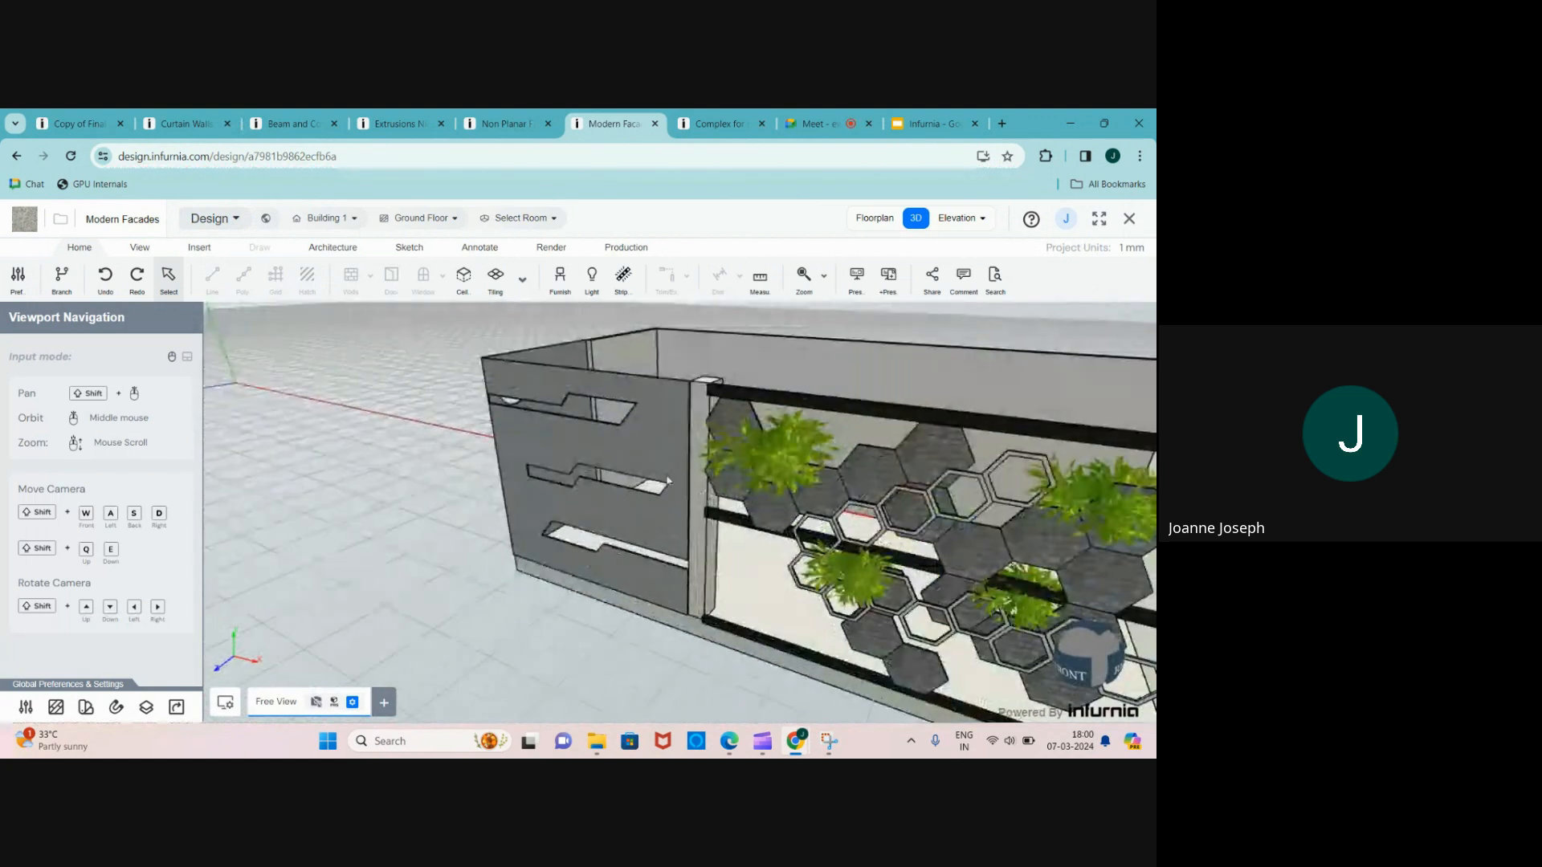
scroll(515, 429, up, 5)
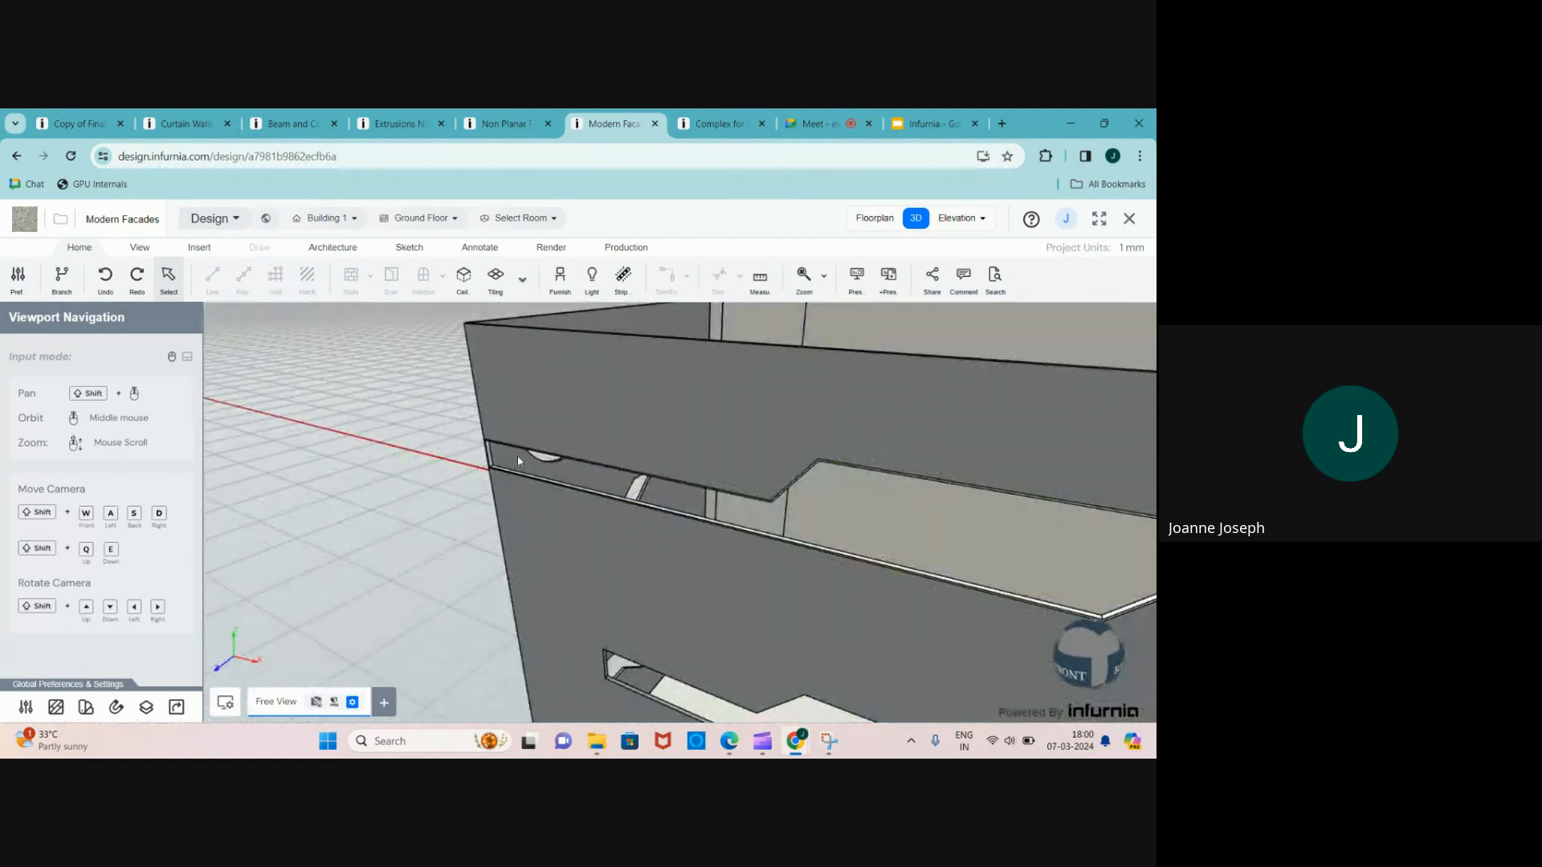
scroll(518, 461, up, 5)
scroll(519, 465, down, 4)
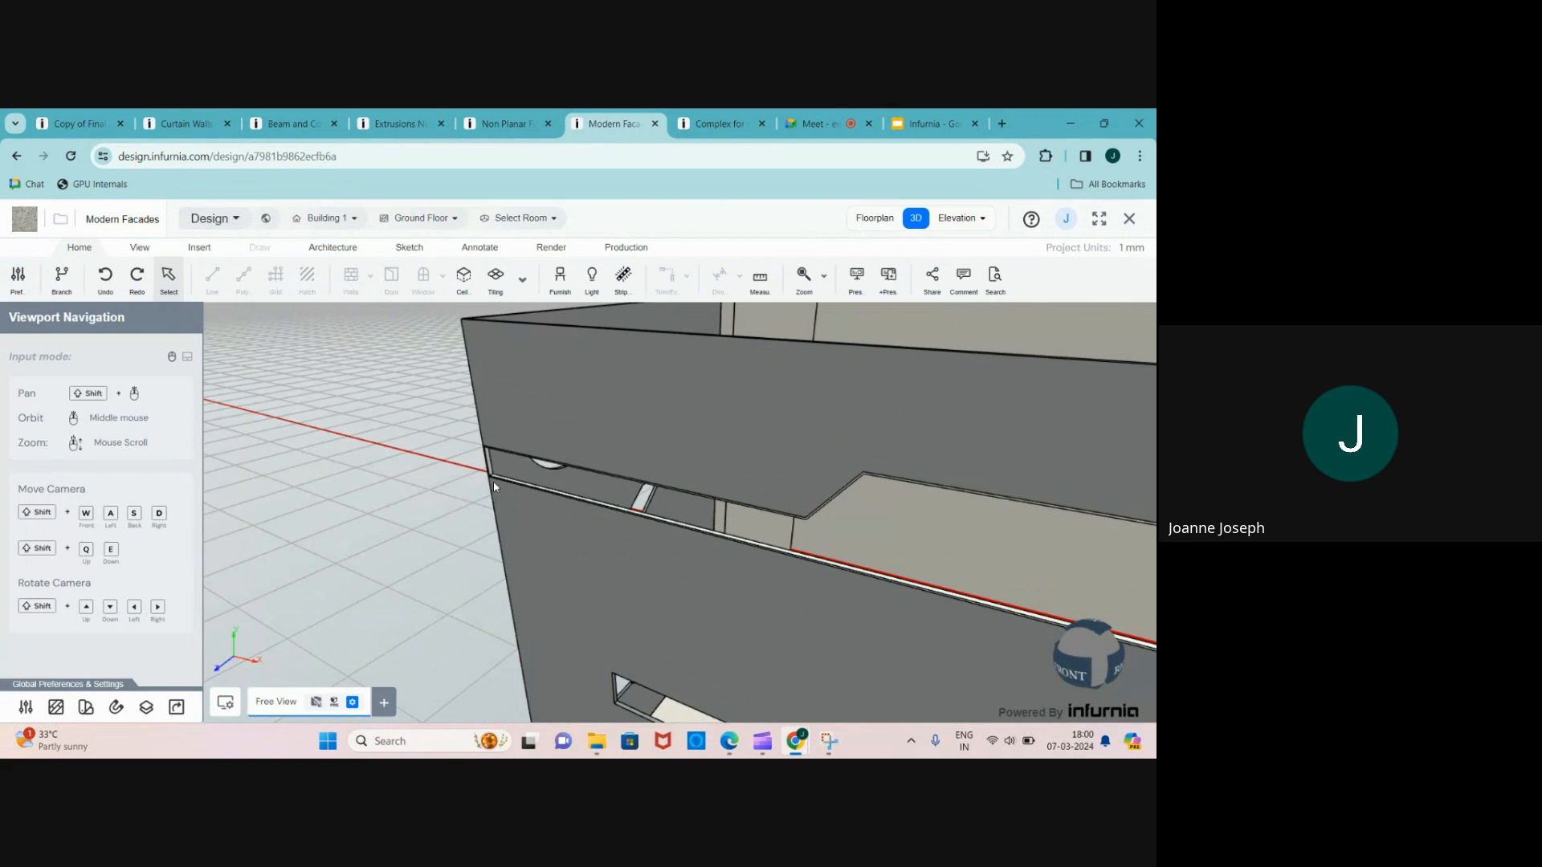
scroll(493, 480, down, 10)
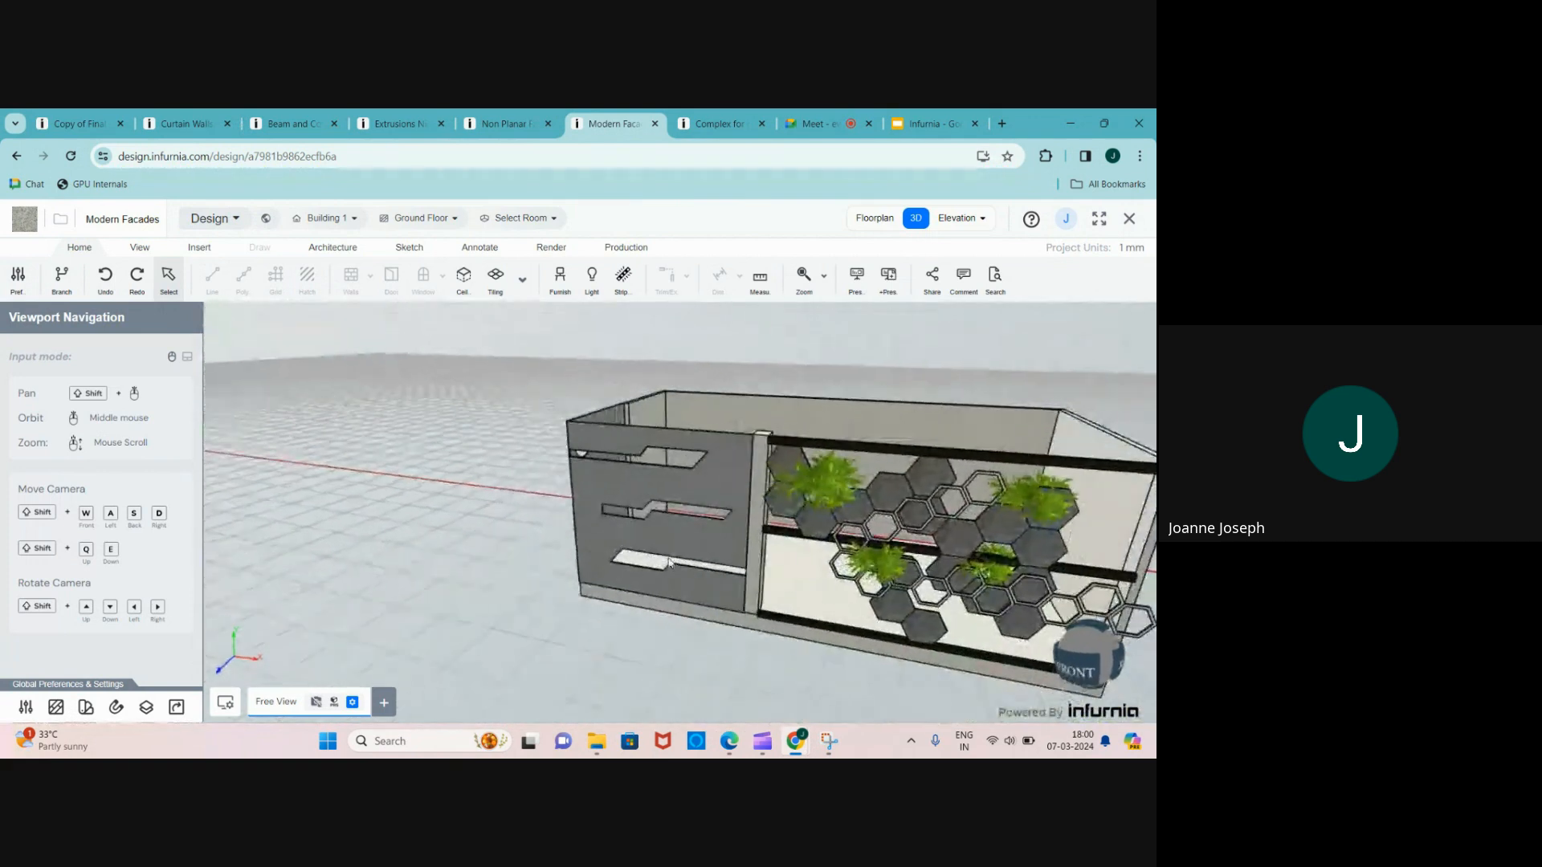
scroll(671, 464, up, 3)
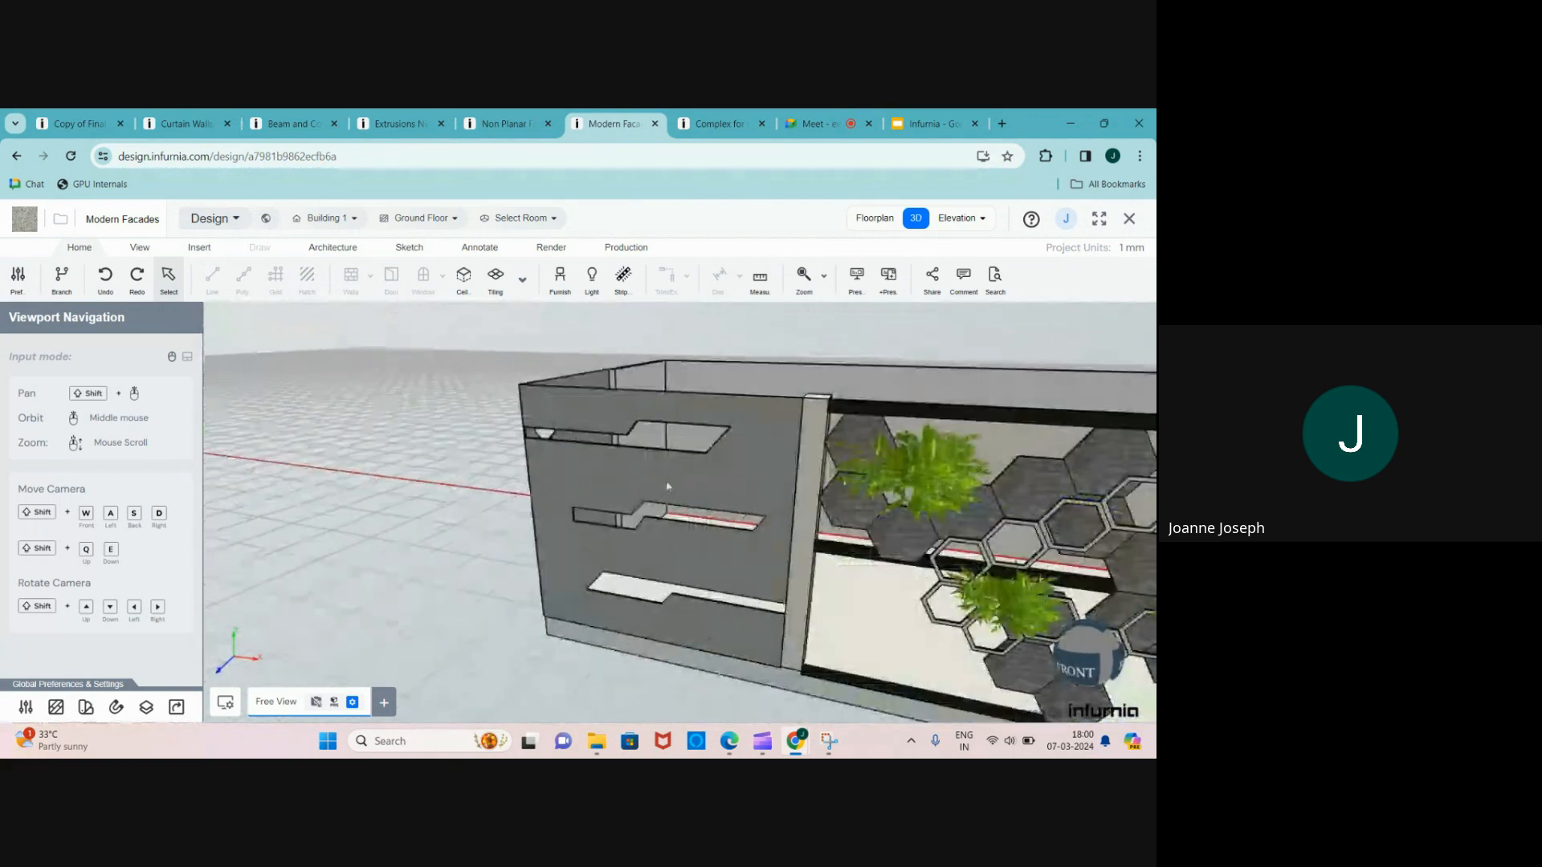
- Use Sun light as the exterior lighting source and set its time to 17 hours
click(552, 249)
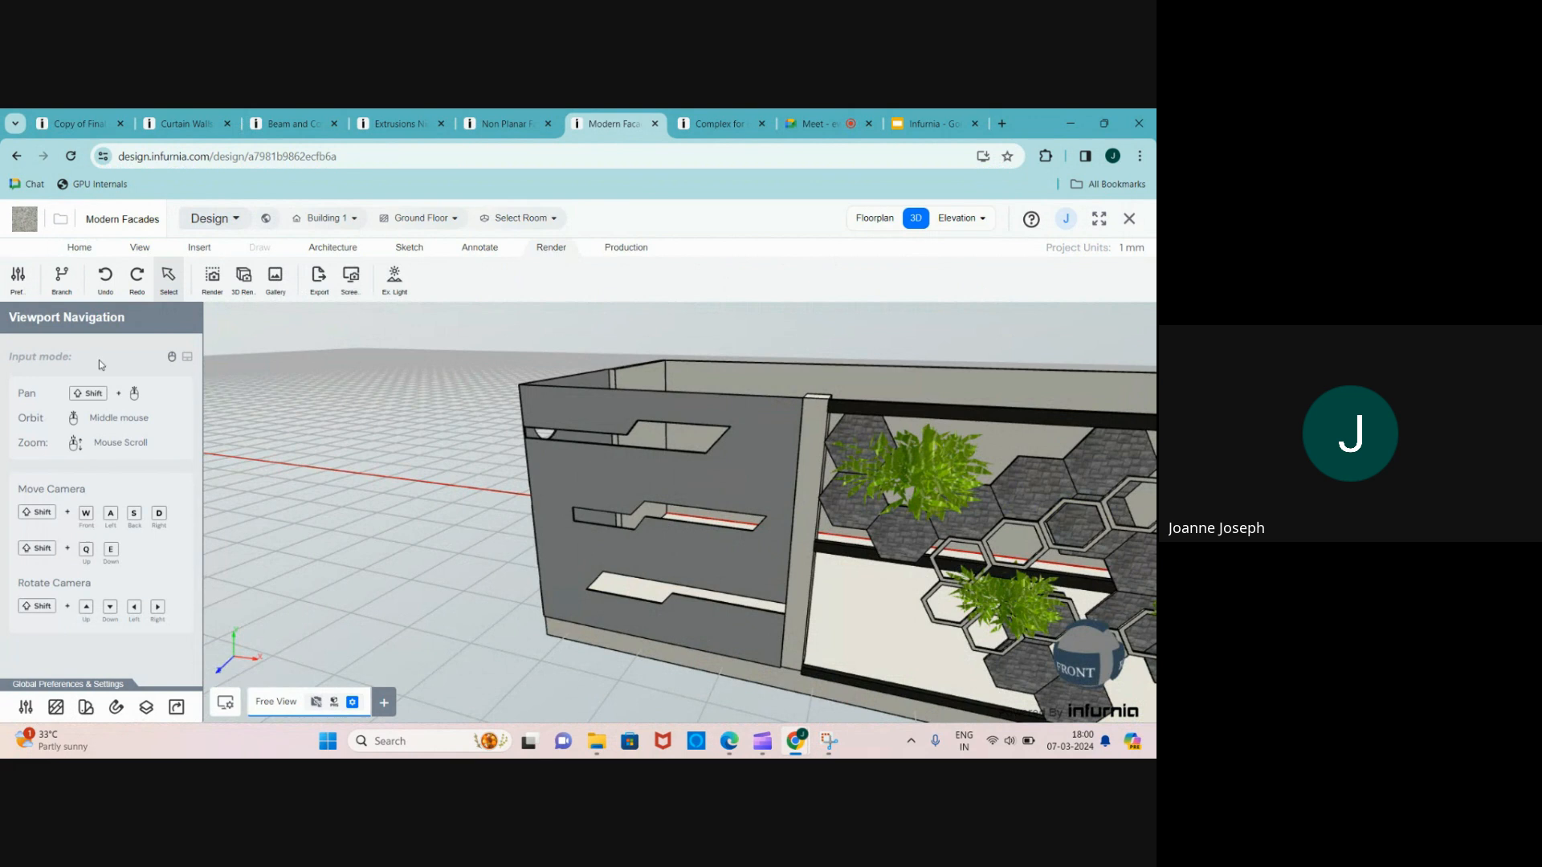
click(393, 279)
click(141, 372)
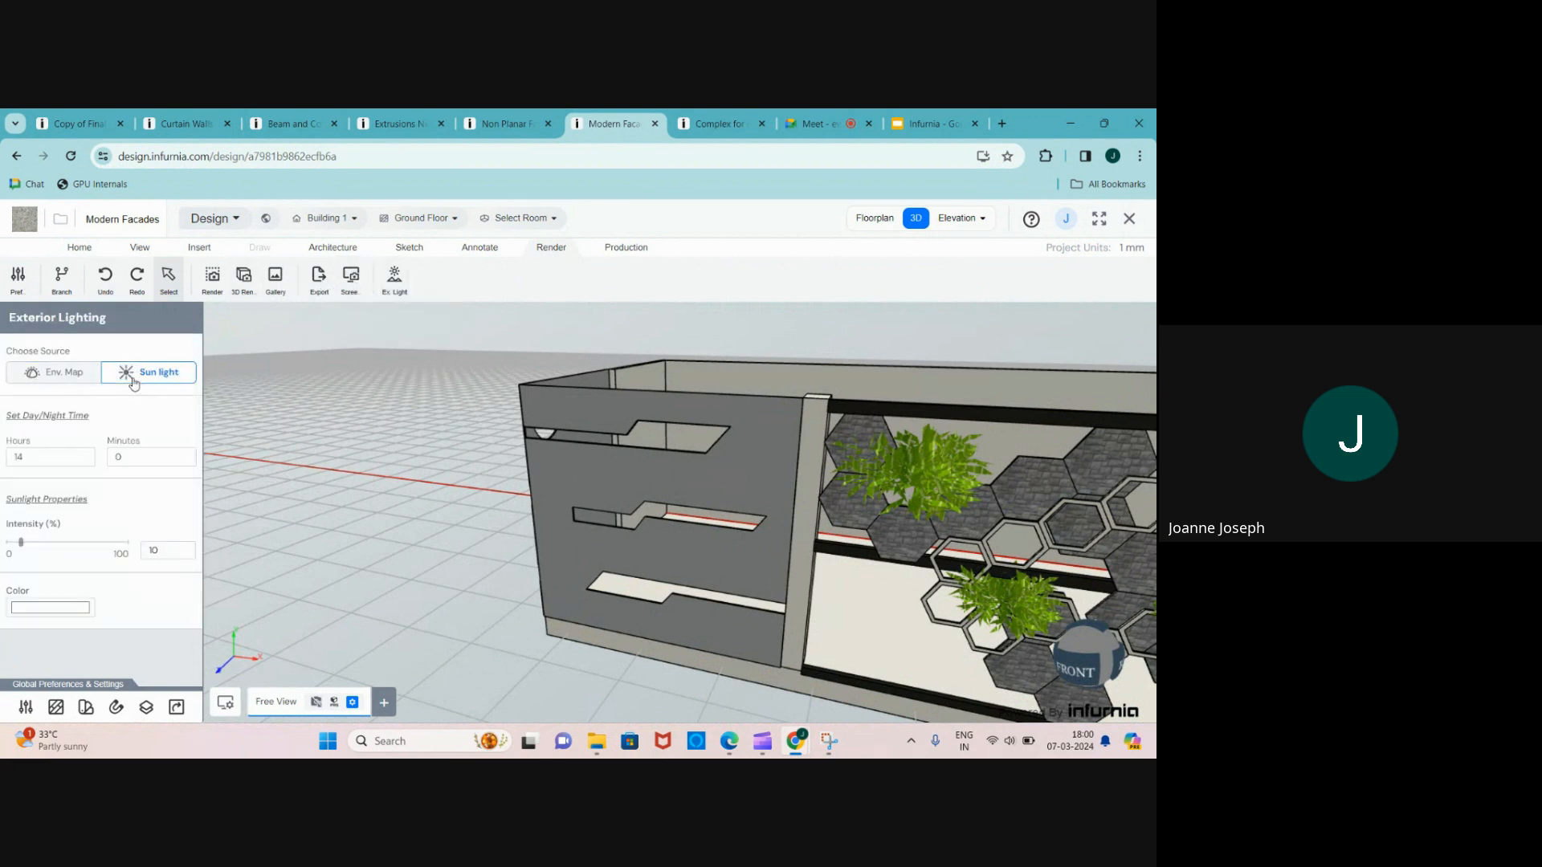
click(46, 458)
drag(46, 458, 2, 459)
text(17)
key(Return)
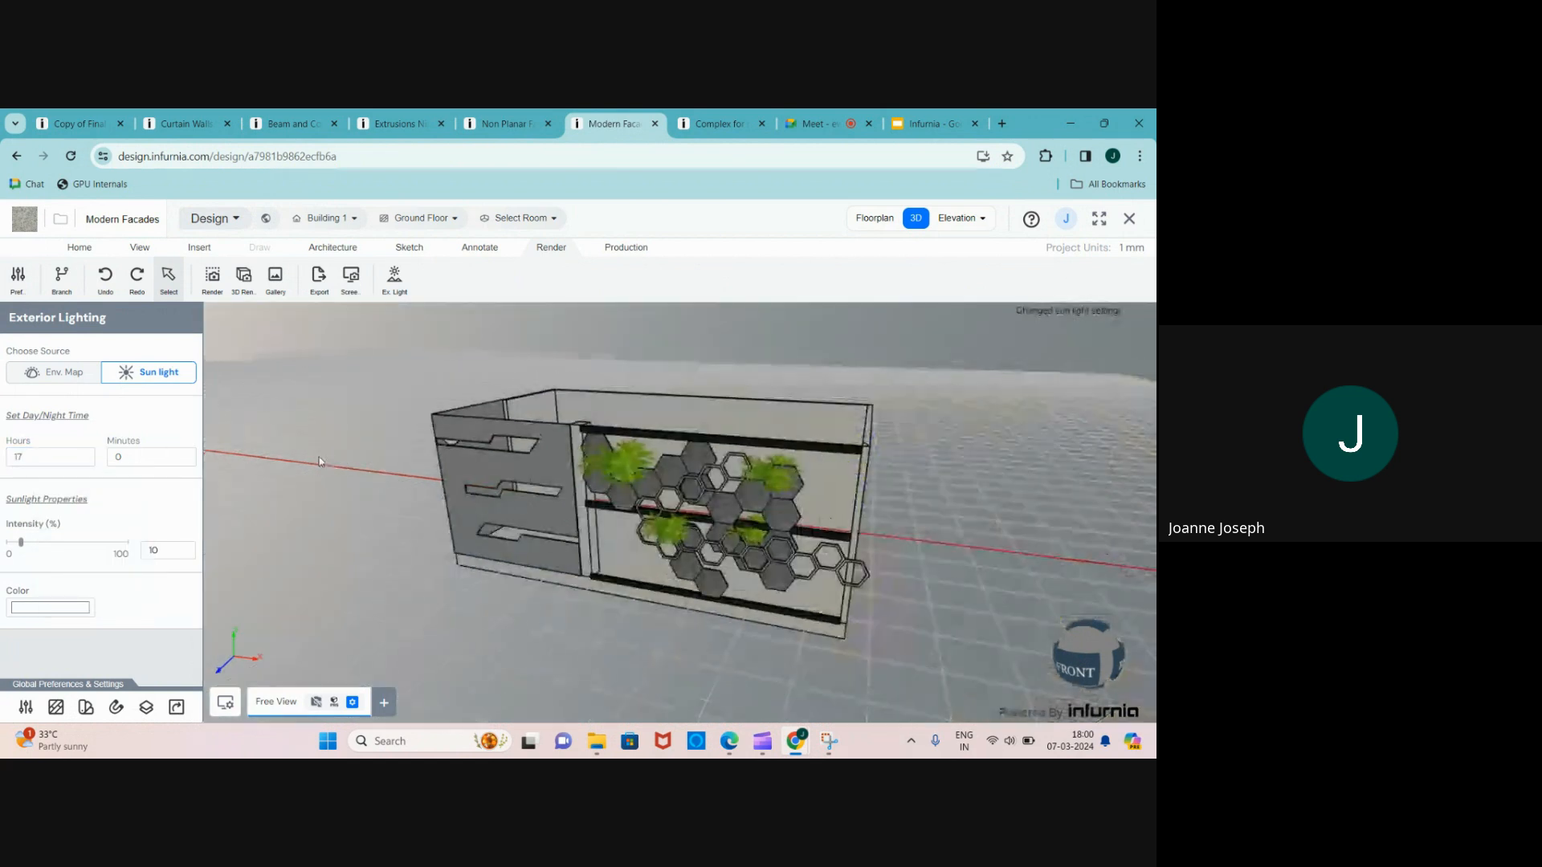
- Generate a render preview of the slotted front panel from an angled close-up, then close it
drag(319, 461, 586, 477)
scroll(481, 430, up, 5)
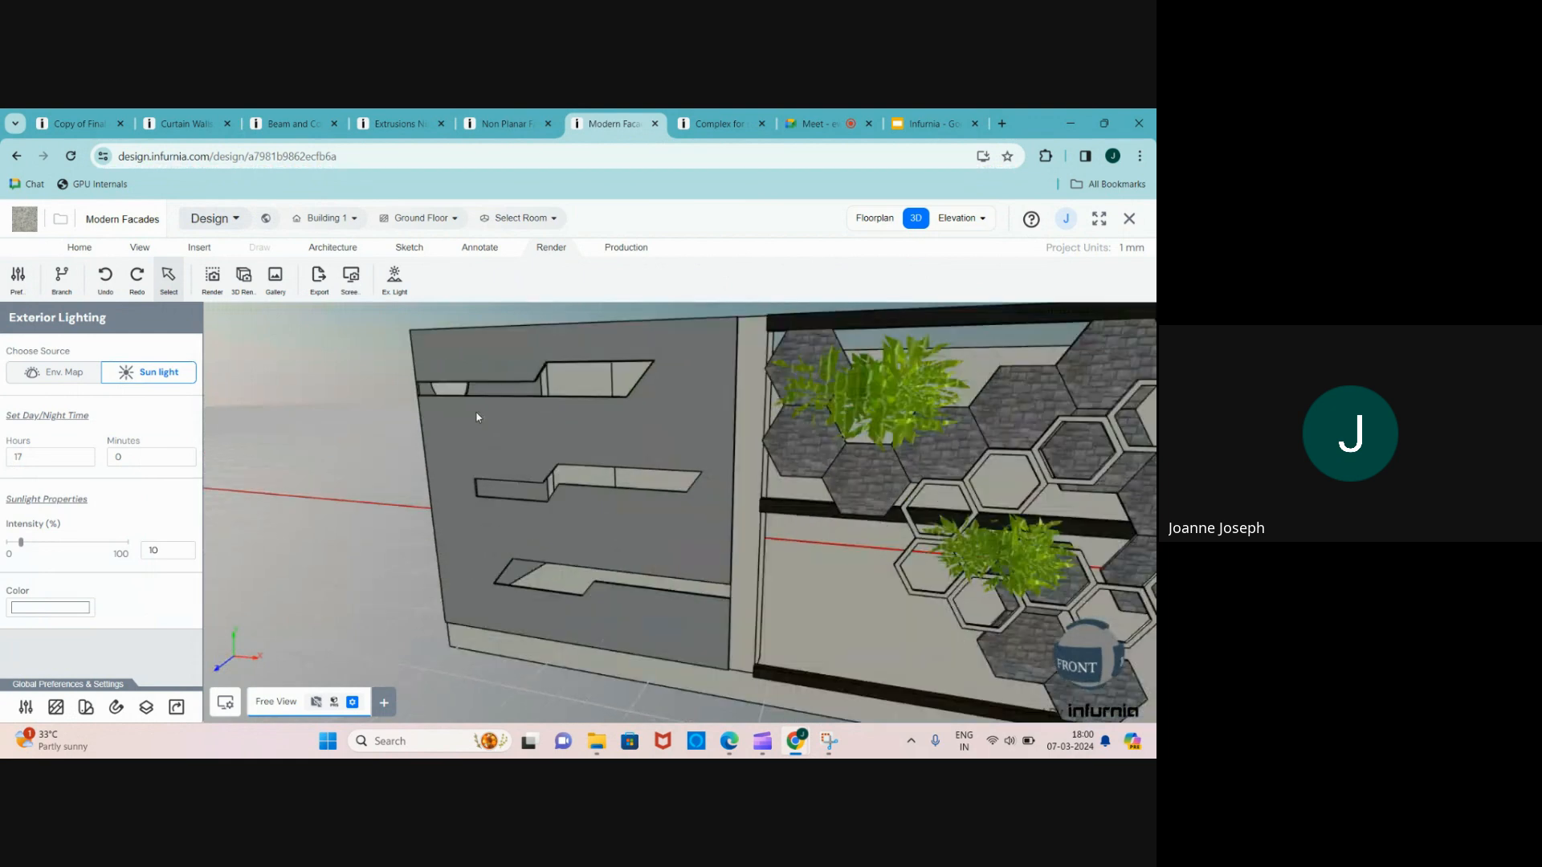
click(215, 276)
click(623, 281)
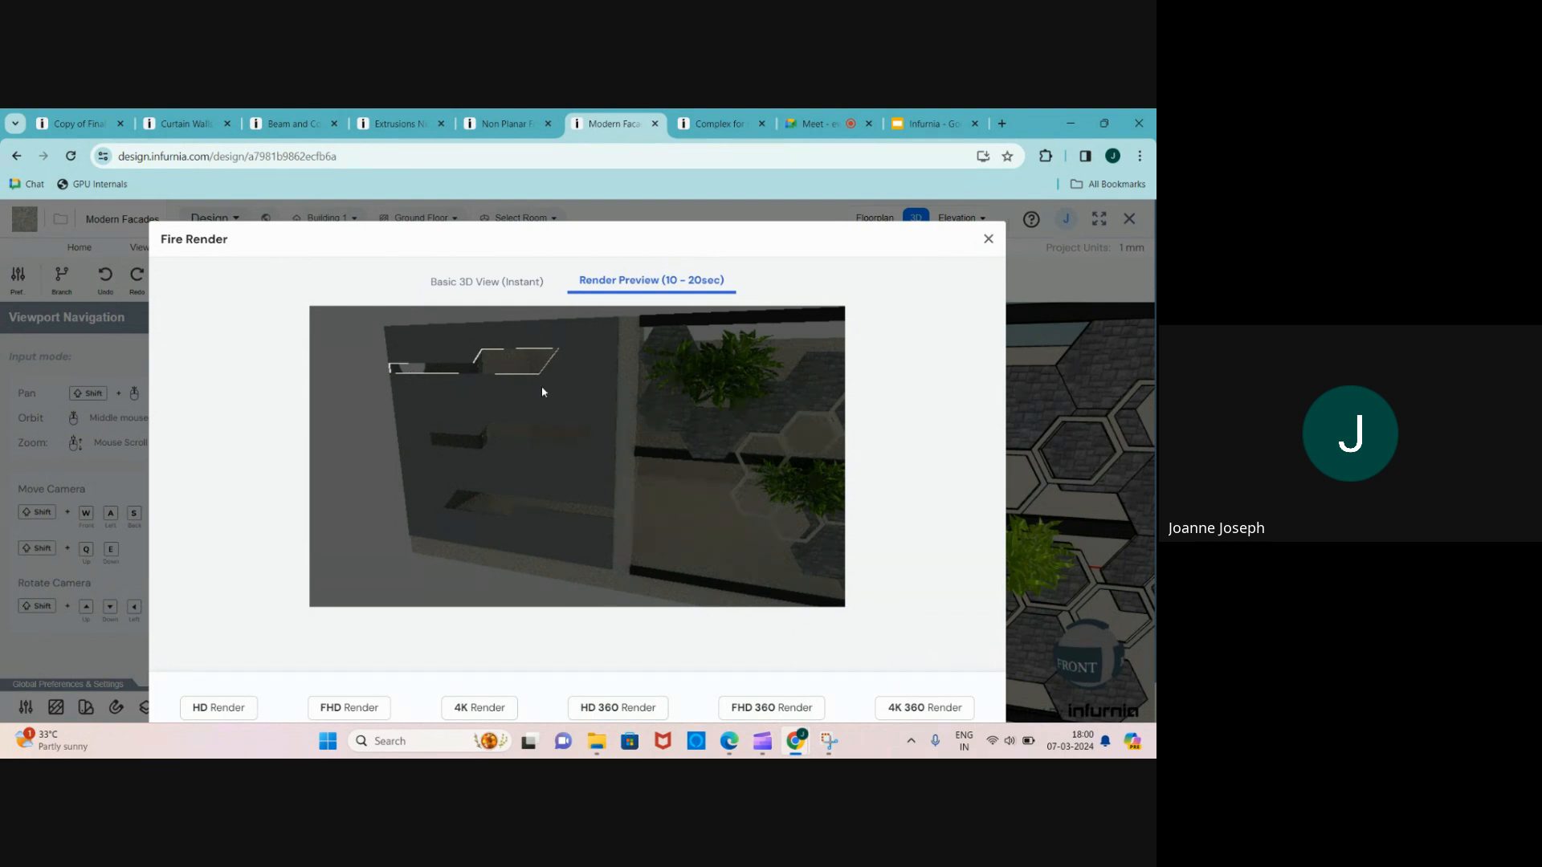
click(989, 245)
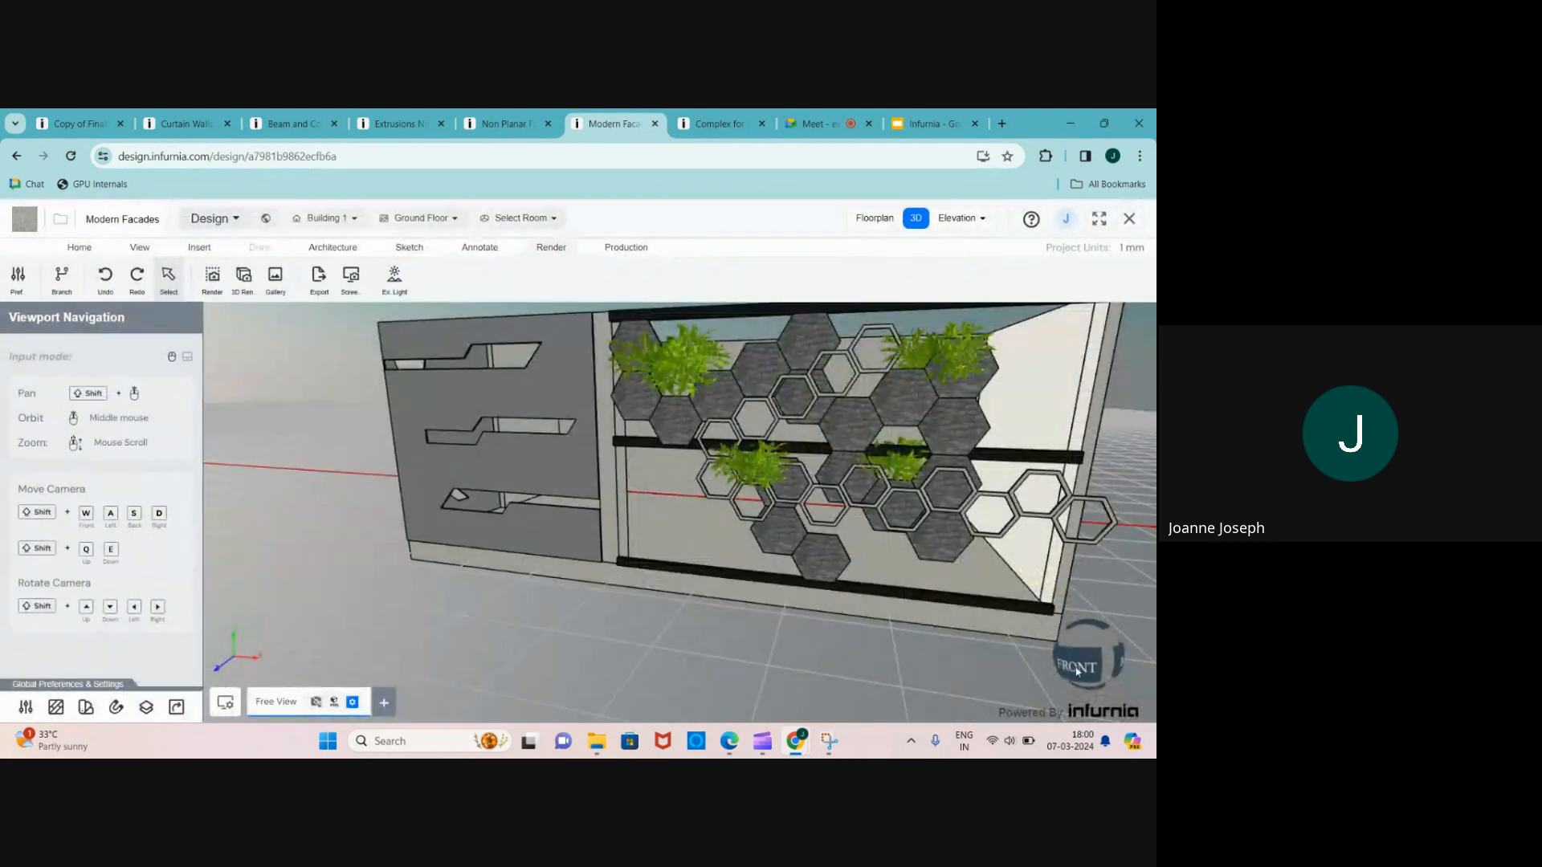
- Generate a render preview of the slotted panel from the straight front view, inspect it and close it
click(1076, 673)
scroll(750, 678, down, 5)
scroll(707, 518, up, 5)
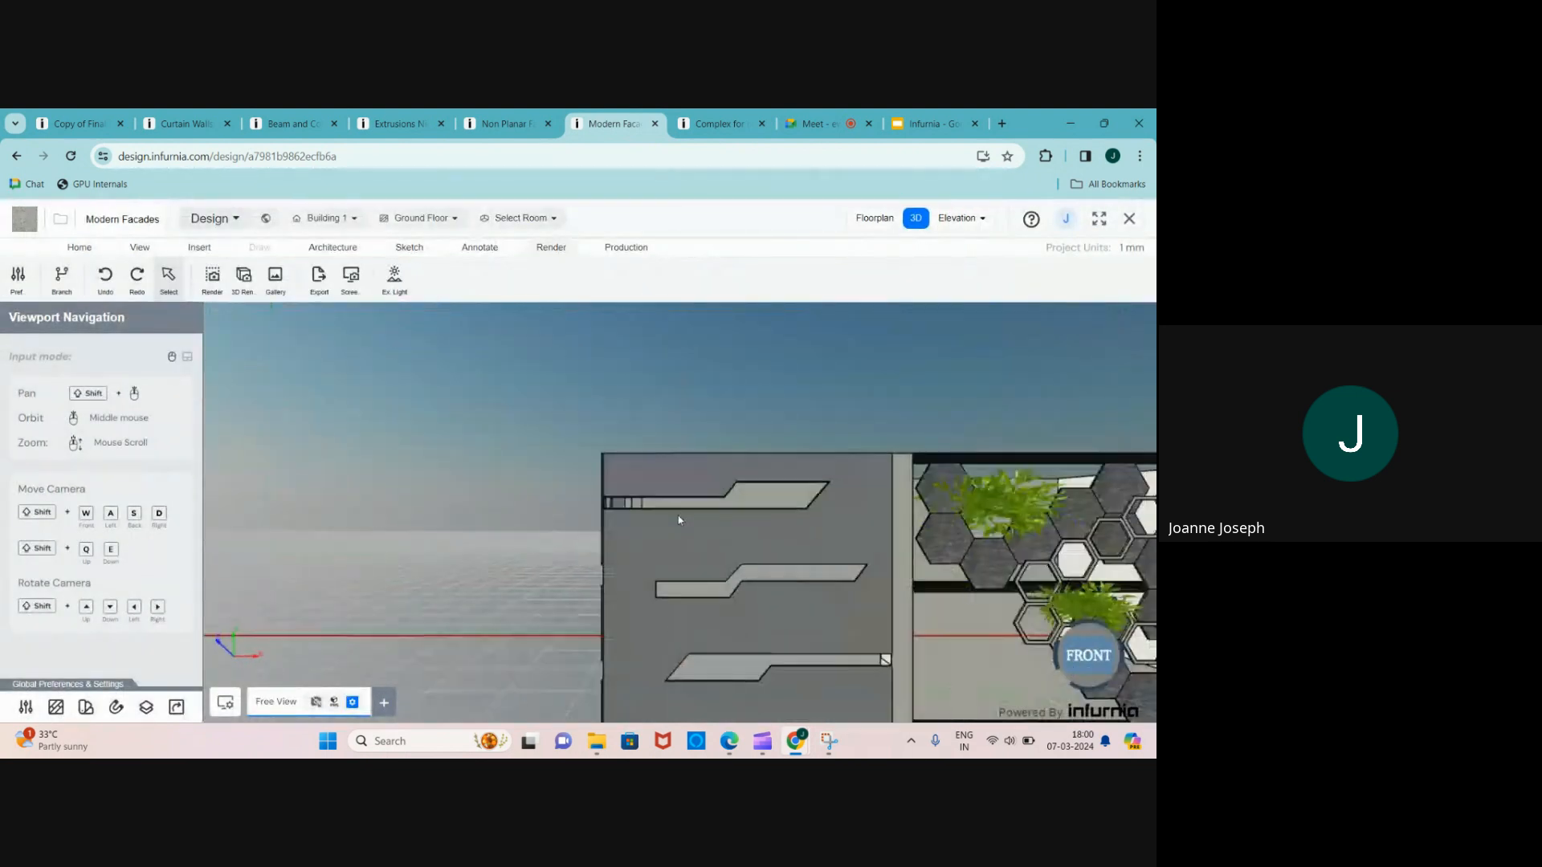
click(213, 281)
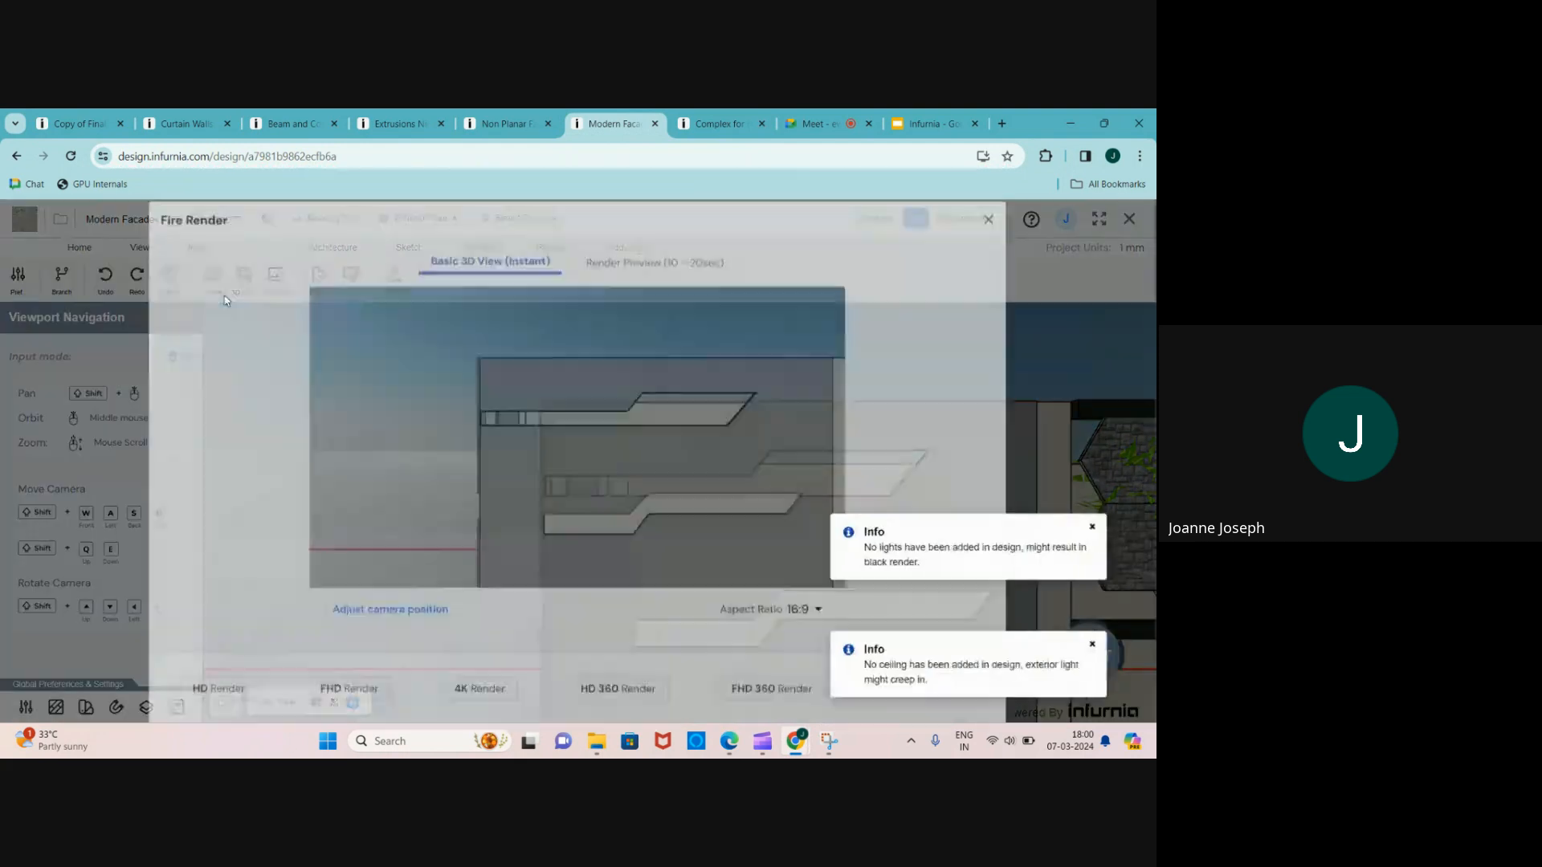
click(604, 286)
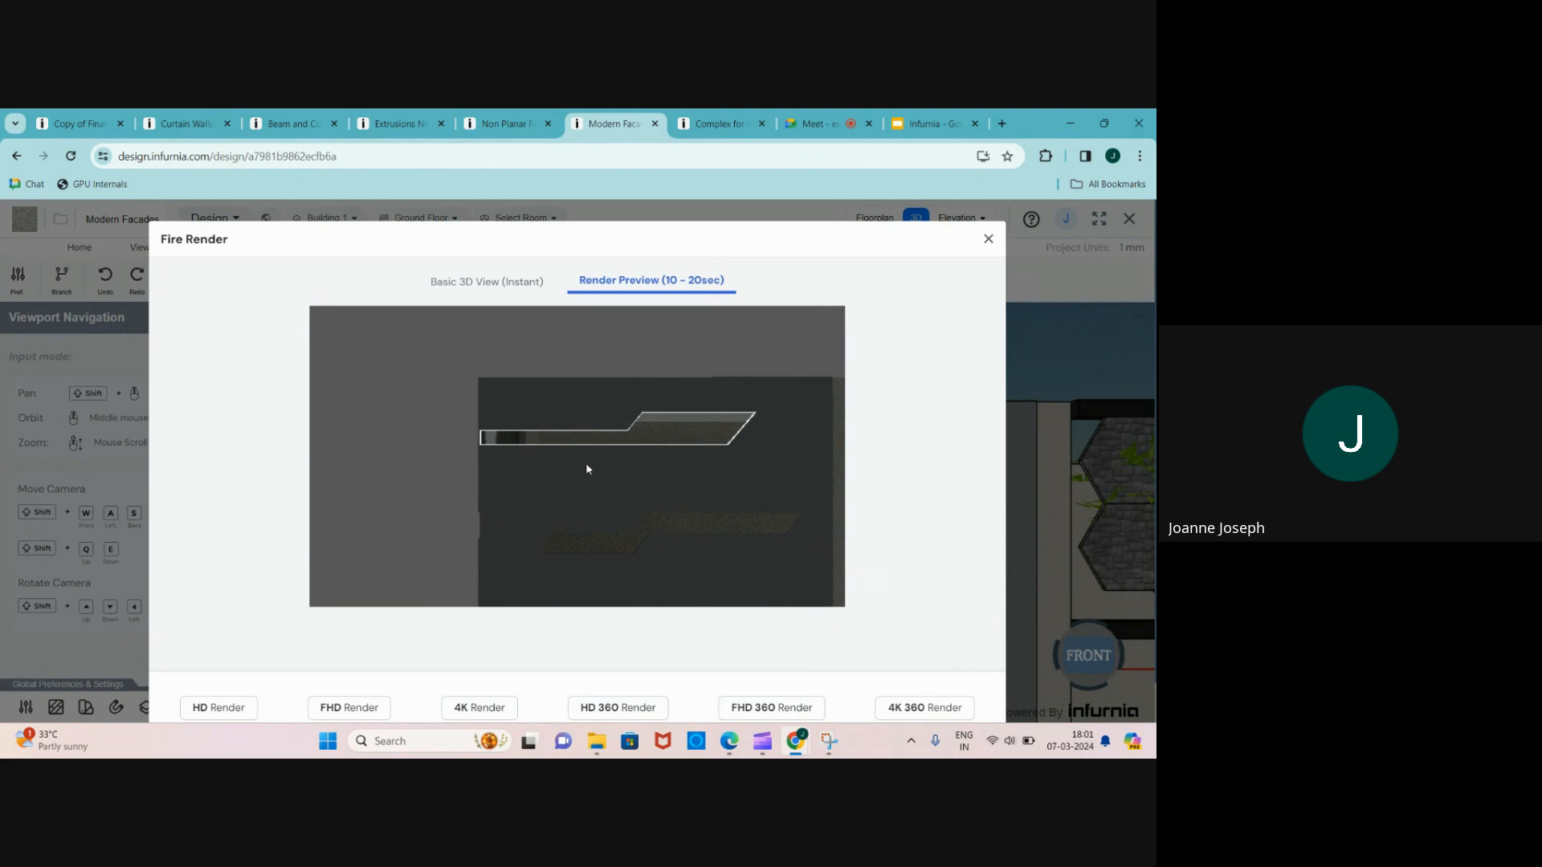
scroll(673, 438, down, 1)
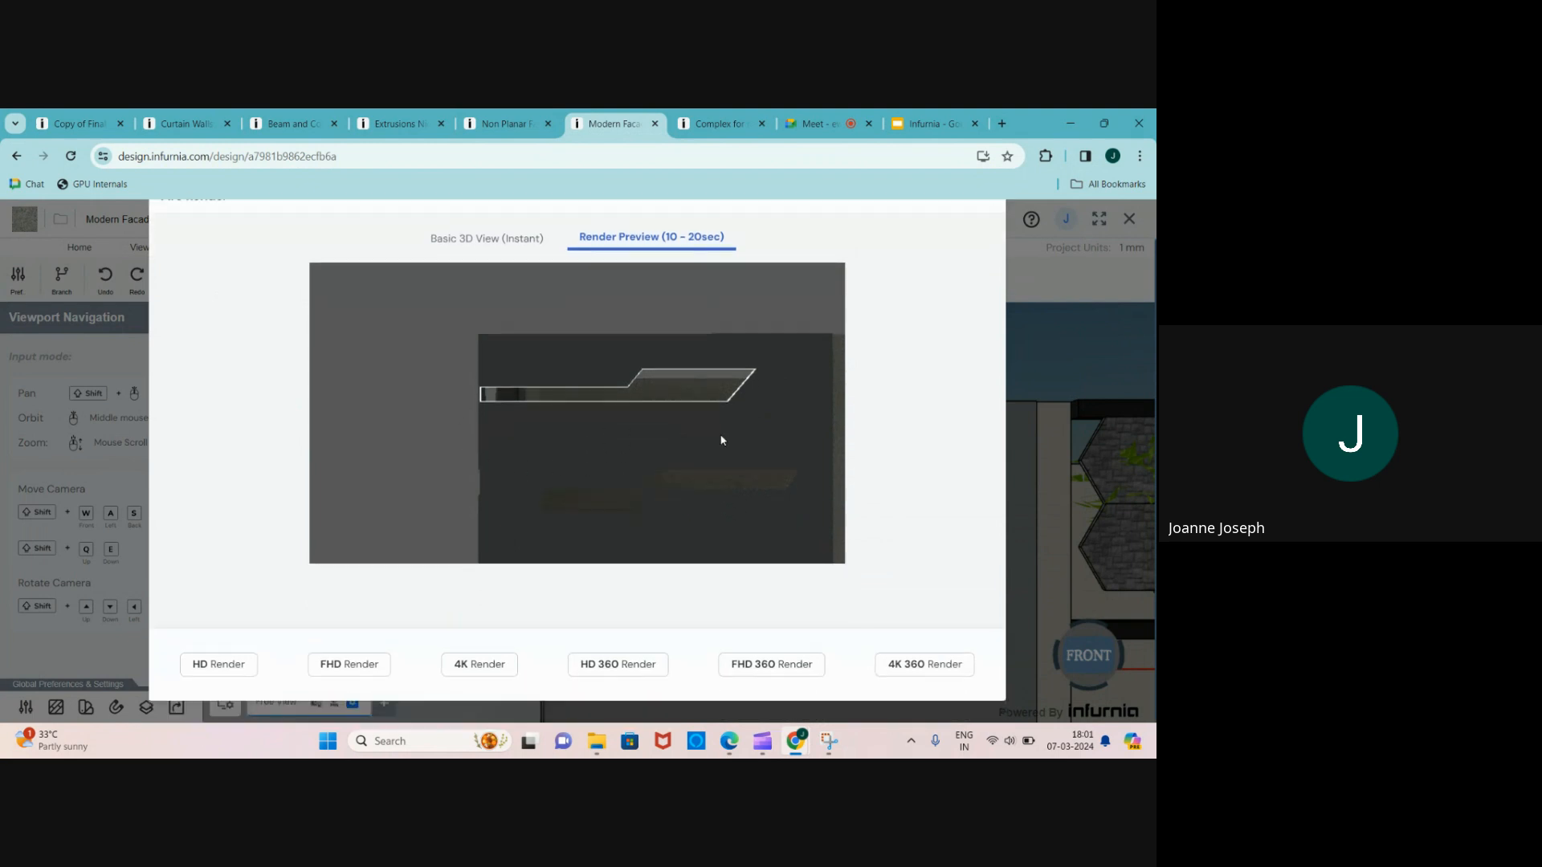
scroll(719, 437, up, 1)
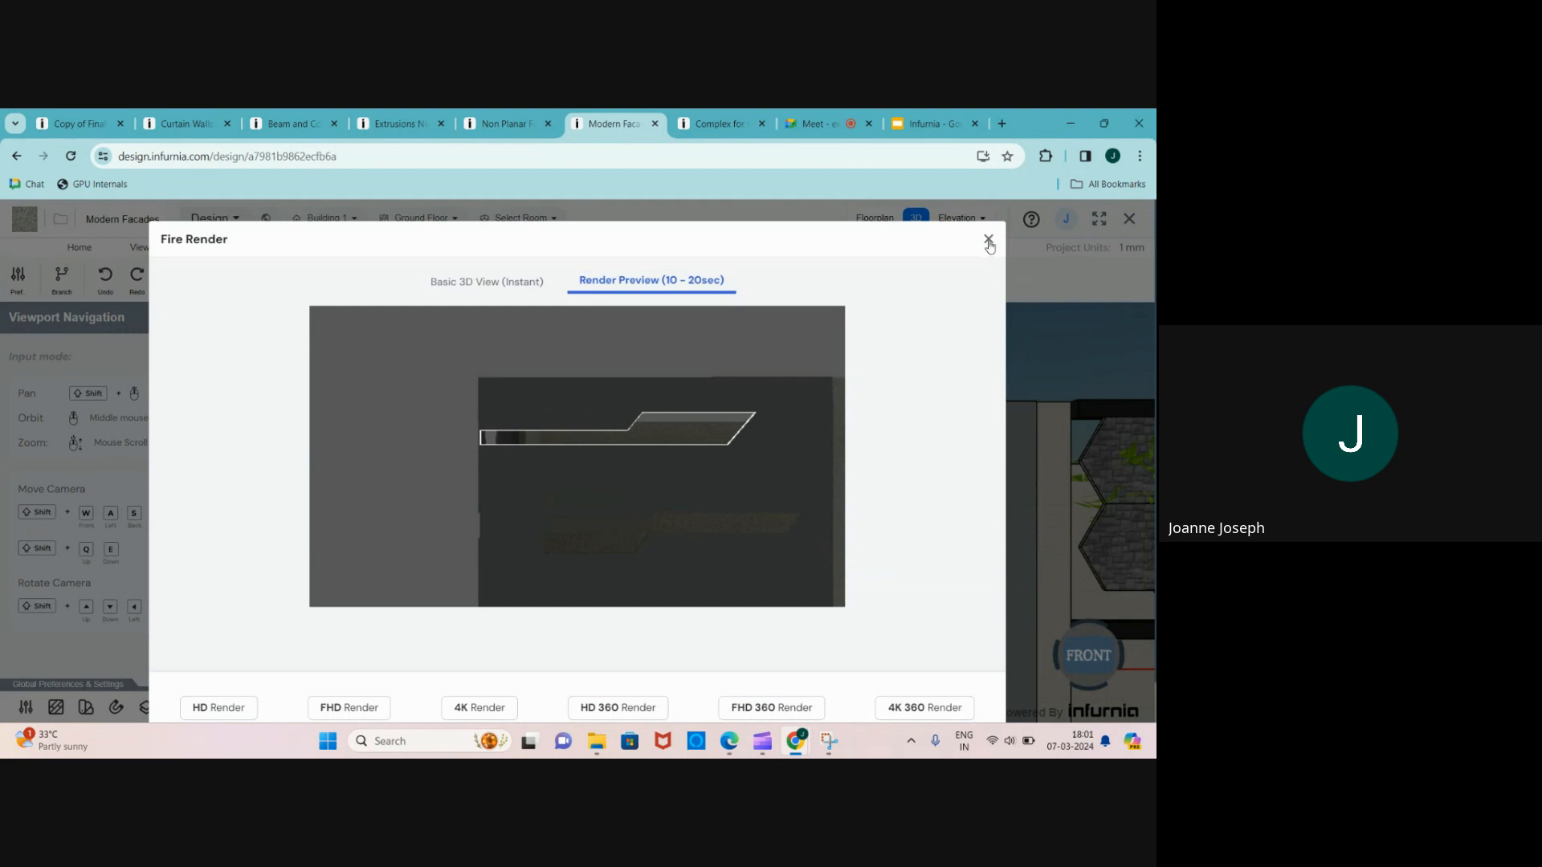
click(989, 240)
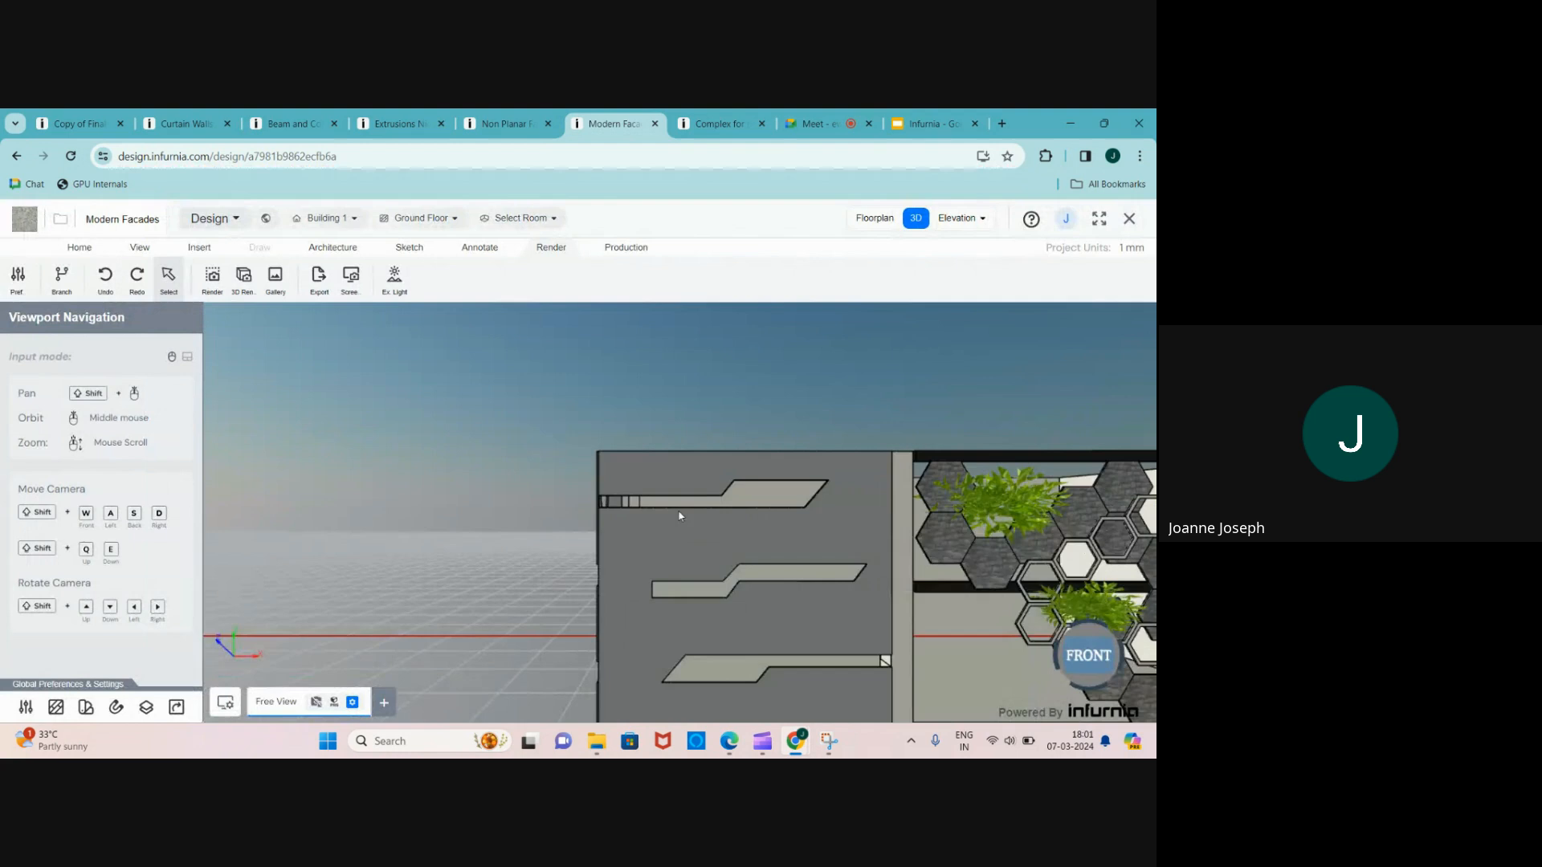
- Inspect the front panel's top slot, then reopen the left end wall with the circular hole in the Tiling and Cutting Tool
scroll(674, 506, up, 5)
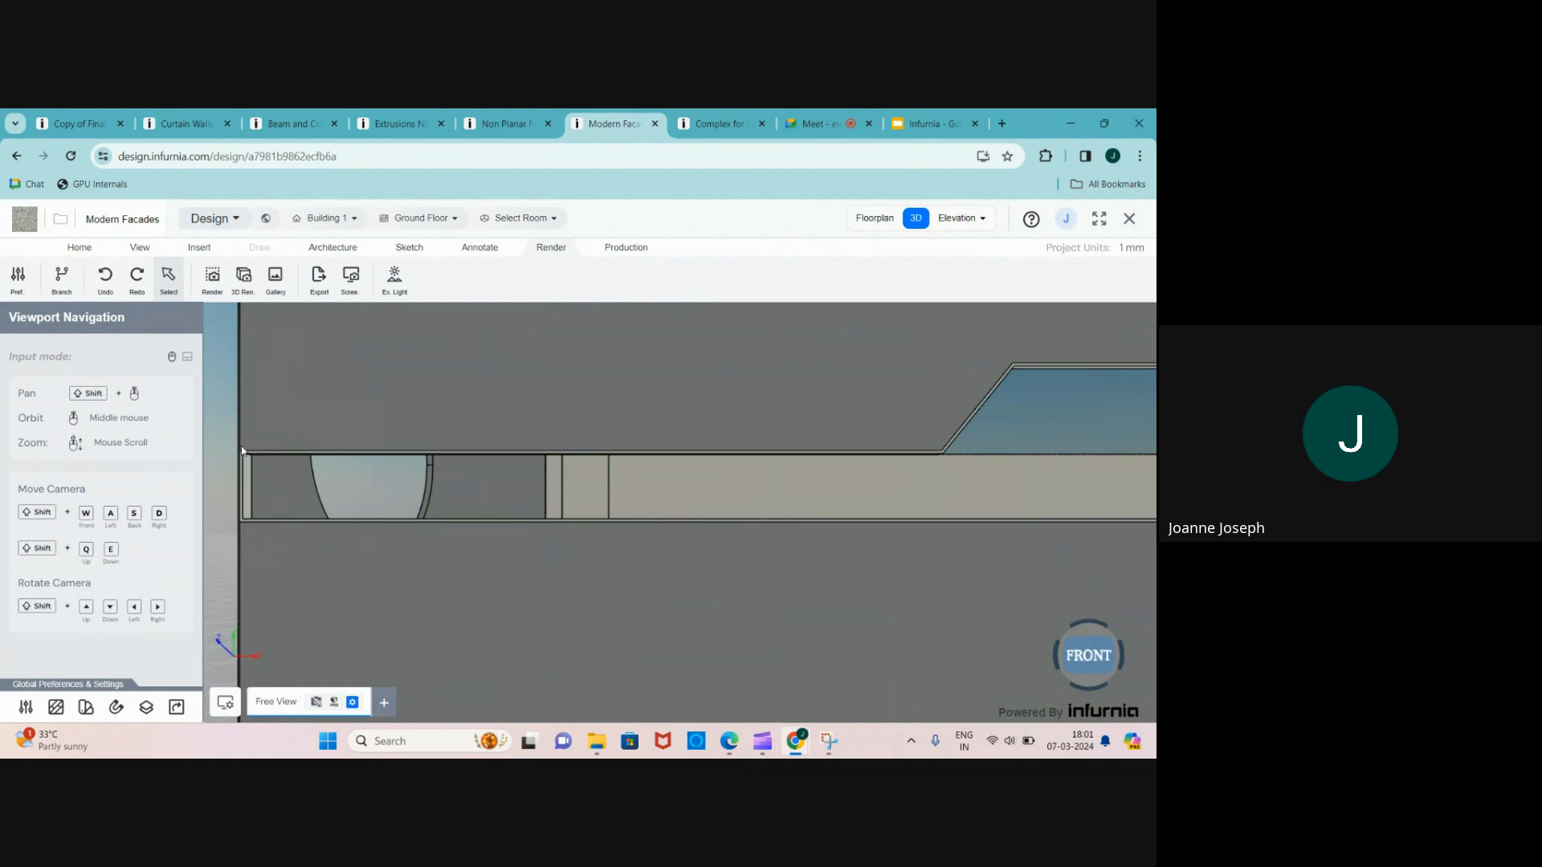
scroll(242, 451, down, 3)
scroll(242, 451, up, 5)
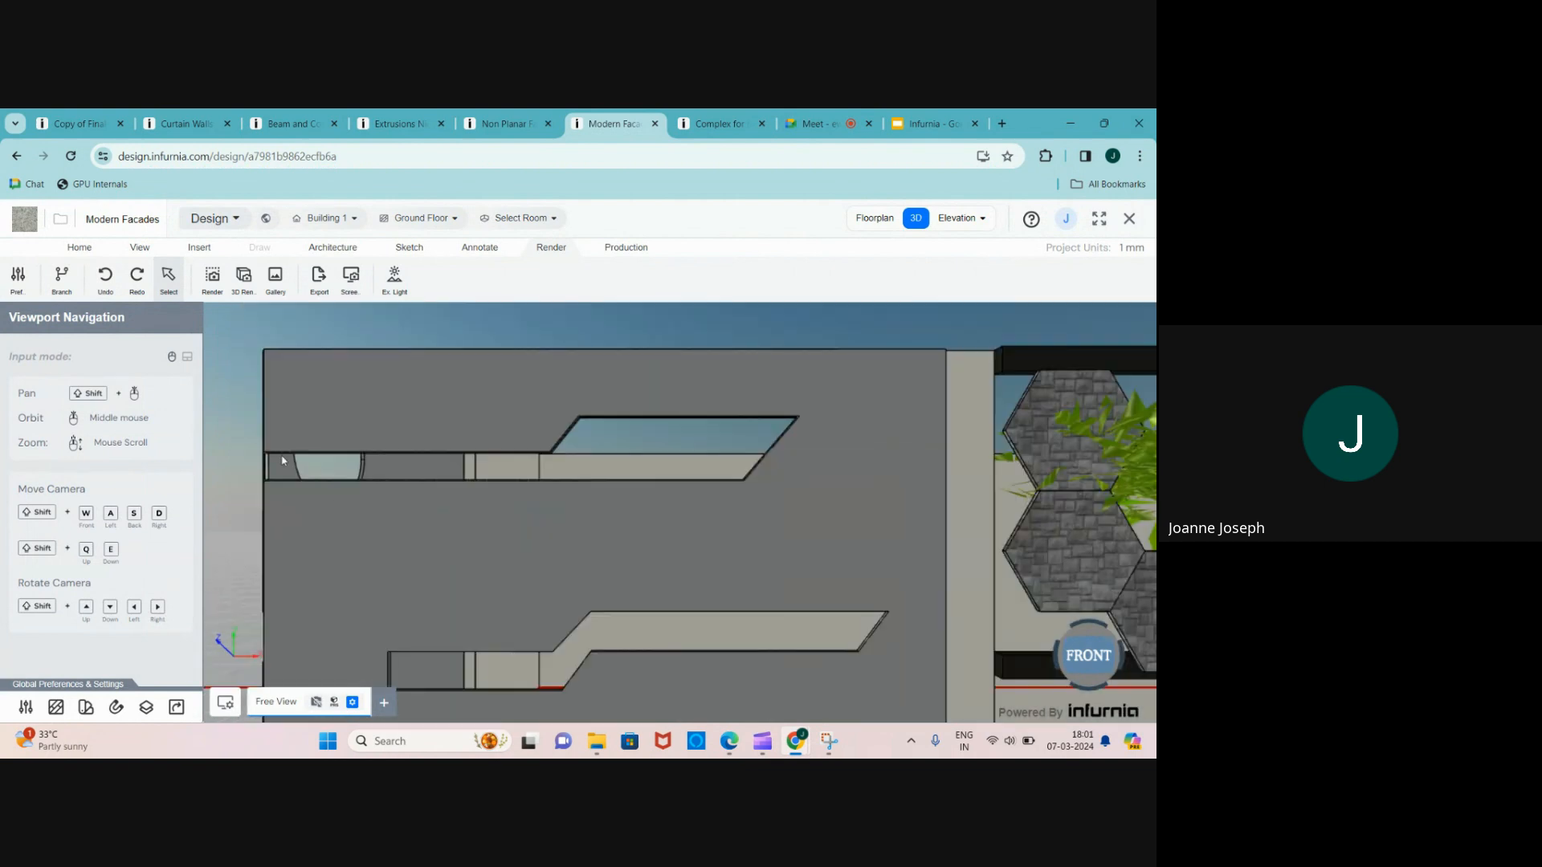
scroll(353, 476, down, 3)
middle_drag(353, 476, 970, 628)
scroll(971, 628, up, 10)
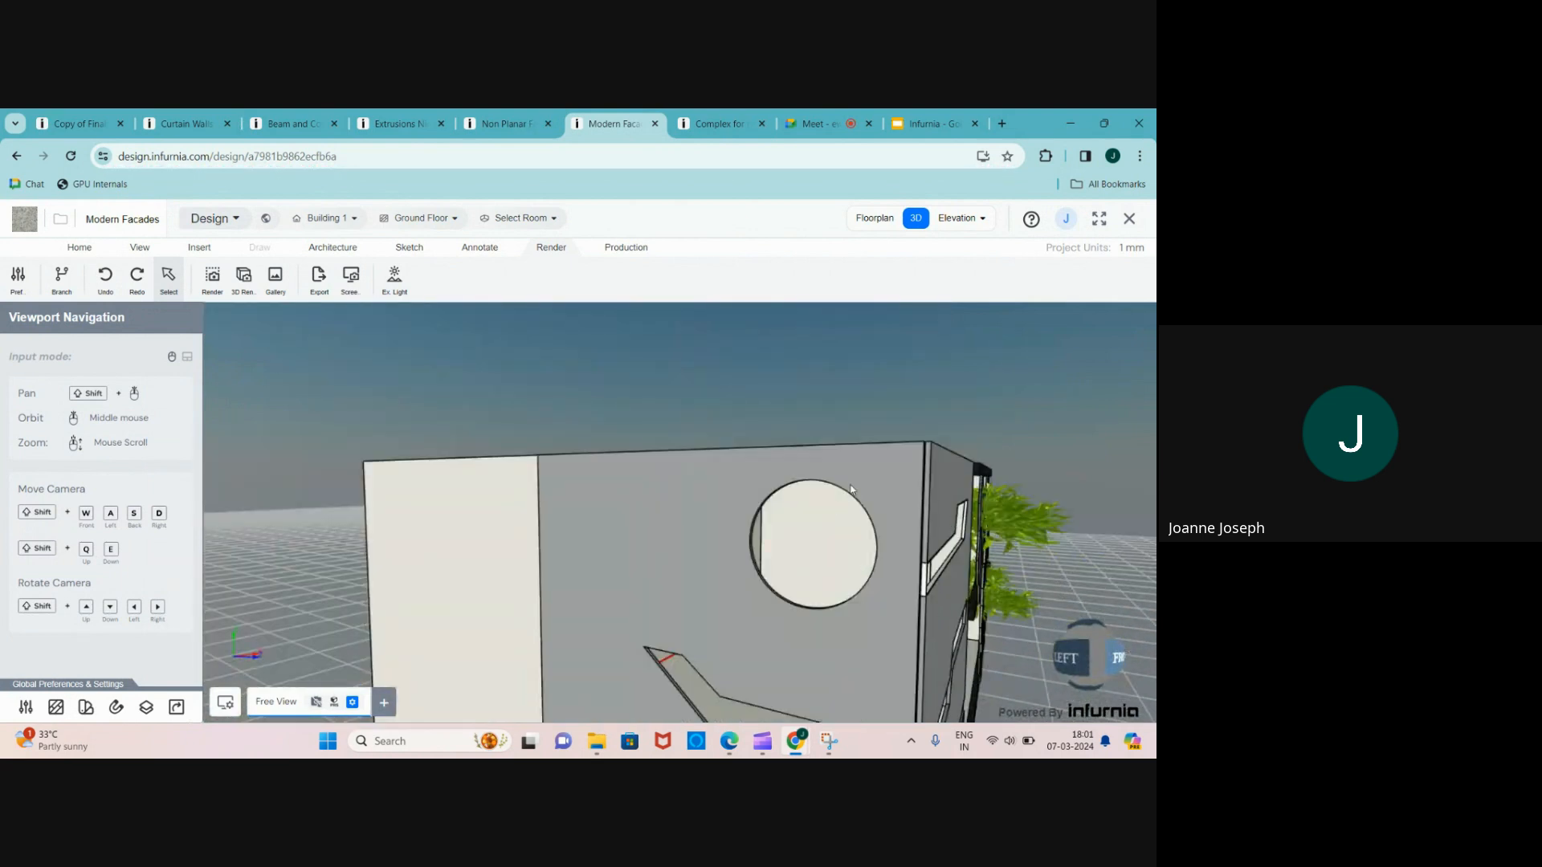
click(851, 489)
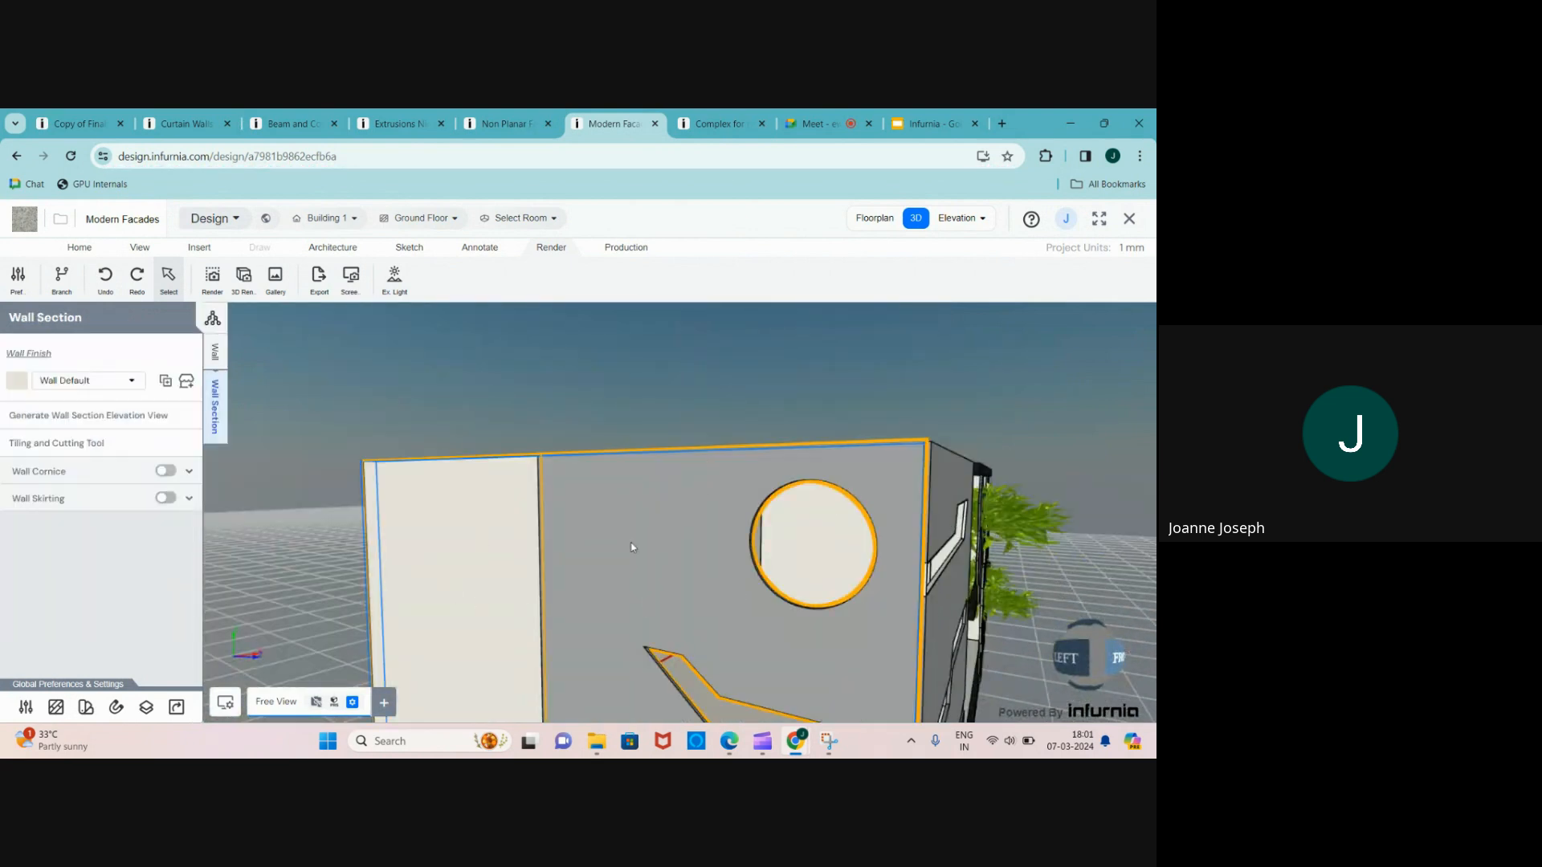
click(46, 445)
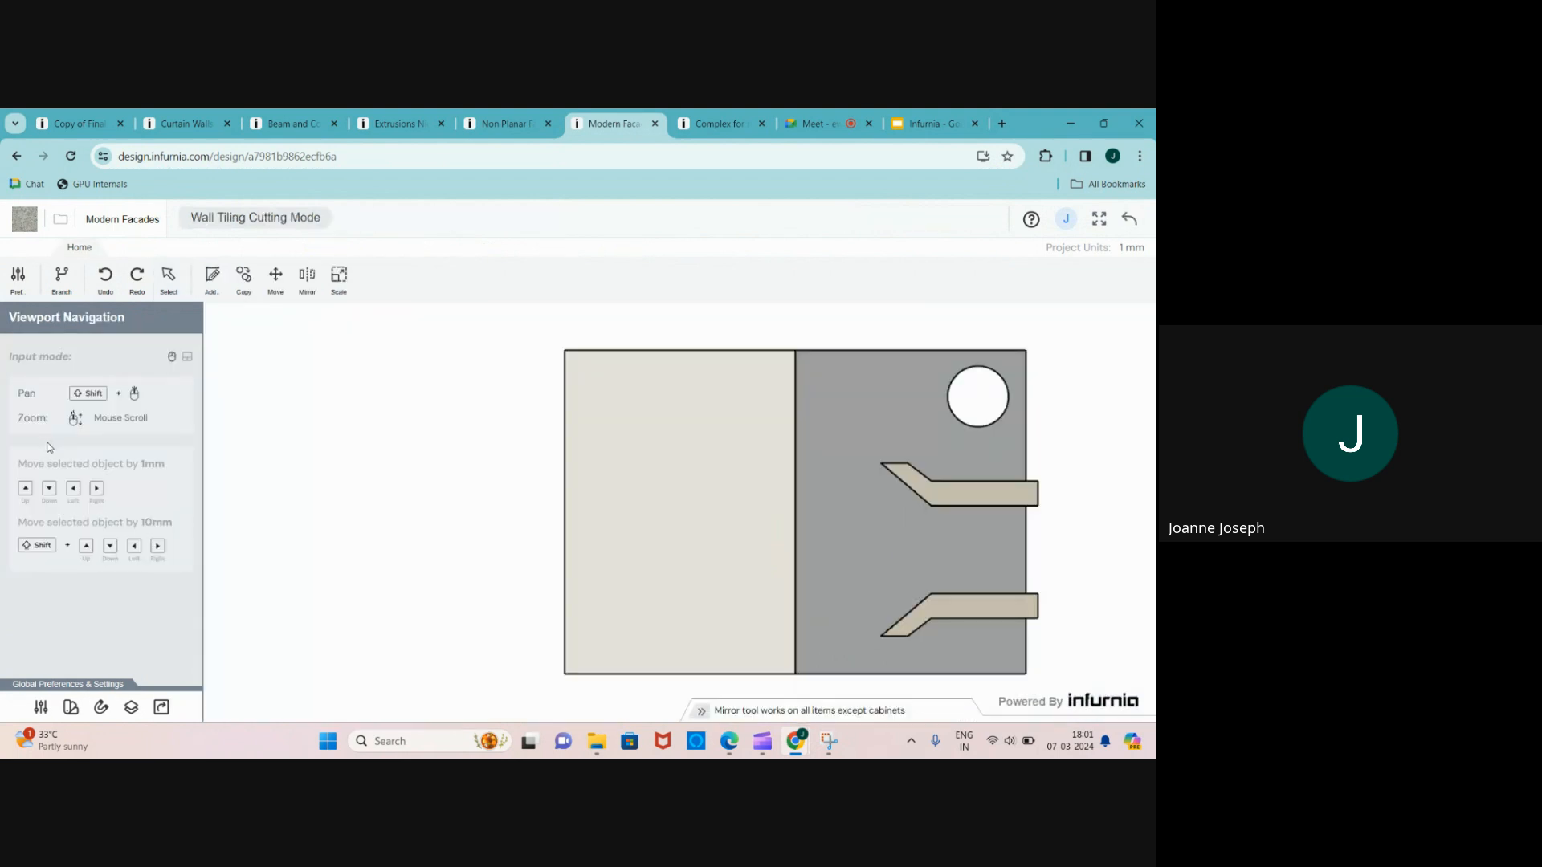
scroll(362, 512, down, 4)
scroll(787, 460, up, 8)
scroll(643, 408, up, 3)
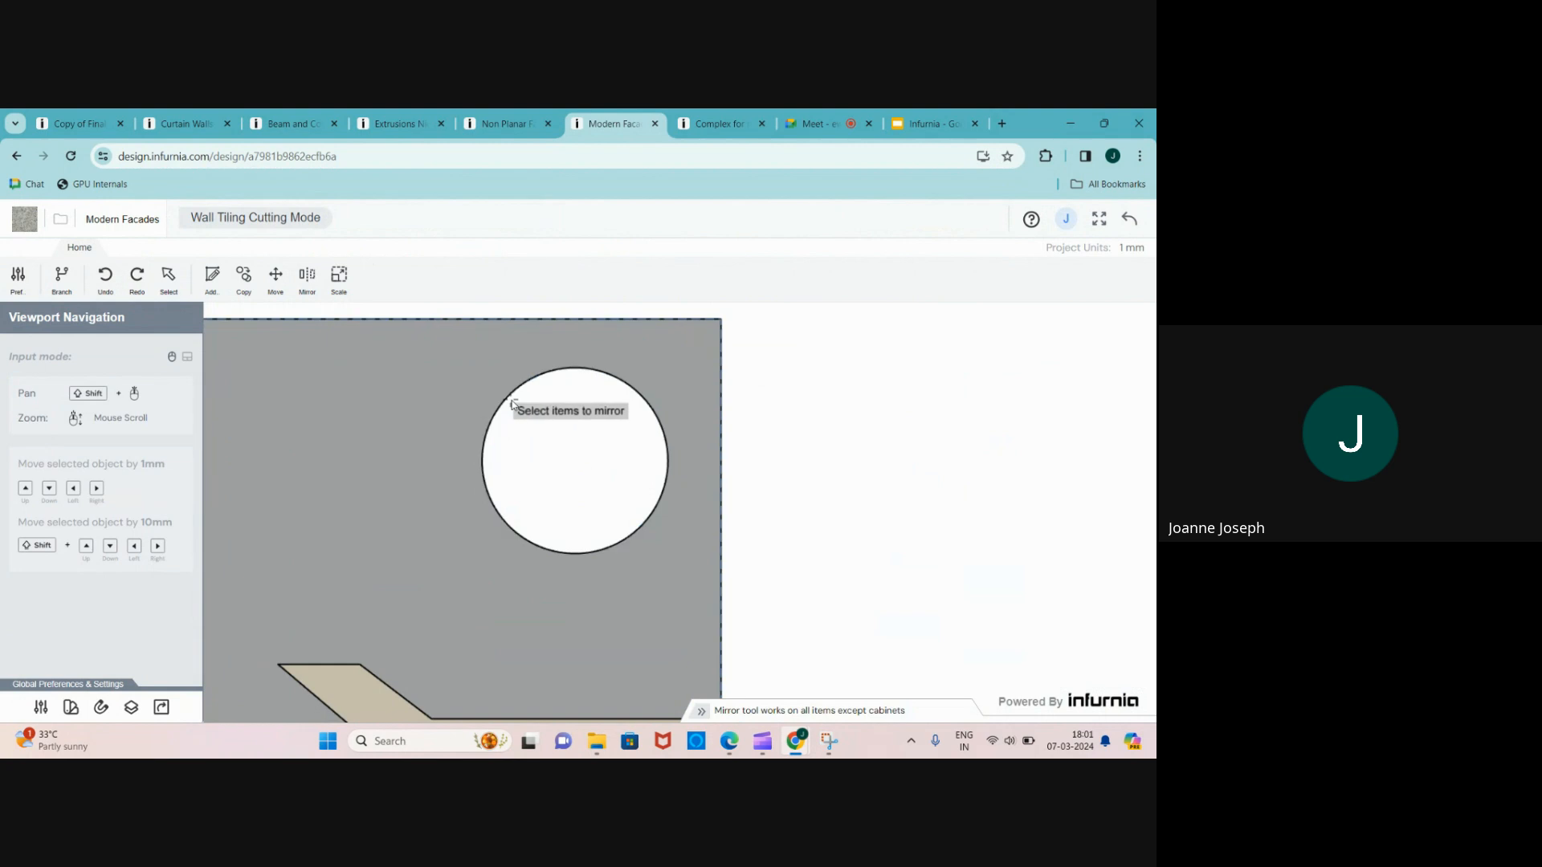
- Start a new tiling cutting sketch and draw a circle tracing the edge of the wall's circular hole
click(213, 276)
scroll(814, 434, up, 10)
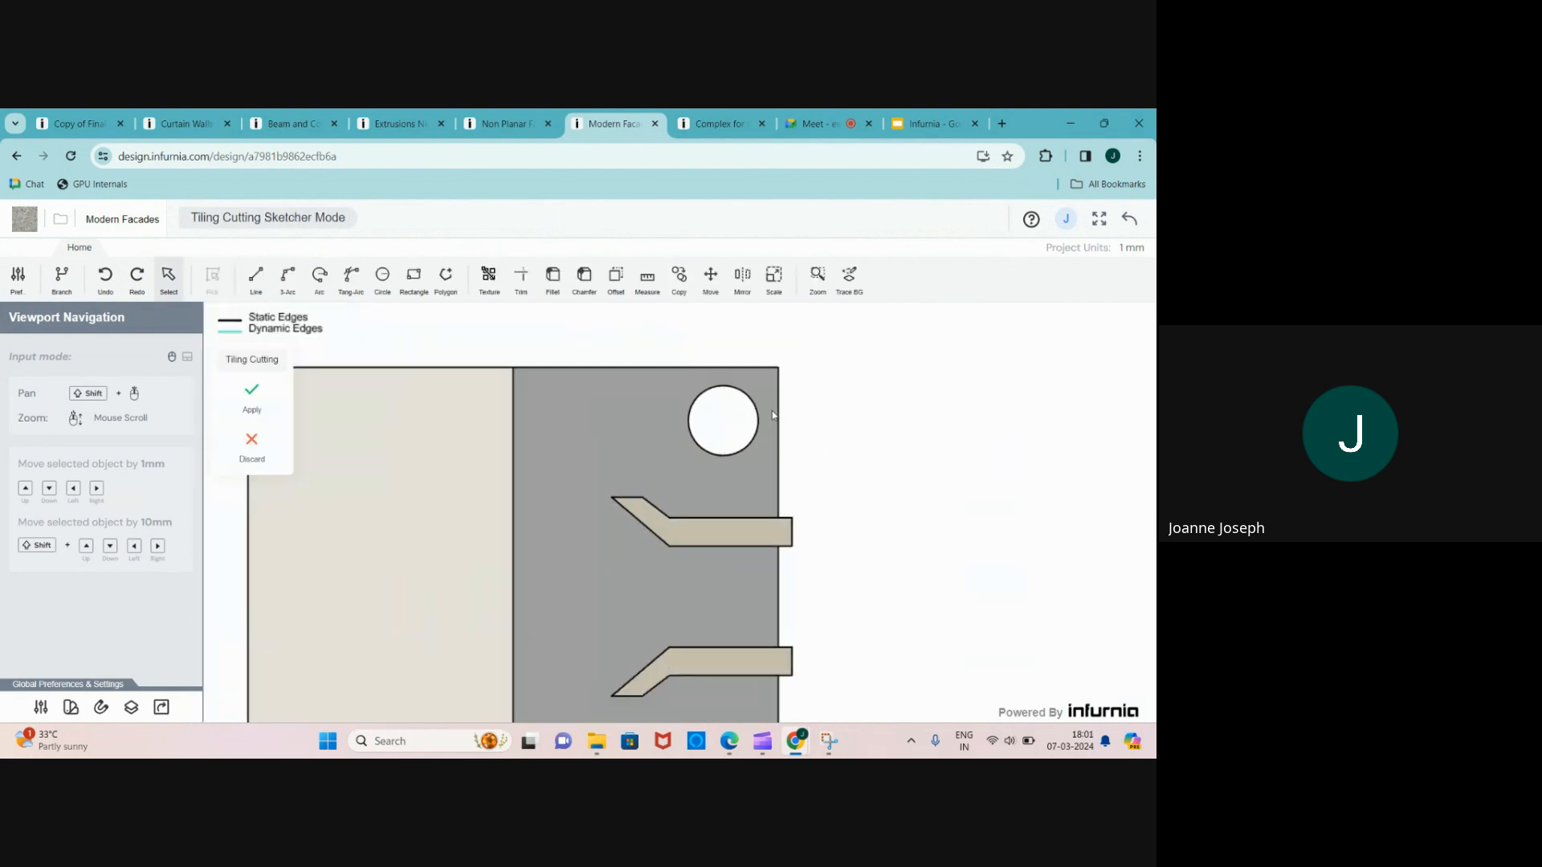
click(382, 275)
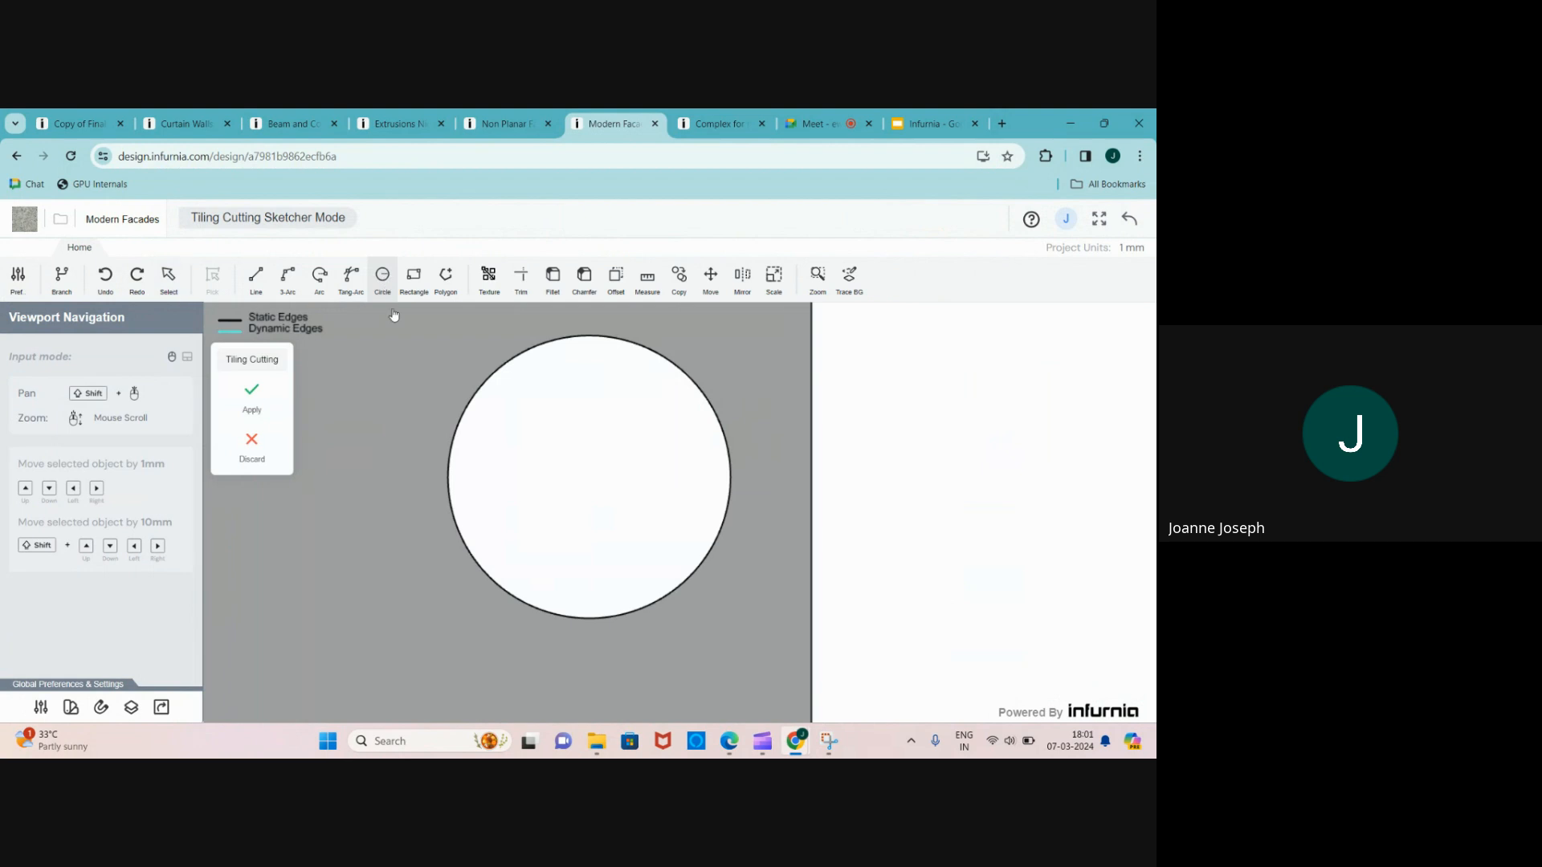
click(589, 478)
click(734, 491)
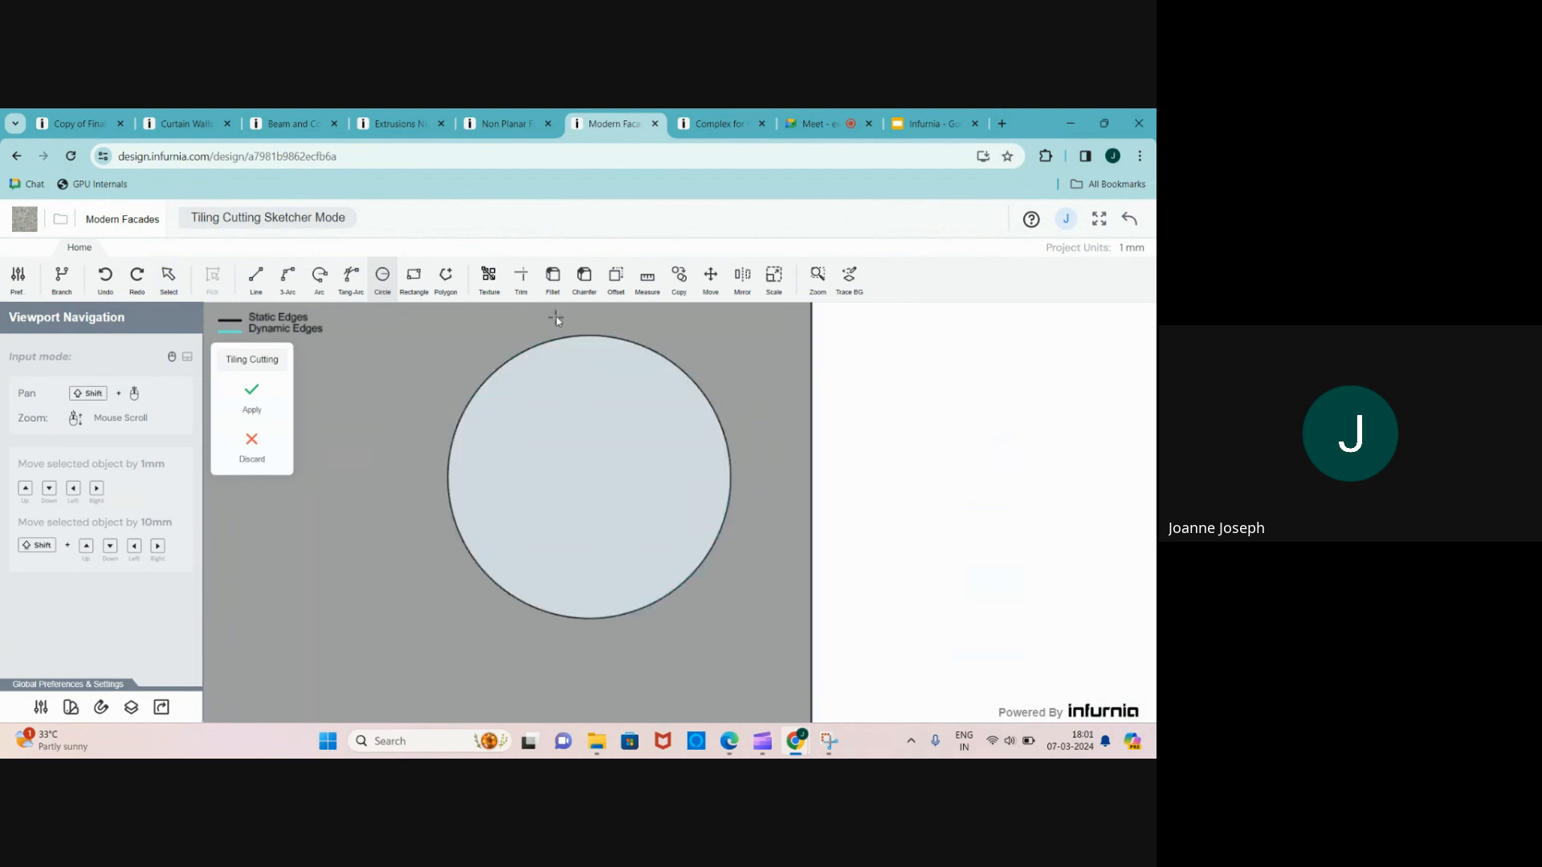
- Offset the circle outward in Copy mode to form a thin ring around the hole, and apply the tiling cutting
click(616, 276)
click(98, 387)
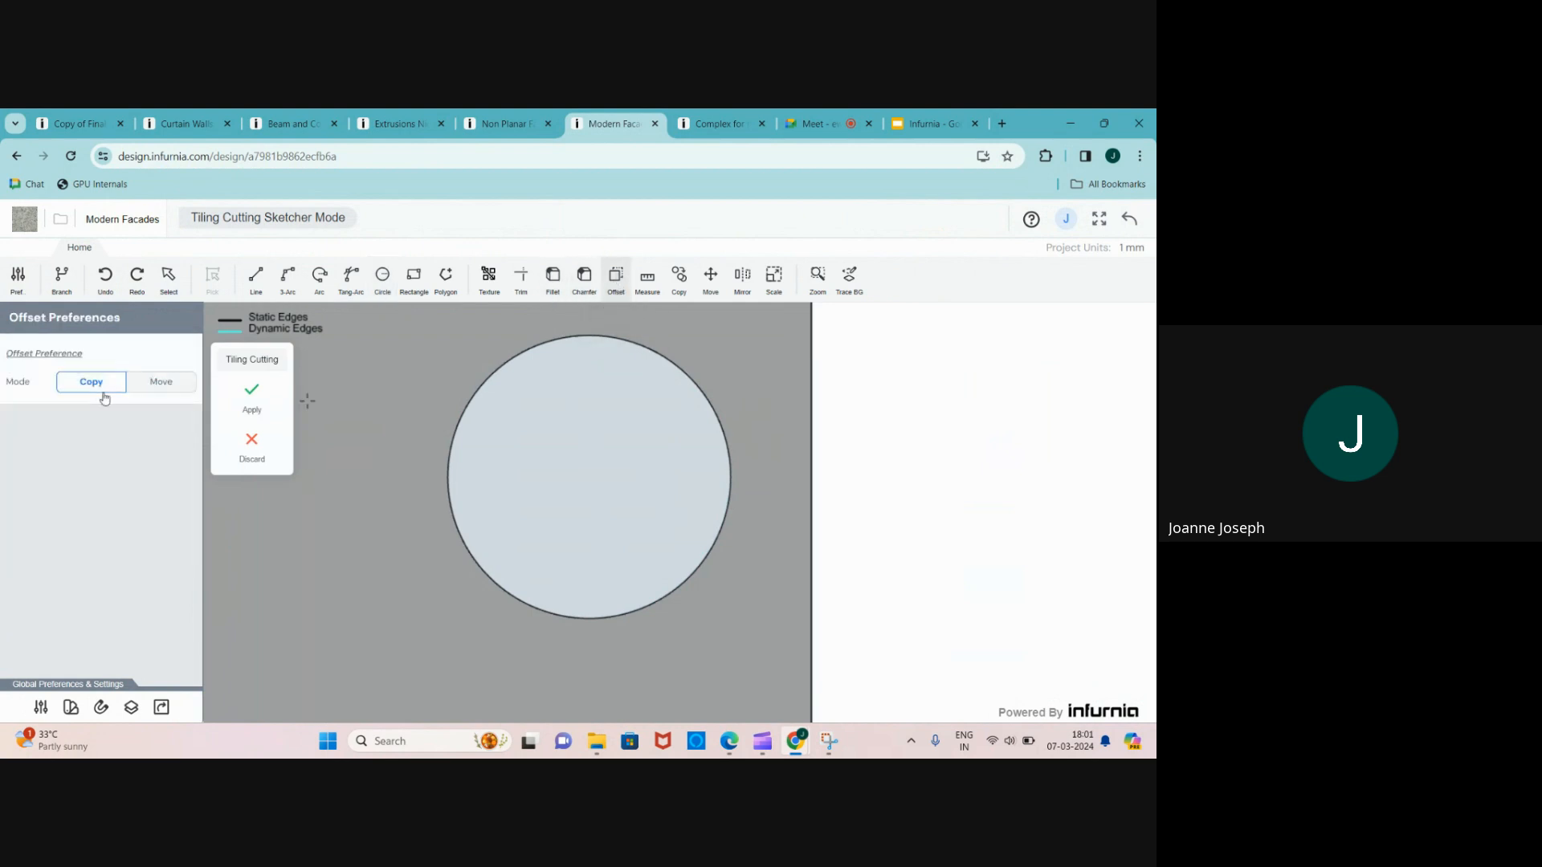
scroll(476, 604, up, 3)
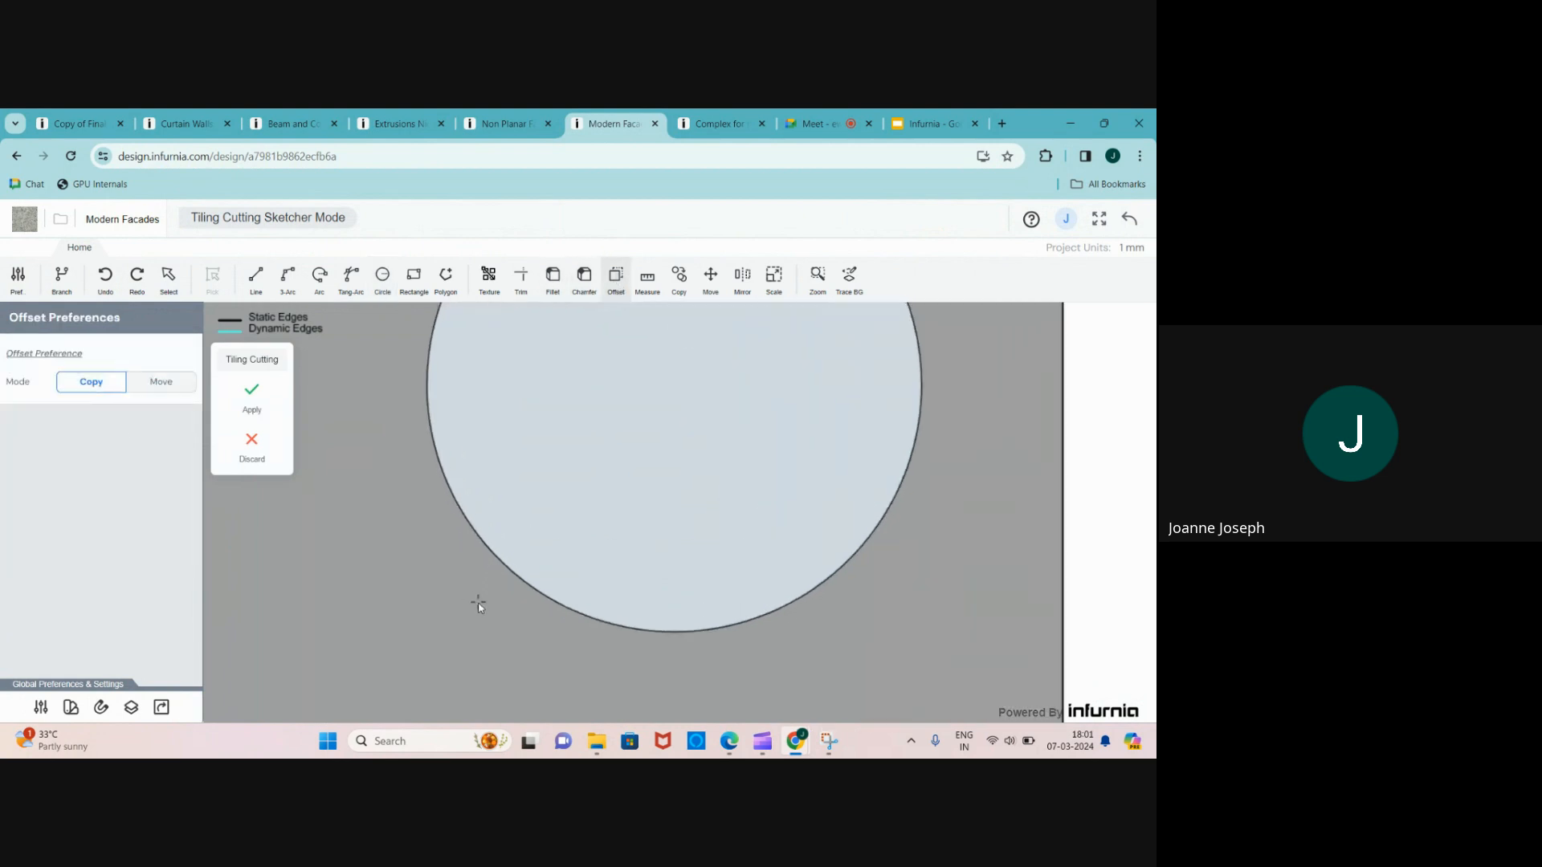
click(530, 568)
scroll(522, 579, up, 2)
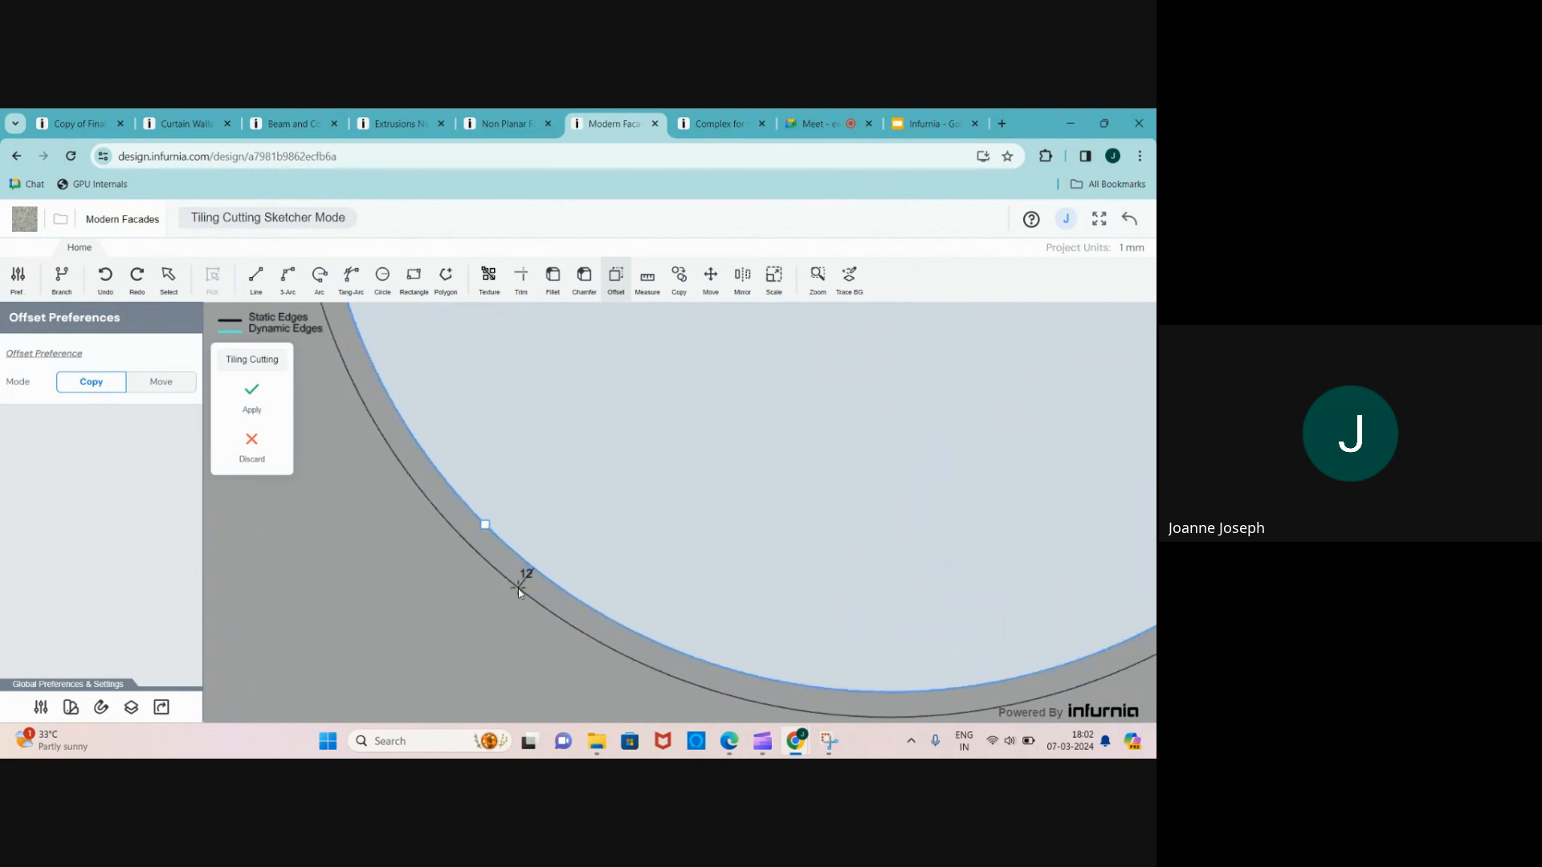
click(520, 586)
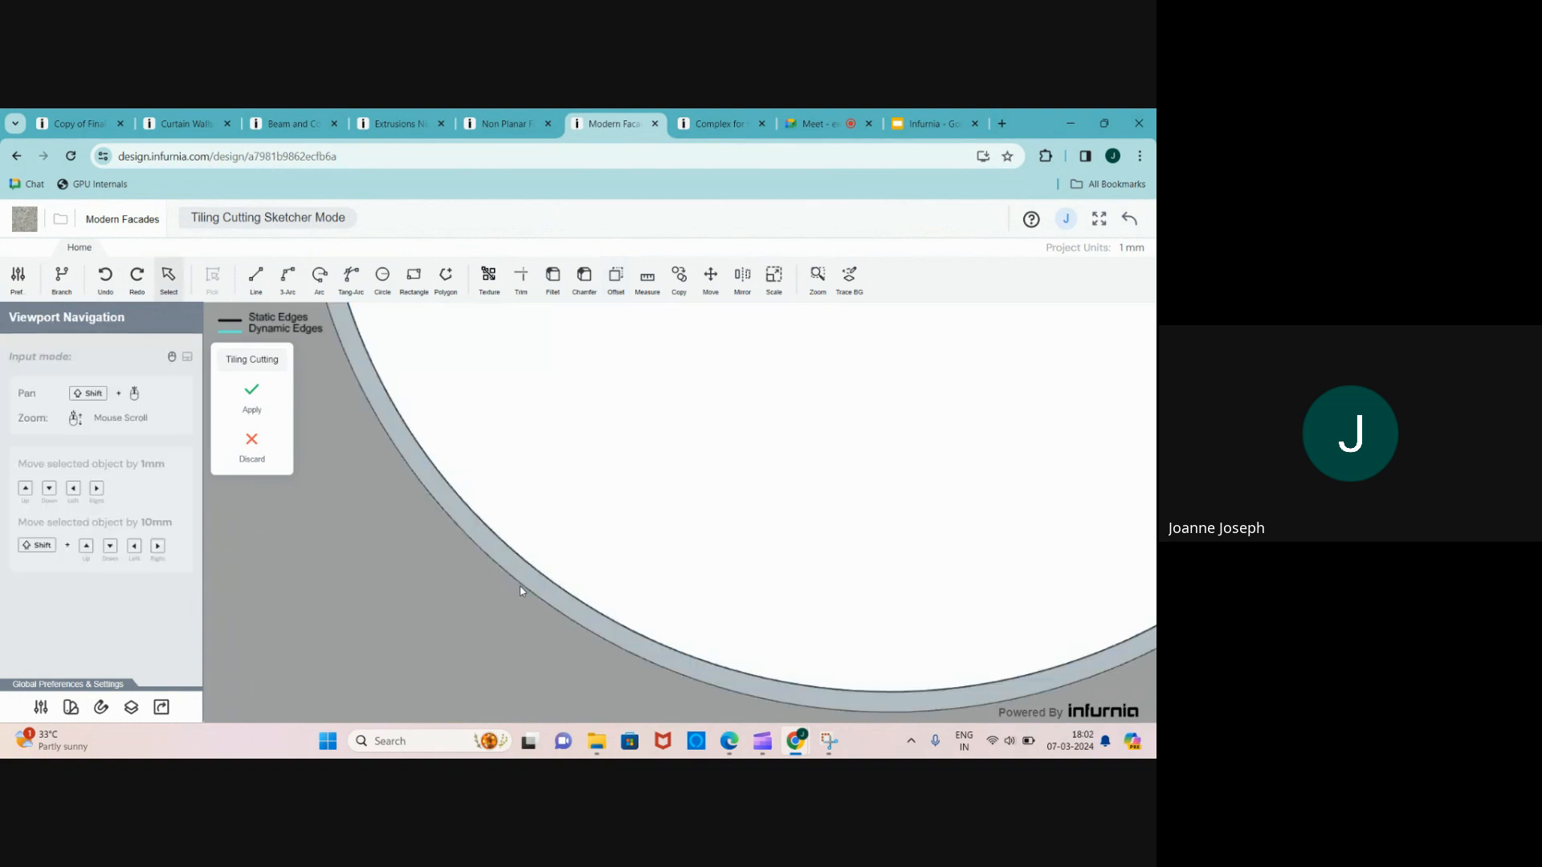
scroll(522, 590, down, 3)
scroll(544, 643, up, 1)
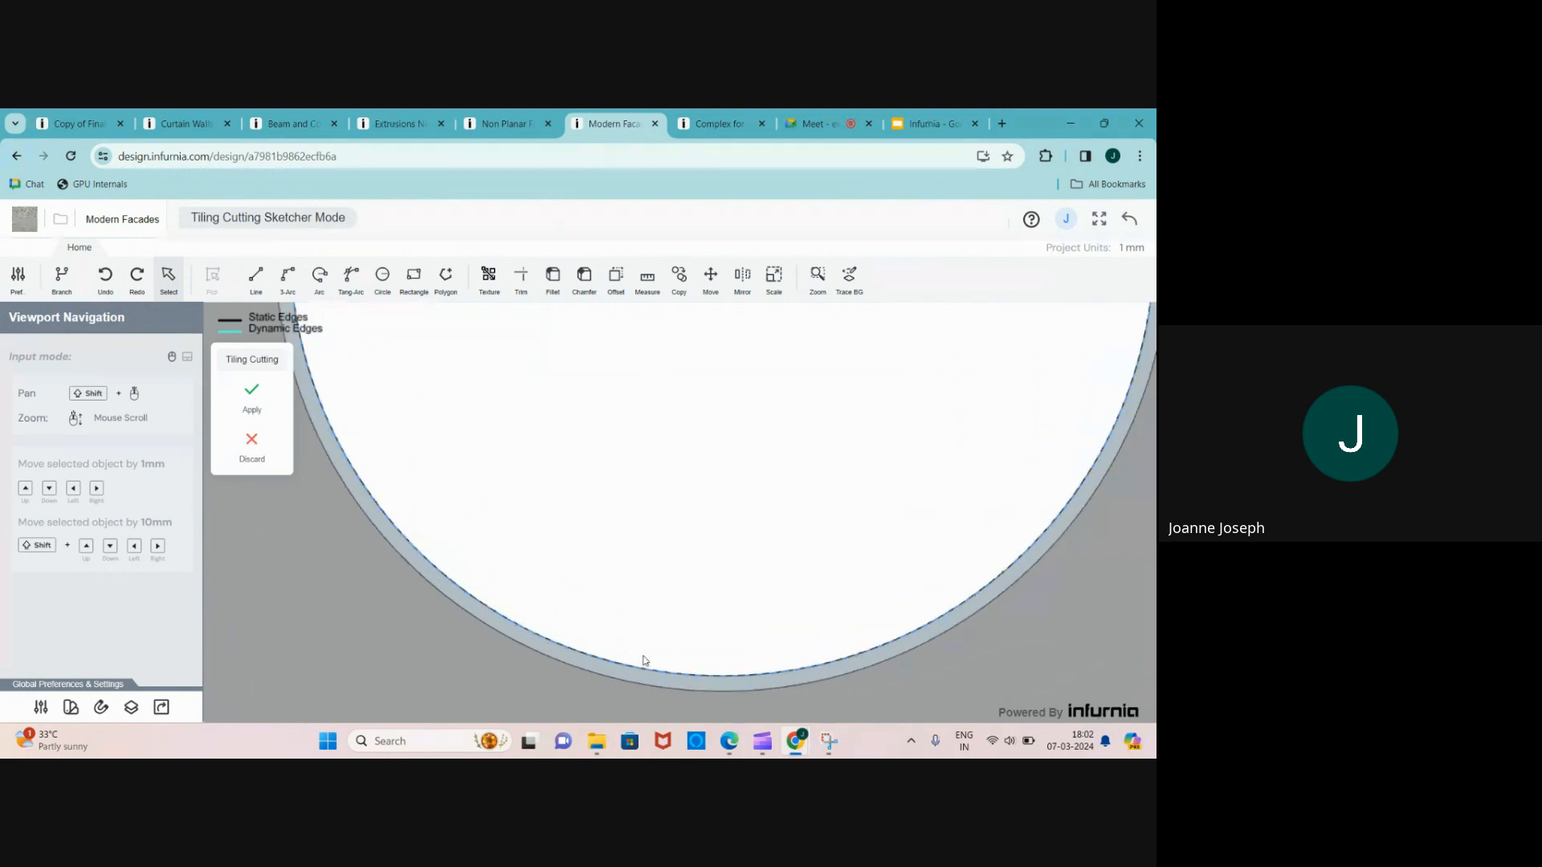
scroll(562, 643, down, 3)
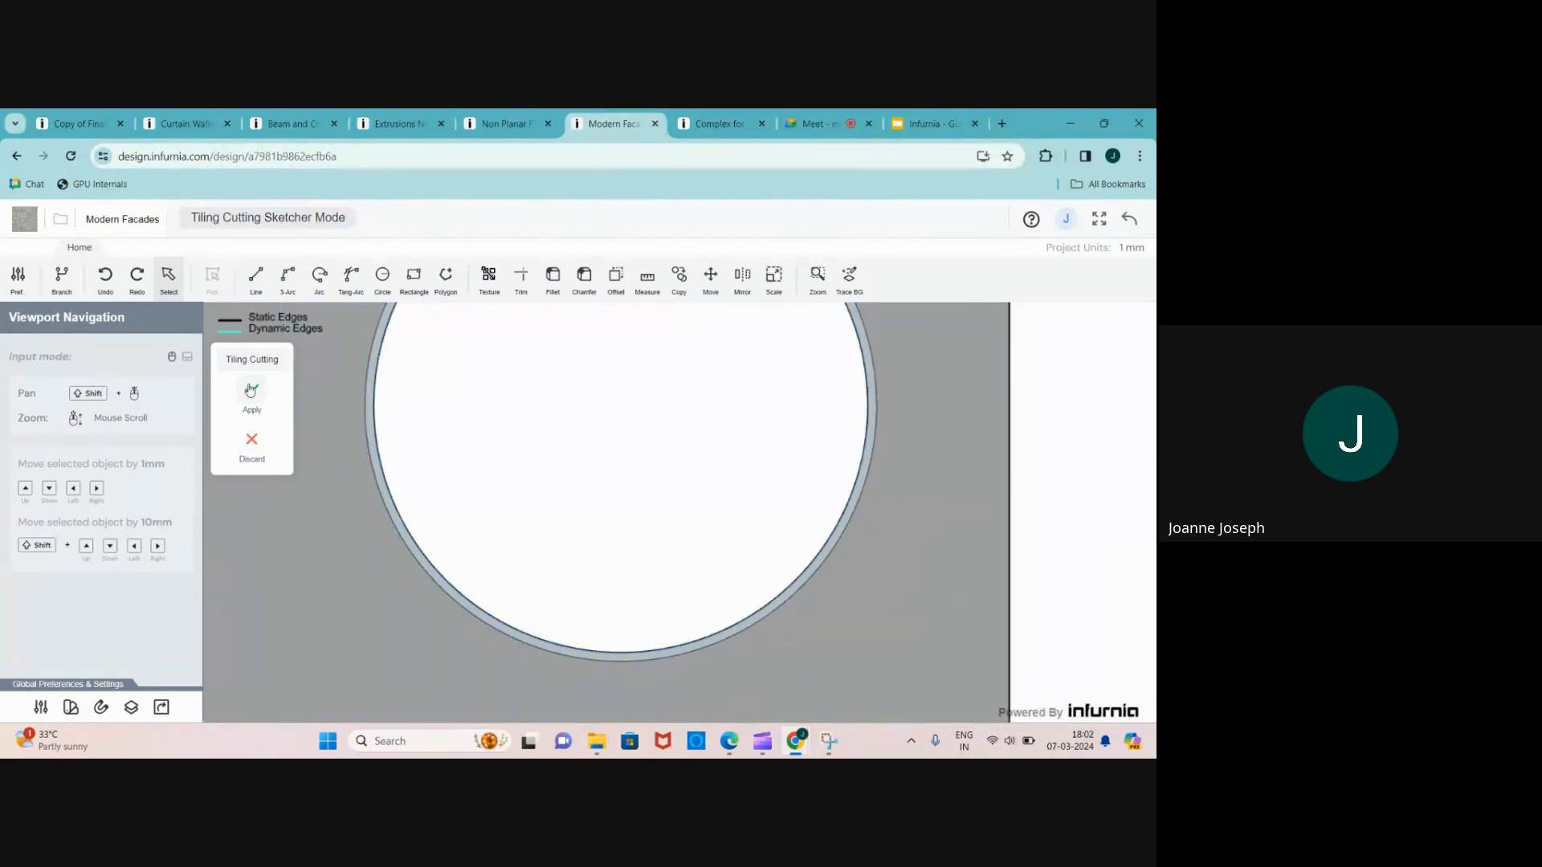
click(251, 391)
- Set the extruded ring's front shift to 20 mm and its depth to 10 mm
scroll(422, 482, up, 5)
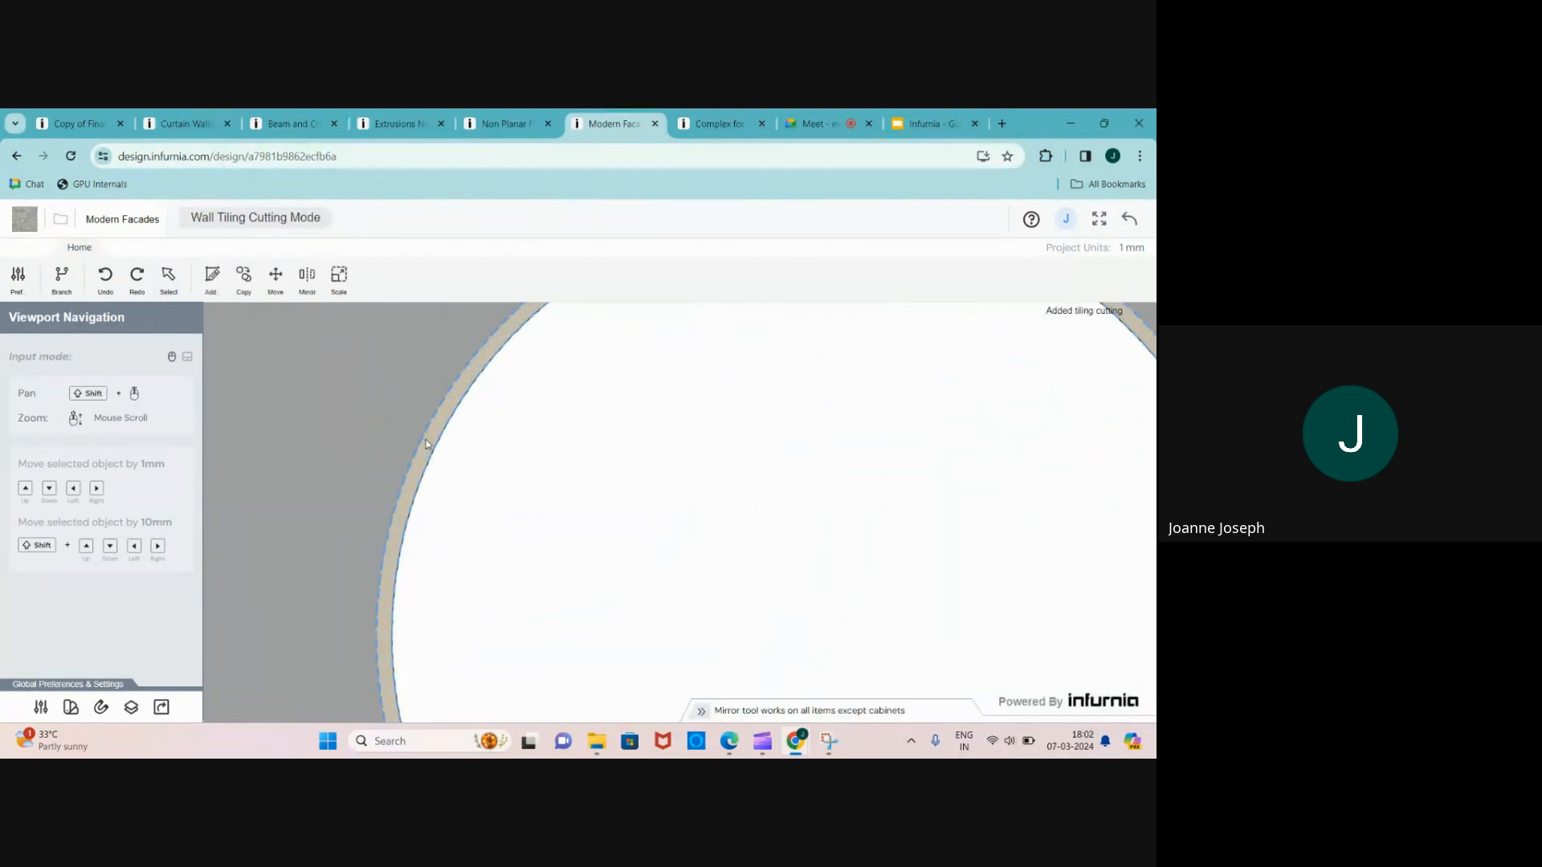
click(427, 444)
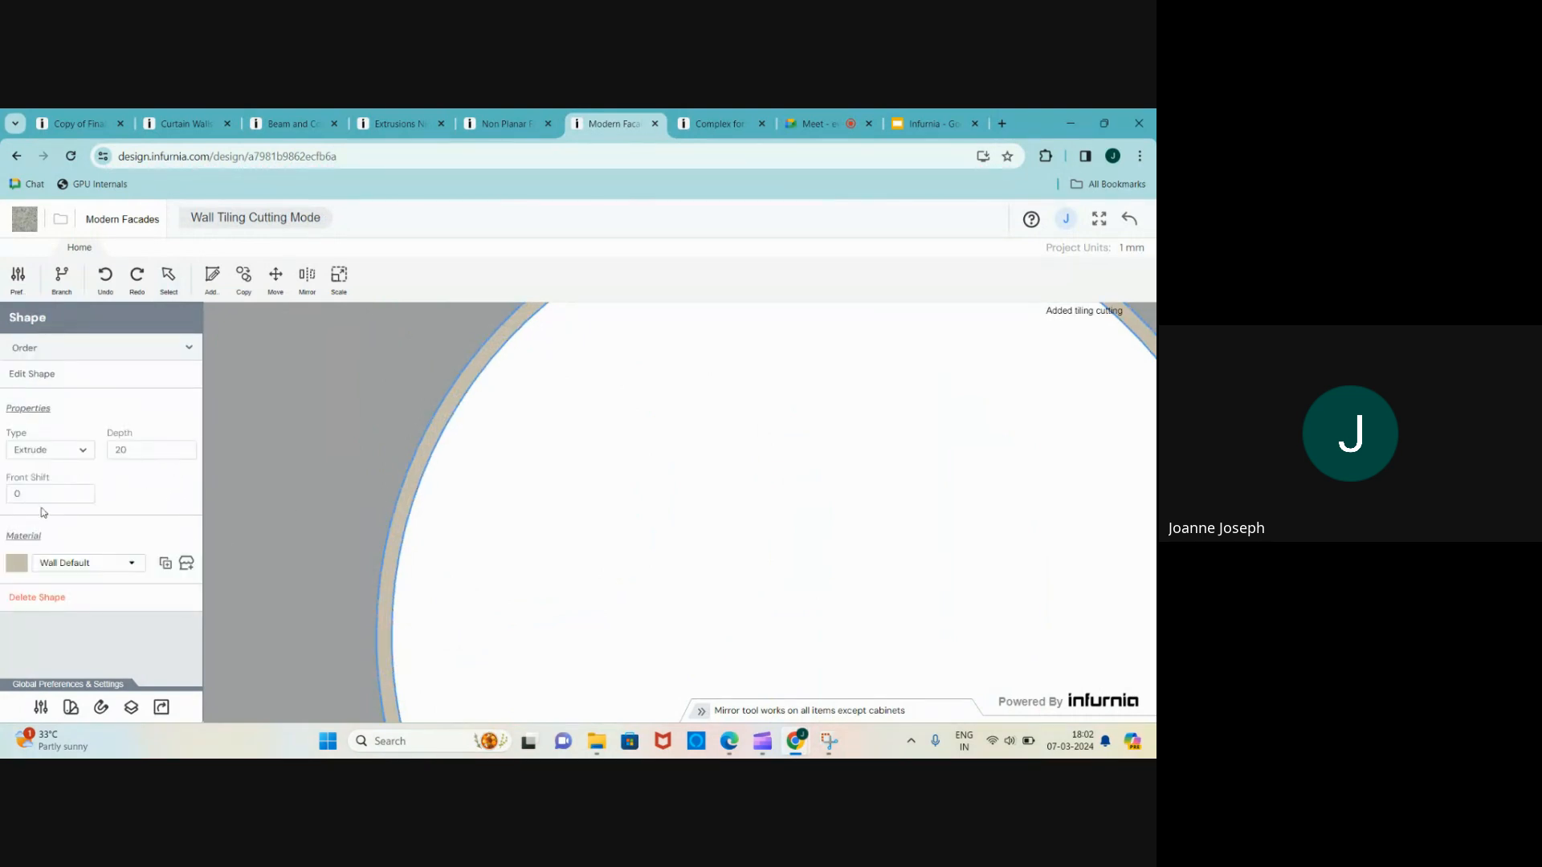
drag(37, 495, 2, 497)
text(20)
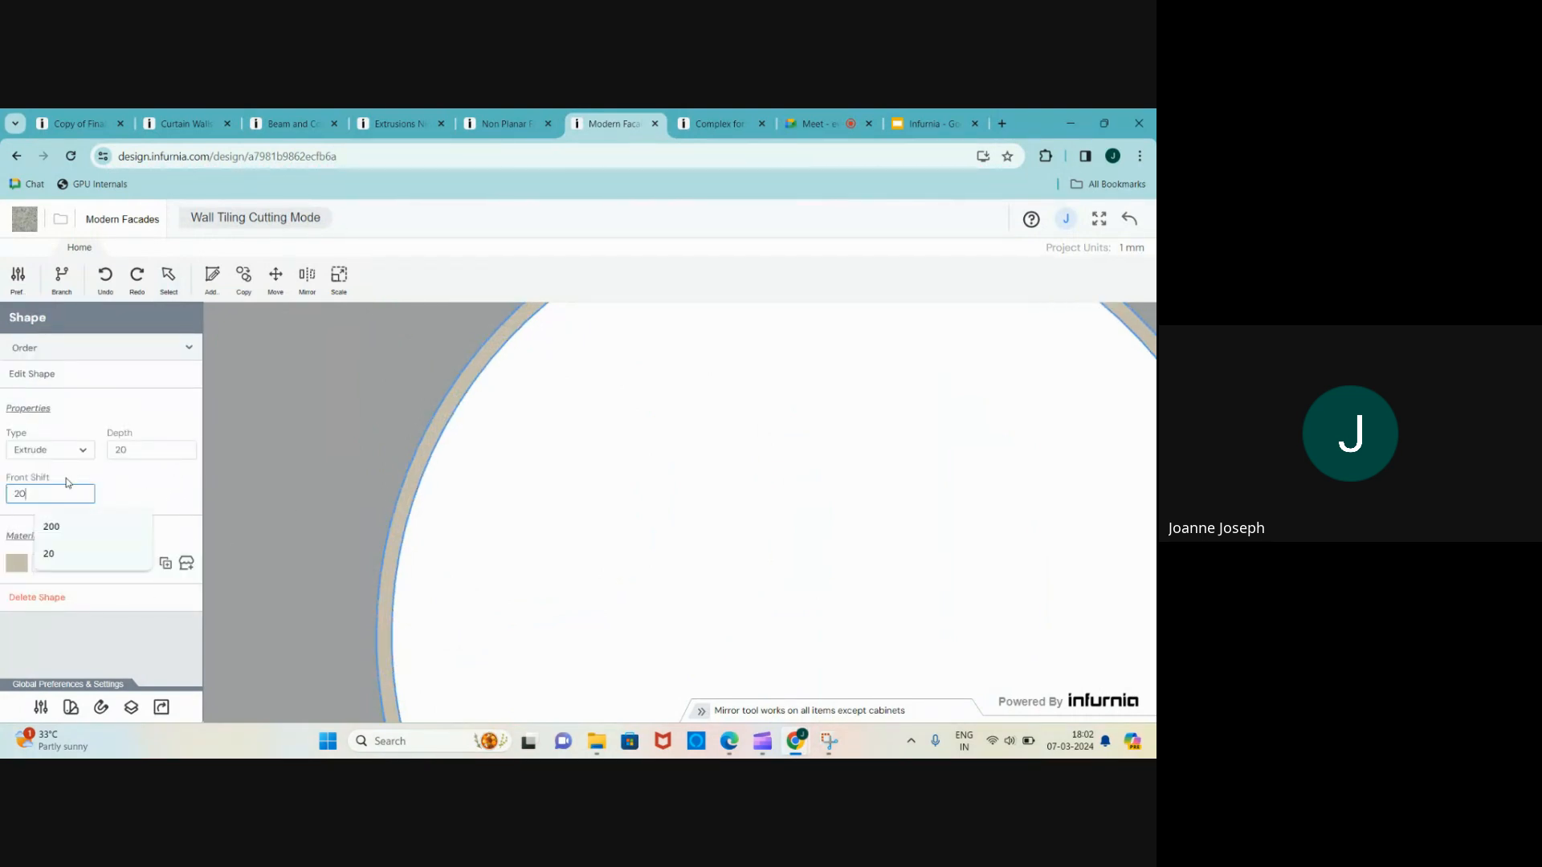
key(Return)
drag(143, 448, 105, 449)
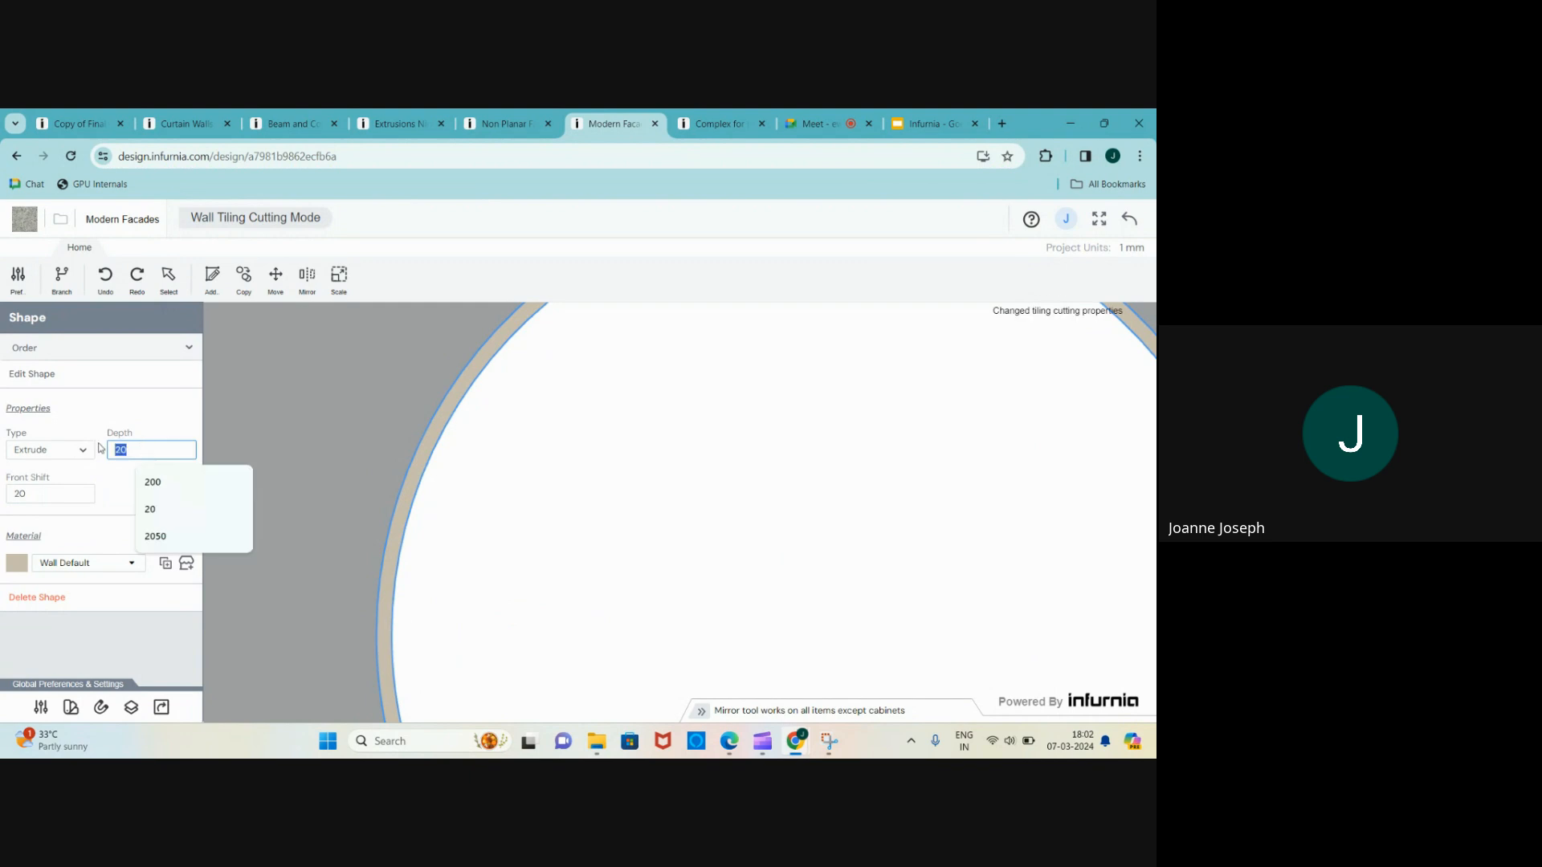
text(10)
key(Return)
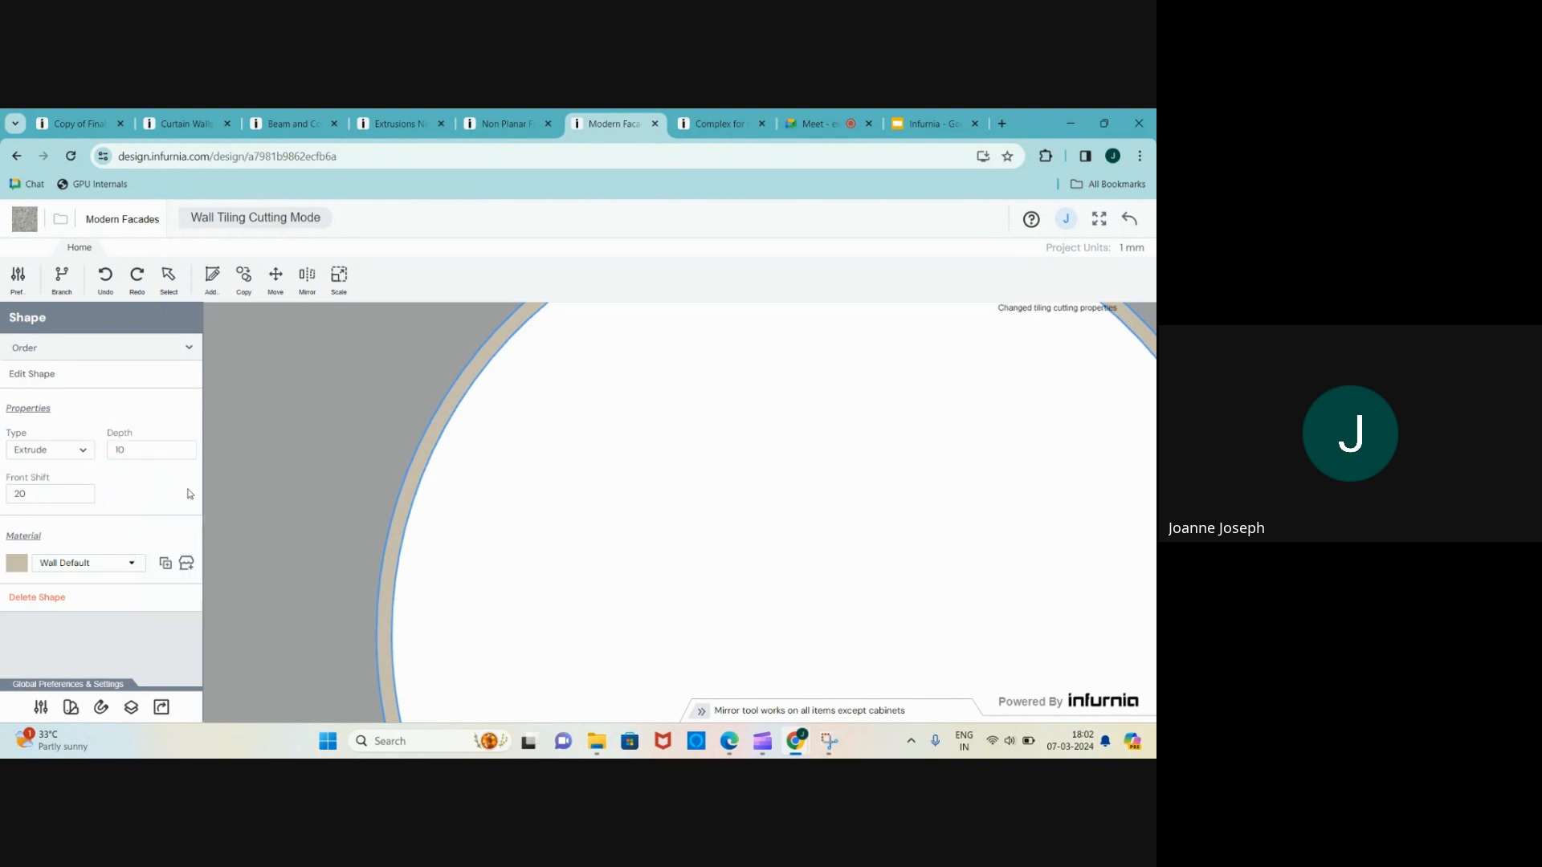
- Inspect the ring around the circular hole in 3D, then reopen the wall in the Tiling and Cutting Tool
click(1129, 219)
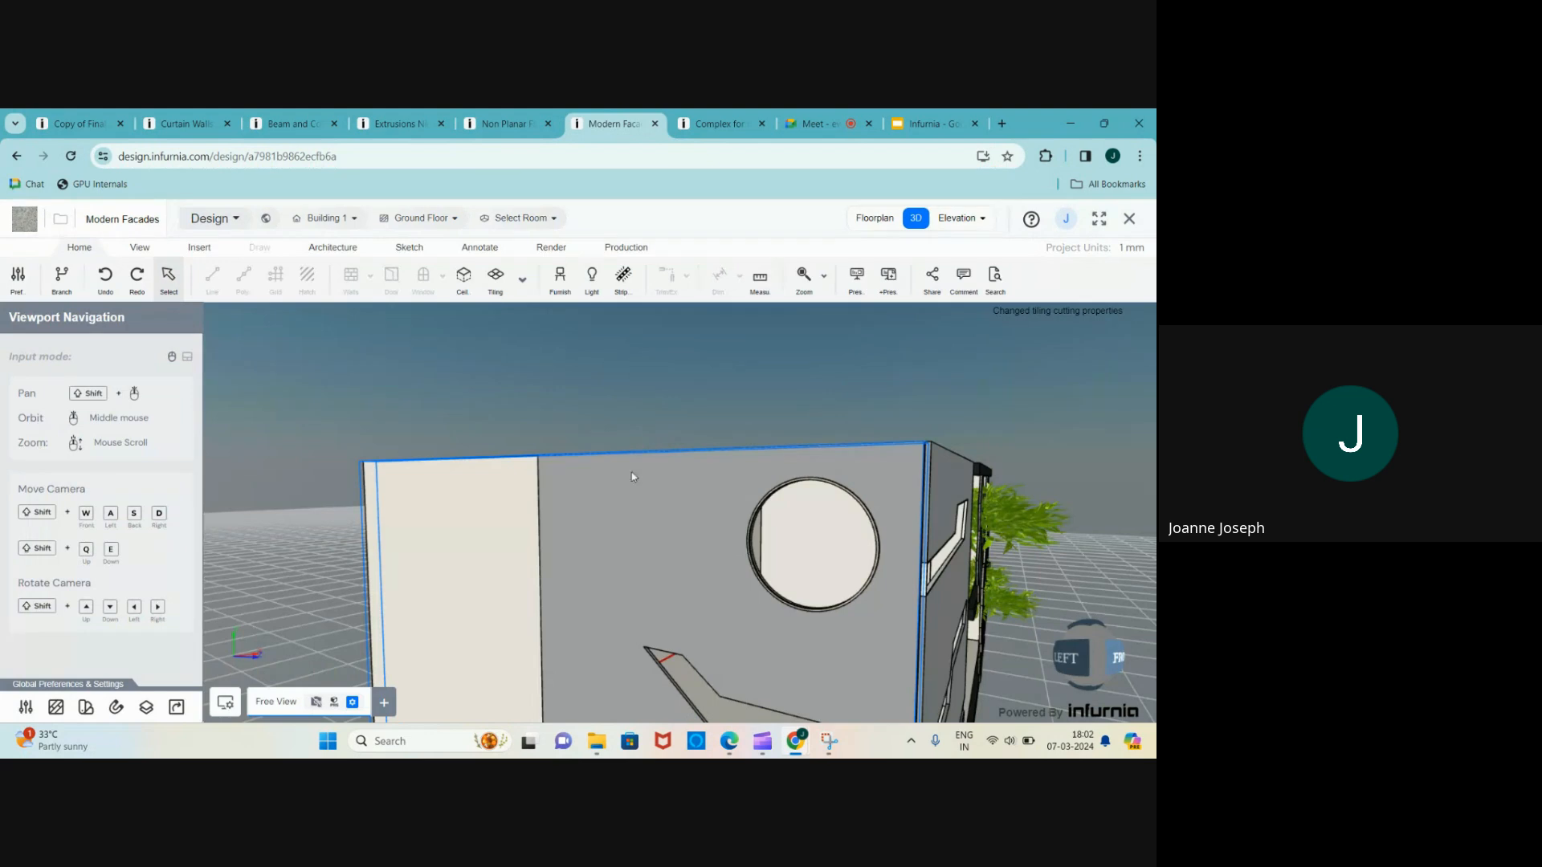
scroll(695, 539, down, 2)
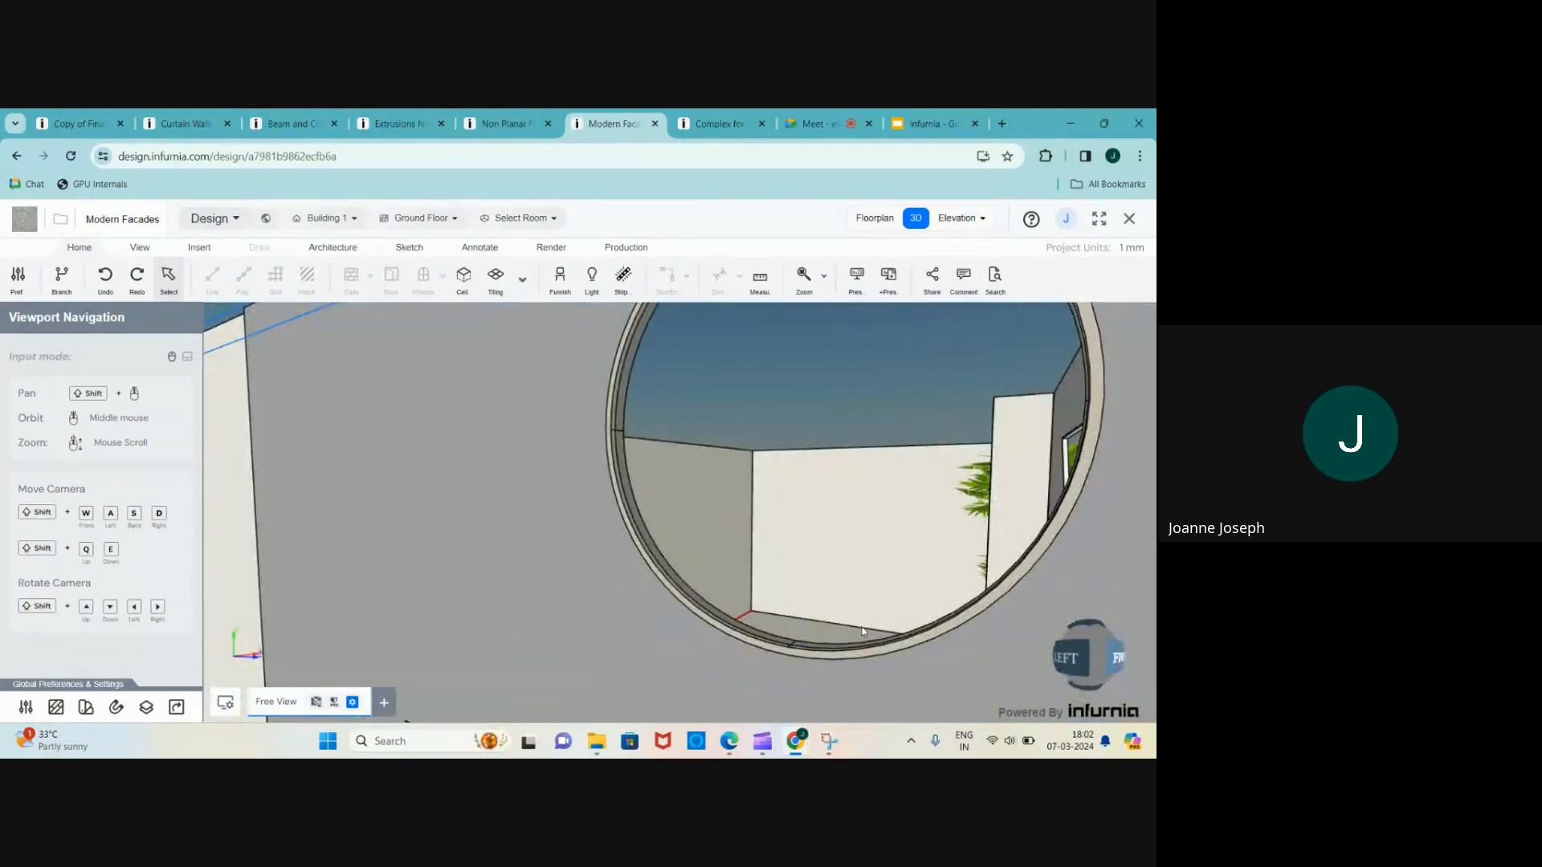
click(769, 650)
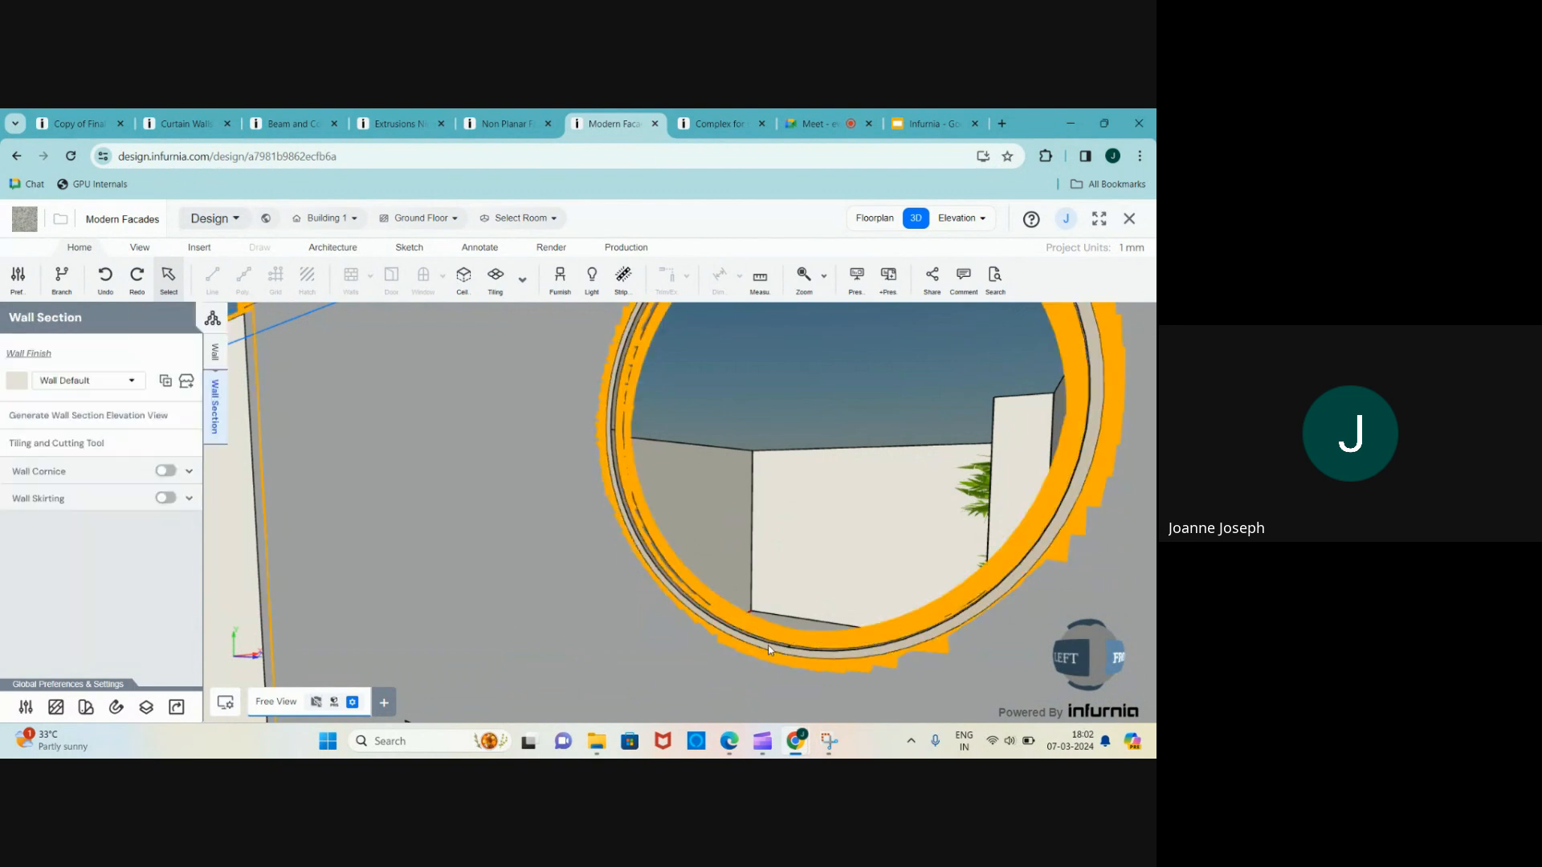
click(61, 440)
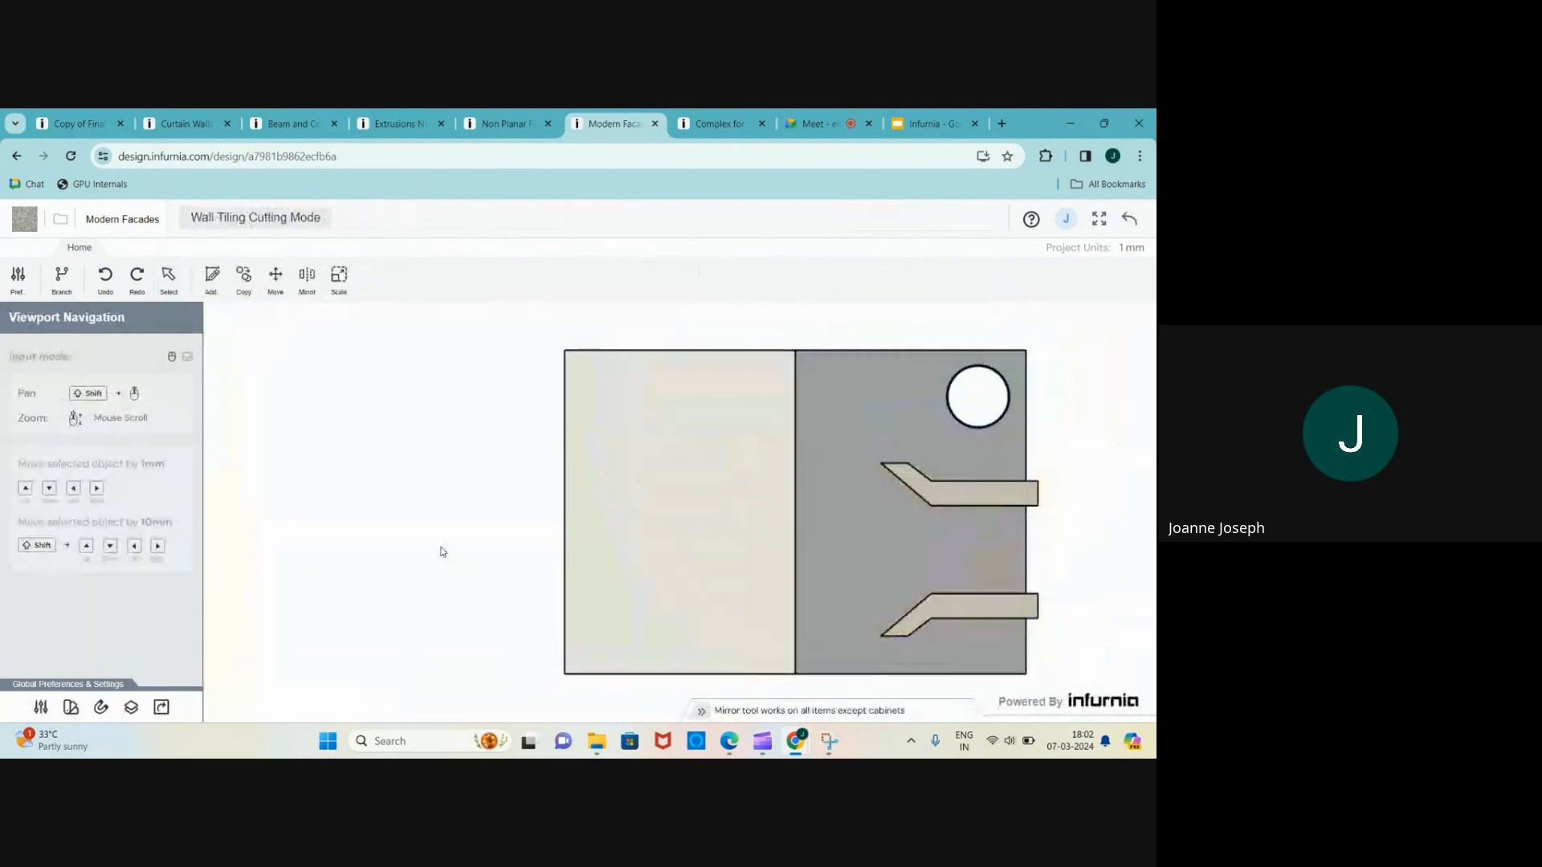
- Assign the Traffic White material to the ring around the circular hole
scroll(1060, 406, up, 5)
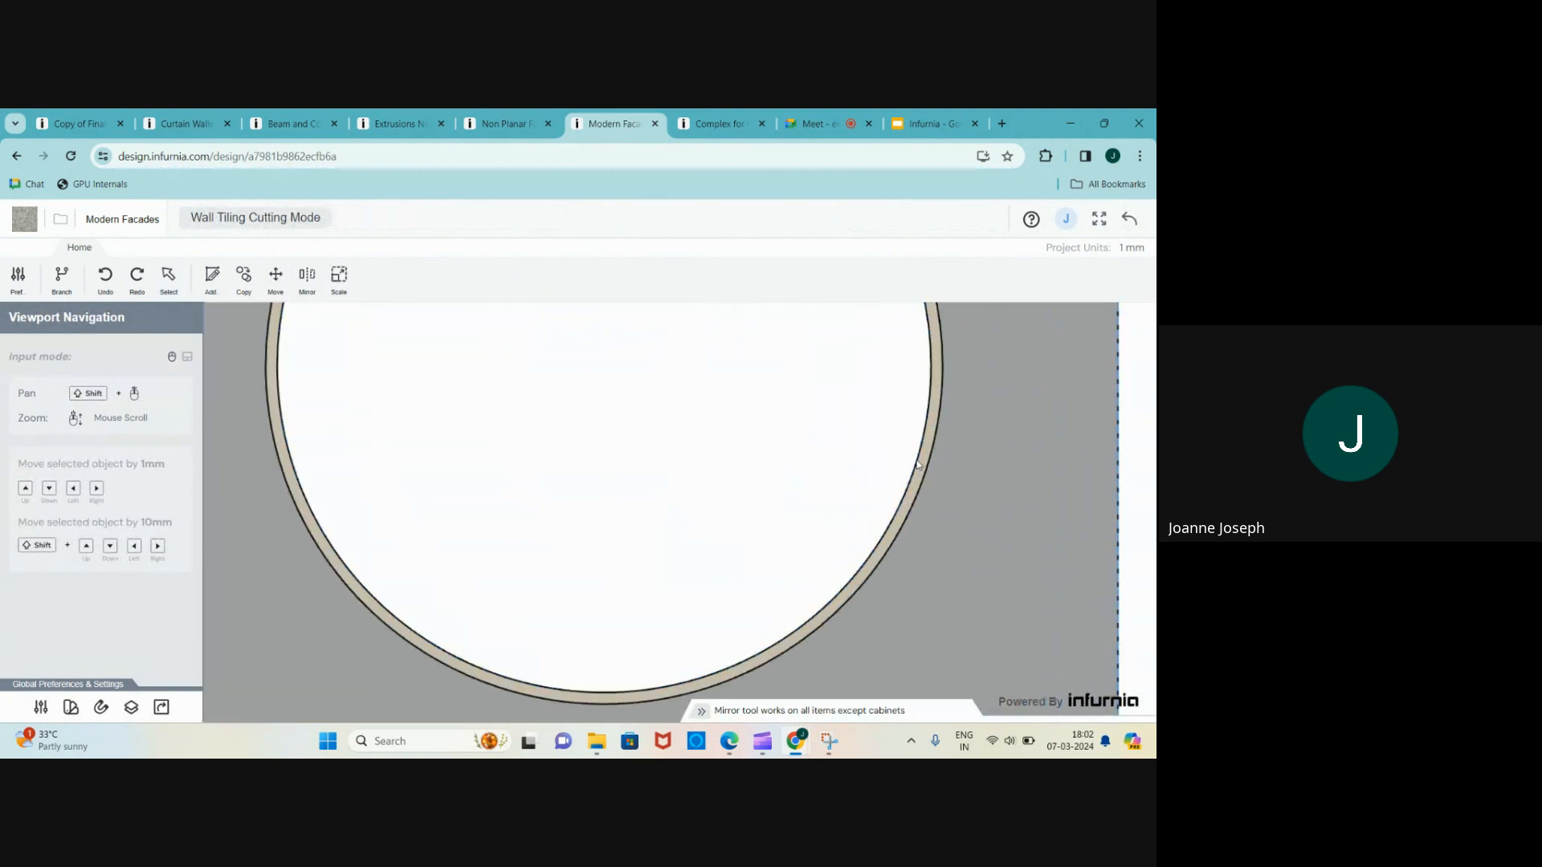
click(925, 466)
scroll(735, 506, down, 3)
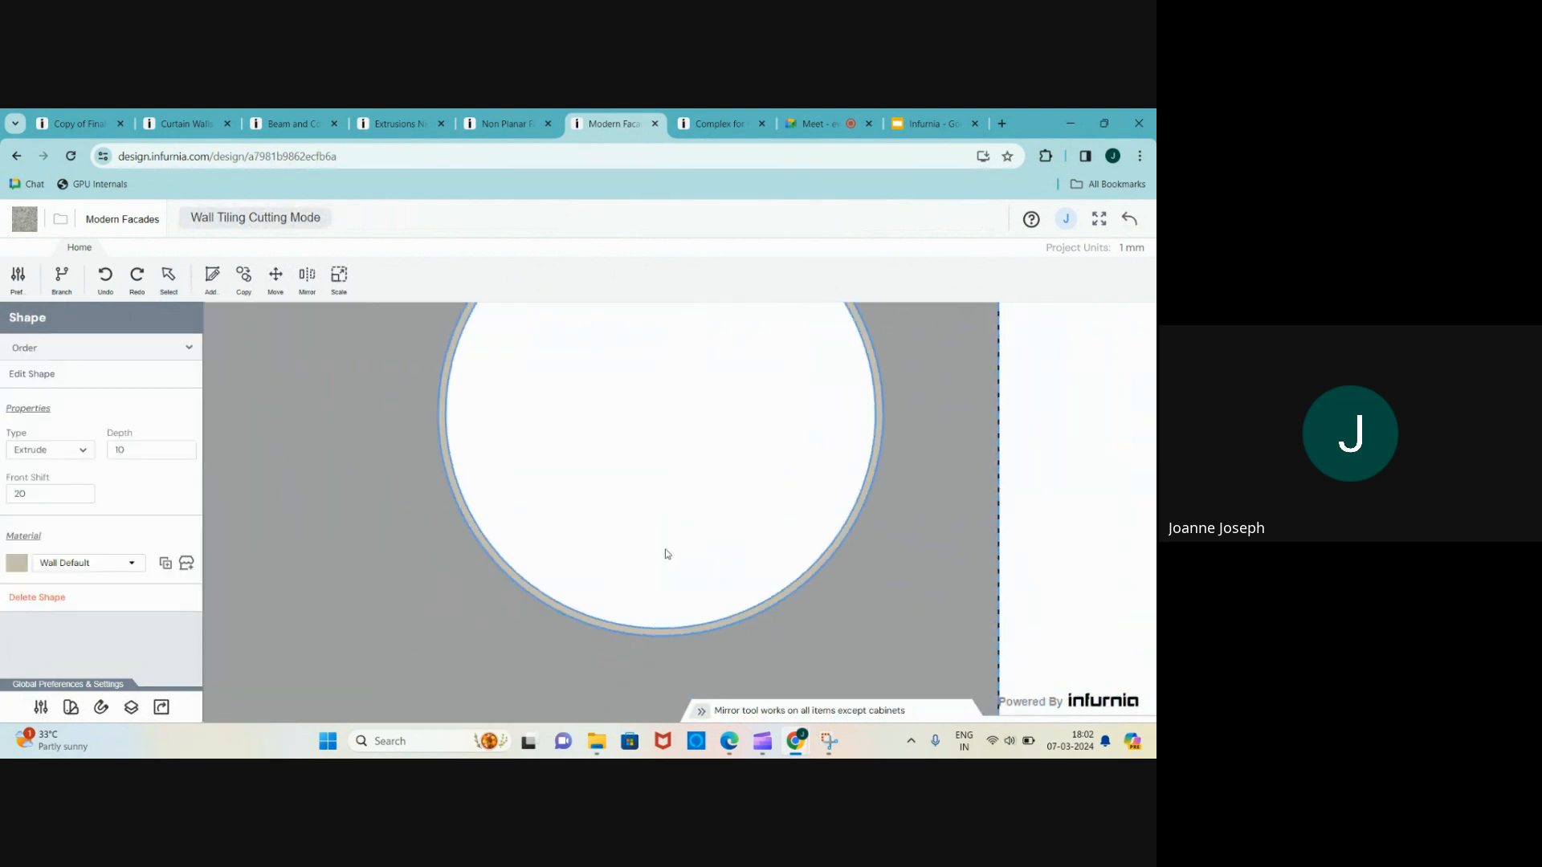
click(120, 564)
scroll(113, 538, down, 1)
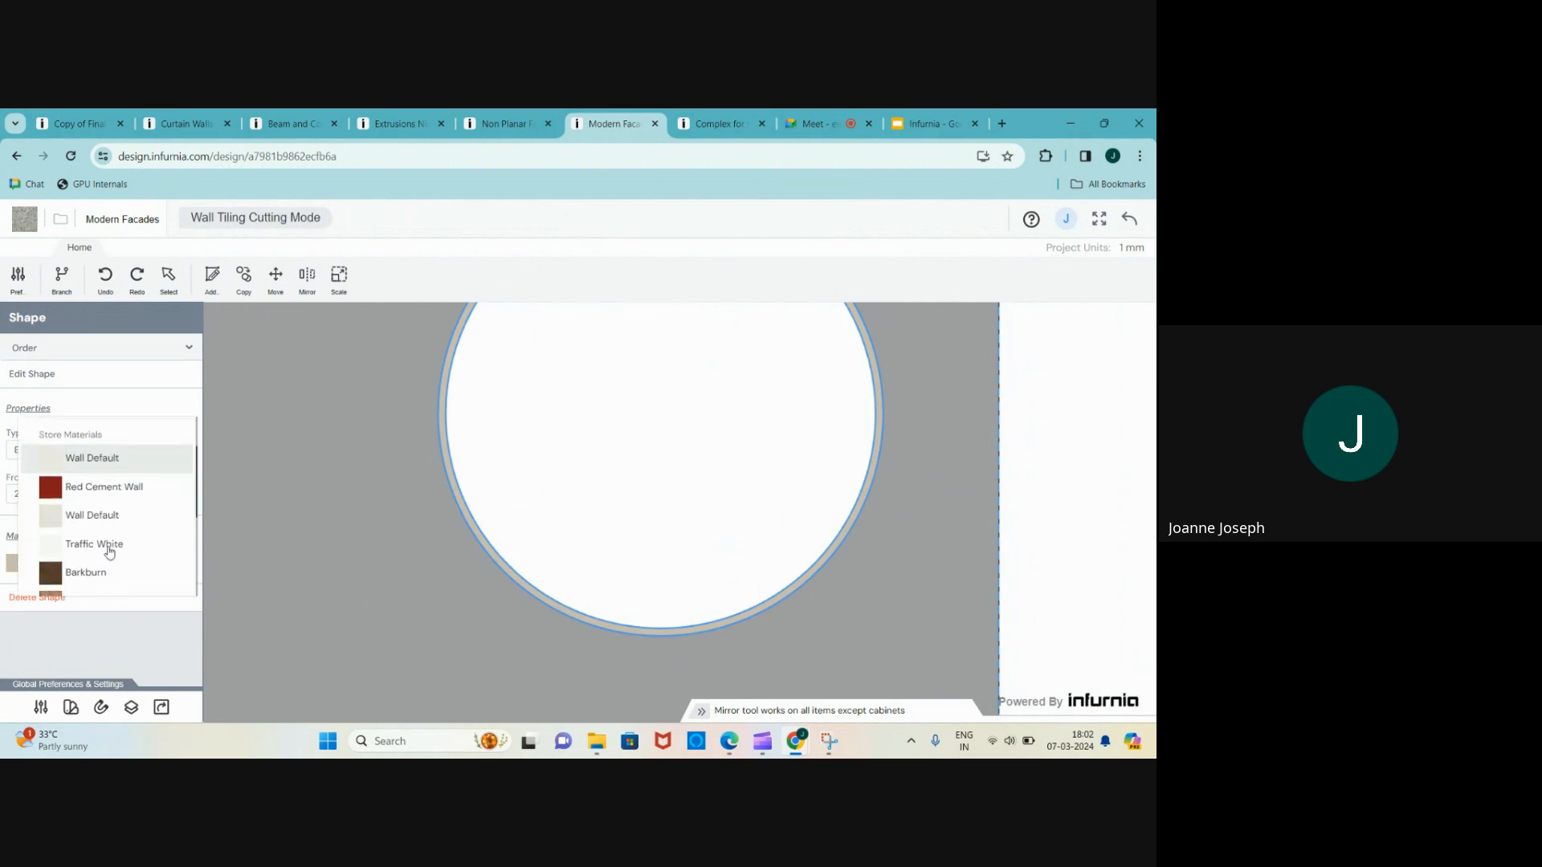
scroll(105, 530, up, 1)
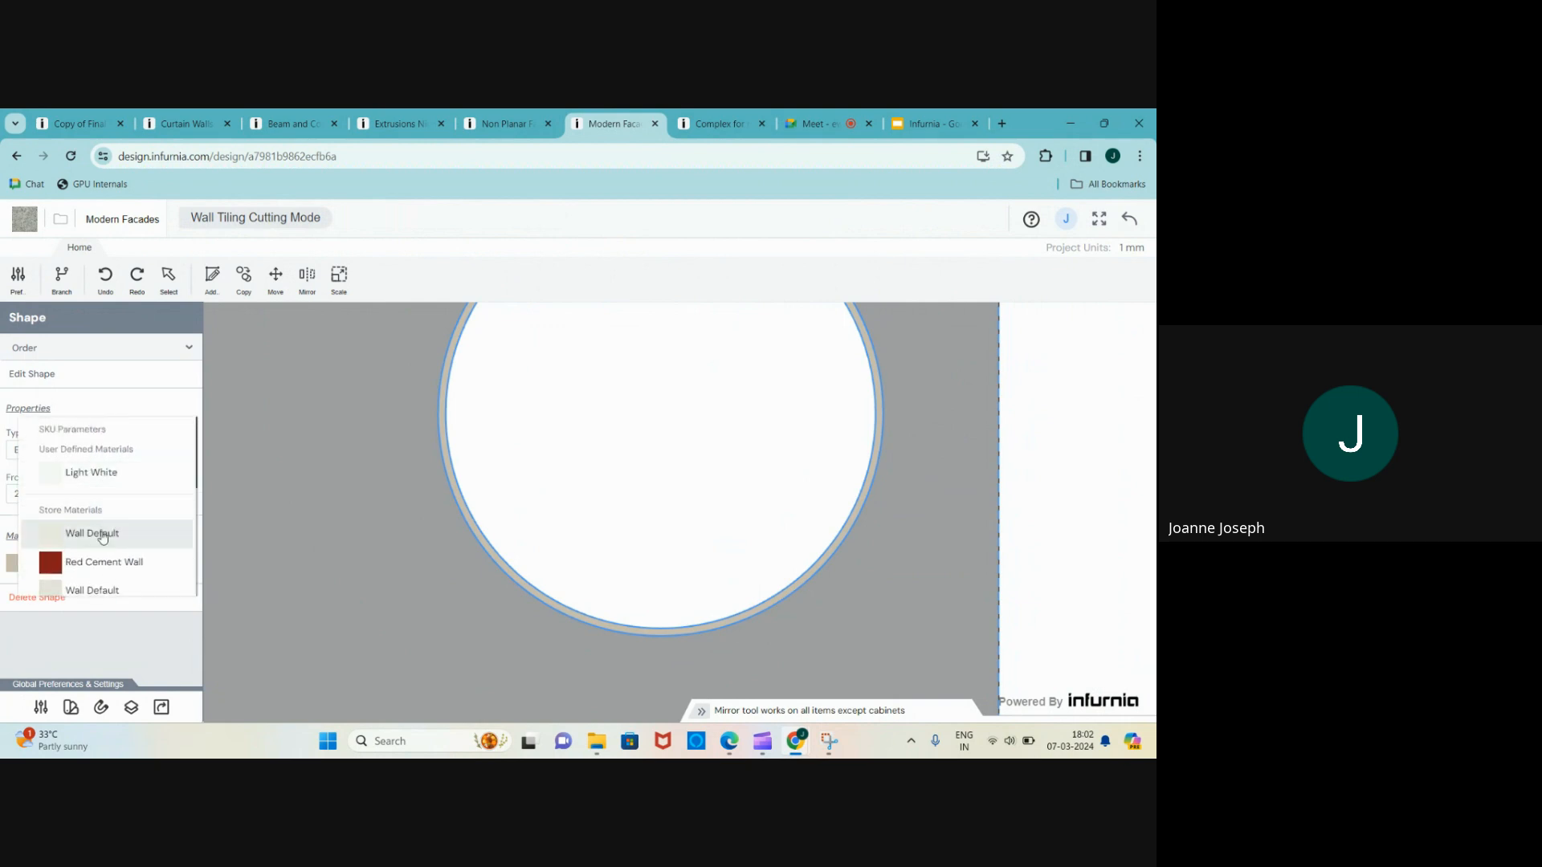
scroll(102, 538, down, 2)
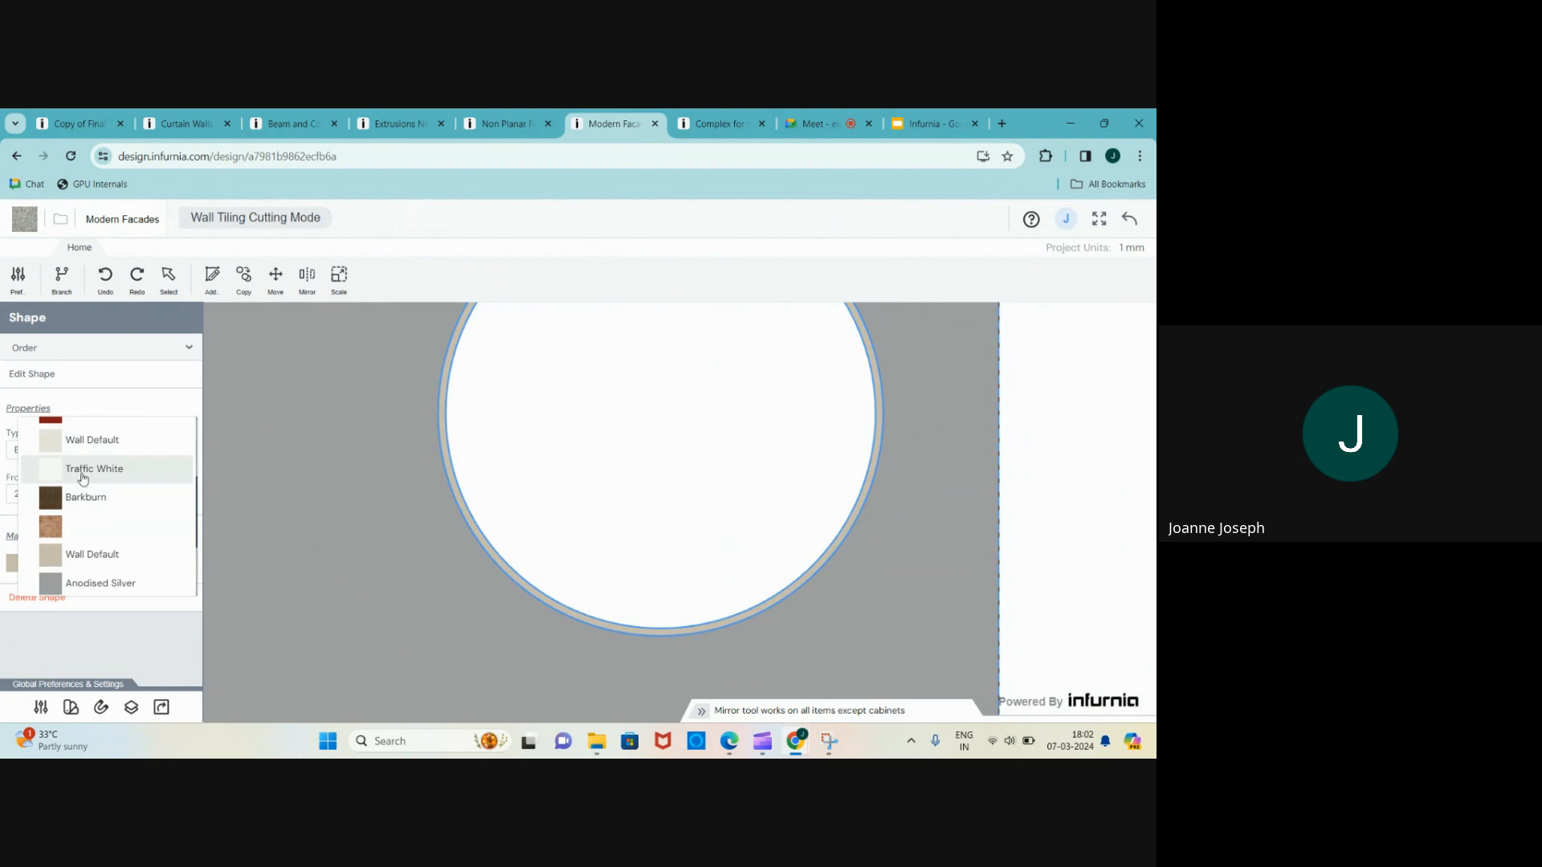
click(85, 472)
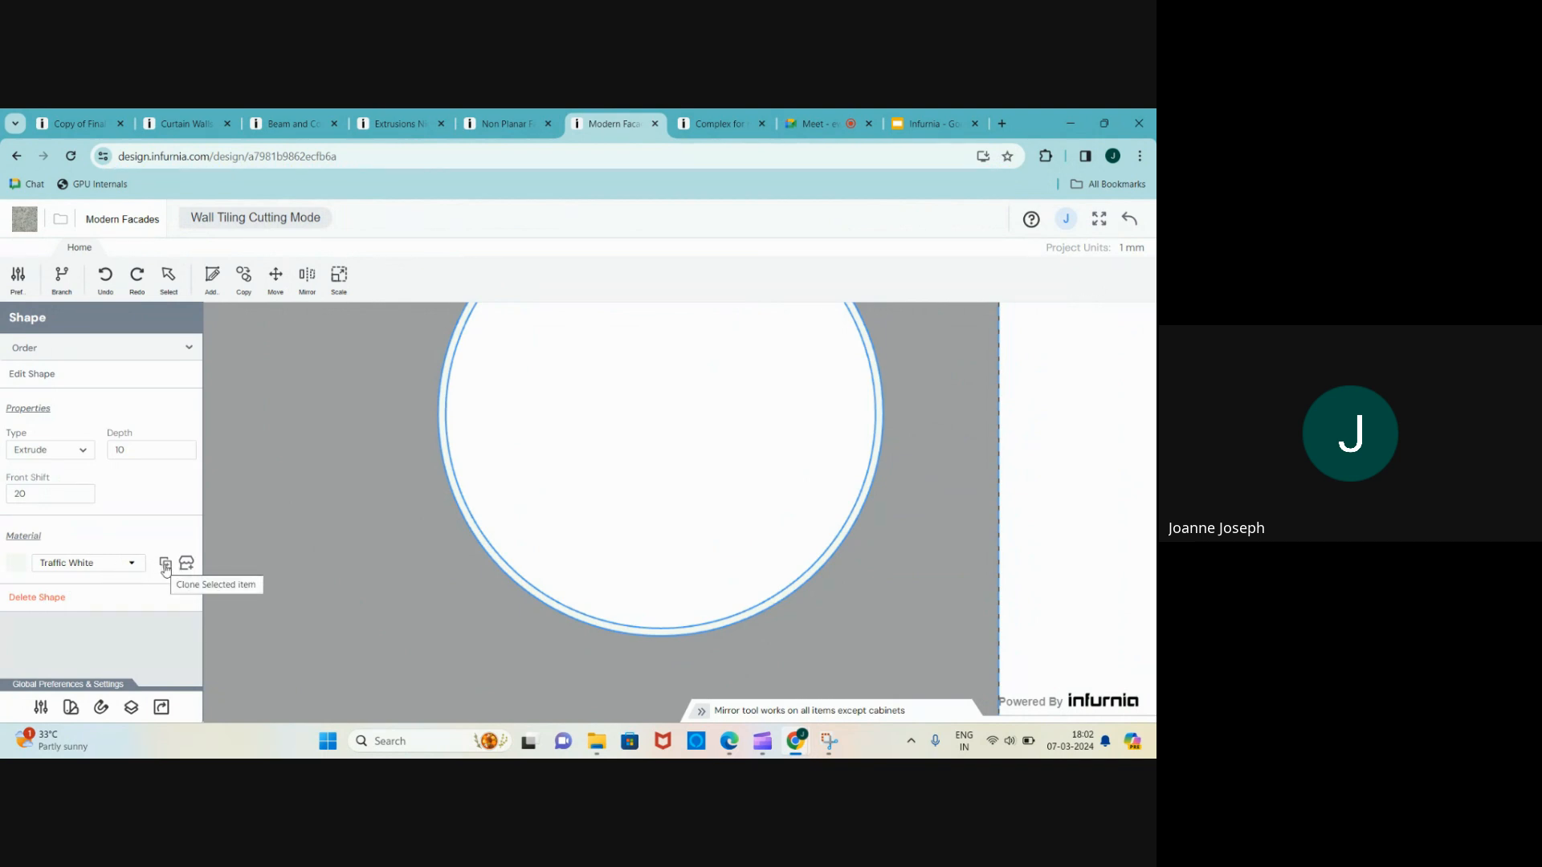
- Clone the ring's material as Light2 with an emissive intensity of 3 and apply it to the ring
click(166, 569)
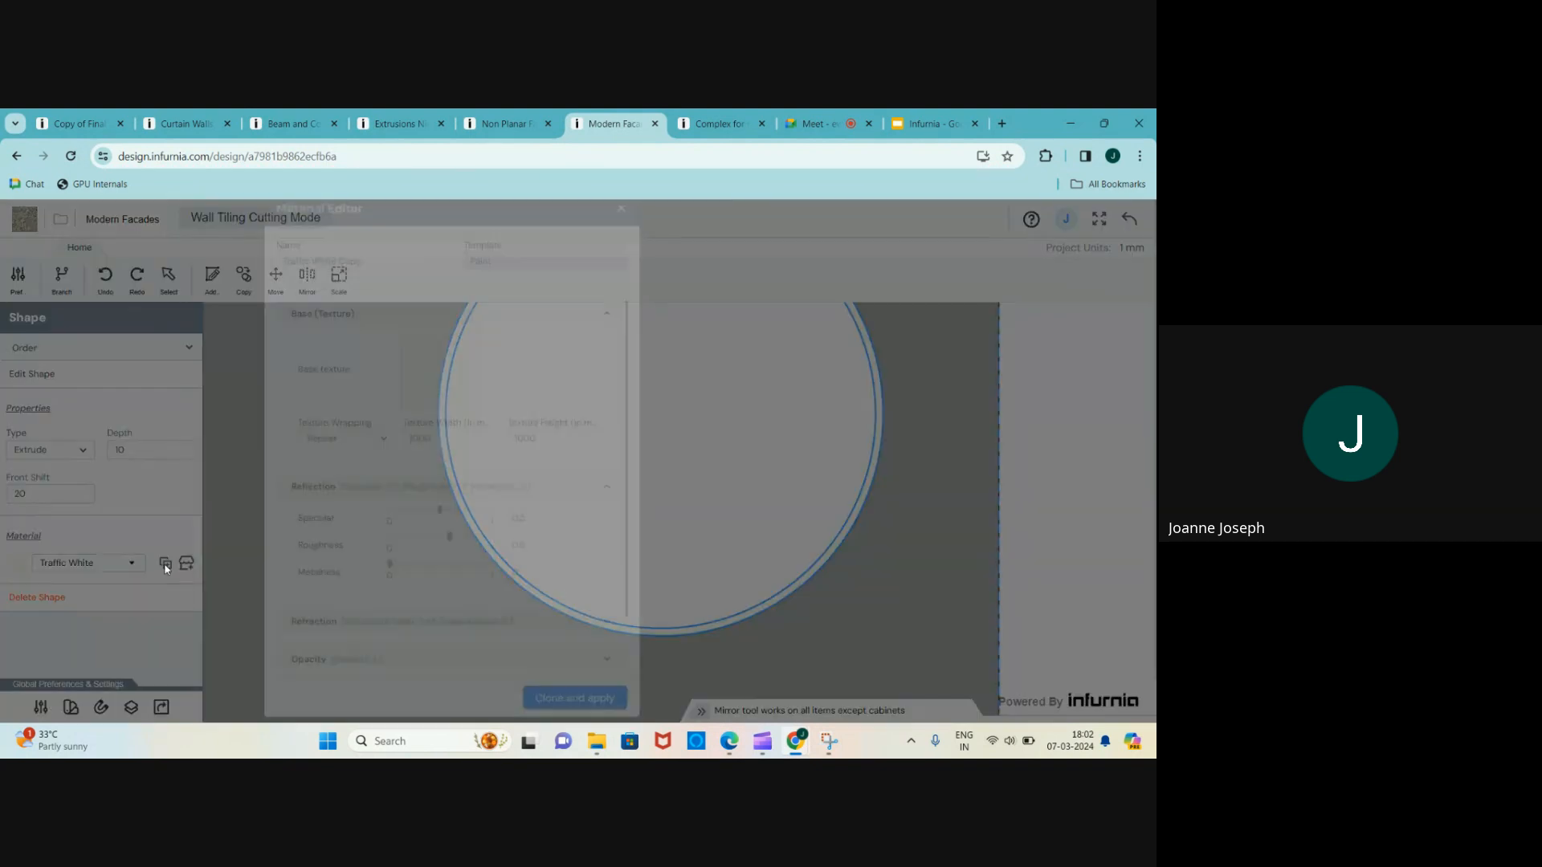
drag(373, 294, 260, 297)
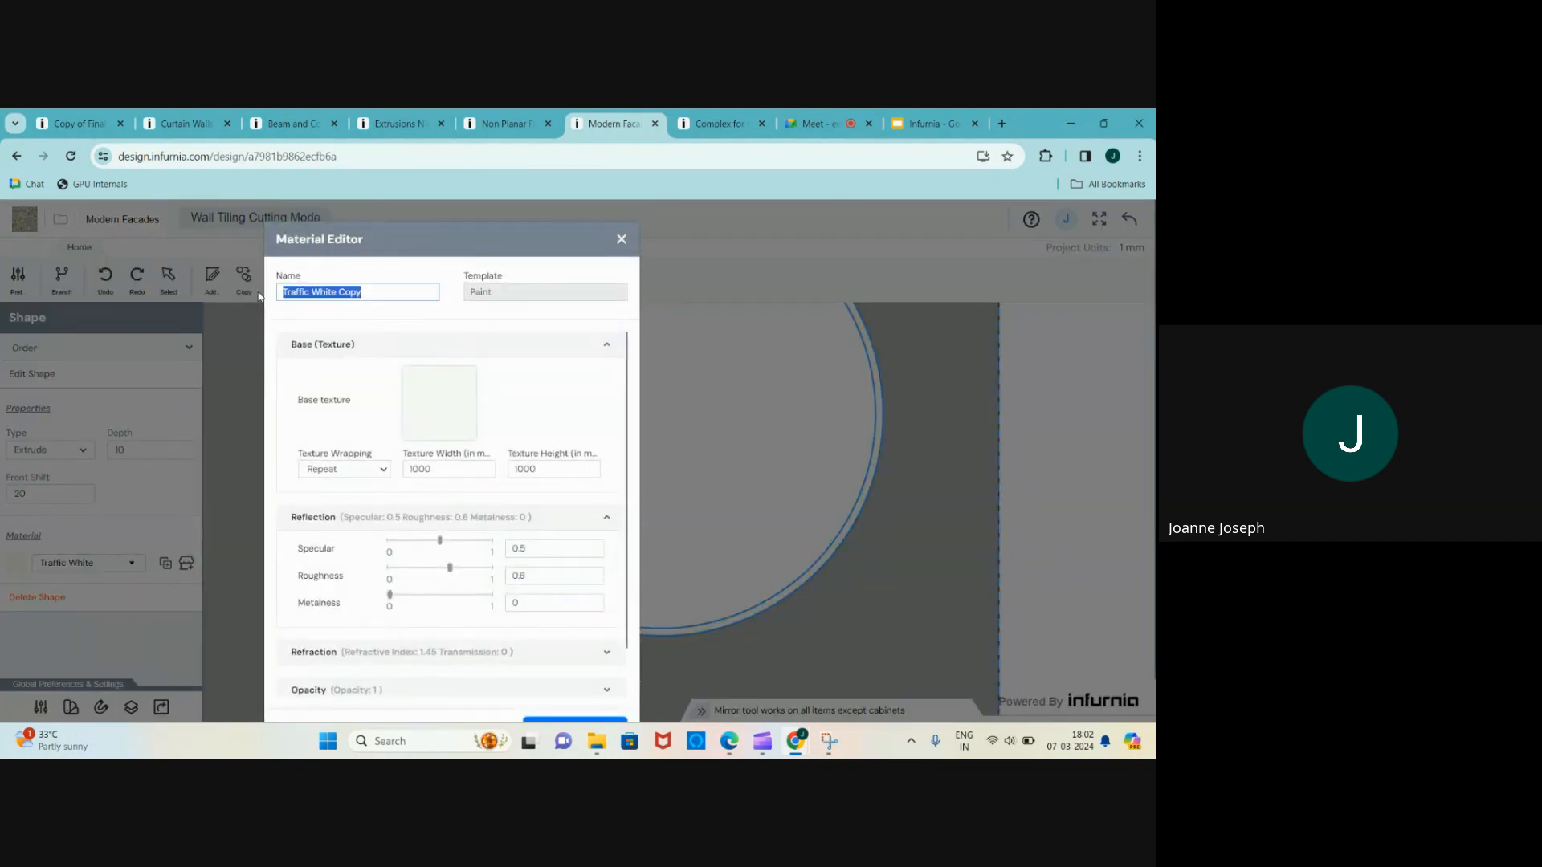
text(Light2)
scroll(336, 418, down, 2)
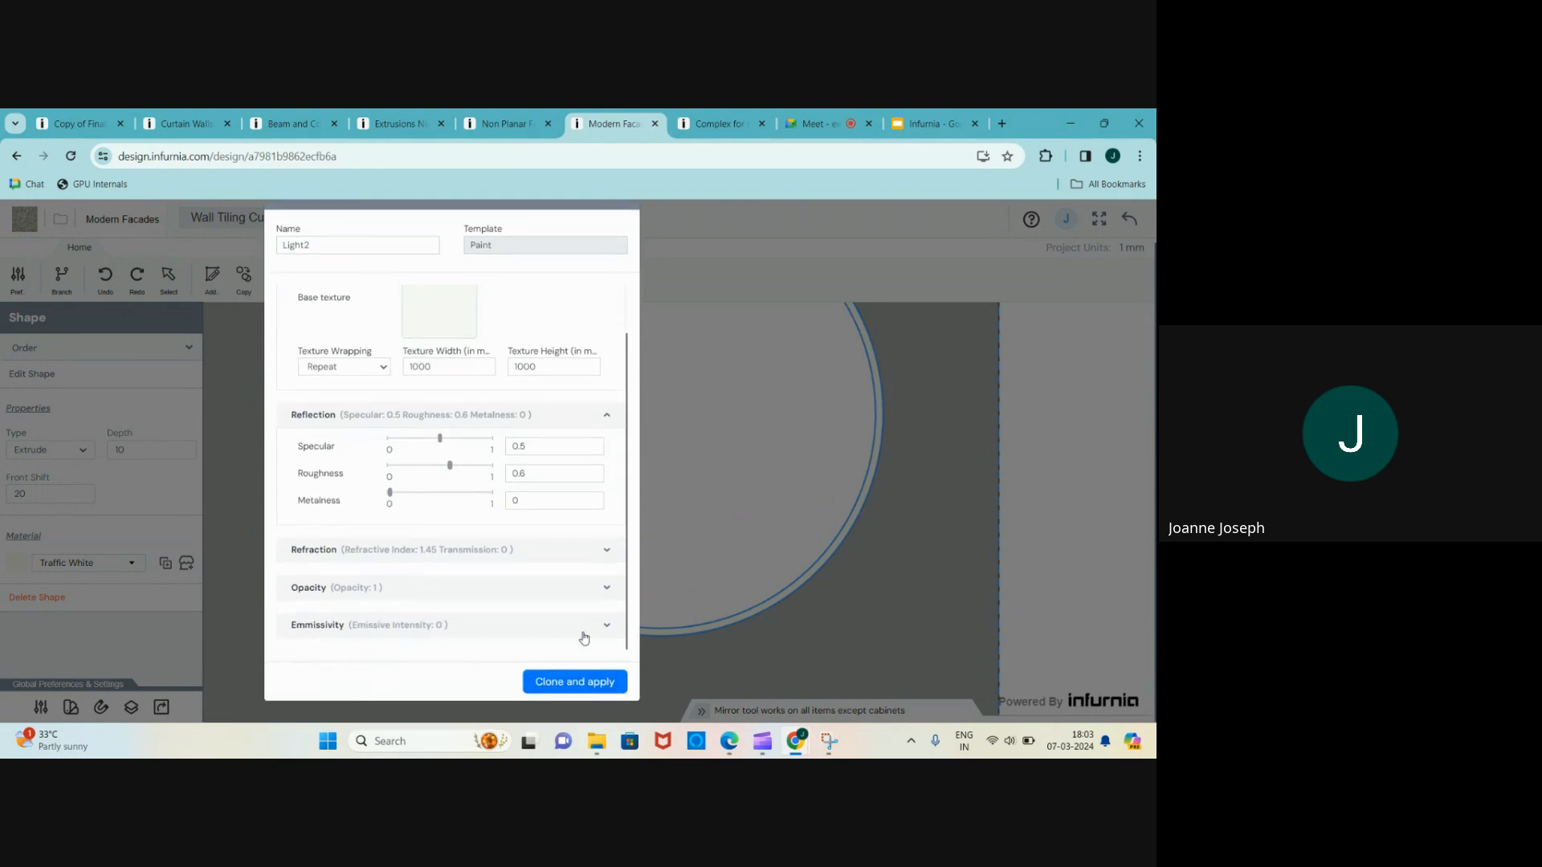
click(611, 626)
scroll(465, 570, down, 1)
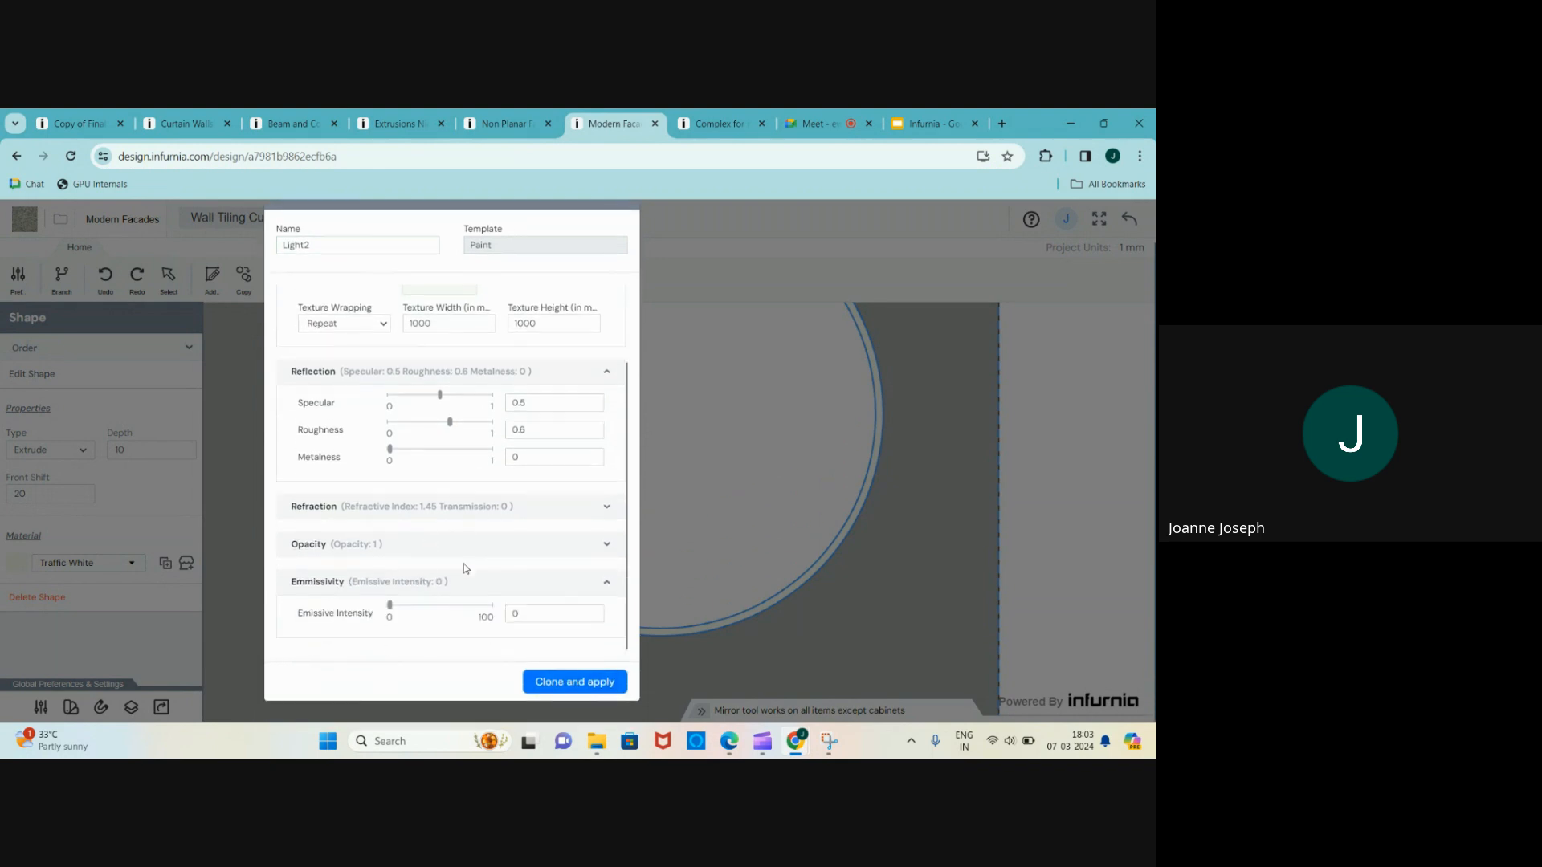
drag(521, 615, 499, 612)
text(3)
click(569, 683)
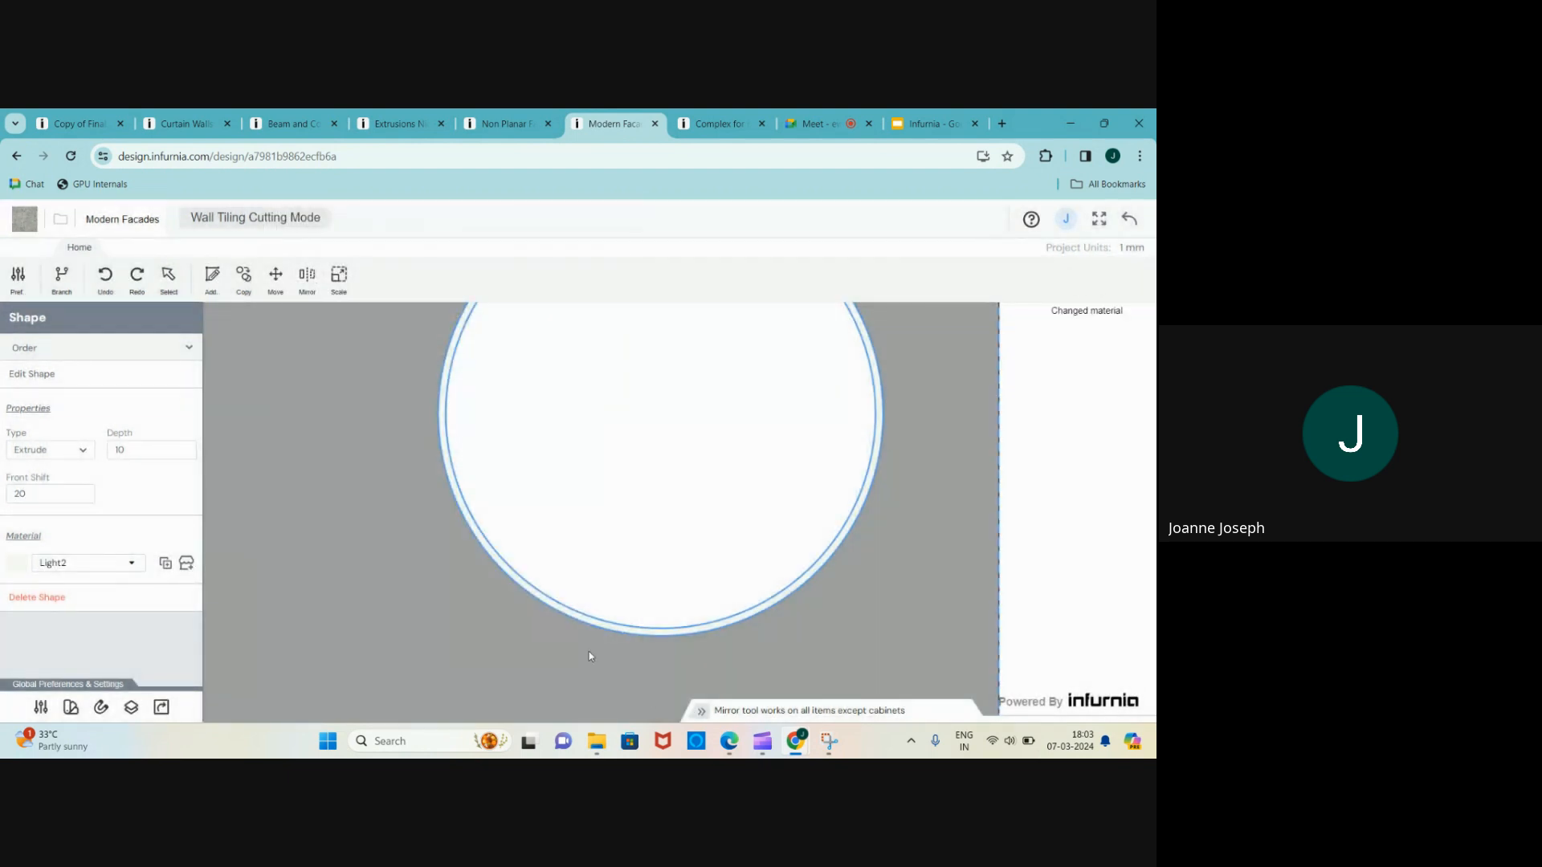
- Copy the Light2 ring graphically from its centre to about 70 mm lower on the wall
scroll(560, 572, down, 3)
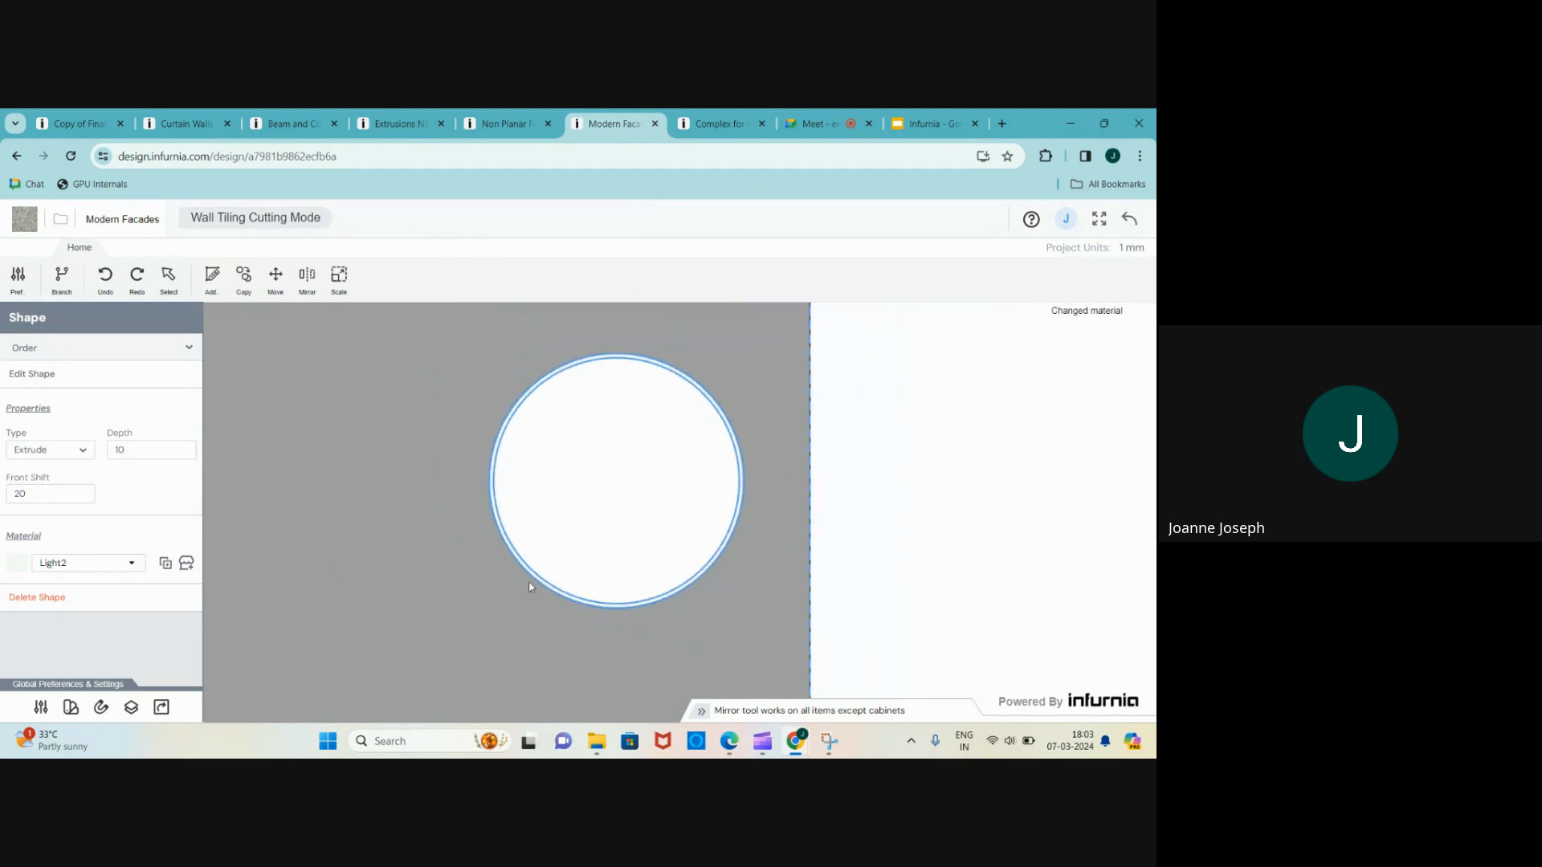
scroll(566, 486, up, 3)
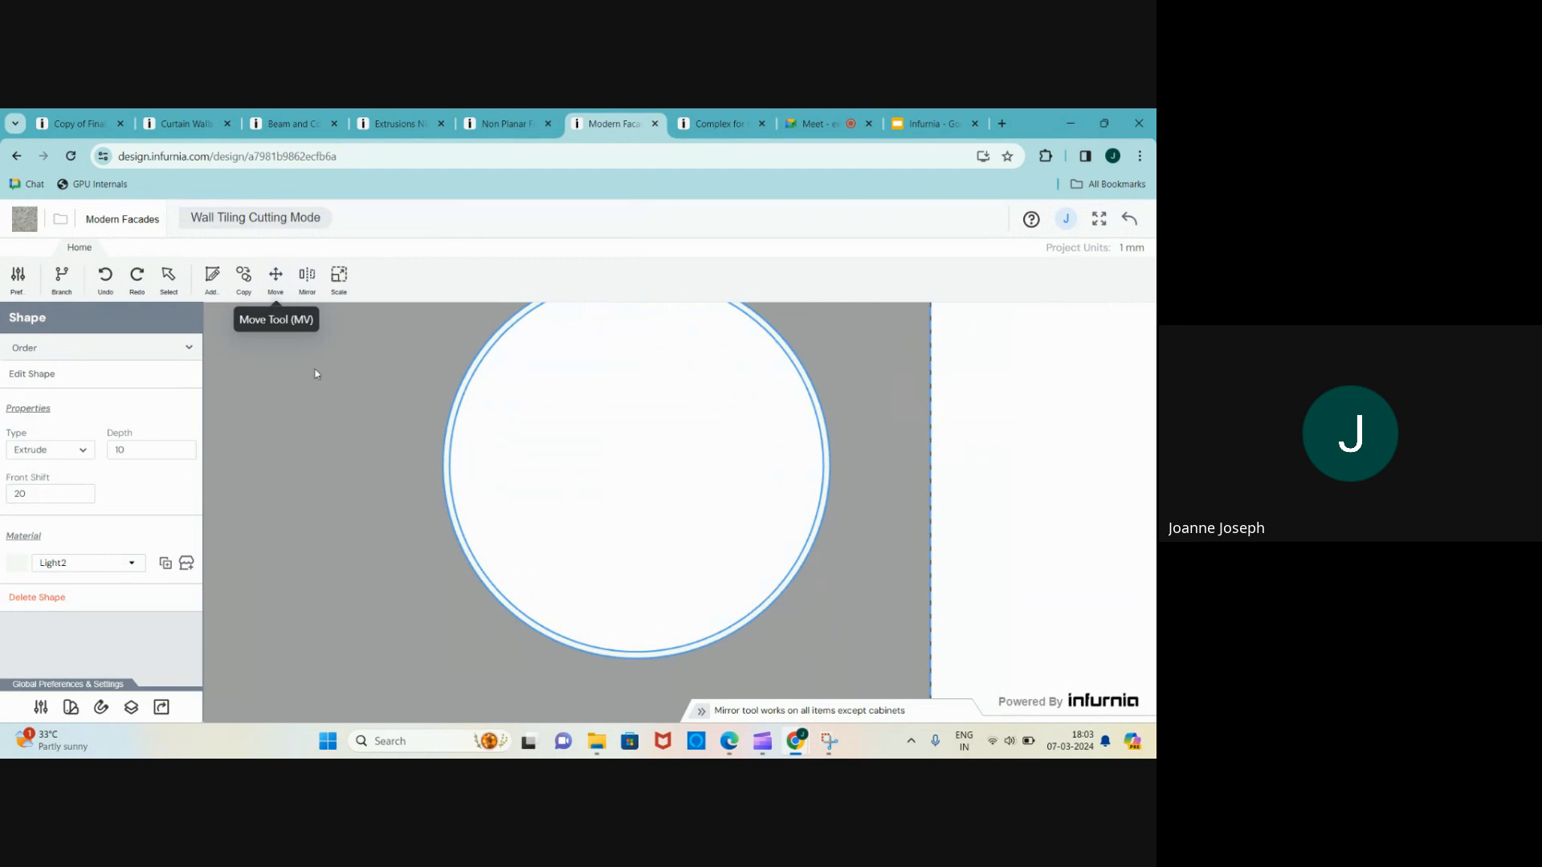
scroll(406, 484, down, 2)
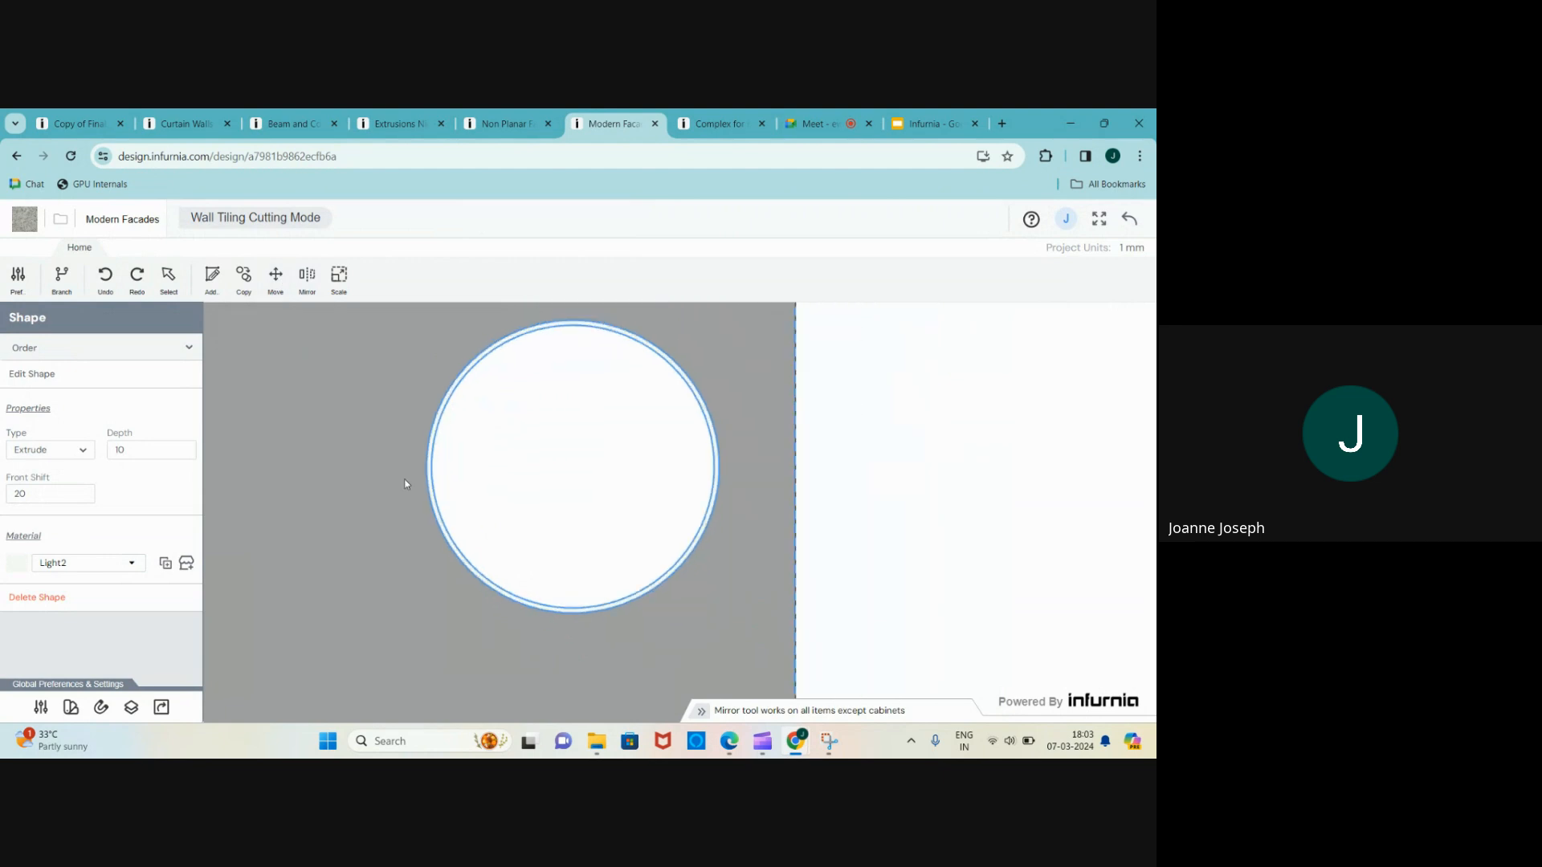
click(246, 279)
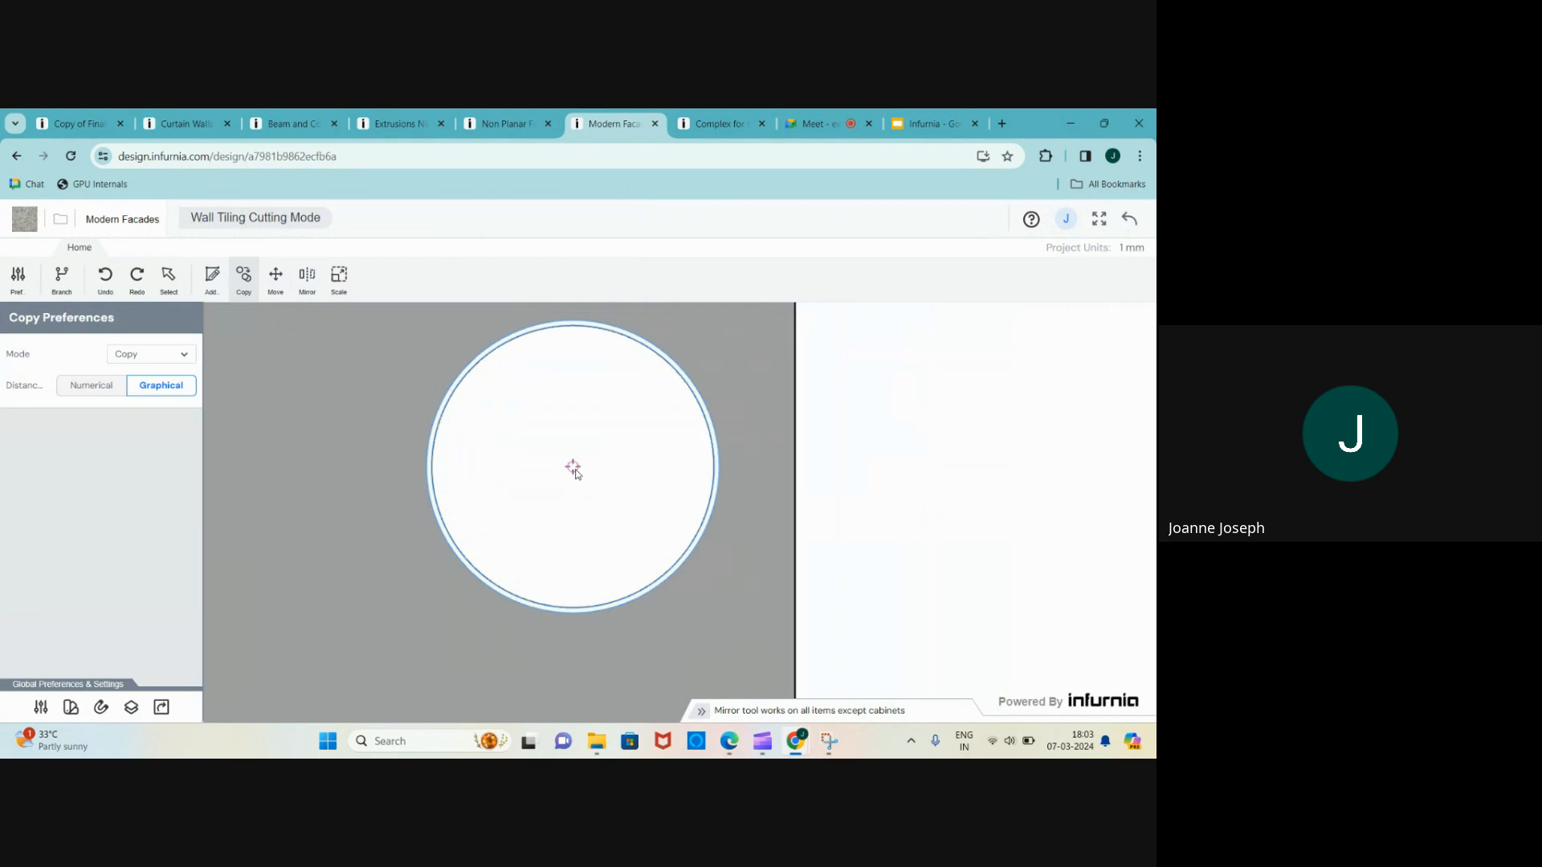
click(573, 469)
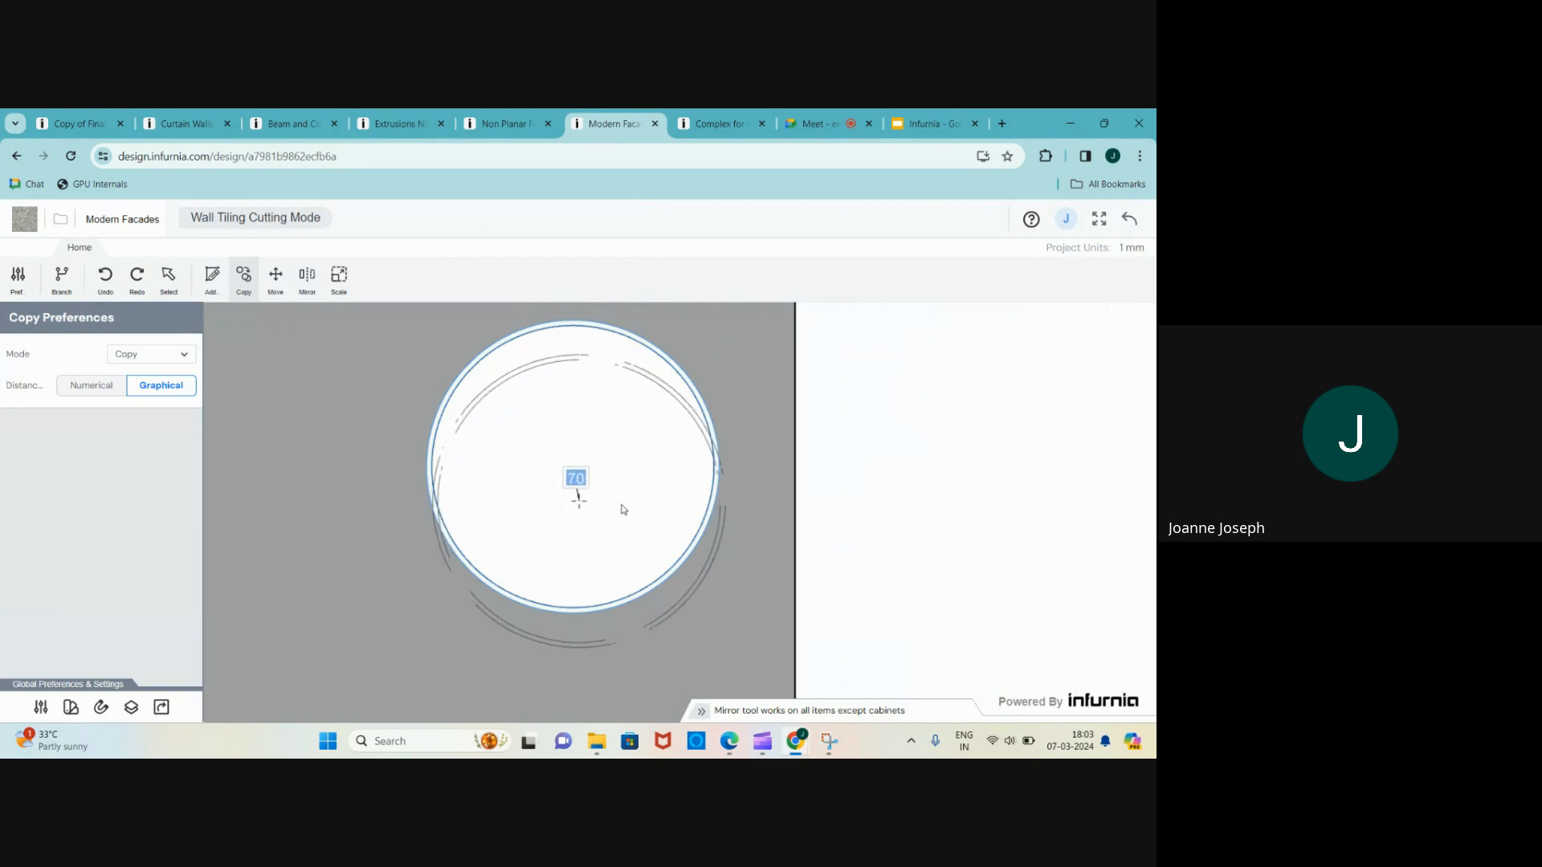
click(618, 504)
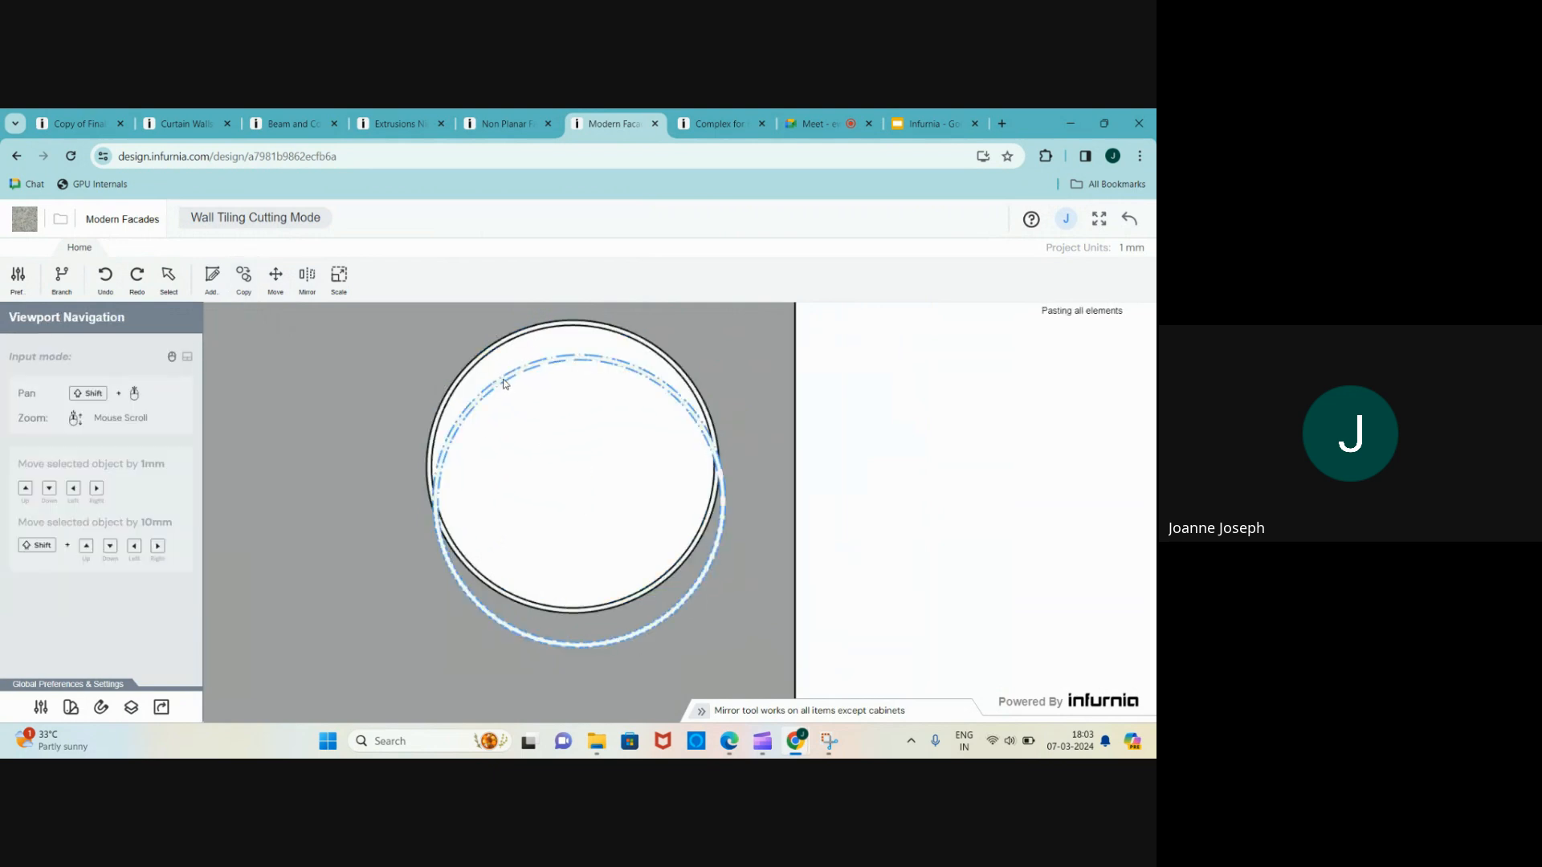
- Scale up the copied Light2 ring about its centre until it is larger than the ring around the circular hole
click(339, 278)
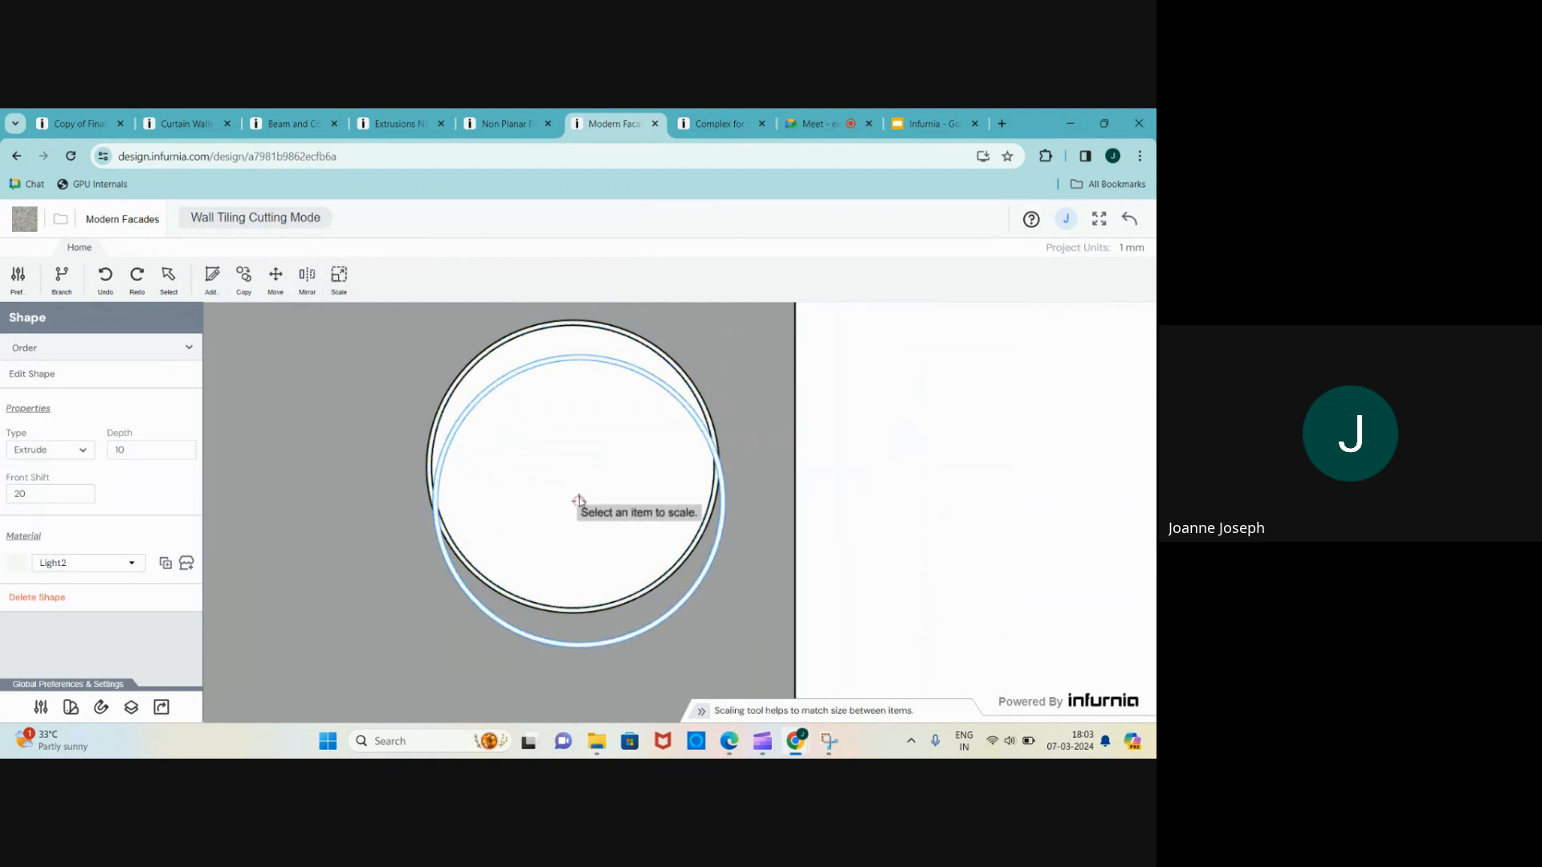
click(578, 502)
click(555, 646)
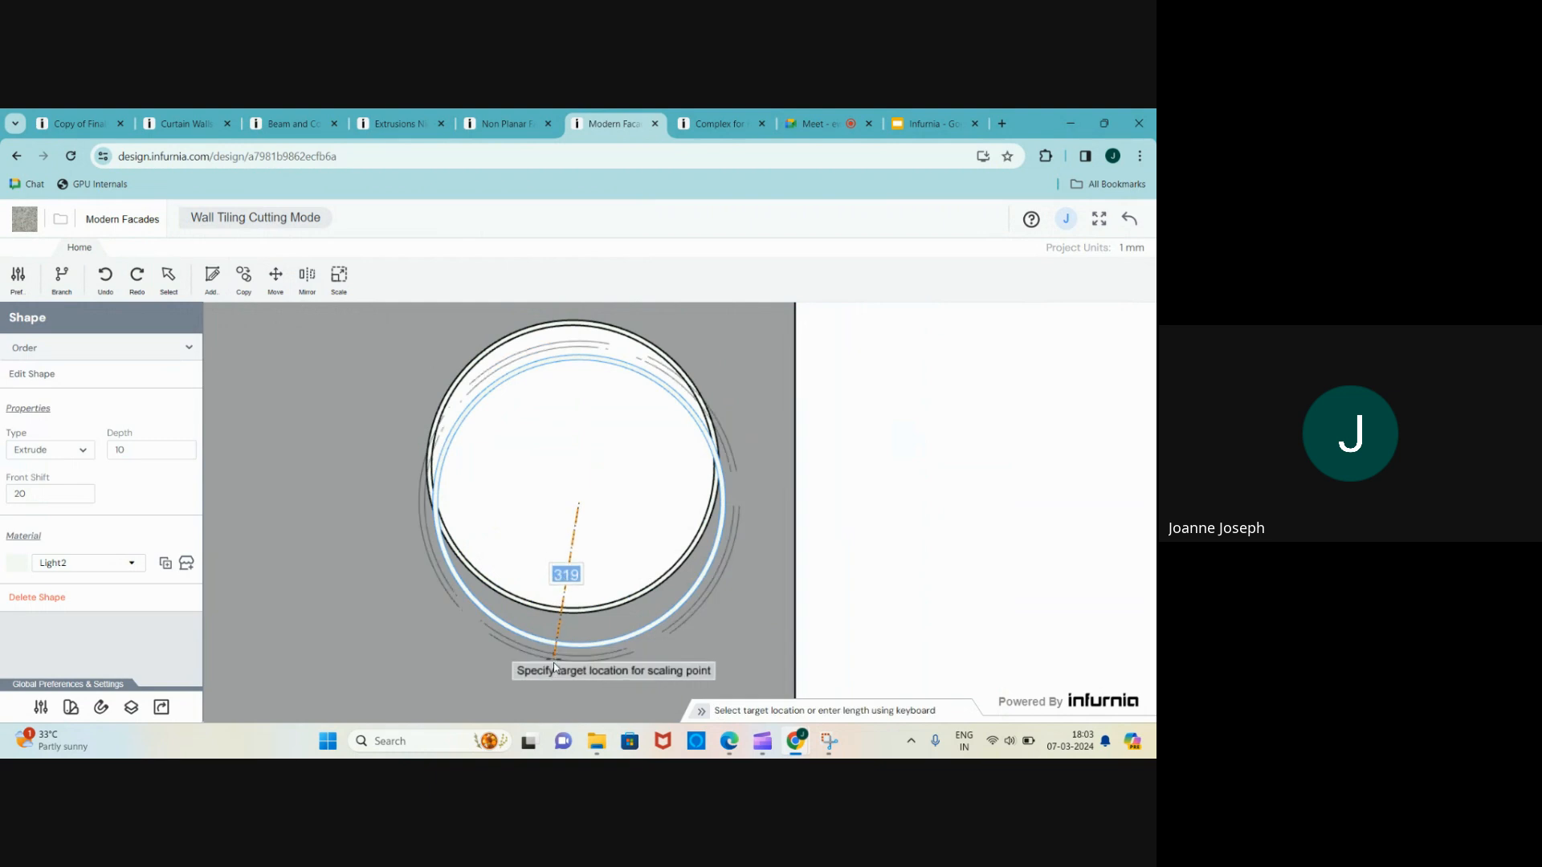
click(560, 664)
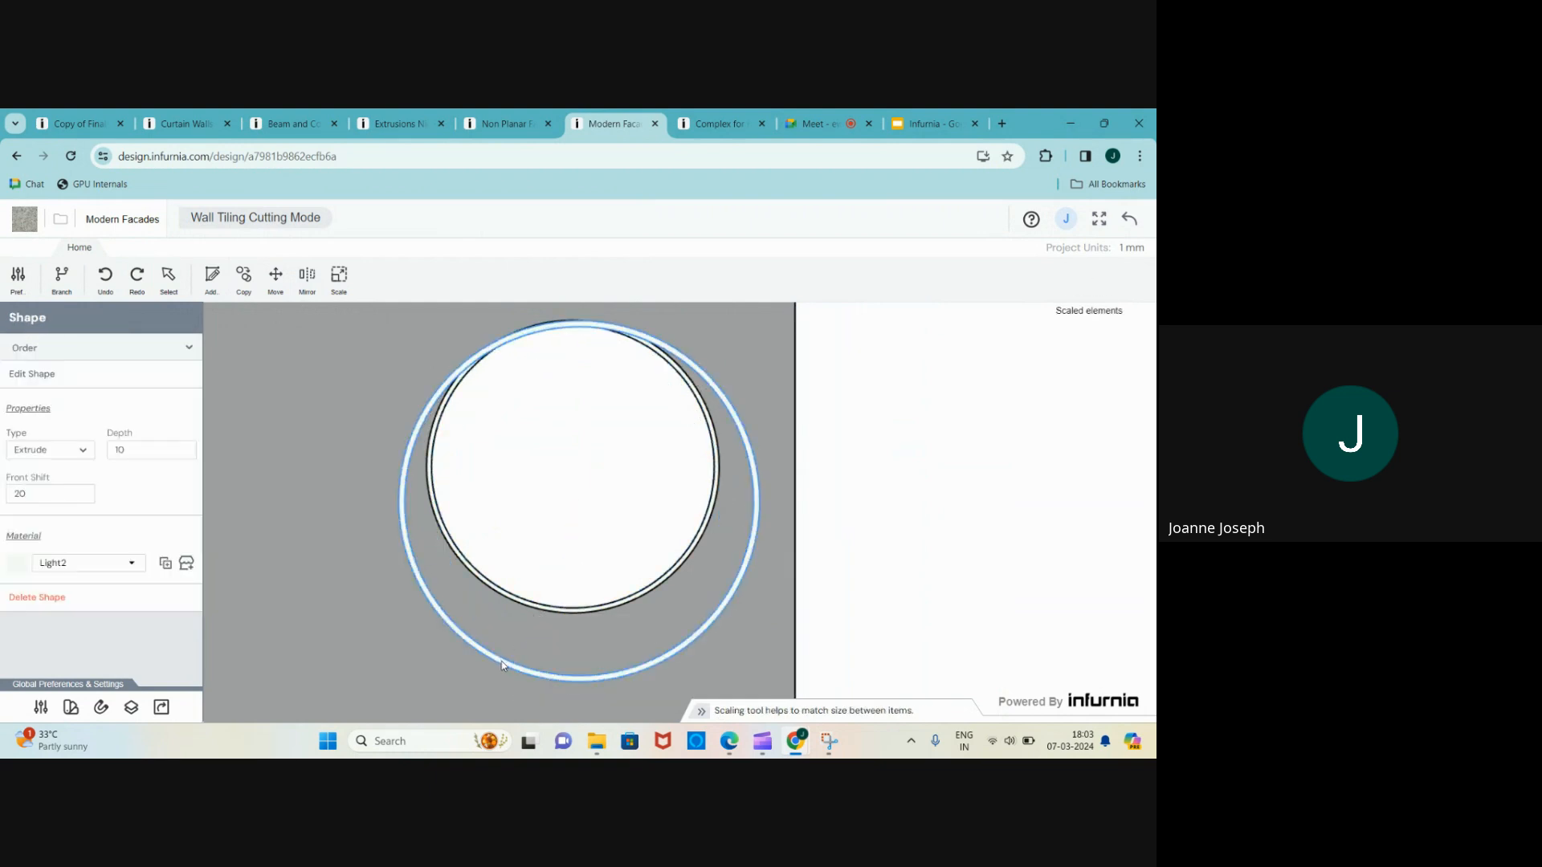
- Move the enlarged ring left and slightly up so it overlaps the ring around the hole off-centre
click(448, 626)
scroll(490, 625, down, 2)
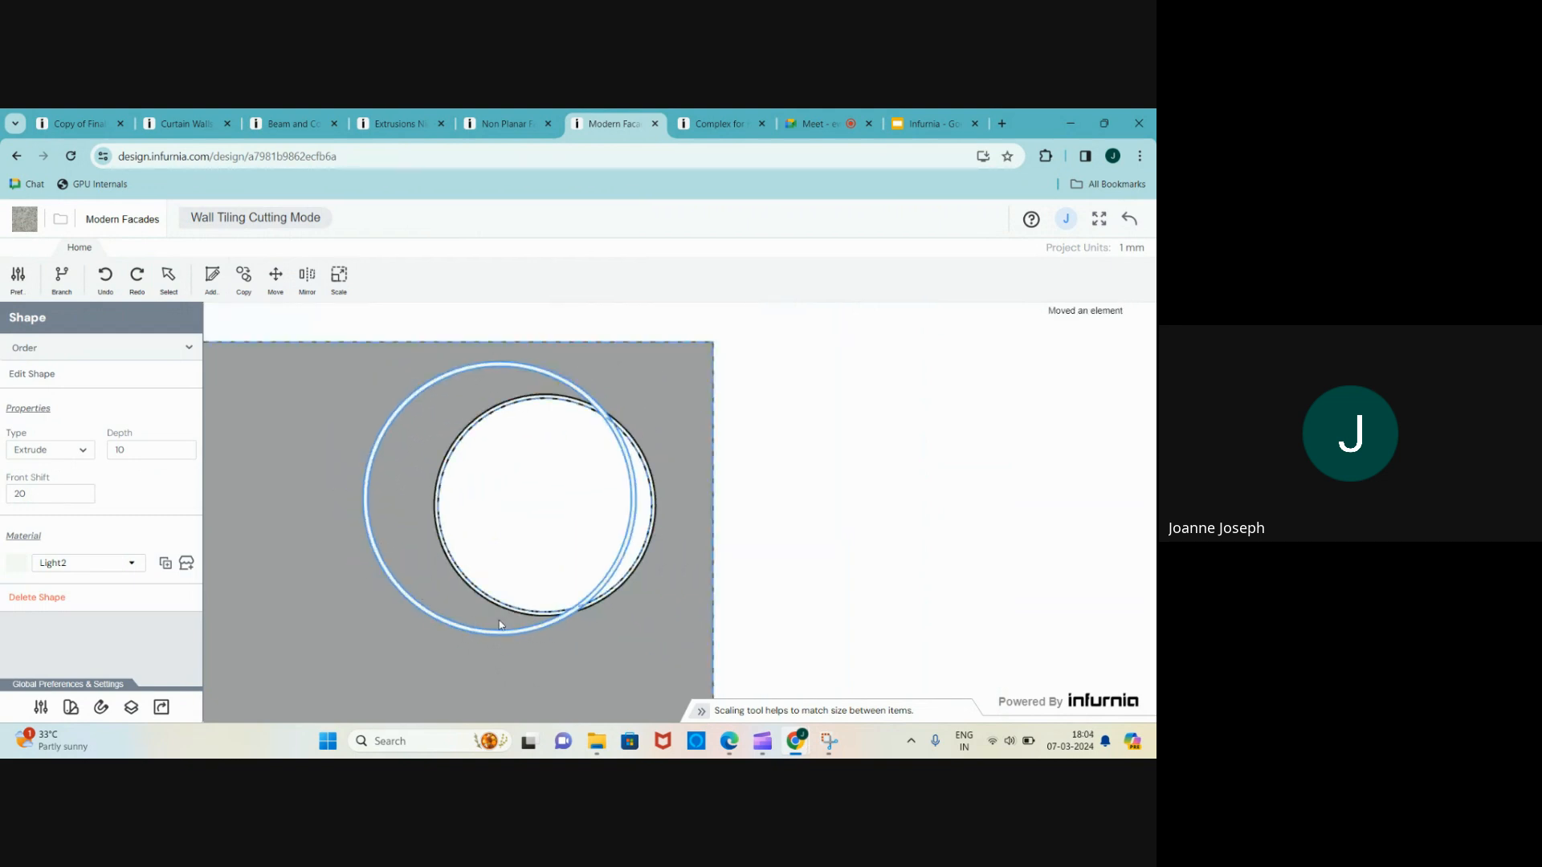
click(783, 539)
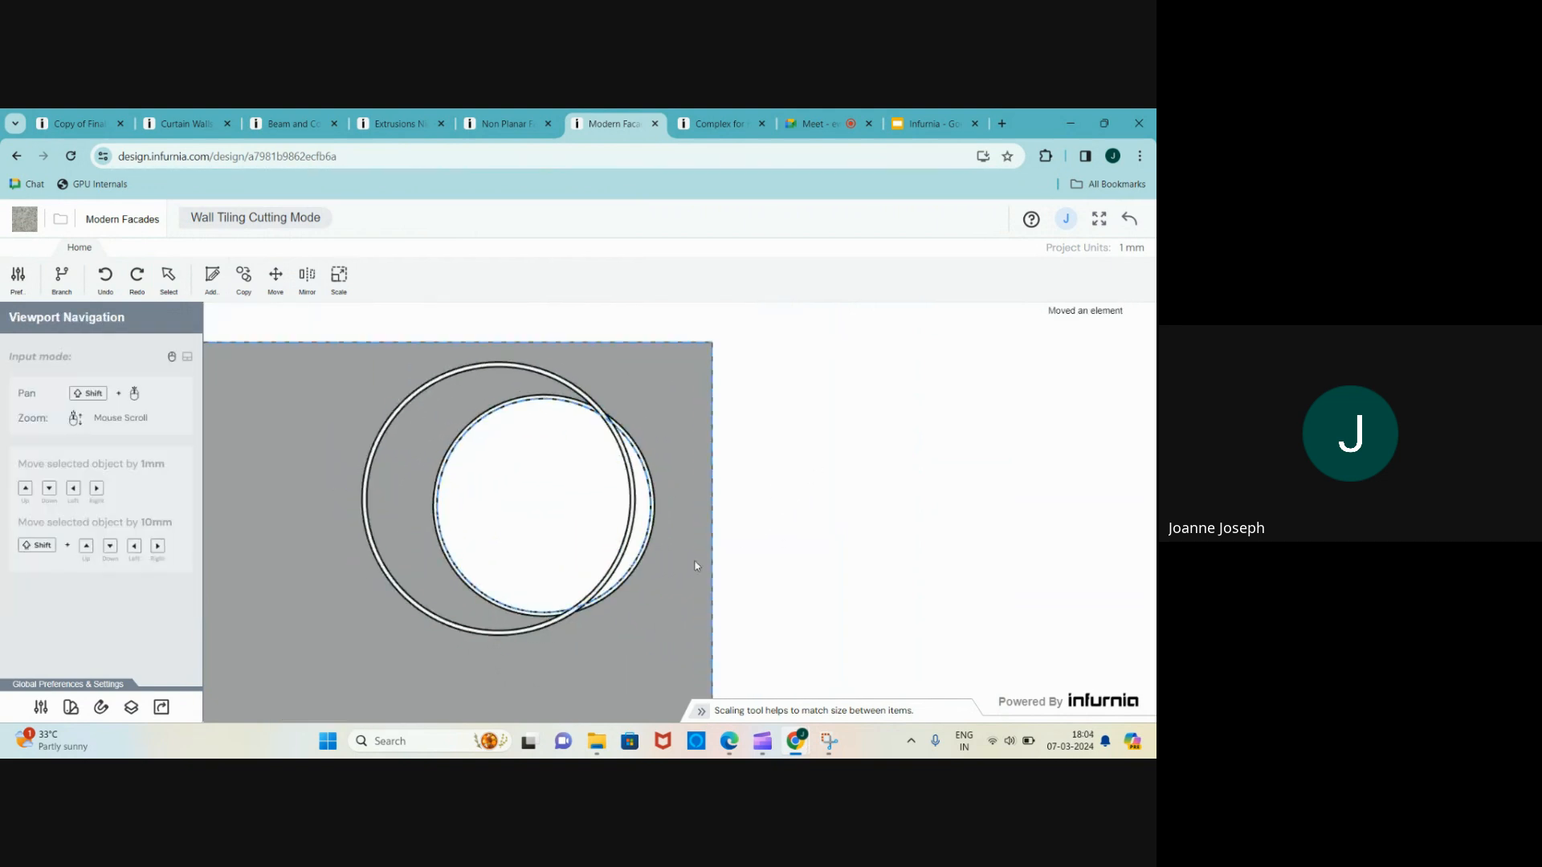
- Return to the 3D model and generate a render preview of the left facade with both light rings
click(1129, 219)
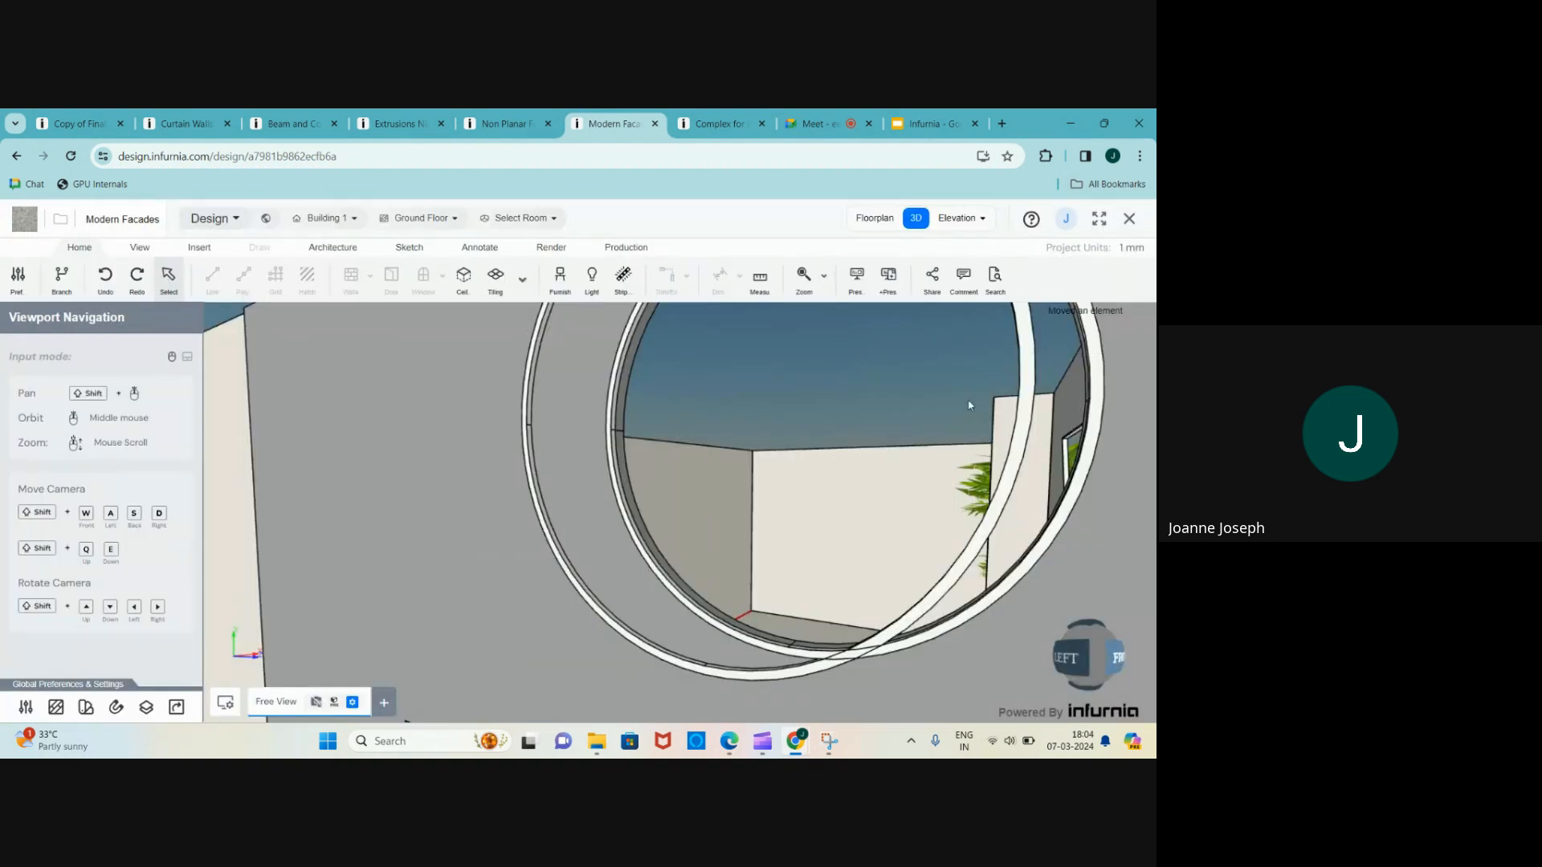
scroll(710, 518, down, 10)
scroll(713, 530, up, 4)
mouse_move(713, 532)
middle_down()
mouse_move(723, 558)
mouse_move(719, 546)
middle_up()
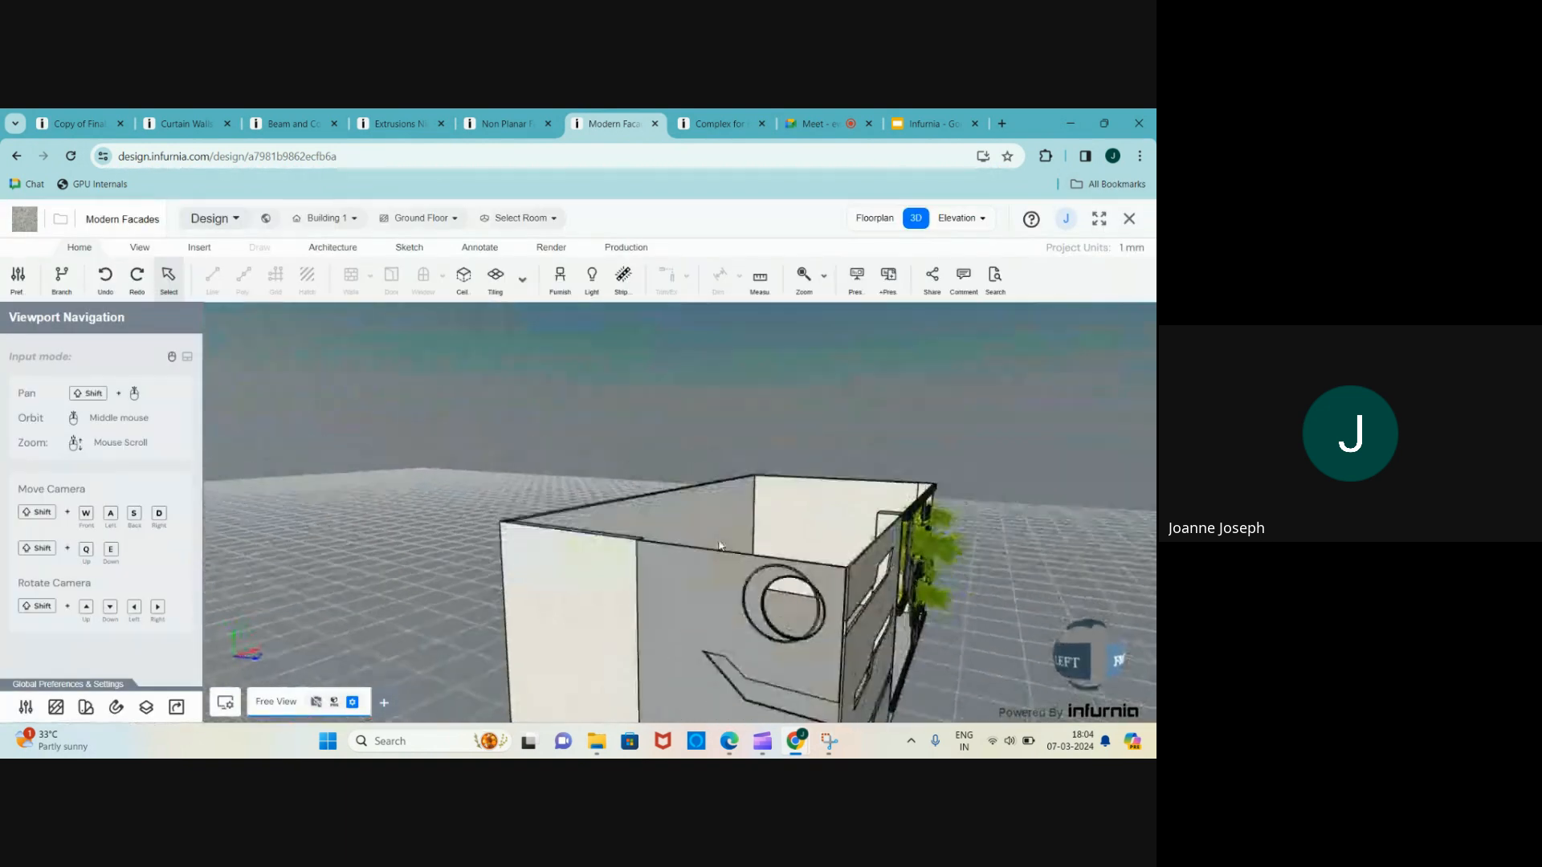
click(1077, 658)
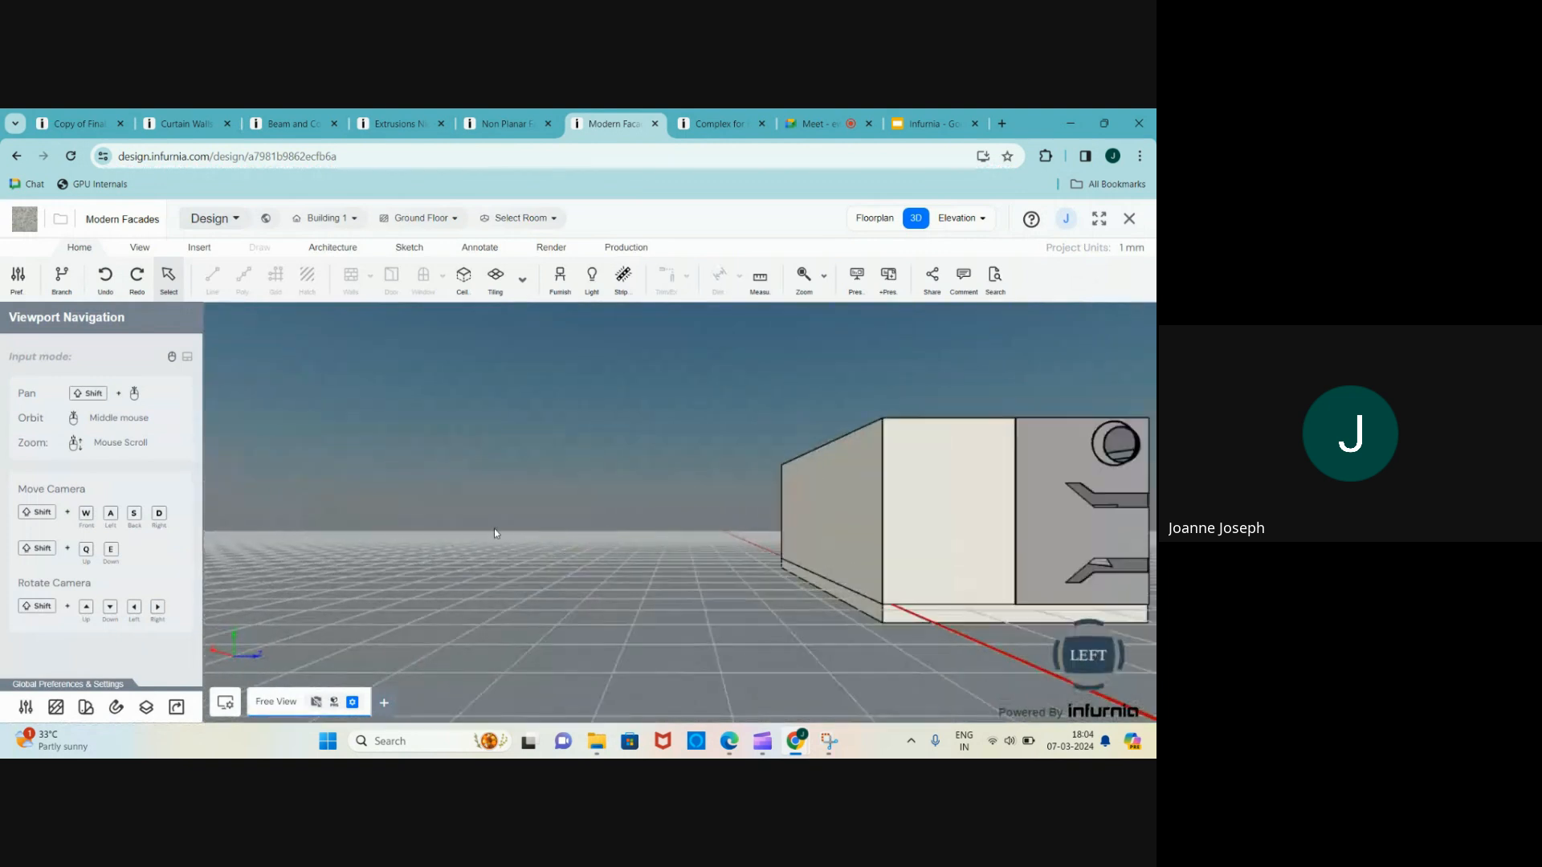
scroll(1006, 482, up, 6)
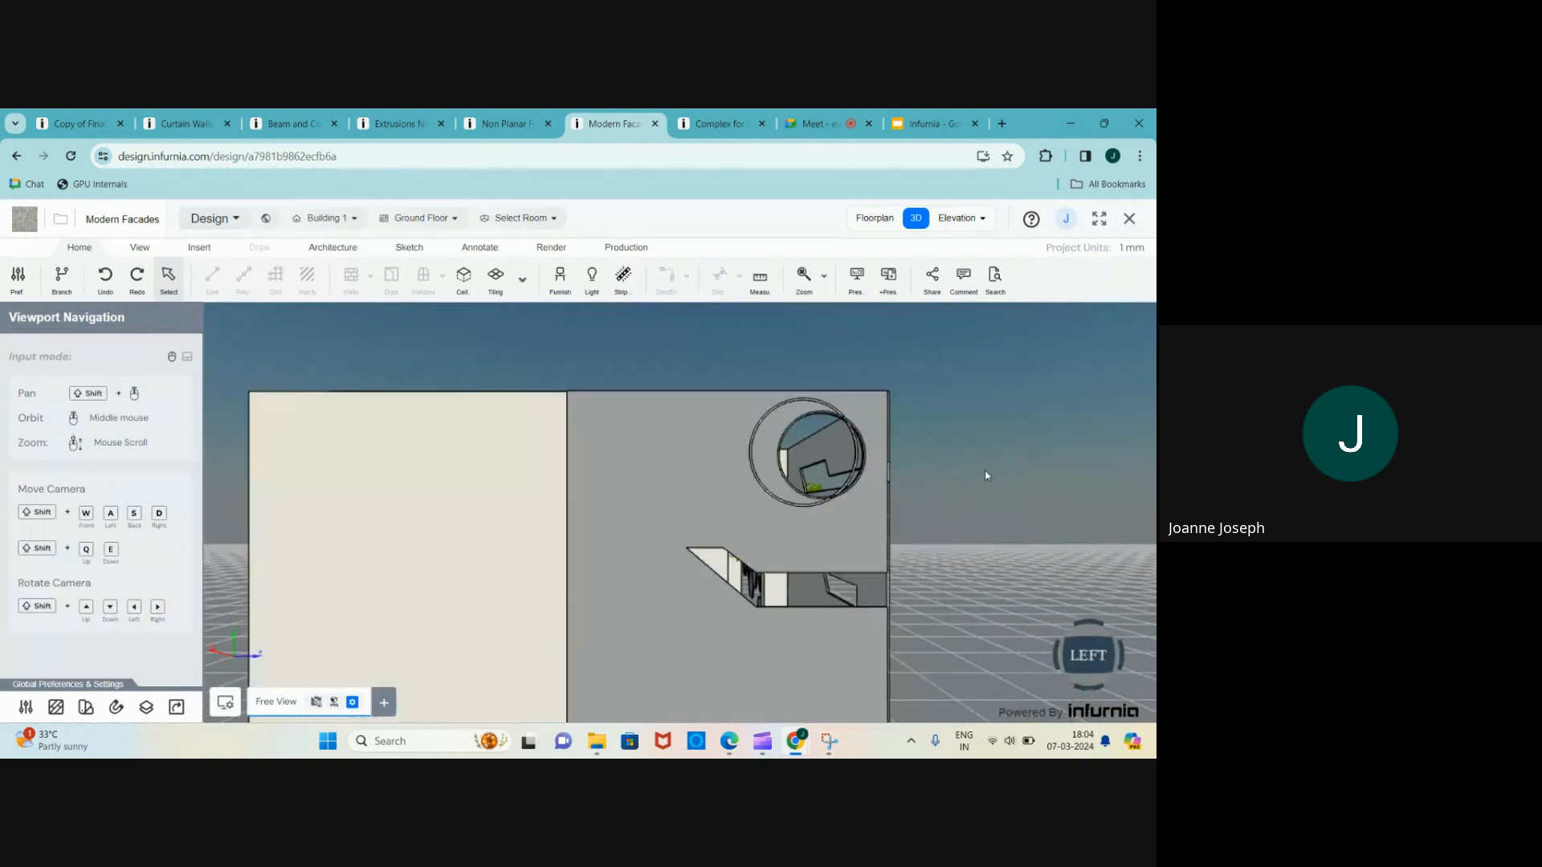
scroll(844, 486, down, 2)
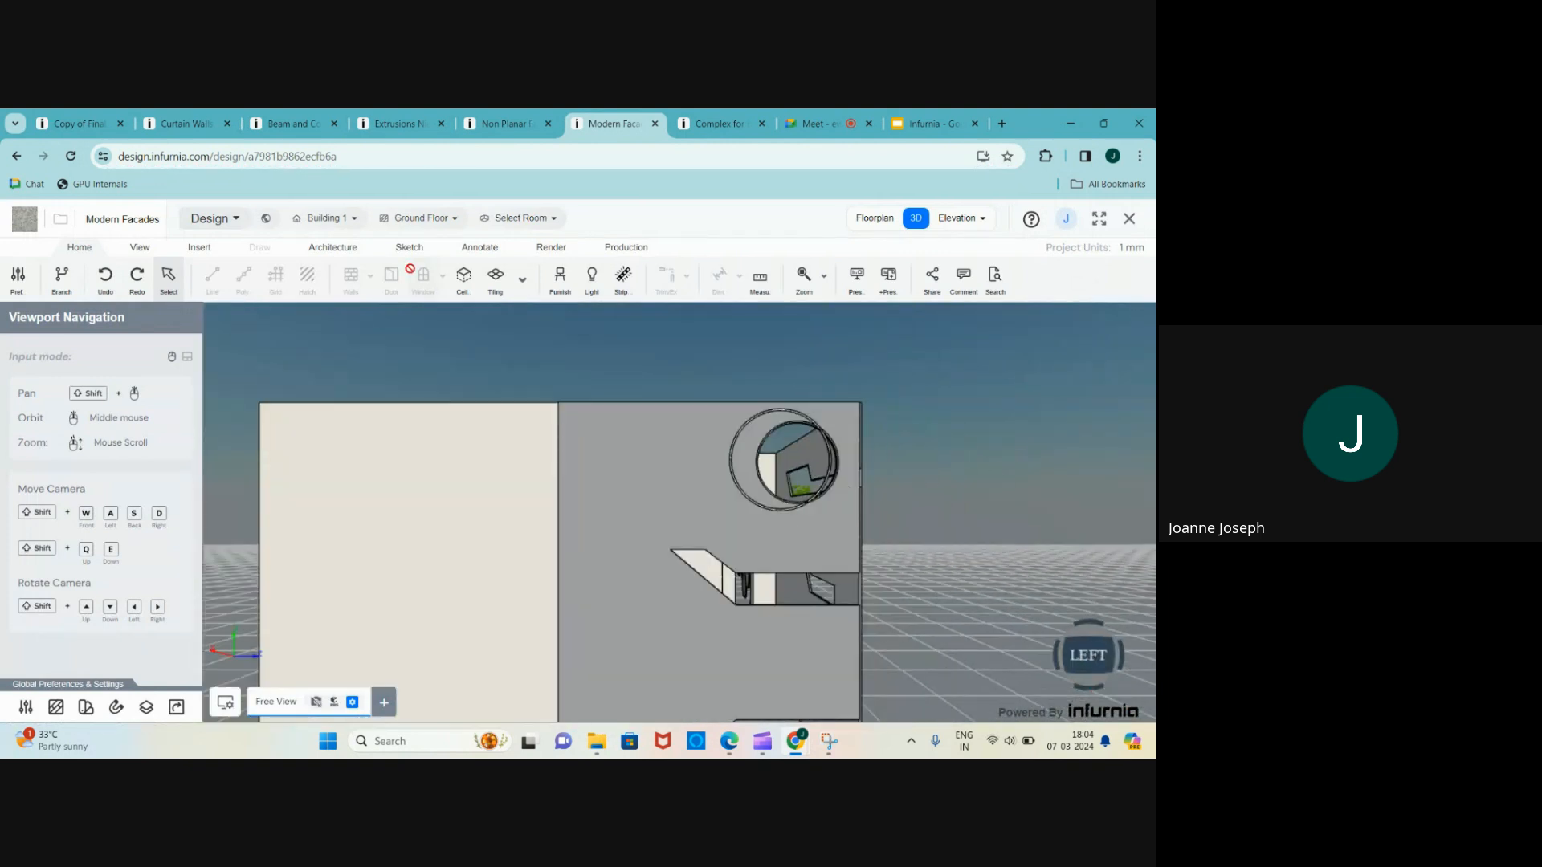
click(555, 248)
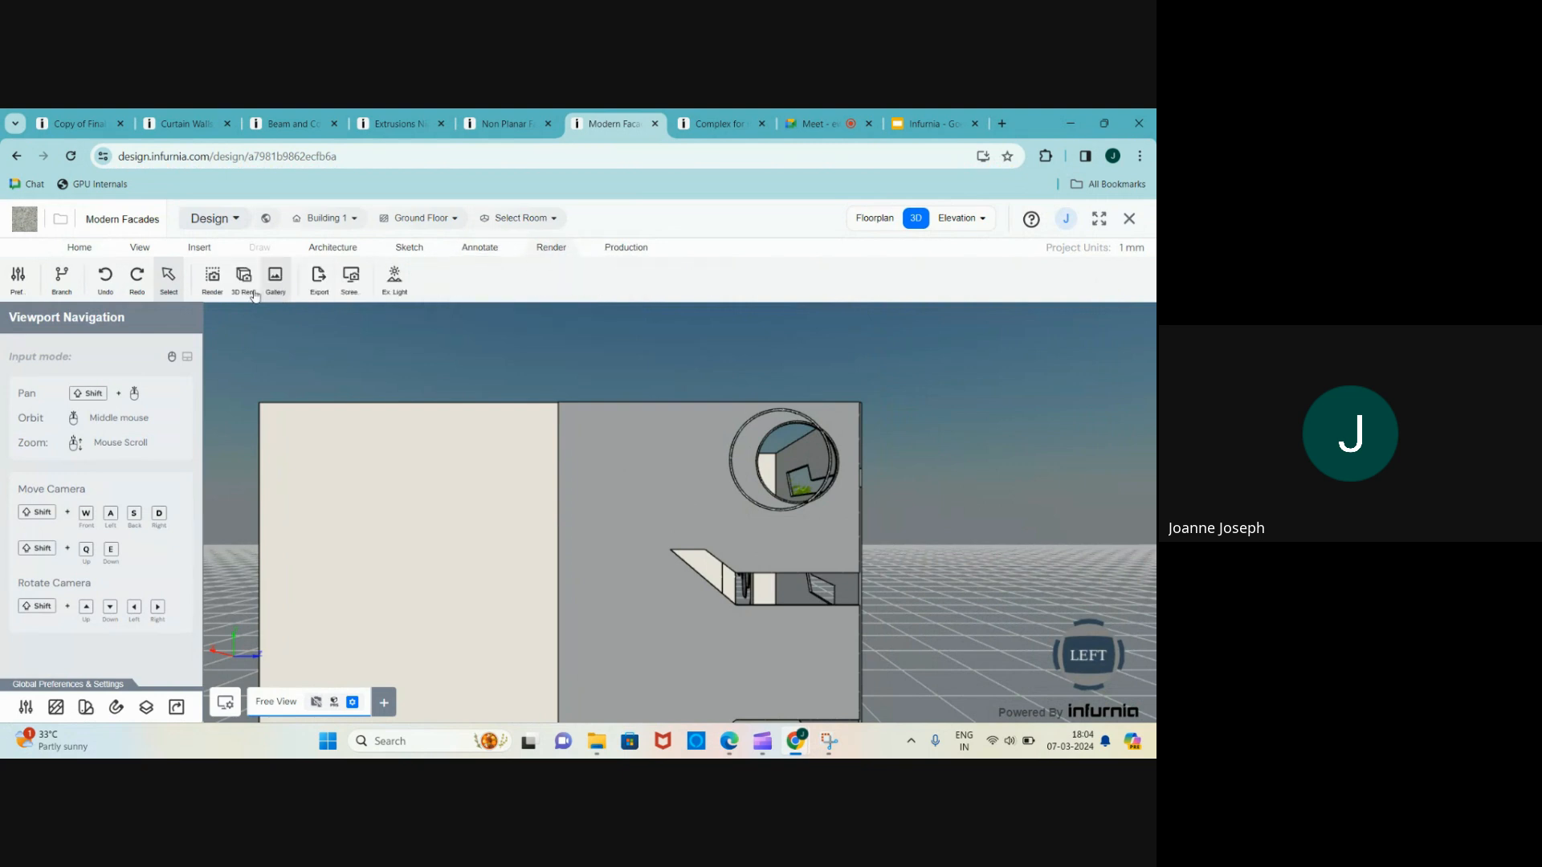
click(212, 277)
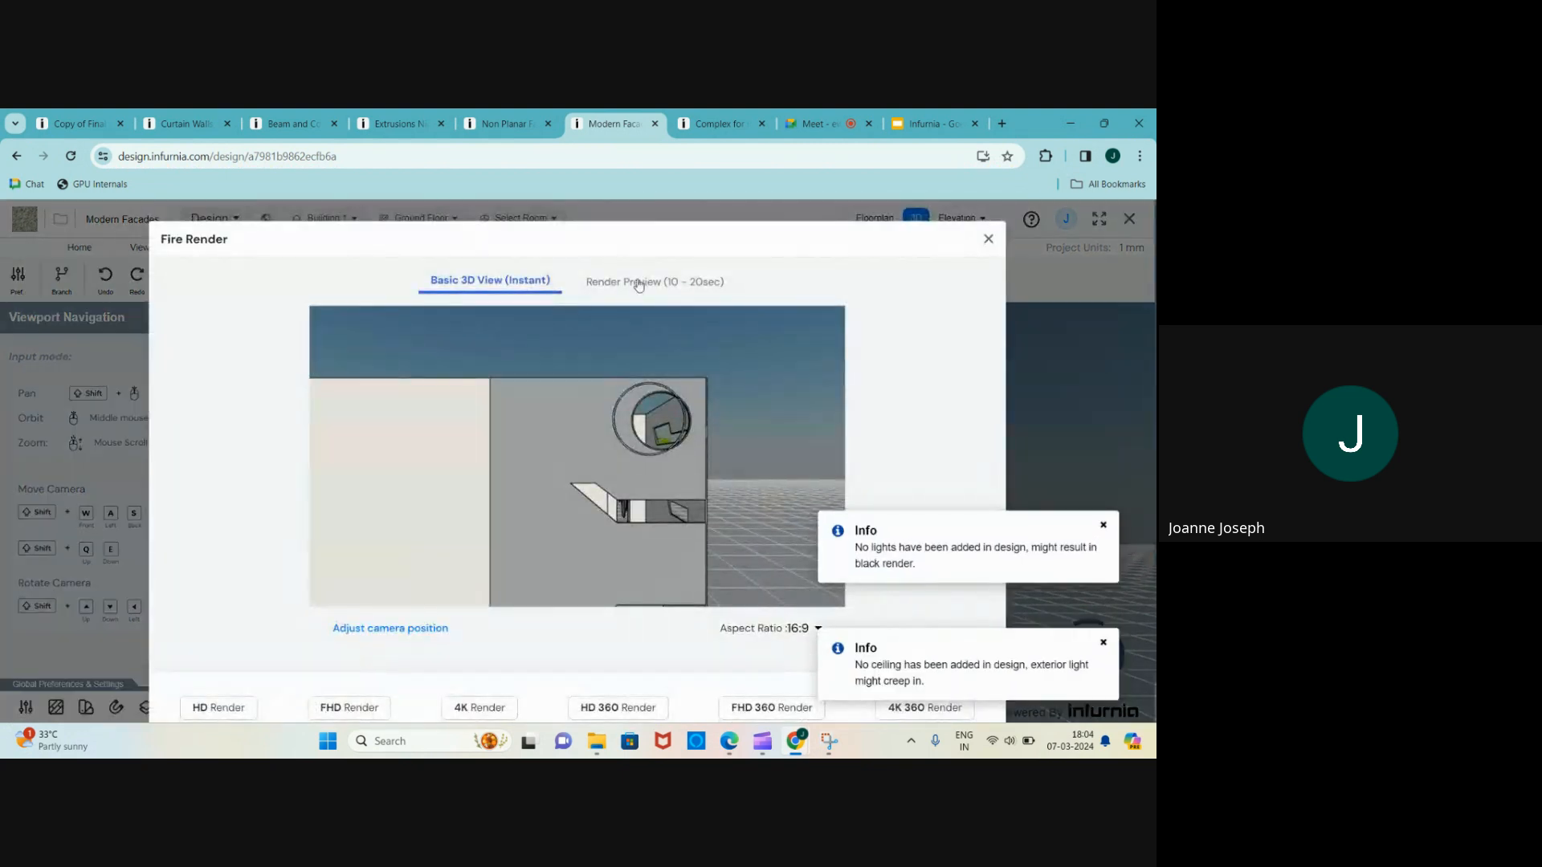
click(638, 281)
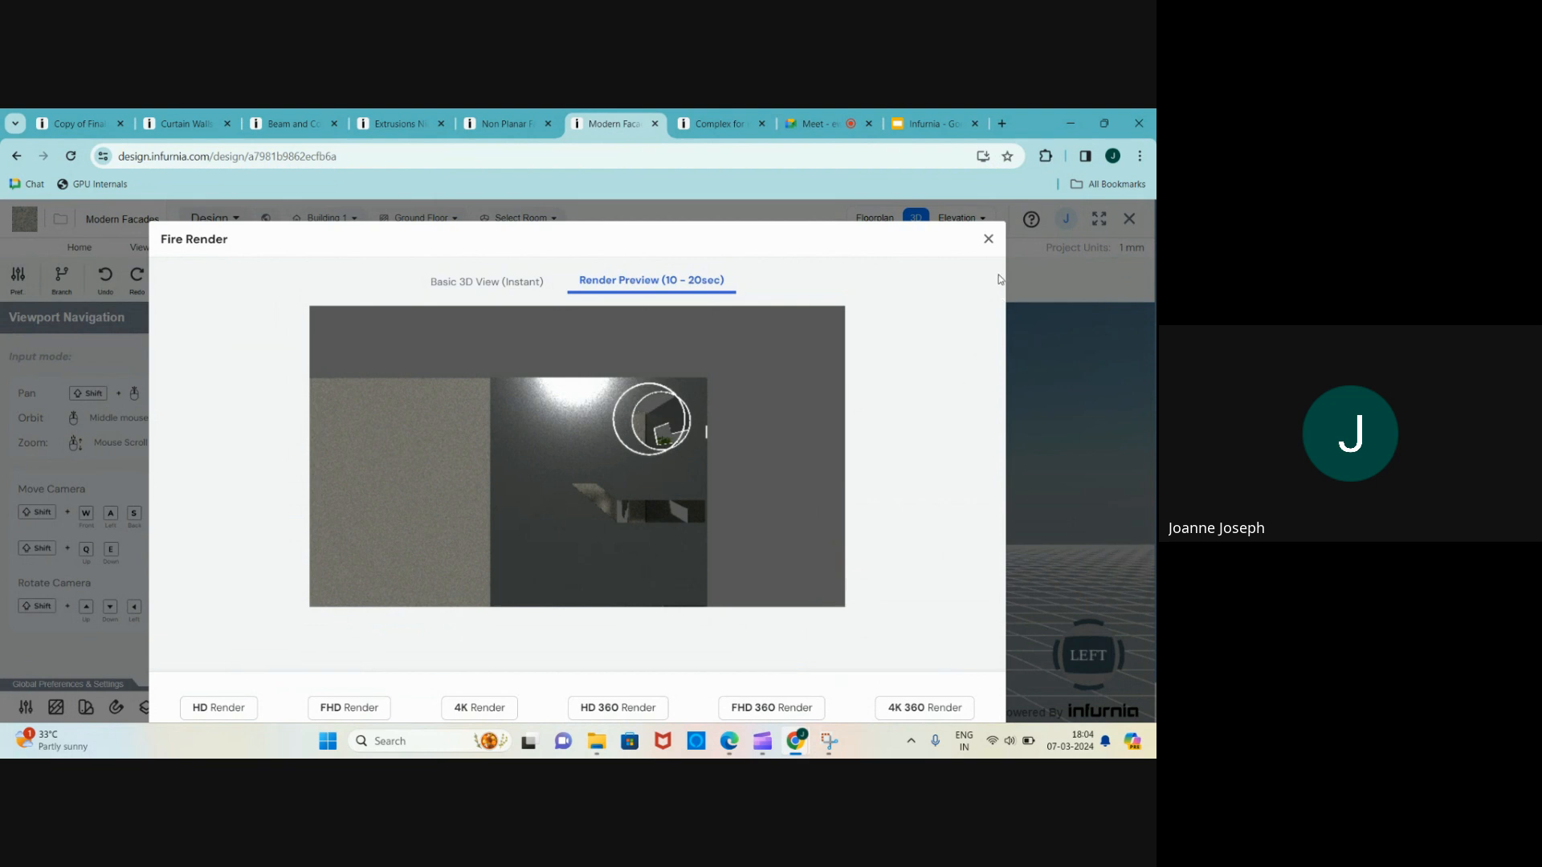
click(988, 241)
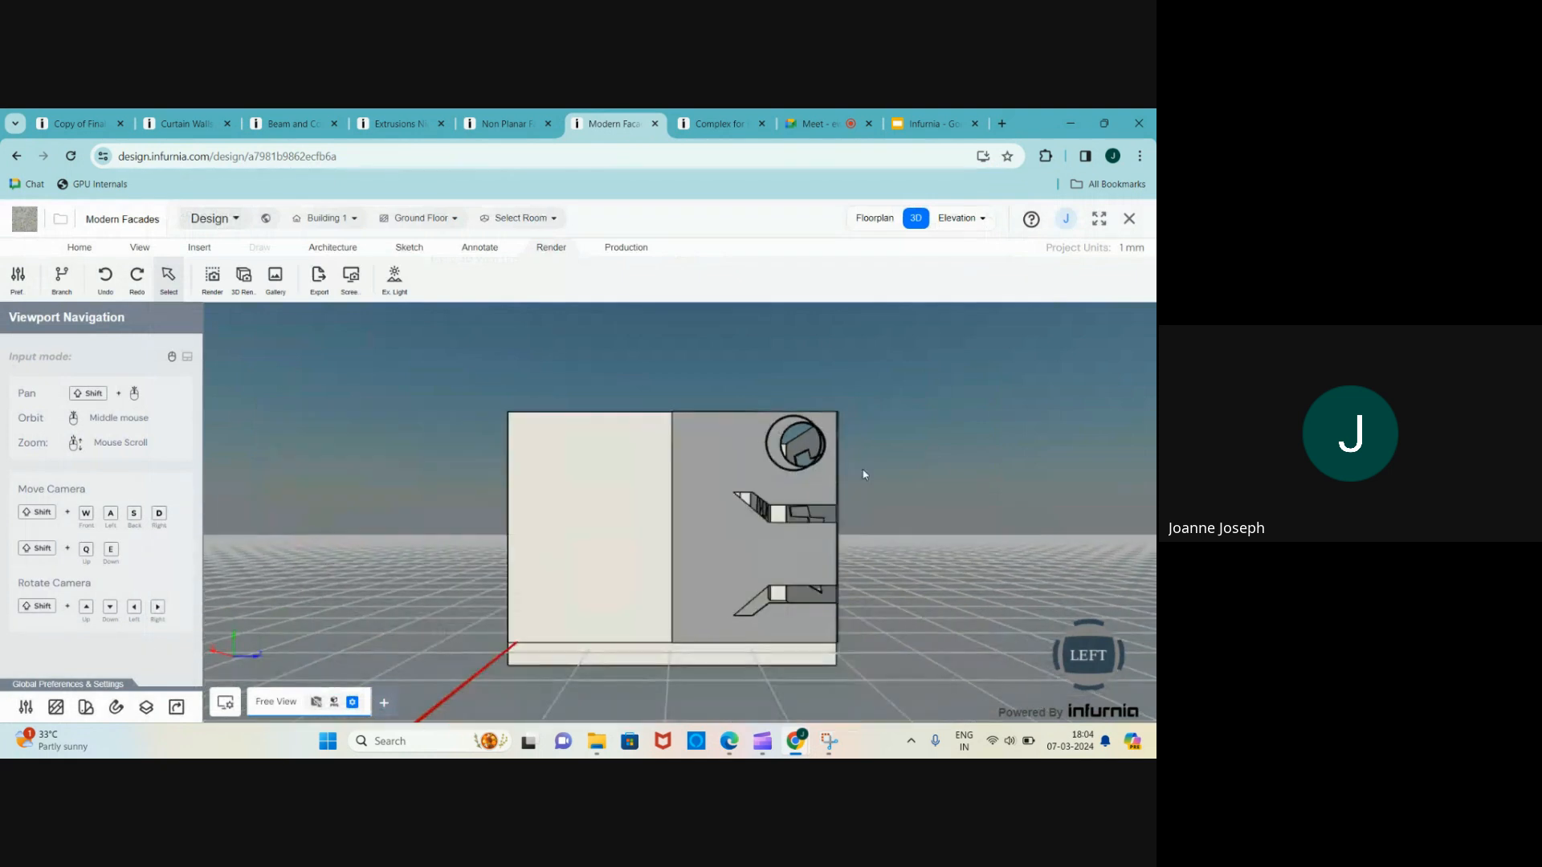
- Examine the overlapping light rings and the slotted panel around the building's corner in 3D
middle_drag(840, 481, 523, 593)
scroll(481, 552, up, 2)
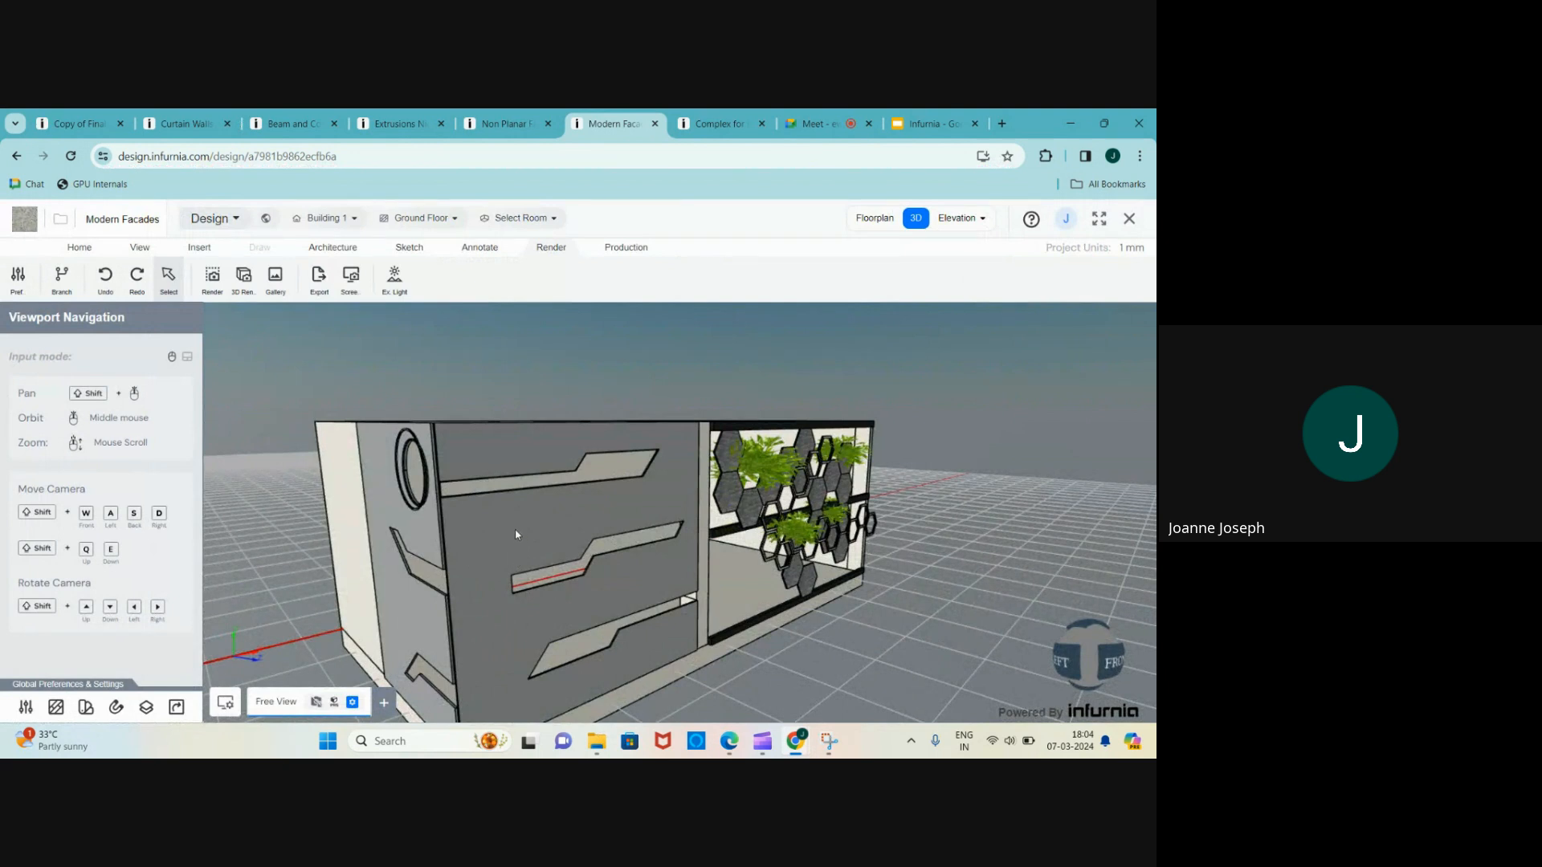
scroll(514, 538, up, 5)
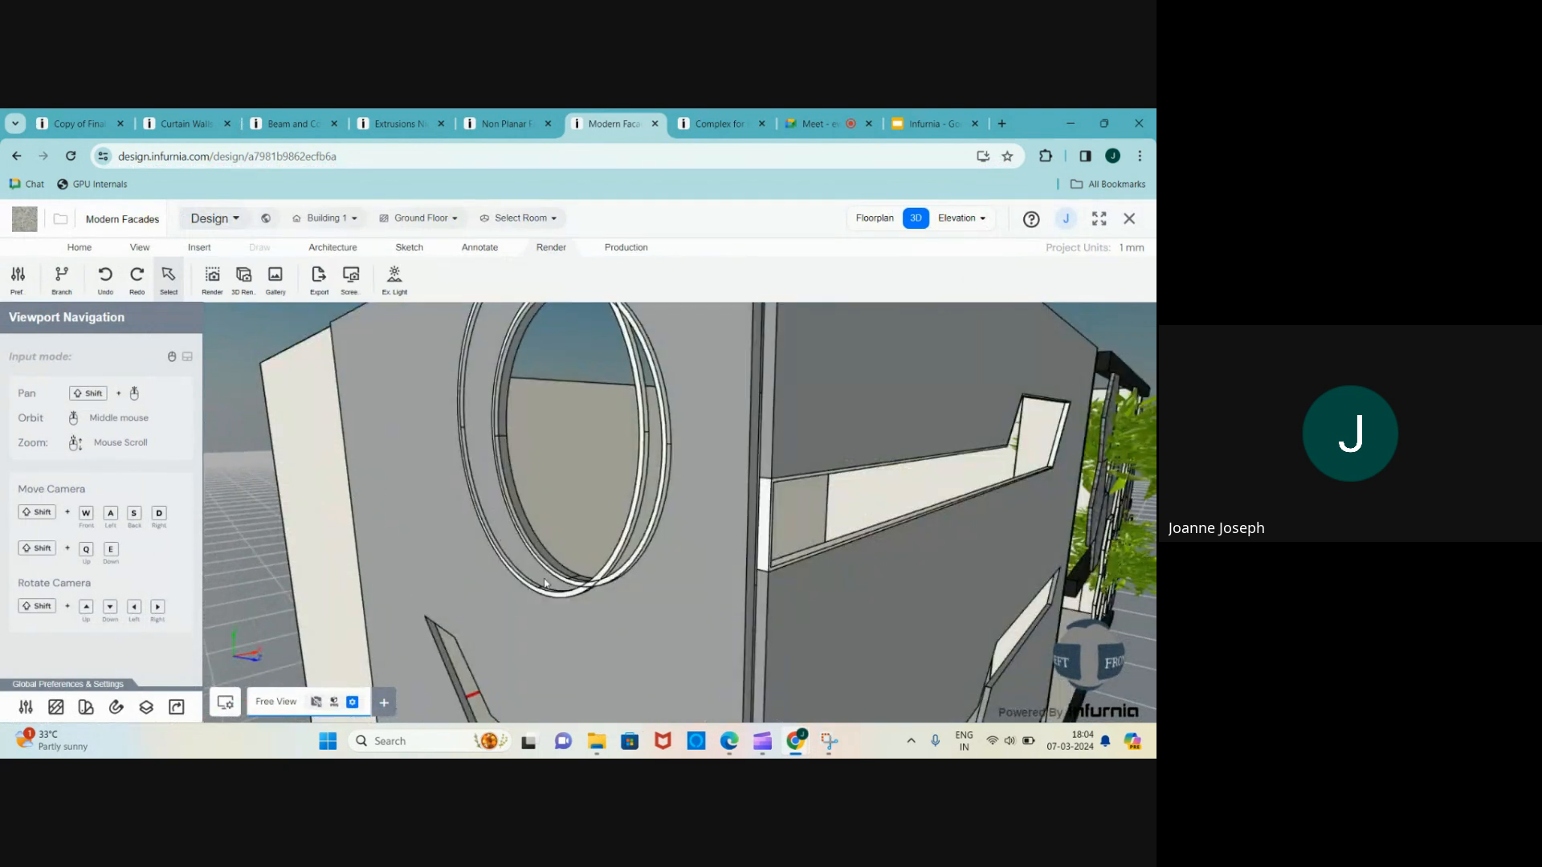
scroll(545, 588, down, 5)
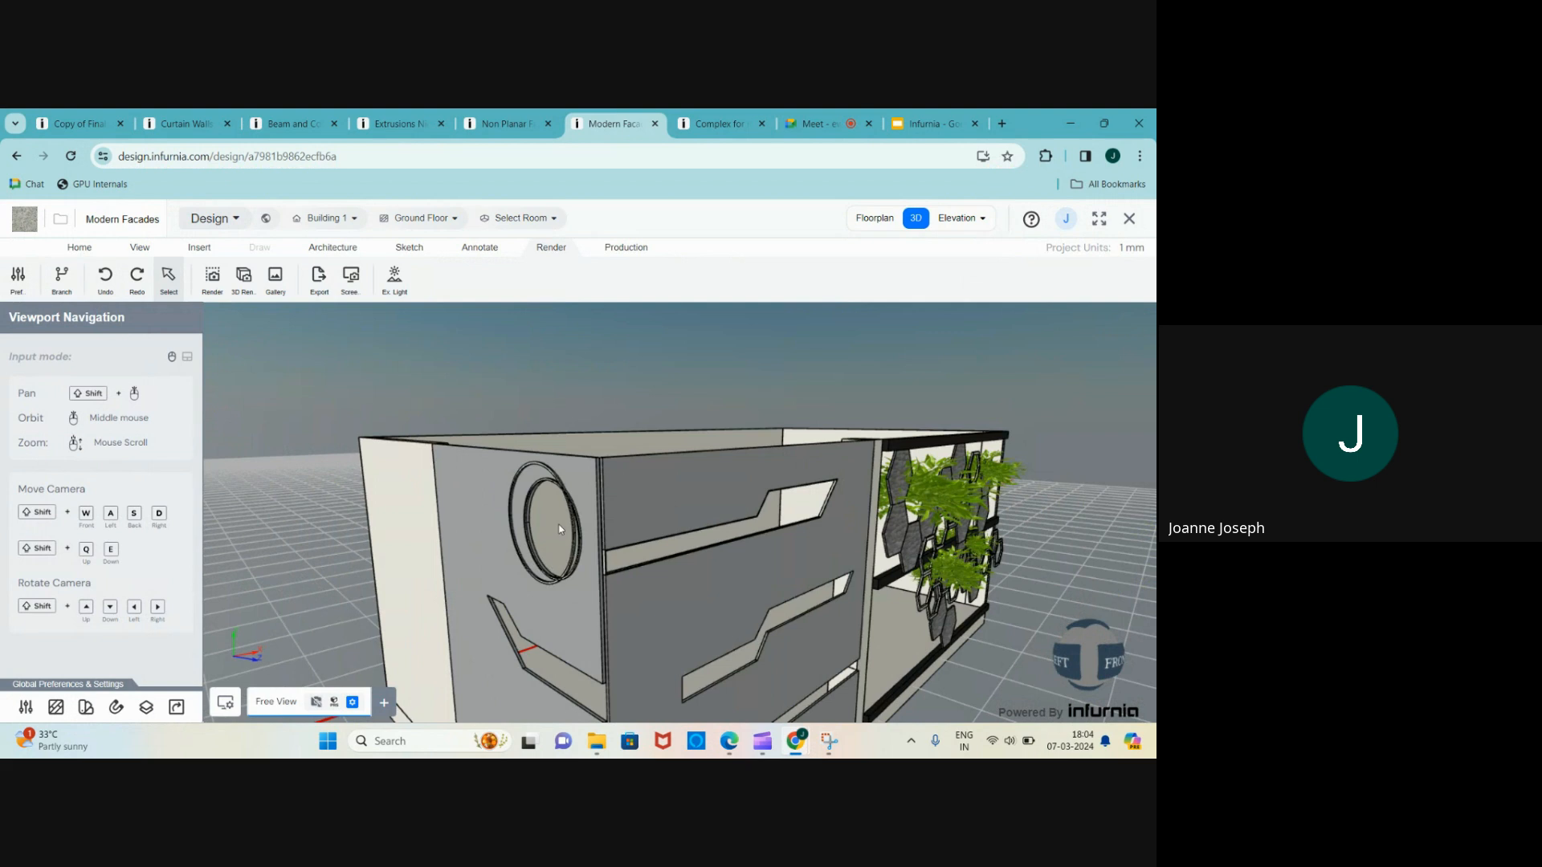
scroll(560, 528, up, 5)
scroll(485, 383, down, 10)
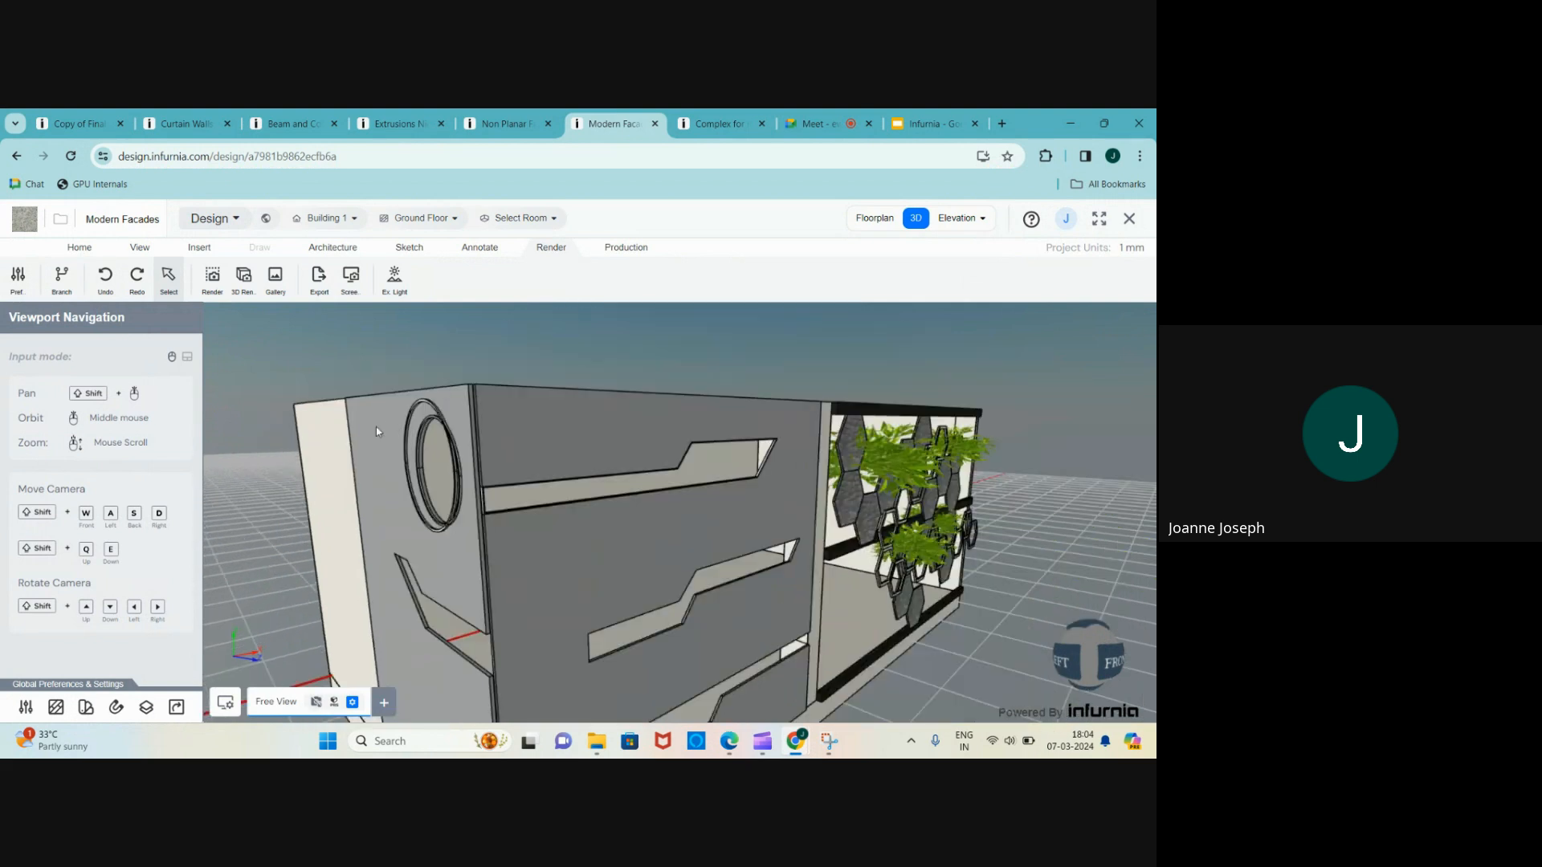
- Examine the front facade's hexagonal panels and plants from close up and from around the building
middle_drag(697, 605, 581, 602)
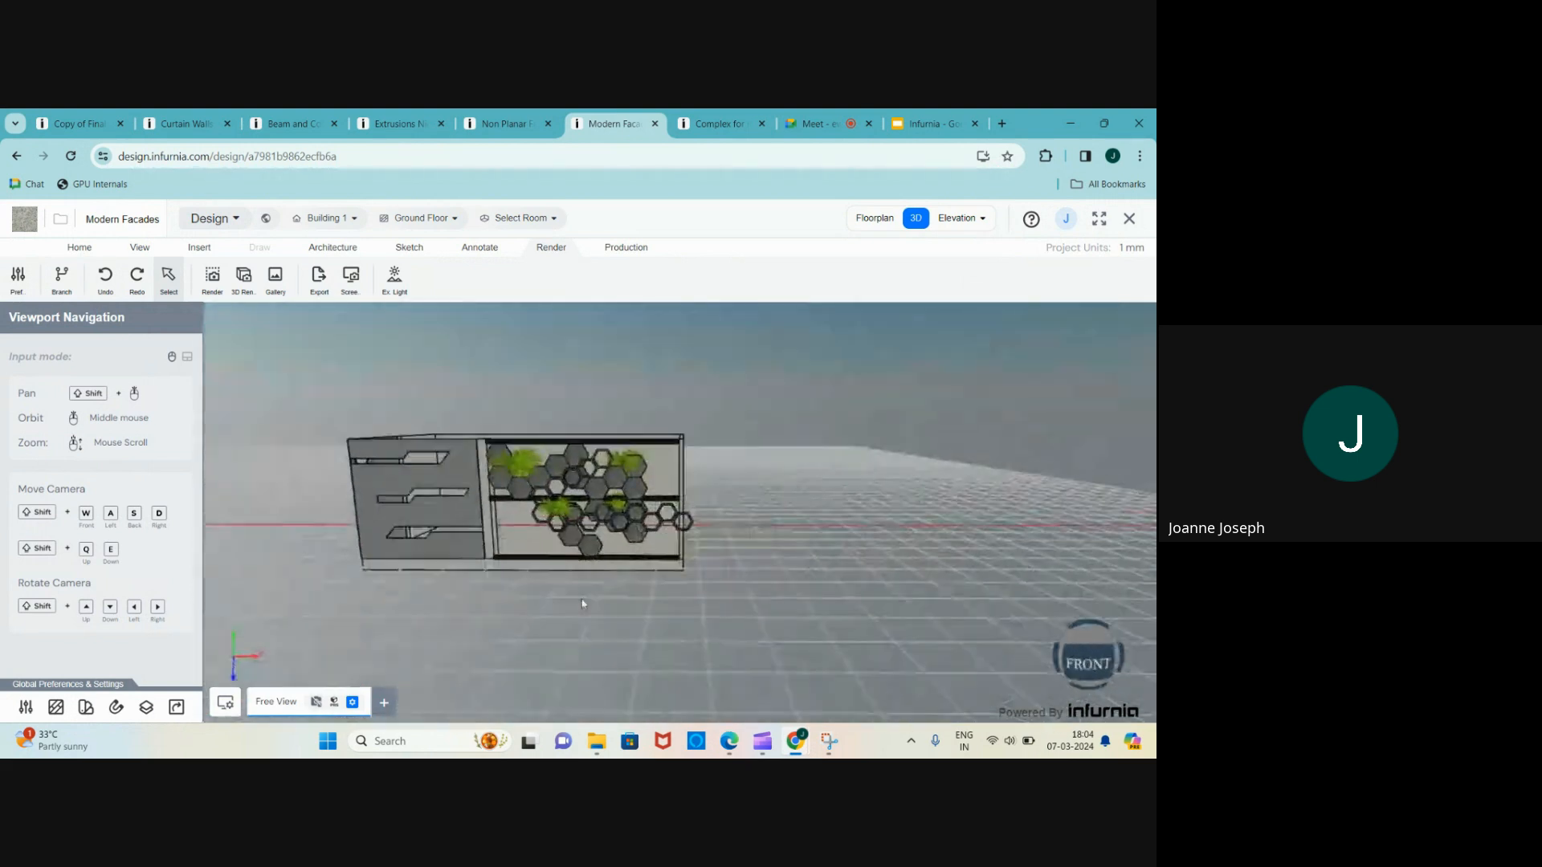
scroll(572, 563, up, 5)
scroll(524, 484, up, 6)
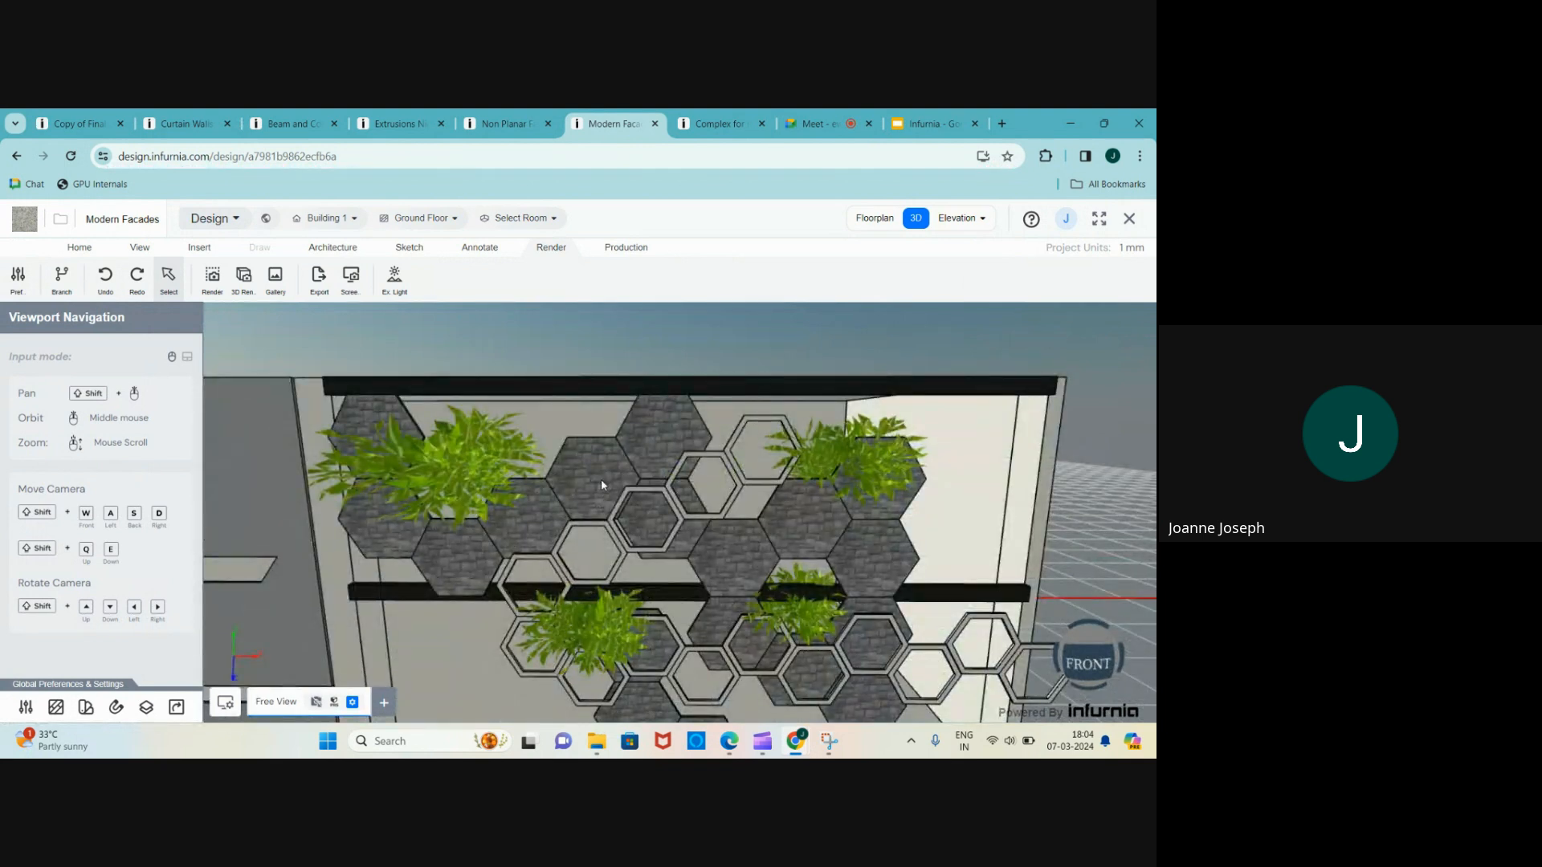
click(601, 478)
scroll(569, 569, down, 6)
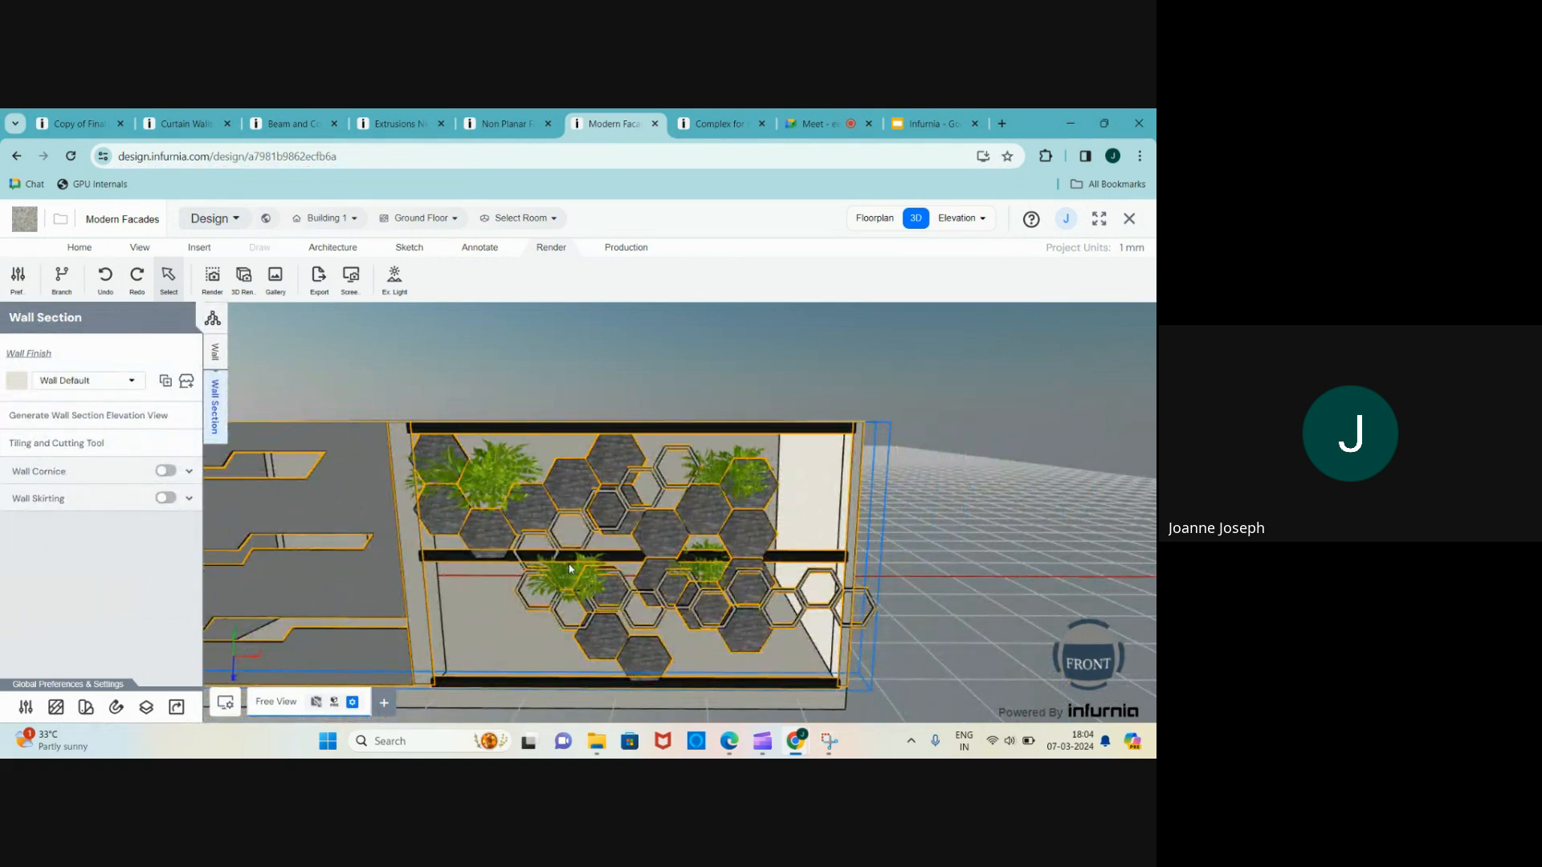
scroll(570, 569, up, 3)
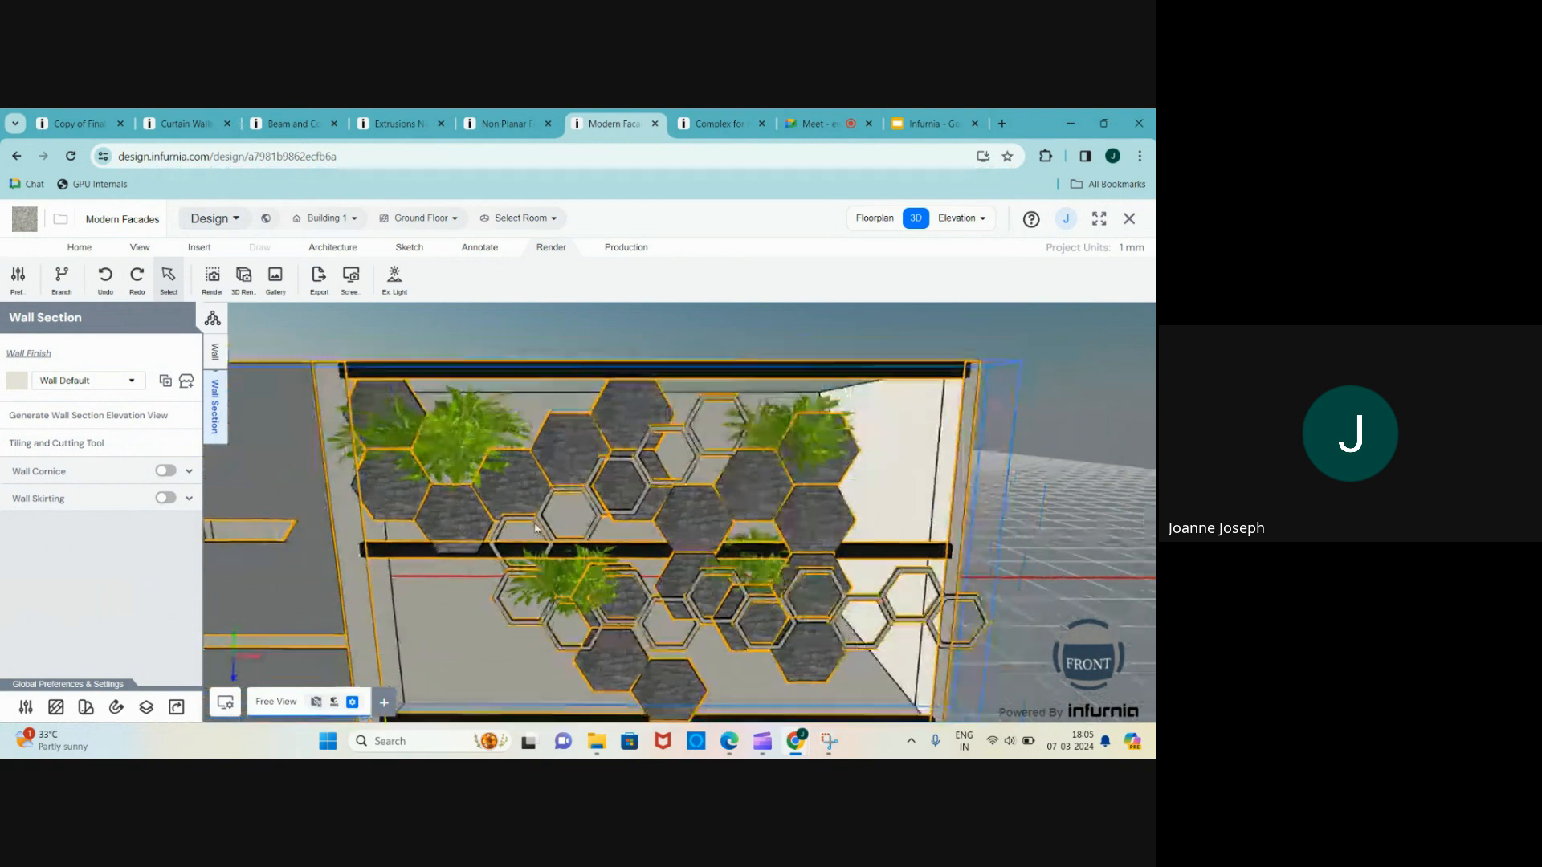
scroll(535, 528, up, 2)
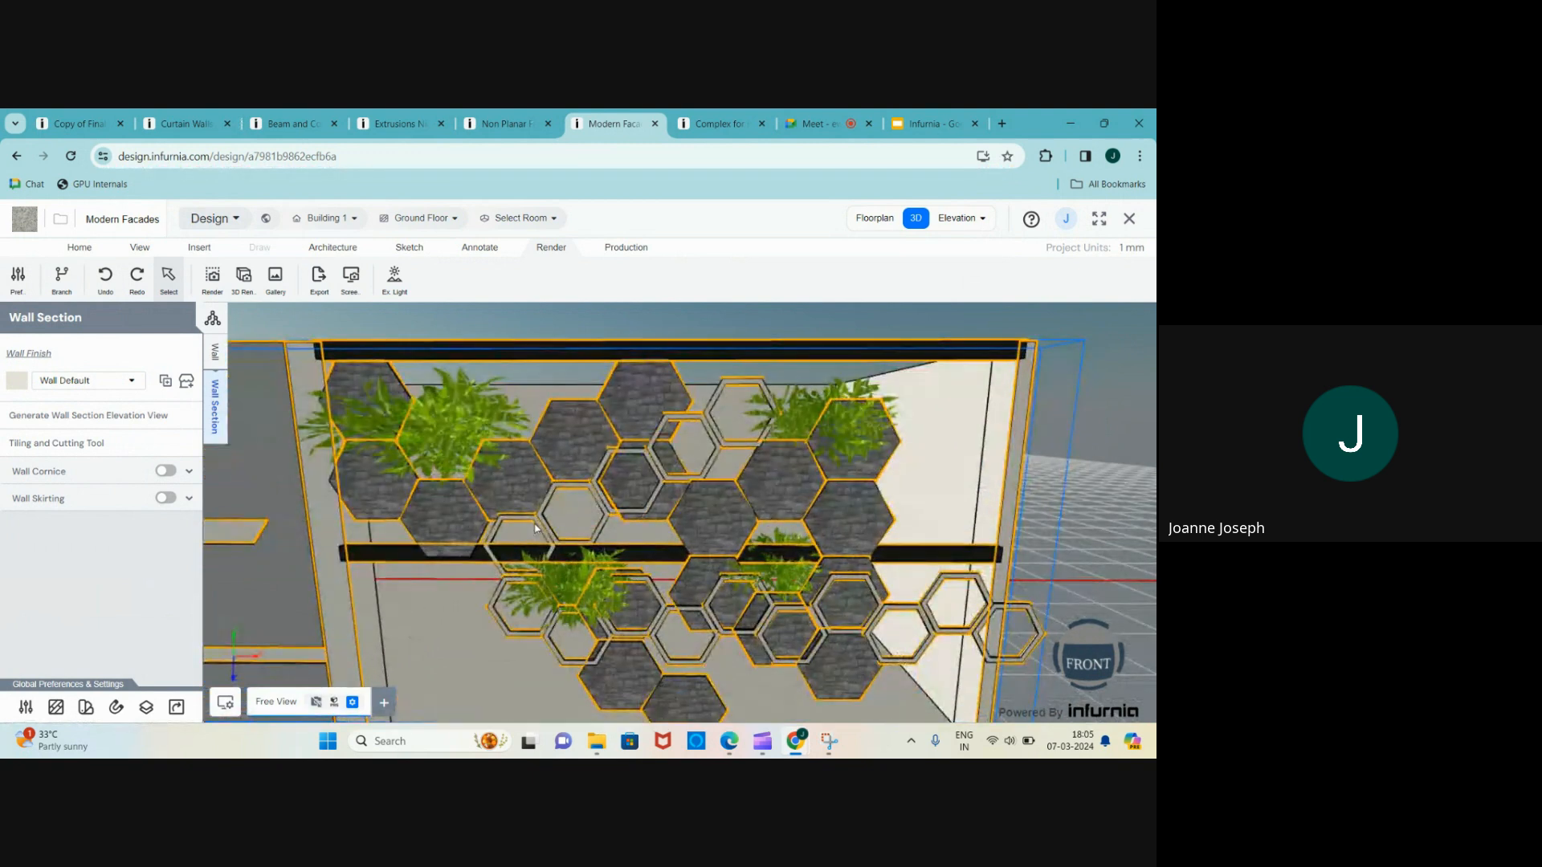
scroll(535, 527, down, 3)
middle_drag(799, 537, 450, 460)
scroll(449, 461, down, 3)
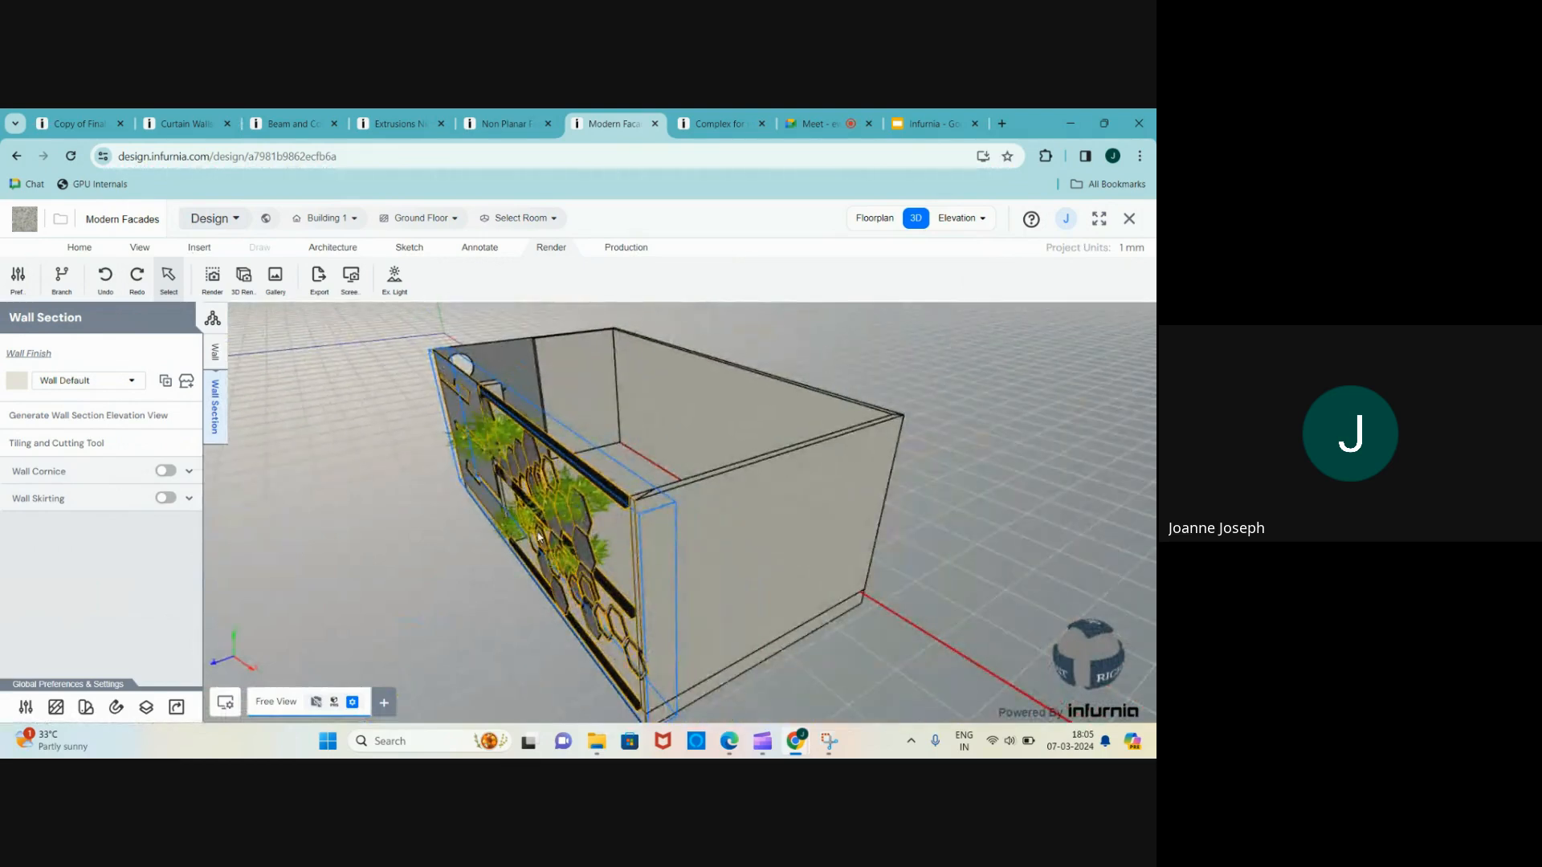
middle_drag(759, 548, 779, 572)
scroll(781, 571, down, 4)
scroll(530, 546, down, 2)
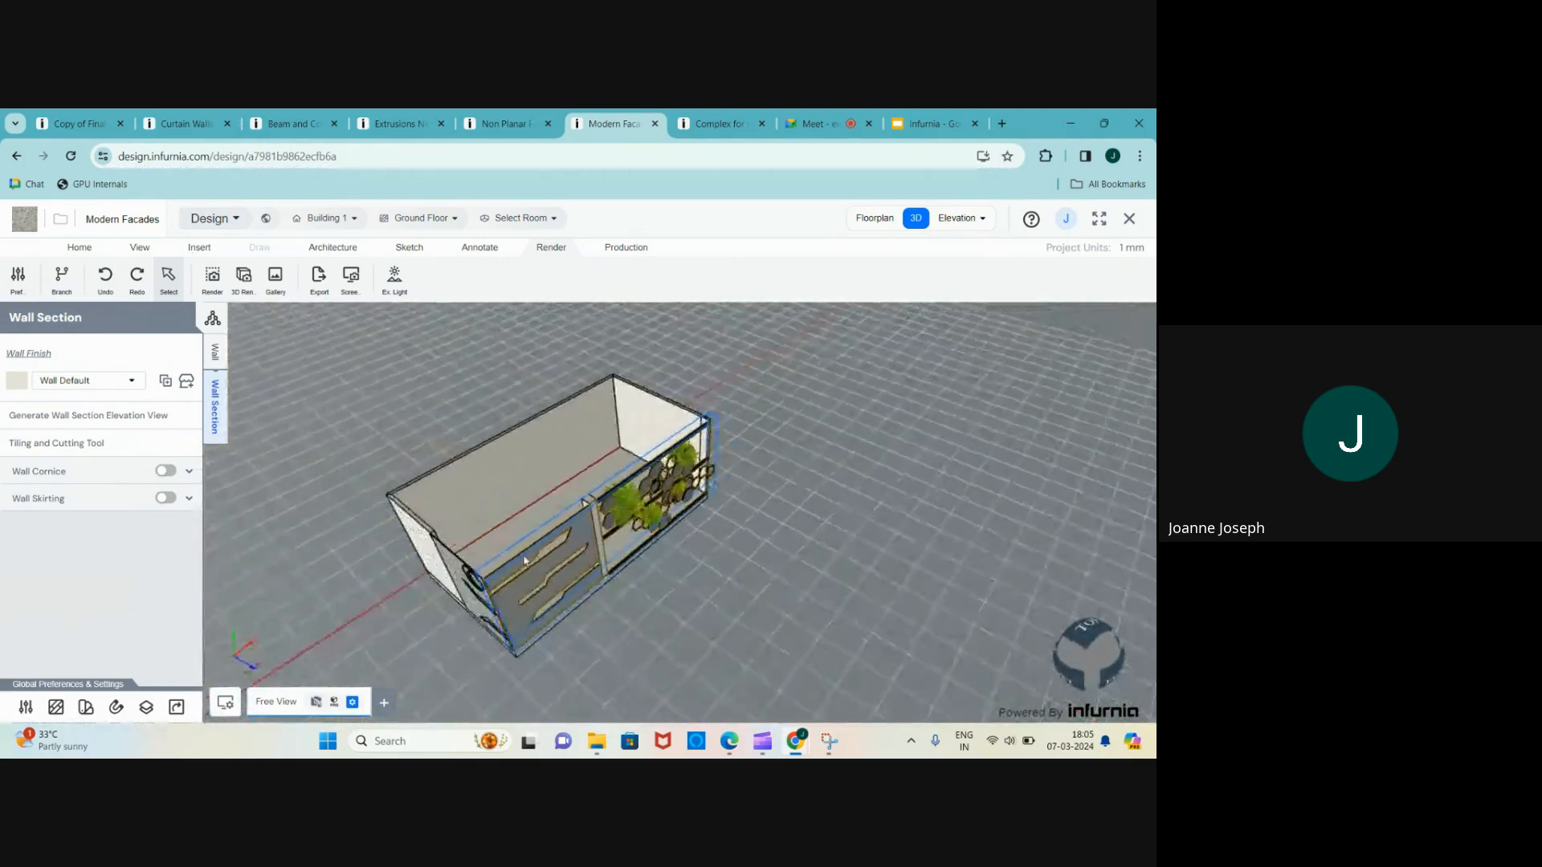
- Reopen the left wall with the circular hole in the Tiling and Cutting Tool
middle_drag(514, 579, 647, 521)
scroll(484, 625, up, 3)
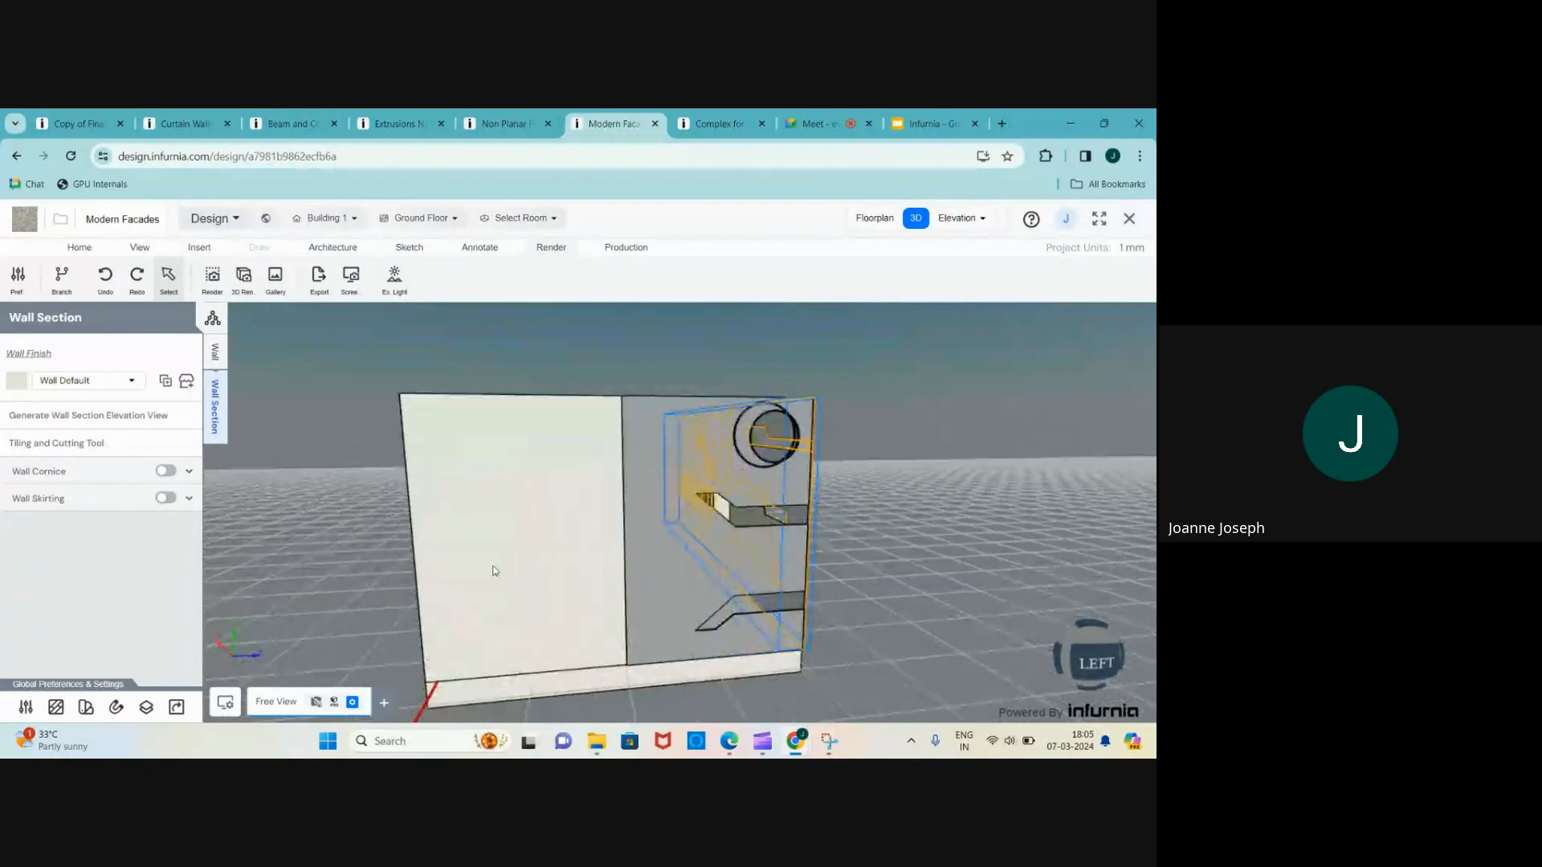
click(48, 443)
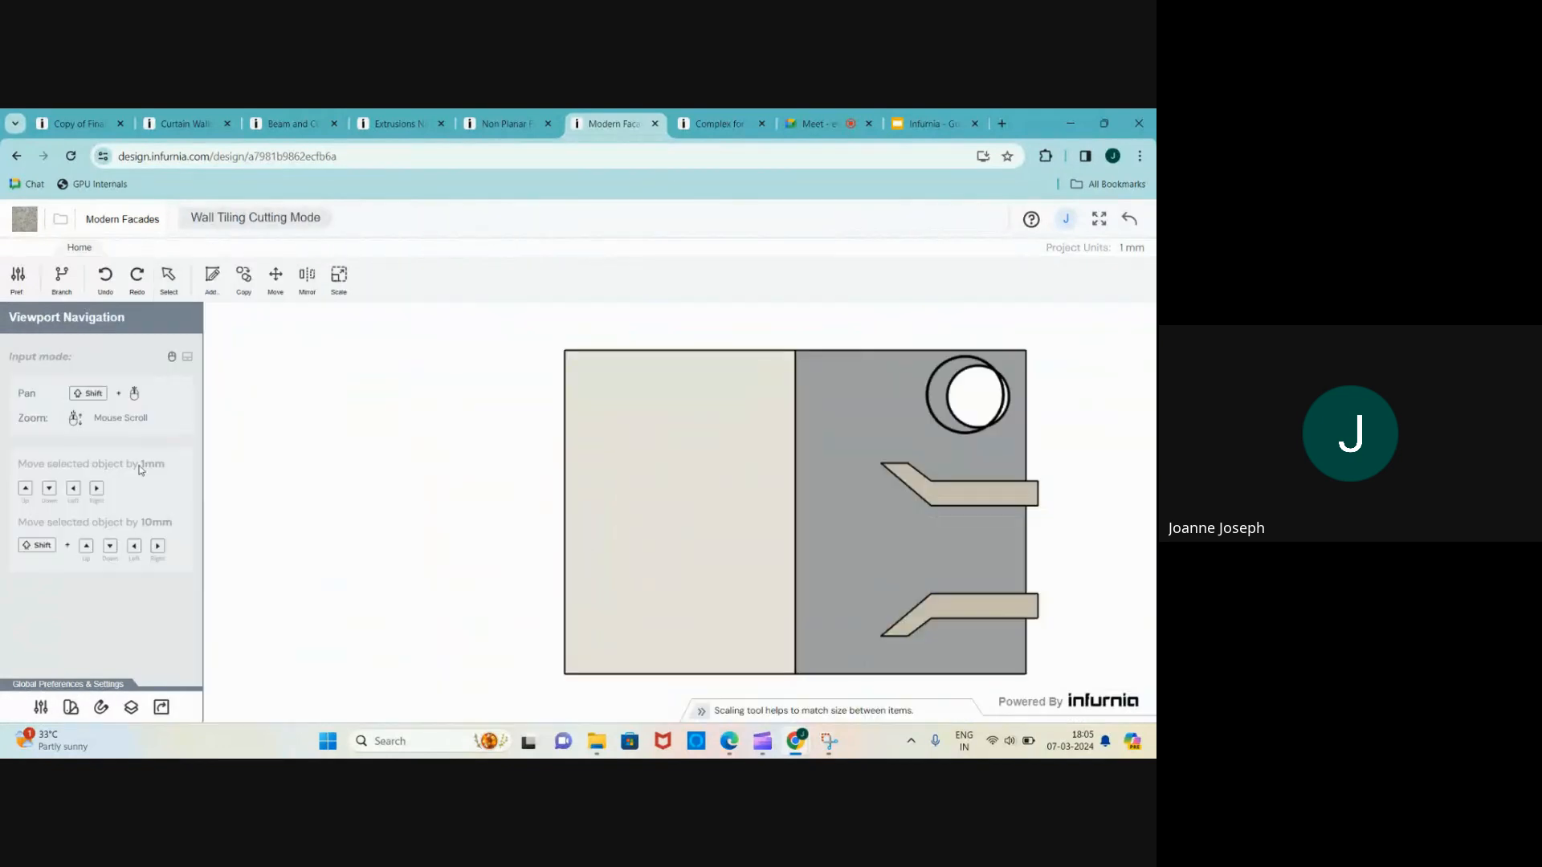
scroll(645, 481, up, 2)
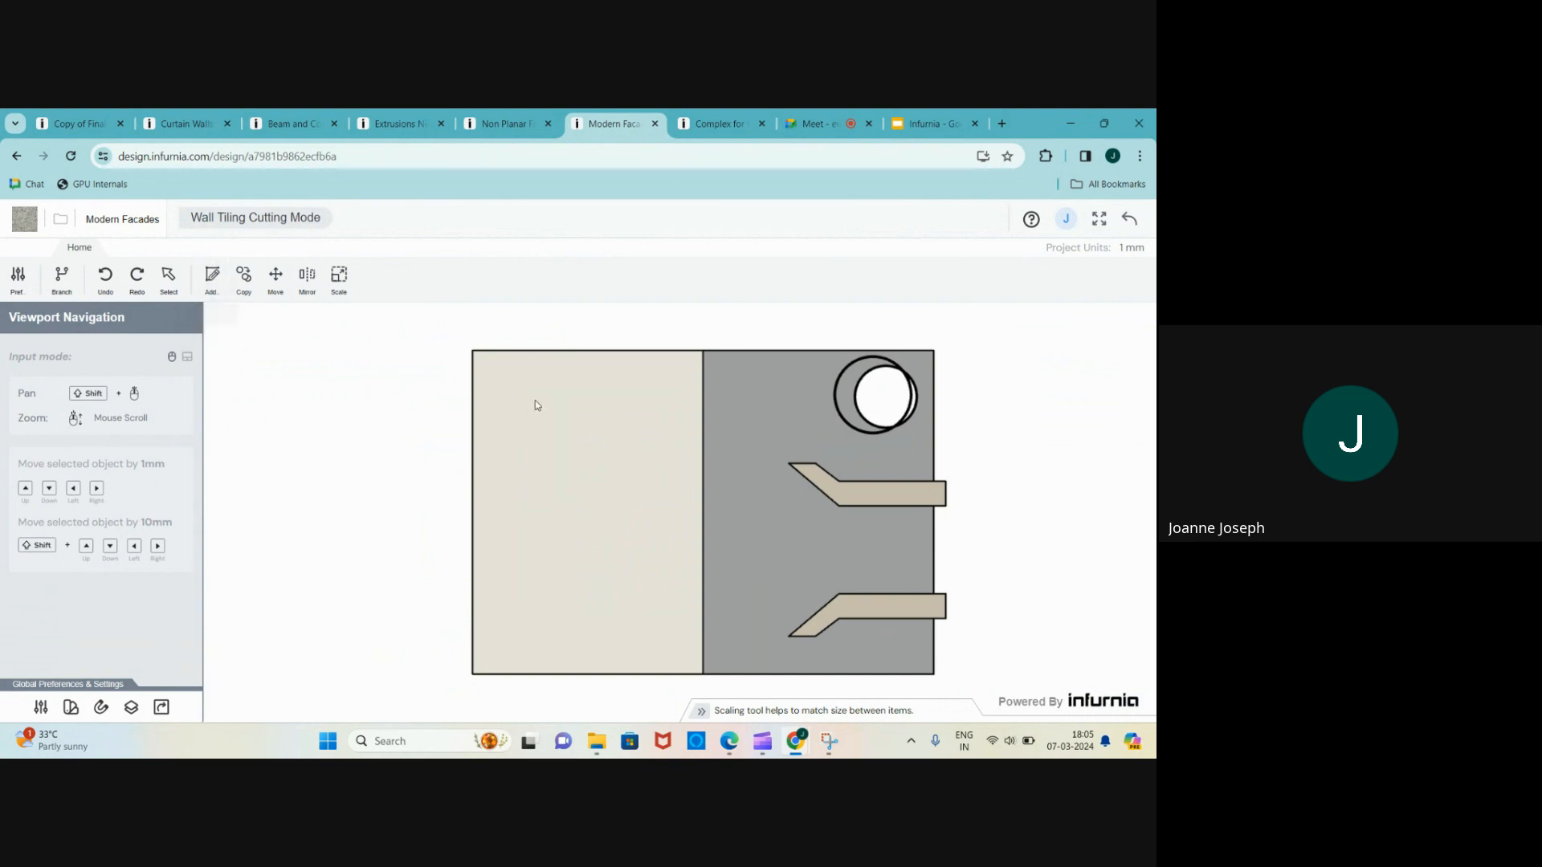
scroll(535, 400, up, 1)
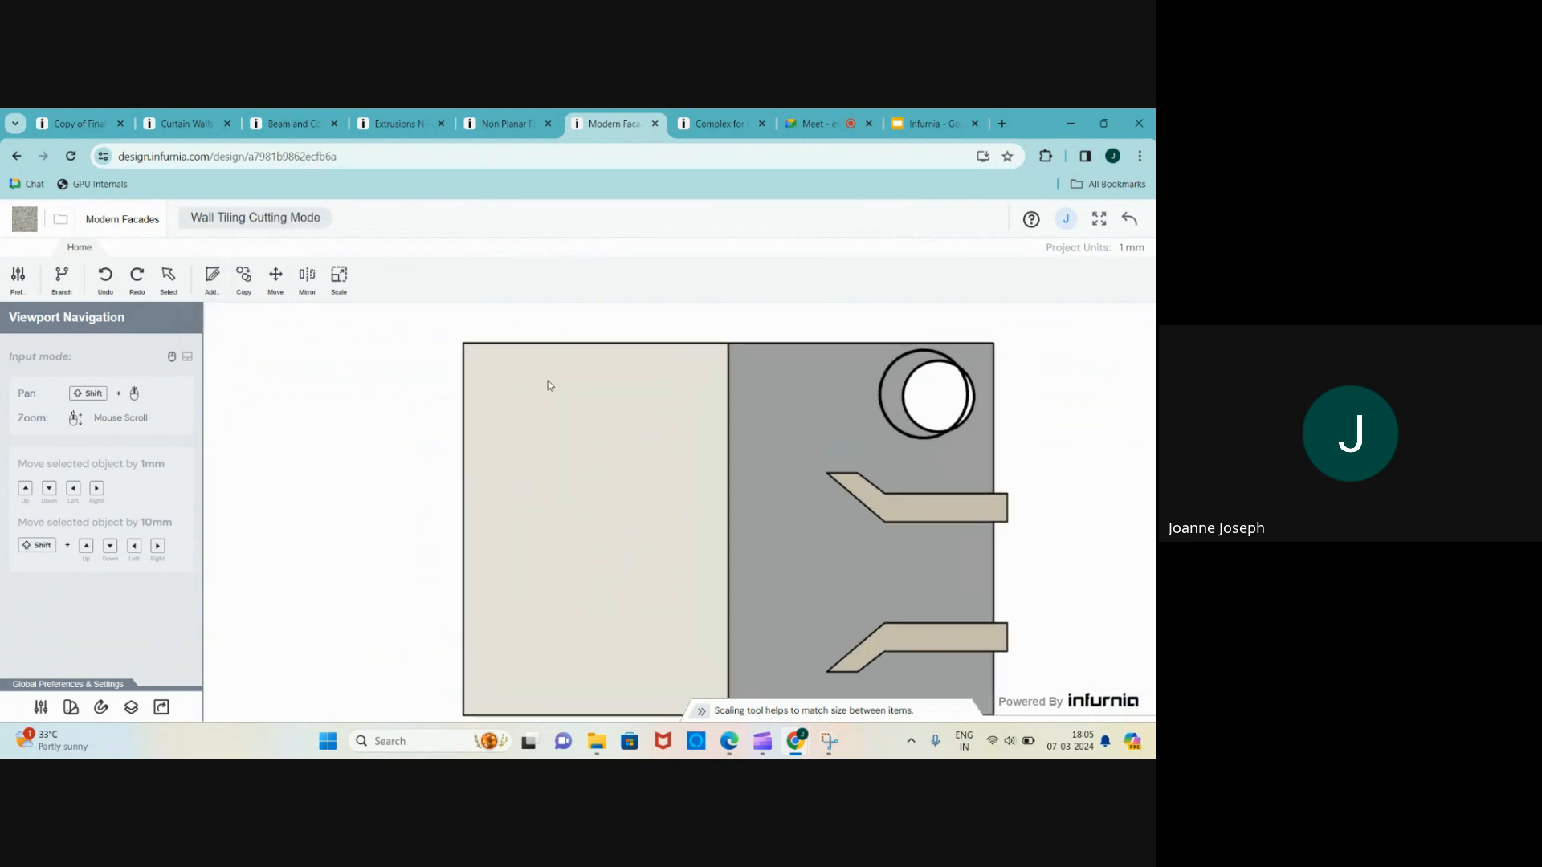
click(211, 274)
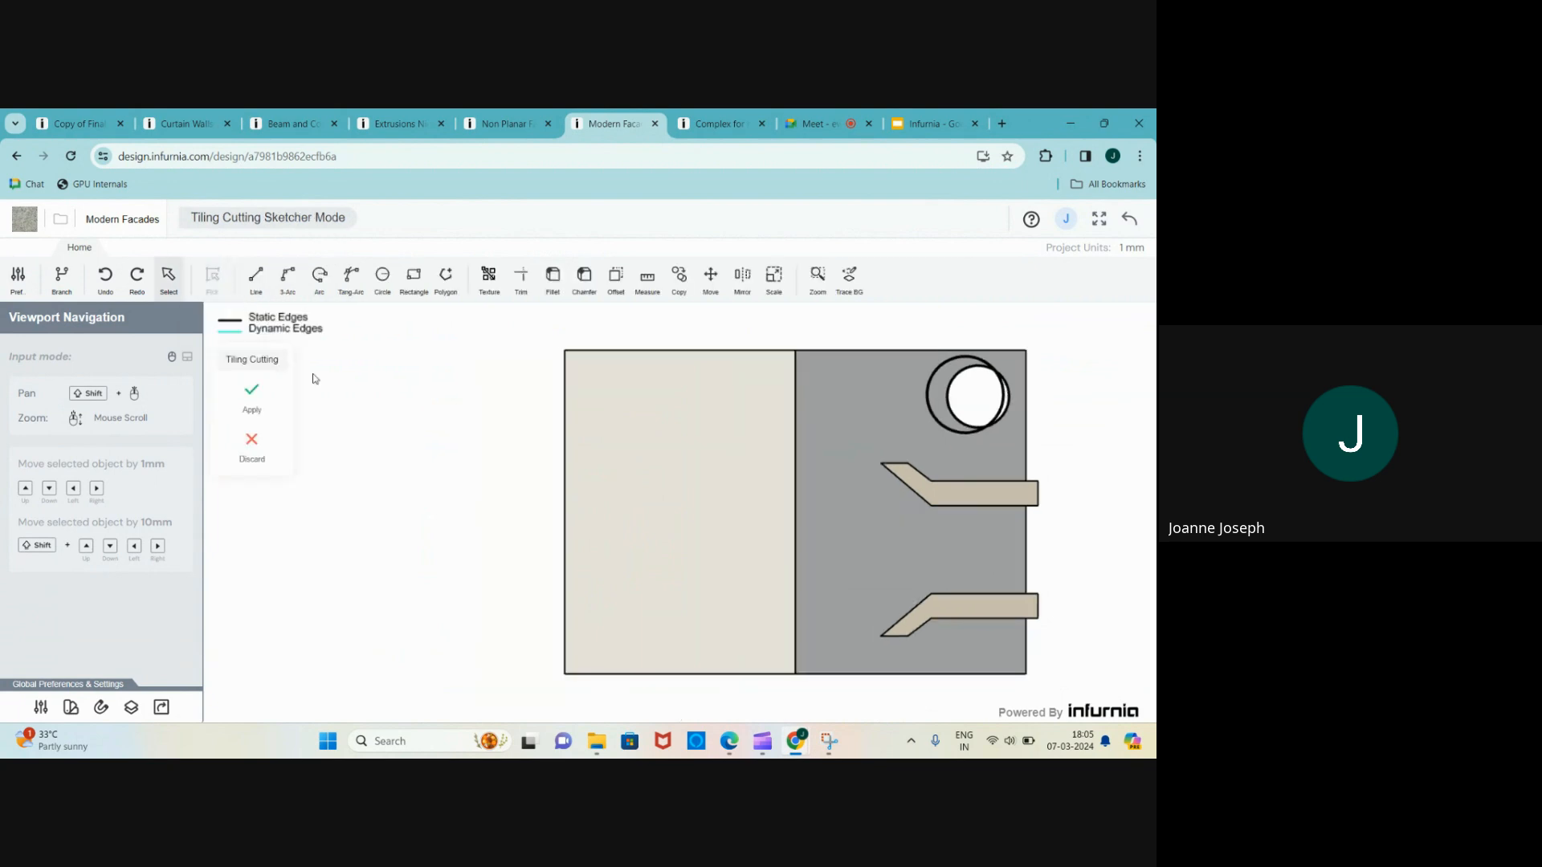
click(446, 277)
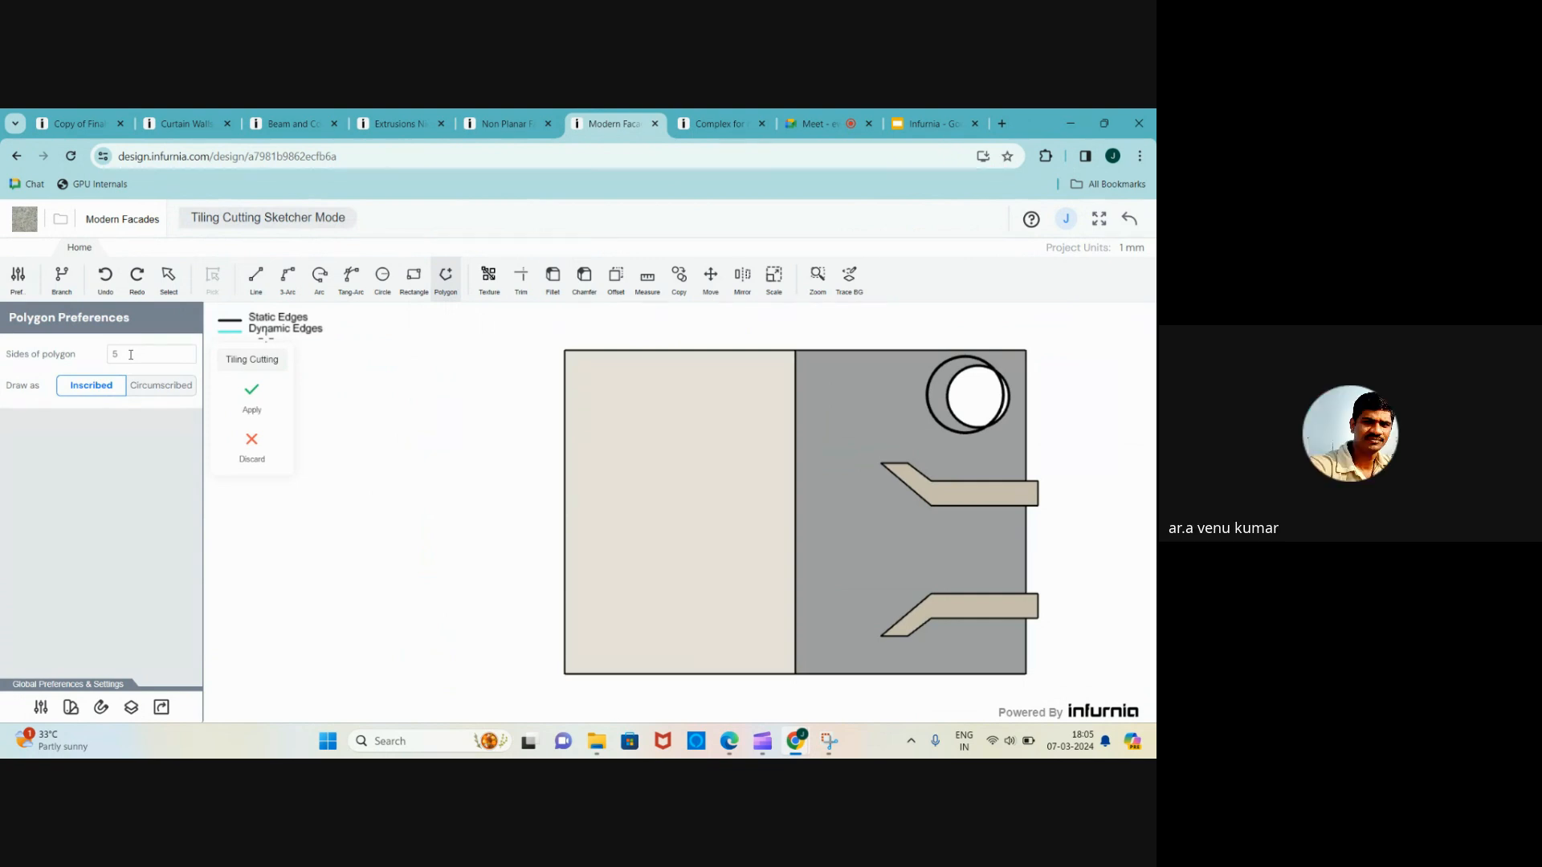
click(252, 440)
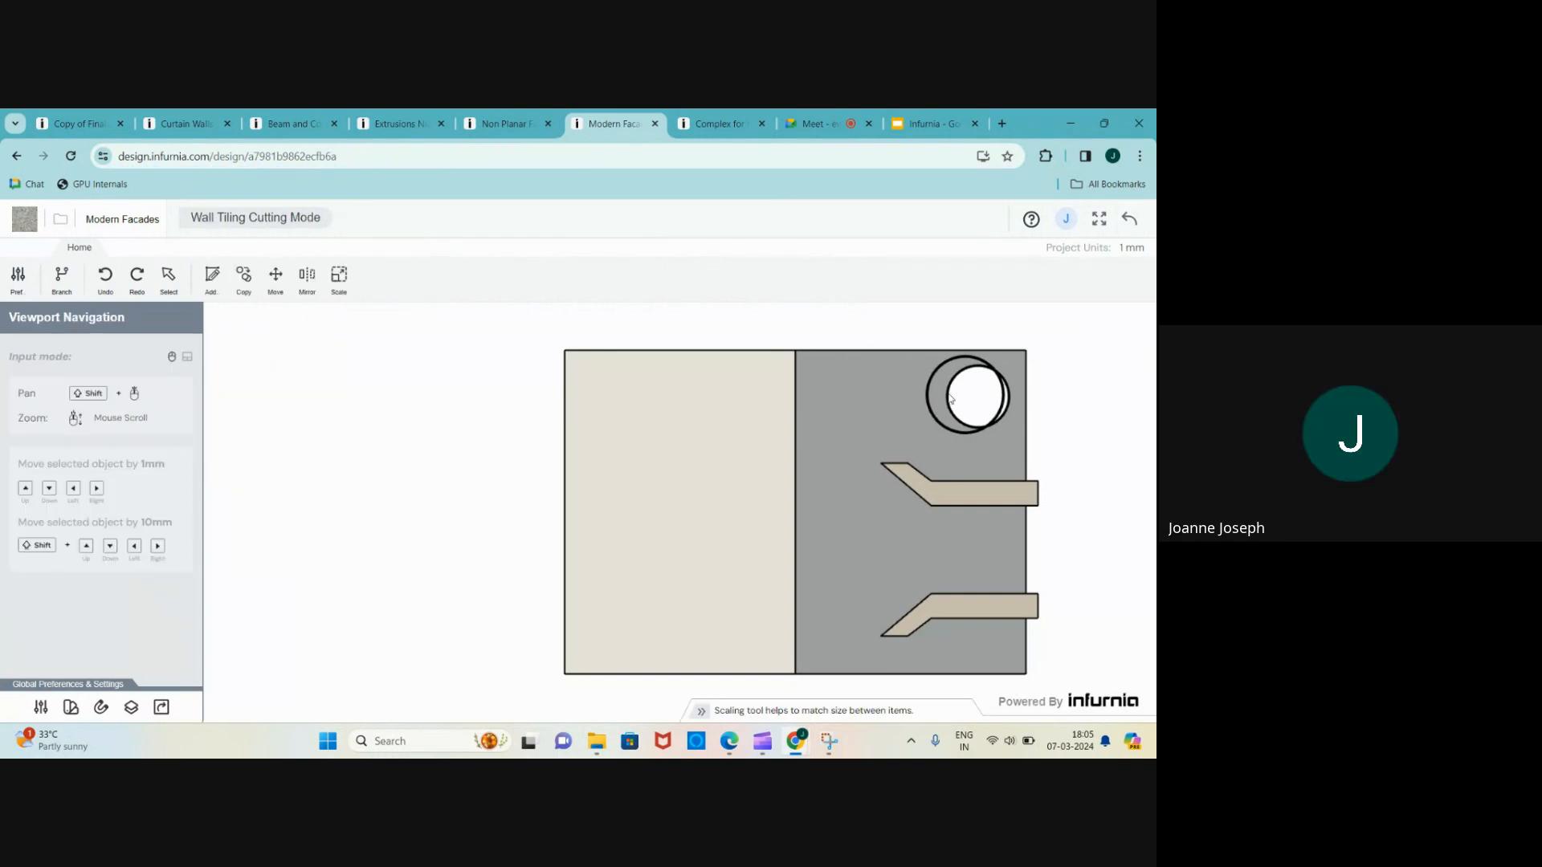
- Select the larger ring around the circular hole to review its extrusion and material properties
scroll(405, 553, down, 2)
scroll(885, 475, up, 4)
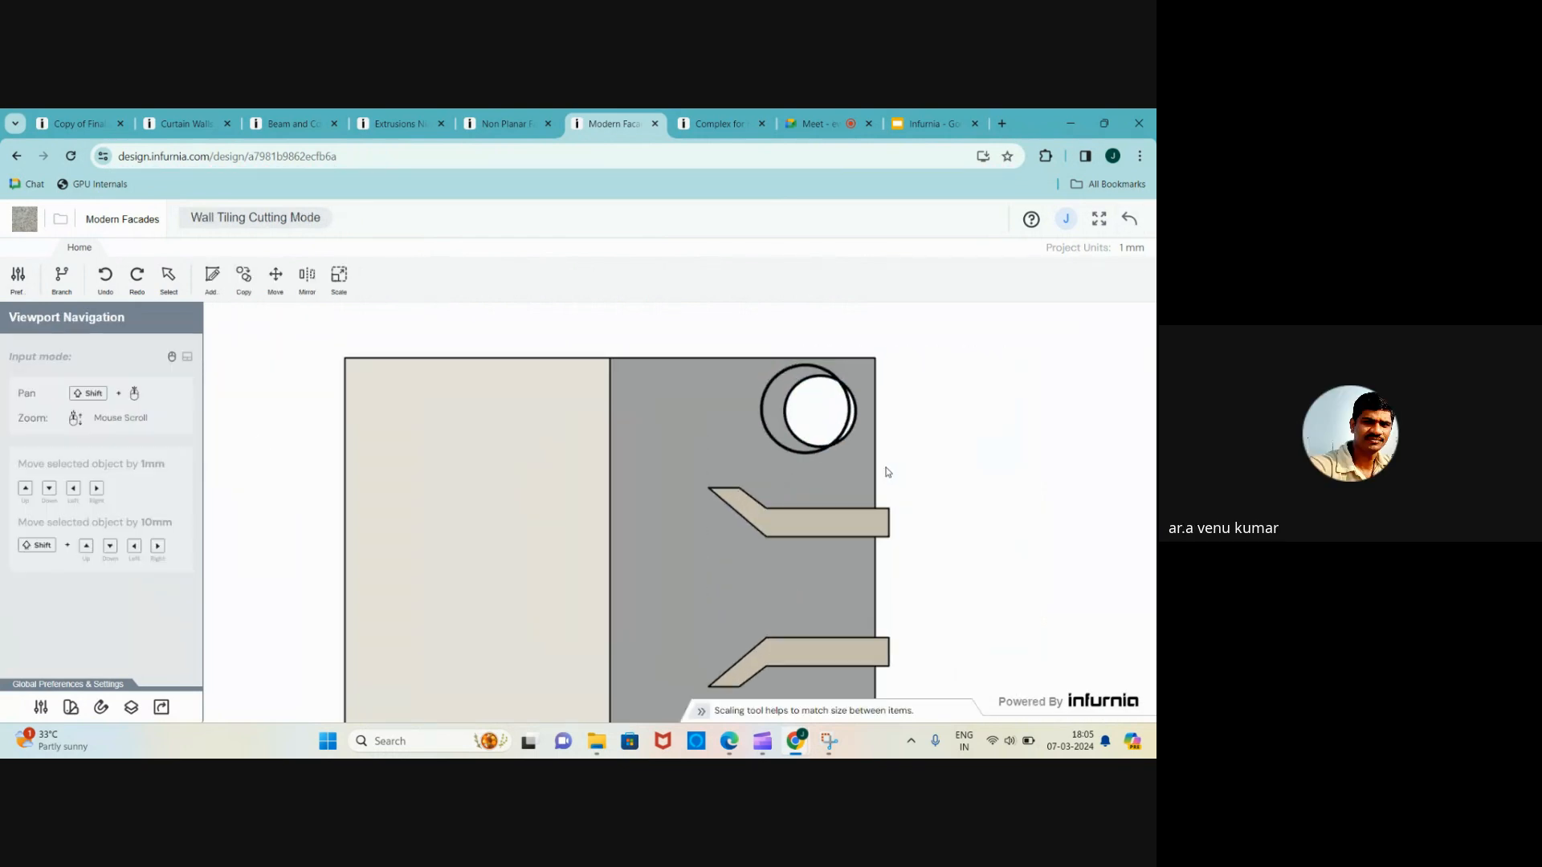
scroll(888, 472, up, 4)
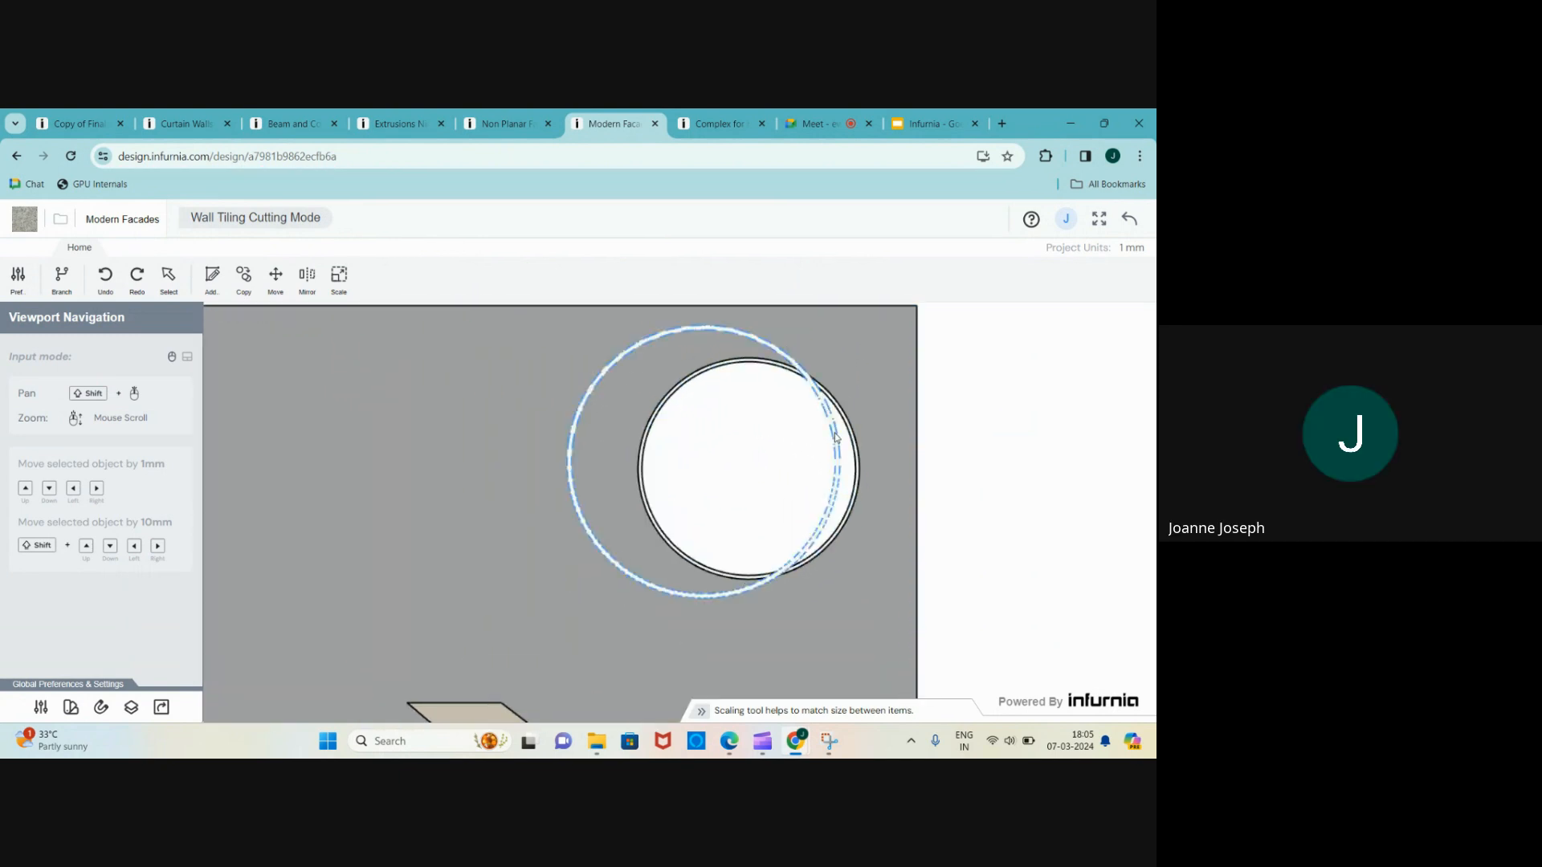
click(835, 438)
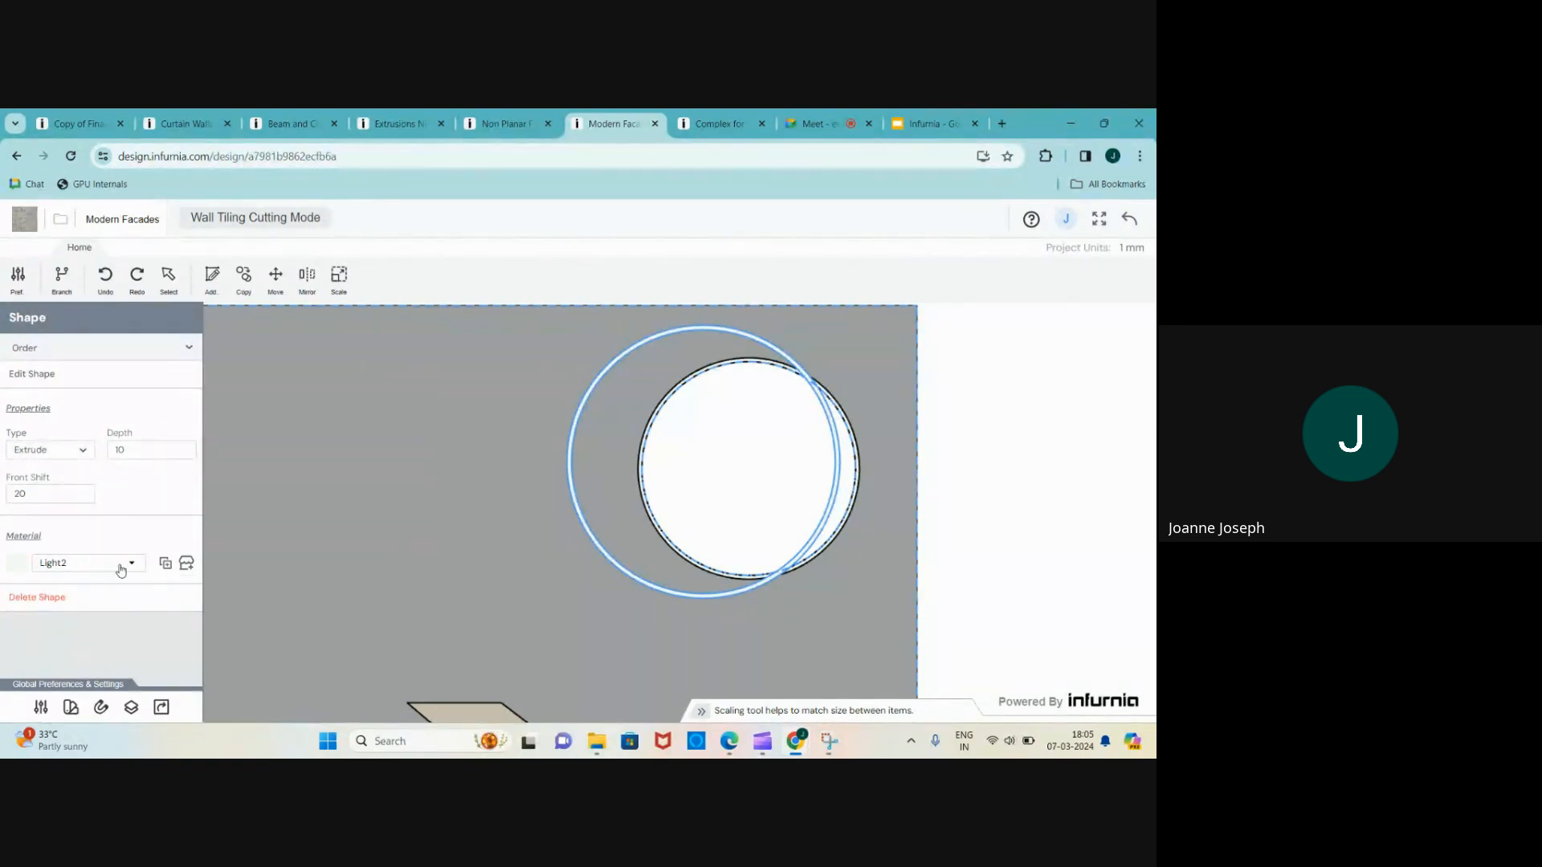
- Change the larger ring's material to Red Cement Wall and deselect the ring
click(126, 562)
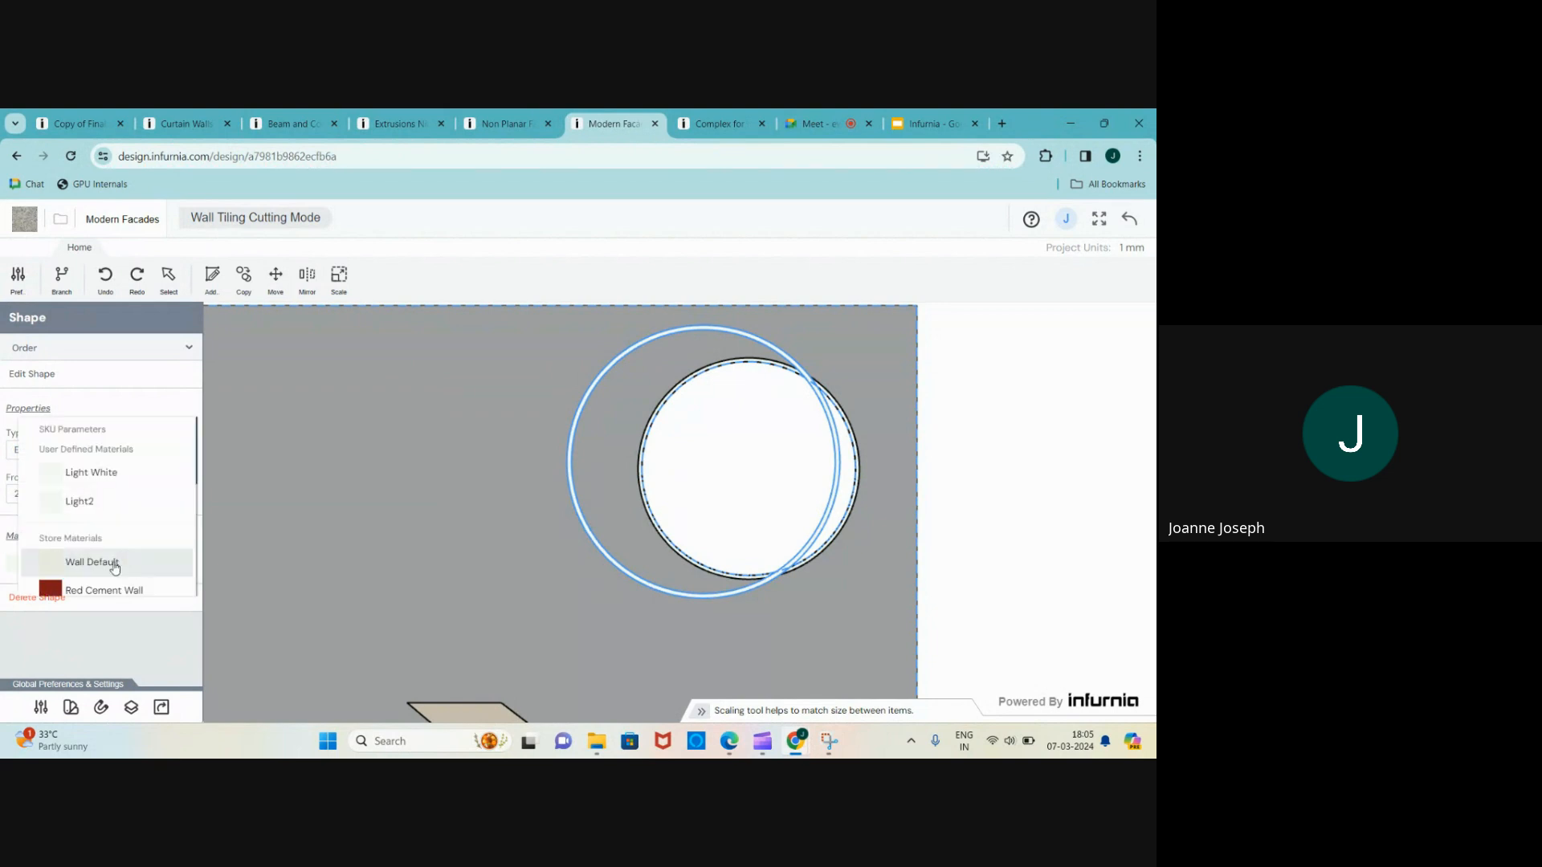
click(111, 568)
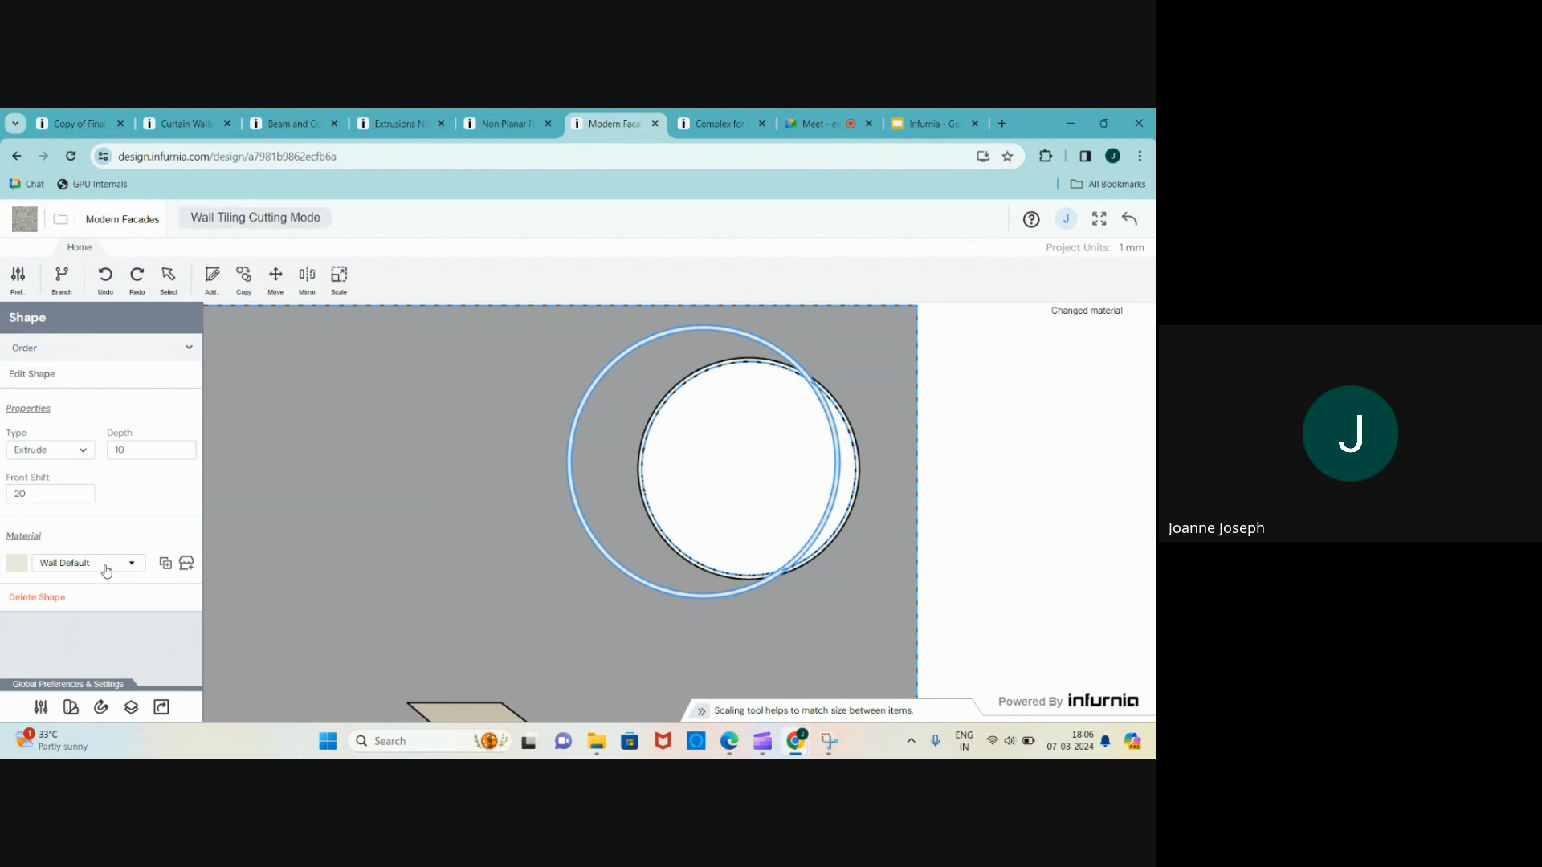
click(125, 564)
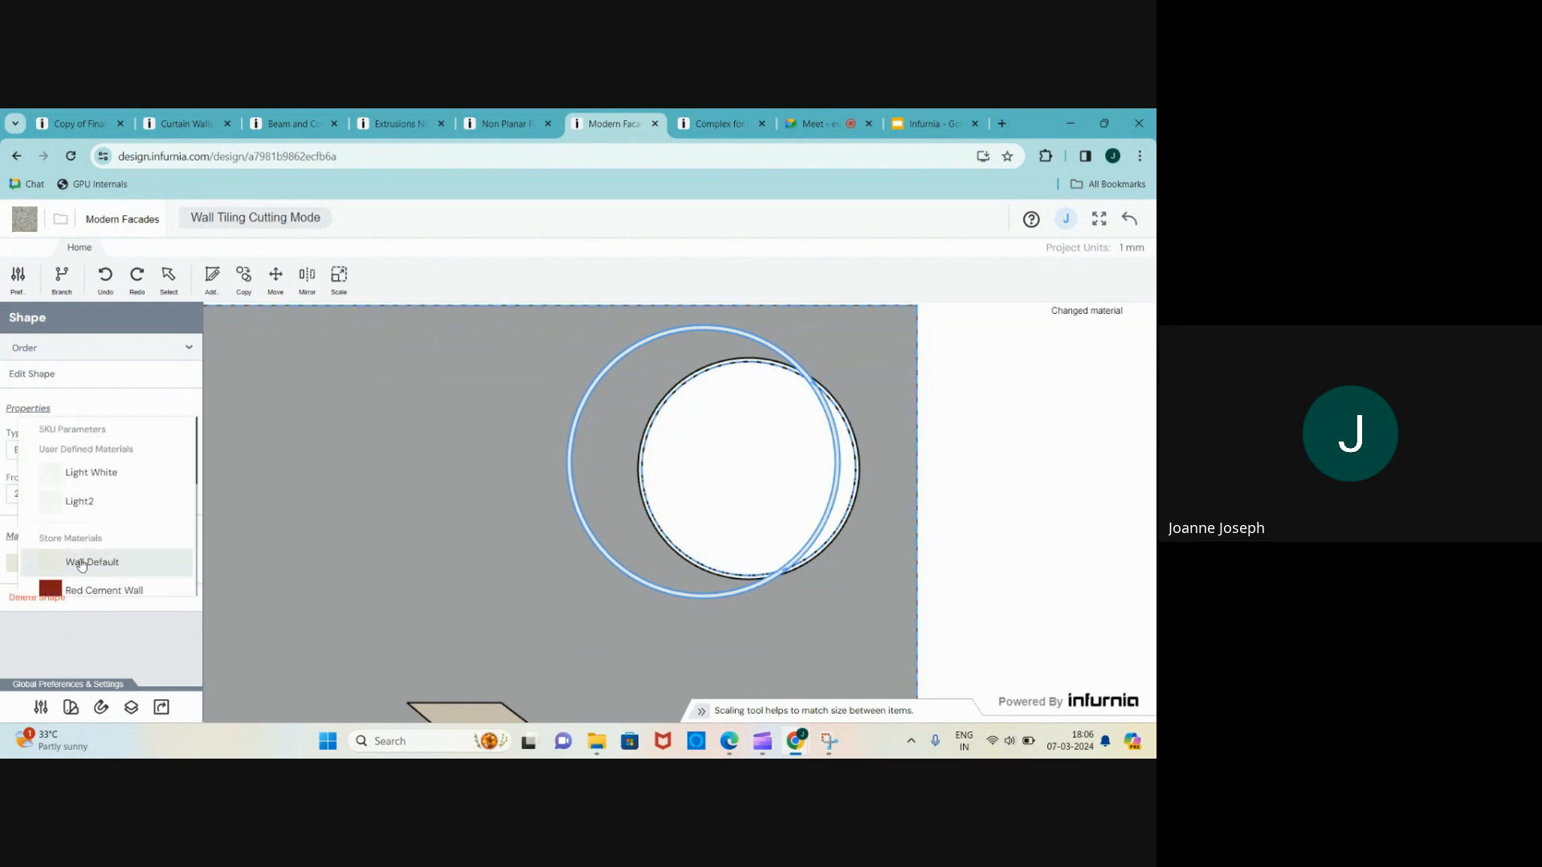
click(84, 589)
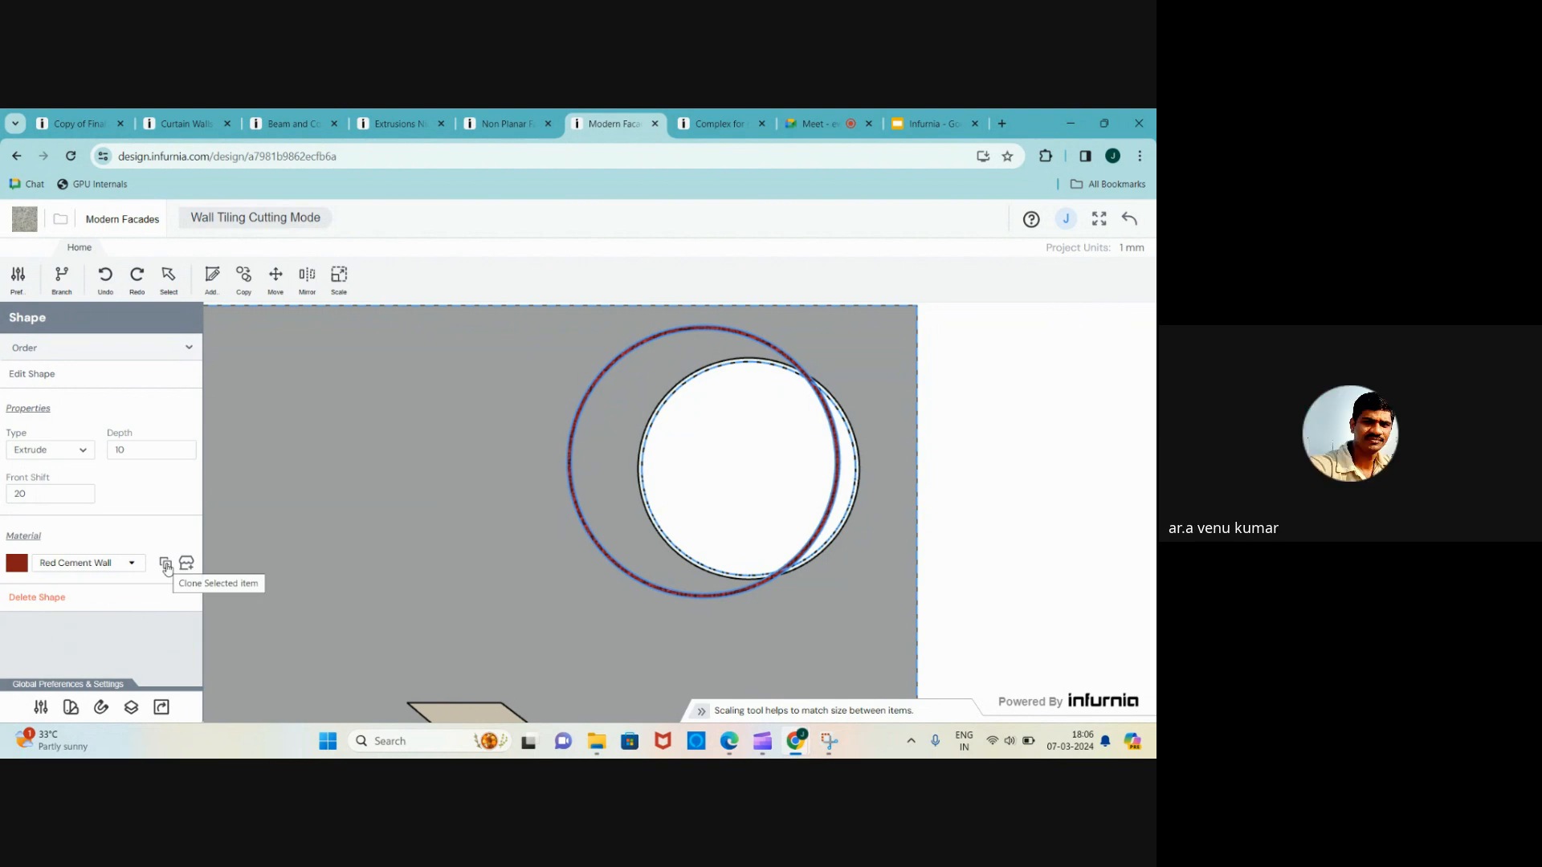
scroll(605, 577, down, 2)
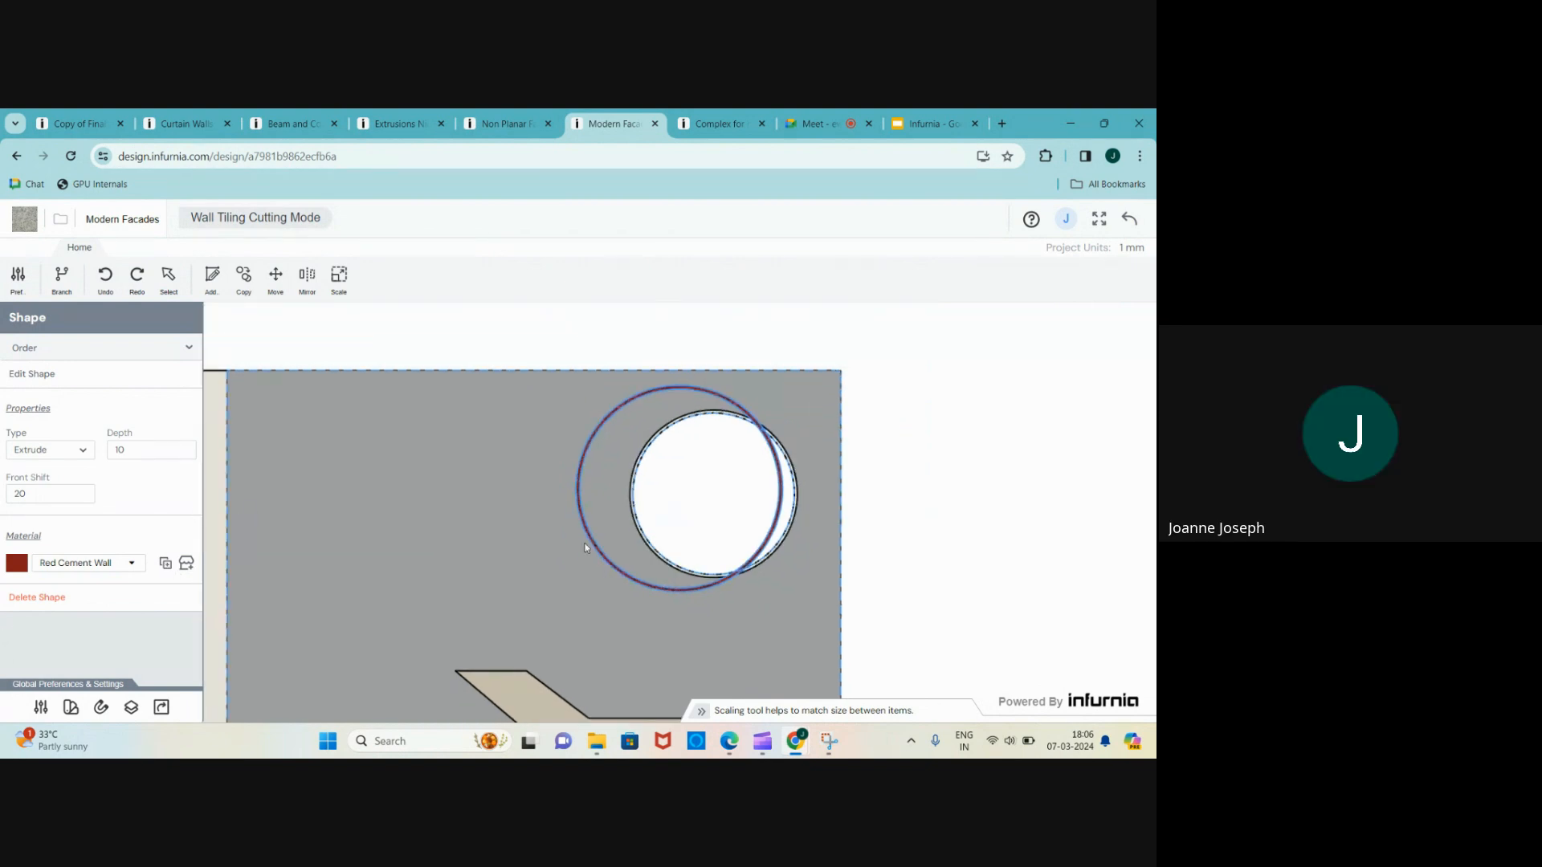
scroll(729, 583, up, 3)
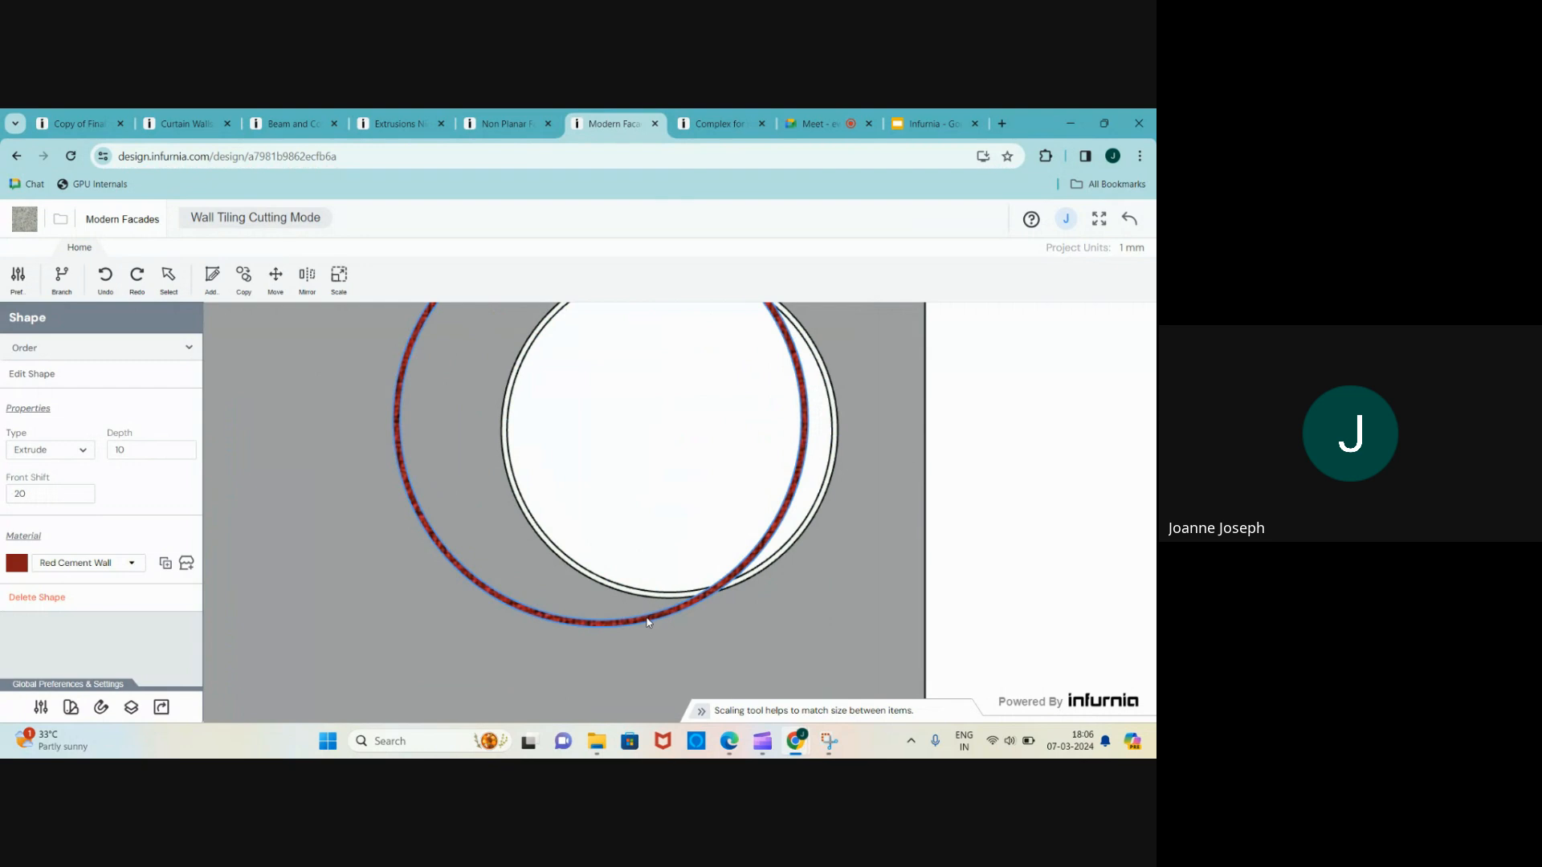
scroll(648, 622, down, 1)
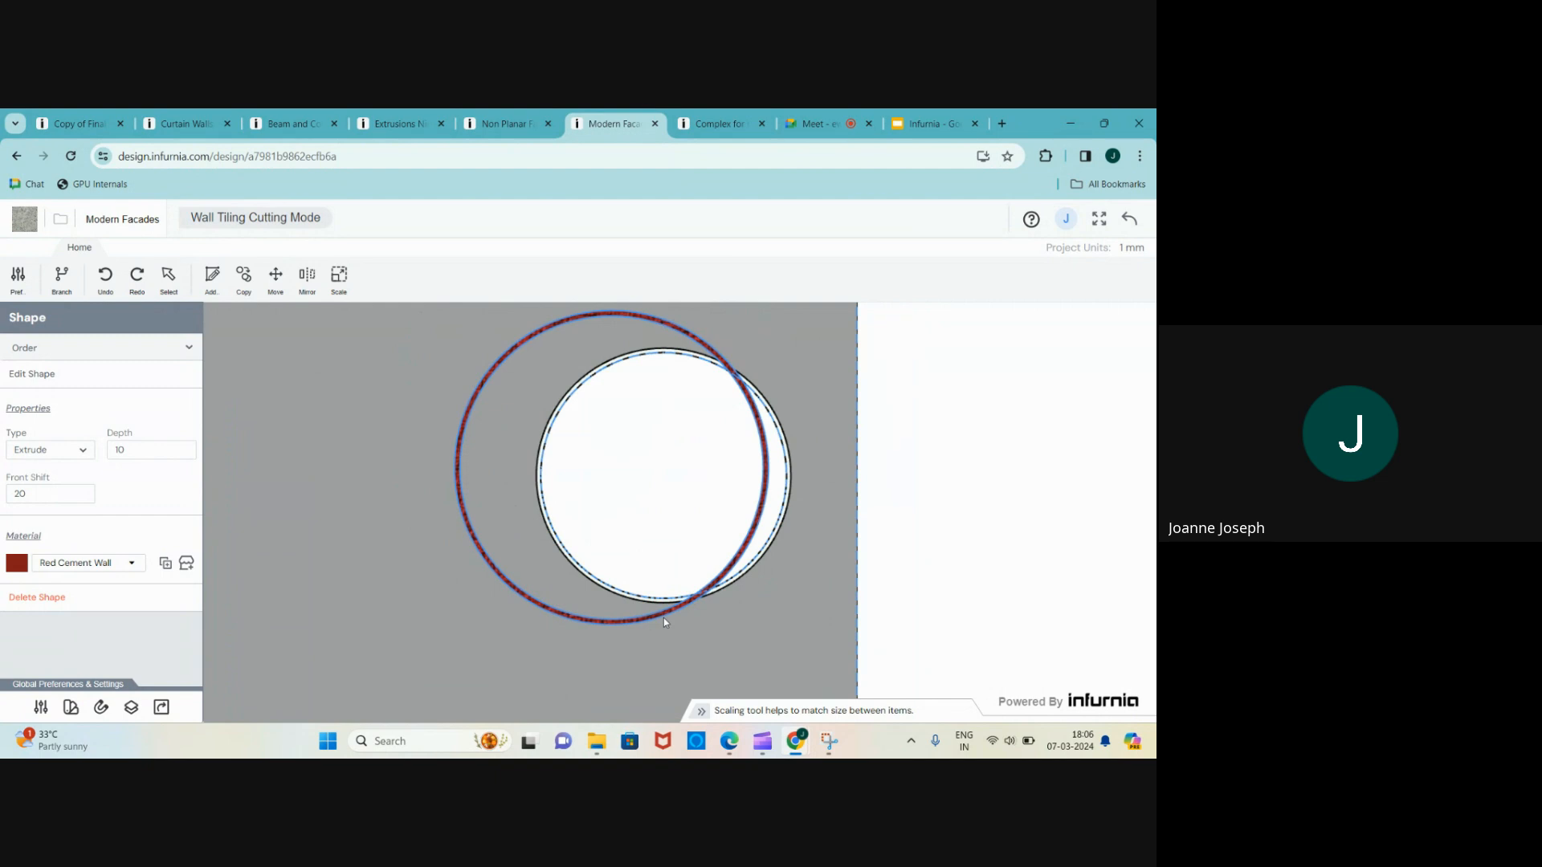
scroll(707, 562, down, 3)
scroll(917, 477, down, 2)
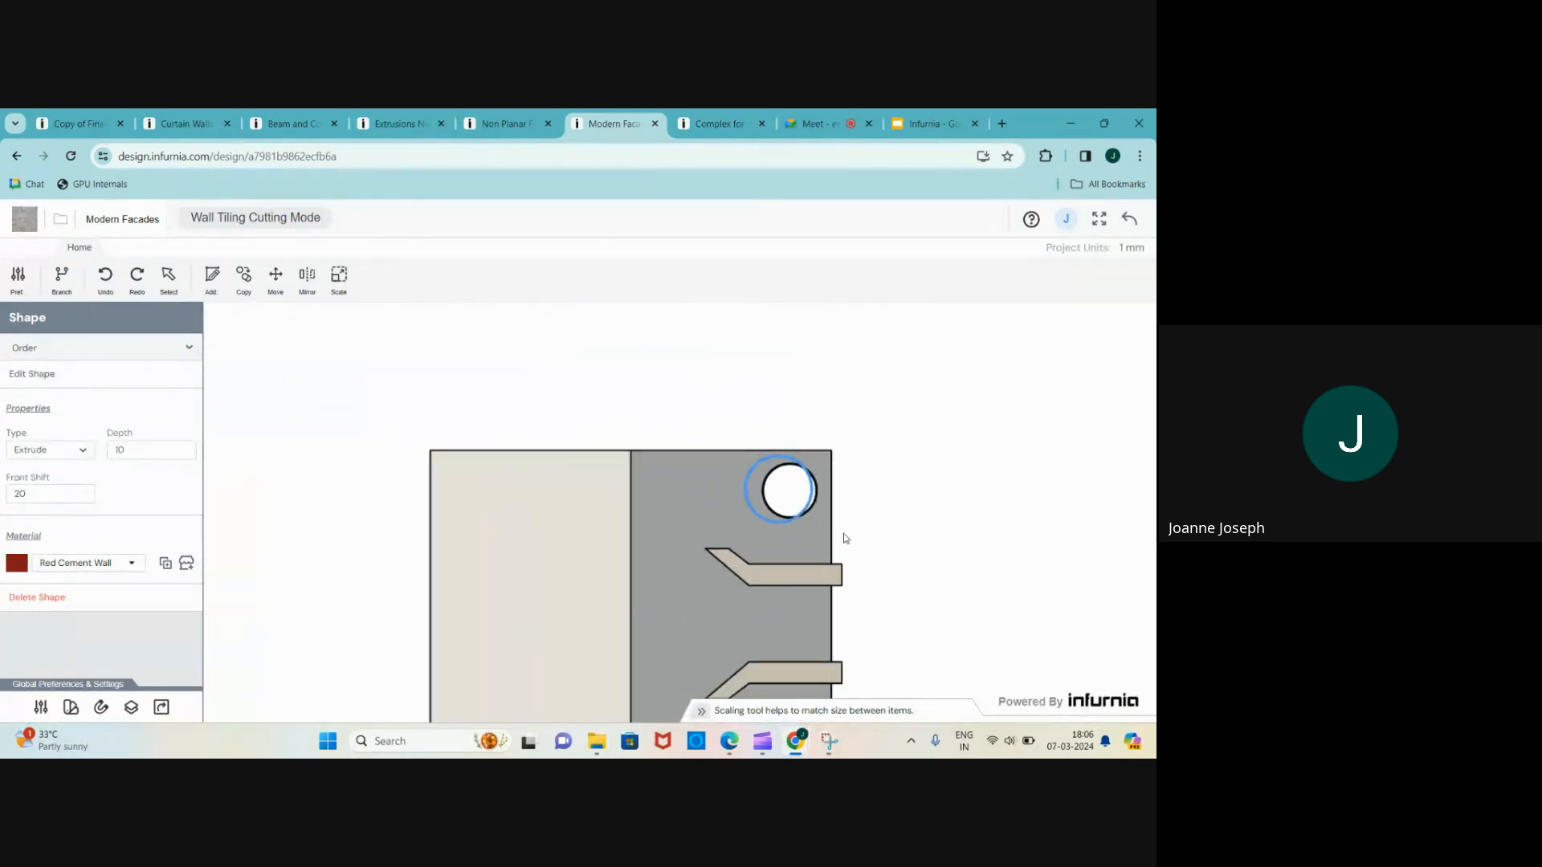
scroll(647, 418, down, 1)
scroll(562, 578, up, 1)
click(415, 533)
scroll(603, 496, up, 1)
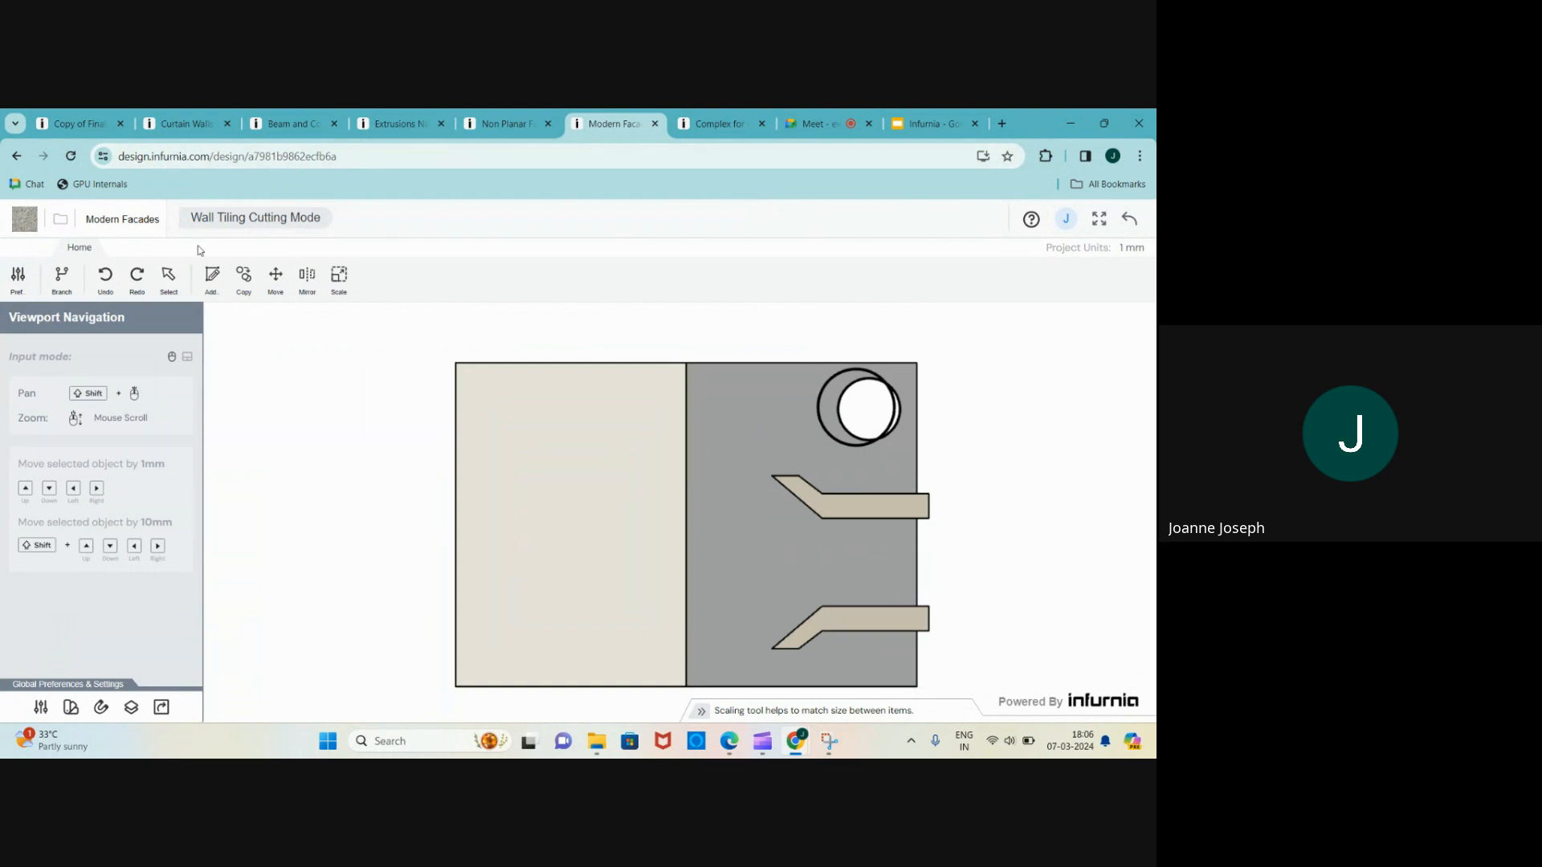
- Start a new tiling cutting sketch on the wall and set the Polygon tool to 6 sides
scroll(551, 556, up, 1)
scroll(504, 506, down, 1)
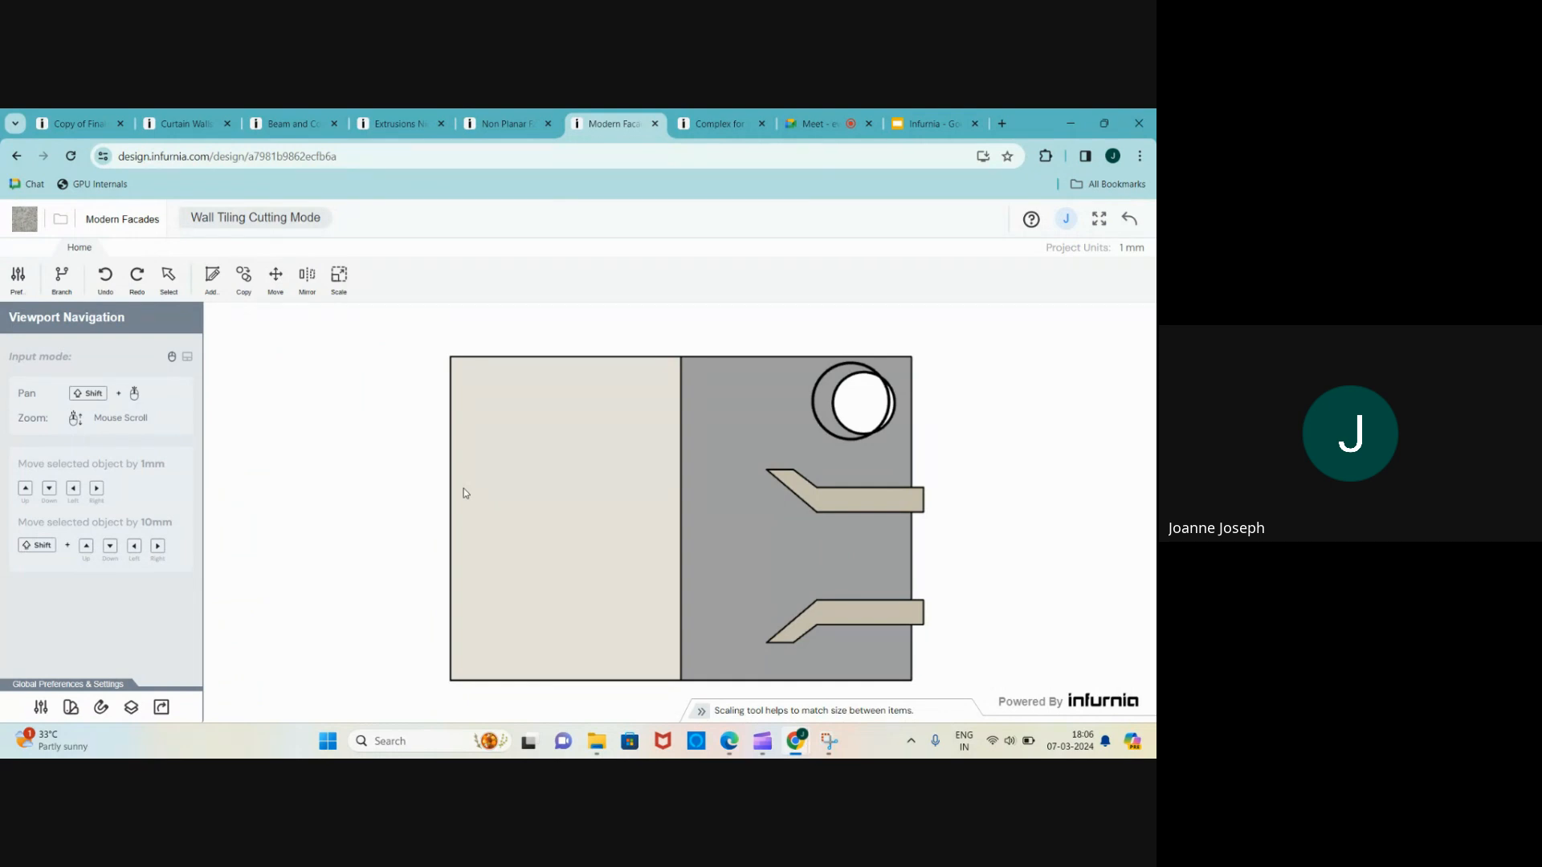
click(212, 277)
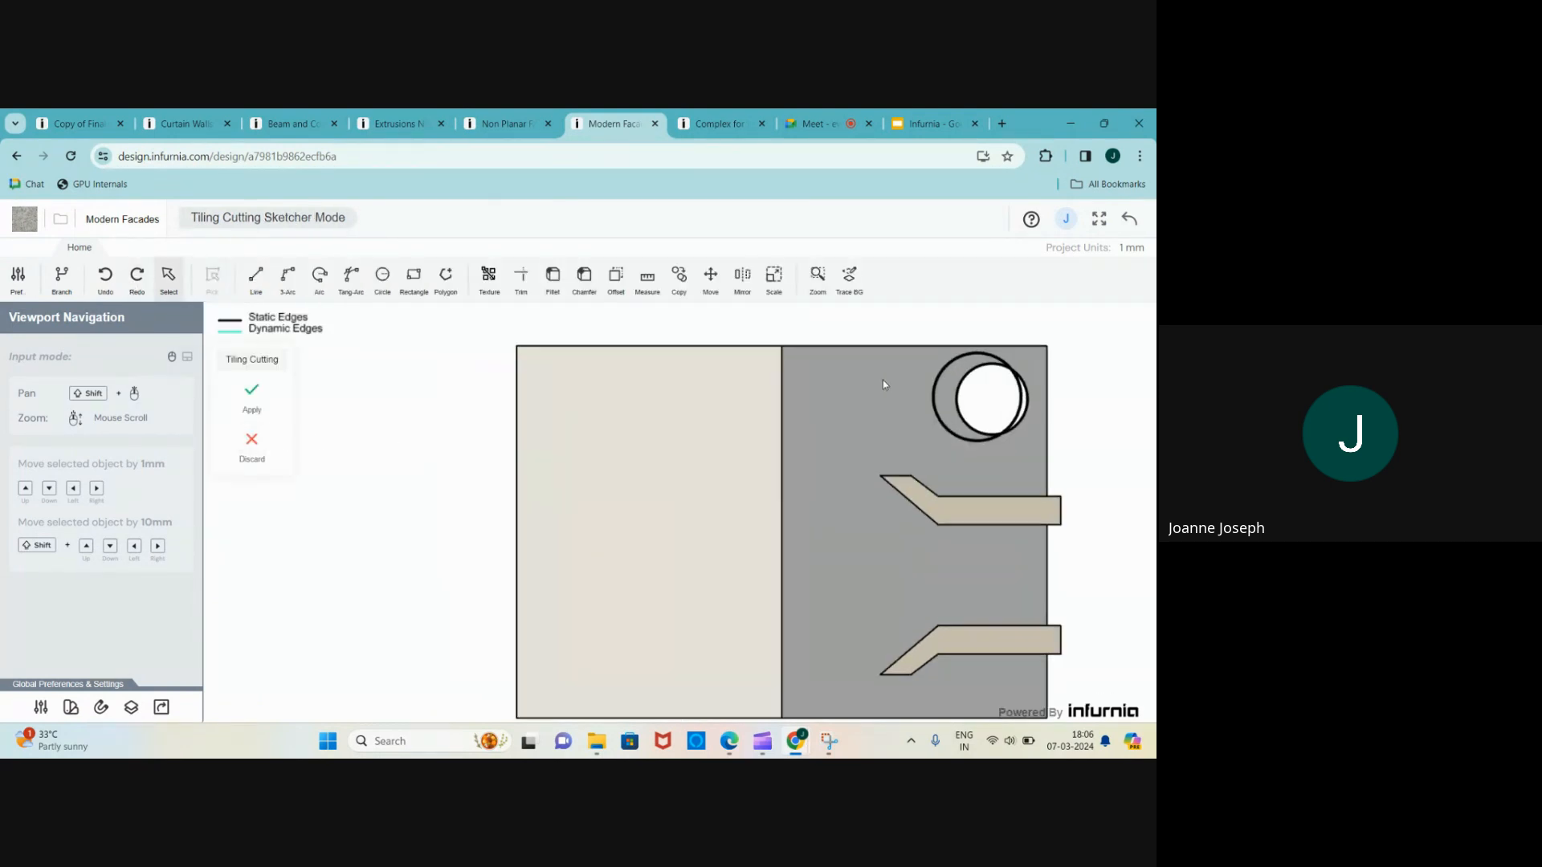
scroll(417, 347, down, 1)
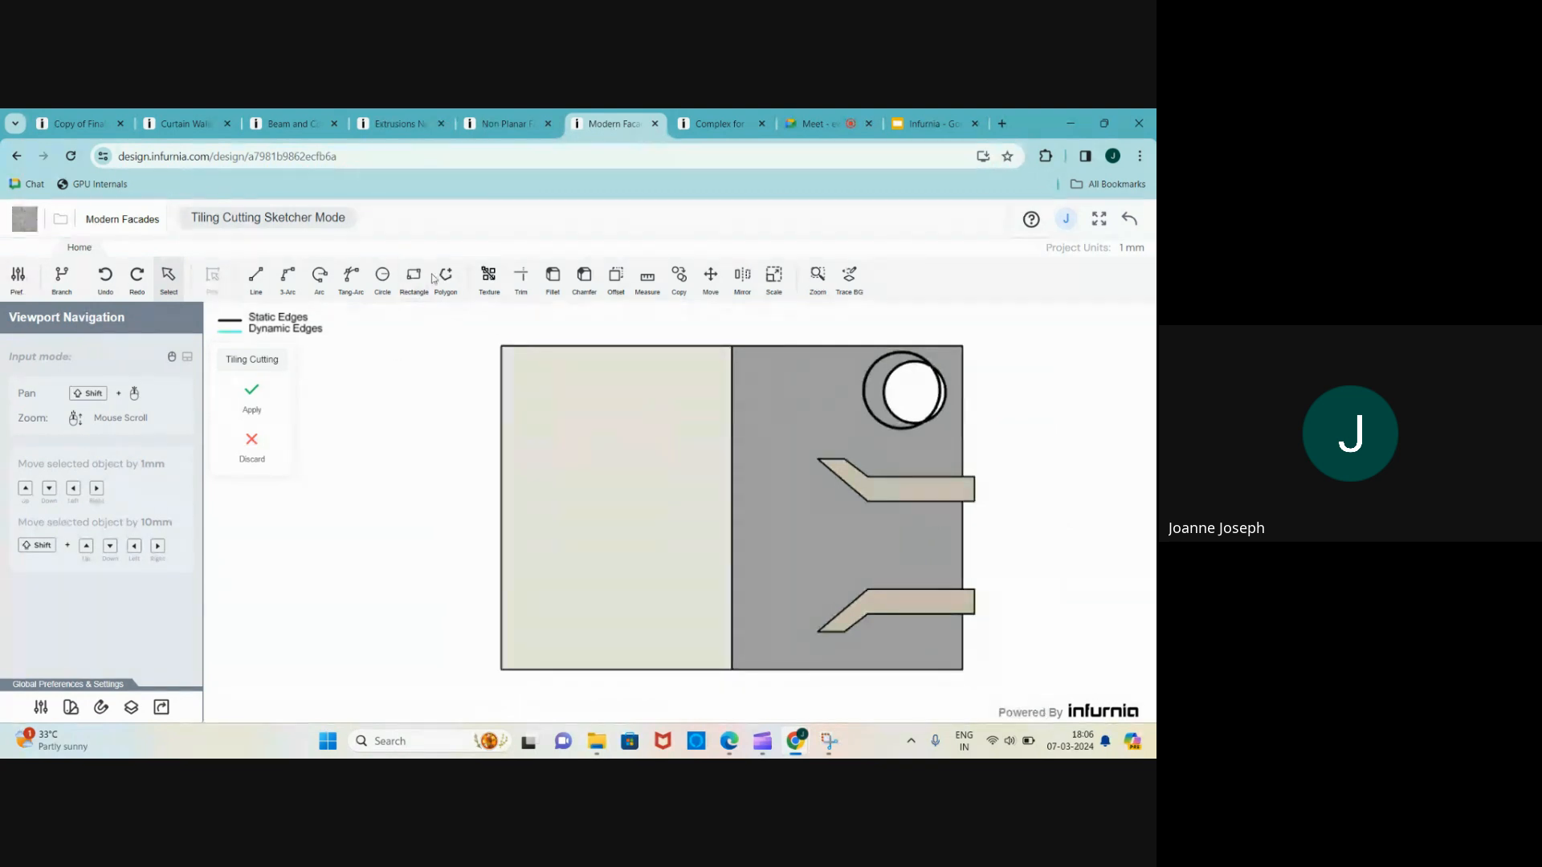
click(413, 277)
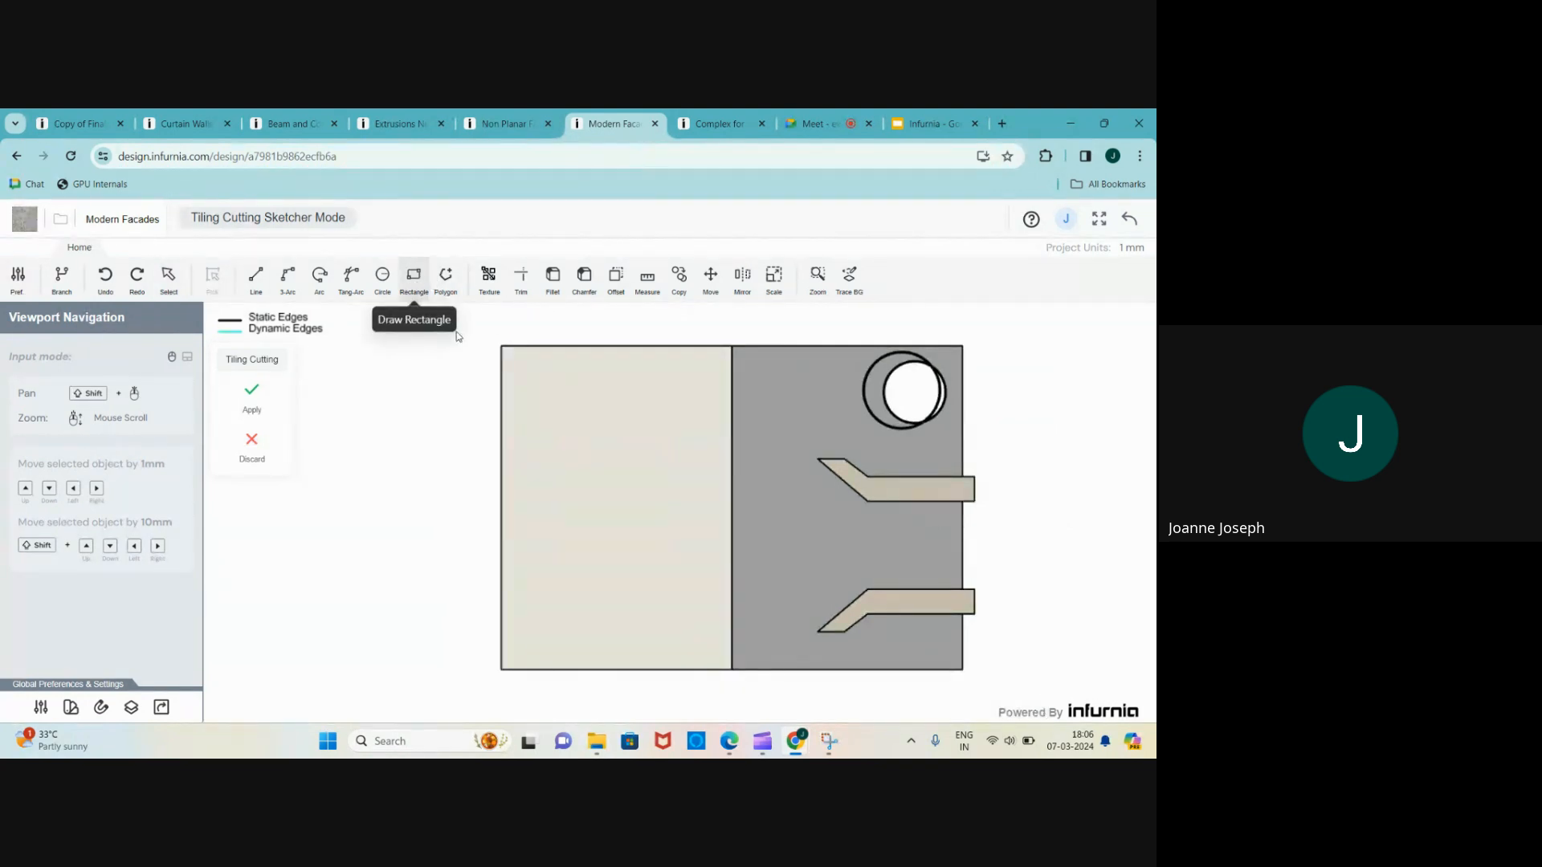
click(446, 279)
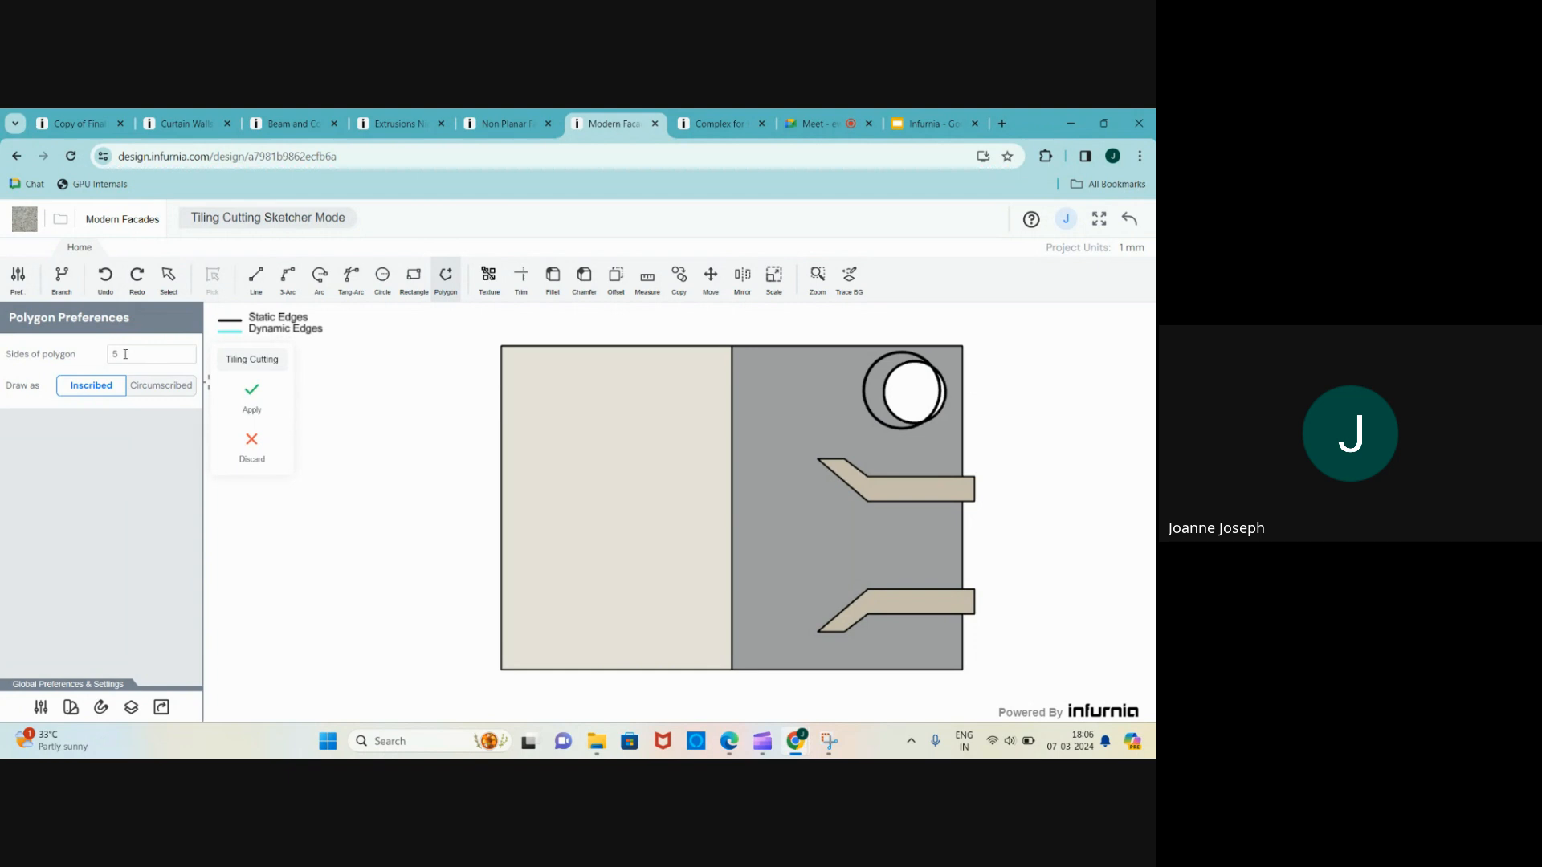
drag(125, 354, 100, 355)
key(Return)
- Draw an inscribed hexagon with a radius of about 484 mm over the beige area's upper-left corner and apply the sketch
scroll(561, 380, up, 3)
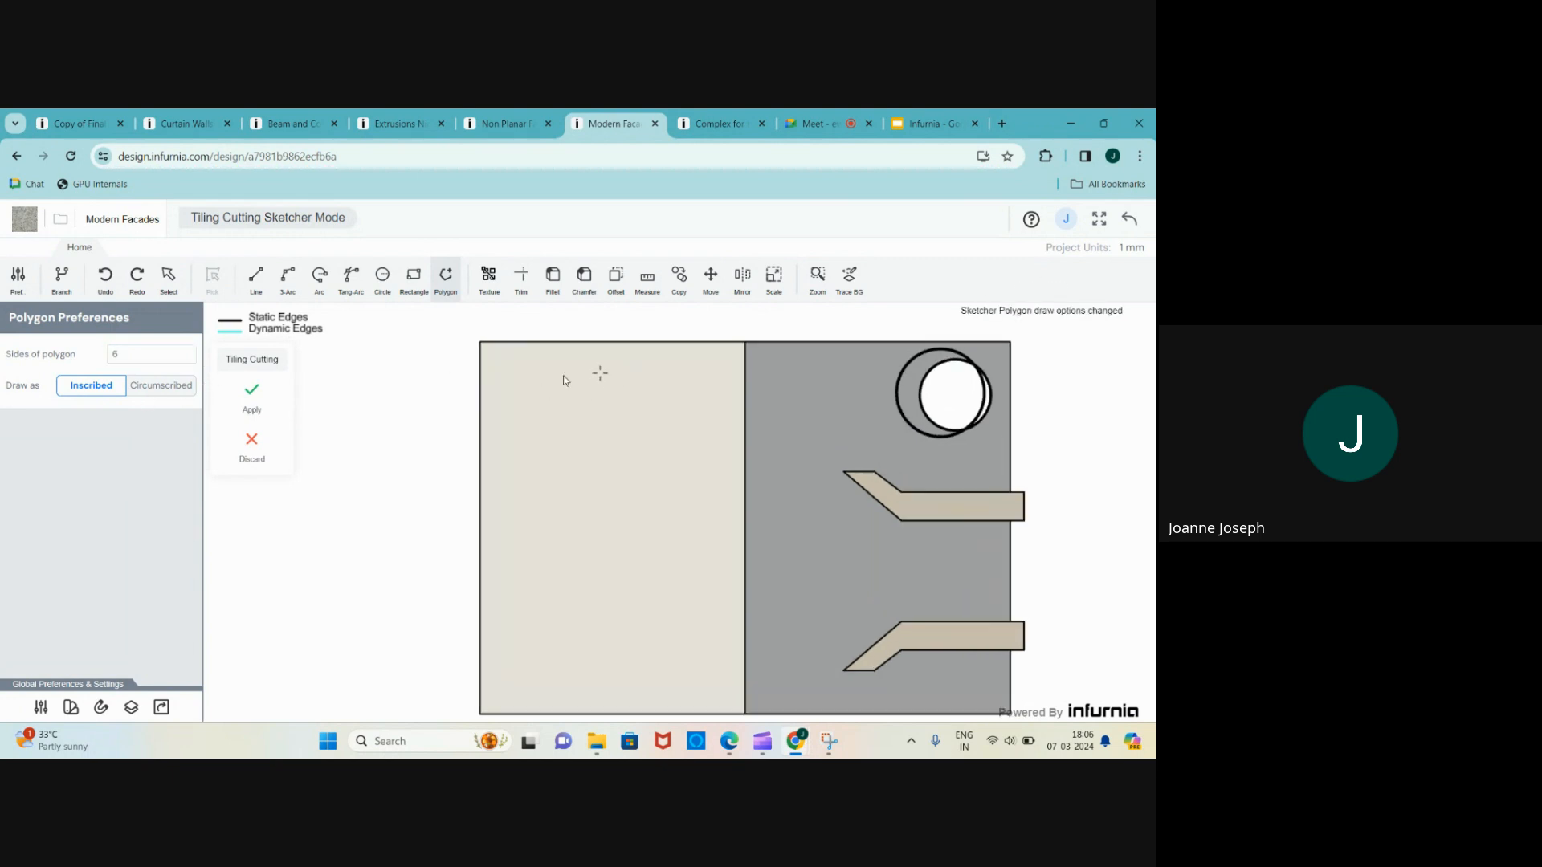
click(463, 375)
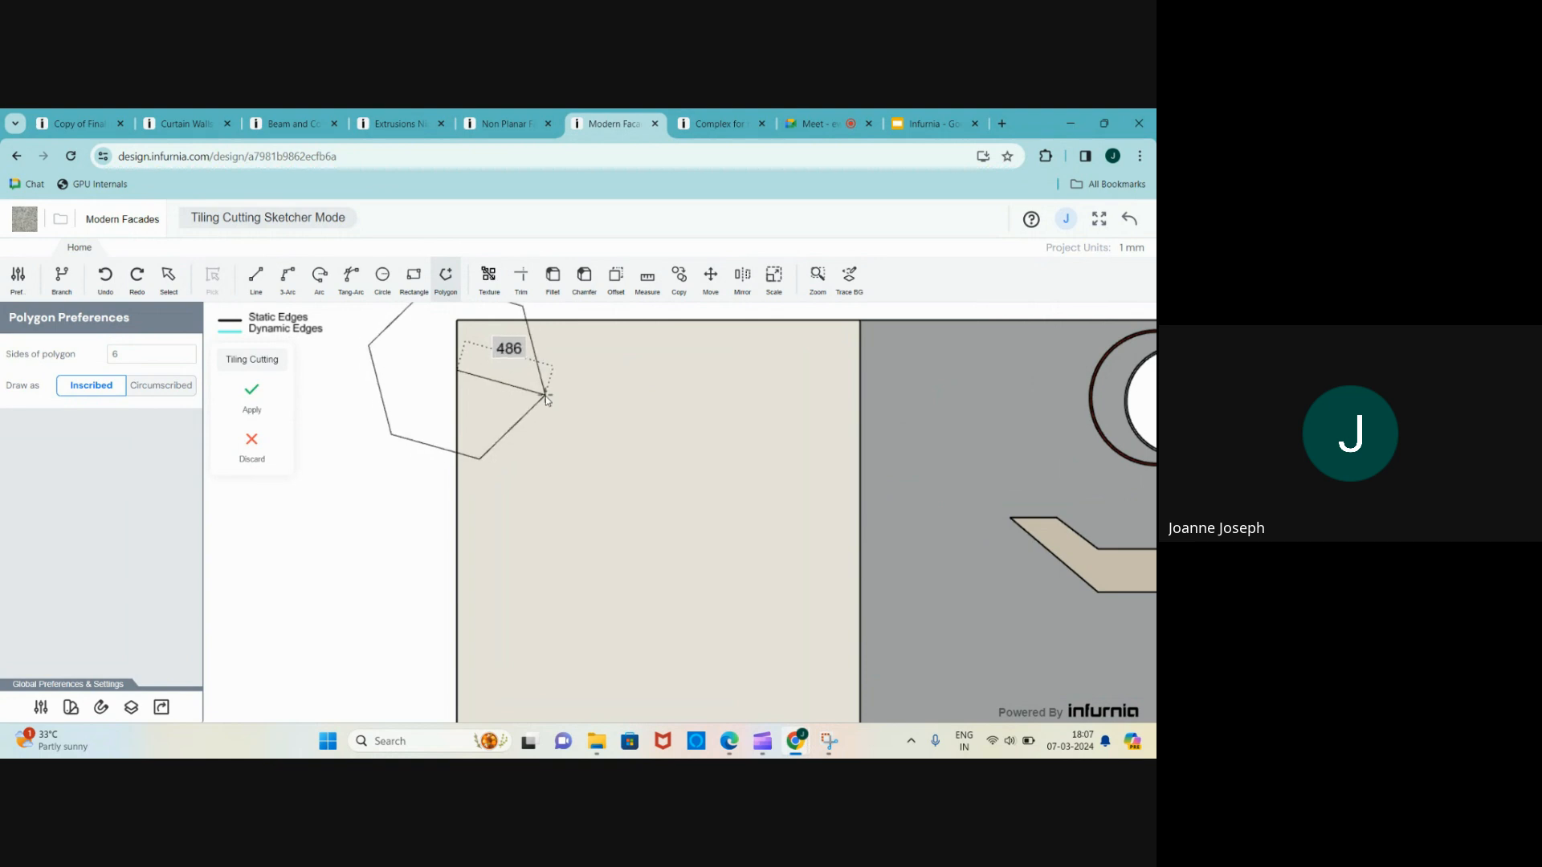
scroll(542, 365, up, 3)
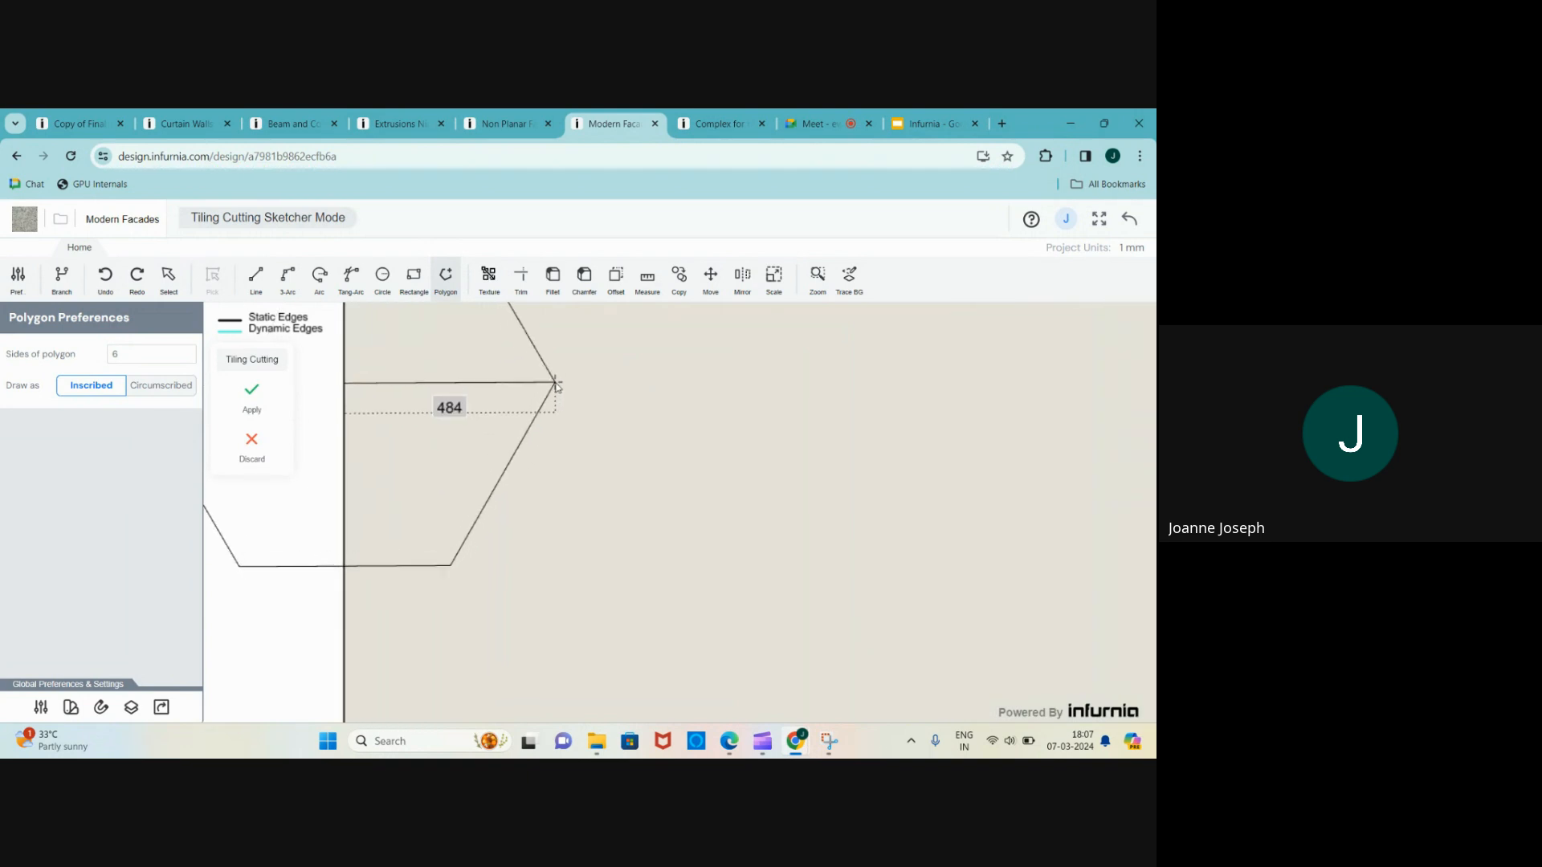
click(556, 385)
scroll(642, 492, down, 2)
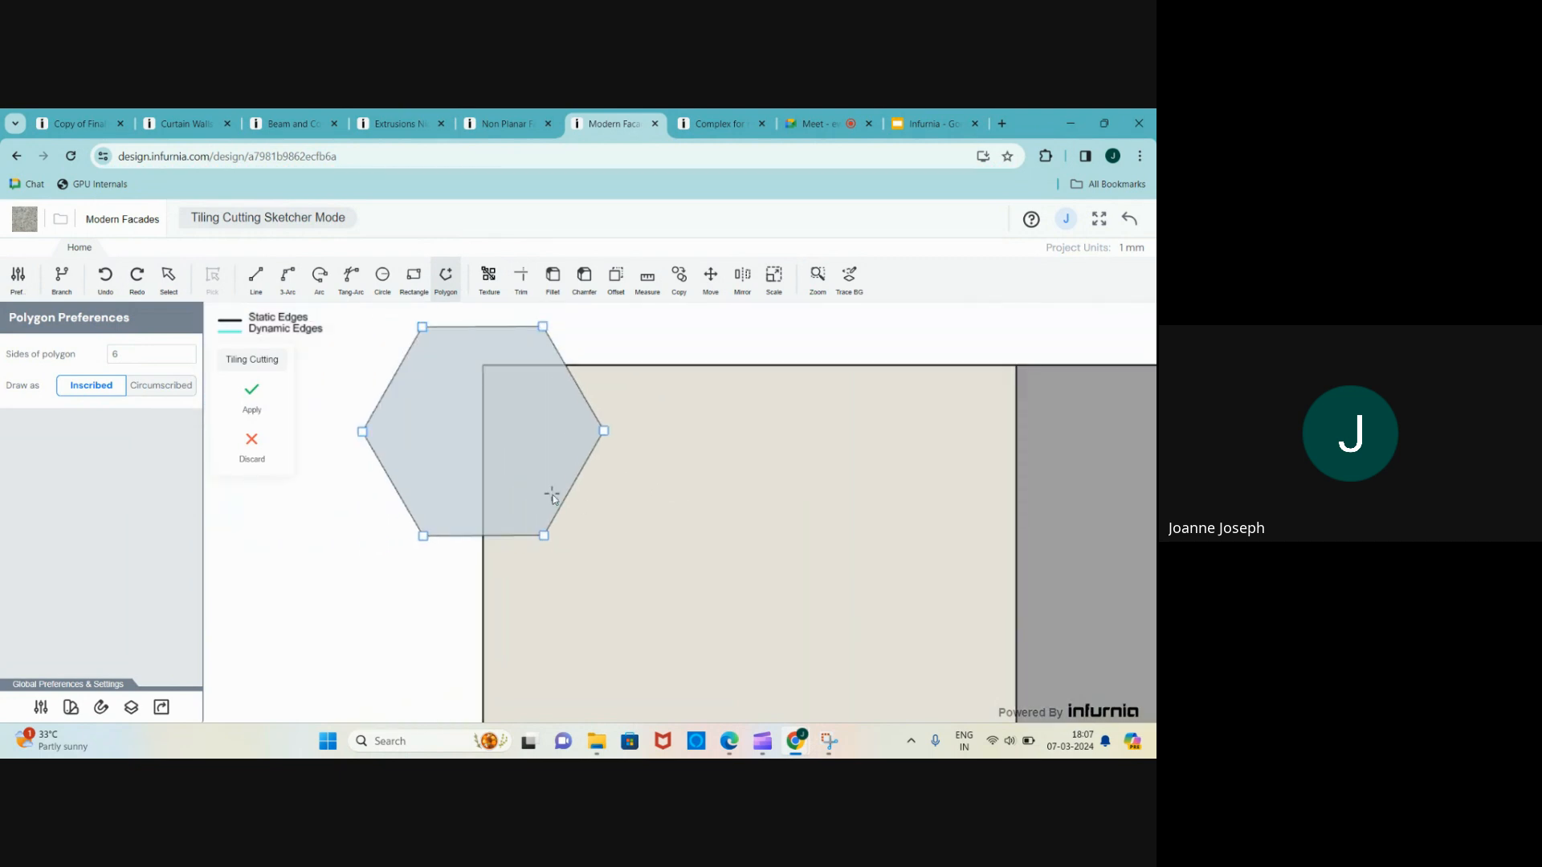
key(Escape)
click(381, 391)
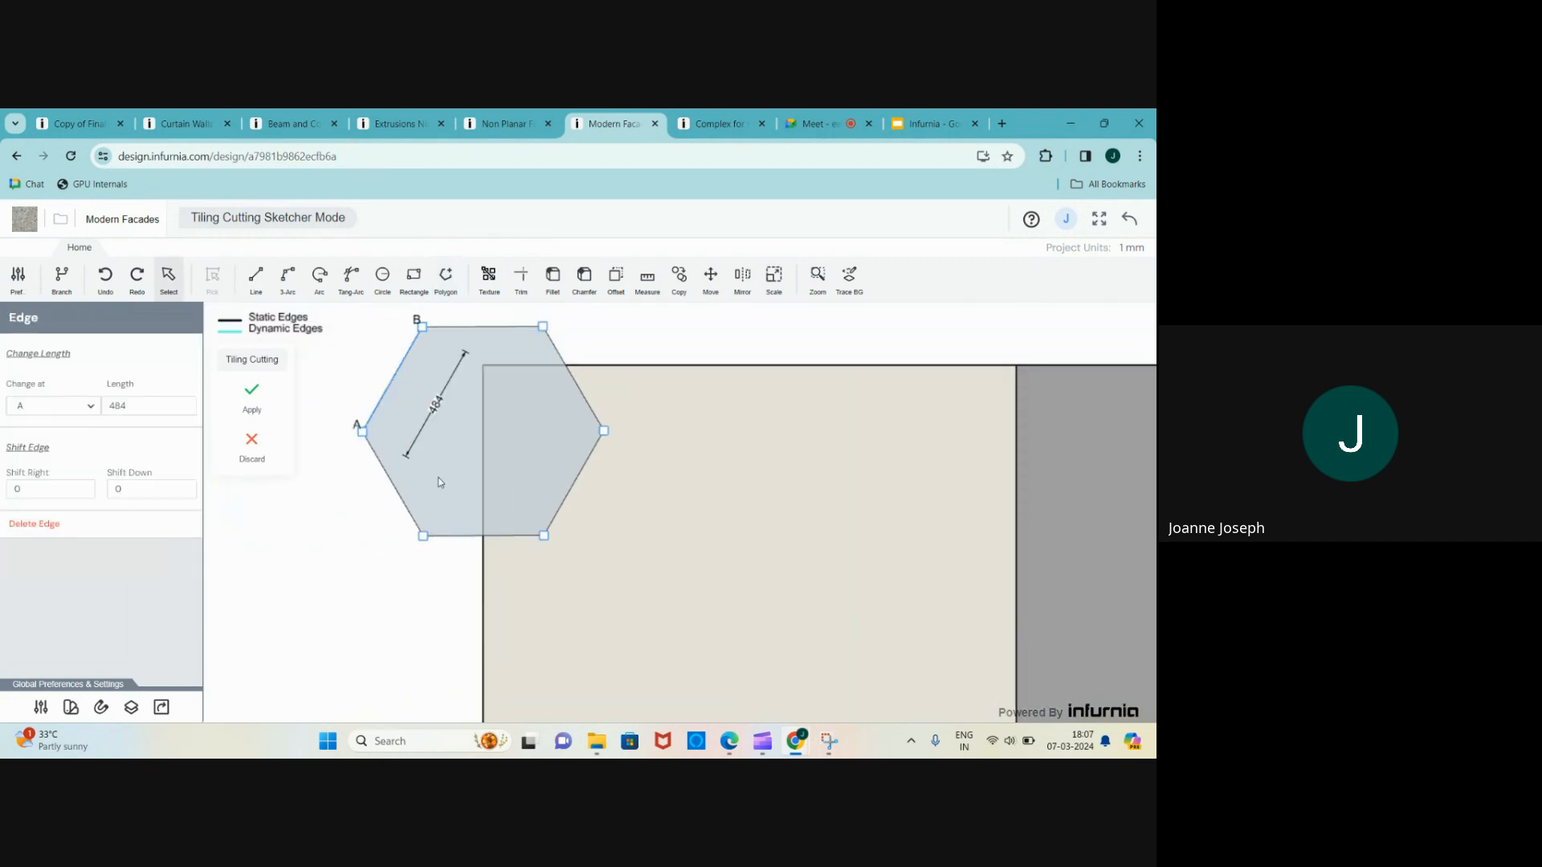
click(395, 529)
scroll(405, 490, down, 2)
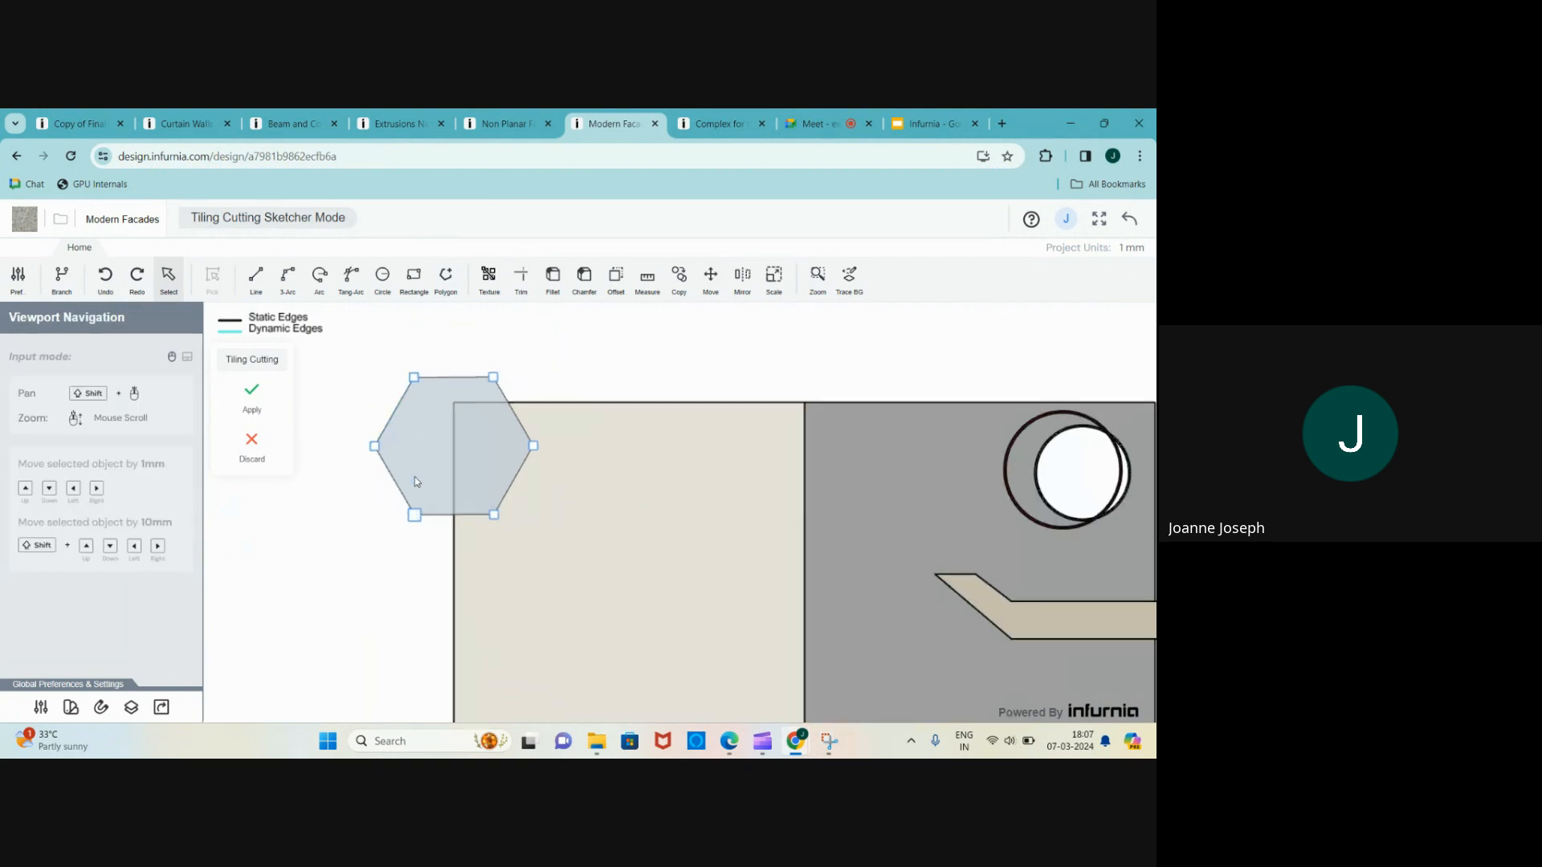
click(252, 393)
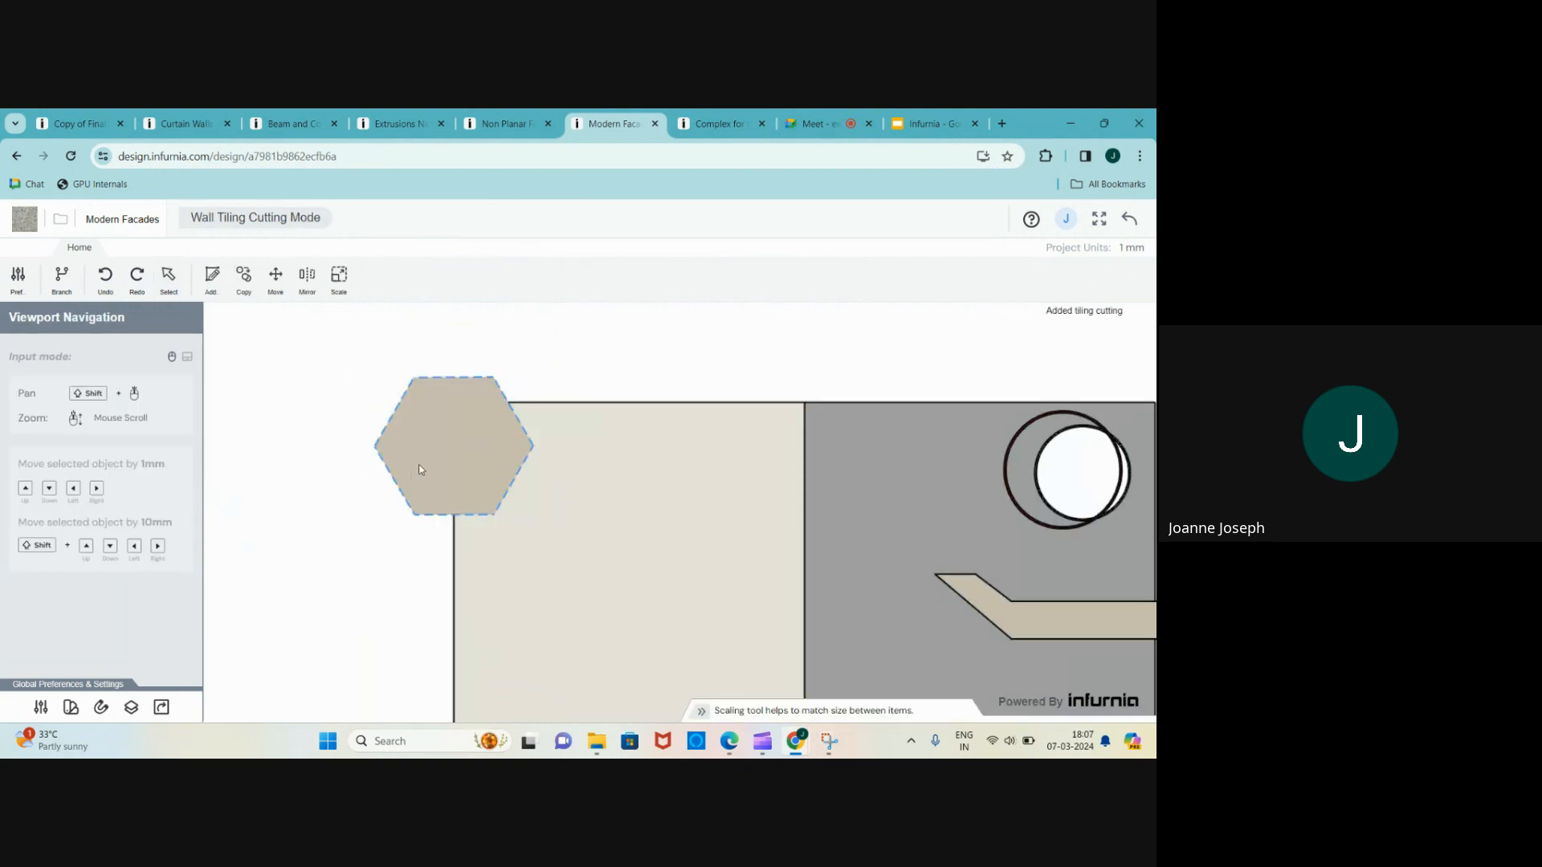
- Move the hexagon inside the beige area, flush with the wall's upper and left edges
drag(436, 446, 521, 482)
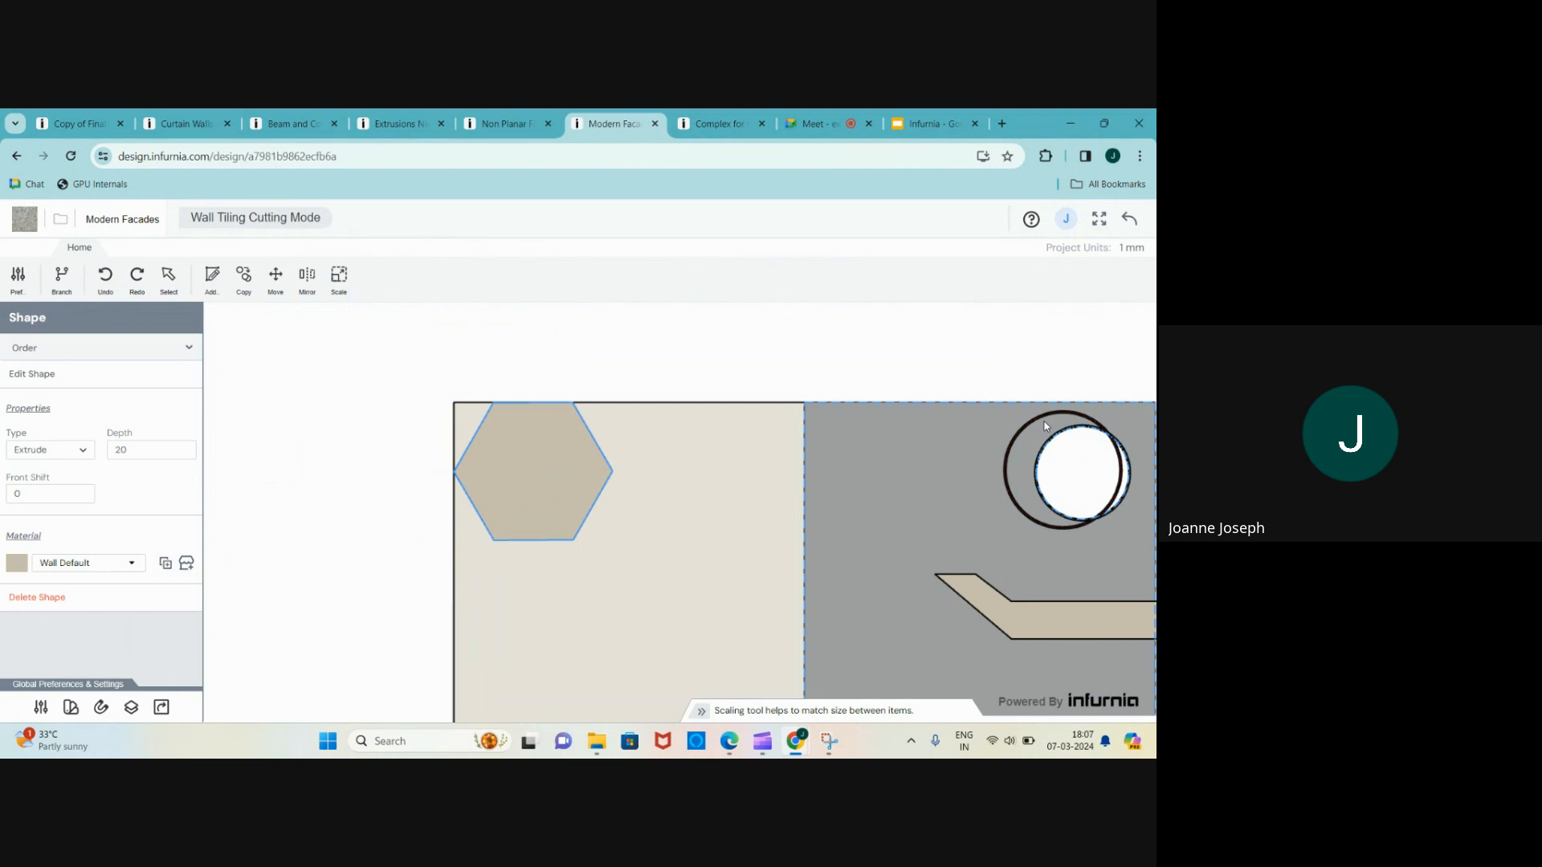
scroll(498, 521, up, 2)
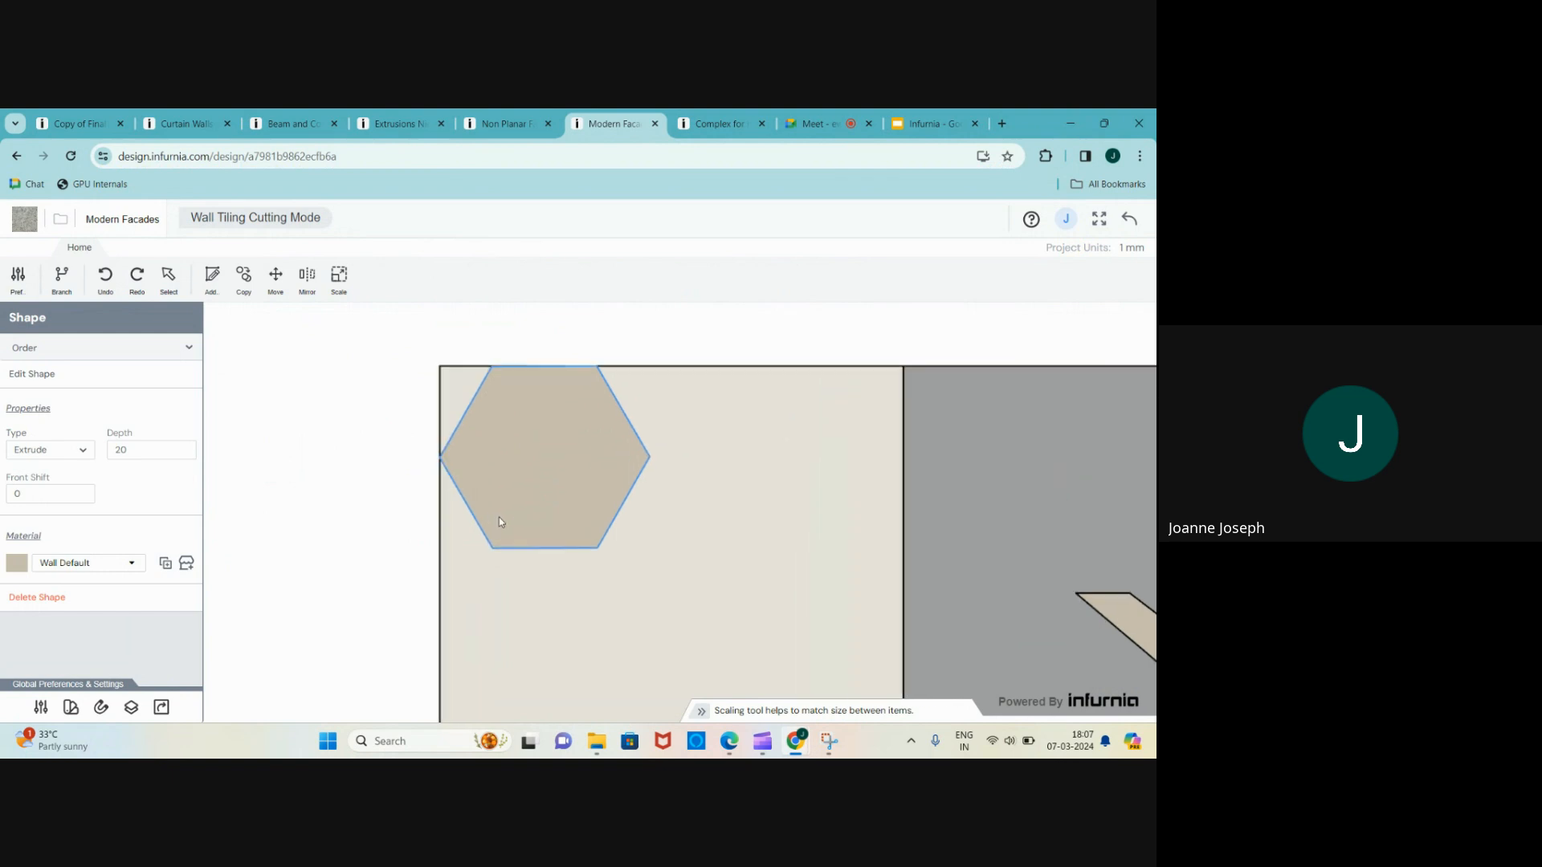
scroll(427, 434, down, 2)
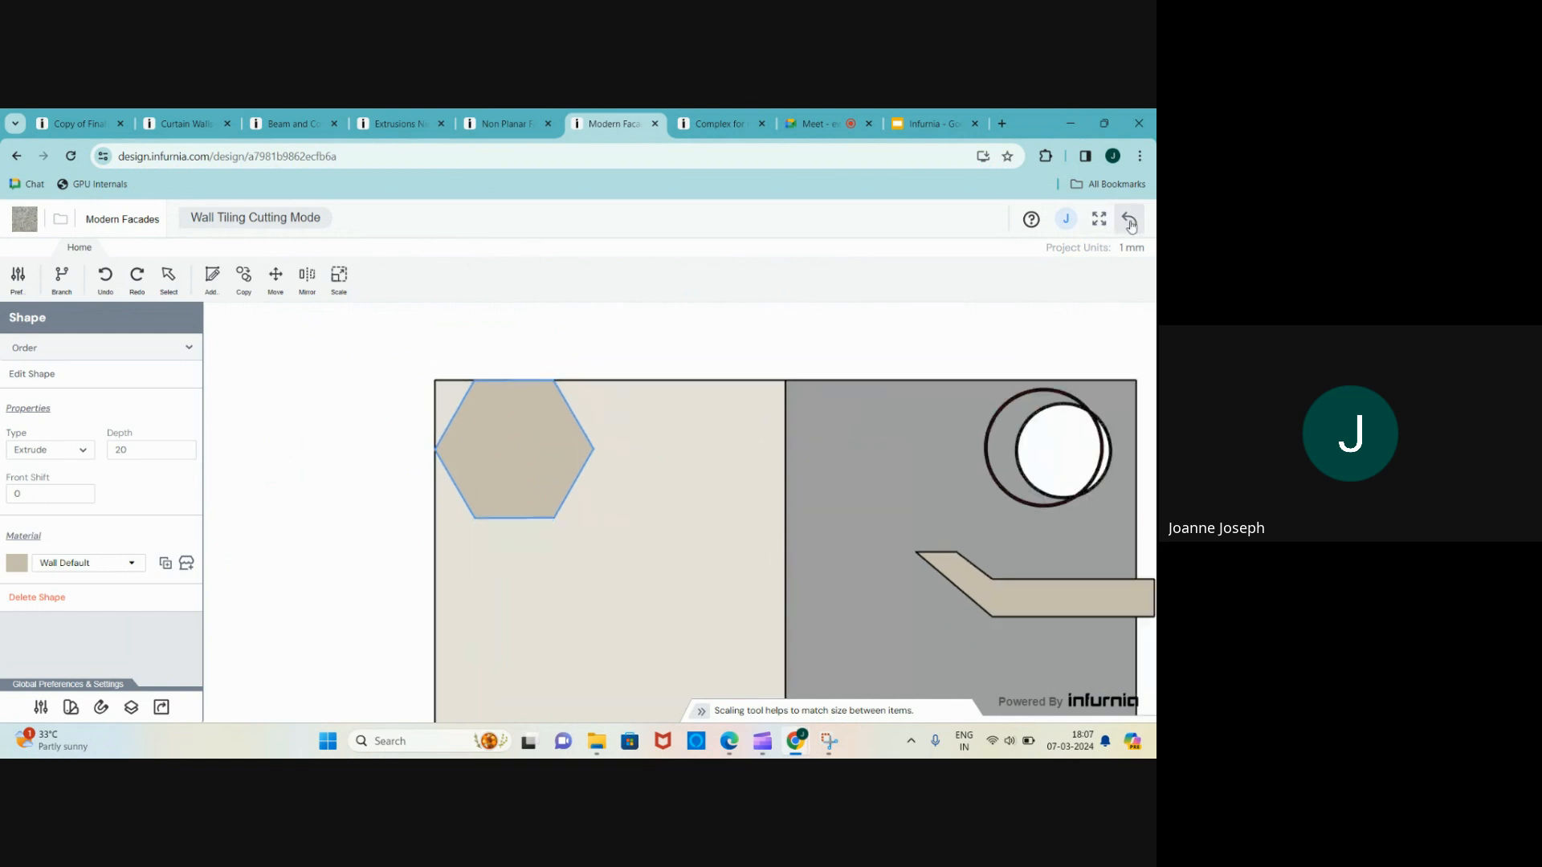
- Check the hexagonal facade reference in Google Slides, return to the Modern Facades design and give the hexagon the grey stone material
click(932, 123)
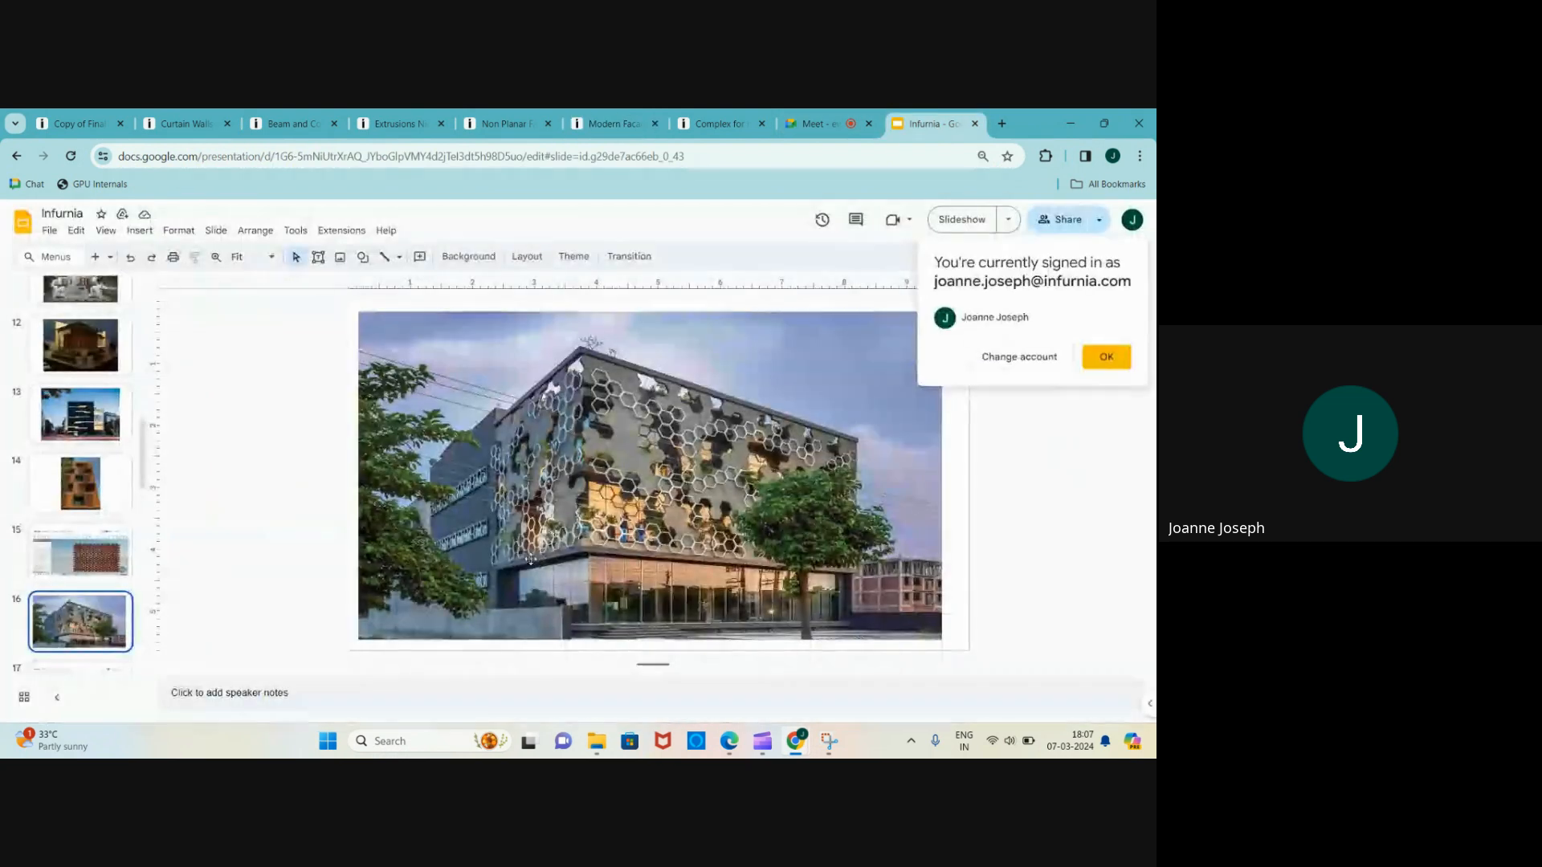
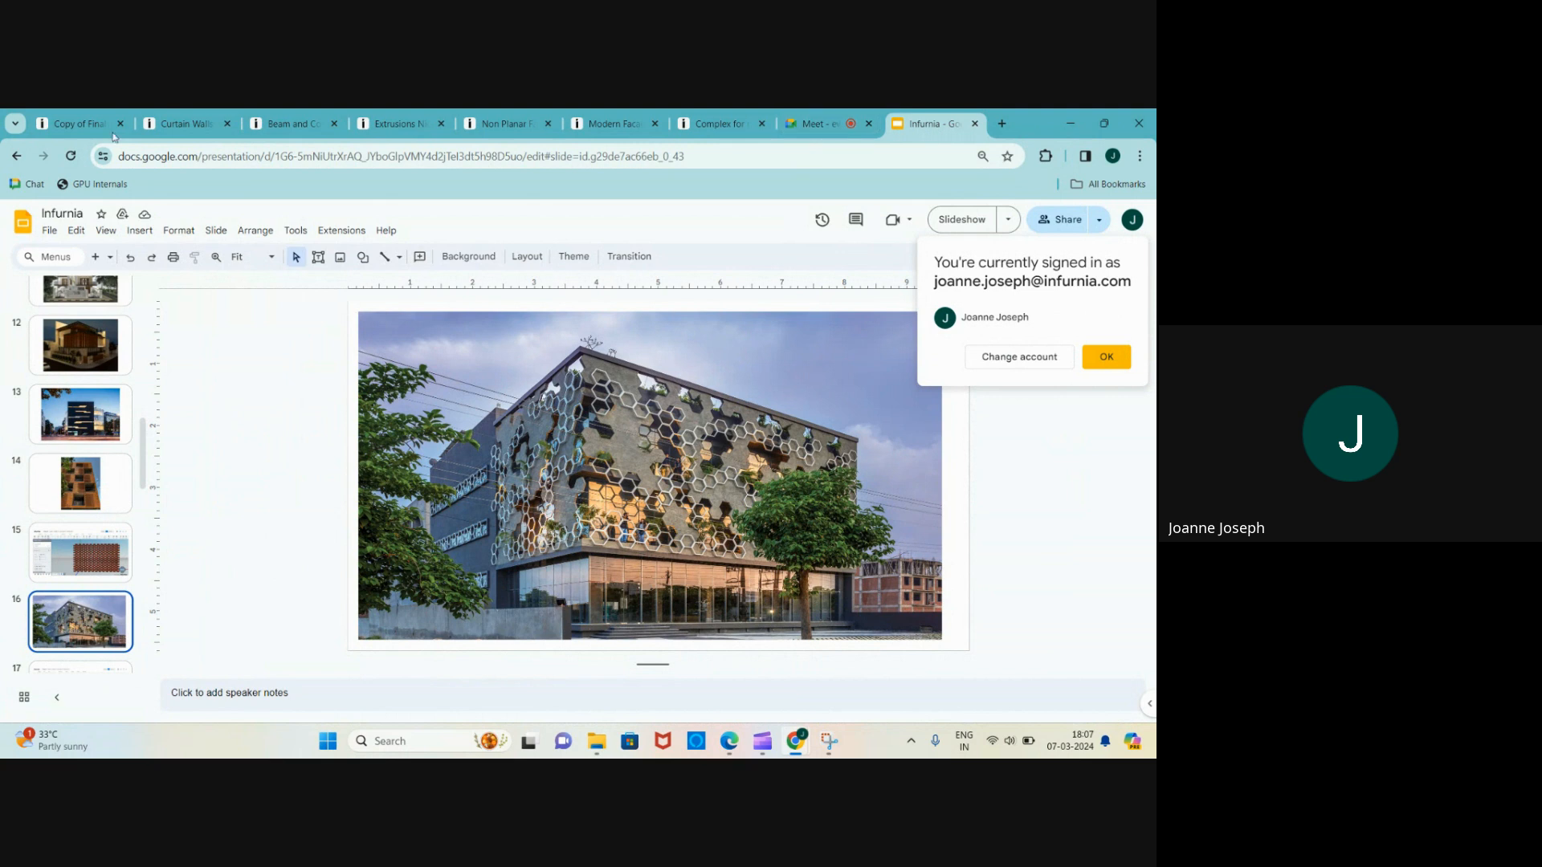
click(590, 122)
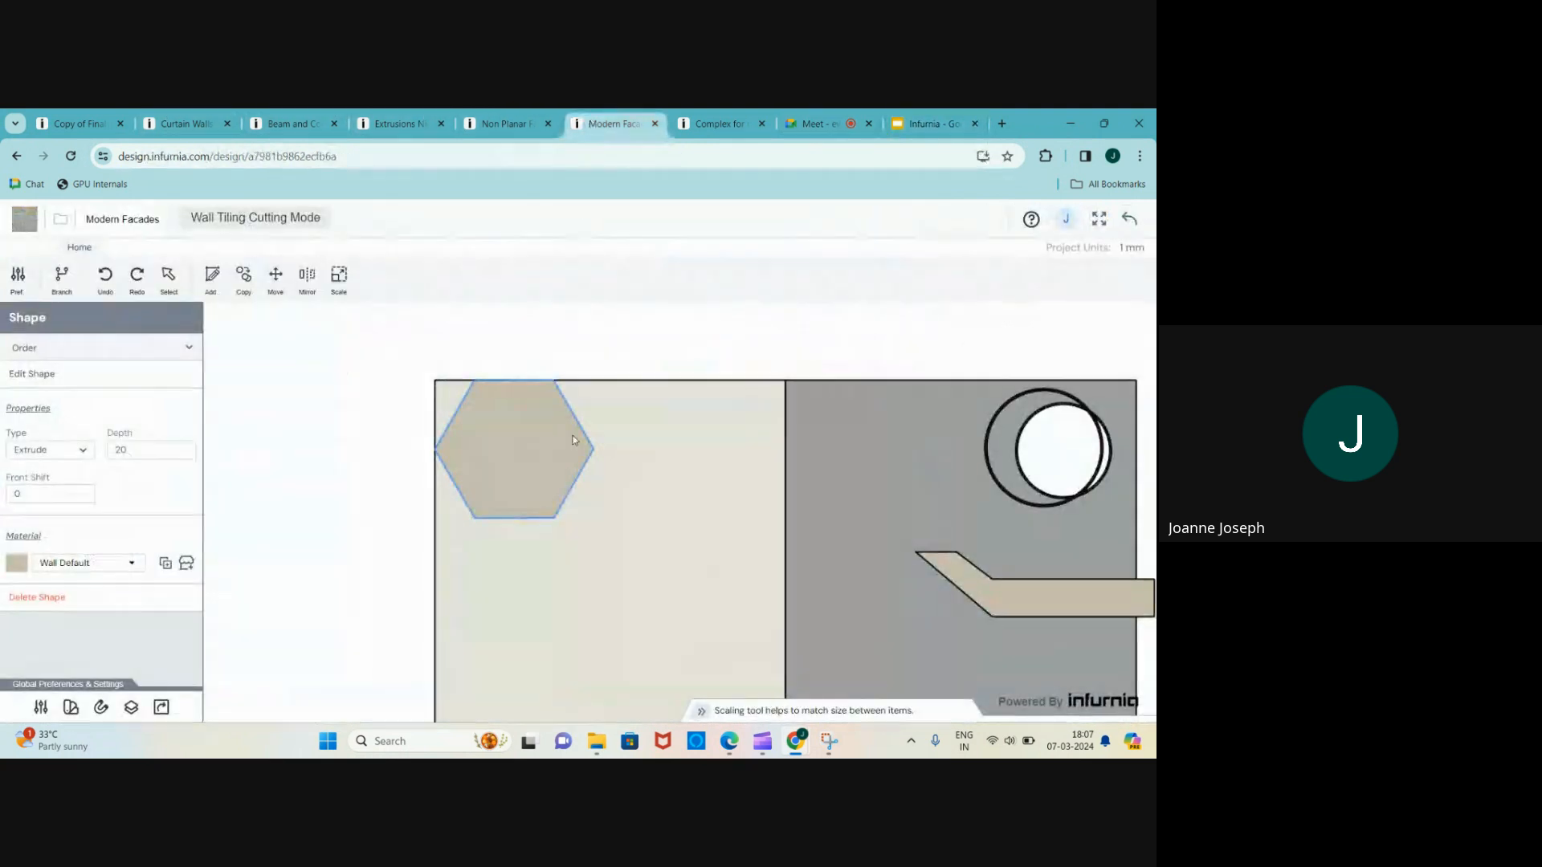
click(72, 563)
scroll(94, 544, down, 2)
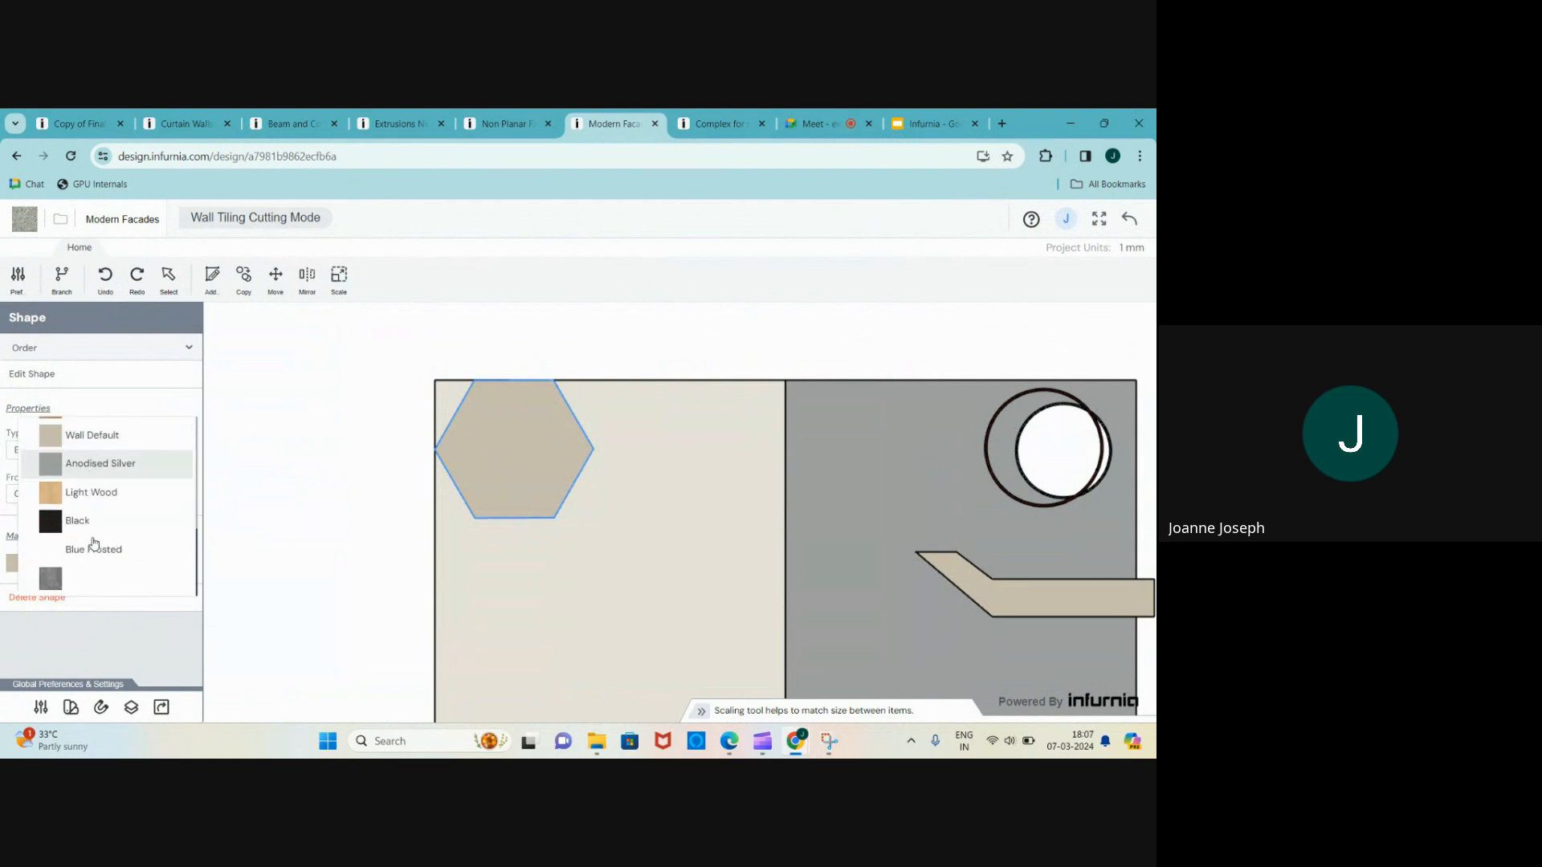
click(89, 578)
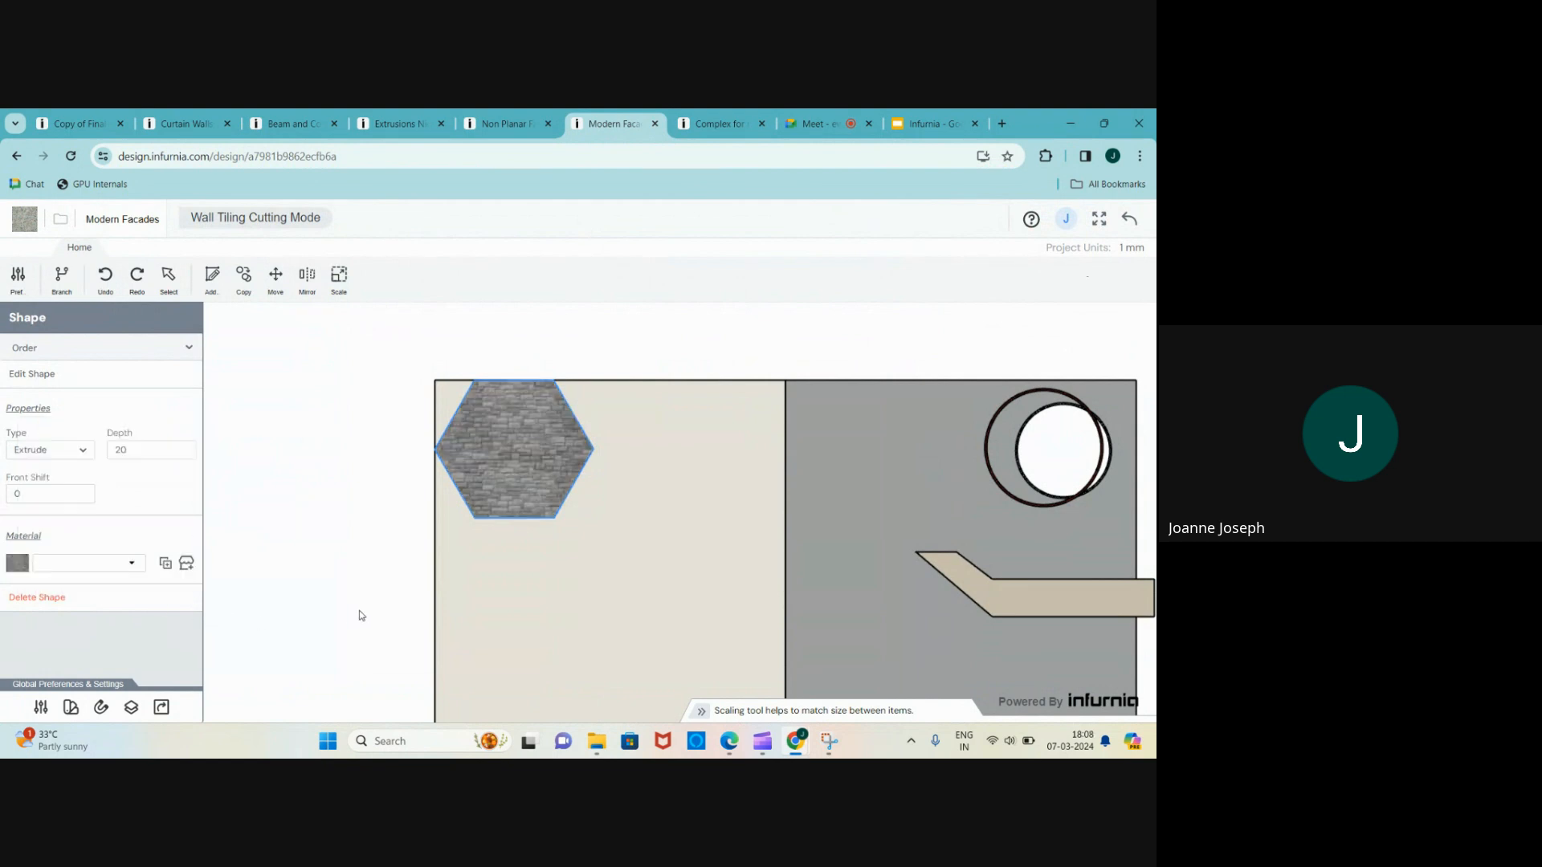
- Copy the stone hexagon diagonally down to the right so that the copy shares the original's lower-right edge
click(255, 279)
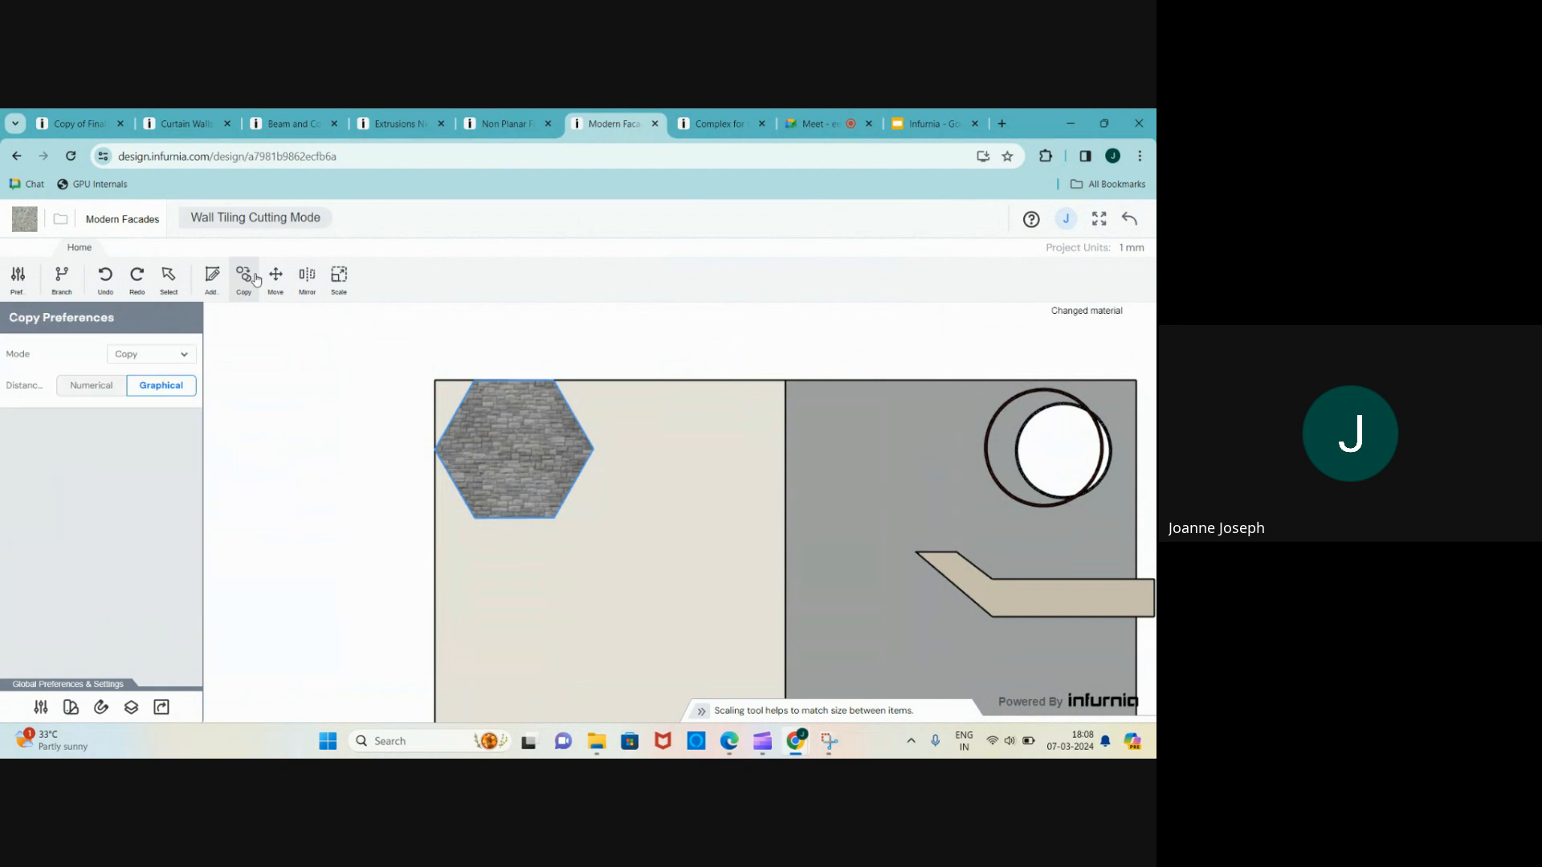
click(476, 384)
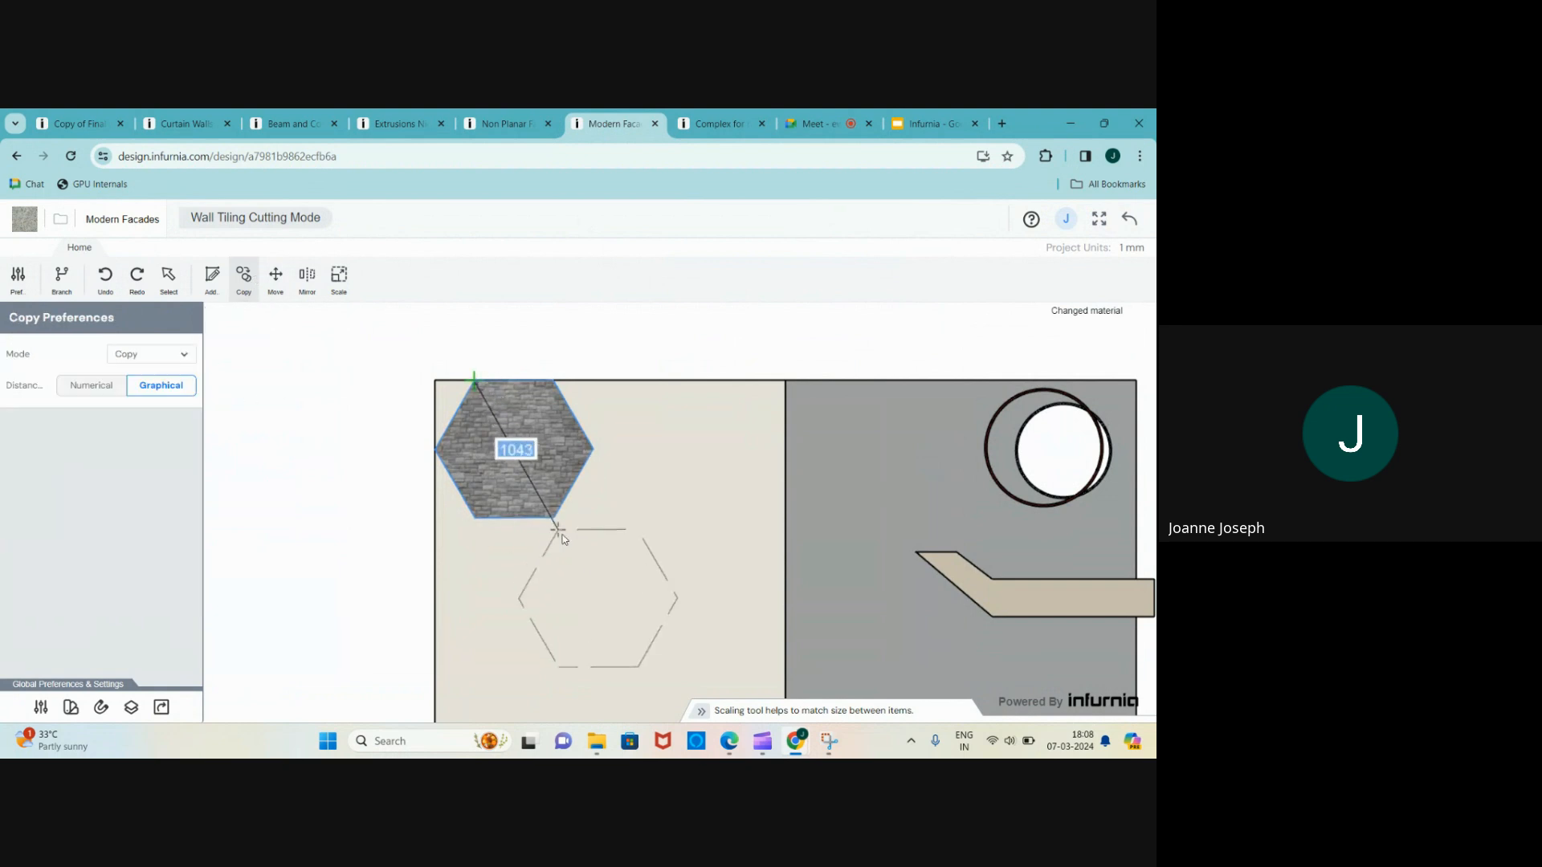
click(594, 449)
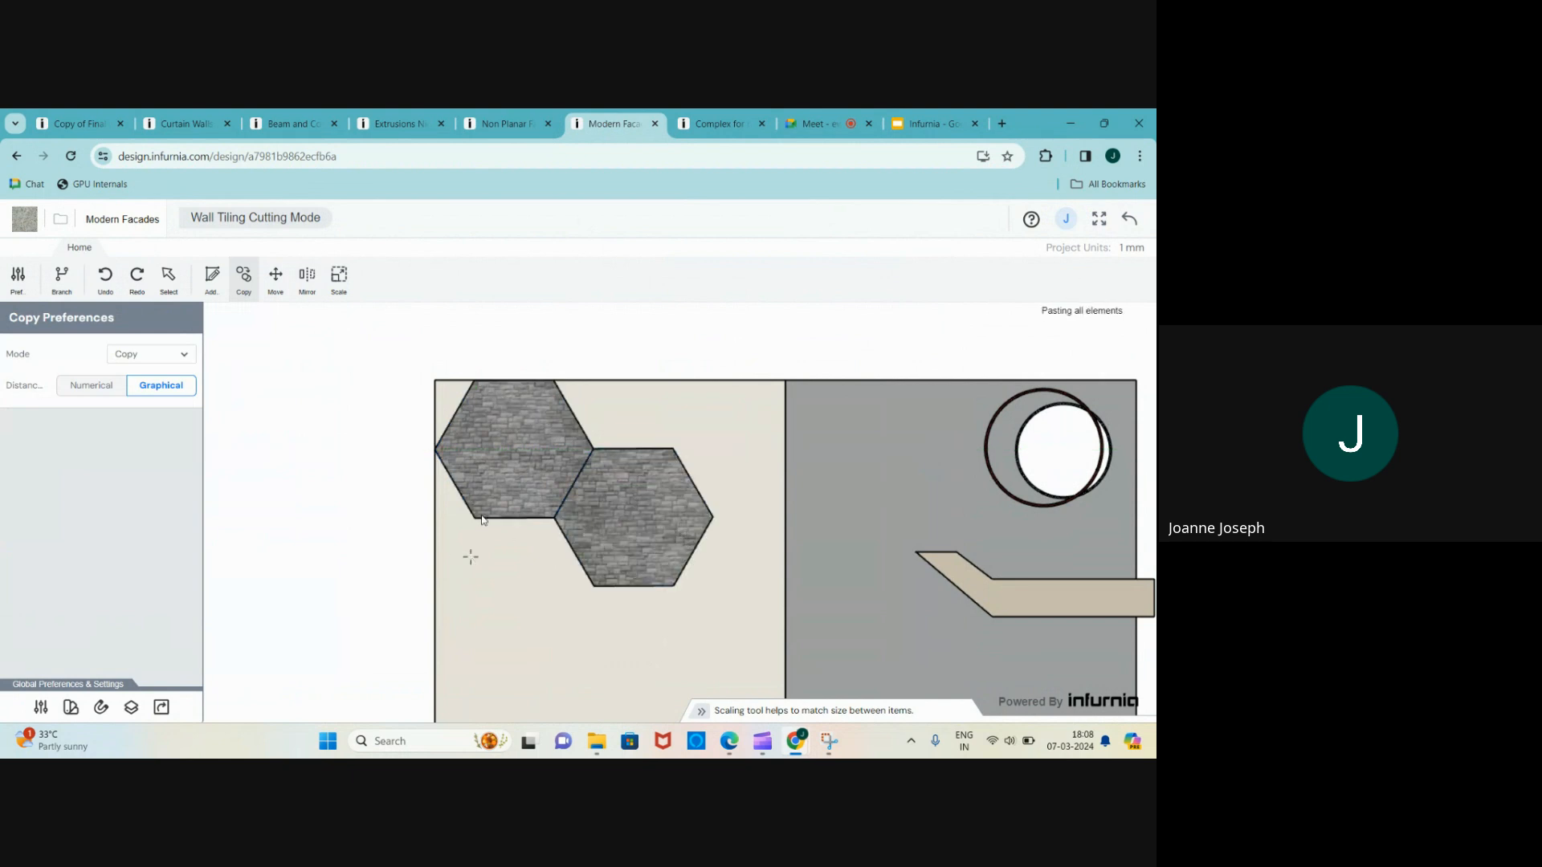
key(Escape)
- Mirror copies of both stone hexagons across a vertical axis near the right edge of the beige area
click(482, 464)
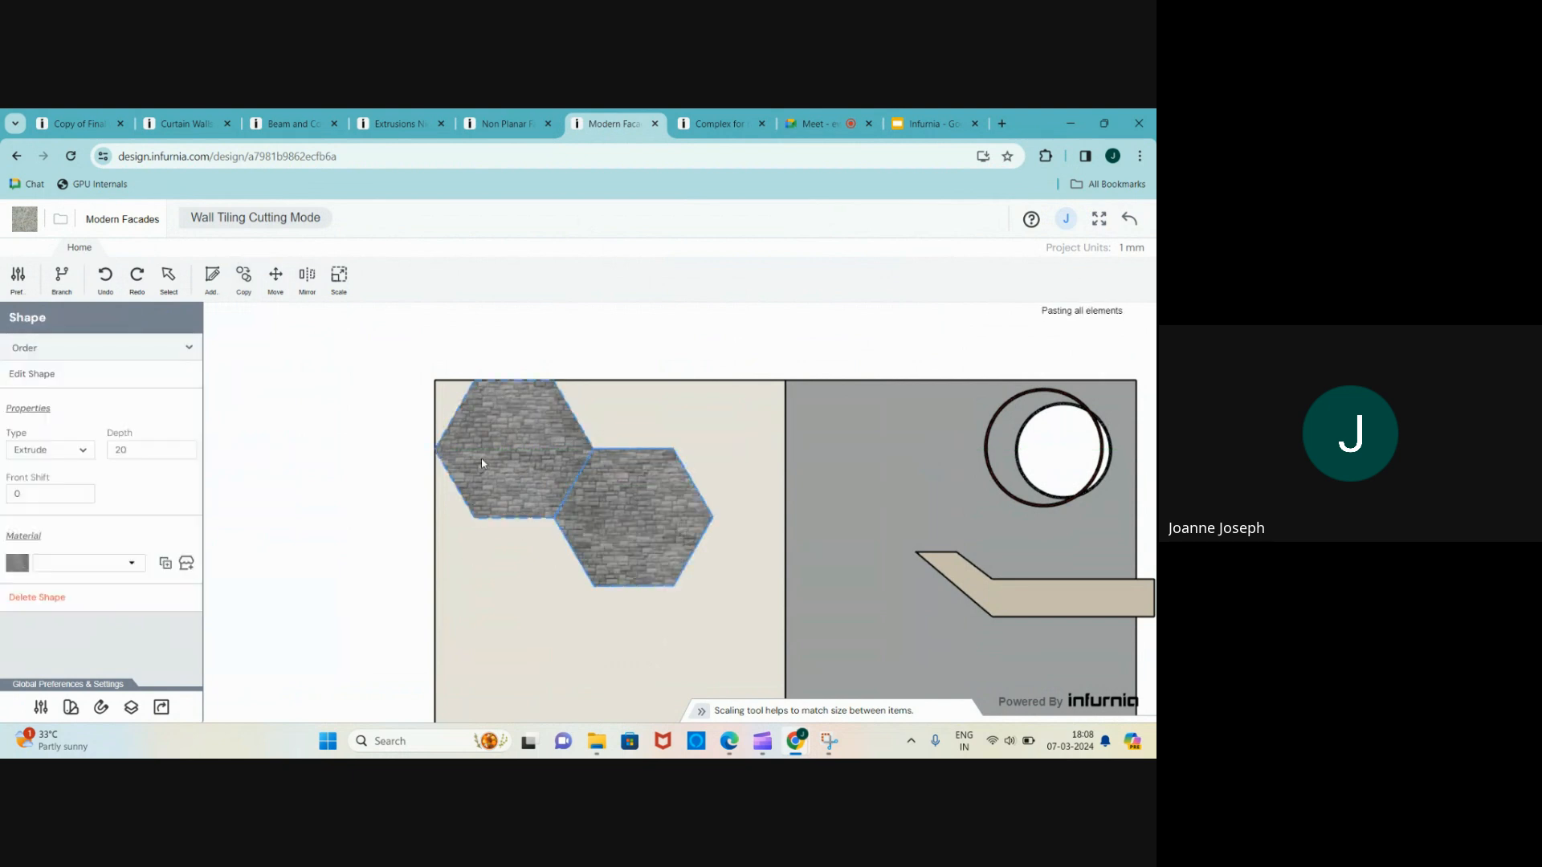
drag(362, 305, 732, 631)
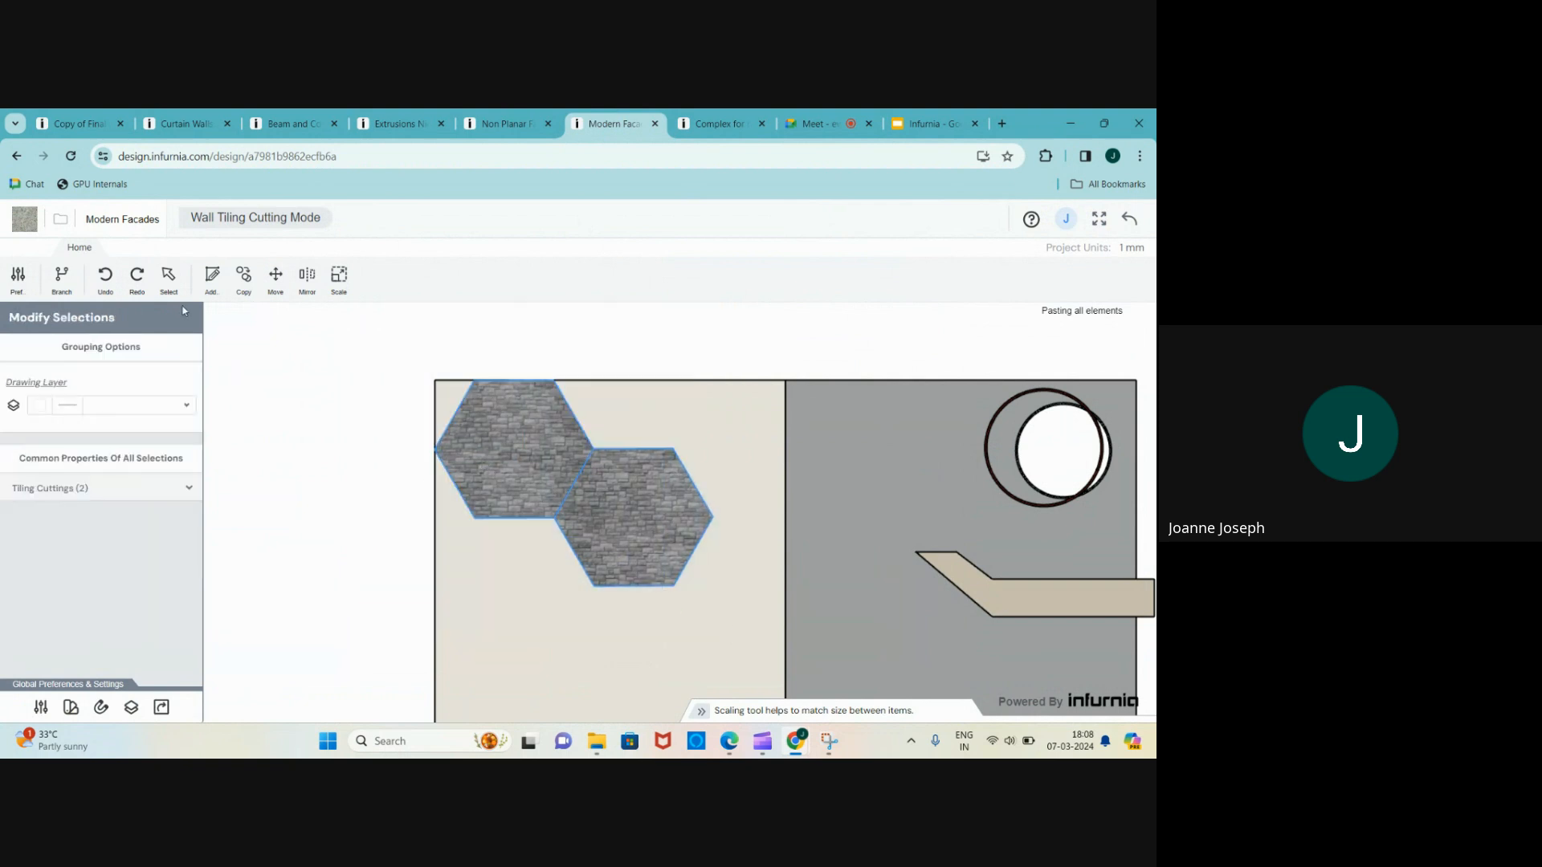
click(243, 277)
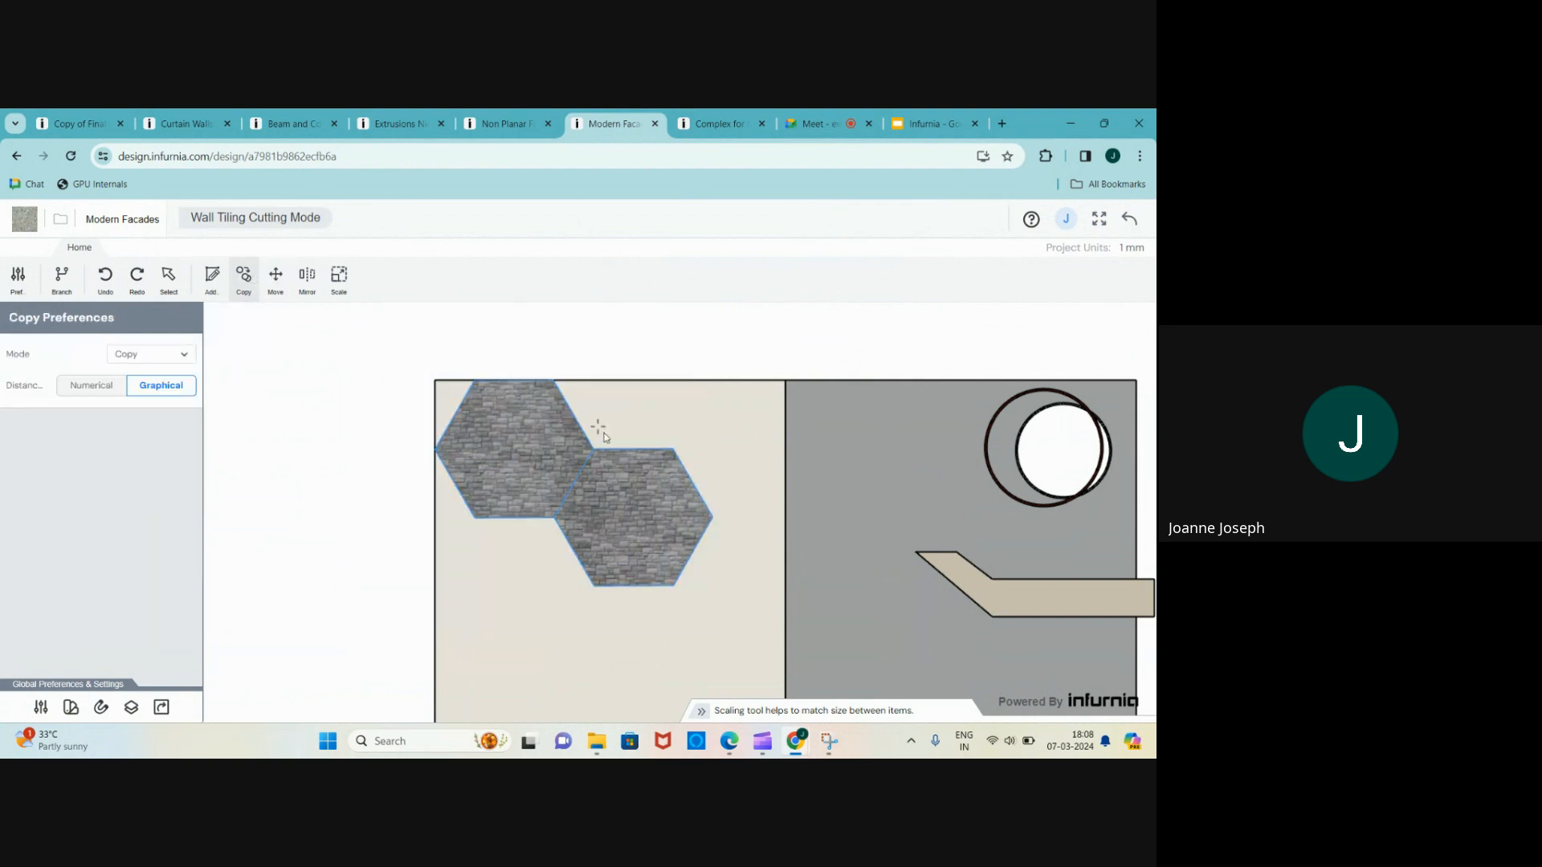
scroll(553, 411, down, 2)
click(307, 277)
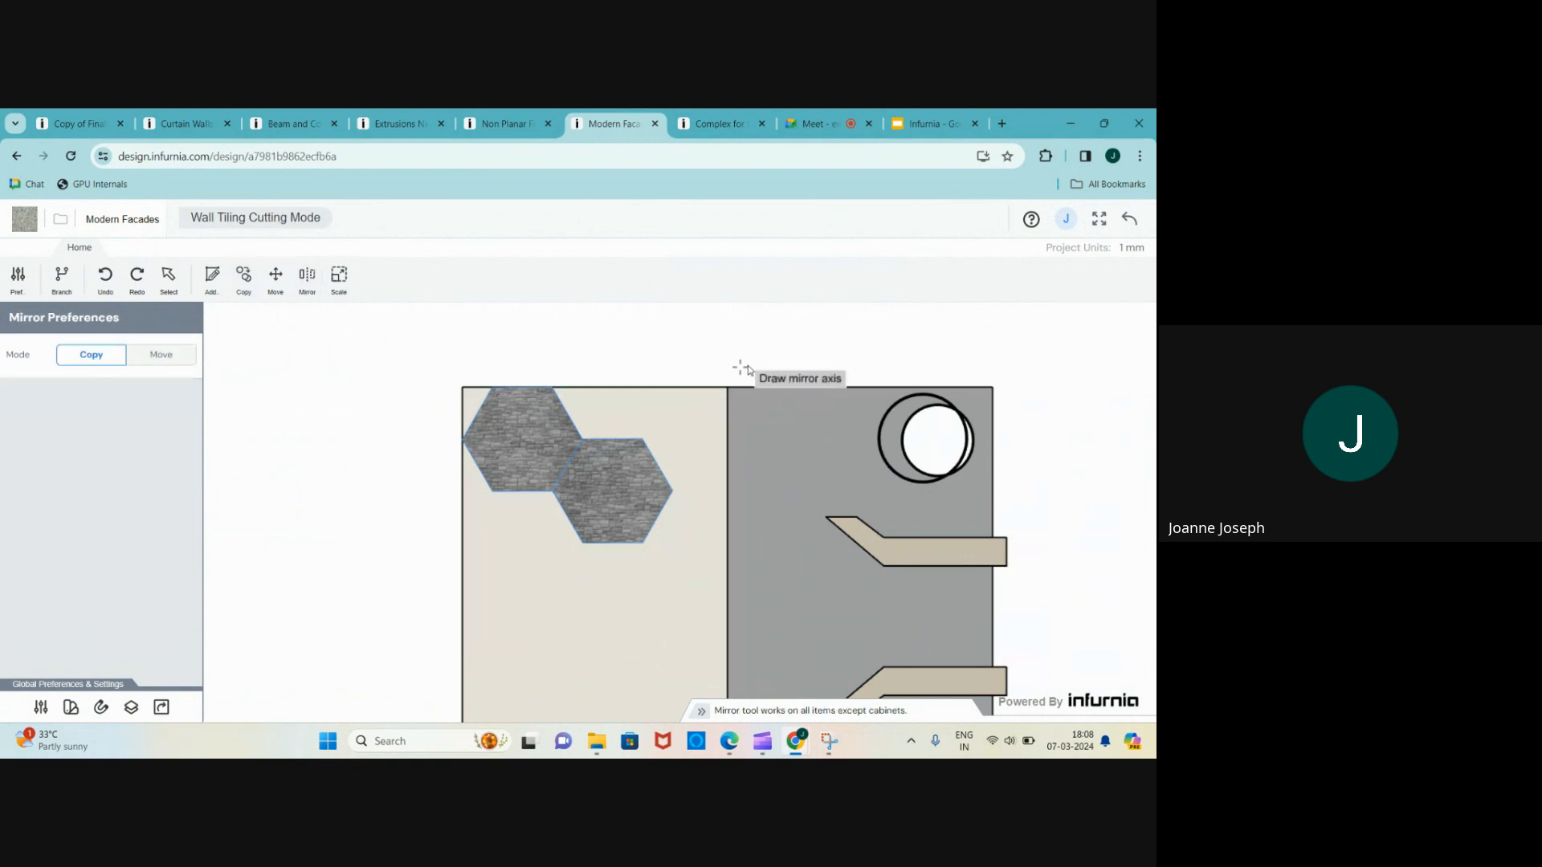
click(692, 347)
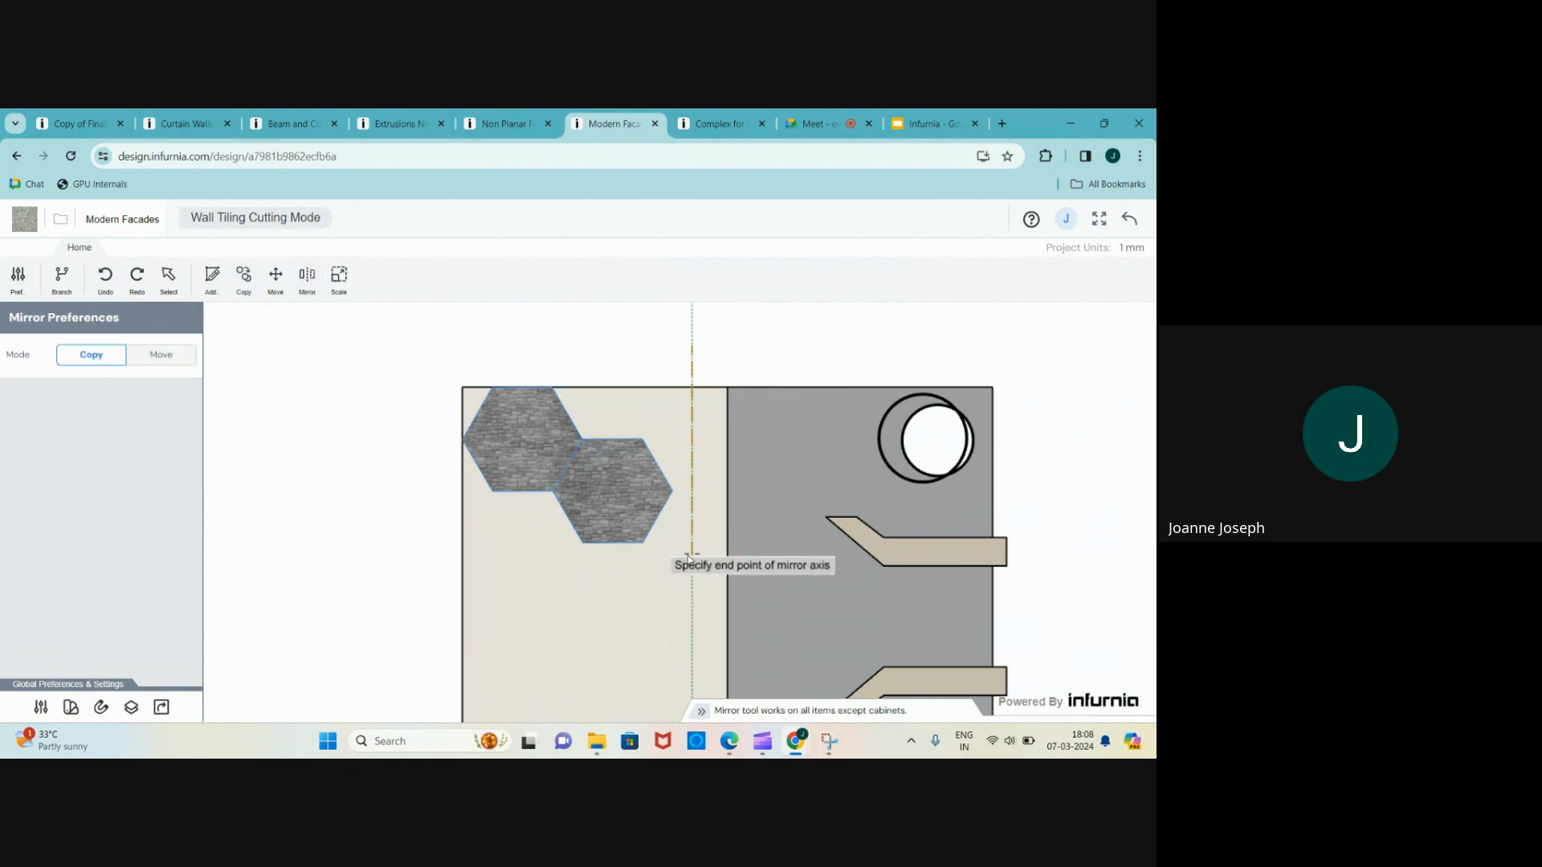
click(727, 568)
- Move the mirrored hexagon pair below the original pair so that it shares the second hexagon's bottom edge
click(766, 498)
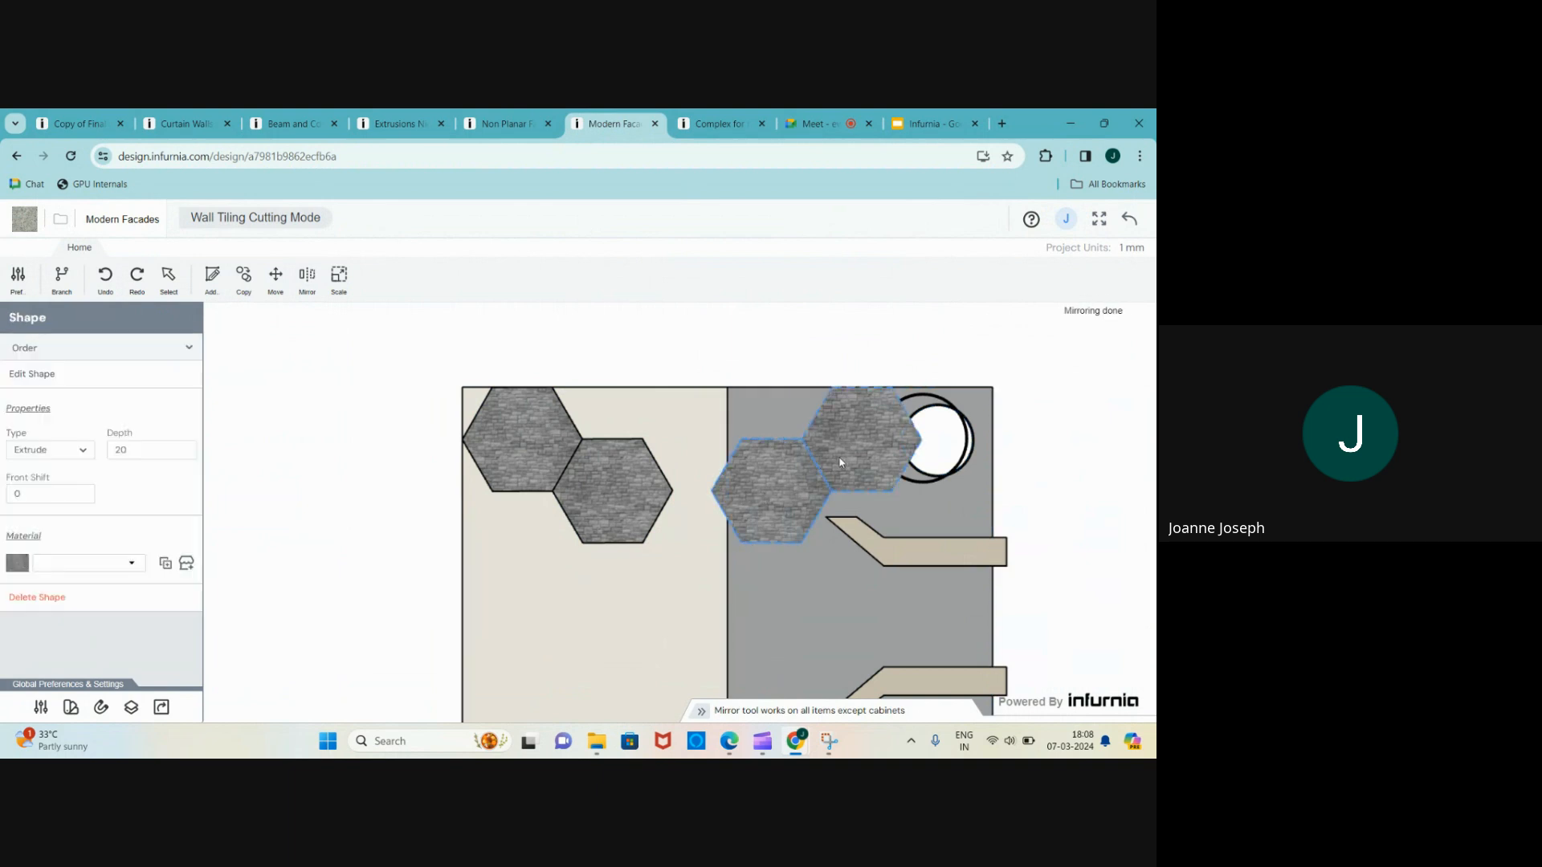
shift+click(863, 438)
click(270, 301)
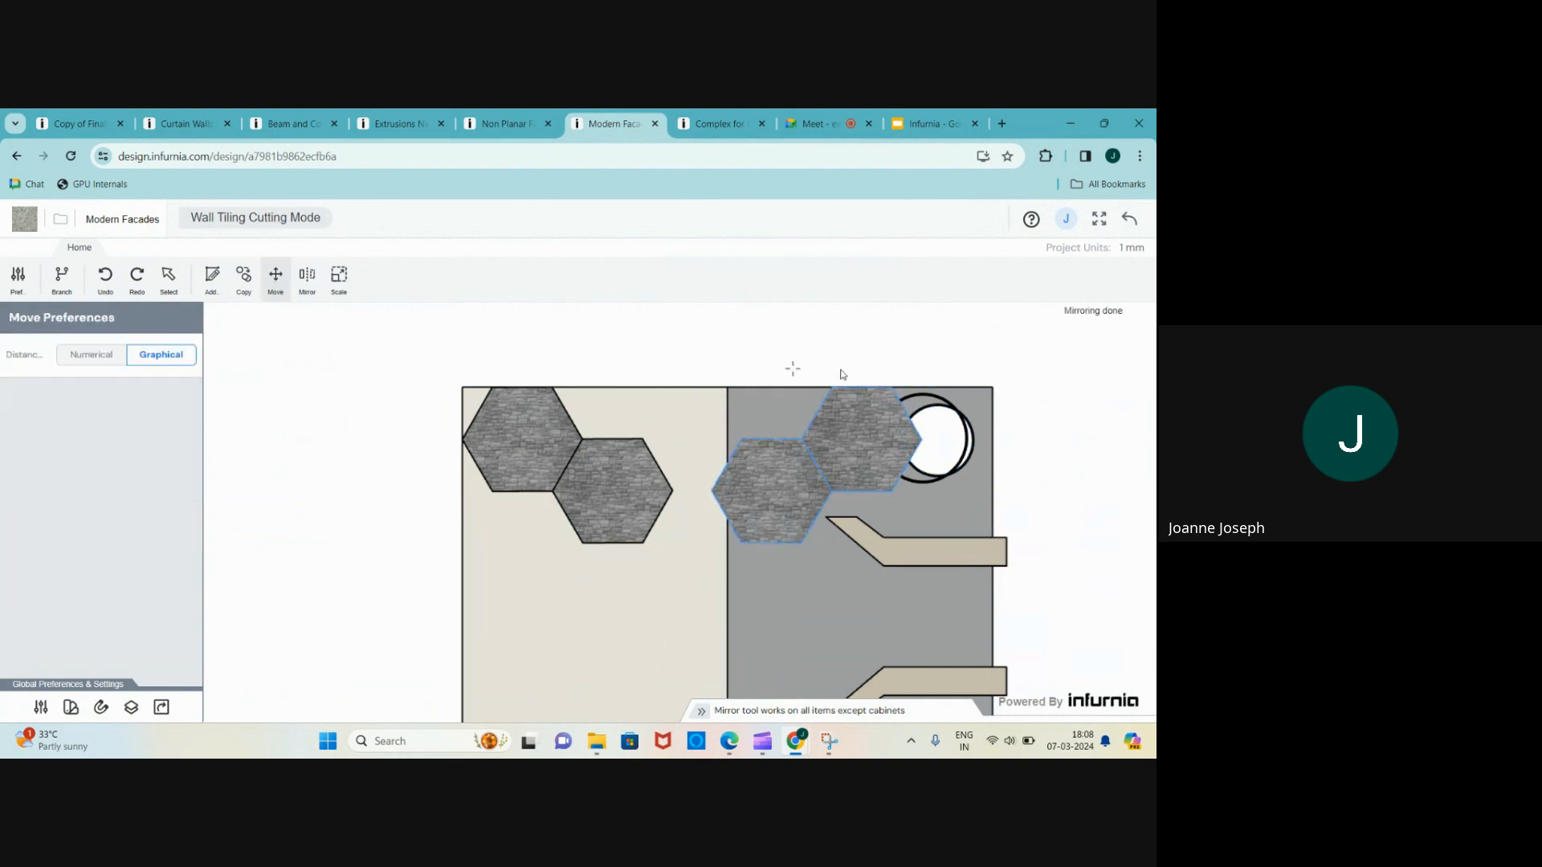
click(891, 388)
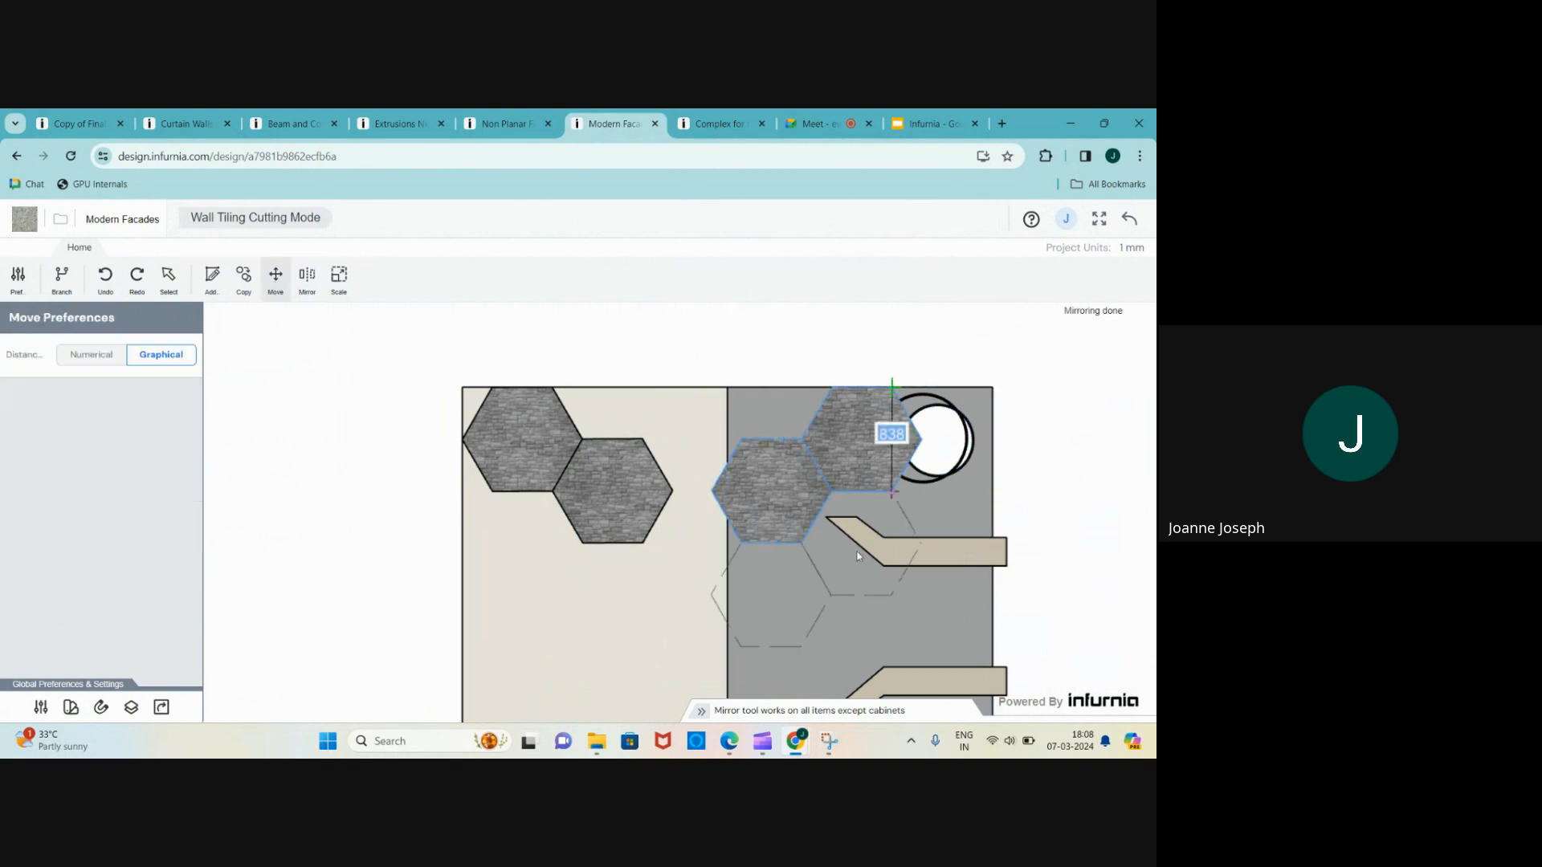
click(643, 543)
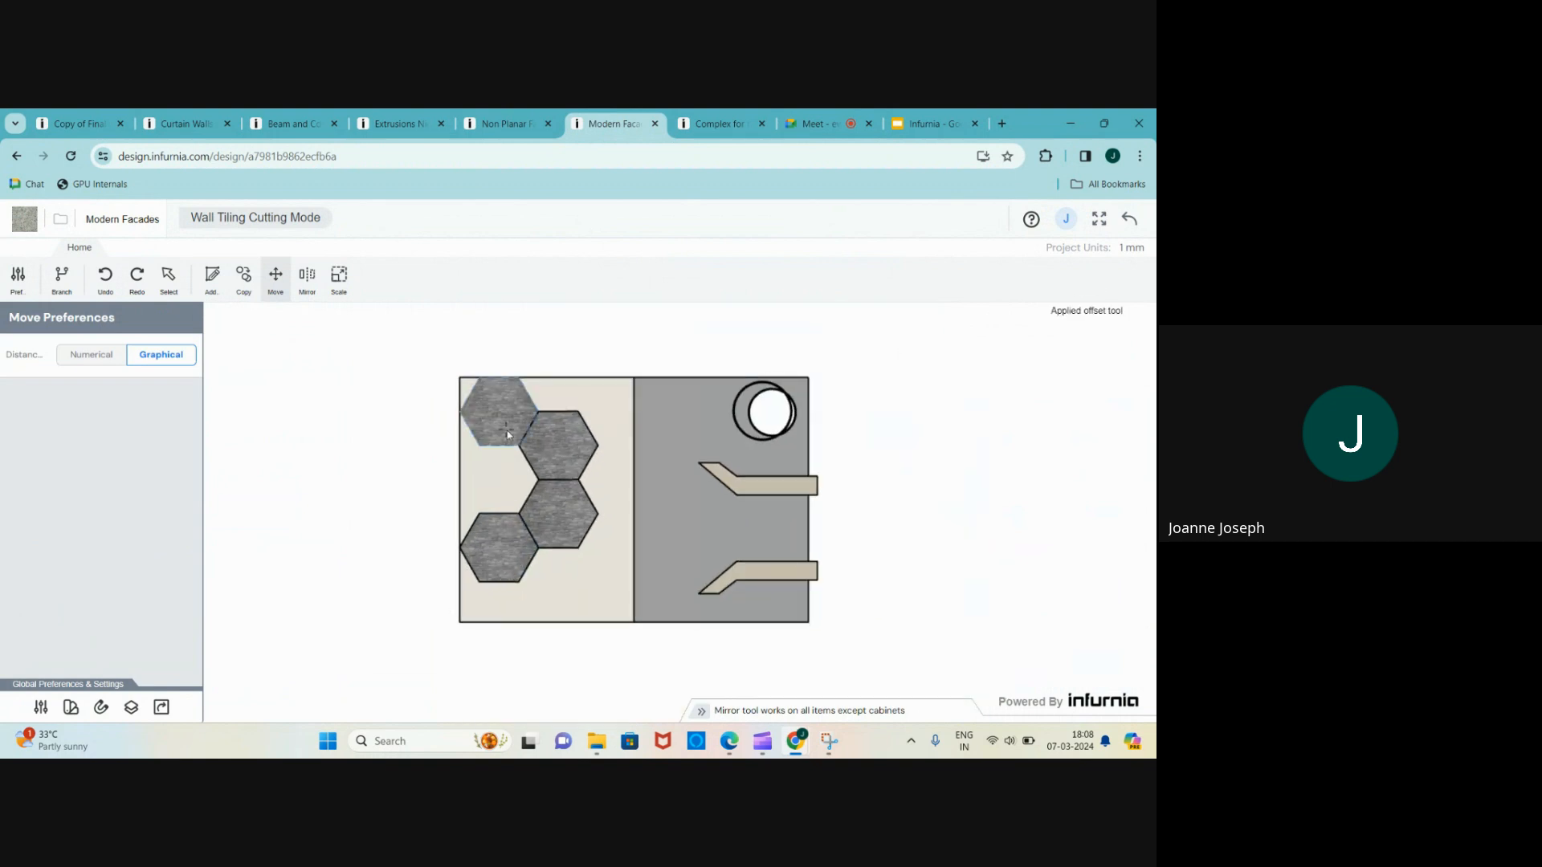
key(Escape)
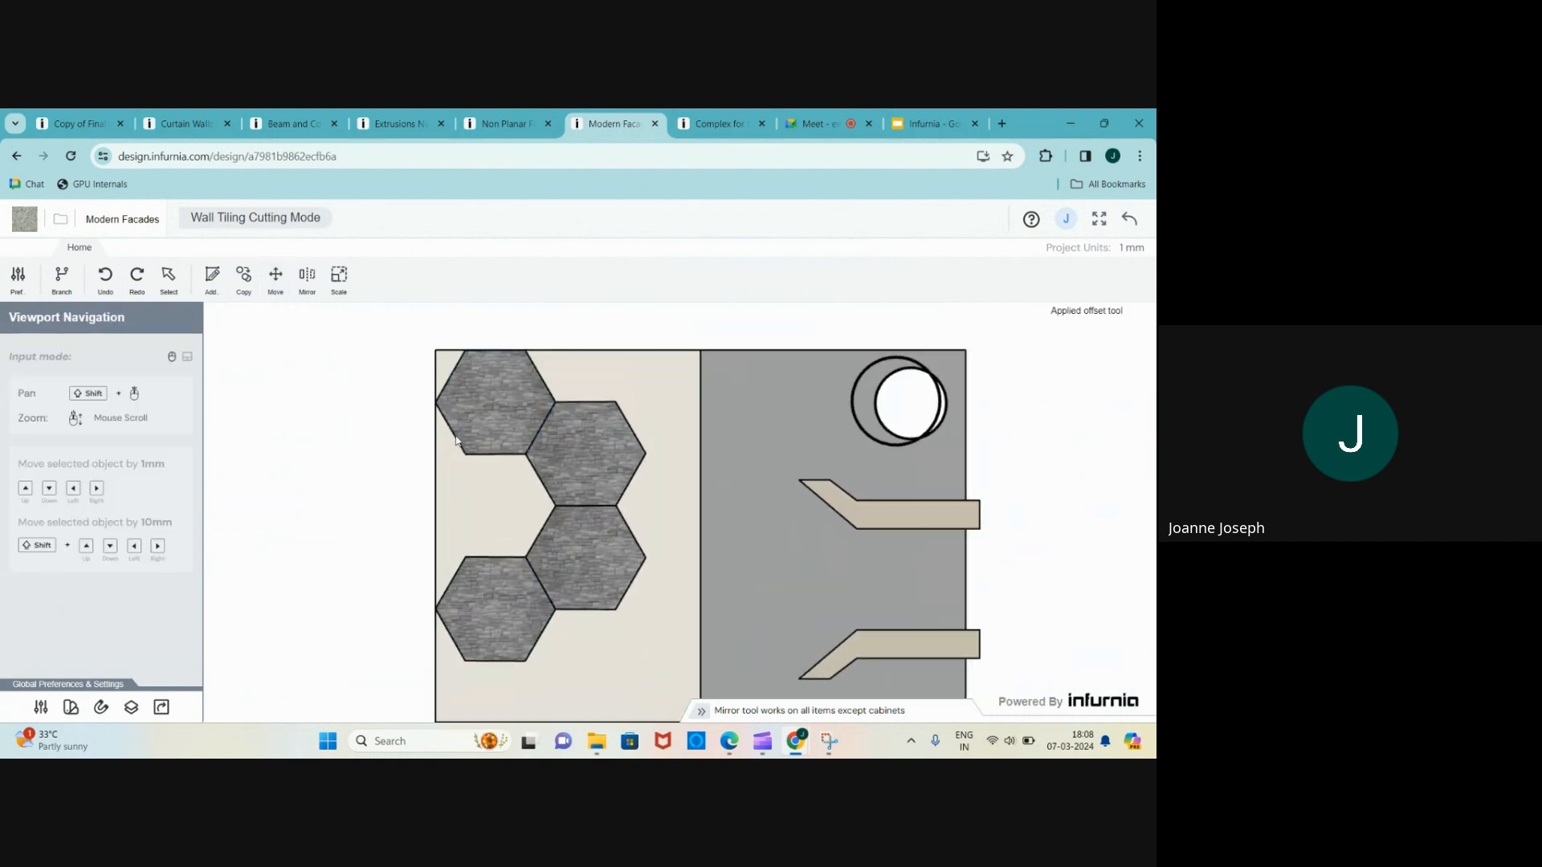
- Leave the tiling mode and examine the hexagonal stone pattern and the building's other facades from several angles in 3D
click(500, 424)
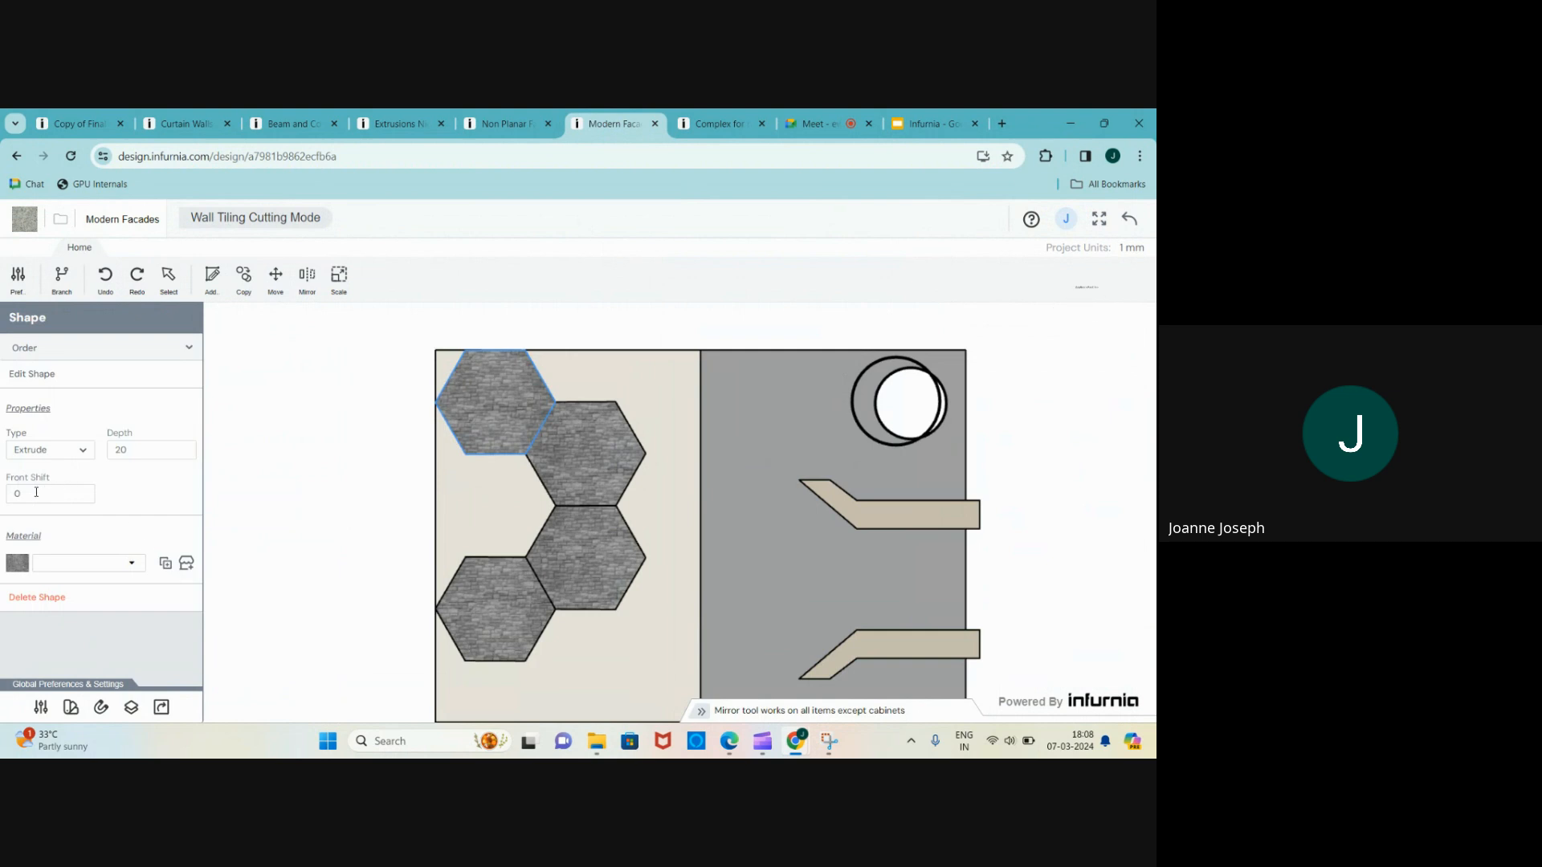
click(1130, 219)
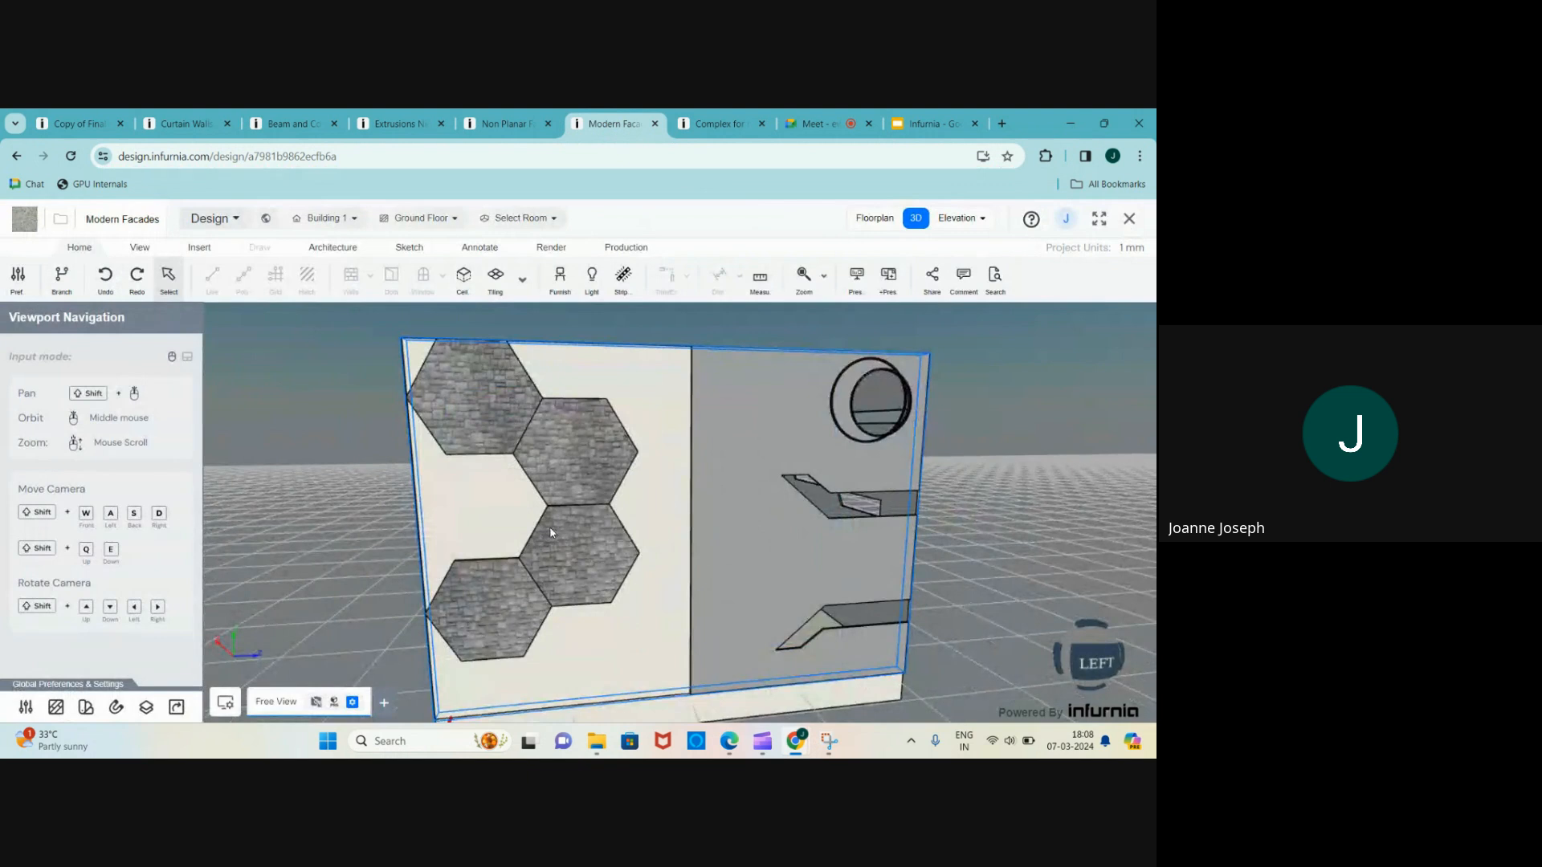
scroll(550, 527, up, 5)
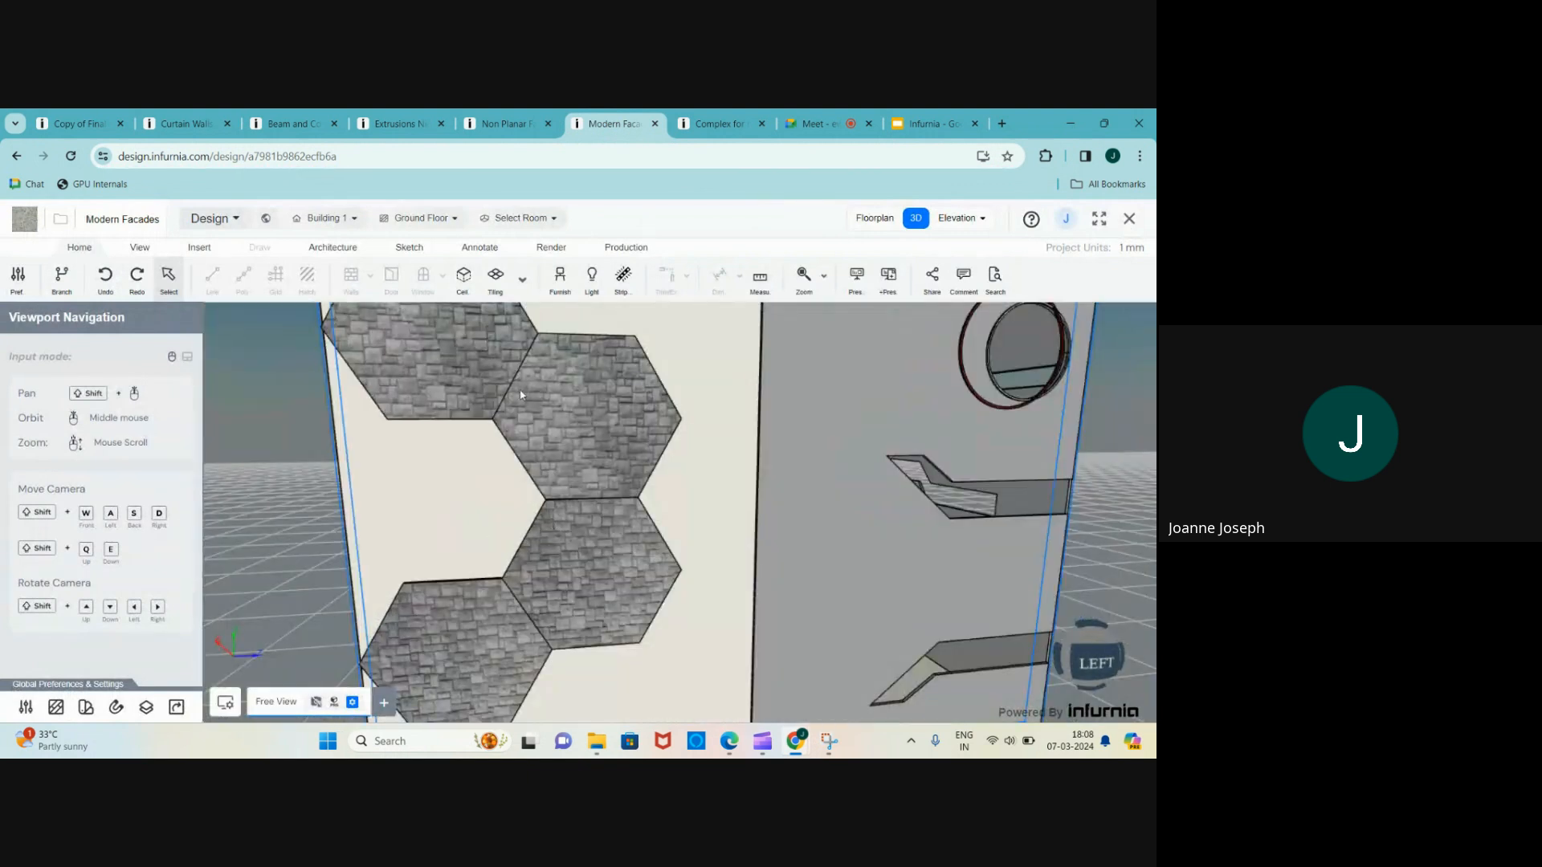
scroll(573, 530, down, 5)
scroll(640, 494, up, 4)
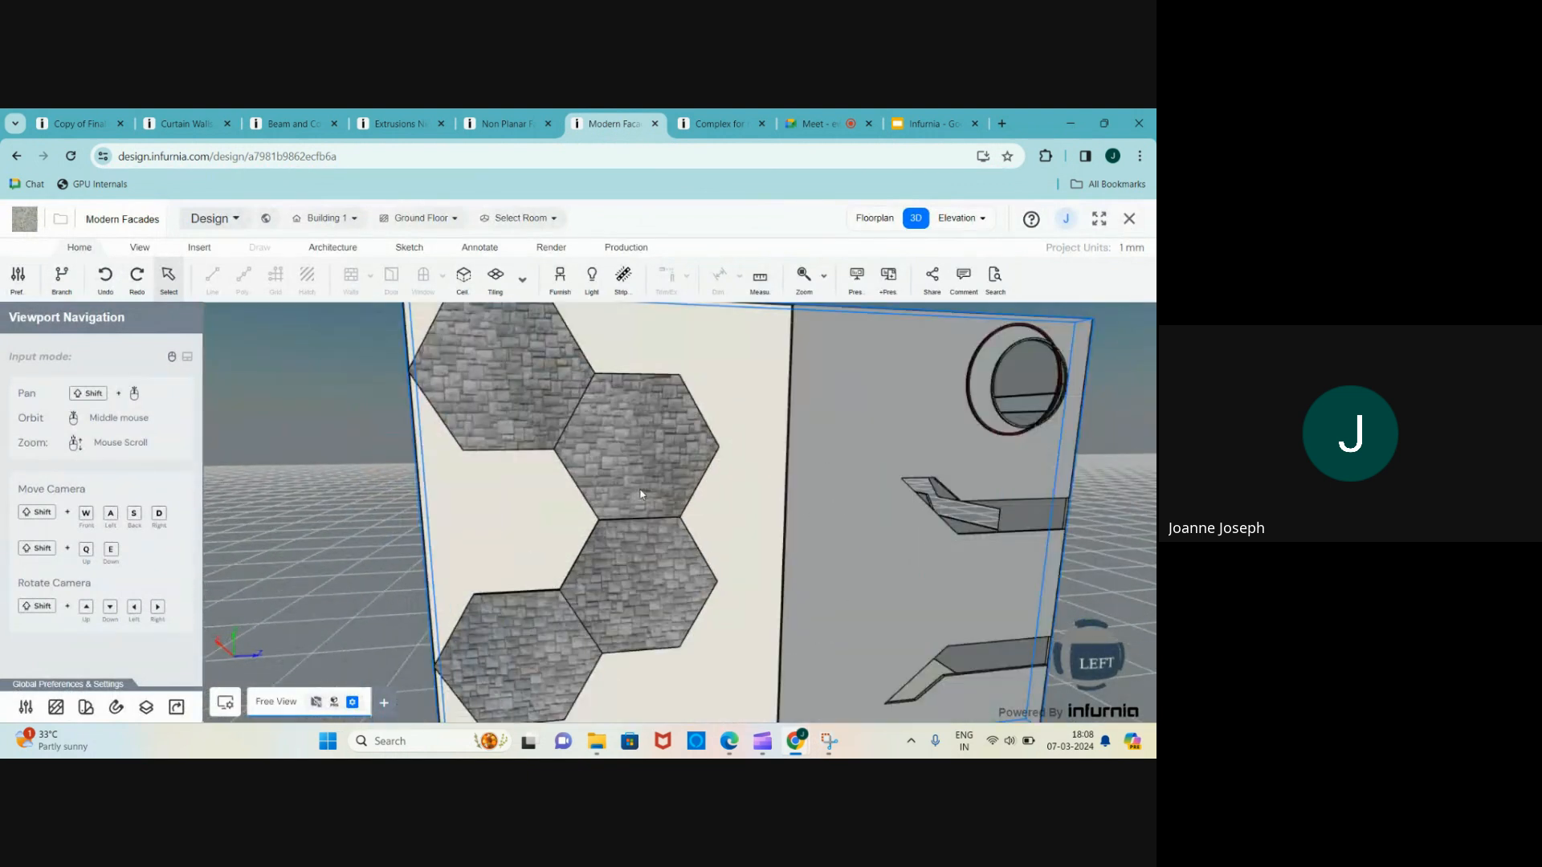
scroll(635, 515, down, 5)
middle_drag(679, 526, 967, 596)
scroll(967, 595, up, 4)
scroll(967, 596, down, 4)
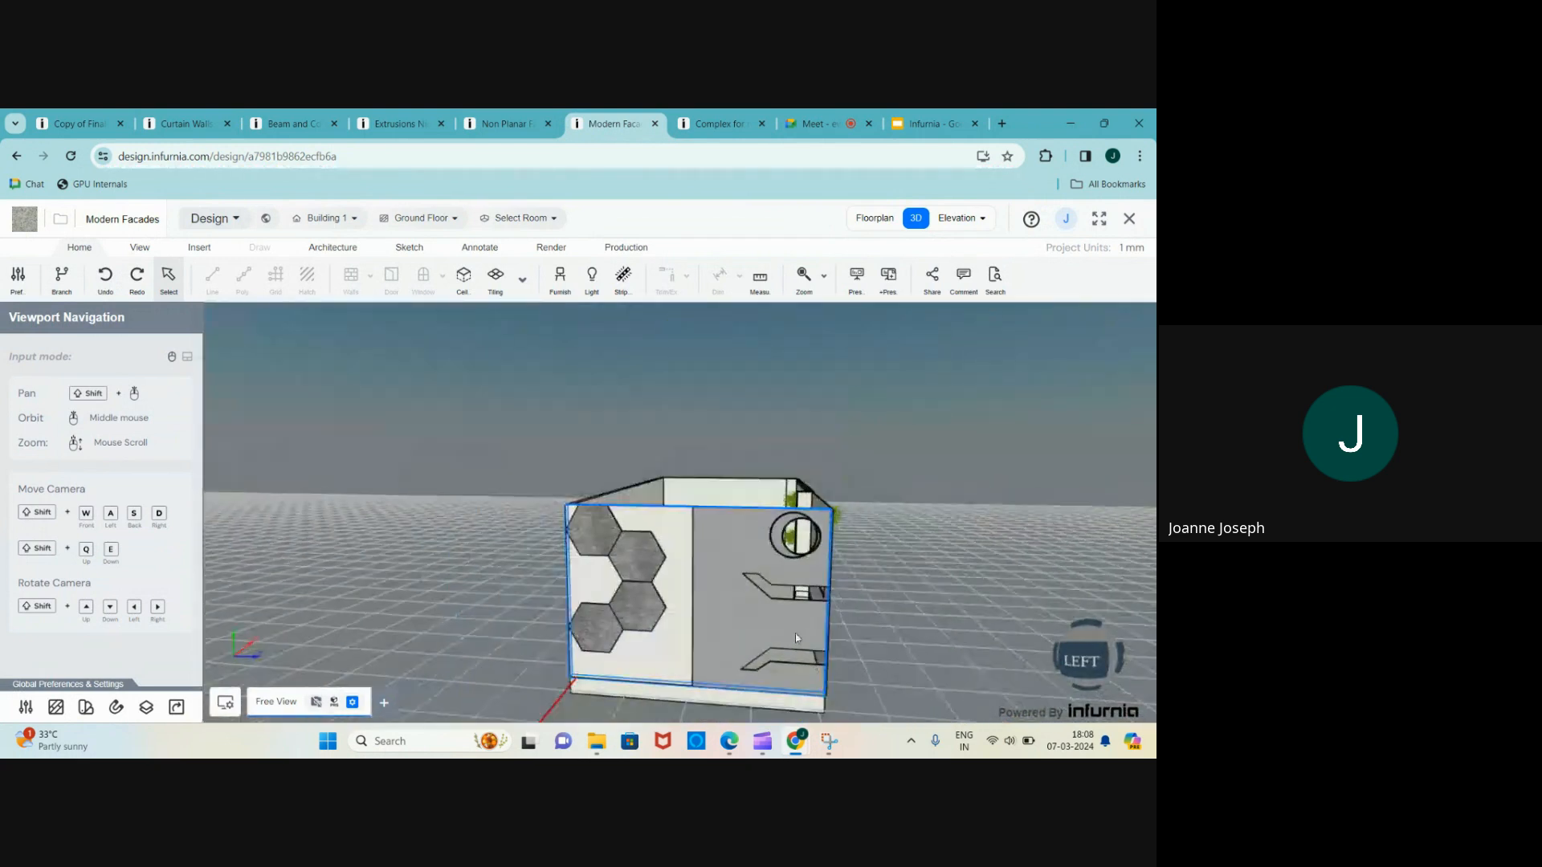
scroll(762, 633, up, 2)
middle_drag(795, 634, 1004, 603)
scroll(760, 633, down, 3)
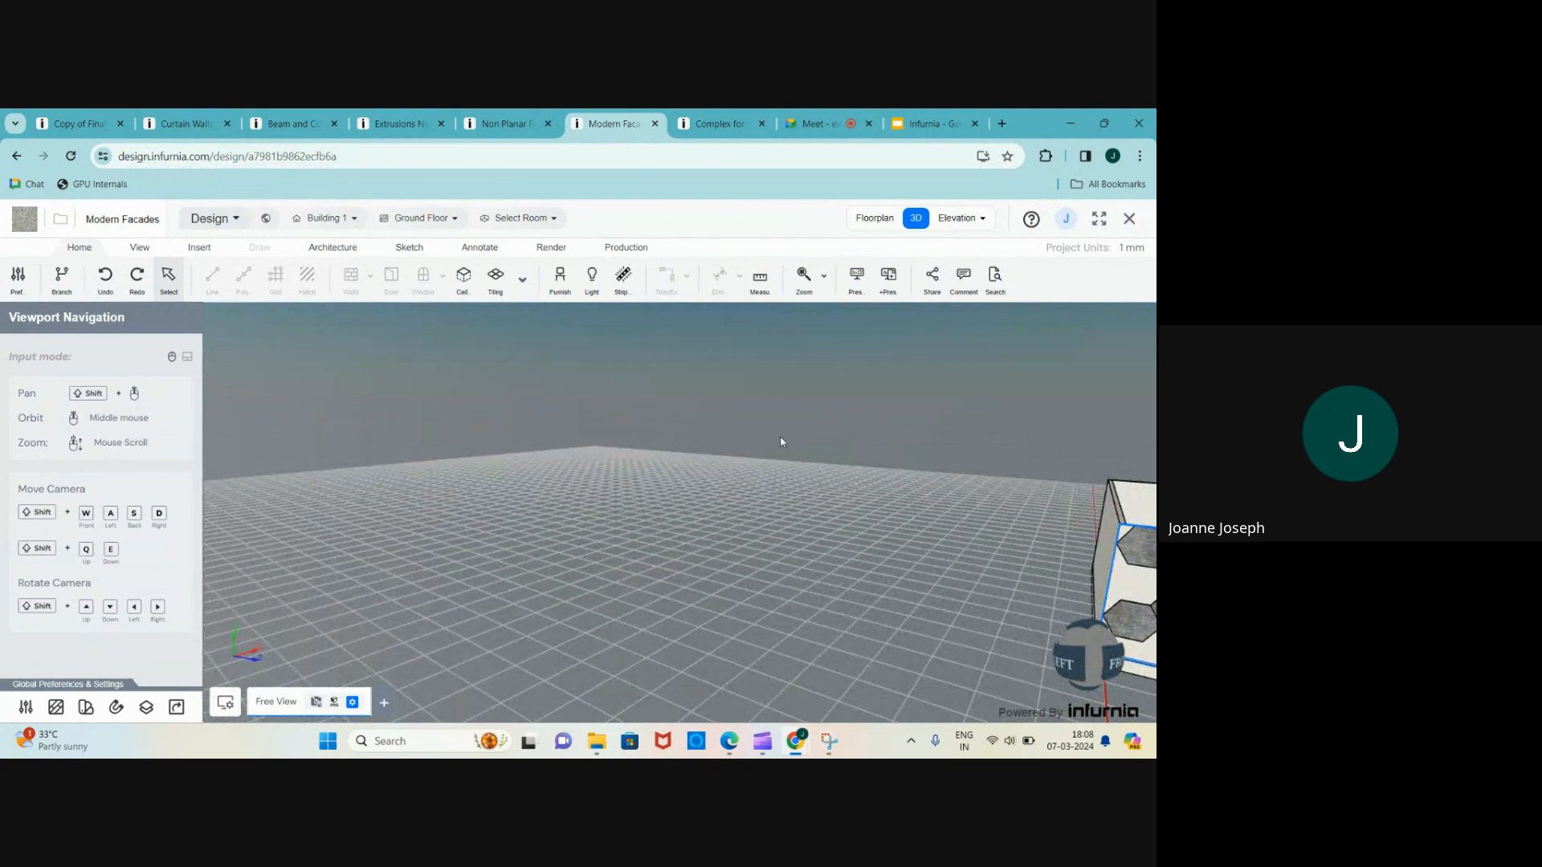
text(ze)
key(Return)
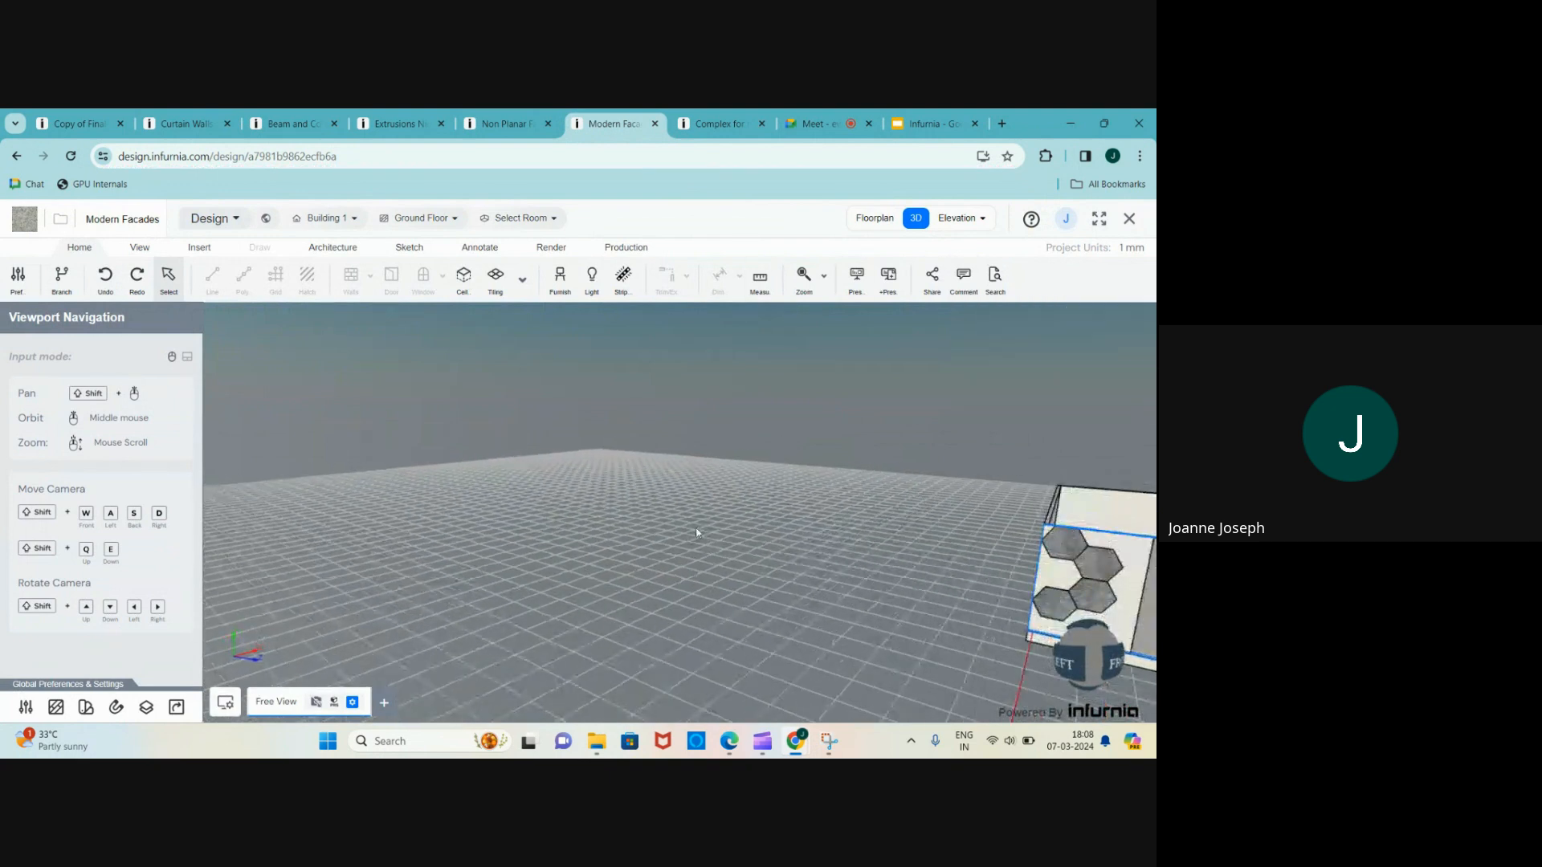
scroll(533, 545, down, 2)
middle_drag(1041, 548, 998, 549)
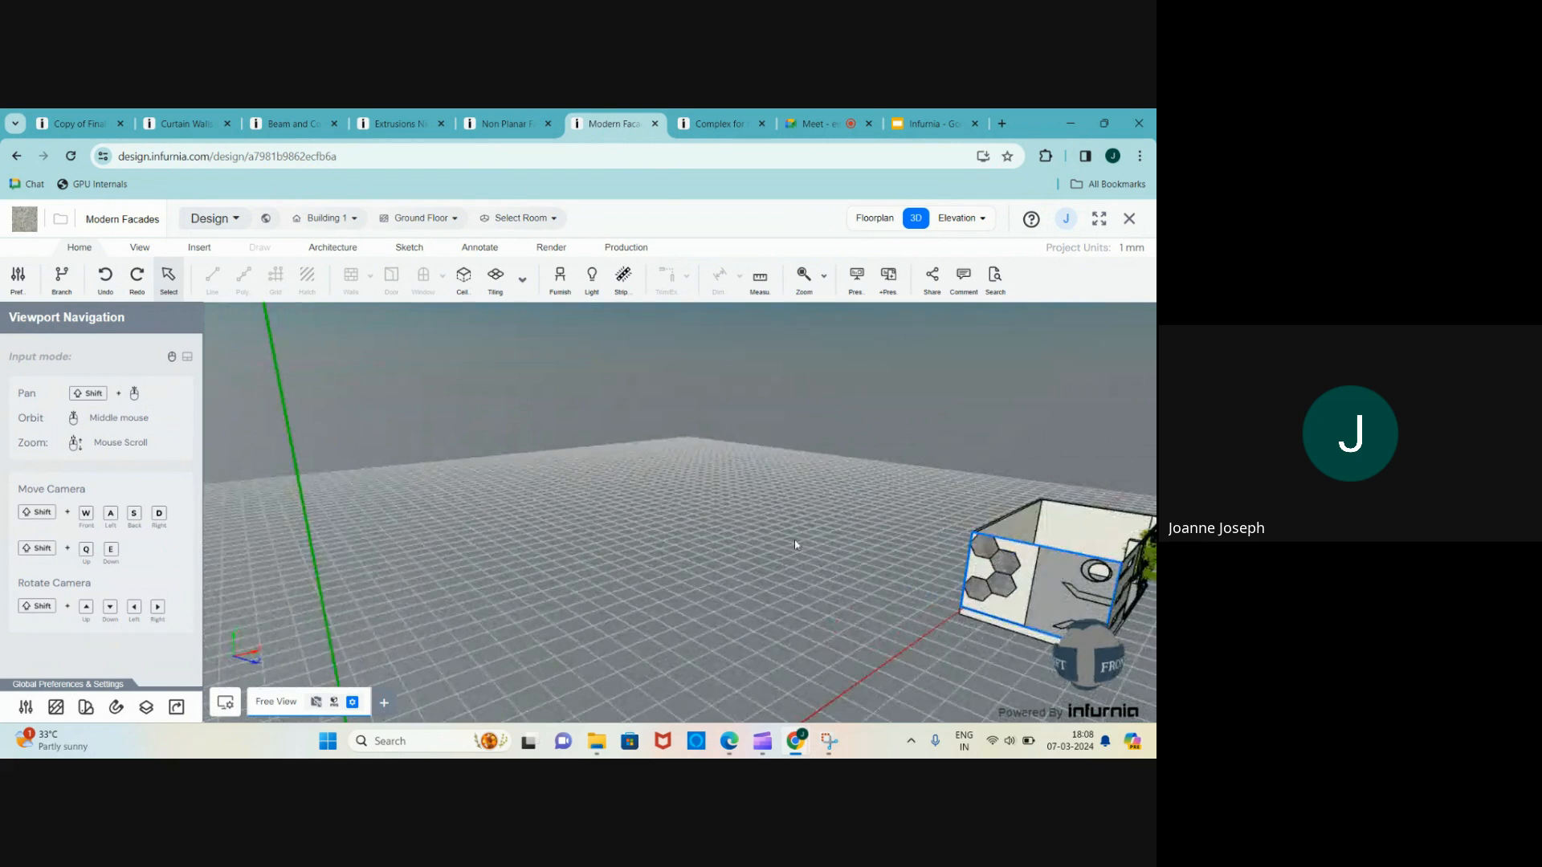
scroll(796, 545, down, 2)
scroll(891, 534, up, 7)
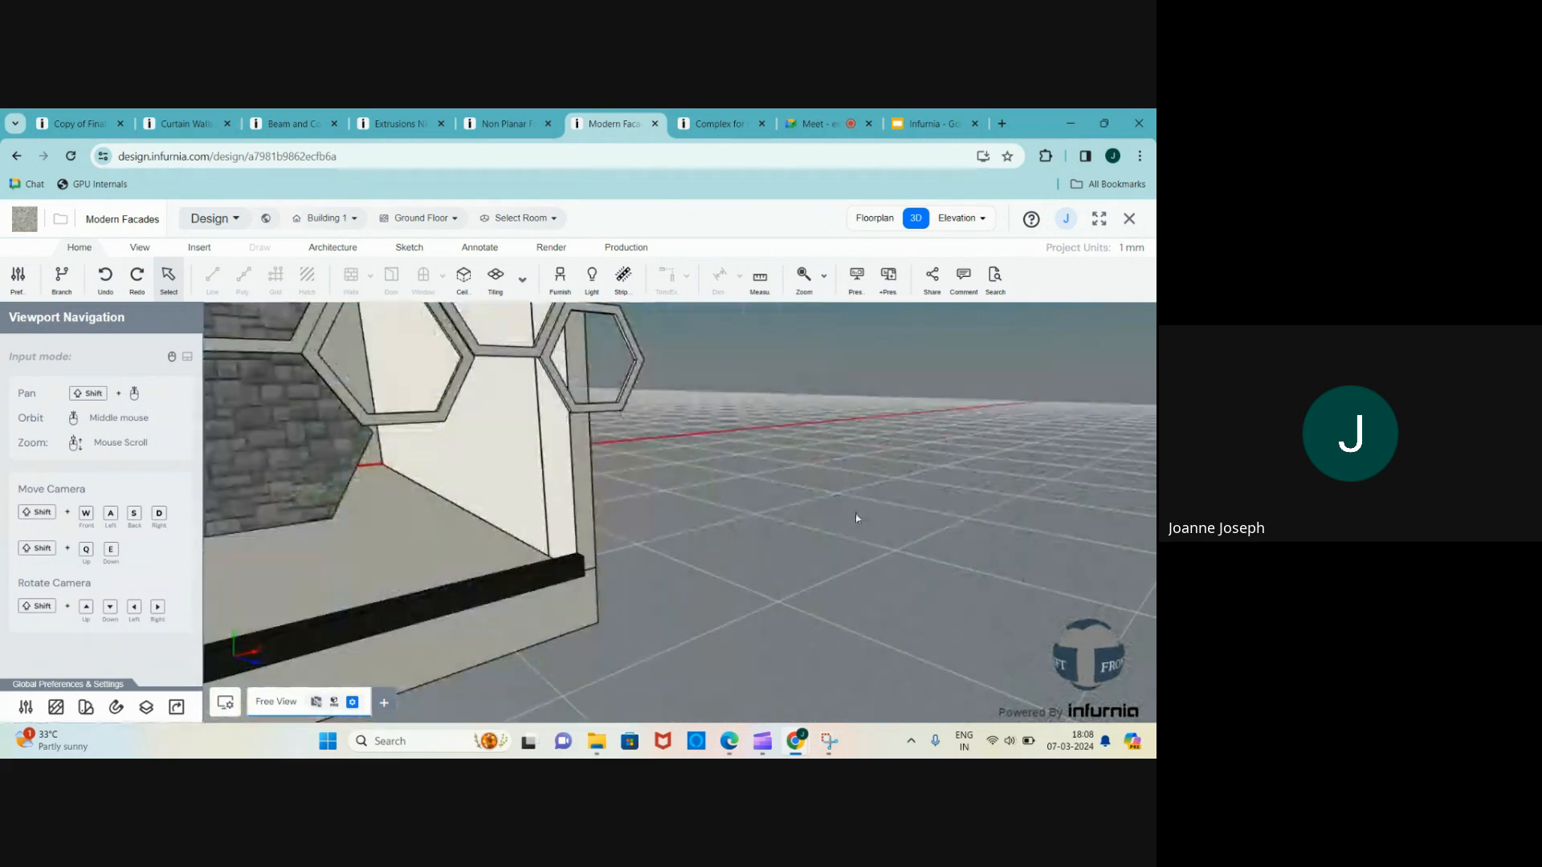
scroll(655, 416, down, 3)
scroll(660, 440, up, 3)
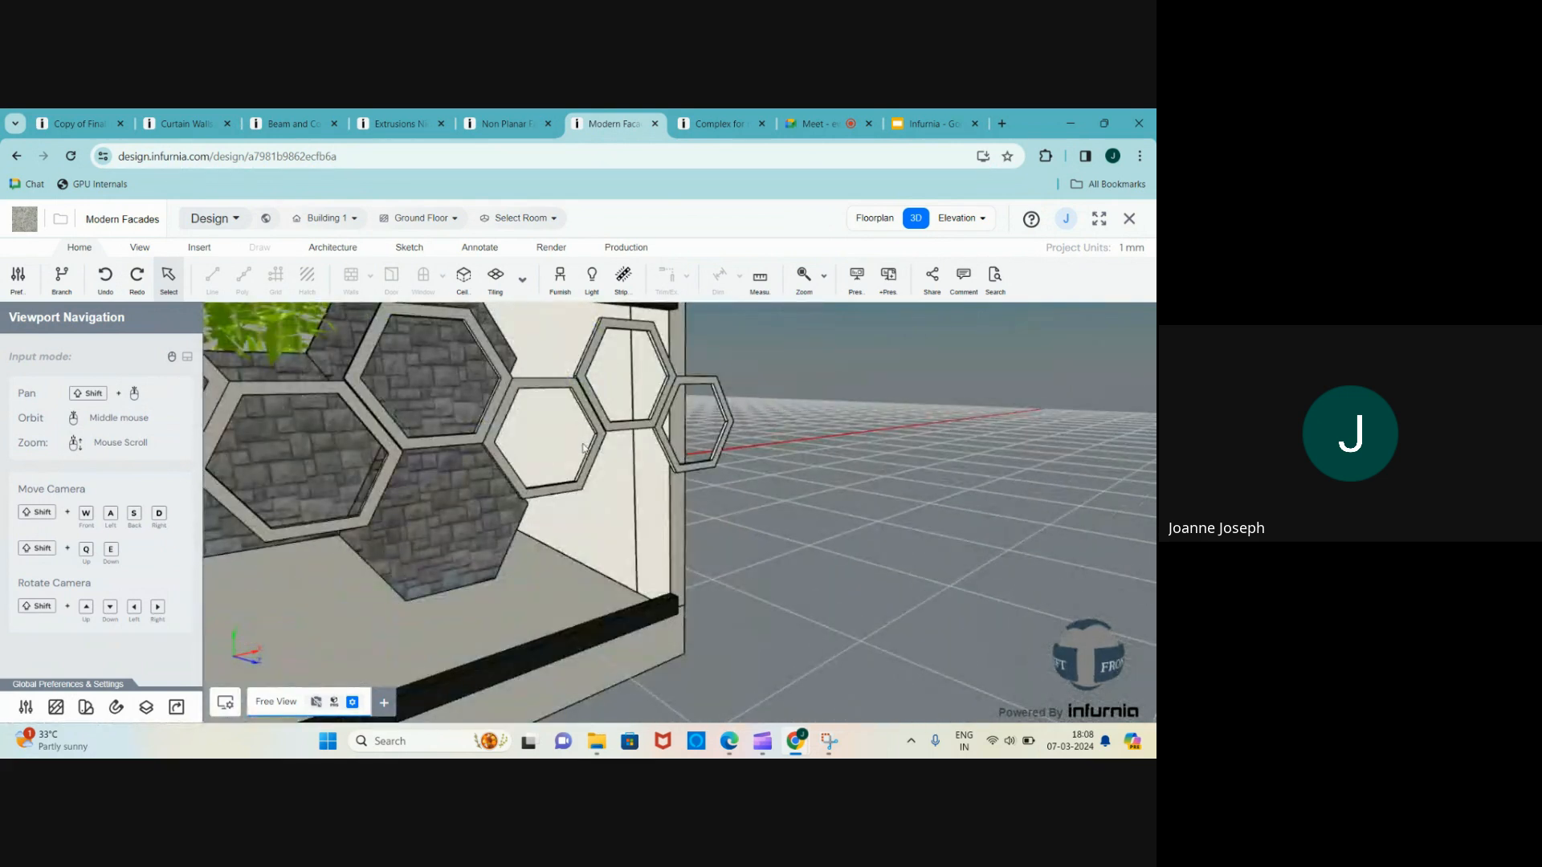
scroll(970, 557, down, 4)
scroll(659, 531, up, 6)
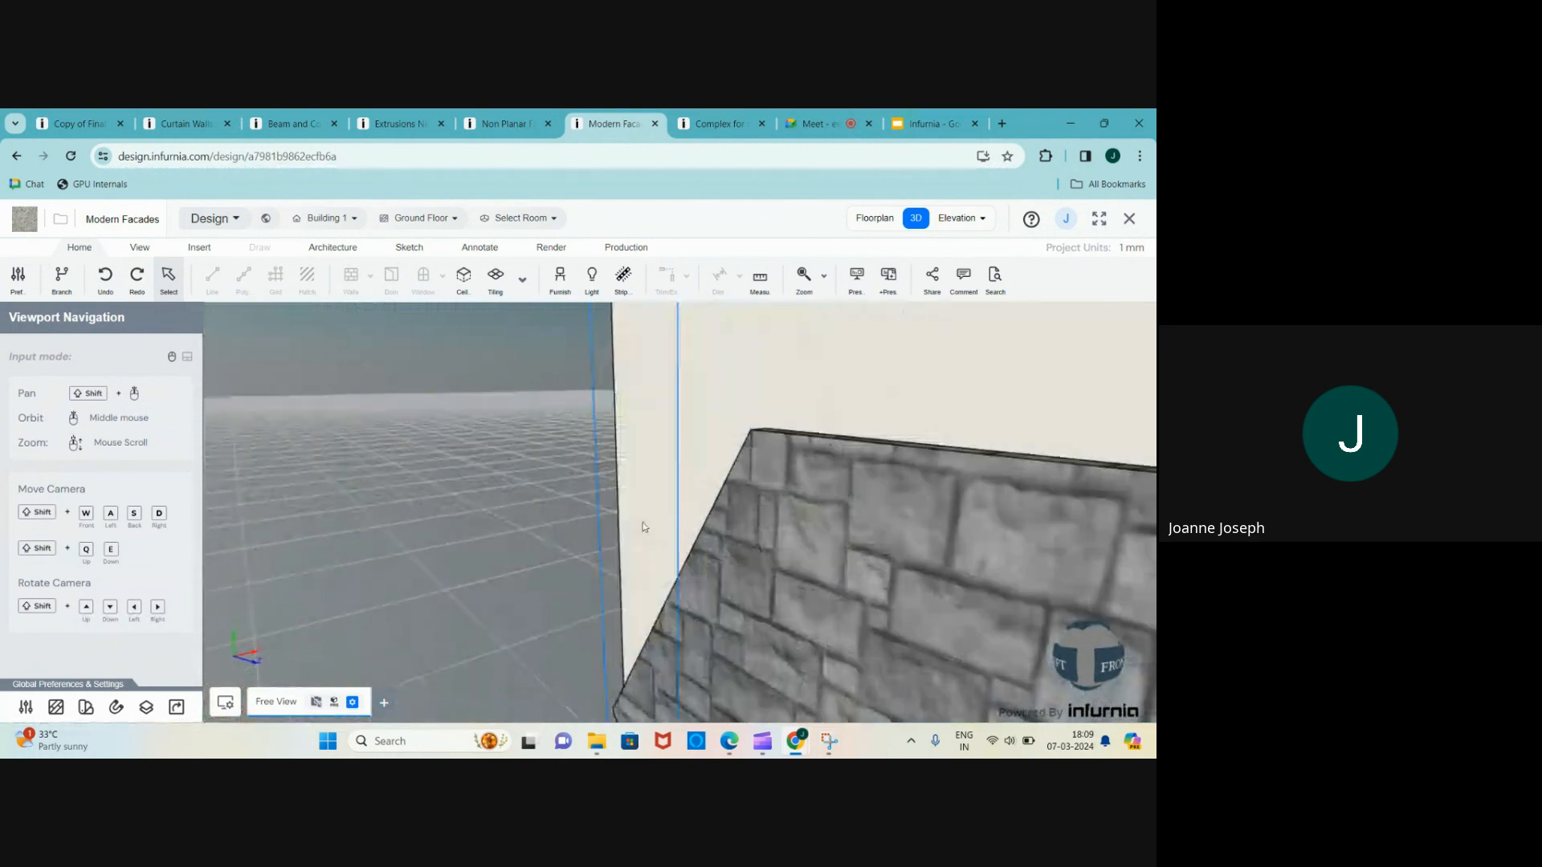
scroll(655, 528, down, 4)
- Reopen the wall in the Tiling and Cutting Tool and draw an inscribed hexagon, radius about 331 mm, centred where the upper two stone hexagons meet
click(677, 535)
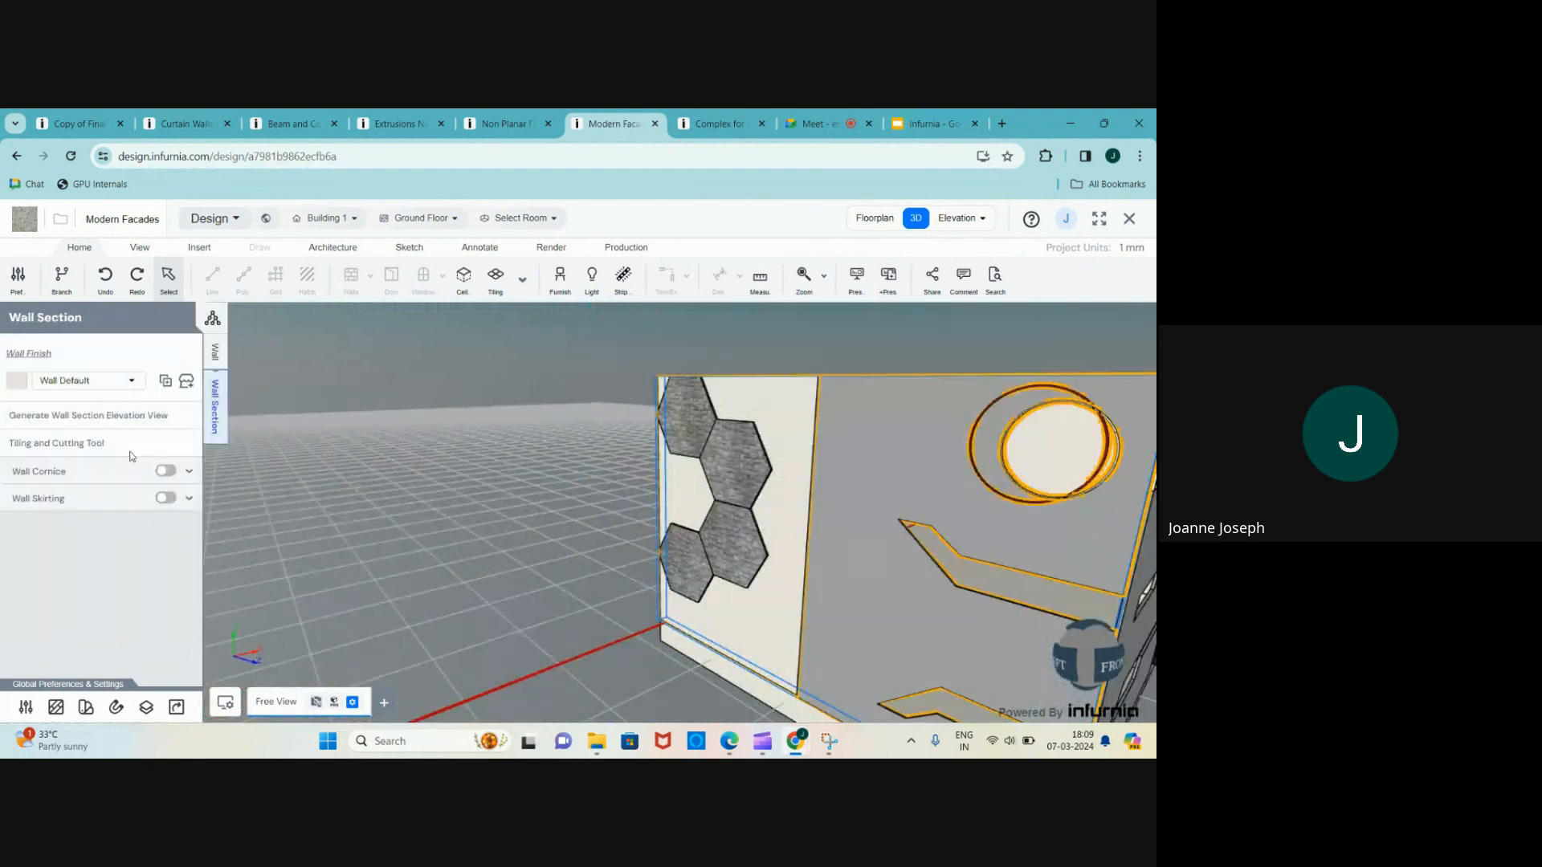
click(18, 444)
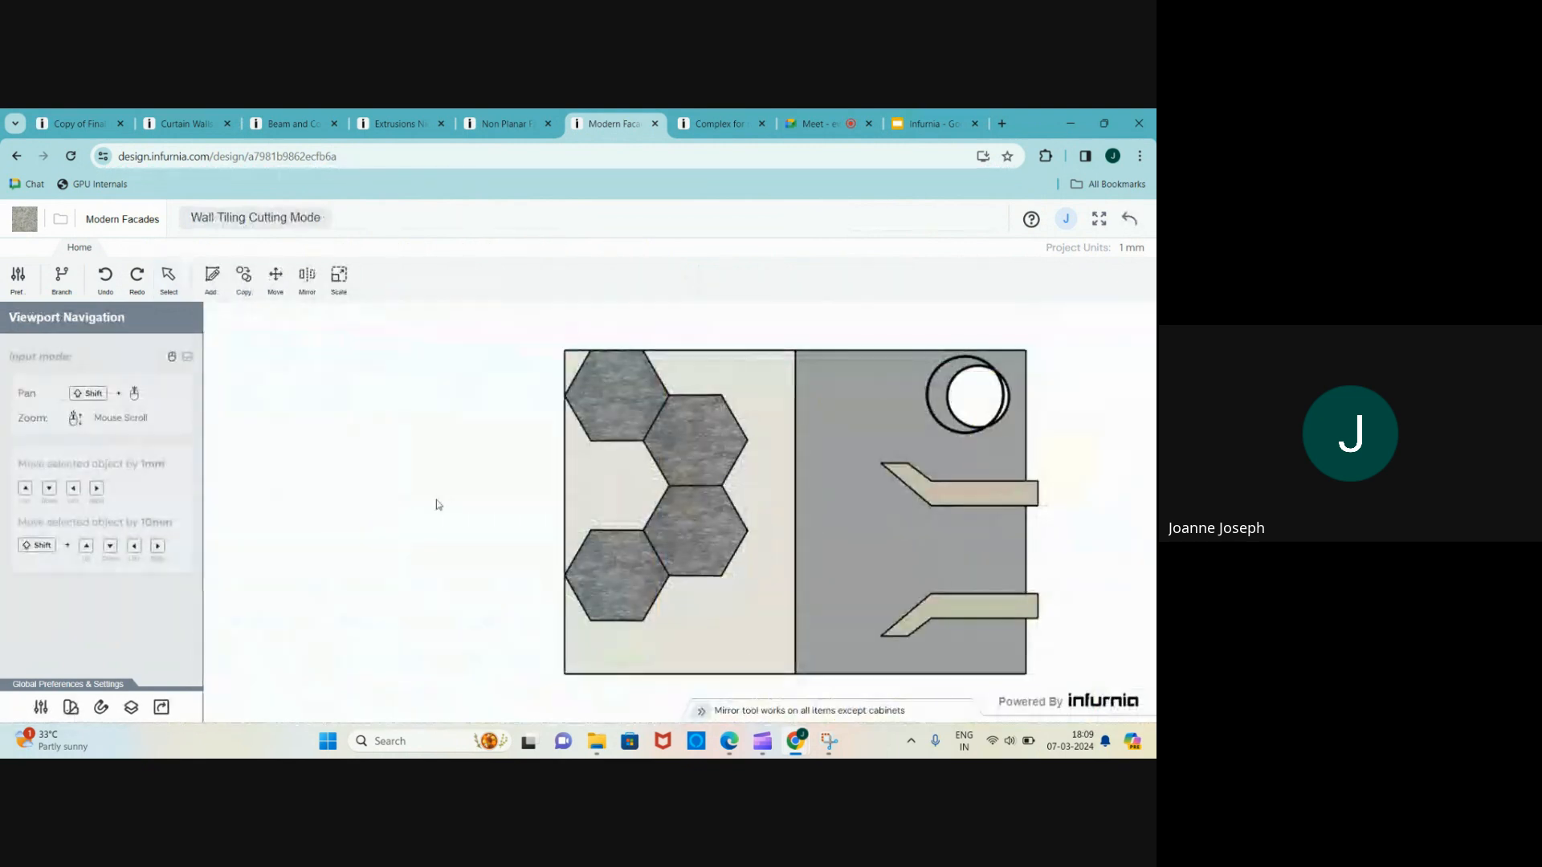
click(213, 276)
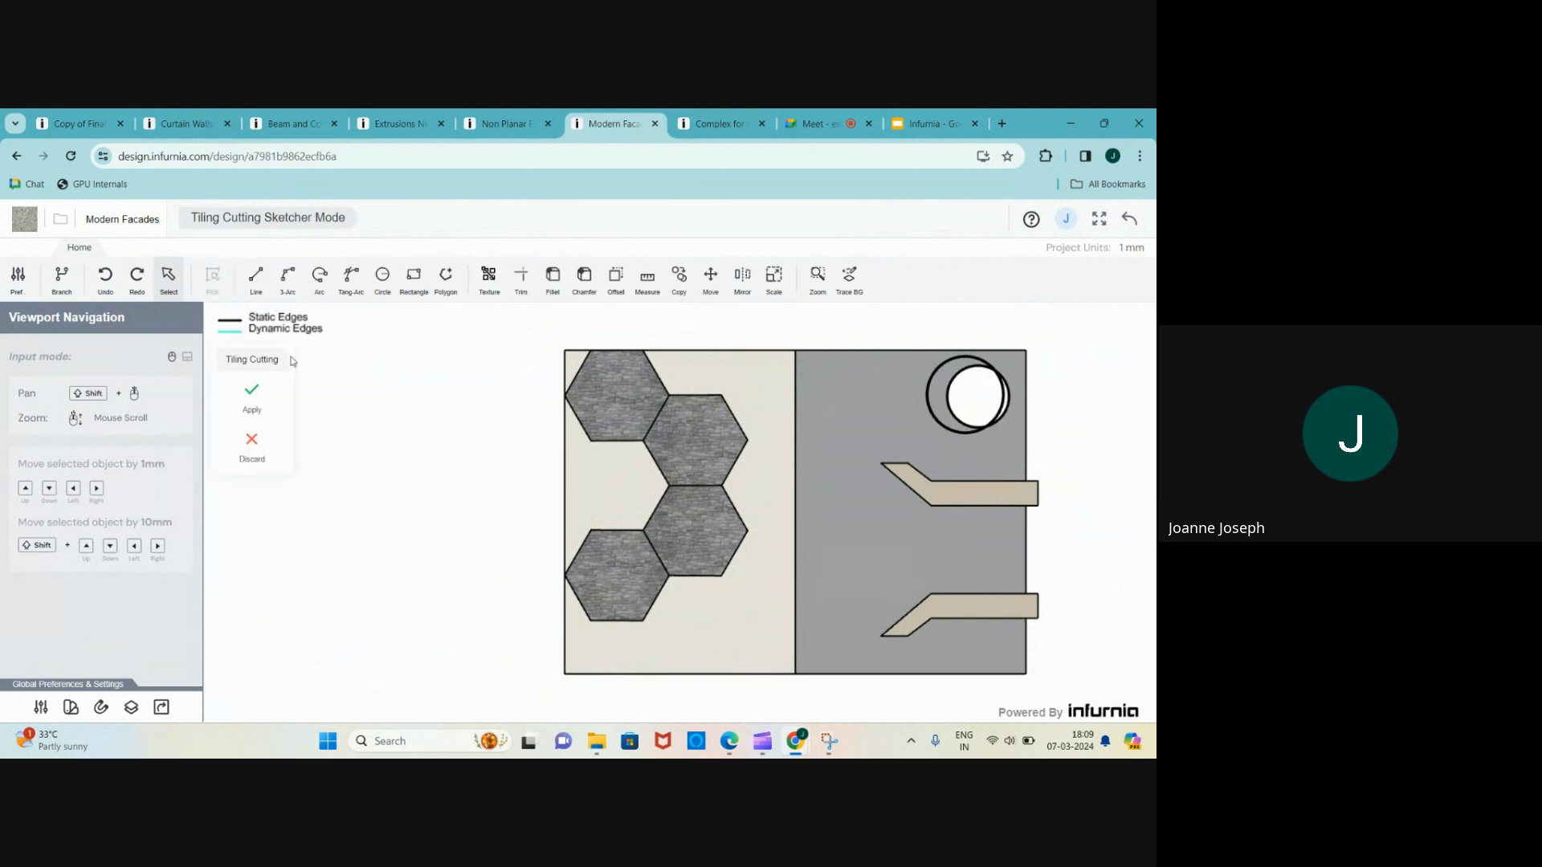
click(446, 276)
scroll(602, 372, up, 2)
scroll(602, 372, up, 1)
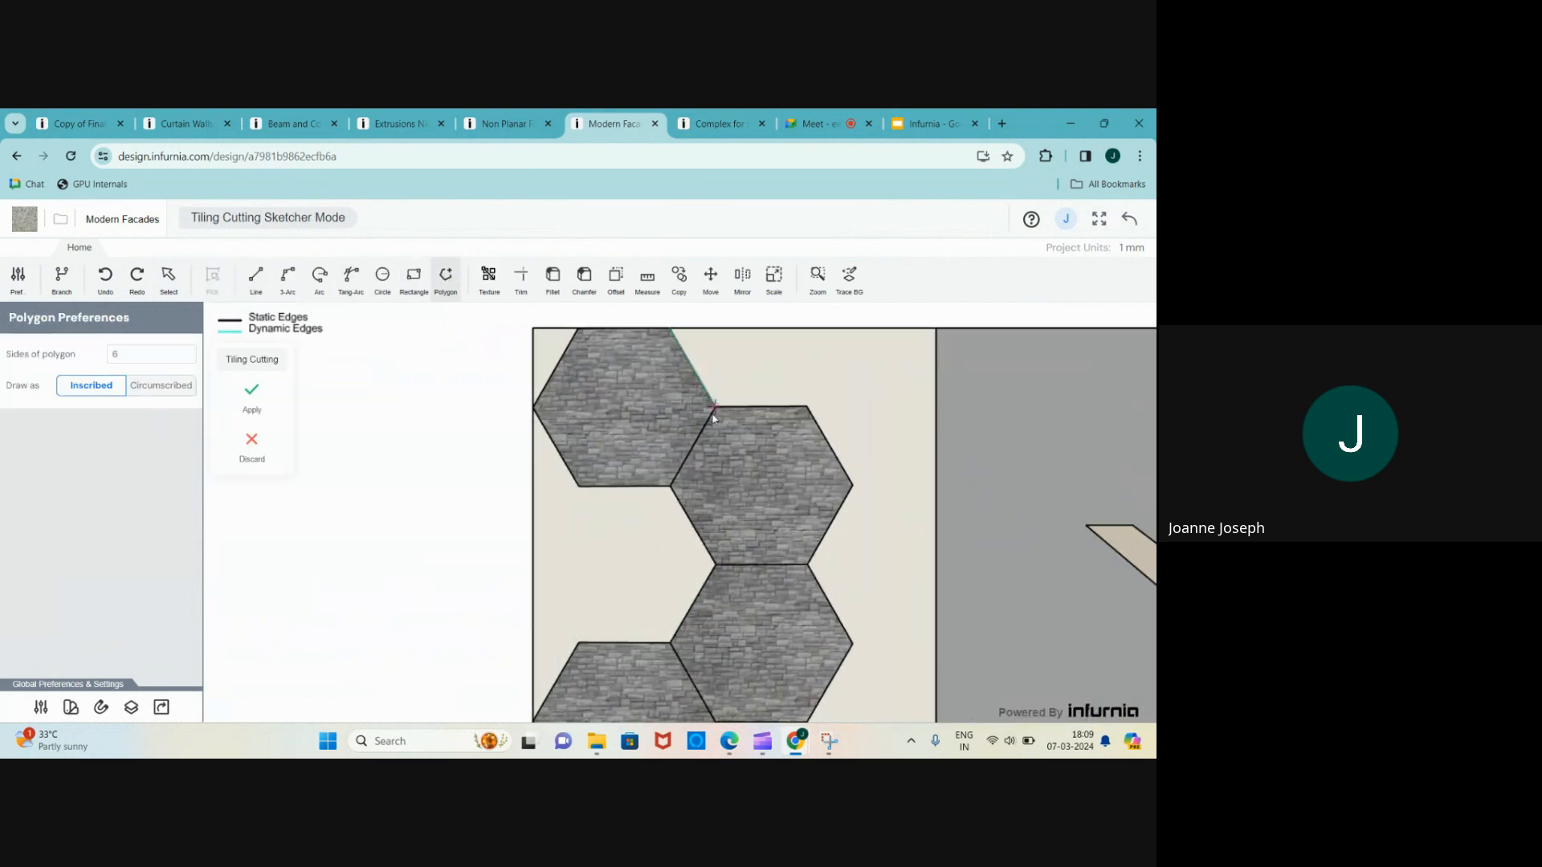
click(713, 407)
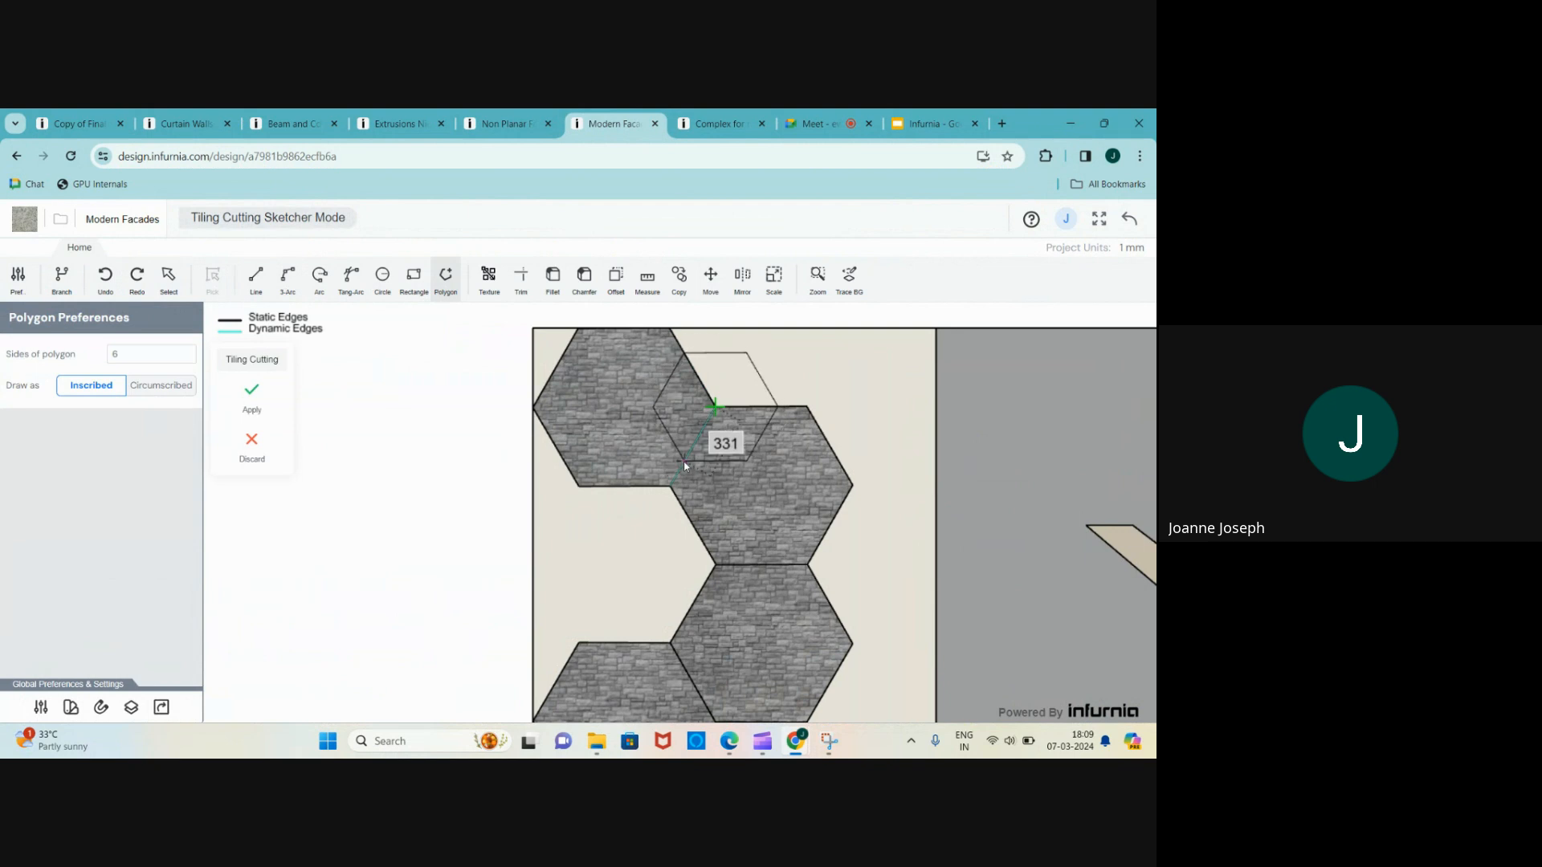
click(685, 468)
scroll(702, 352, up, 3)
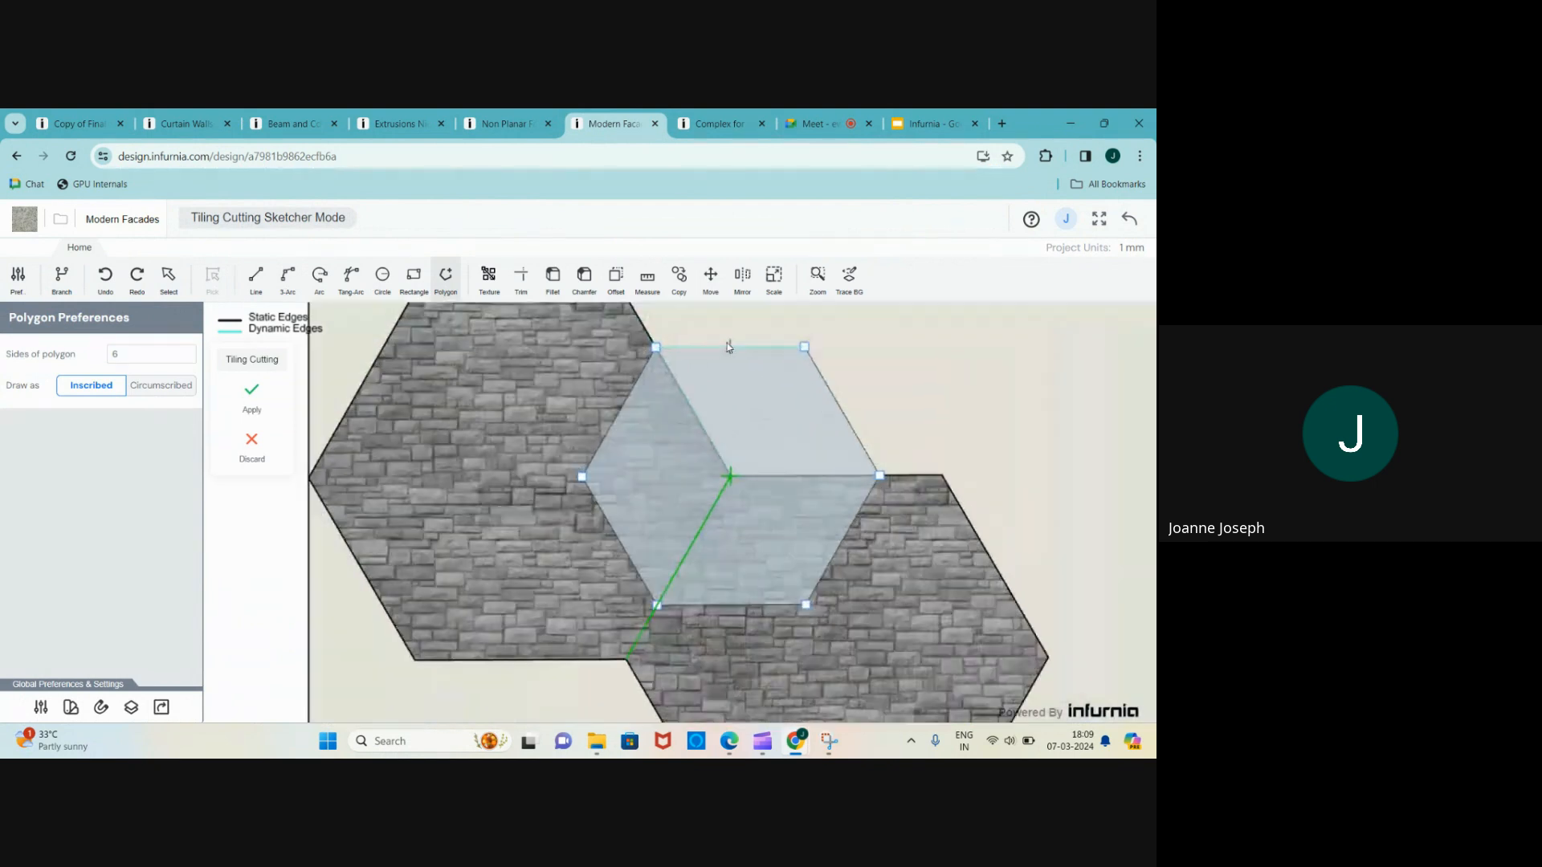
- Offset a copy of the new hexagon inward by 30 mm to form a frame and apply the sketch
click(616, 276)
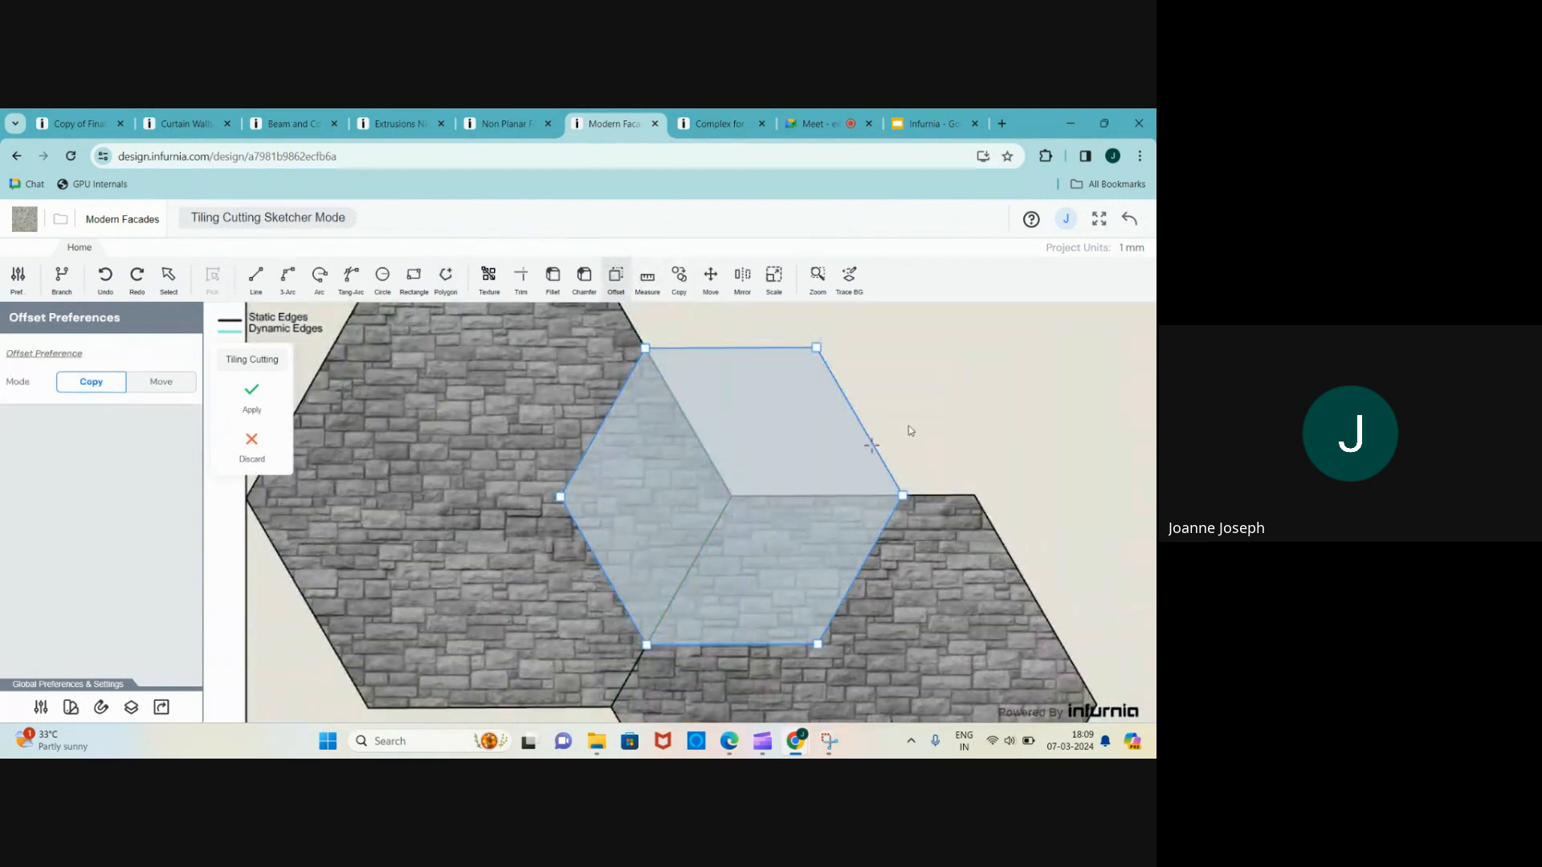
scroll(839, 379, up, 1)
click(770, 349)
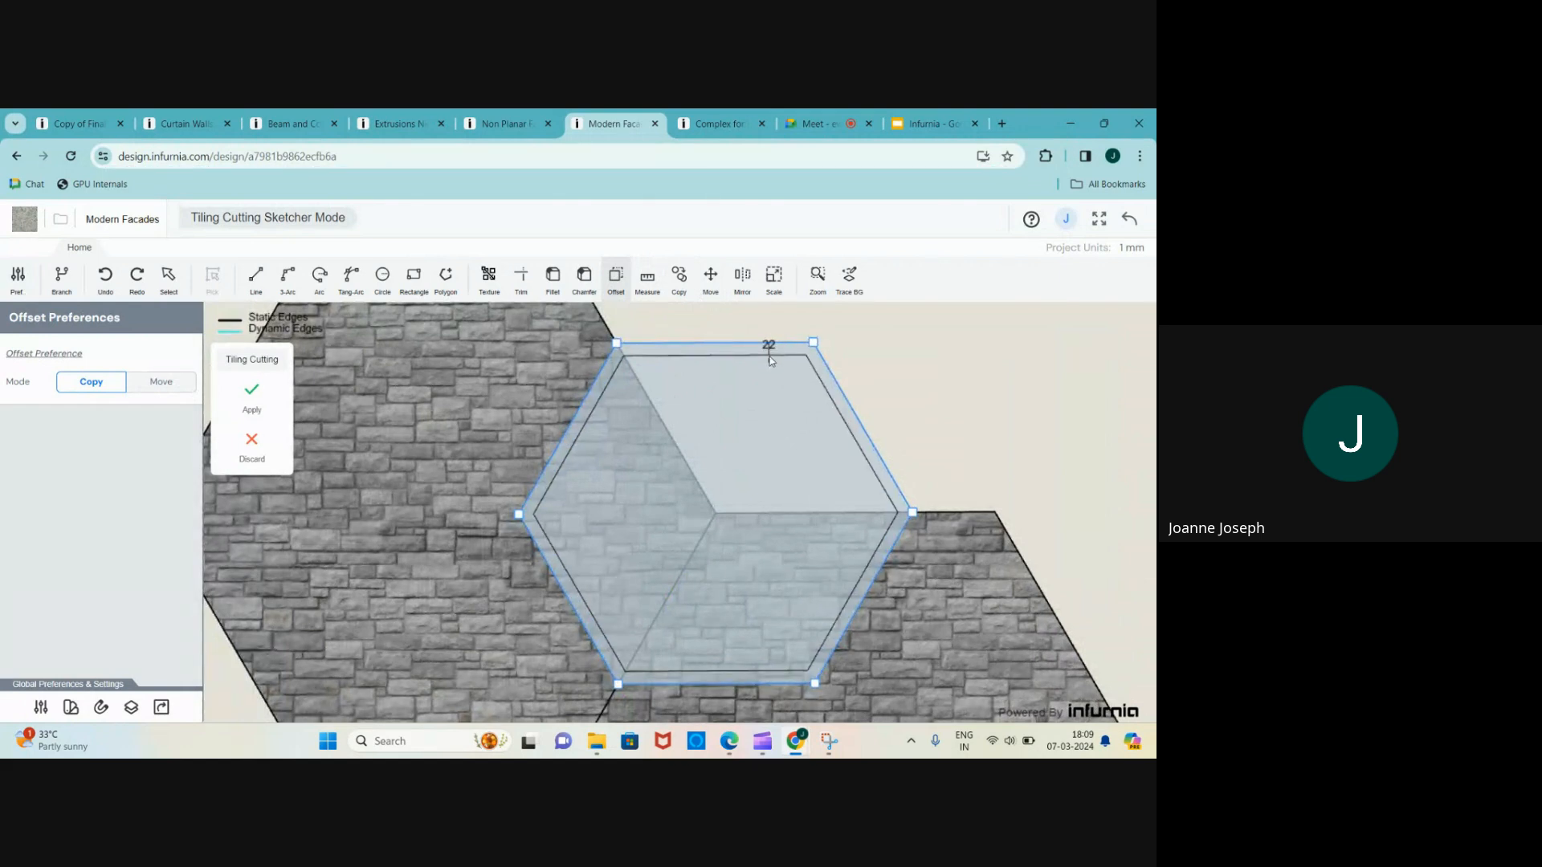
text(30)
key(Return)
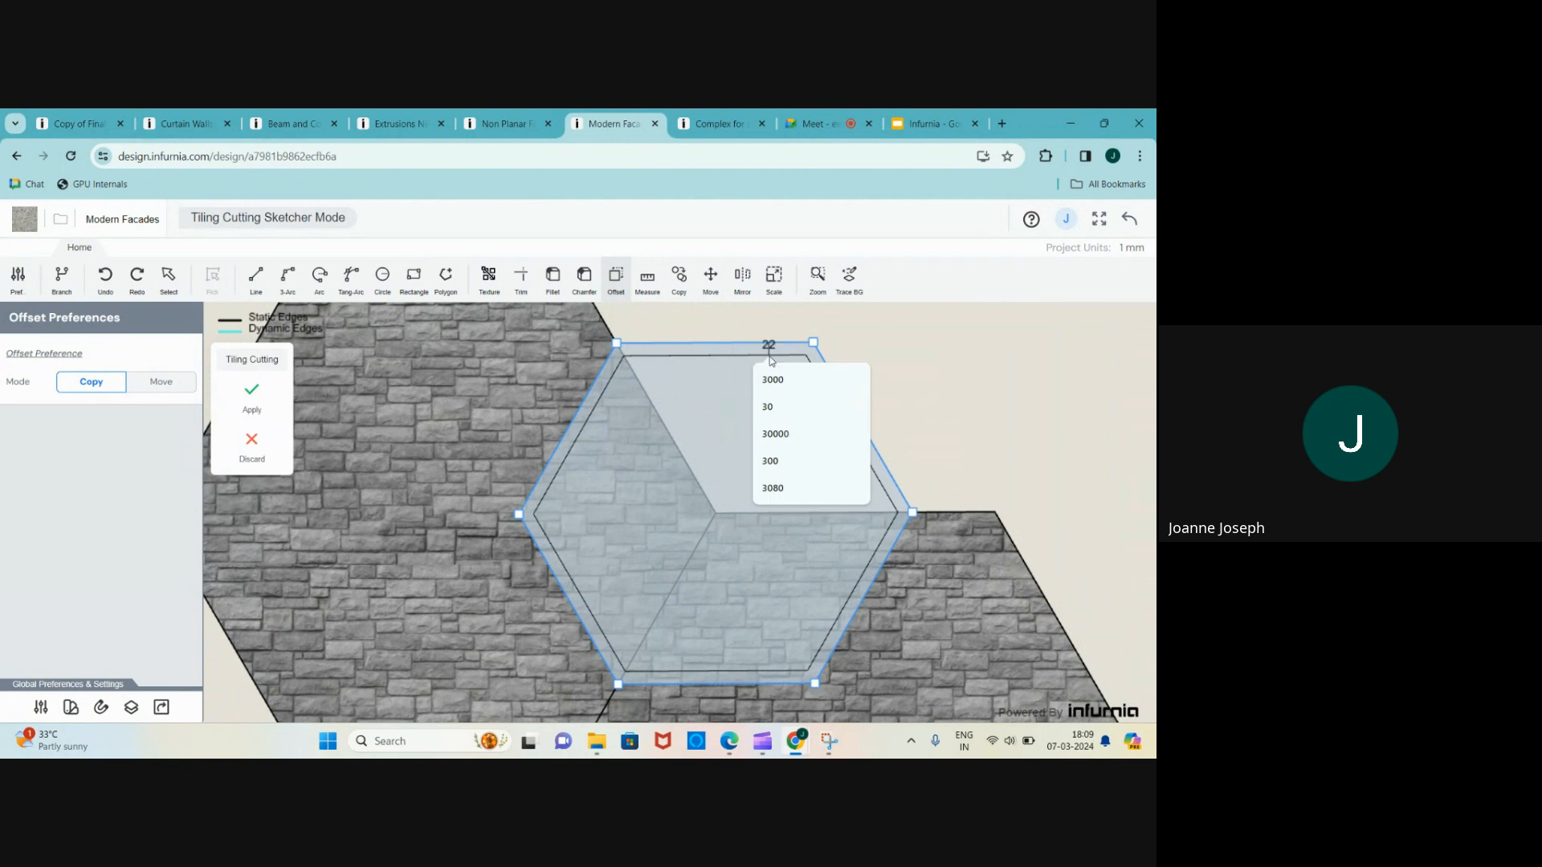
click(252, 393)
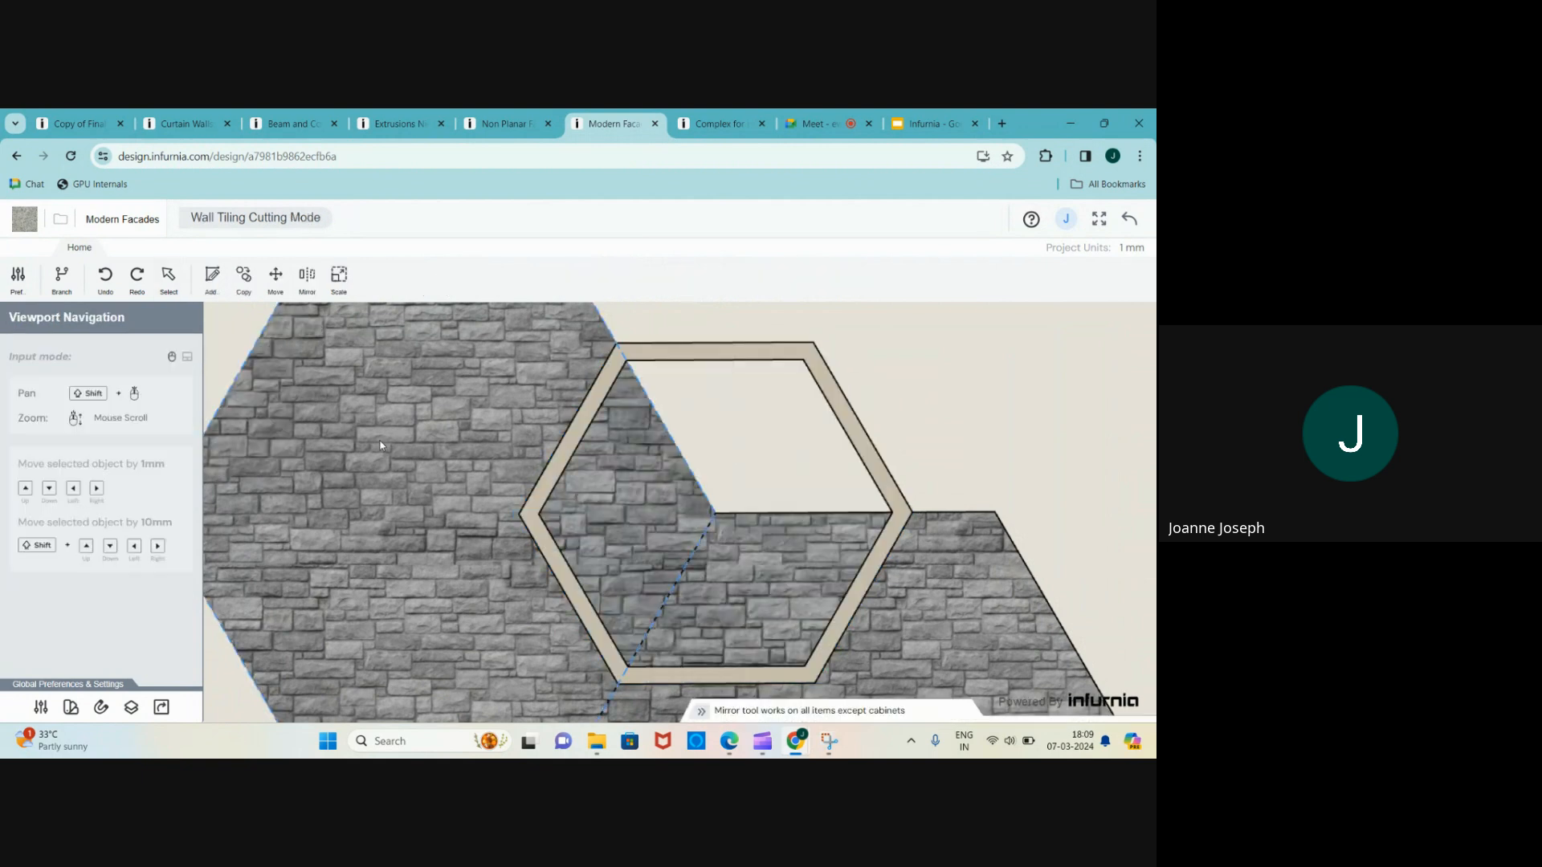
- Leave the tiling mode, reopen the same wall in the Tiling and Cutting Tool and set the hexagonal frame's front shift to 20 mm
click(1129, 219)
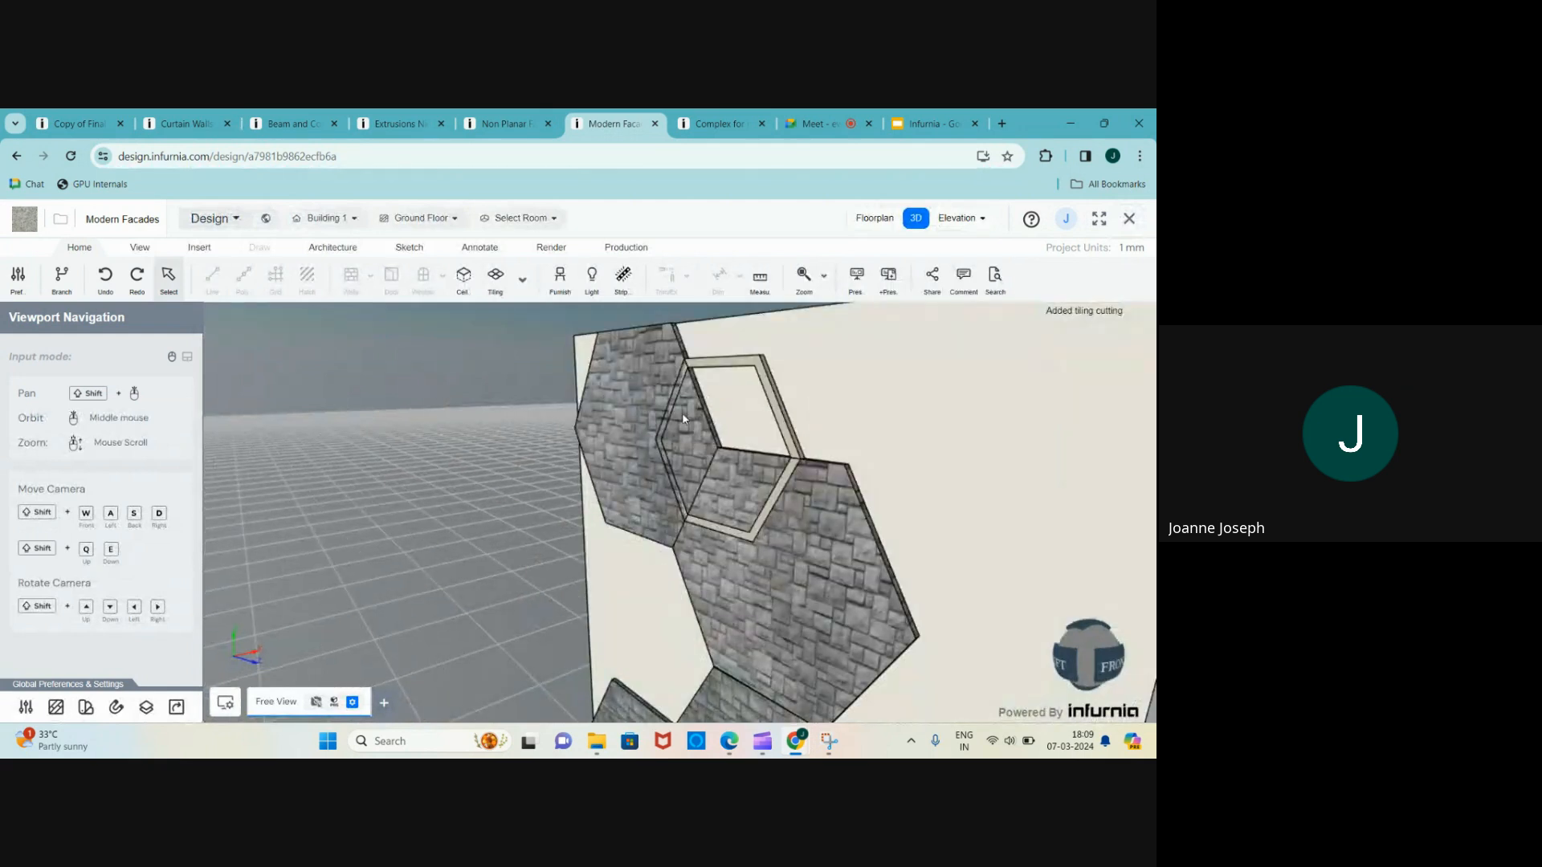
click(720, 365)
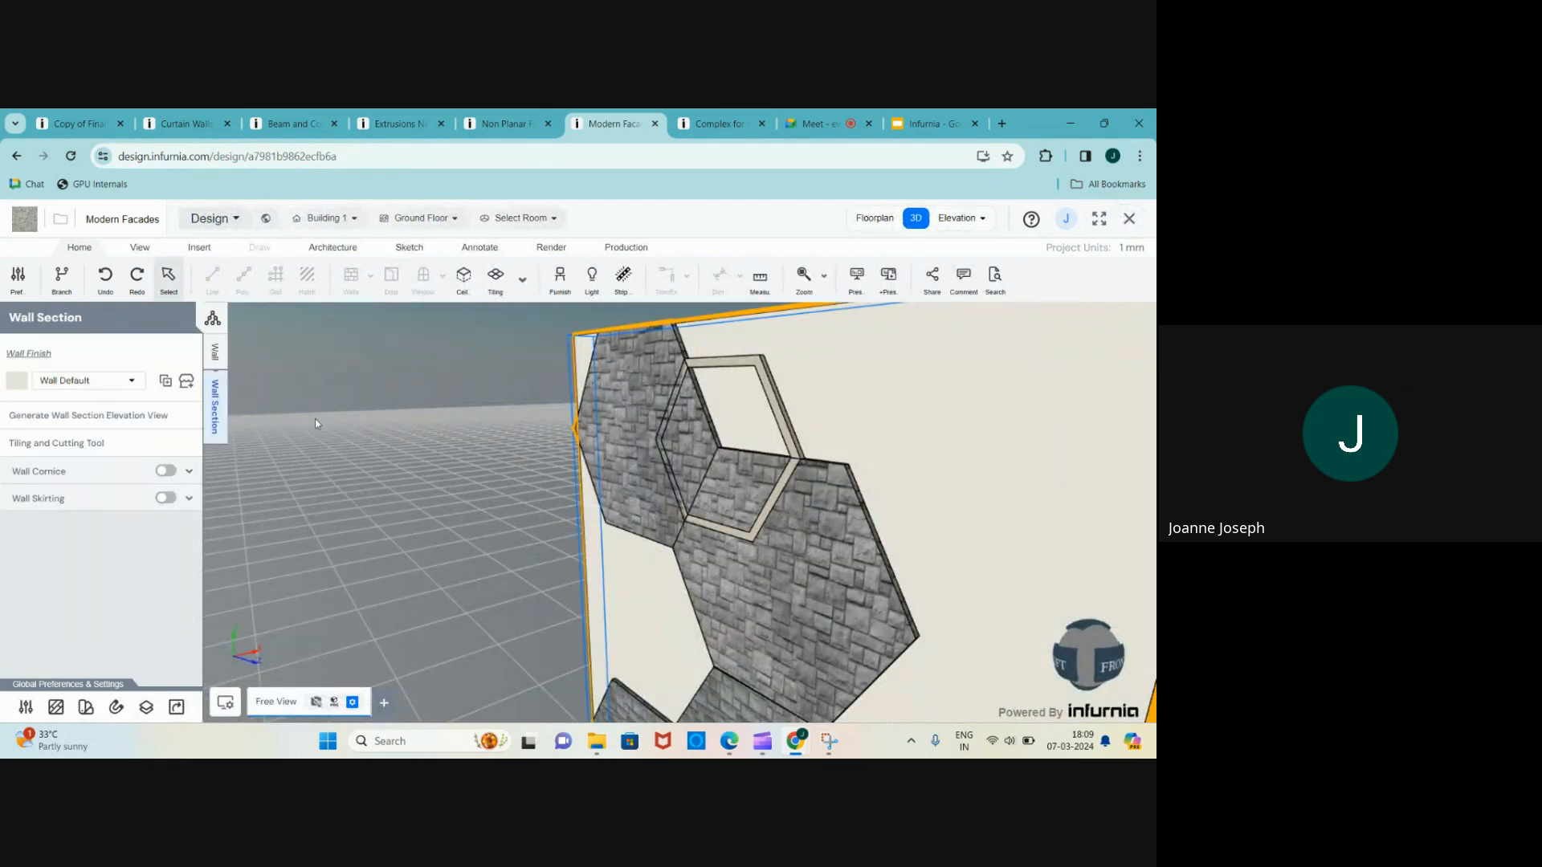
click(16, 443)
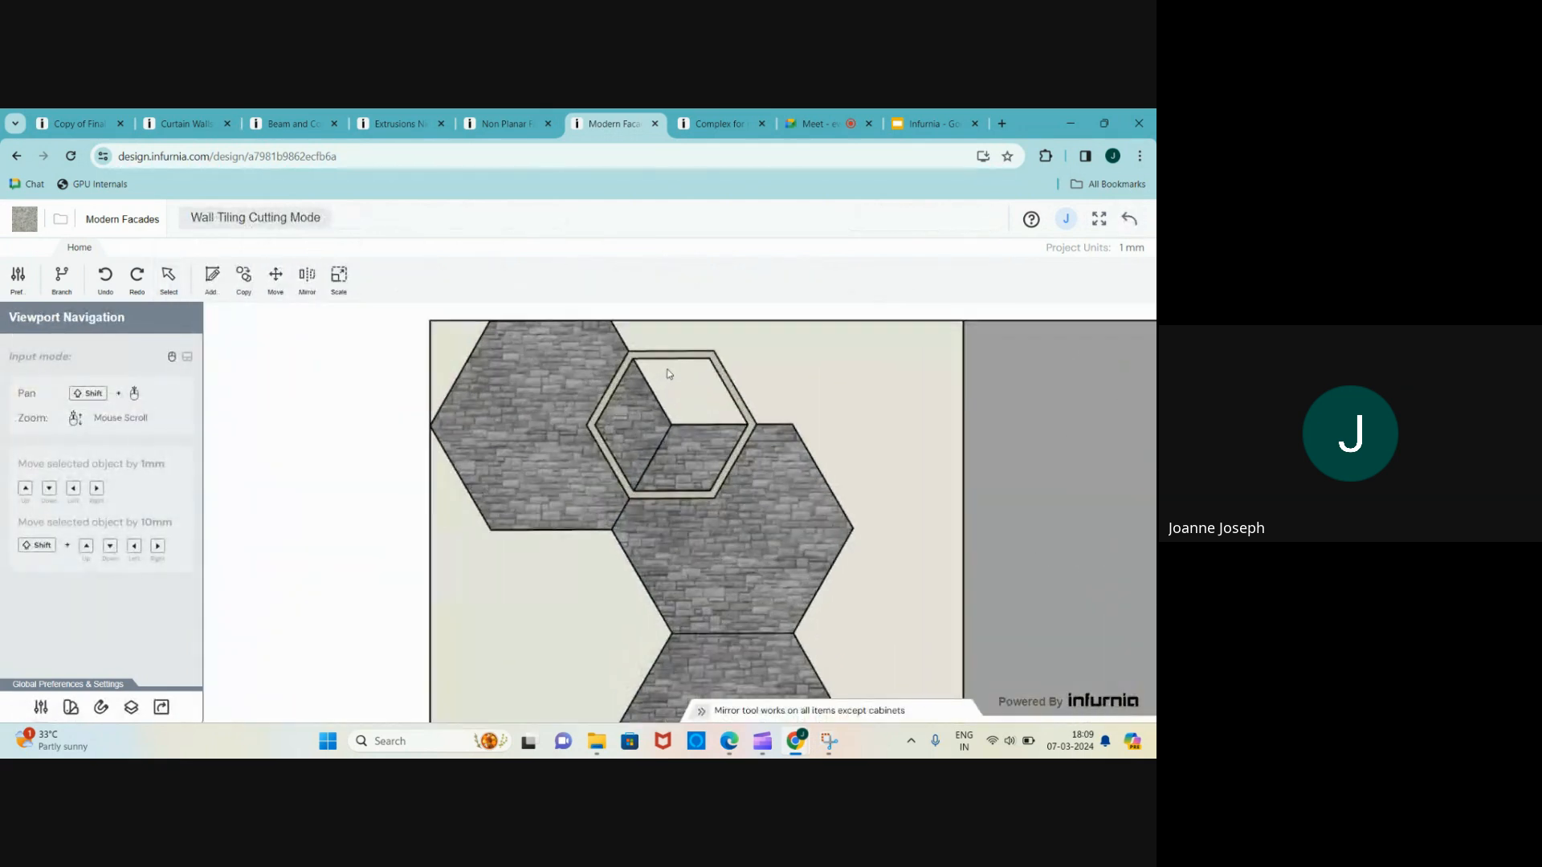
click(7, 493)
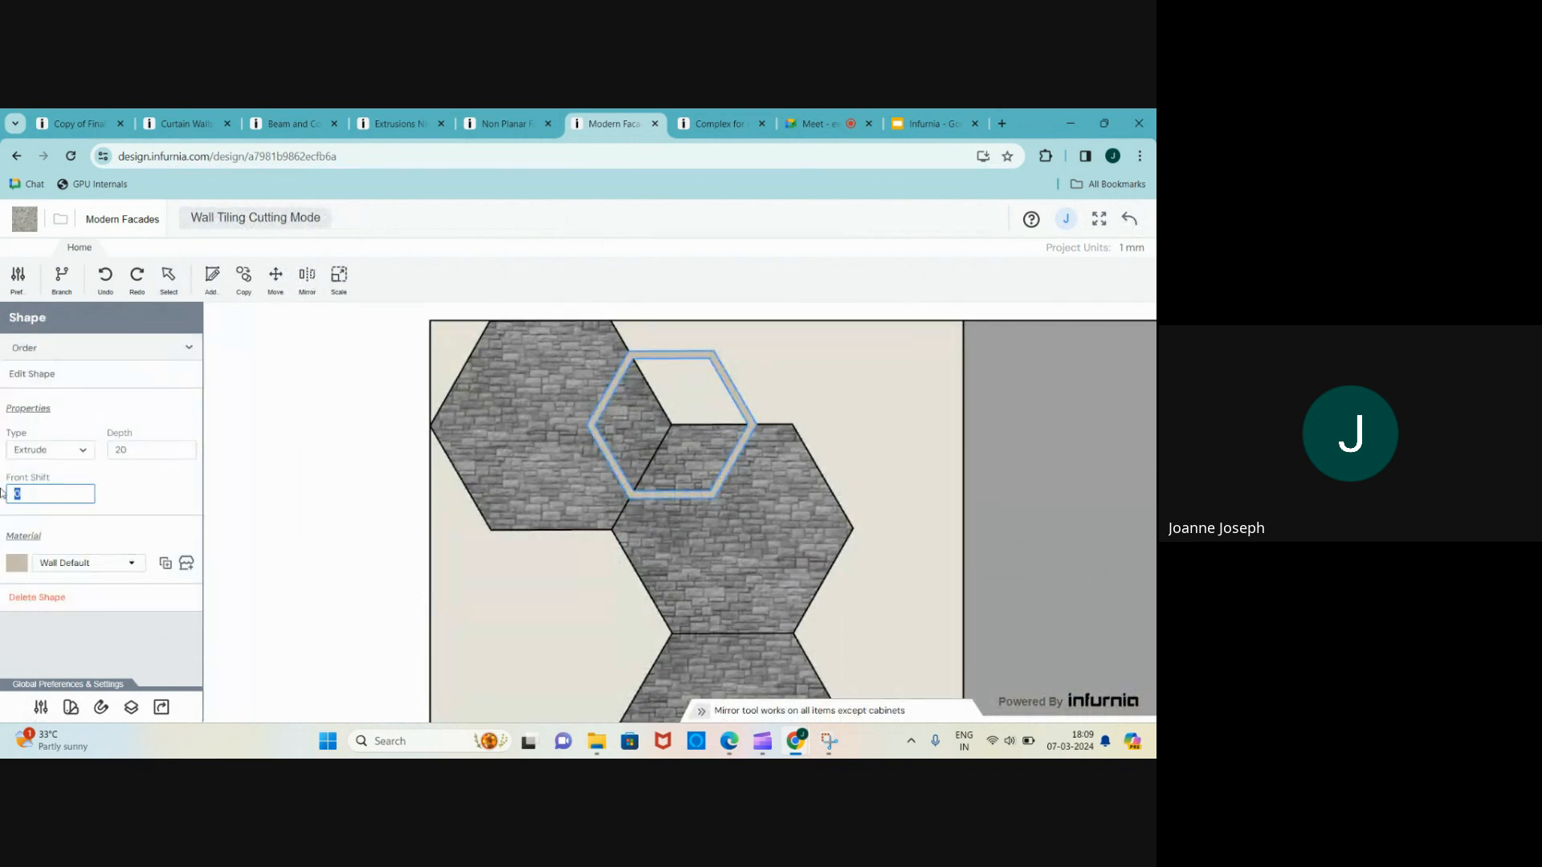
text(20)
key(Return)
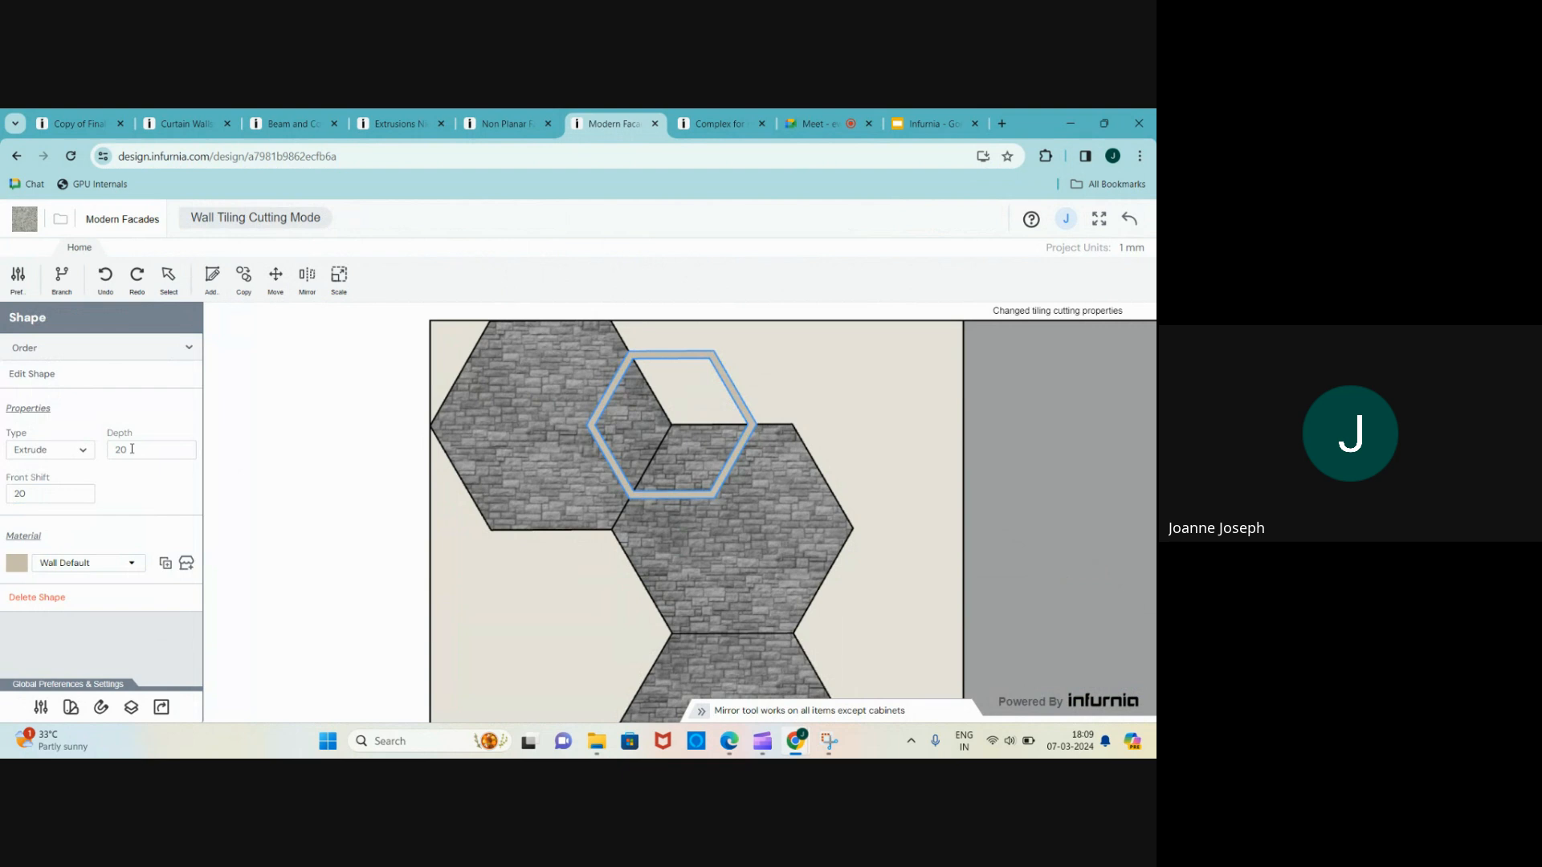
- Assign the Traffic White material to the hexagonal frame
click(94, 566)
scroll(96, 540, down, 2)
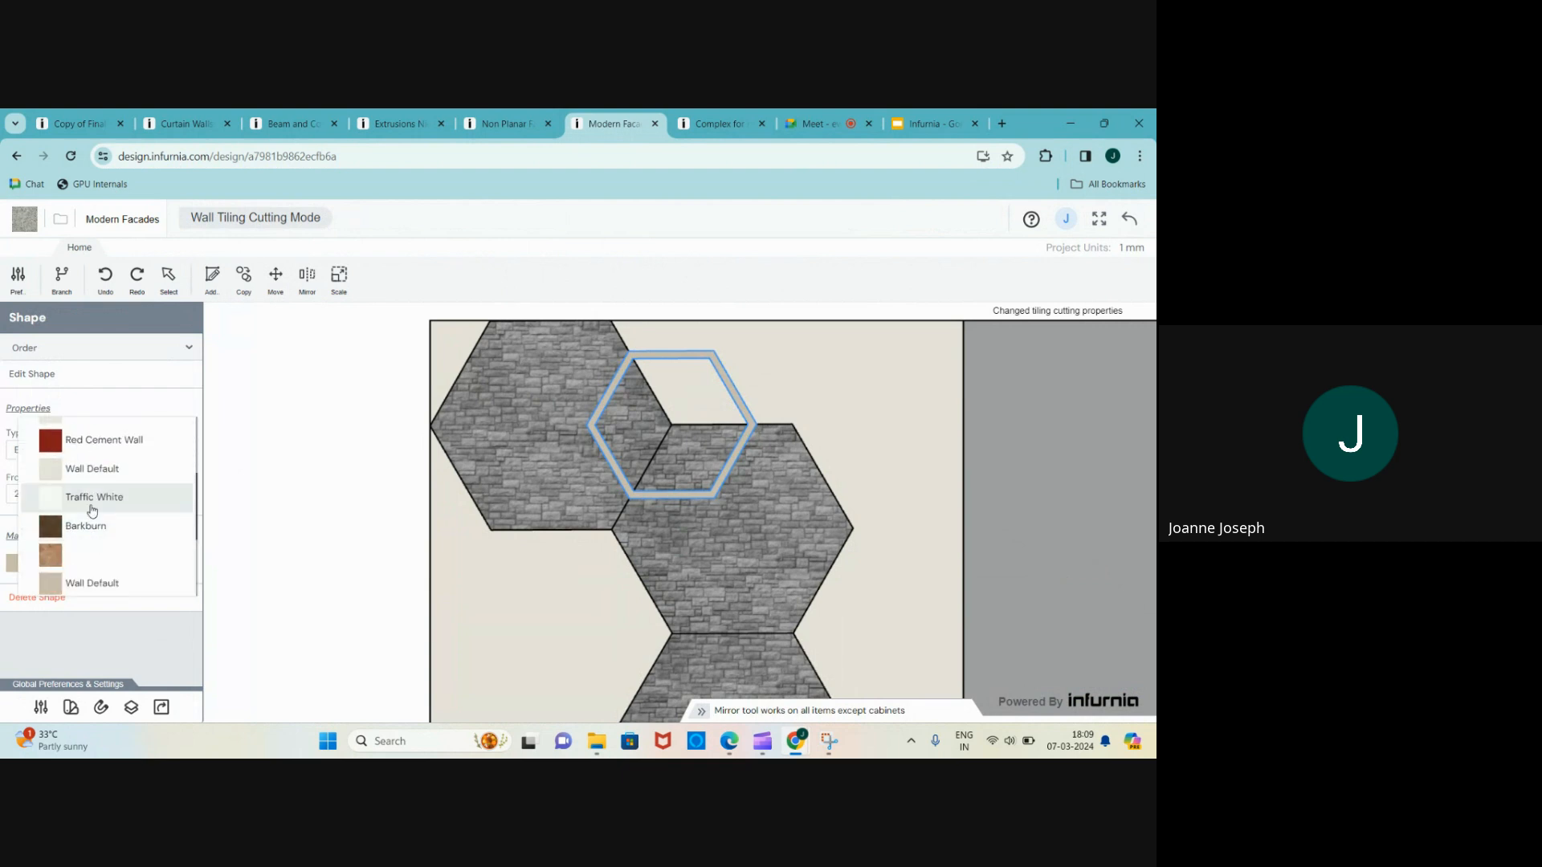
click(94, 497)
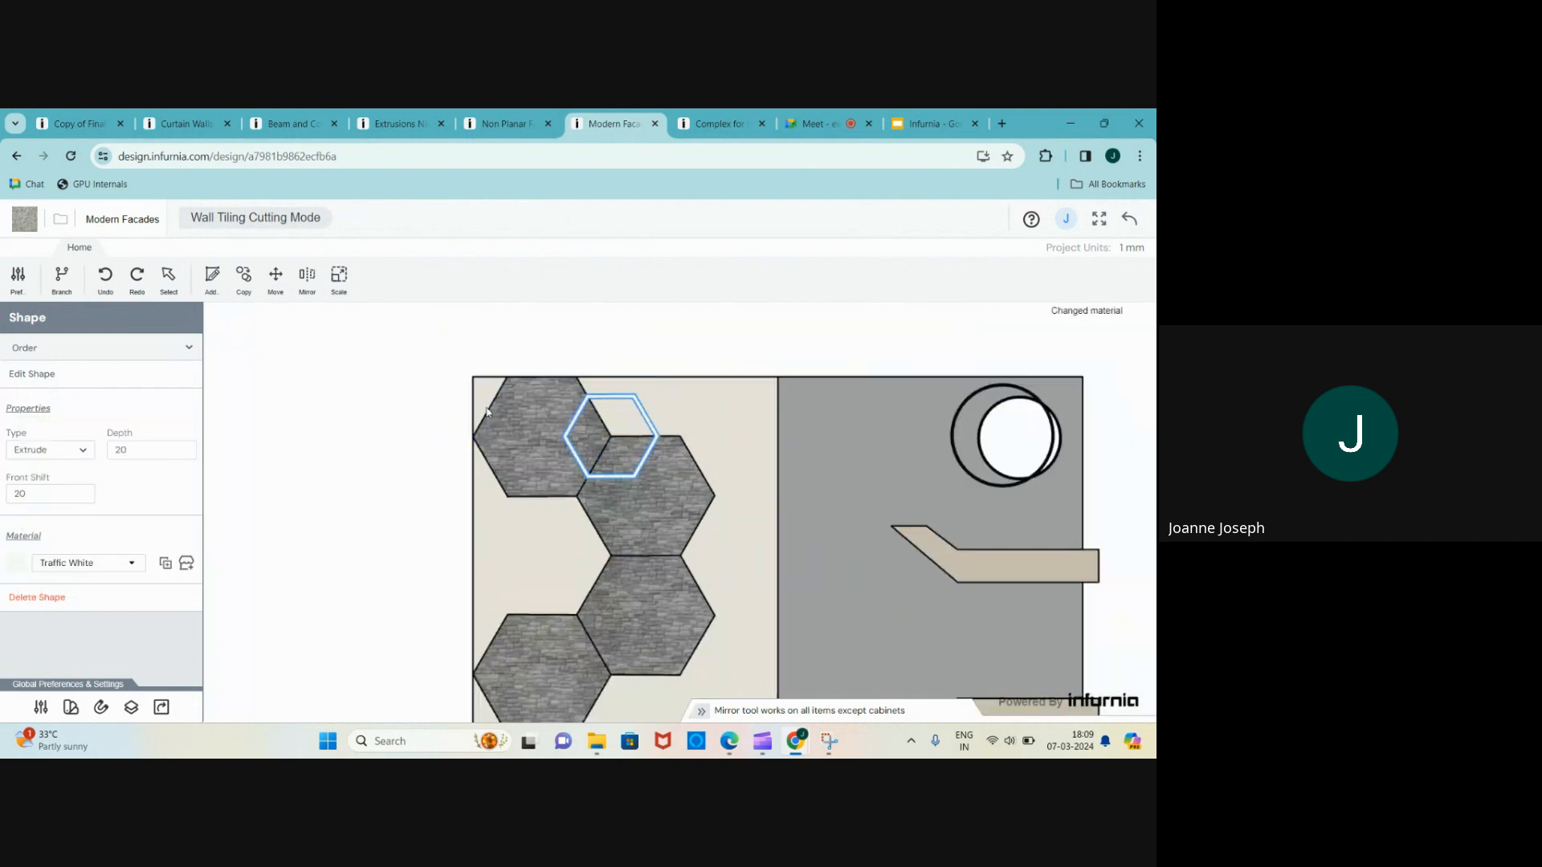
- Copy the white hexagonal frame straight down by its own height so that the copy sits directly beneath the original
scroll(371, 536, down, 3)
scroll(498, 430, up, 2)
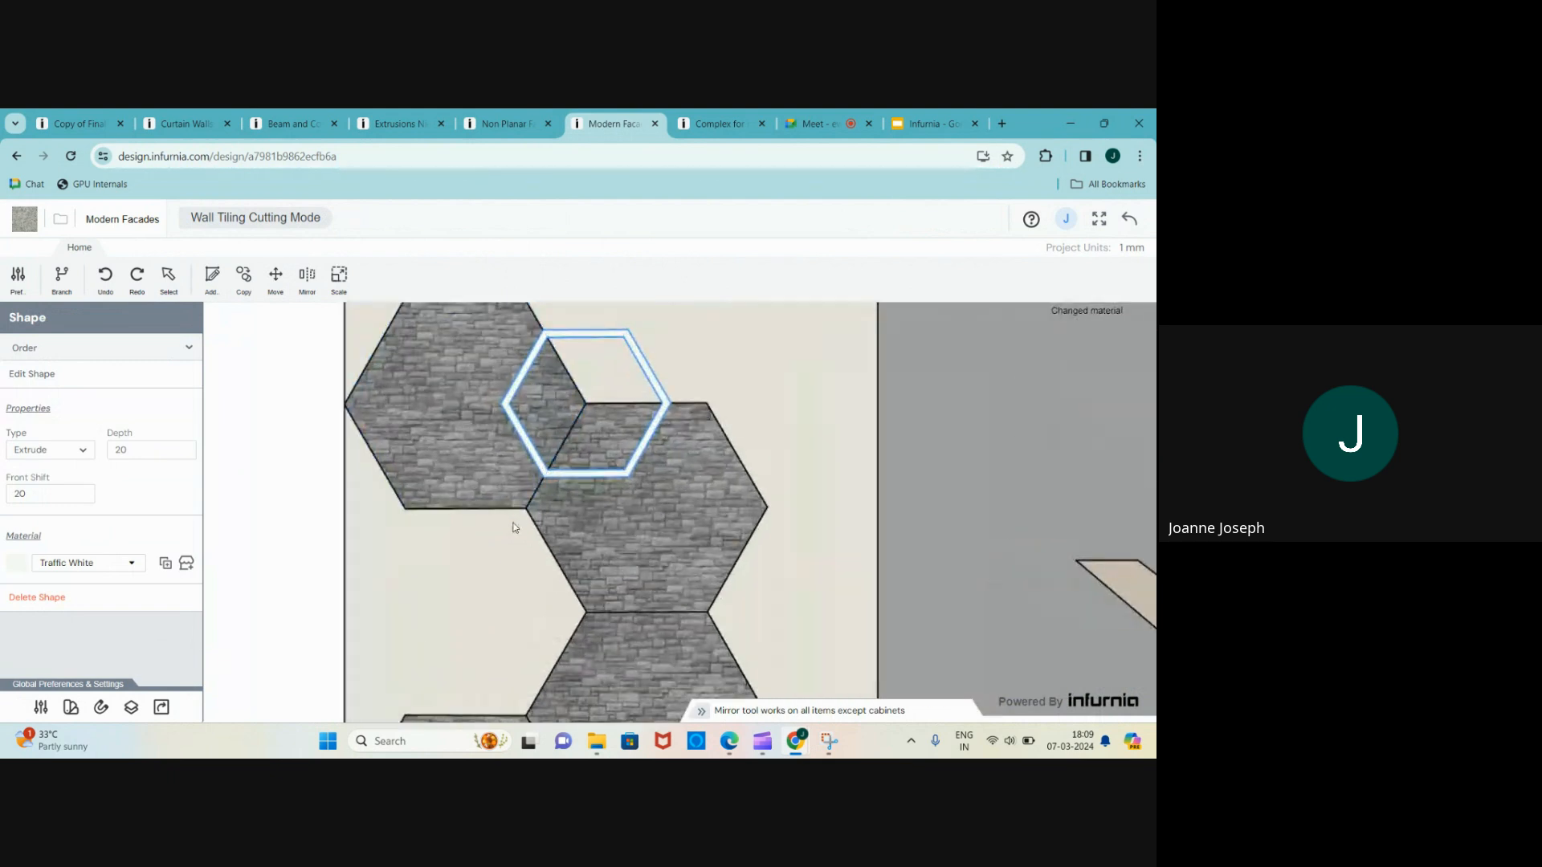
scroll(518, 526, down, 1)
scroll(666, 418, up, 1)
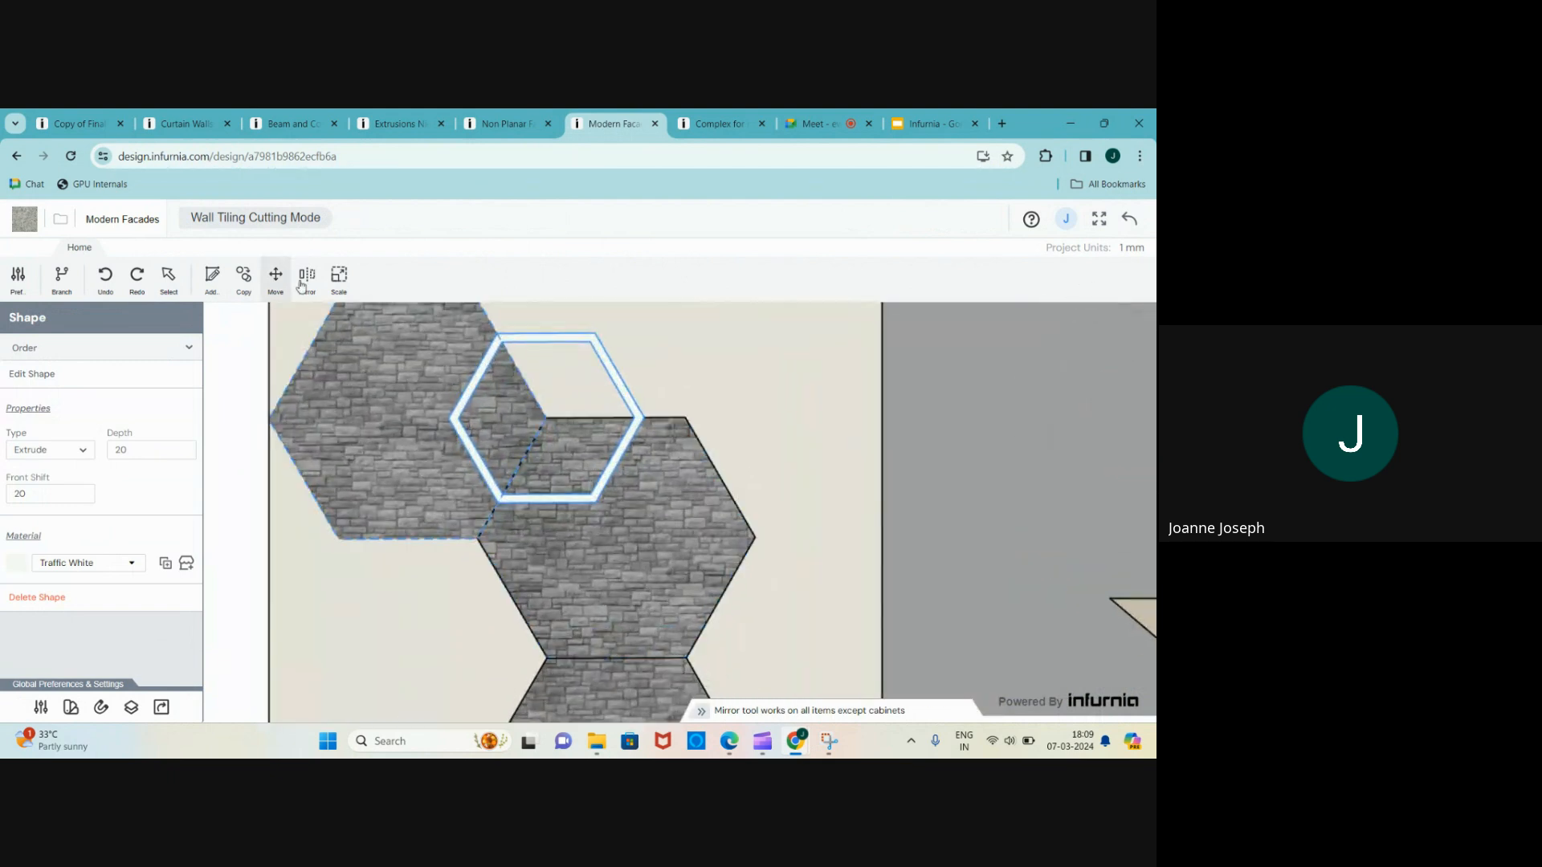
click(243, 279)
click(594, 334)
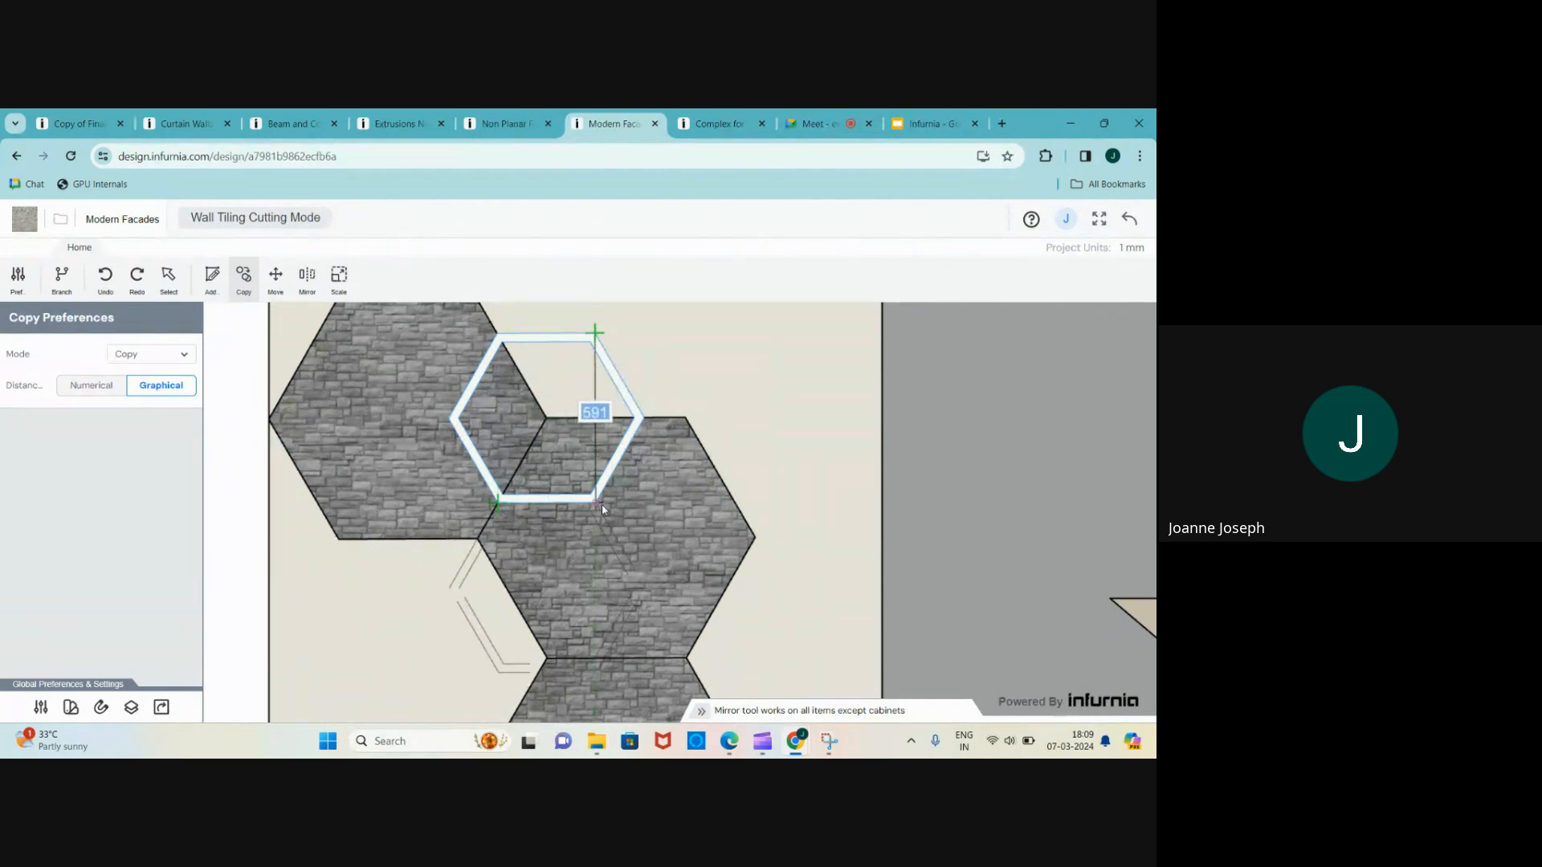
scroll(494, 426, down, 6)
scroll(517, 593, up, 3)
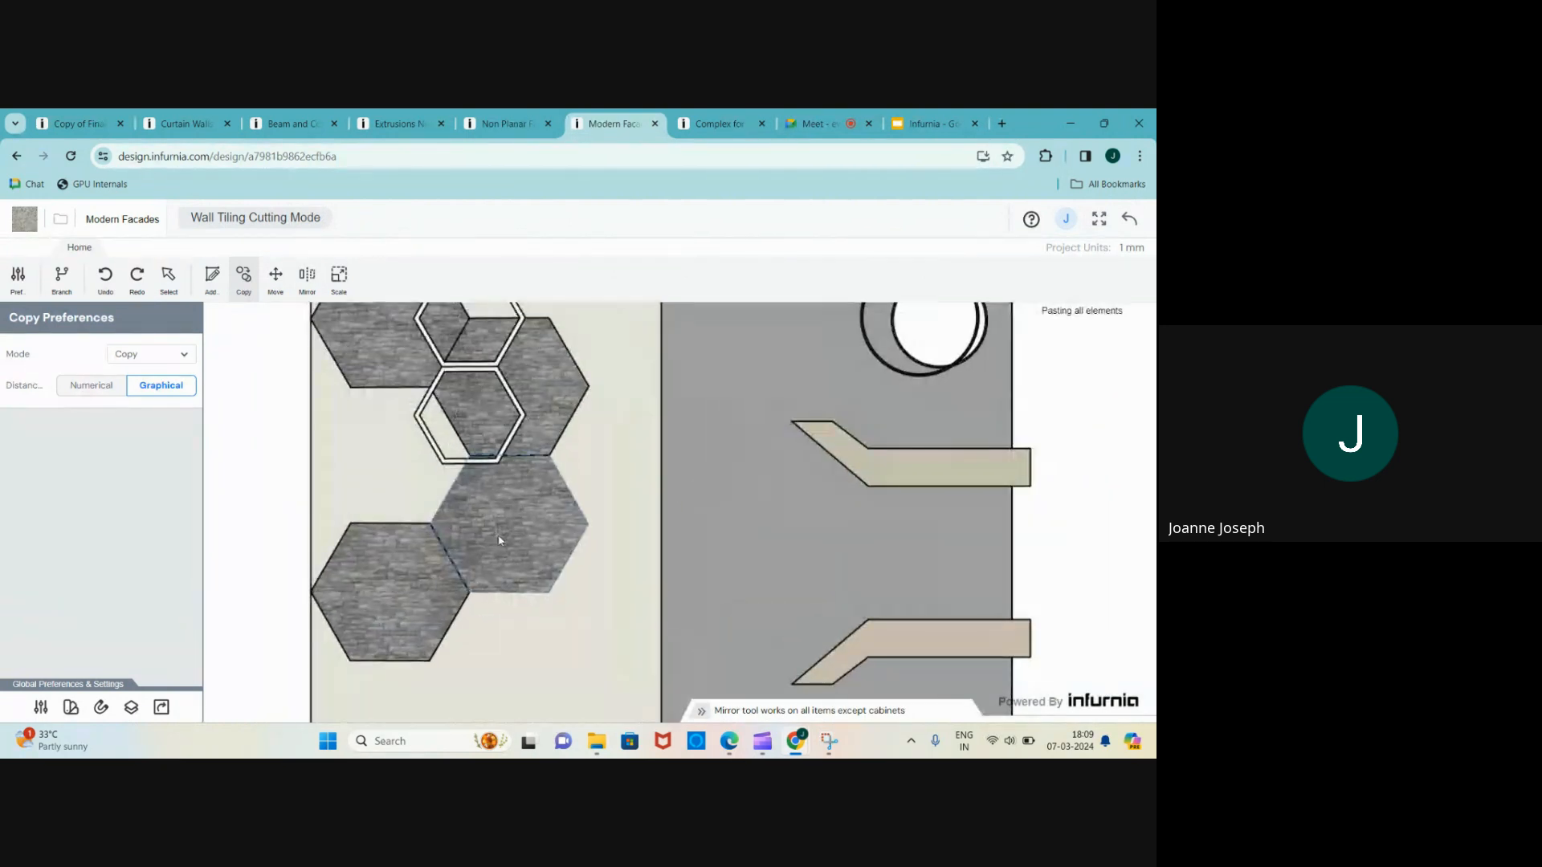
- Copy the second hexagonal frame down to overlap the lower right corner of the third stone hexagon
click(447, 465)
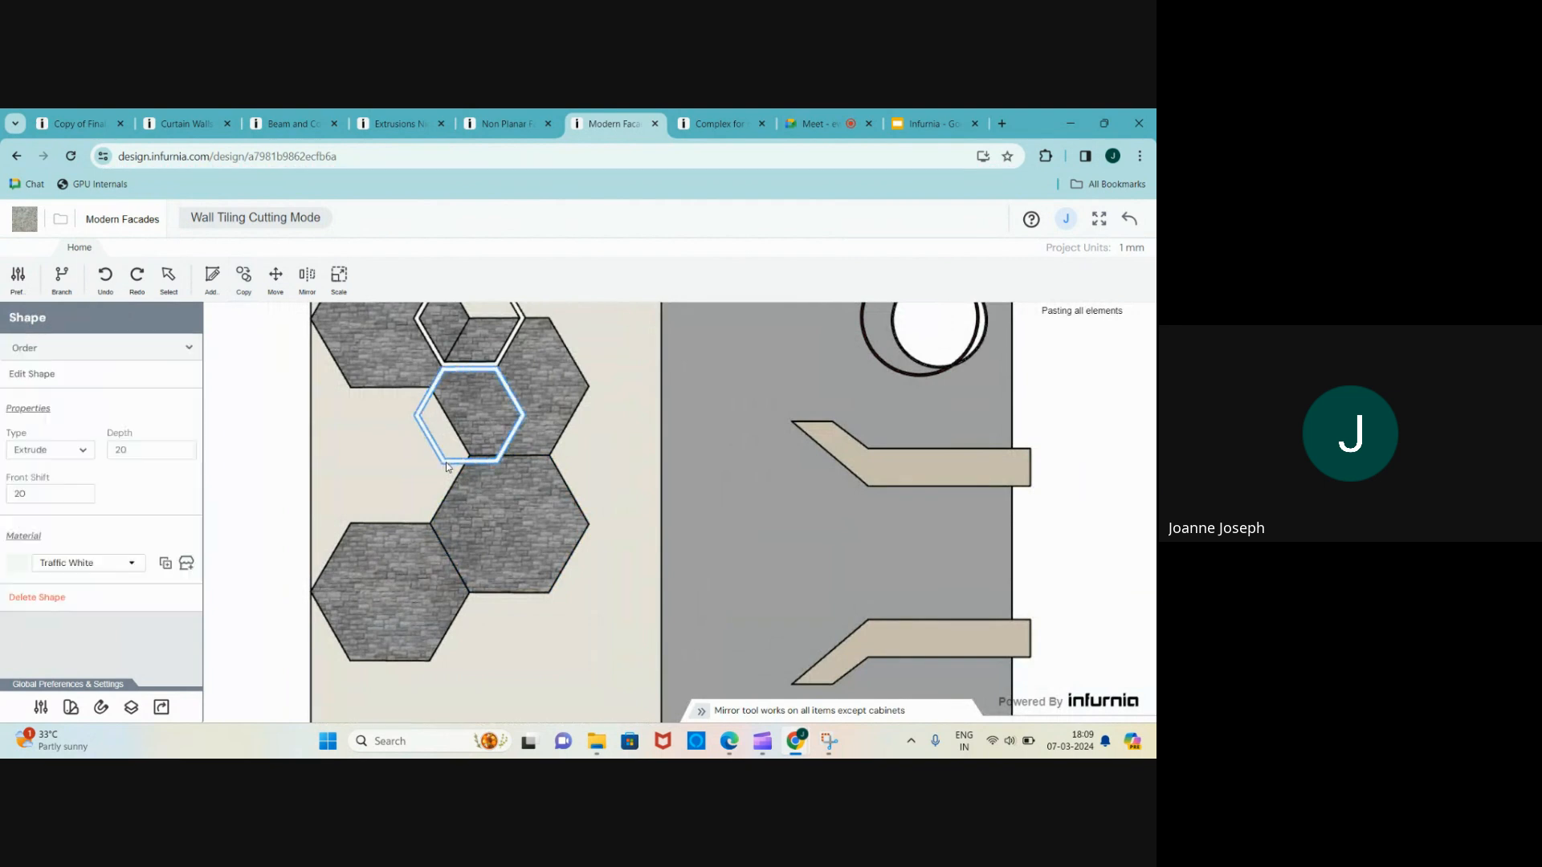
click(243, 277)
scroll(441, 391, up, 2)
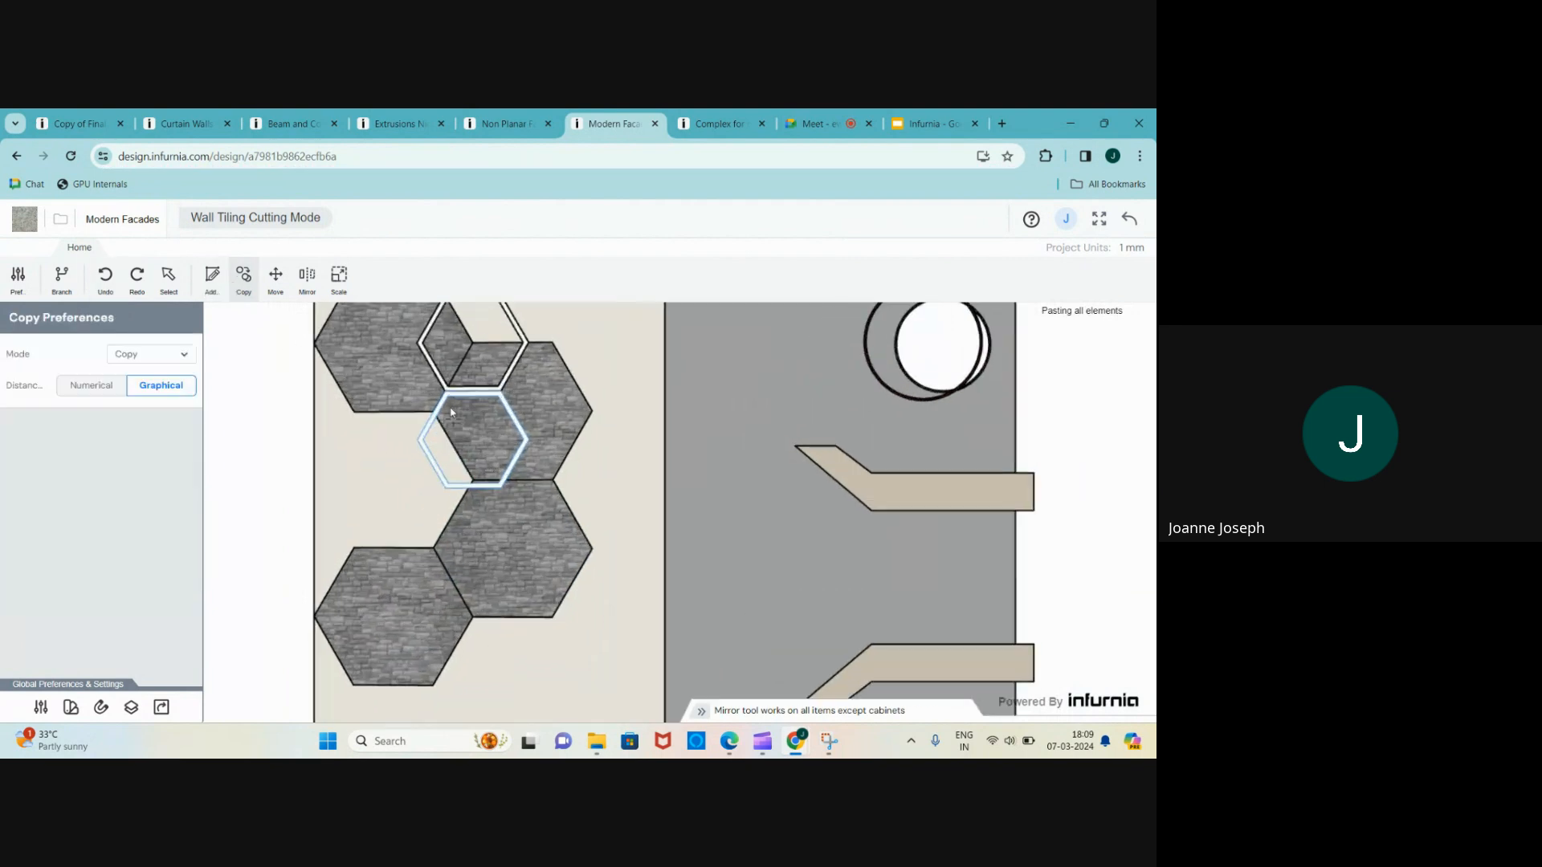
click(442, 391)
scroll(457, 433, down, 2)
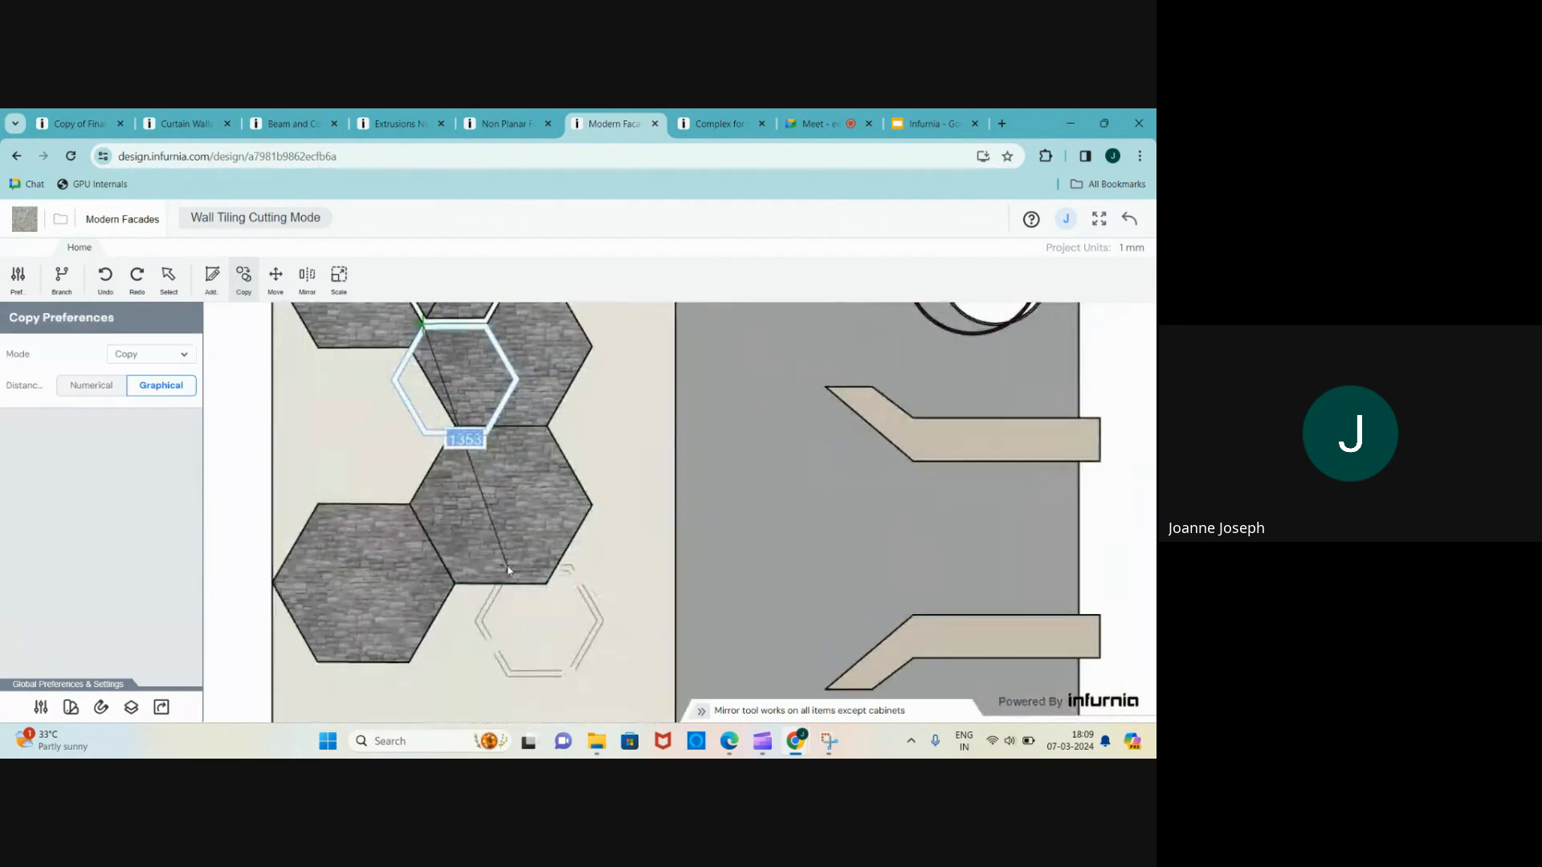
click(504, 560)
scroll(479, 598, down, 3)
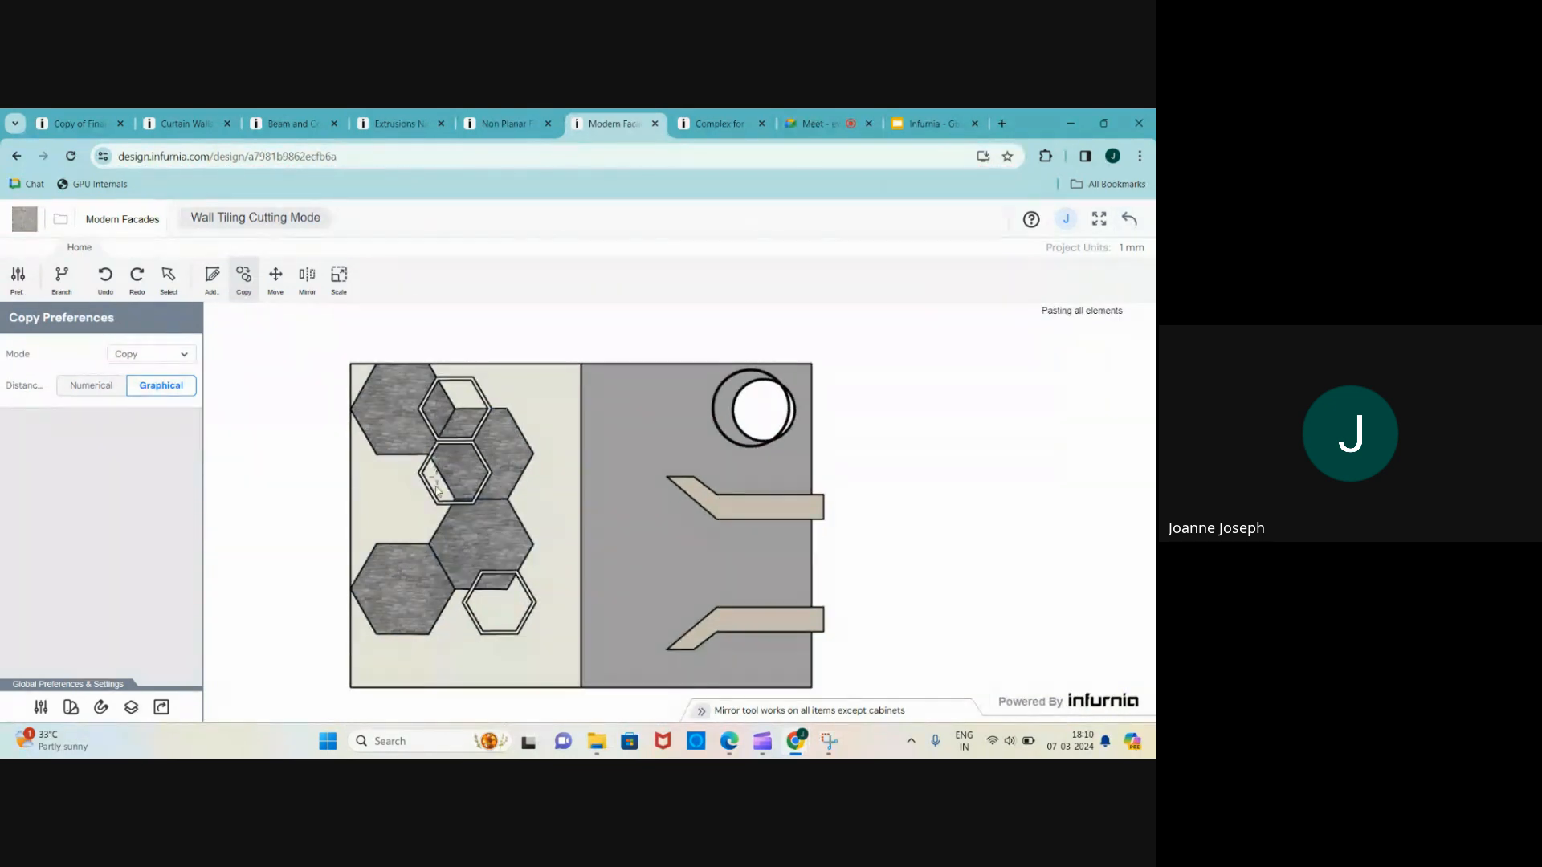
- Check the frames in 3D, reopen the wall's Tiling and Cutting Tool and apply a rectangle sketched over the whole light wall portion behind the hexagons
click(1129, 218)
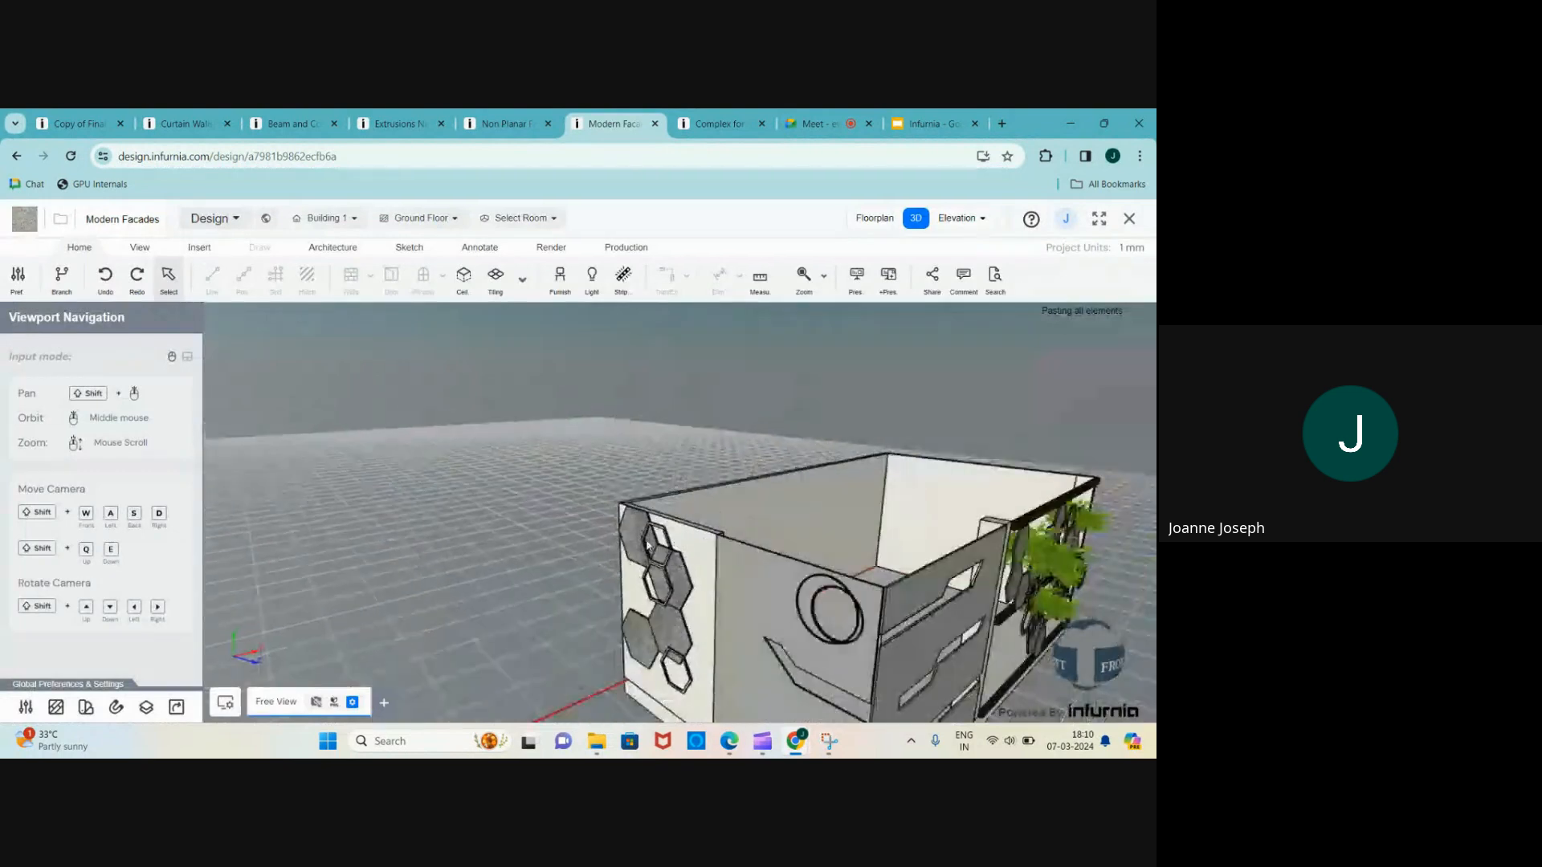
scroll(671, 655, up, 5)
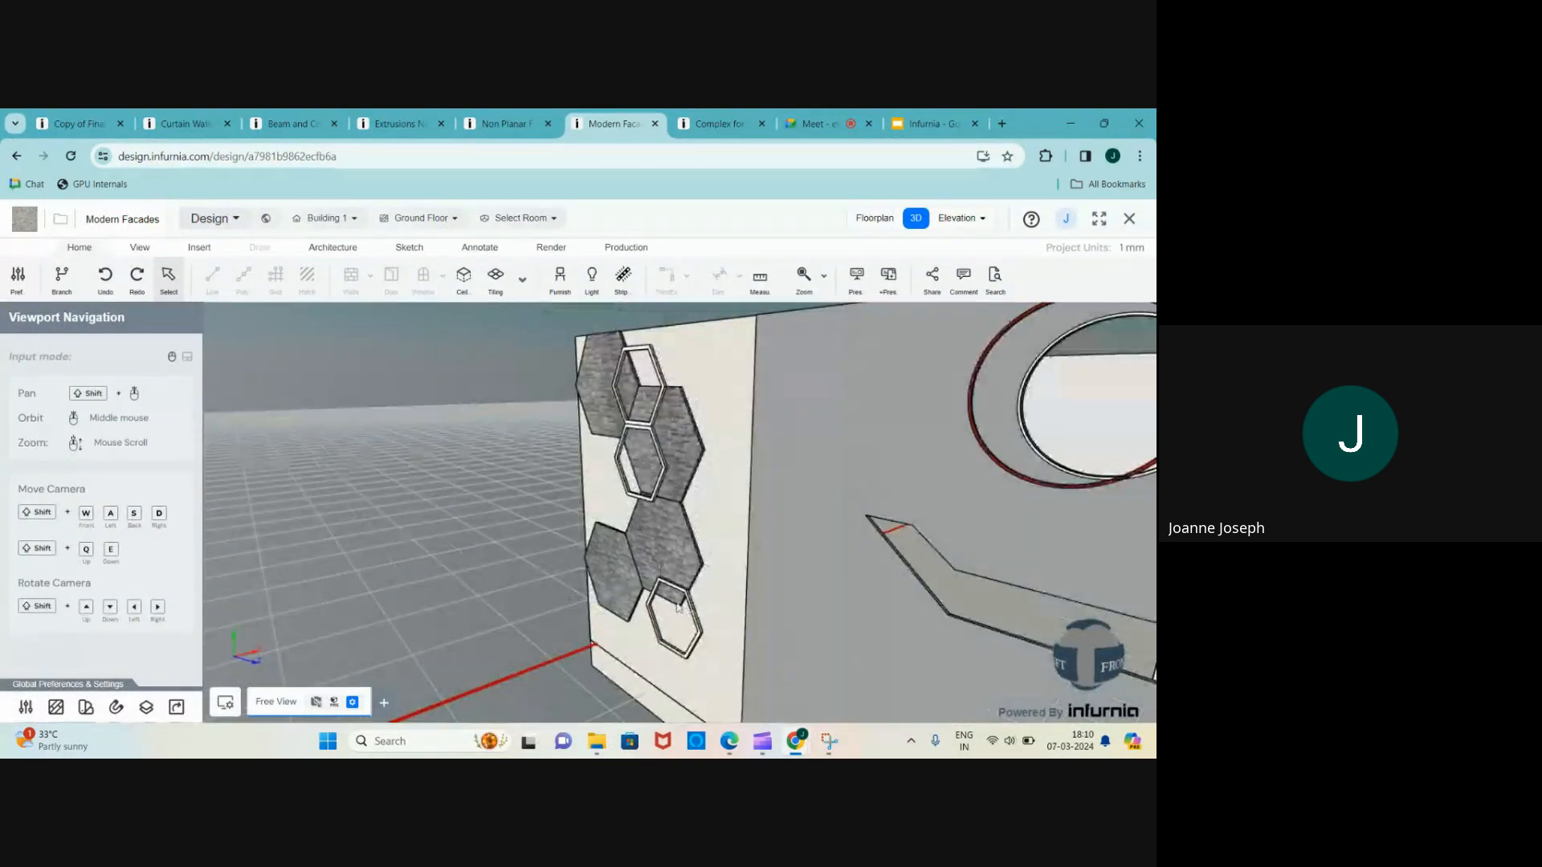
click(652, 382)
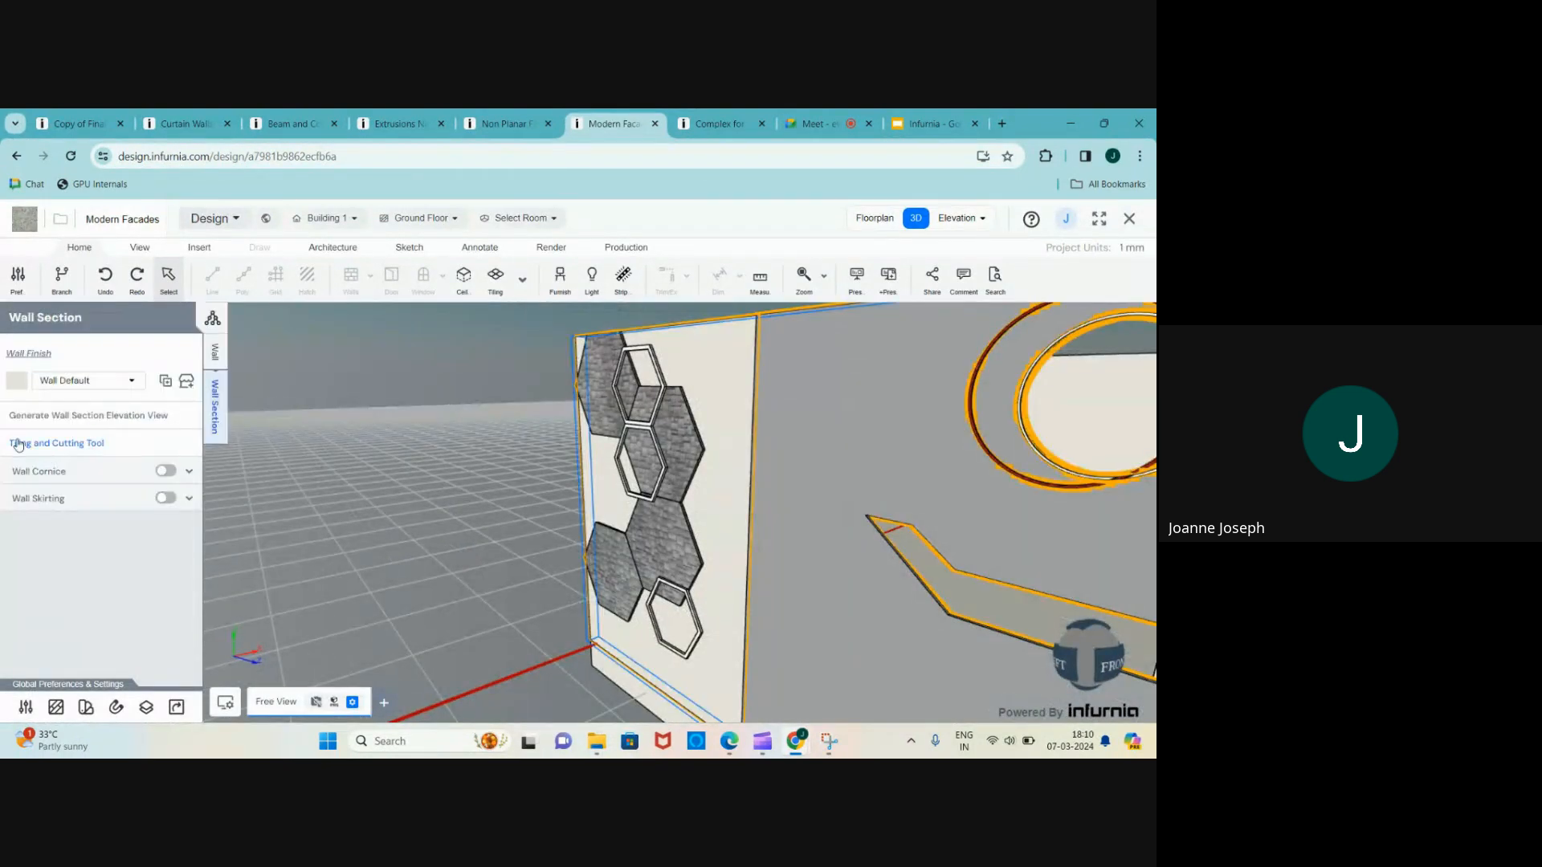
click(56, 443)
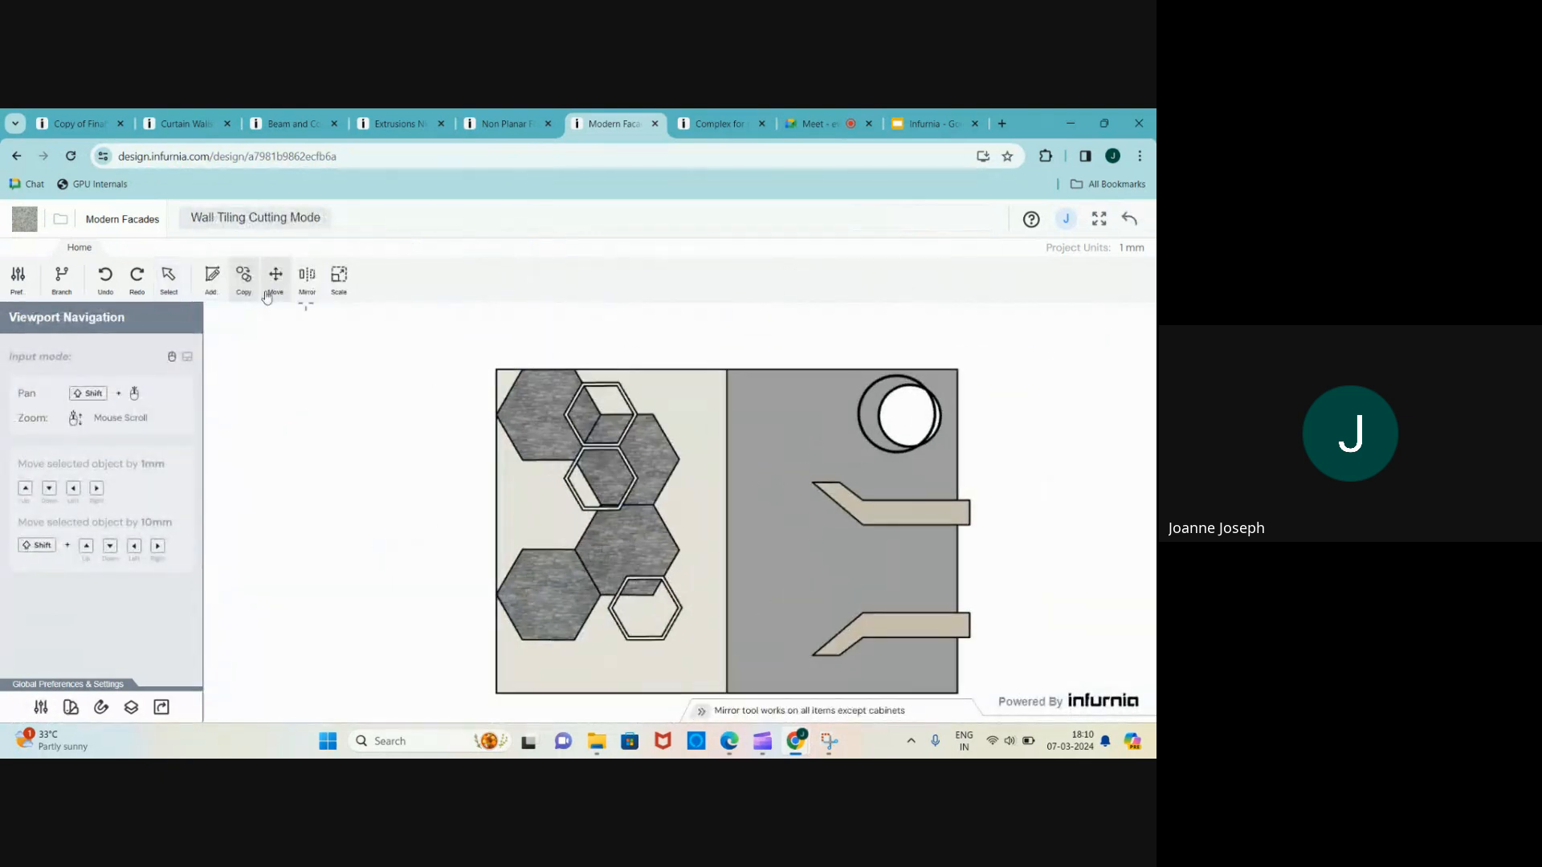
click(210, 277)
click(413, 275)
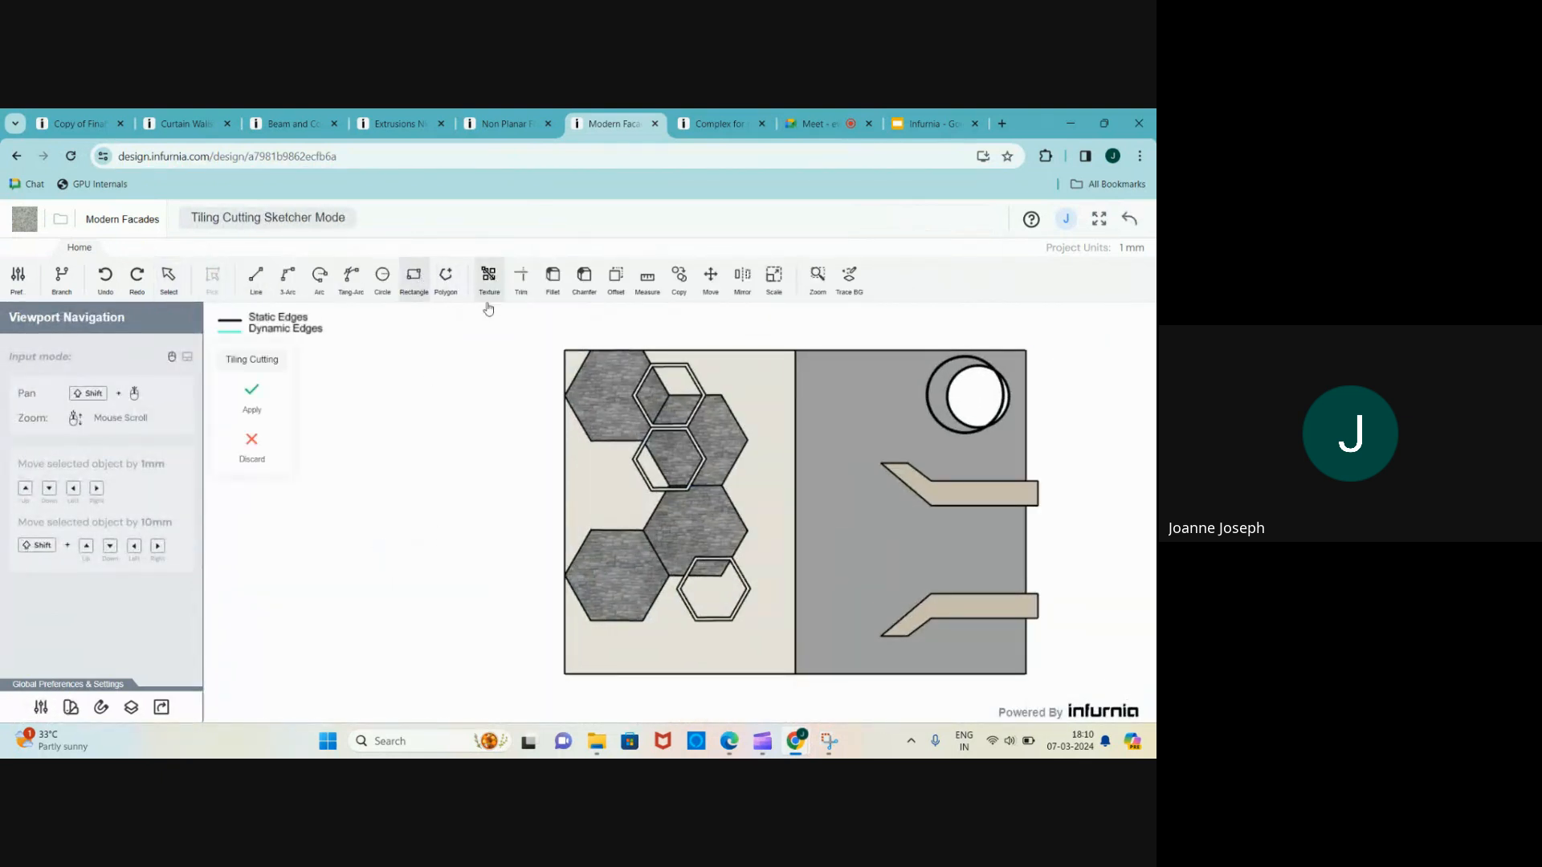
click(564, 350)
click(796, 675)
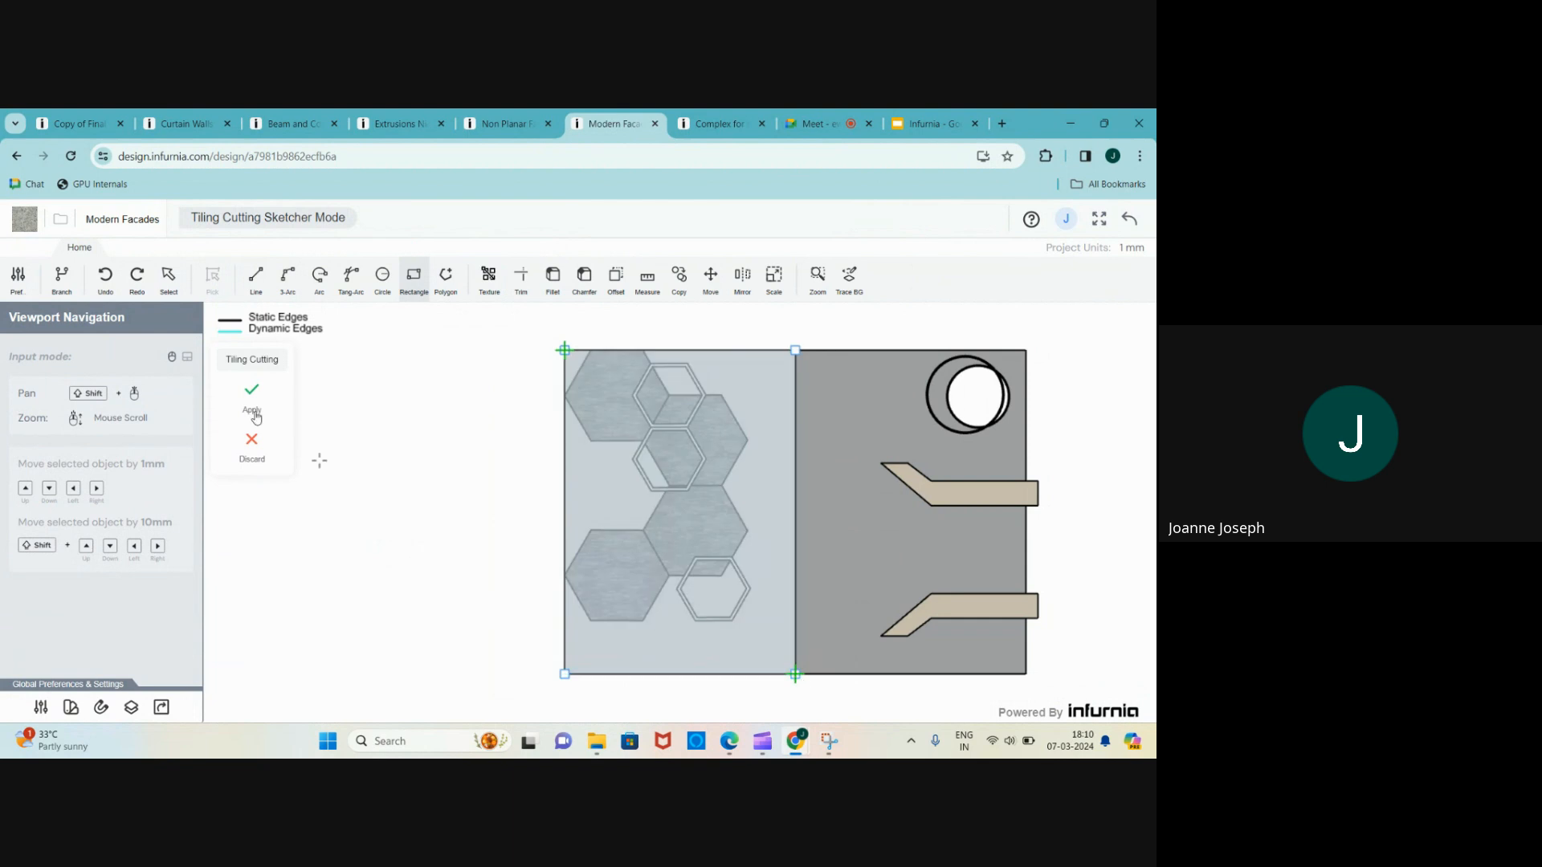
click(249, 396)
- Change the new rectangle's type to Cut with a depth of 100 mm
click(592, 492)
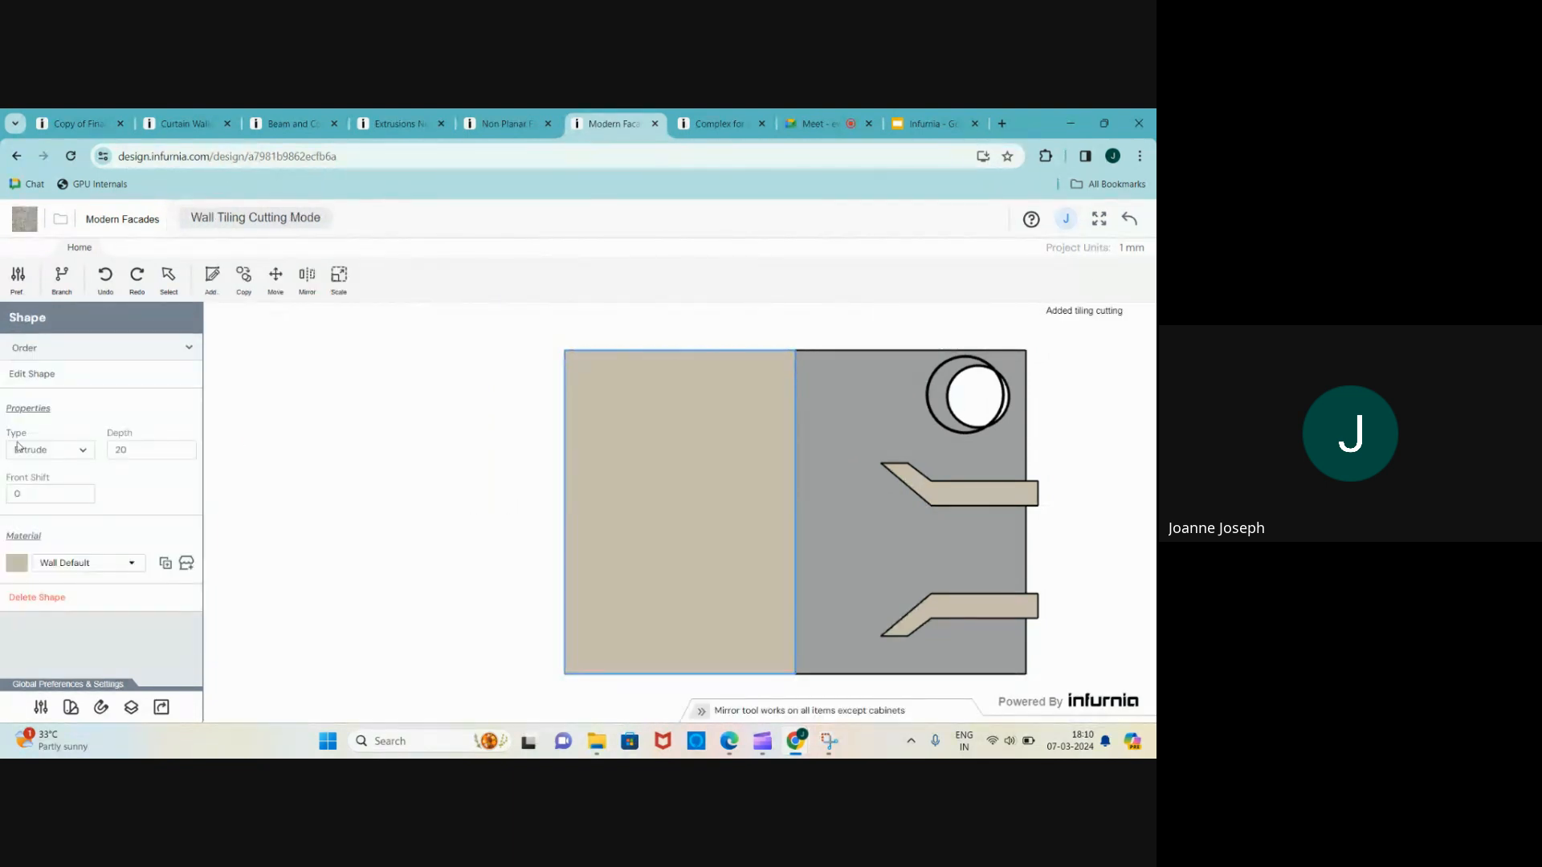
click(48, 449)
click(32, 491)
click(149, 451)
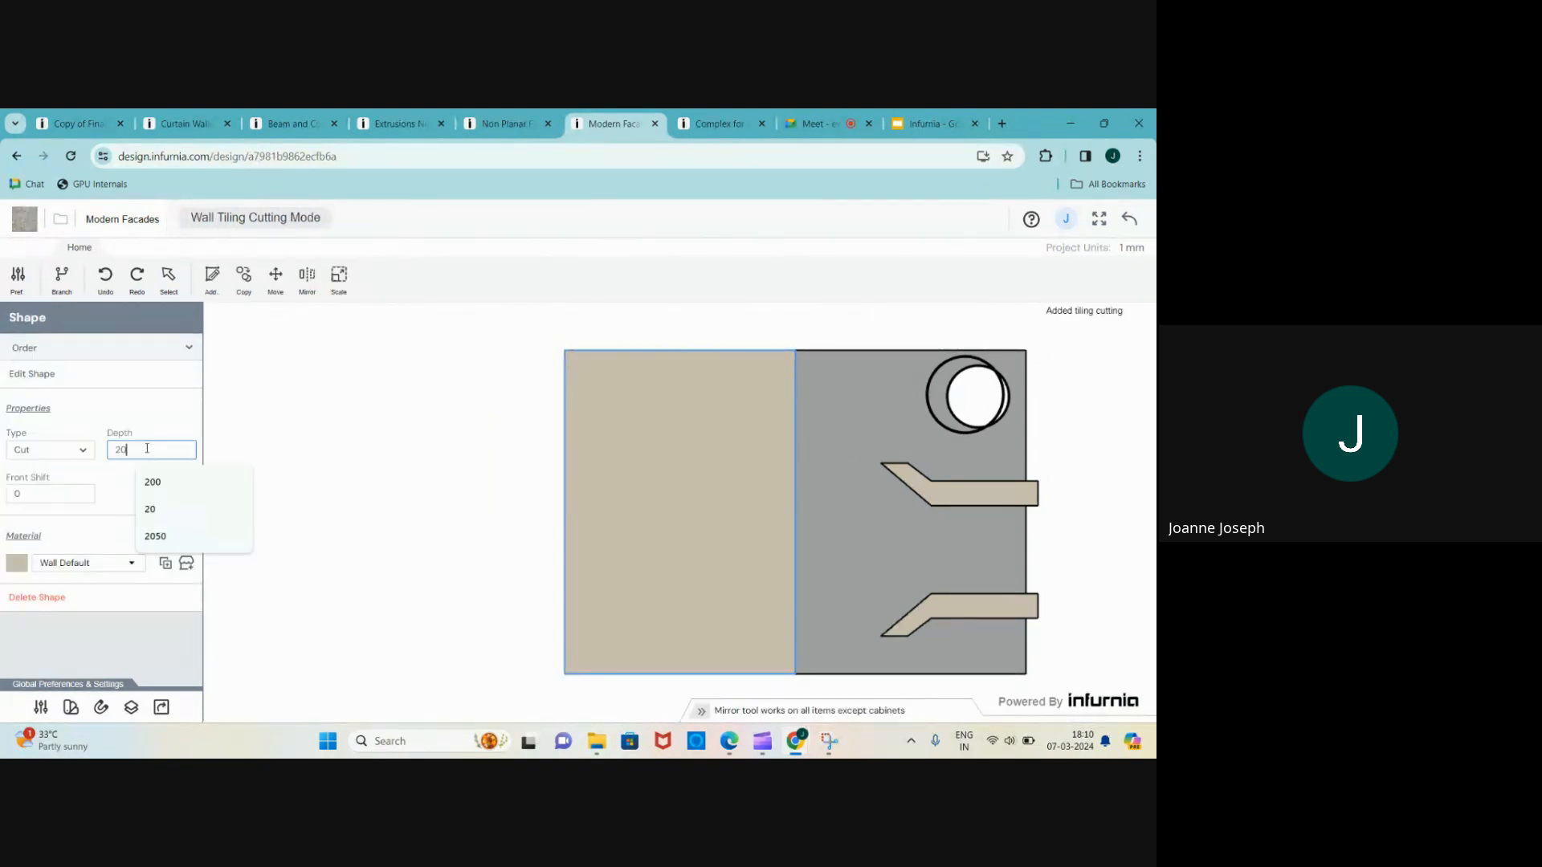
text(100)
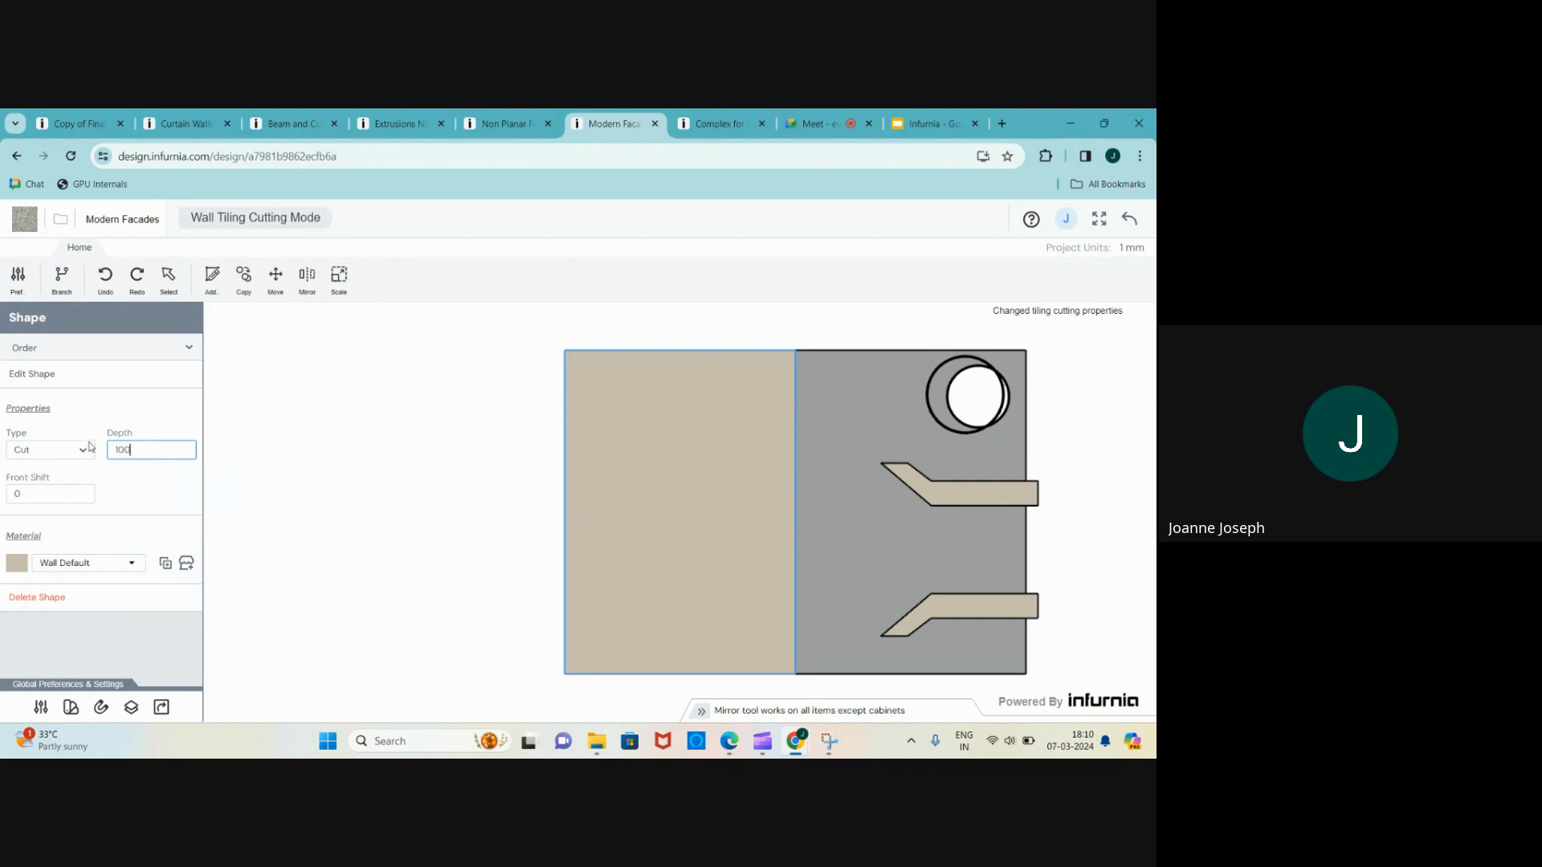
key(Return)
- Leave the tiling mode and examine the cut wall, its hexagon pattern and the building's other facades from several angles in 3D
click(1129, 218)
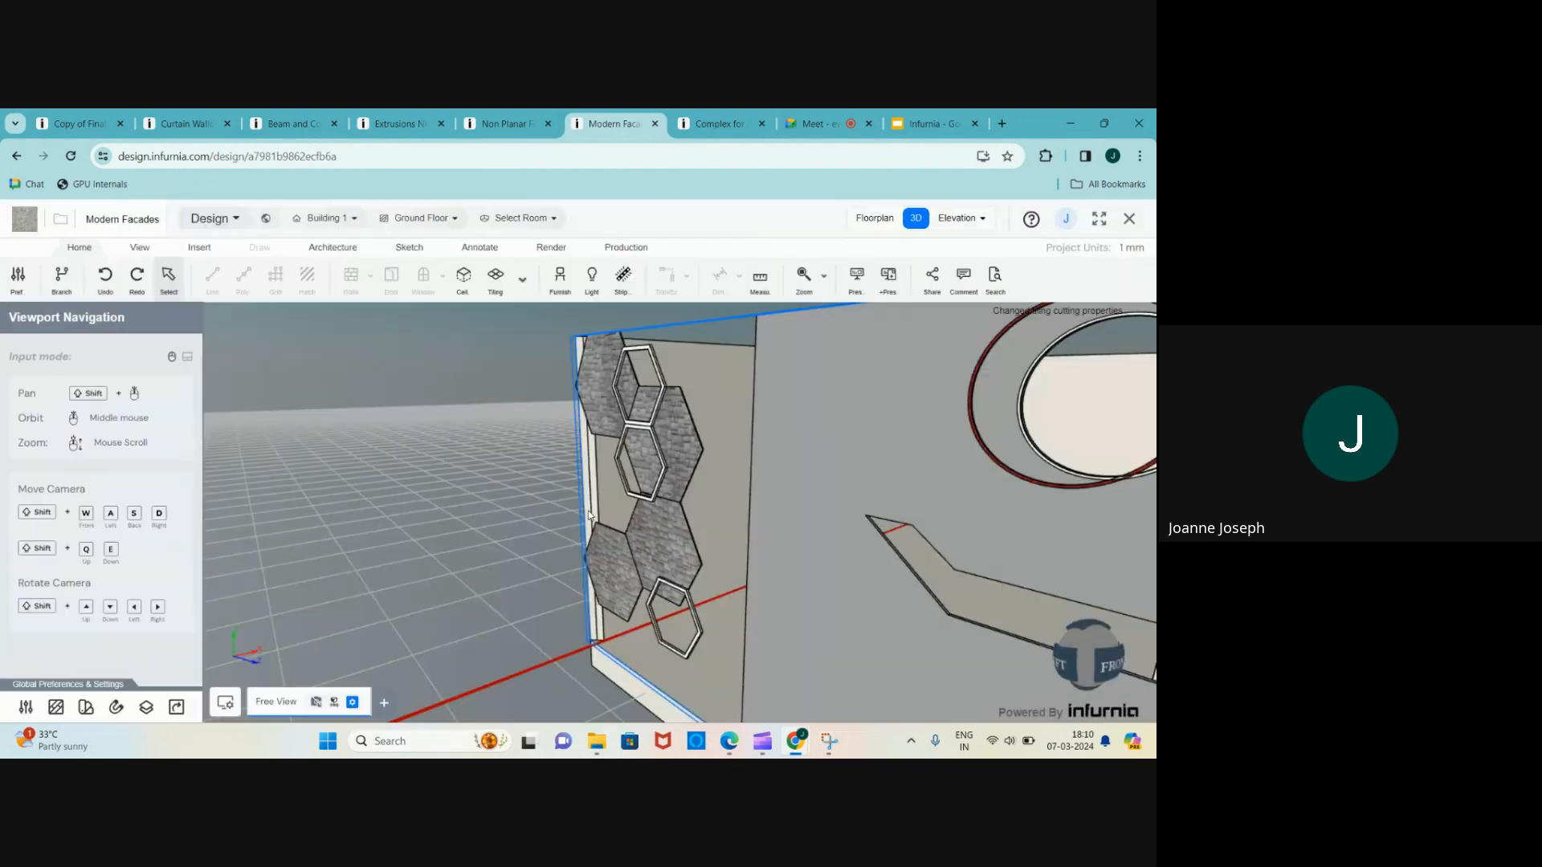
scroll(506, 611, up, 3)
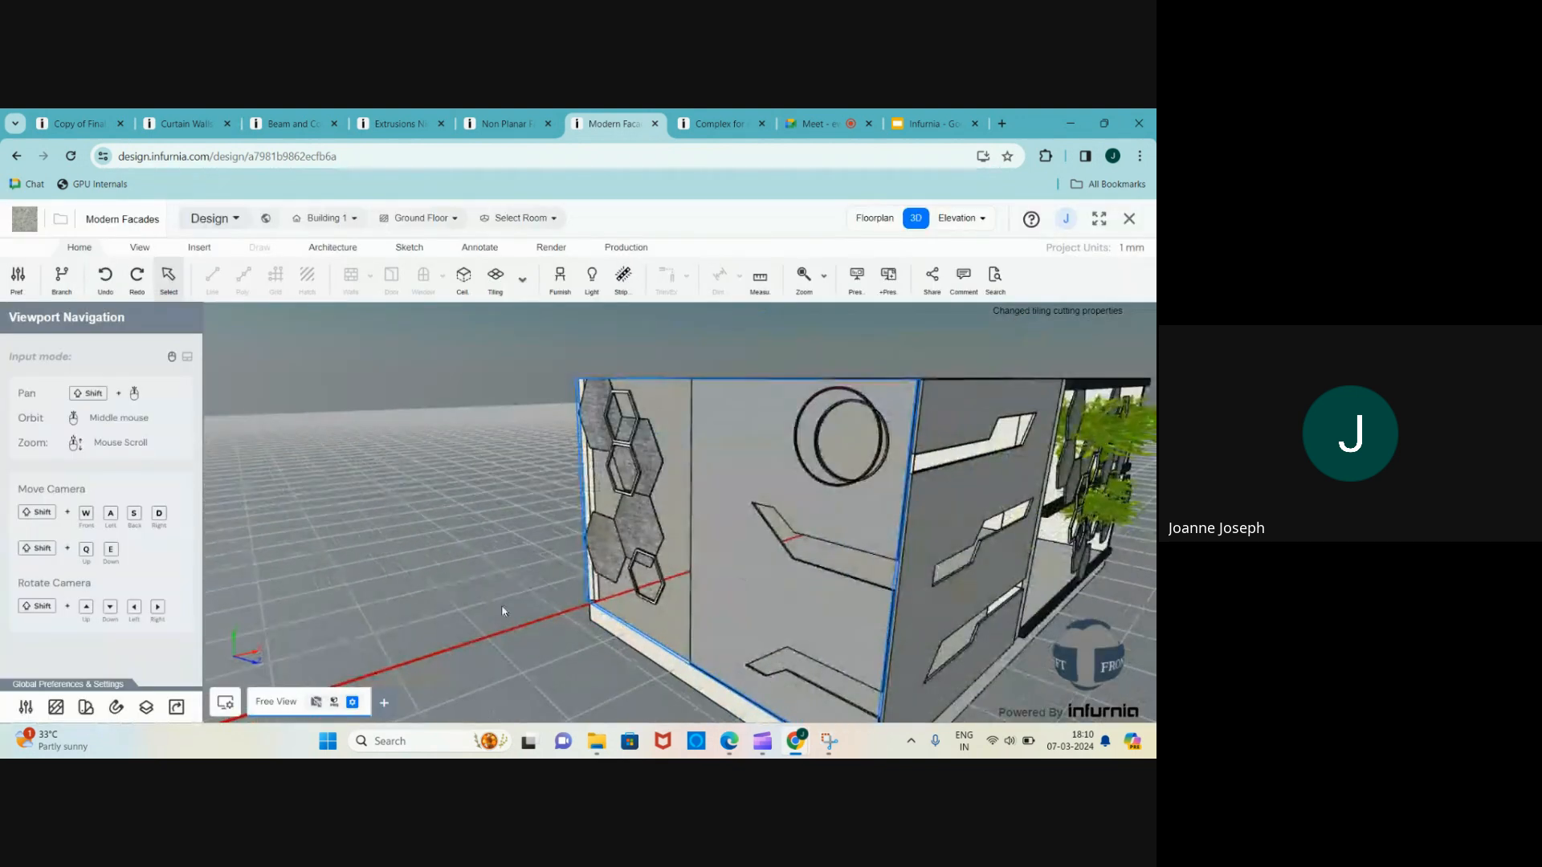
scroll(531, 599, down, 3)
scroll(1013, 488, up, 5)
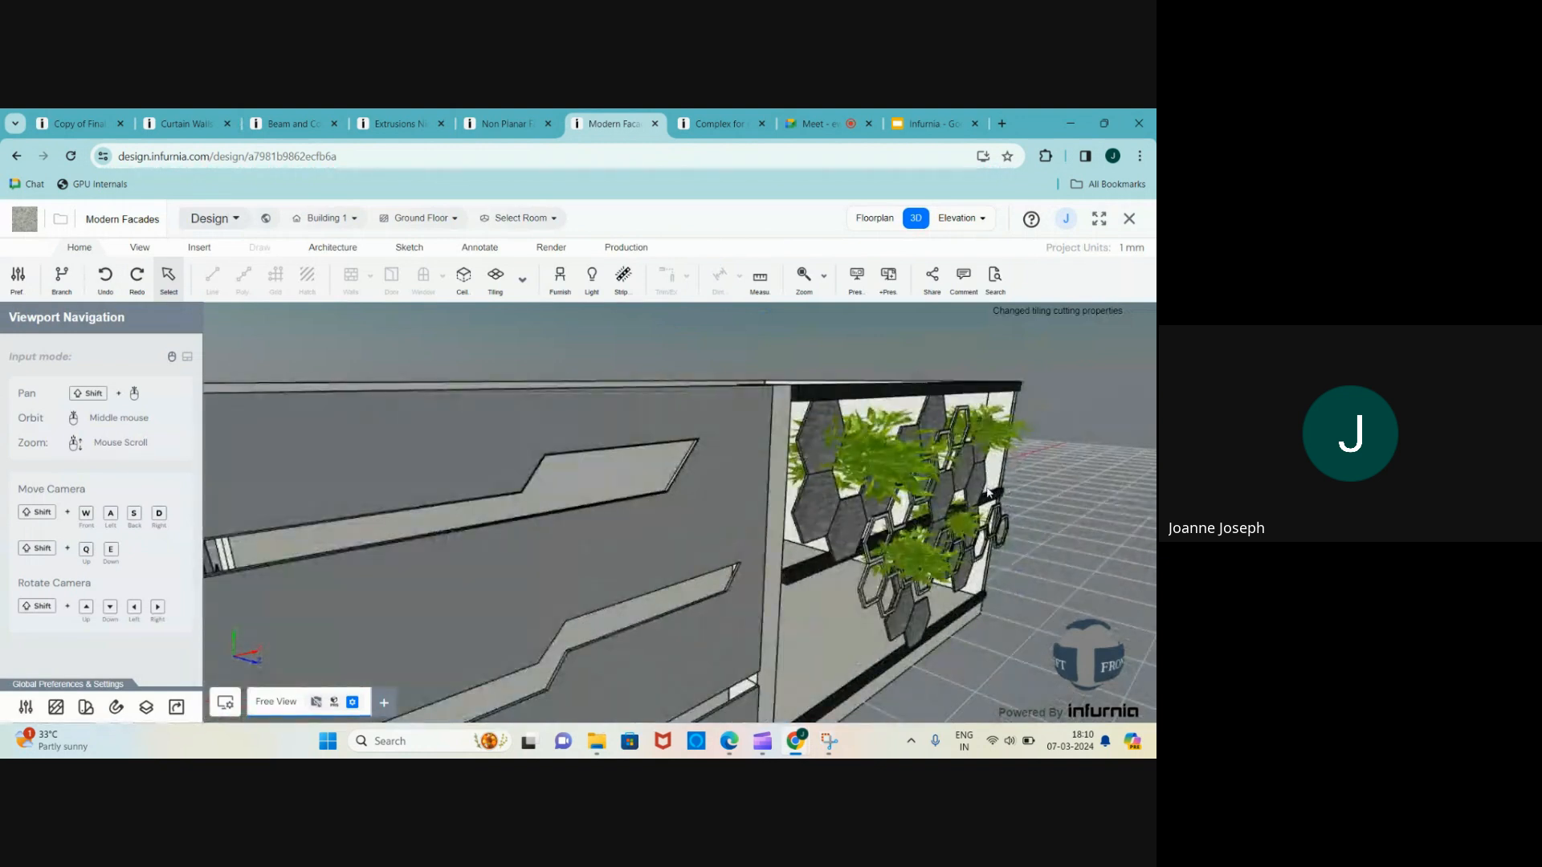
scroll(989, 492, down, 3)
scroll(989, 492, up, 2)
scroll(898, 486, down, 4)
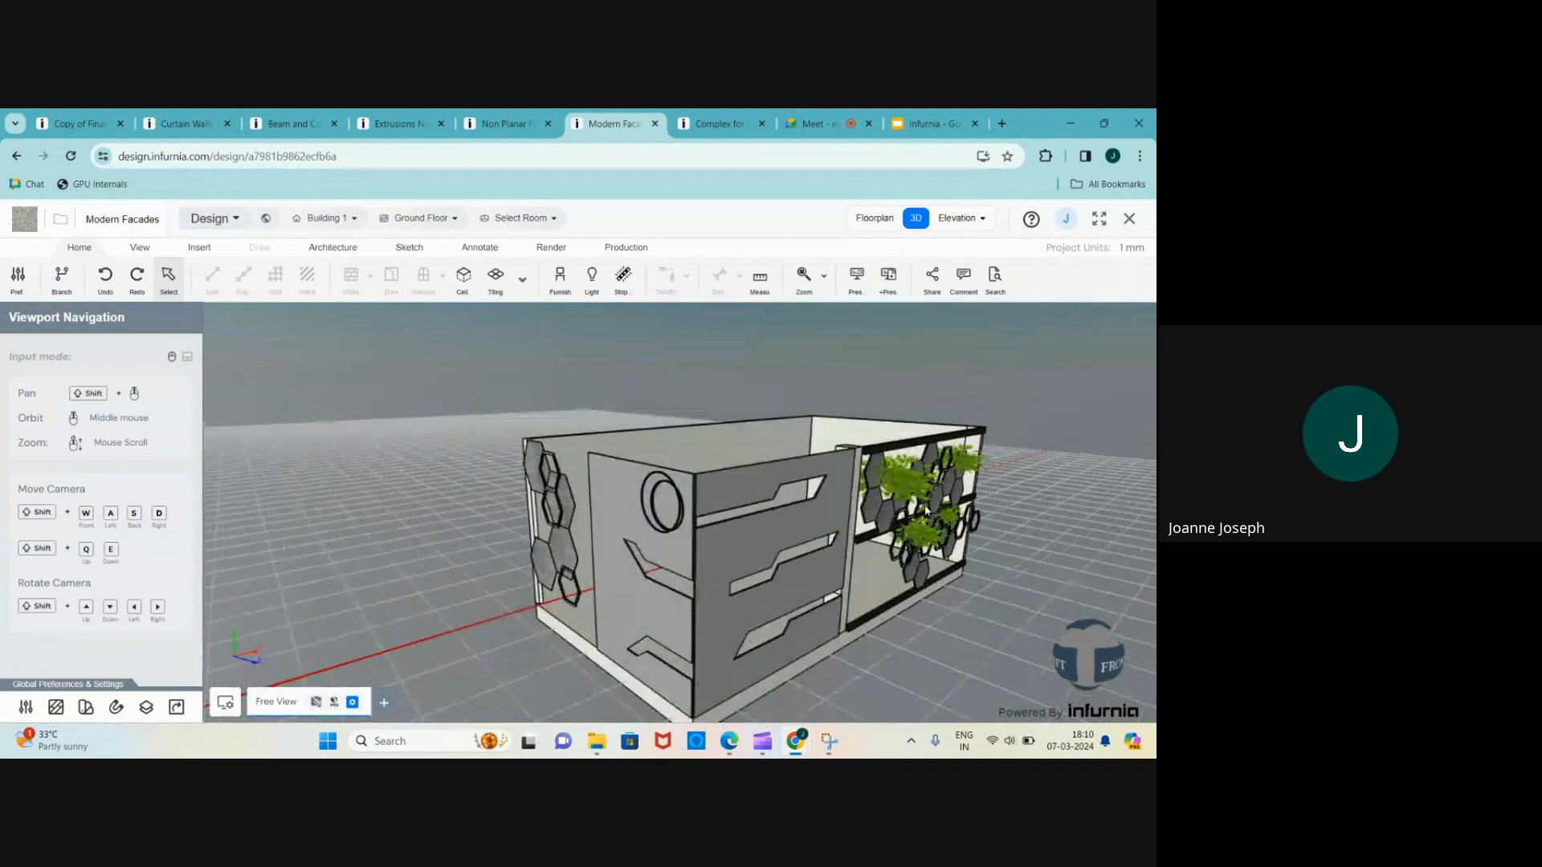
scroll(898, 486, up, 1)
scroll(898, 485, down, 1)
middle_drag(643, 647, 672, 652)
scroll(688, 603, up, 6)
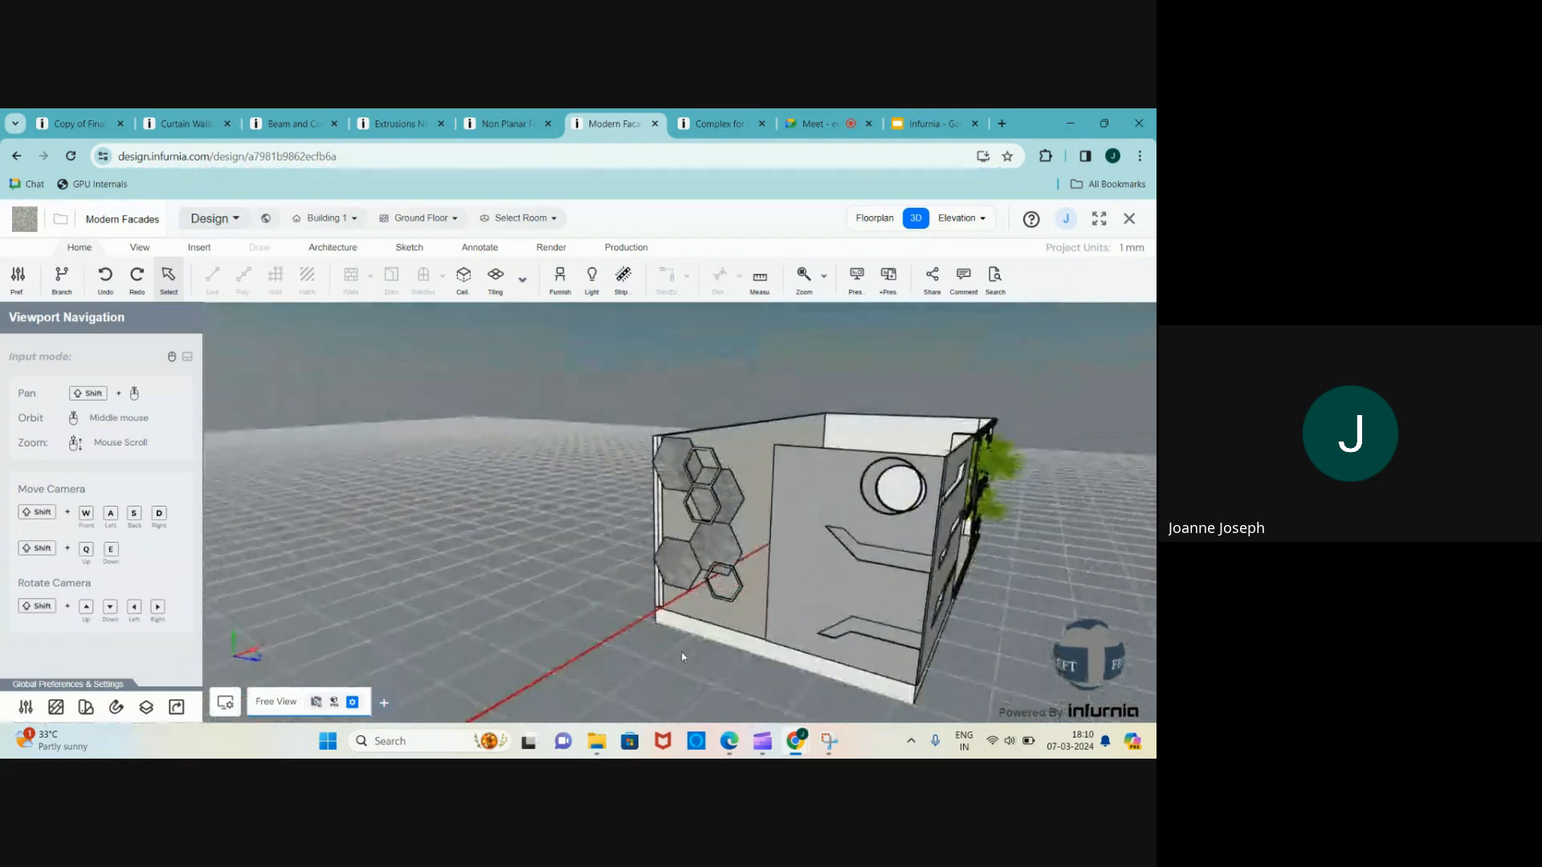
scroll(699, 563, up, 2)
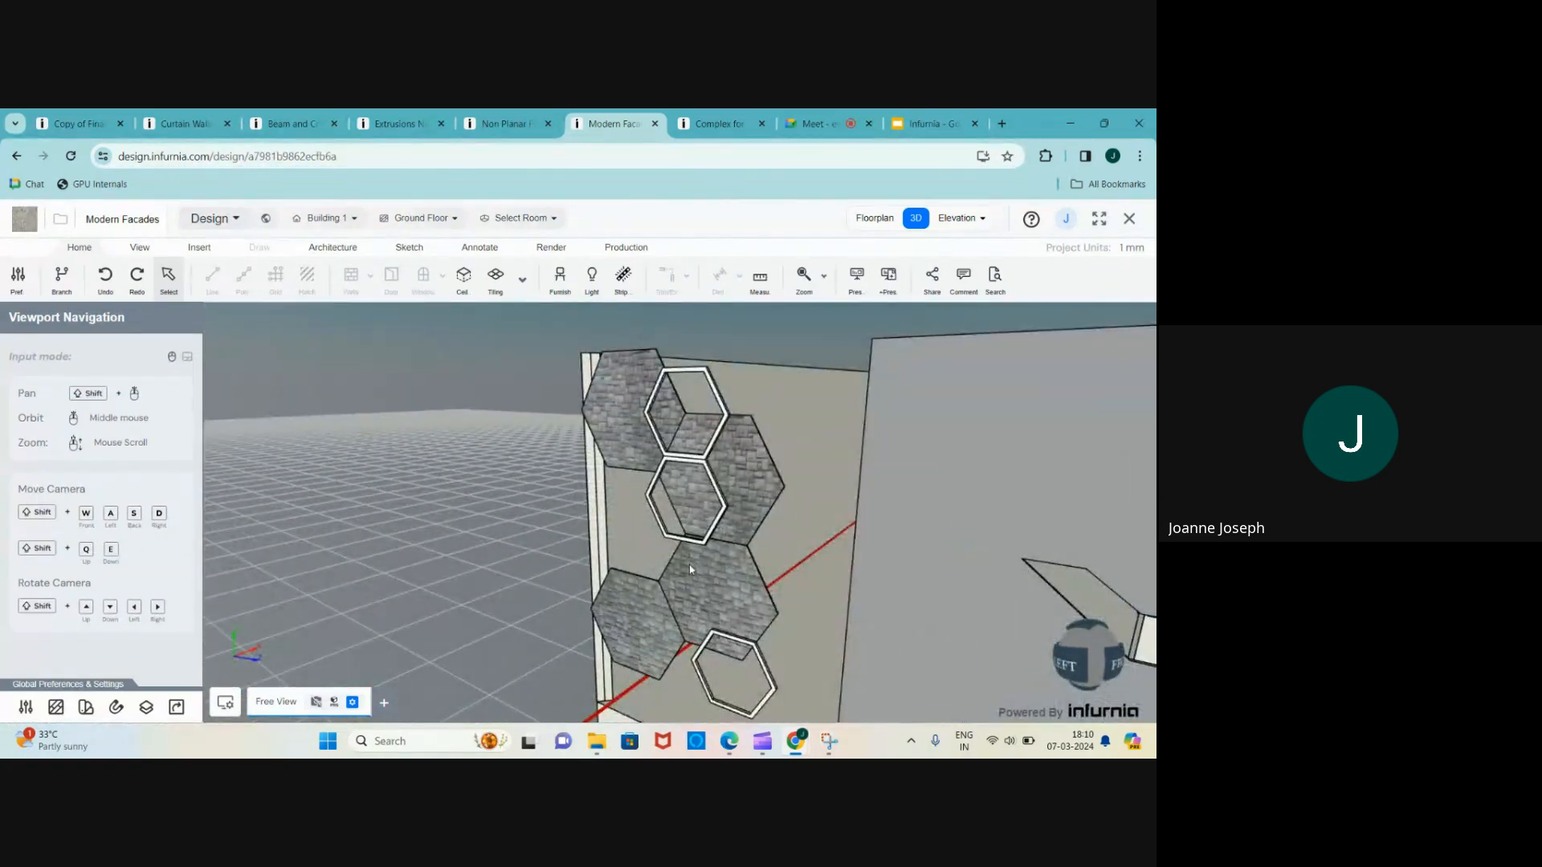
- Browse the Furnish library down to the Plant category
click(558, 290)
scroll(62, 554, down, 6)
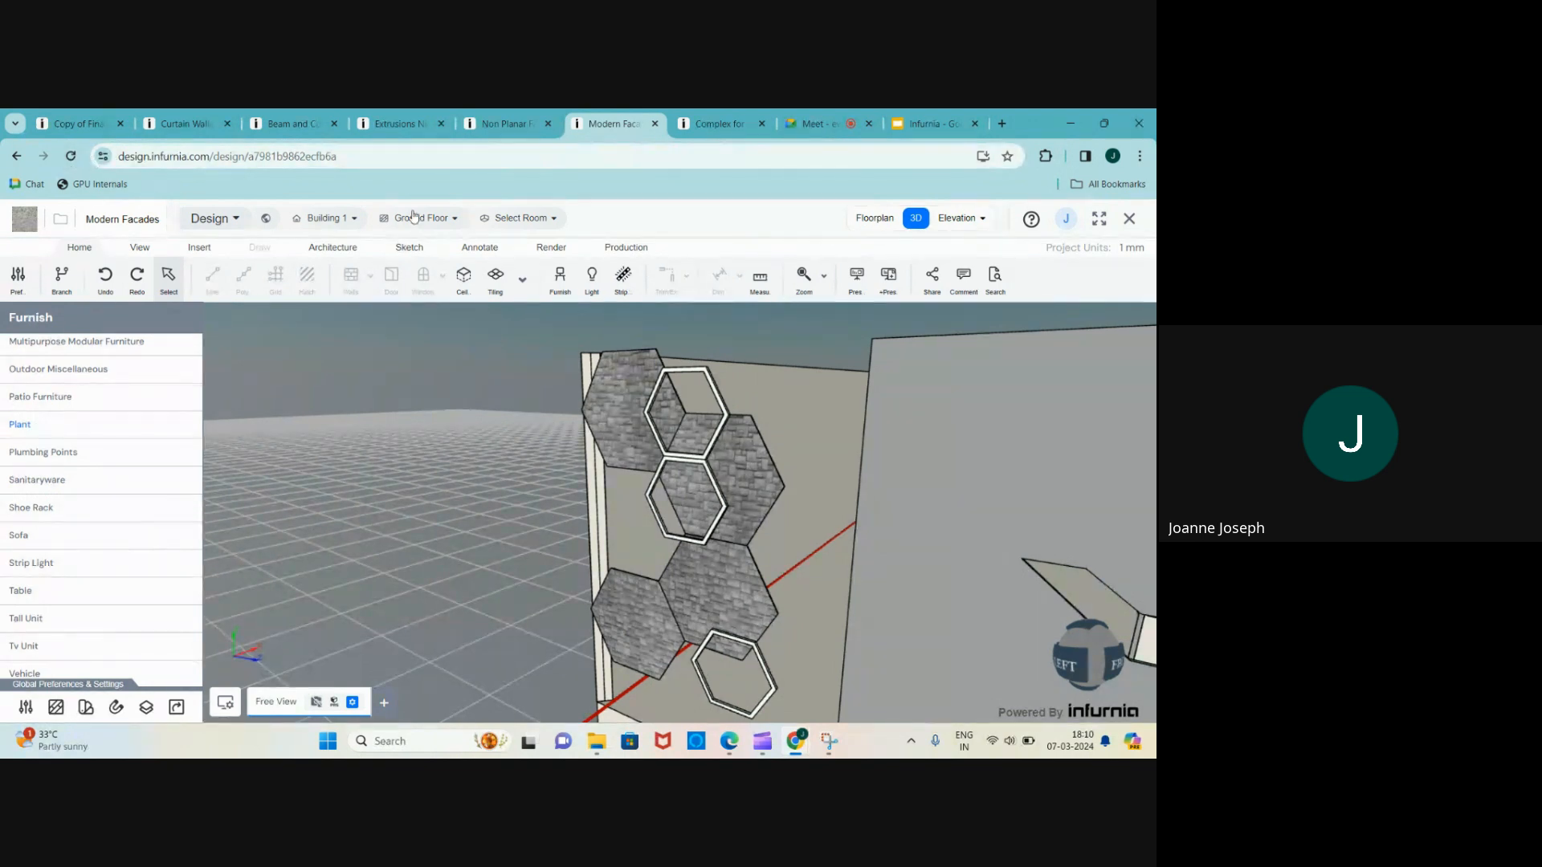
- Reload the Modern Facades page, choose to wait for the unresponsive pages, and close the Curtain Walls and beam design tabs
click(71, 156)
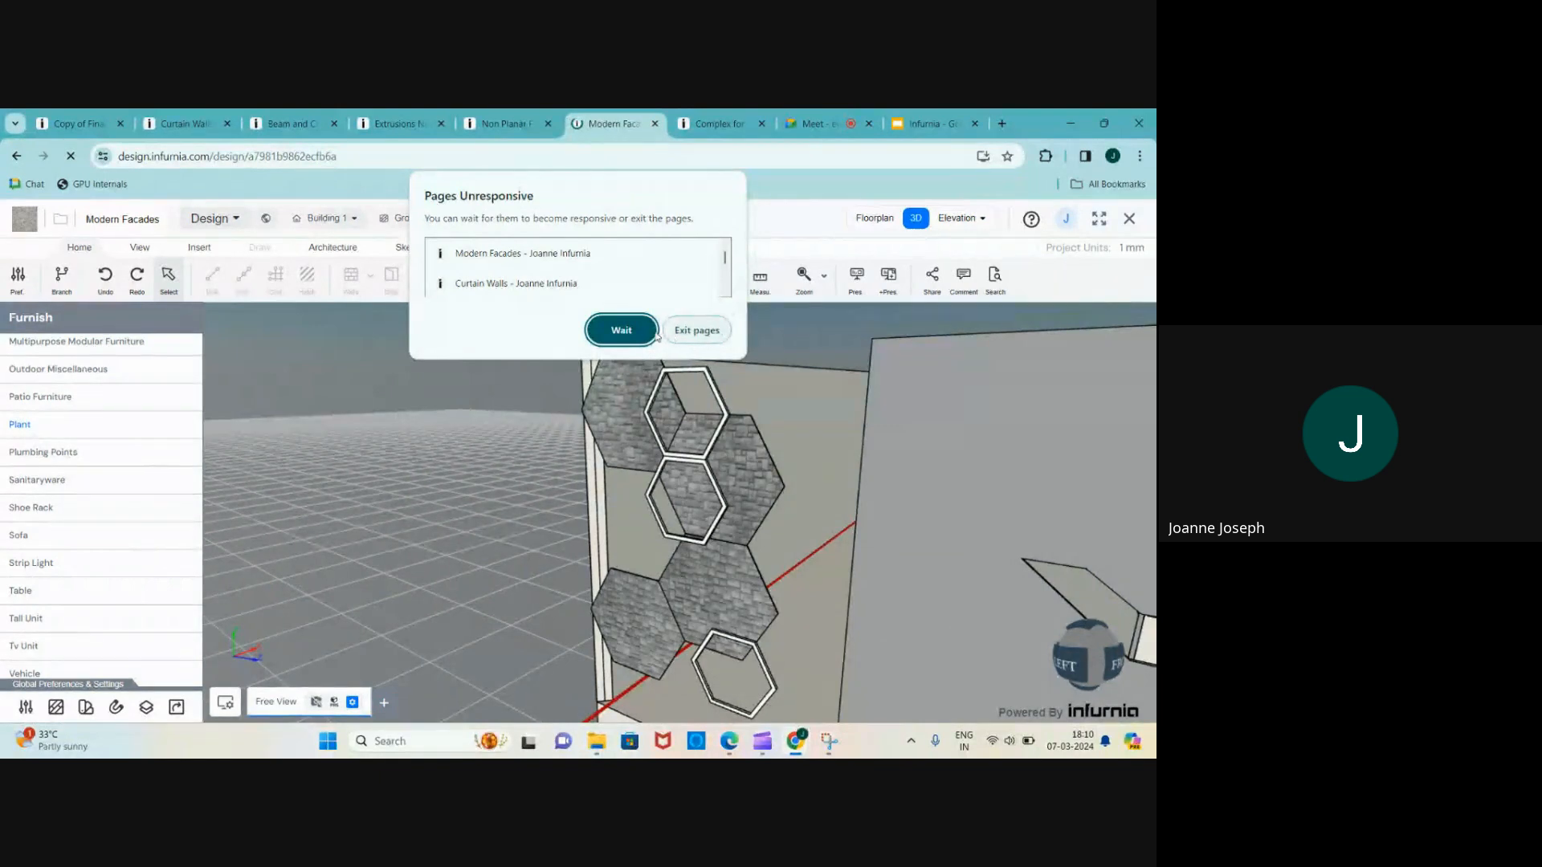
click(621, 330)
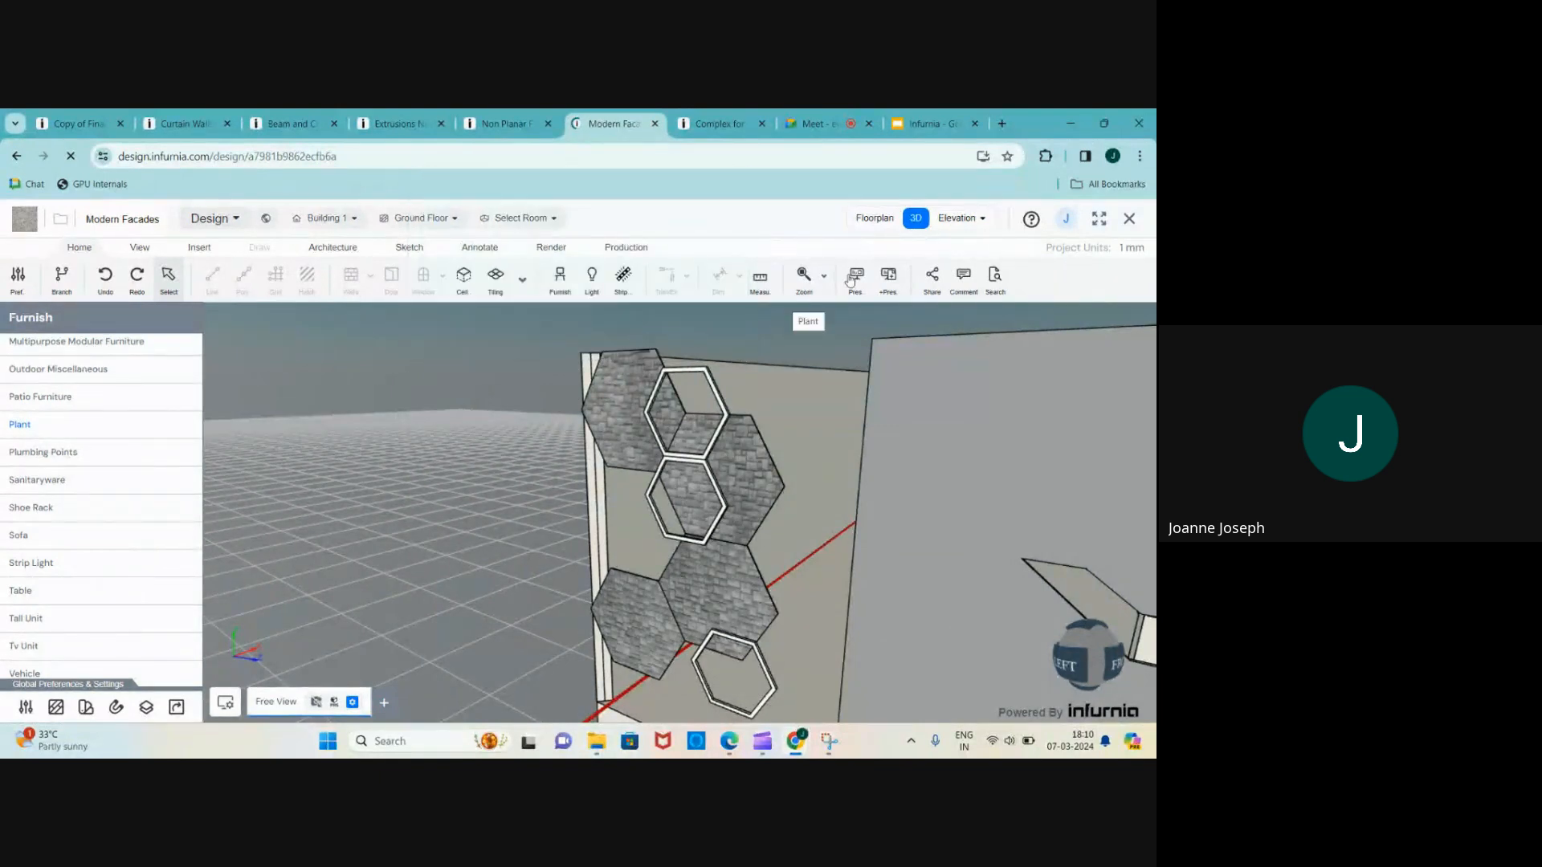
click(227, 124)
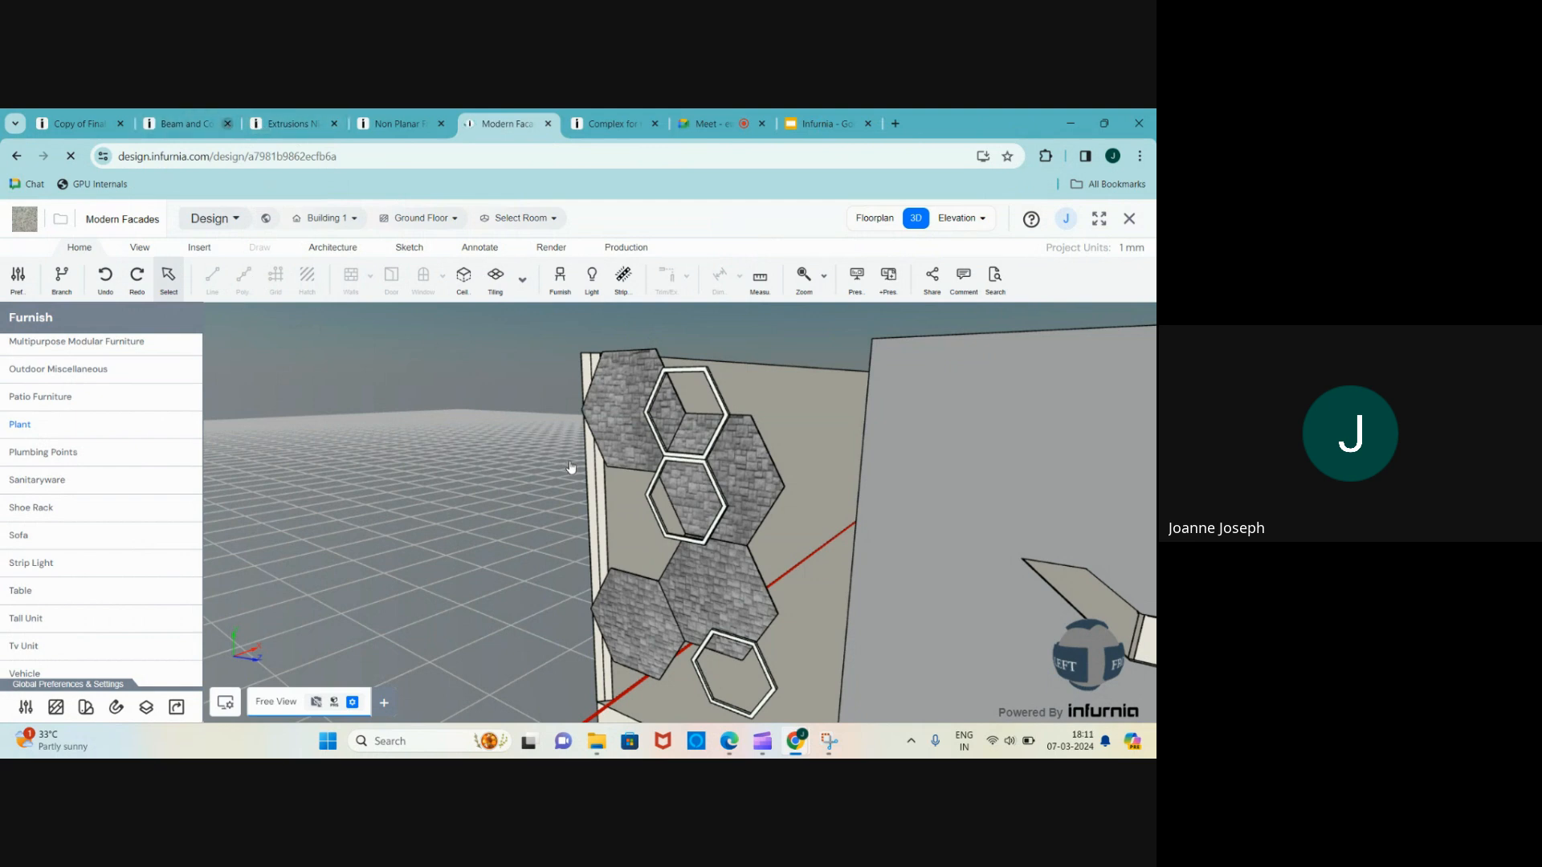
click(255, 124)
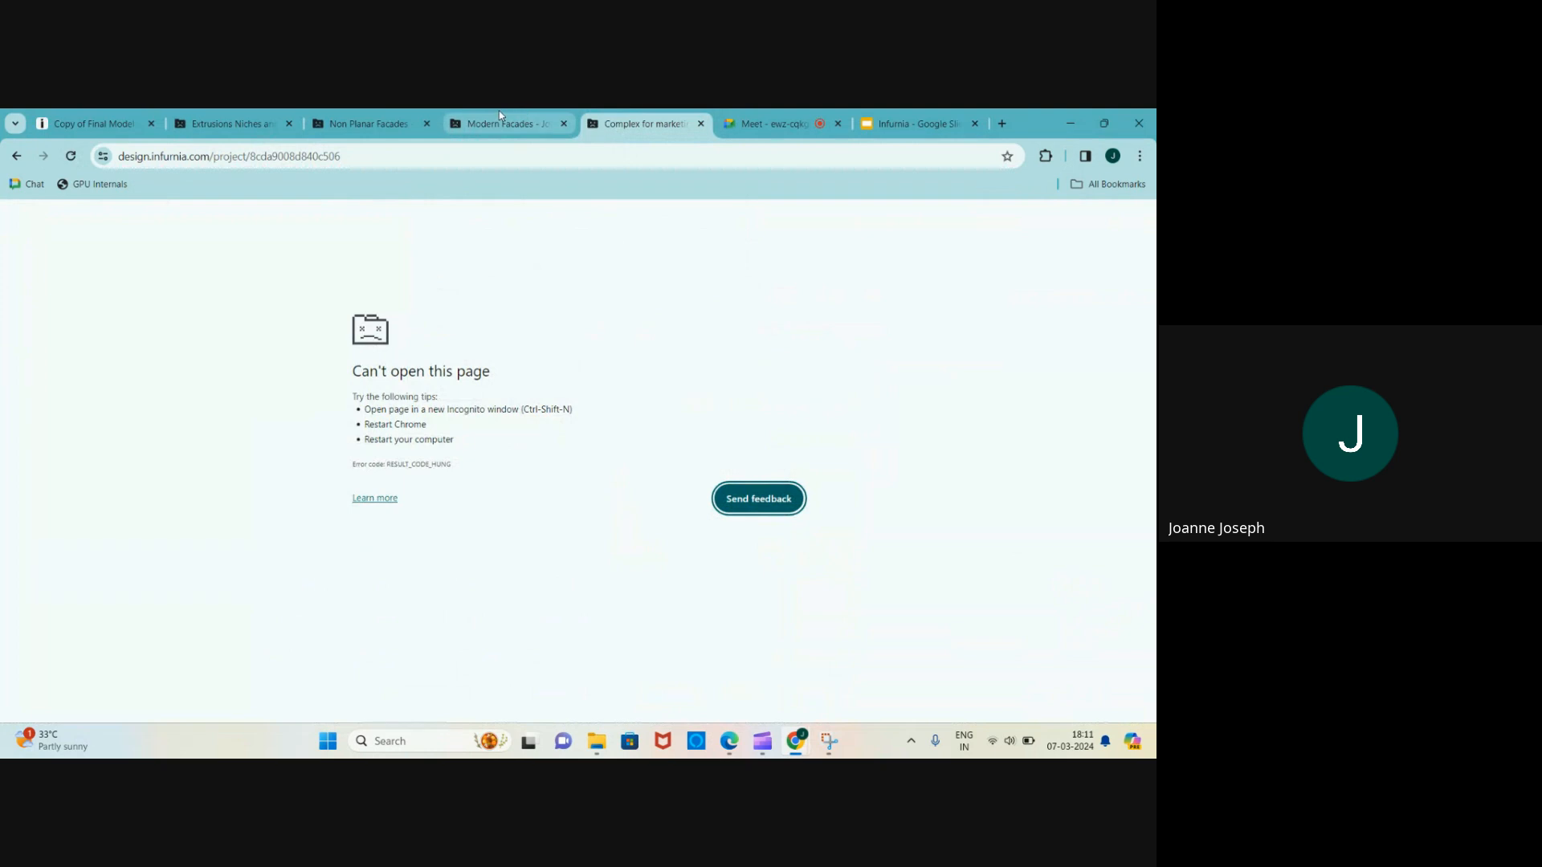
- Reopen the Modern Facades design from design.infurnia.com and close the Extrusions Niches and Cuts and Complex for marketing tabs
click(314, 158)
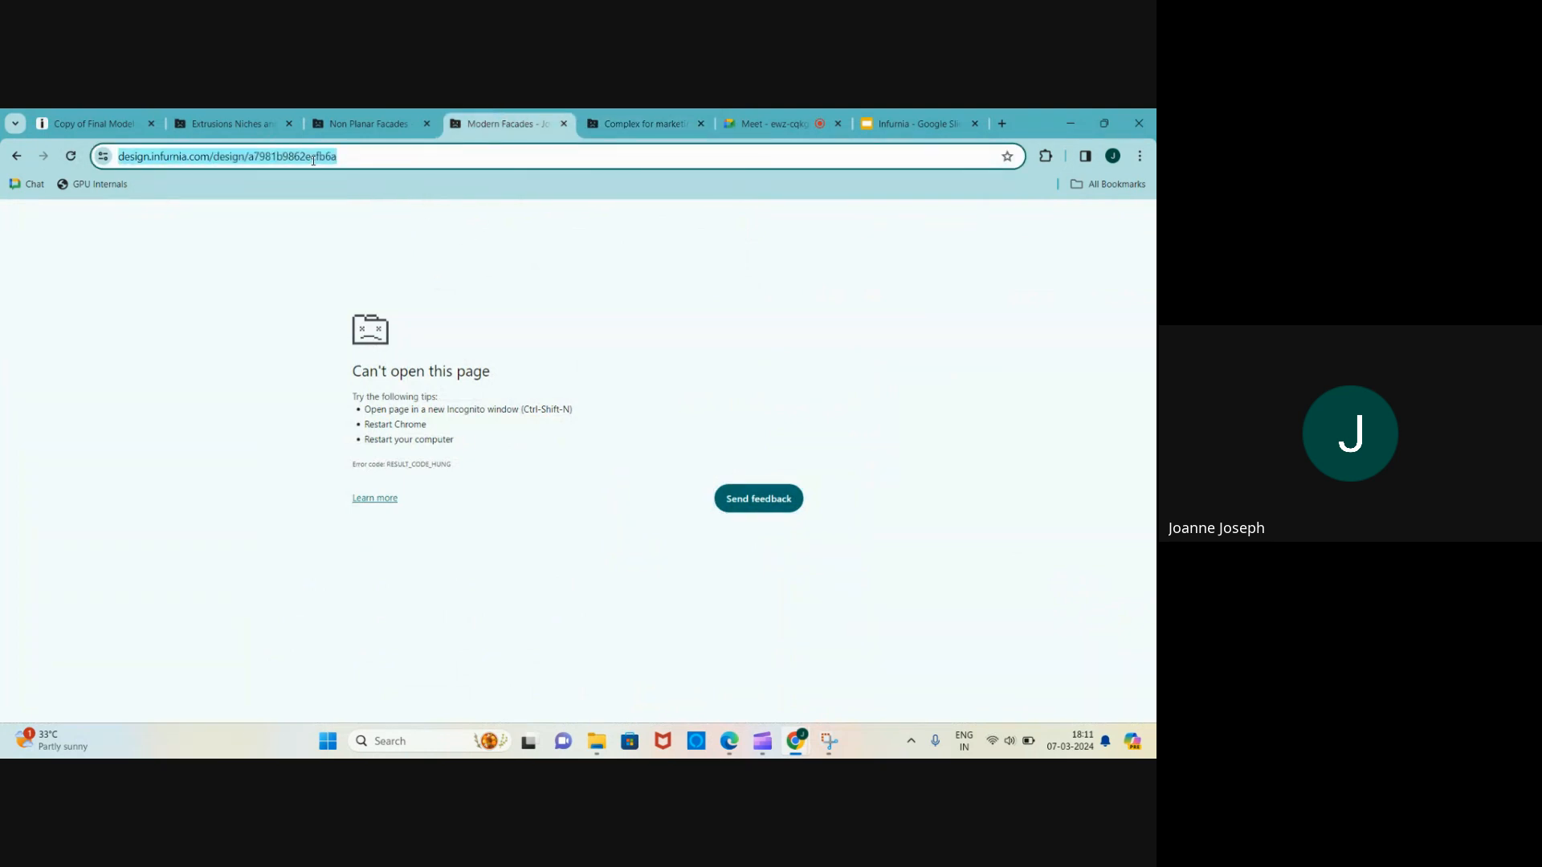
text(de)
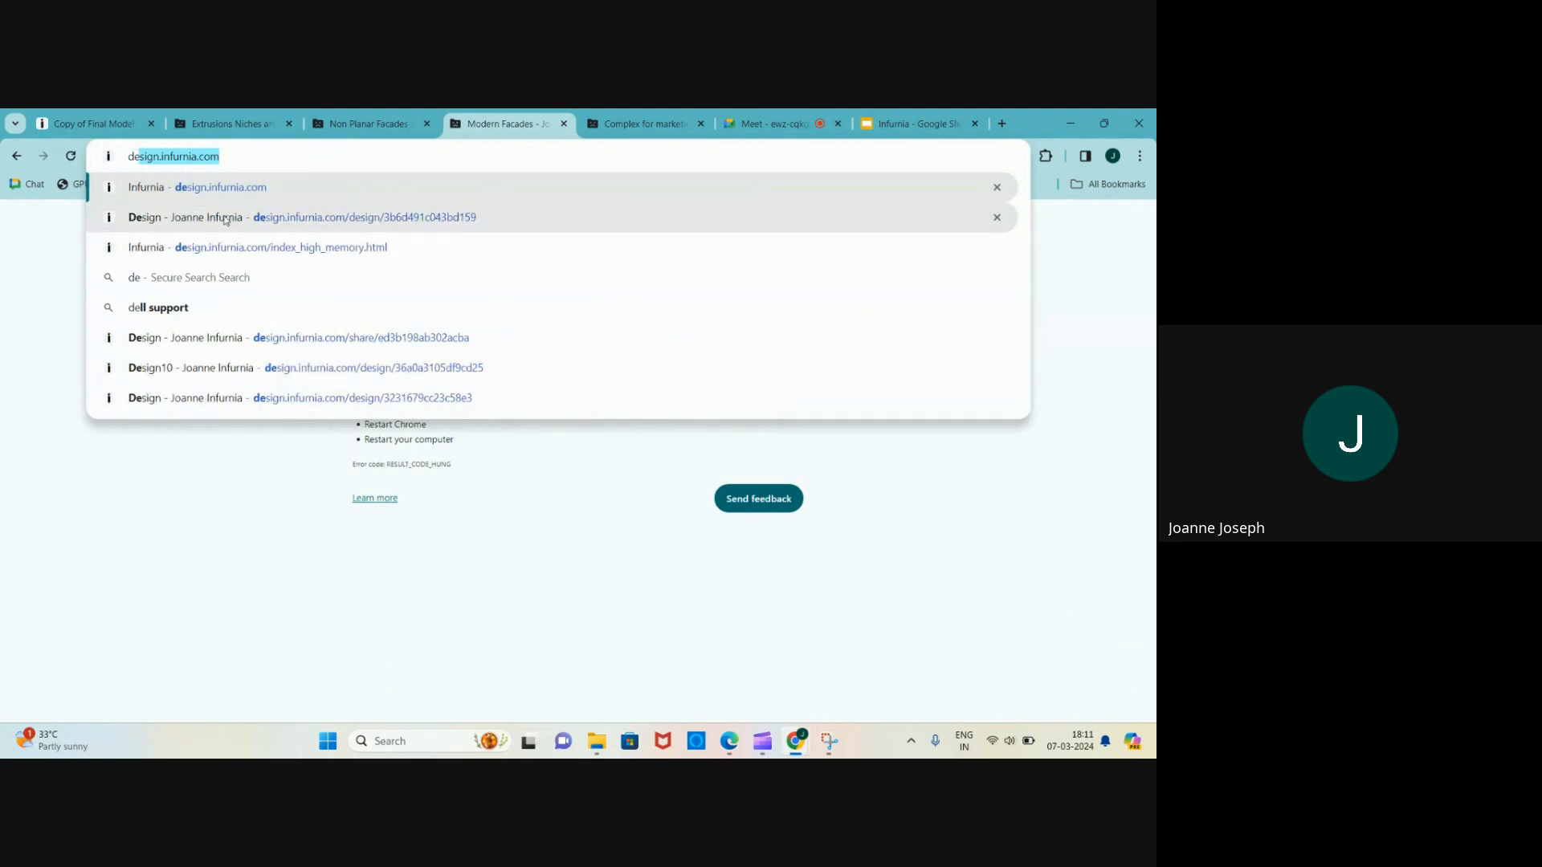
key(Return)
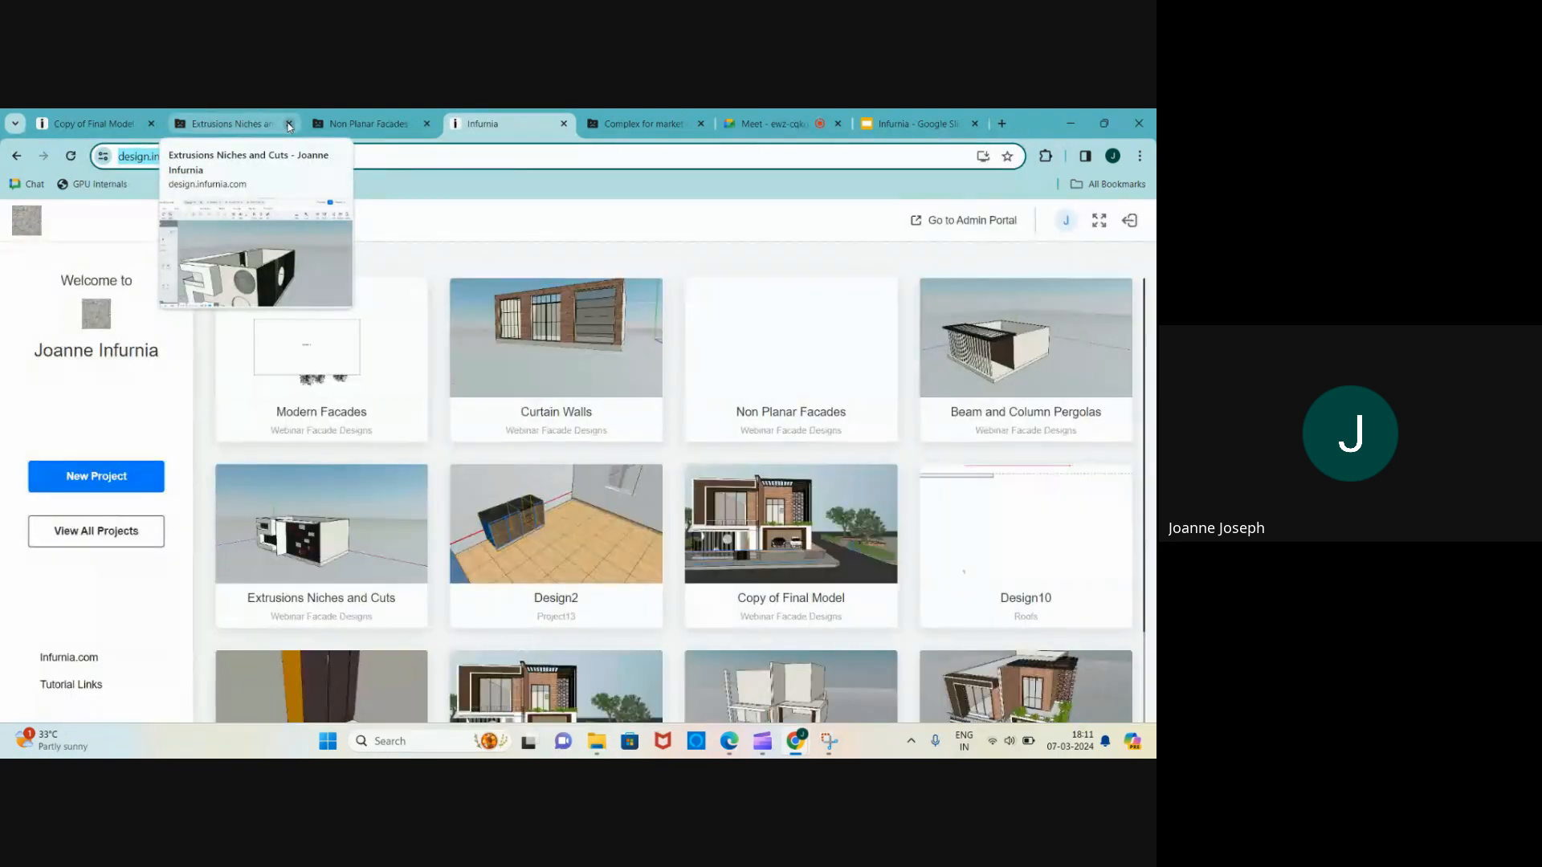
click(289, 125)
click(310, 336)
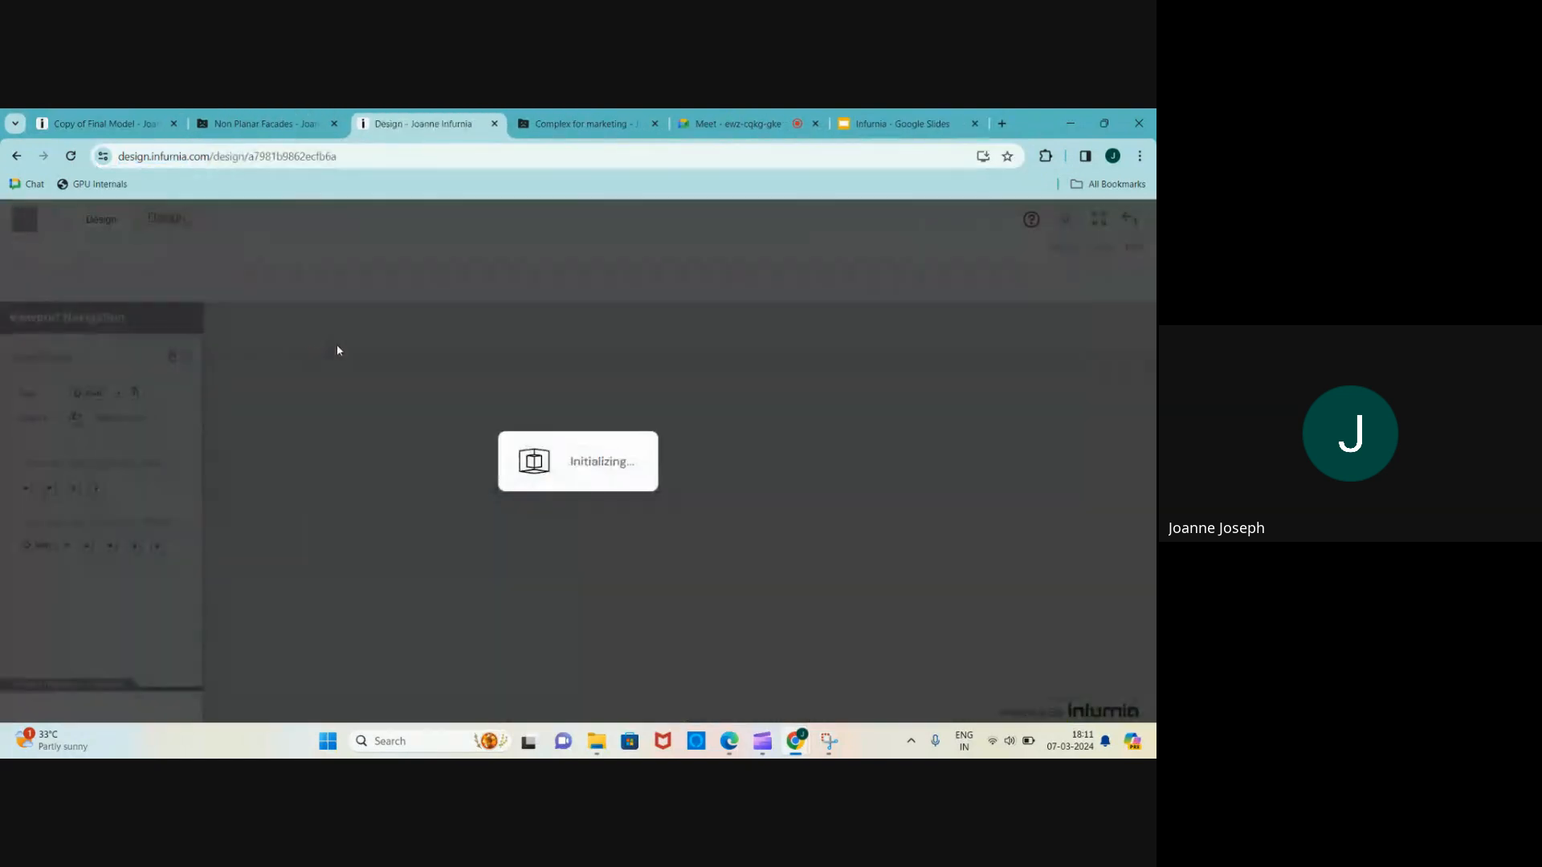
click(654, 124)
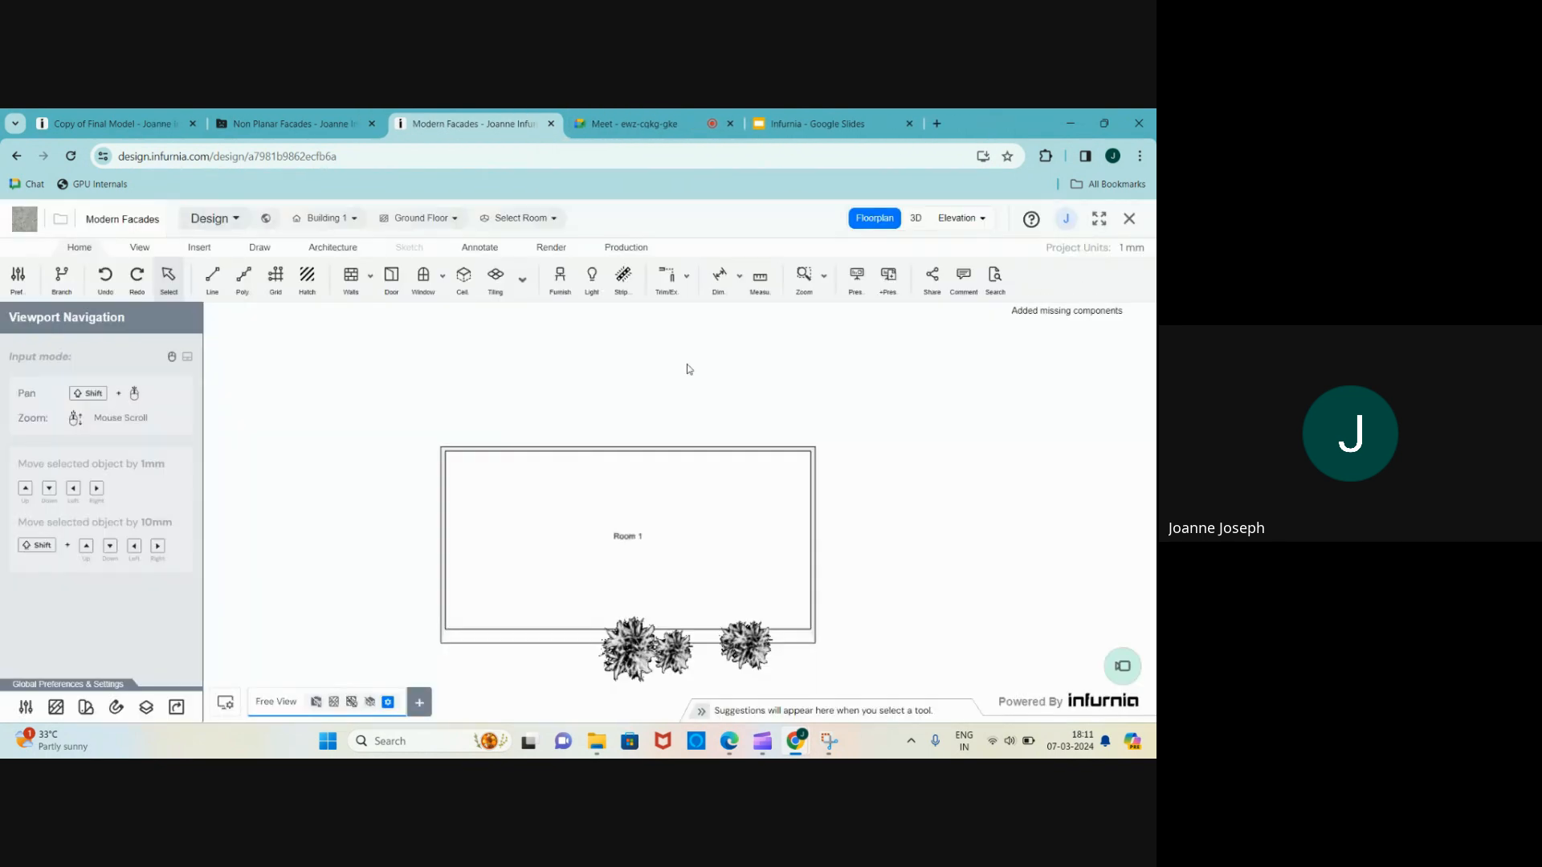
- Show the design in 3D and examine the end wall with its stone hexagons and white hexagonal frames
click(916, 219)
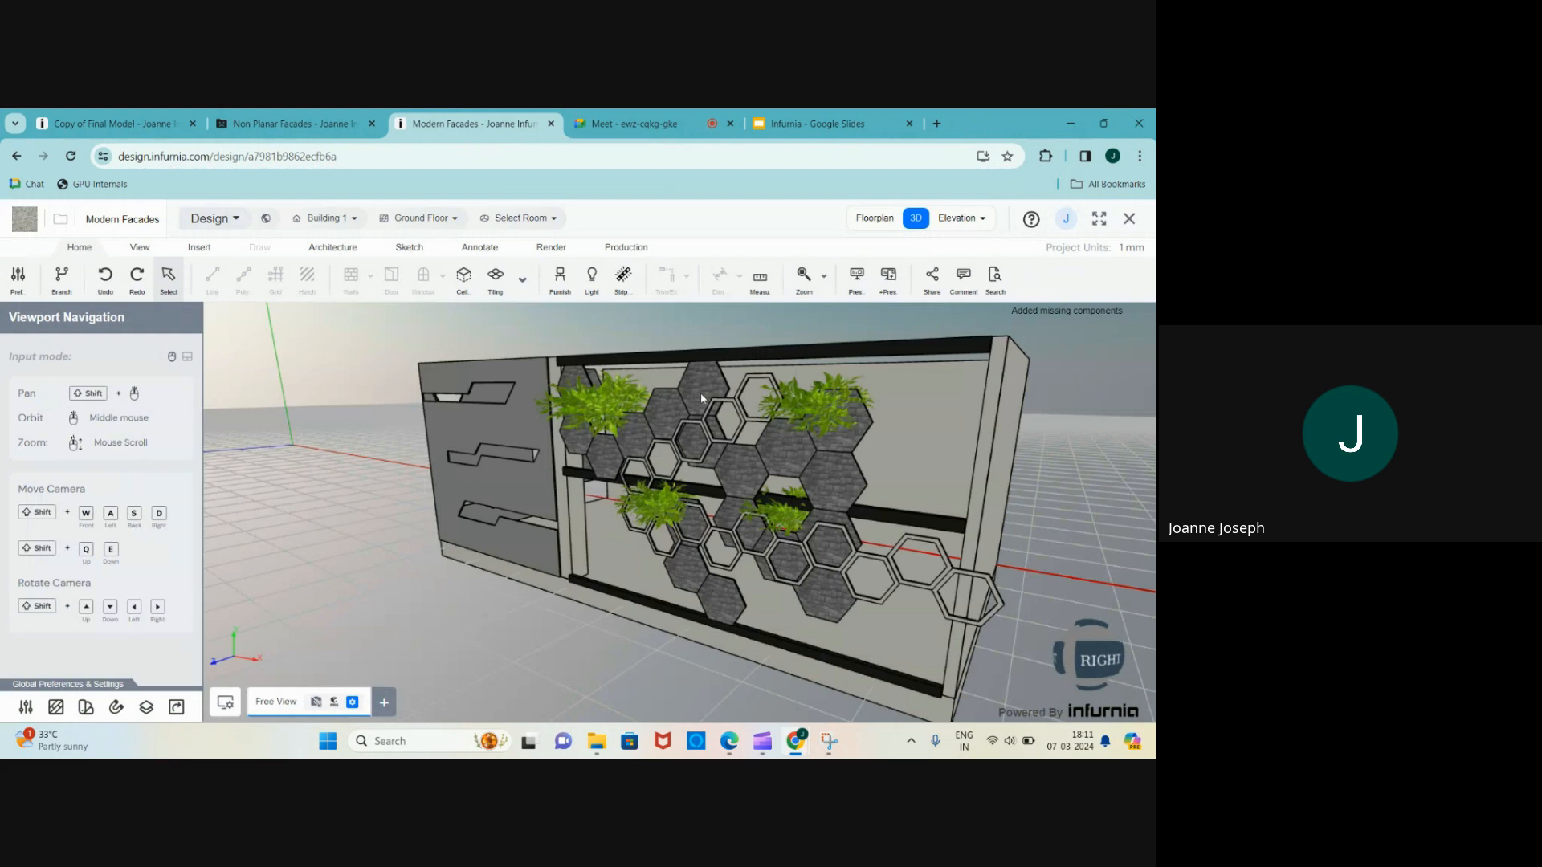
middle_drag(593, 493, 874, 415)
scroll(873, 416, up, 2)
scroll(874, 415, up, 3)
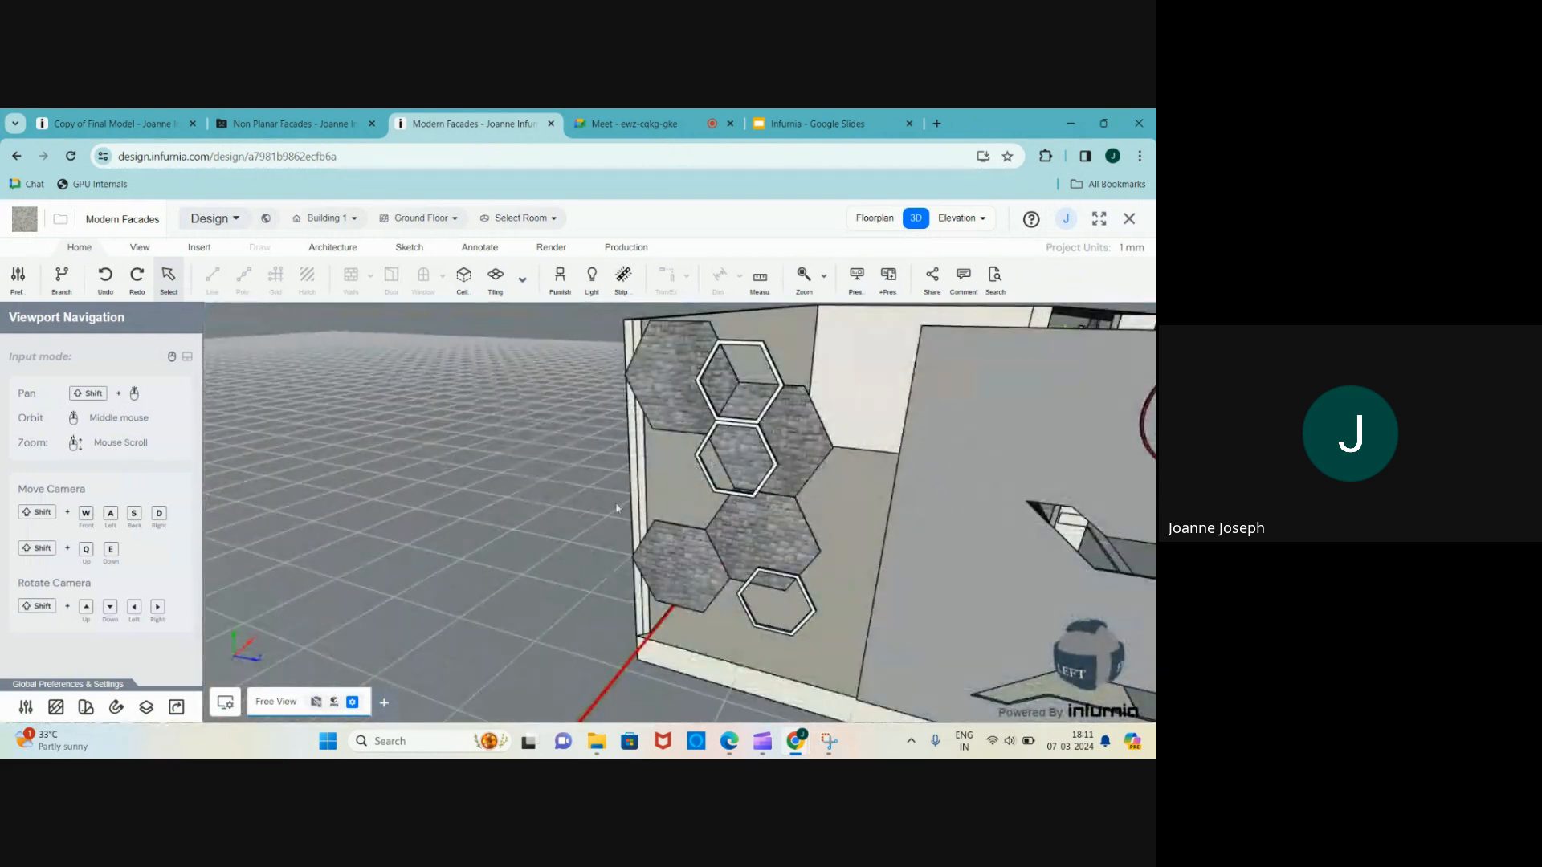
scroll(616, 508, down, 3)
scroll(683, 482, up, 3)
scroll(752, 465, down, 3)
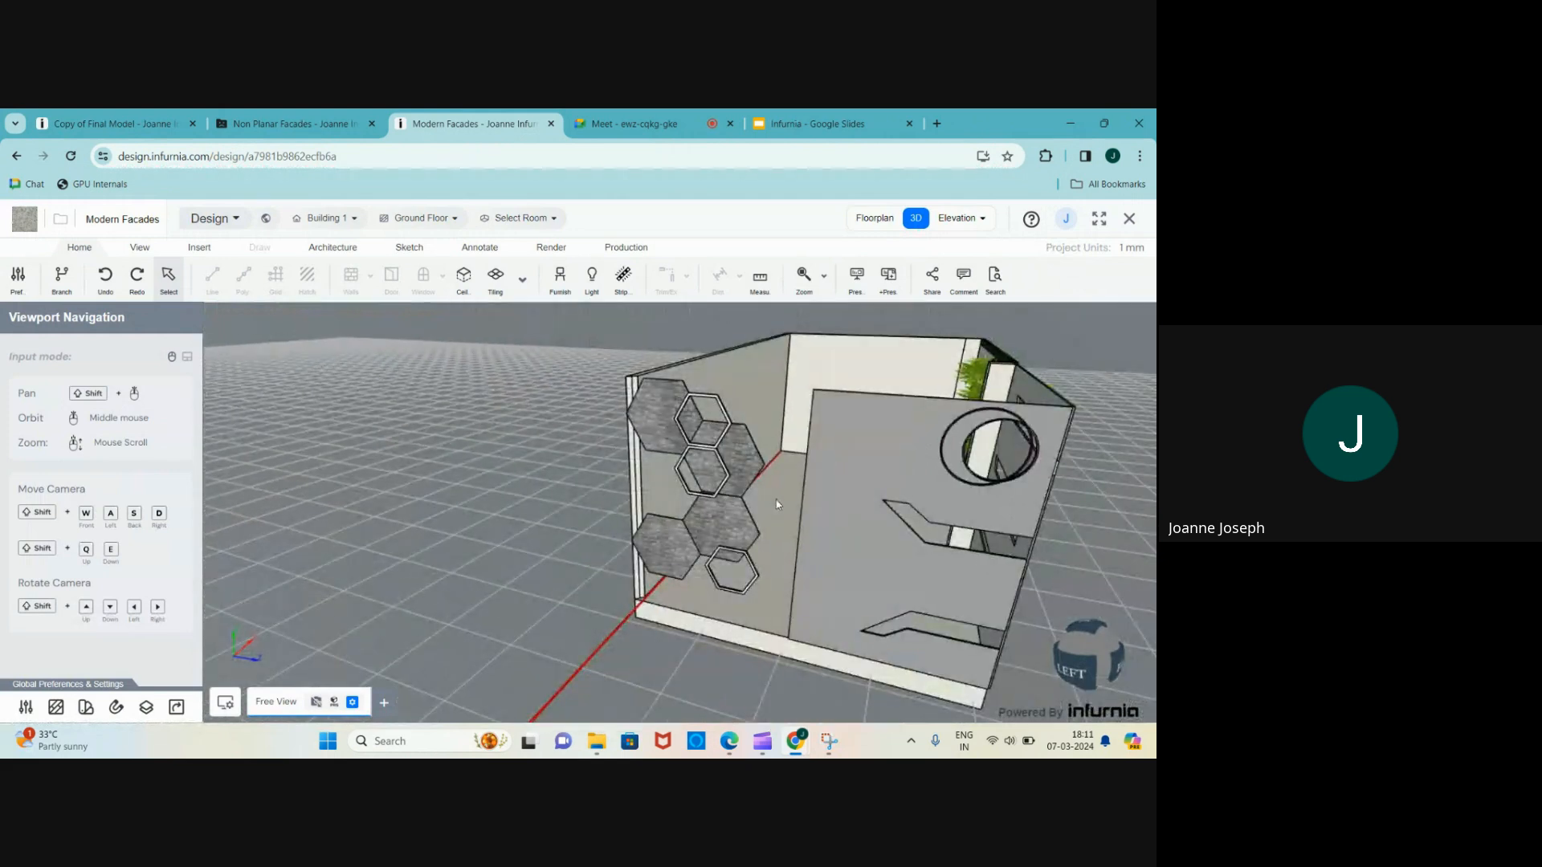
scroll(778, 505, up, 3)
scroll(908, 439, up, 2)
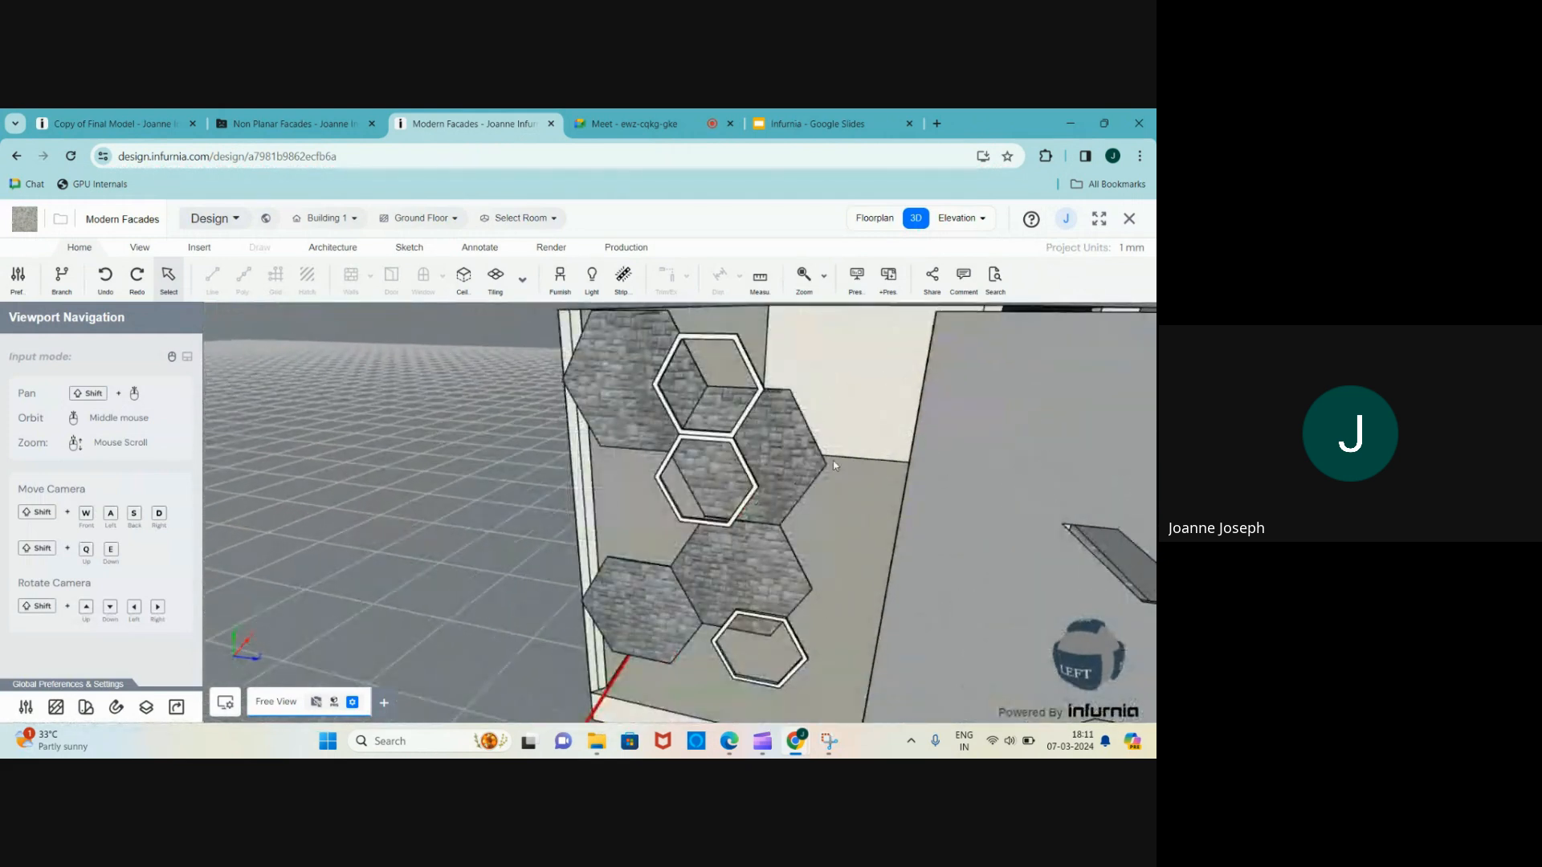
scroll(831, 441, down, 2)
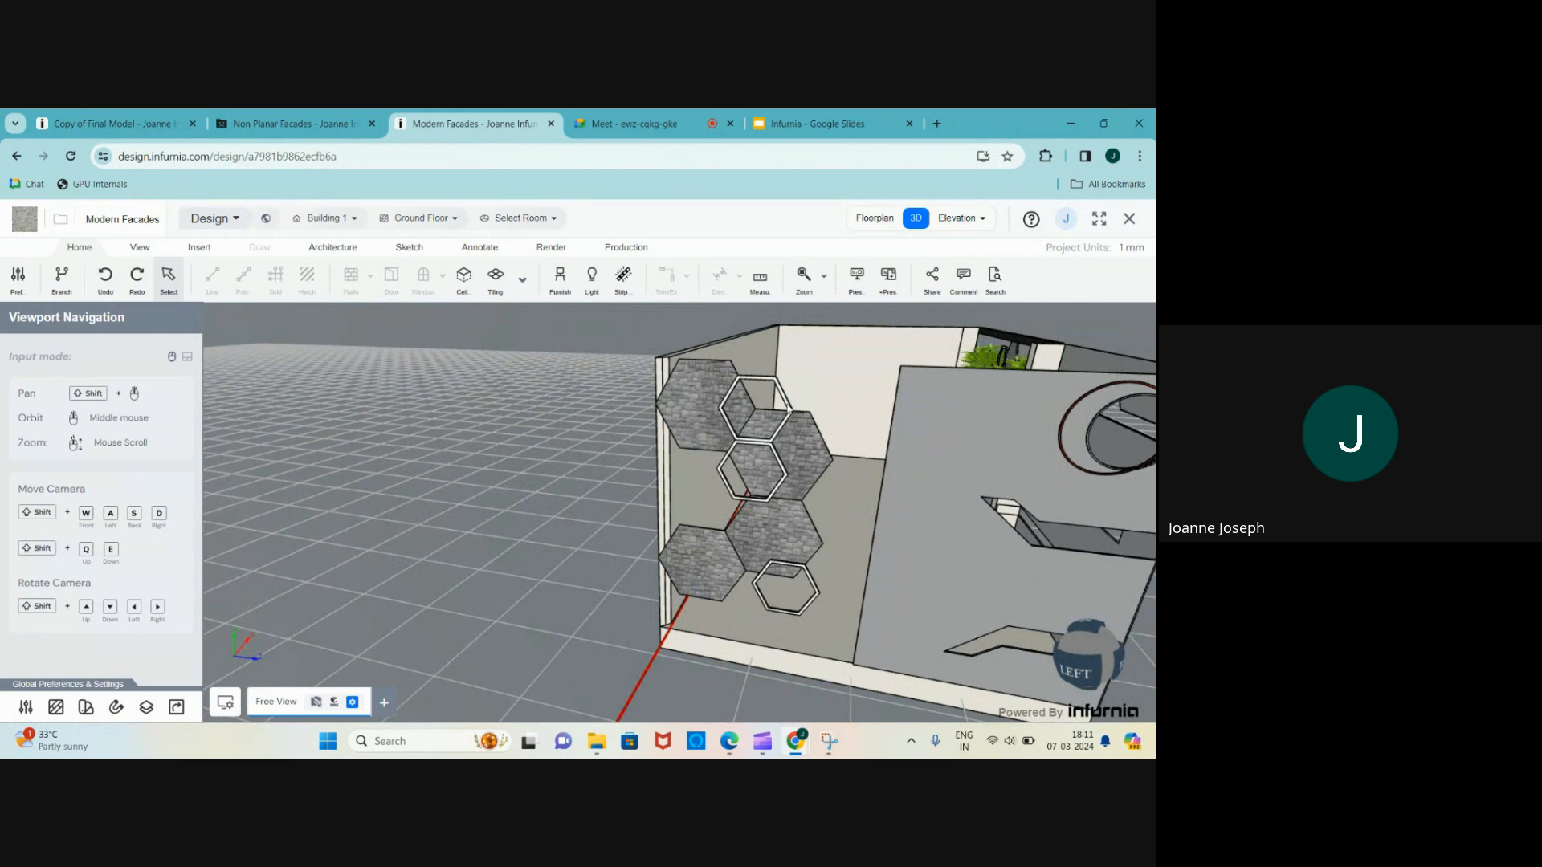
- Insert the Shrub from the Trash group of the Furnish library's Plant category beside the hexagon wall
click(559, 277)
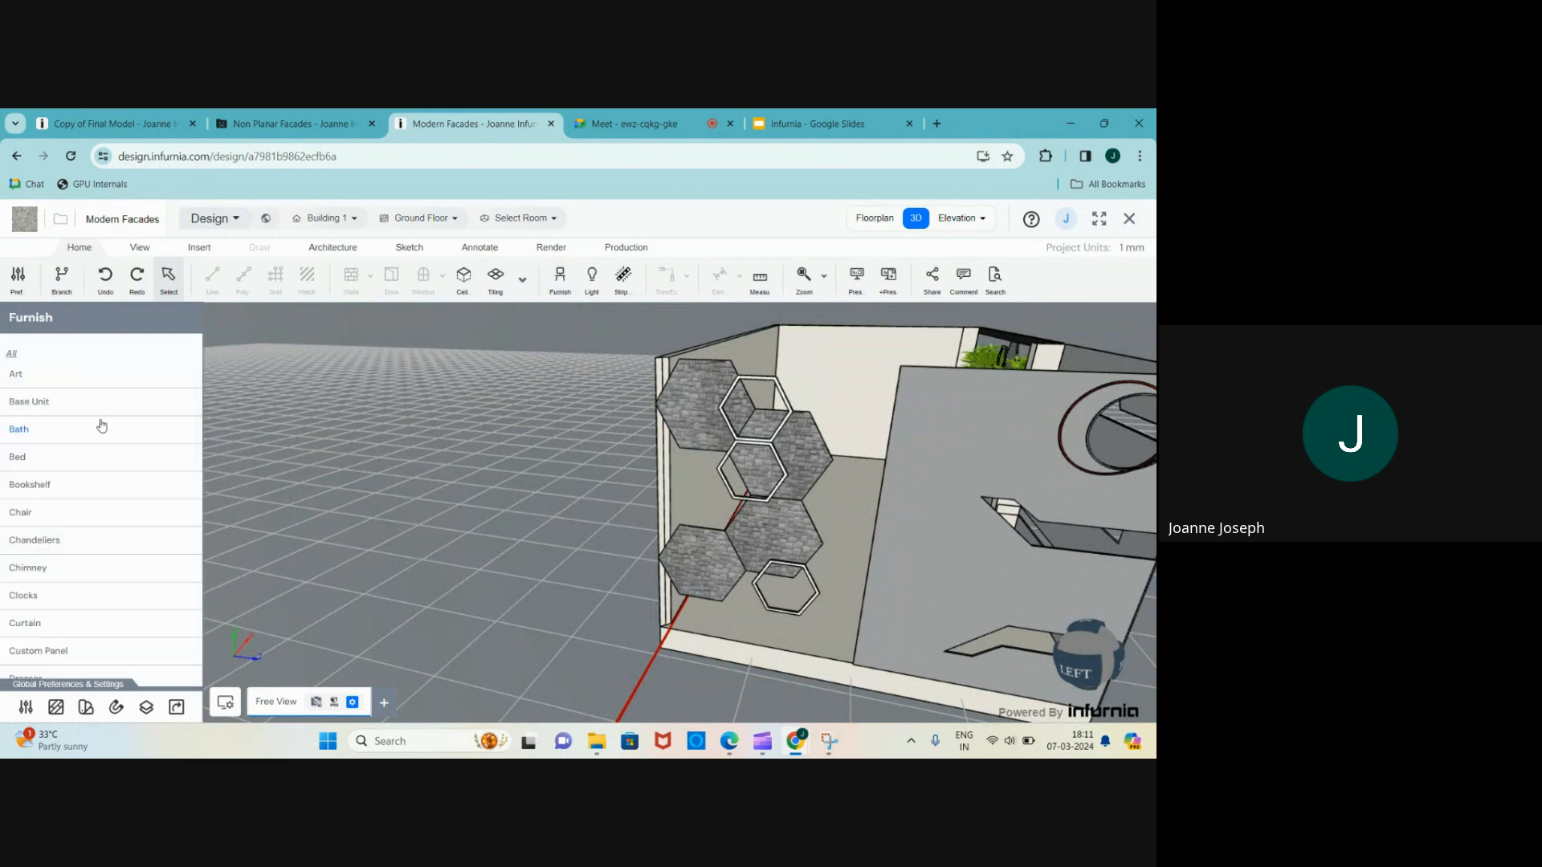
scroll(98, 450, down, 3)
scroll(98, 468, down, 5)
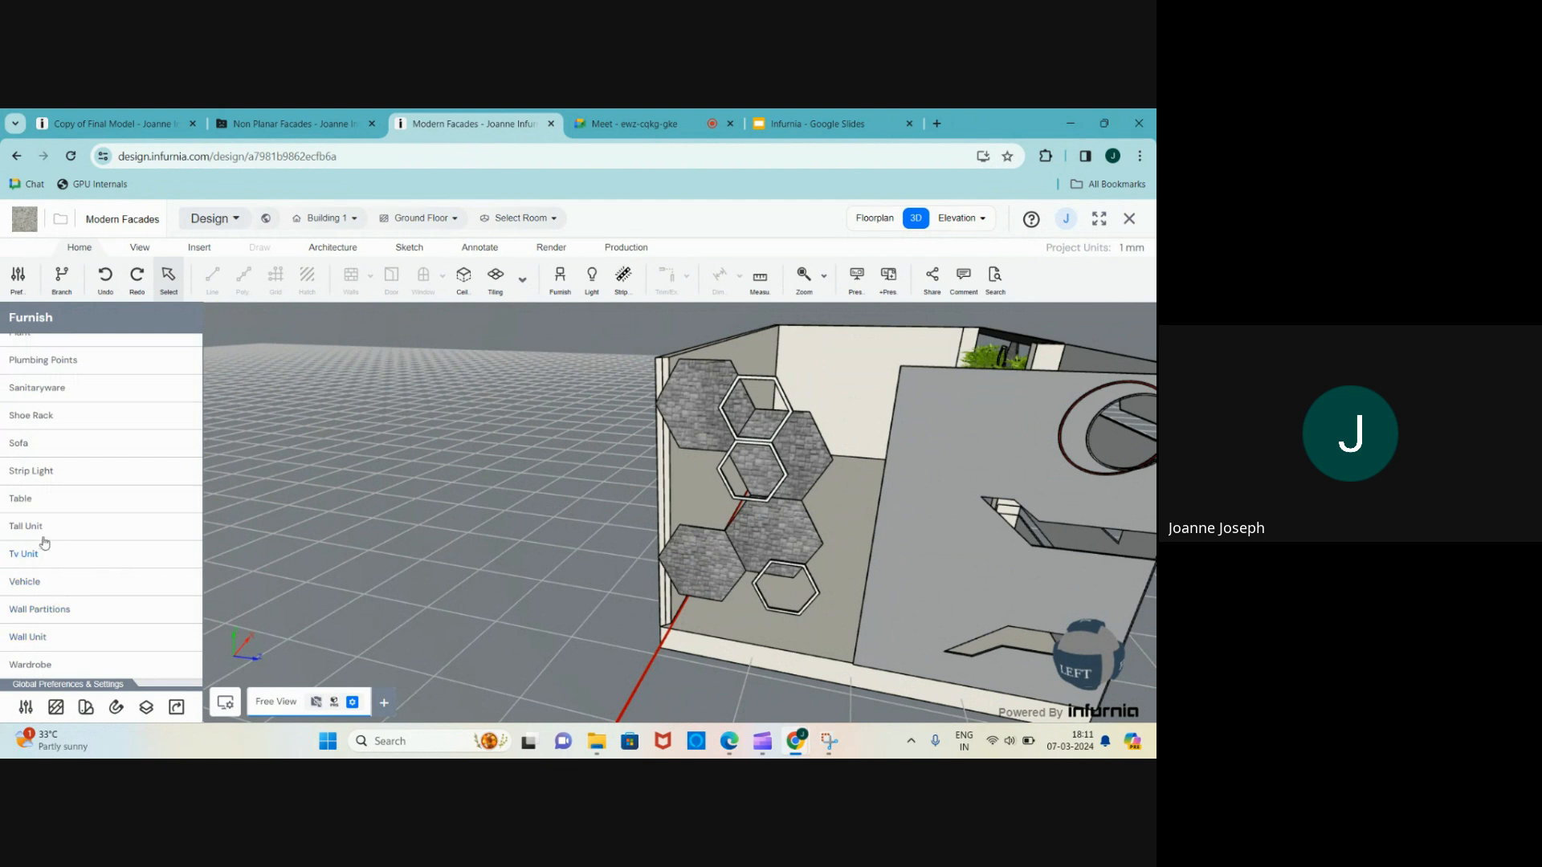
scroll(44, 543, up, 2)
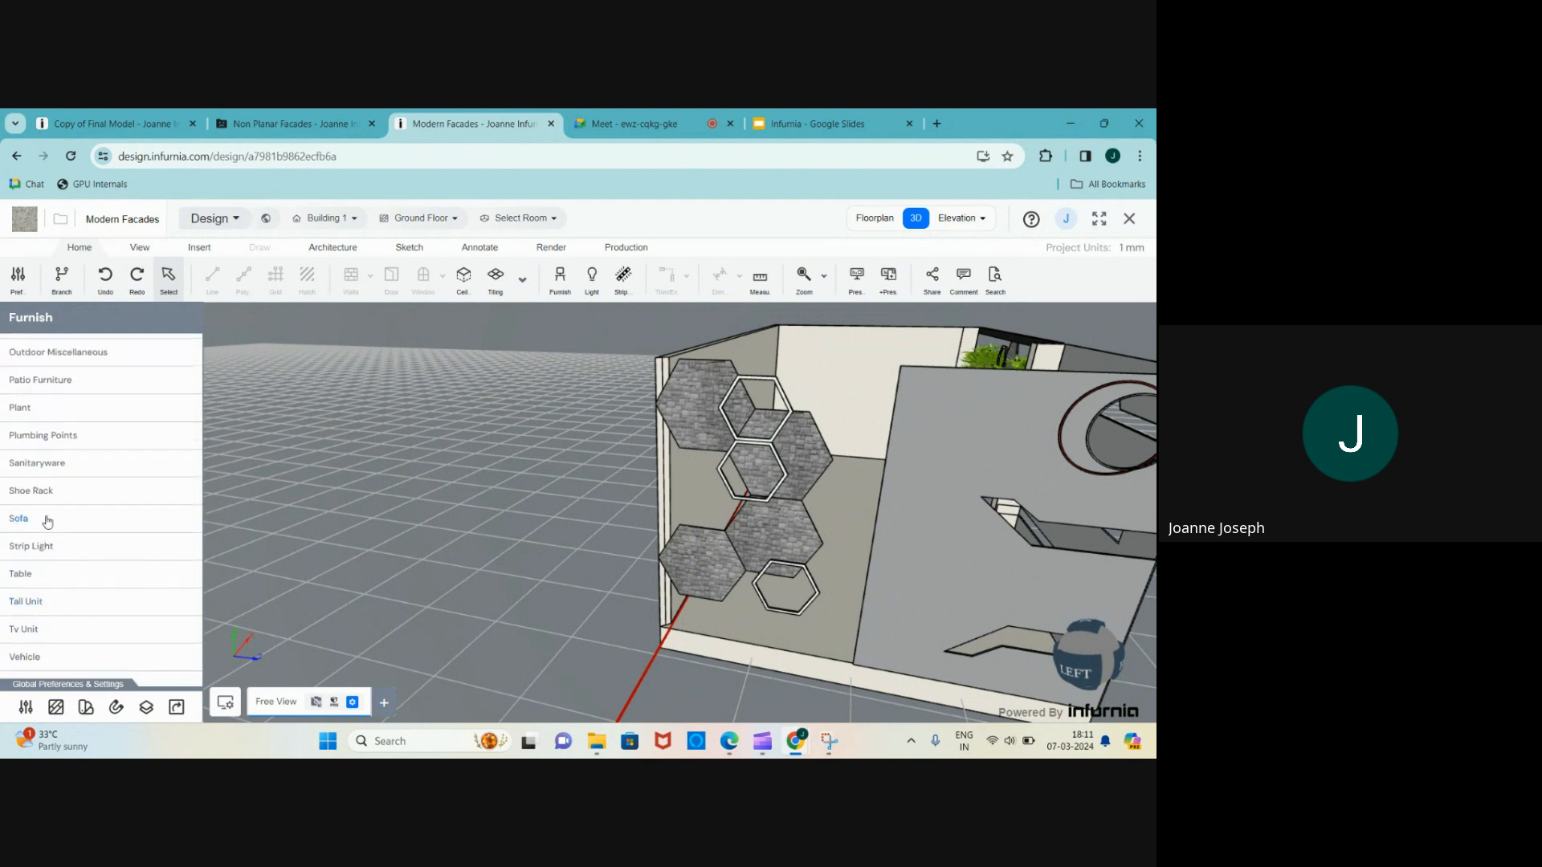
click(32, 408)
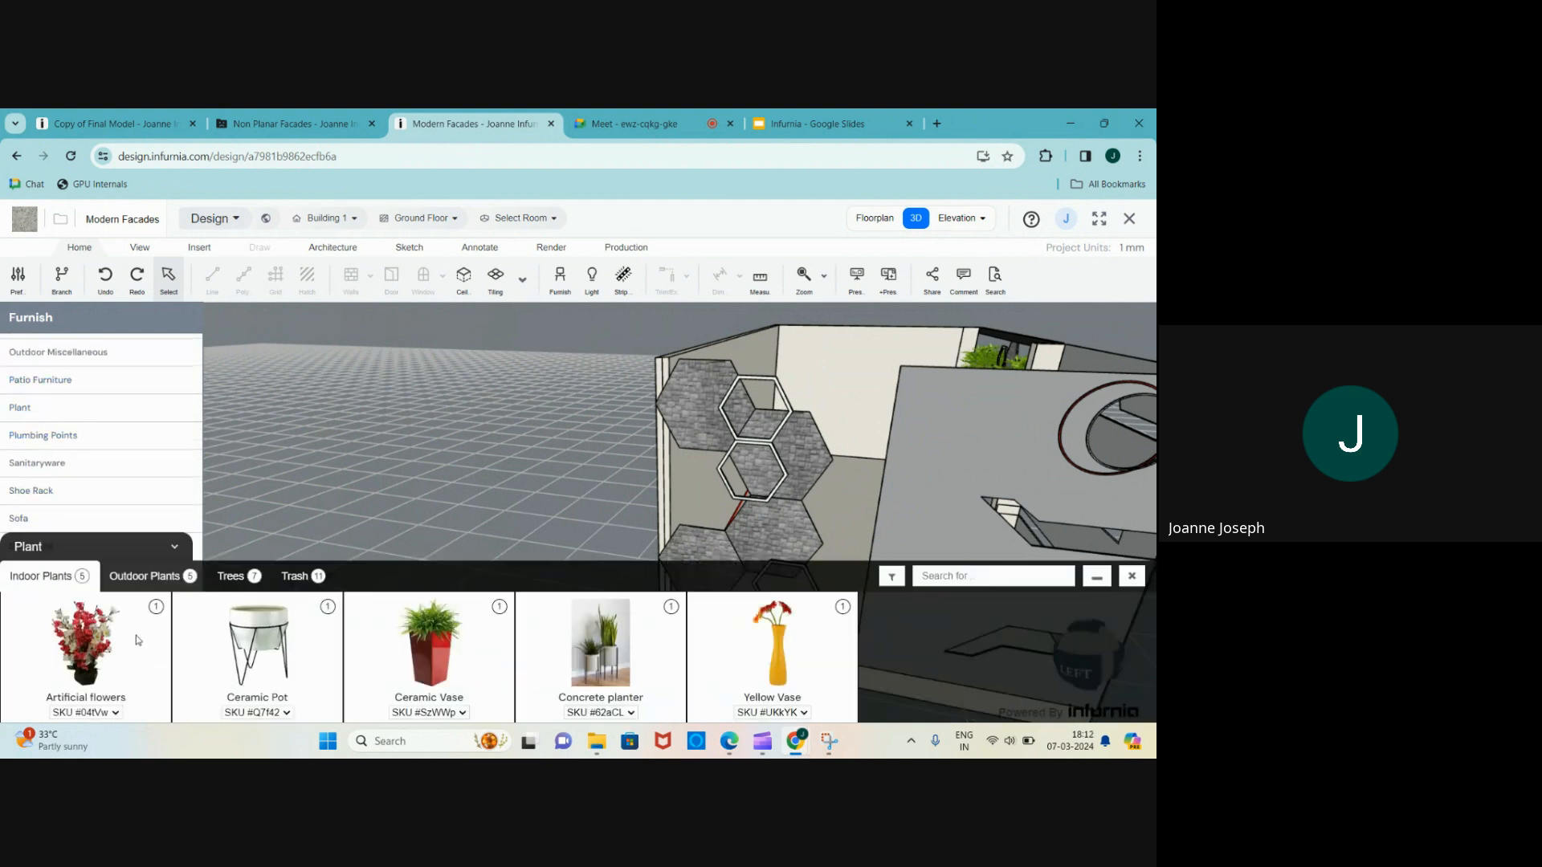
click(129, 578)
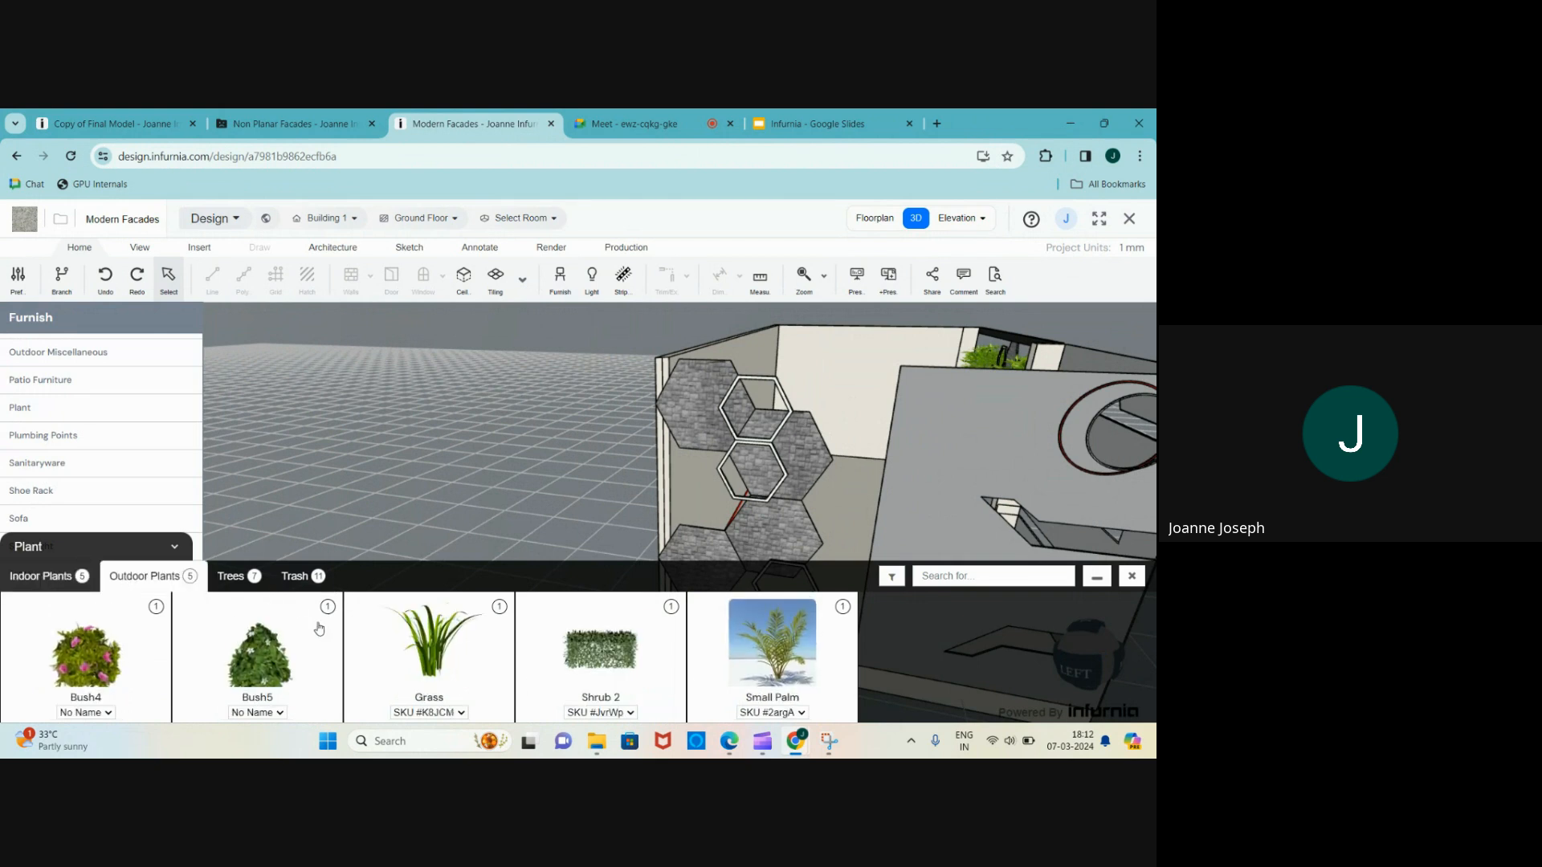
click(299, 576)
scroll(884, 659, right, 3)
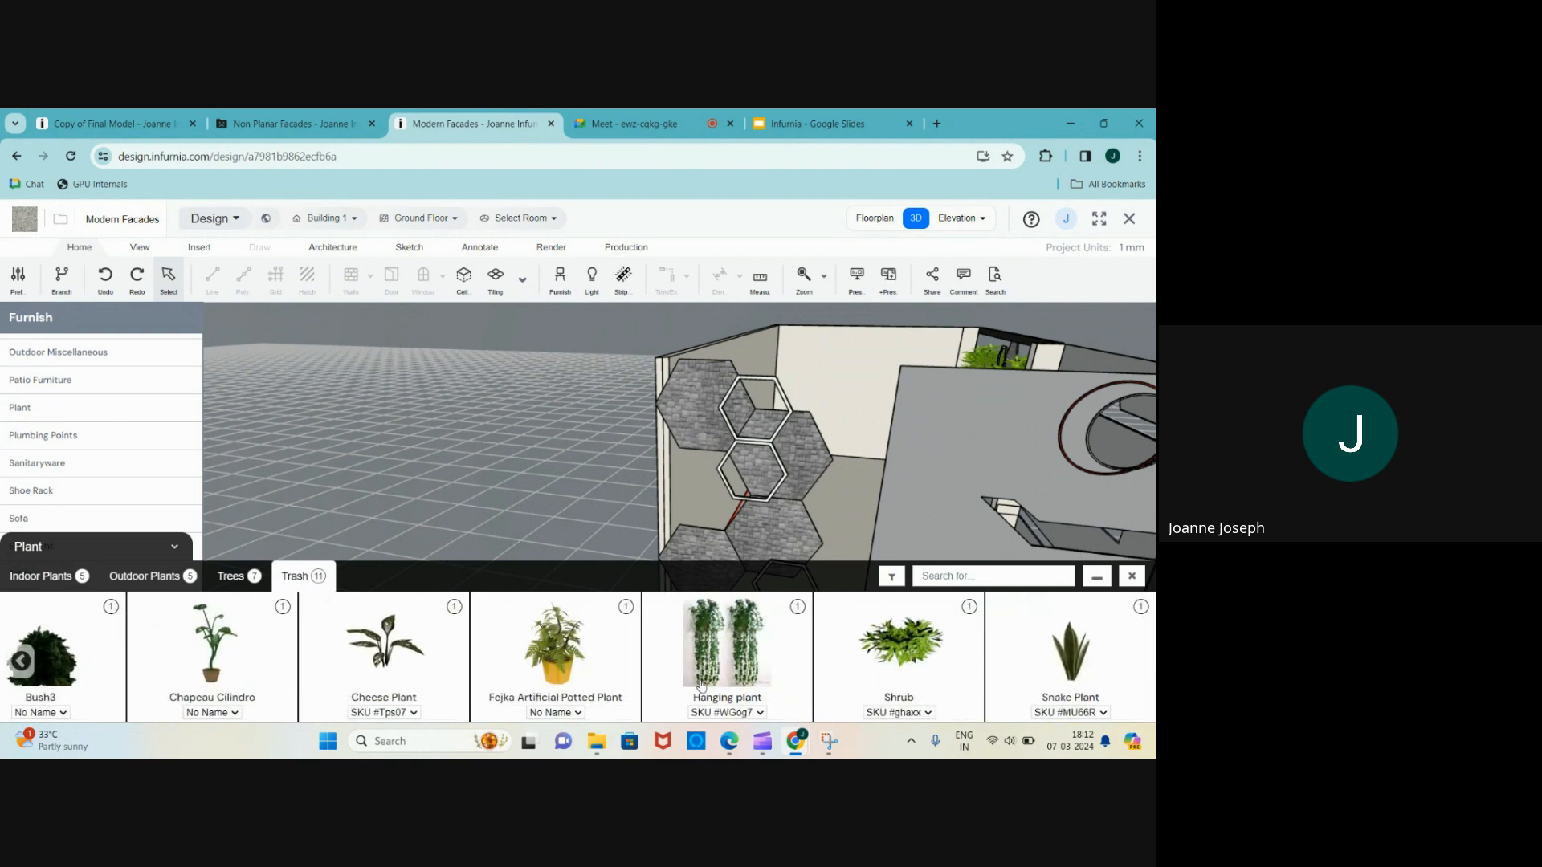
click(908, 654)
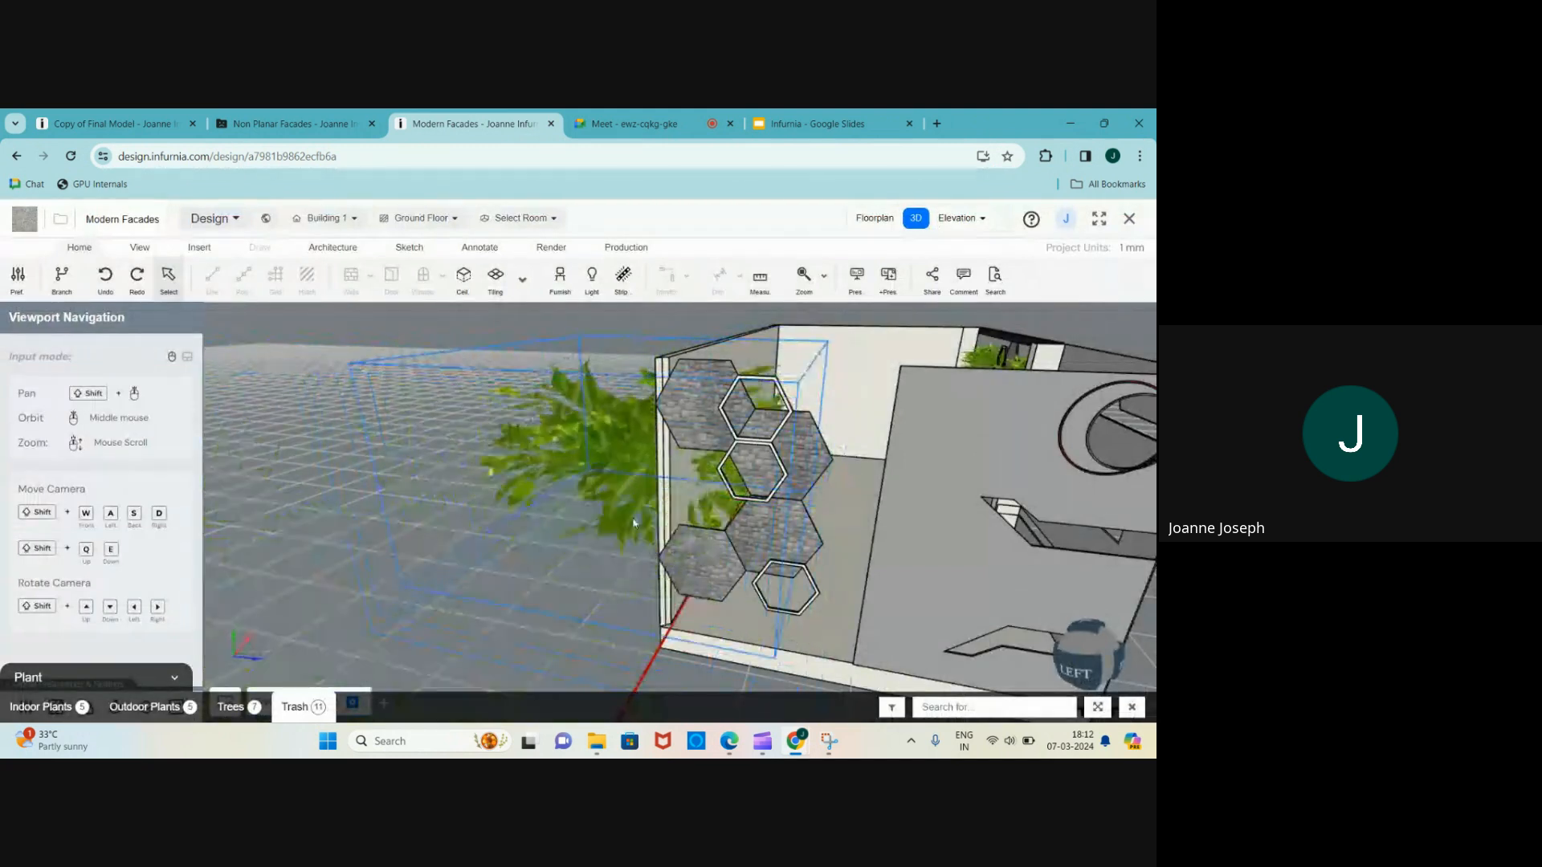
click(605, 534)
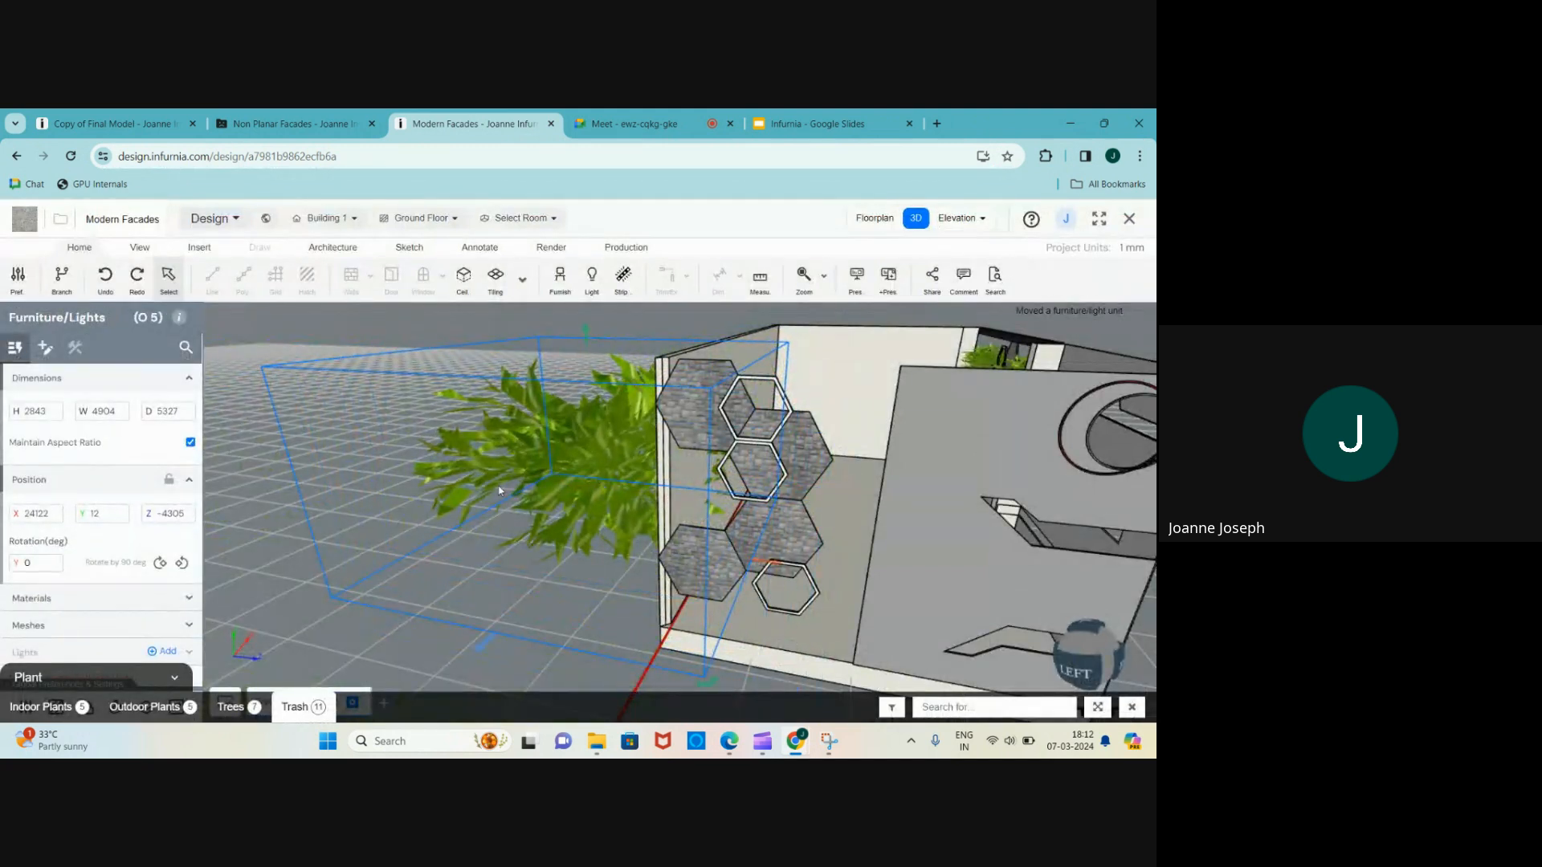
- Set the shrub's height to 900 mm with Maintain Aspect Ratio enabled
click(191, 445)
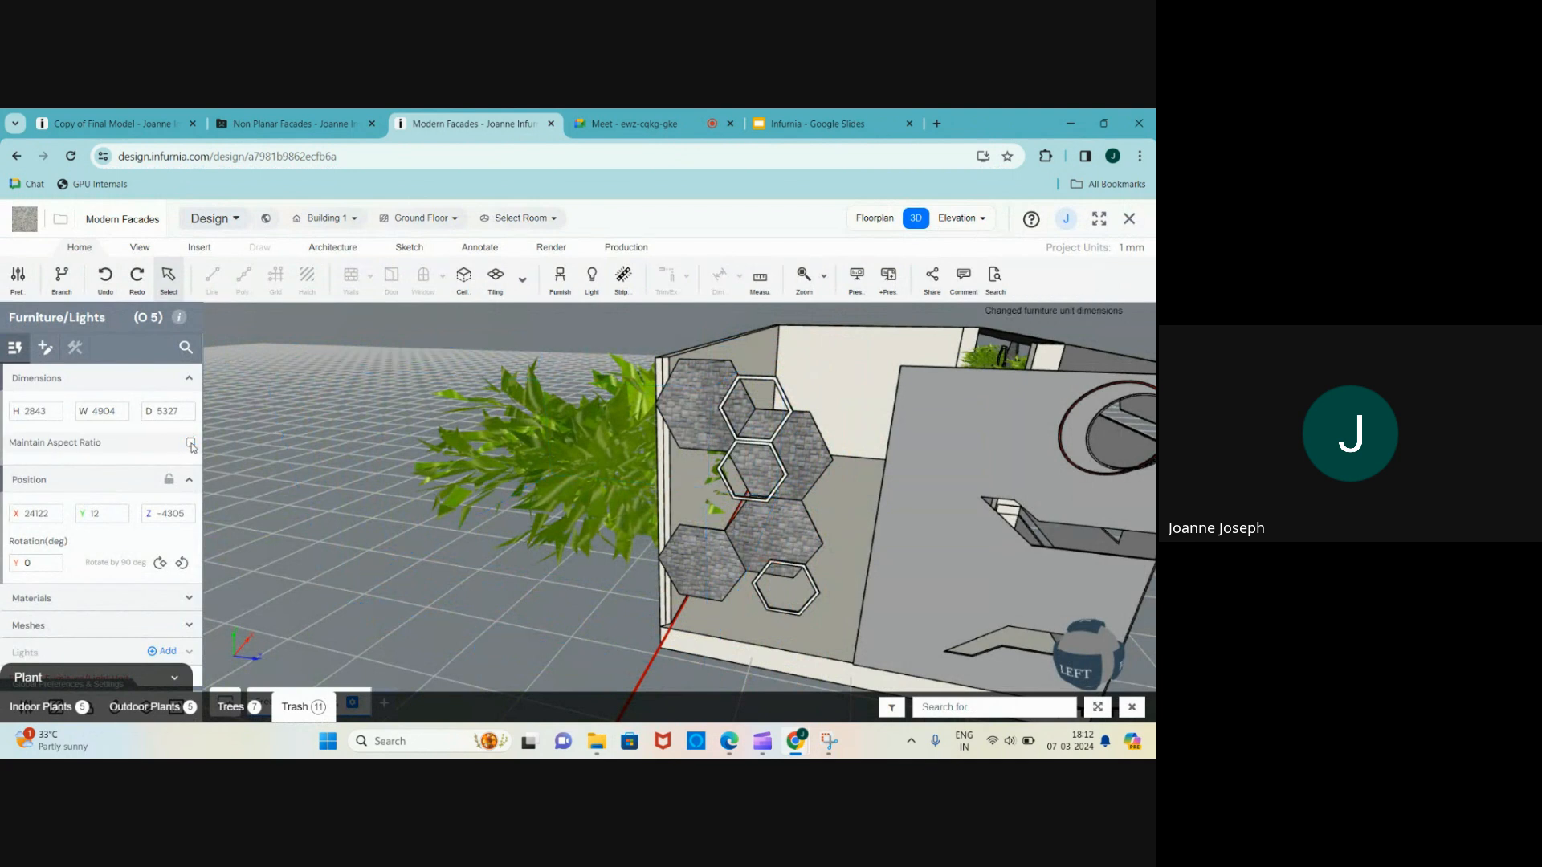
click(192, 446)
click(602, 474)
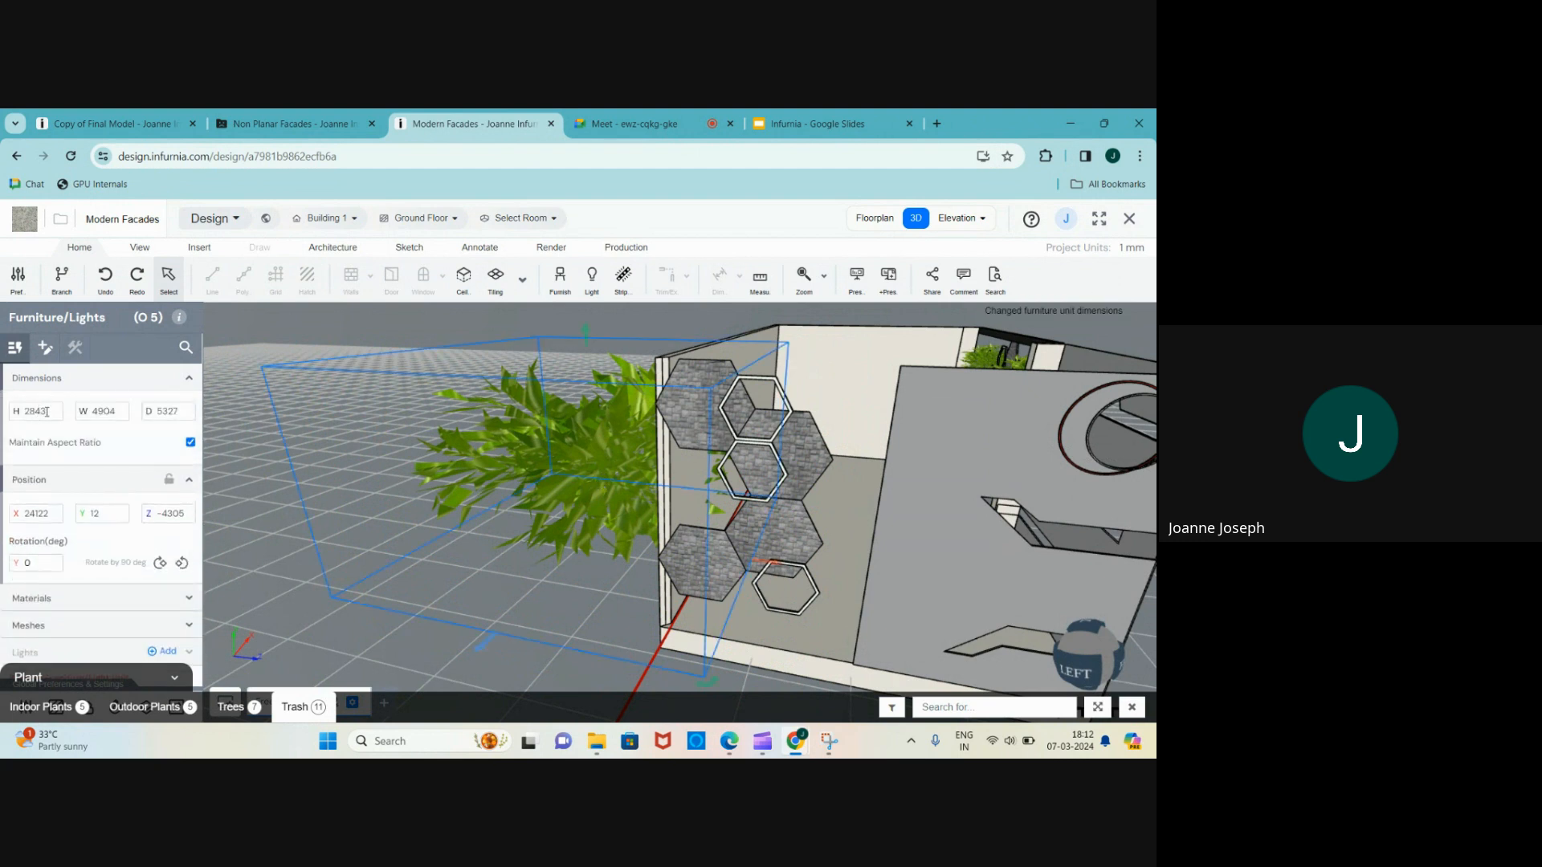
drag(51, 411, 35, 408)
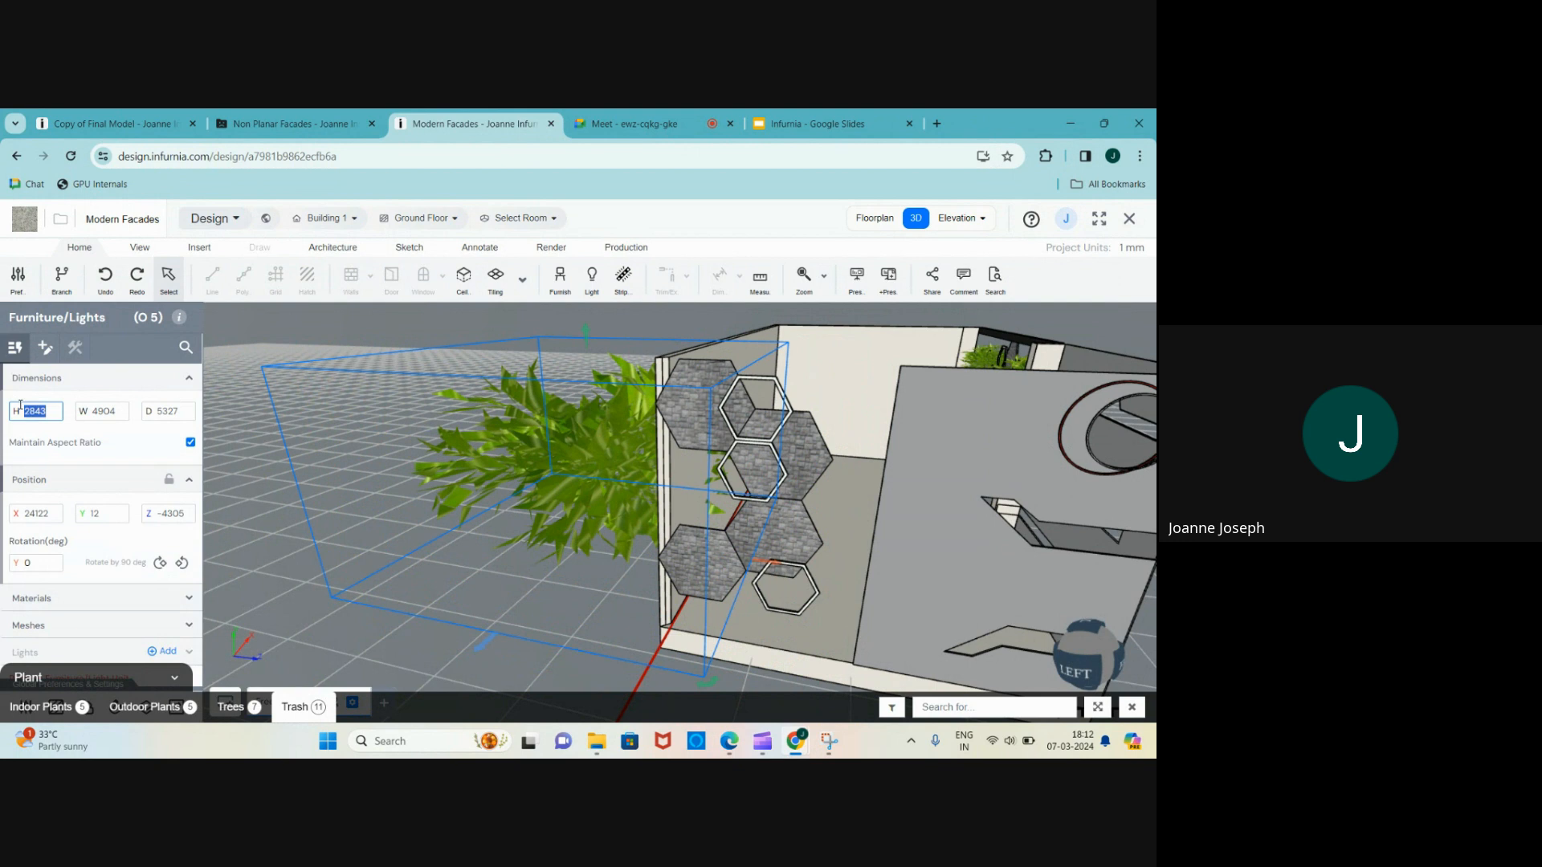
text(900)
key(Return)
scroll(562, 467, up, 3)
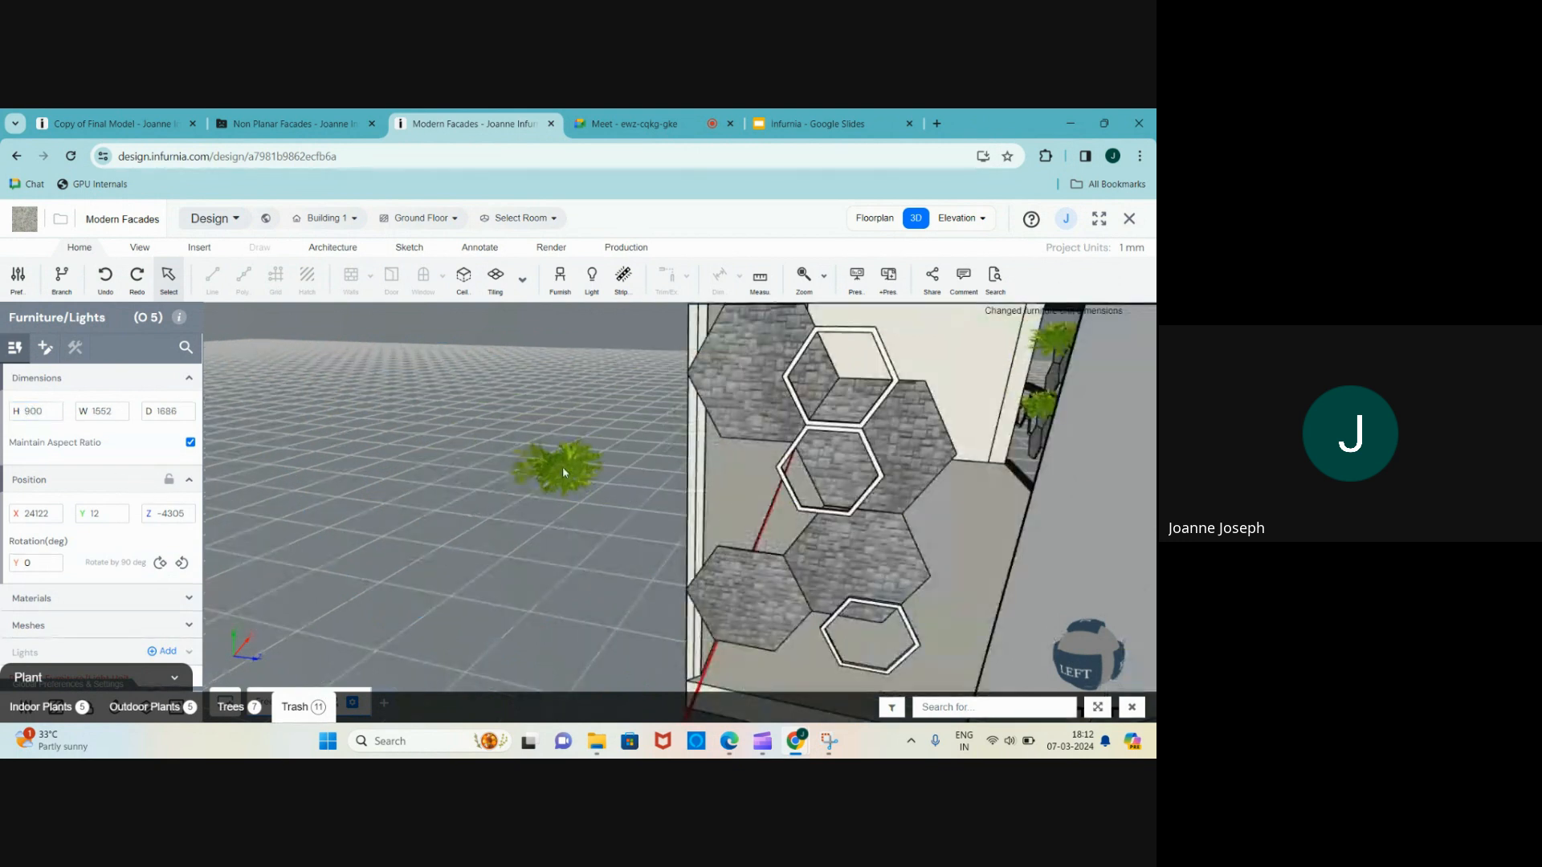
- Move the shrub to the base of the hexagon wall, behind the lowest white frame
click(563, 469)
drag(563, 470, 680, 622)
scroll(565, 518, down, 4)
scroll(680, 621, up, 2)
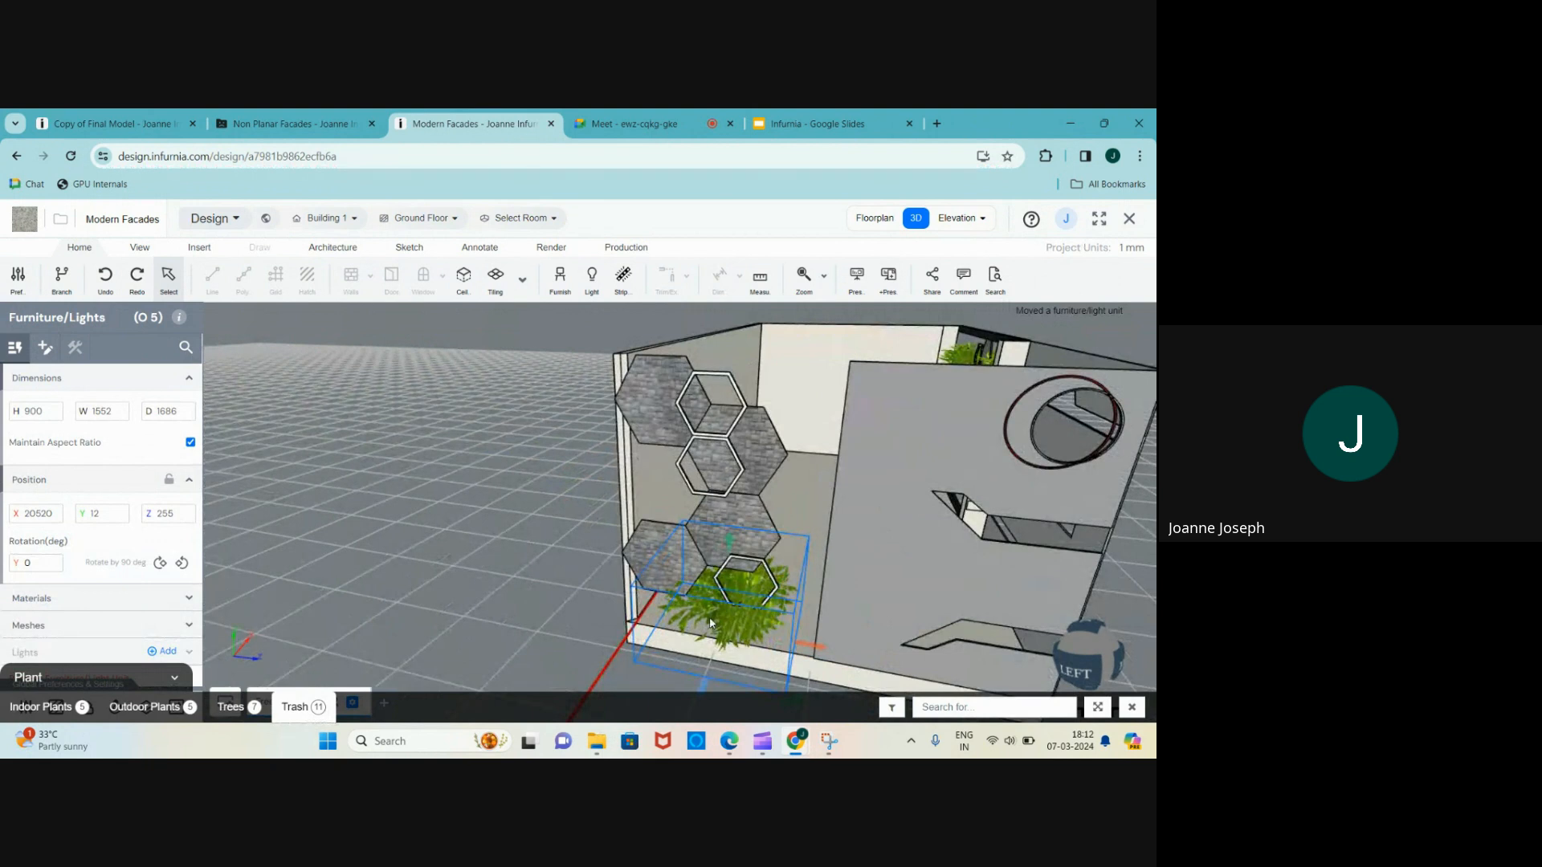
- Copy the shrub with Copy and Array up to the middle hexagons of the wall, then exit the command
text(cp)
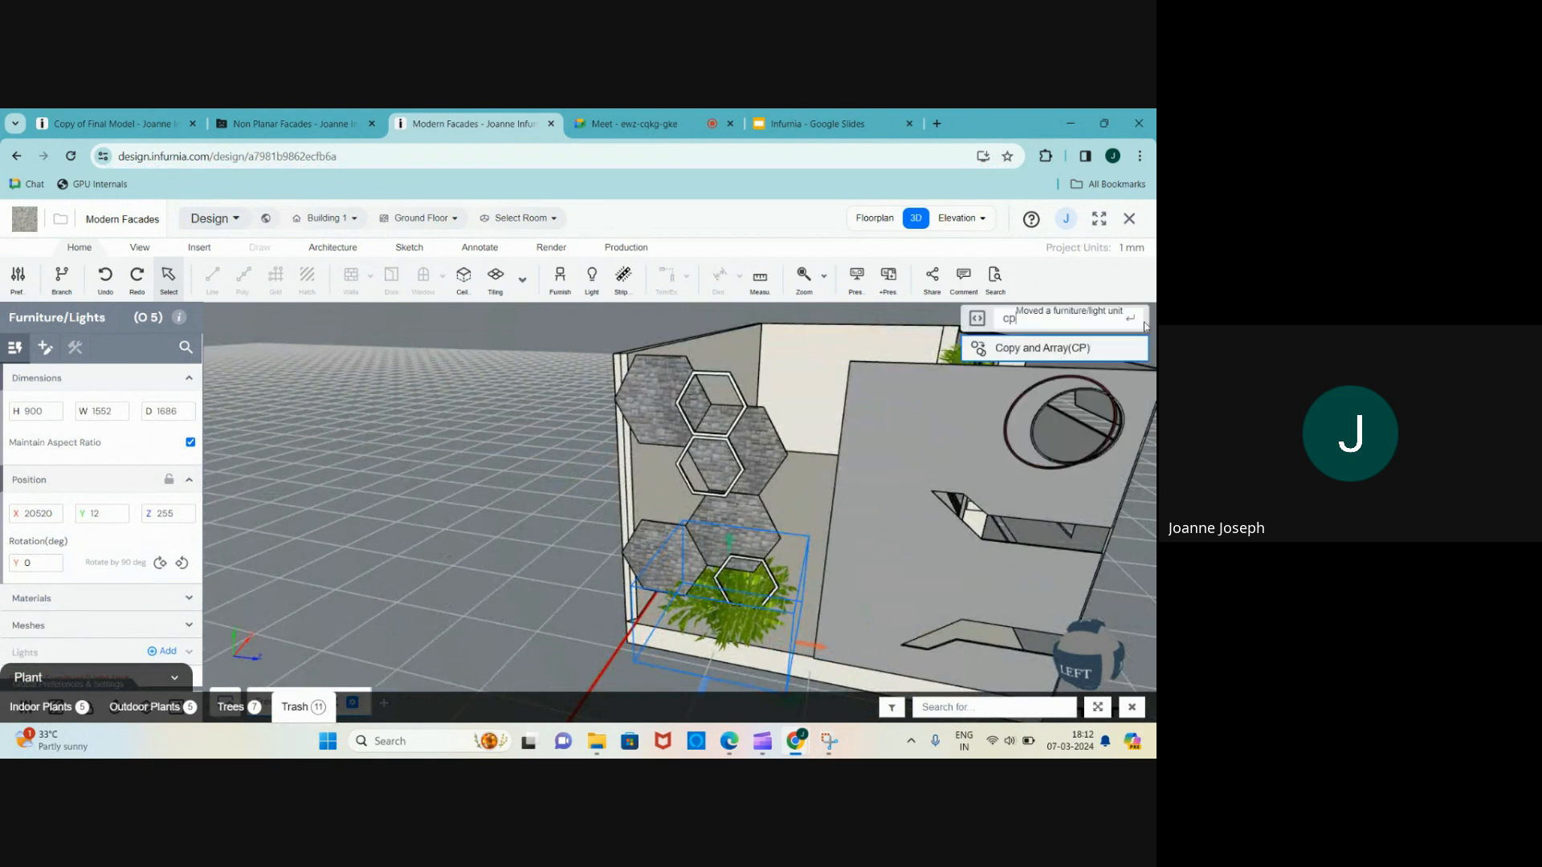
click(1060, 348)
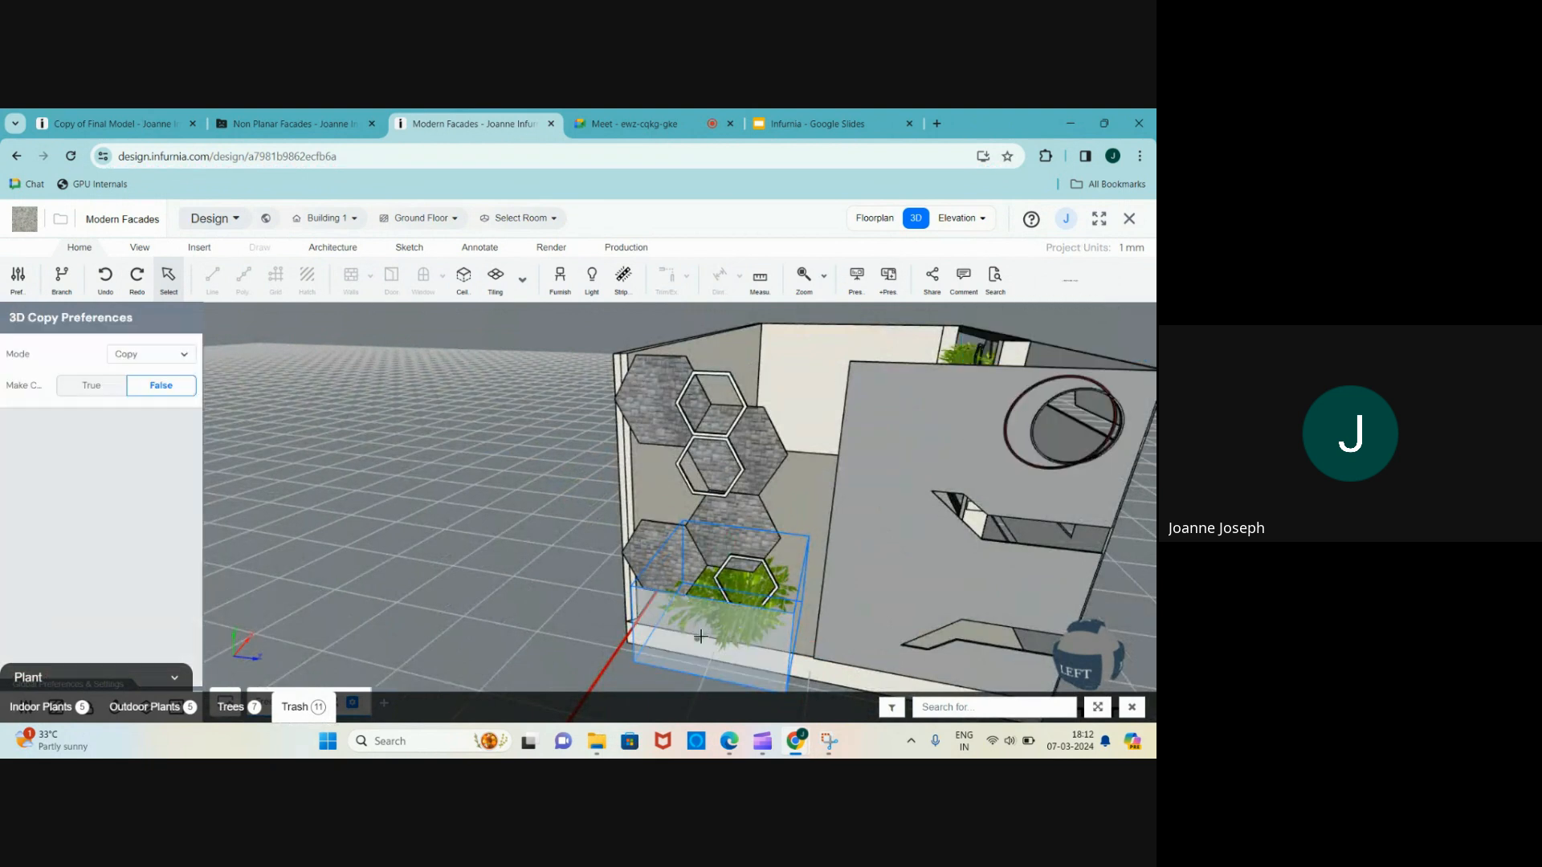
click(727, 630)
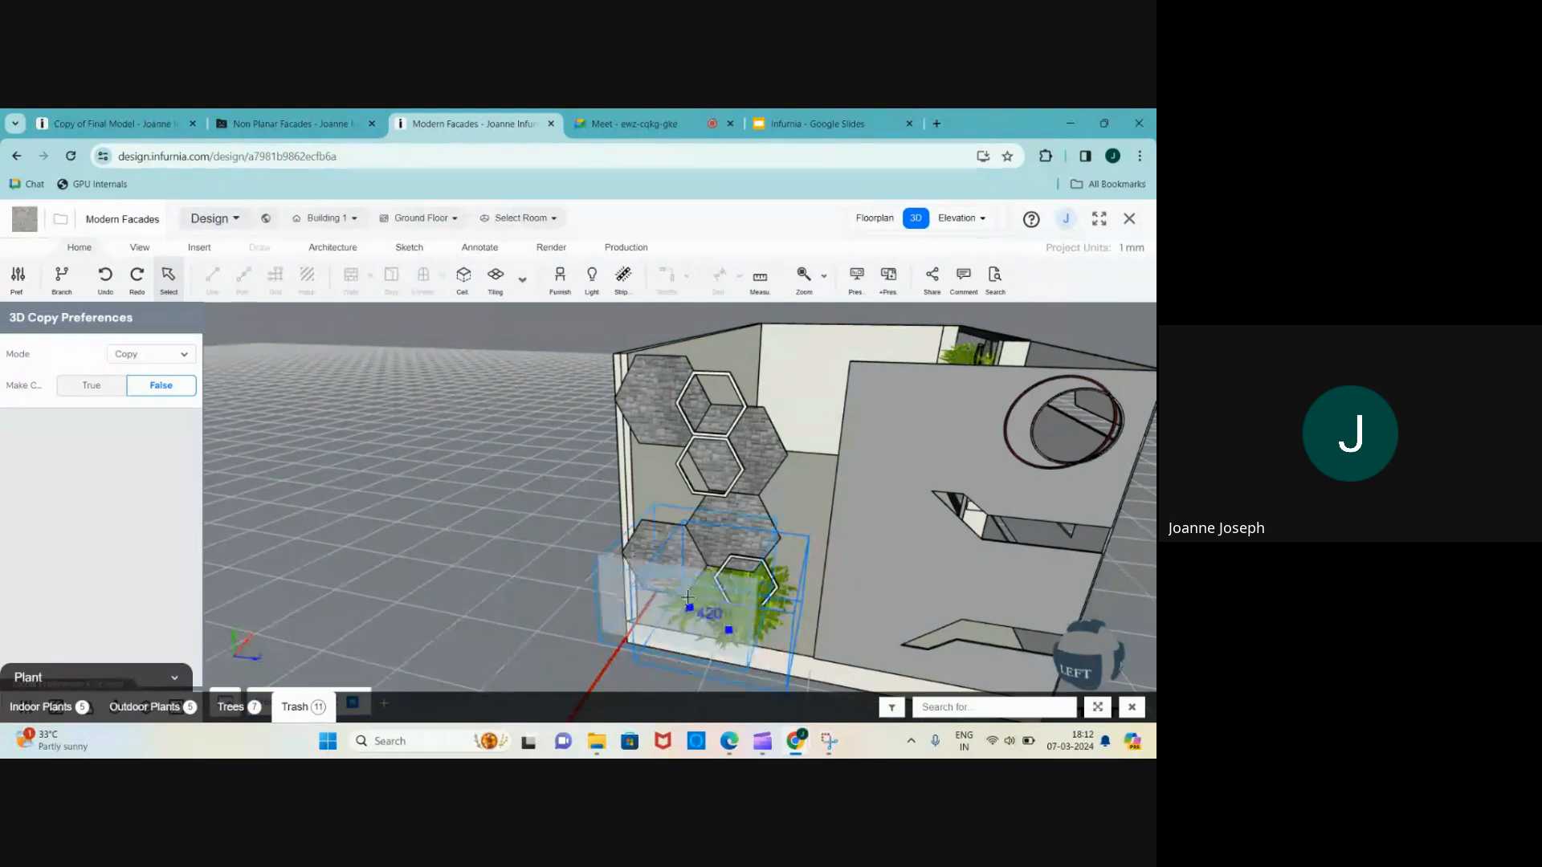
click(694, 483)
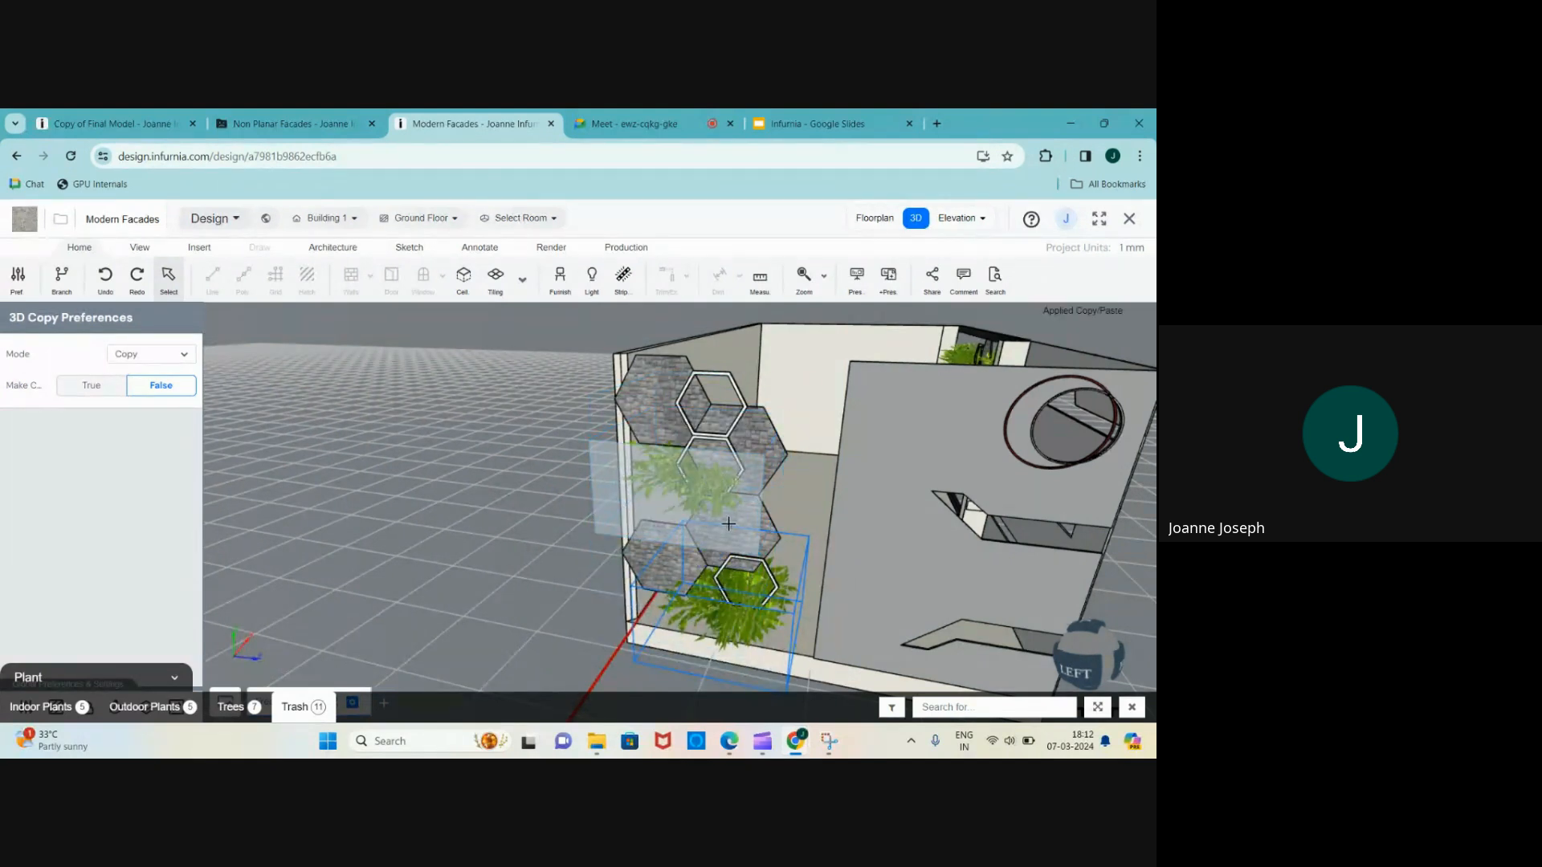
click(698, 492)
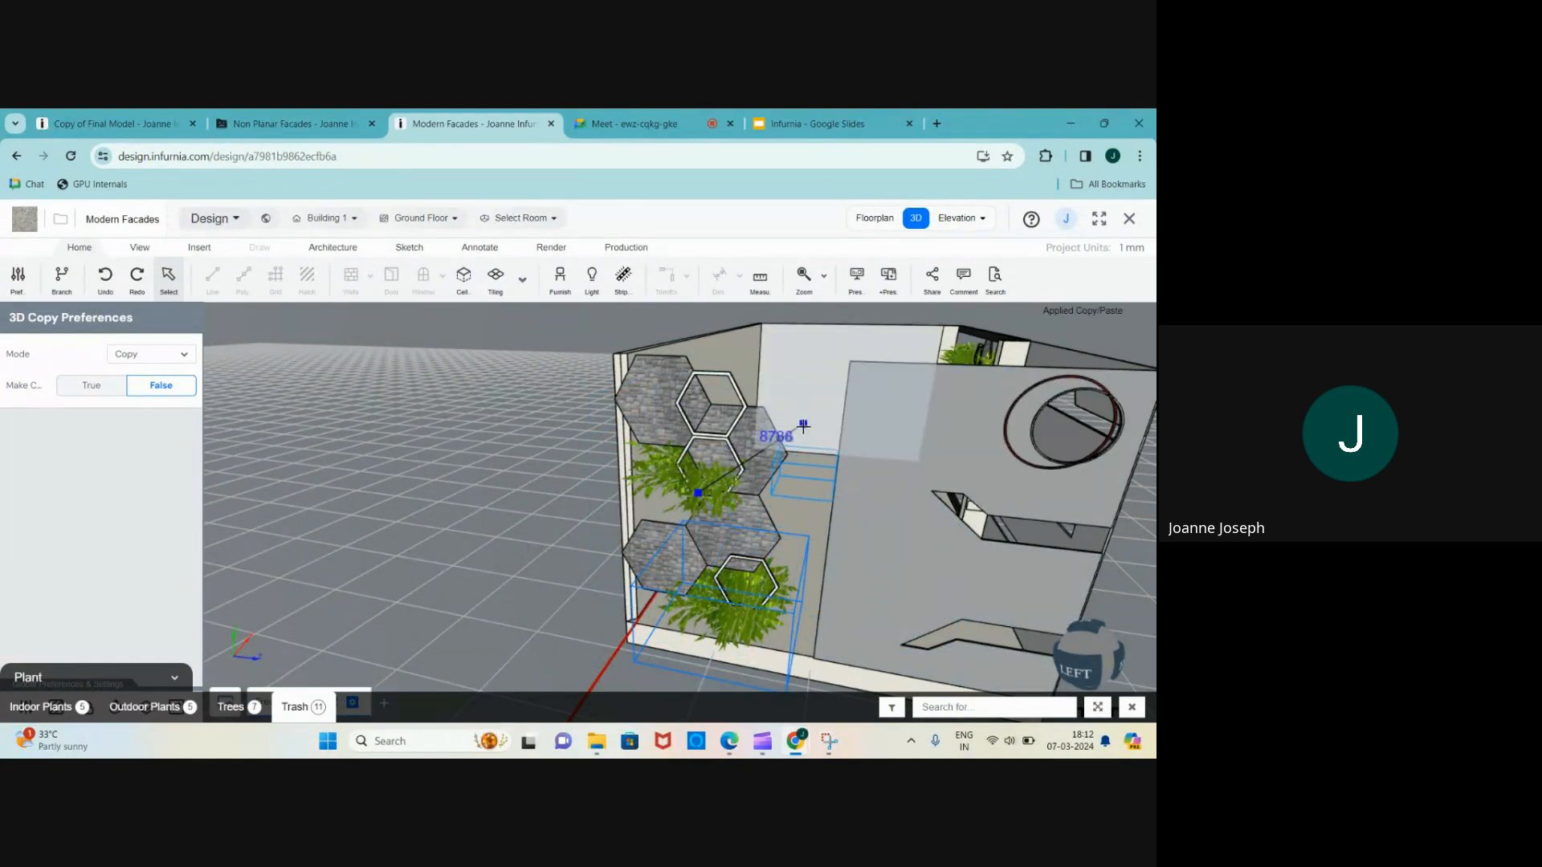
key(Escape)
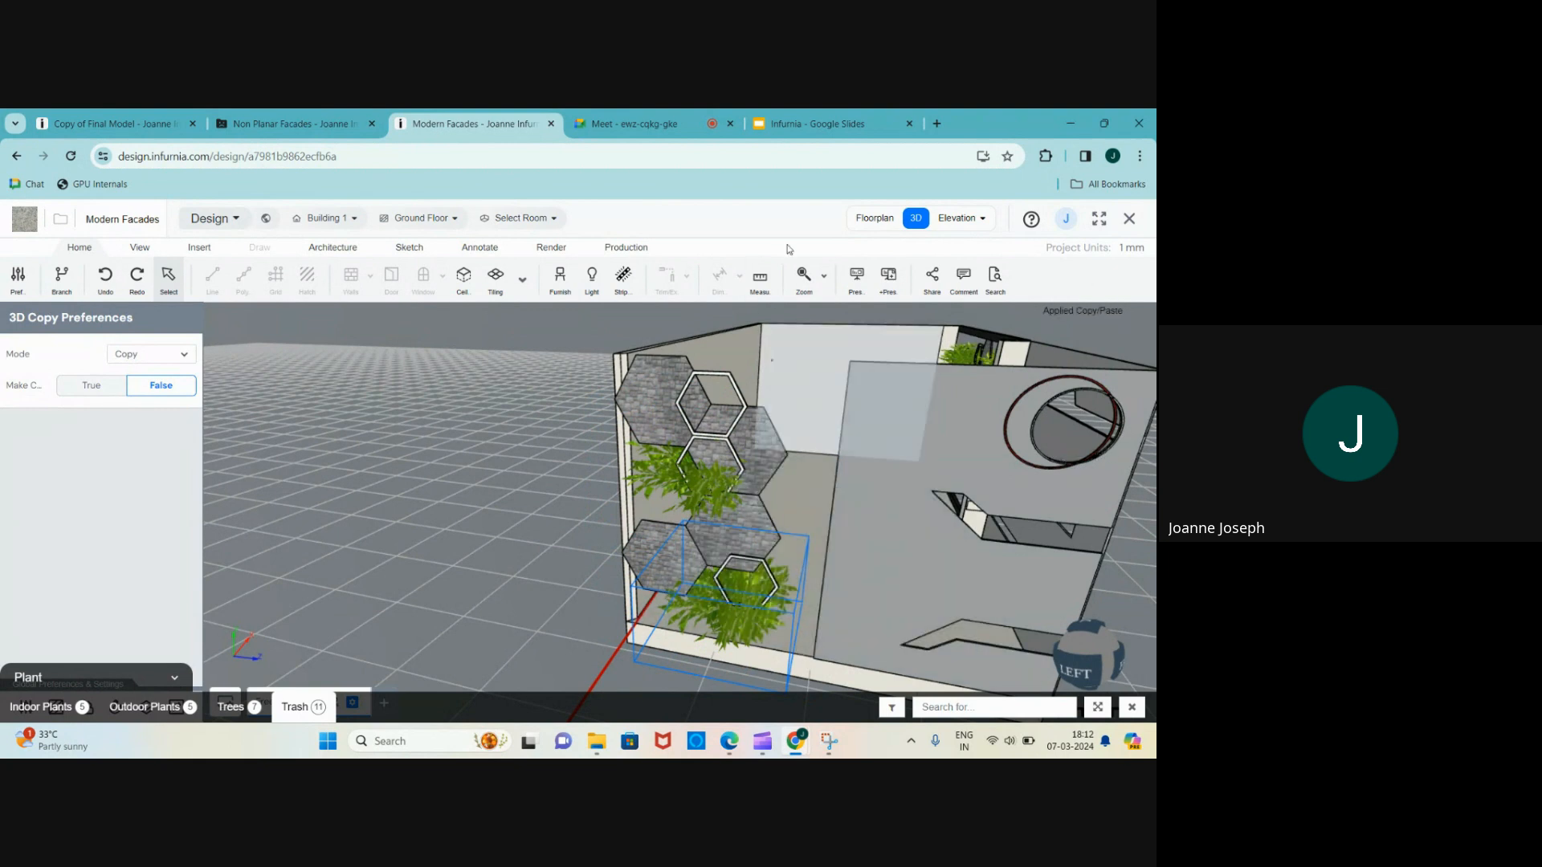
- Move the extra shrub copy in the floorplan from the opposite side to about X 20504, Z 2305, and return to 3D
click(869, 220)
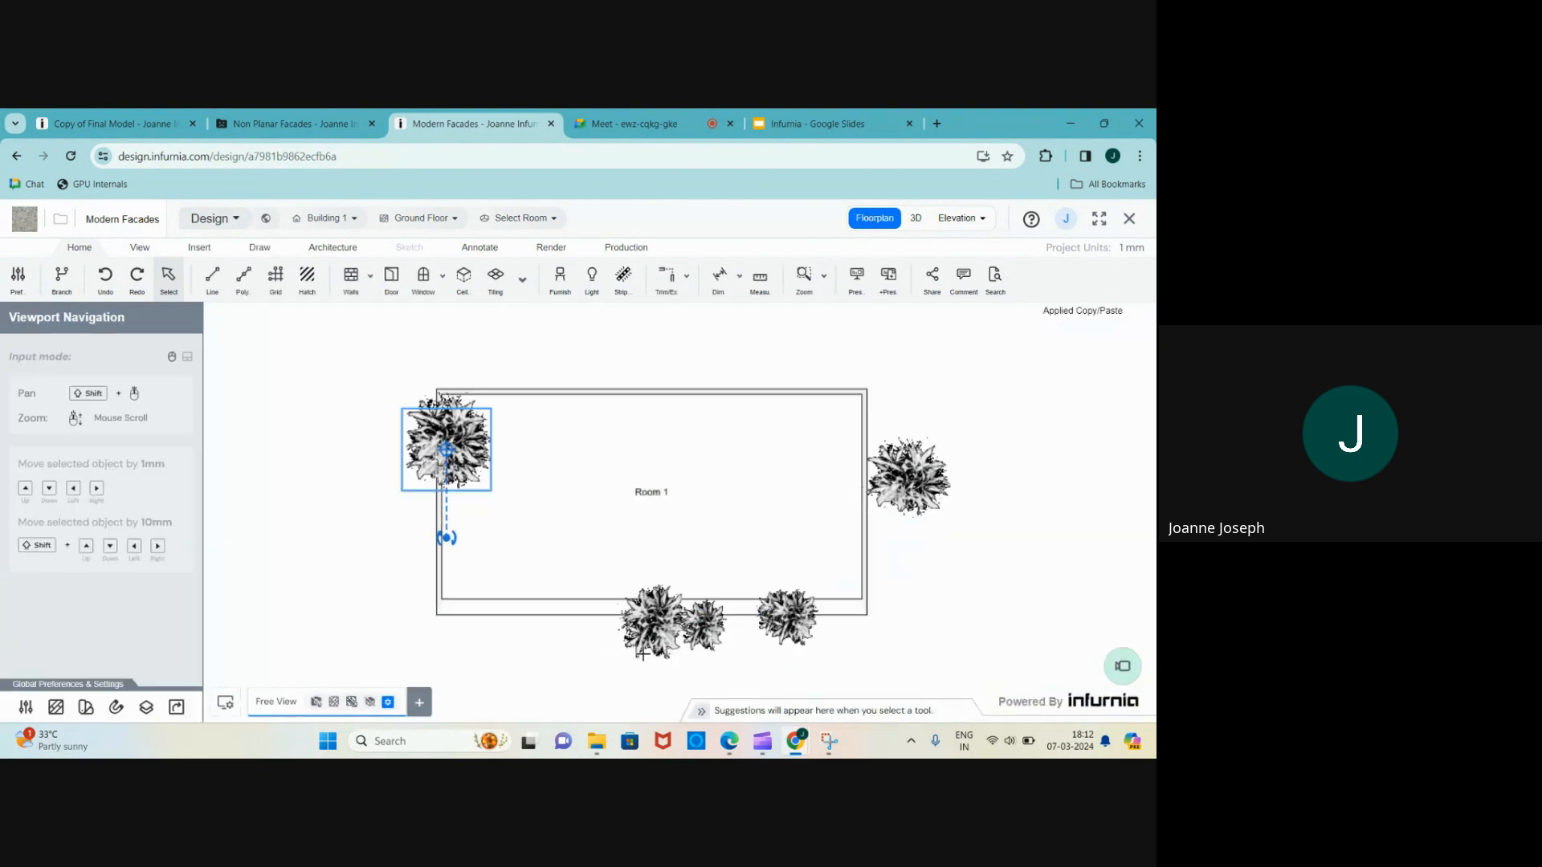
click(595, 701)
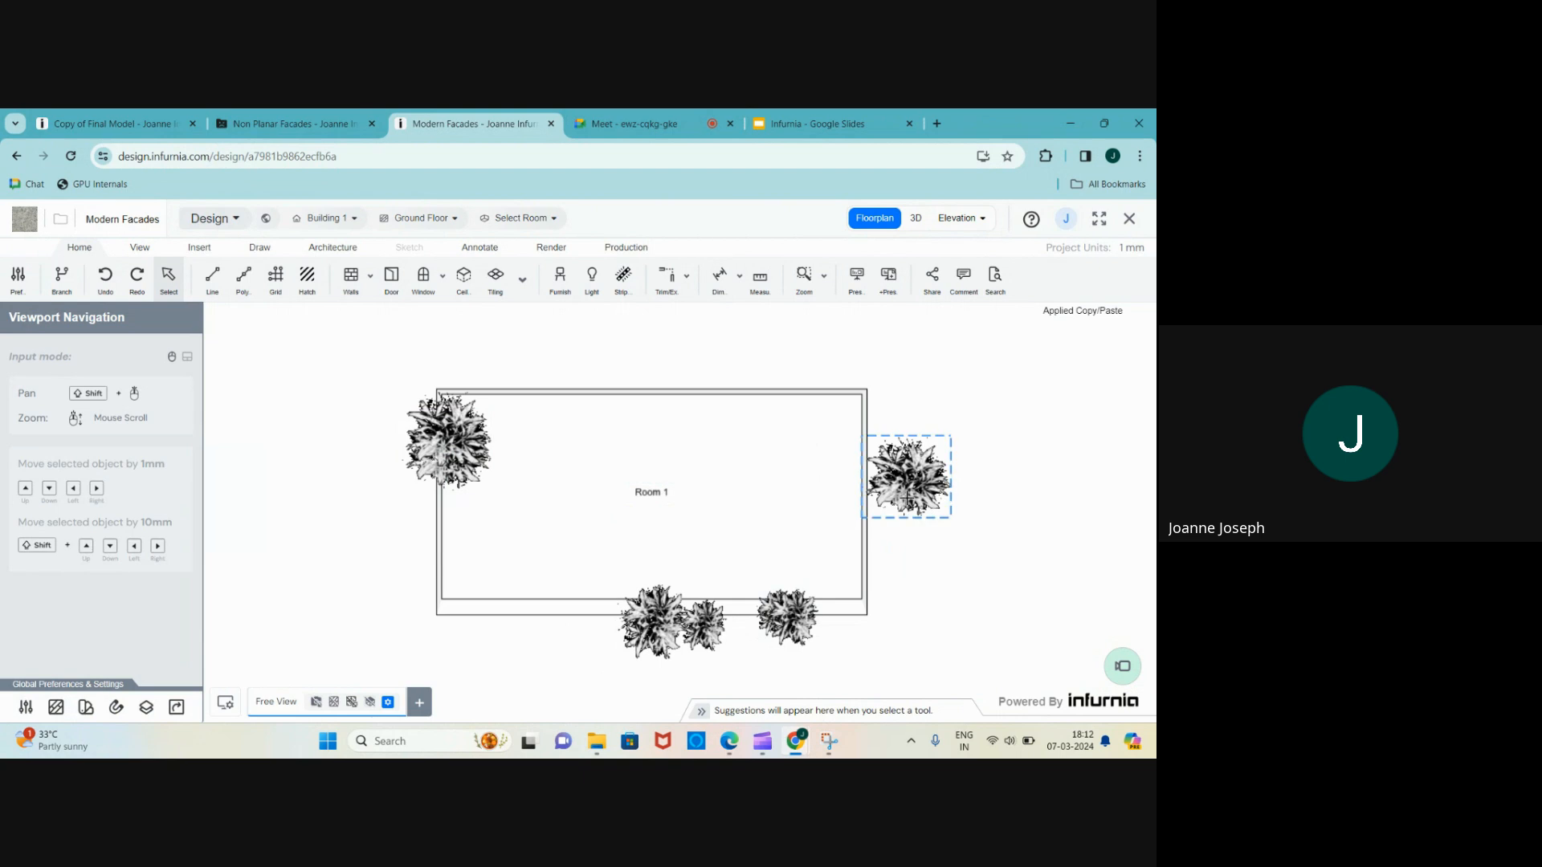
click(906, 481)
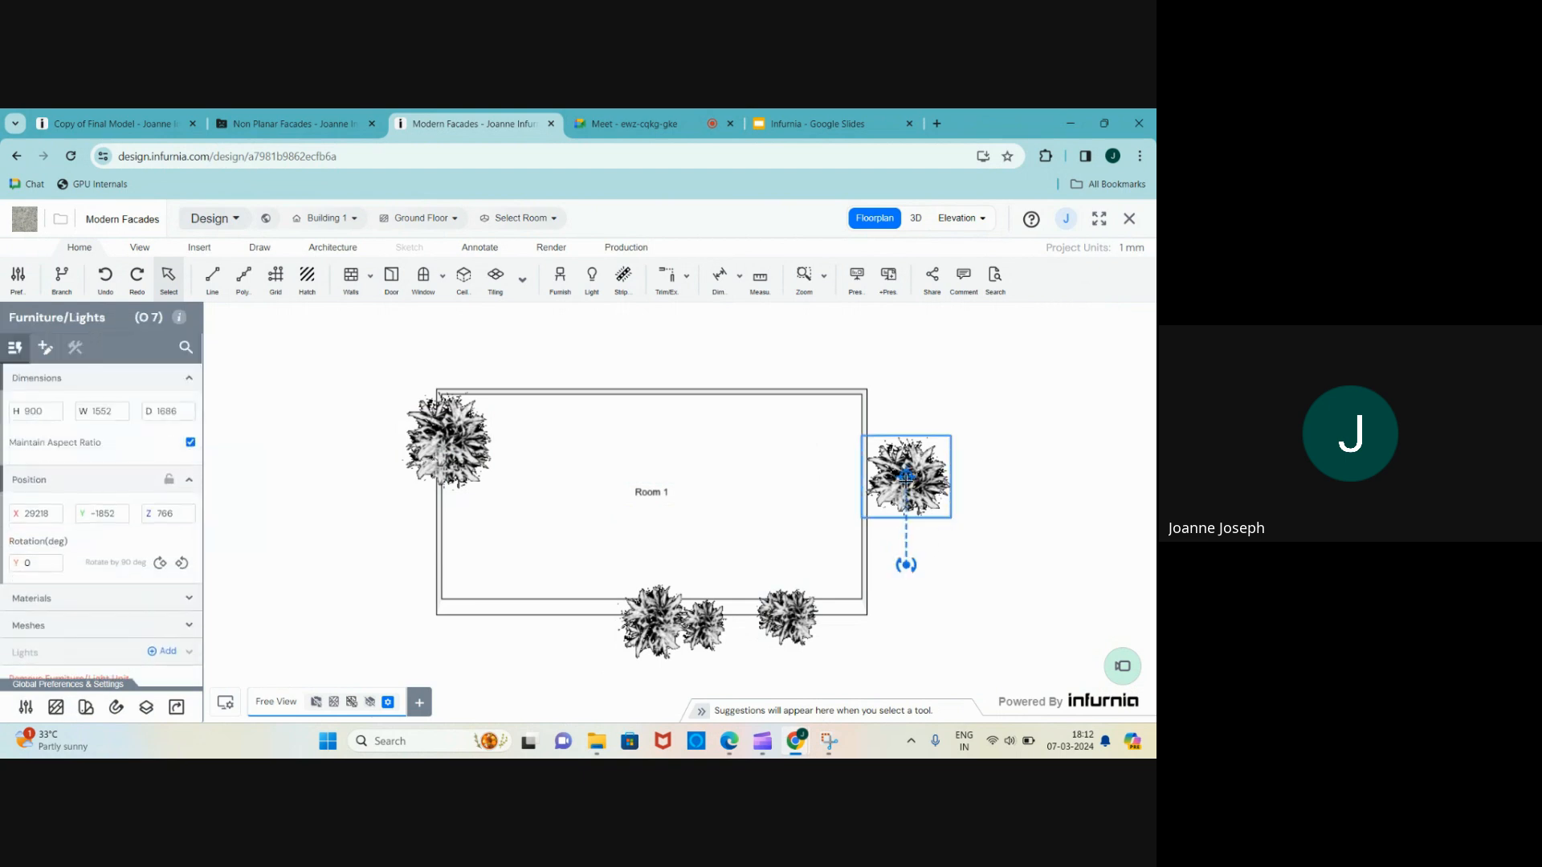
drag(812, 593, 436, 554)
click(916, 219)
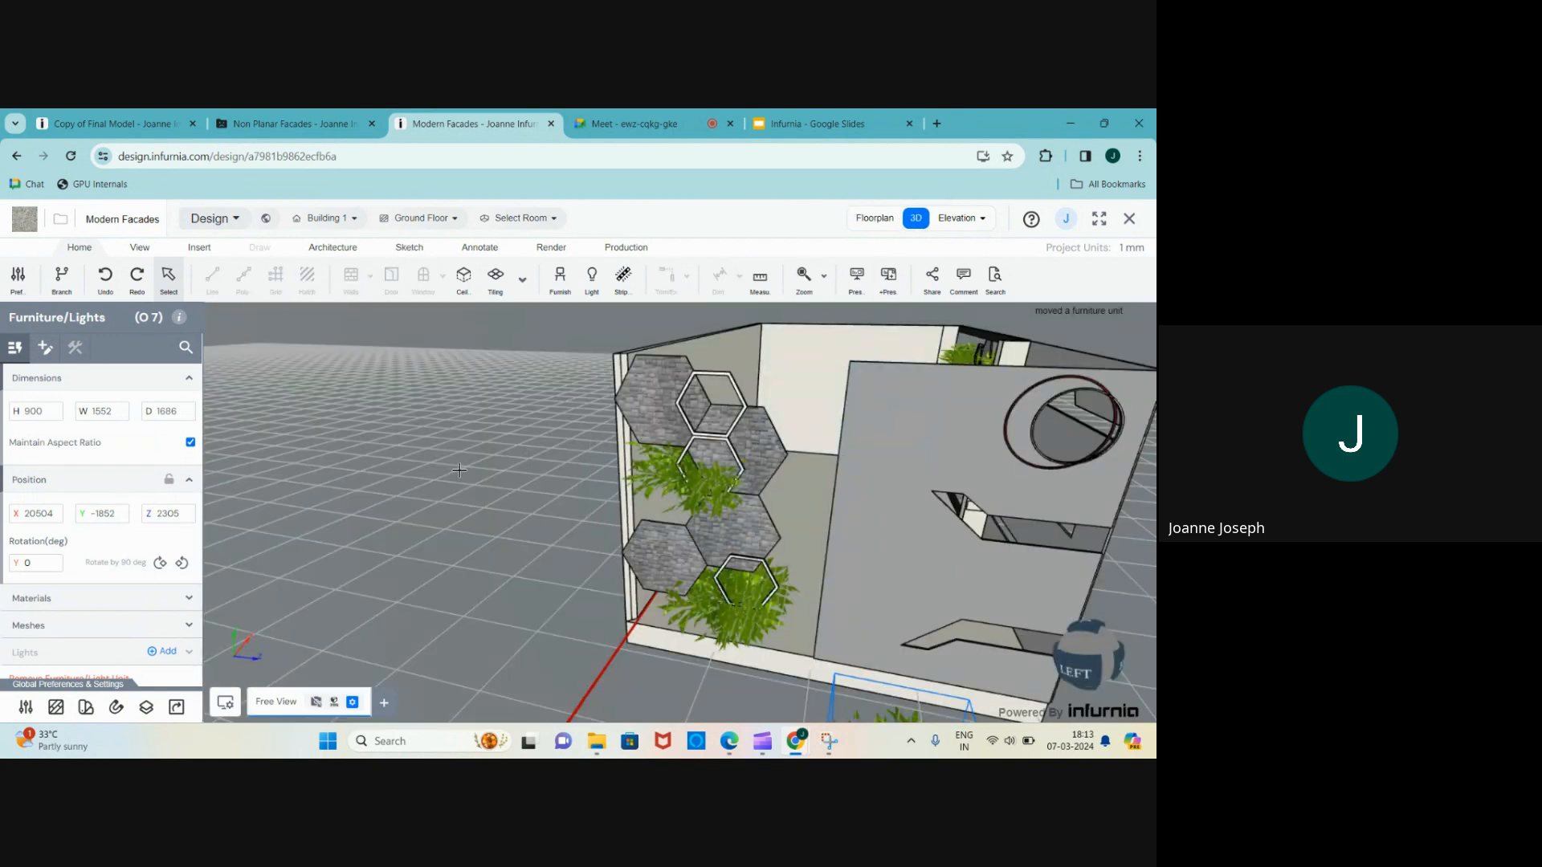
- Set the Y position of the shrub beside the middle hexagons to 1700
click(490, 422)
click(647, 527)
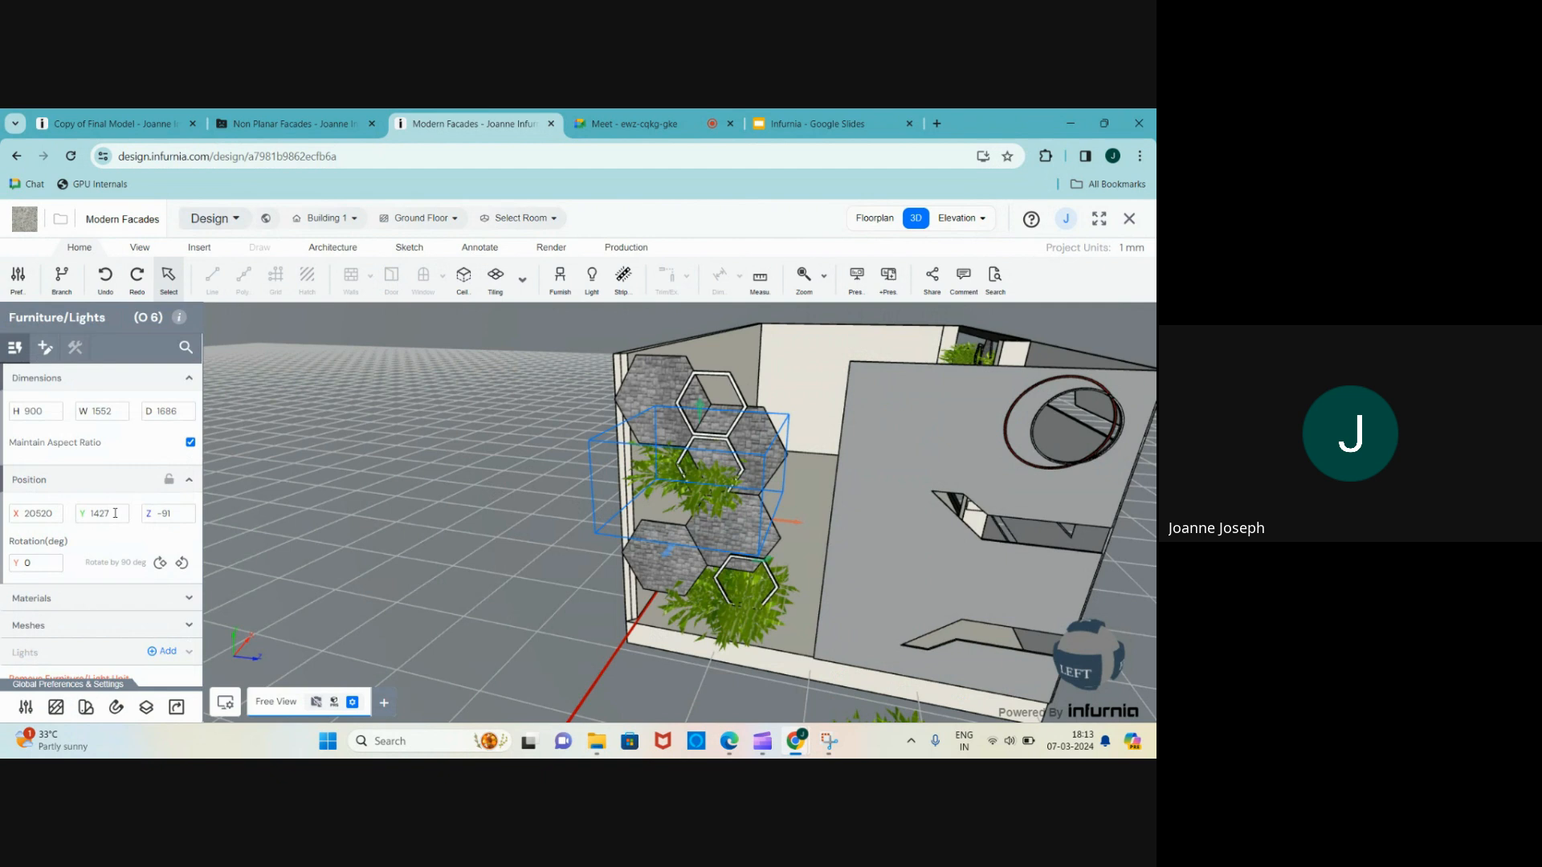
drag(115, 513, 84, 508)
text(17)
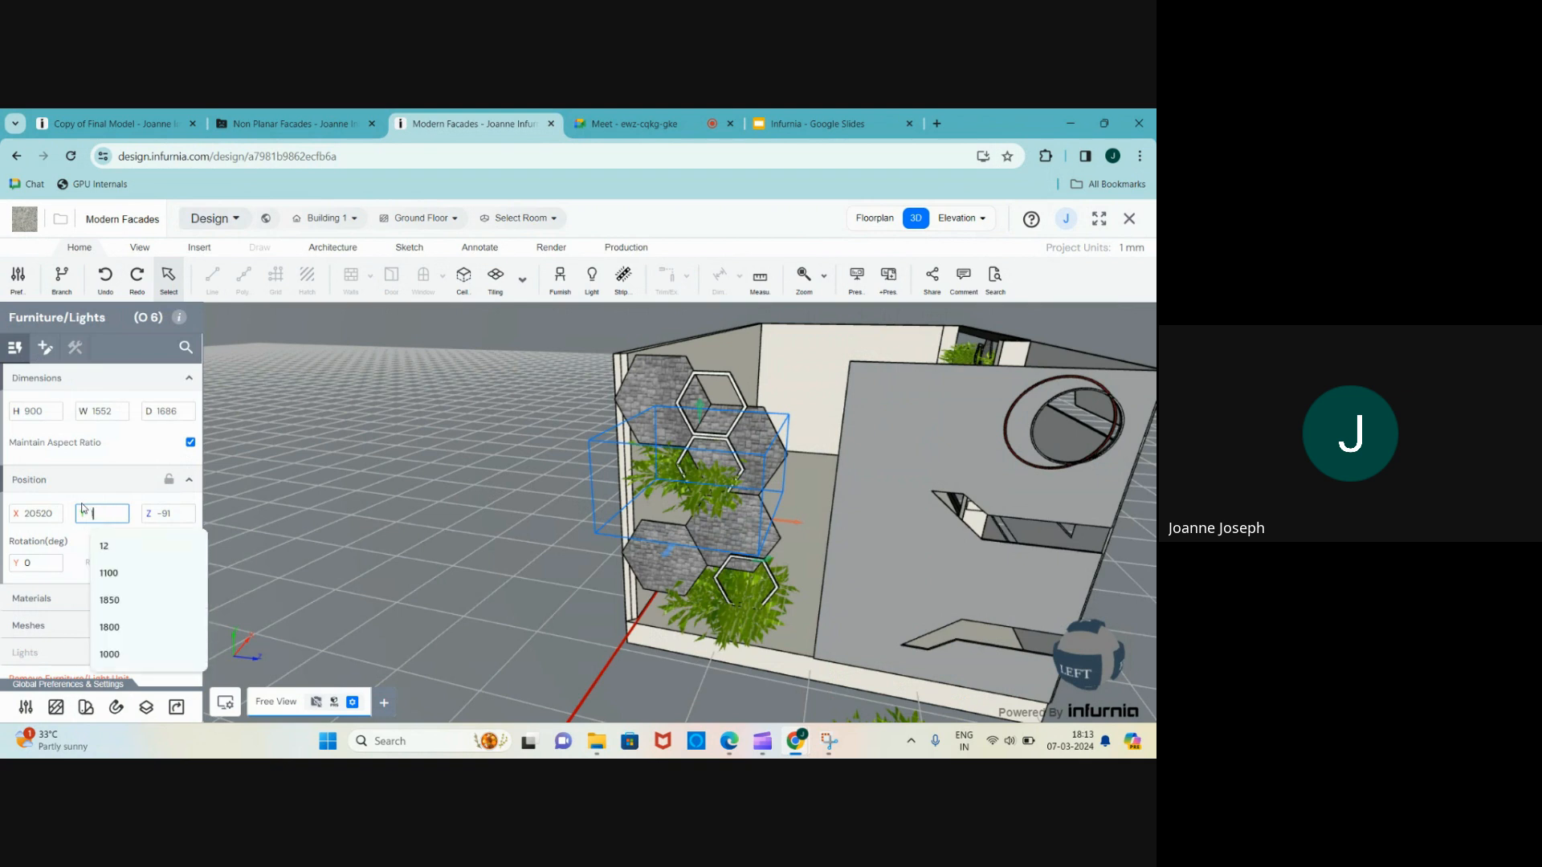
key(Return)
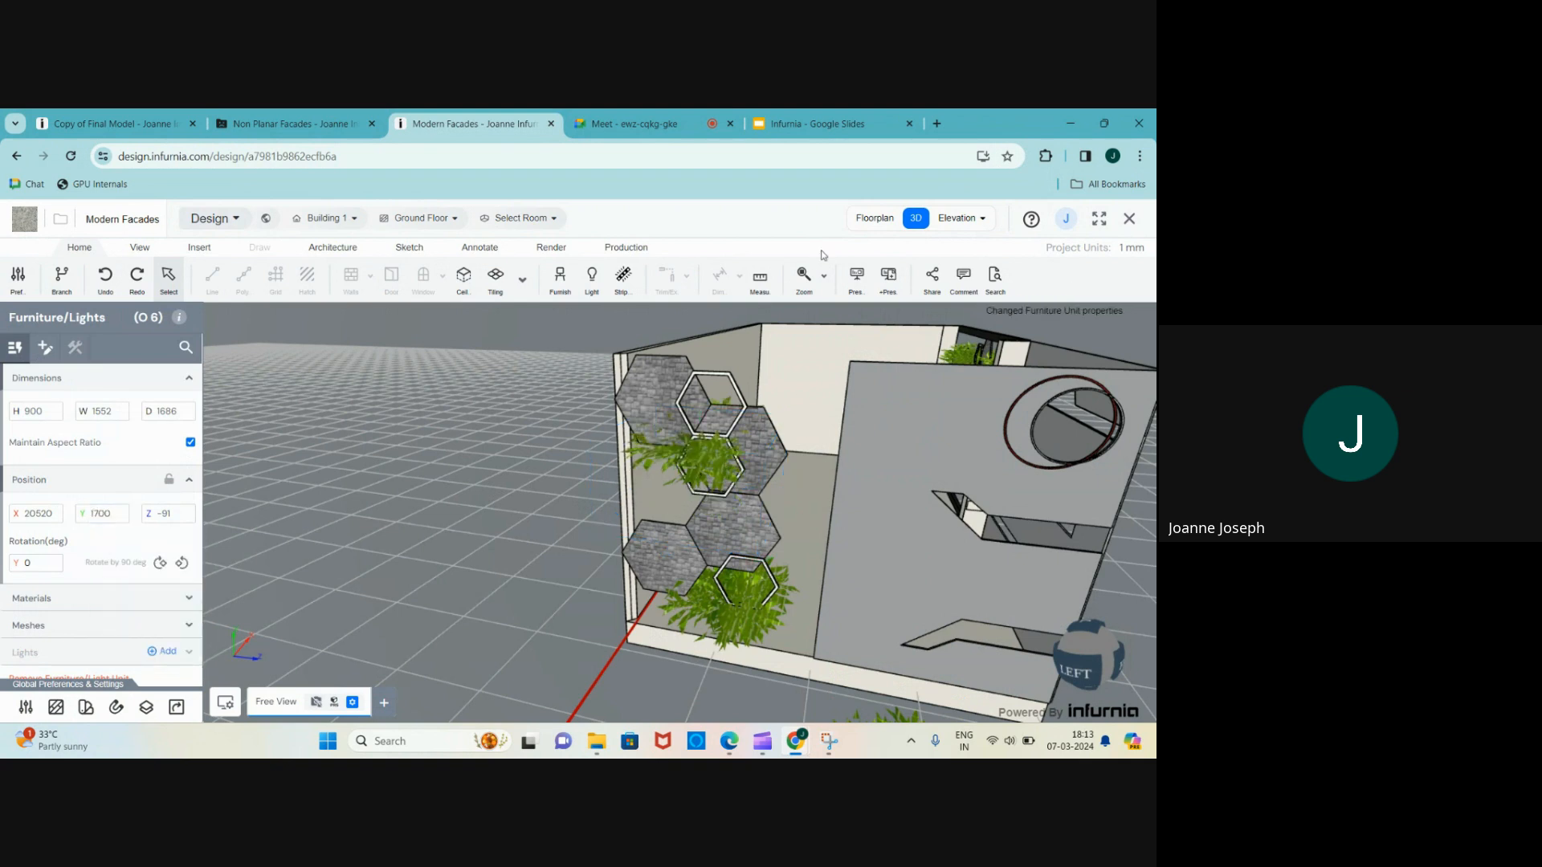
- Move the raised shrub along the hexagon wall in the floorplan to about Z 977, and return to 3D
click(874, 218)
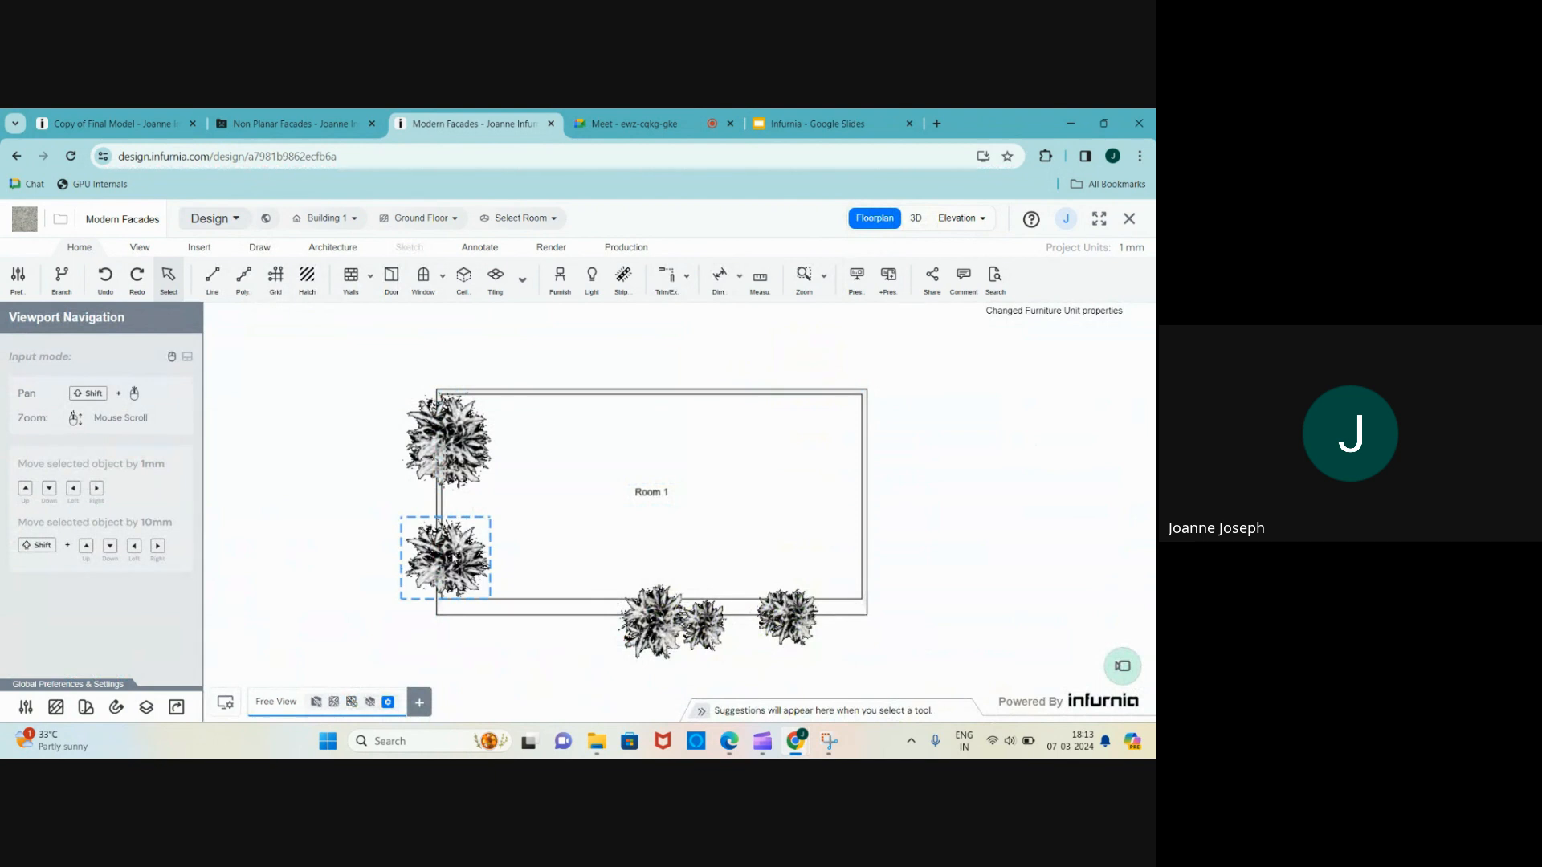
click(462, 447)
drag(461, 446, 462, 504)
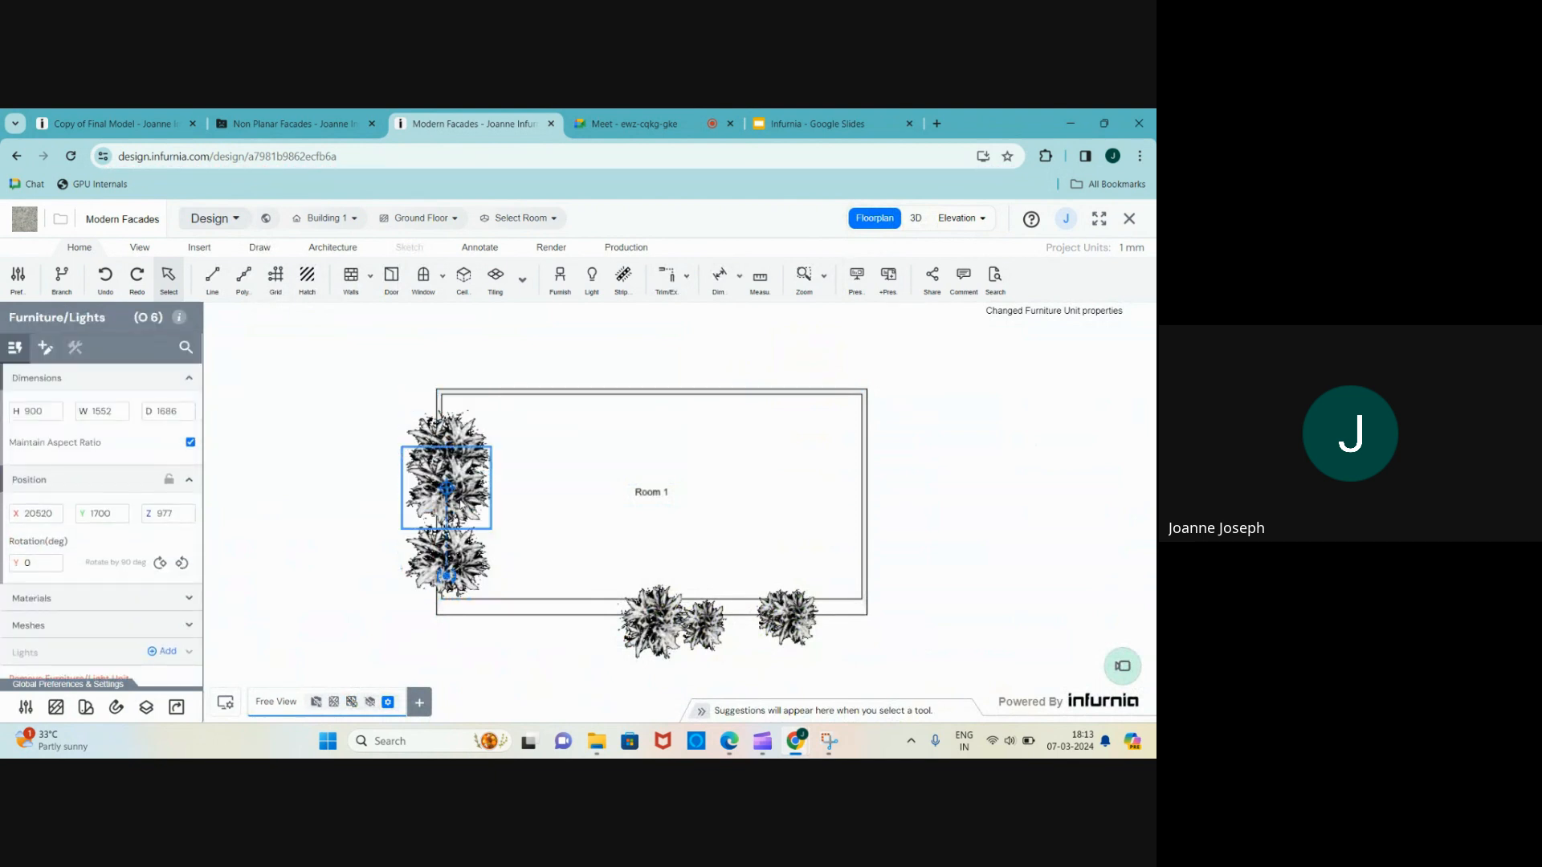
click(915, 218)
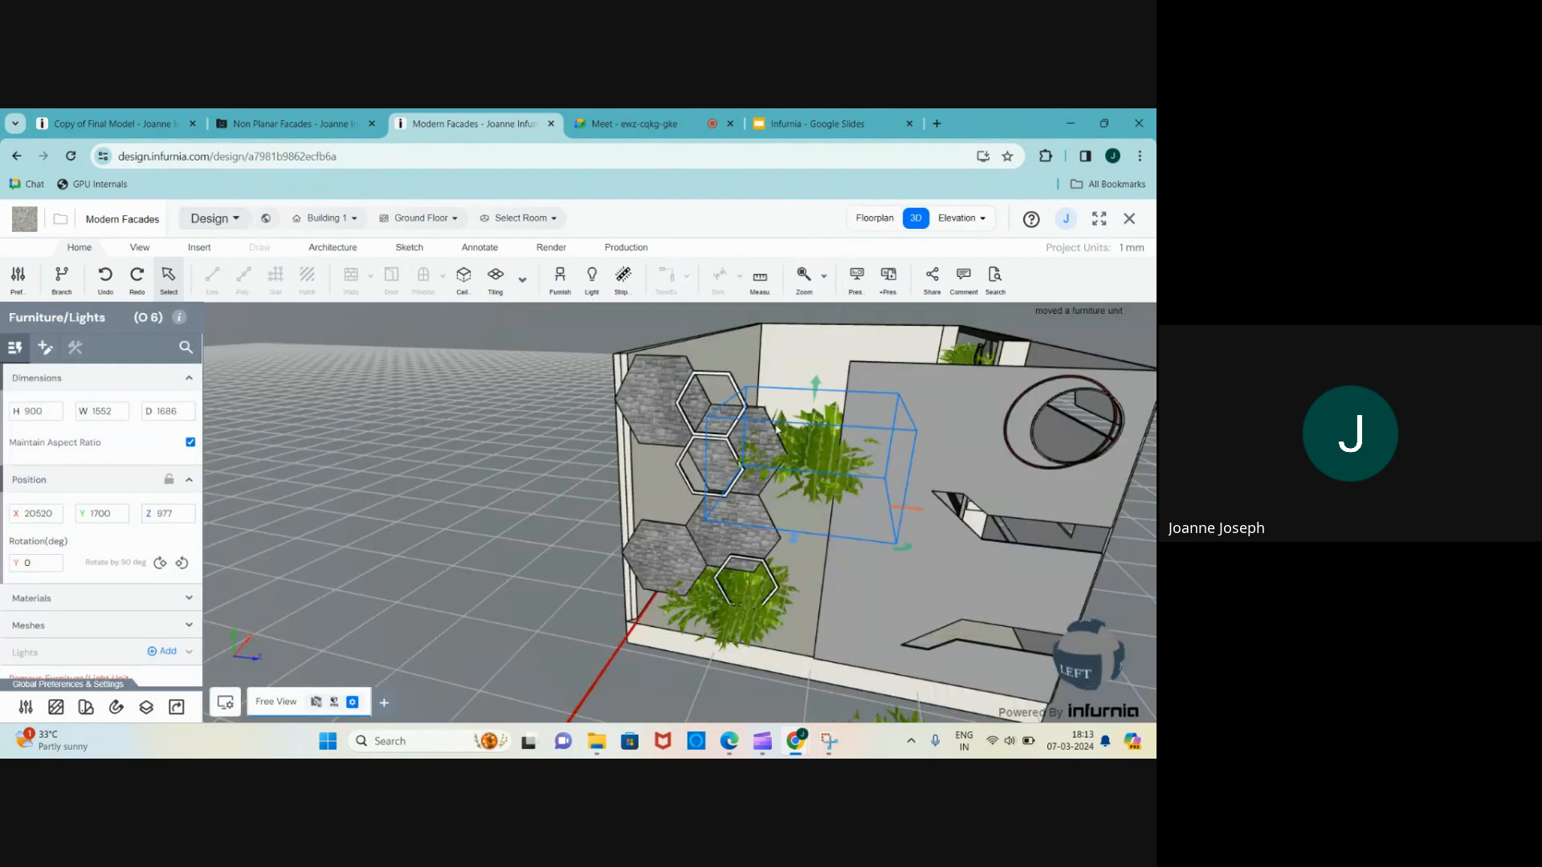
- Delete the extra shrub lying on the ground in front of the cut-out wall
scroll(778, 430, down, 3)
click(836, 672)
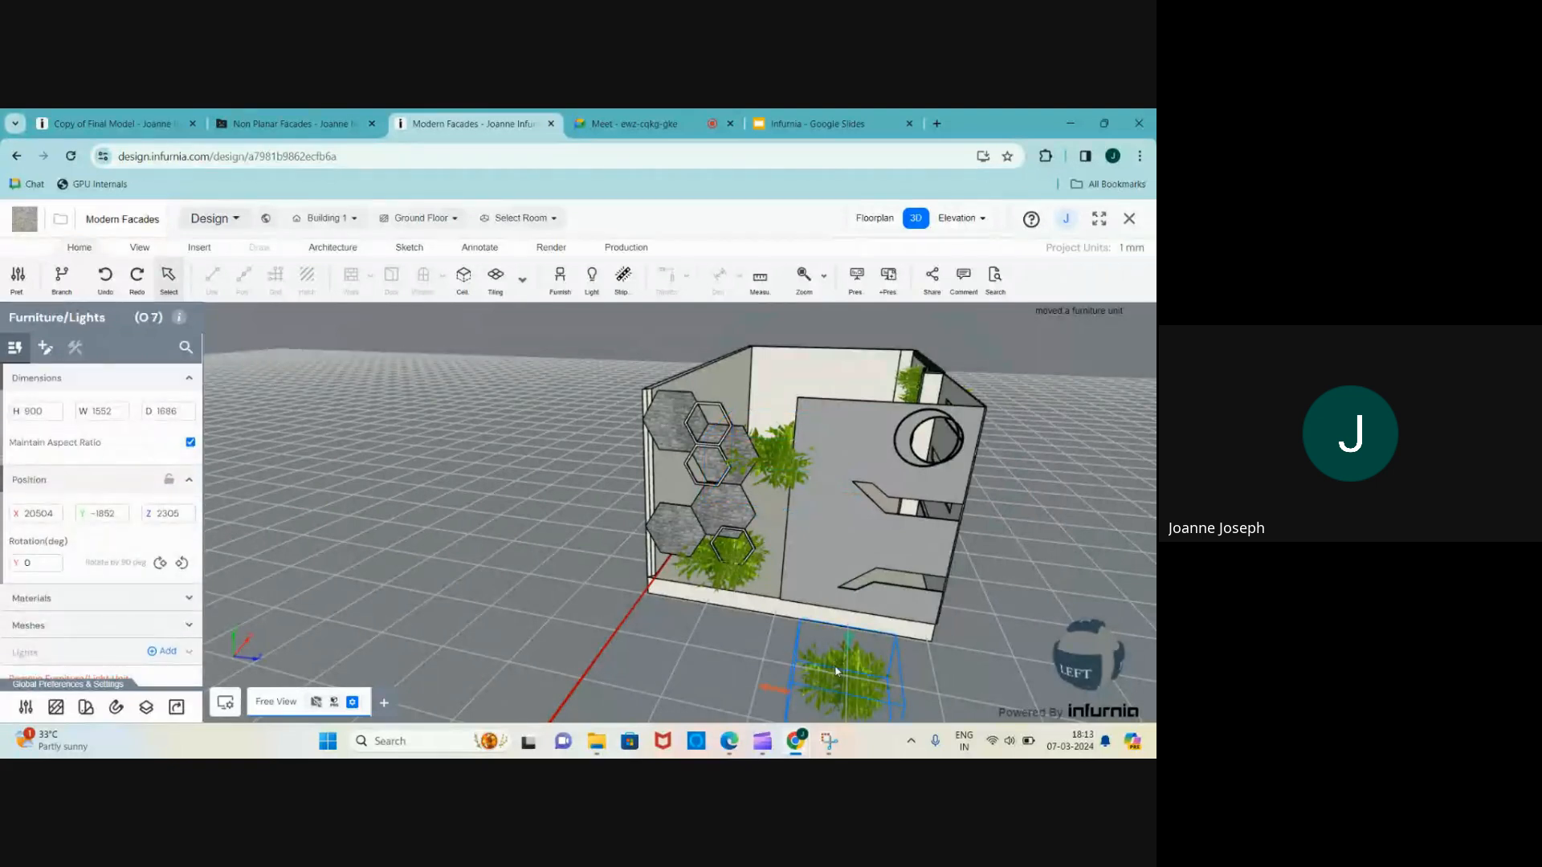
key(Delete)
- Examine the finished facade from several sides, including the hexagon walls, the shrubs, the slotted cut-outs and the circular opening
middle_drag(836, 672, 730, 527)
scroll(682, 482, down, 2)
scroll(599, 426, up, 5)
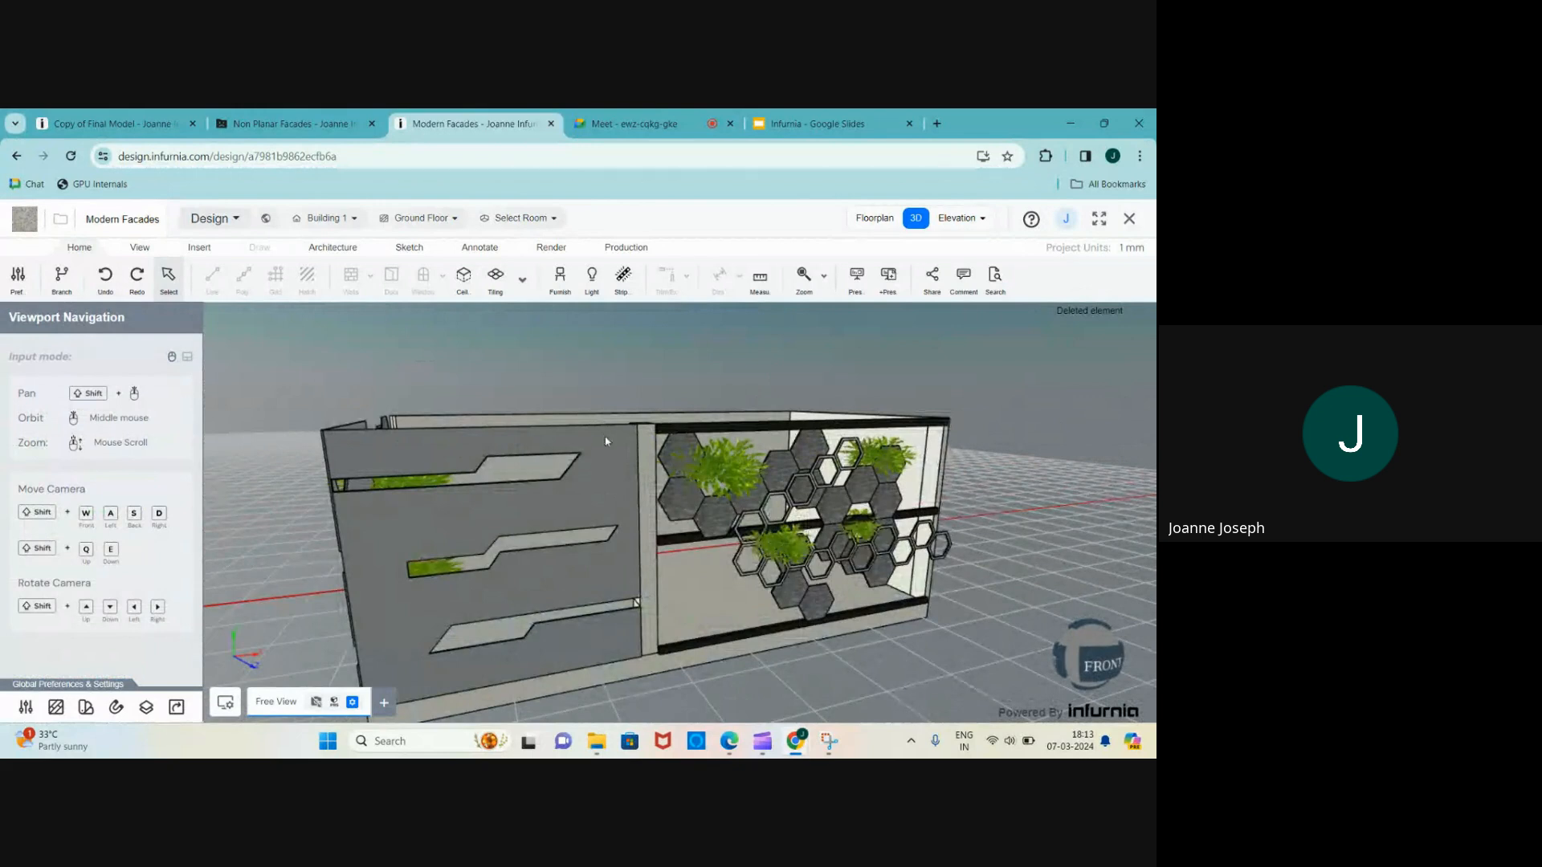
scroll(817, 507, down, 2)
scroll(694, 504, up, 2)
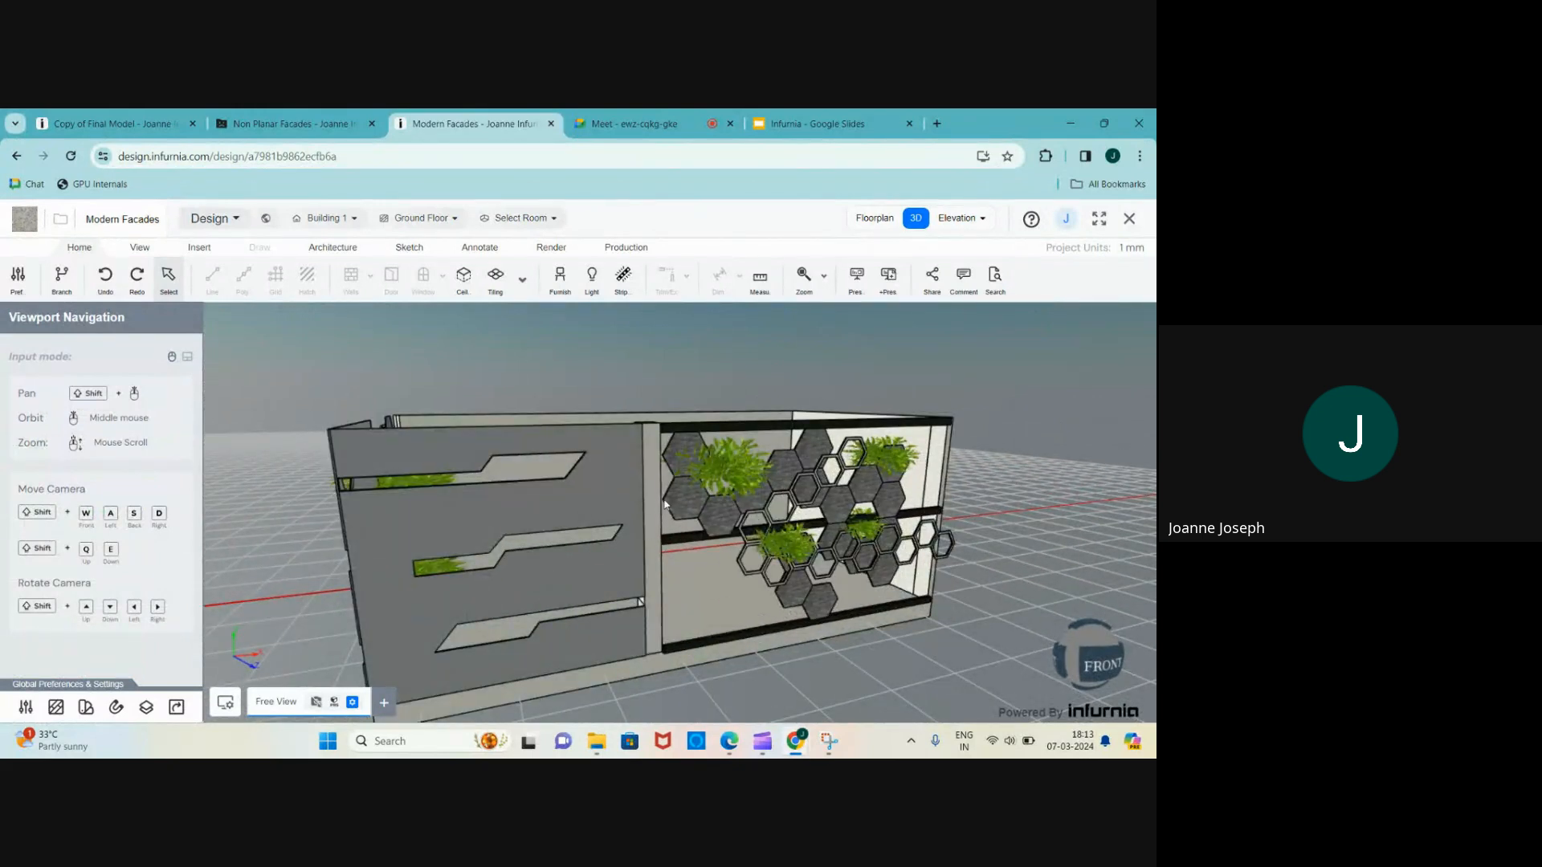
scroll(666, 494, down, 3)
middle_drag(590, 476, 674, 502)
scroll(666, 551, up, 1)
scroll(665, 551, up, 2)
scroll(672, 510, down, 2)
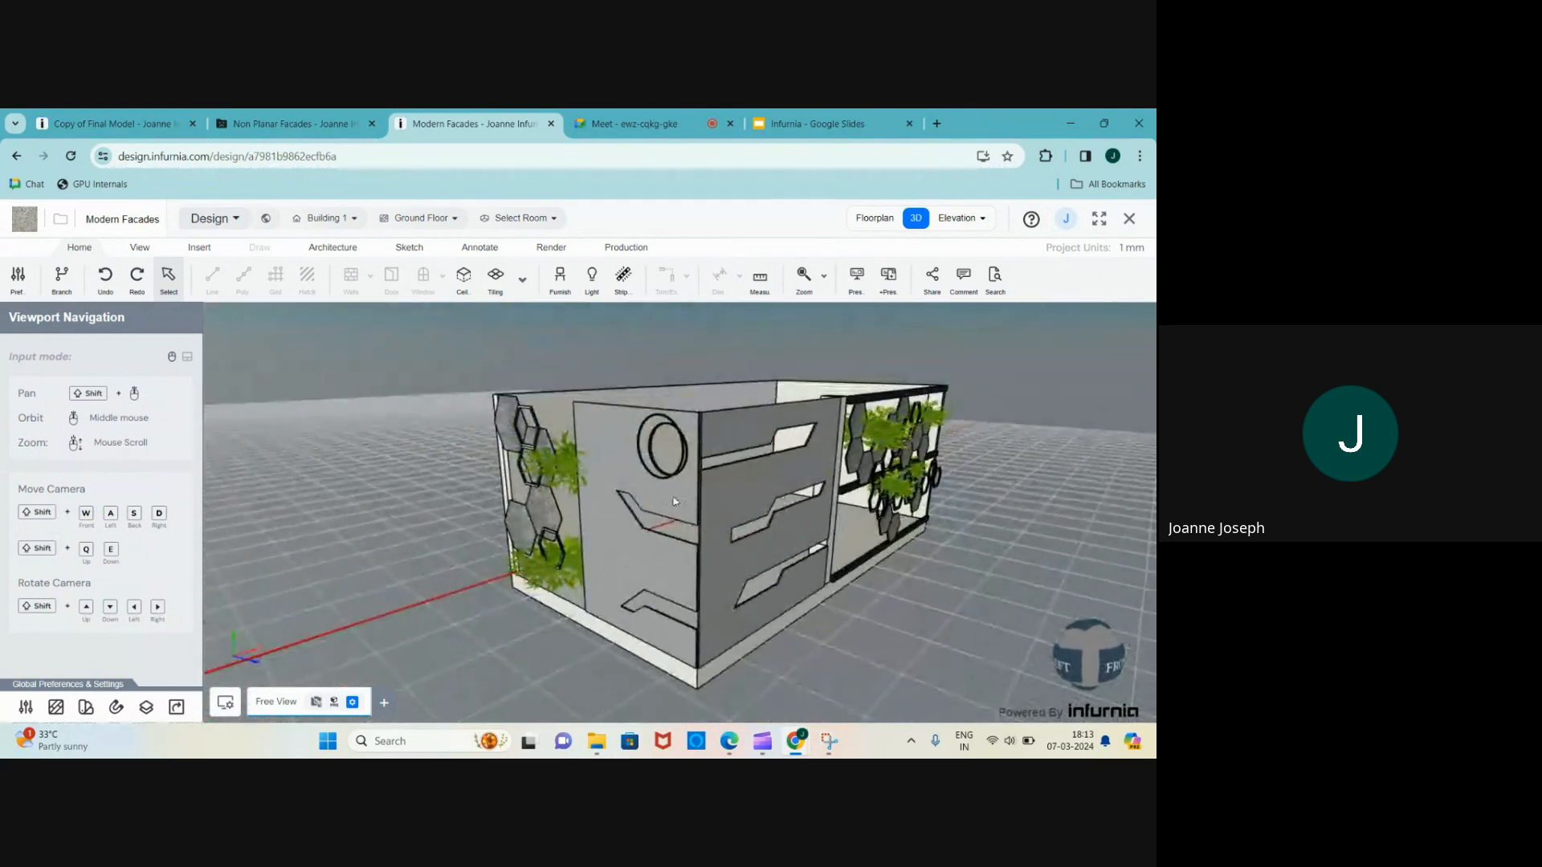
scroll(678, 494, up, 4)
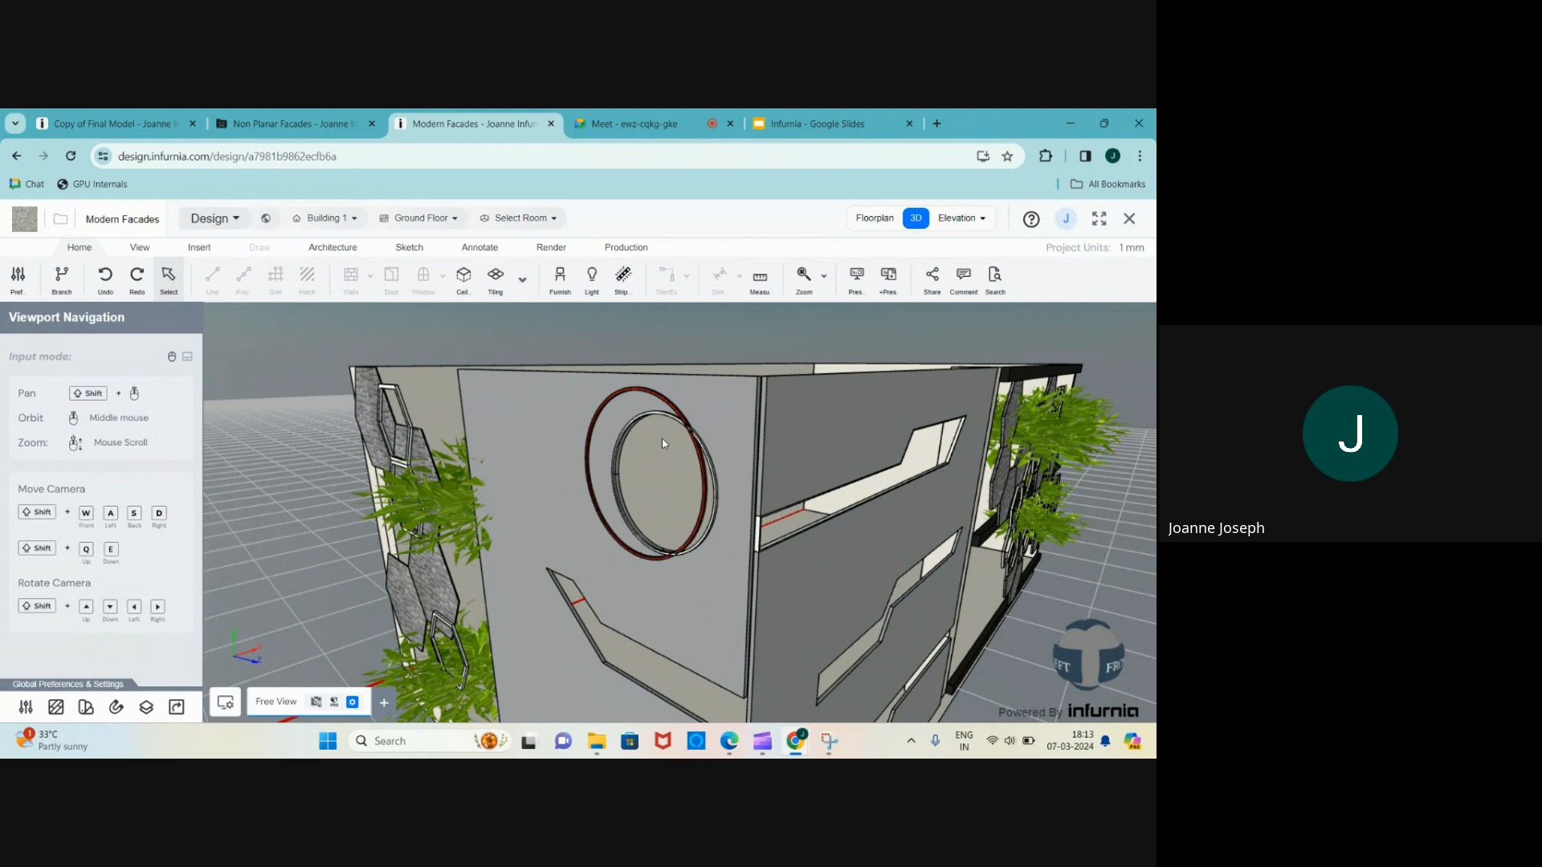
scroll(643, 434, down, 5)
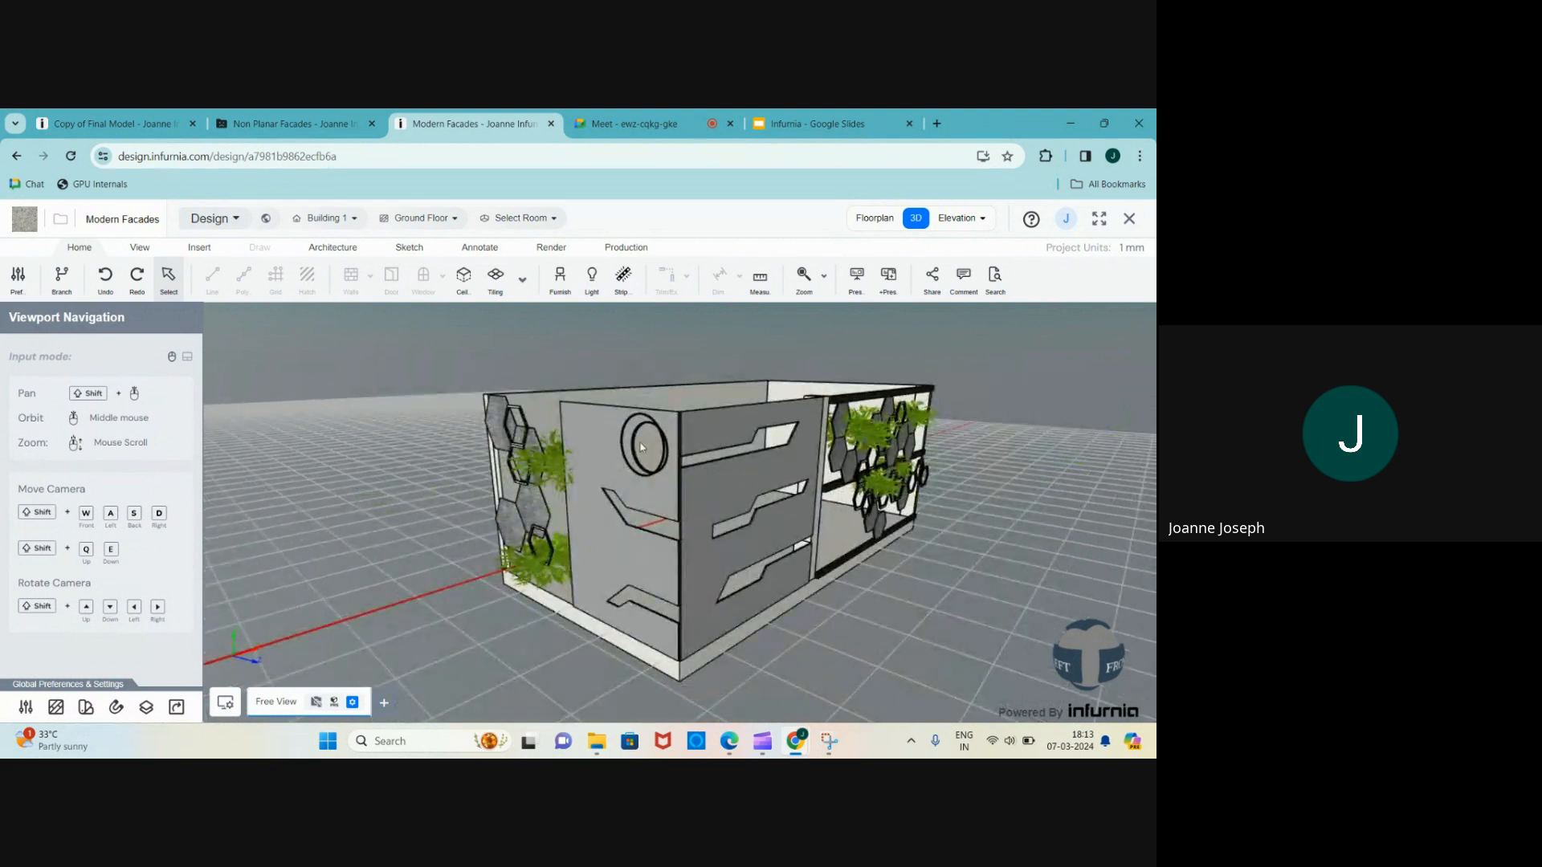
scroll(644, 442, up, 2)
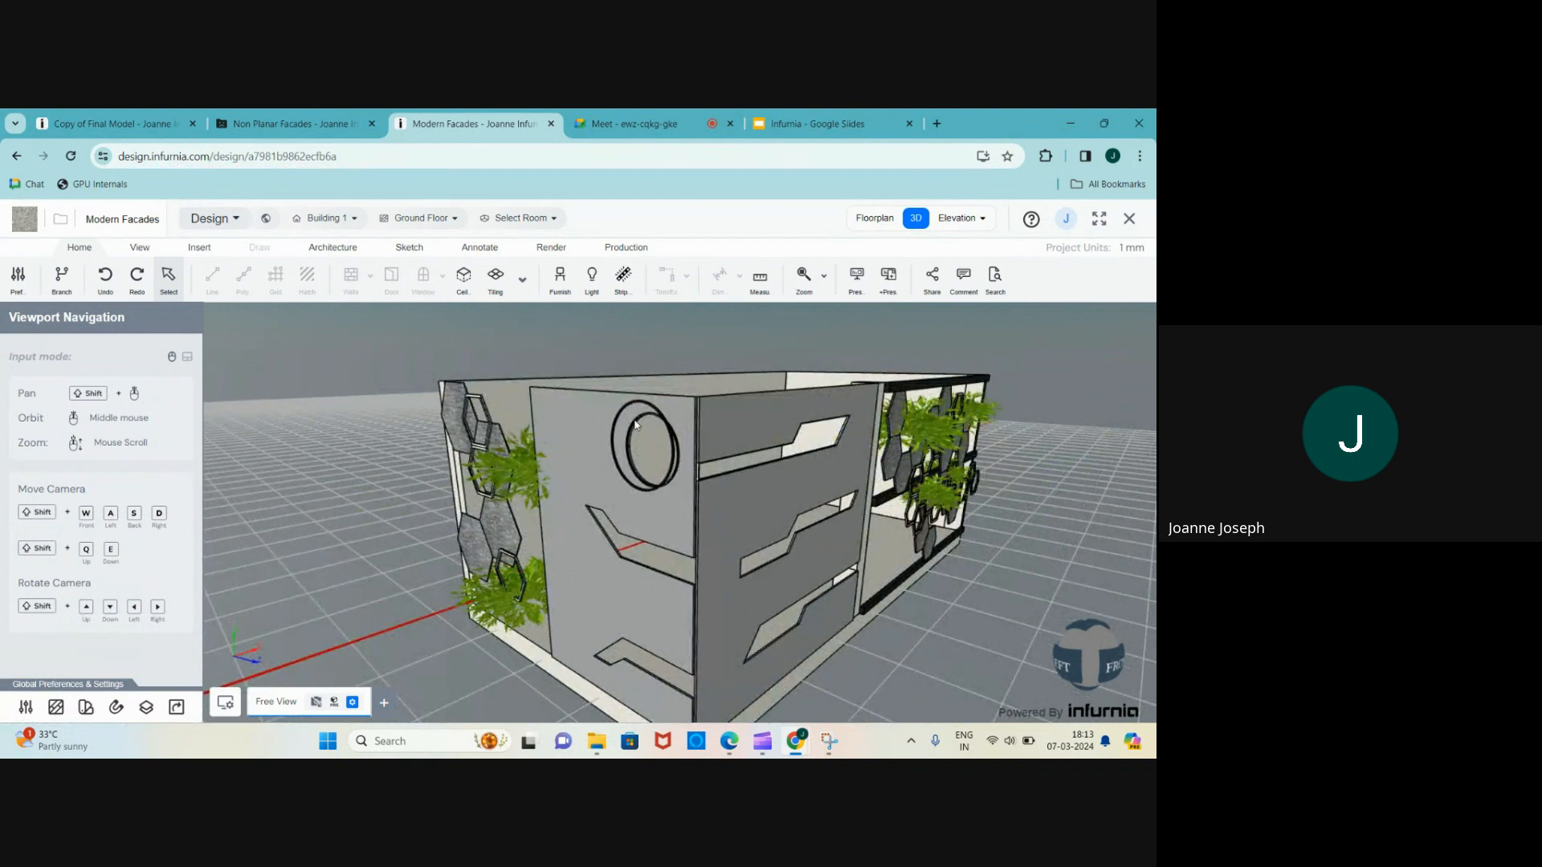
scroll(634, 424, down, 3)
scroll(755, 463, up, 8)
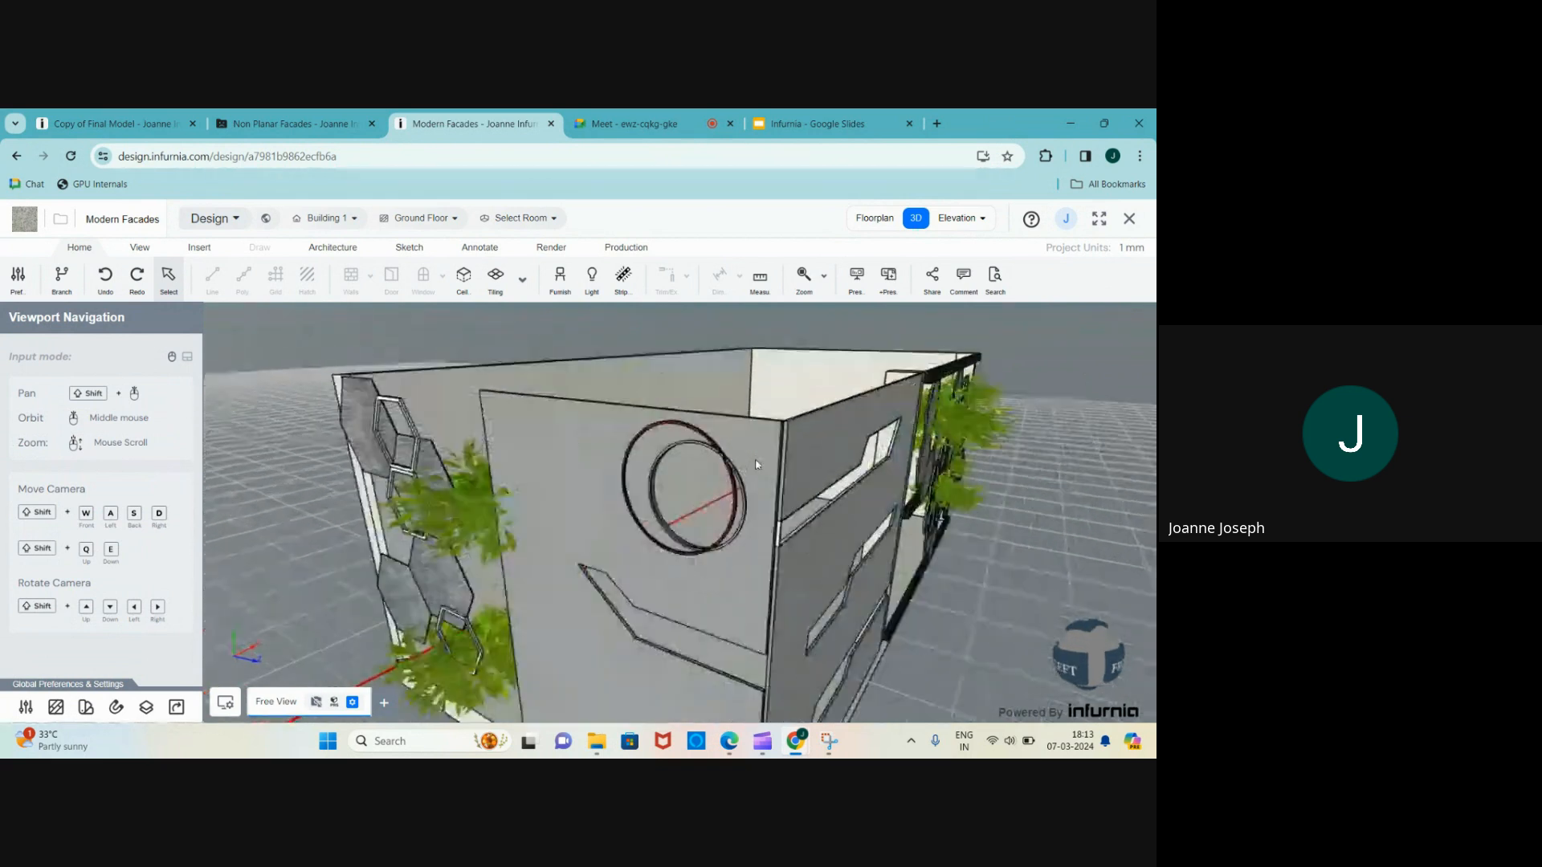
scroll(662, 459, down, 5)
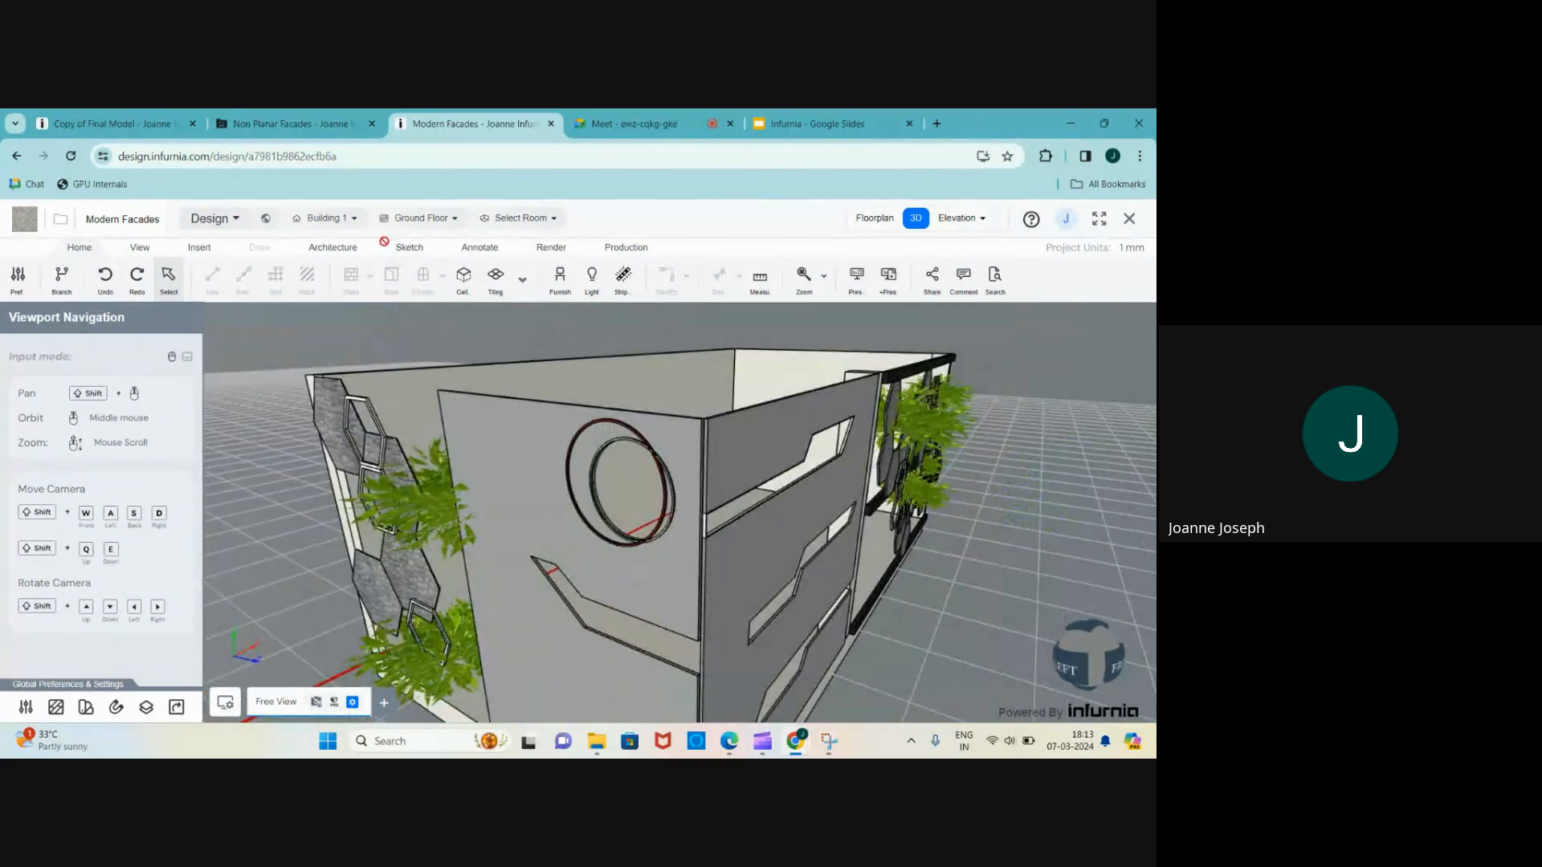
- Switch to the Non Planar Facades design, reload the page and show the model in 3D
click(297, 124)
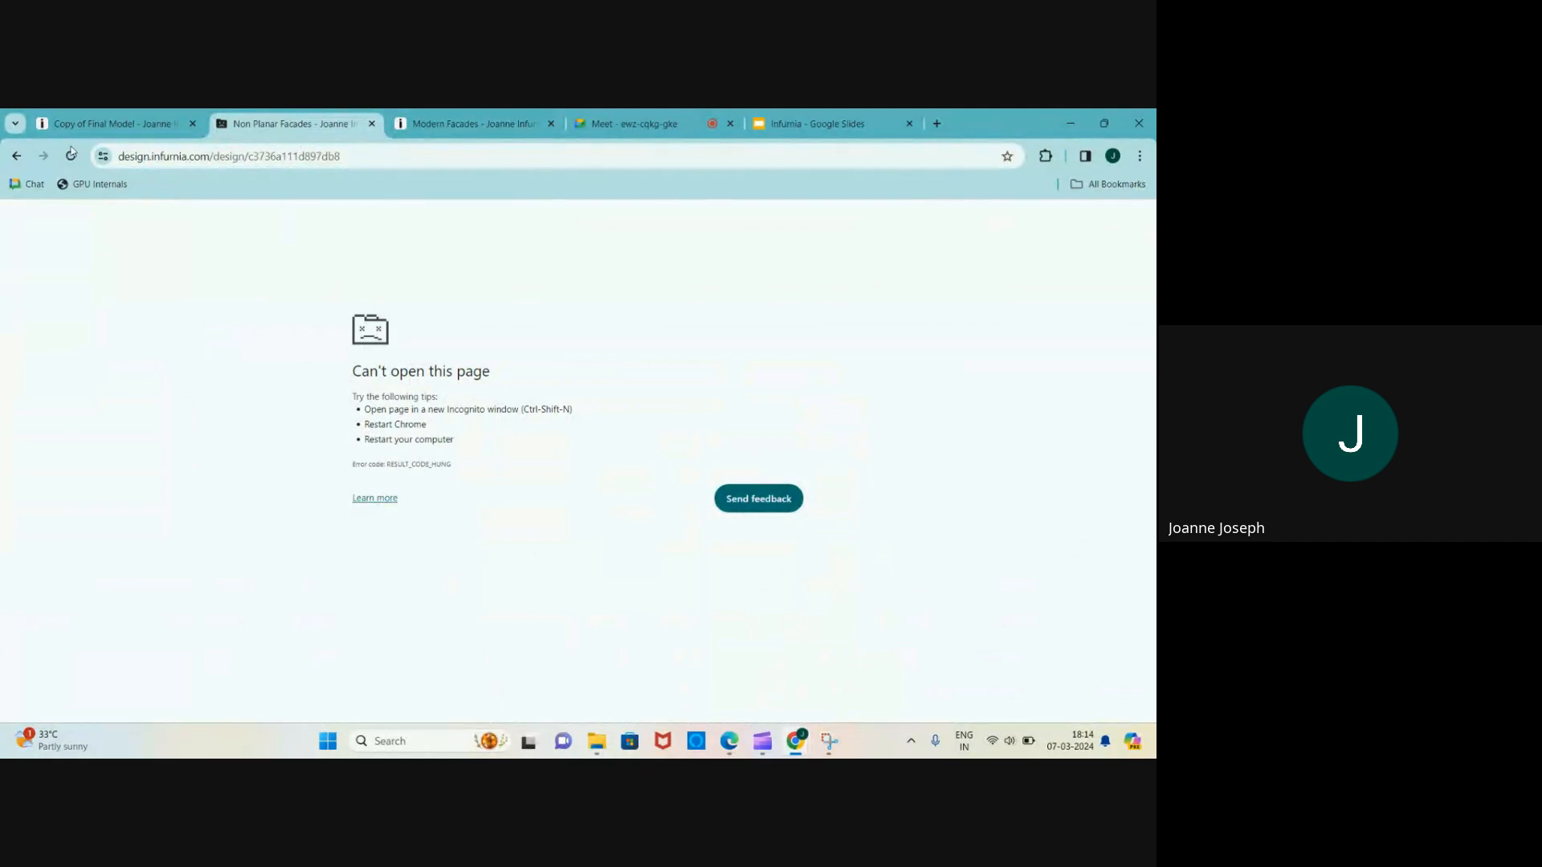
click(71, 155)
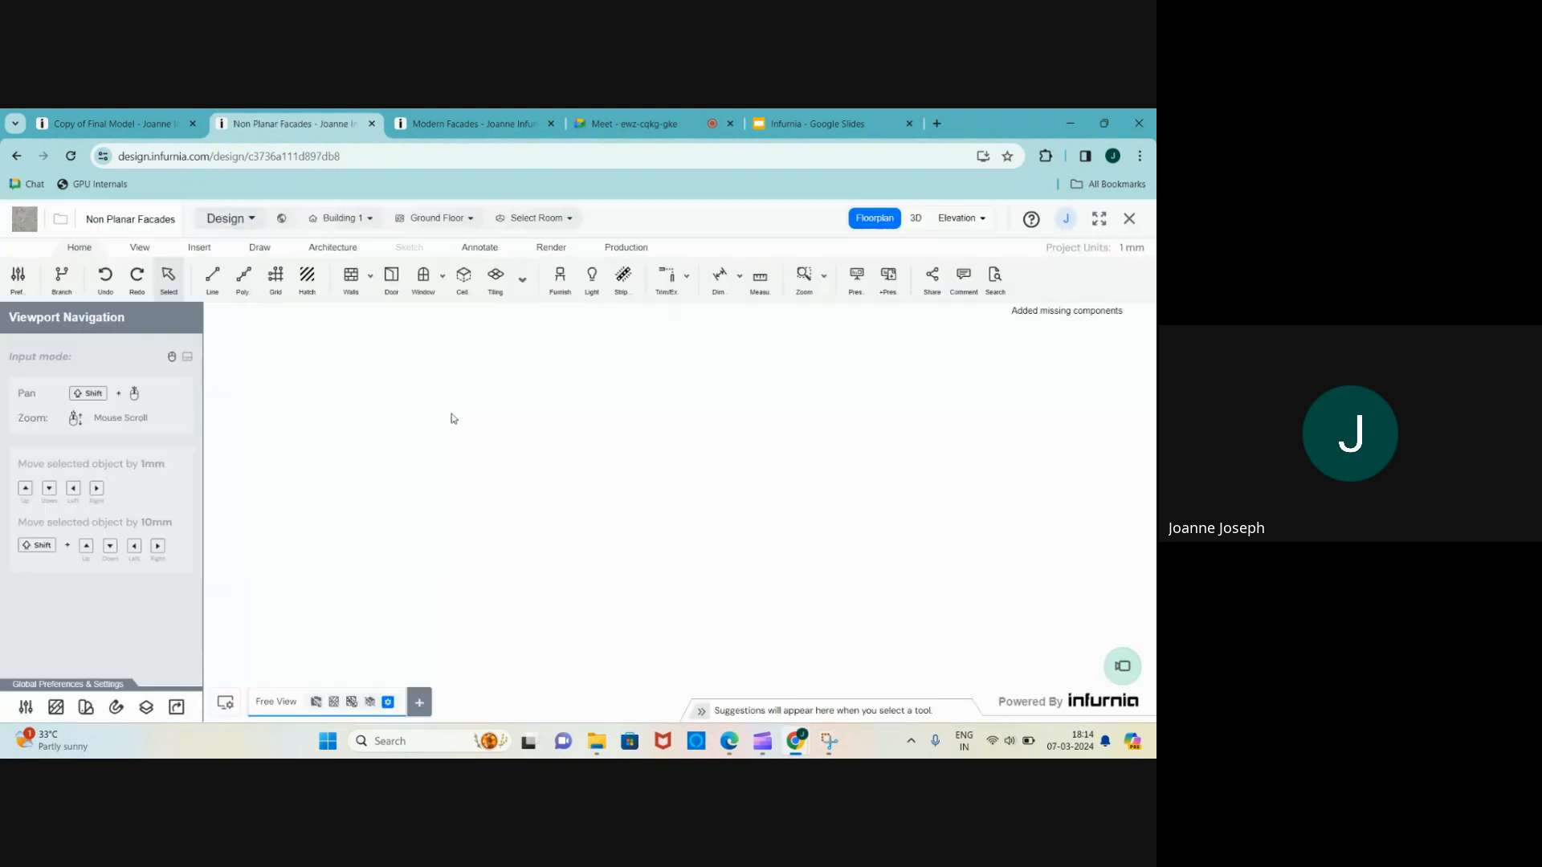
click(916, 219)
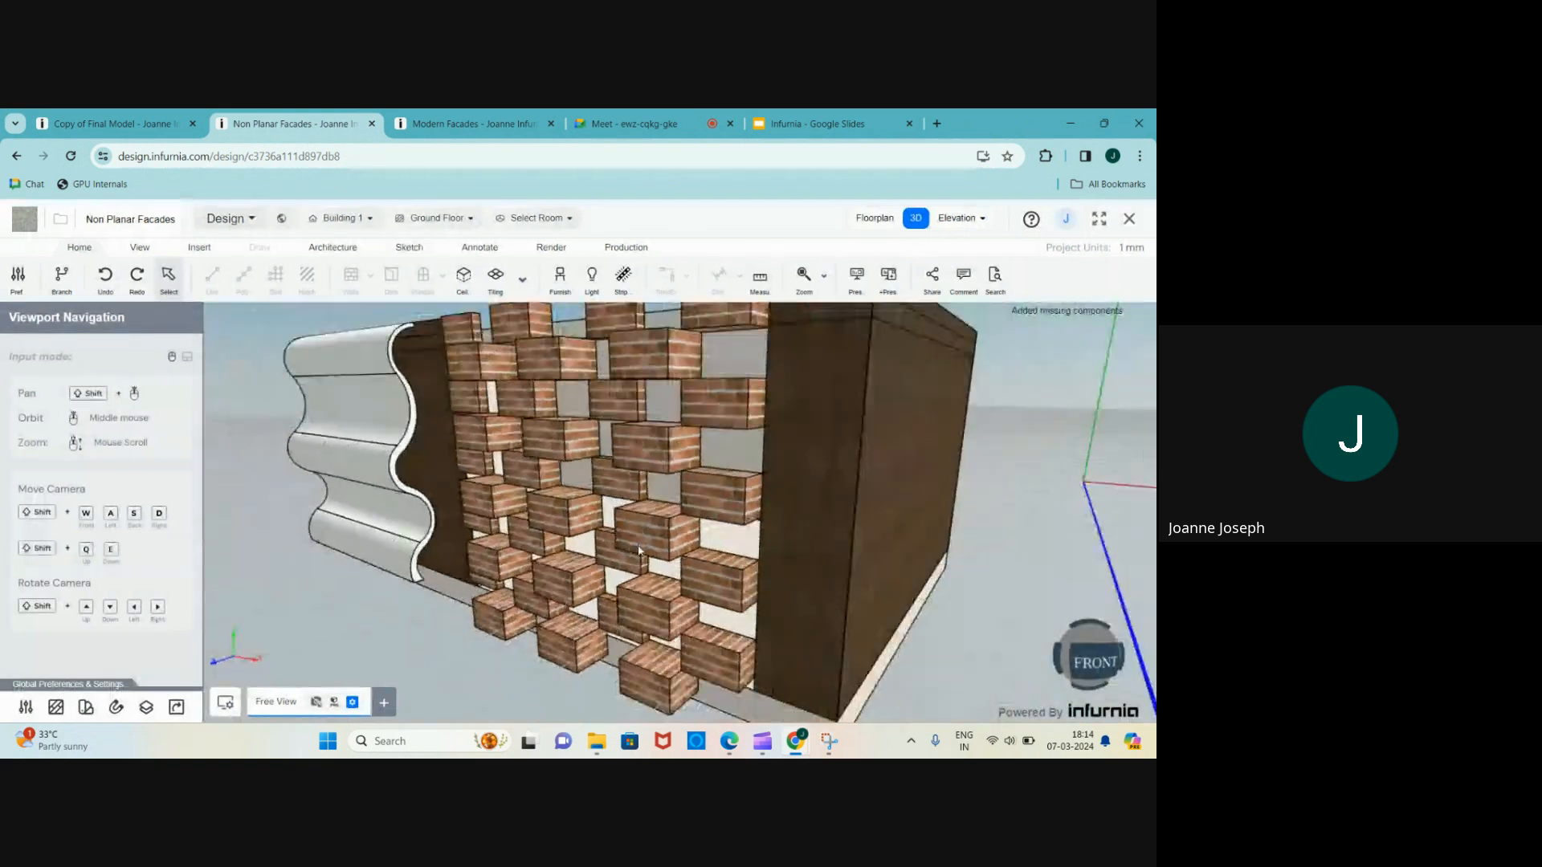
- Examine the projecting brick pattern and the wavy panel on the front wall of the non-planar model
scroll(639, 551, down, 4)
middle_drag(500, 537, 517, 546)
scroll(518, 546, down, 2)
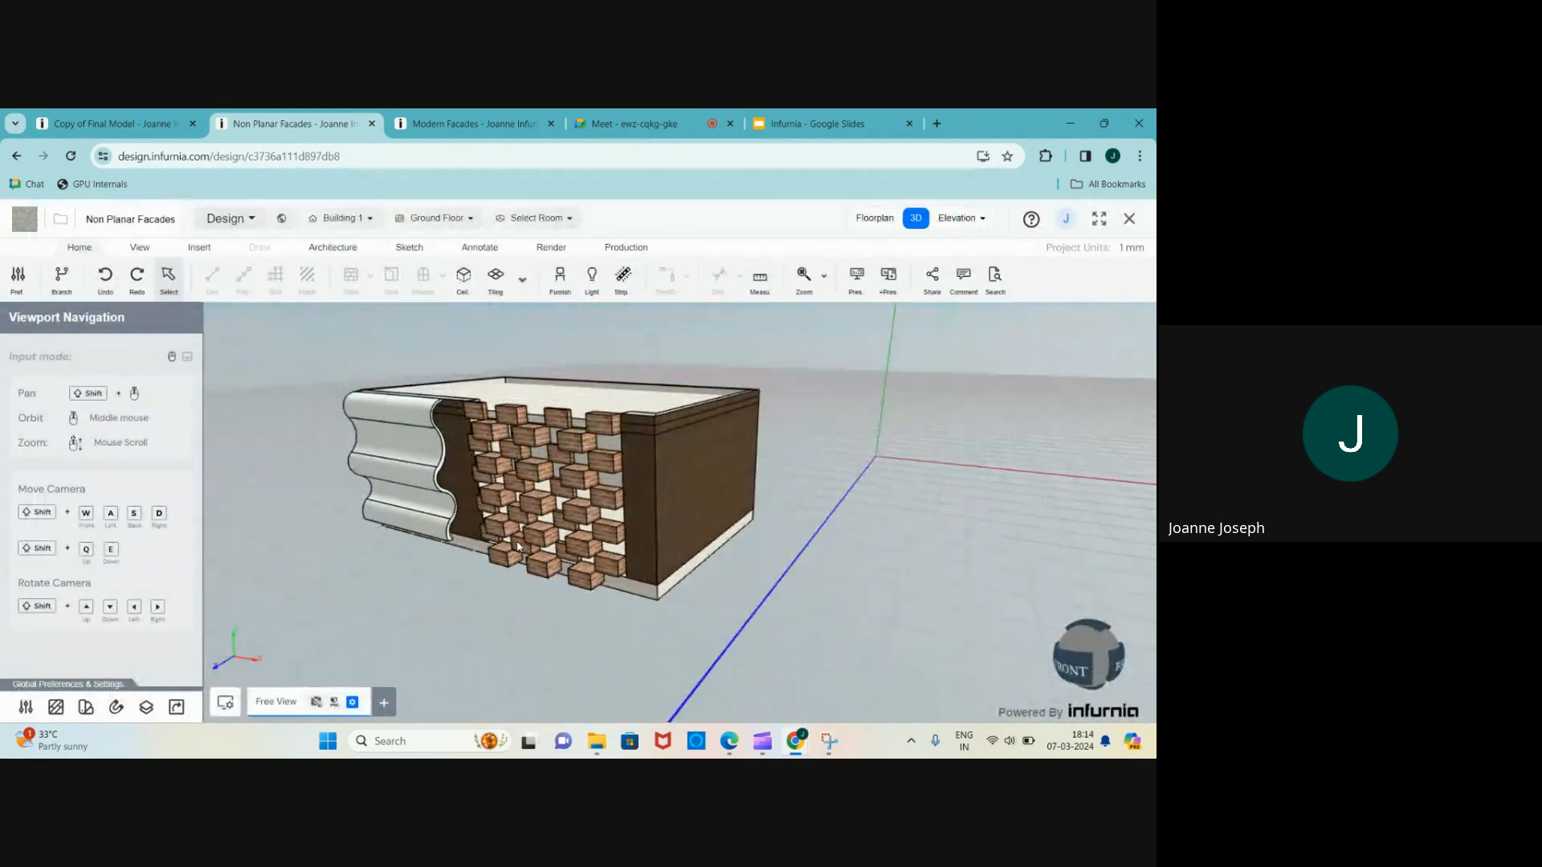
scroll(348, 441, up, 4)
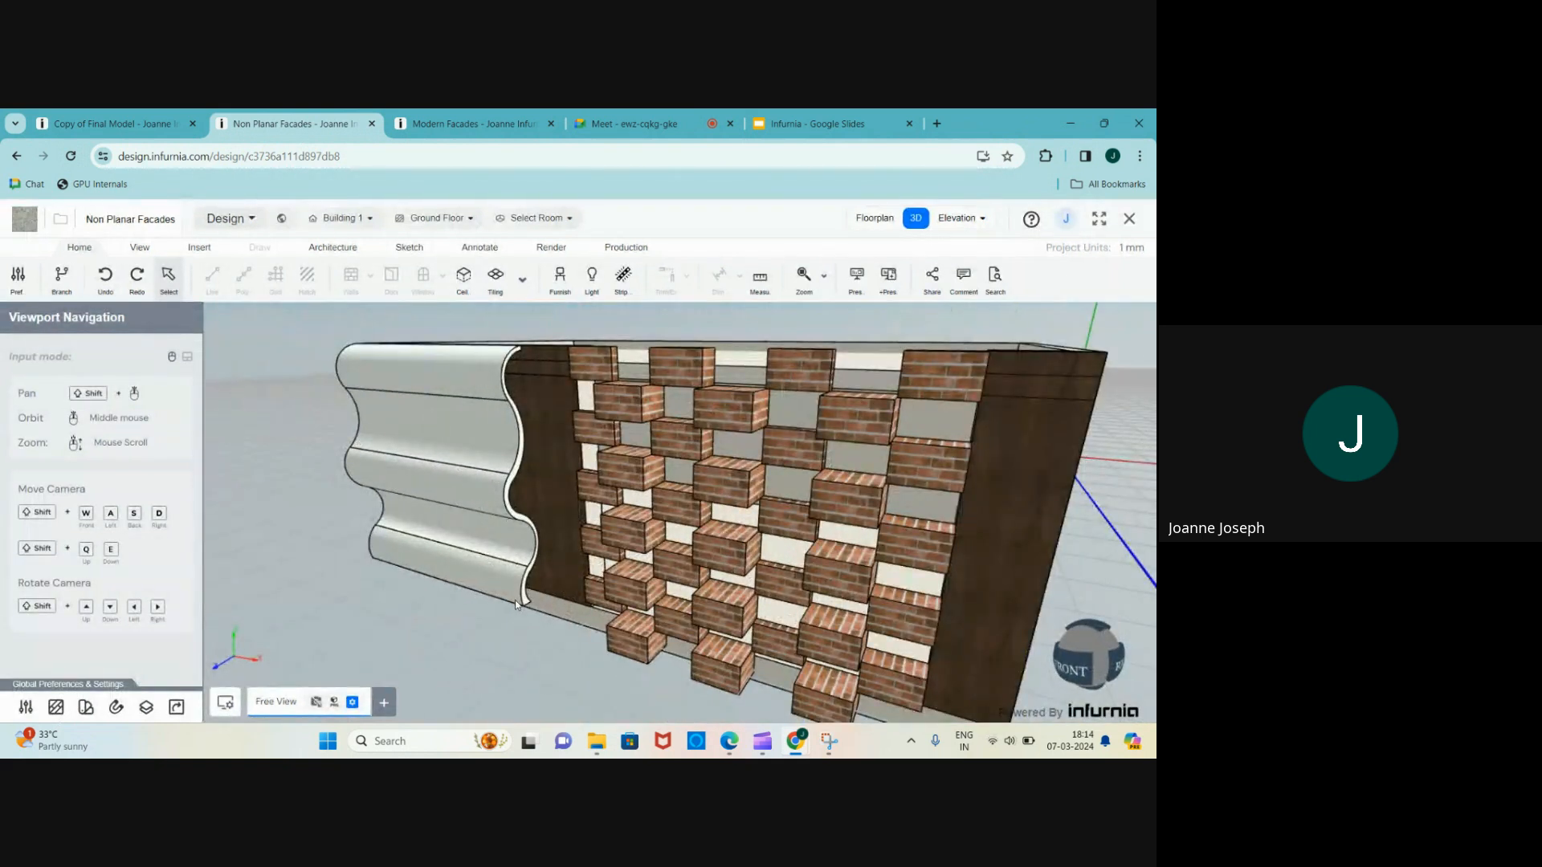
scroll(517, 604, down, 3)
scroll(439, 563, up, 3)
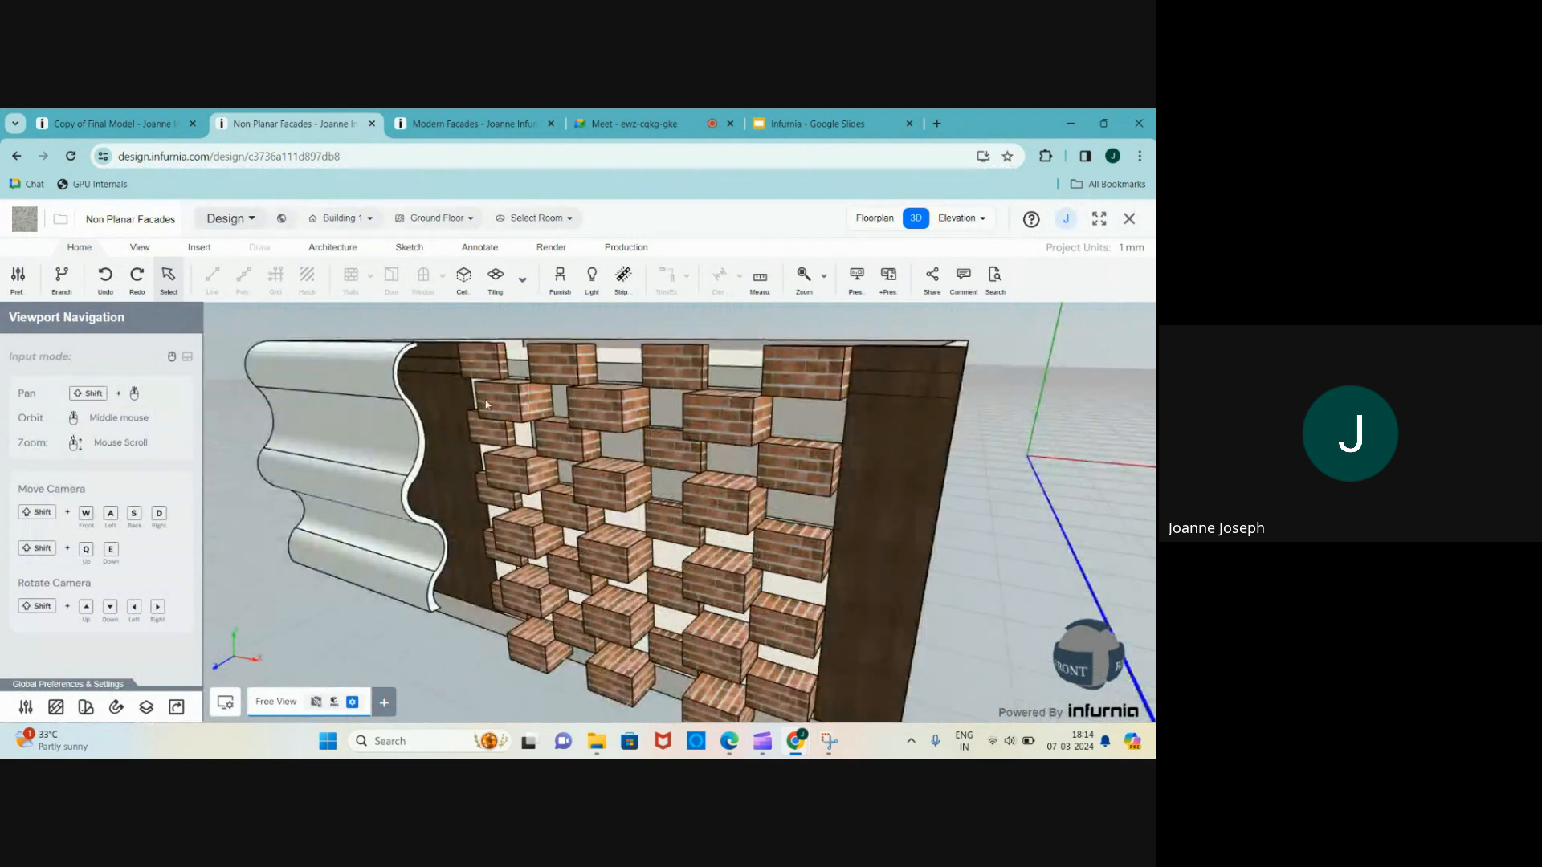
scroll(486, 404, down, 3)
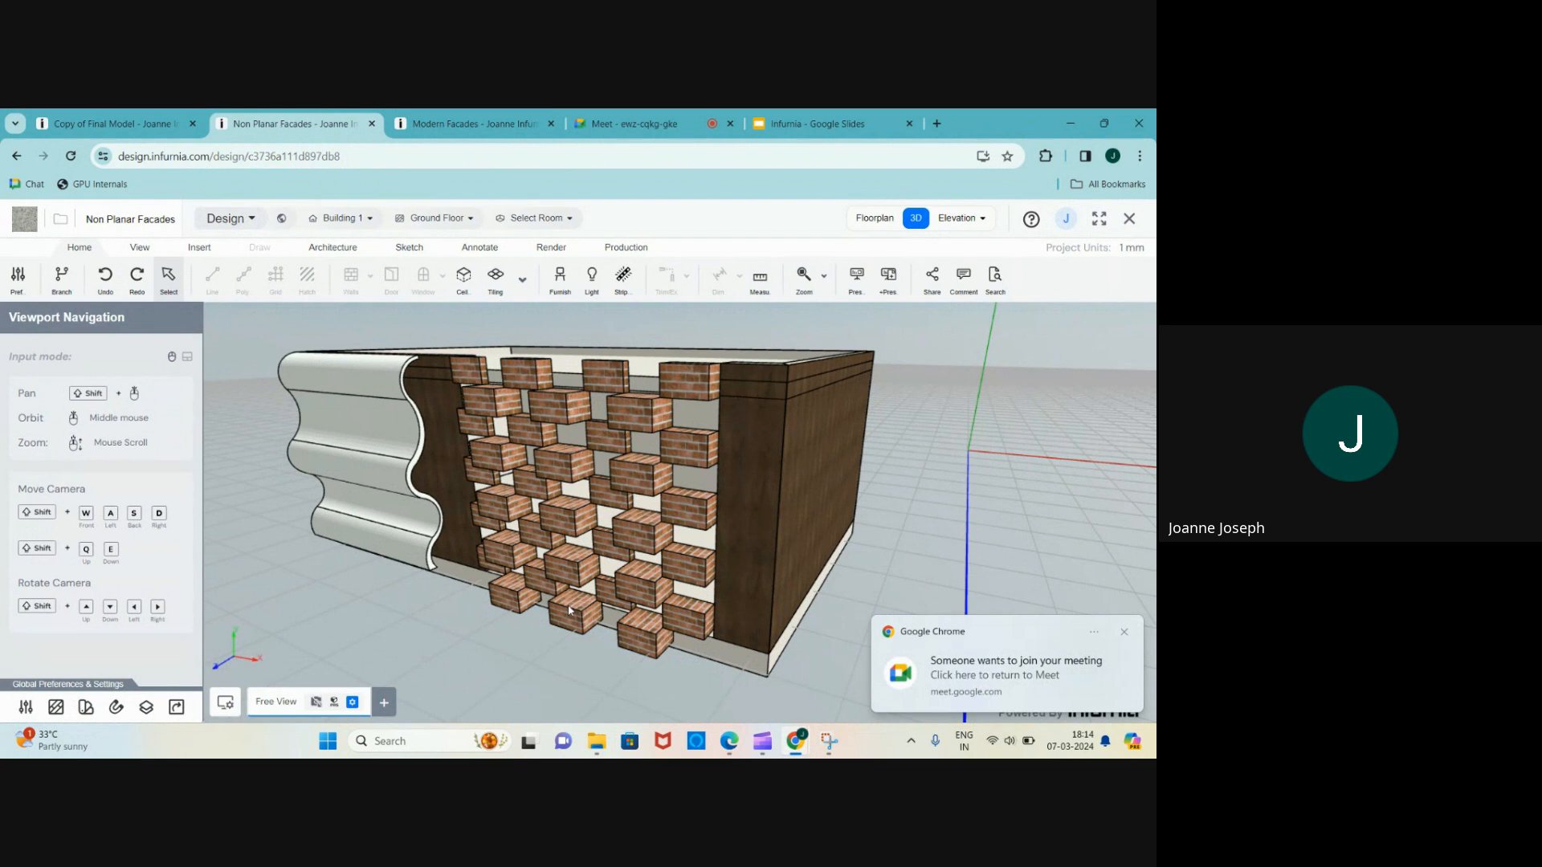
- Switch to Google Meet, admit the waiting participant and return to the Non Planar Facades design
click(635, 124)
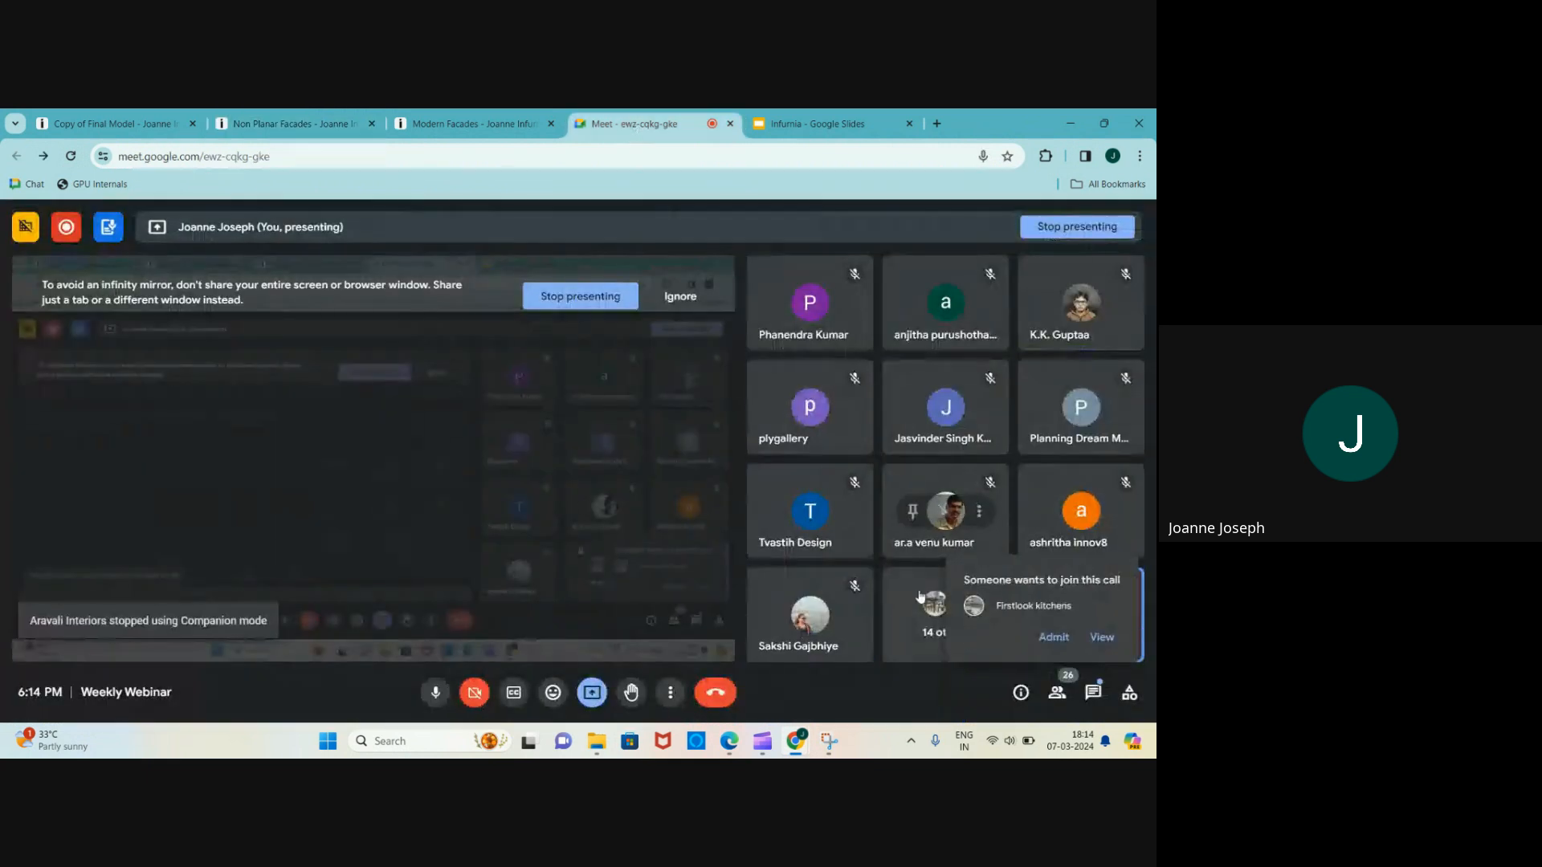
click(1059, 639)
click(289, 123)
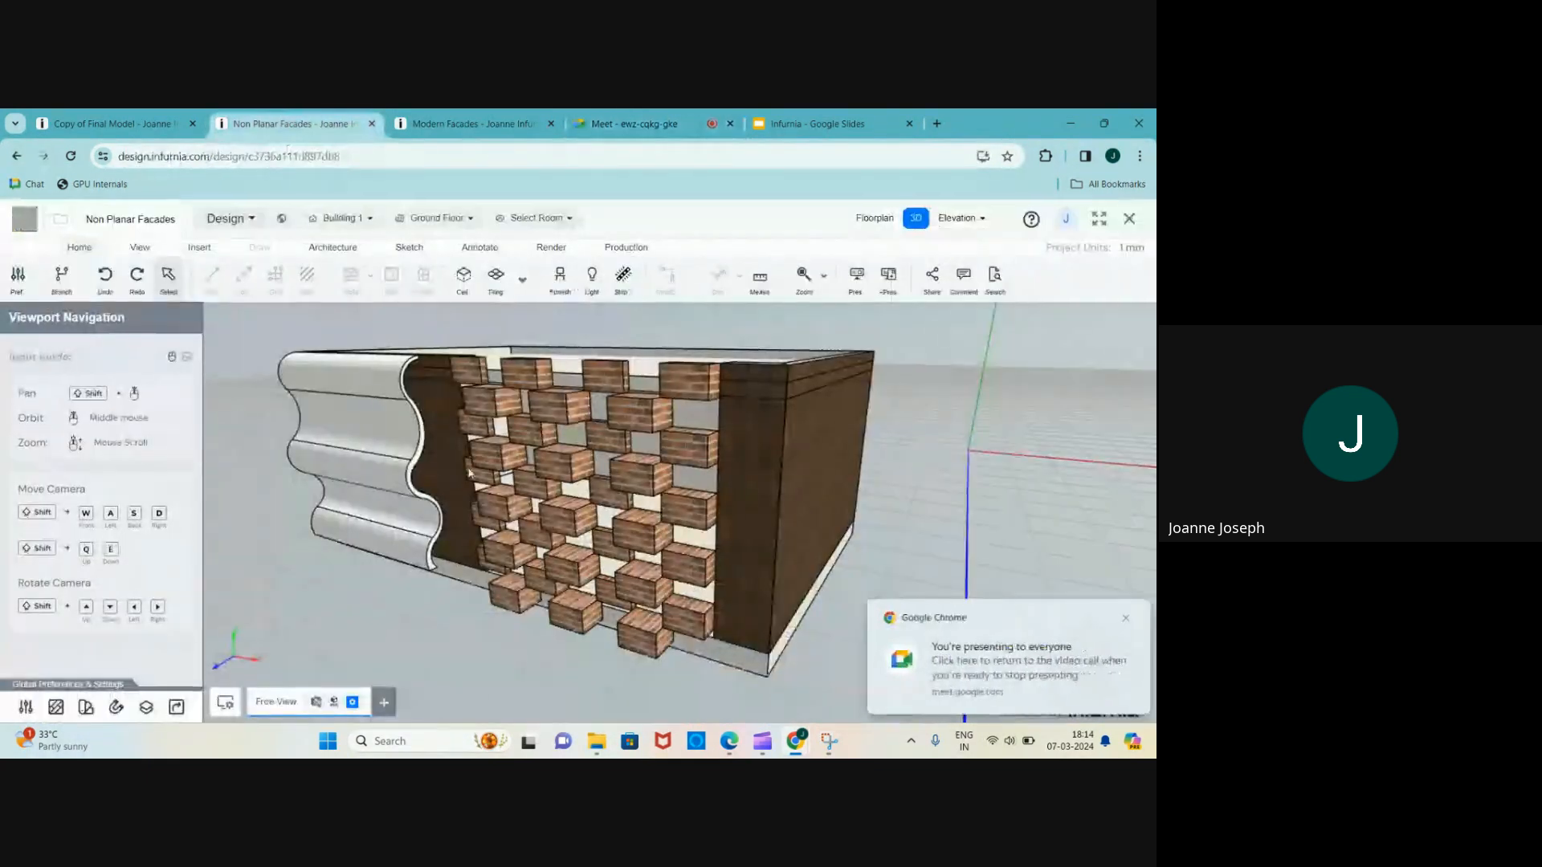
- Delete the 150 mm thick slab at elevation 2700 on top of the walls
scroll(439, 485, up, 3)
scroll(439, 485, down, 2)
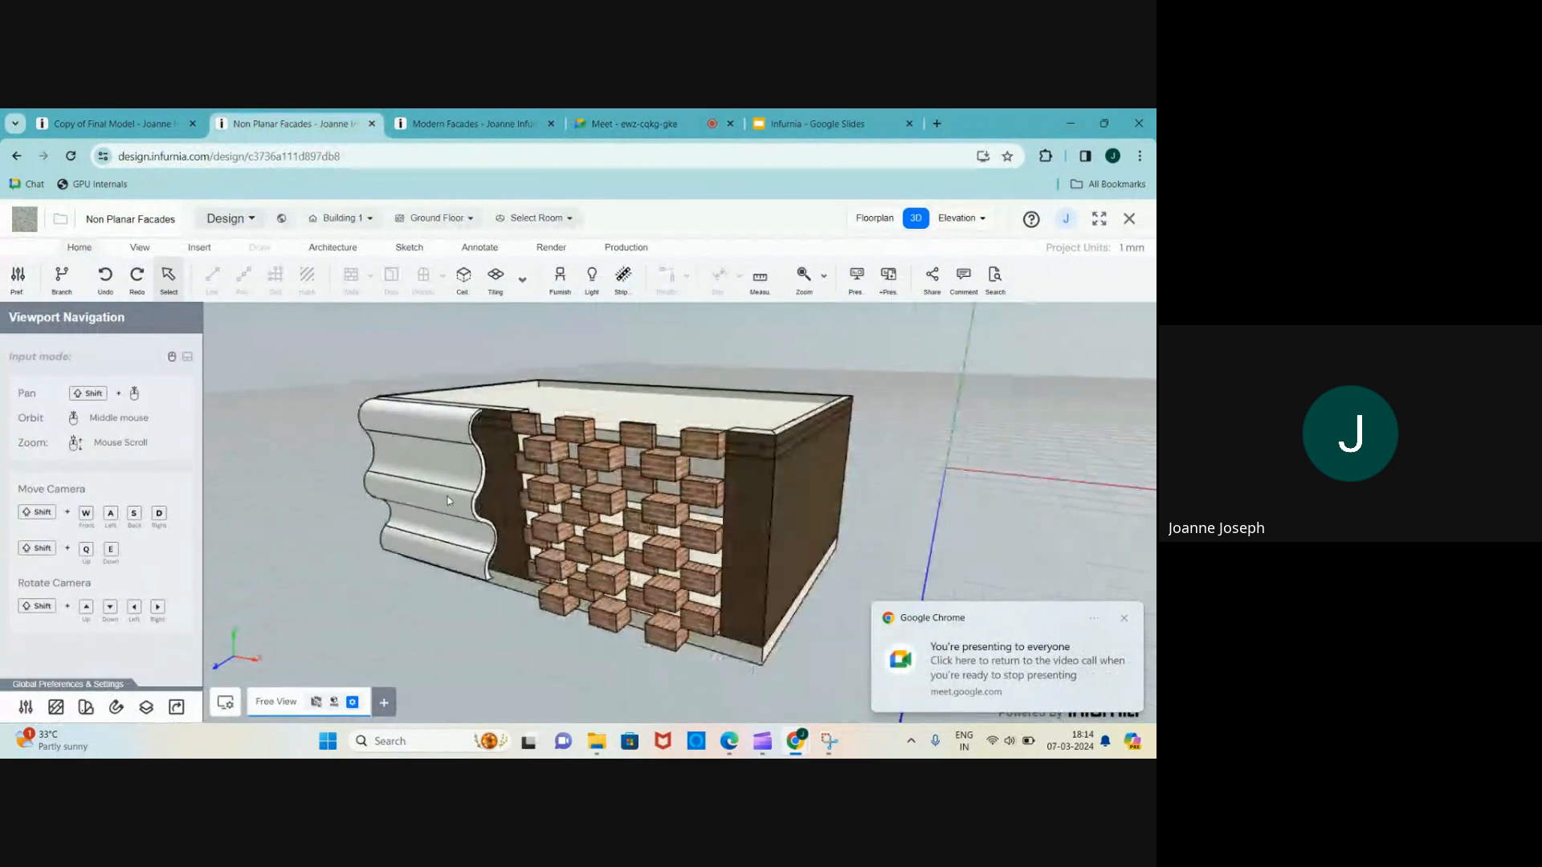
click(626, 409)
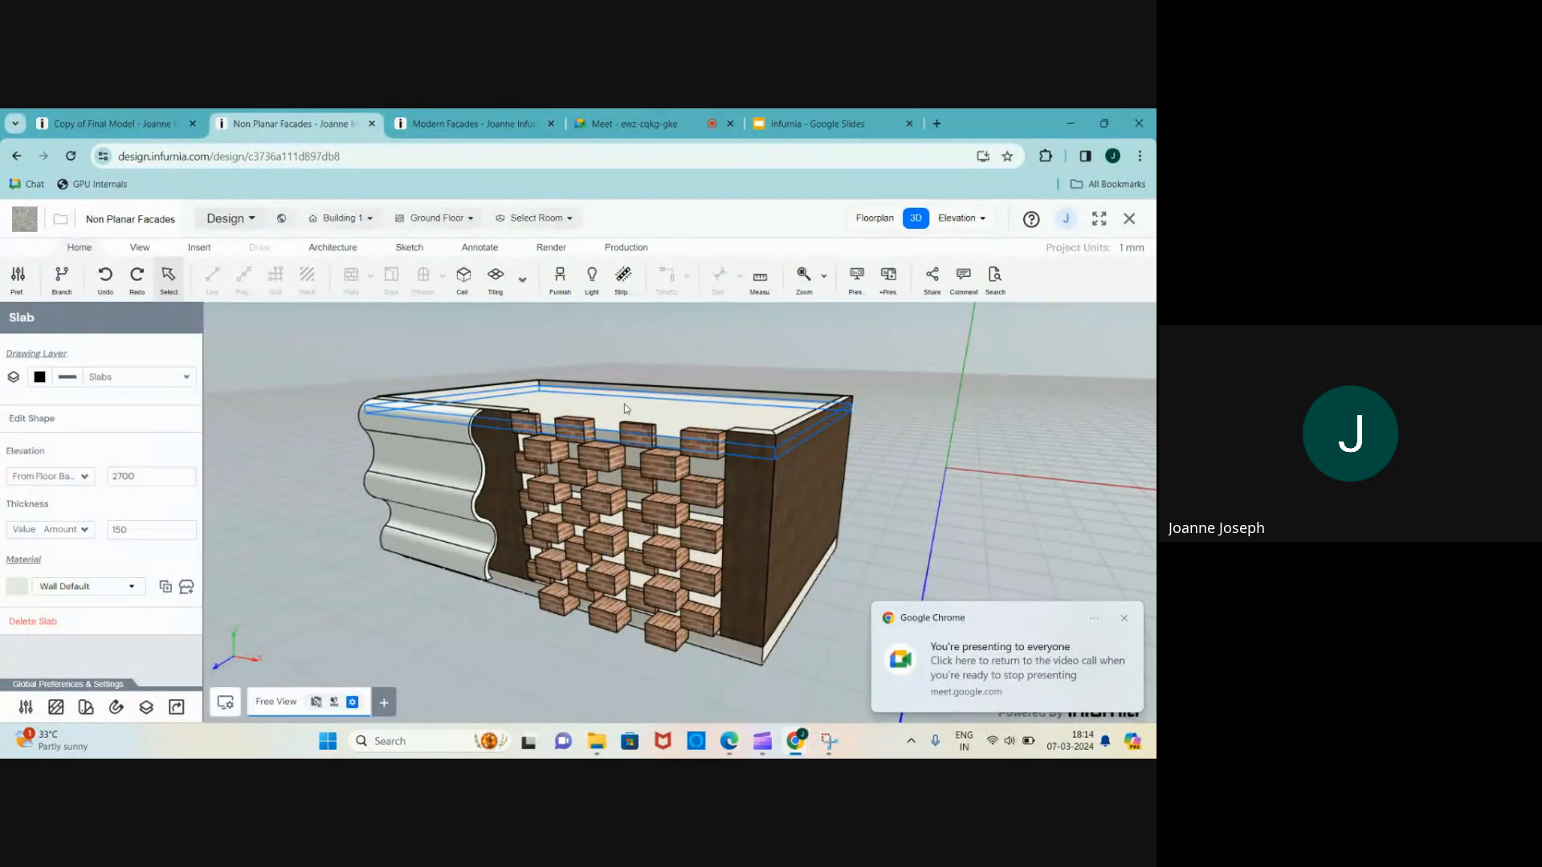
key(Delete)
- Inspect the front wall's brick section, and view the brick screen beside the balcony in the Copy of Final Model design for comparison
scroll(633, 496, up, 1)
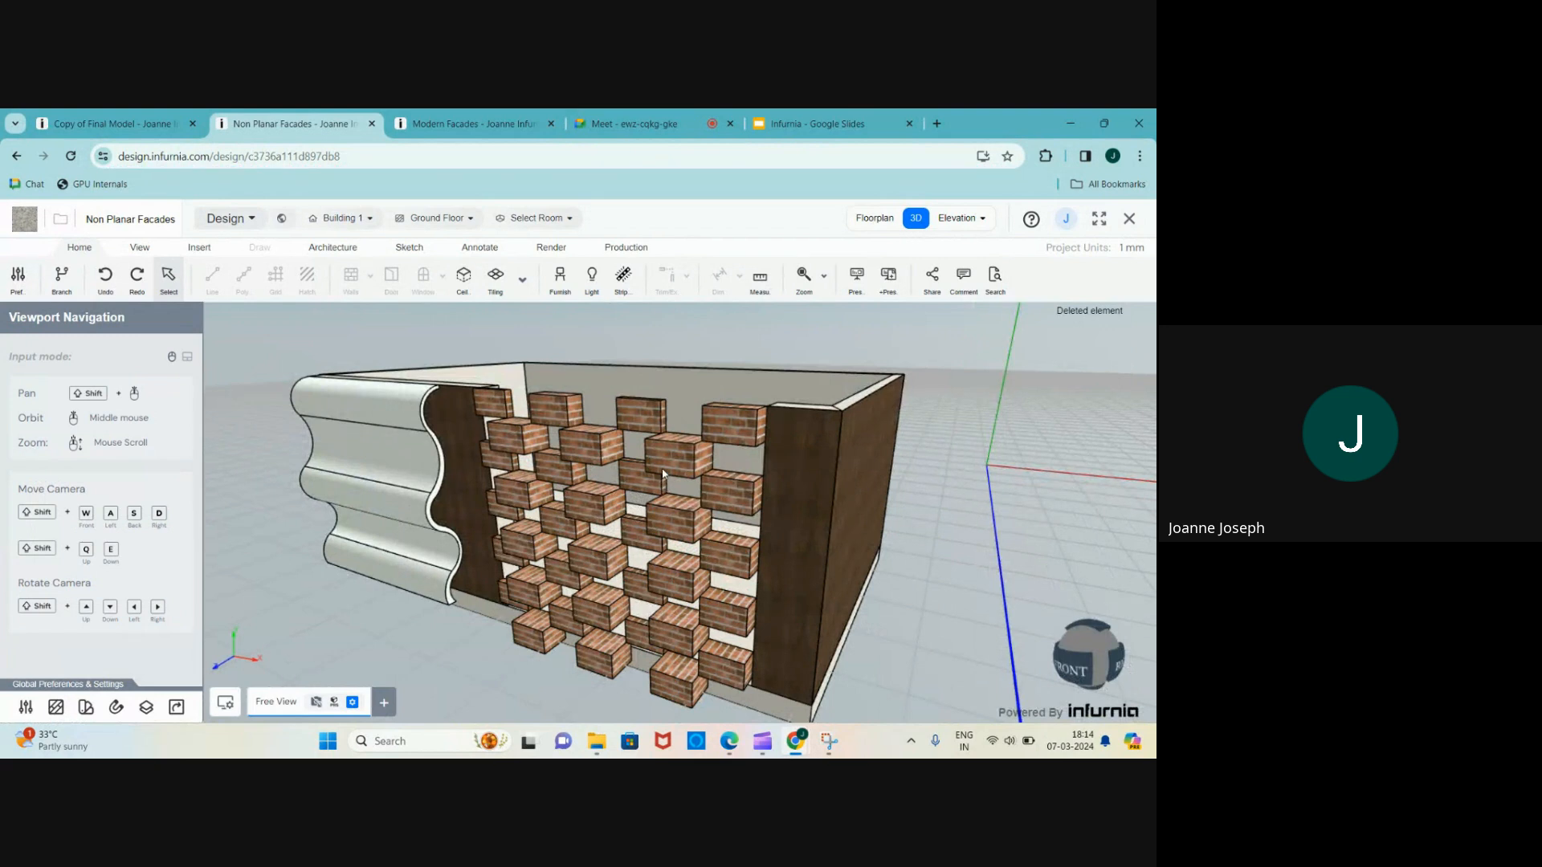
click(663, 473)
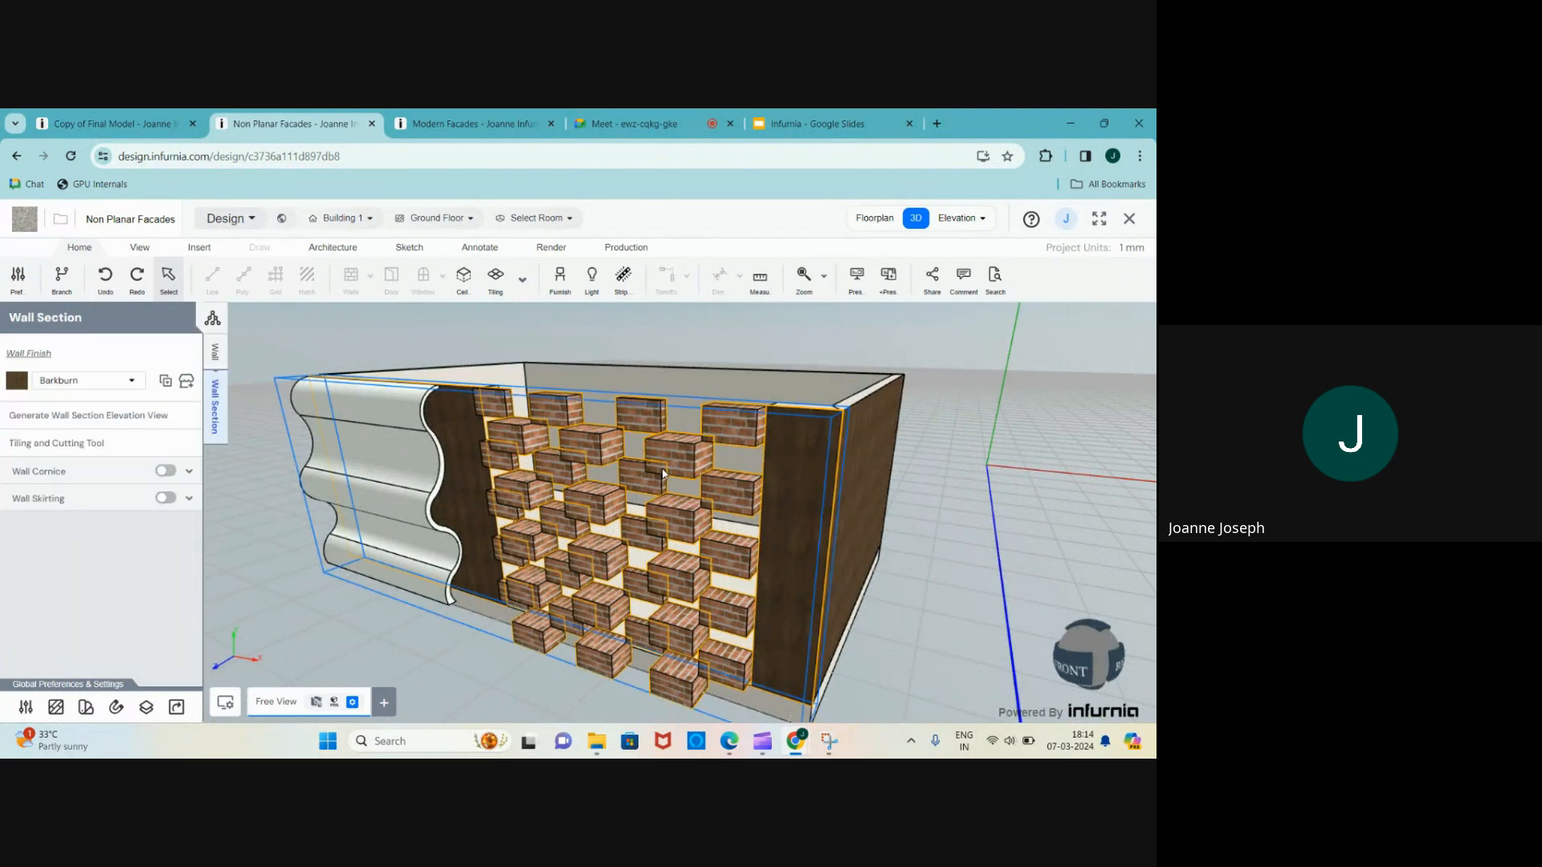
scroll(506, 520, down, 3)
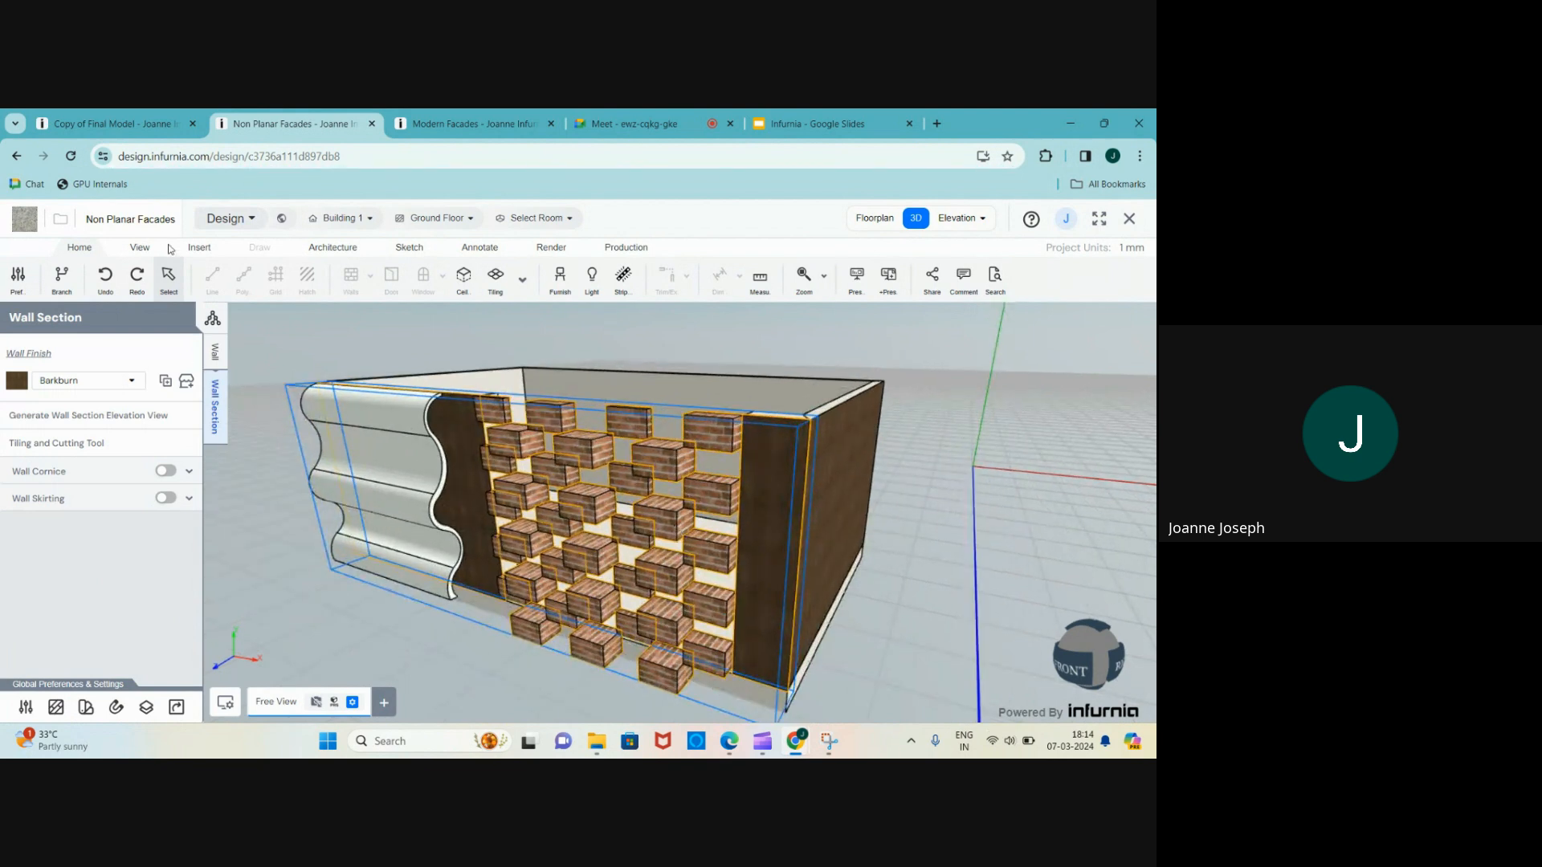
click(75, 116)
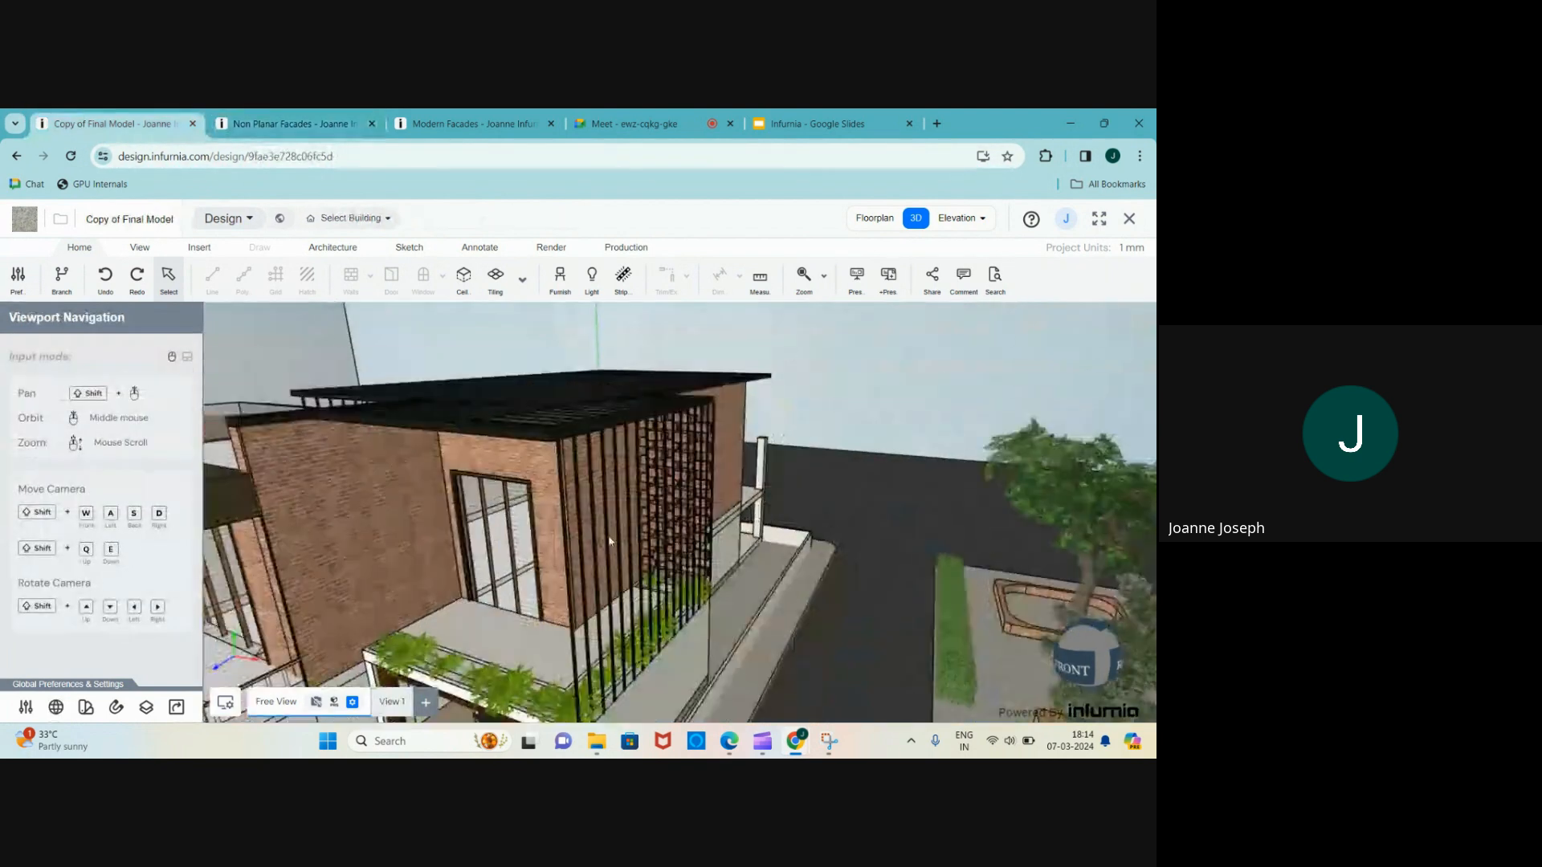
middle_drag(609, 541, 653, 529)
scroll(653, 529, up, 5)
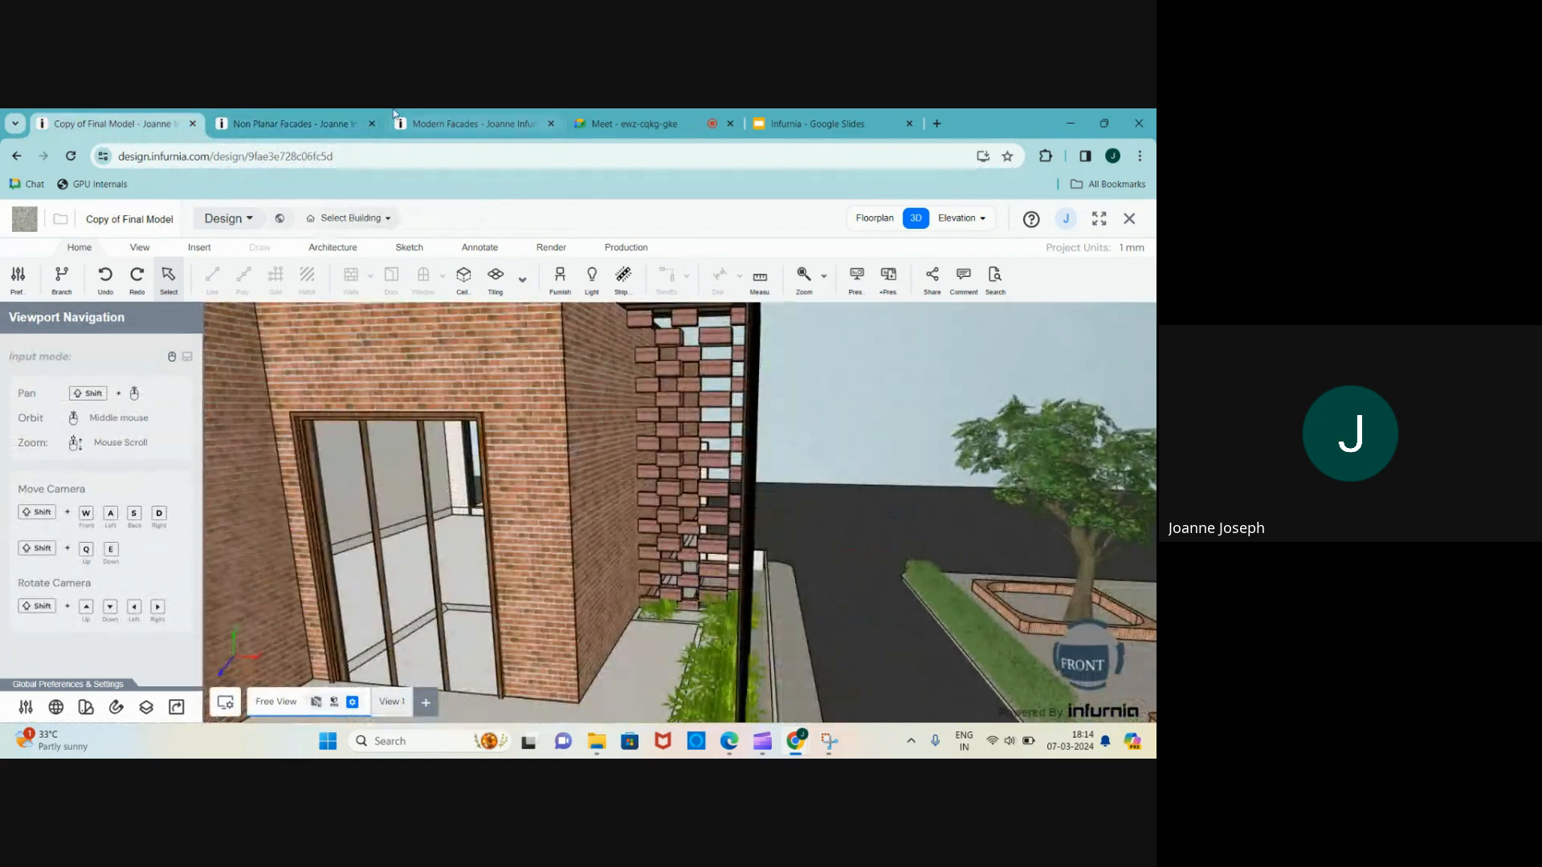
- Return to the Non Planar Facades design and open the front wall section in the Tiling and Cutting Tool
click(371, 122)
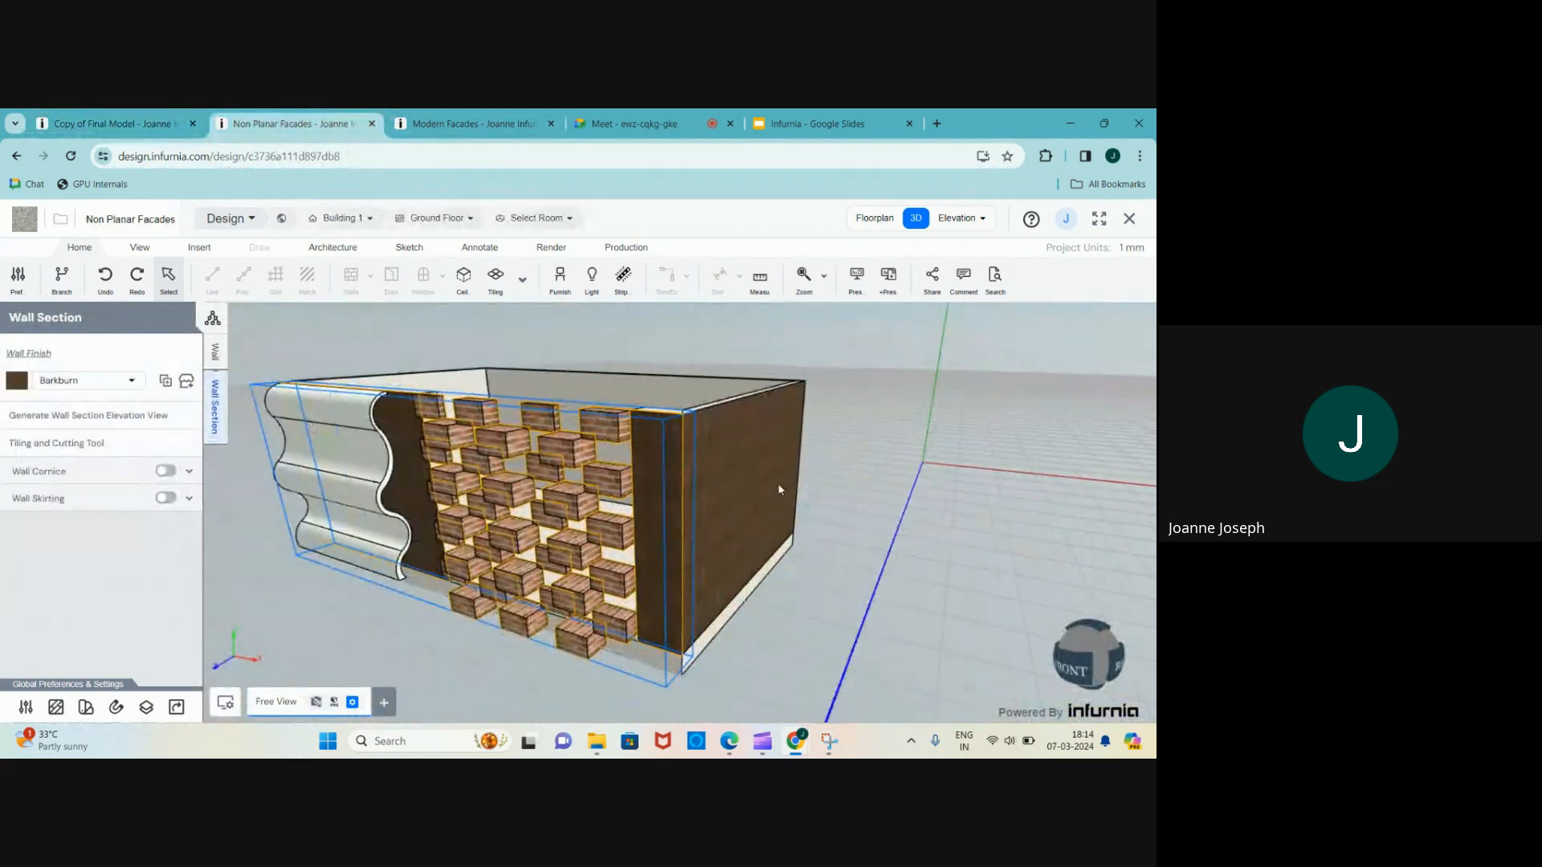
click(778, 484)
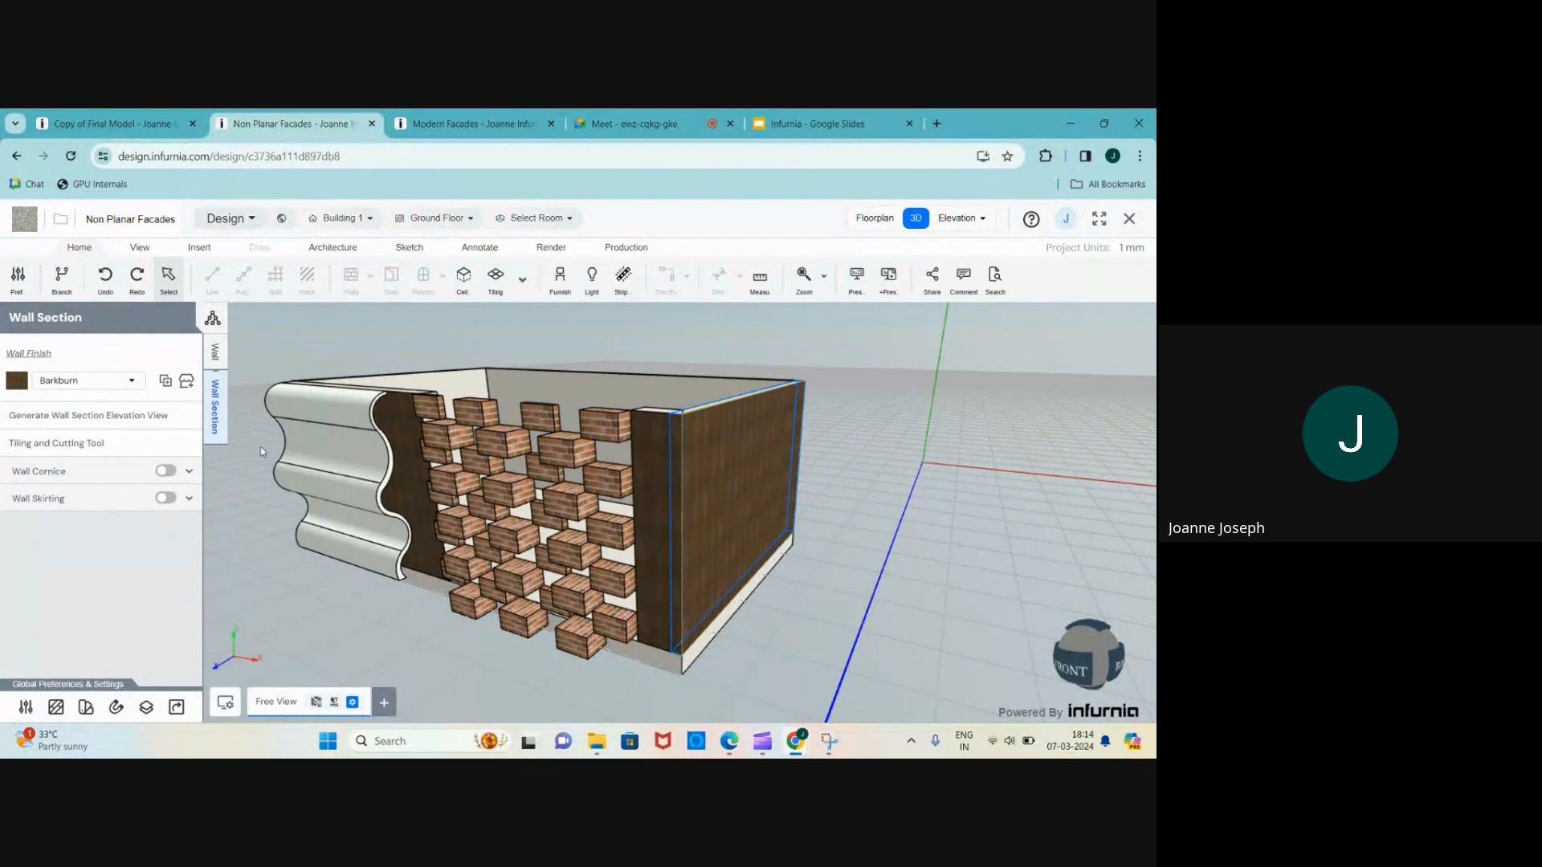
click(398, 506)
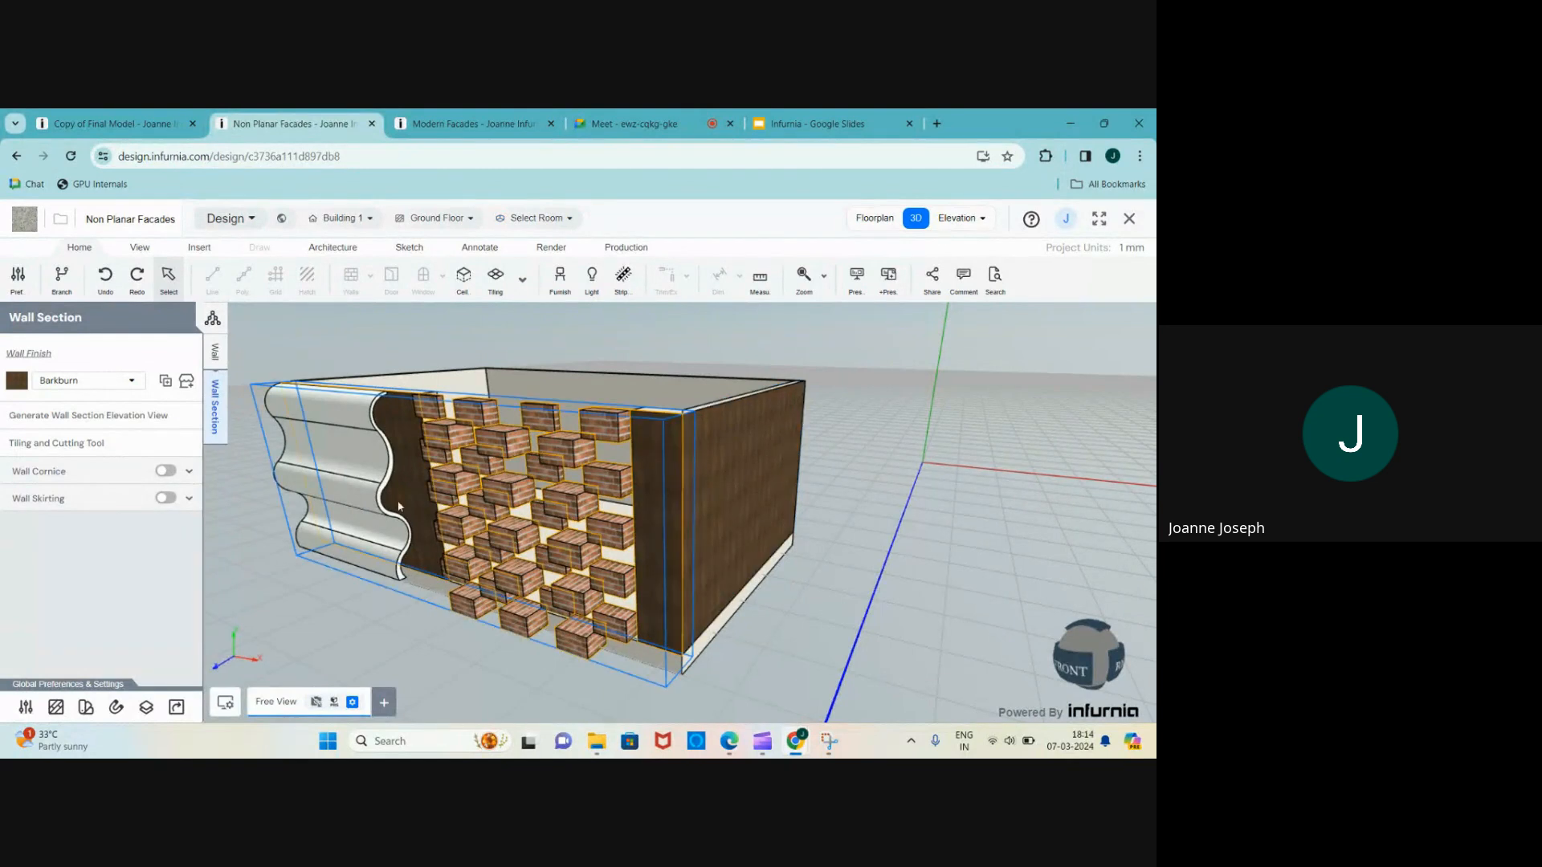
click(11, 445)
scroll(406, 506, down, 3)
scroll(721, 429, up, 2)
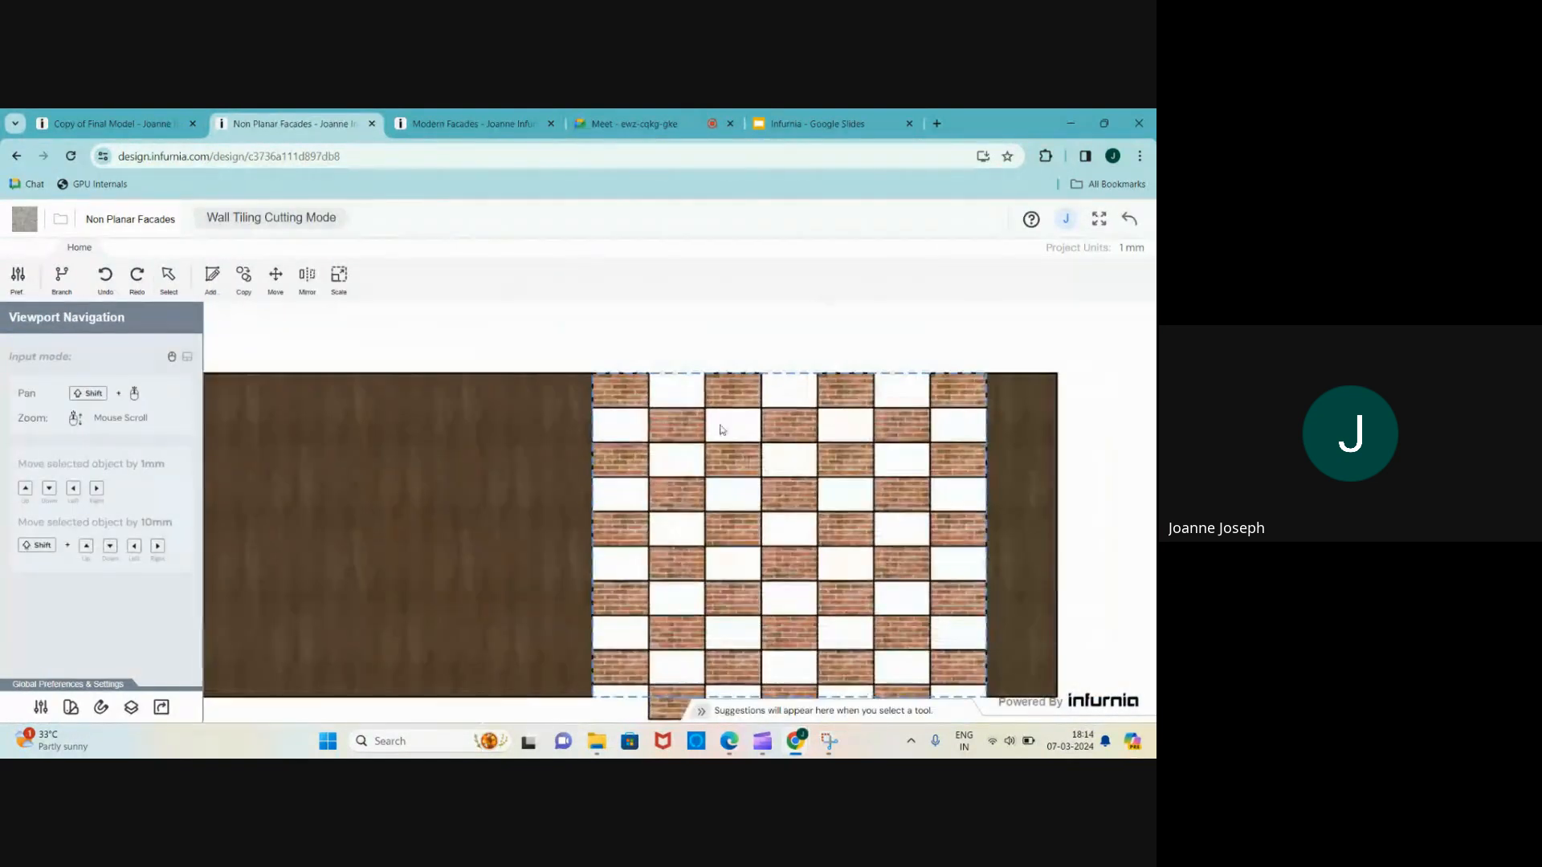
- Inspect the extrusion depths of several bricks in the front wall's checkerboard pattern, and return to the 3D view
scroll(646, 402, up, 1)
click(622, 391)
scroll(653, 410, up, 1)
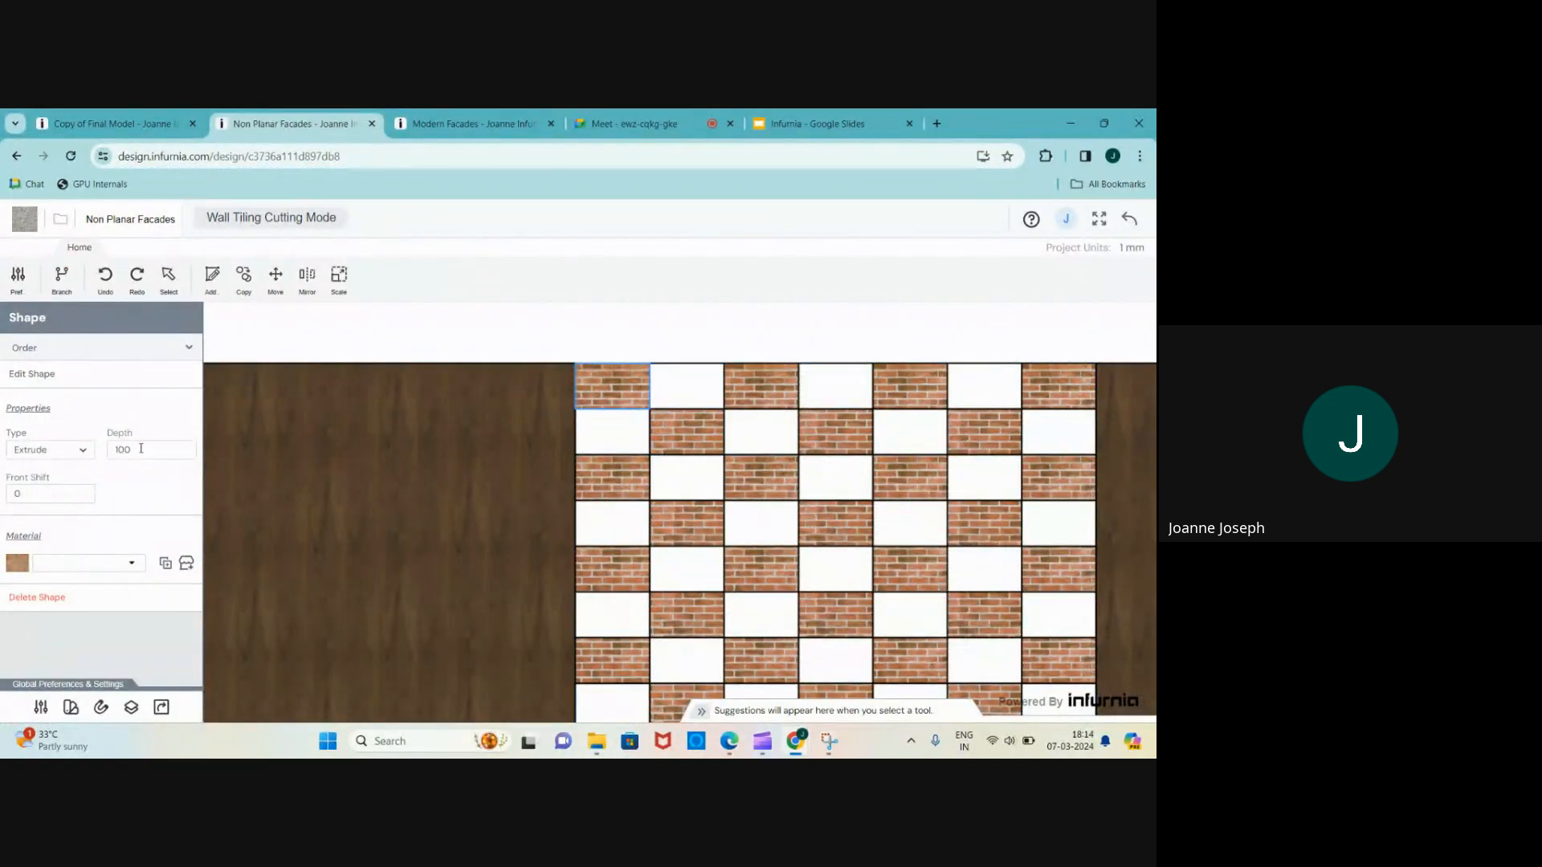
click(690, 432)
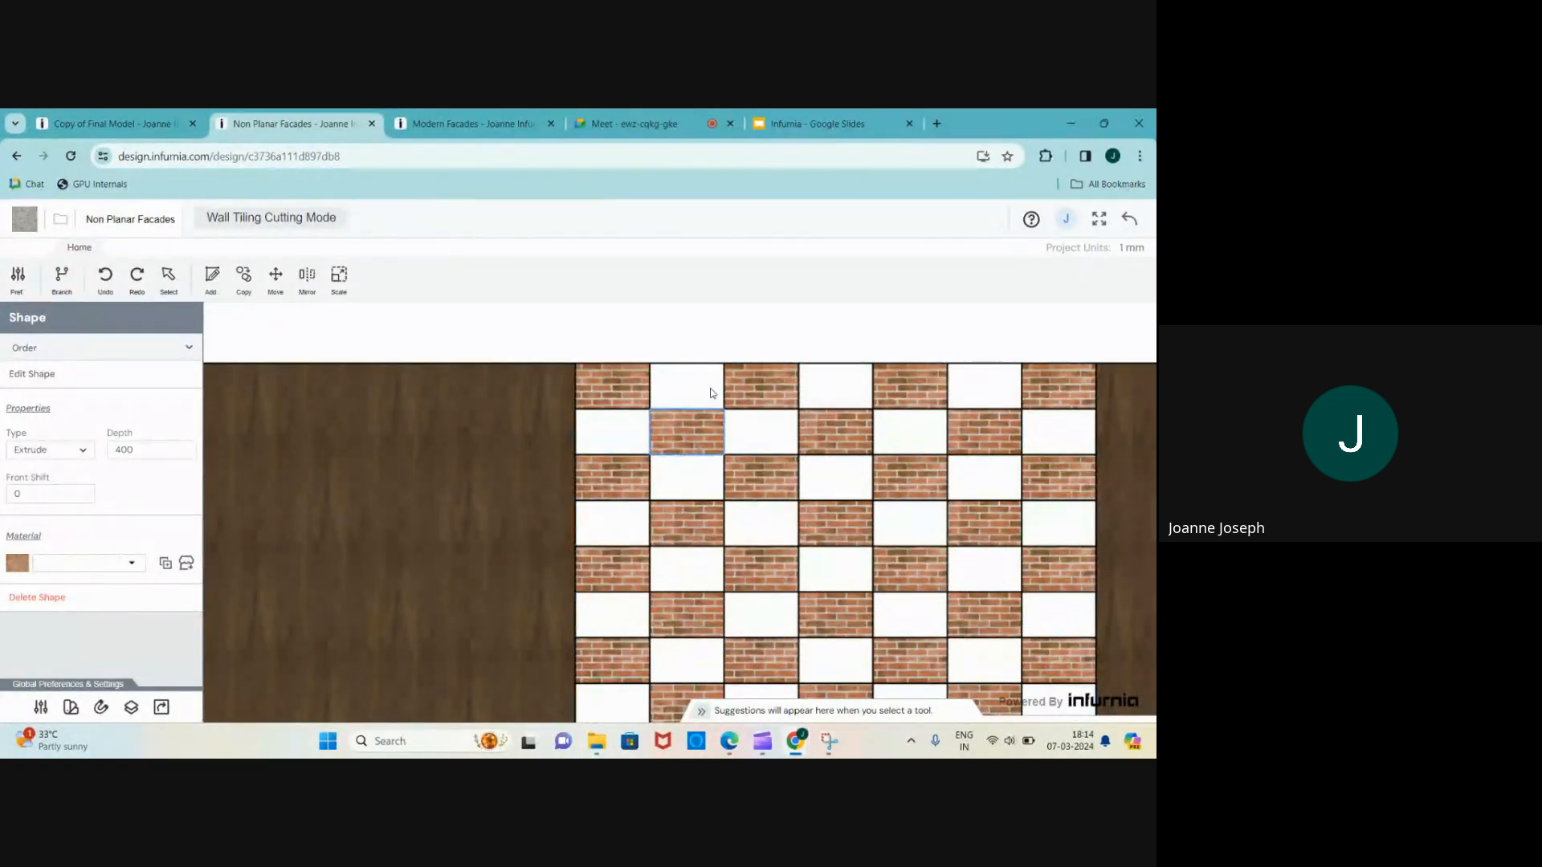
click(739, 387)
scroll(224, 475, down, 2)
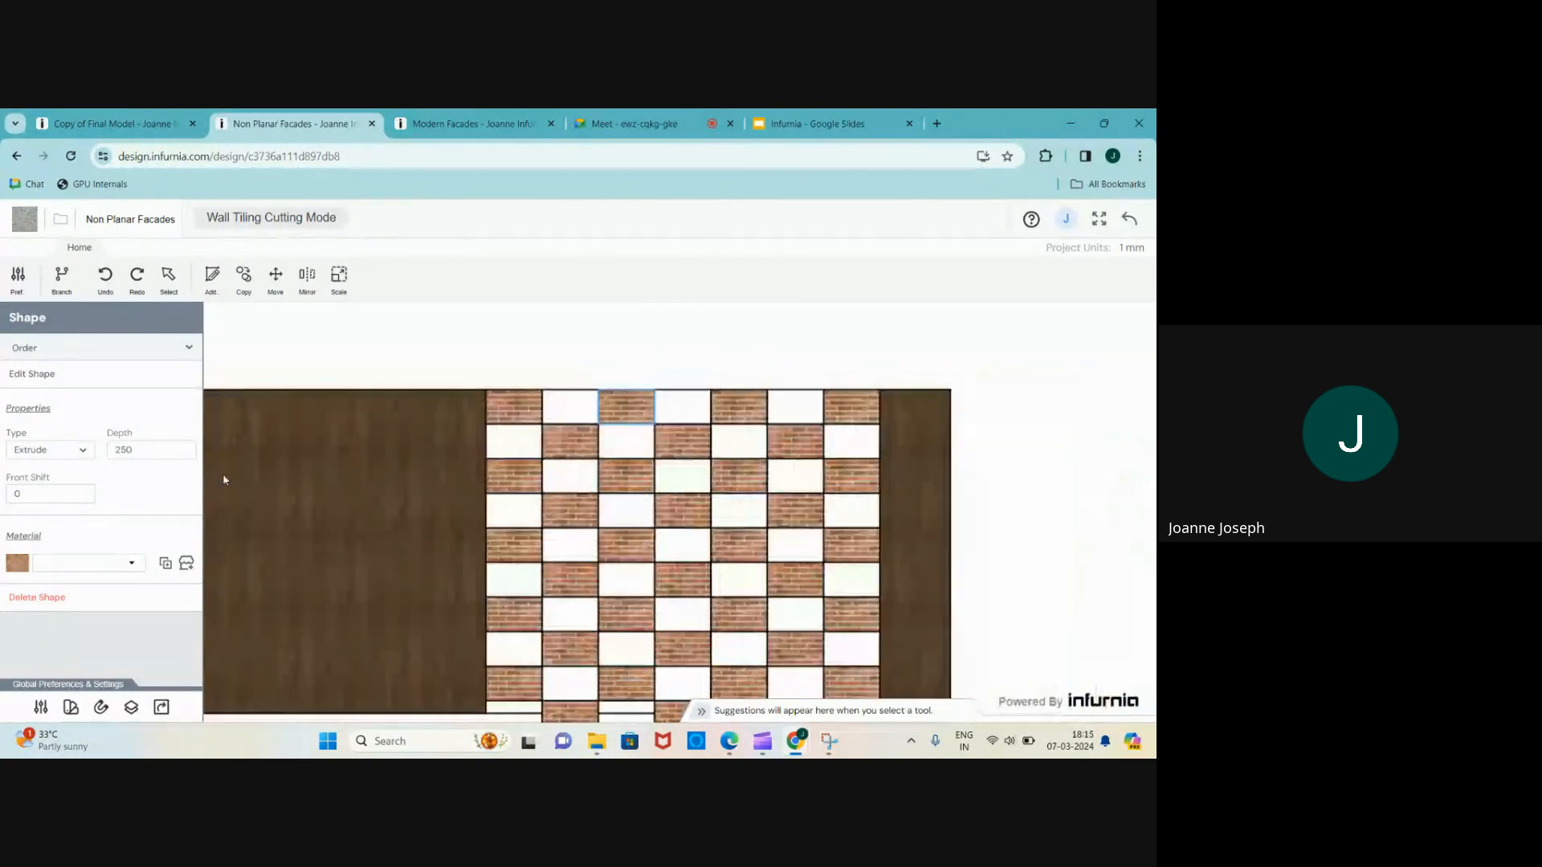
scroll(654, 446, up, 1)
scroll(554, 454, down, 1)
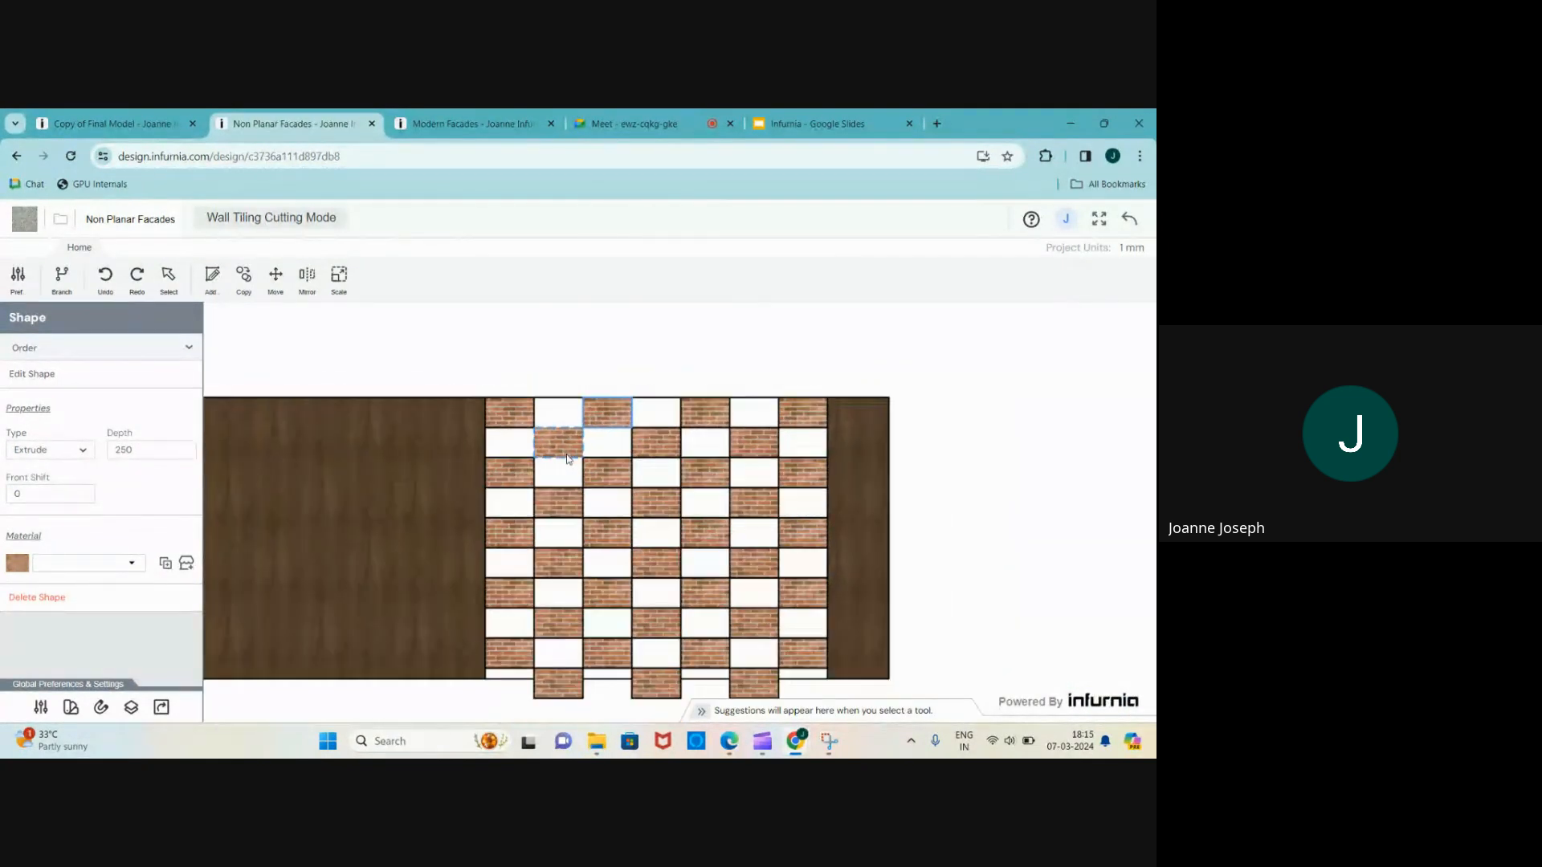
scroll(562, 514, up, 1)
scroll(759, 442, down, 1)
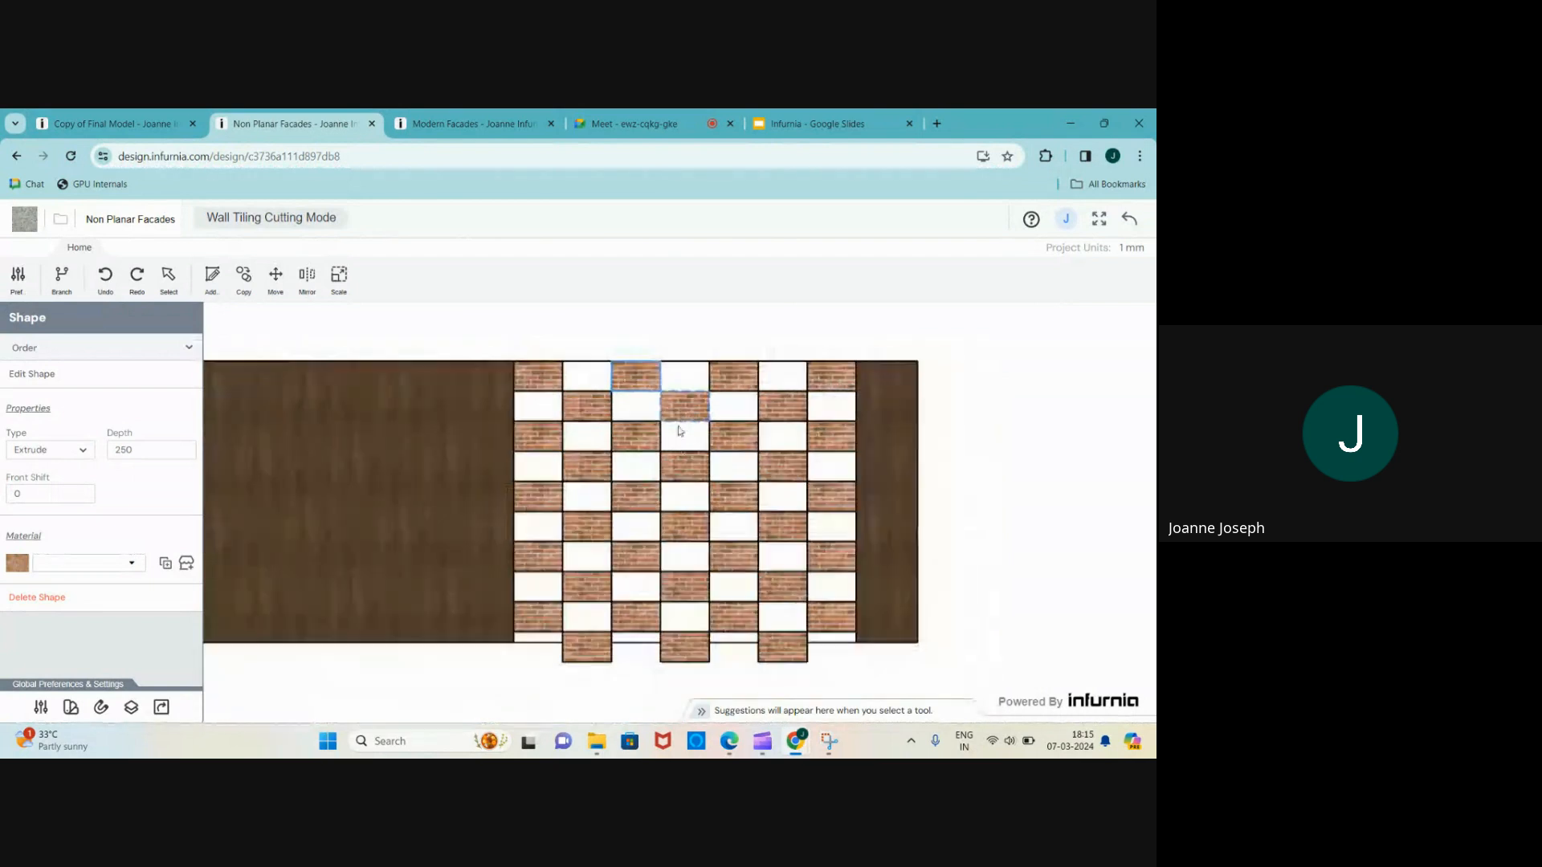
click(1129, 218)
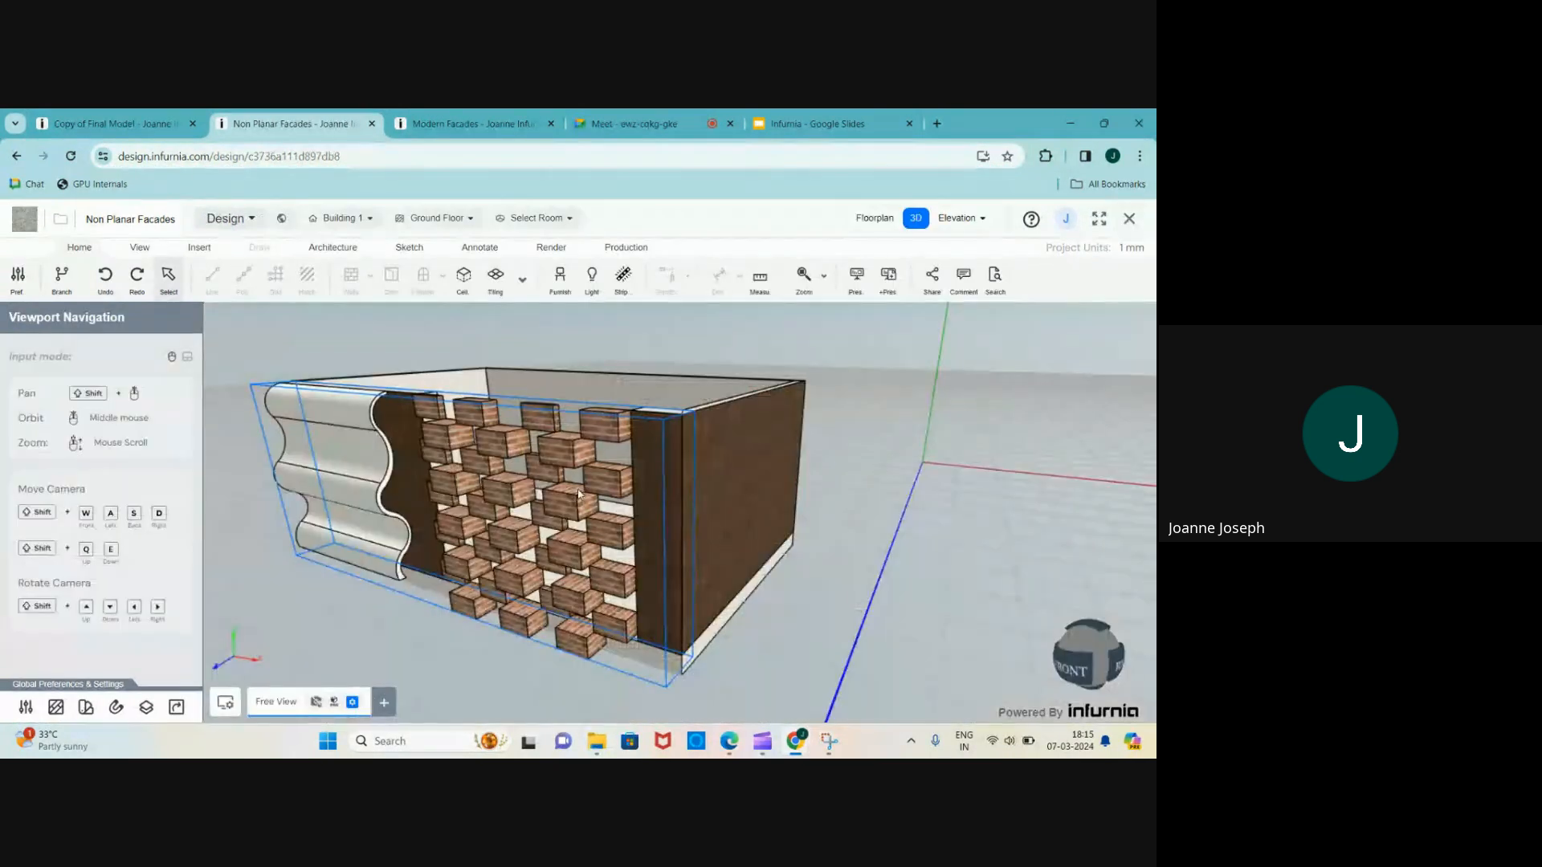
- Examine the wavy facade beside the brick screen in 3D and select its wall section
scroll(596, 459, down, 3)
scroll(610, 473, up, 4)
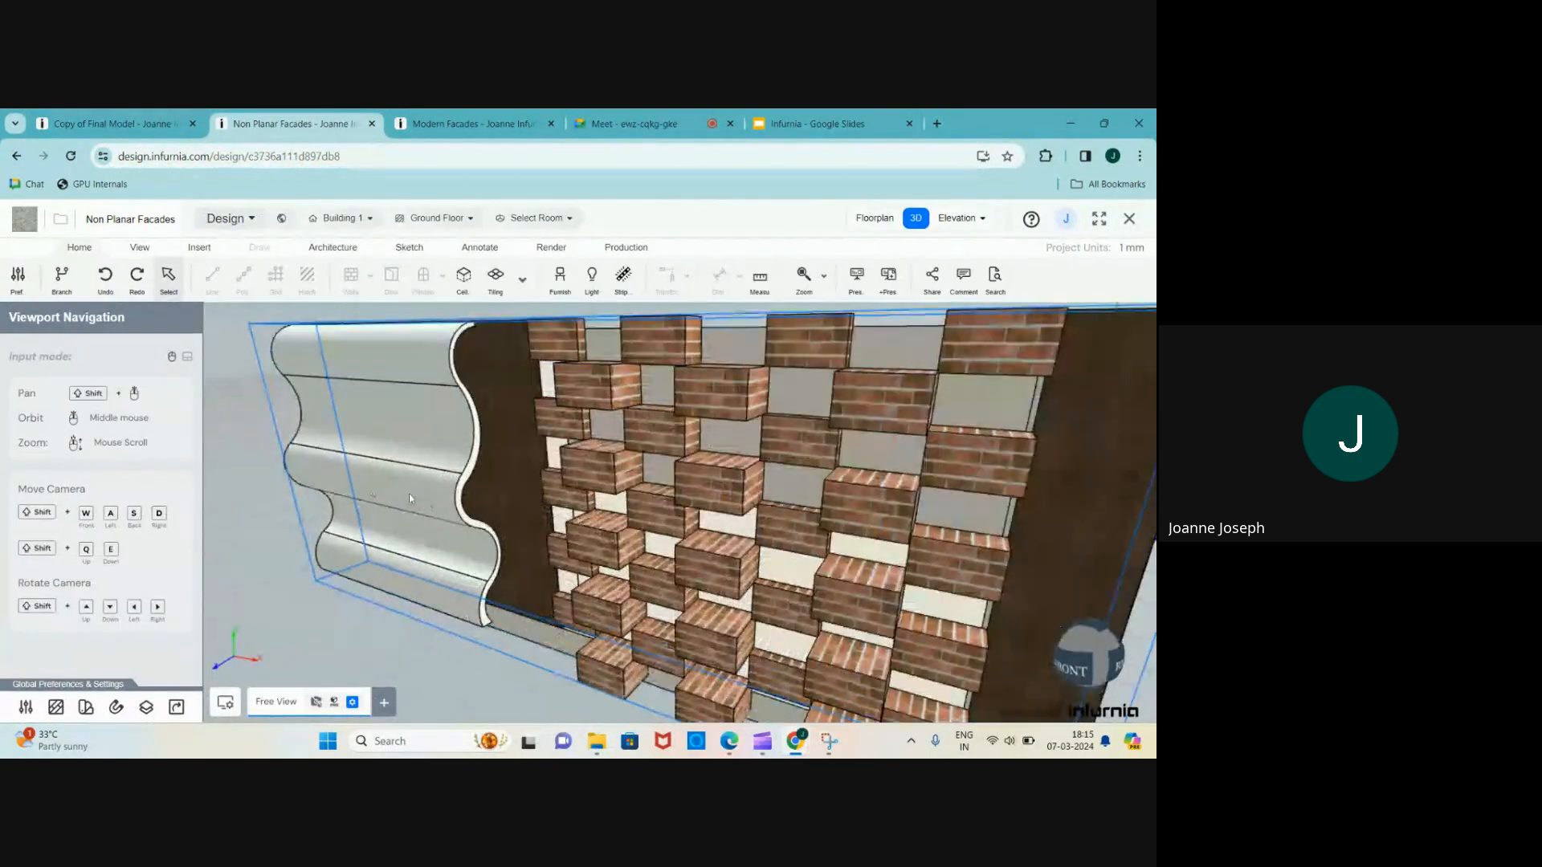
scroll(672, 517, down, 4)
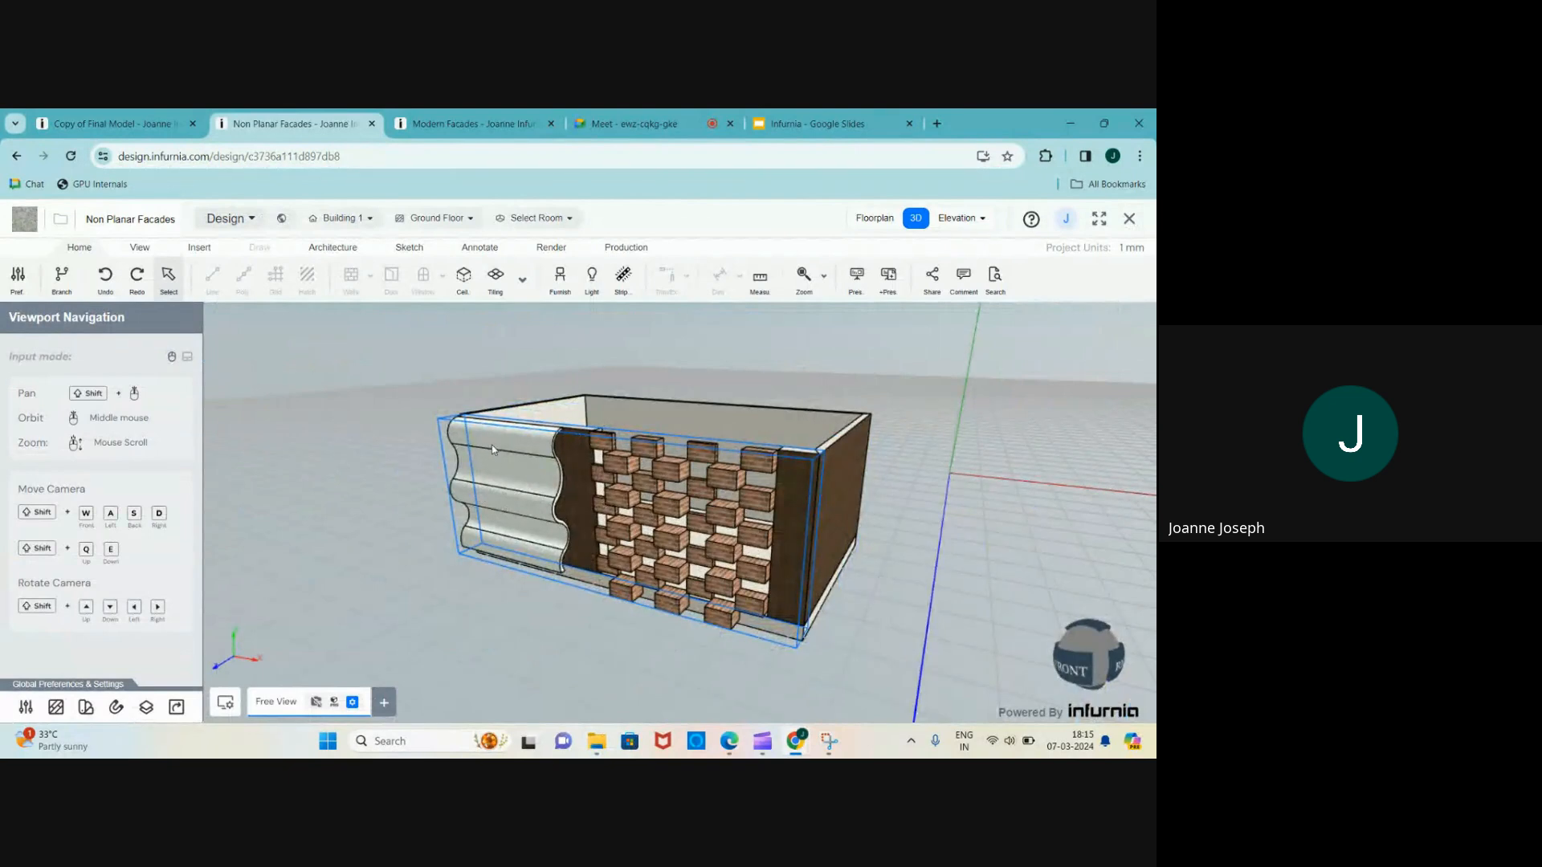
click(519, 617)
scroll(525, 617, down, 2)
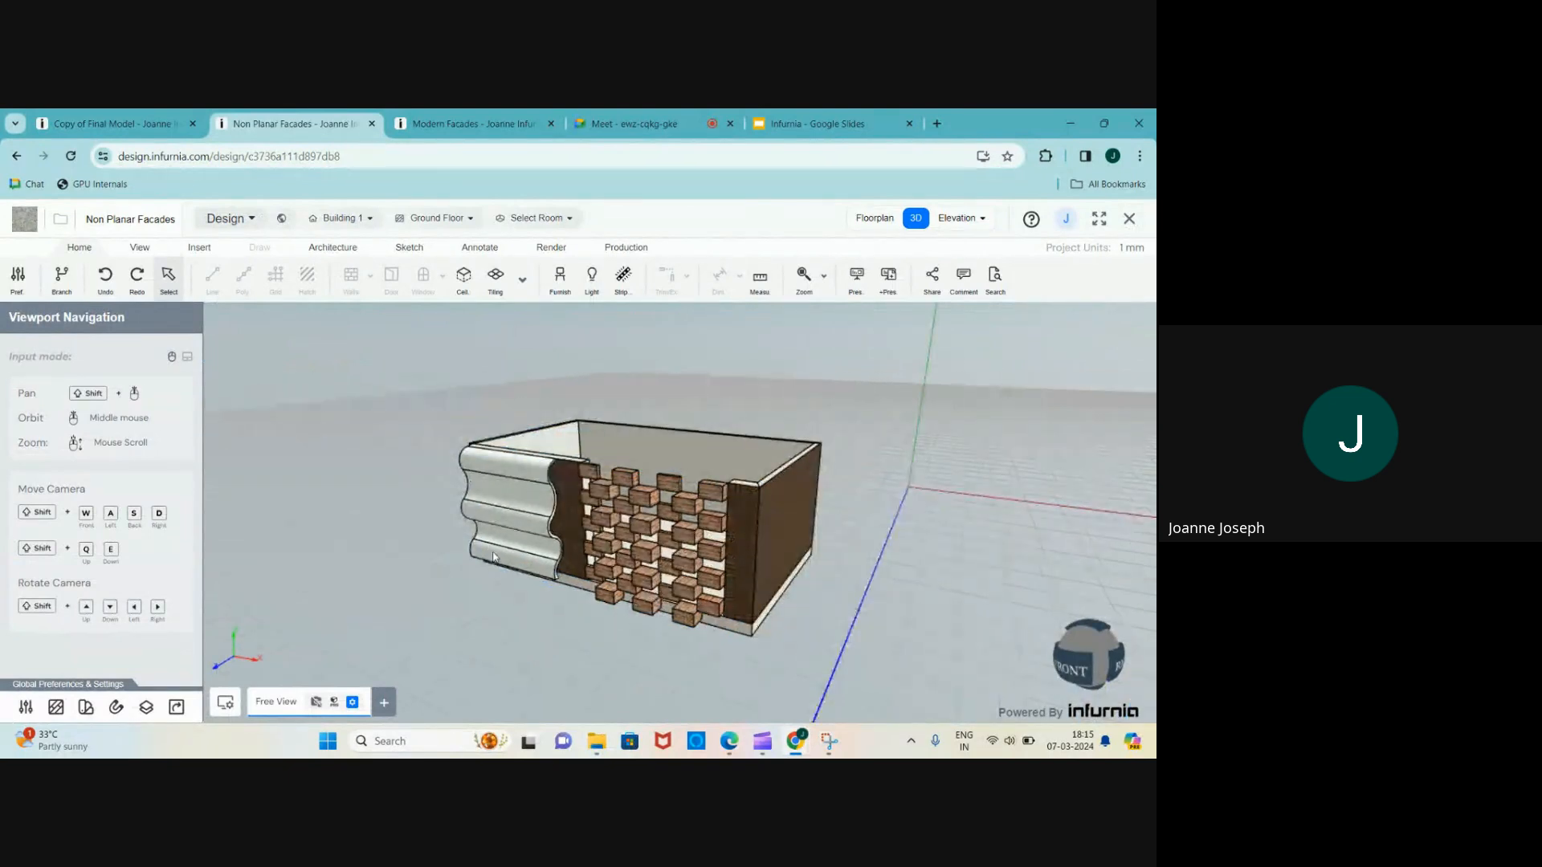
scroll(480, 524, up, 3)
scroll(516, 509, up, 3)
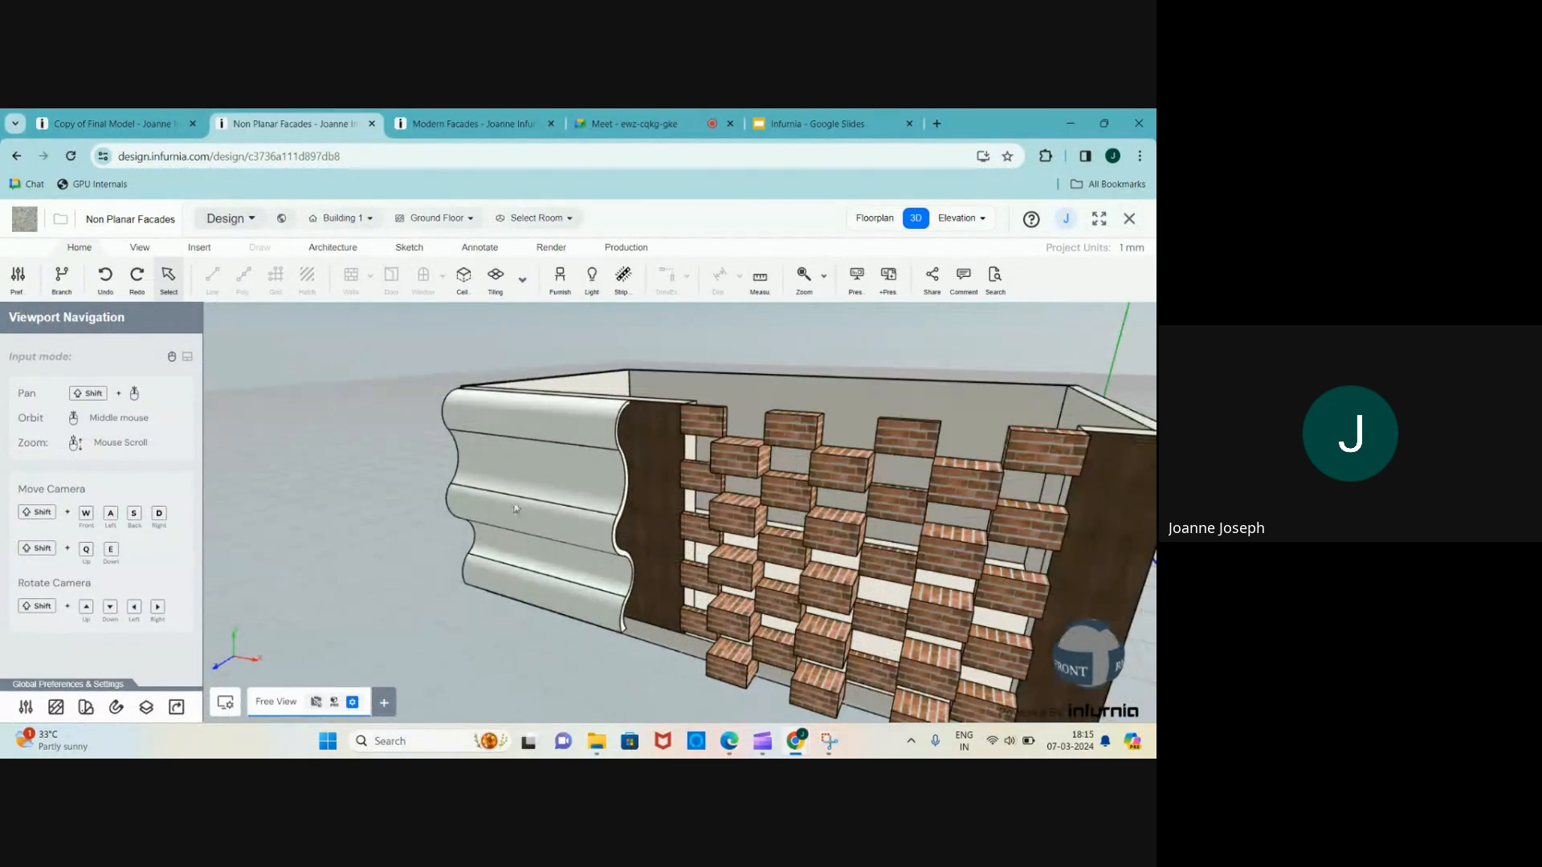
click(557, 476)
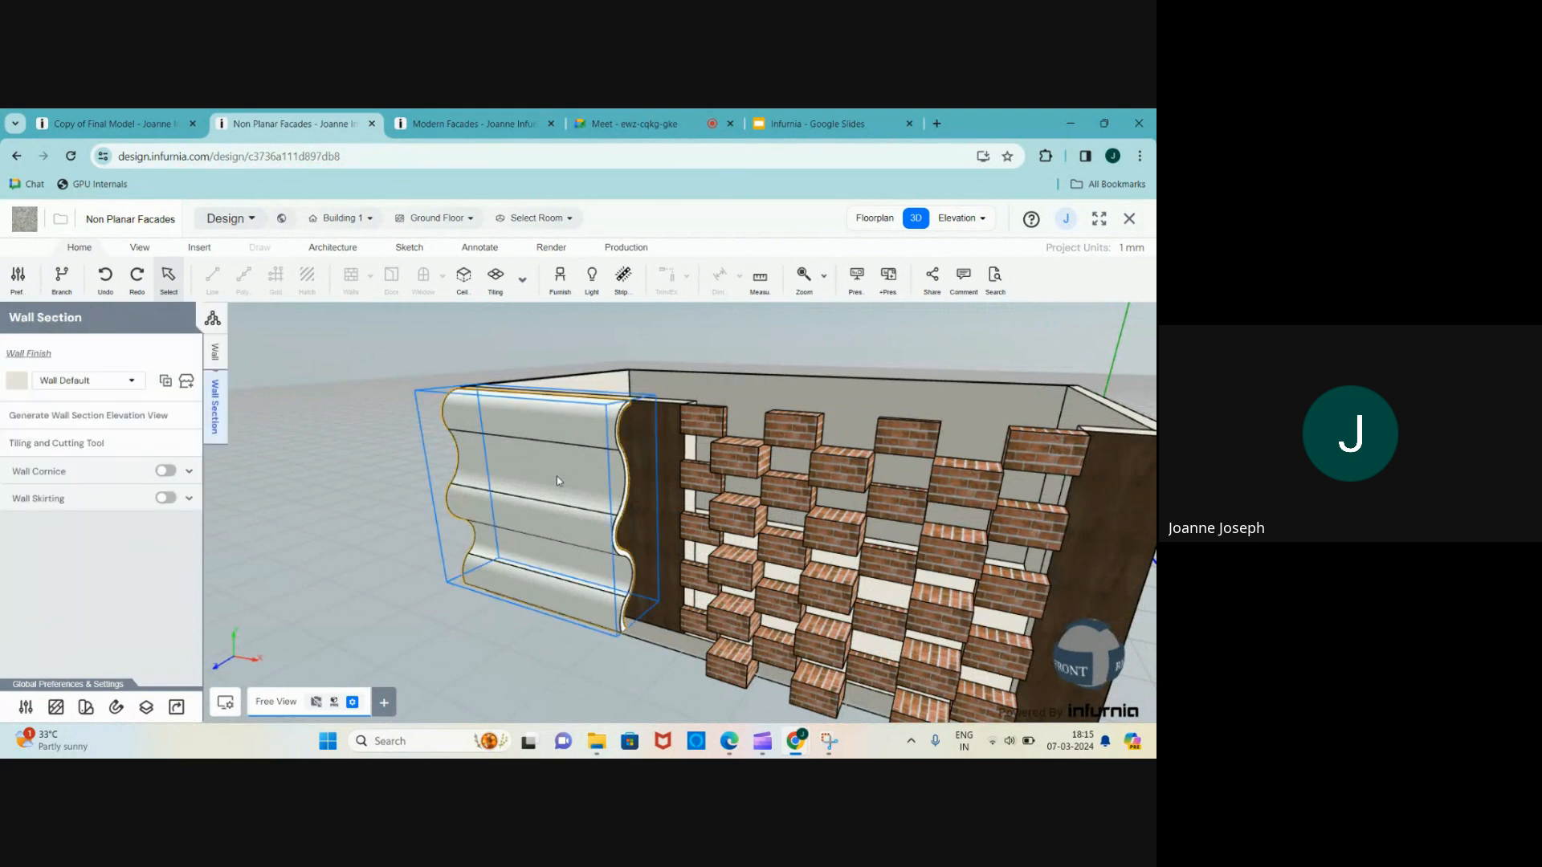
scroll(557, 480, down, 2)
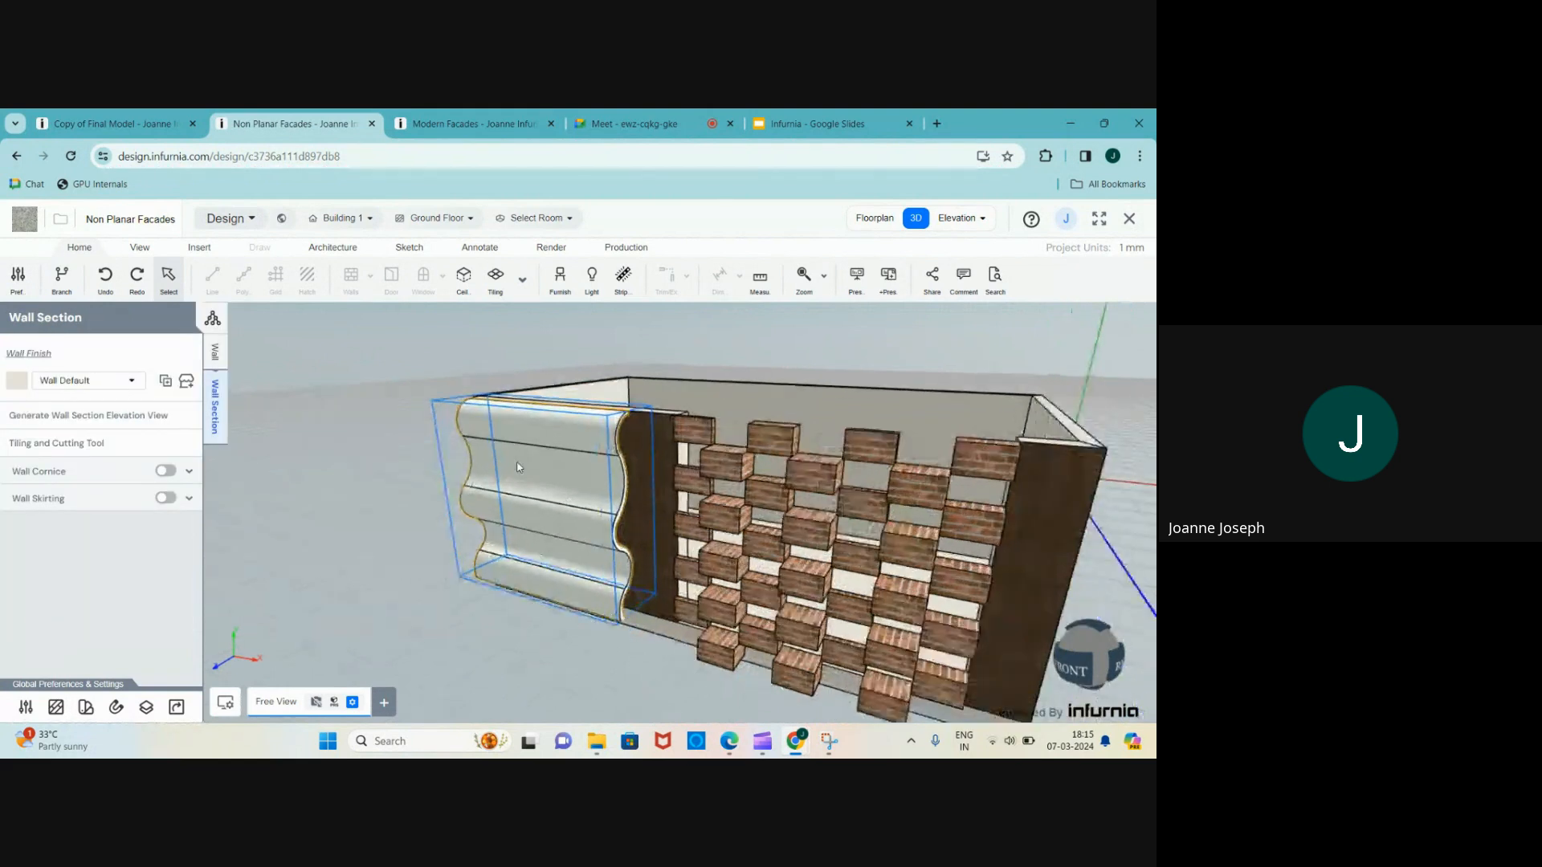
scroll(518, 466, up, 3)
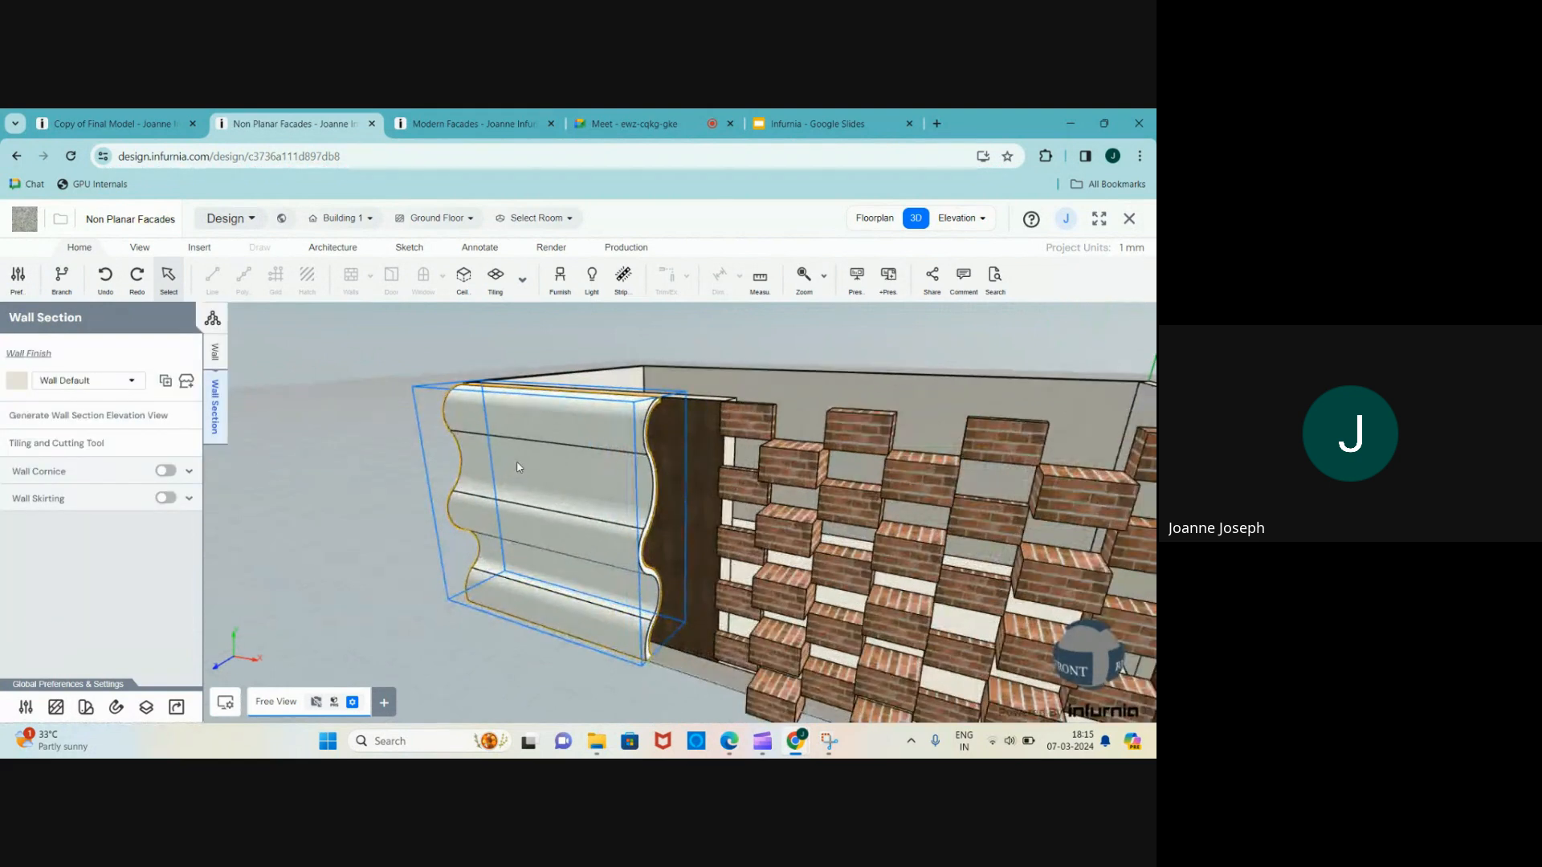
- Examine the short projecting wall behind the wavy facade in the floorplan, and return to 3D
click(874, 219)
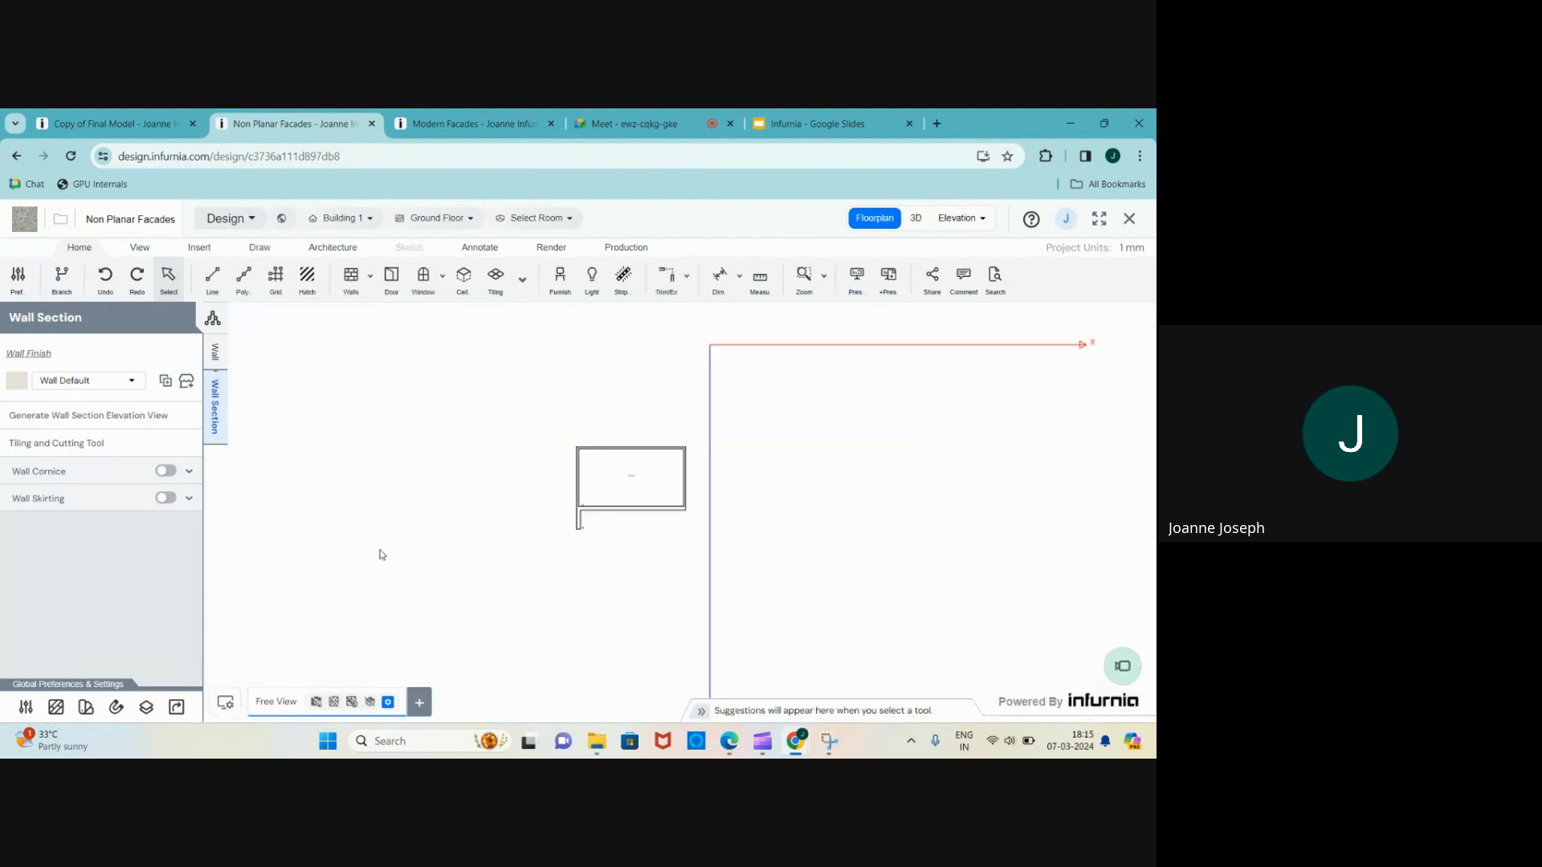
scroll(635, 514, up, 6)
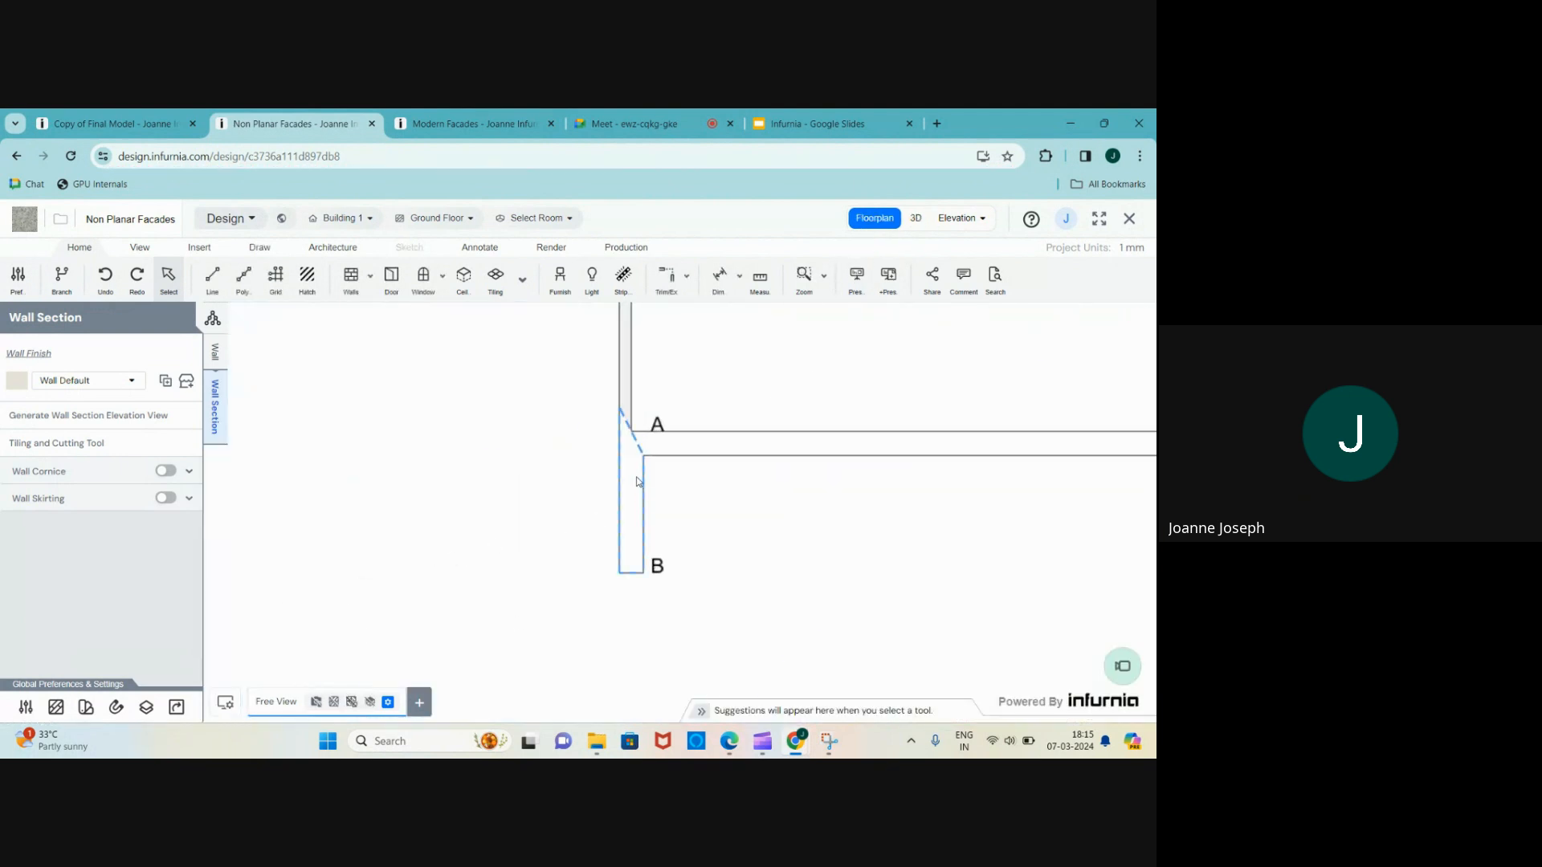
scroll(637, 481, down, 2)
scroll(639, 490, up, 3)
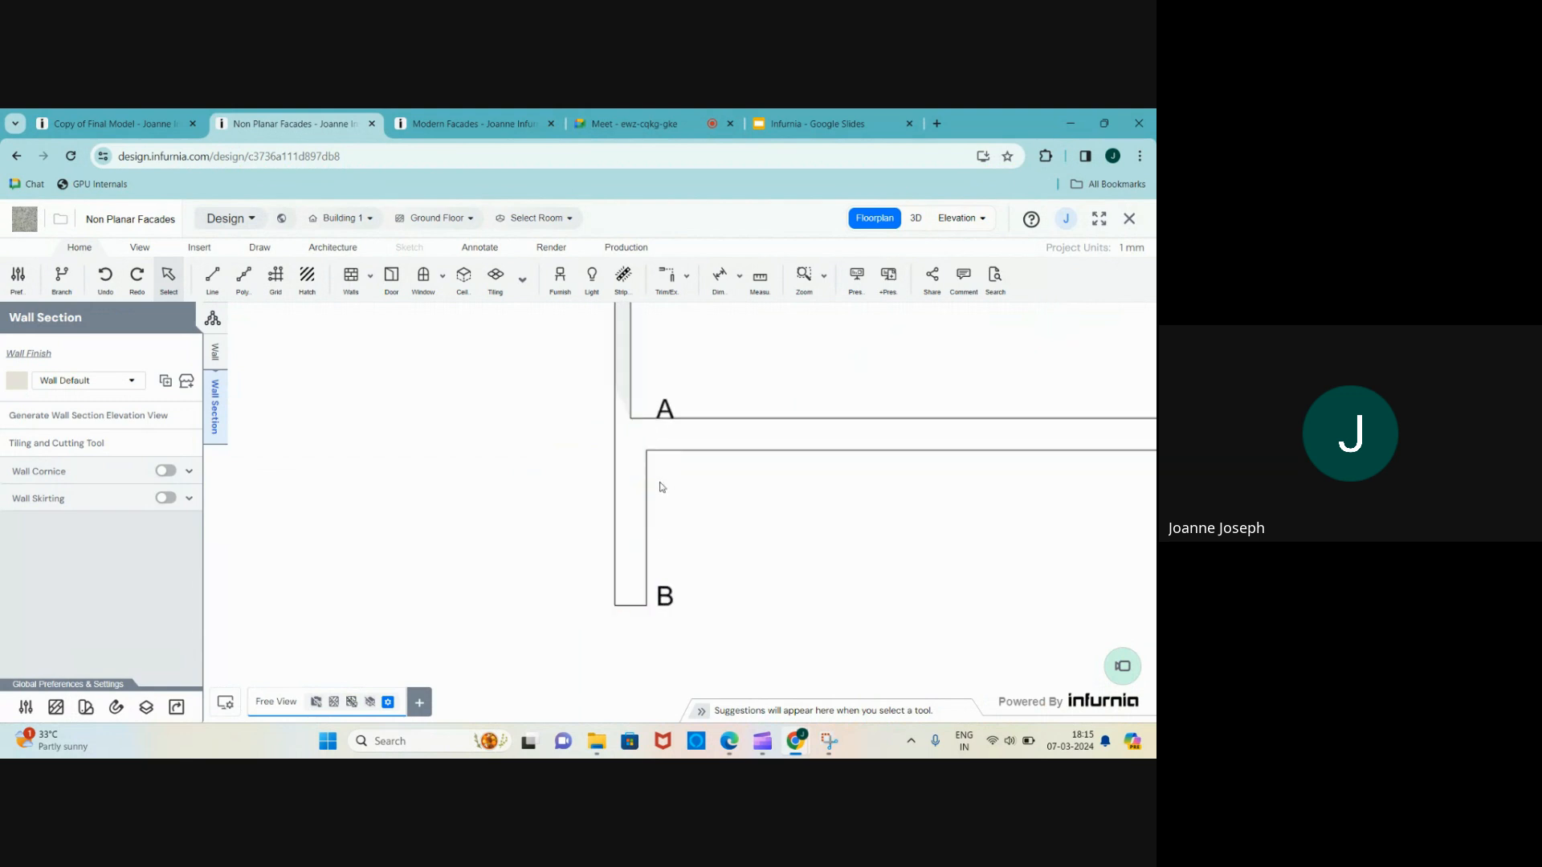
scroll(619, 567, down, 1)
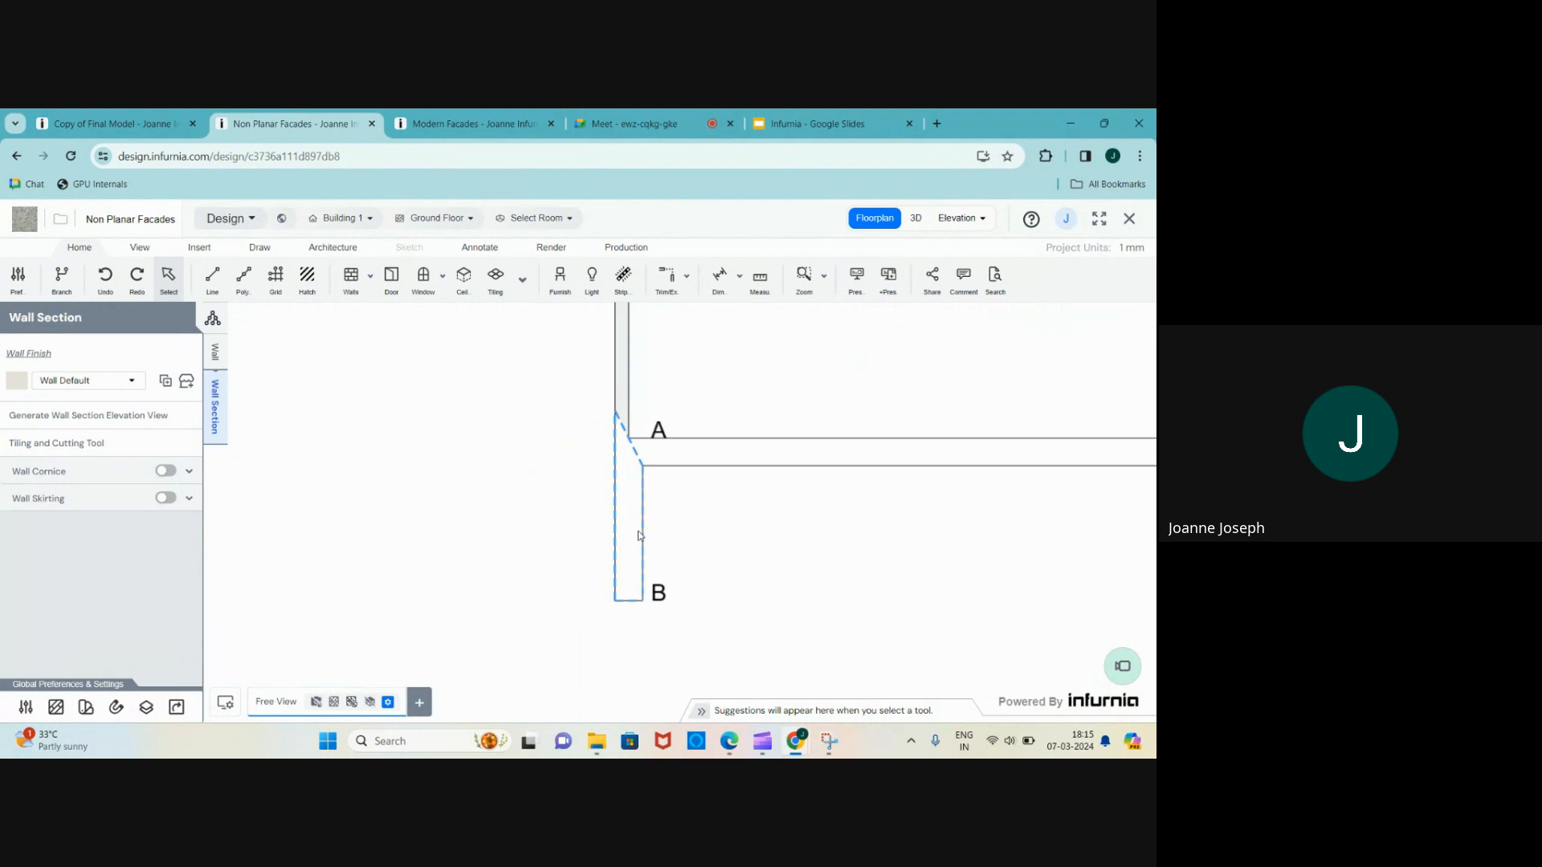
click(916, 219)
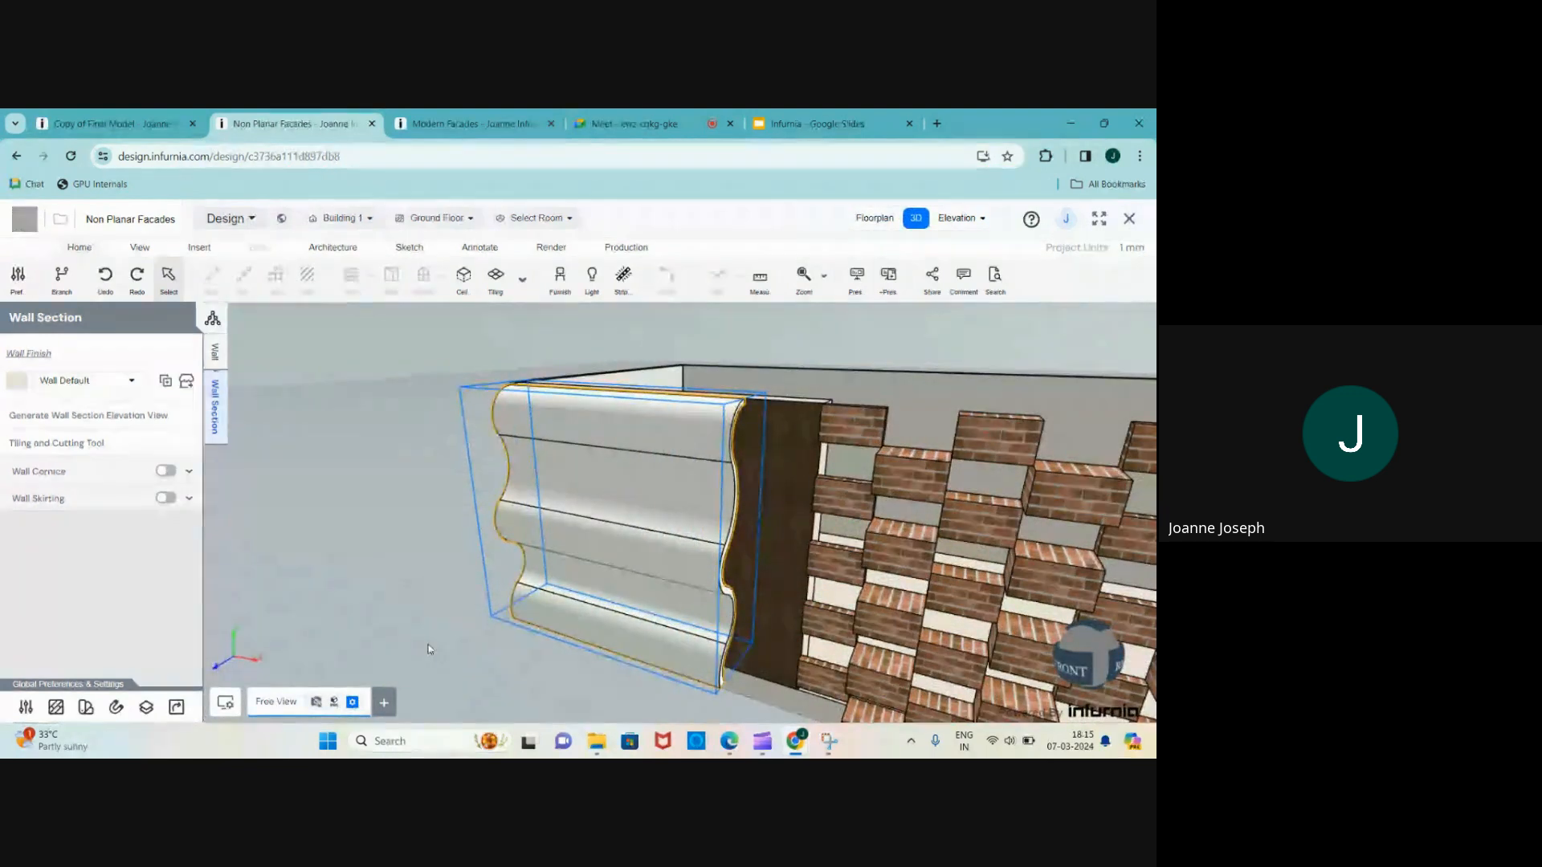
- Open the wavy facade's wall section in the Tiling and Cutting Tool, inspect the curved shape's extrusion properties and exit
click(473, 580)
scroll(454, 655, down, 5)
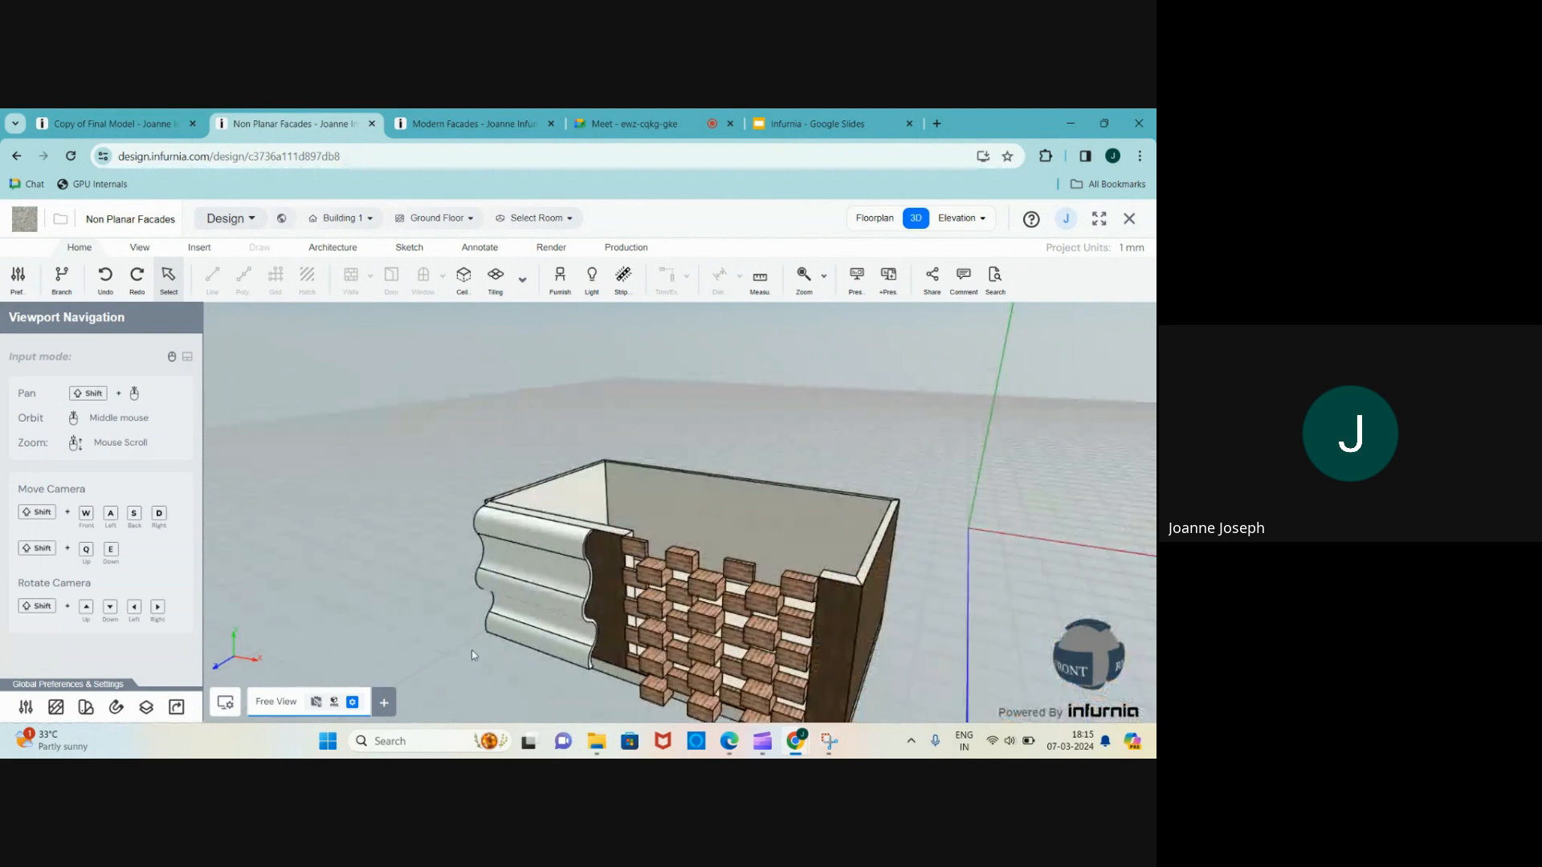
scroll(530, 660, up, 5)
click(617, 536)
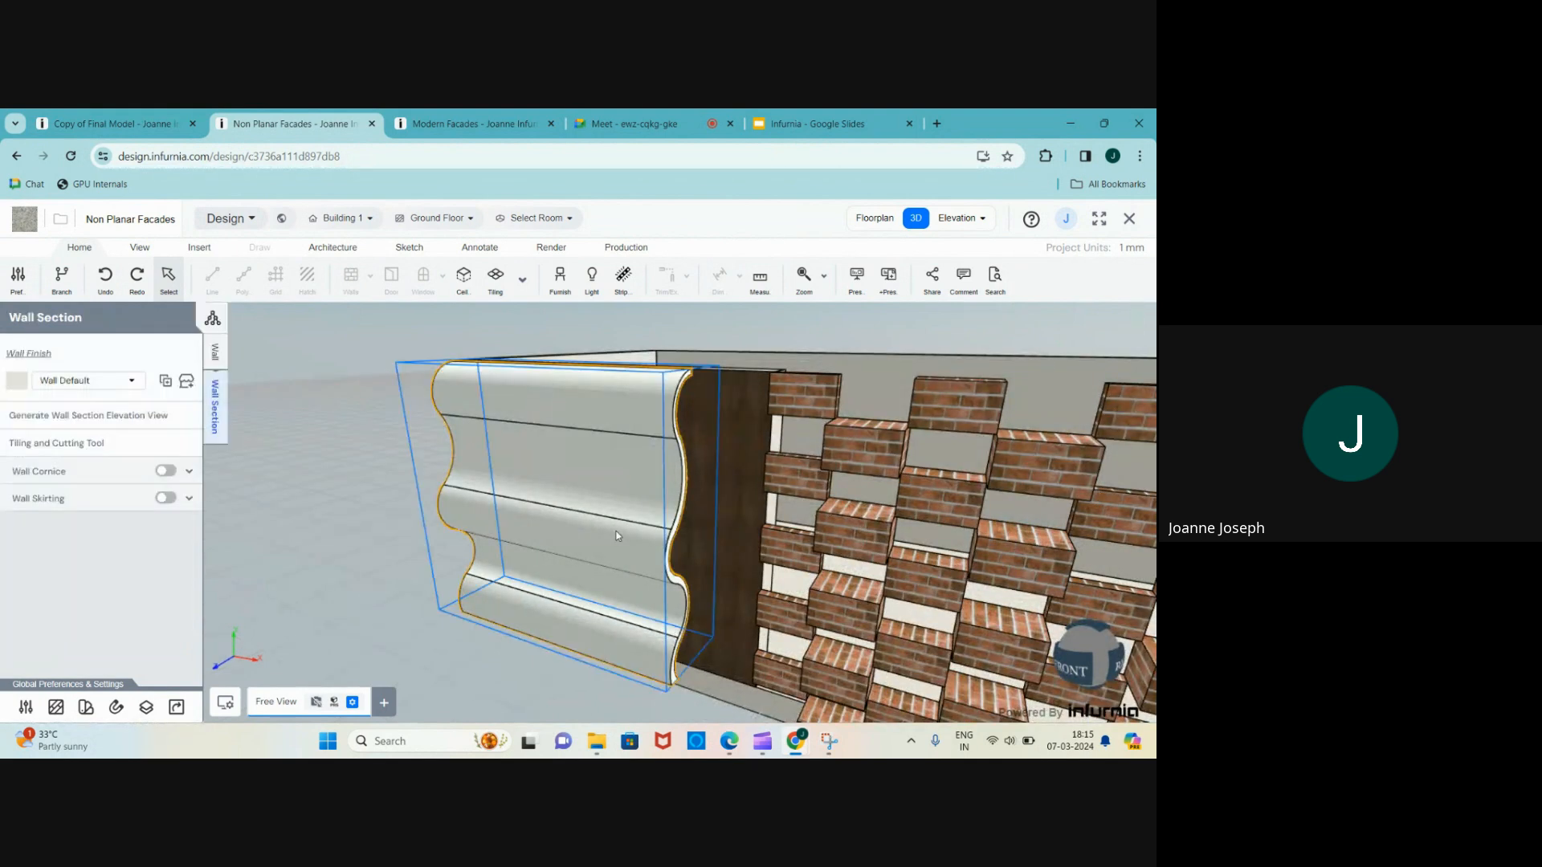
click(55, 444)
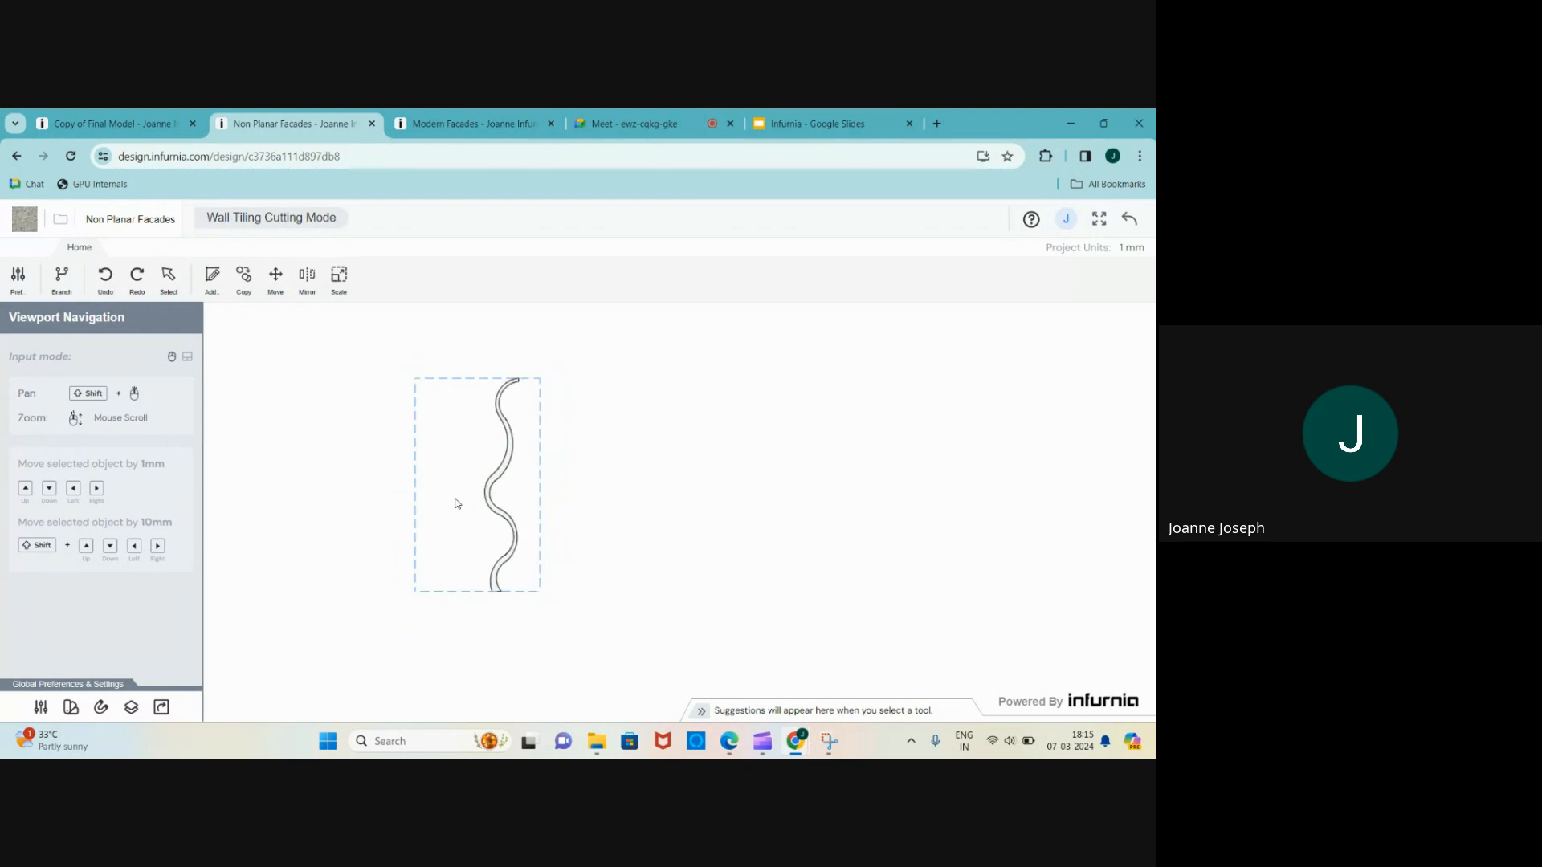
scroll(400, 474, up, 1)
scroll(411, 504, down, 1)
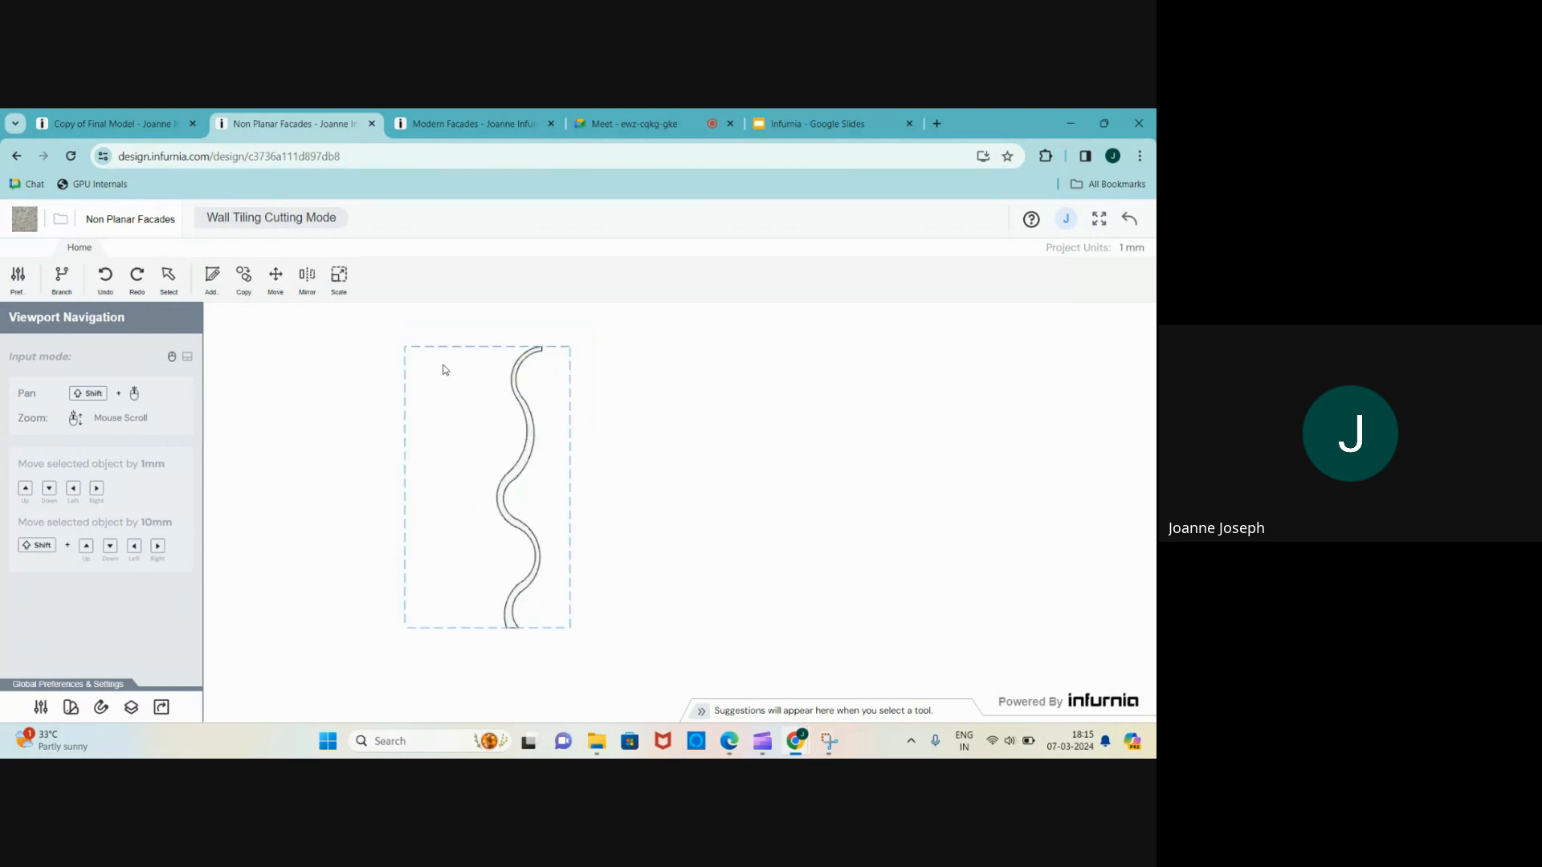
scroll(437, 369, up, 1)
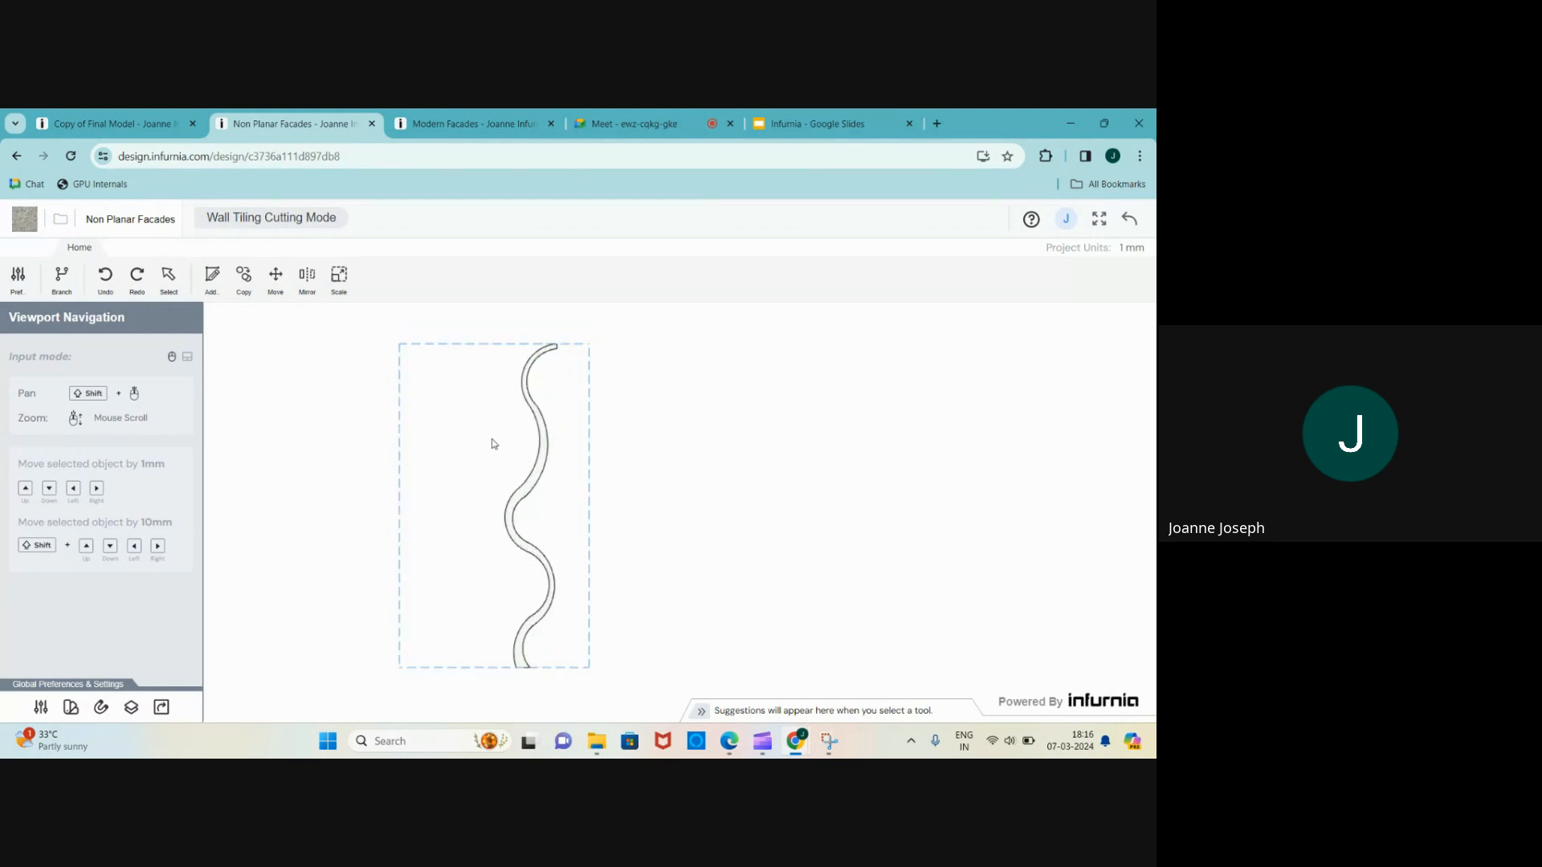
click(541, 458)
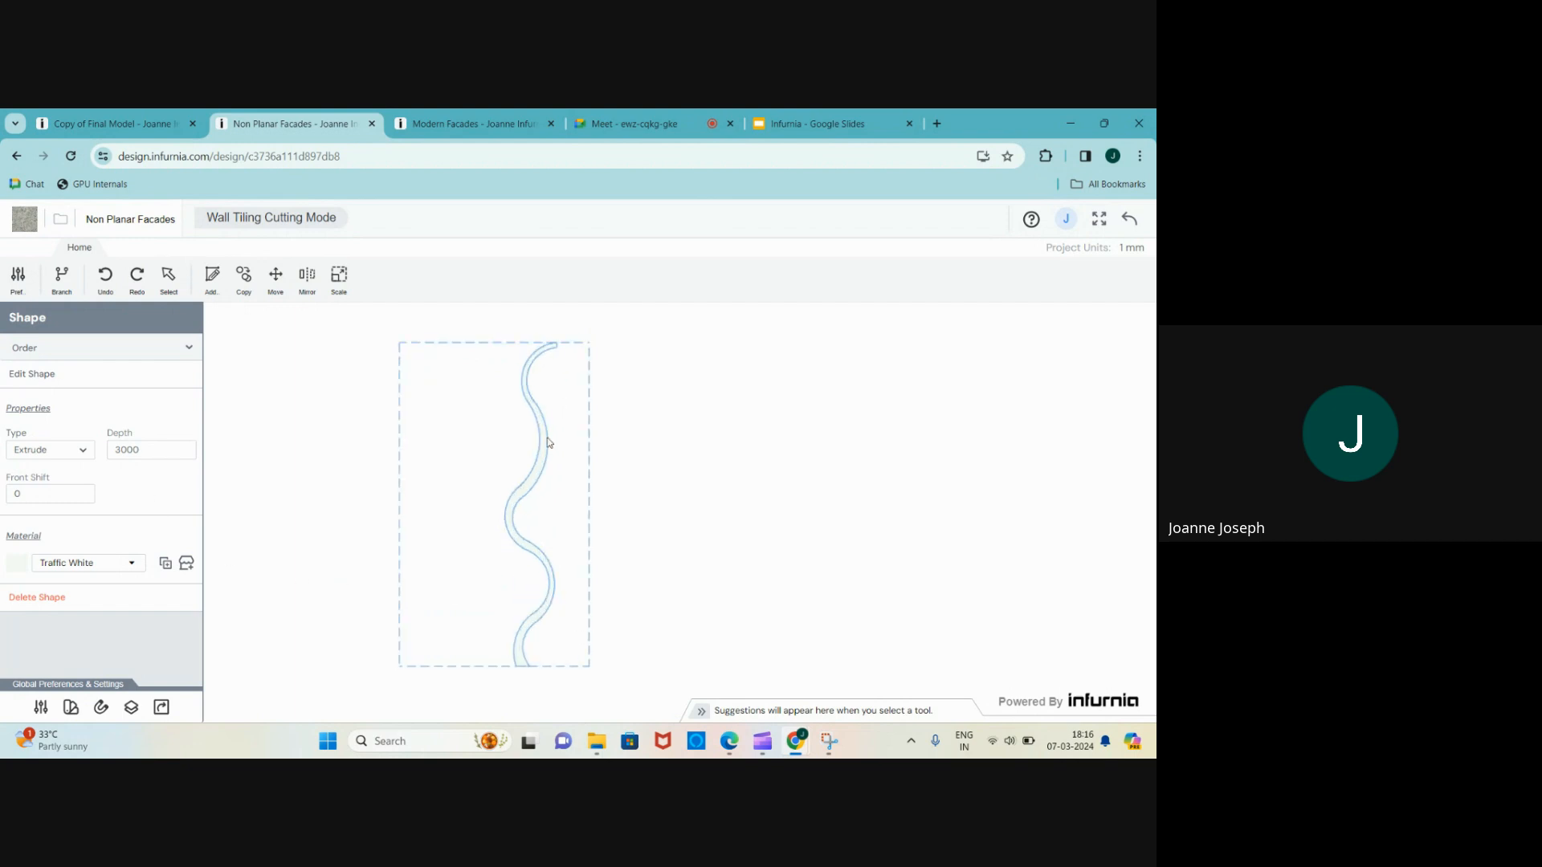
click(1132, 216)
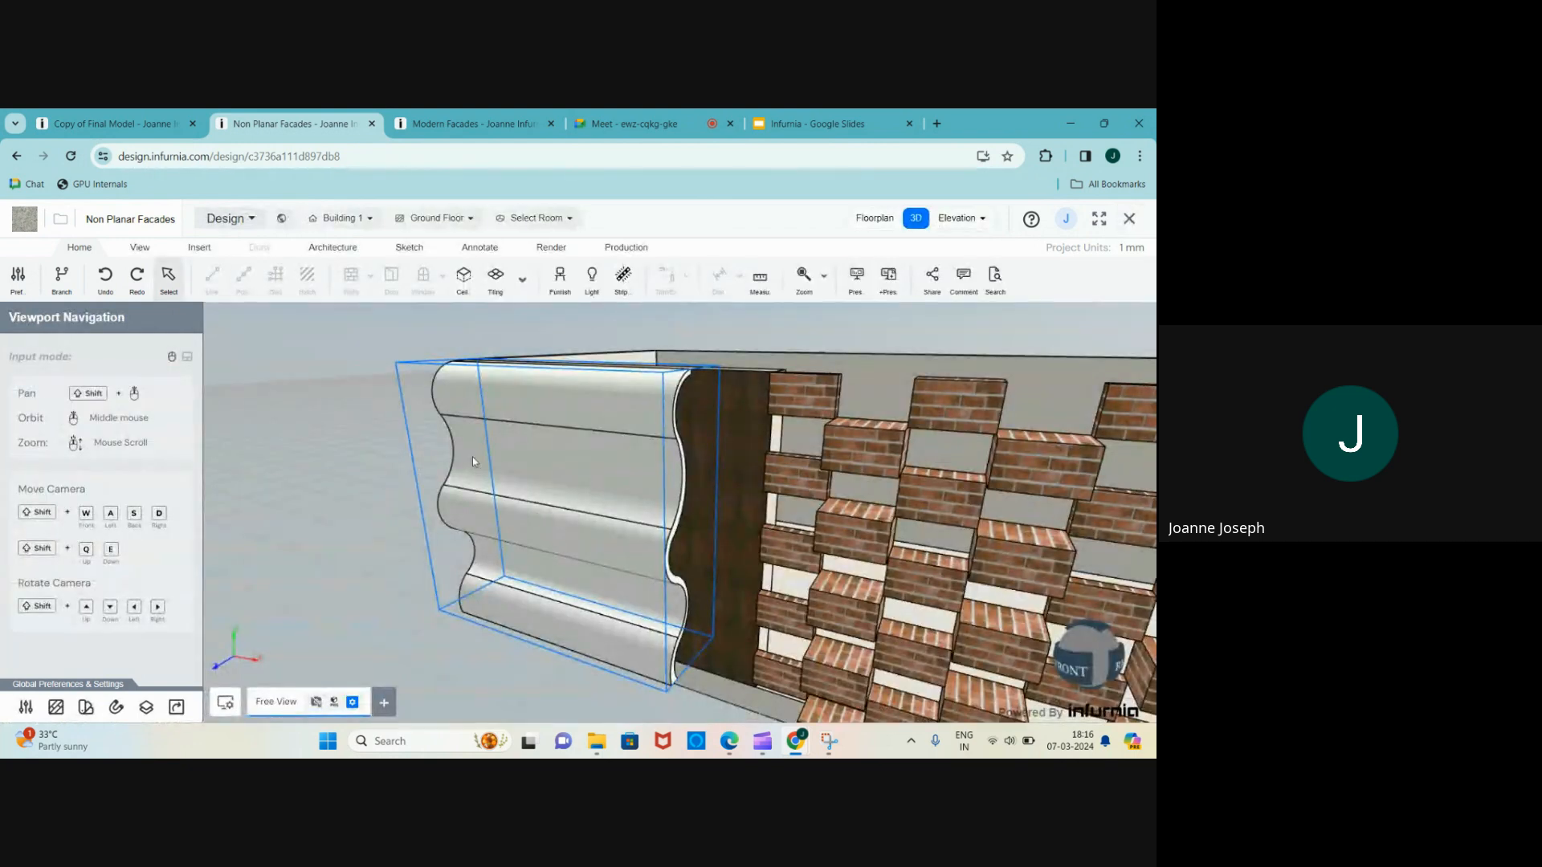
- In the floorplan, add a 3000 mm high straight wall with the 150mm composite, extending outward from Room 1's lower-right outer corner in line with the front wall
scroll(385, 528, down, 5)
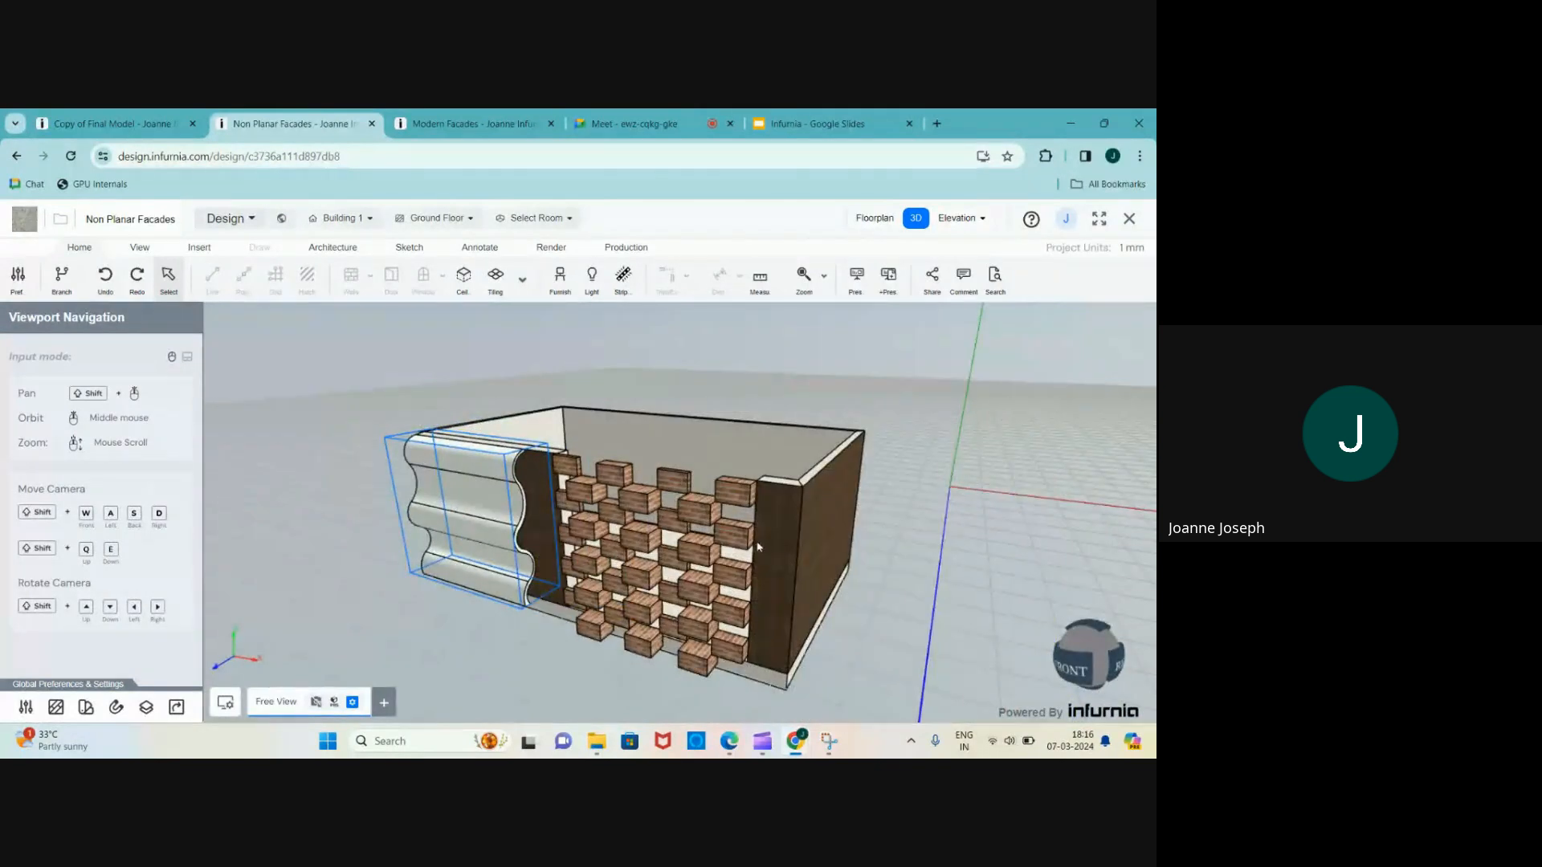
middle_drag(757, 546, 681, 519)
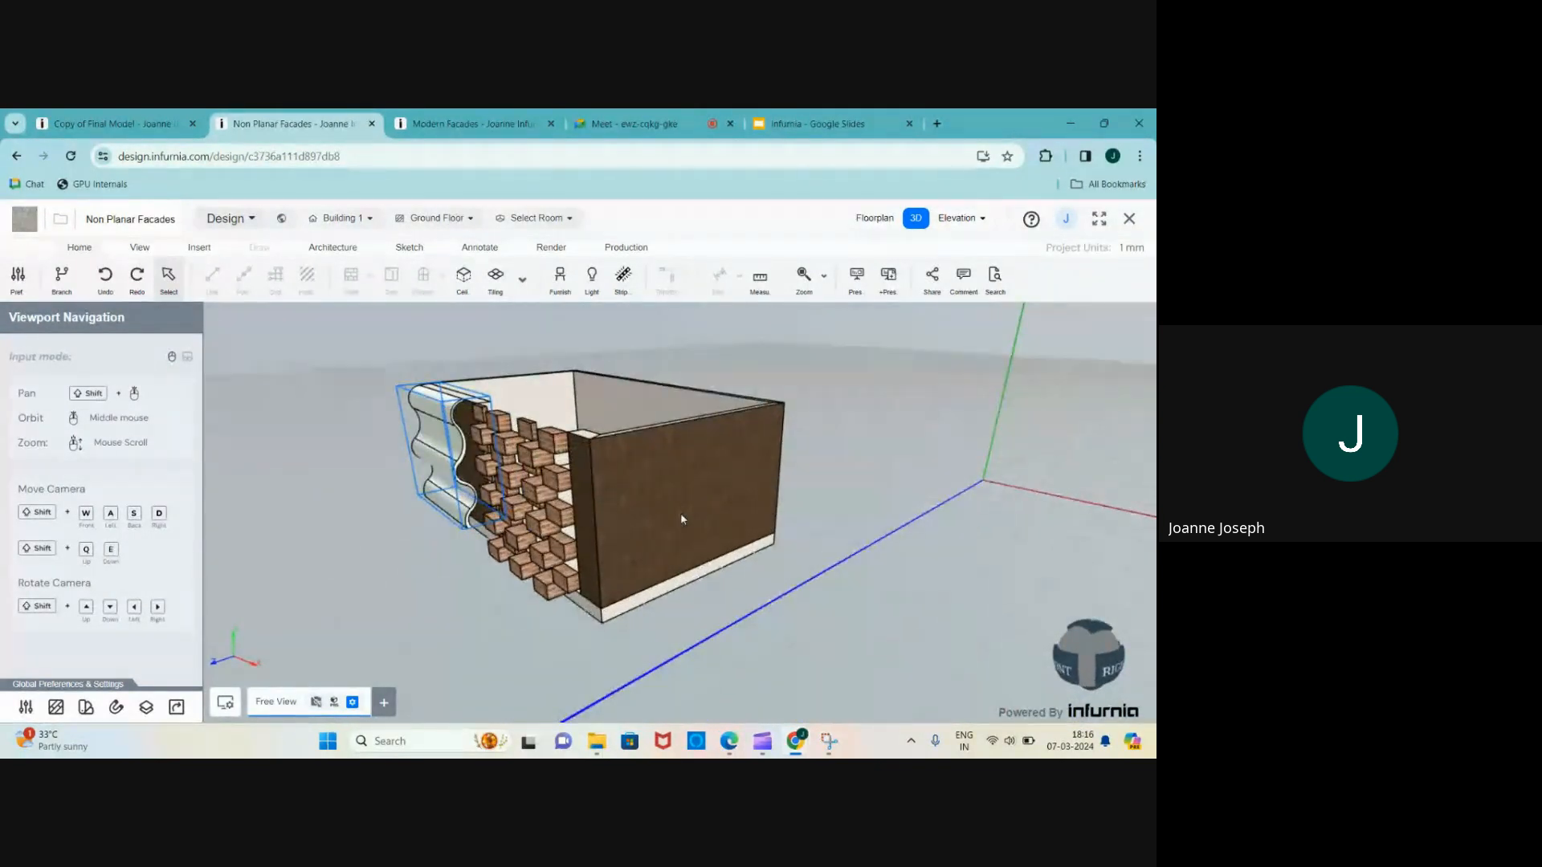
scroll(681, 519, up, 3)
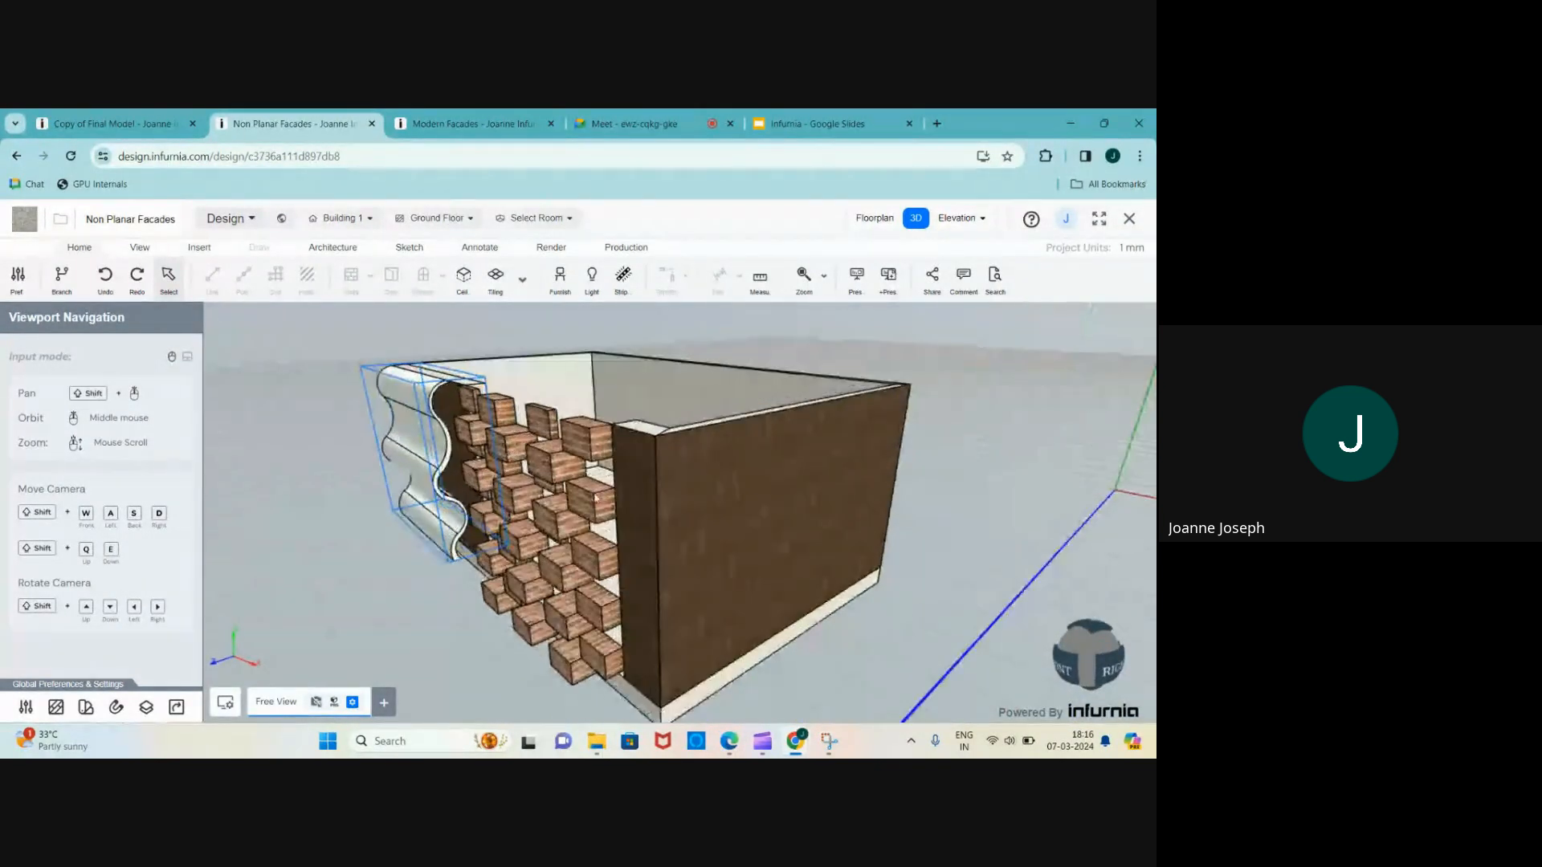
click(762, 483)
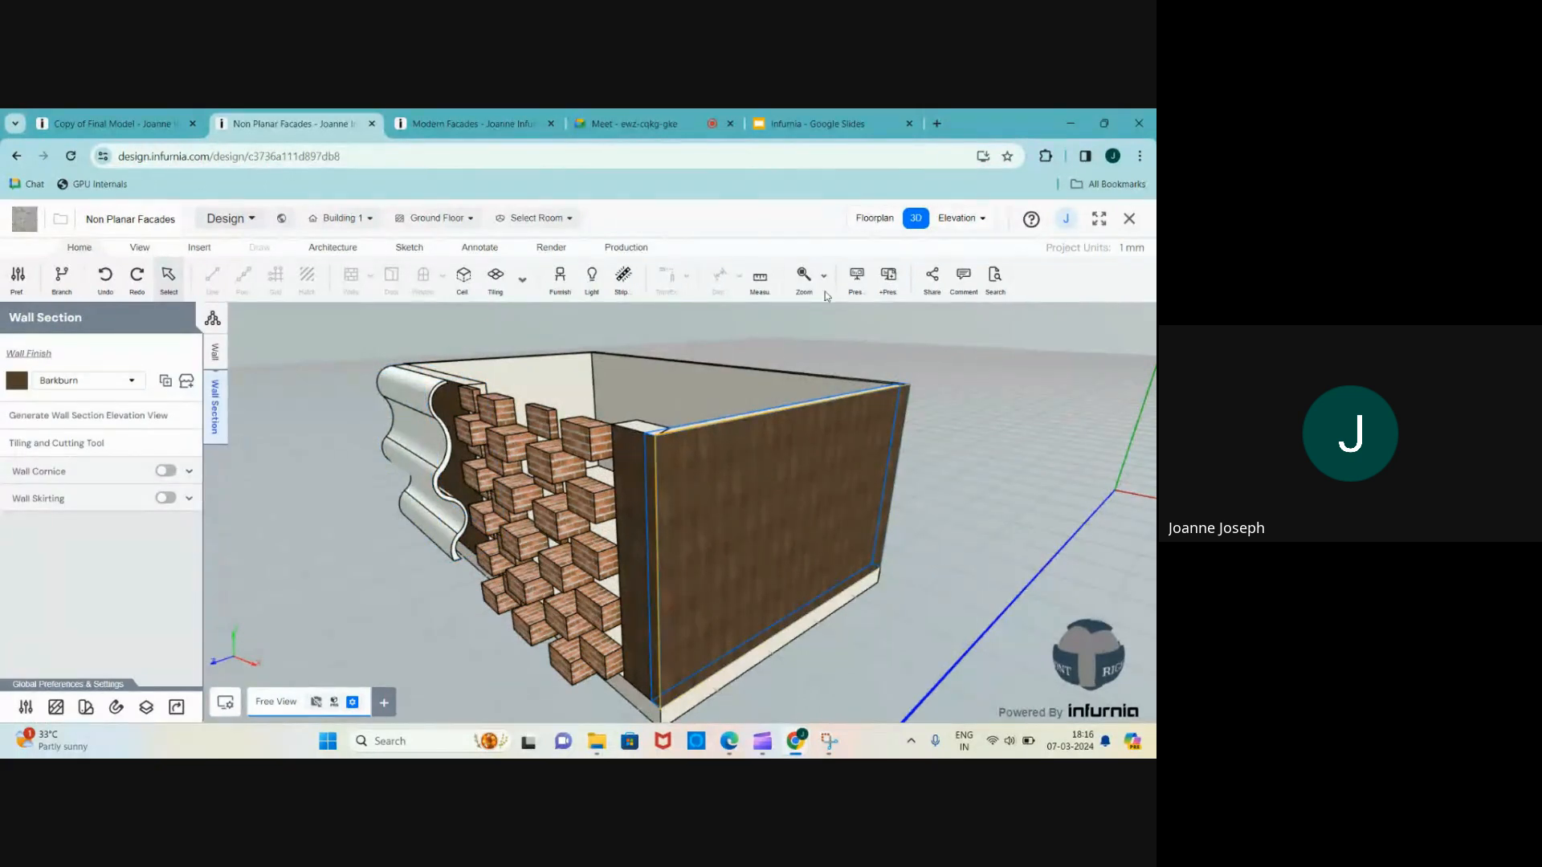
click(875, 219)
scroll(534, 543, down, 5)
scroll(733, 522, up, 2)
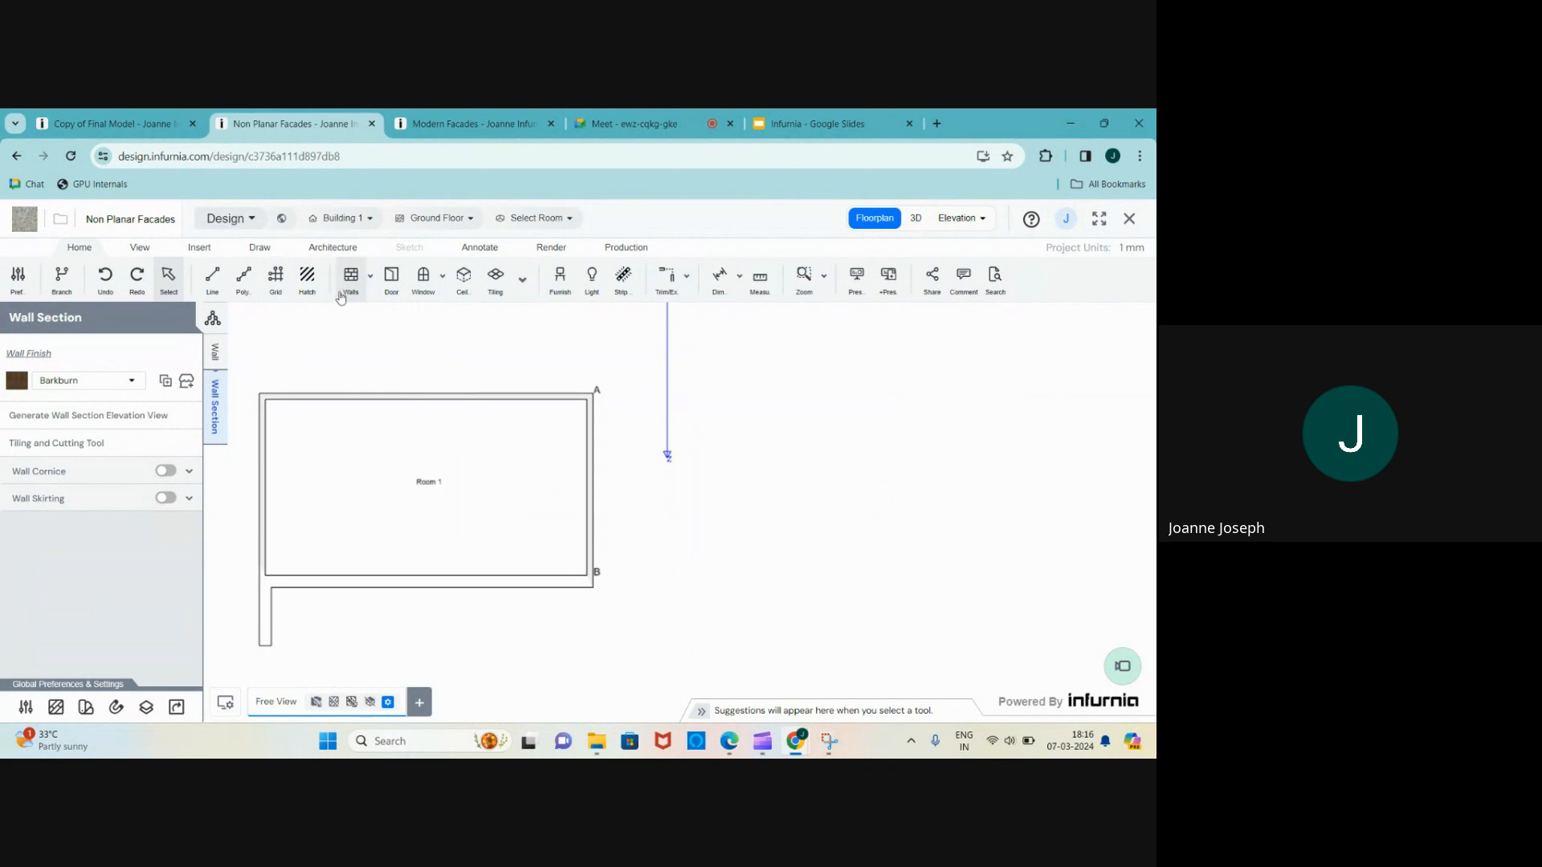
scroll(227, 648, up, 3)
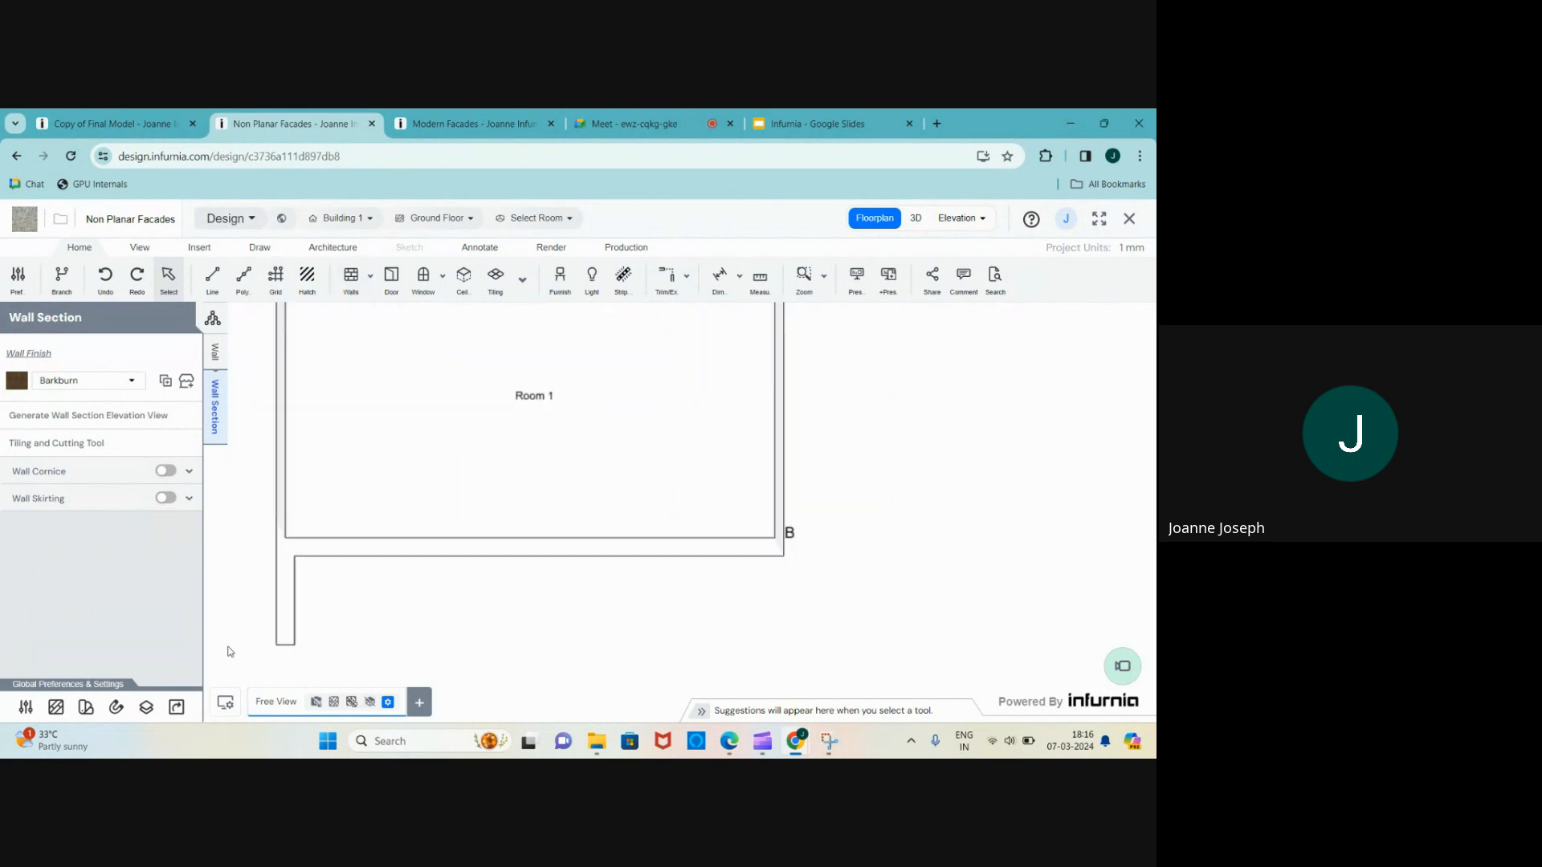
click(351, 281)
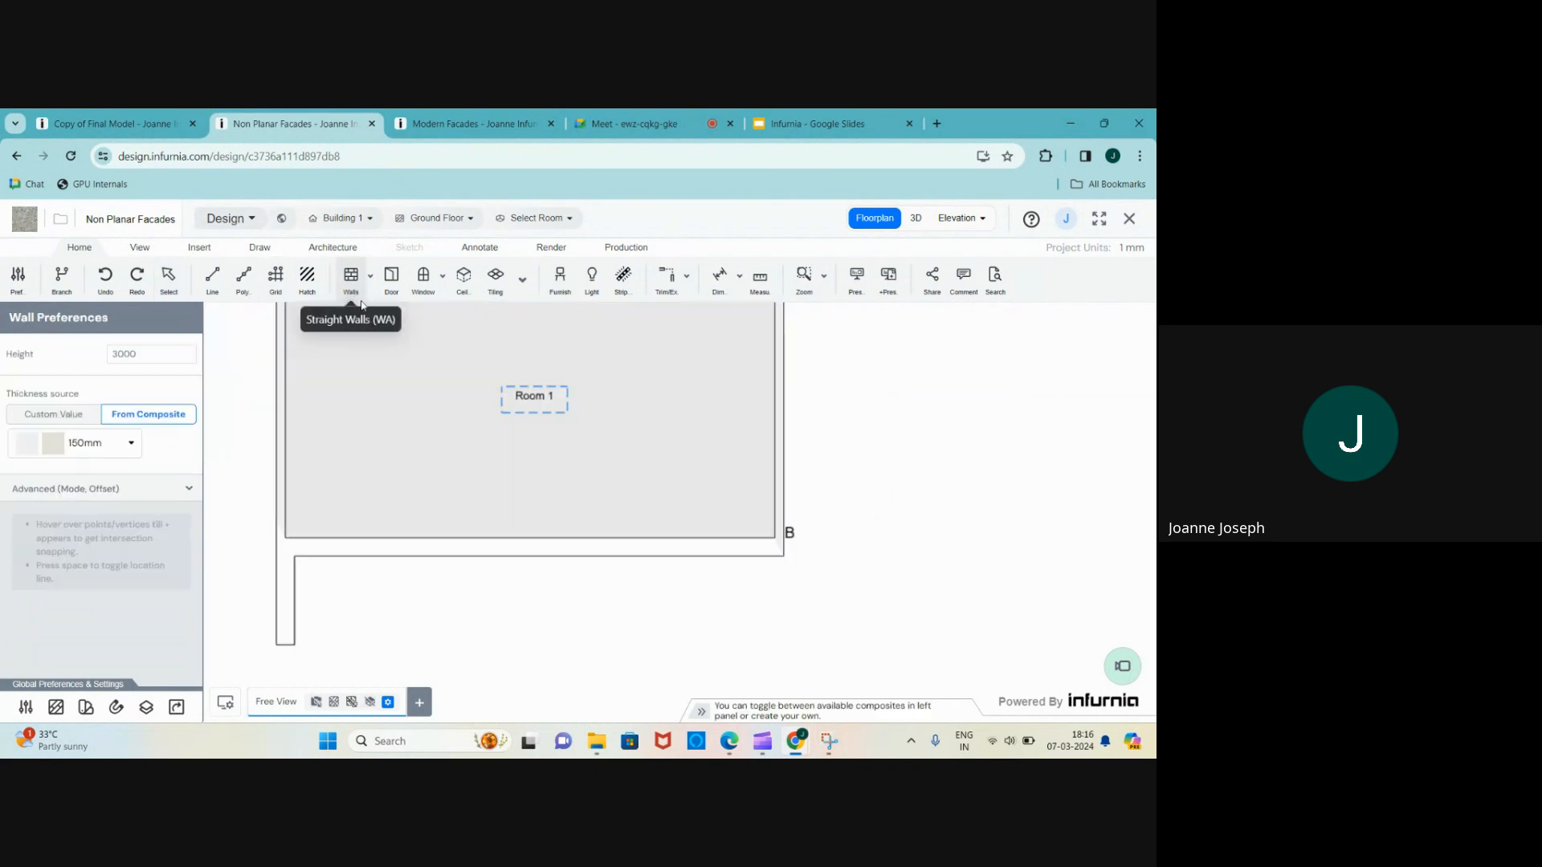
scroll(898, 528, up, 2)
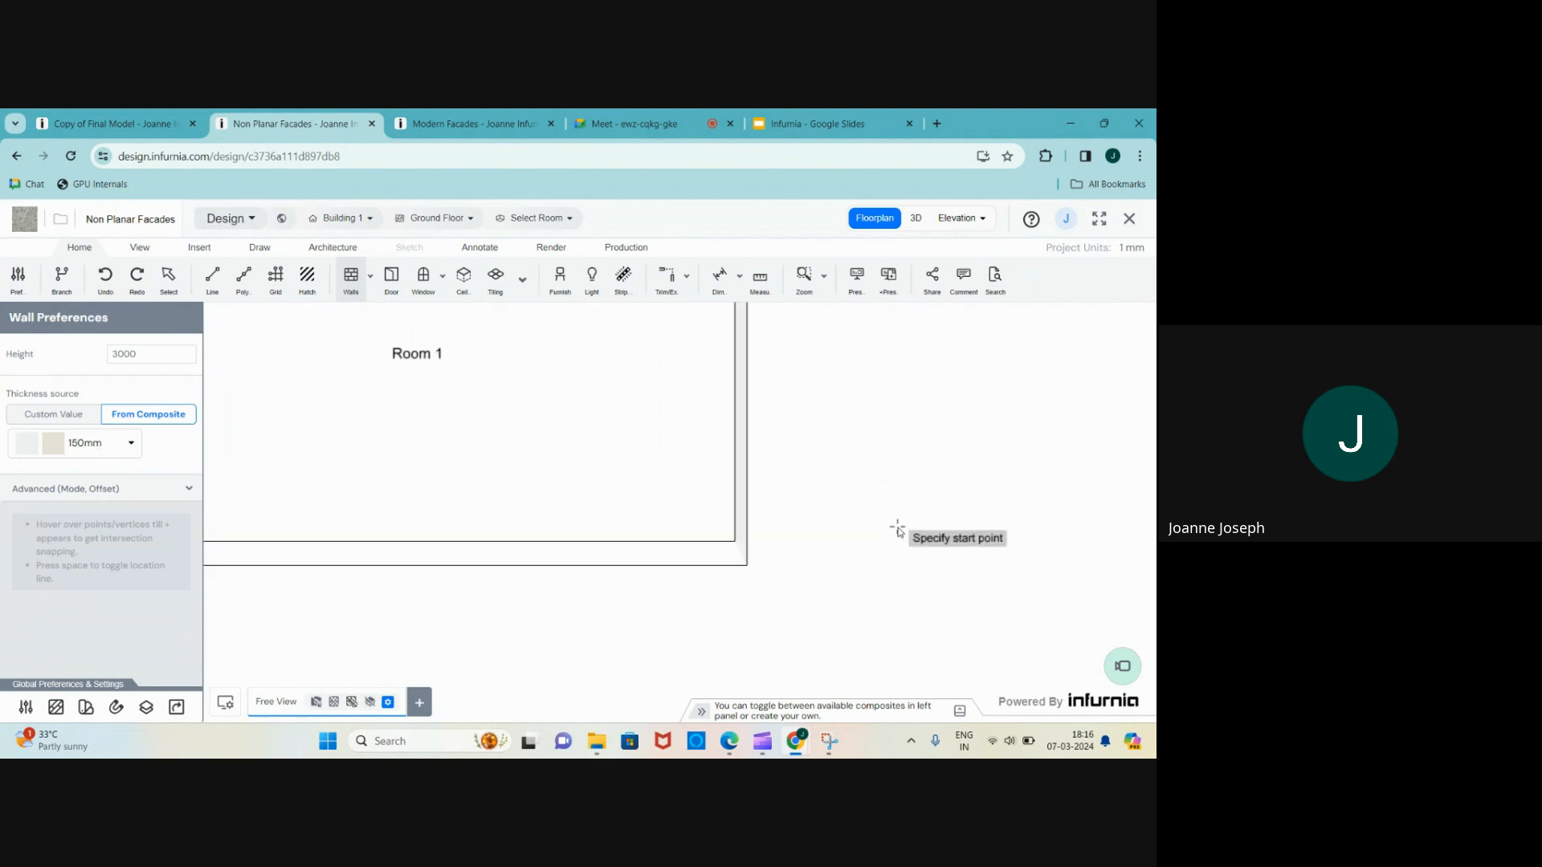
click(747, 567)
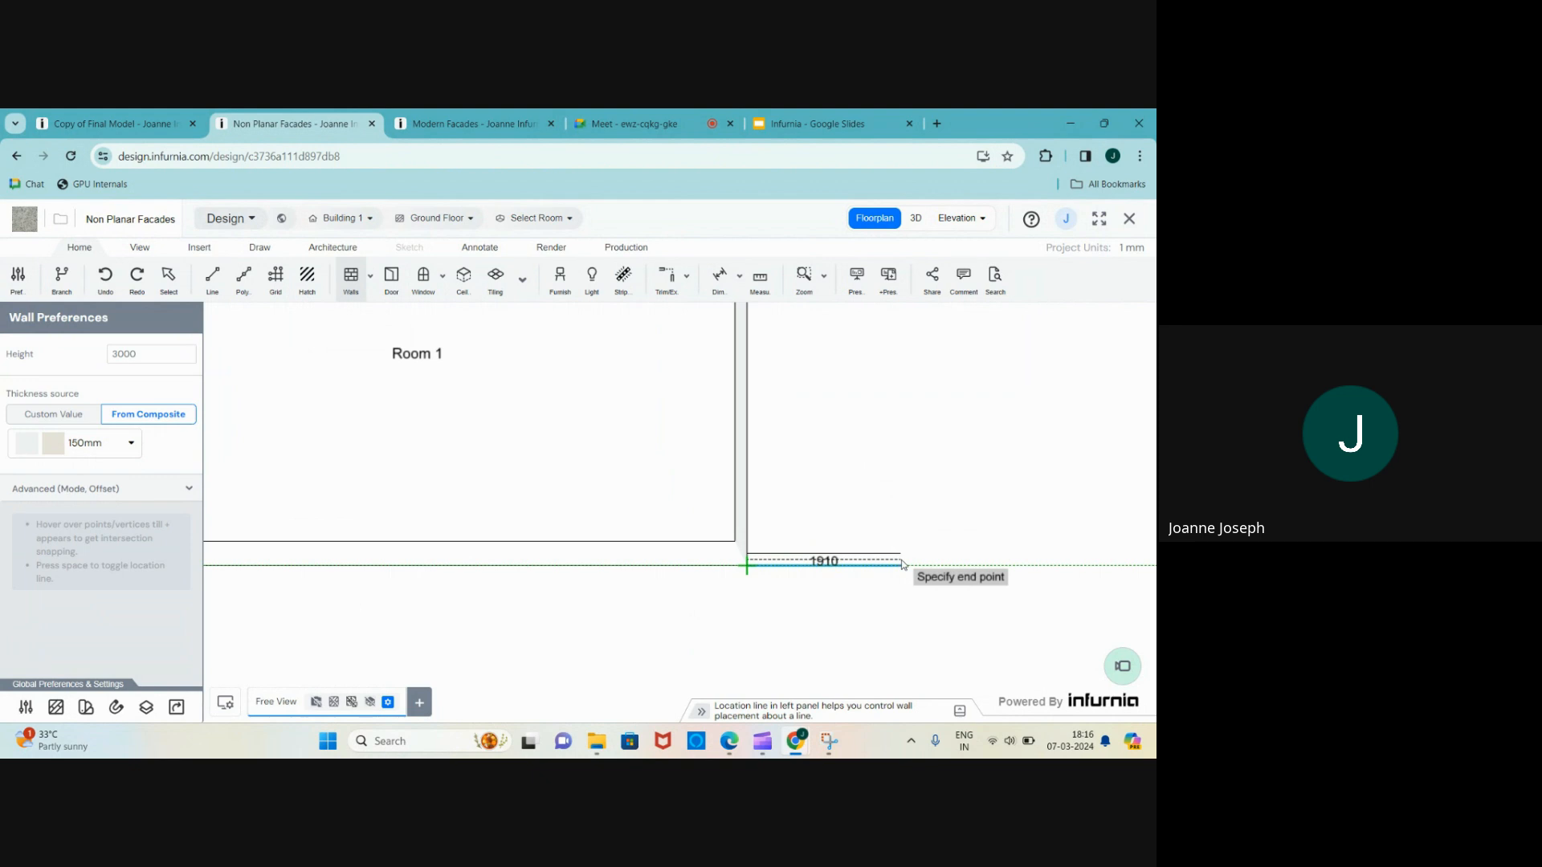
click(977, 629)
key(Escape)
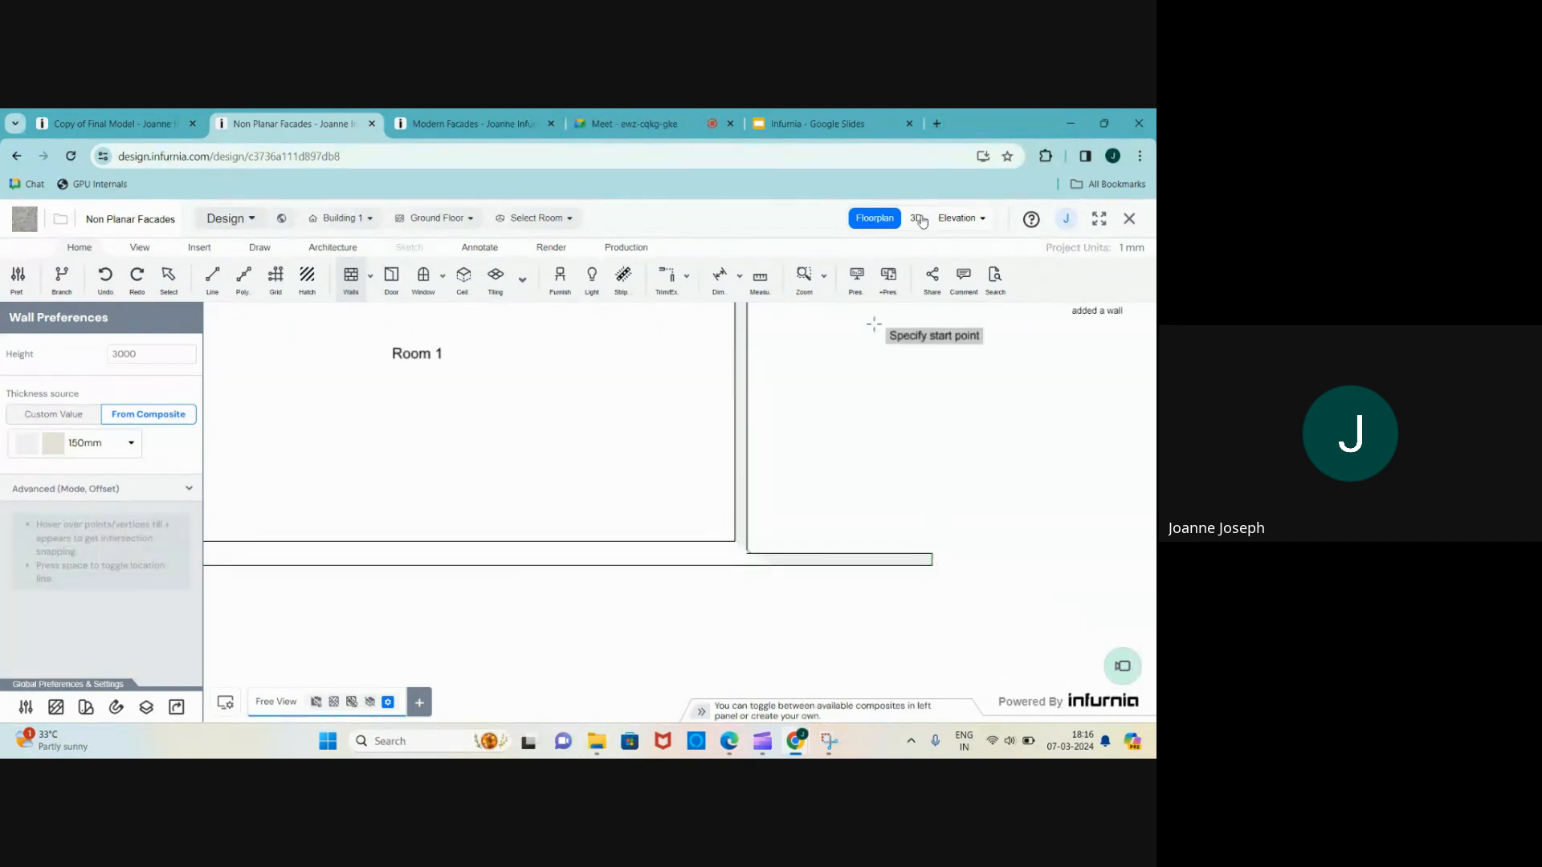
- Switch to 3D and open the new projecting wall's face beside the brown side wall in the Tiling and Cutting Tool
click(917, 218)
scroll(717, 522, up, 3)
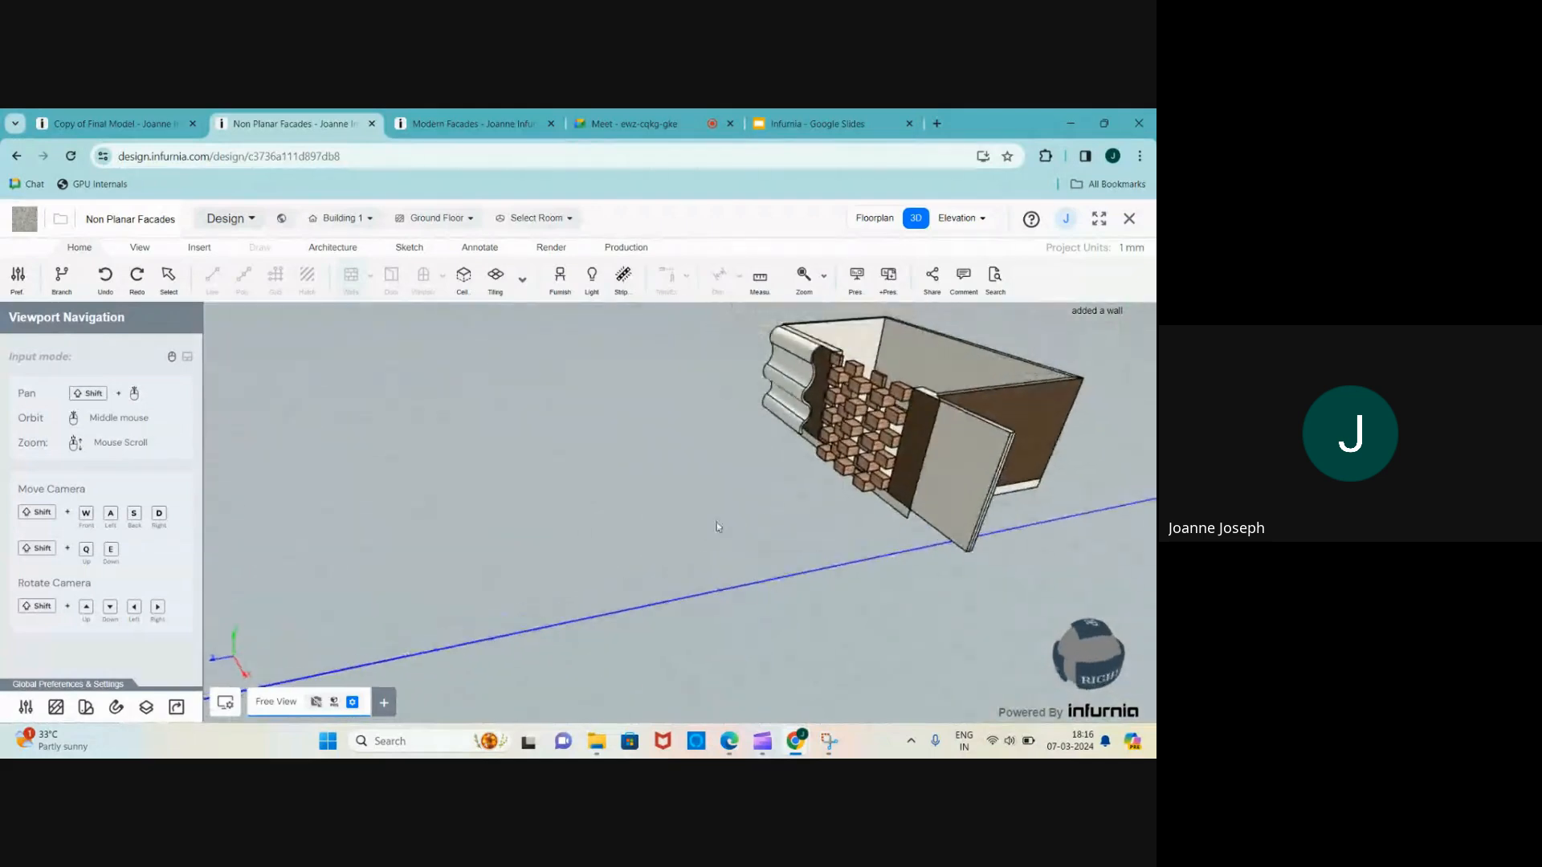
middle_drag(716, 522, 502, 533)
scroll(597, 546, up, 5)
scroll(597, 546, down, 5)
scroll(503, 533, down, 2)
scroll(709, 527, up, 2)
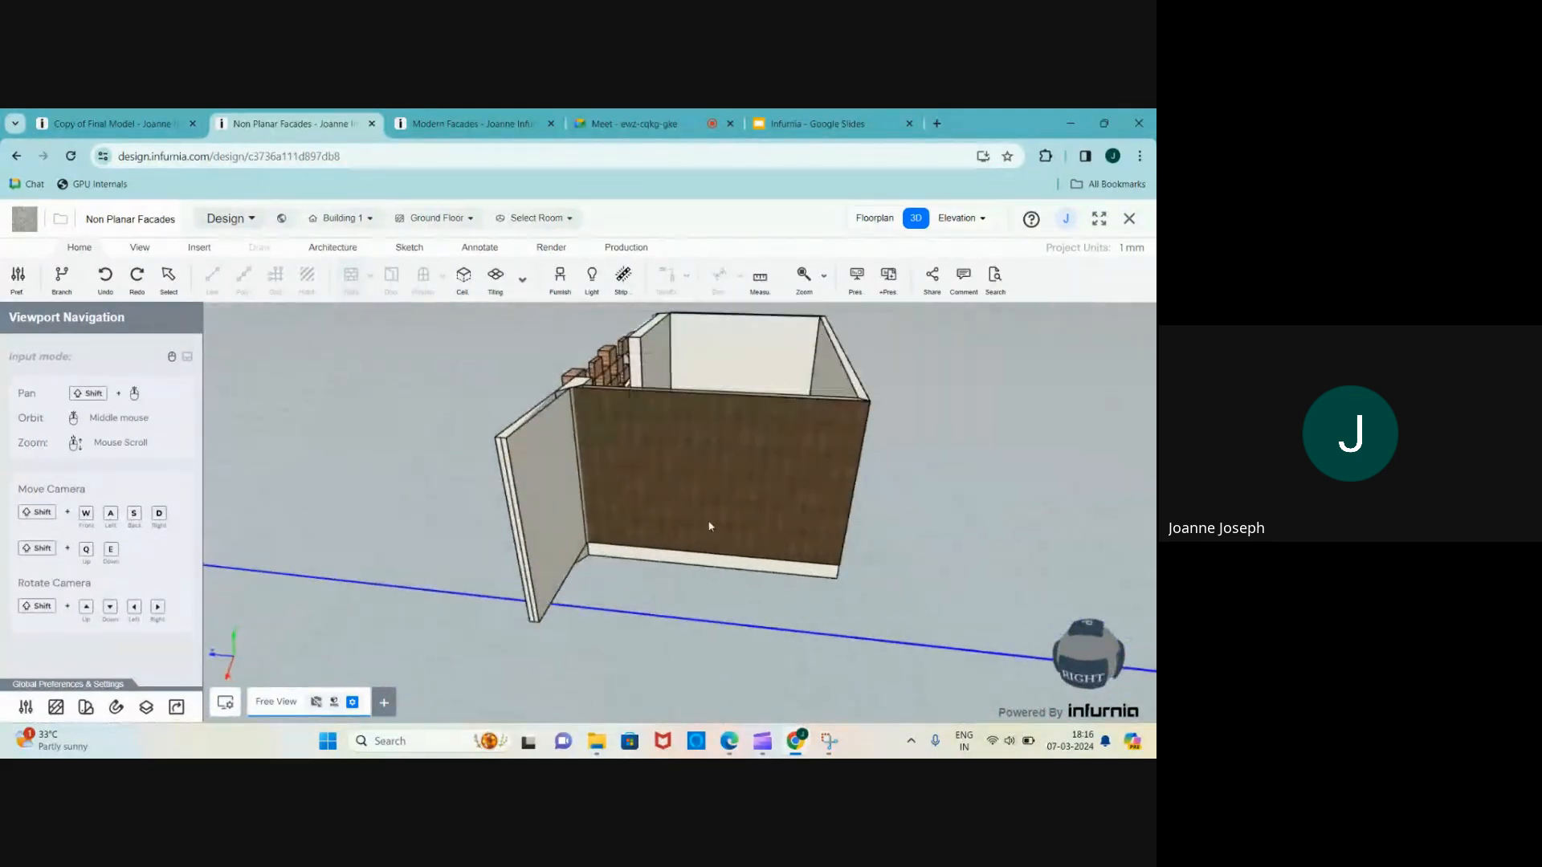
scroll(709, 527, up, 3)
scroll(393, 582, down, 2)
scroll(555, 479, up, 2)
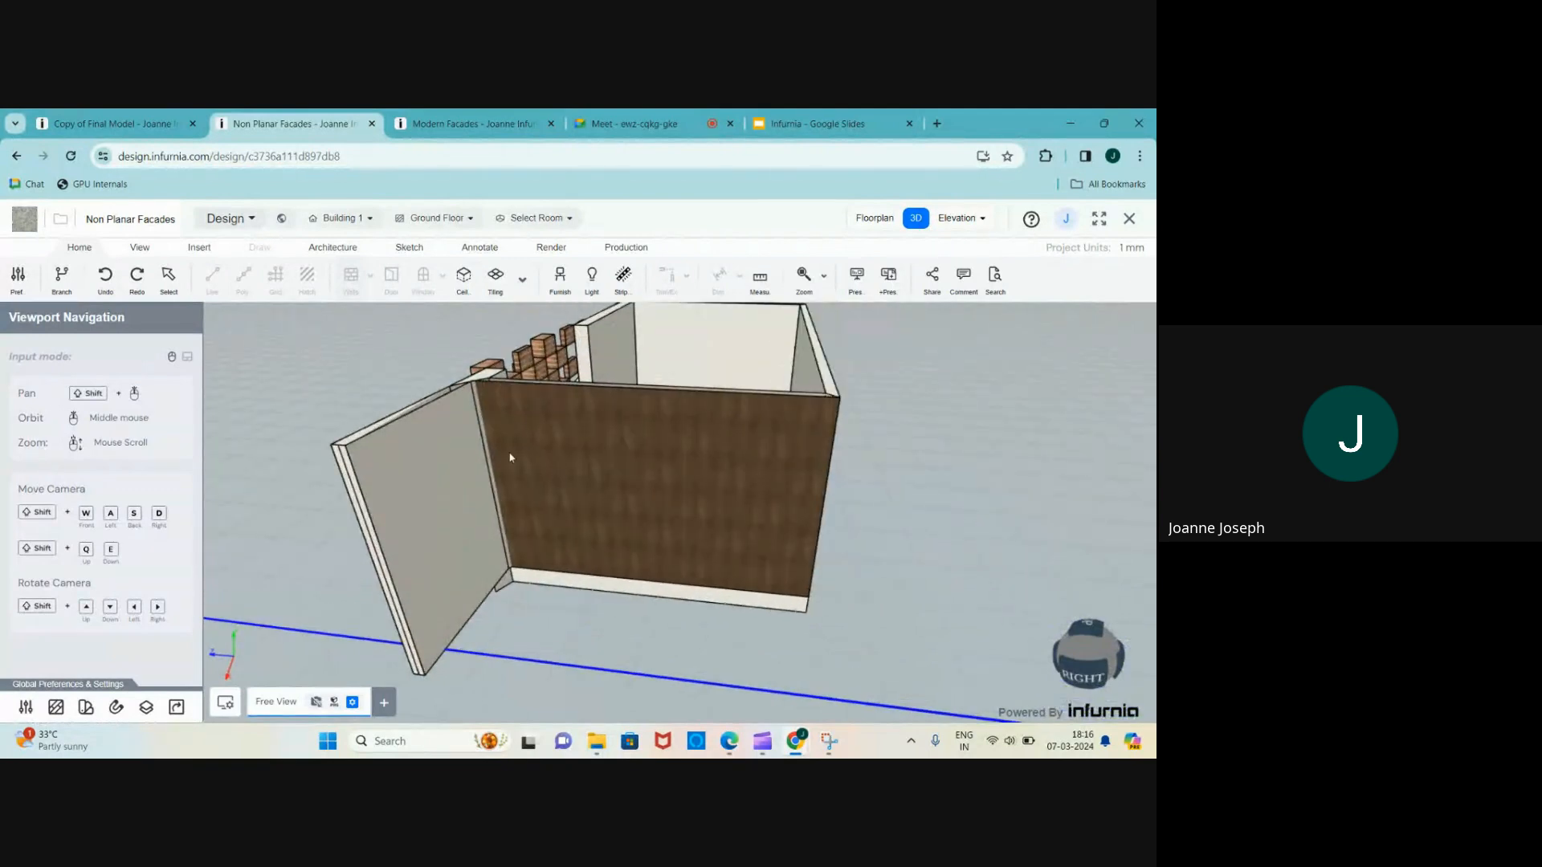
click(461, 464)
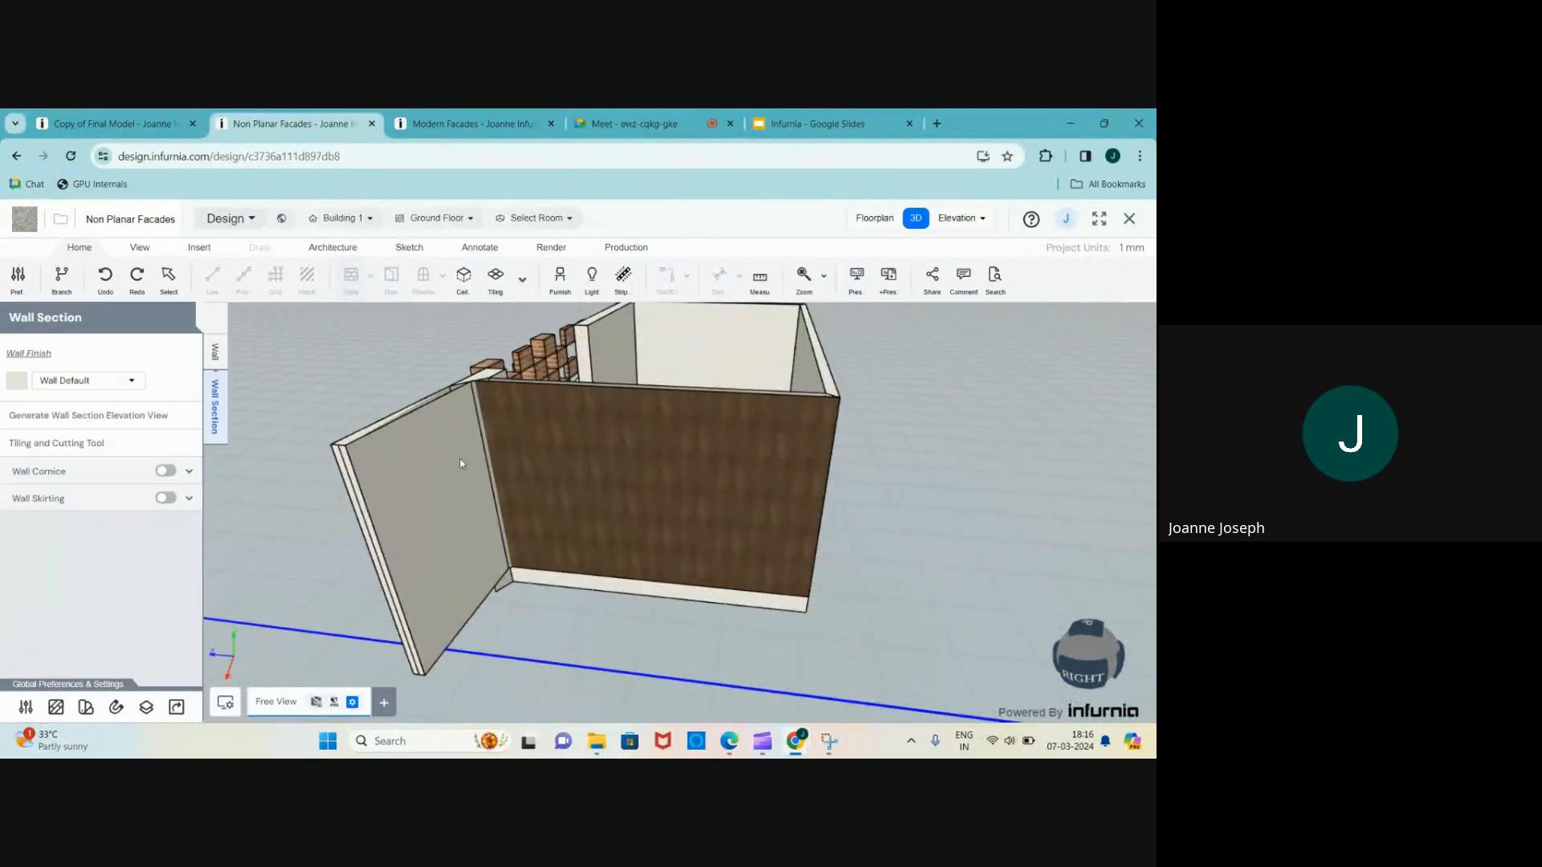
click(83, 447)
scroll(533, 475, down, 2)
scroll(706, 480, up, 2)
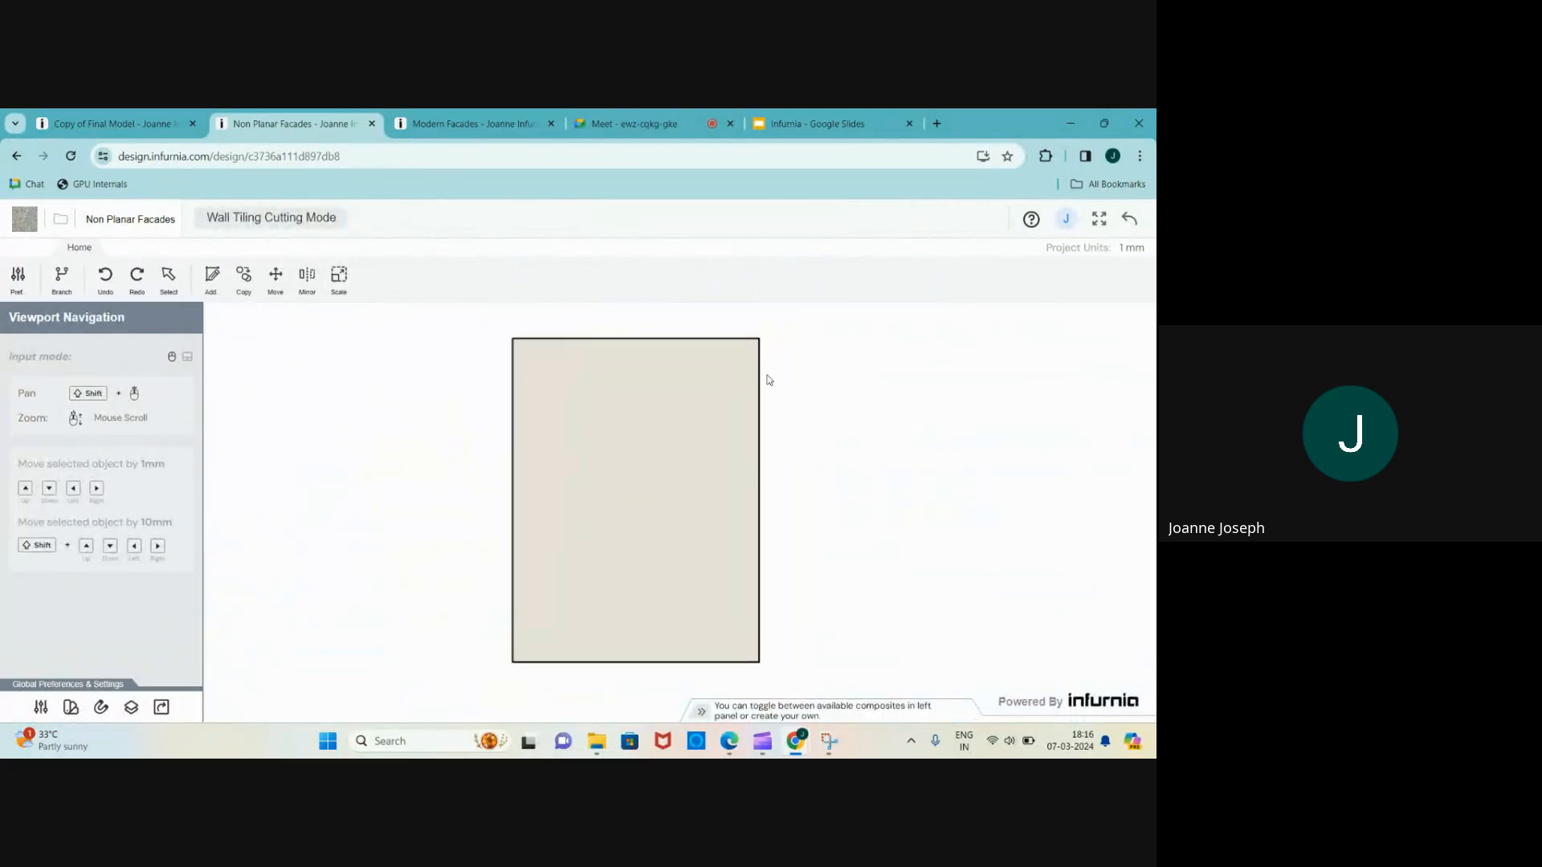
- Start a cutting sketch on the wall face and draw a short line along its right edge from the upper corner
click(213, 277)
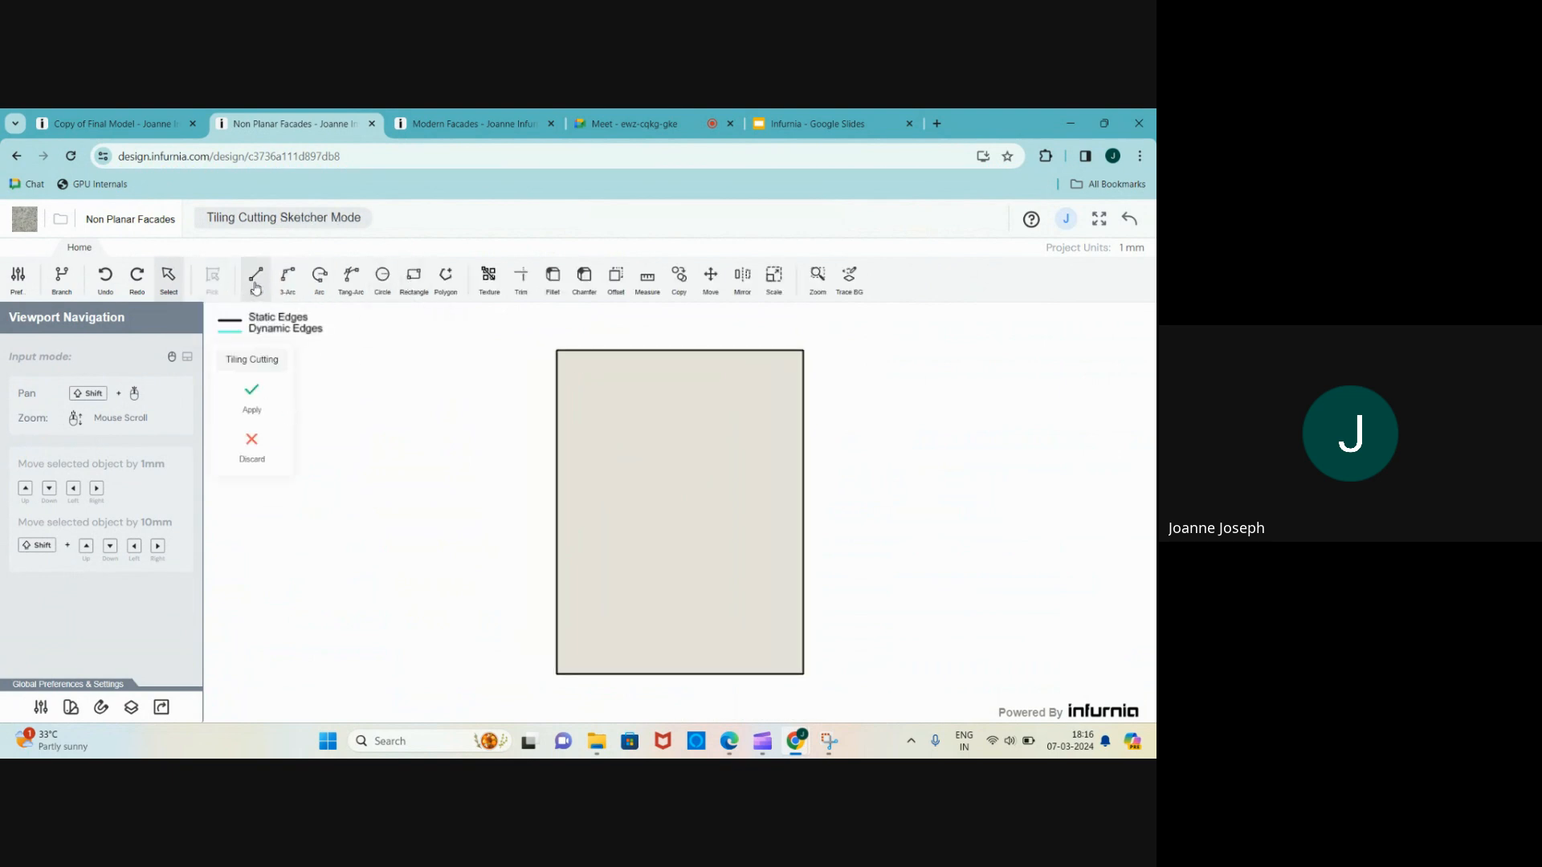
click(257, 277)
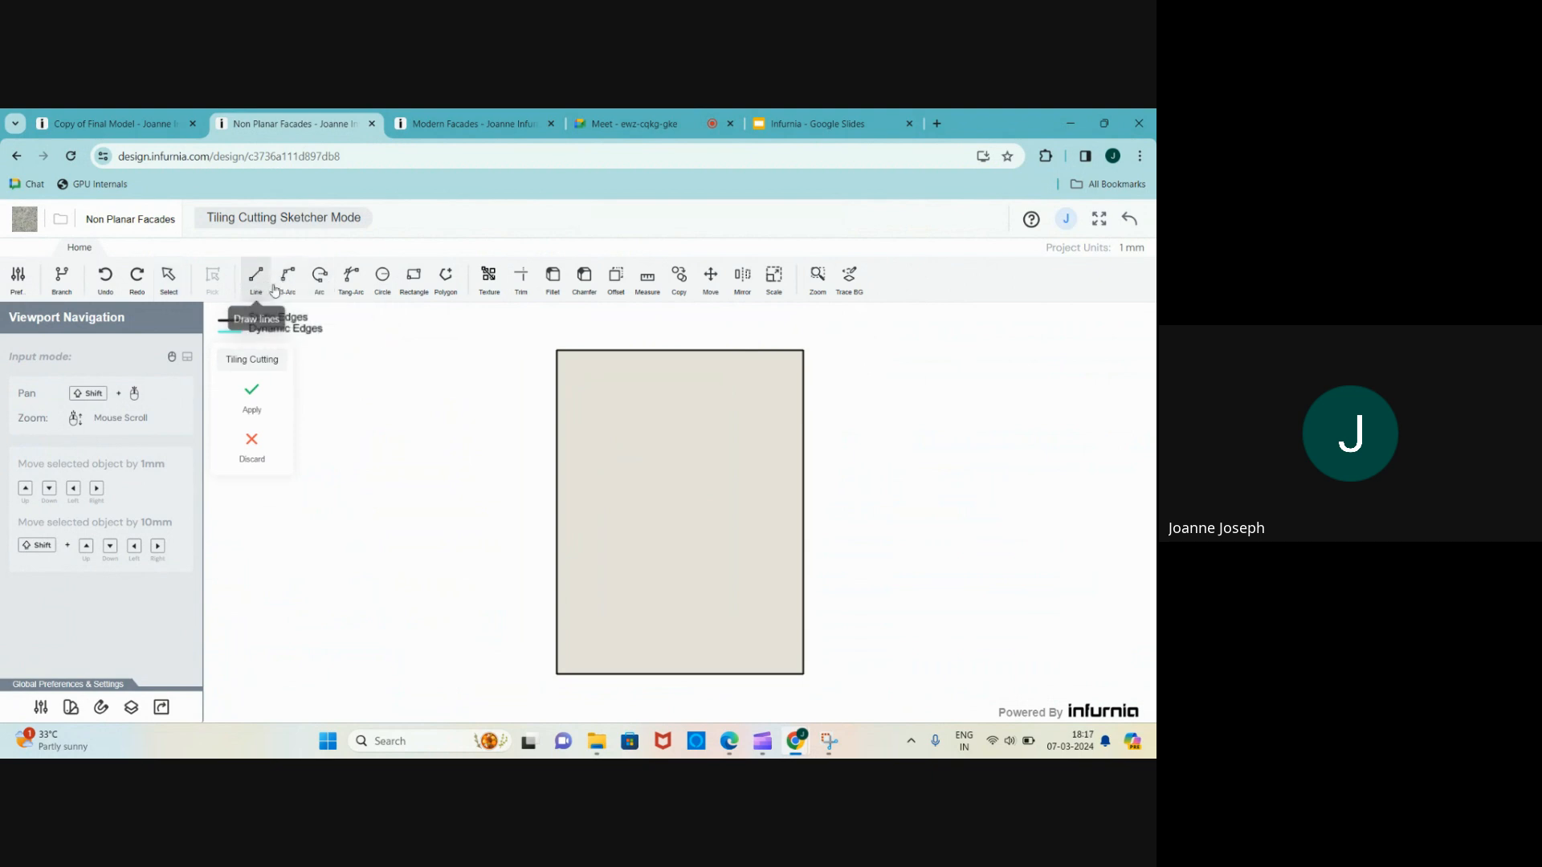
scroll(815, 338, up, 2)
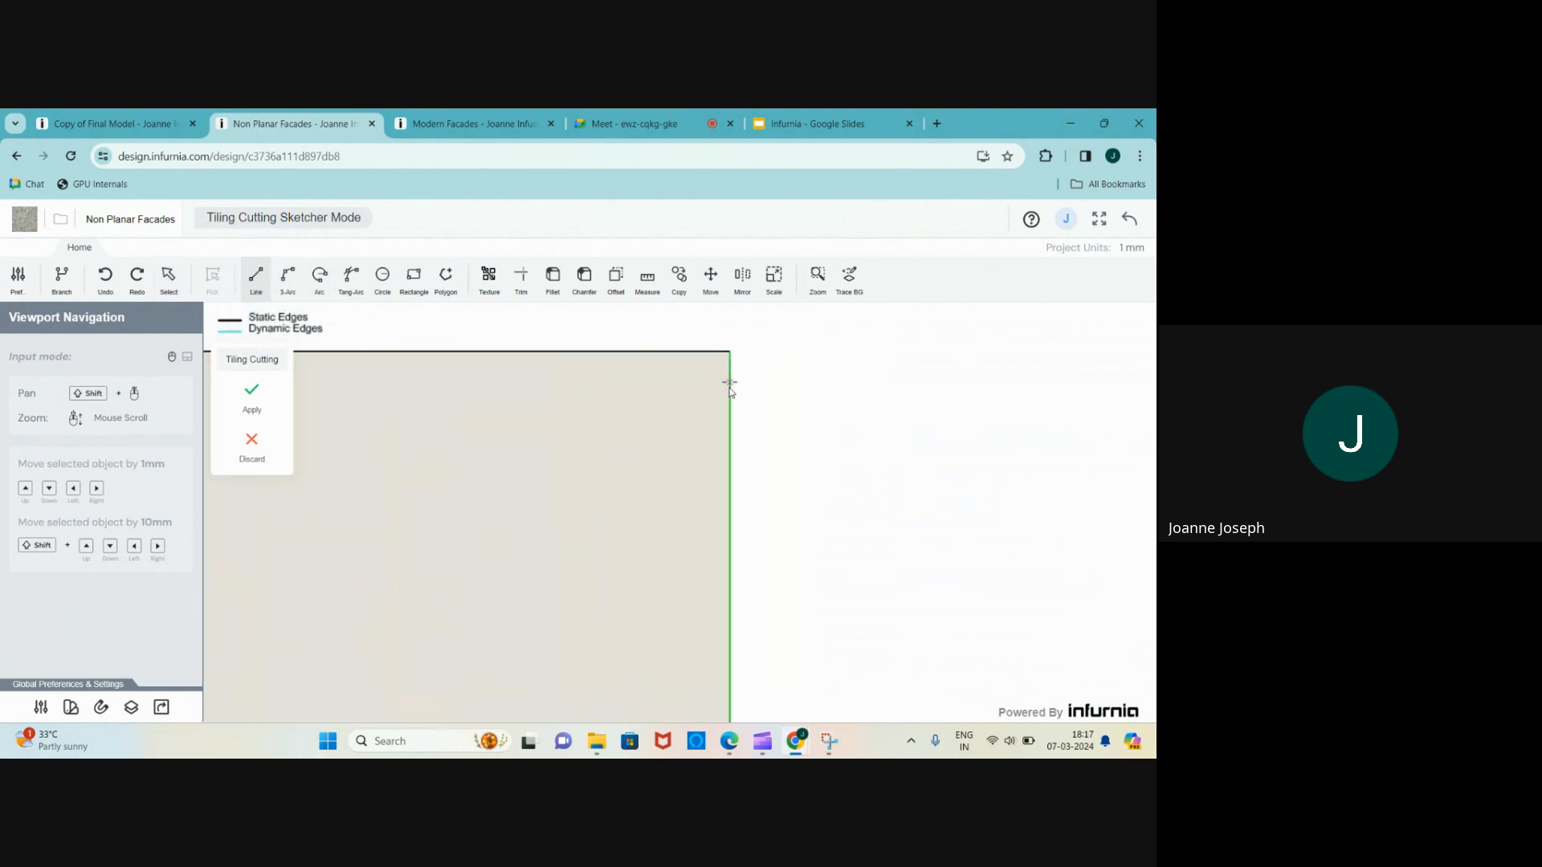
click(729, 351)
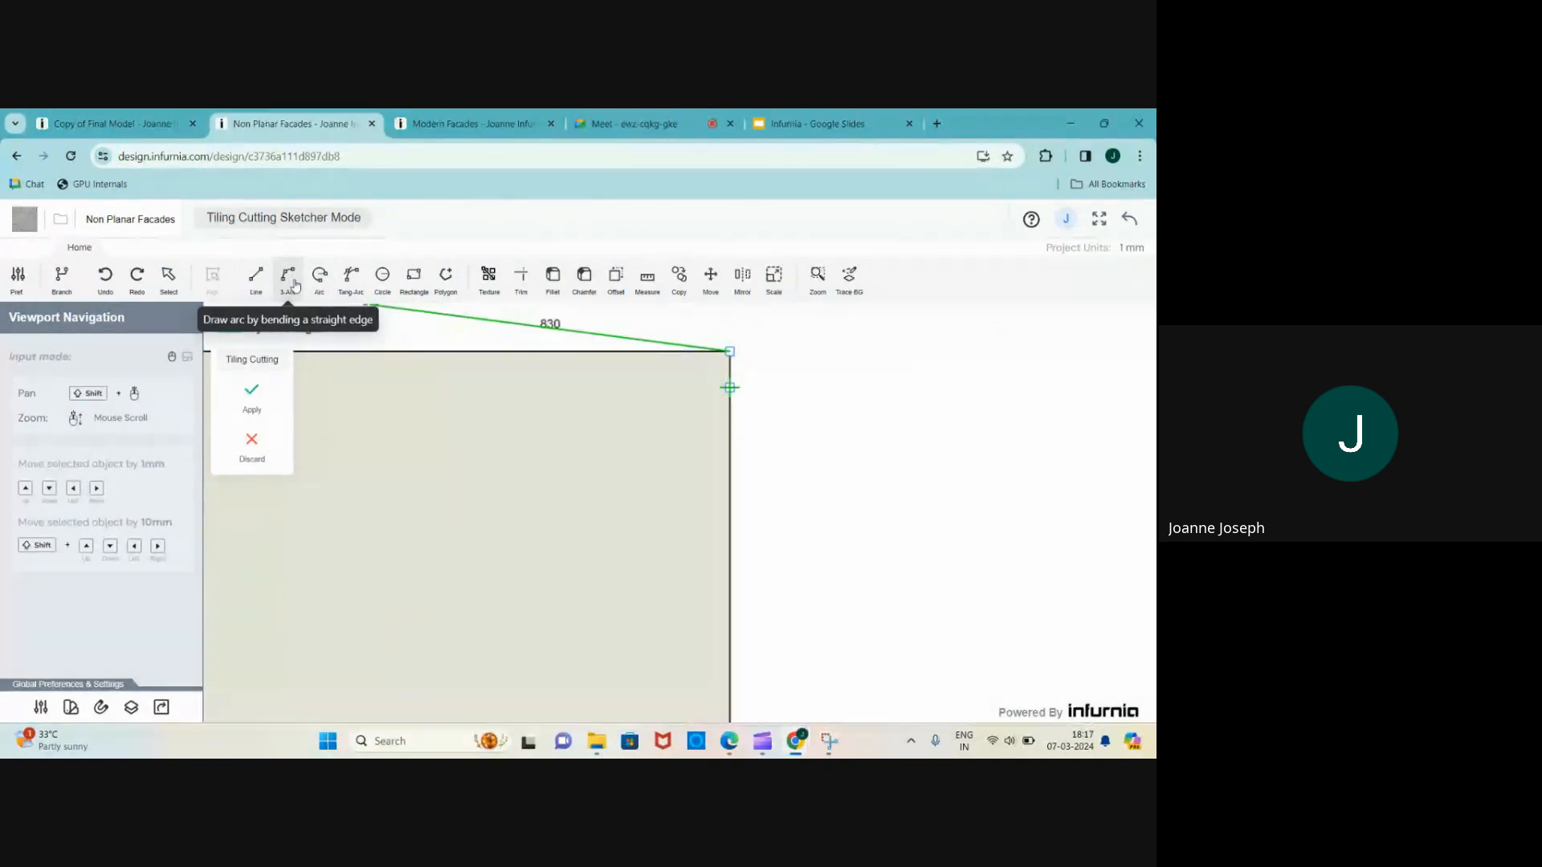
- Draw a 3-point arc from the face's upper-right corner down into the face, bulging toward the upper left
click(288, 277)
click(729, 351)
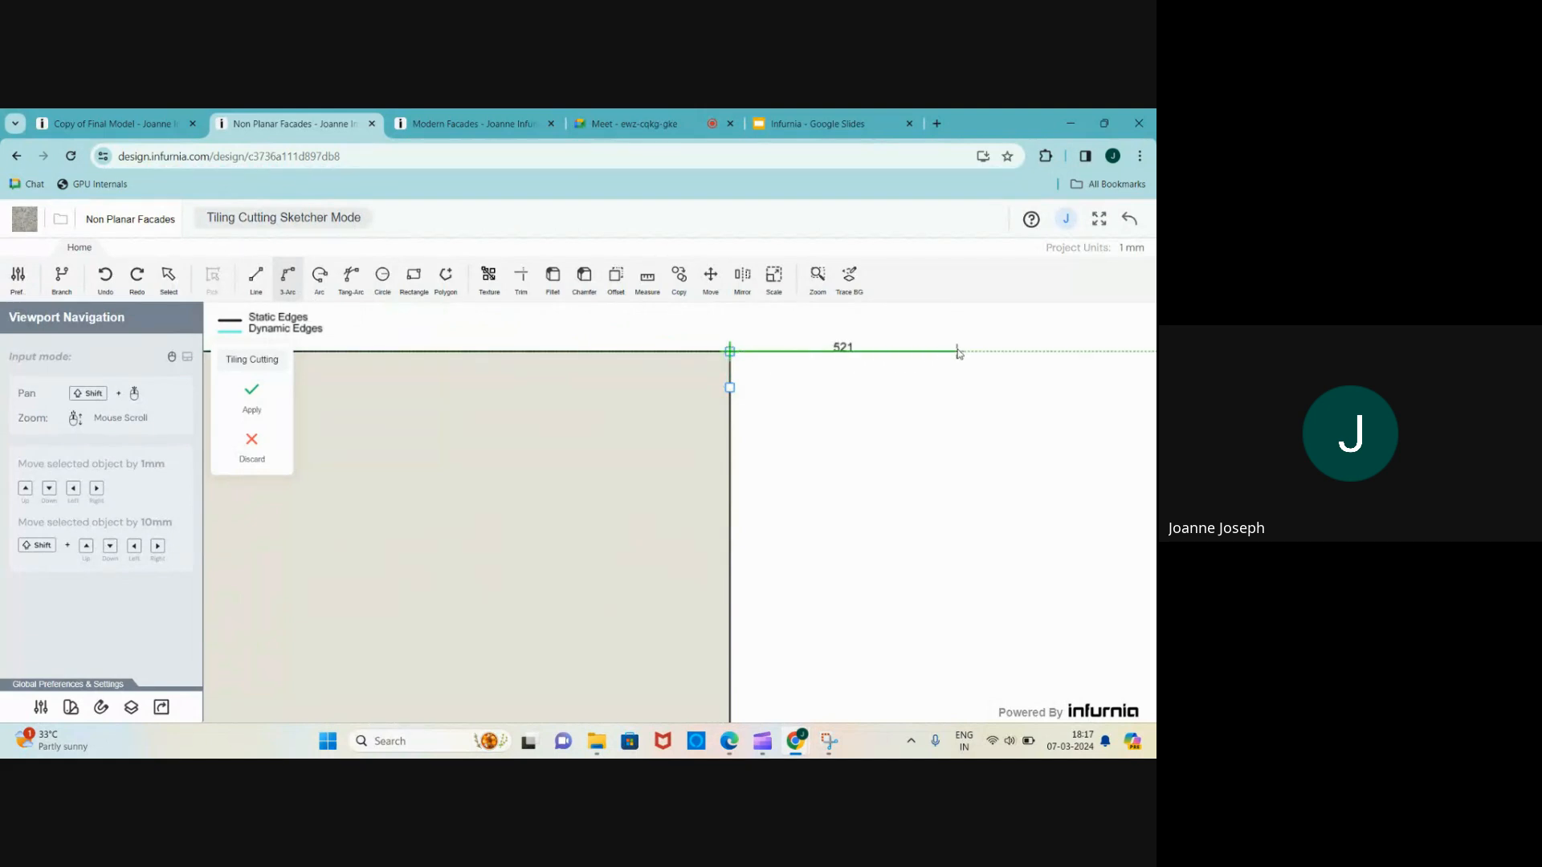
scroll(957, 353, down, 3)
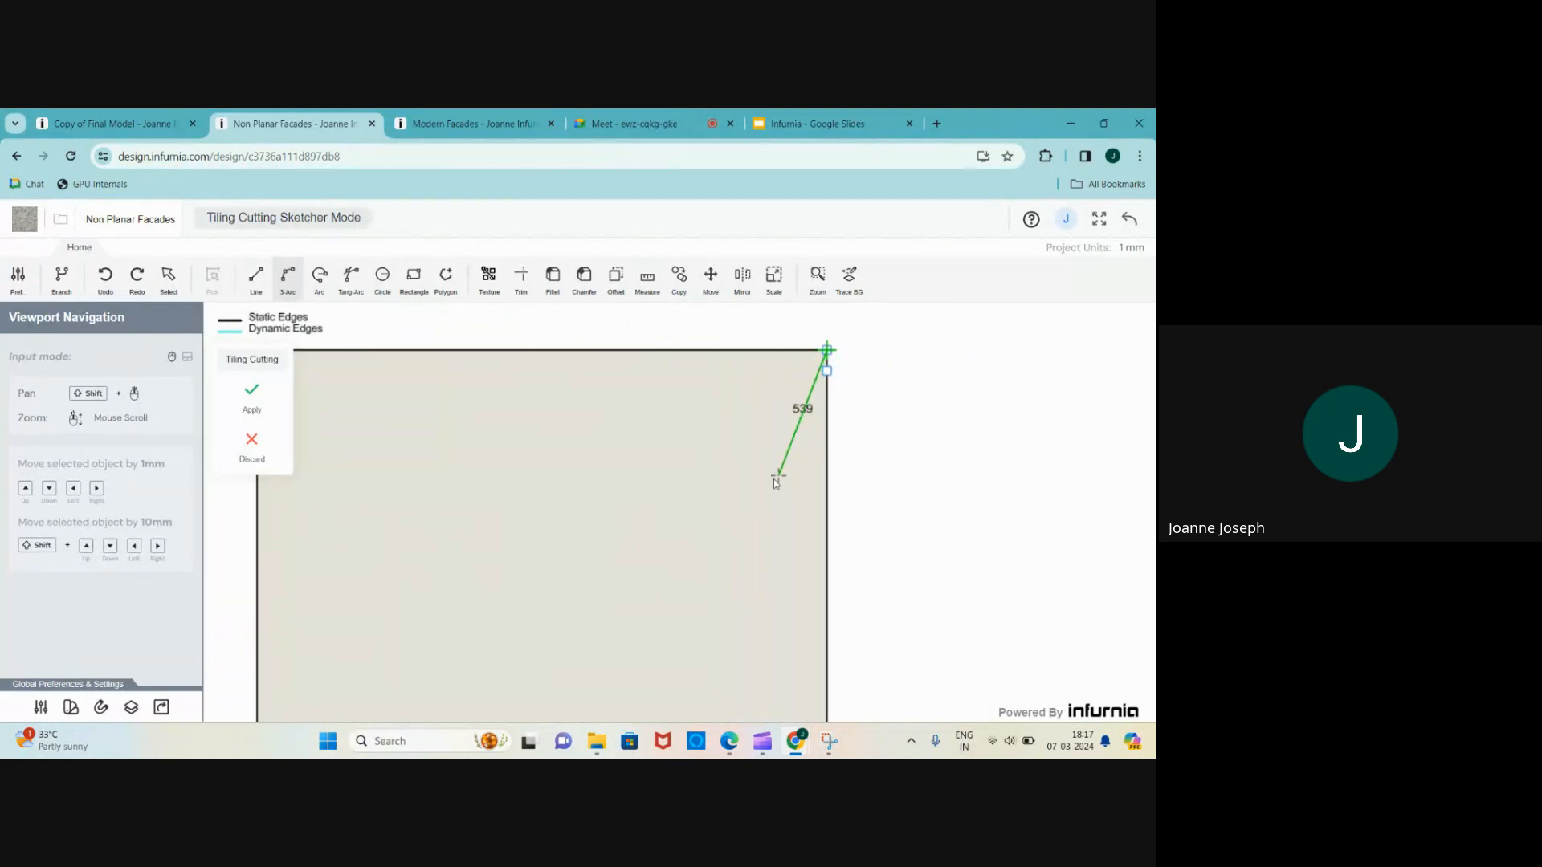
click(675, 557)
click(697, 404)
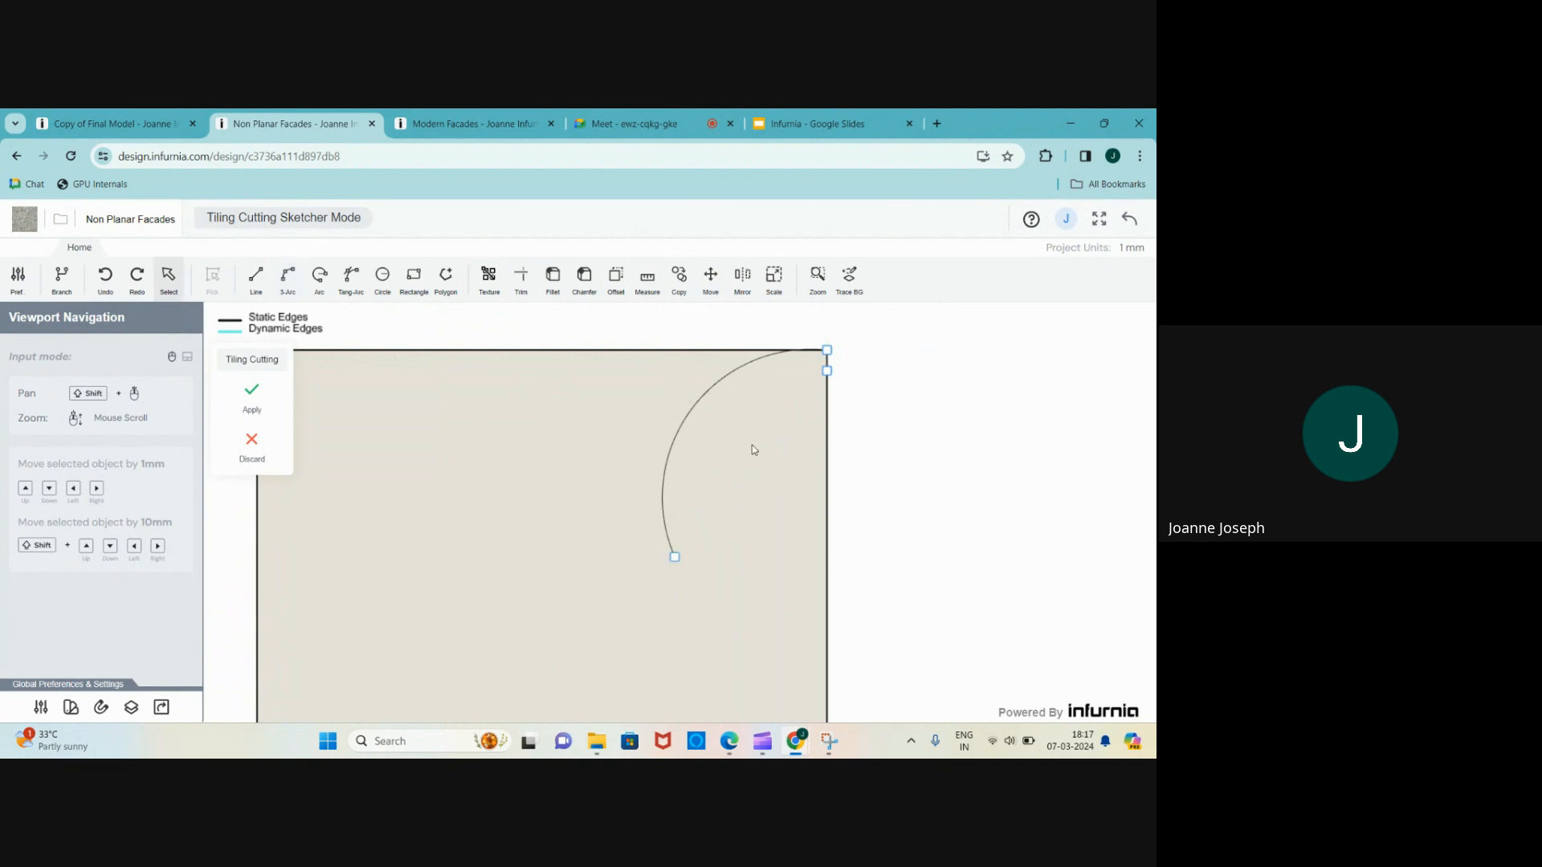
- Draw a second 3-point arc inside the first, from the short line's lower end, with a chord of about 924 mm
scroll(753, 444, up, 1)
click(294, 286)
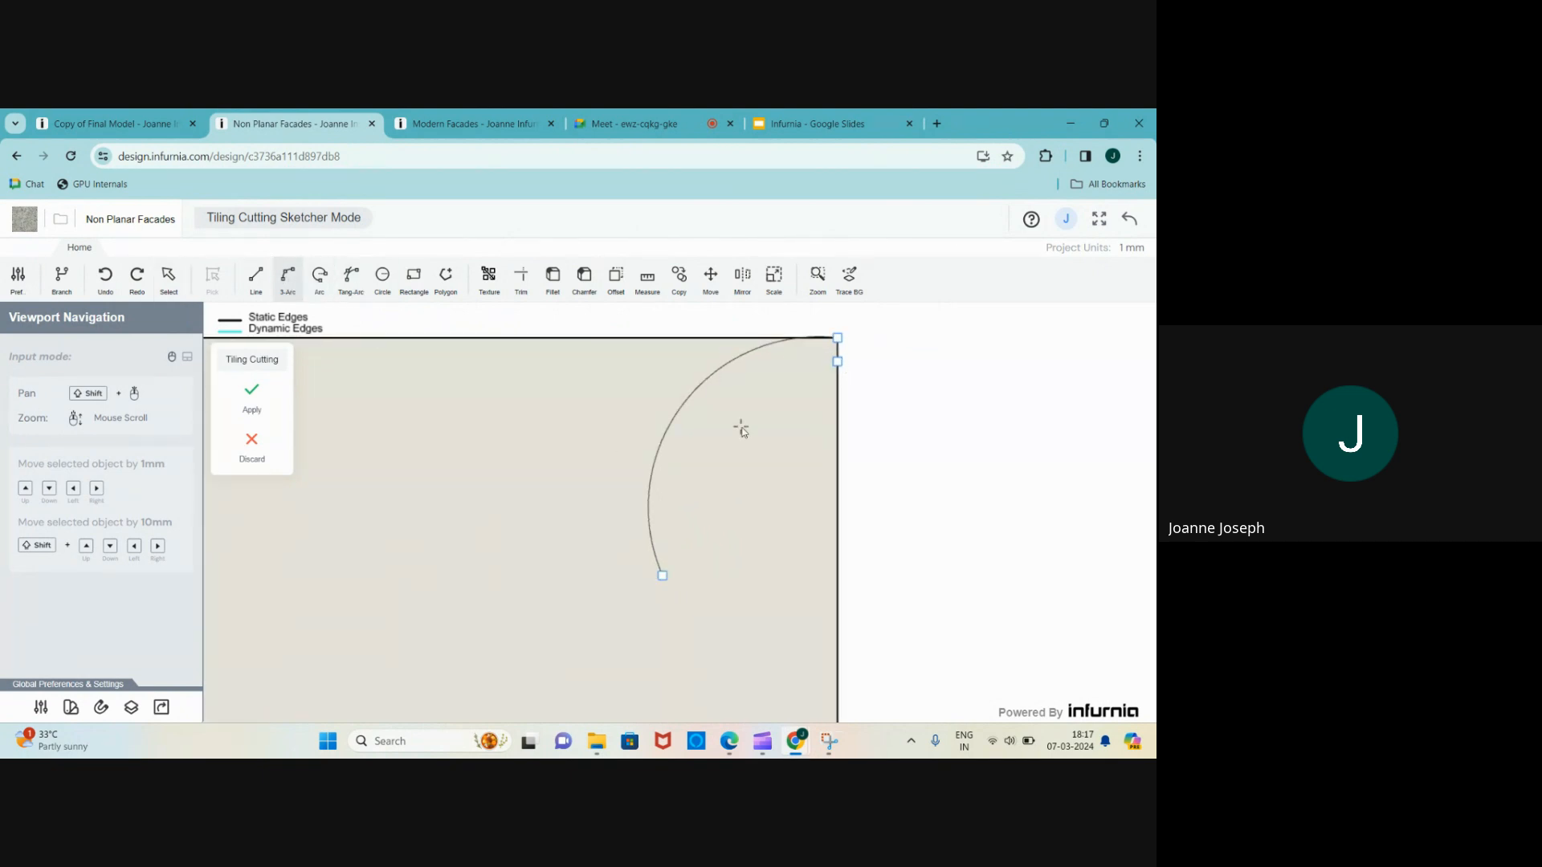
scroll(740, 428, up, 1)
click(850, 353)
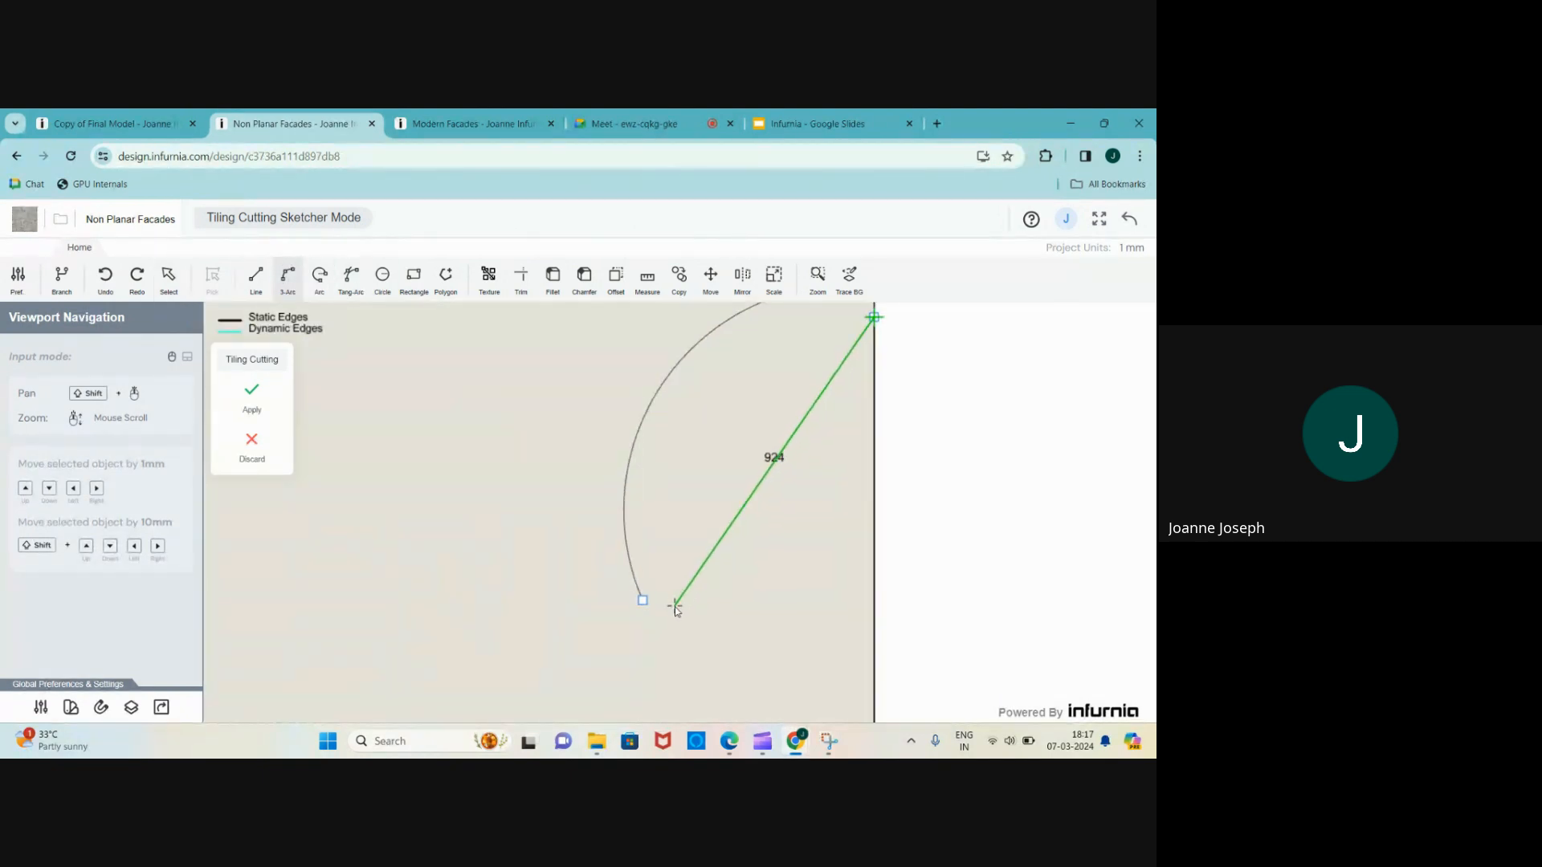
click(674, 606)
scroll(681, 602, up, 1)
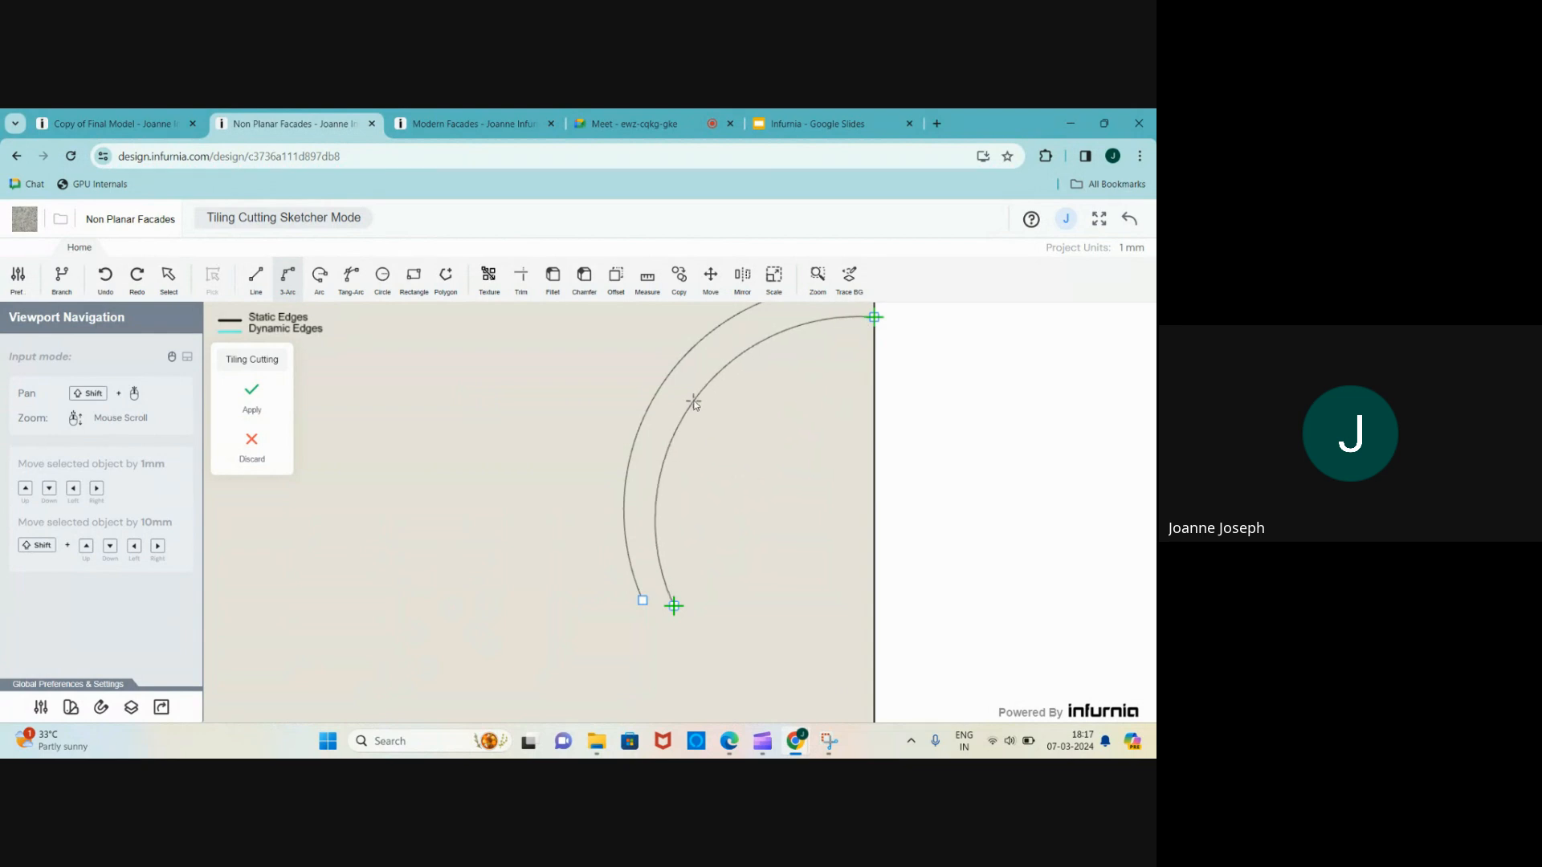
click(694, 406)
- Start a tangential arc to continue the curved strip from the lower ends of the two arcs
scroll(671, 603, down, 3)
scroll(648, 558, up, 2)
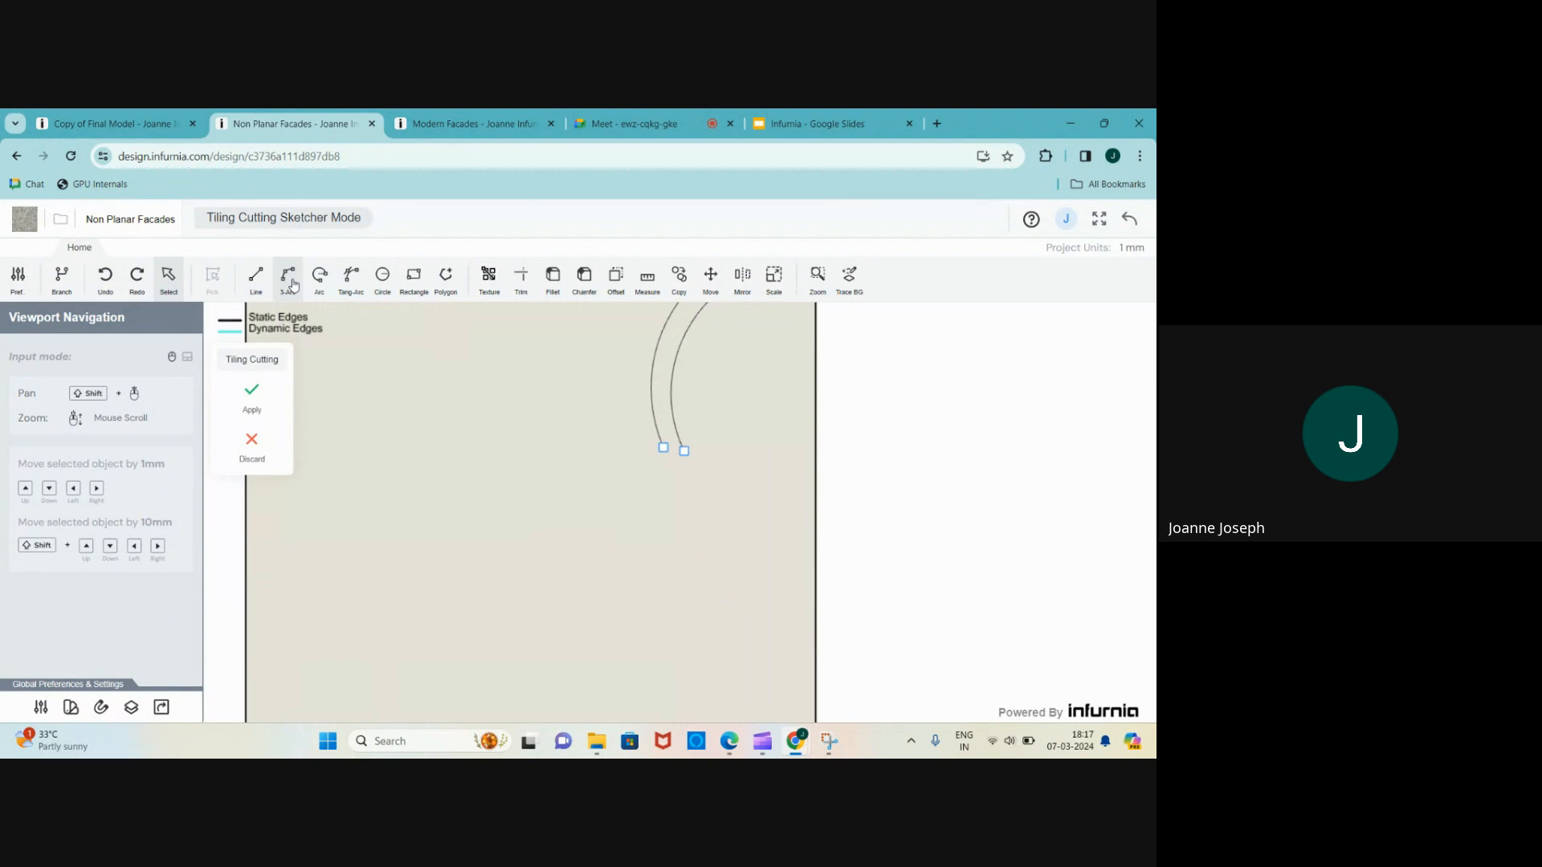
click(351, 280)
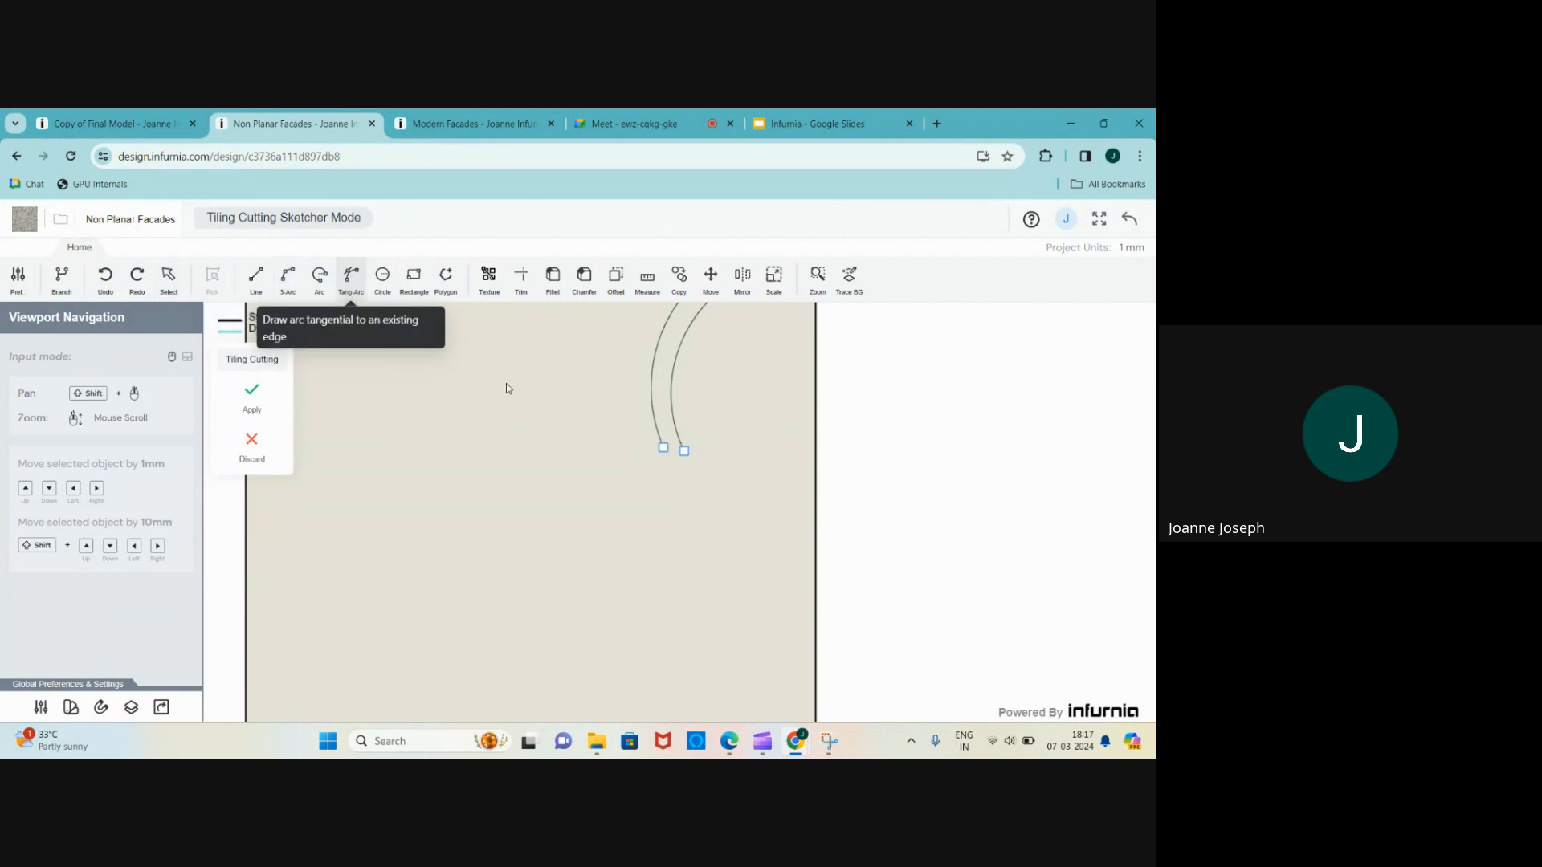
- Continue the inner curve downward from its open end with two tangent arcs, forming an S-bend towards the wall face's lower edge
click(684, 454)
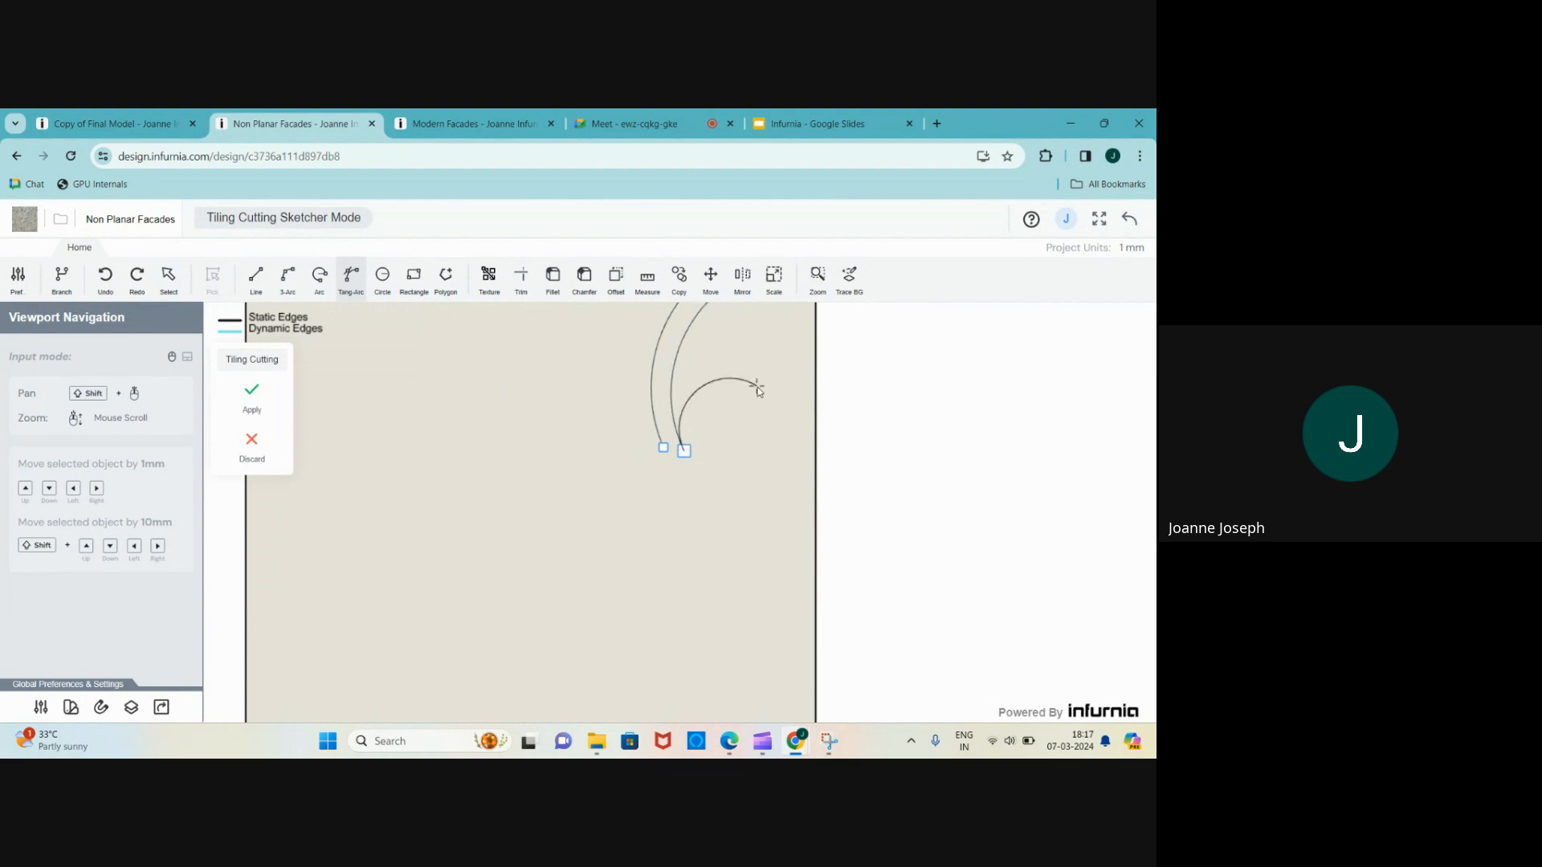
scroll(761, 401, down, 5)
scroll(773, 524, up, 3)
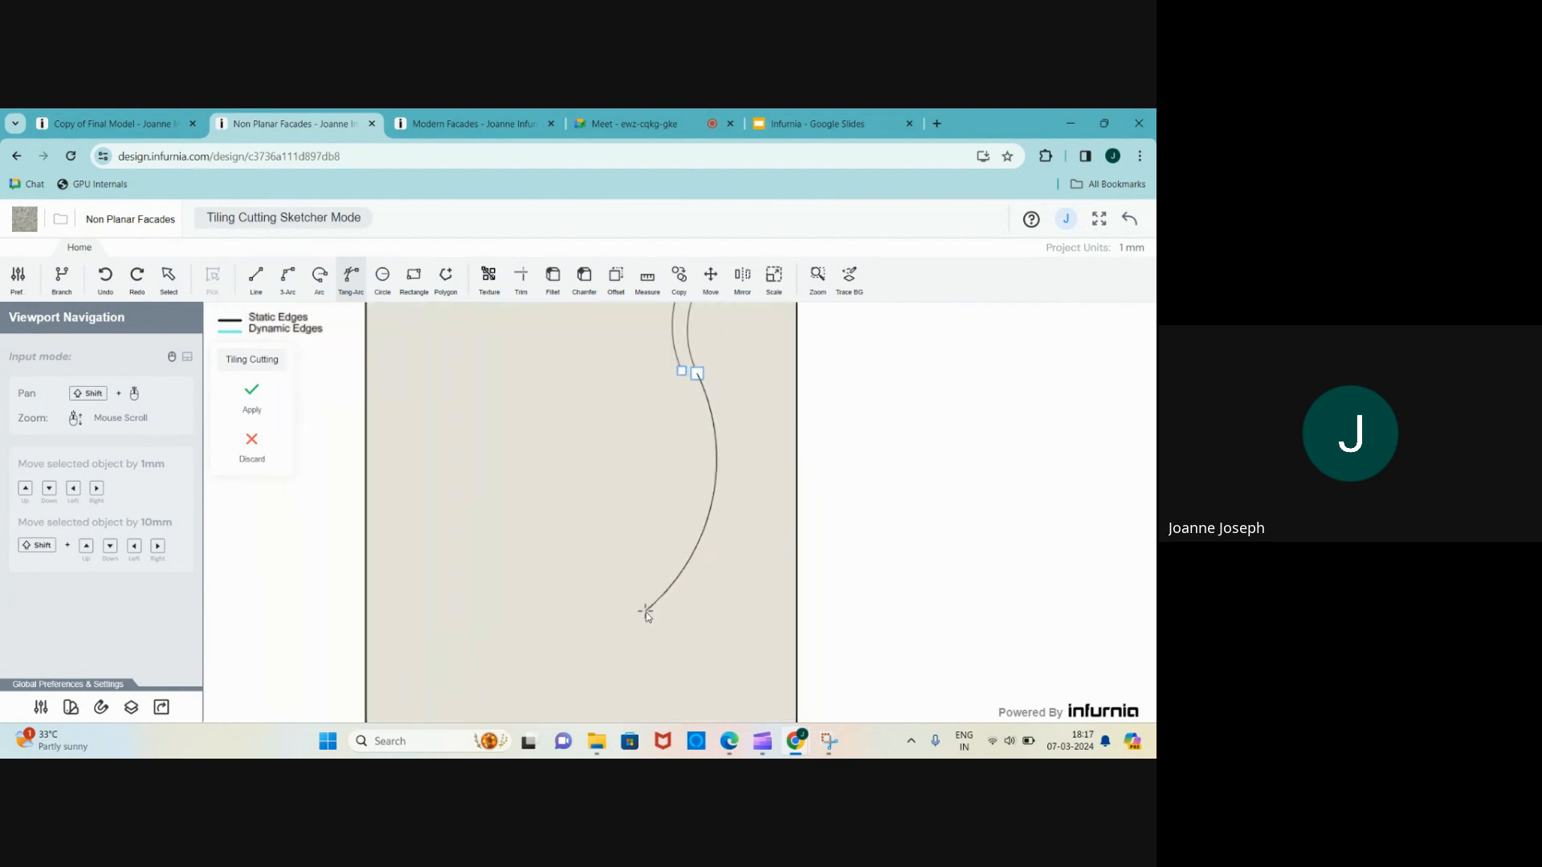
click(616, 563)
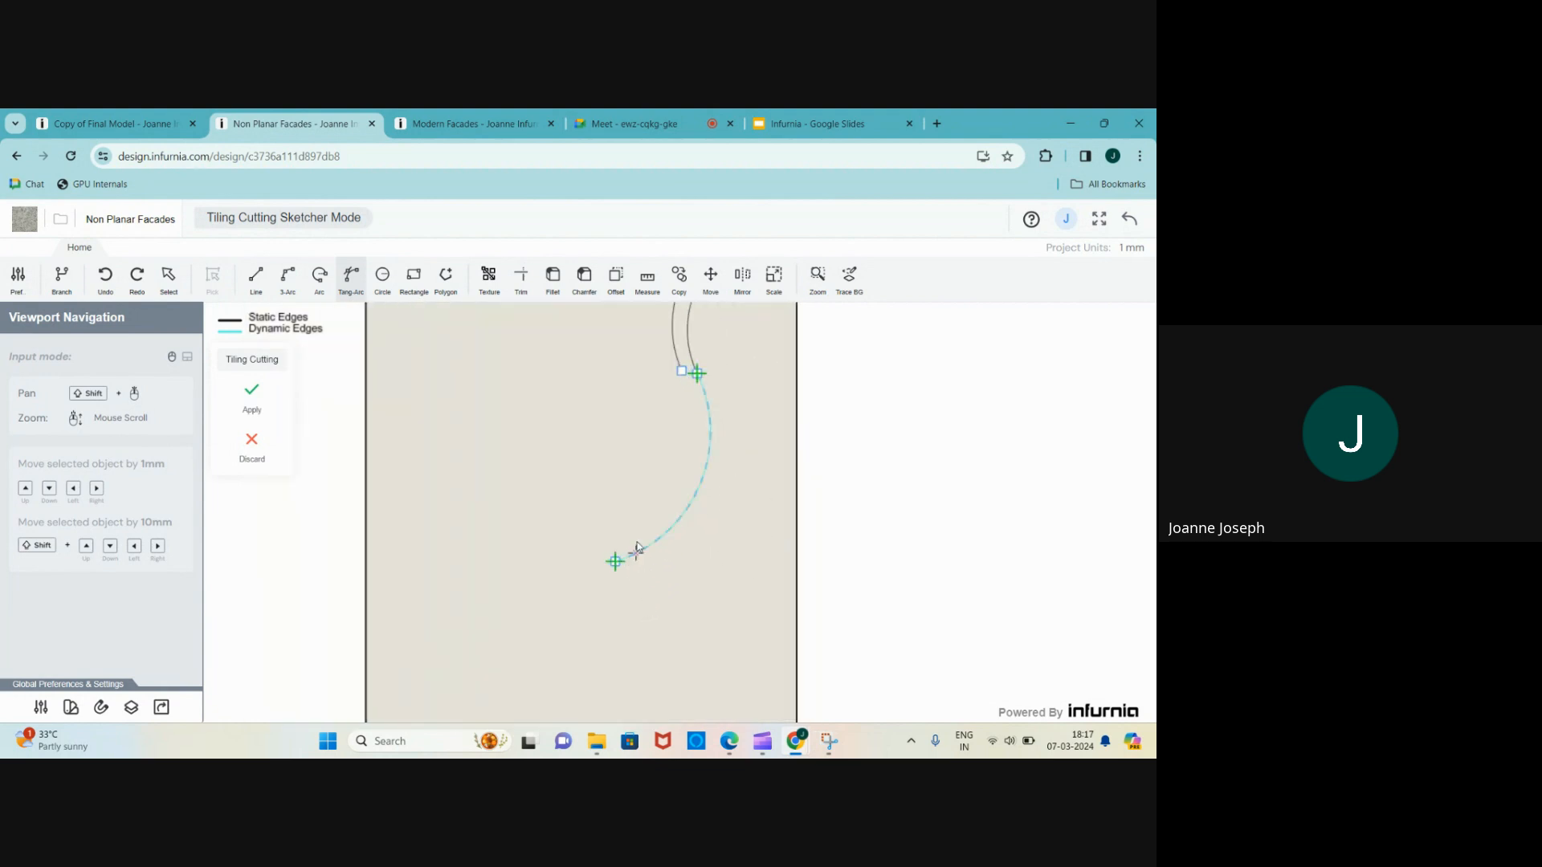
scroll(635, 530, down, 3)
scroll(647, 514, up, 3)
click(664, 492)
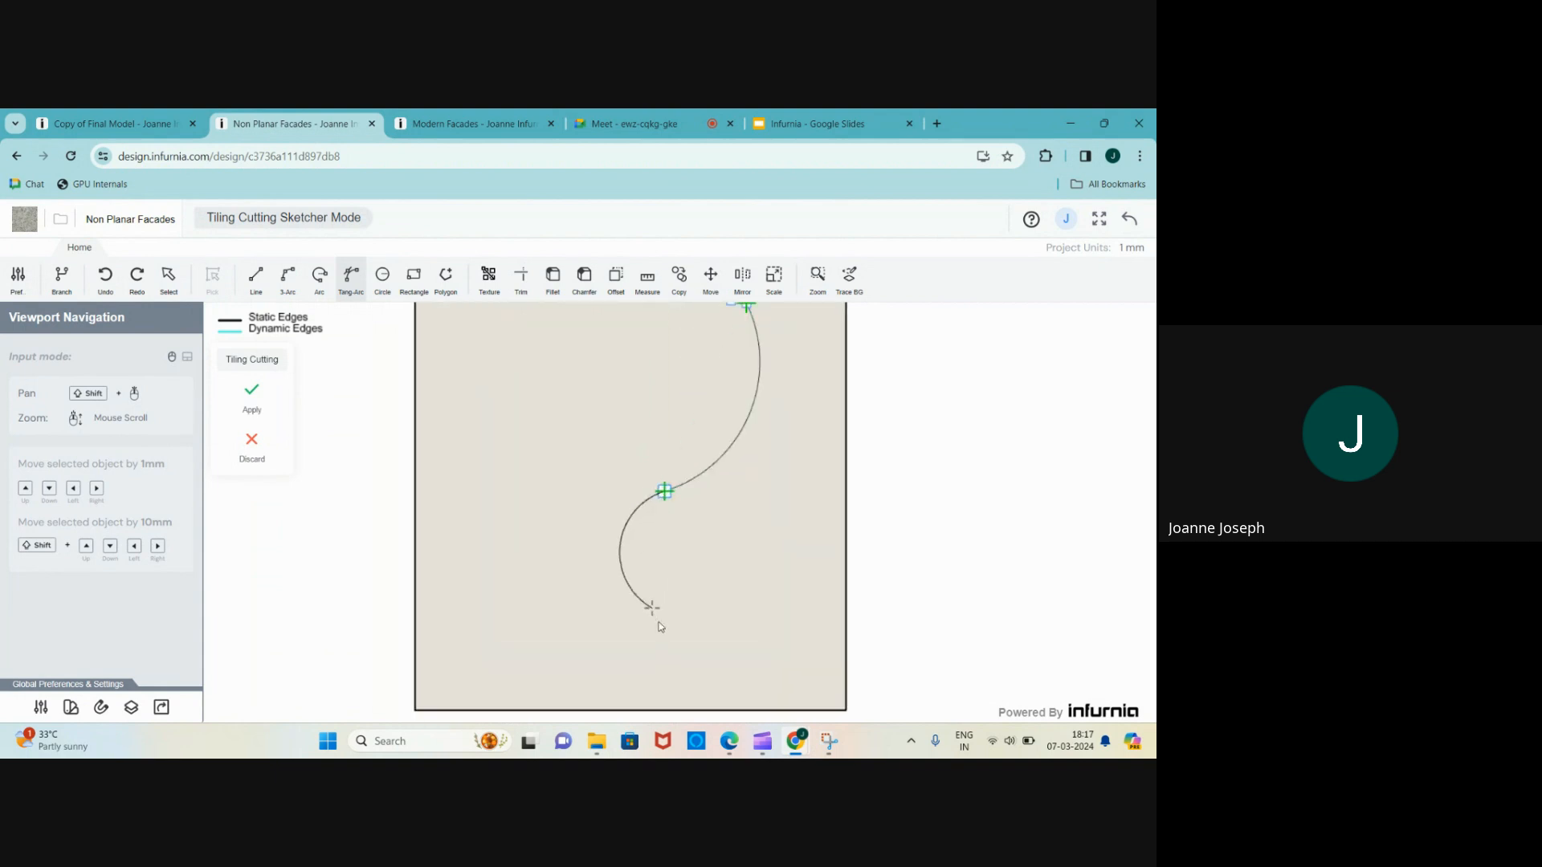
click(704, 676)
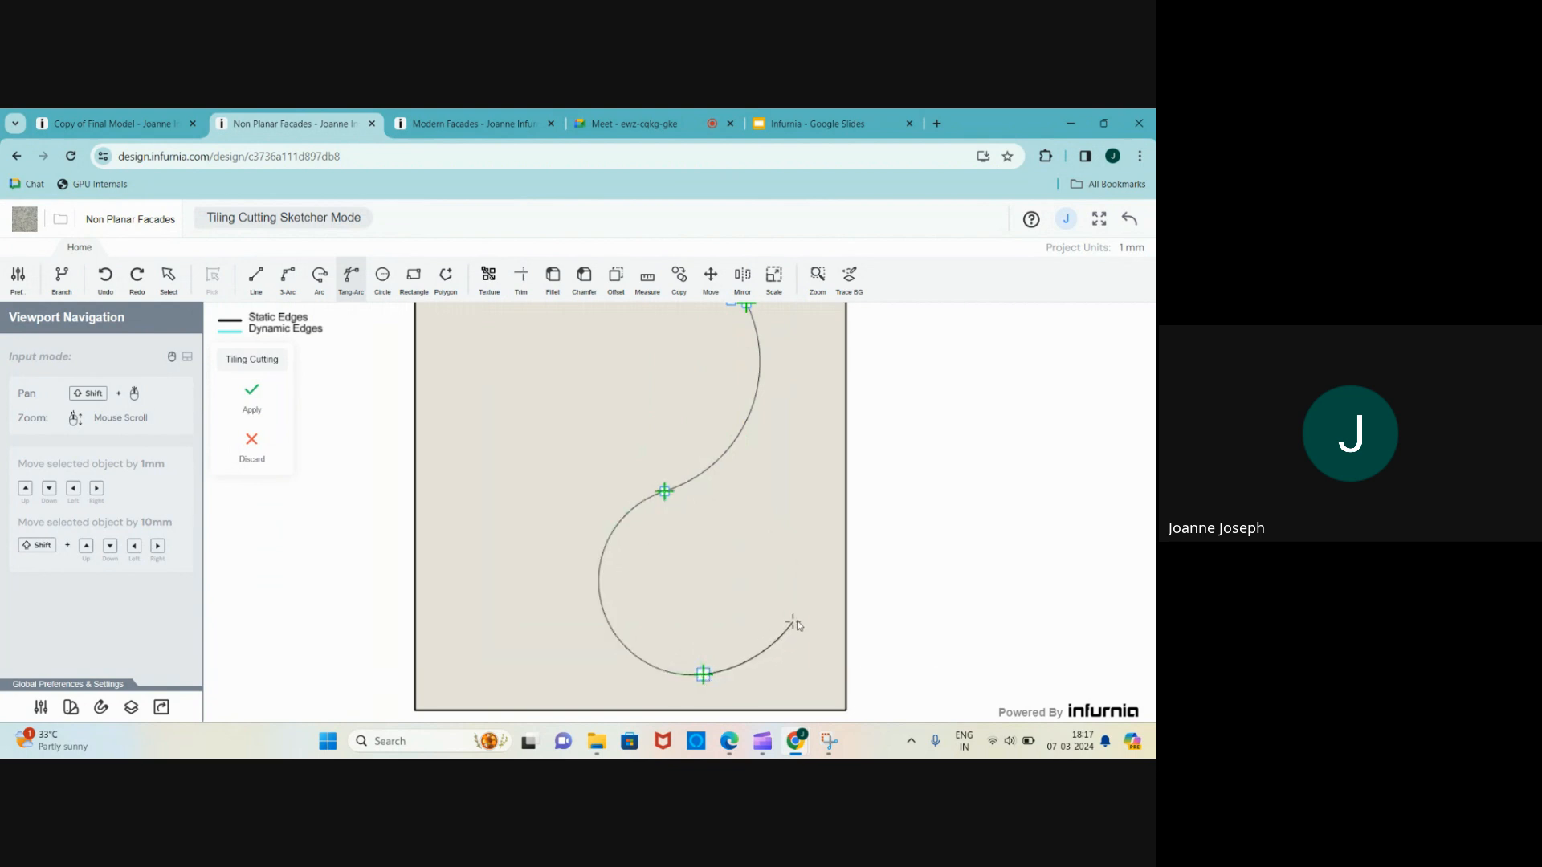
- Extend the inner curve with a nearly flat tangent arc ending on the wall face's right edge
scroll(788, 623, down, 1)
scroll(788, 621, down, 2)
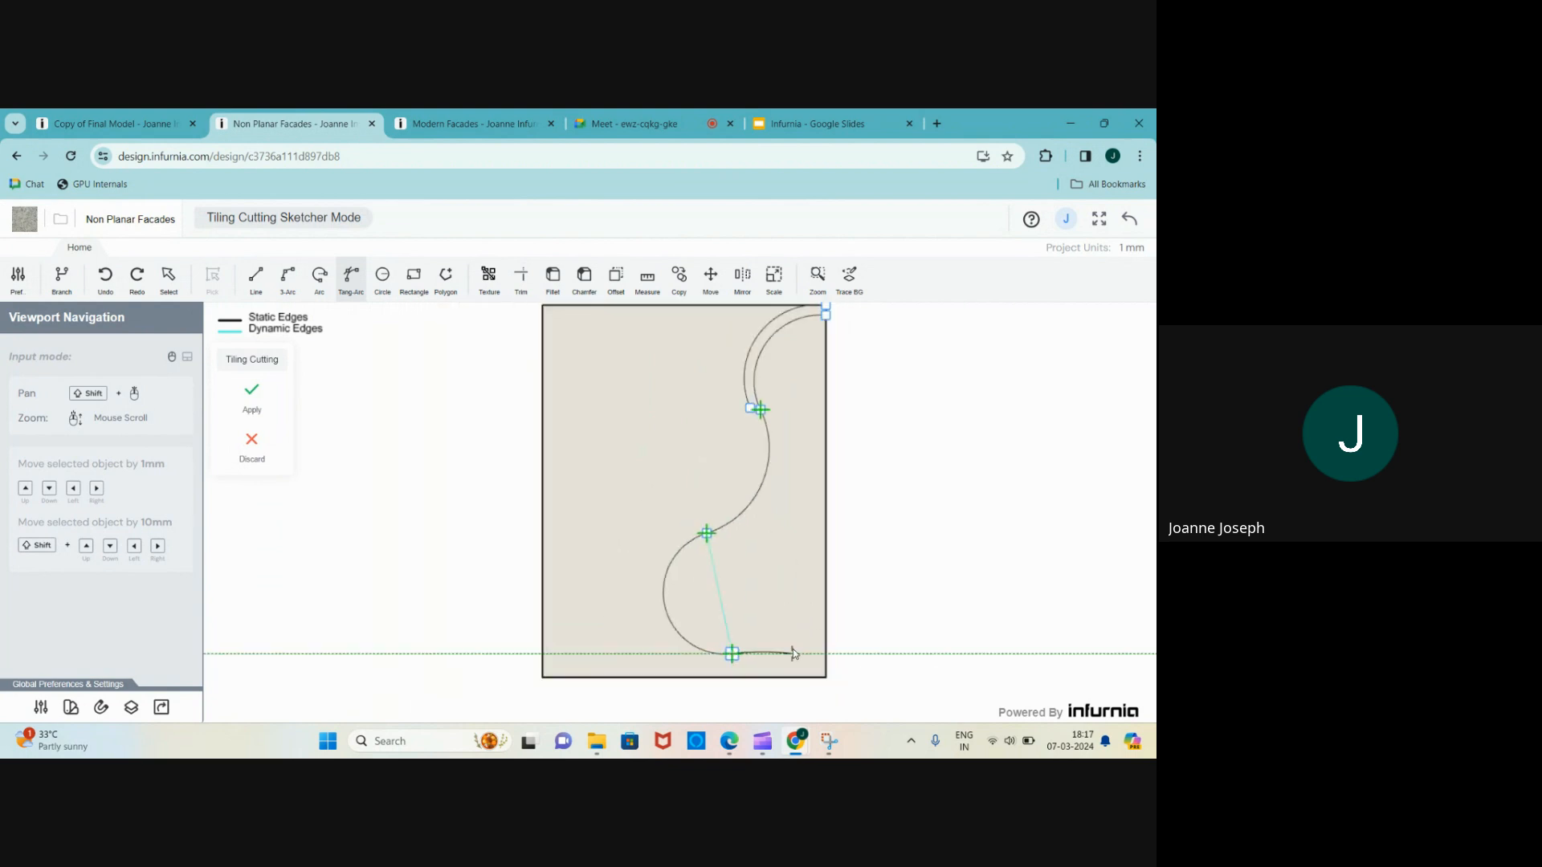
scroll(792, 649, up, 4)
click(849, 659)
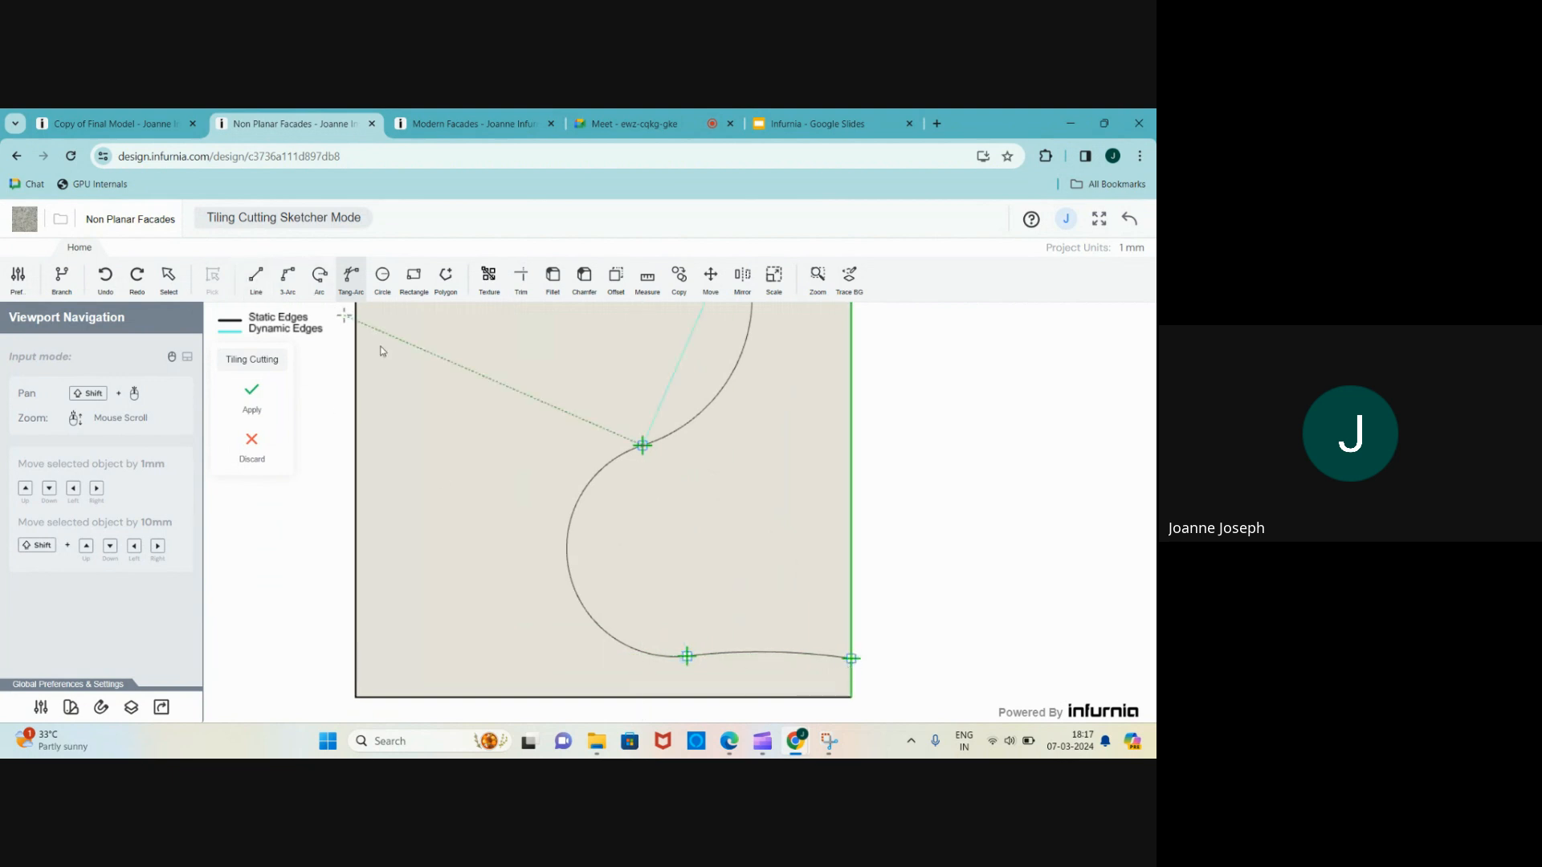
- Draw a tangent arc from the outer curve's open end, running alongside the inner curve's middle arc
scroll(716, 441, down, 2)
scroll(712, 368, up, 2)
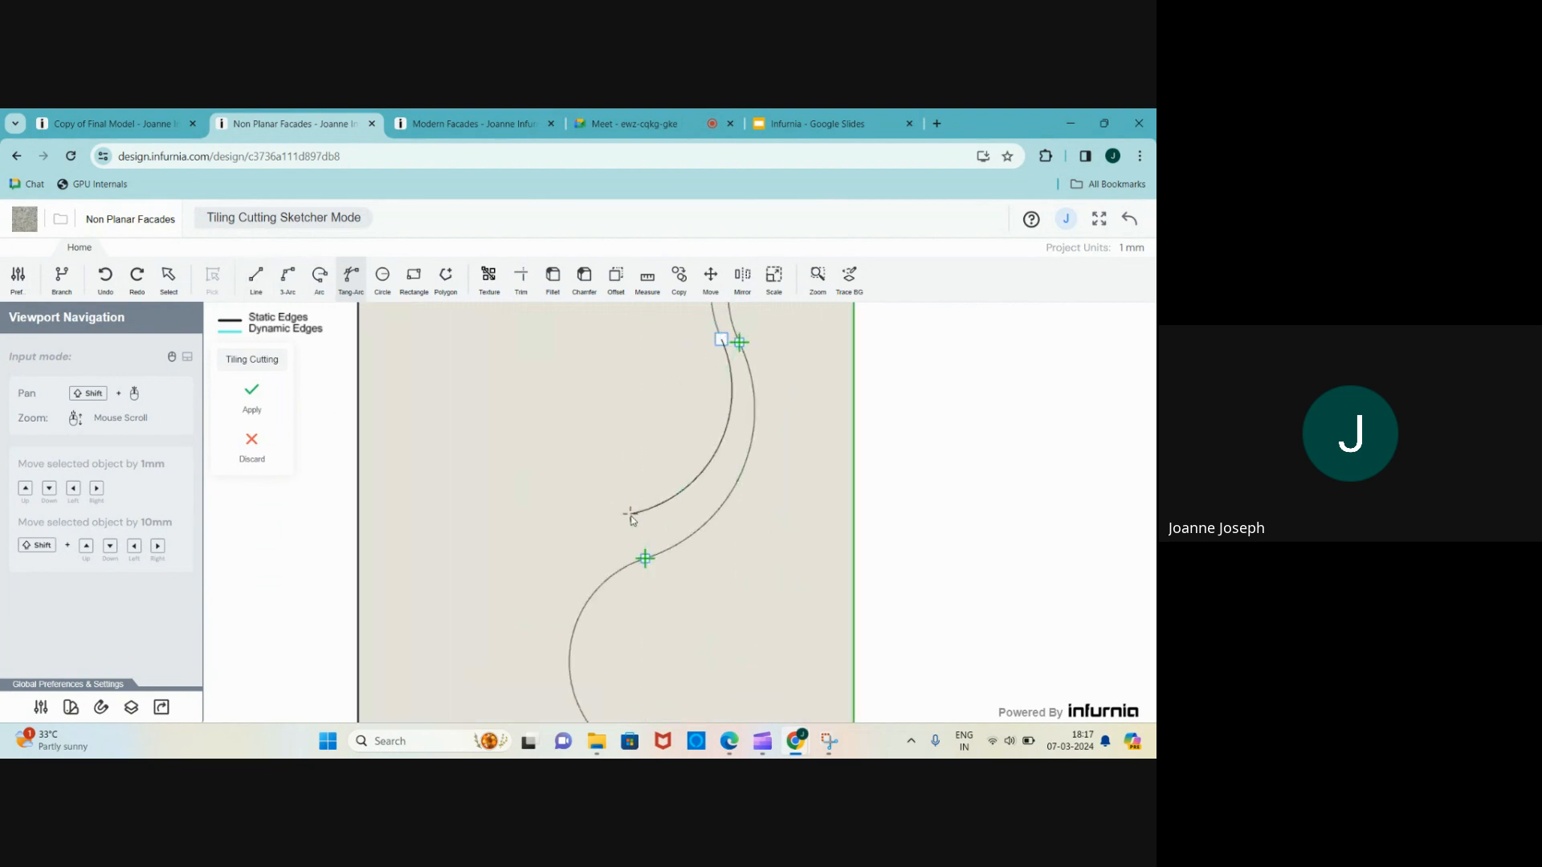
scroll(652, 554, up, 2)
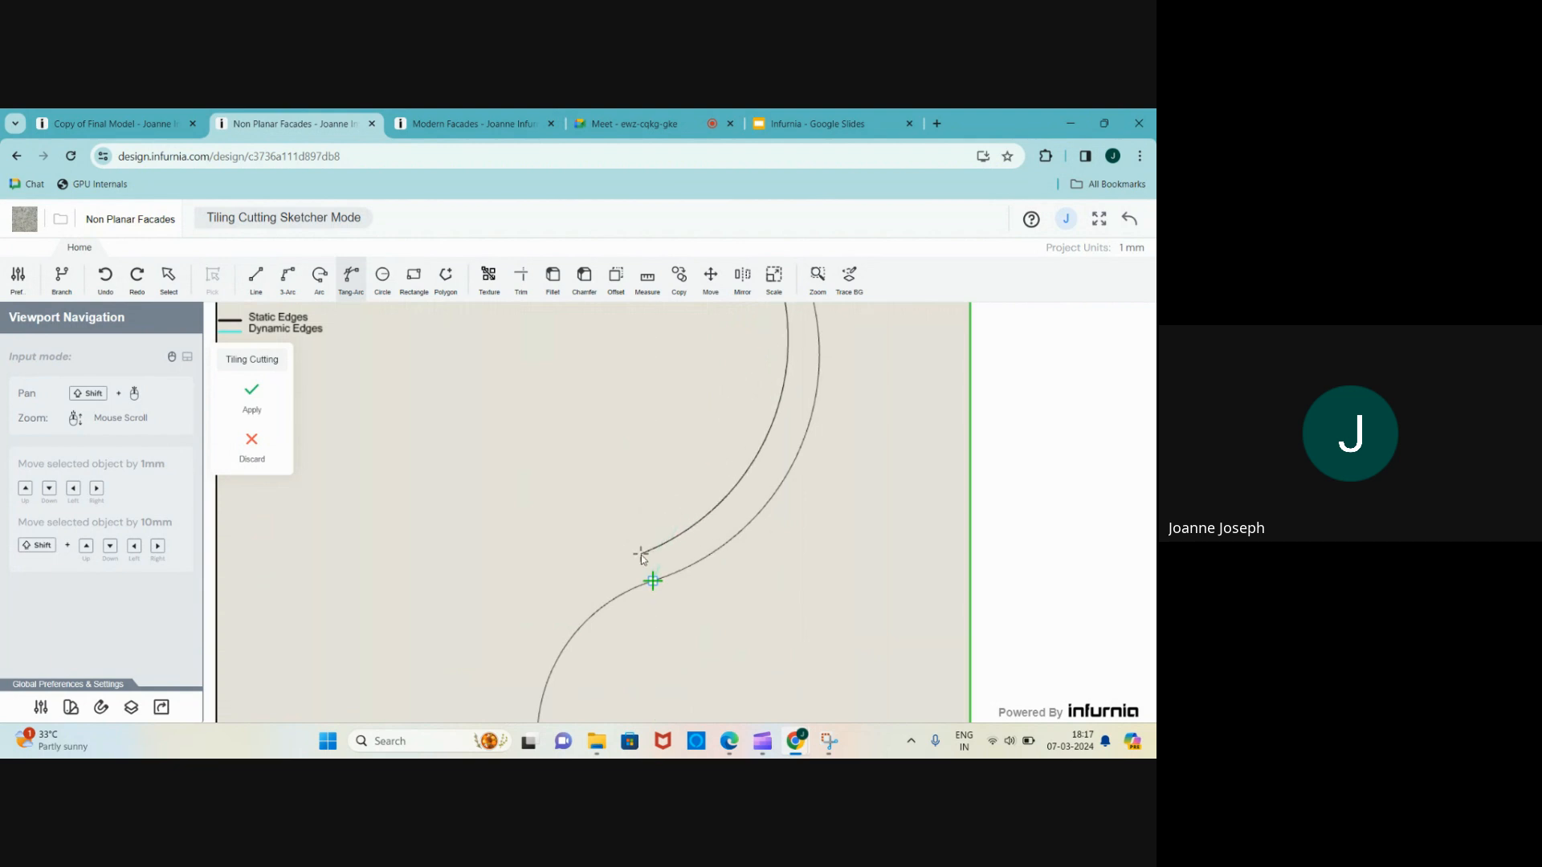
click(641, 556)
scroll(626, 498, down, 2)
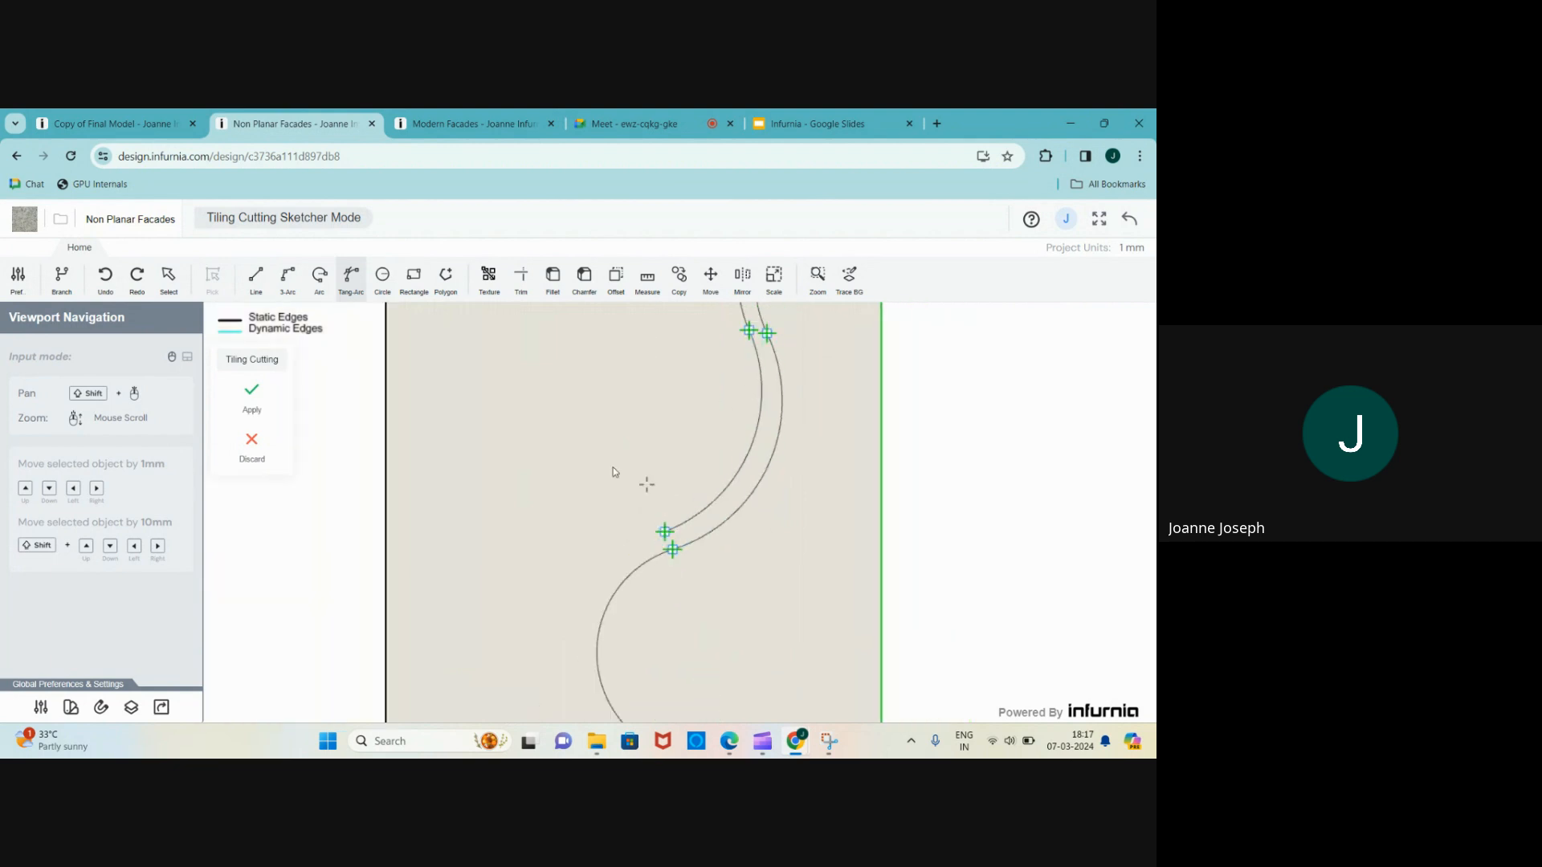
- Add a tangent arc to the outer curve that follows the outside of the large lower bend
scroll(619, 457, down, 2)
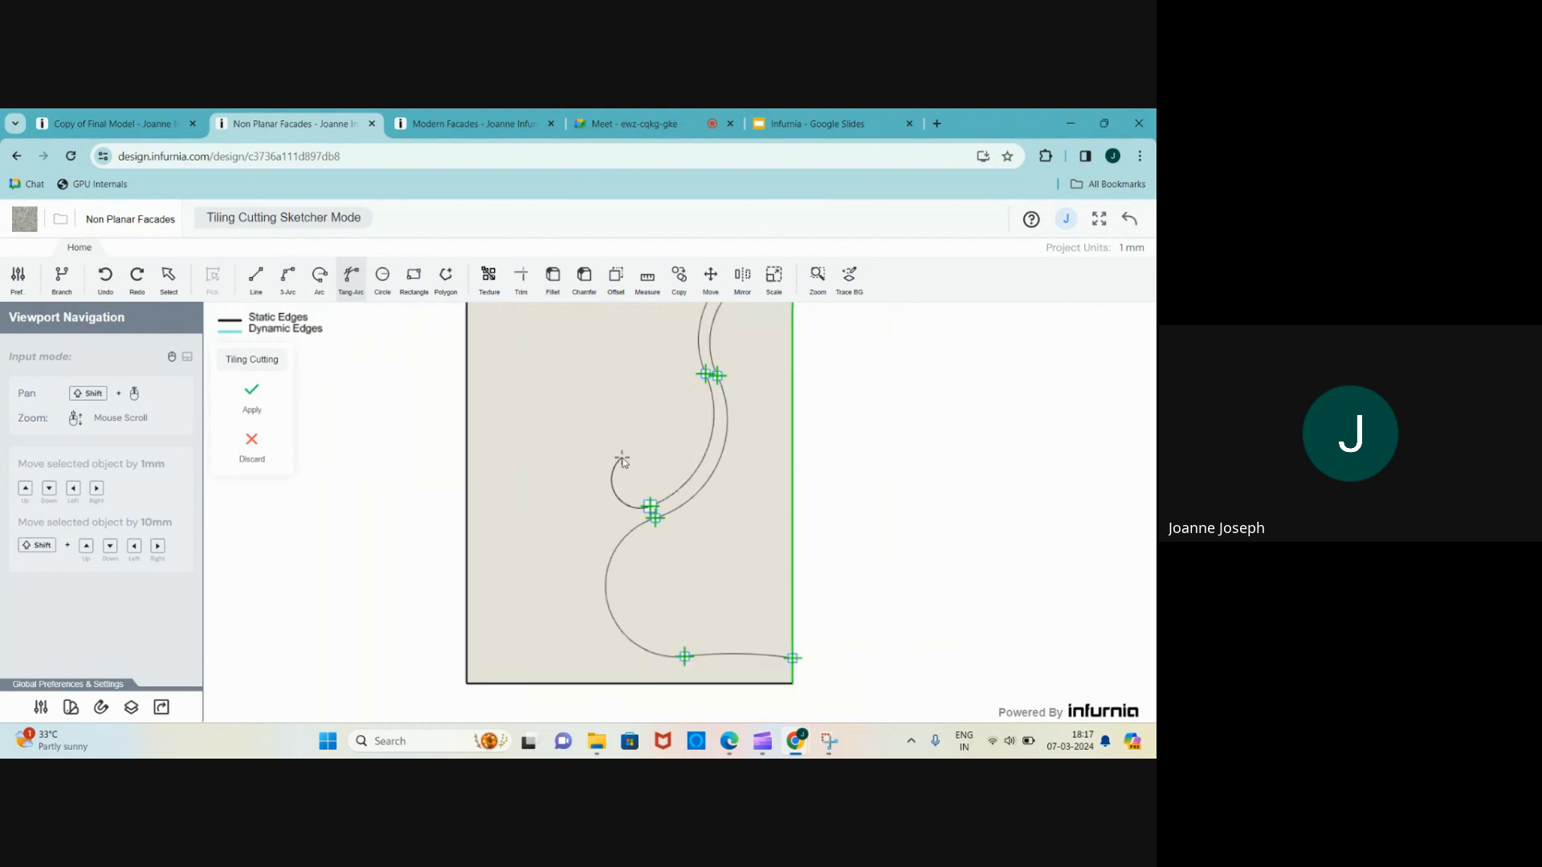
scroll(619, 630, up, 3)
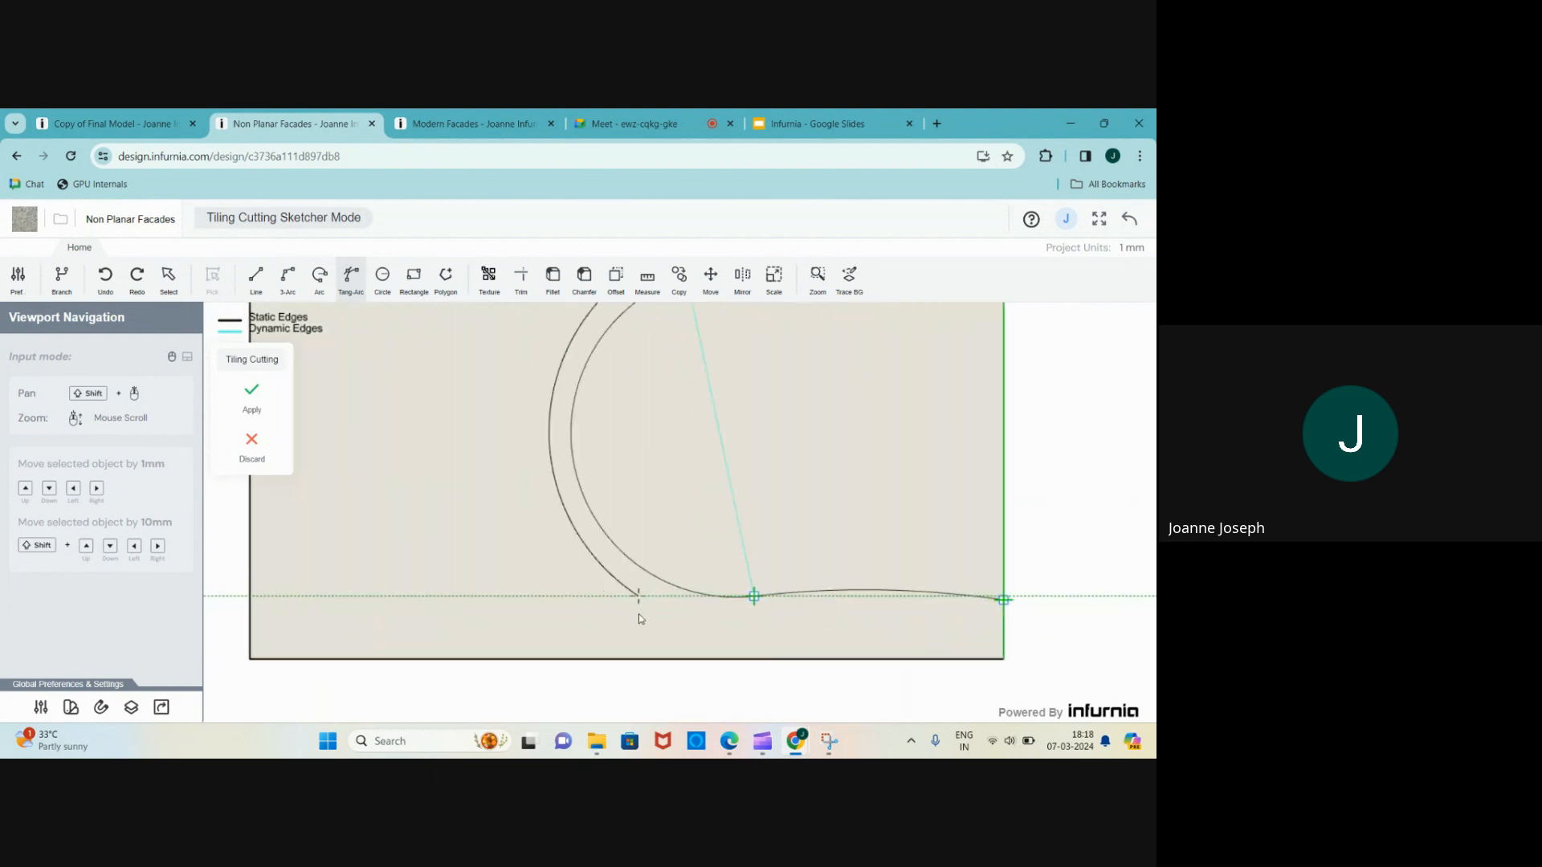
click(641, 618)
- Finish the outer curve with two tangent arcs running below the inner curve to the wall face's right edge
scroll(755, 634, up, 1)
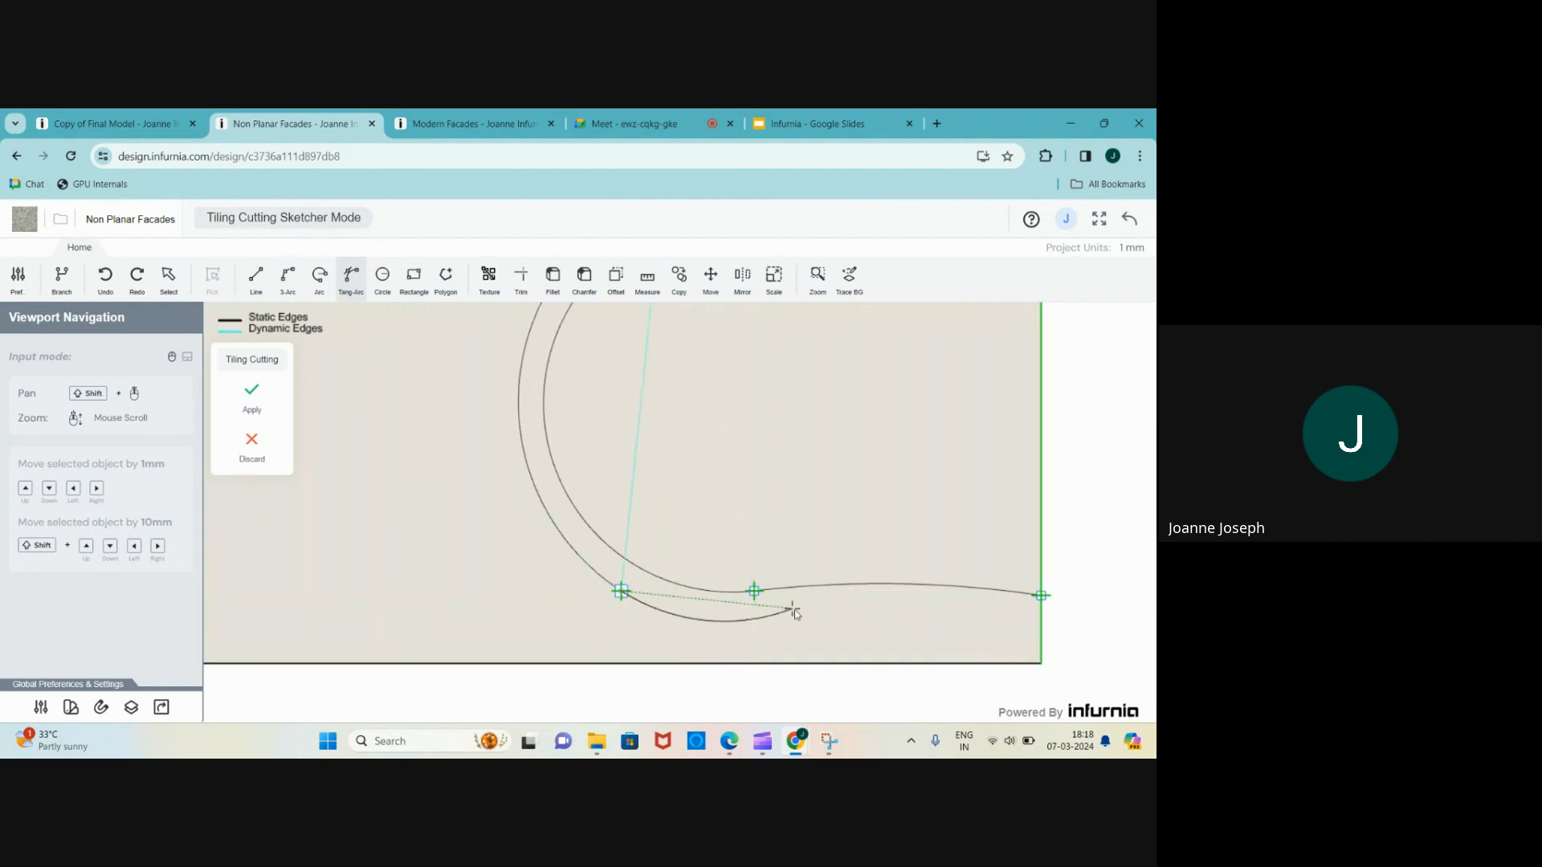
click(755, 617)
click(1041, 624)
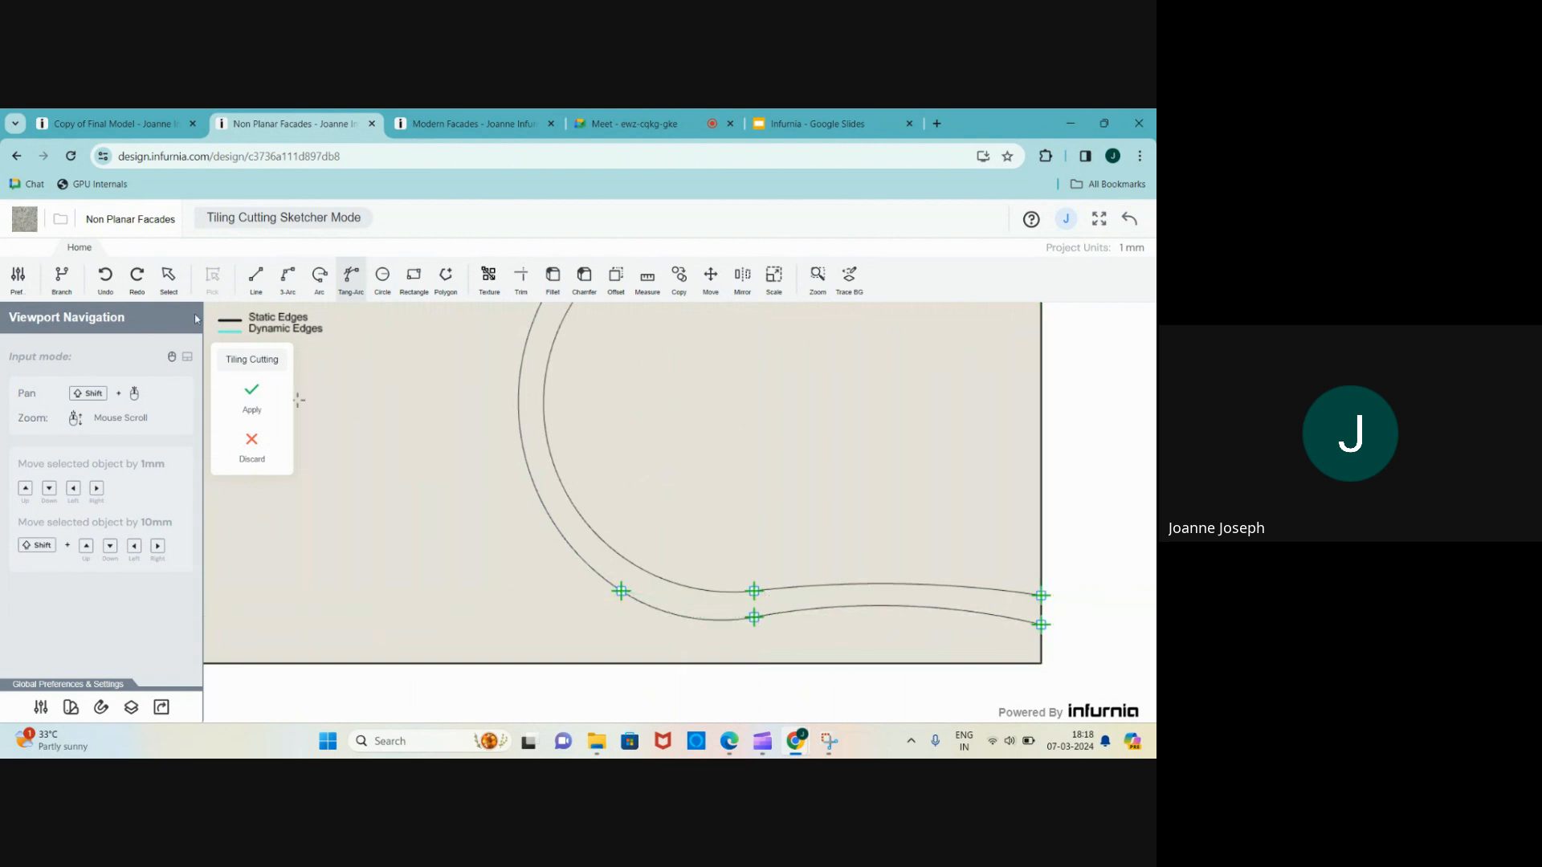
- Close the curved band's lower end with a line about 77 mm long between the two curve ends on the right edge
key(l)
scroll(401, 539, down, 3)
scroll(791, 593, up, 3)
scroll(791, 593, up, 3)
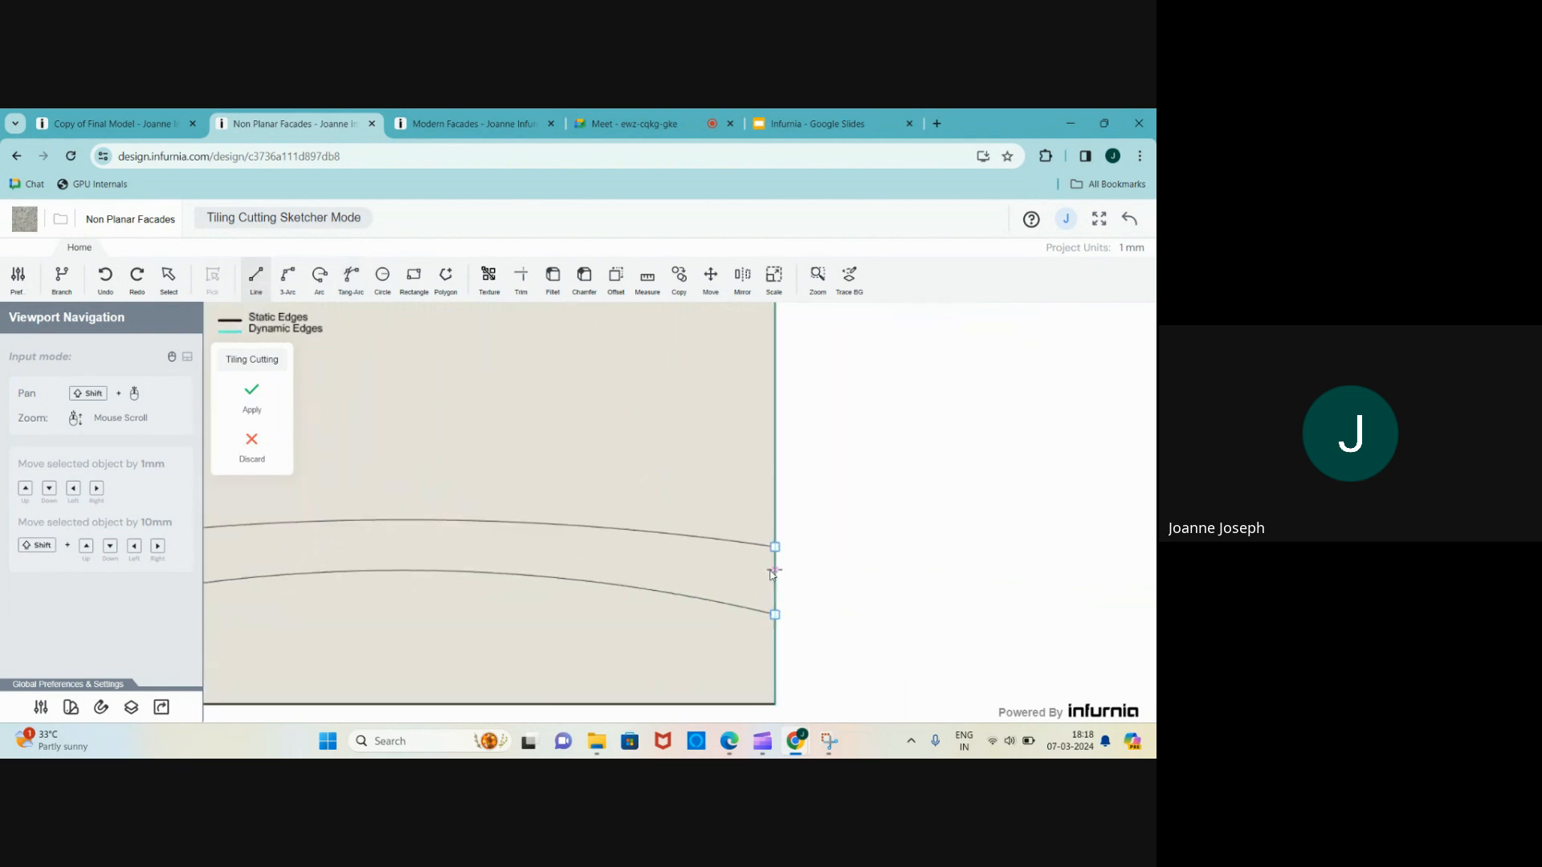
click(775, 544)
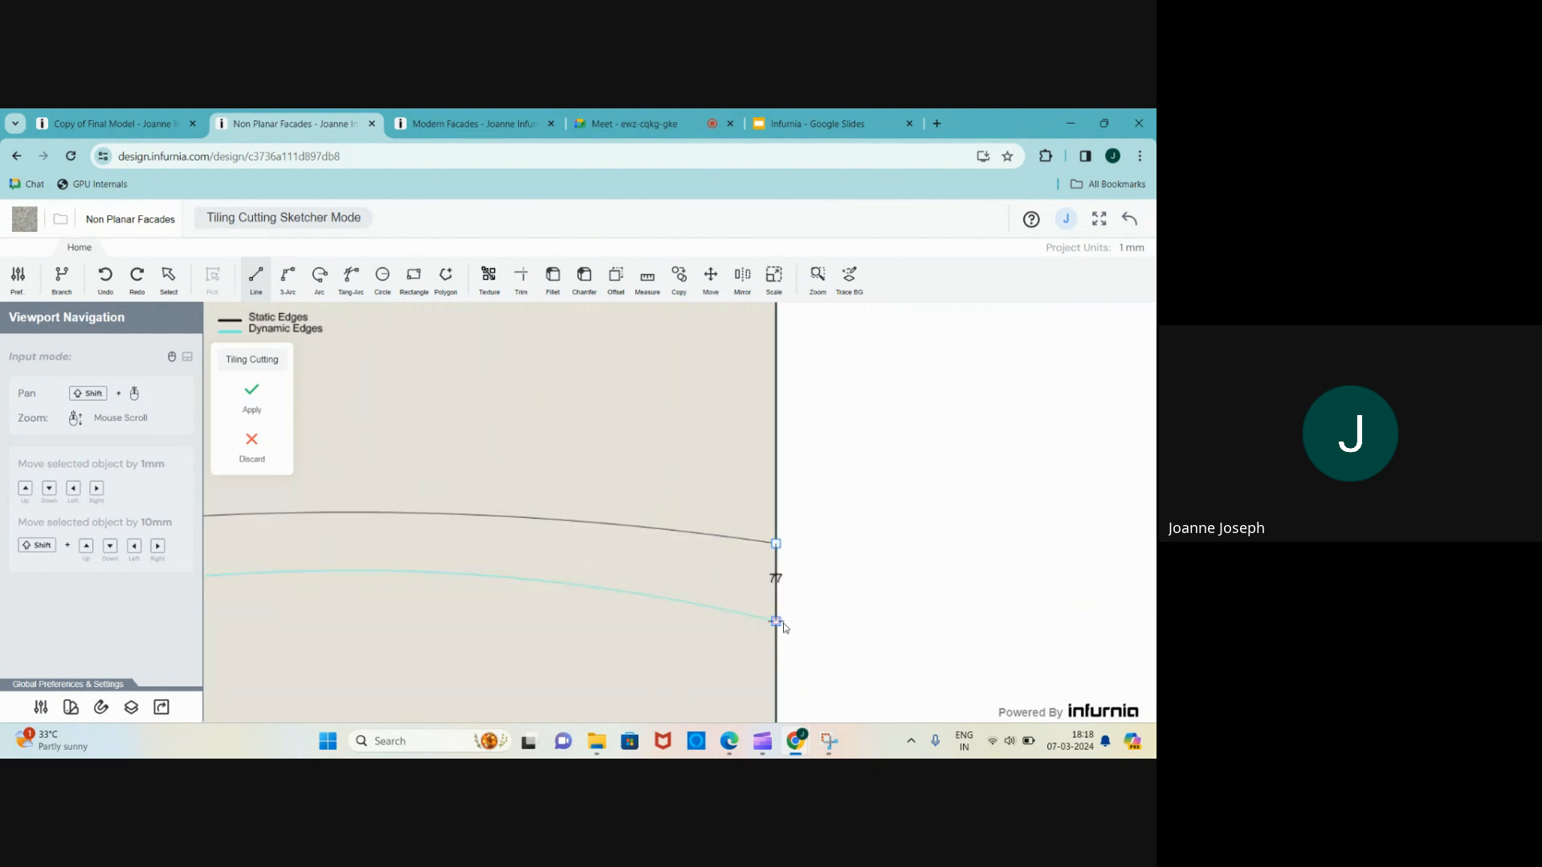
click(776, 624)
scroll(937, 626, down, 2)
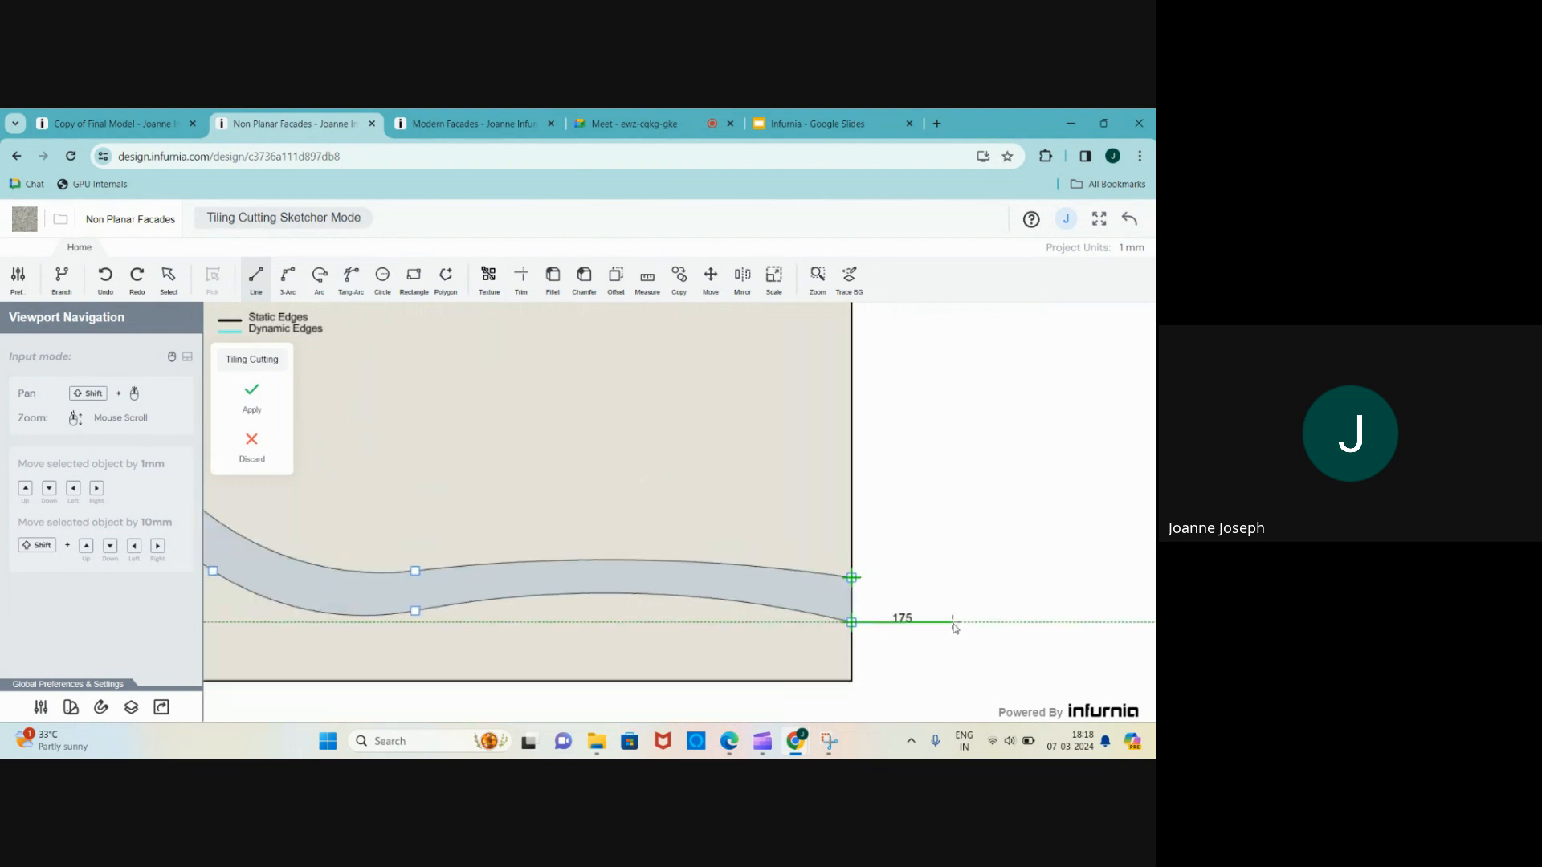
scroll(875, 613, down, 2)
scroll(722, 645, down, 3)
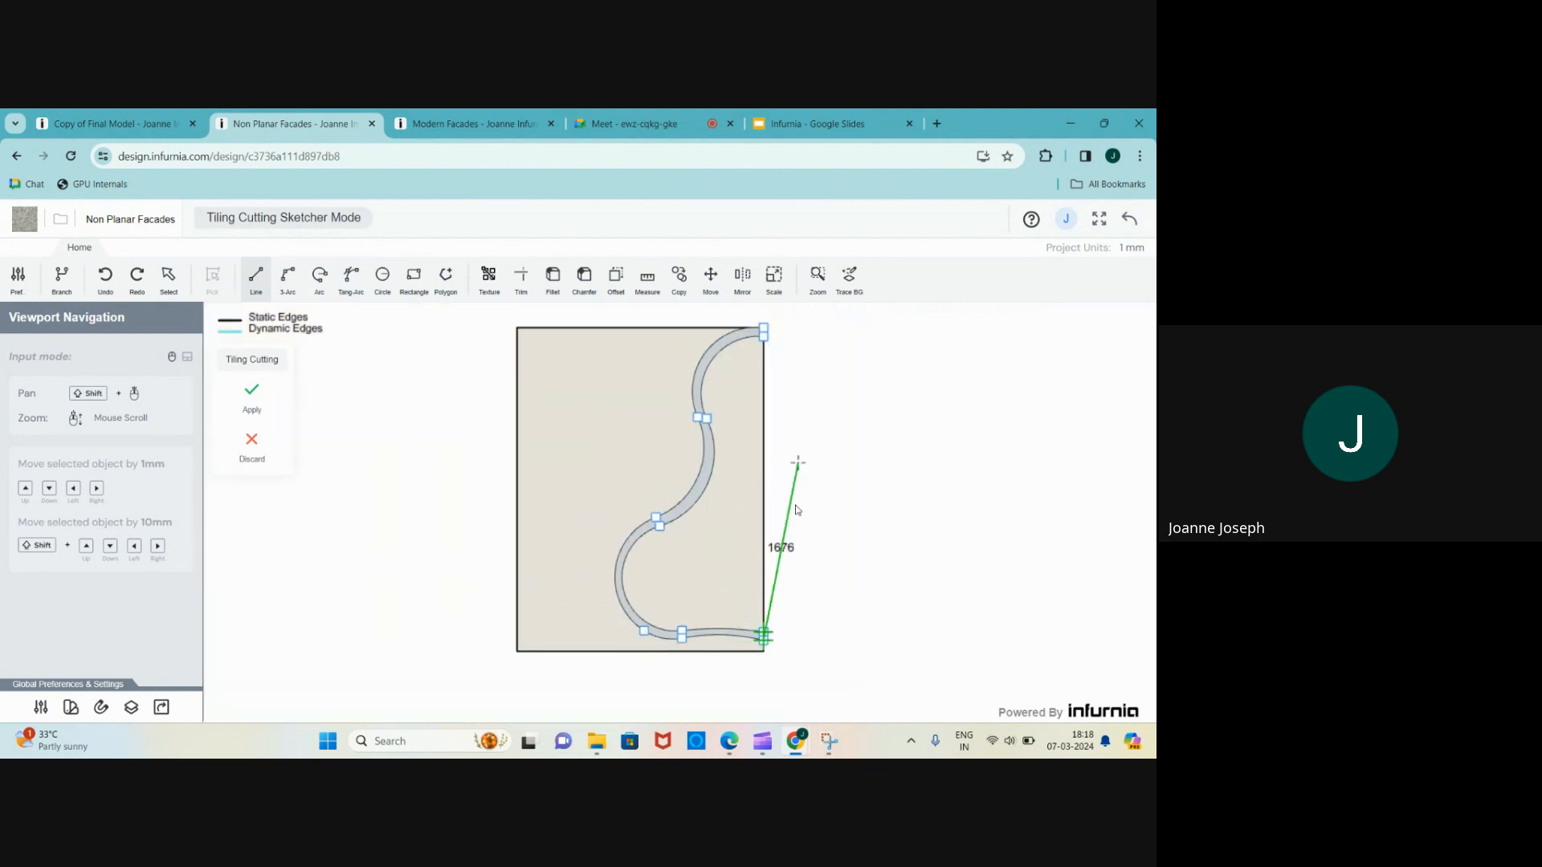
key(Escape)
- Apply the curved band as a tiling cutting and return to the 3D view
scroll(569, 543, down, 2)
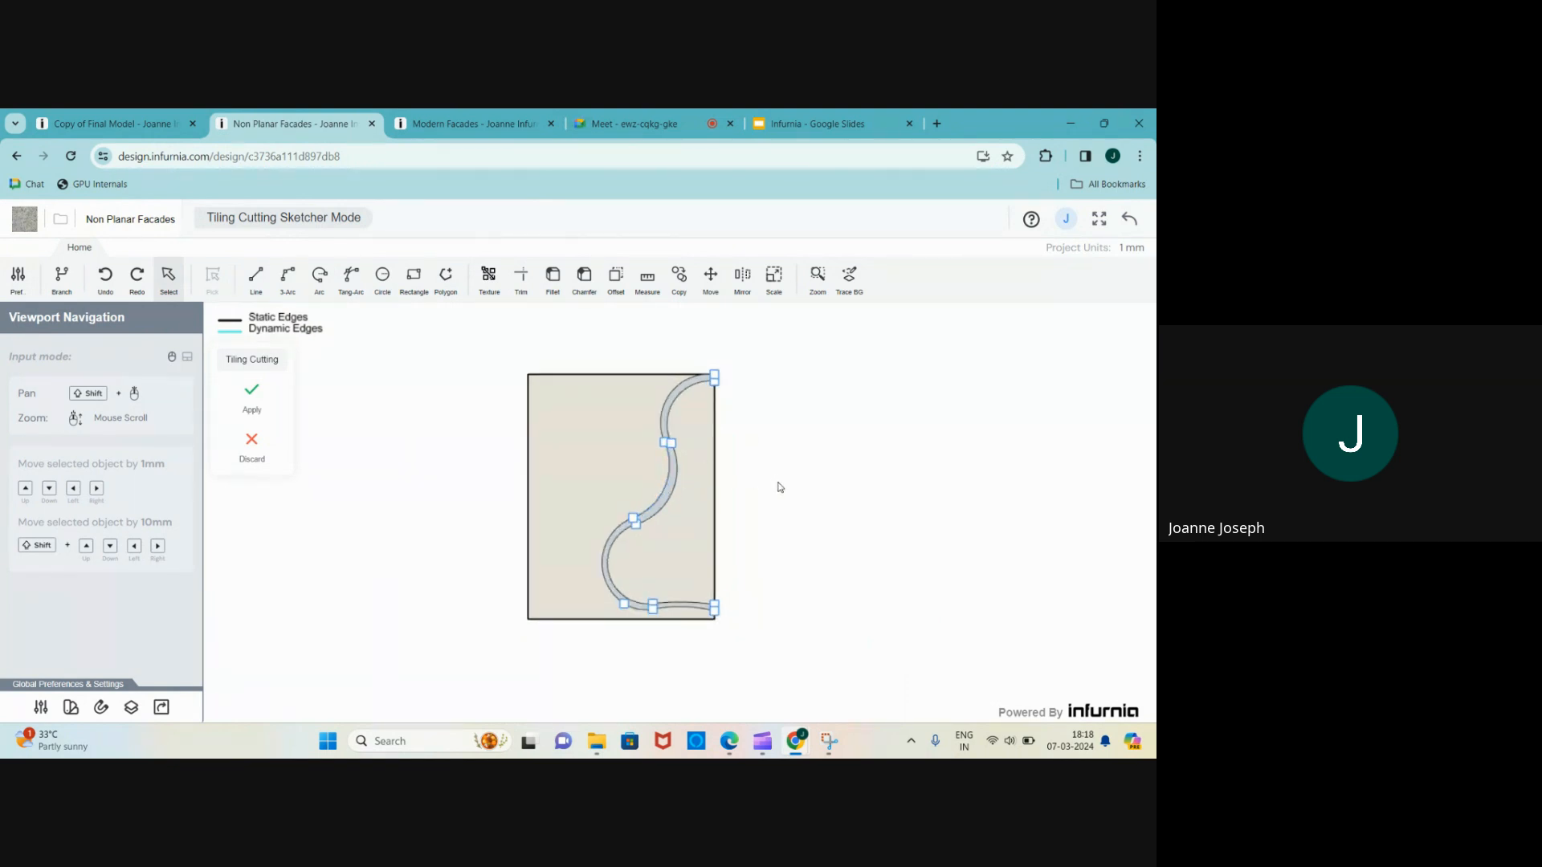
click(257, 393)
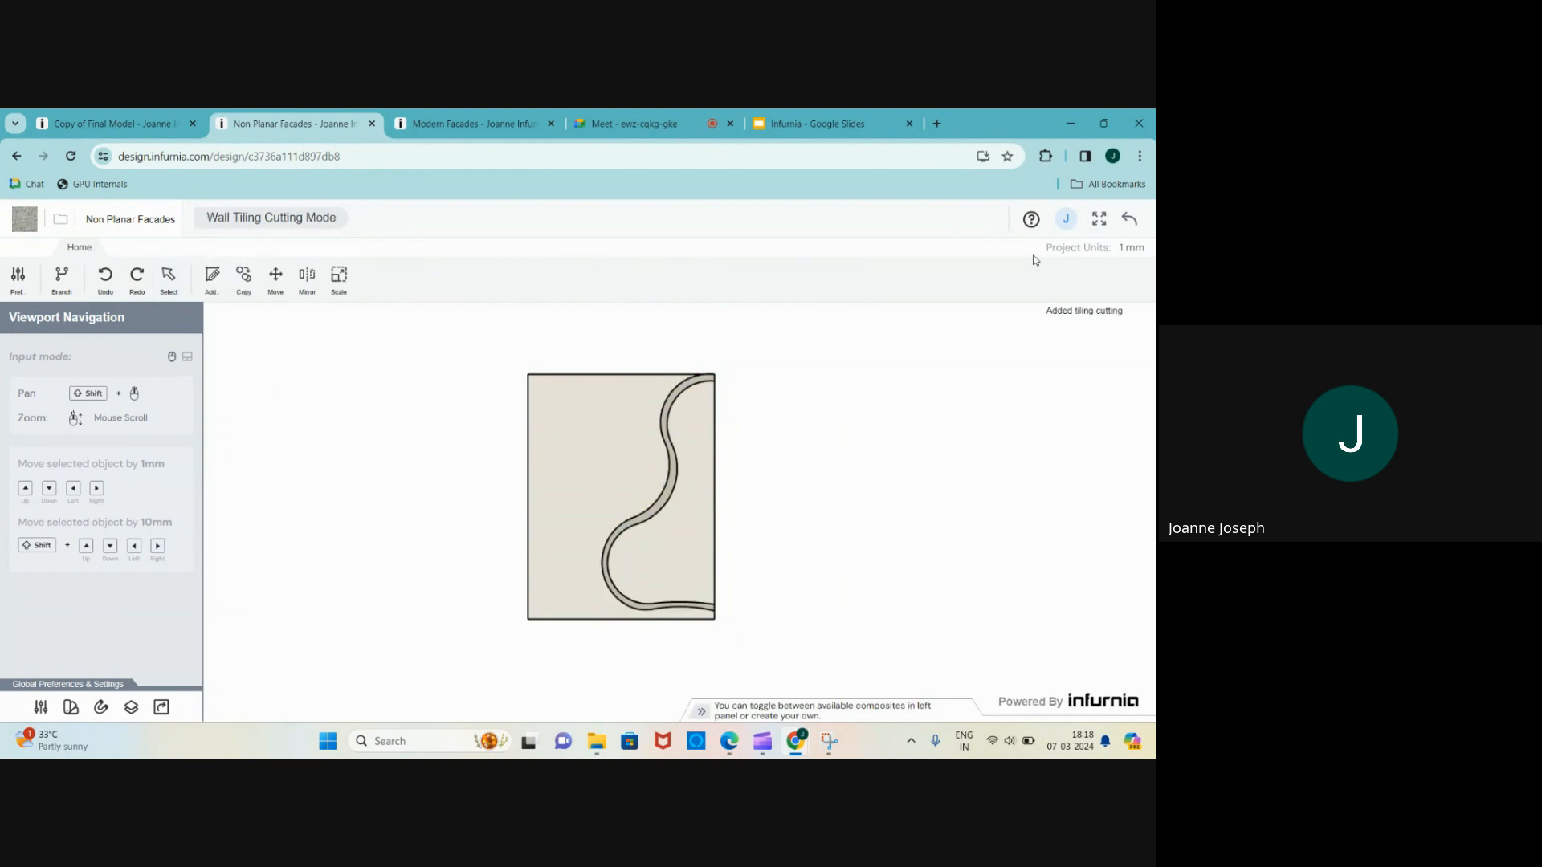
scroll(462, 424, up, 3)
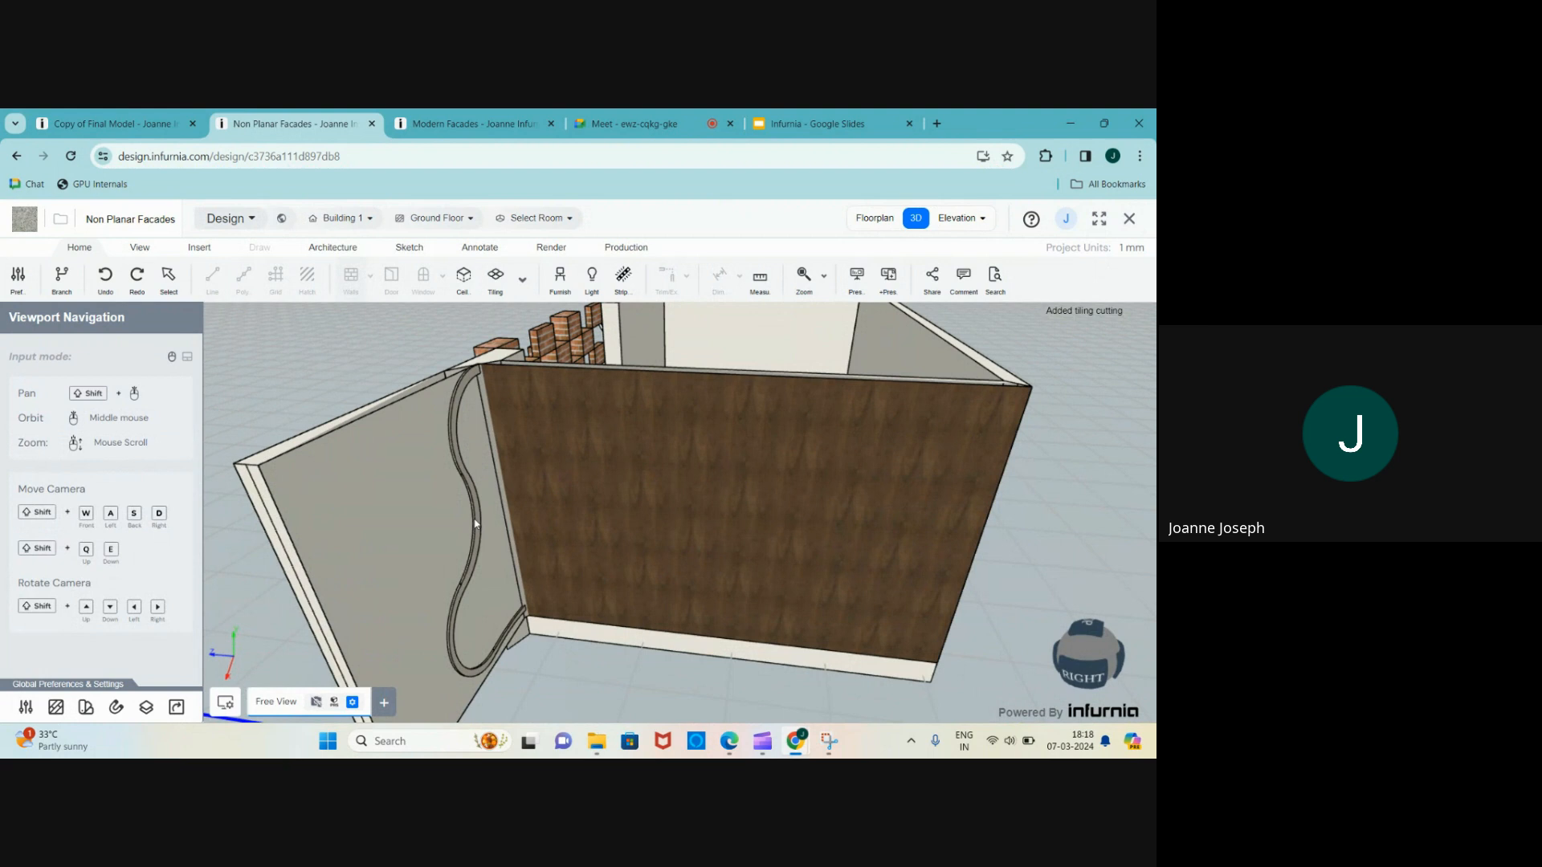
- Add another tiling cutting to the same wall, sketching a rectangle over the entire wall face, and apply it
click(311, 465)
click(66, 445)
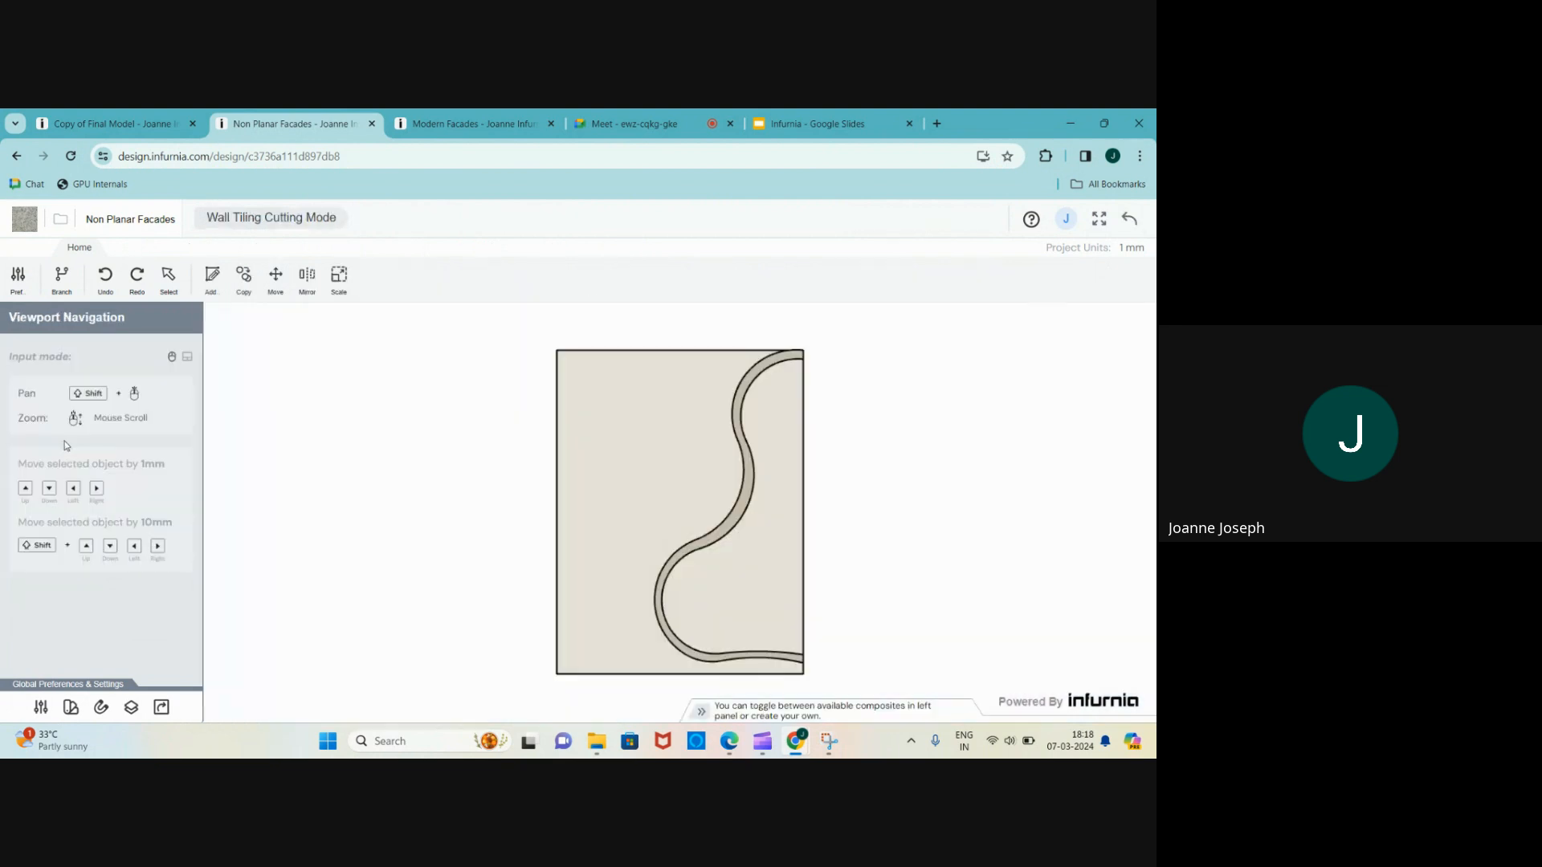
click(210, 276)
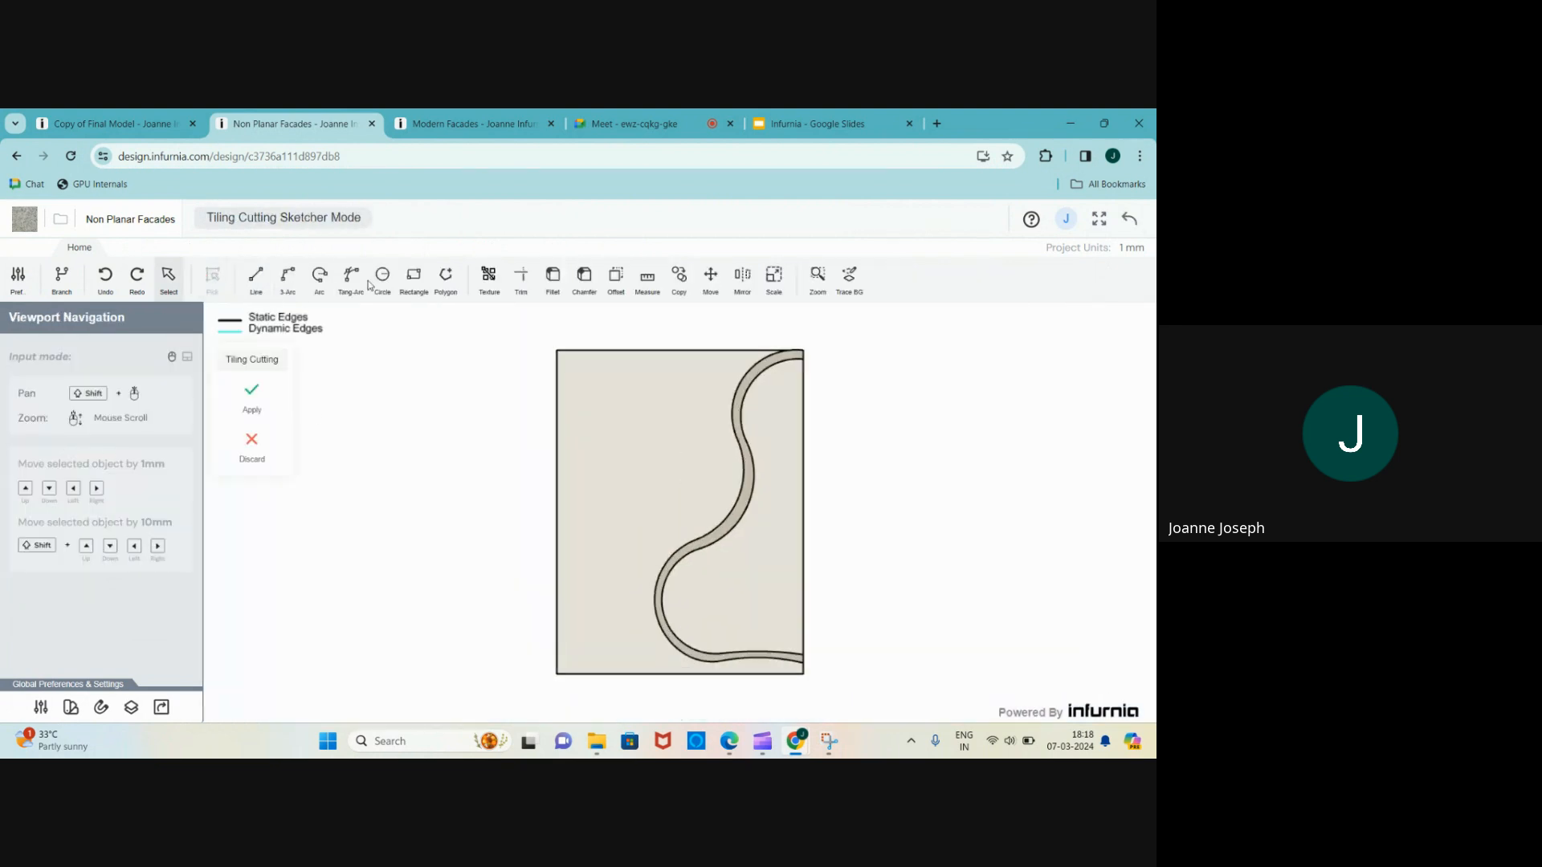
click(416, 277)
click(556, 350)
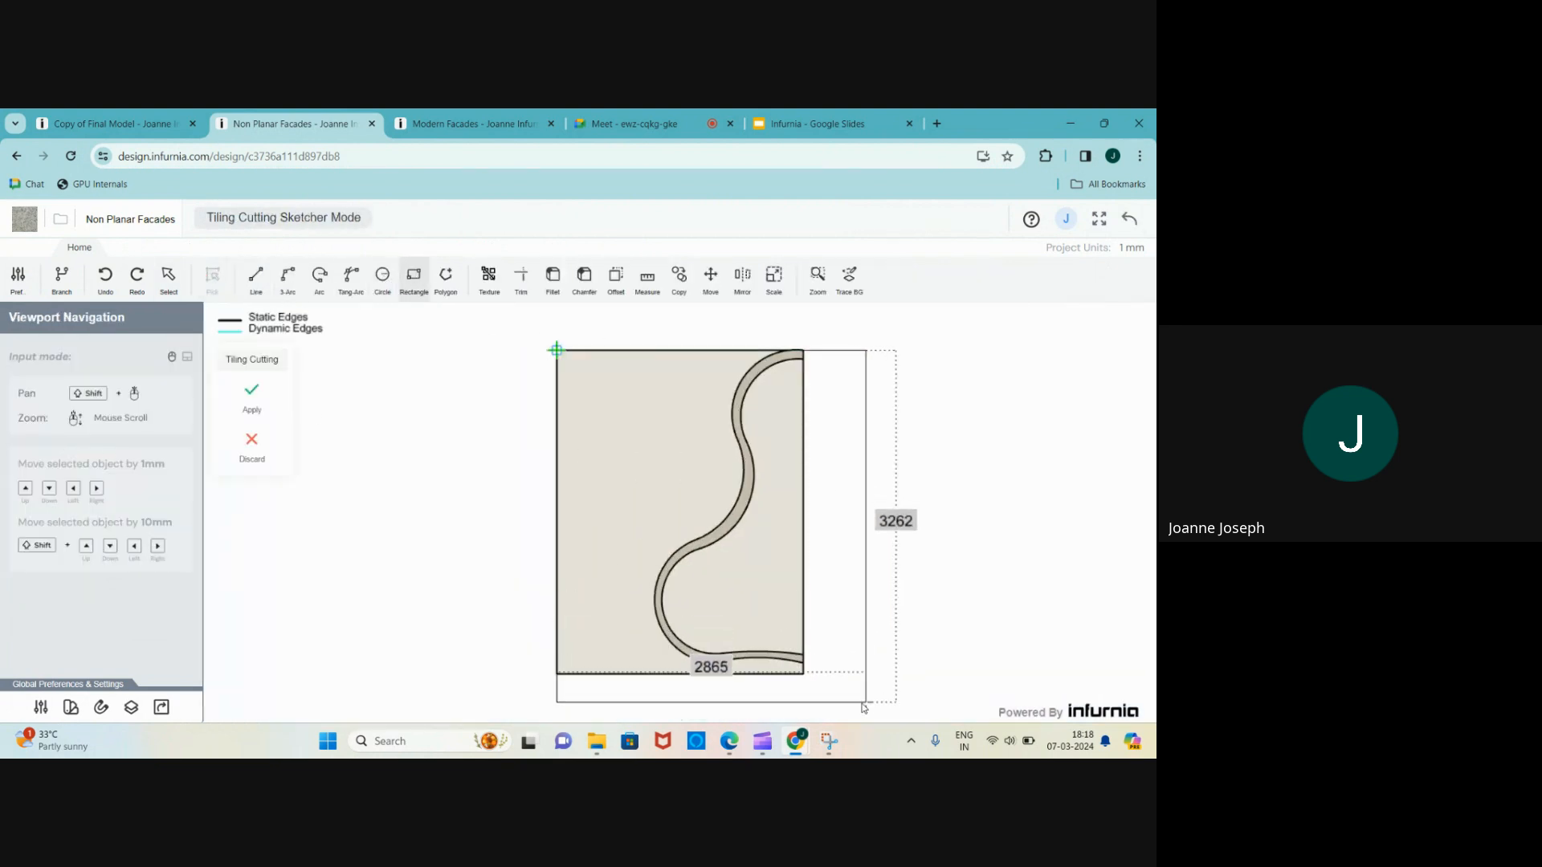
click(803, 675)
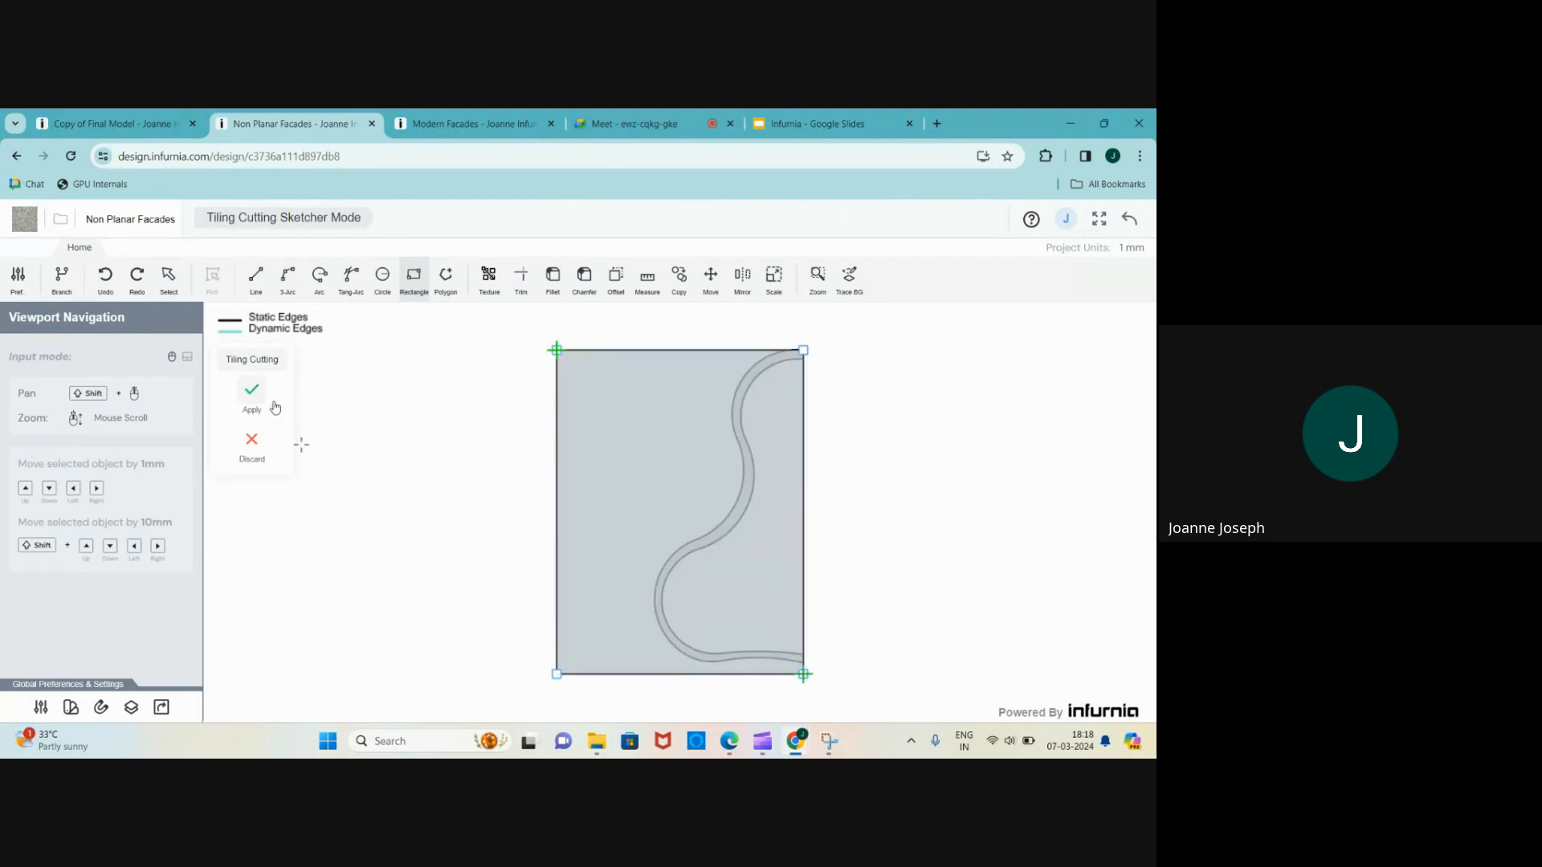
click(251, 392)
- Change the full-face rectangle's type to Cut with a depth of 300 mm and return to the 3D view
click(652, 490)
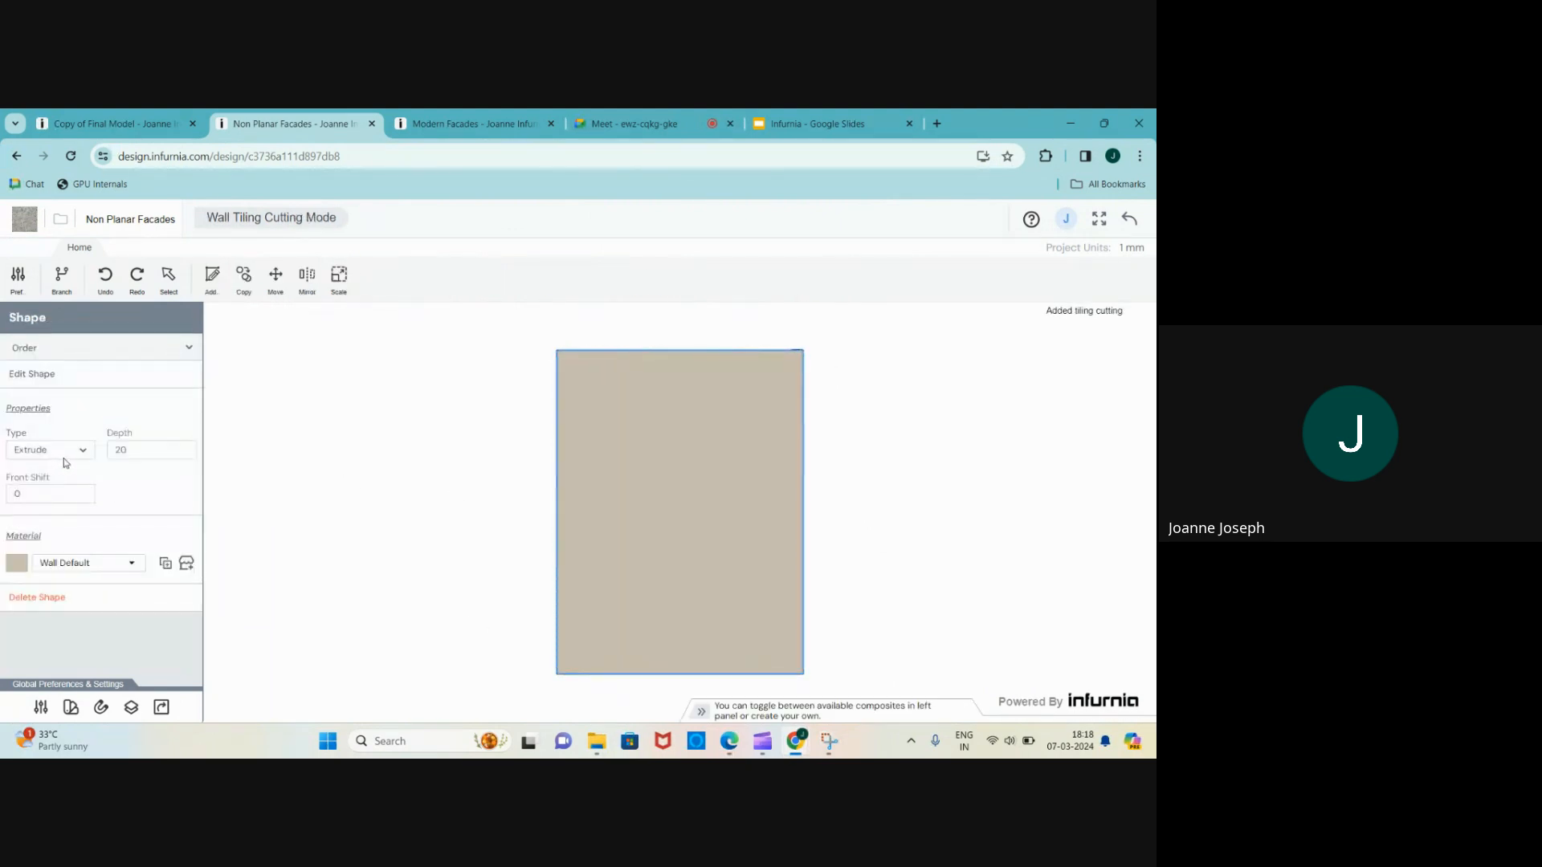
click(68, 458)
click(62, 493)
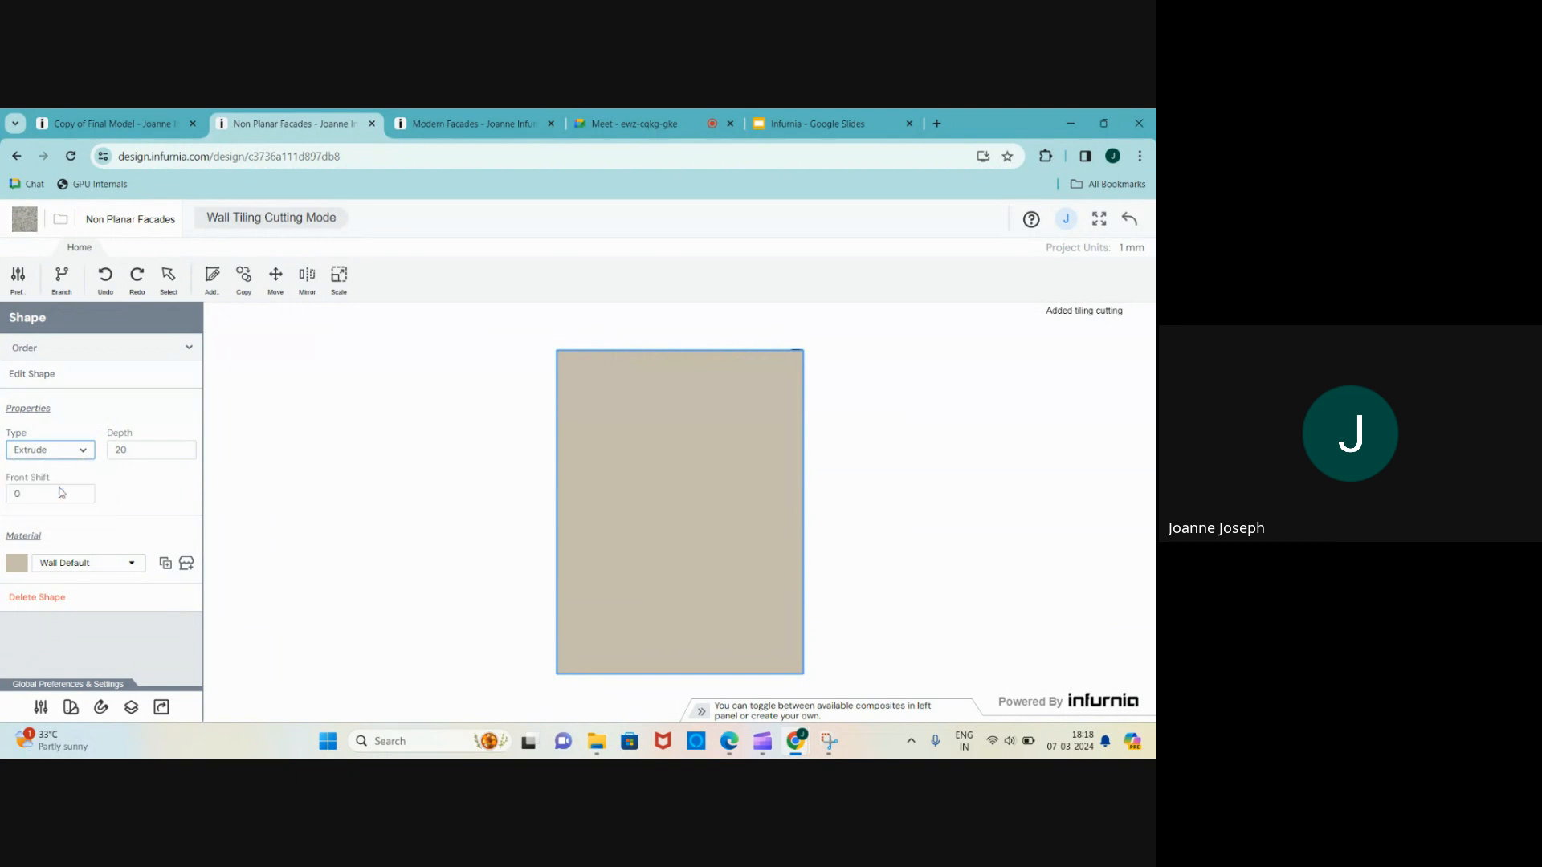
click(141, 447)
drag(142, 448, 86, 450)
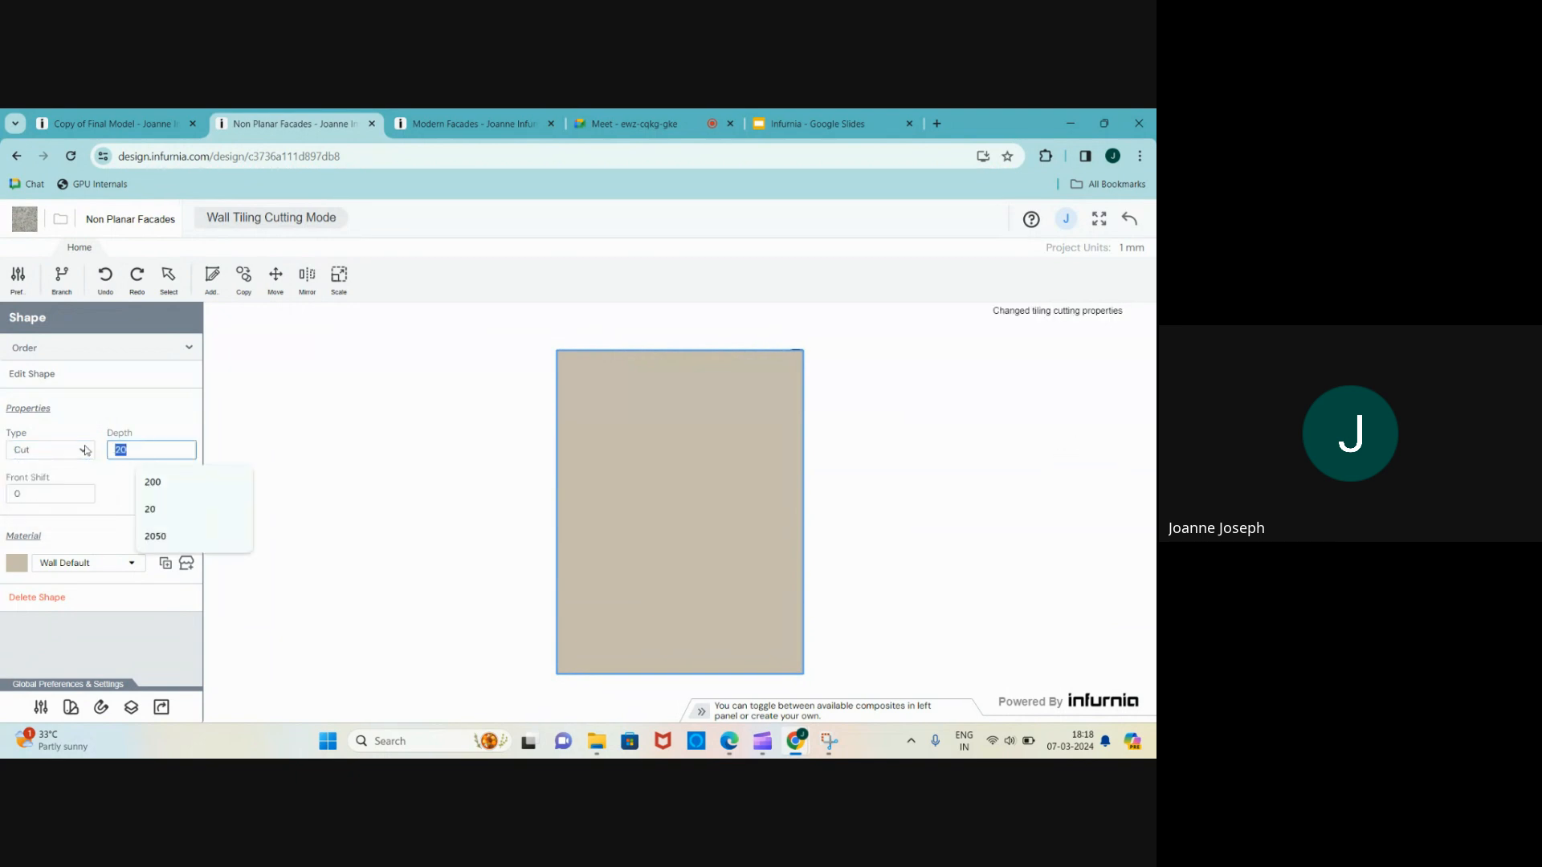
text(13)
key(BackSpace)
key(BackSpace)
text(300)
key(Return)
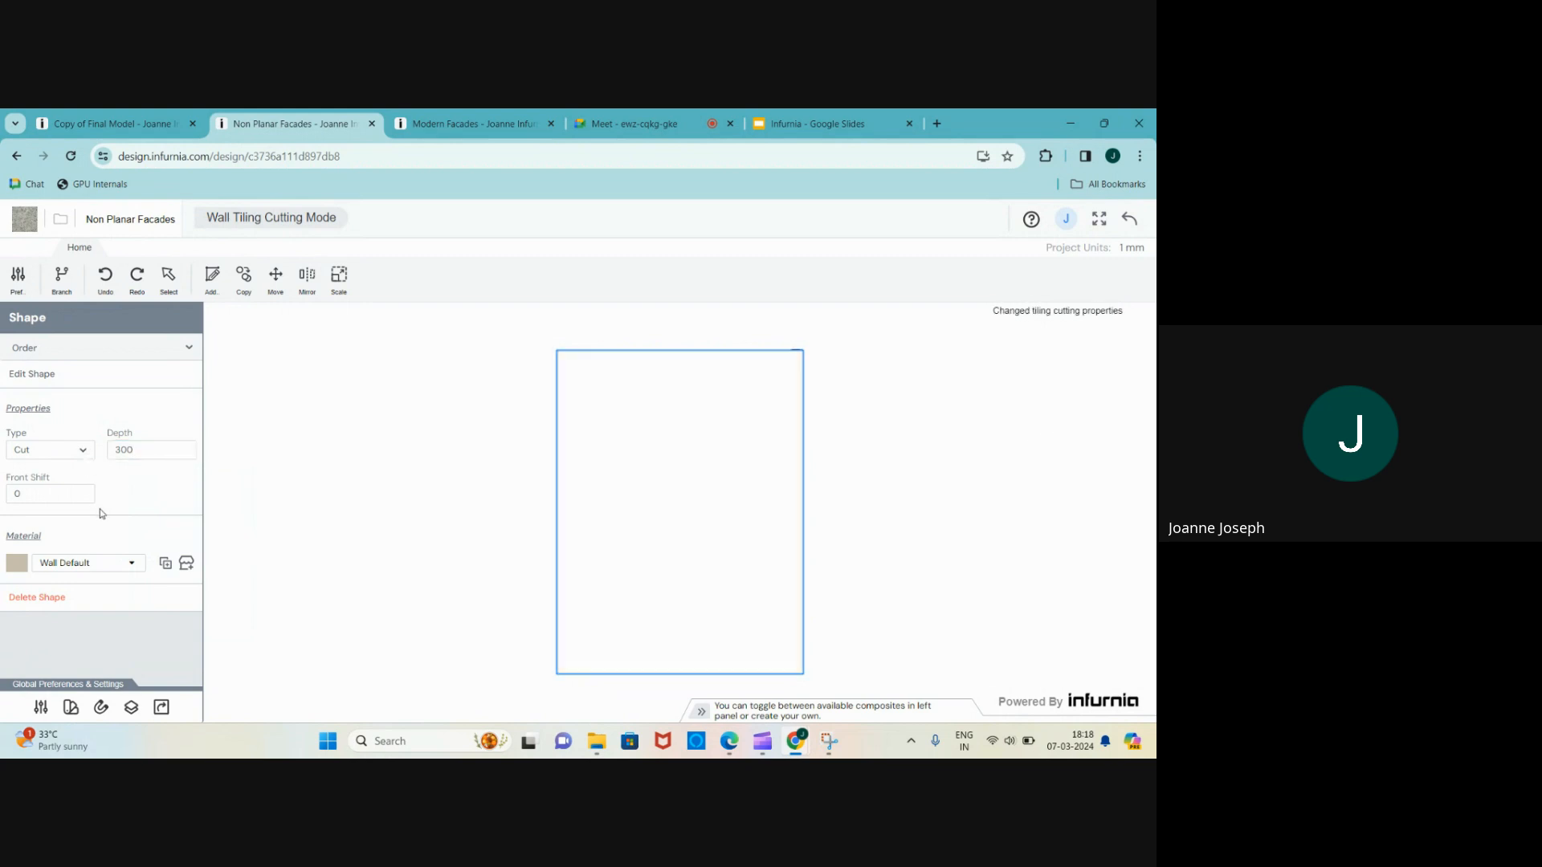
click(1129, 221)
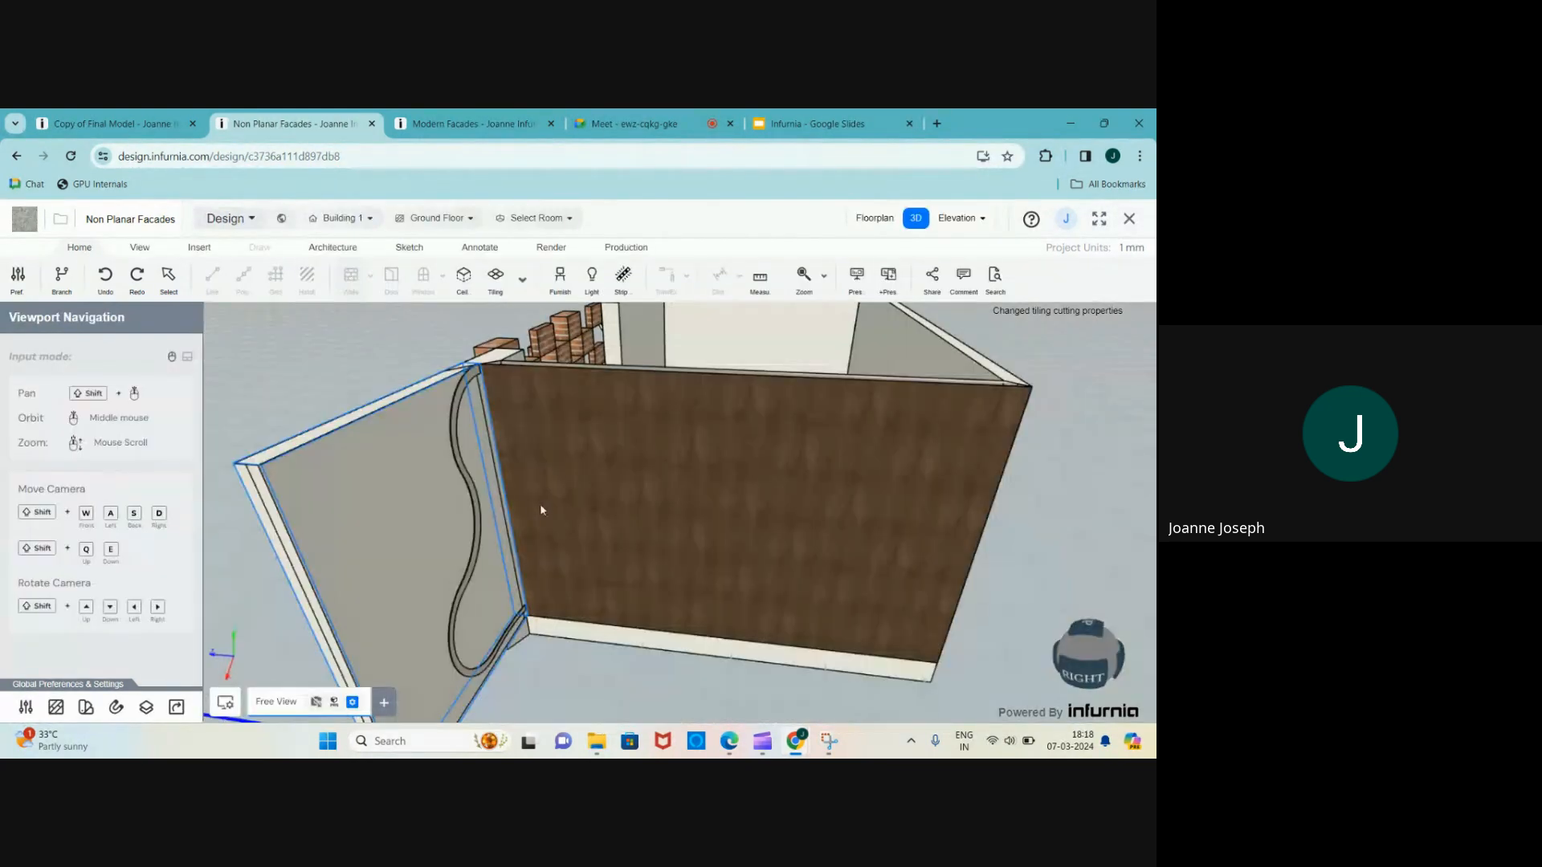
- Select the wall with the curved band and examine its properties in the 3D view
click(402, 469)
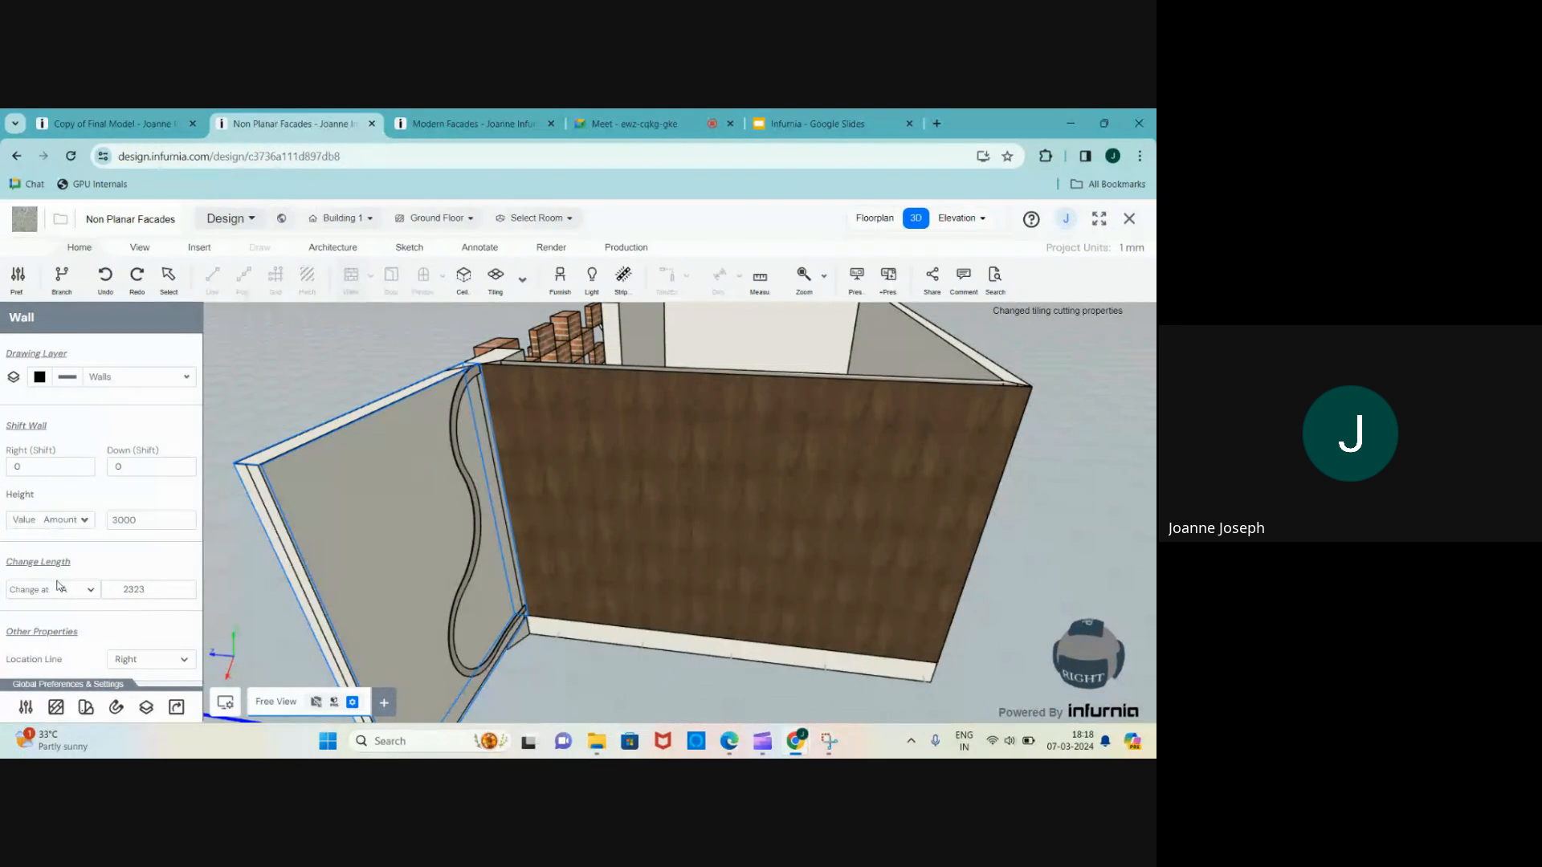
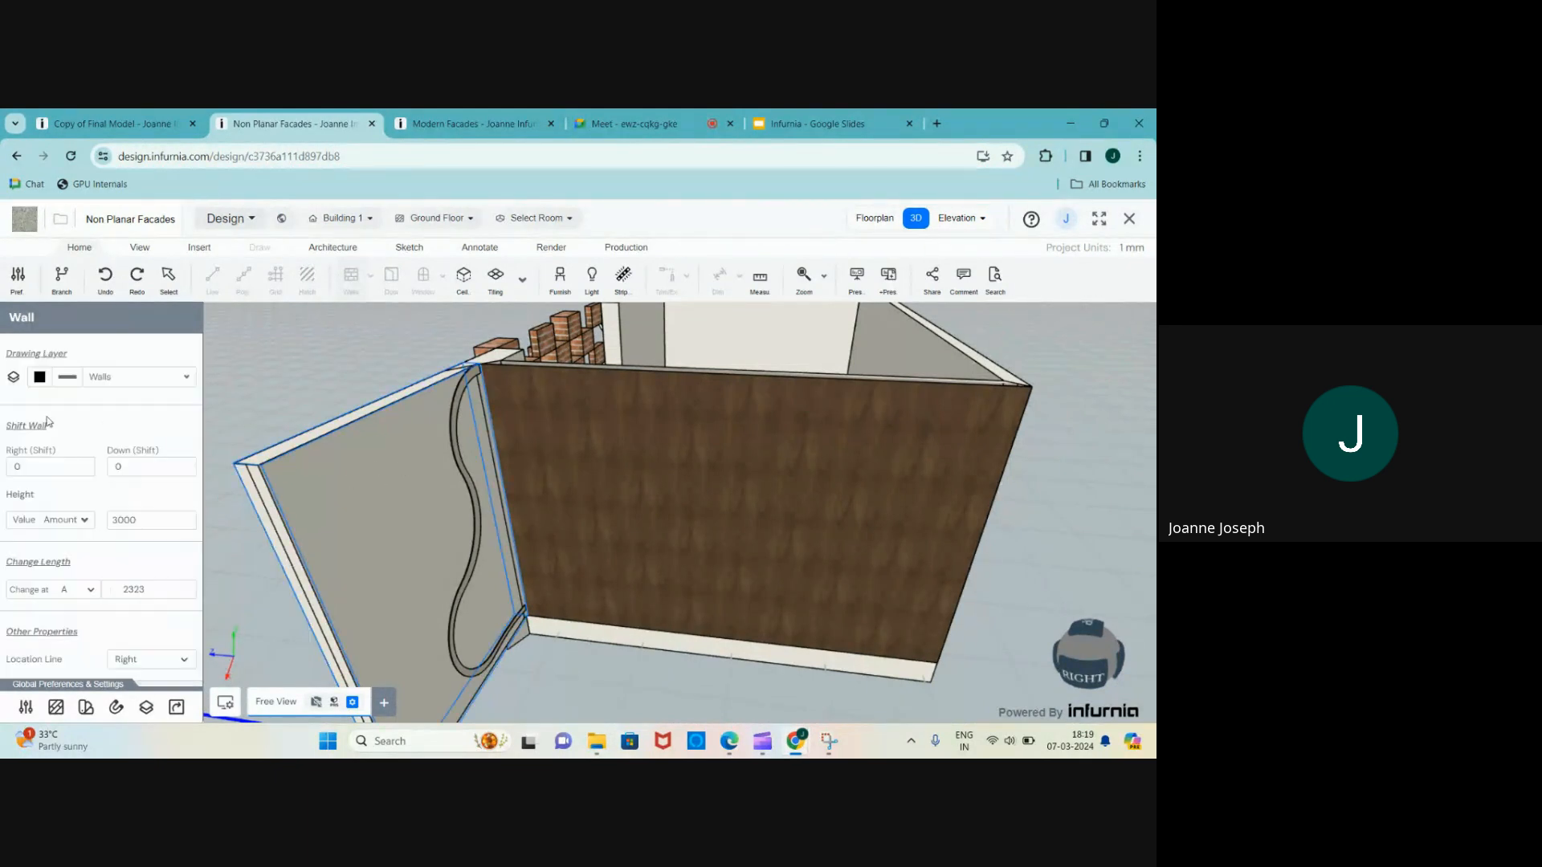
scroll(85, 479, down, 1)
scroll(85, 479, down, 1)
drag(305, 456, 455, 452)
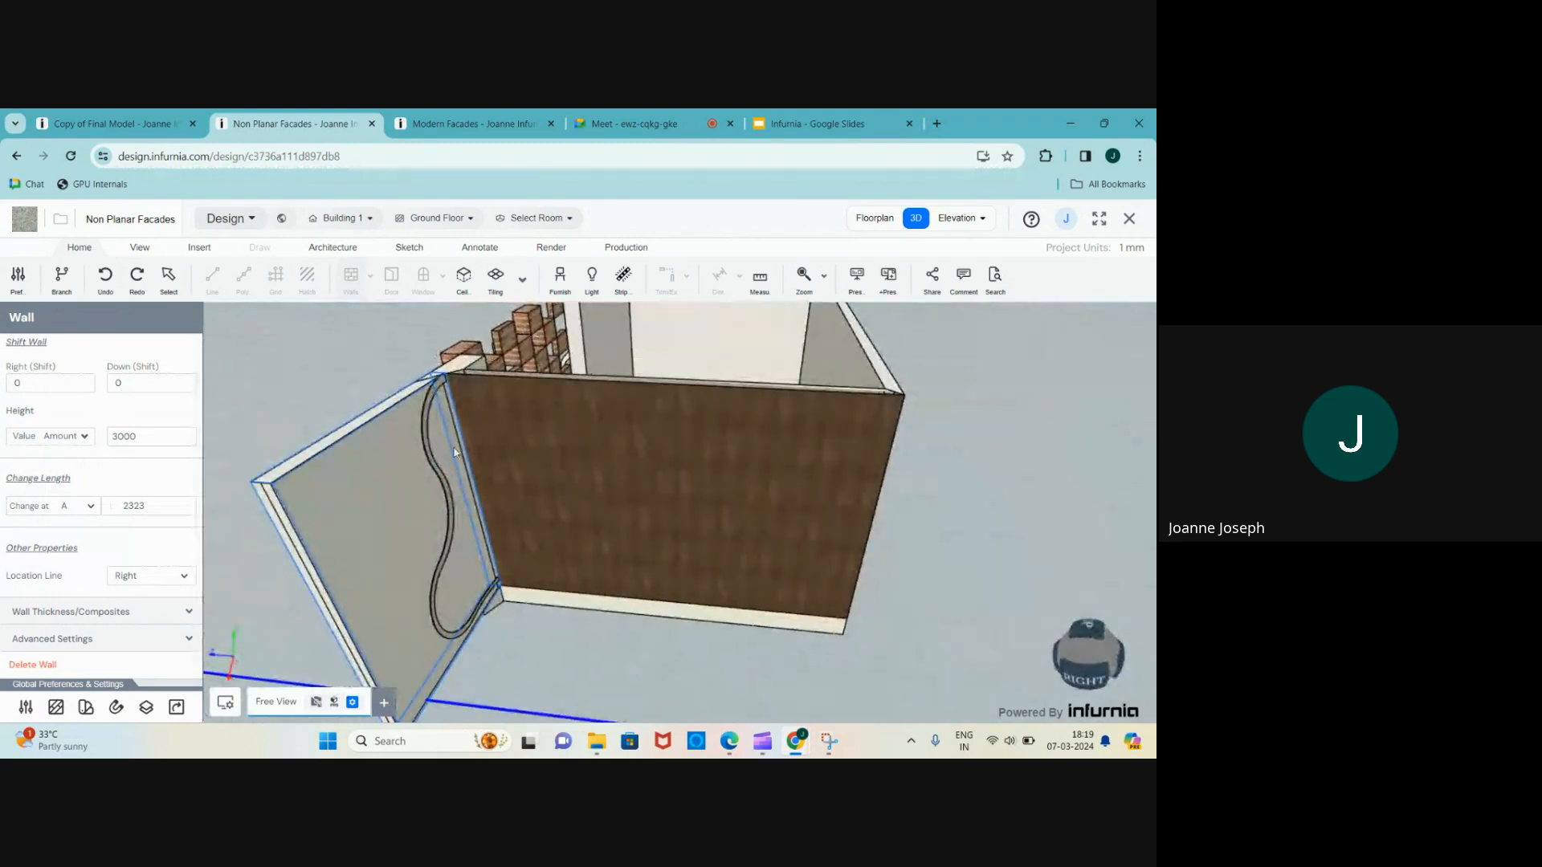
- Open the tiling cutting of the wall with the curved band and set the full-face cut's depth to 100 mm
click(426, 450)
click(10, 442)
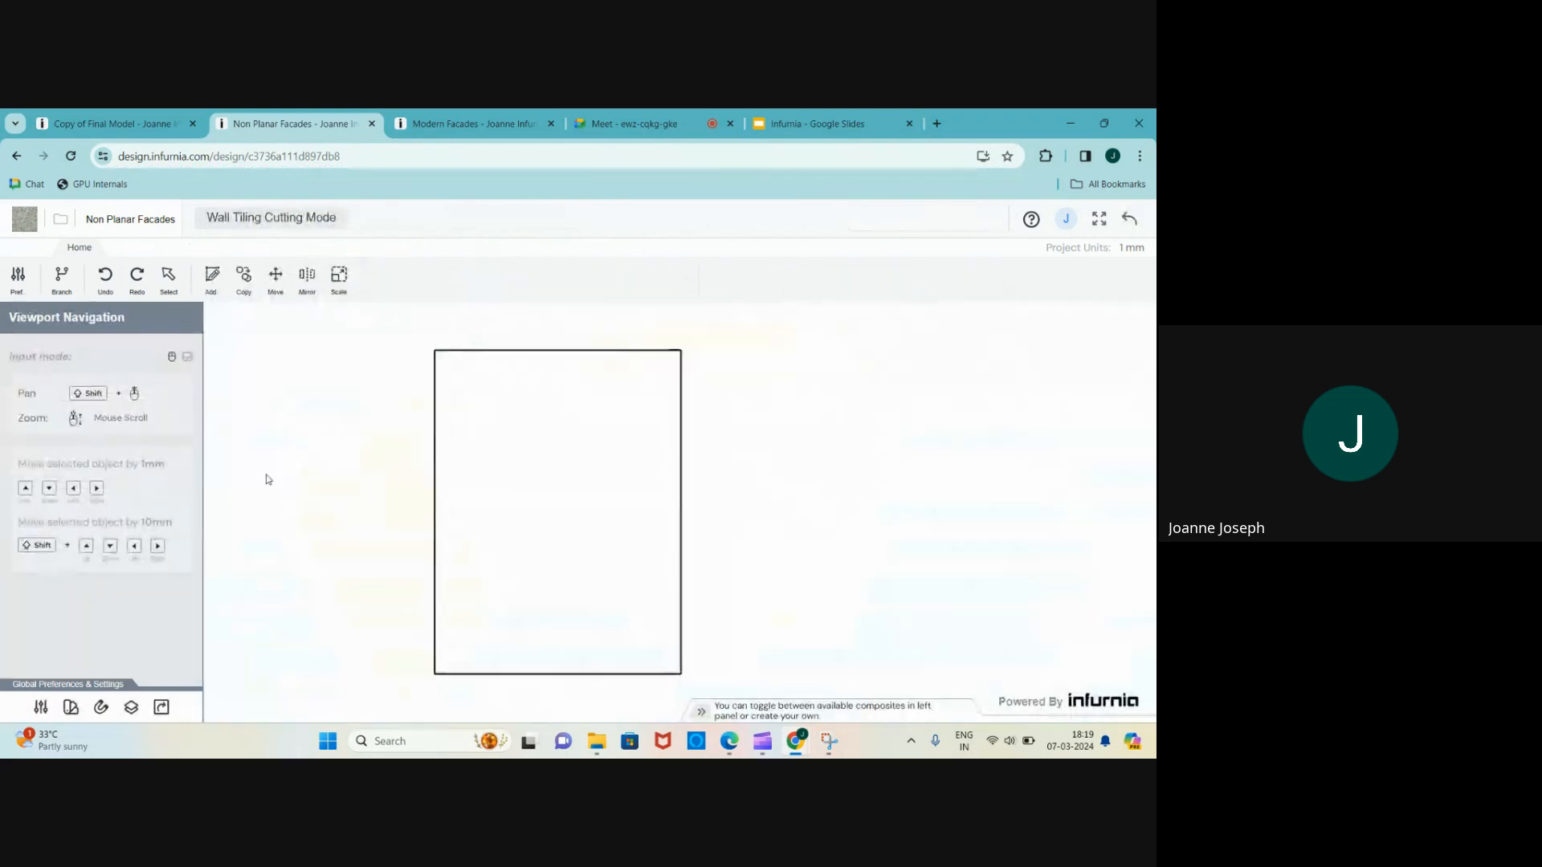
click(482, 462)
double_click(143, 458)
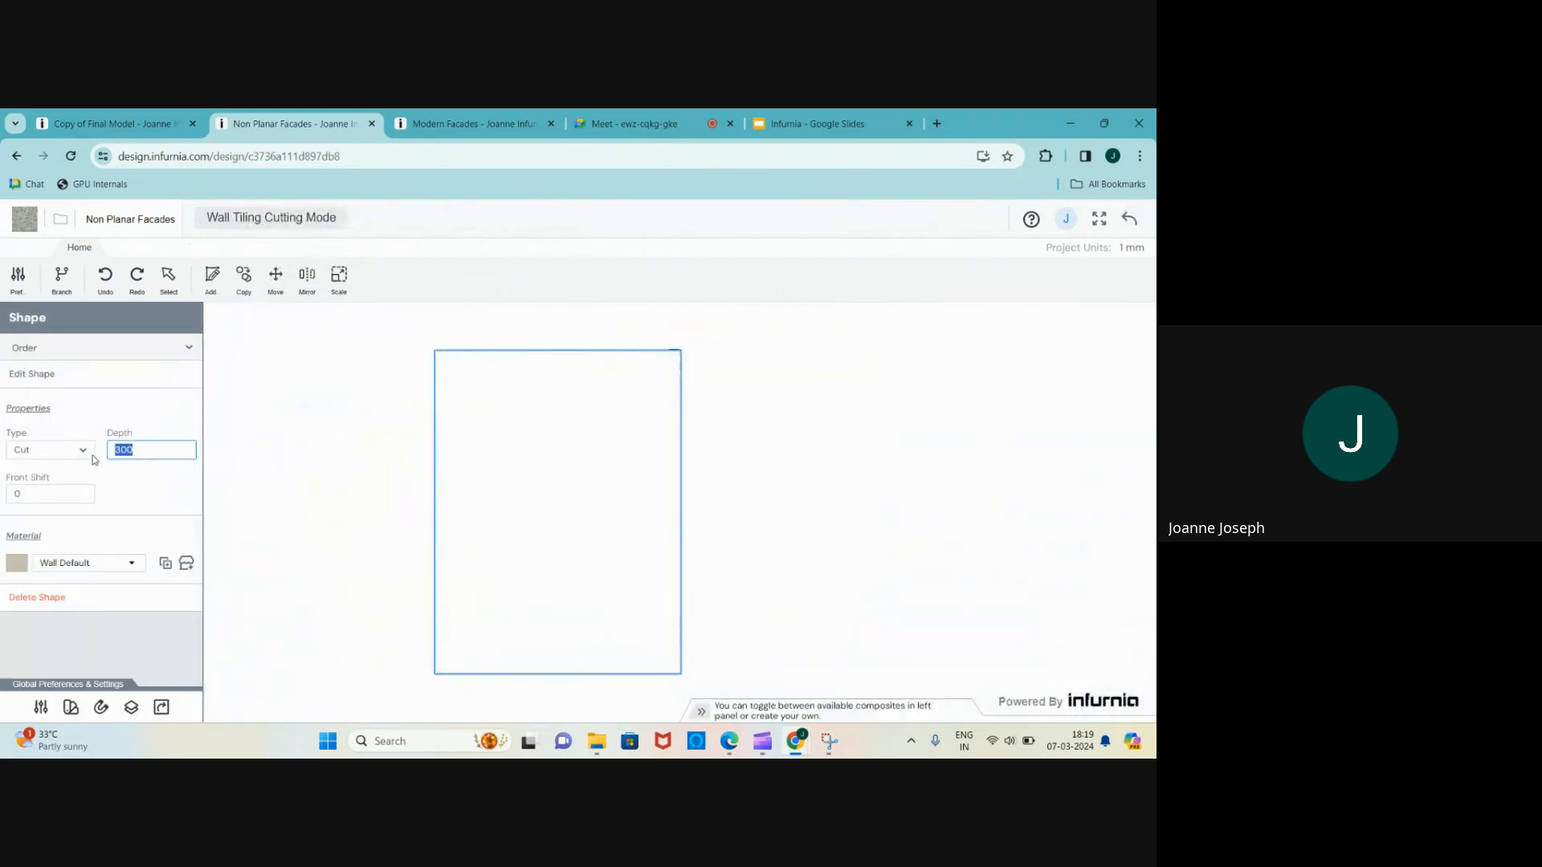
text(100)
key(Return)
- Set the full-face cut's depth back to 300 mm and return to the 3D view
double_click(134, 448)
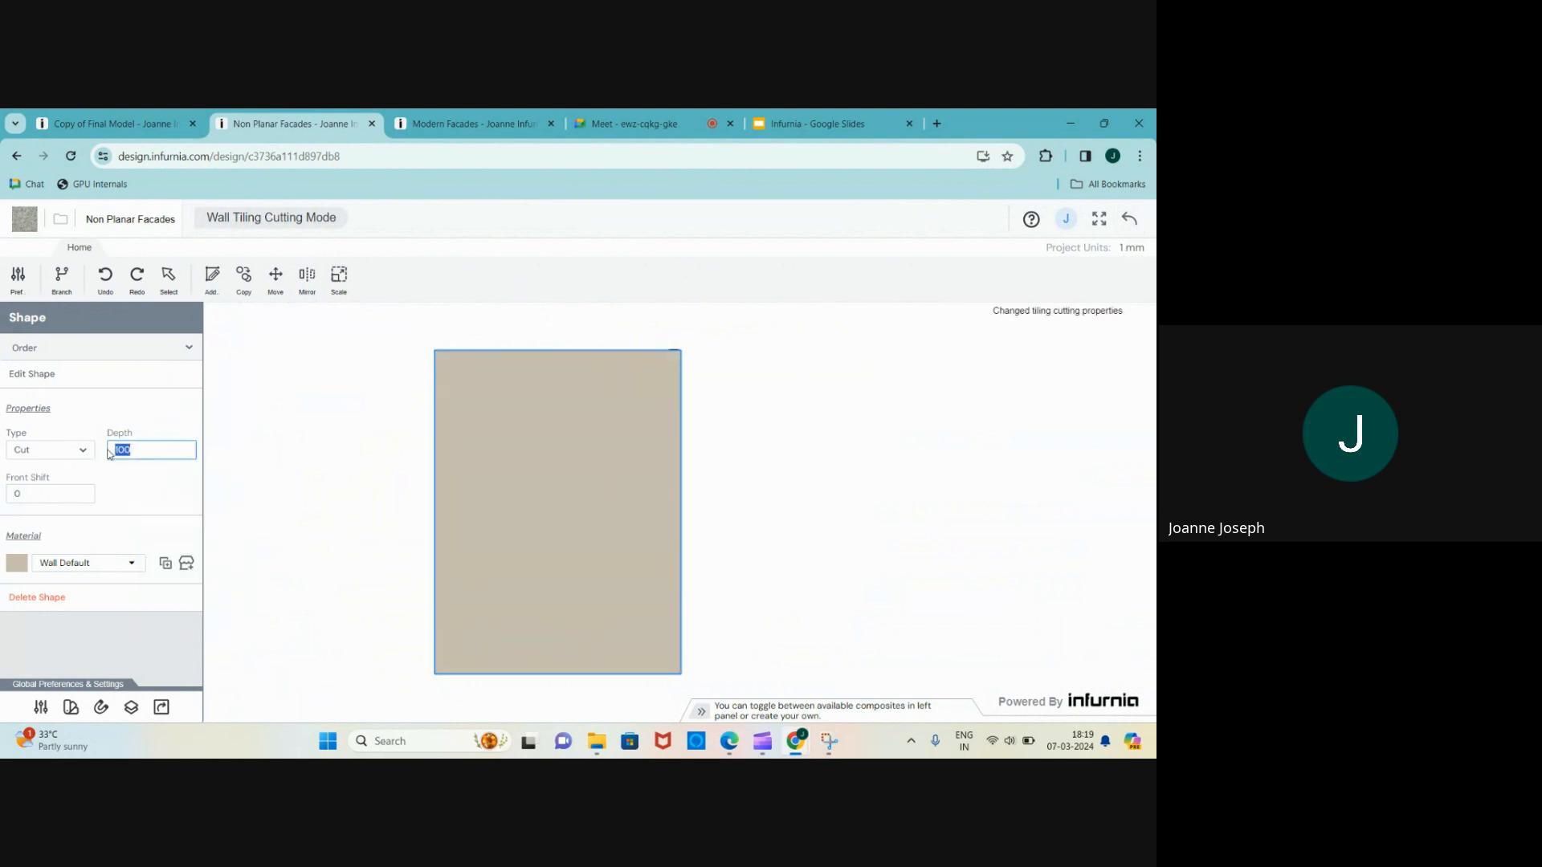
text(300)
key(Return)
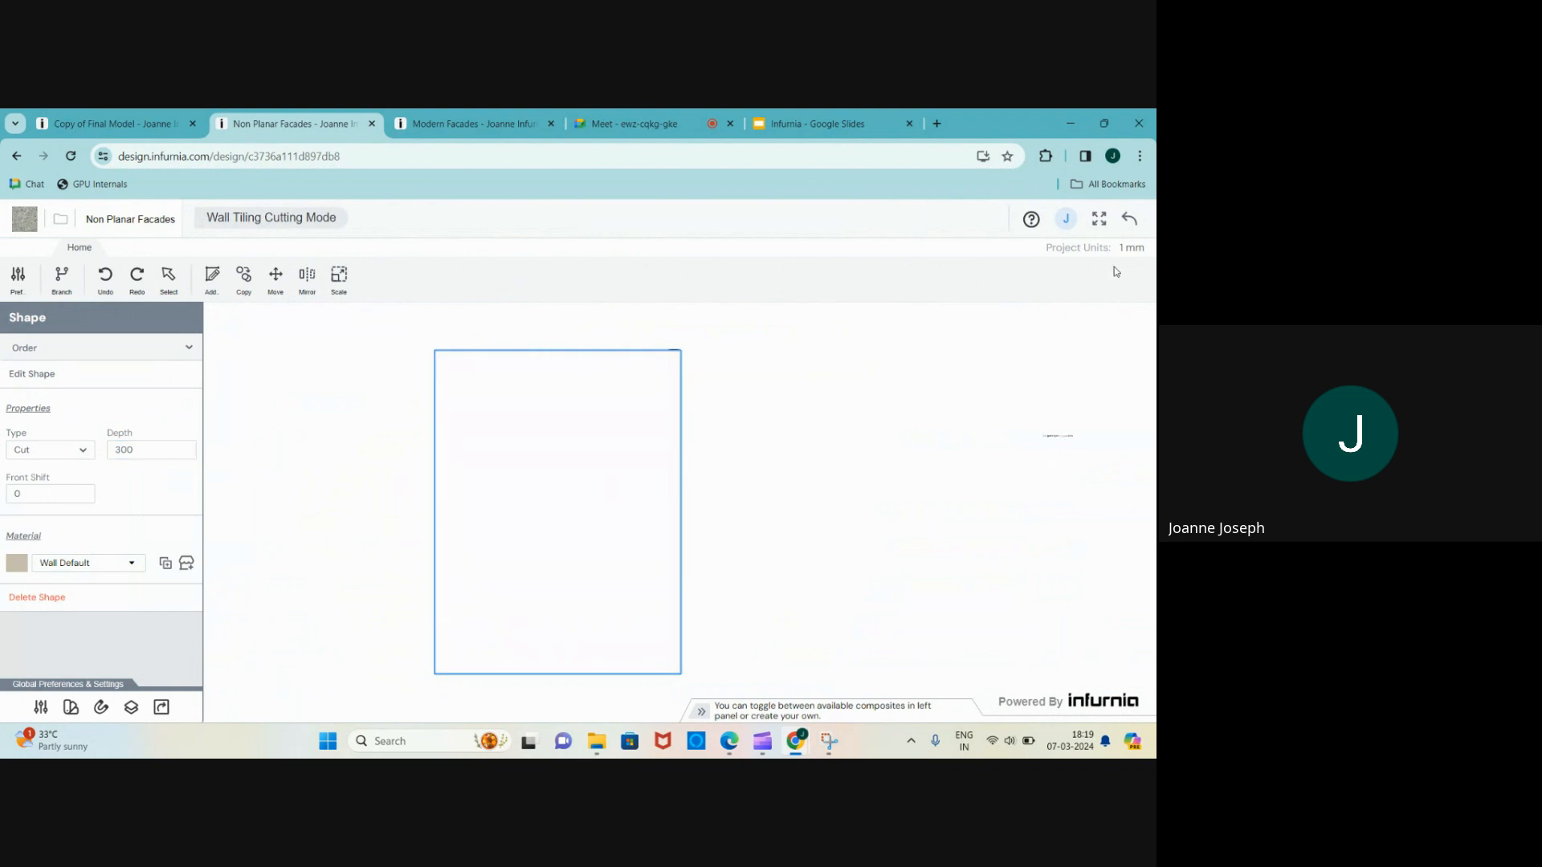
click(1130, 221)
- Check the thickness and composite settings of the wall with the curved band
scroll(388, 474, down, 4)
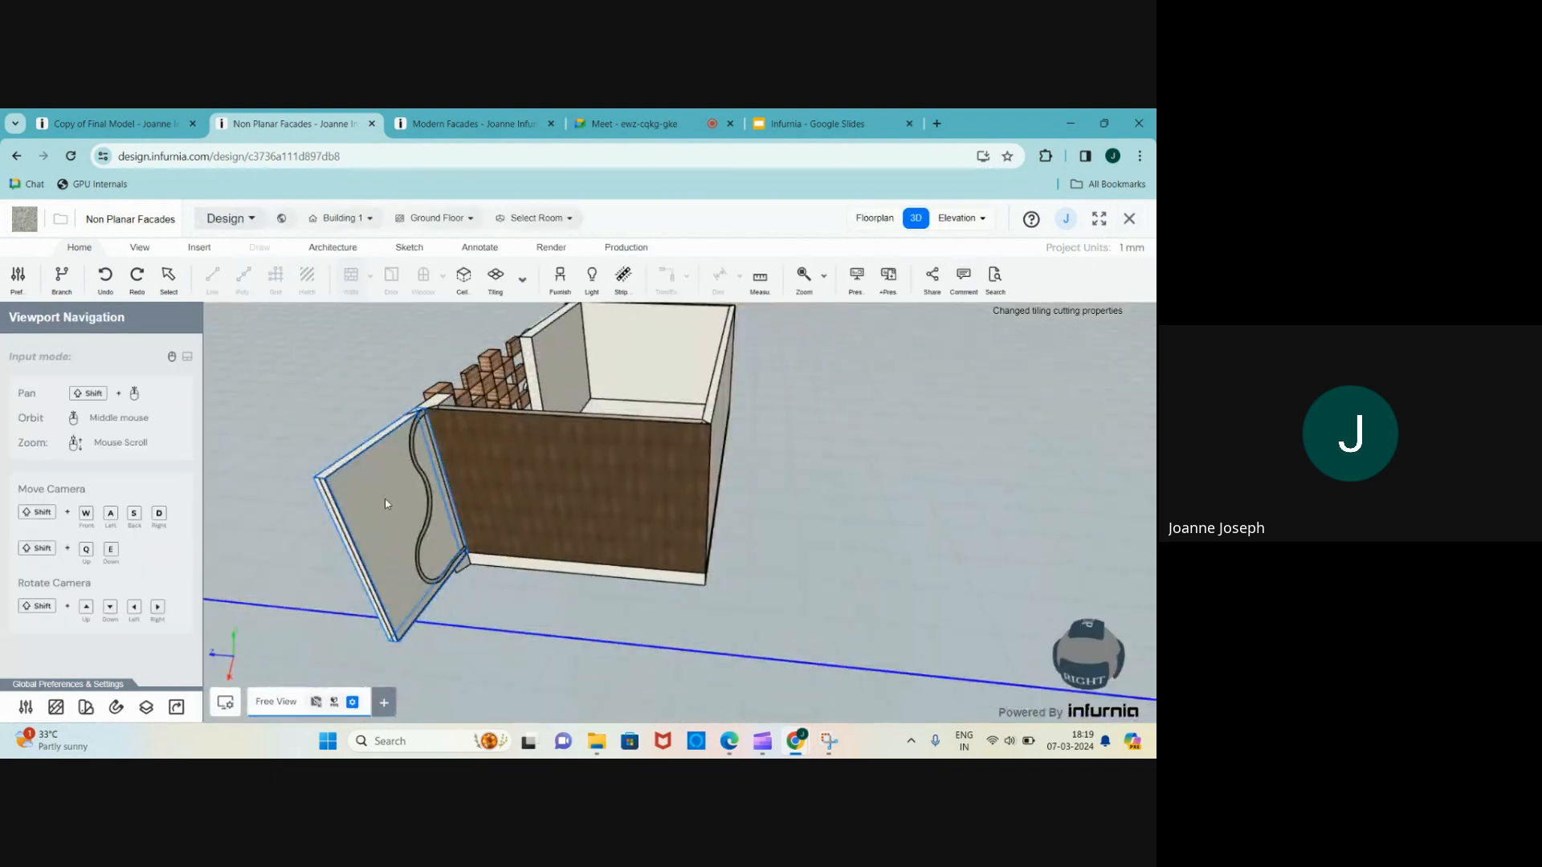
middle_drag(387, 501, 372, 509)
scroll(408, 457, up, 1)
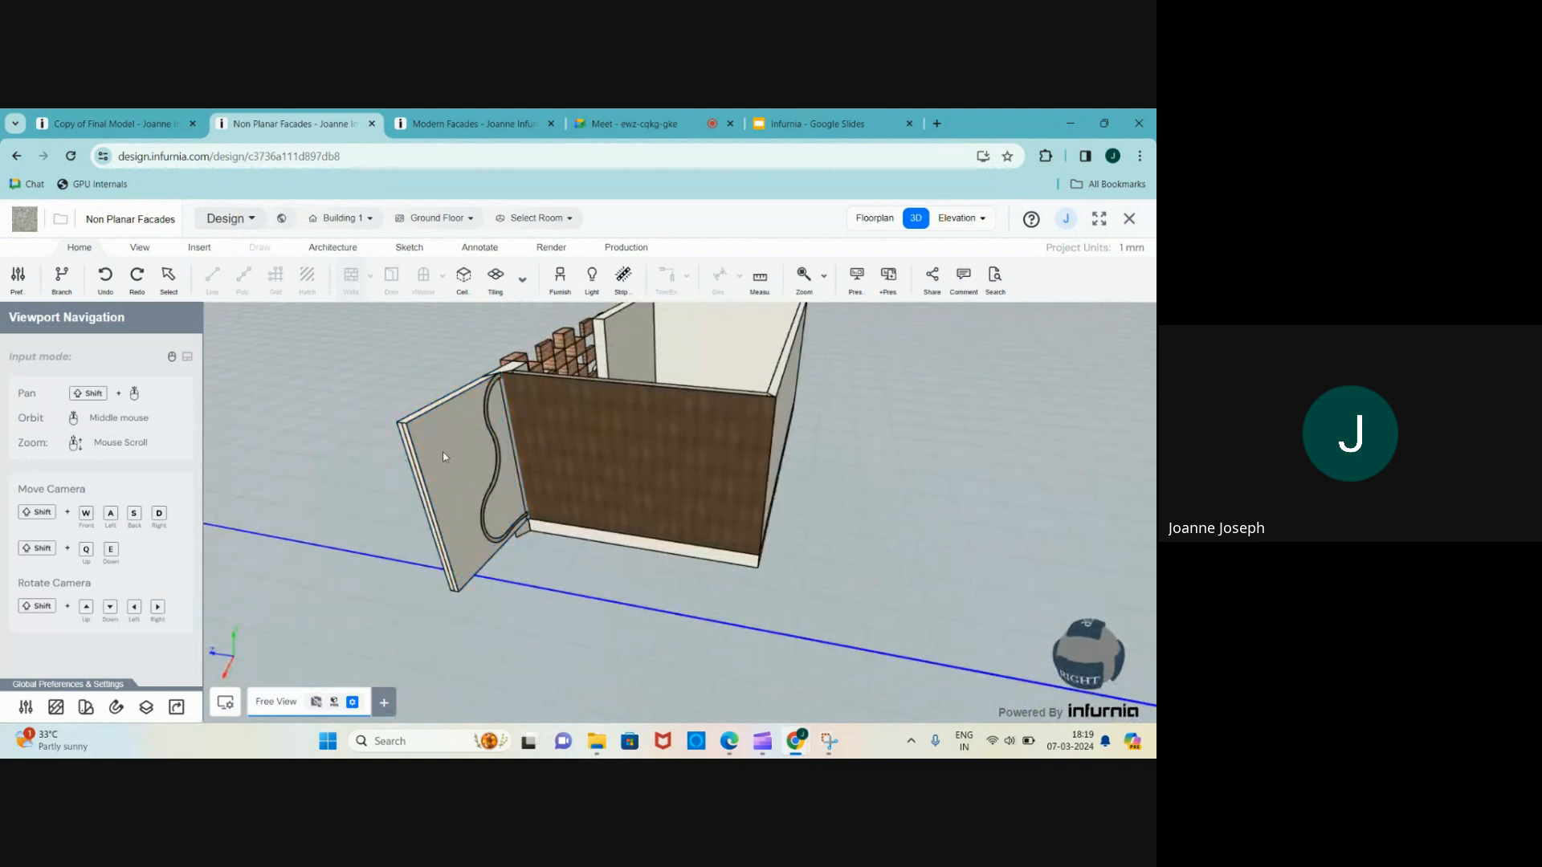
click(442, 452)
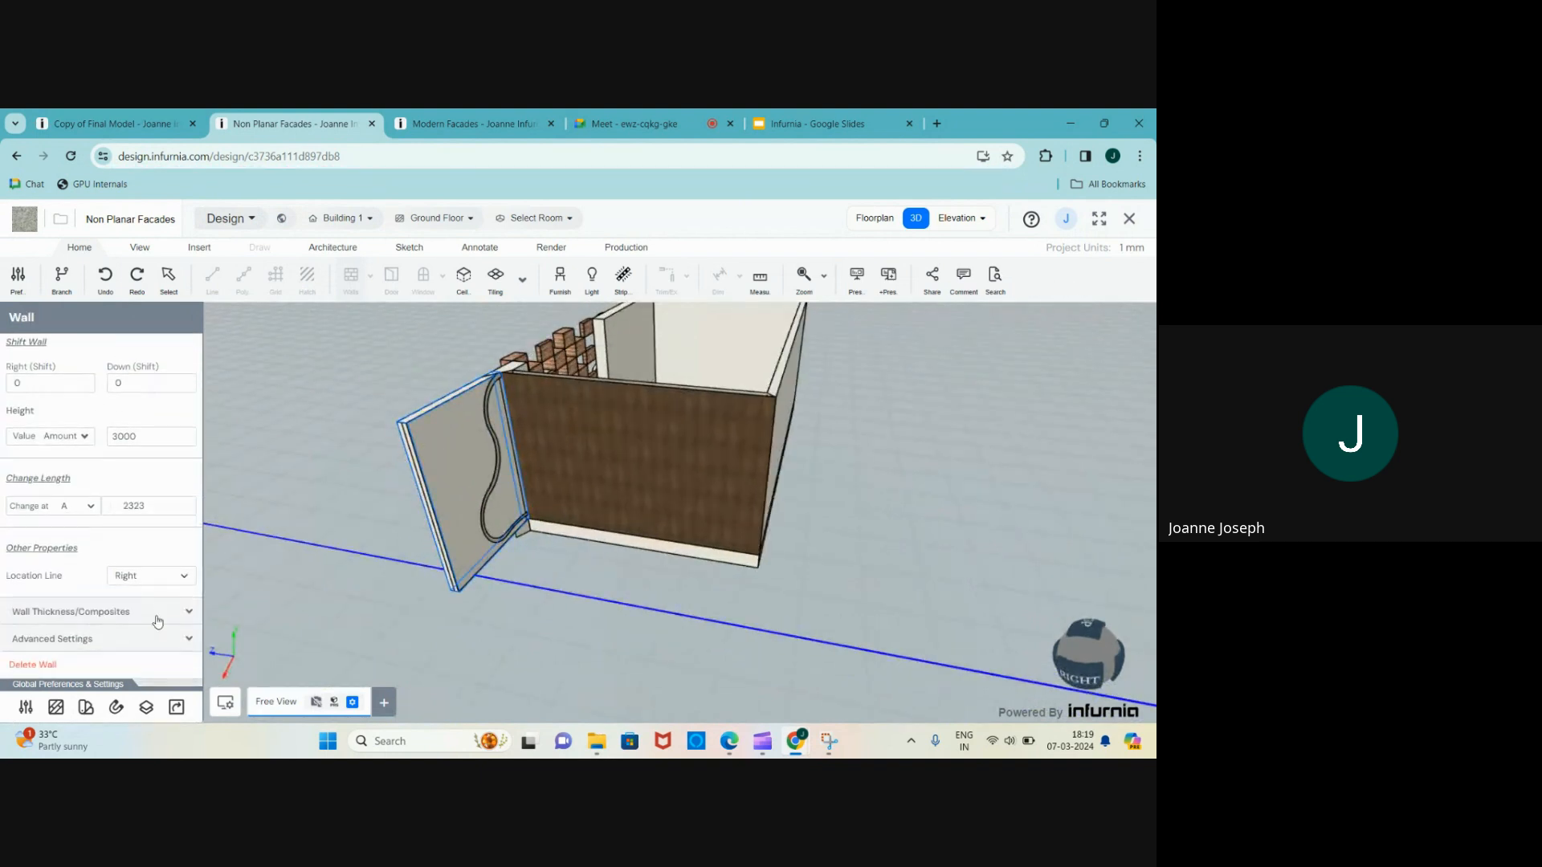
click(126, 614)
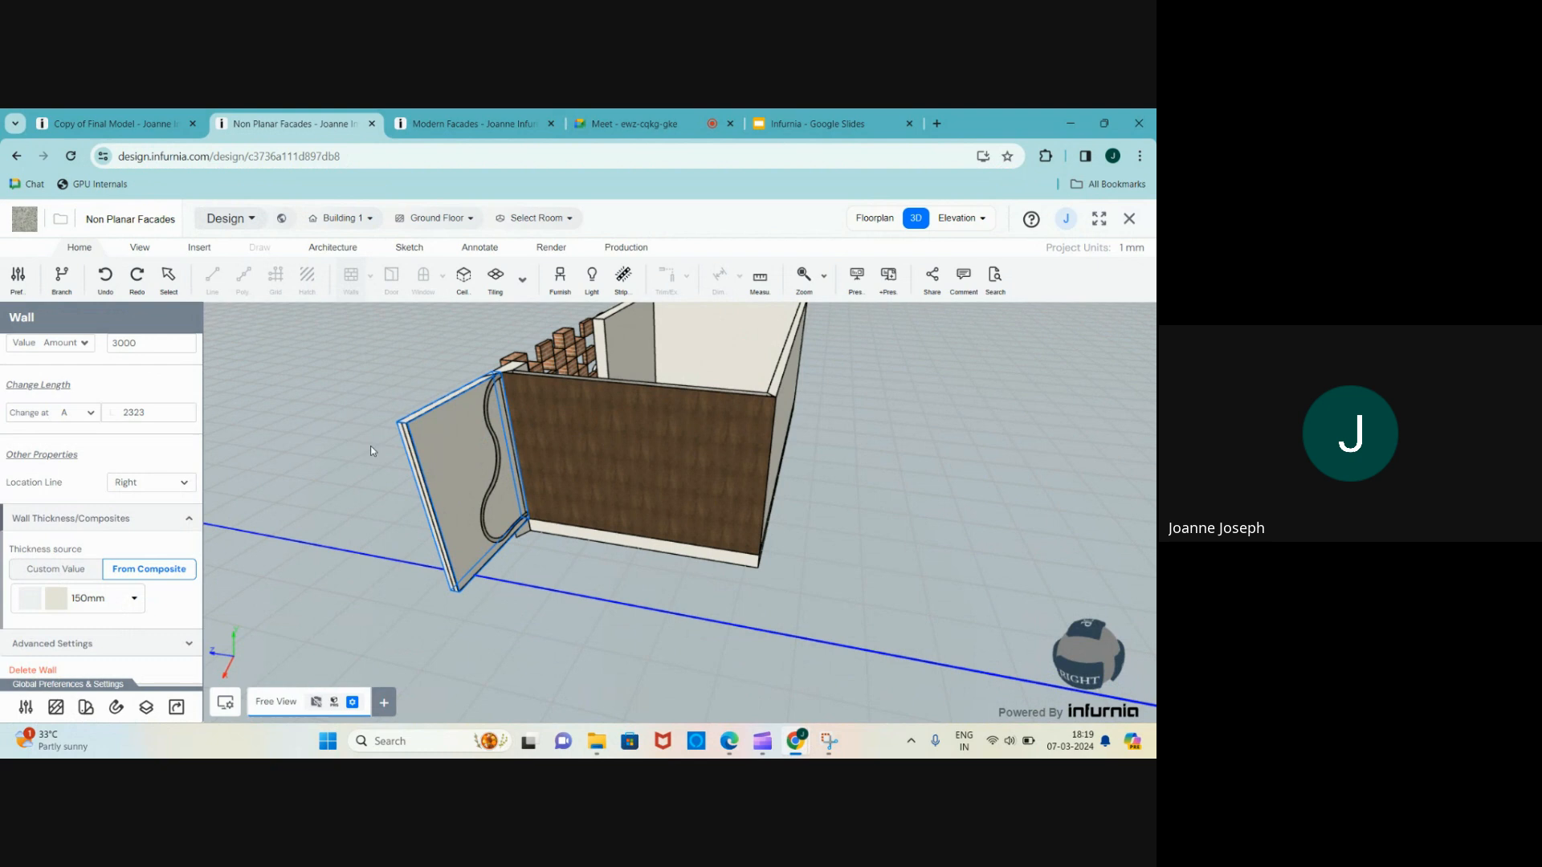
click(422, 415)
scroll(478, 406, up, 4)
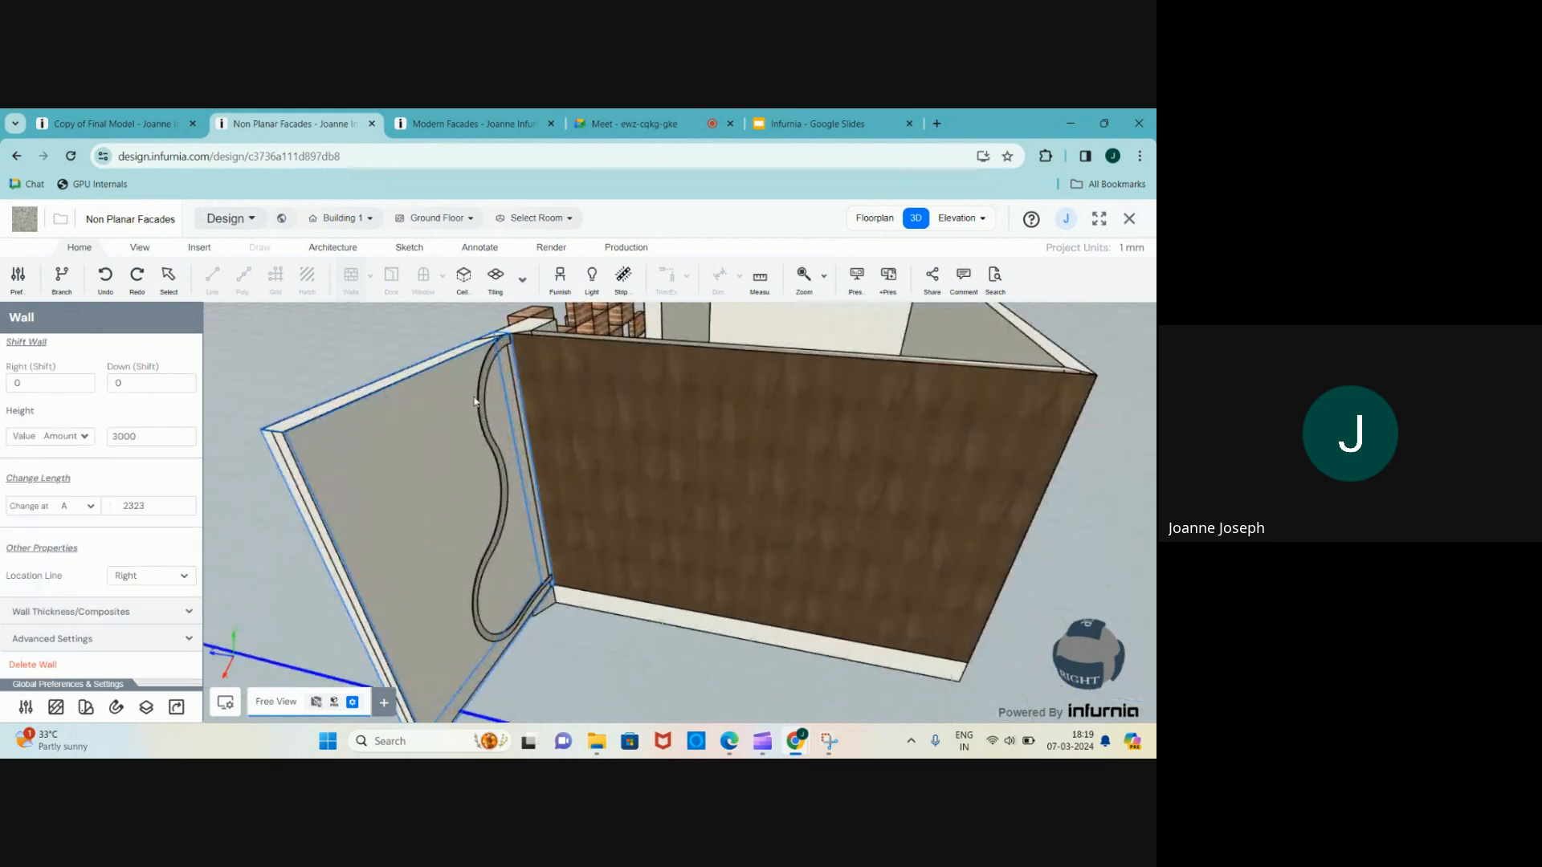
- Reopen the wall's tiling cutting, set the full-face cut's depth to 150 mm and return to the 3D view
click(482, 398)
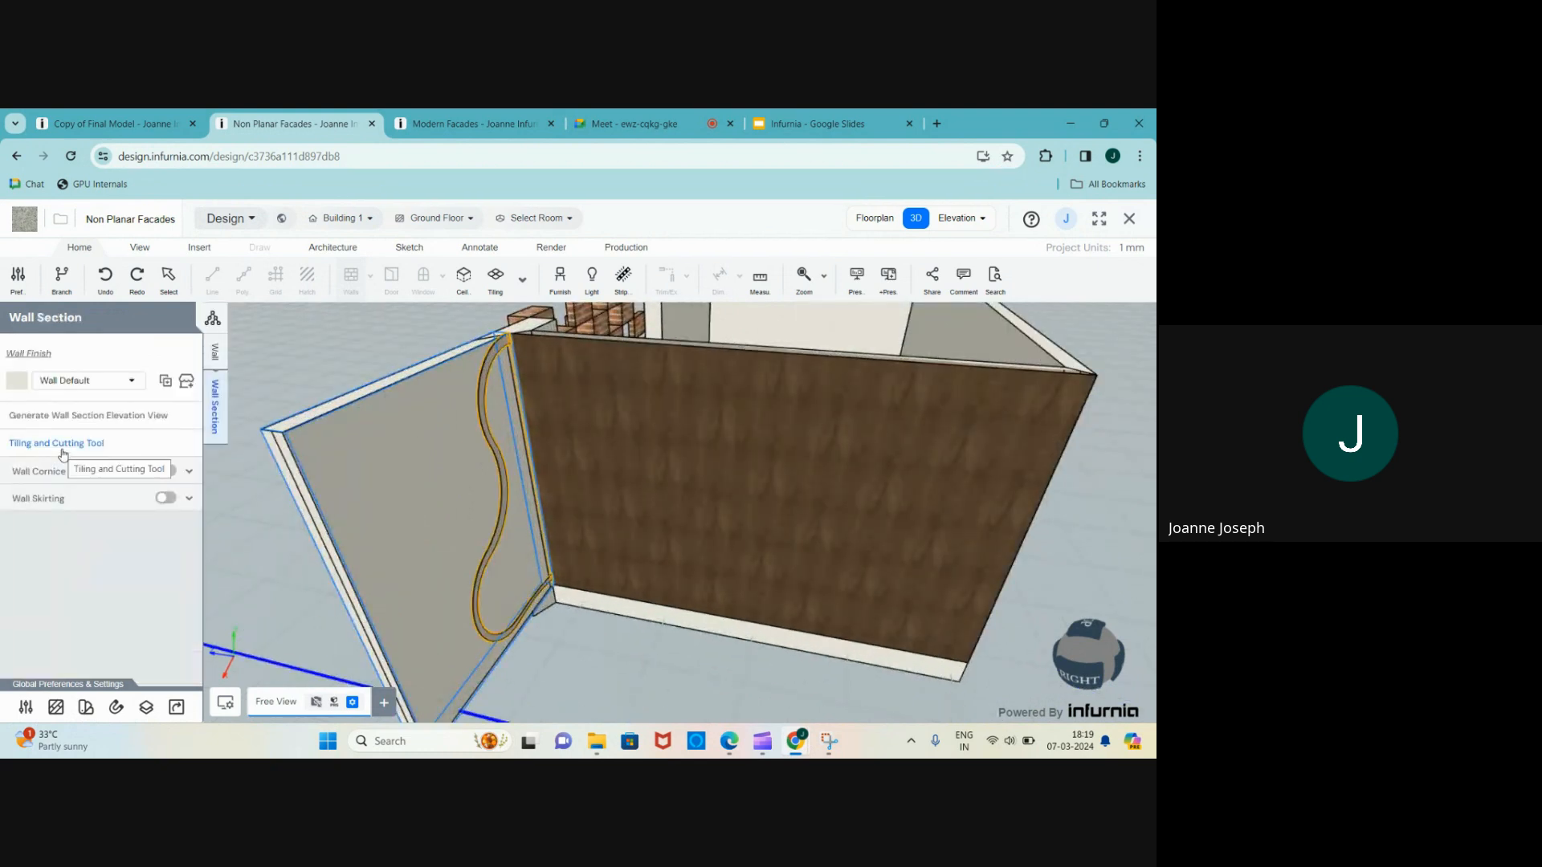
click(62, 446)
click(544, 459)
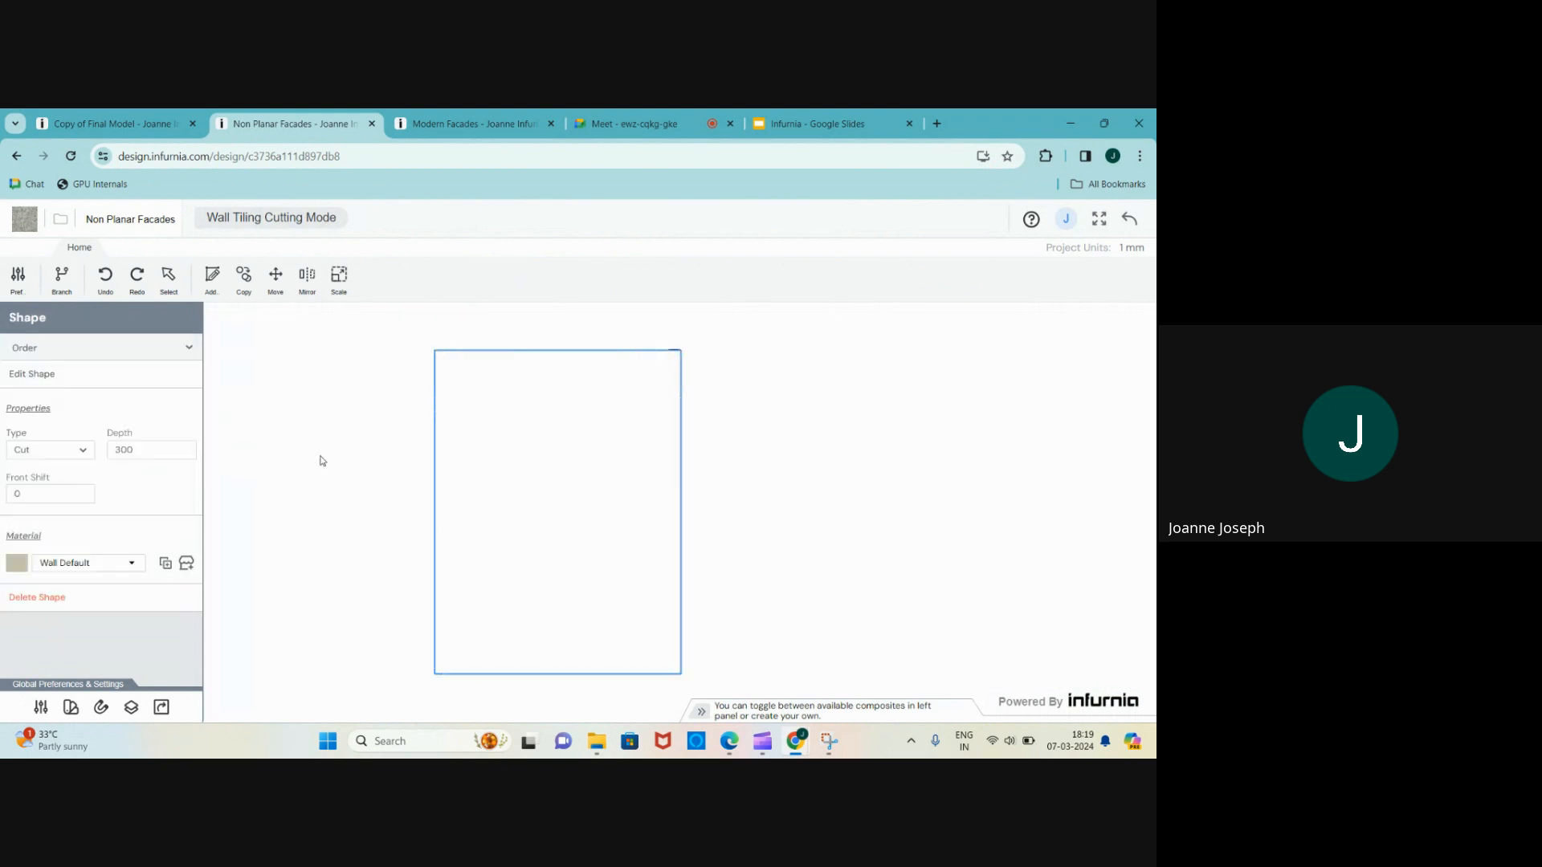
double_click(144, 447)
text(150)
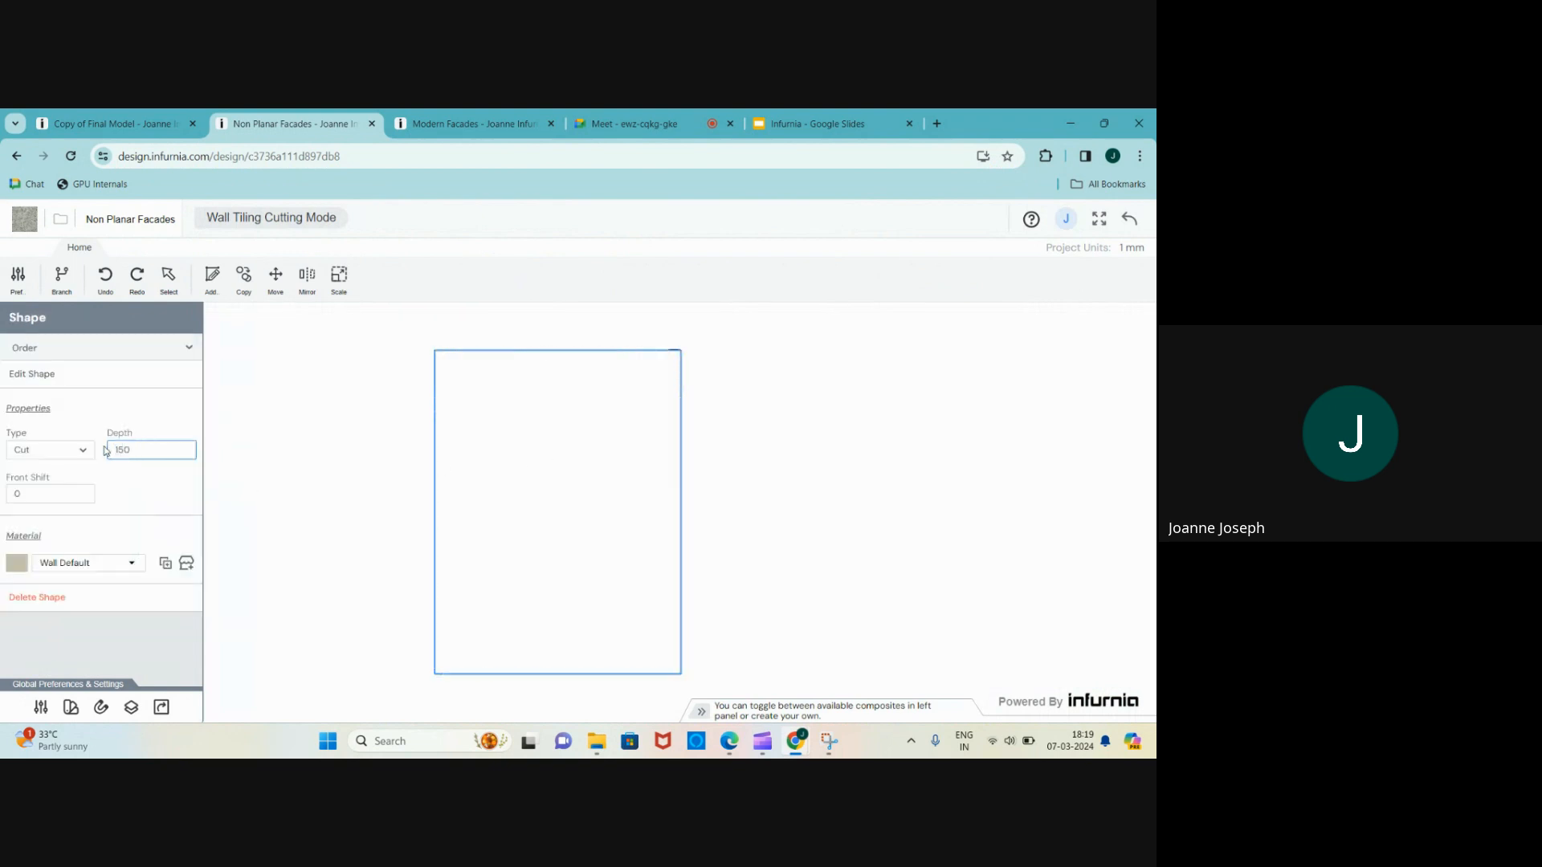
key(Return)
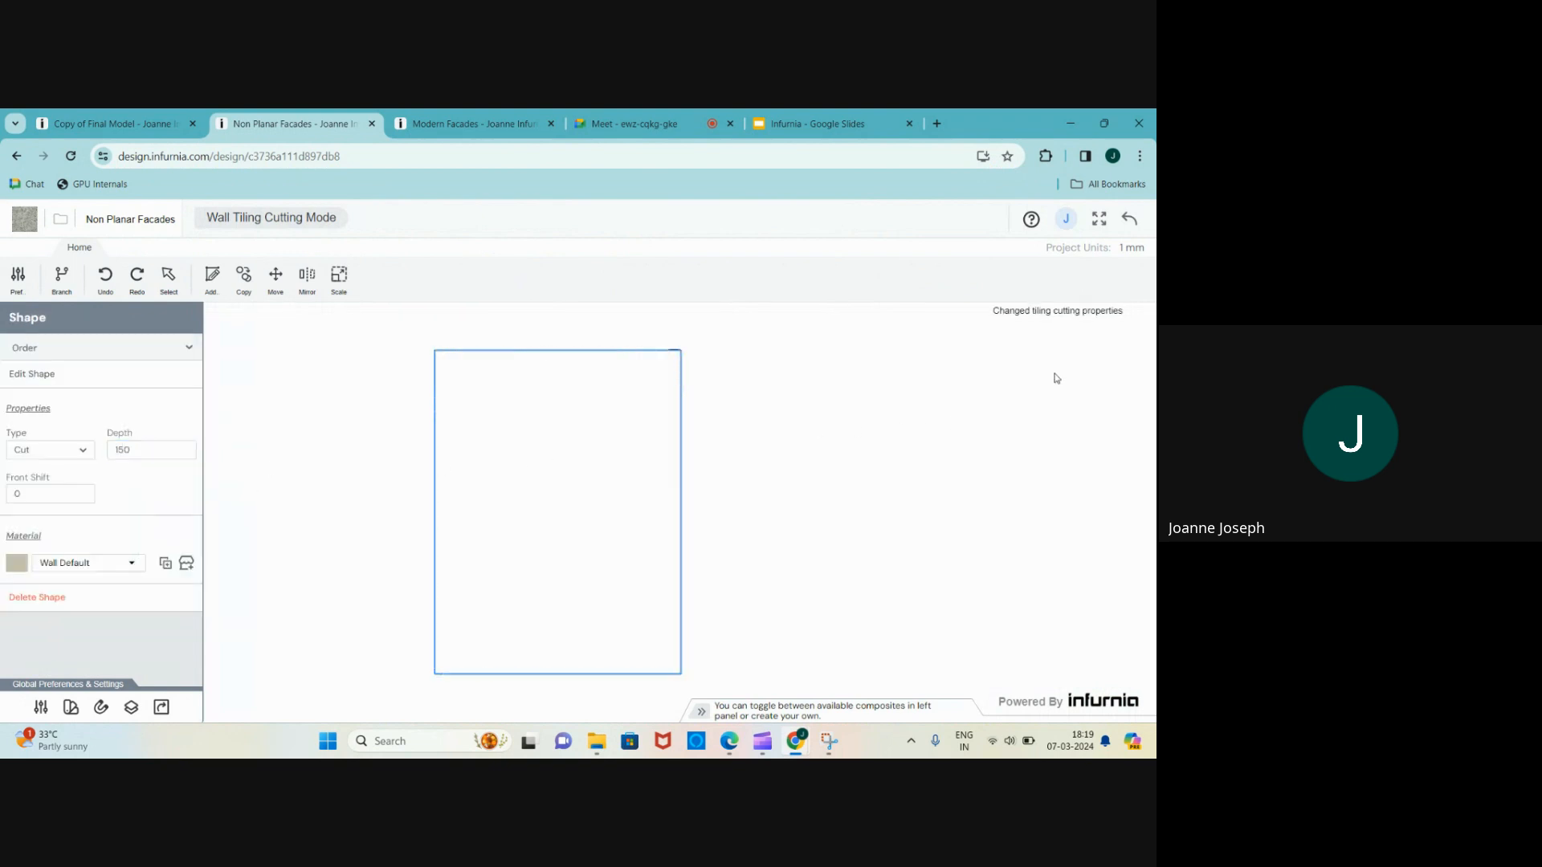
click(1129, 220)
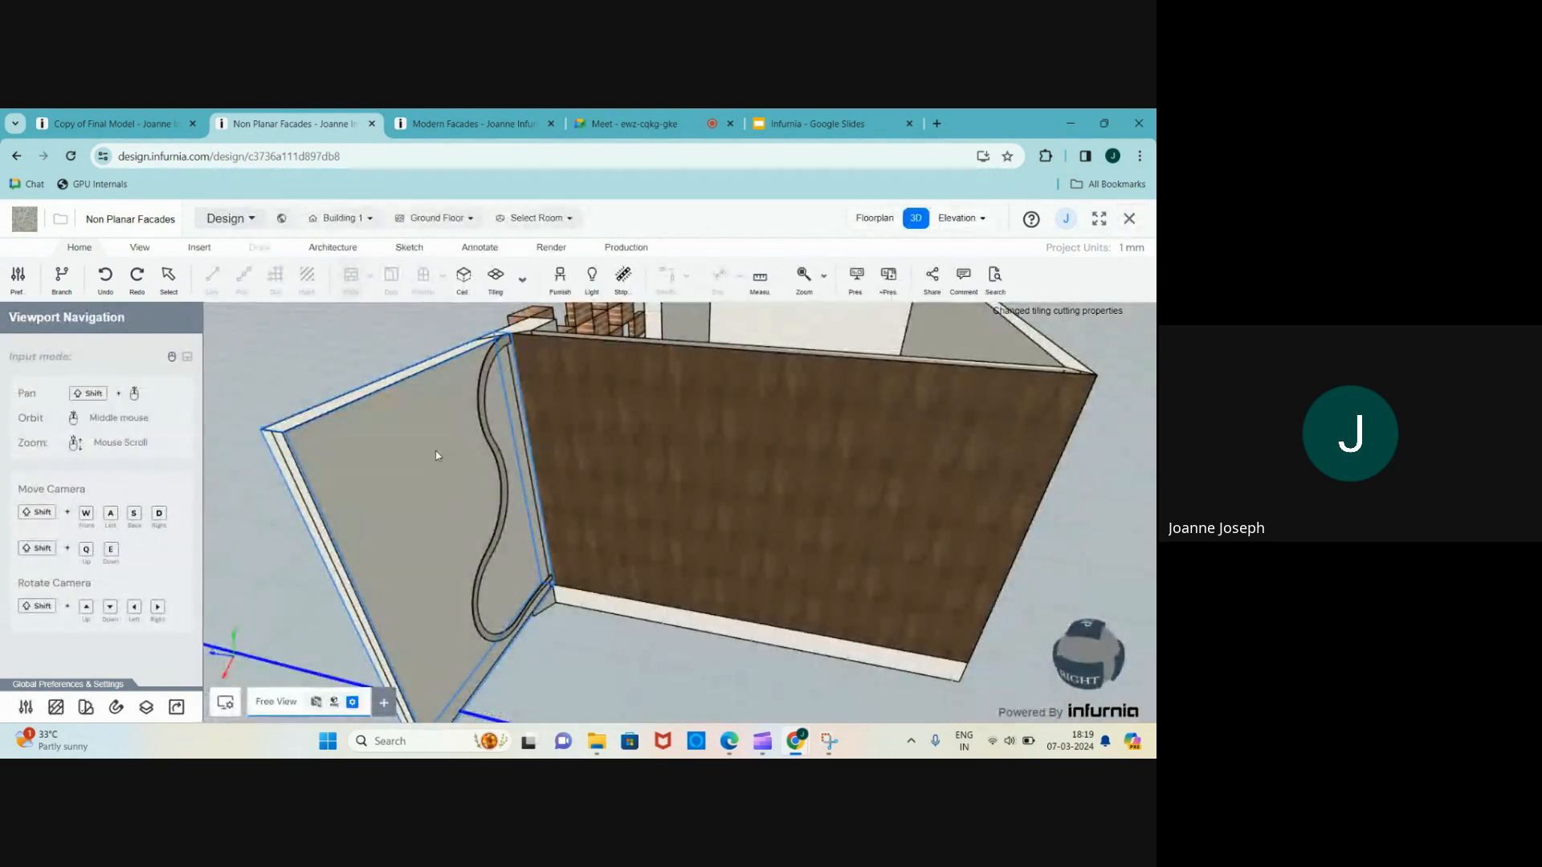
- Examine both faces of the wall with the curved band and its junction with the adjoining walls
scroll(436, 455, down, 4)
scroll(436, 455, up, 2)
scroll(436, 454, down, 1)
middle_drag(436, 455, 514, 460)
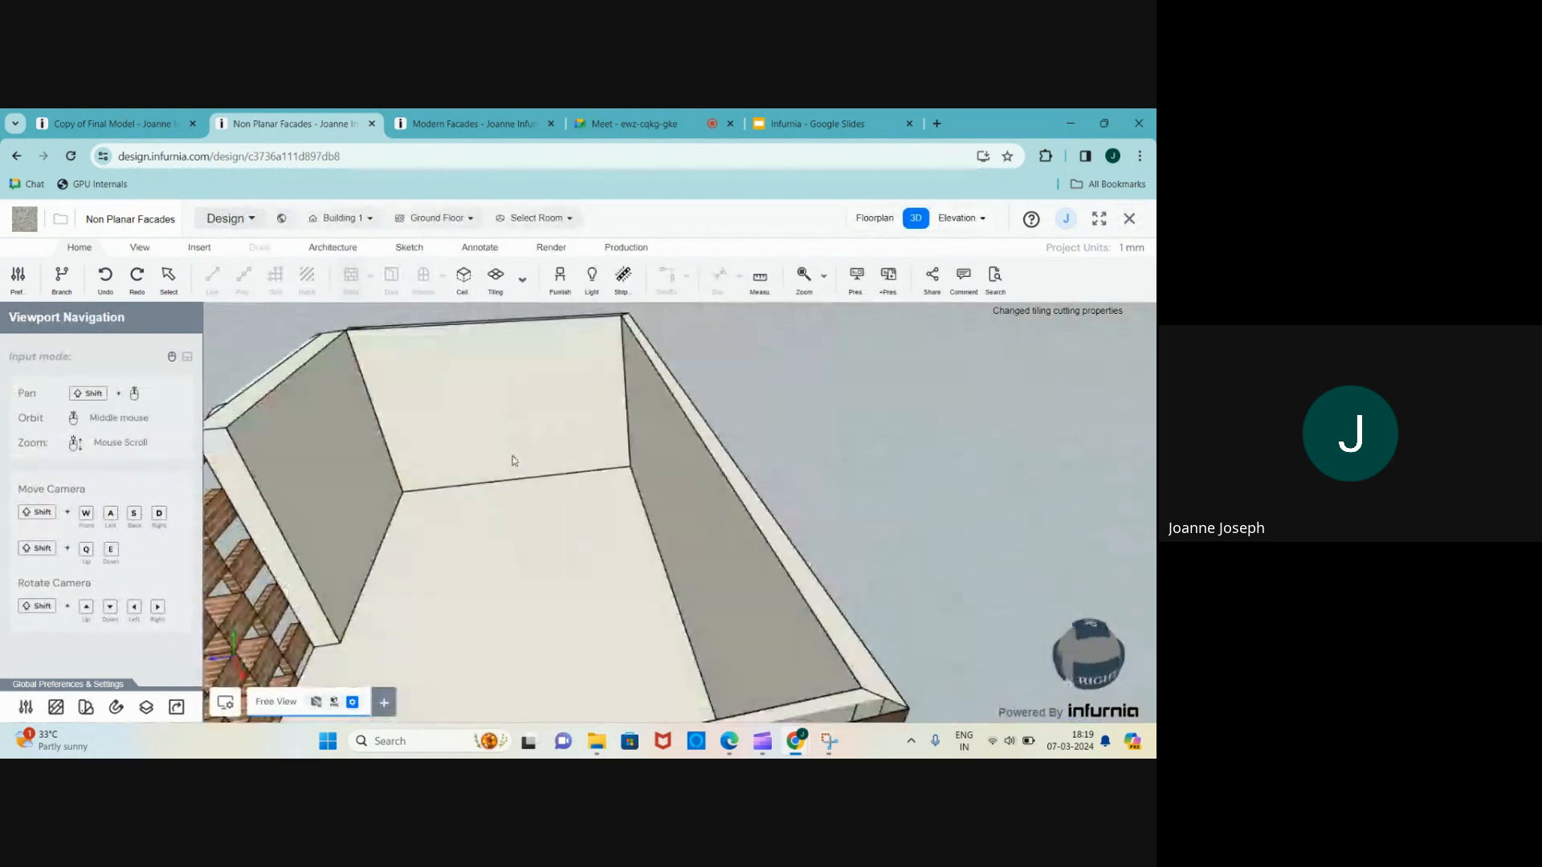
scroll(612, 537, down, 8)
middle_drag(609, 628, 699, 605)
scroll(699, 602, up, 5)
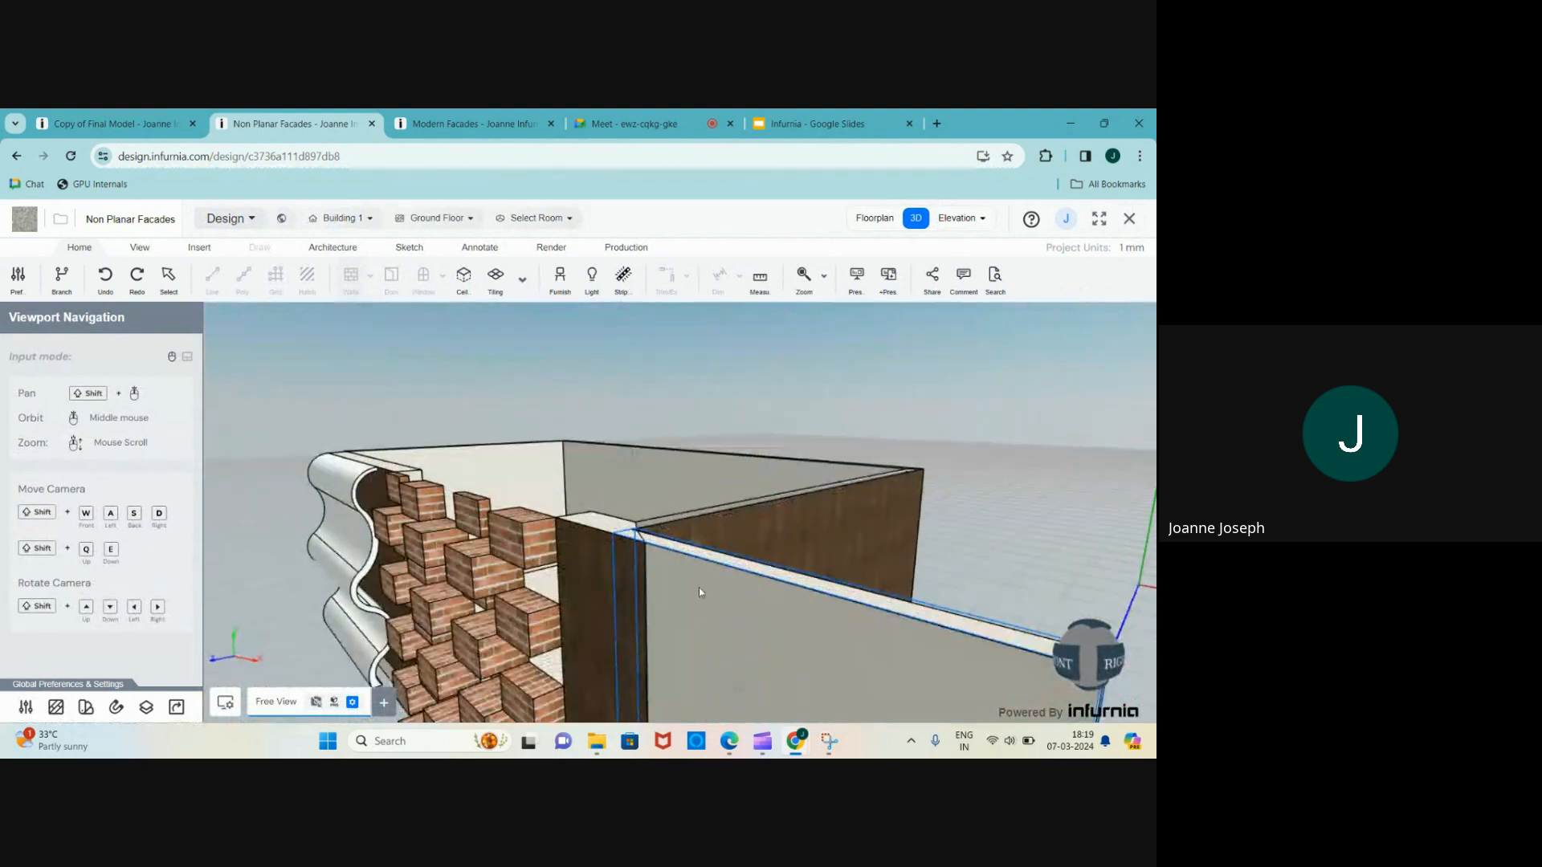
scroll(698, 592, down, 5)
scroll(675, 562, up, 3)
click(669, 560)
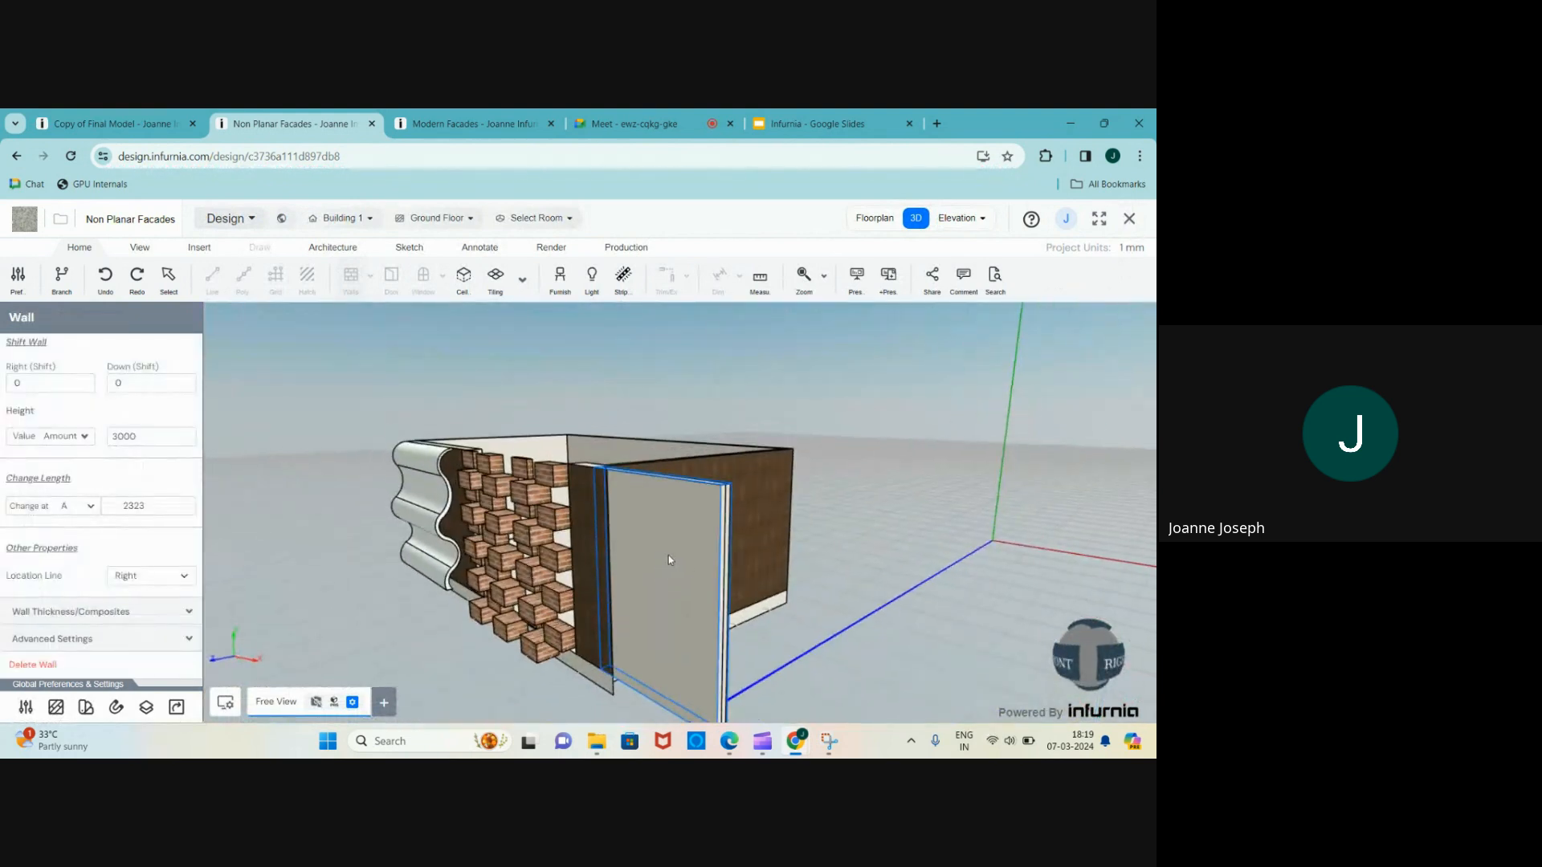
middle_drag(764, 593, 530, 598)
scroll(723, 591, up, 4)
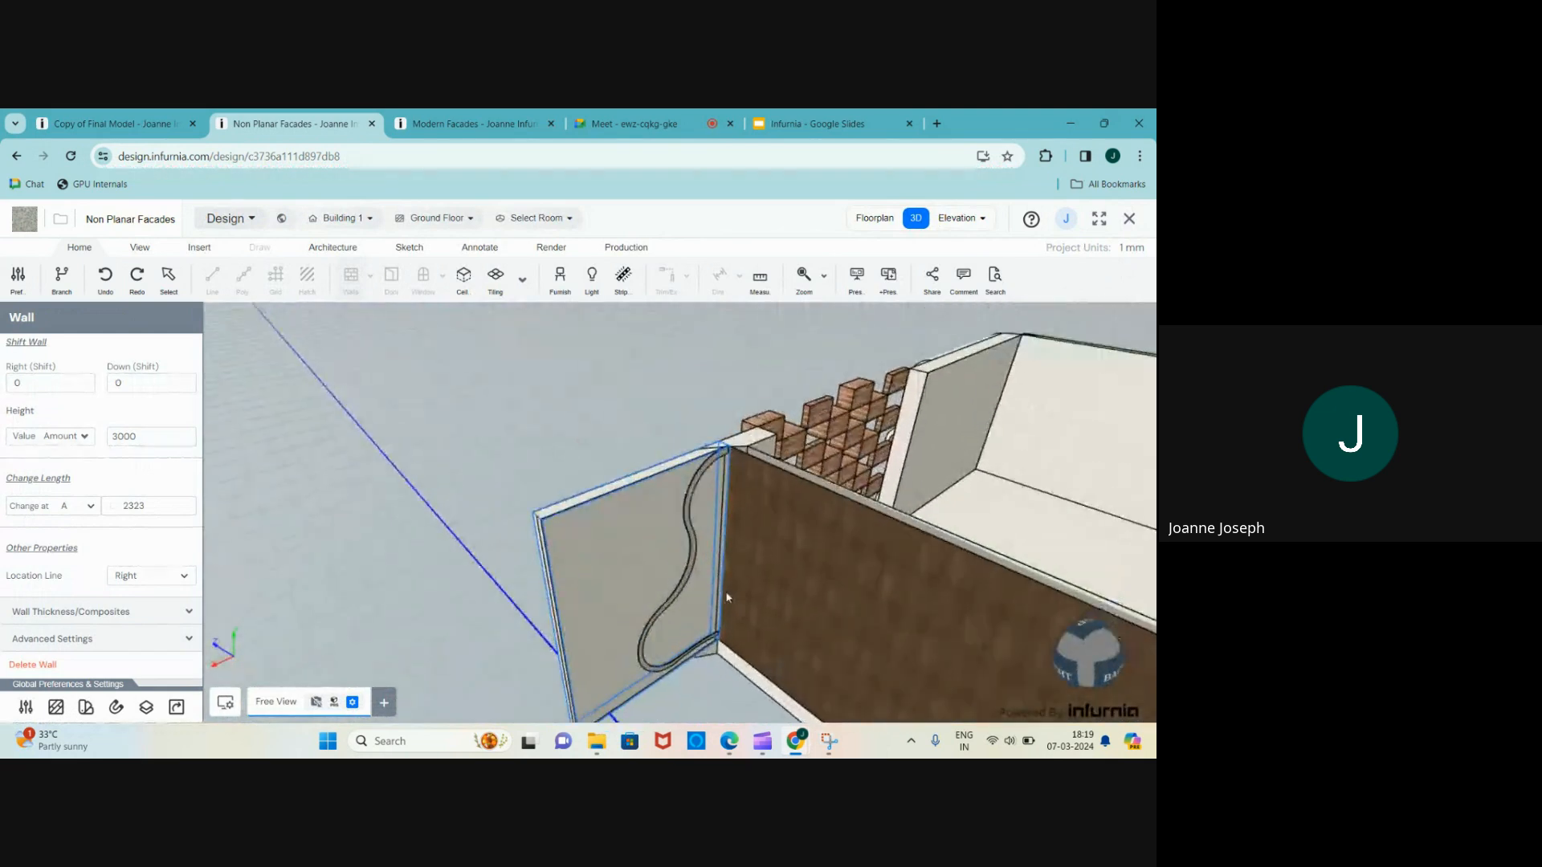
scroll(700, 572, up, 3)
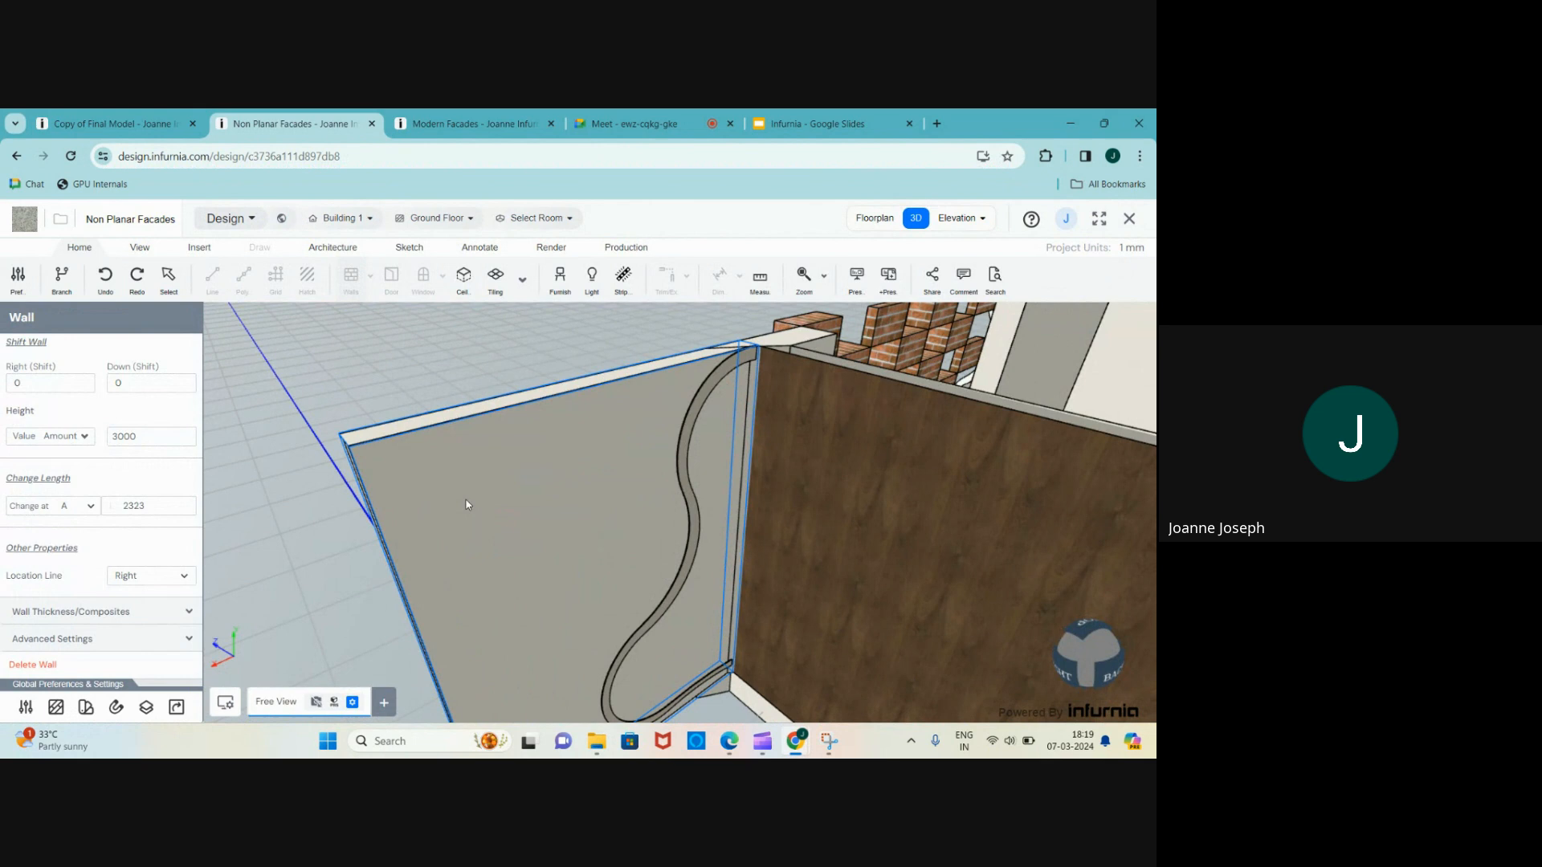
scroll(498, 461, down, 3)
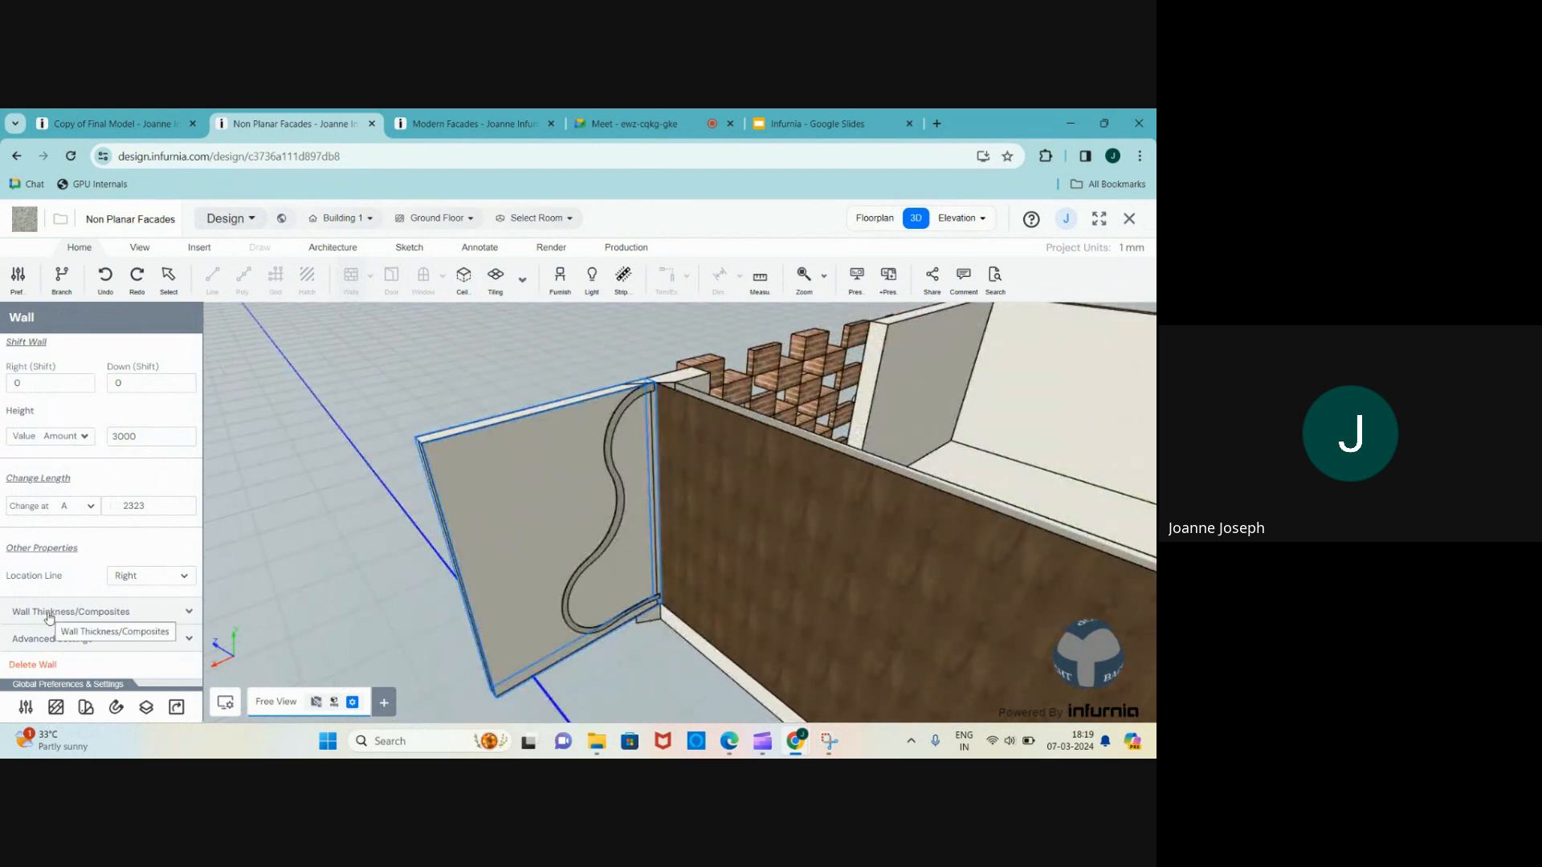
scroll(454, 604, down, 1)
drag(485, 614, 526, 556)
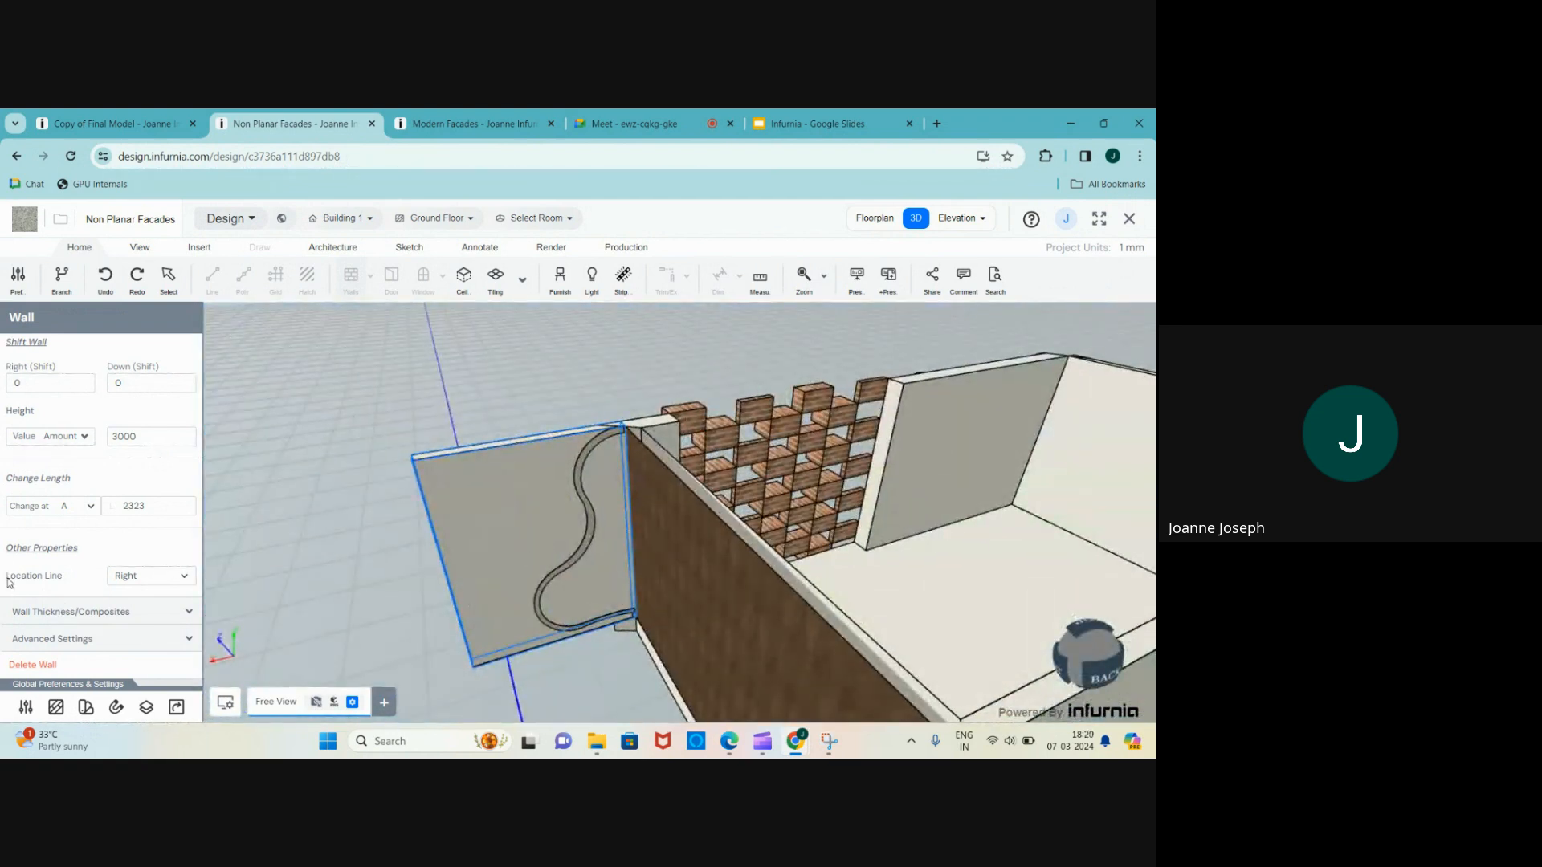
scroll(608, 456, up, 2)
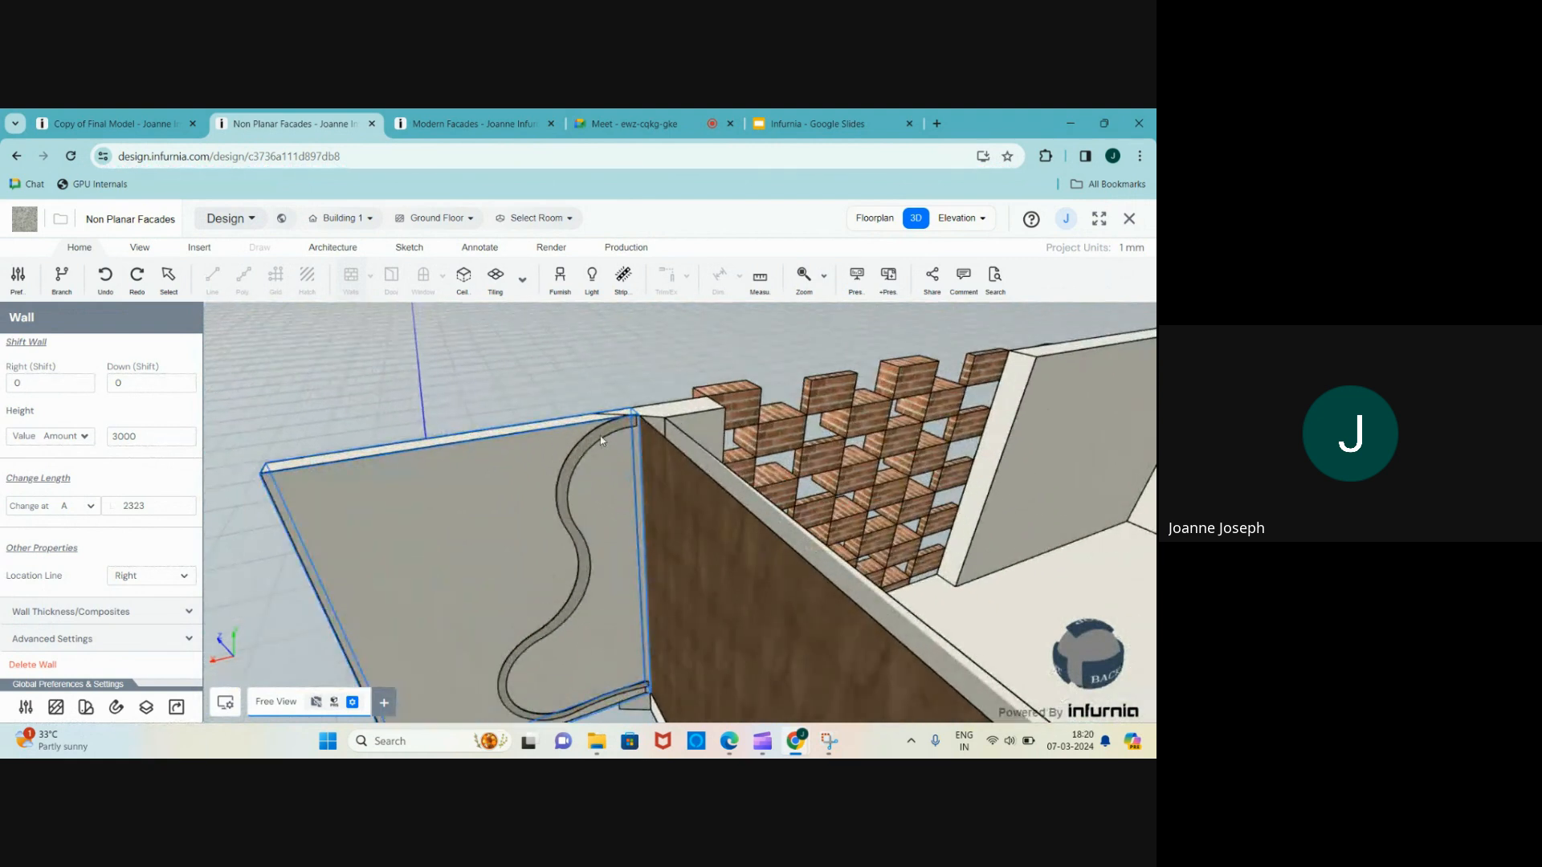
- Delete the adjoining wall that holds the projecting brick pattern
click(606, 426)
scroll(605, 426, down, 3)
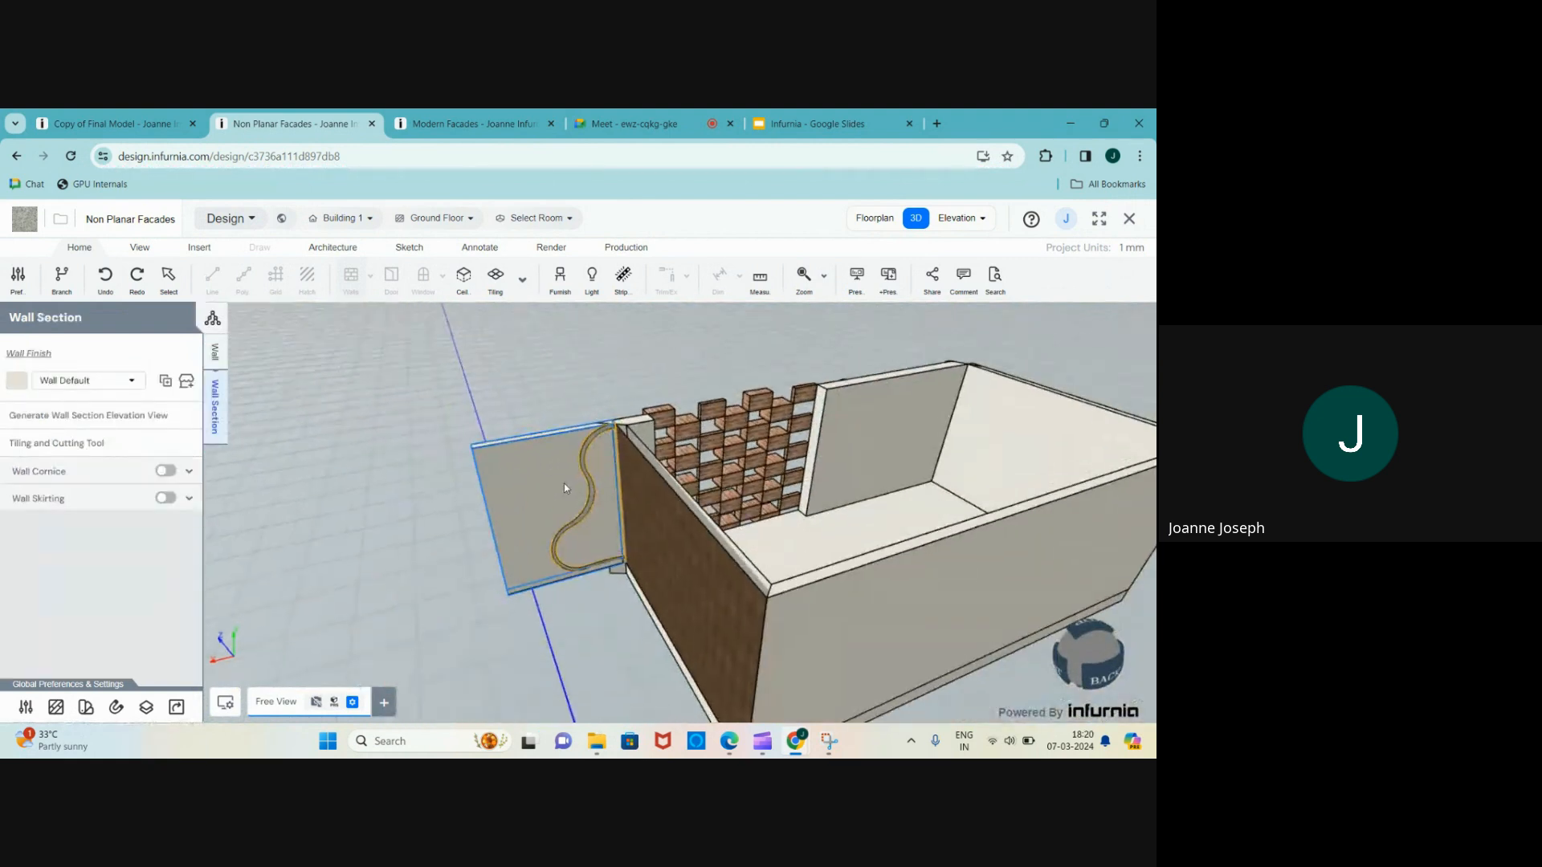
drag(564, 483, 643, 431)
click(642, 434)
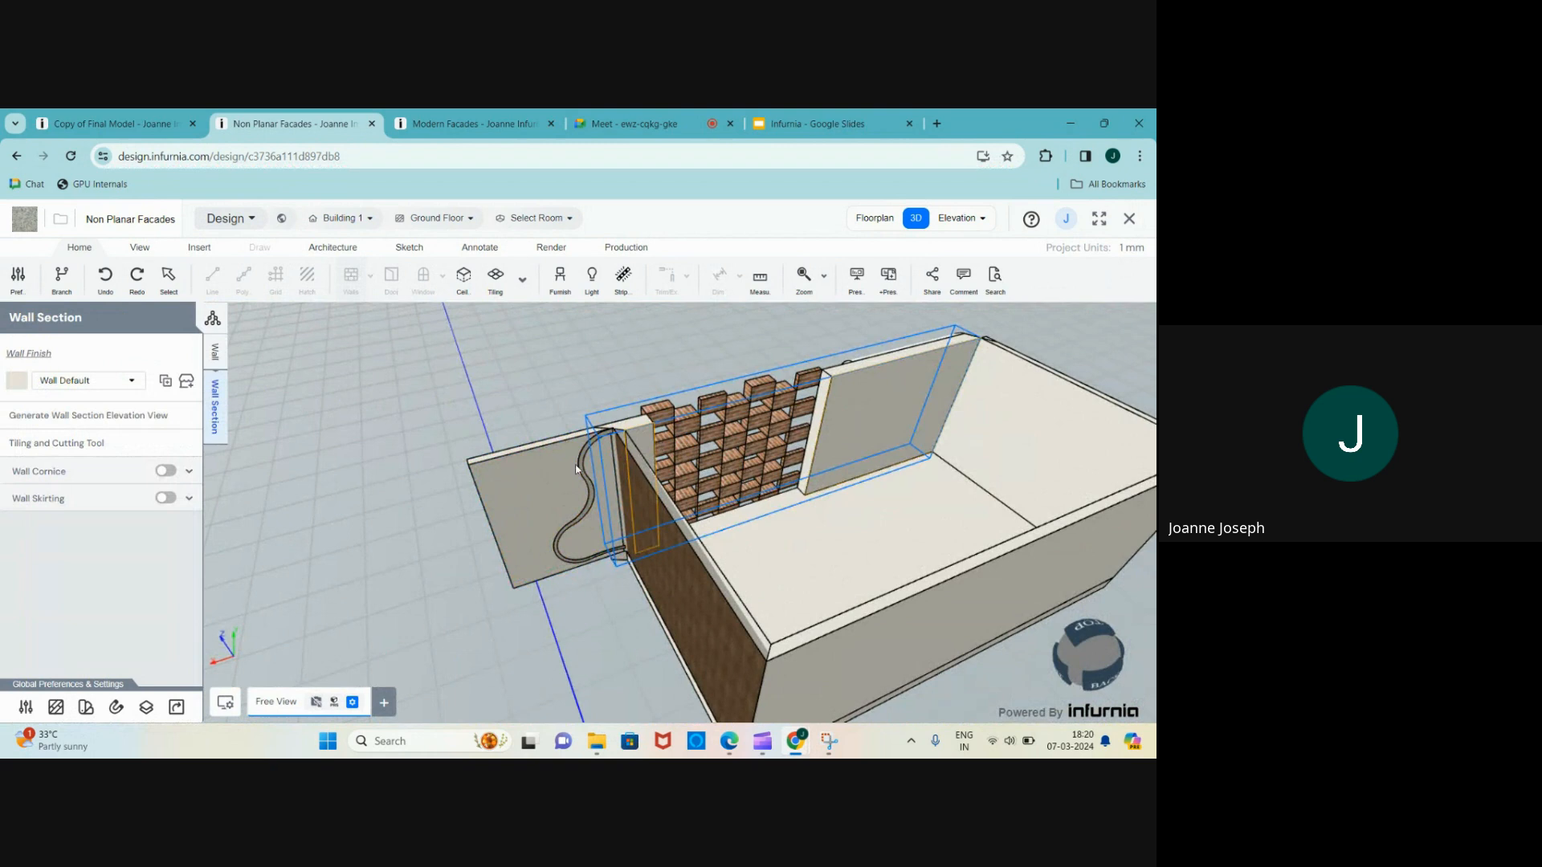
key(Delete)
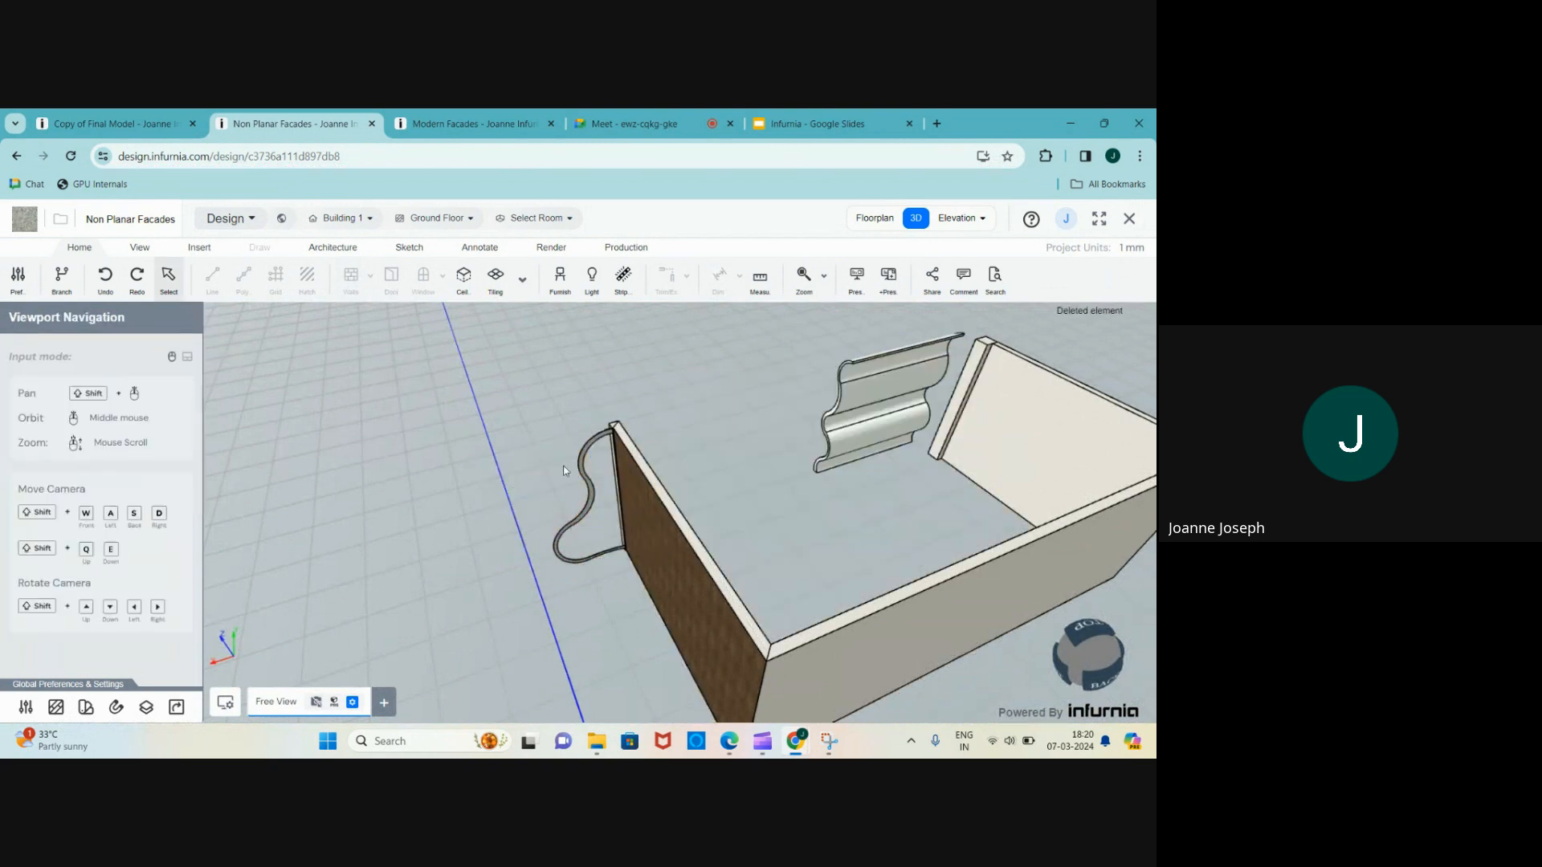
- Open the curved band wall's tiling cutting, set the full-face cut's depth to 100 mm and return to the 3D view
middle_drag(565, 471, 596, 594)
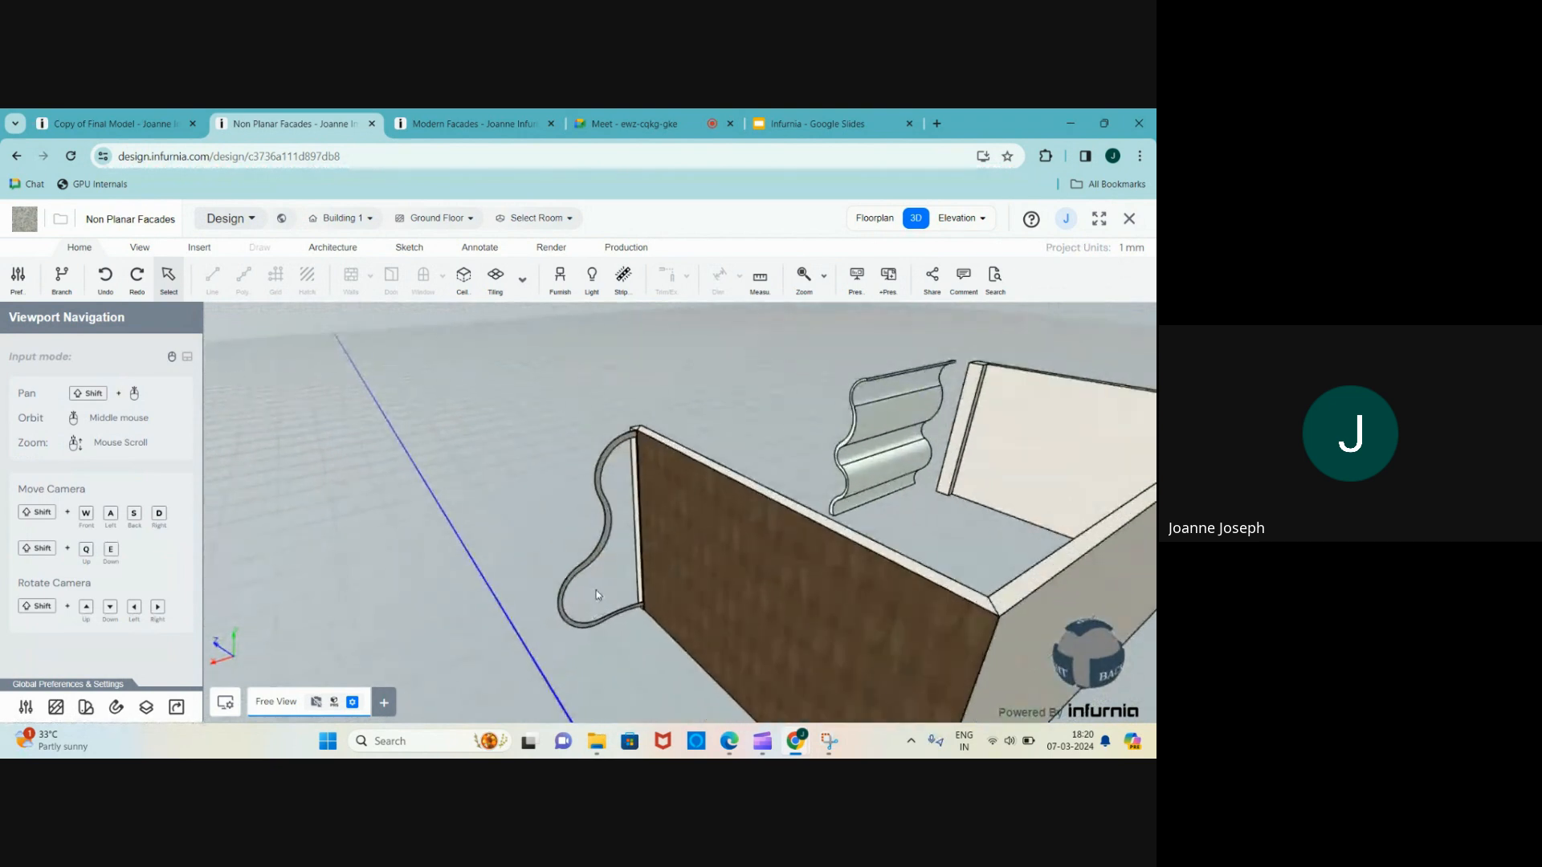
scroll(591, 509, up, 2)
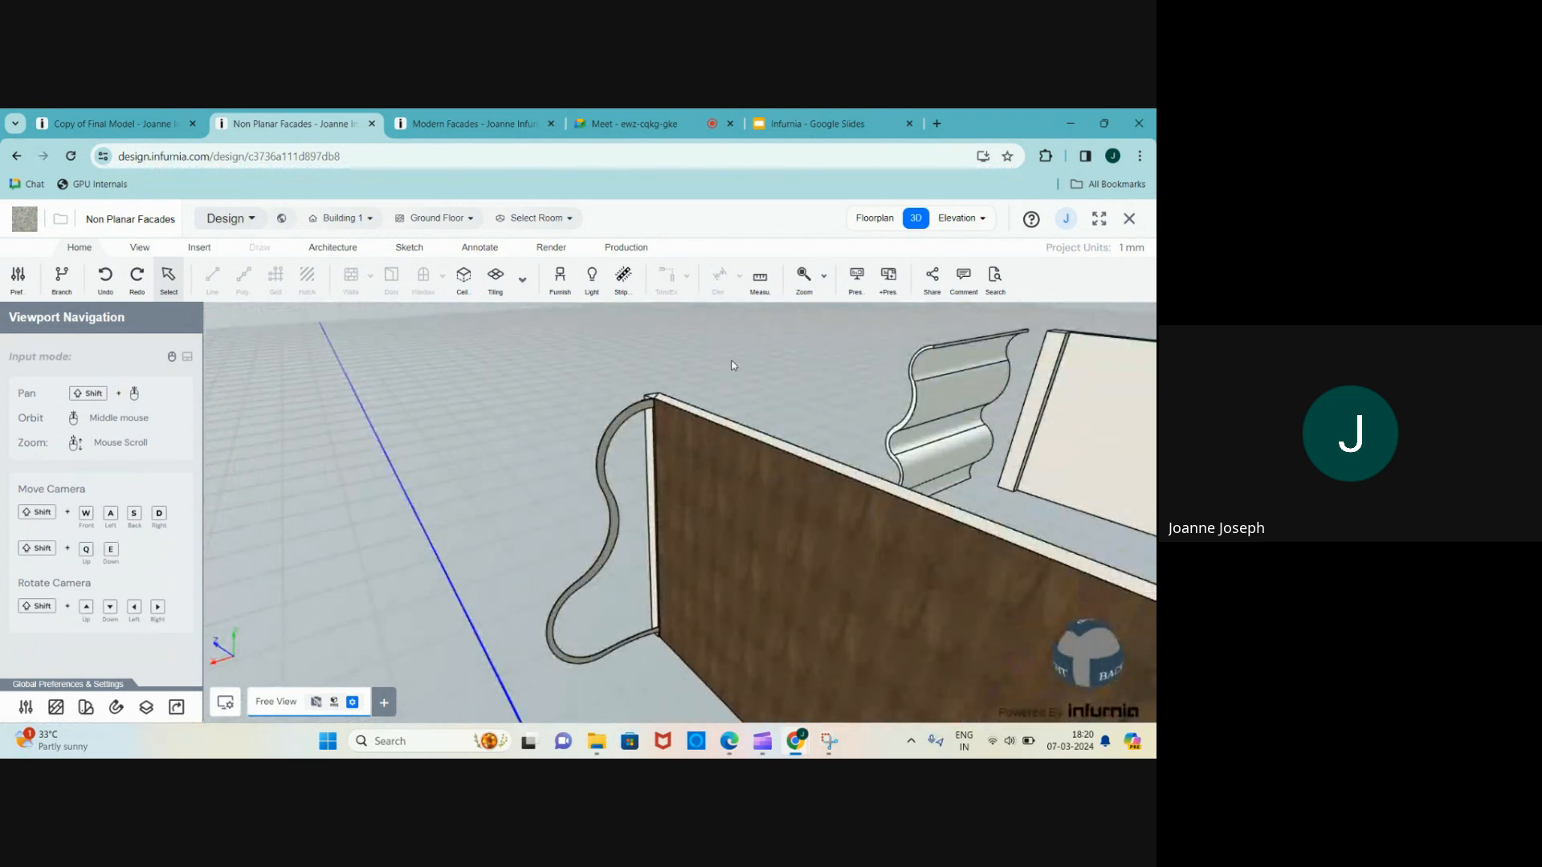
middle_drag(606, 436, 659, 385)
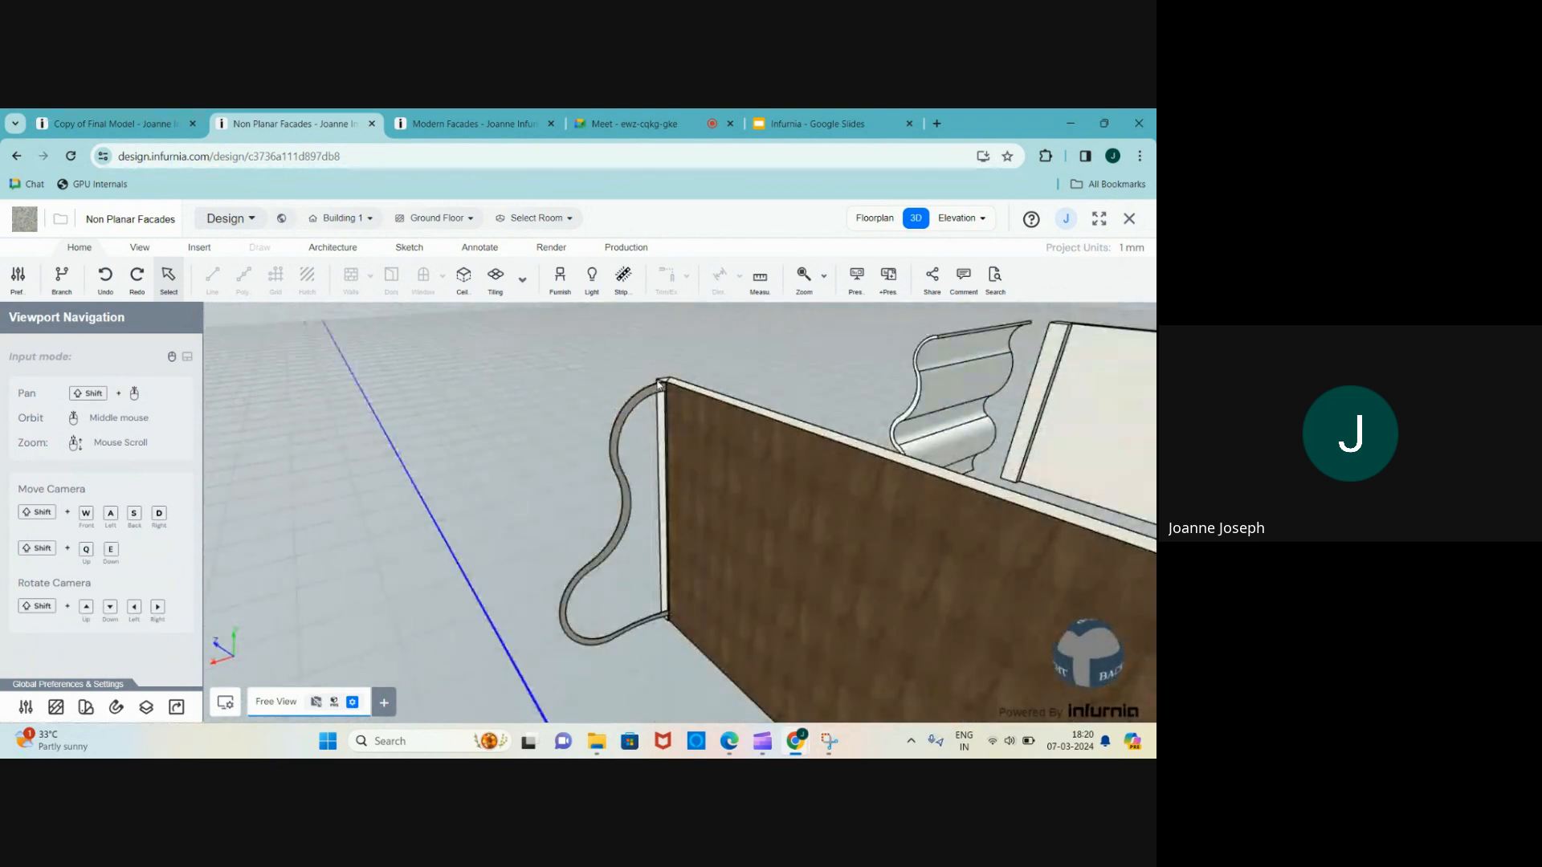
click(622, 487)
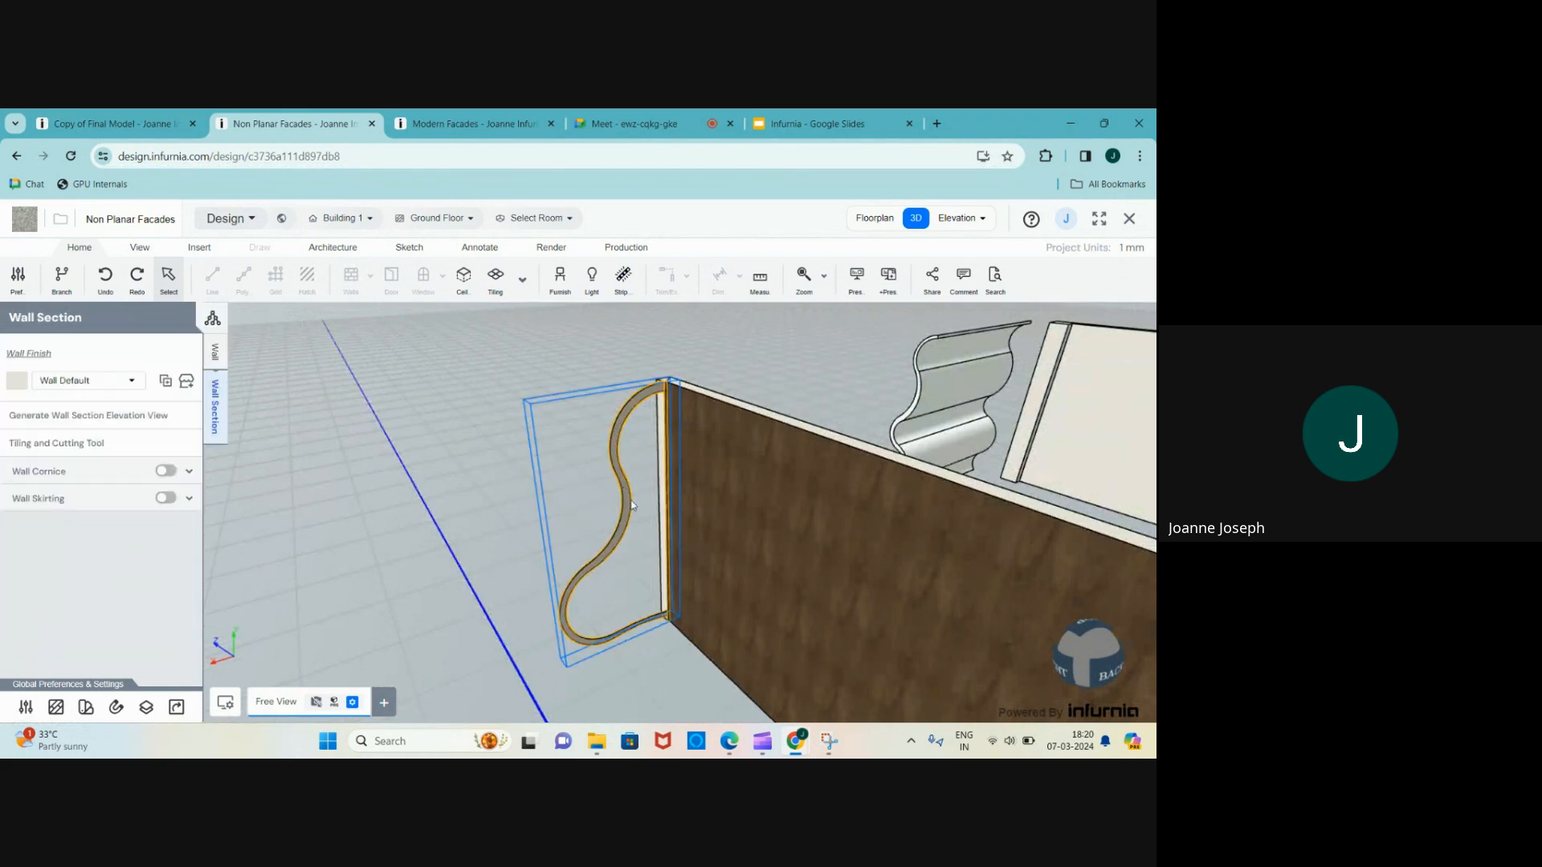
click(45, 451)
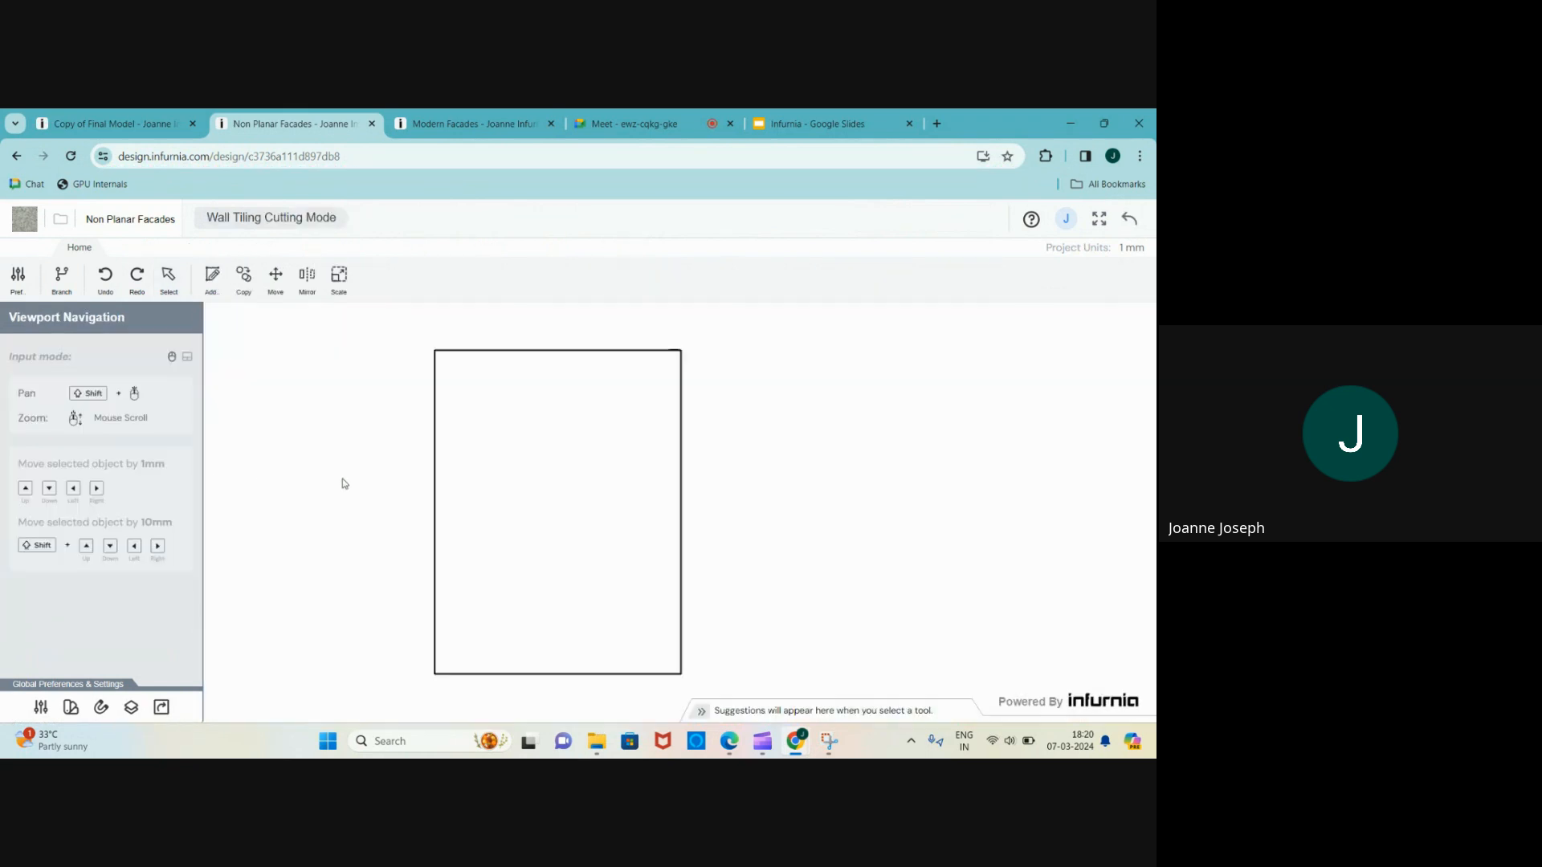
click(517, 471)
text(100)
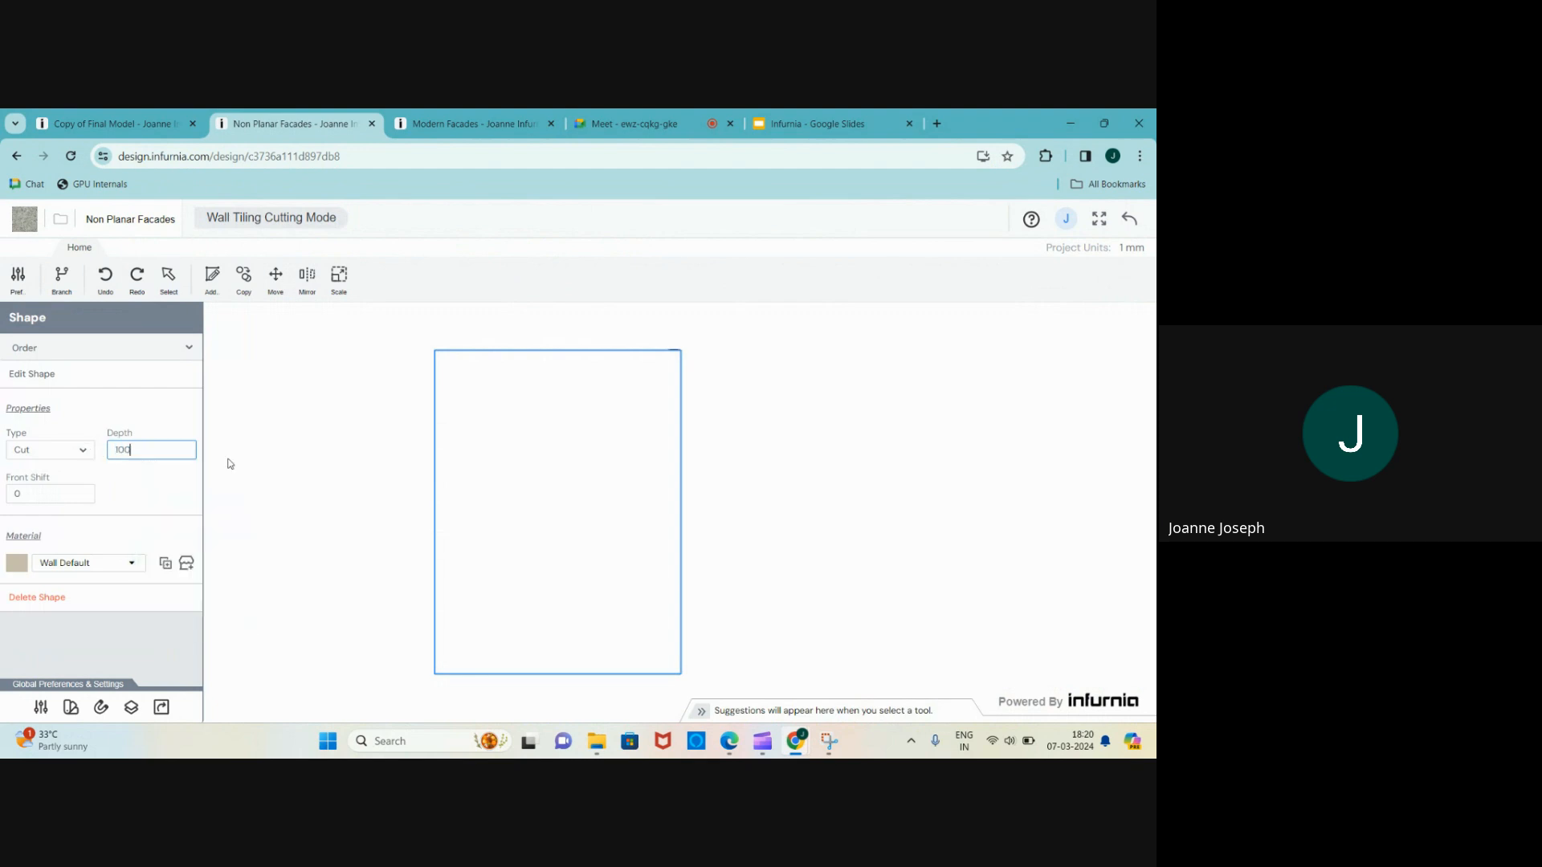
key(Return)
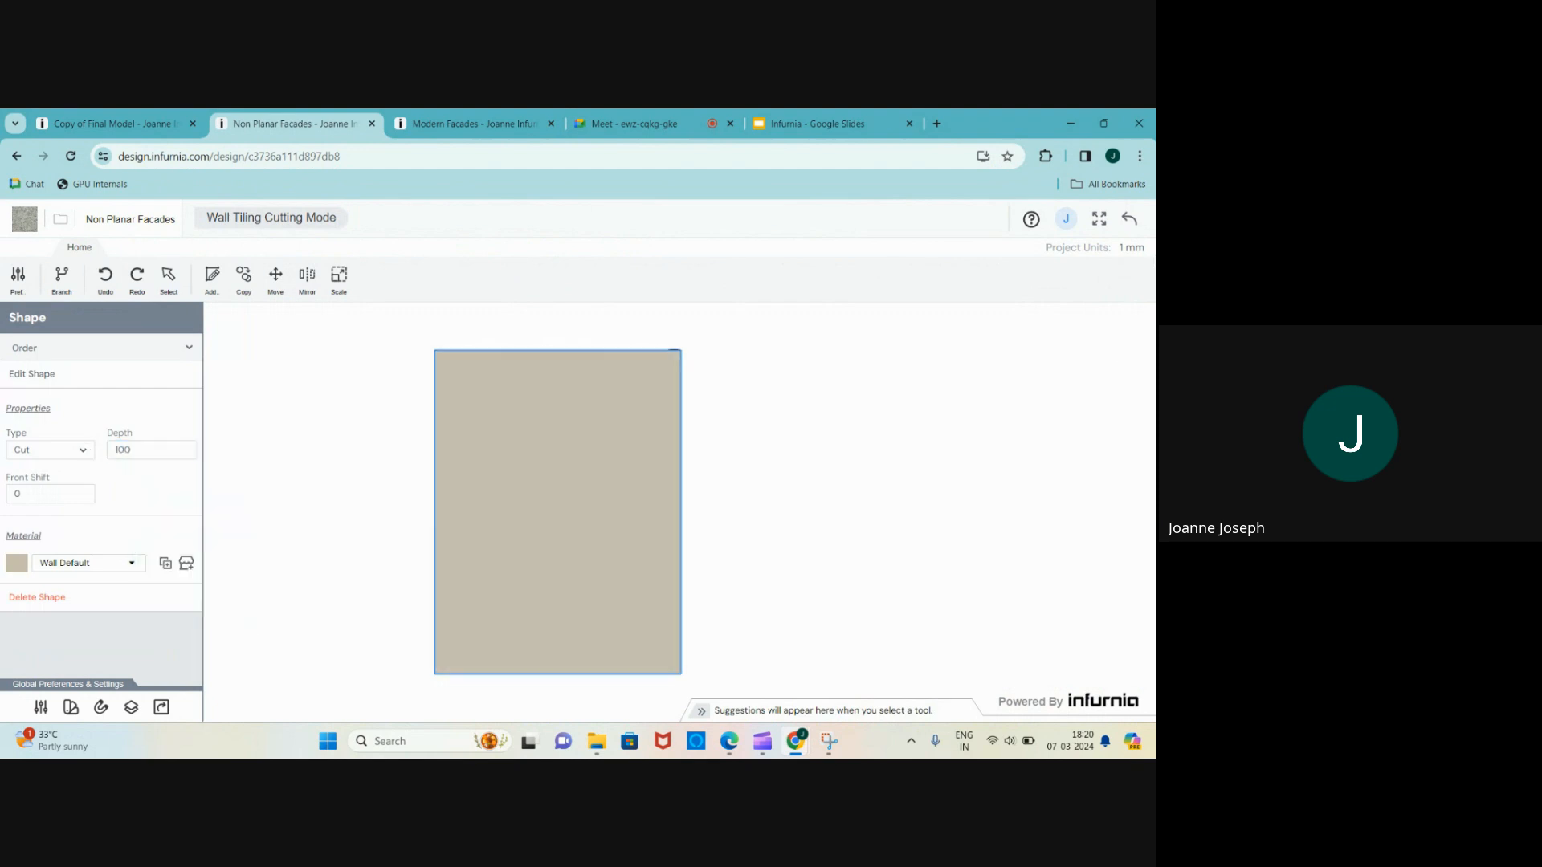
click(1129, 219)
- Reopen the curved band wall's tiling cutting, set the full-face cut's depth to 150 mm and return to the 3D view
scroll(491, 487, up, 2)
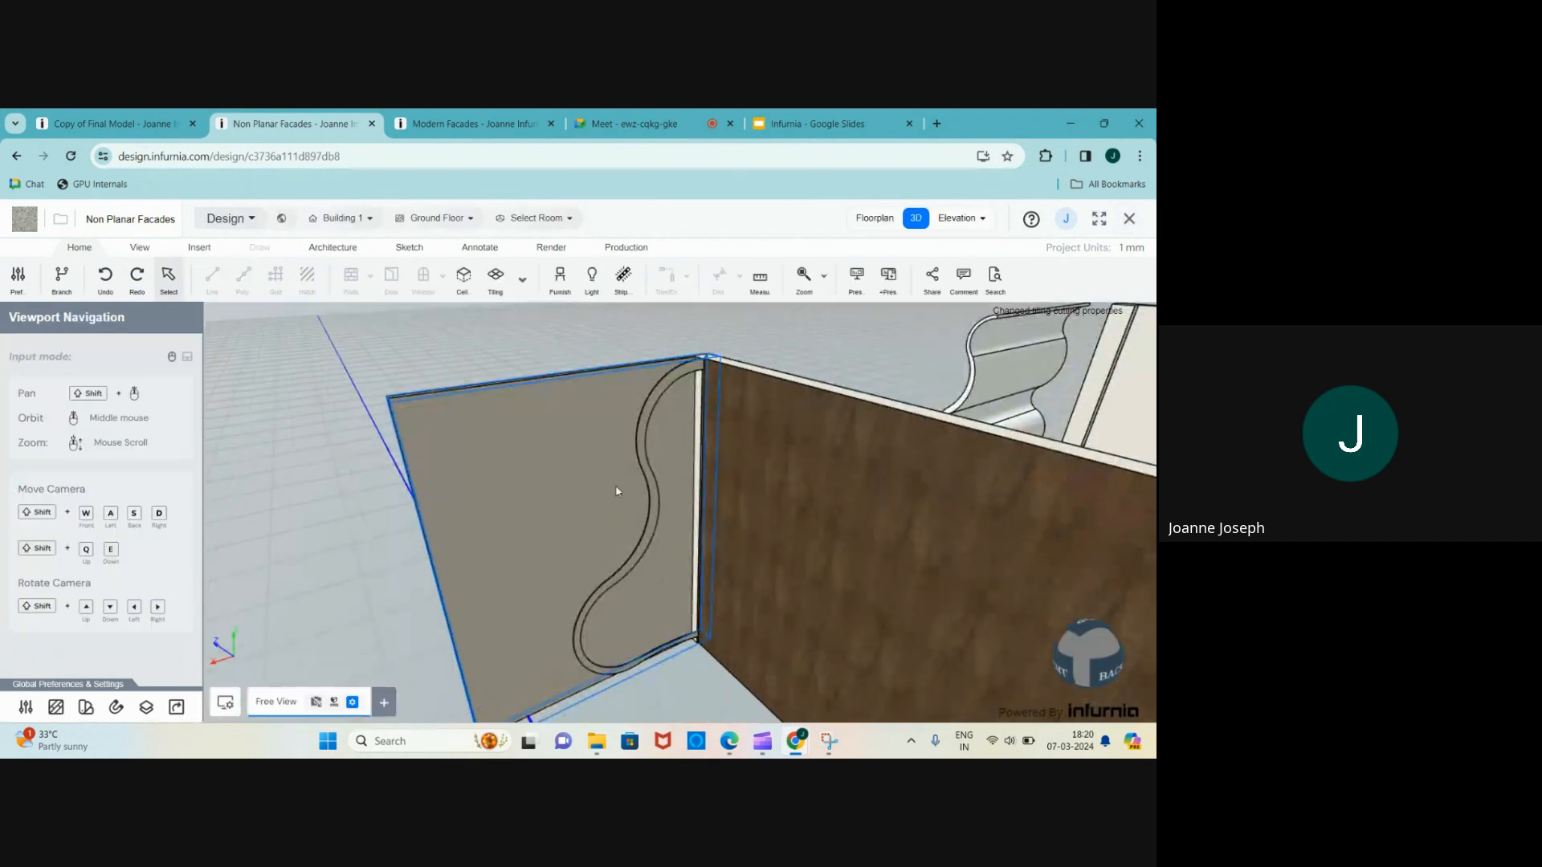
click(495, 523)
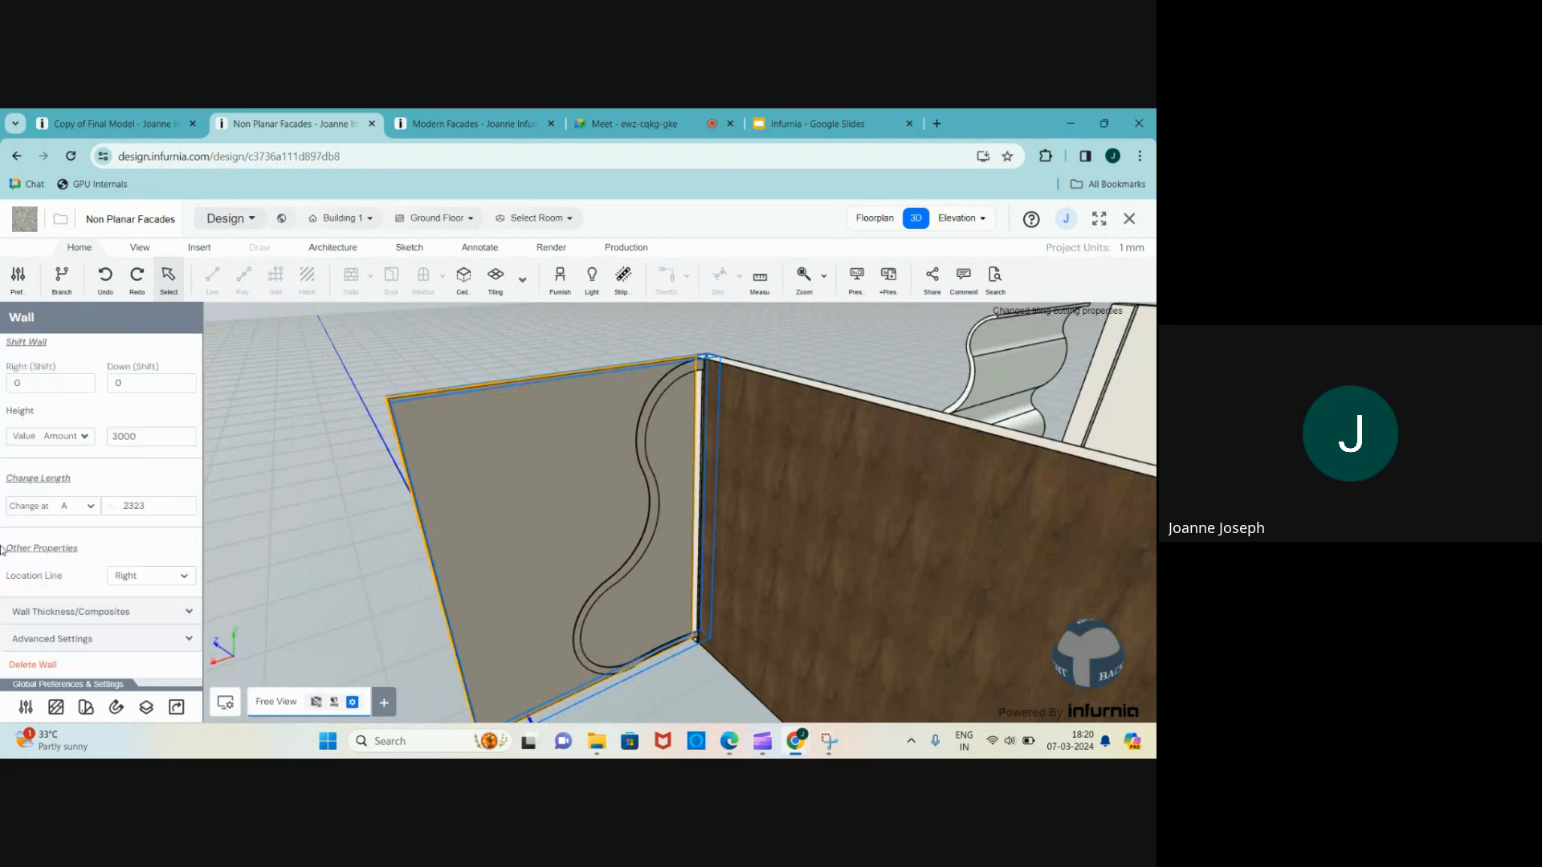
click(626, 572)
click(24, 443)
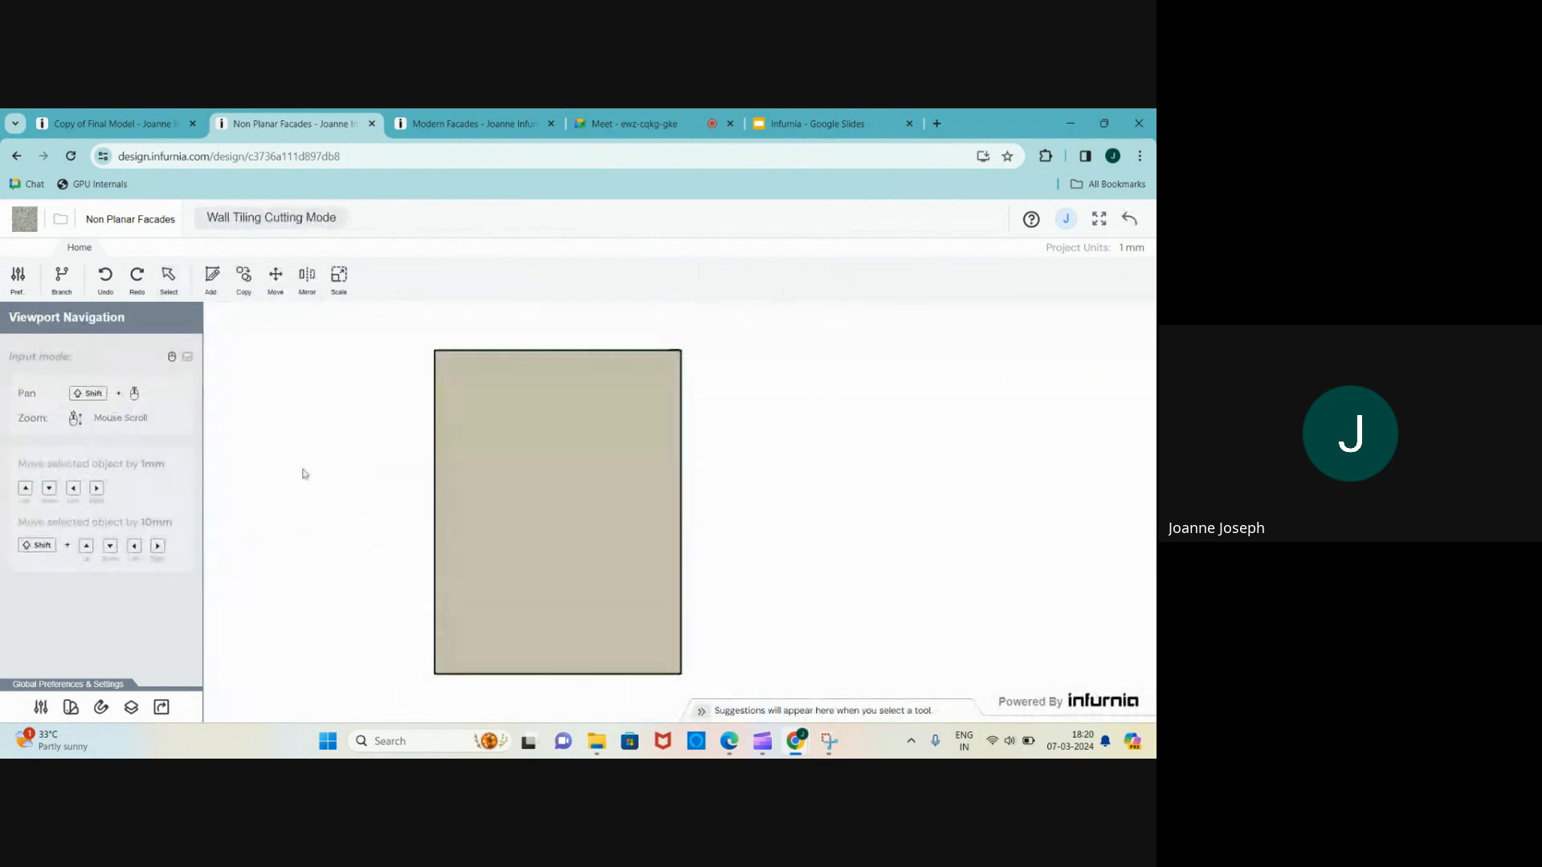
click(485, 499)
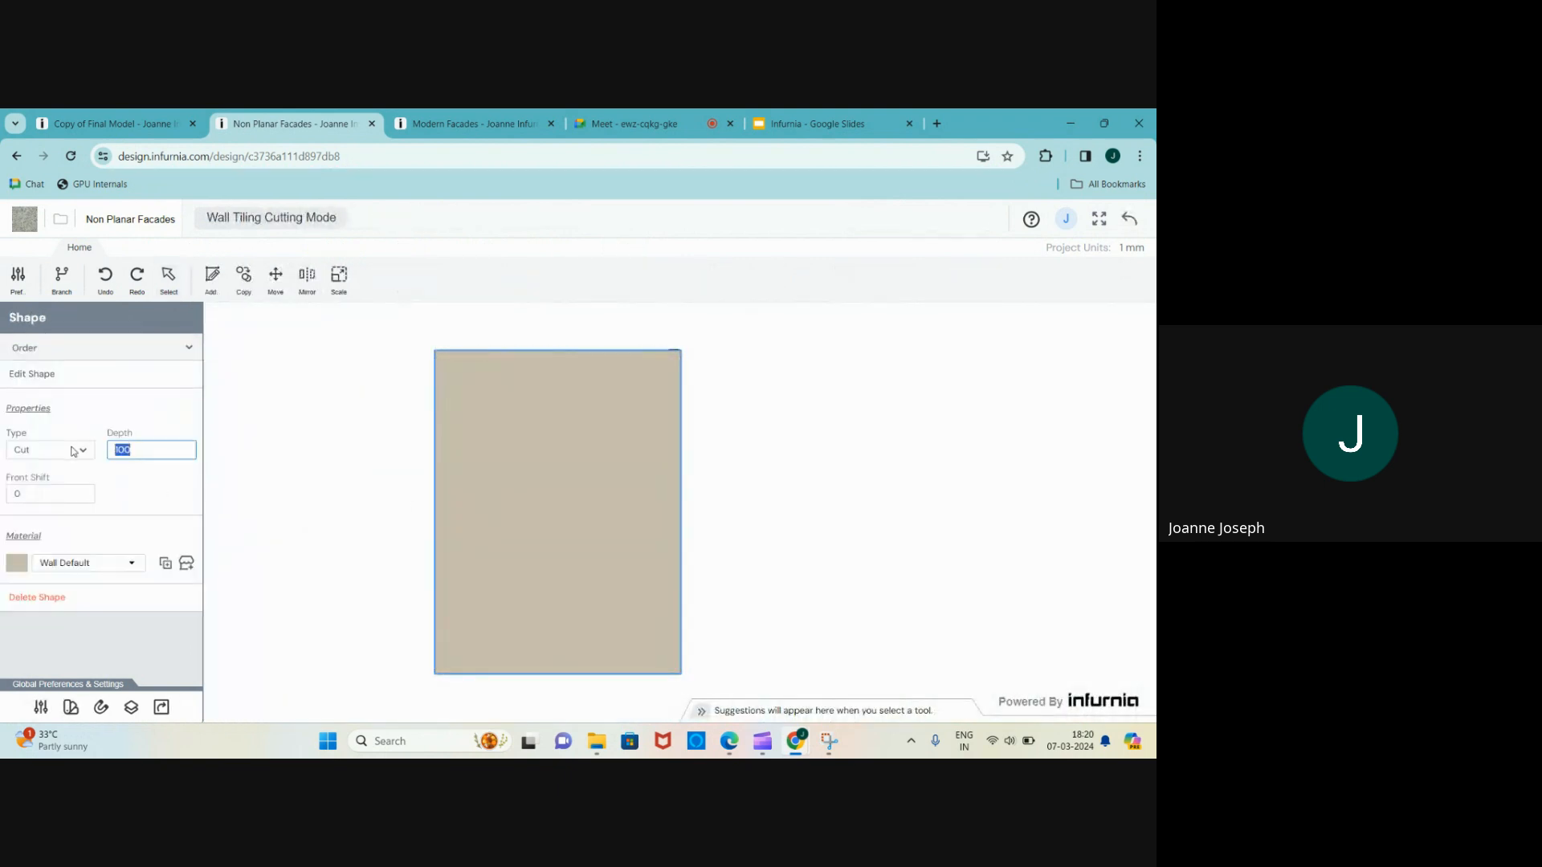
text(150)
click(261, 458)
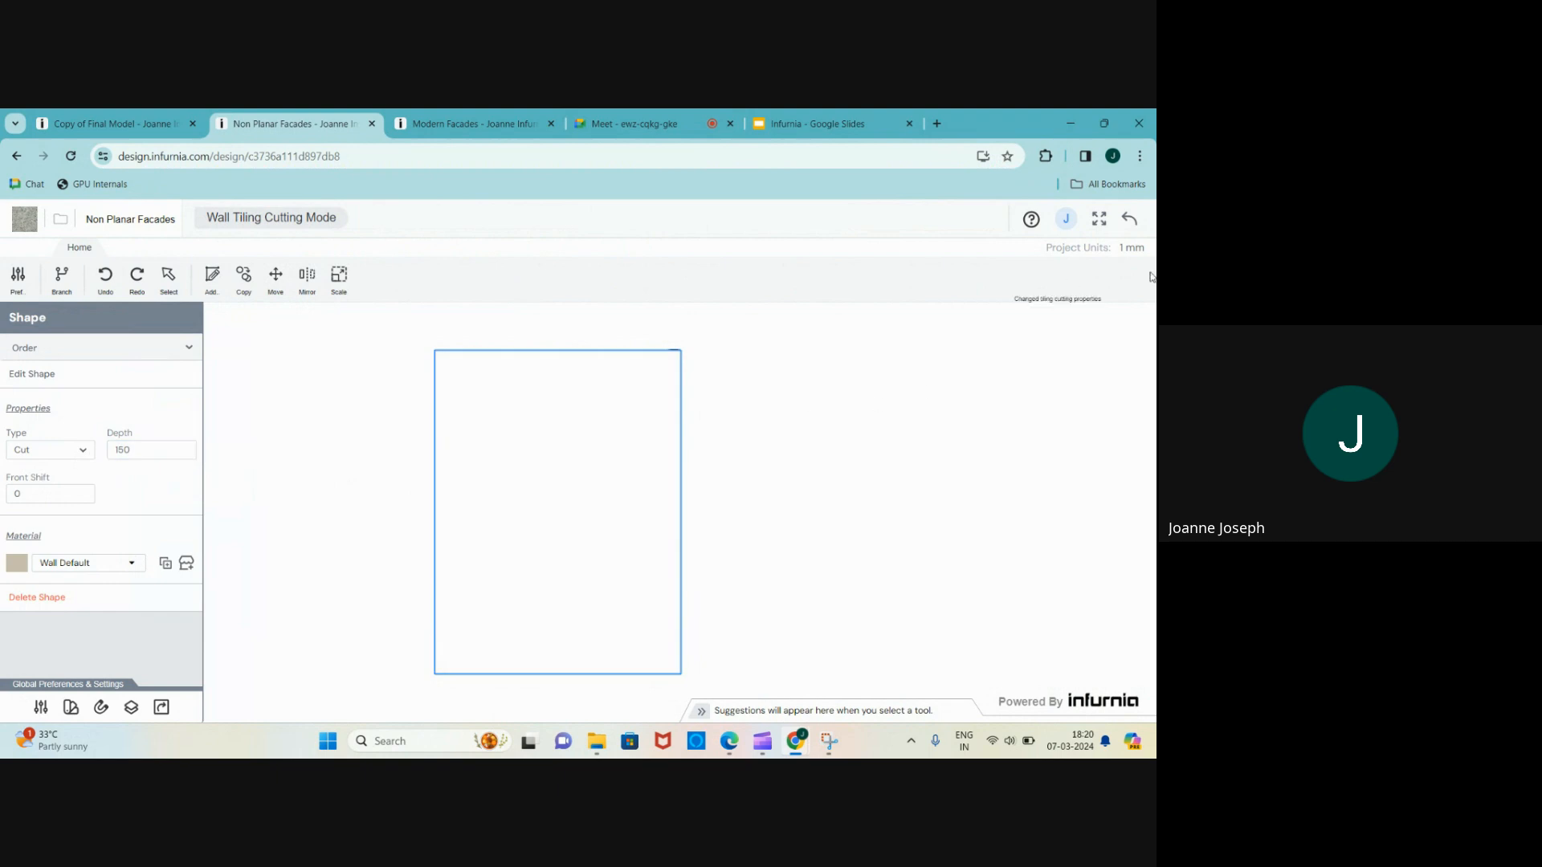
click(1129, 219)
- Examine the curved band and the cut-away wall area around it, including its junction with the wood-finished wall
scroll(679, 402, up, 3)
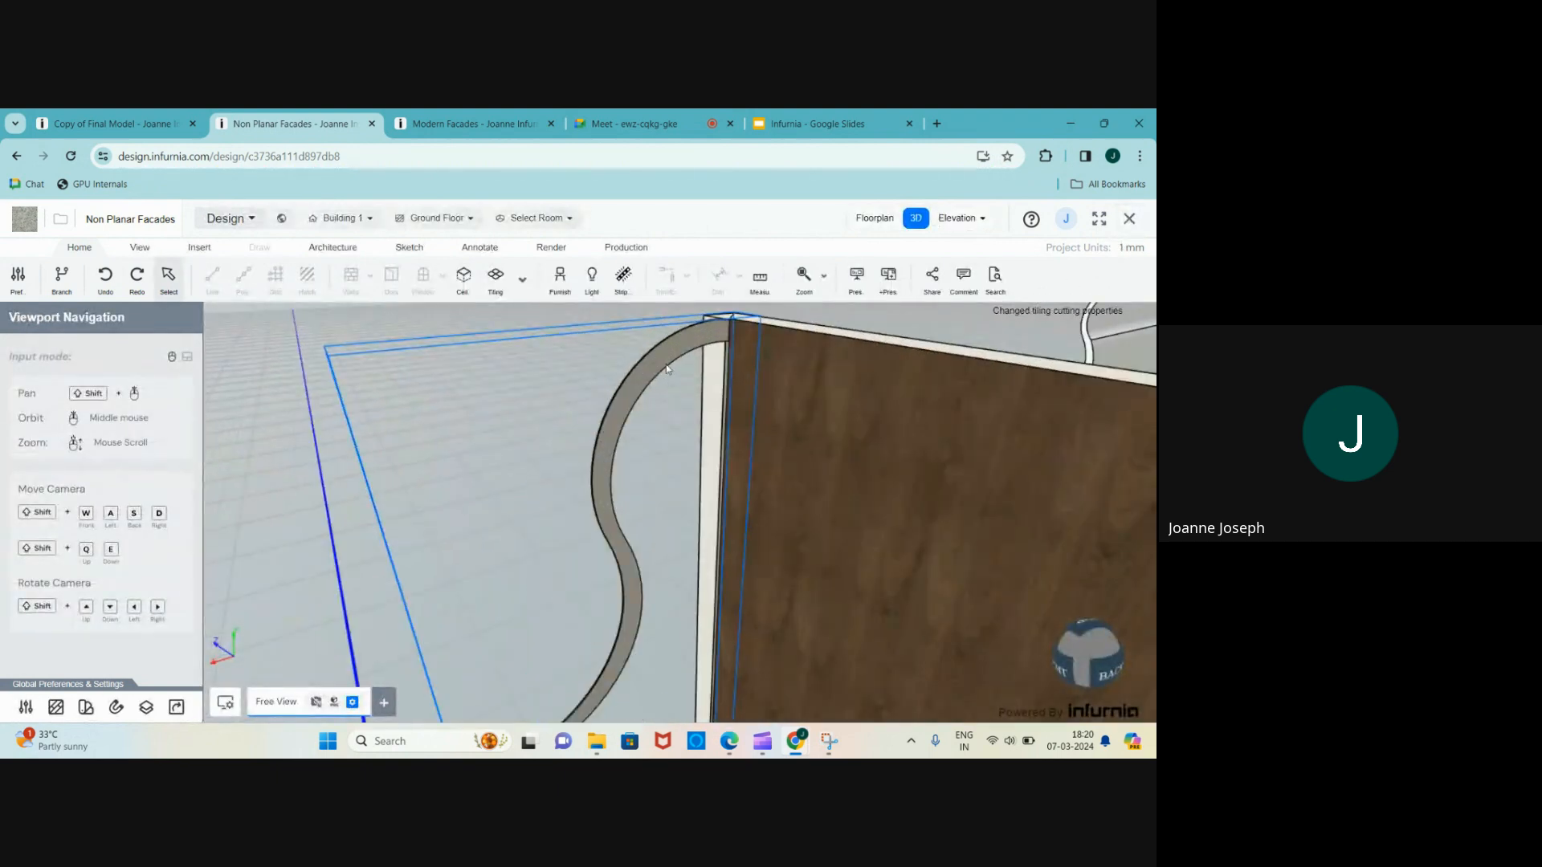
scroll(667, 369, down, 2)
scroll(479, 434, down, 2)
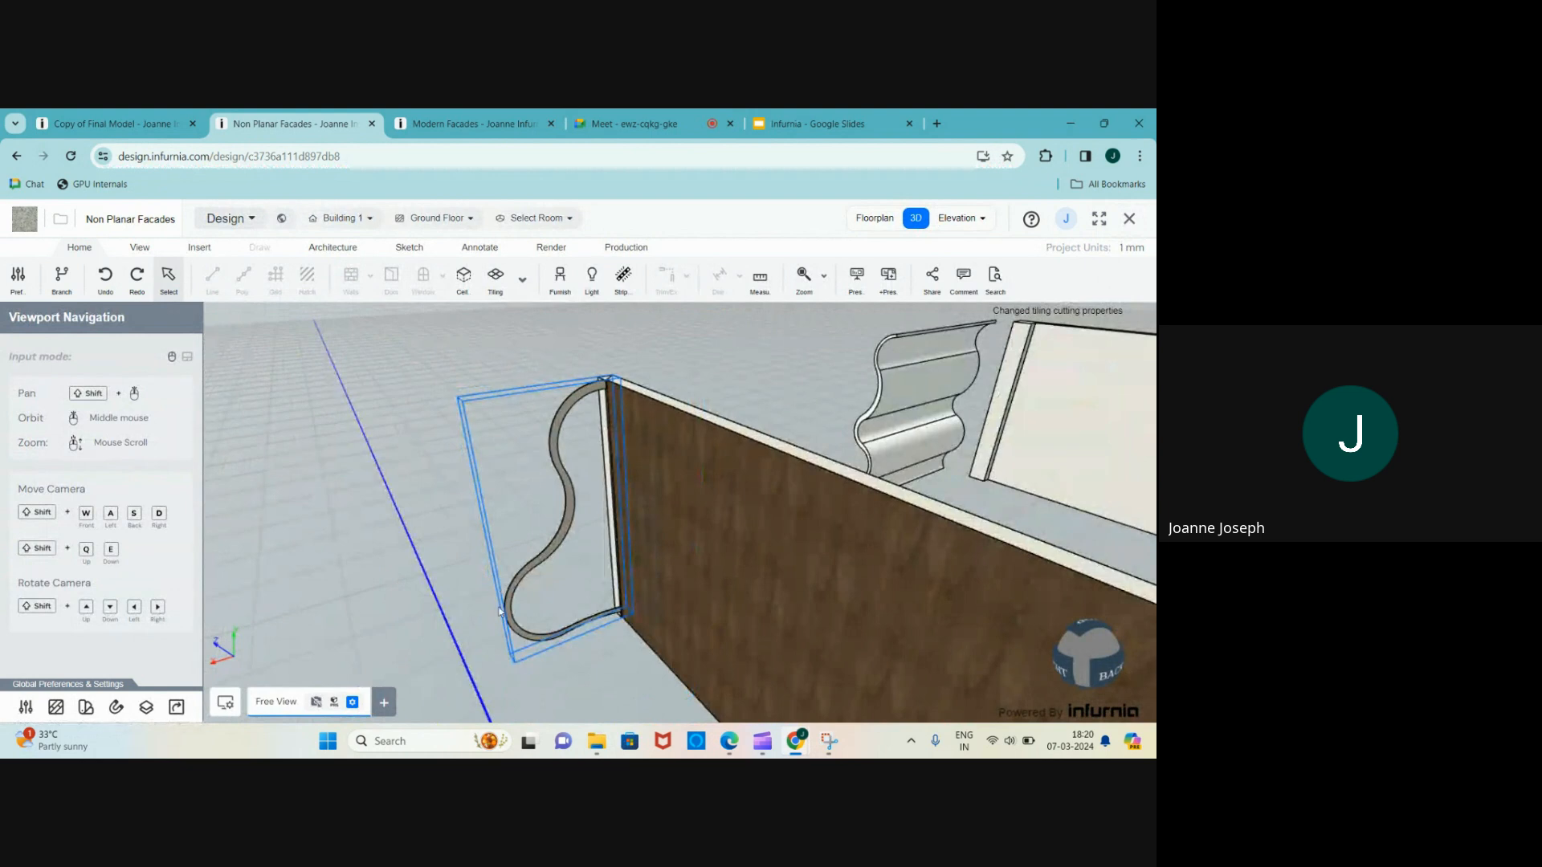
scroll(610, 586, up, 4)
scroll(558, 524, down, 4)
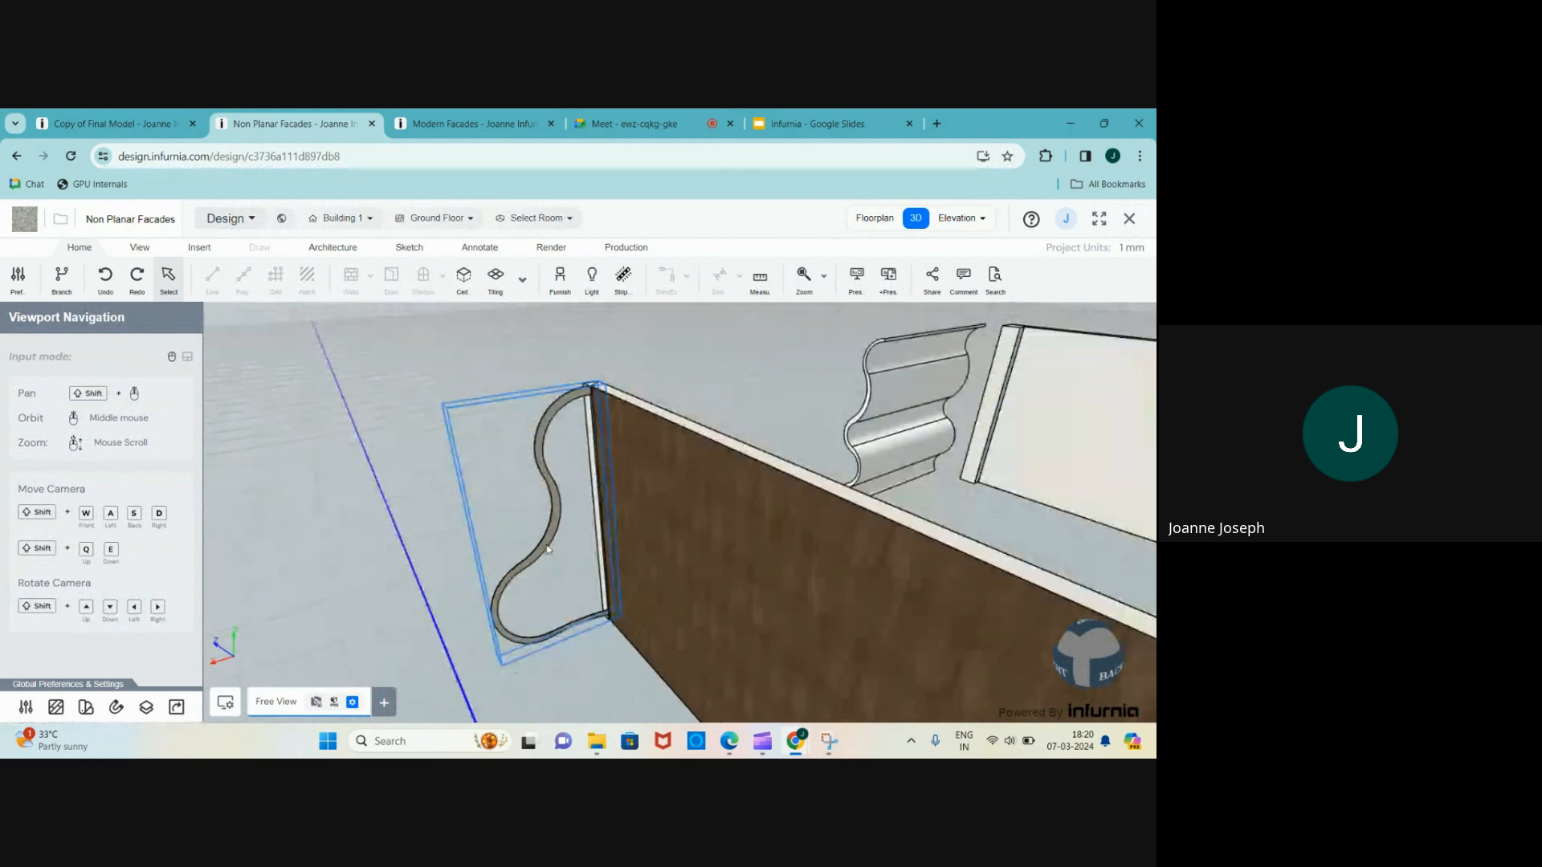
scroll(544, 515, up, 3)
scroll(557, 532, down, 2)
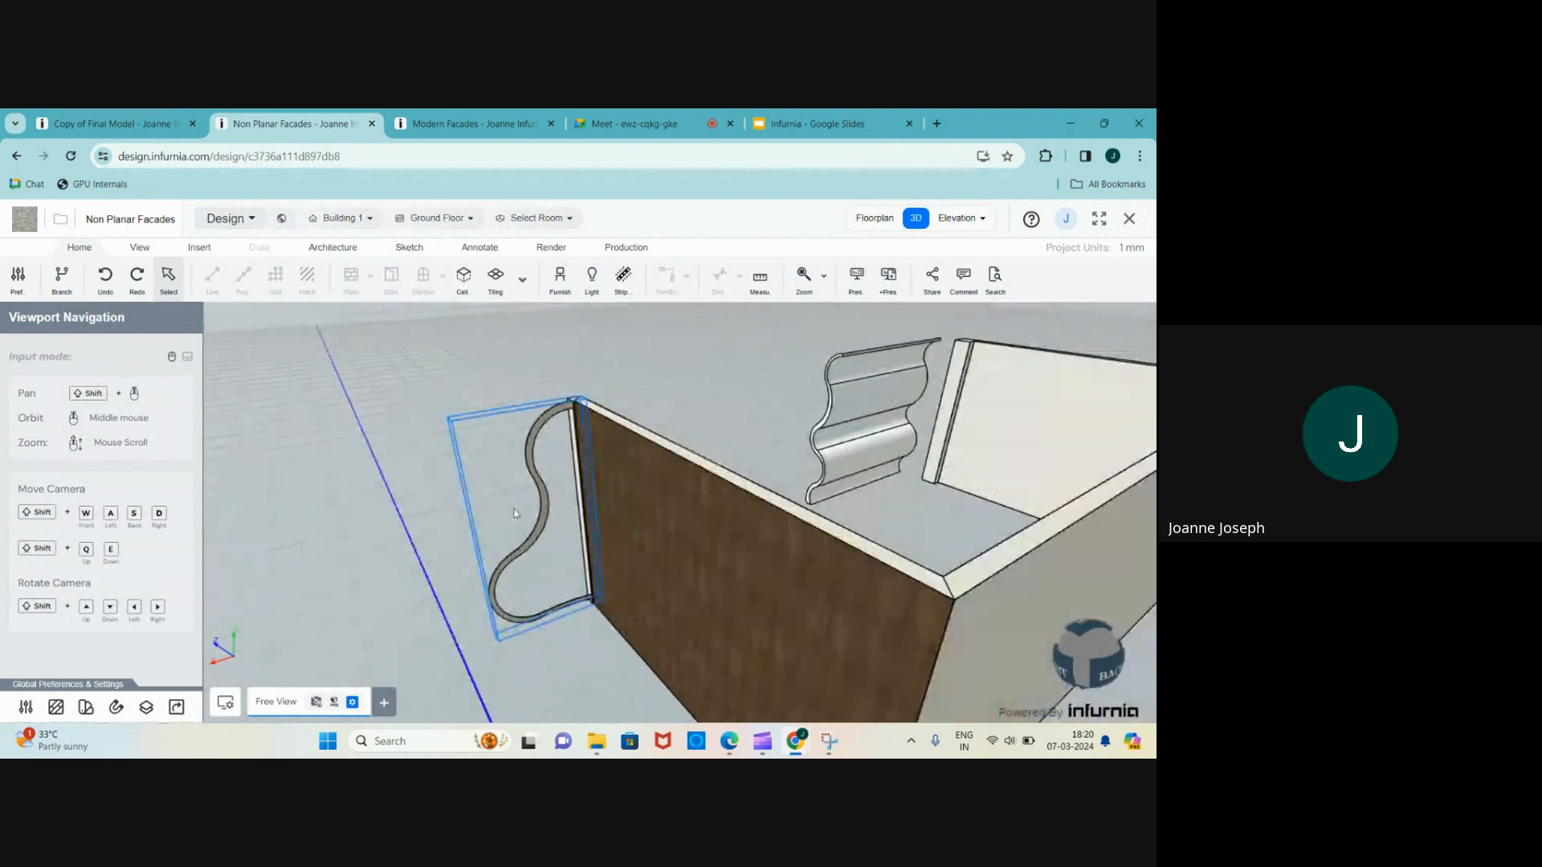
scroll(538, 546, up, 3)
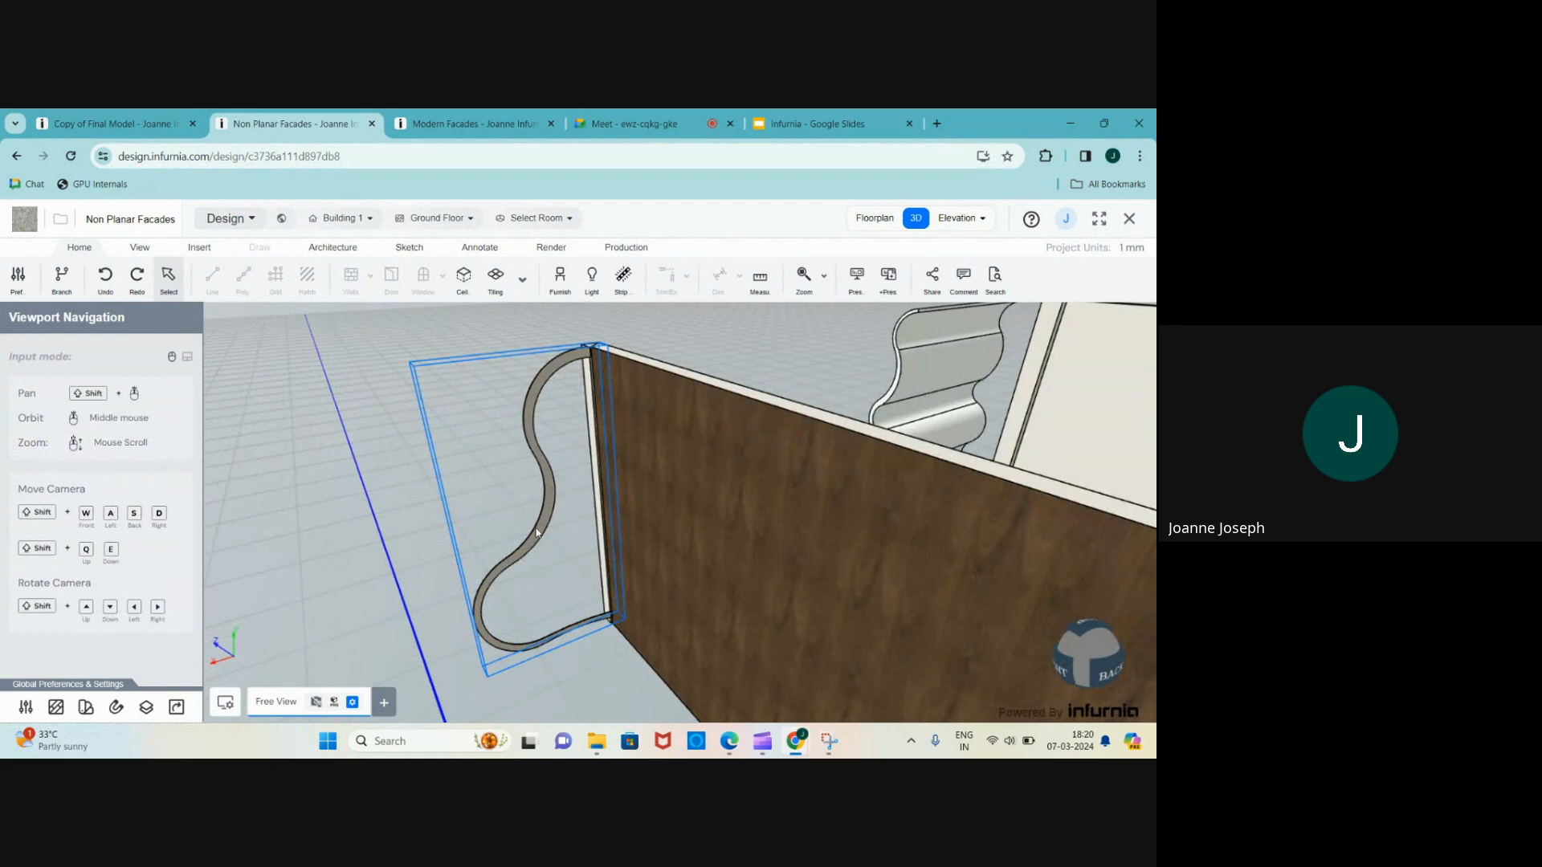
scroll(536, 531, up, 3)
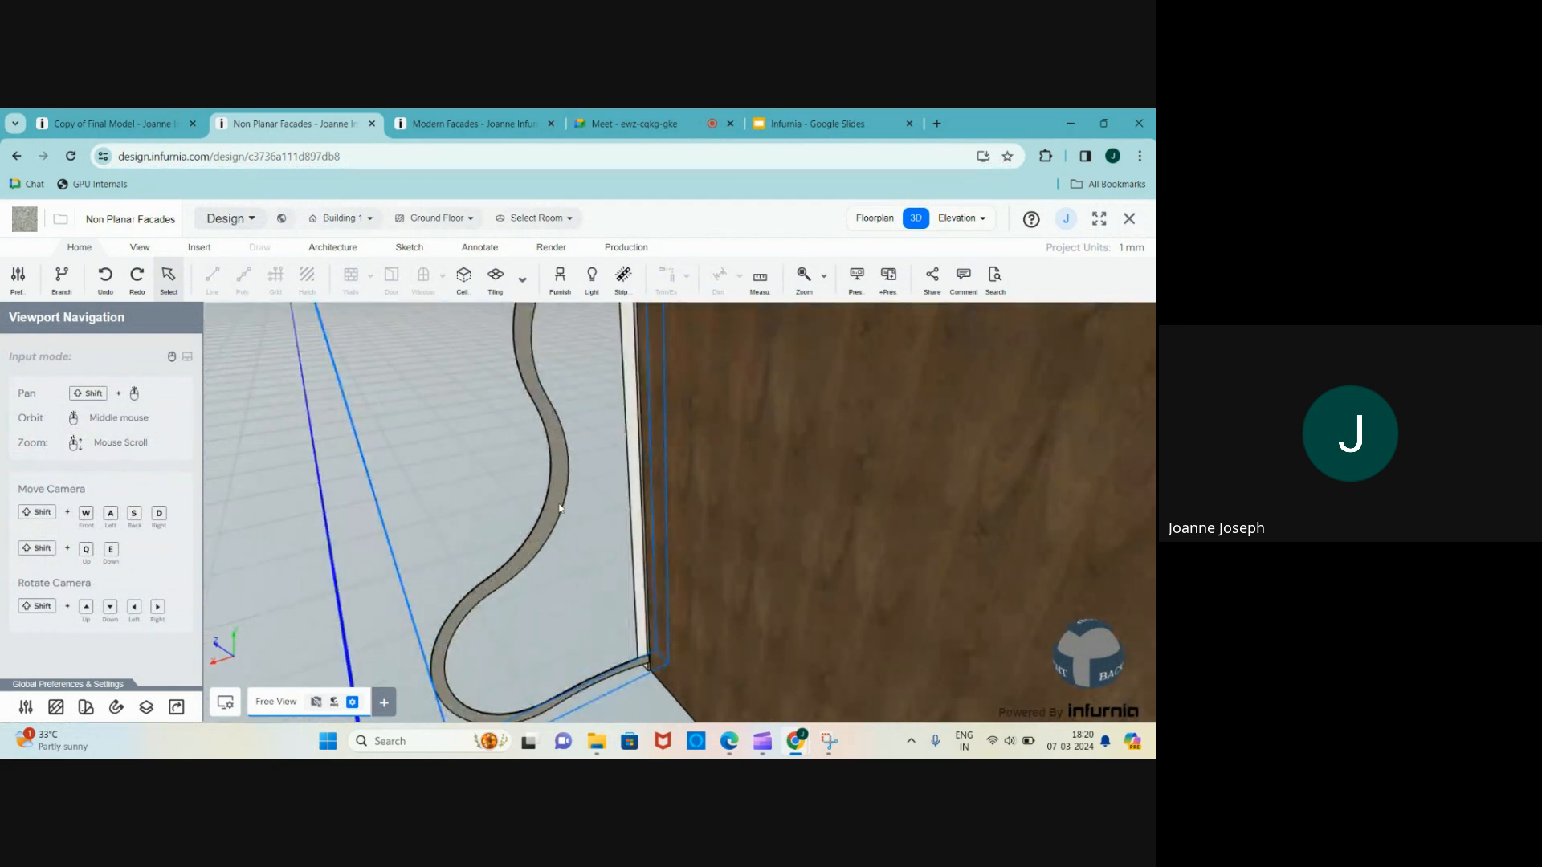
- Open the curved band wall's tiling cutting and move the full-face cut shape one layer down
click(555, 523)
scroll(456, 467, down, 4)
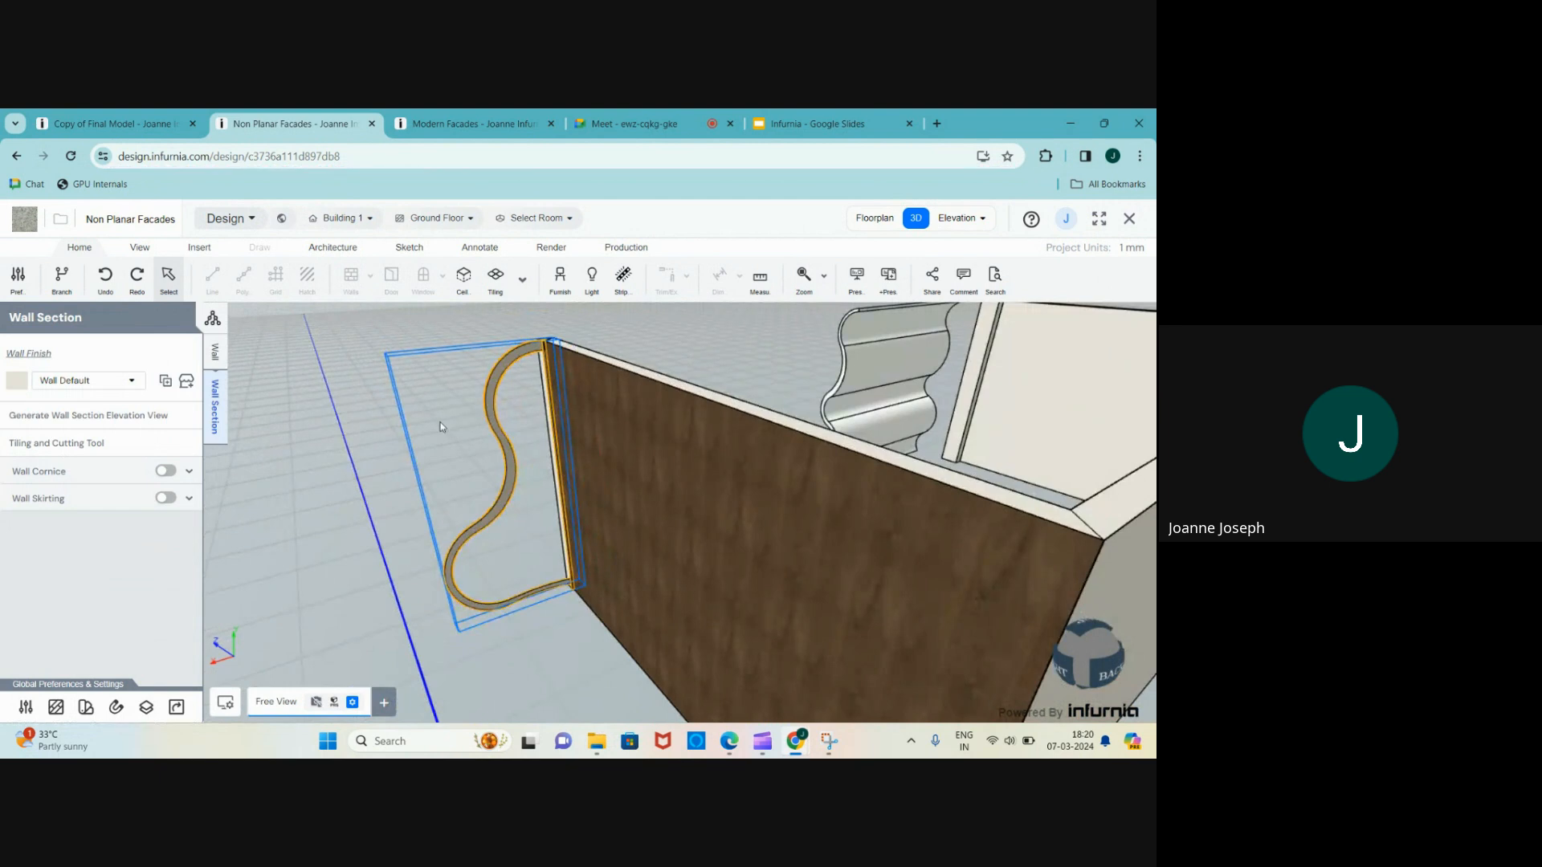
click(107, 443)
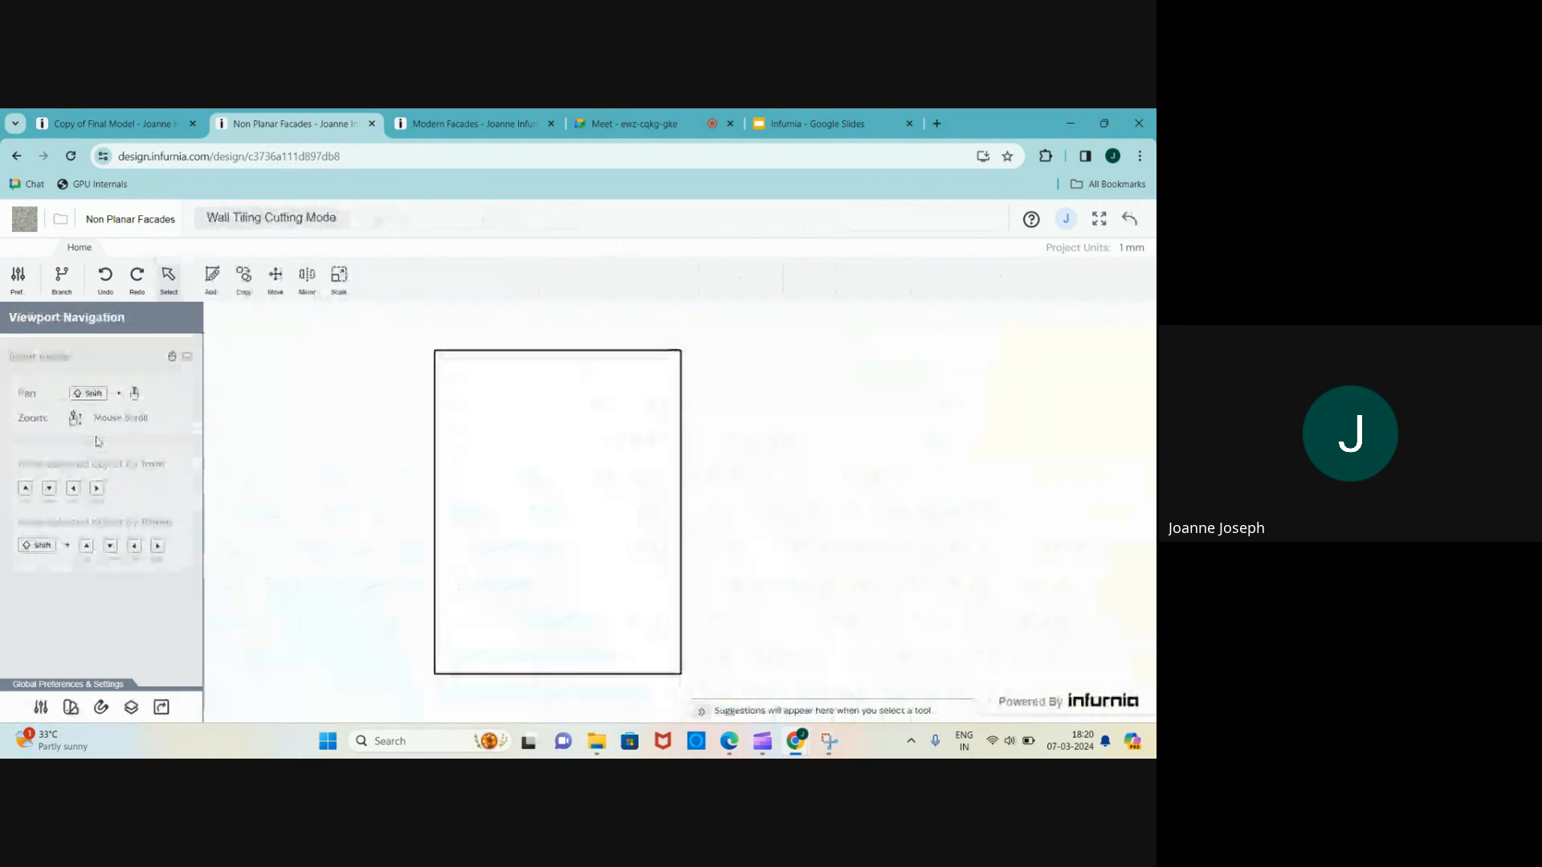
click(506, 411)
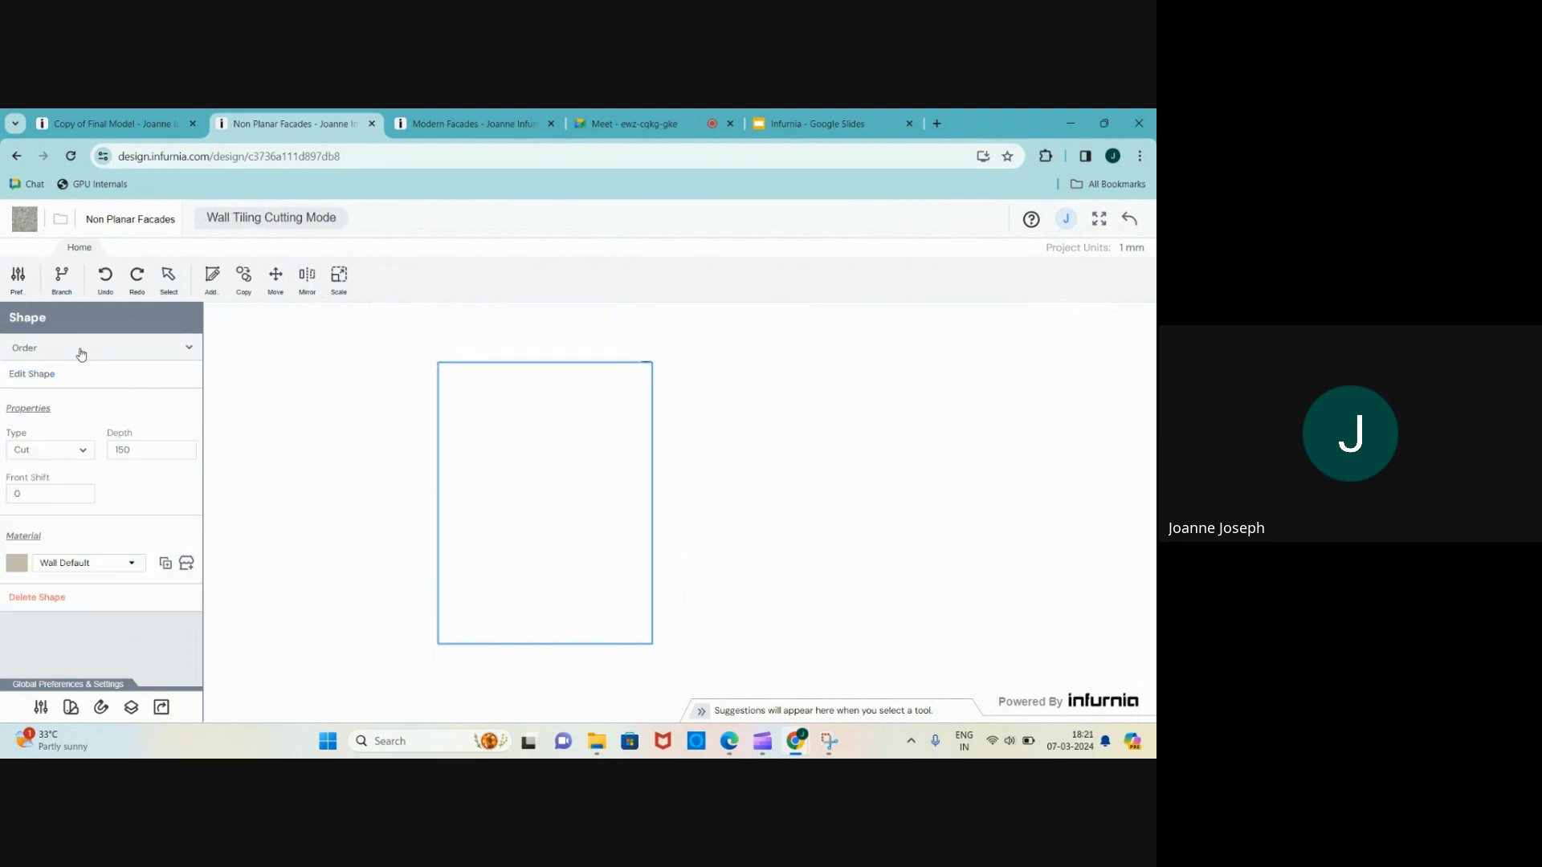
click(80, 348)
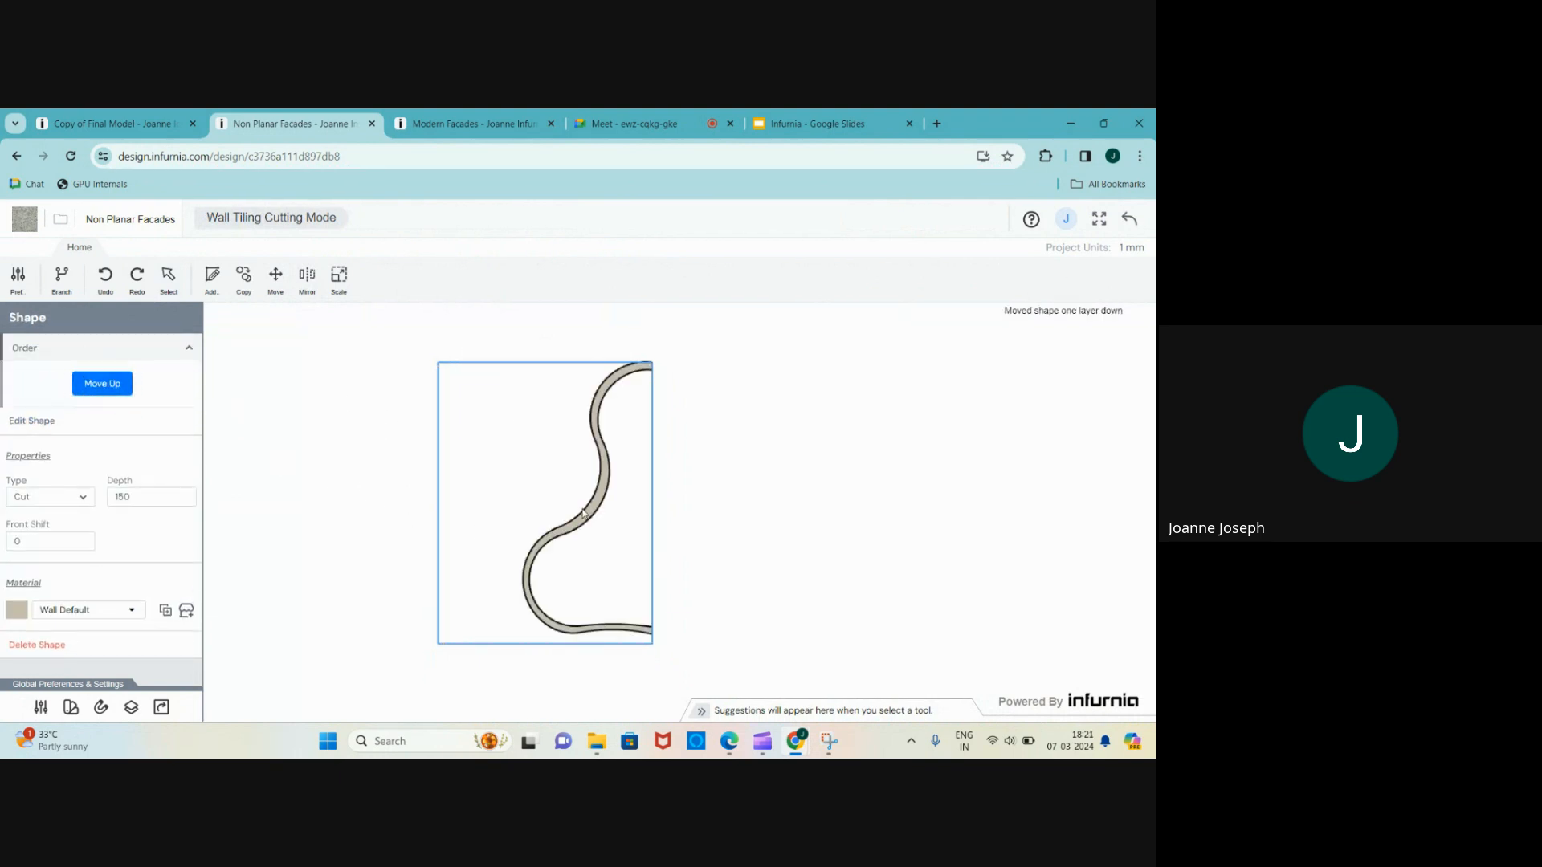
- Set the extrude depth of the curved band shape to 3000 mm
click(587, 519)
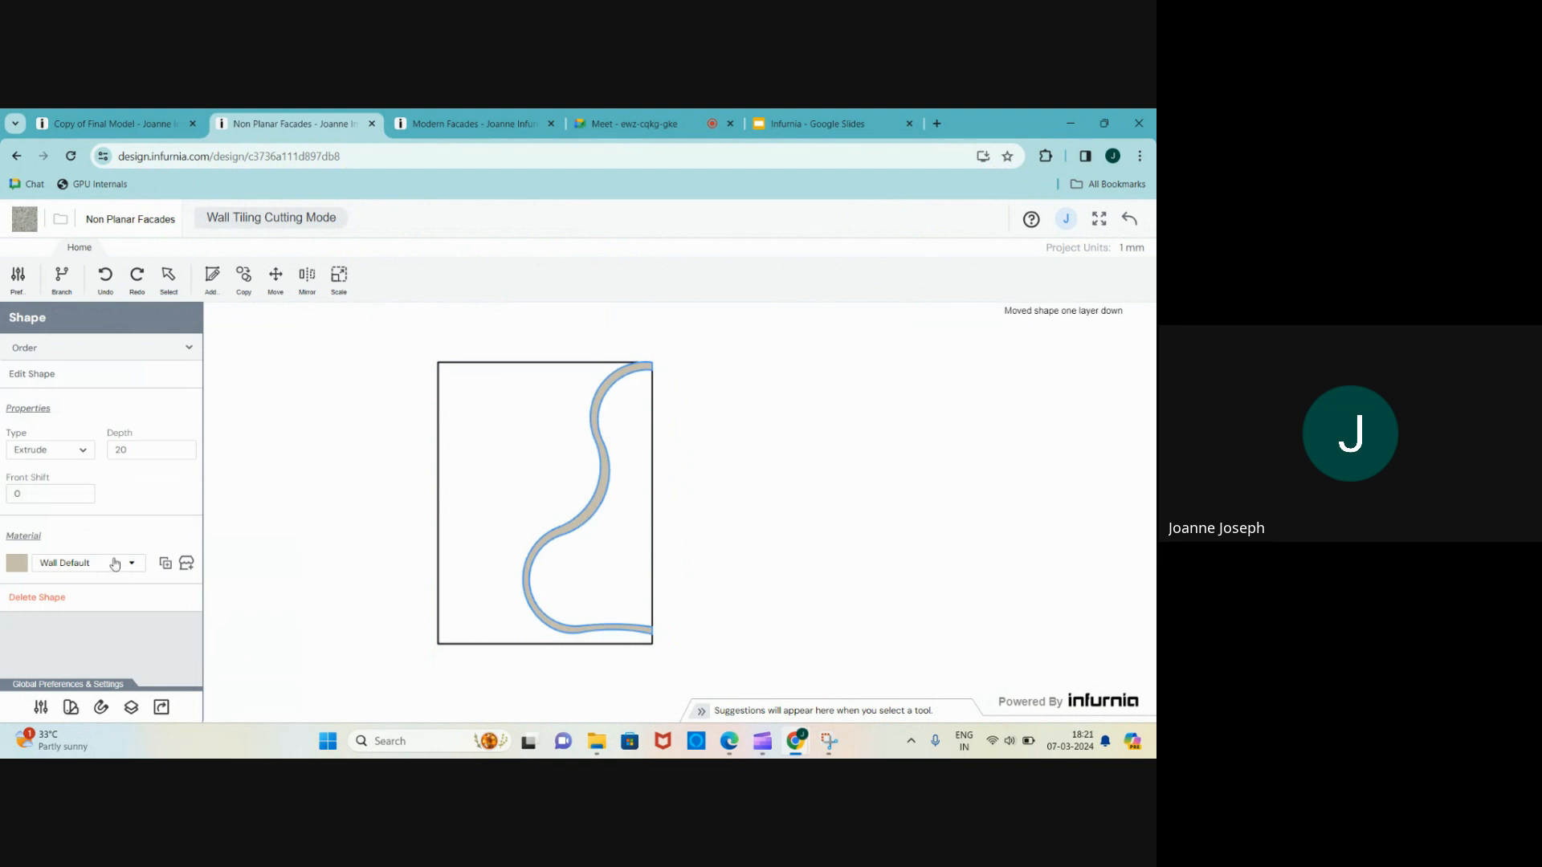
double_click(118, 450)
text(3)
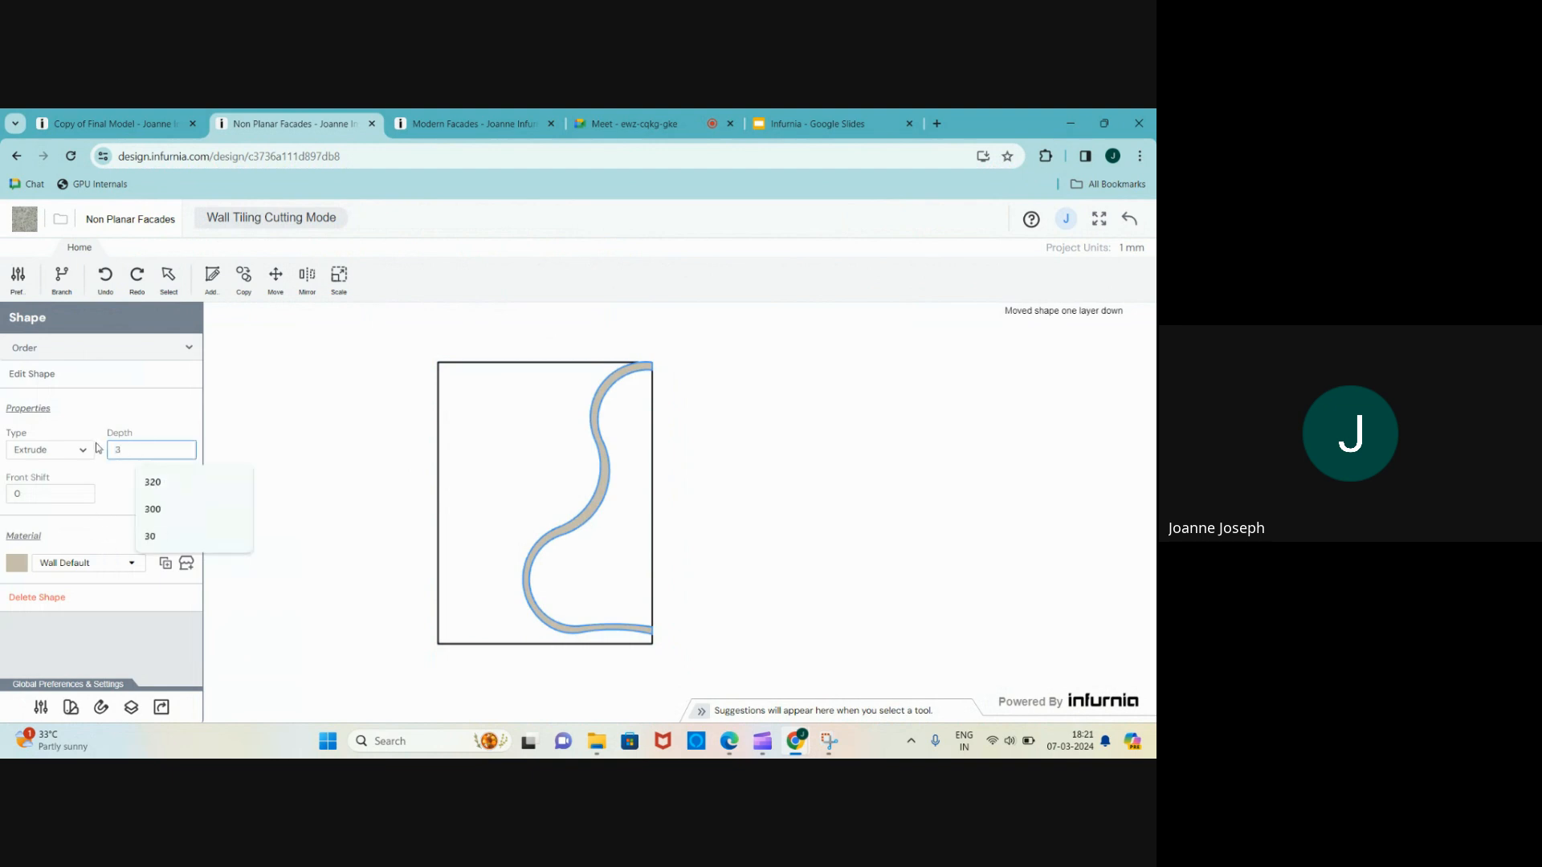
text(000)
click(98, 447)
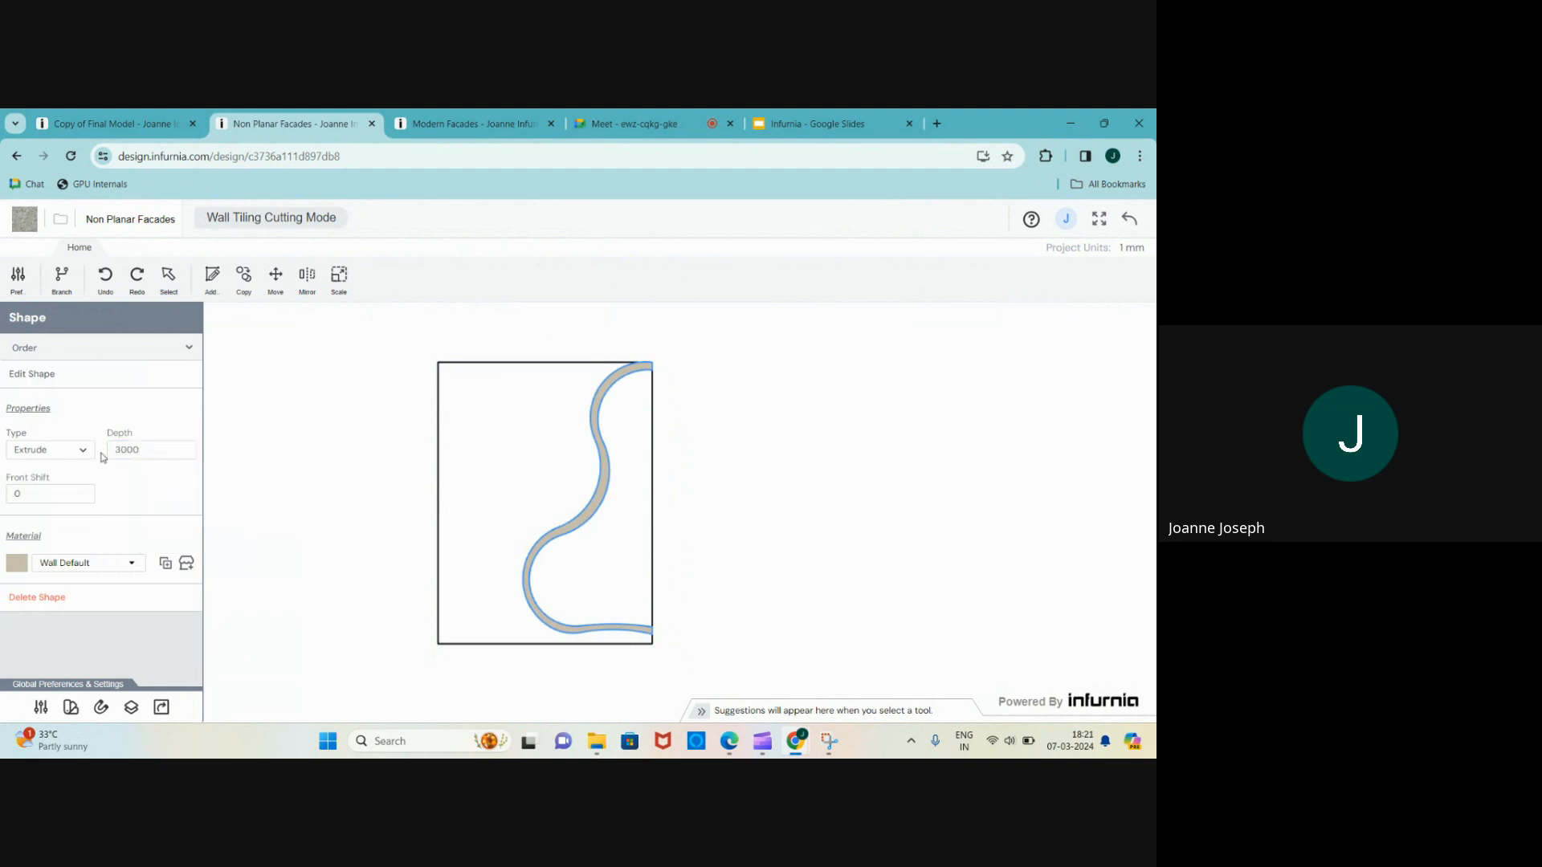
- Apply the unnamed brick material to the curved band shape and return to the 3D view
click(80, 563)
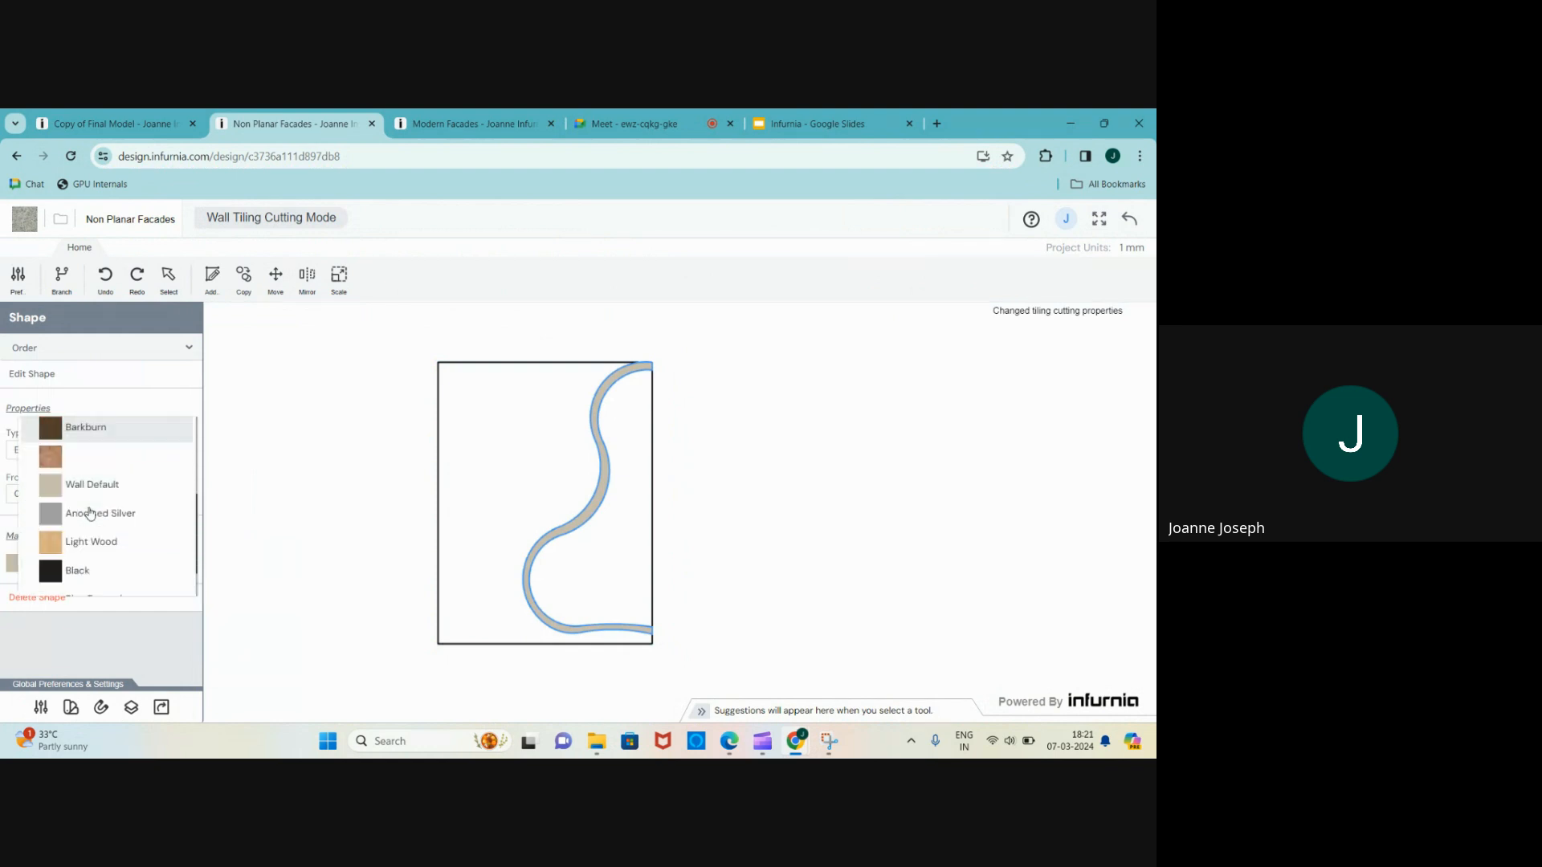
scroll(89, 510, down, 1)
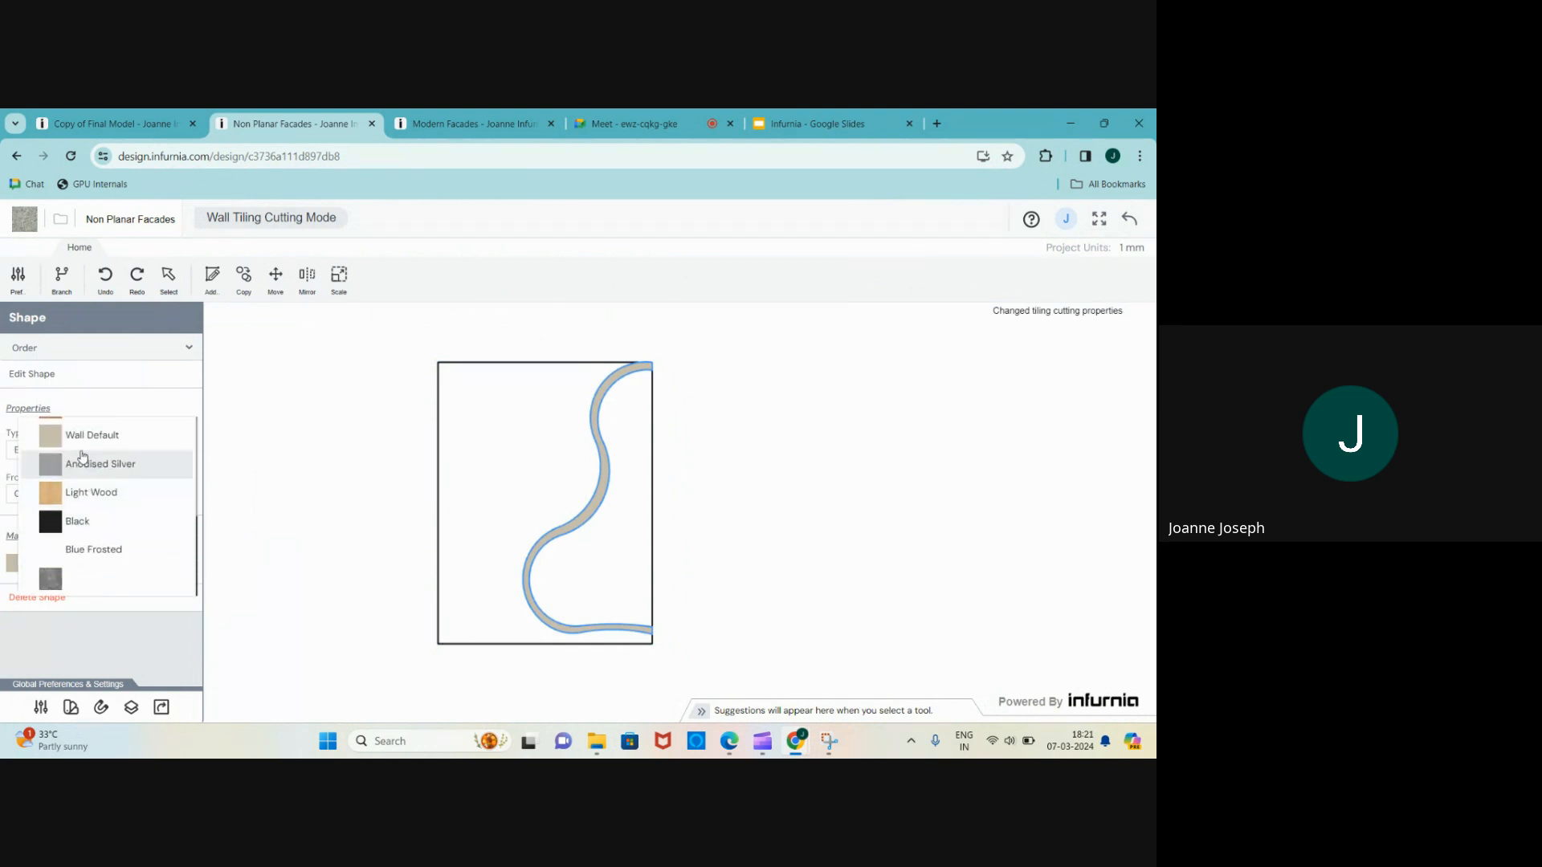
scroll(82, 482, up, 1)
click(80, 478)
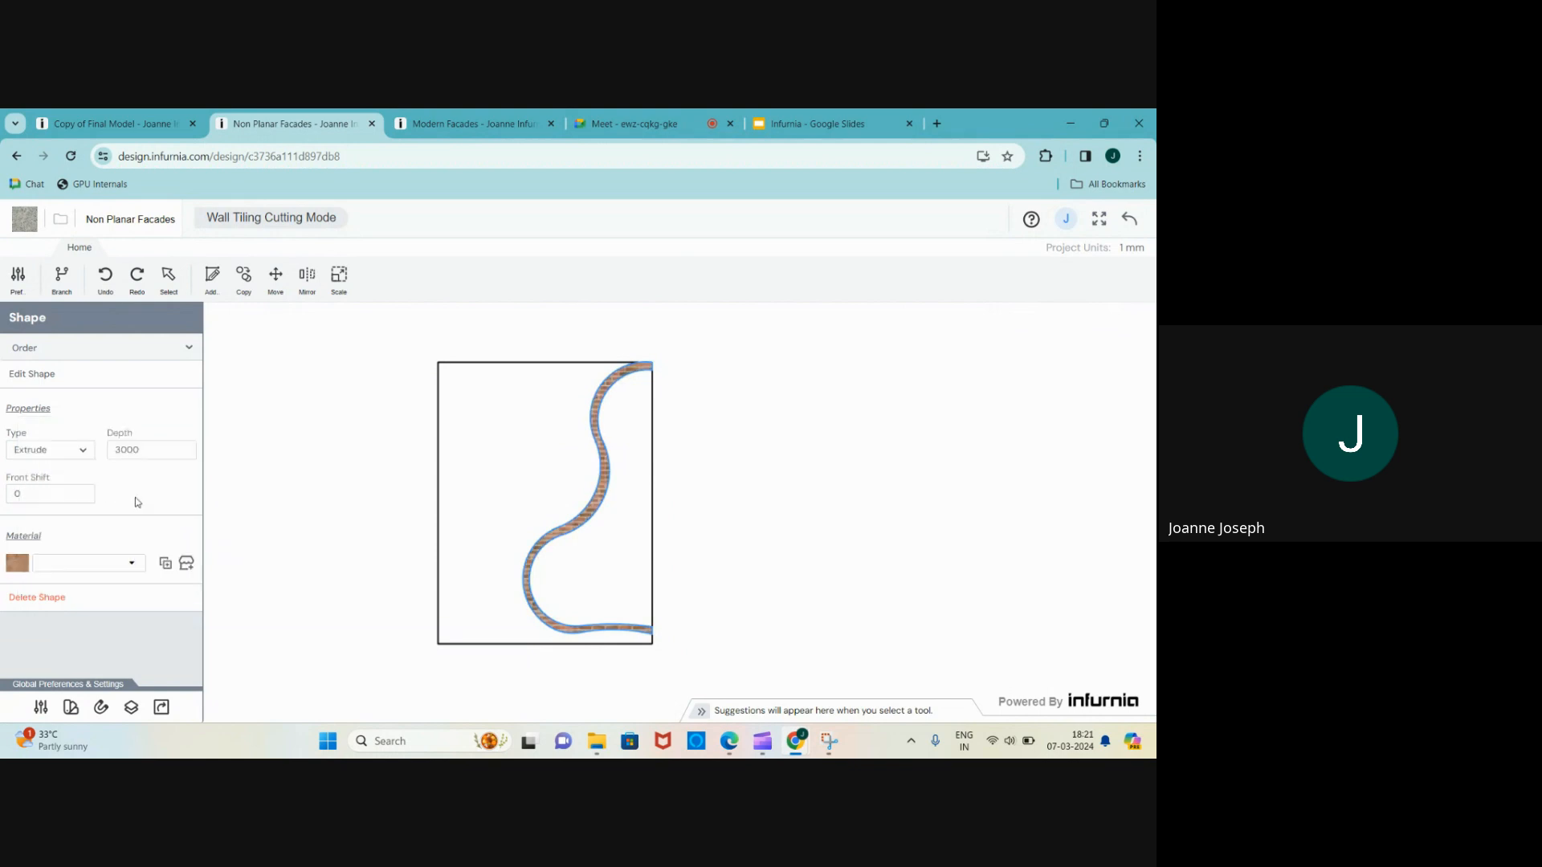
scroll(232, 508, down, 1)
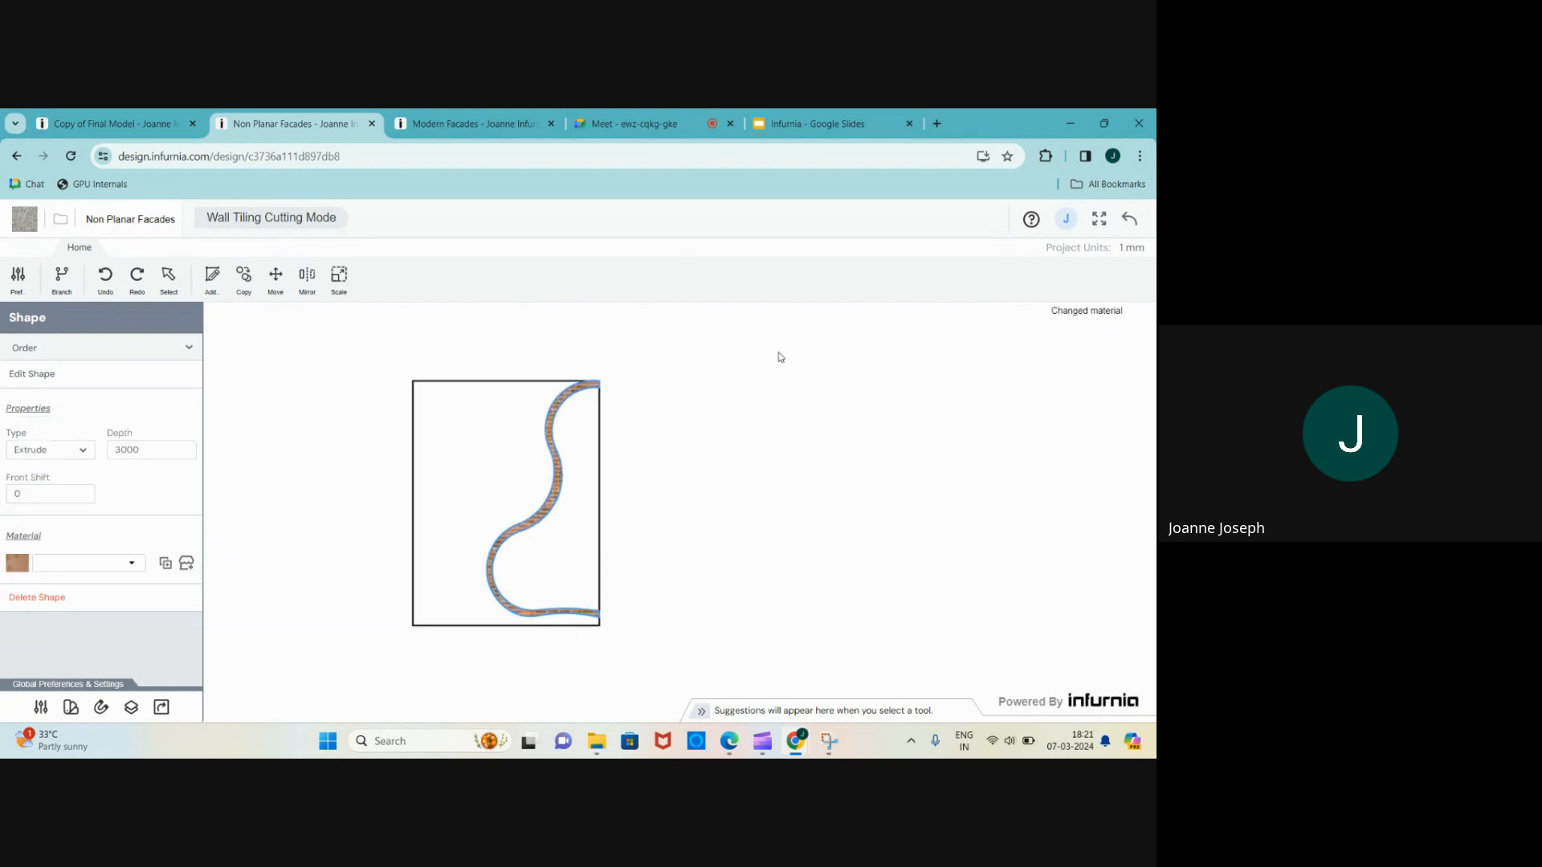
click(1130, 221)
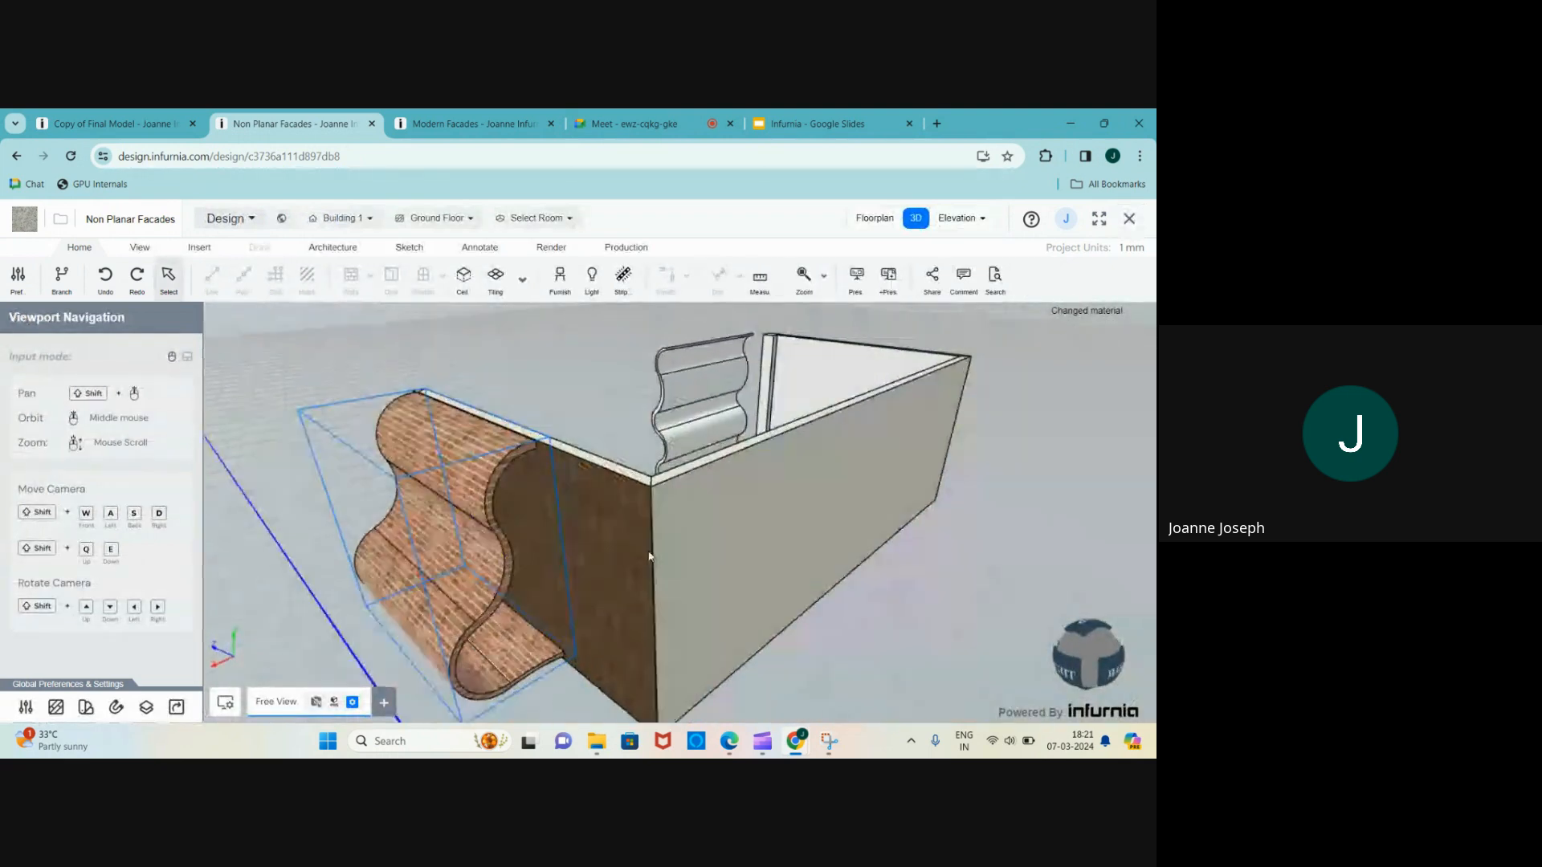
- Examine the extruded brick curved facade from several distances and angles, including its junction with the wood-finished wall
scroll(870, 440, down, 3)
scroll(448, 575, up, 5)
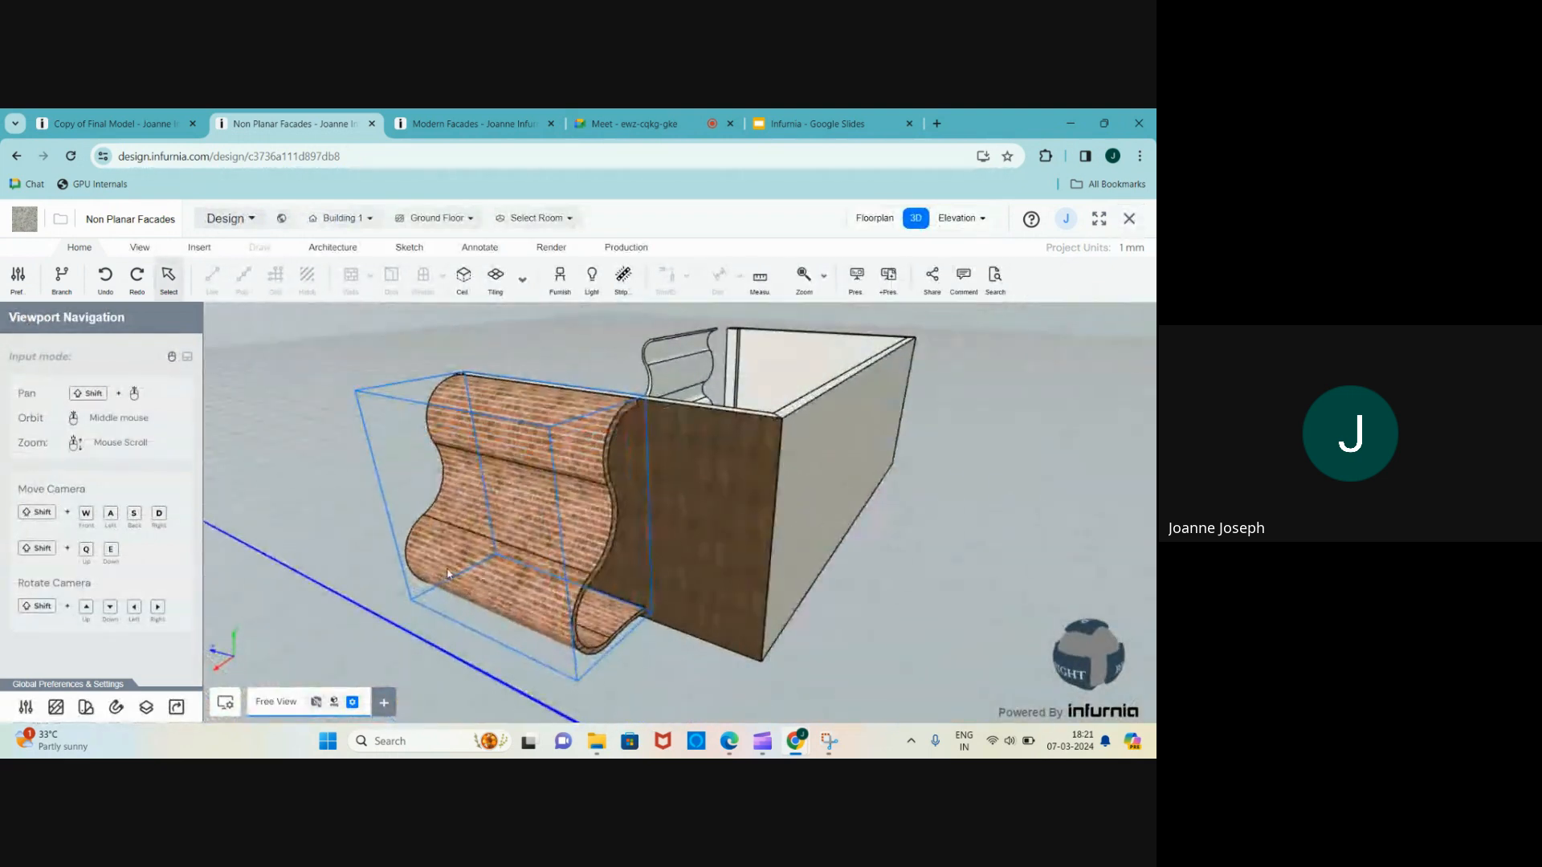
scroll(452, 576, down, 3)
scroll(453, 576, up, 3)
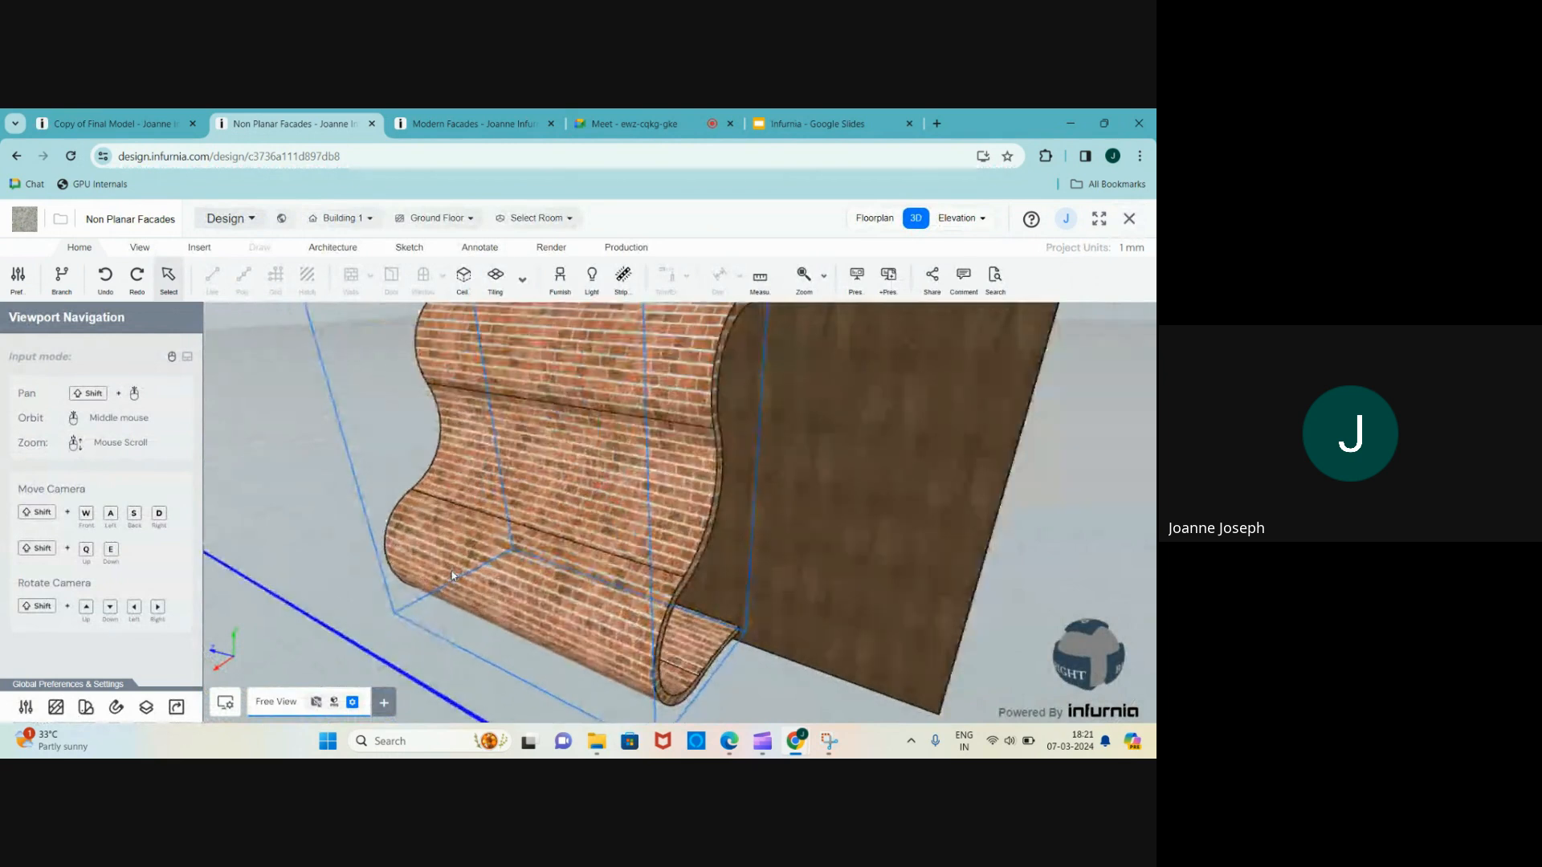
scroll(453, 576, down, 4)
middle_drag(452, 576, 390, 566)
scroll(350, 561, down, 3)
scroll(705, 499, up, 3)
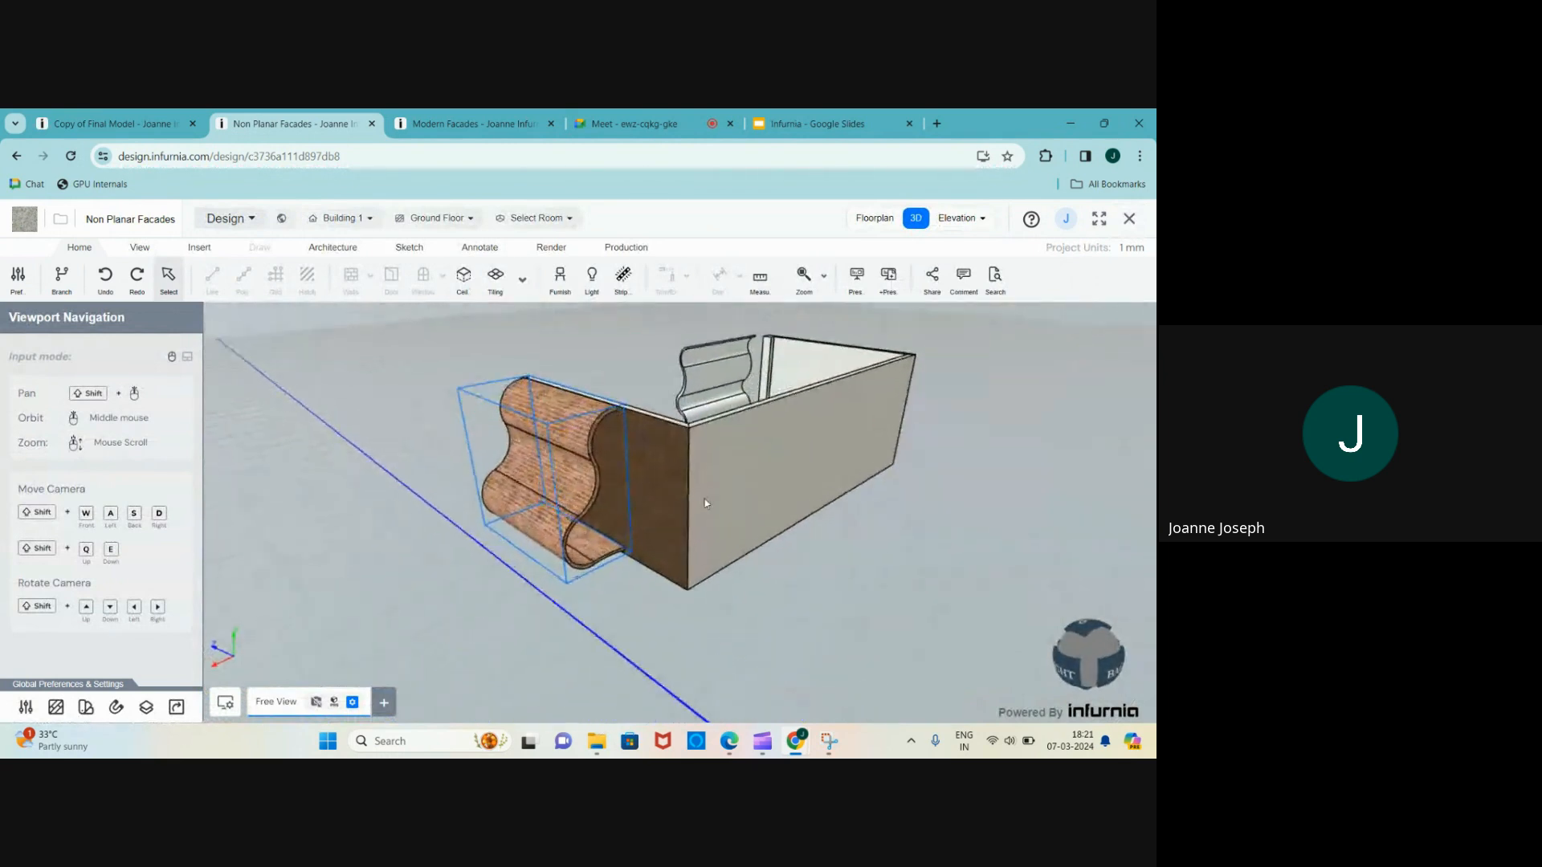
scroll(522, 502, up, 3)
scroll(503, 504, up, 2)
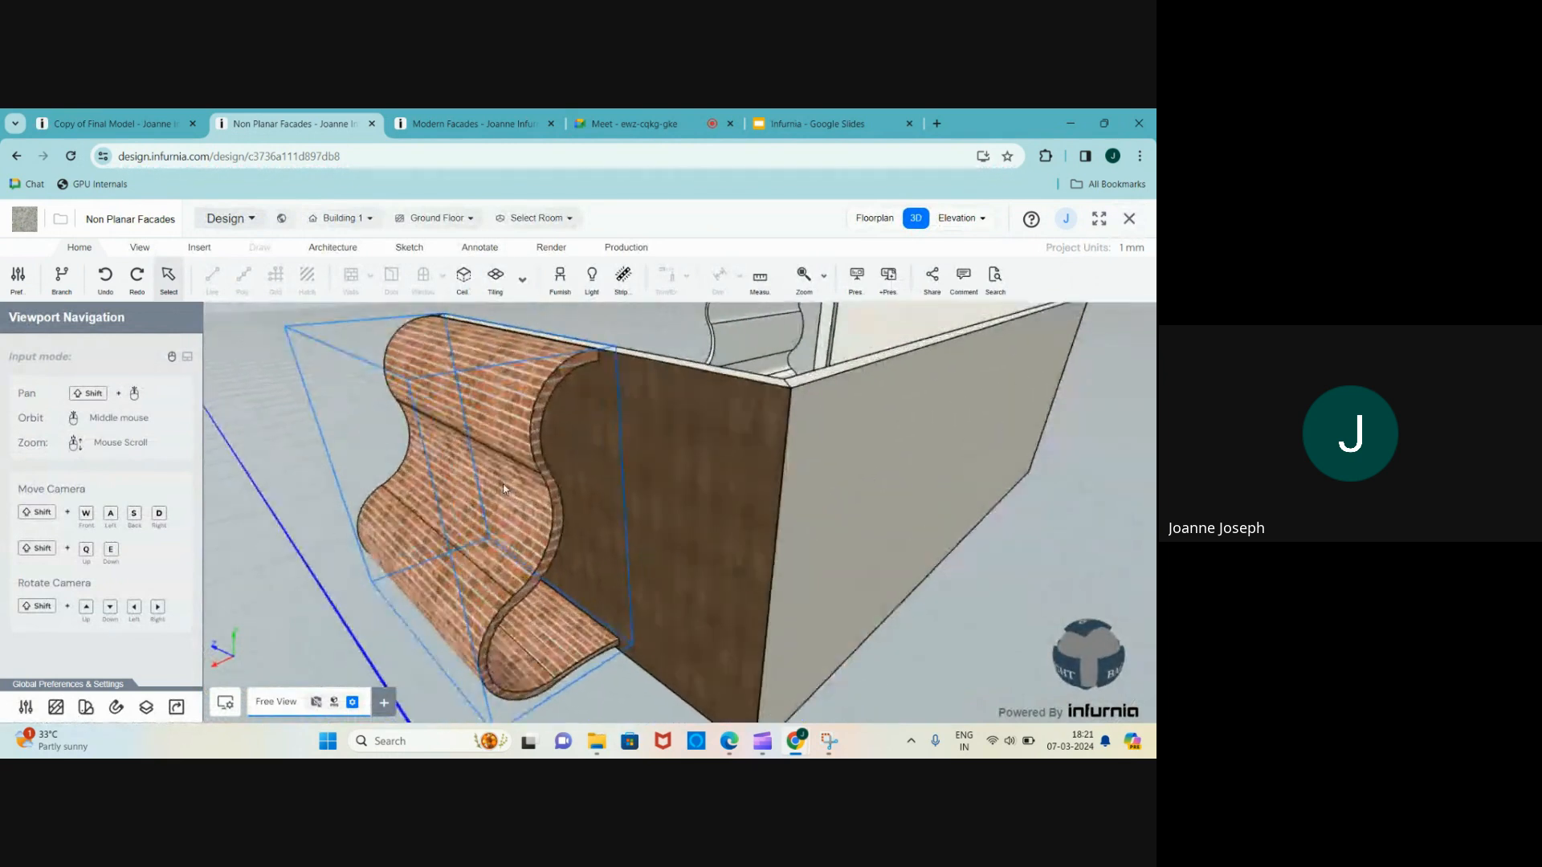
scroll(504, 498, down, 3)
scroll(504, 493, up, 2)
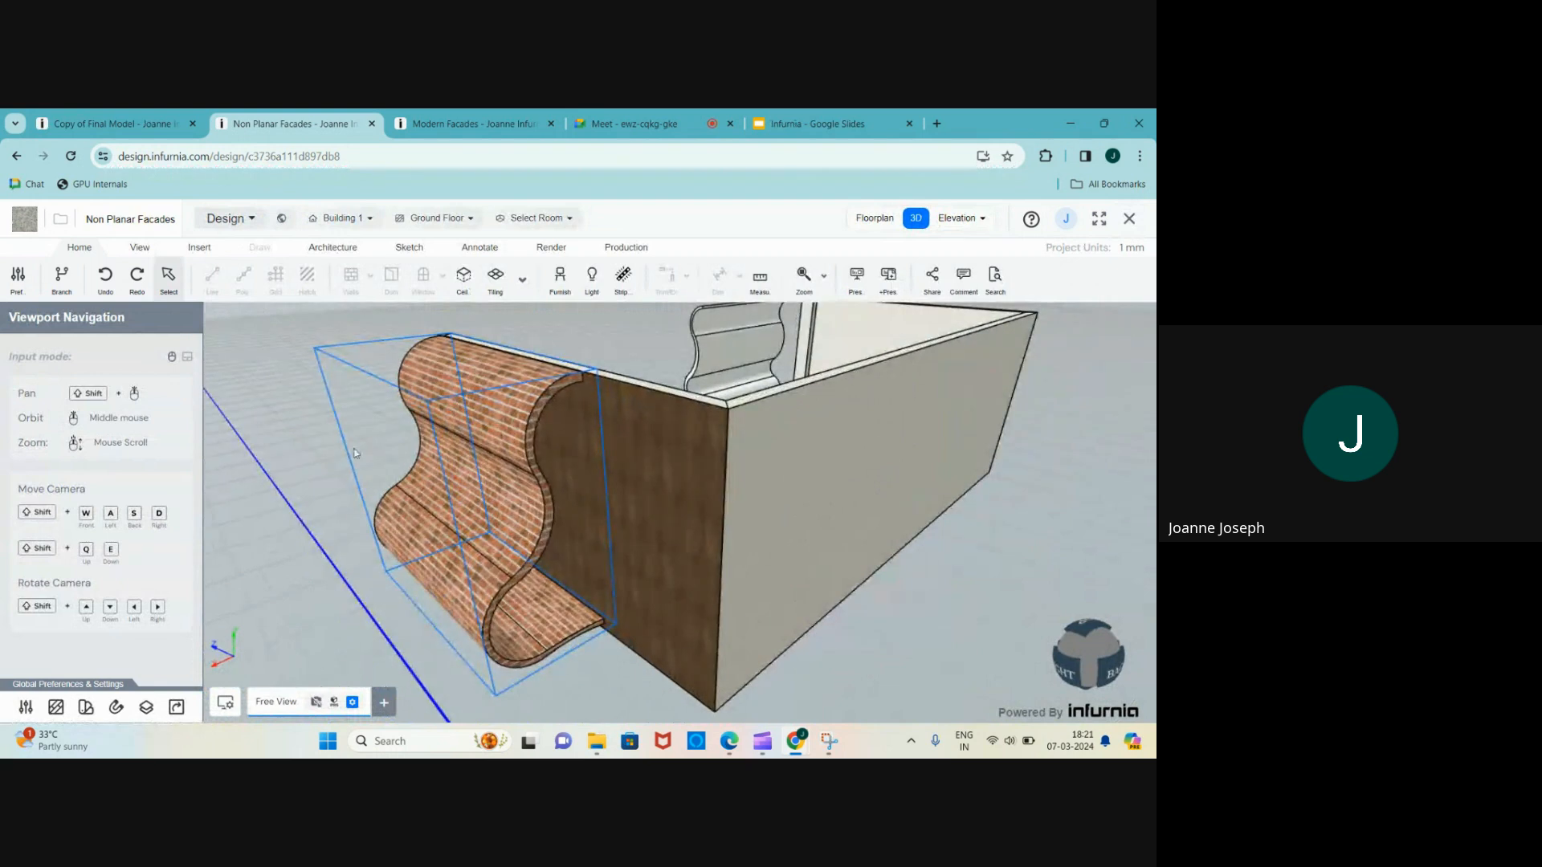
scroll(659, 510, down, 2)
scroll(571, 482, up, 4)
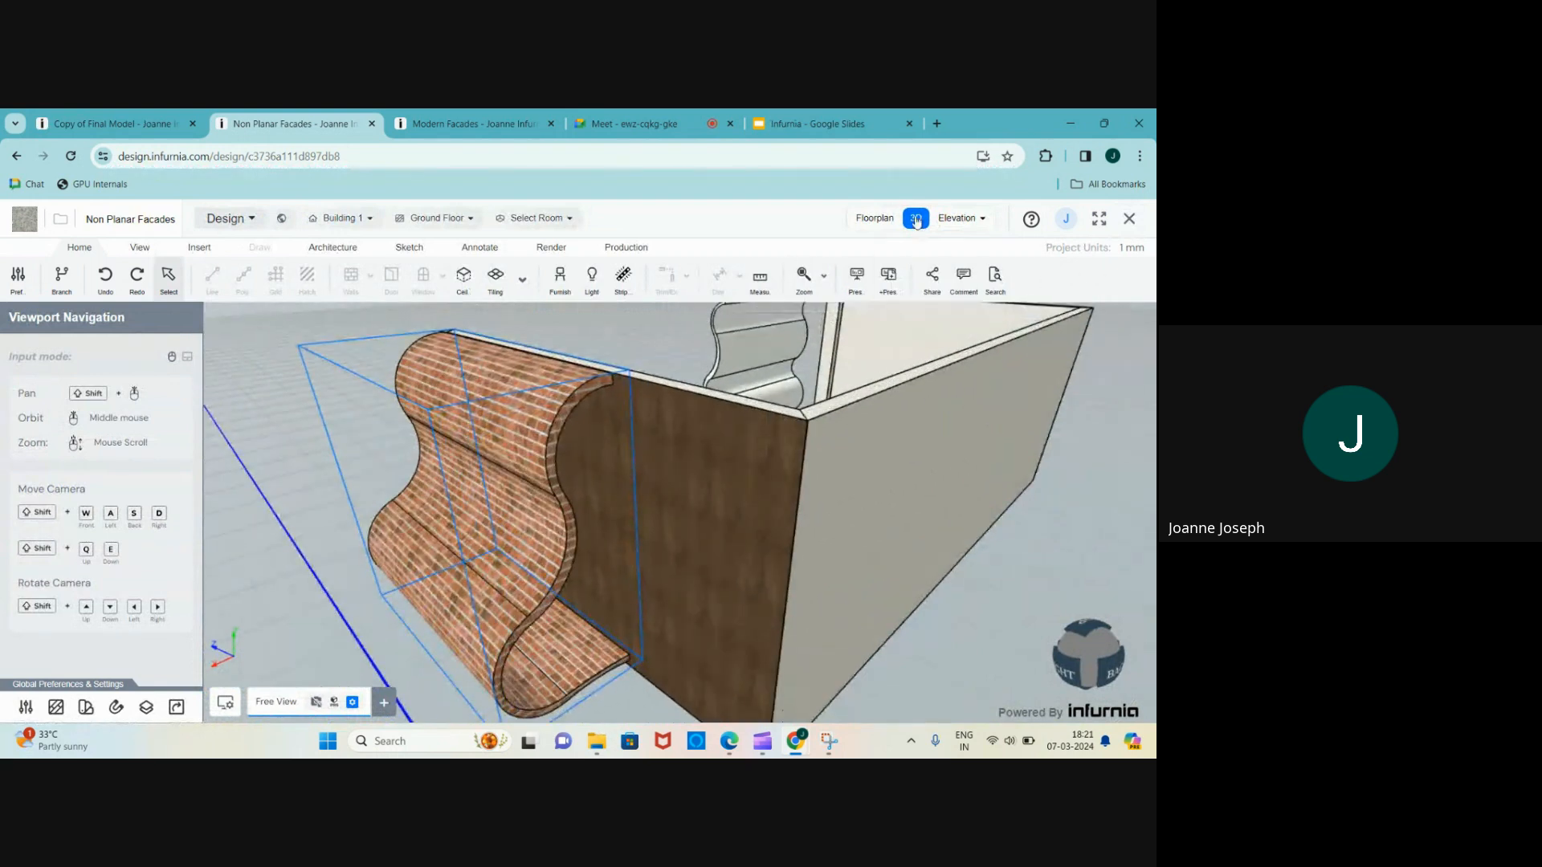
- Check the wall layout in the floor plan, then examine the curved brick facade again in the 3D view
click(869, 227)
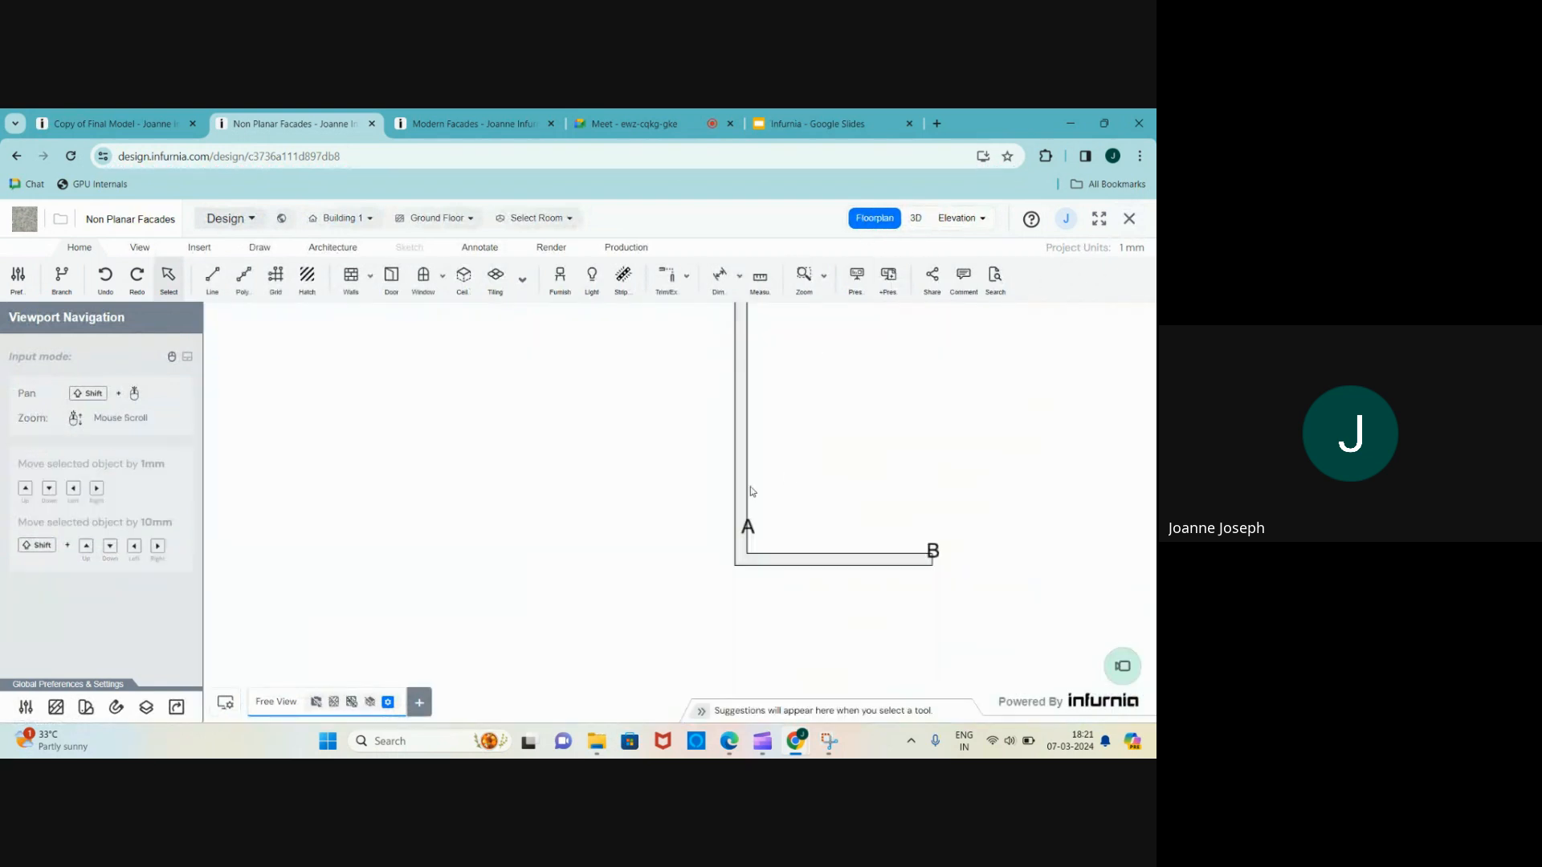
scroll(775, 551, up, 1)
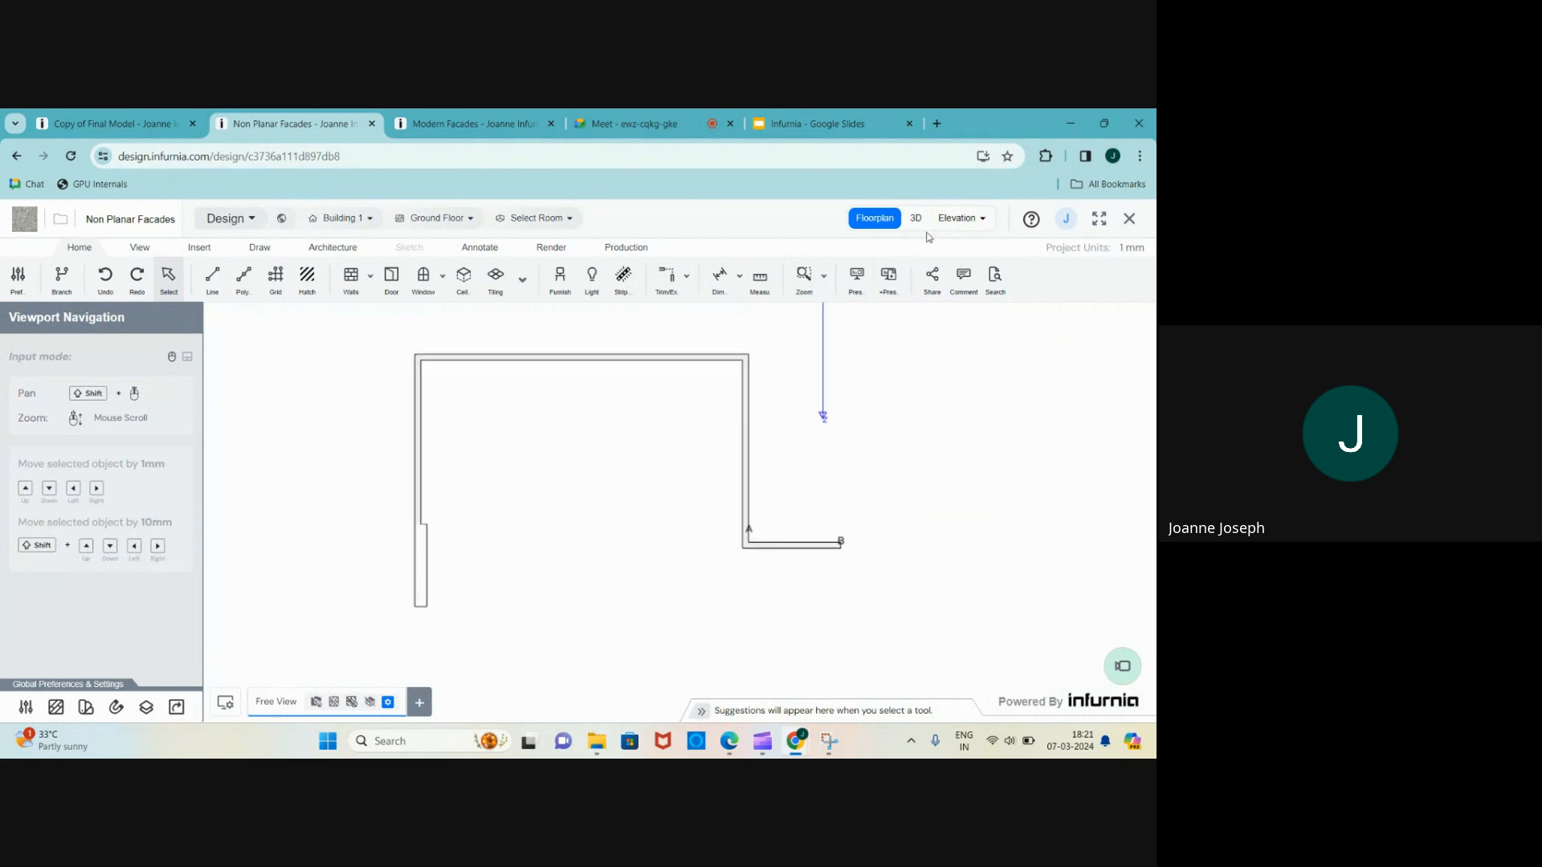
click(915, 218)
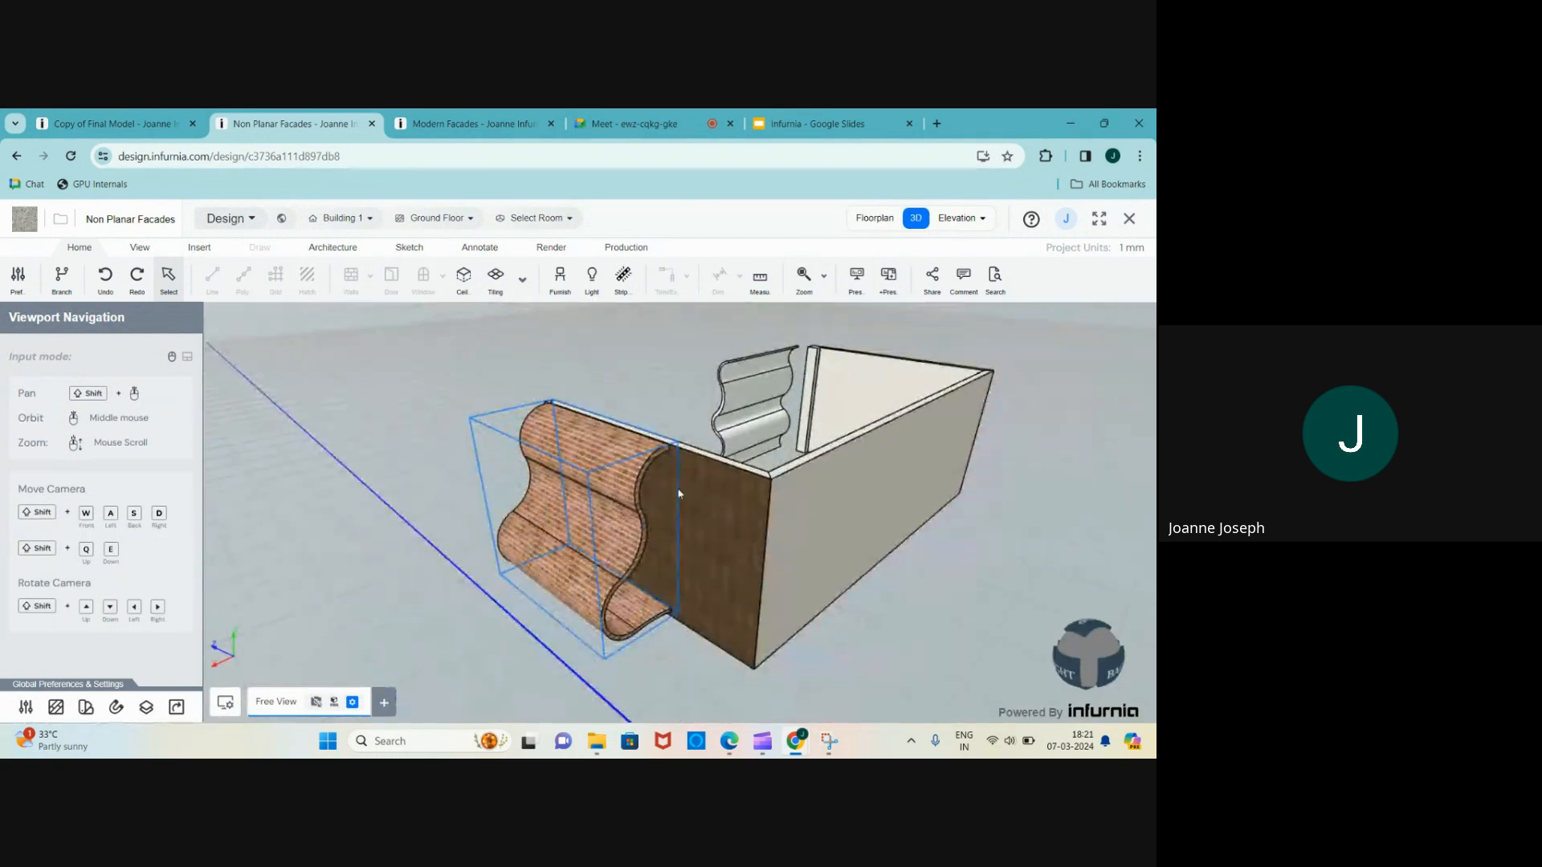
scroll(668, 488, down, 2)
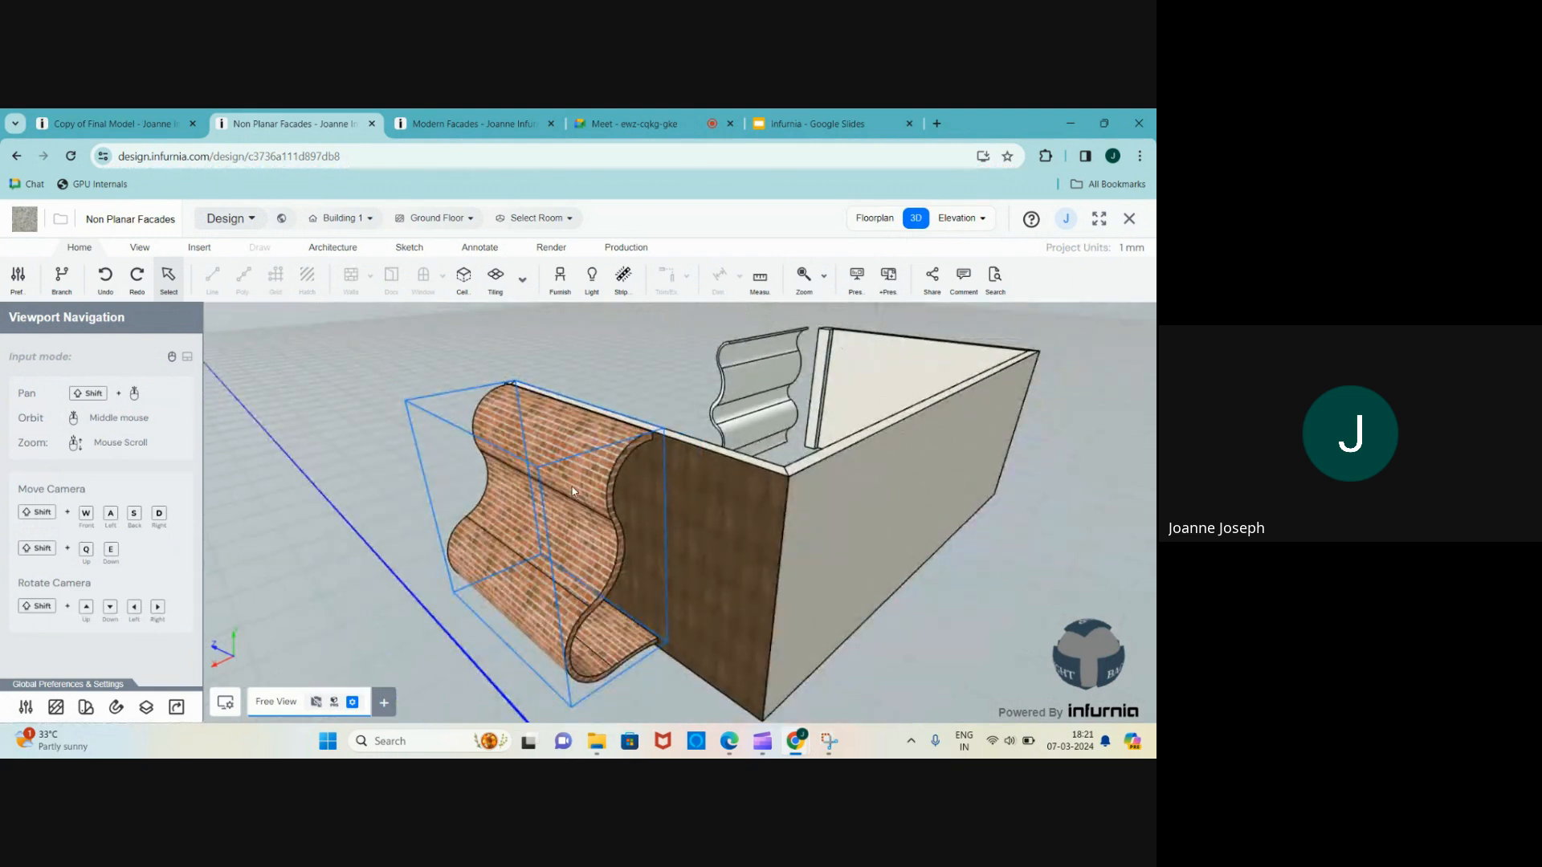
scroll(546, 522, up, 2)
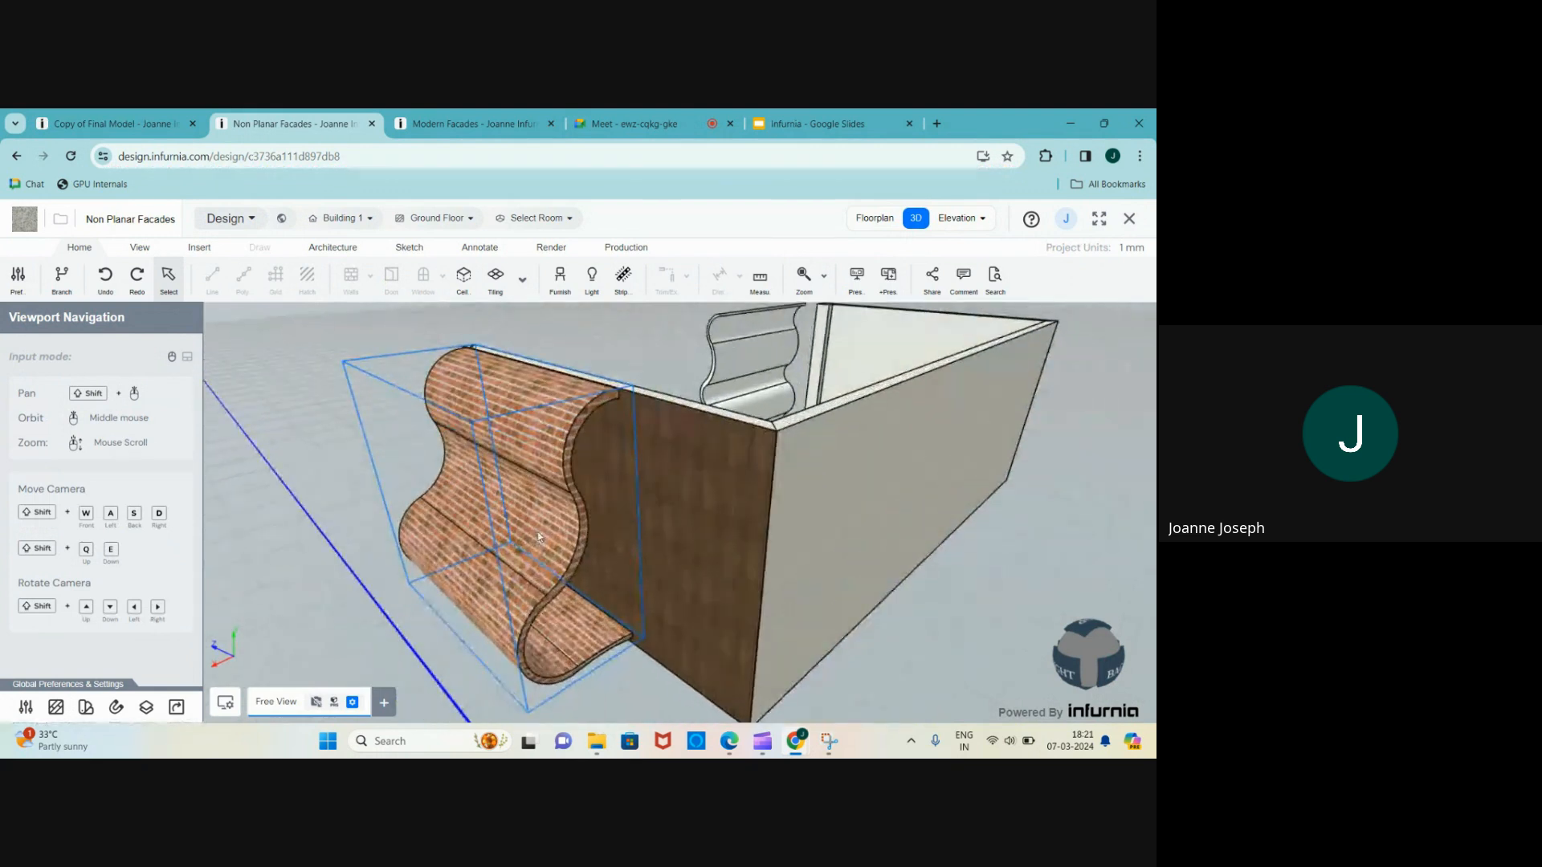
middle_drag(539, 538, 485, 544)
scroll(485, 544, down, 2)
scroll(757, 575, up, 1)
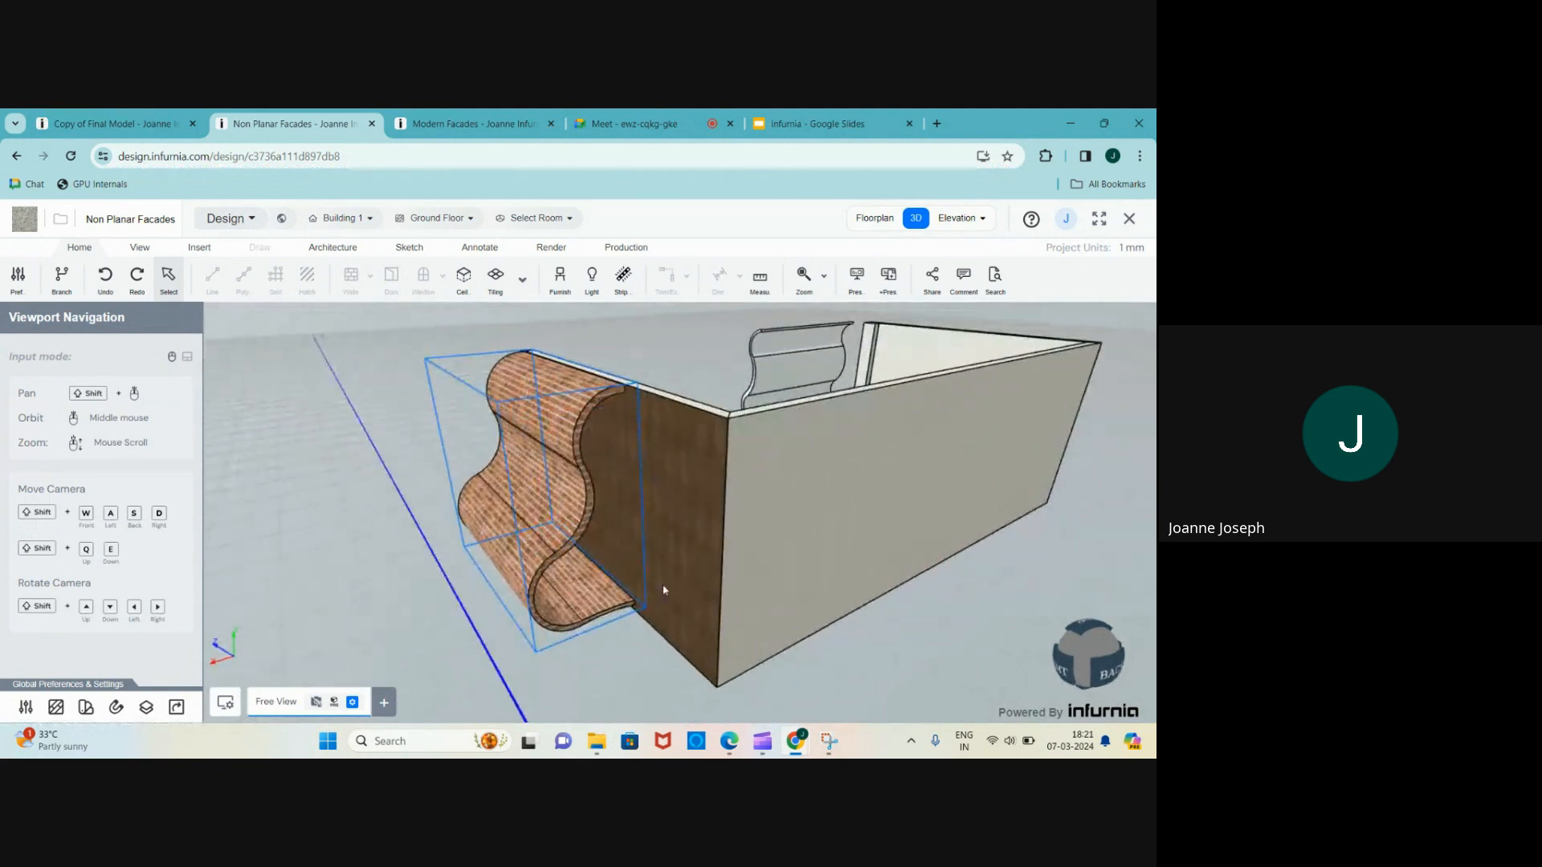
- Examine the brick curved band up close where it meets the Barkburn-finished wall section
scroll(607, 521, up, 2)
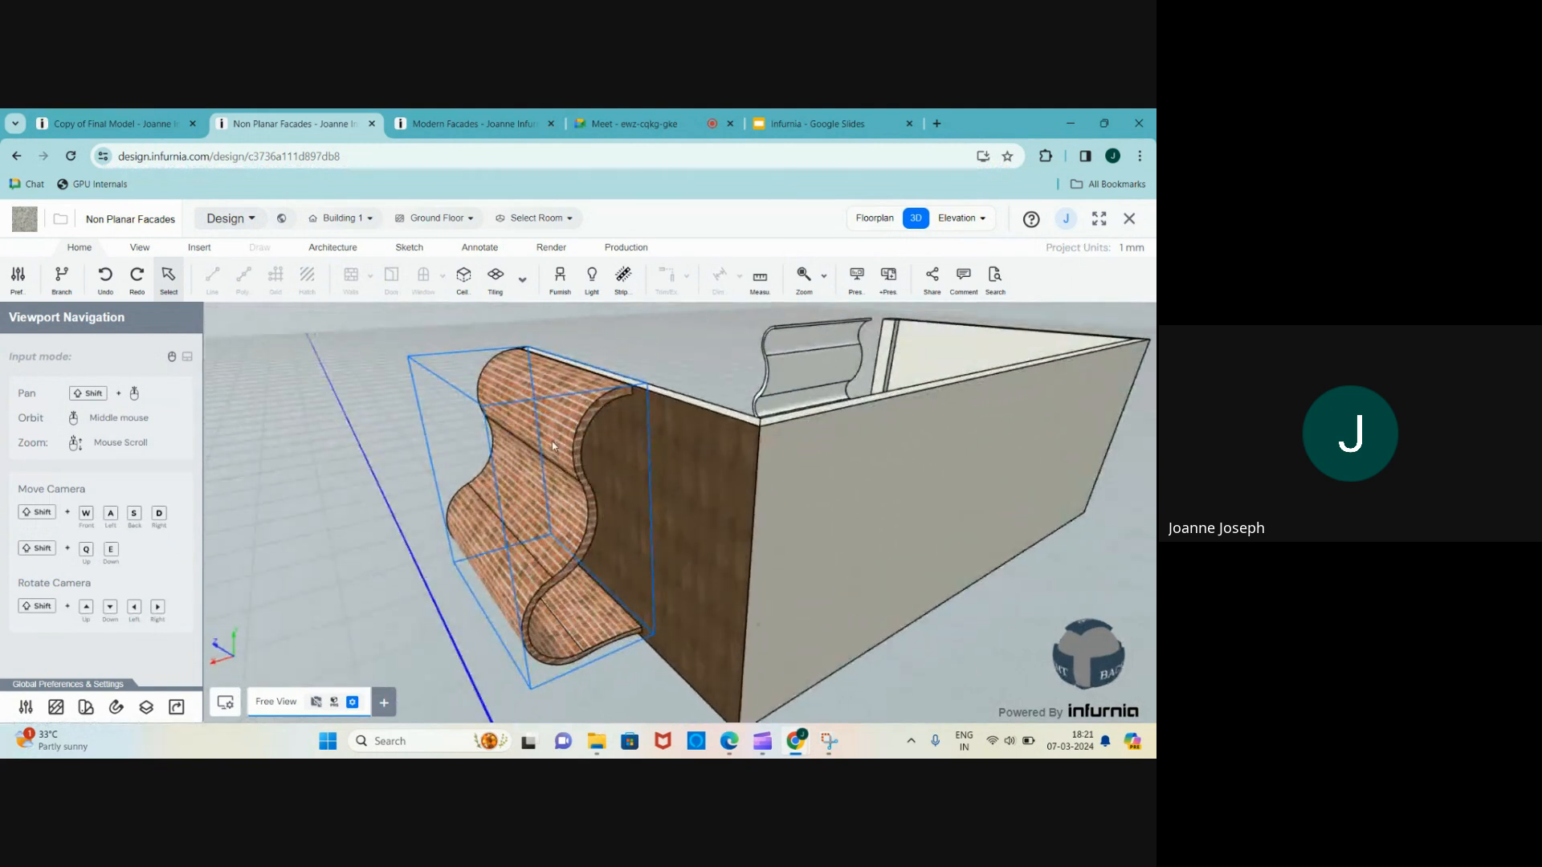
scroll(551, 441, up, 1)
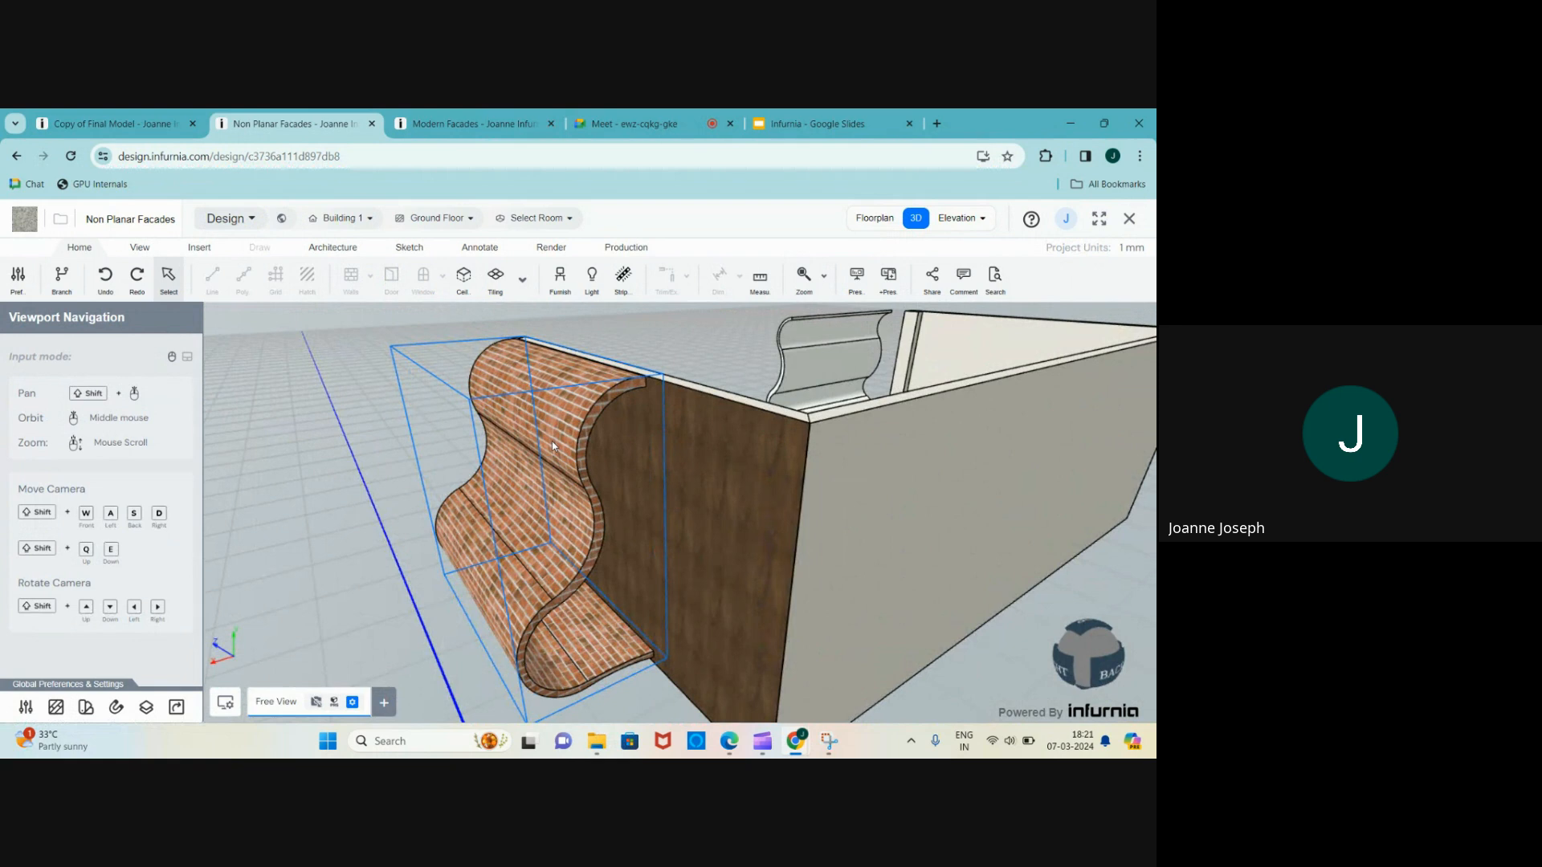
scroll(544, 415, down, 1)
scroll(547, 455, up, 2)
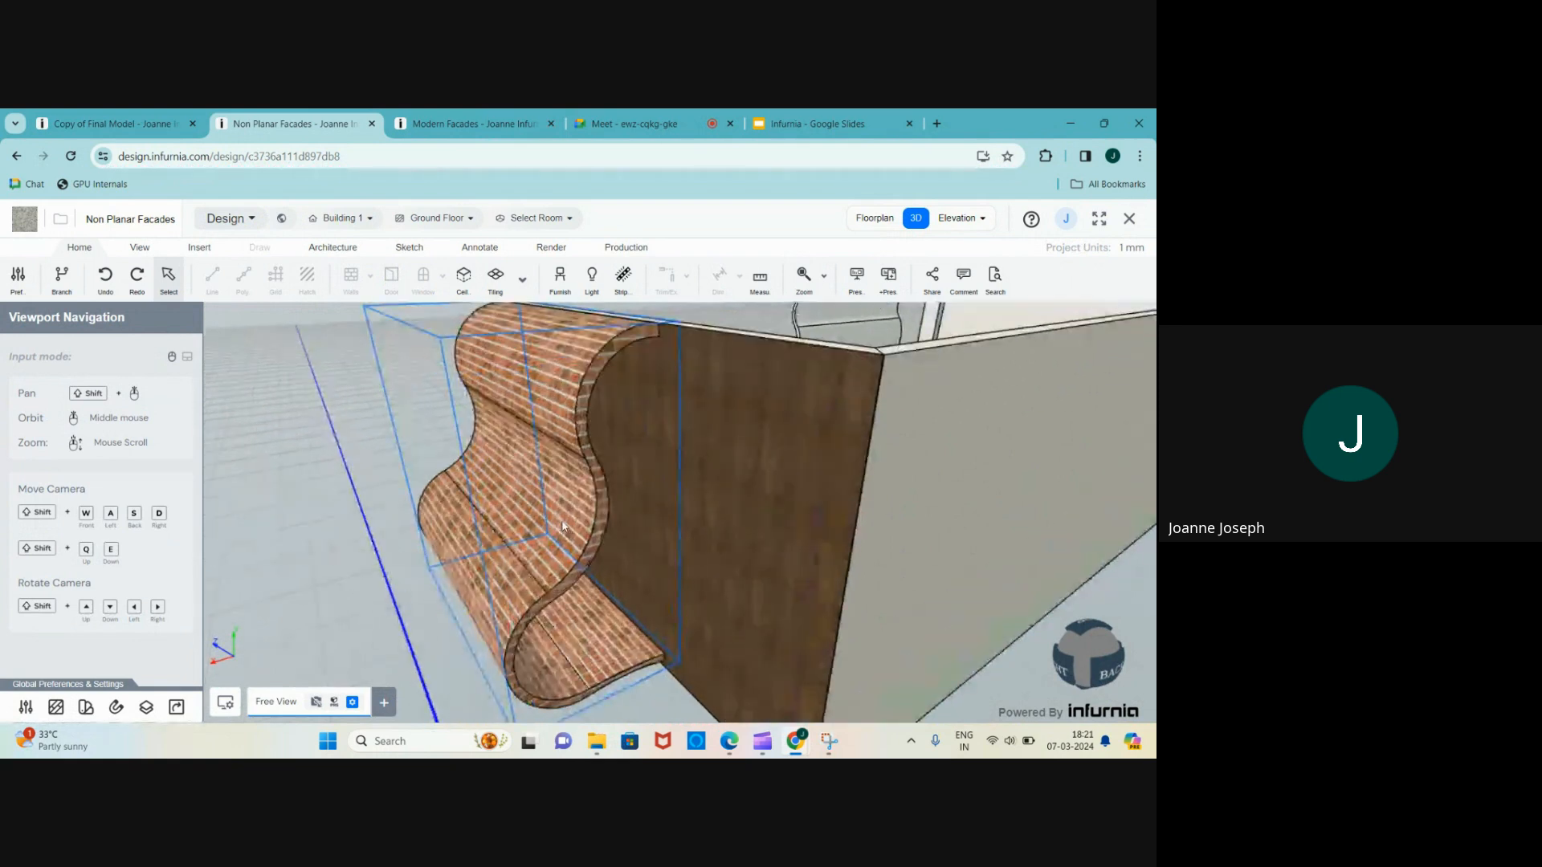
scroll(573, 434, down, 2)
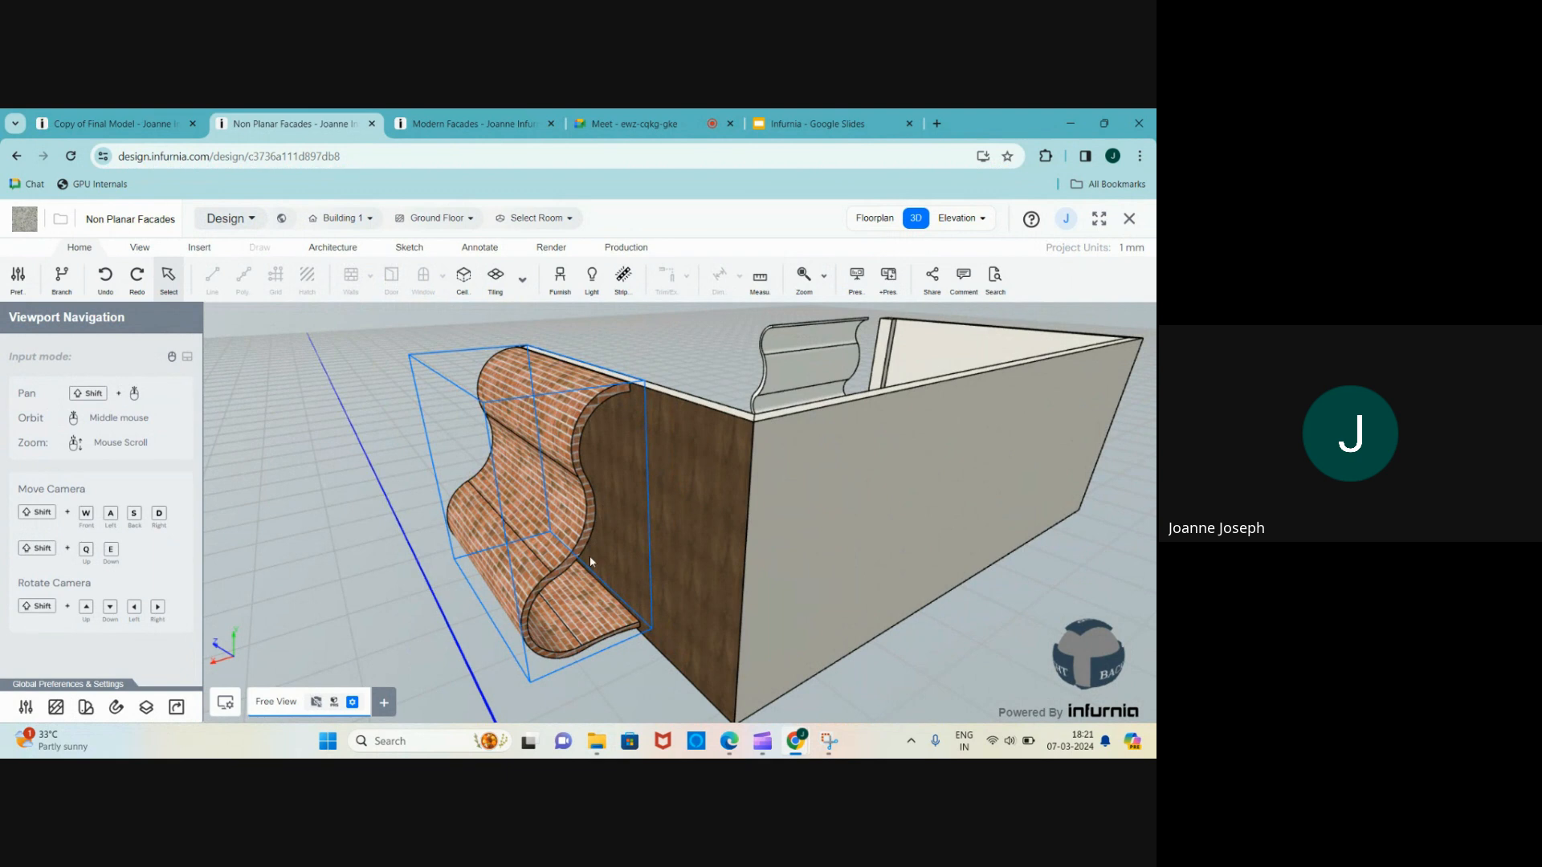
scroll(589, 555, down, 1)
scroll(590, 558, up, 1)
scroll(590, 555, up, 1)
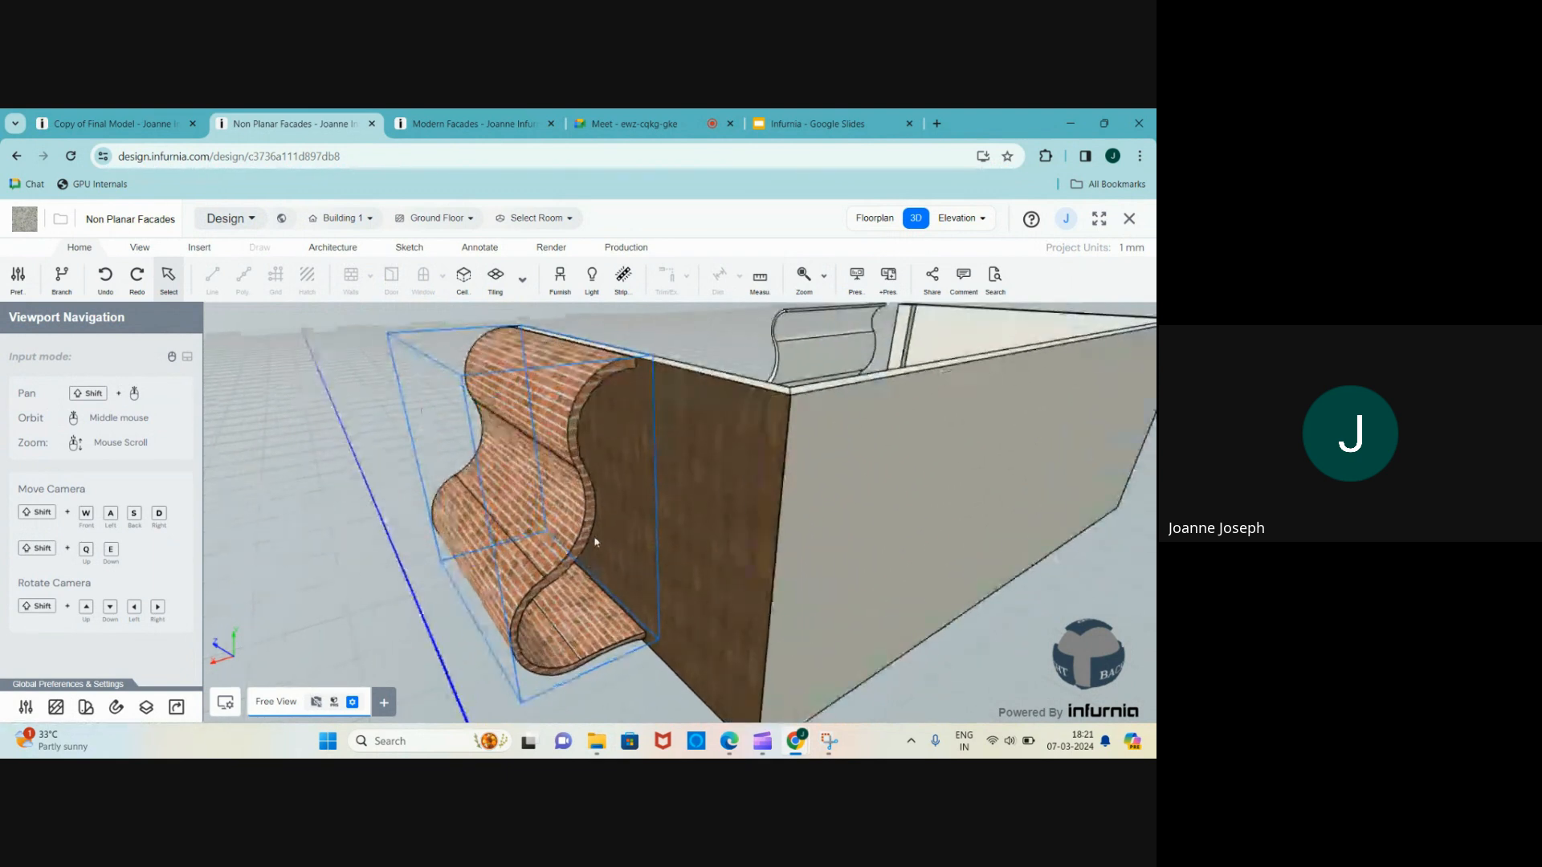
click(682, 448)
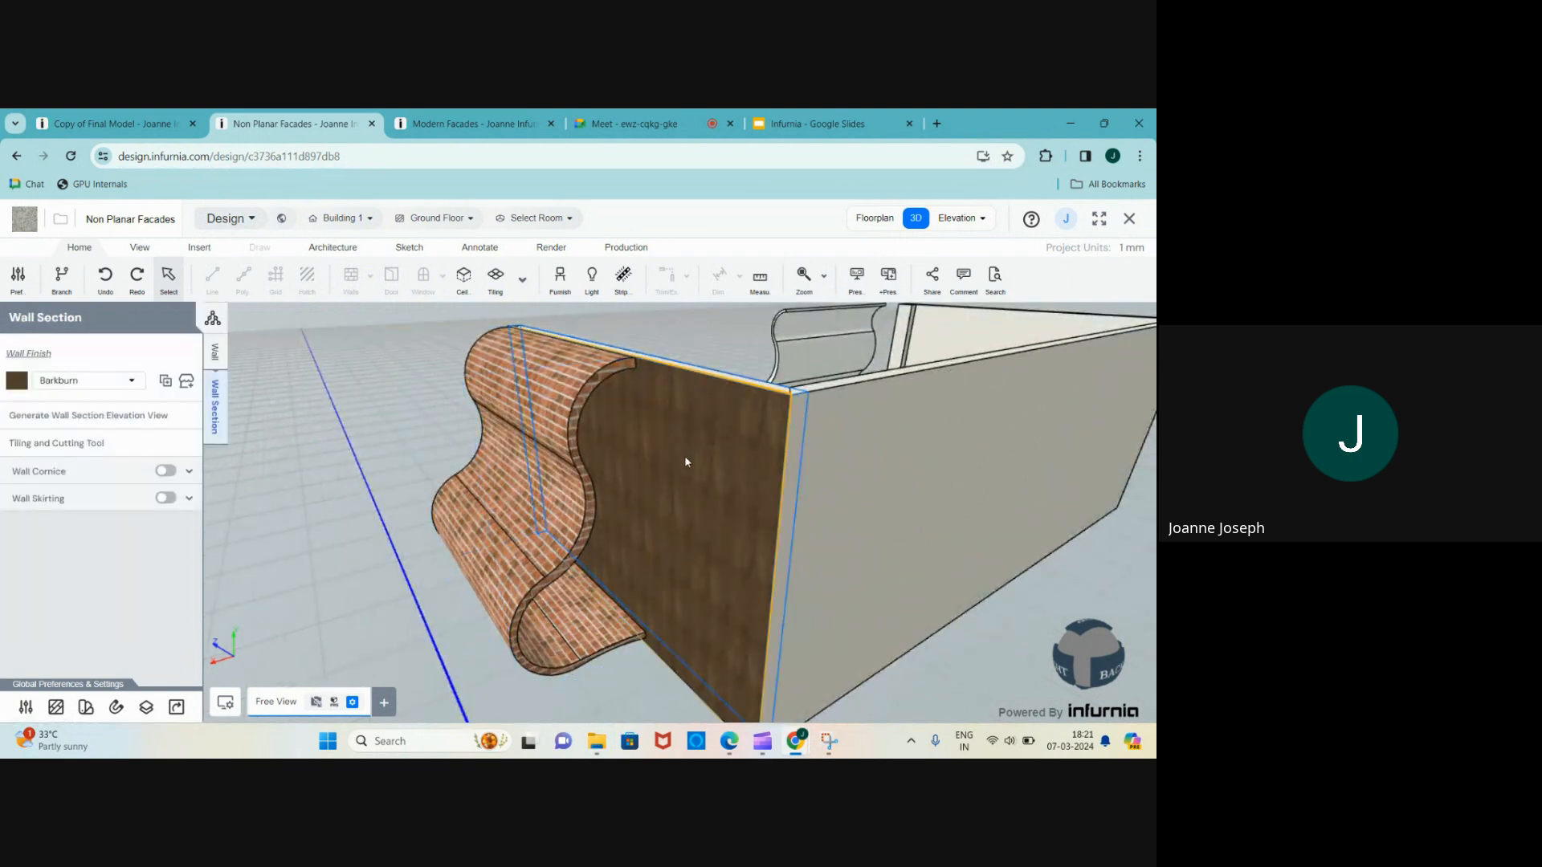
scroll(684, 456, down, 1)
click(528, 563)
scroll(527, 563, down, 2)
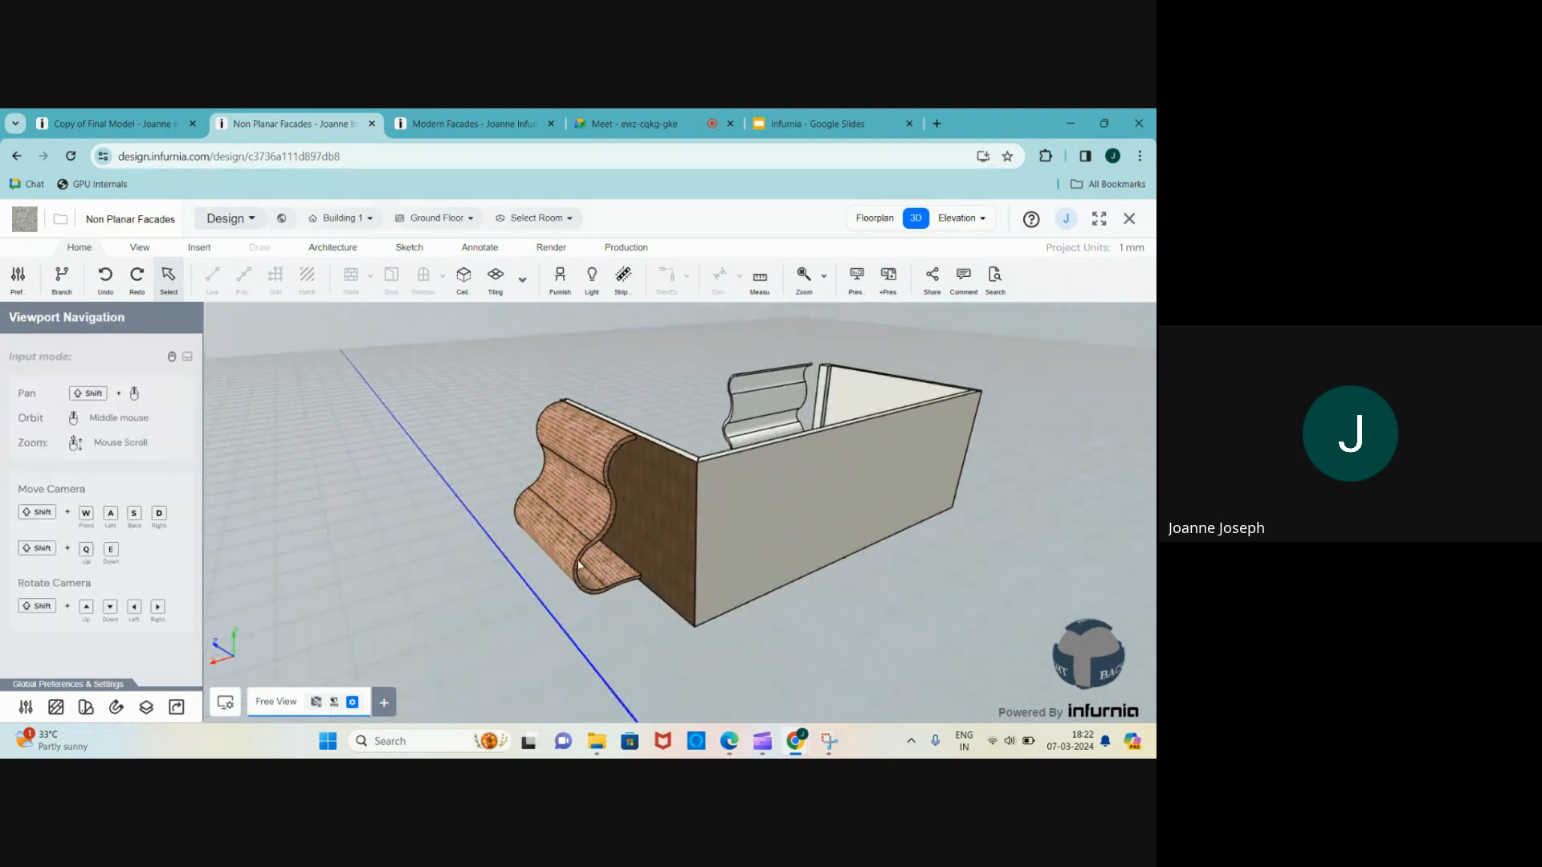
- Examine the brick facade and the open side of the room from the front and from farther away
middle_drag(527, 563, 726, 594)
scroll(998, 513, down, 2)
scroll(999, 513, down, 2)
middle_drag(542, 523, 648, 498)
scroll(817, 518, down, 2)
scroll(510, 580, up, 3)
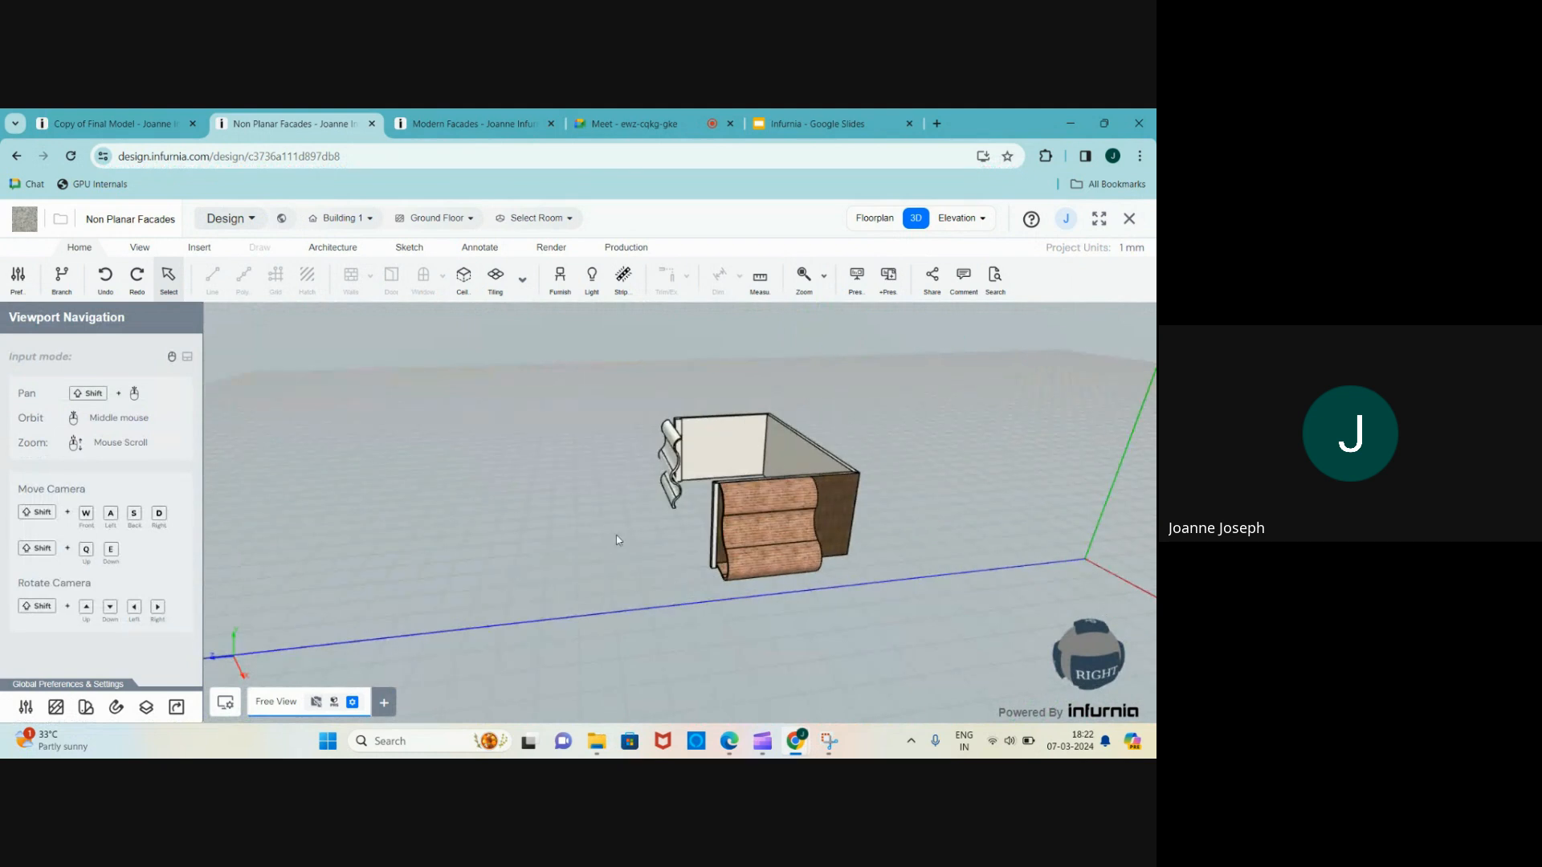
- Undo the brick material on the curved band and return to the 3D view of the facade
key(ctrl+z)
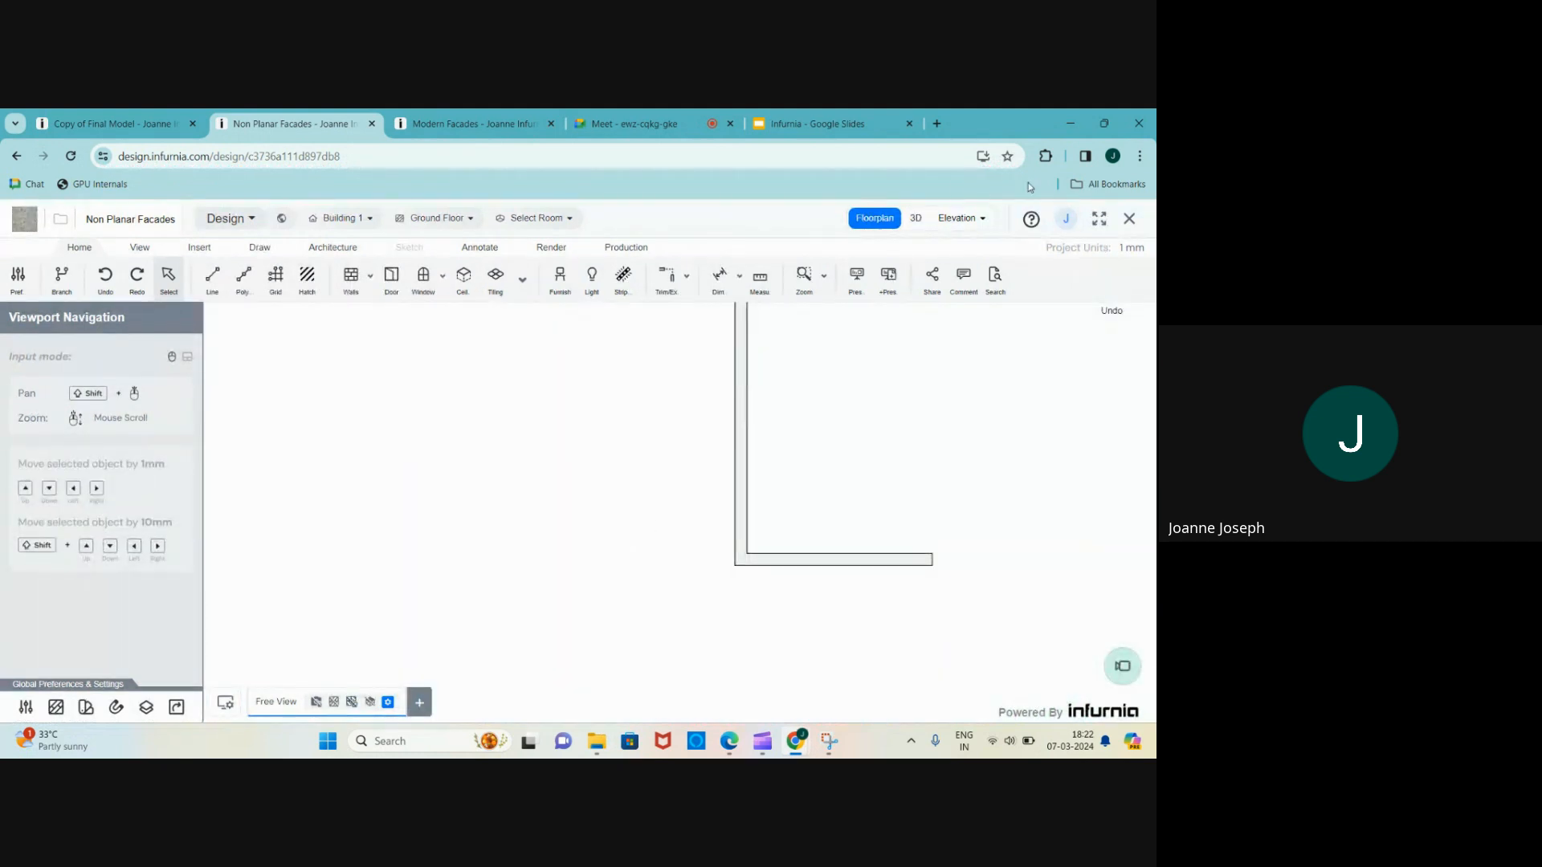
click(914, 228)
scroll(520, 438, down, 3)
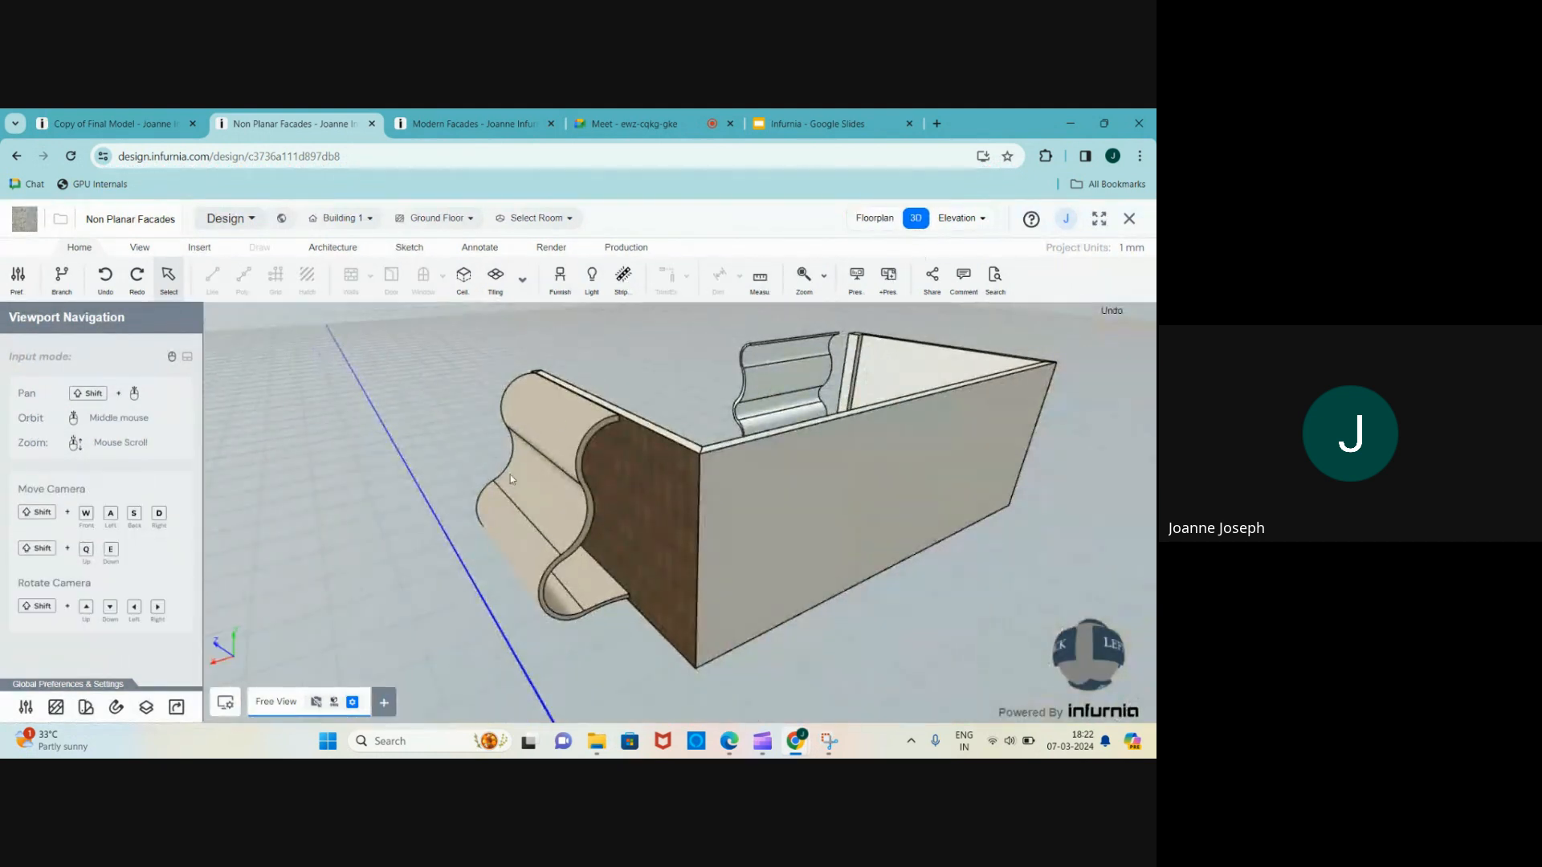
scroll(511, 489, down, 1)
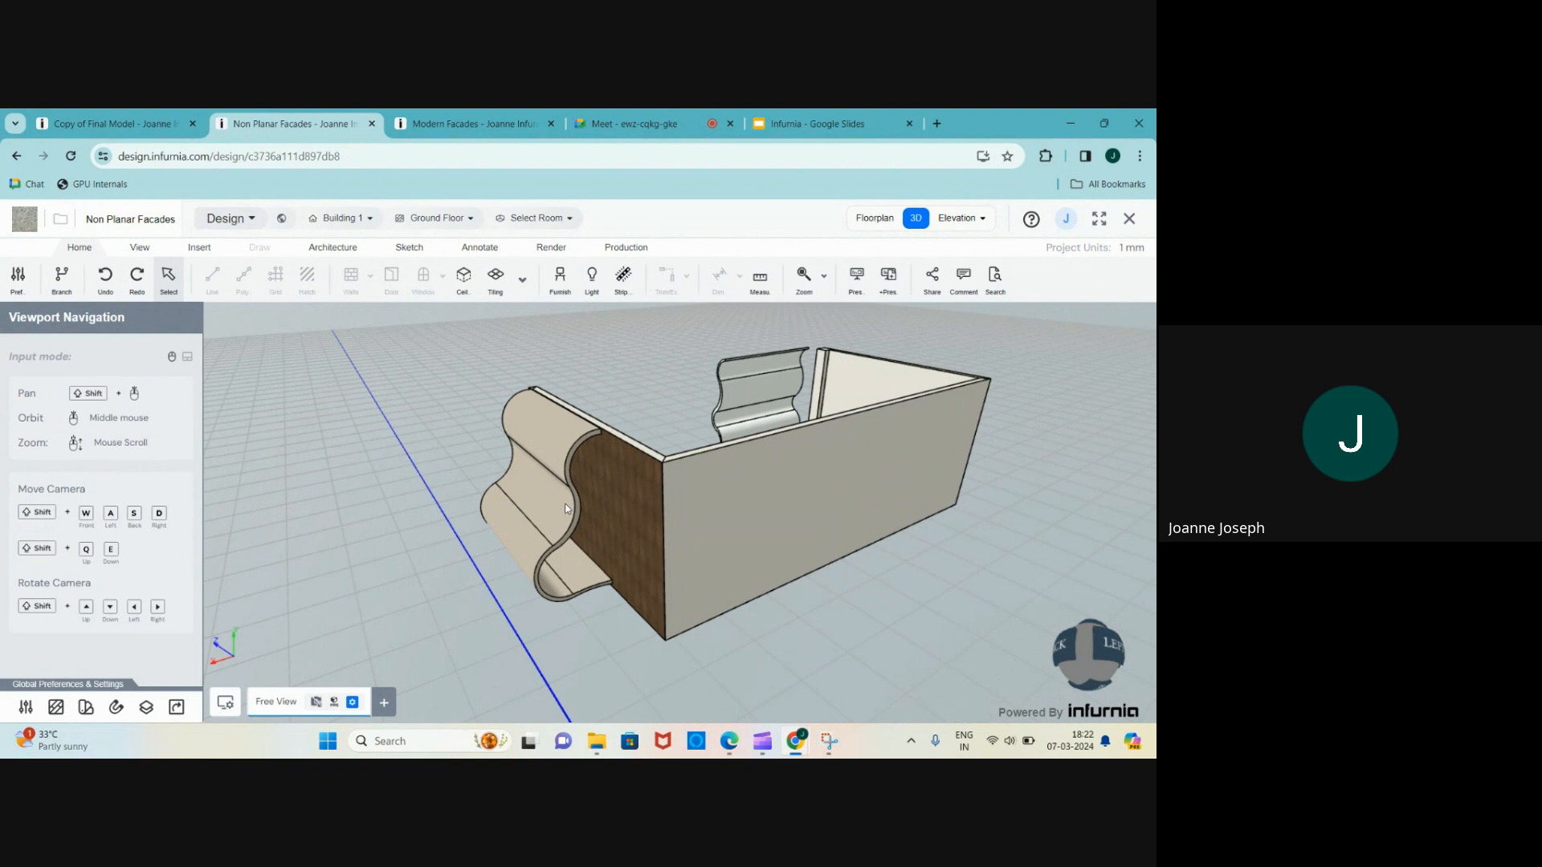
- Look over the Modern Facades design, then examine the brick walls and perforated brick screen of the house in Copy of Final Model
key(ctrl+Tab)
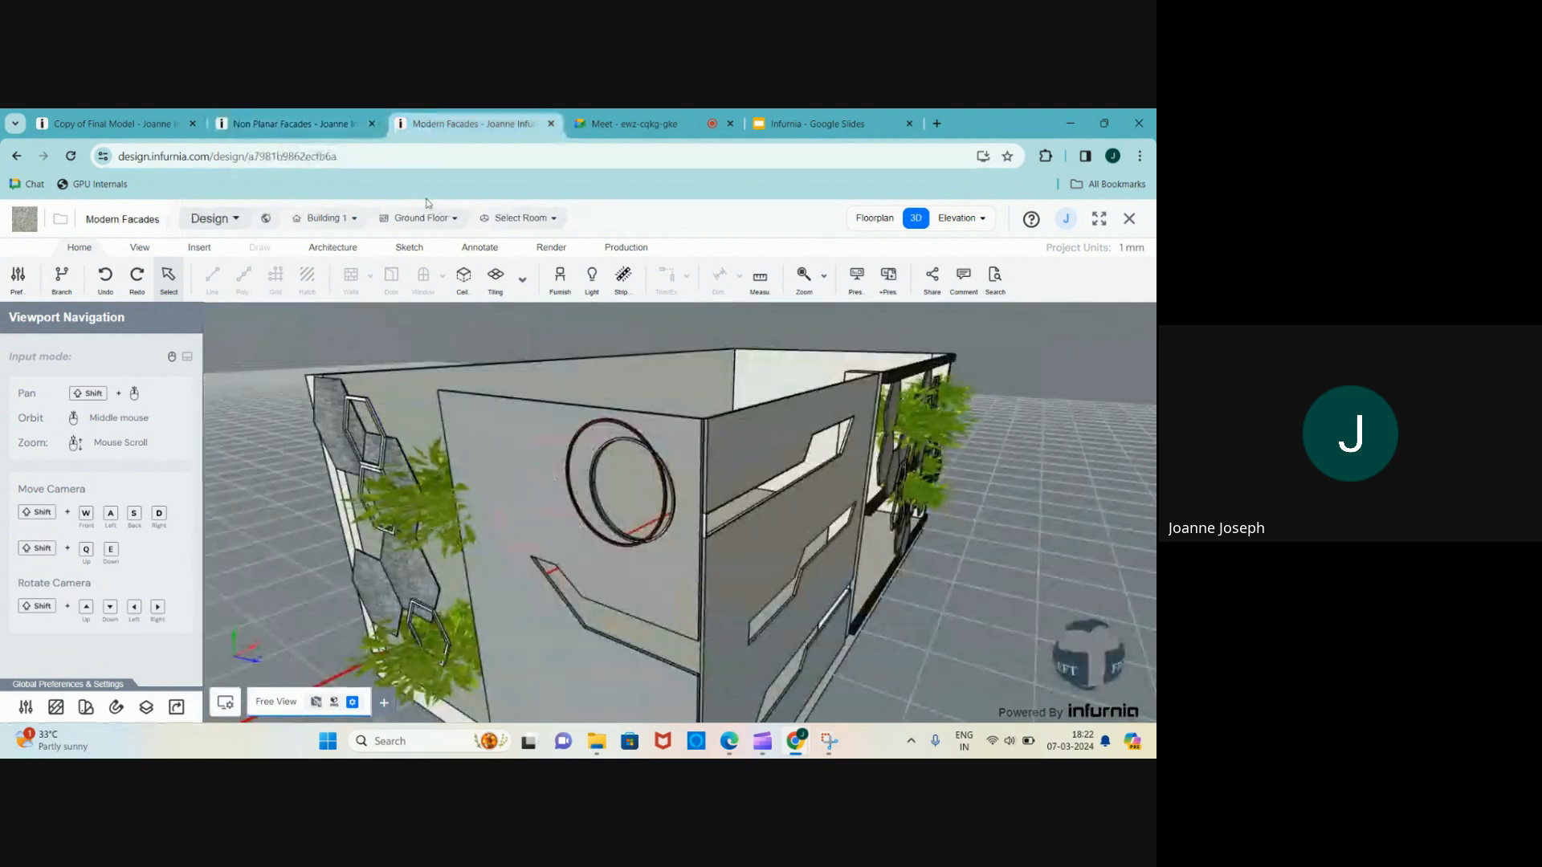
scroll(495, 439, up, 2)
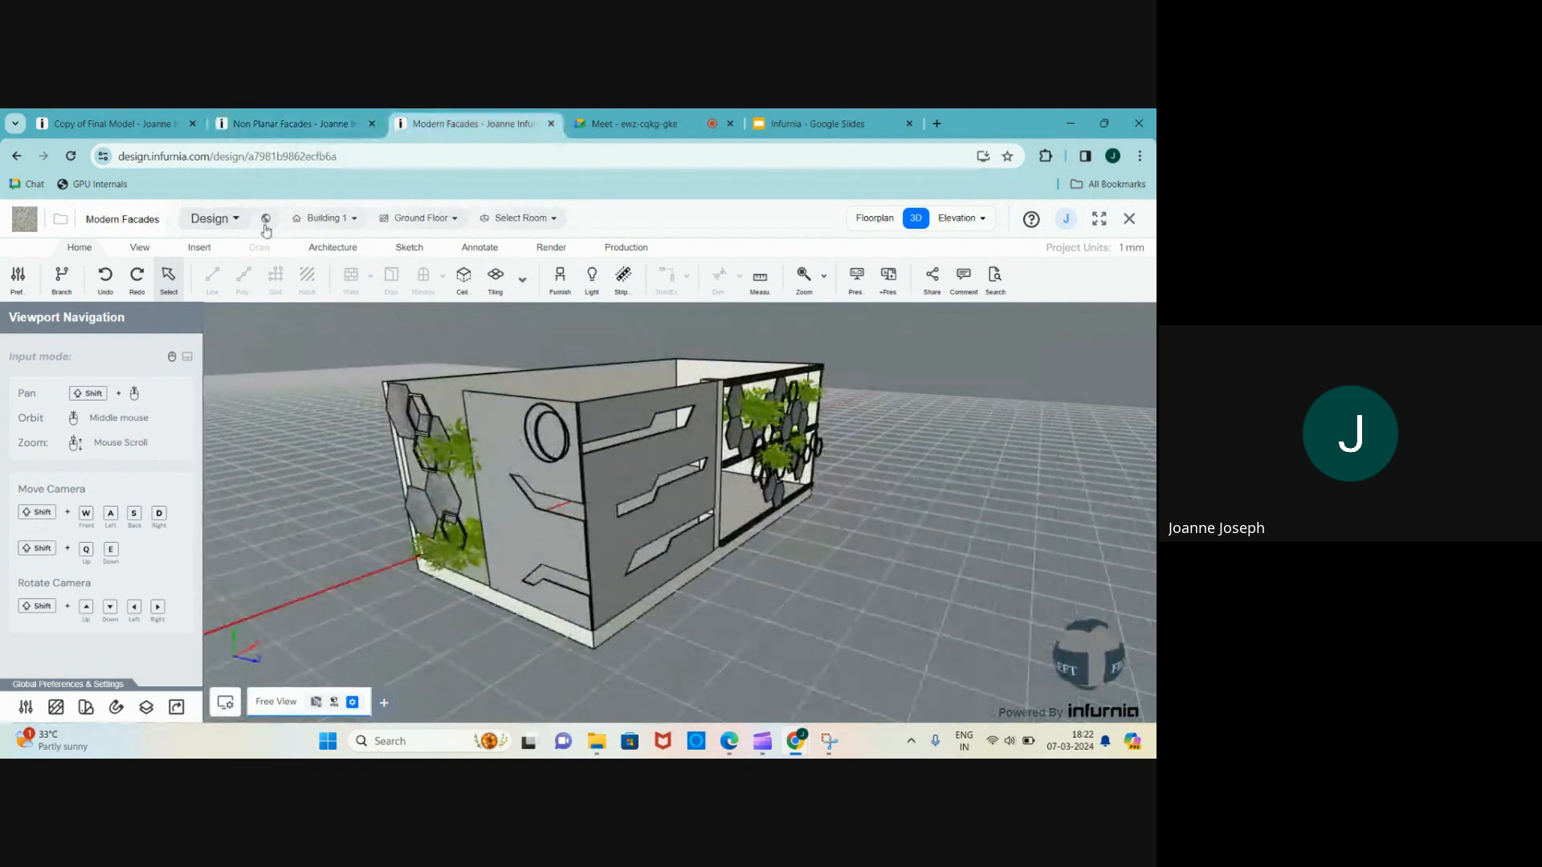
click(156, 123)
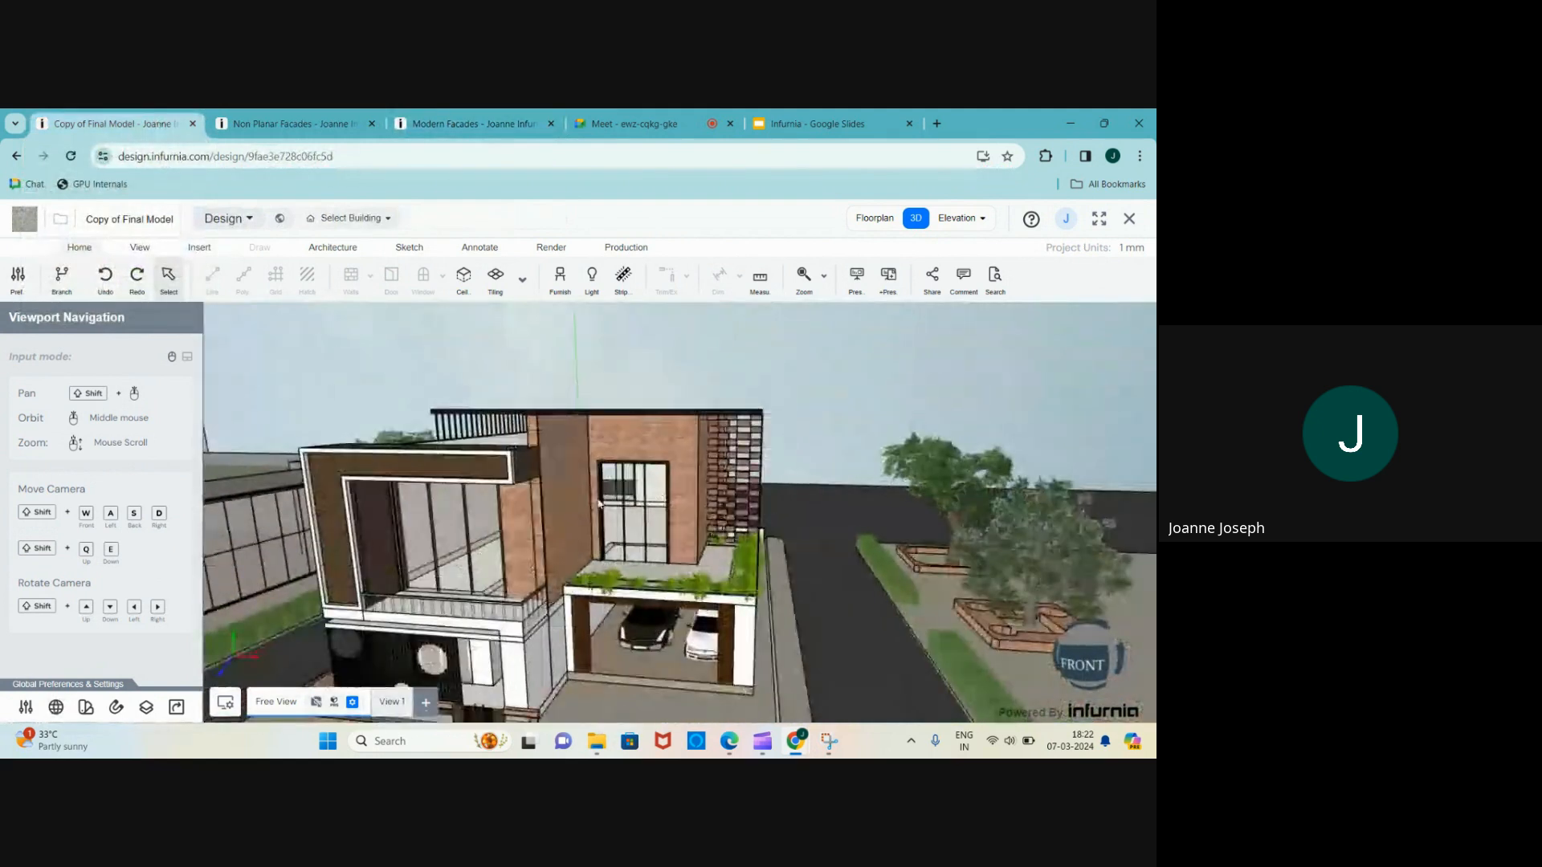
scroll(598, 504, up, 2)
scroll(594, 502, up, 1)
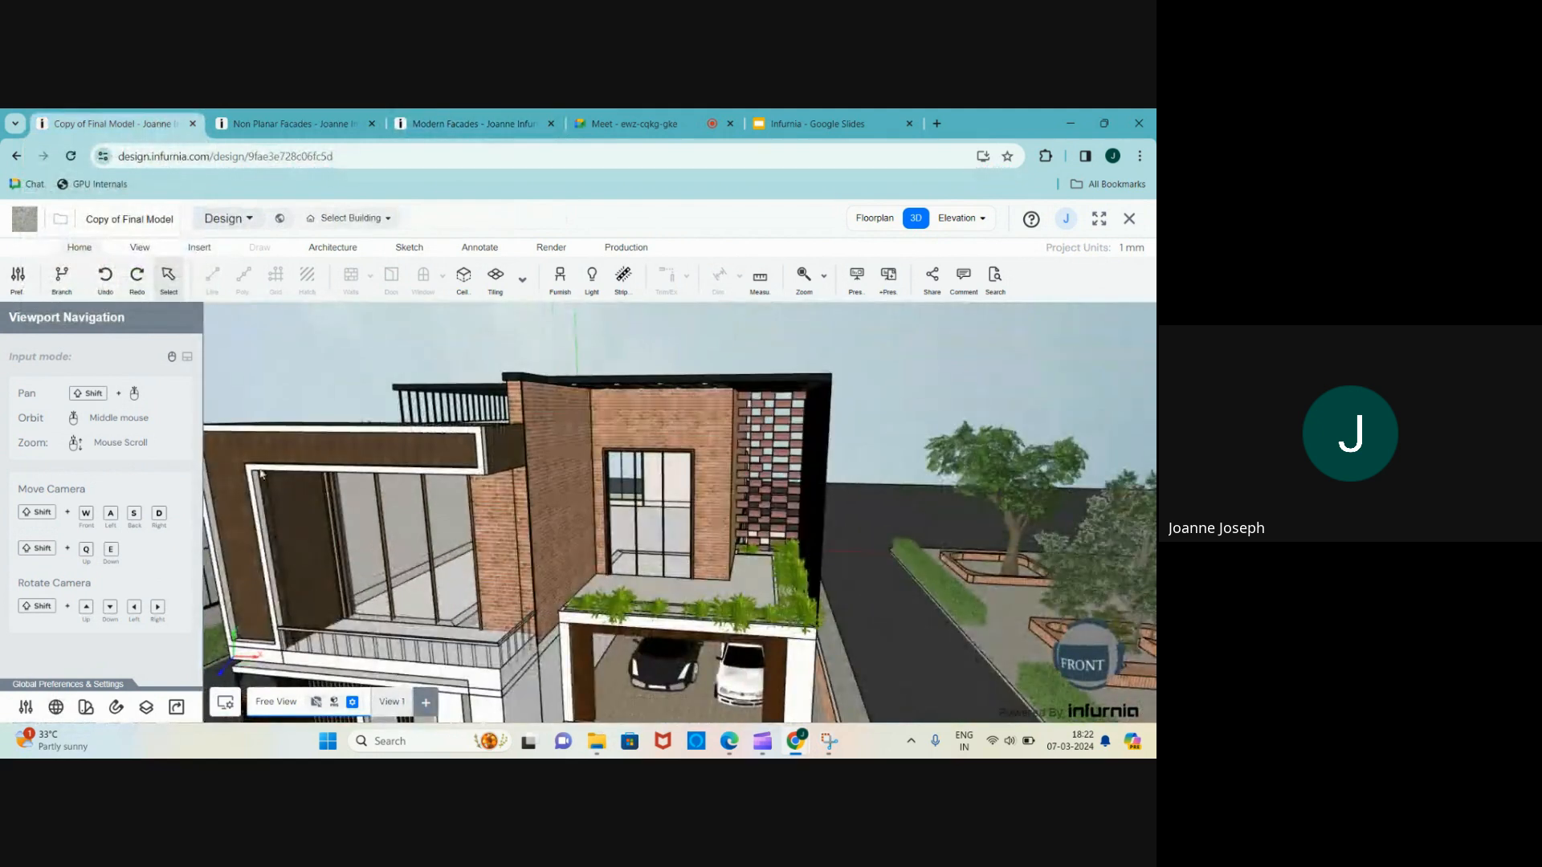
scroll(701, 426, up, 1)
scroll(673, 384, up, 1)
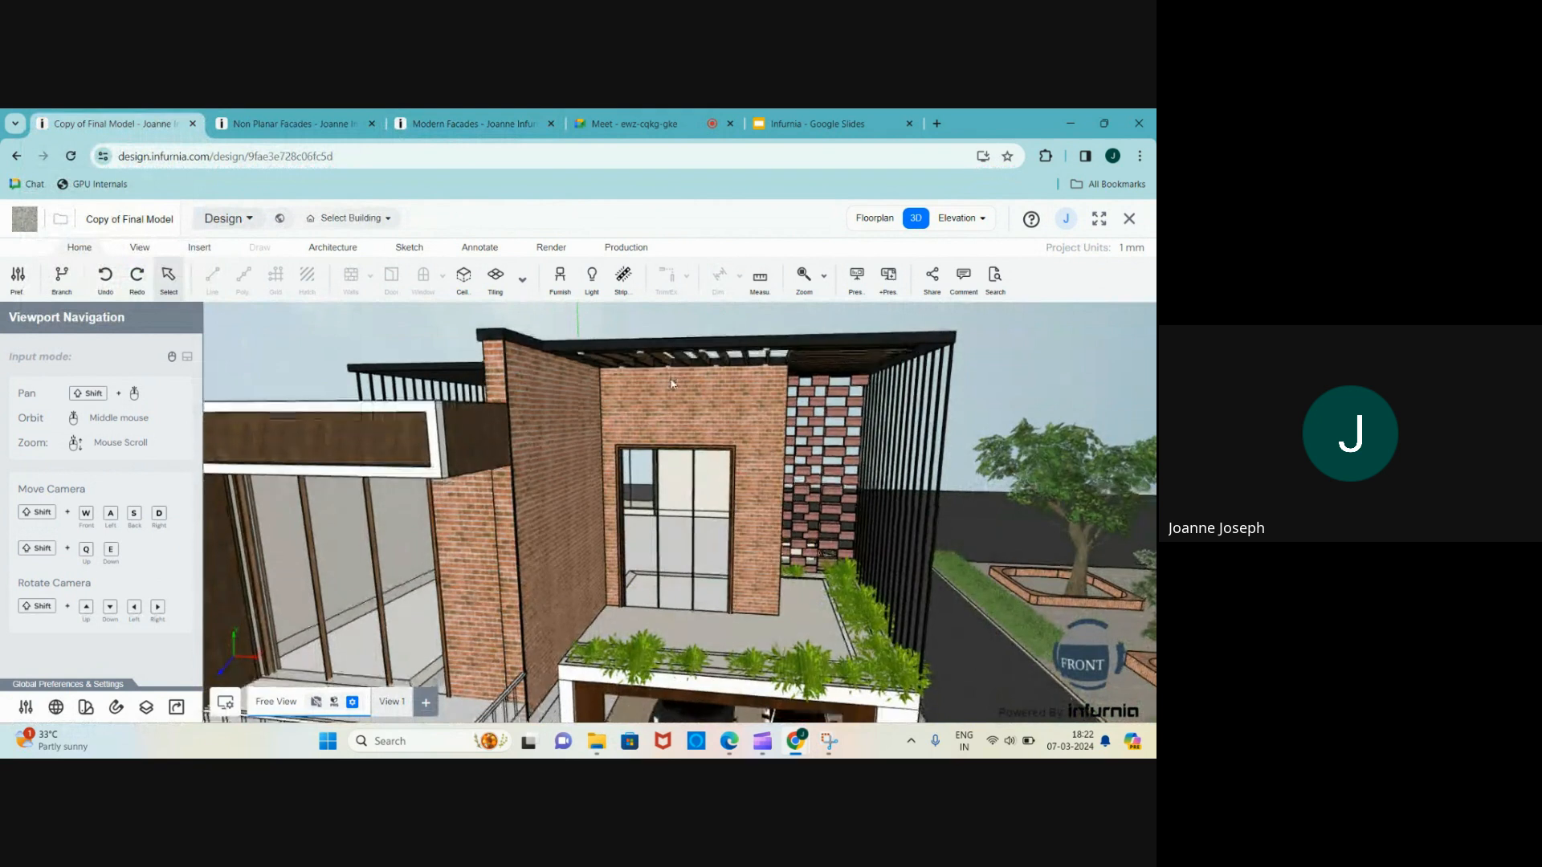
scroll(819, 438, down, 1)
scroll(819, 442, up, 1)
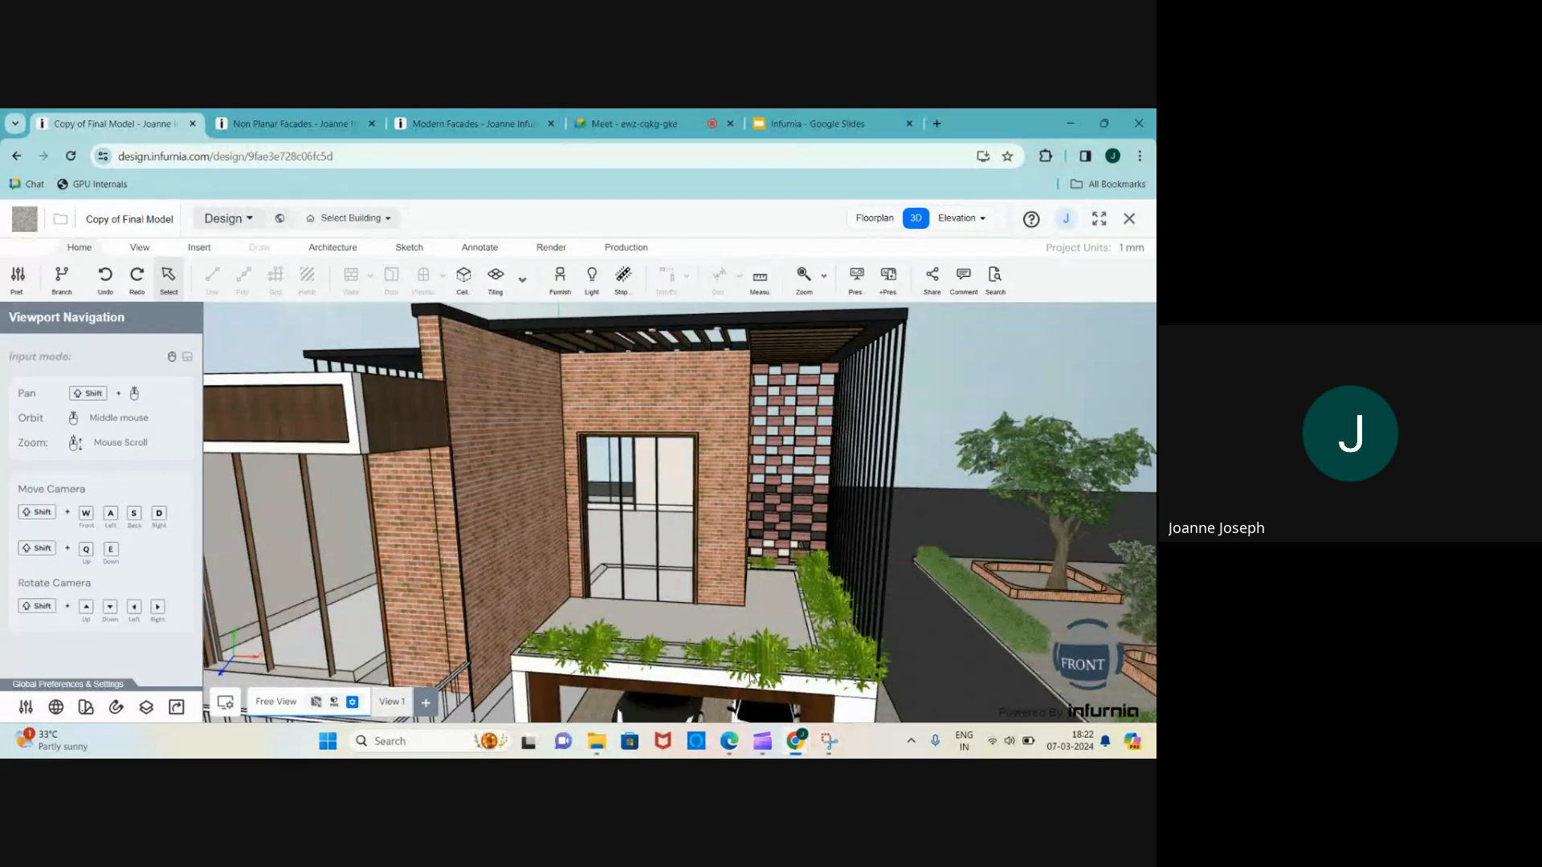
- View the hexagonal facade references on slides 16 and 17 of the Infurnia presentation in Google Slides, then return to the Non Planar Facades design
click(456, 121)
click(323, 122)
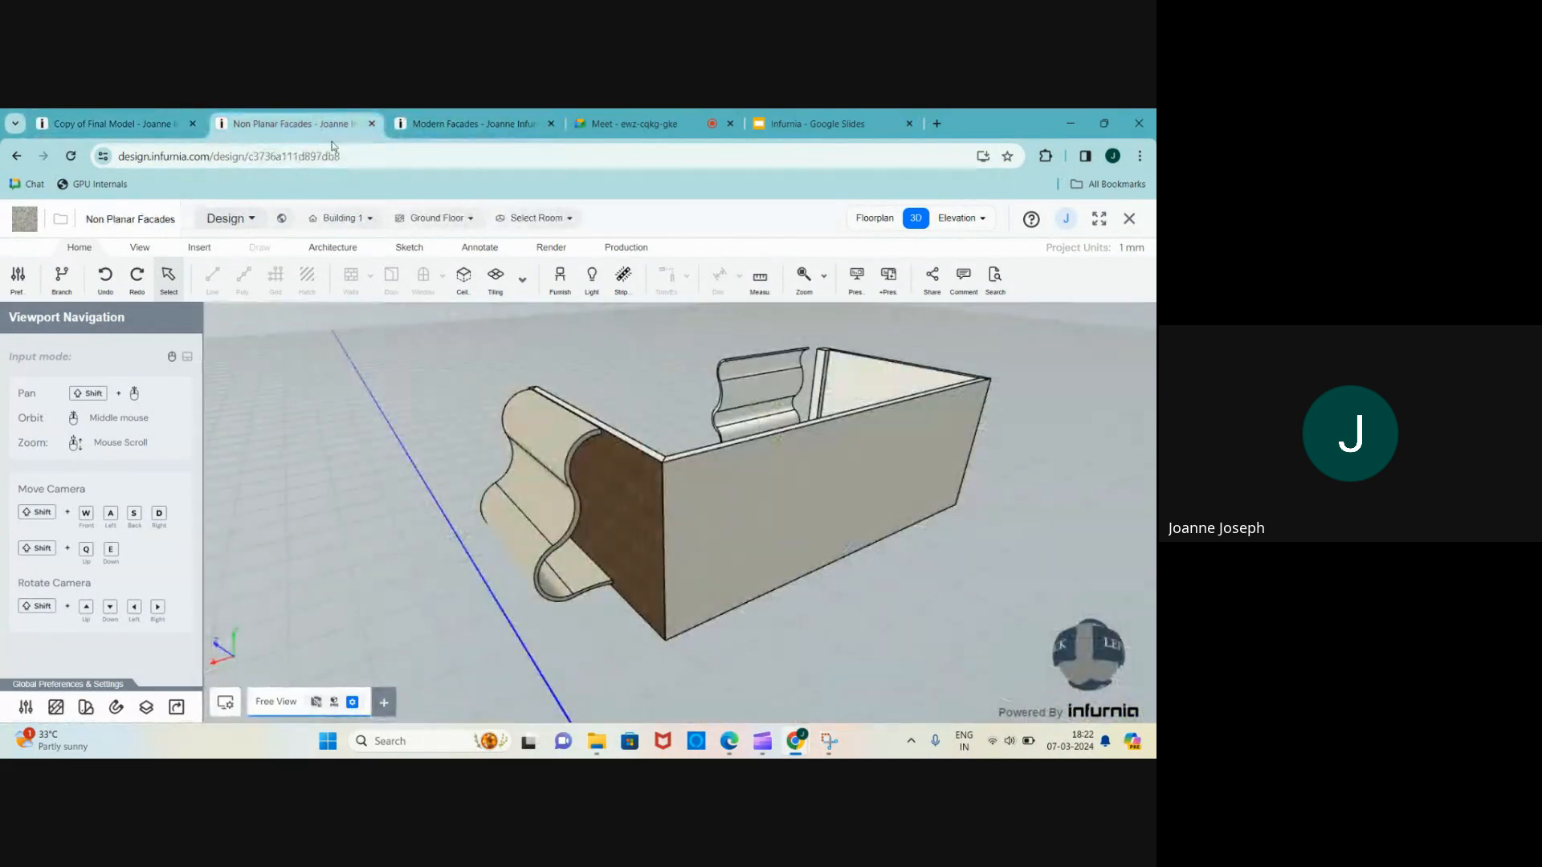
click(807, 122)
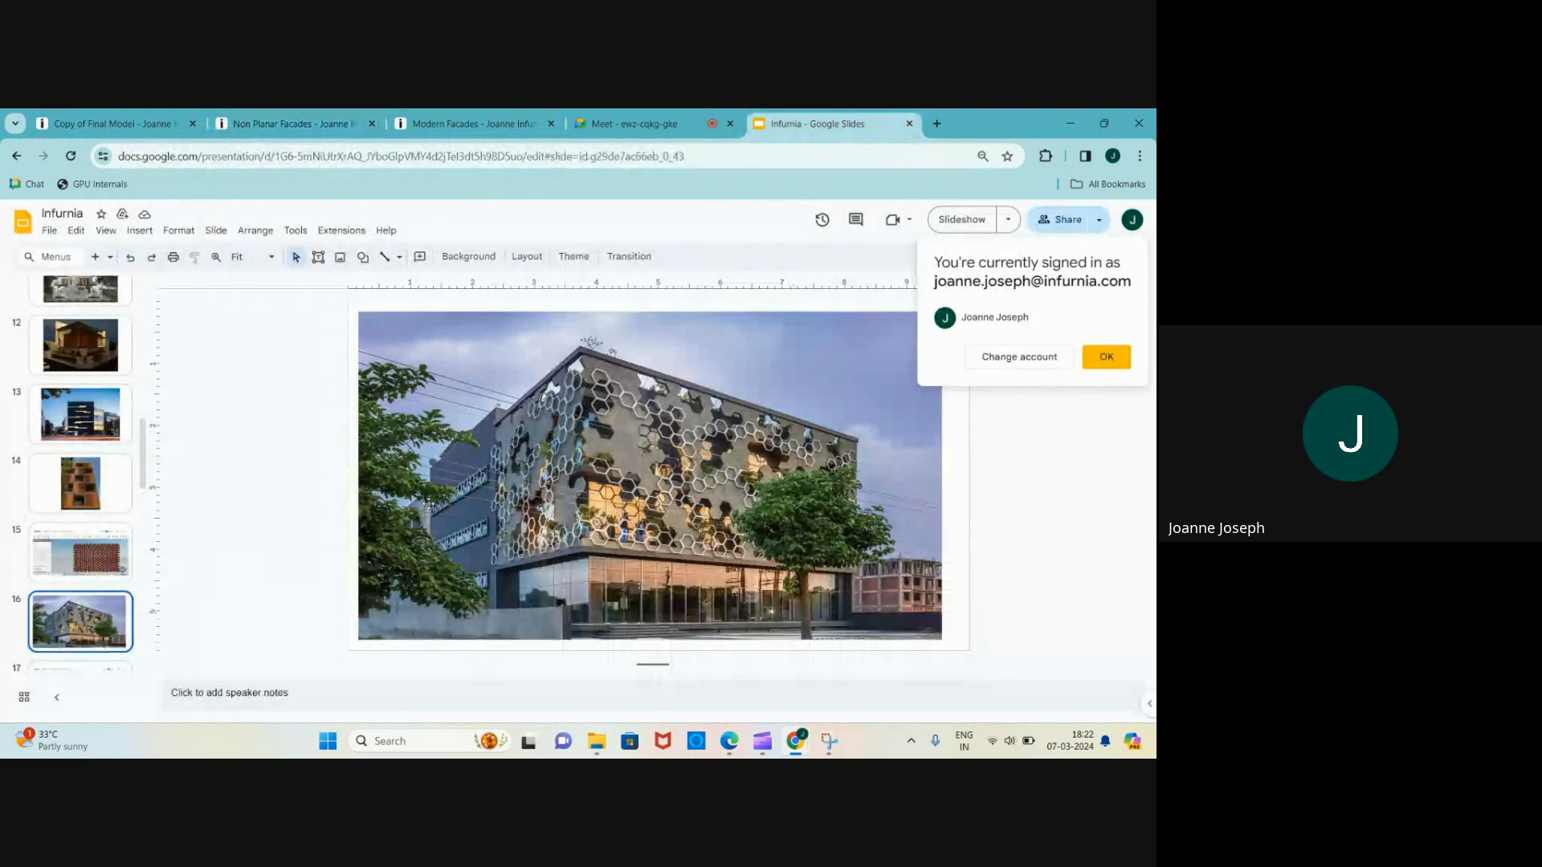
key(Down)
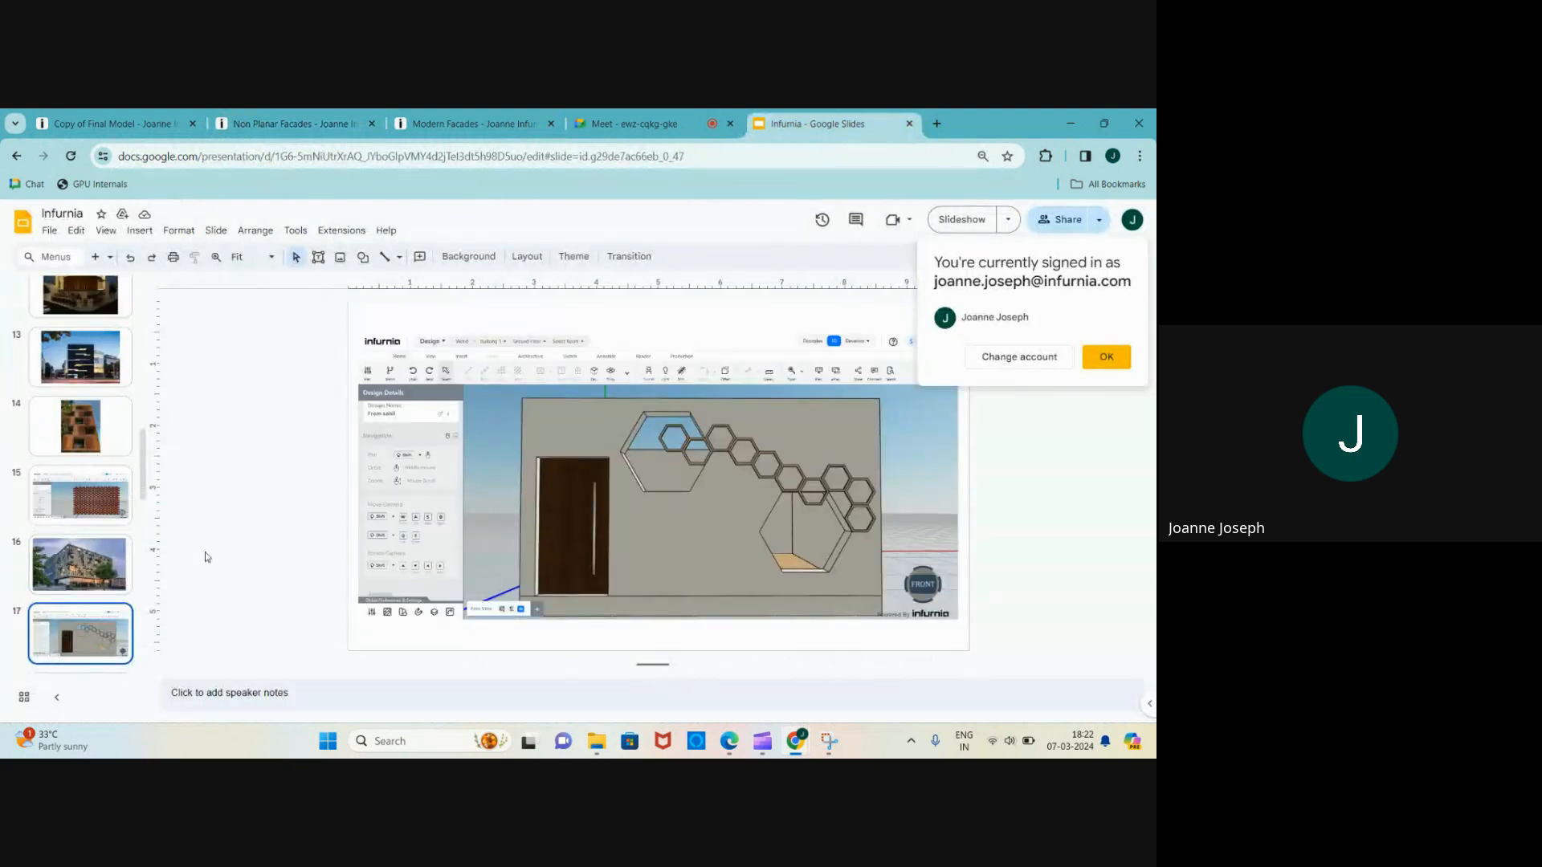
click(302, 122)
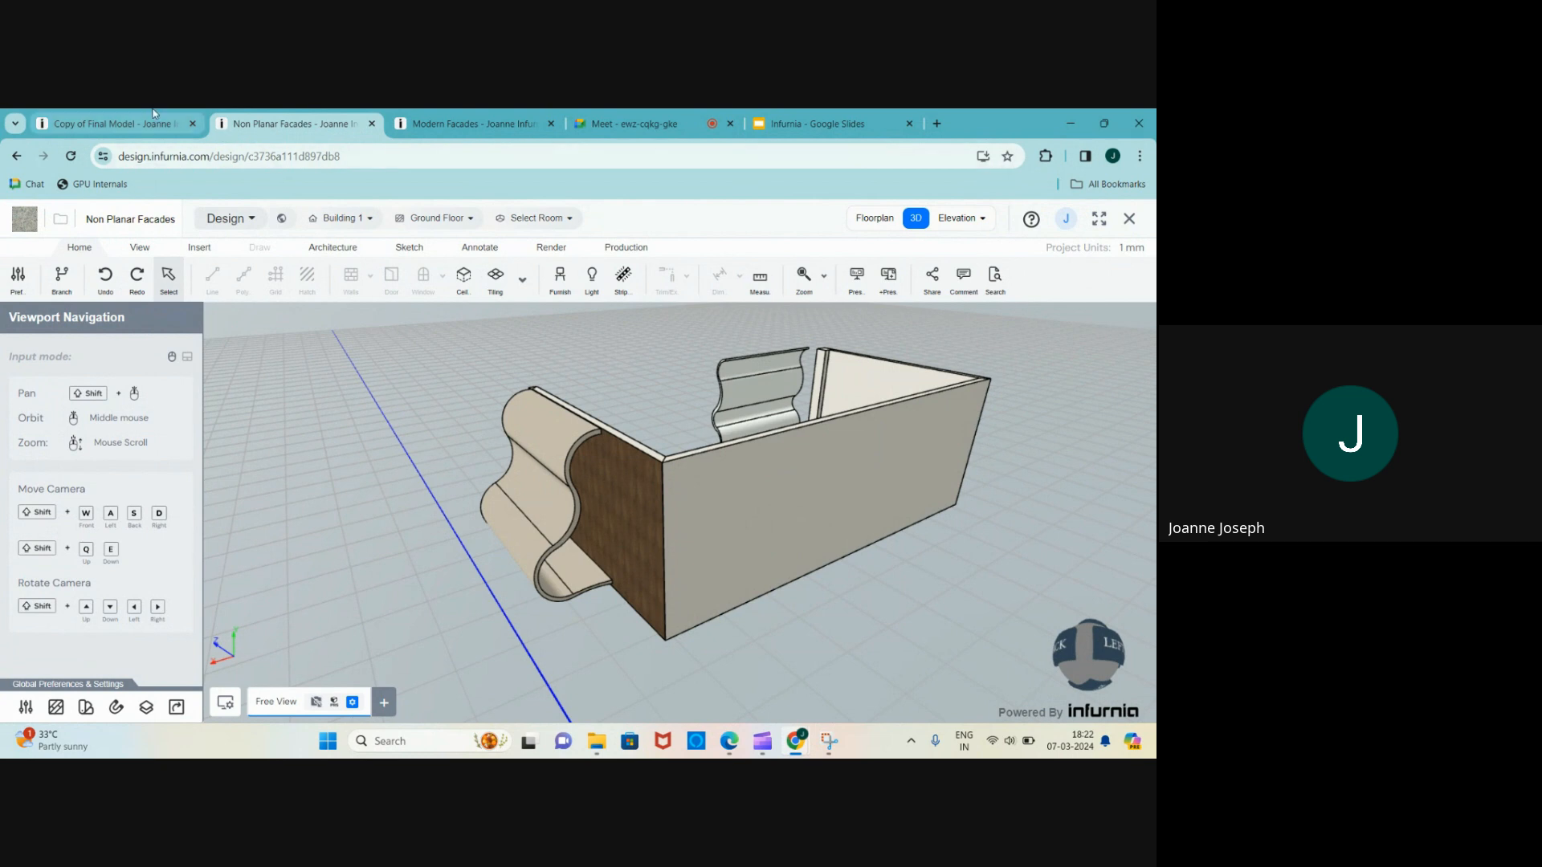
- Check the Google Meet call, then return to the Non Planar Facades design and examine the curved band from a low angle
mouse_move(153, 113)
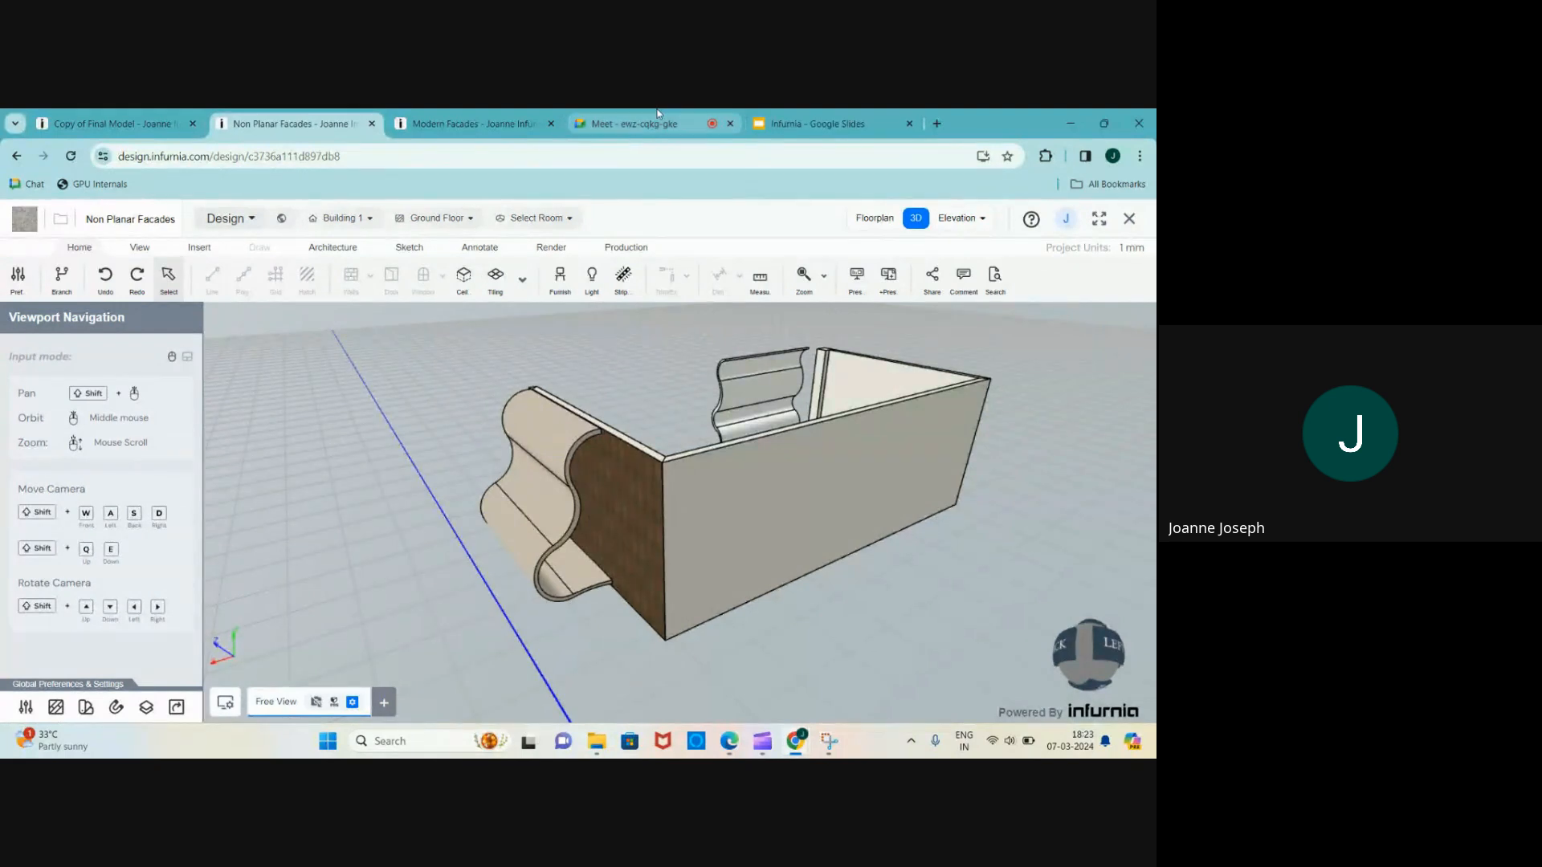
click(635, 124)
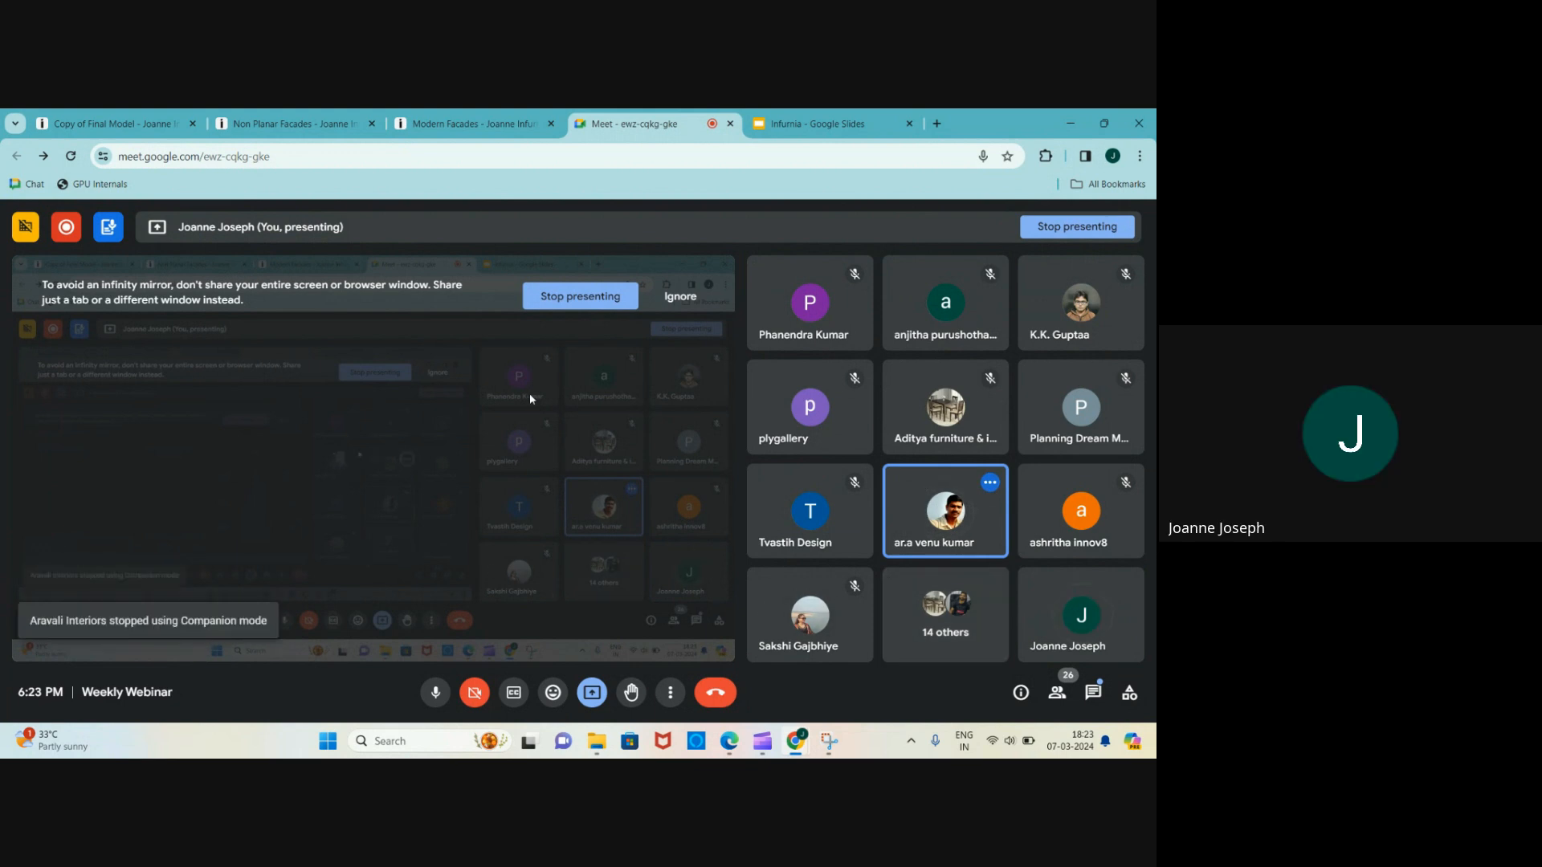
click(293, 124)
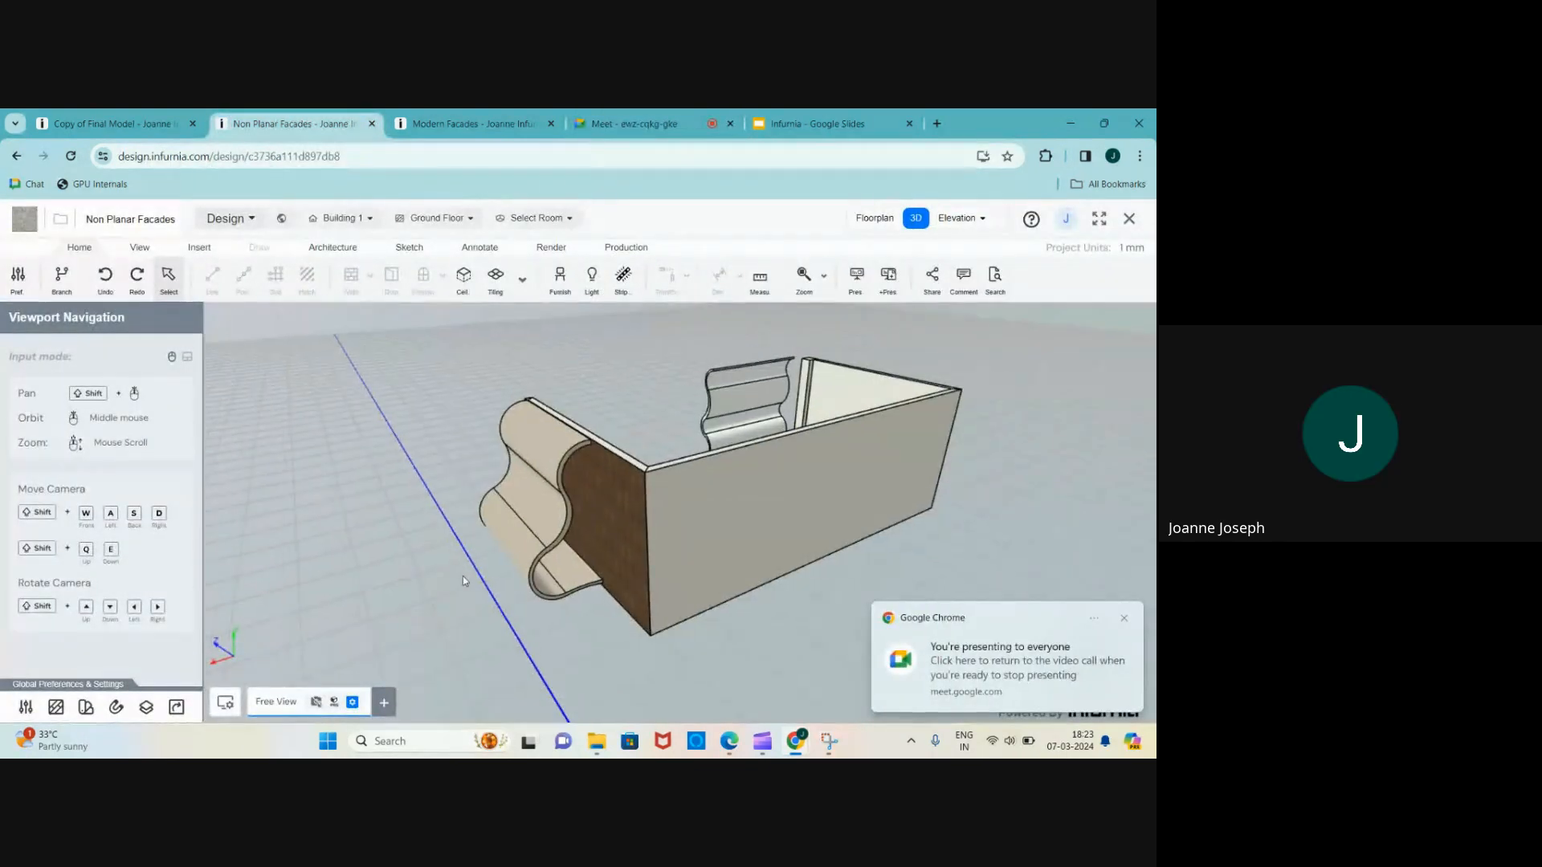
scroll(463, 577, down, 2)
scroll(681, 596, up, 3)
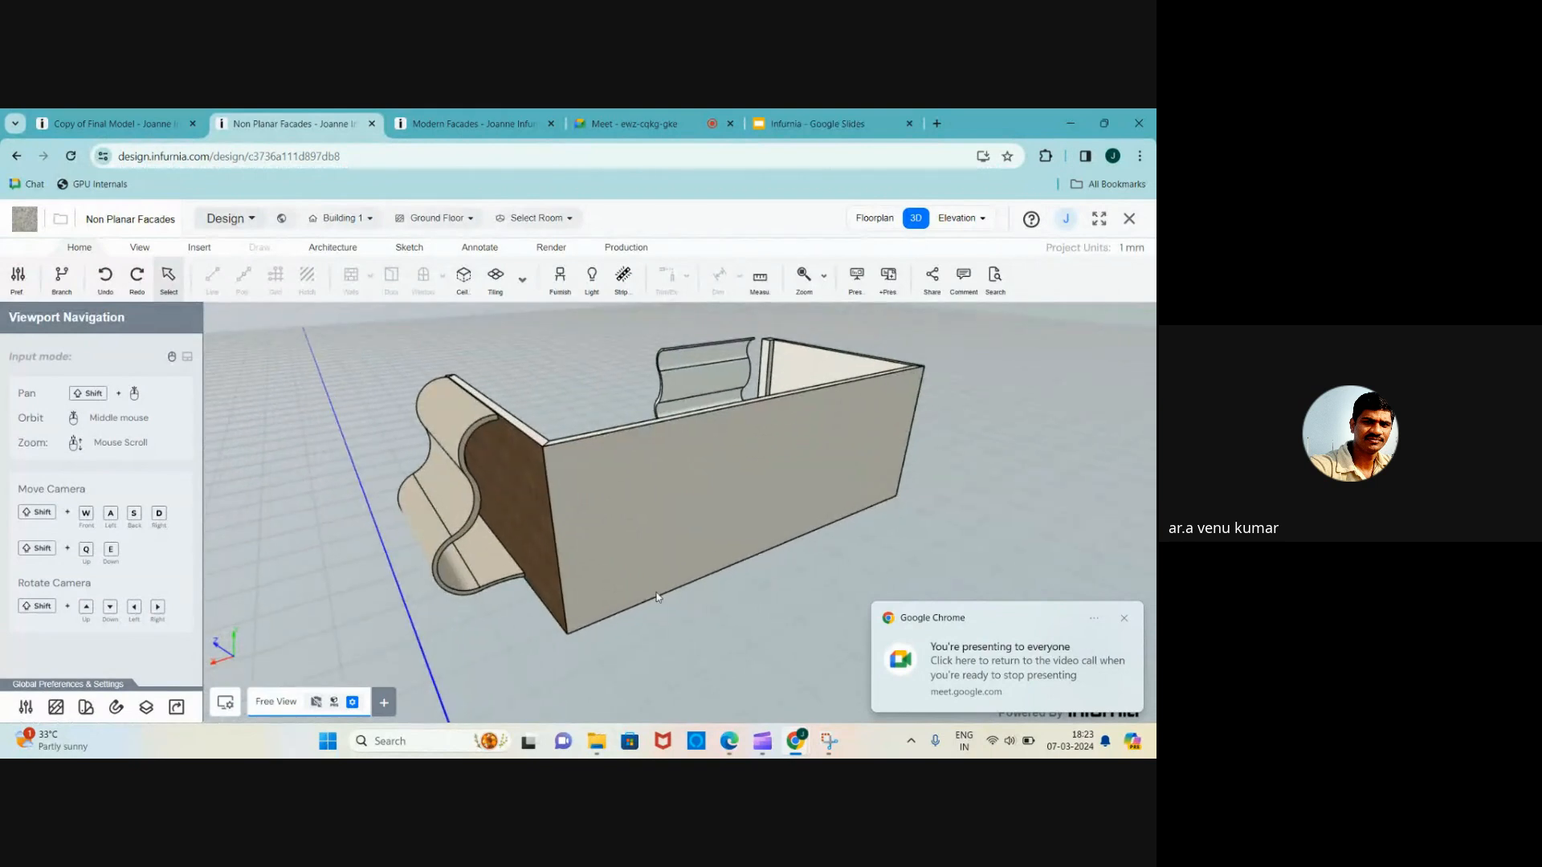
middle_drag(657, 598, 587, 479)
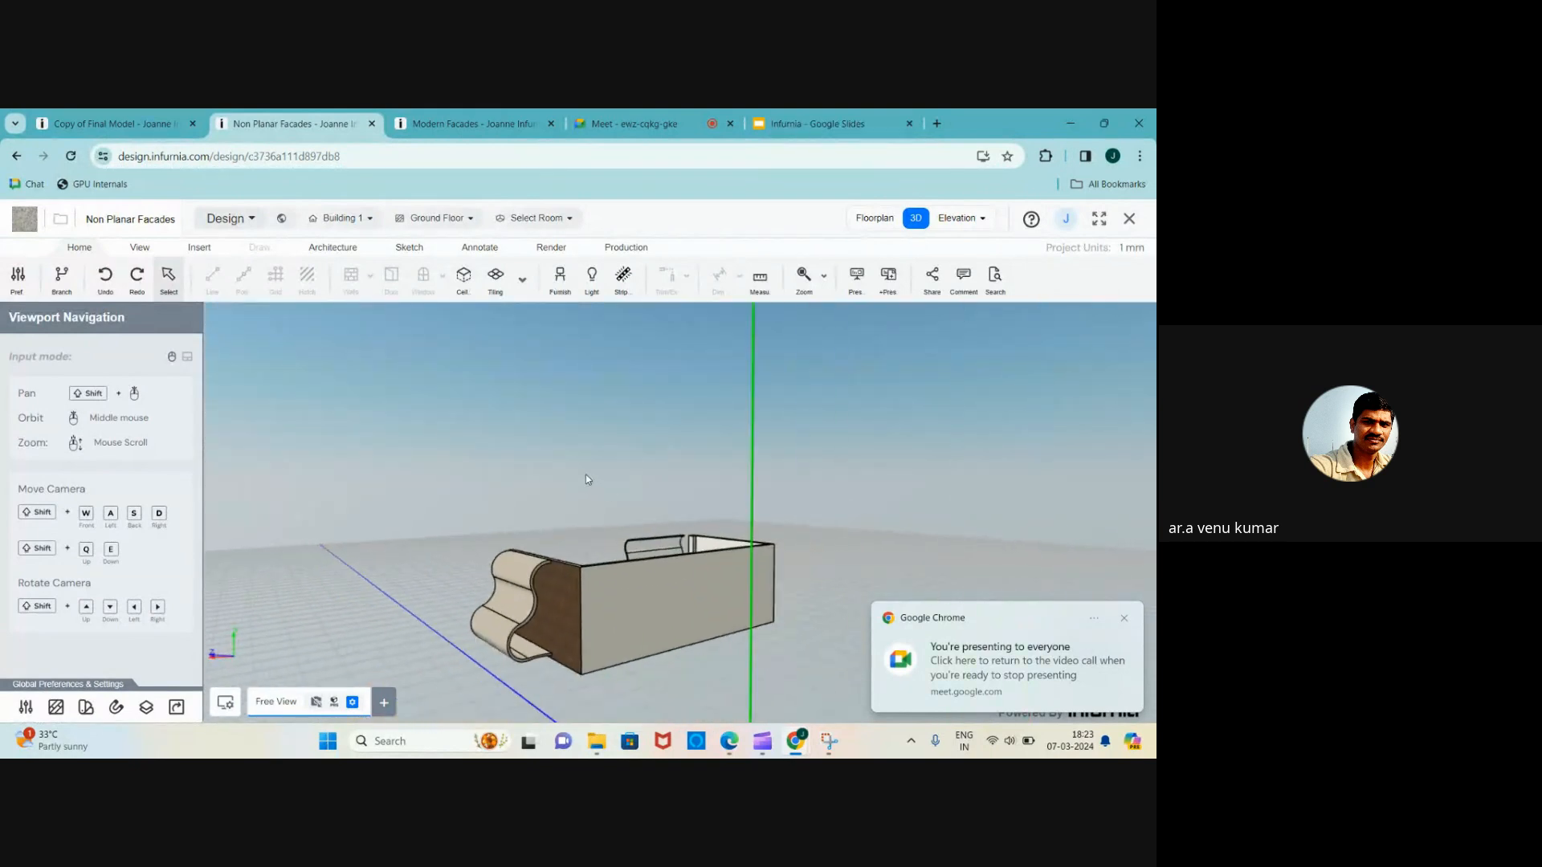
scroll(459, 652, up, 4)
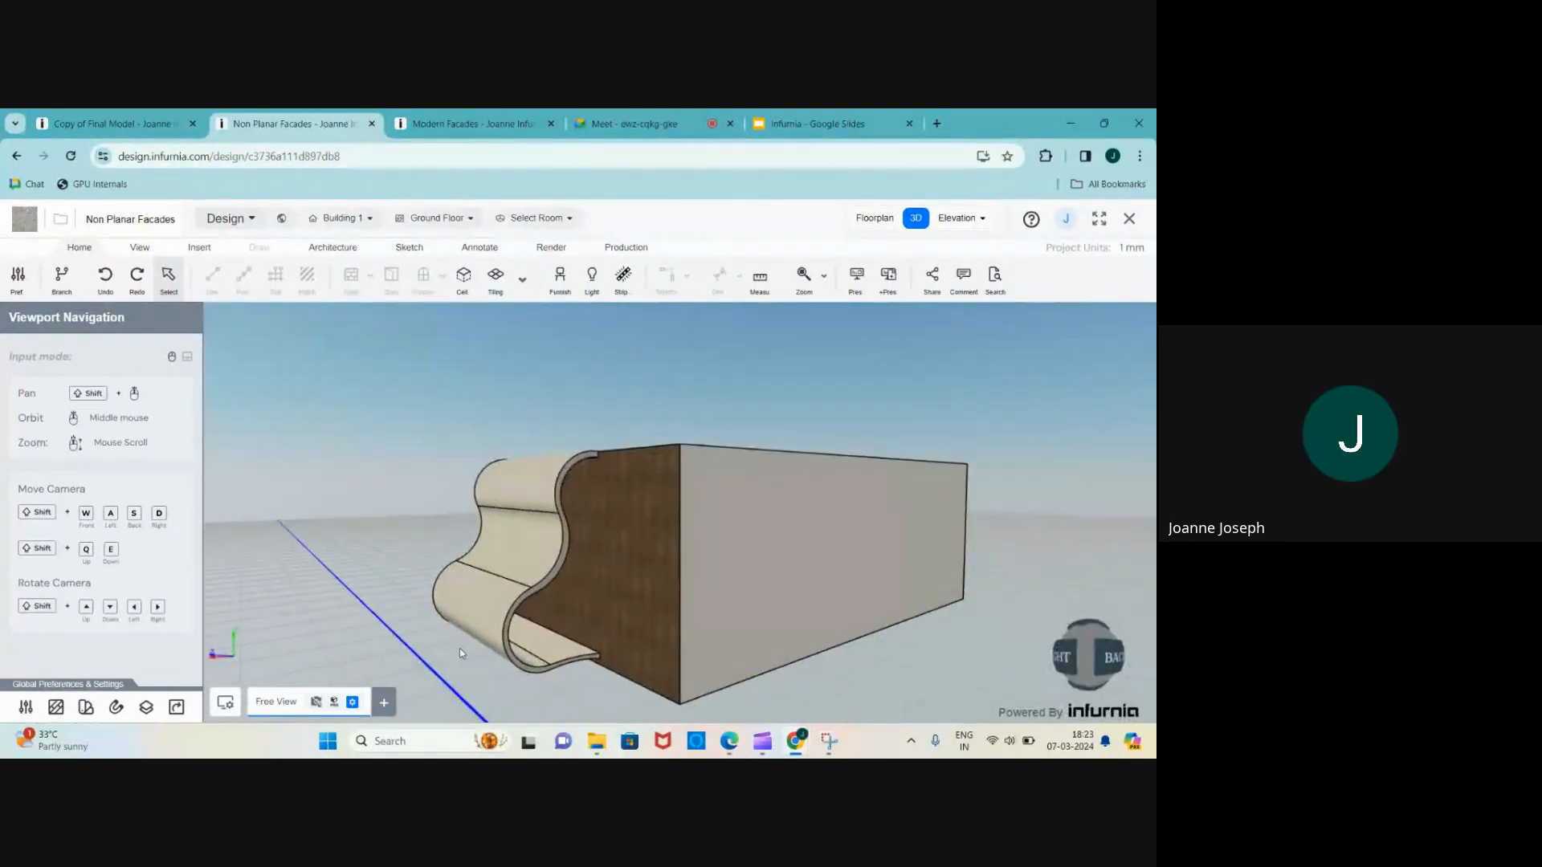
scroll(546, 630, up, 2)
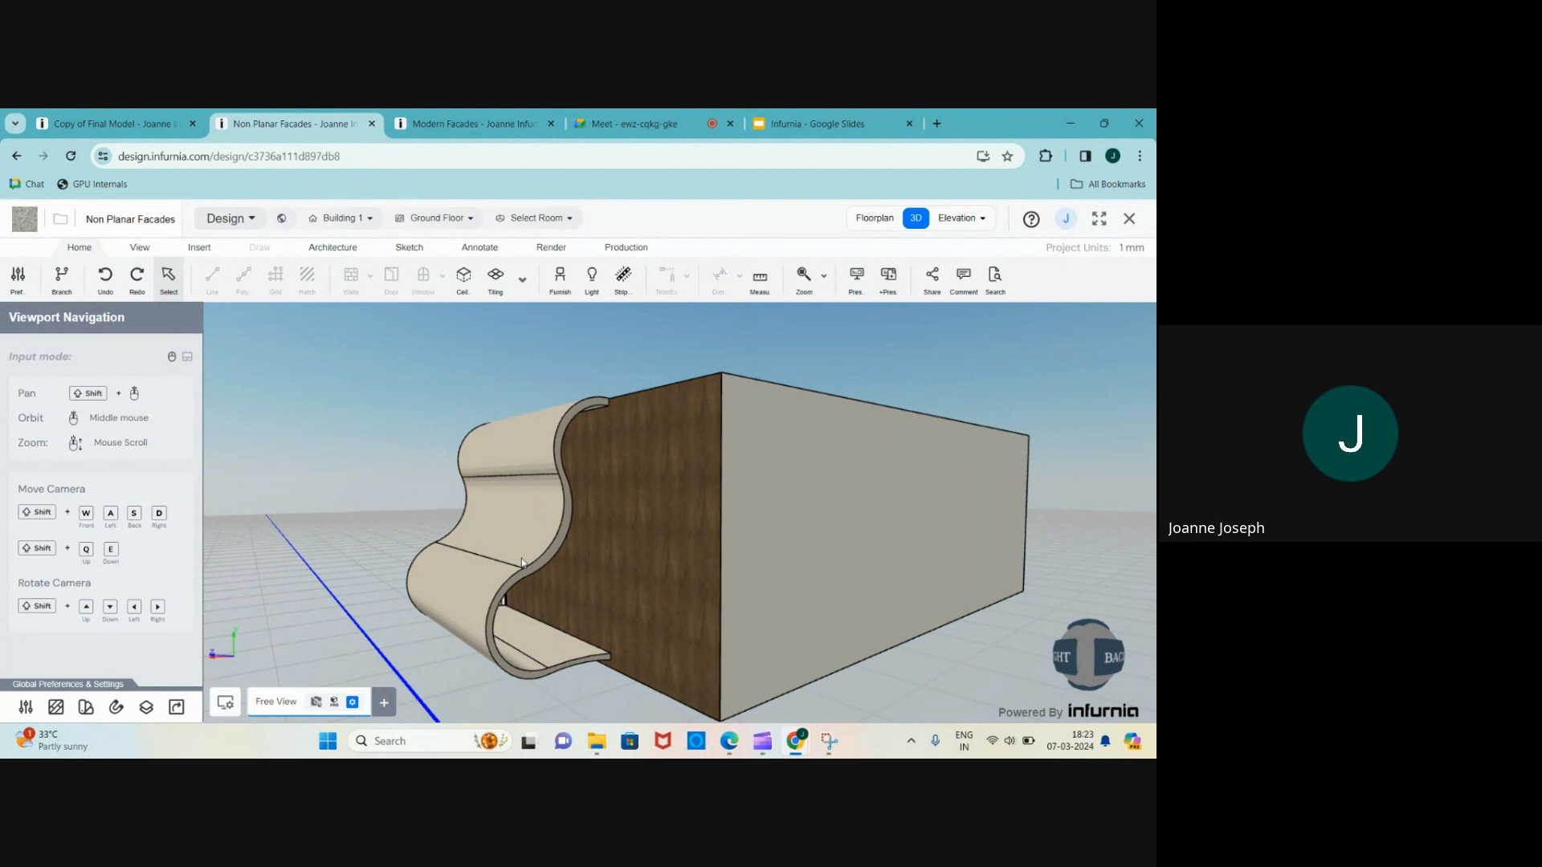
- Open the Barkburn-finished wall section beside the curved band in the Tiling and Cutting Tool
click(627, 522)
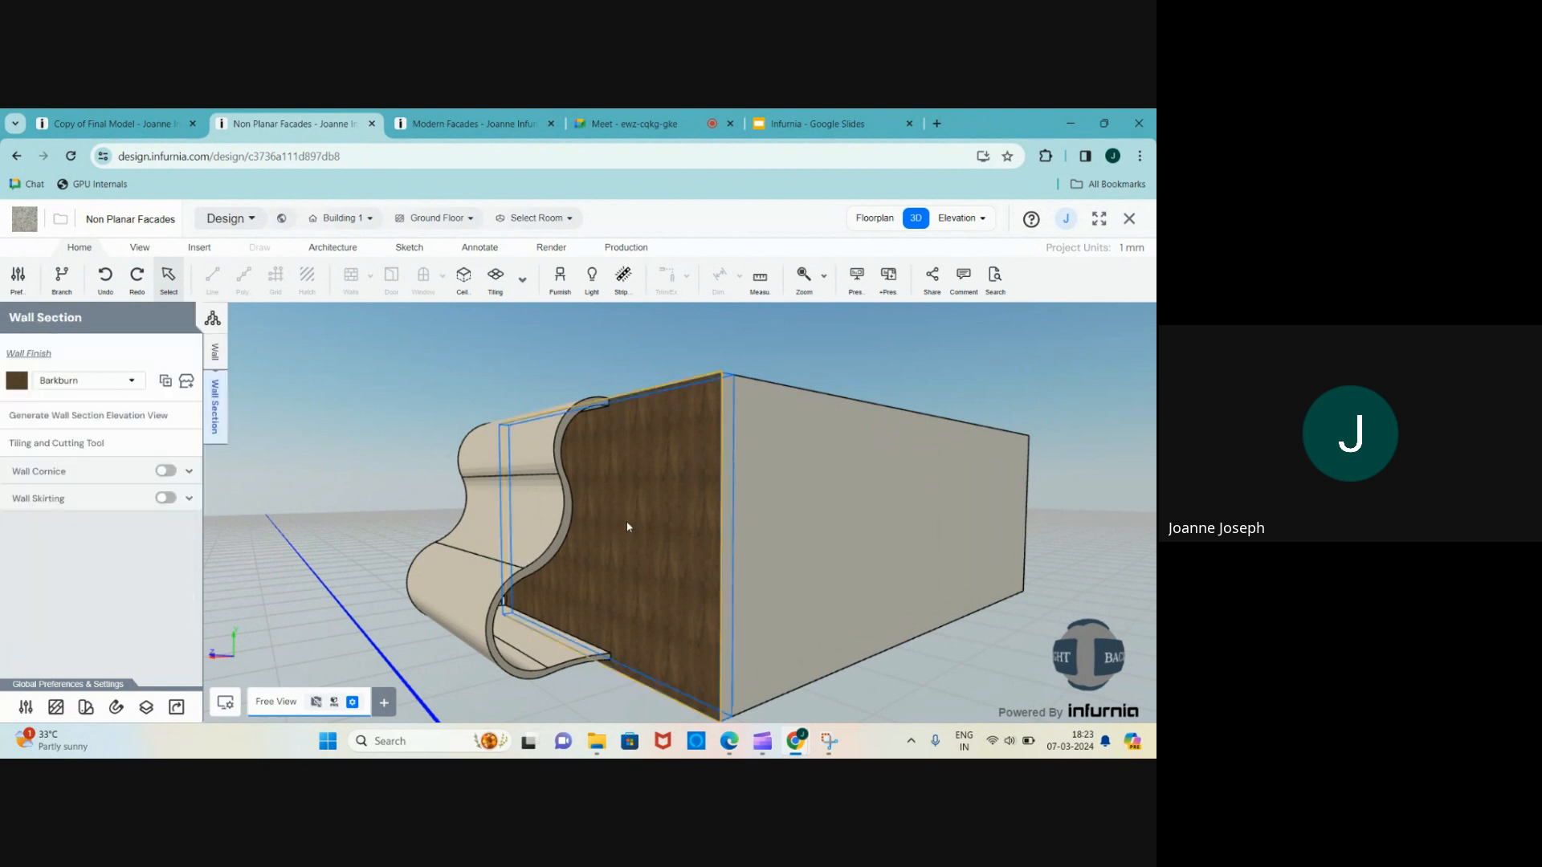
scroll(646, 502, up, 2)
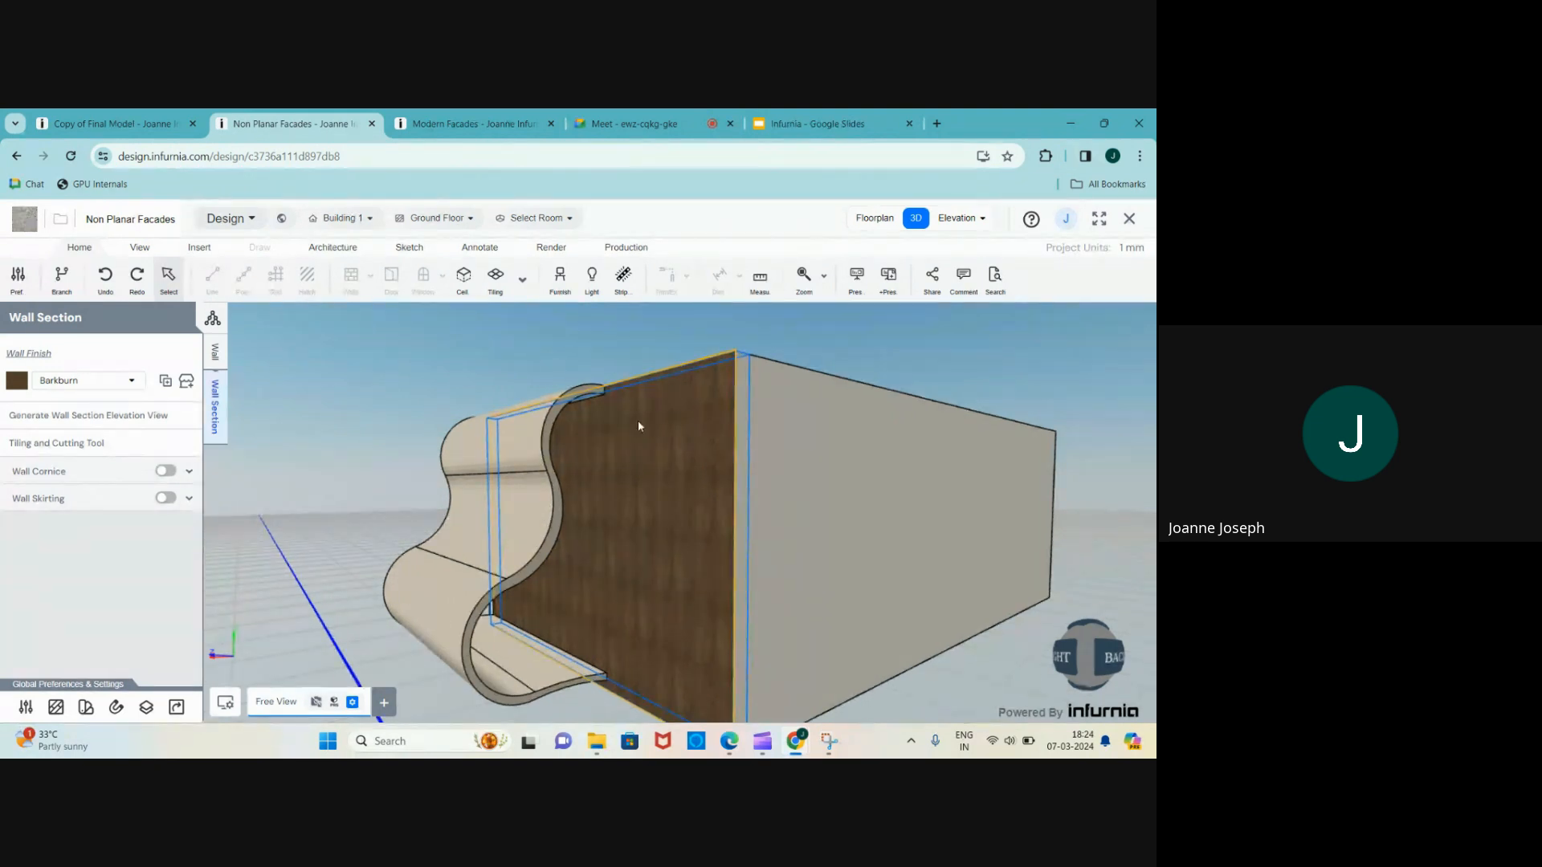
scroll(595, 420, up, 1)
scroll(695, 454, down, 2)
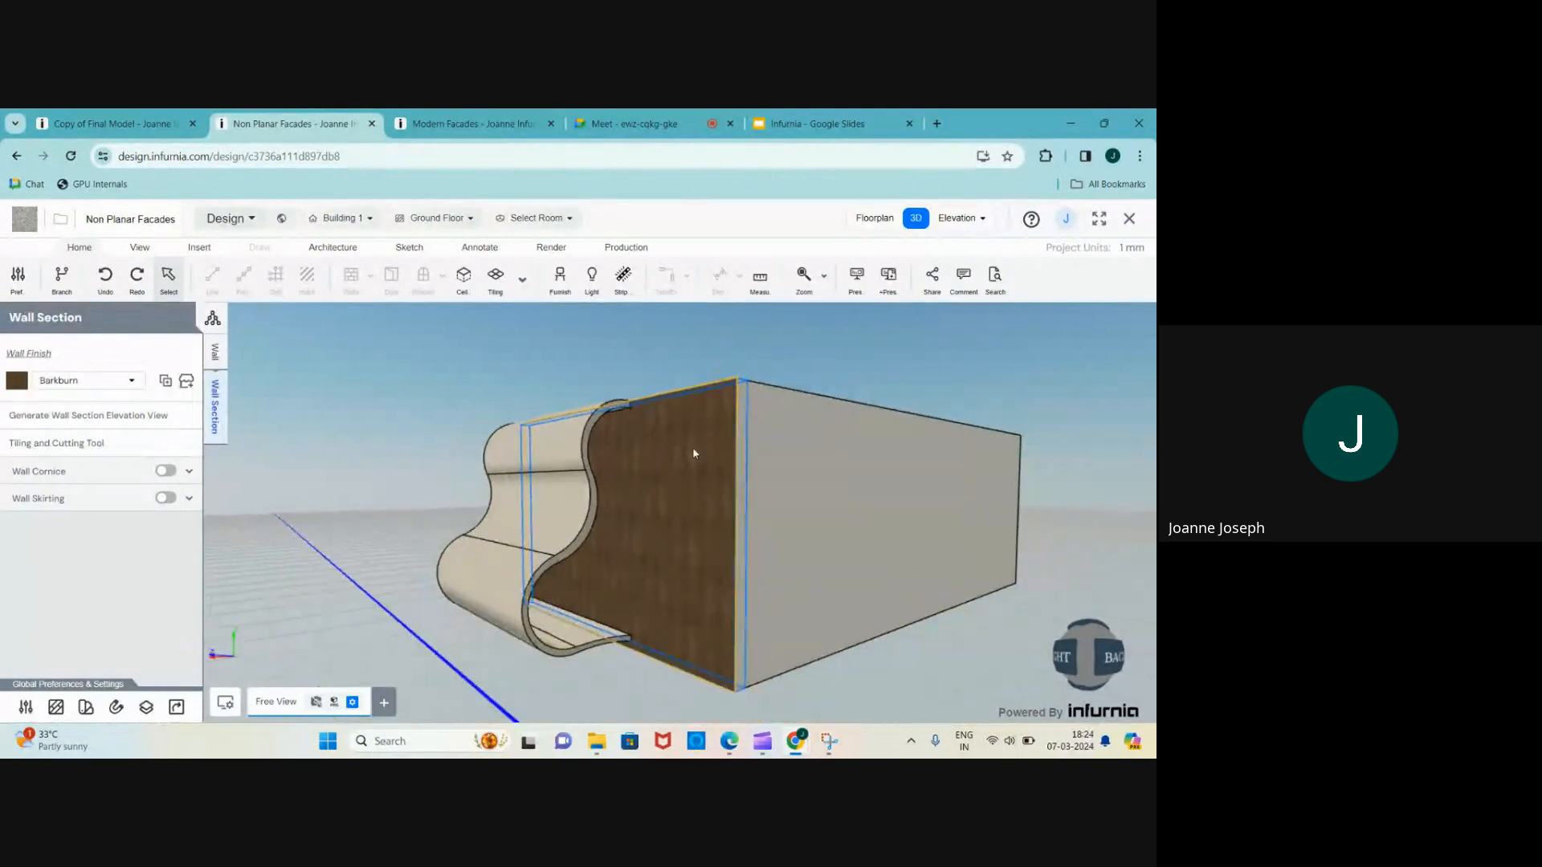
drag(692, 536, 712, 551)
scroll(600, 553, up, 2)
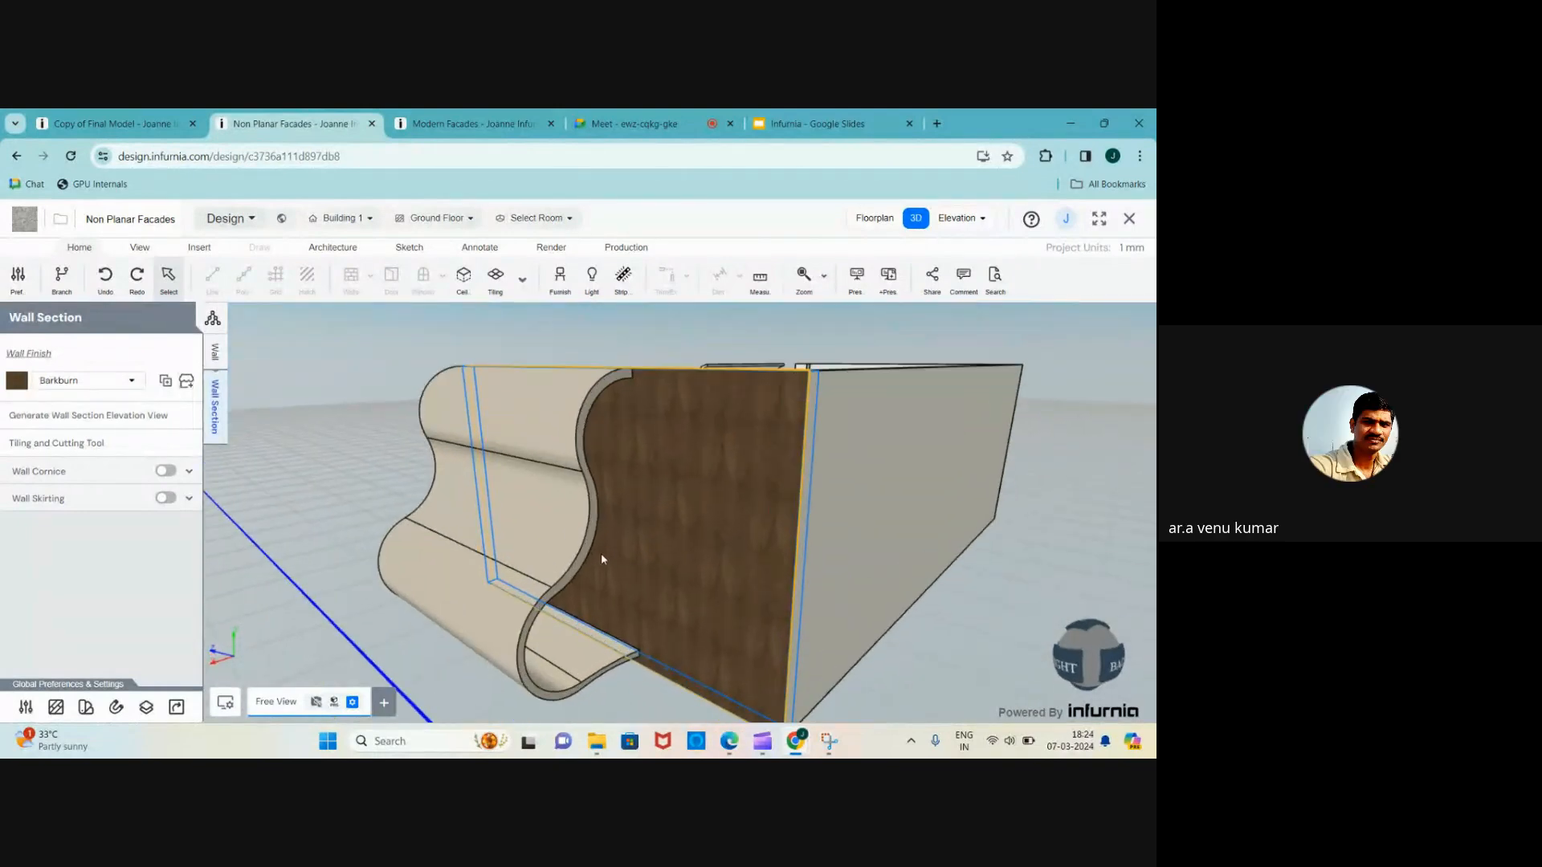
click(45, 446)
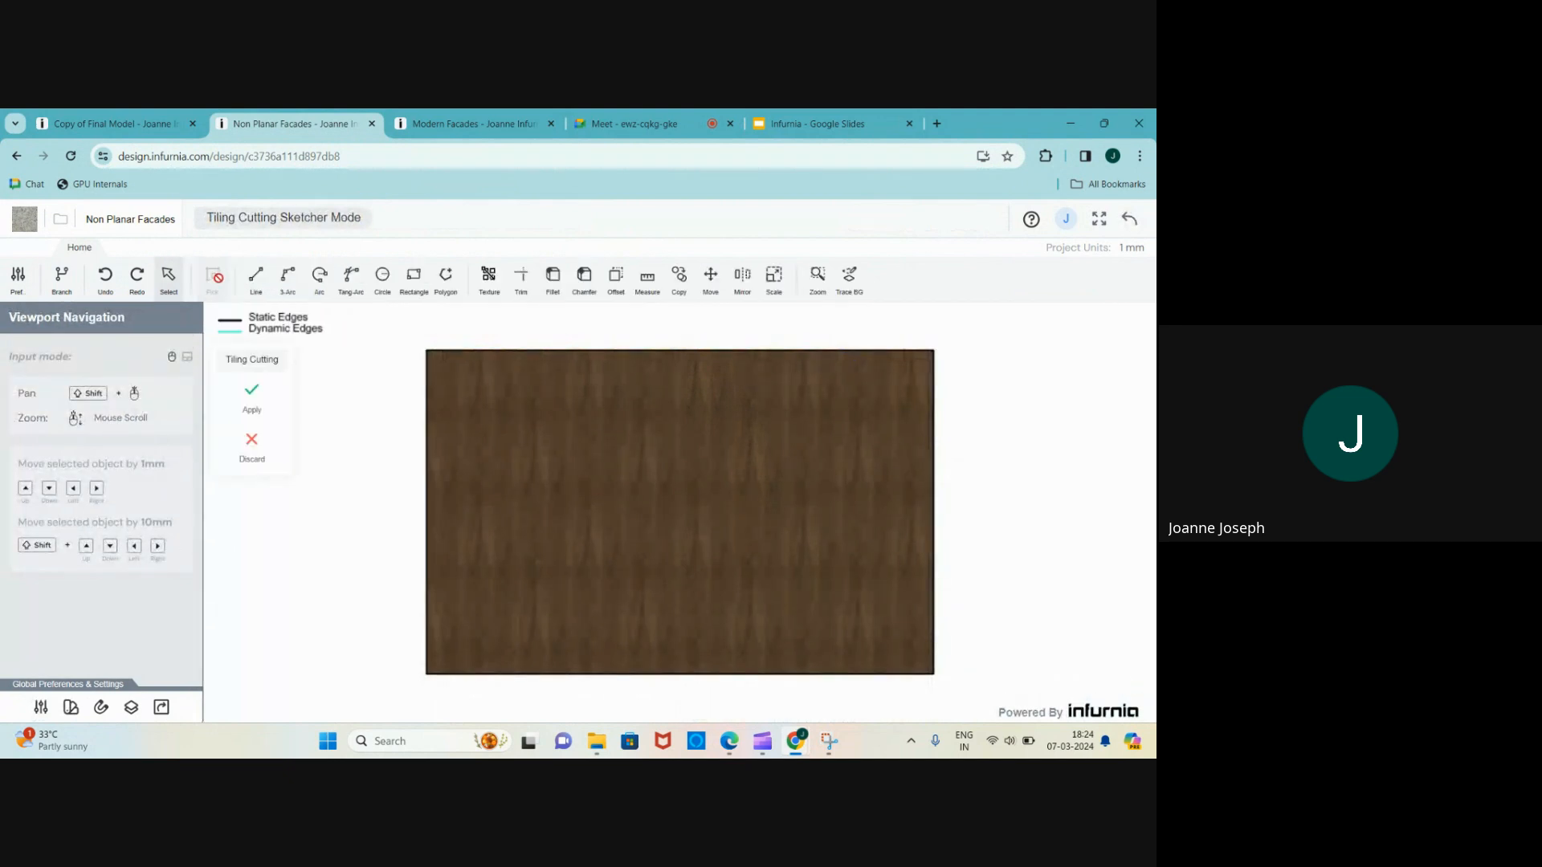
- Draw the outer arc of a curved strip on the upper part of the Barkburn wall section
click(320, 277)
click(813, 411)
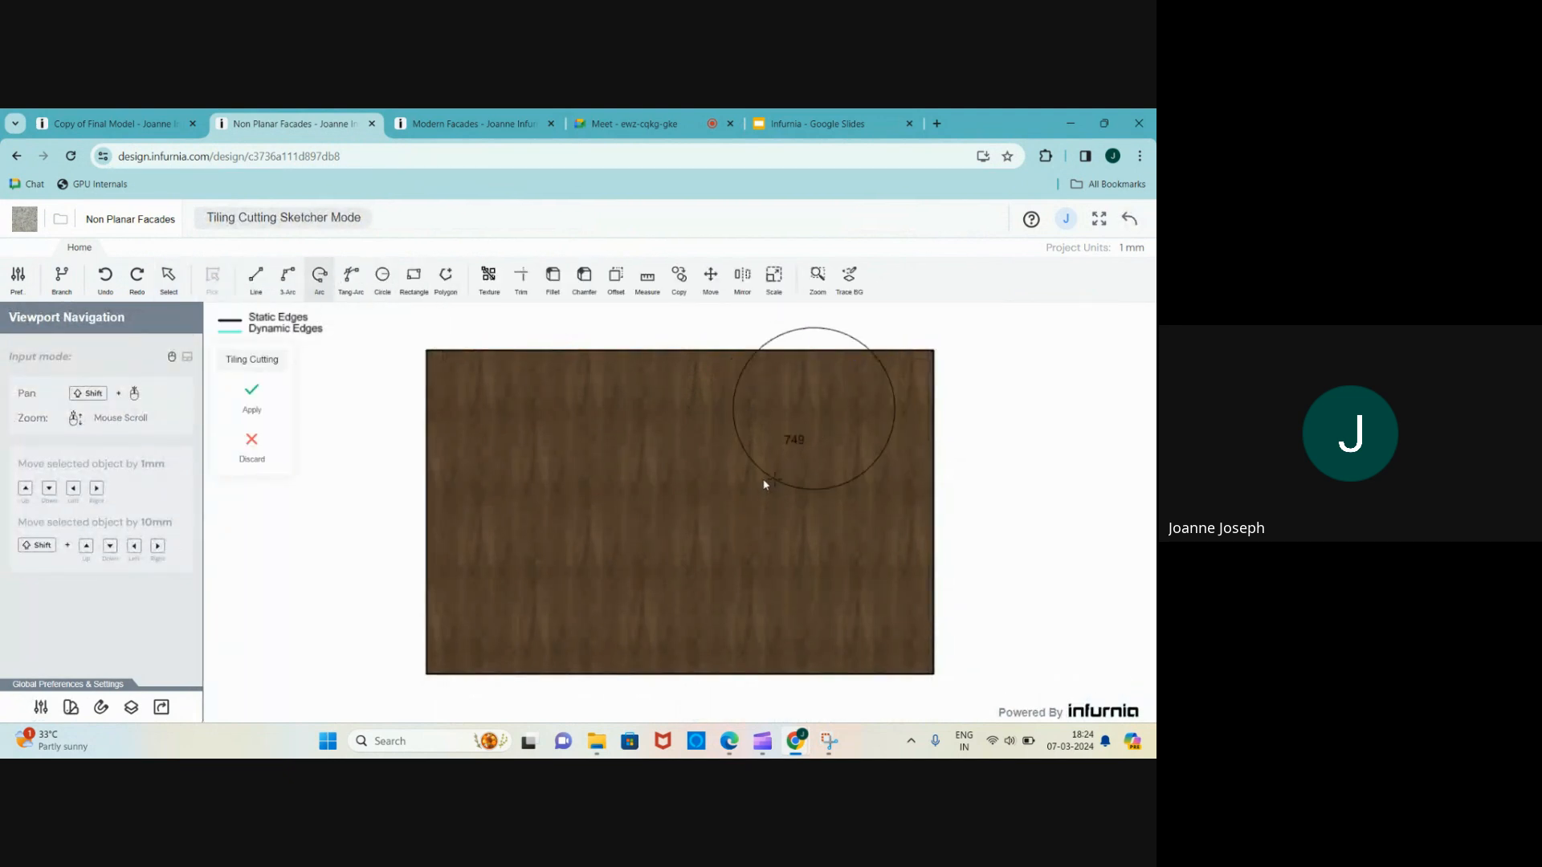
click(794, 451)
click(771, 385)
scroll(816, 381, up, 5)
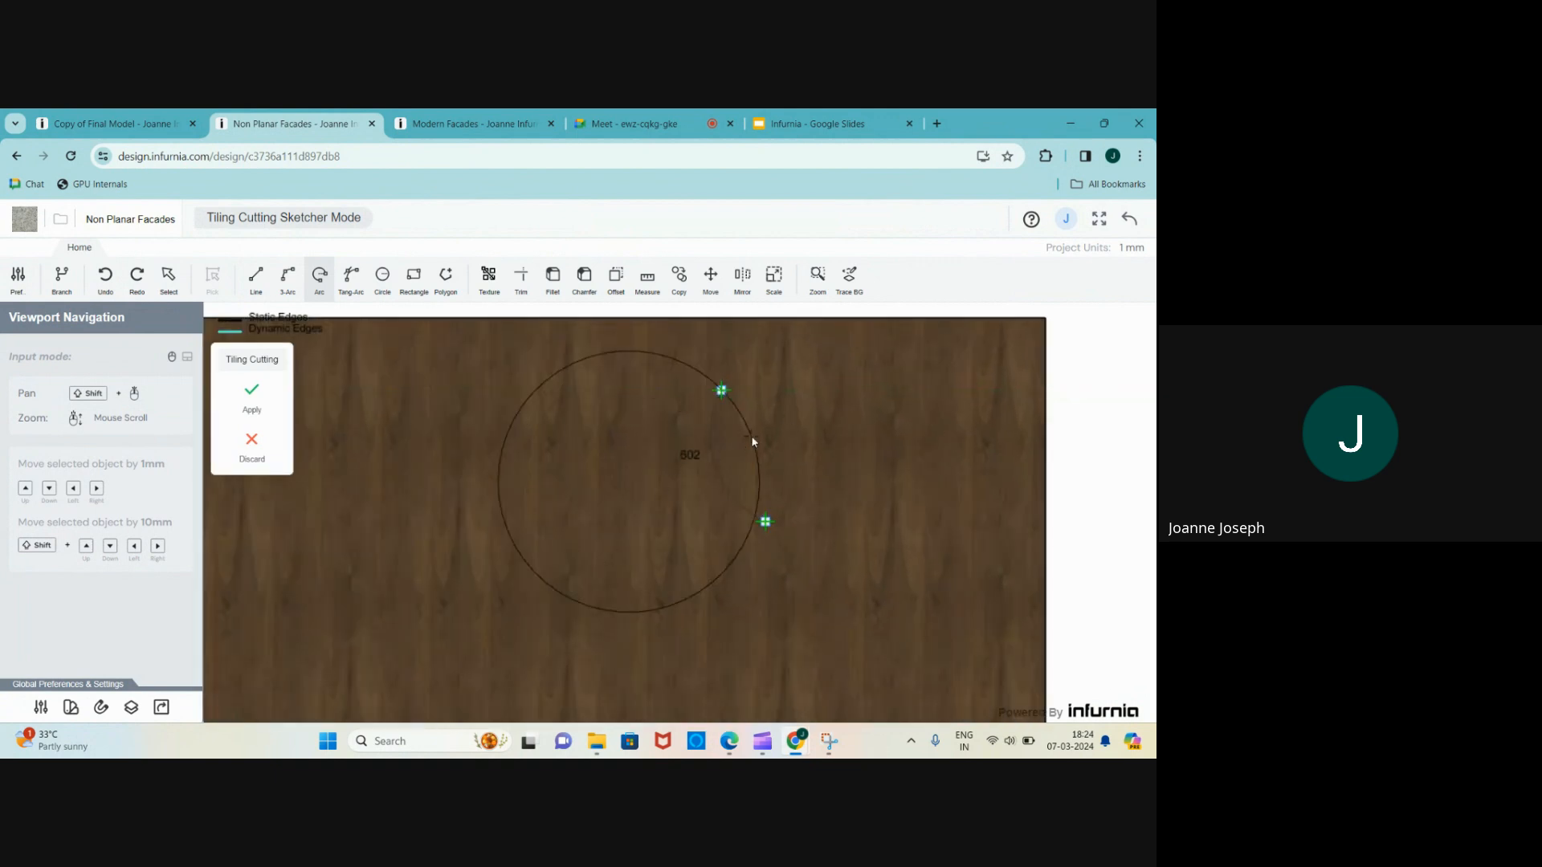
scroll(753, 439, up, 2)
click(694, 462)
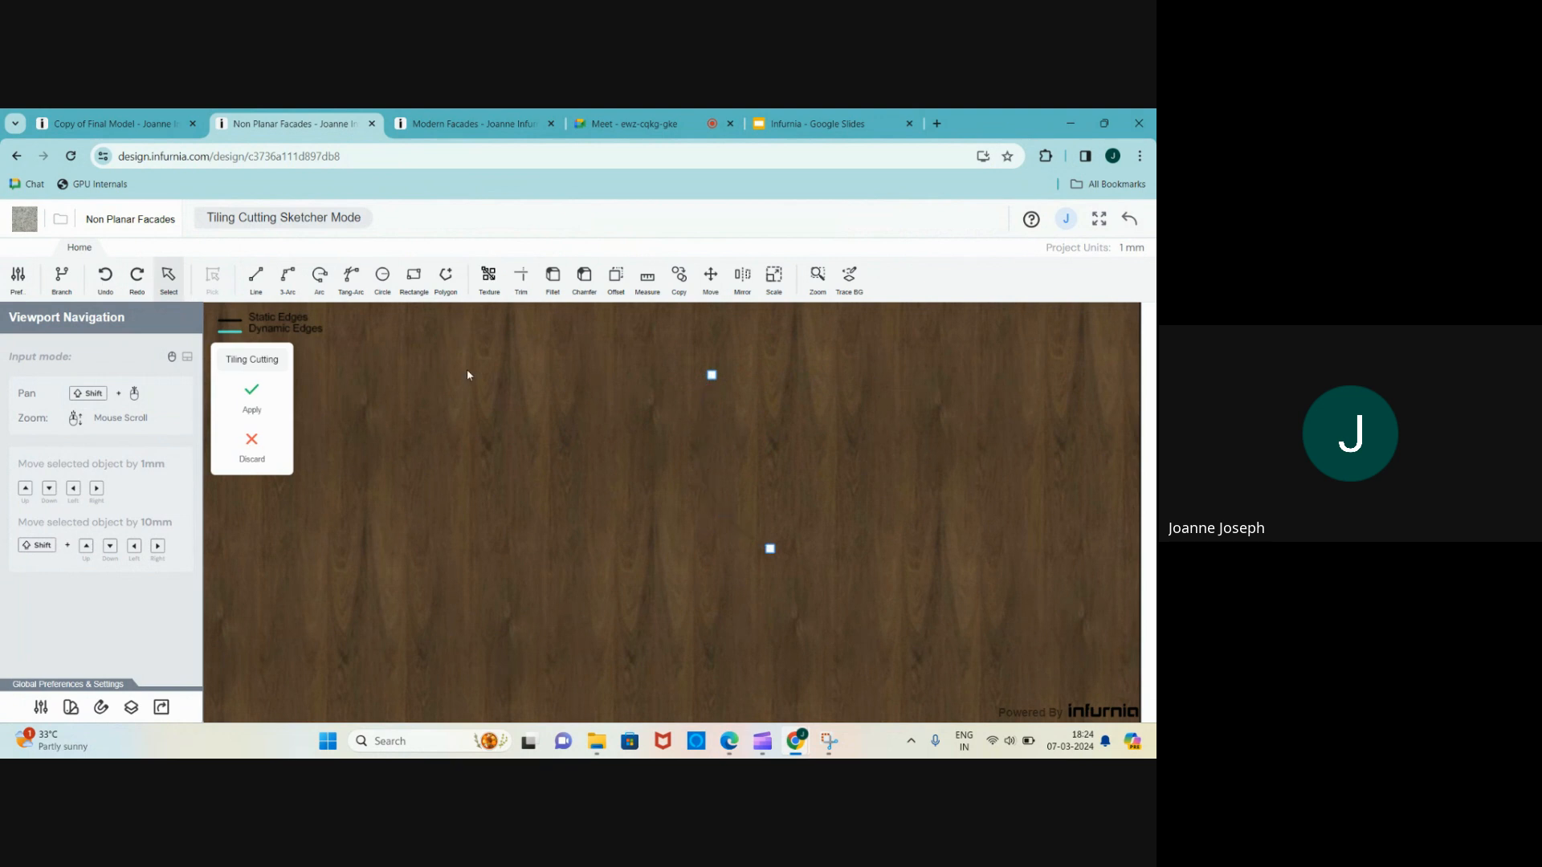
- Draw a three-point arc just inside the first one to form the strip's inner edge
click(287, 275)
scroll(715, 394, up, 3)
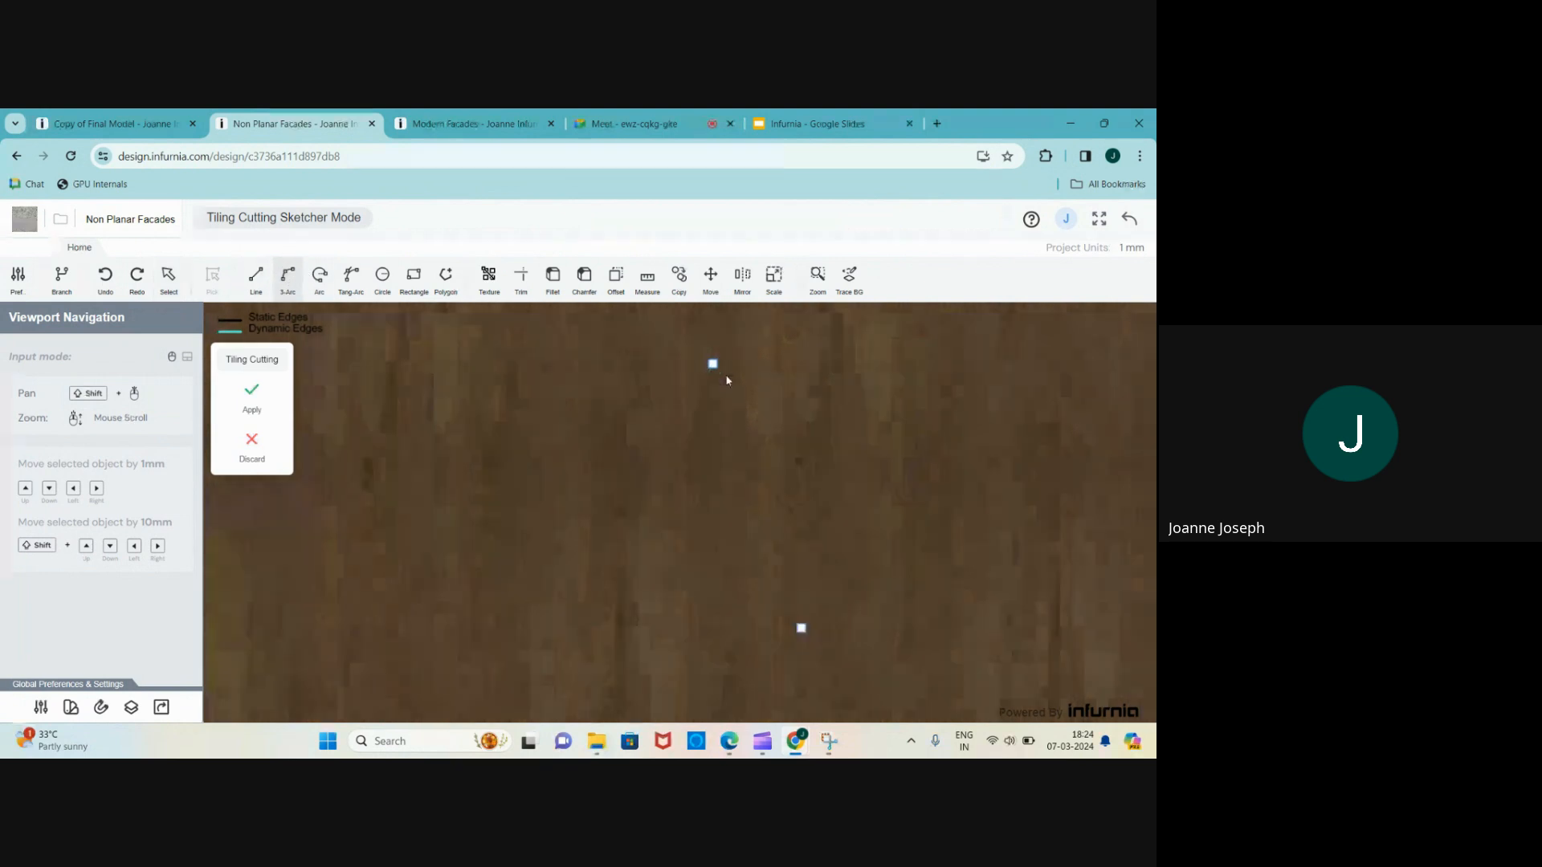
click(735, 374)
click(827, 645)
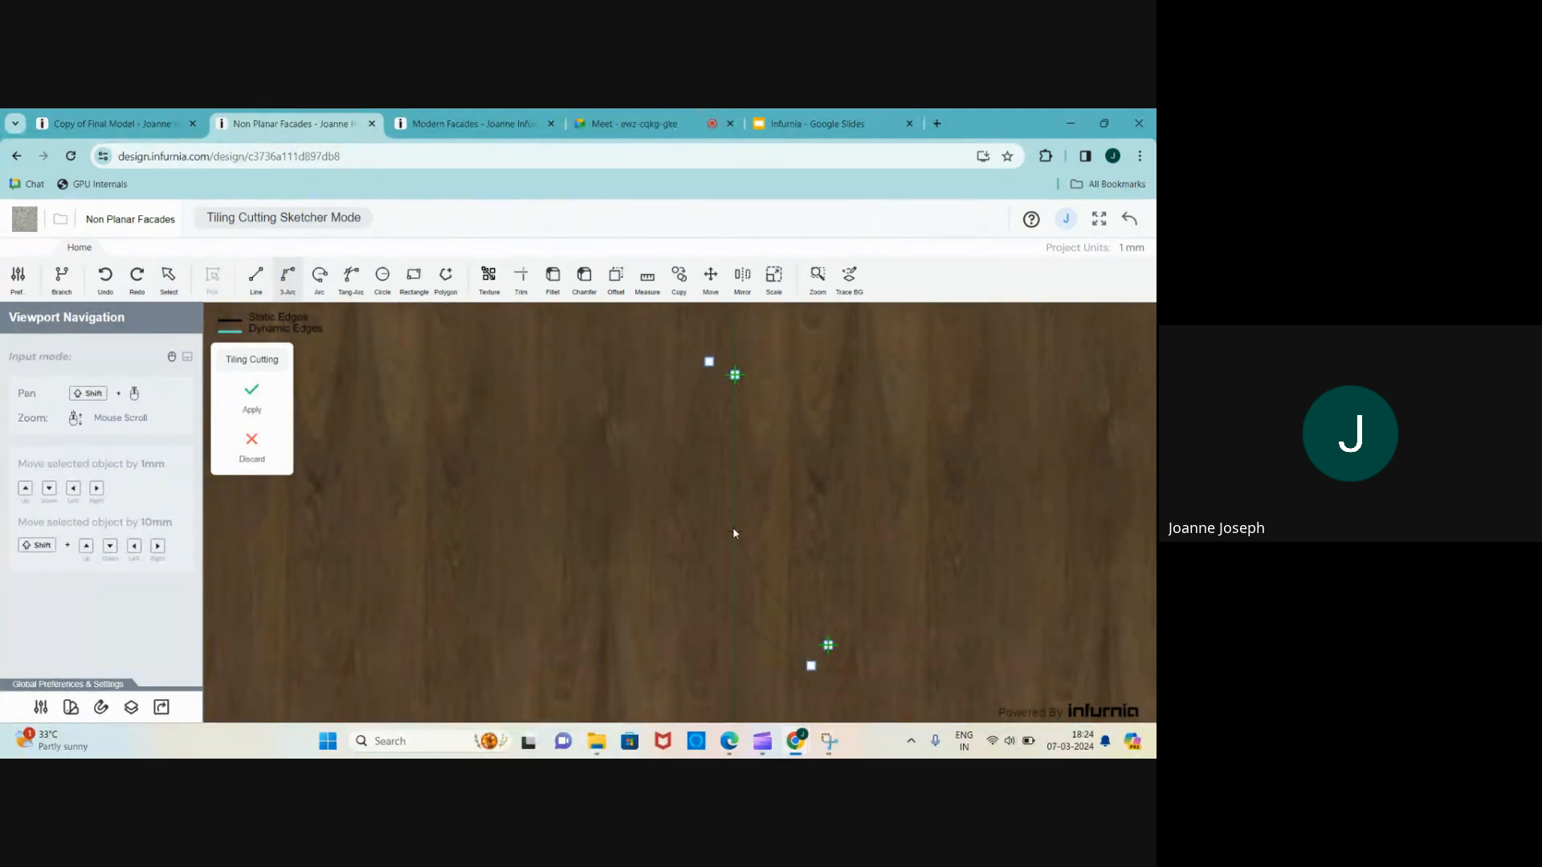
click(727, 534)
- Close both ends of the two arcs with short lines and apply the curved strip as a tiling cutting
click(256, 277)
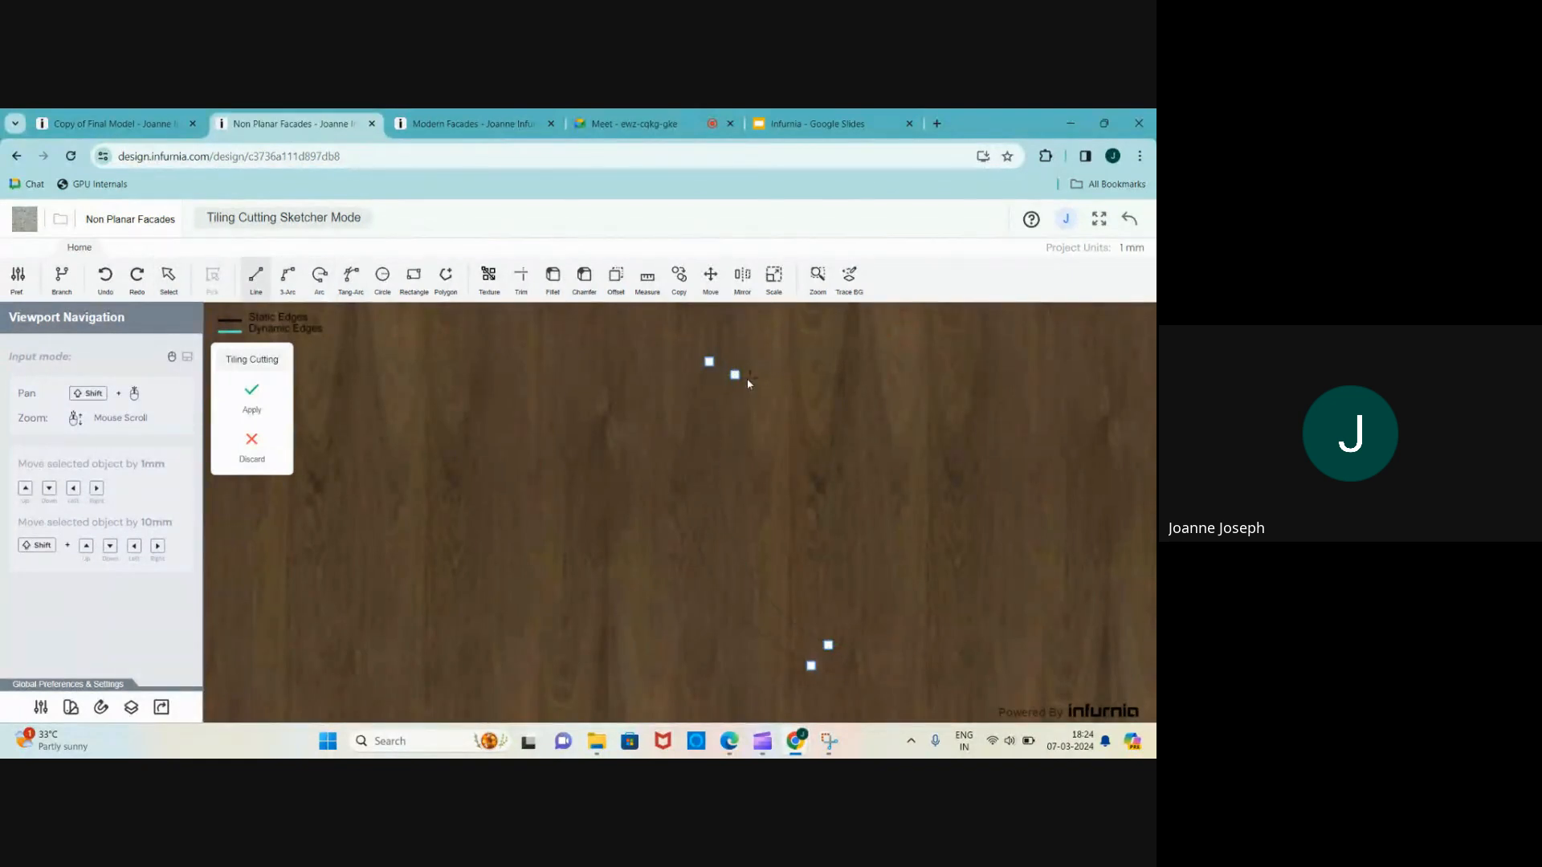
click(735, 375)
click(709, 363)
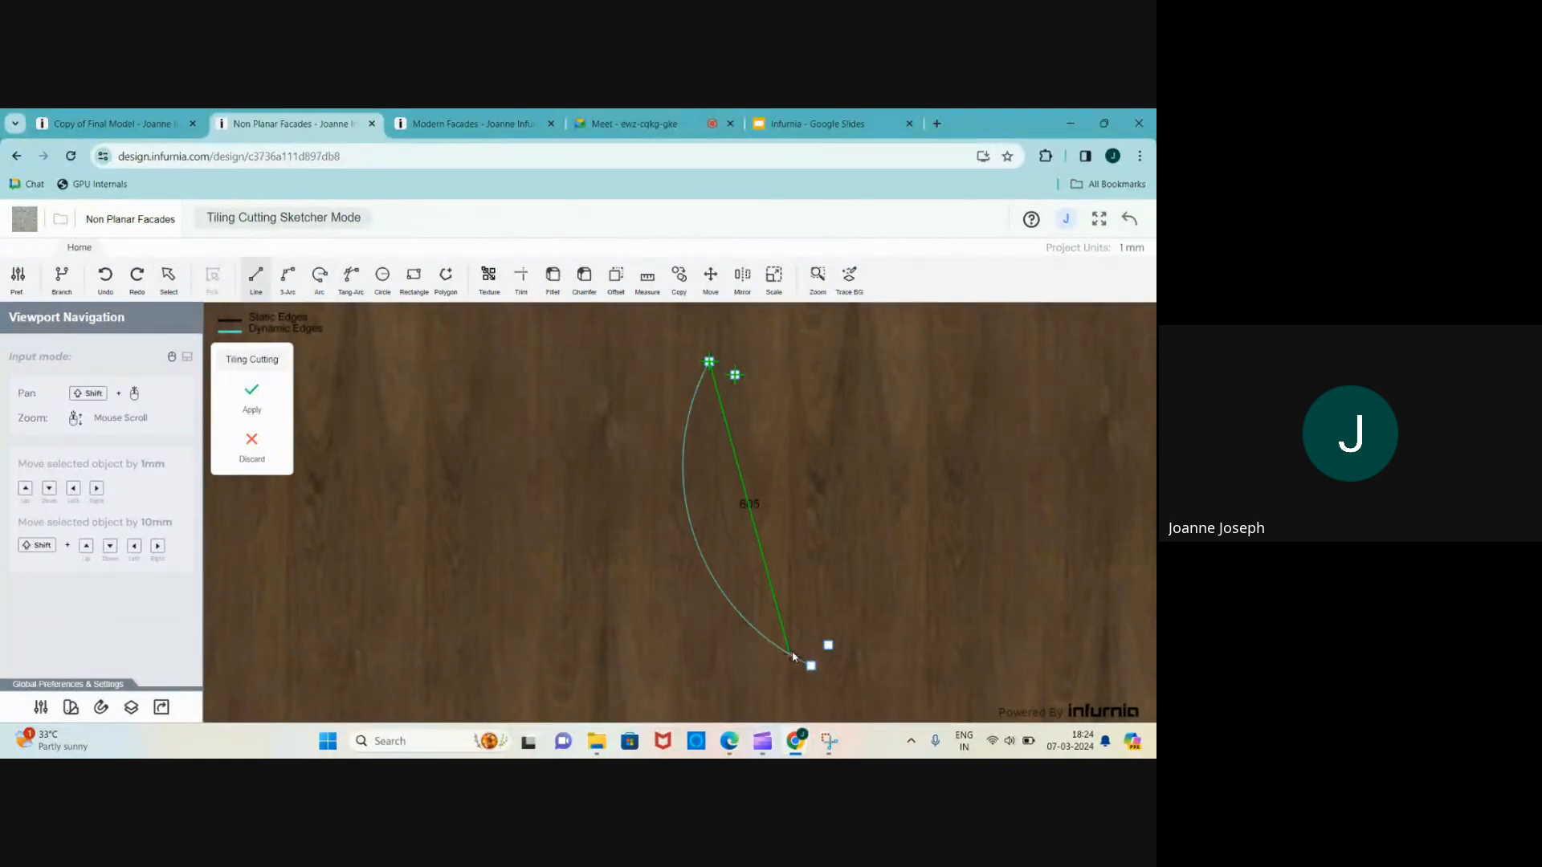
key(Escape)
click(811, 665)
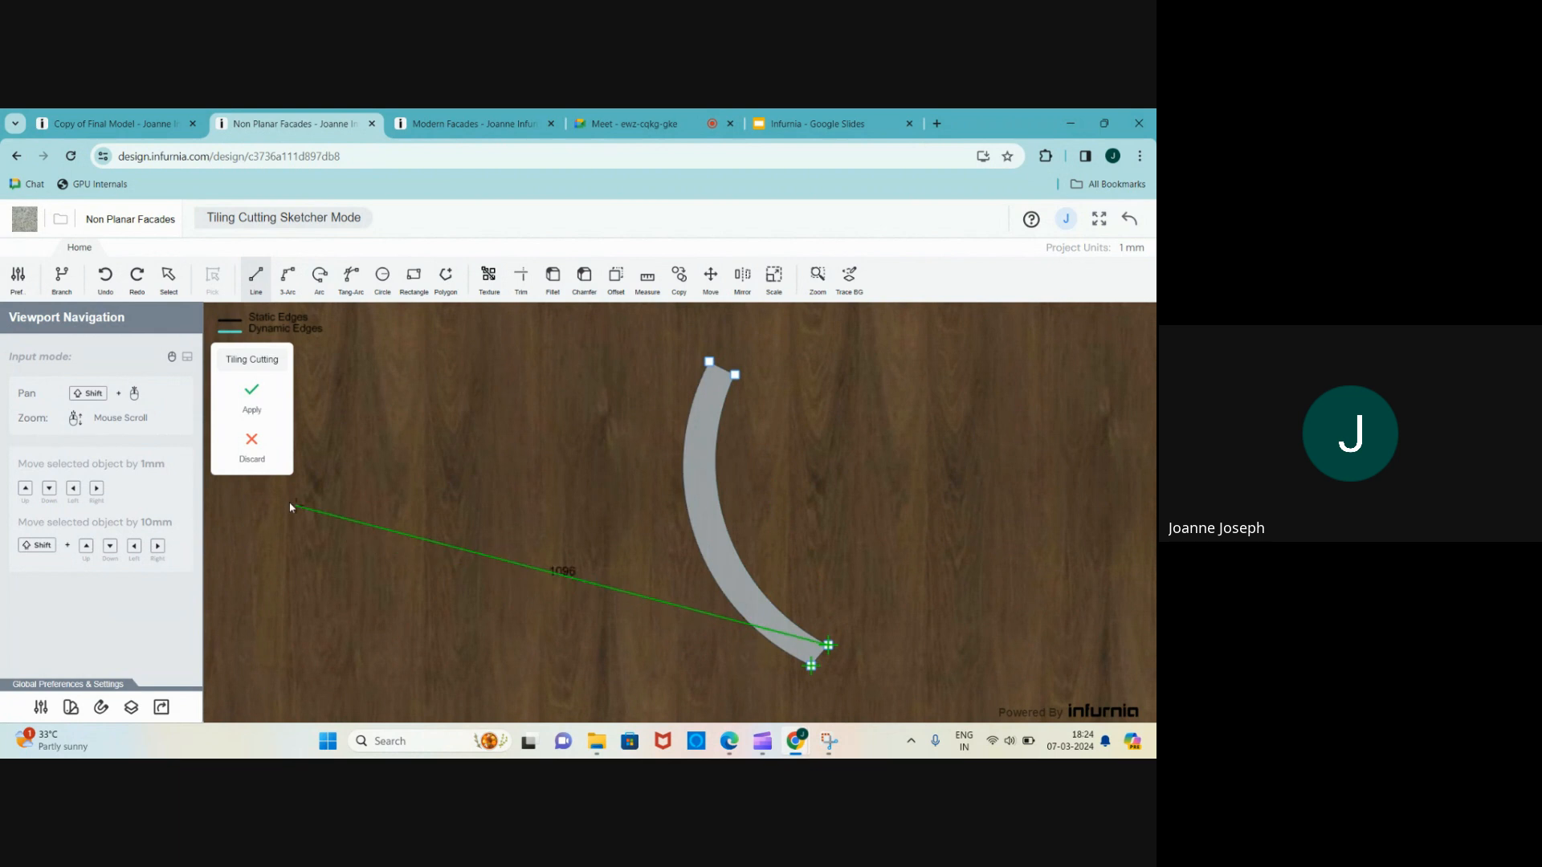
click(251, 394)
- Set the curved strip's extrusion depth to 3000 mm and return to the 3D model
click(687, 494)
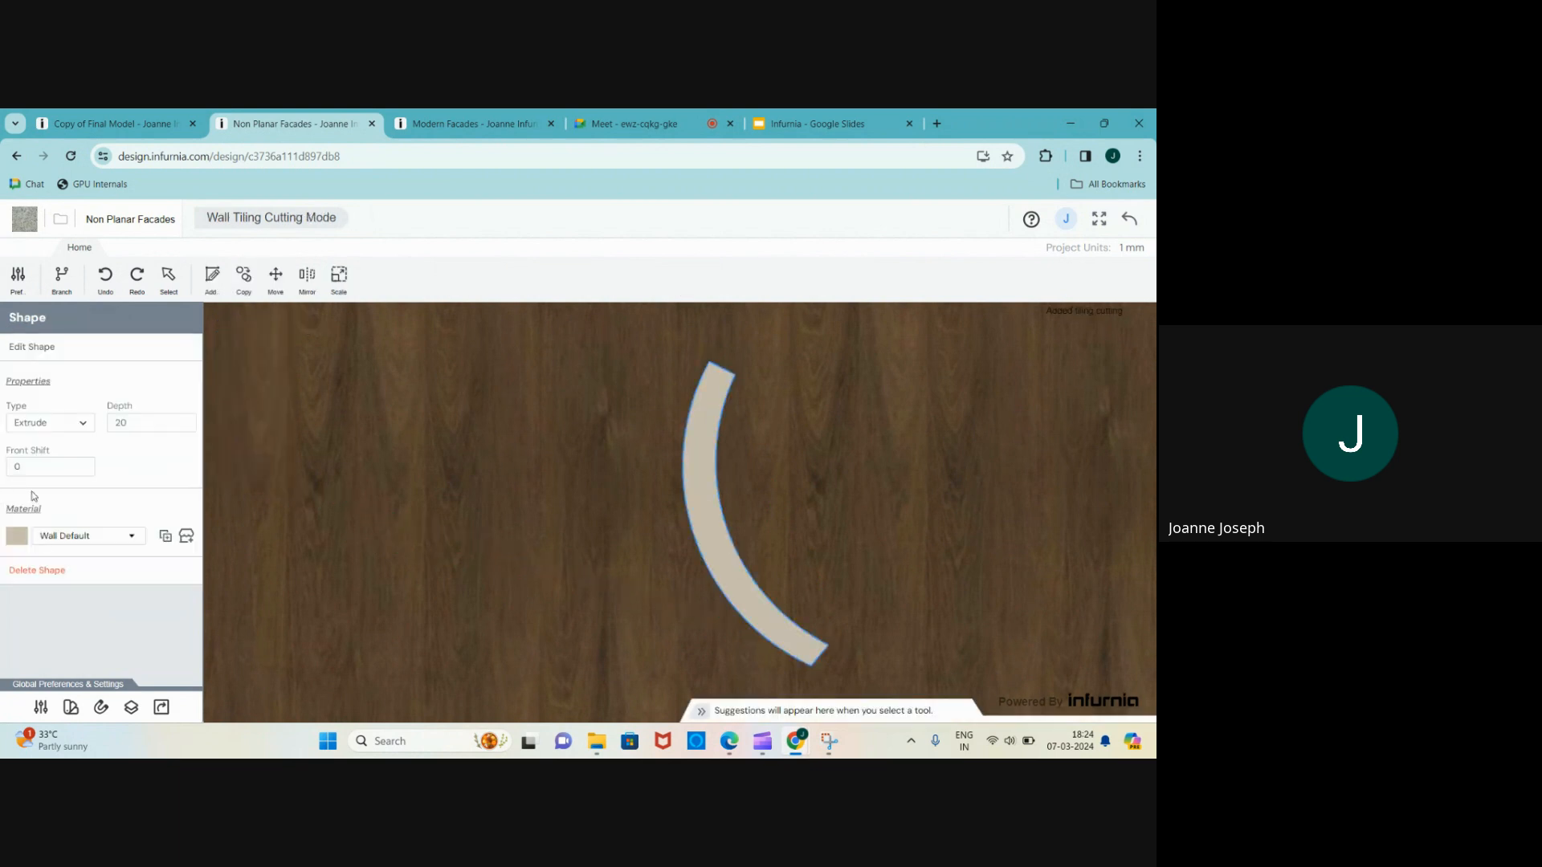
click(133, 423)
drag(133, 424, 100, 423)
text(300)
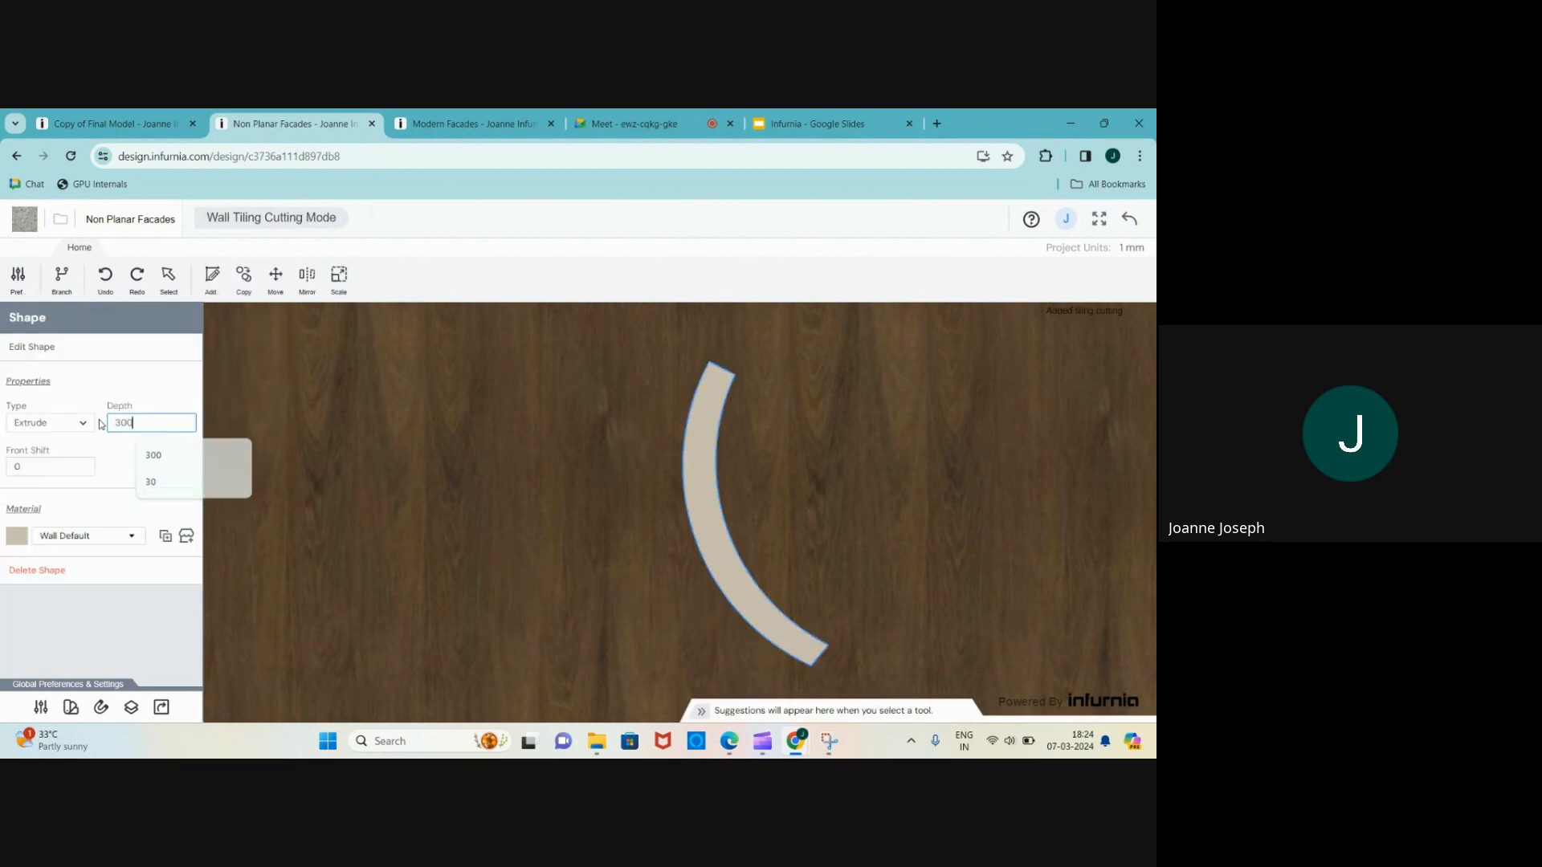
text(0)
key(Return)
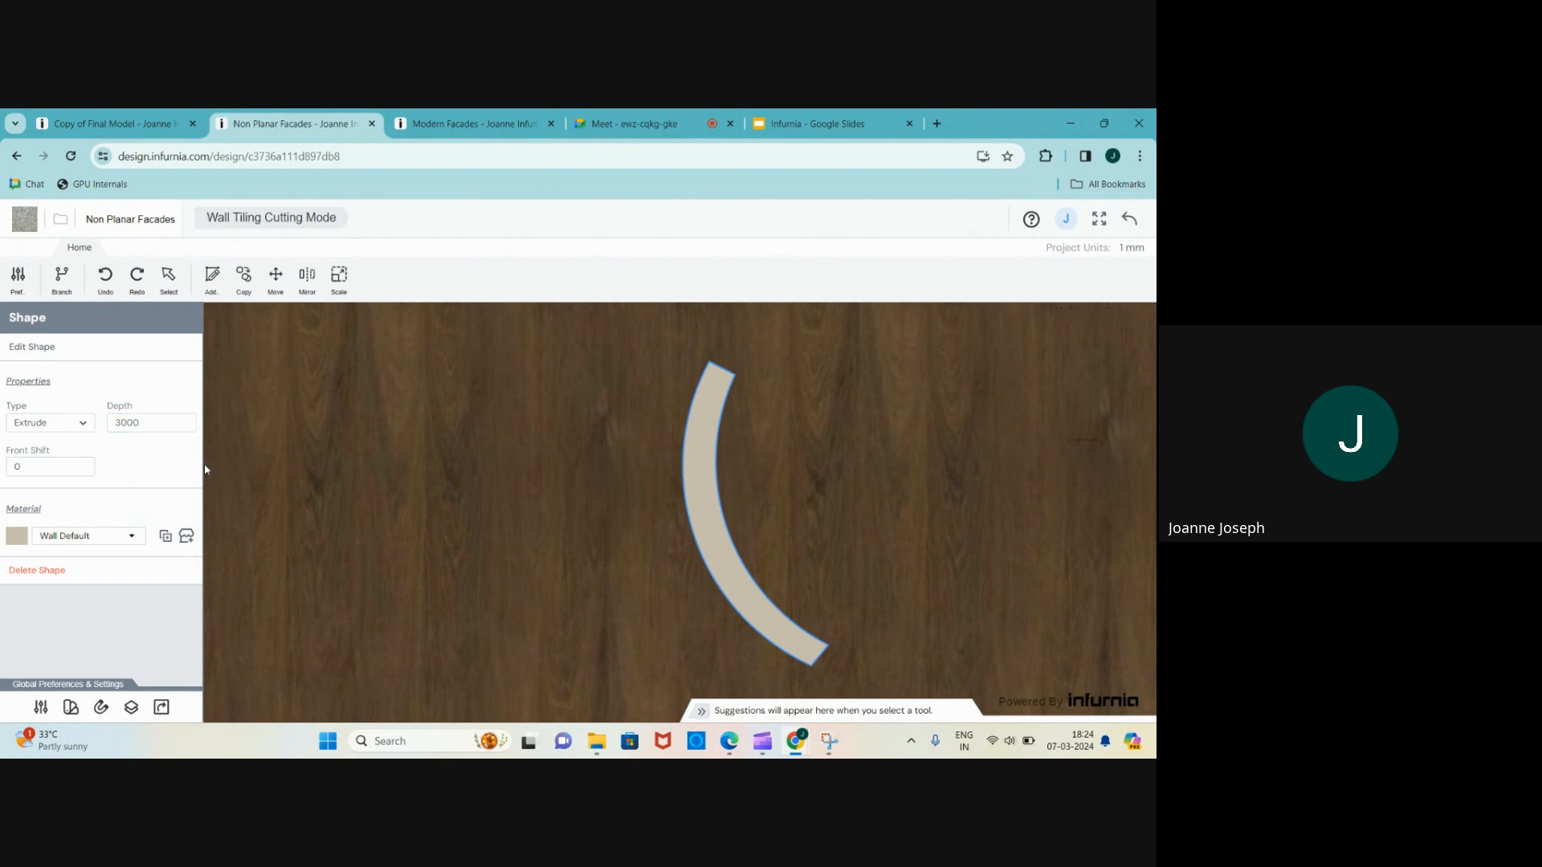
scroll(689, 456, down, 1)
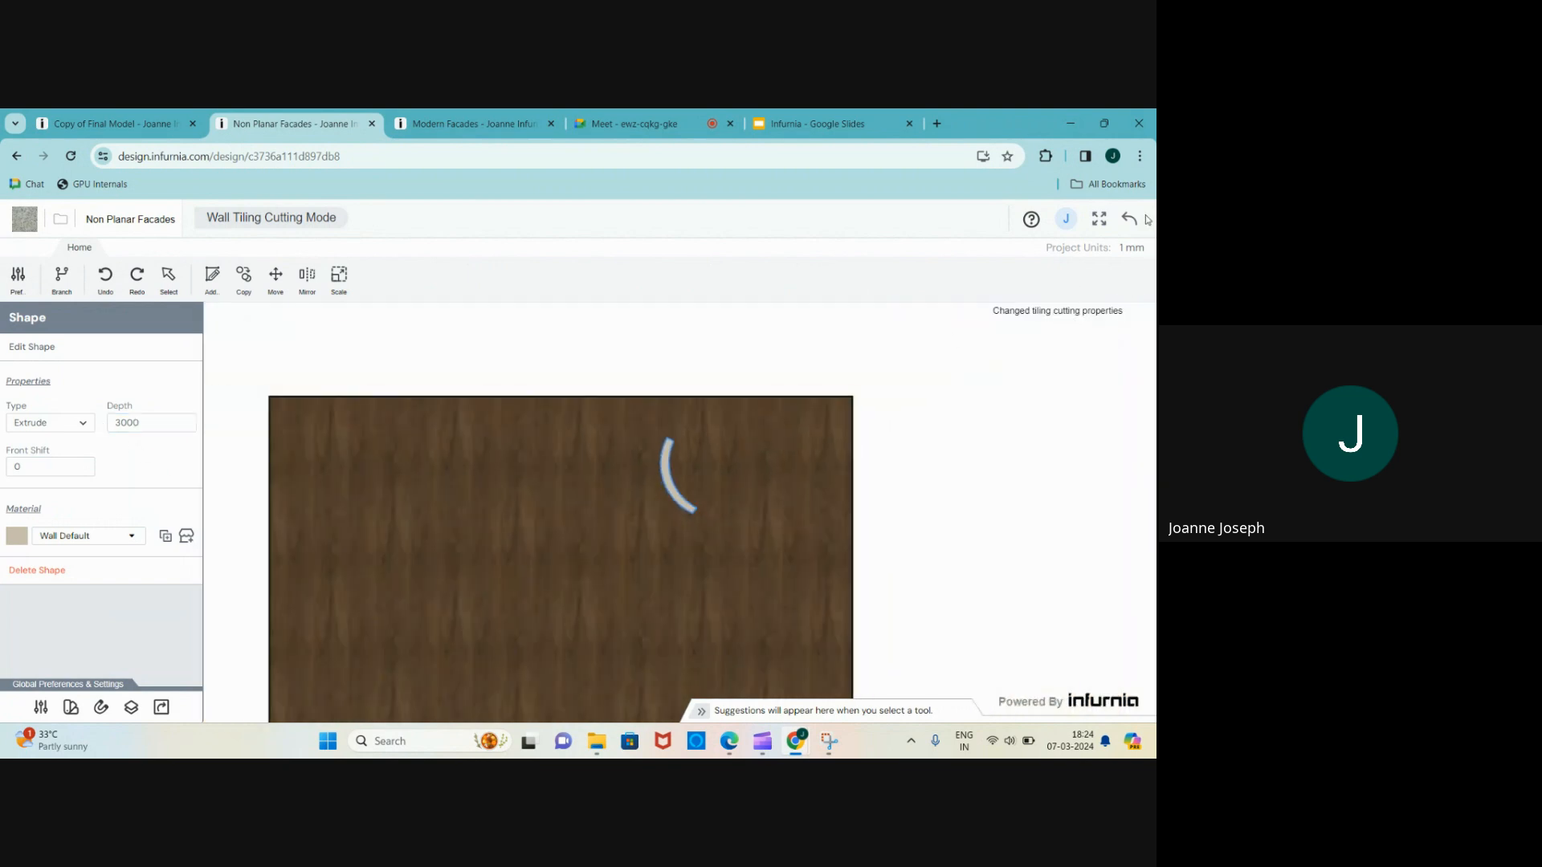
click(1128, 219)
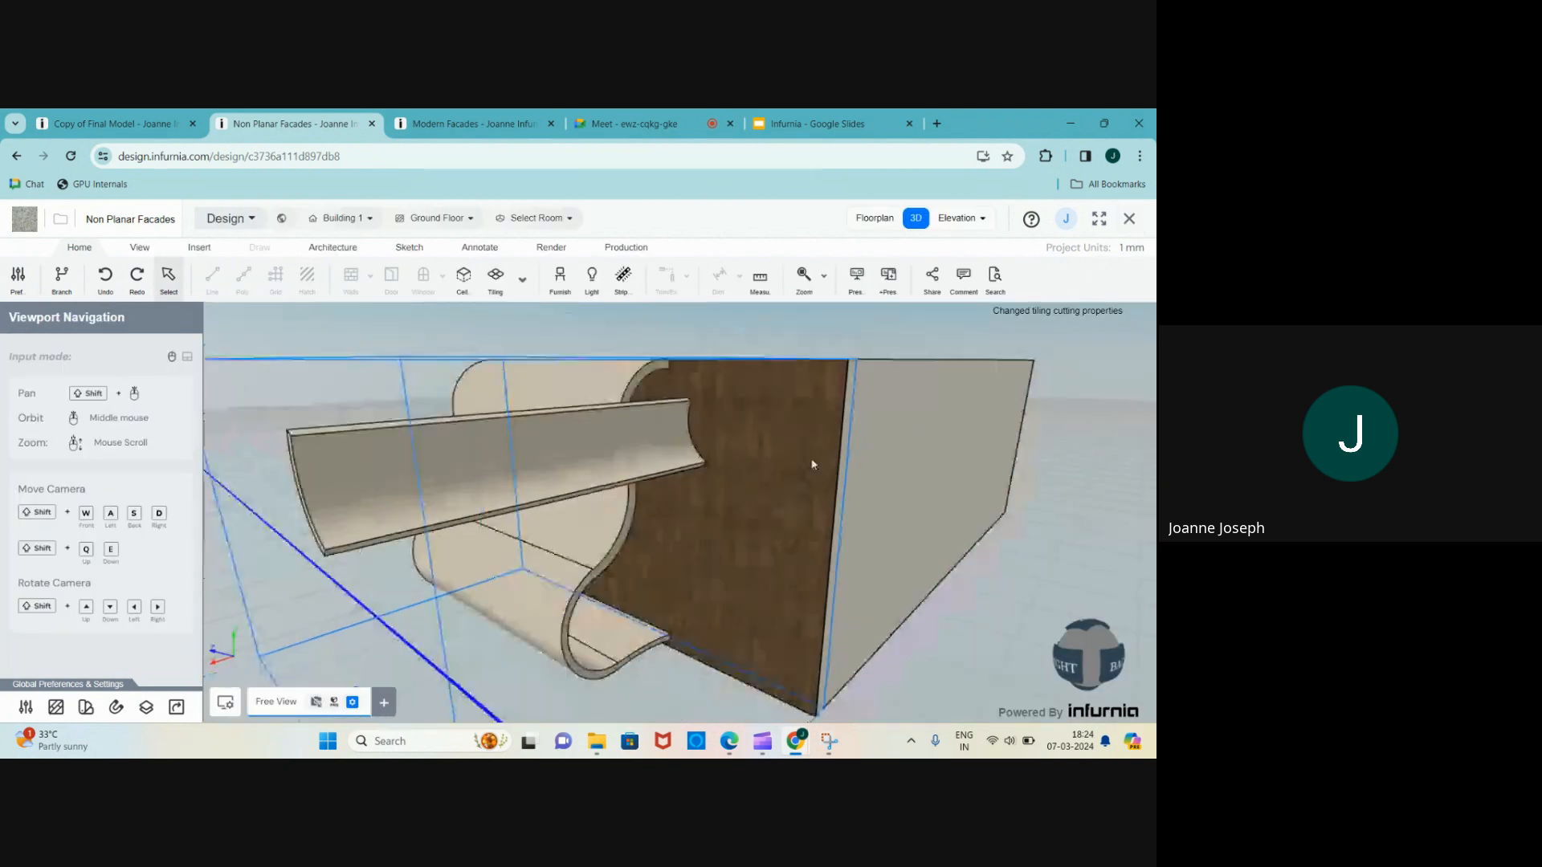
- Examine the extruded curved strip projecting from the Barkburn wall beside the wavy band
scroll(812, 461, down, 2)
scroll(605, 468, up, 2)
scroll(436, 538, down, 2)
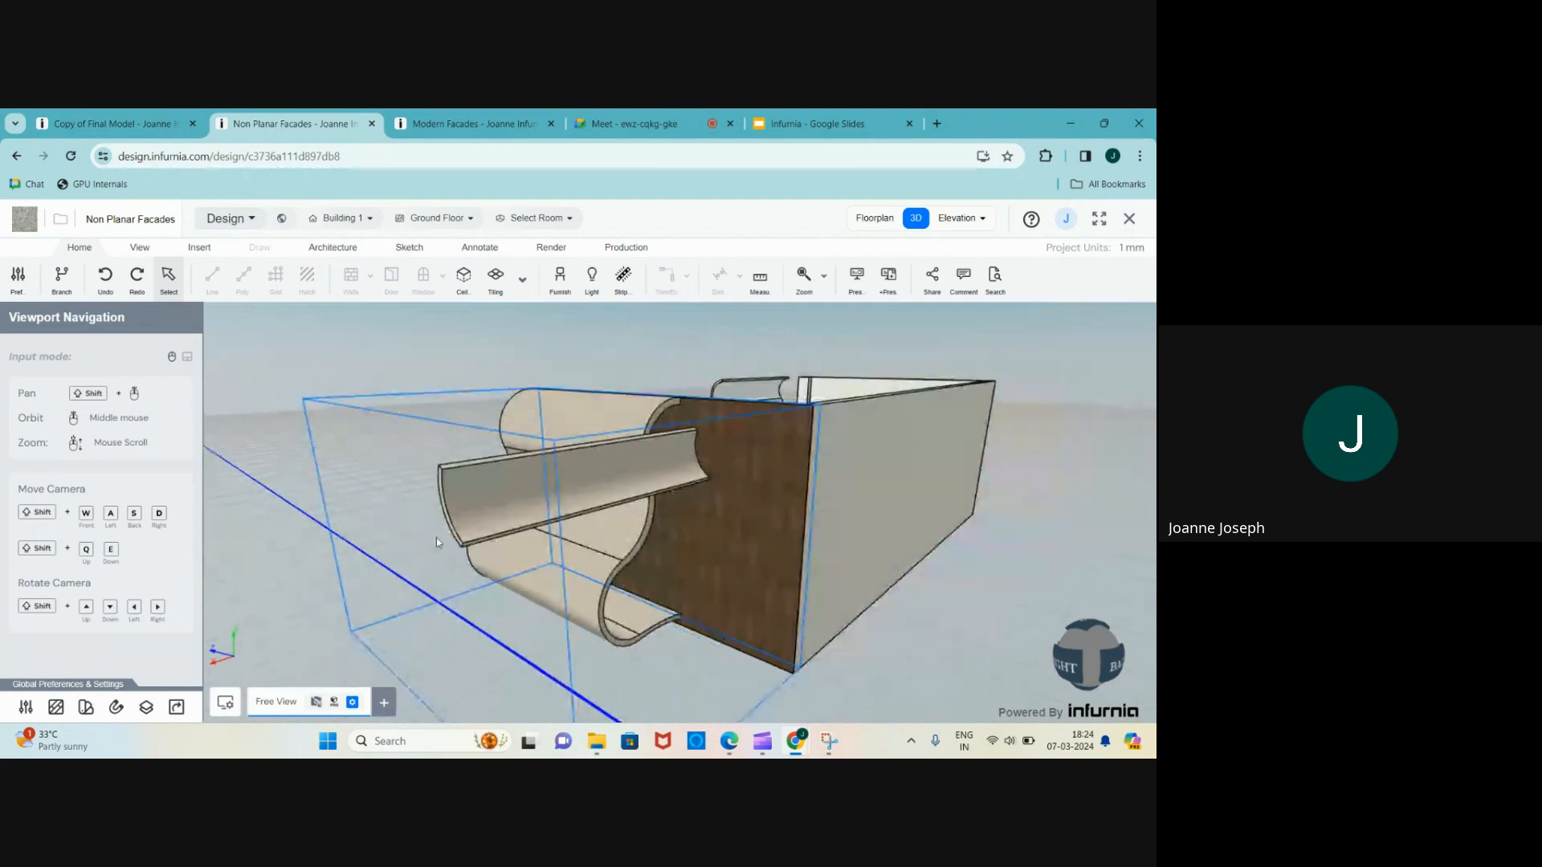
middle_drag(436, 537, 505, 560)
scroll(505, 560, up, 2)
scroll(505, 561, down, 2)
middle_drag(377, 498, 420, 520)
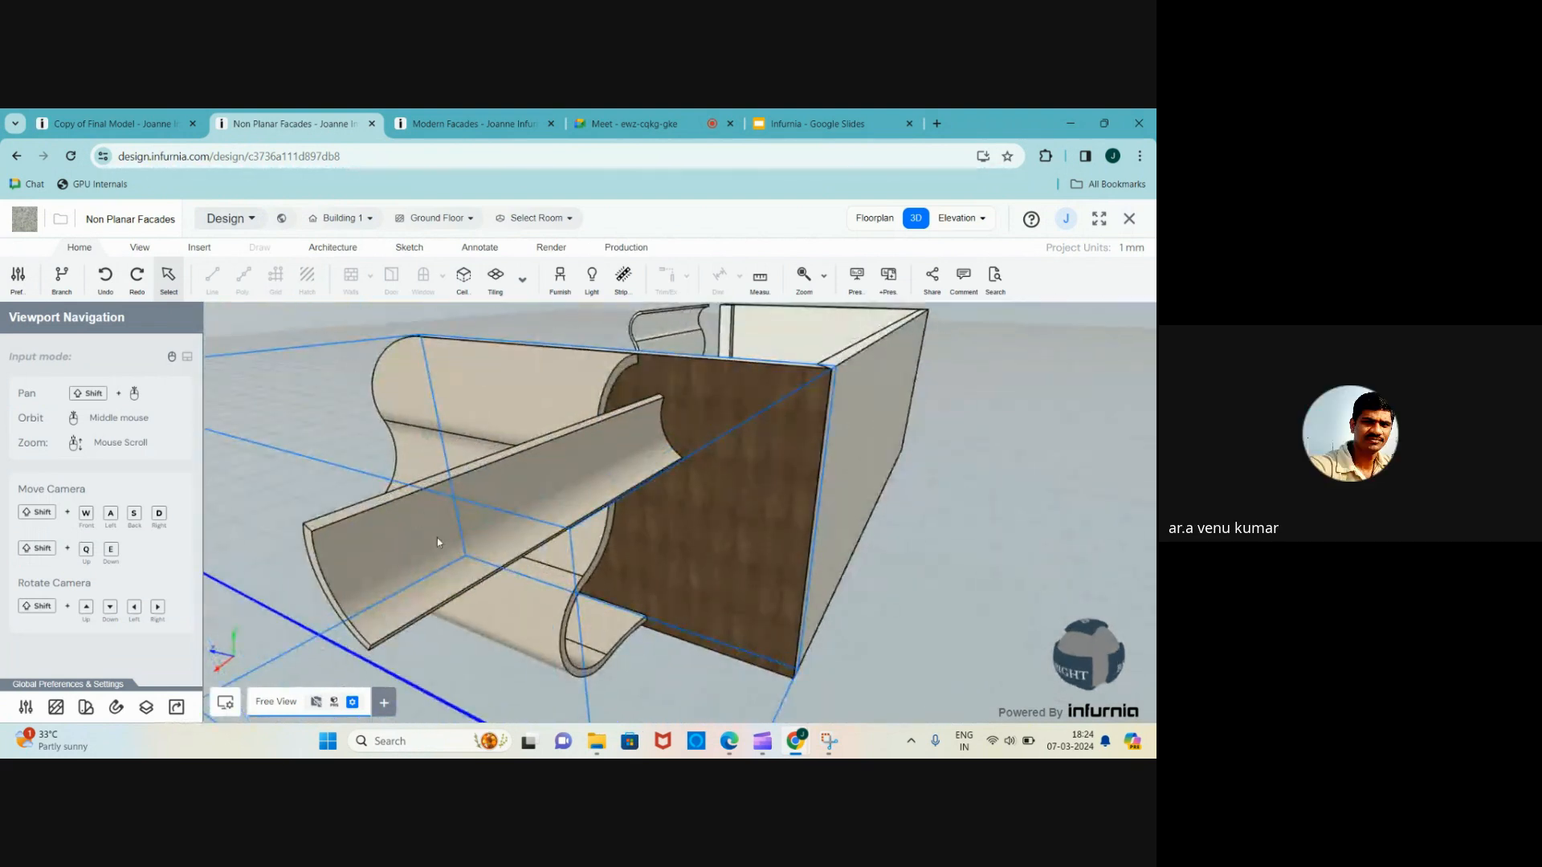
scroll(437, 538, down, 2)
scroll(538, 517, up, 2)
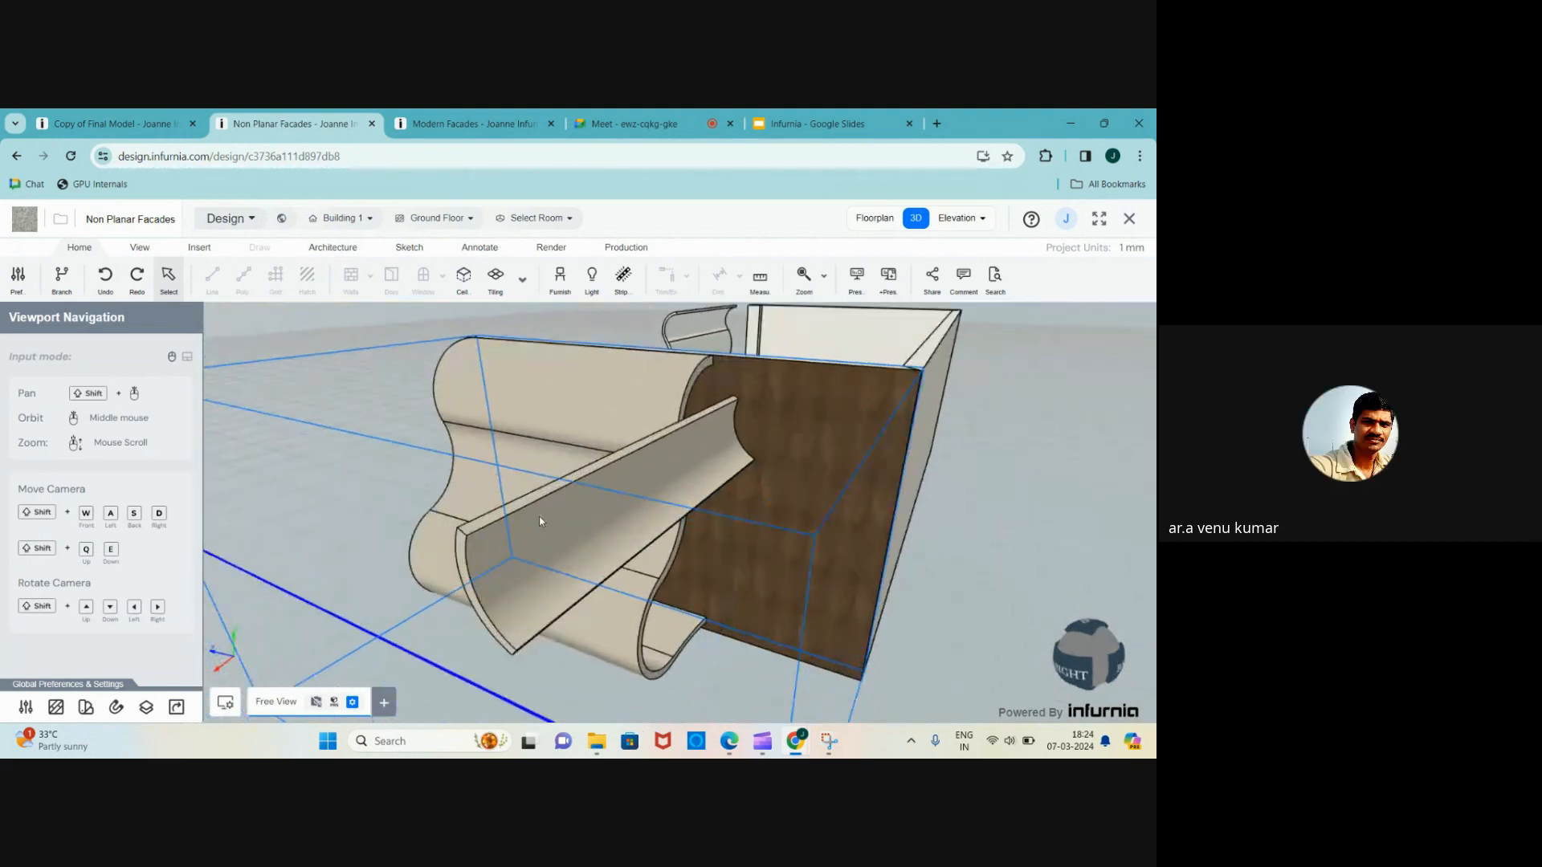
- Reopen the Barkburn wall section in the Tiling and Cutting Tool, delete the curved strip, and return to the 3D model
click(765, 450)
scroll(613, 485, down, 2)
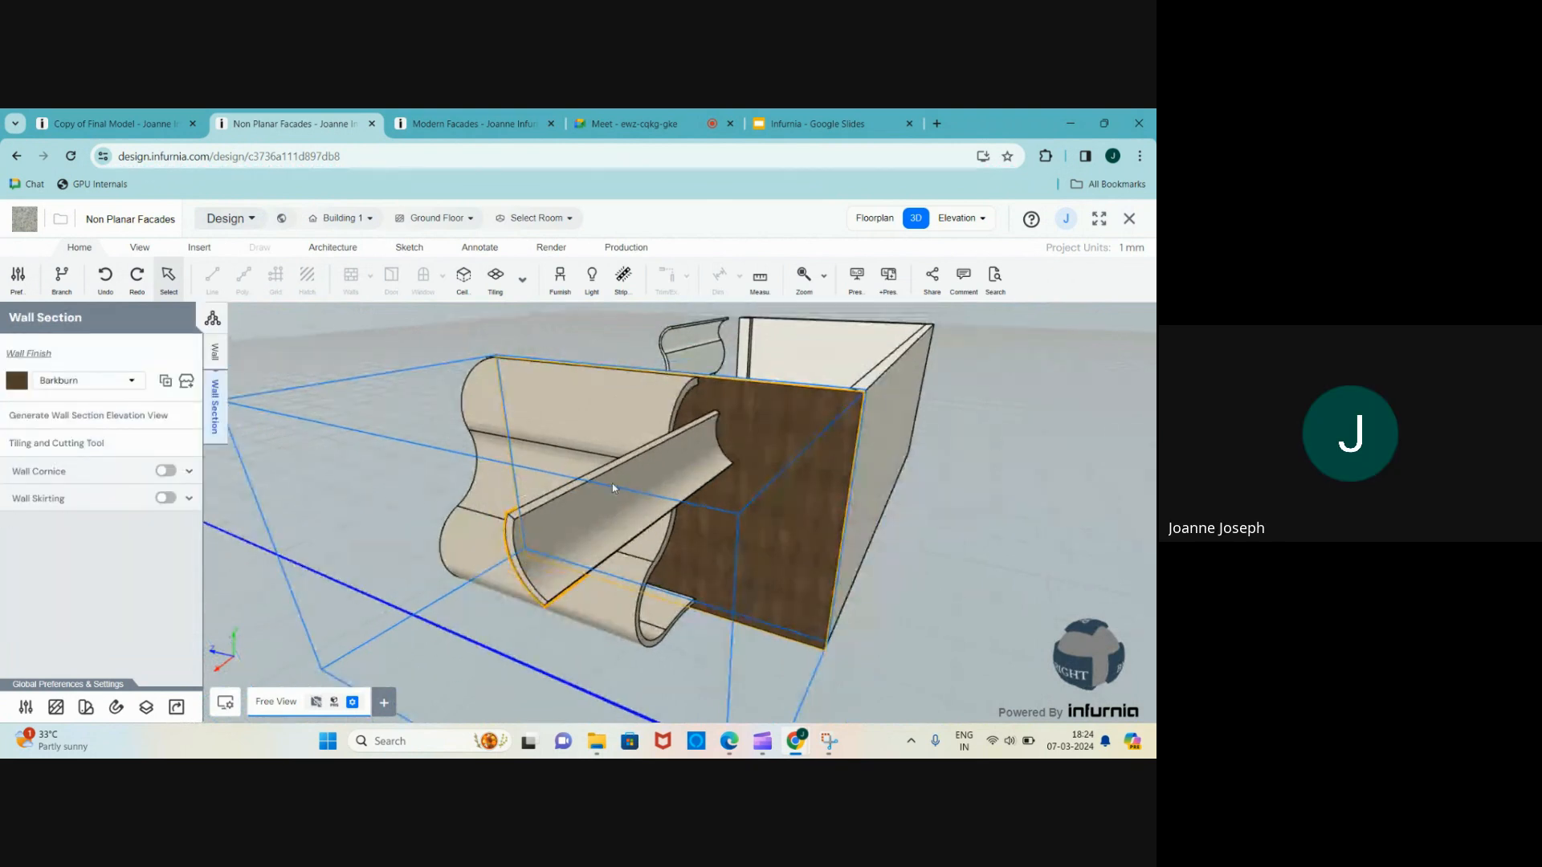
scroll(491, 356, up, 2)
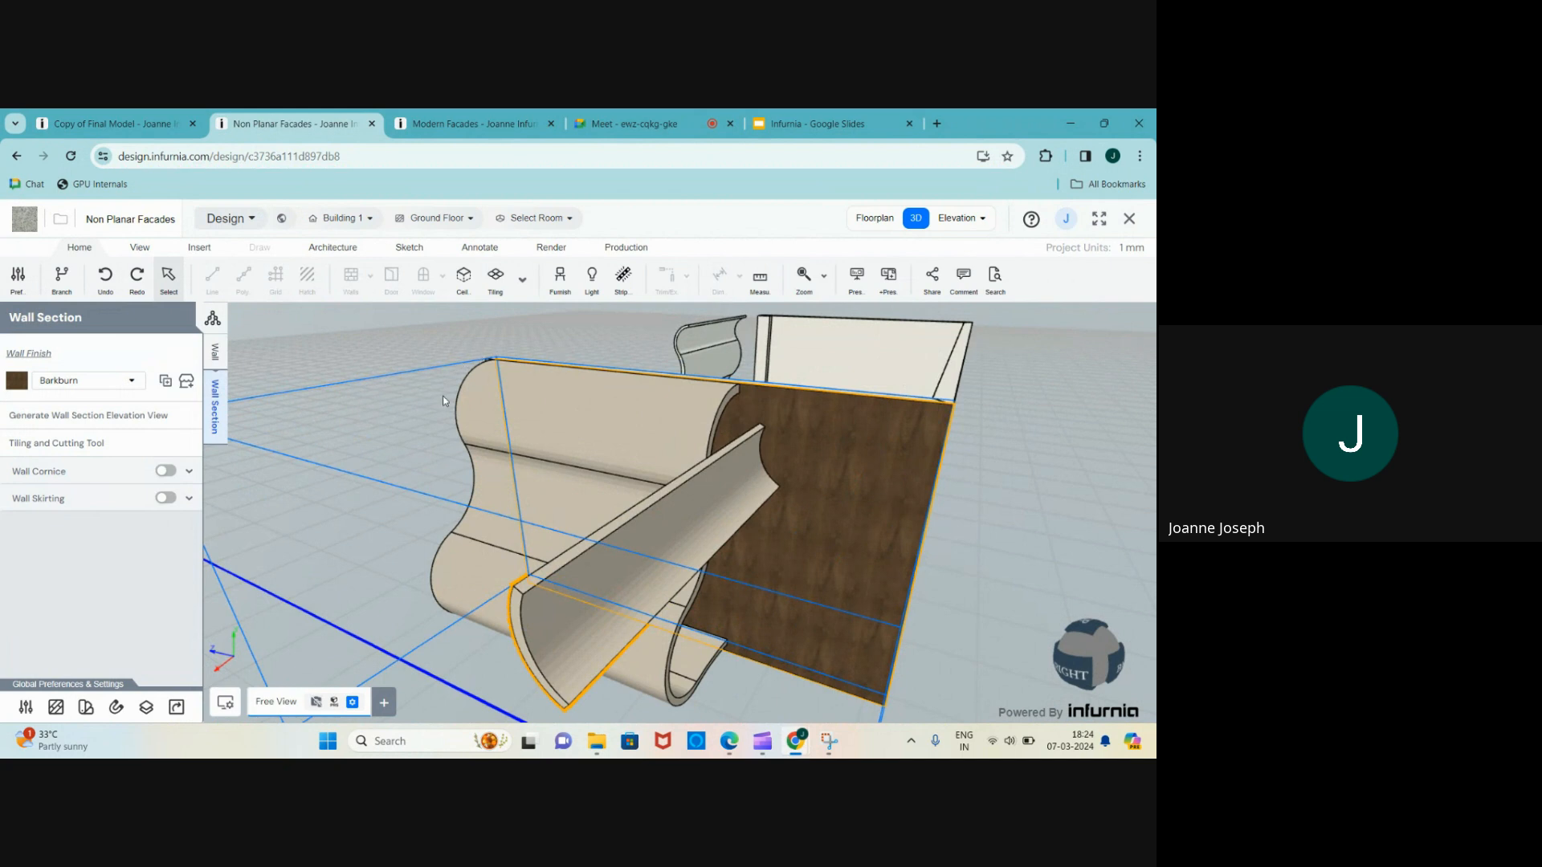
scroll(474, 384, up, 2)
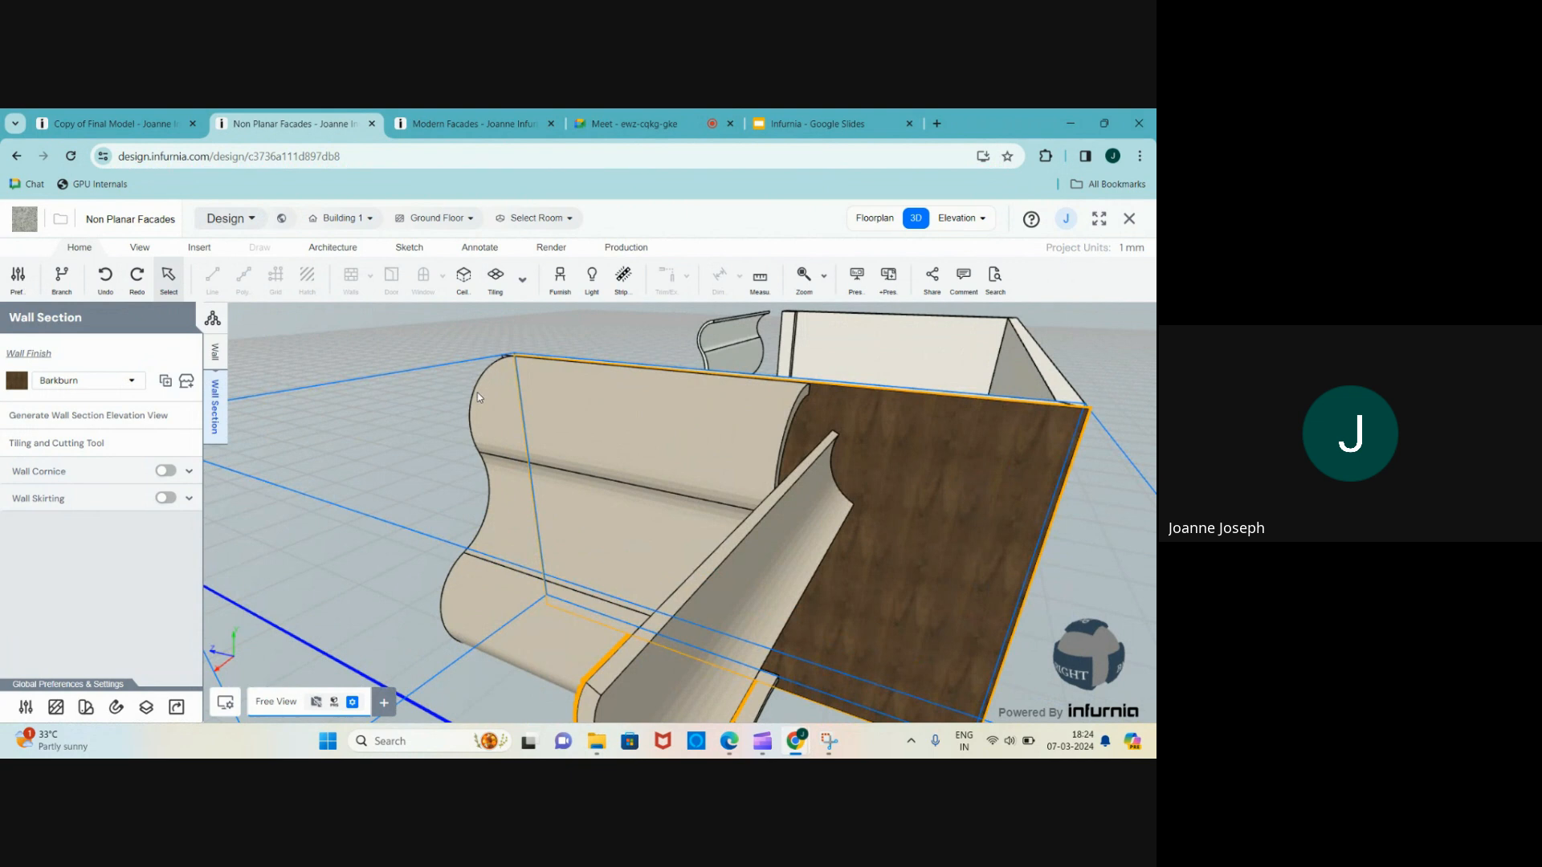
scroll(493, 431, down, 2)
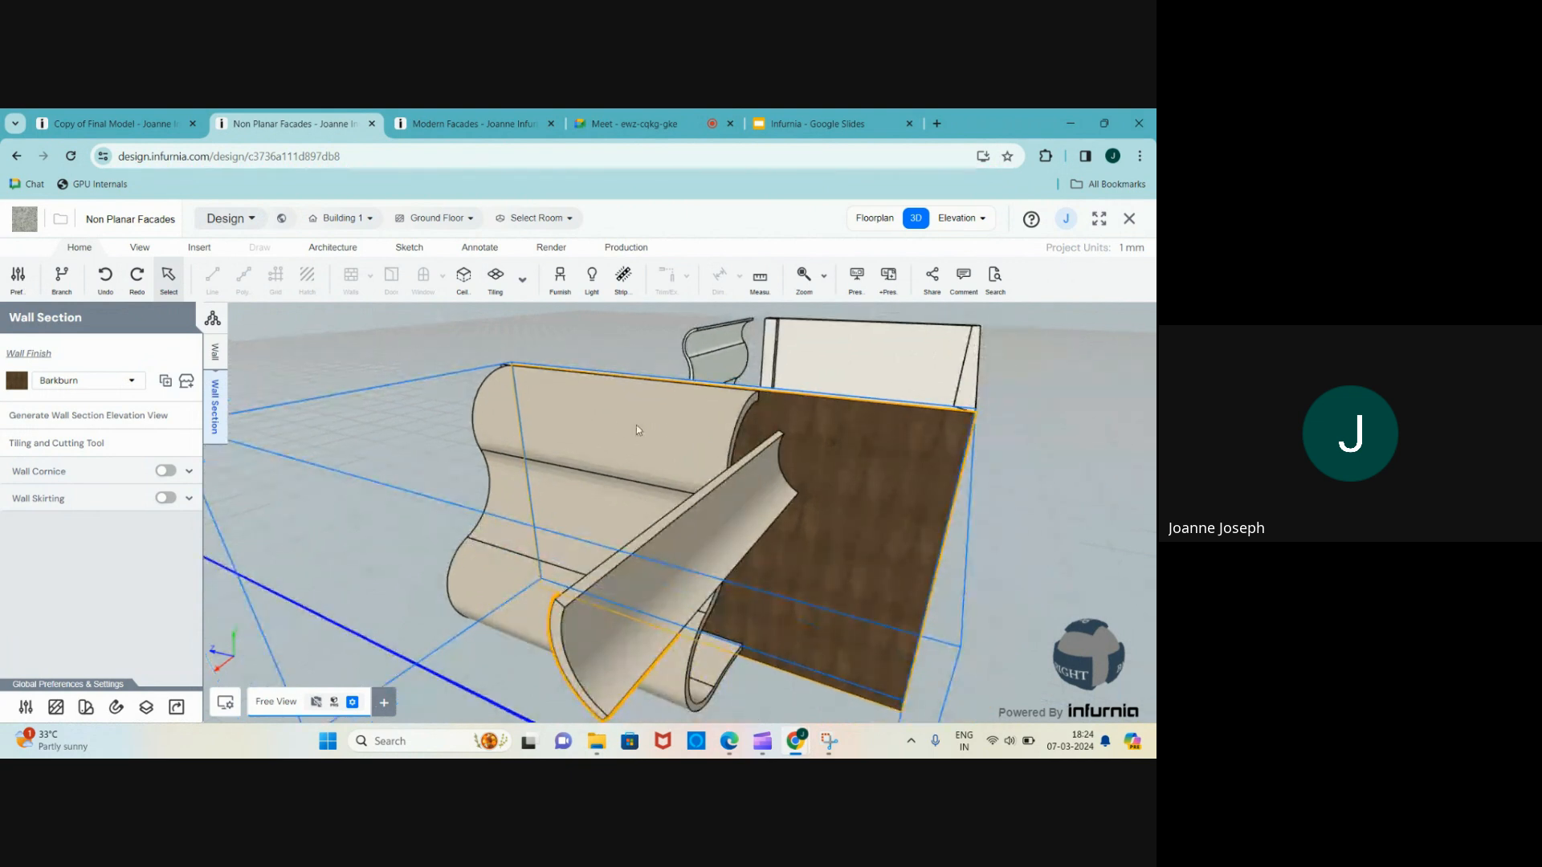
click(108, 448)
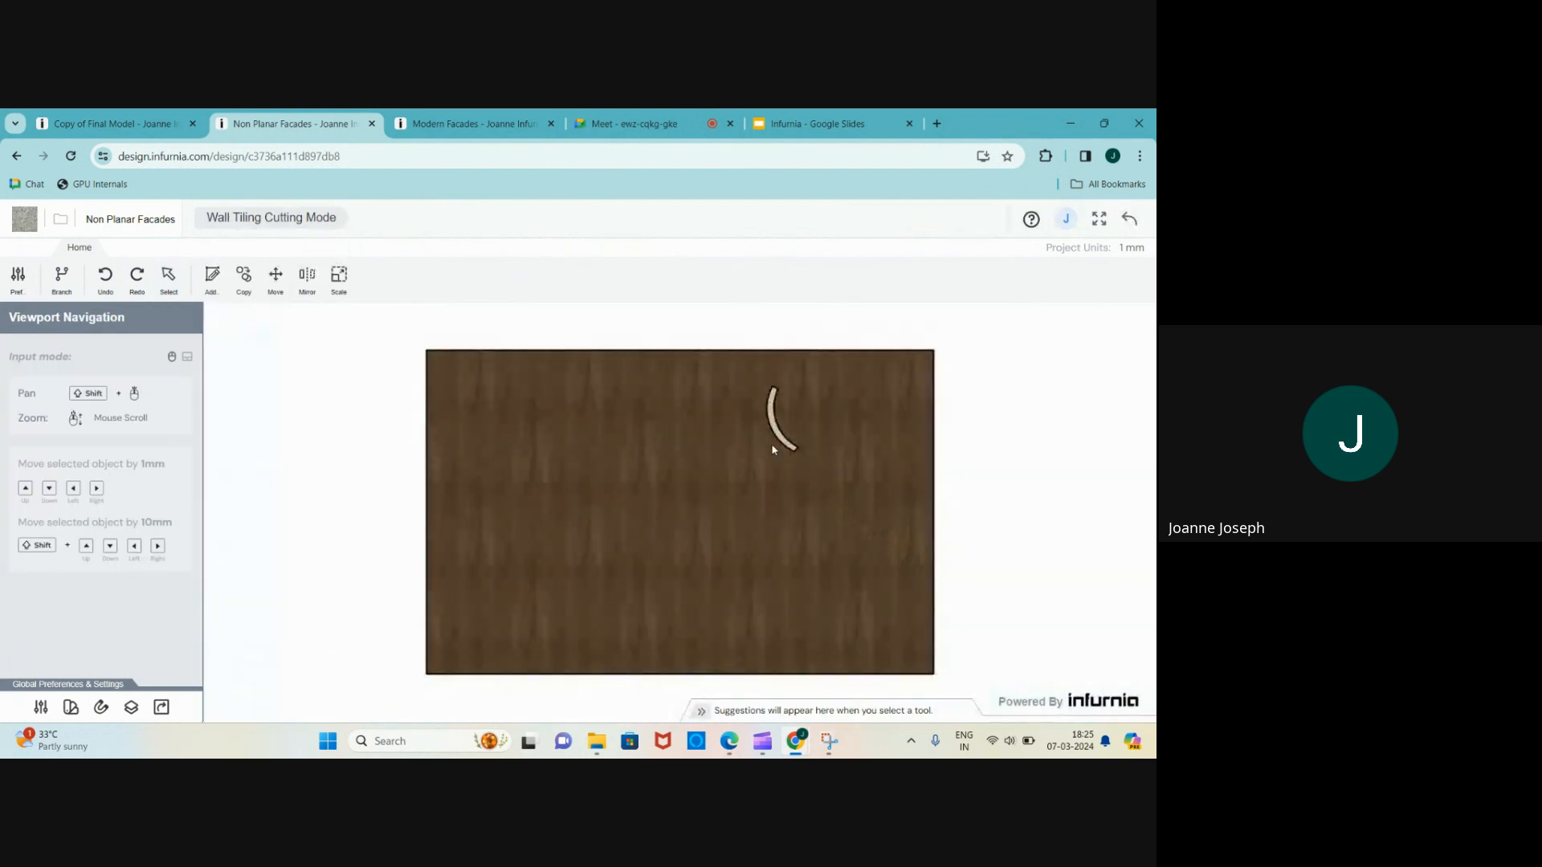
click(1129, 218)
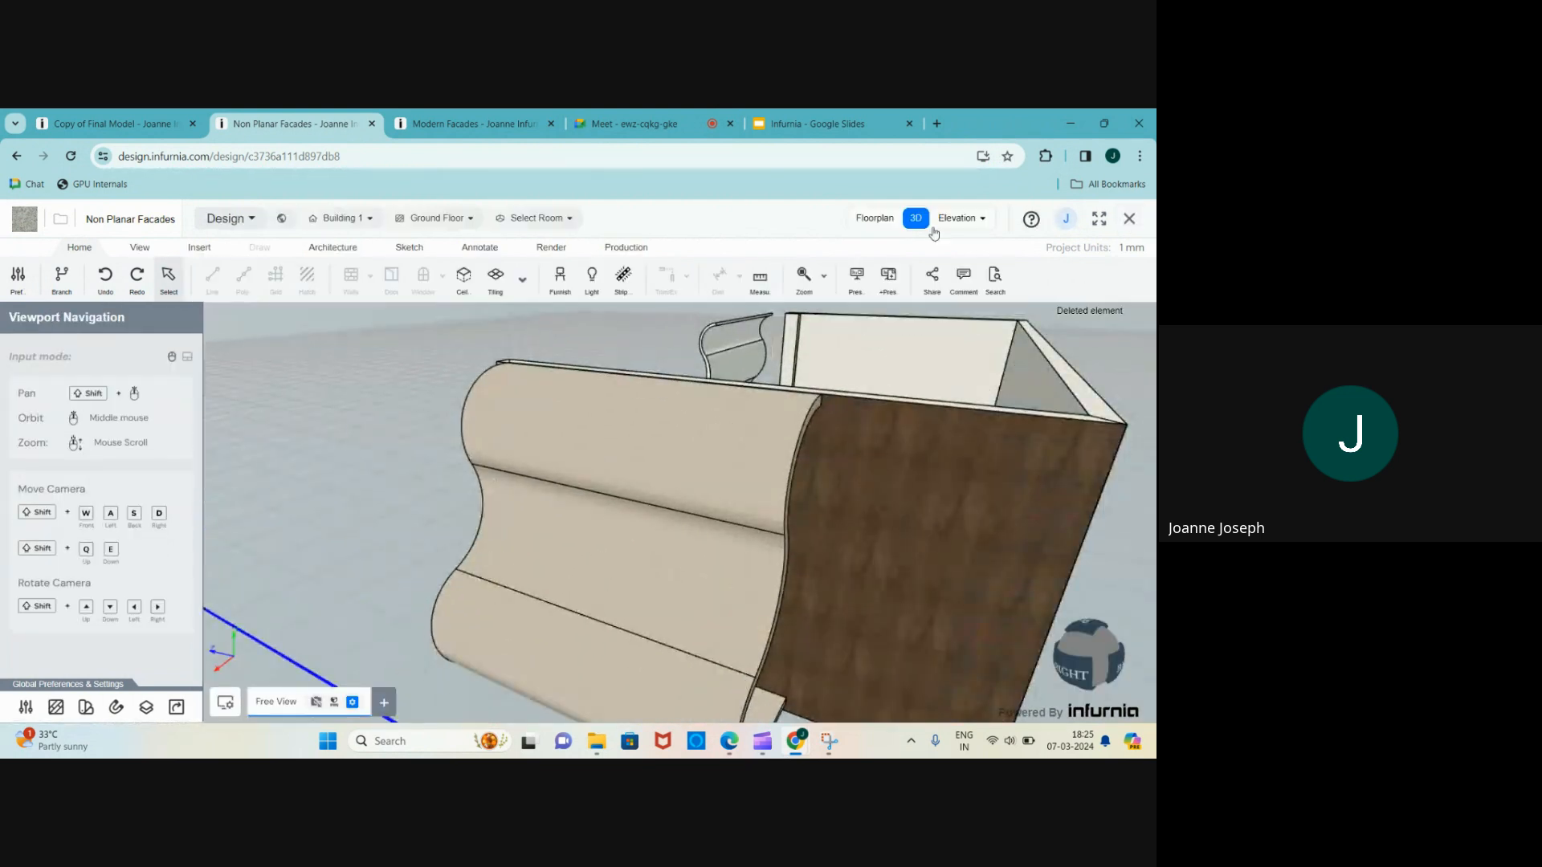
- Locate and select the short wall carrying the wavy band in the floor plan, then return to the 3D view
click(875, 218)
scroll(707, 570, down, 3)
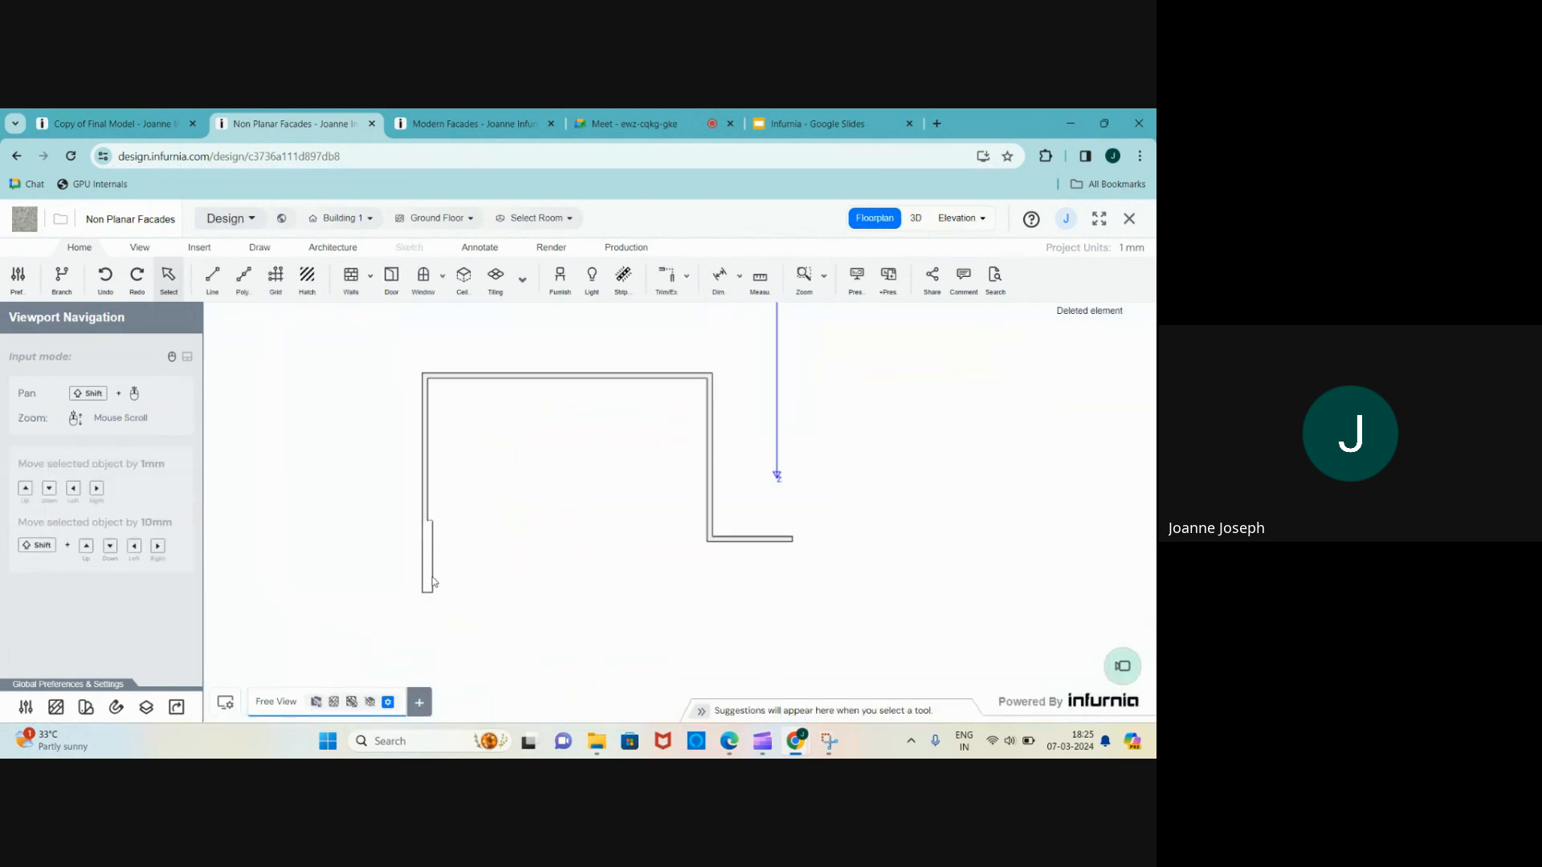
click(738, 539)
scroll(742, 534, up, 3)
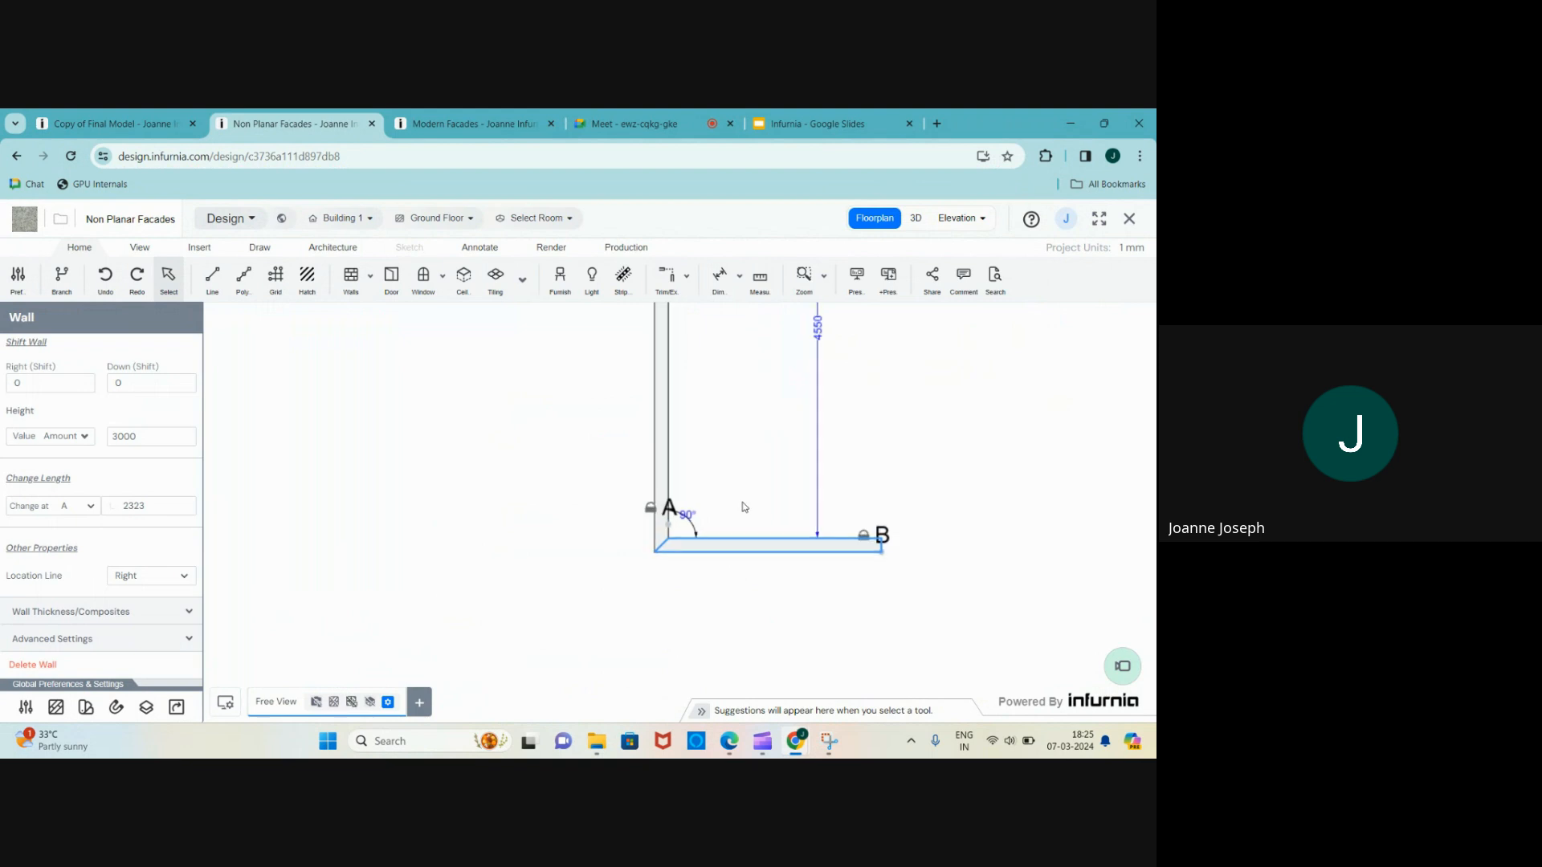
click(915, 218)
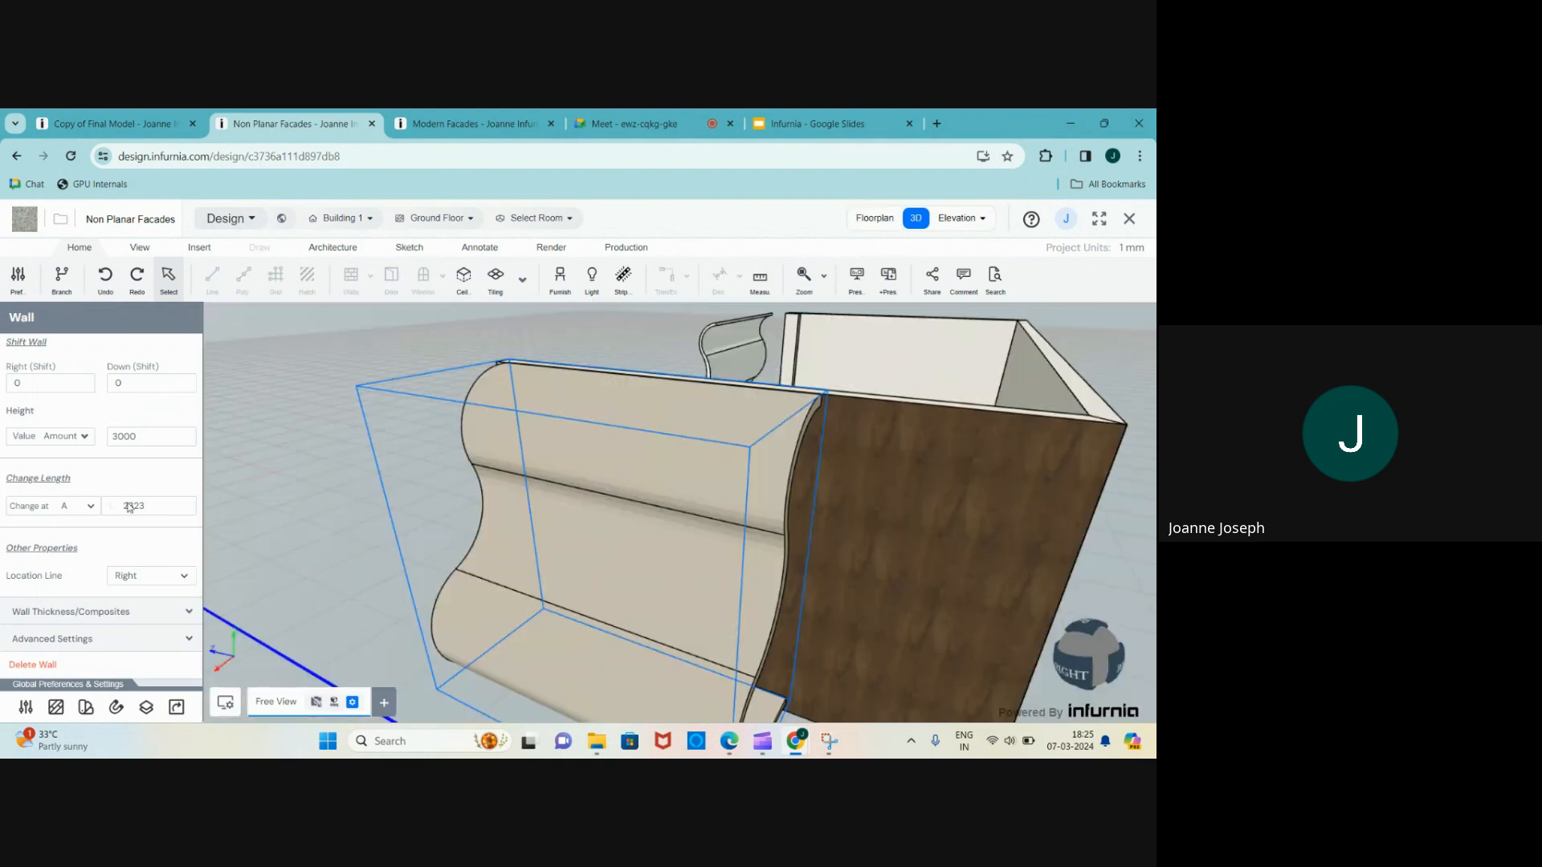
- Open the wavy band's wall section in the Tiling and Cutting Tool and inspect the properties of its background cut and band shapes
click(648, 521)
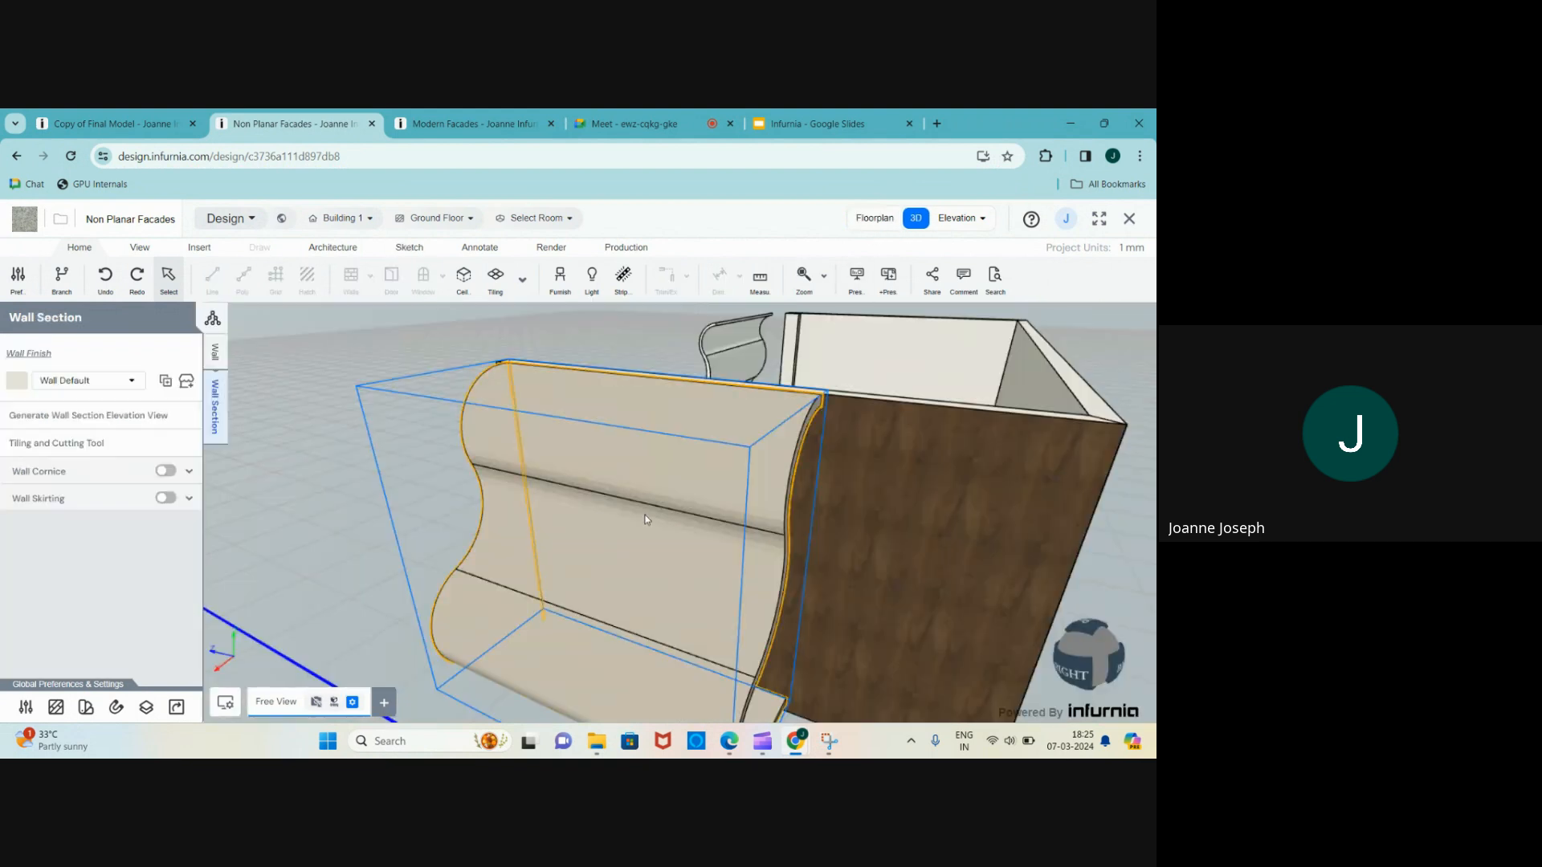
click(62, 444)
click(488, 441)
scroll(492, 440, up, 1)
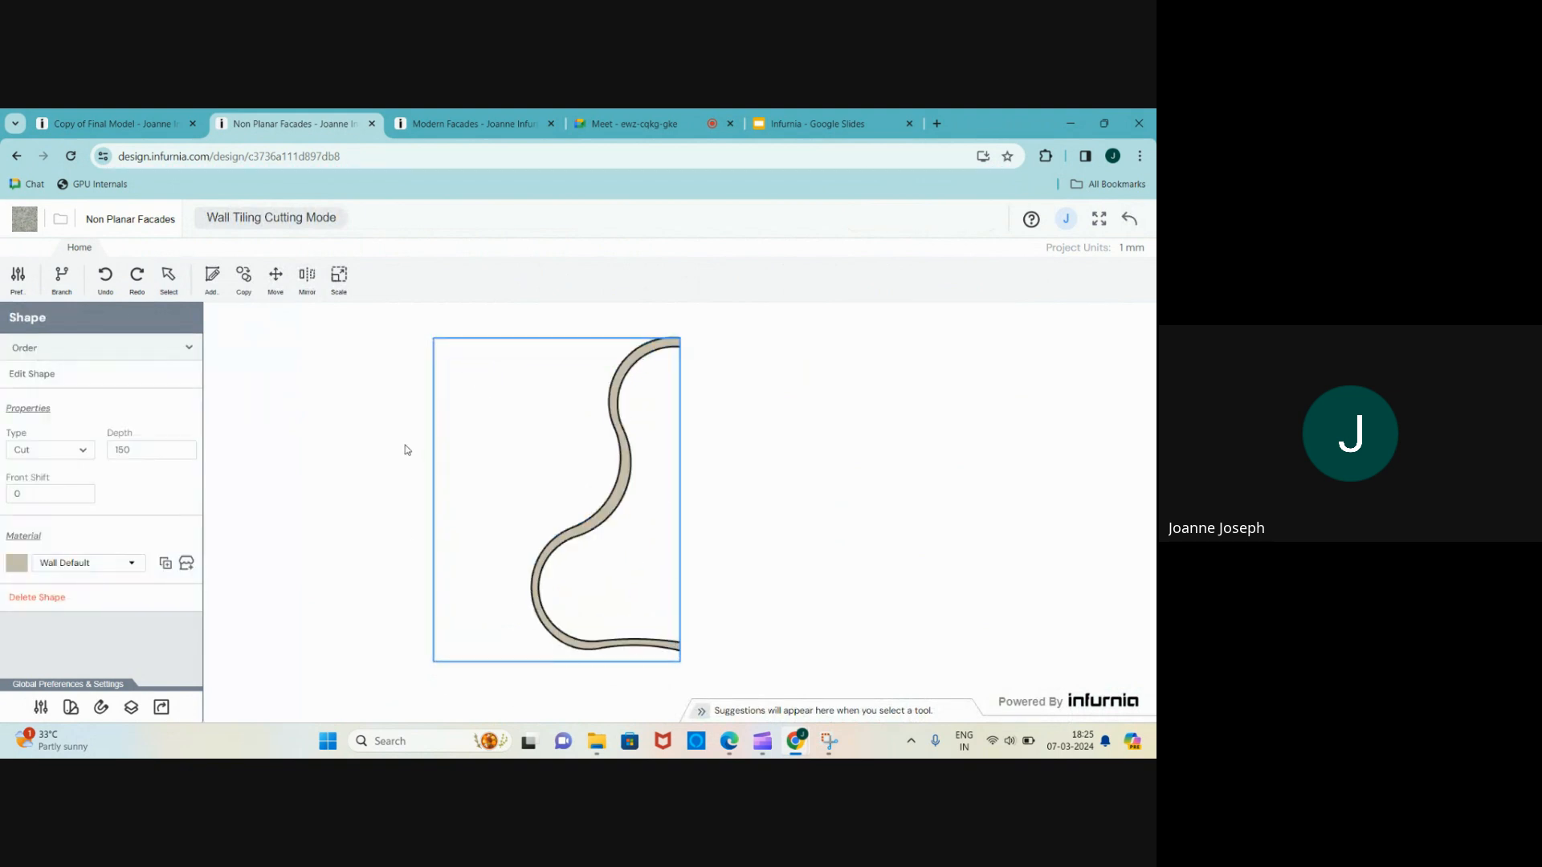
scroll(433, 447, up, 2)
scroll(436, 454, down, 1)
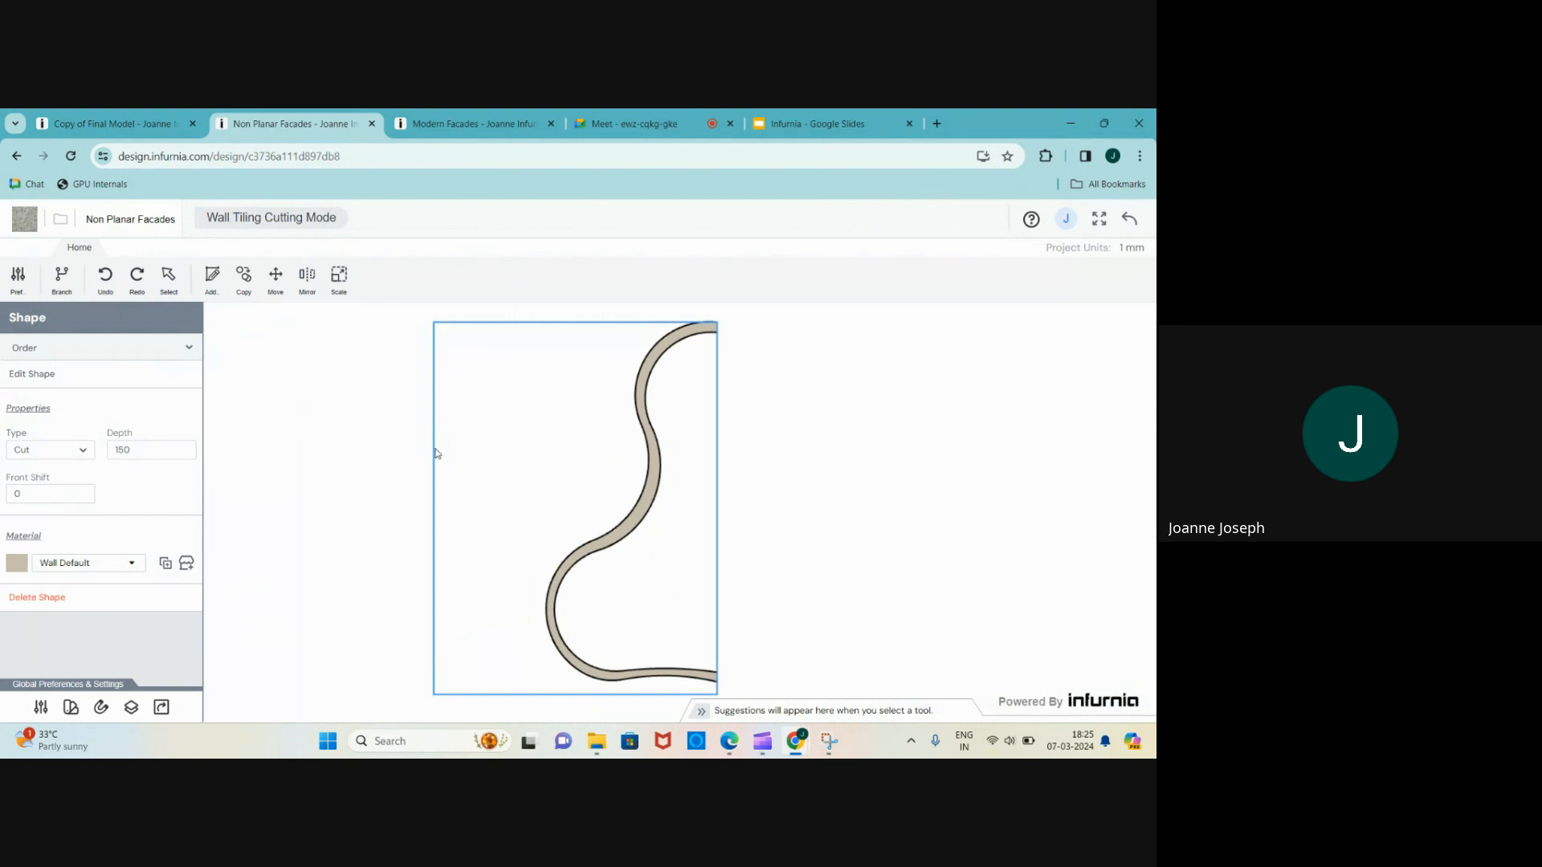
click(654, 464)
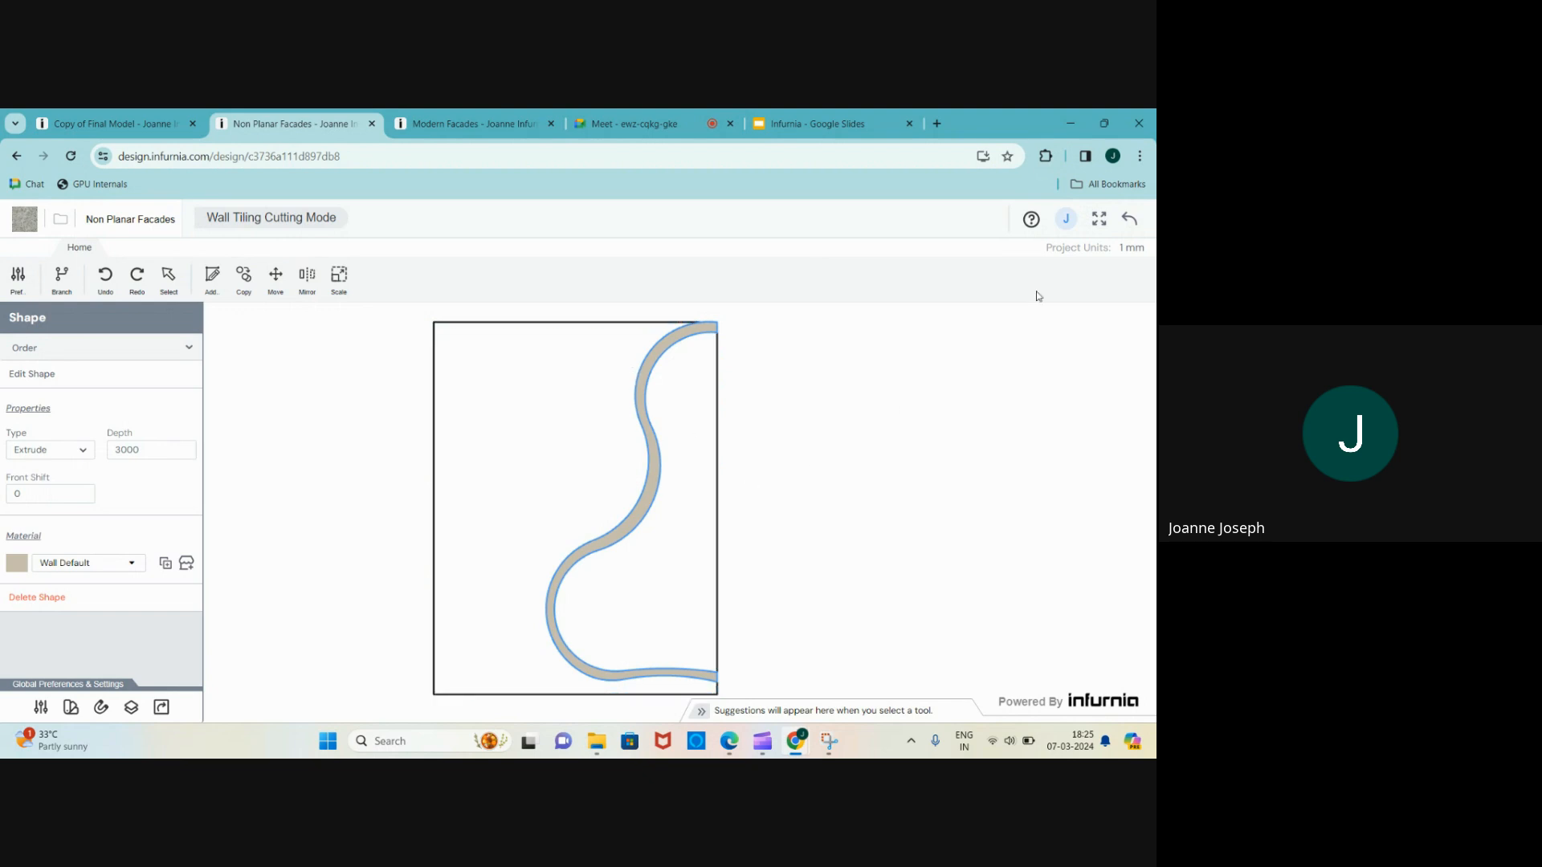
- Return to the 3D model and examine the wavy band and adjoining walls from several angles
click(1129, 218)
scroll(501, 410, down, 3)
scroll(519, 452, up, 3)
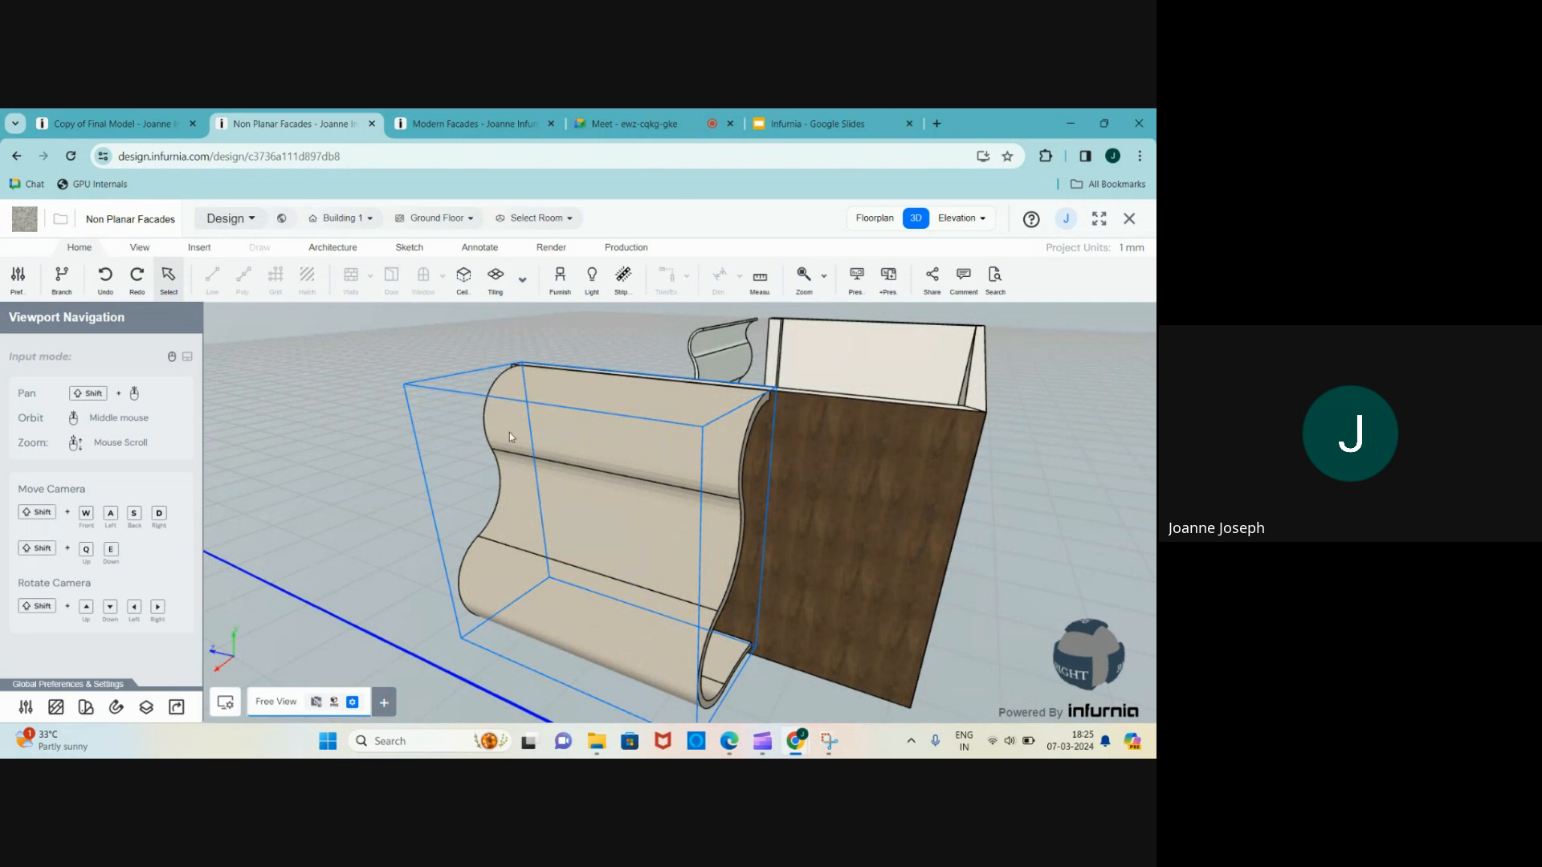
middle_drag(574, 460, 803, 396)
scroll(803, 396, up, 5)
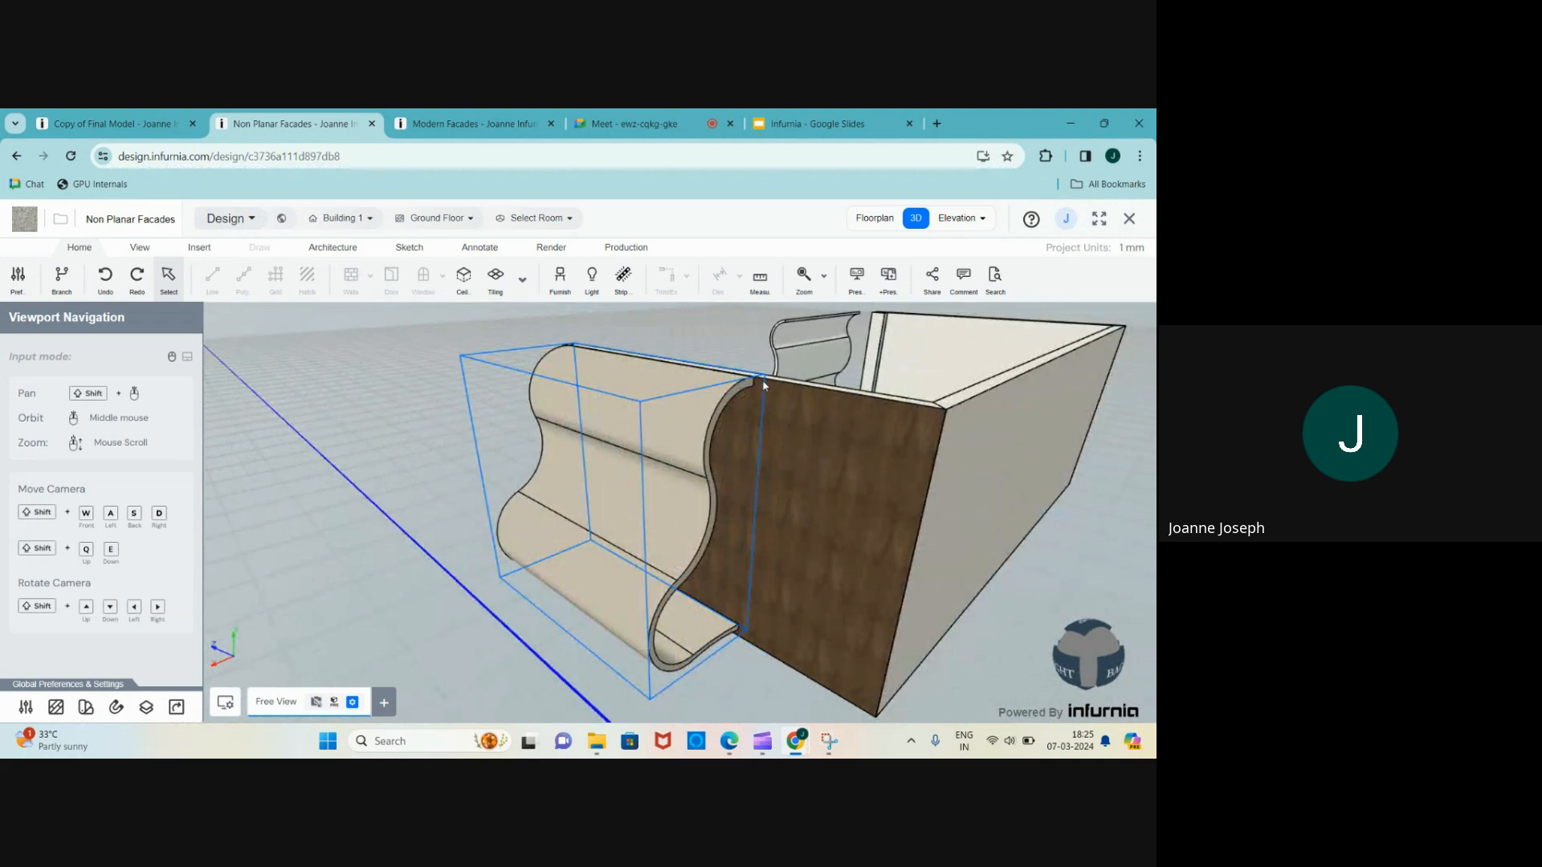
middle_drag(763, 386, 757, 376)
scroll(740, 393, down, 3)
scroll(743, 540, up, 3)
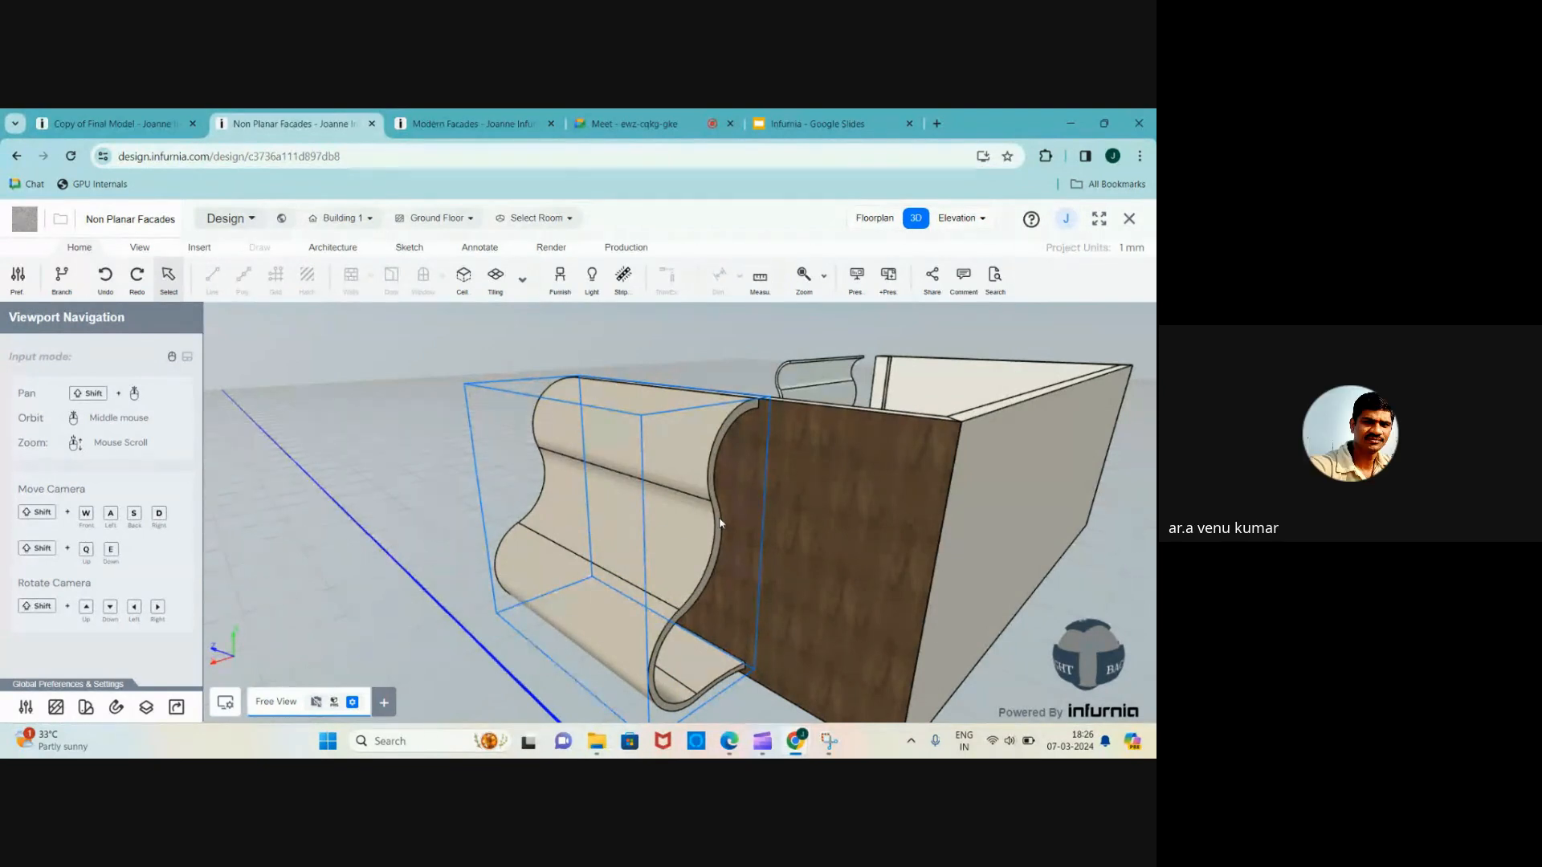
scroll(720, 524, down, 3)
scroll(716, 530, up, 2)
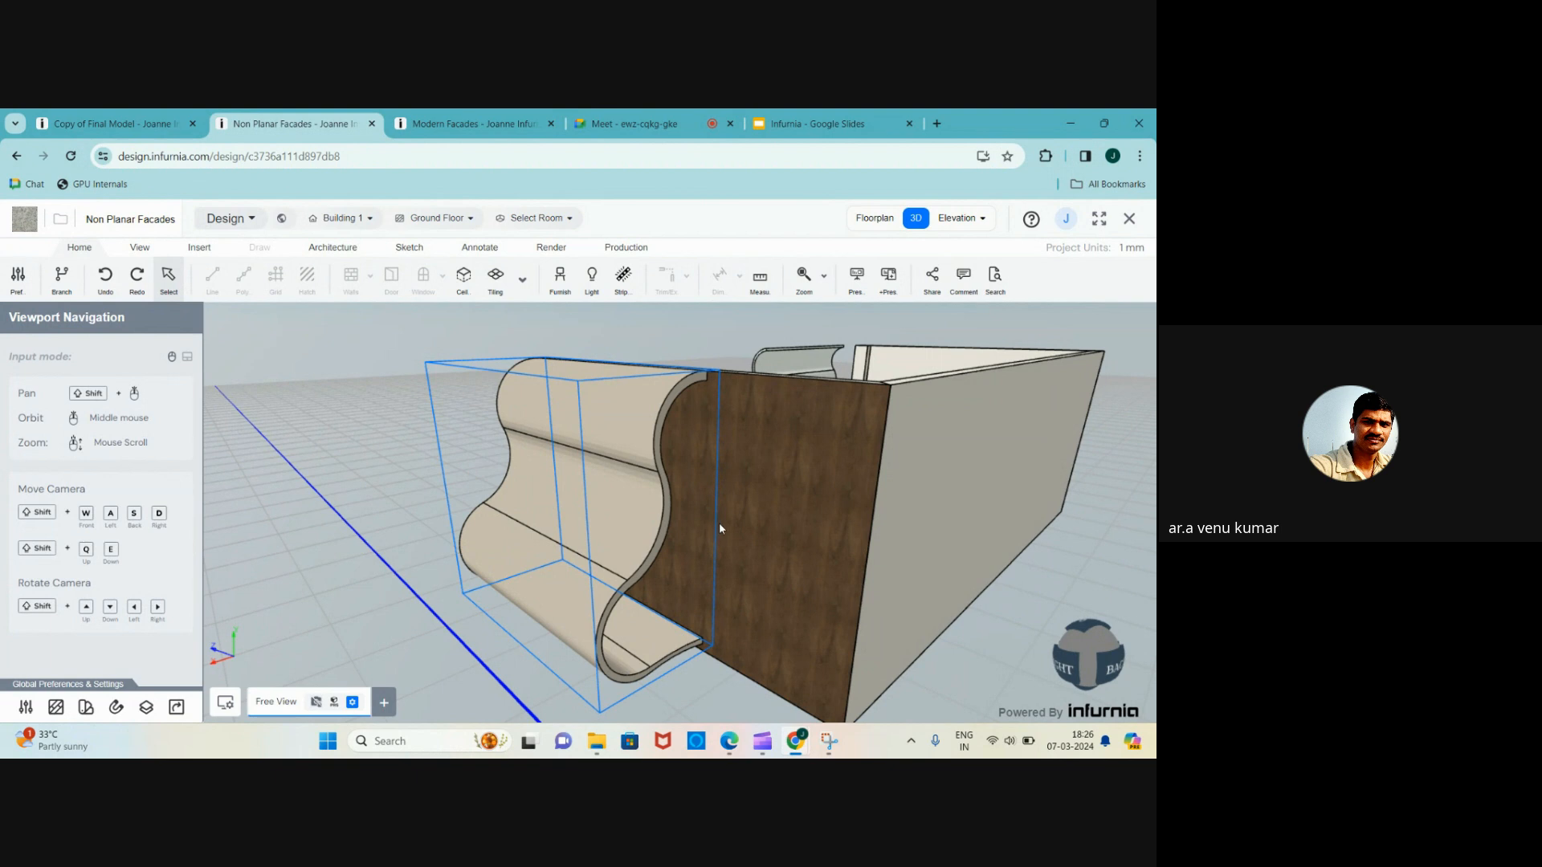
middle_drag(720, 528, 804, 550)
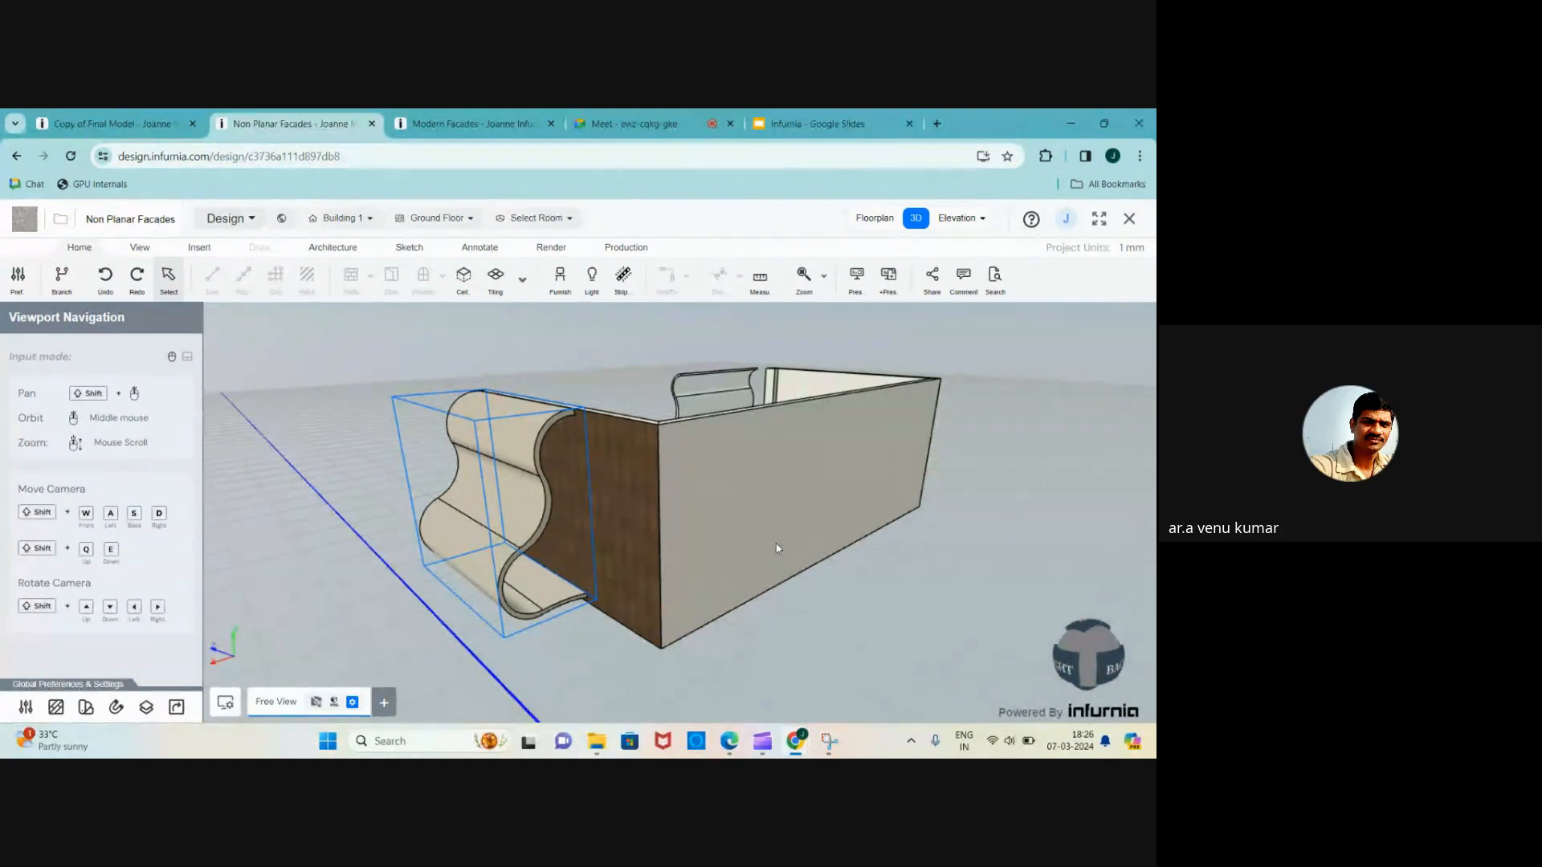
middle_drag(775, 544, 626, 473)
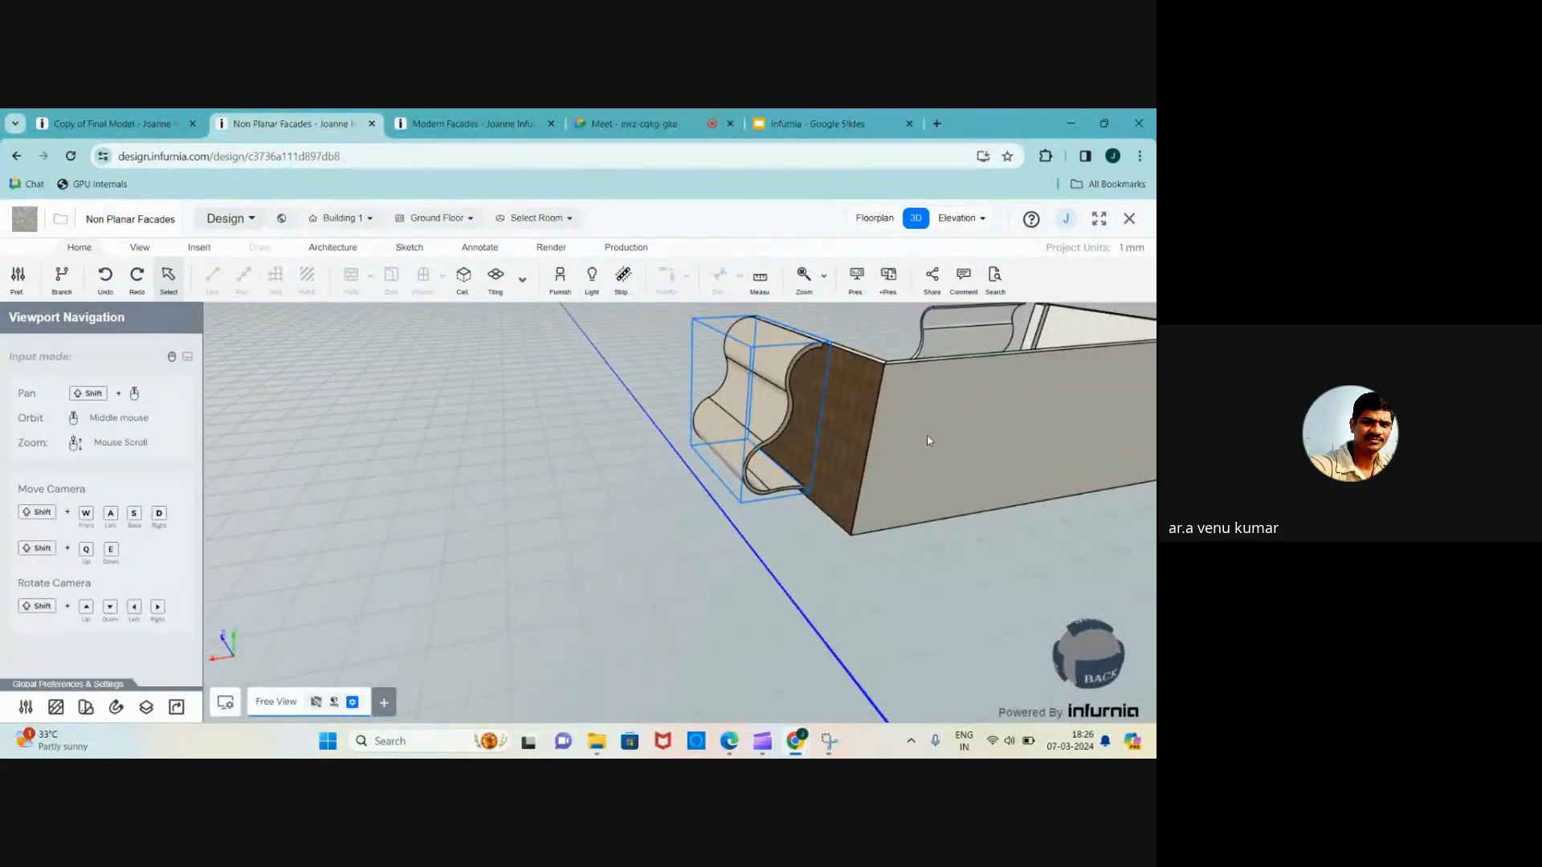
- Delete the wavy band standing beside the short Barkburn wall in the 3D model
middle_drag(930, 442, 722, 456)
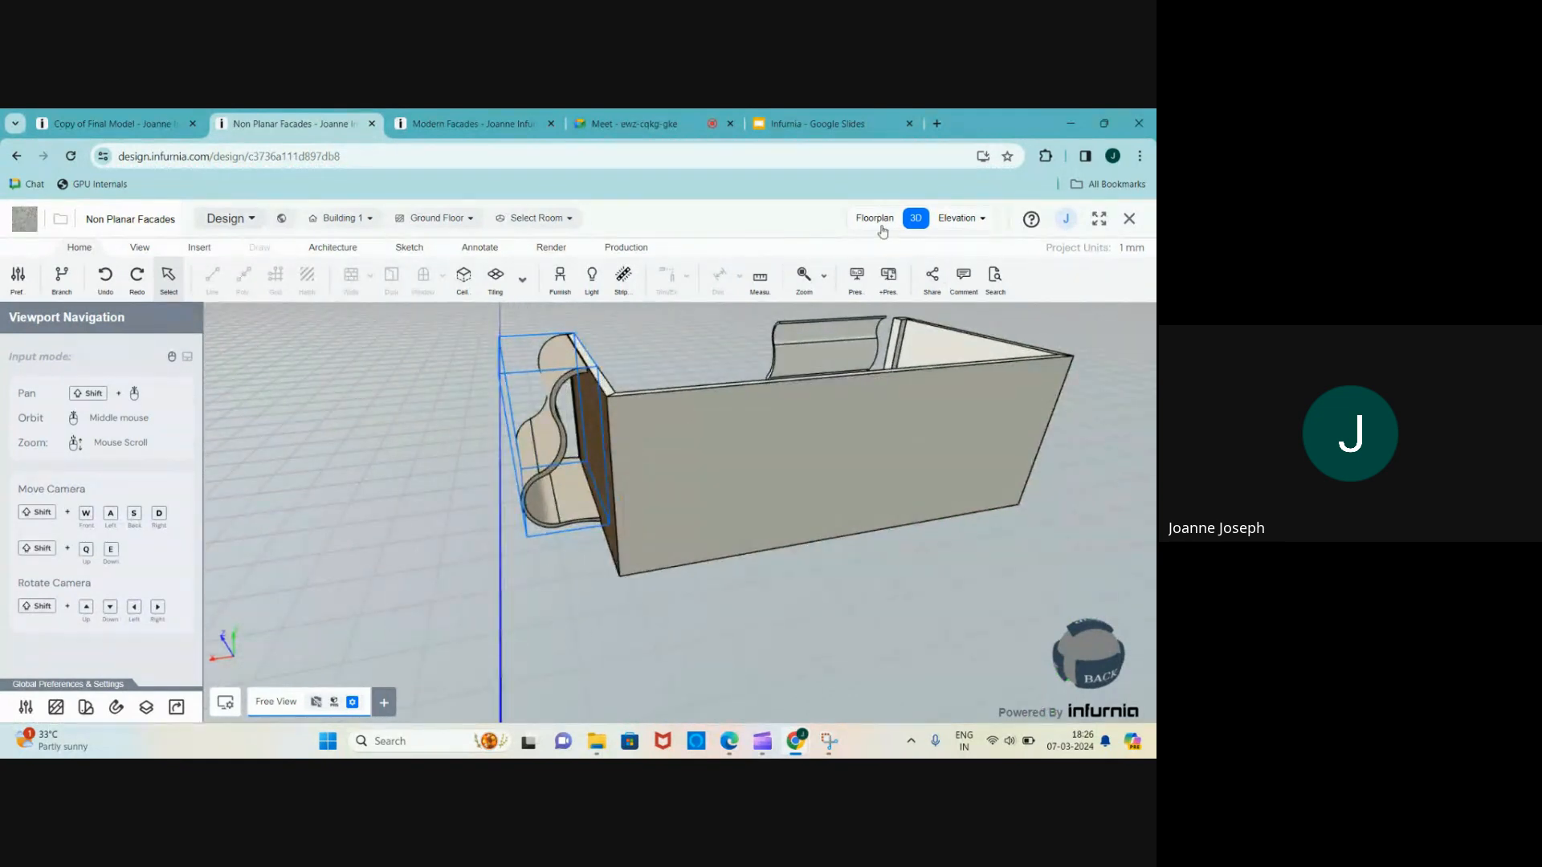
click(548, 459)
key(Delete)
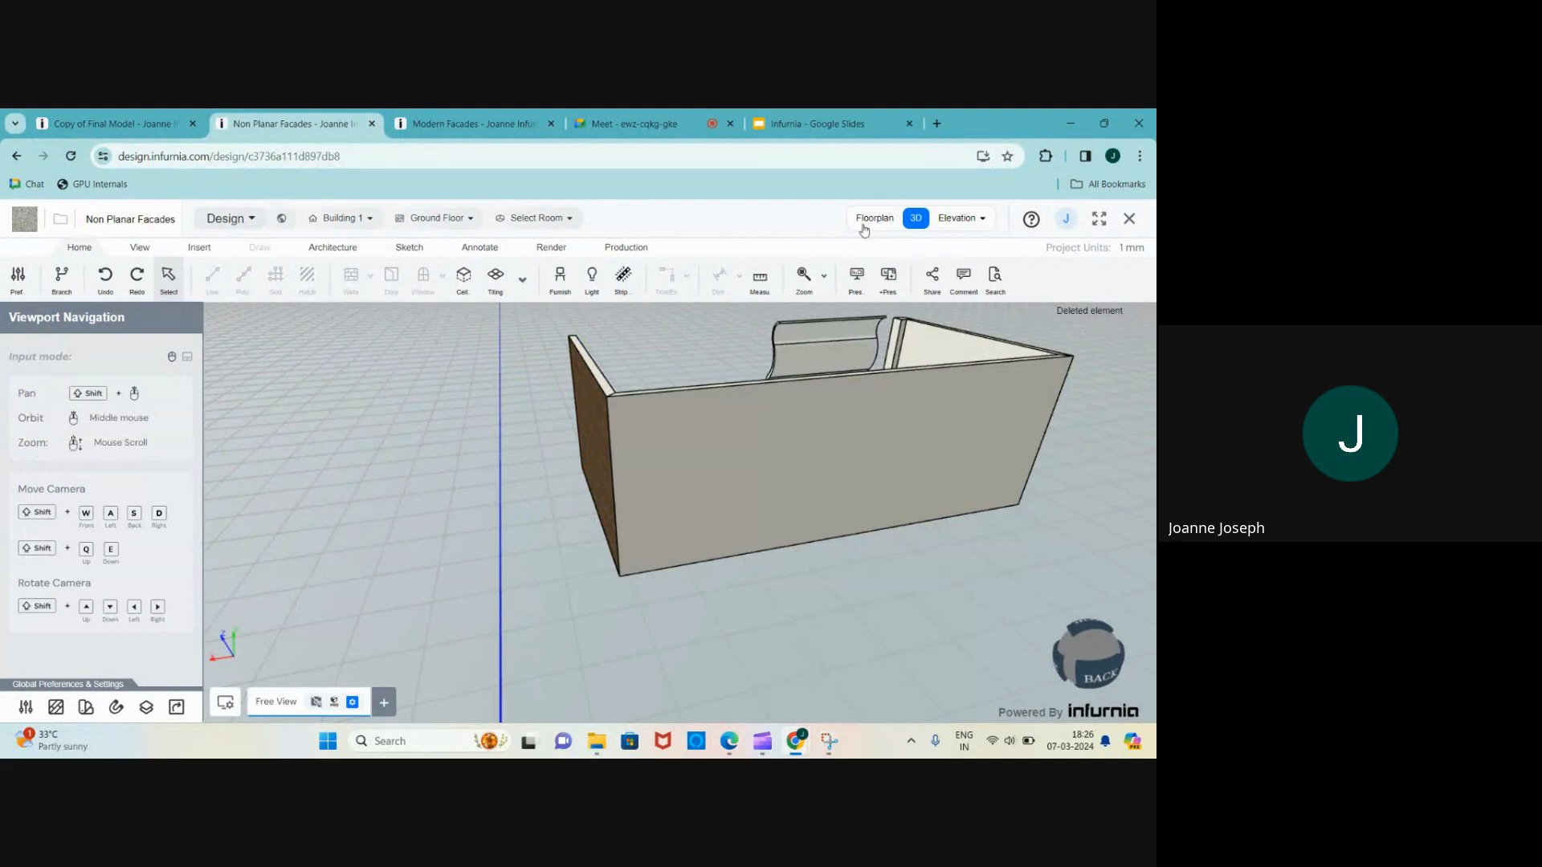
scroll(614, 438, down, 3)
scroll(625, 430, up, 4)
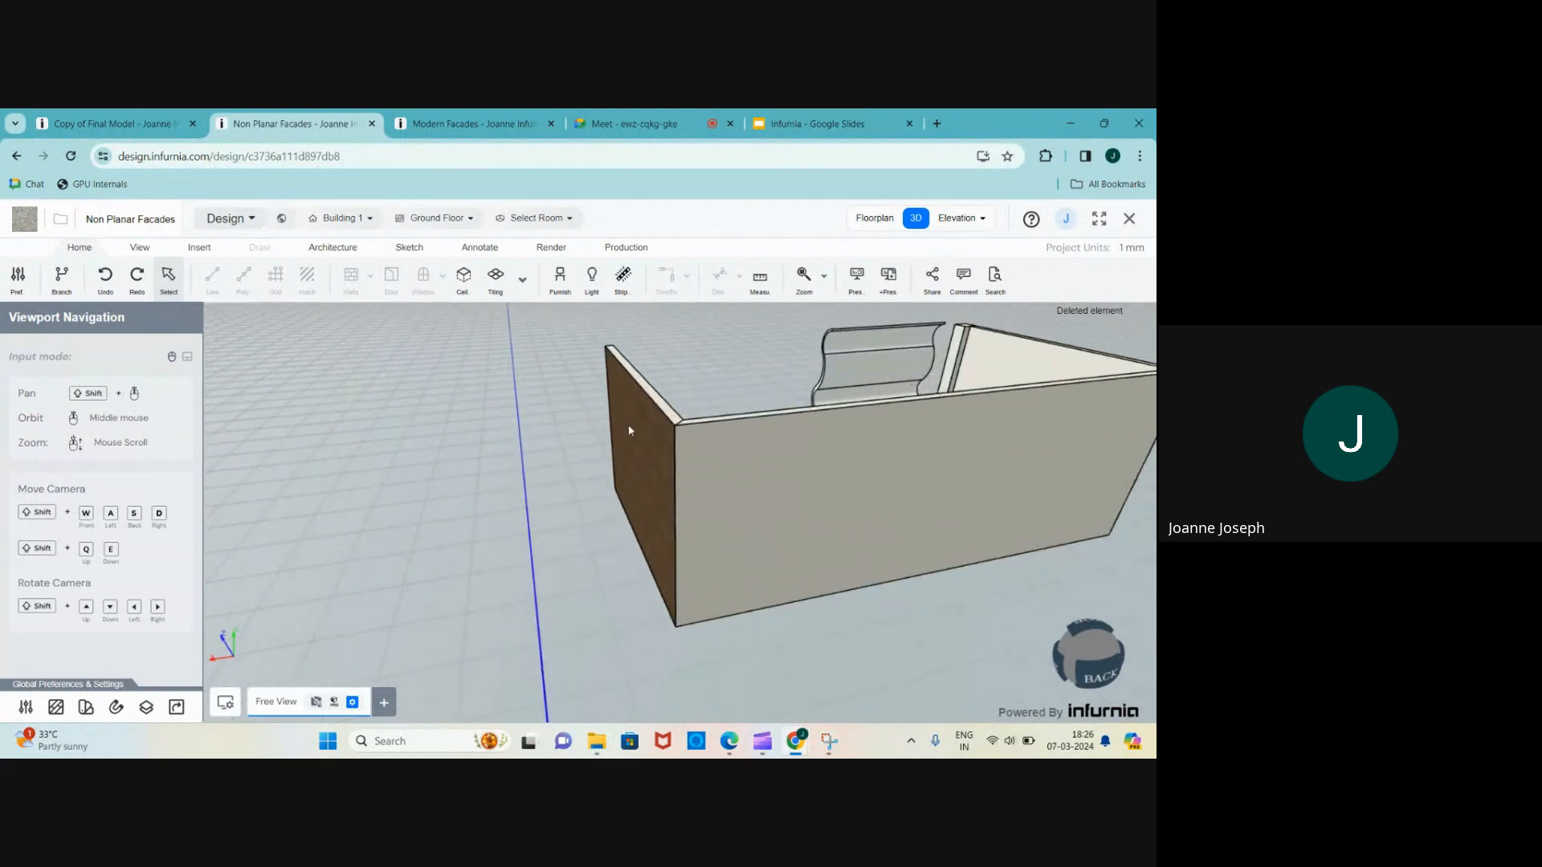
- Draw a new wall in the floor plan, running perpendicularly outward from the free end of the Barkburn wall
click(628, 431)
click(875, 218)
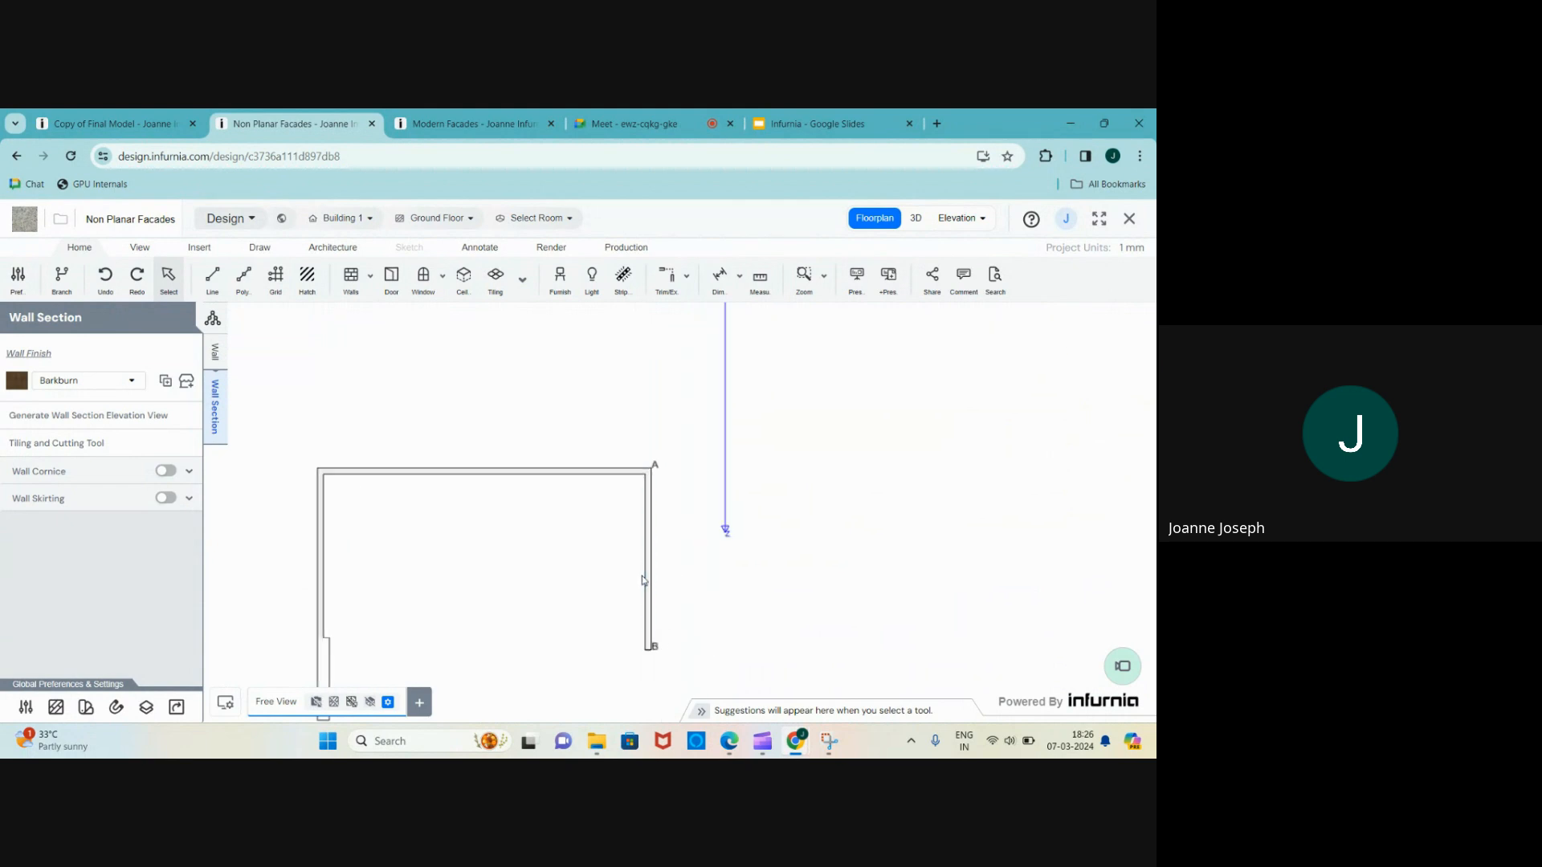
click(653, 577)
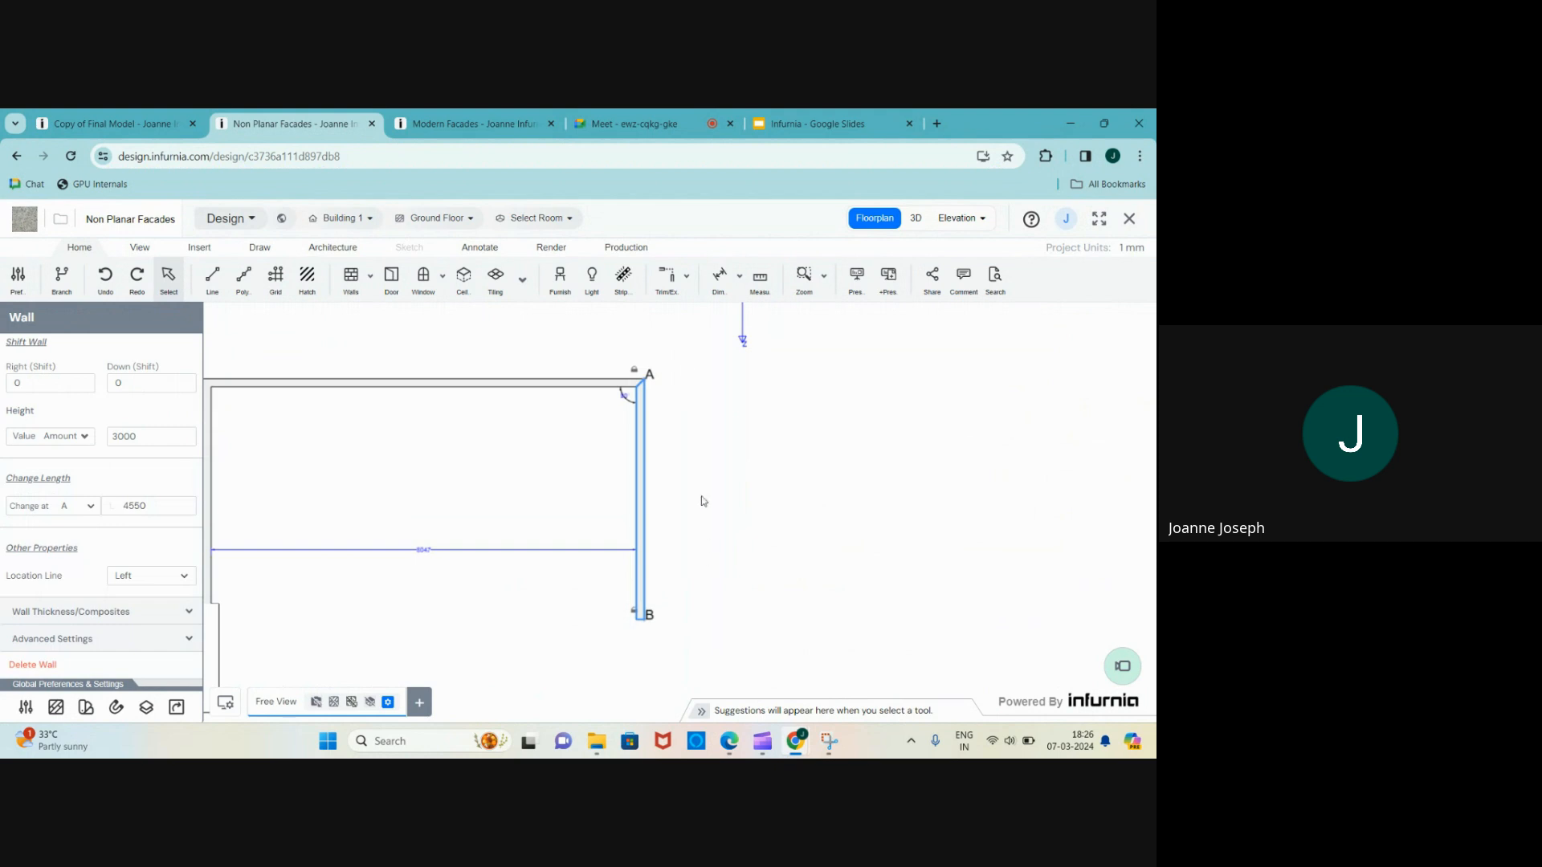
click(351, 277)
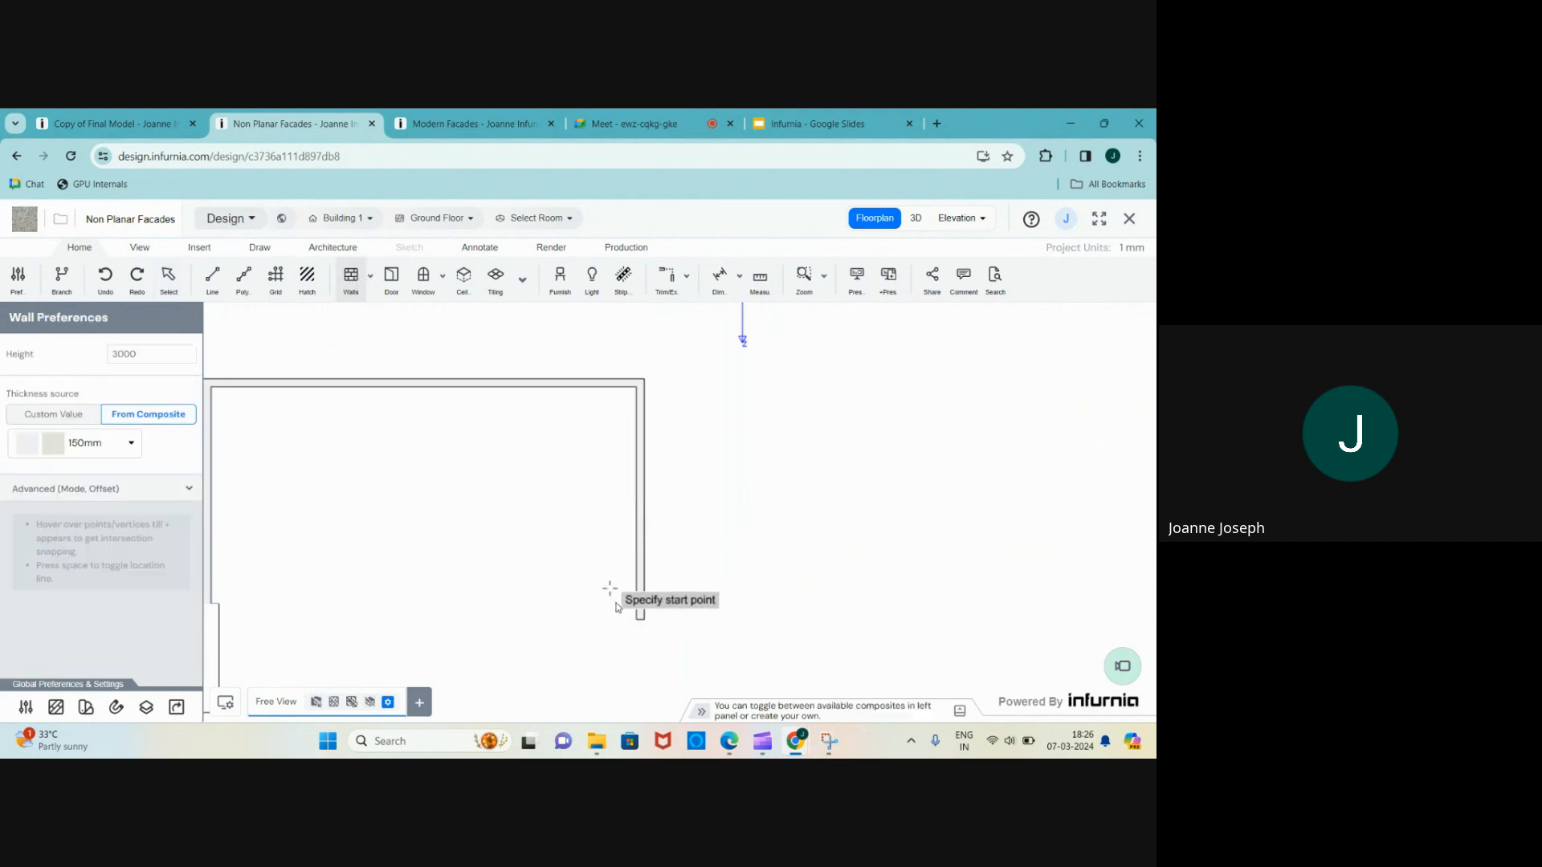
click(644, 620)
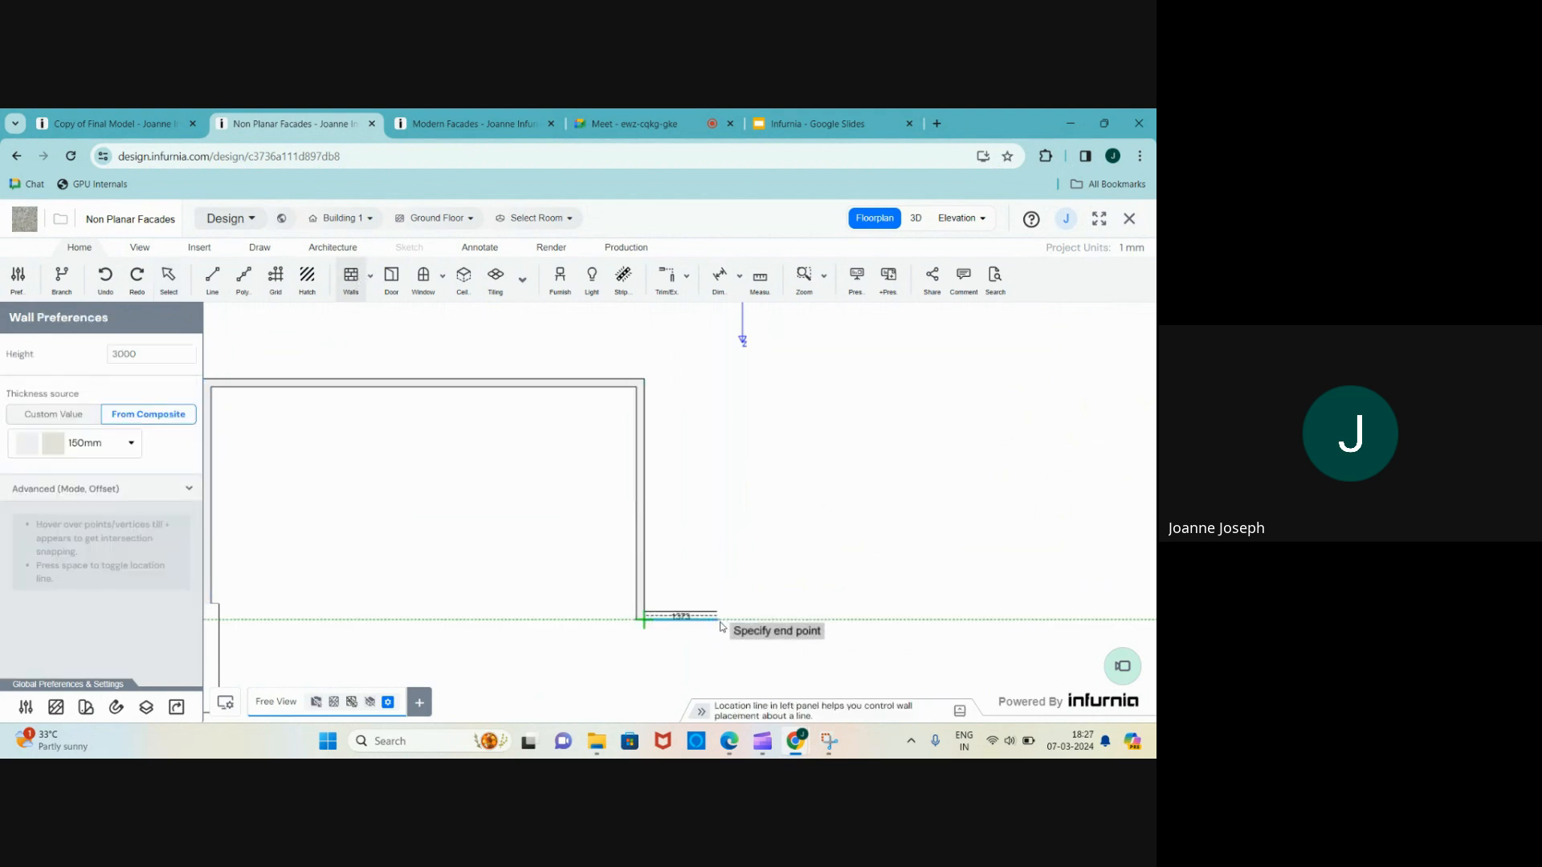
click(777, 620)
key(Escape)
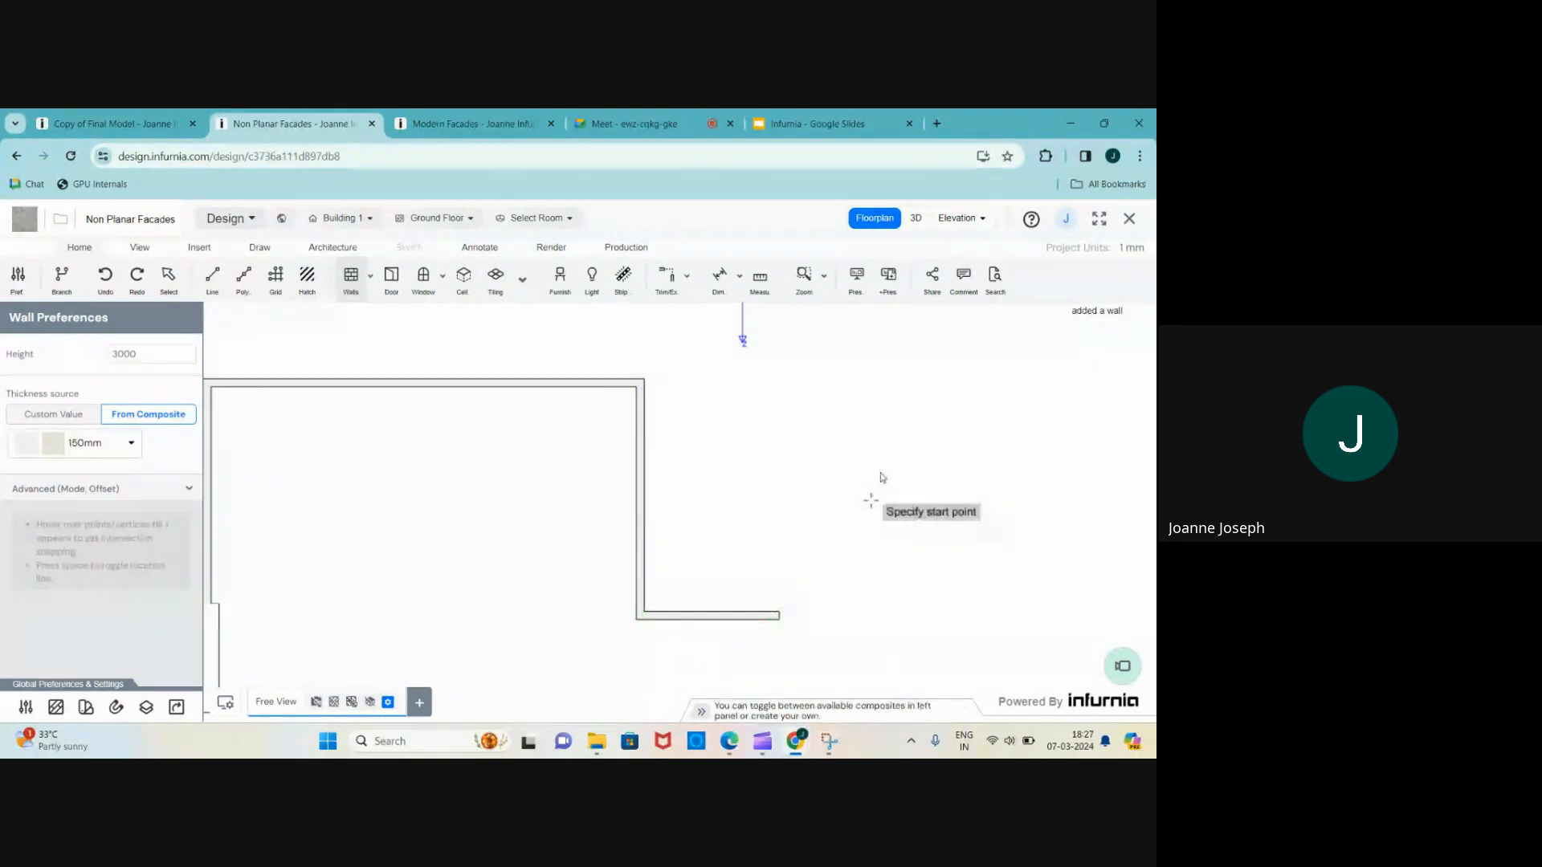
- Open the new wall's section in the Tiling and Cutting Tool from the 3D view and start a new sketch
click(916, 217)
scroll(533, 377, up, 5)
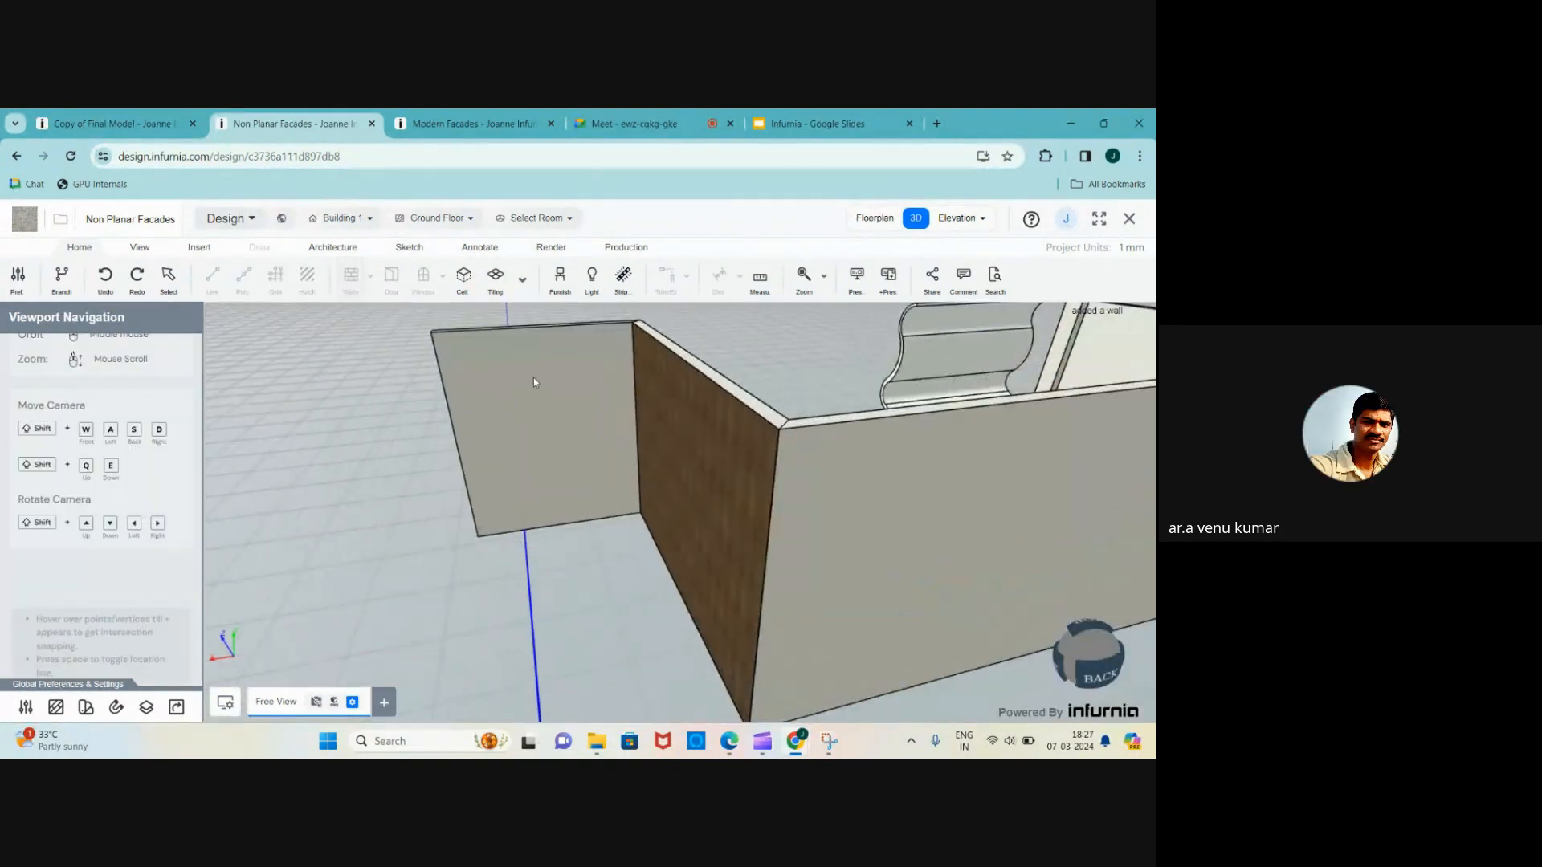
click(542, 365)
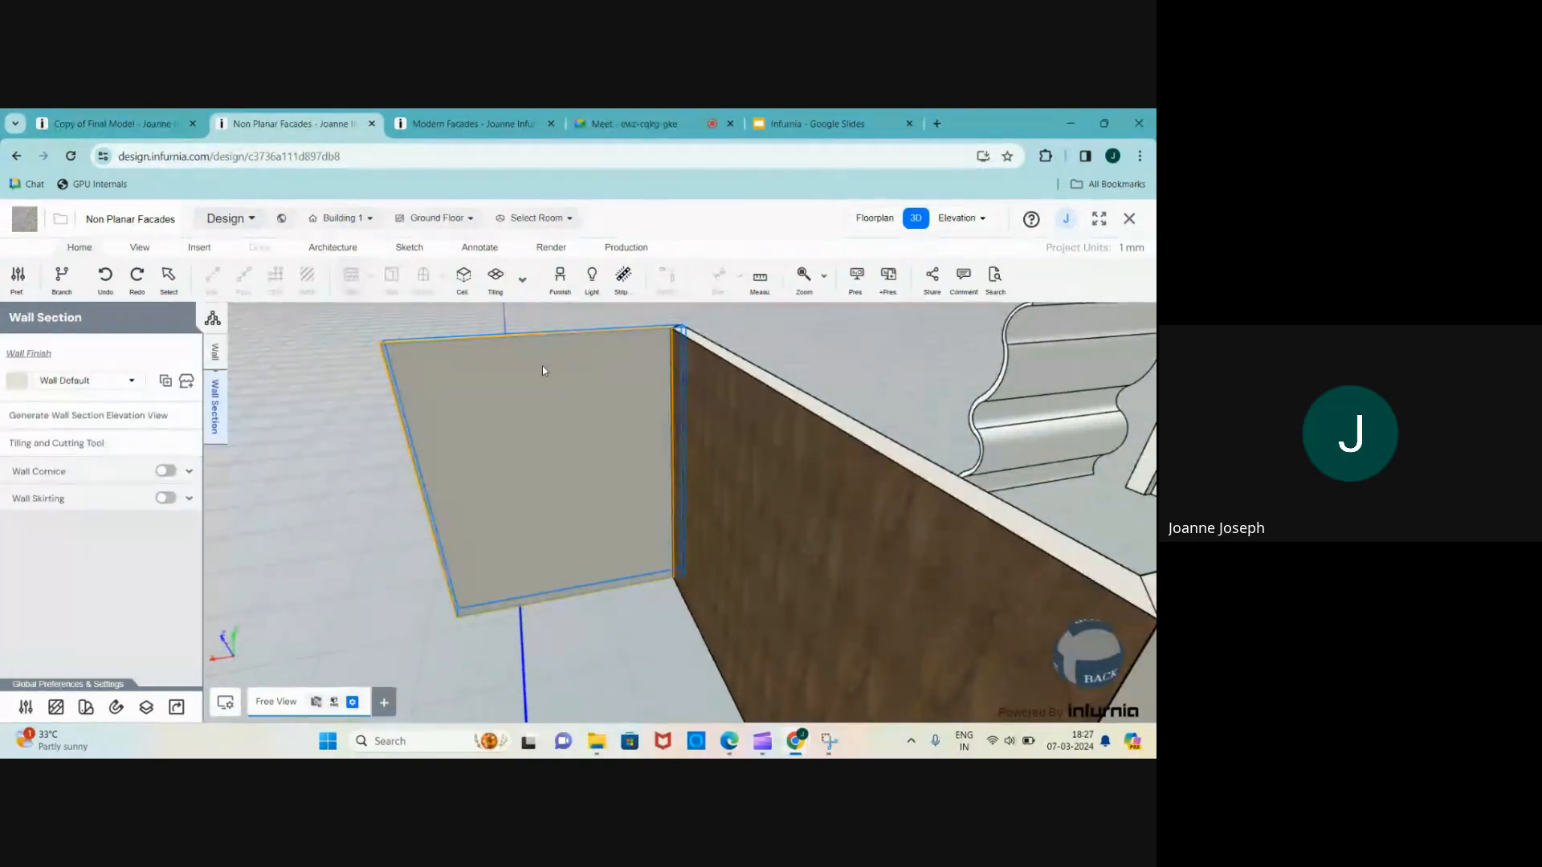
click(65, 442)
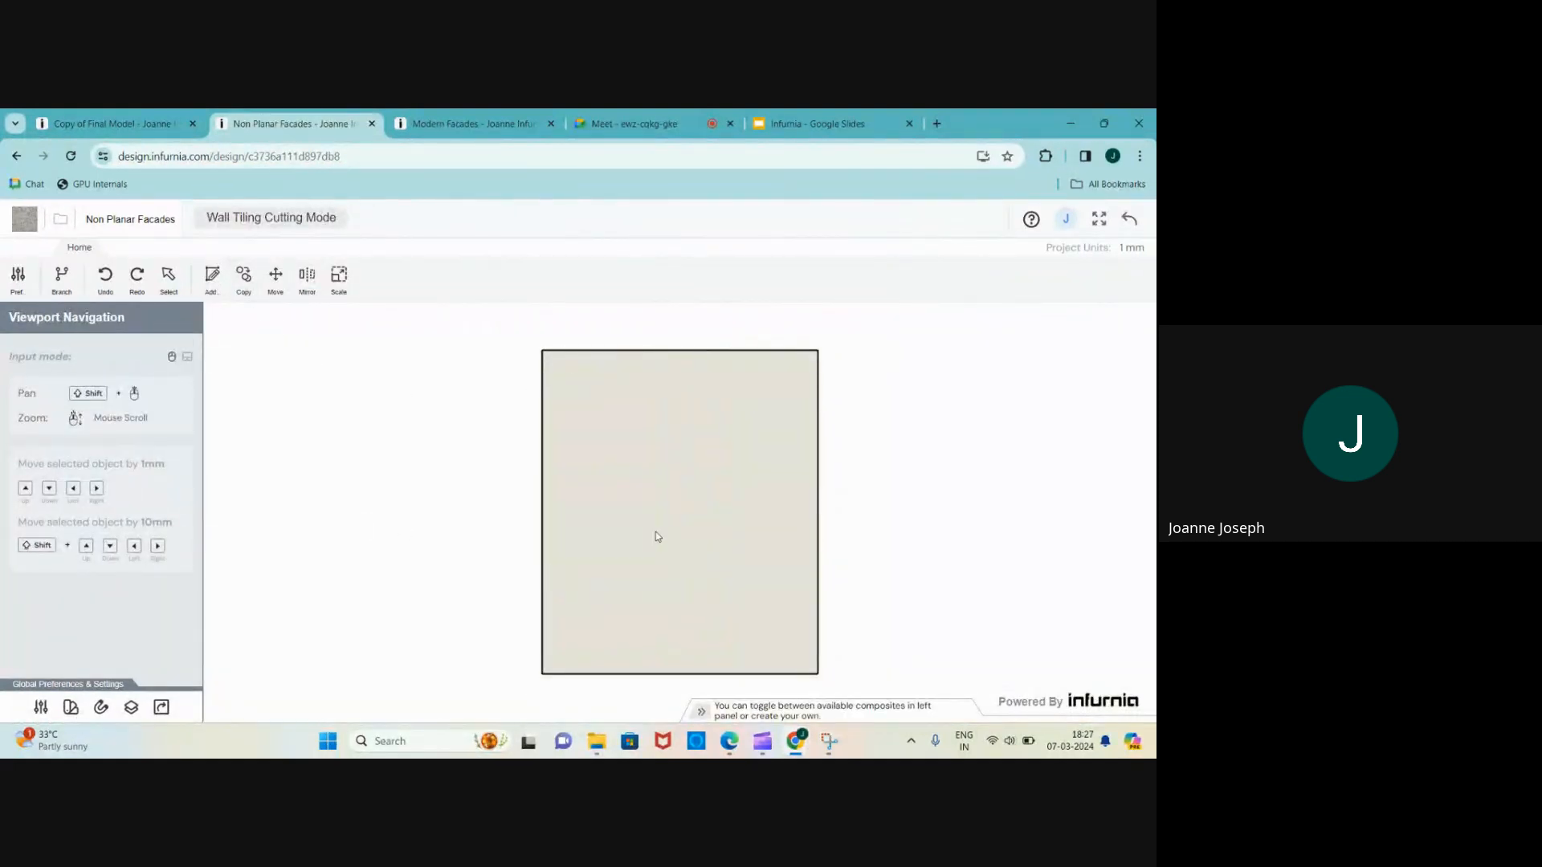
click(214, 276)
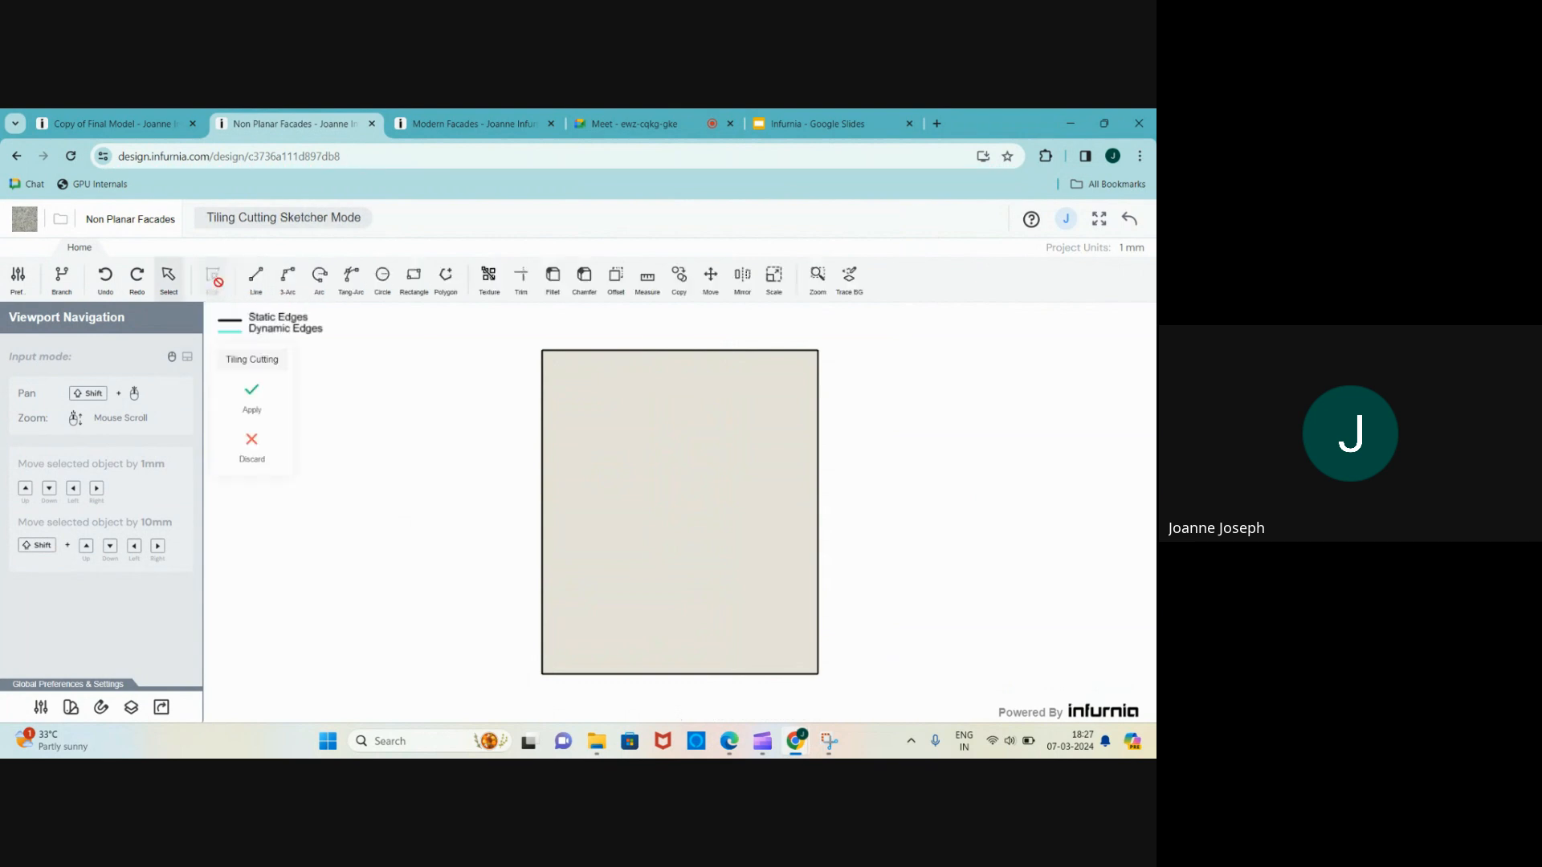
- Draw a three-point arc from the wall face's upper right corner, bulging left and ending near the middle of the face
click(288, 281)
scroll(818, 353, up, 3)
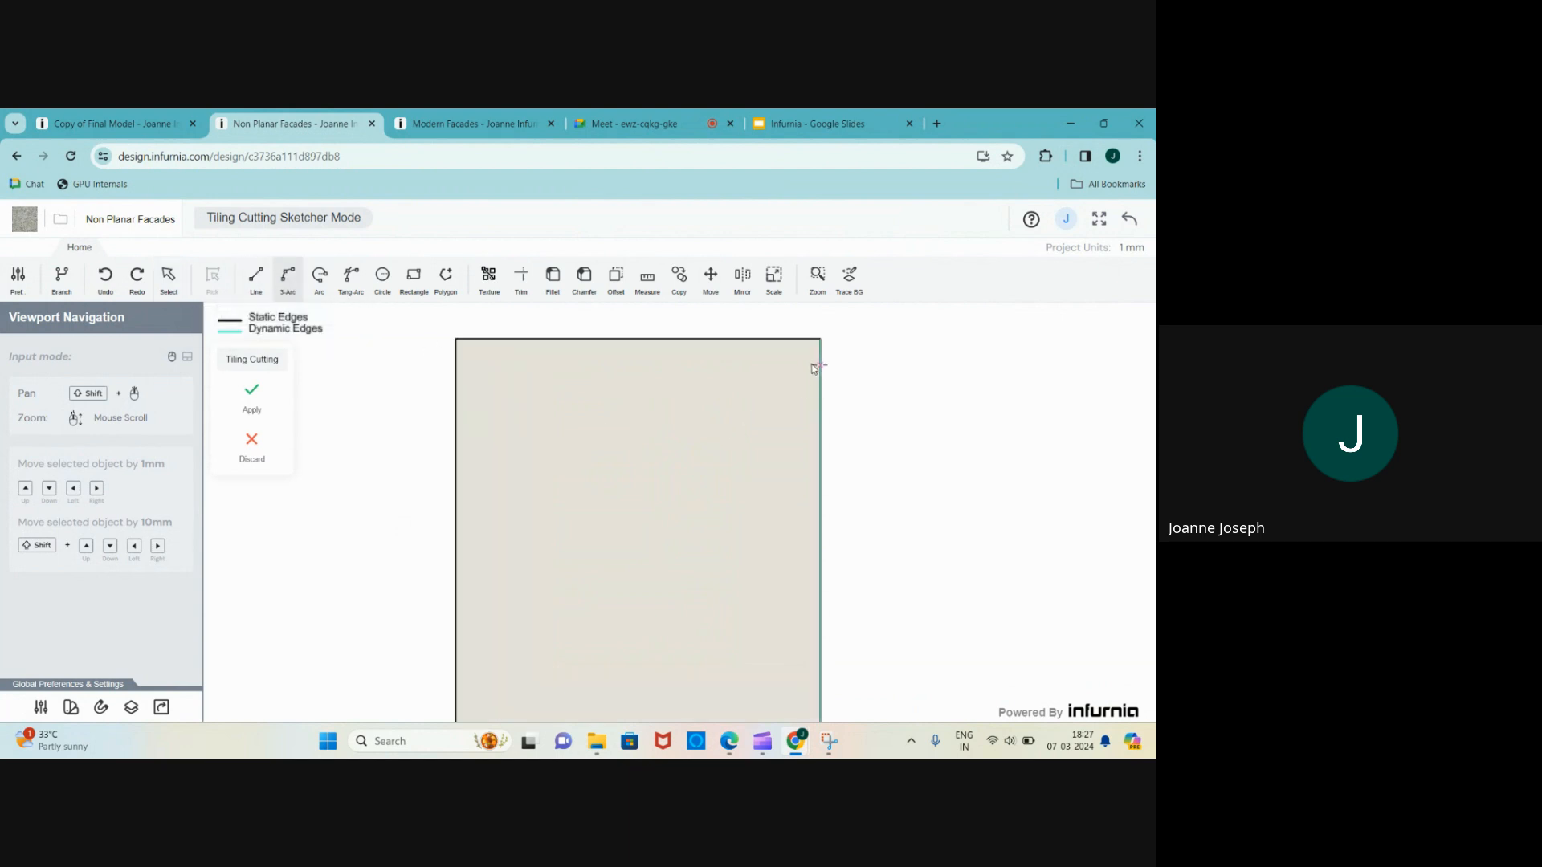
click(821, 338)
click(665, 535)
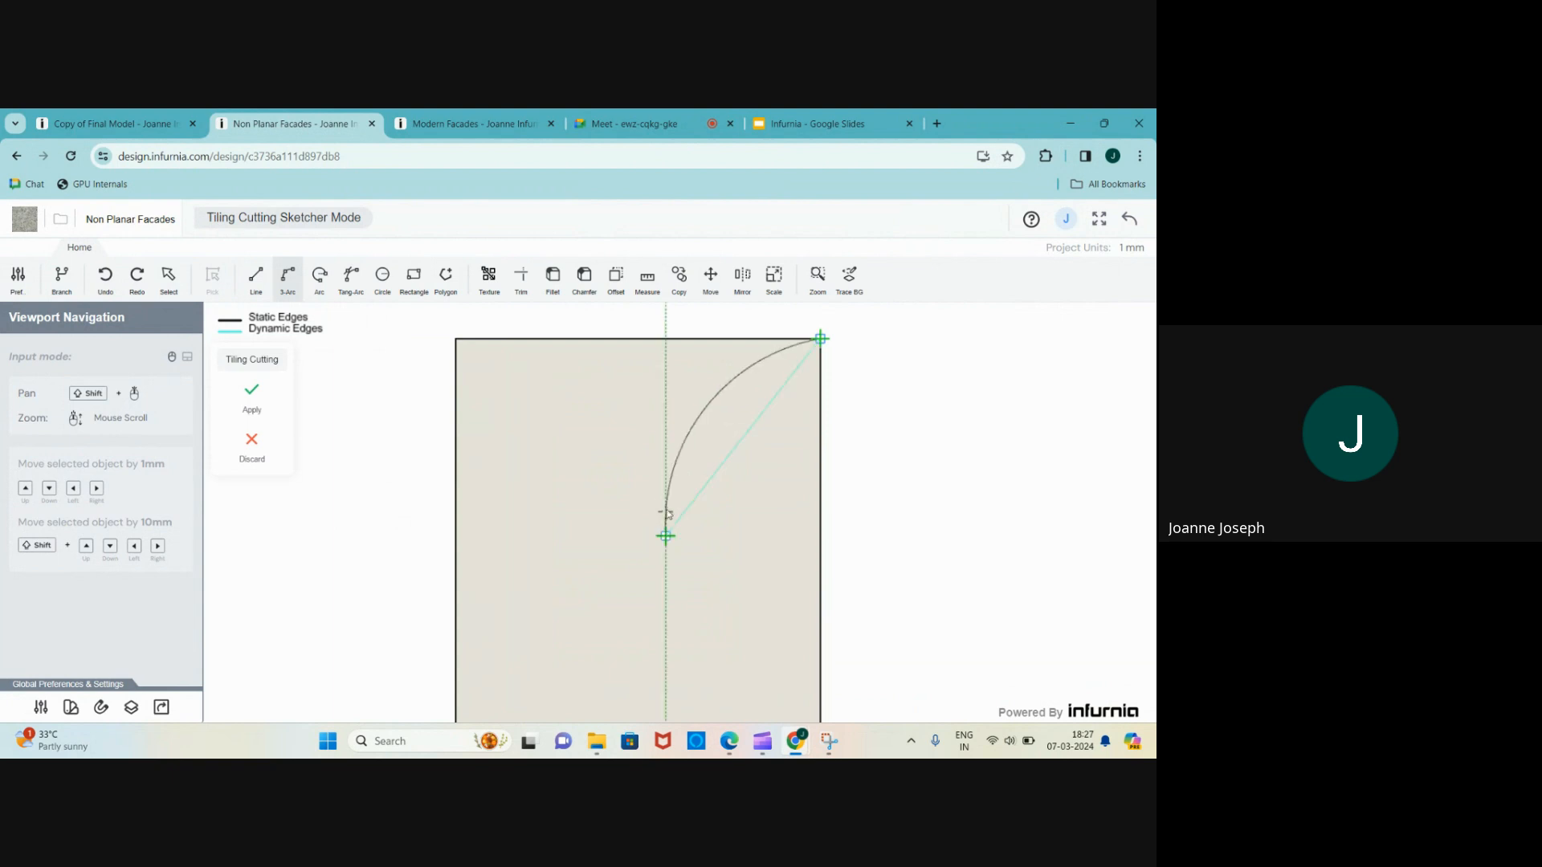
click(666, 448)
scroll(559, 426, down, 3)
shift+middle_drag(689, 574, 634, 503)
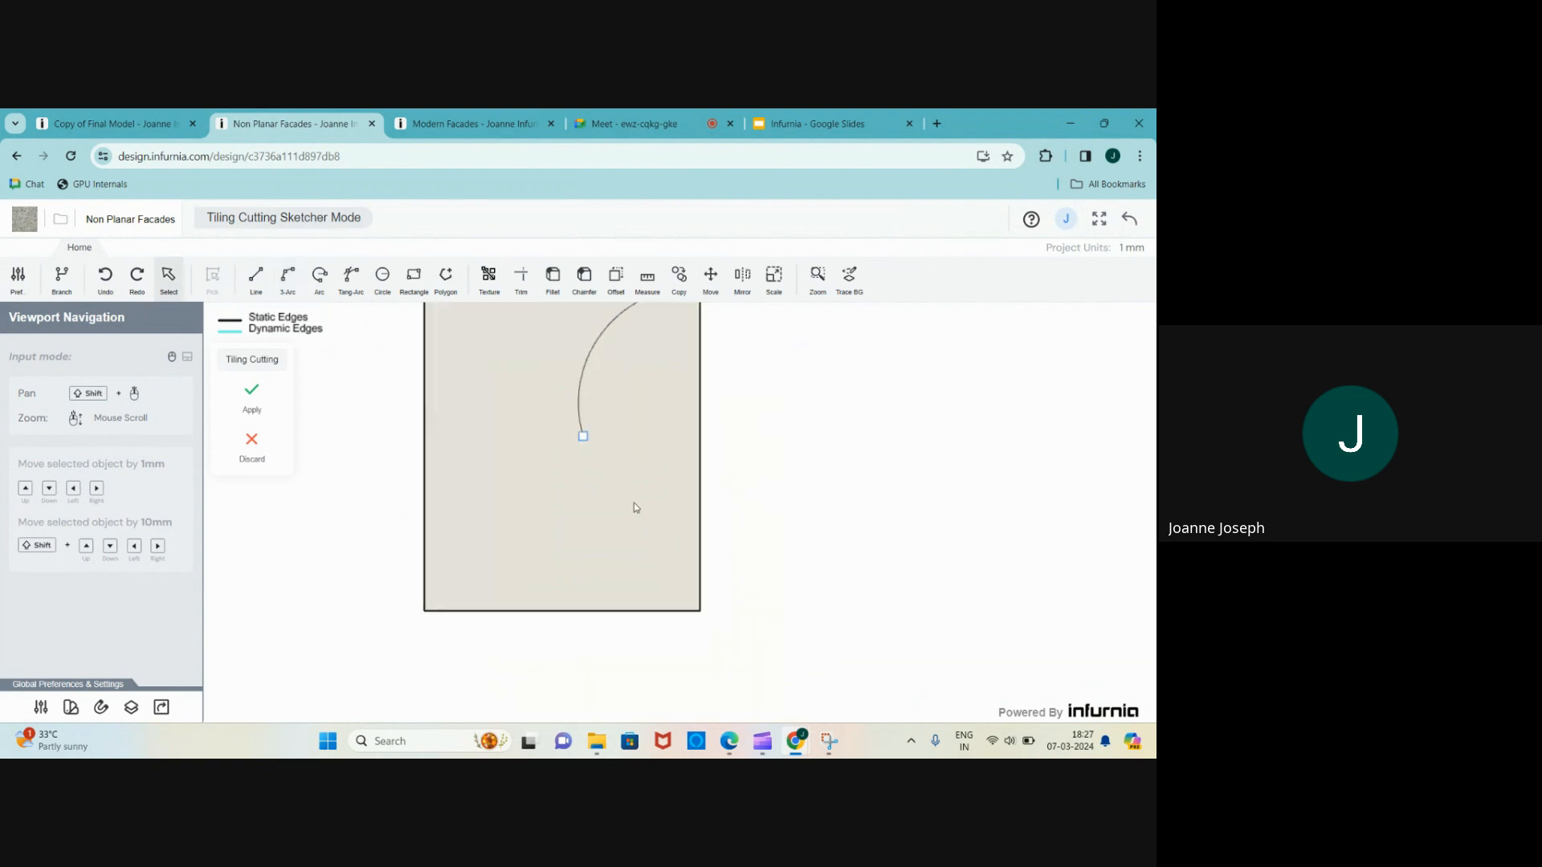
- Draw a tangent arc continuing the first arc from its lower end toward the lower left of the wall face
click(351, 277)
scroll(552, 421, up, 1)
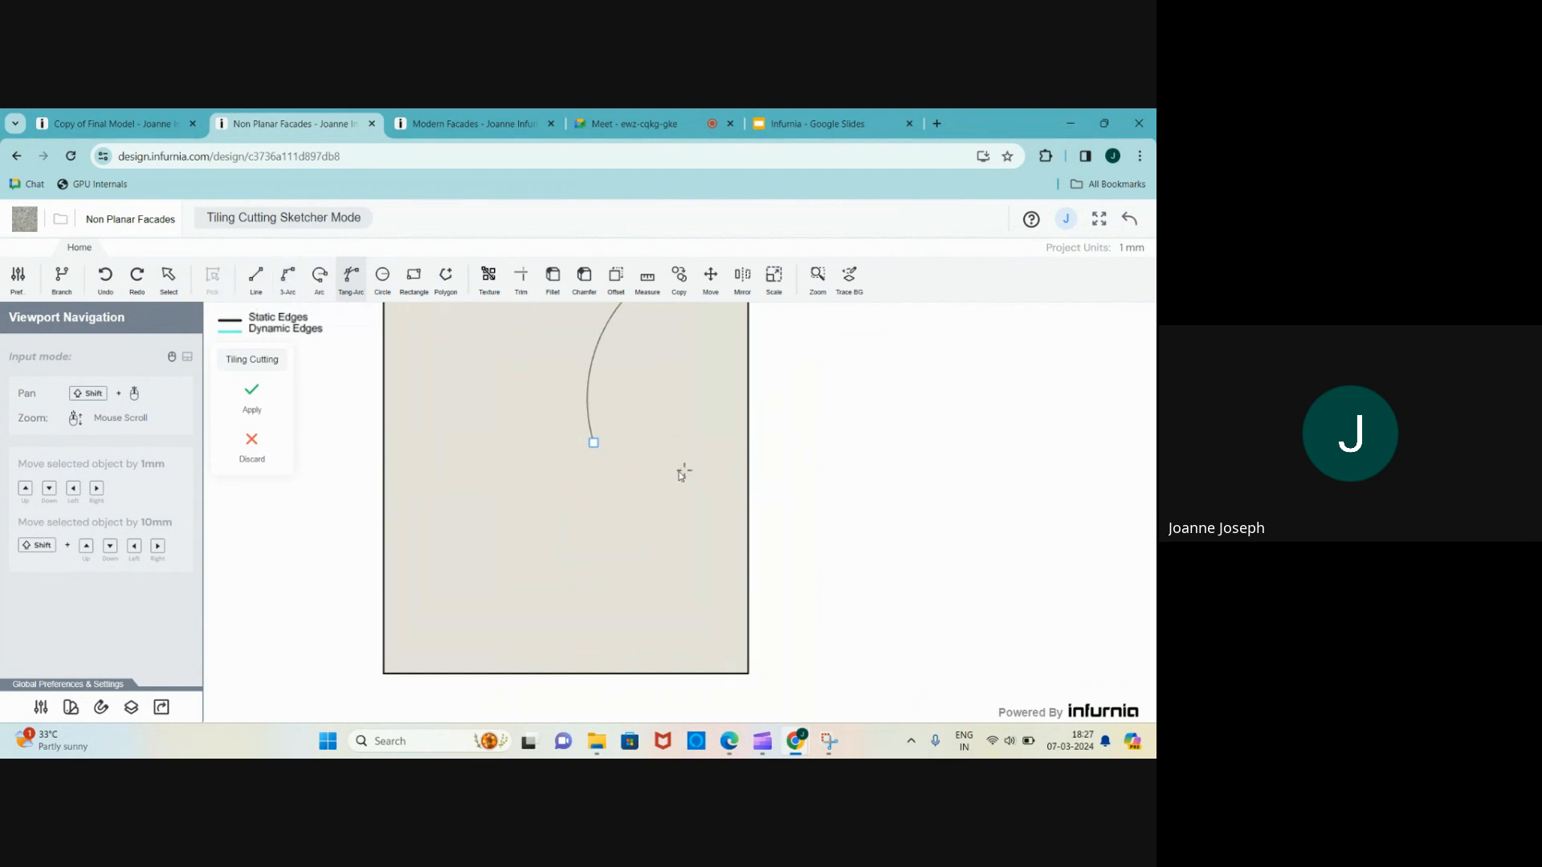
scroll(622, 448, up, 1)
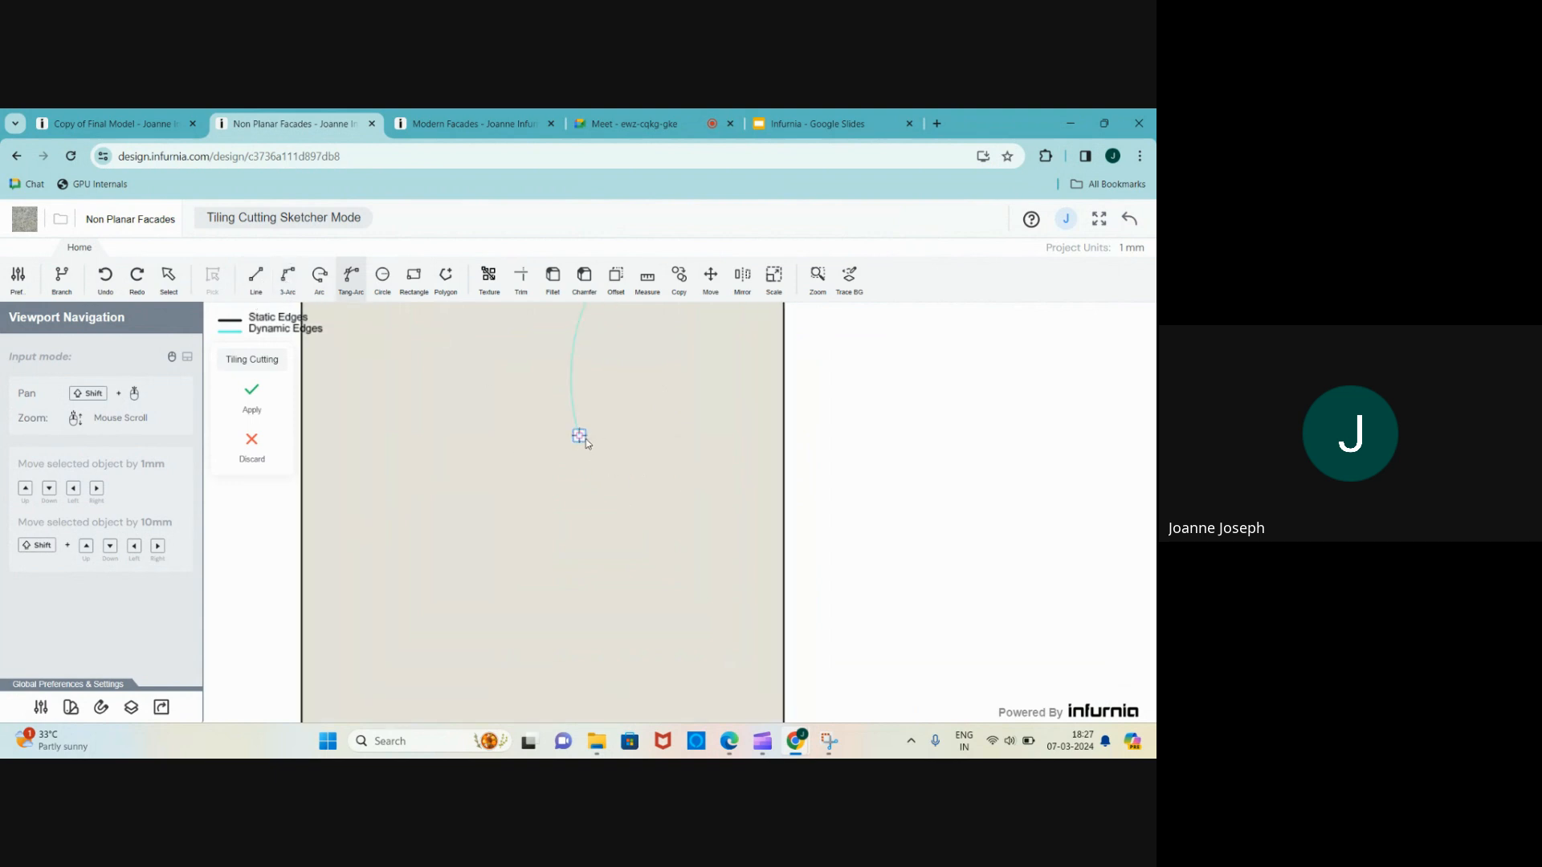
click(579, 436)
click(436, 646)
scroll(558, 574, down, 2)
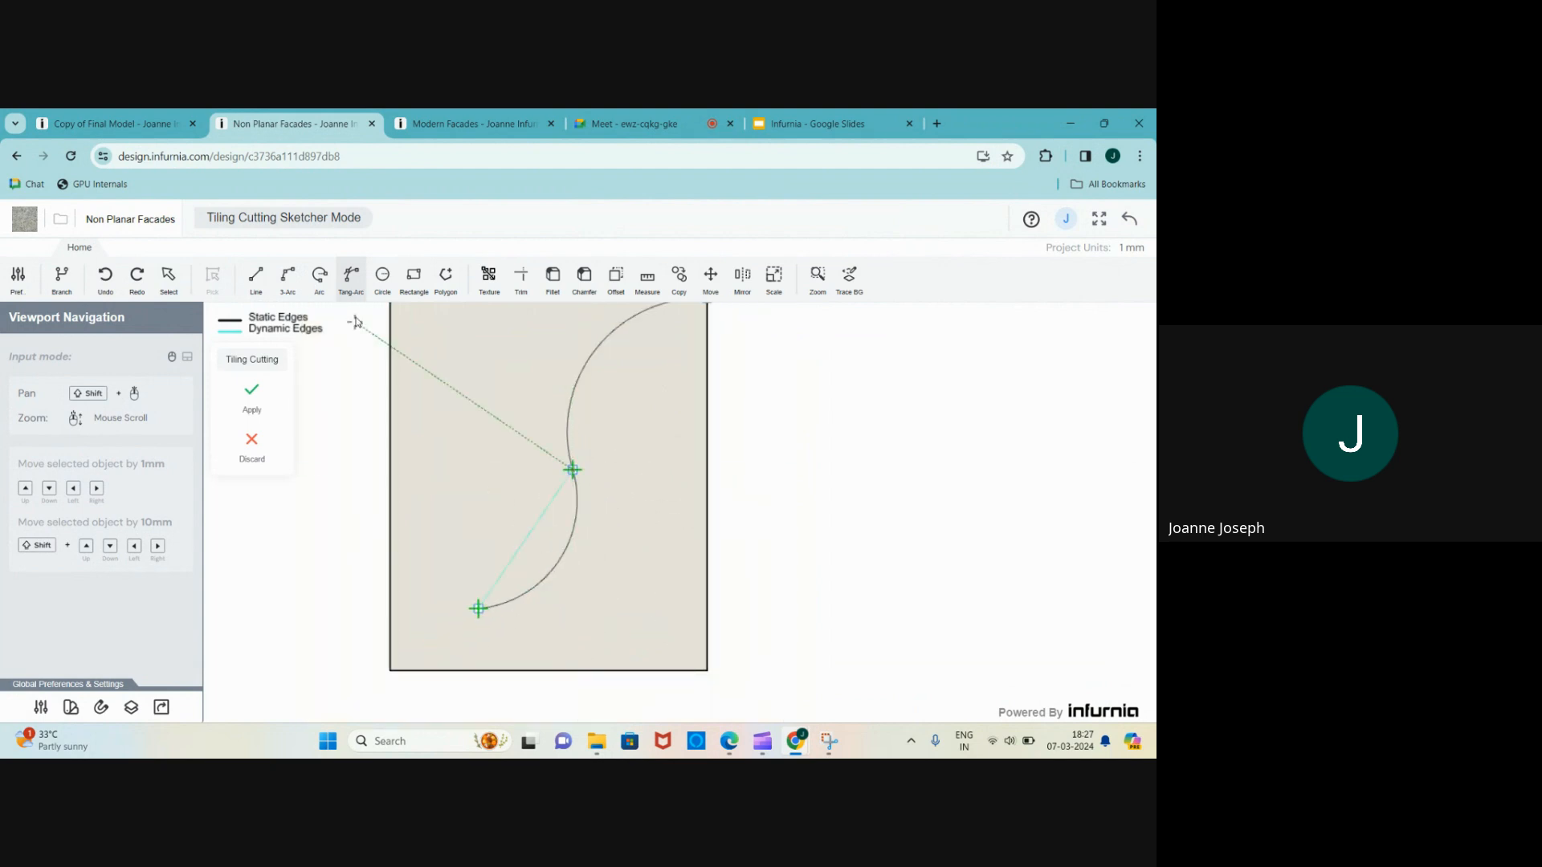
click(255, 277)
scroll(677, 392, up, 4)
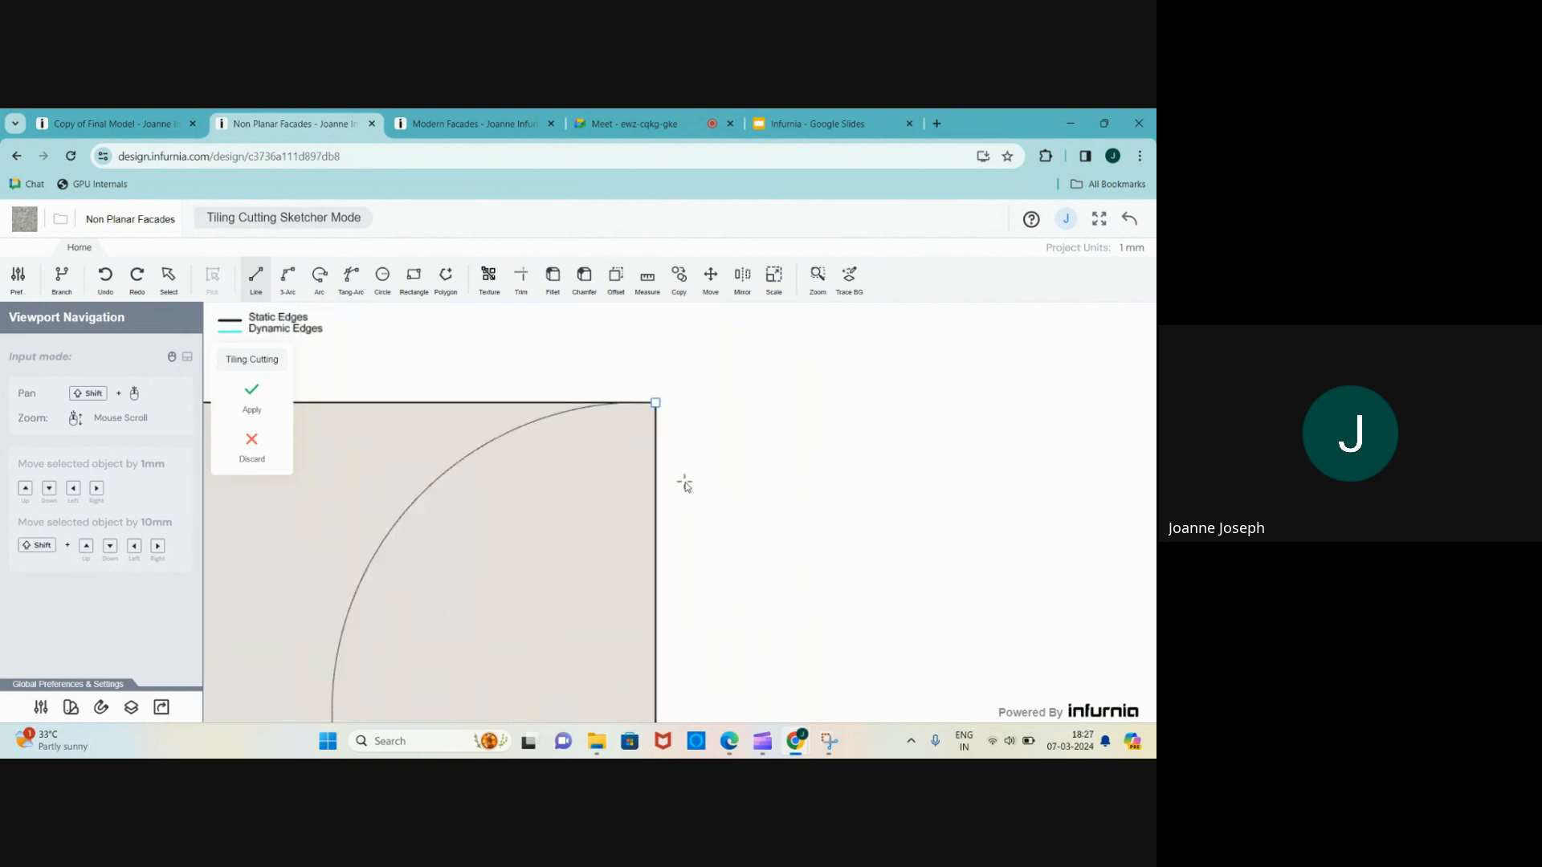
click(658, 436)
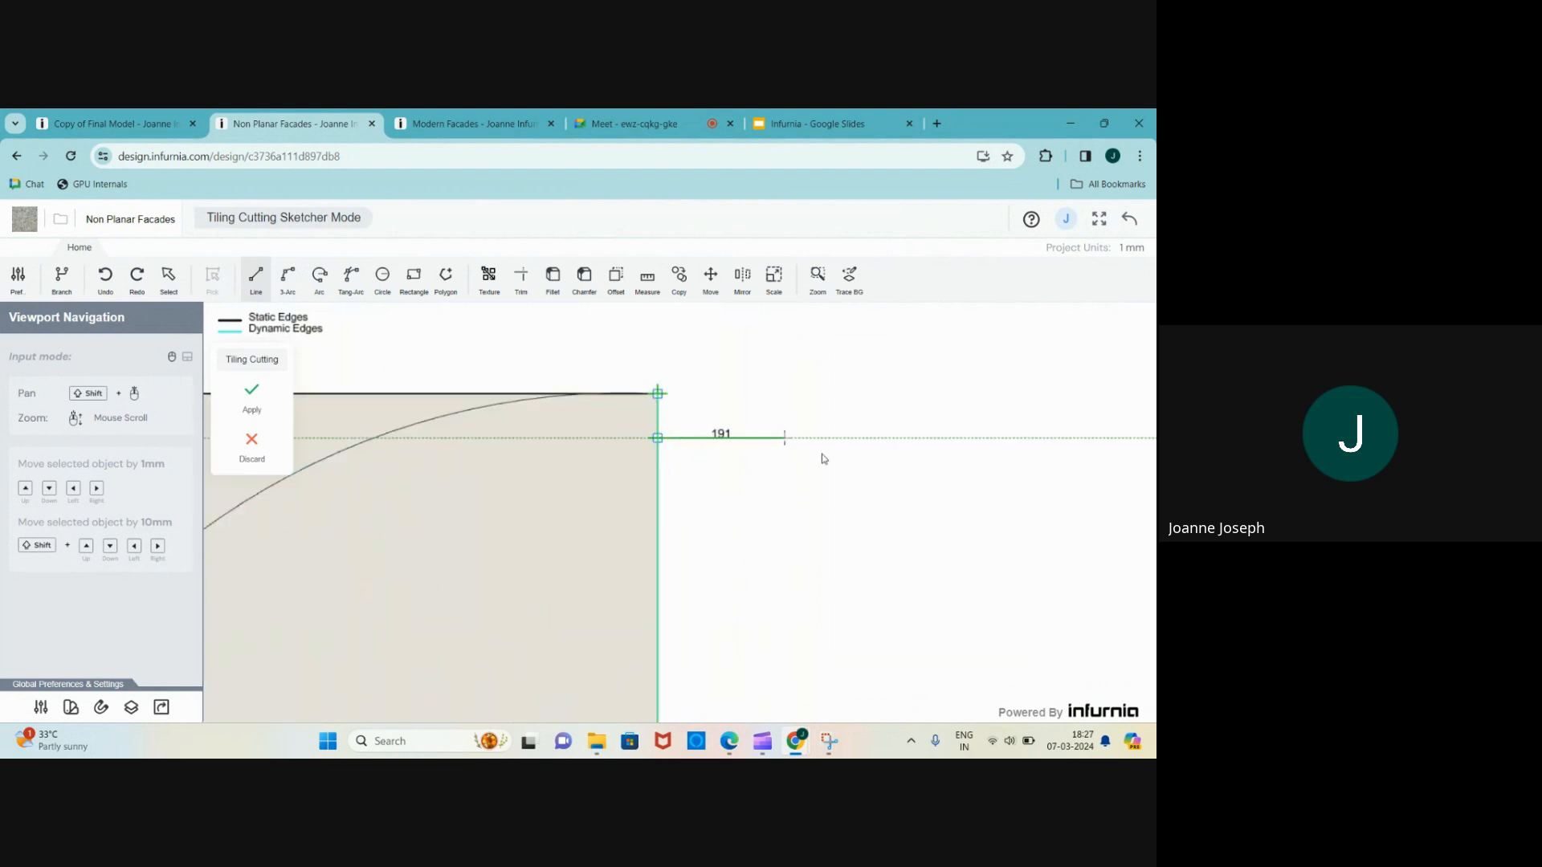
scroll(819, 458, down, 2)
- Draw a second three-point arc inside the first, from just below the upper right corner to beside the first arc's lower end
click(285, 290)
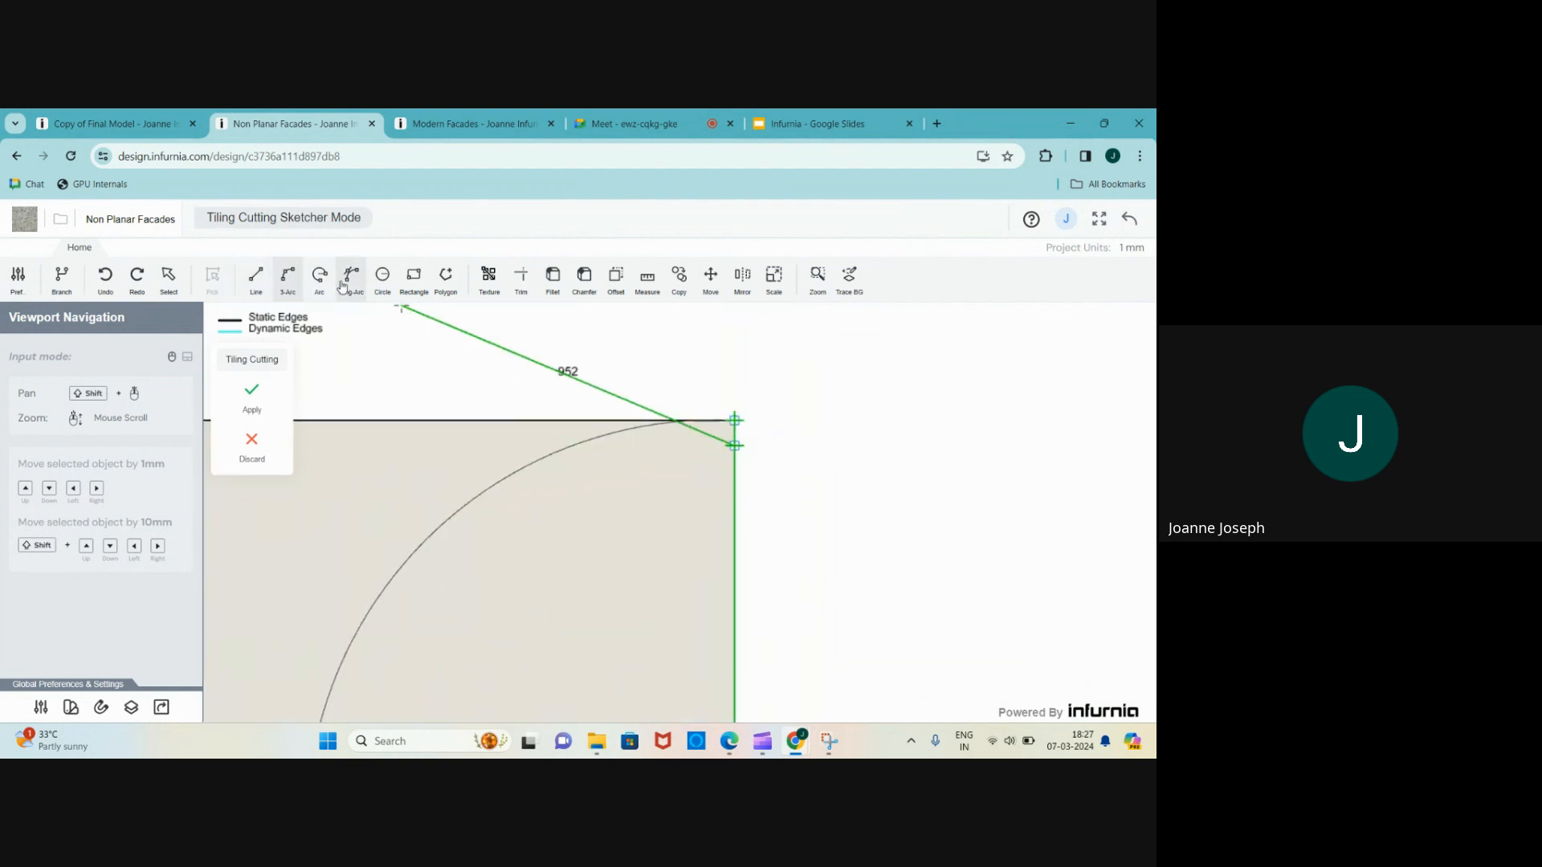
click(734, 445)
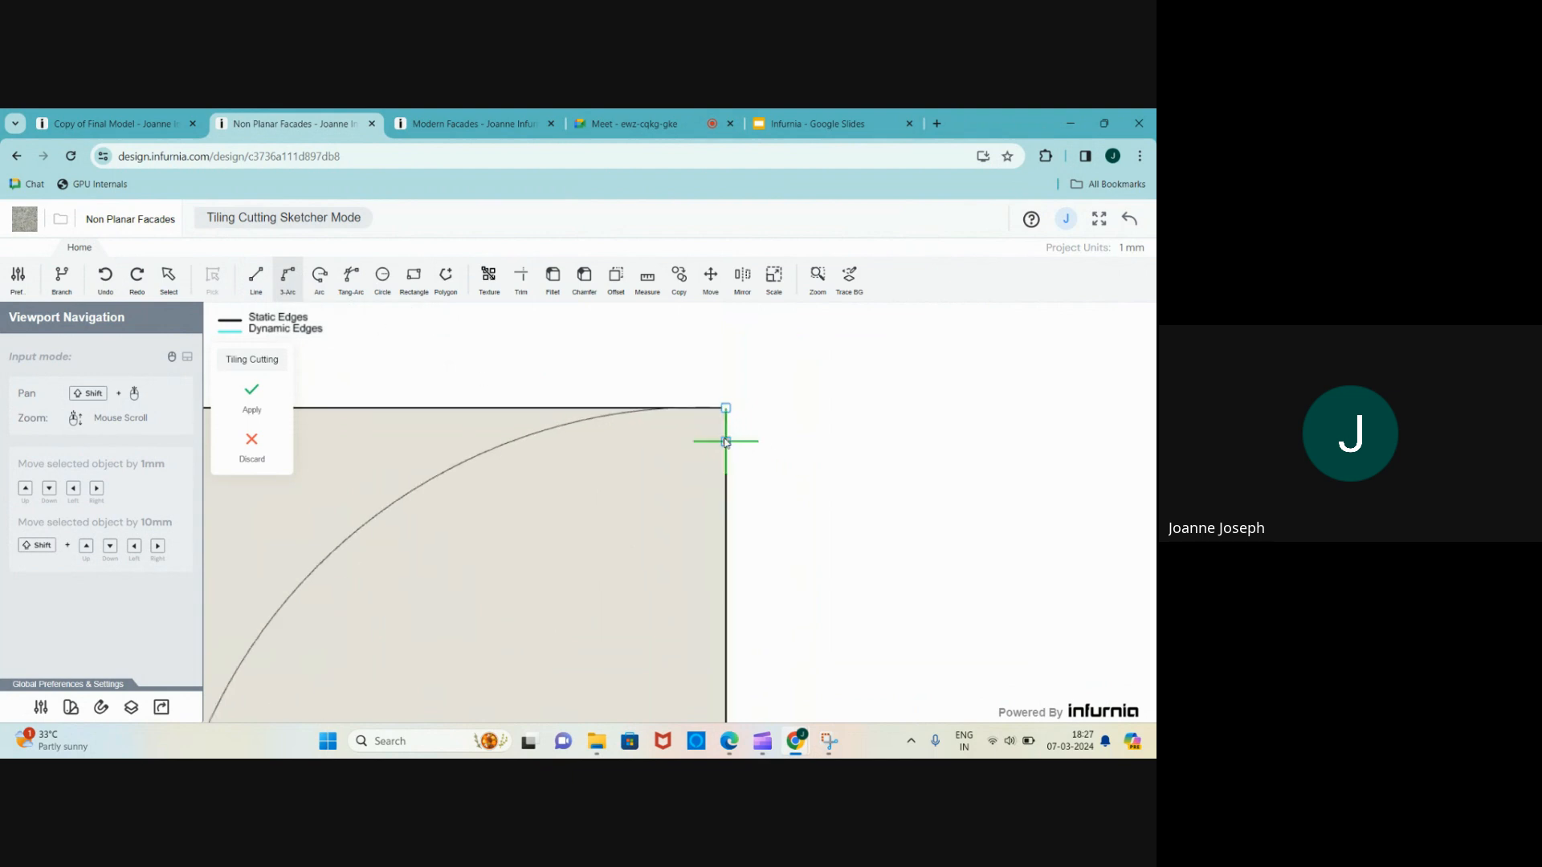
scroll(891, 328, down, 5)
scroll(647, 619, up, 3)
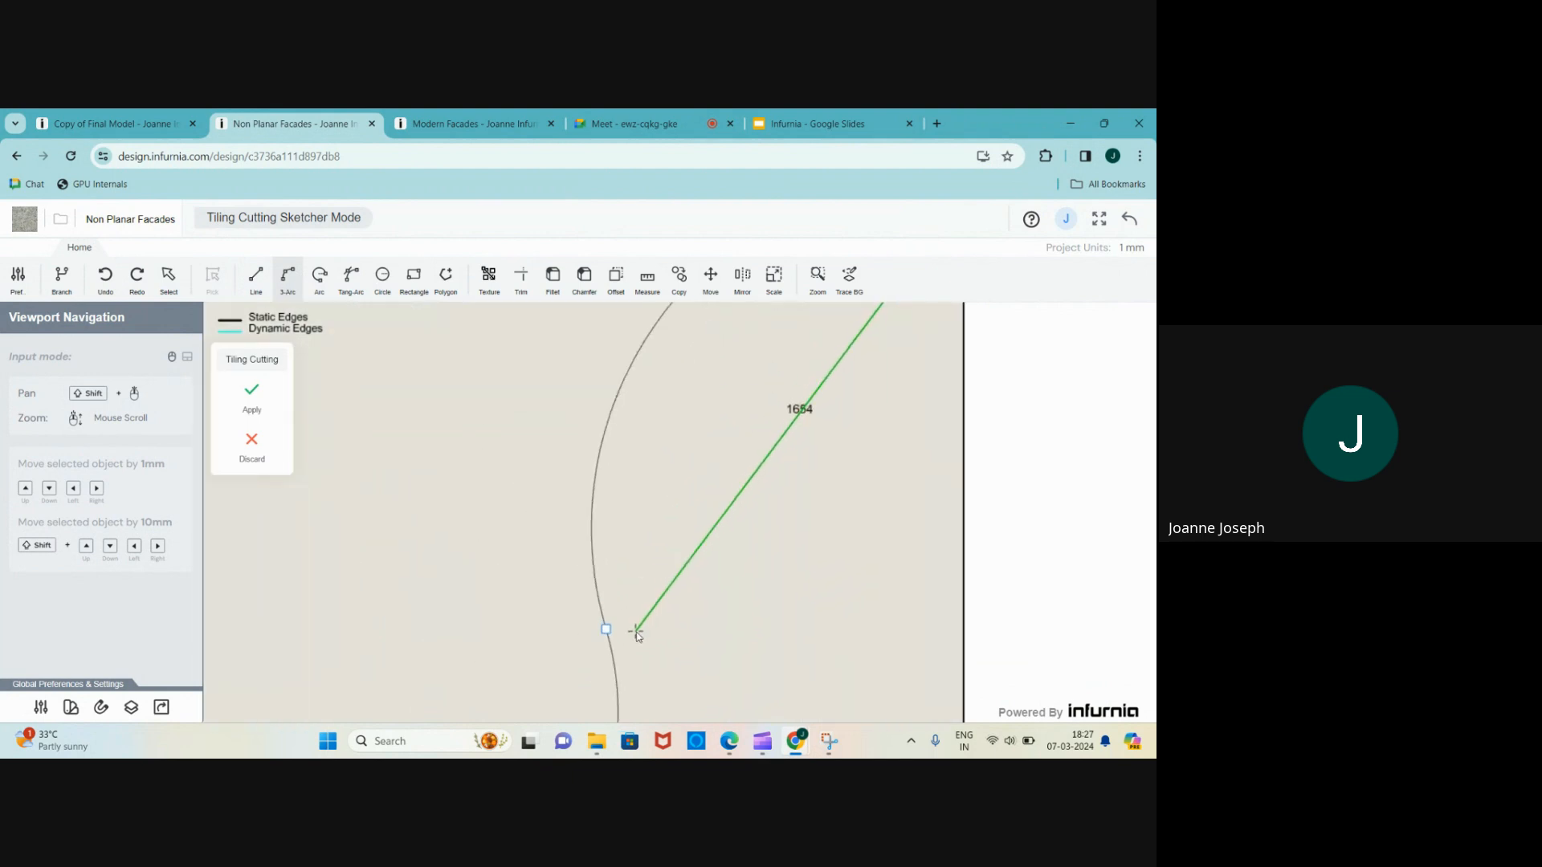
click(635, 631)
scroll(653, 406, down, 3)
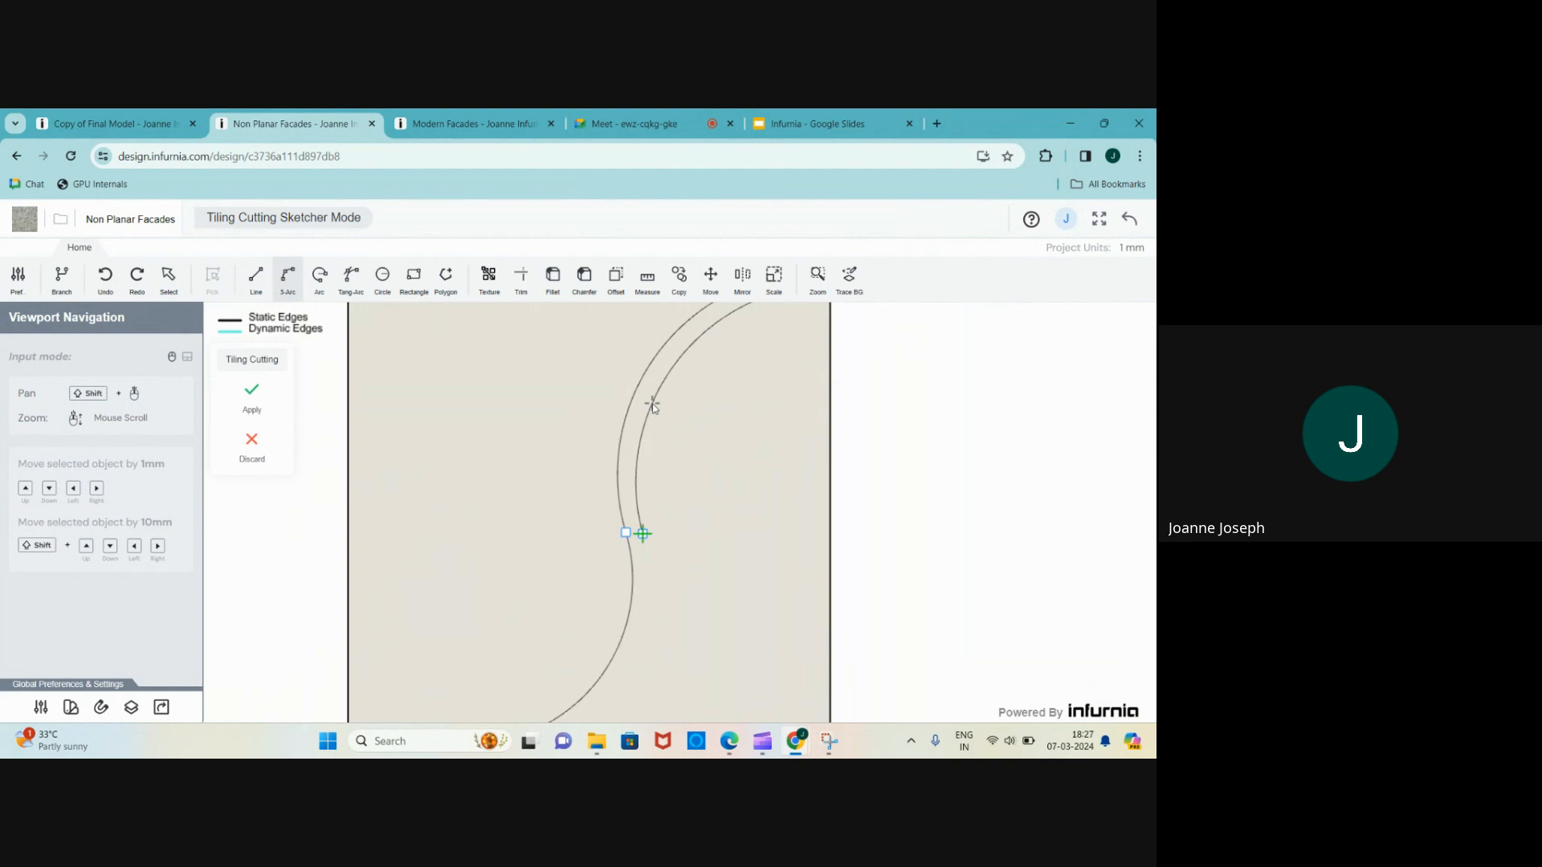
click(652, 406)
scroll(695, 413, down, 3)
scroll(595, 592, up, 3)
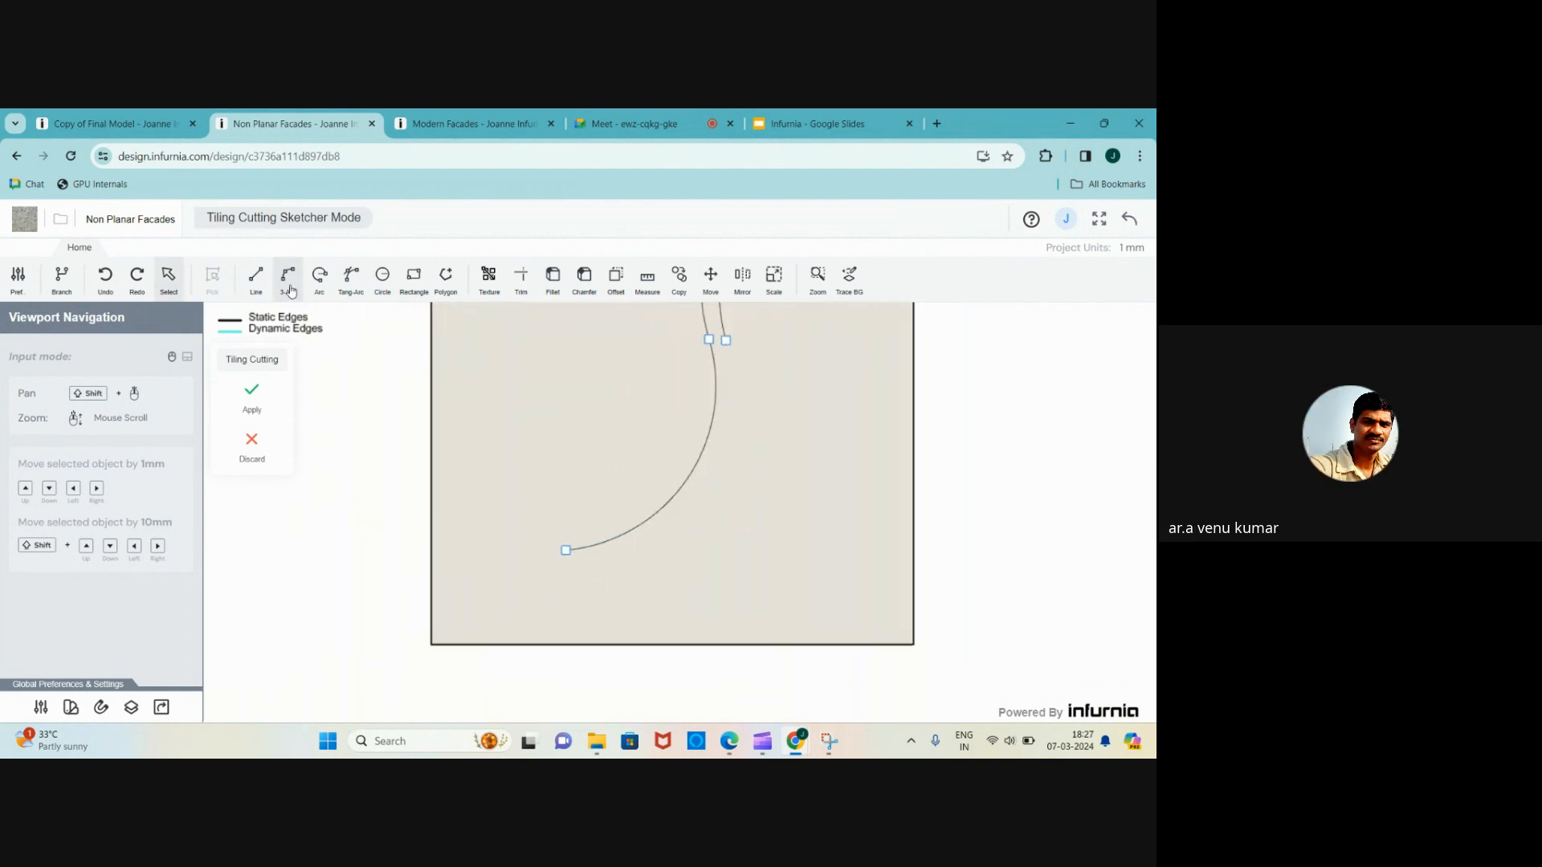
click(351, 277)
scroll(655, 572, down, 2)
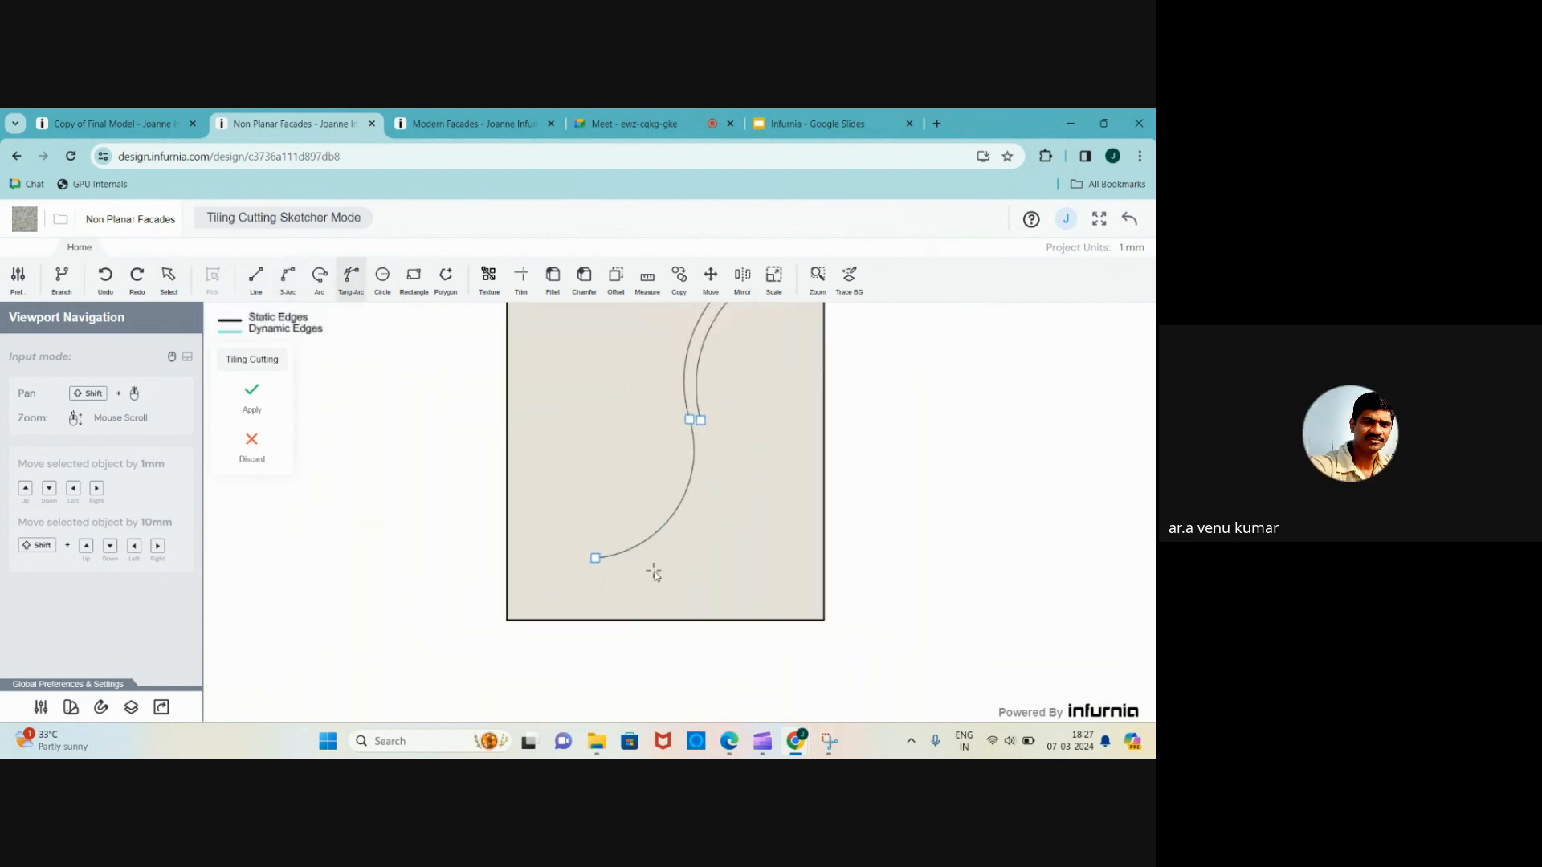
key(Escape)
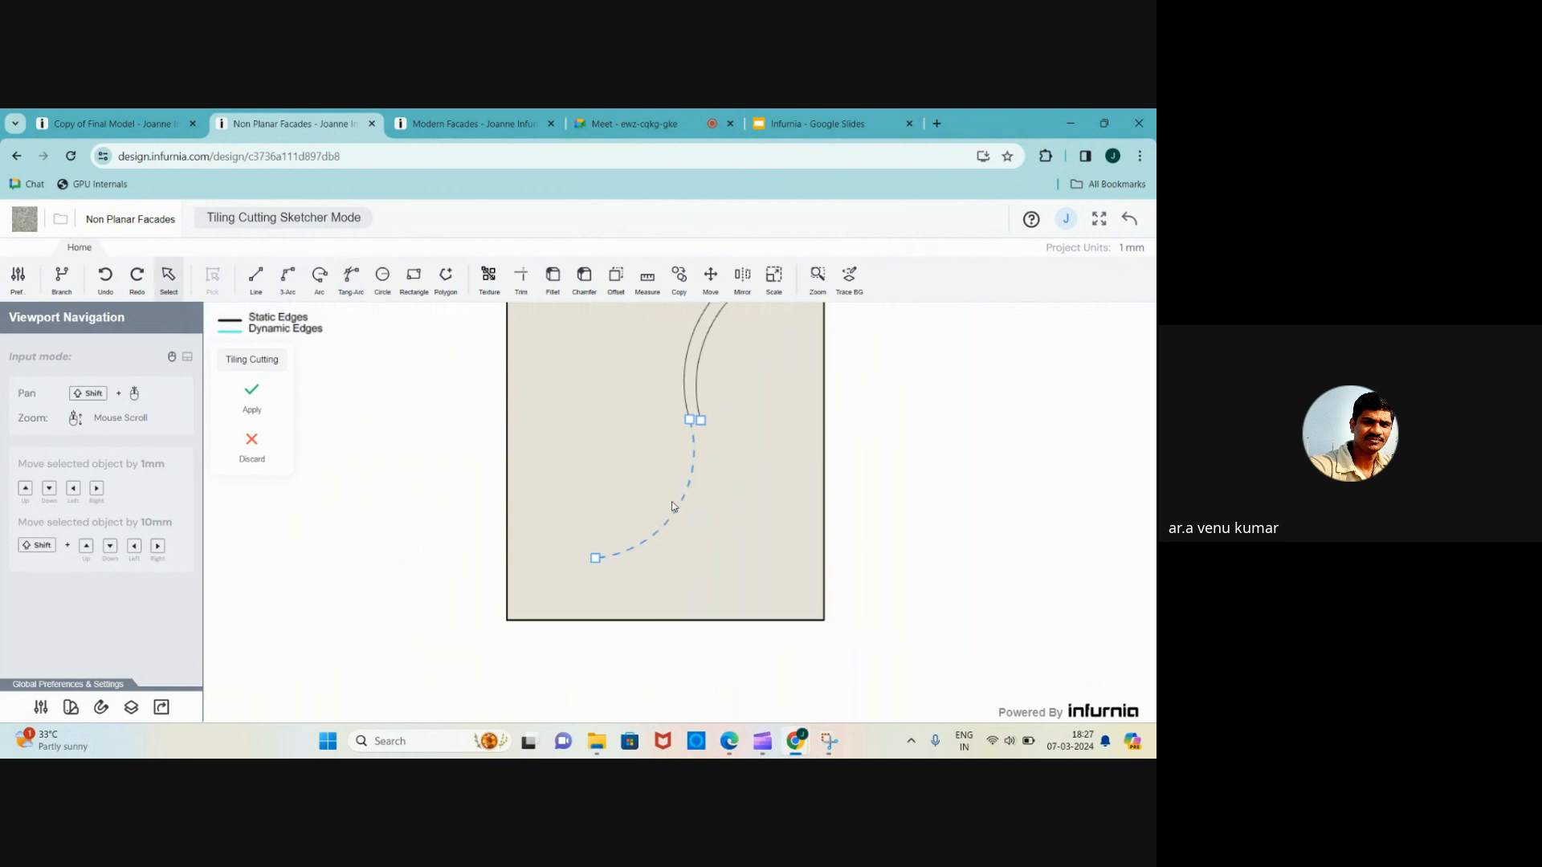
- Delete the lower tangent arc from the sketch
scroll(675, 507, down, 3)
scroll(677, 508, up, 3)
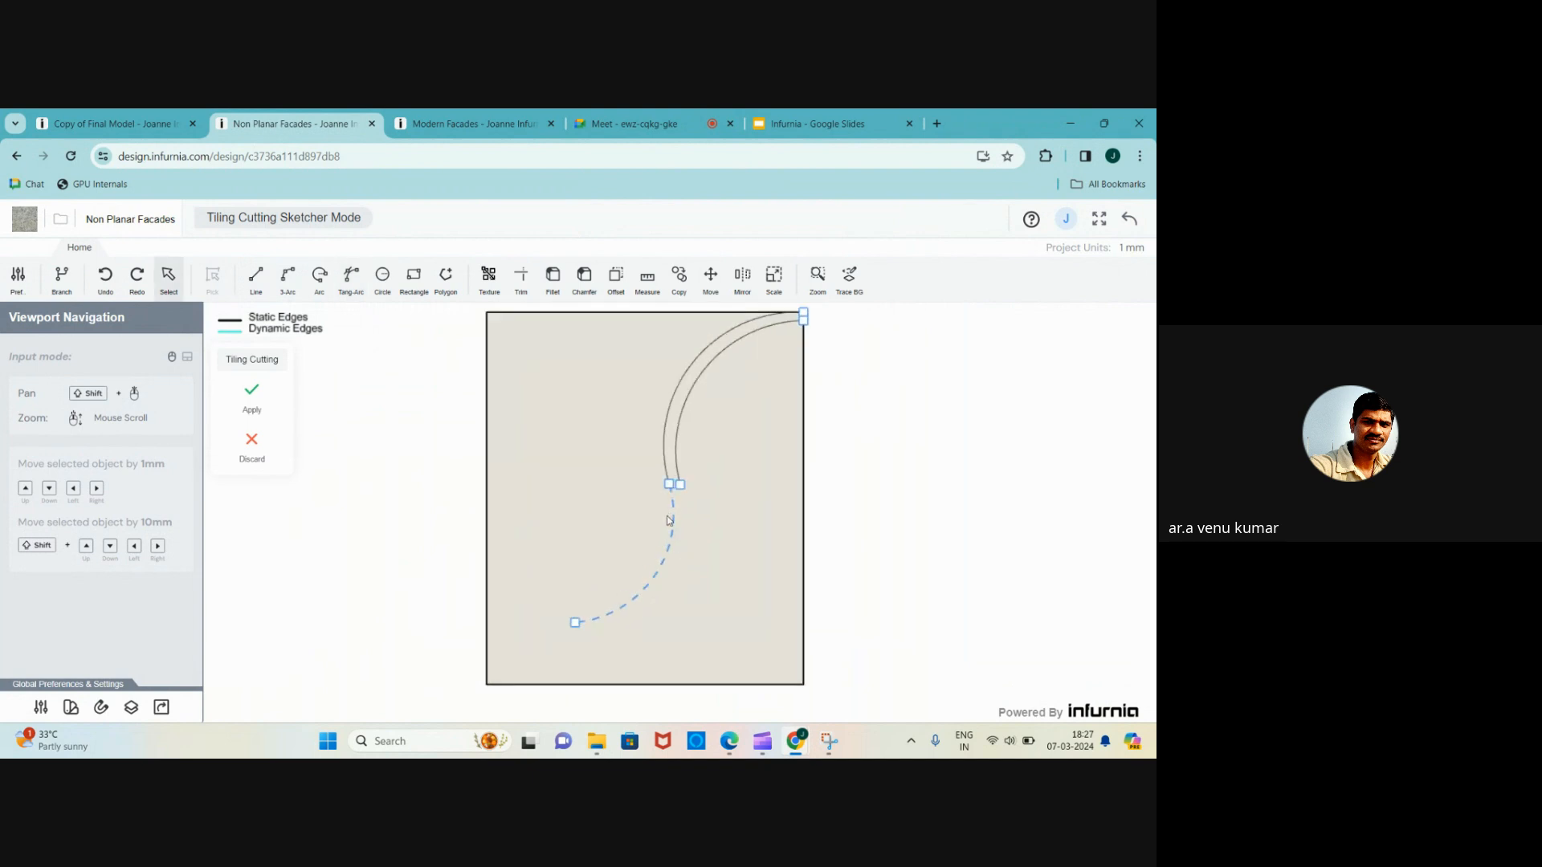
click(670, 526)
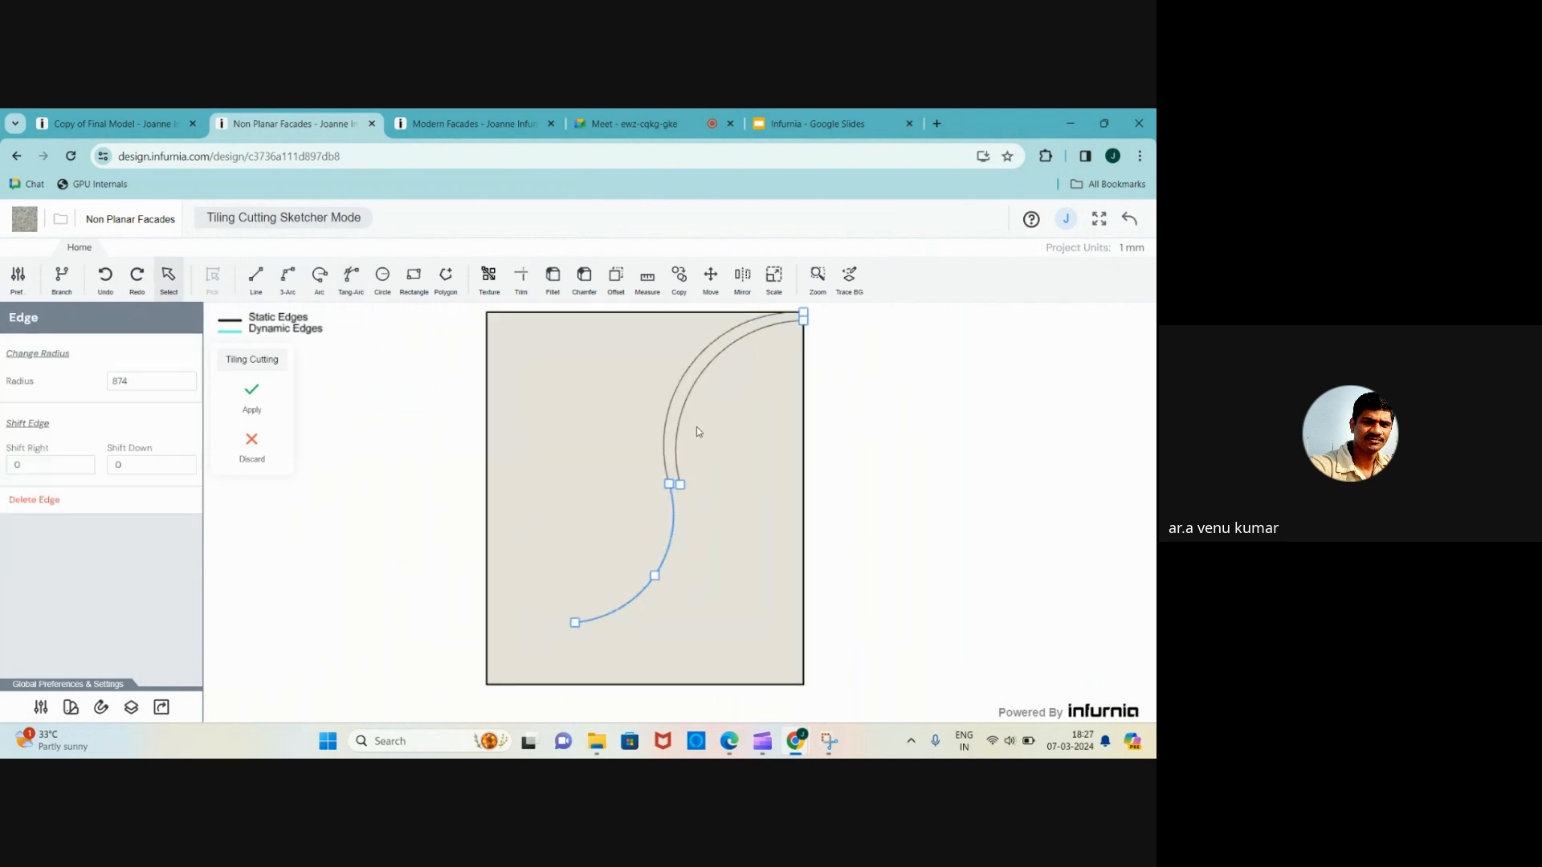
scroll(696, 432, up, 3)
scroll(501, 440, down, 3)
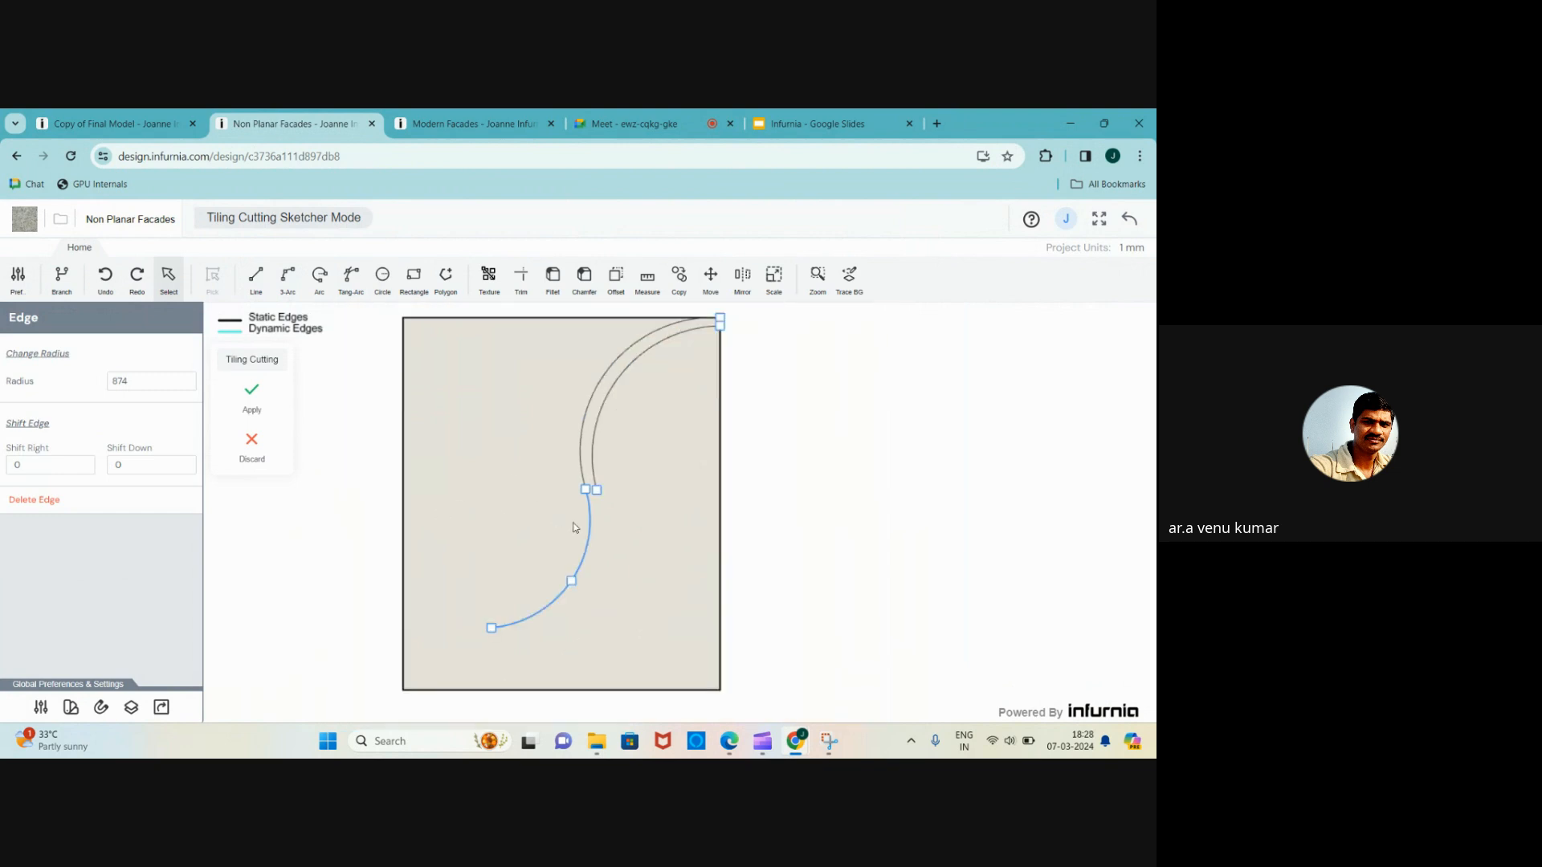
key(Delete)
- Mirror a copy of both upper arcs about an axis through their lower ends, extending the band down the wall face
click(579, 434)
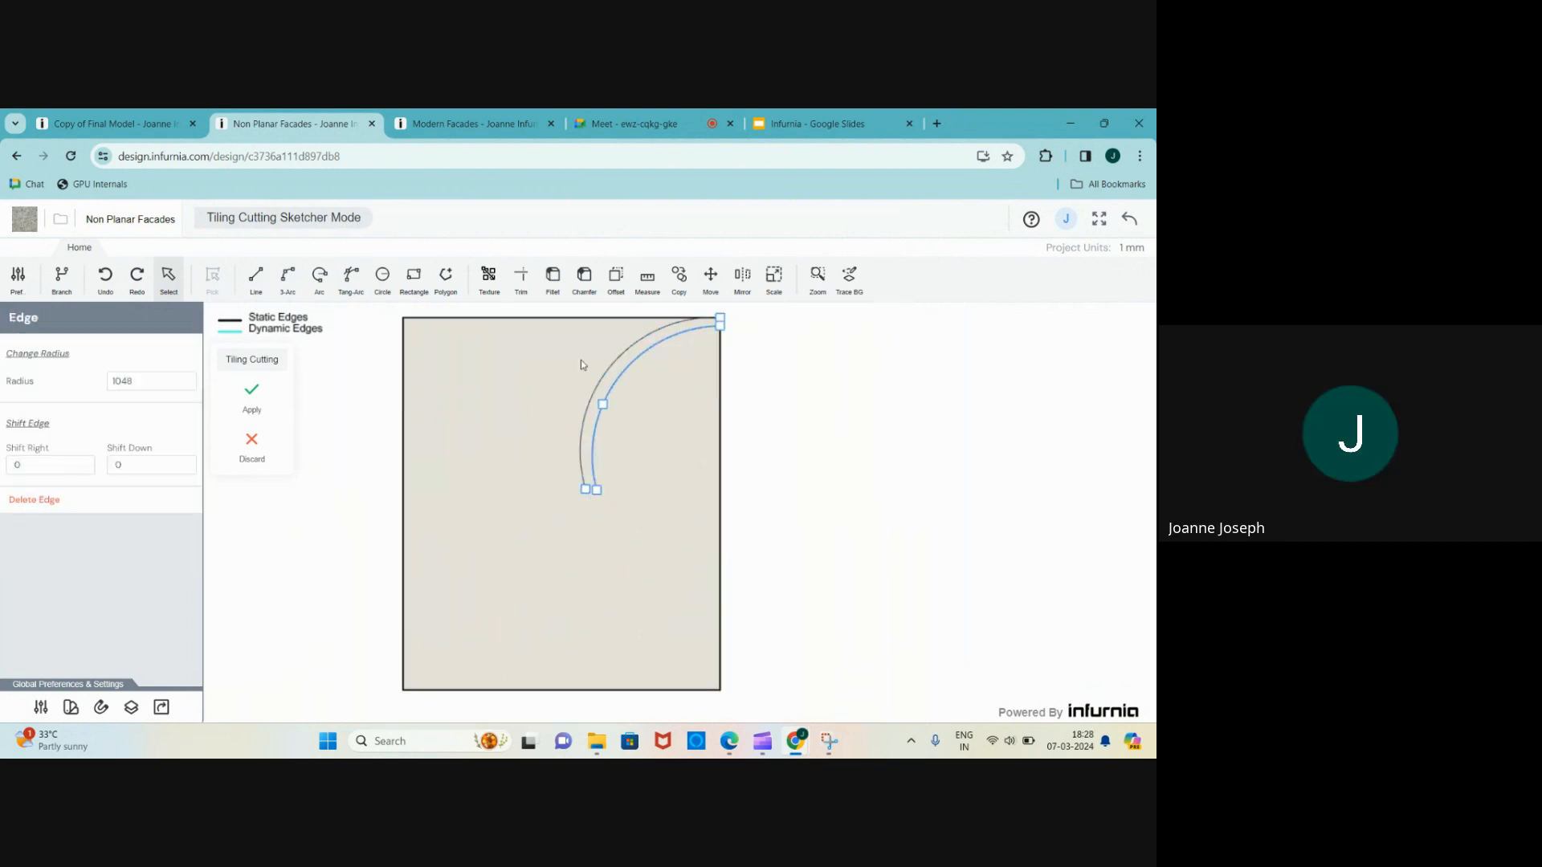
scroll(642, 513, down, 2)
scroll(787, 551, down, 1)
drag(539, 343, 805, 564)
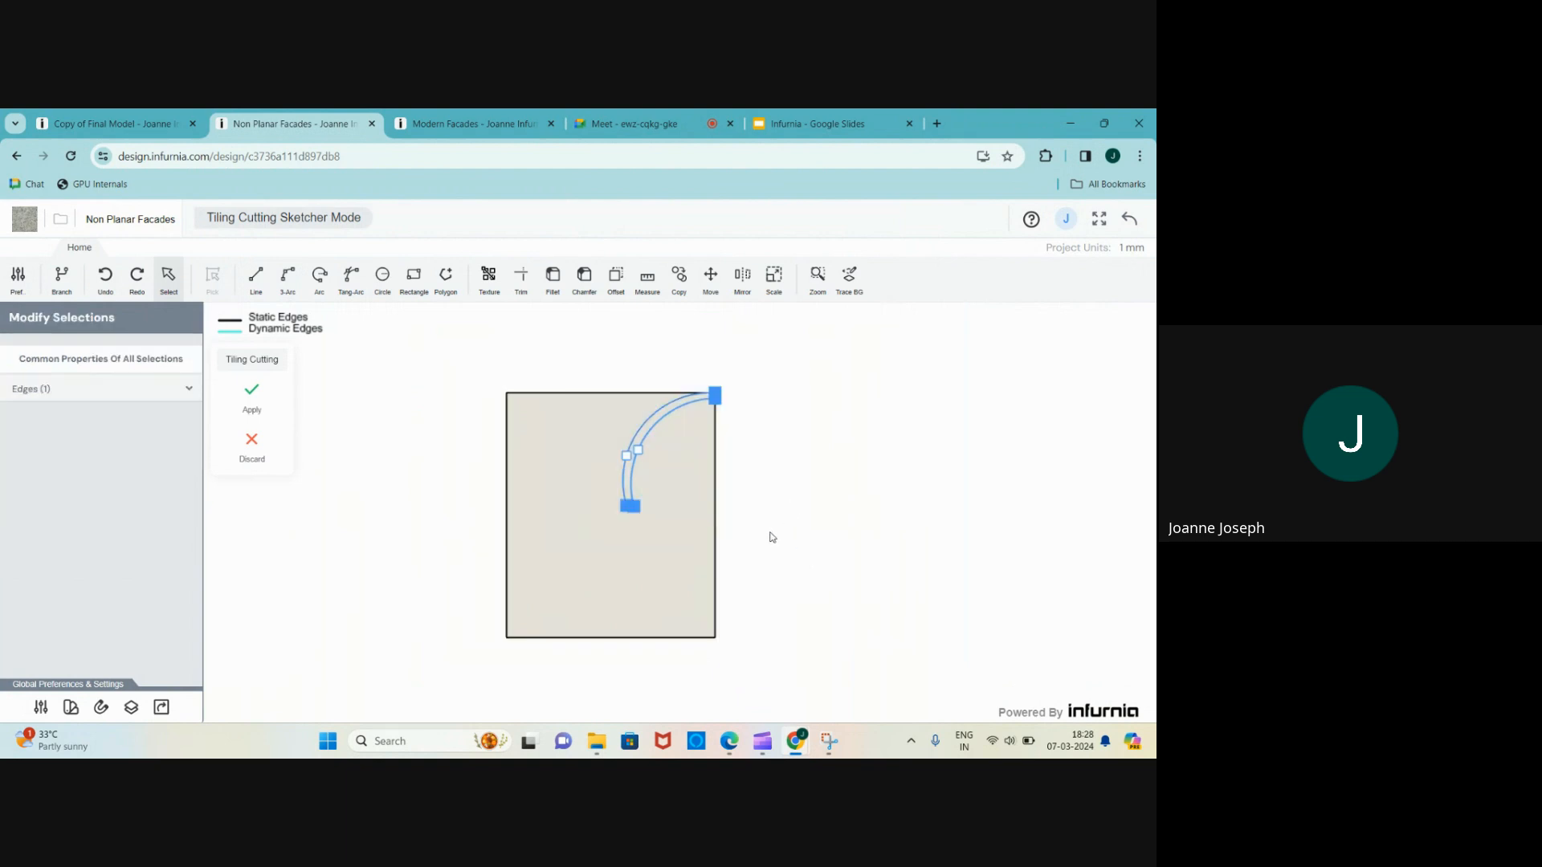
scroll(770, 532, up, 2)
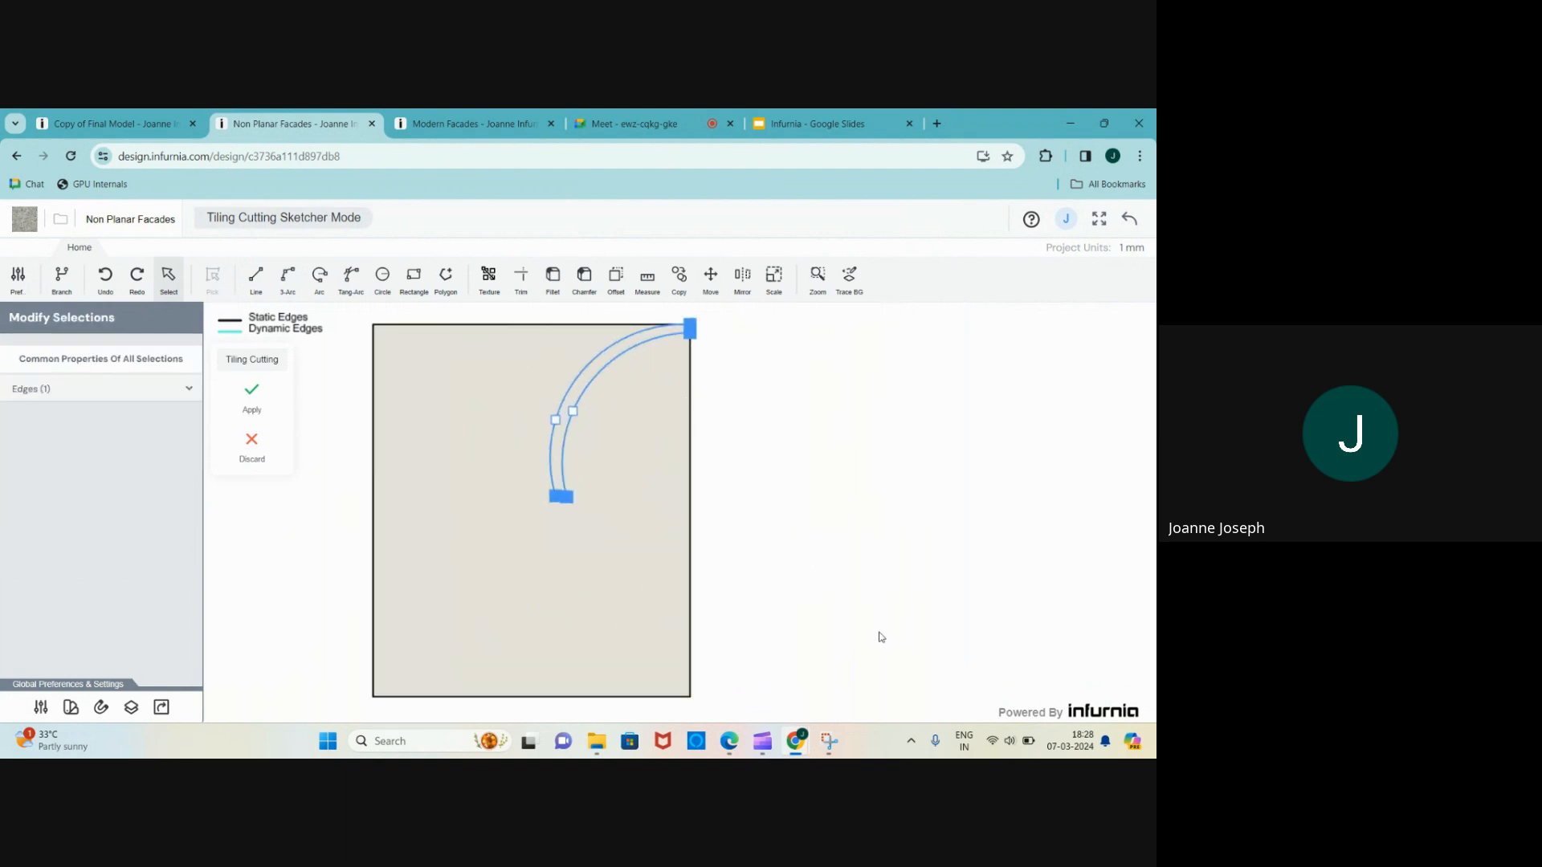
click(740, 283)
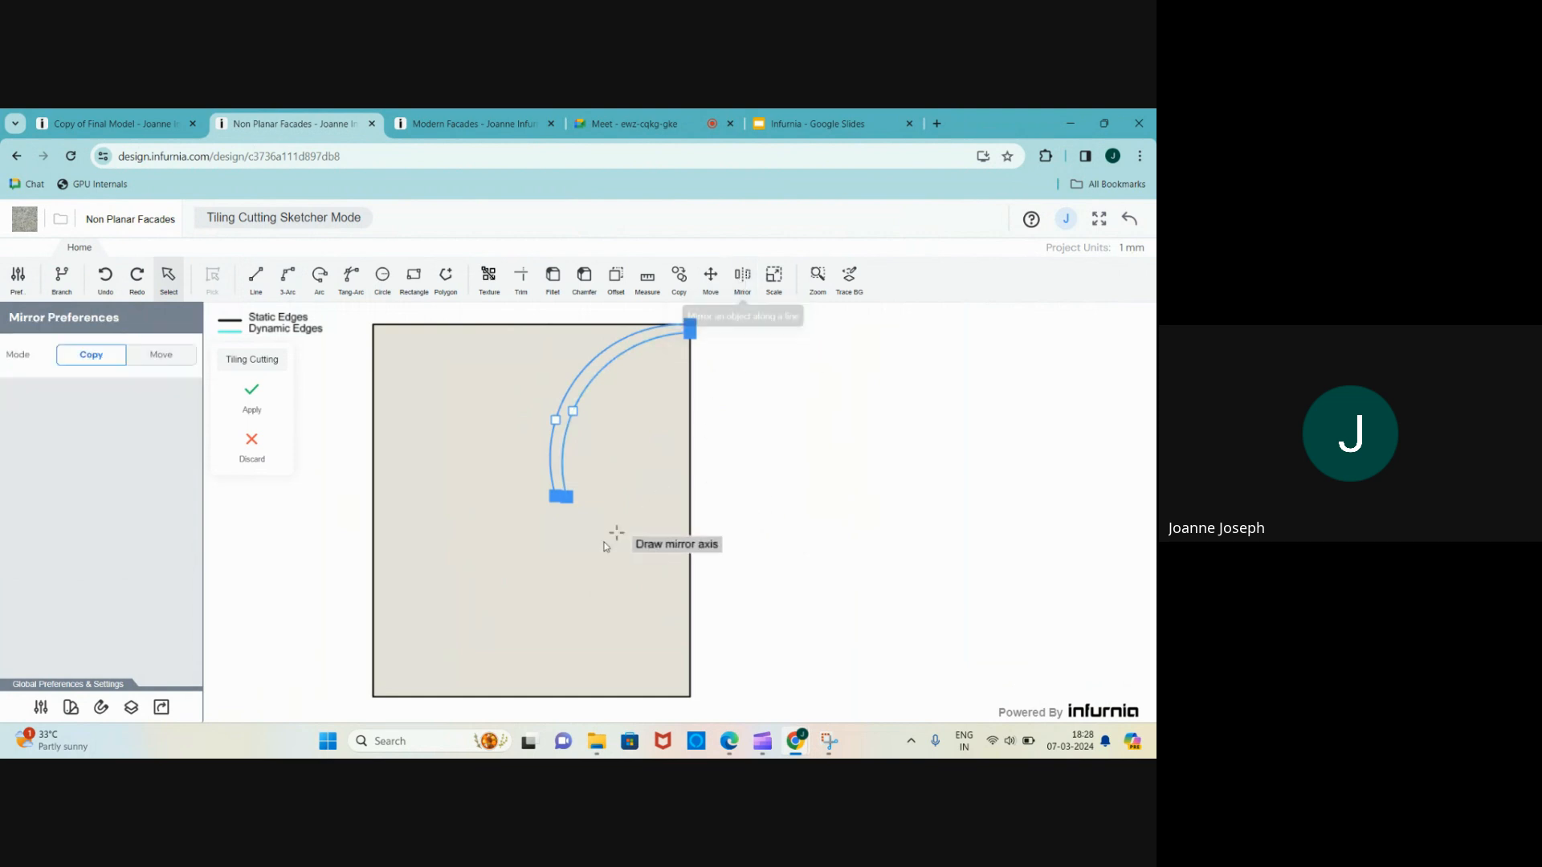
scroll(599, 534, up, 3)
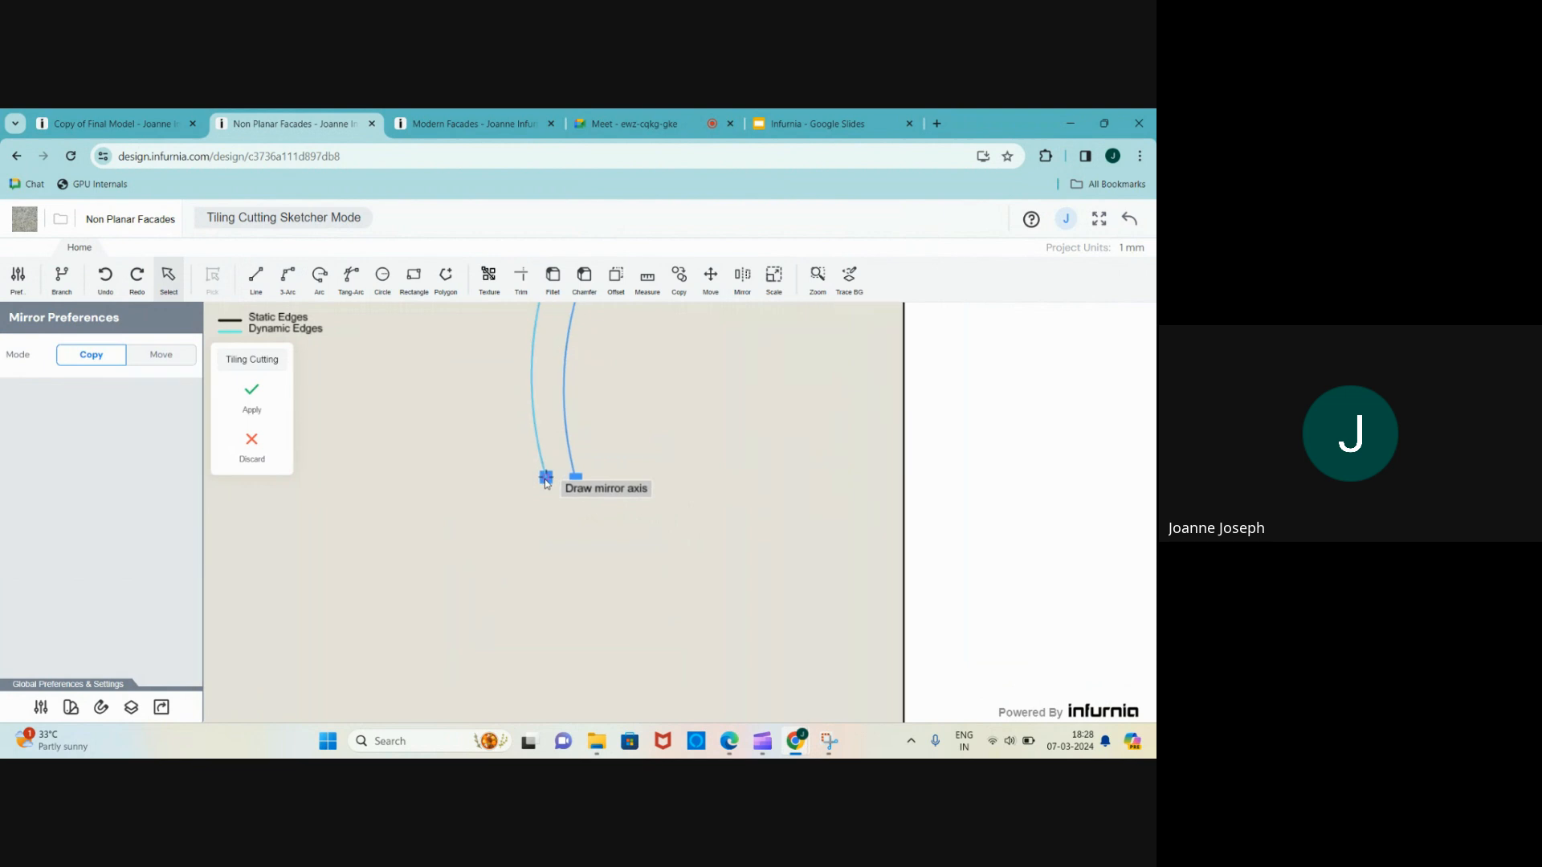
click(545, 478)
click(577, 479)
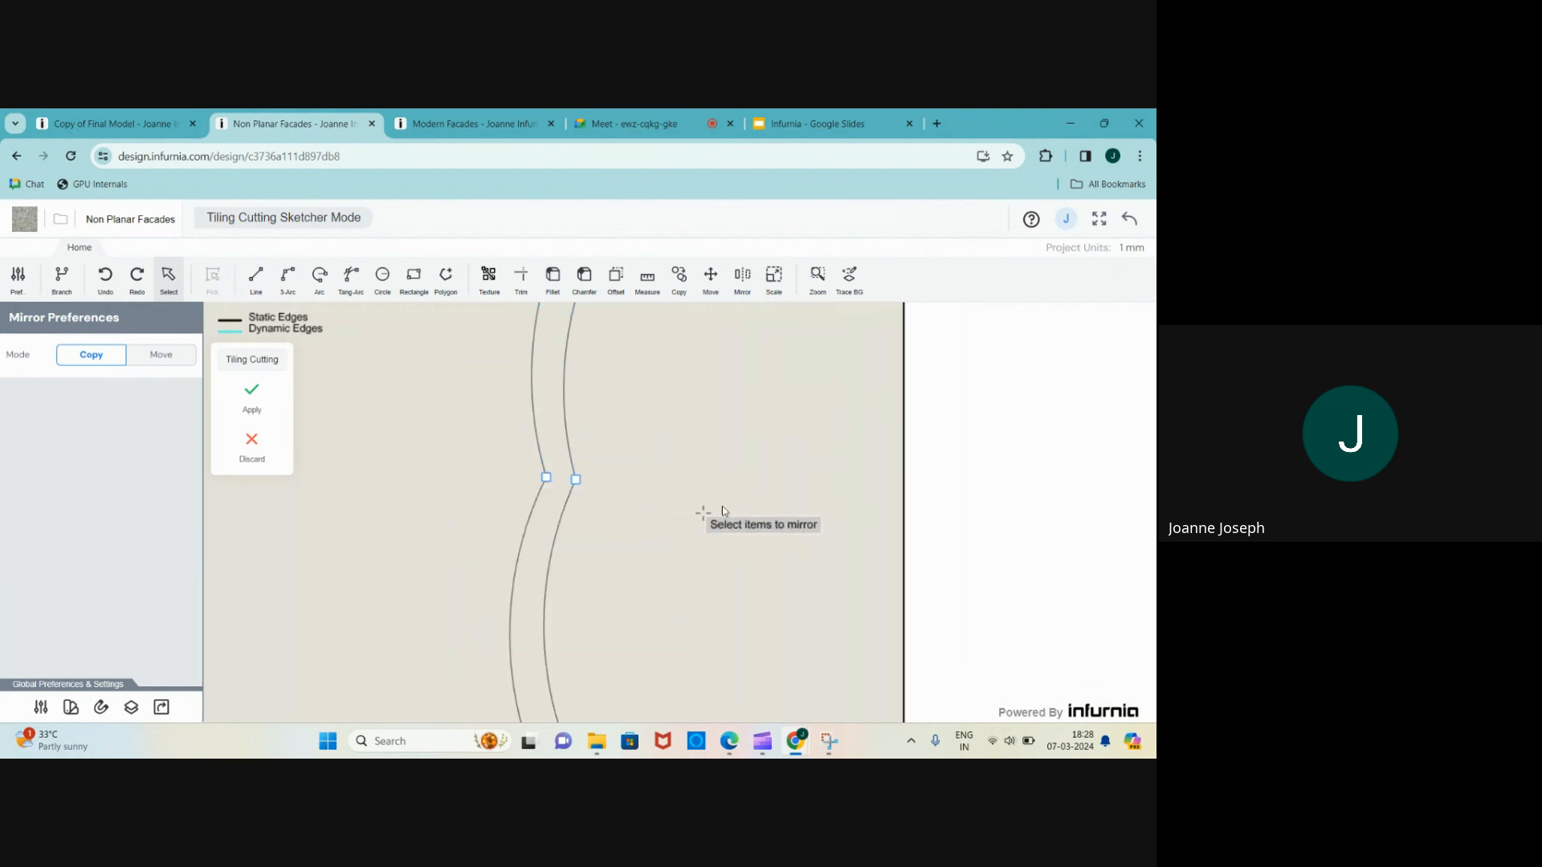
scroll(721, 506, down, 5)
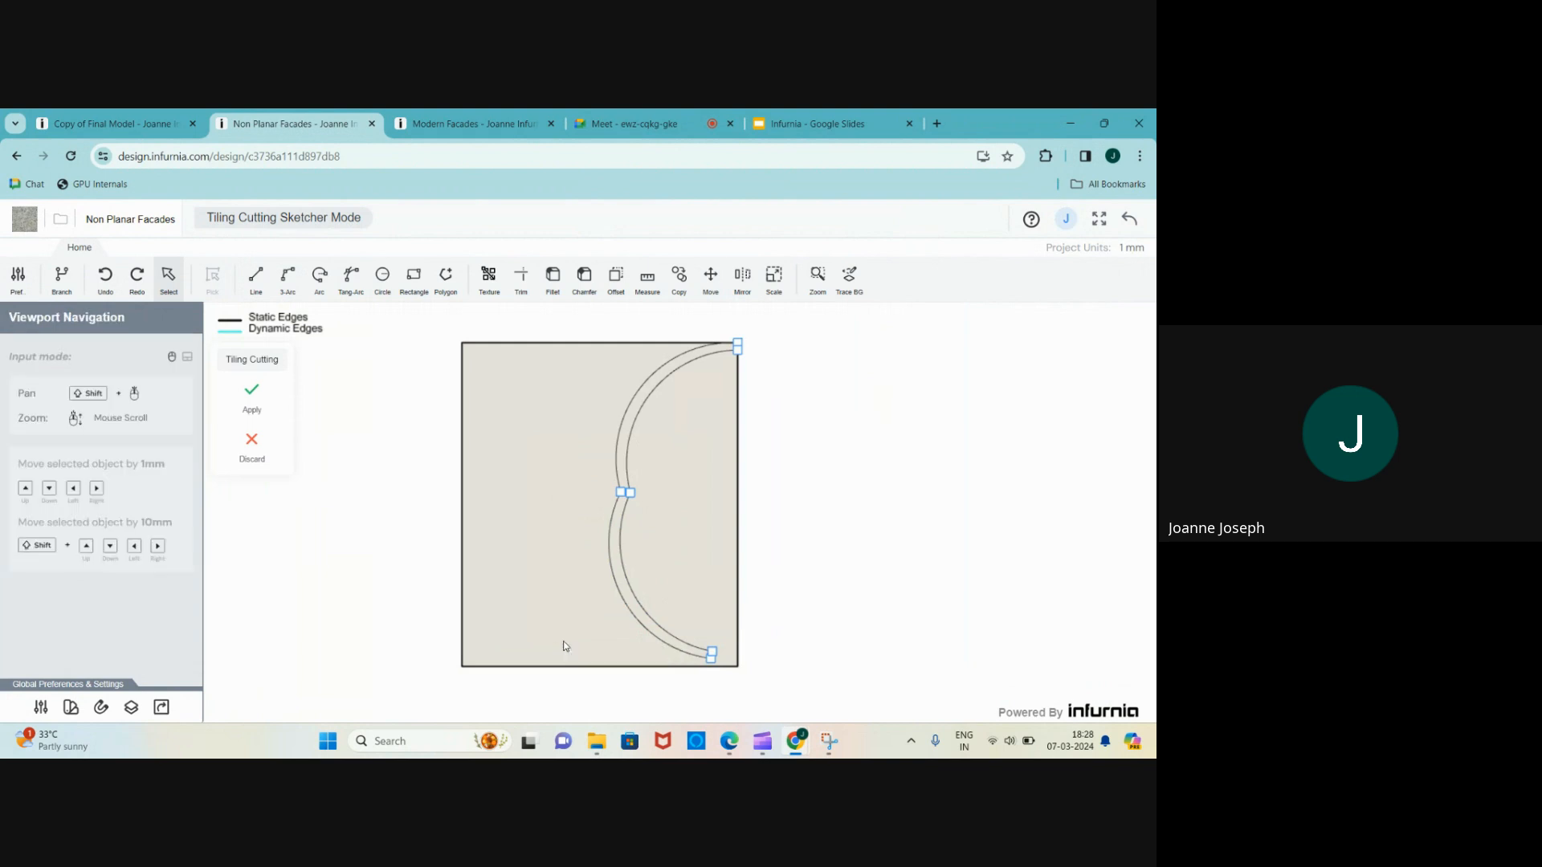
- Examine the mirrored lower arcs and how they meet the upper arcs at the middle of the wall face
scroll(594, 606, up, 3)
click(652, 579)
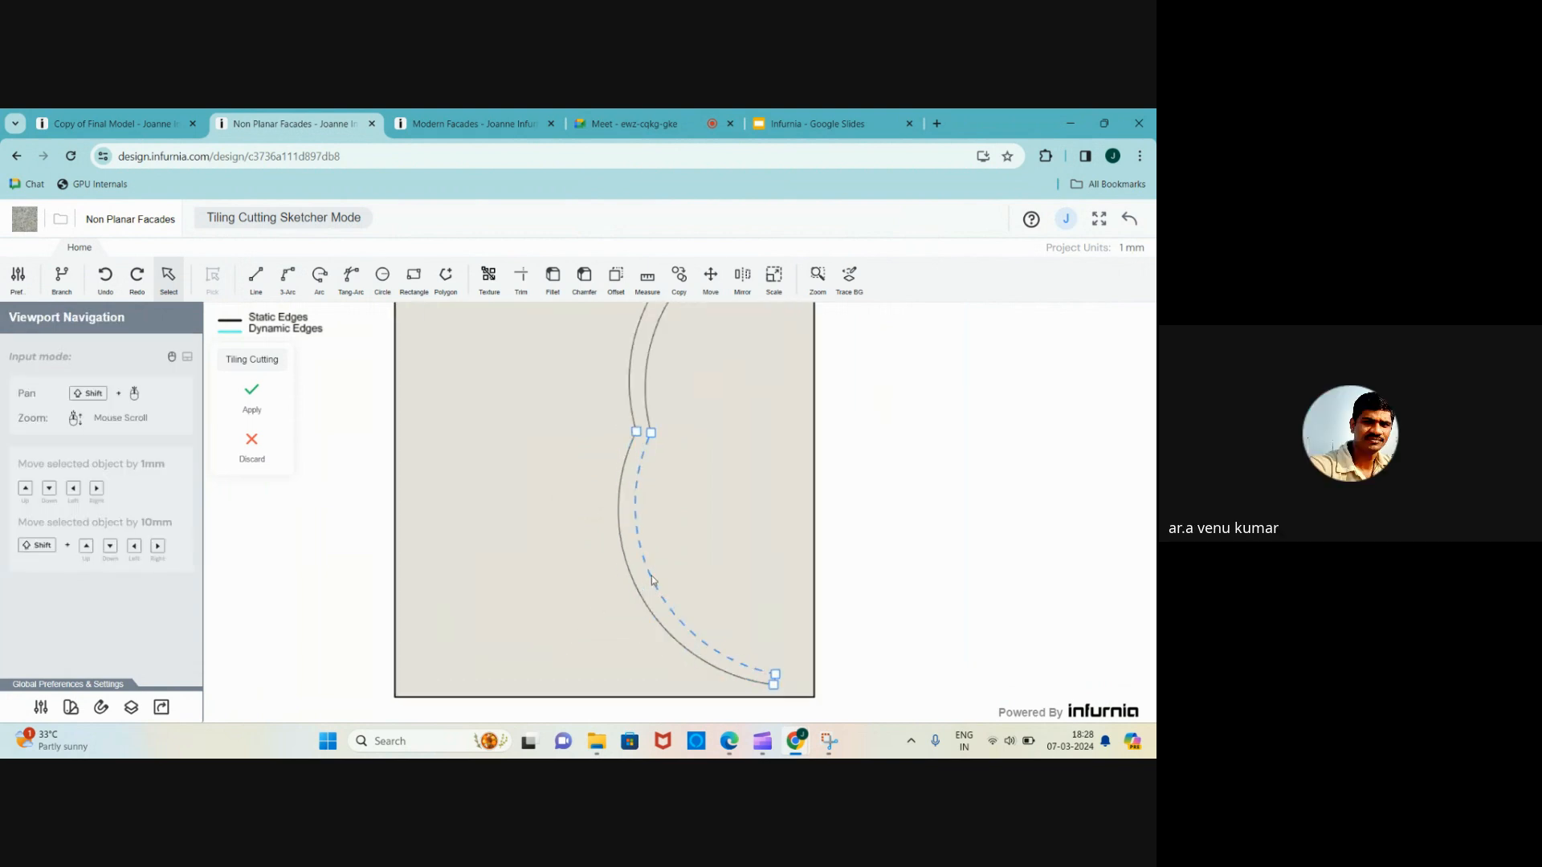
scroll(570, 579, down, 3)
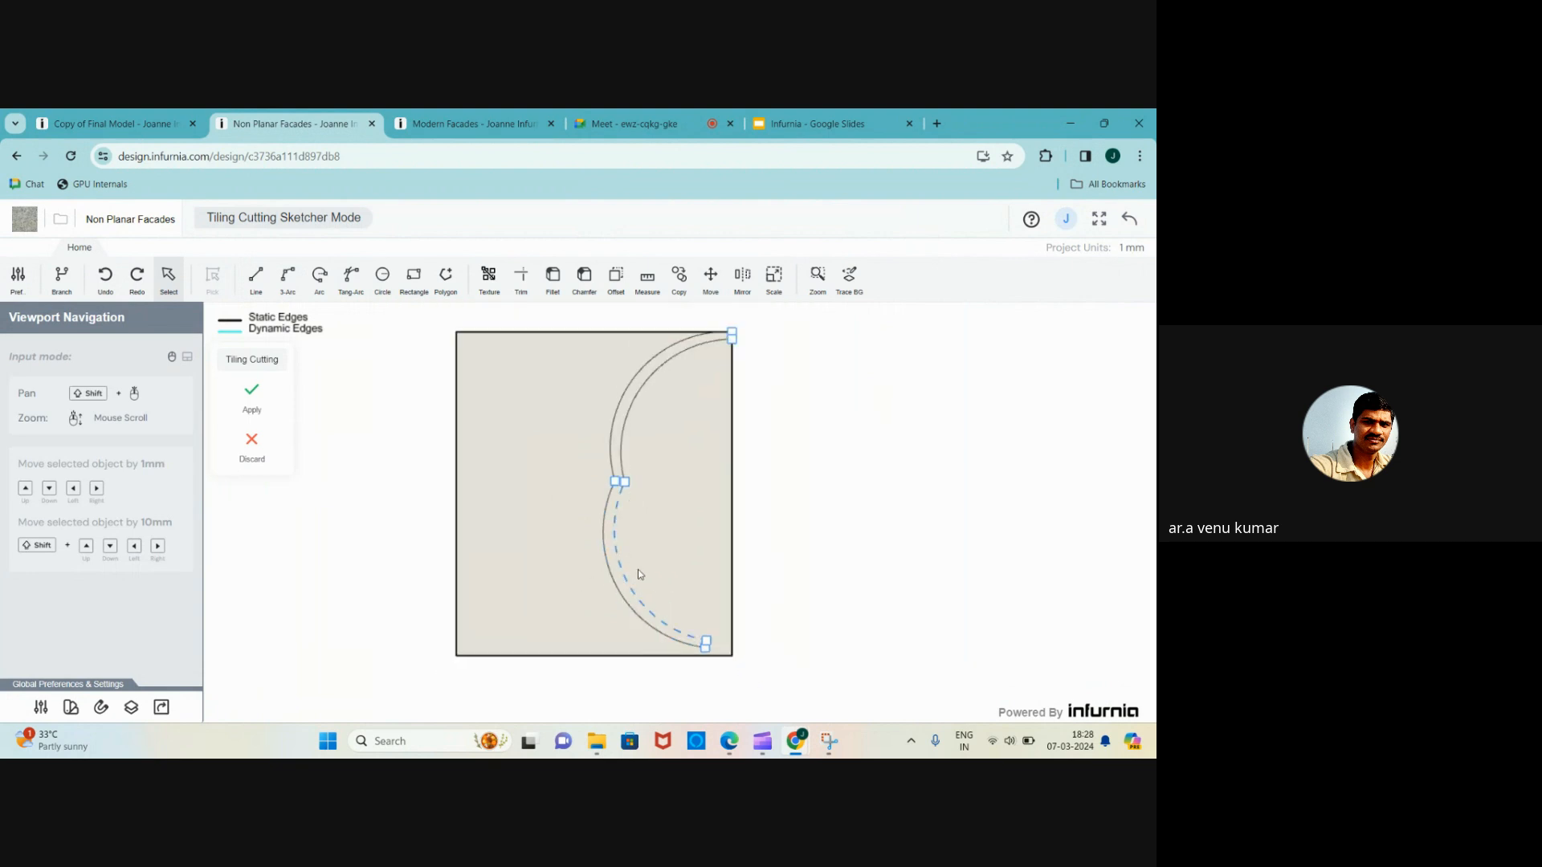
scroll(641, 570, up, 1)
scroll(530, 587, down, 1)
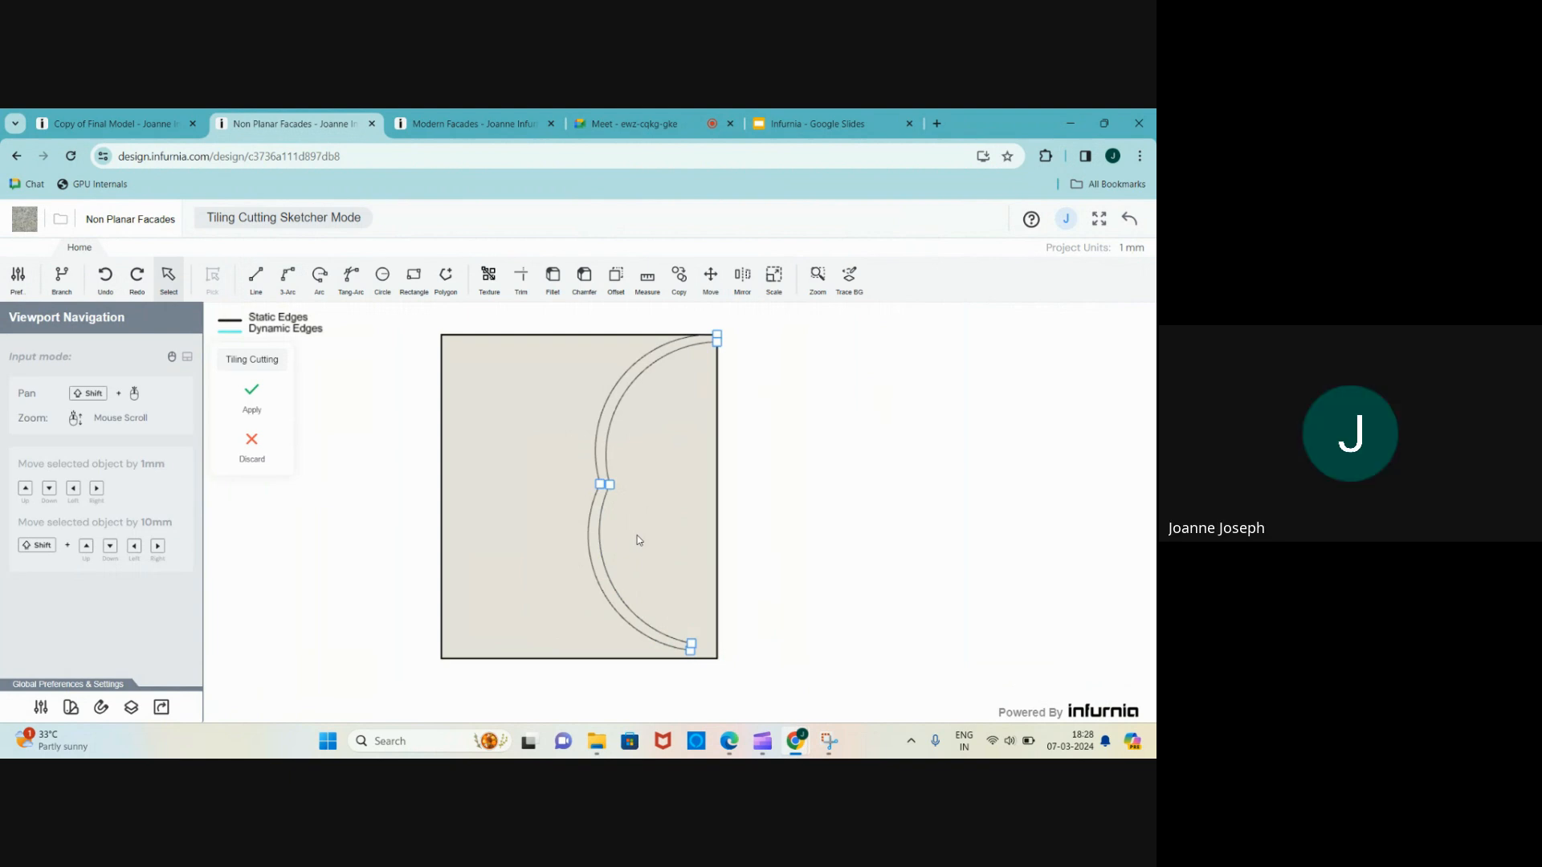
scroll(650, 502, up, 3)
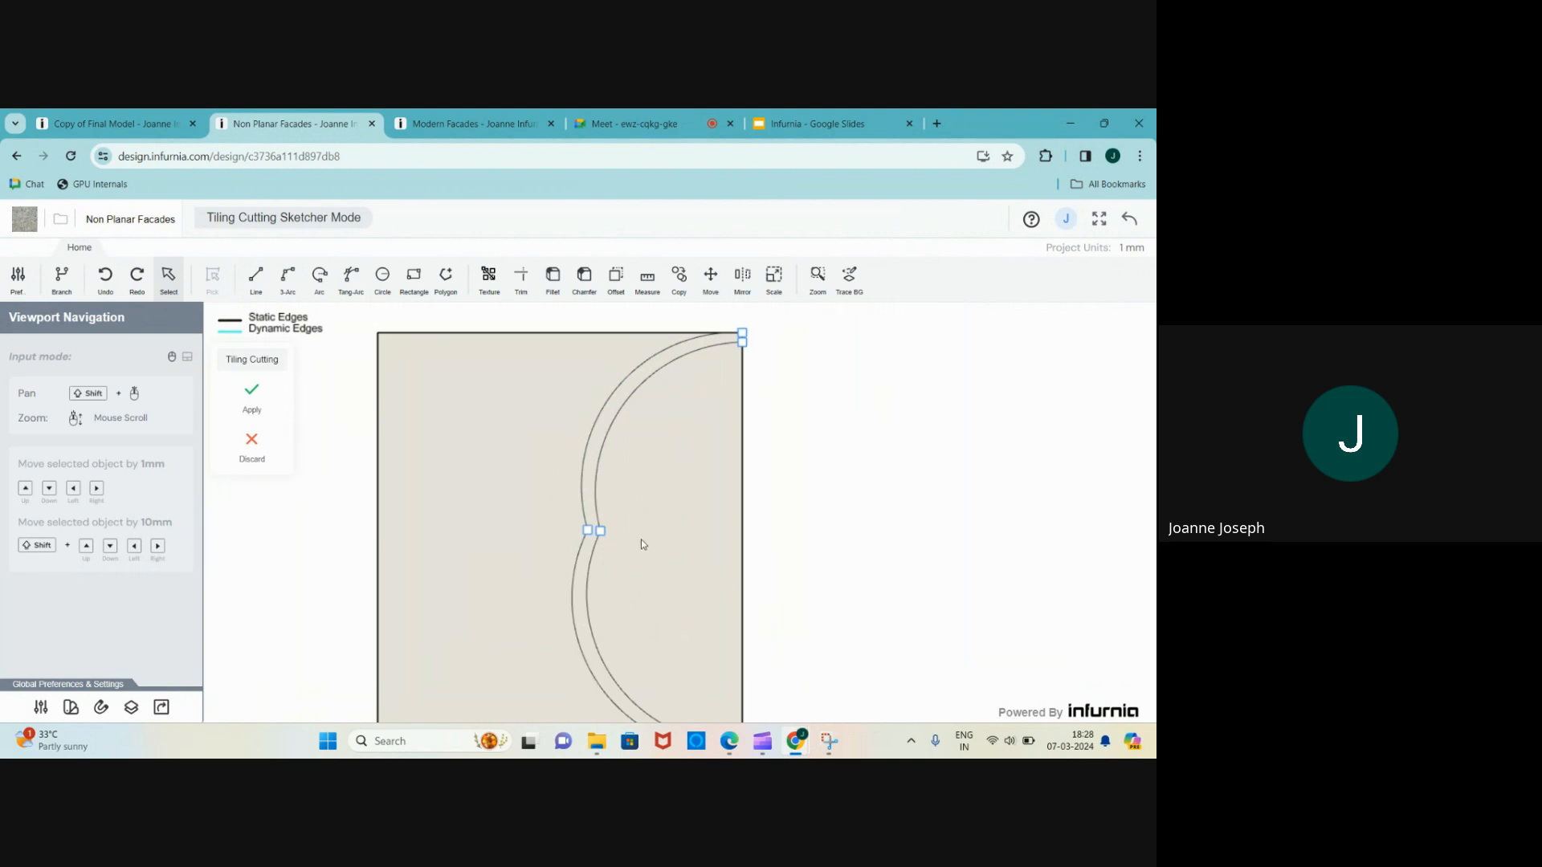
scroll(620, 486, down, 3)
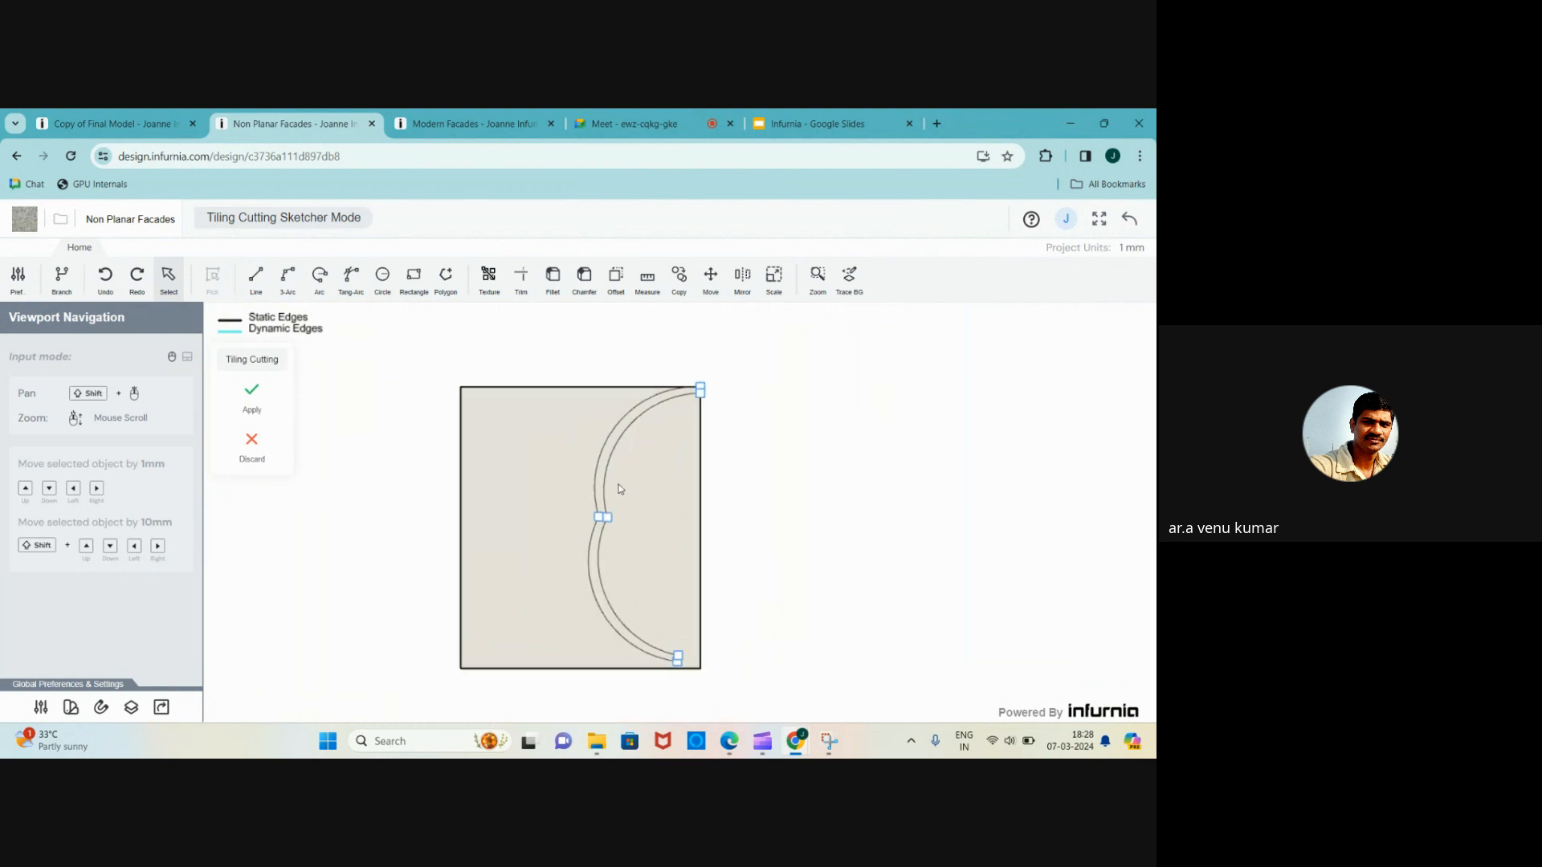
scroll(639, 585, up, 3)
scroll(598, 511, down, 4)
scroll(612, 536, up, 3)
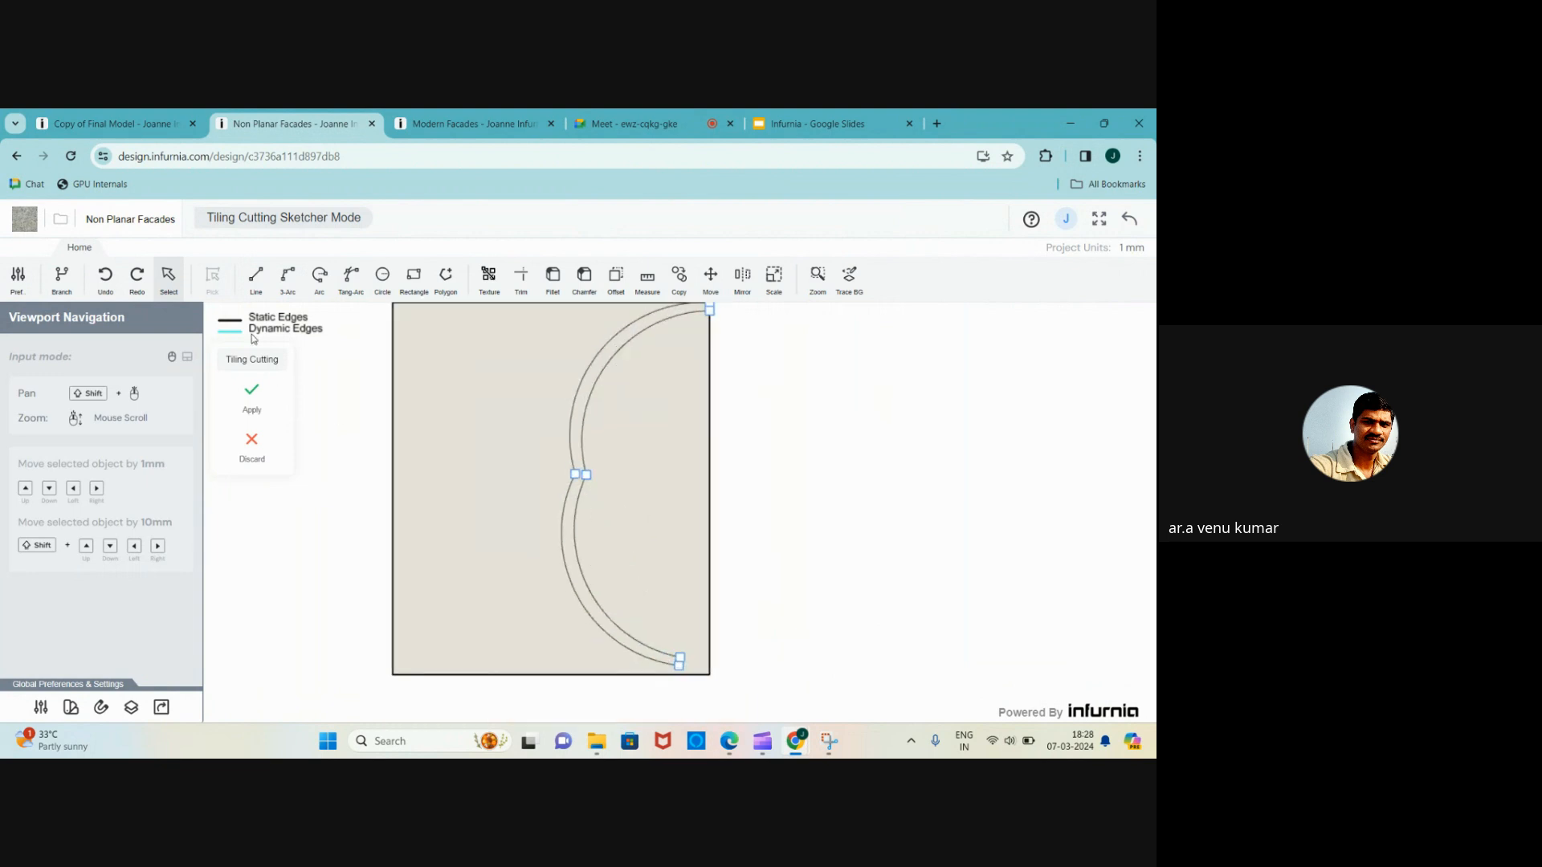
- Mirror a copy of the lower pair of arcs about a vertical axis through the inner arc's upper end
scroll(514, 510, down, 1)
drag(498, 670, 697, 470)
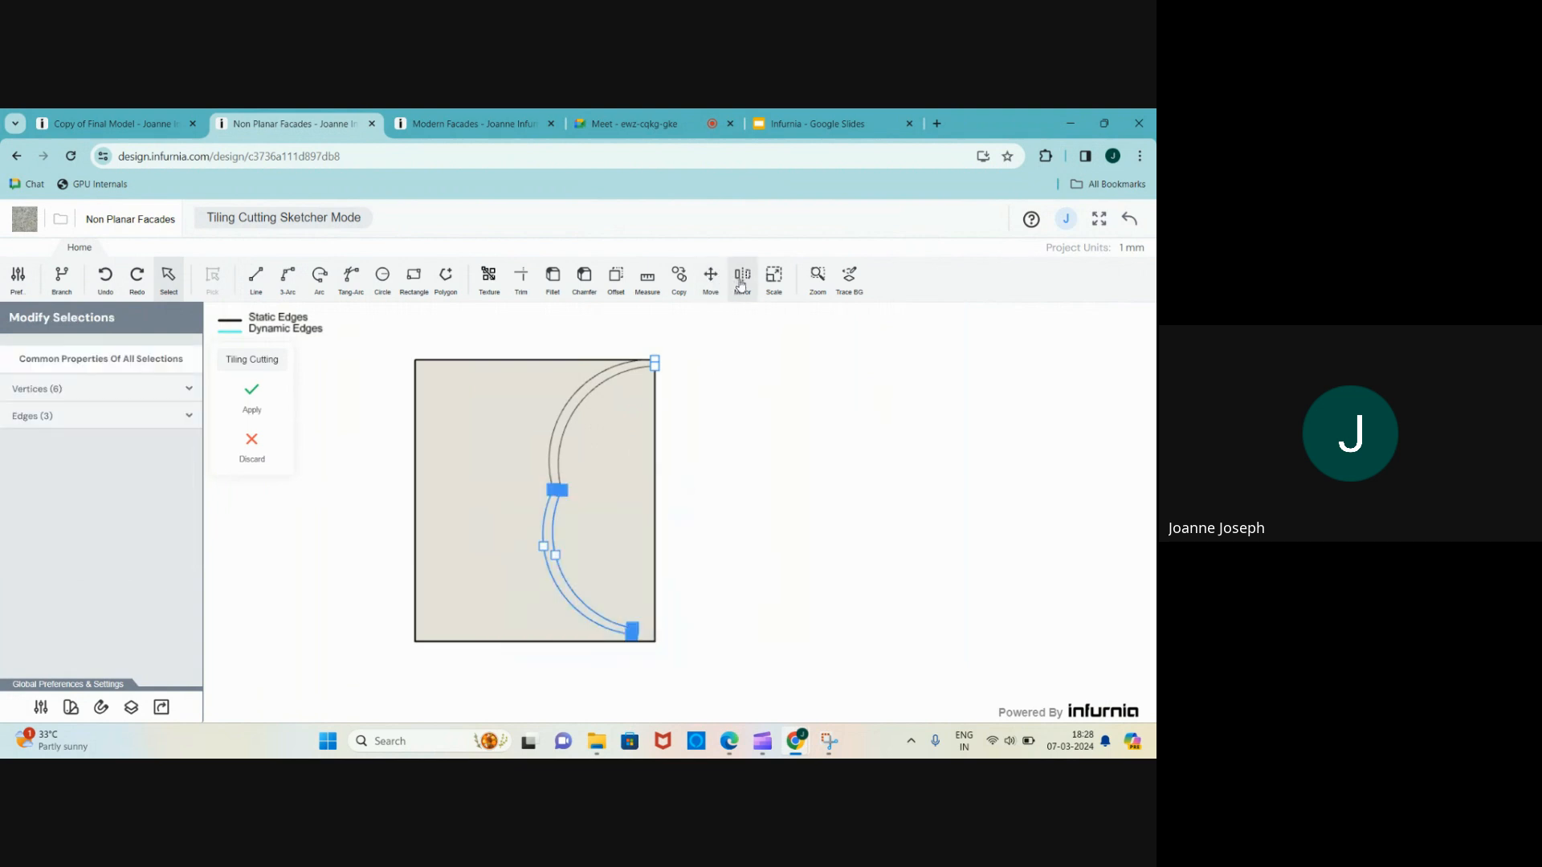
click(736, 287)
scroll(558, 434, up, 3)
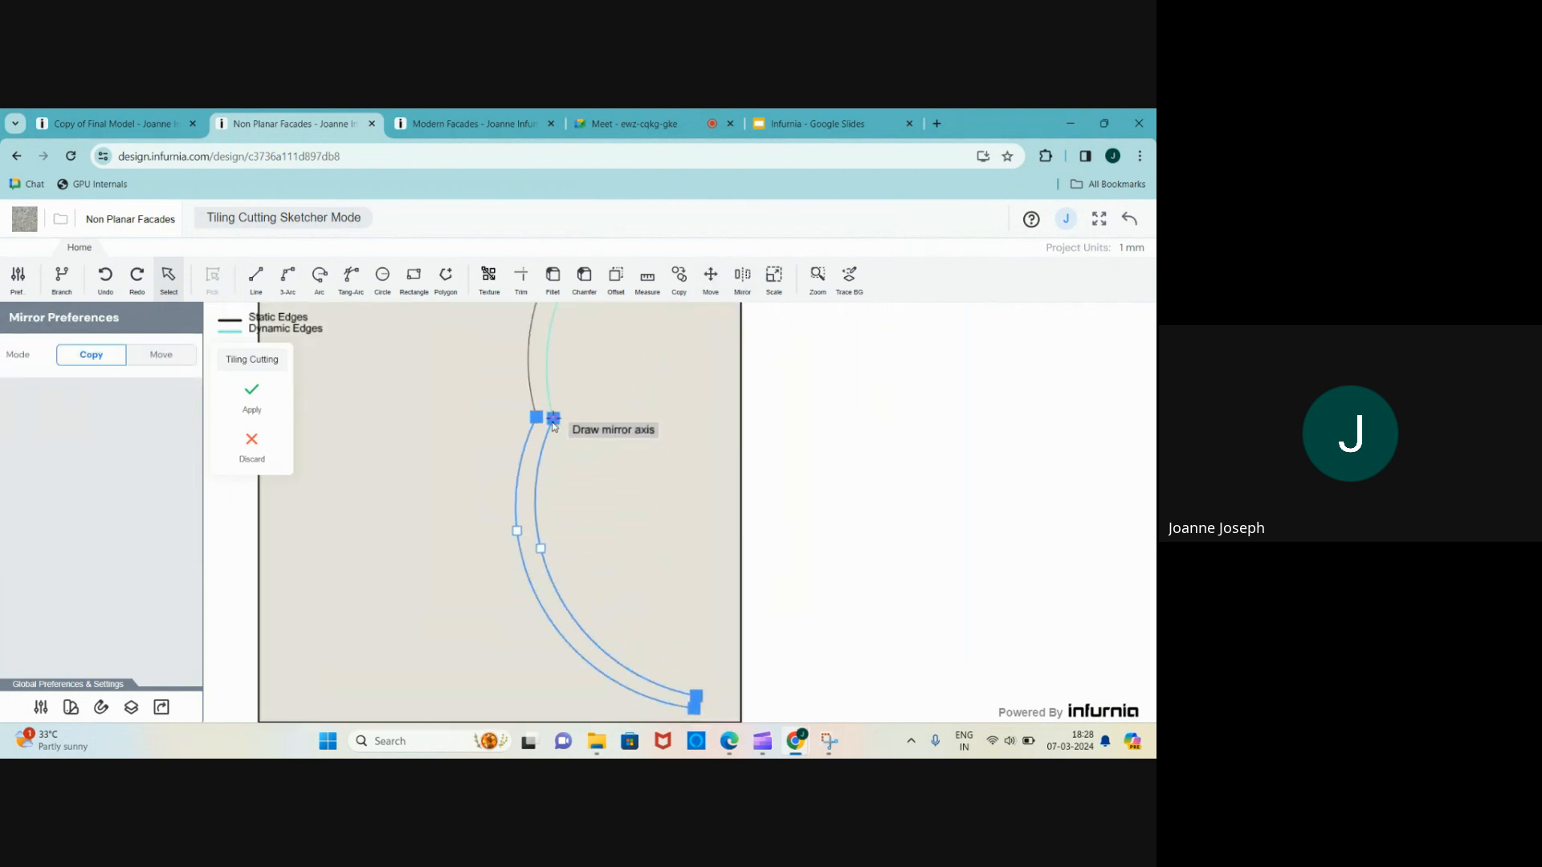
click(554, 420)
click(553, 700)
scroll(696, 526, down, 2)
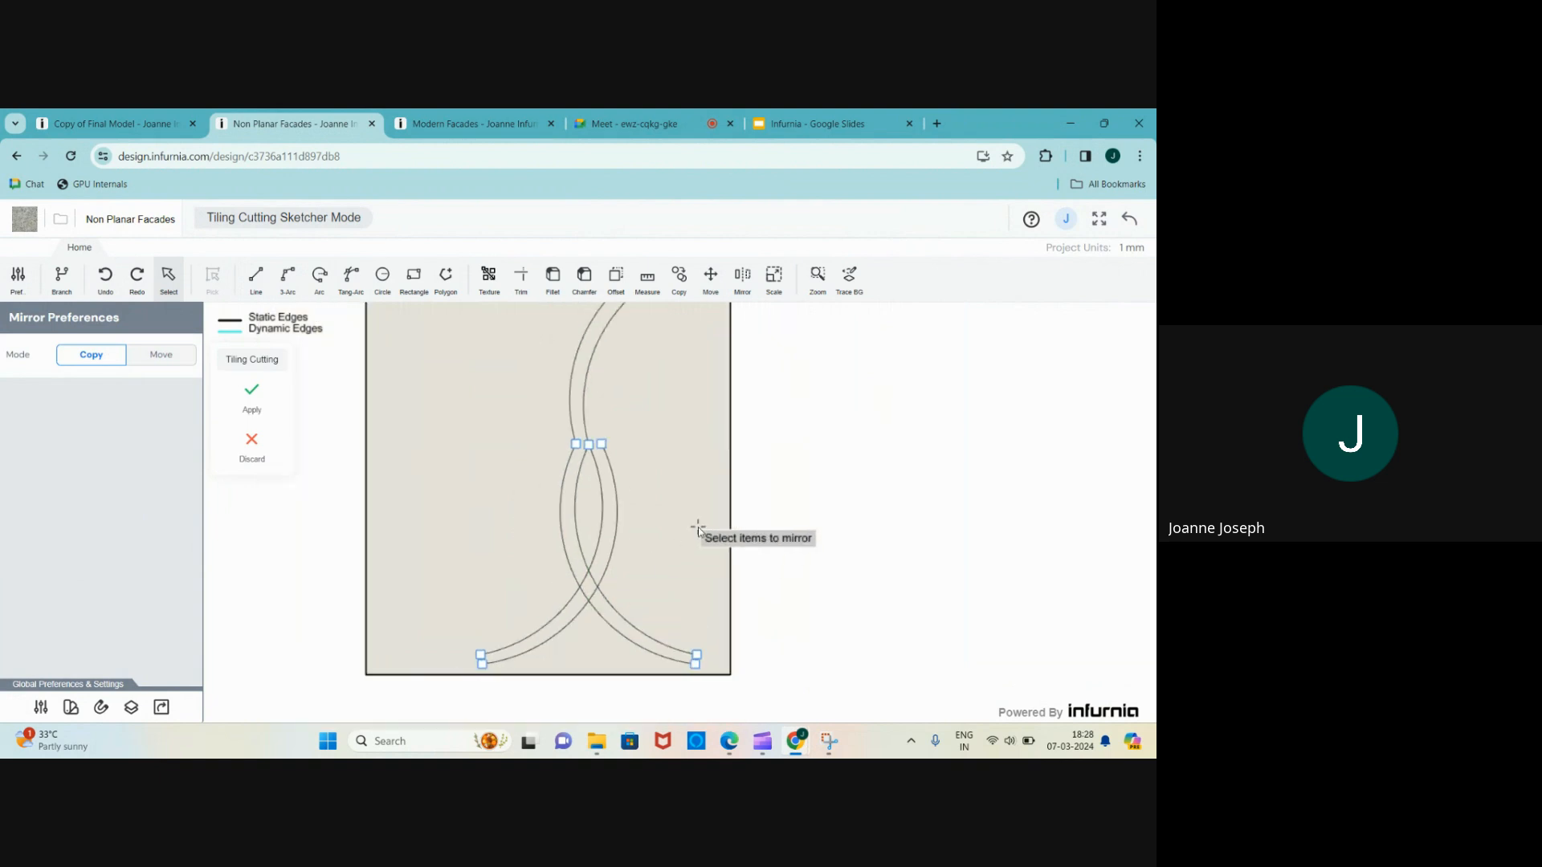
key(Escape)
- Delete the two original lower arcs that curve toward the lower right corner, keeping their mirrored copies
scroll(453, 550, down, 1)
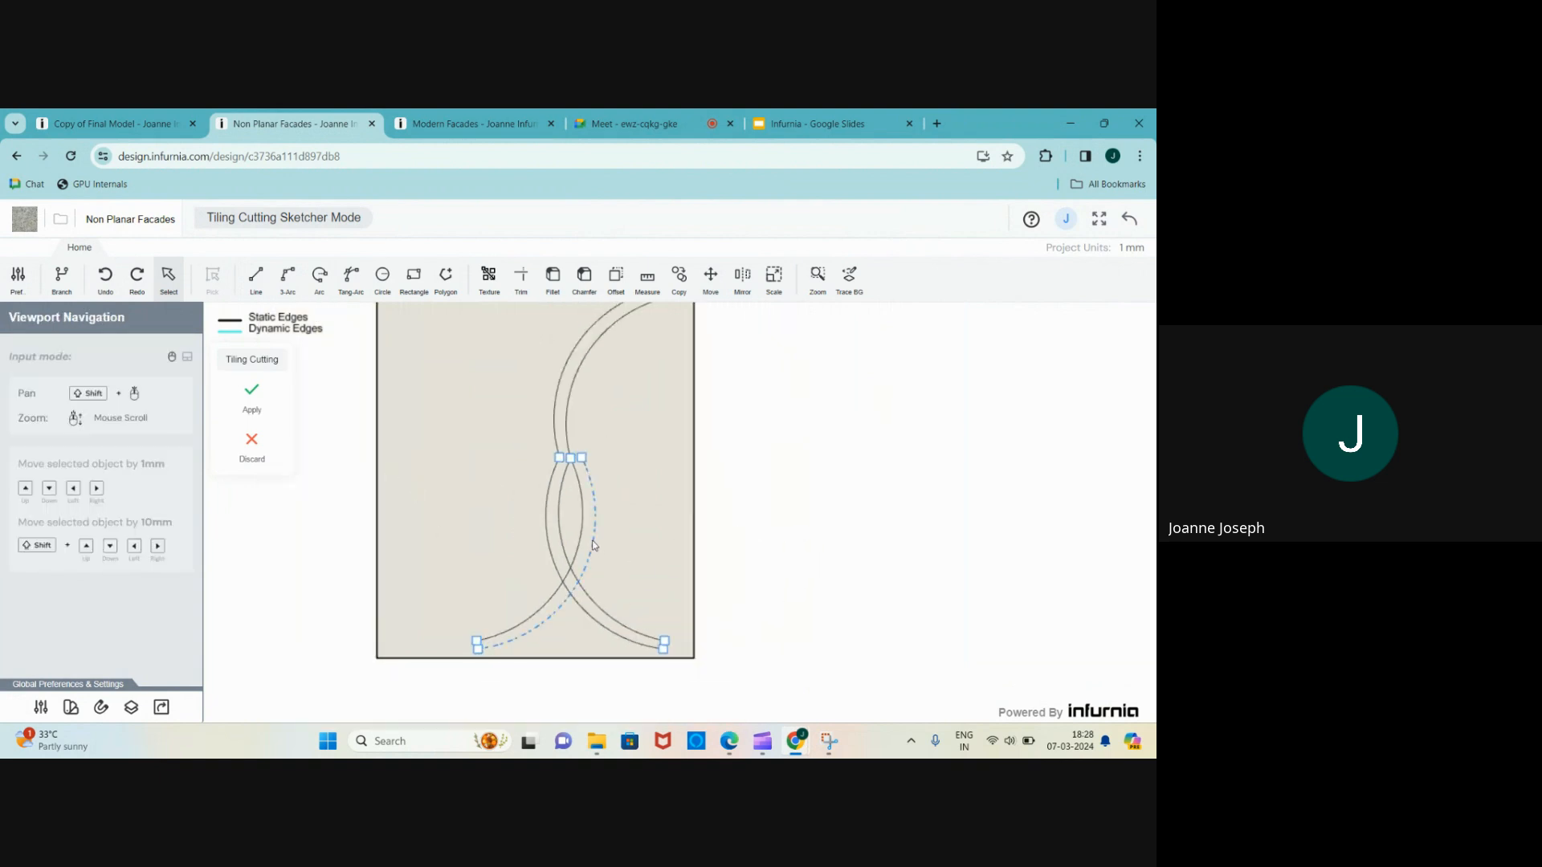
click(557, 532)
click(558, 532)
click(561, 527)
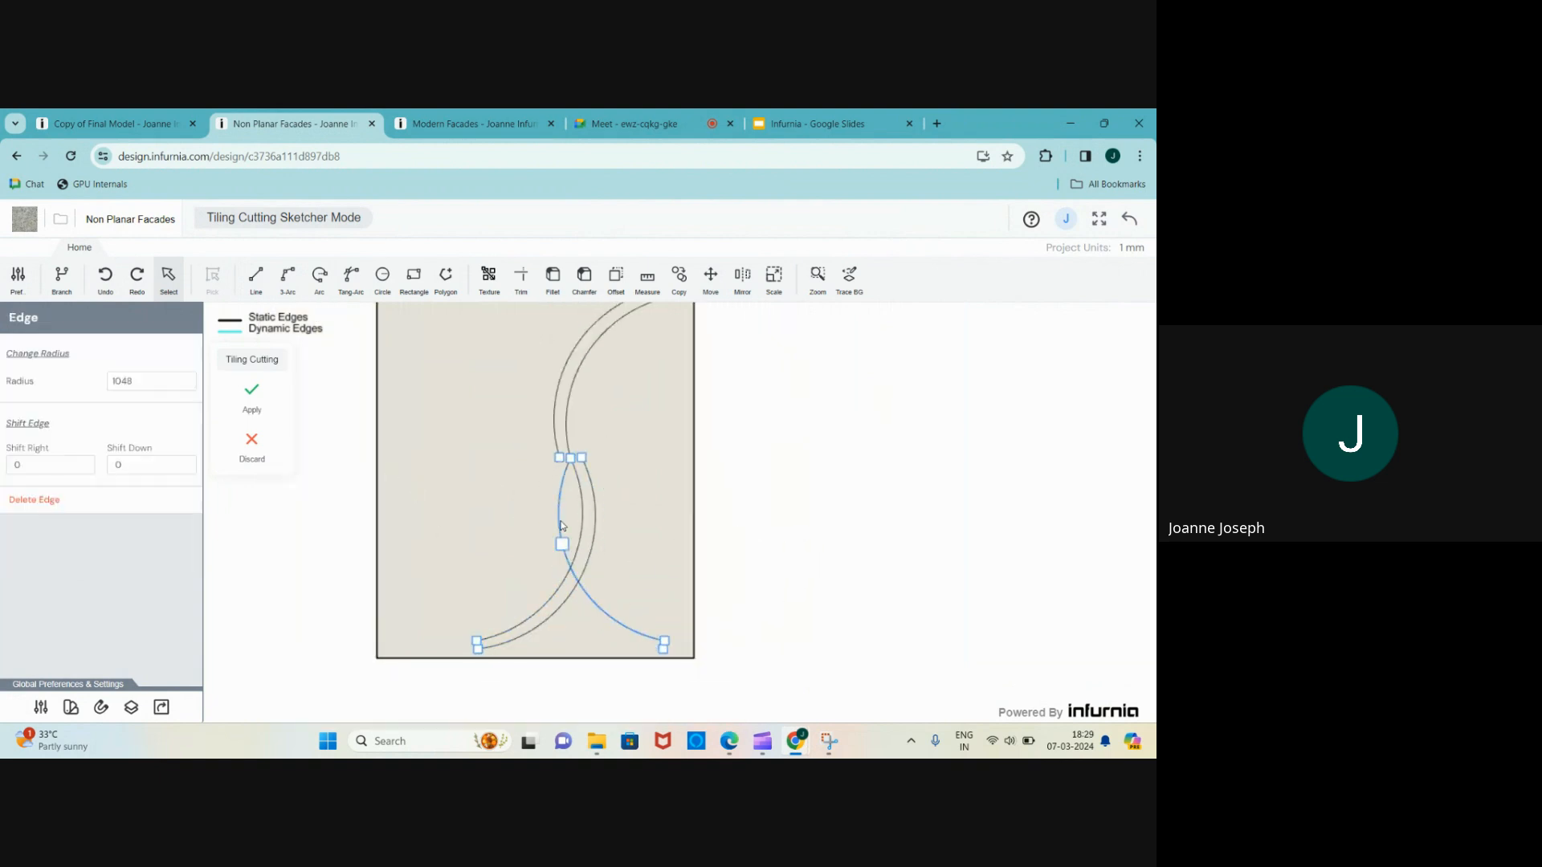
key(Delete)
- Move both mirrored lower arcs left so the outer one's top end meets the upper inner arc's lower end
scroll(595, 482, up, 4)
click(595, 482)
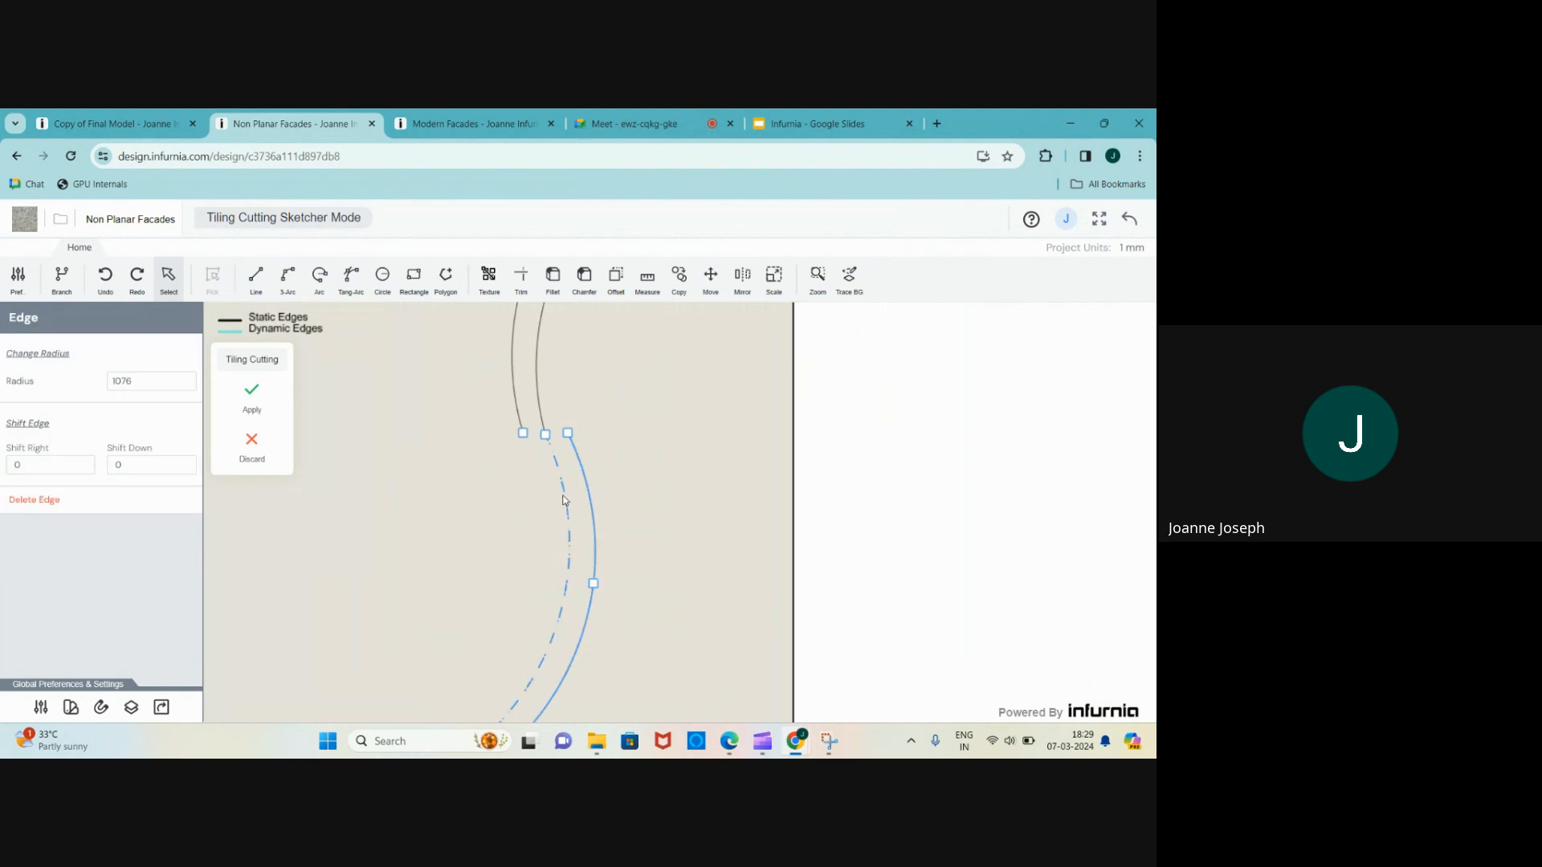
click(566, 501)
scroll(566, 489, up, 4)
click(710, 275)
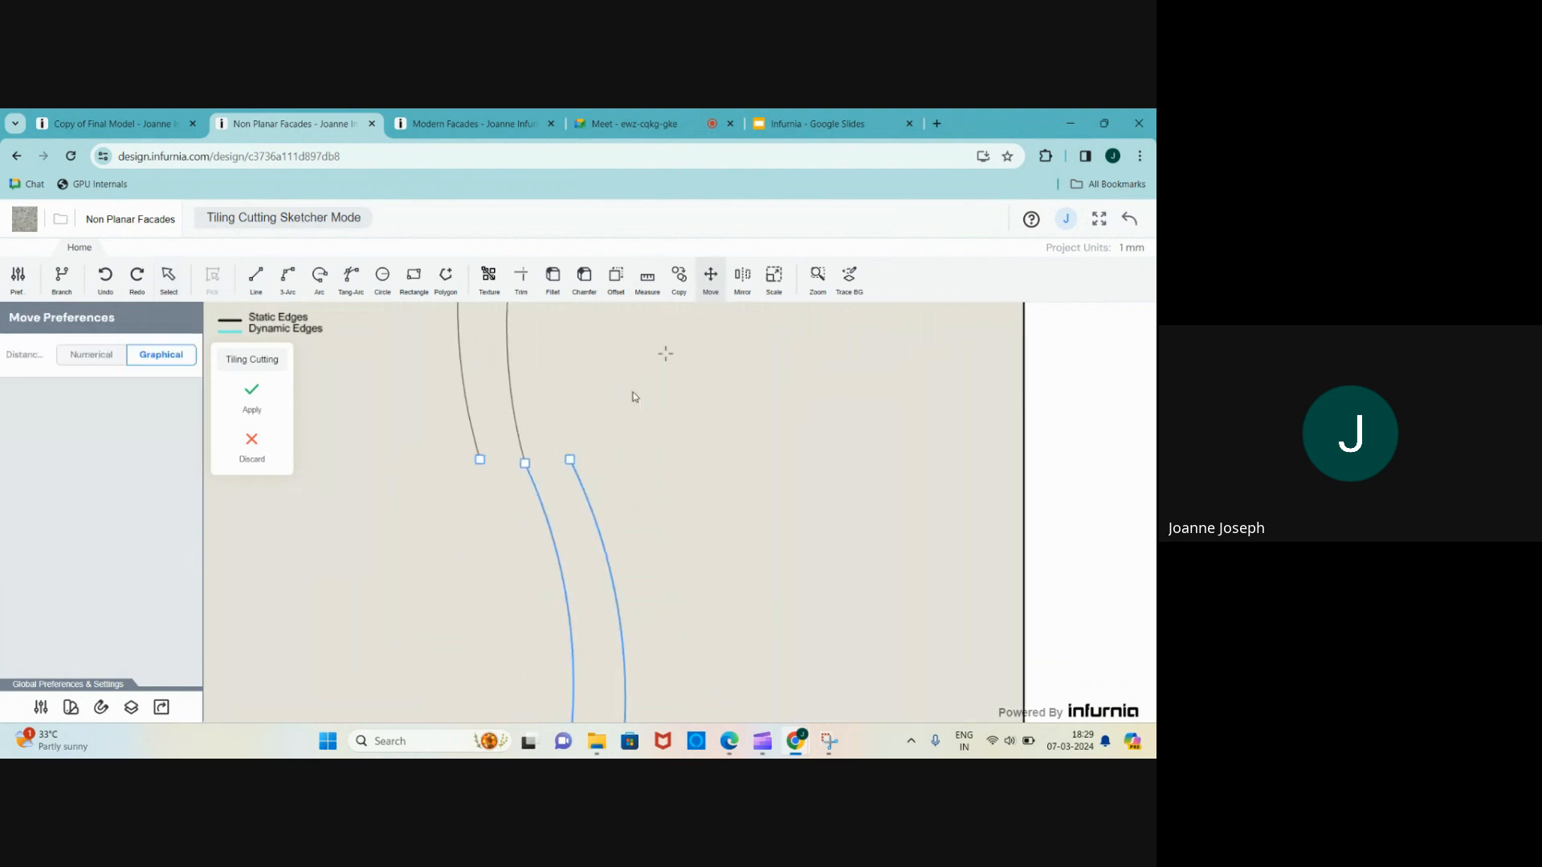
click(570, 460)
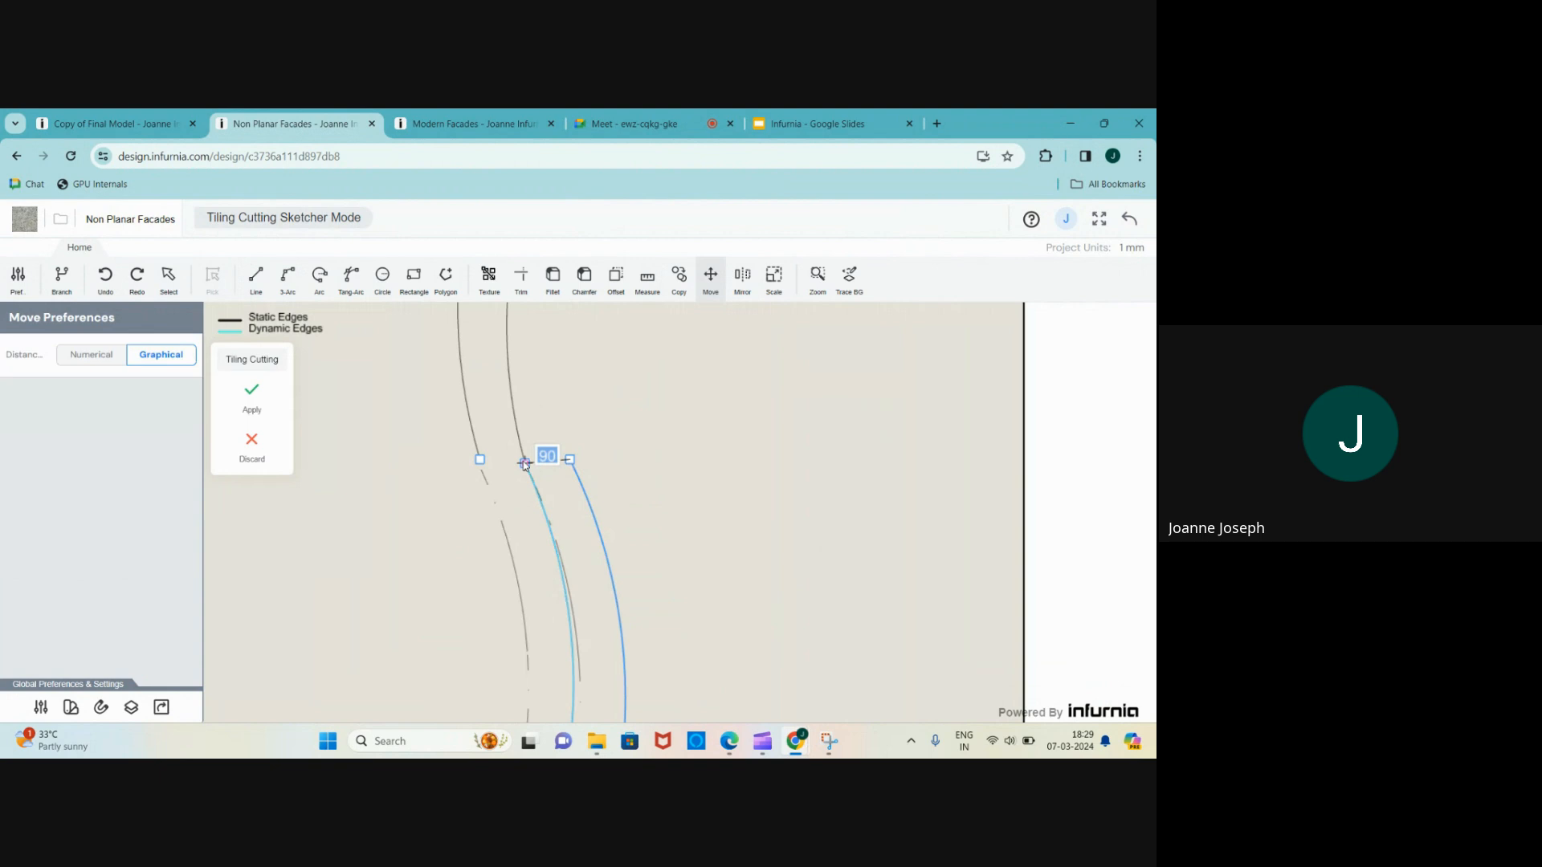
click(525, 464)
- Join the lower left arc's top vertex to the upper outer arc's lower end to close the S-shaped band
scroll(490, 486, up, 3)
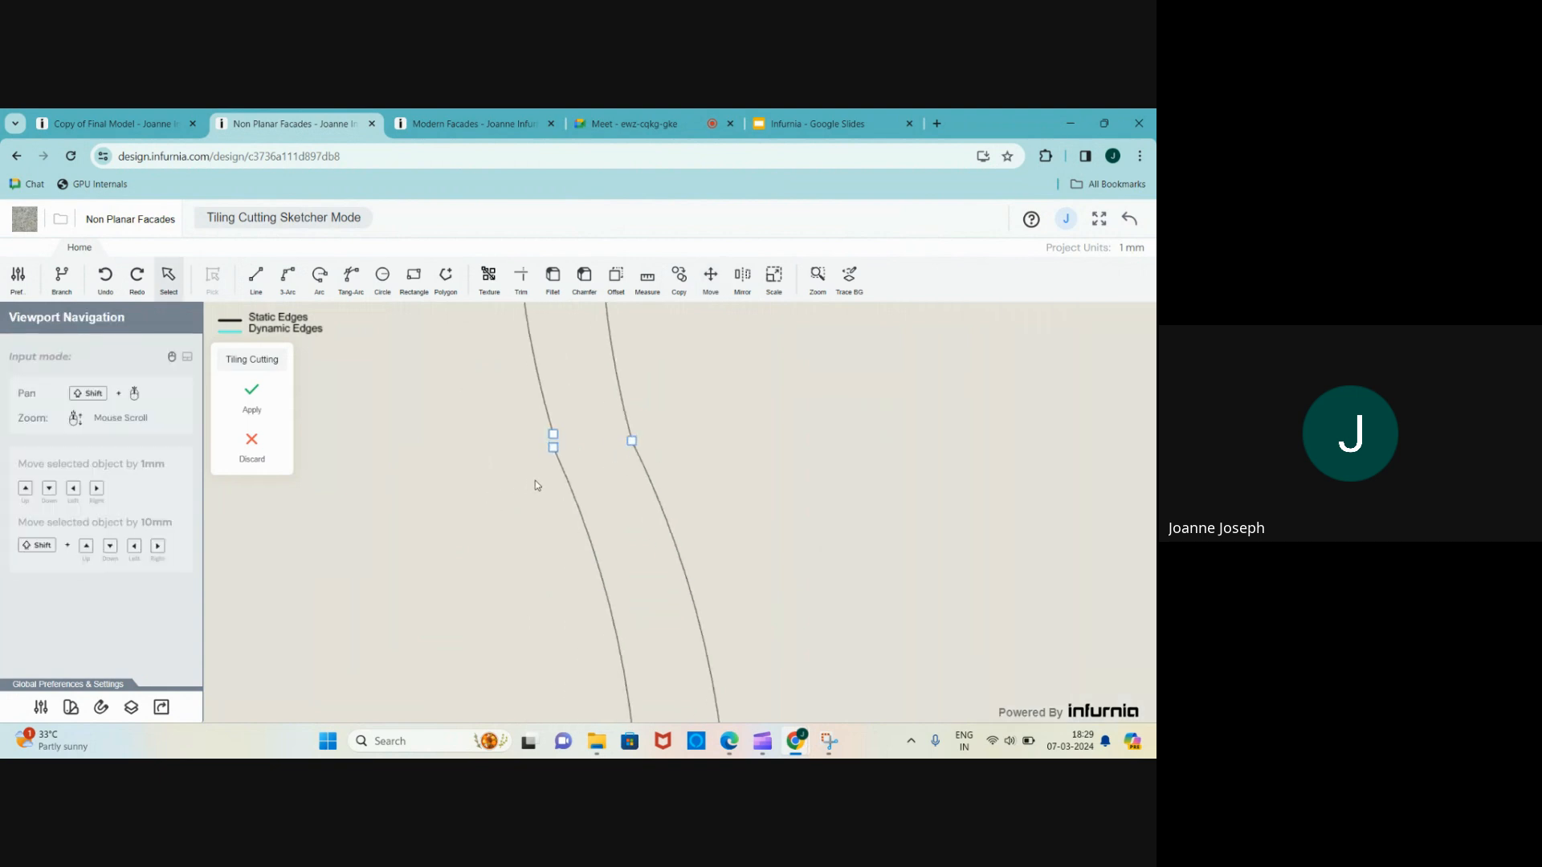
click(568, 482)
click(553, 447)
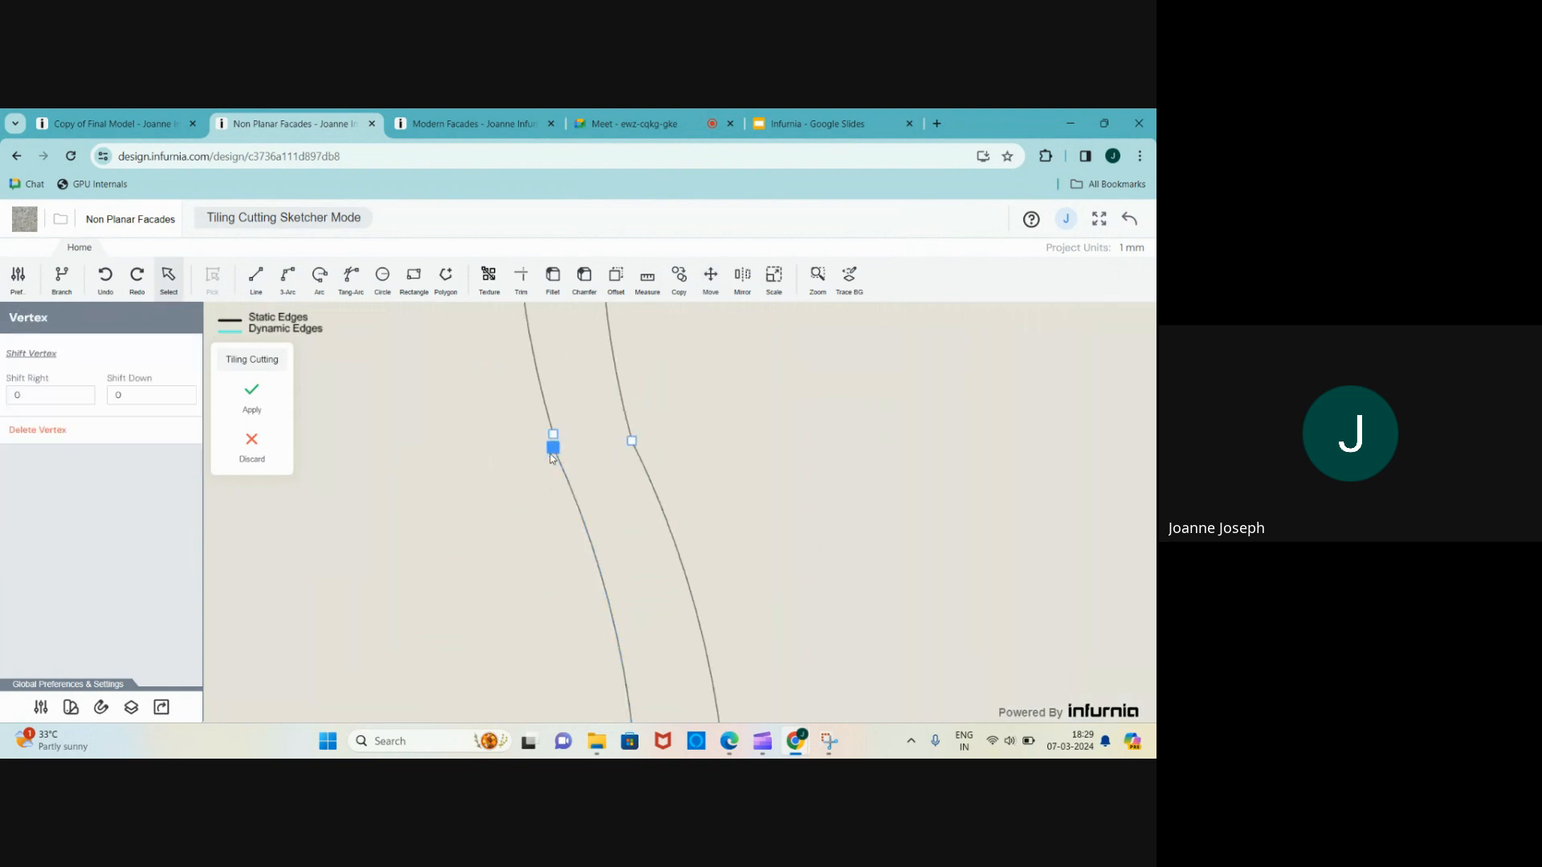
scroll(654, 417, down, 5)
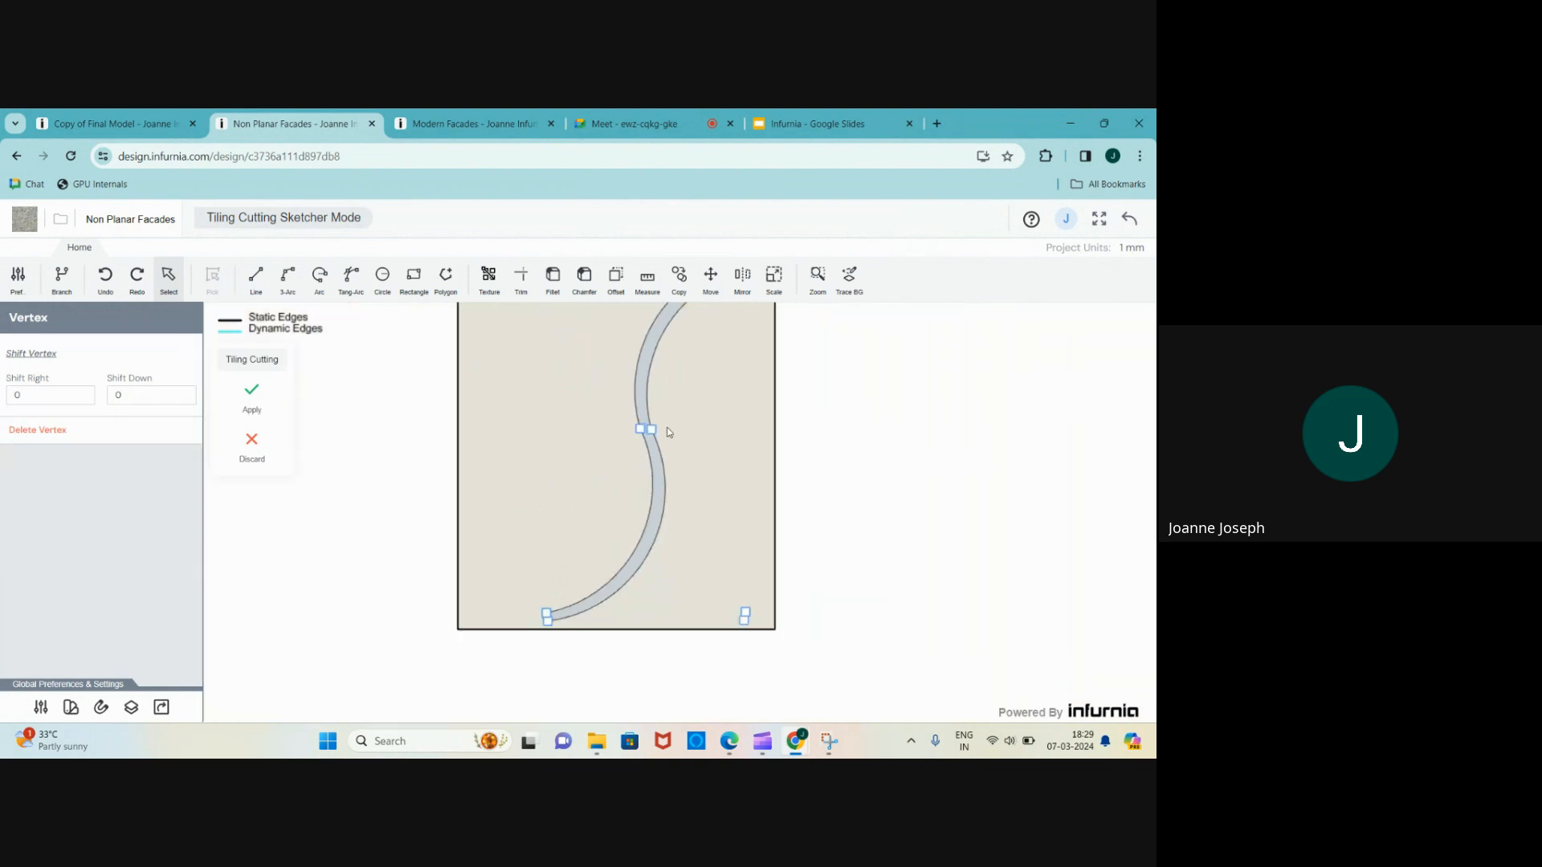
- Delete the leftover short edge near the wall face's lower right corner
scroll(546, 622, up, 4)
click(905, 630)
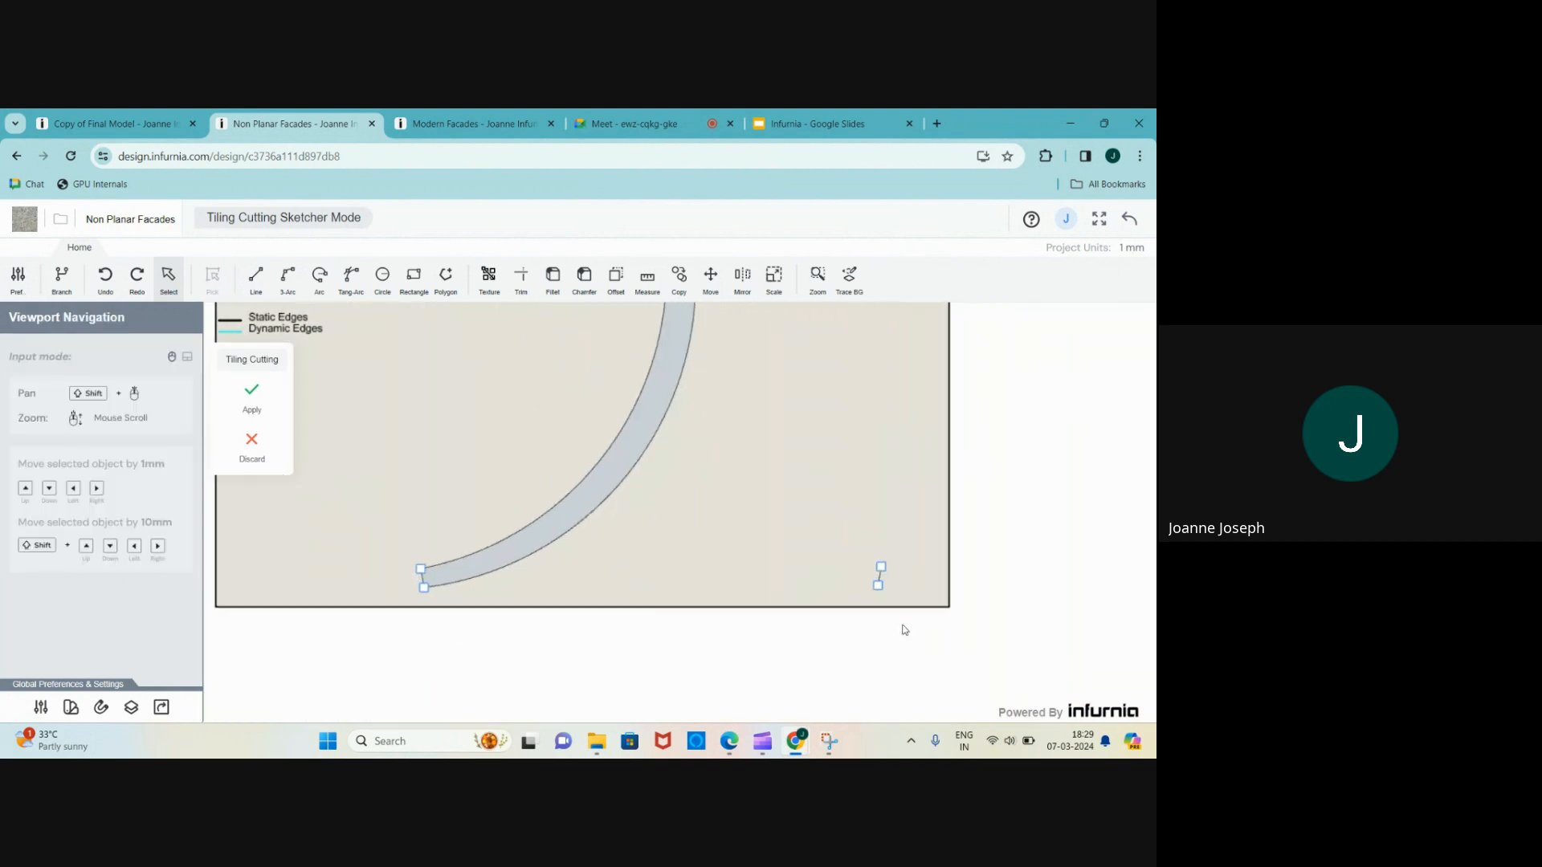
scroll(885, 581, up, 3)
click(870, 571)
key(Delete)
scroll(819, 649, down, 6)
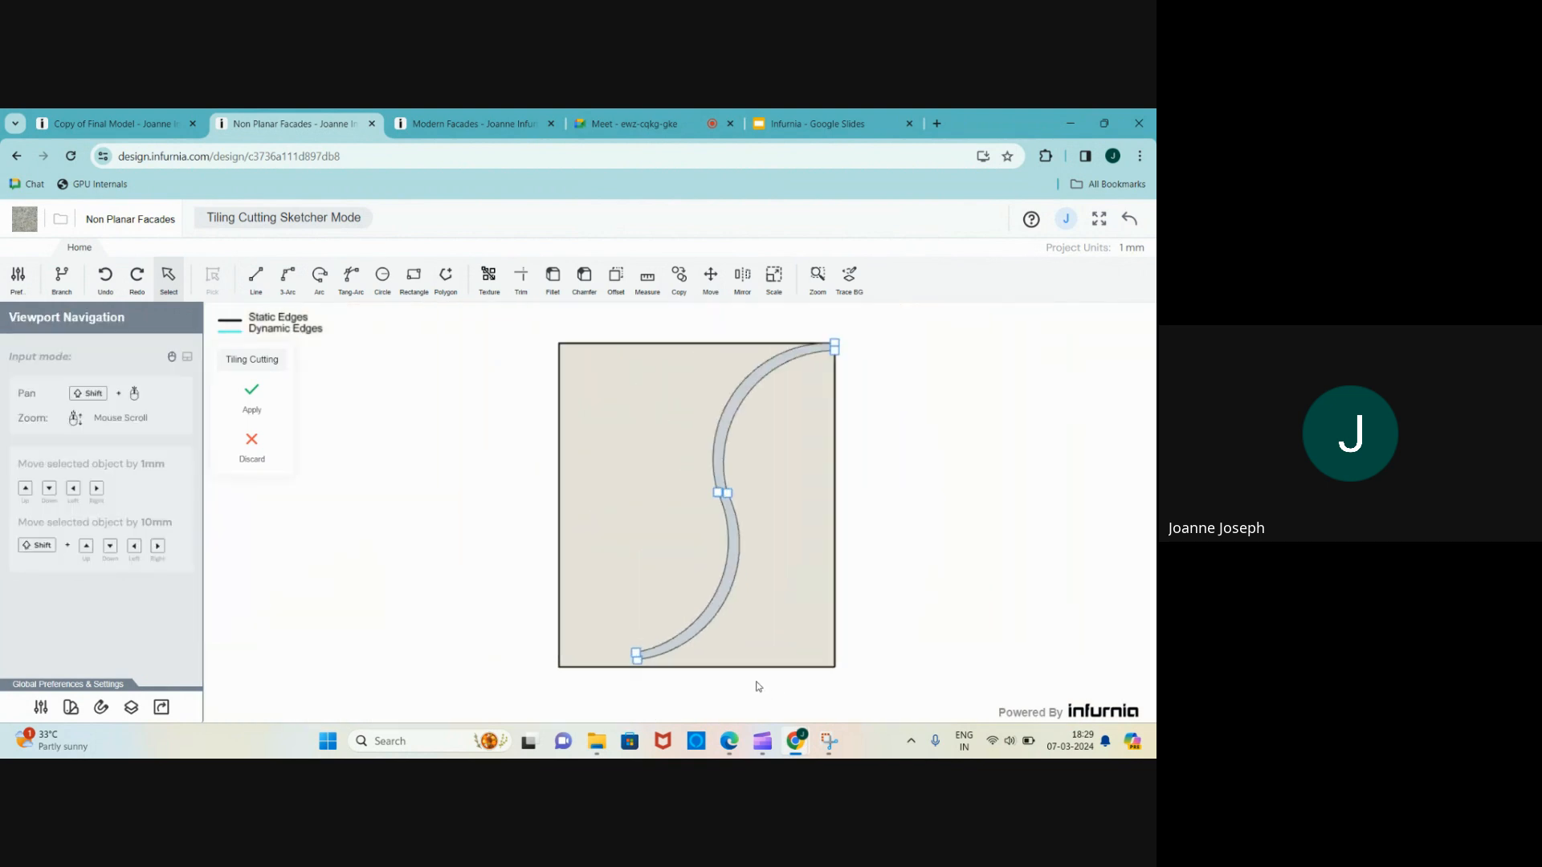
- Apply the closed S-shaped band sketch as a tiling cutting on the wall
scroll(901, 396, up, 2)
scroll(776, 426, down, 3)
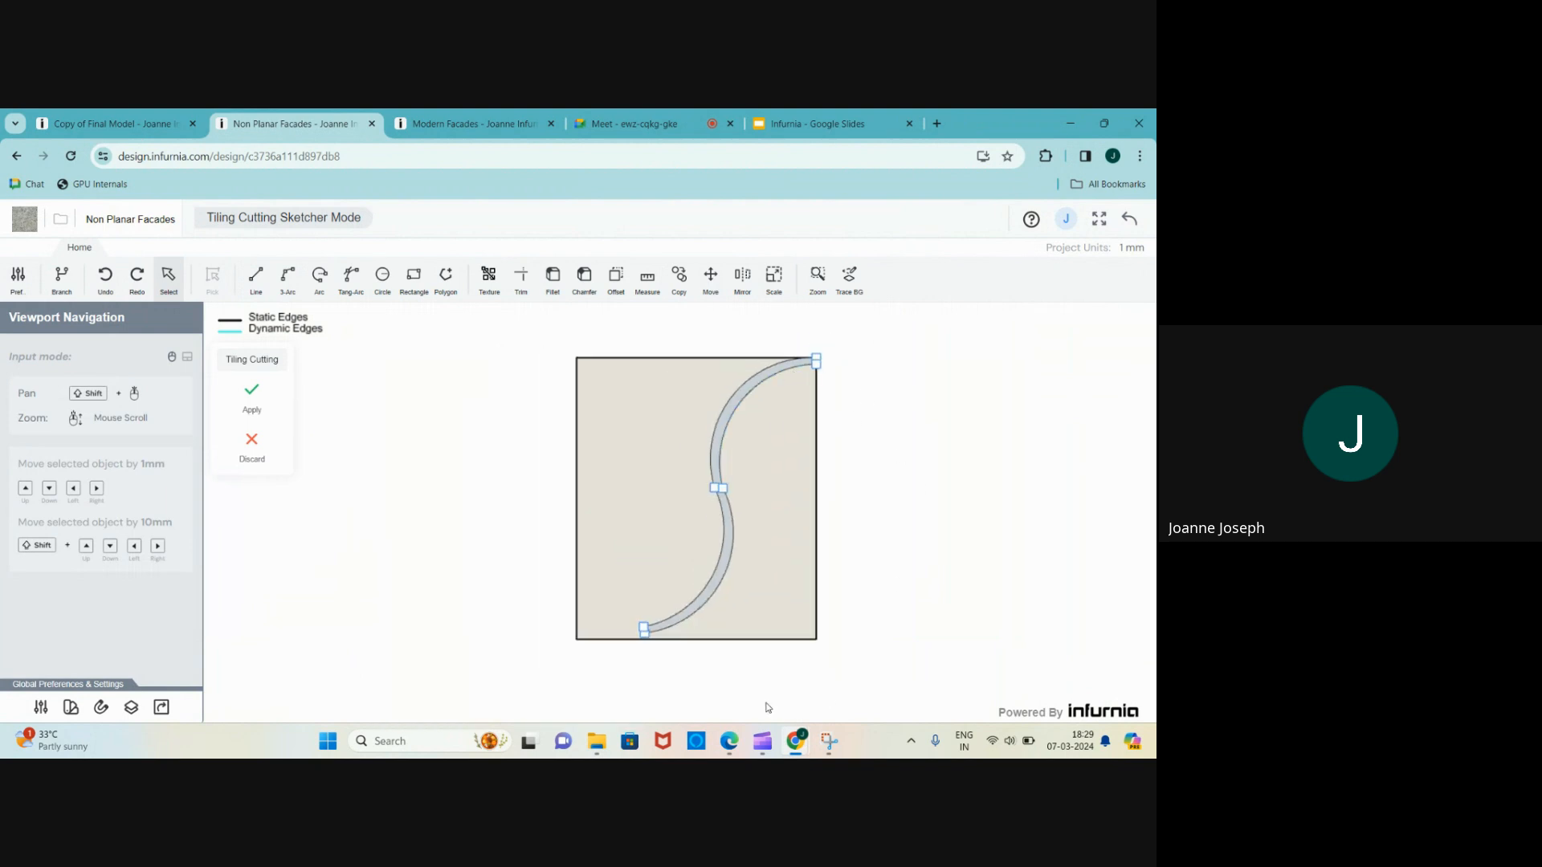
click(256, 399)
scroll(450, 509, down, 2)
scroll(654, 464, up, 2)
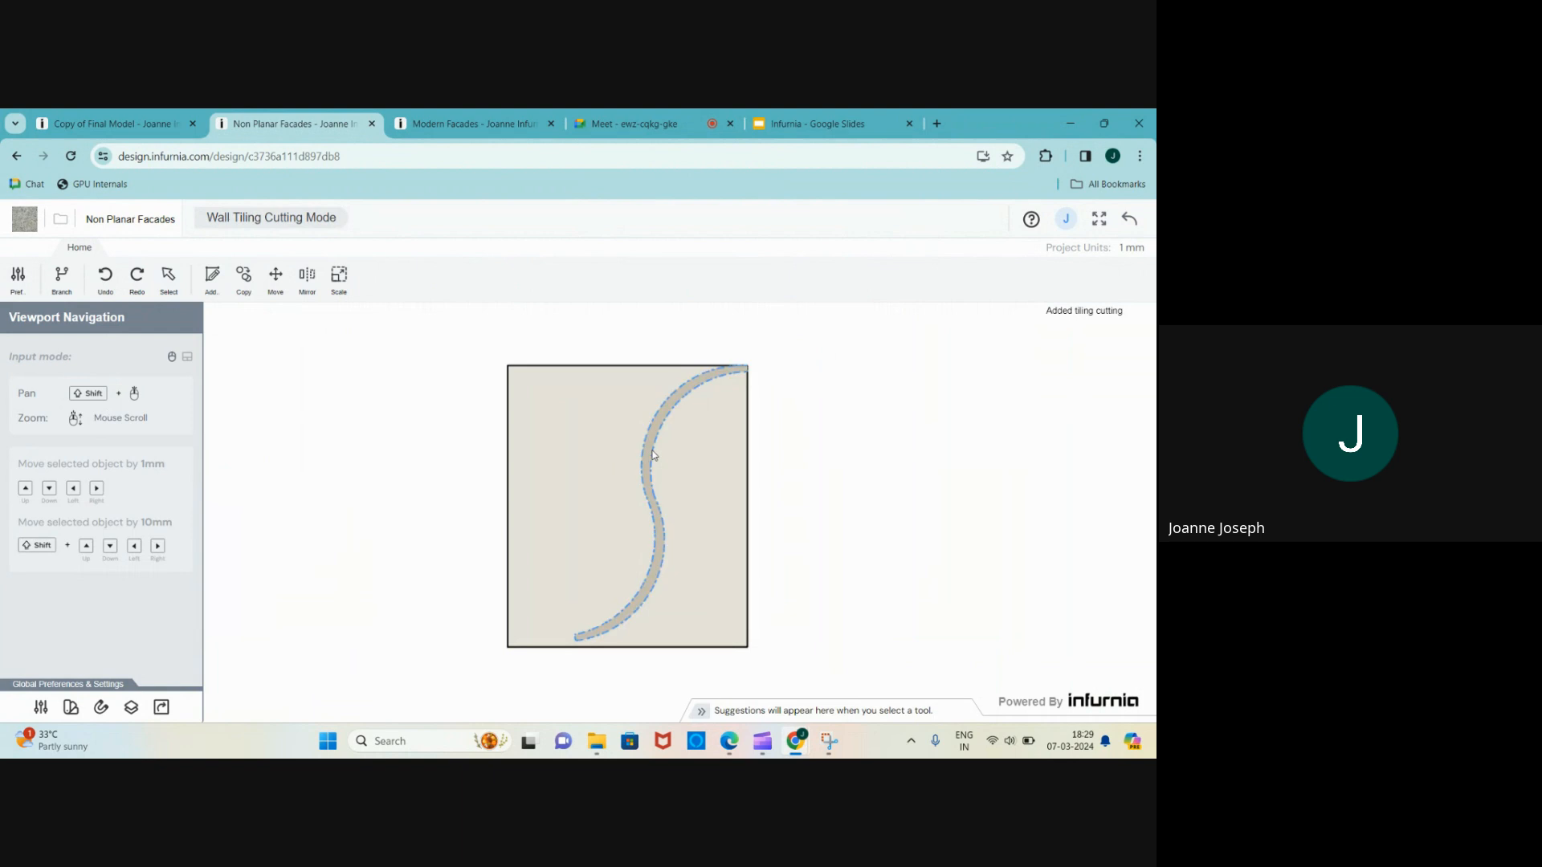
- Set the S-shaped band's extrusion depth to 3000 mm and return to the 3D model
click(654, 455)
scroll(664, 447, up, 1)
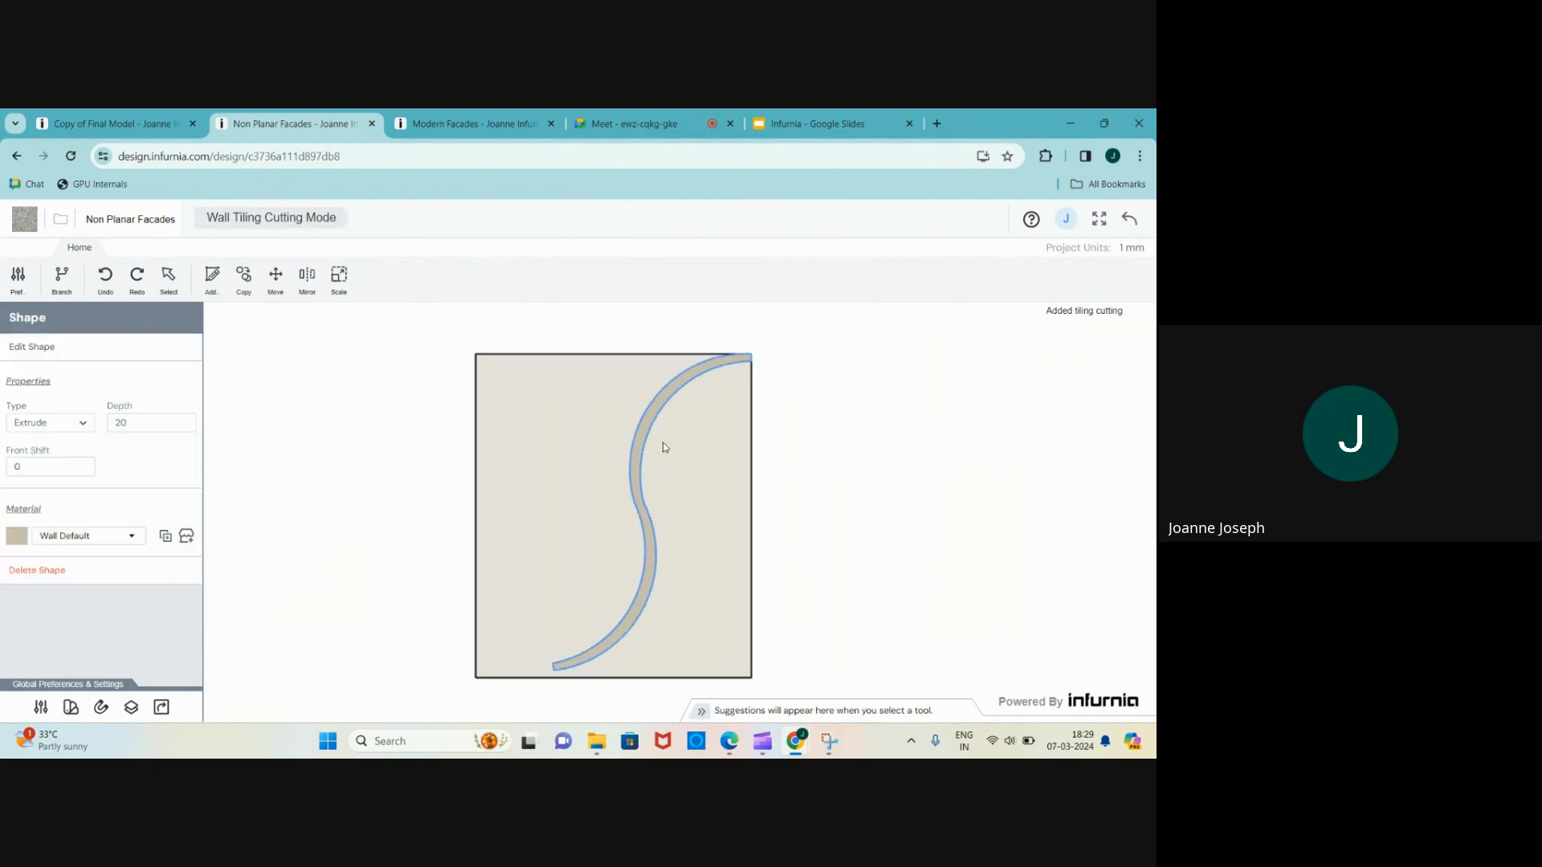
double_click(114, 416)
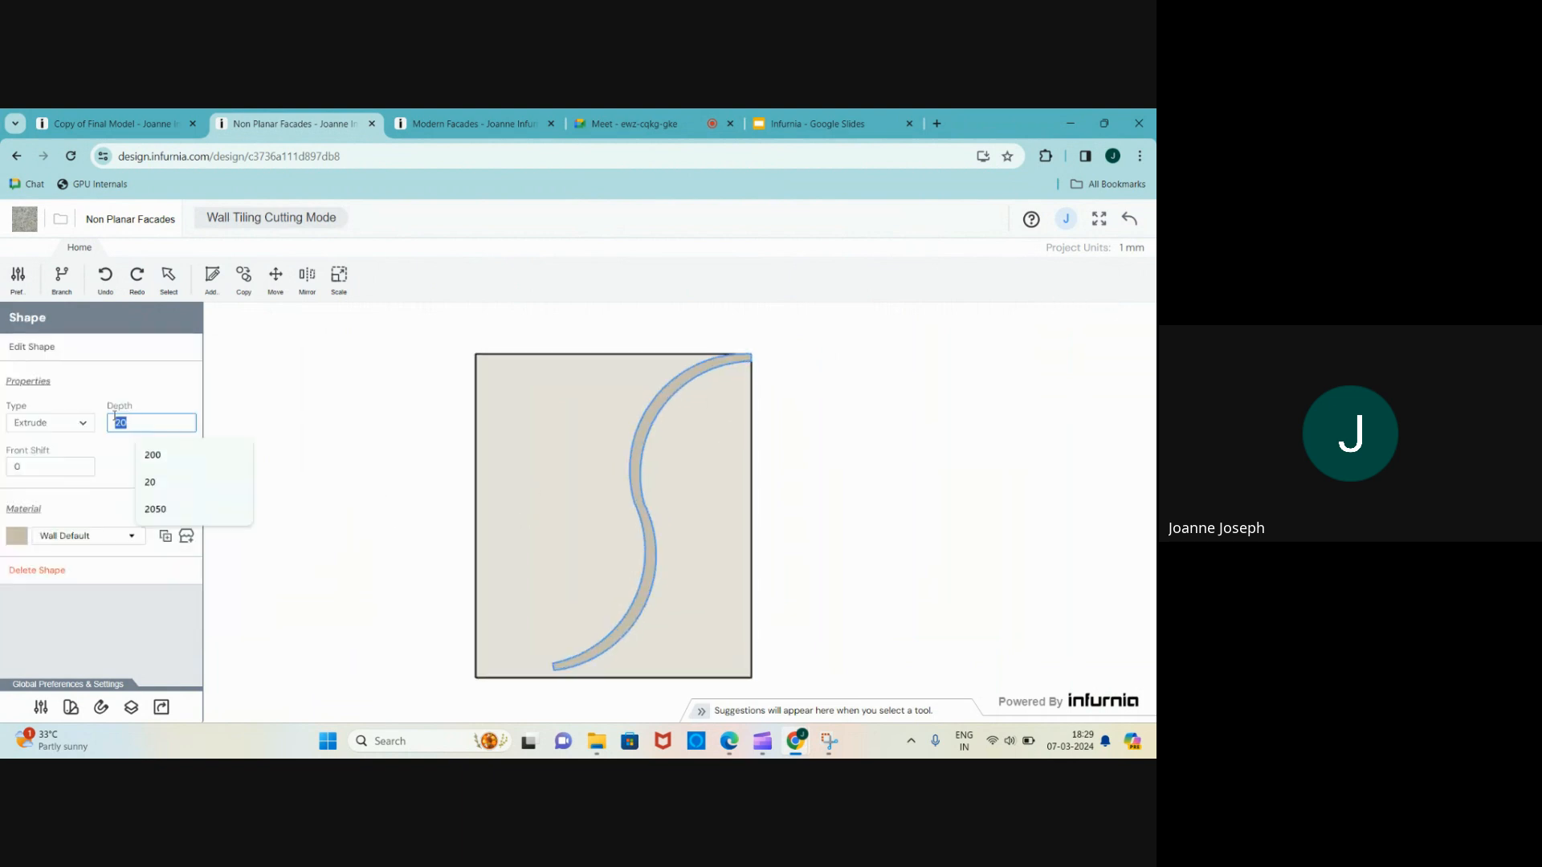
text(3000)
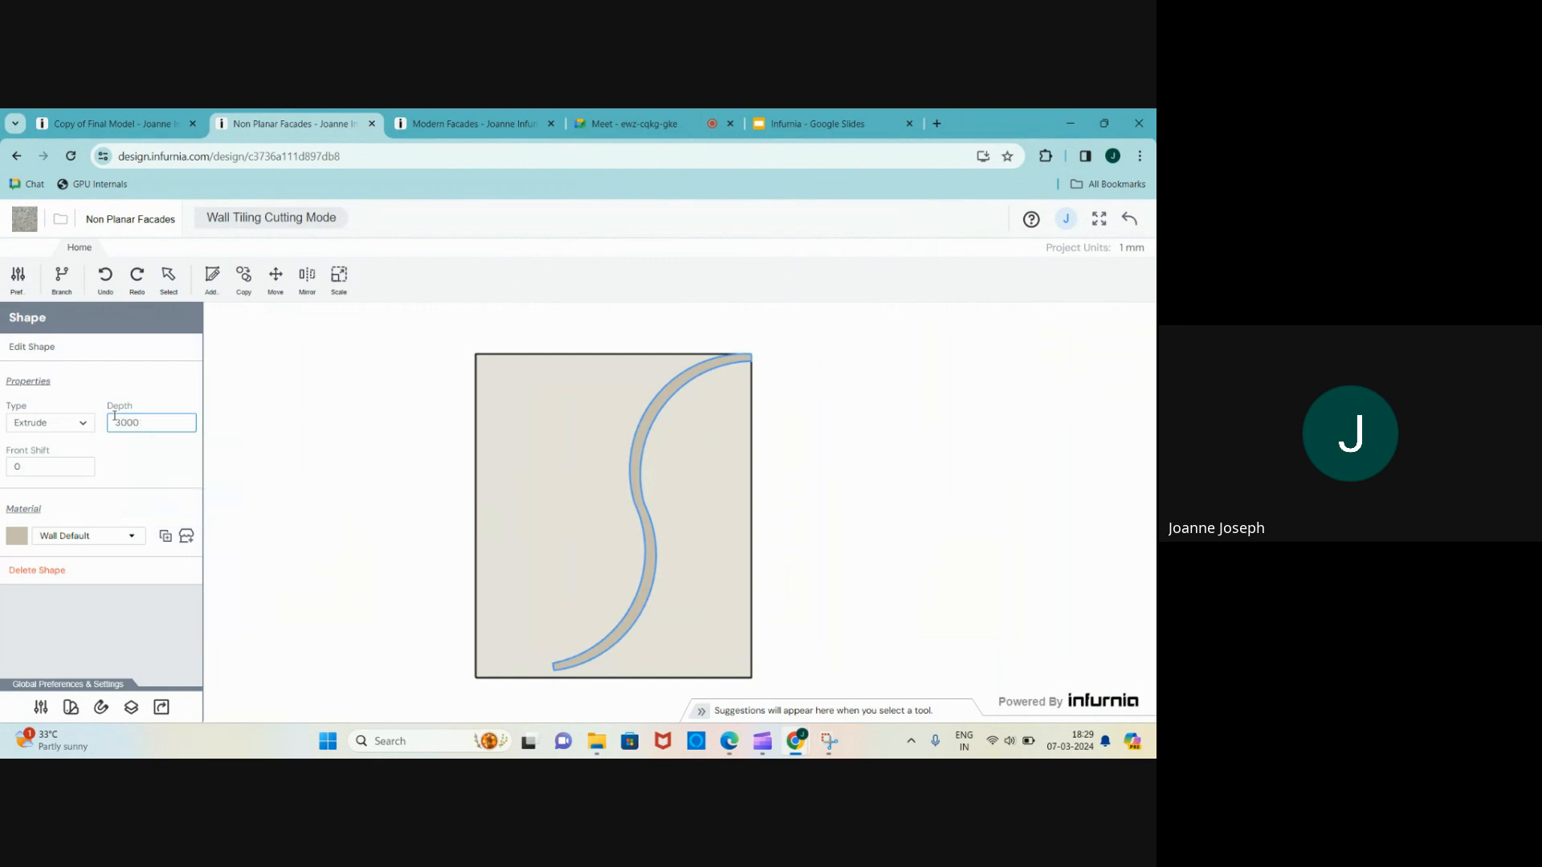
key(Return)
click(1129, 218)
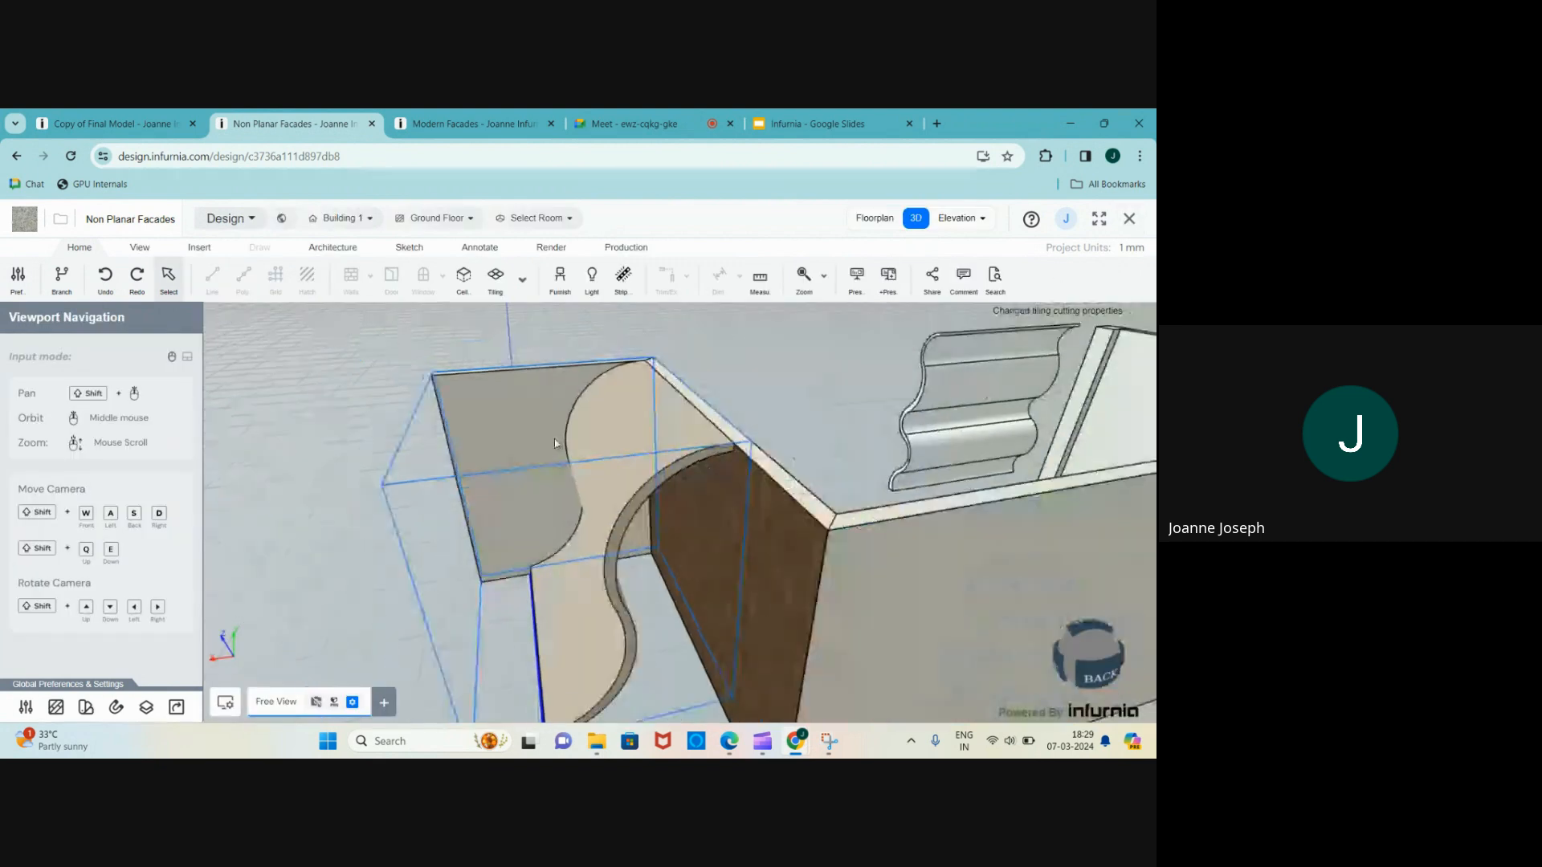
- Inspect the extruded wavy band beside the building from several distances and angles in 3D
scroll(555, 444, down, 3)
middle_drag(615, 559, 687, 554)
scroll(595, 586, down, 3)
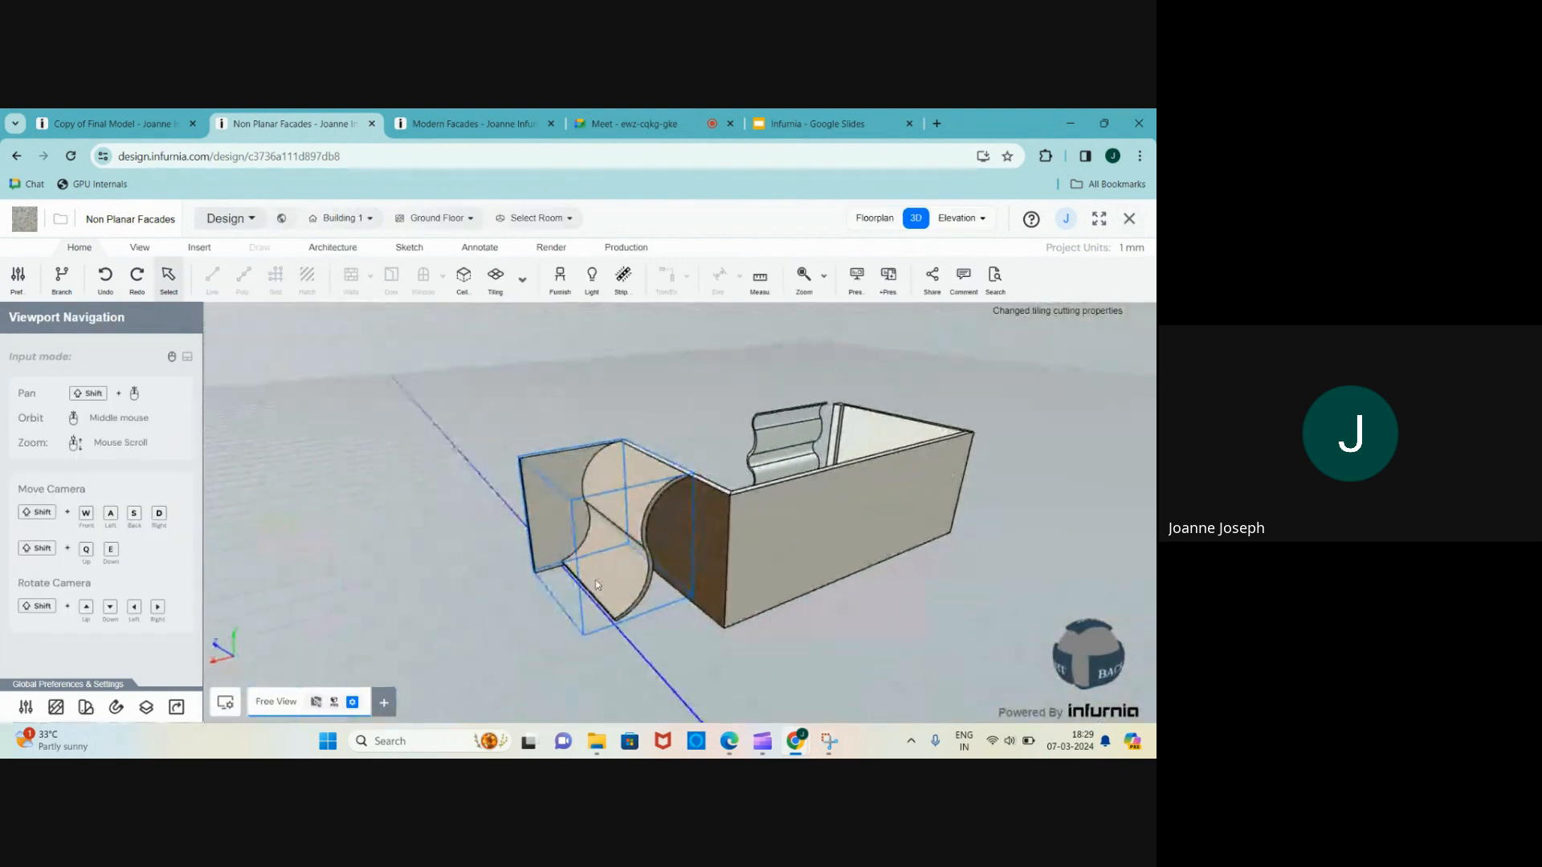
scroll(582, 546, up, 3)
scroll(562, 477, up, 3)
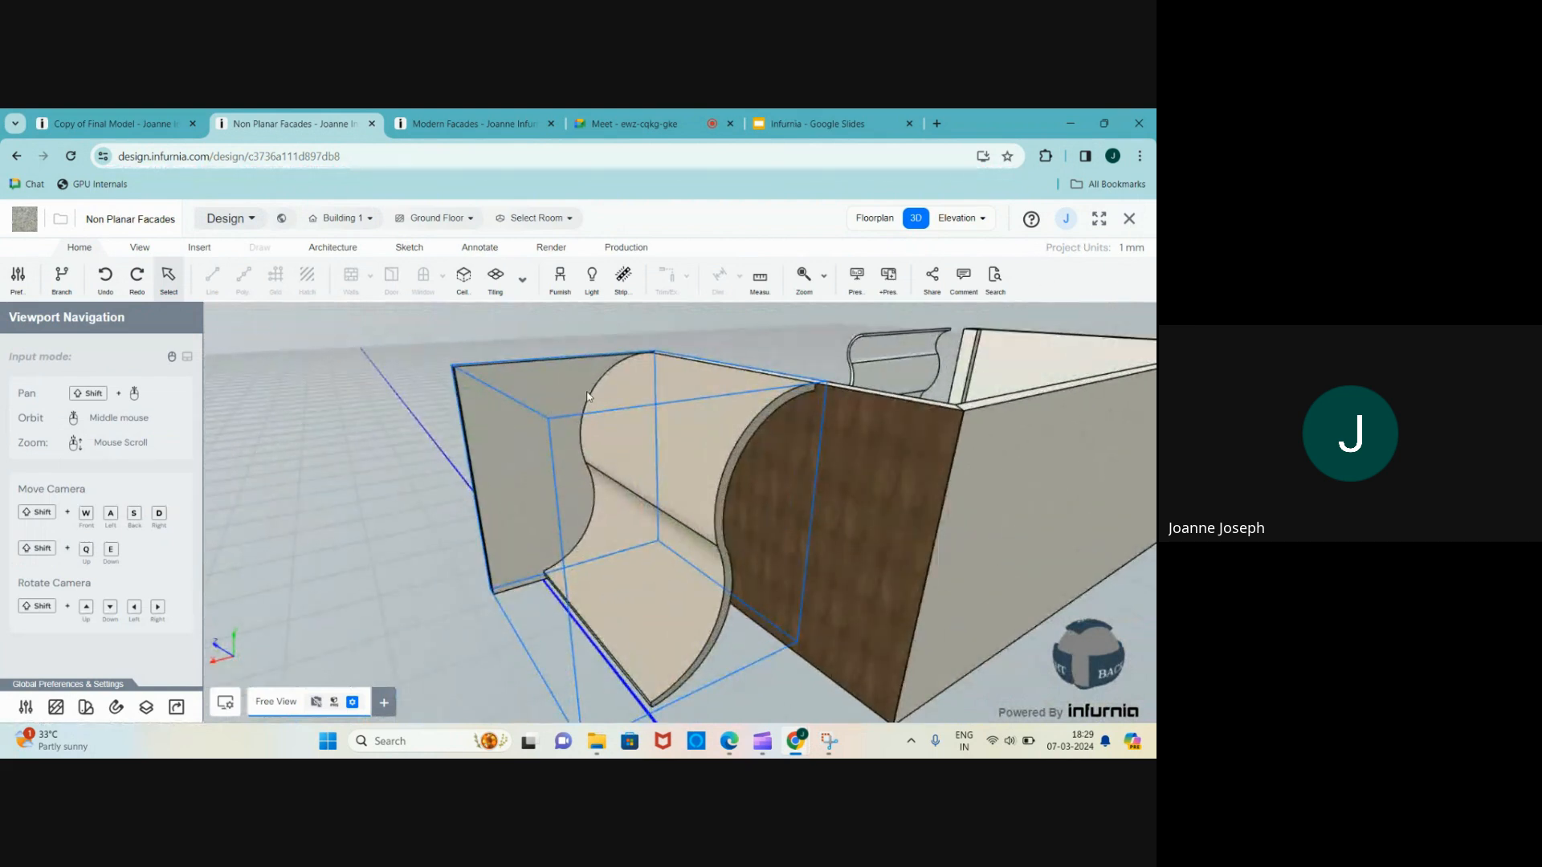
scroll(587, 396, down, 2)
scroll(778, 489, up, 2)
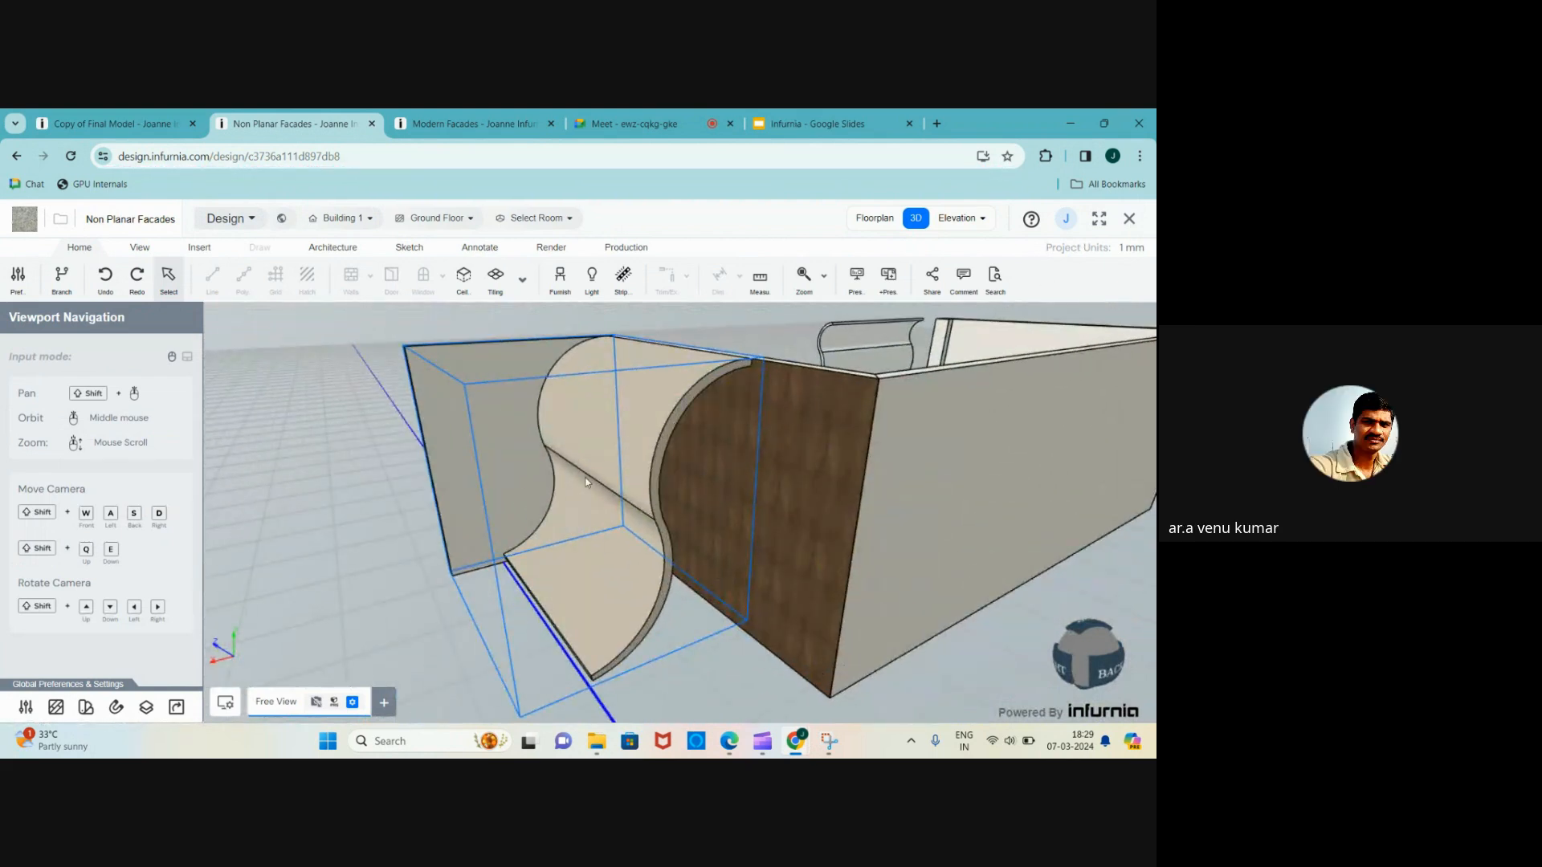
- Examine how the wavy band projects from the perpendicular wall section and meets the wood-finished wall
scroll(508, 418, down, 3)
scroll(498, 421, up, 4)
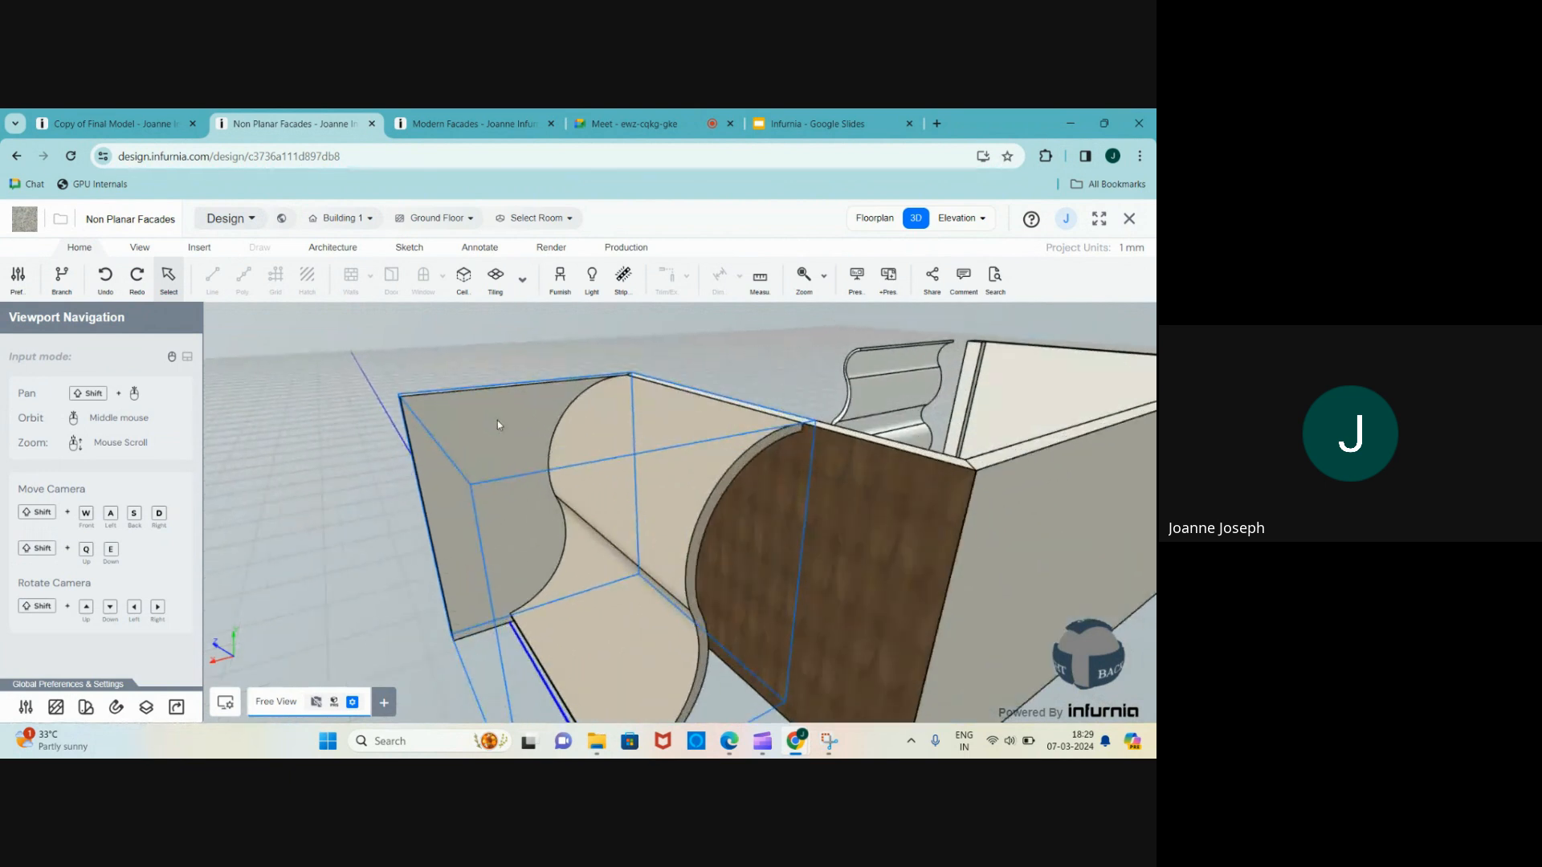
scroll(498, 430, down, 1)
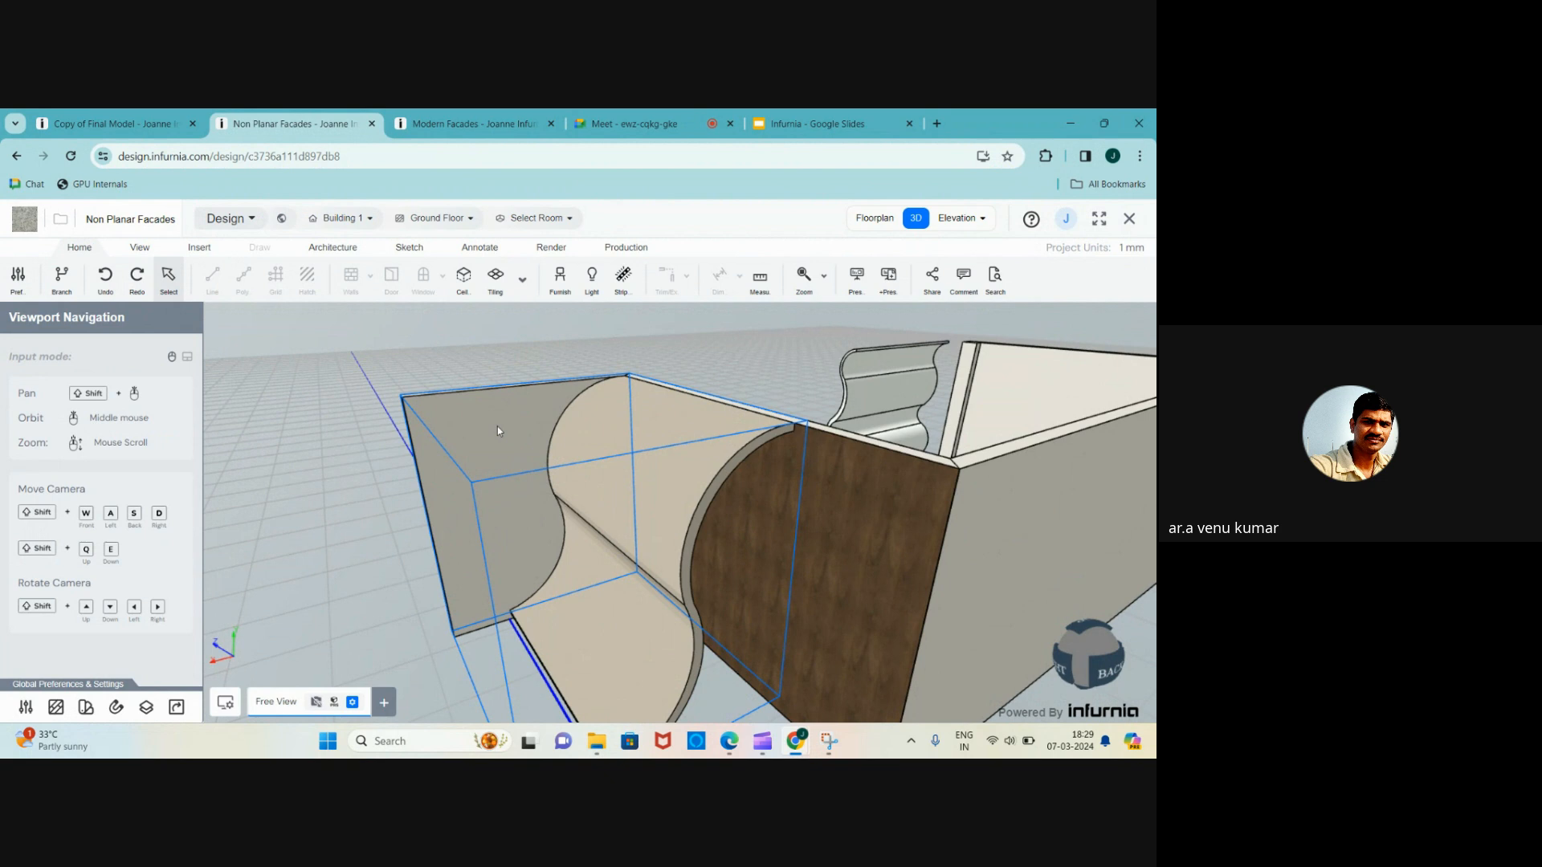
scroll(498, 430, down, 2)
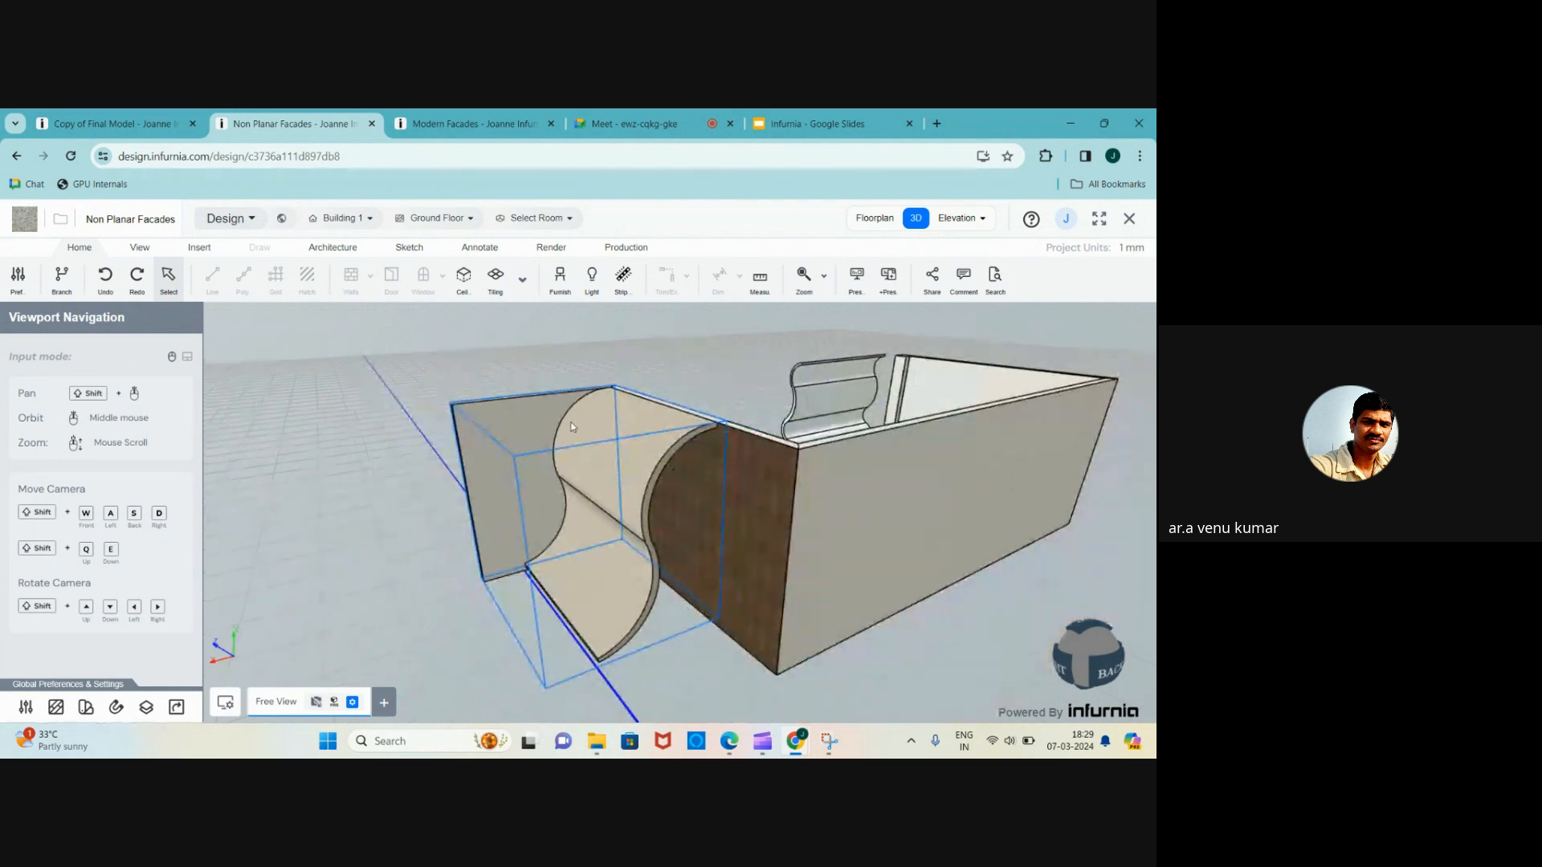
scroll(436, 457, up, 1)
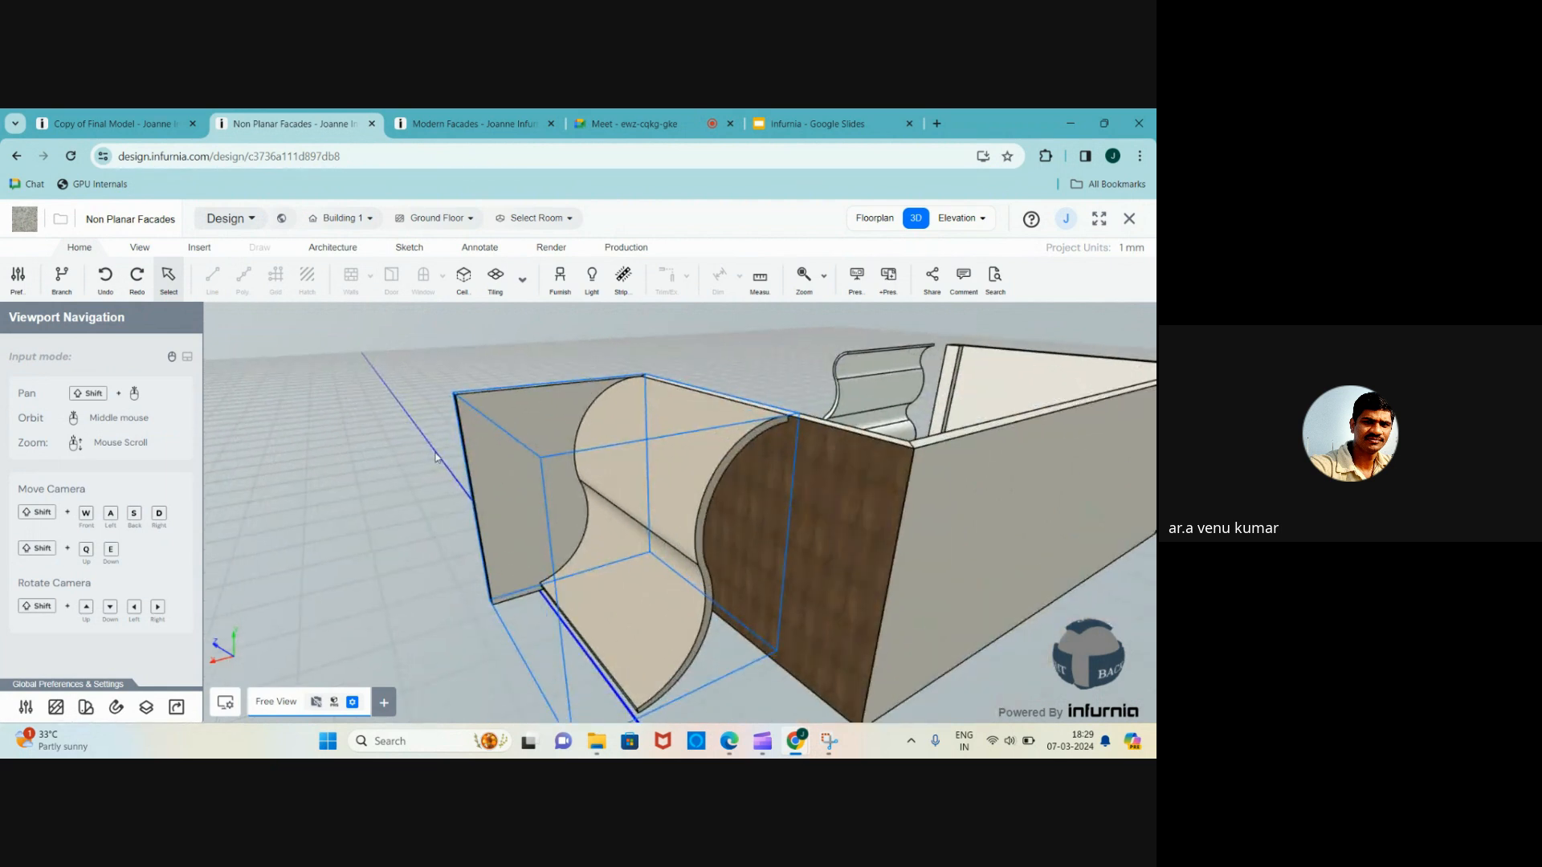
scroll(435, 457, down, 1)
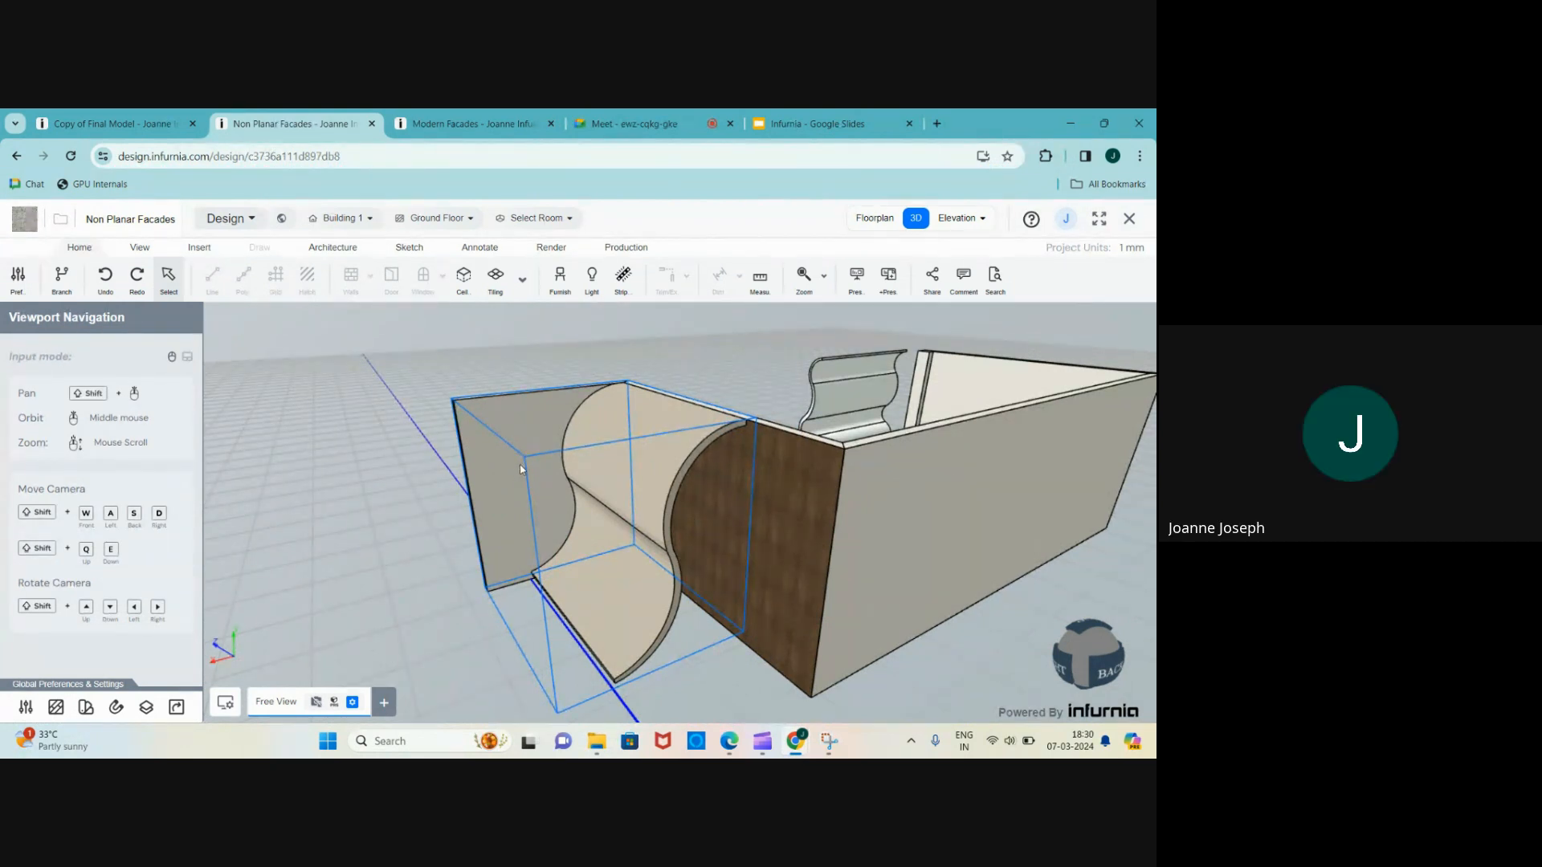
scroll(521, 470, up, 1)
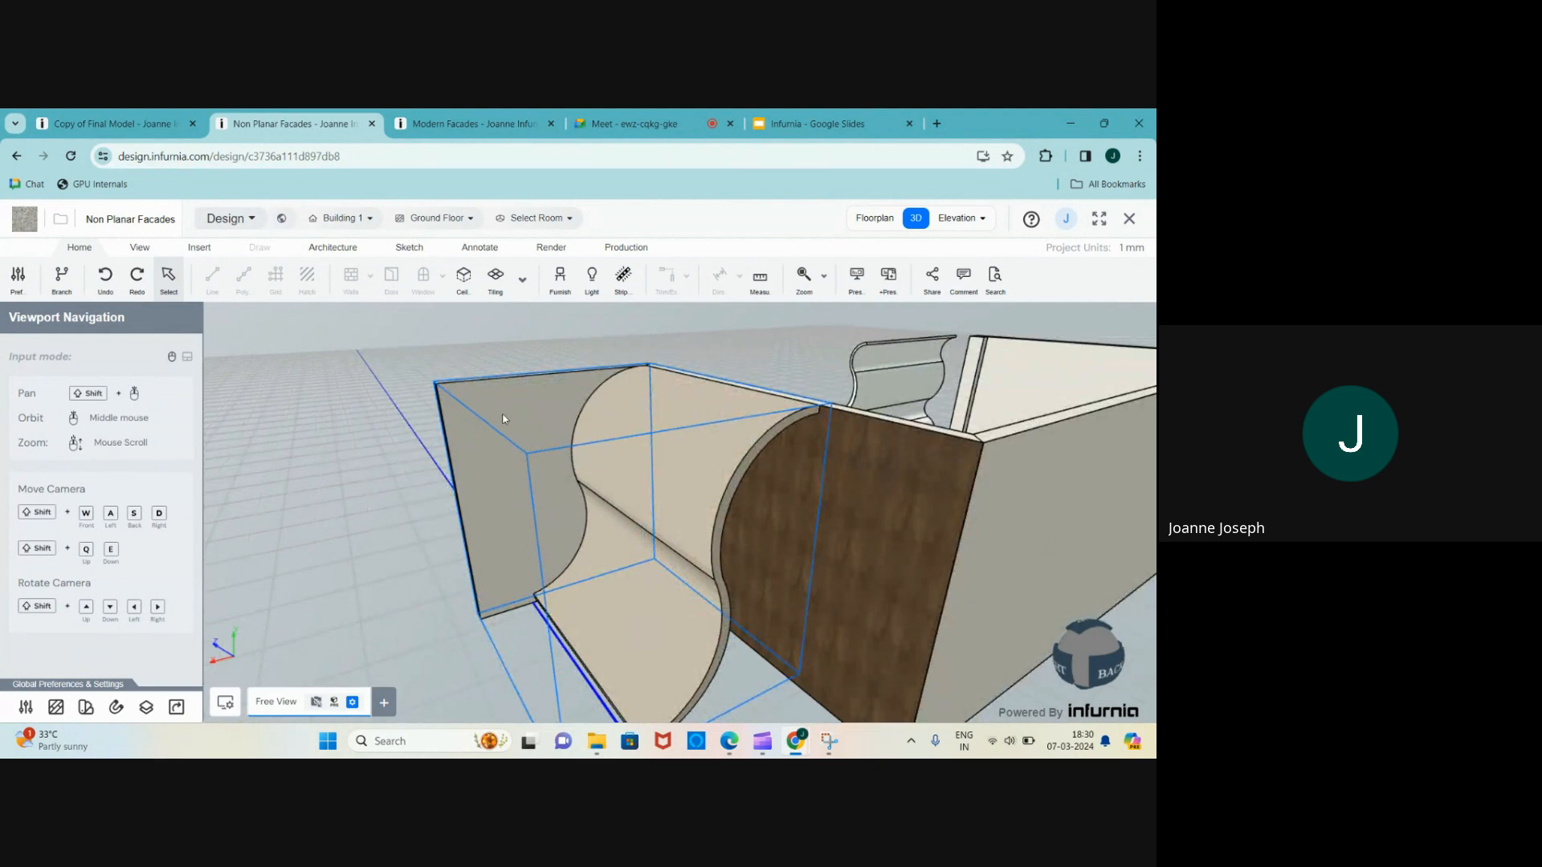
click(333, 436)
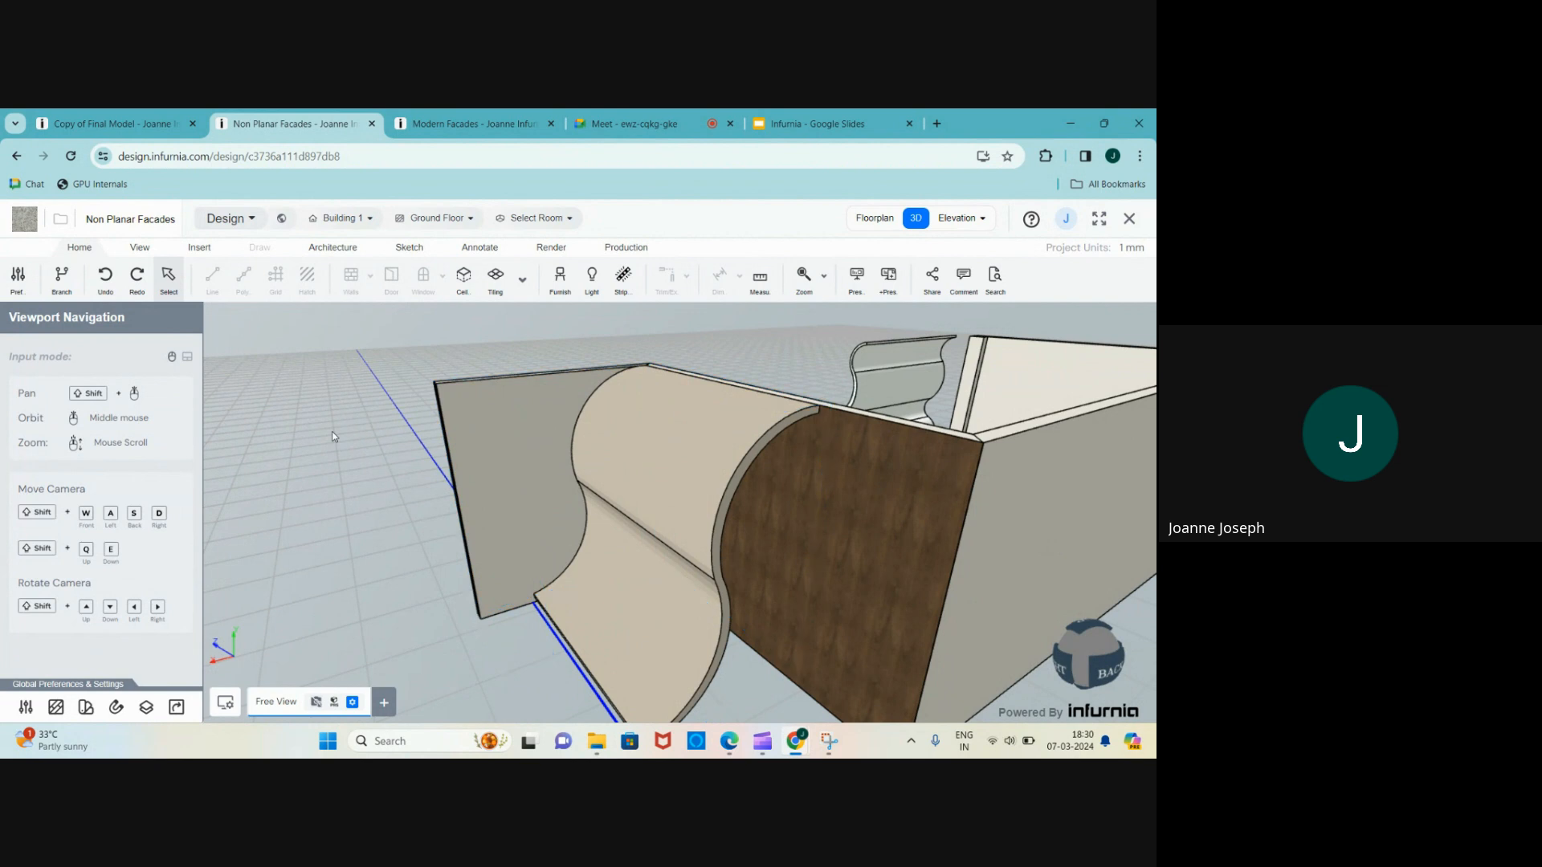
click(578, 463)
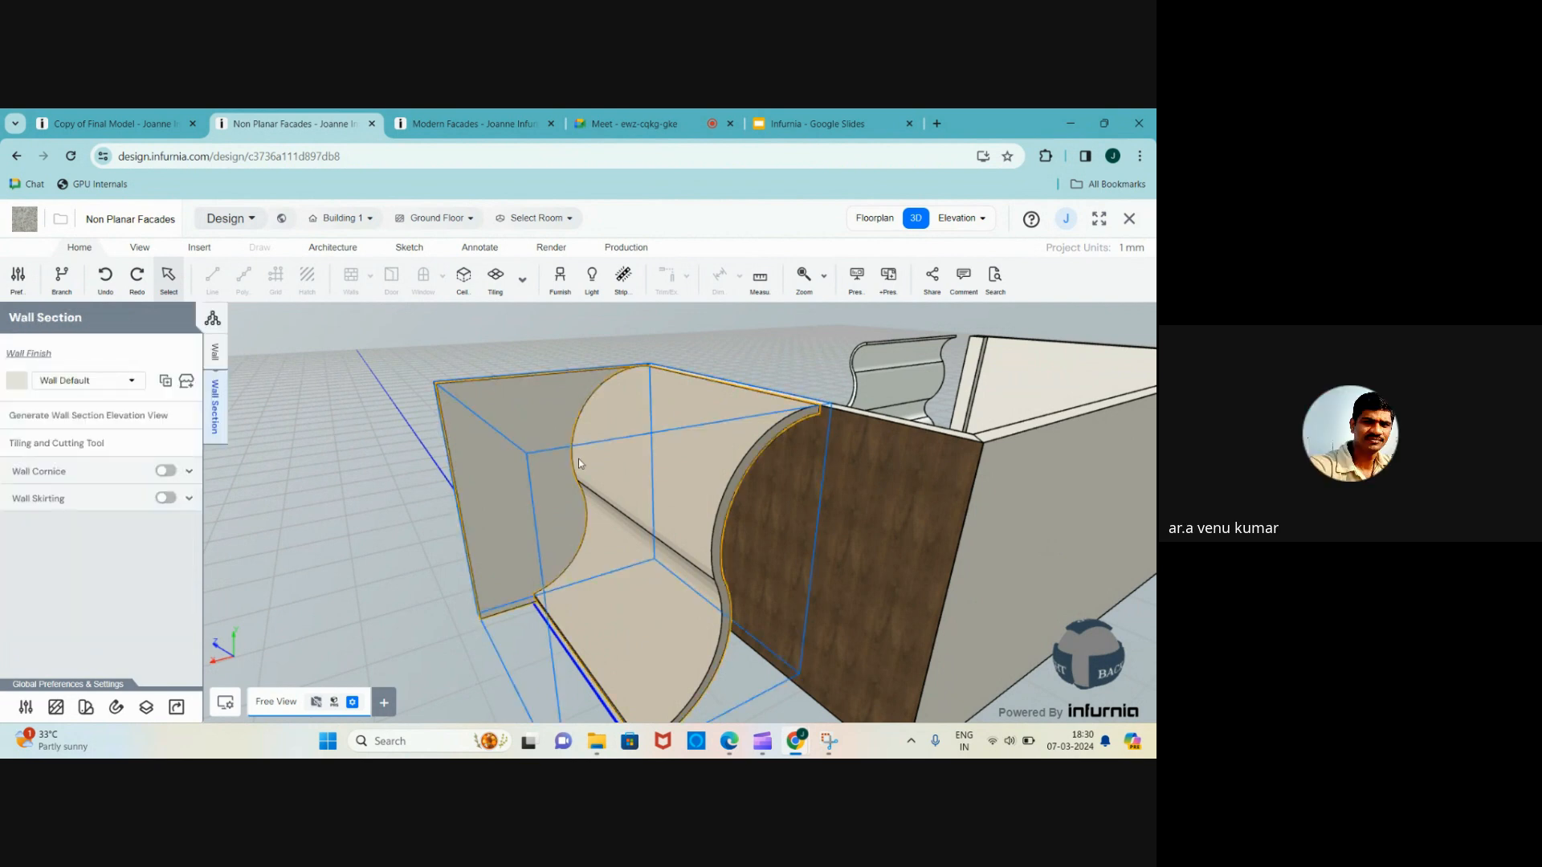
click(434, 460)
scroll(434, 459, down, 2)
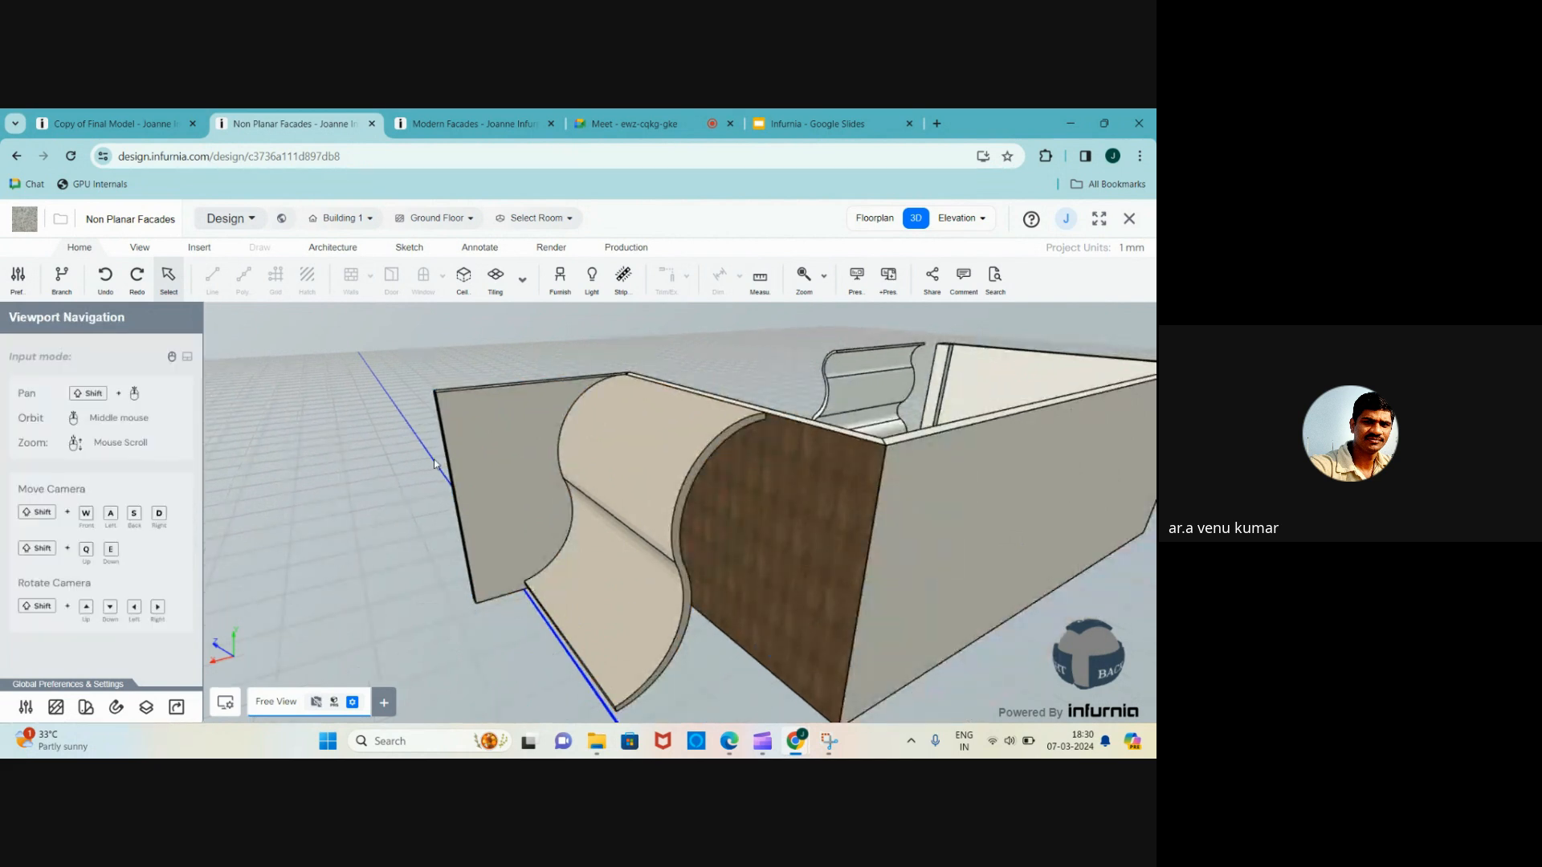
click(485, 448)
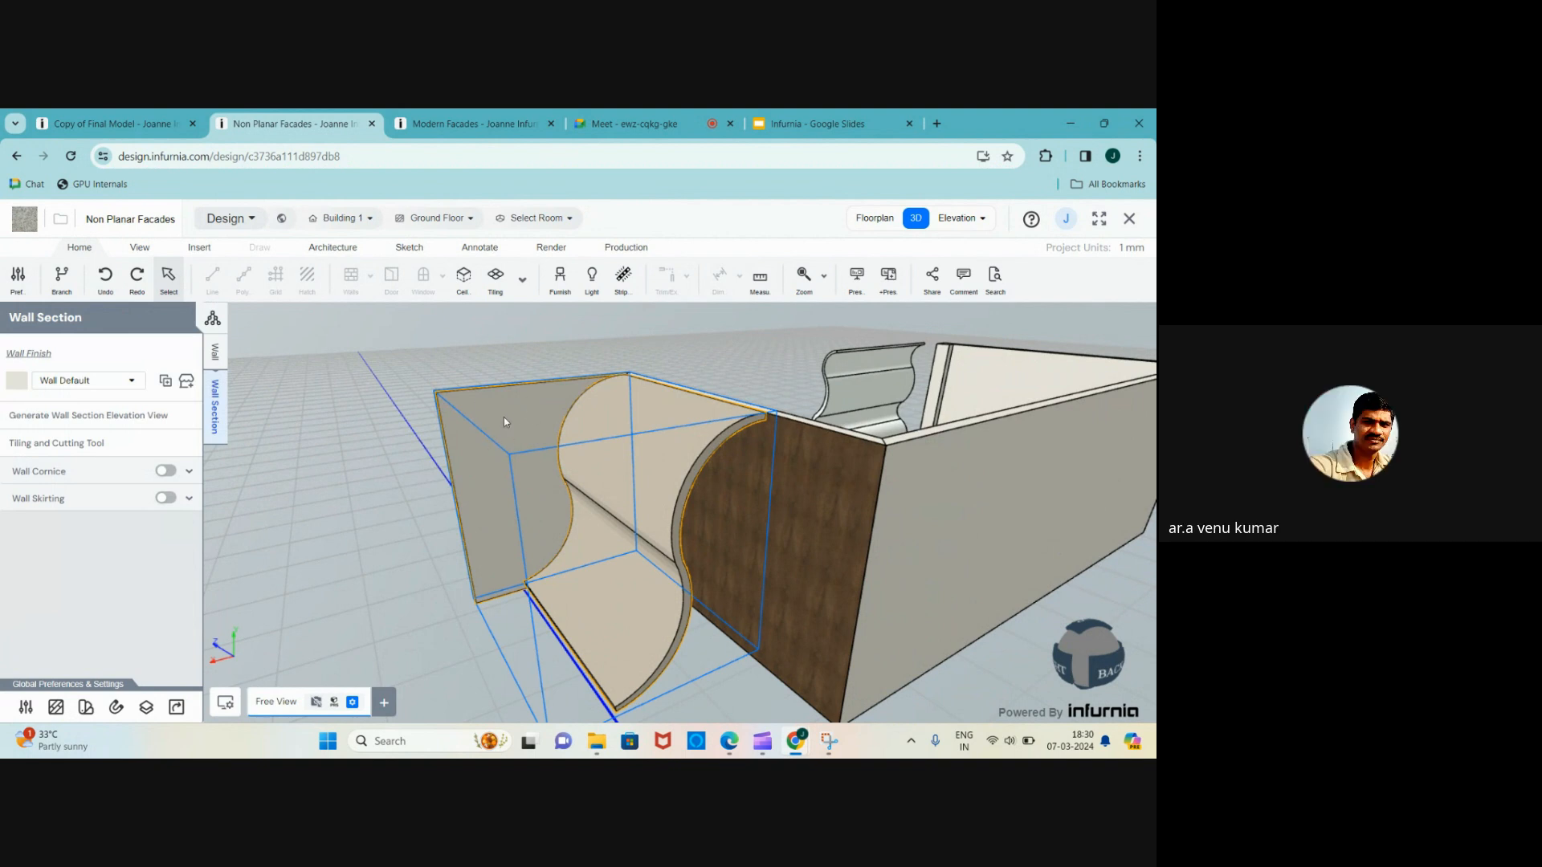
scroll(506, 425, down, 2)
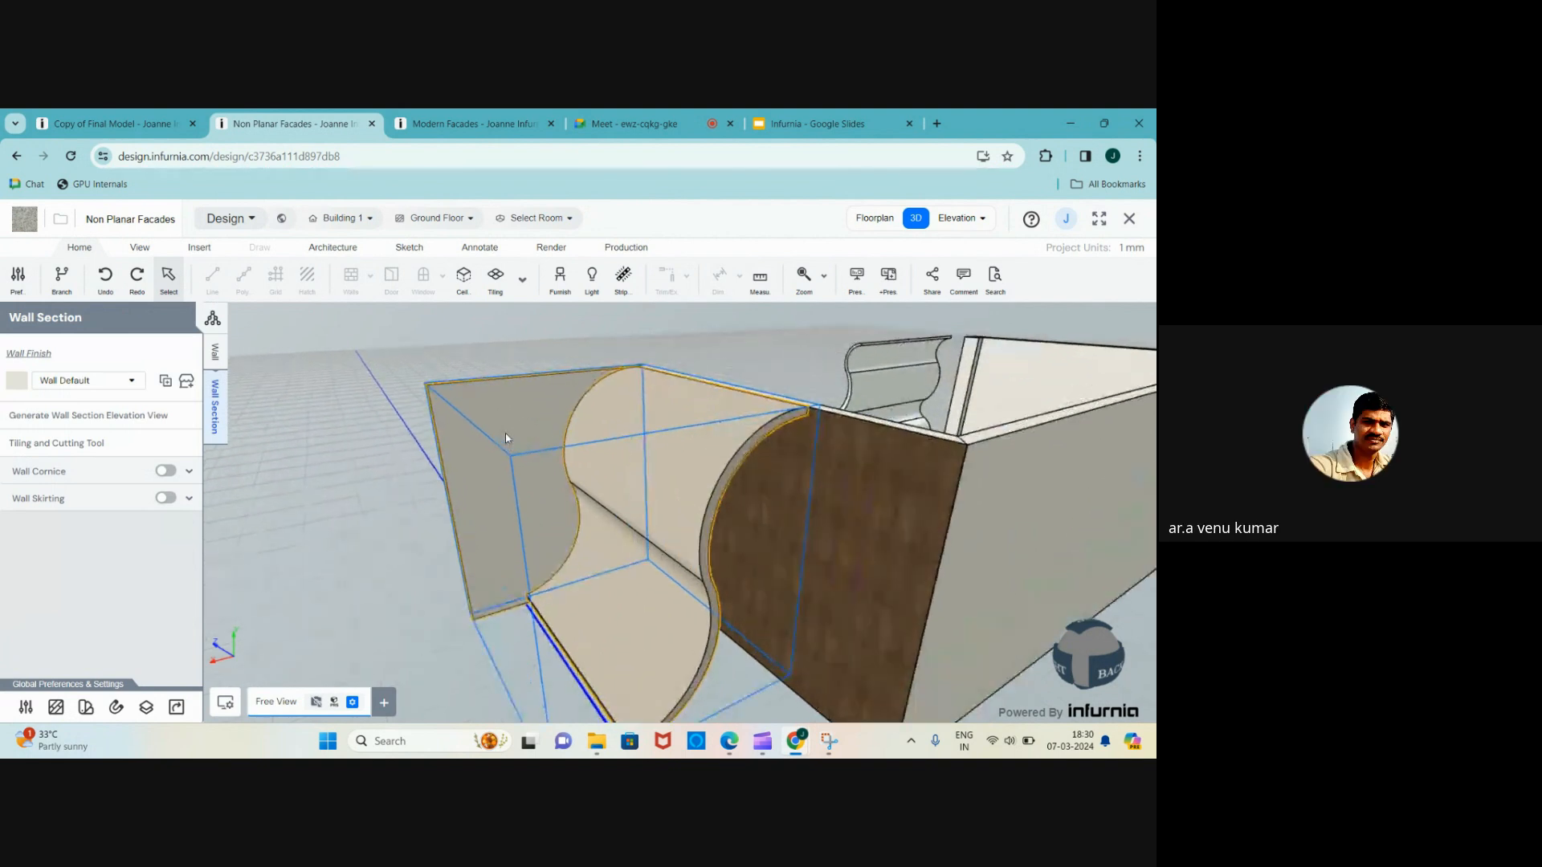
scroll(504, 434, down, 2)
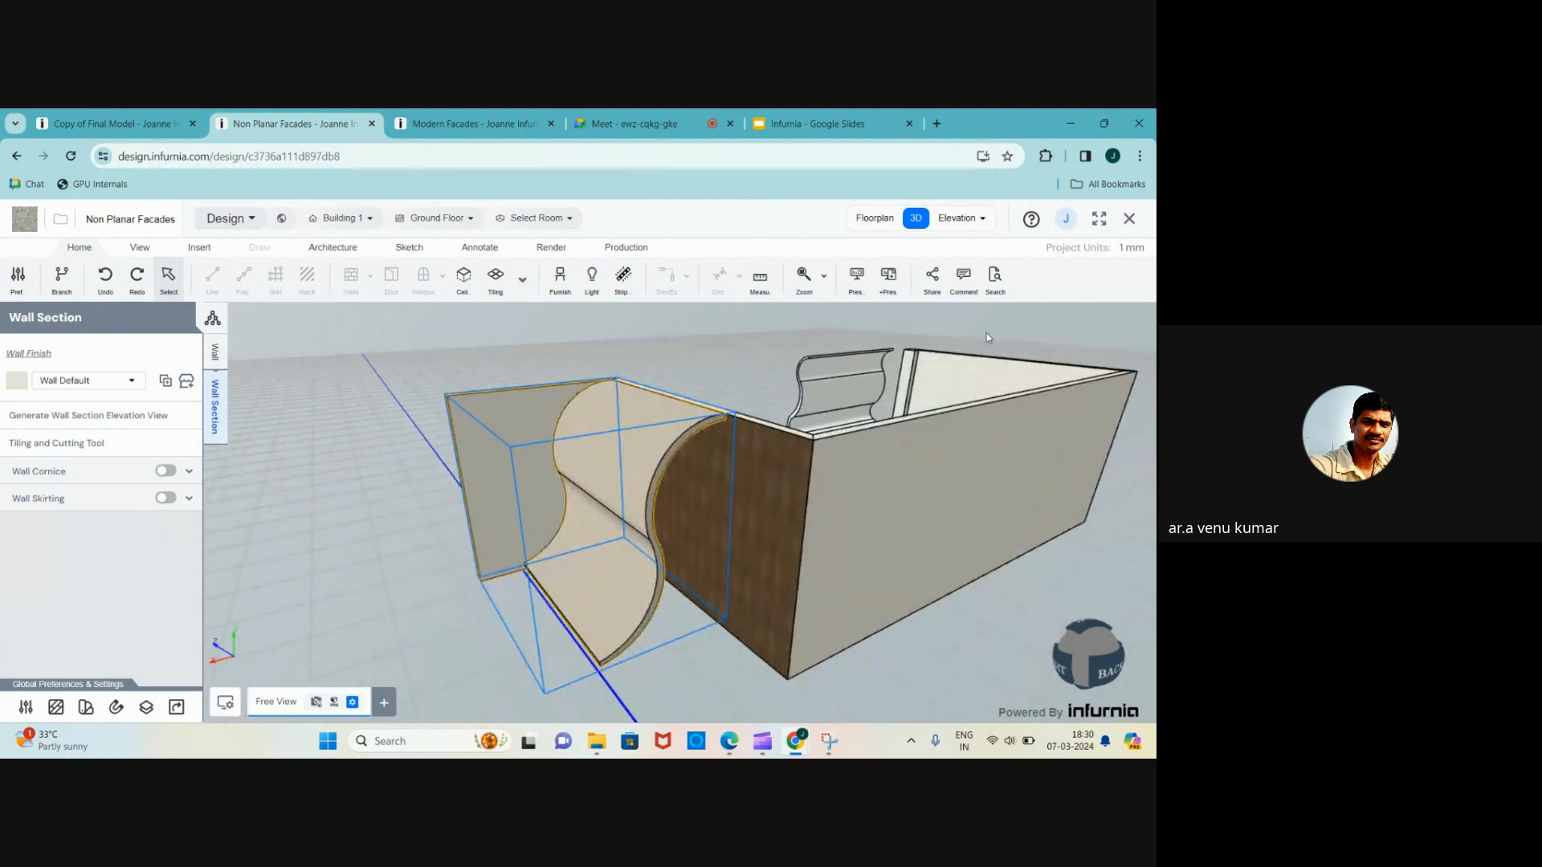
scroll(952, 359, up, 2)
scroll(928, 372, up, 2)
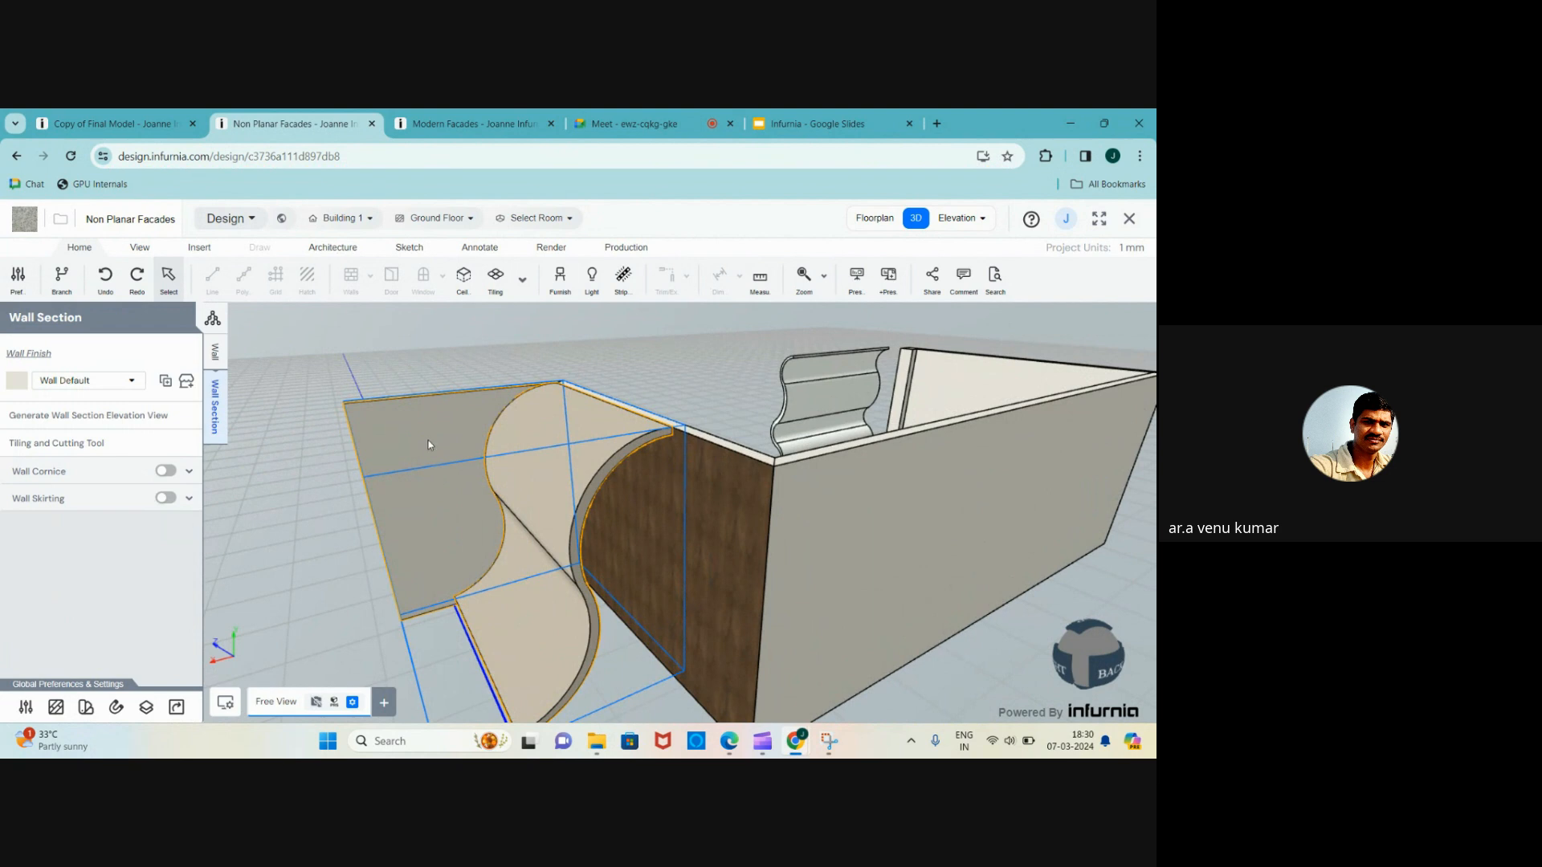
scroll(363, 454, up, 2)
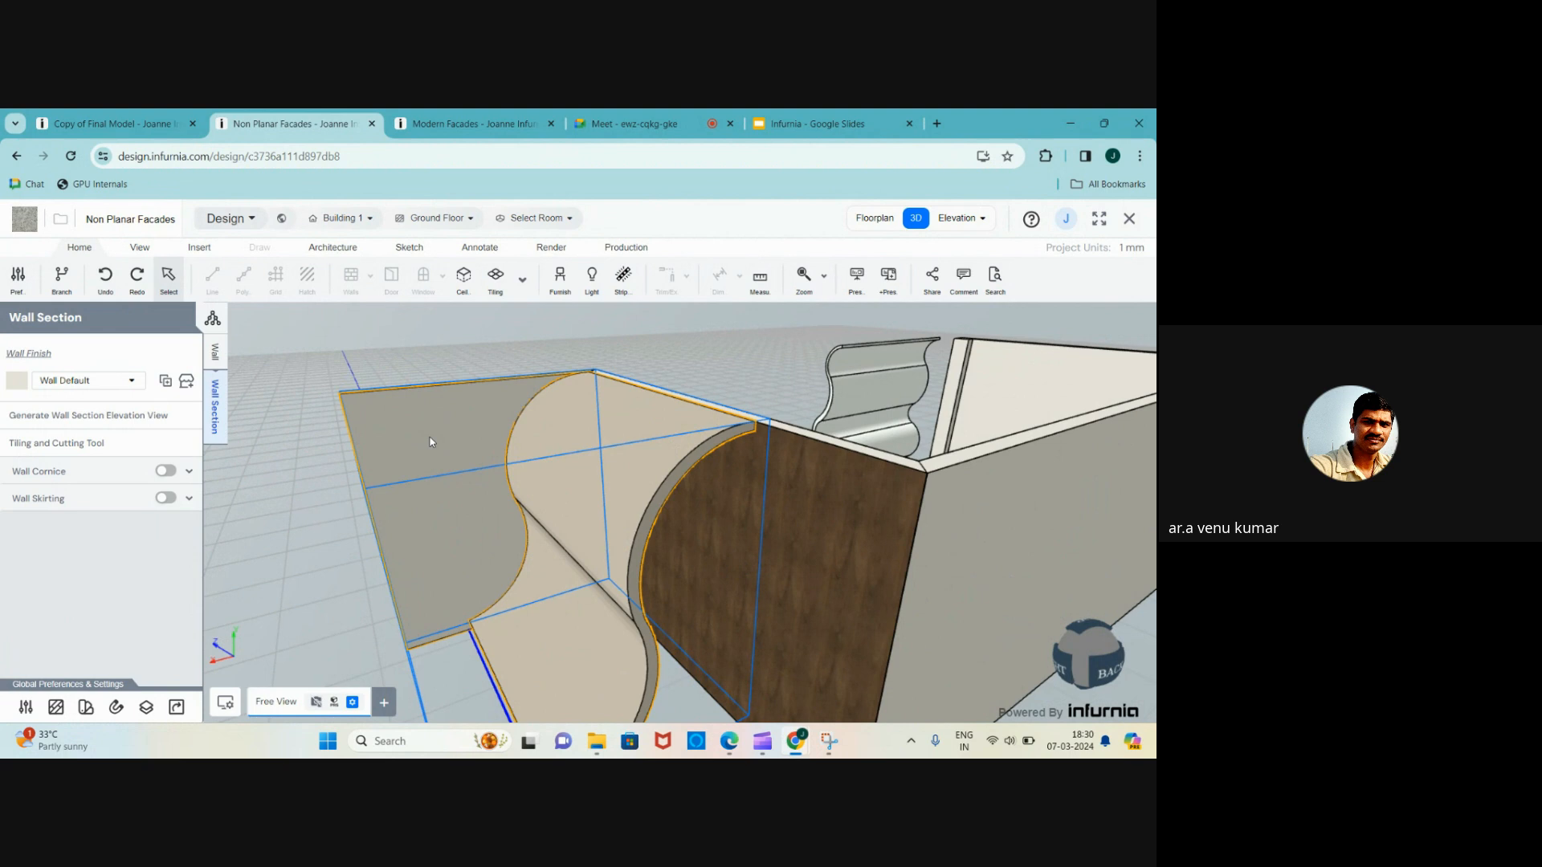
scroll(430, 438, down, 2)
scroll(558, 396, up, 1)
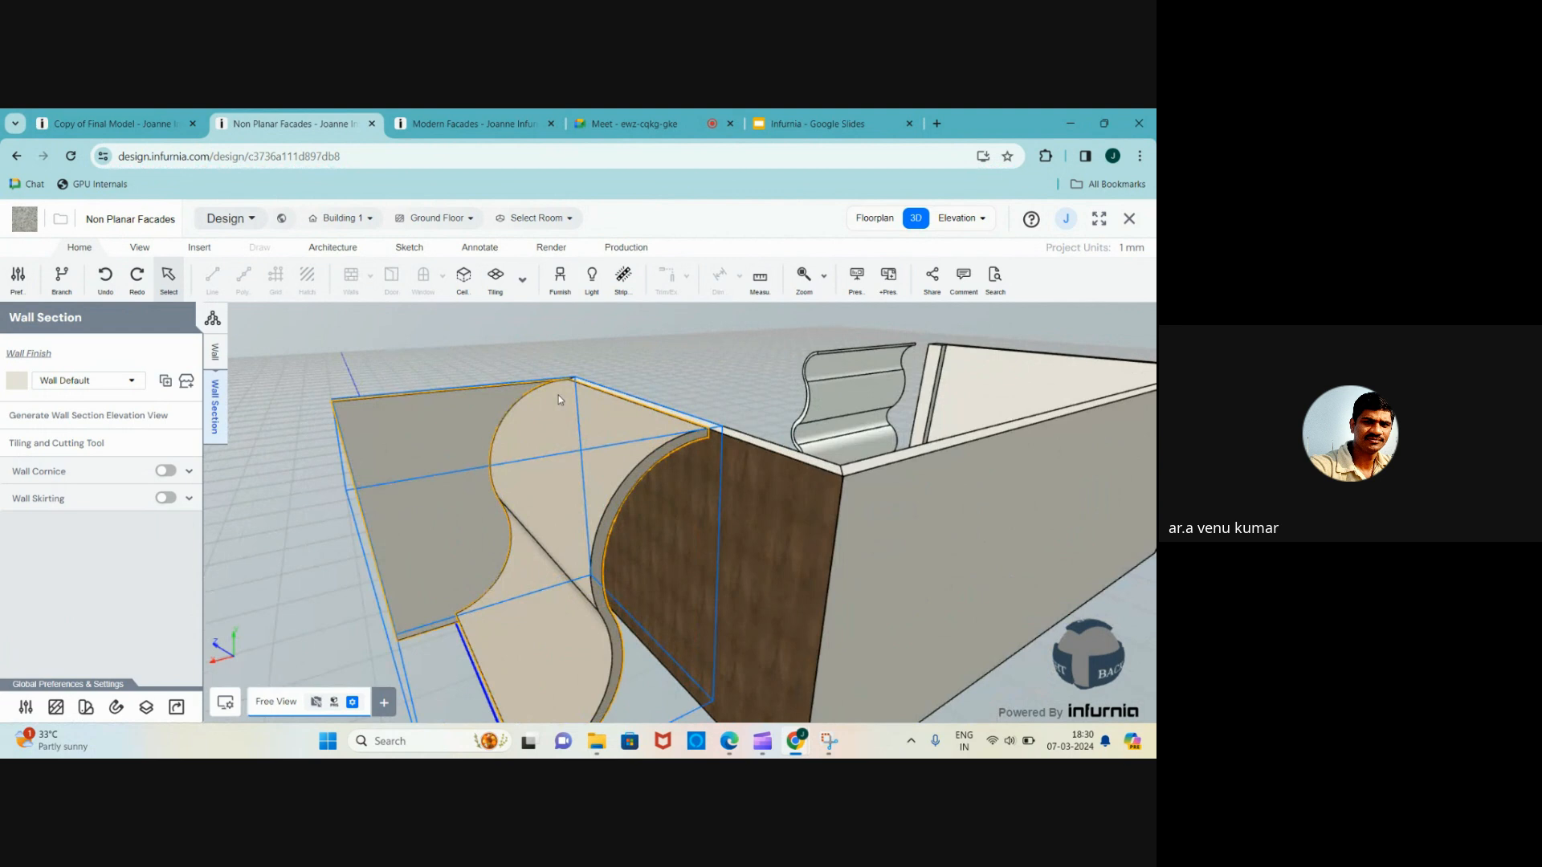
scroll(559, 400, down, 2)
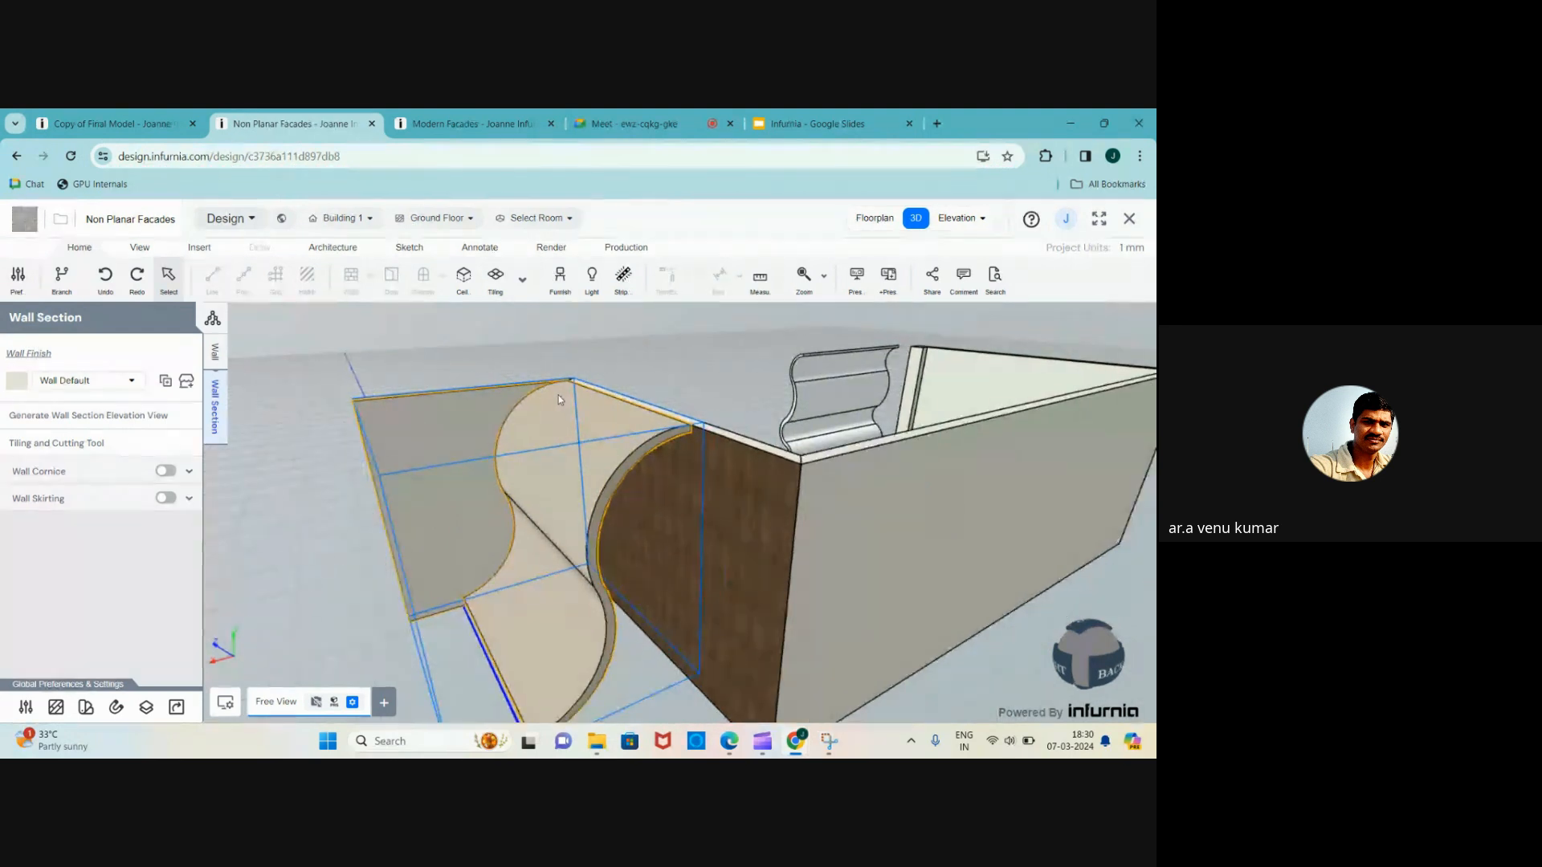
scroll(557, 401, up, 2)
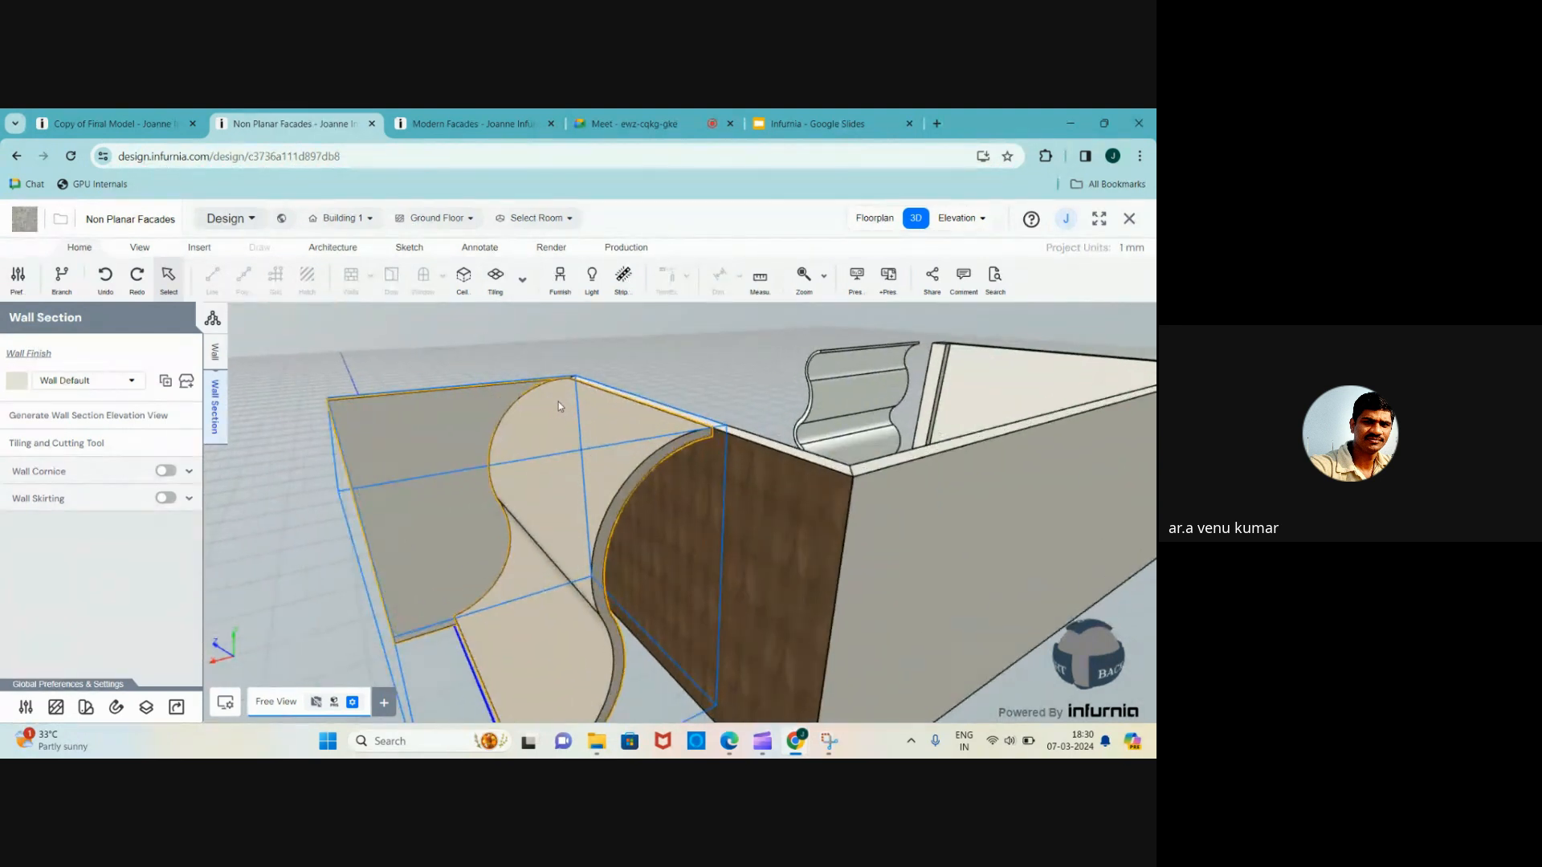
- Inspect the perpendicular wall and wavy band from higher viewpoints with nothing selected
click(547, 353)
scroll(570, 393, down, 1)
scroll(599, 467, up, 1)
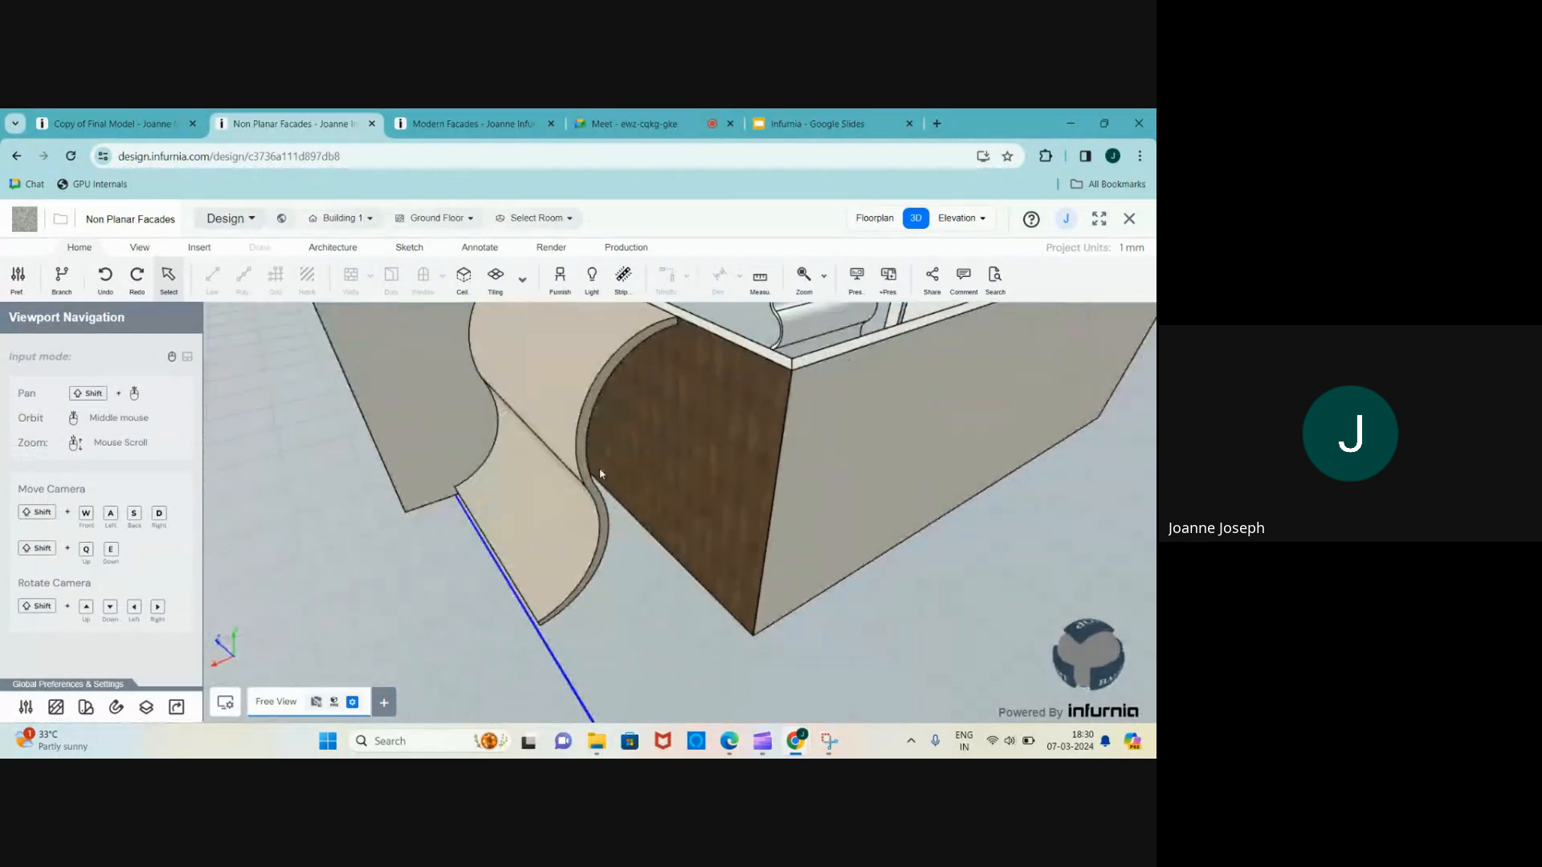
scroll(652, 460, down, 3)
scroll(604, 438, up, 3)
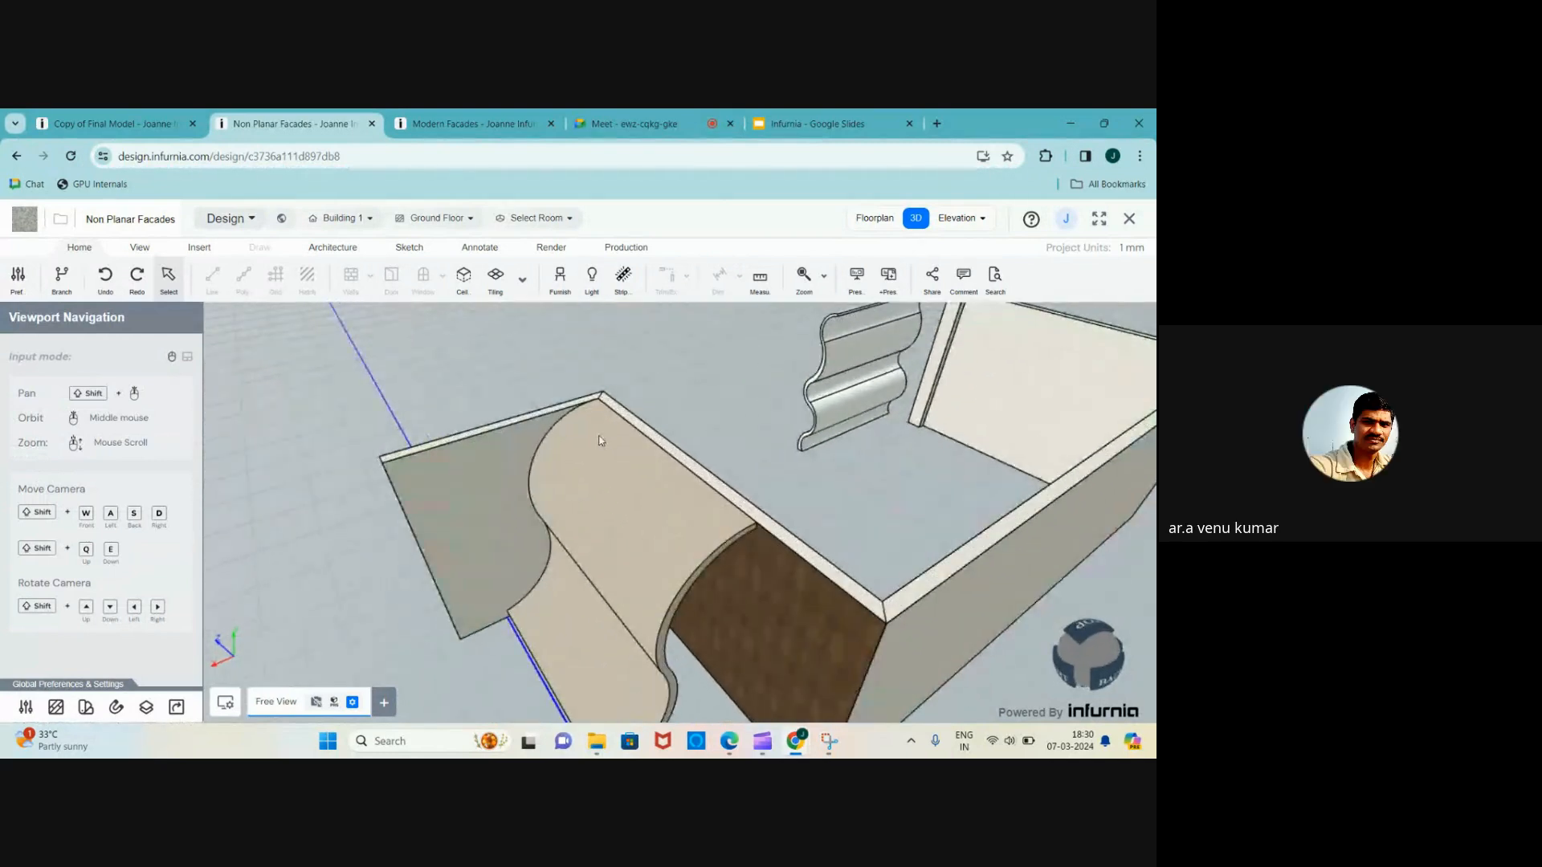
scroll(507, 384, down, 4)
scroll(546, 485, up, 3)
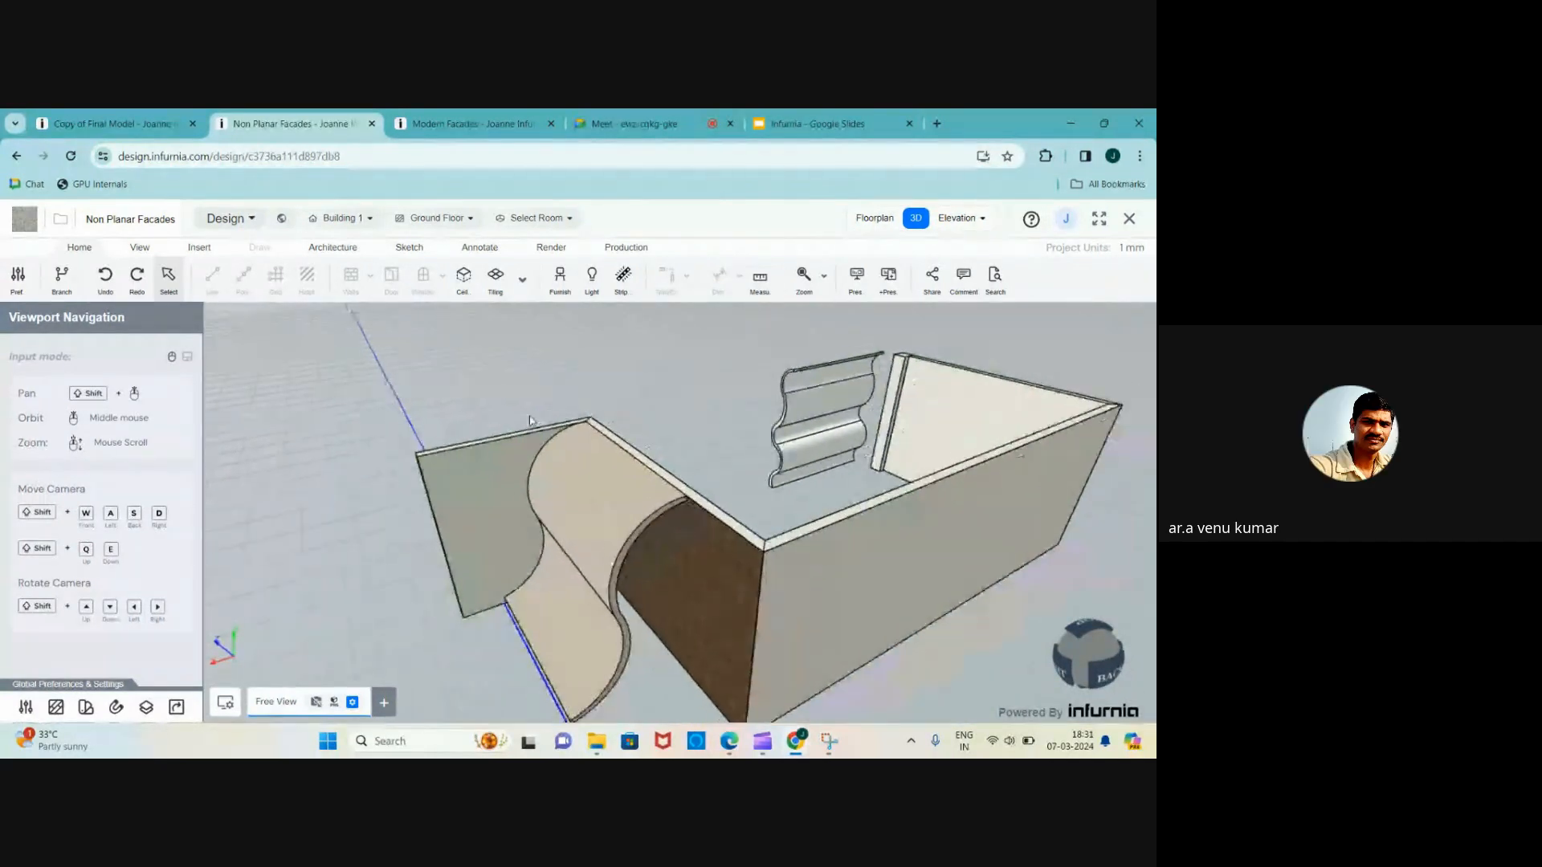
- Sketch a rectangle corner to corner over the perpendicular wall's full face with the Tiling and Cutting Tool
click(696, 571)
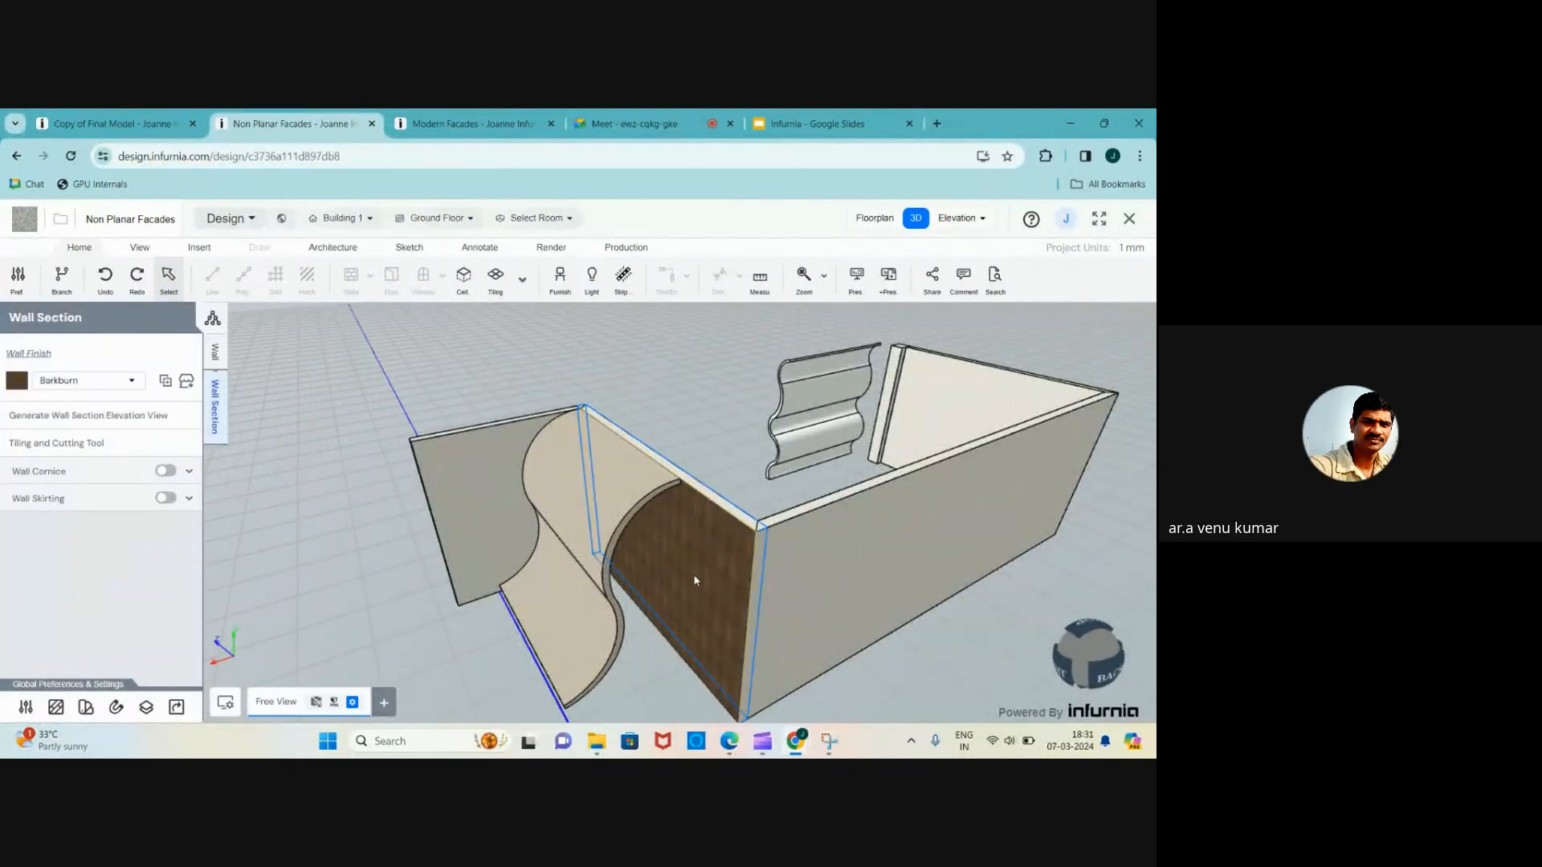
click(499, 472)
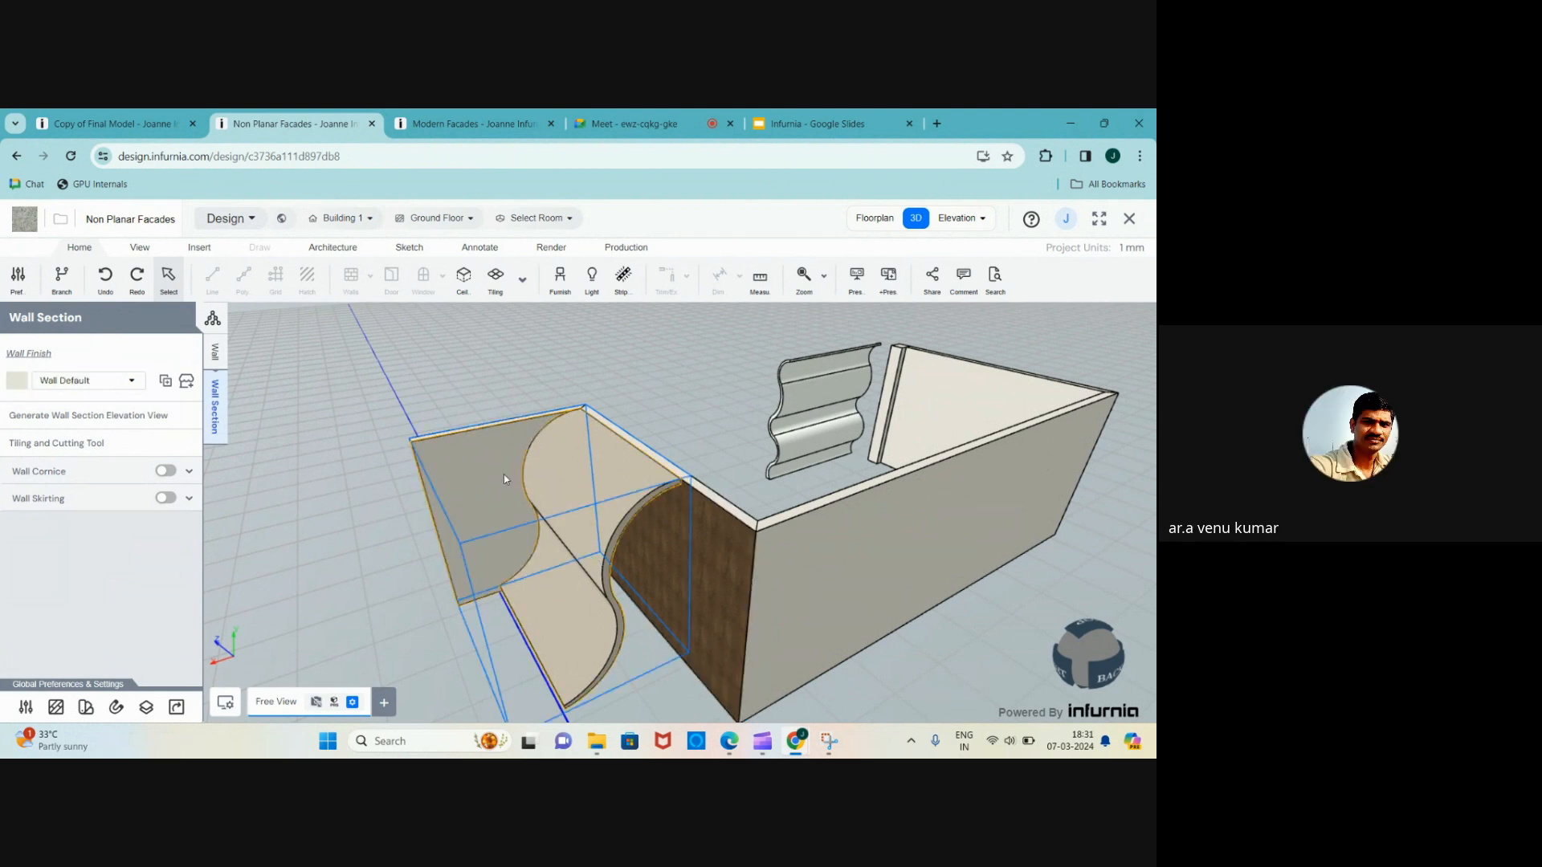
scroll(482, 495, up, 3)
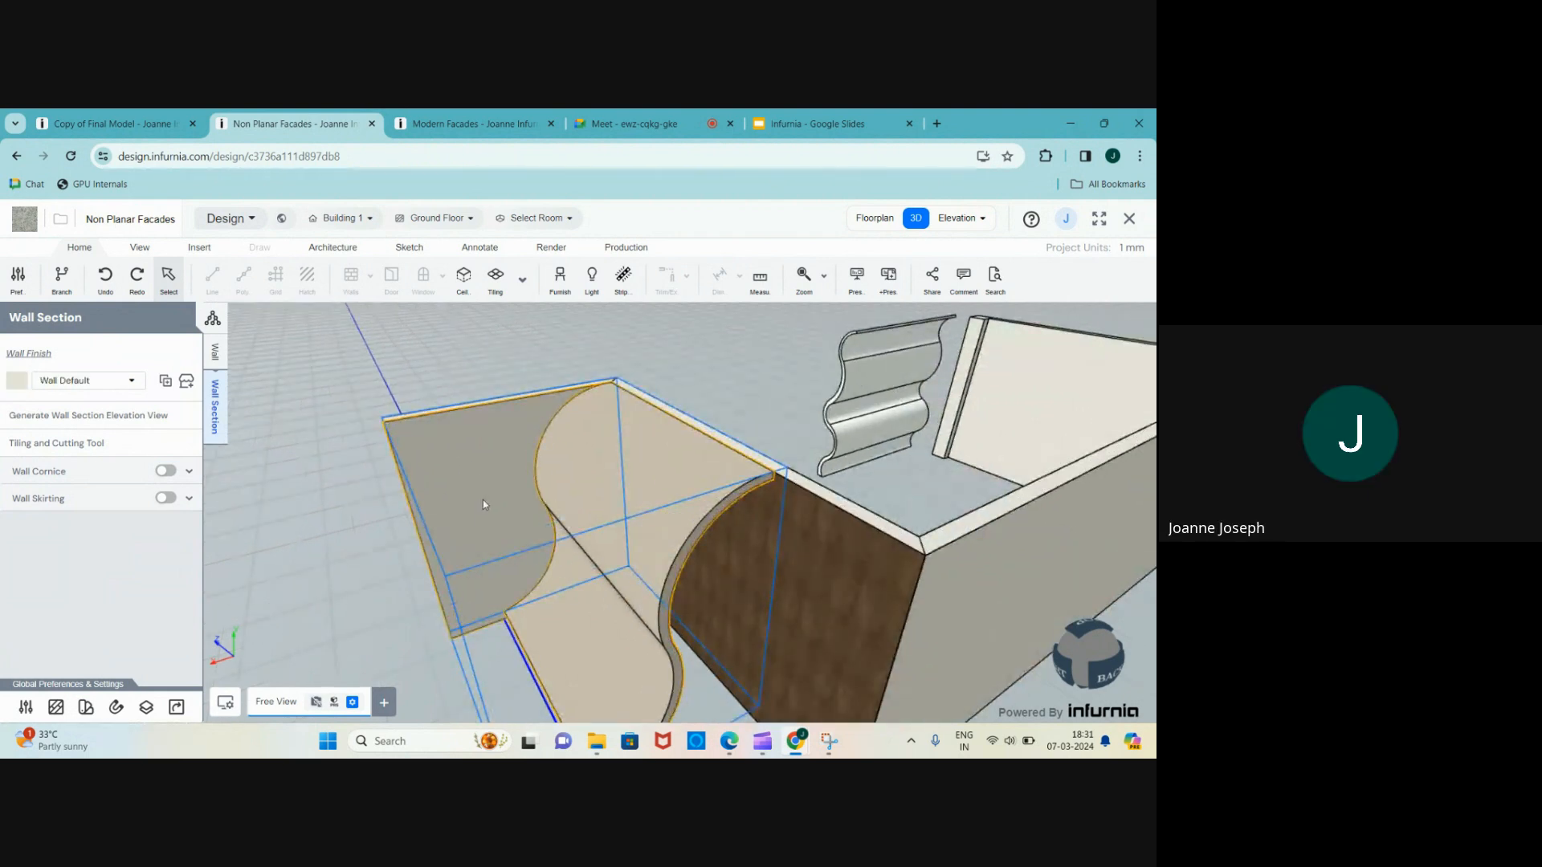
scroll(492, 557, up, 2)
scroll(491, 439, down, 2)
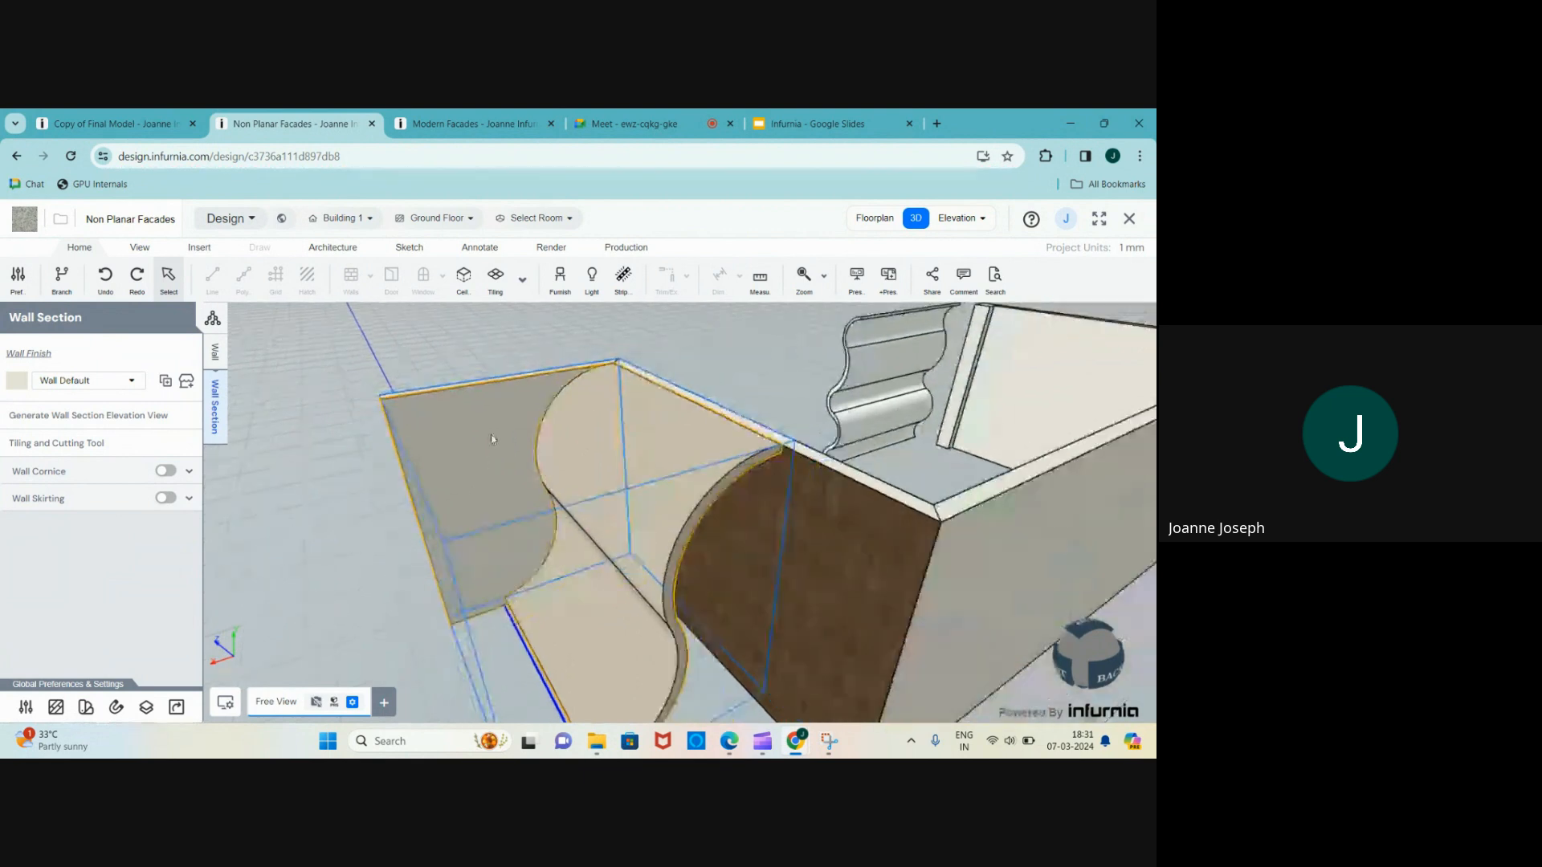
scroll(486, 538, up, 1)
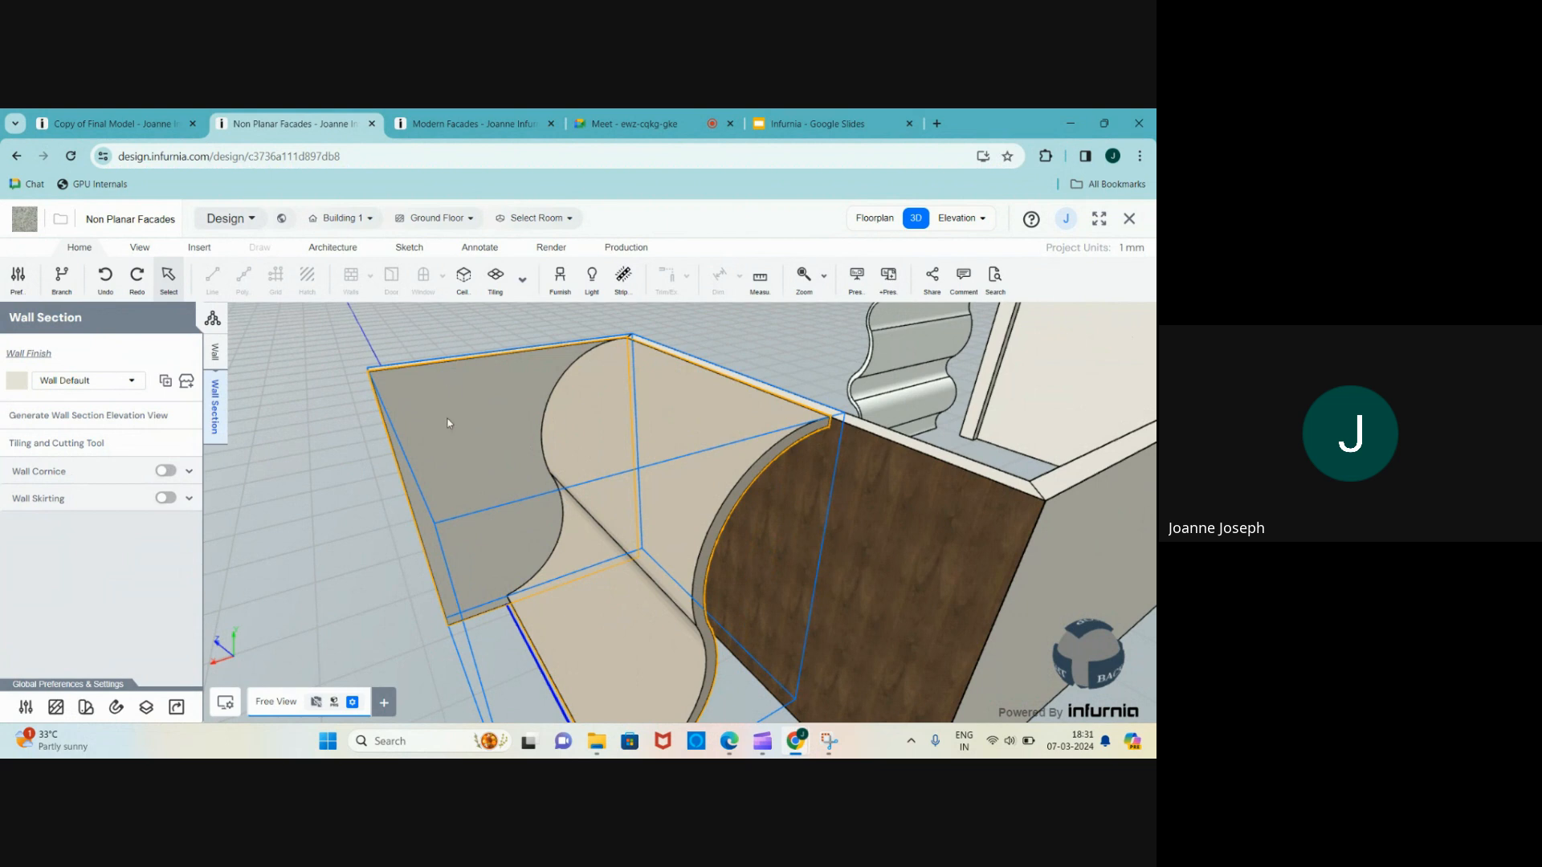
click(103, 443)
click(212, 275)
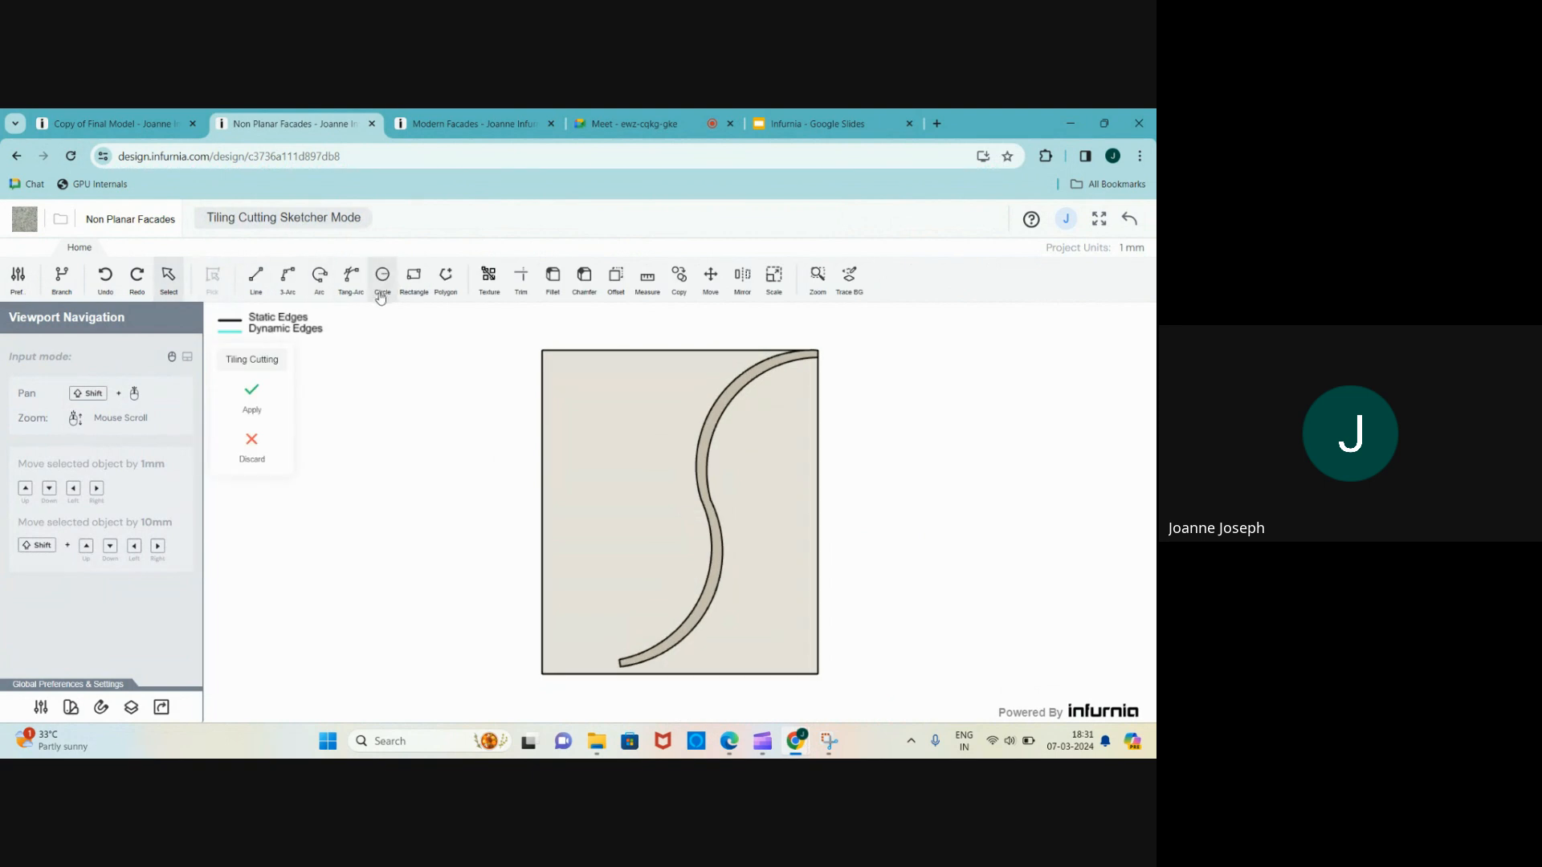
click(413, 277)
click(541, 350)
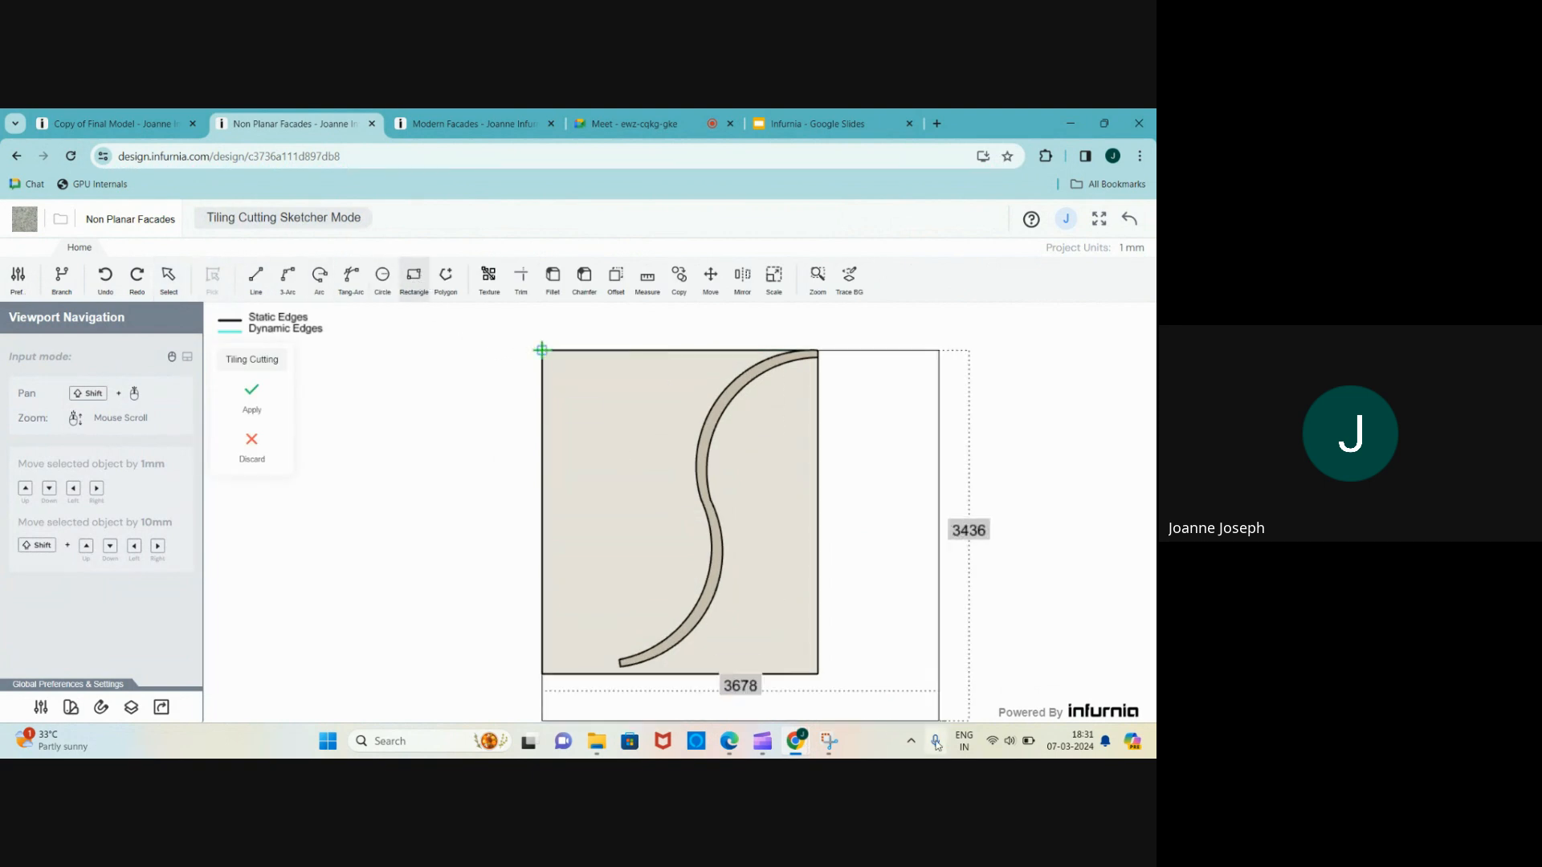
click(818, 674)
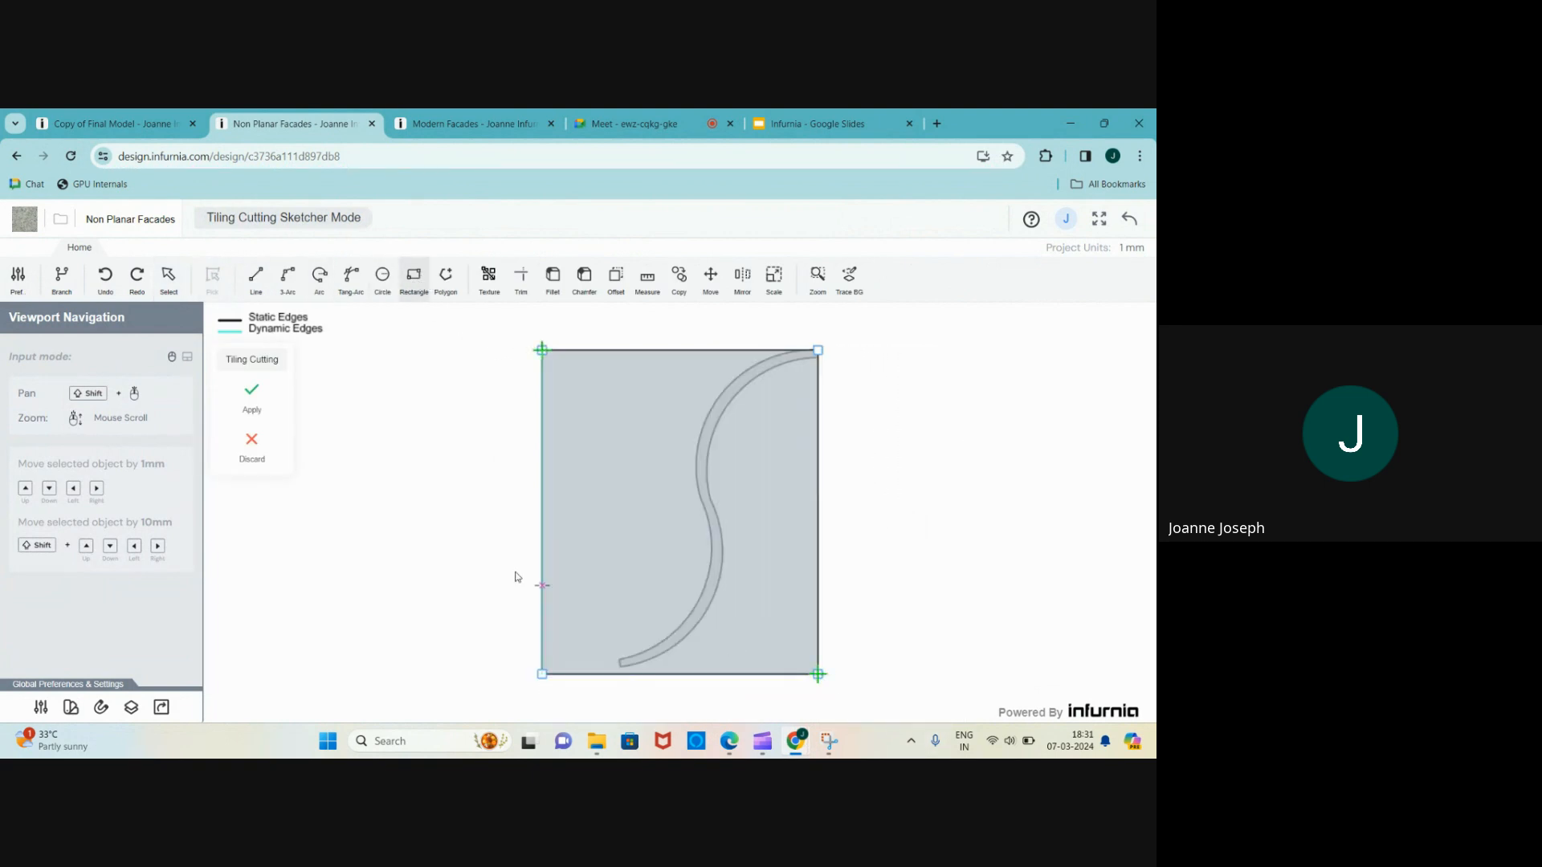
- Apply the full-face rectangle as a tiling cutting and set its depth to 150 mm
click(249, 395)
click(600, 396)
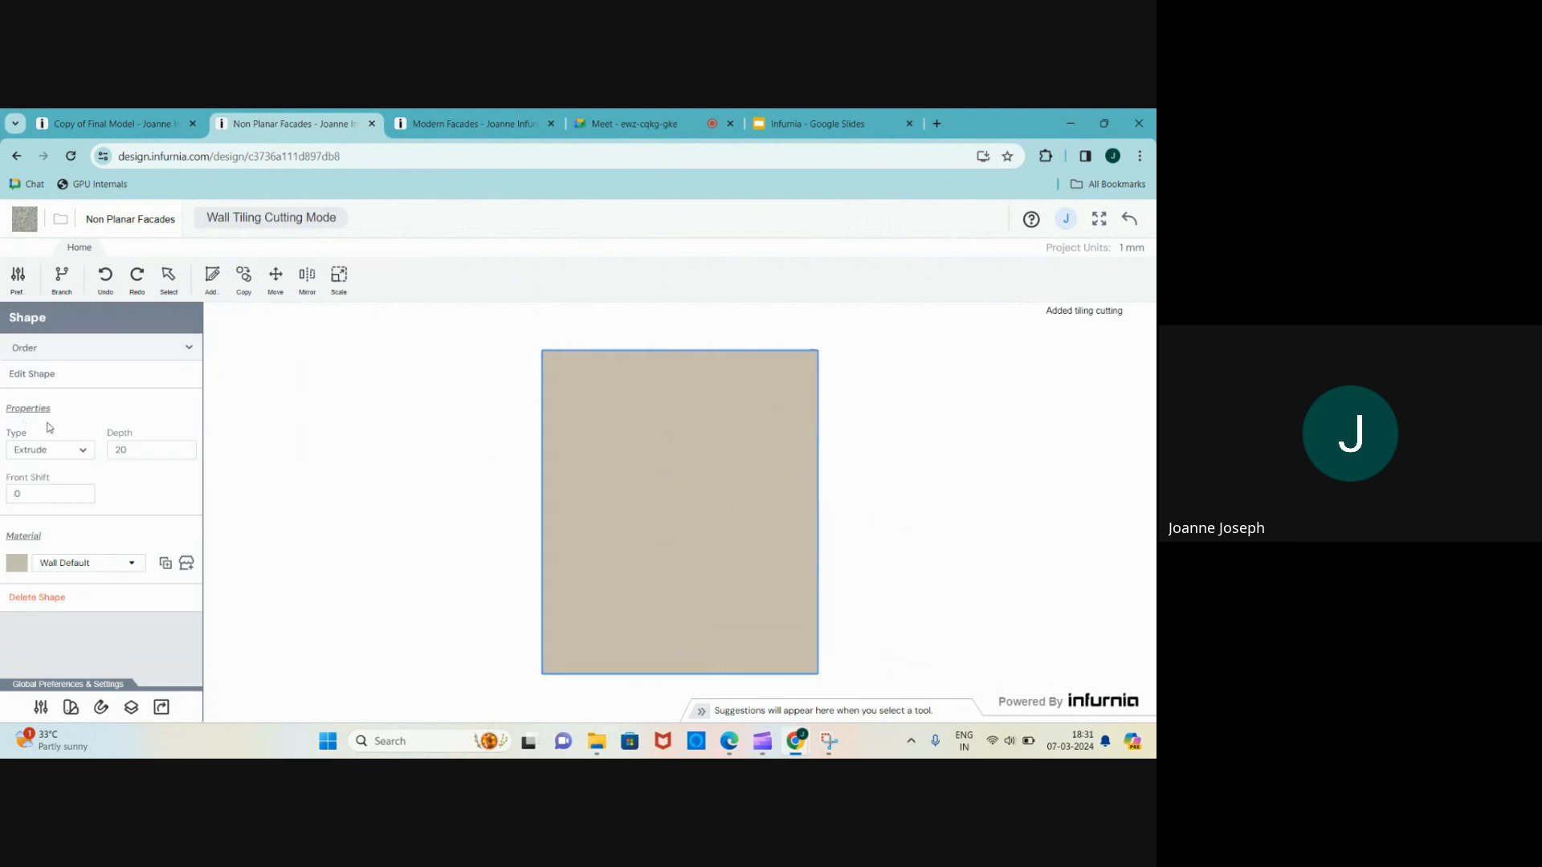
click(111, 451)
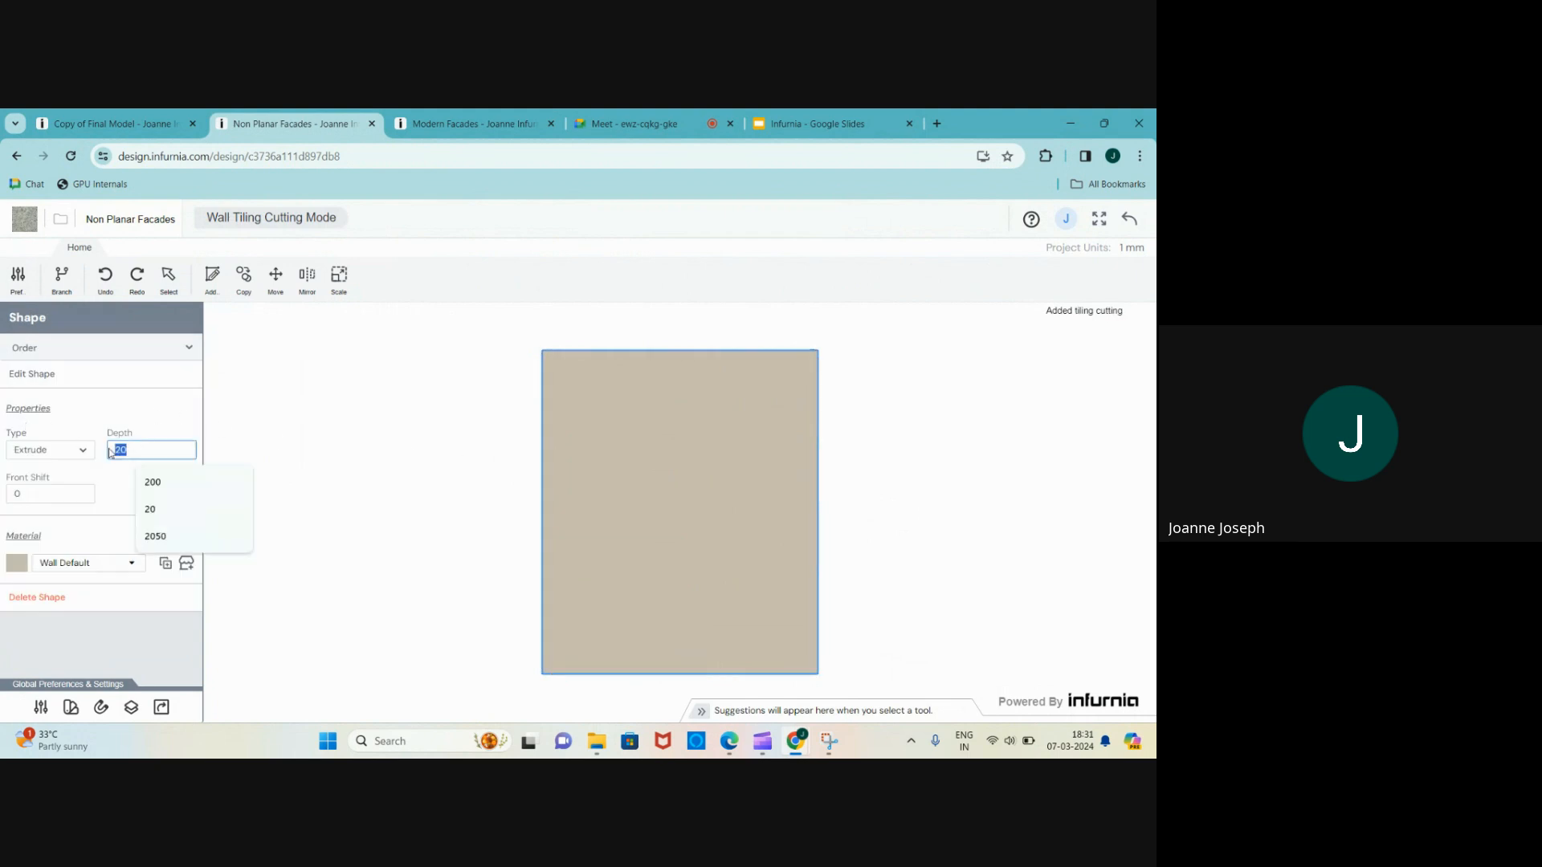
text(150)
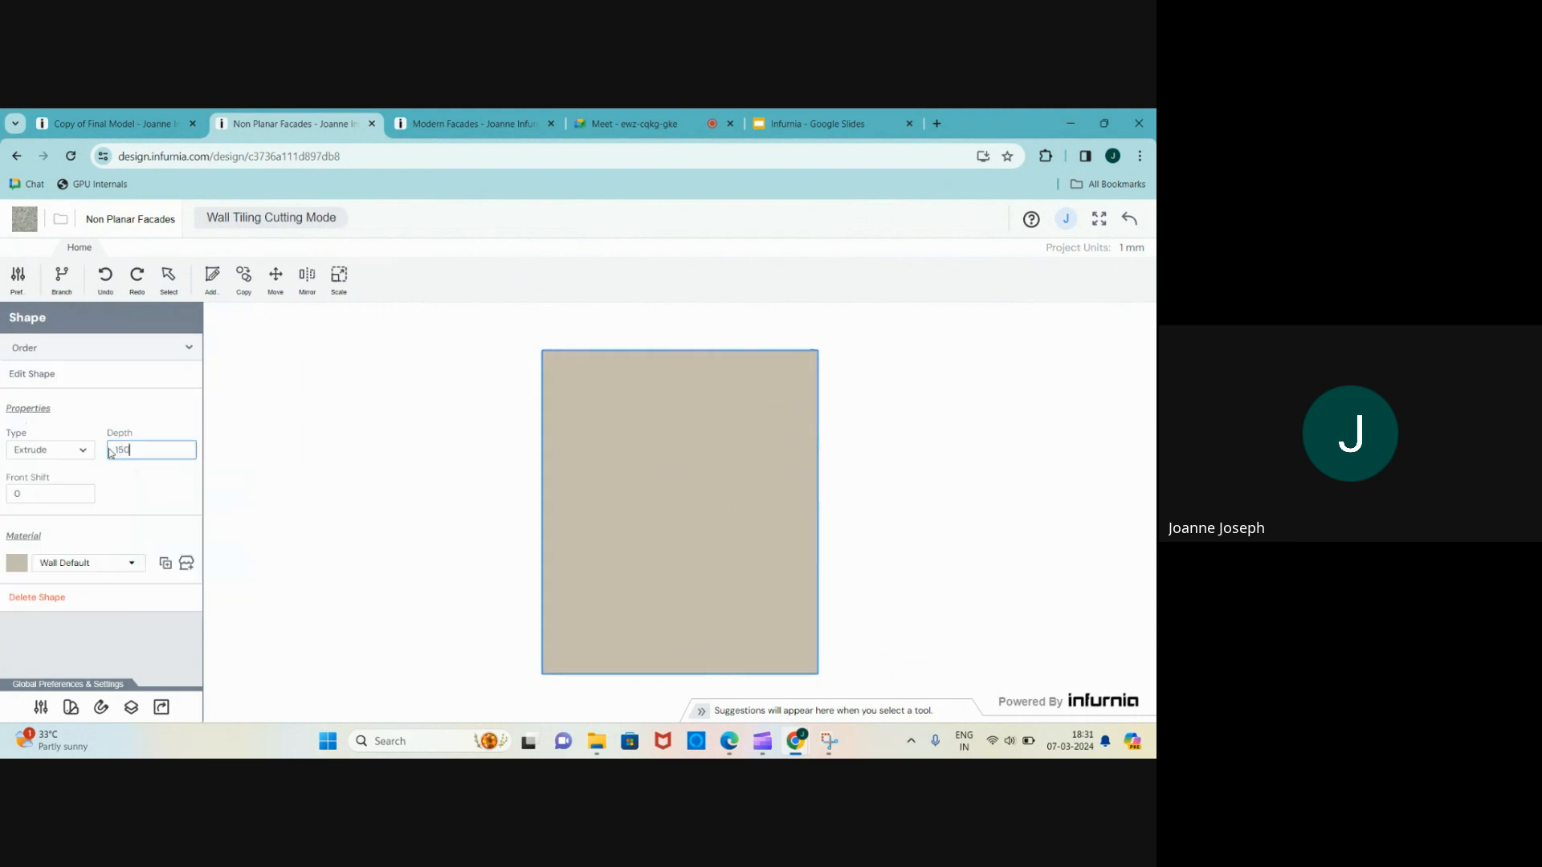
key(Return)
- Change the full-face rectangle's type from Extrude to Cut and return to the 3D model
click(40, 450)
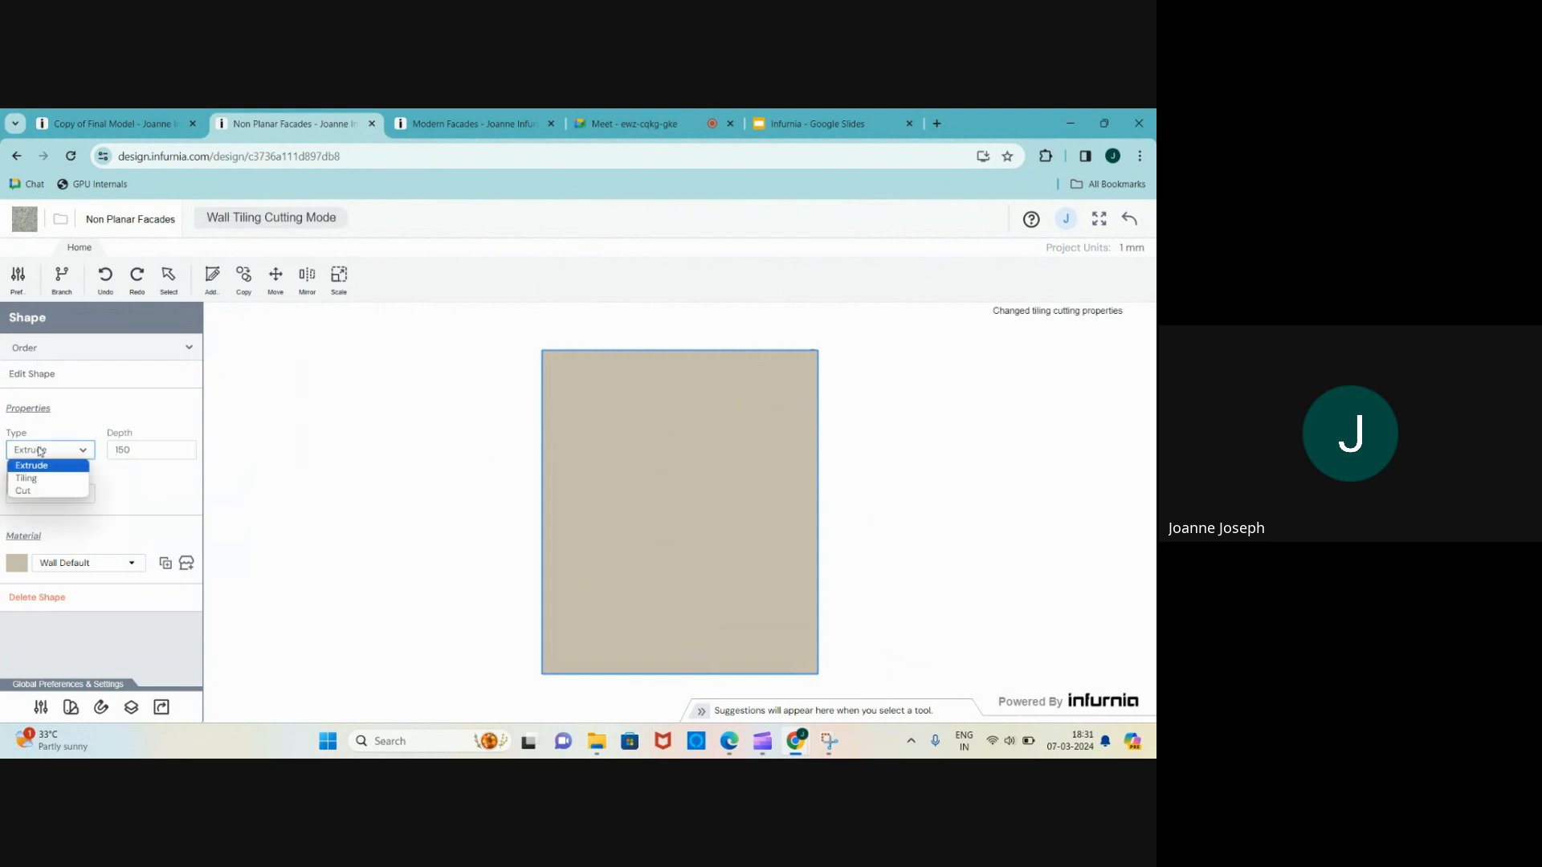
click(24, 491)
click(383, 459)
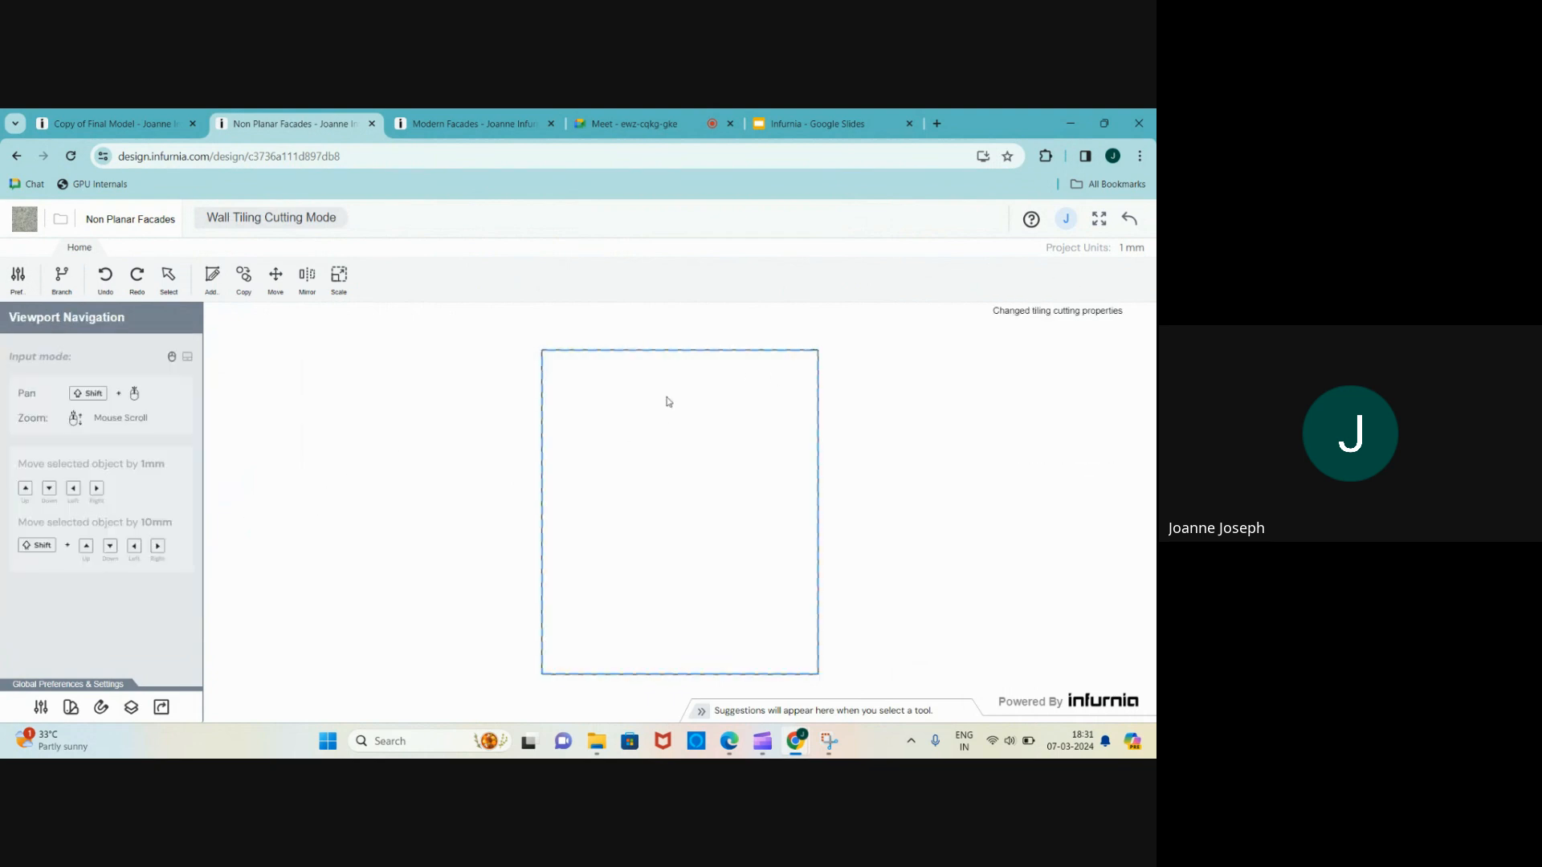
click(1130, 220)
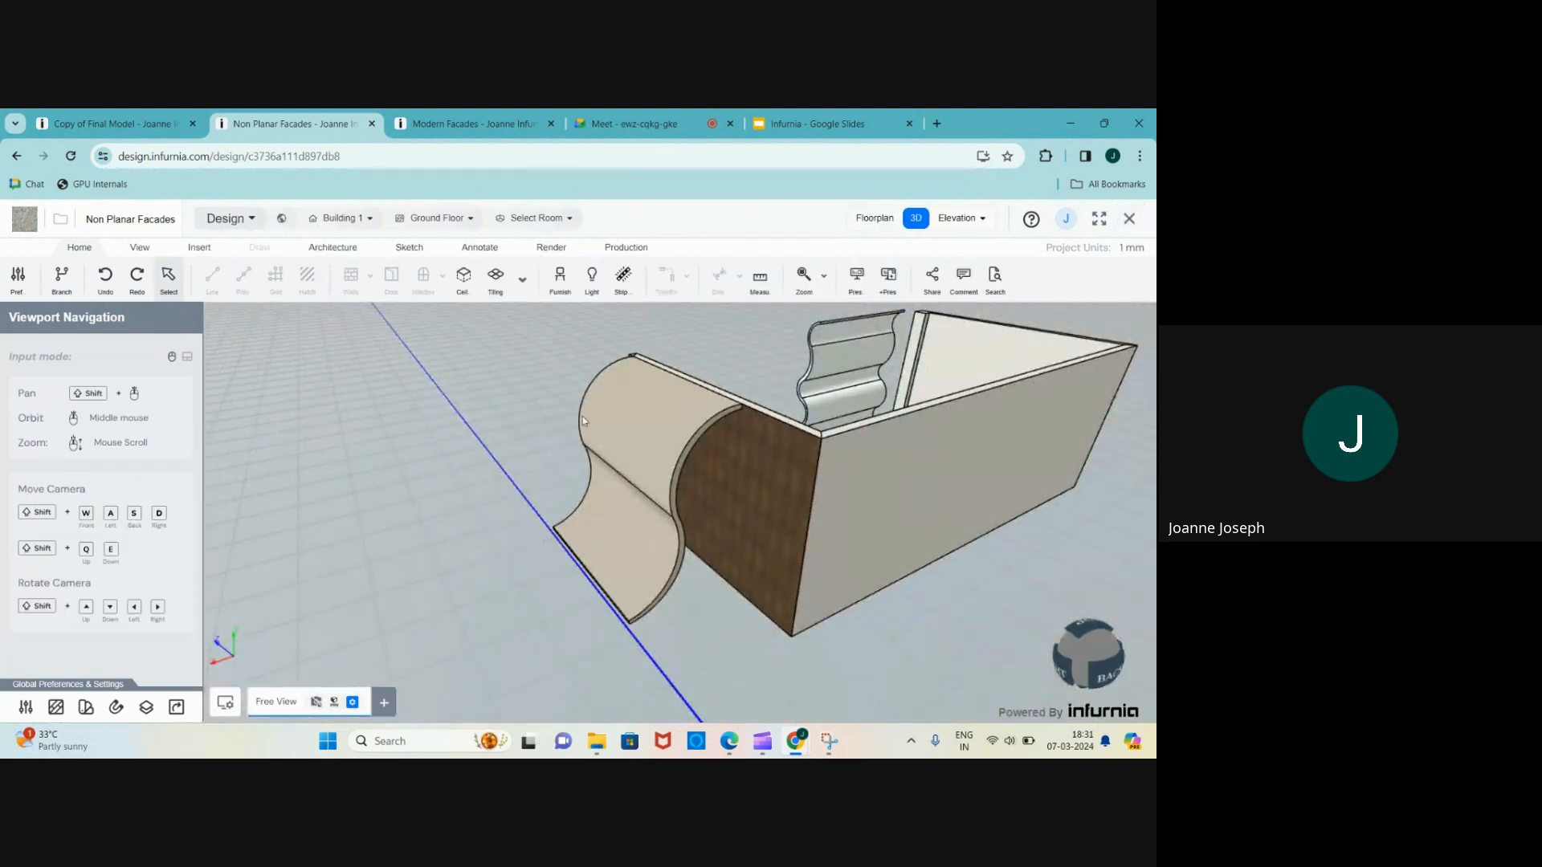
scroll(582, 416, up, 2)
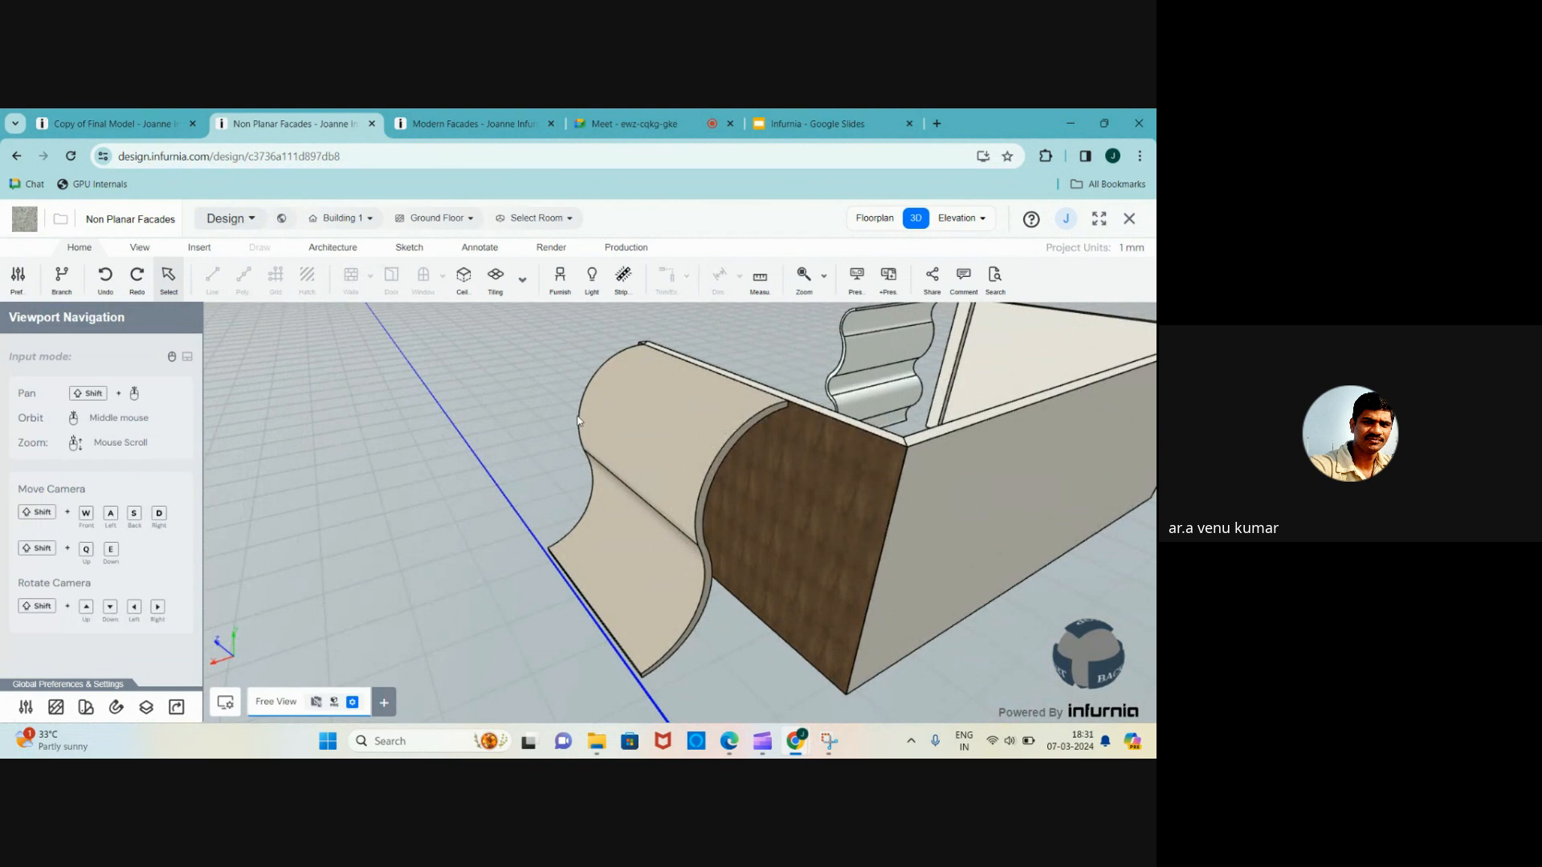
- Inspect the wavy band and its perpendicular supporting wall from higher and lower viewpoints at different distances
scroll(760, 393, up, 1)
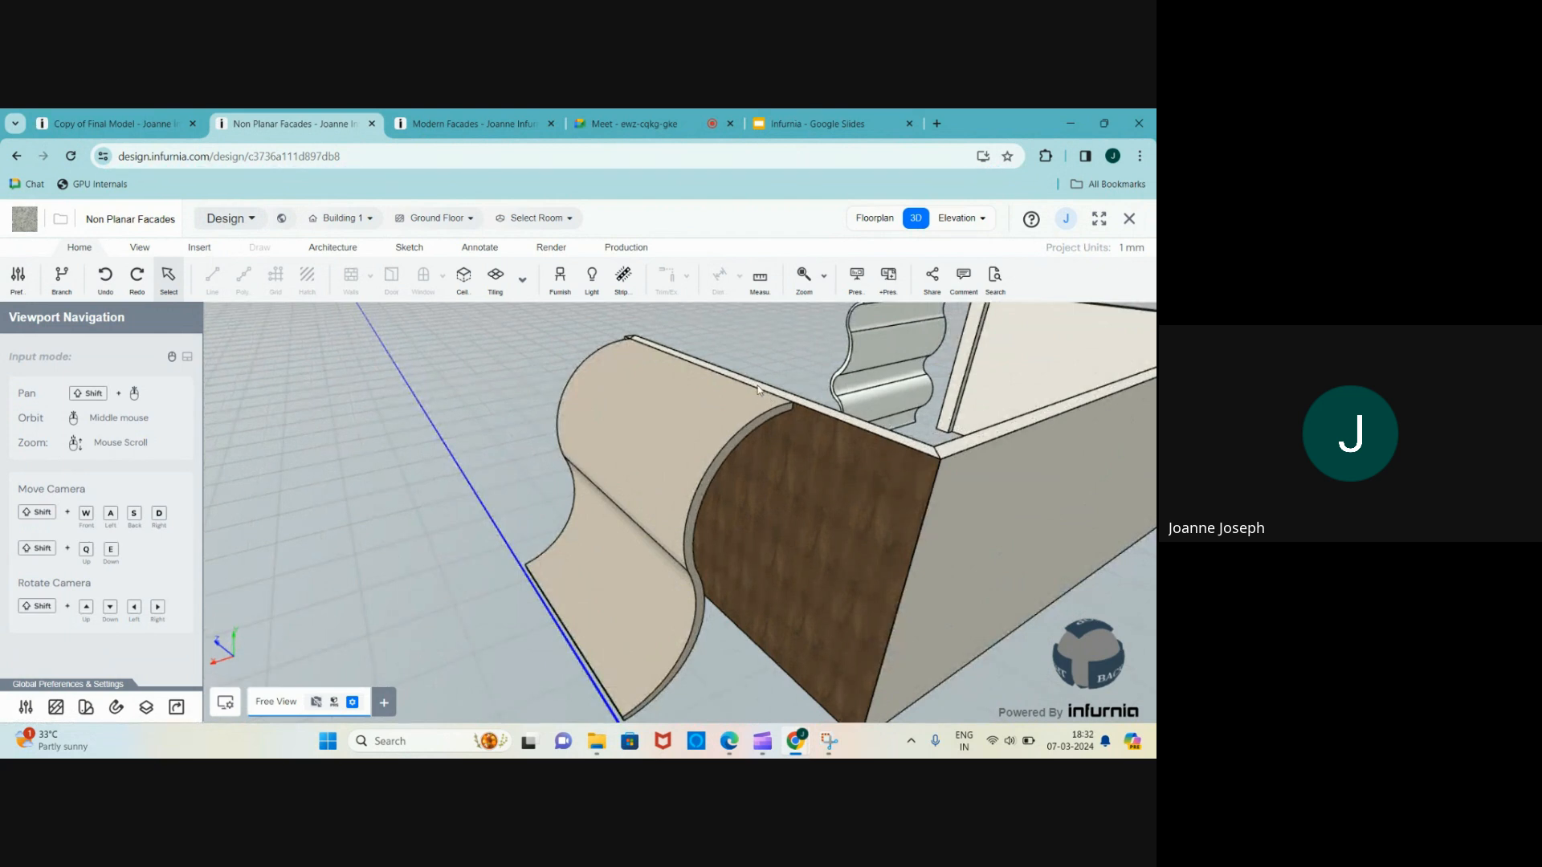
scroll(760, 392, down, 1)
middle_drag(766, 396, 801, 522)
scroll(803, 526, down, 3)
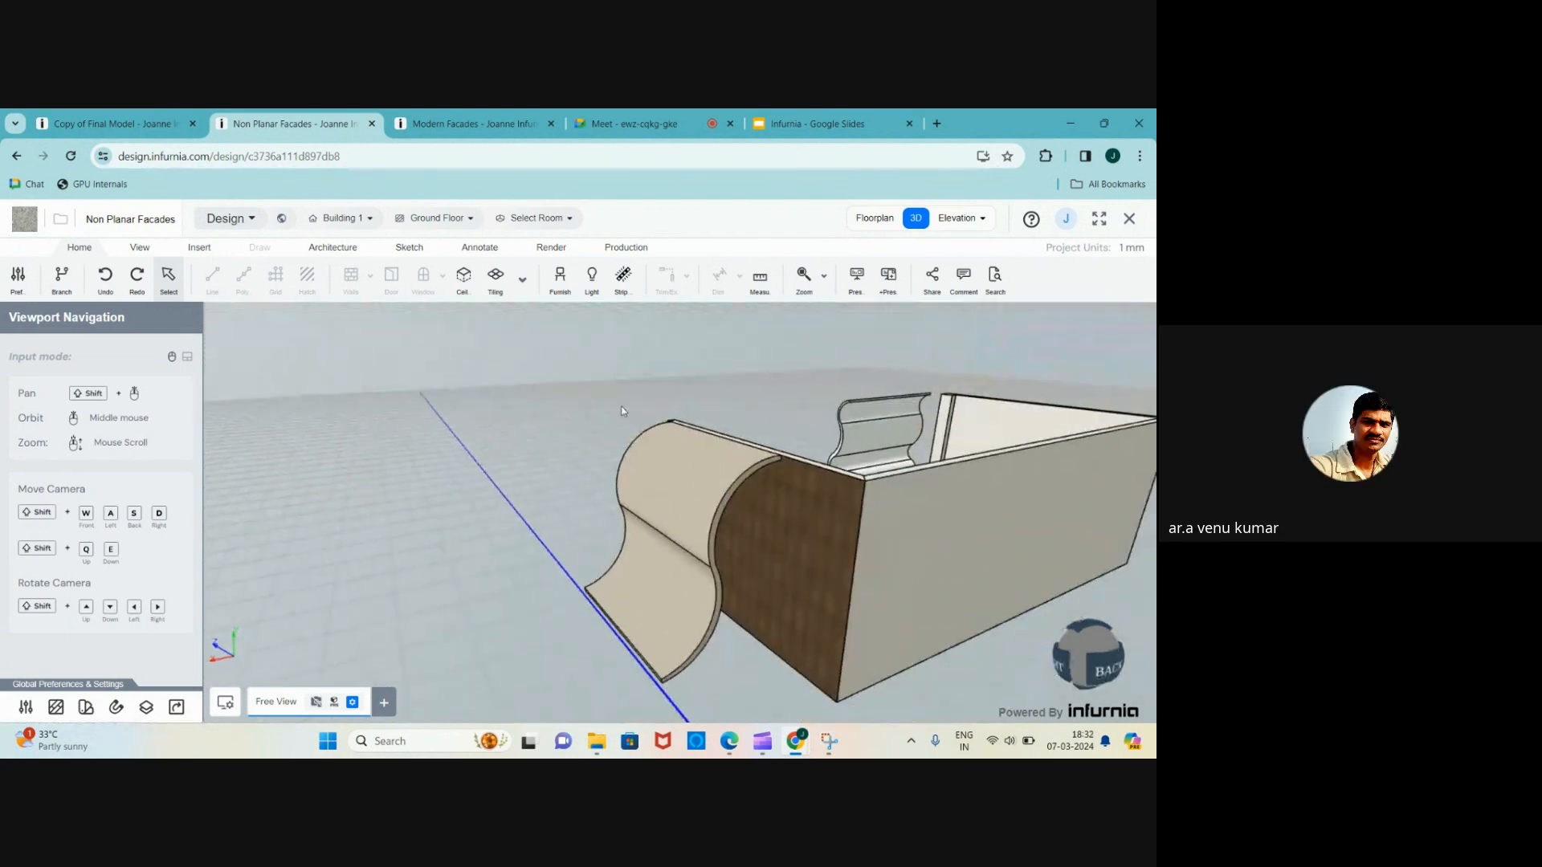
scroll(825, 557, up, 2)
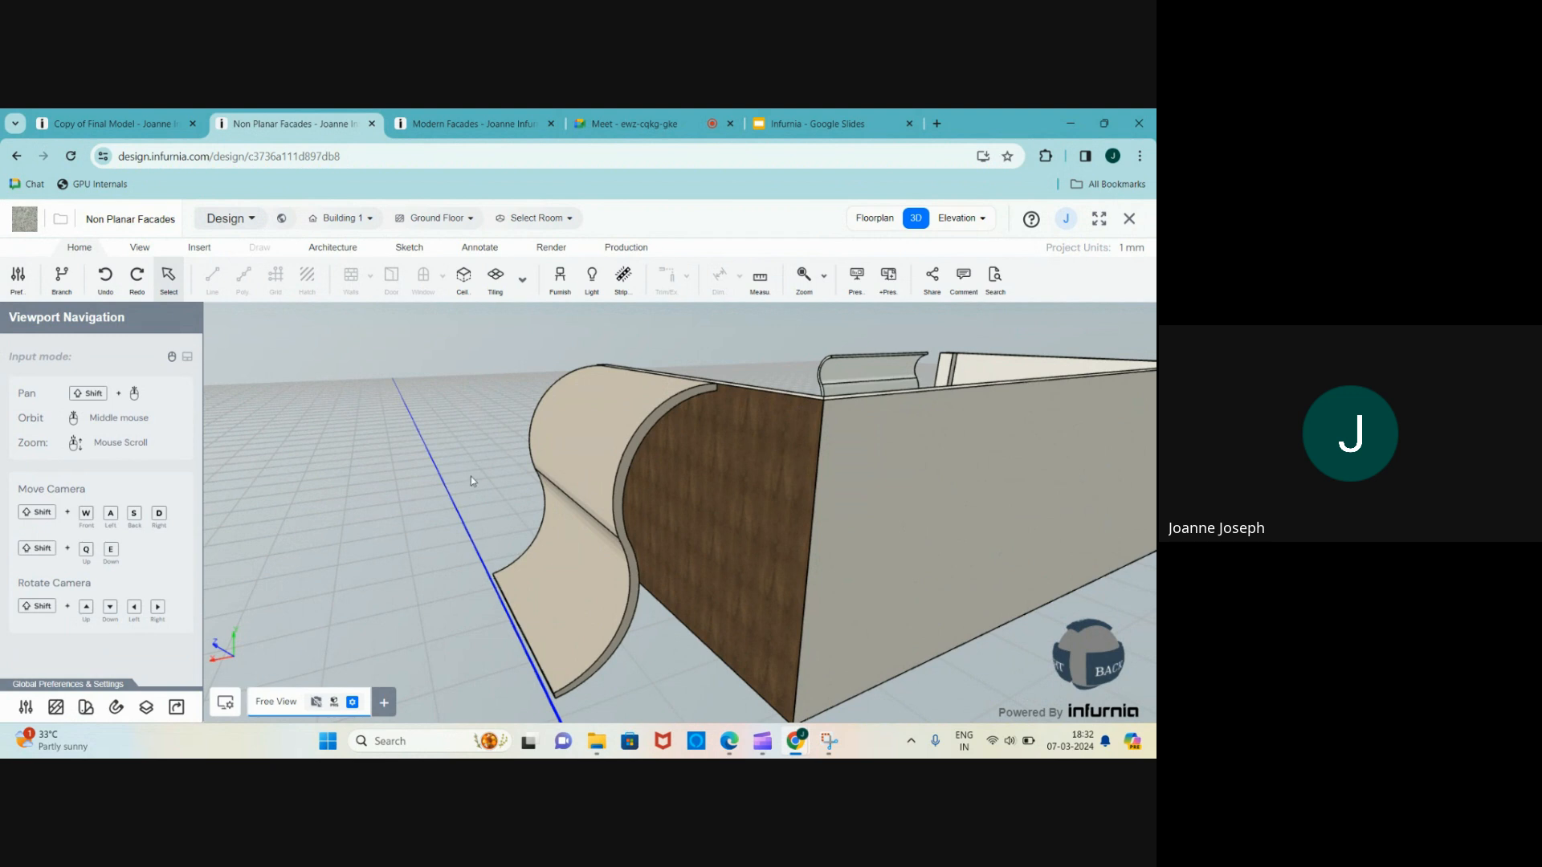
scroll(471, 480, down, 3)
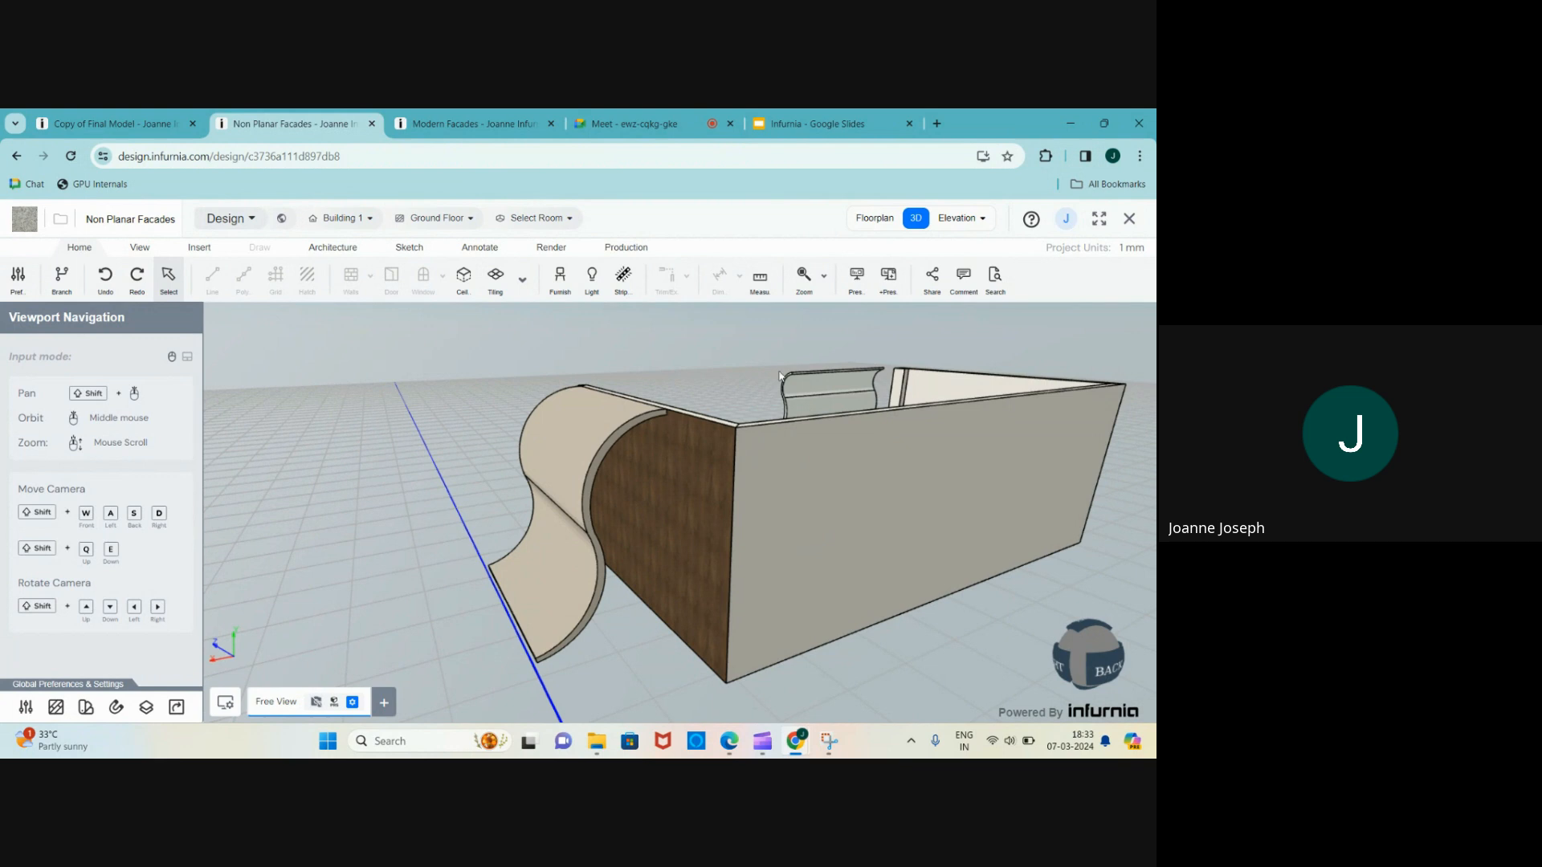
scroll(384, 447, down, 2)
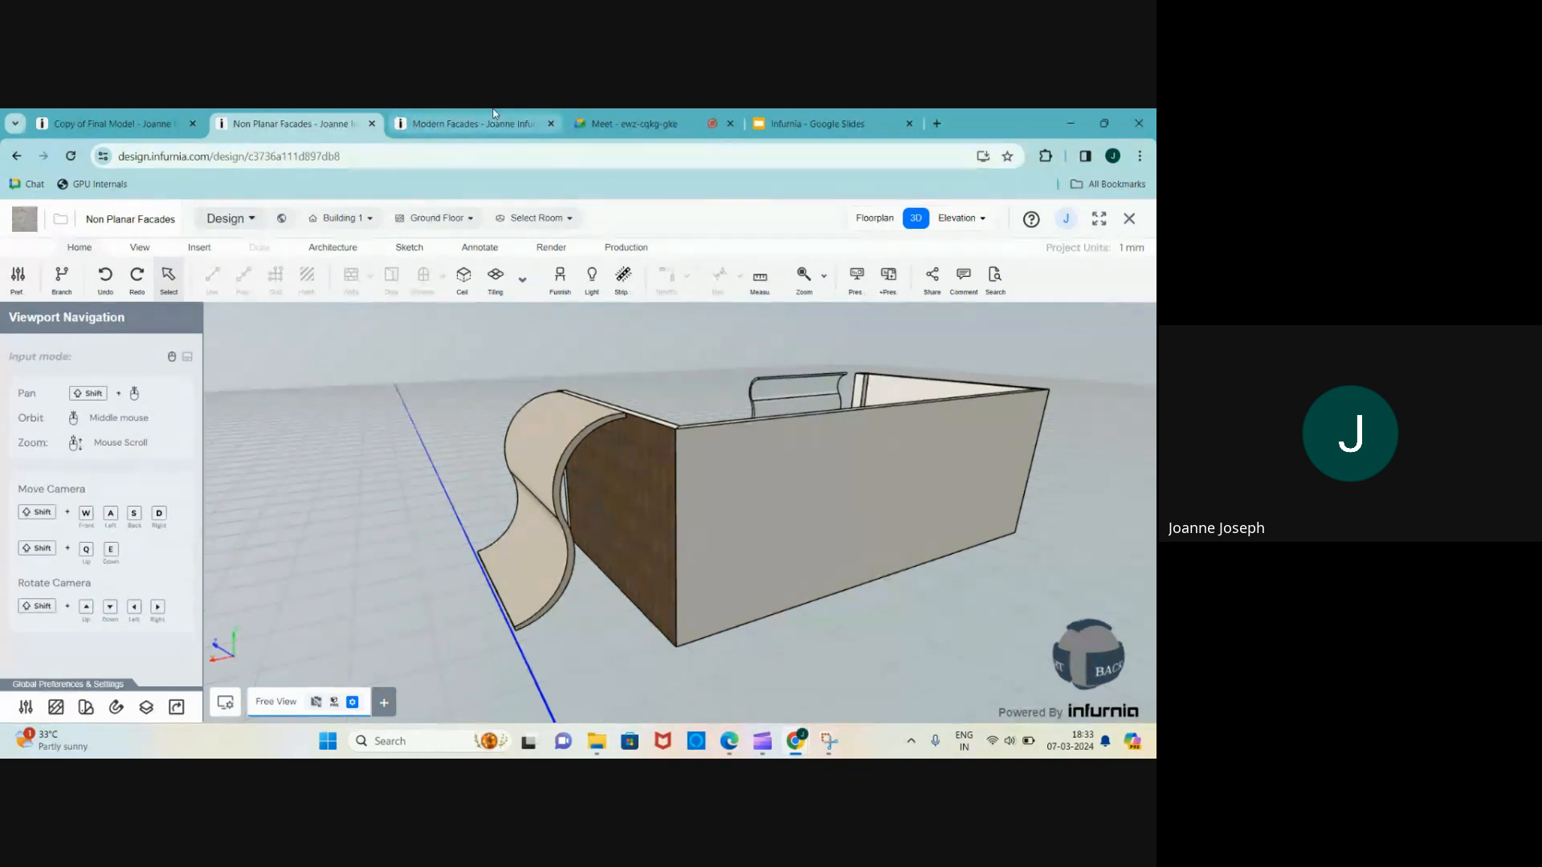
mouse_move(490, 113)
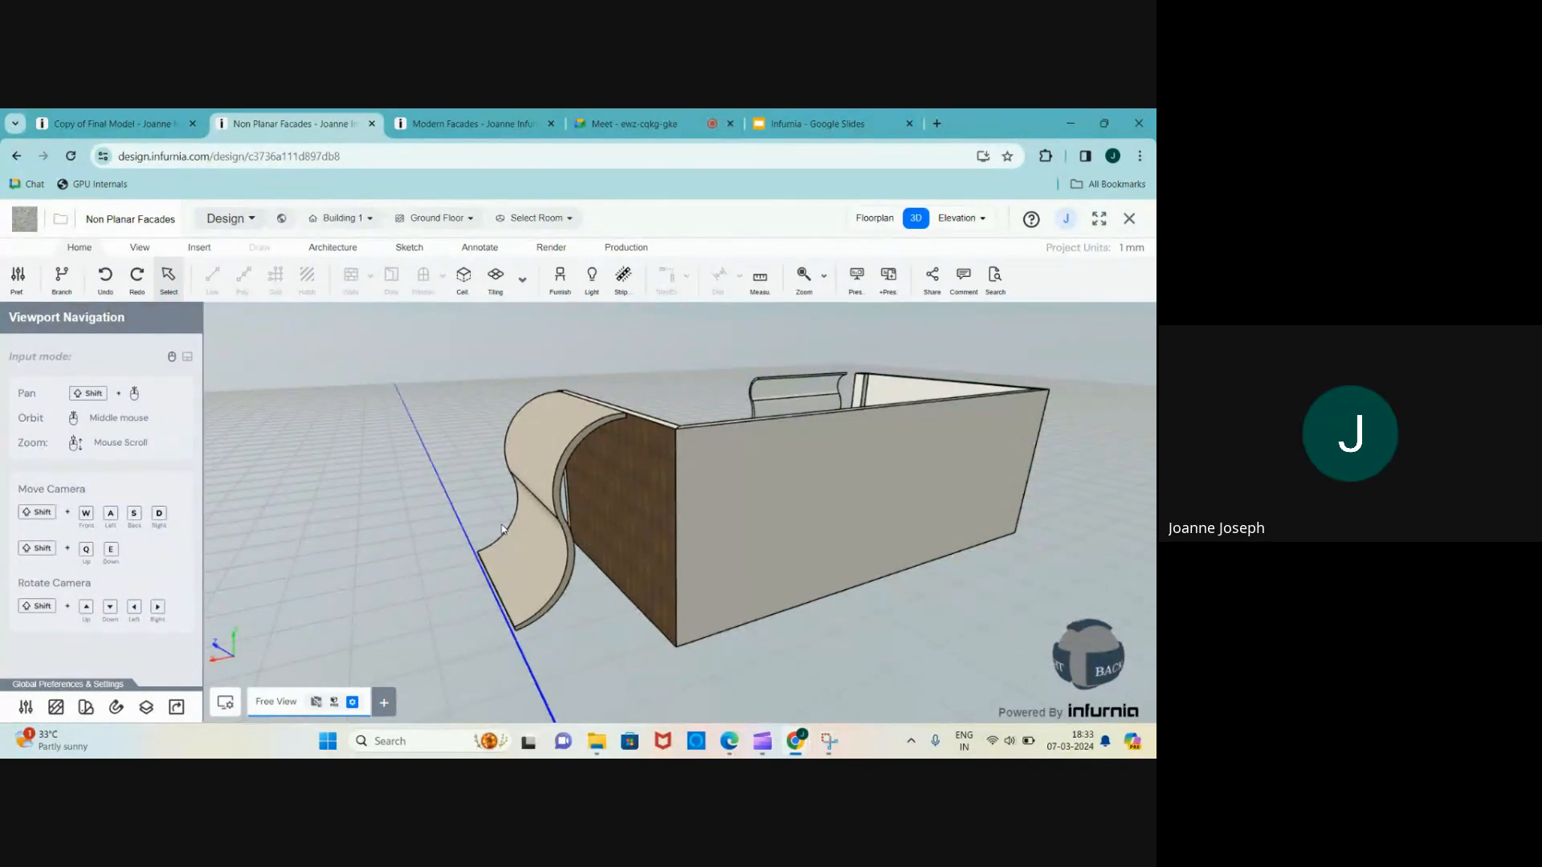
scroll(494, 543, down, 1)
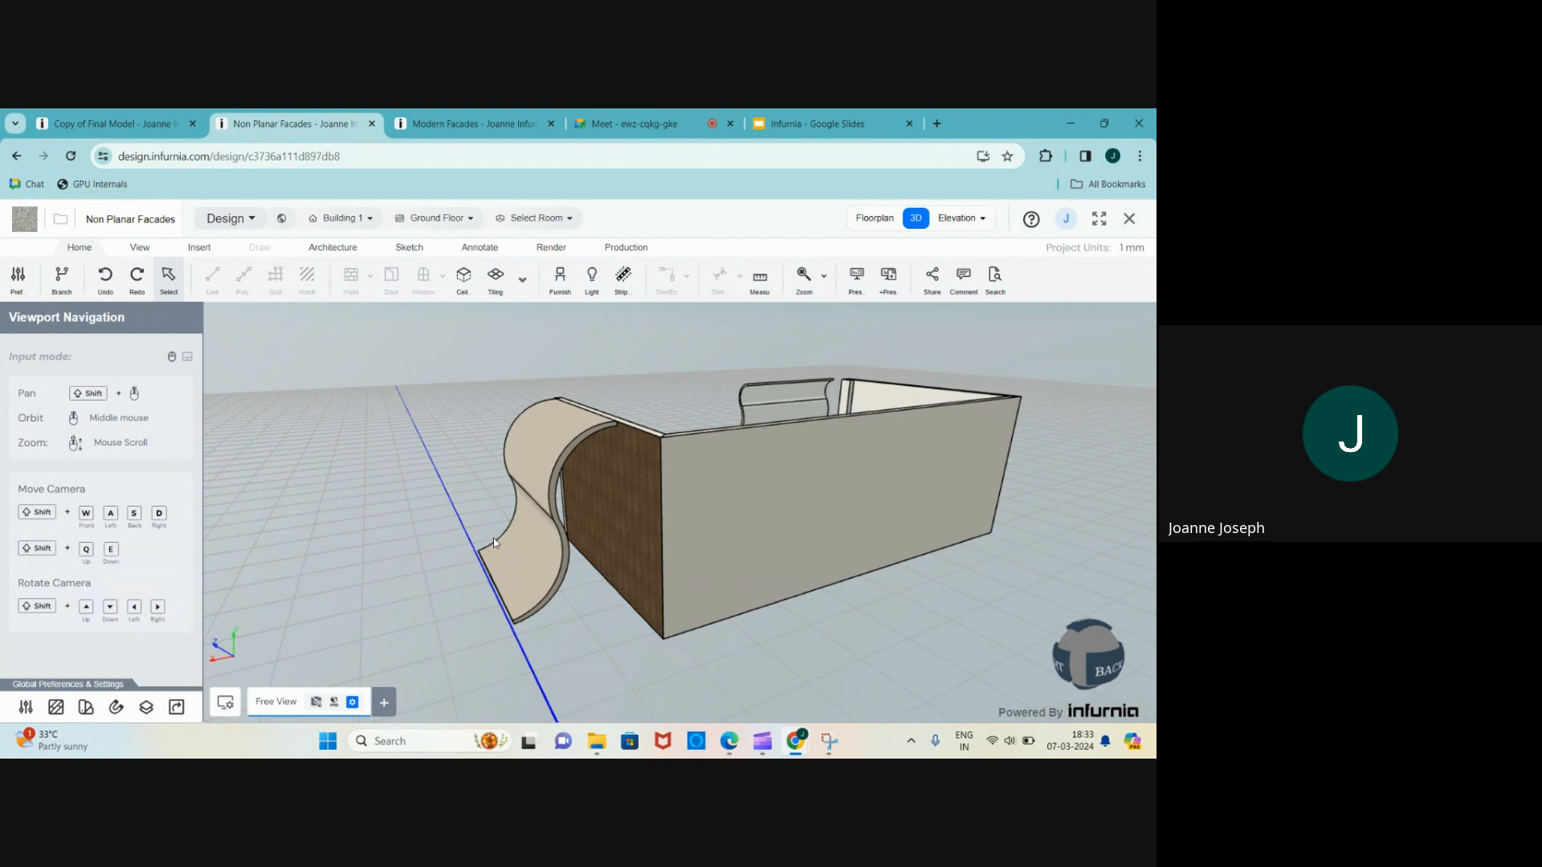
scroll(673, 380, up, 3)
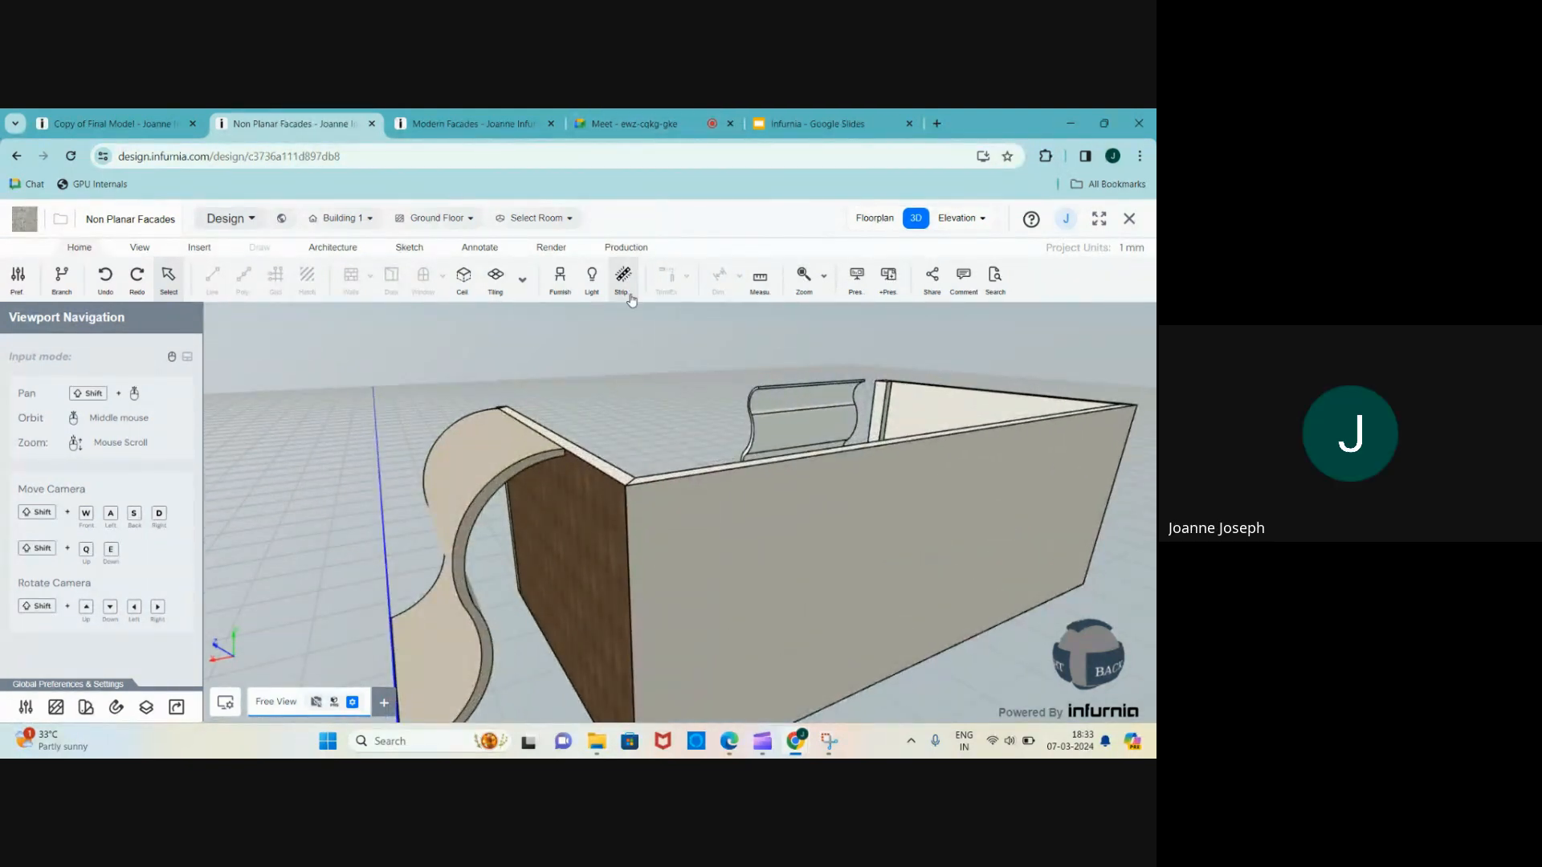
- Check the meeting call, switch to the Modern Facades design and bring its plain long wall into view from outside
click(616, 119)
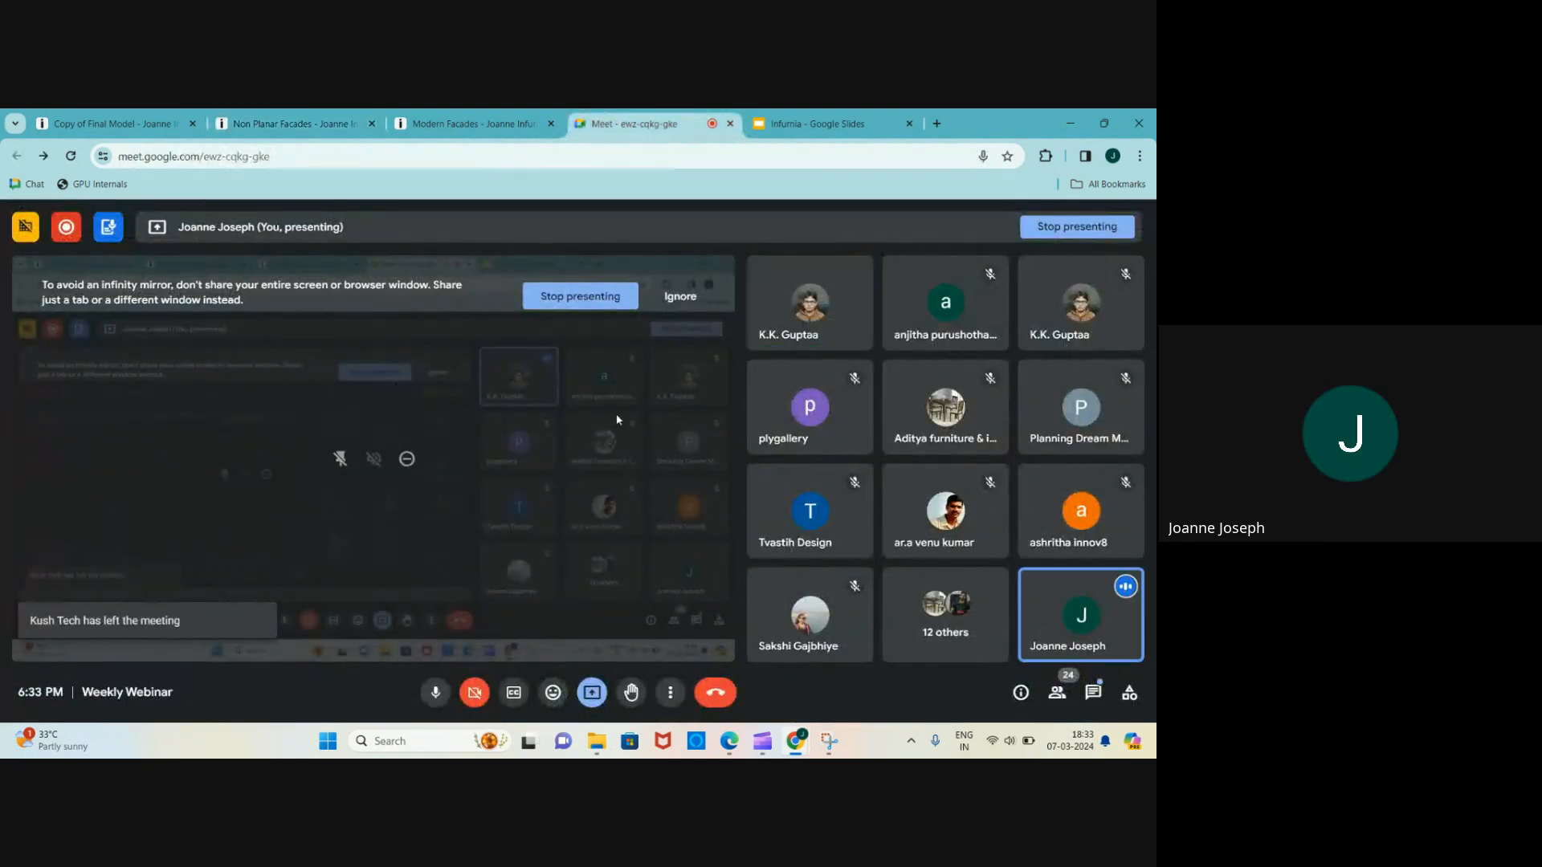
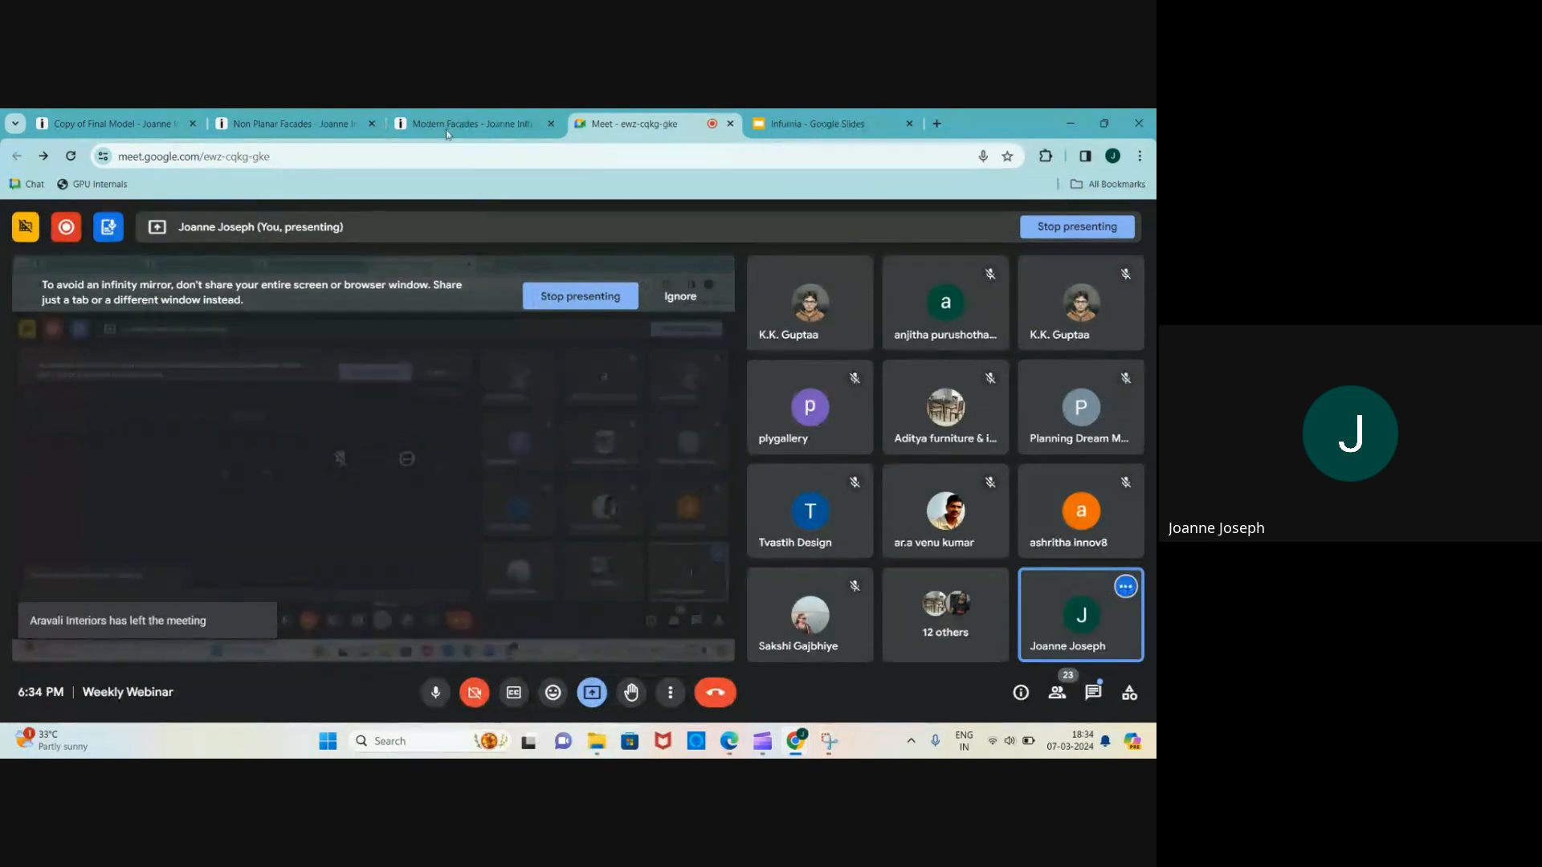
mouse_move(490, 504)
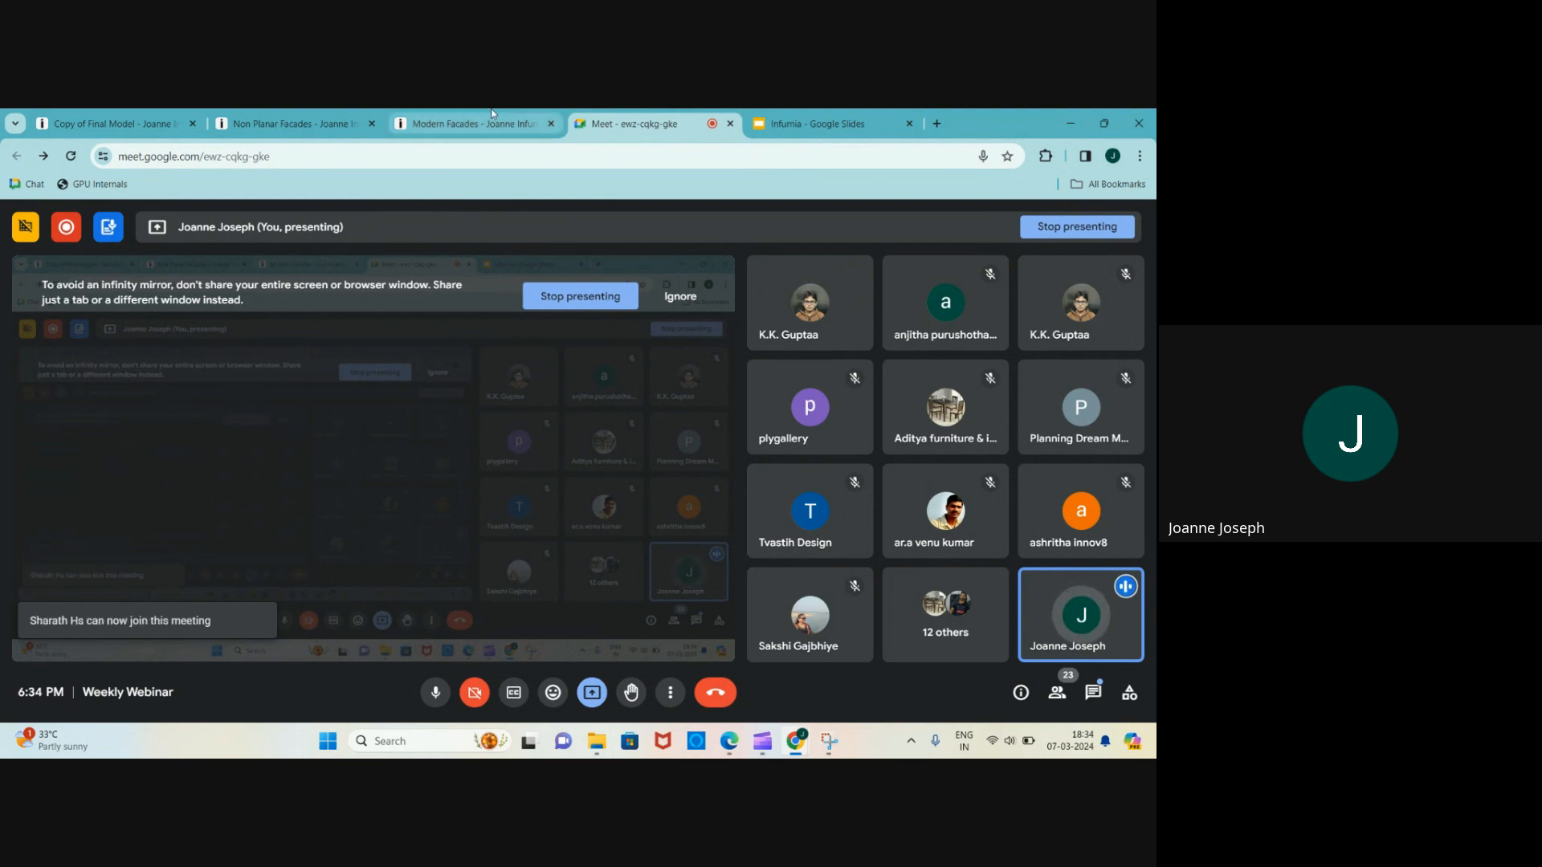
click(450, 123)
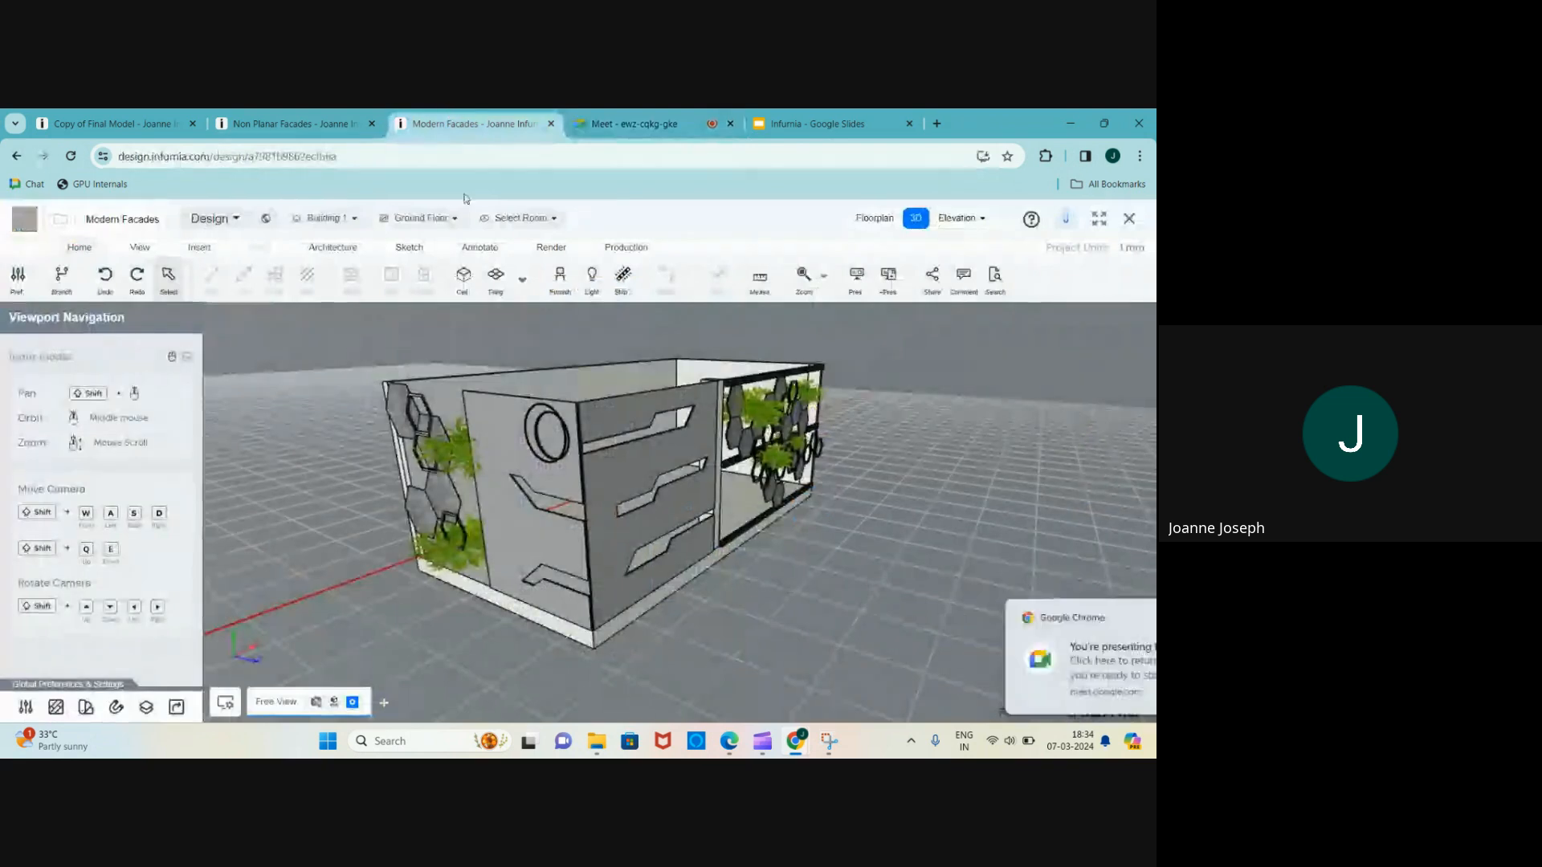
middle_drag(562, 563, 726, 487)
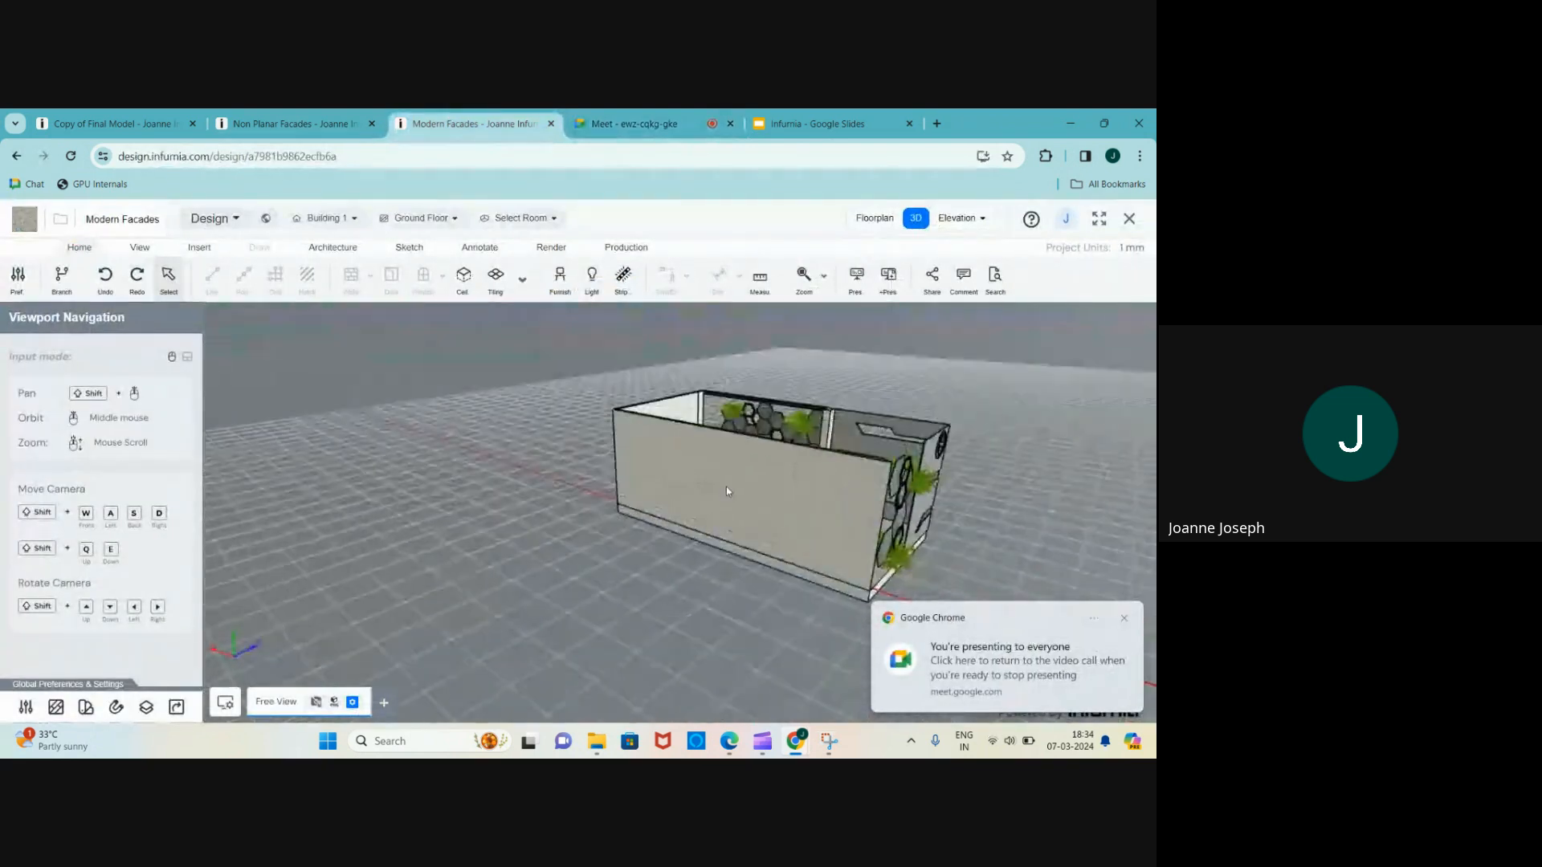
scroll(726, 486, up, 4)
middle_drag(591, 587, 755, 554)
scroll(730, 551, down, 3)
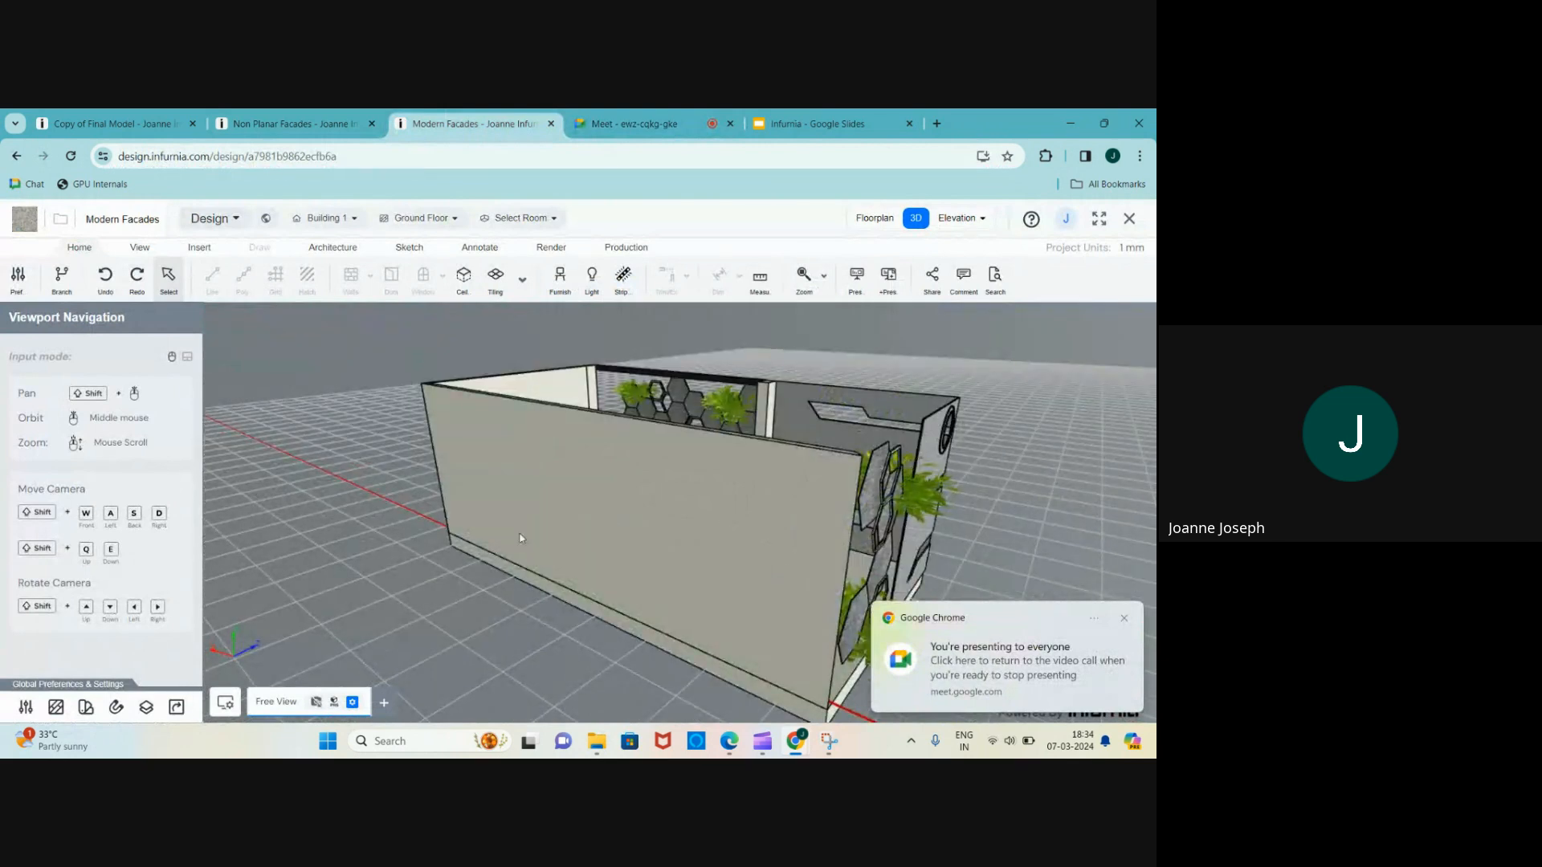
scroll(618, 538, up, 3)
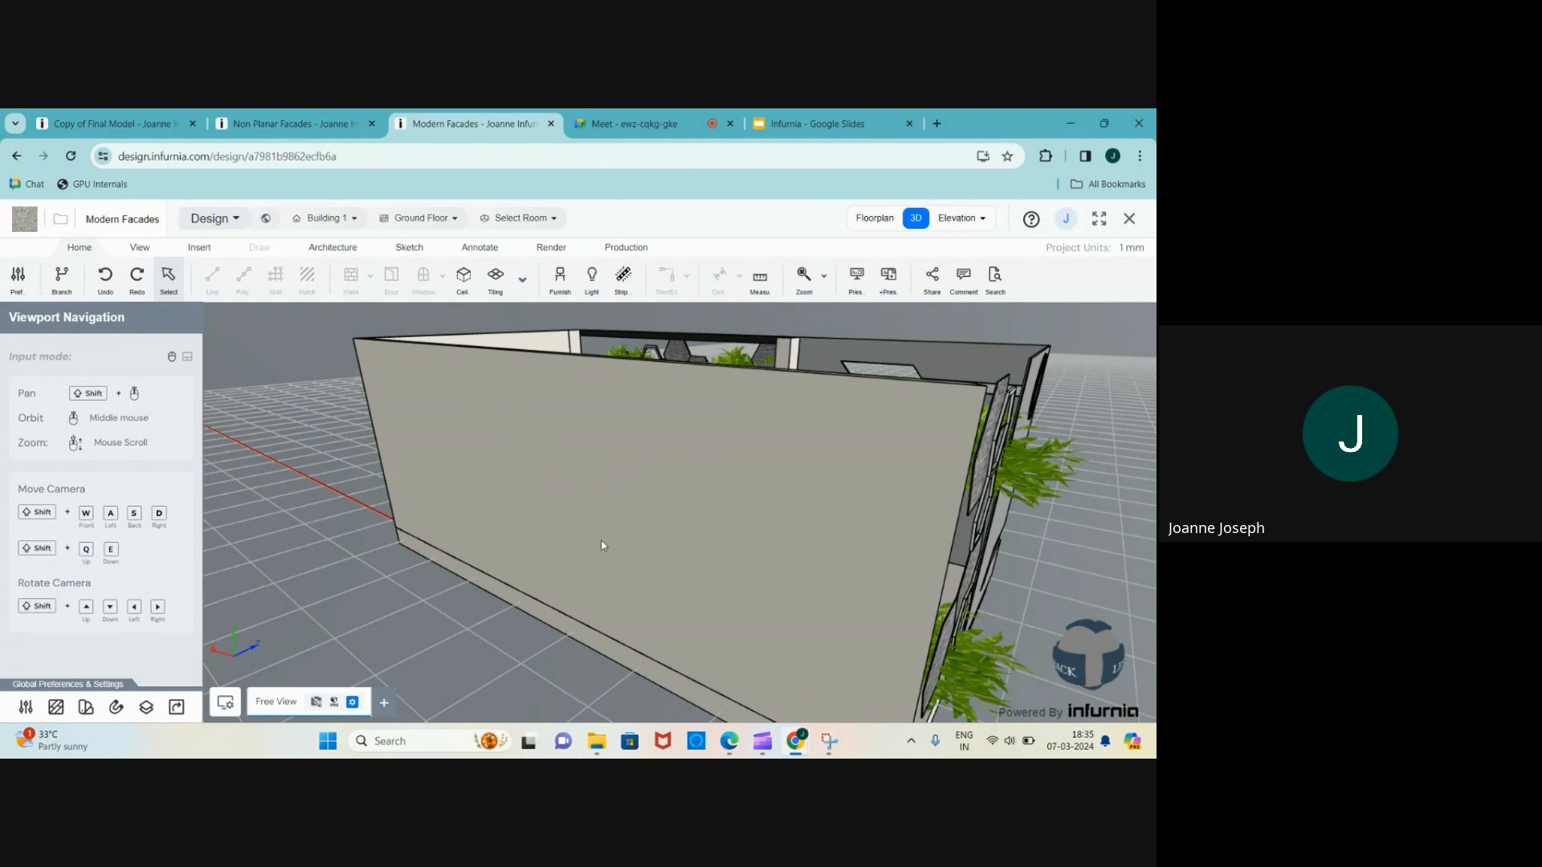
- Pick the plain long wall's material with the material Picker to open Wall Default for editing
click(86, 709)
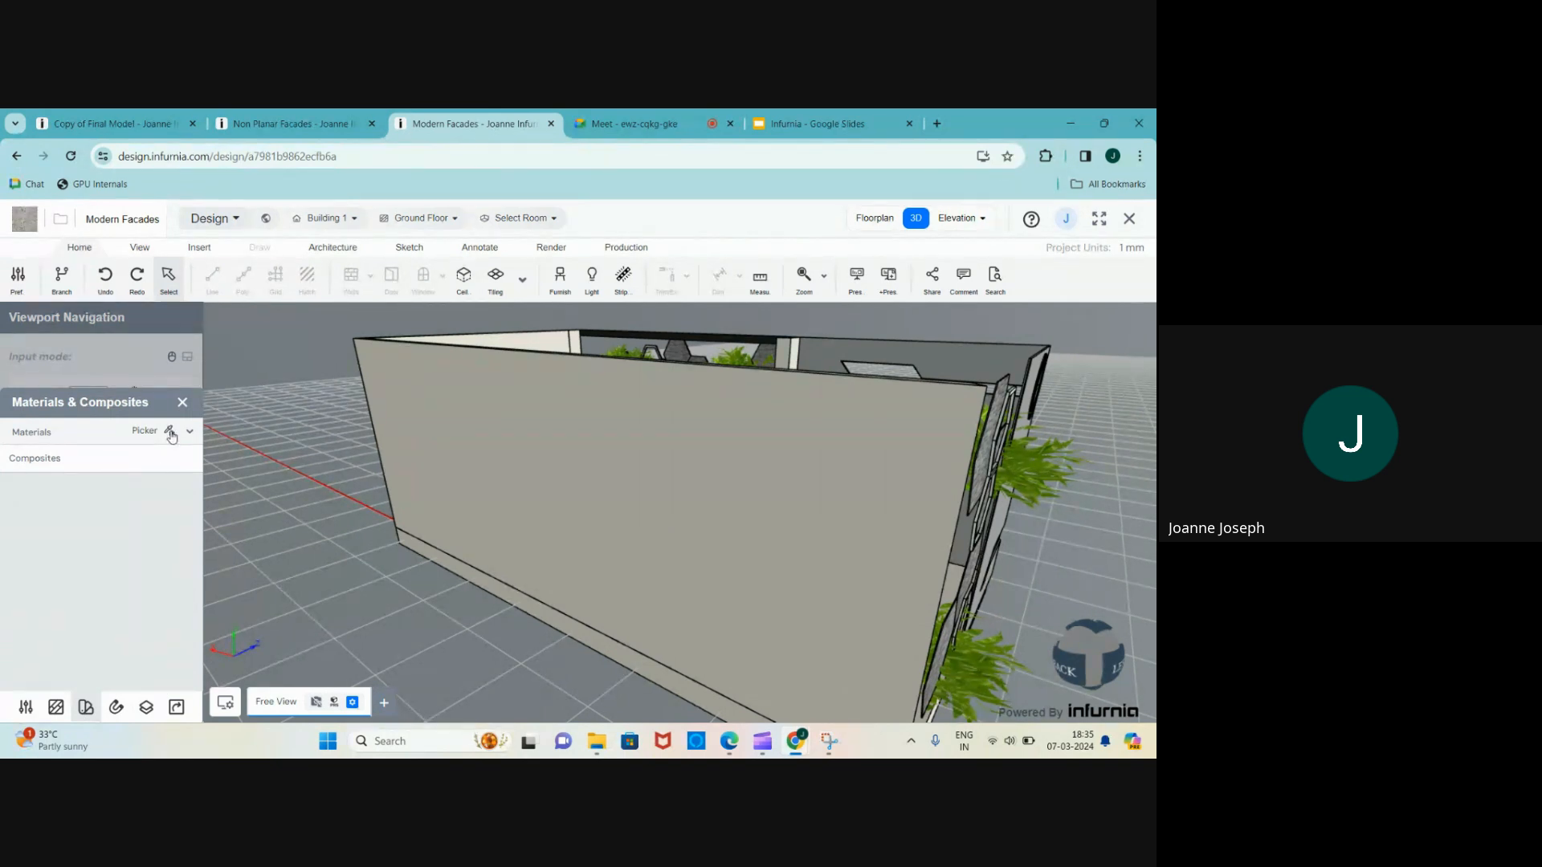
click(171, 434)
scroll(309, 507, down, 5)
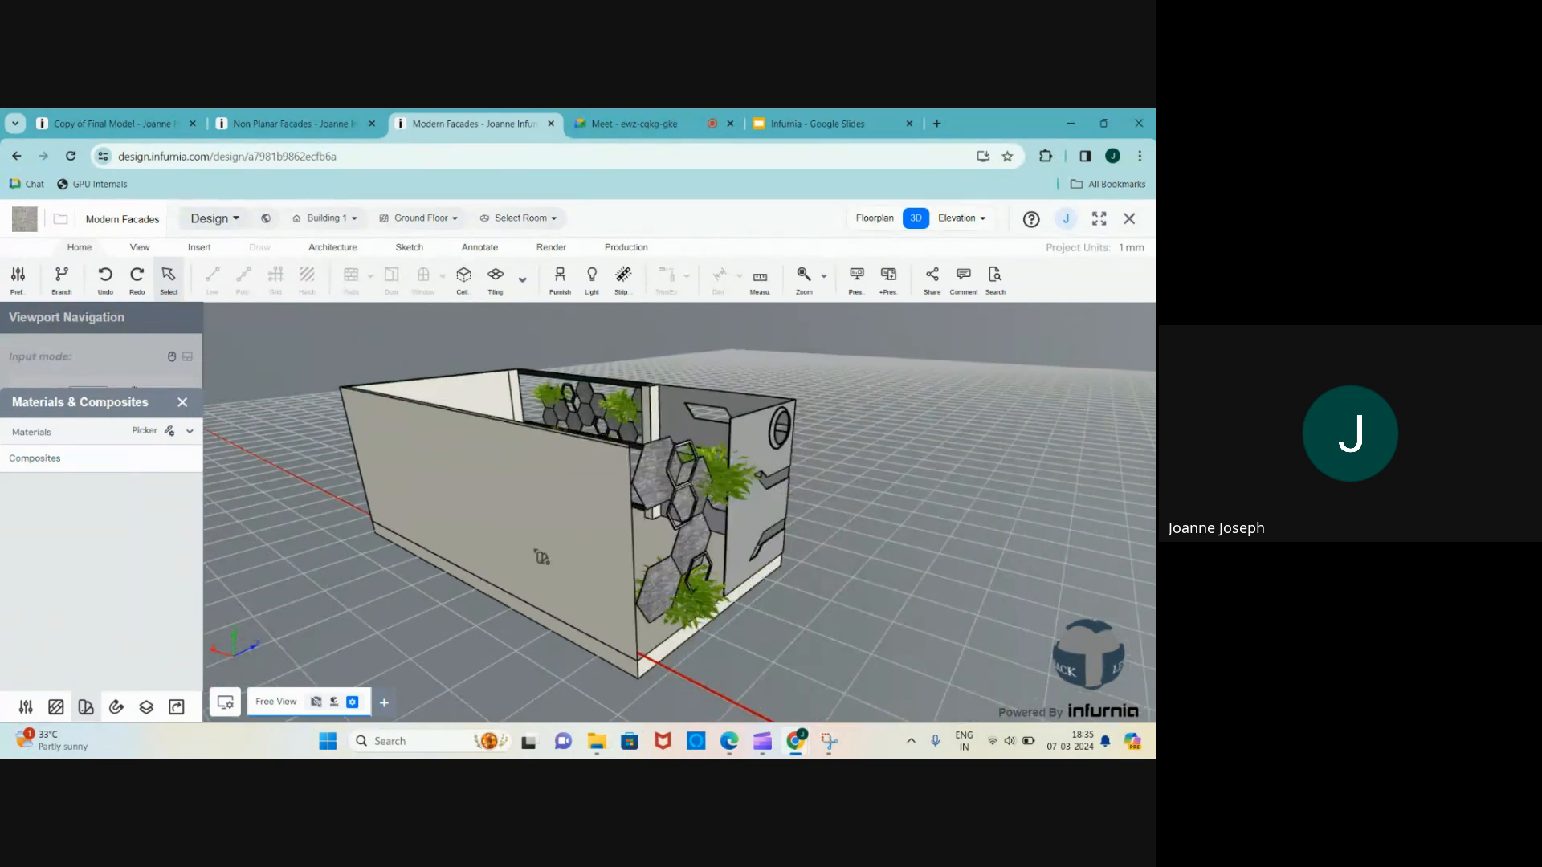
scroll(529, 517, up, 5)
scroll(626, 519, down, 3)
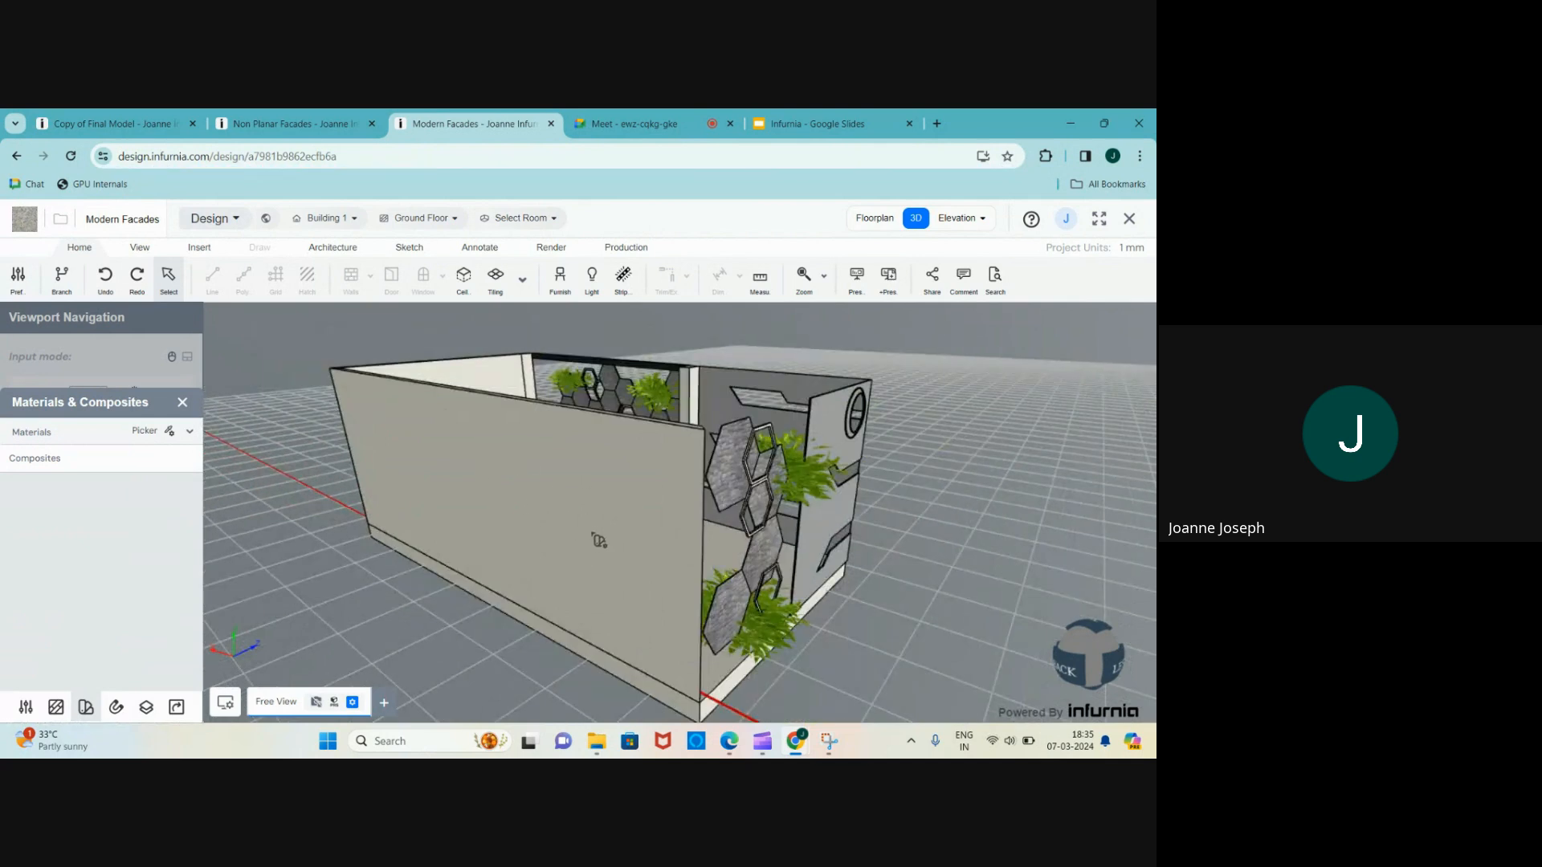
click(514, 443)
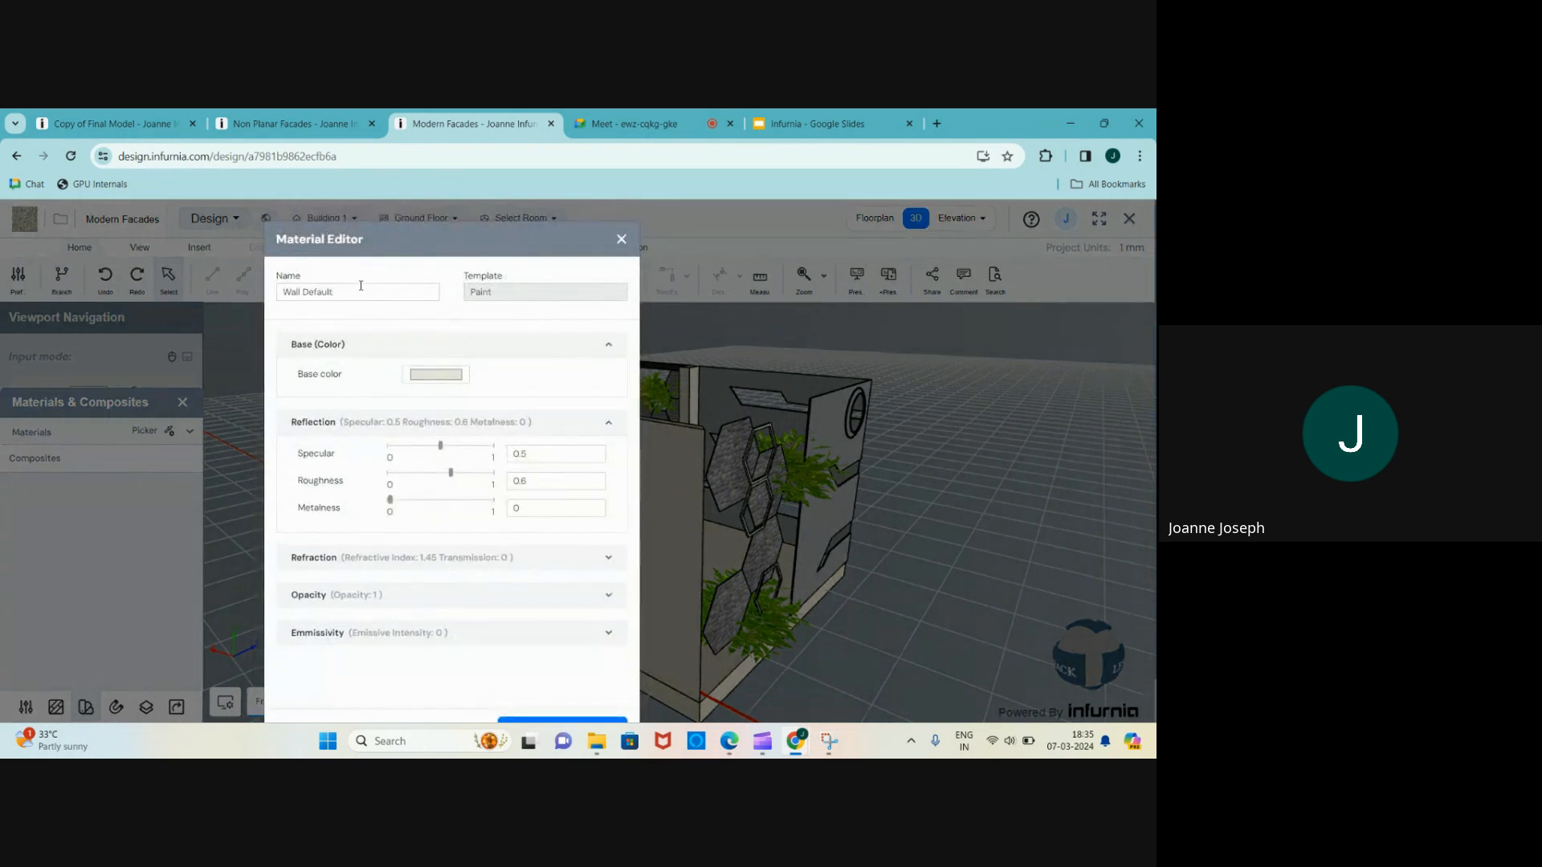
- Set the Wall Default material's specular to 0 and roughness to 1, and apply the change to all instances
scroll(492, 273, down, 1)
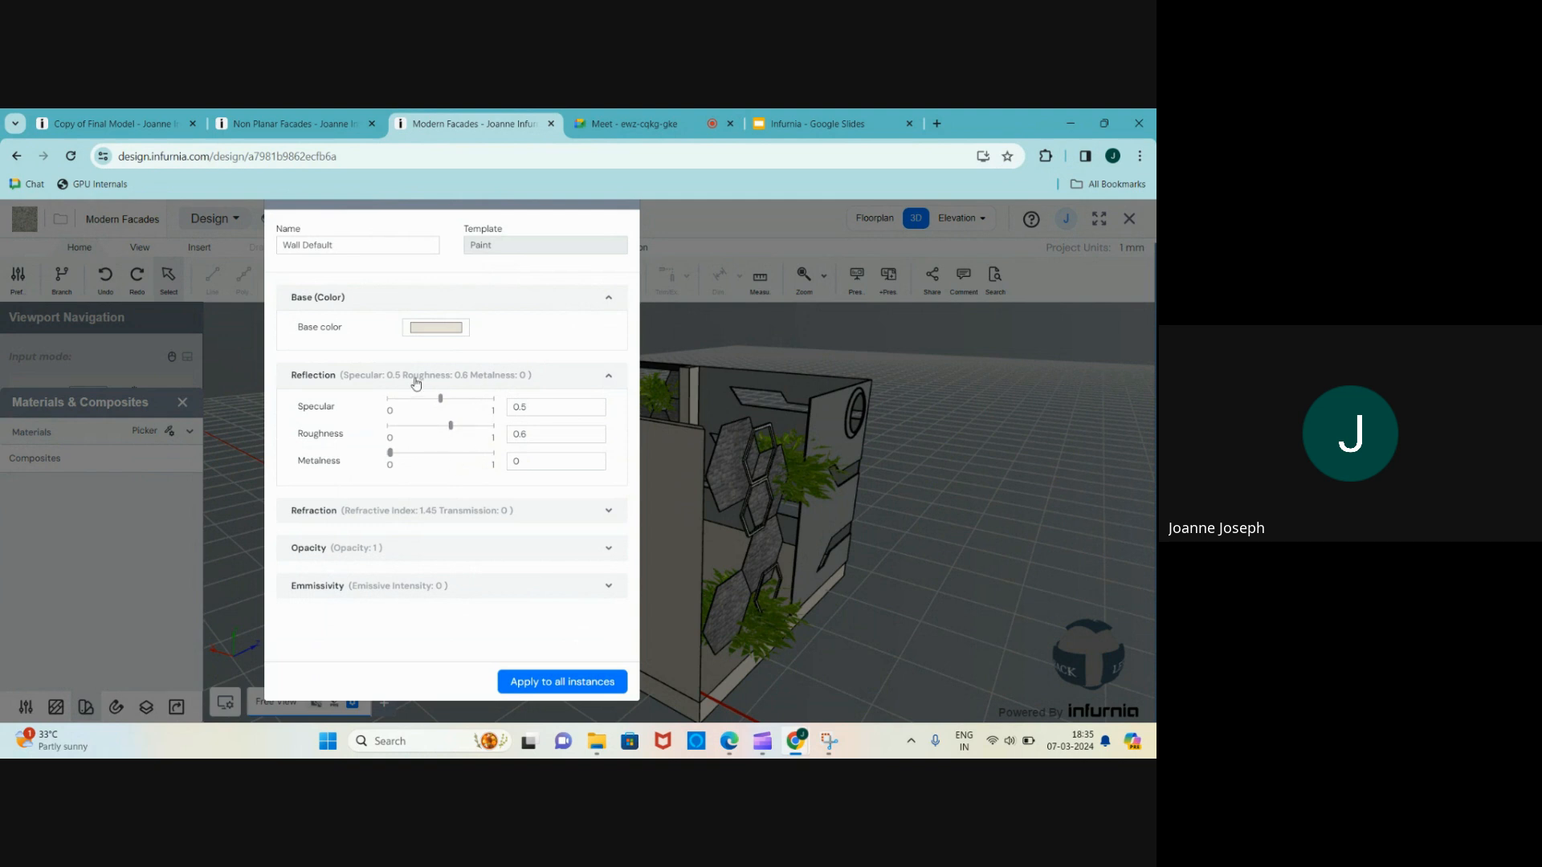
scroll(413, 384, up, 1)
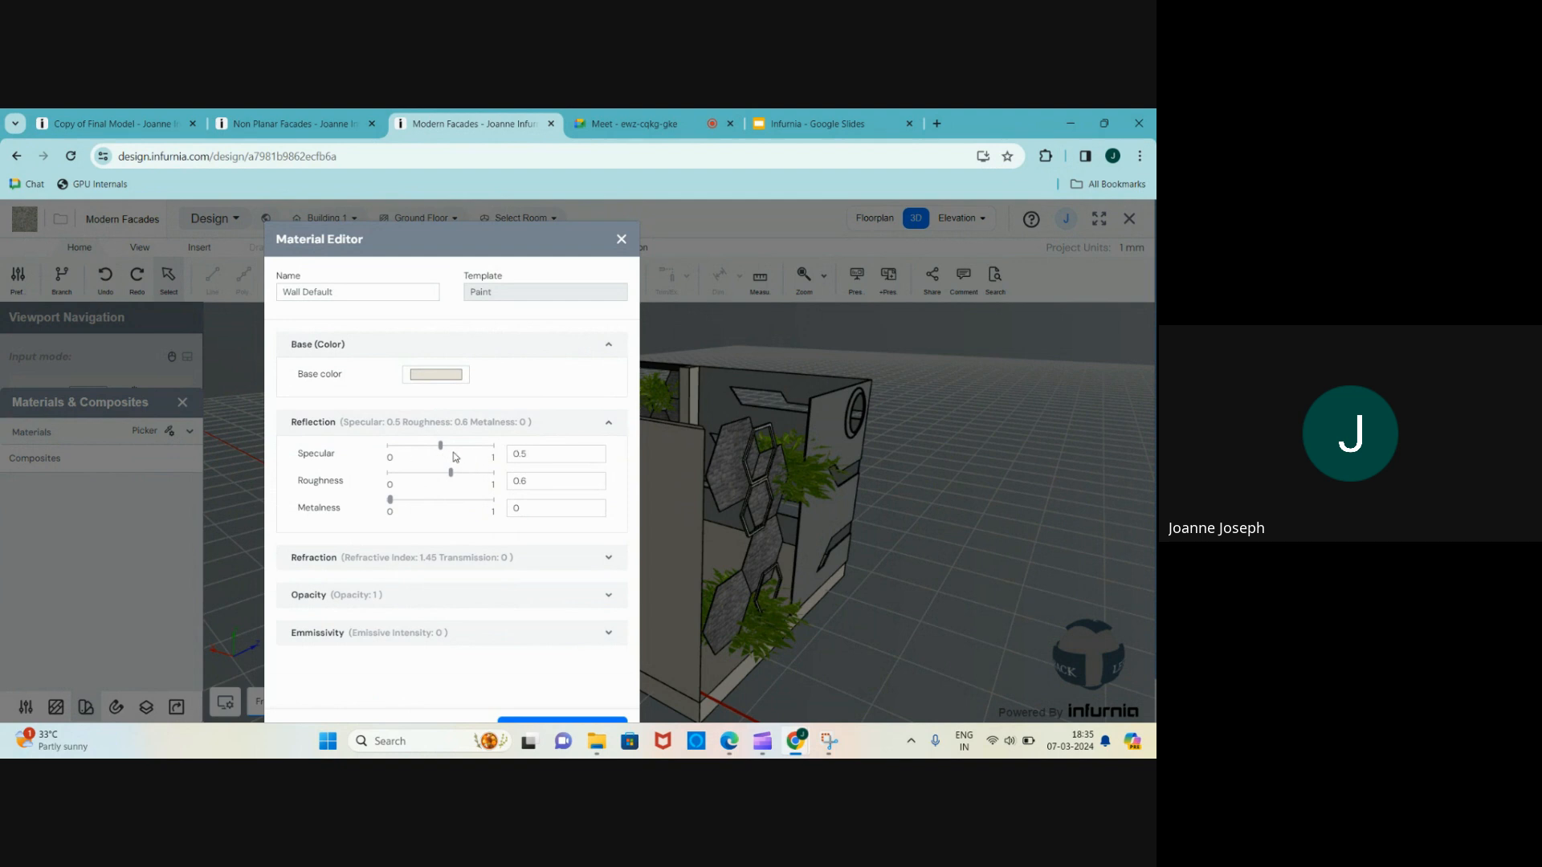
drag(441, 448, 387, 451)
drag(451, 473, 504, 475)
scroll(430, 464, down, 2)
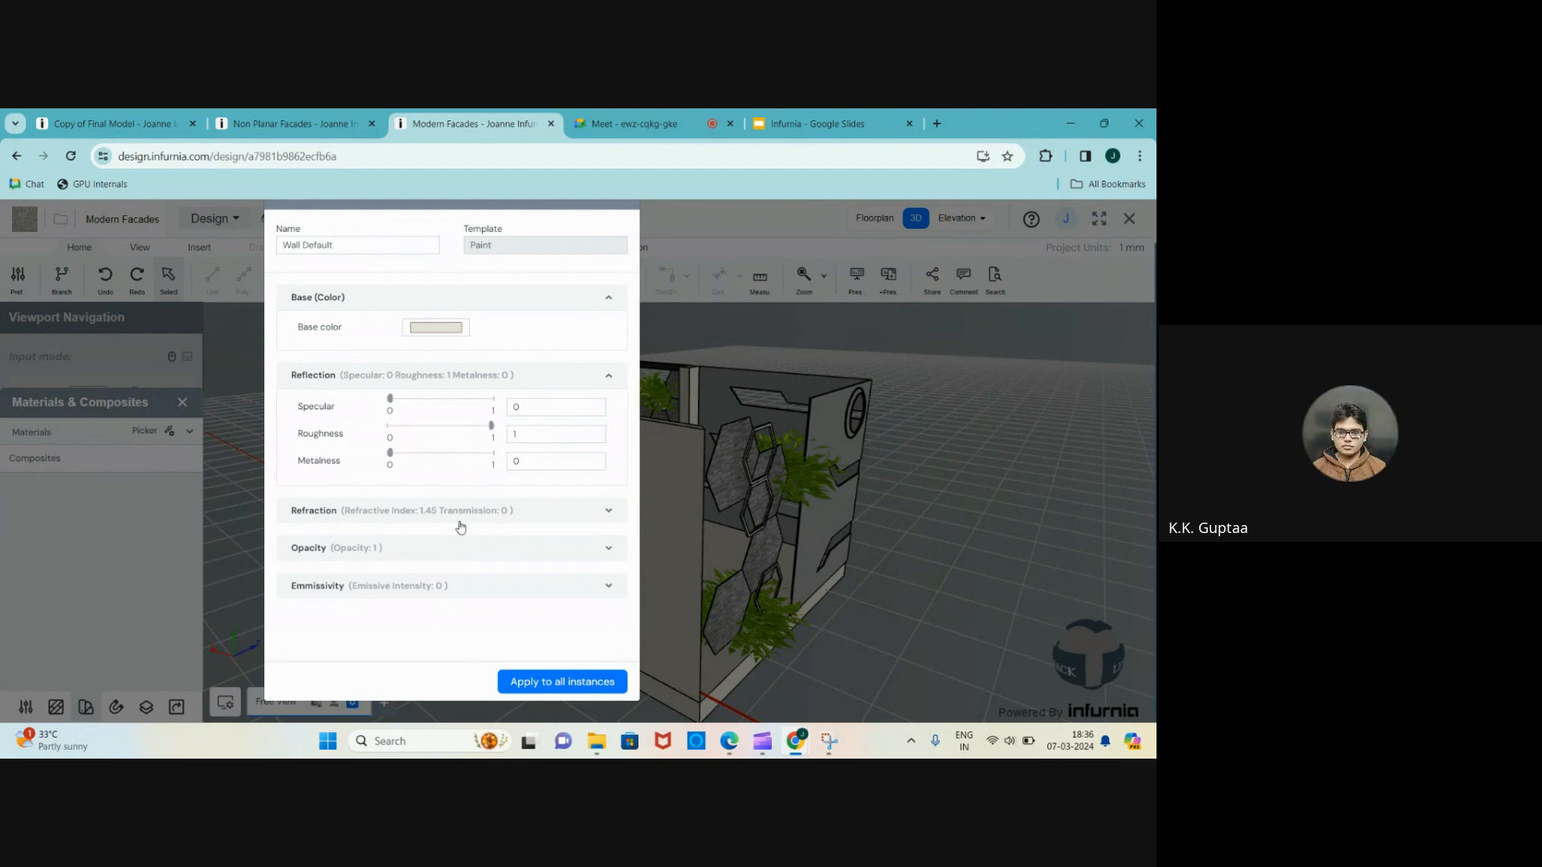
click(585, 682)
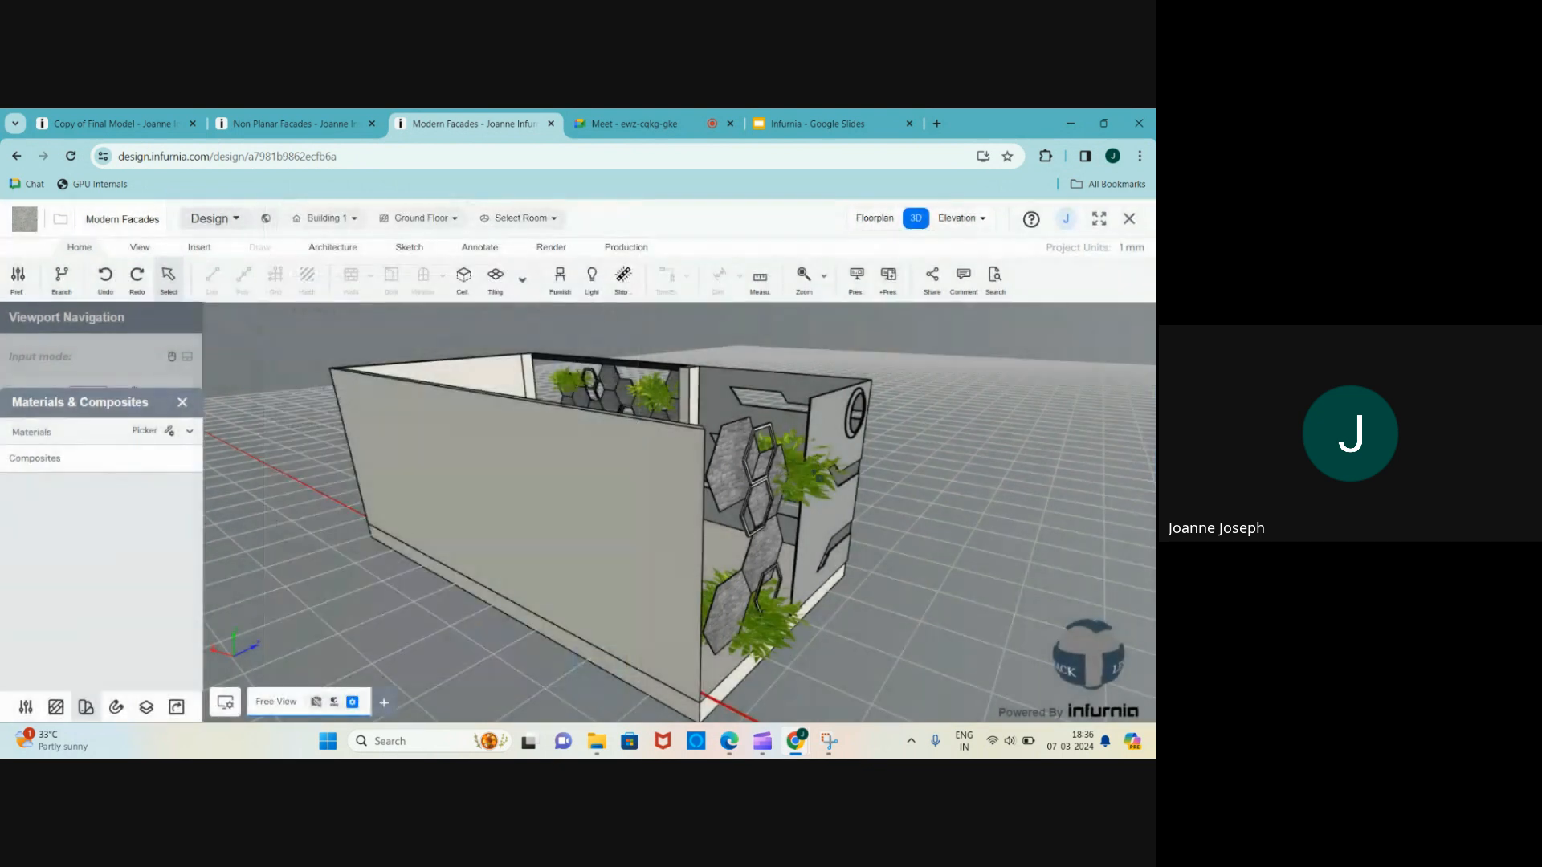
scroll(811, 485, down, 3)
scroll(811, 485, up, 3)
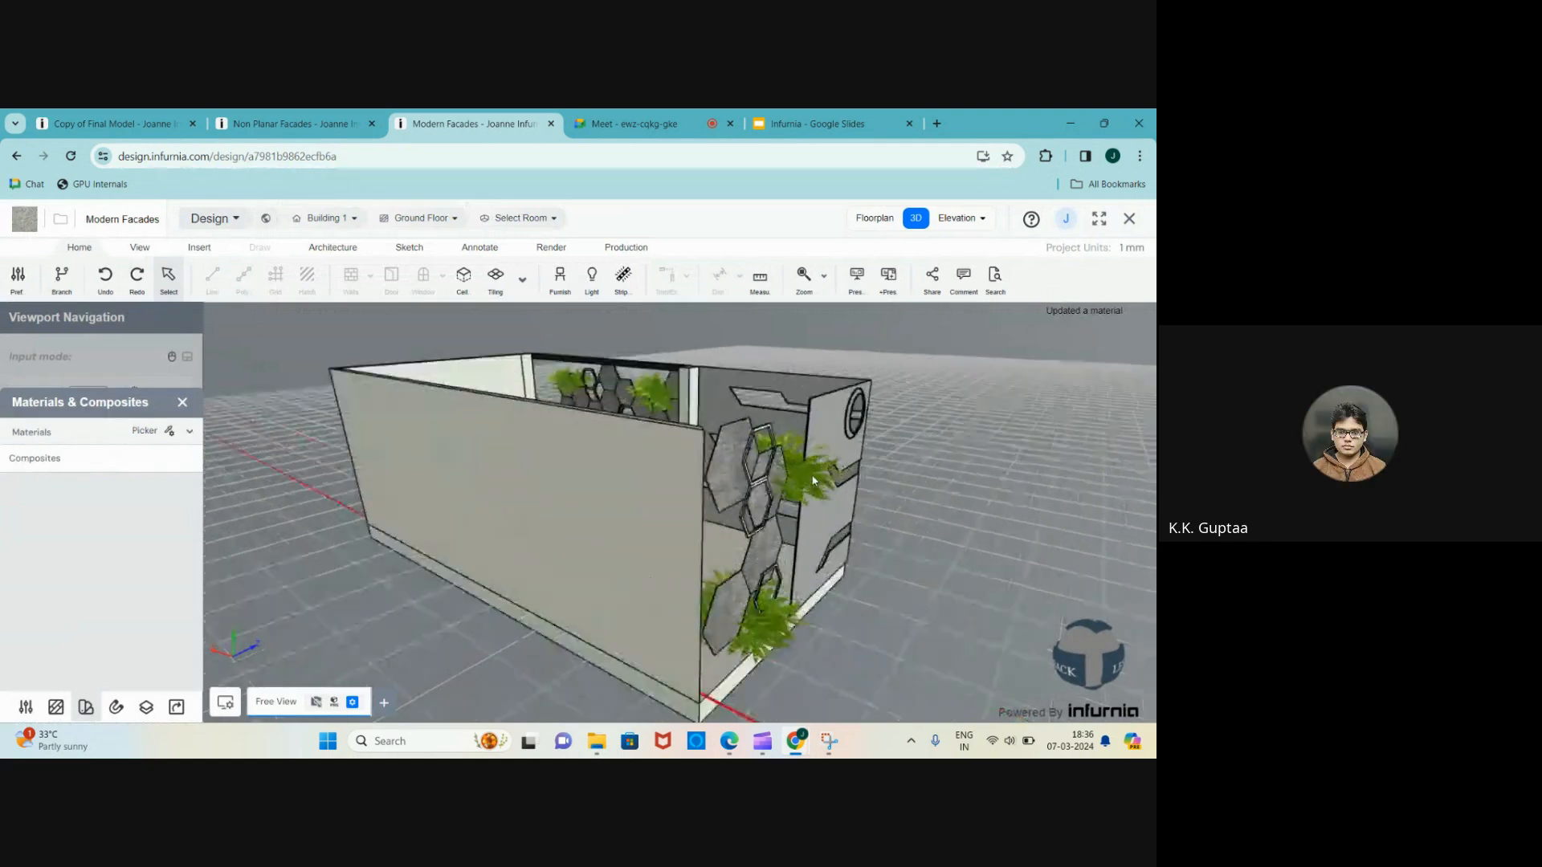
- View the room's interior from above and open the Wardrobe category of the Furnish library
middle_drag(791, 497, 757, 530)
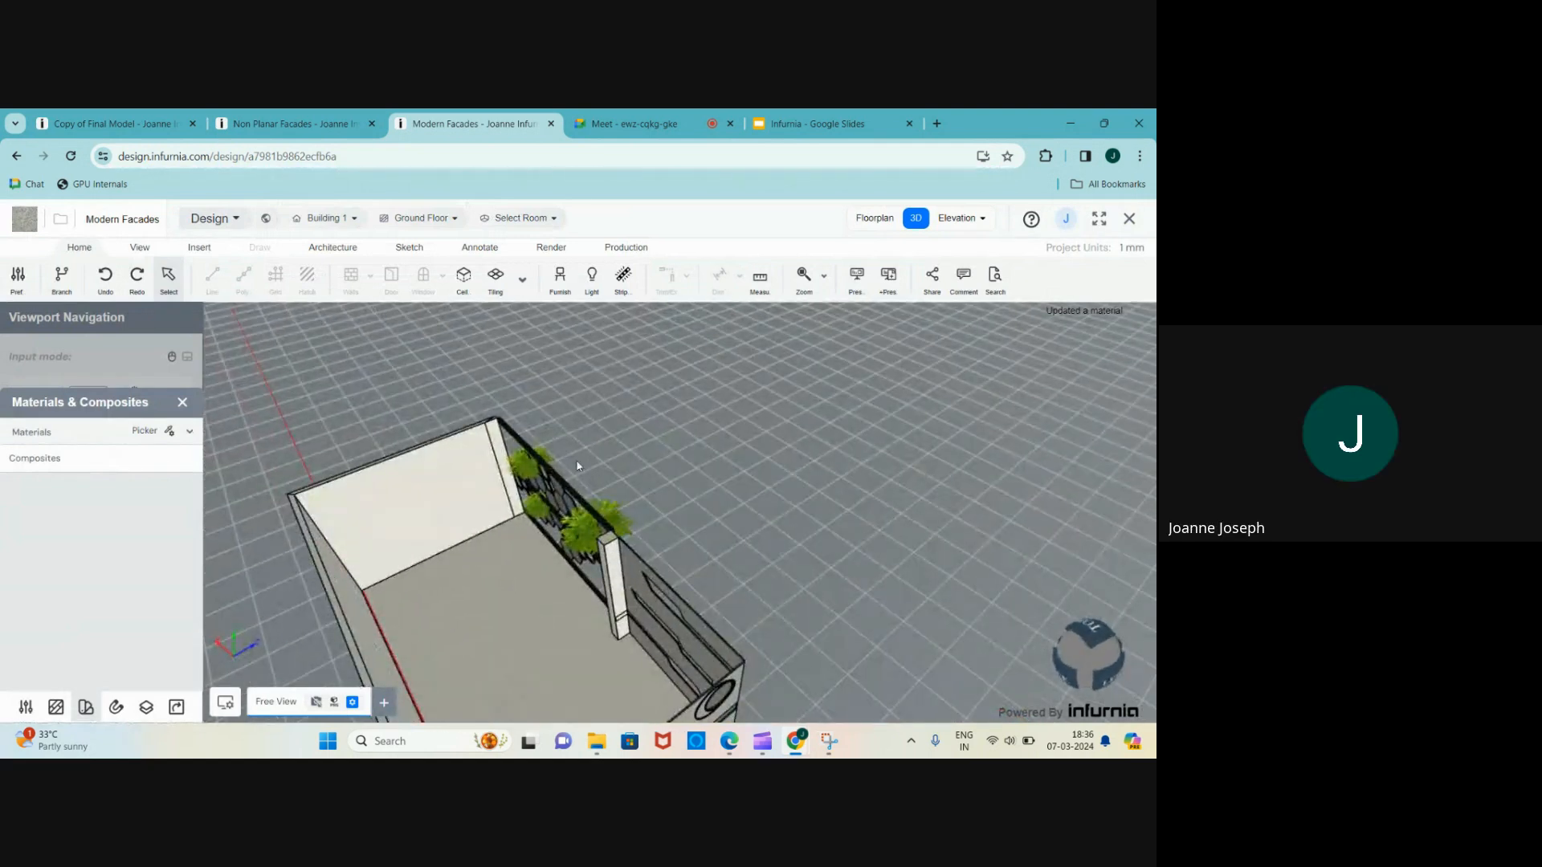
click(561, 282)
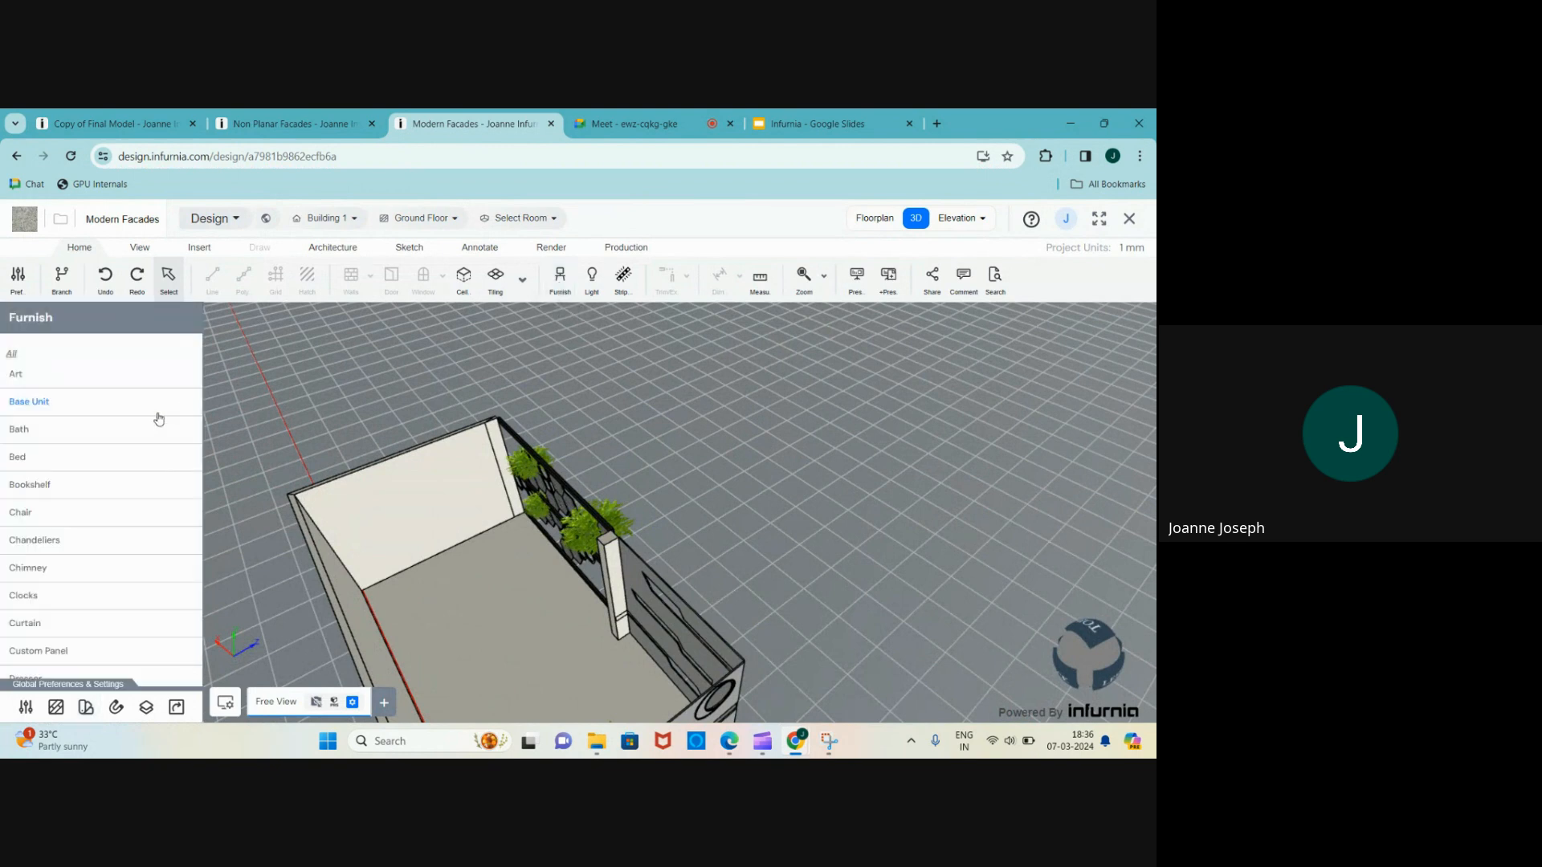
scroll(124, 500, down, 3)
scroll(113, 594, down, 5)
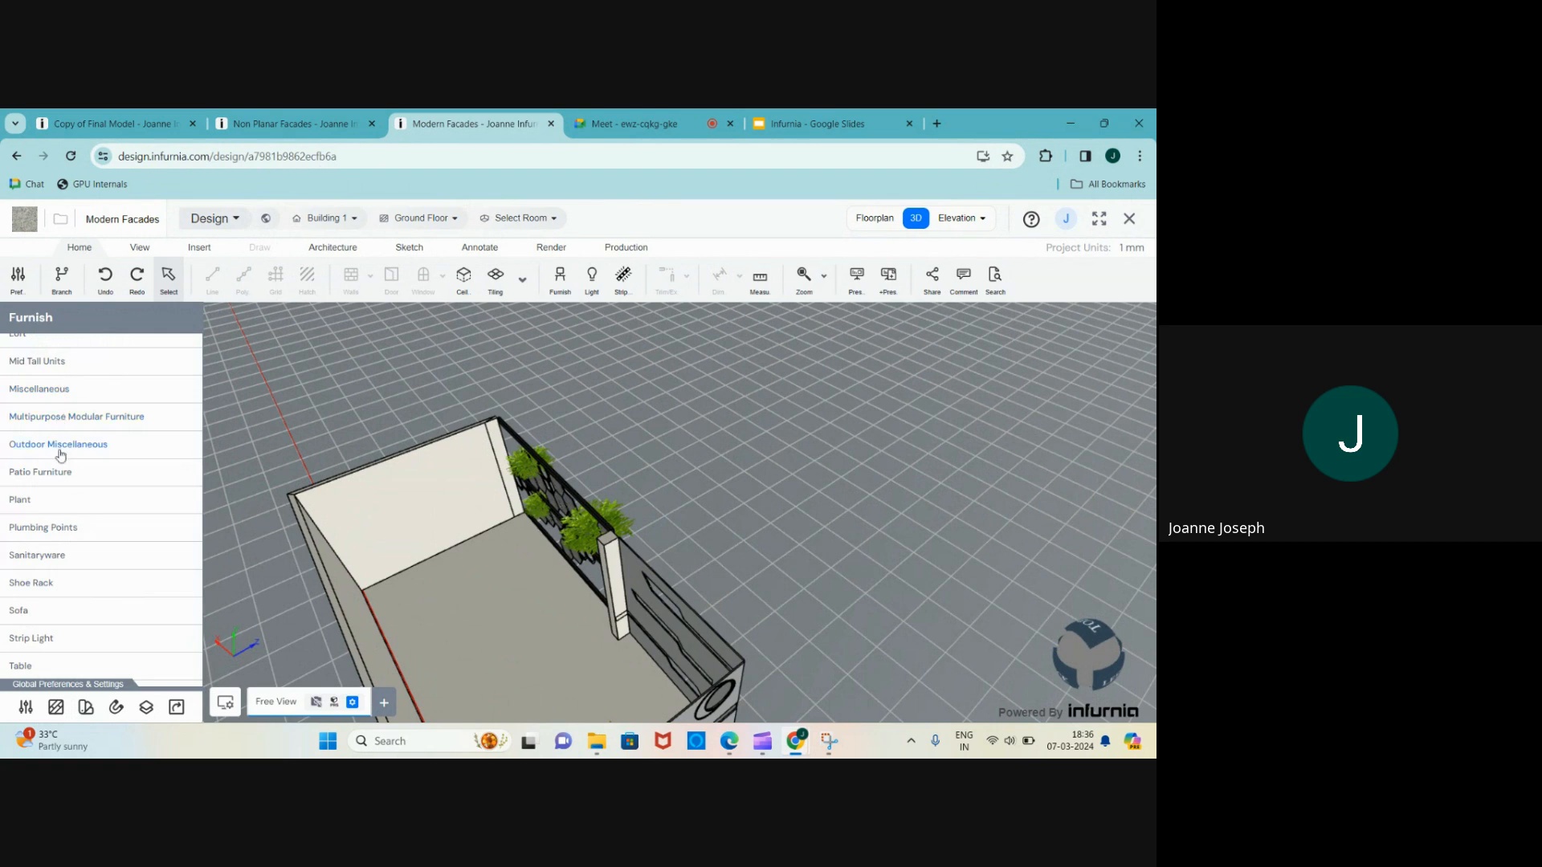
scroll(61, 482, down, 3)
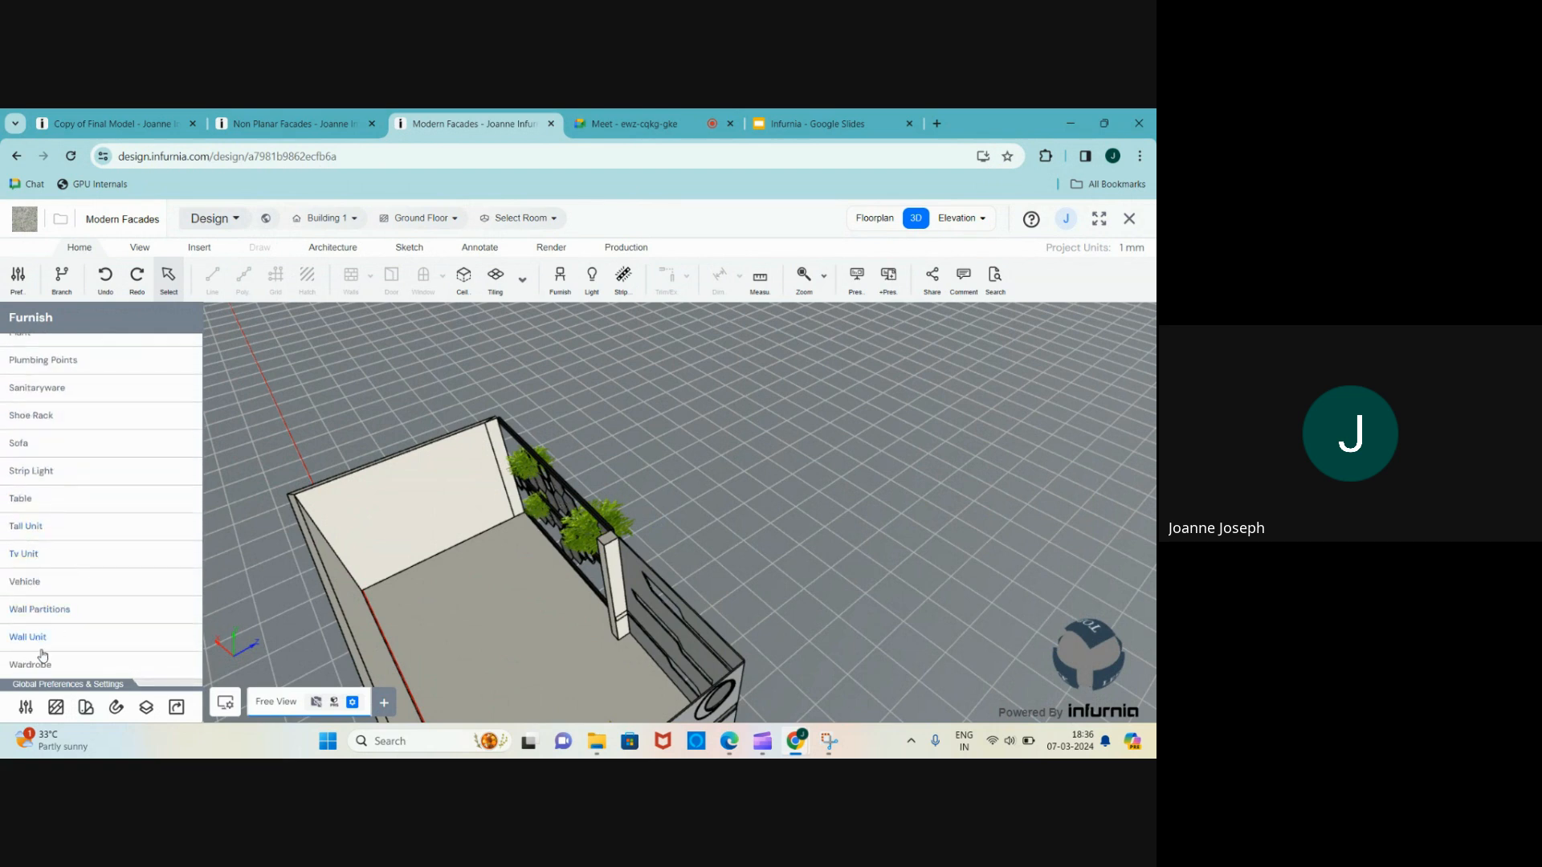
click(95, 664)
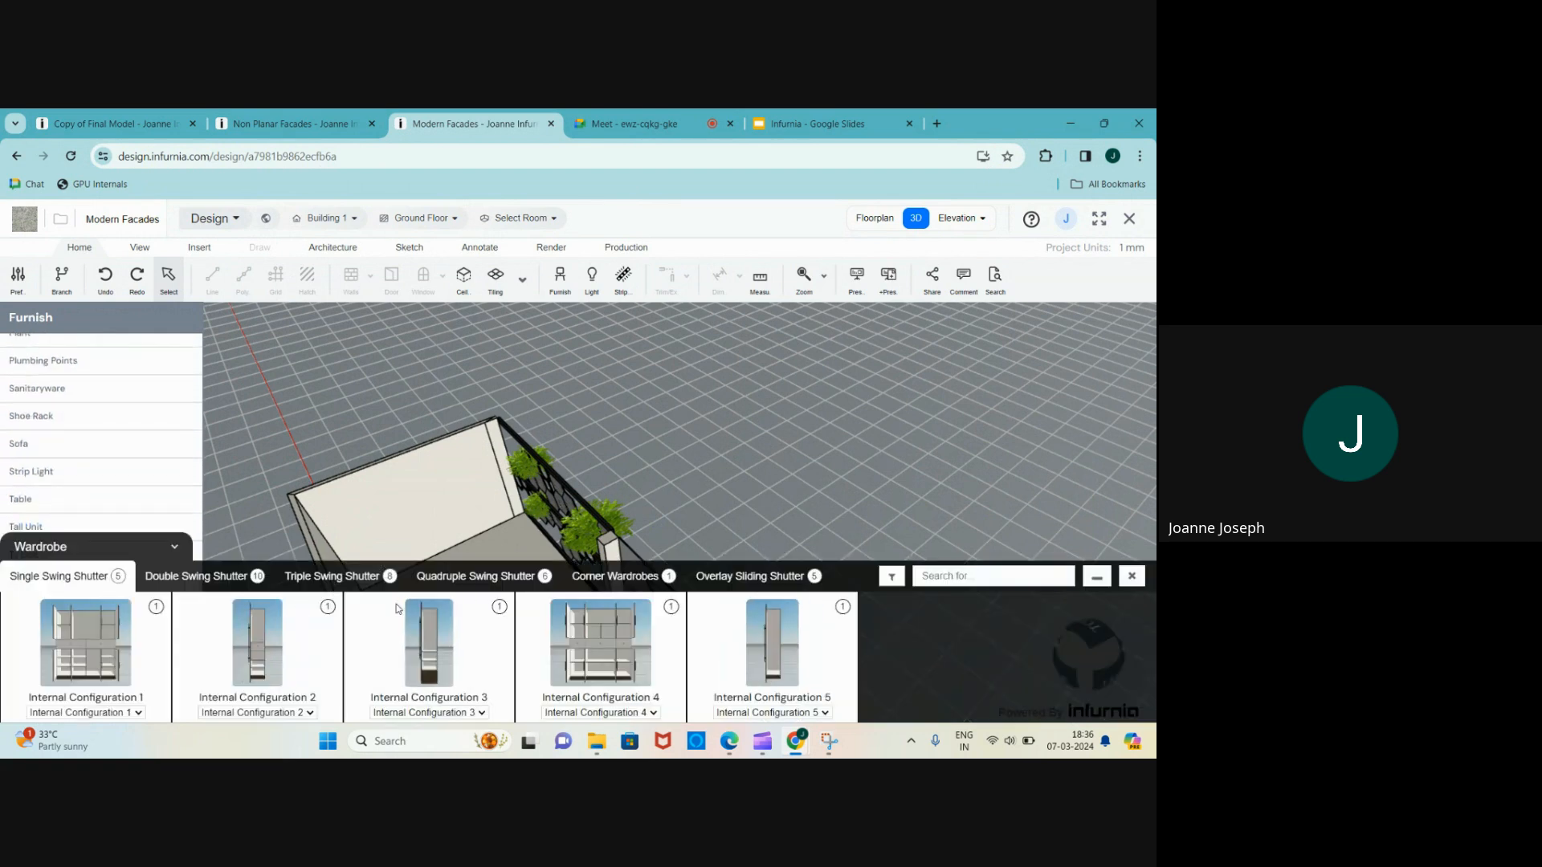
- Place the Double Swing Shutter wardrobe Internal Configuration 2 on the room's floor near the white end wall
click(196, 576)
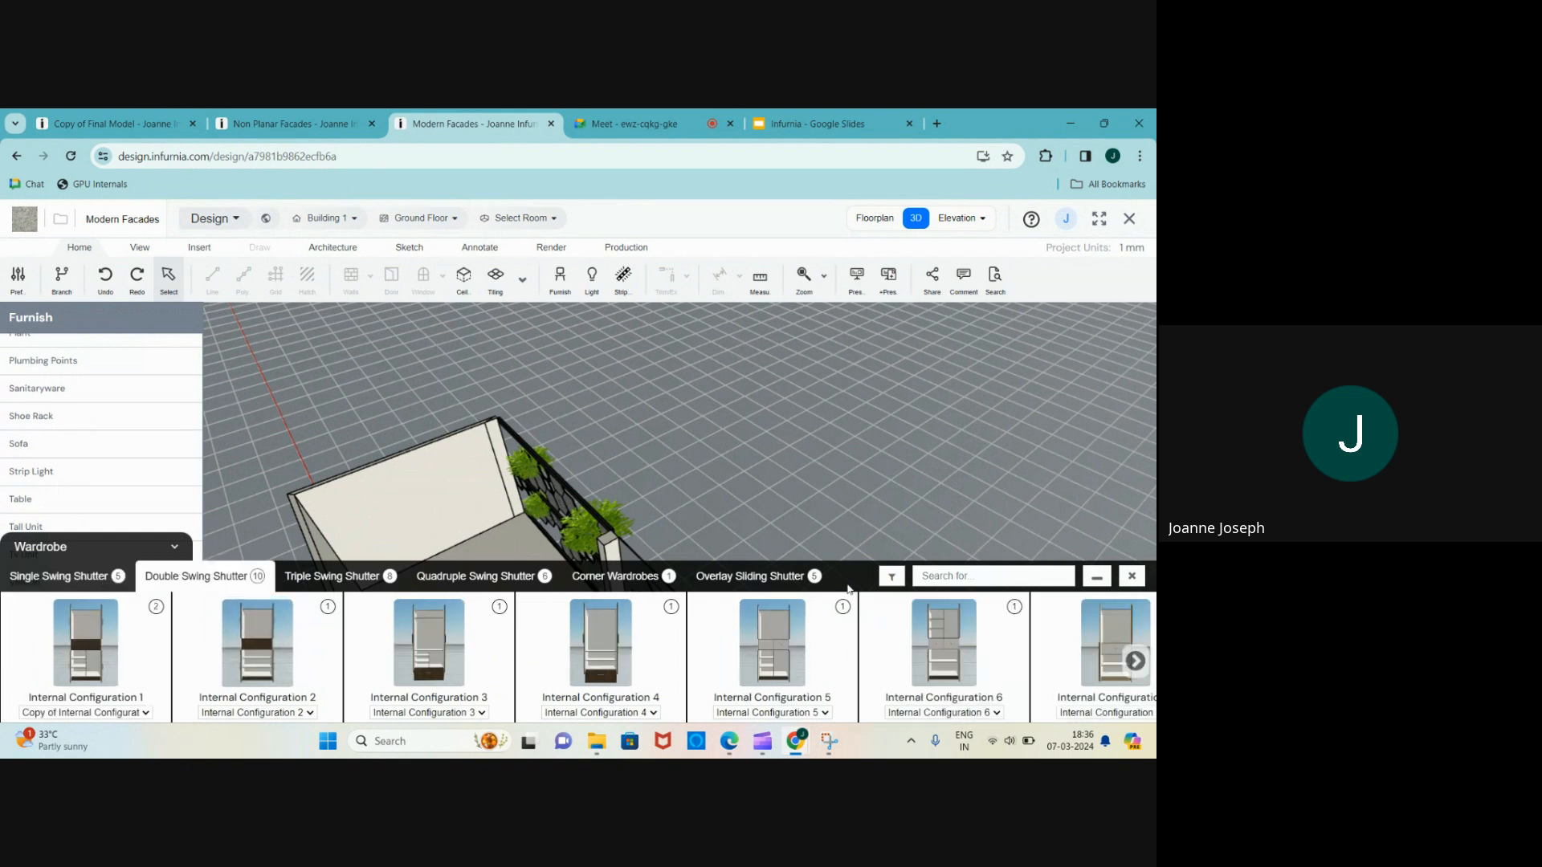
click(742, 580)
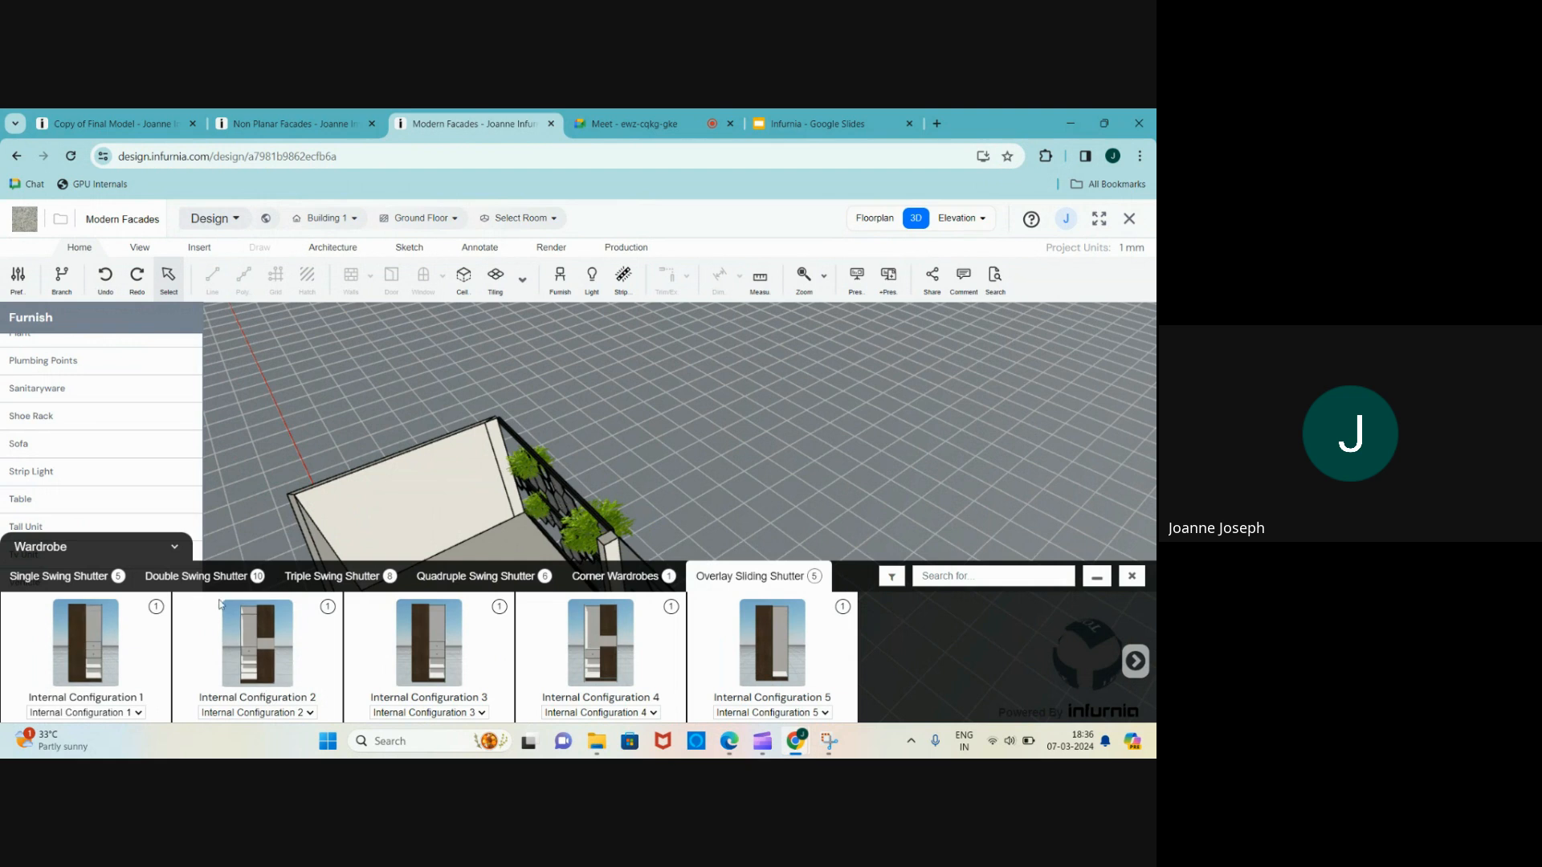
click(187, 579)
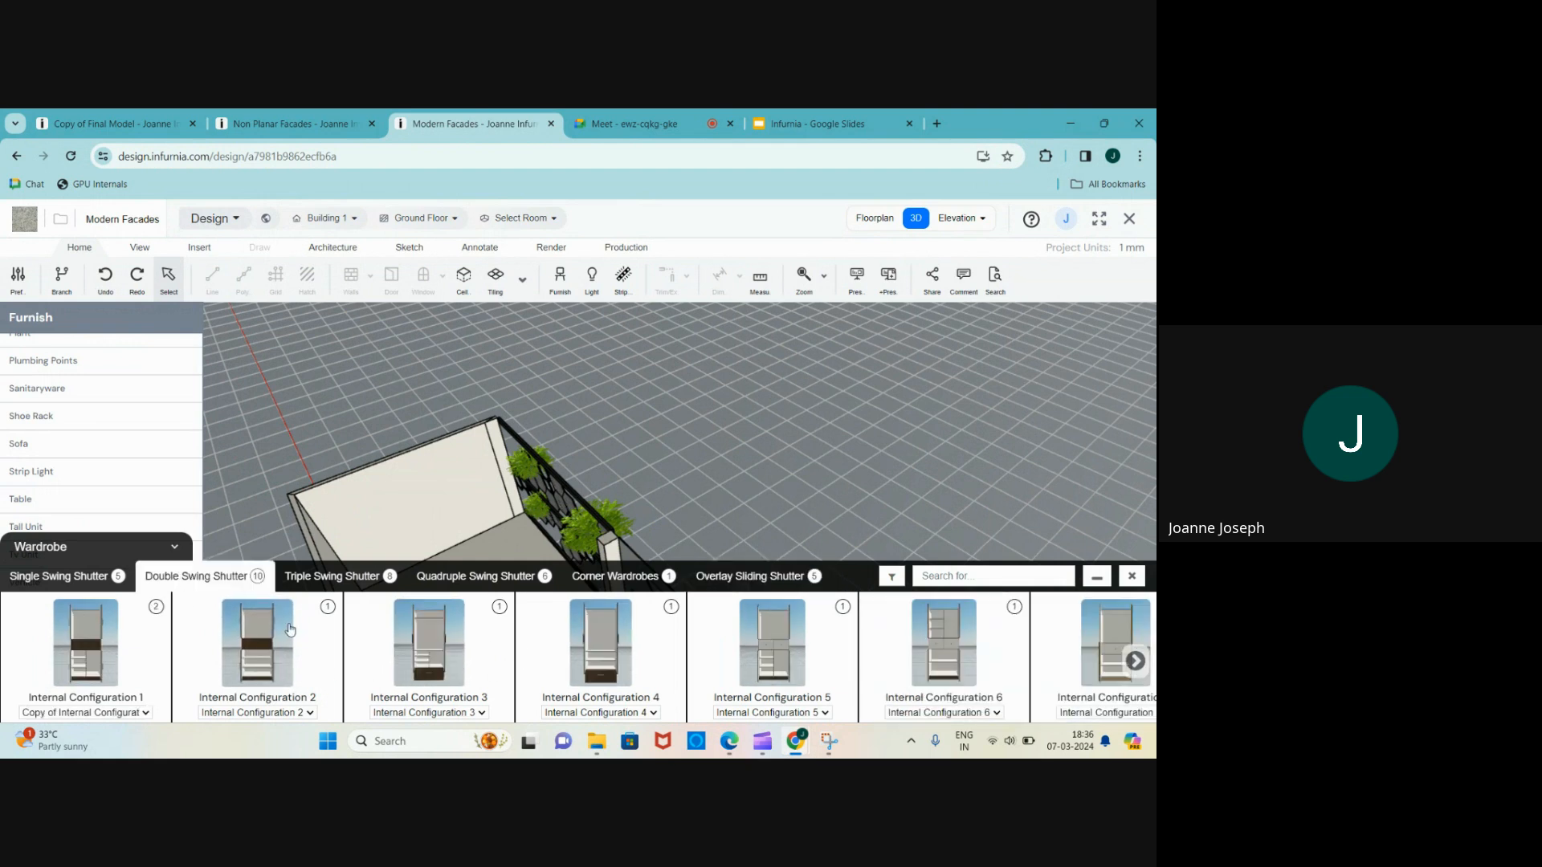
click(269, 627)
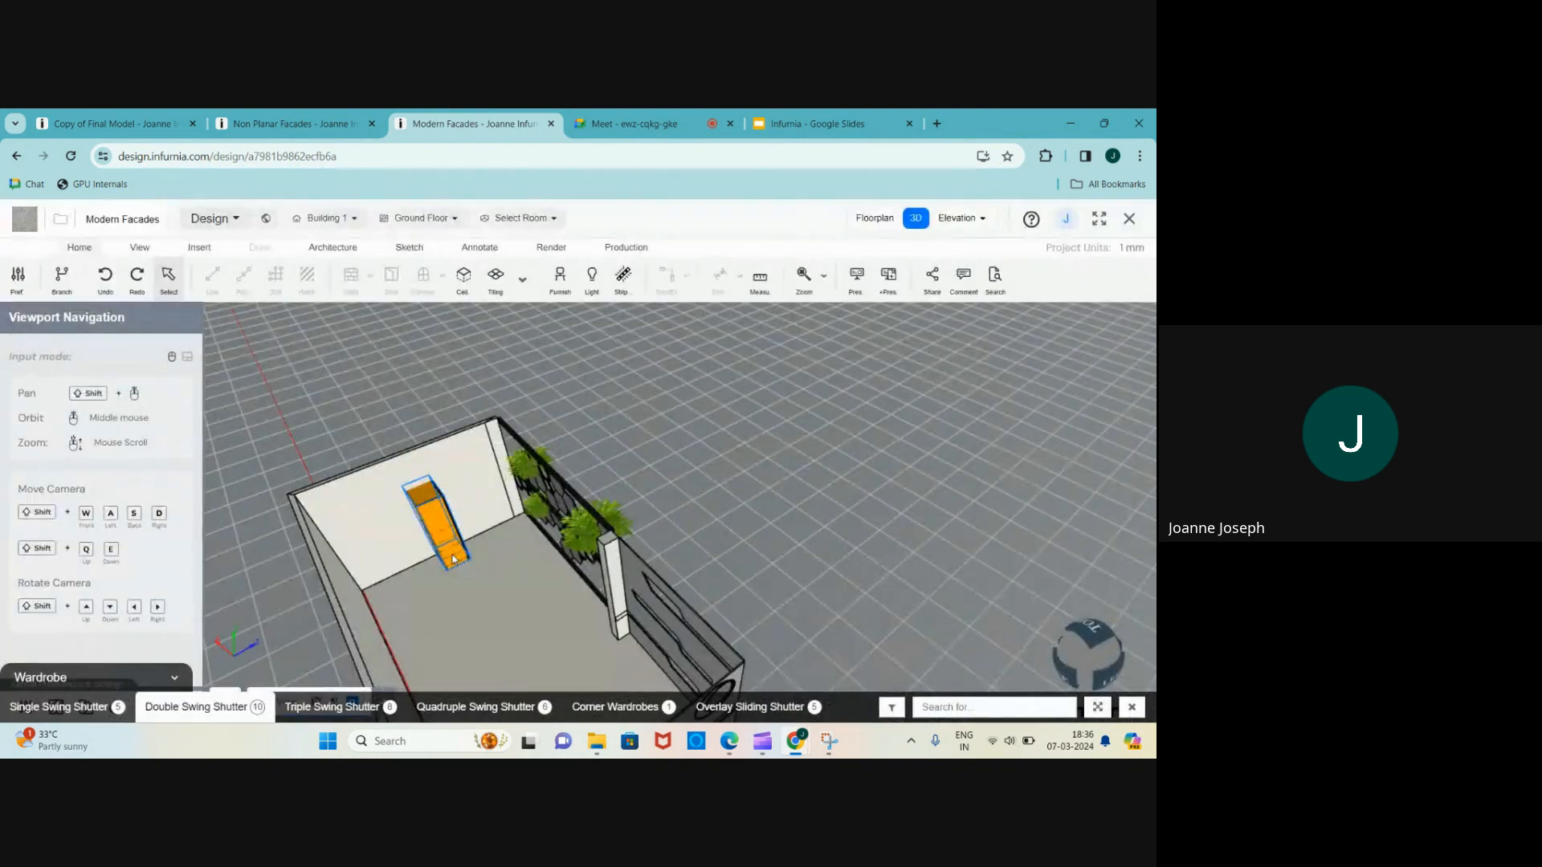
click(458, 570)
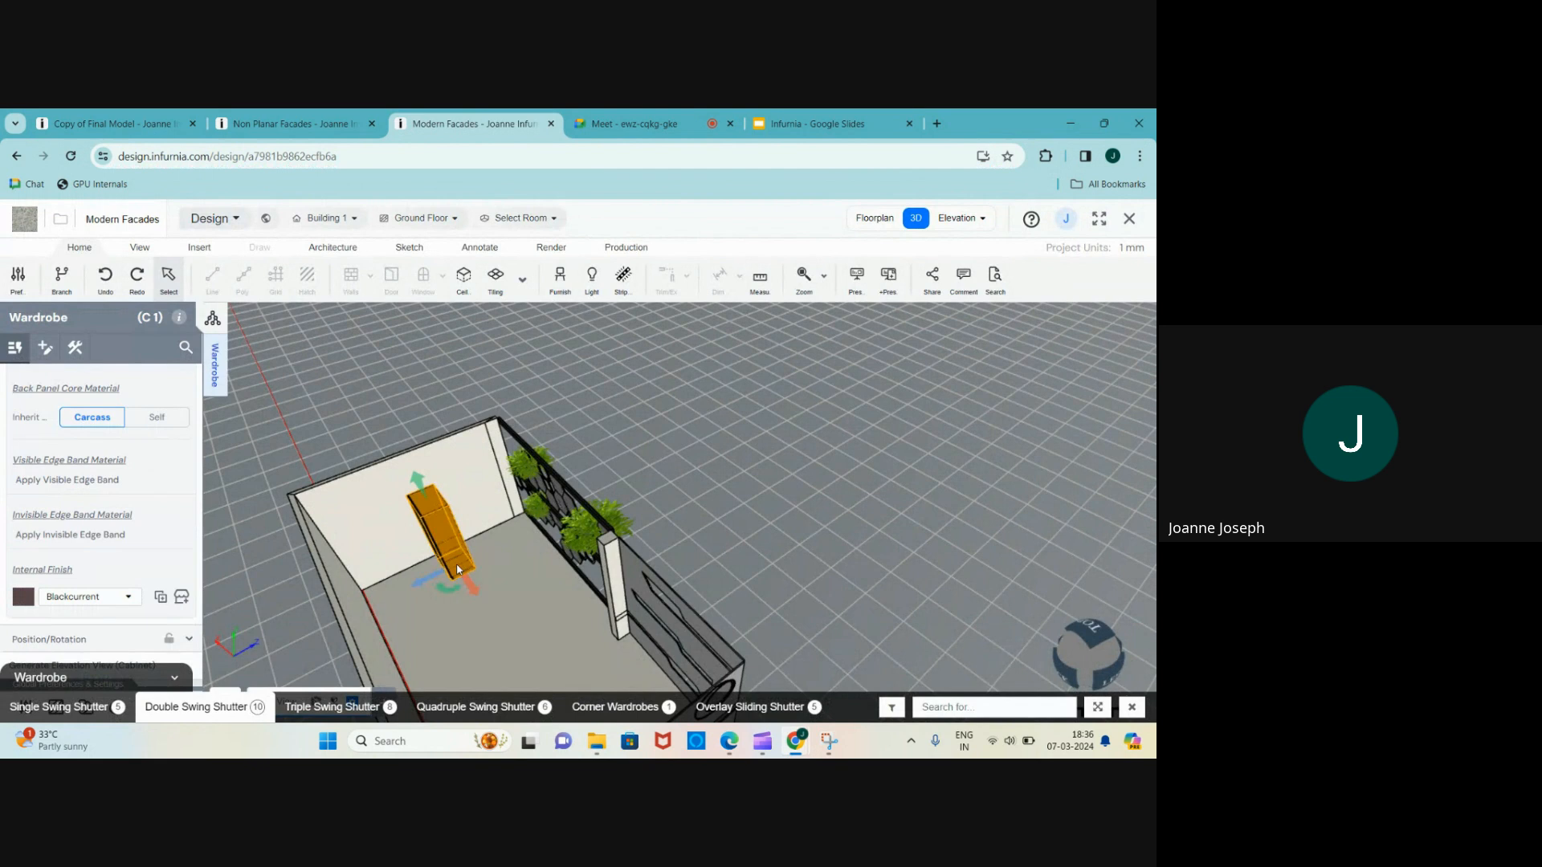
scroll(425, 522, up, 6)
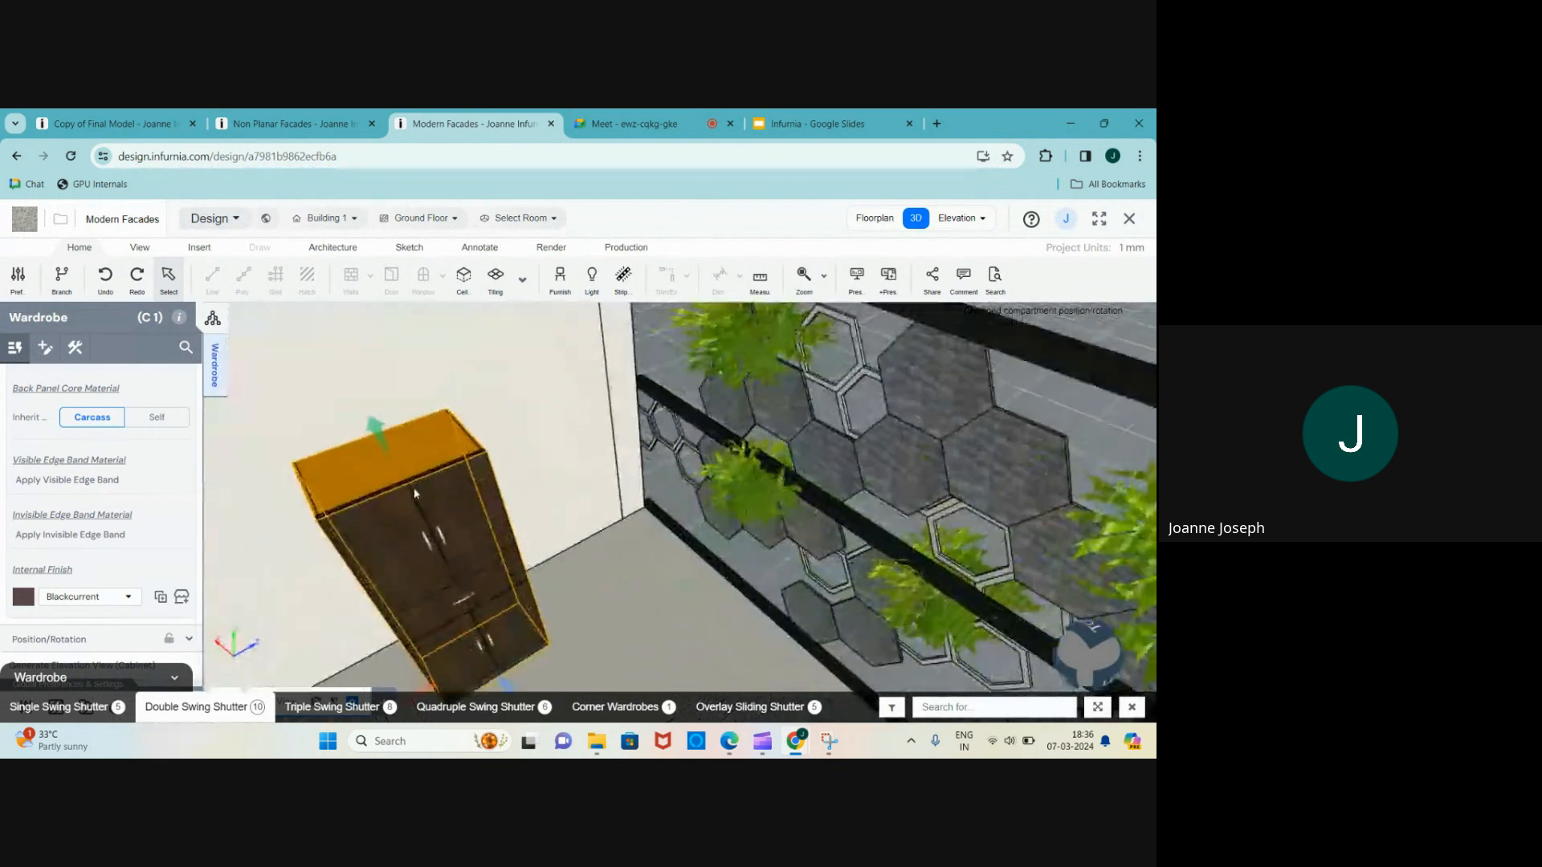
- Change the shutter mechanism of the wardrobe's upper shutter system to 2 Door Sliding Shutter
middle_drag(384, 492, 382, 458)
scroll(511, 512, up, 3)
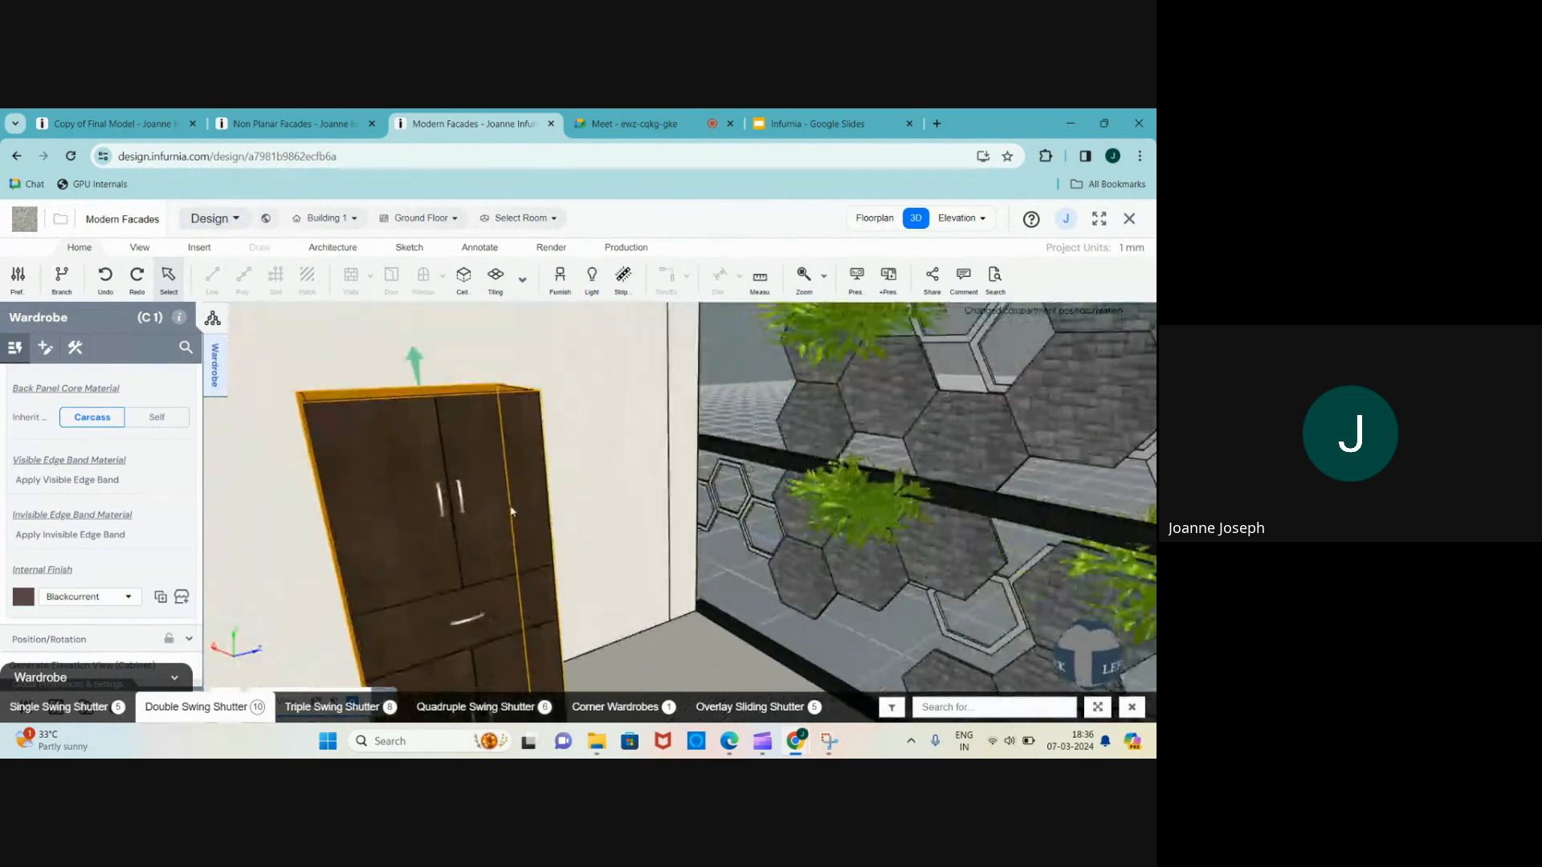
scroll(430, 503, up, 2)
click(421, 498)
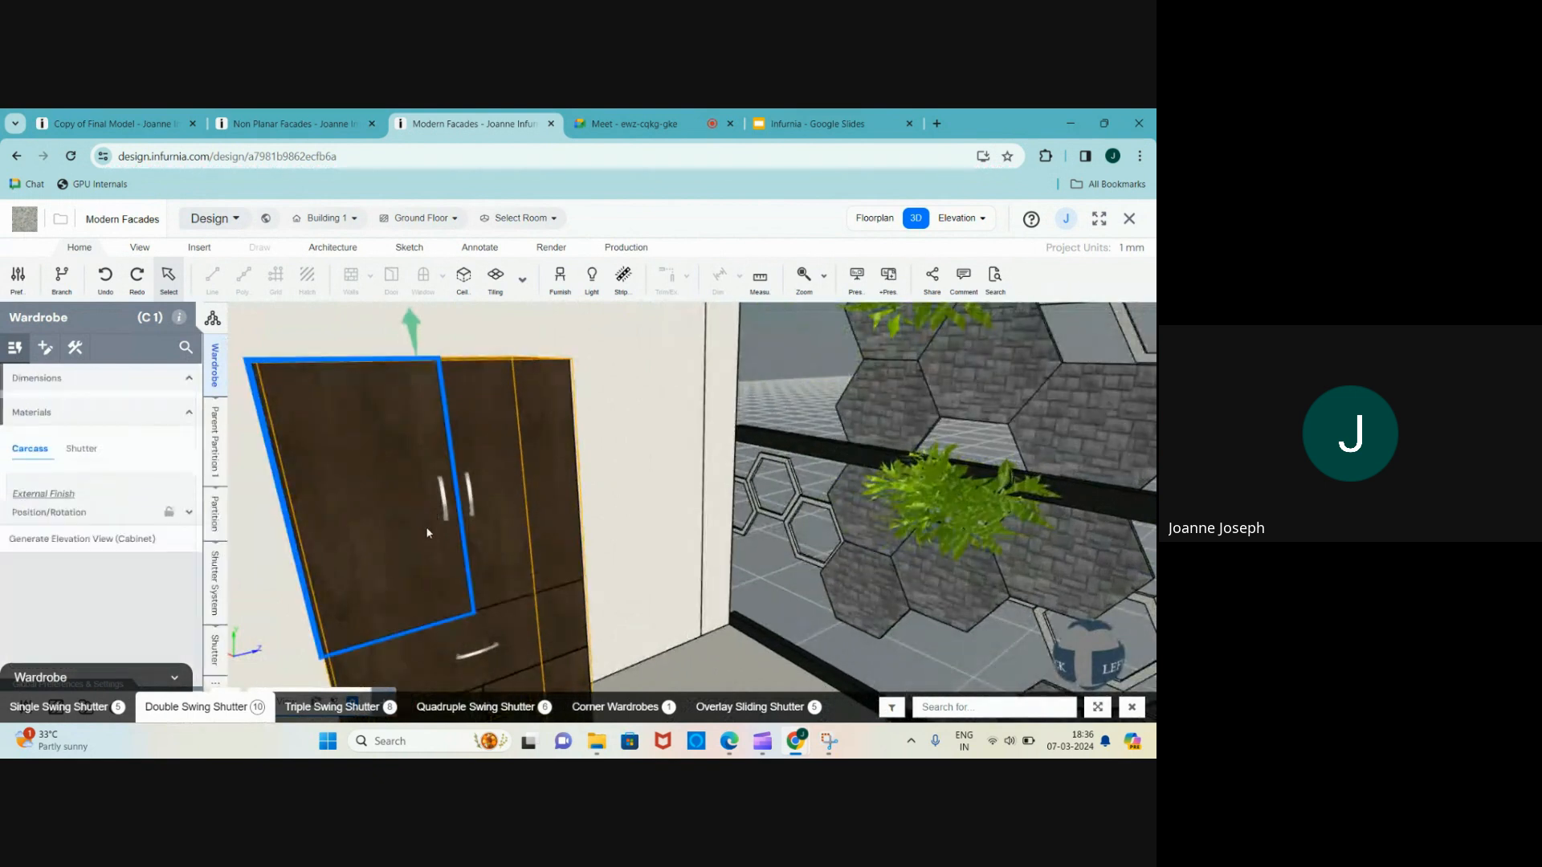
click(215, 583)
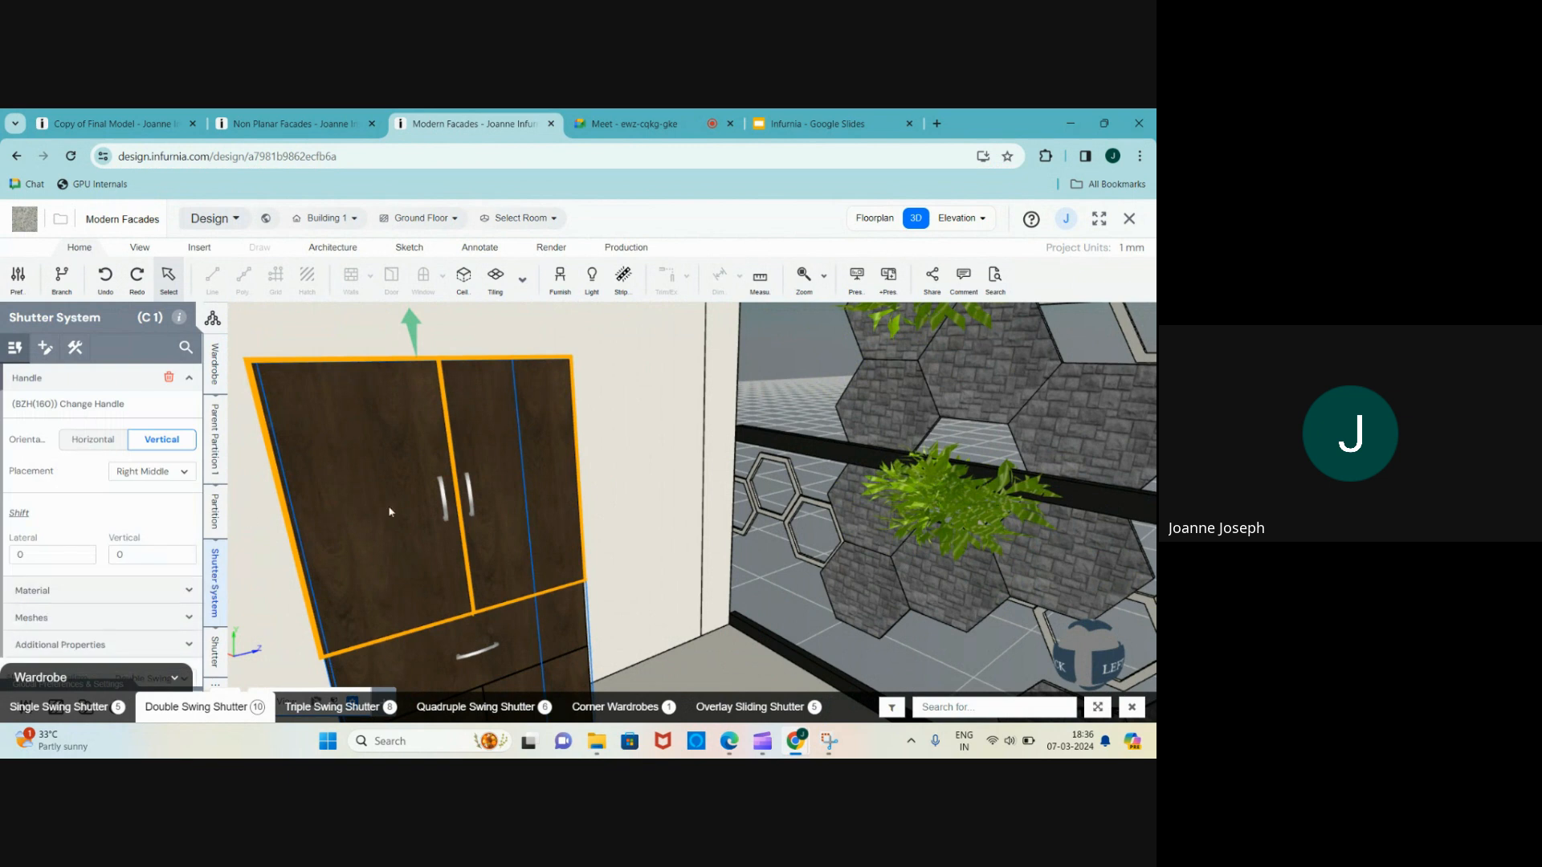
scroll(109, 535, down, 2)
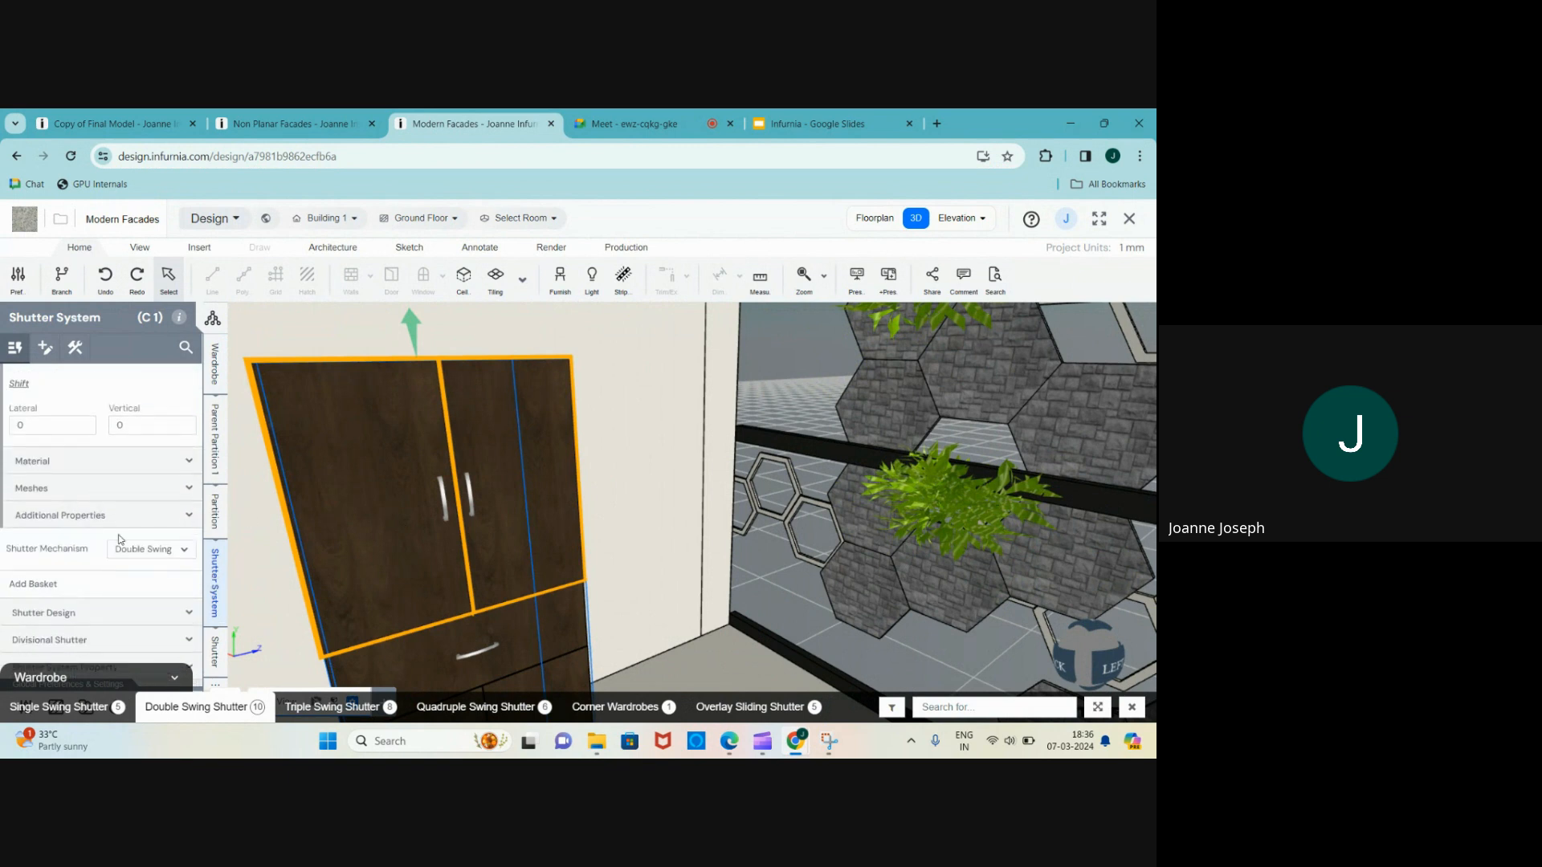
click(161, 551)
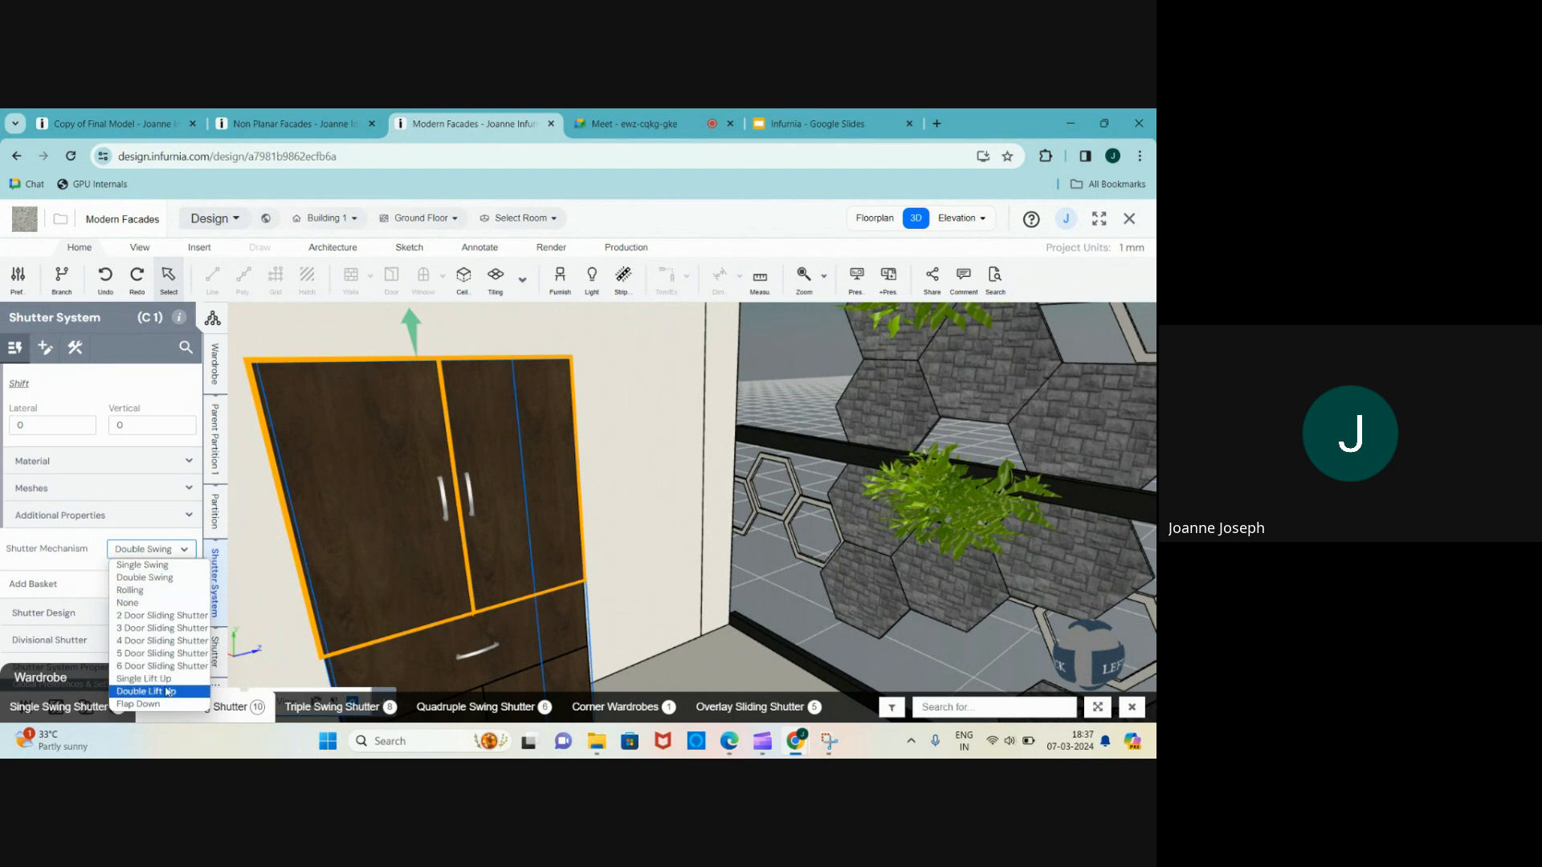
click(160, 617)
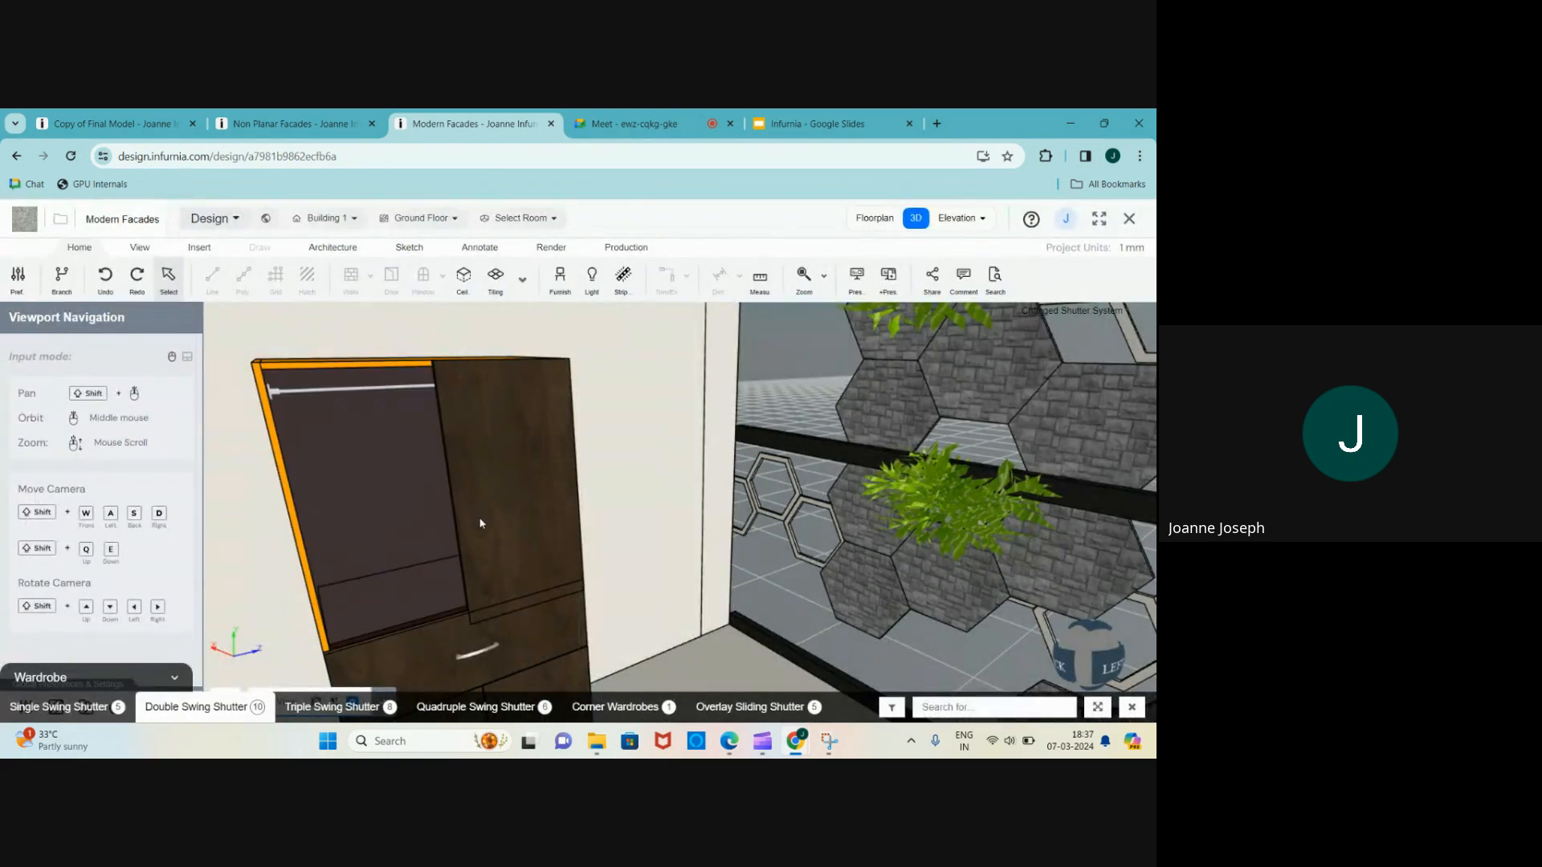
- Slide the wardrobe's upper doors open and closed in 3D and examine the sliding movement
scroll(467, 548, down, 5)
scroll(415, 547, up, 4)
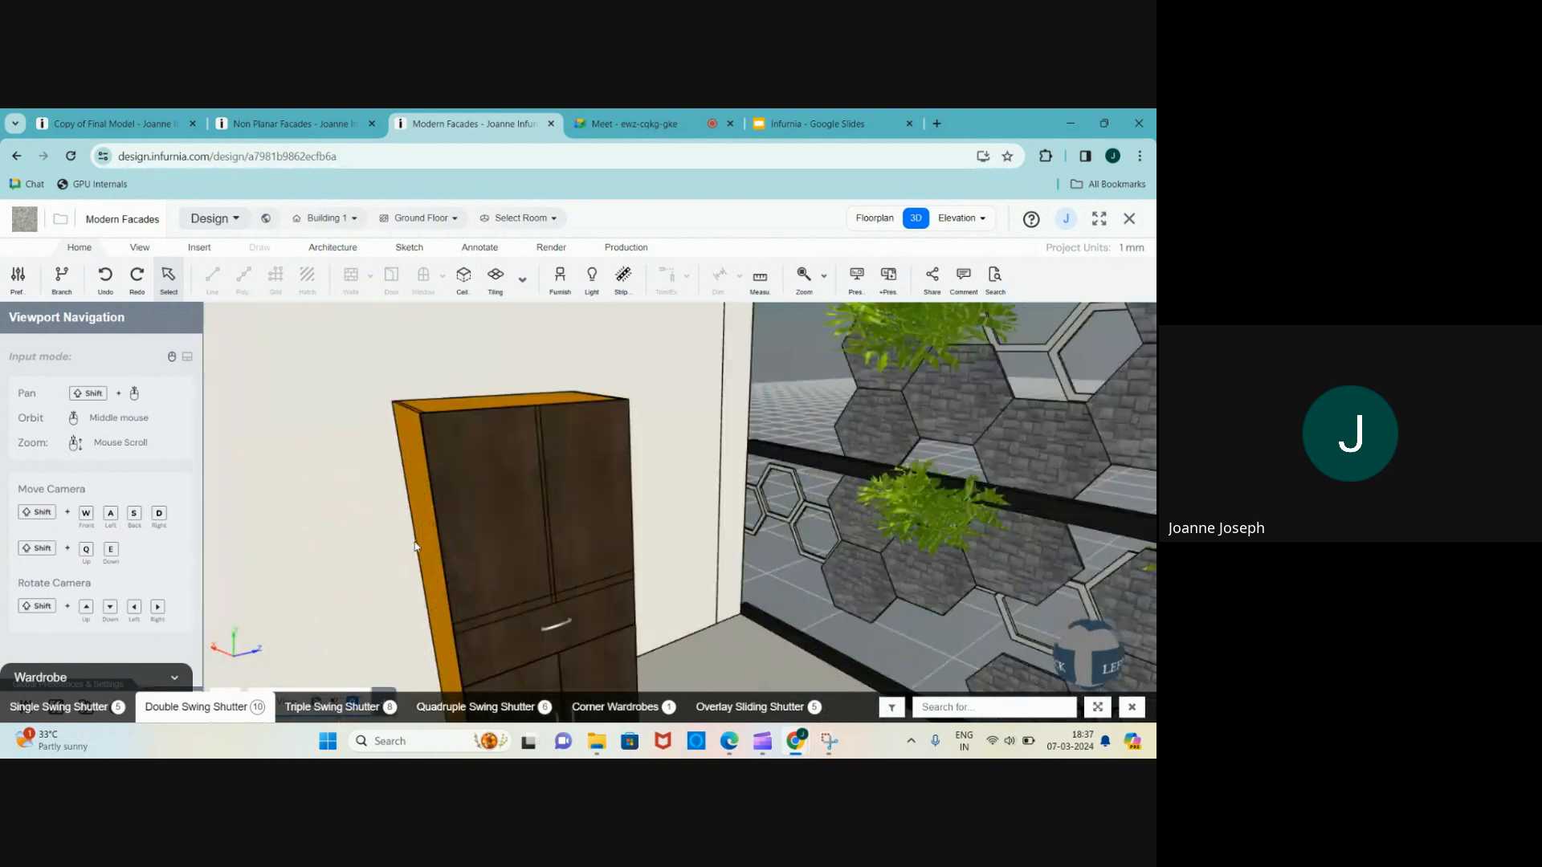
scroll(404, 464, down, 5)
scroll(430, 507, up, 4)
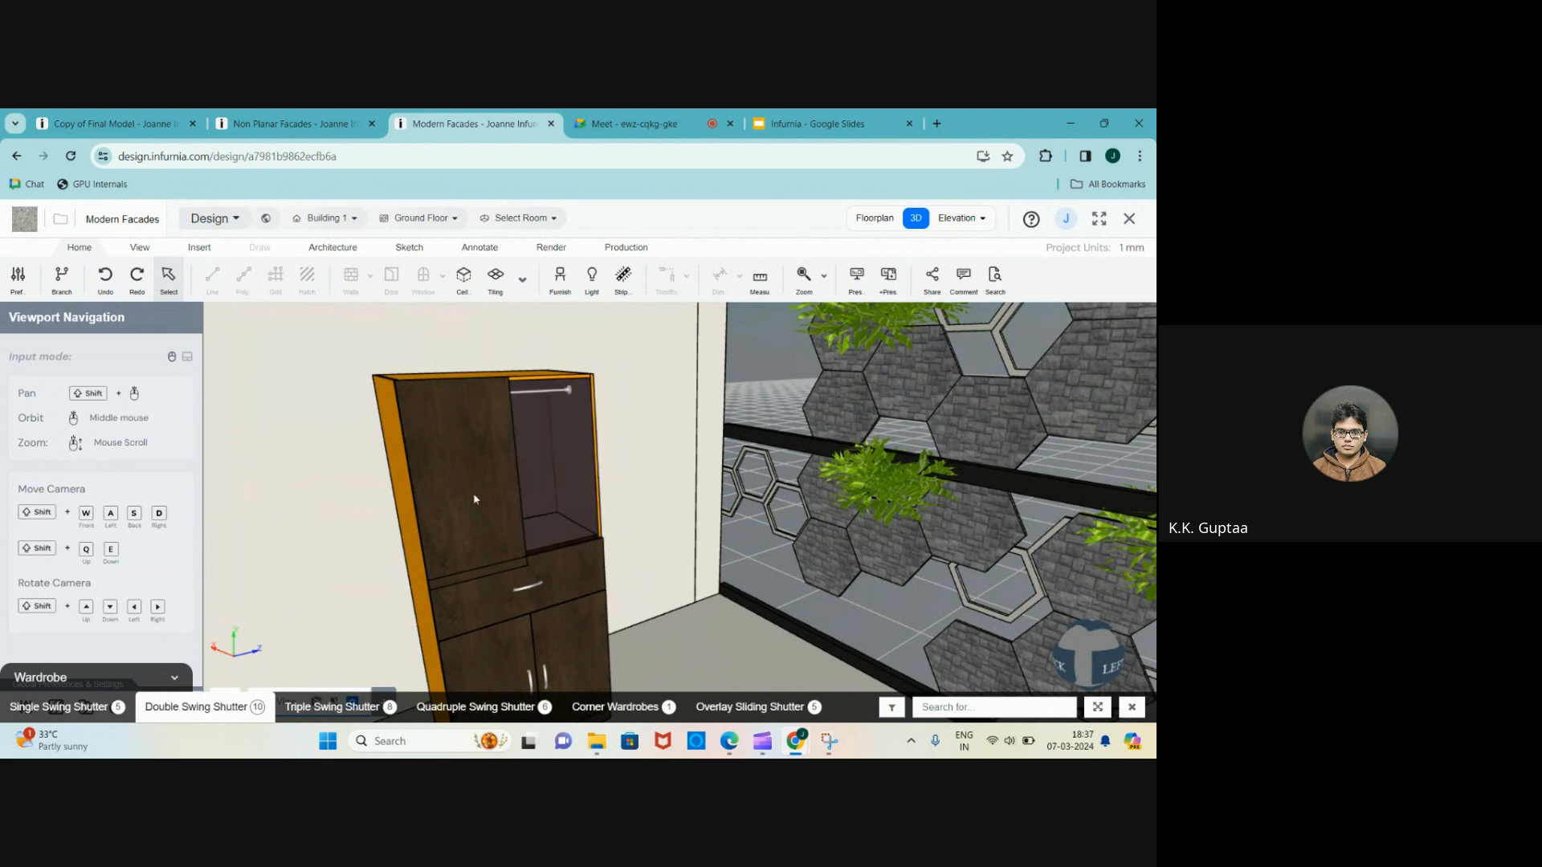
scroll(535, 474, down, 5)
scroll(534, 474, up, 8)
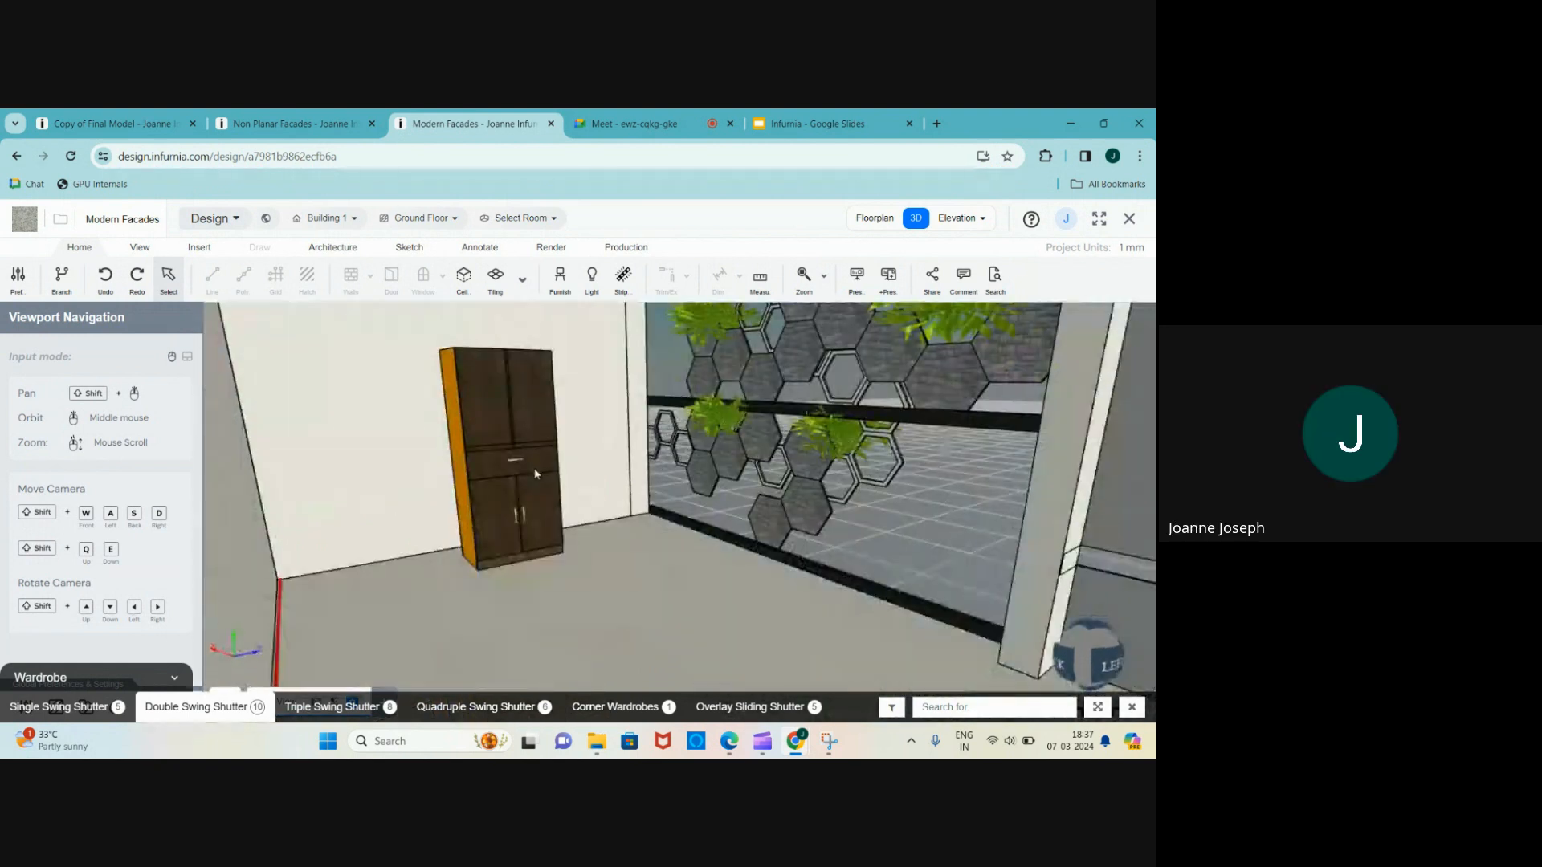
scroll(541, 485, down, 5)
scroll(504, 402, up, 7)
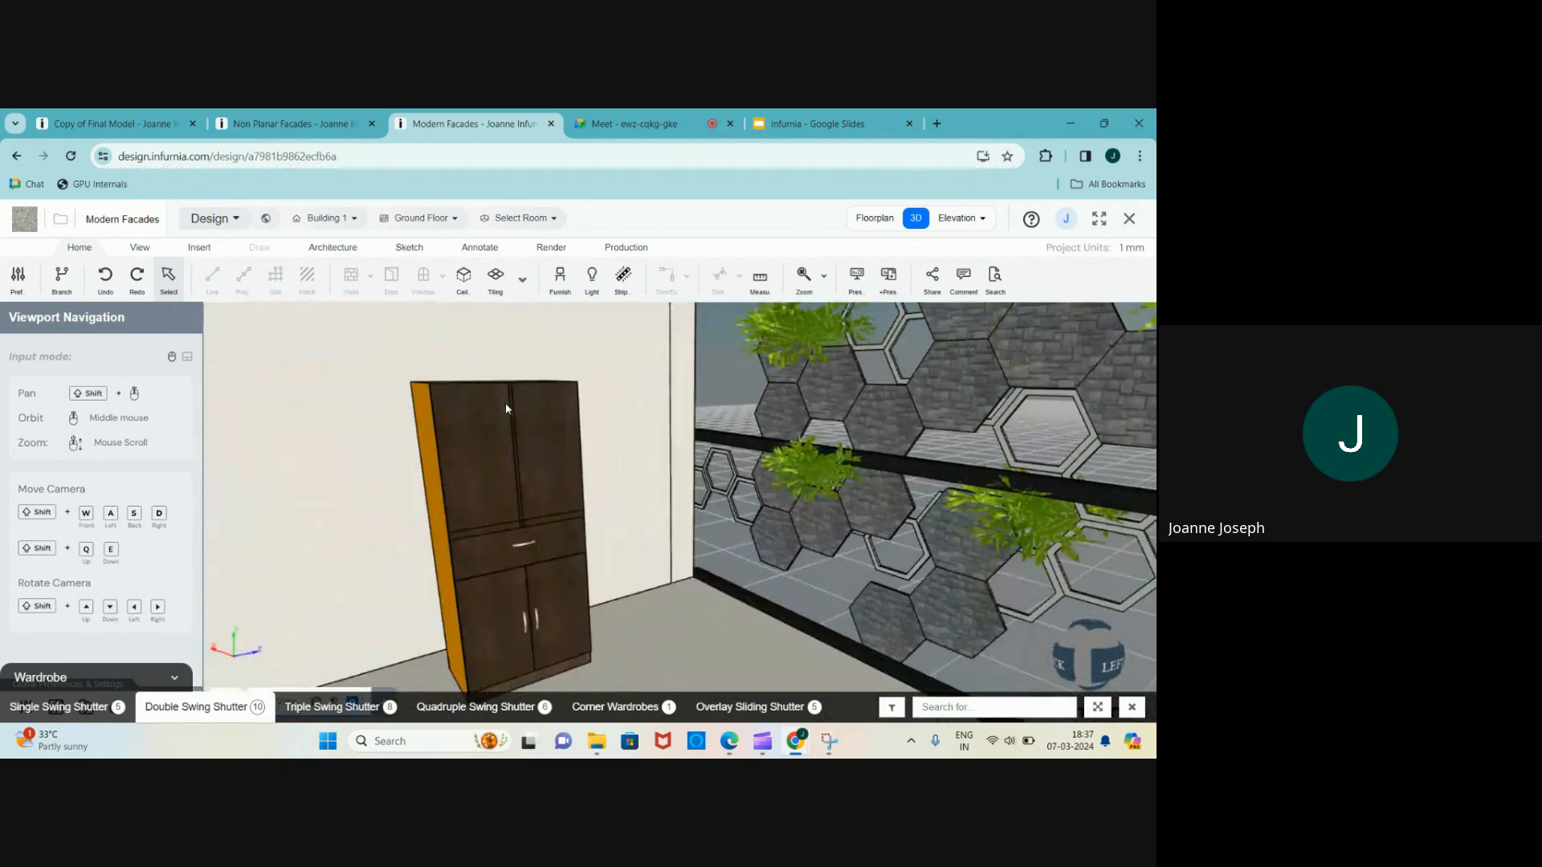
scroll(505, 410, down, 5)
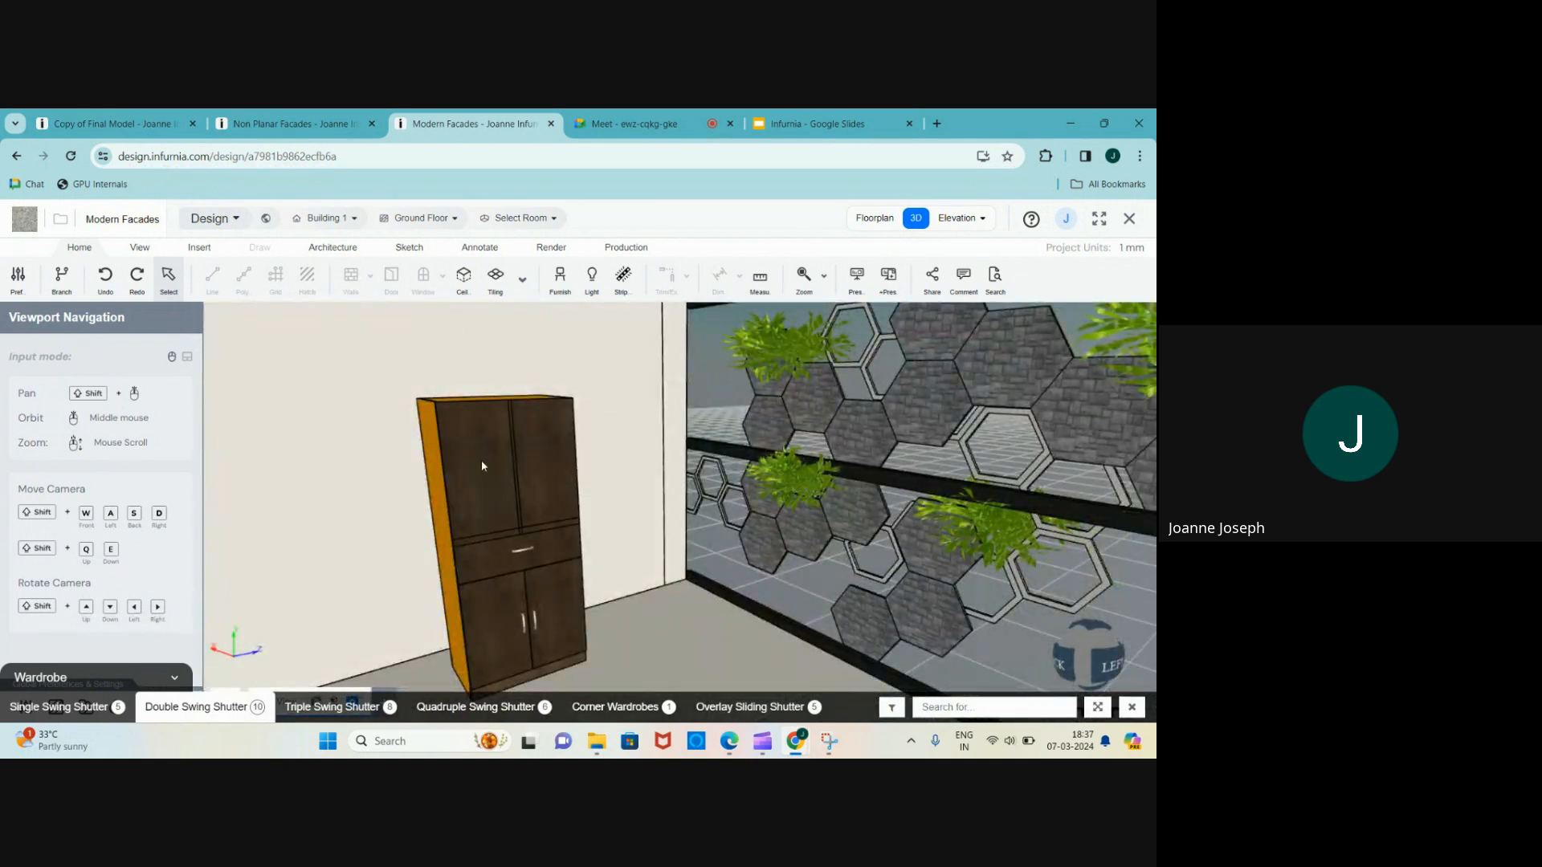
scroll(482, 464, up, 7)
double_click(483, 472)
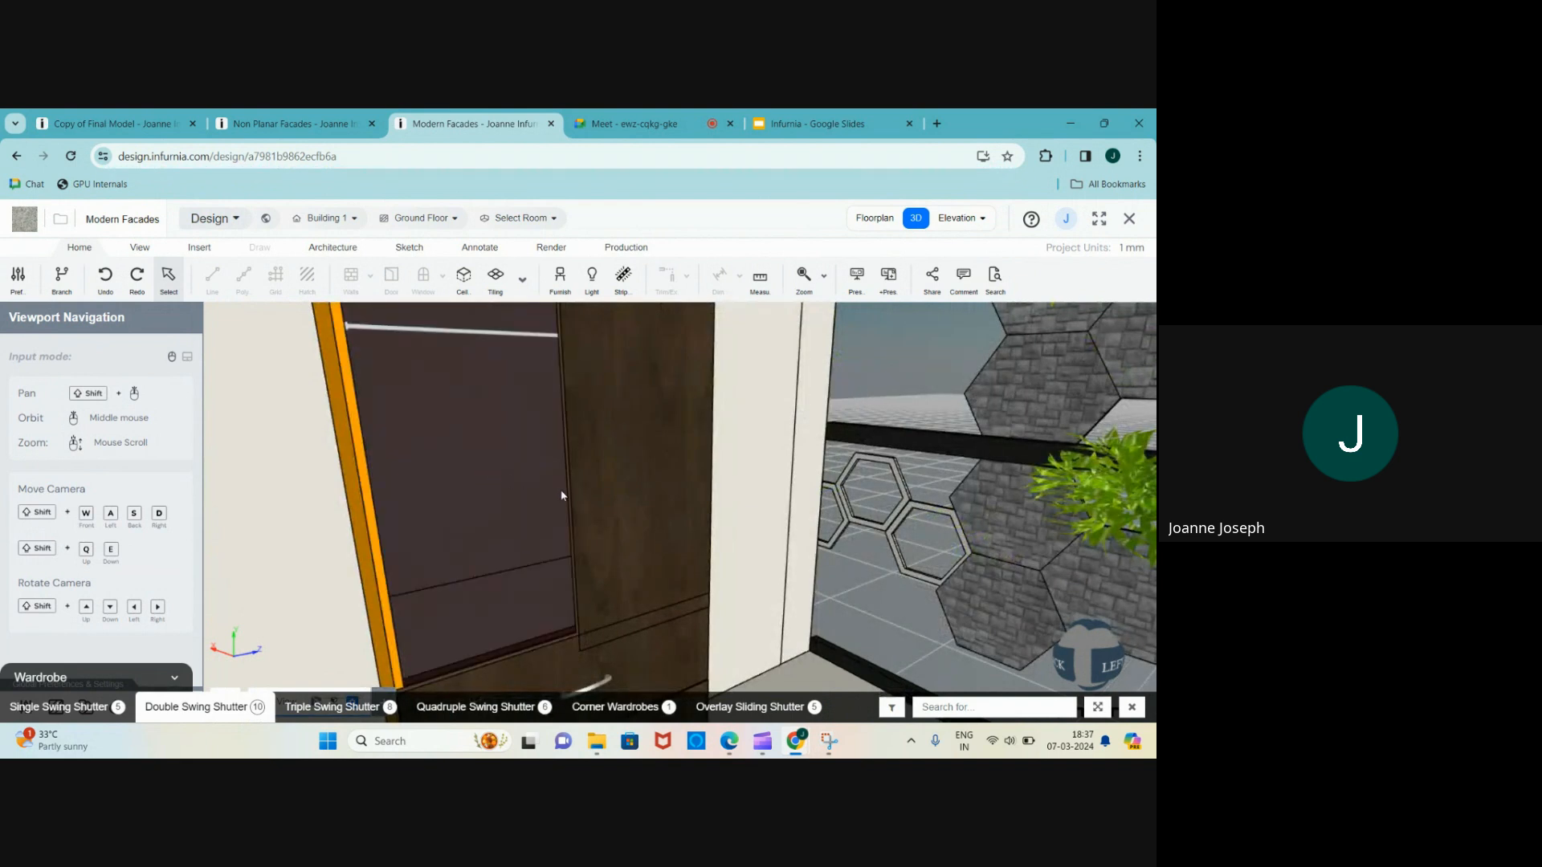
scroll(561, 496, down, 7)
- Examine the wardrobe's sliding shutters up close in the floorplan and return to the 3D view
click(874, 218)
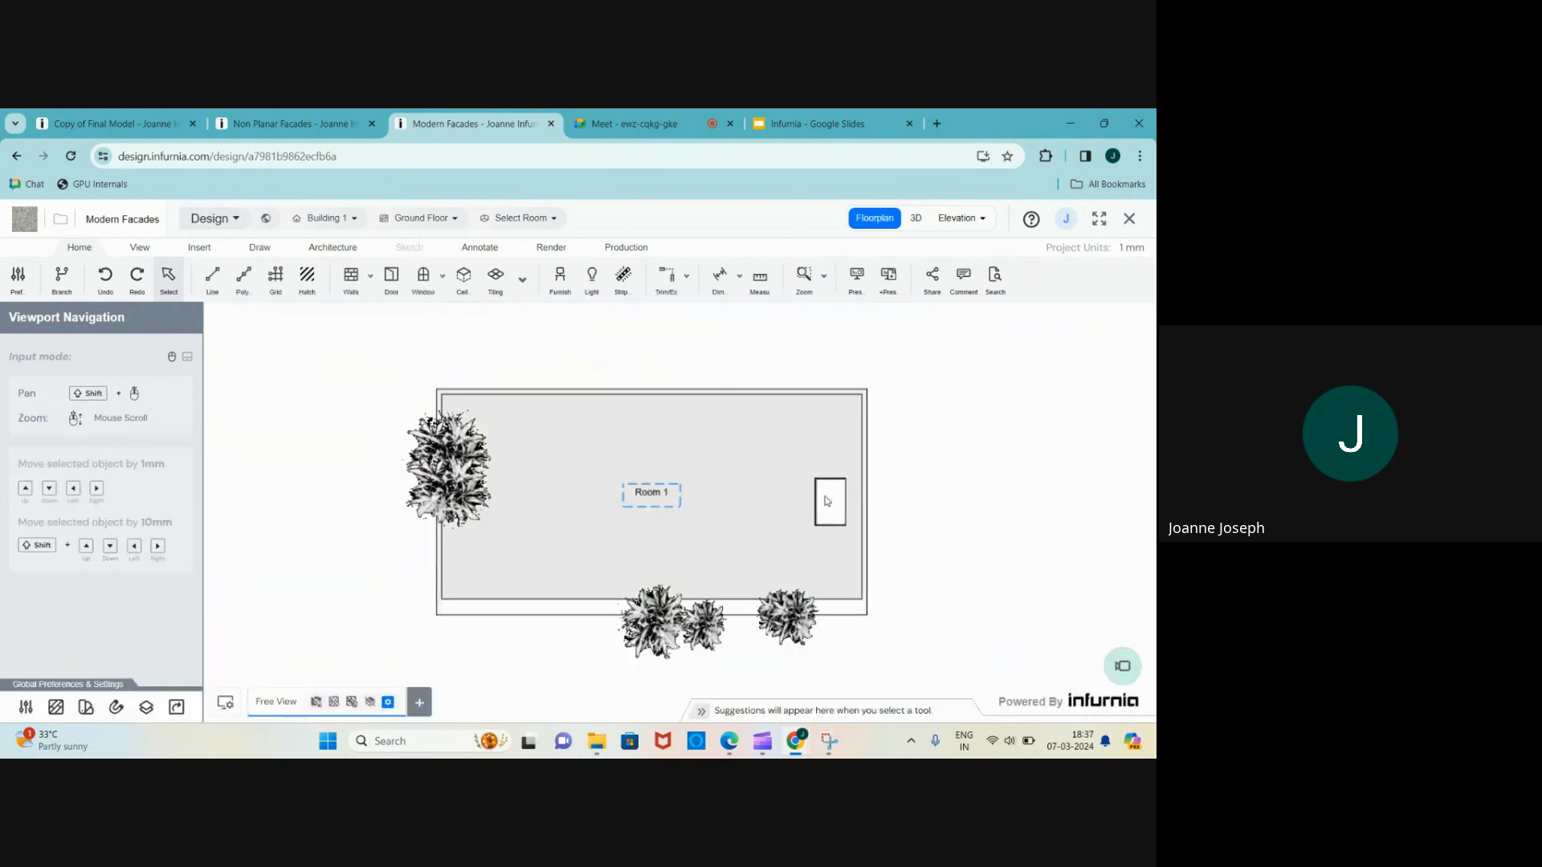
scroll(827, 501, up, 10)
click(802, 492)
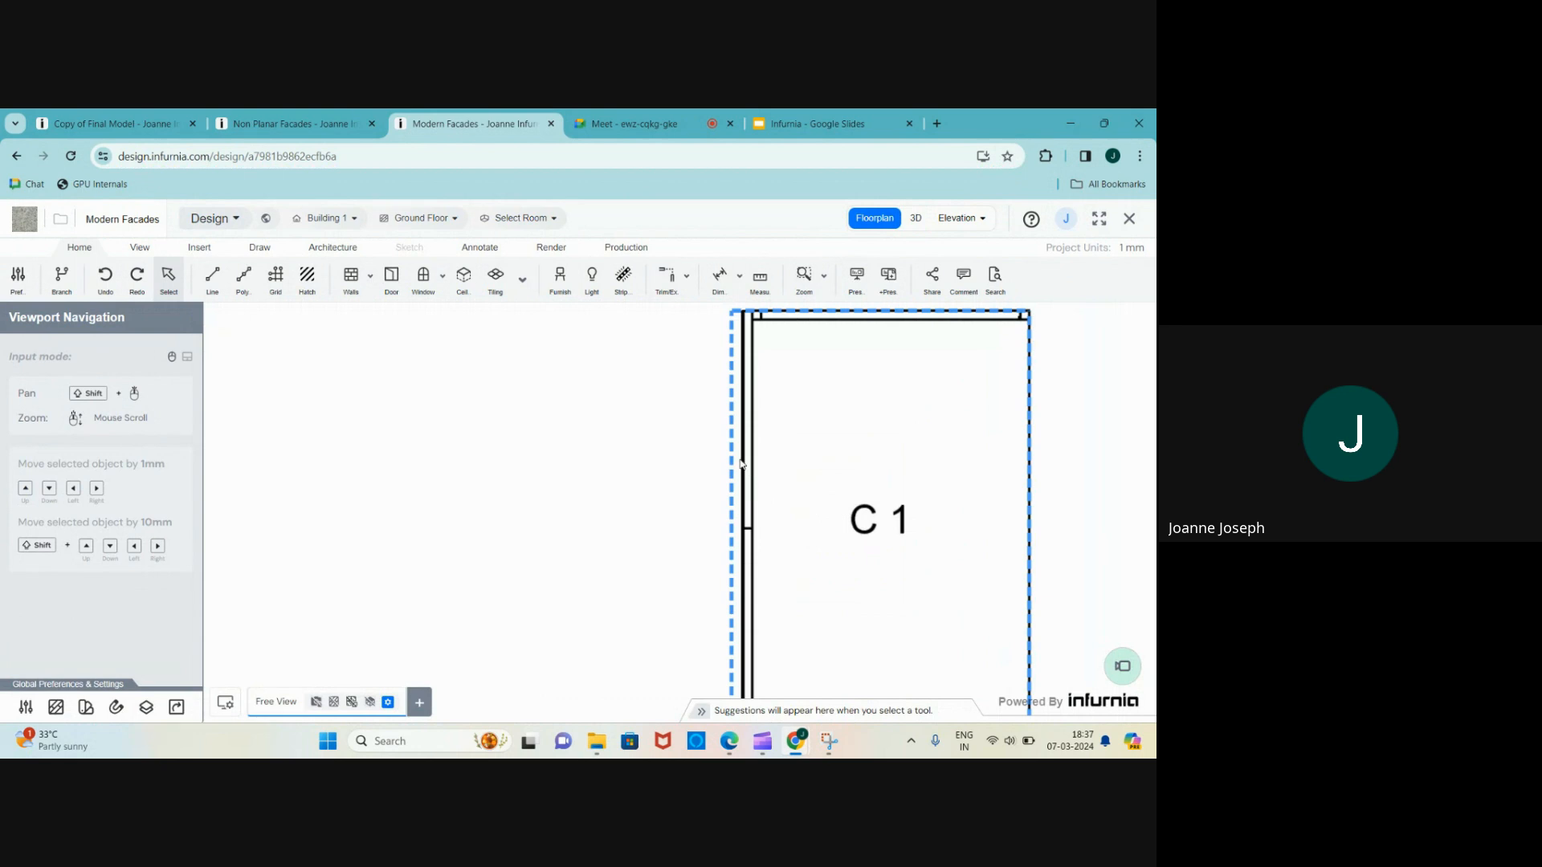
scroll(743, 525, down, 1)
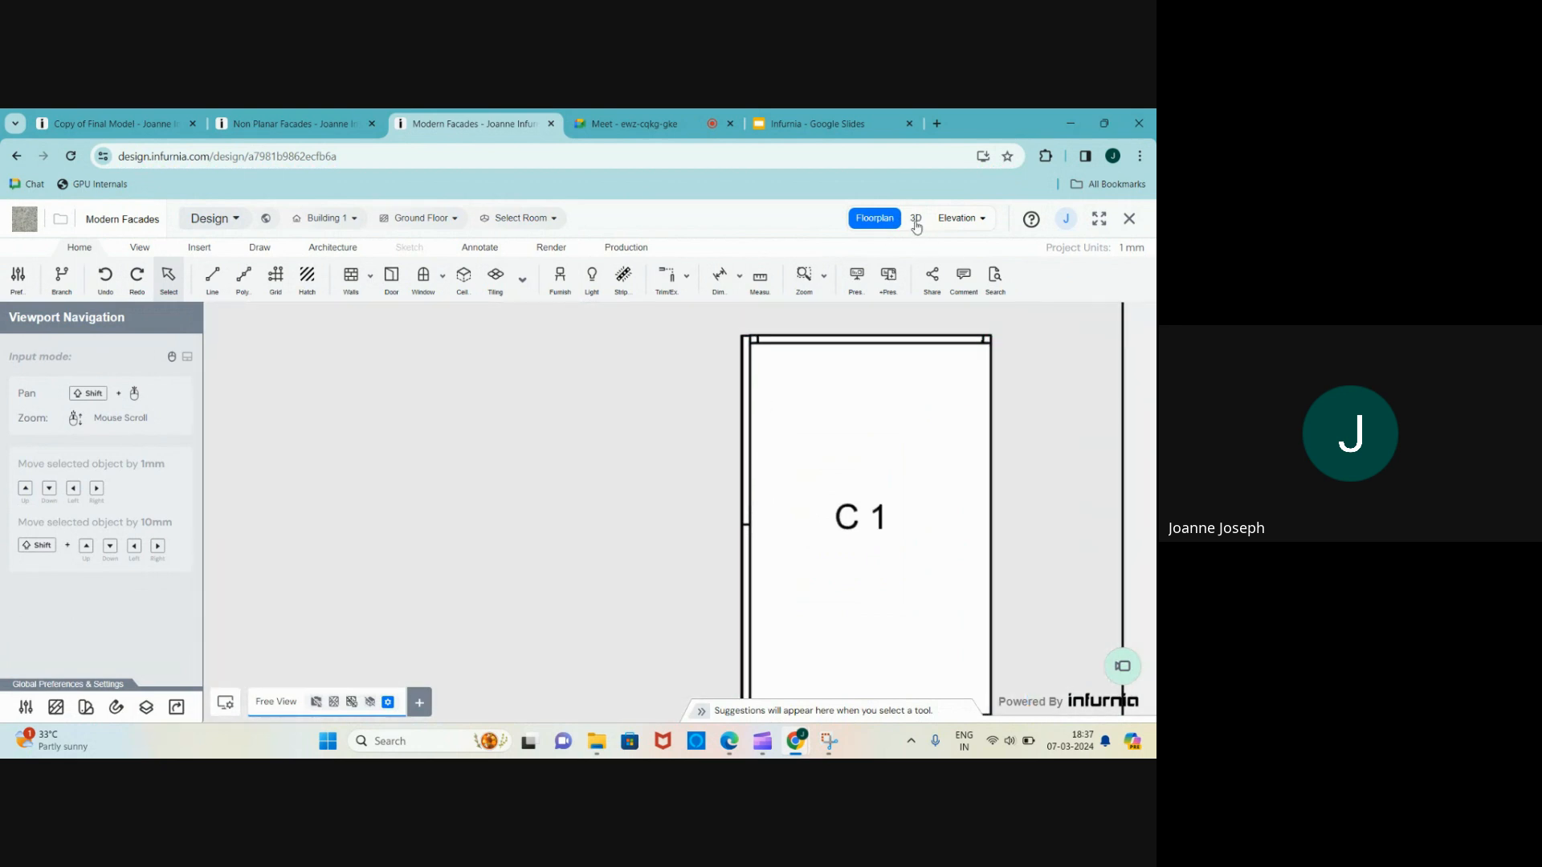
click(916, 220)
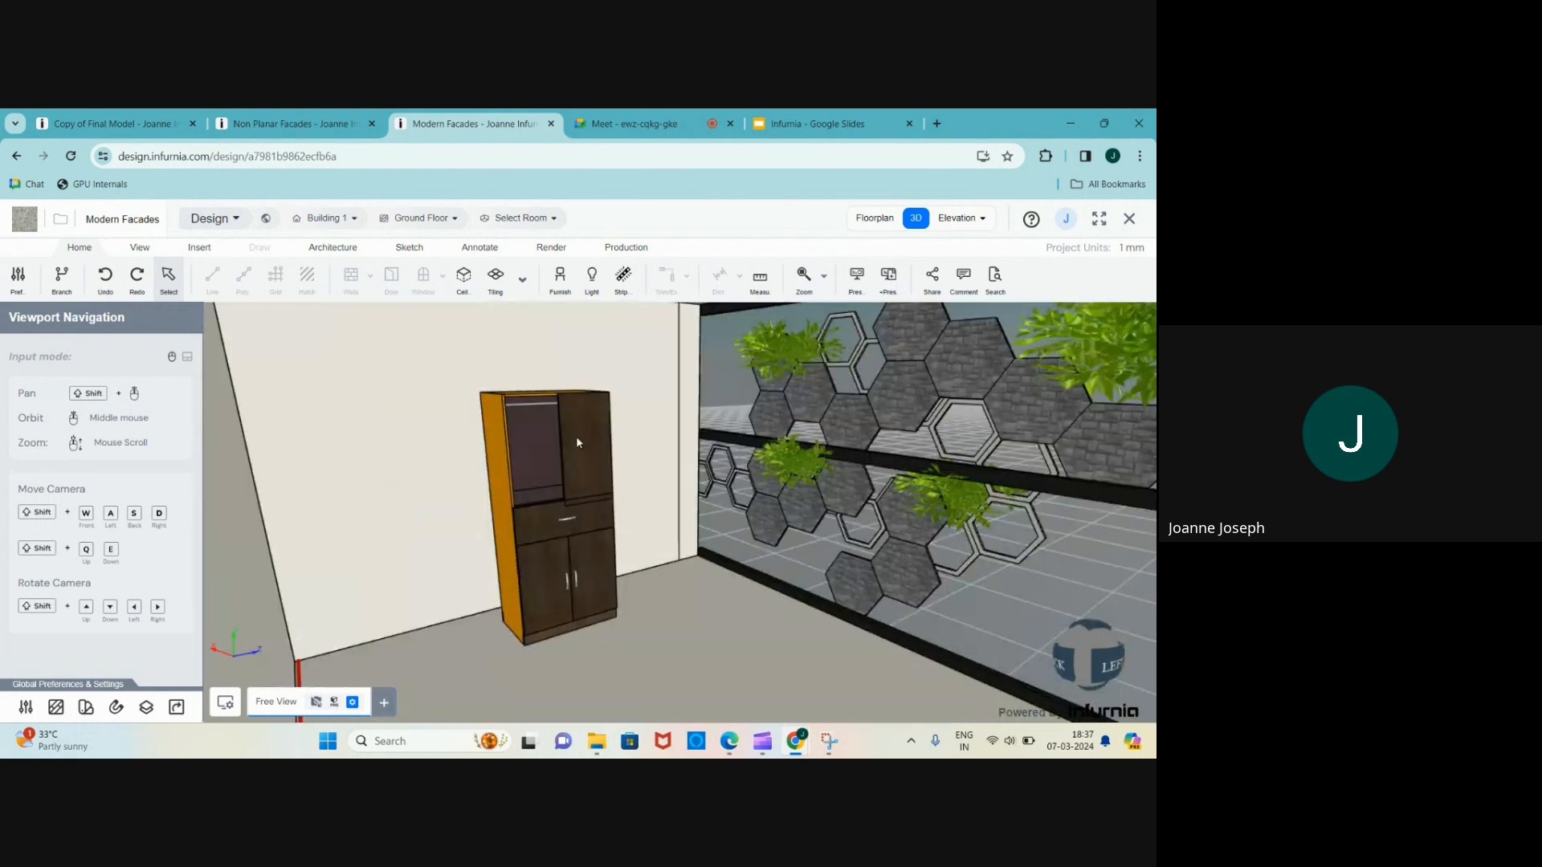
scroll(564, 534, up, 5)
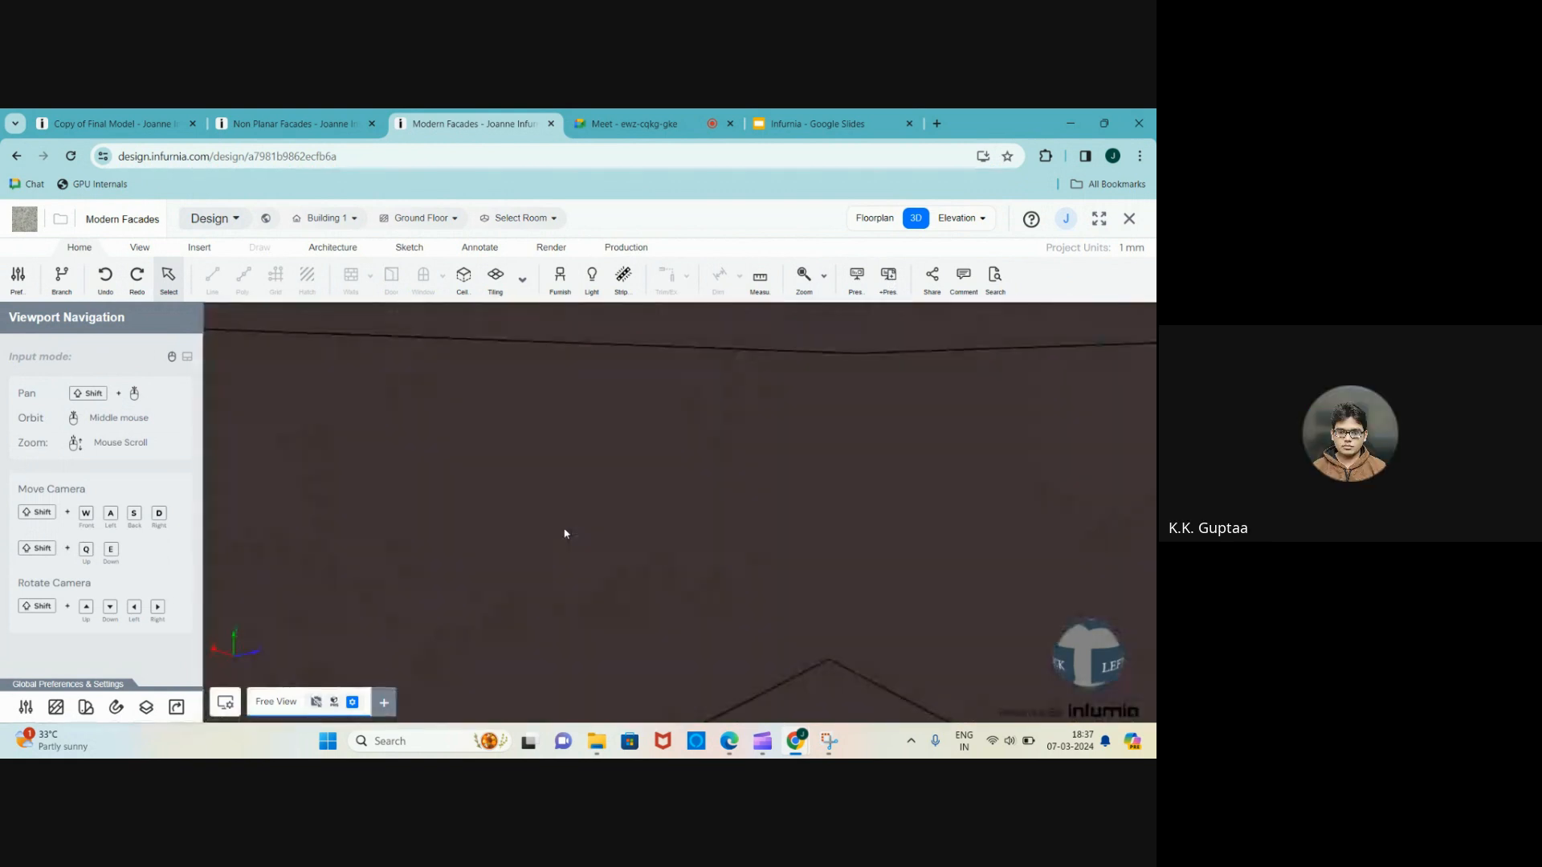
scroll(565, 534, down, 6)
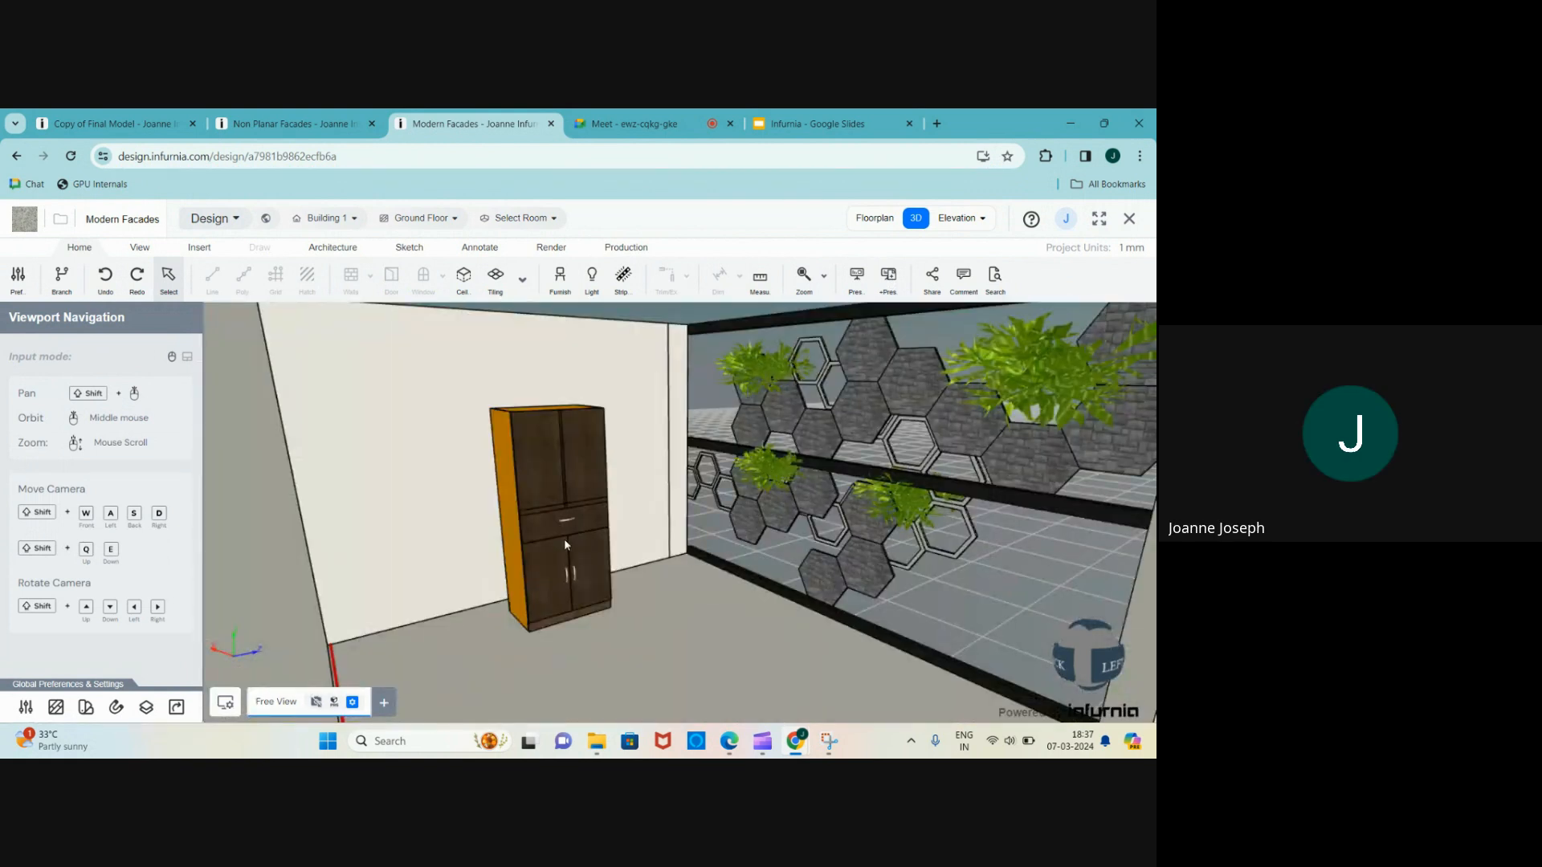
- Remove the drawer system from the middle of the wardrobe
click(563, 544)
click(214, 615)
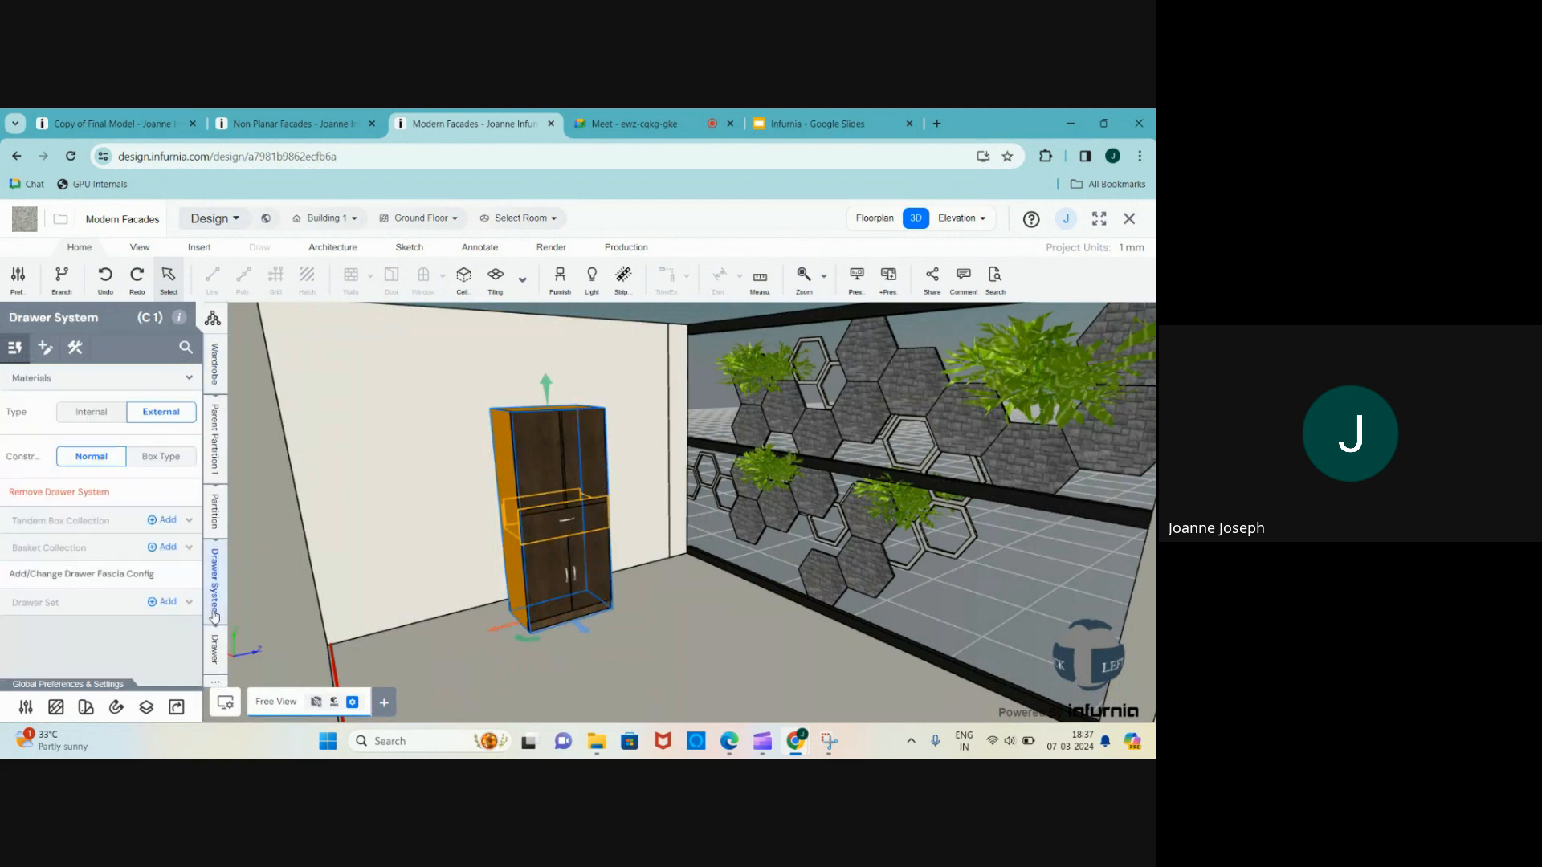
click(37, 491)
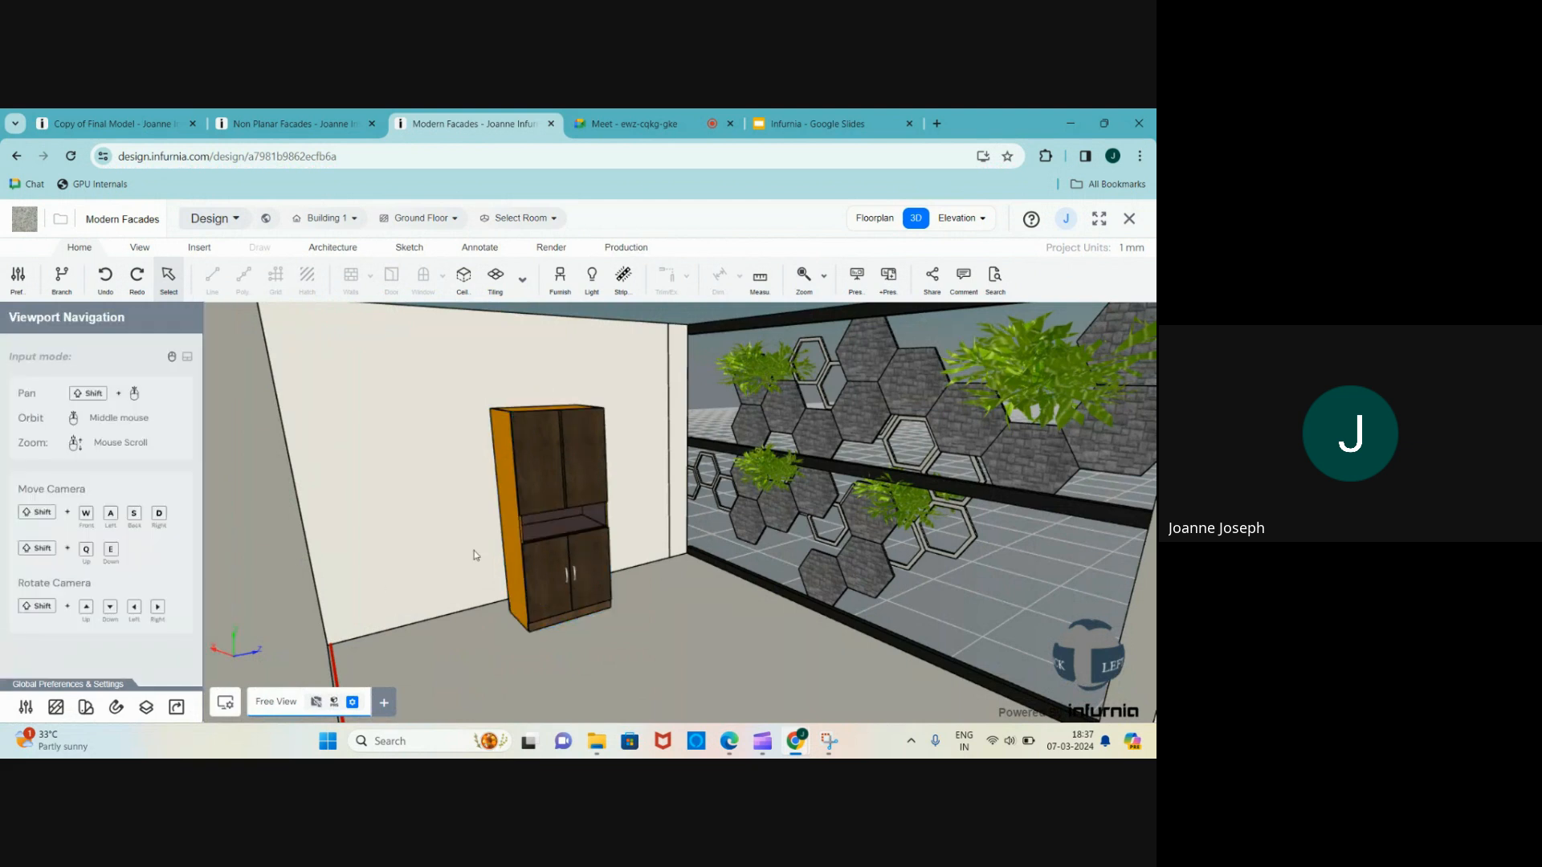
- Remove the wardrobe's lower double-swing shutter system and its upper sliding shutter system
click(559, 566)
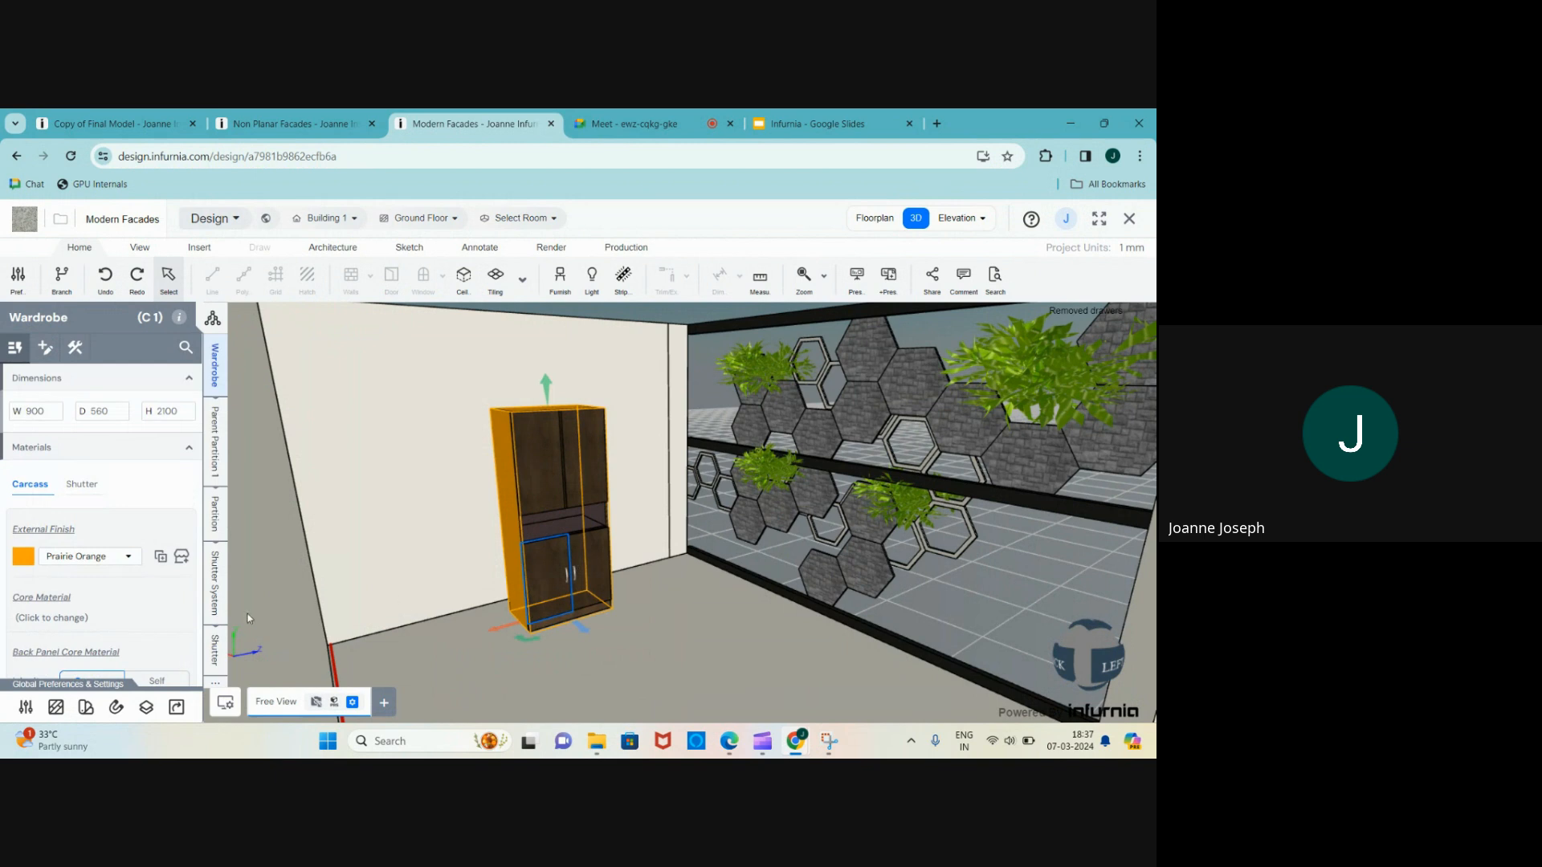
click(215, 583)
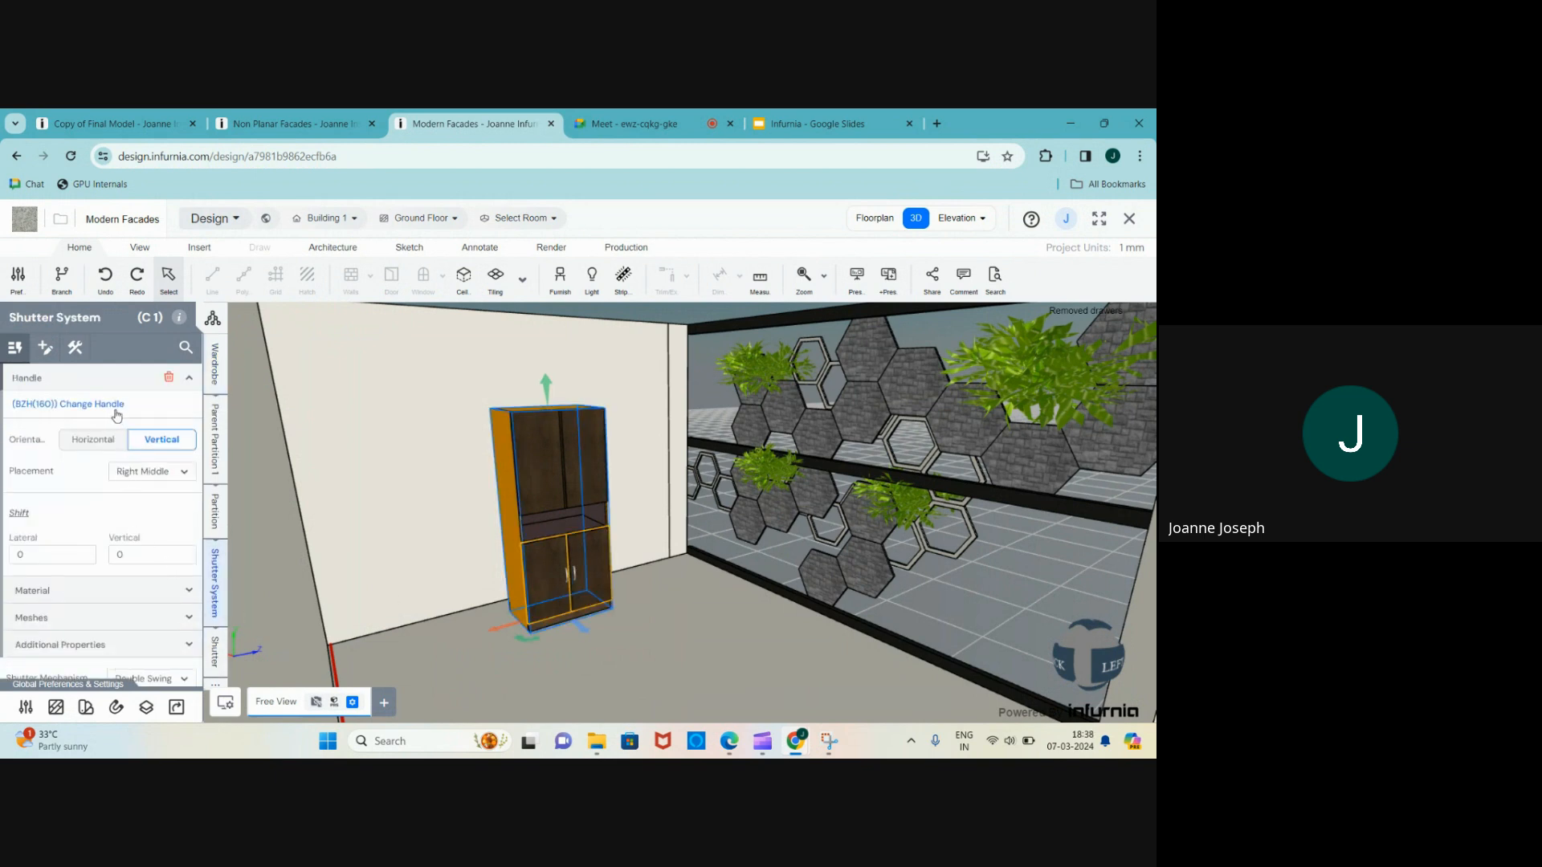
scroll(128, 522, down, 2)
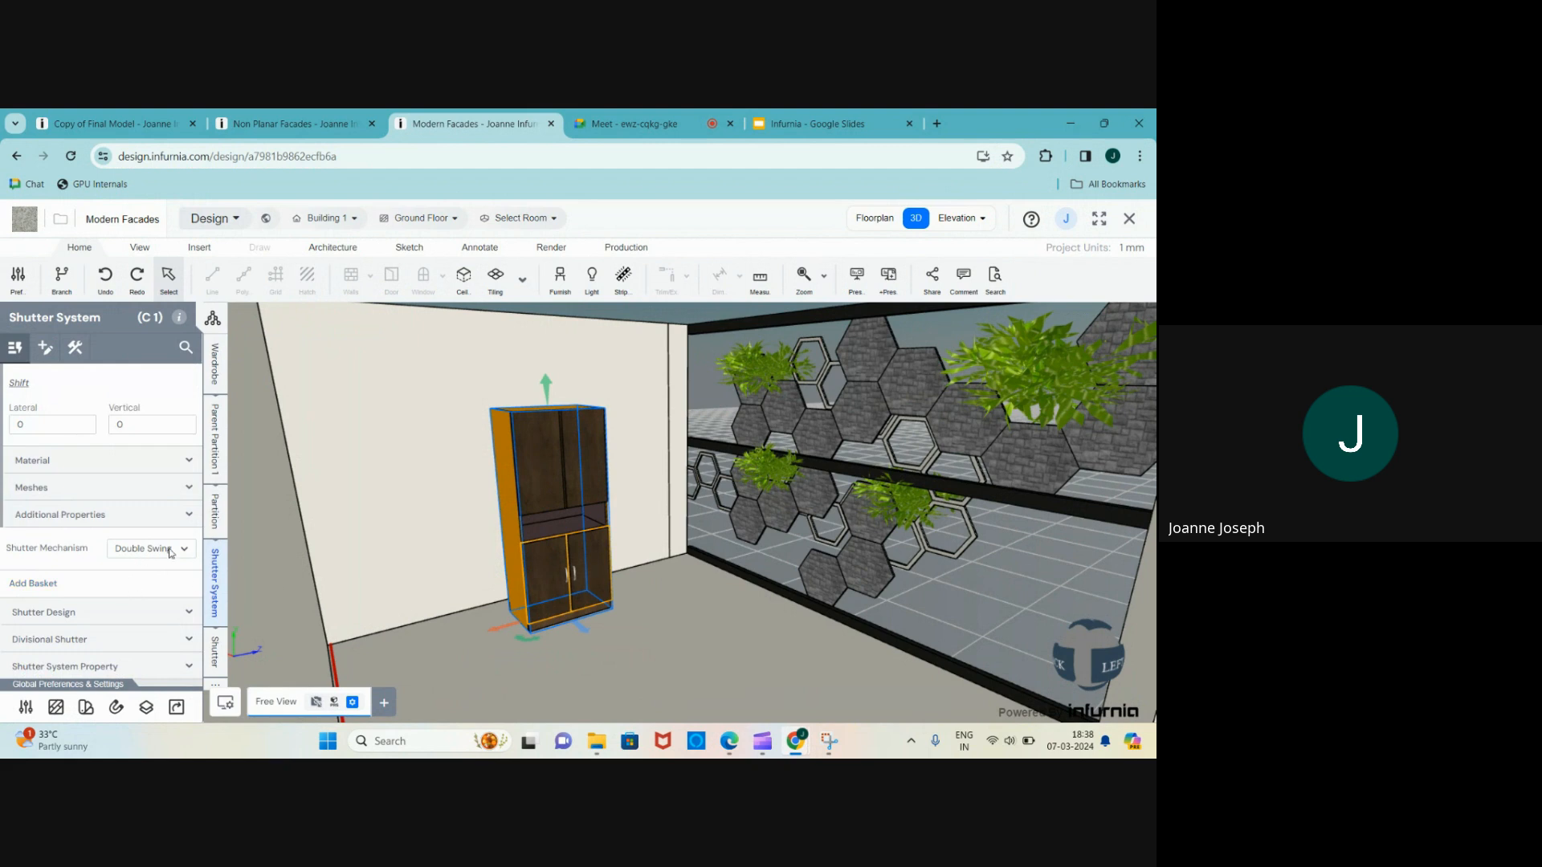
click(47, 348)
click(70, 547)
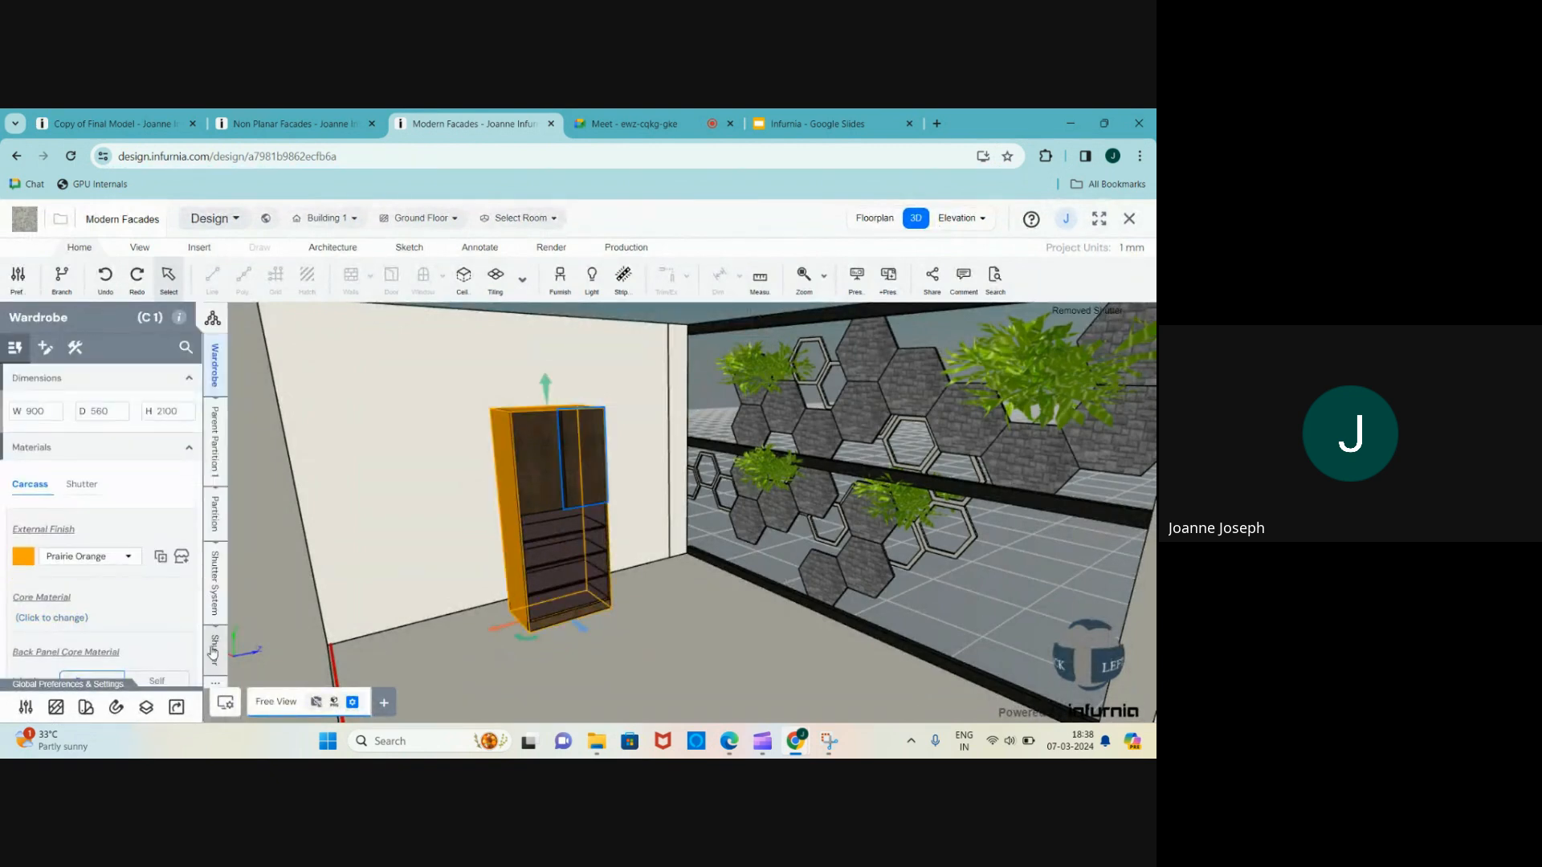
click(214, 598)
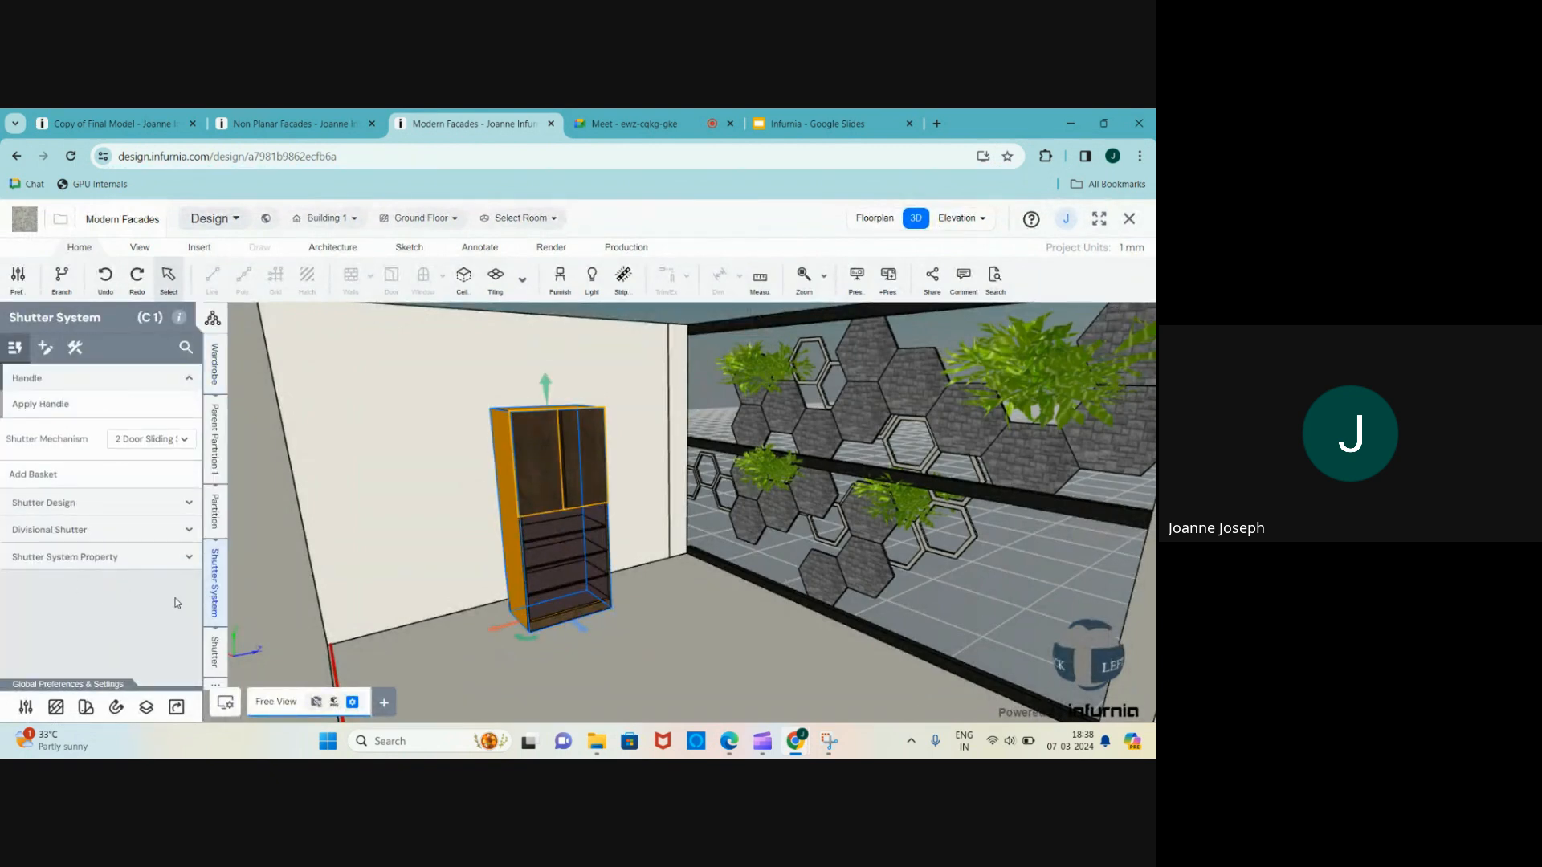
click(47, 353)
click(58, 544)
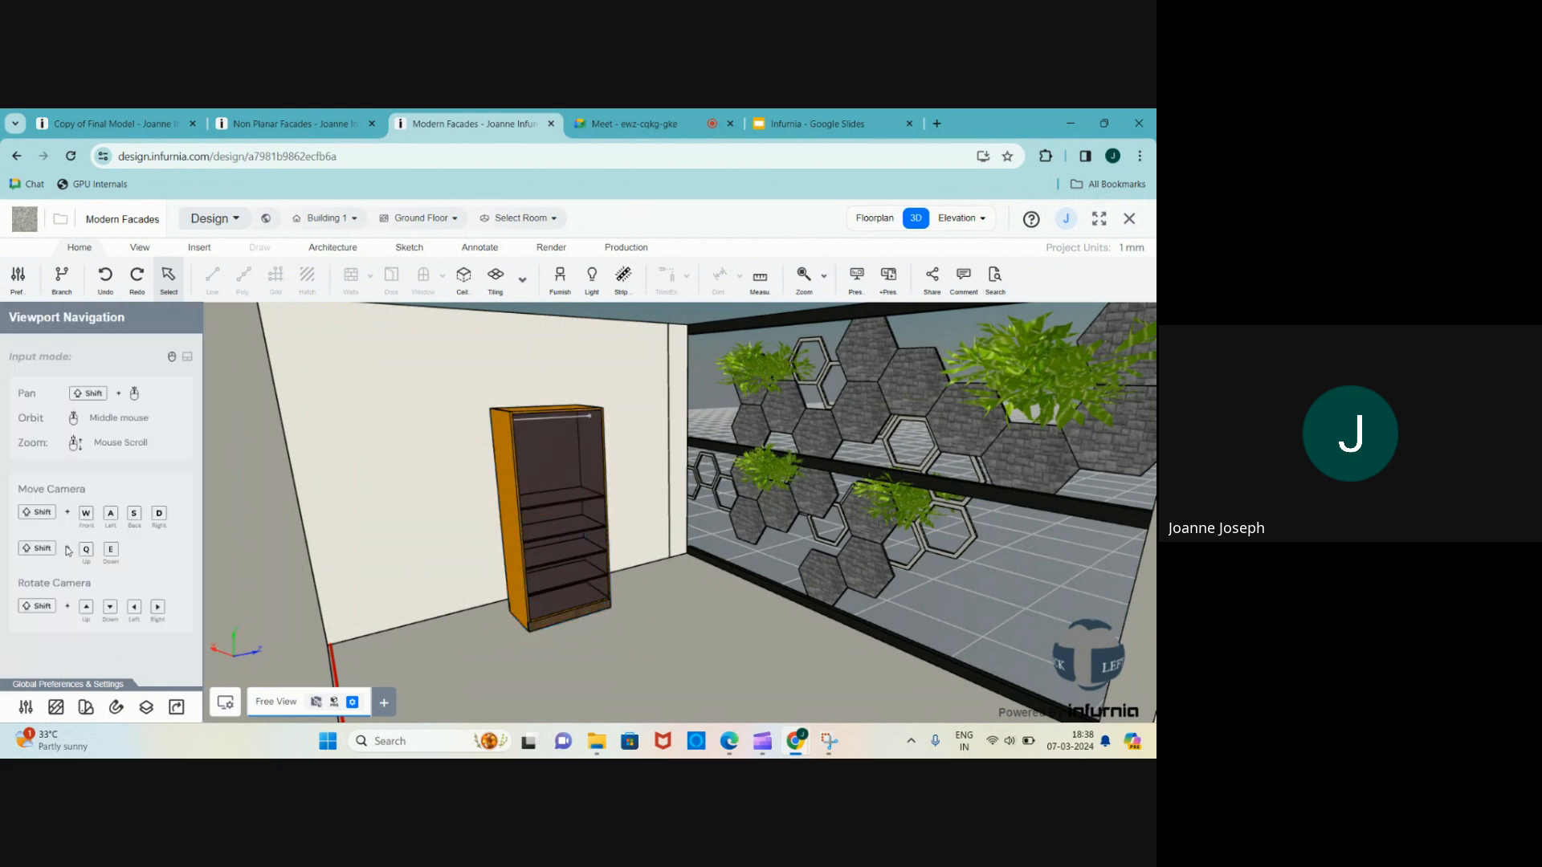
- Add one shutter system to the wardrobe's Parent Partition 1 to cover all the compartments
click(554, 486)
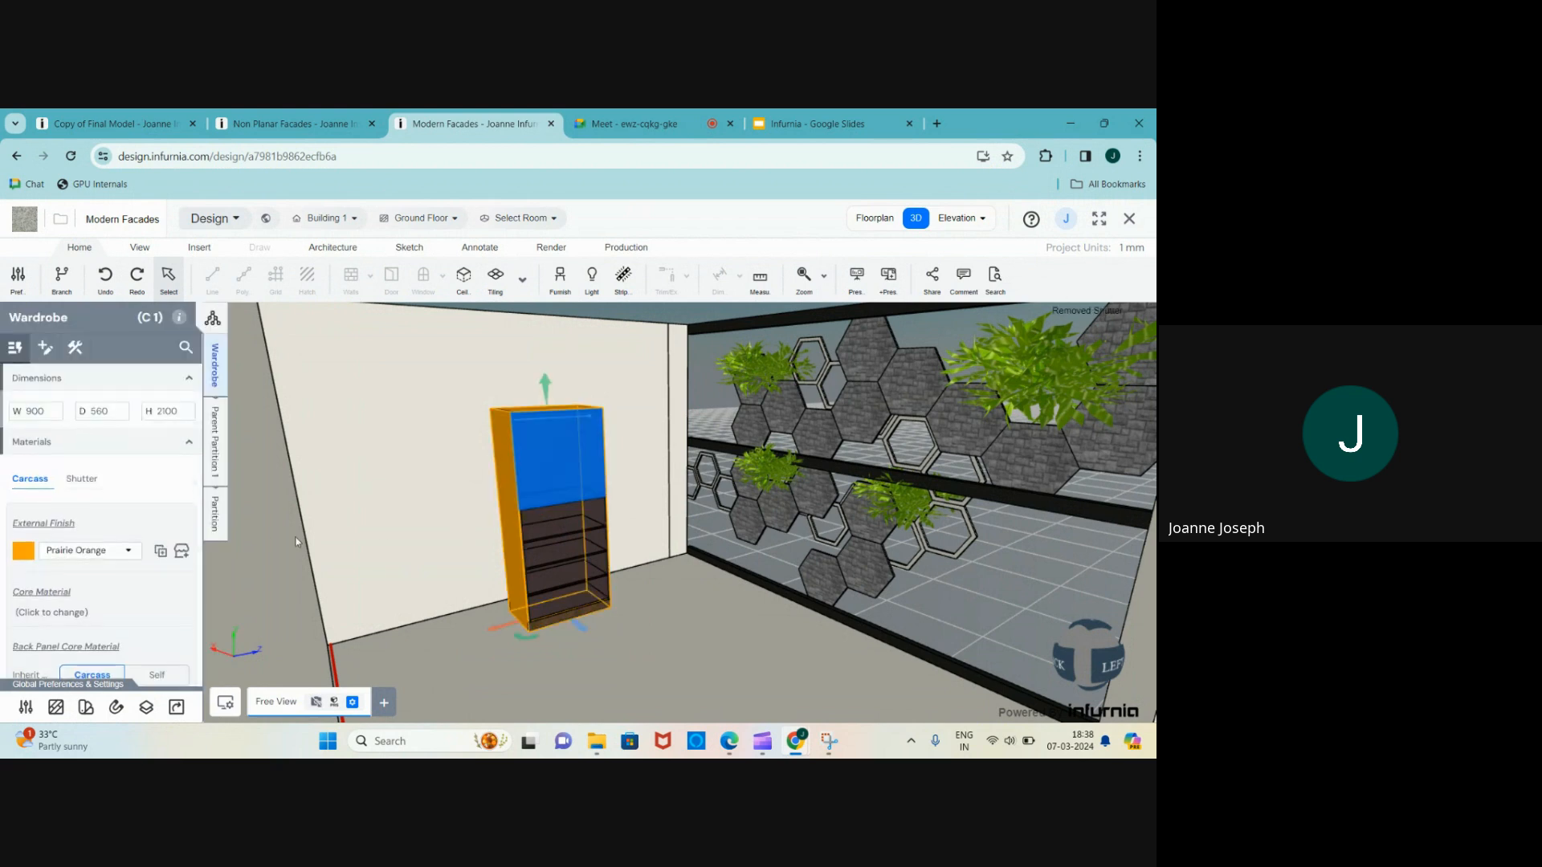
click(210, 463)
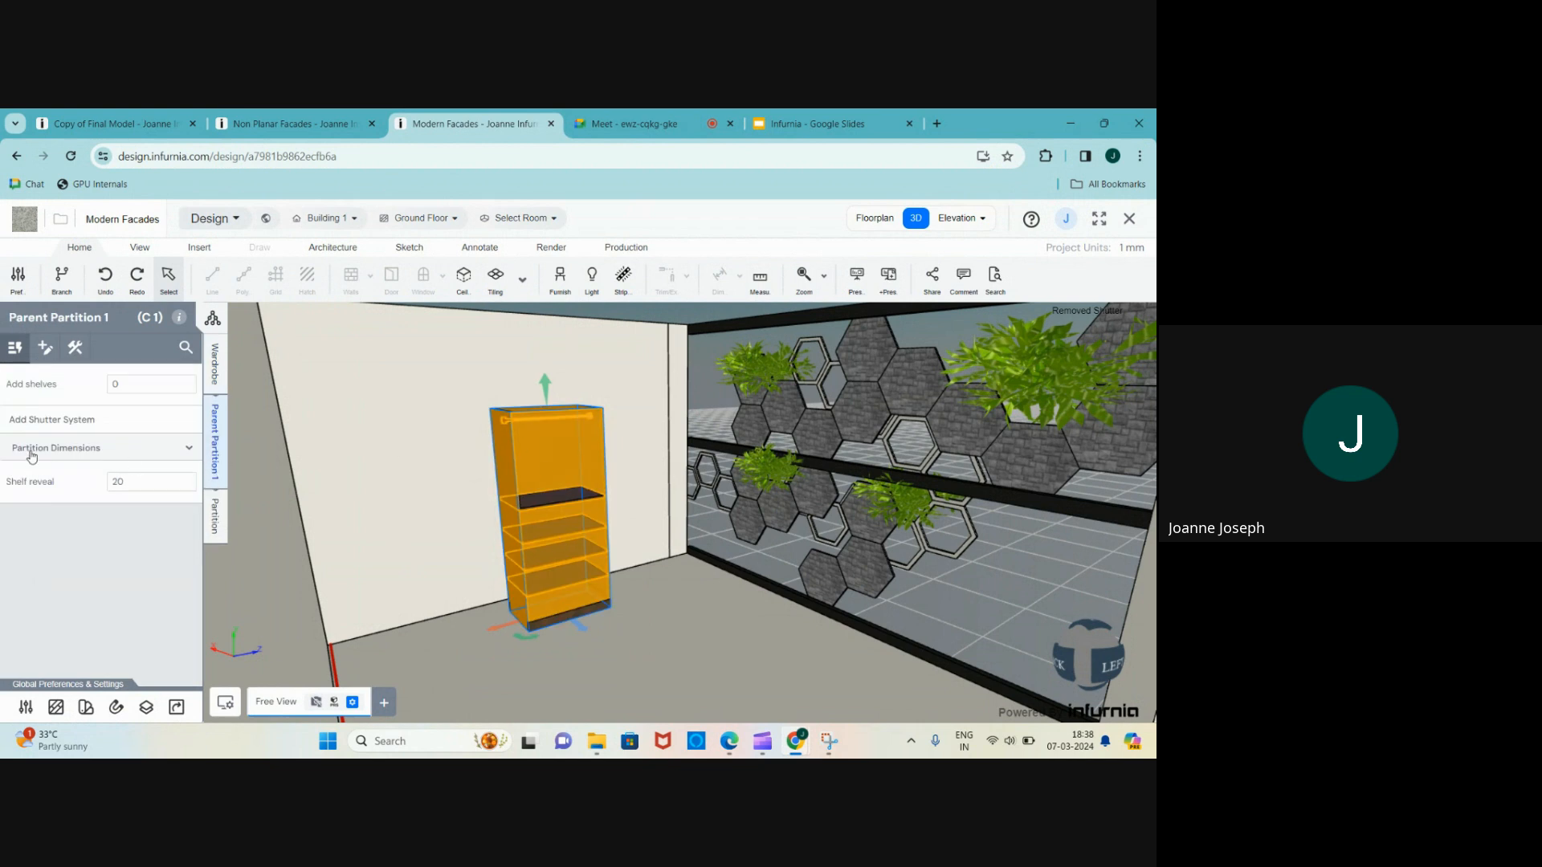
click(33, 425)
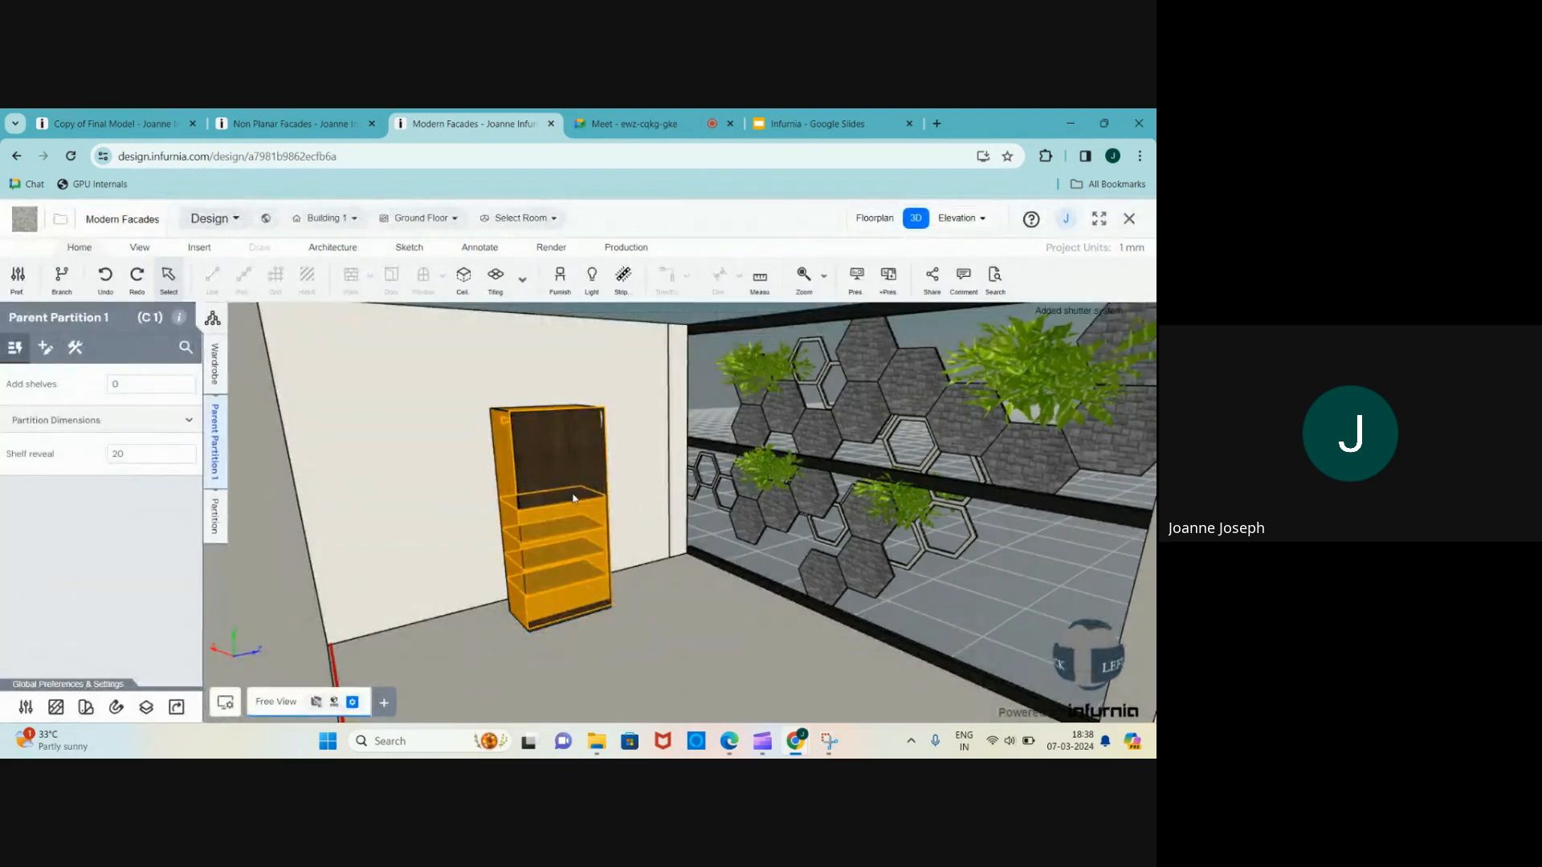
scroll(572, 494, up, 4)
scroll(573, 494, down, 5)
scroll(573, 494, down, 2)
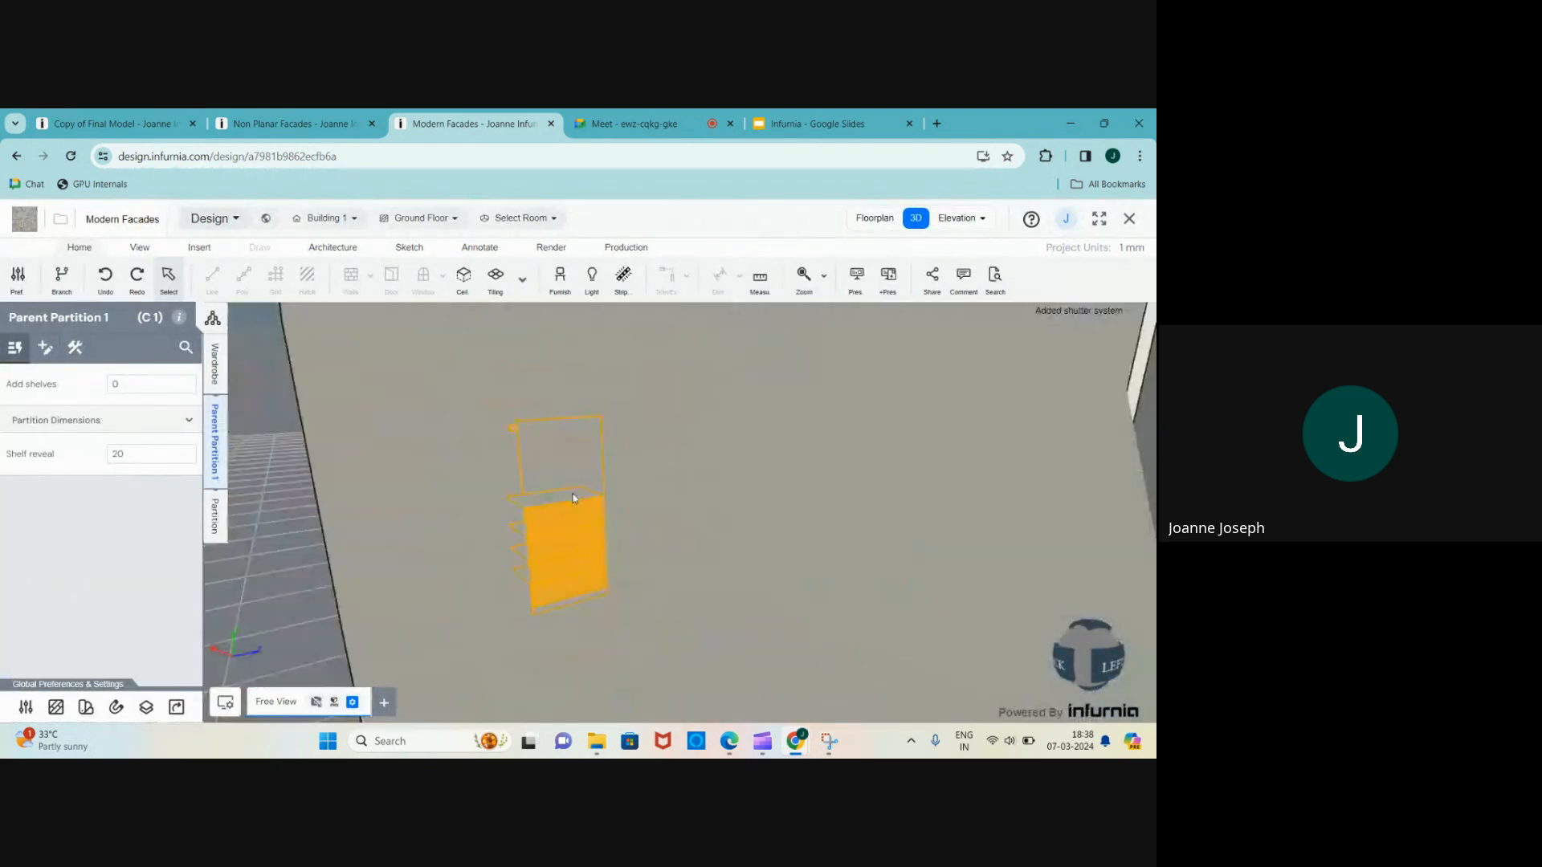
scroll(574, 498, up, 3)
- Change the shutter mechanism of the full-height shutter system to 2 Door Sliding Shutter
click(572, 498)
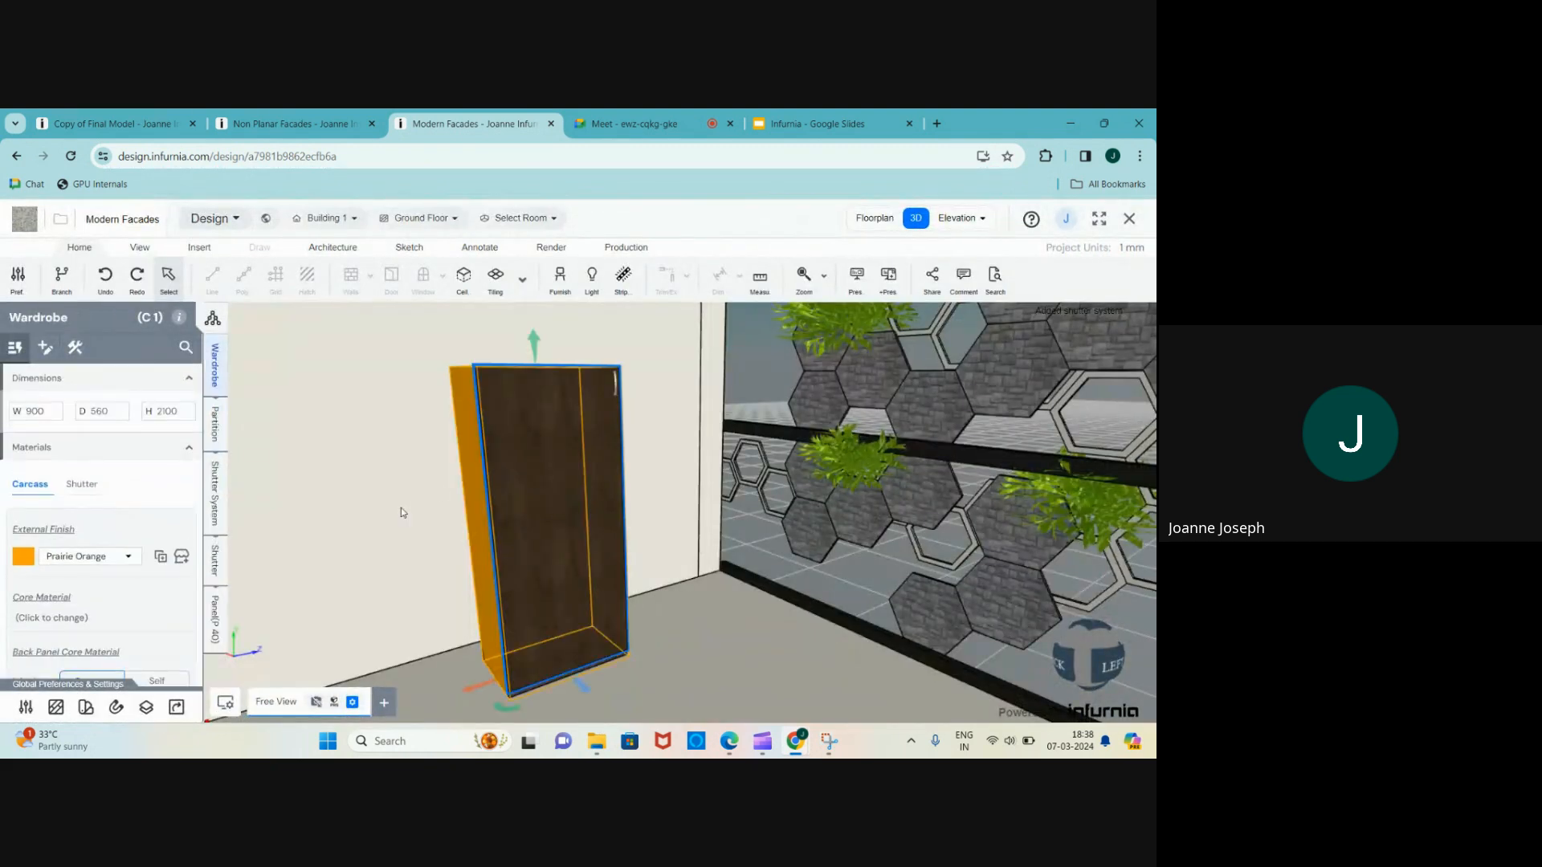
click(494, 496)
click(214, 514)
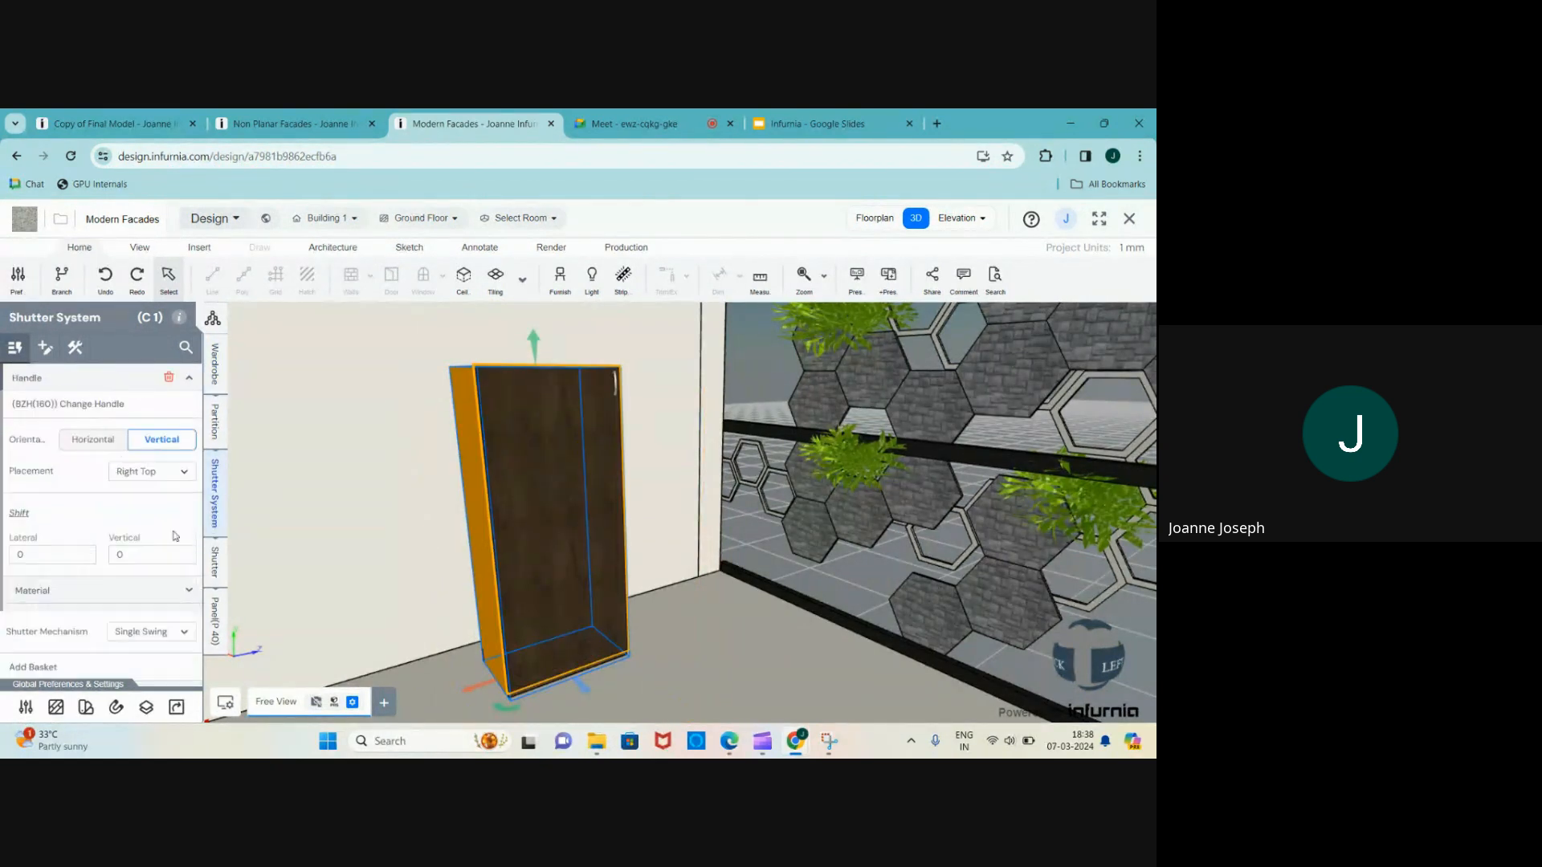
click(149, 550)
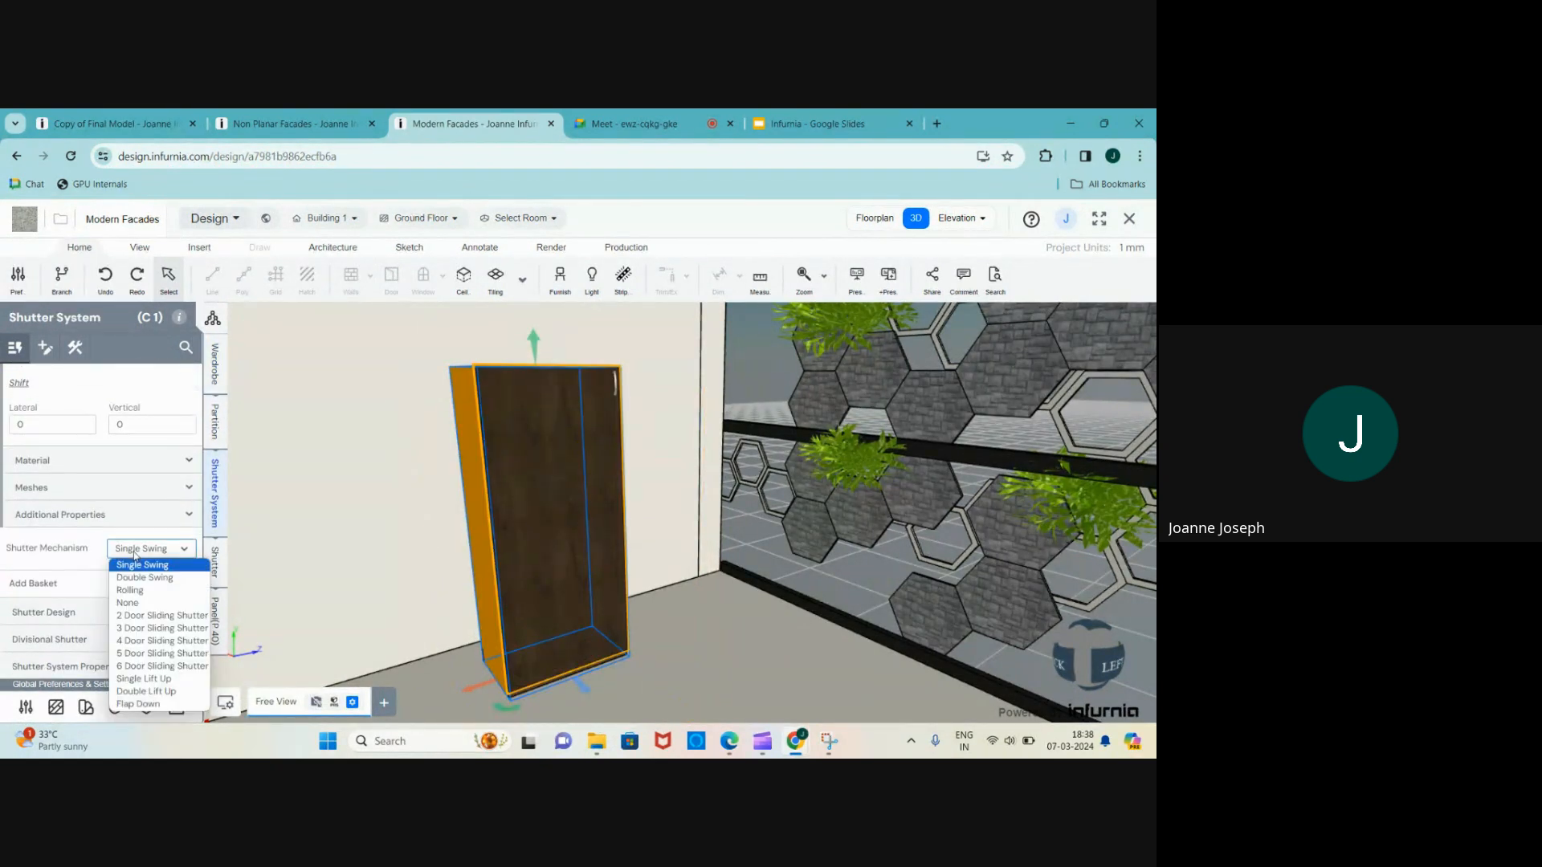
click(156, 618)
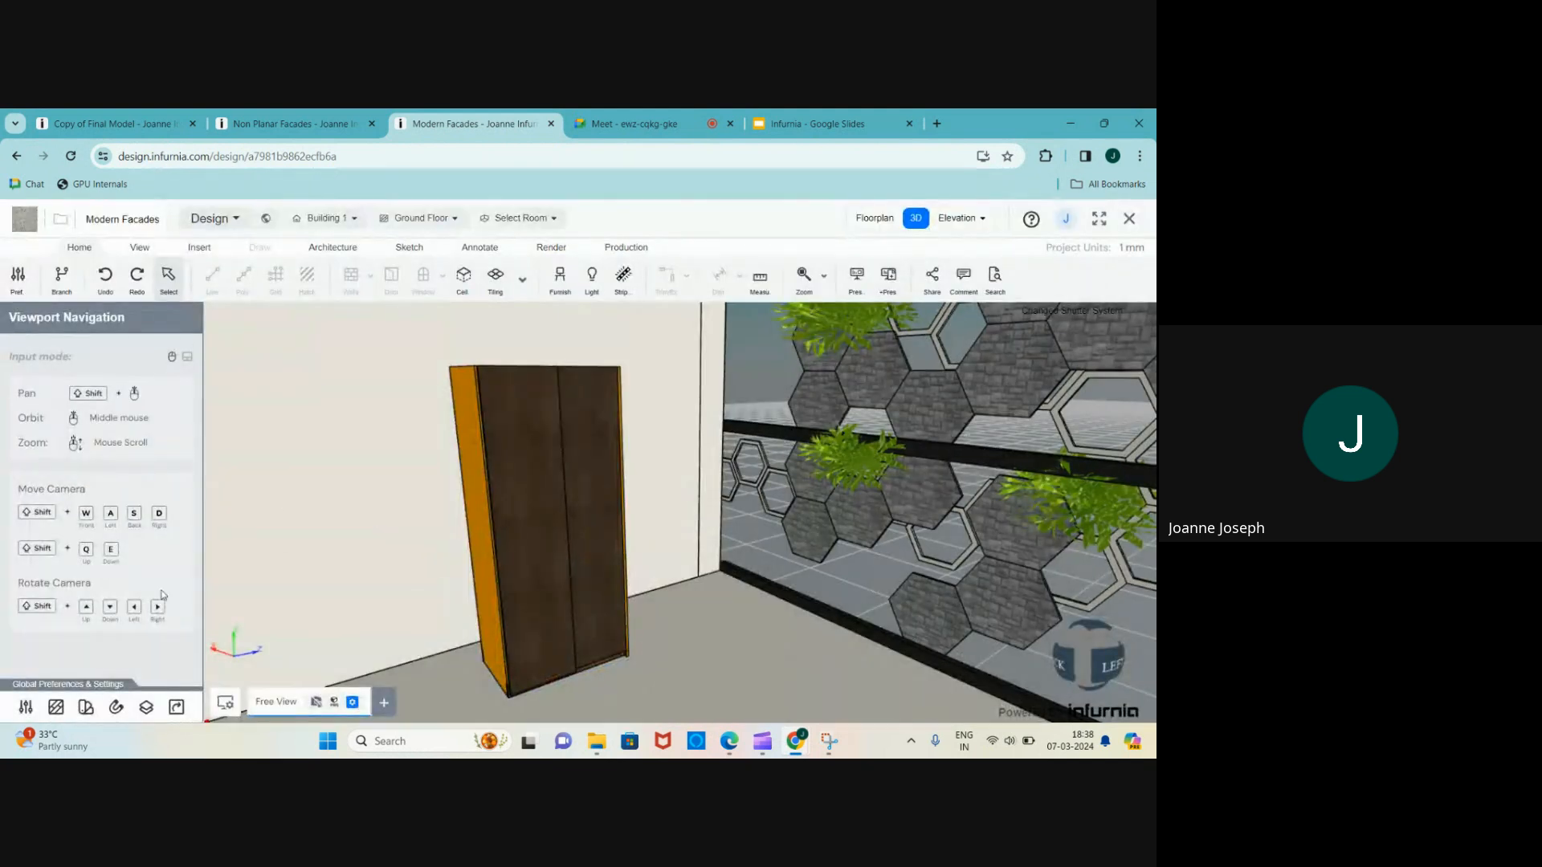
- Change the shutter mechanism of the wardrobe's full-height shutter system to 3 Door Sliding Shutter
click(541, 485)
scroll(159, 576, down, 3)
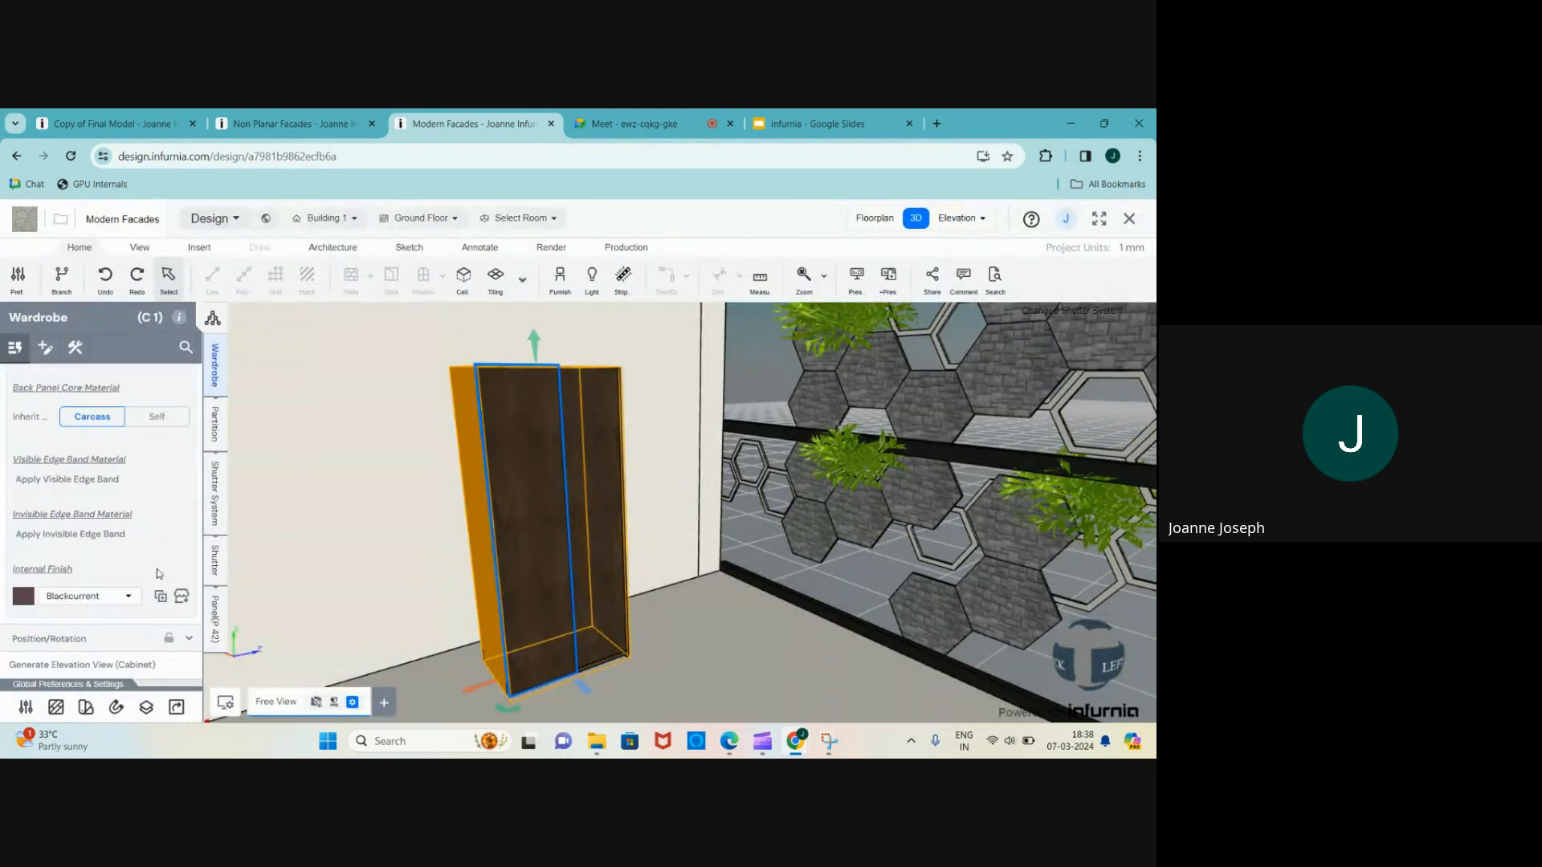
scroll(98, 479, up, 1)
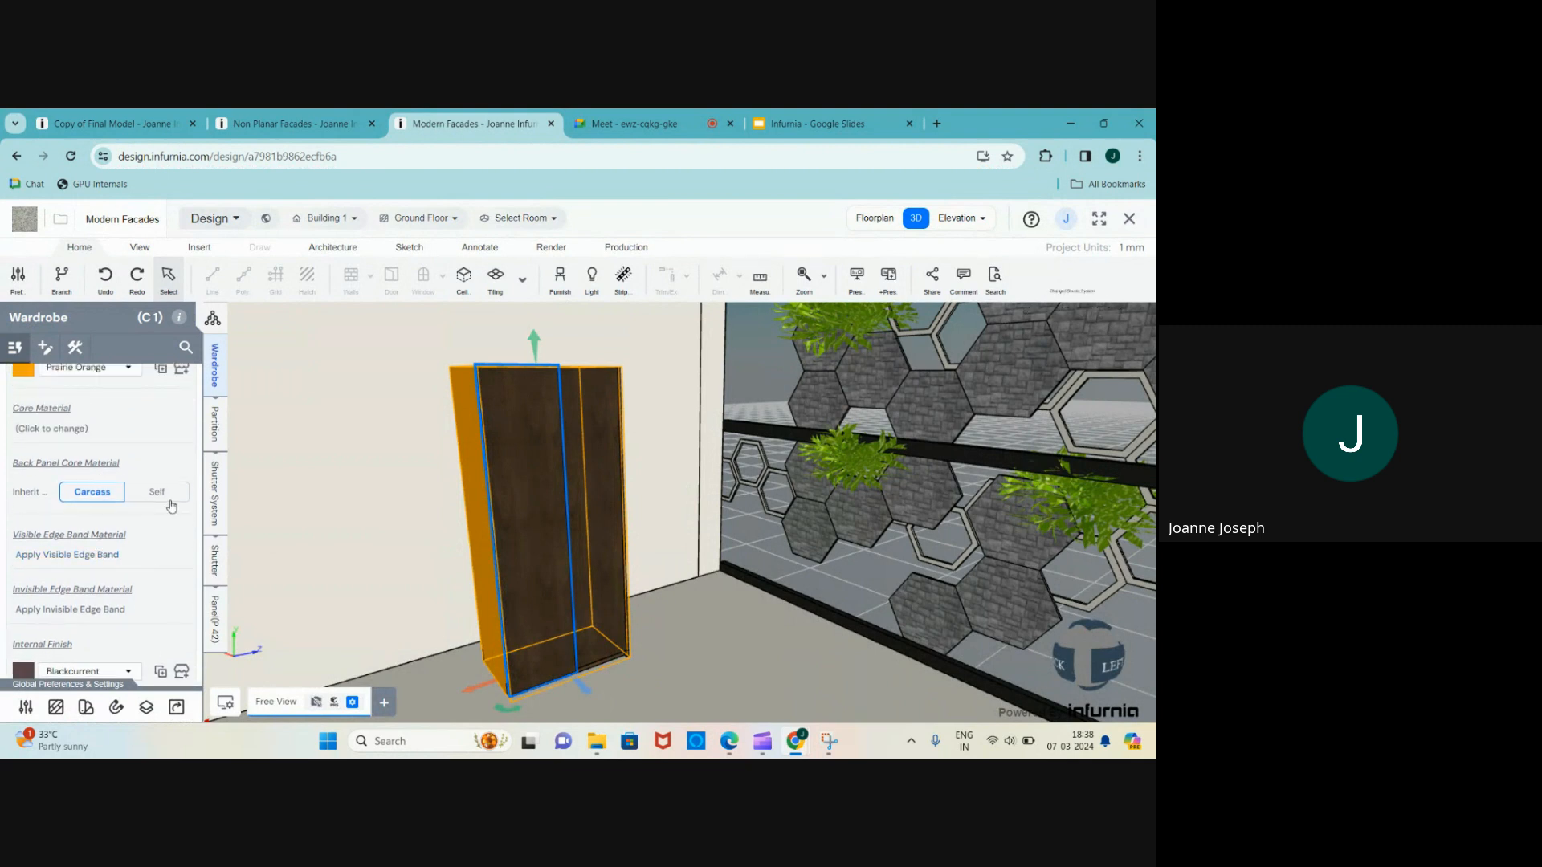
click(215, 496)
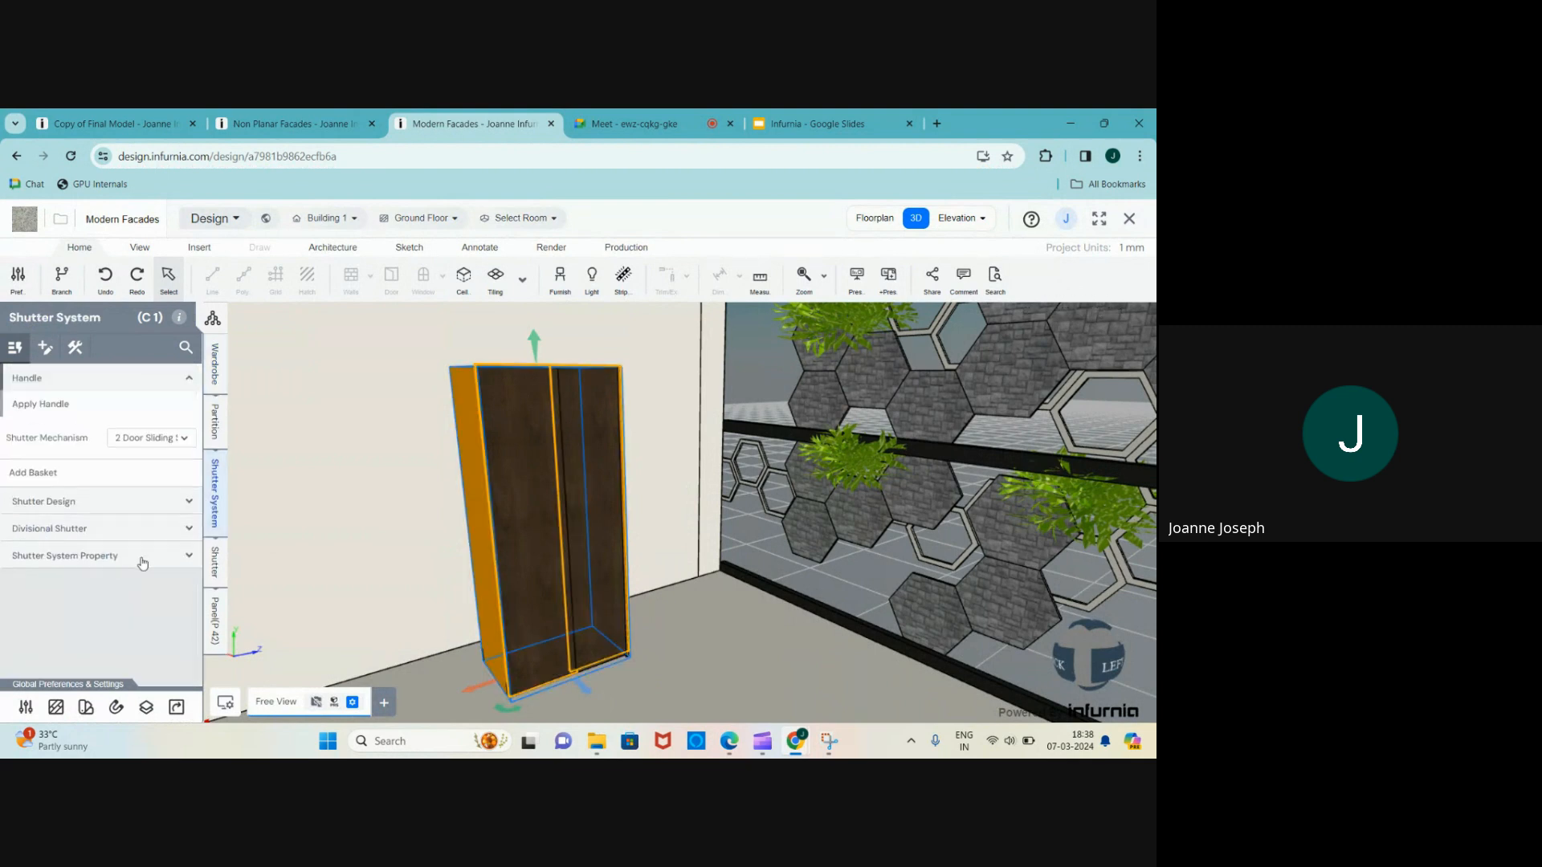
click(122, 506)
click(122, 503)
click(151, 438)
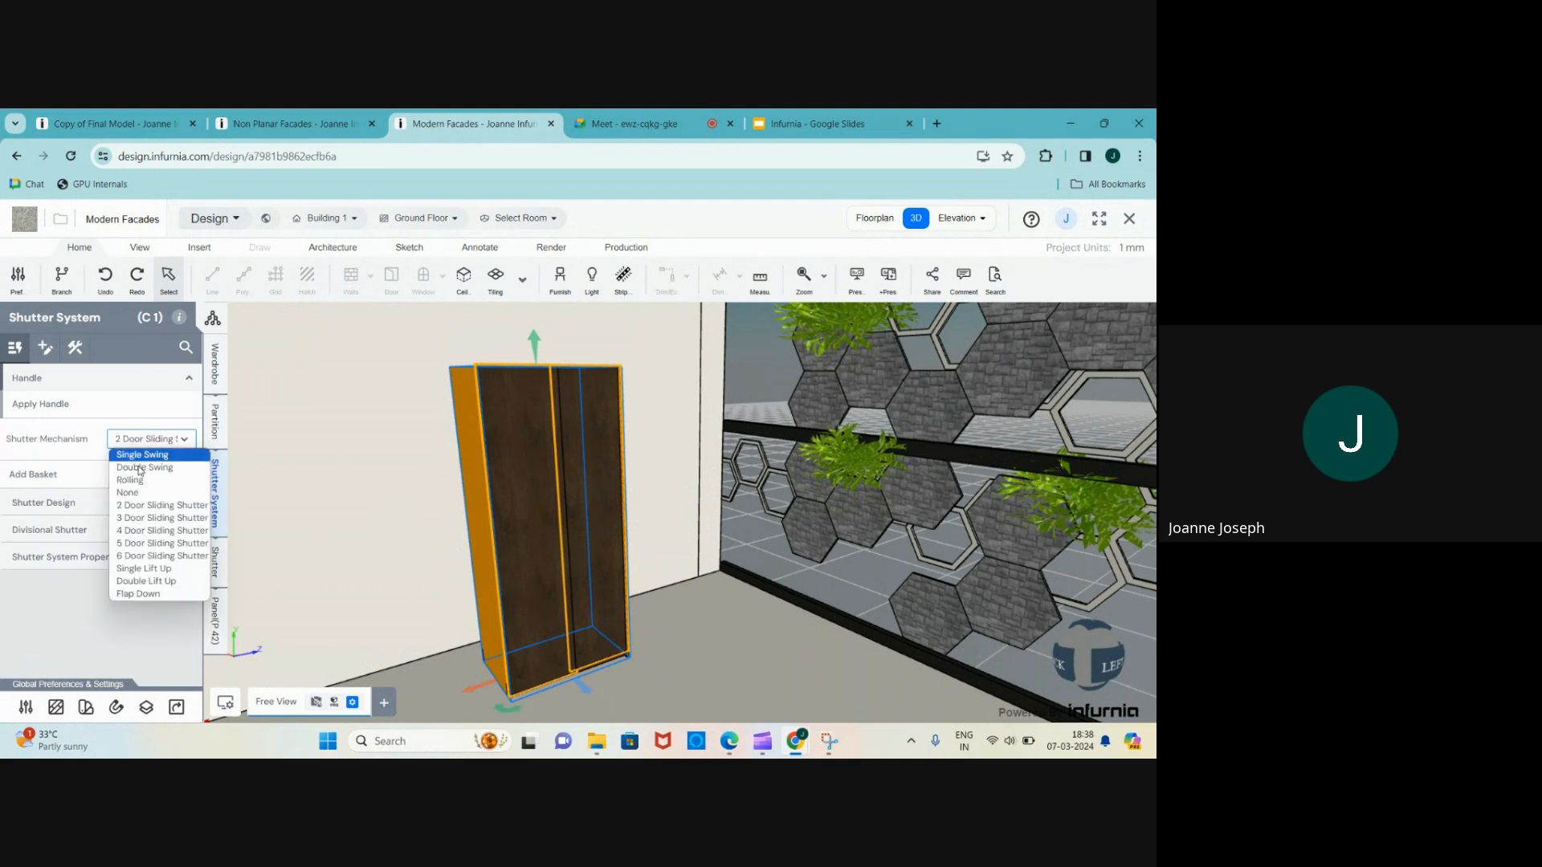
click(148, 522)
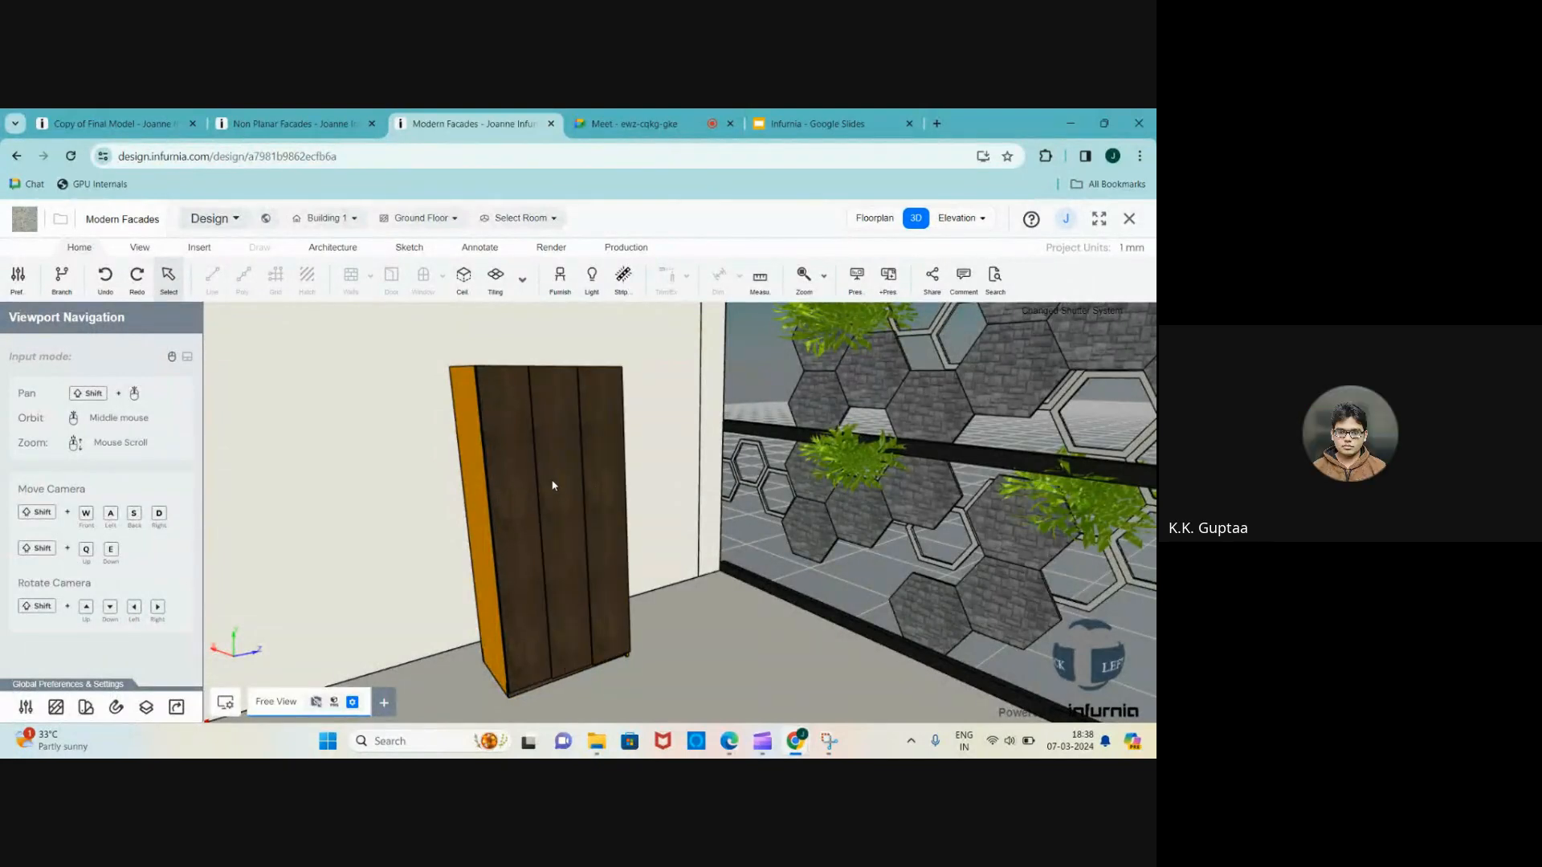
- Slide the wardrobe's three shutters in turn, leaving the middle section open, and inspect the shutter tracks and interior
scroll(551, 485, up, 5)
scroll(650, 488, down, 8)
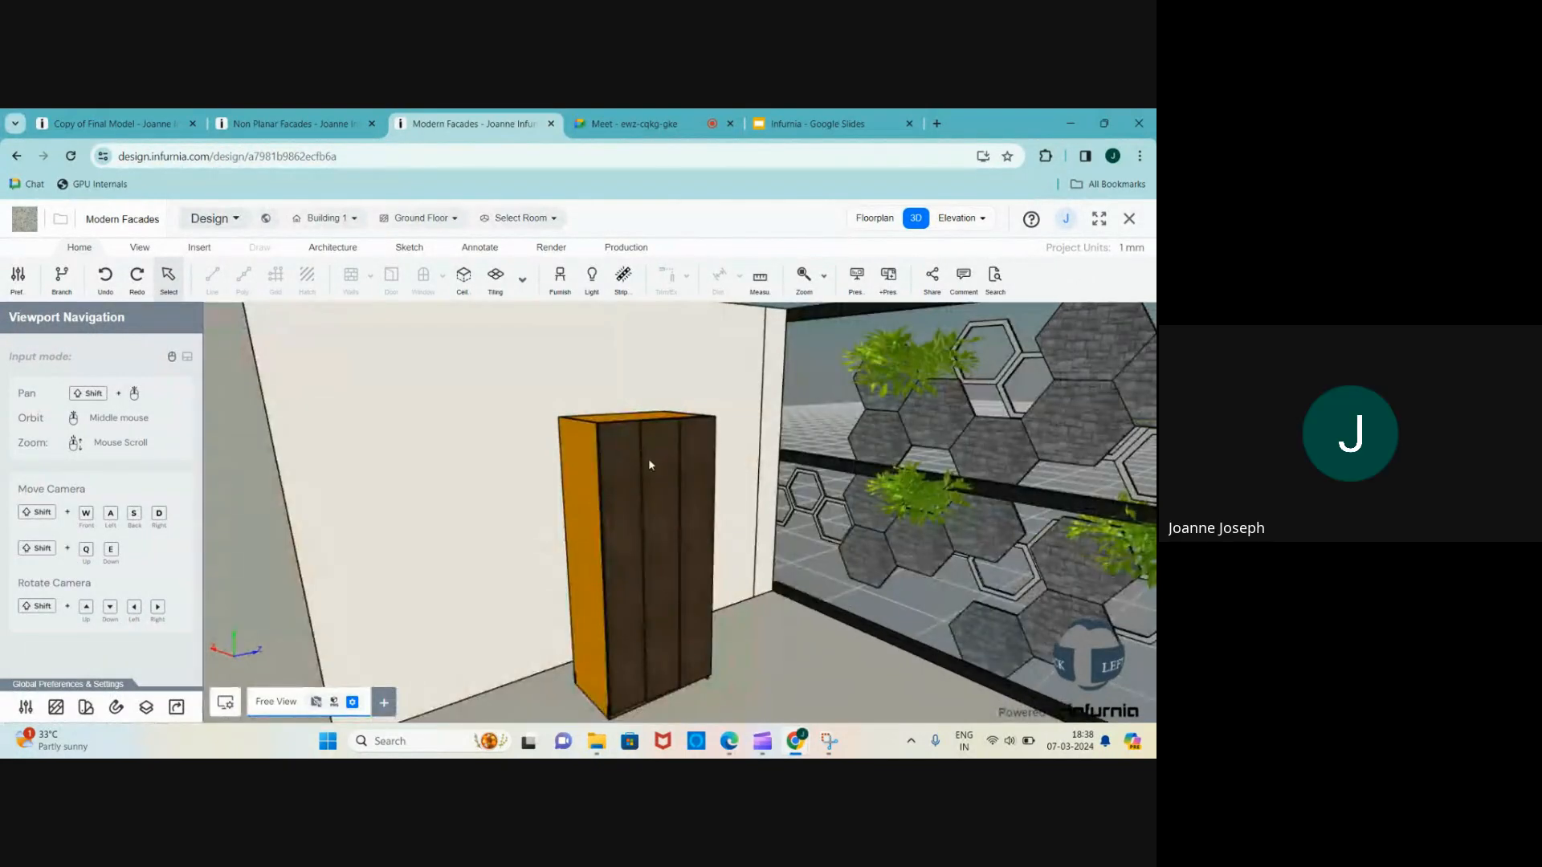
scroll(648, 457, up, 5)
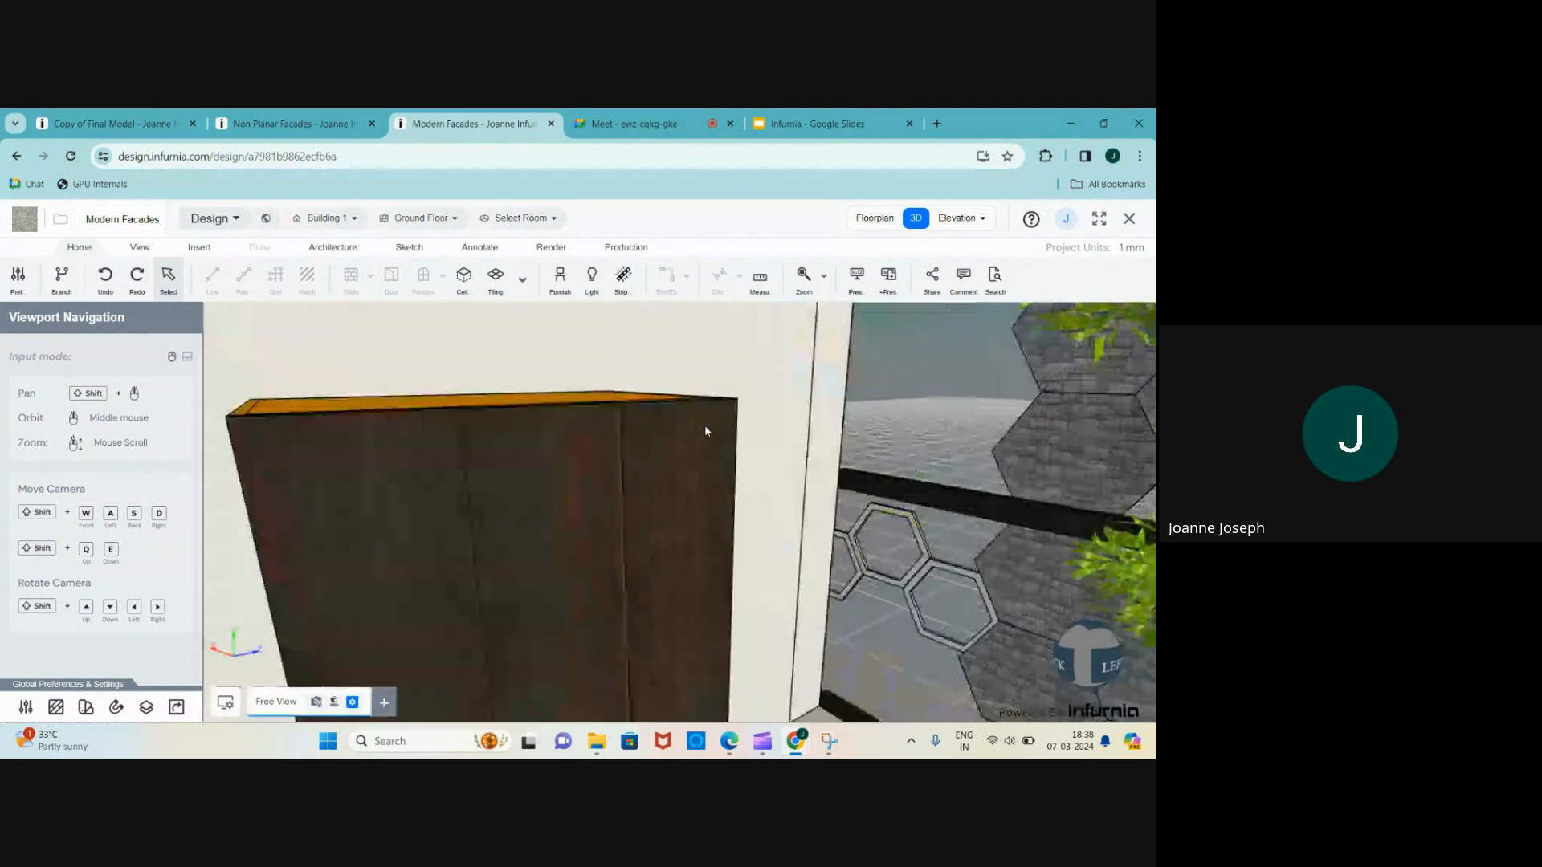
double_click(427, 454)
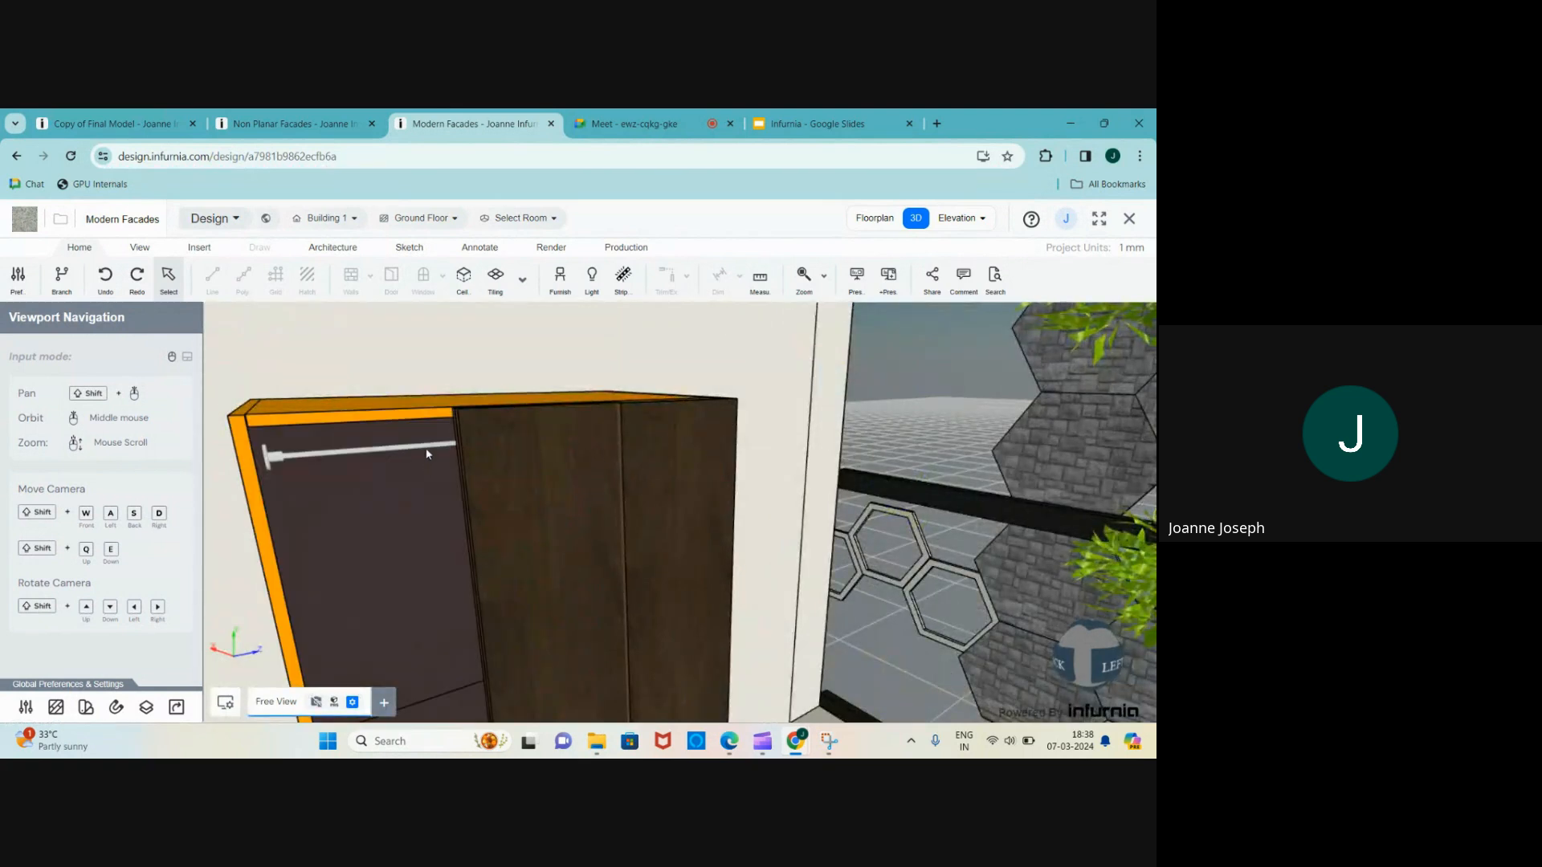
double_click(495, 460)
double_click(660, 460)
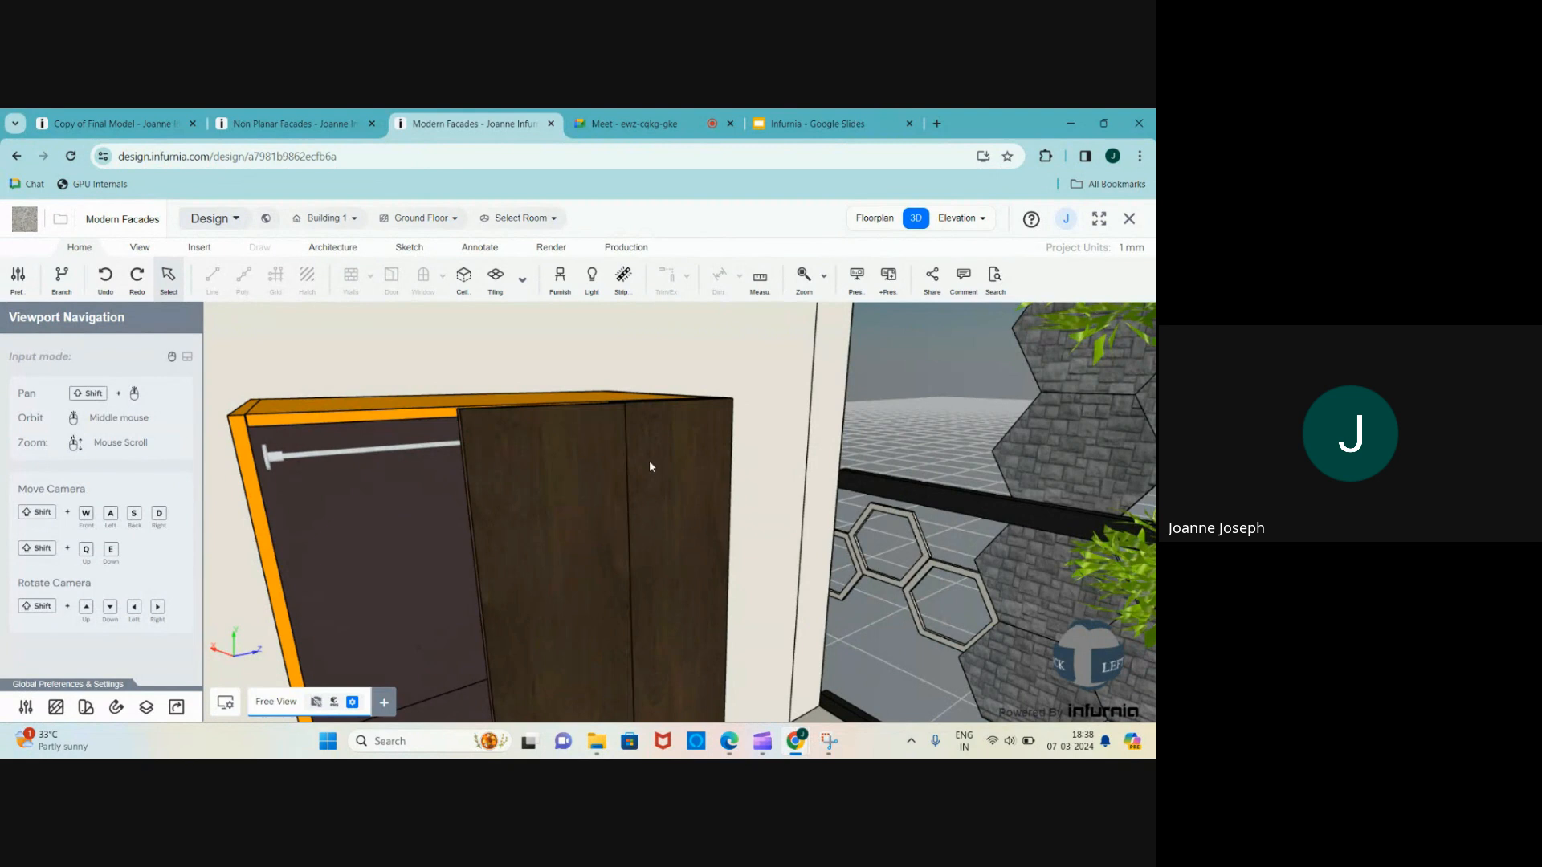
double_click(497, 480)
scroll(342, 453, up, 5)
scroll(603, 413, down, 5)
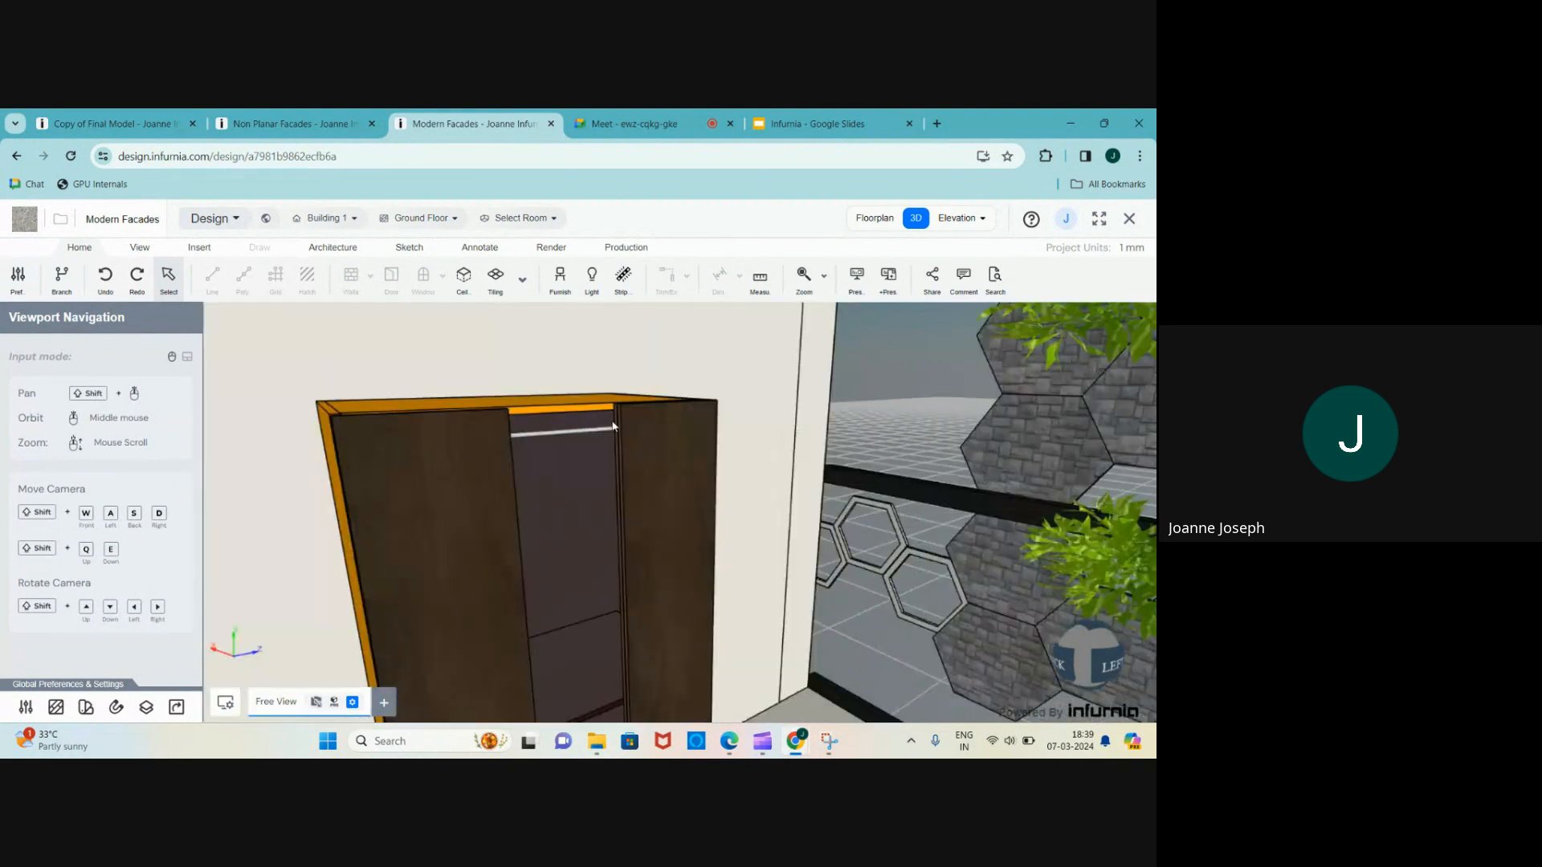
scroll(617, 428, up, 4)
scroll(617, 427, down, 3)
middle_drag(616, 426, 803, 423)
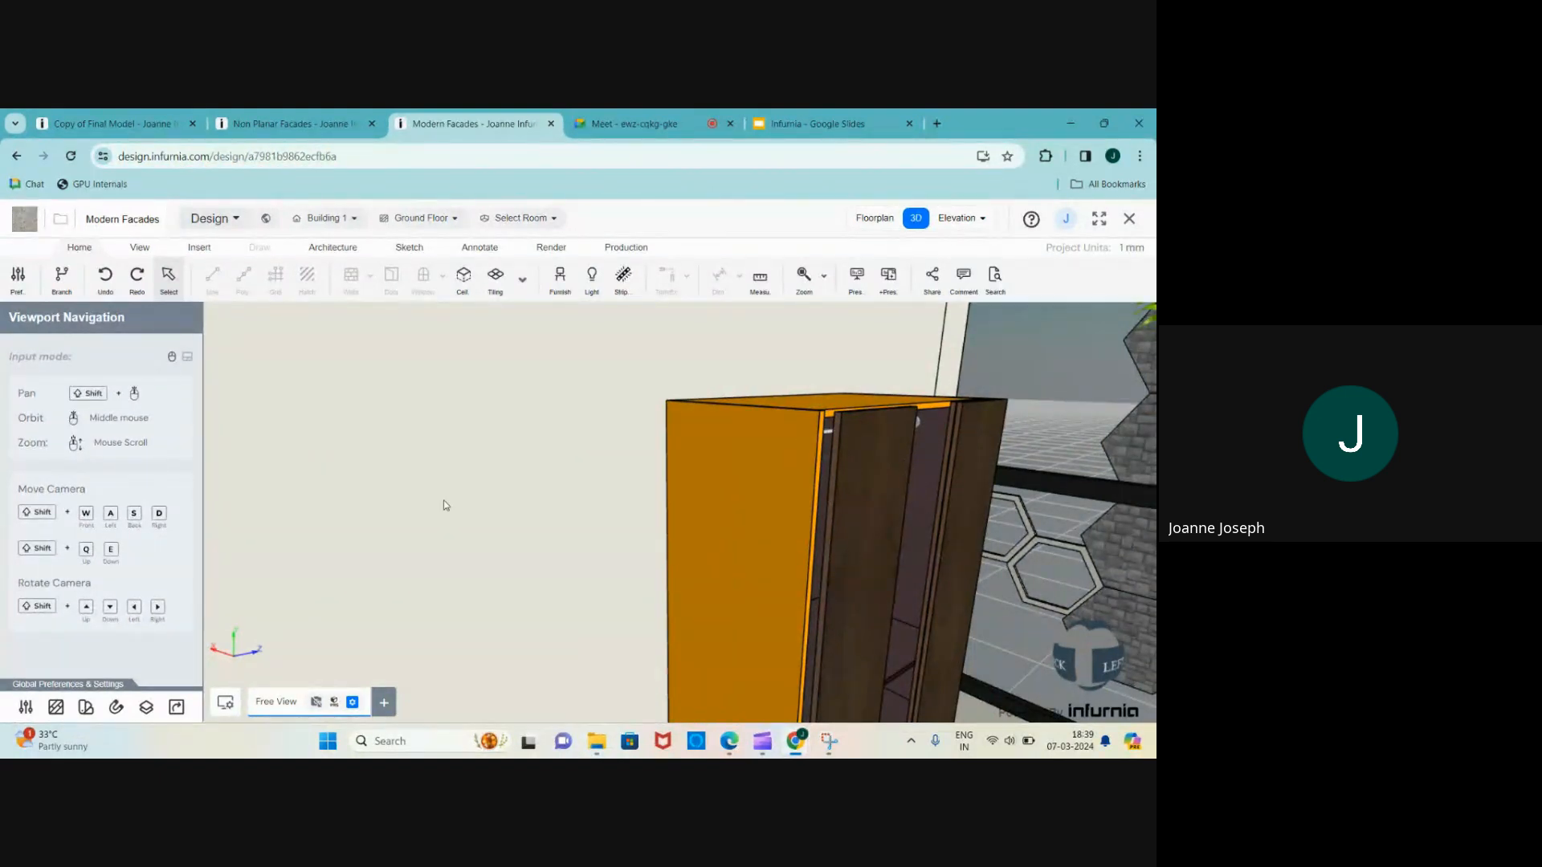
scroll(408, 458, down, 3)
scroll(594, 487, up, 3)
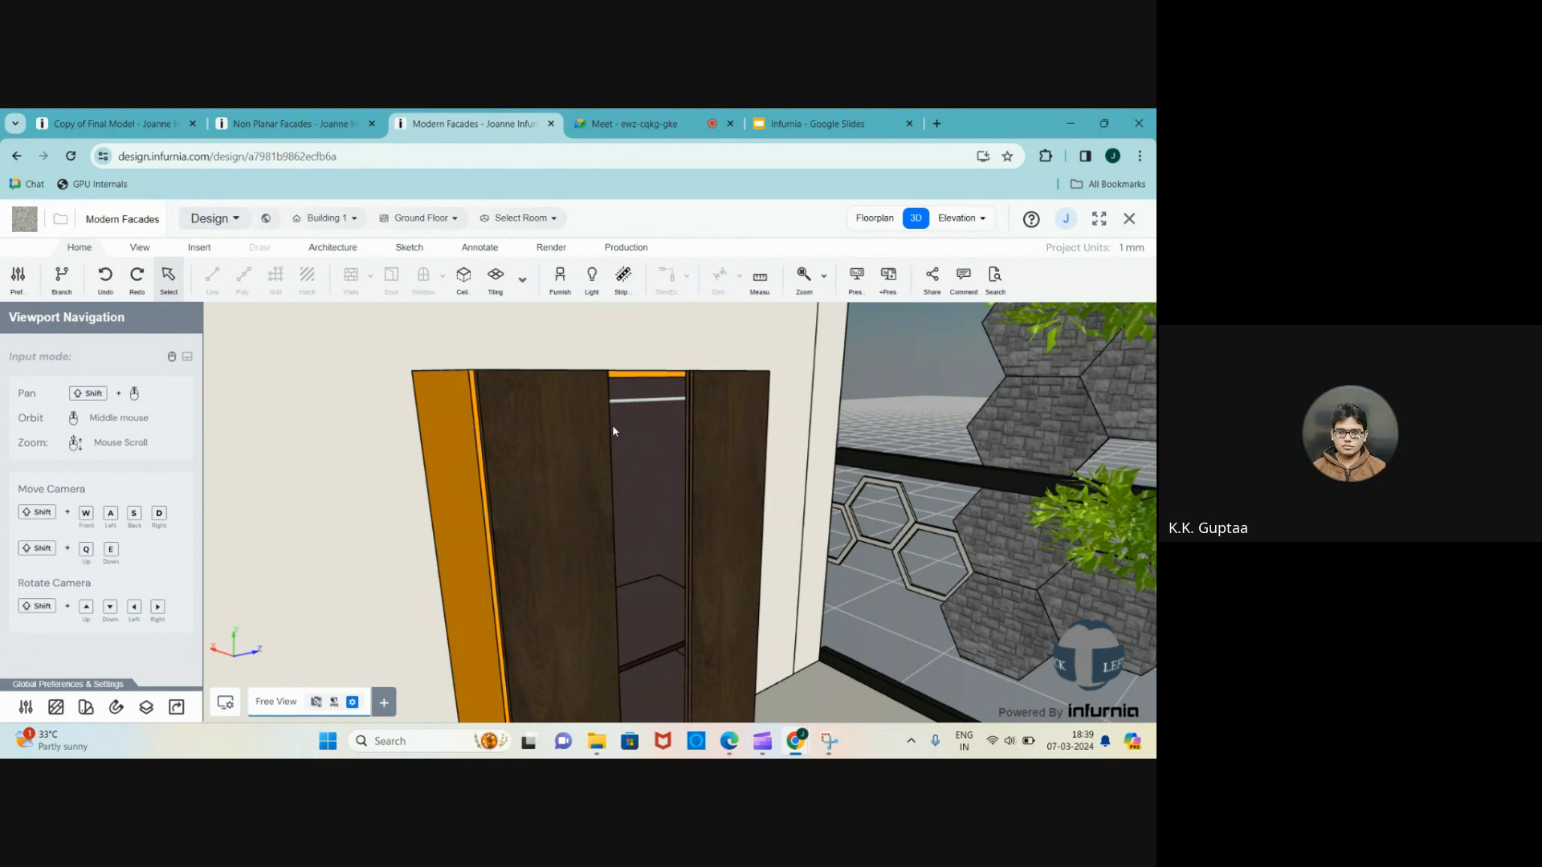
- Examine the whole building from outside, including the slotted corner walls and the hexagonal facades with plants
scroll(576, 498, down, 10)
middle_drag(733, 589, 575, 595)
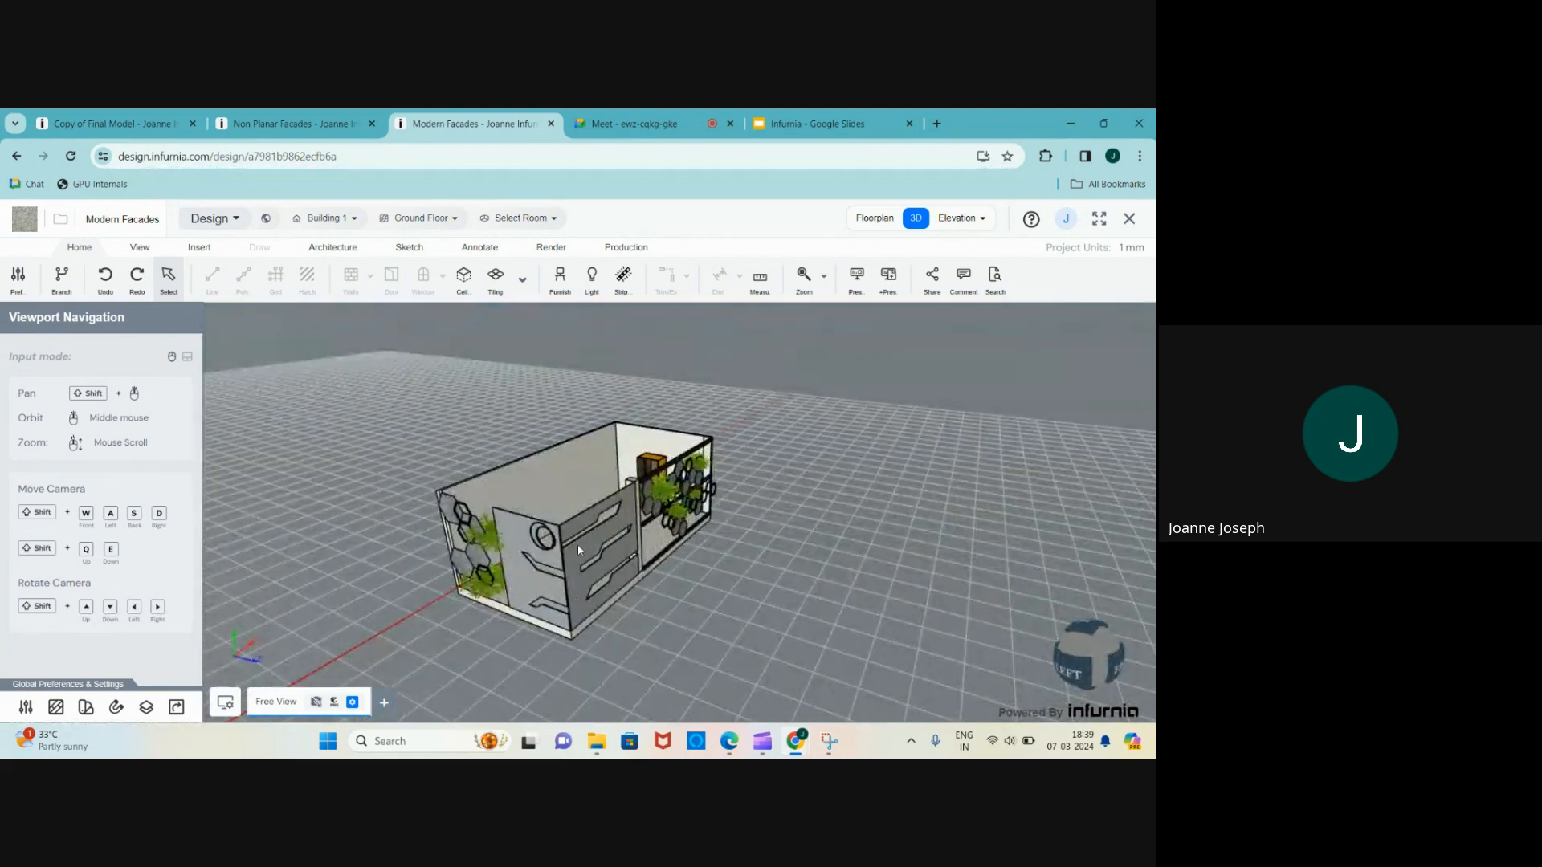
scroll(577, 543, up, 5)
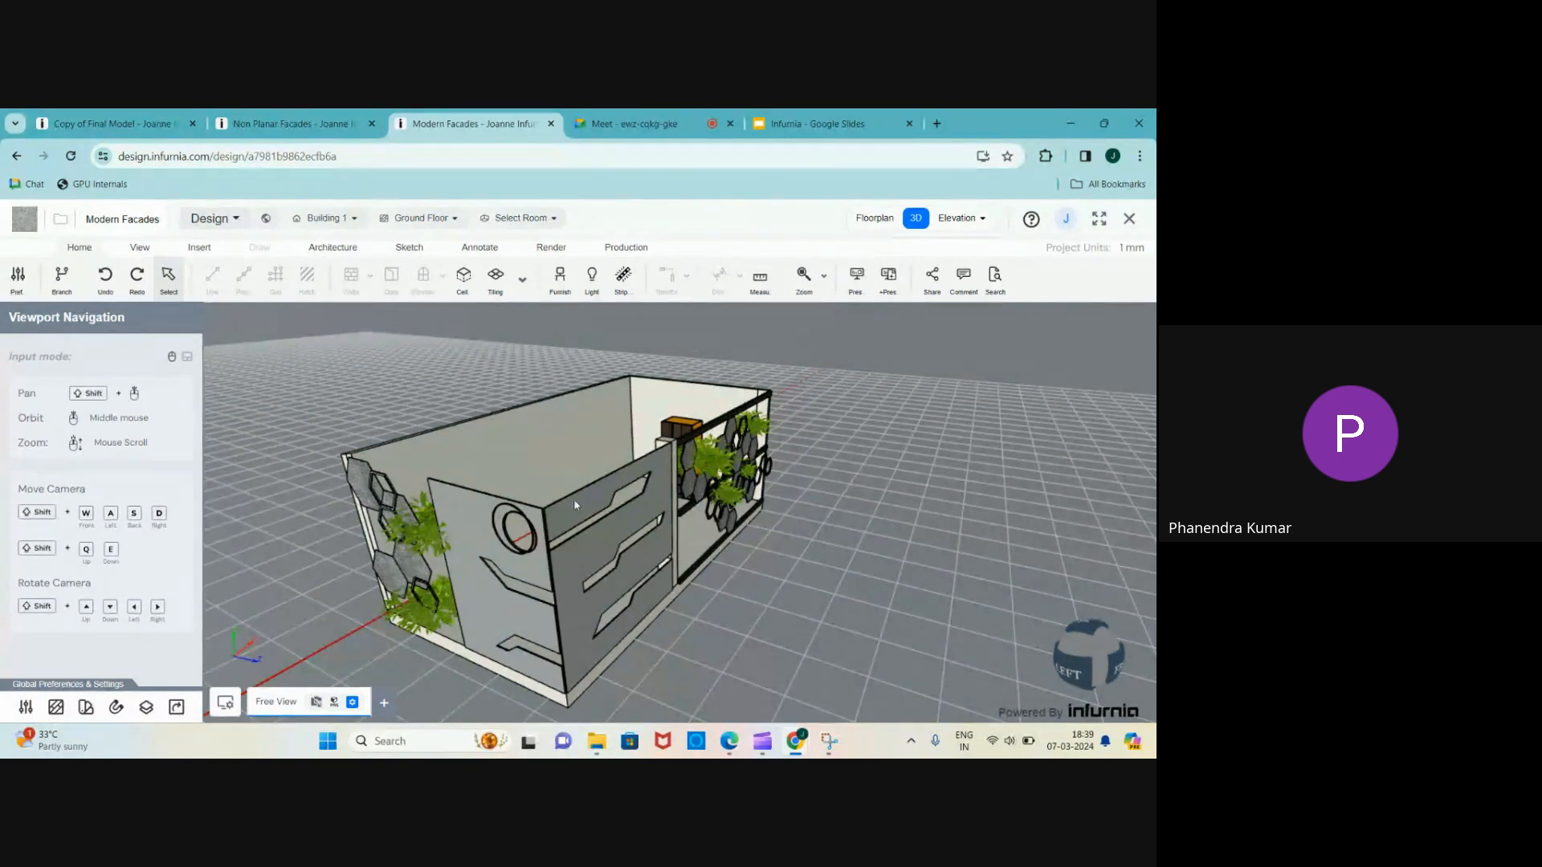
scroll(634, 443, down, 3)
scroll(632, 442, up, 5)
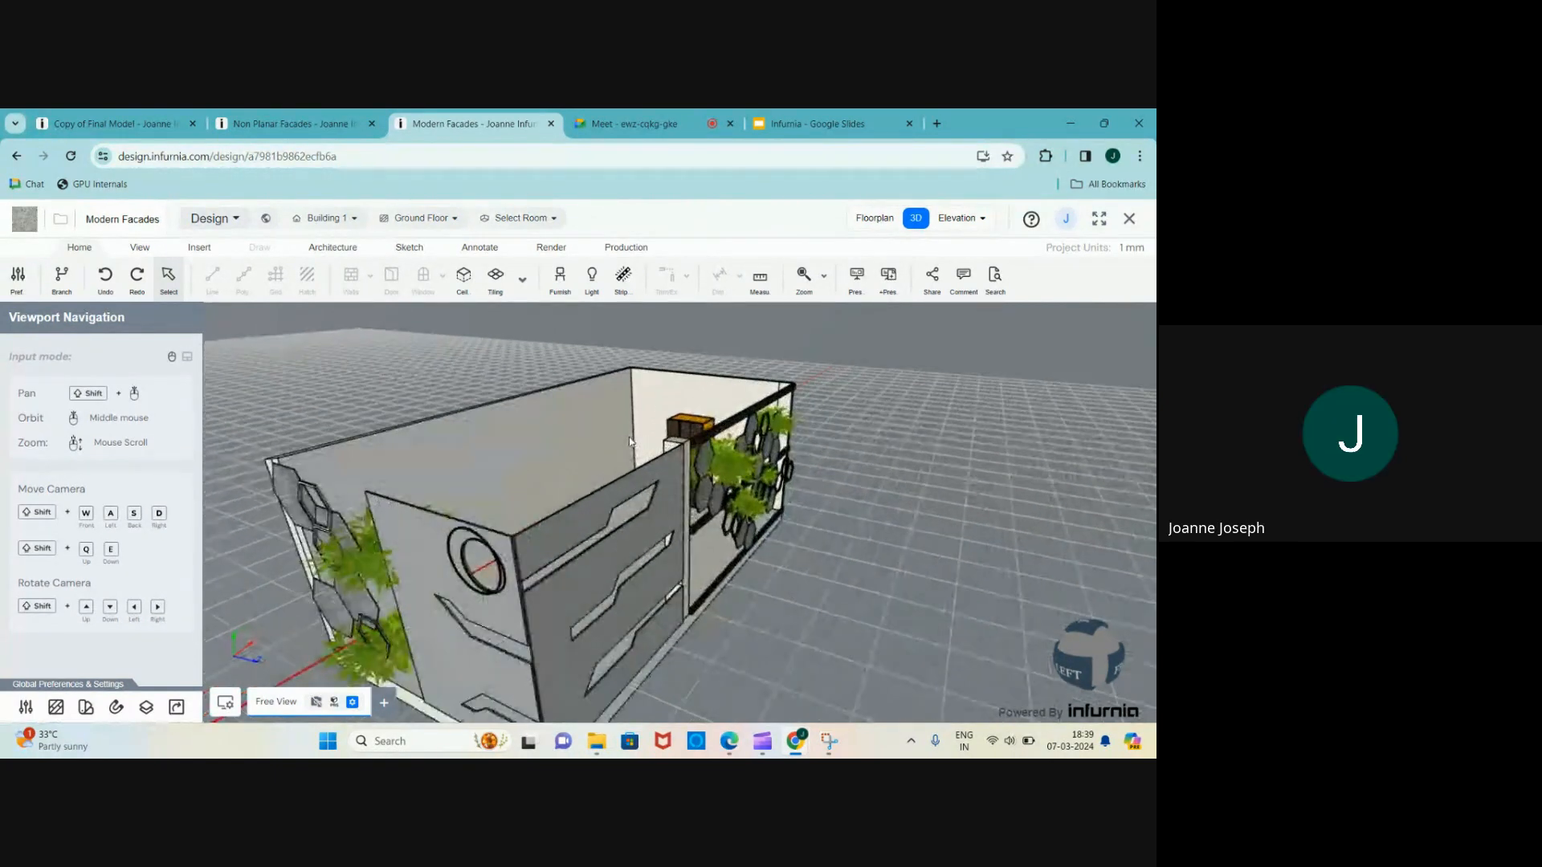
scroll(630, 441, down, 4)
scroll(631, 441, up, 4)
scroll(572, 485, down, 5)
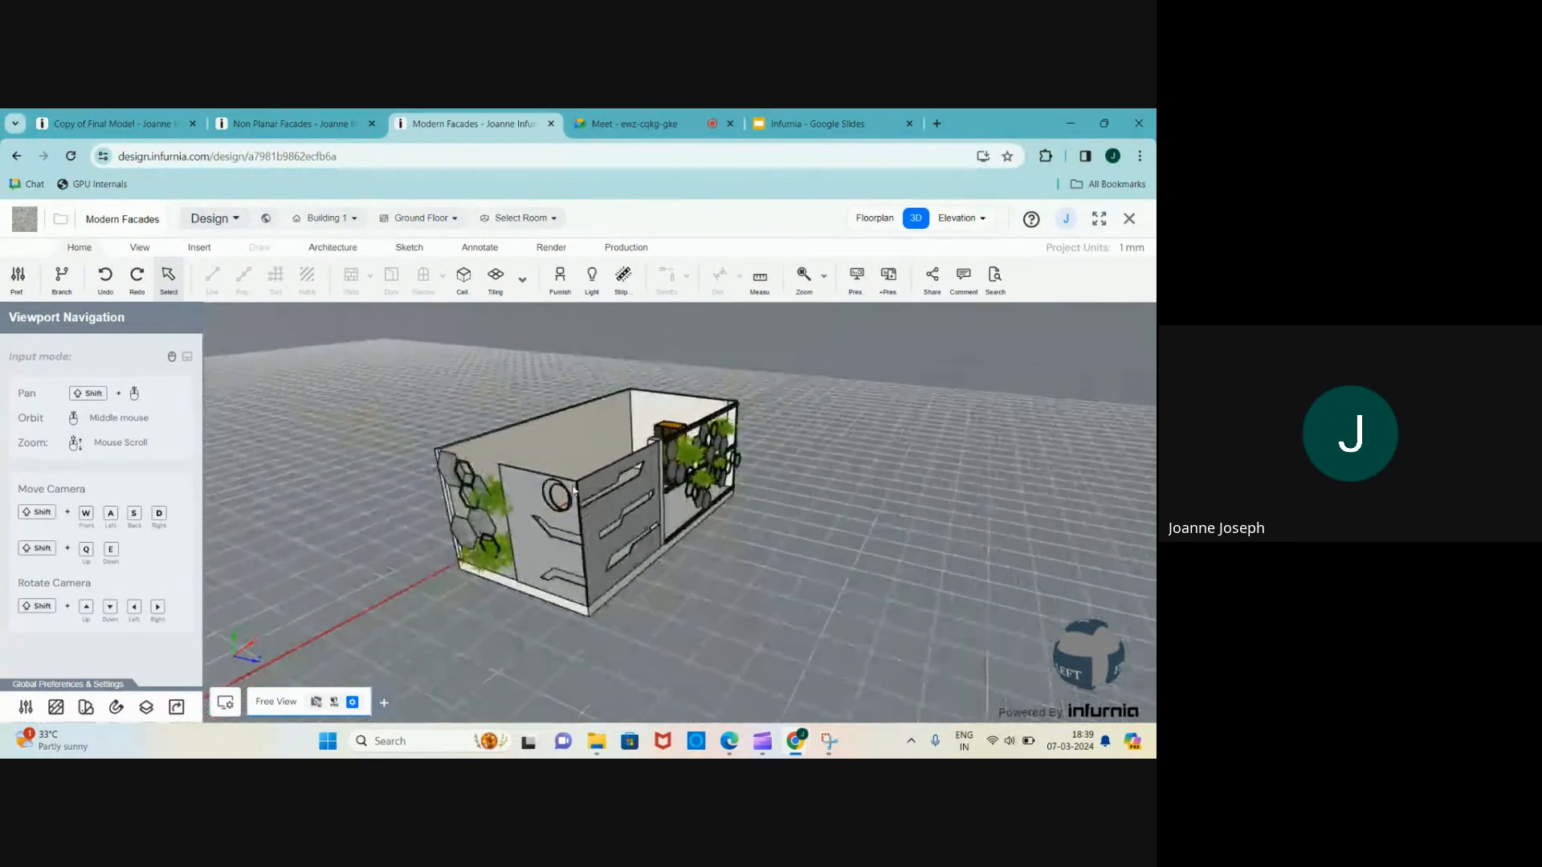
scroll(567, 458, up, 3)
scroll(568, 462, up, 2)
scroll(568, 462, down, 1)
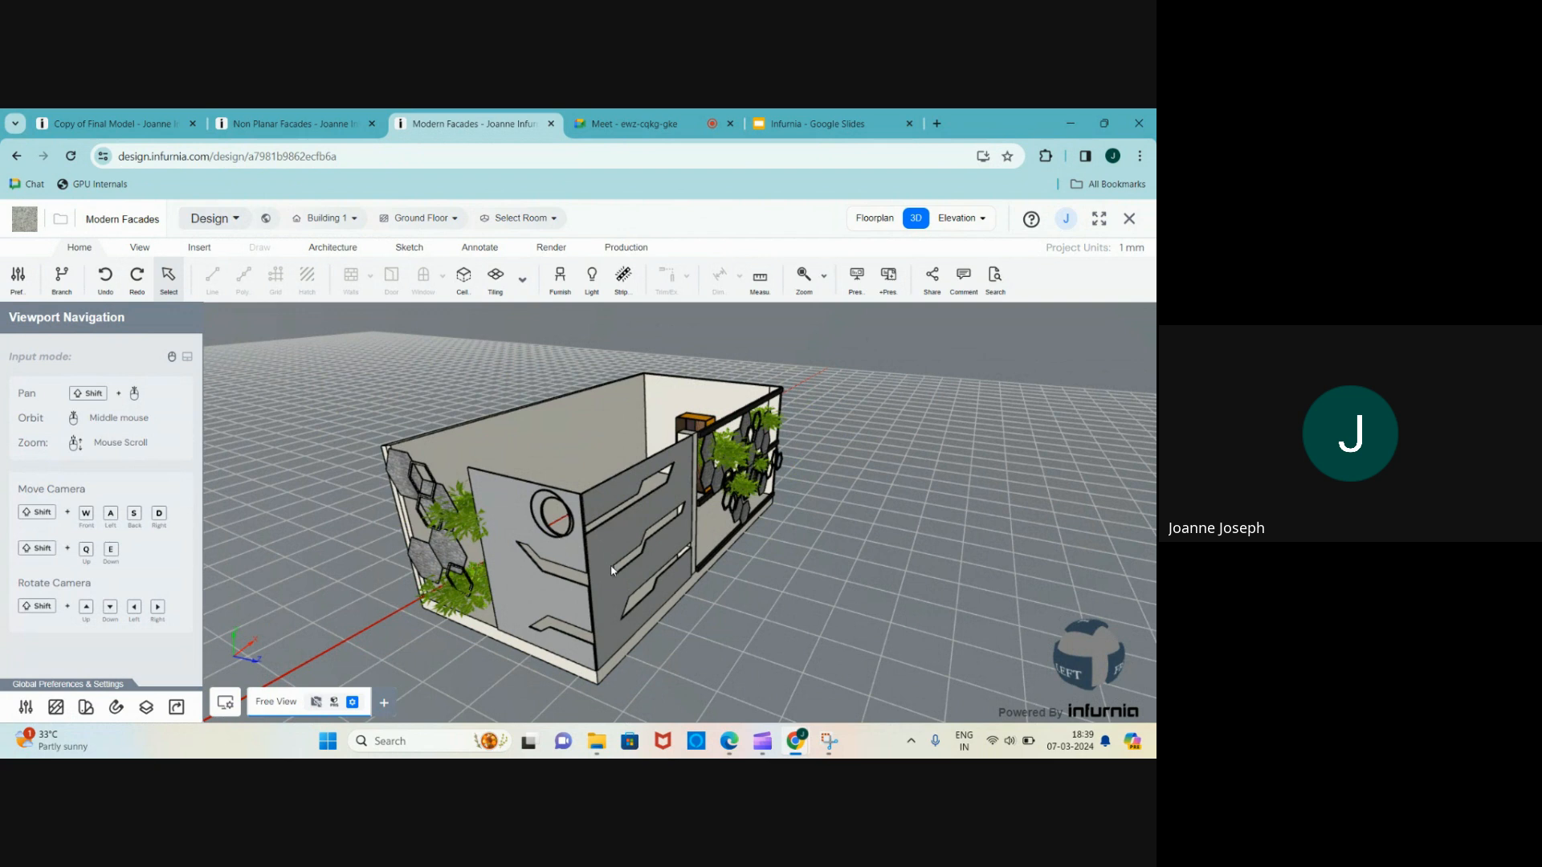
scroll(611, 571, down, 8)
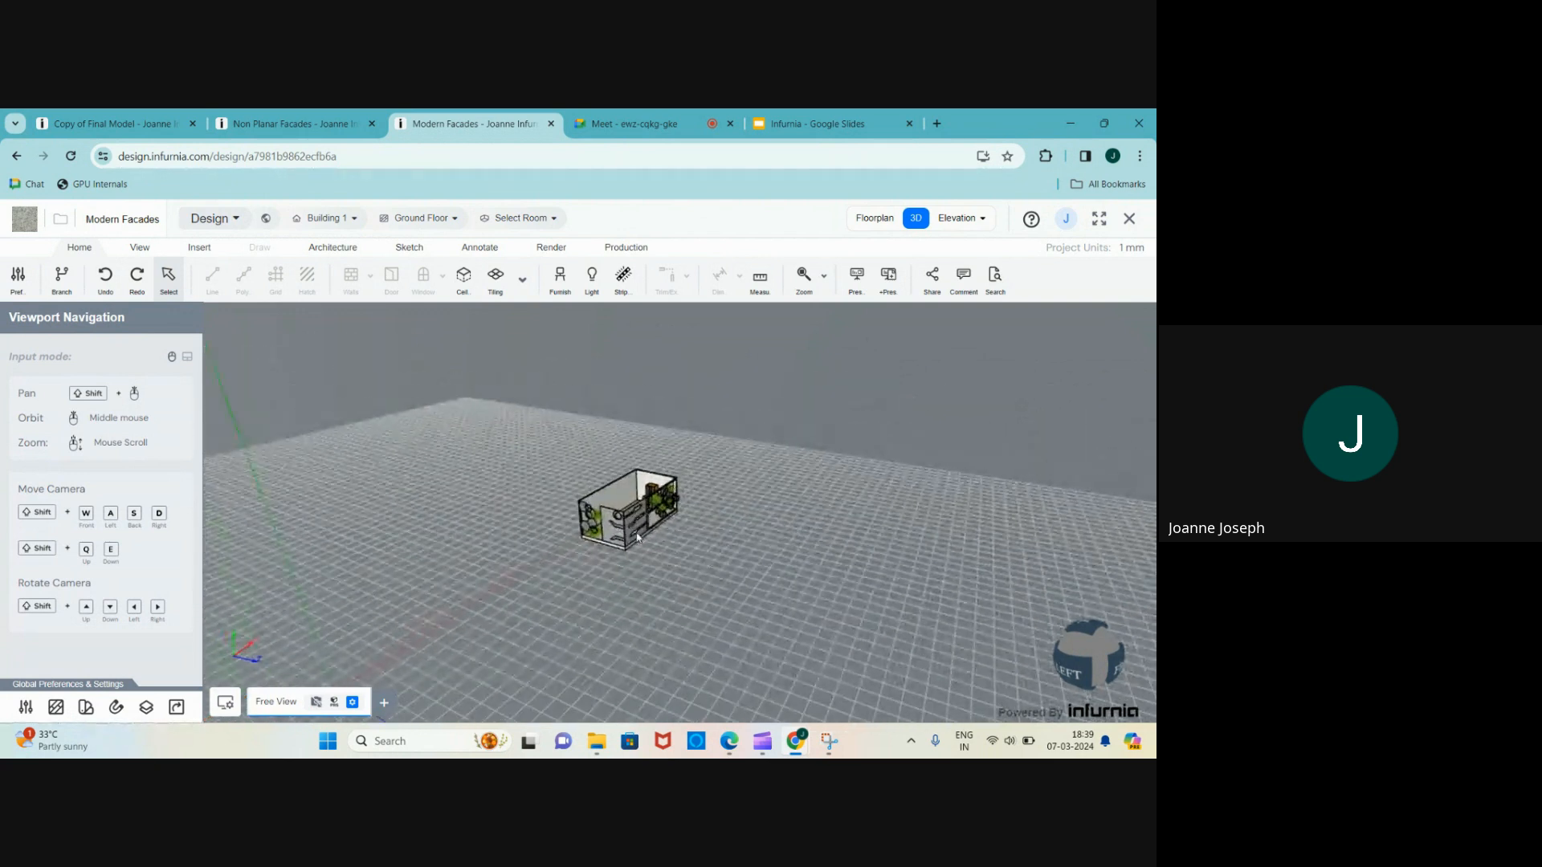
scroll(638, 537, up, 5)
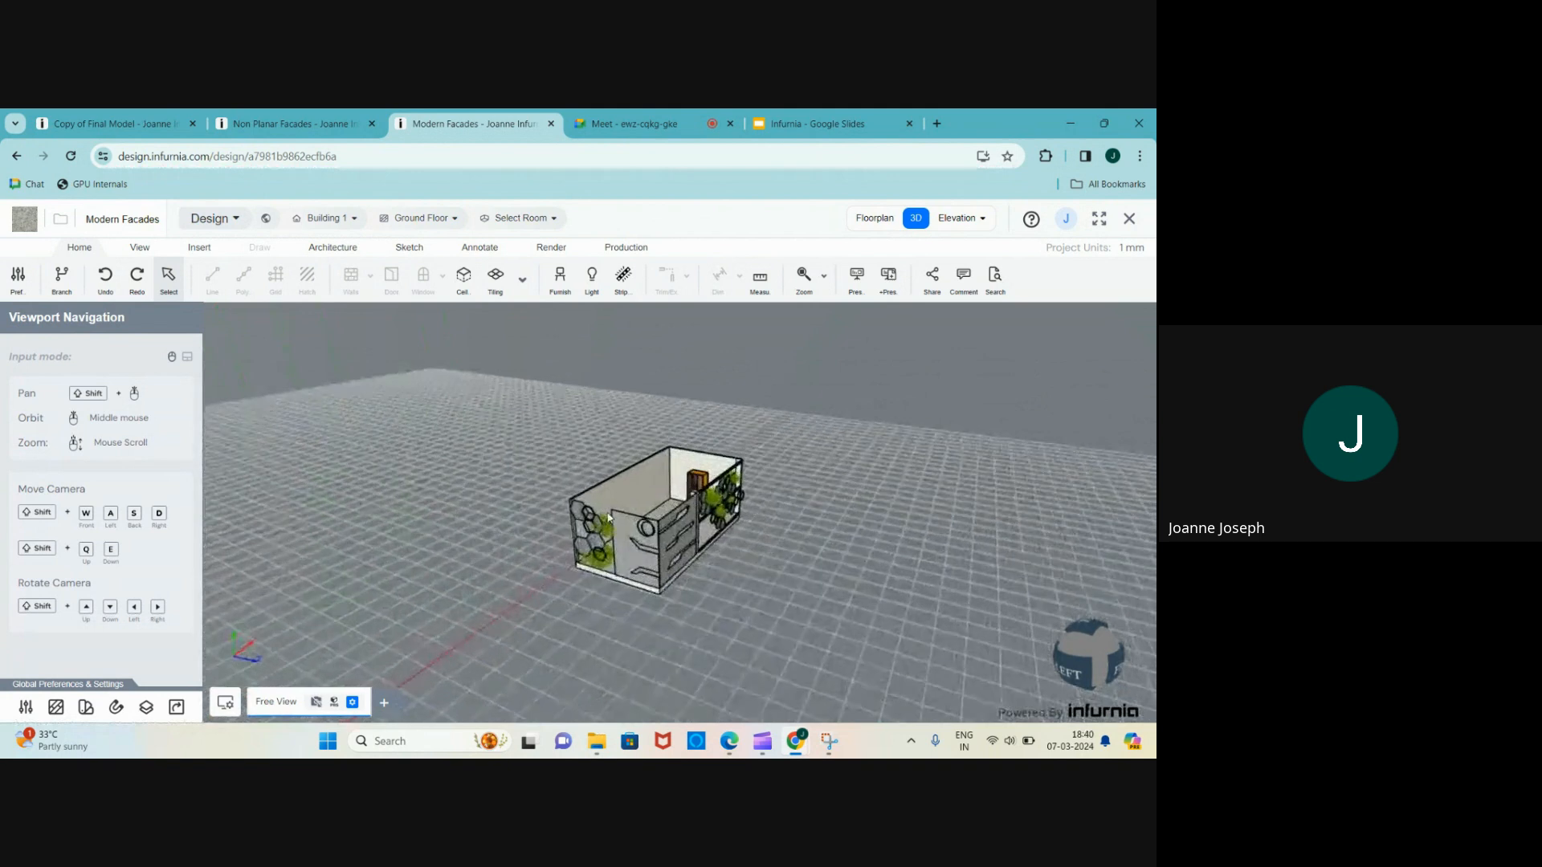
middle_drag(608, 518, 563, 503)
scroll(514, 514, up, 5)
middle_drag(393, 502, 361, 502)
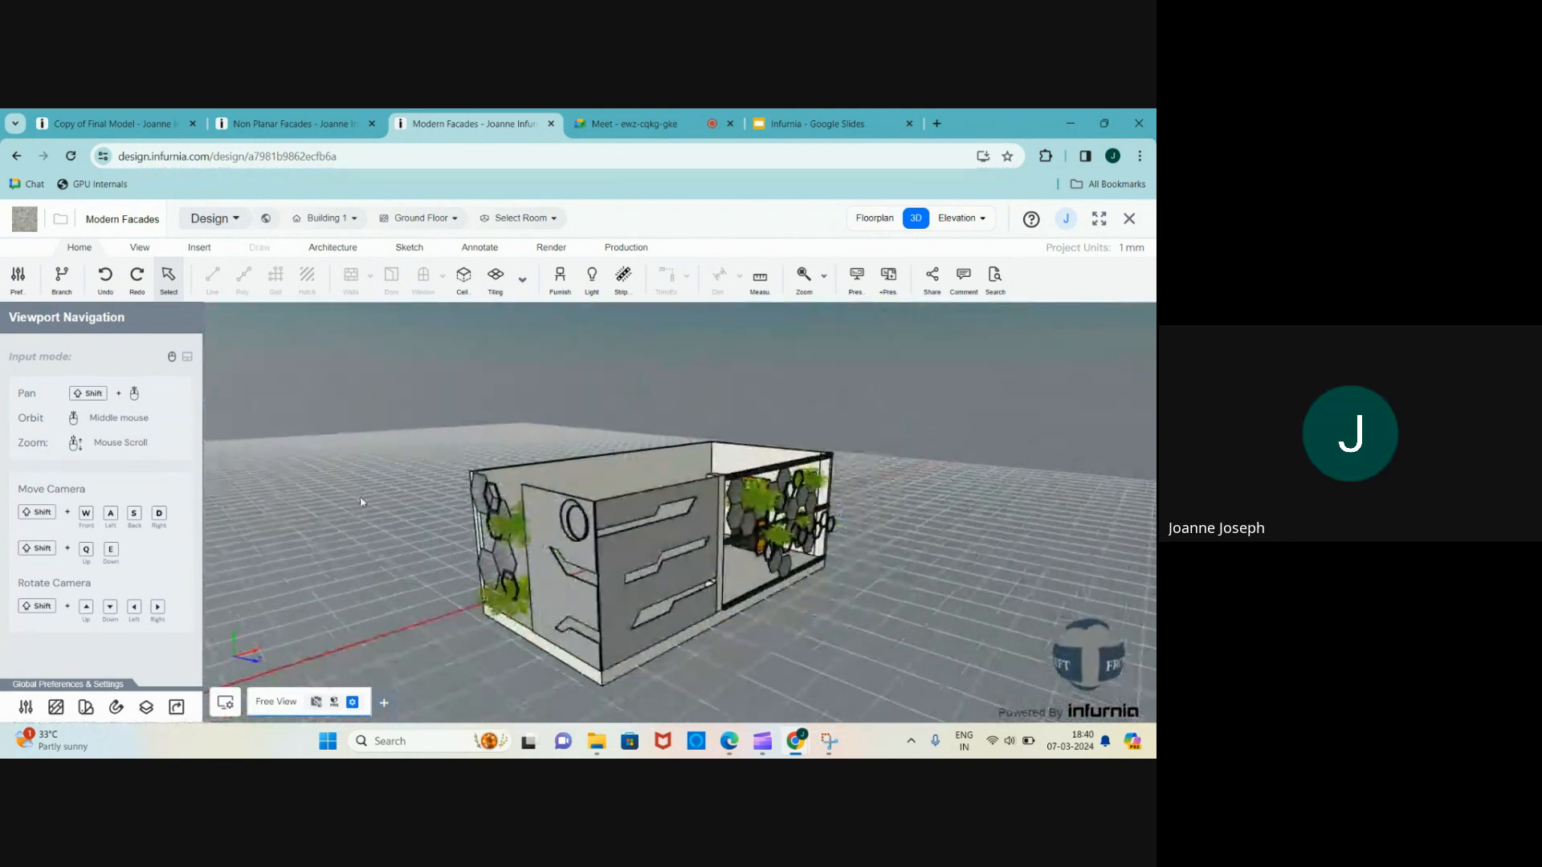
scroll(639, 575, up, 2)
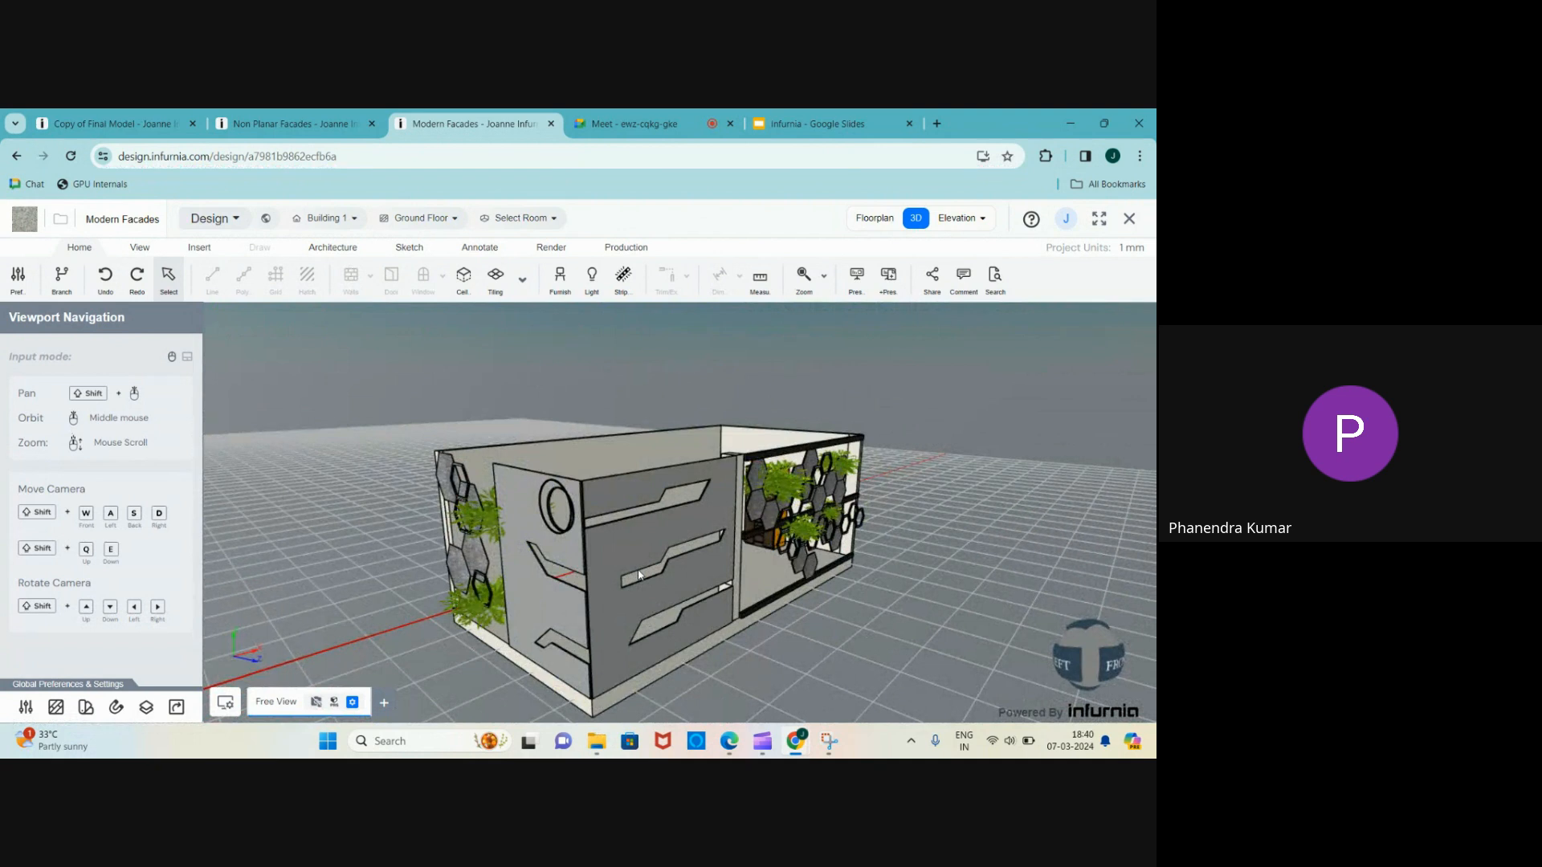
scroll(634, 569, up, 3)
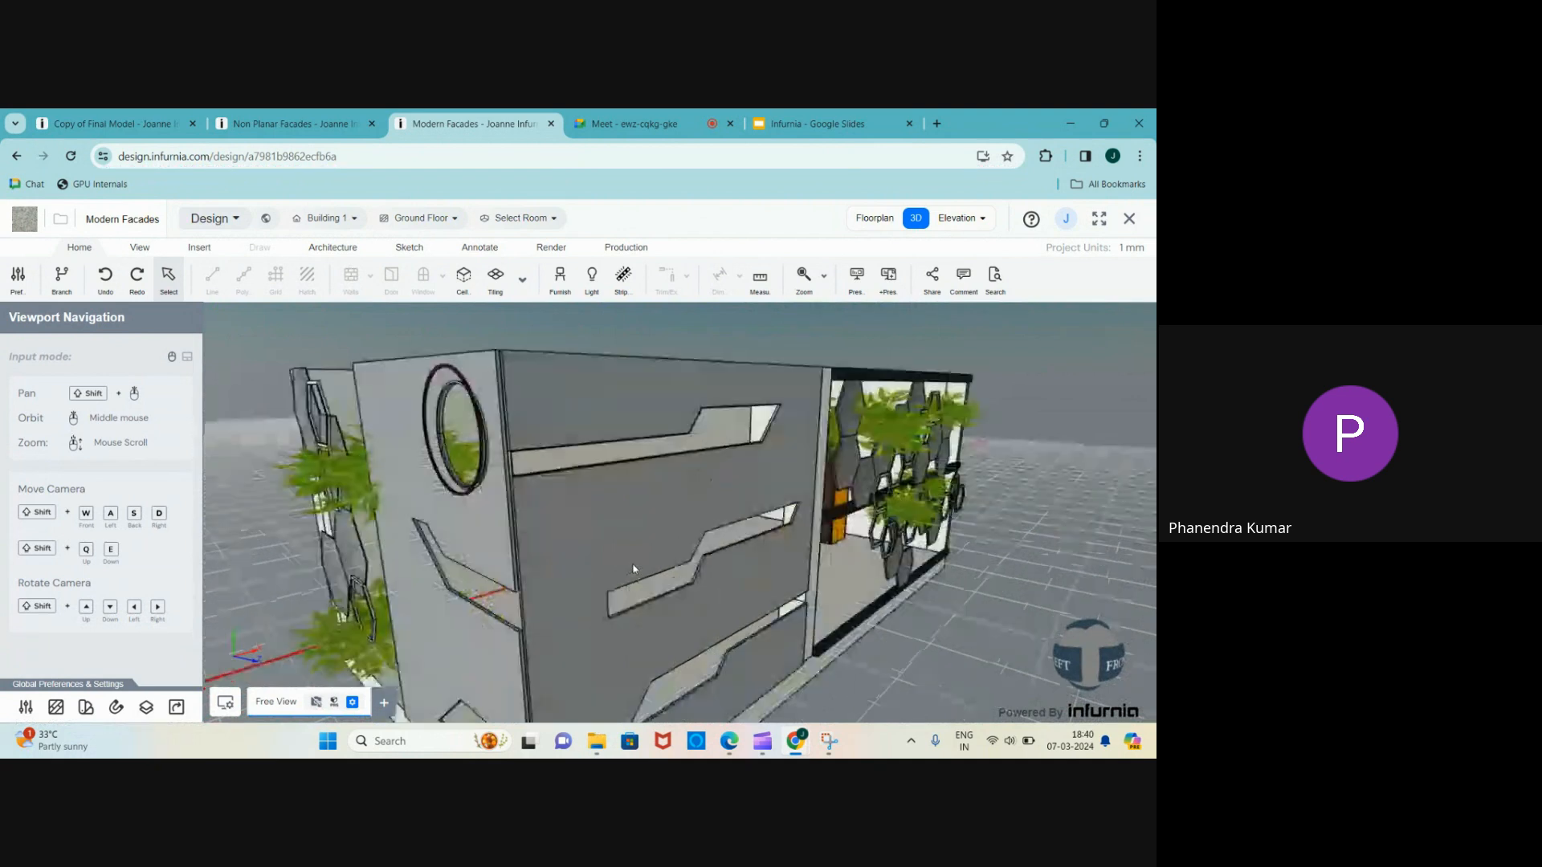
scroll(539, 552, down, 3)
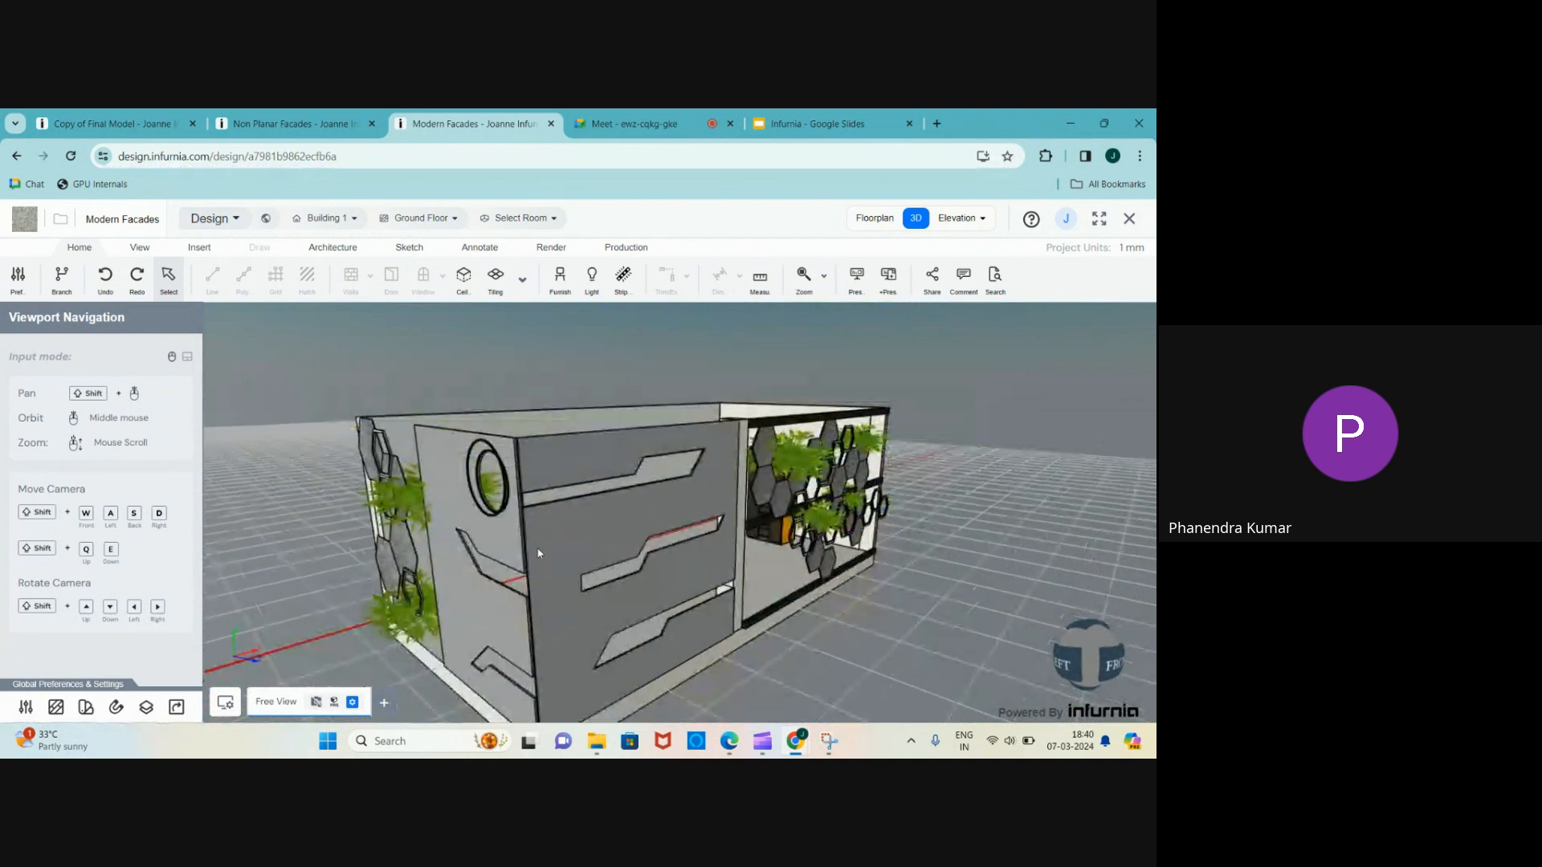
middle_drag(567, 472, 561, 556)
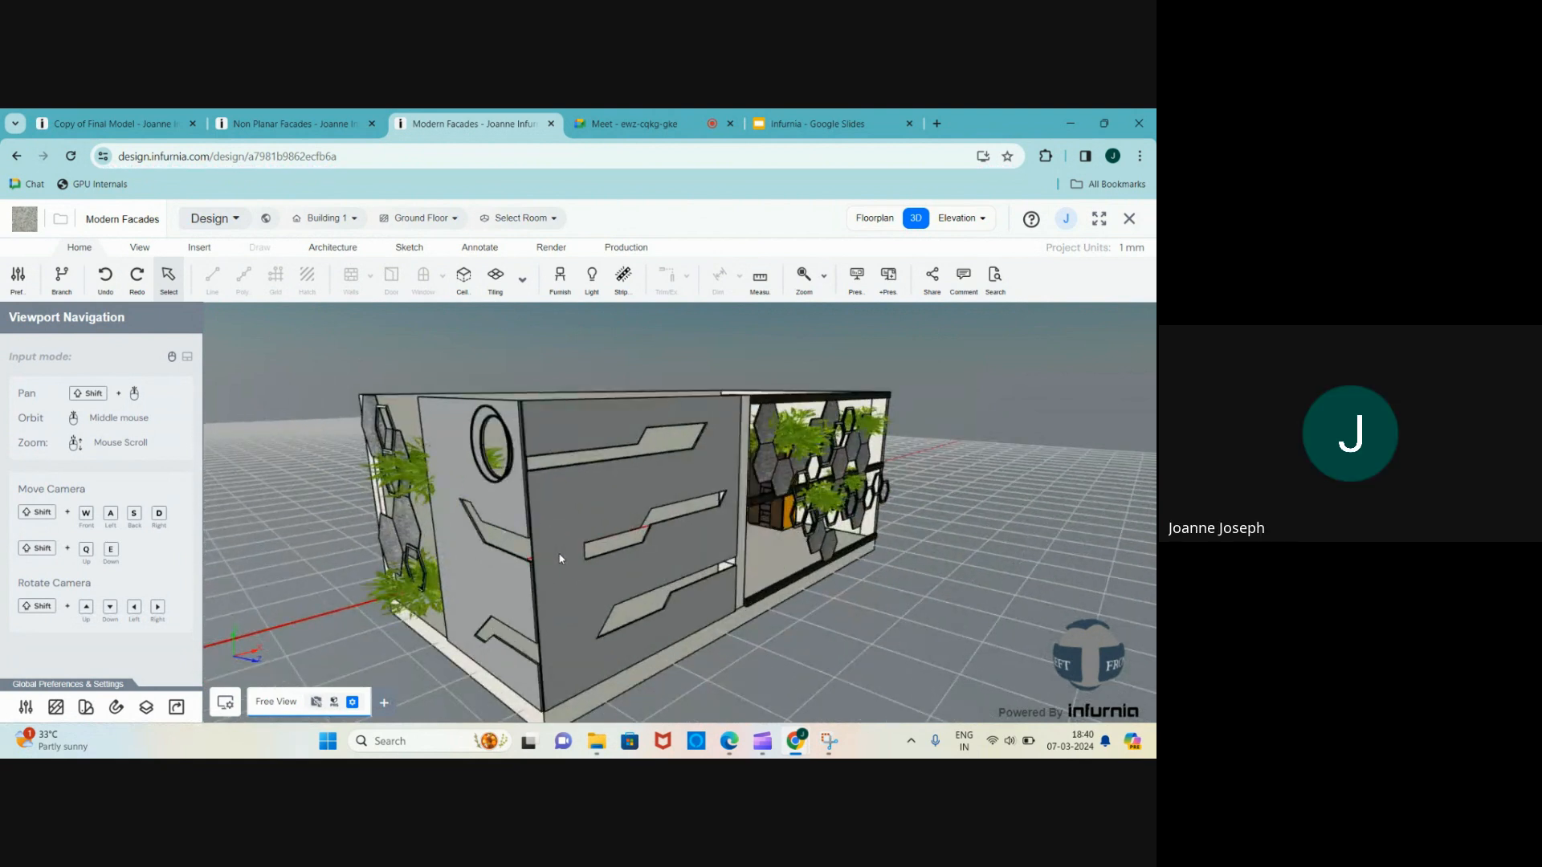
scroll(562, 558, down, 3)
middle_drag(561, 558, 552, 557)
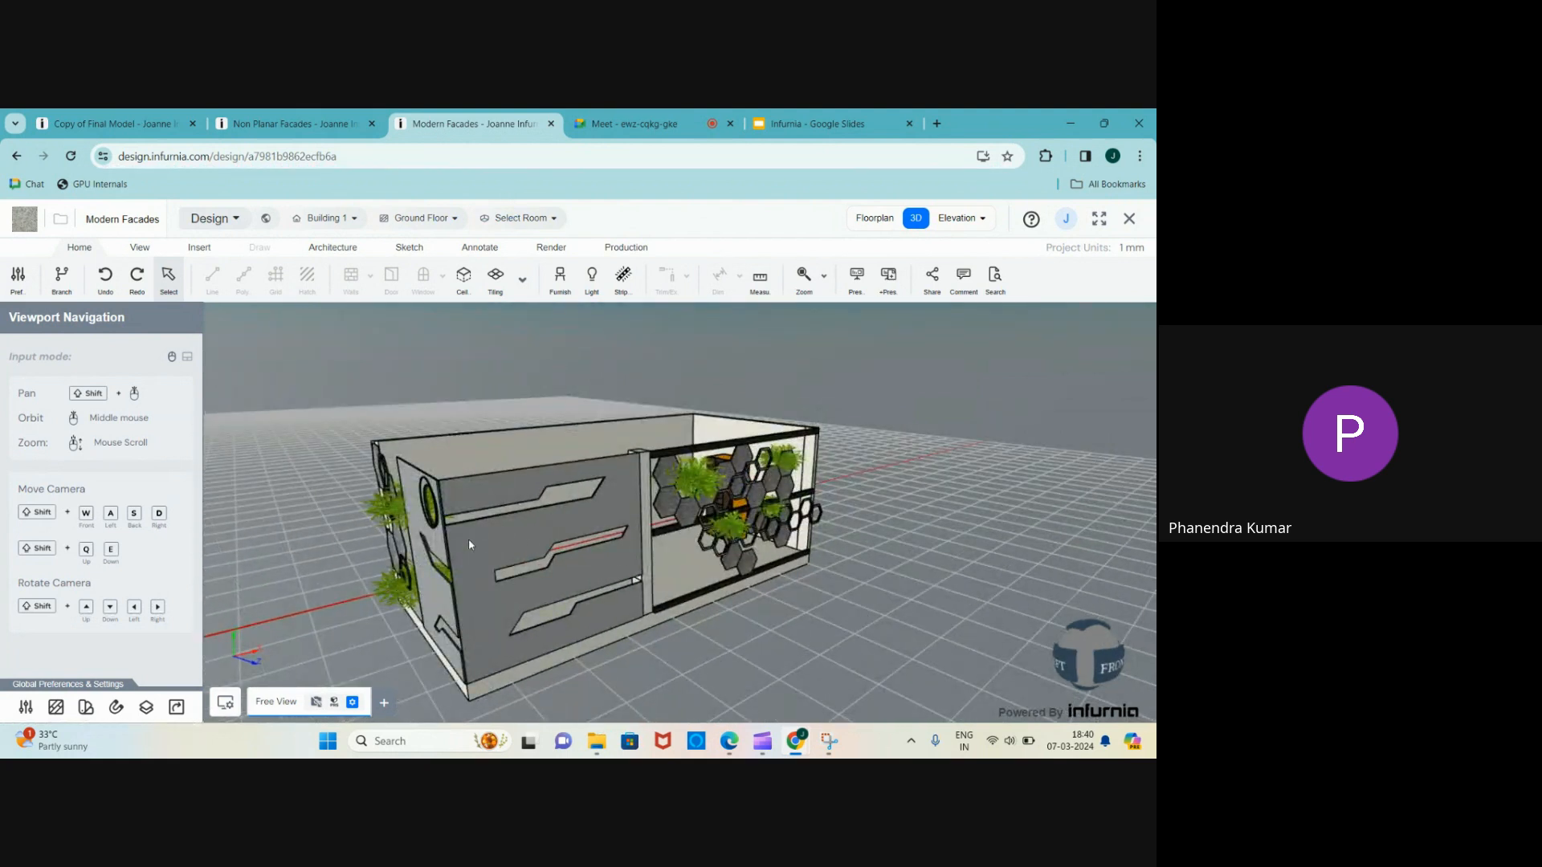
middle_drag(469, 538, 496, 557)
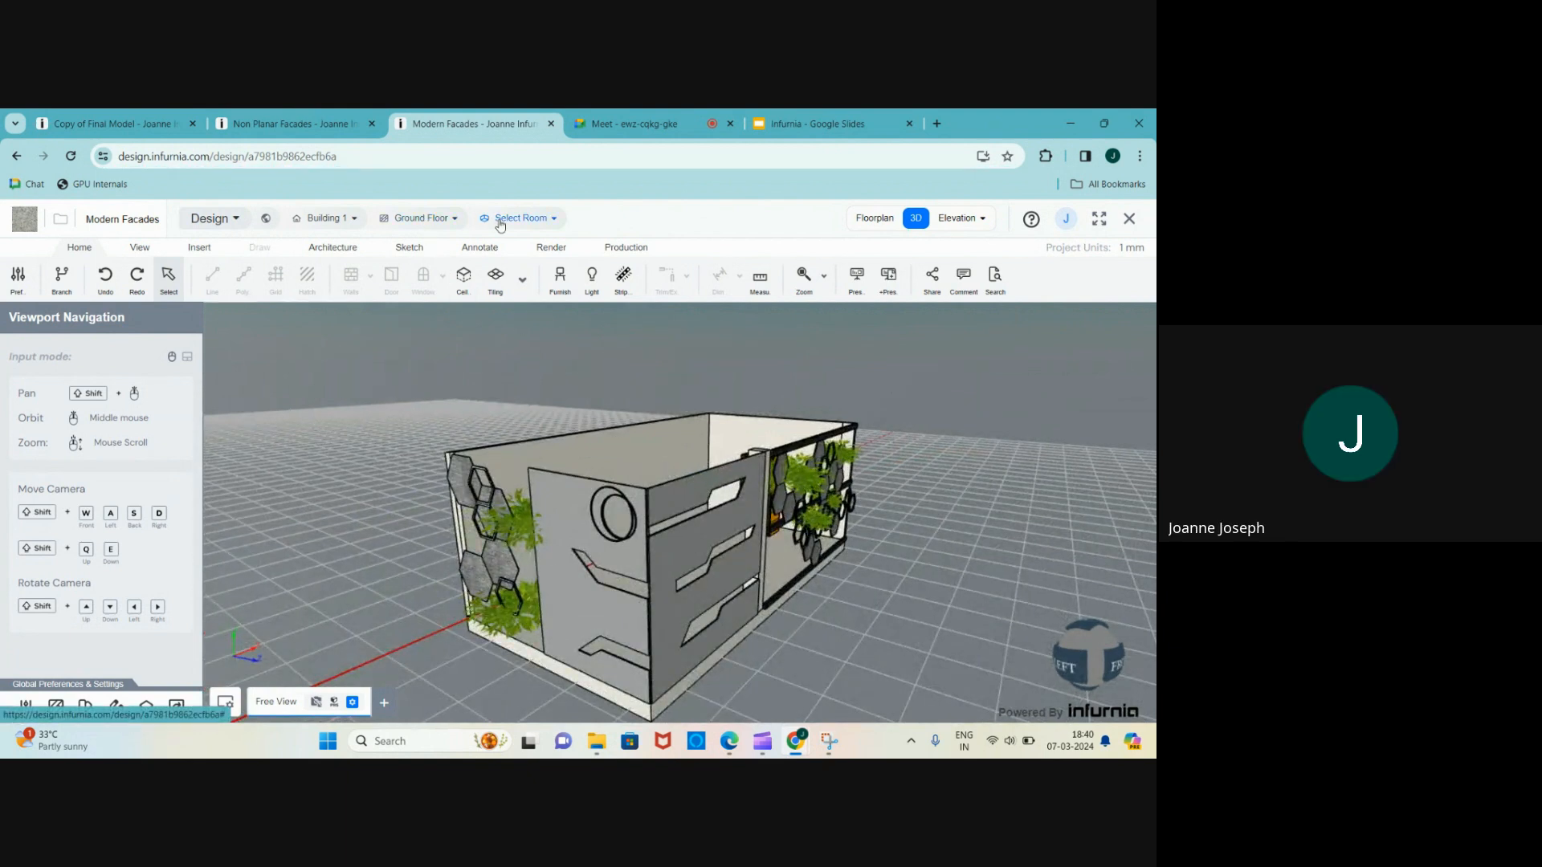
- Switch the 3D view to Room 1 and look at the wardrobe from inside the room
click(500, 222)
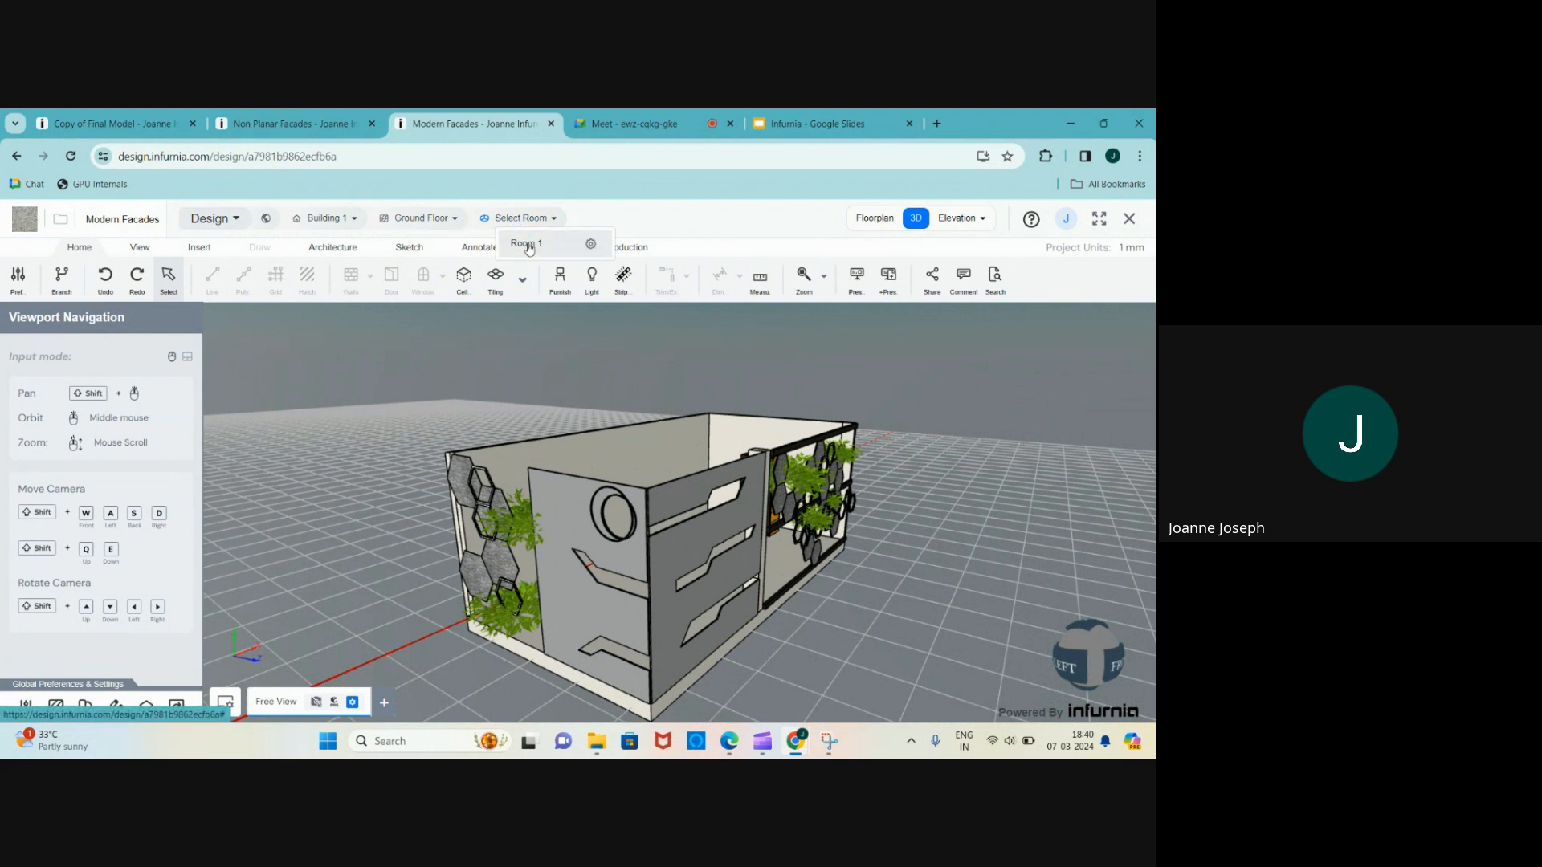
click(526, 243)
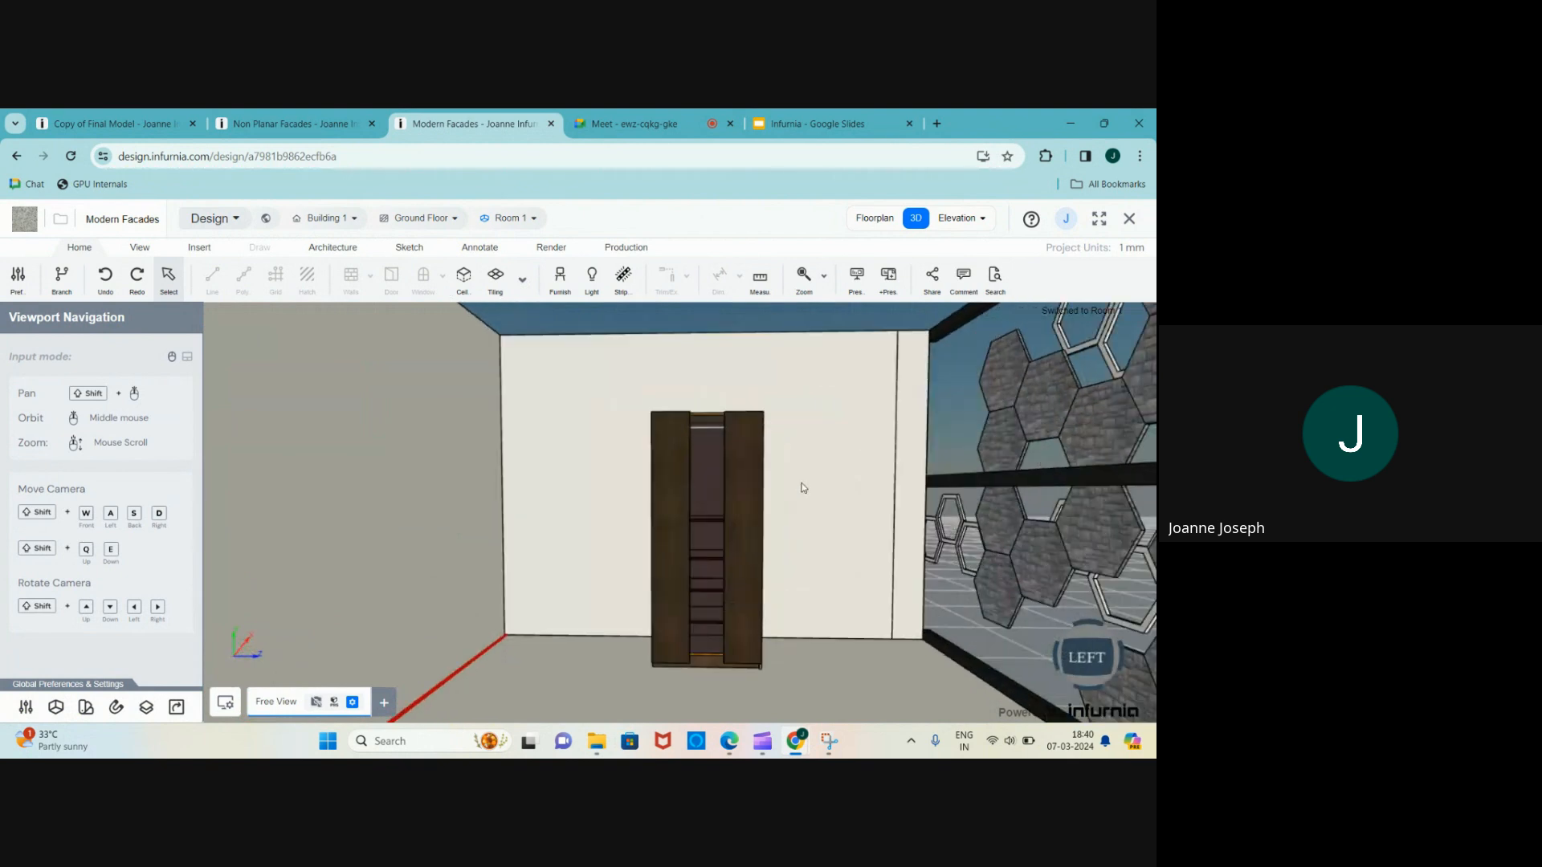
scroll(804, 487, up, 3)
scroll(678, 492, down, 3)
scroll(530, 521, up, 3)
scroll(533, 524, down, 3)
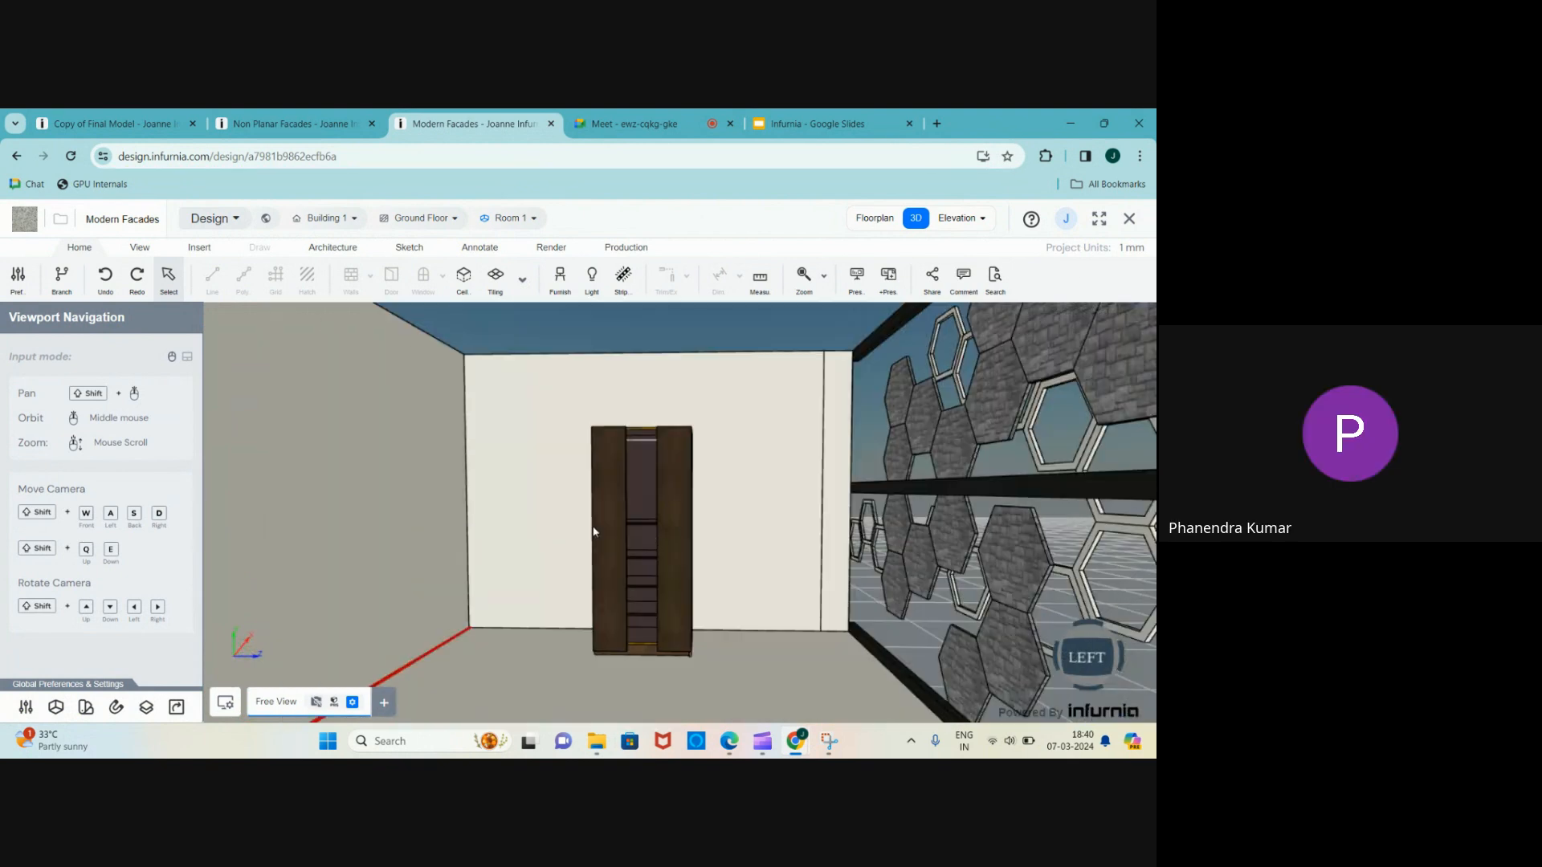
scroll(594, 530, up, 3)
scroll(602, 531, down, 3)
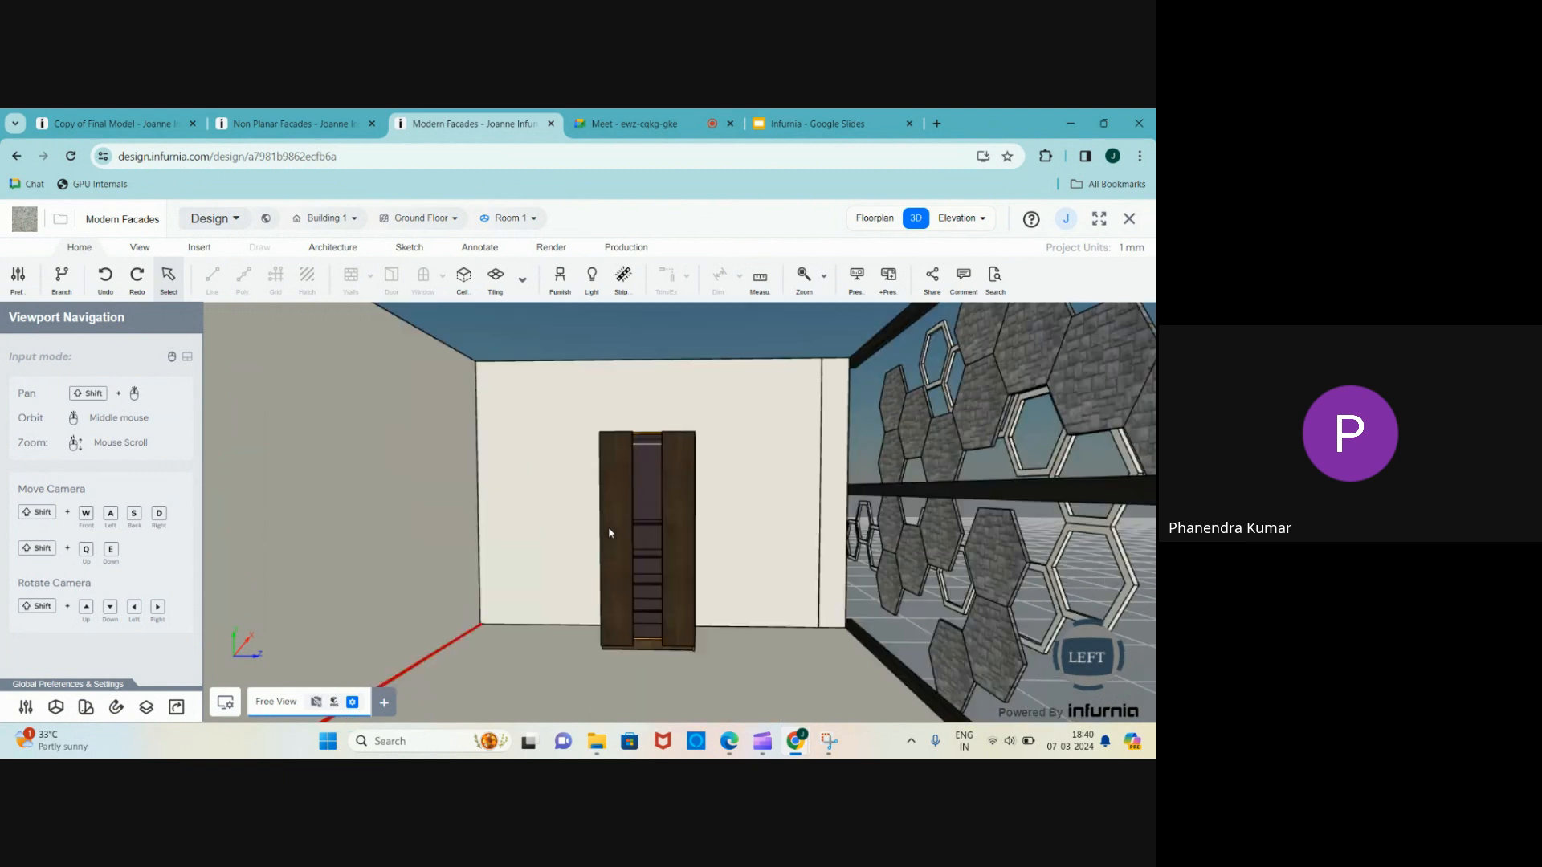
- Focus the view on the selected wardrobe in Room 1 and examine it from the side and front
click(633, 492)
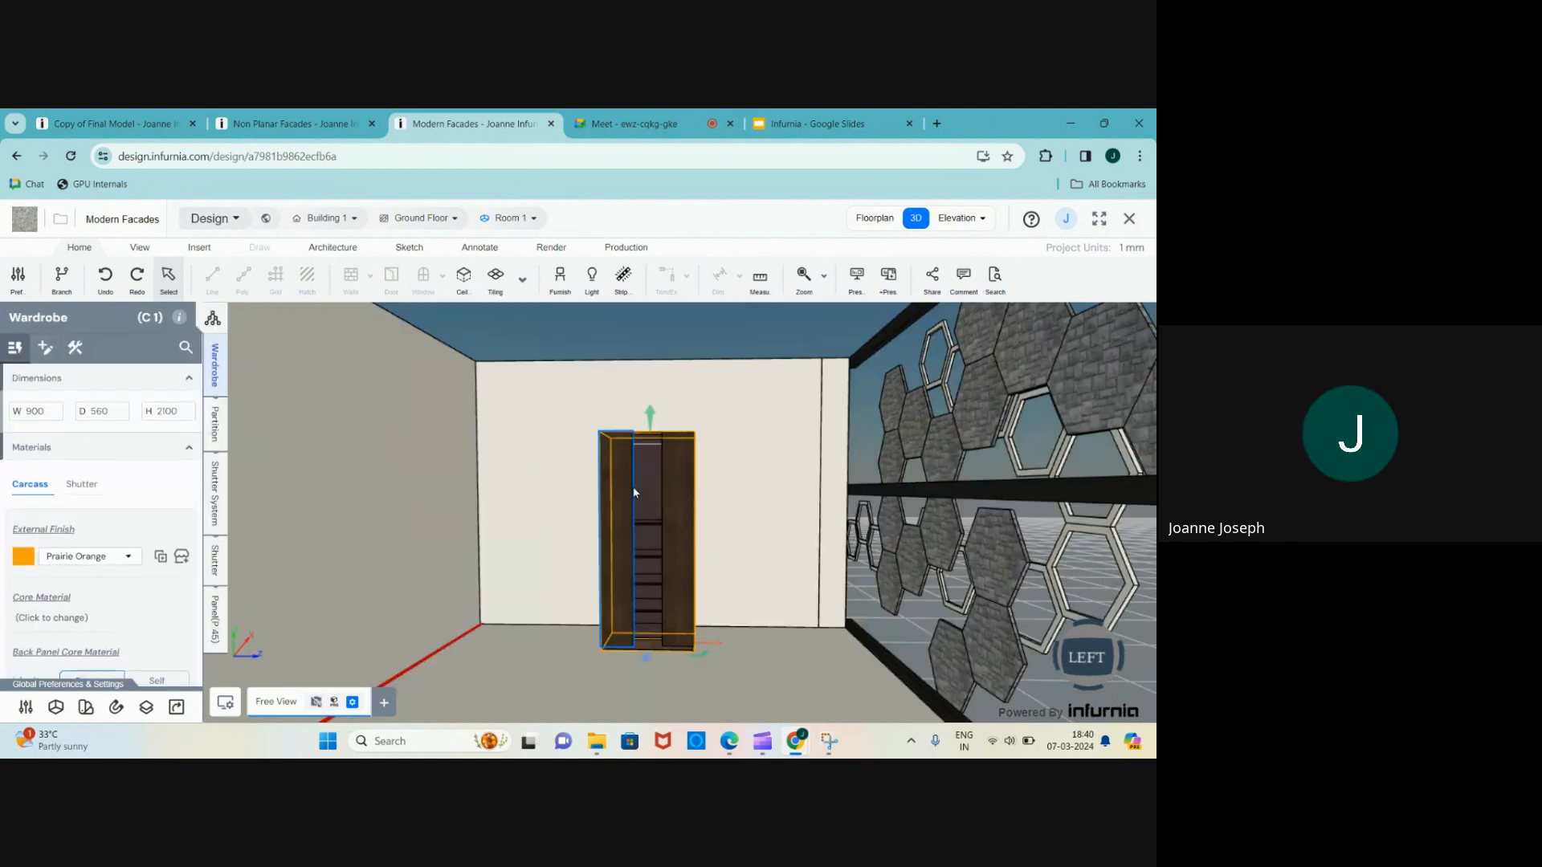
click(804, 277)
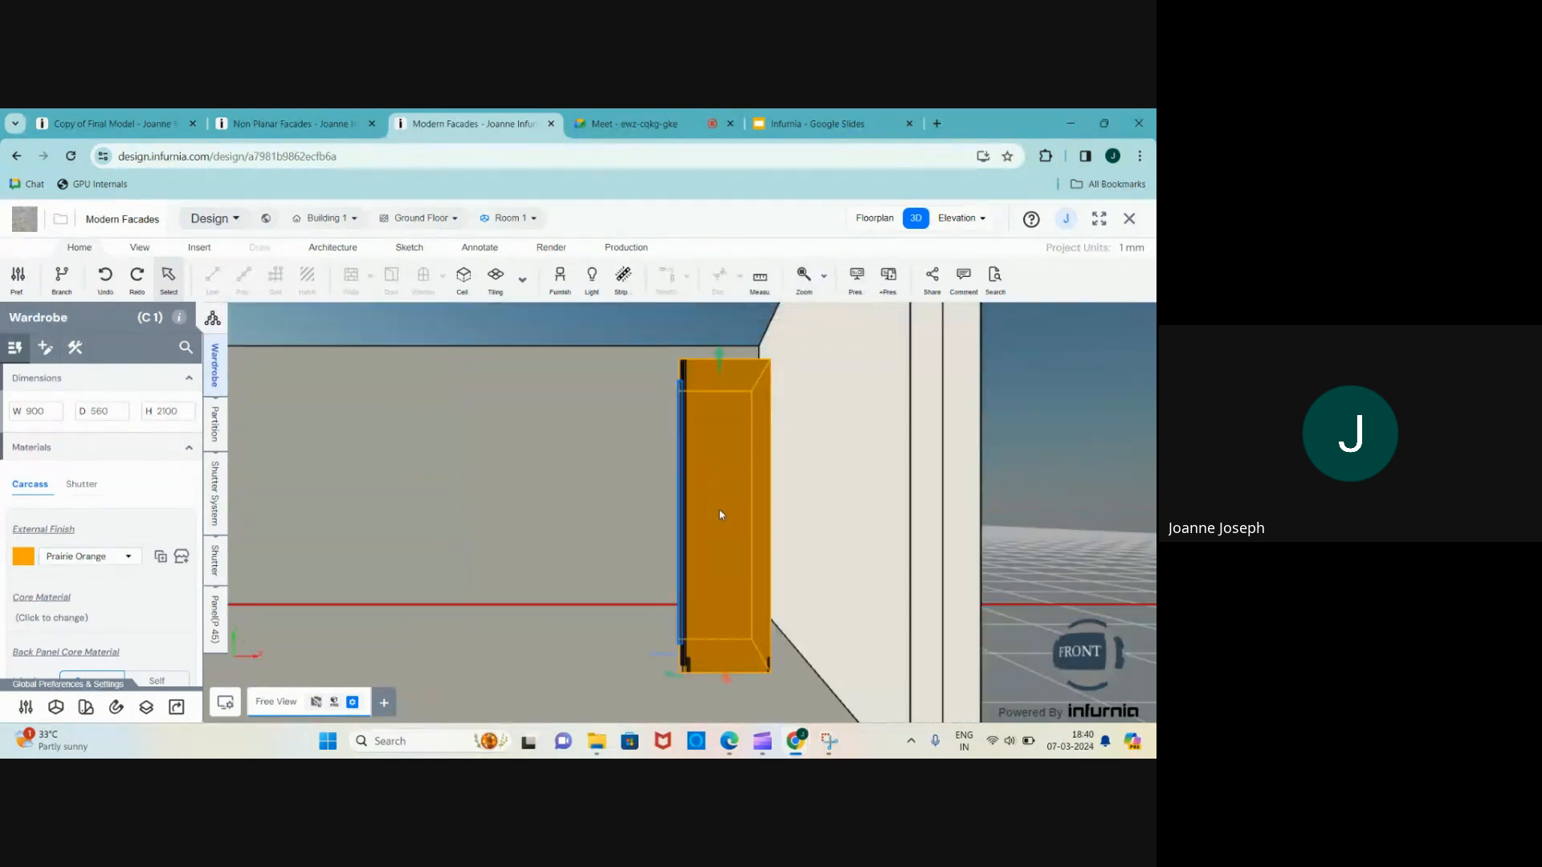
drag(719, 514, 974, 516)
scroll(762, 454, up, 4)
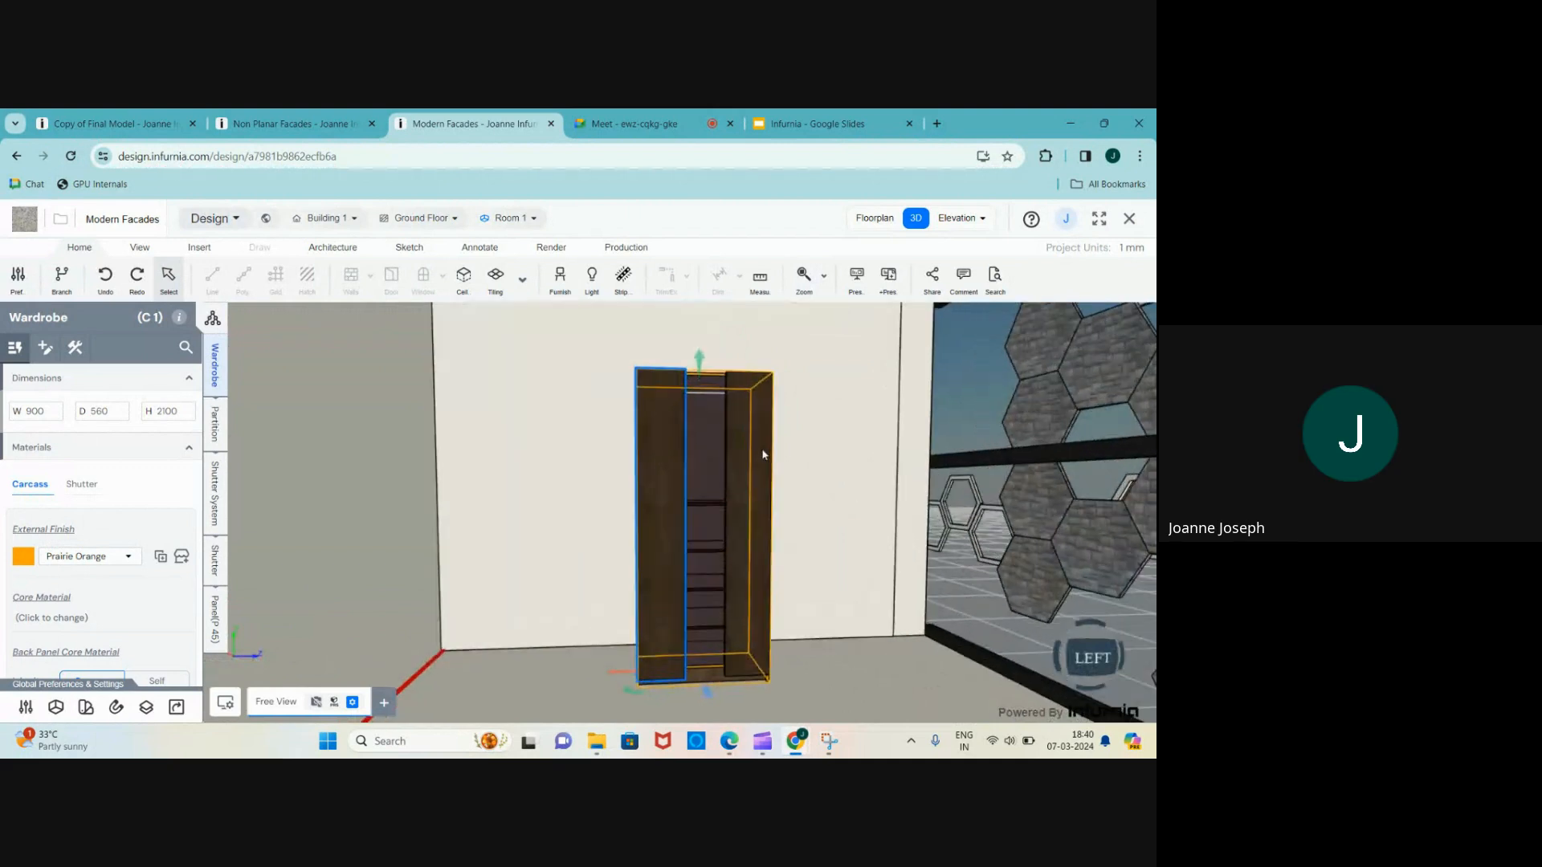
mouse_move(613, 492)
mouse_down()
mouse_move(778, 498)
mouse_move(492, 493)
mouse_move(585, 491)
mouse_up()
scroll(853, 553, up, 3)
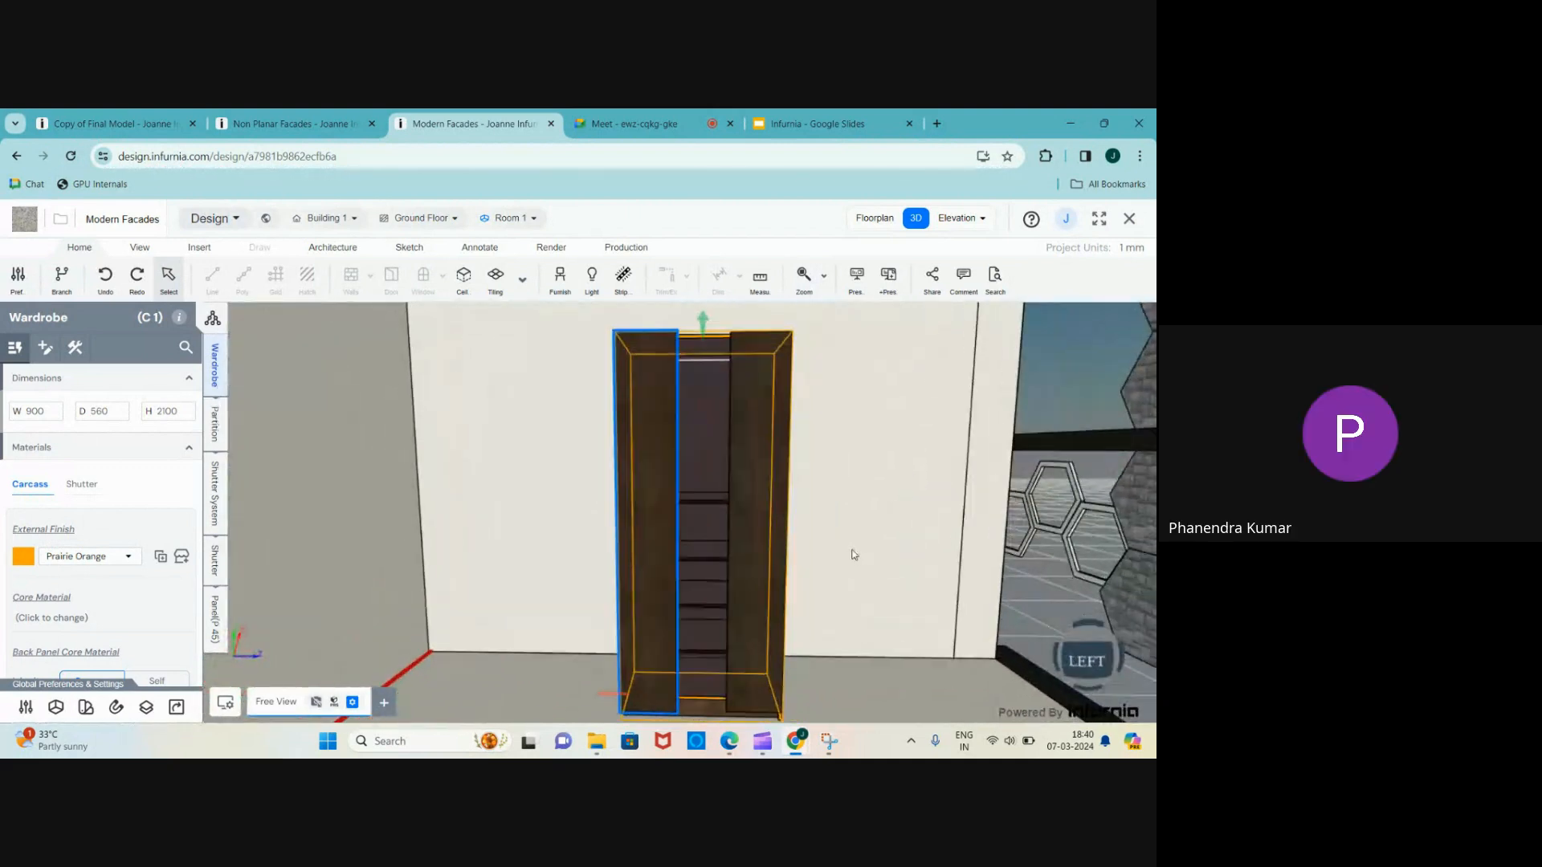
scroll(721, 486, down, 2)
scroll(729, 593, down, 1)
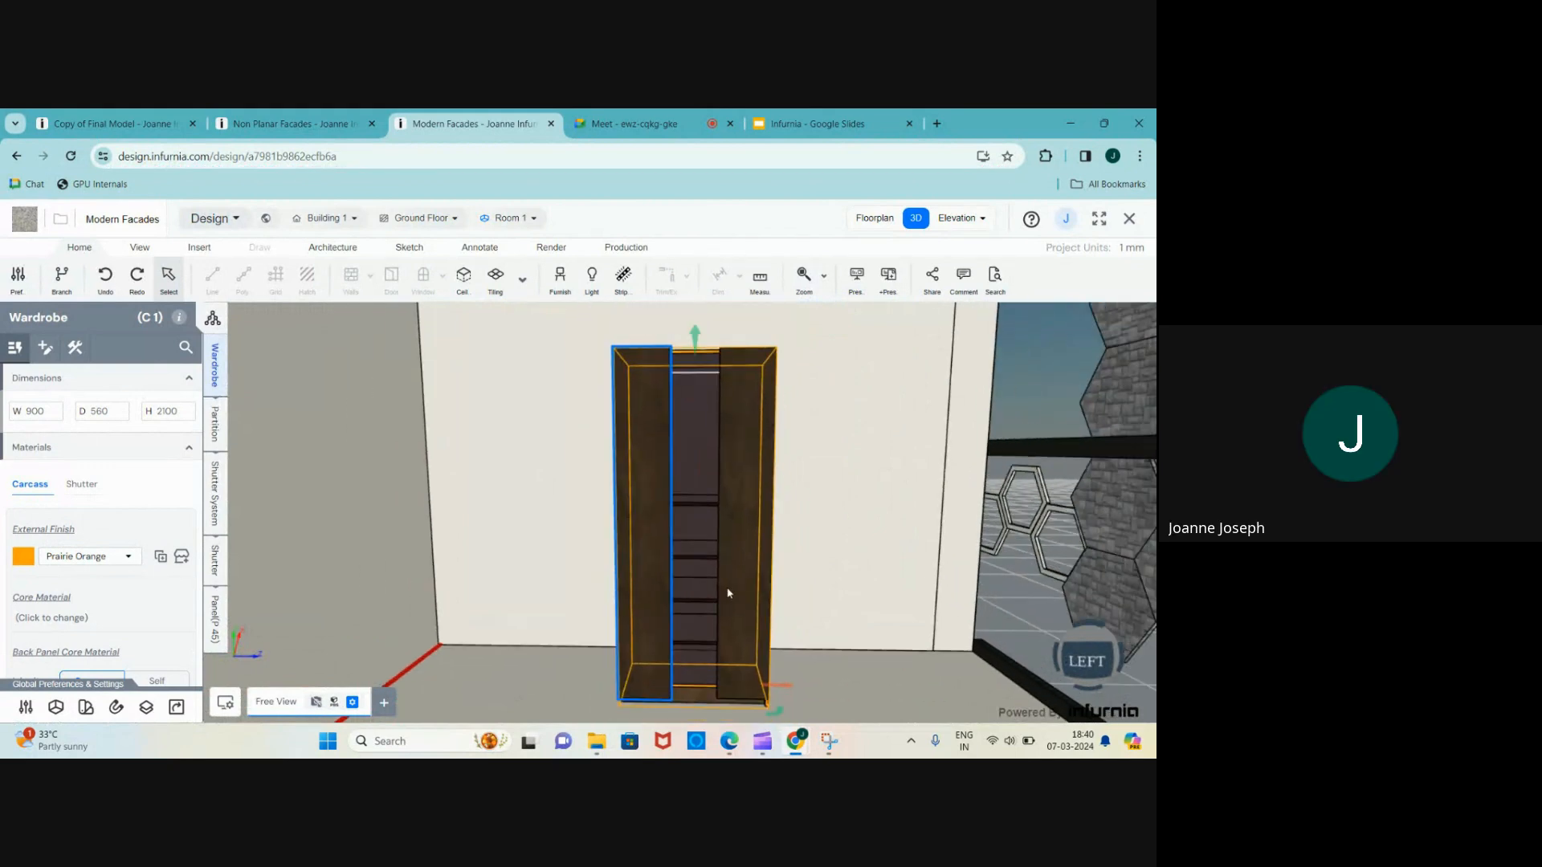
scroll(650, 598, up, 2)
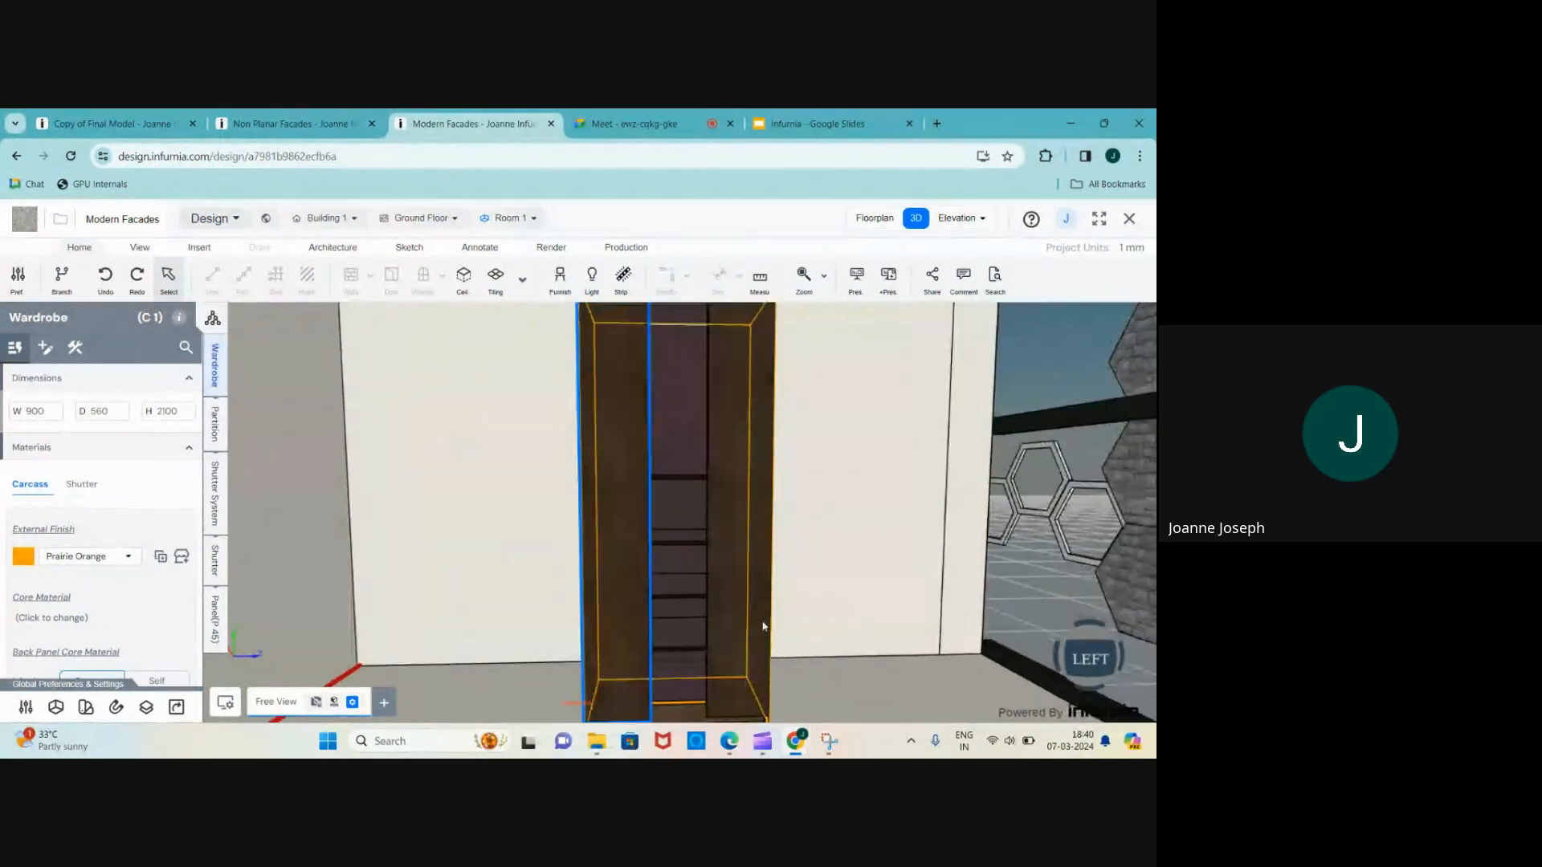
scroll(649, 598, down, 2)
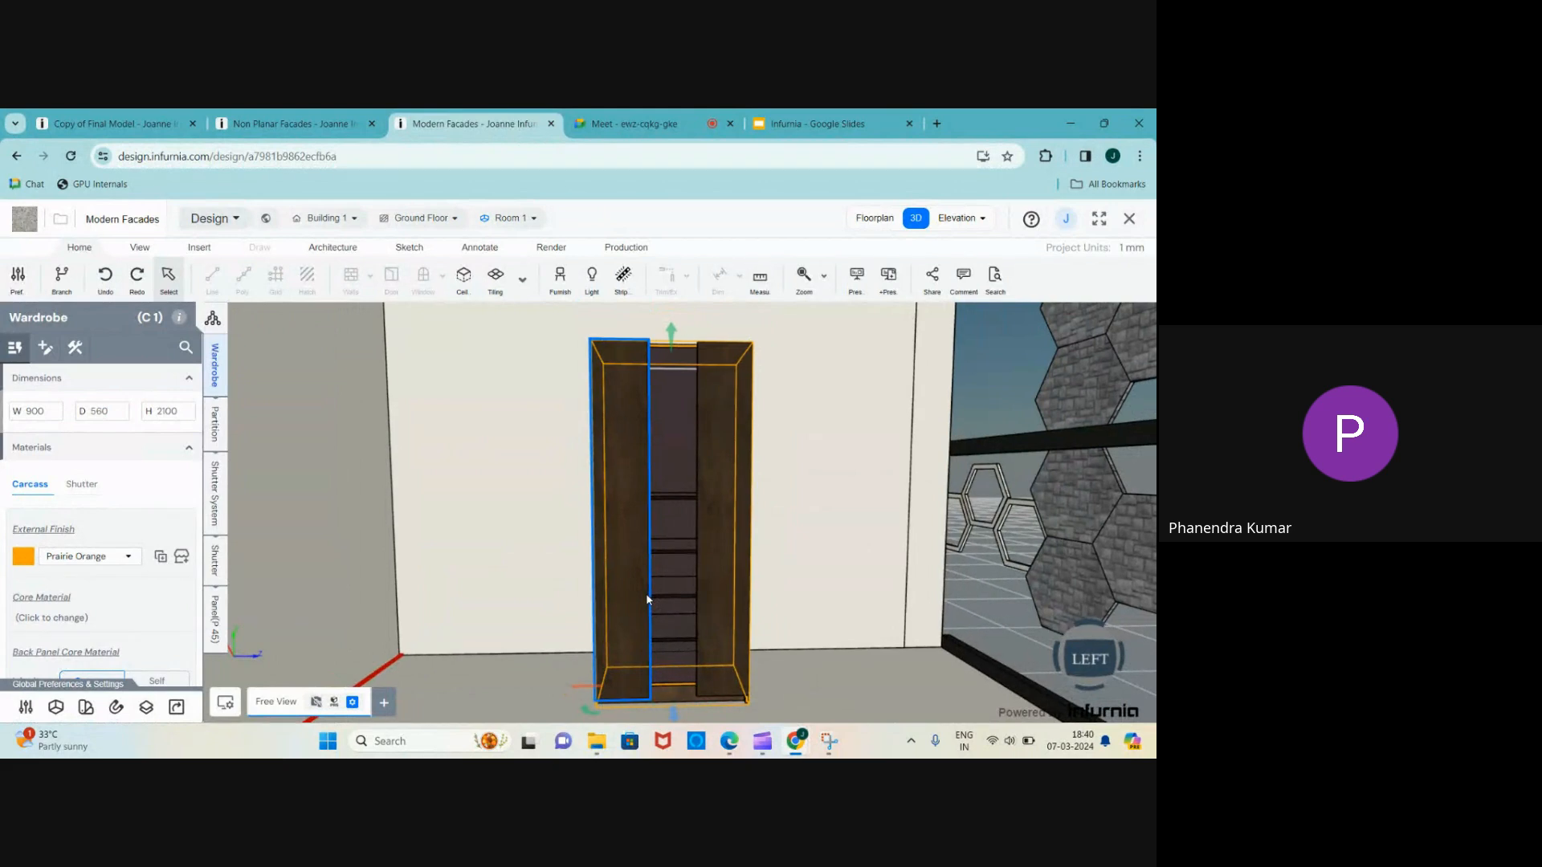
middle_drag(647, 598, 640, 598)
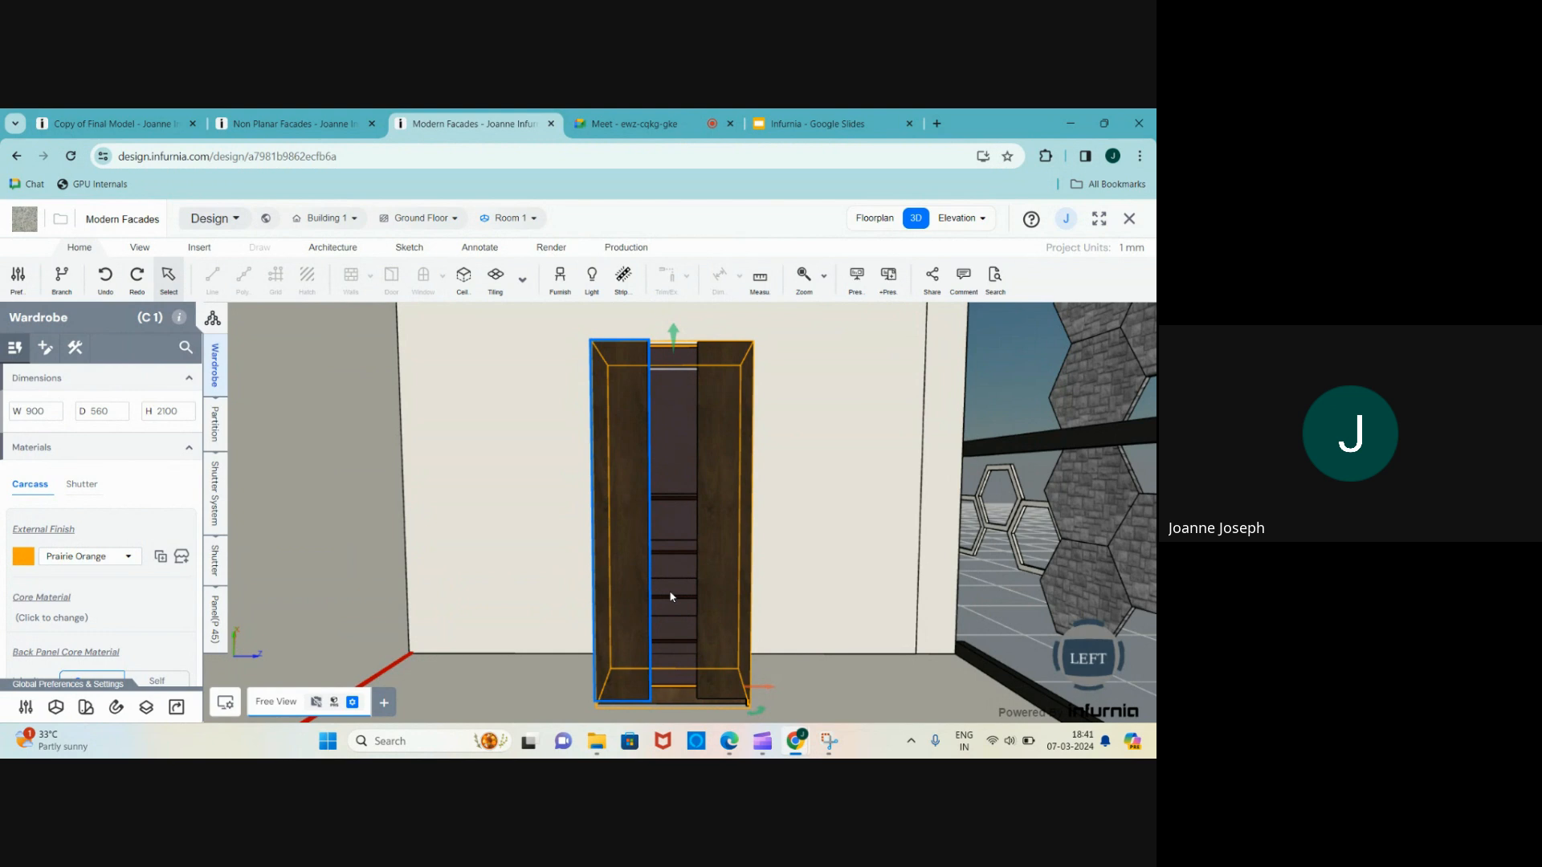
- Switch to the Google Meet call and read through the in-call messages, from the earlier ones to the latest
click(634, 123)
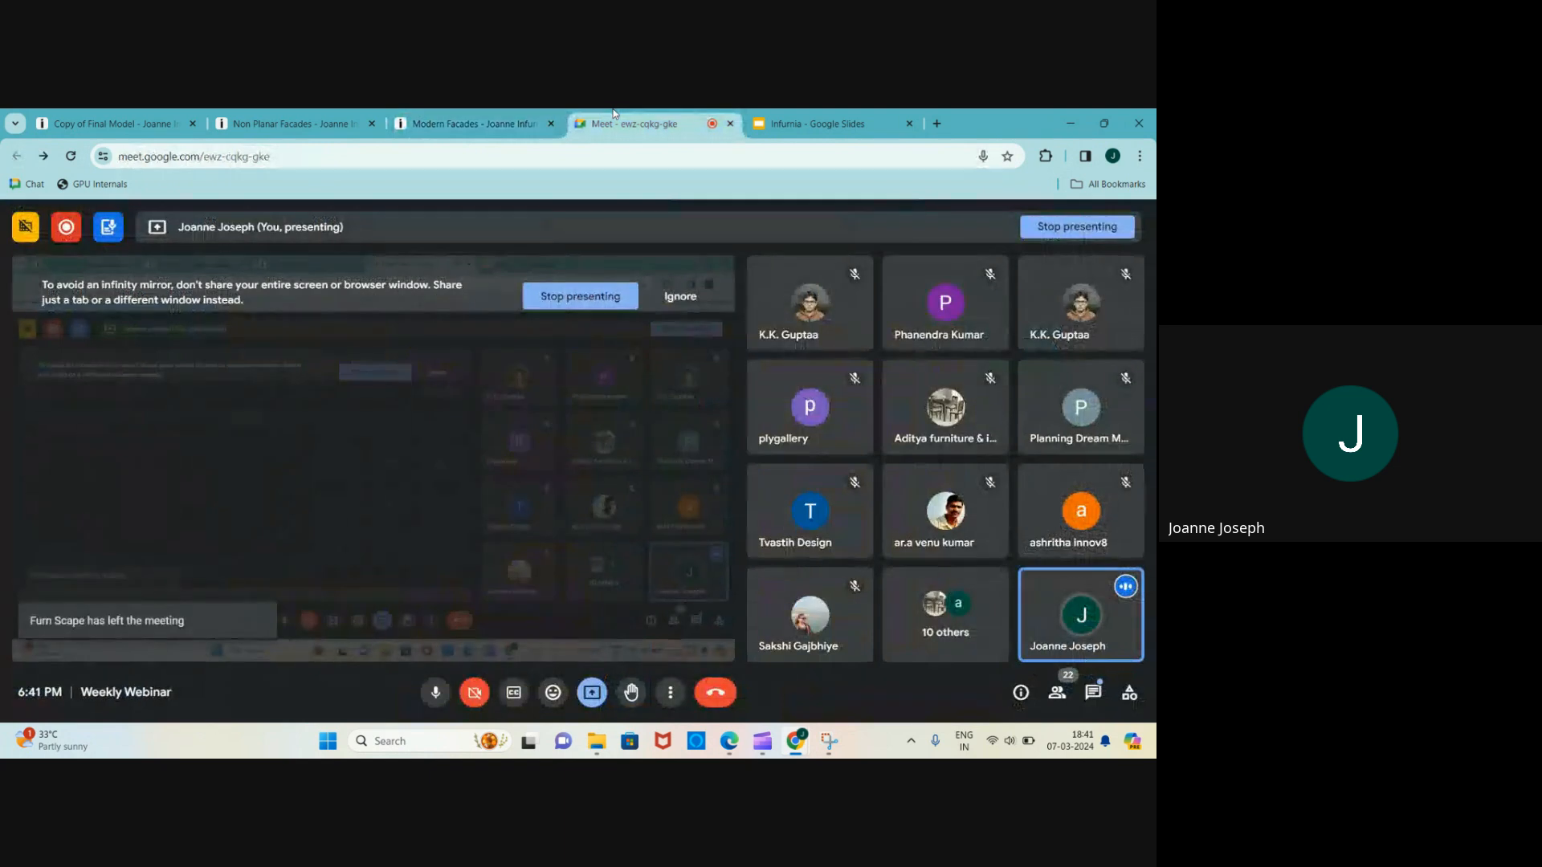
click(1094, 689)
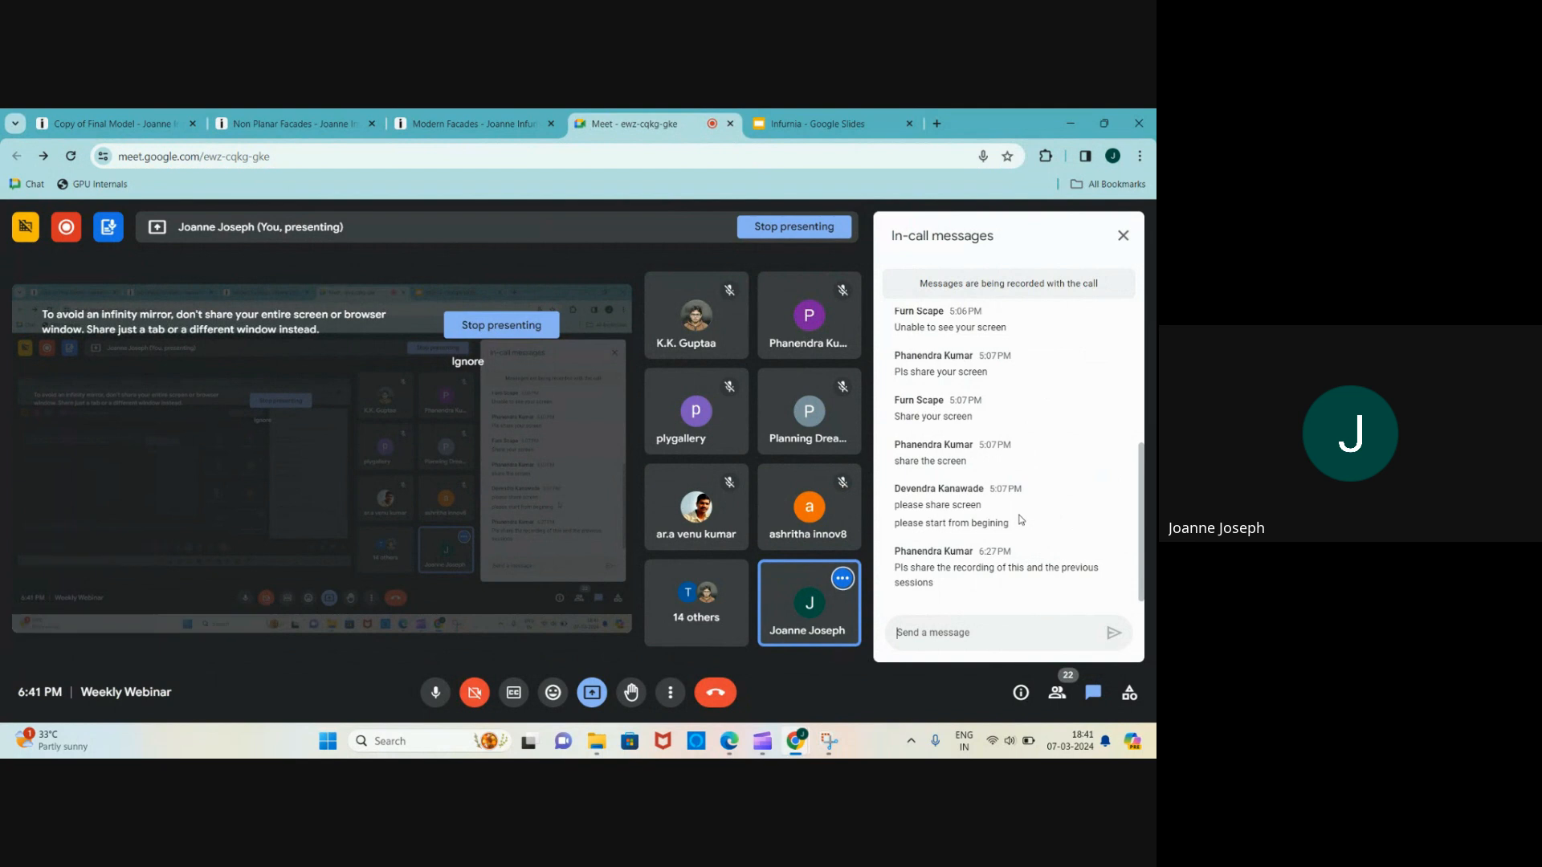
scroll(1021, 519, up, 2)
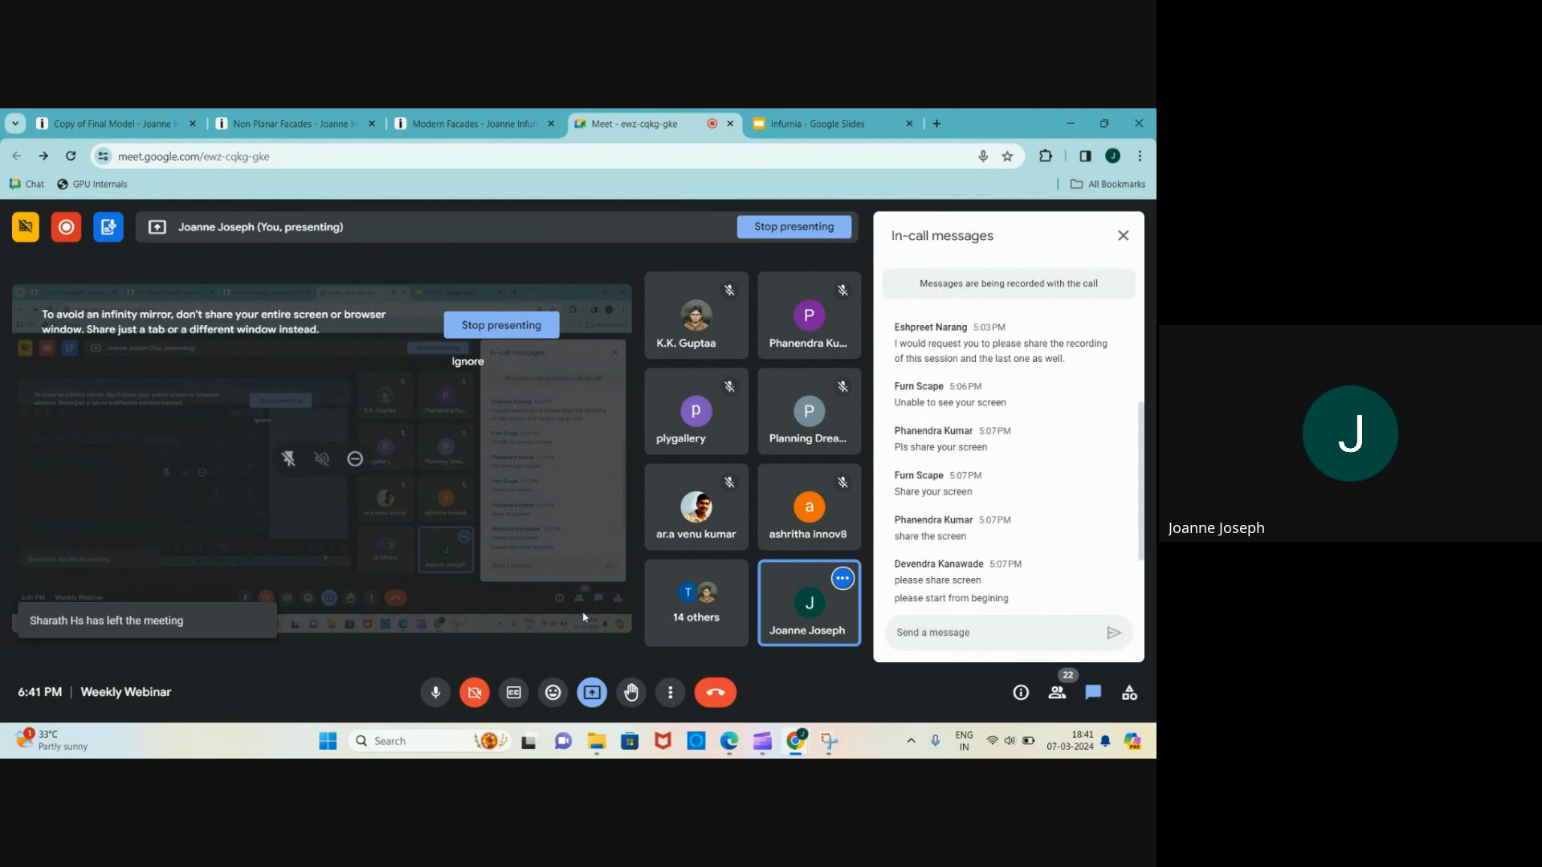
scroll(1004, 531, up, 2)
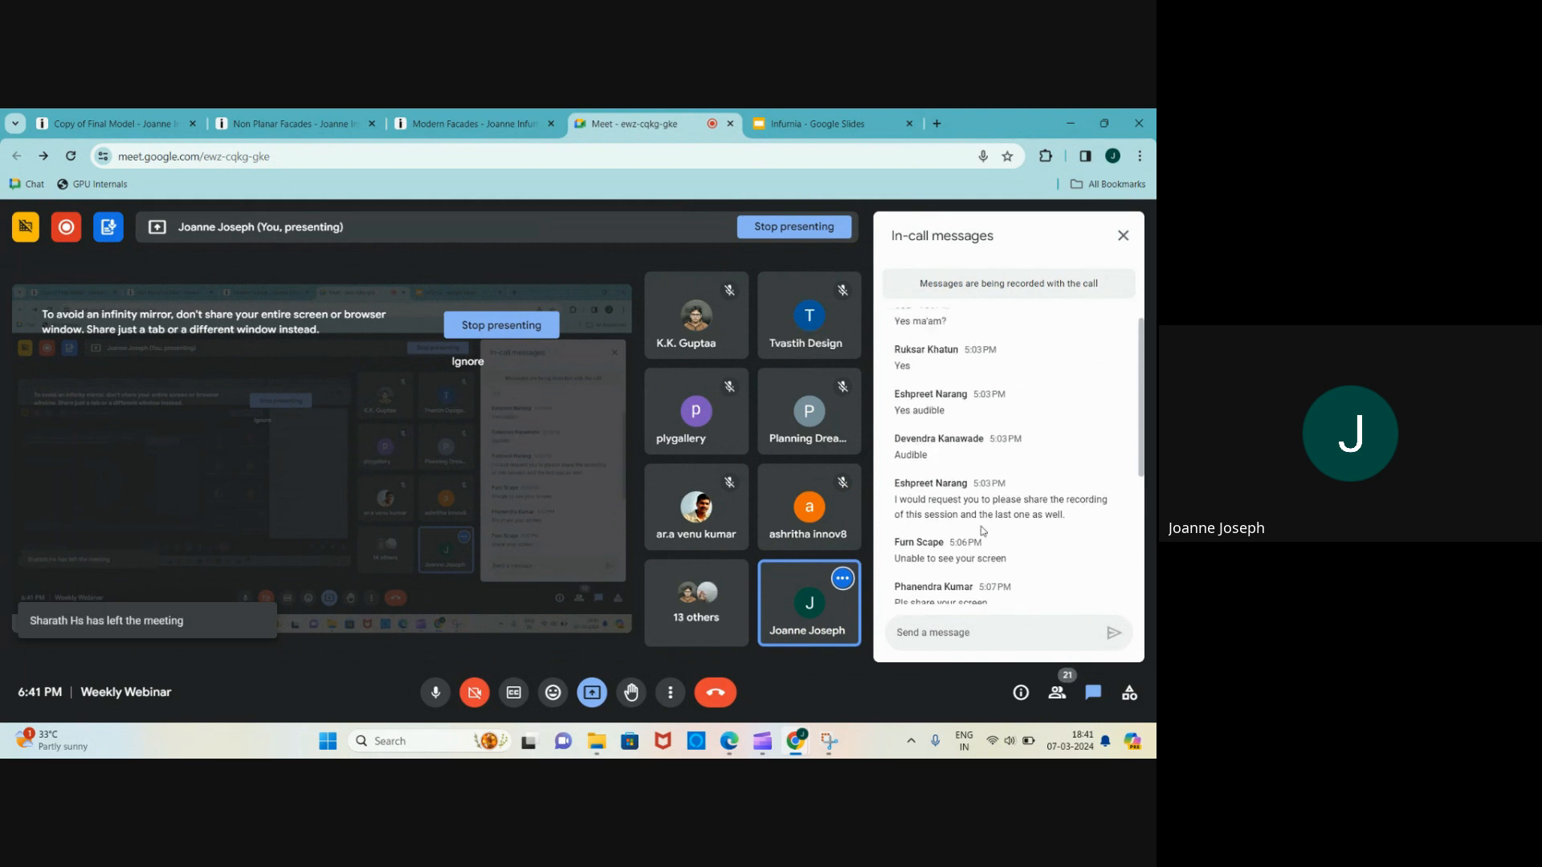
scroll(983, 531, down, 5)
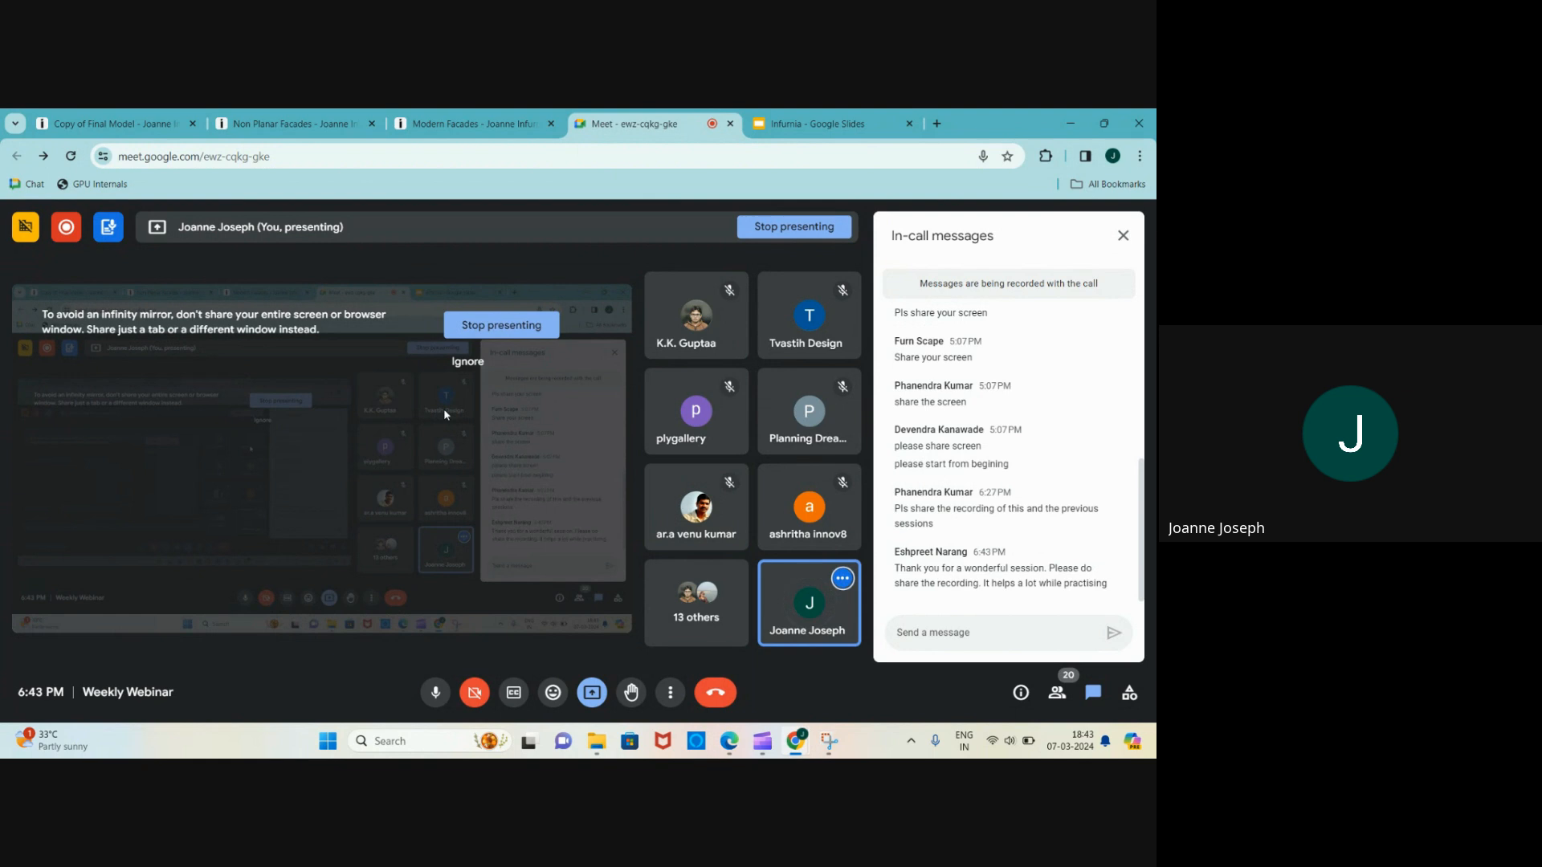
- Stop presenting the screen in the Weekly Webinar meeting
click(600, 697)
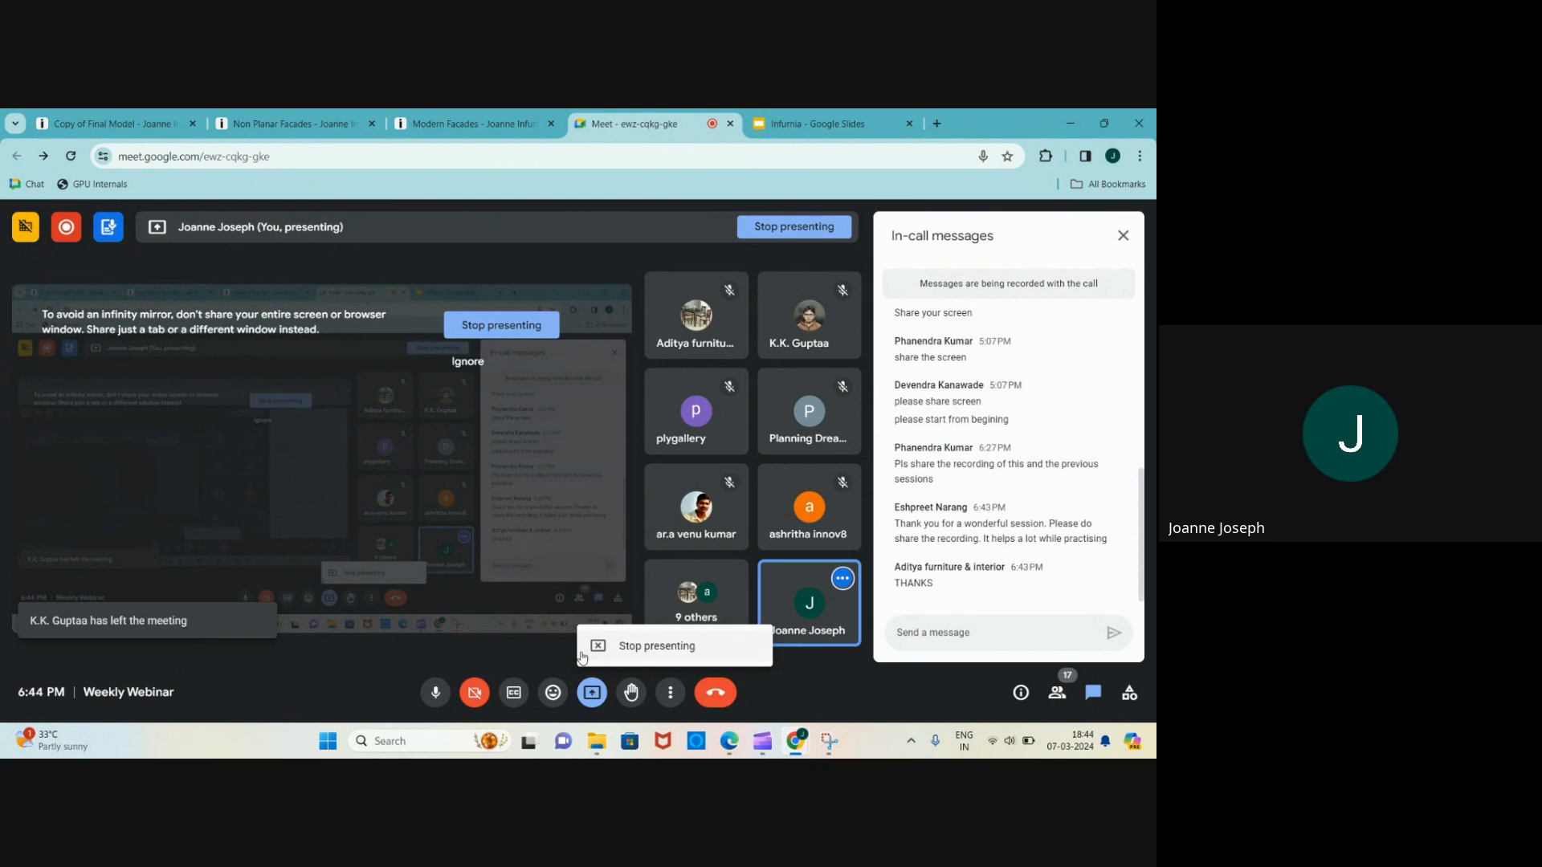
click(615, 648)
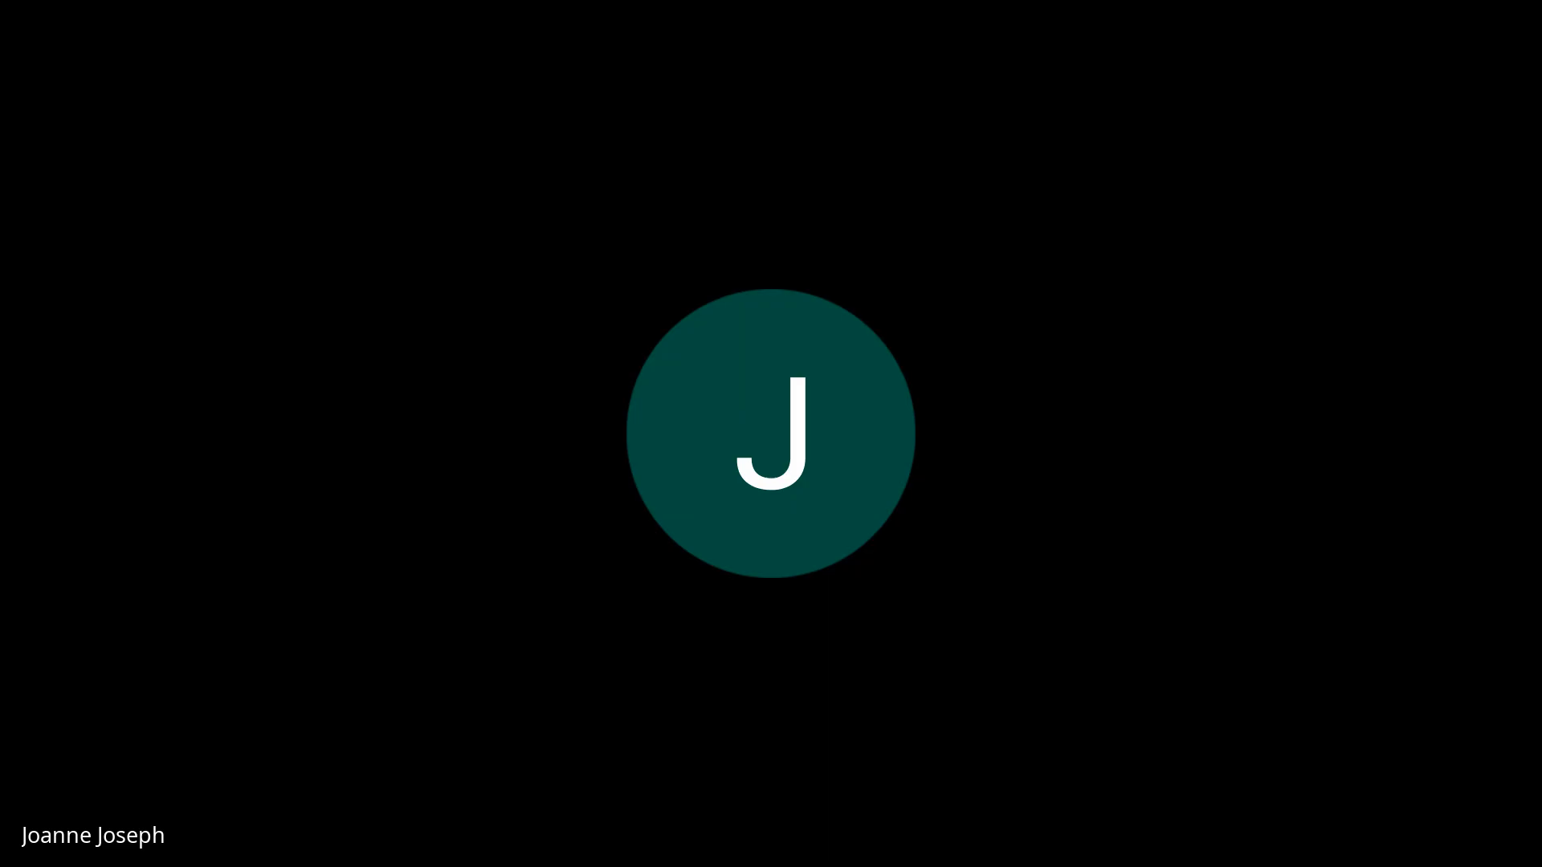